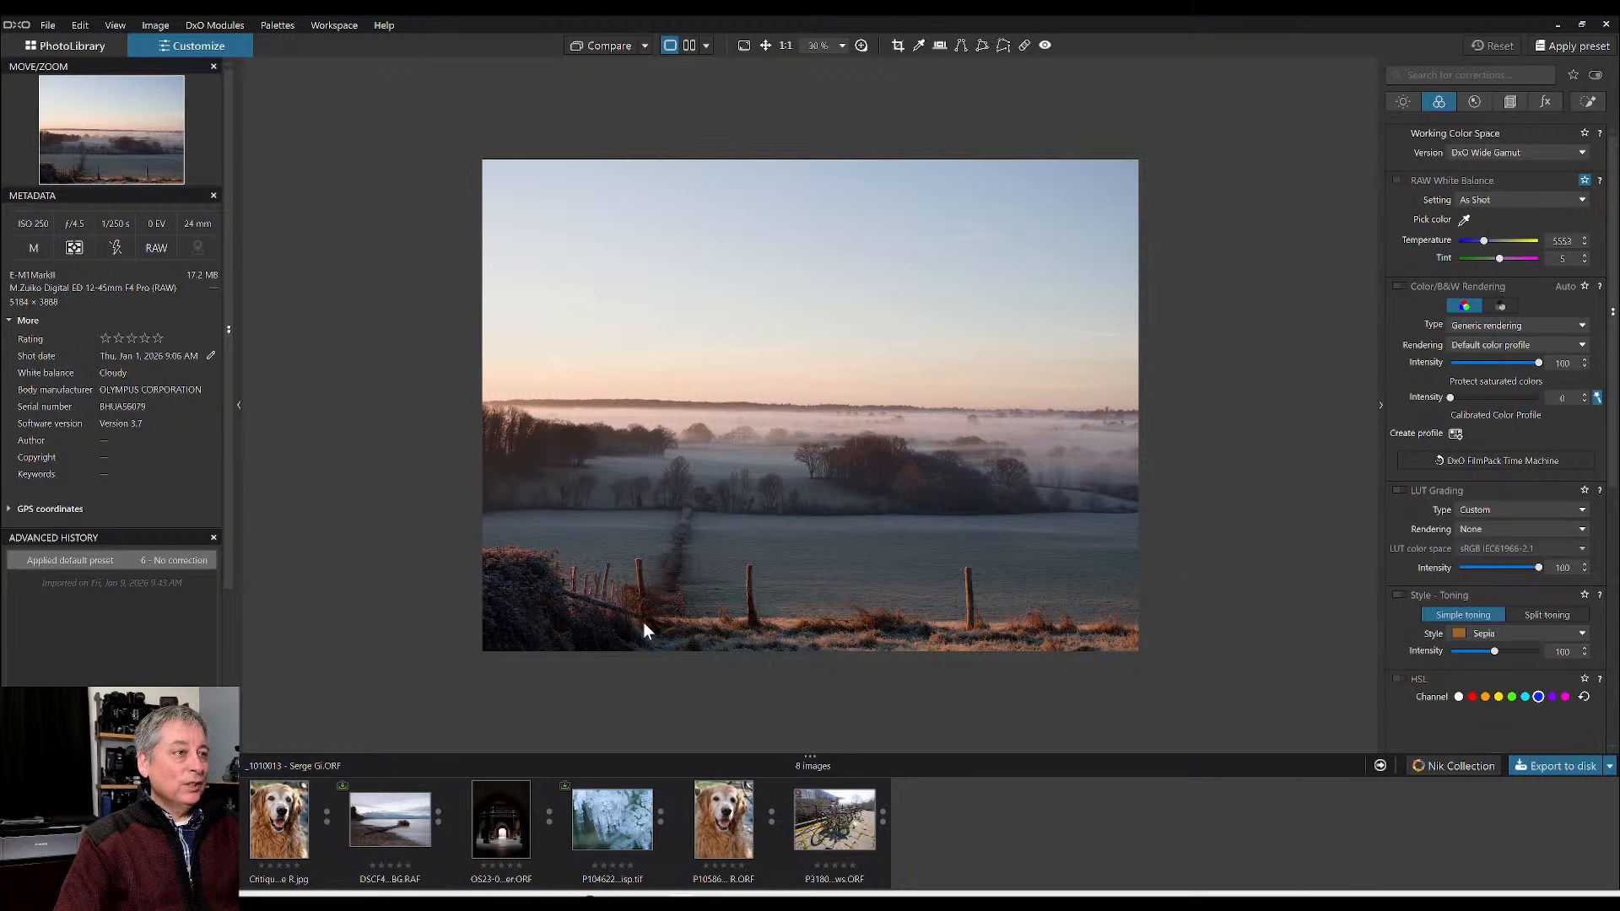
# - Examine the misty fields, trees and fence posts up close and in the full frame
pyautogui.scroll(2, 644, 621)
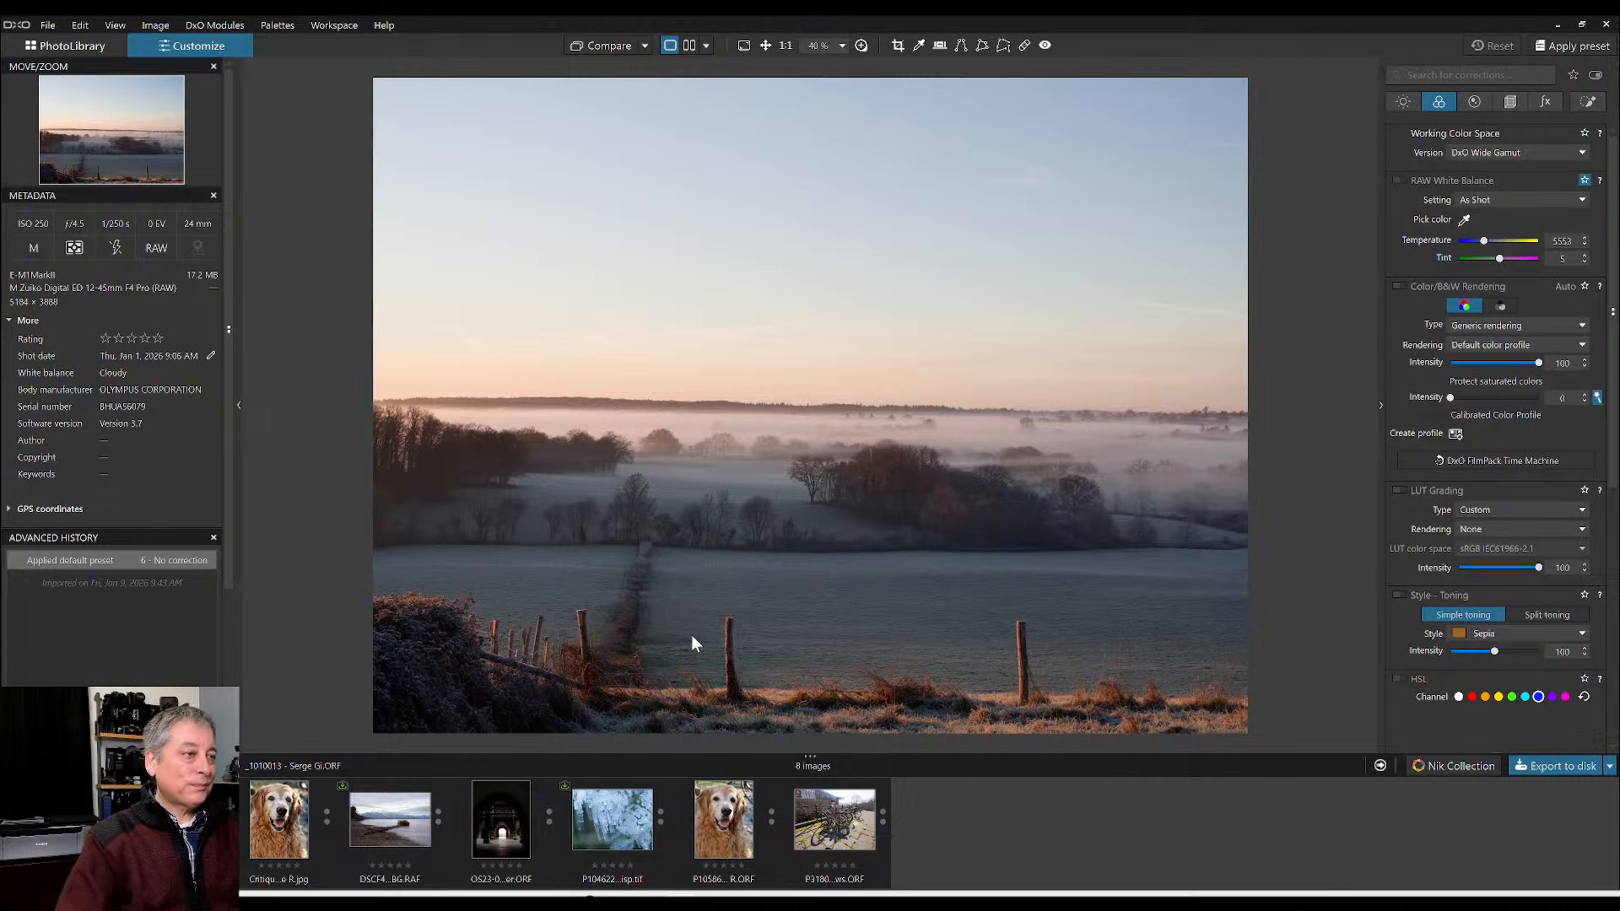
pyautogui.scroll(2, 628, 612)
pyautogui.scroll(3, 628, 613)
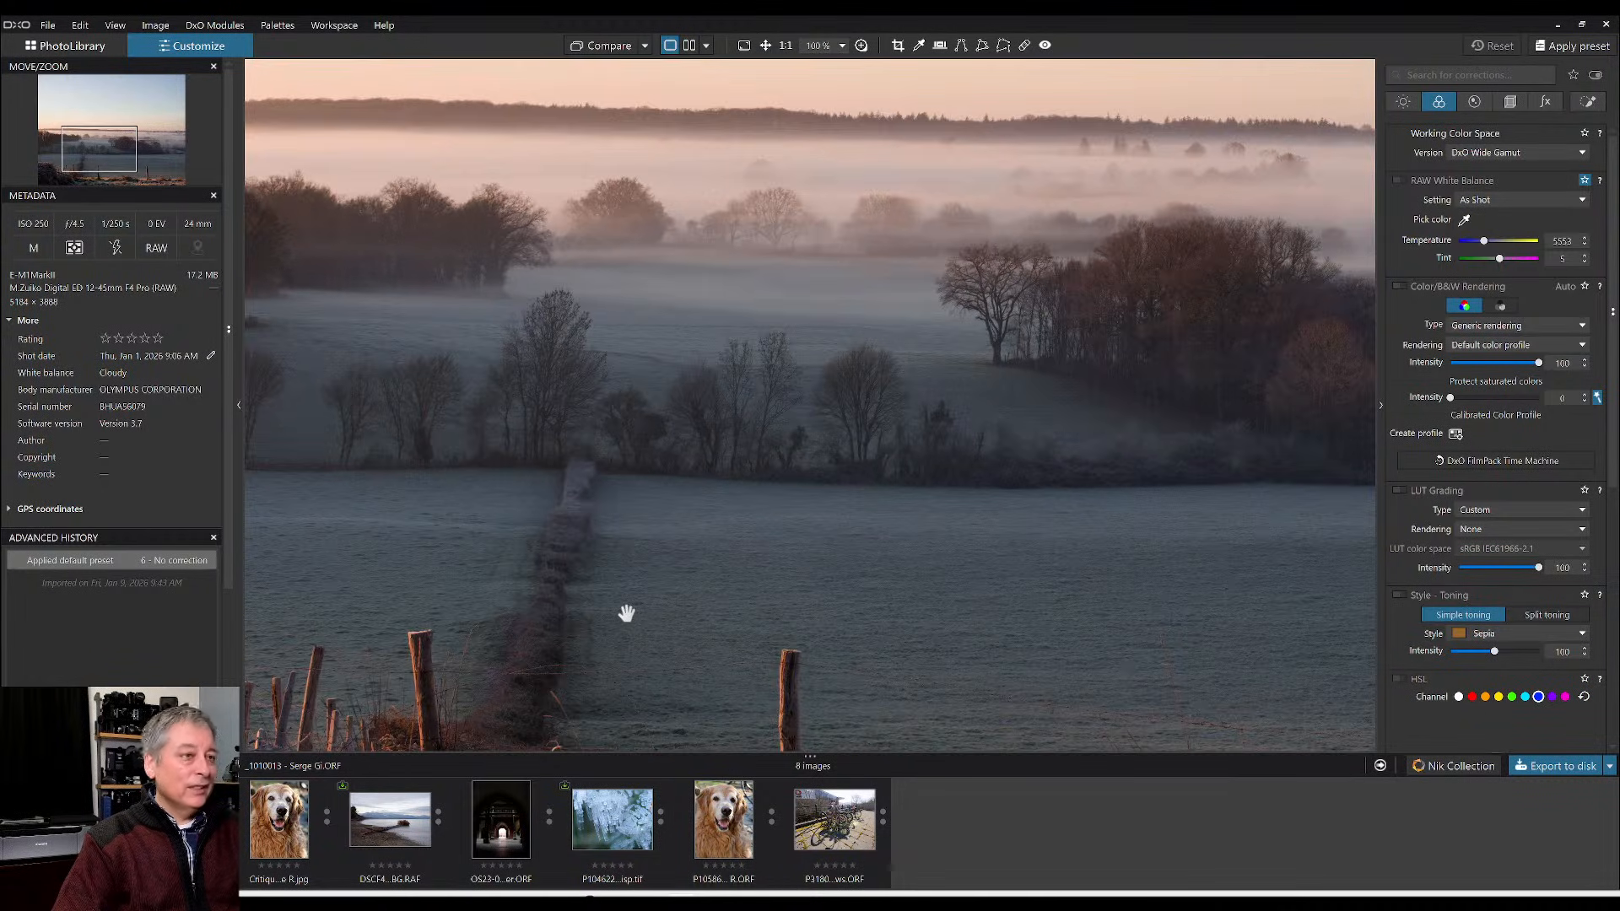
pyautogui.scroll(-4, 626, 614)
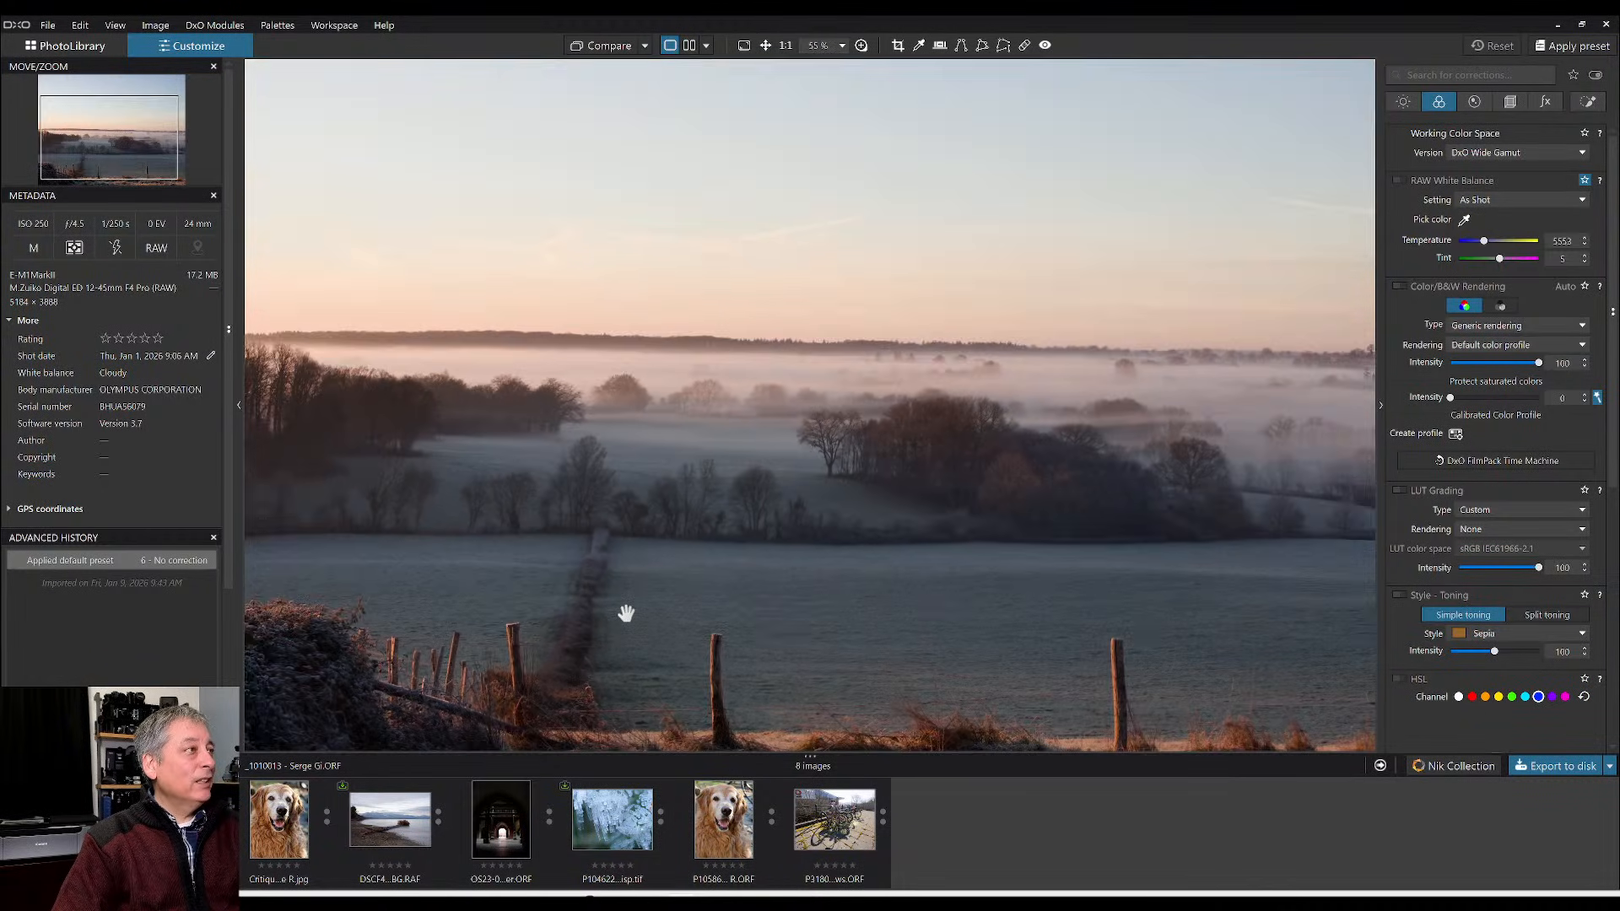
pyautogui.scroll(-2, 627, 614)
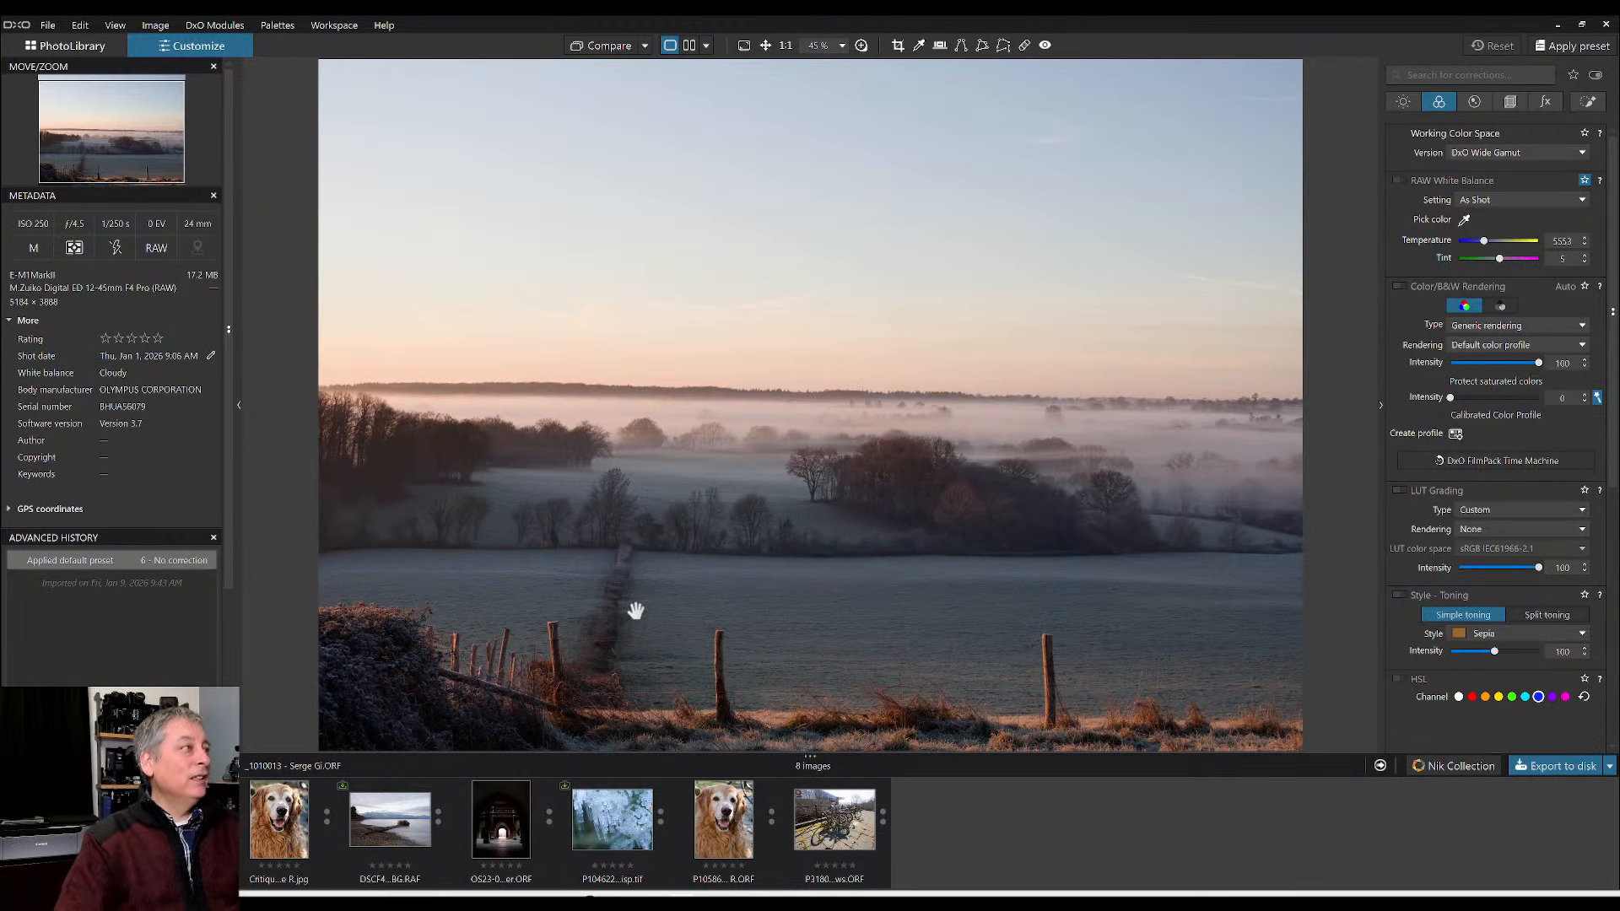
pyautogui.scroll(-2, 634, 613)
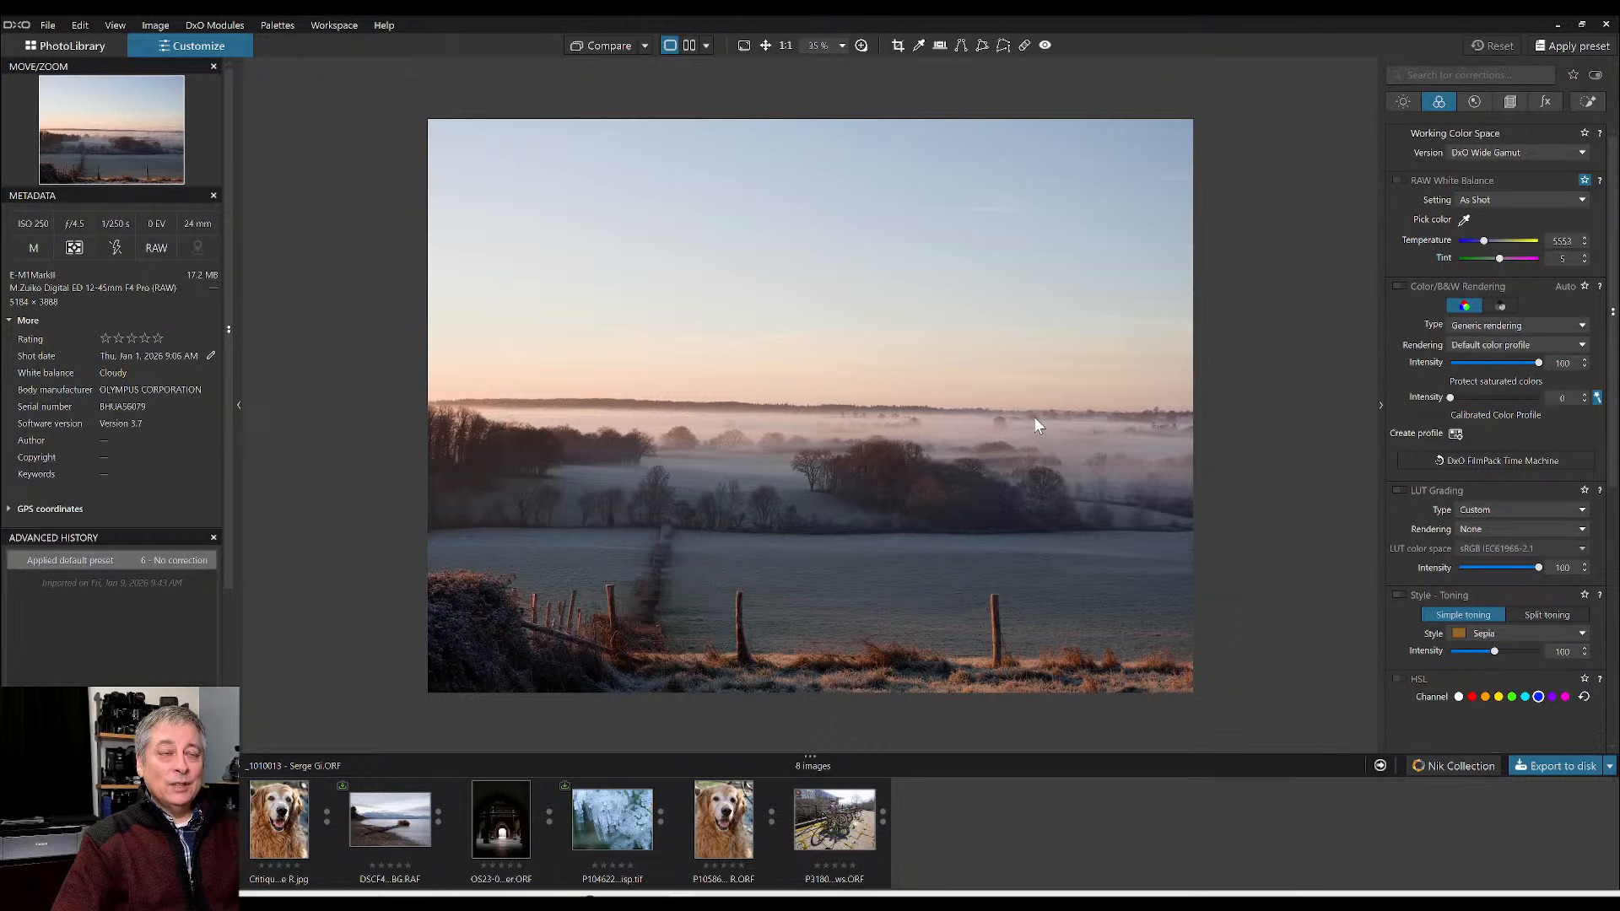
# - Apply the 0000 Rob Default preset and turn on the automatic horizon correction
pyautogui.click(1510, 103)
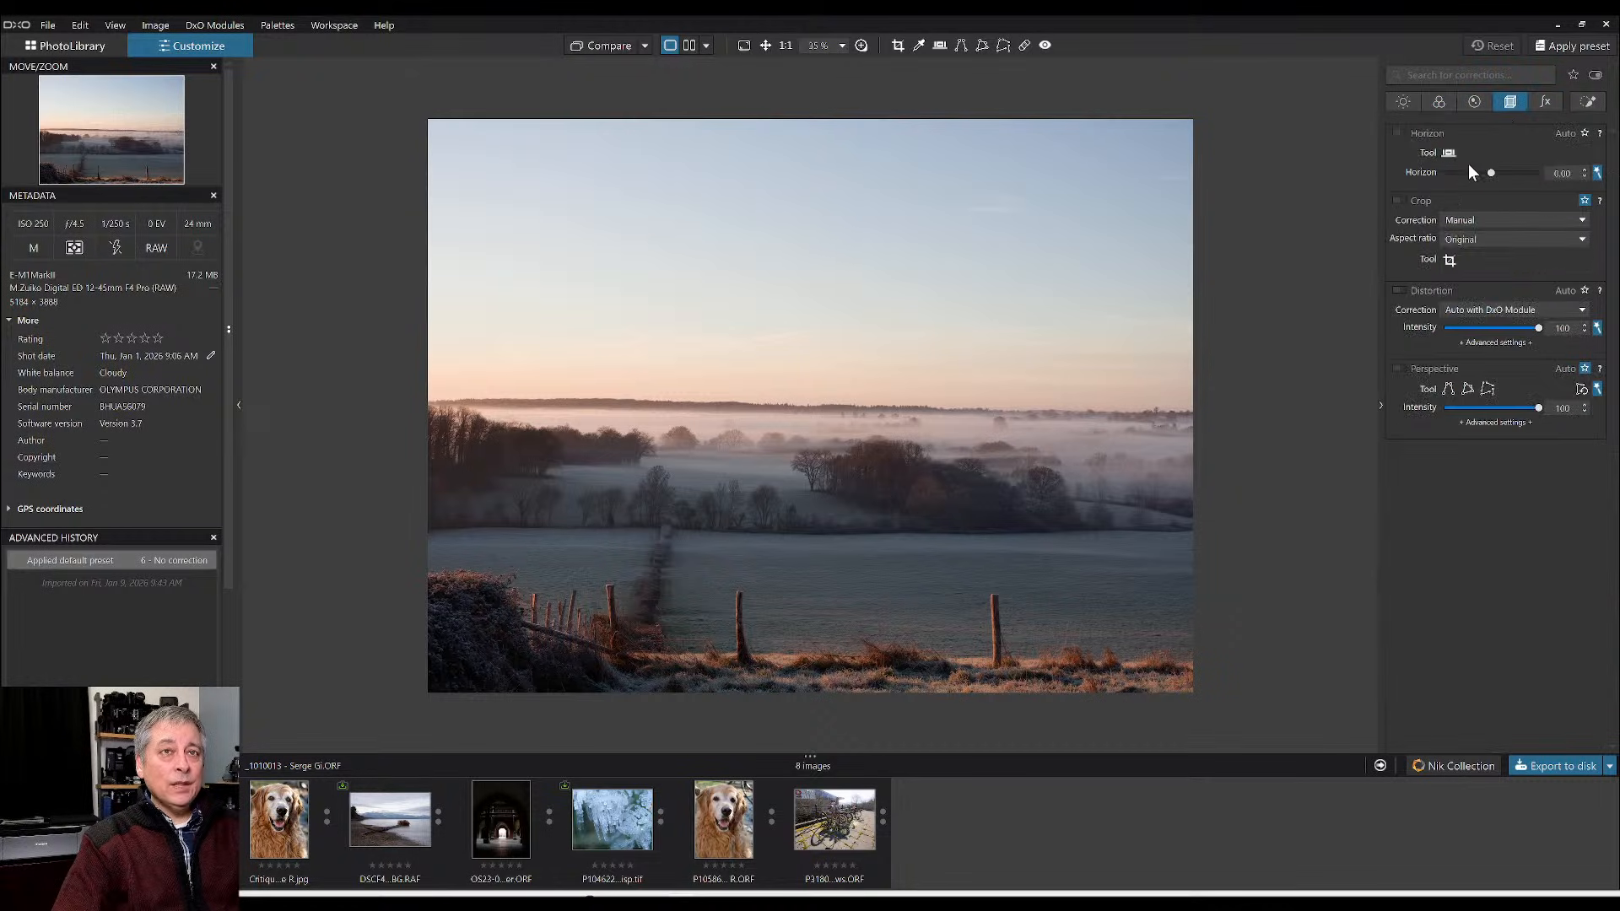
pyautogui.click(1401, 134)
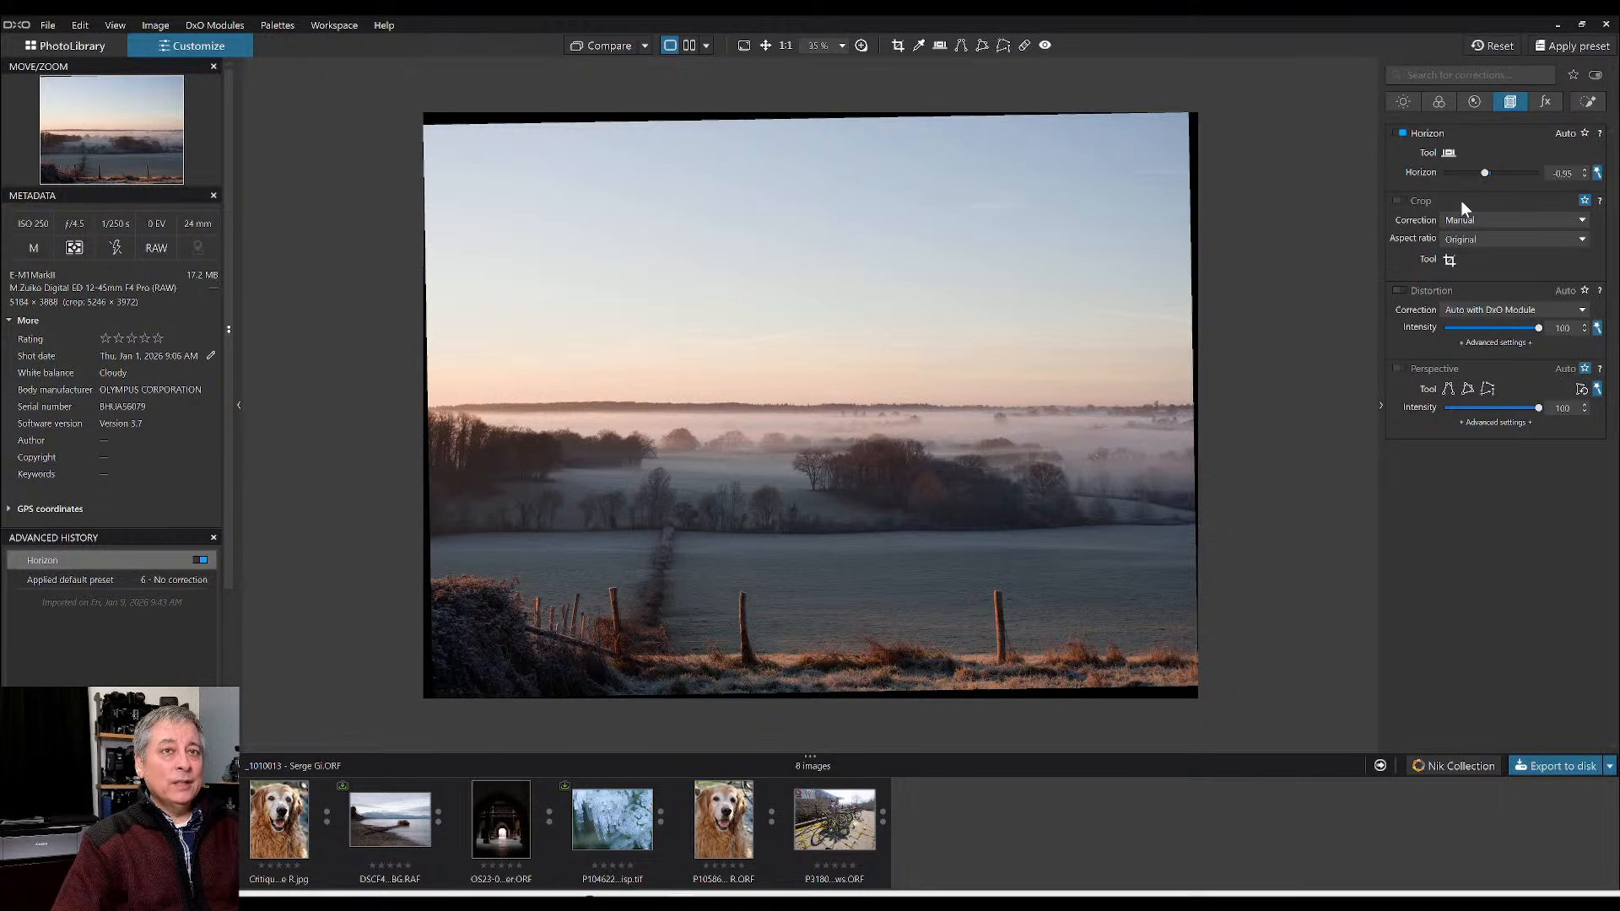
pyautogui.click(1551, 53)
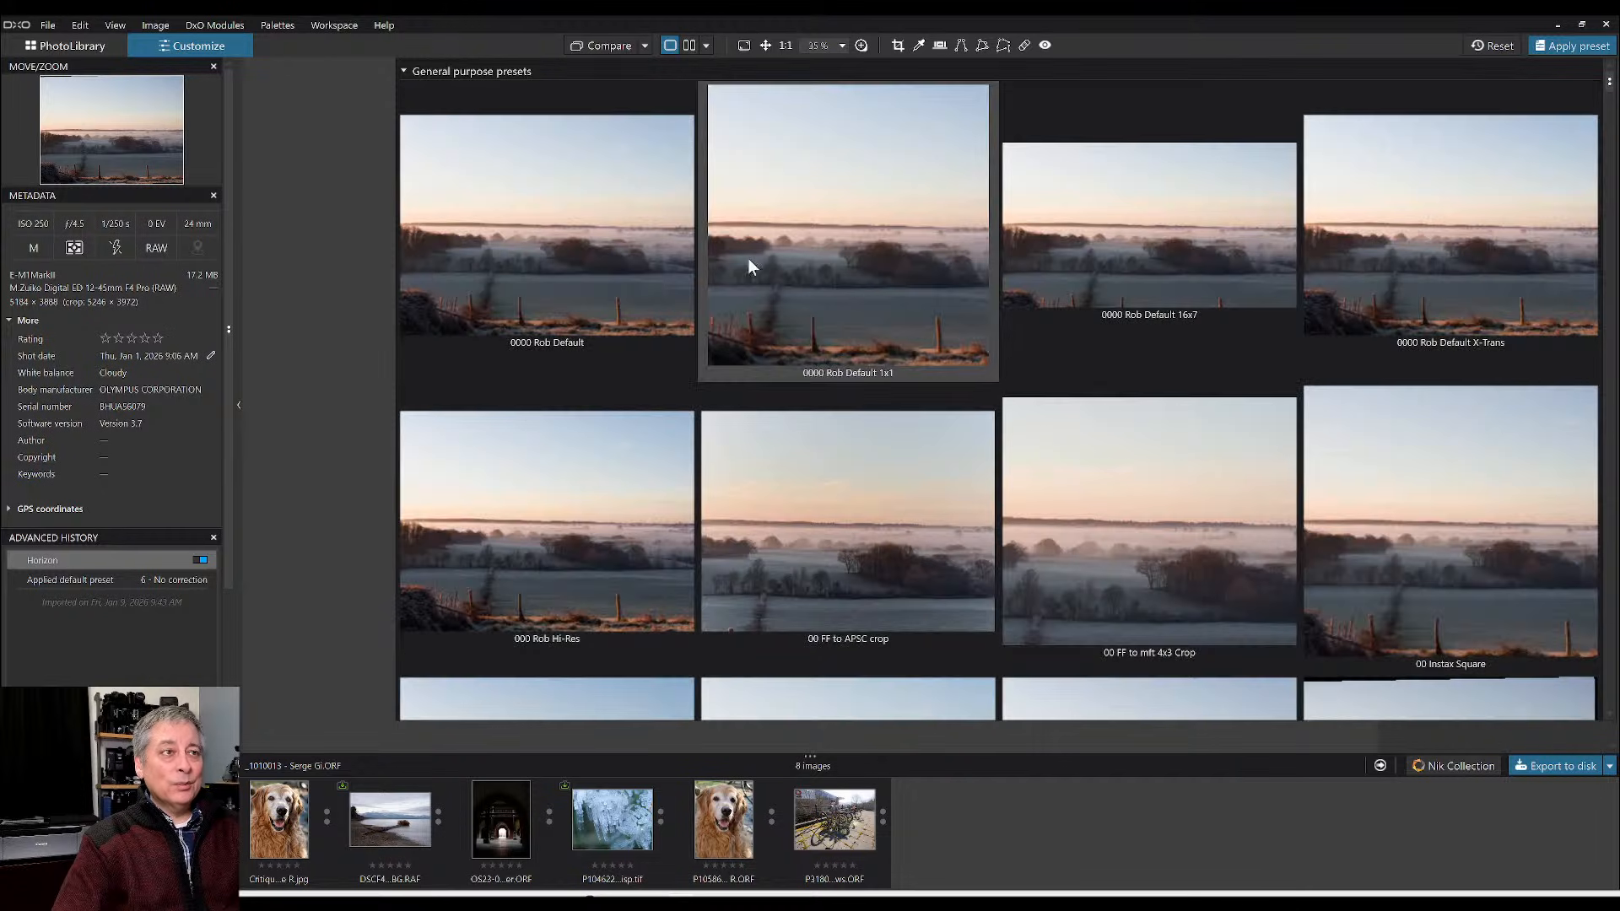
pyautogui.doubleClick(610, 239)
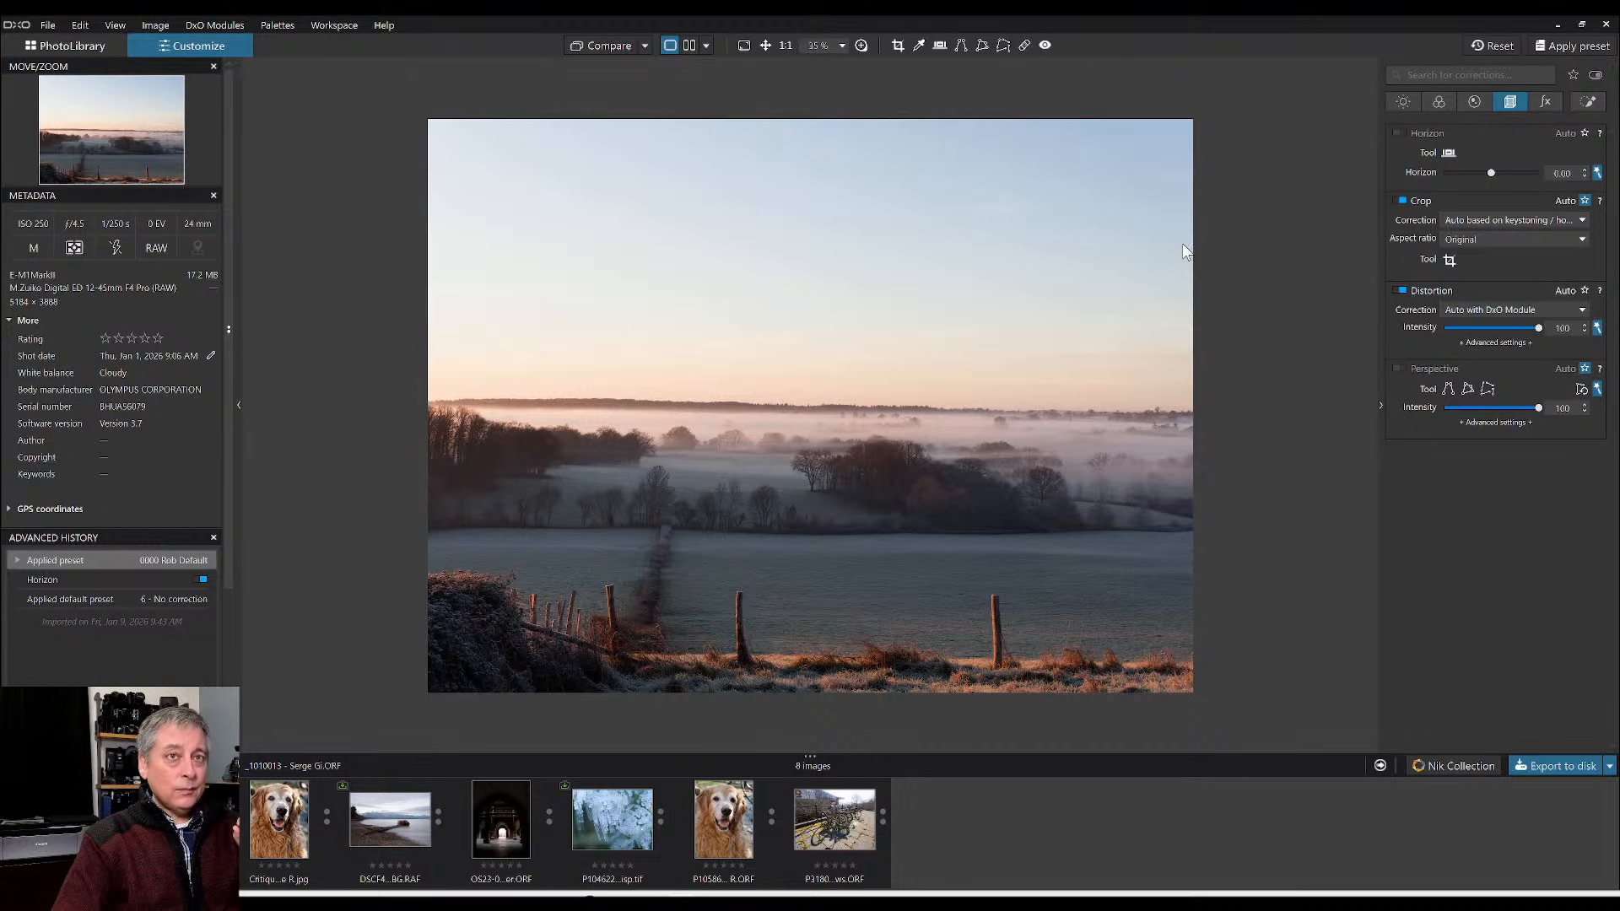
pyautogui.click(1401, 133)
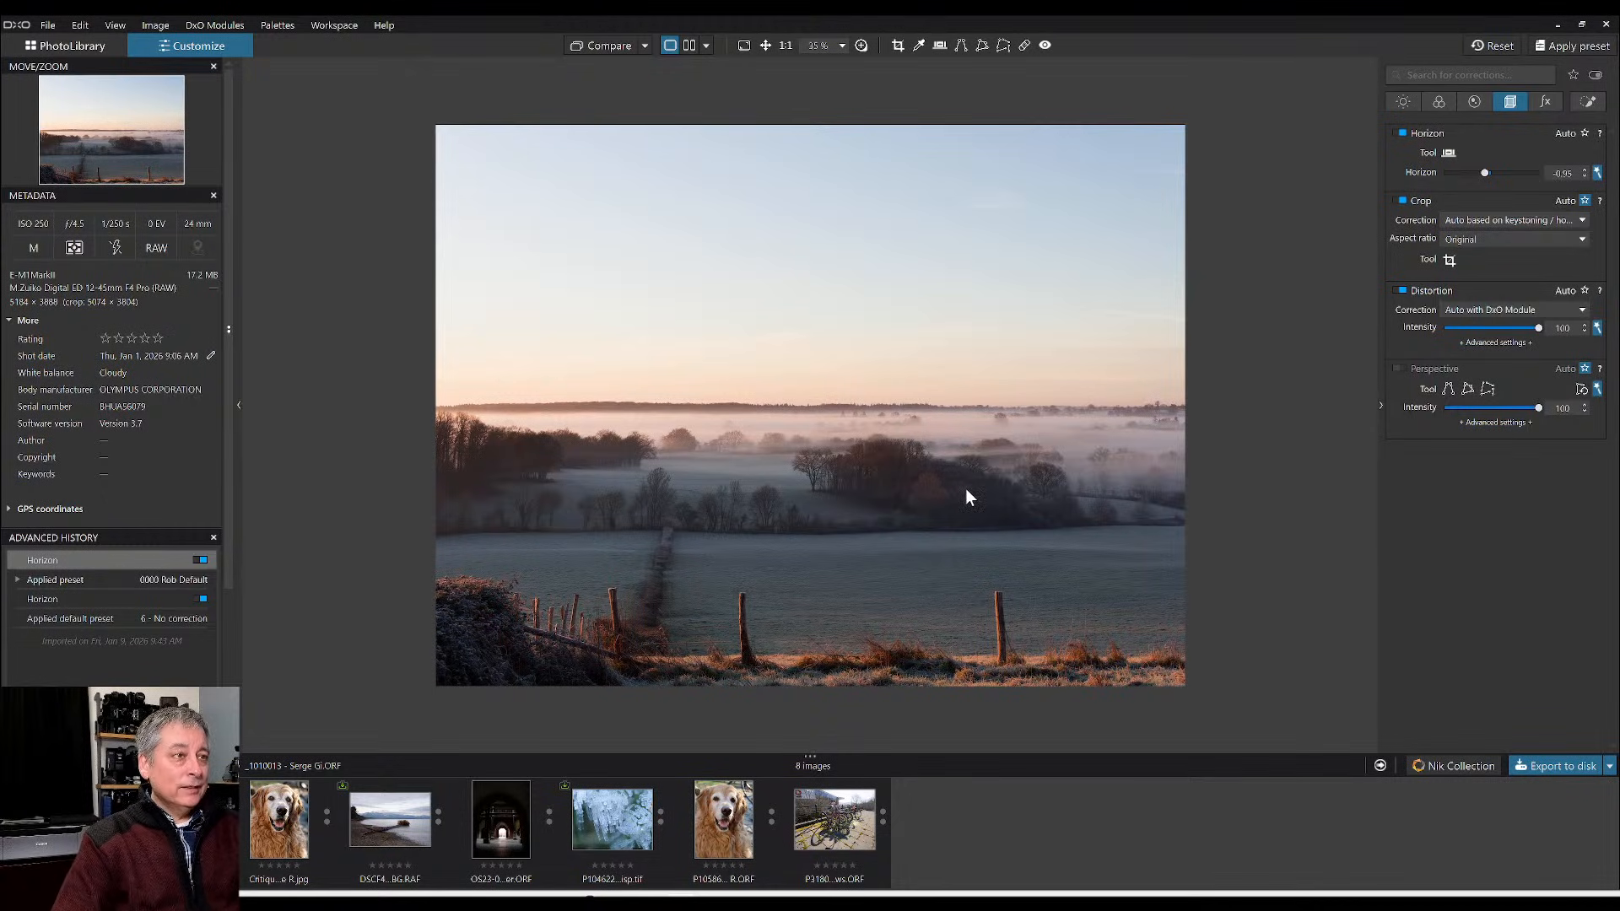
pyautogui.scroll(-1, 966, 490)
pyautogui.scroll(1, 966, 496)
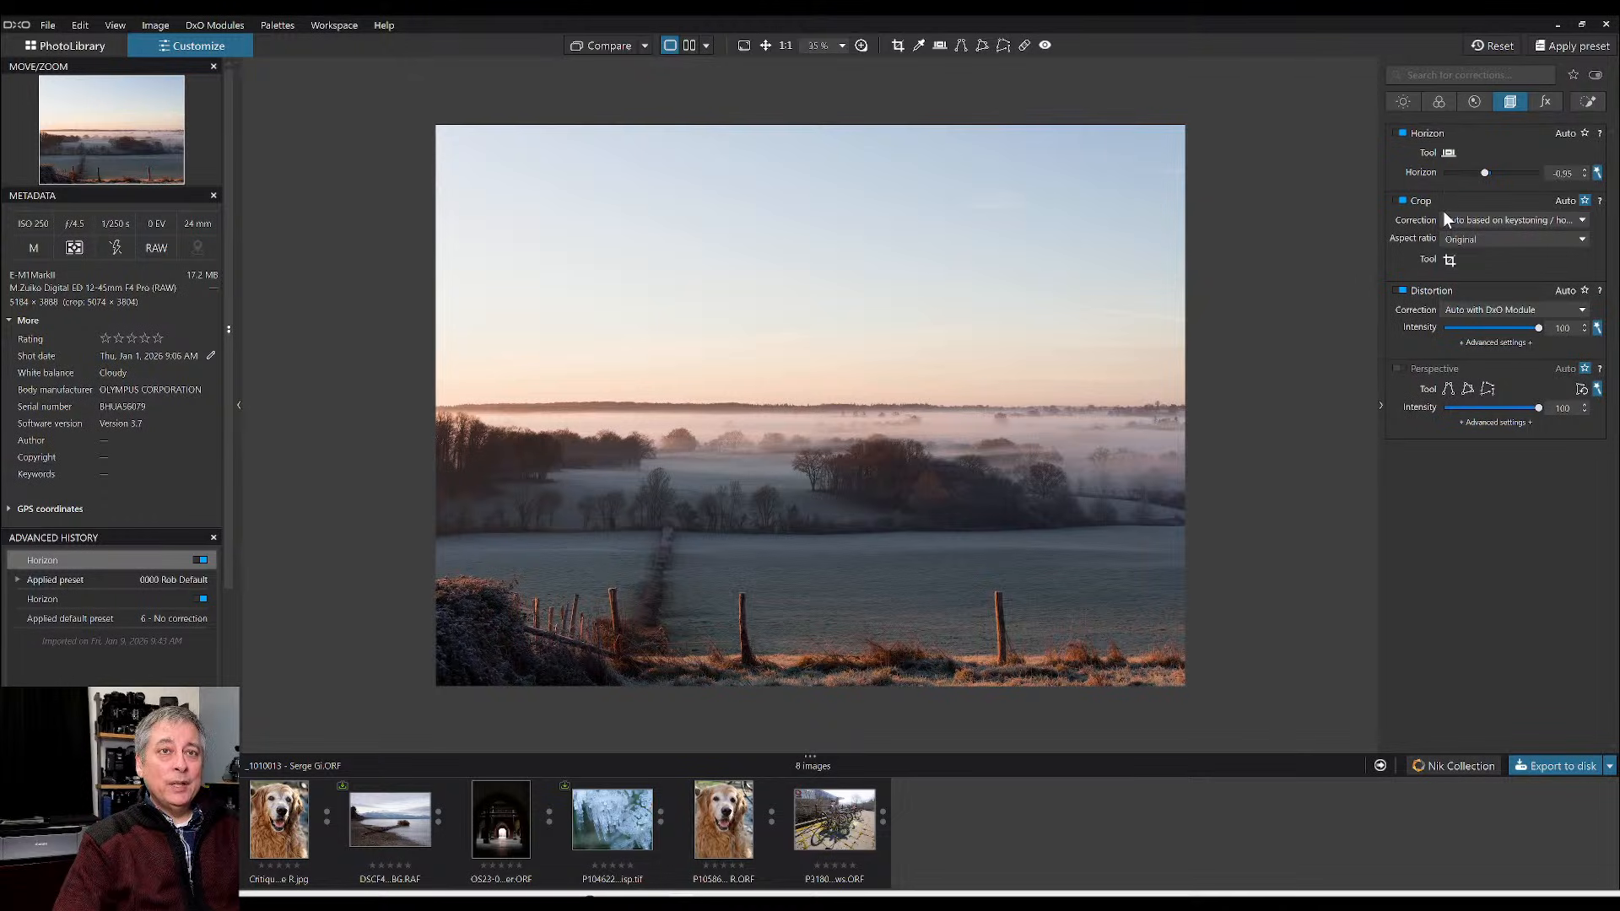
# - Crop the photo to 16 × 9 and shift the frame down to include the fence posts and frosty foreground
pyautogui.click(1485, 238)
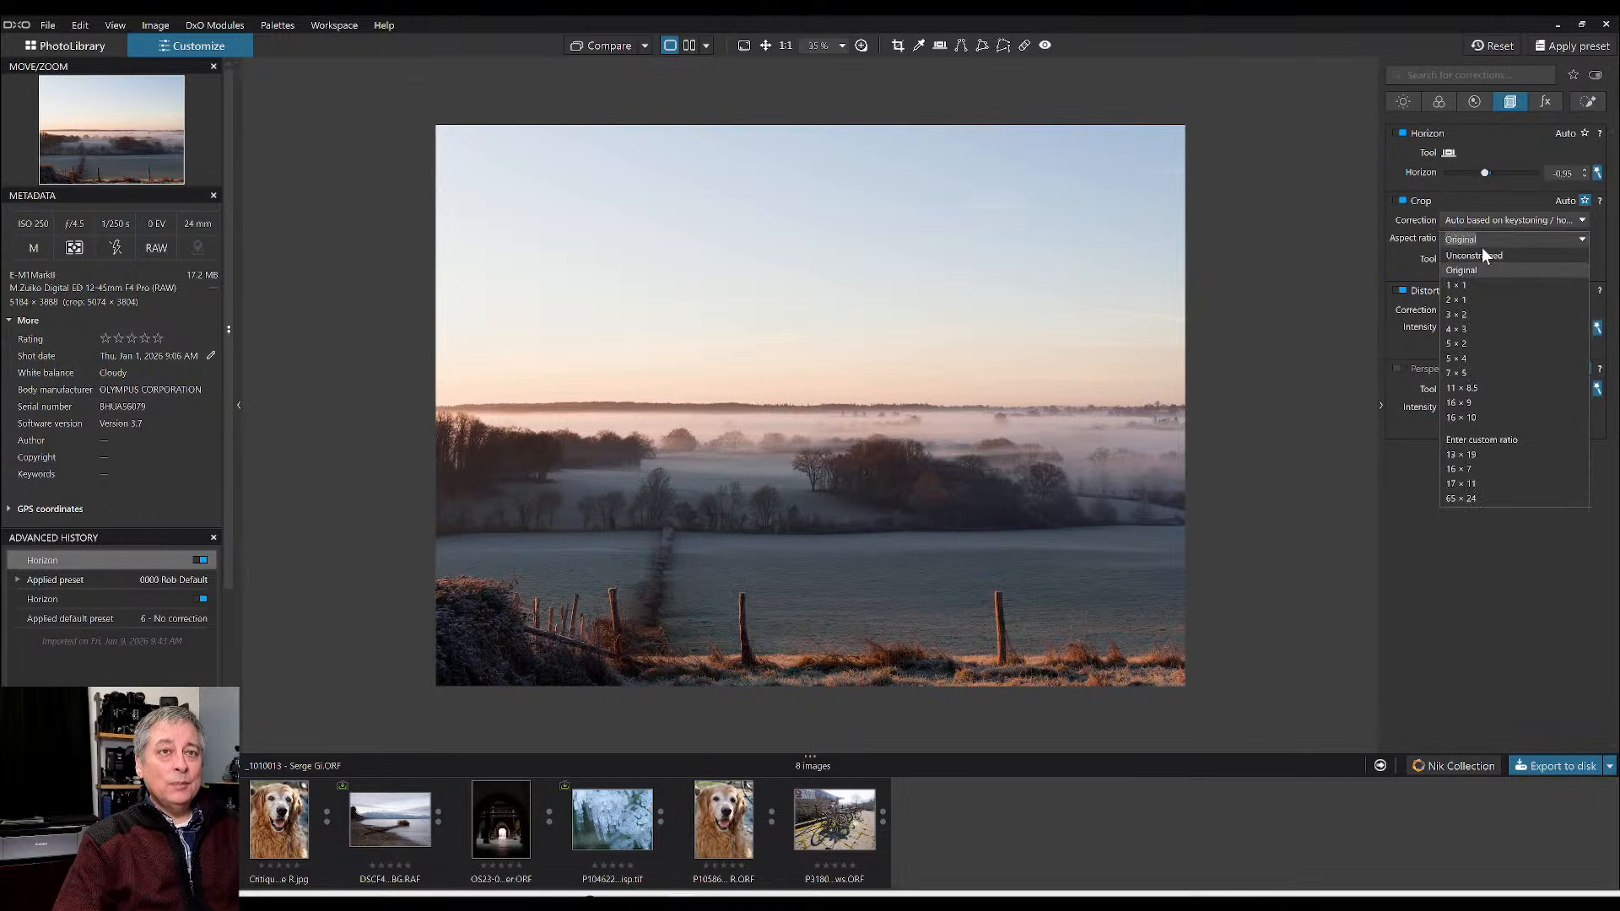
pyautogui.click(1471, 399)
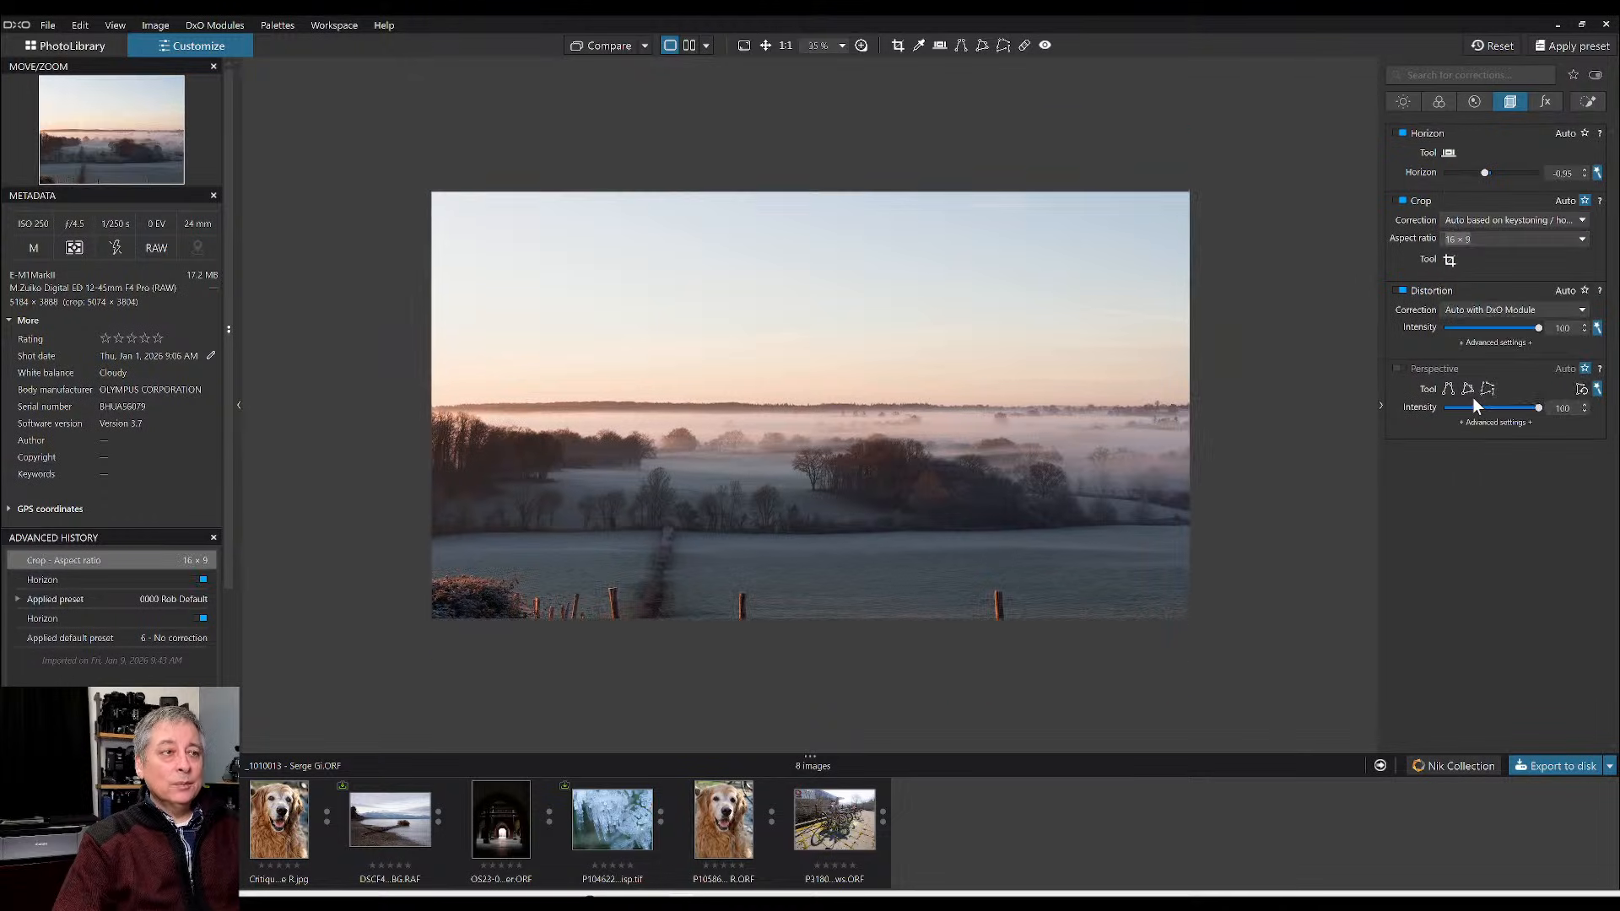
pyautogui.click(1446, 262)
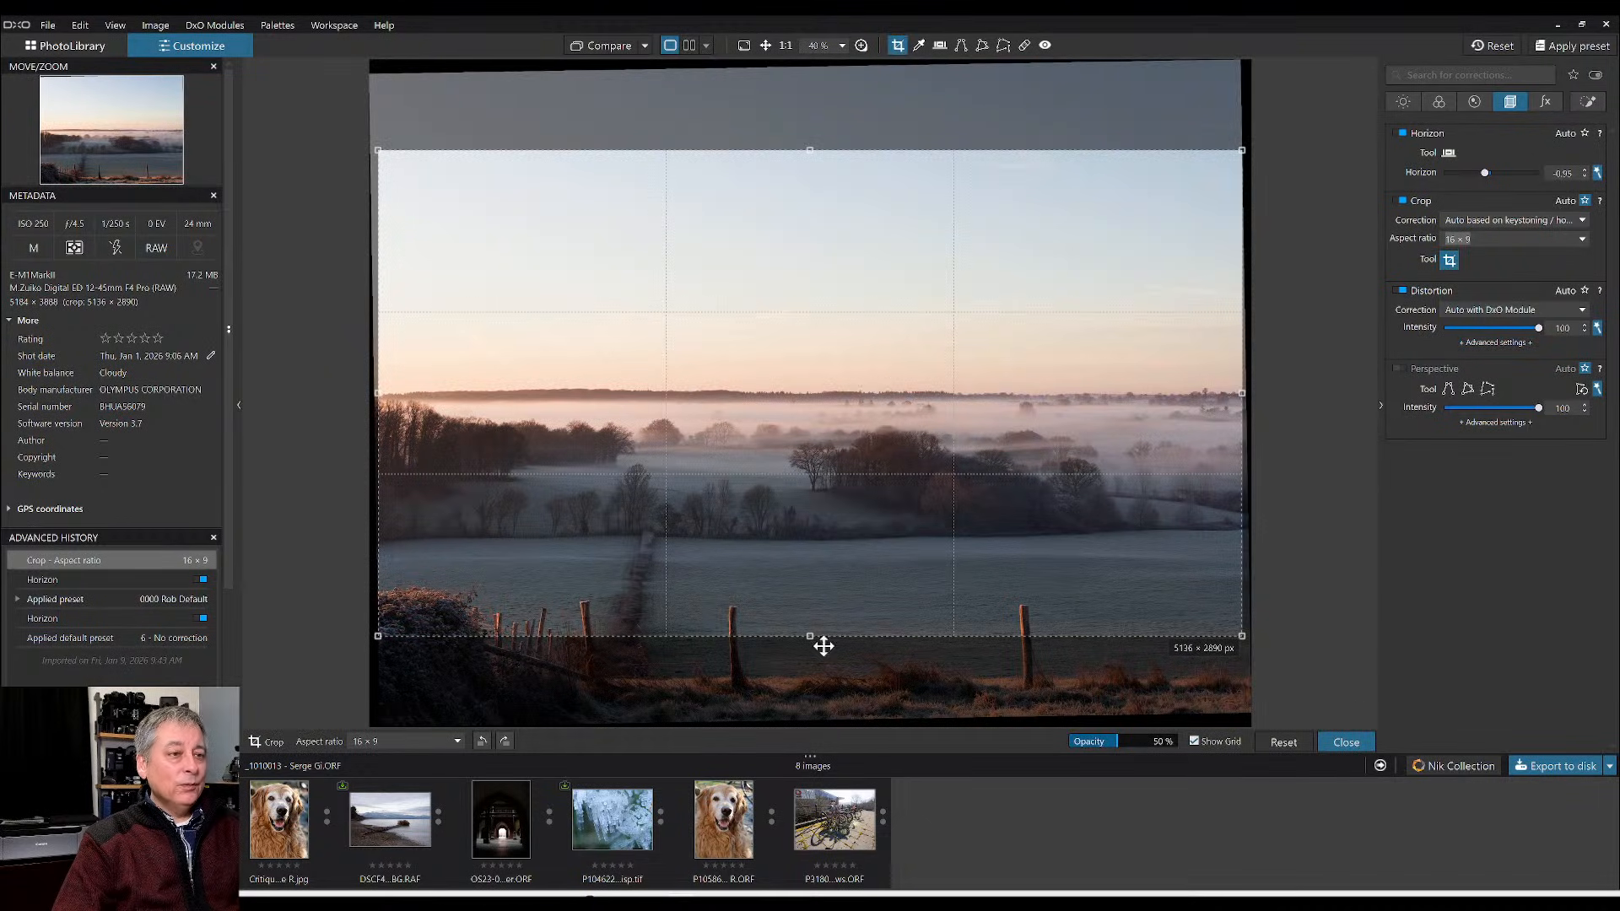
pyautogui.moveTo(813, 604); pyautogui.dragTo(816, 676)
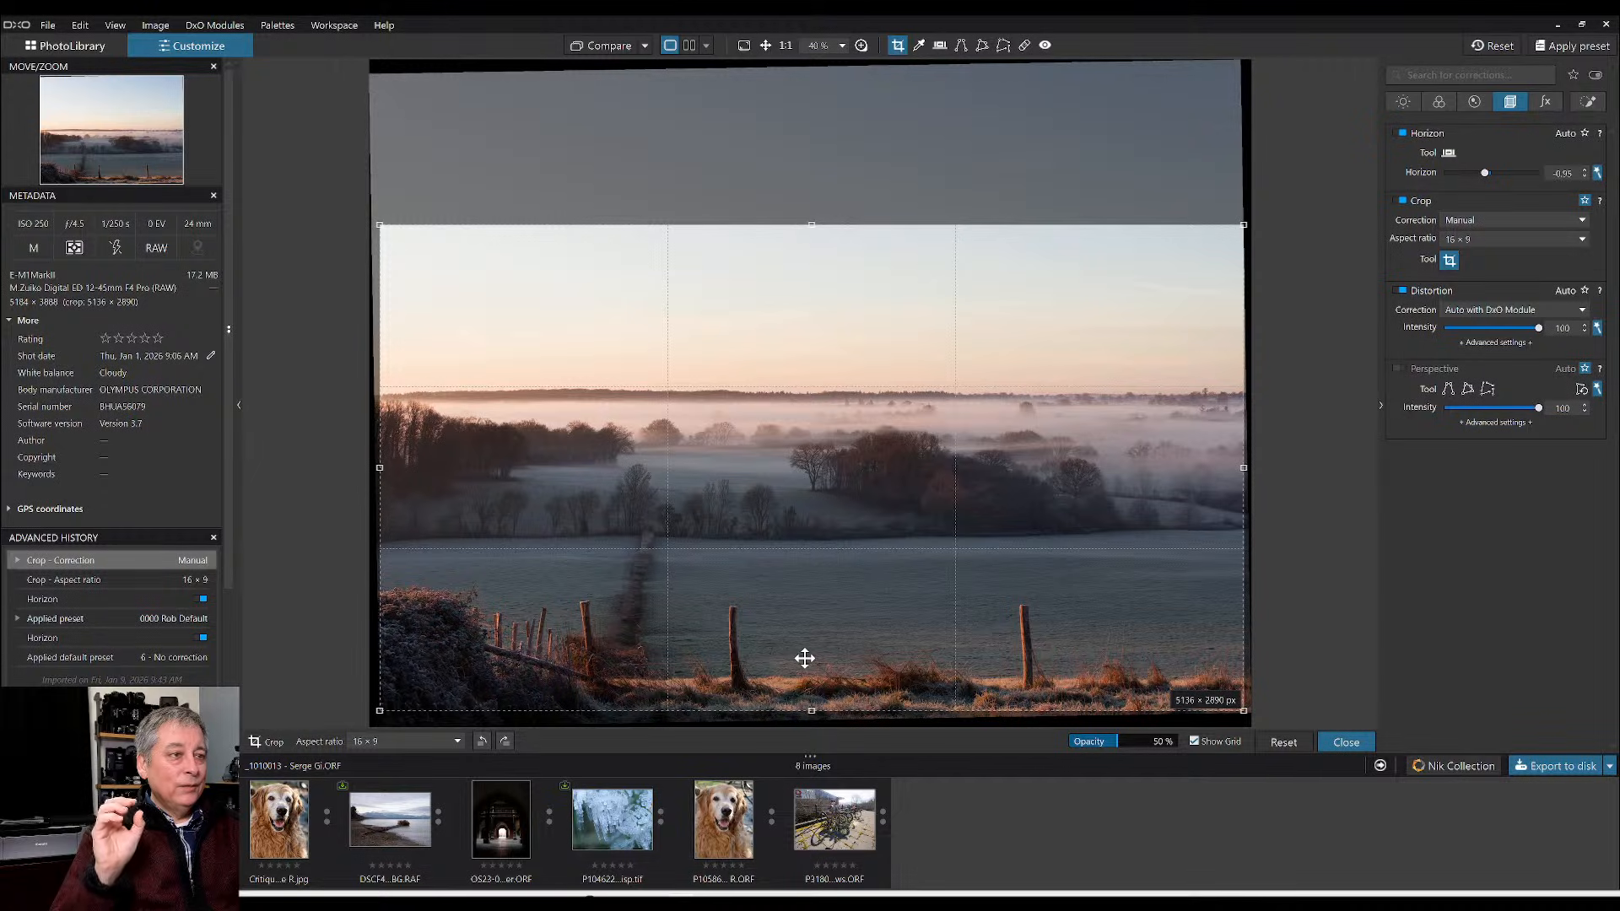
pyautogui.press('Return')
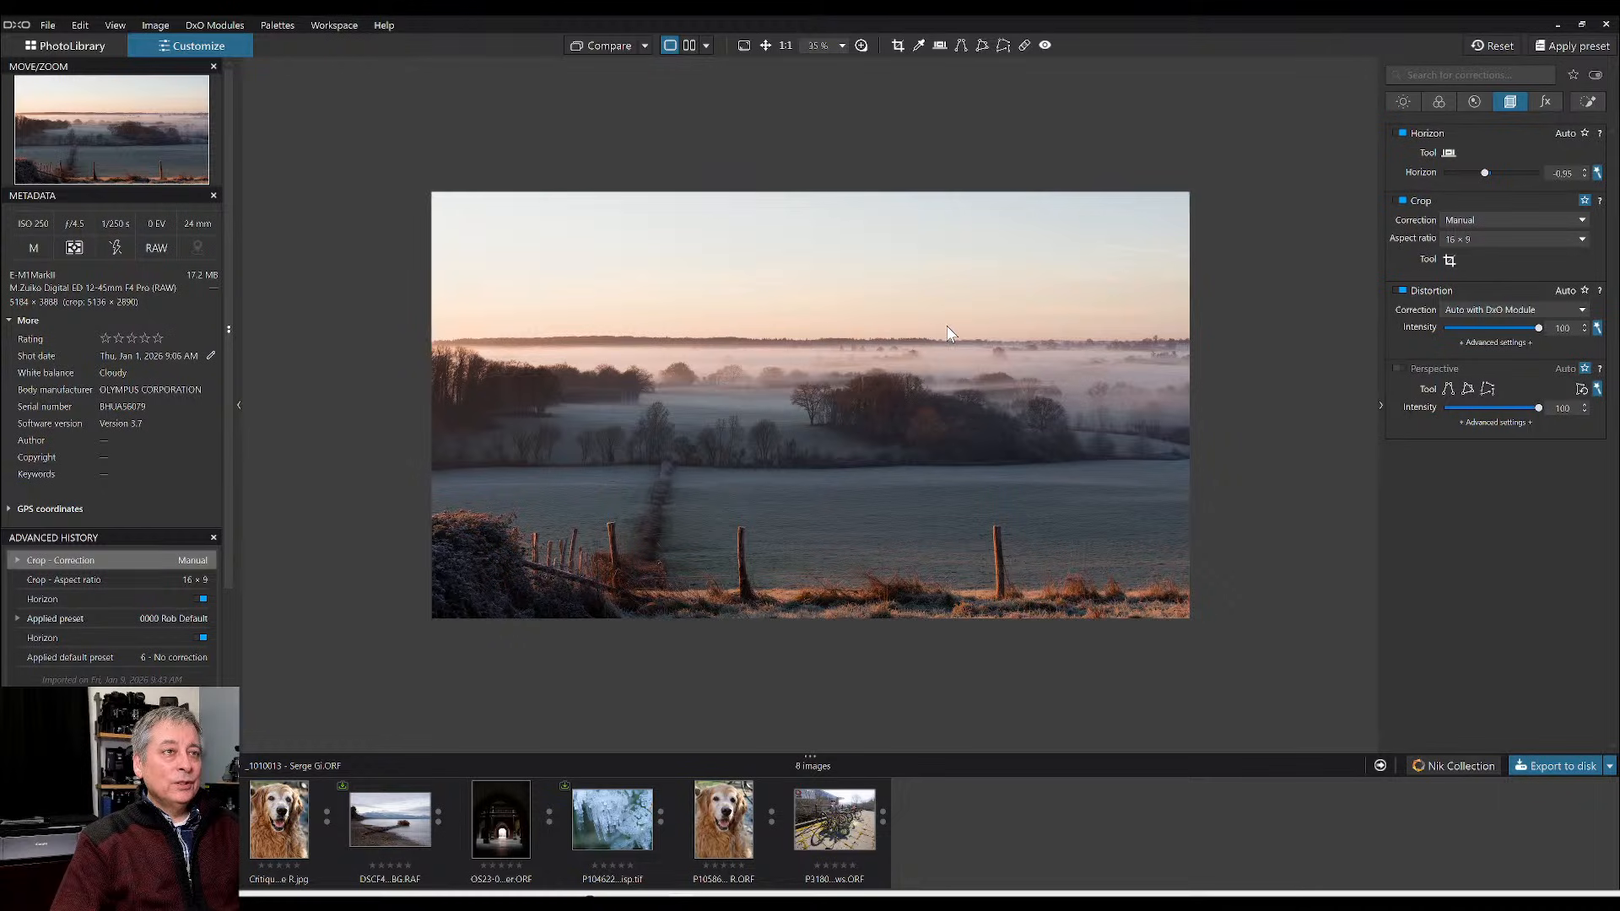
# - Add a local adjustment Control Line over the sky, starting at the horizon and fading out just below it
pyautogui.click(1588, 102)
pyautogui.click(1469, 155)
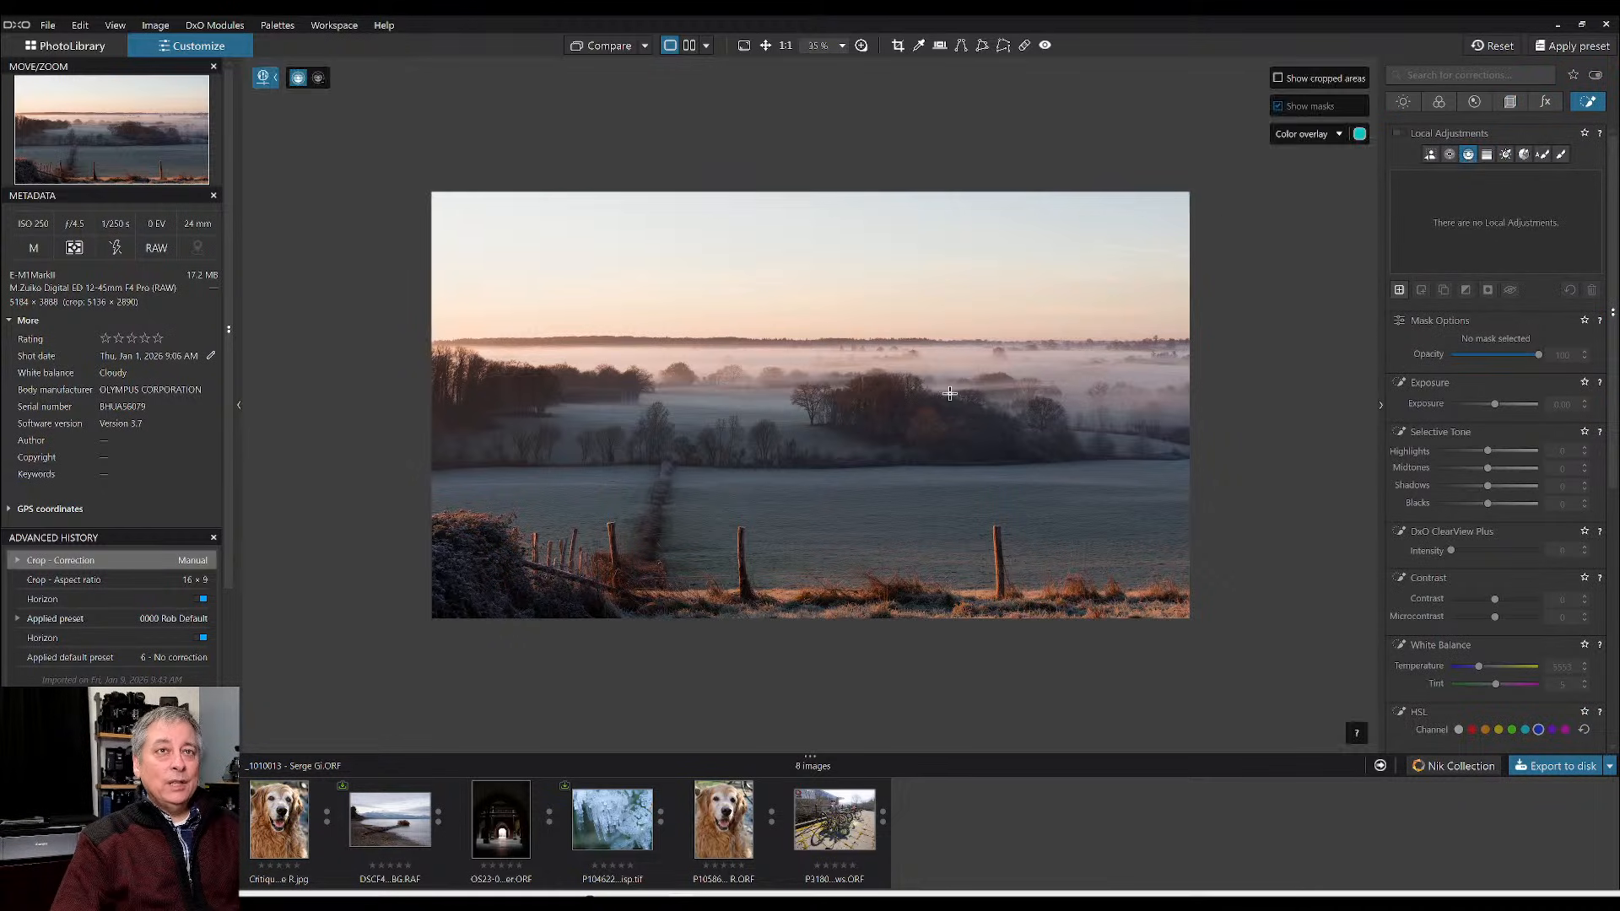
pyautogui.moveTo(883, 332); pyautogui.dragTo(884, 387)
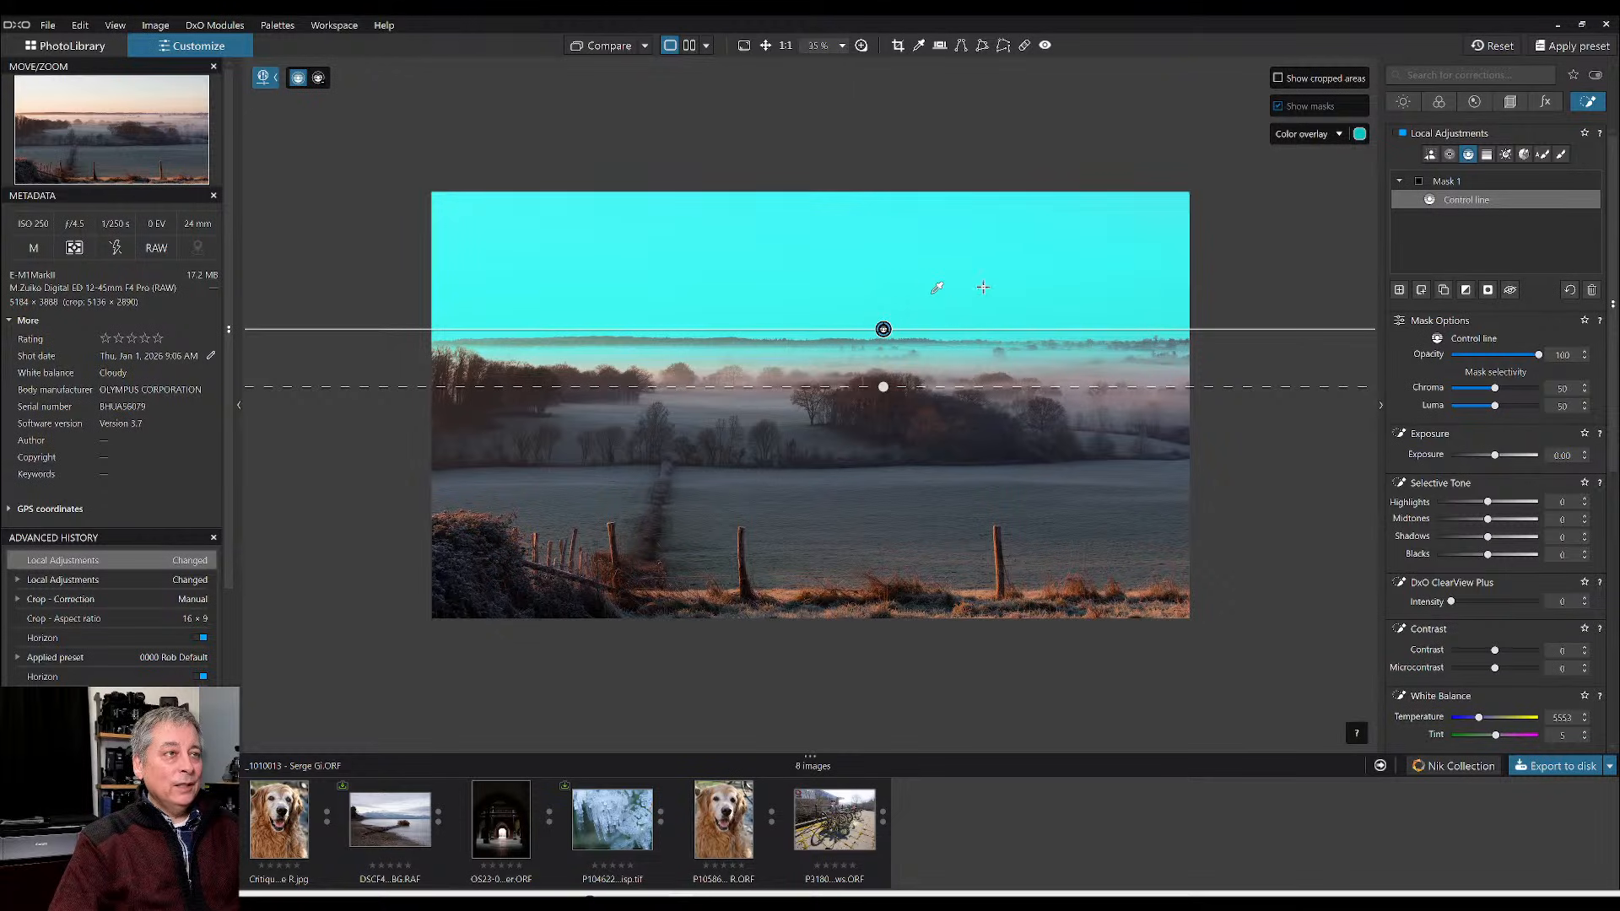
# - Set the sky mask's ClearView Plus intensity to 50 and its highlights to -25
pyautogui.click(1495, 601)
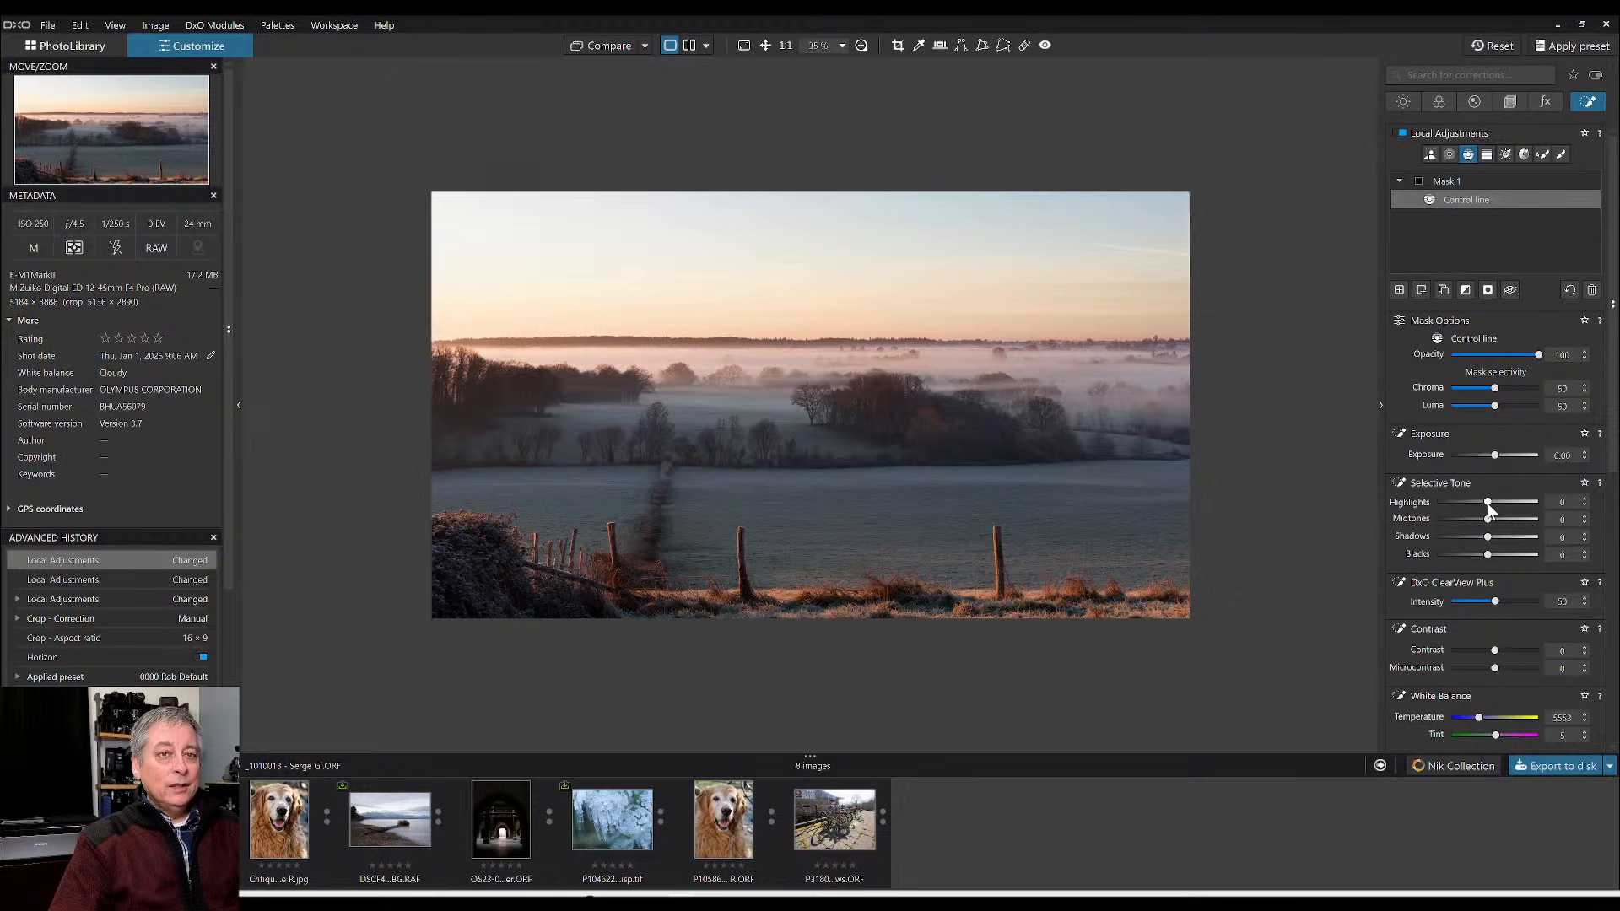
pyautogui.scroll(-2, 1489, 508)
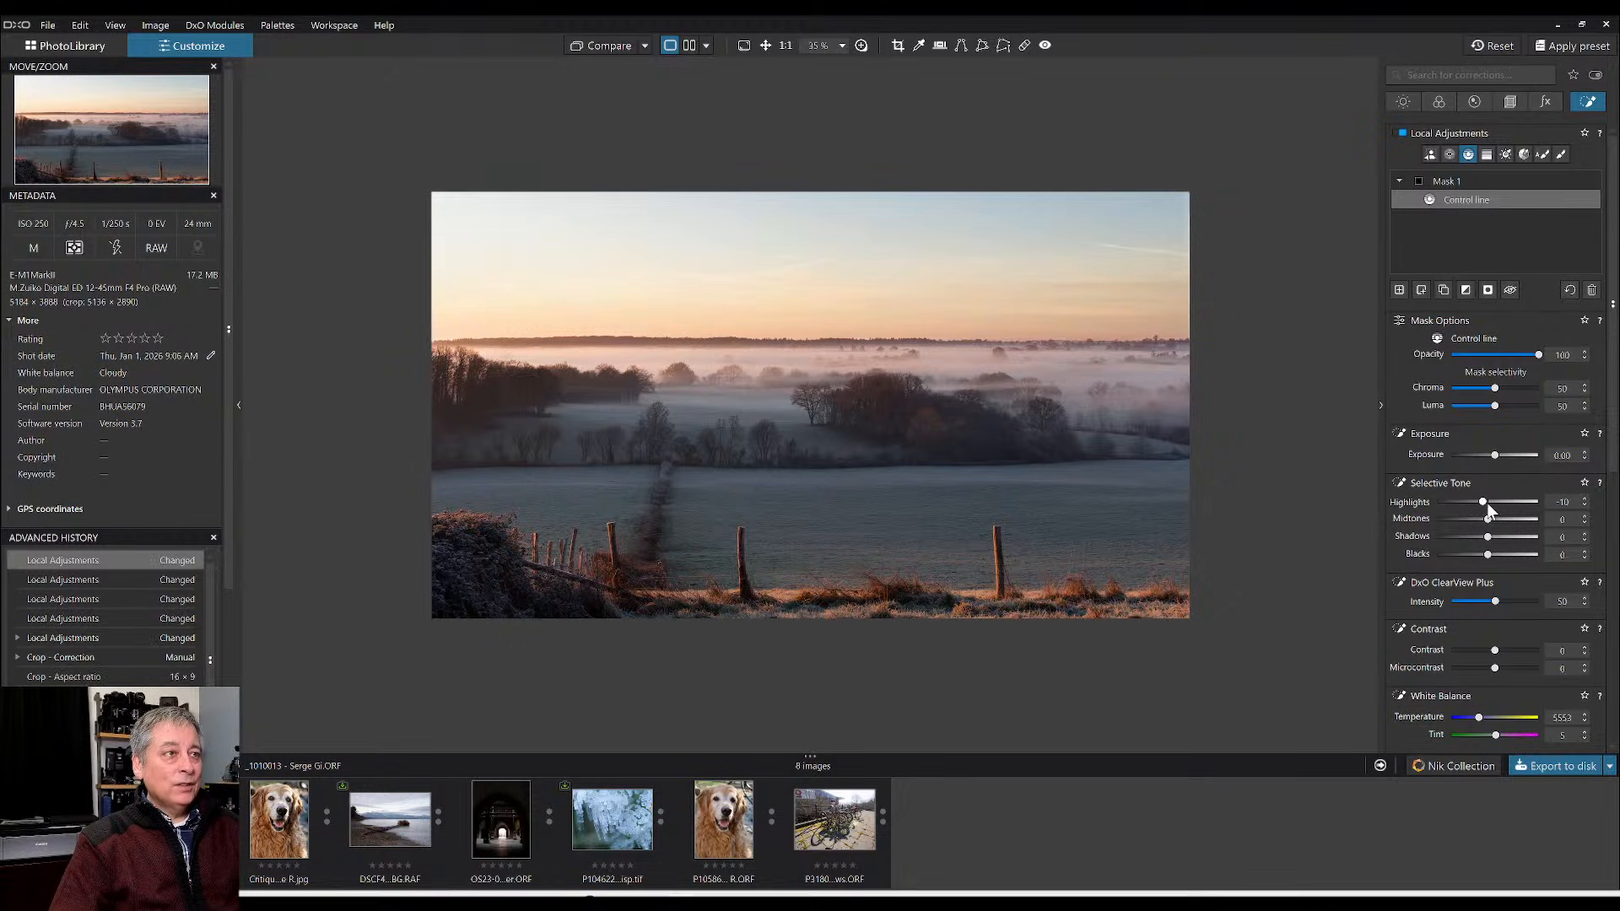
pyautogui.scroll(-1, 1488, 508)
pyautogui.scroll(-1, 1489, 508)
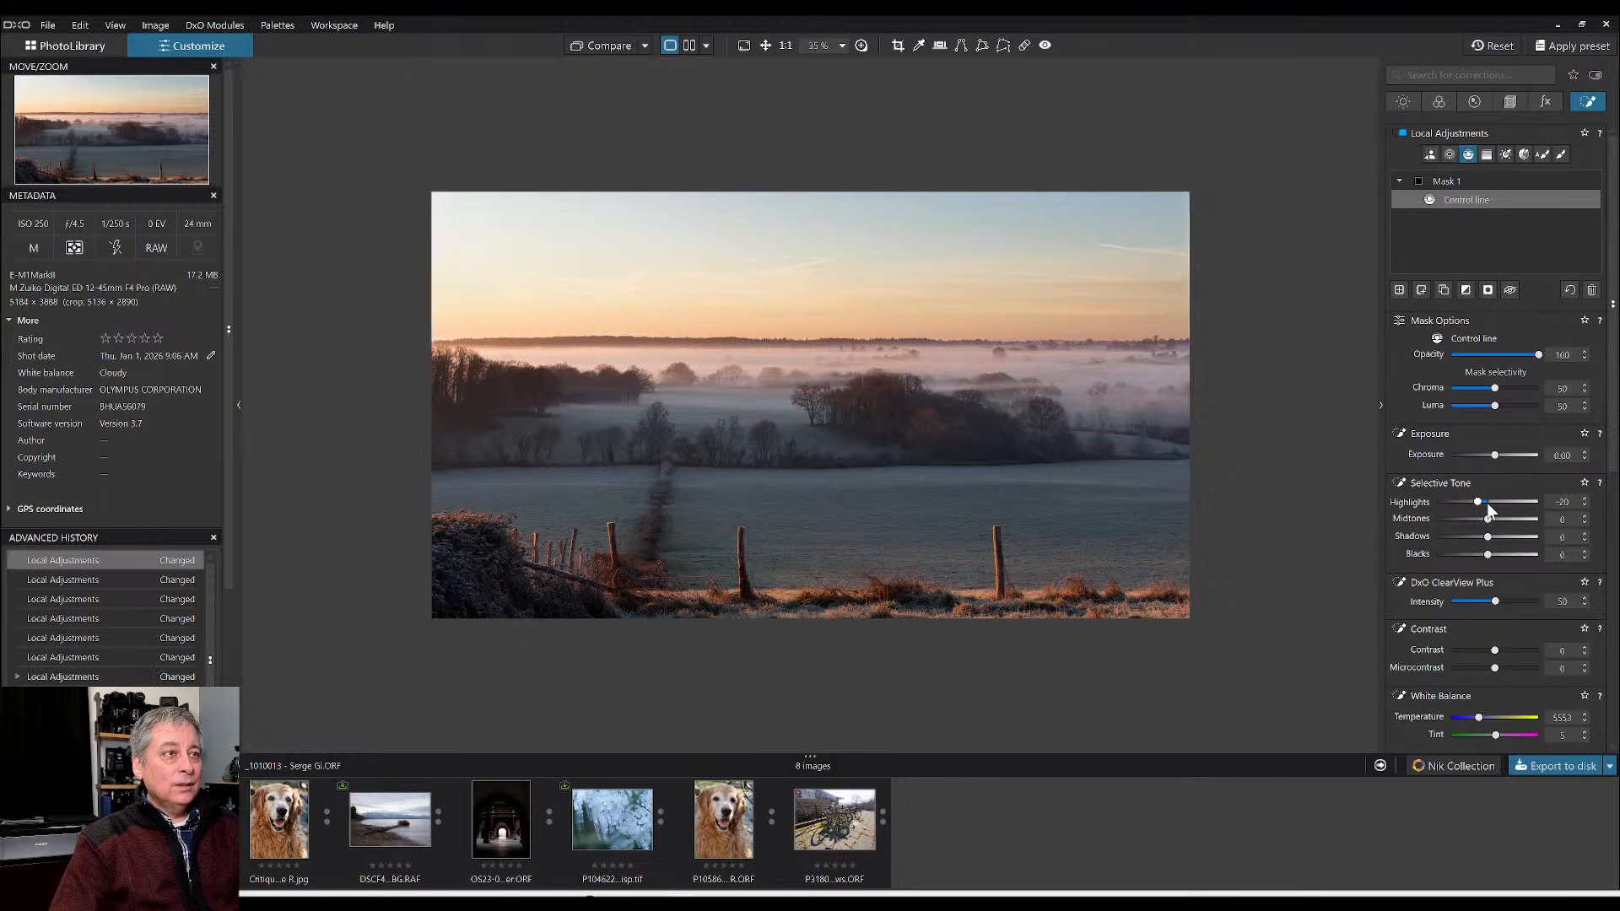
pyautogui.scroll(-1, 1488, 508)
pyautogui.scroll(-1, 1488, 508)
pyautogui.scroll(1, 1489, 508)
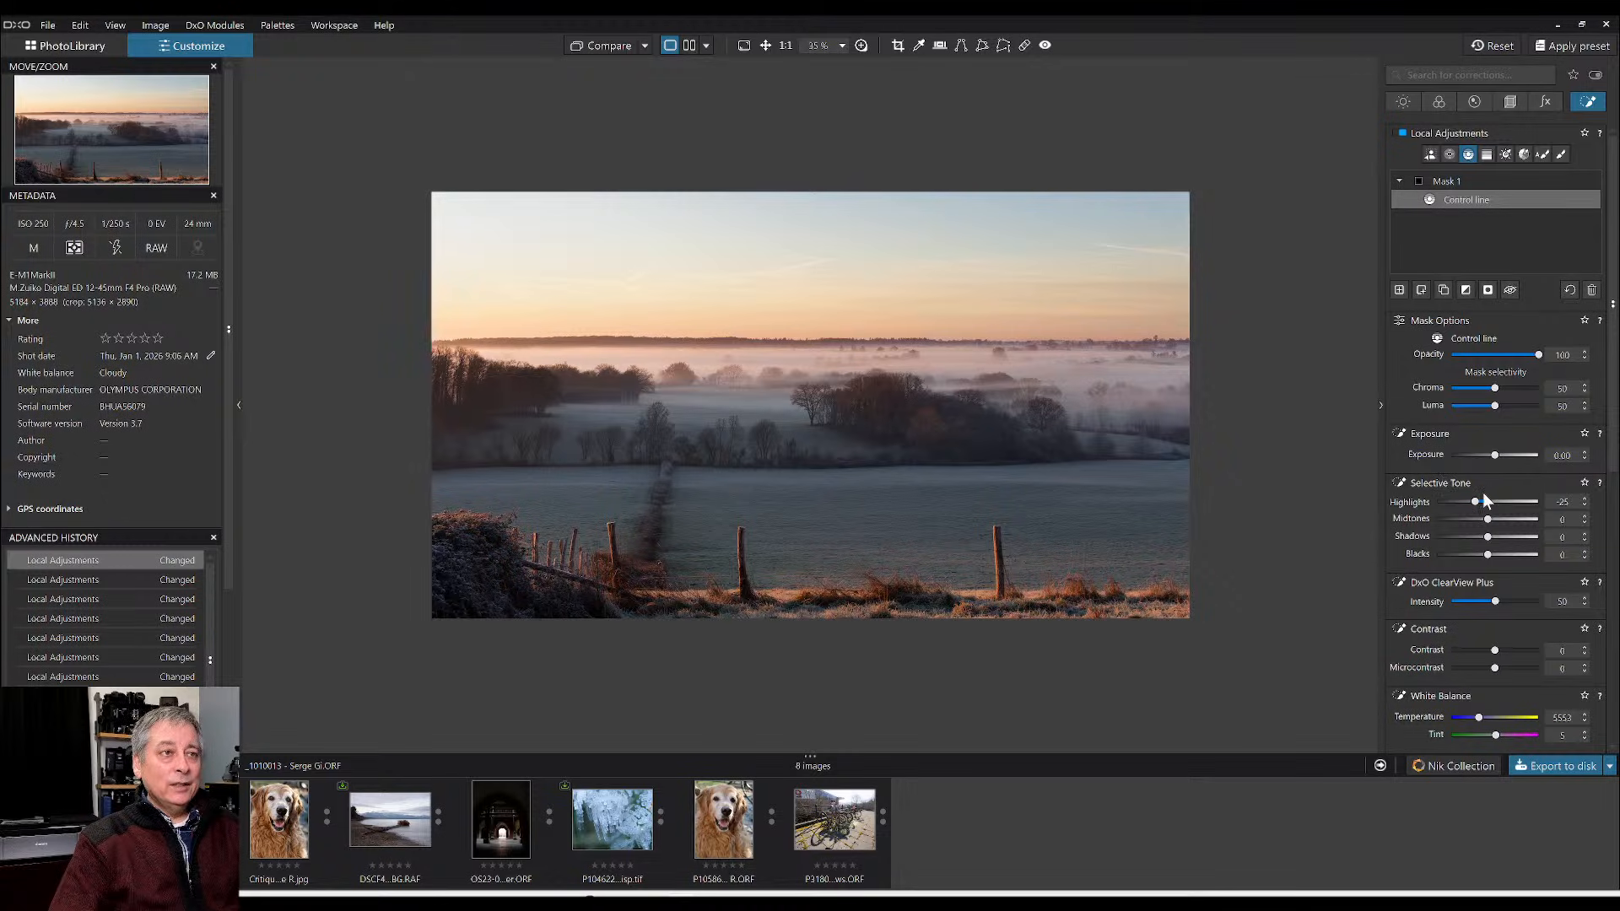
# - Raise the sky mask's HSL vibrancy to 65 and saturation to 37 for all color channels
pyautogui.scroll(-3, 1487, 499)
pyautogui.scroll(-7, 1485, 500)
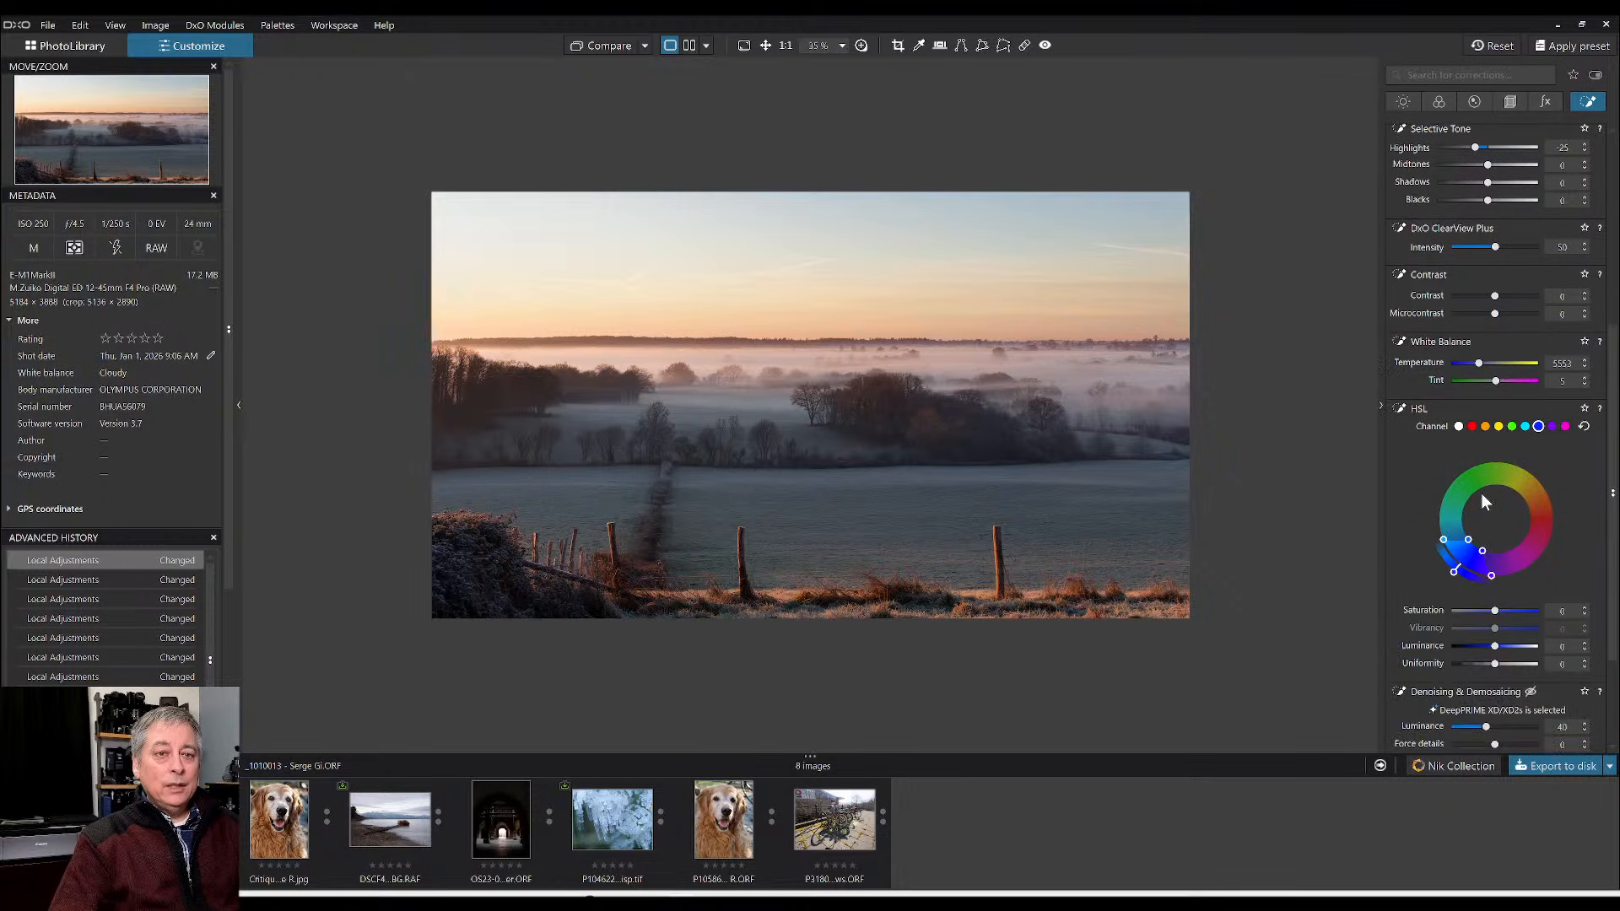
pyautogui.click(1458, 427)
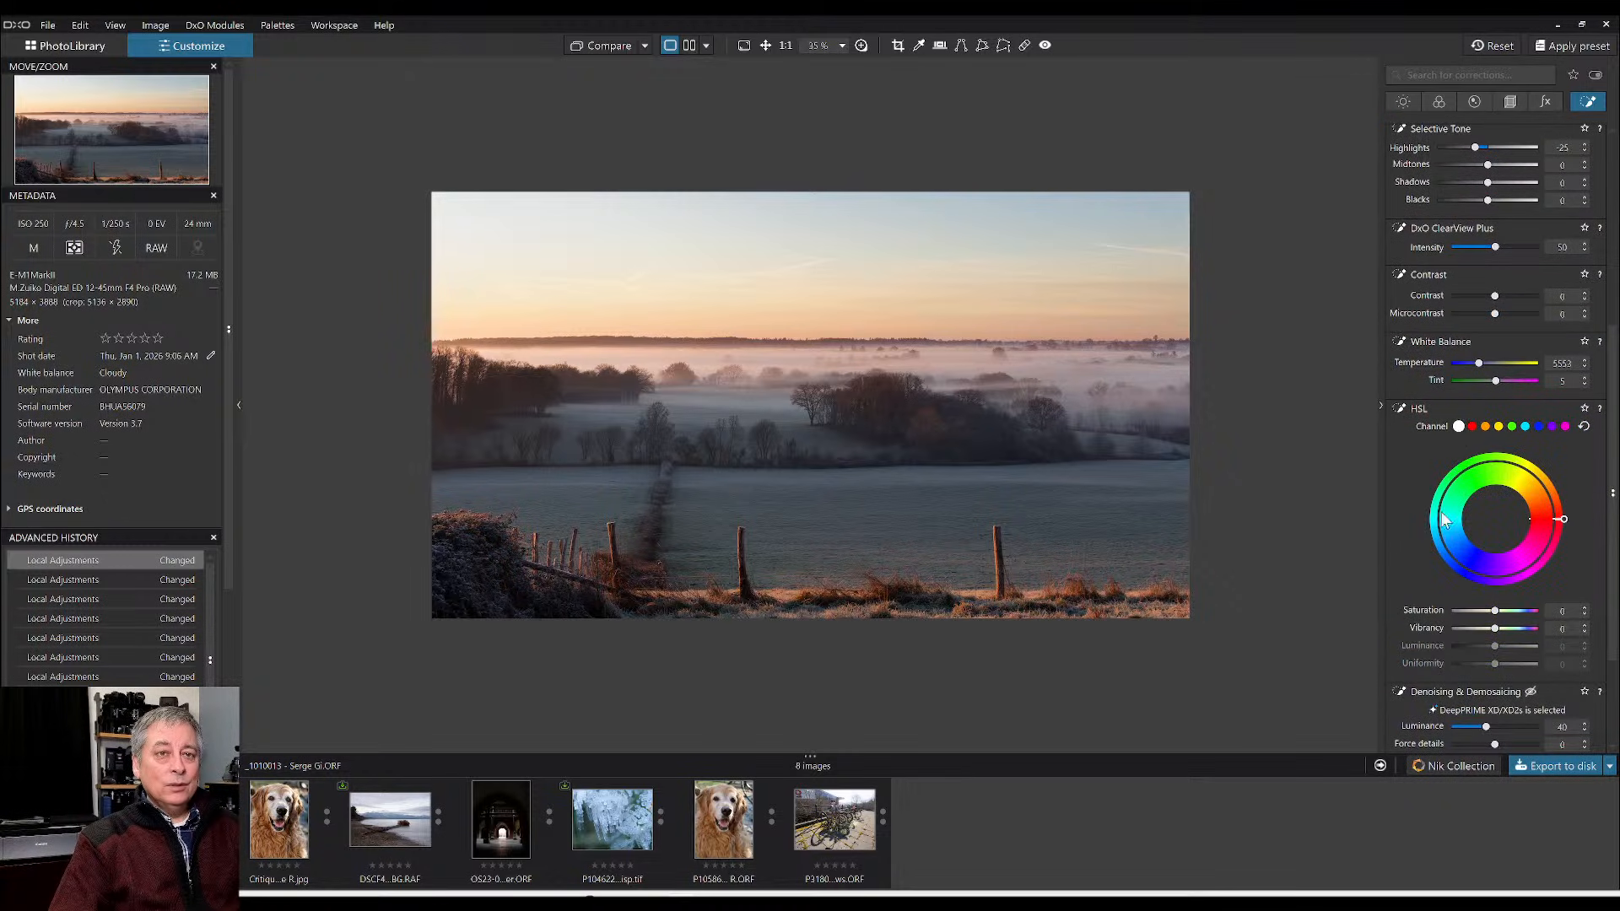
pyautogui.scroll(-1, 1428, 533)
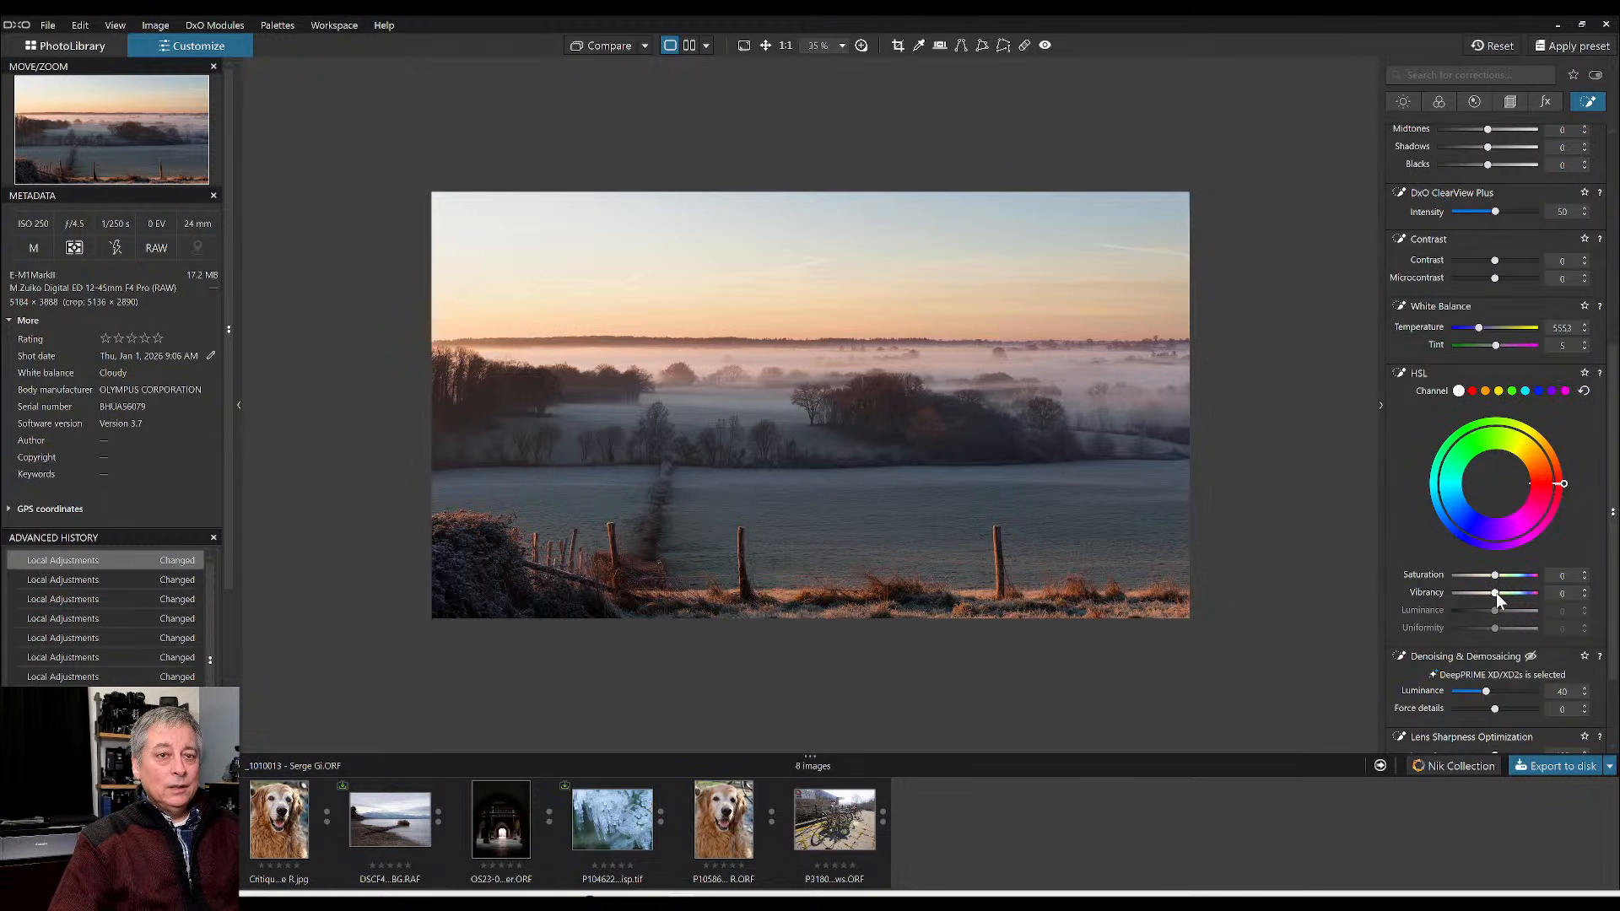
pyautogui.moveTo(1511, 594); pyautogui.dragTo(1519, 594)
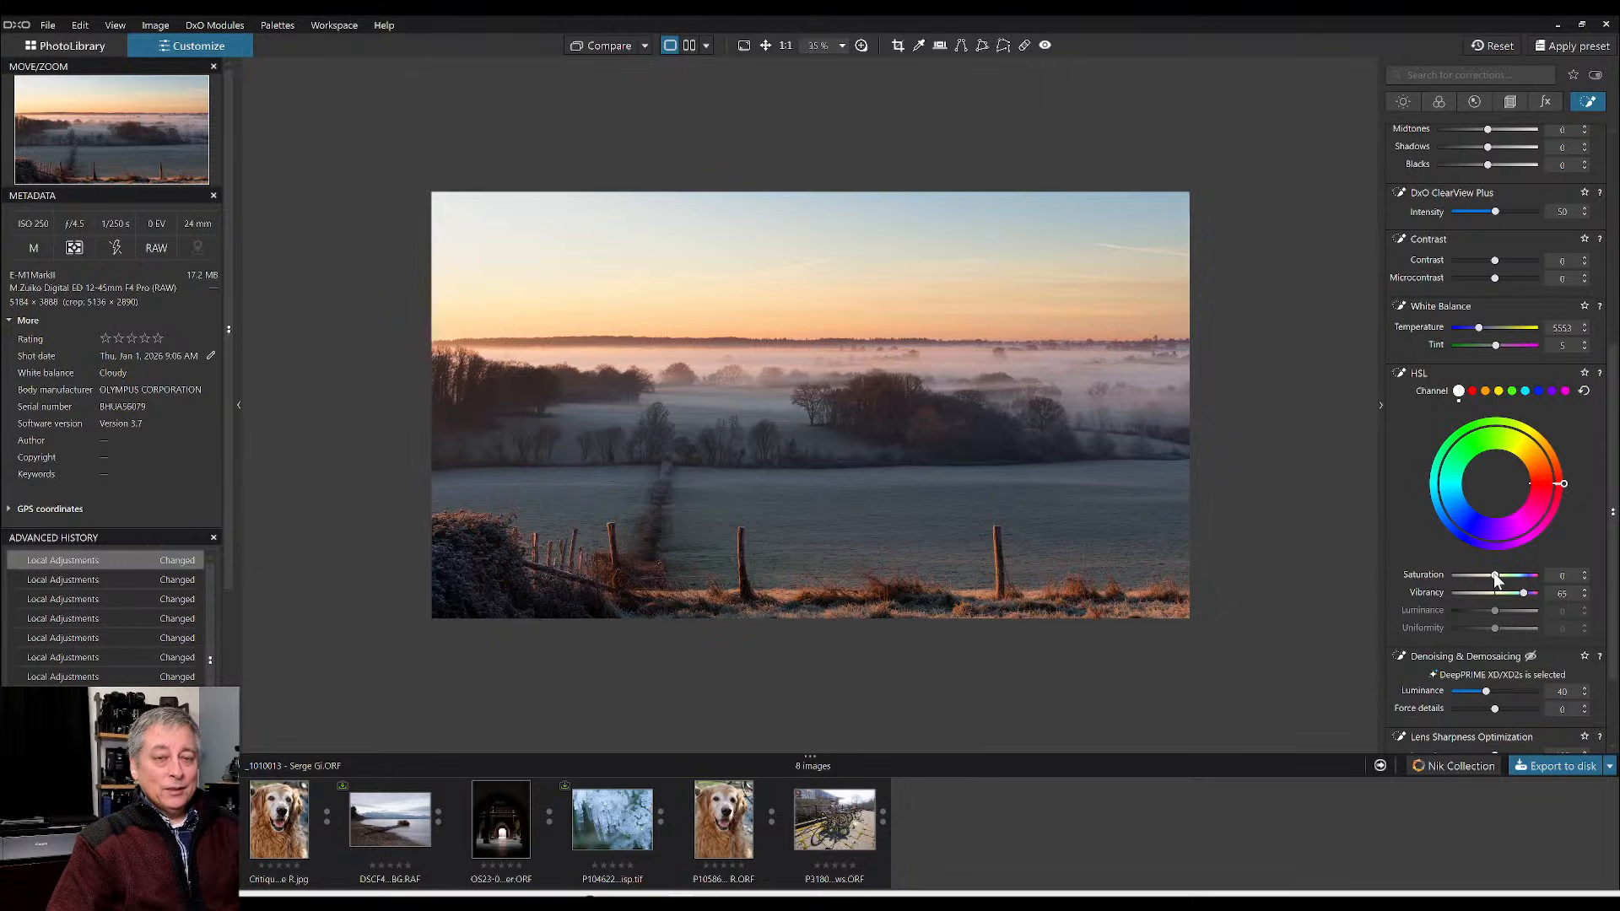
pyautogui.moveTo(1496, 576); pyautogui.dragTo(1511, 576)
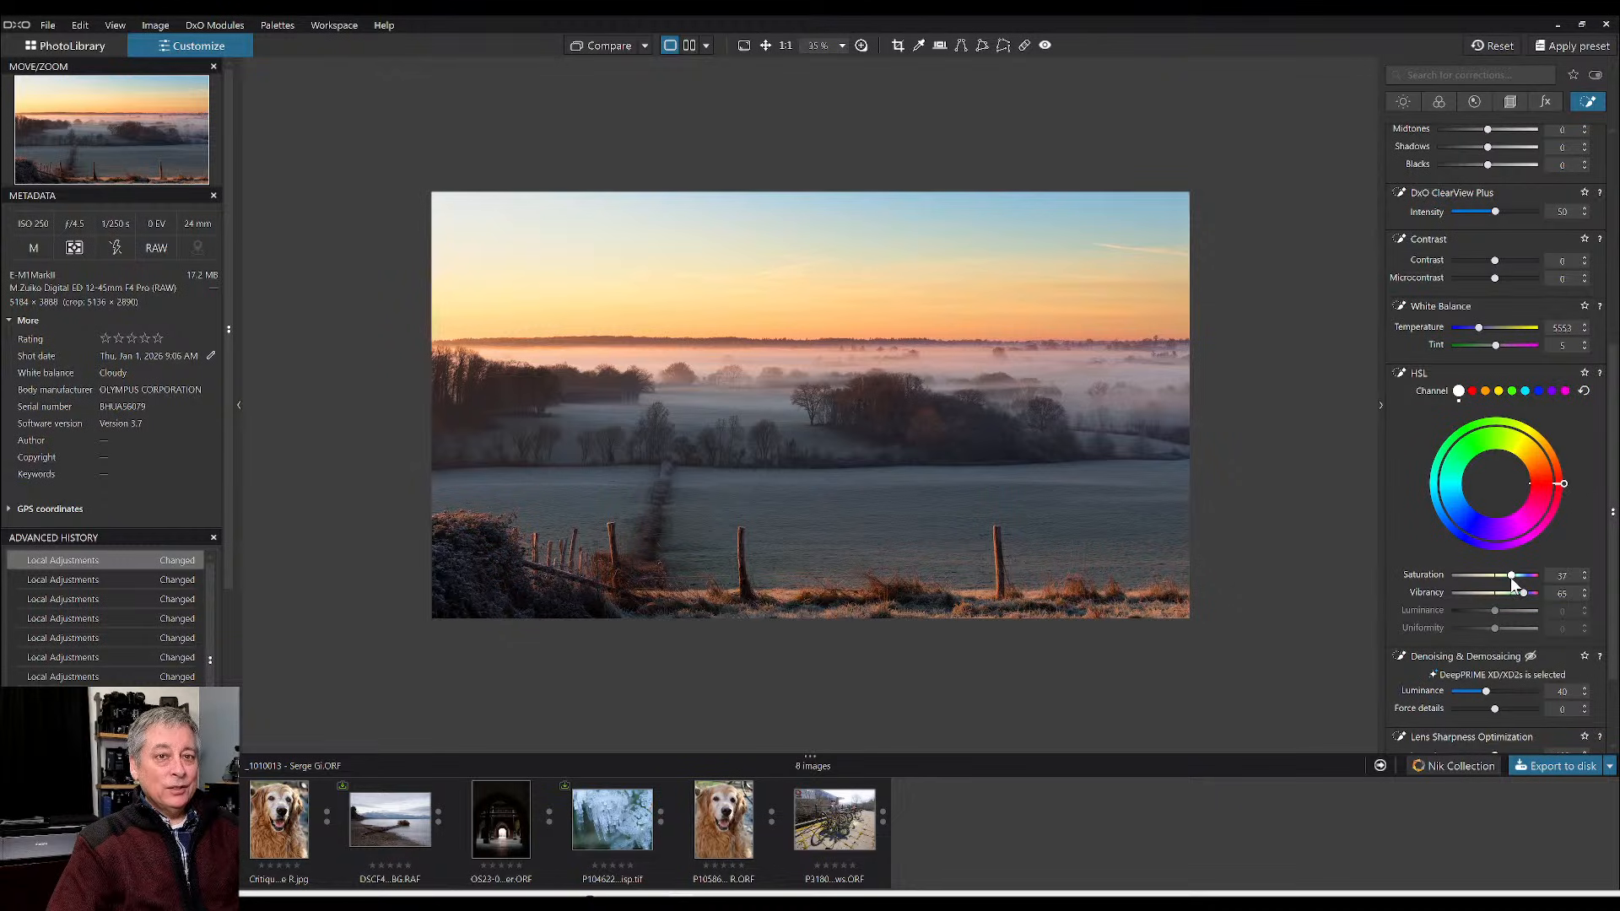
# - Extend the Control Line's fade down to the photo's lower edge and show the mask overlay
pyautogui.press('l')
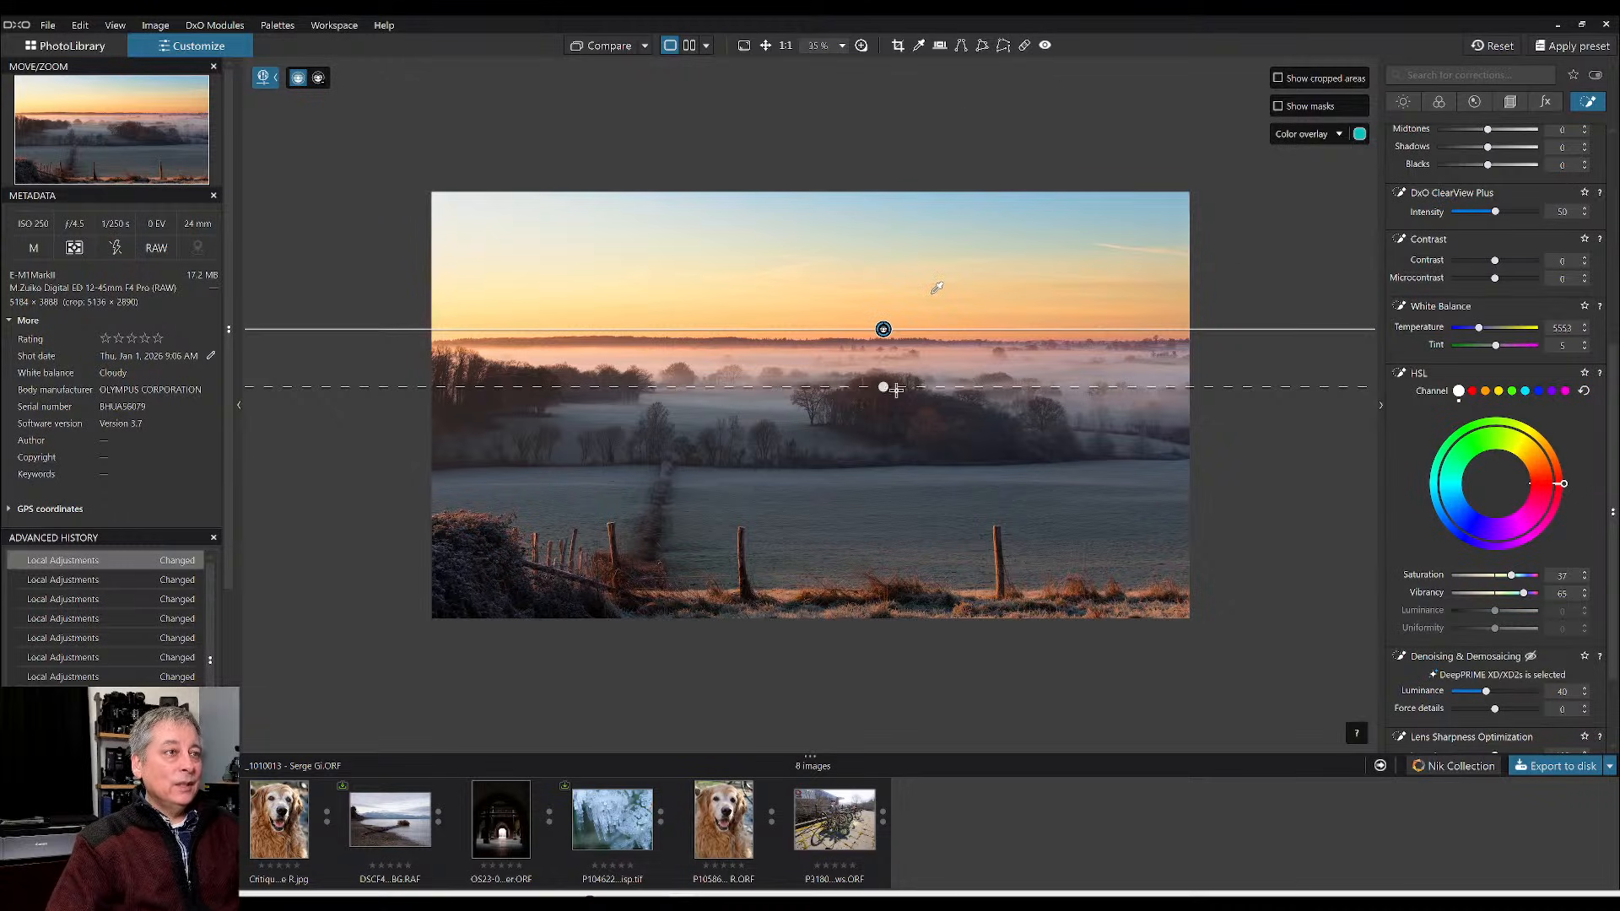
pyautogui.moveTo(885, 397); pyautogui.dragTo(887, 620)
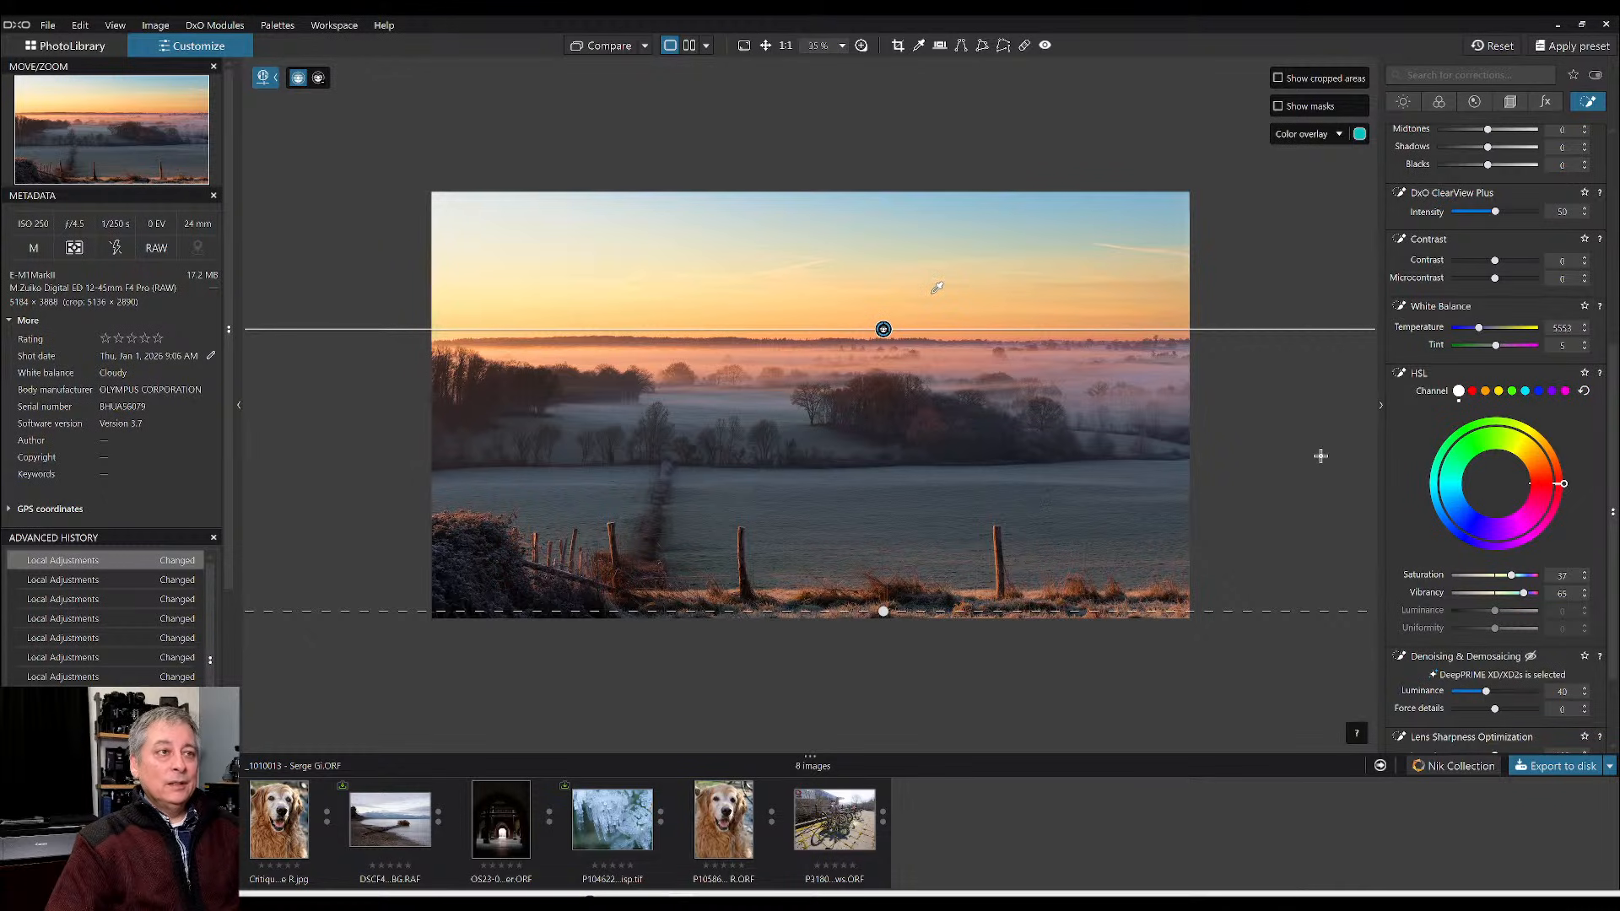
pyautogui.click(1278, 107)
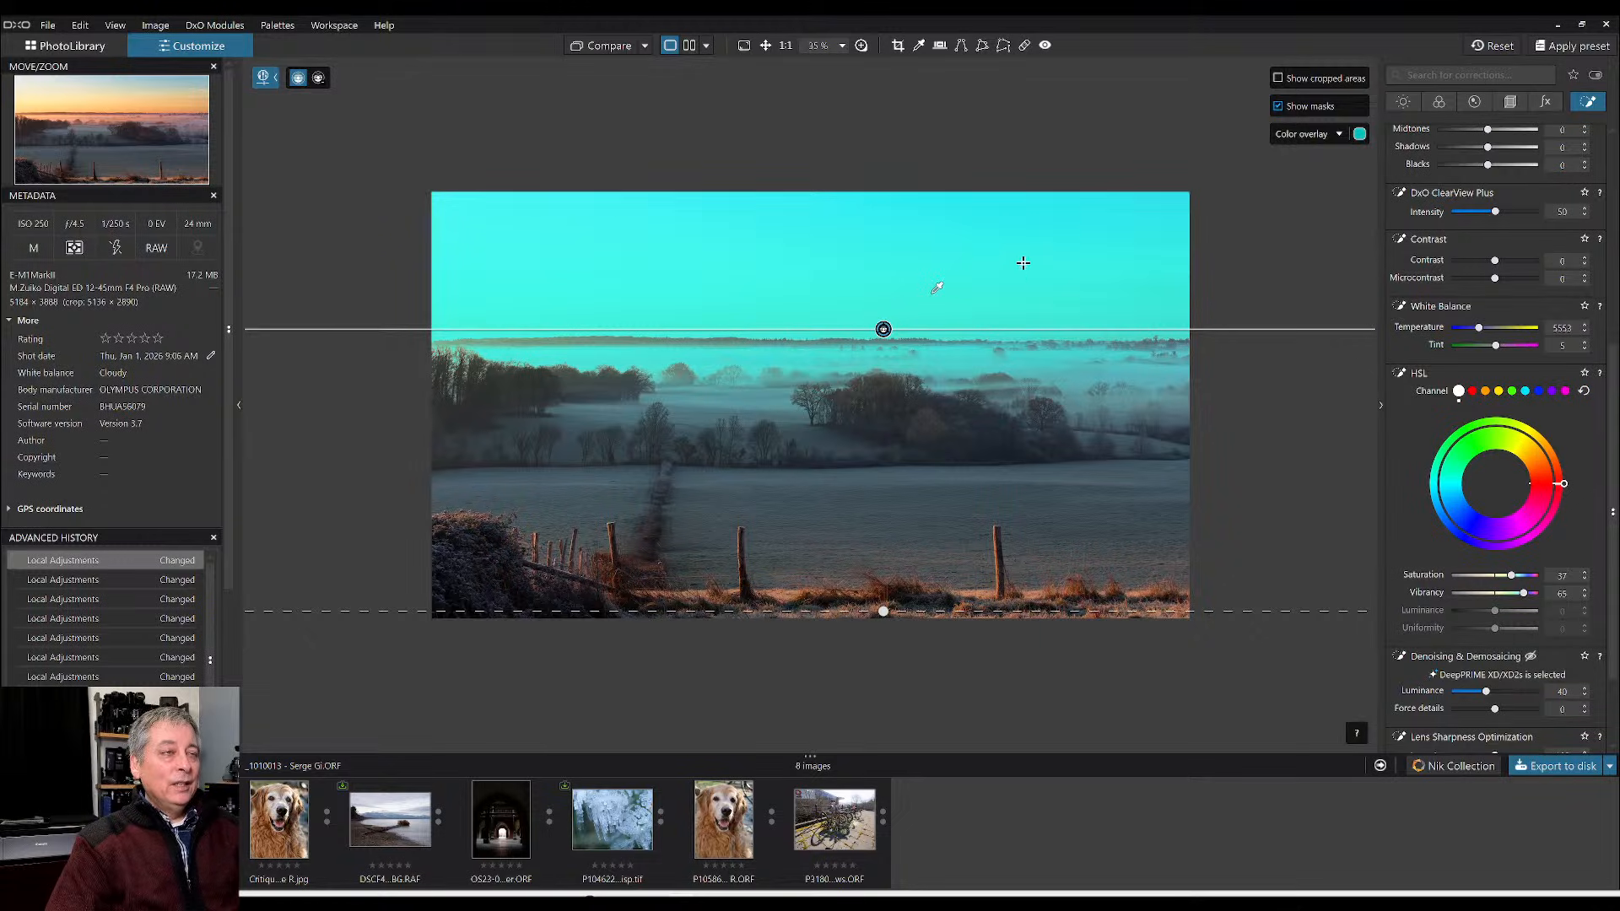
# - Create a new brush mask with 25% flow and paint it over the dark hedge strip running through the middle field
pyautogui.scroll(3, 1510, 270)
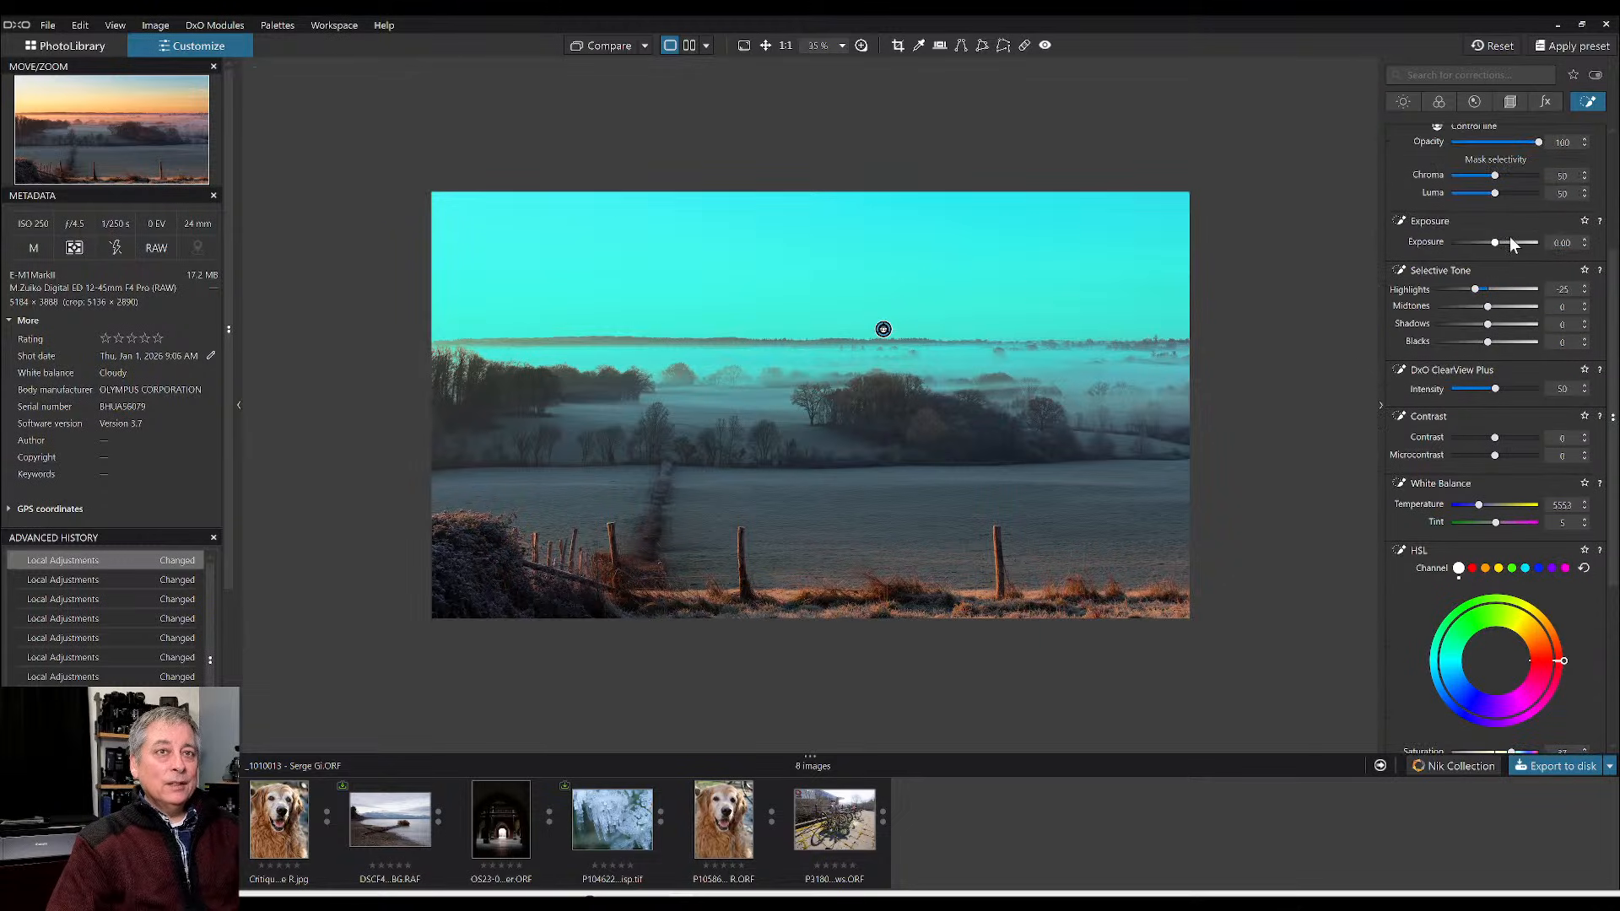
pyautogui.scroll(1, 1512, 244)
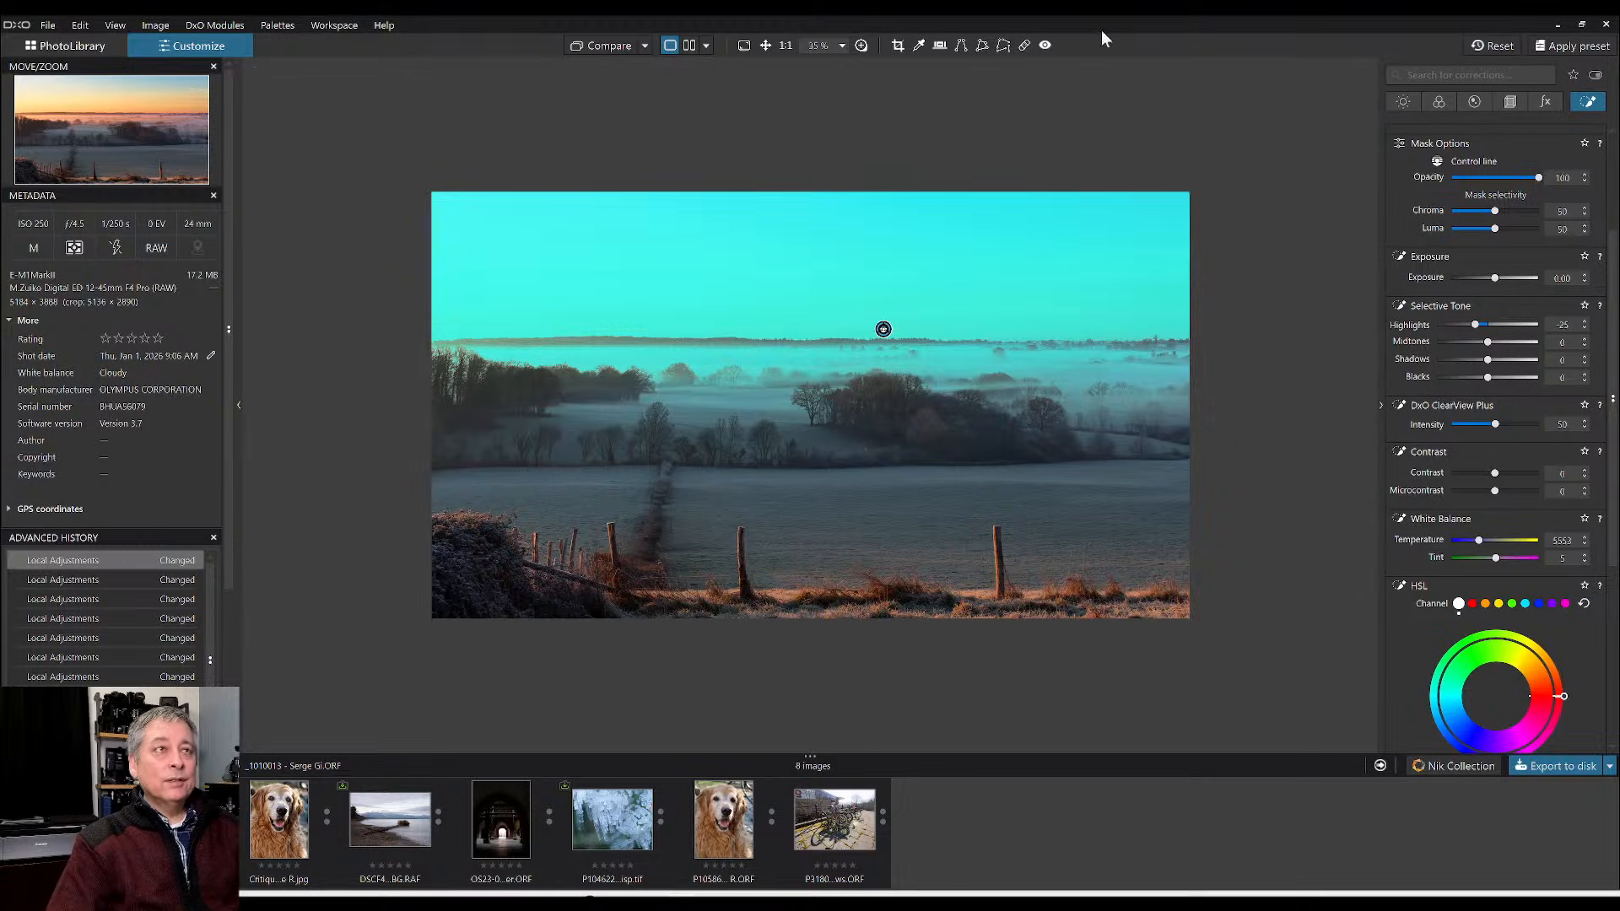
pyautogui.scroll(3, 1501, 152)
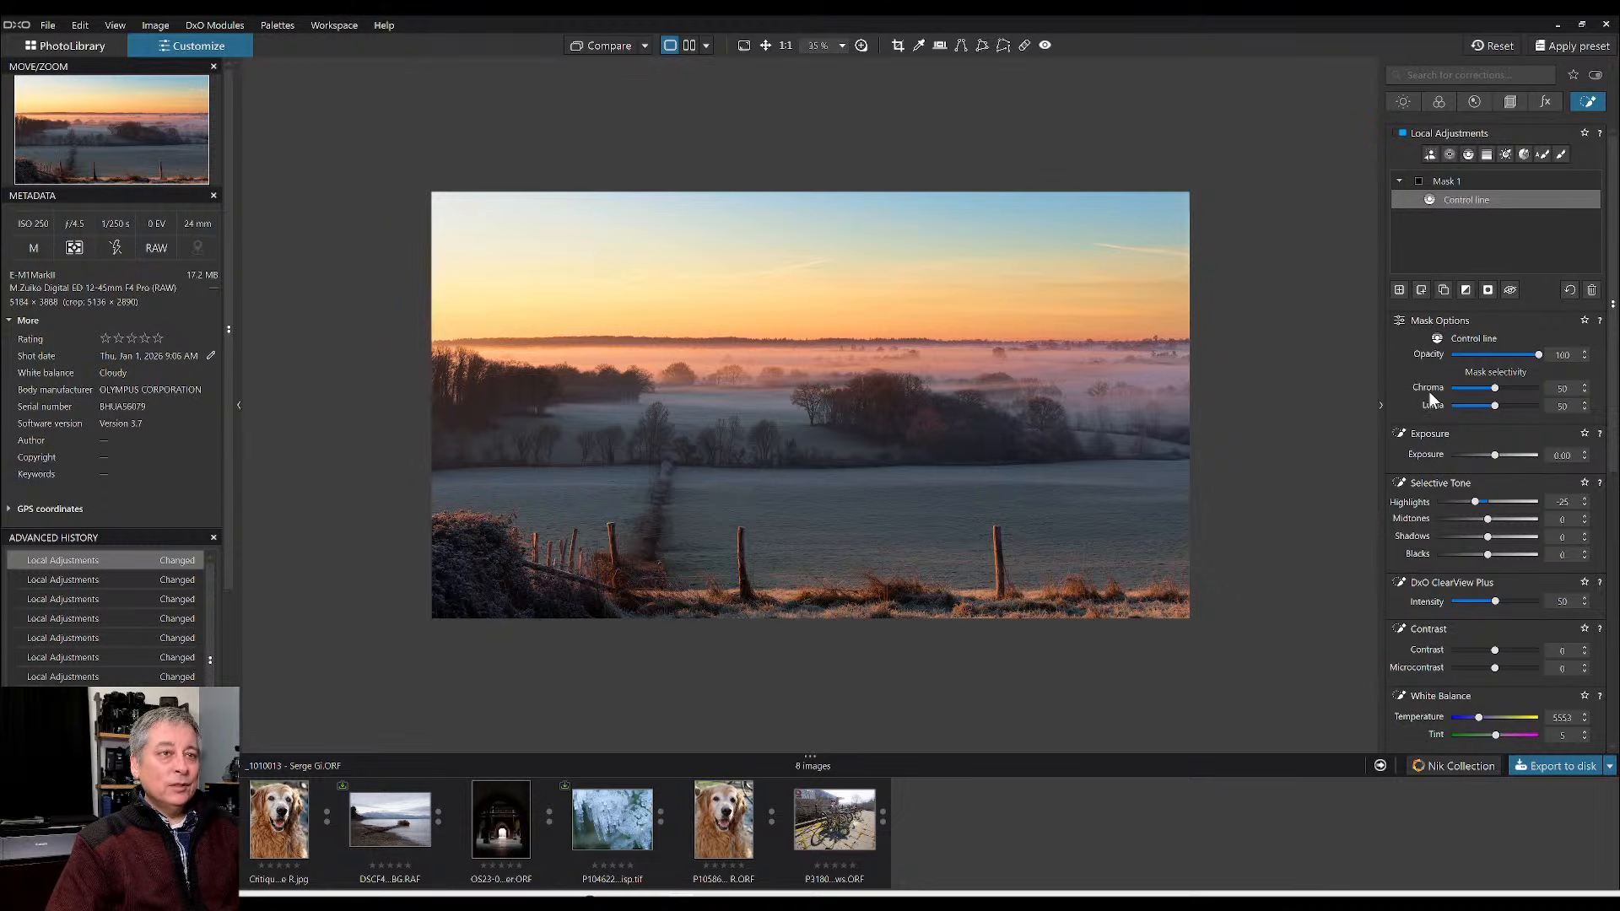
pyautogui.click(1560, 157)
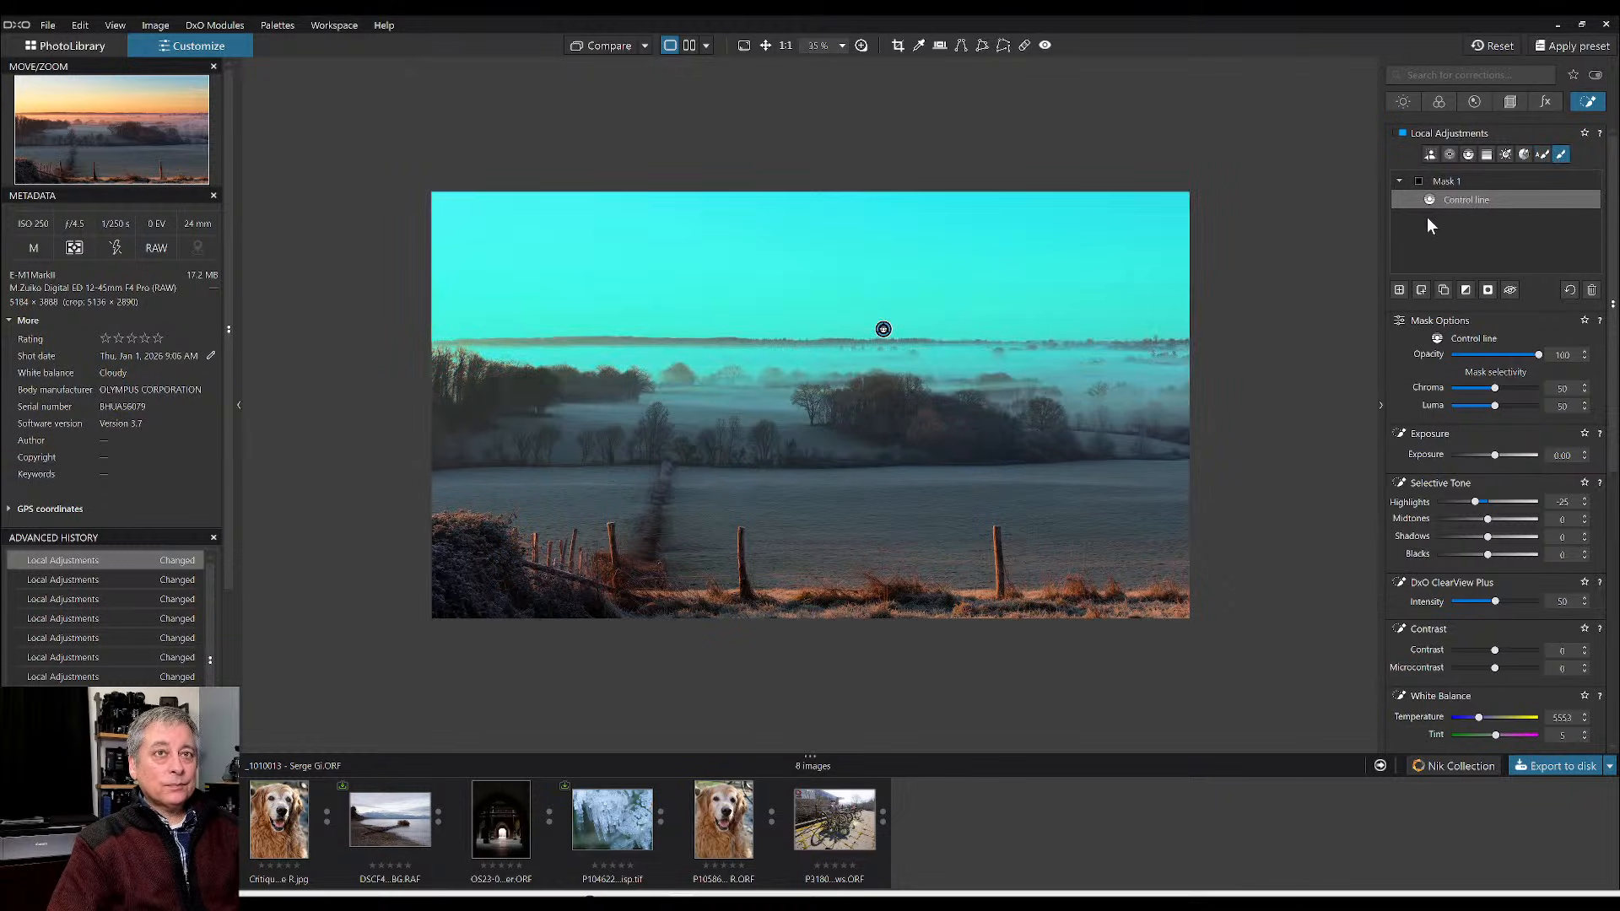
pyautogui.click(1400, 290)
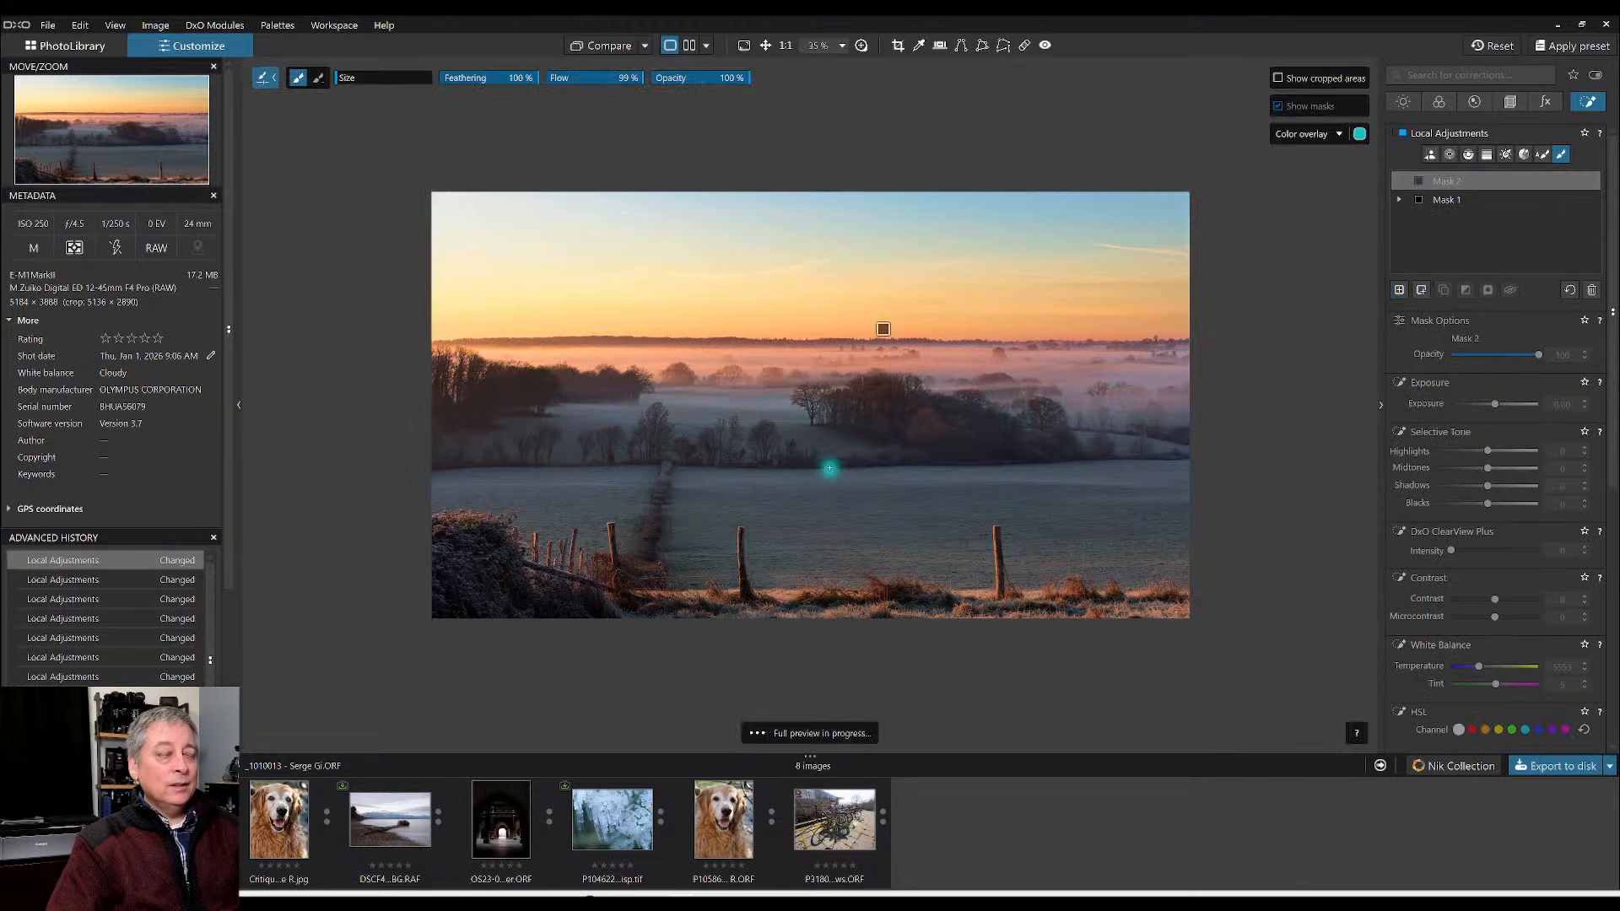
pyautogui.click(725, 511)
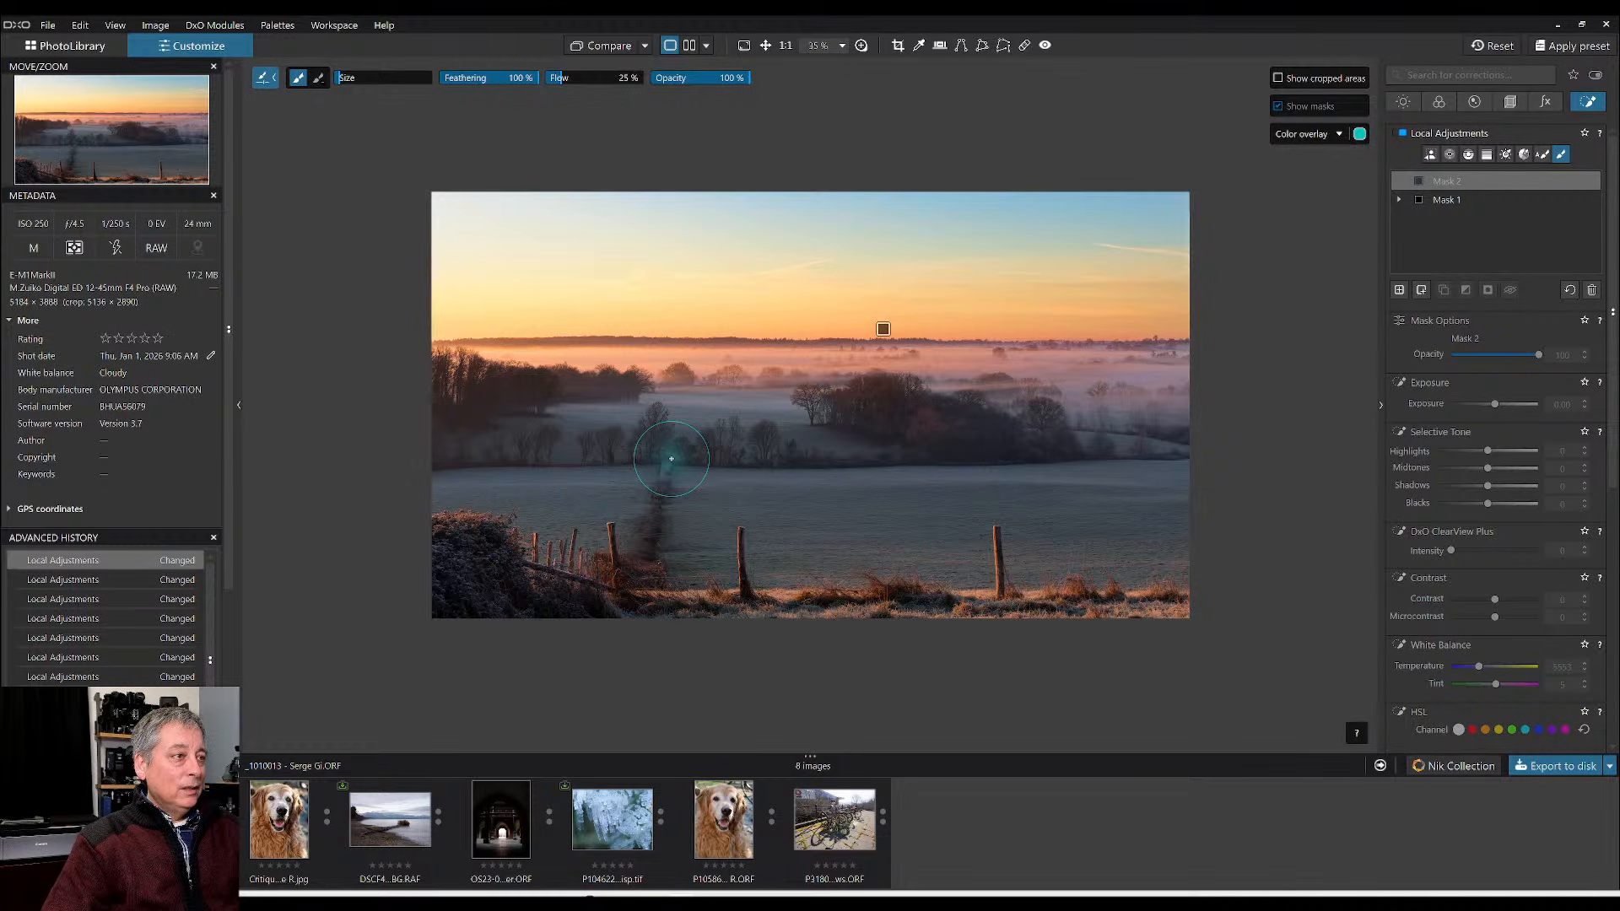
pyautogui.moveTo(671, 458); pyautogui.dragTo(668, 446)
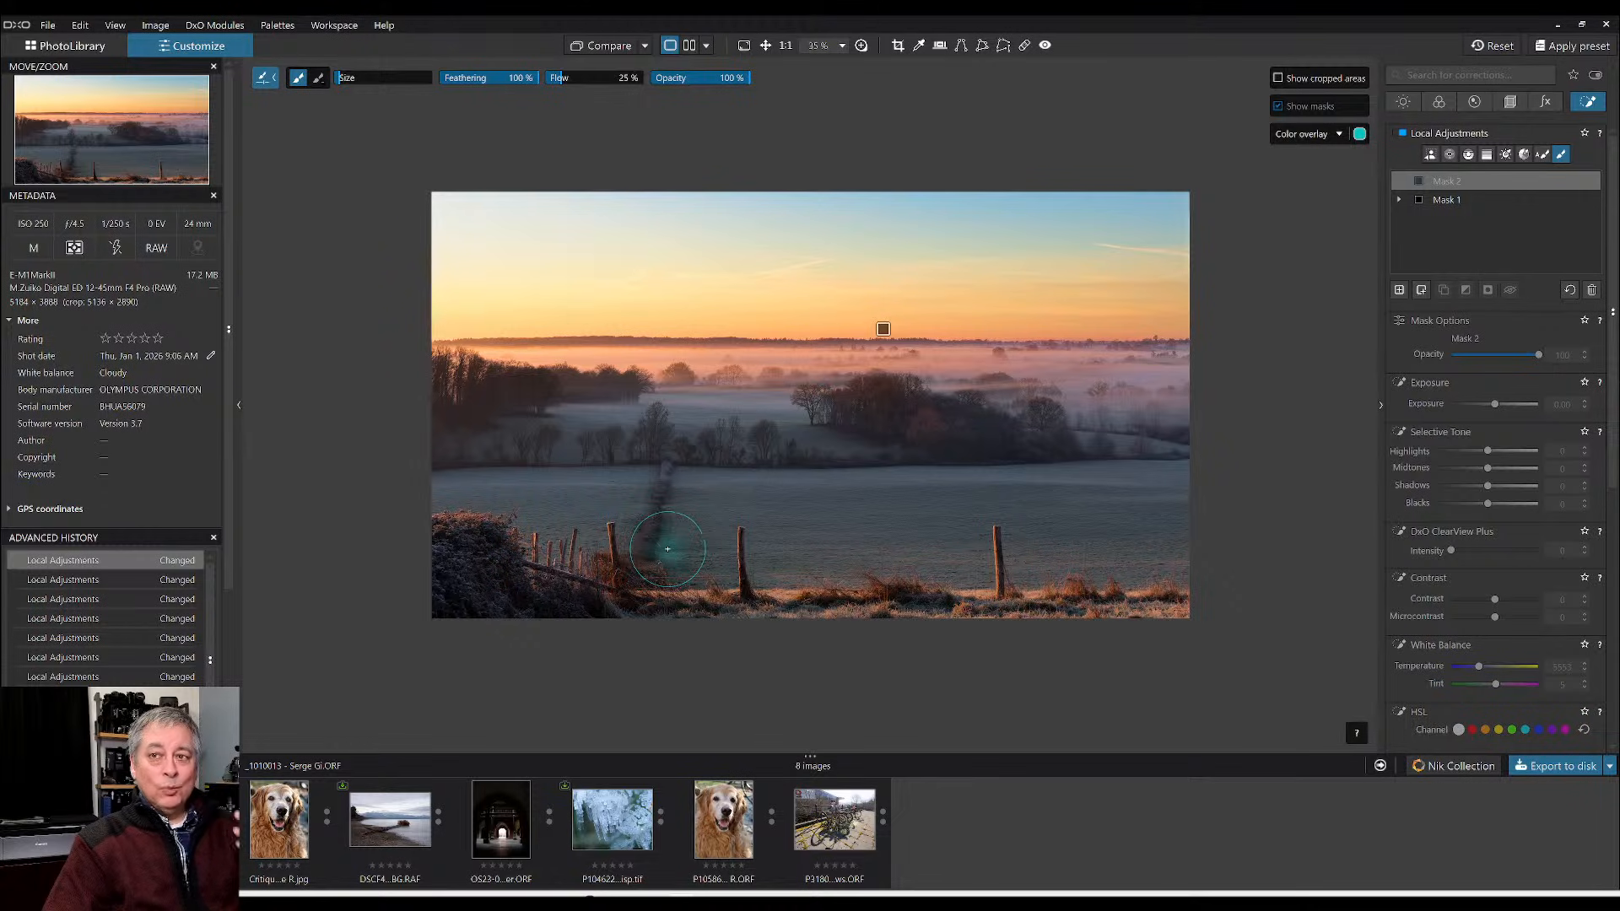
pyautogui.moveTo(668, 549)
pyautogui.mouseDown()
pyautogui.moveTo(669, 464)
pyautogui.moveTo(648, 561)
pyautogui.mouseUp()
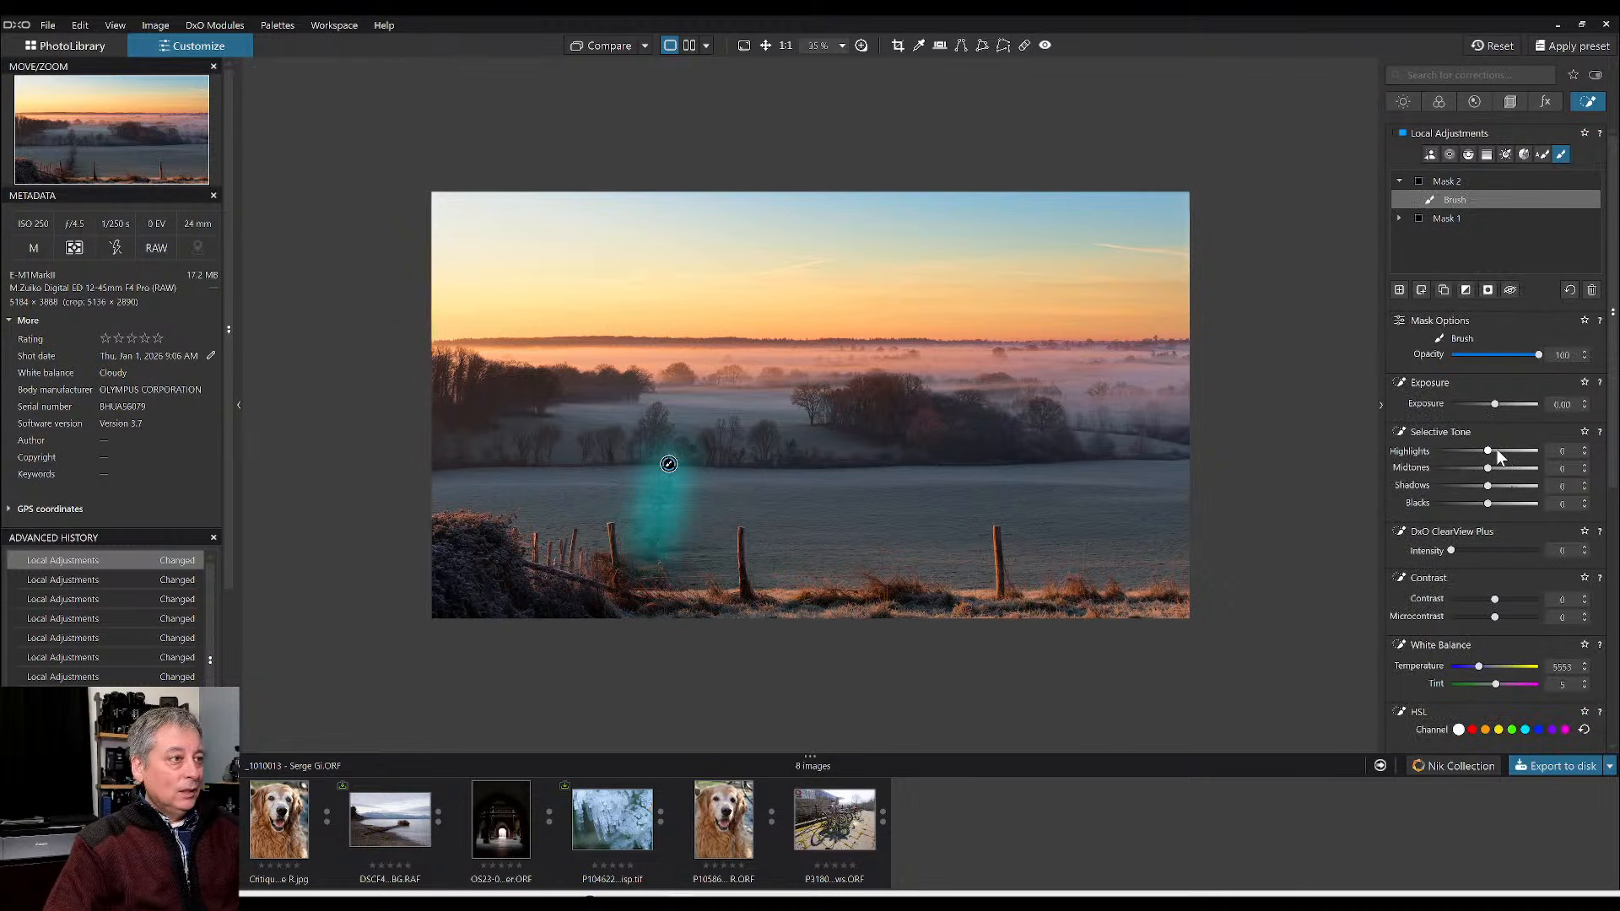
# - Raise the brush mask's highlights to 95, hide the mask overlay and check the effect by undoing and redoing the change
pyautogui.moveTo(1523, 451); pyautogui.dragTo(1532, 451)
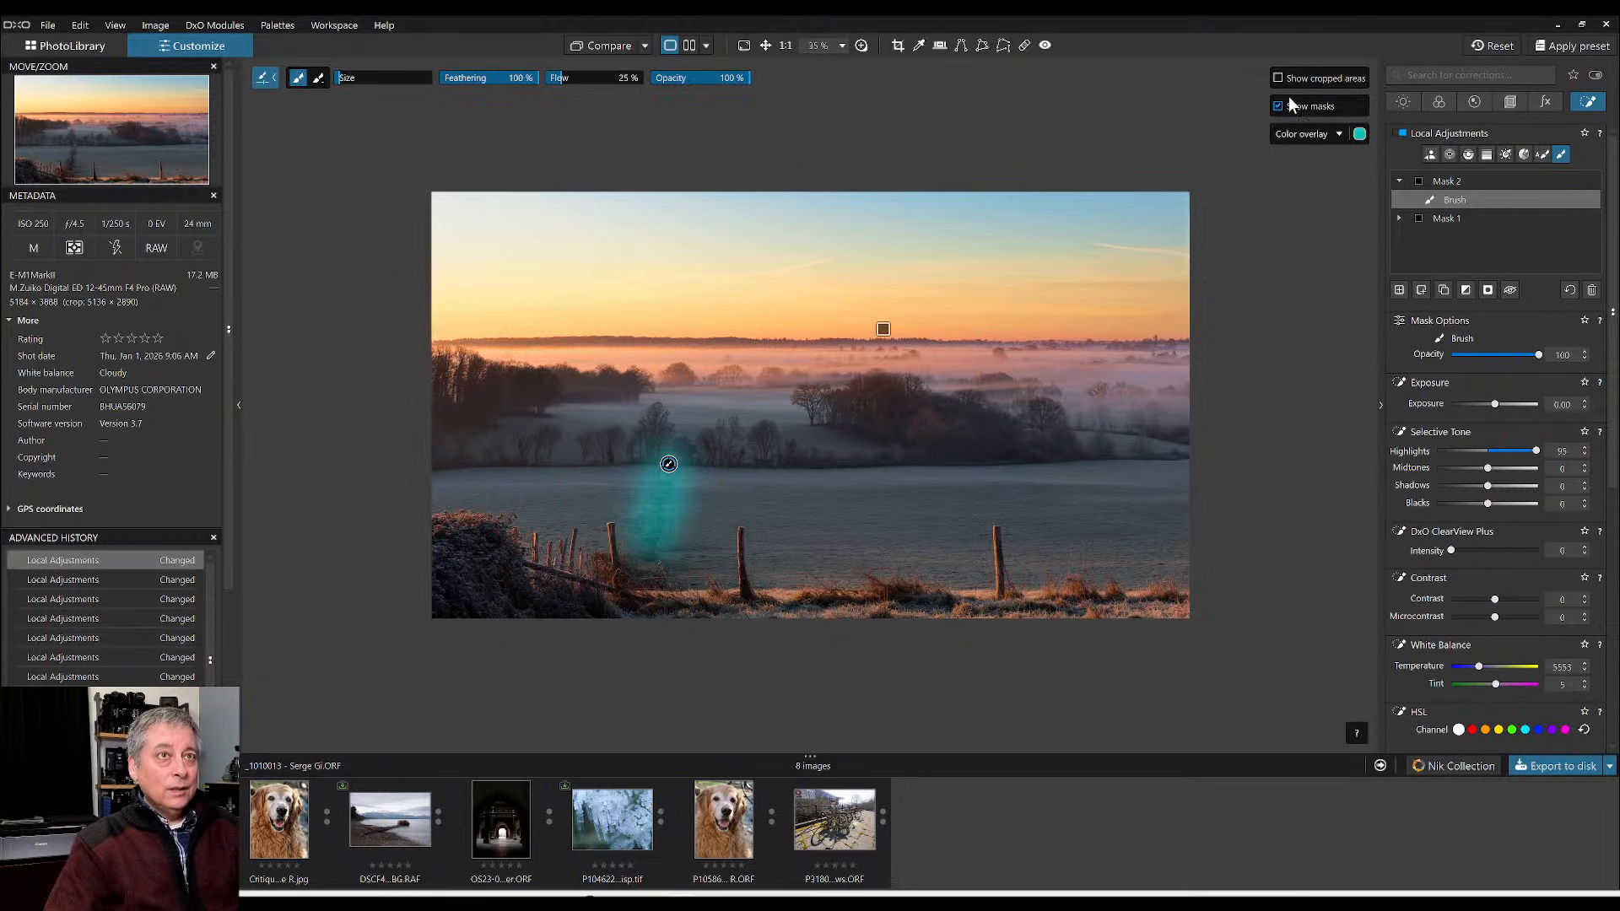
pyautogui.click(1279, 105)
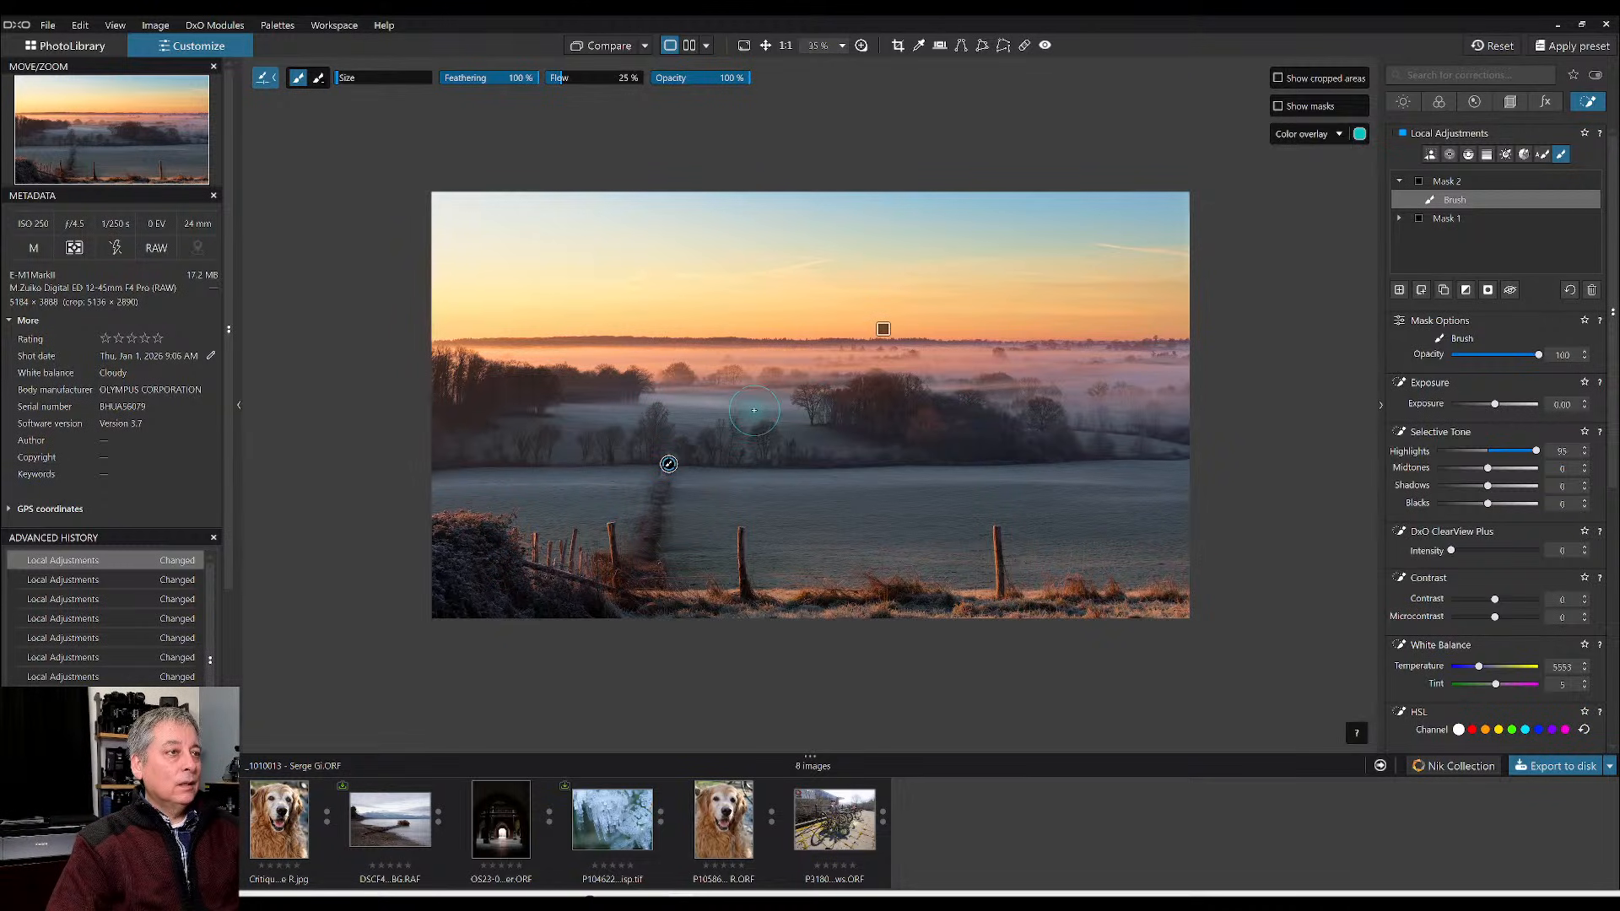
pyautogui.hotkey('ctrl', 'z')
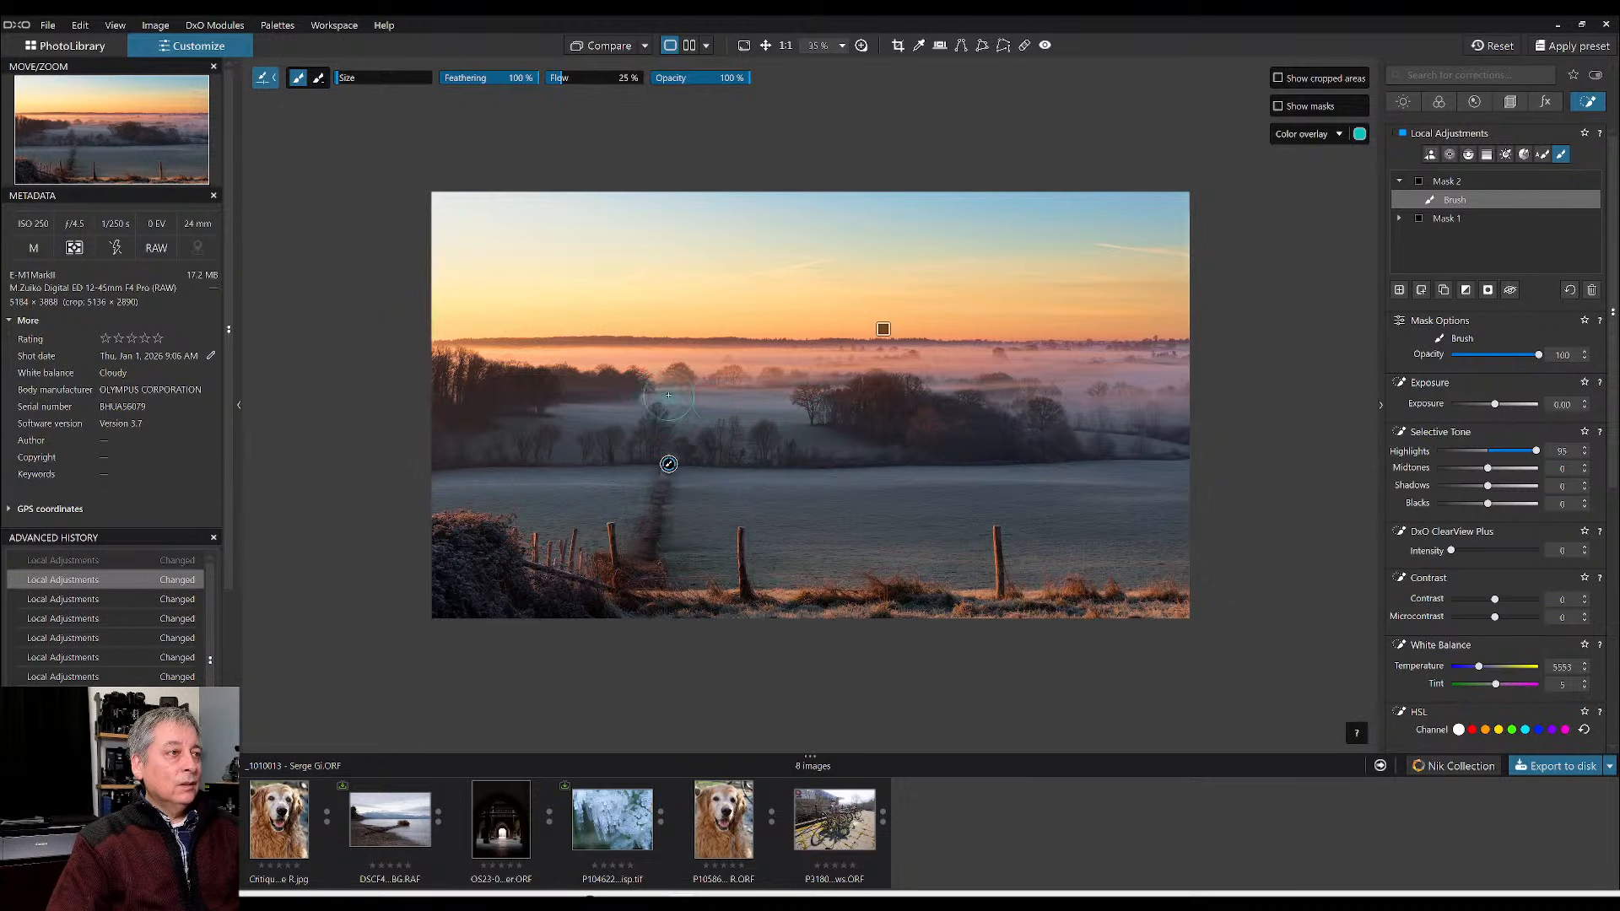
pyautogui.hotkey('ctrl', 'y')
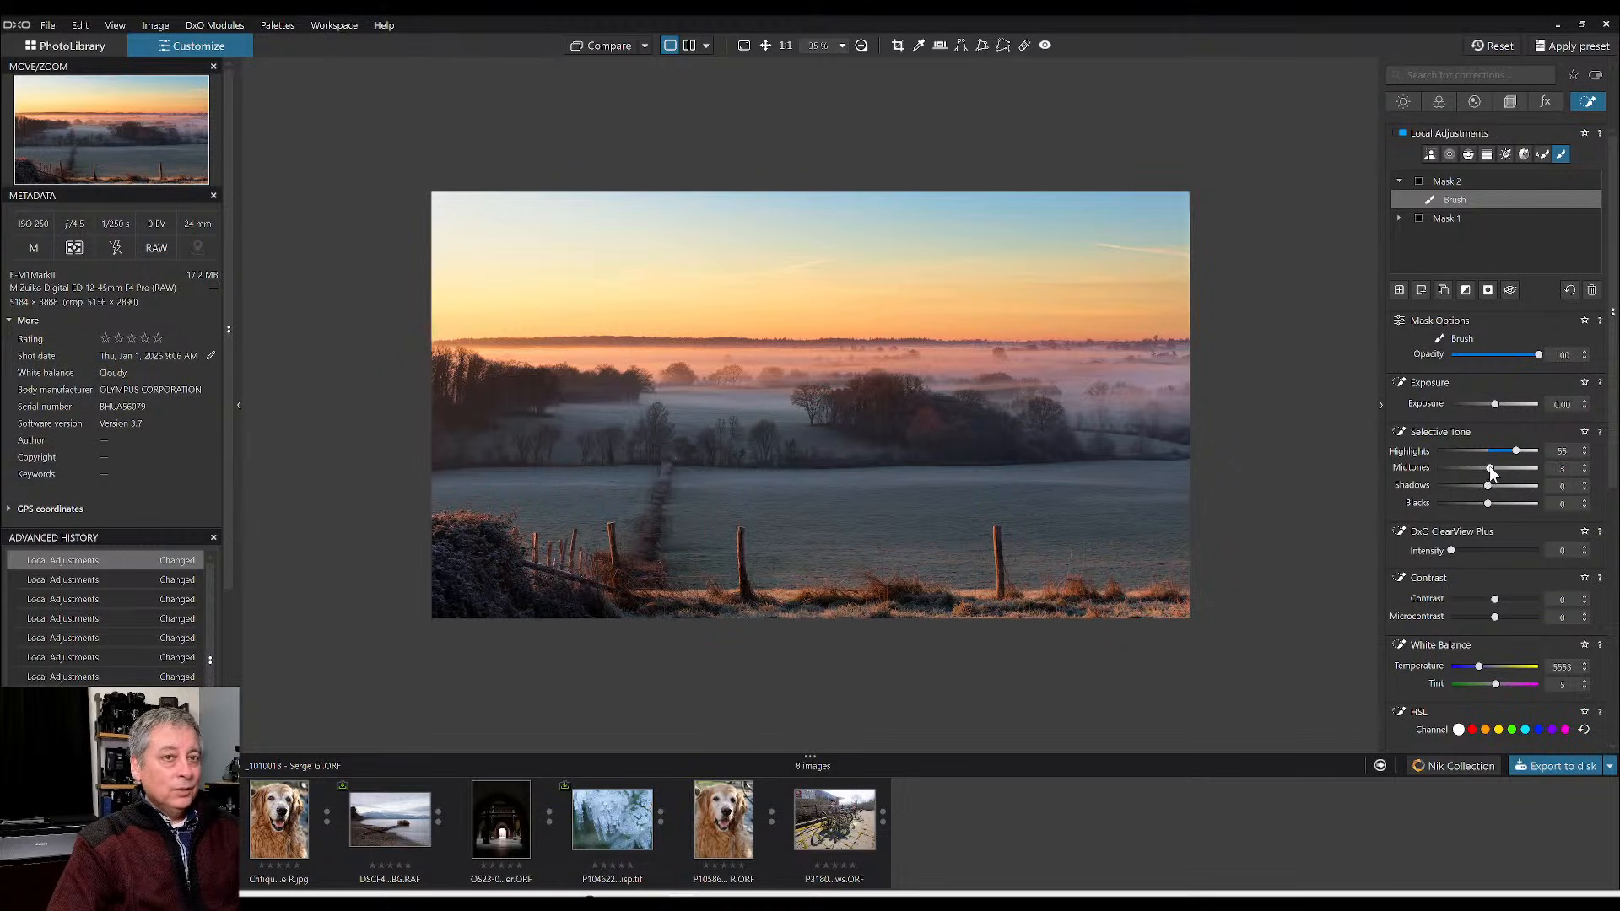
# - Set the brush mask's highlights to 55, midtones to 37 and shadows to 18, and finish the local adjustment
pyautogui.moveTo(1494, 471); pyautogui.dragTo(1498, 473)
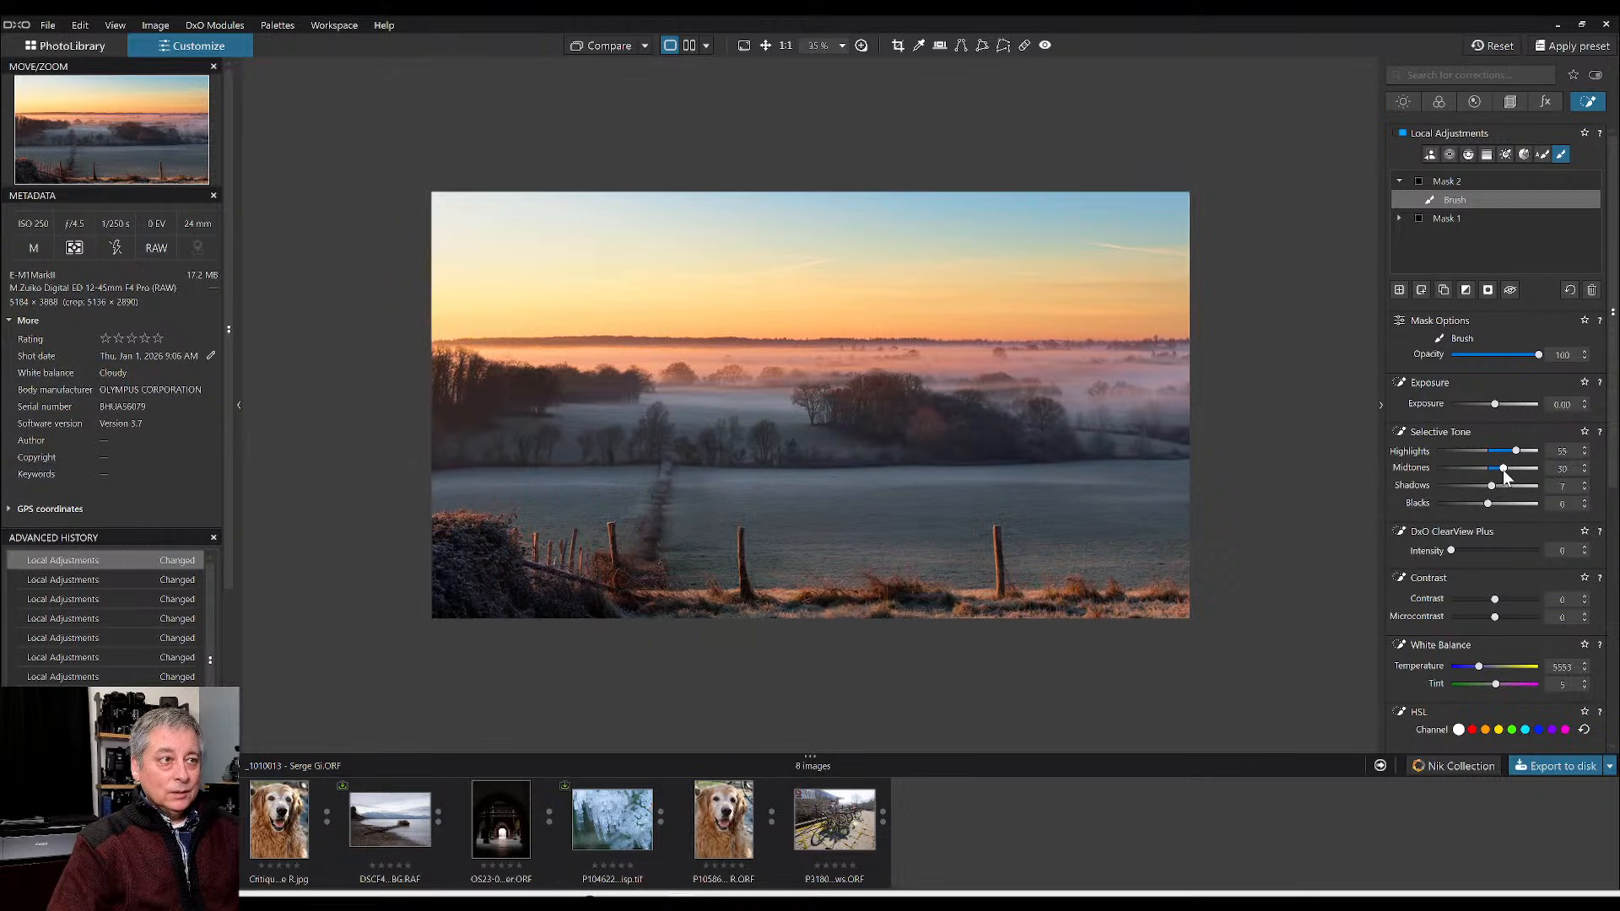
pyautogui.moveTo(1505, 468); pyautogui.dragTo(1507, 469)
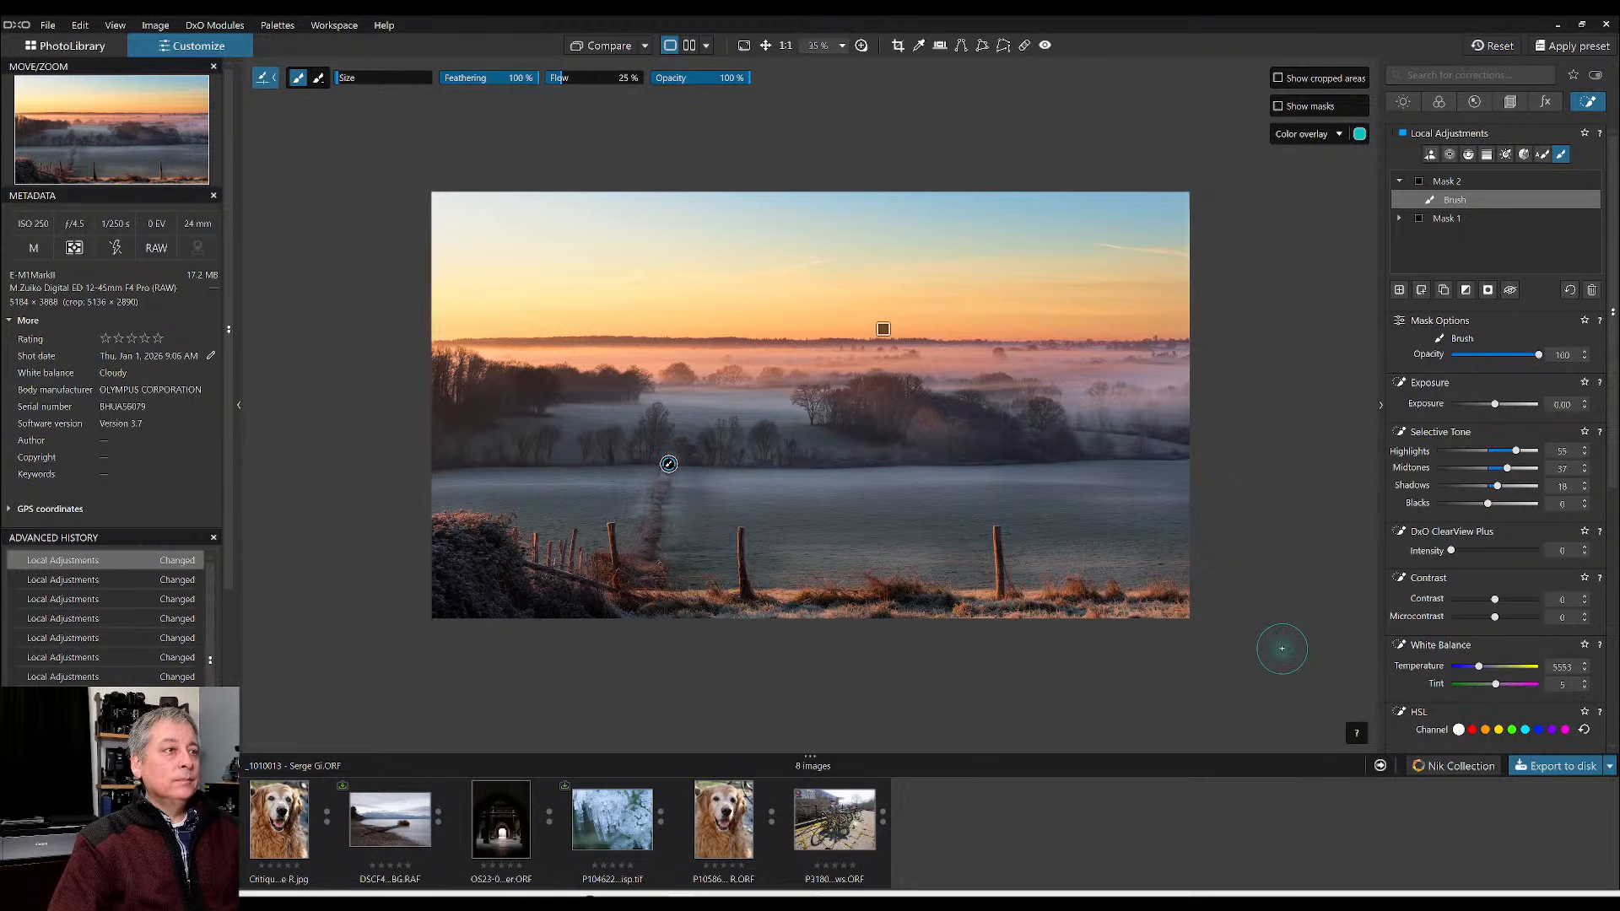
pyautogui.press('Escape')
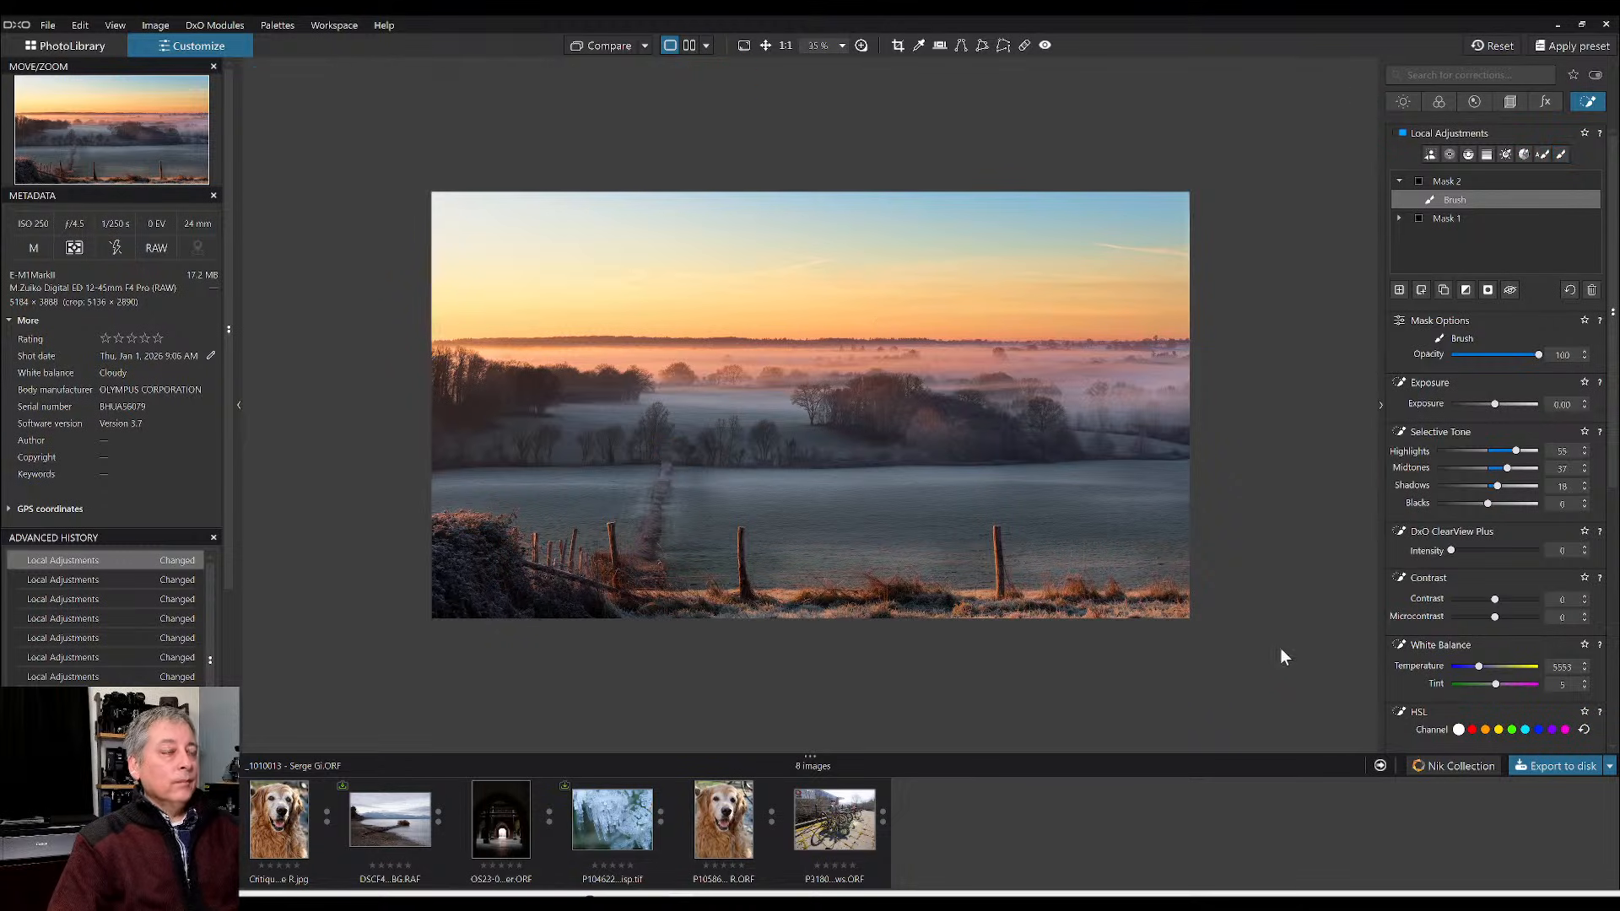
# - Export the edited photo to disk as a full-size JPEG at quality 100 in the original image folder
pyautogui.rightClick(829, 560)
pyautogui.click(923, 22)
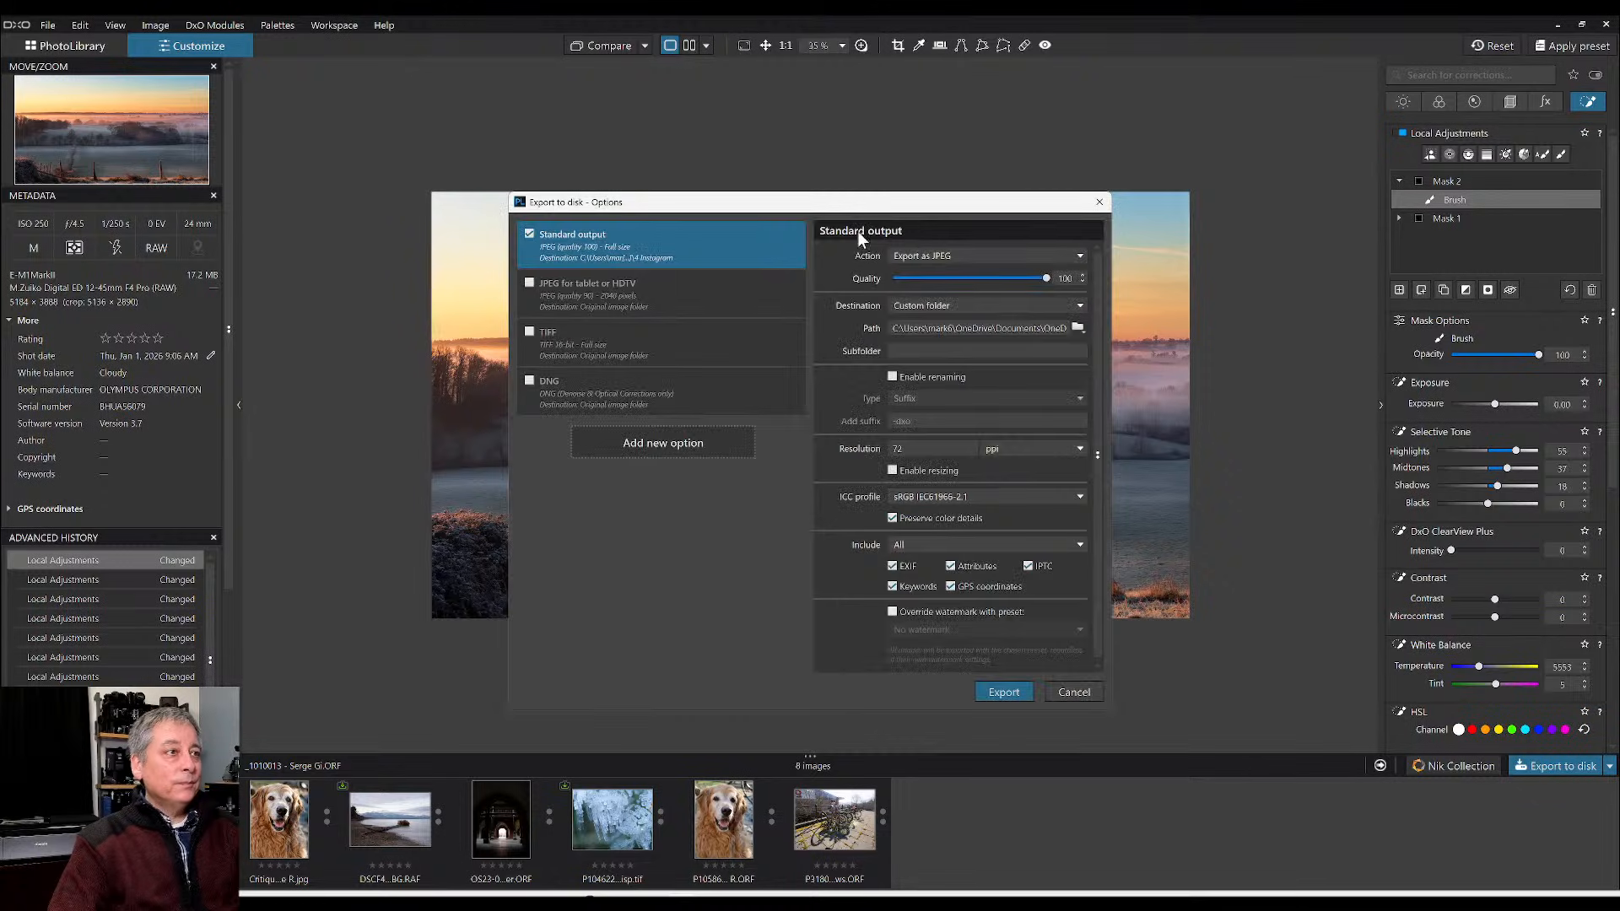
pyautogui.click(963, 310)
pyautogui.click(962, 330)
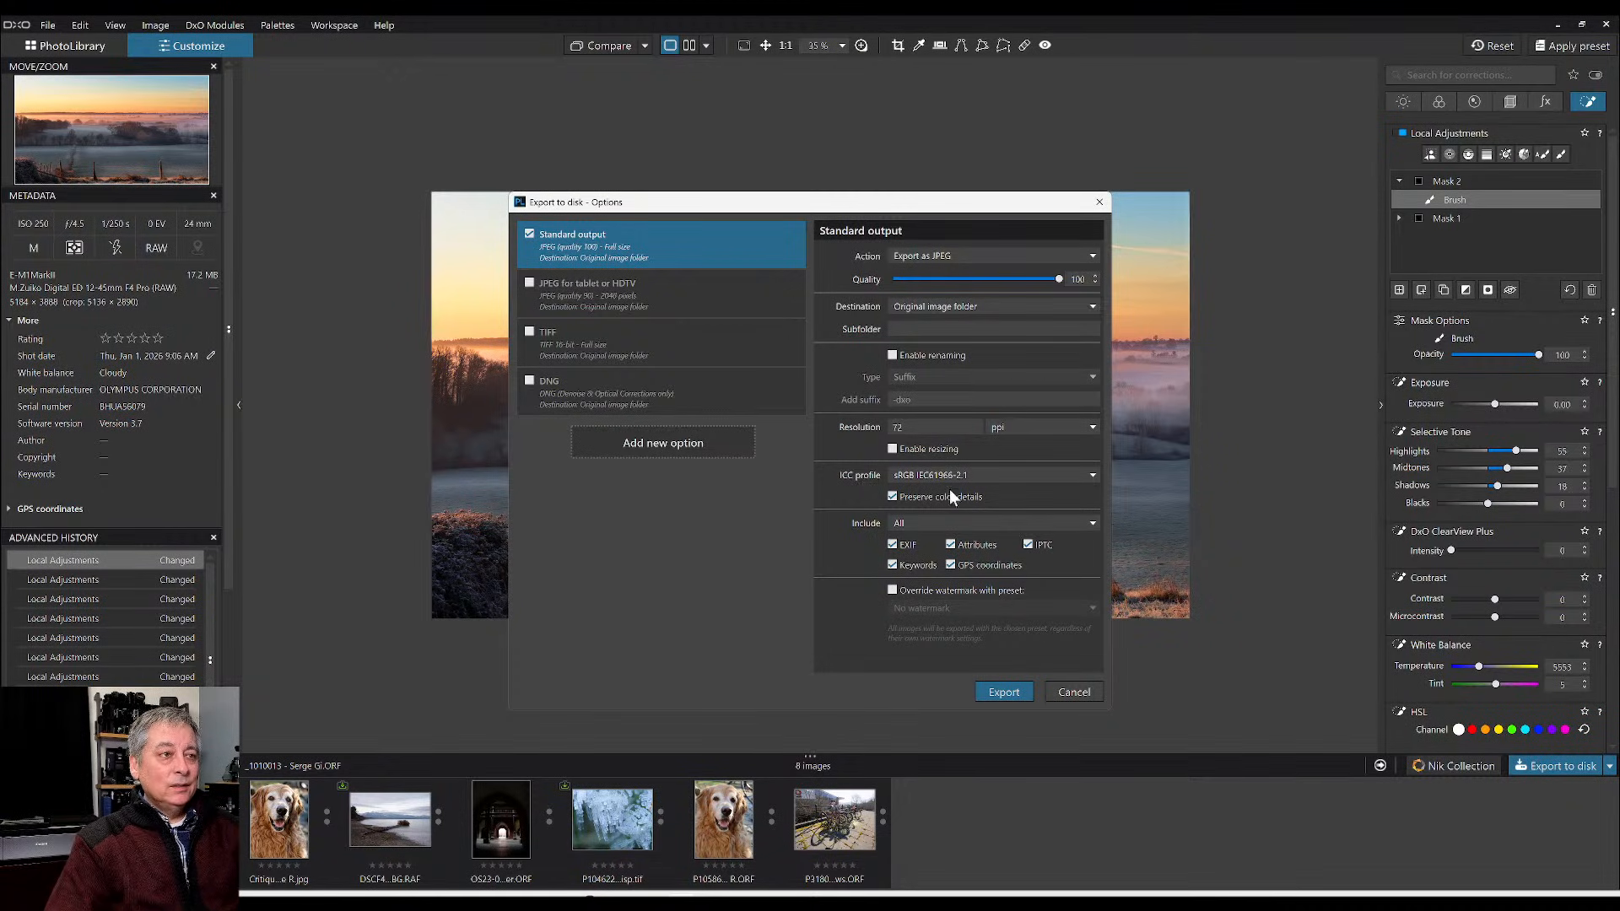
pyautogui.click(1013, 690)
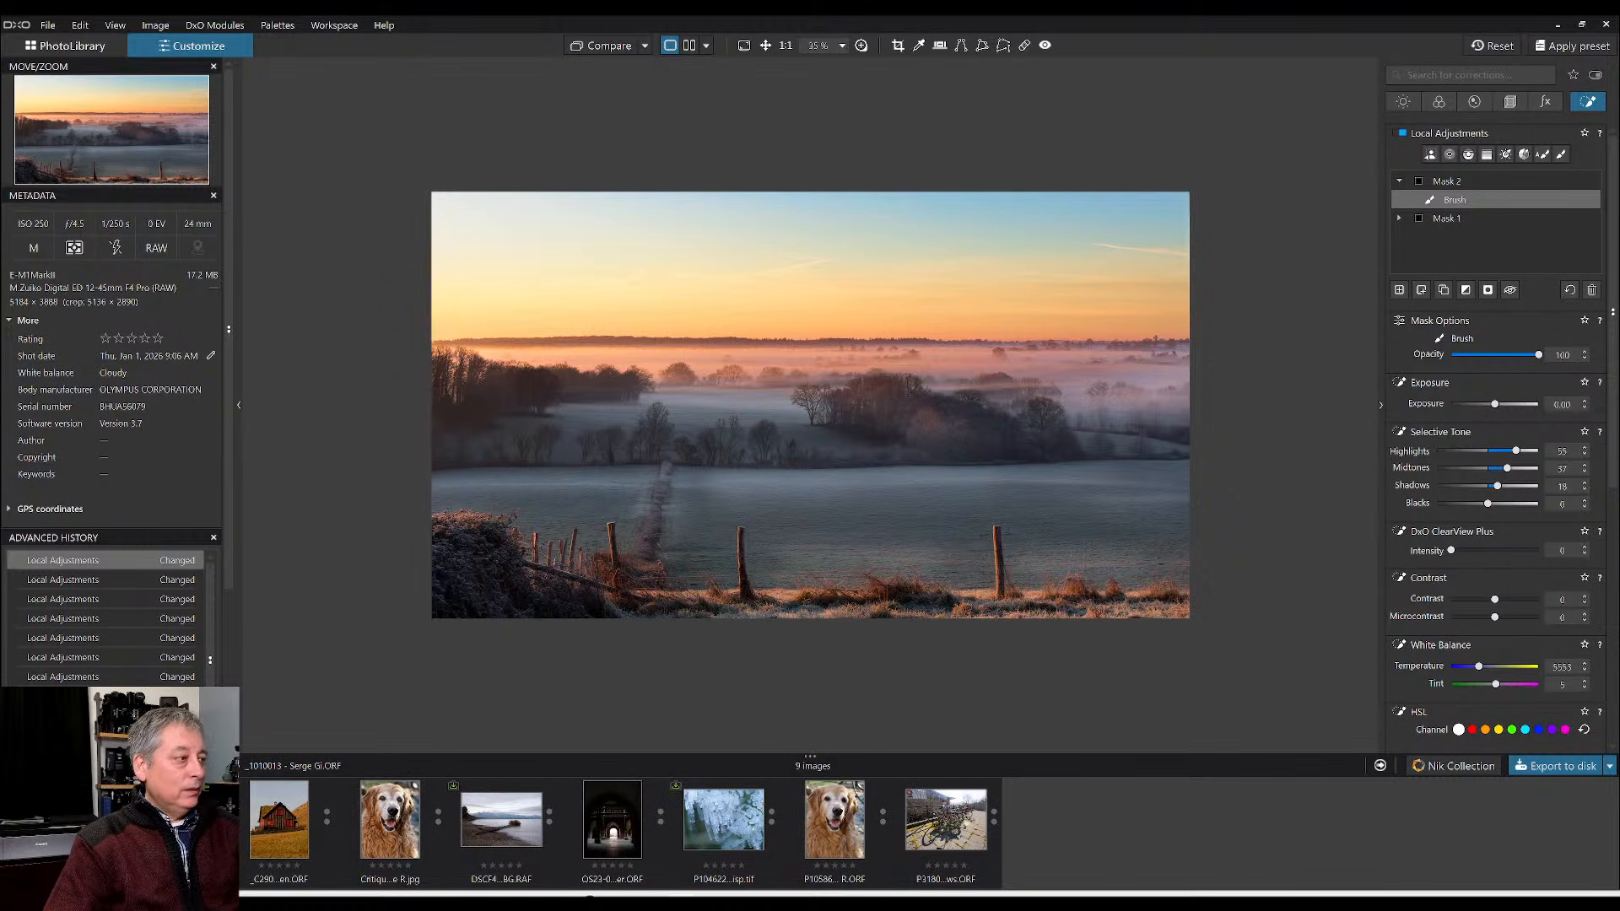
# - Reset all corrections on the sunrise RAW photo and use it as the reference image
pyautogui.click(1511, 46)
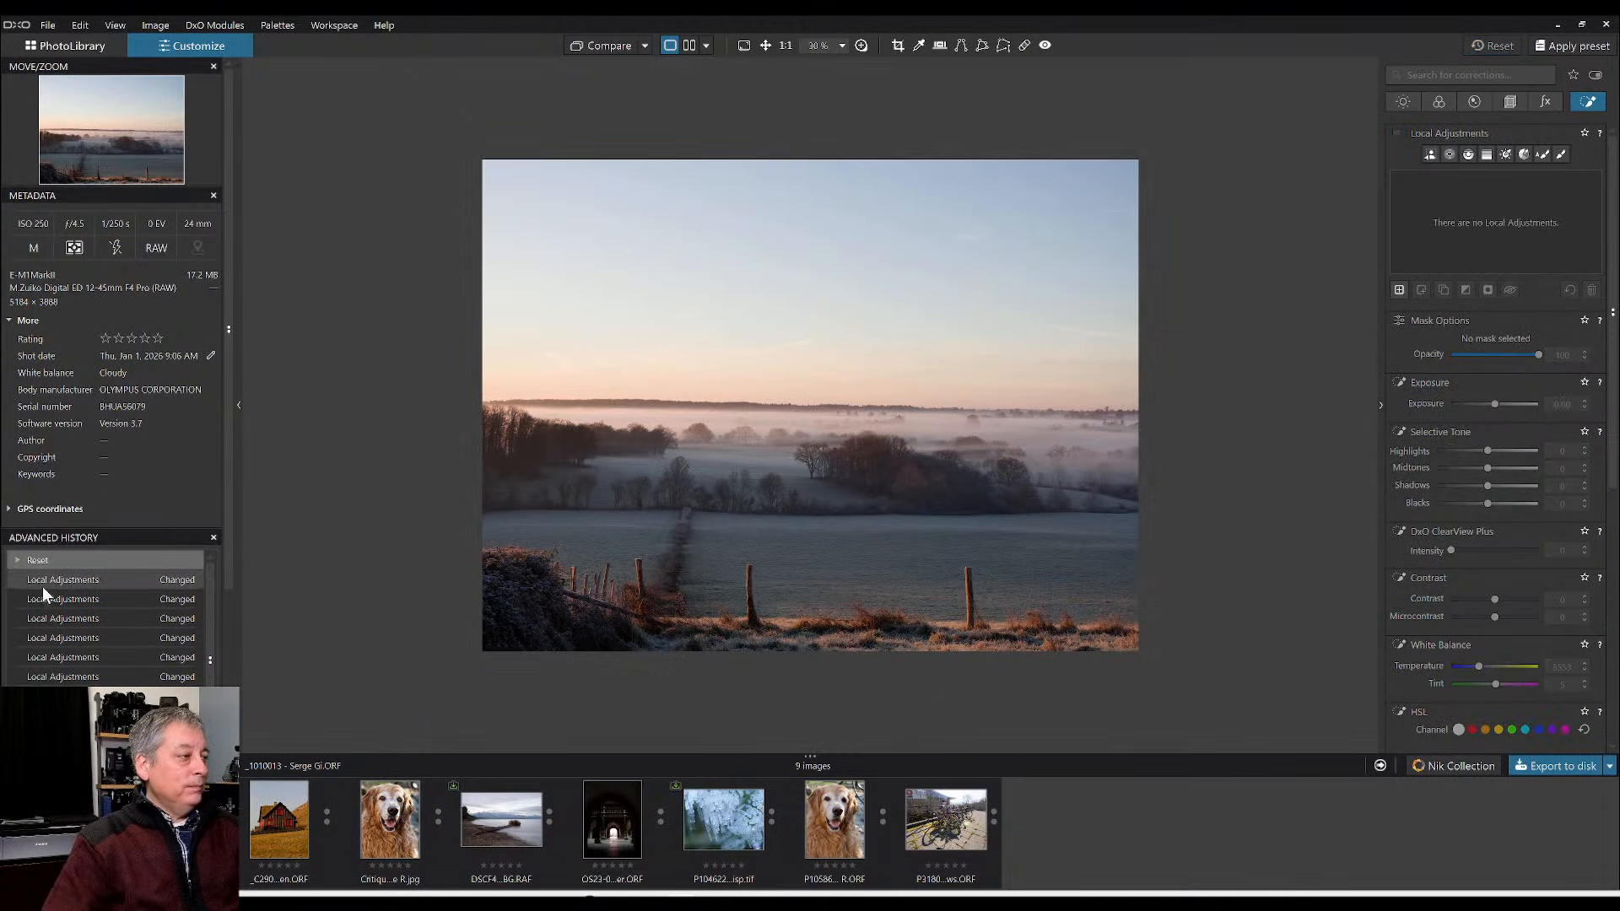
pyautogui.keyDown('ctrl'); pyautogui.click(56, 821); pyautogui.keyUp('ctrl')
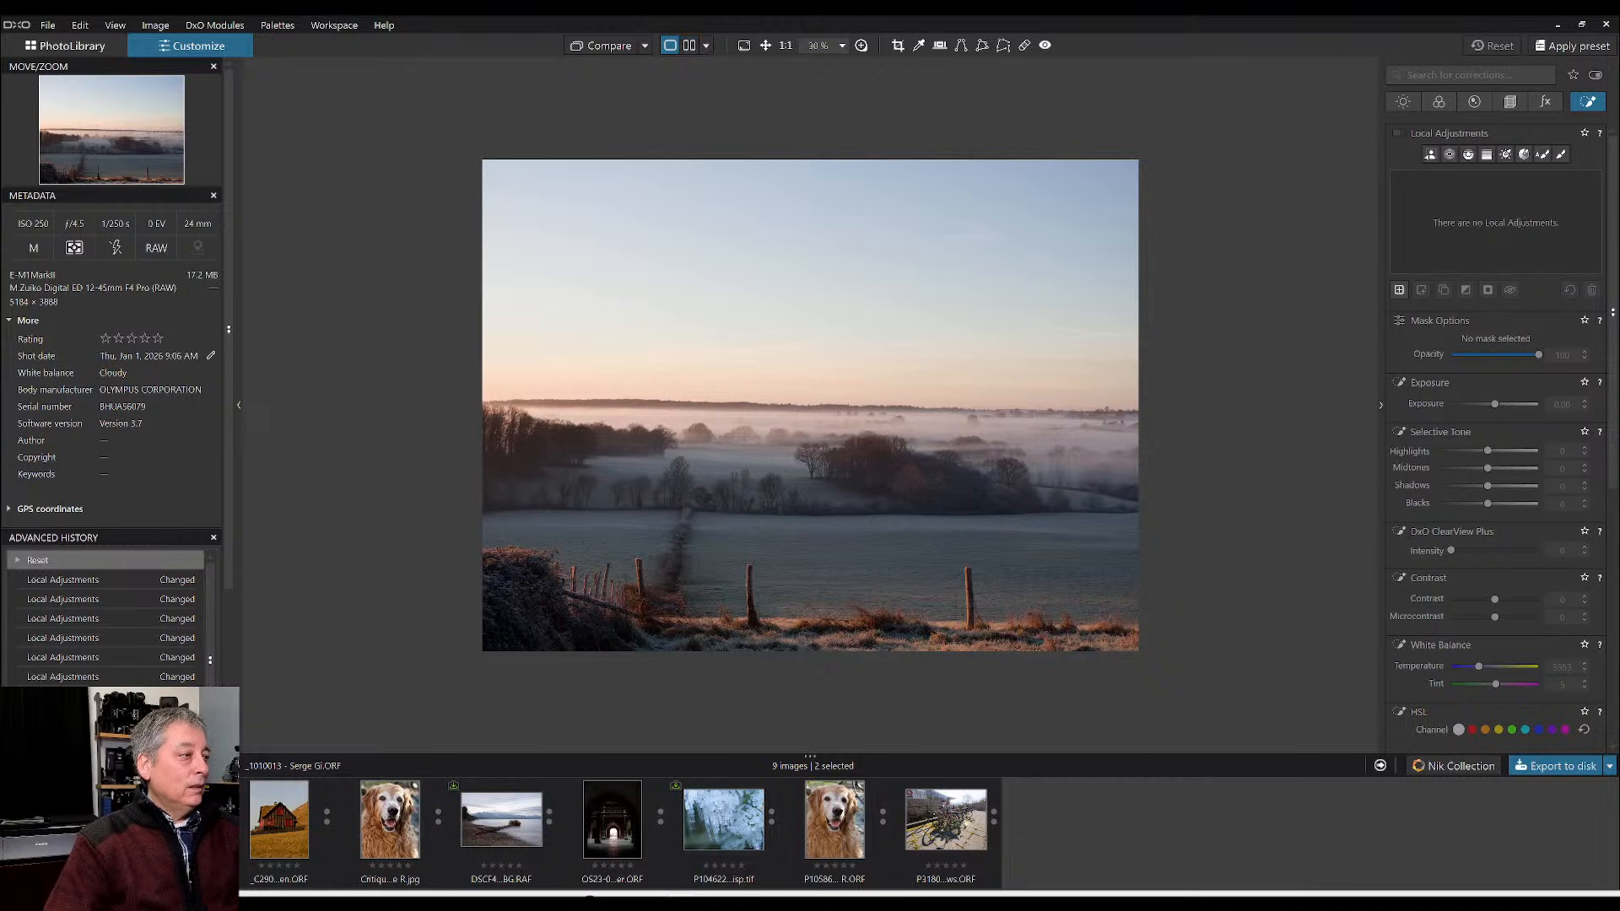
pyautogui.rightClick(203, 794)
pyautogui.moveTo(248, 716)
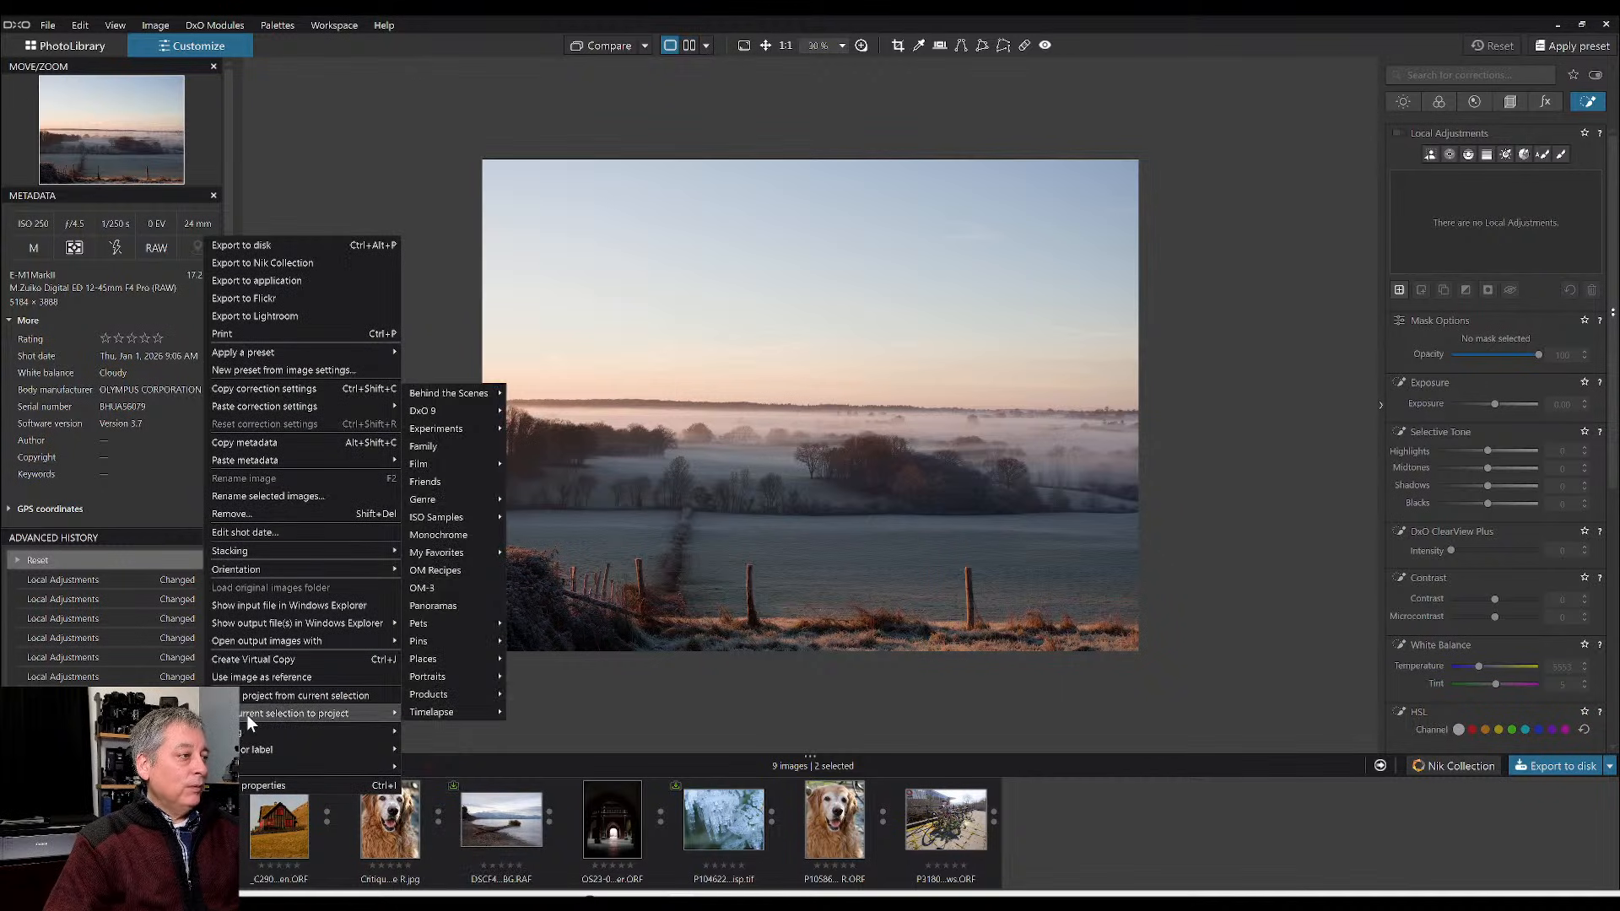
pyautogui.click(256, 677)
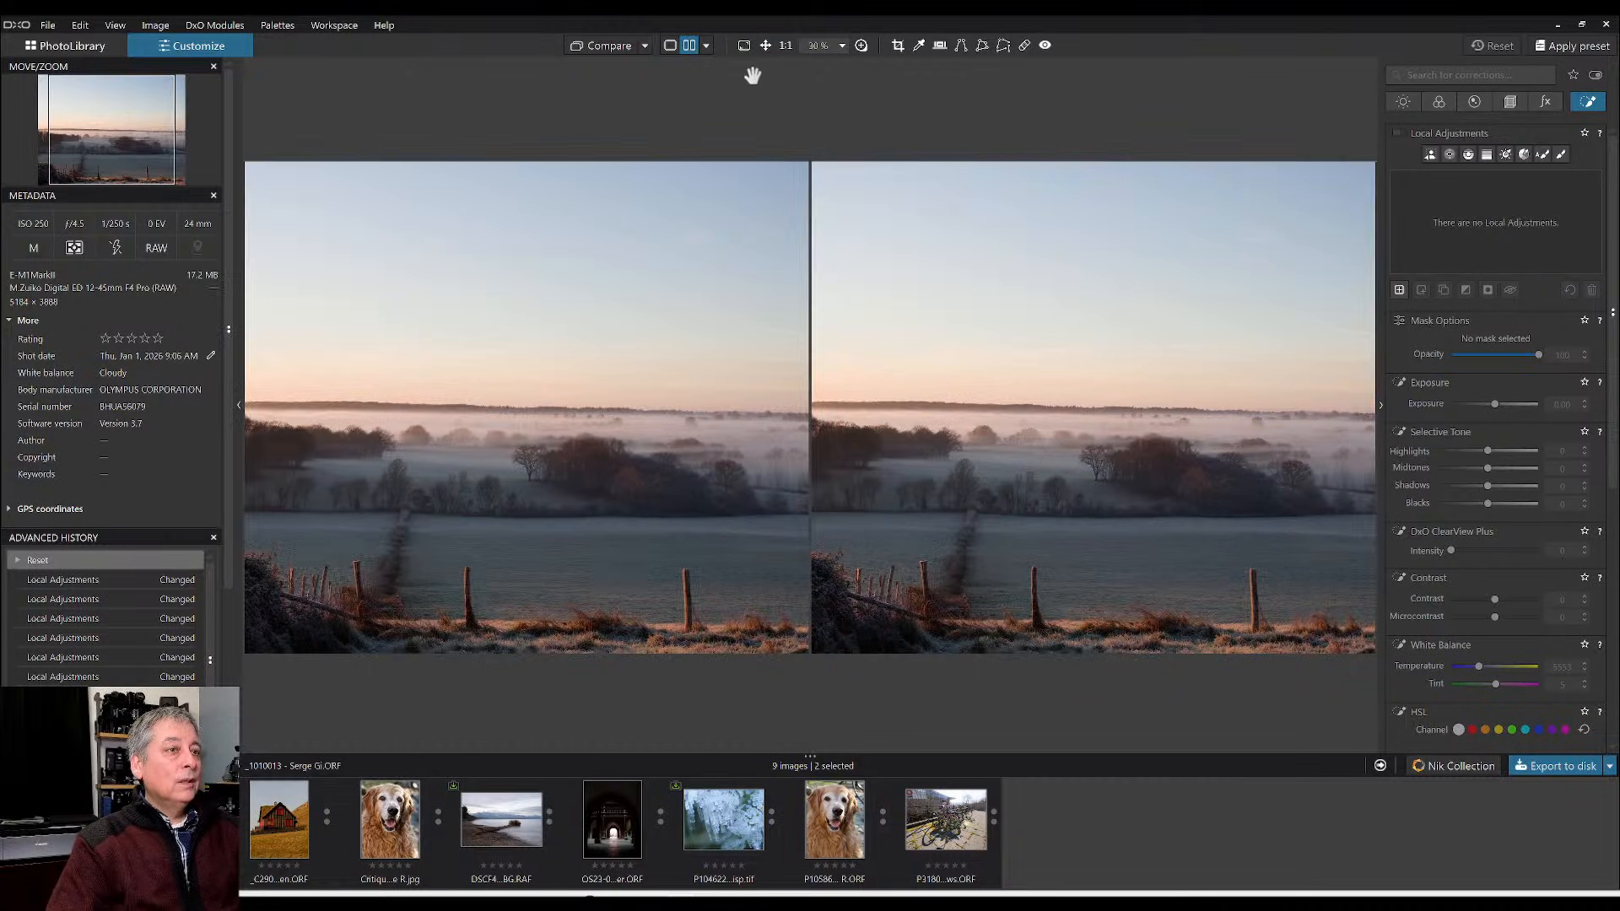
# - Compare the exported JPEG side by side with the unedited RAW reference, with the side palettes hidden
pyautogui.click(56, 819)
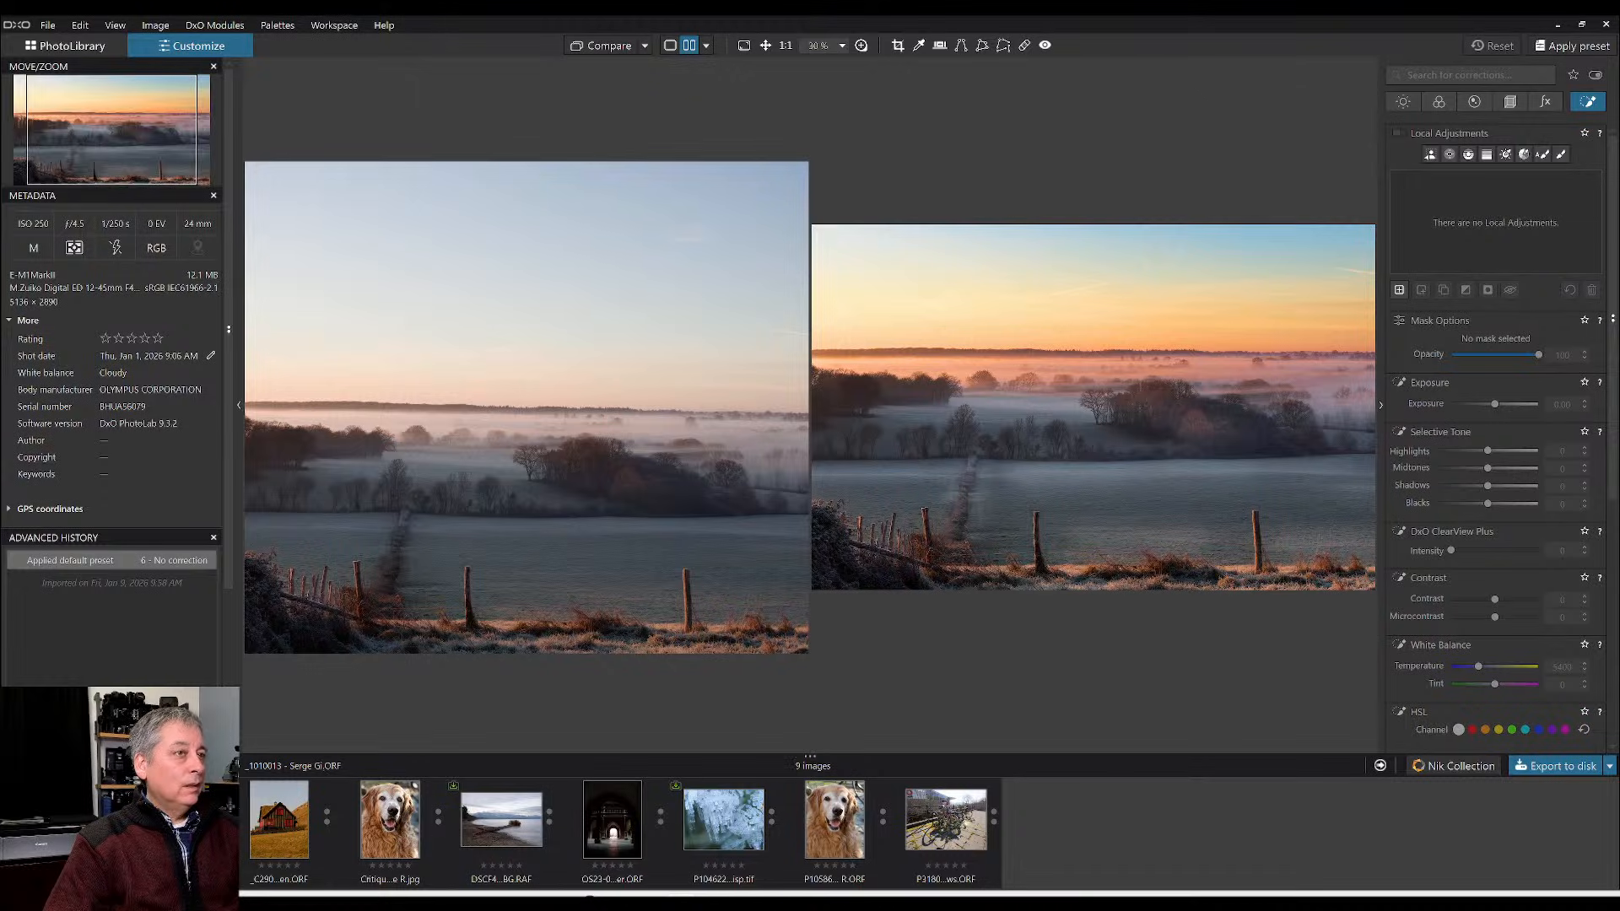
pyautogui.press('Tab')
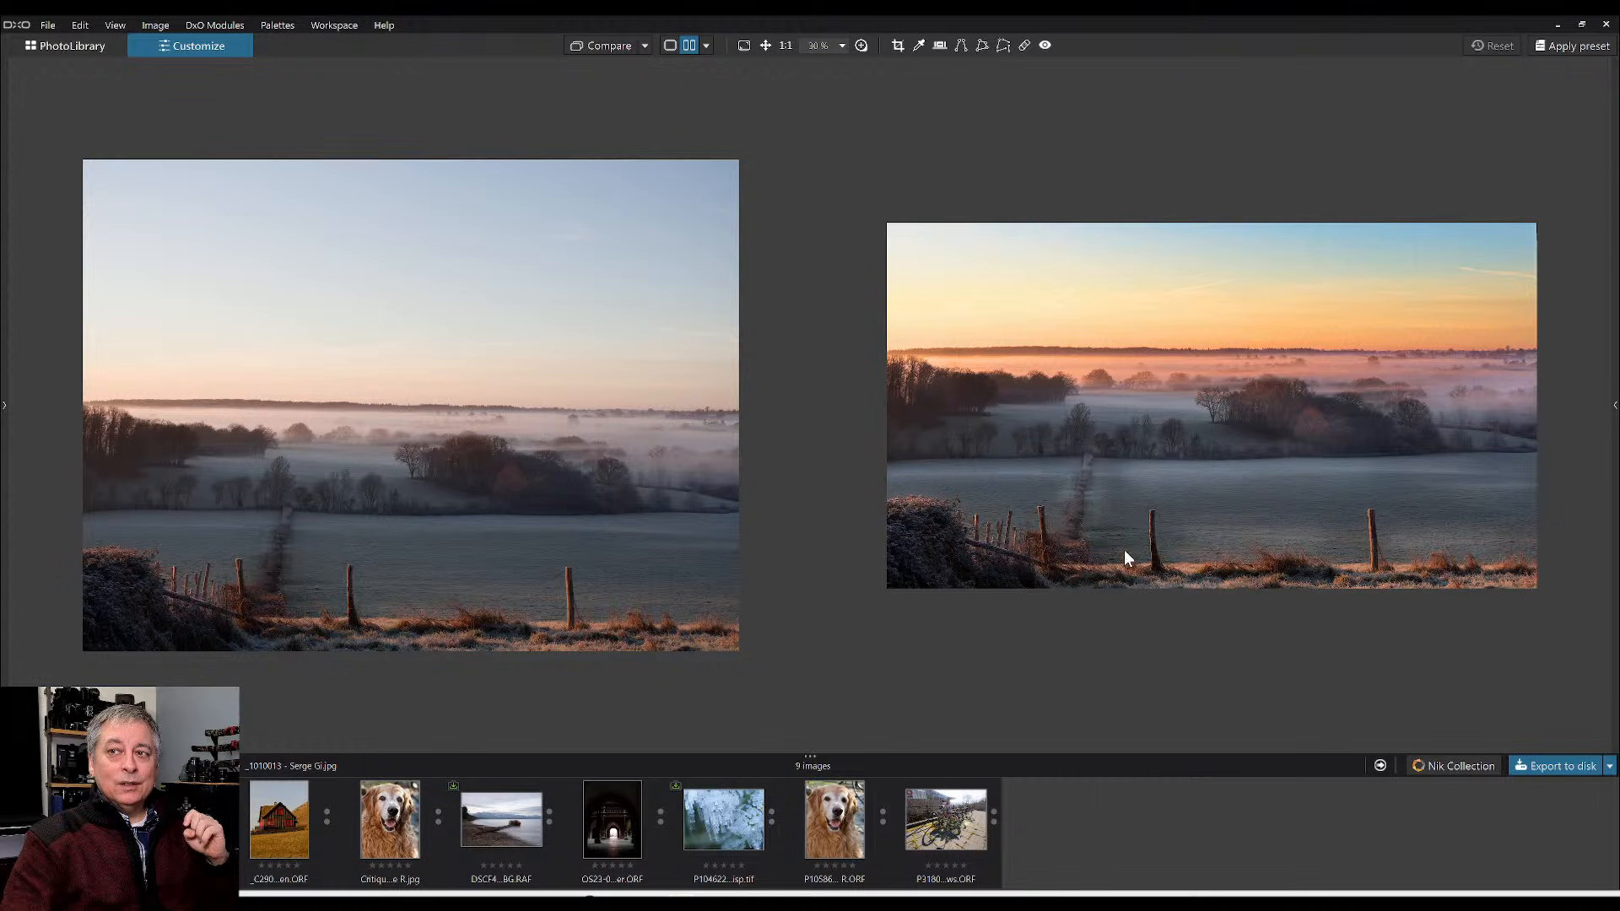
pyautogui.scroll(1, 1161, 507)
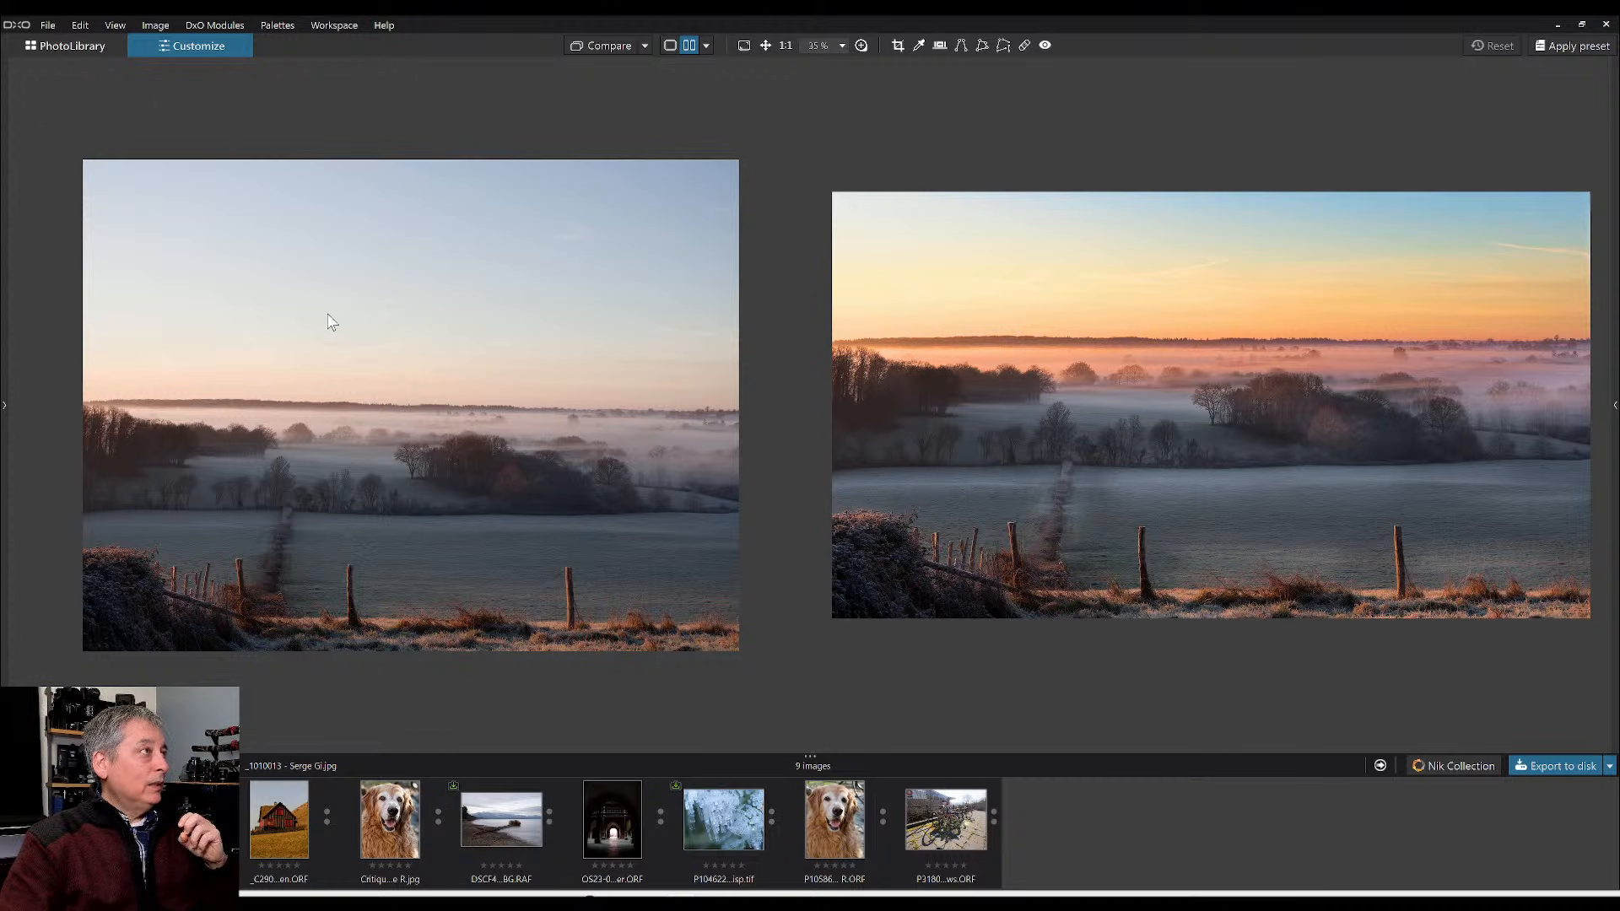
# - Open the RAW photo of the grass-roofed house for editing in single-image view with the side palettes shown
pyautogui.click(93, 48)
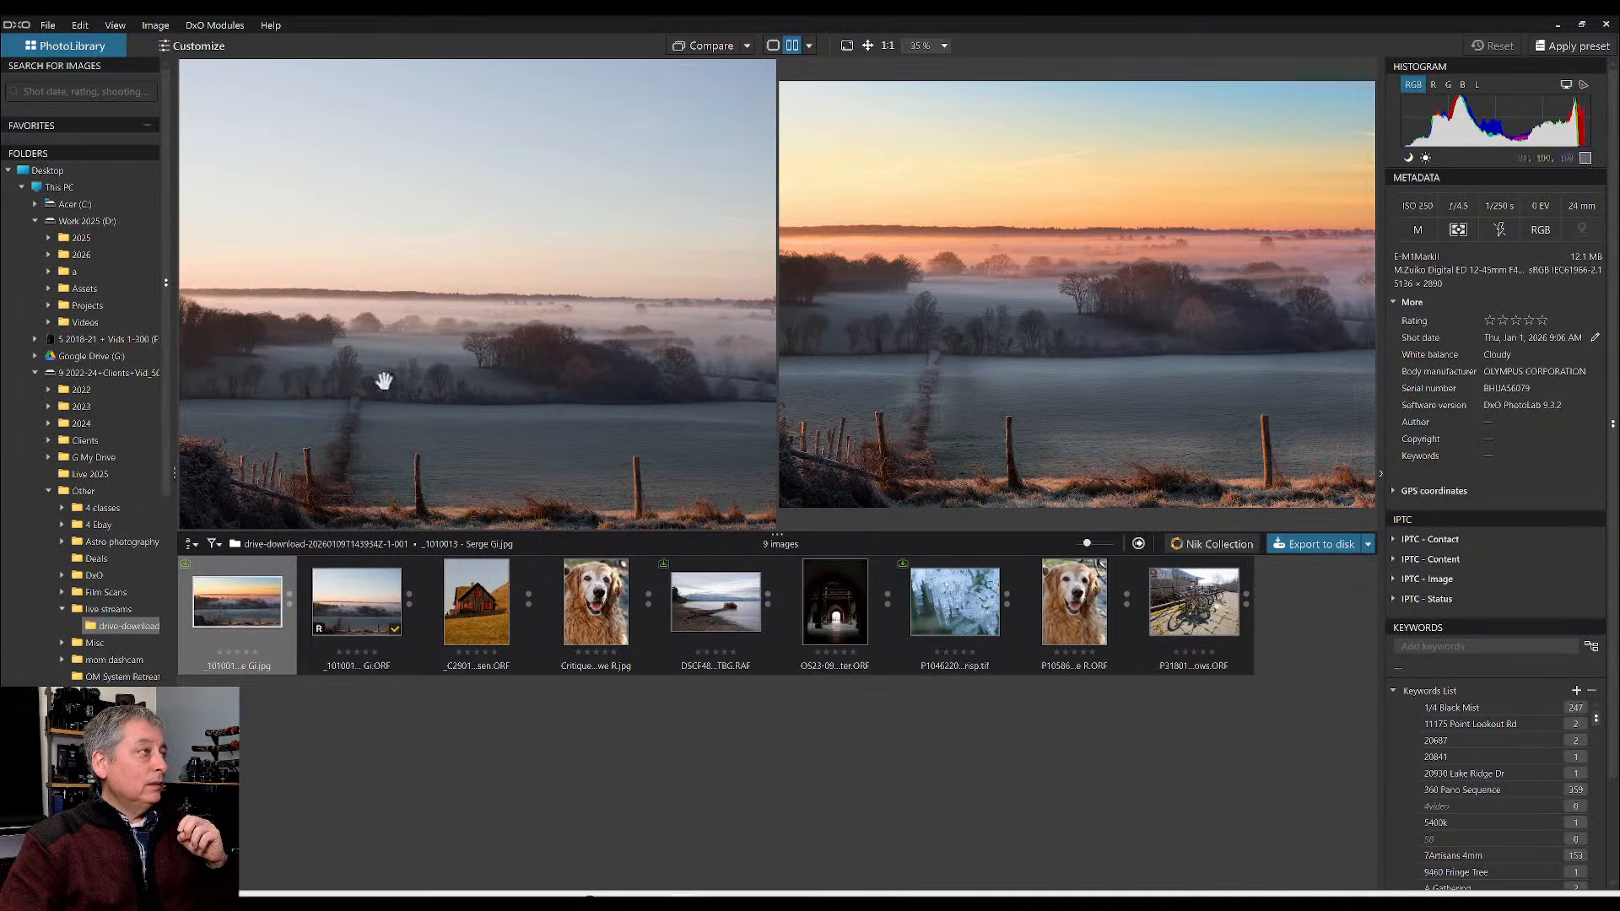
pyautogui.click(462, 600)
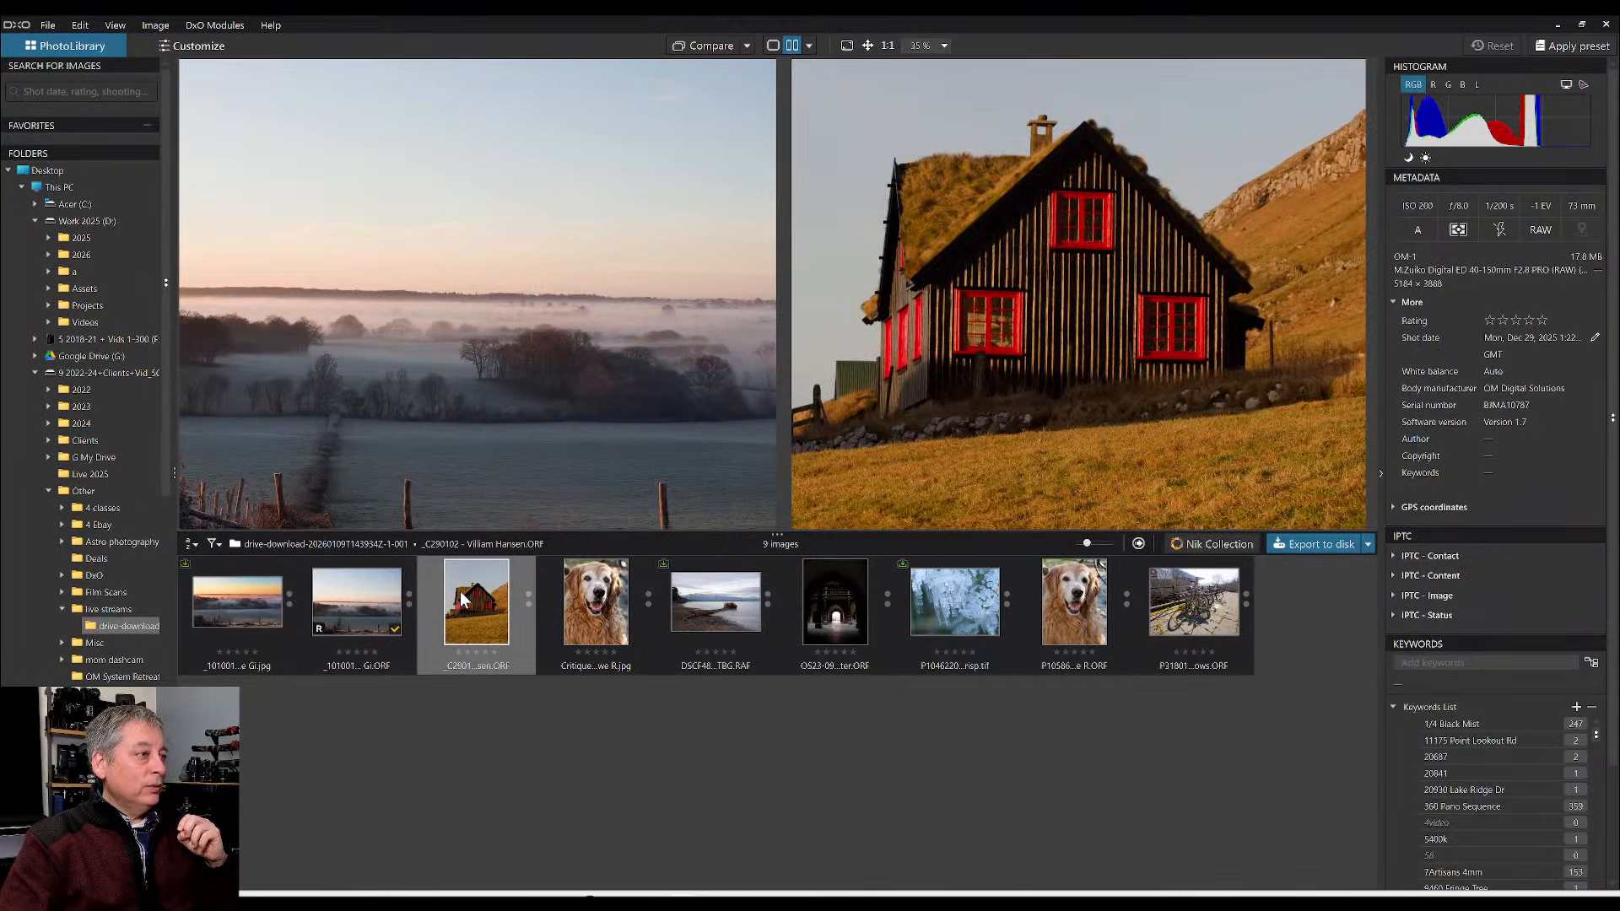
pyautogui.doubleClick(462, 599)
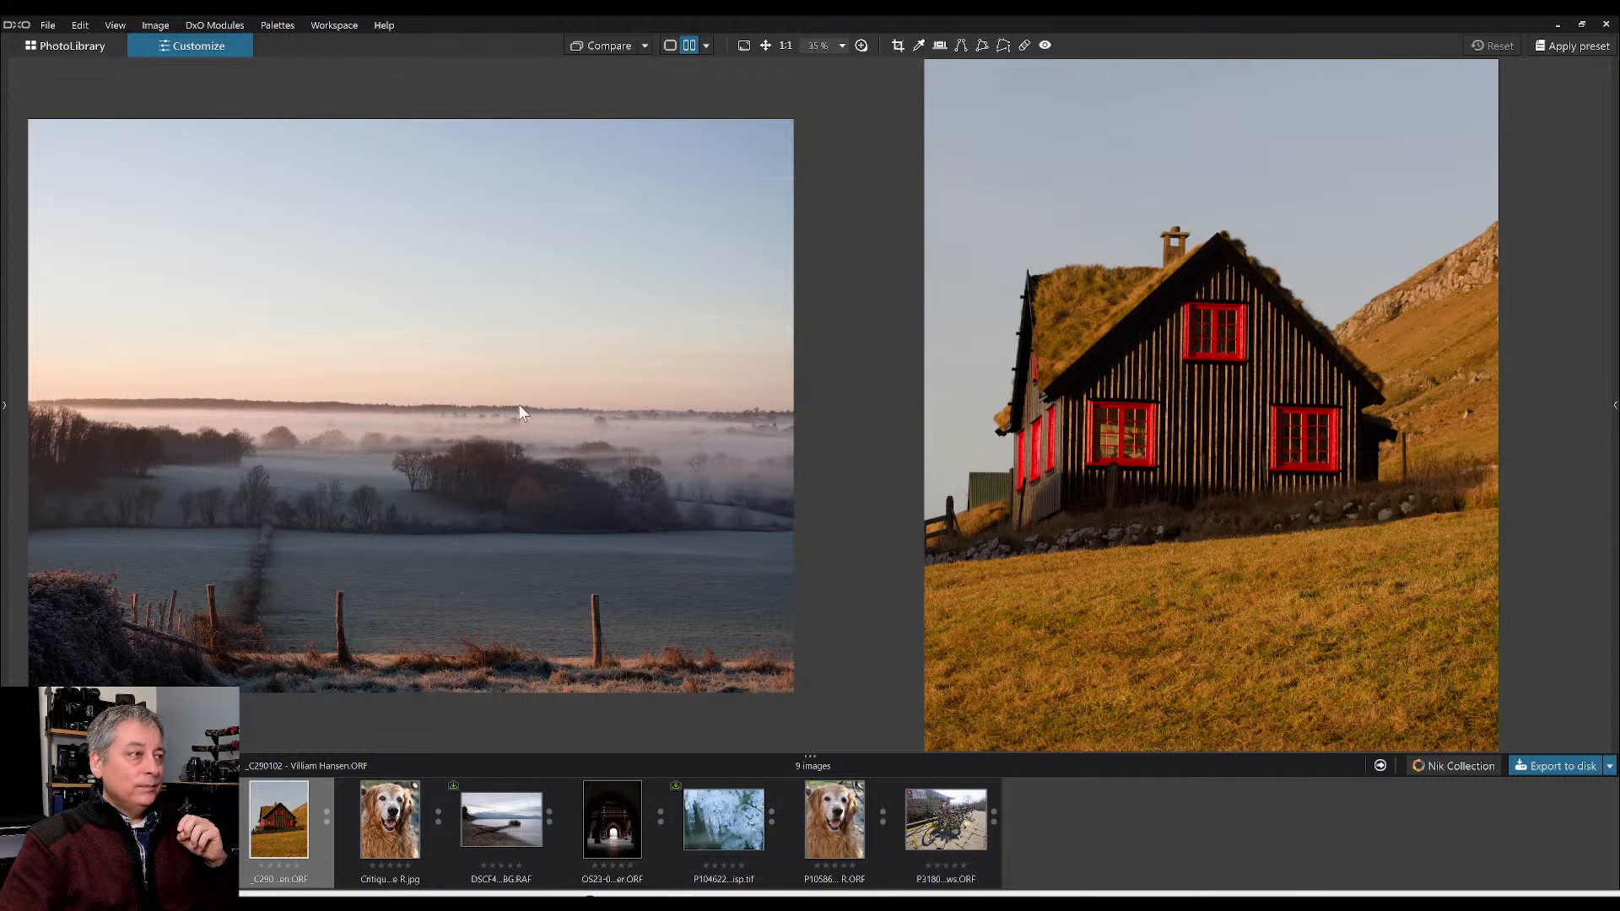
pyautogui.click(671, 47)
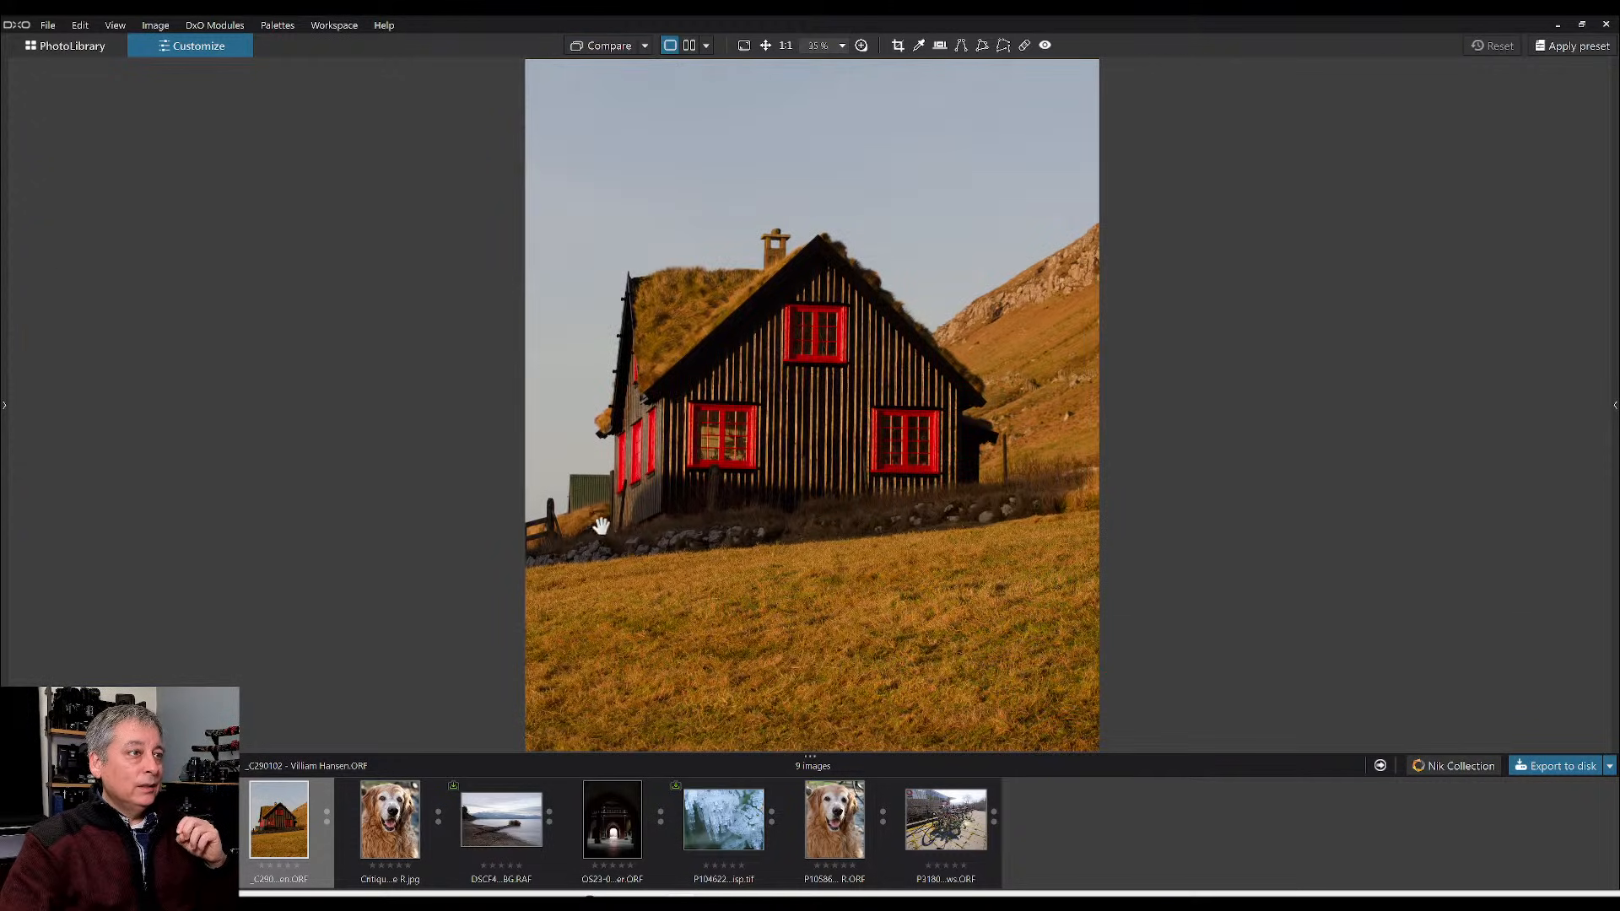
pyautogui.press('F9')
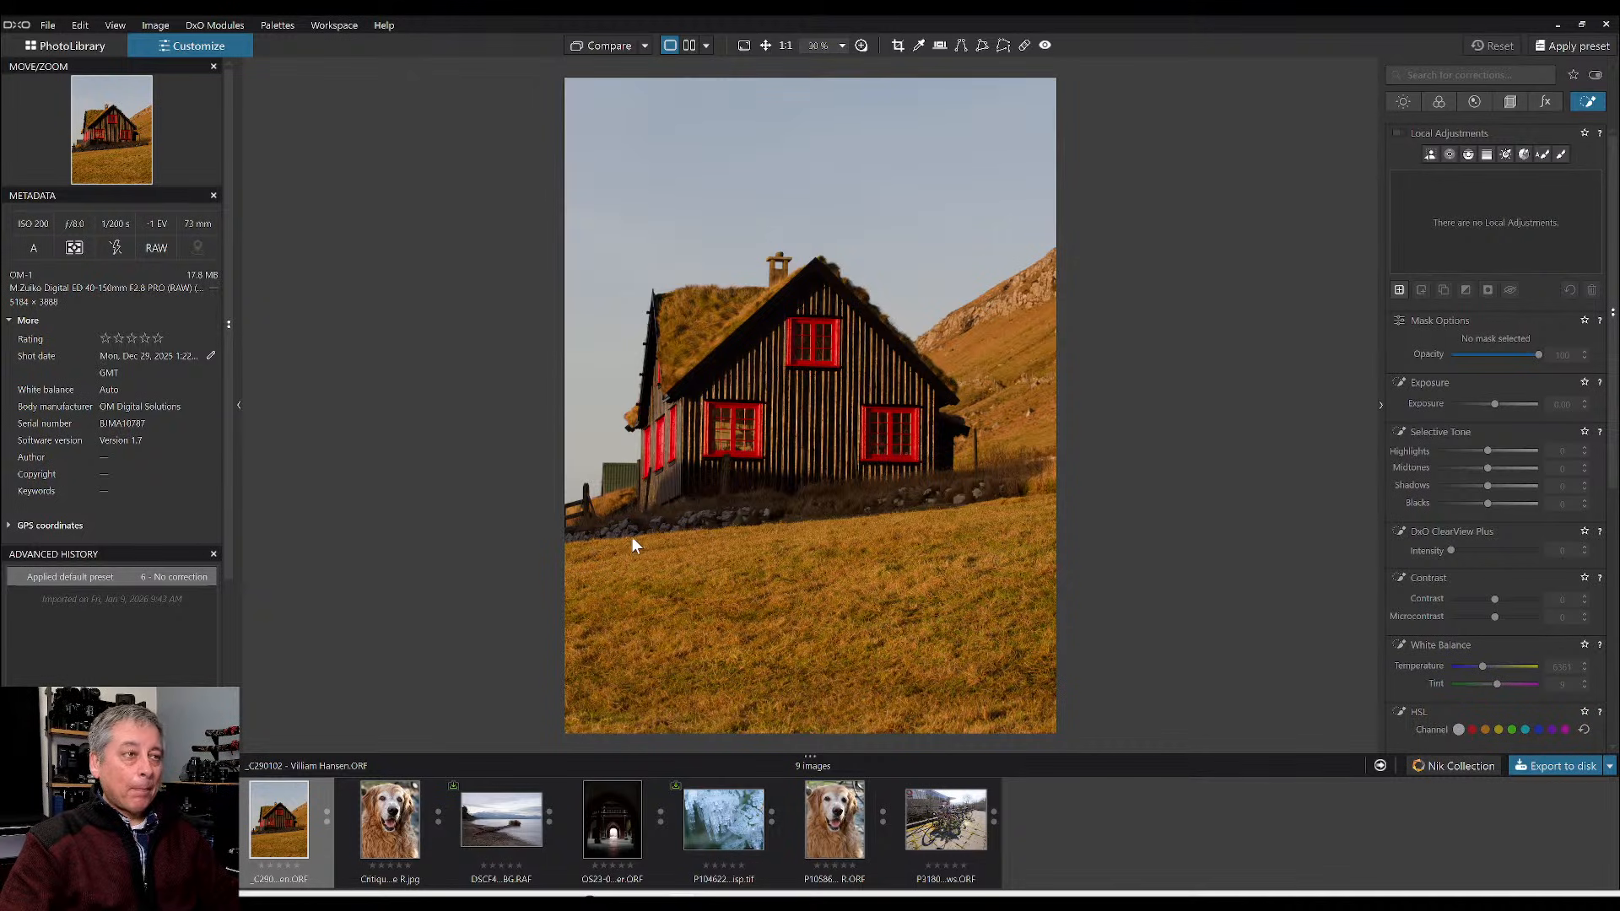
pyautogui.scroll(-1, 712, 548)
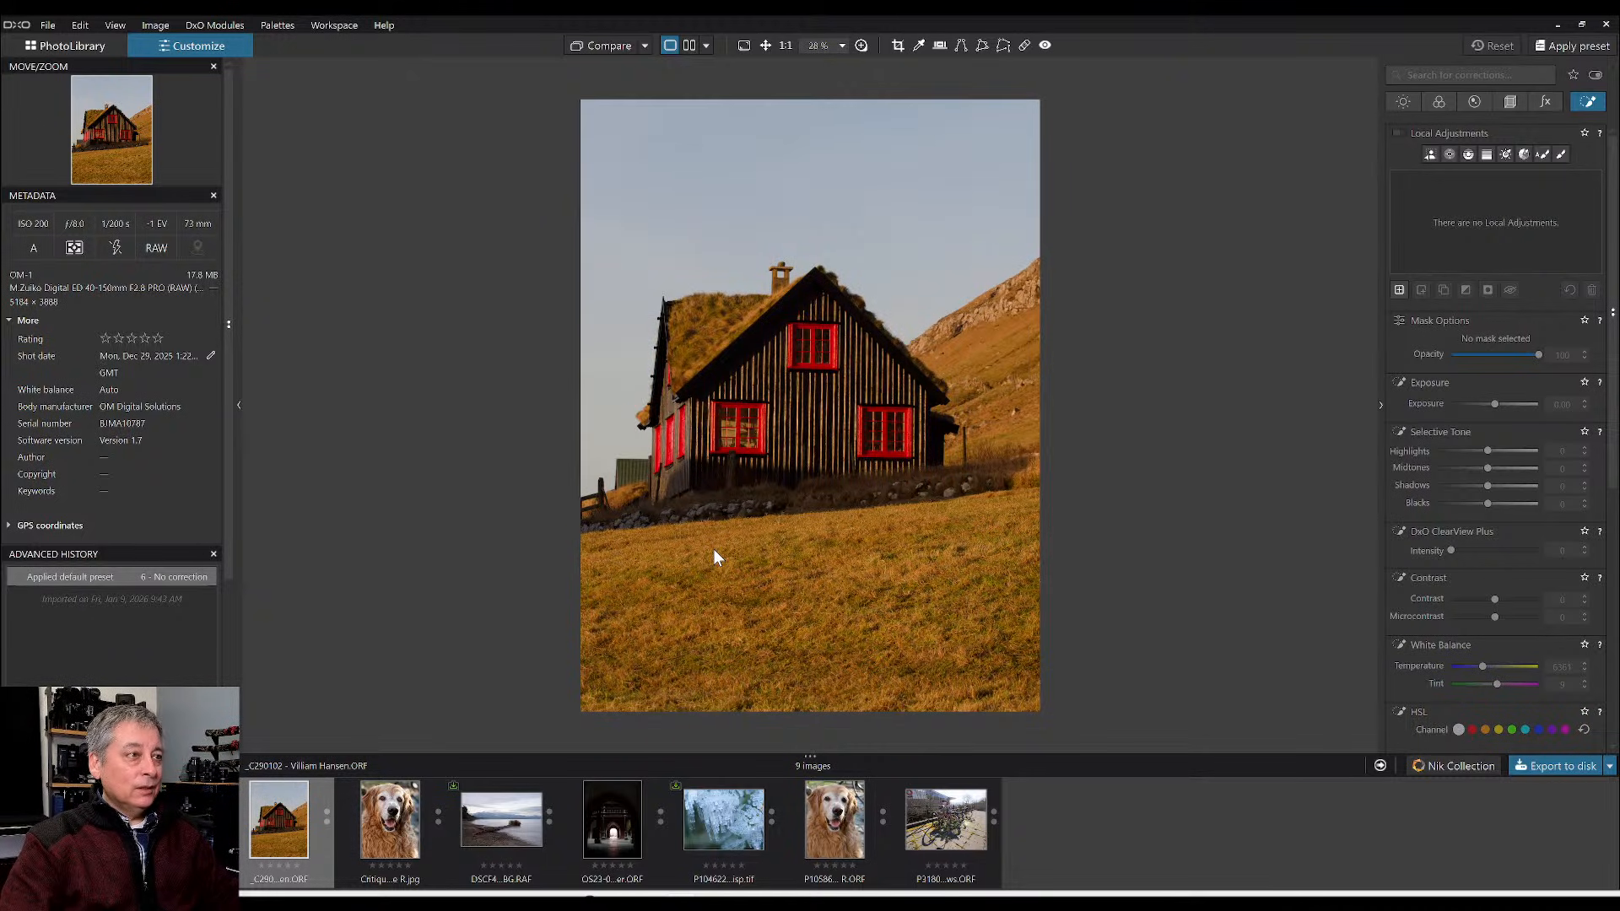
pyautogui.scroll(3, 701, 453)
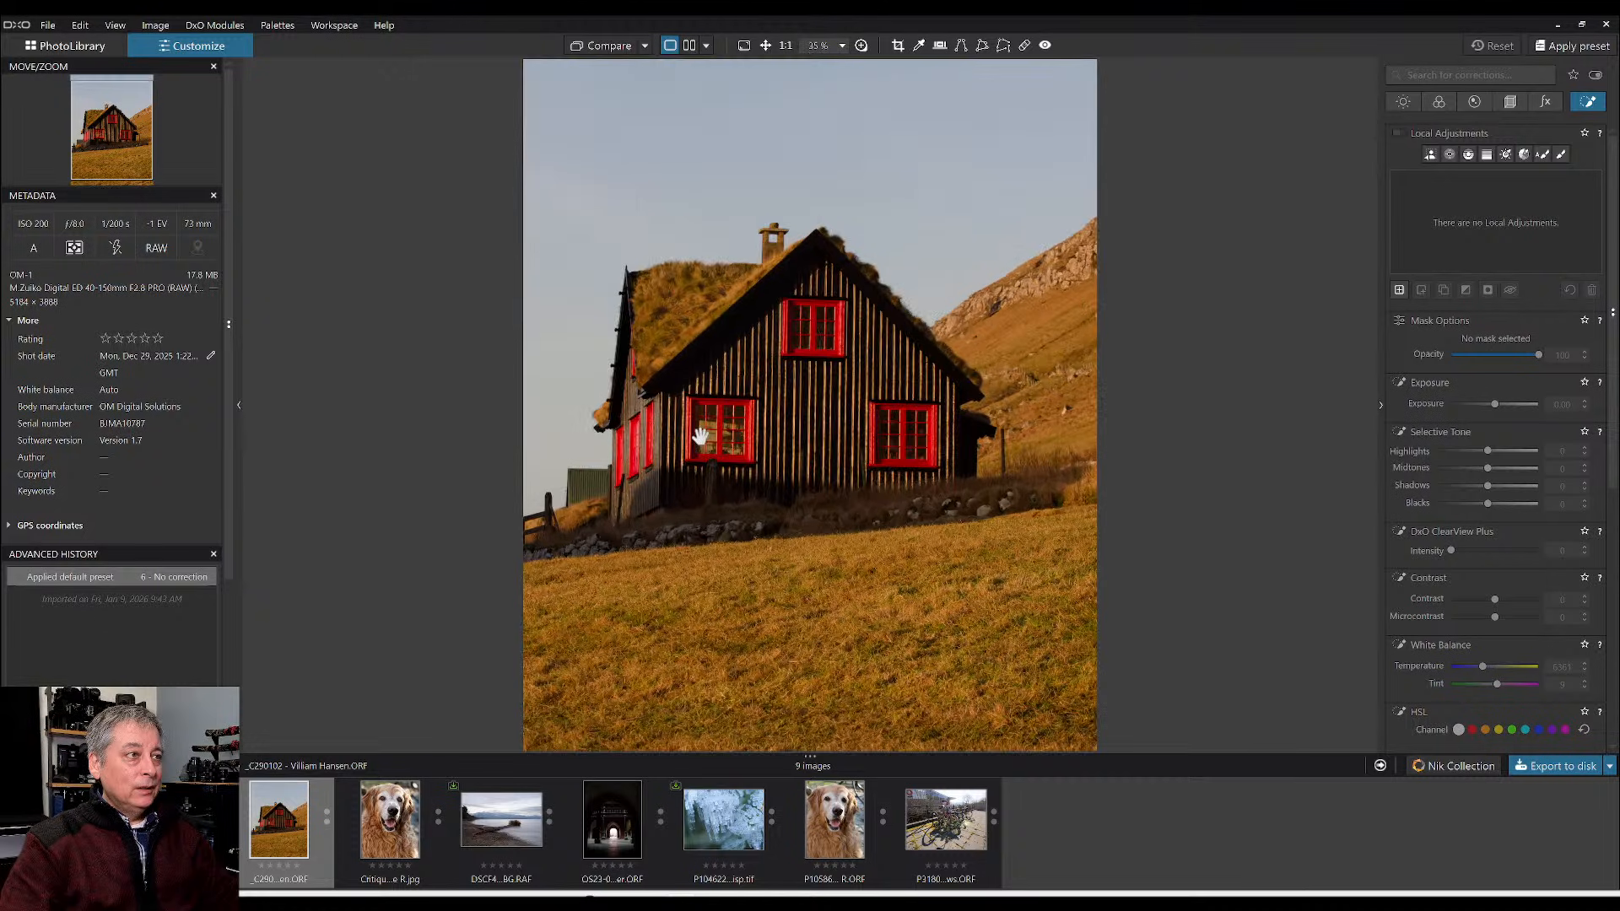
pyautogui.scroll(1, 701, 435)
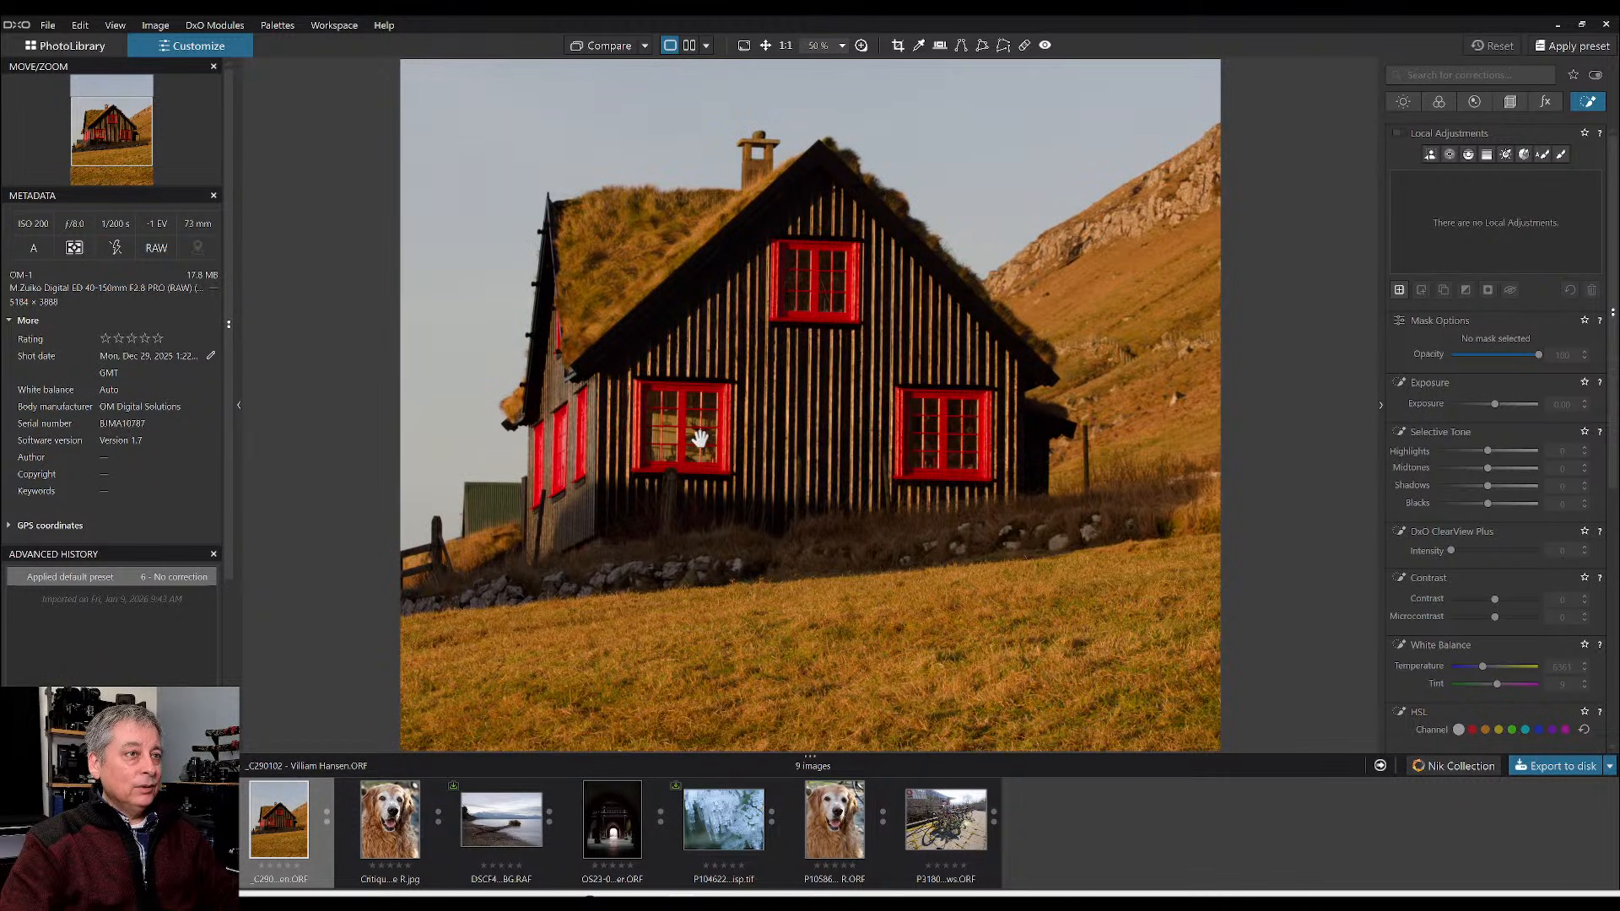
pyautogui.scroll(-1, 701, 438)
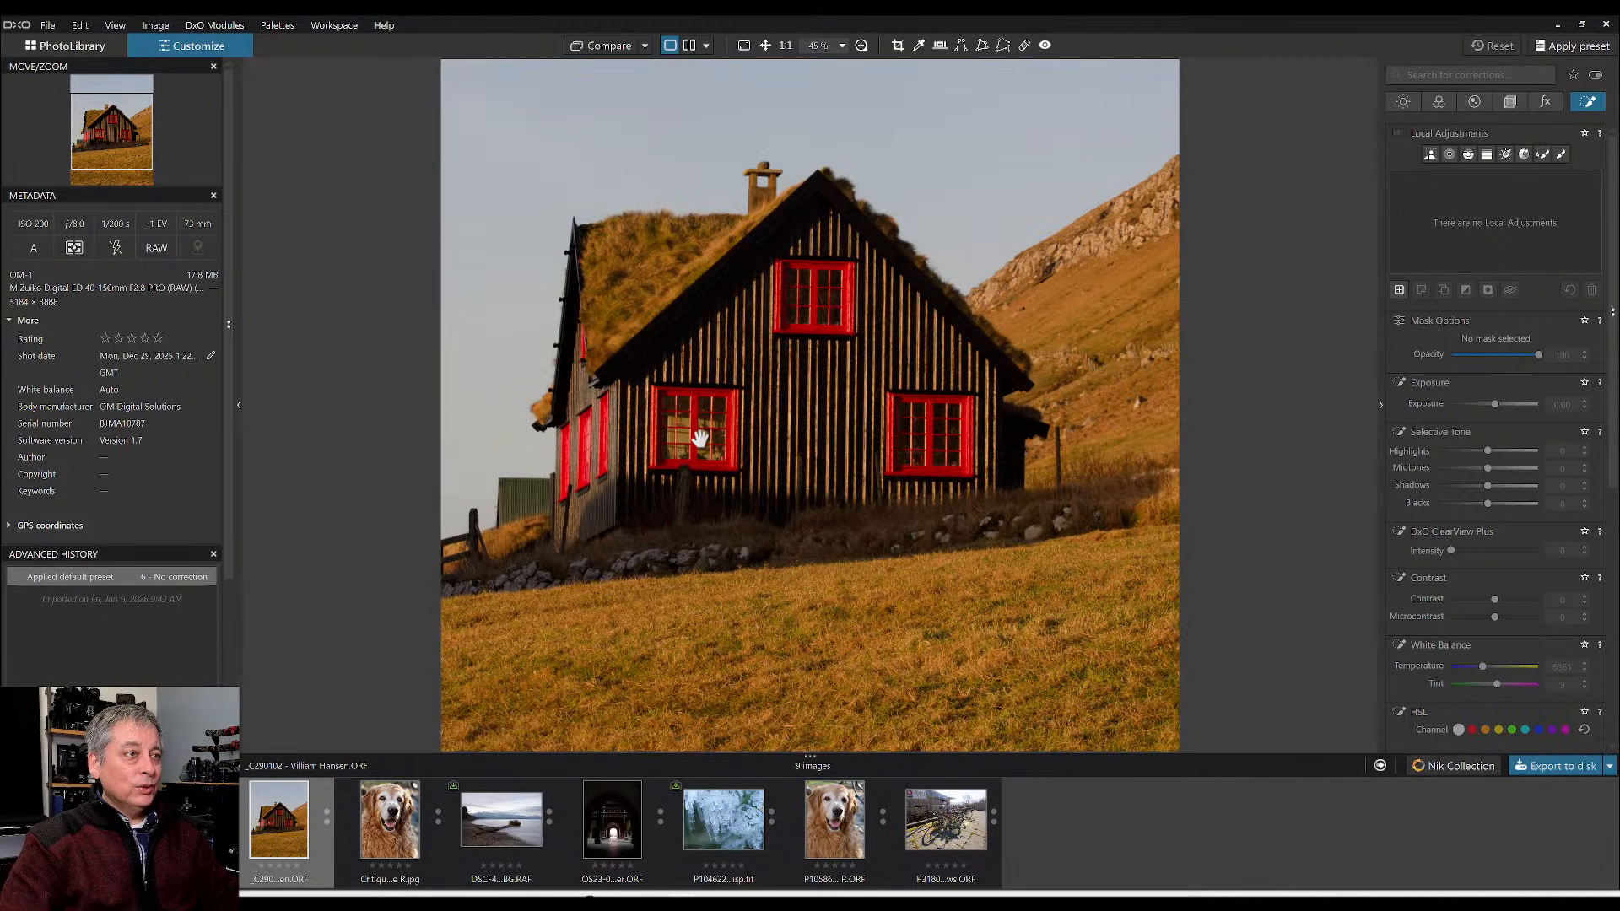
pyautogui.scroll(-3, 700, 438)
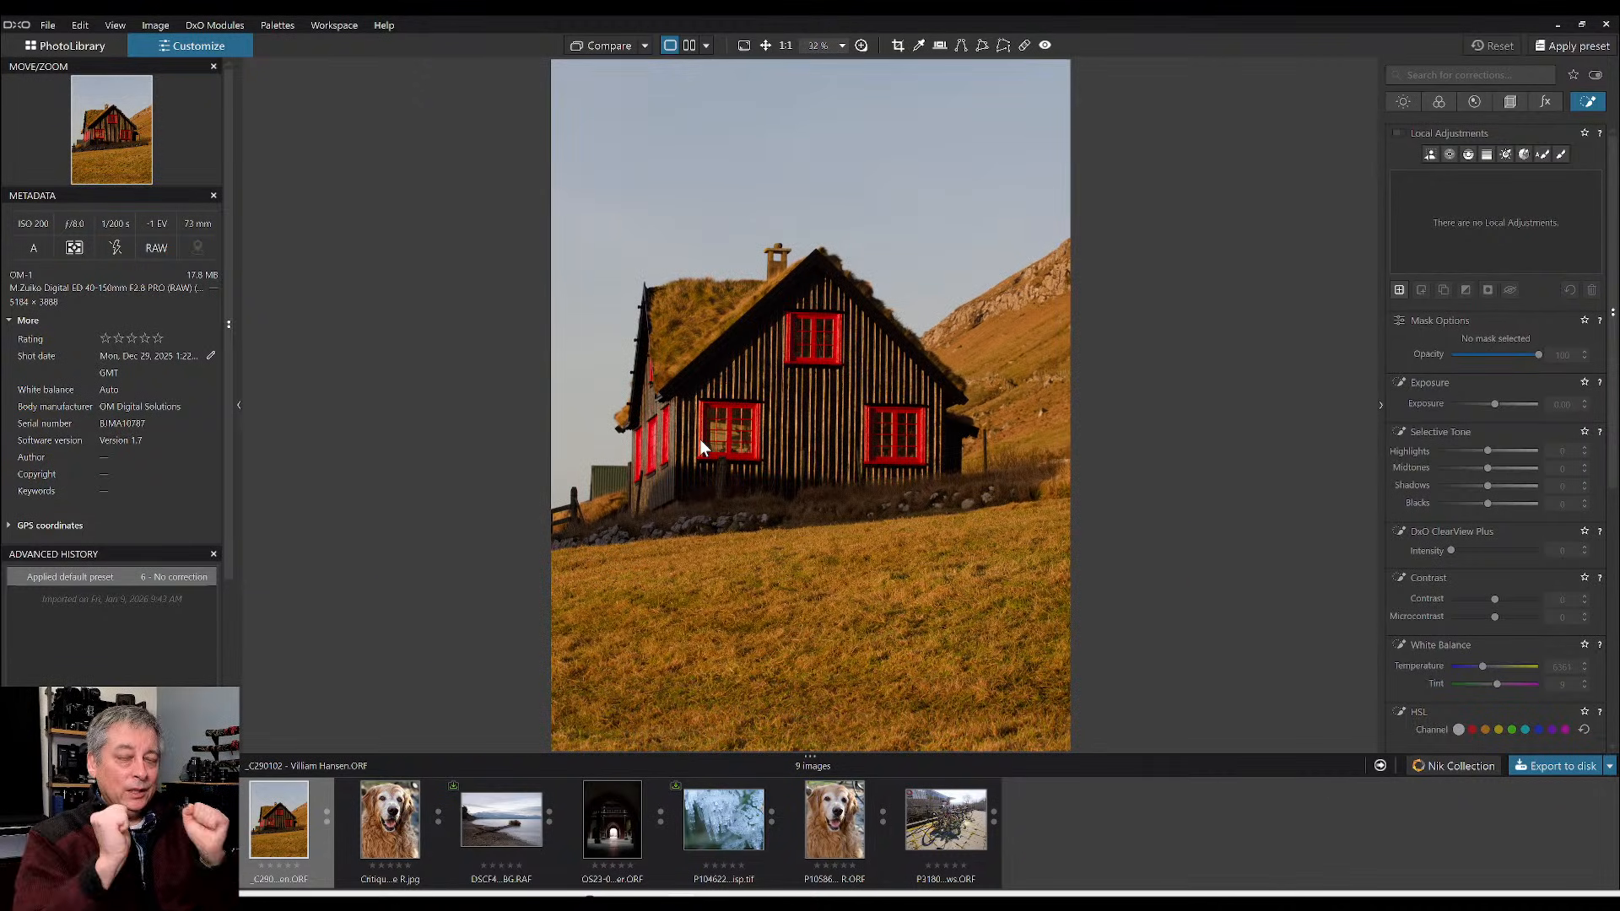
# - Apply the first custom 0000 default general purpose preset to the house photo and enable the Perspective correction
pyautogui.scroll(-1, 701, 439)
pyautogui.scroll(-1, 700, 439)
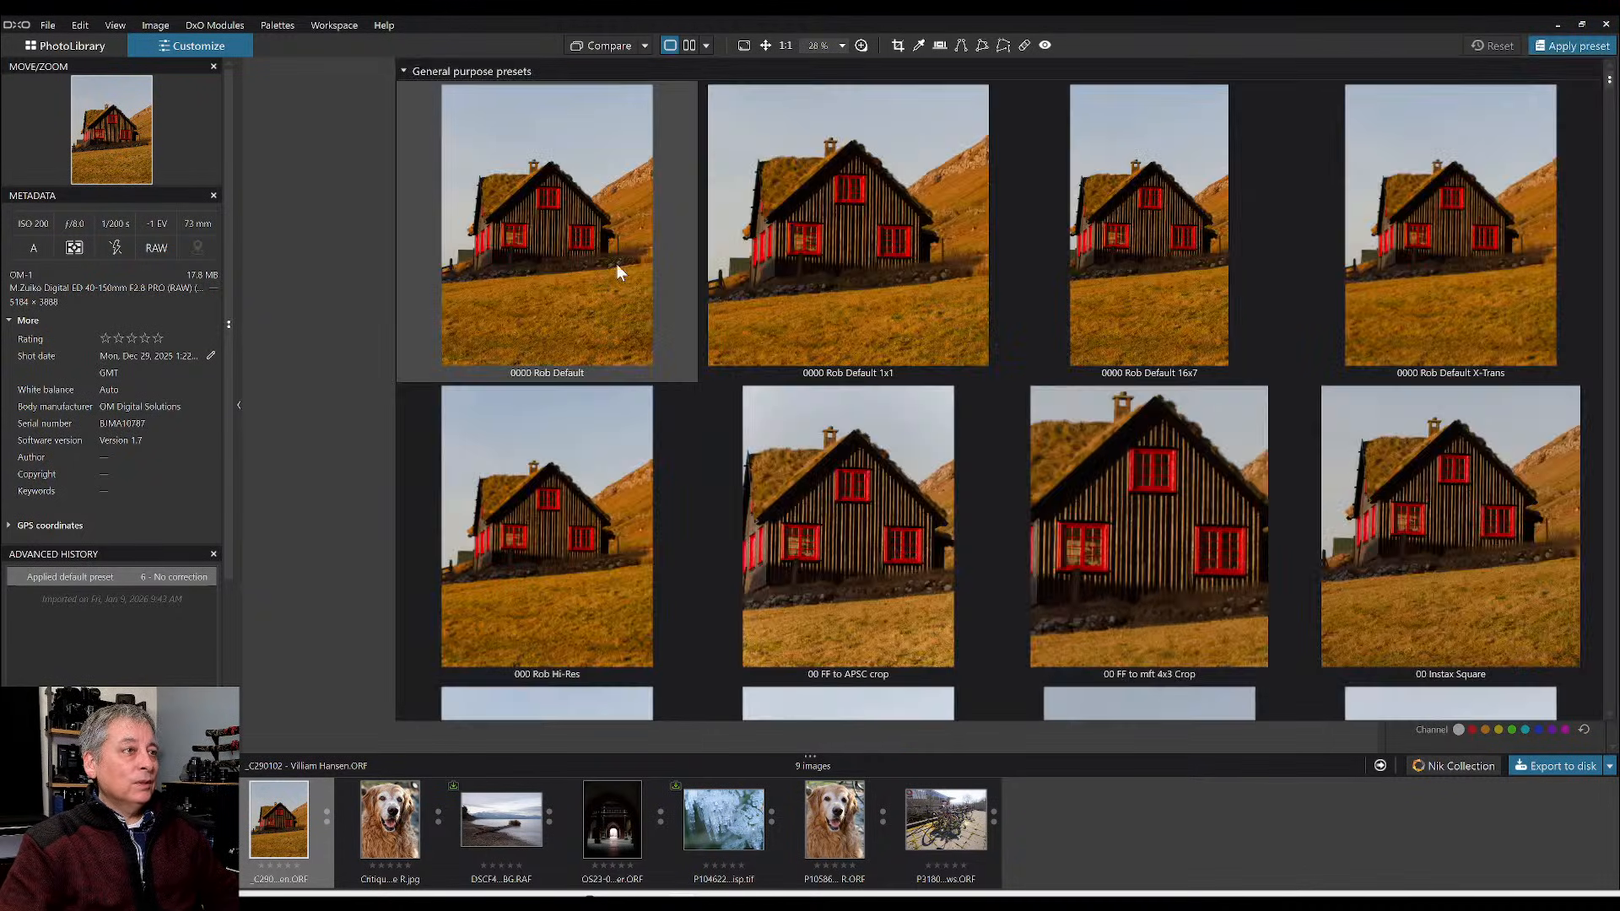
pyautogui.click(581, 255)
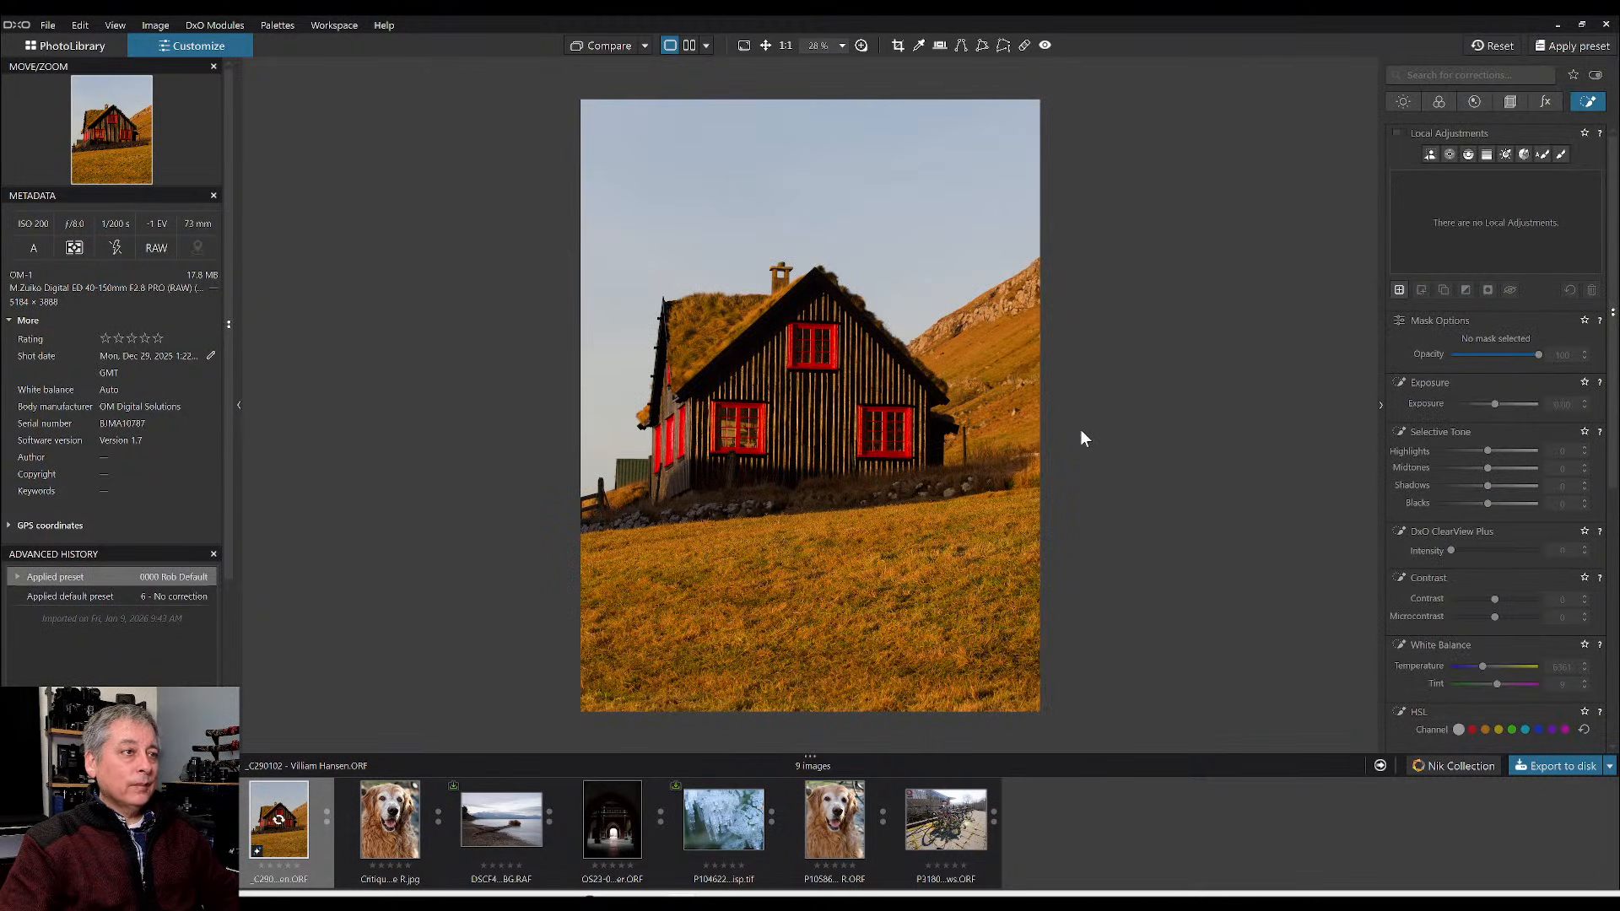
pyautogui.click(1512, 103)
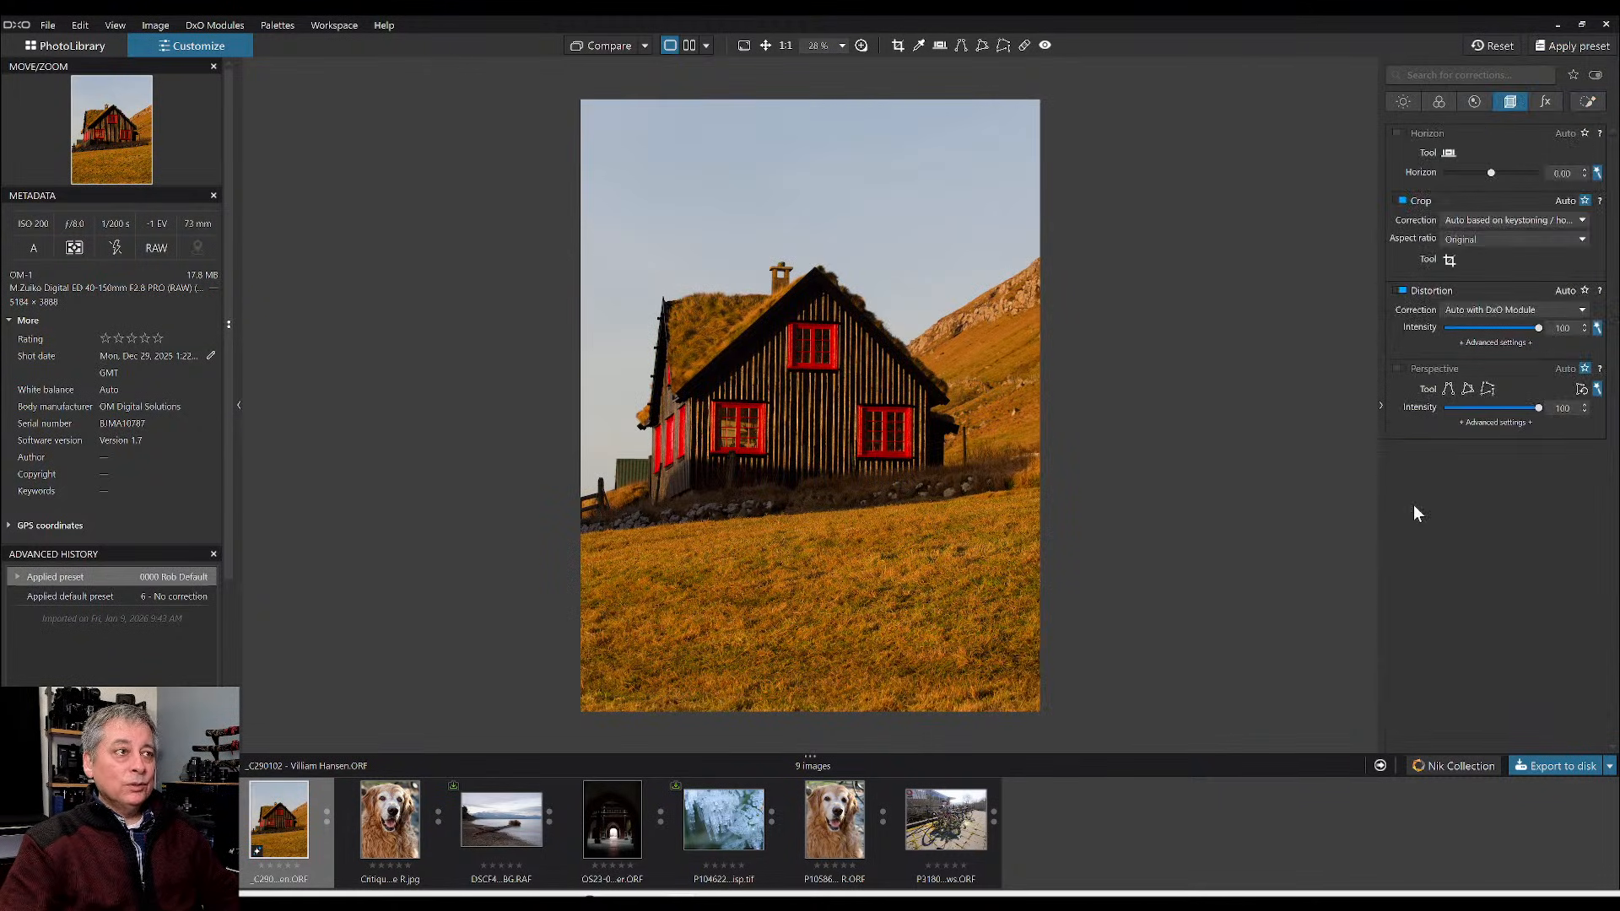
pyautogui.click(1398, 369)
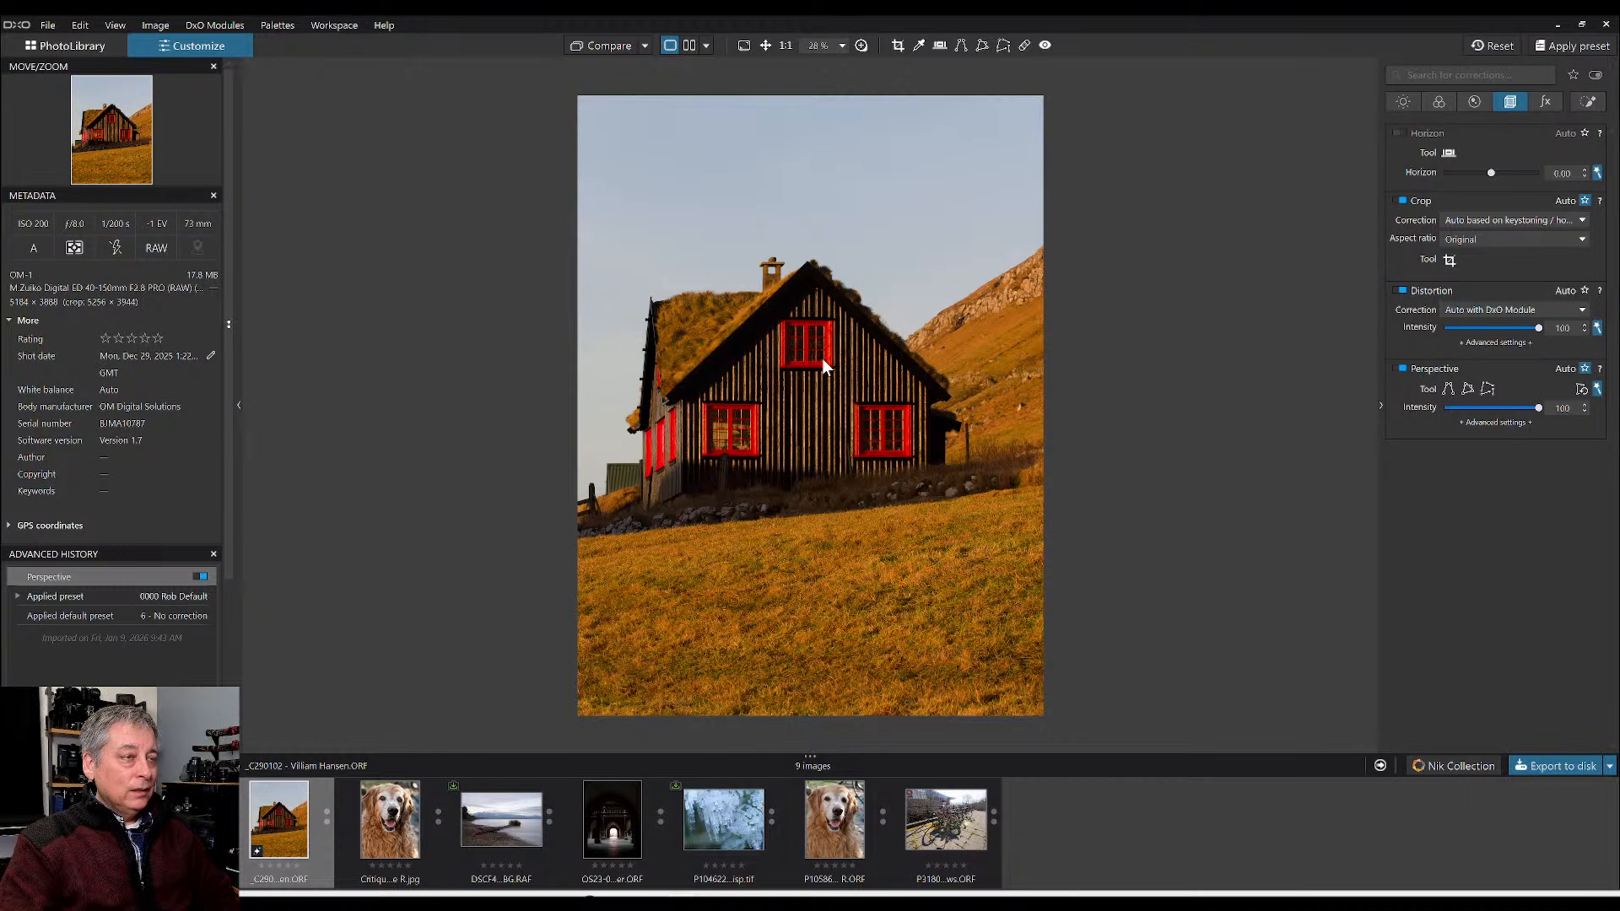
# - Examine the house's windows and vertical siding up close to judge how straight the corrected lines are
pyautogui.scroll(3, 822, 357)
pyautogui.scroll(2, 830, 419)
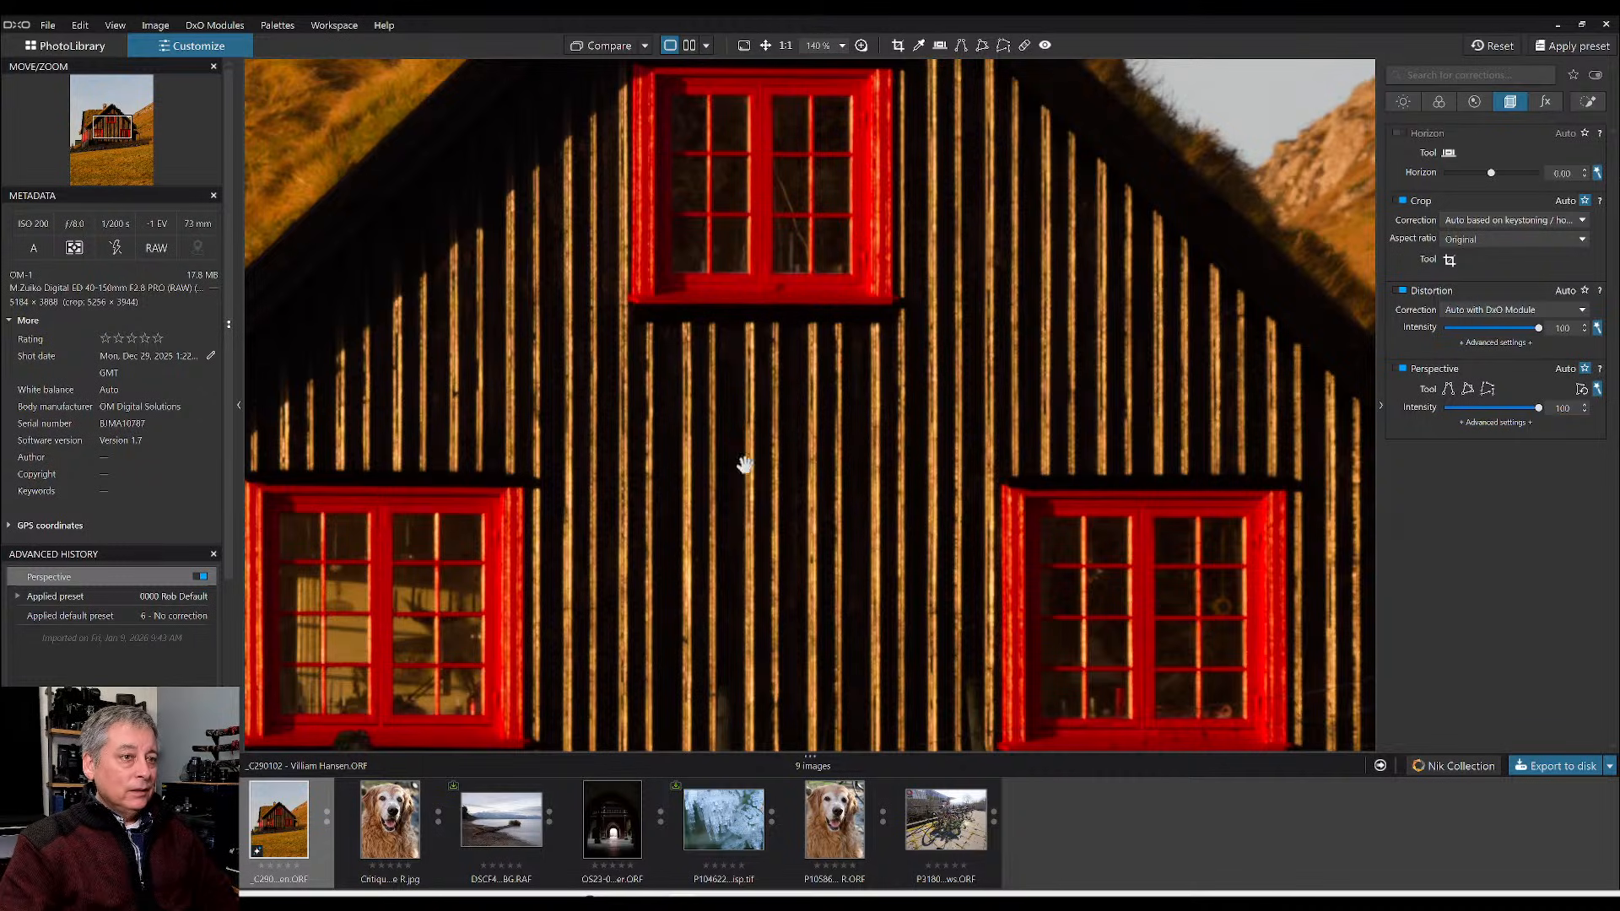
pyautogui.moveTo(736, 518); pyautogui.dragTo(751, 501)
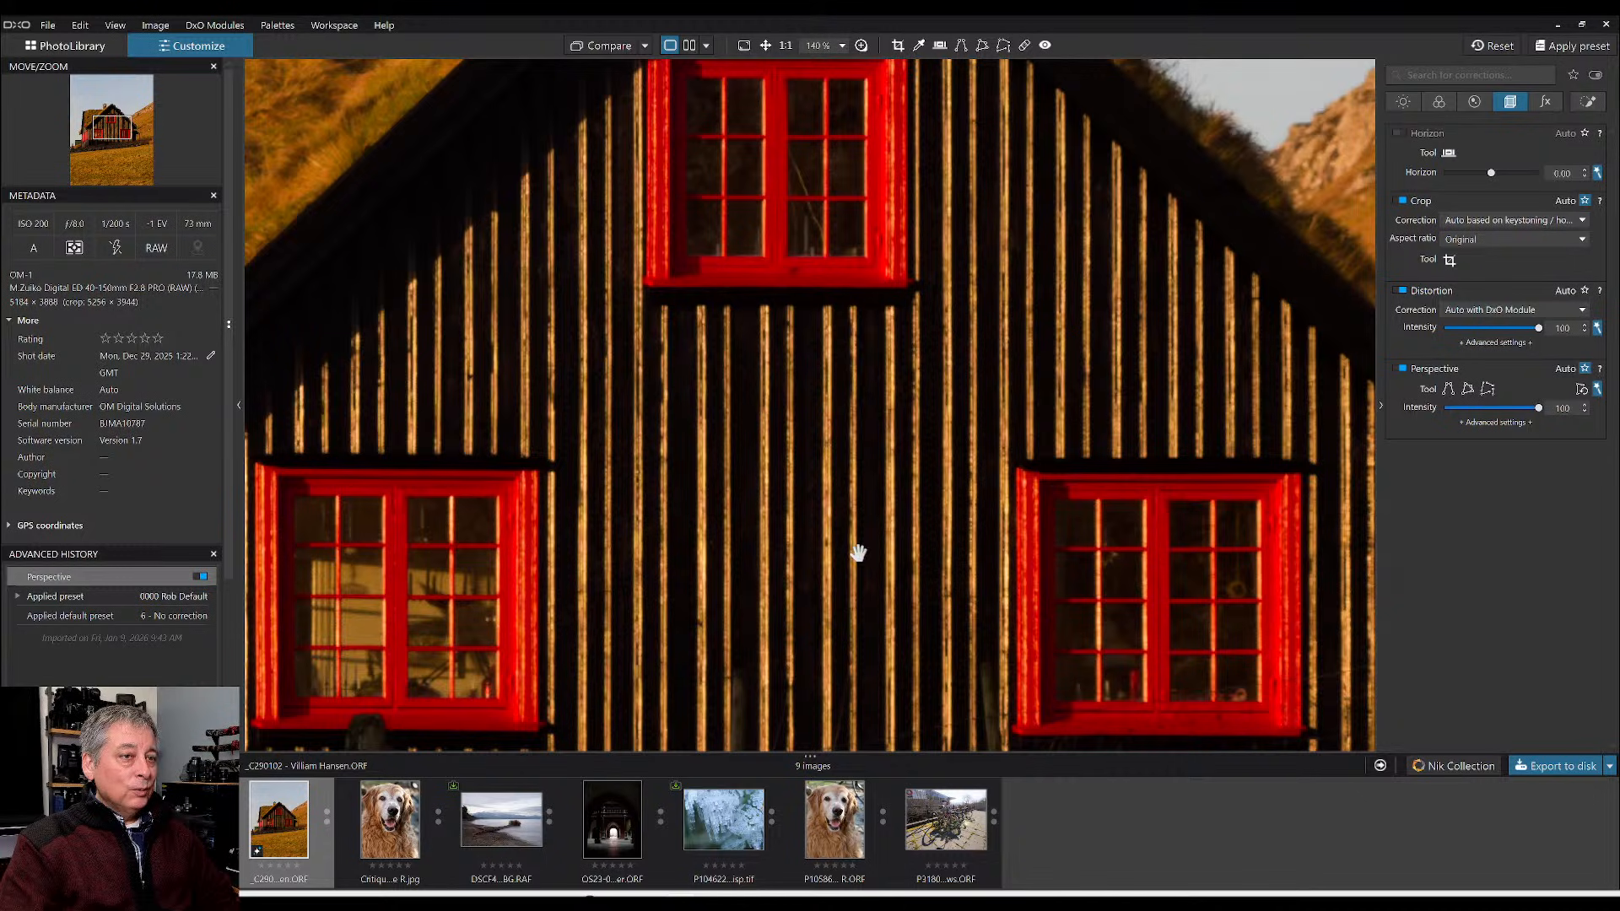
pyautogui.moveTo(854, 569); pyautogui.dragTo(858, 540)
pyautogui.moveTo(773, 577); pyautogui.dragTo(802, 568)
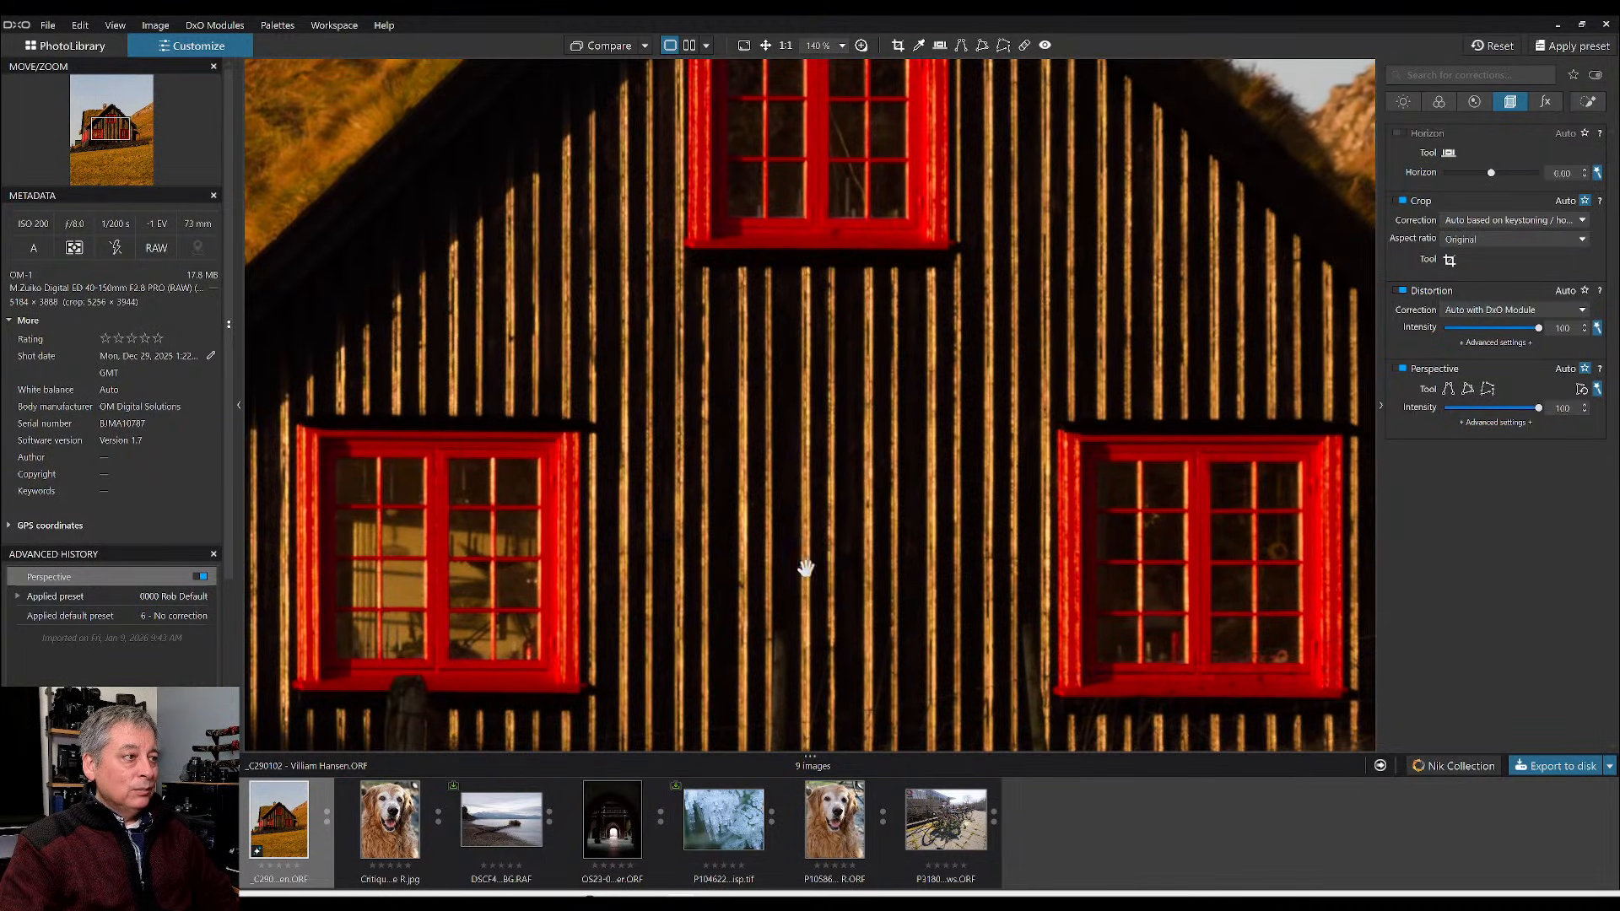
pyautogui.moveTo(726, 523); pyautogui.dragTo(933, 600)
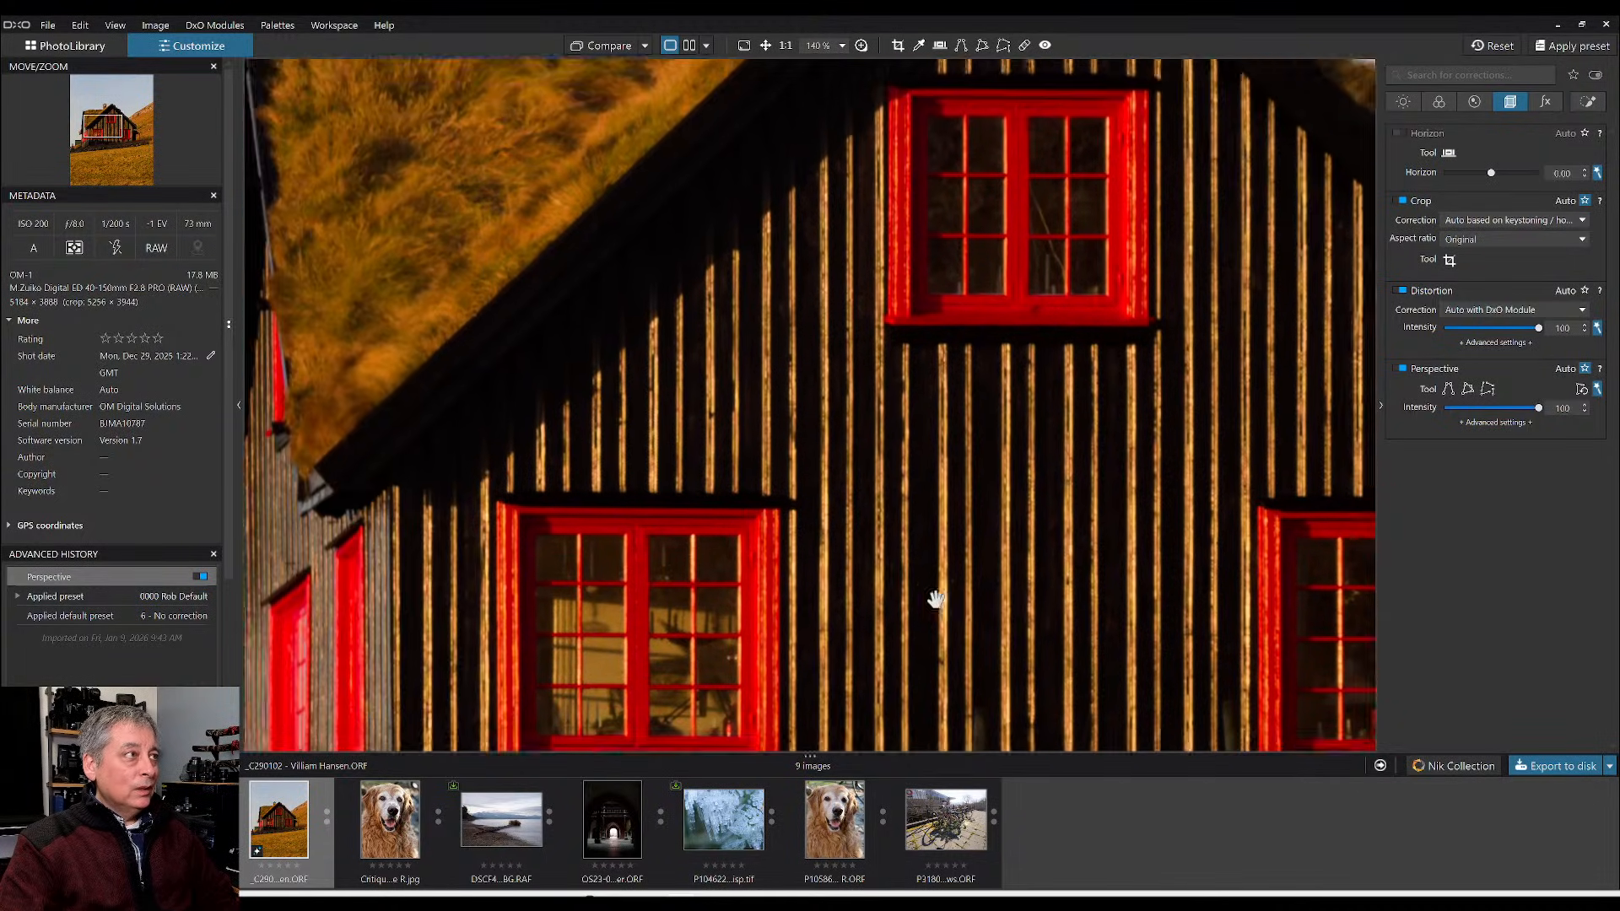
pyautogui.scroll(-5, 610, 502)
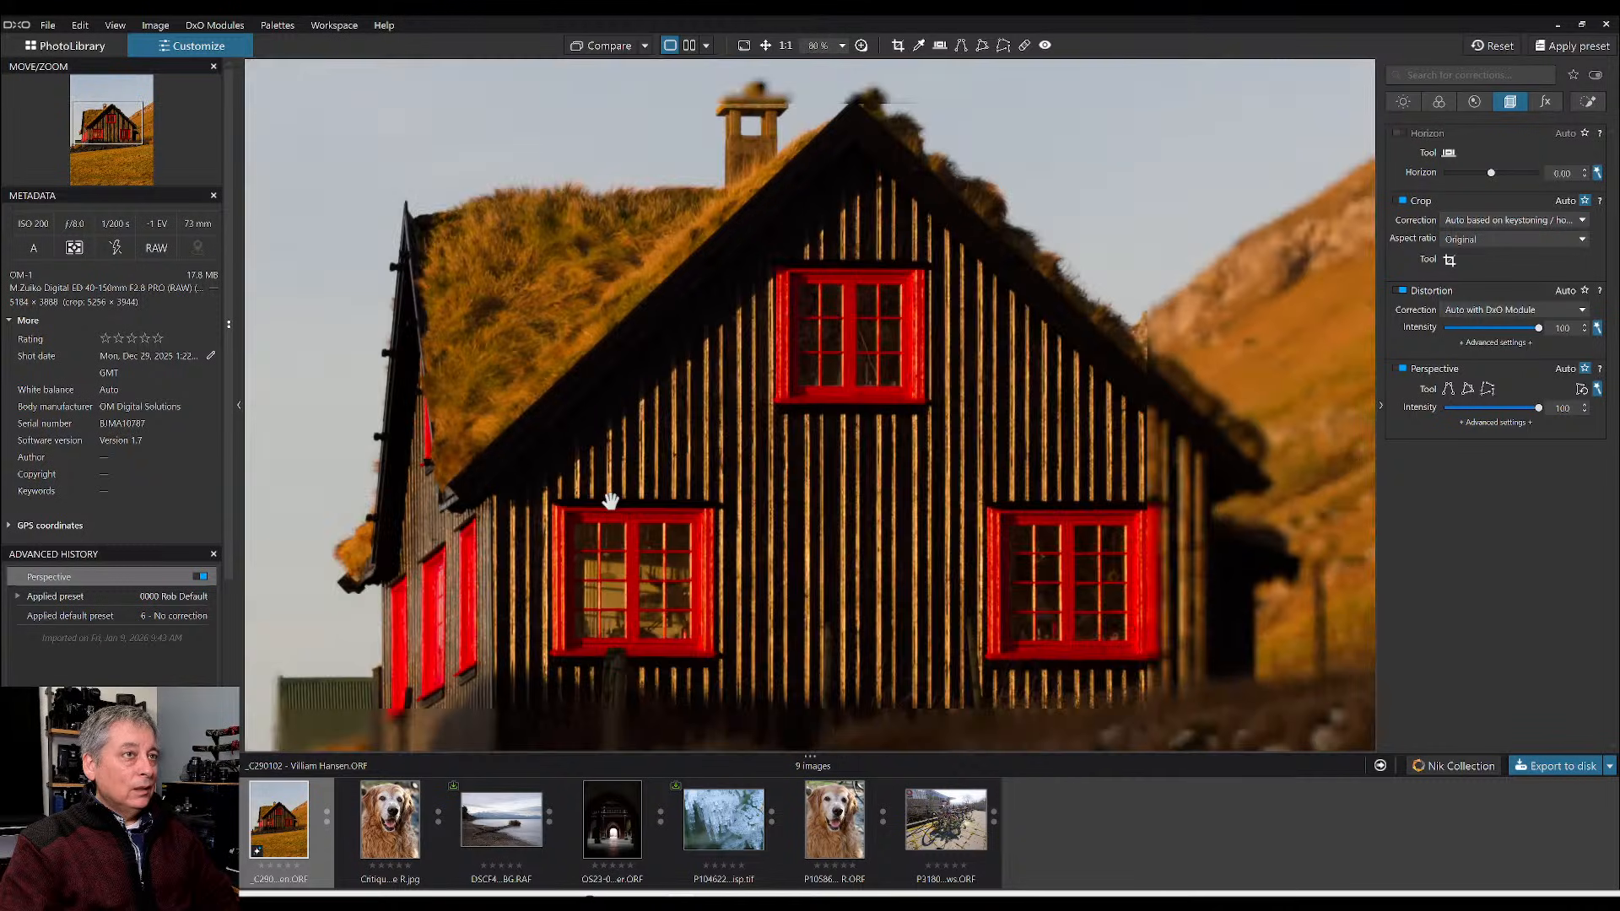
pyautogui.scroll(-3, 610, 501)
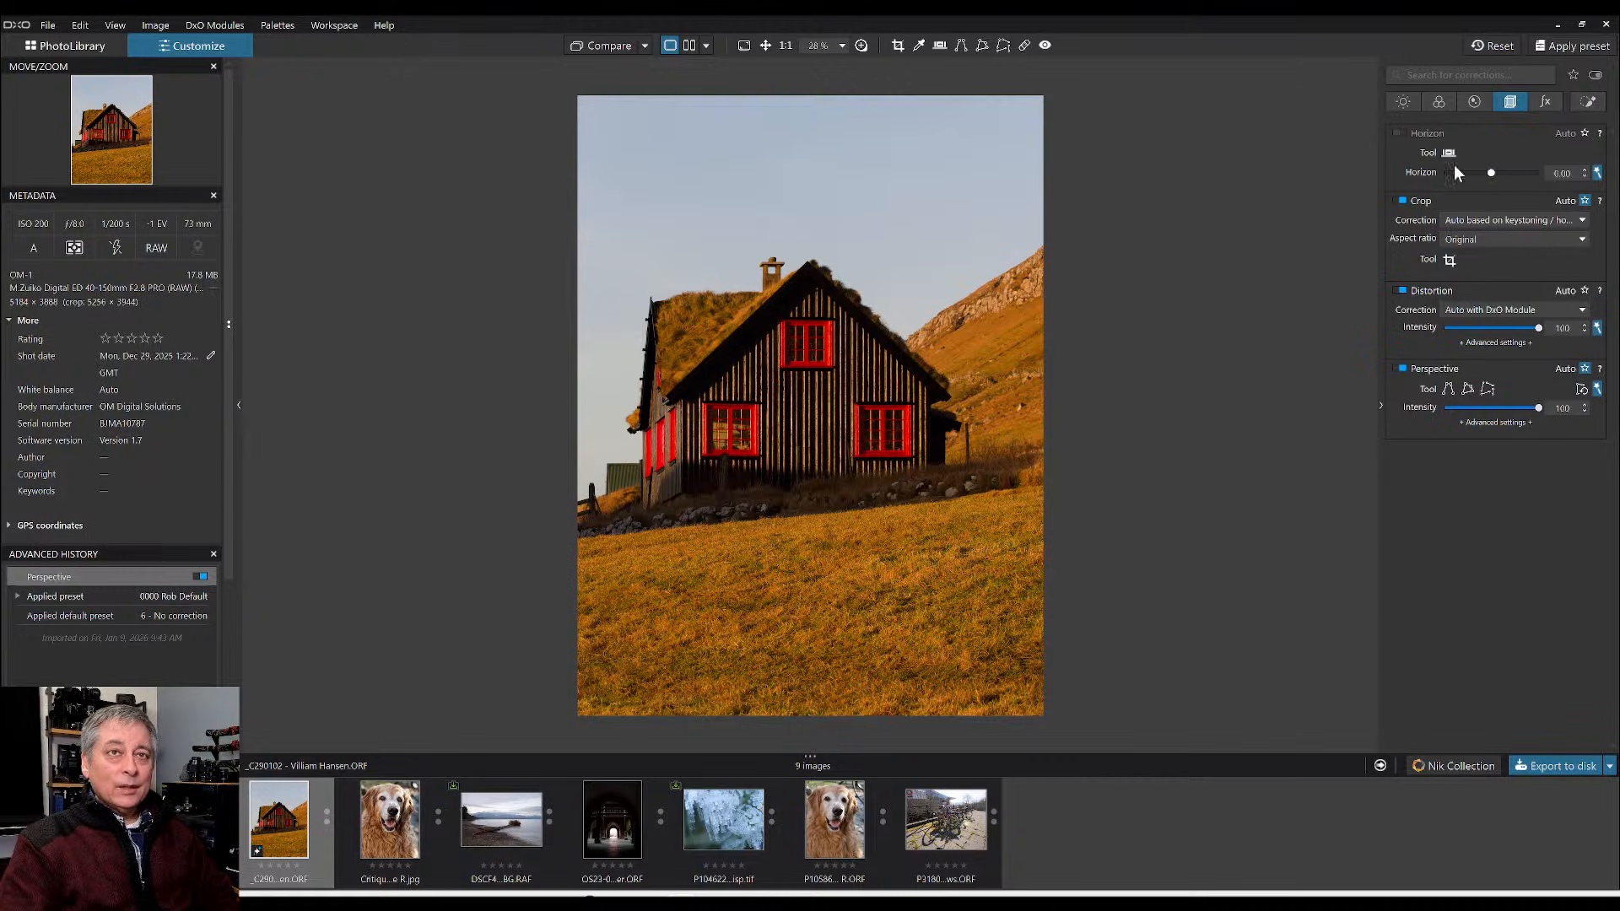
# - Crop the house photo to a 1 × 1 aspect ratio of about 3757 × 3757 px, trimming the hillside edge
pyautogui.click(1491, 245)
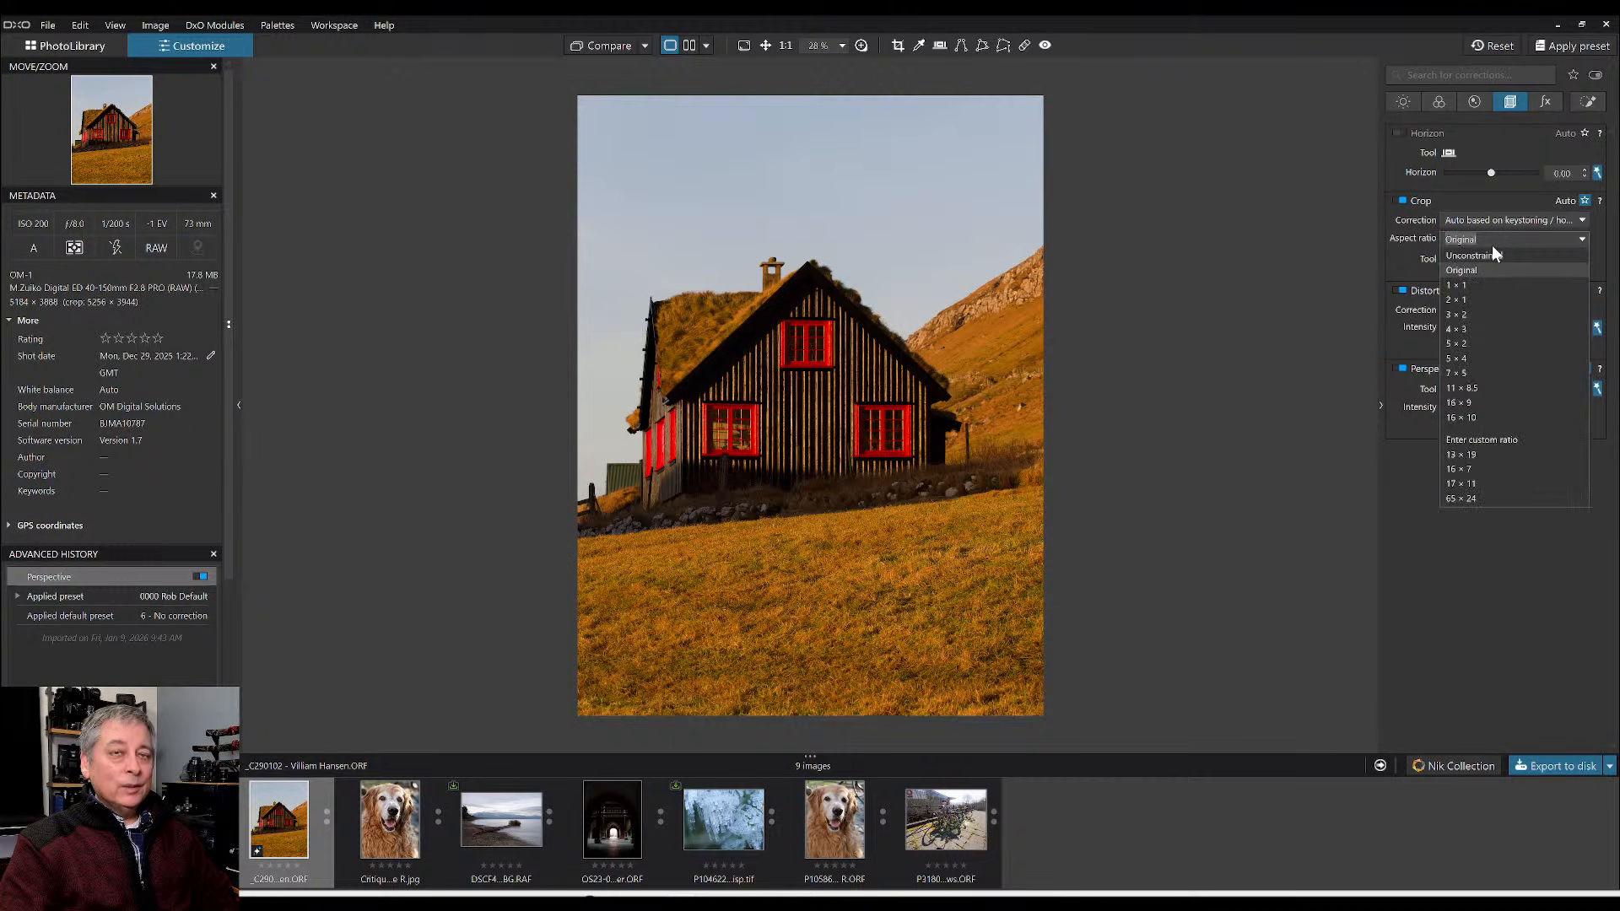
pyautogui.click(1485, 285)
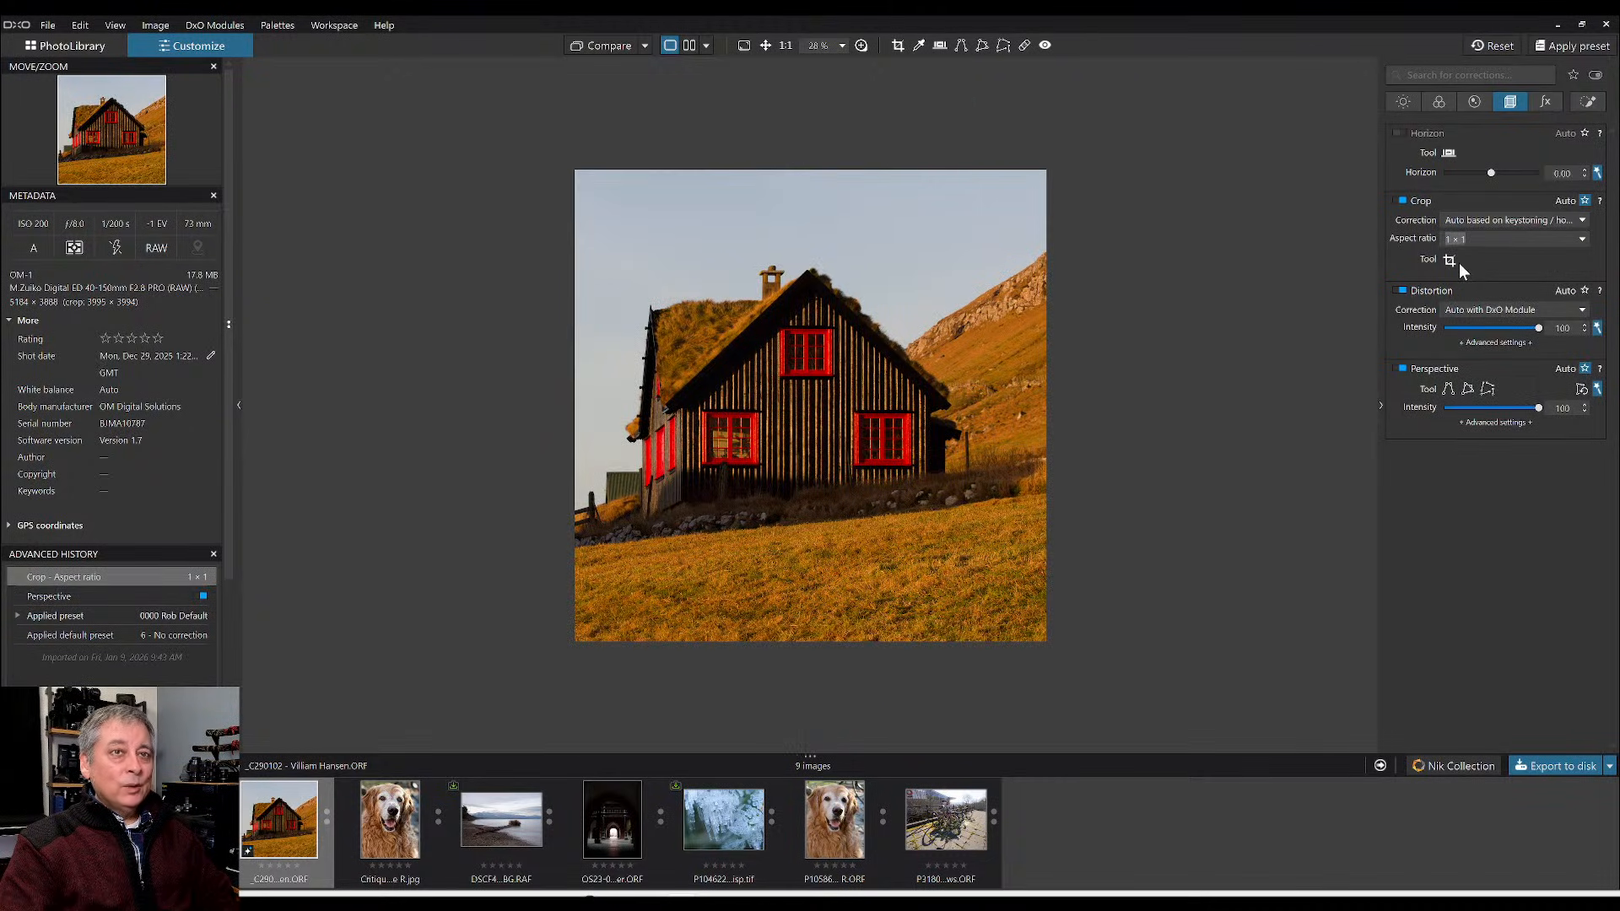
pyautogui.click(1452, 261)
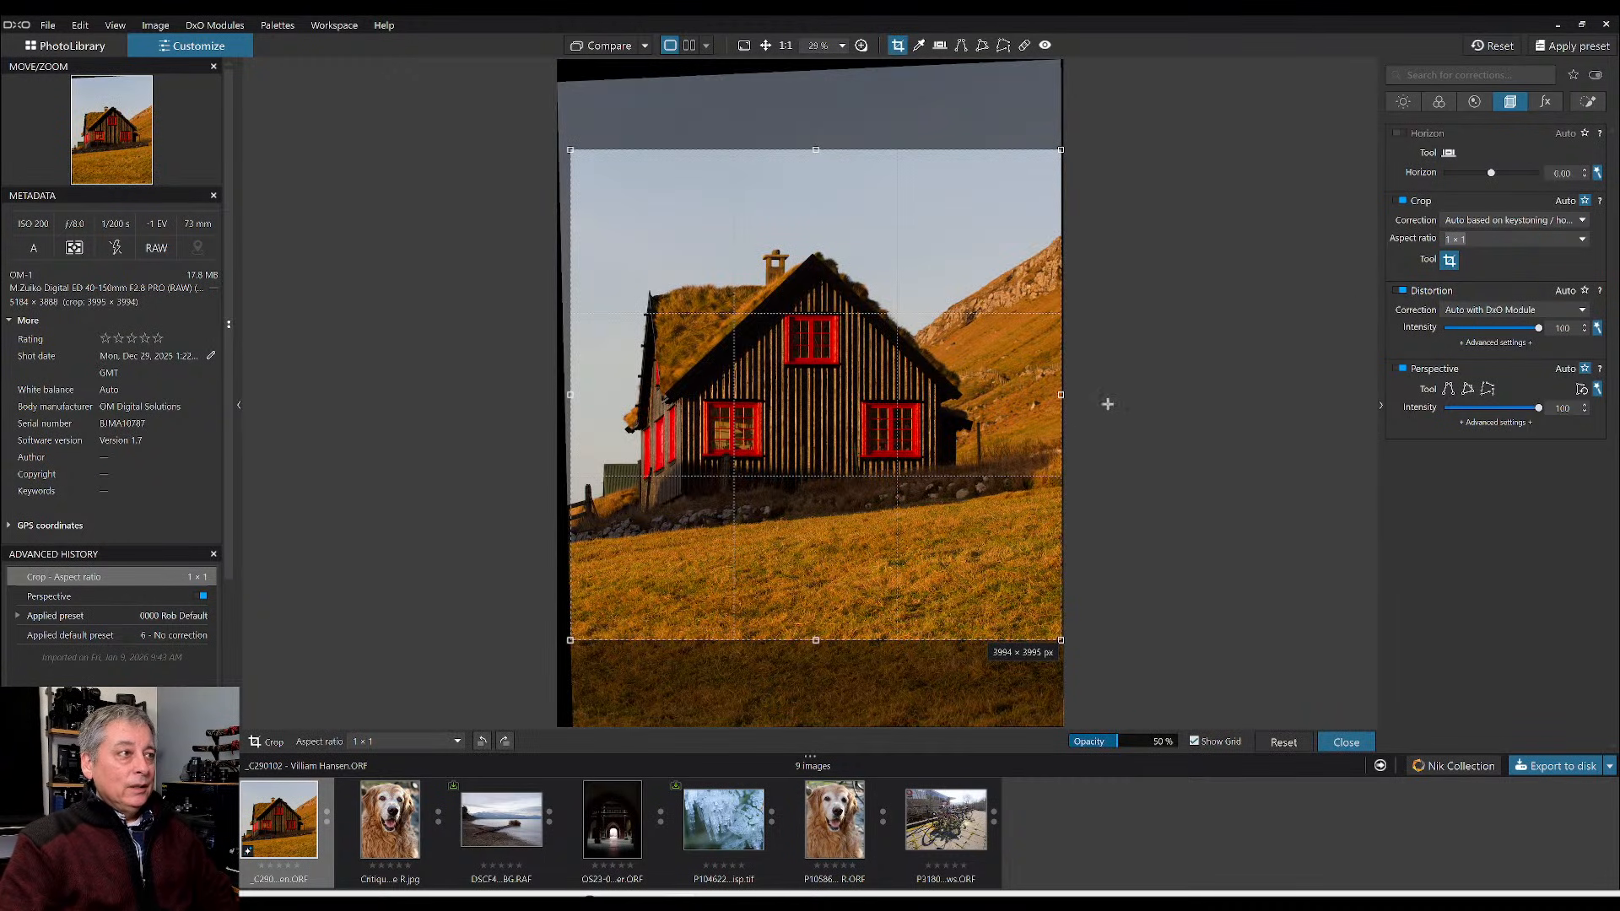
pyautogui.moveTo(1060, 395); pyautogui.dragTo(1029, 395)
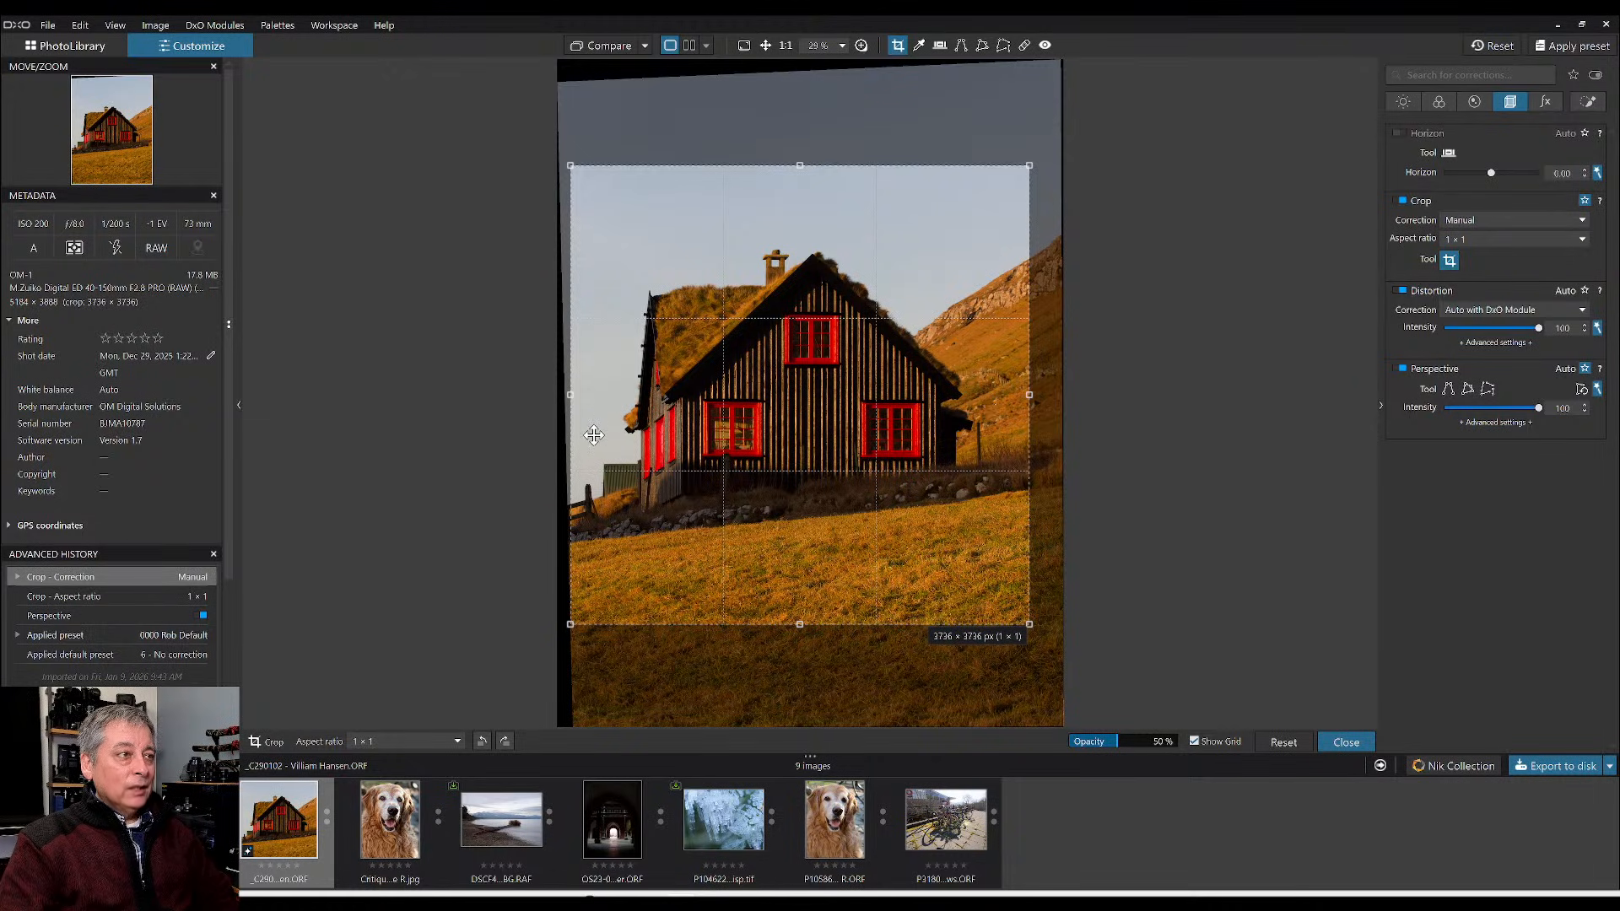
pyautogui.moveTo(1026, 394); pyautogui.dragTo(1032, 394)
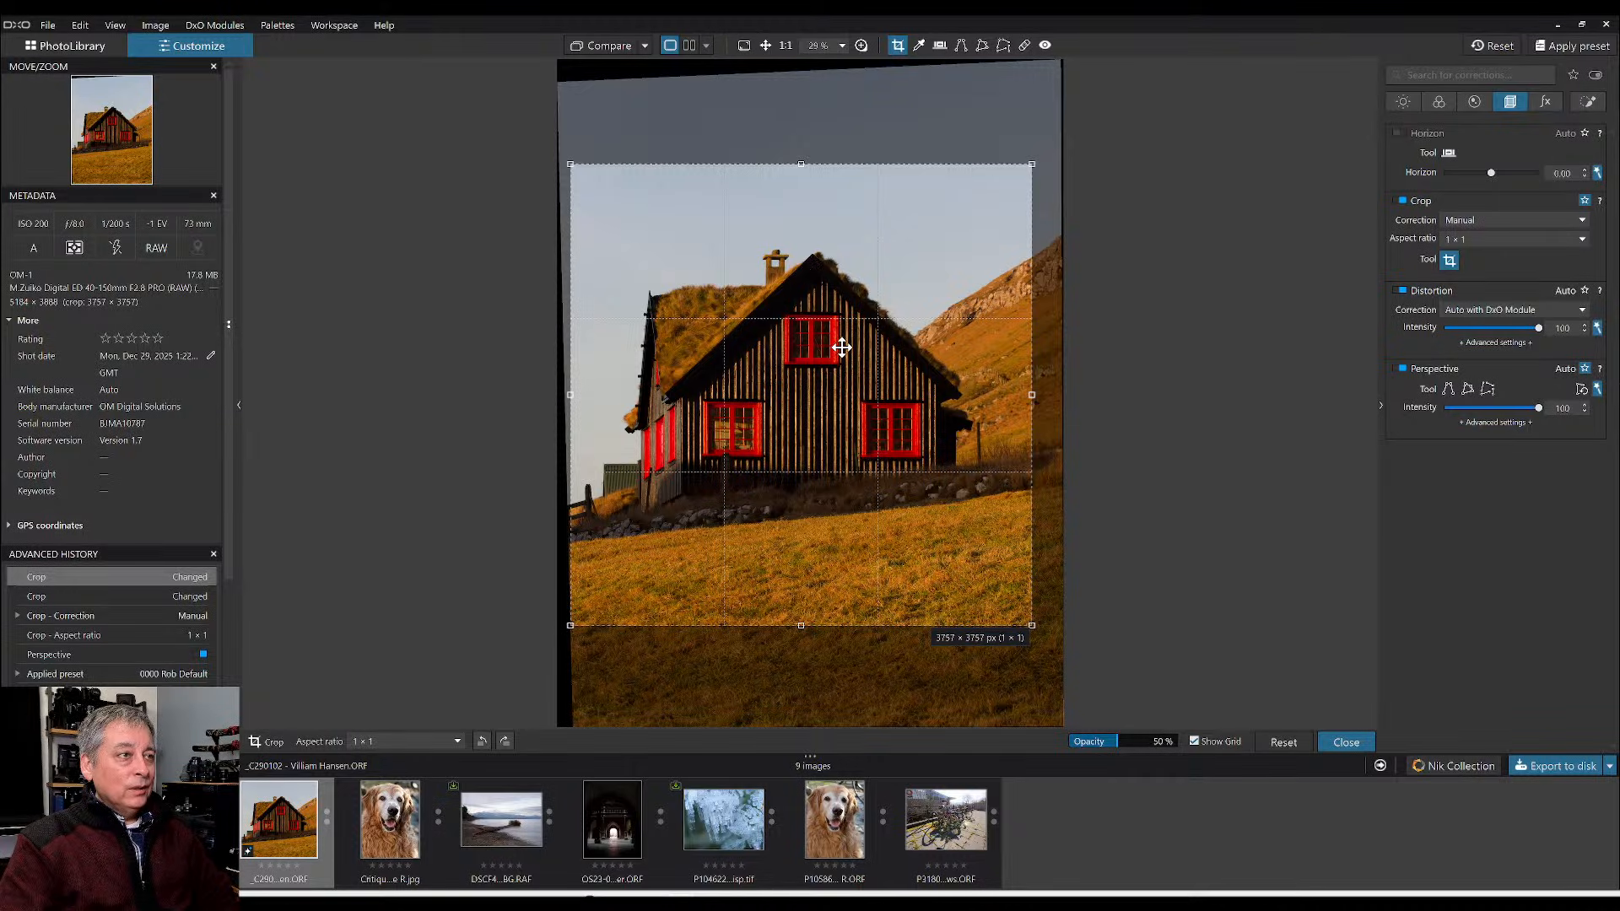
pyautogui.press('Return')
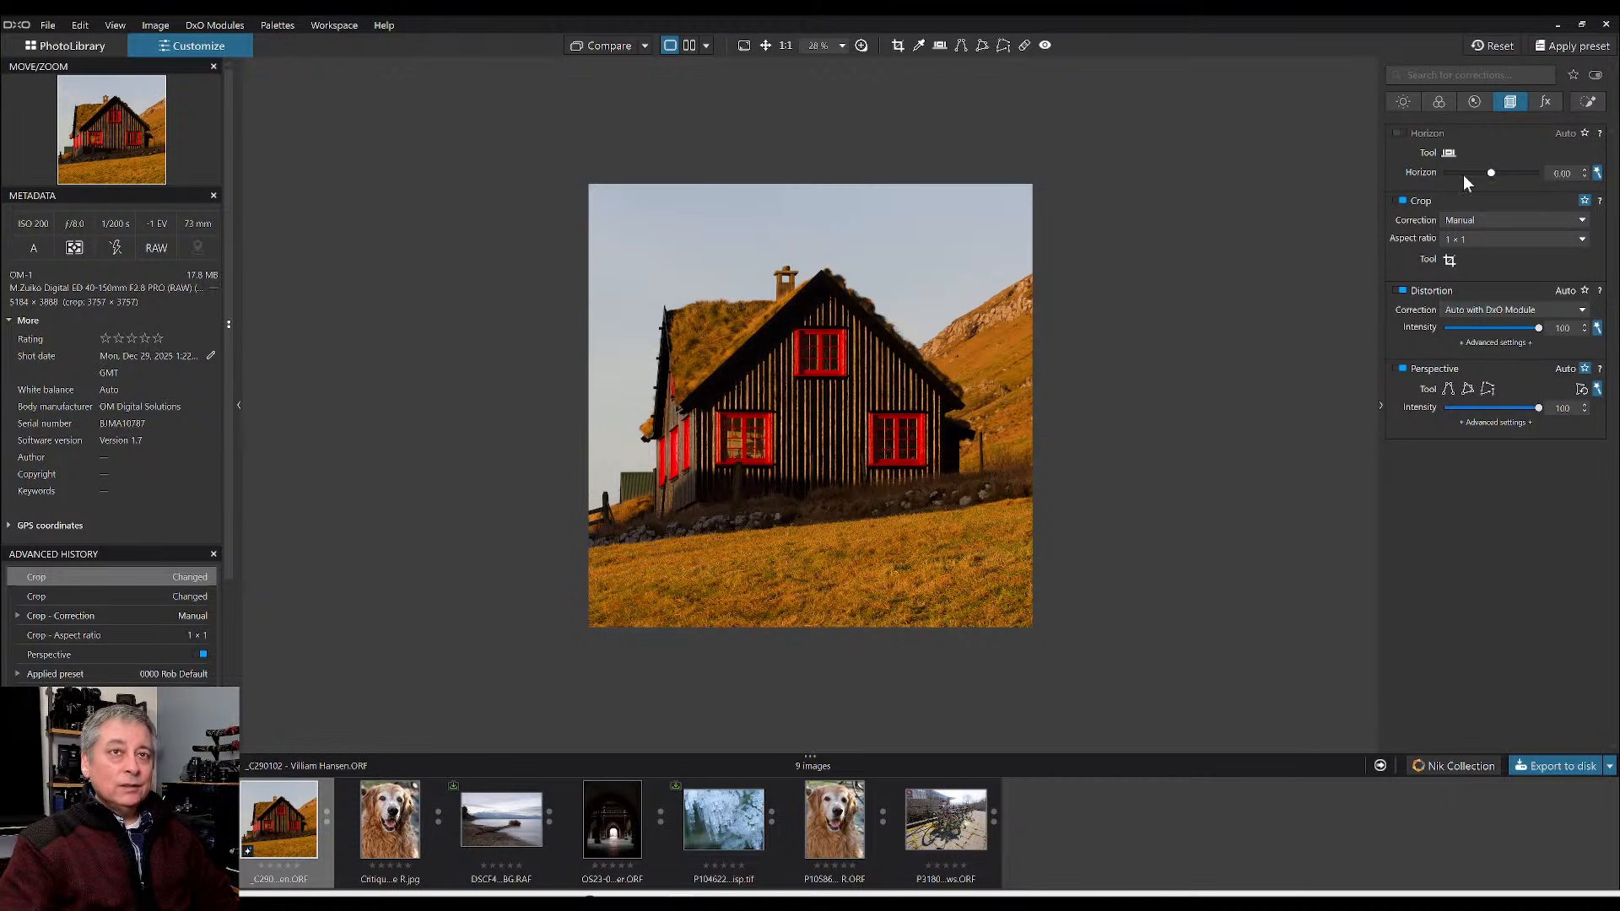
# - Paint a brush local adjustment mask along the dark strip of stones and grass at the base of the house
pyautogui.click(1593, 103)
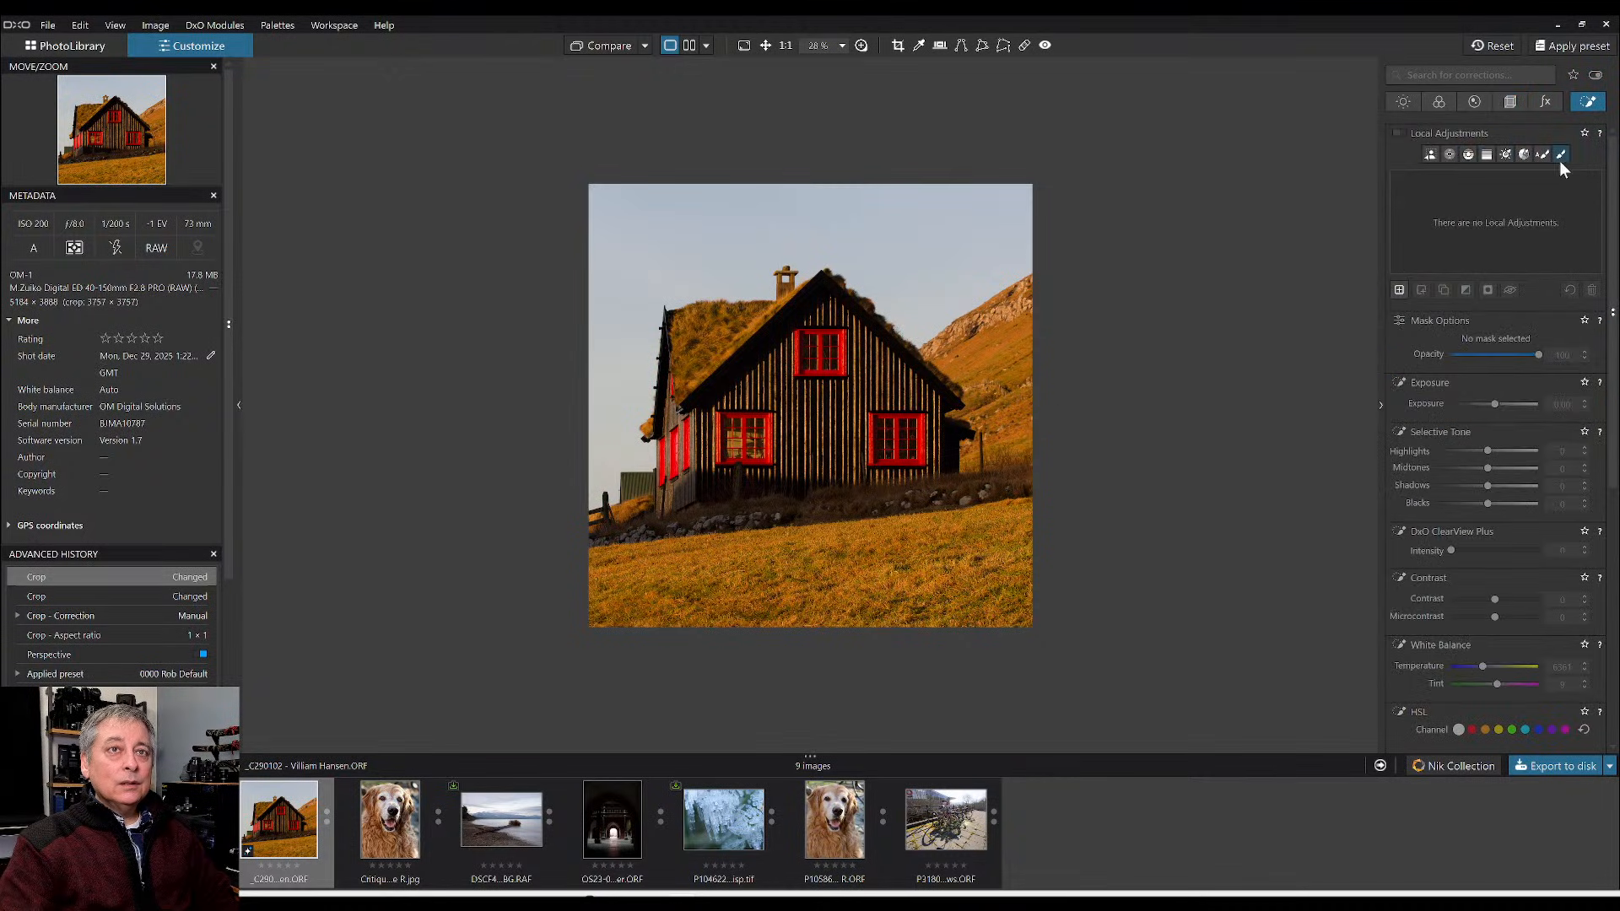
pyautogui.click(1561, 154)
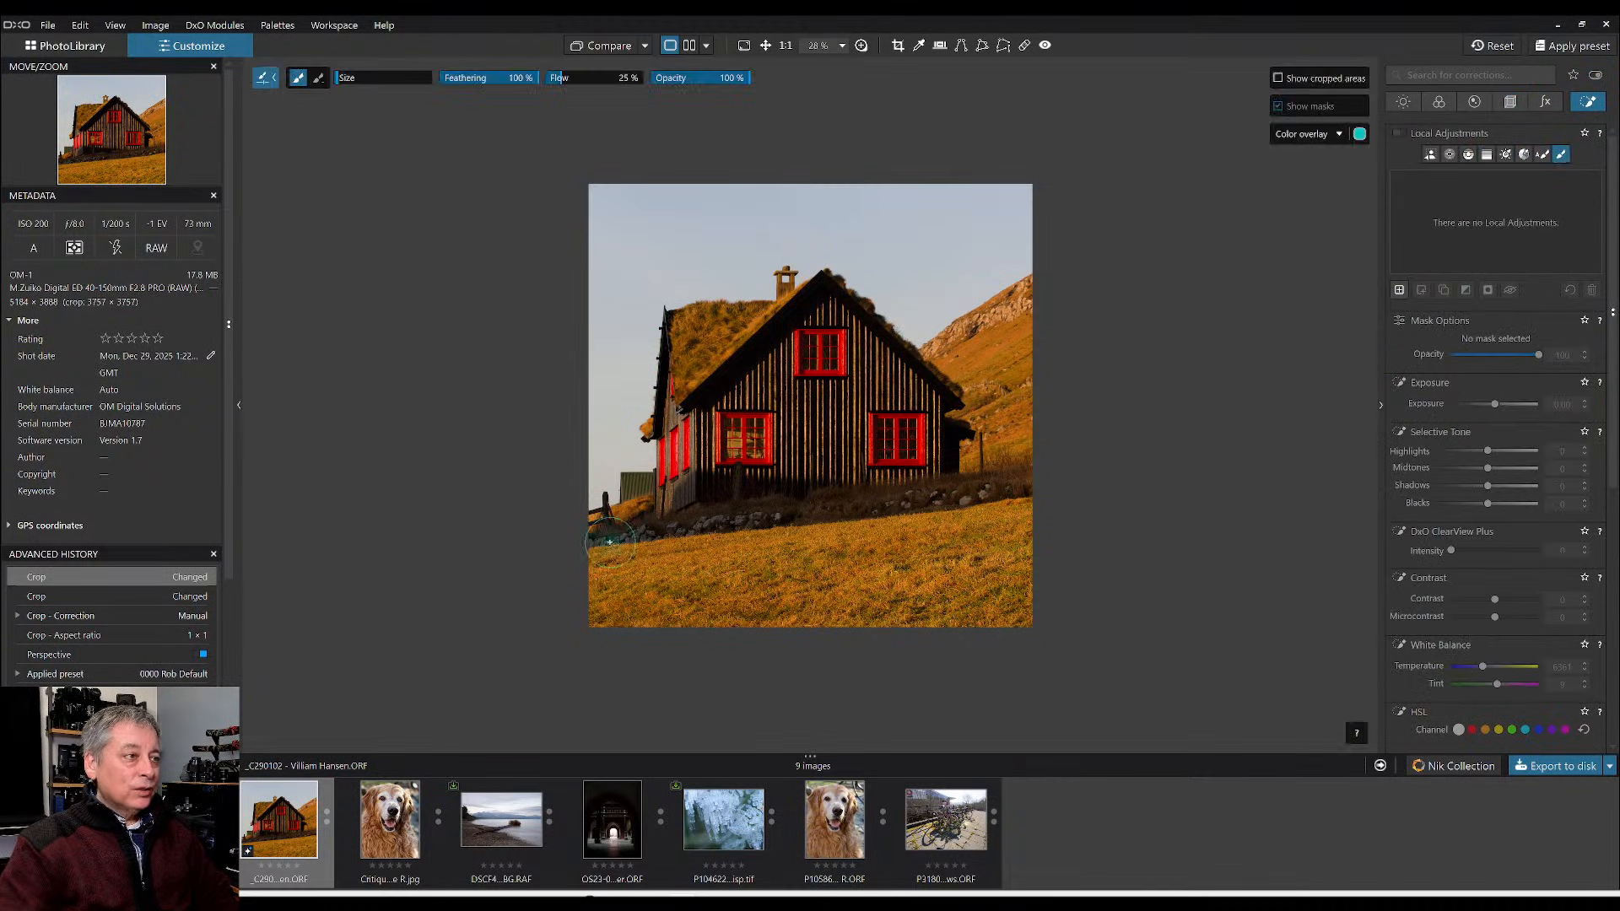
pyautogui.moveTo(606, 542); pyautogui.dragTo(1047, 481)
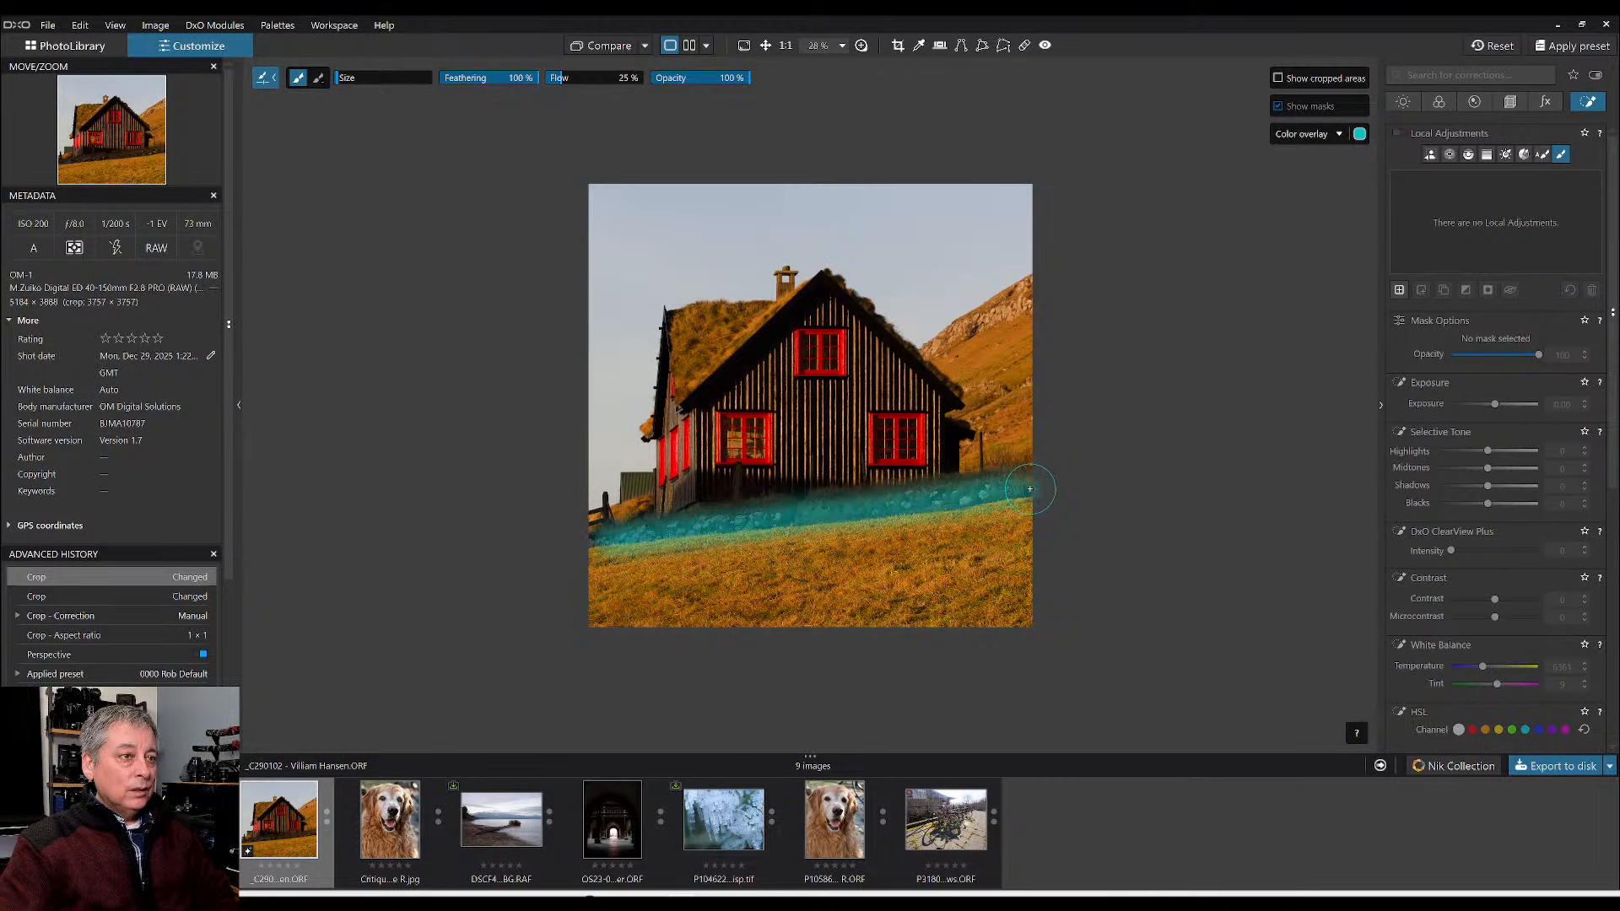
# - Set the brush mask's Highlights to 96, Midtones to 59, Shadows to 33 and white balance Temperature to 9059
pyautogui.moveTo(1488, 450); pyautogui.dragTo(1536, 451)
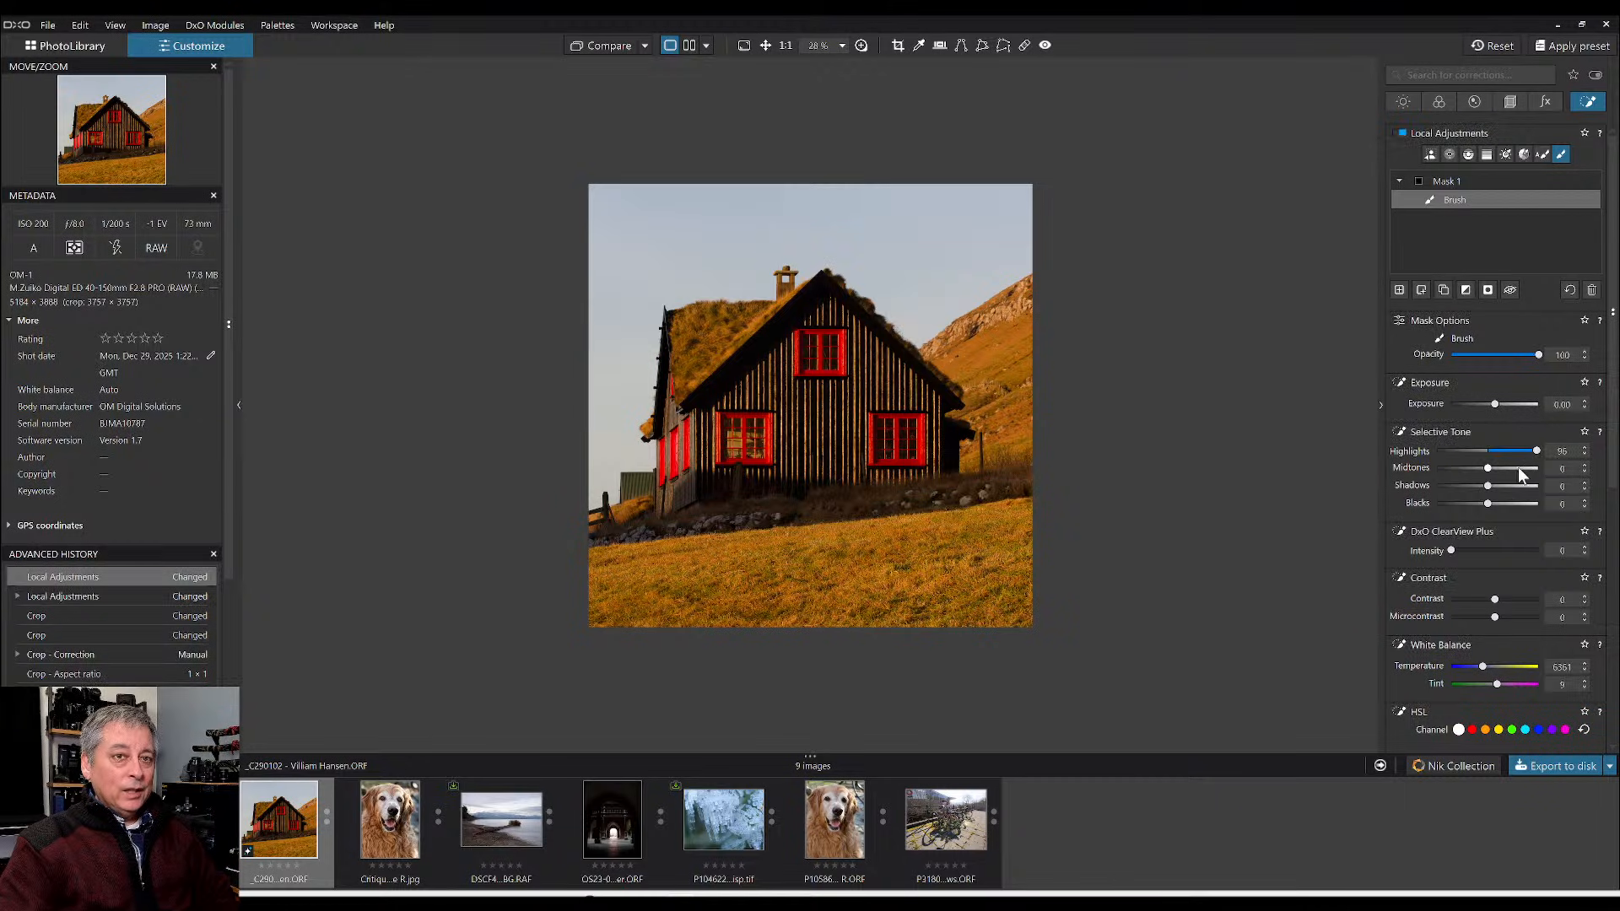
pyautogui.click(1517, 468)
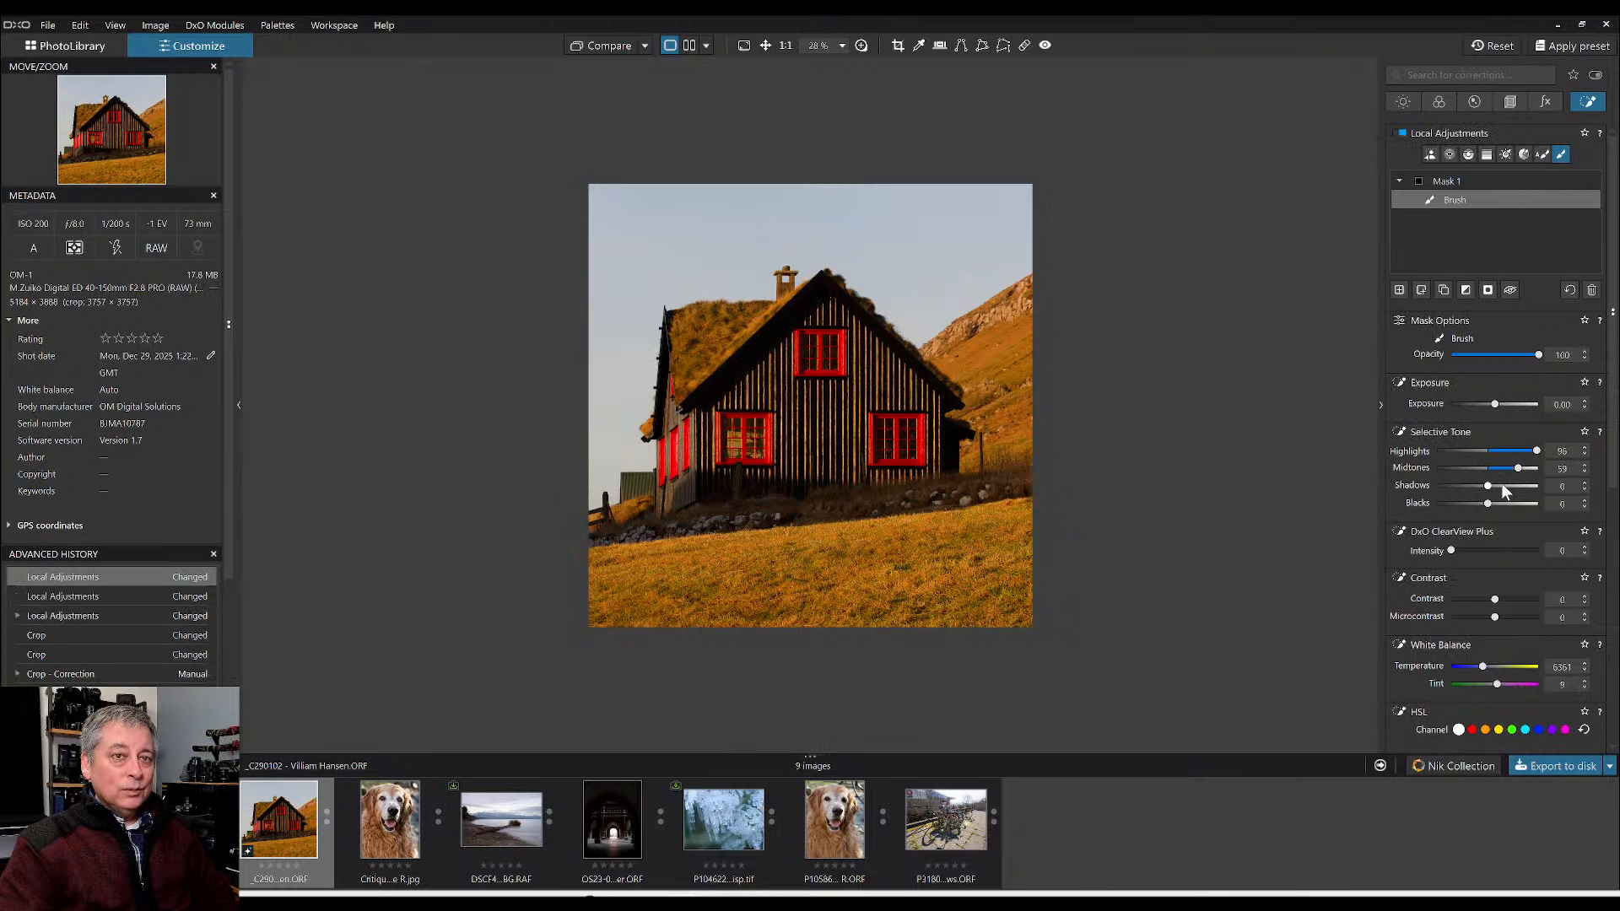
pyautogui.click(1502, 486)
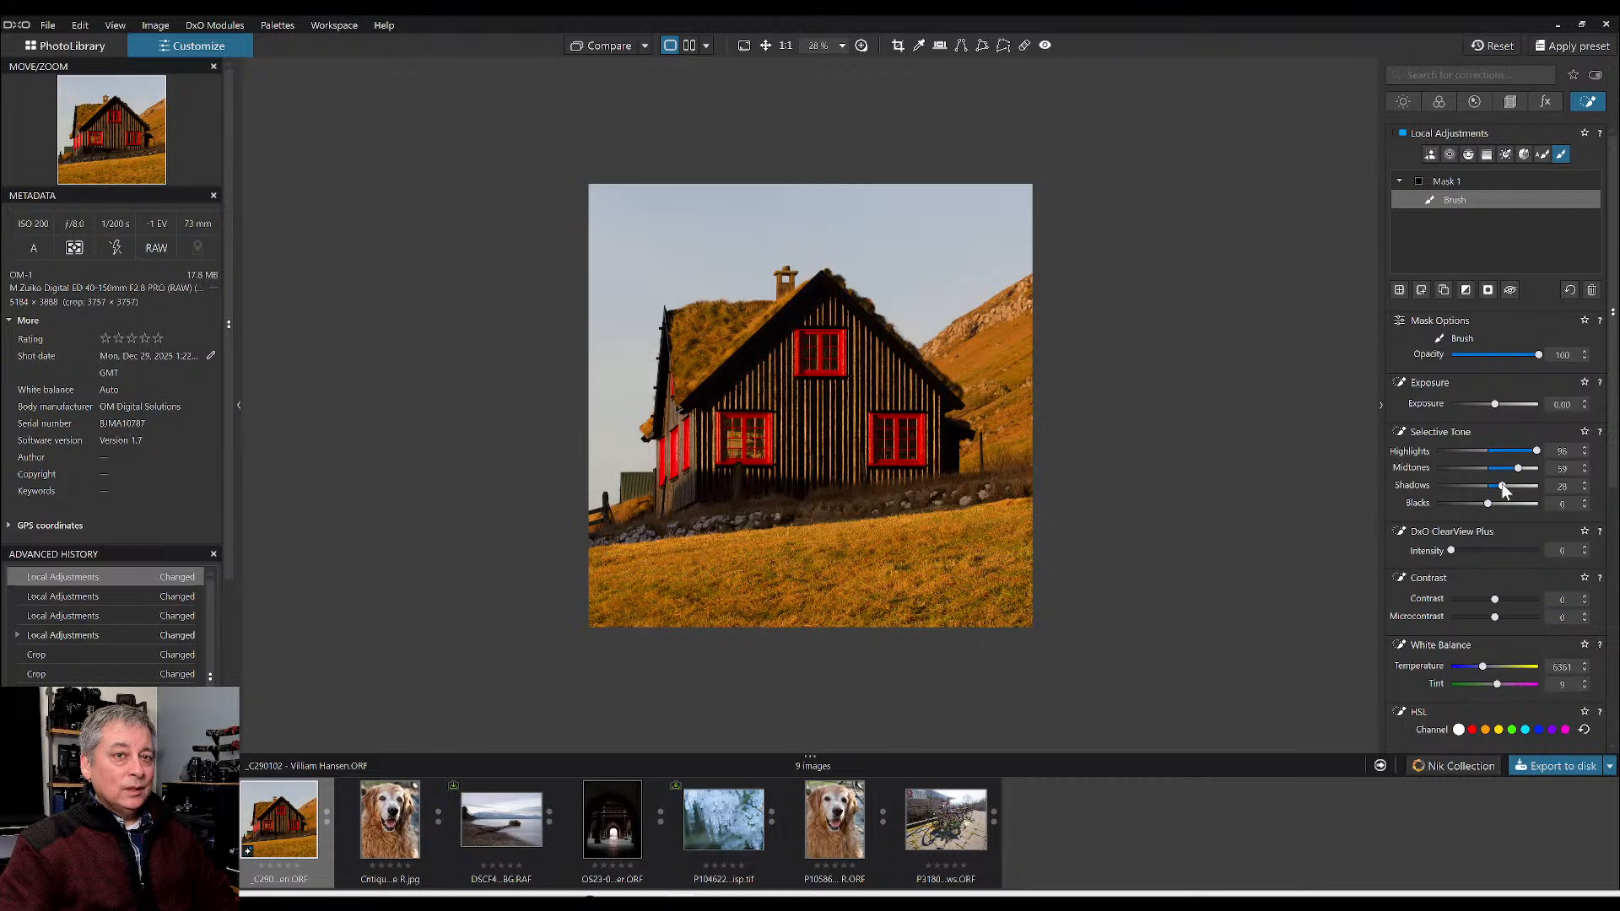
pyautogui.moveTo(1503, 487); pyautogui.dragTo(1506, 487)
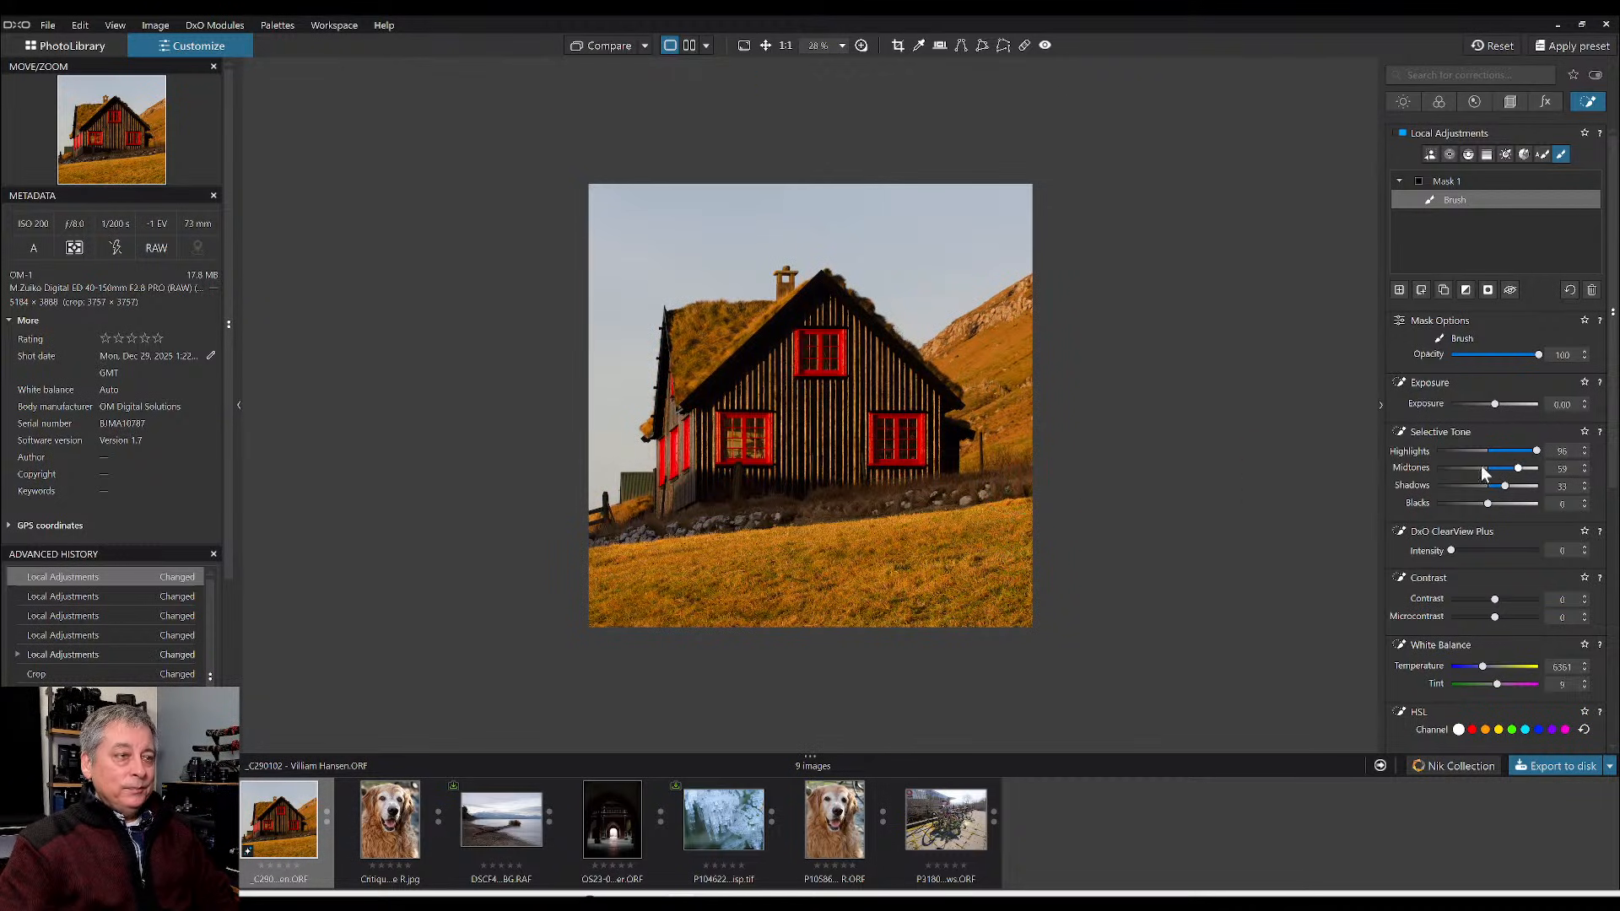
pyautogui.scroll(-1, 1478, 595)
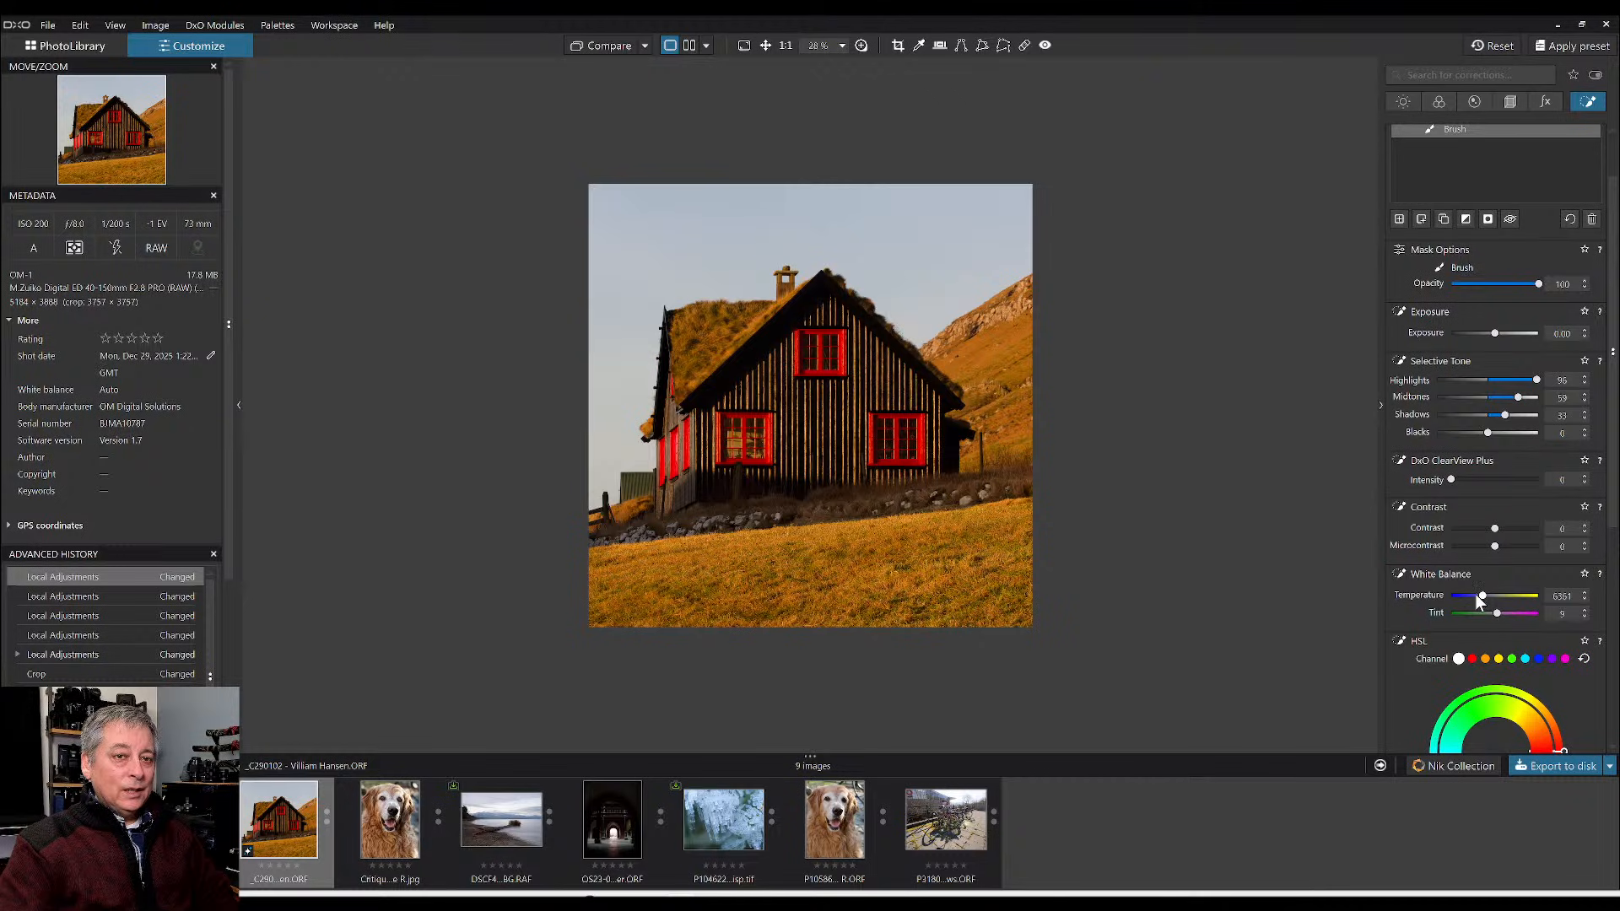
pyautogui.moveTo(1480, 595); pyautogui.dragTo(1492, 596)
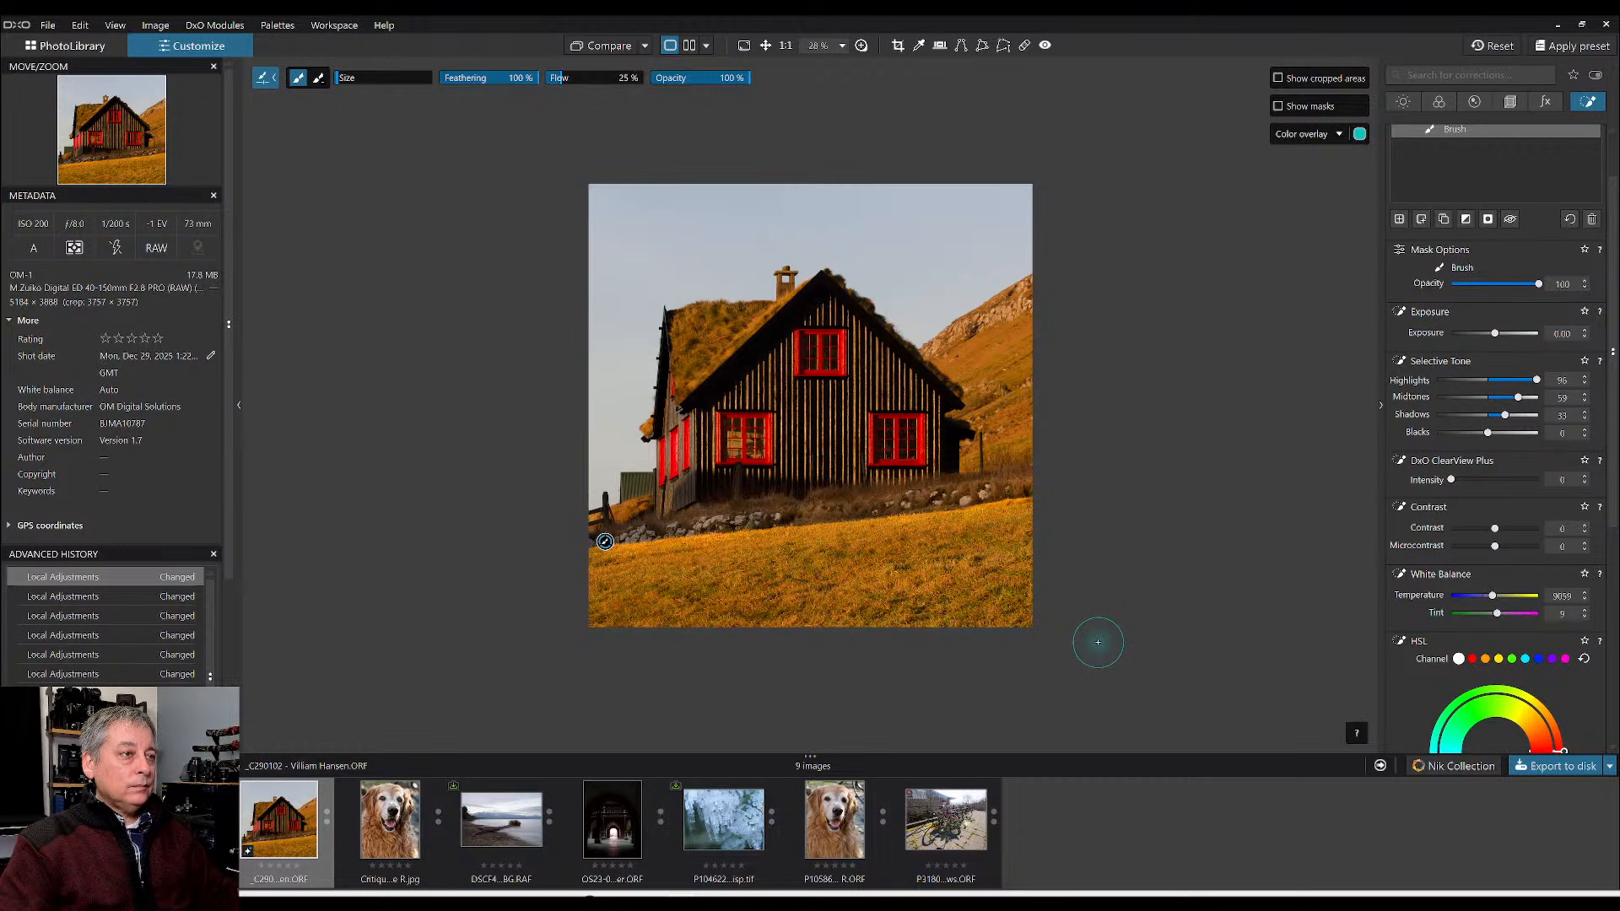
# - Create a second local adjustment mask and select the house's walls with an AI mask
pyautogui.scroll(2, 1069, 669)
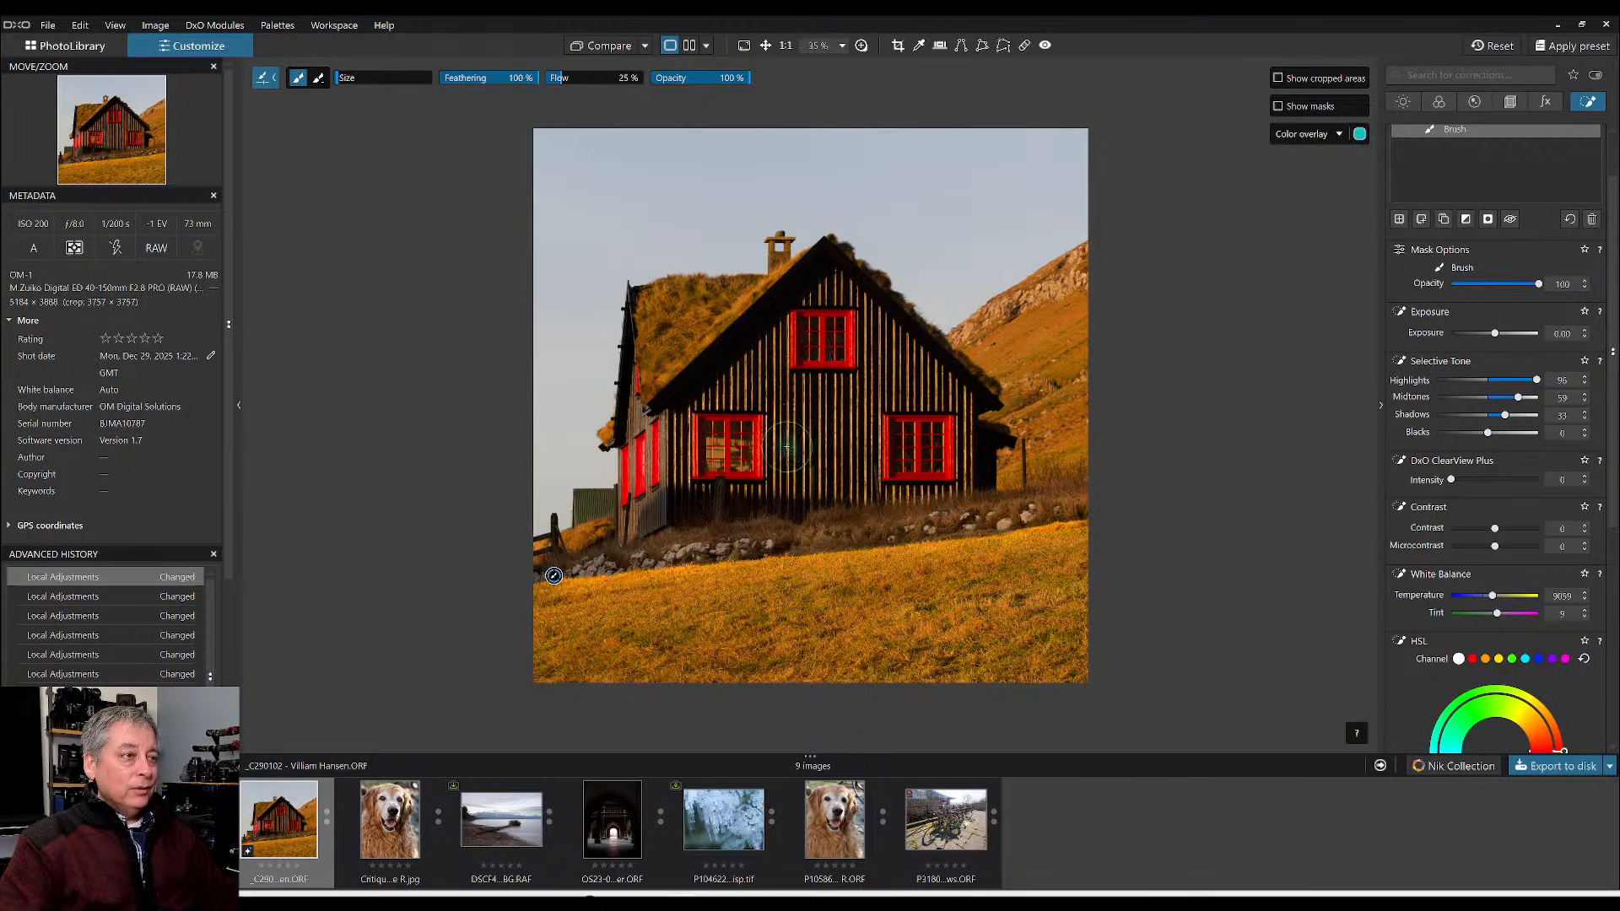
pyautogui.scroll(1, 831, 397)
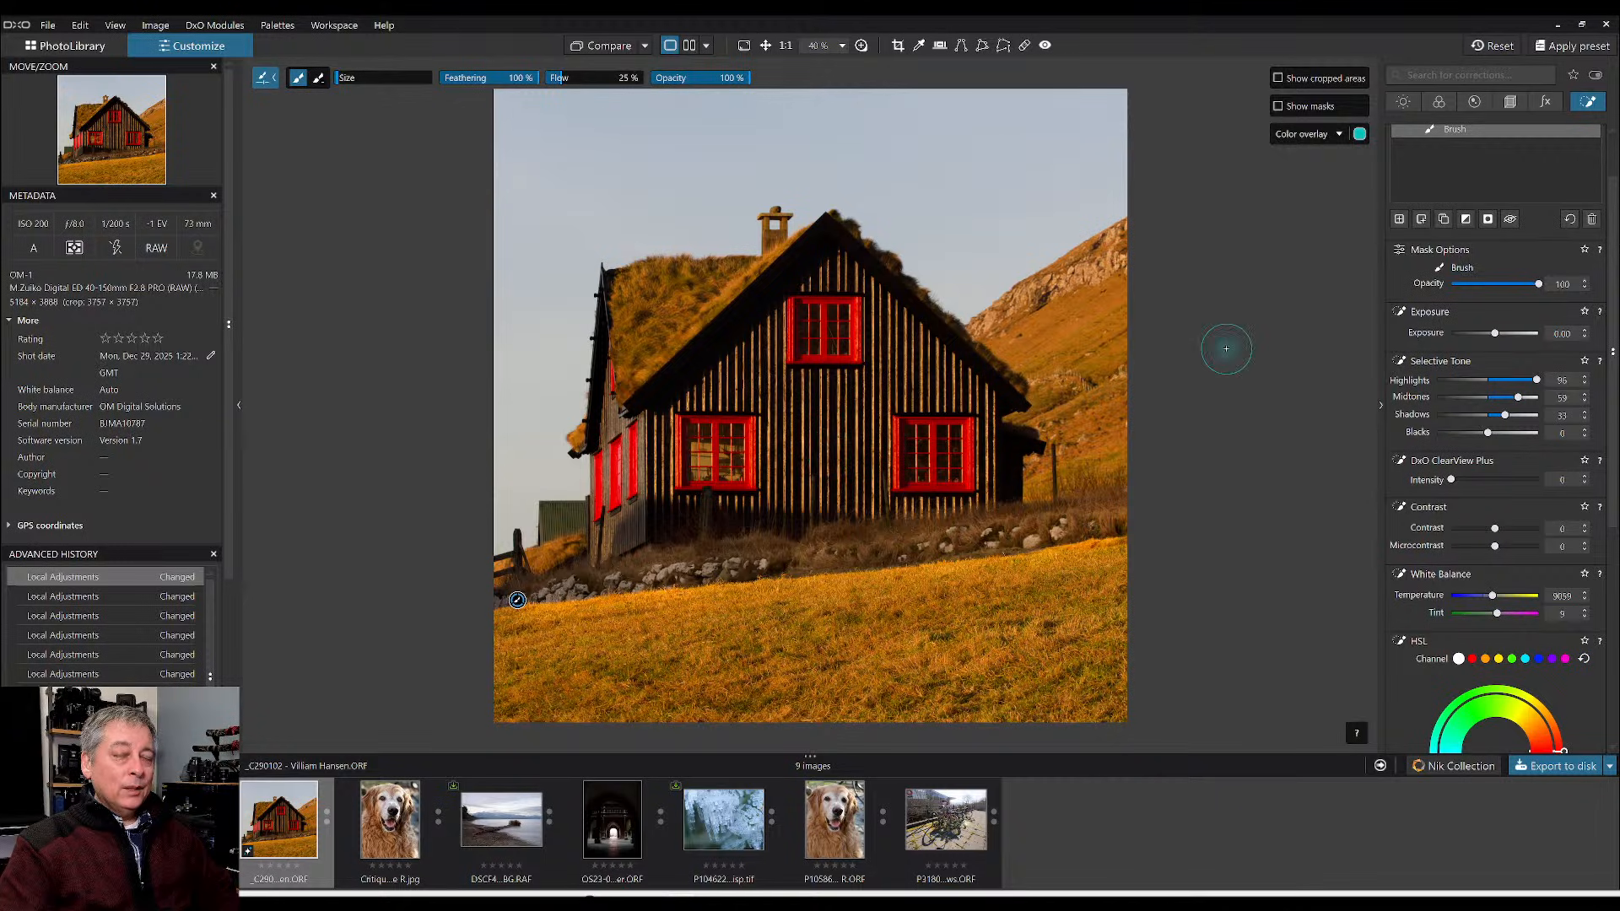
pyautogui.scroll(2, 1443, 430)
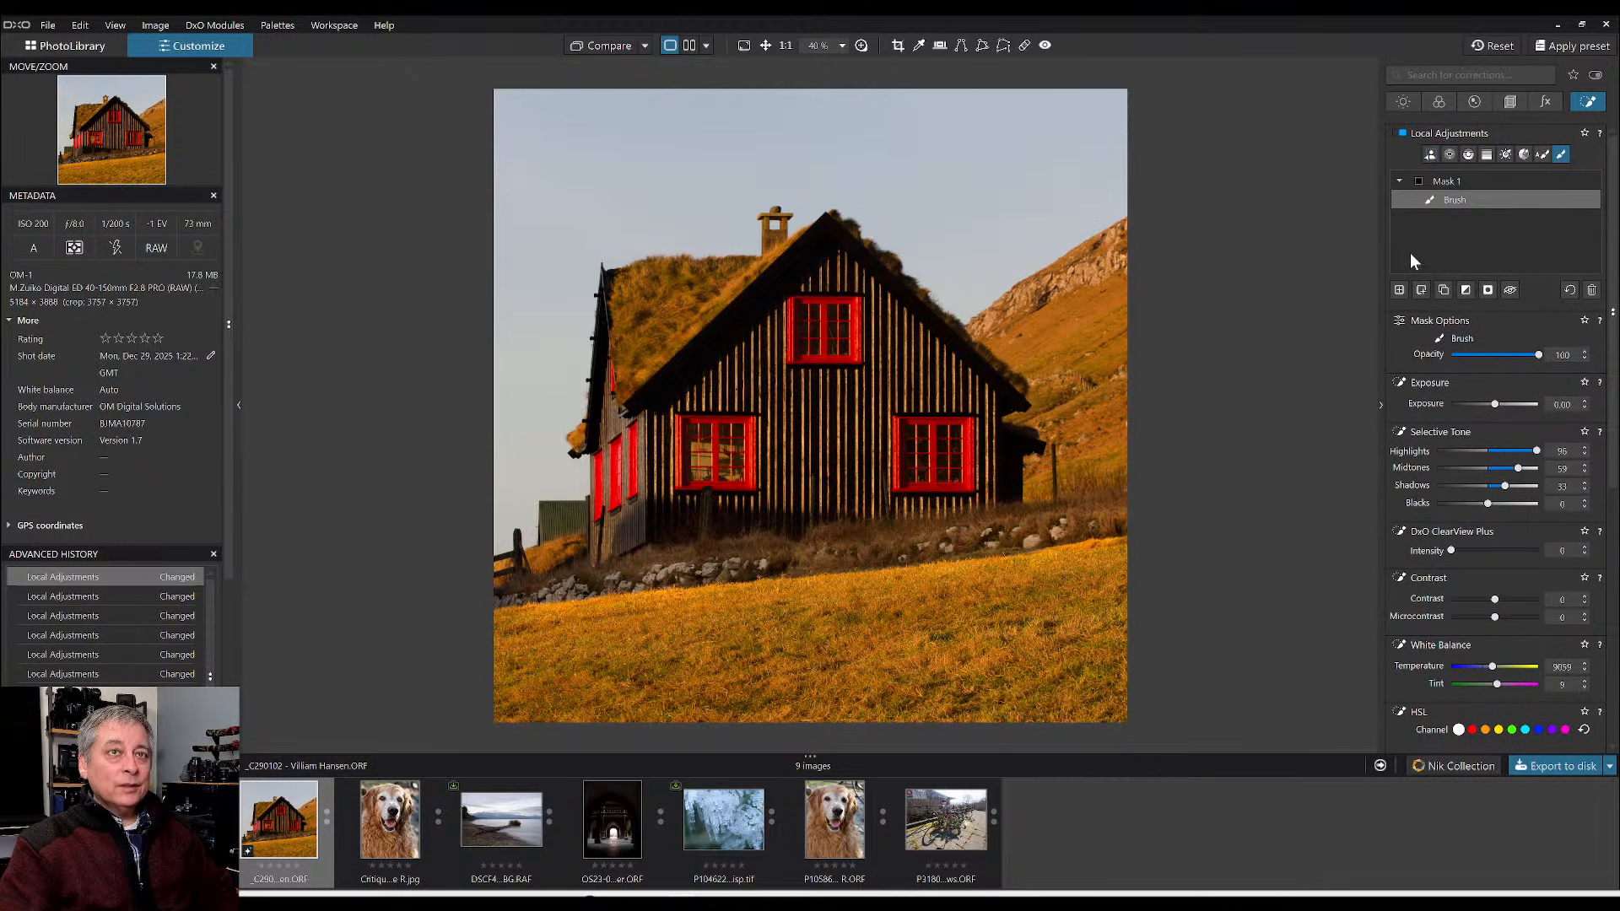
pyautogui.click(1399, 289)
pyautogui.click(1430, 156)
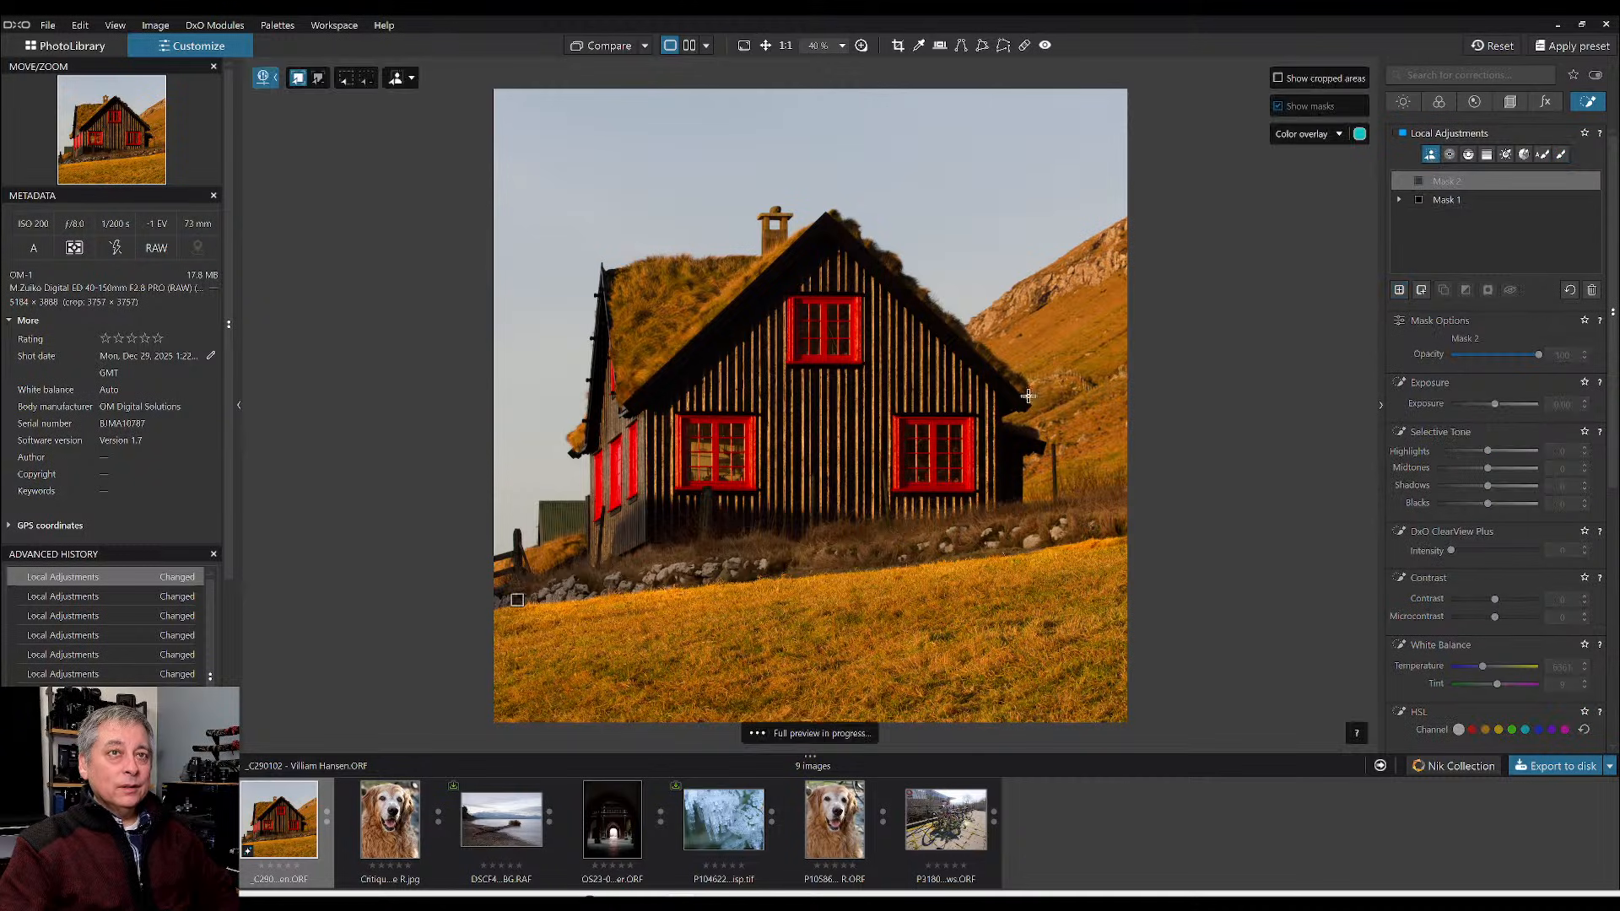
pyautogui.click(804, 433)
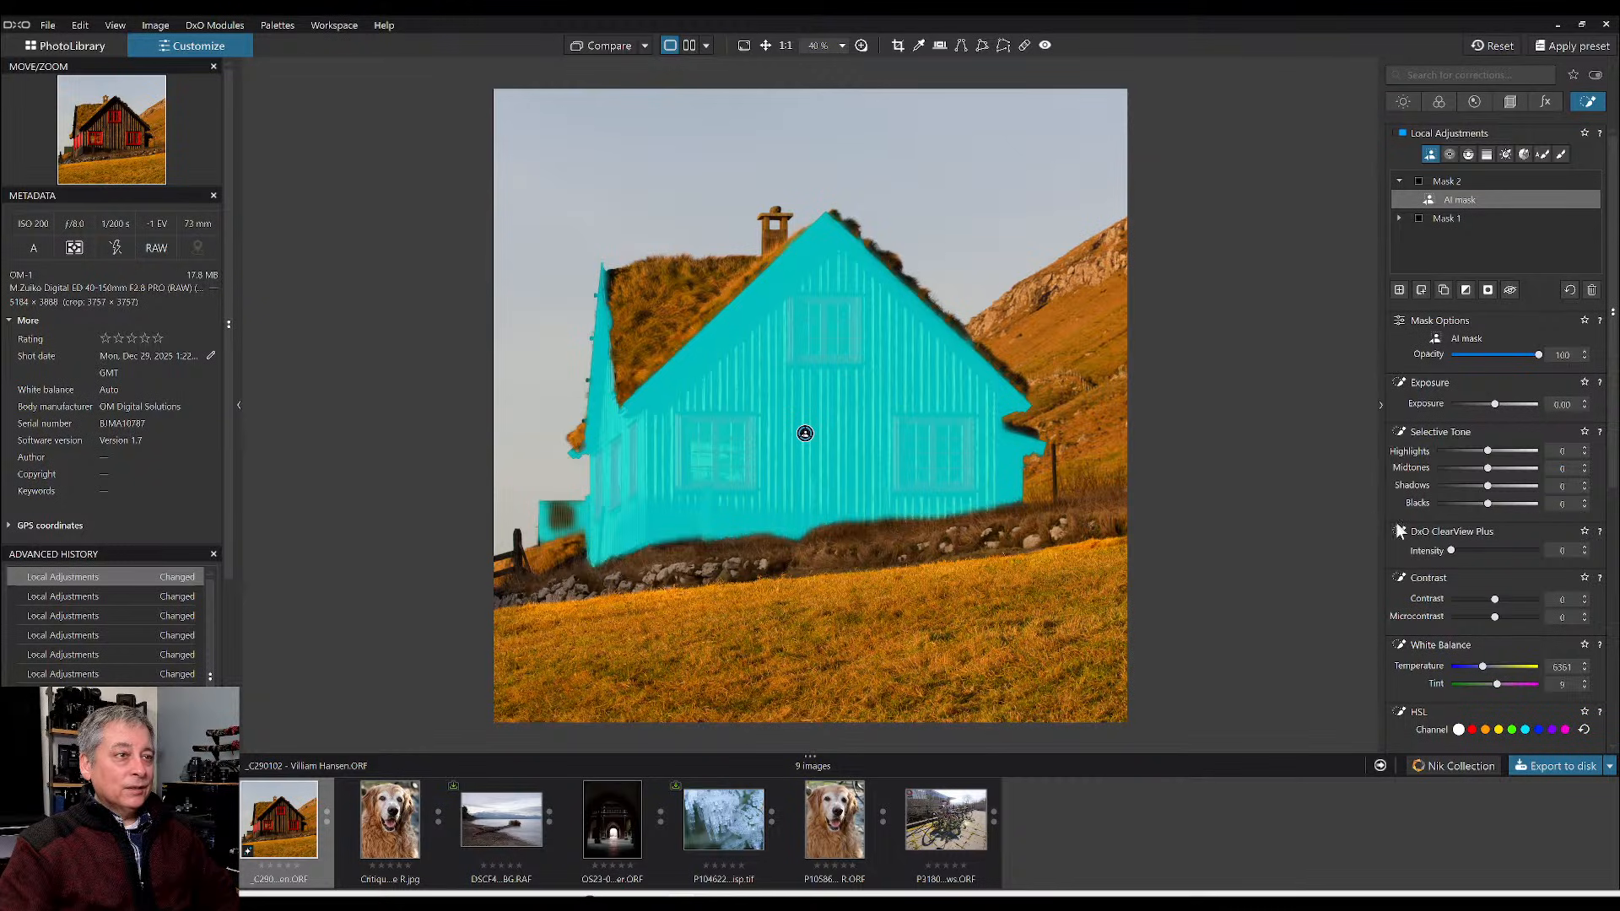
# - Lower the house AI mask's Contrast to -83 and reset its Microcontrast to 0
pyautogui.scroll(-3, 1401, 528)
pyautogui.scroll(-5, 1425, 551)
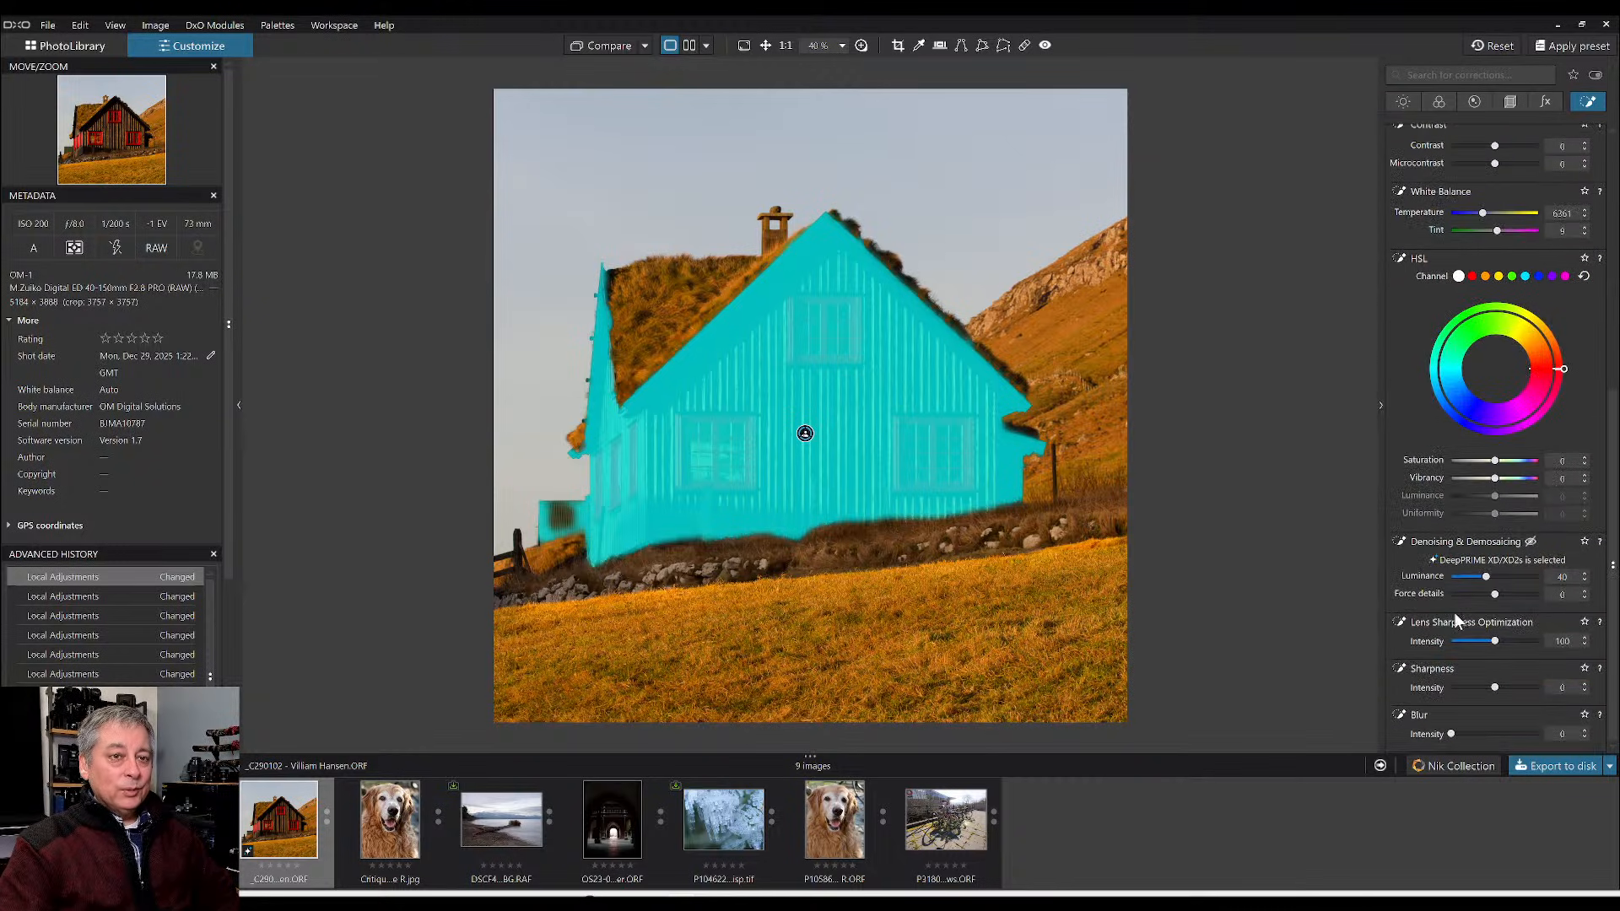
pyautogui.scroll(2, 1467, 595)
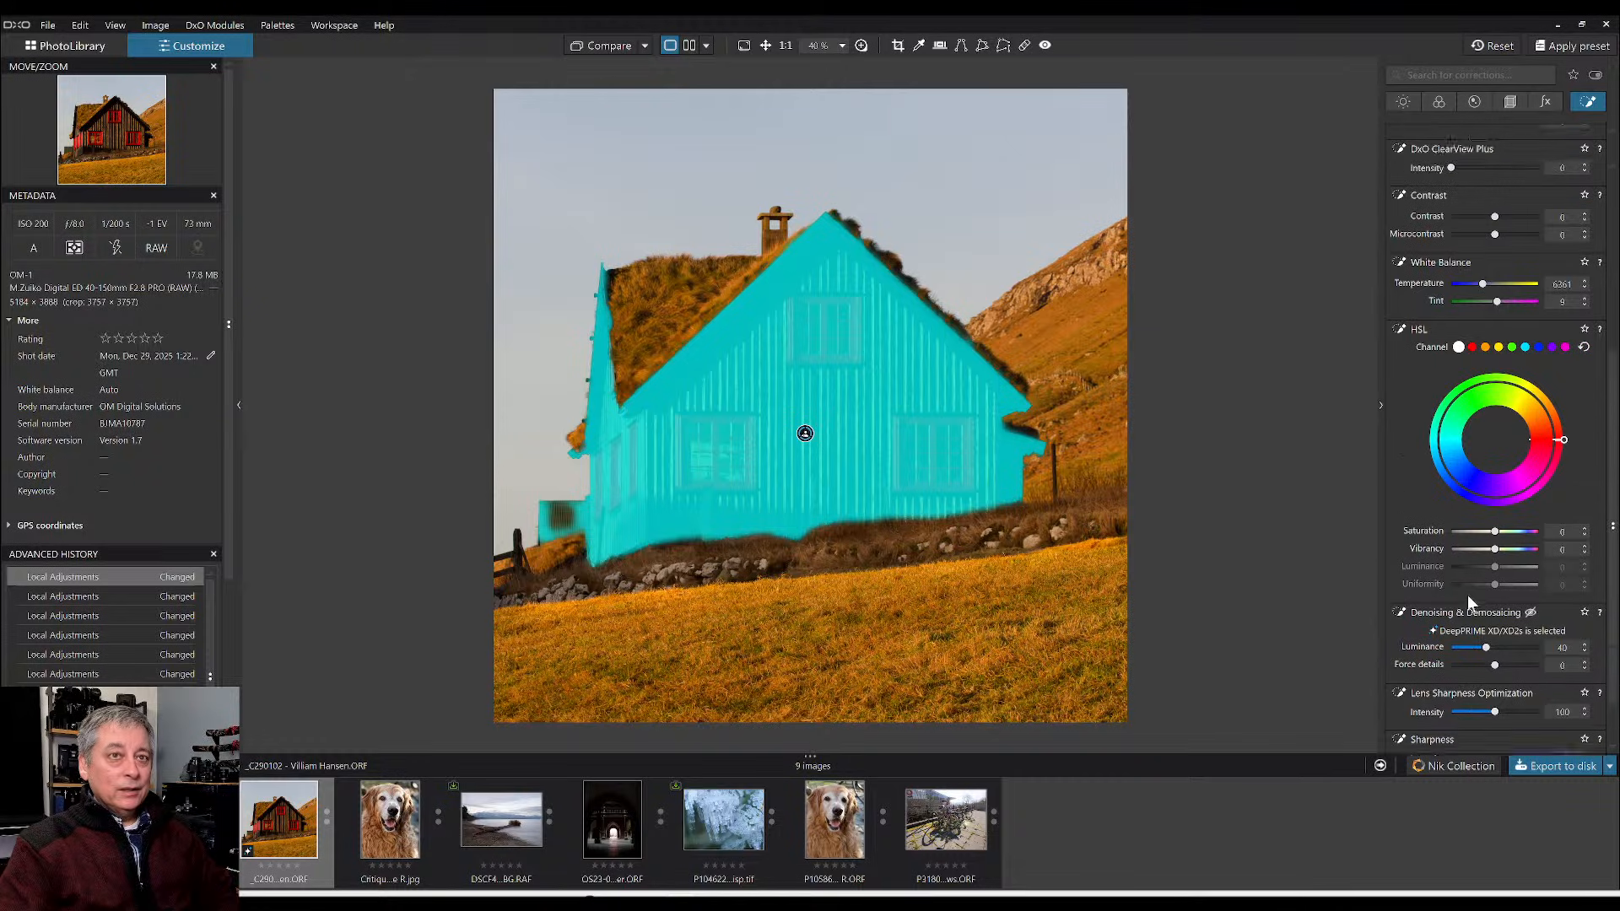
pyautogui.moveTo(1494, 252)
pyautogui.mouseDown()
pyautogui.moveTo(1472, 254)
pyautogui.moveTo(1482, 270)
pyautogui.mouseUp()
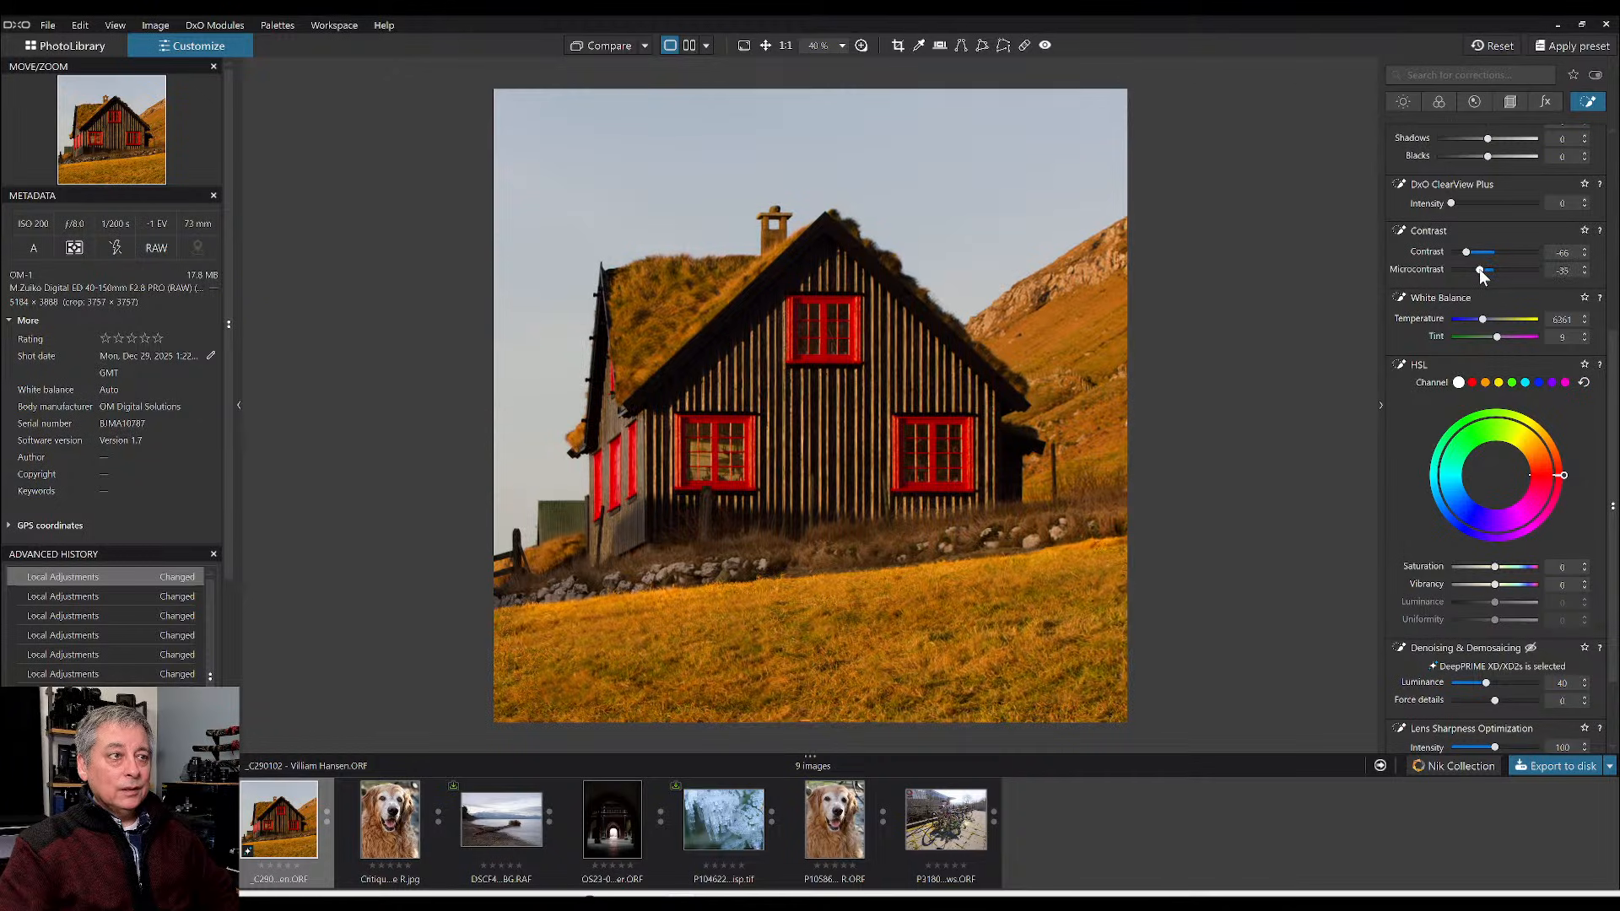
pyautogui.doubleClick(1480, 269)
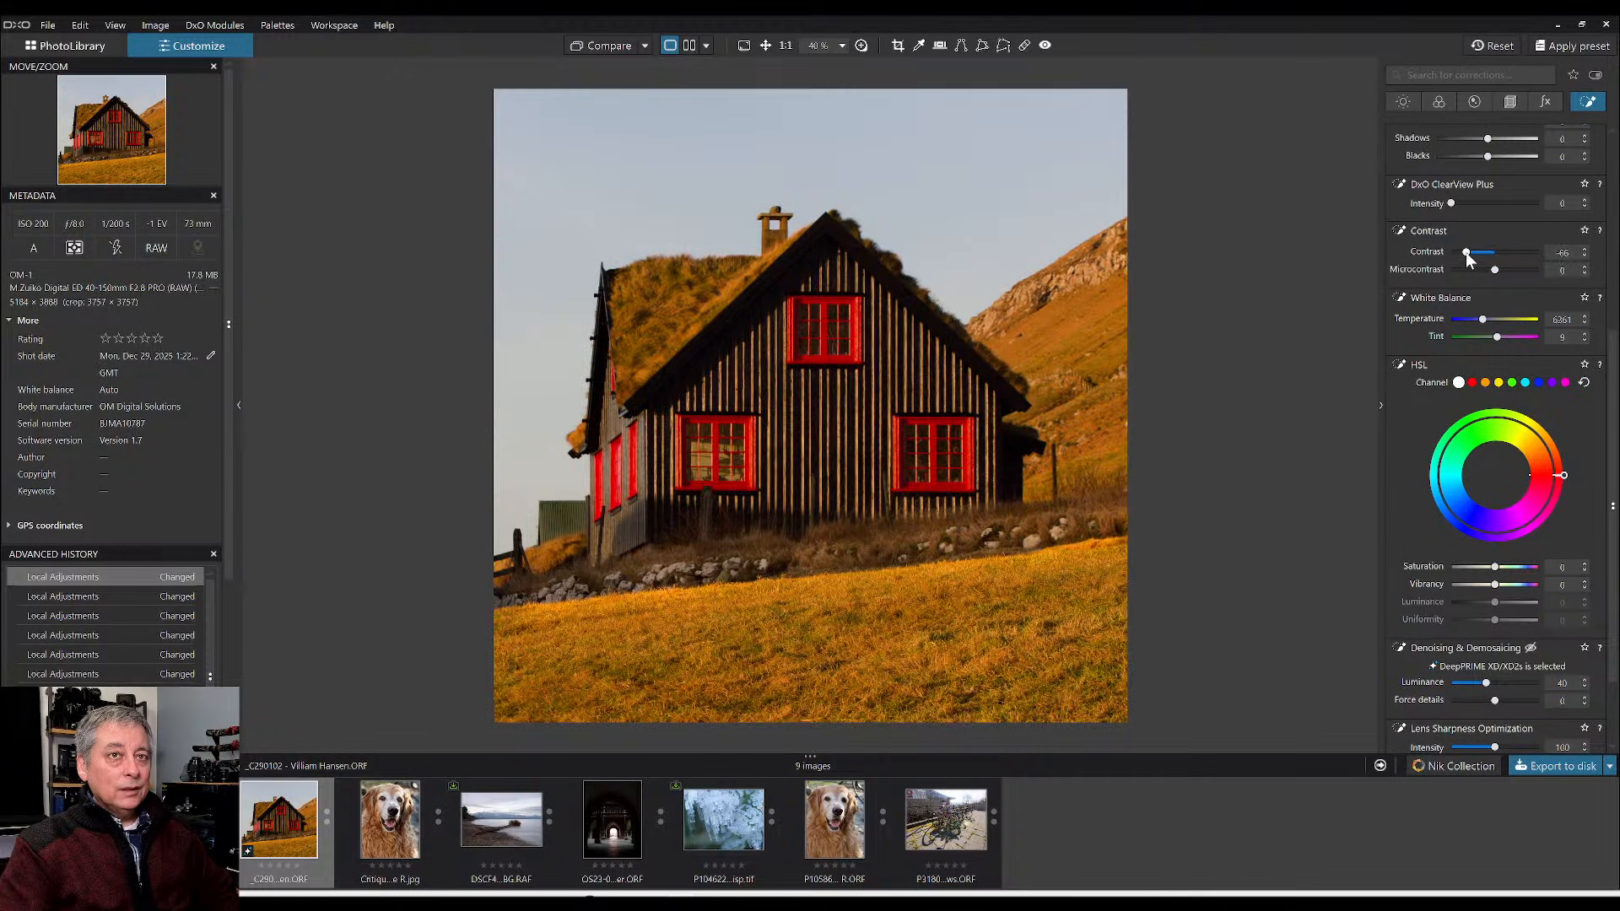
pyautogui.moveTo(1465, 251); pyautogui.dragTo(1452, 255)
pyautogui.scroll(2, 1432, 318)
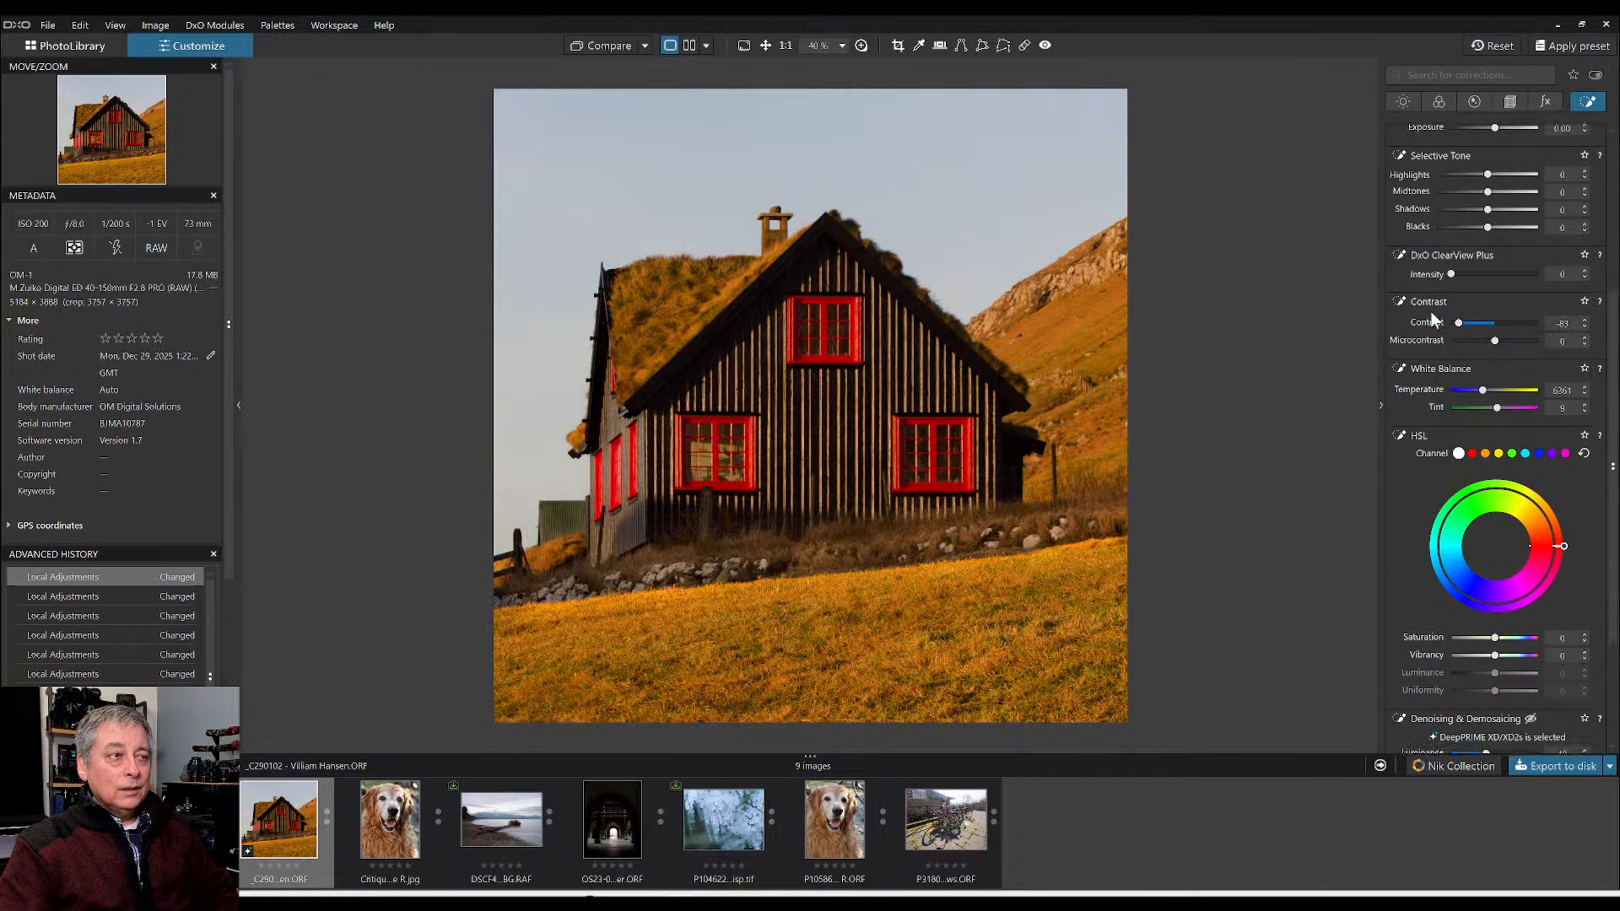
# - Lower the house AI mask's Highlights to -19
pyautogui.scroll(3, 1431, 318)
pyautogui.moveTo(1489, 283); pyautogui.dragTo(1481, 285)
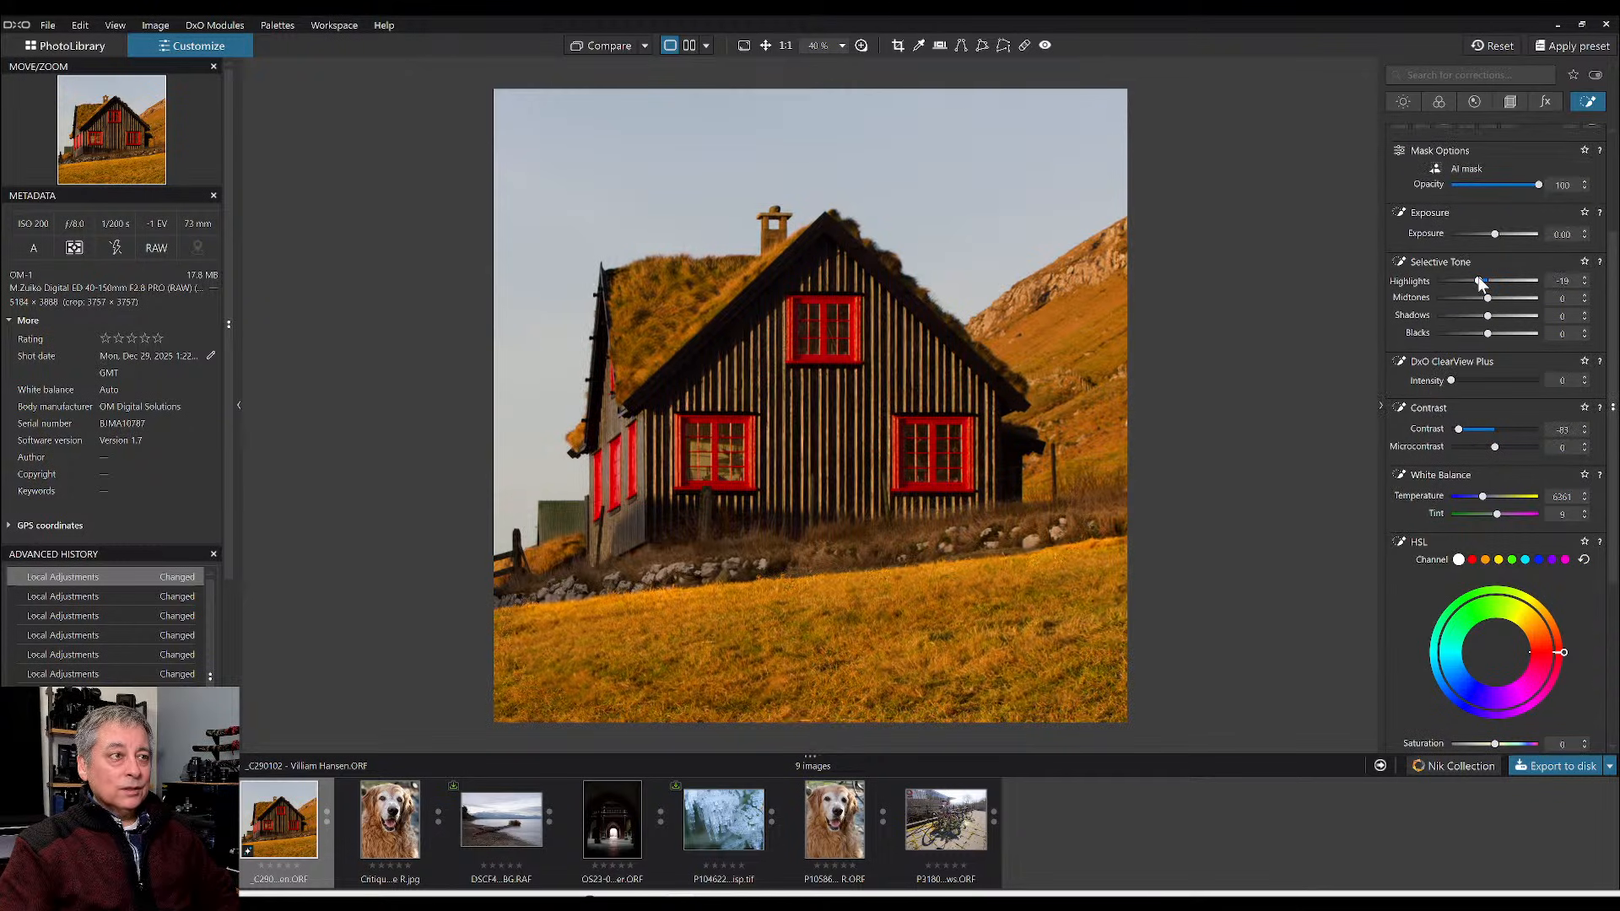
# - Try lowering the house mask's overall HSL Saturation to -56 and reset it to 0
pyautogui.scroll(-3, 1433, 473)
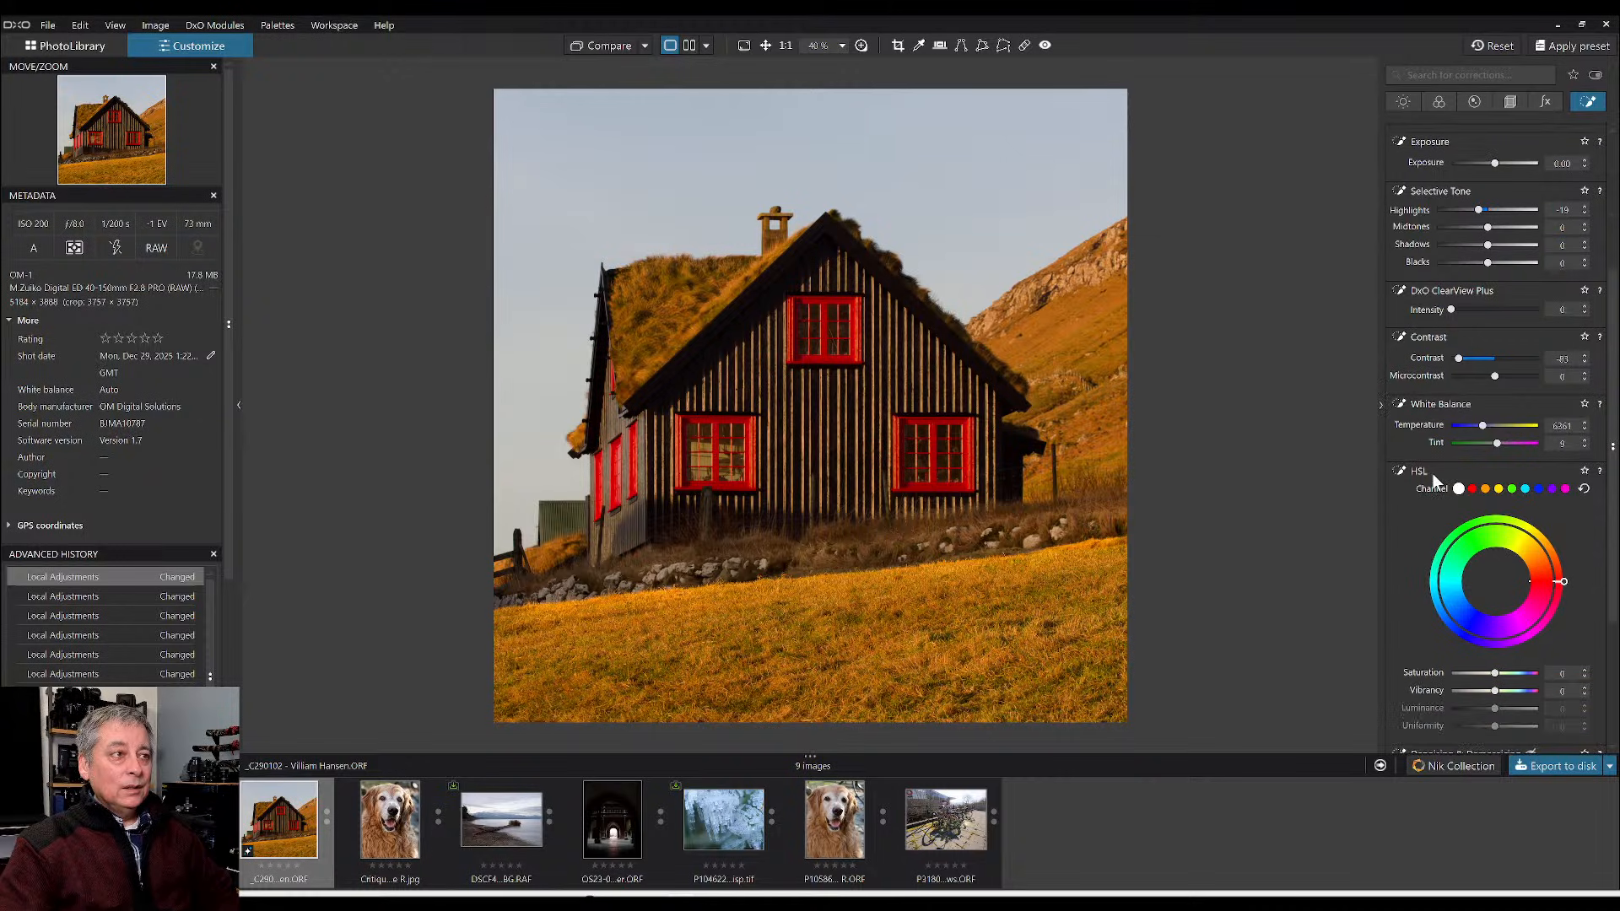
pyautogui.scroll(-1, 1433, 478)
pyautogui.scroll(-3, 1433, 477)
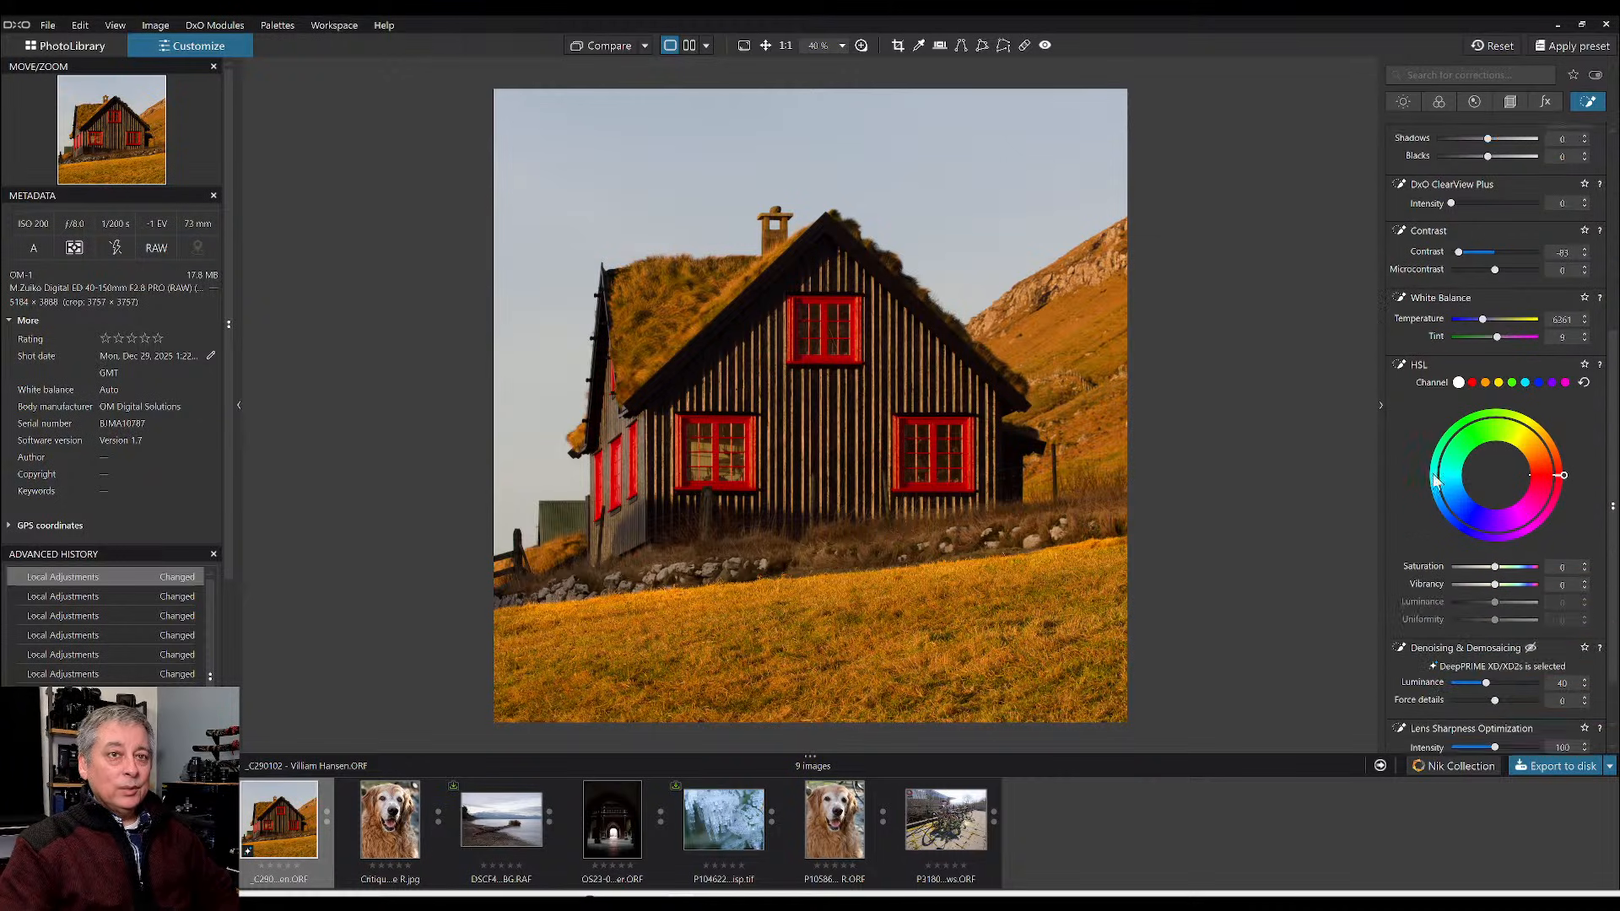
pyautogui.scroll(-1, 1432, 473)
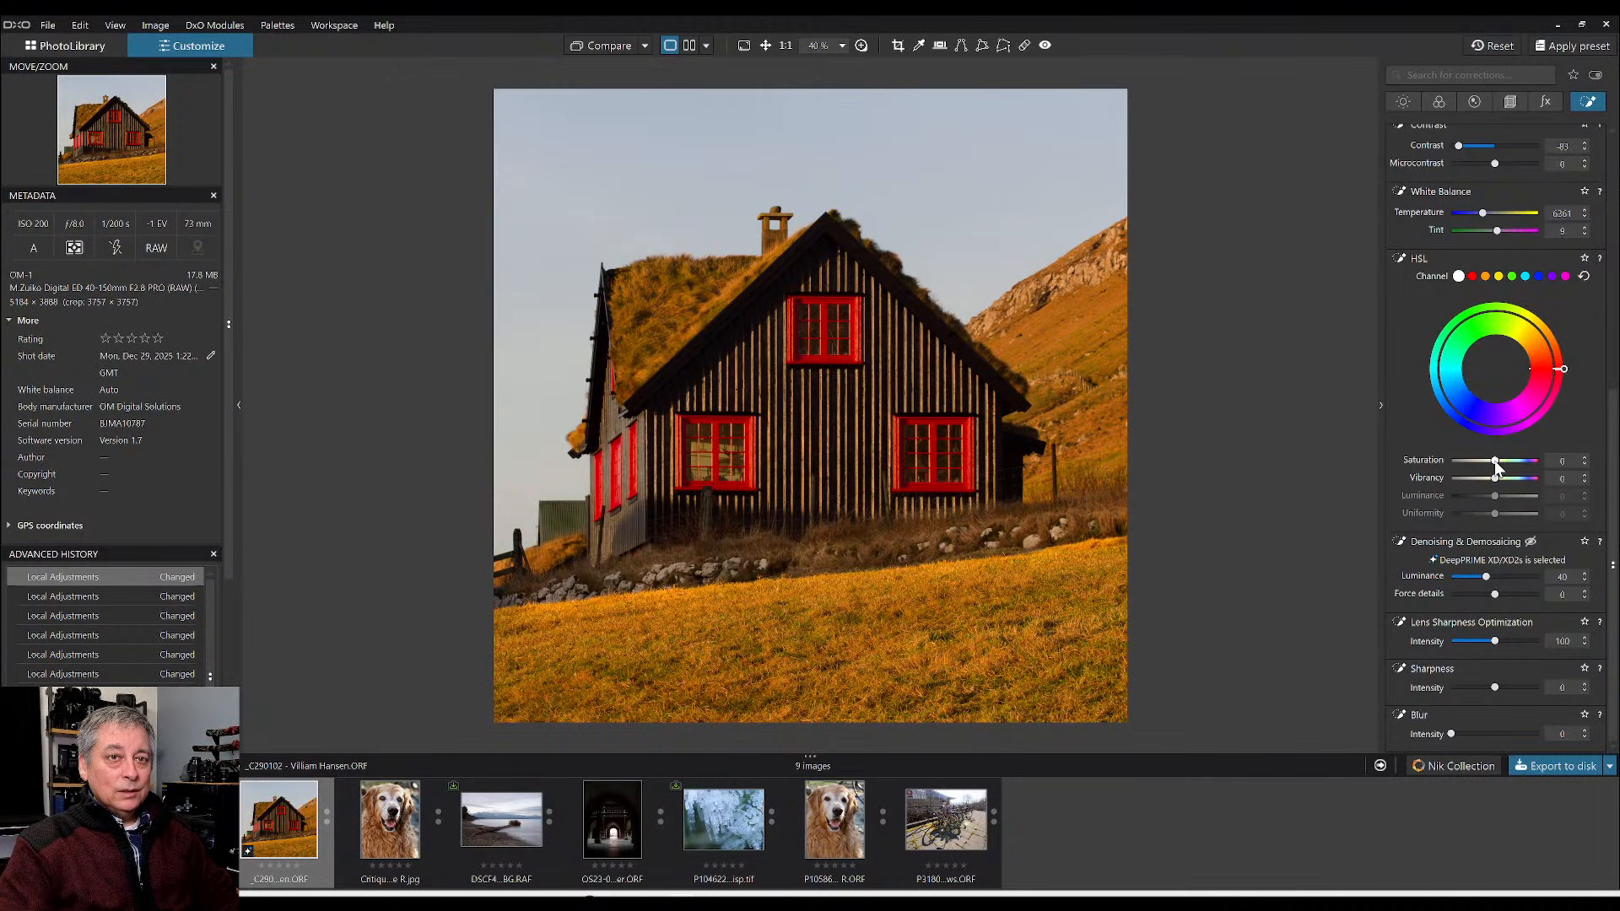
pyautogui.moveTo(1494, 463); pyautogui.dragTo(1470, 460)
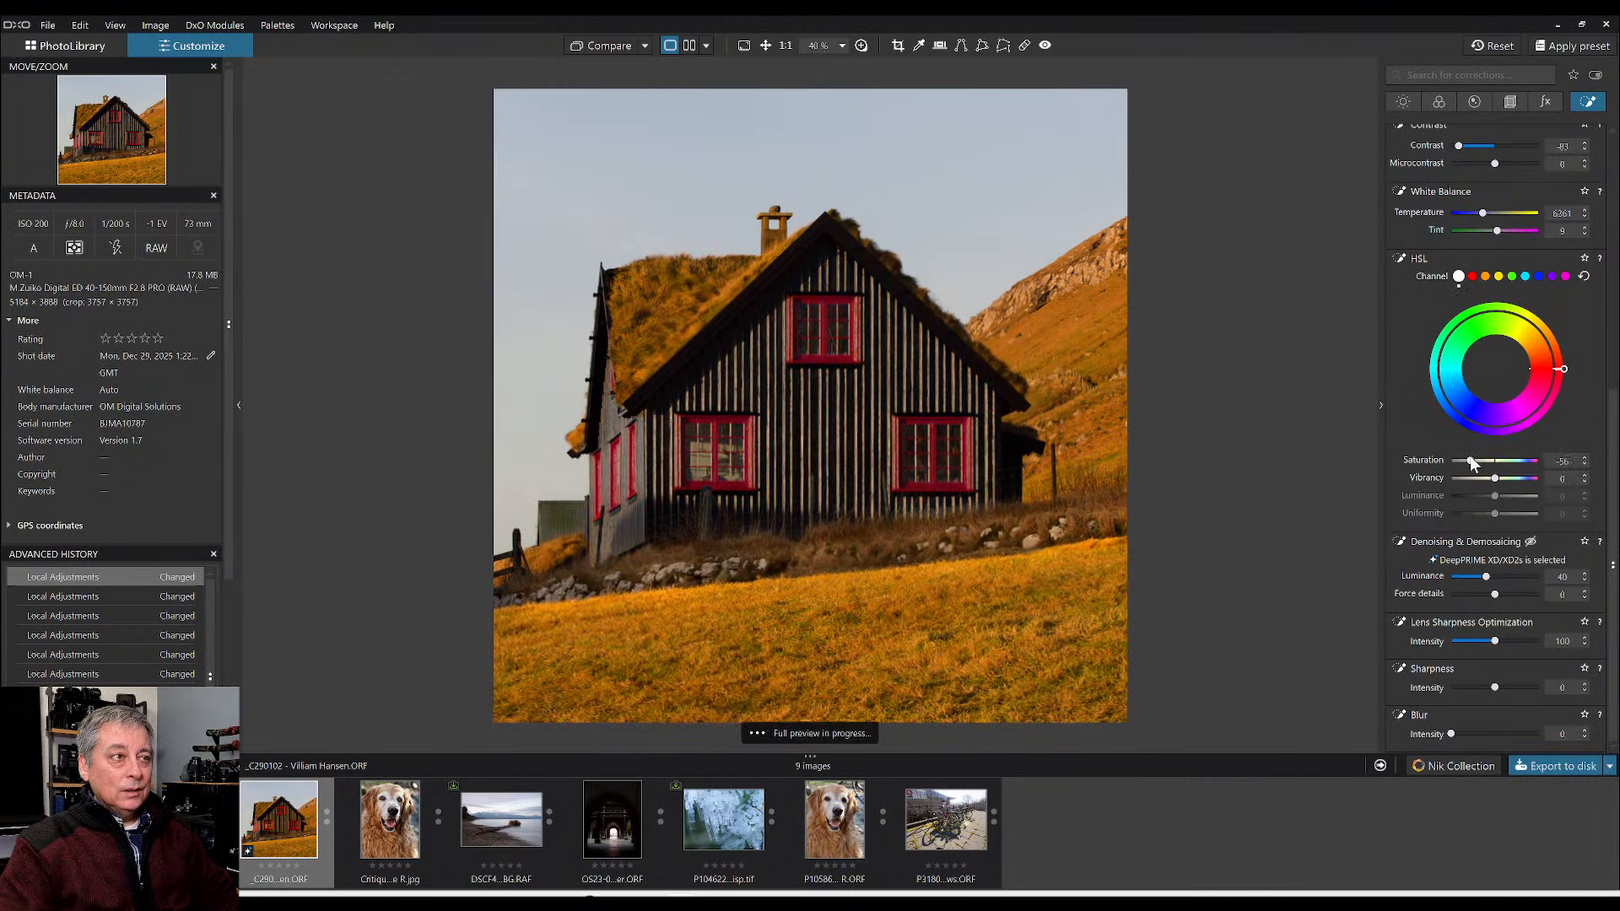
pyautogui.doubleClick(1470, 460)
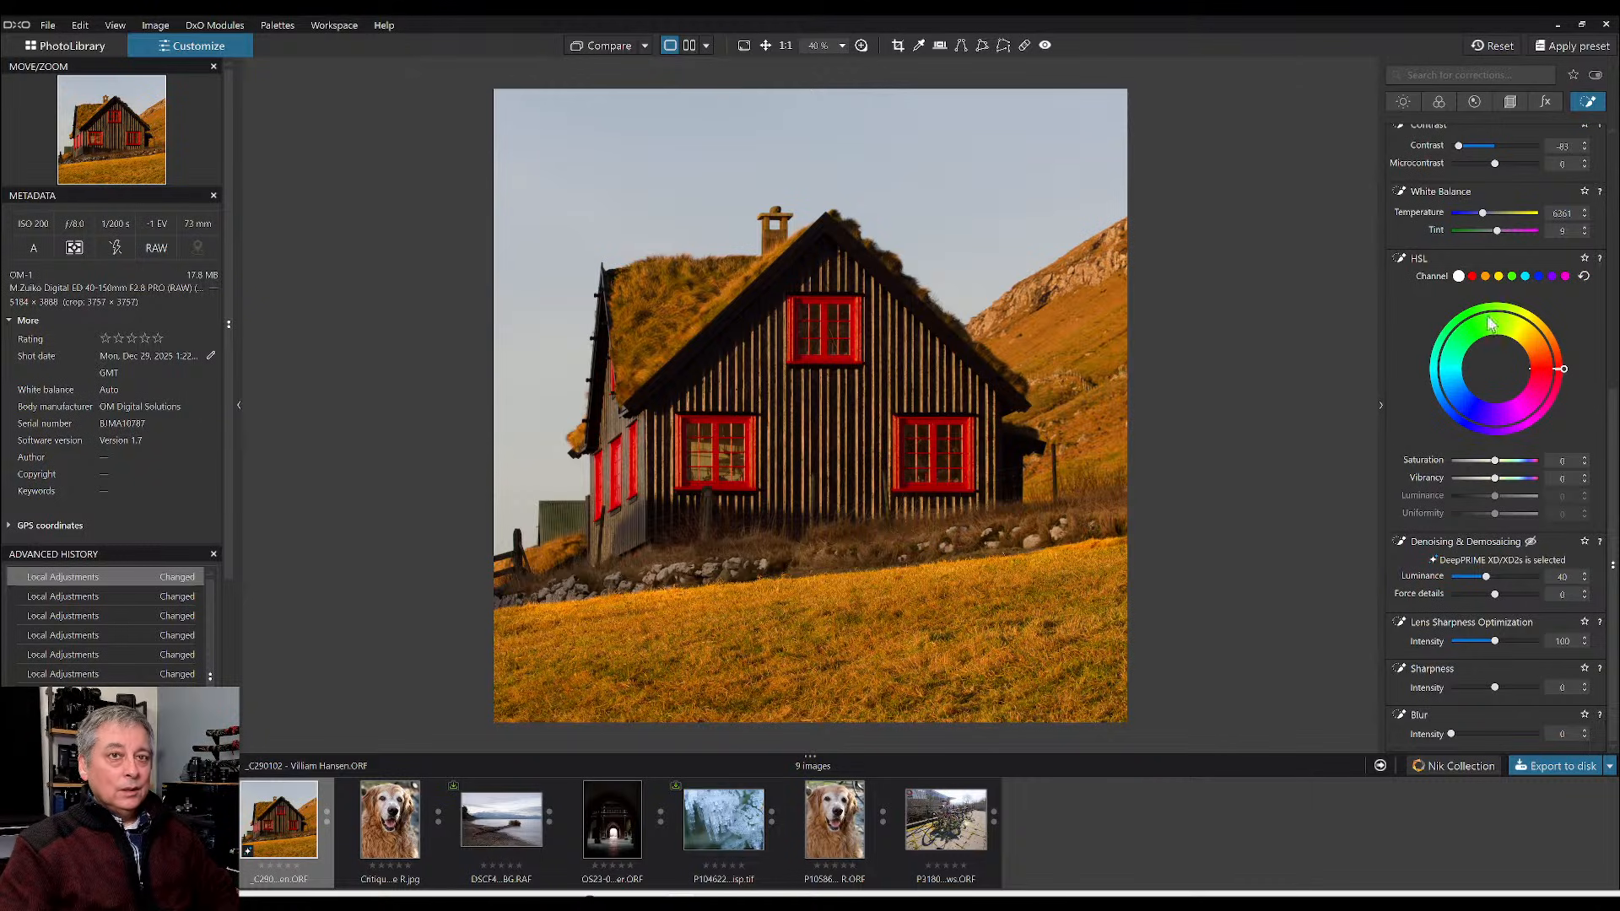
# - Adjust the yellow HSL channel's range on the house mask and set its Saturation to -53
pyautogui.click(1498, 277)
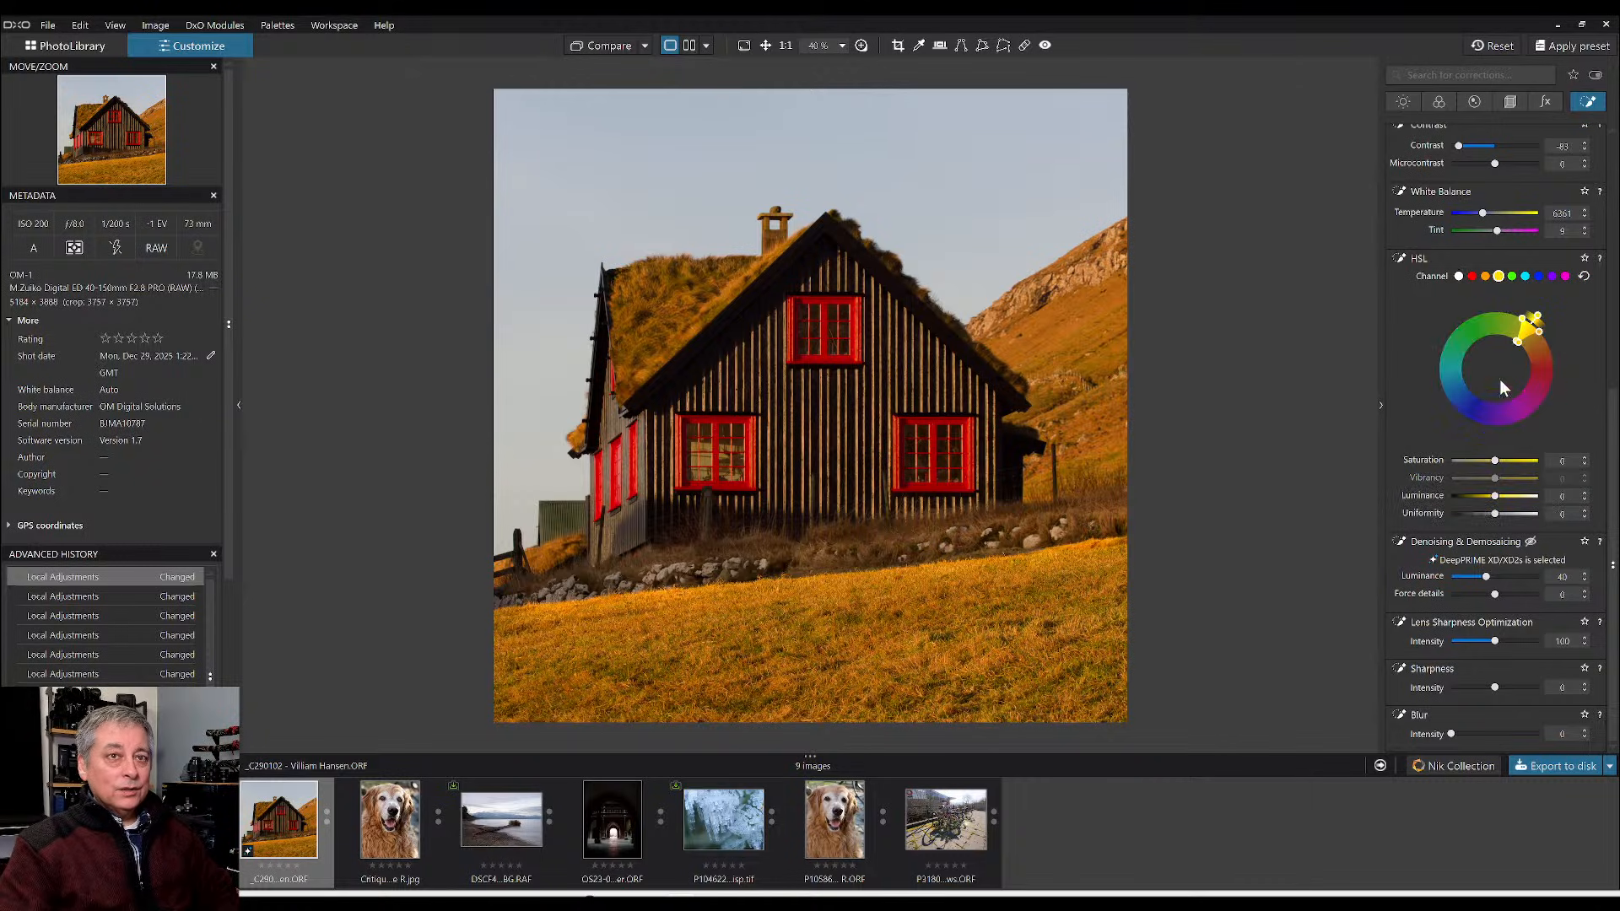
pyautogui.moveTo(1517, 344); pyautogui.dragTo(1520, 351)
pyautogui.moveTo(1495, 461); pyautogui.dragTo(1486, 461)
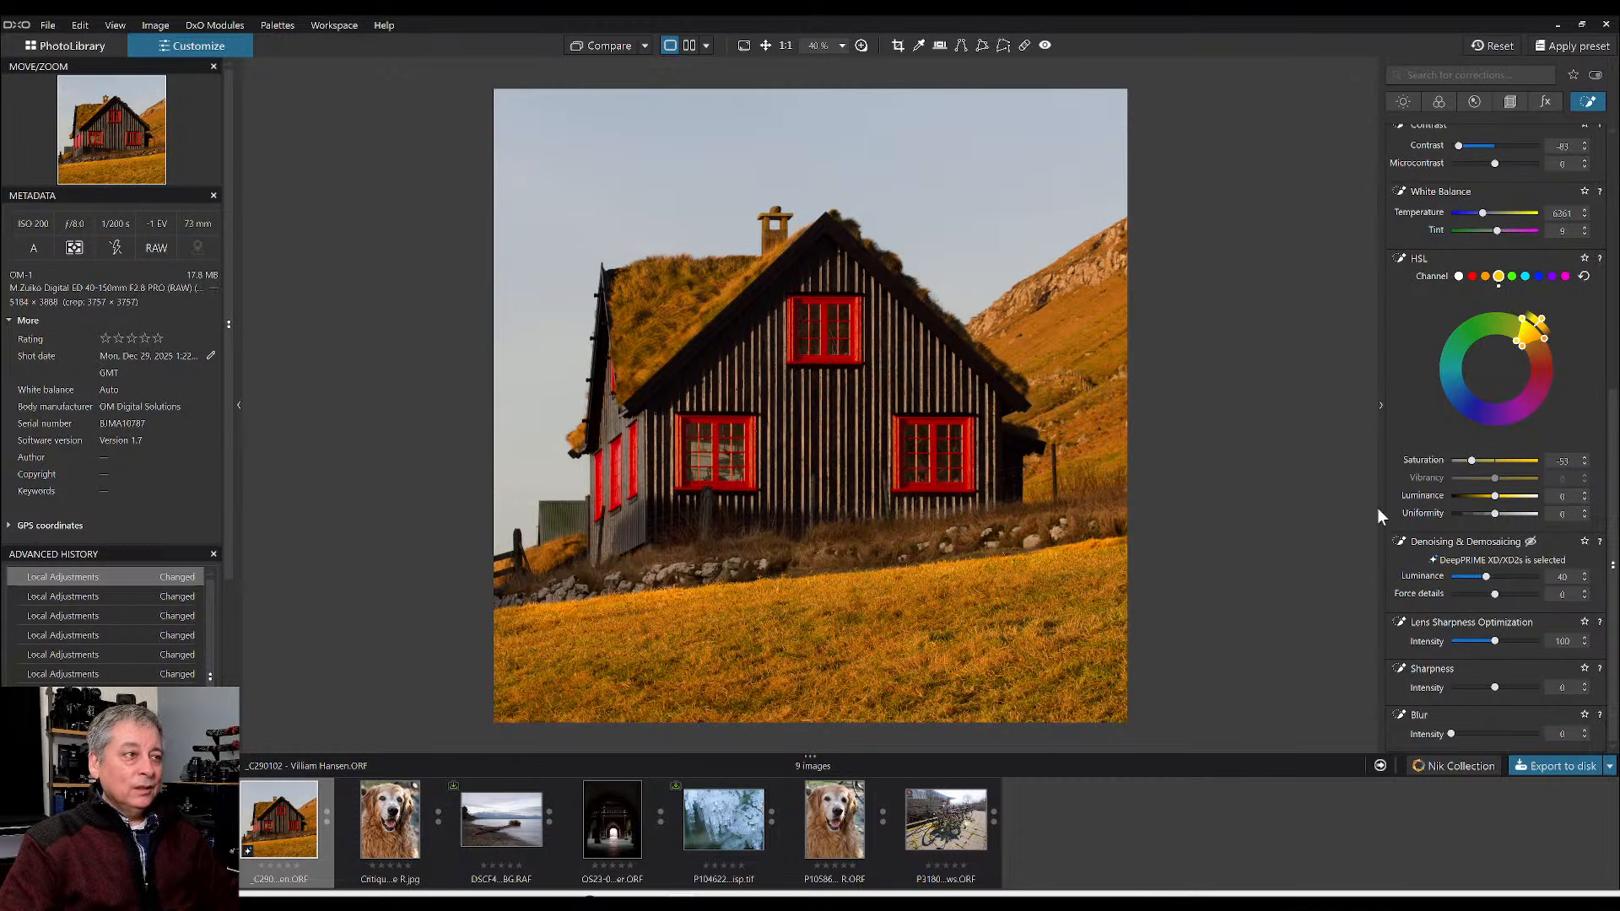
# - Create separate AI masks for the panes of the house's lower right, lower left and upper front windows
pyautogui.scroll(3, 1548, 360)
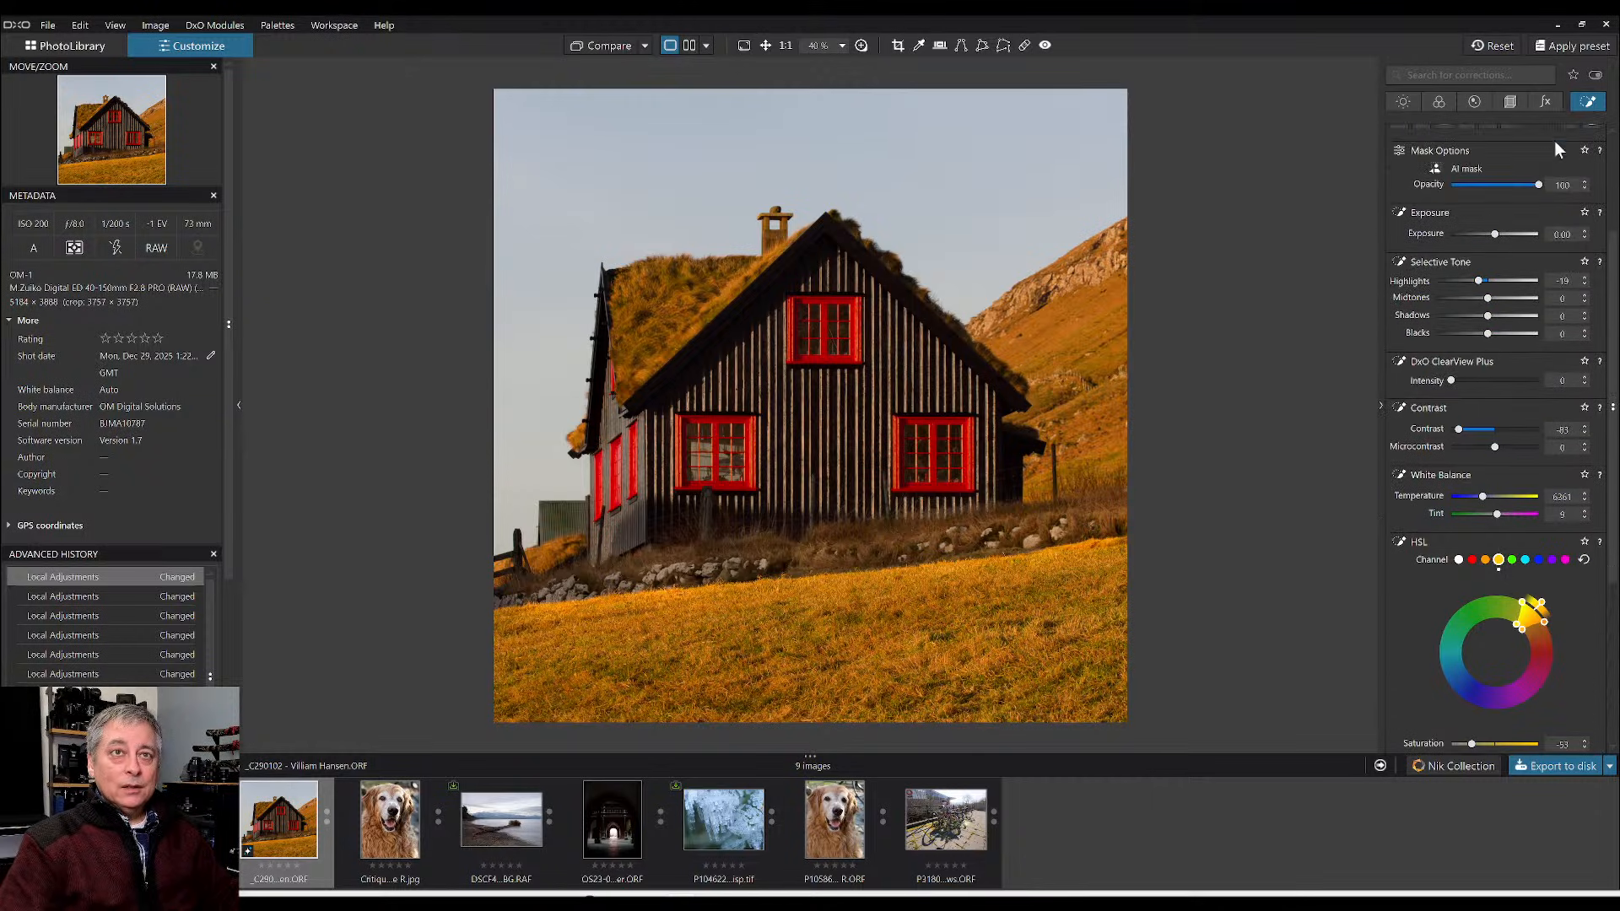
pyautogui.scroll(2, 1497, 288)
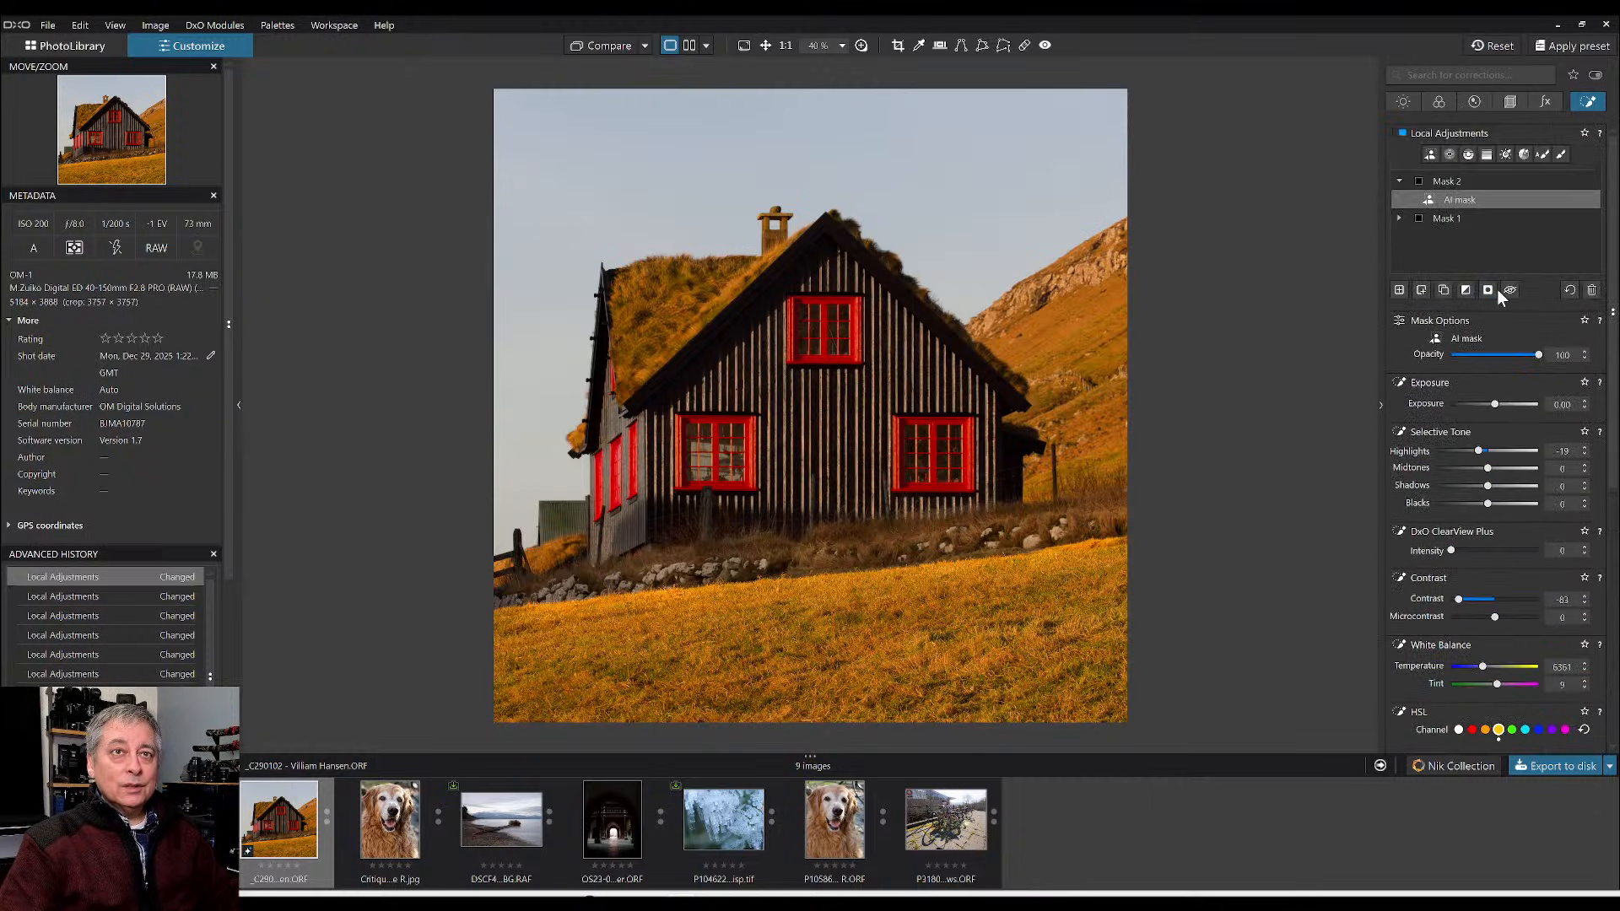
pyautogui.click(1399, 290)
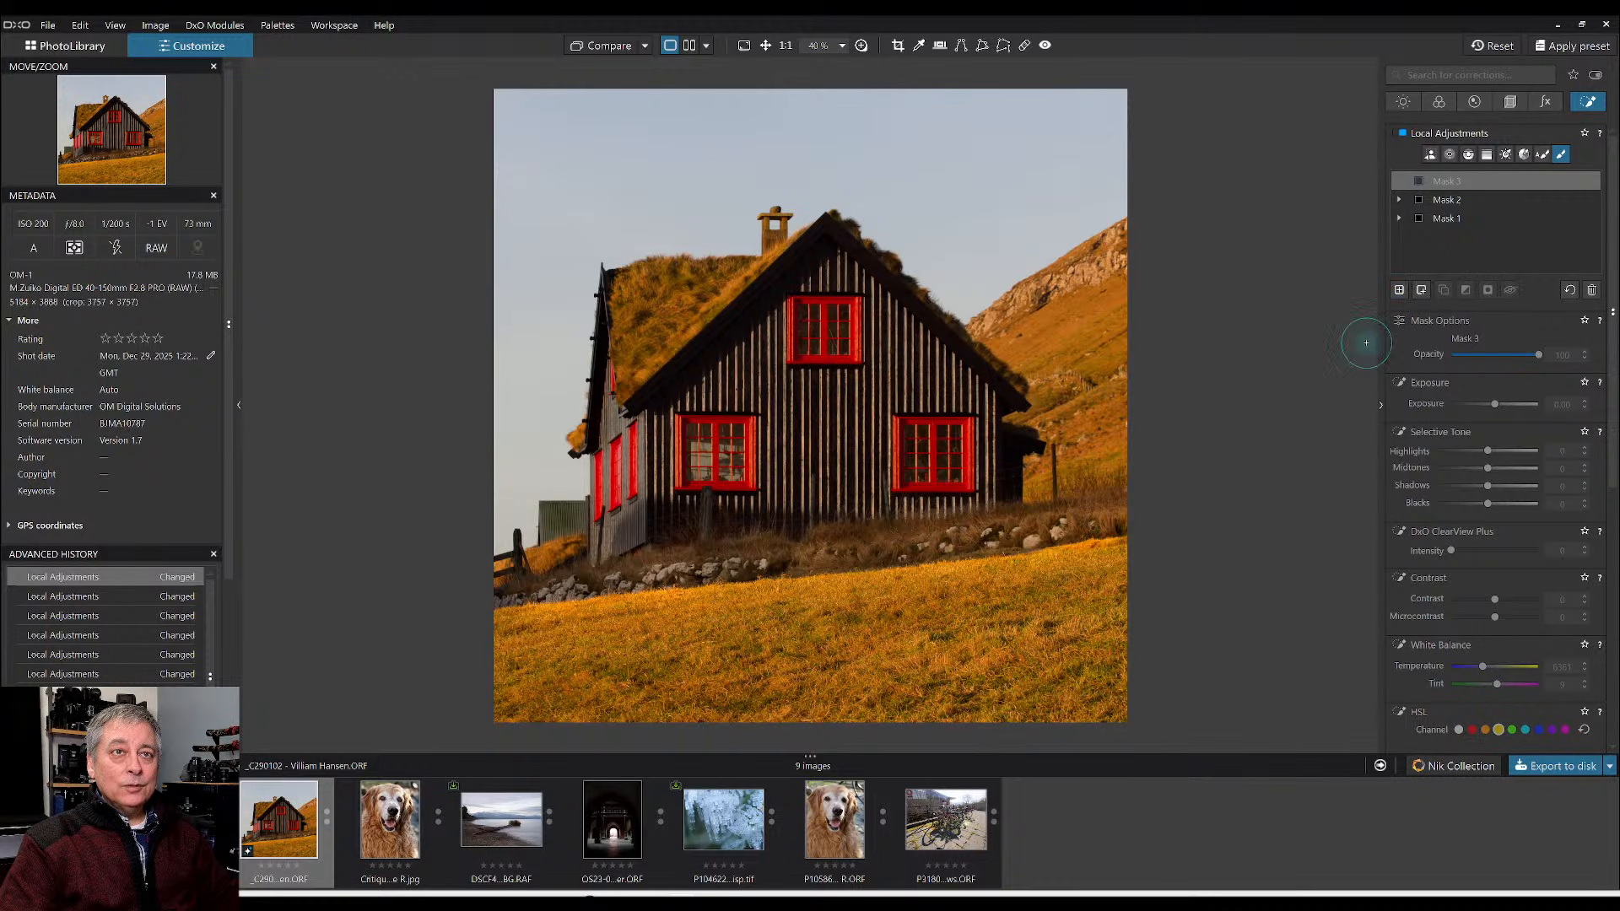
pyautogui.click(1429, 154)
pyautogui.click(927, 453)
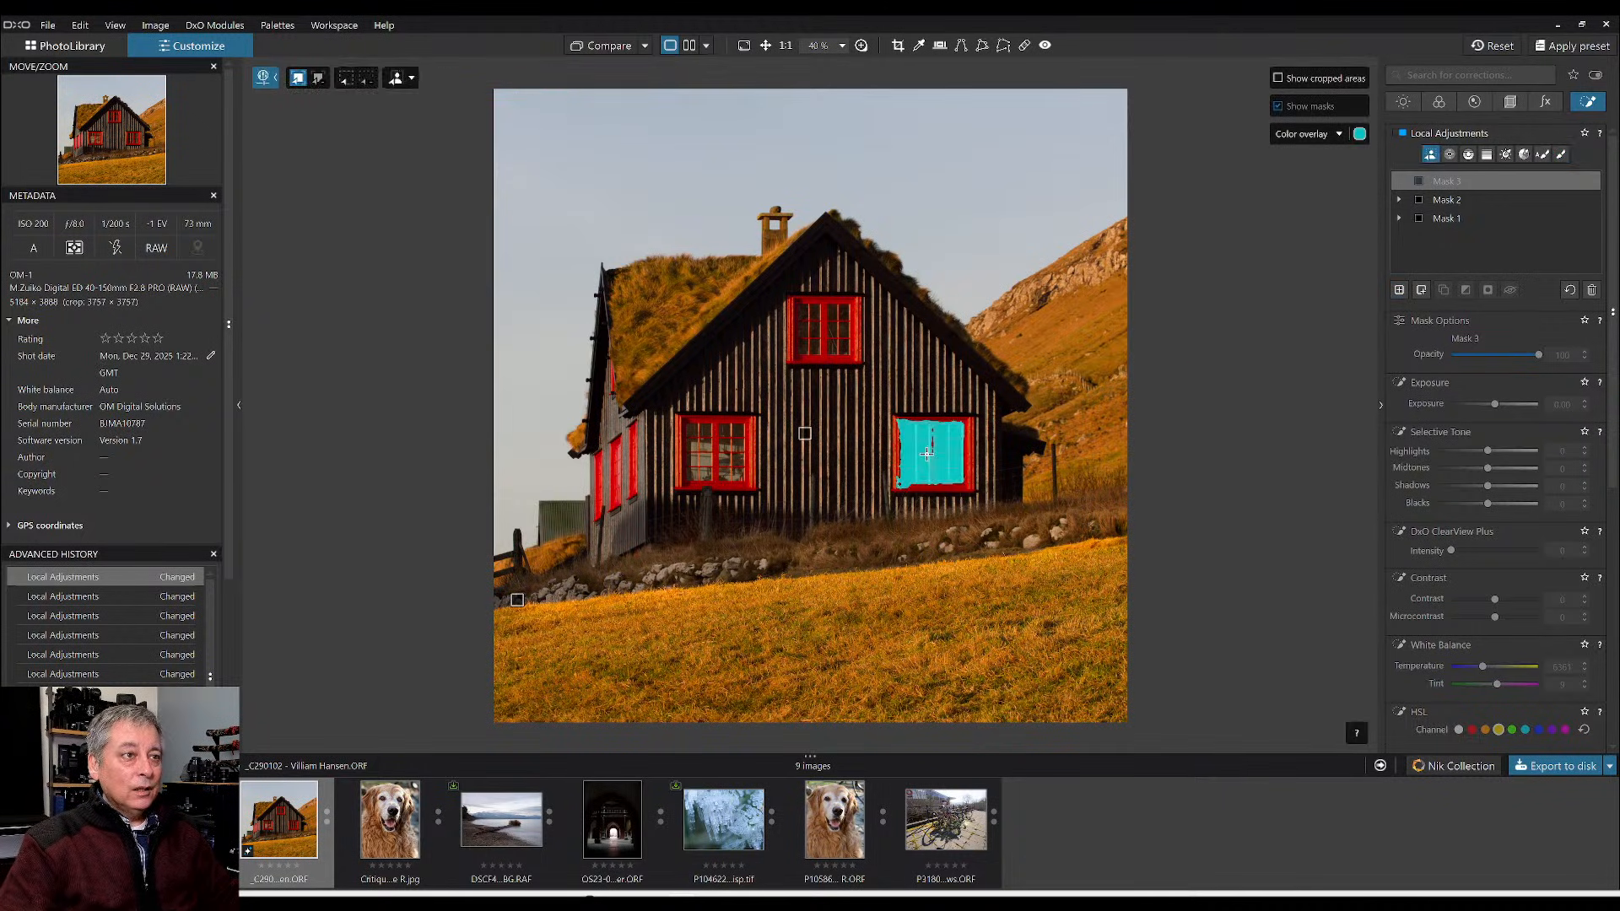
pyautogui.click(701, 462)
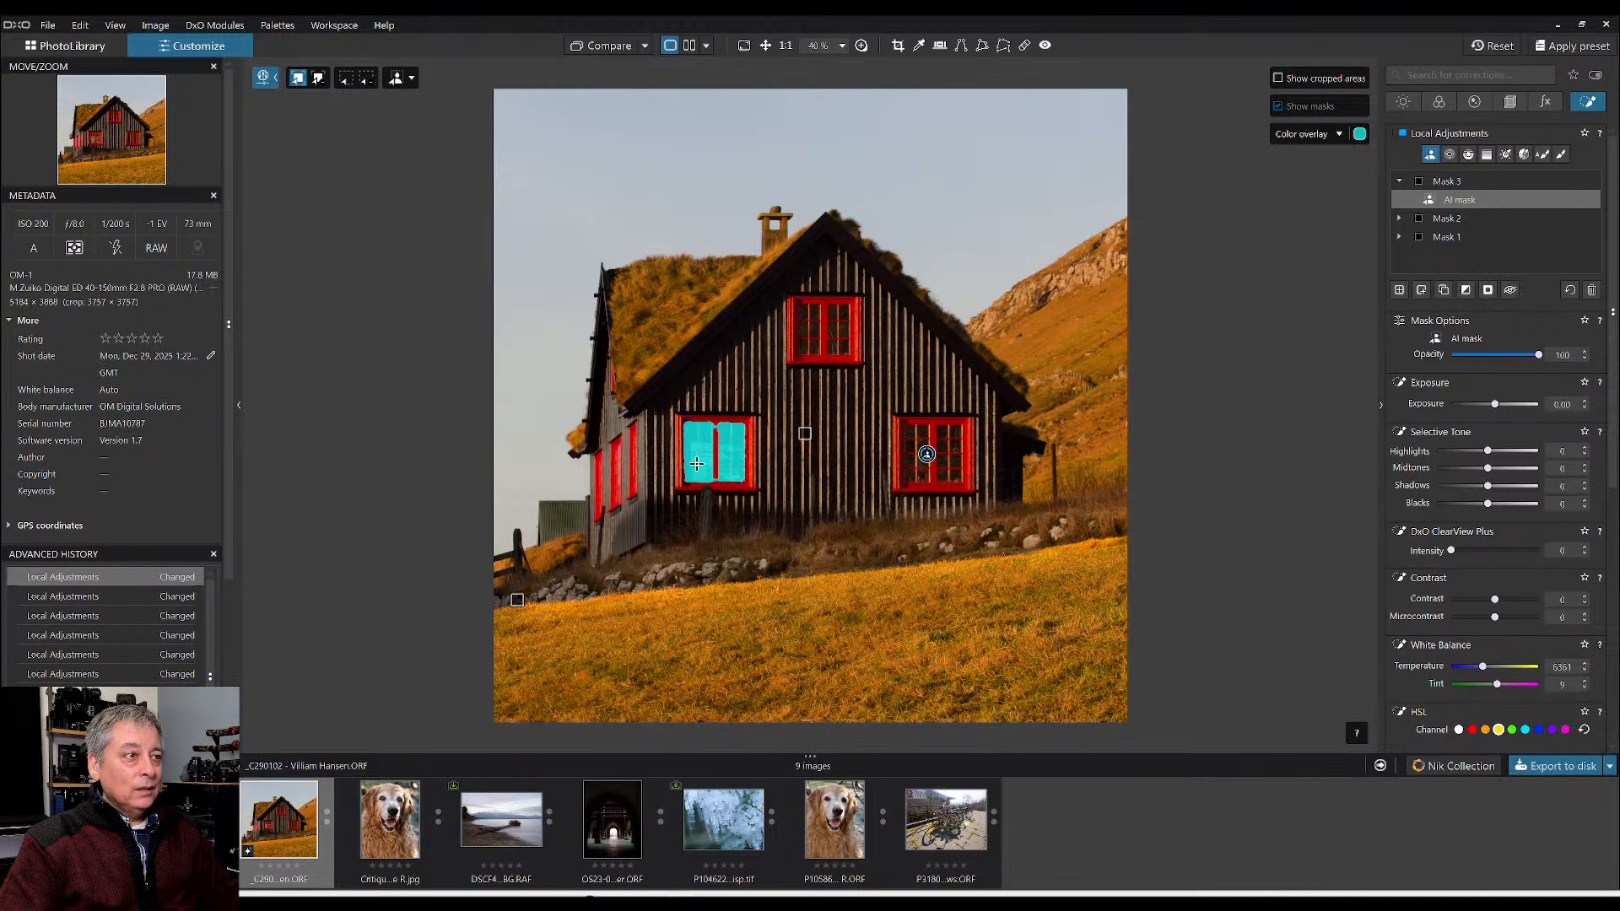
pyautogui.click(803, 338)
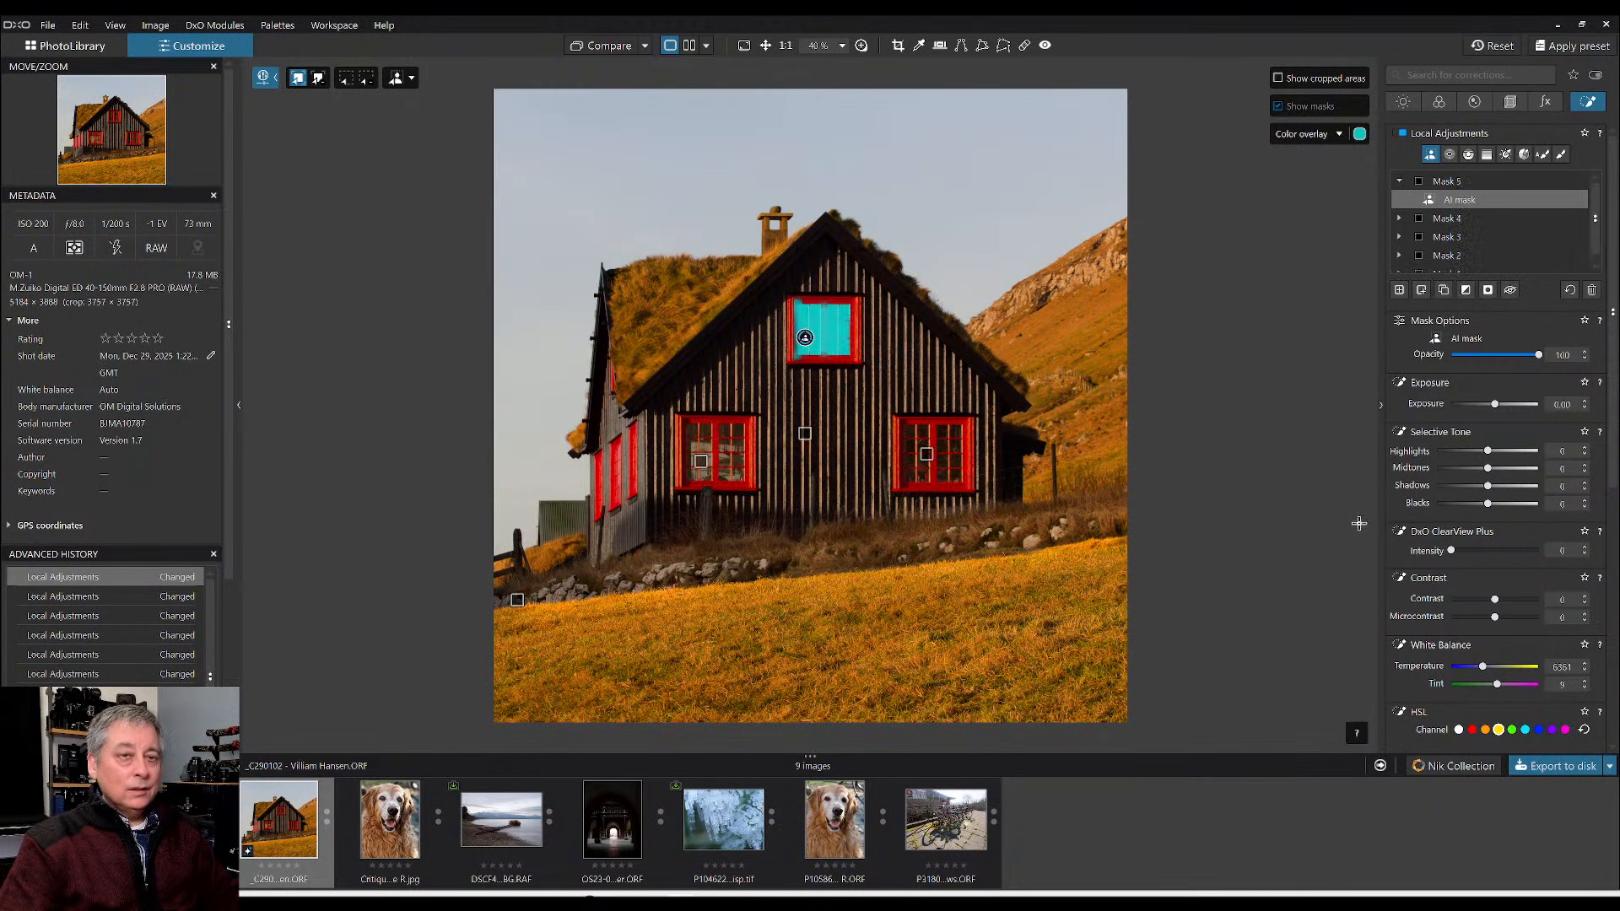
# - Set the upper window mask's ClearView Plus Intensity to 93 and Shadows to 32
pyautogui.click(1504, 550)
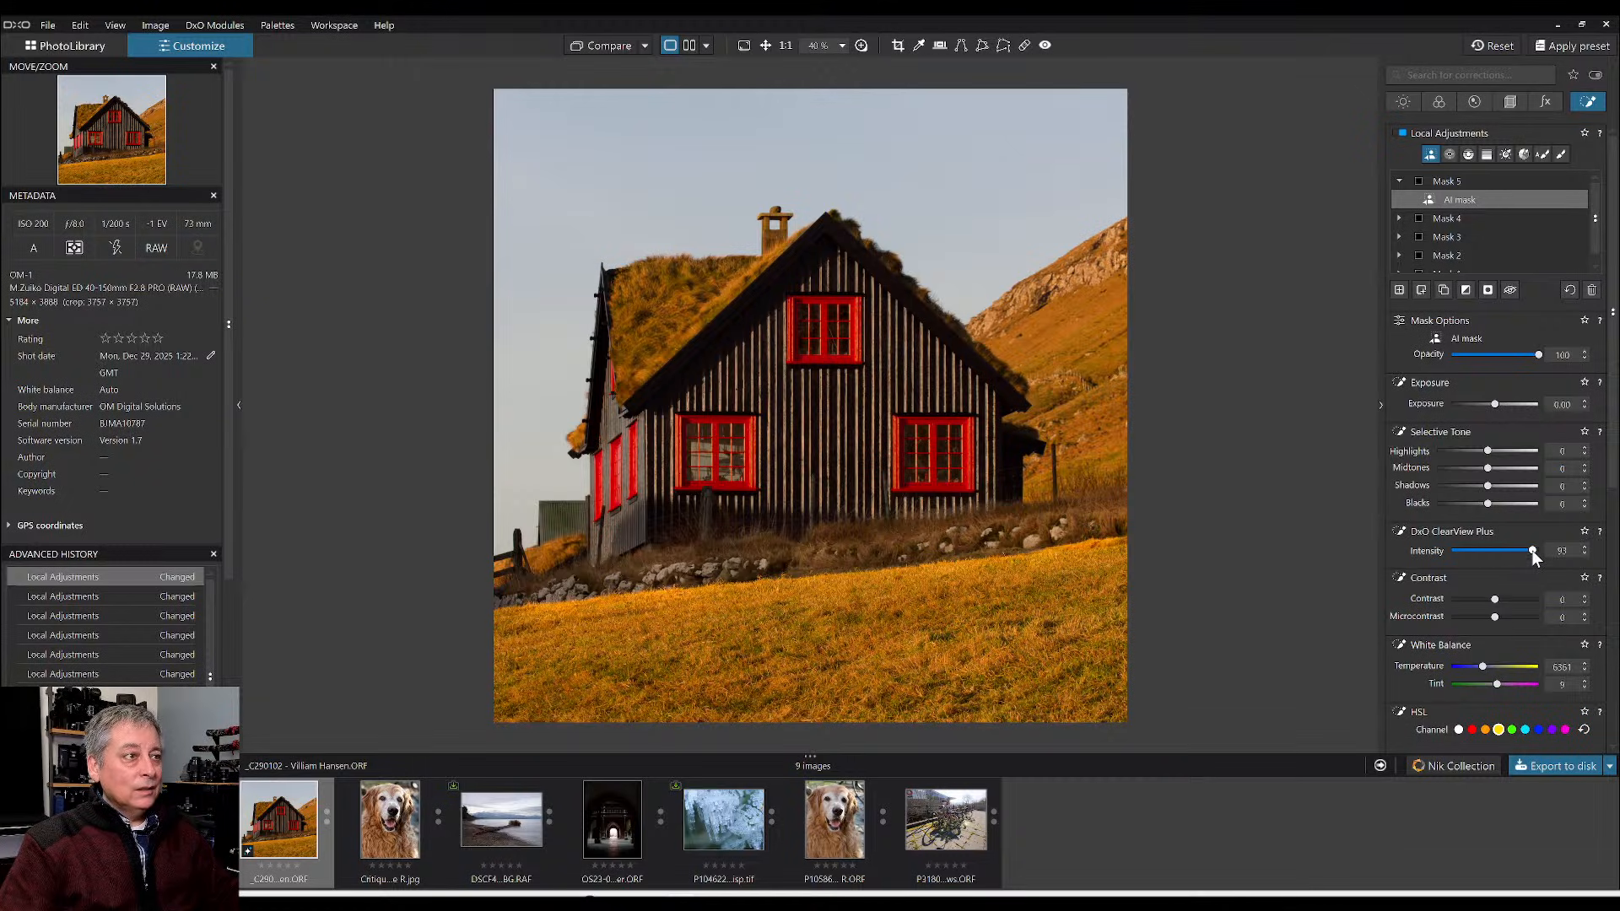
pyautogui.click(1526, 487)
pyautogui.moveTo(1526, 488); pyautogui.dragTo(1516, 486)
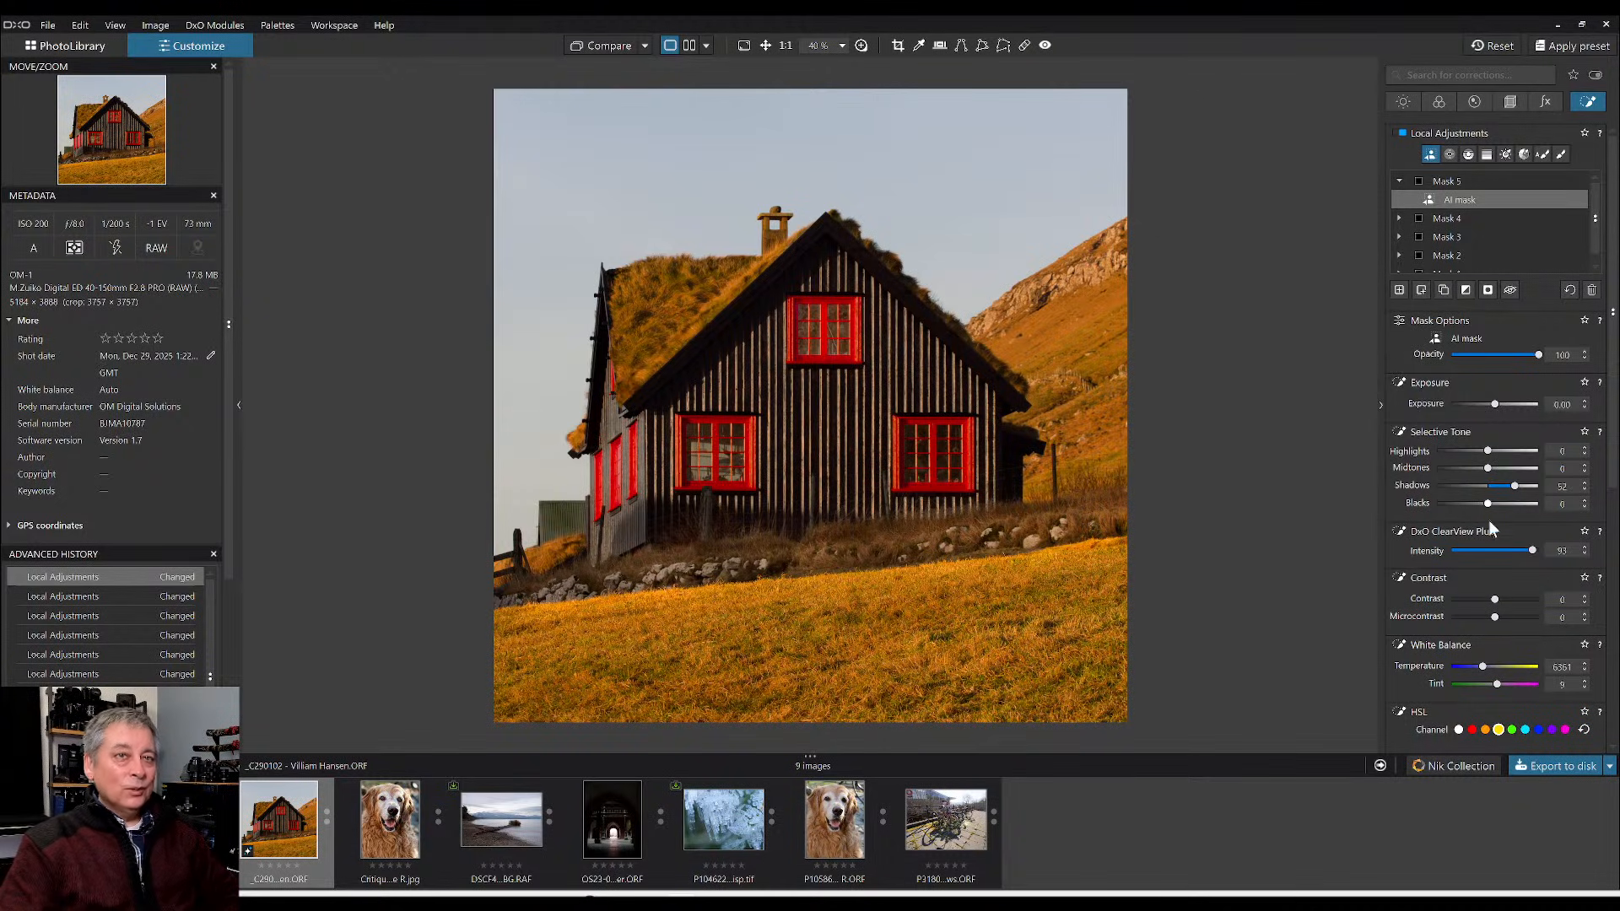
pyautogui.moveTo(1515, 486); pyautogui.dragTo(1504, 486)
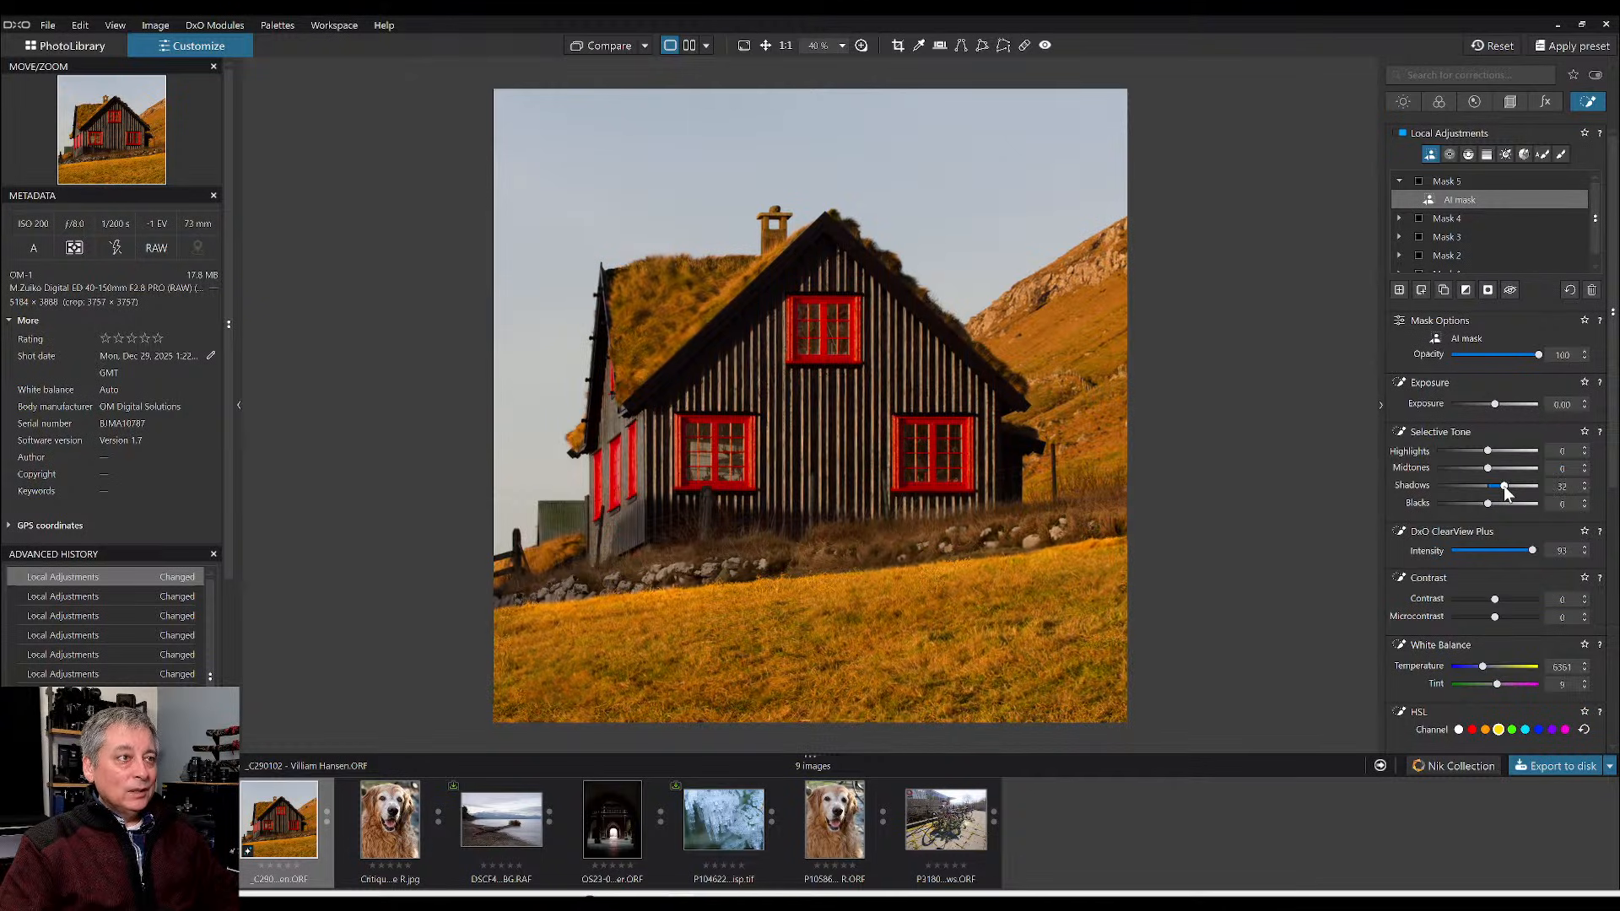
# - Set the lower left window mask's ClearView Plus to 81 and Microcontrast to 67, and the upper window mask's Microcontrast to 72
pyautogui.click(1486, 220)
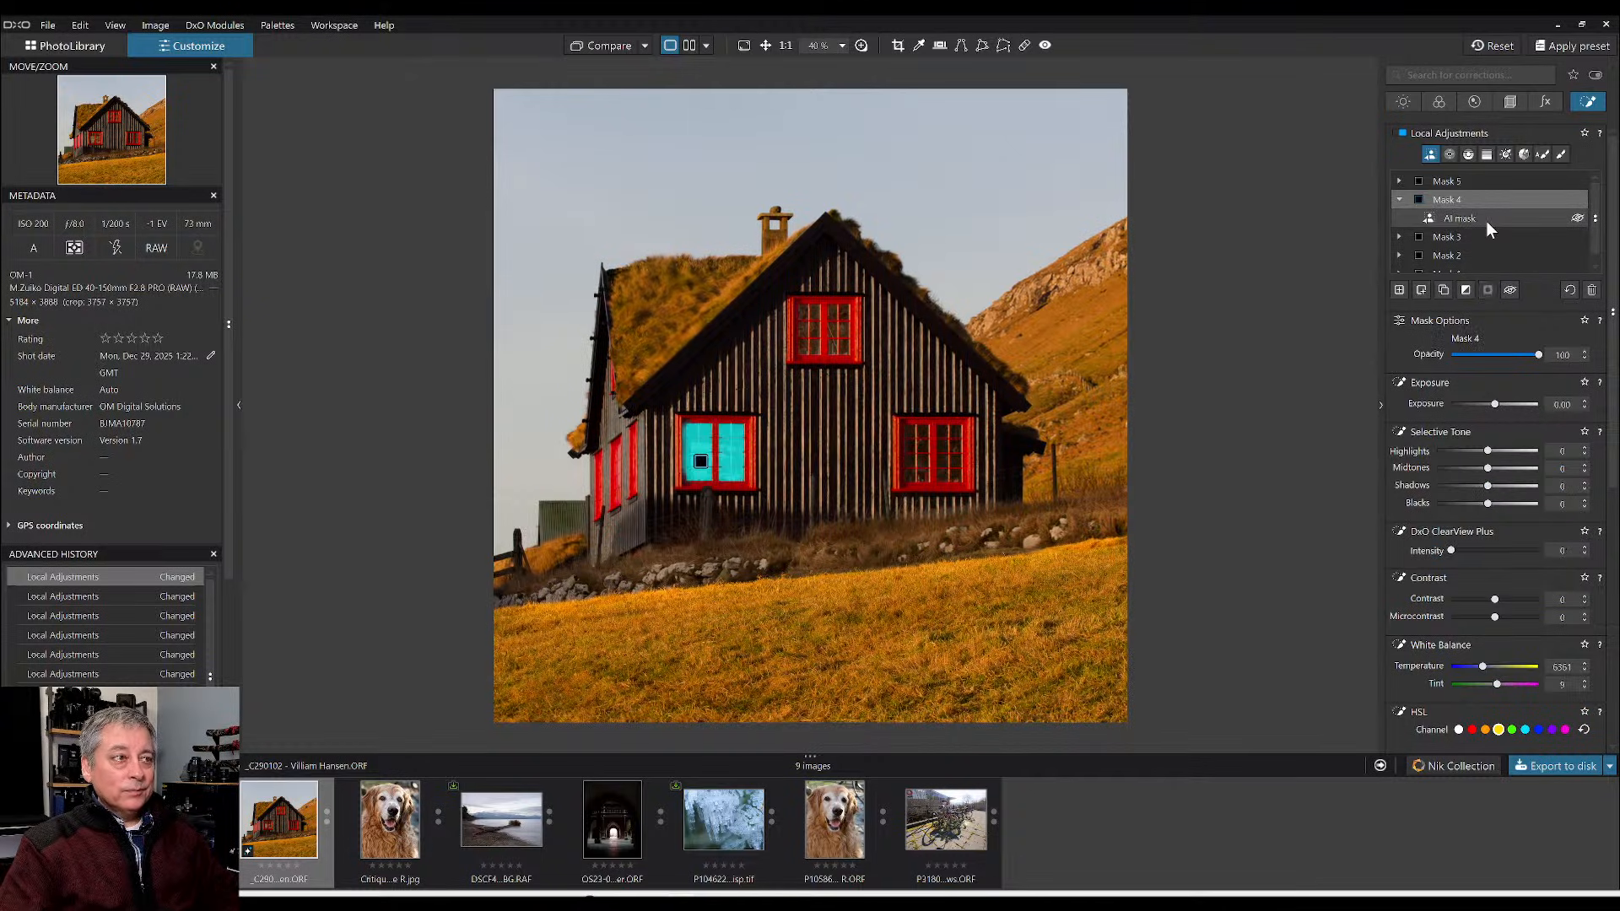
pyautogui.click(1500, 550)
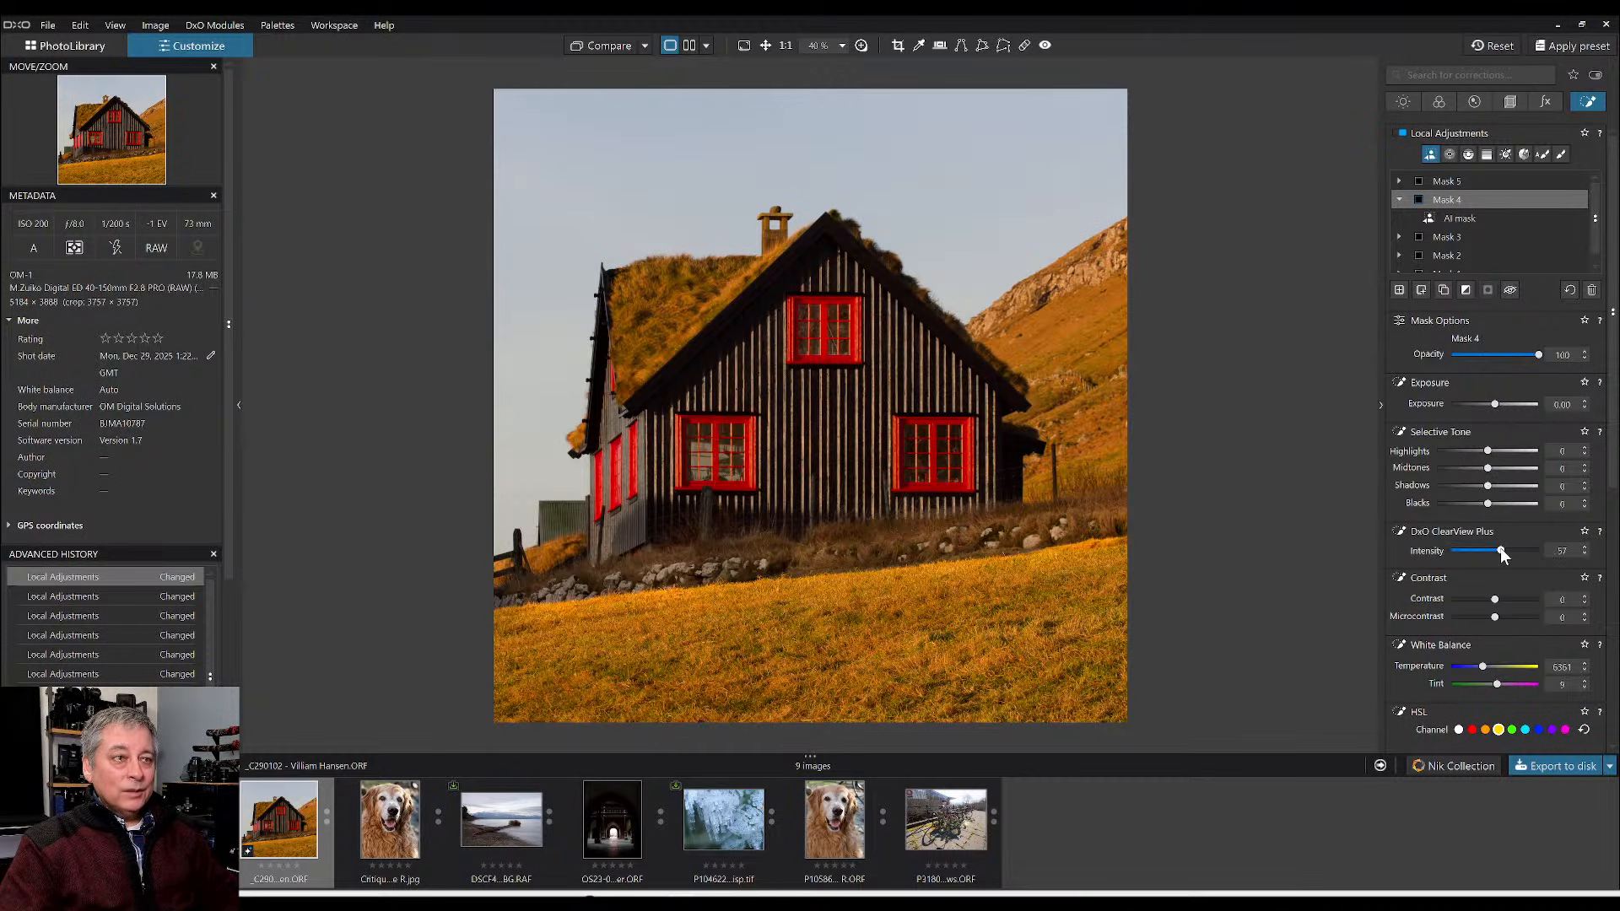
pyautogui.moveTo(1500, 550); pyautogui.dragTo(1511, 552)
pyautogui.moveTo(1526, 616); pyautogui.dragTo(1523, 616)
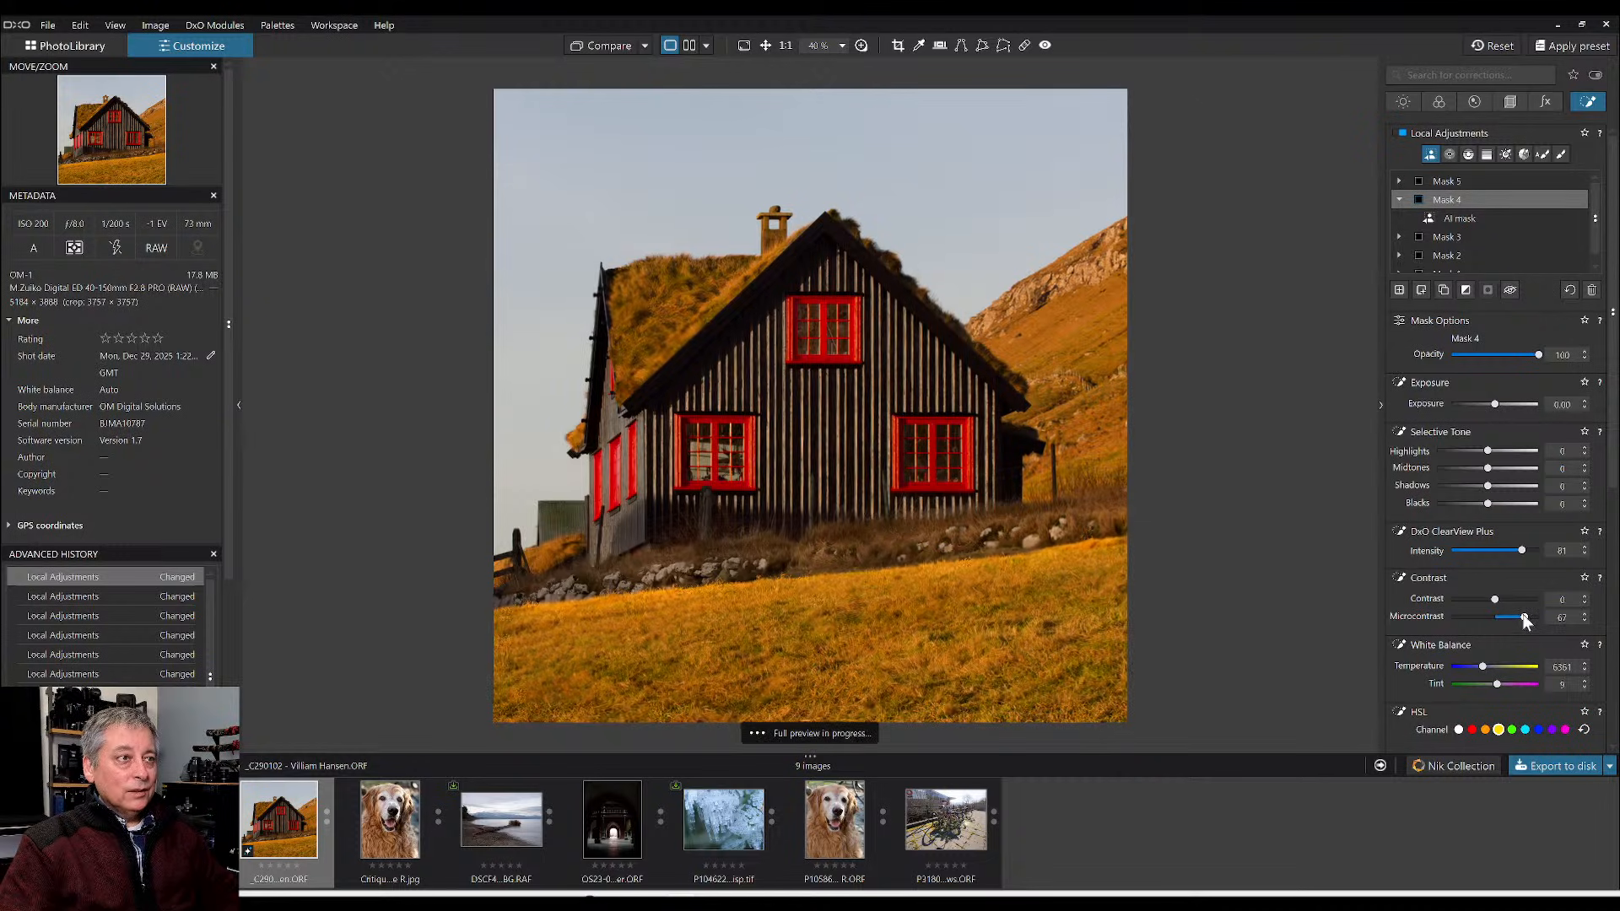
pyautogui.click(1475, 182)
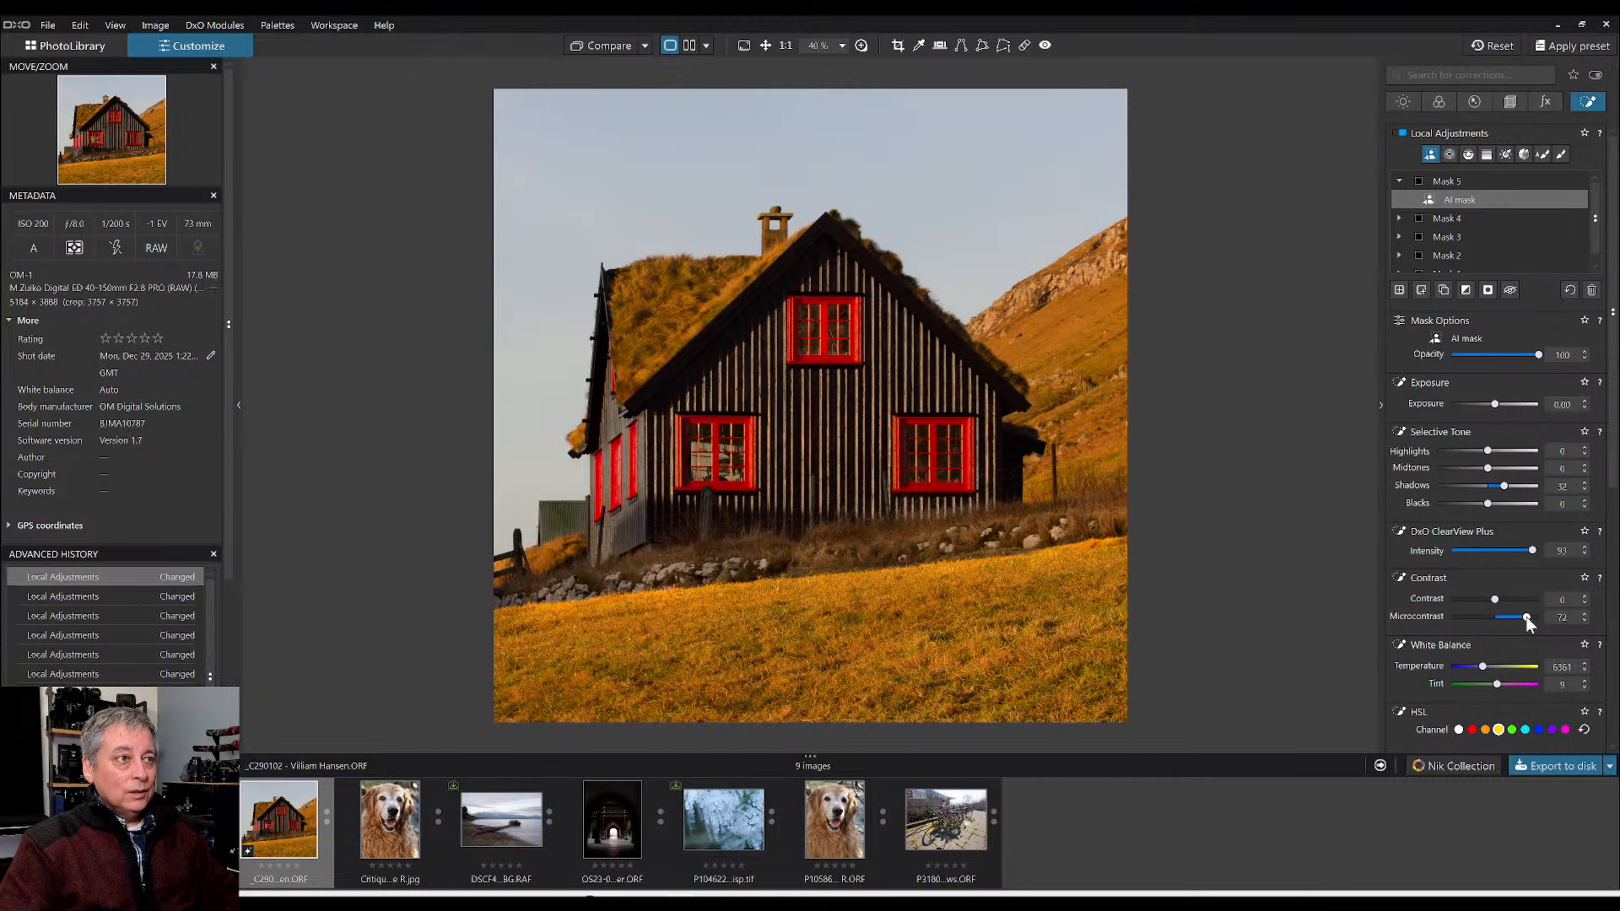
# - Set the lower right window mask's ClearView Plus Intensity to 71, Microcontrast to 54 and Shadows to 20
pyautogui.click(1452, 237)
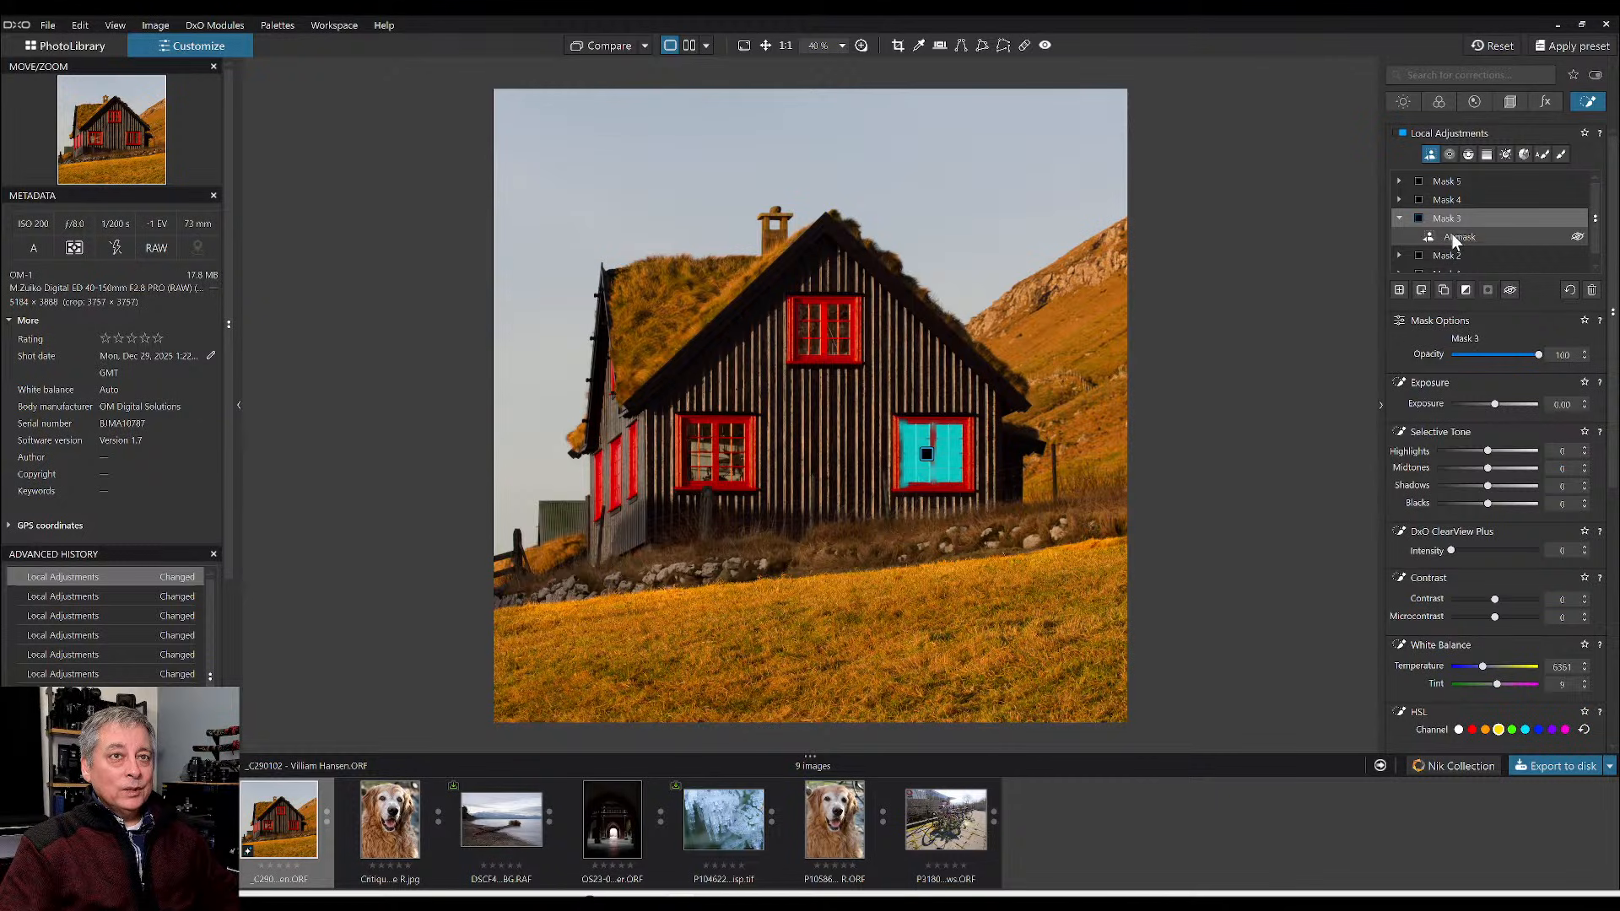
pyautogui.click(1452, 233)
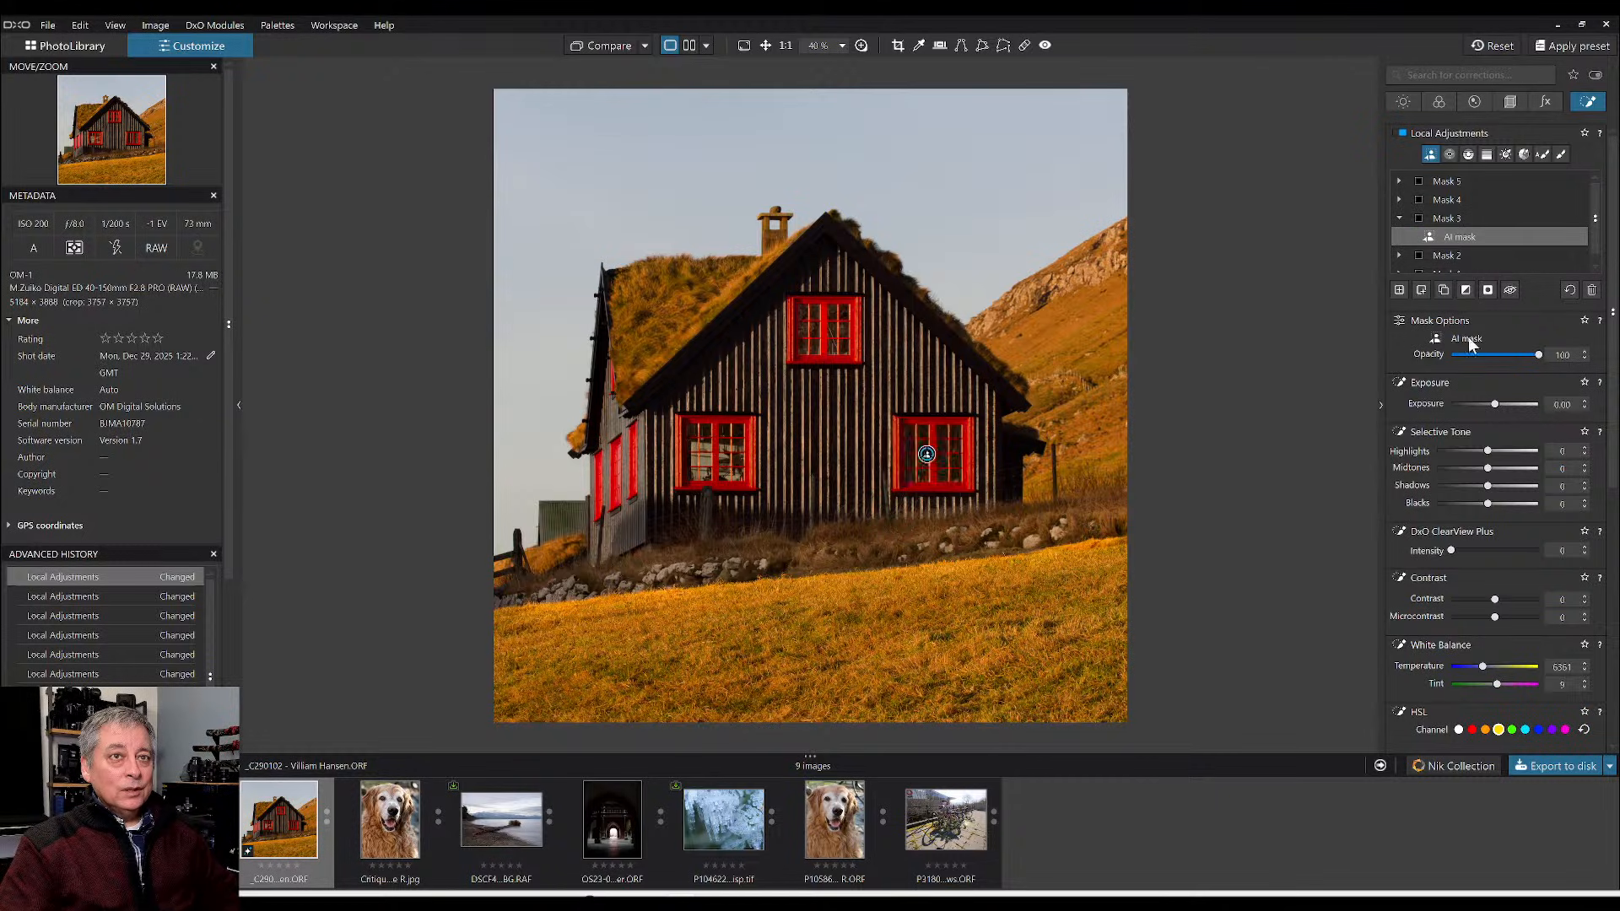
pyautogui.click(1511, 551)
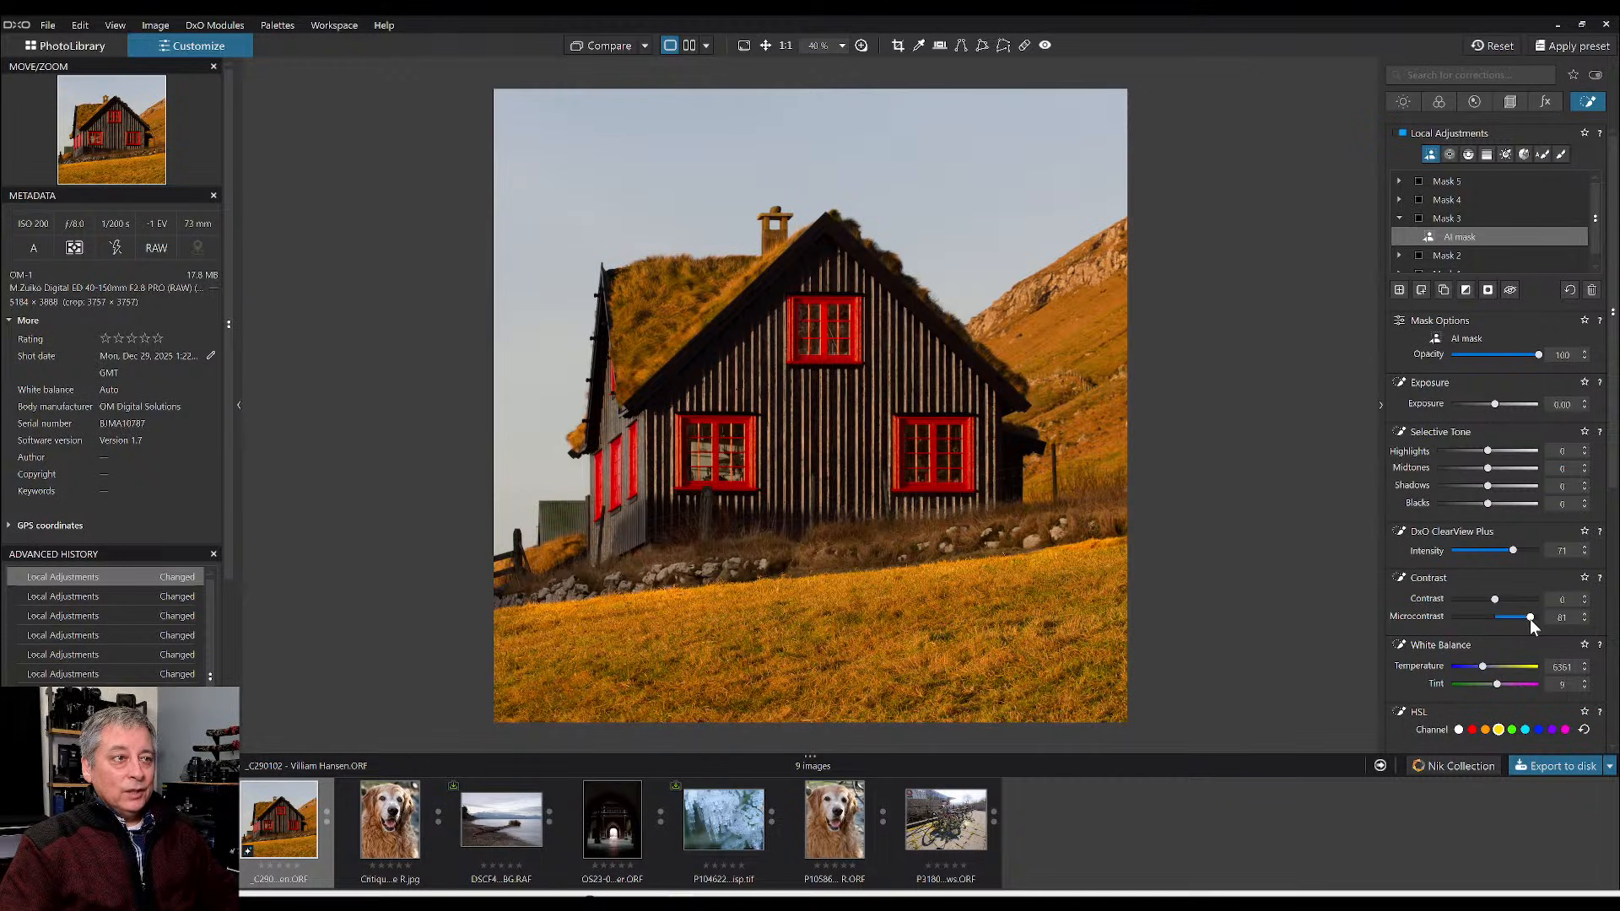
pyautogui.moveTo(1519, 620); pyautogui.dragTo(1518, 618)
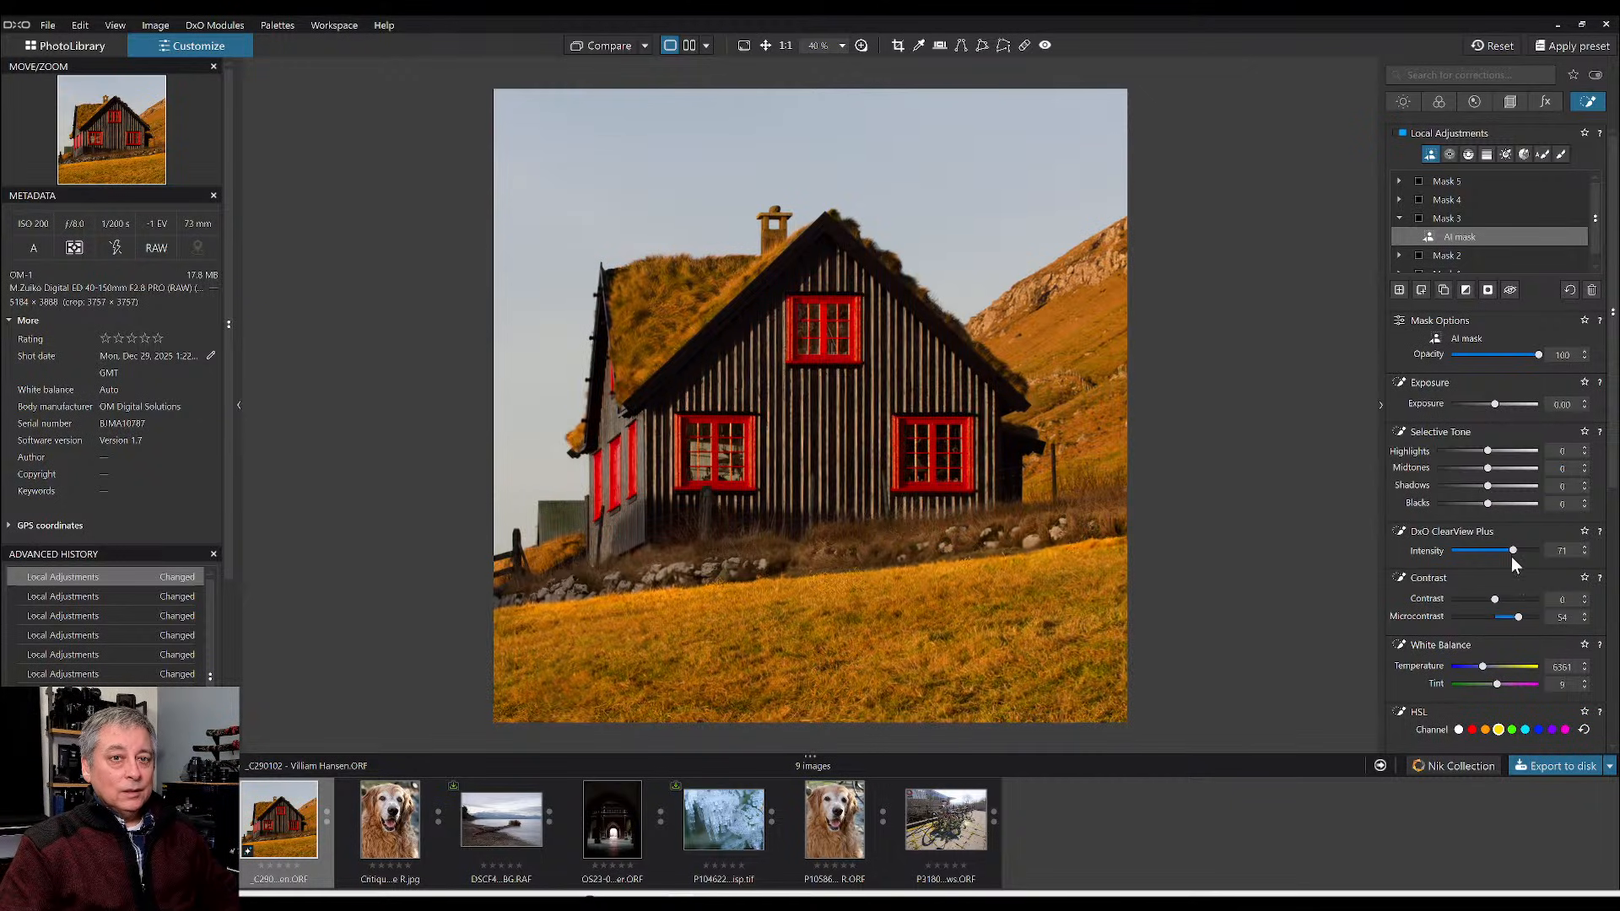
pyautogui.moveTo(1488, 487); pyautogui.dragTo(1498, 488)
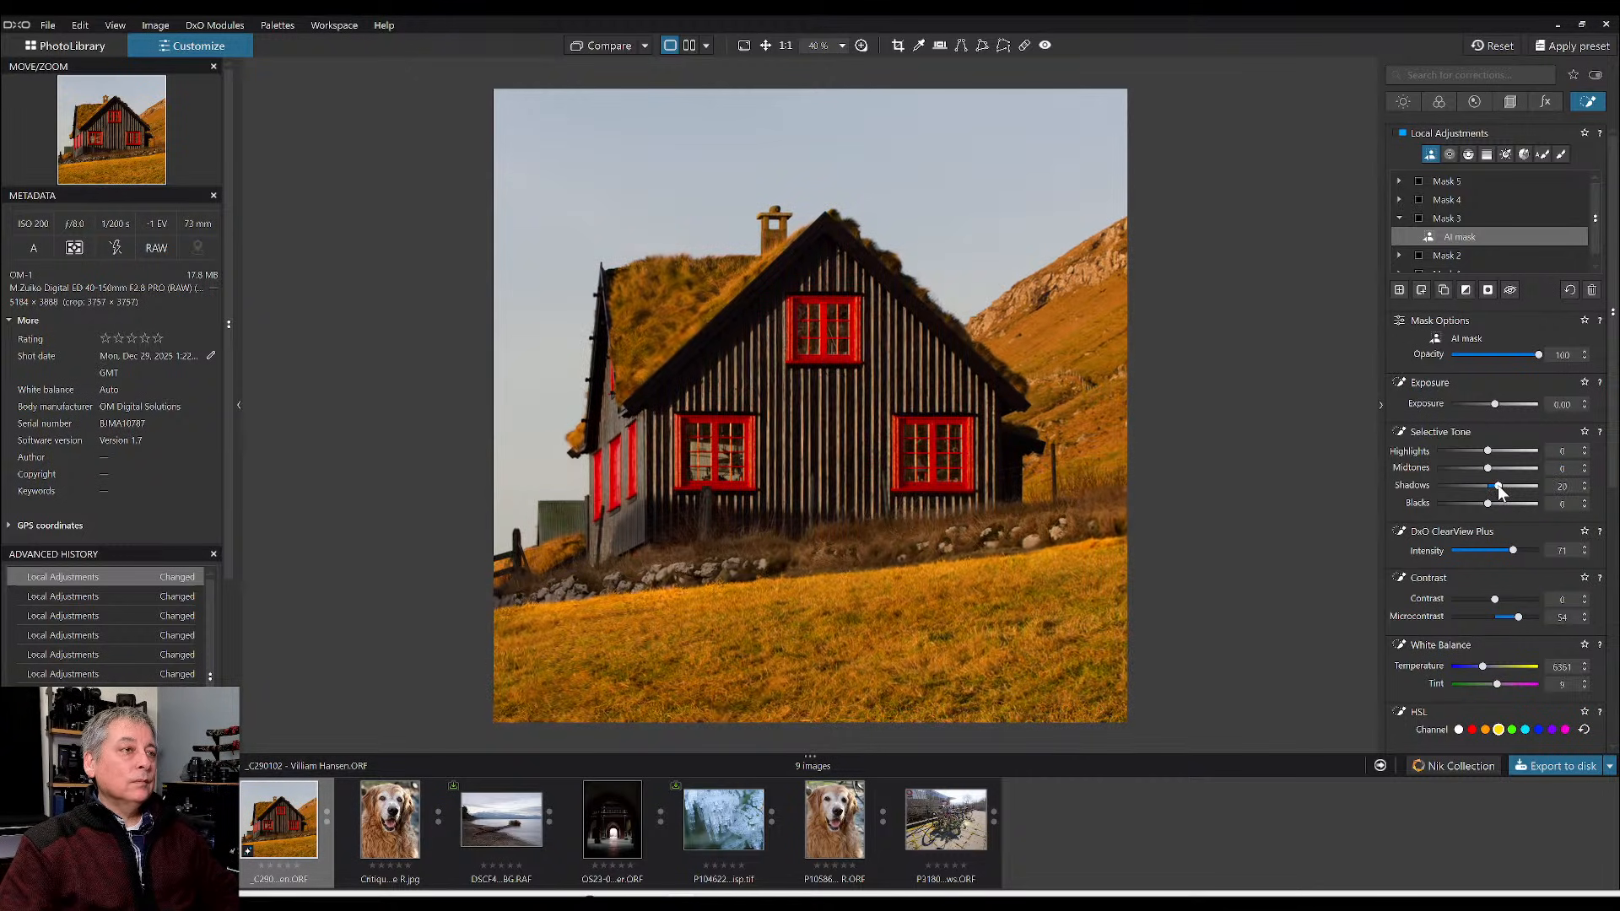
# - Reduce the upper window AI mask's Shadows to 24
pyautogui.click(1455, 179)
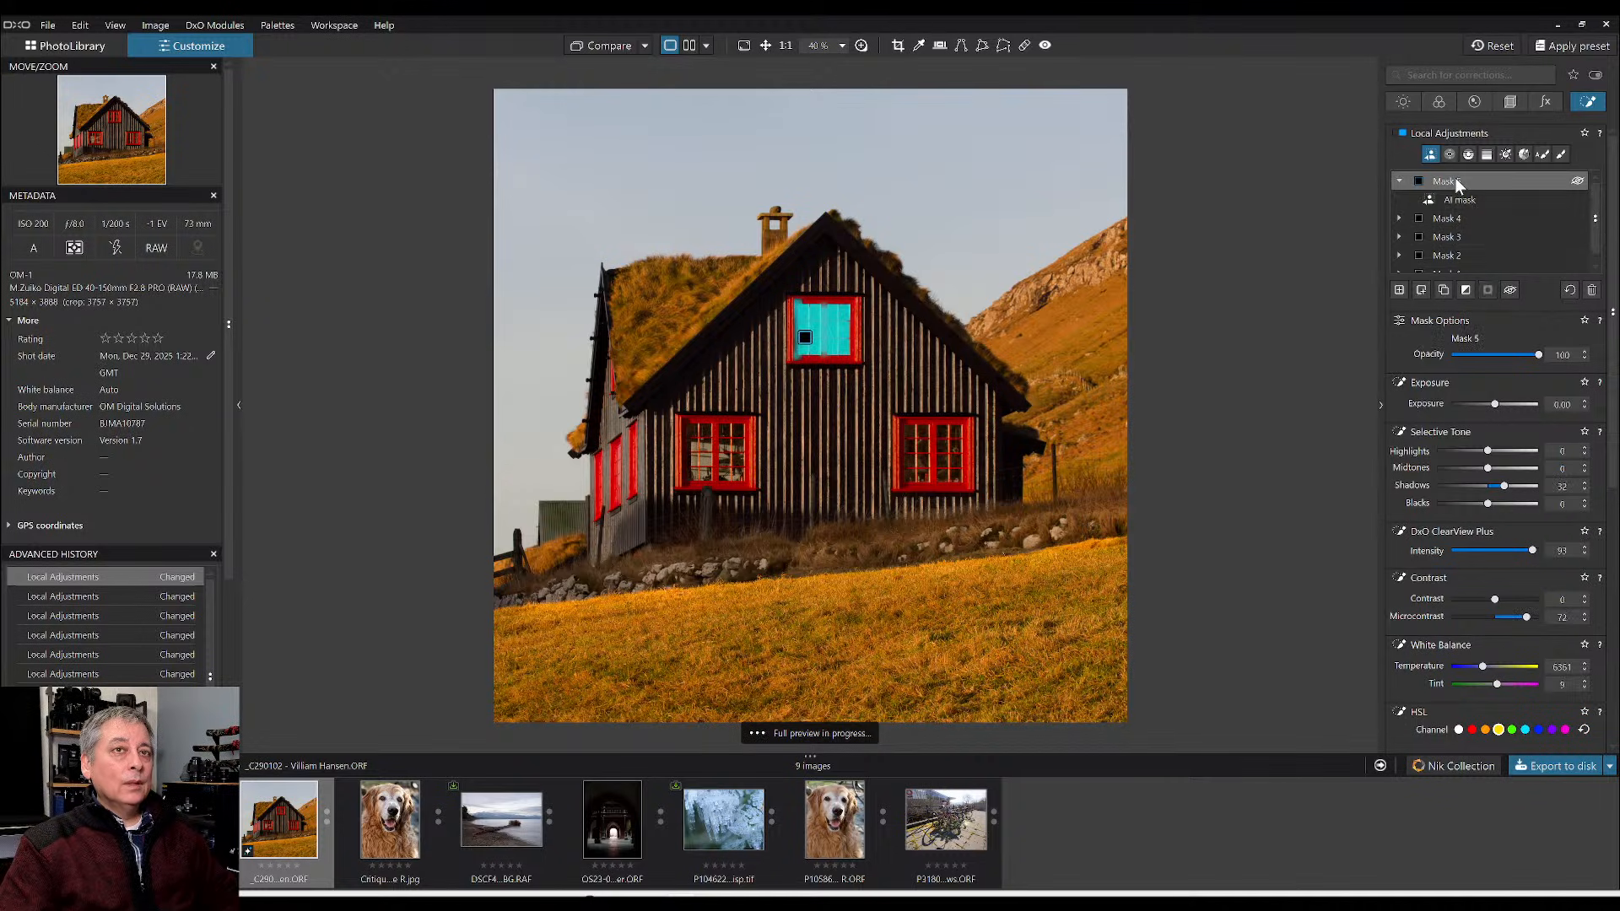
pyautogui.click(1468, 201)
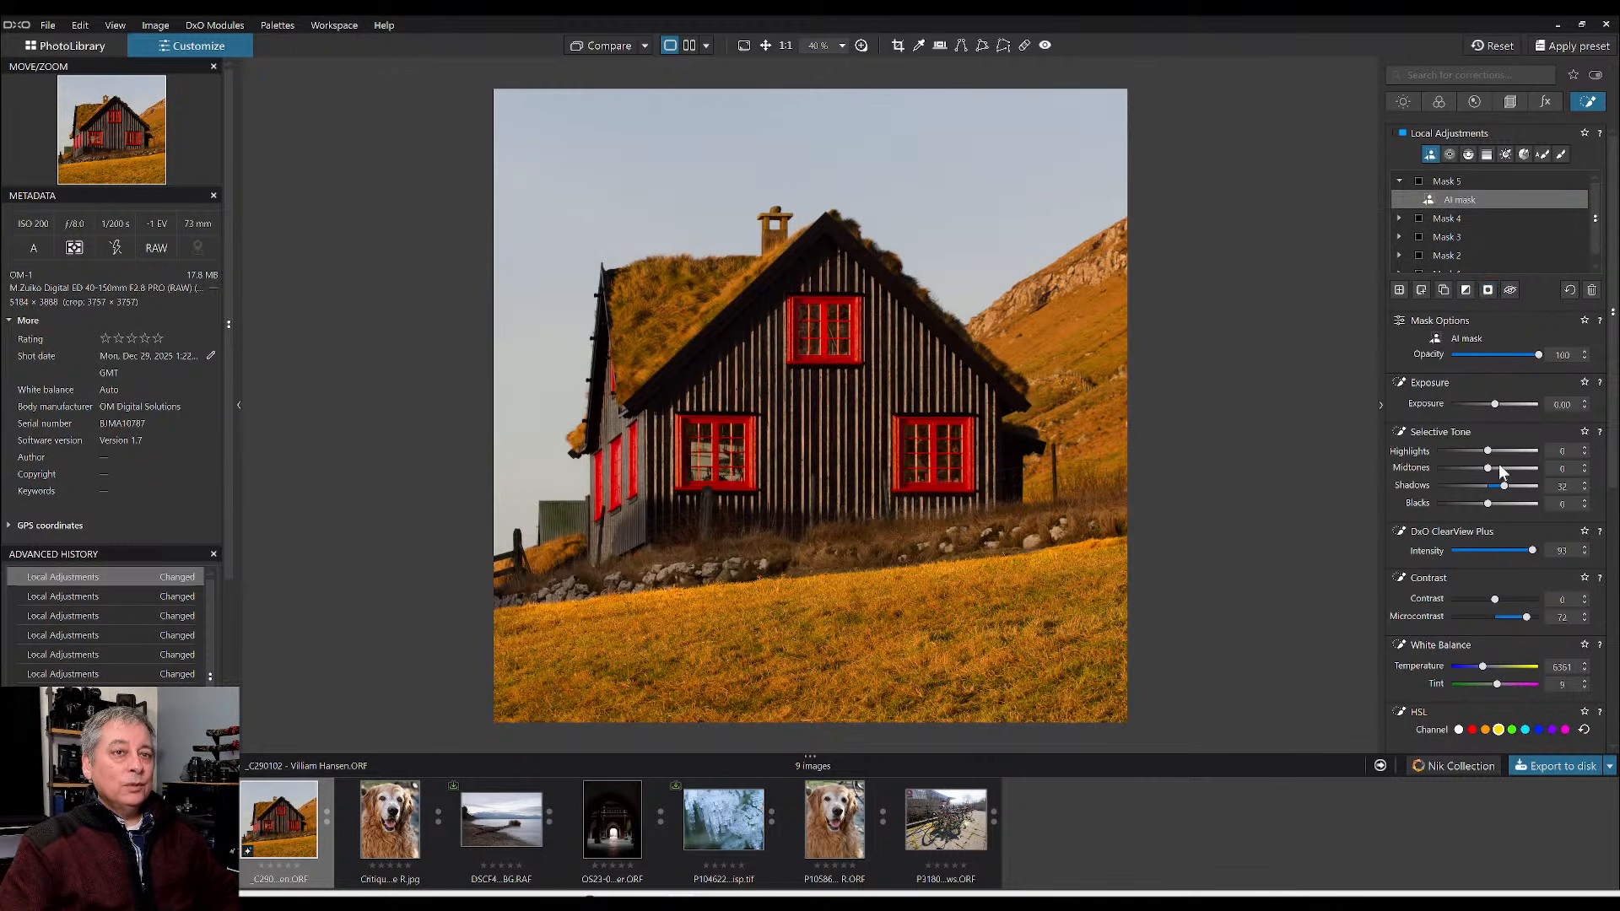
pyautogui.moveTo(1503, 493); pyautogui.dragTo(1497, 482)
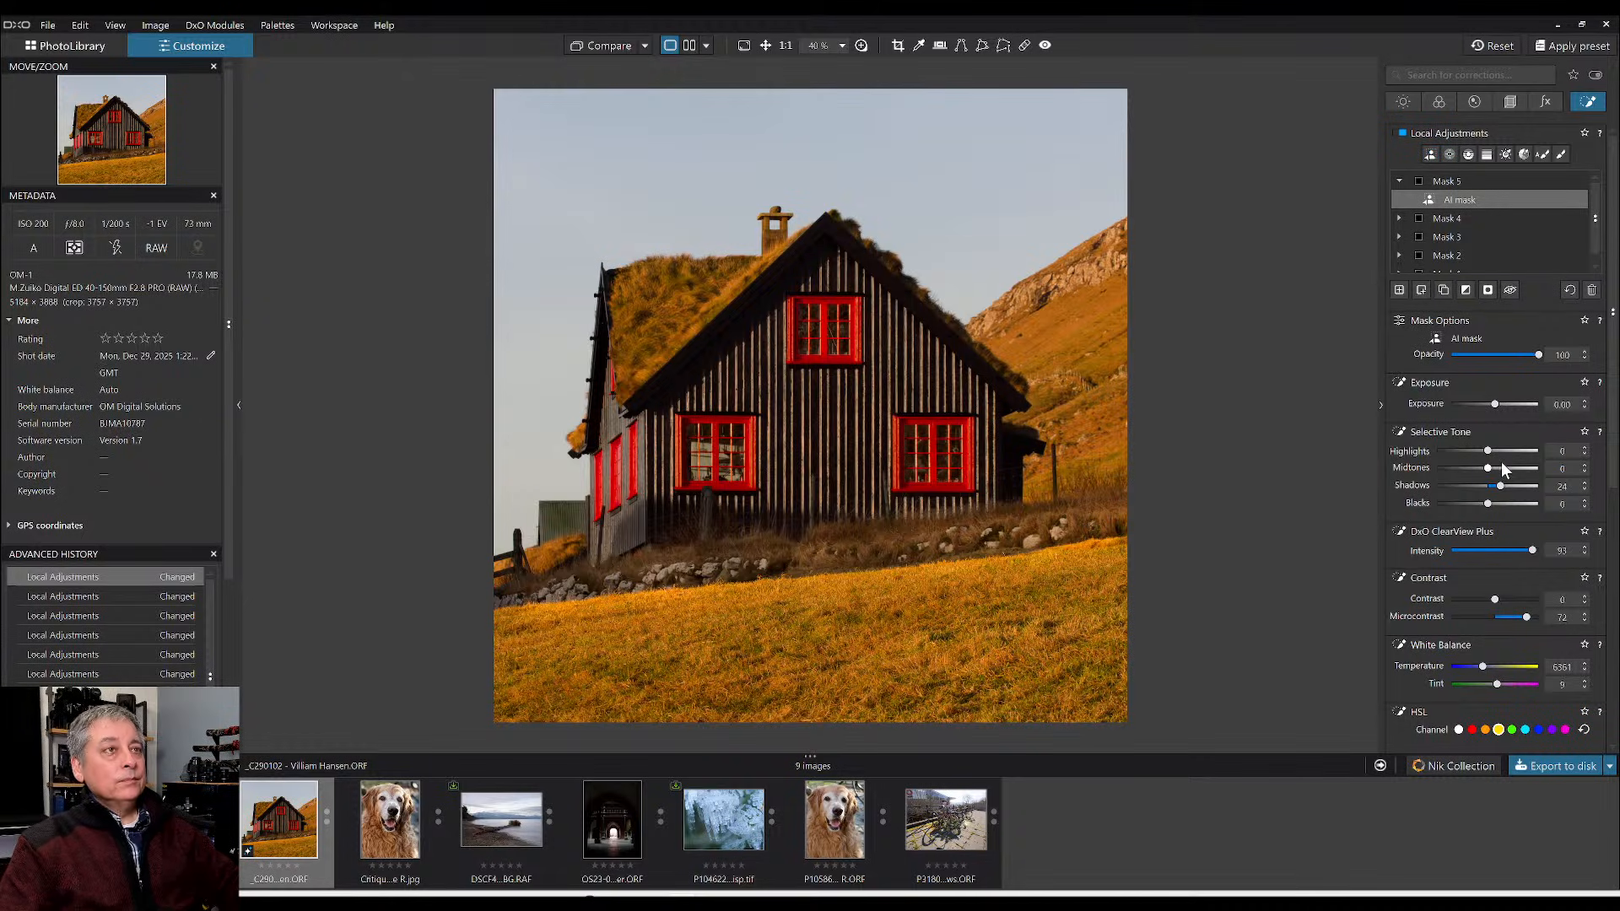
# - Create a new local adjustment mask and select the sky with an AI mask
pyautogui.click(1430, 155)
pyautogui.click(1399, 290)
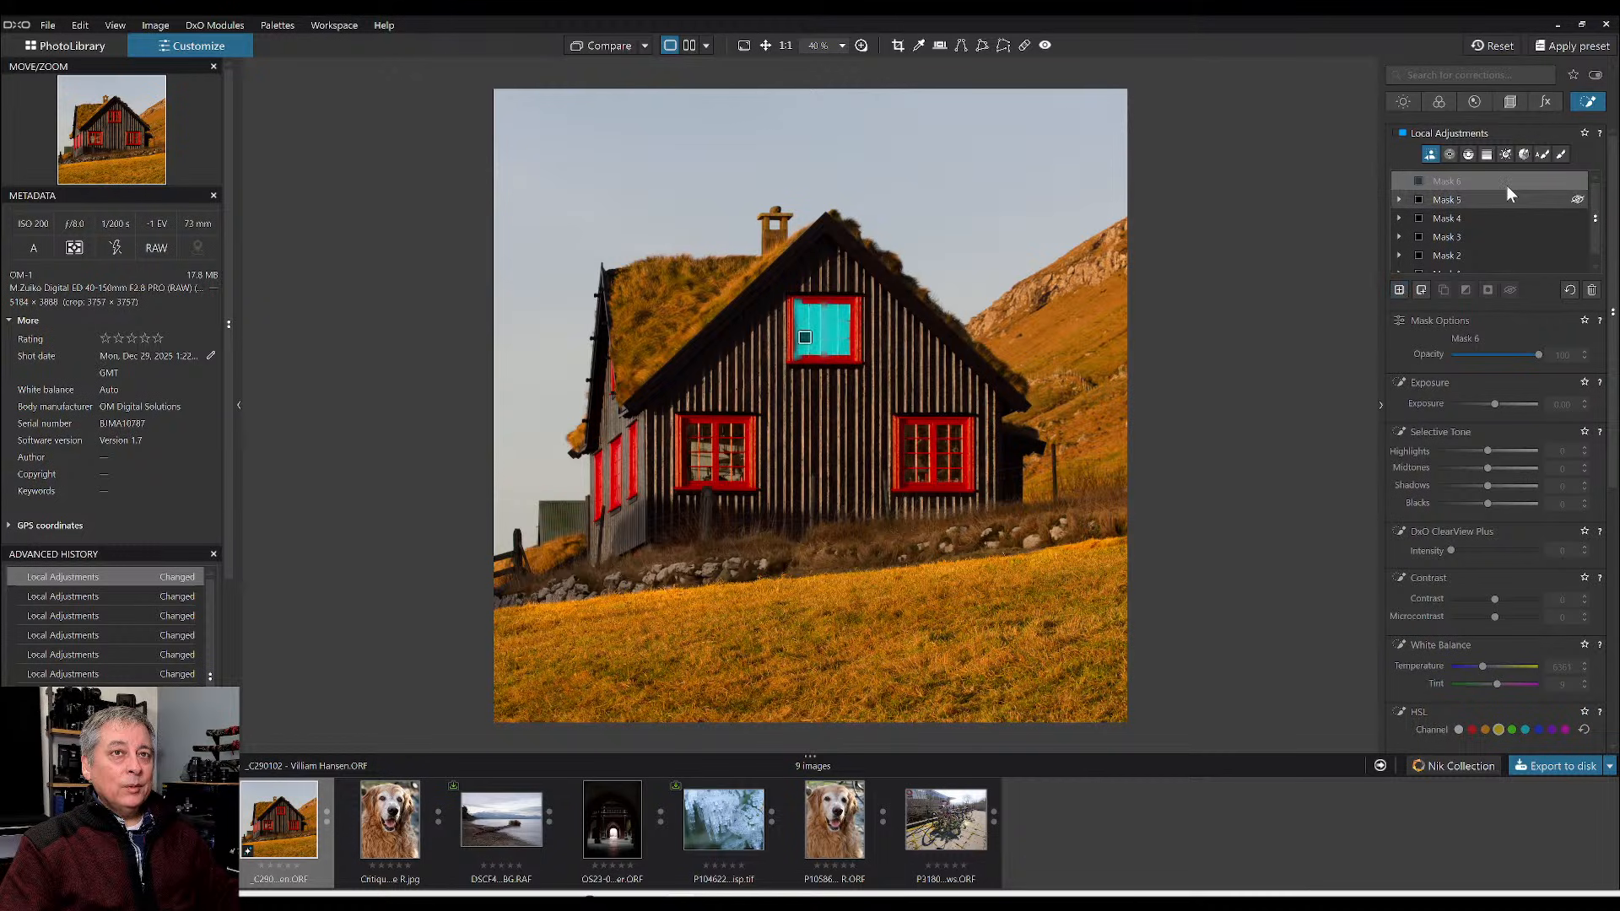
pyautogui.click(1430, 154)
pyautogui.click(1004, 135)
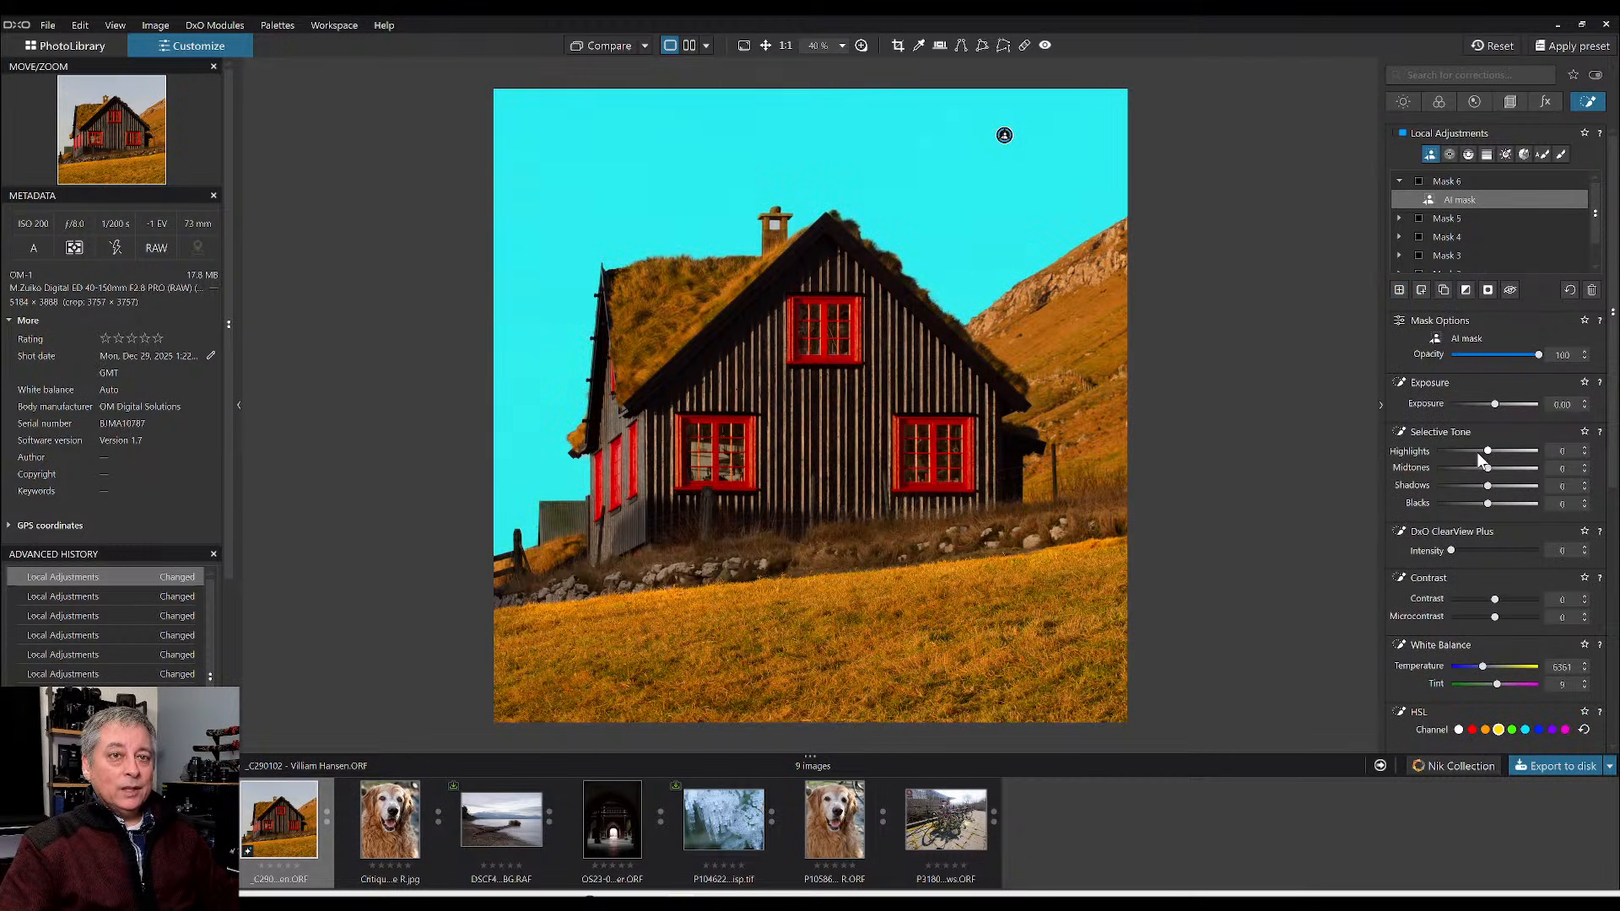
# - Set the sky mask's Highlights to -22 and its overall HSL Vibrancy to 60
pyautogui.moveTo(1488, 451); pyautogui.dragTo(1478, 453)
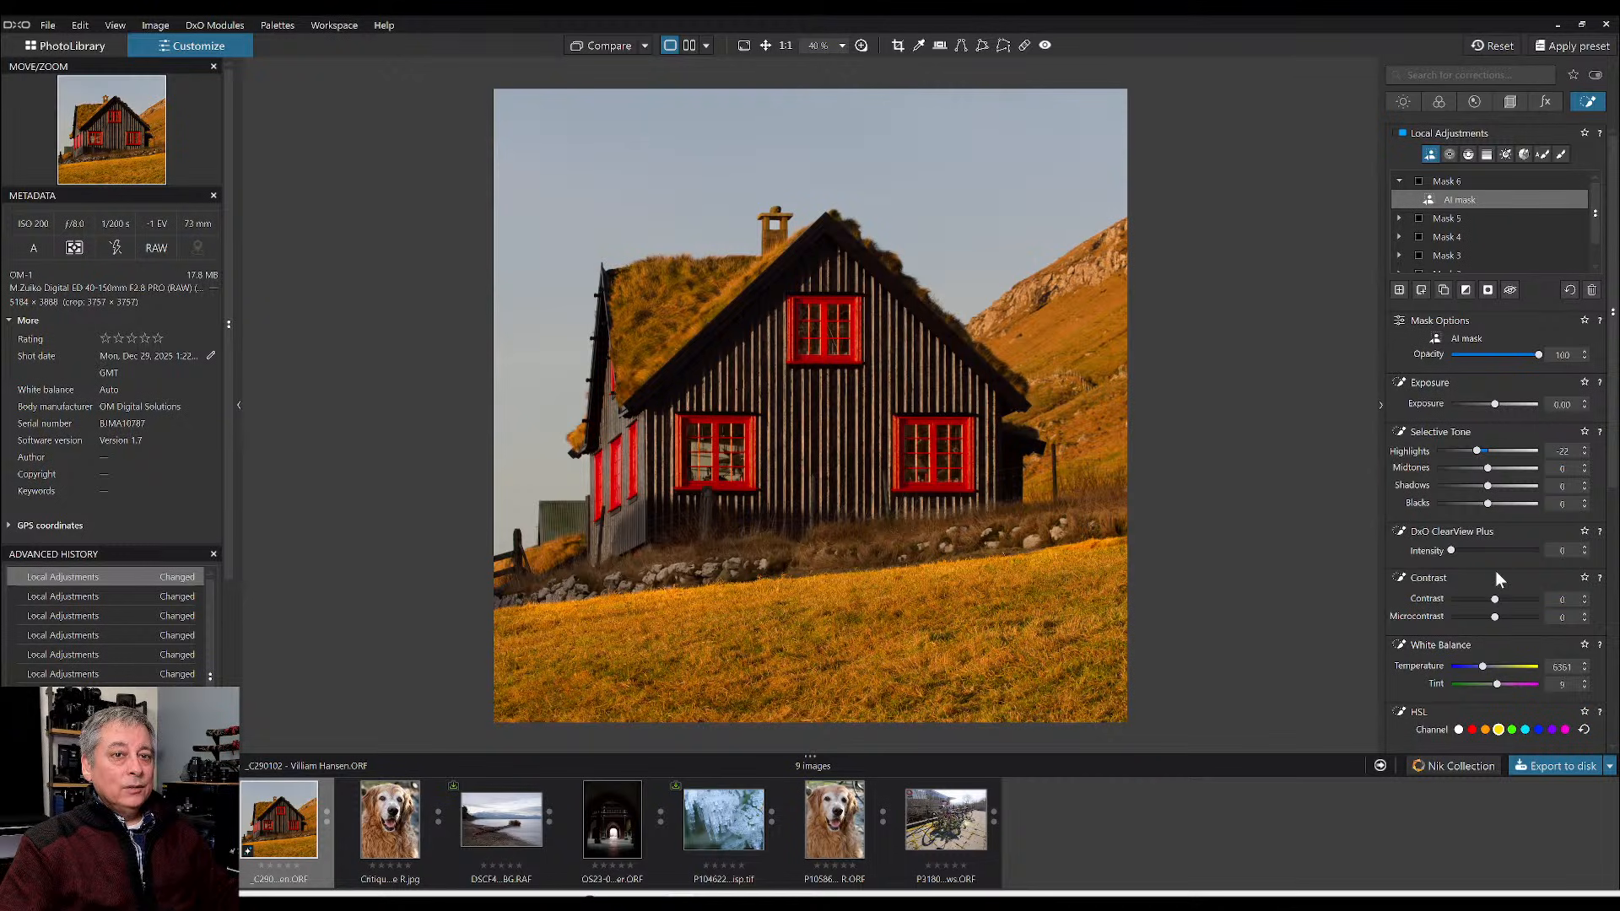
pyautogui.scroll(-3, 1497, 572)
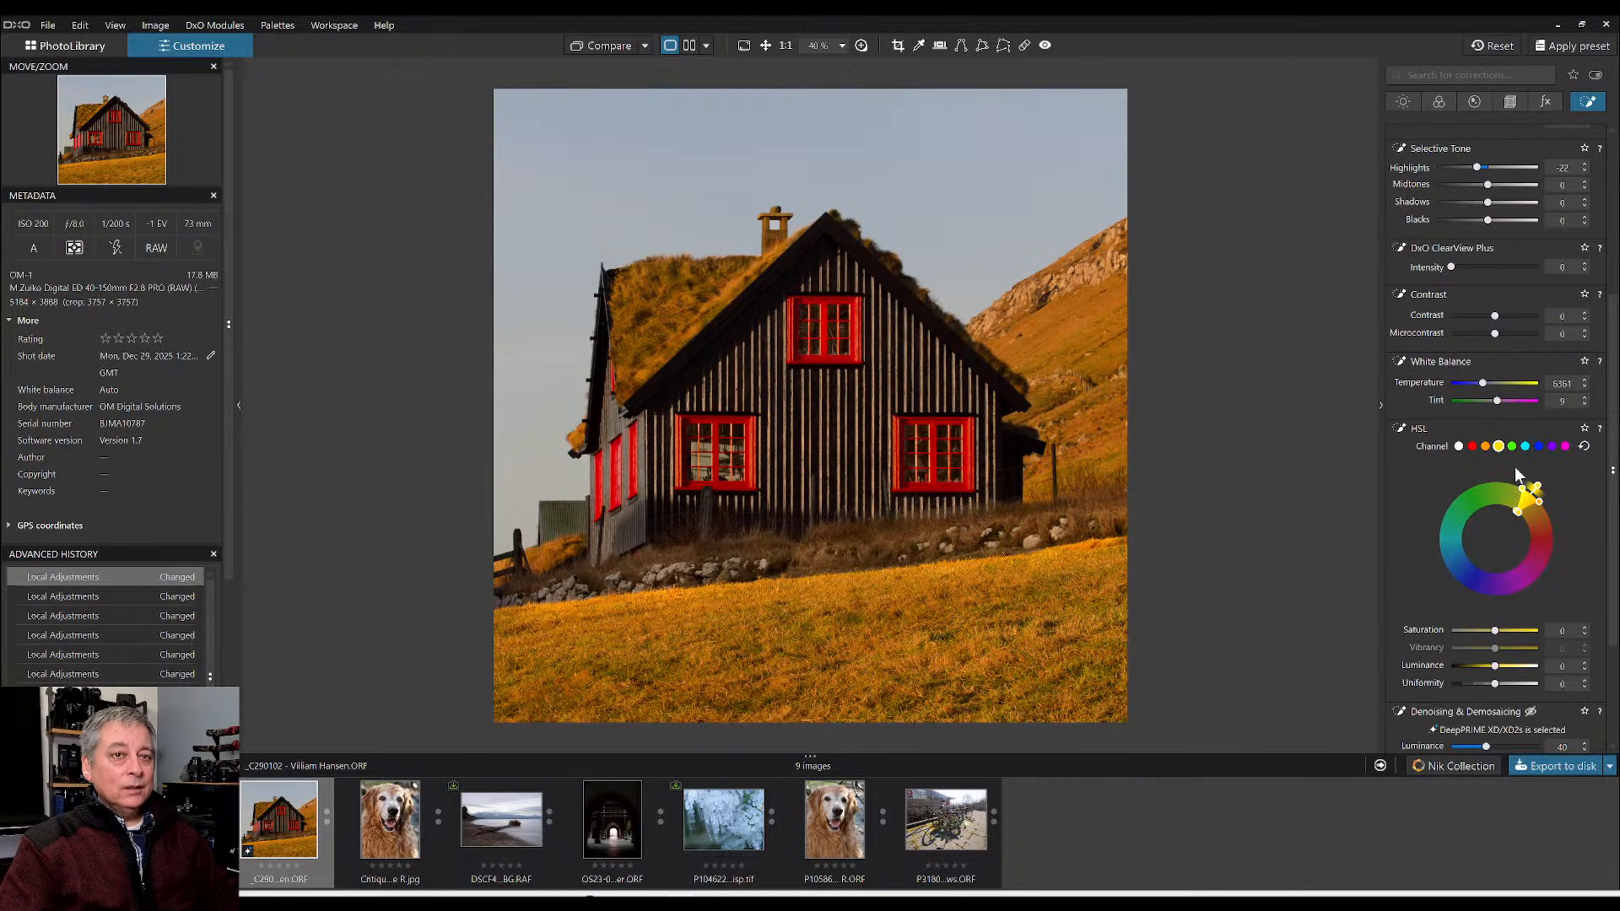
pyautogui.click(1459, 446)
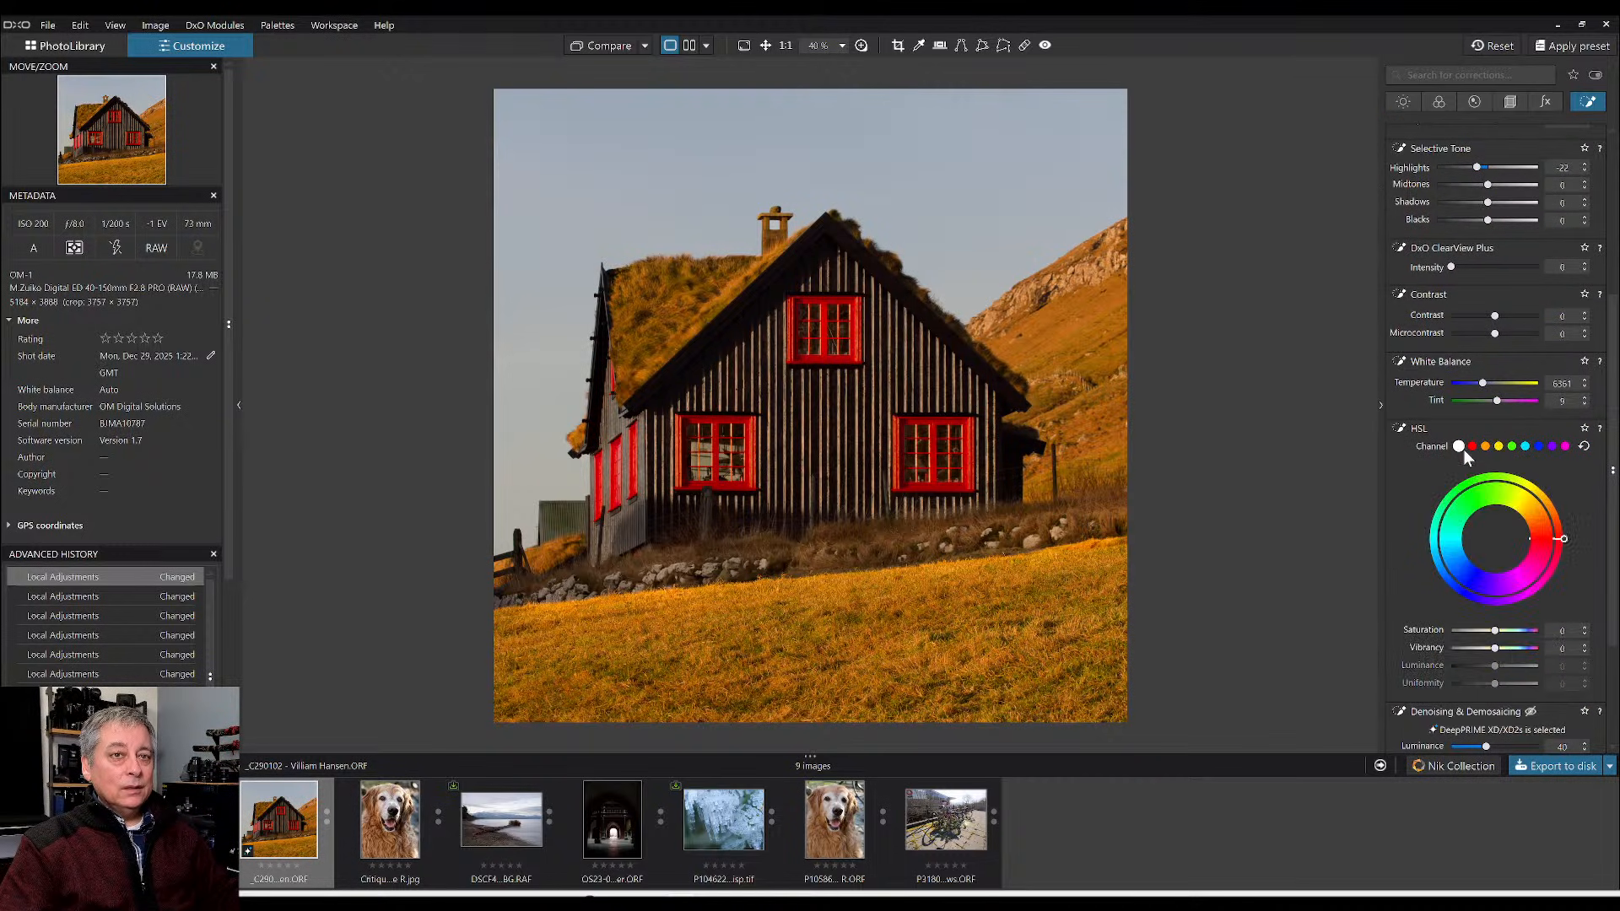
pyautogui.click(1522, 649)
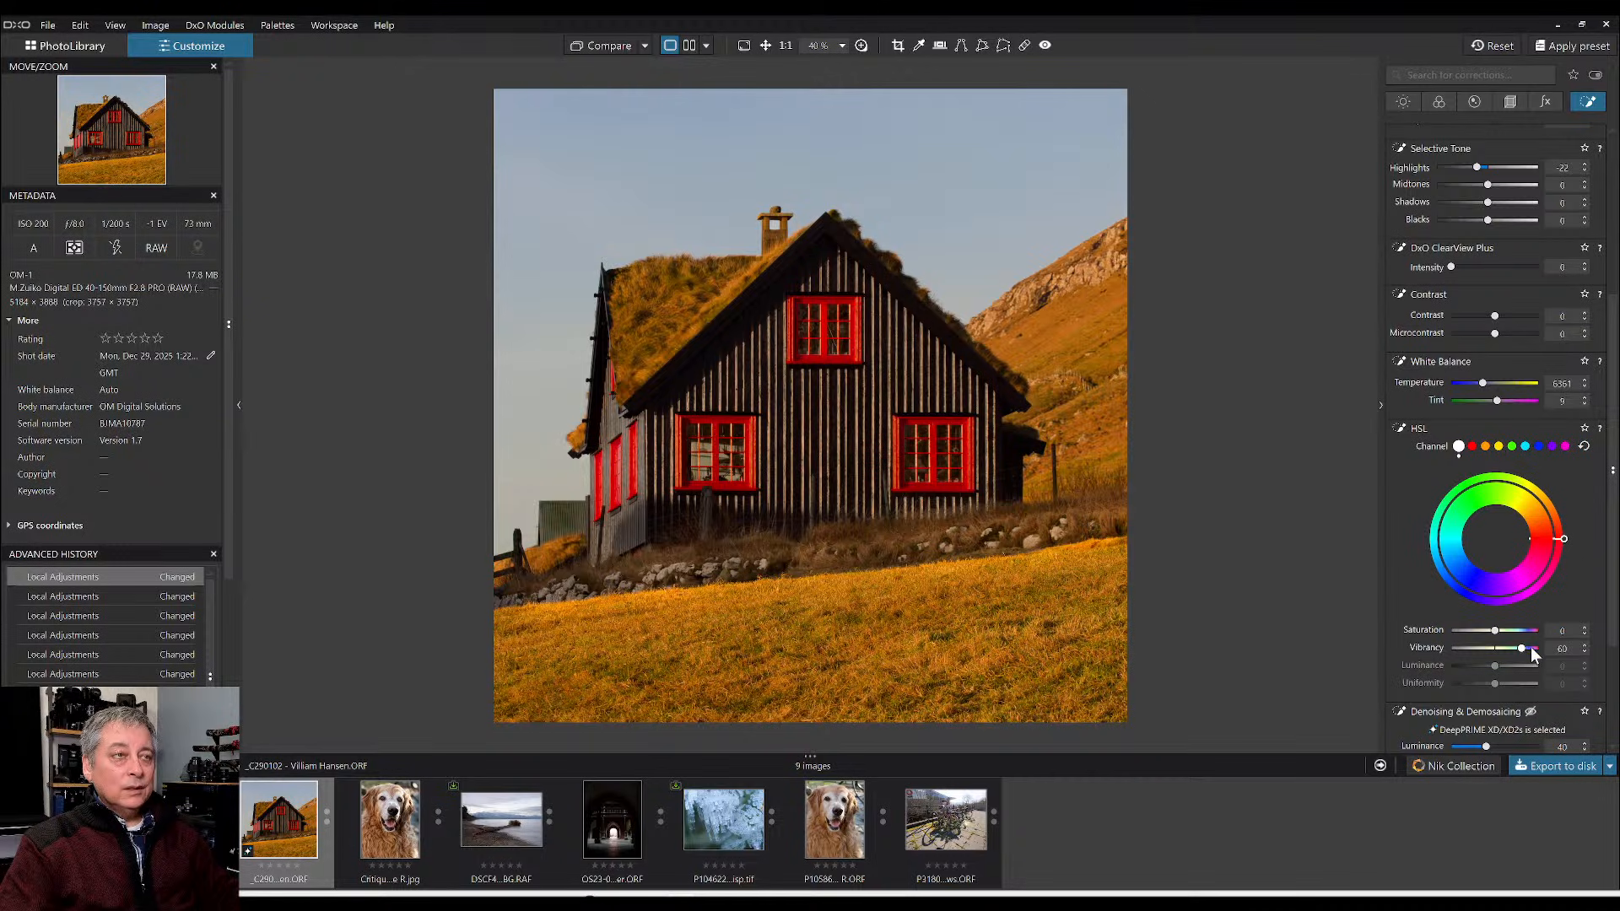
# - Raise the sky mask's overall HSL Saturation to 73
pyautogui.click(1511, 632)
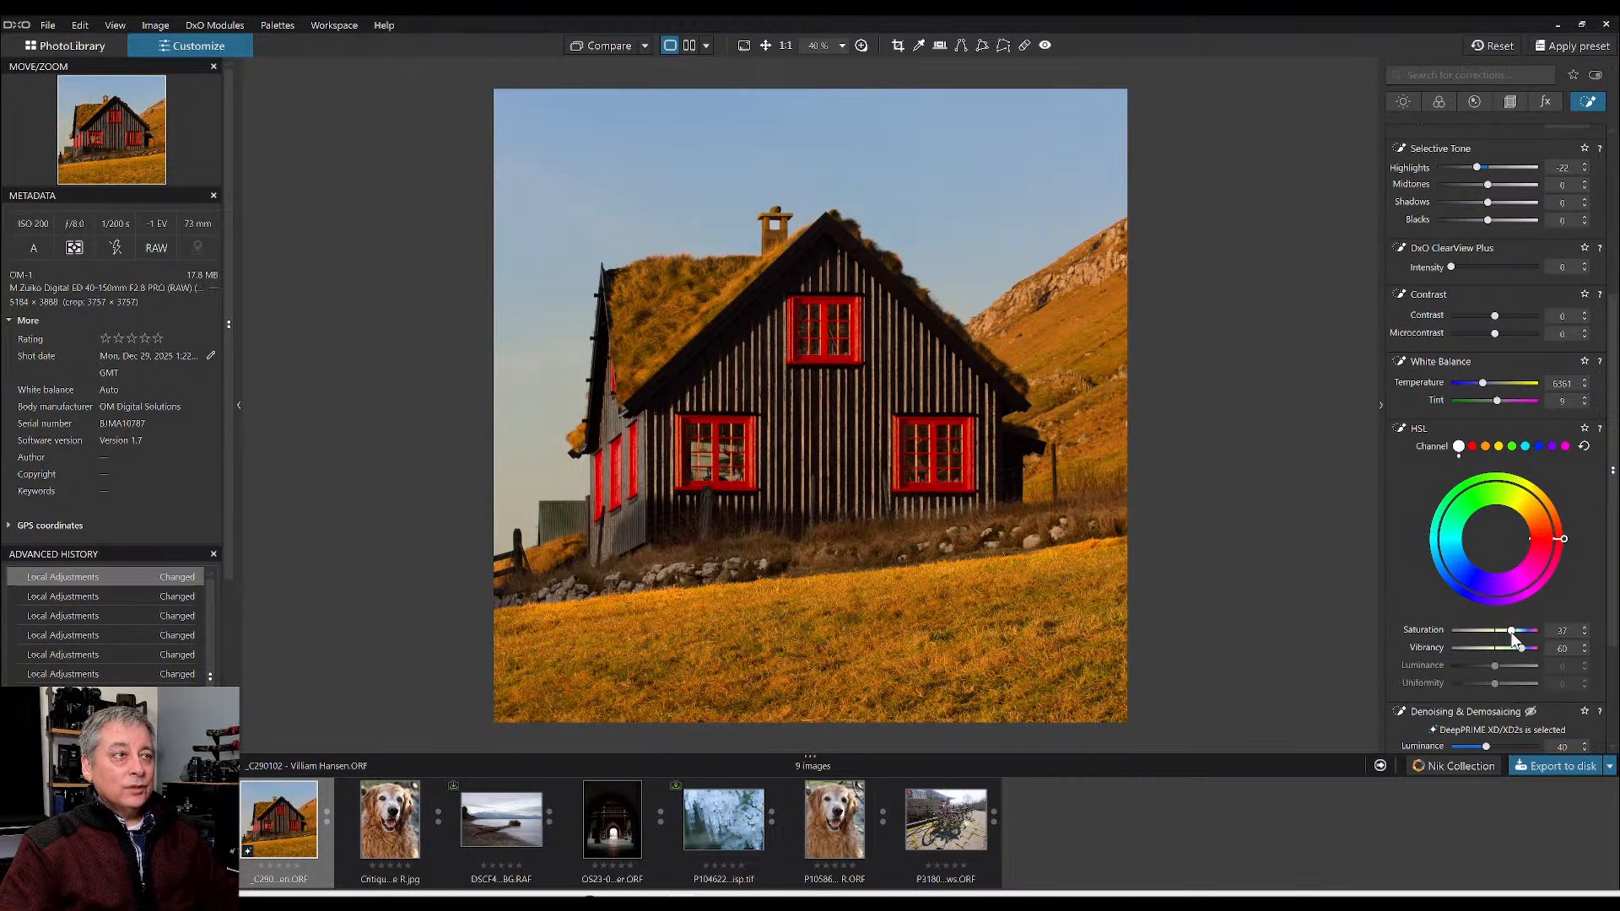
pyautogui.click(1526, 631)
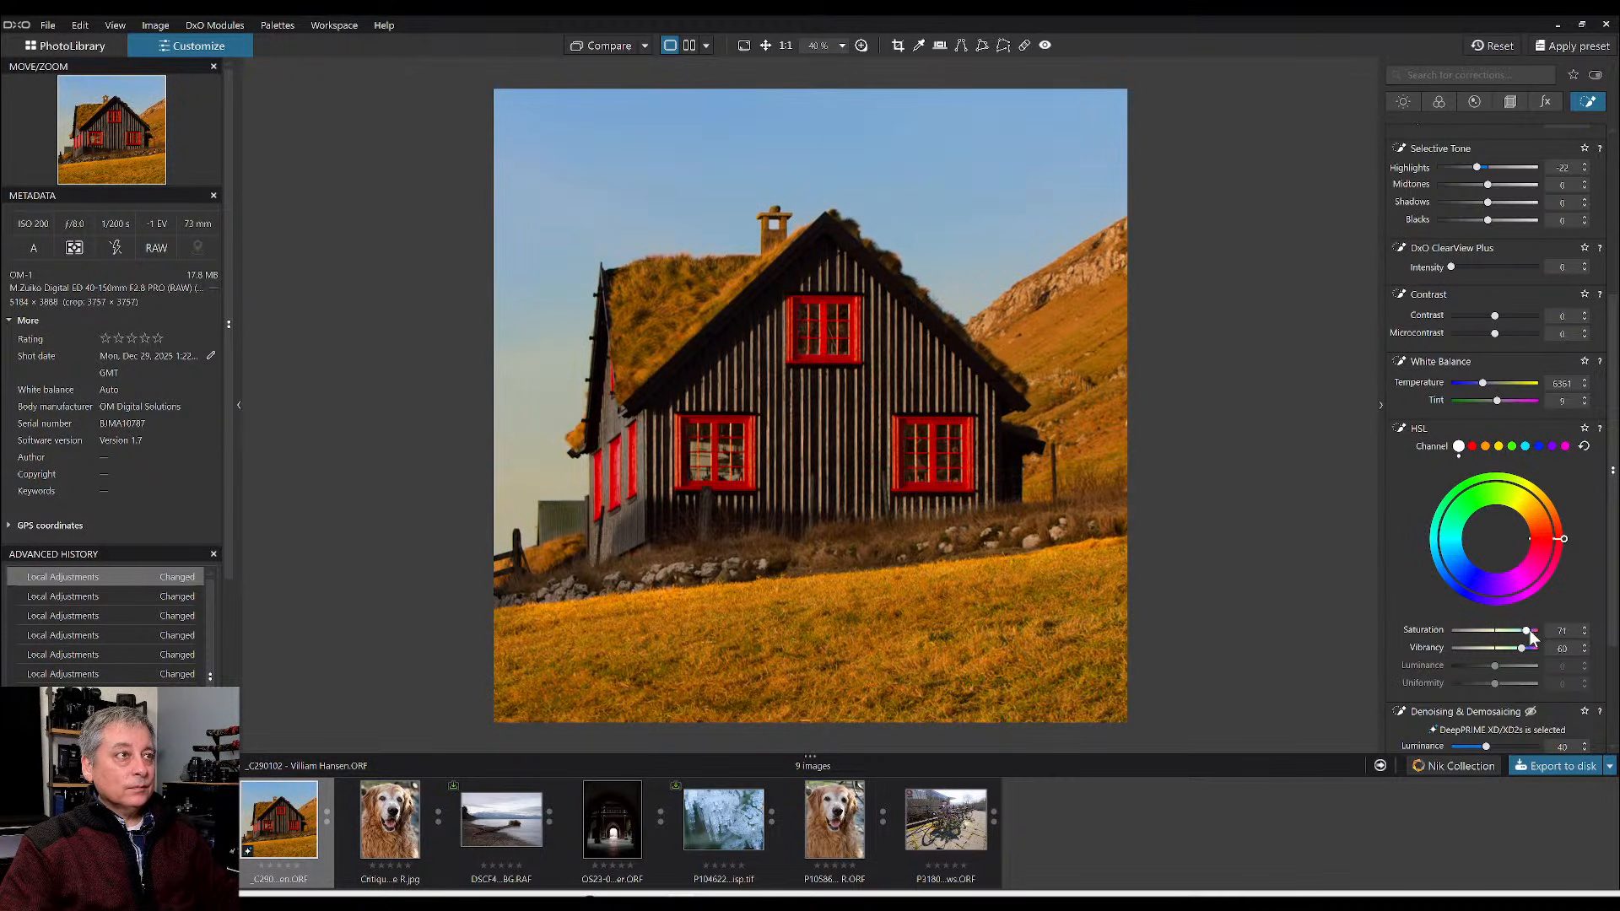
pyautogui.click(1529, 631)
# - Set the sky mask's ClearView Plus Intensity to 93 and its Microcontrast to 60
pyautogui.scroll(1, 1534, 386)
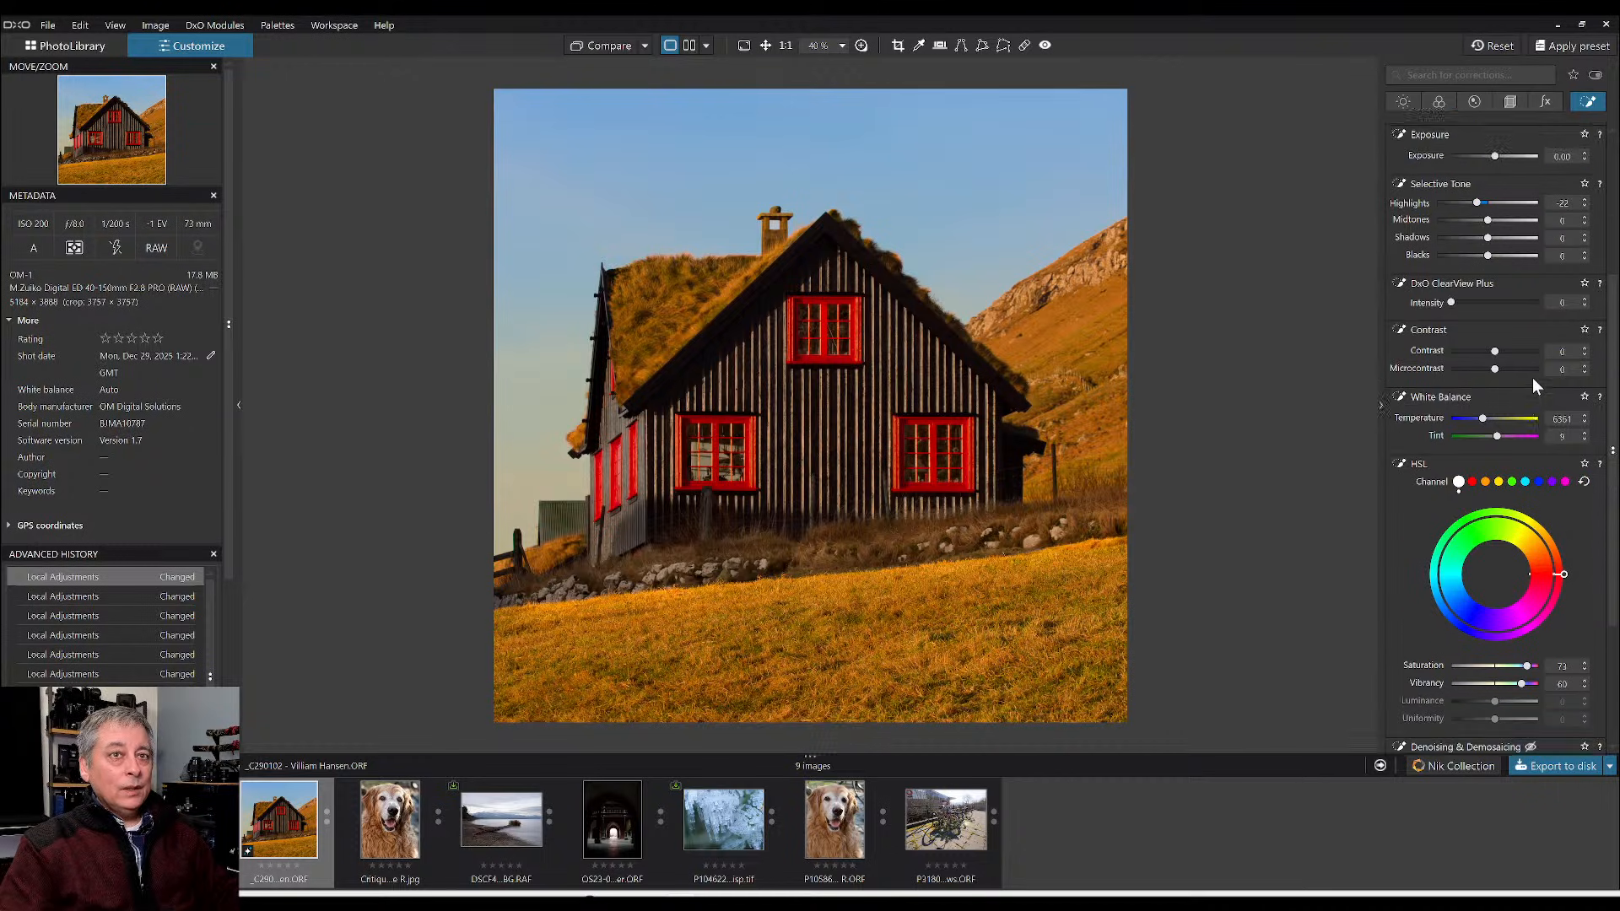
pyautogui.scroll(1, 1533, 385)
pyautogui.click(1495, 338)
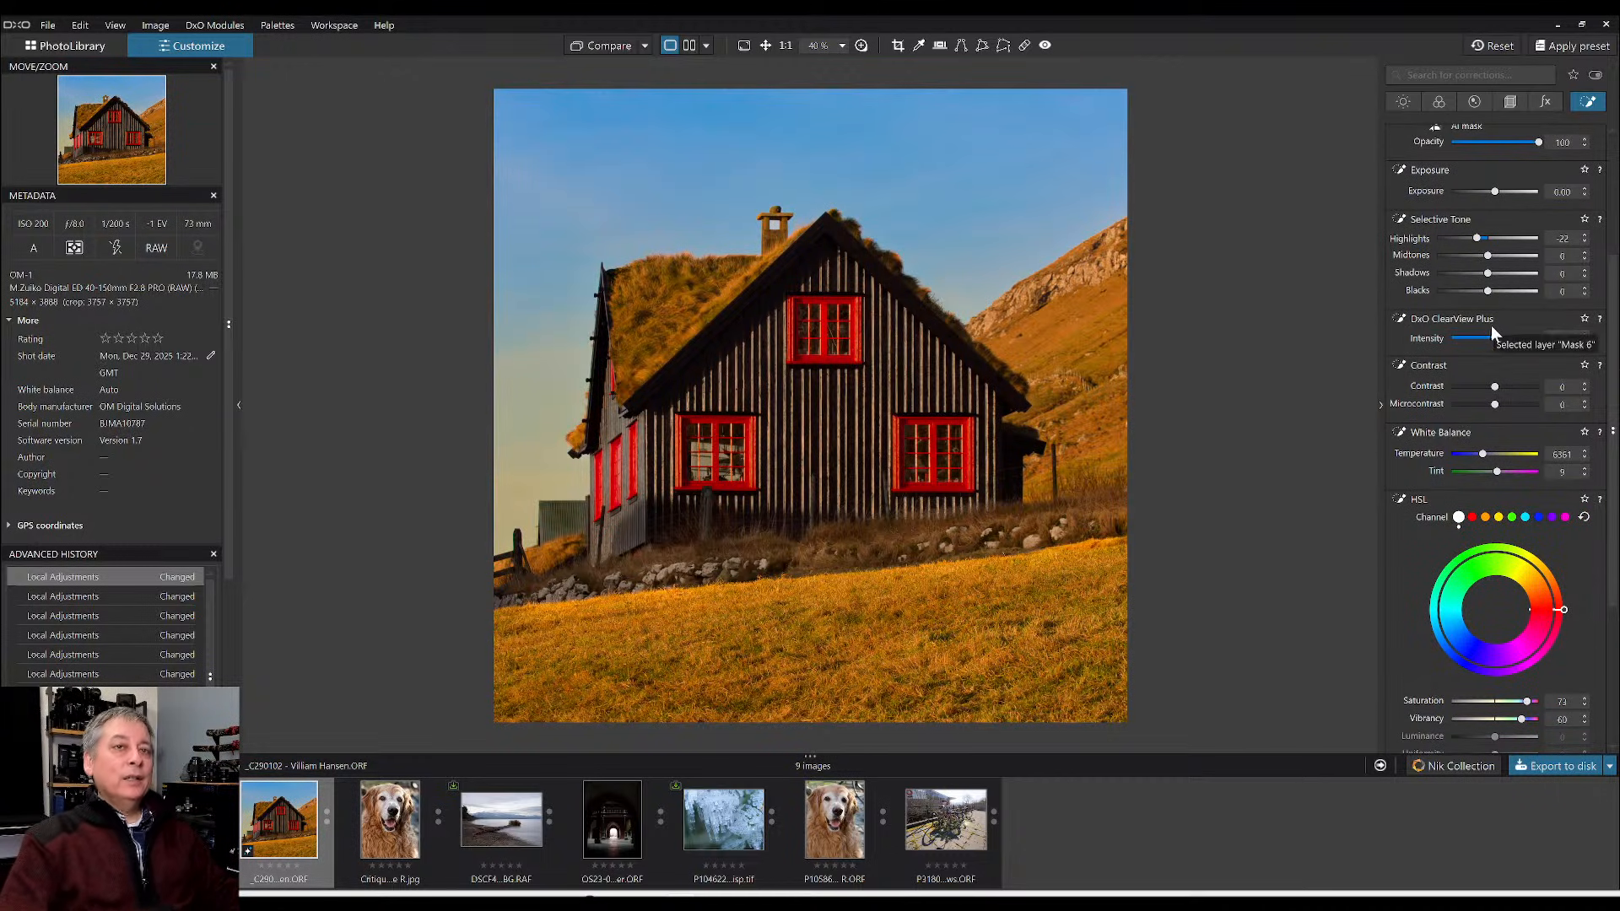
pyautogui.click(1509, 338)
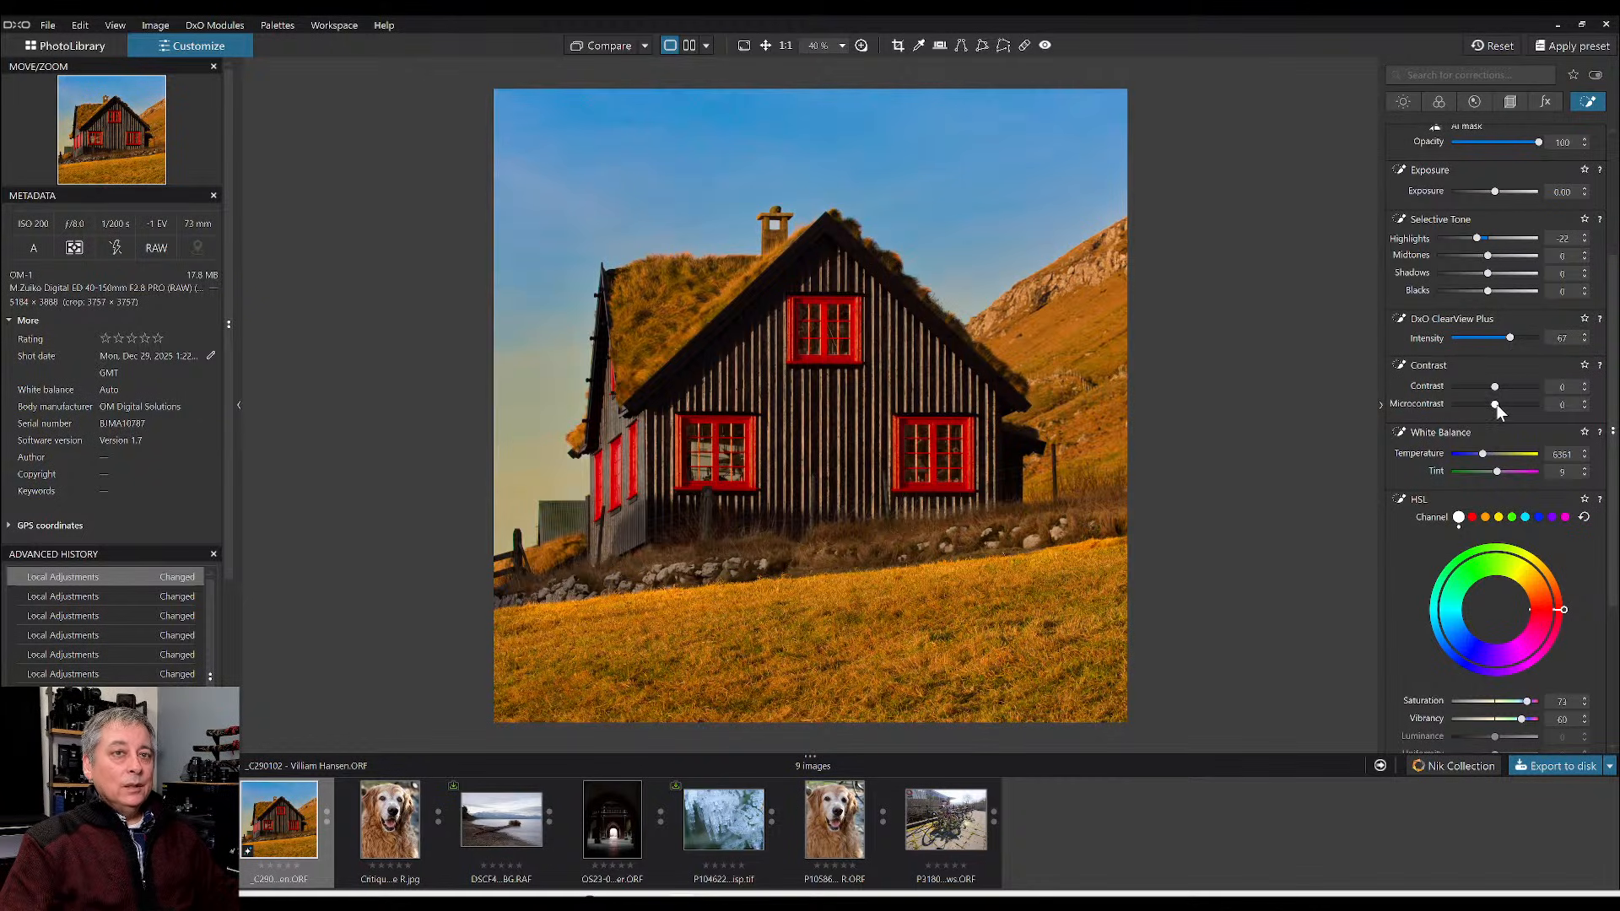
pyautogui.moveTo(1496, 405); pyautogui.dragTo(1516, 407)
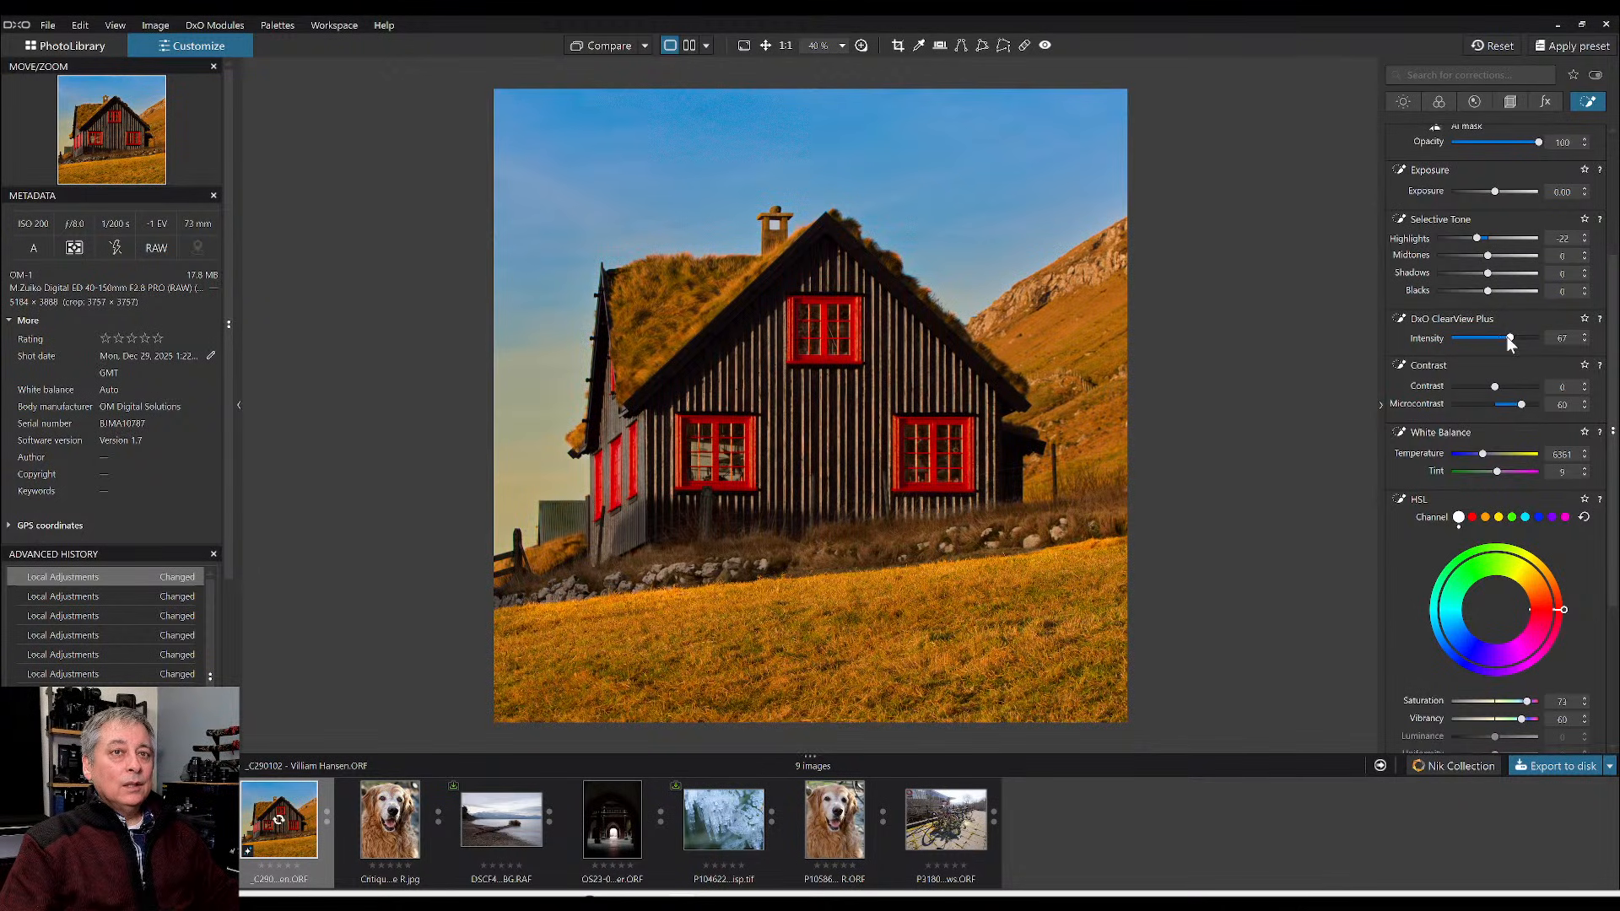
pyautogui.moveTo(1508, 337); pyautogui.dragTo(1540, 341)
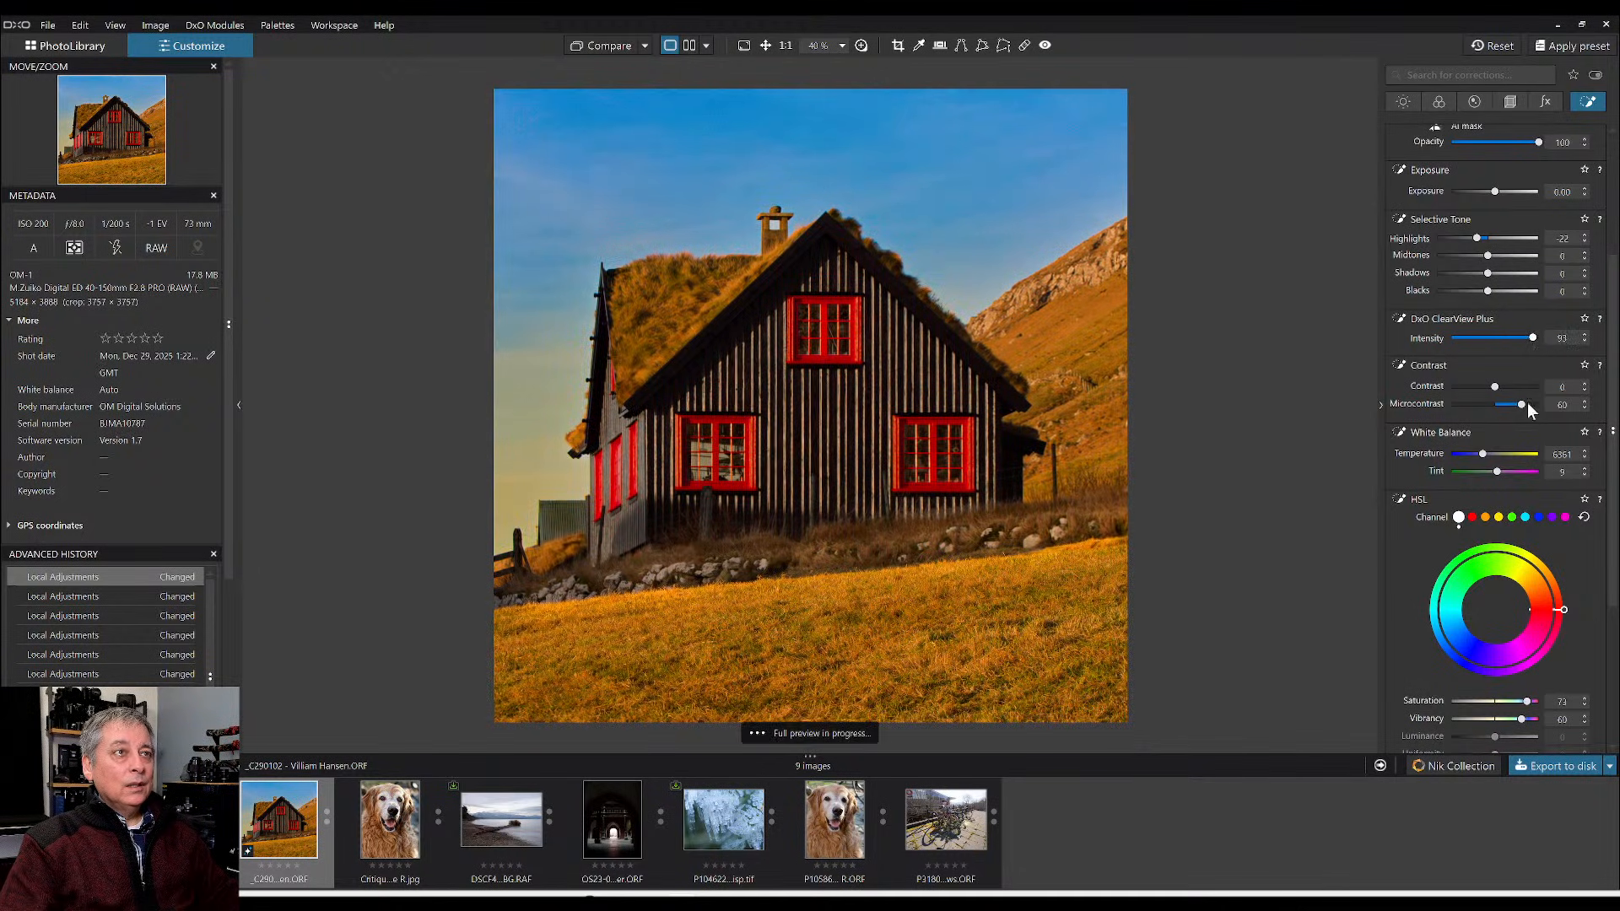
# - Set the sky mask's overall HSL Saturation to 74 and Vibrancy to 26, and its Contrast to 60
pyautogui.scroll(-2, 1502, 524)
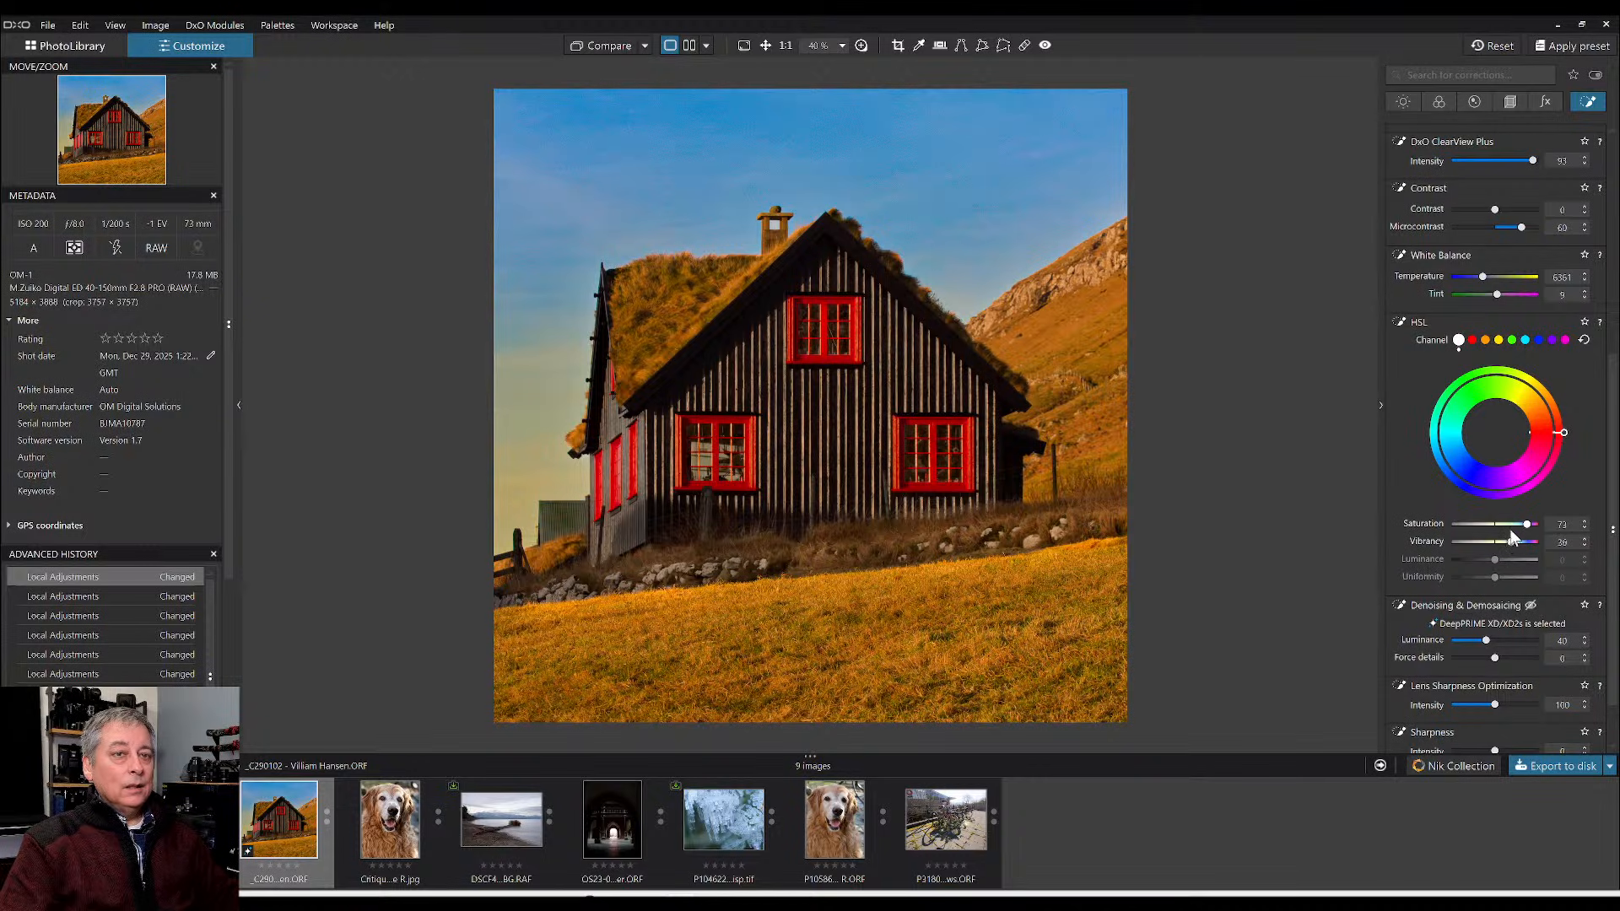
pyautogui.click(1512, 524)
pyautogui.moveTo(1514, 525); pyautogui.dragTo(1518, 526)
pyautogui.moveTo(1510, 544); pyautogui.dragTo(1506, 543)
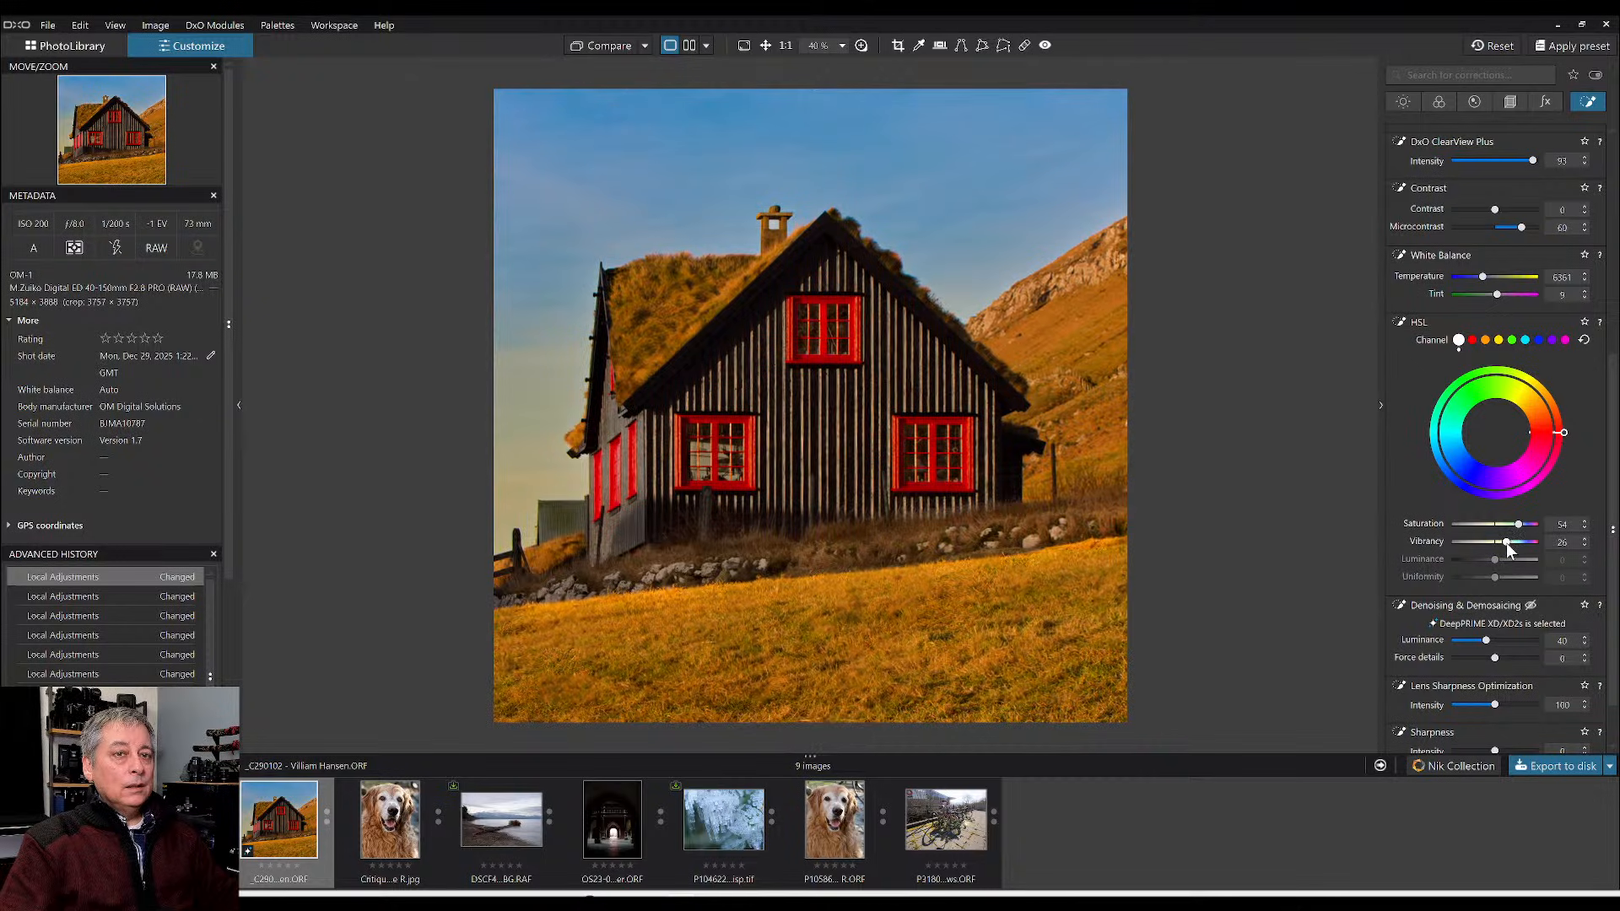
pyautogui.click(1526, 525)
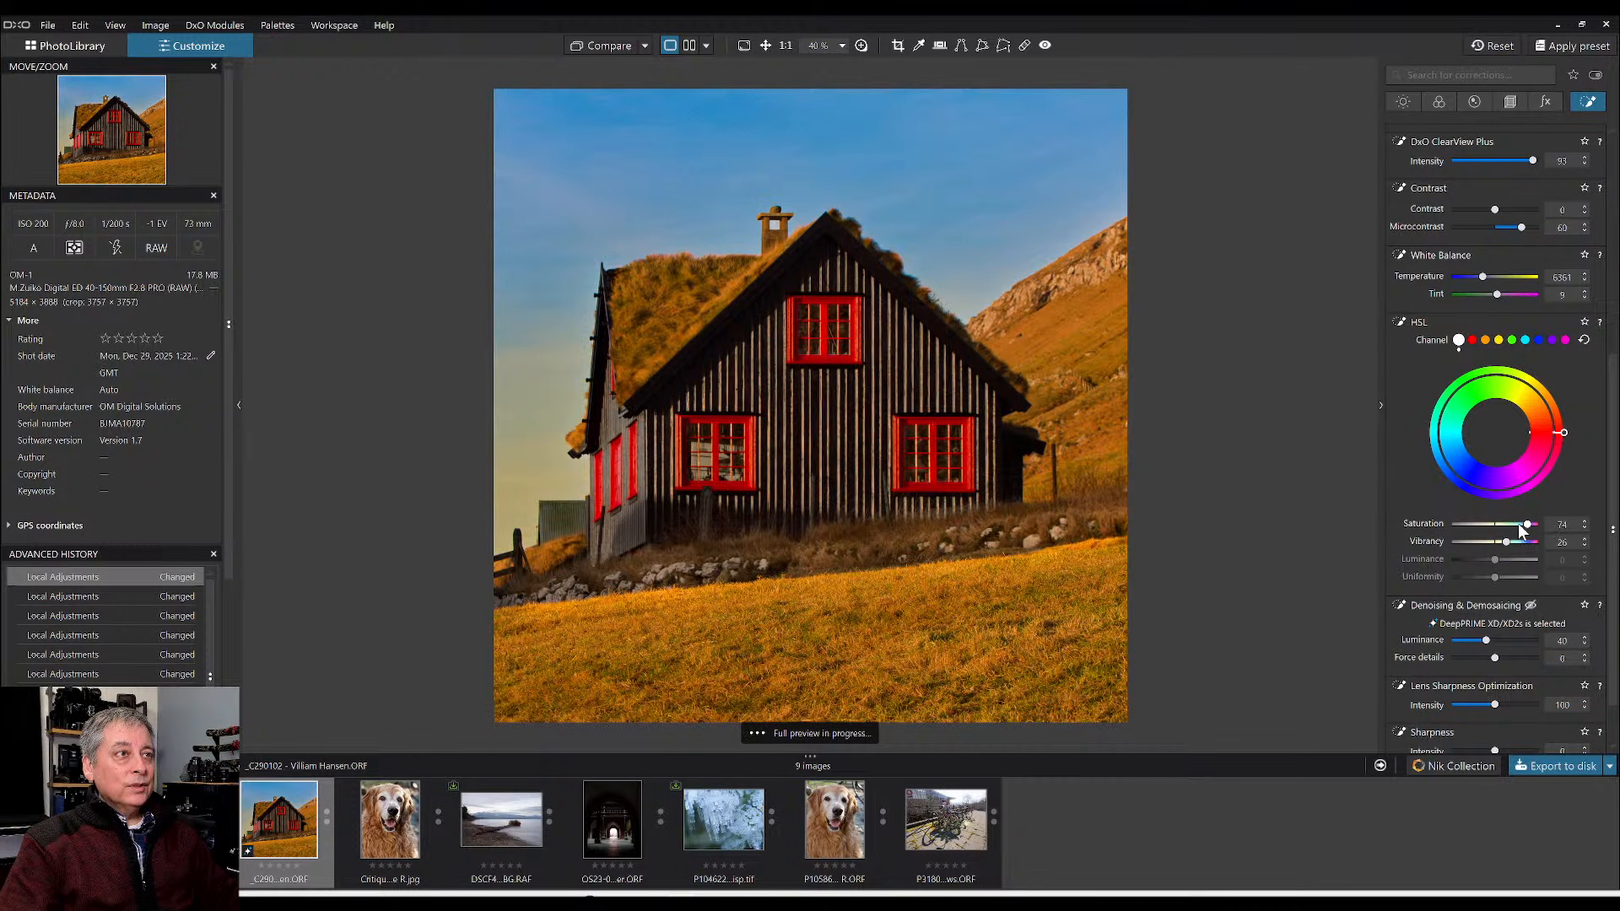
pyautogui.scroll(3, 1460, 514)
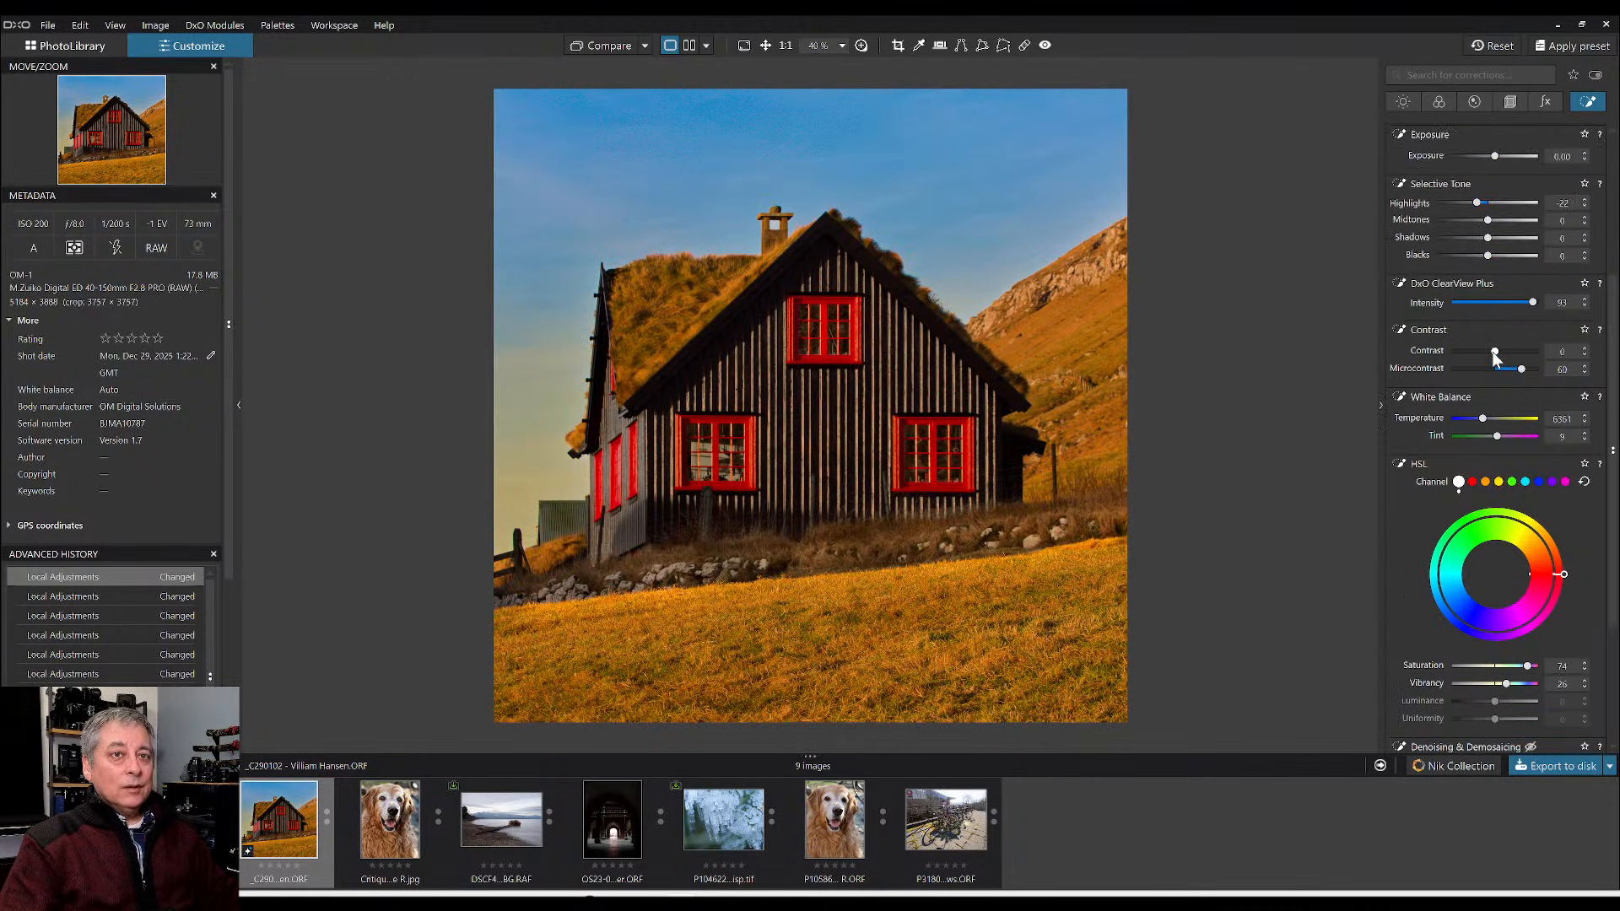
pyautogui.moveTo(1493, 351)
pyautogui.mouseDown()
pyautogui.moveTo(1536, 361)
pyautogui.moveTo(1521, 363)
pyautogui.mouseUp()
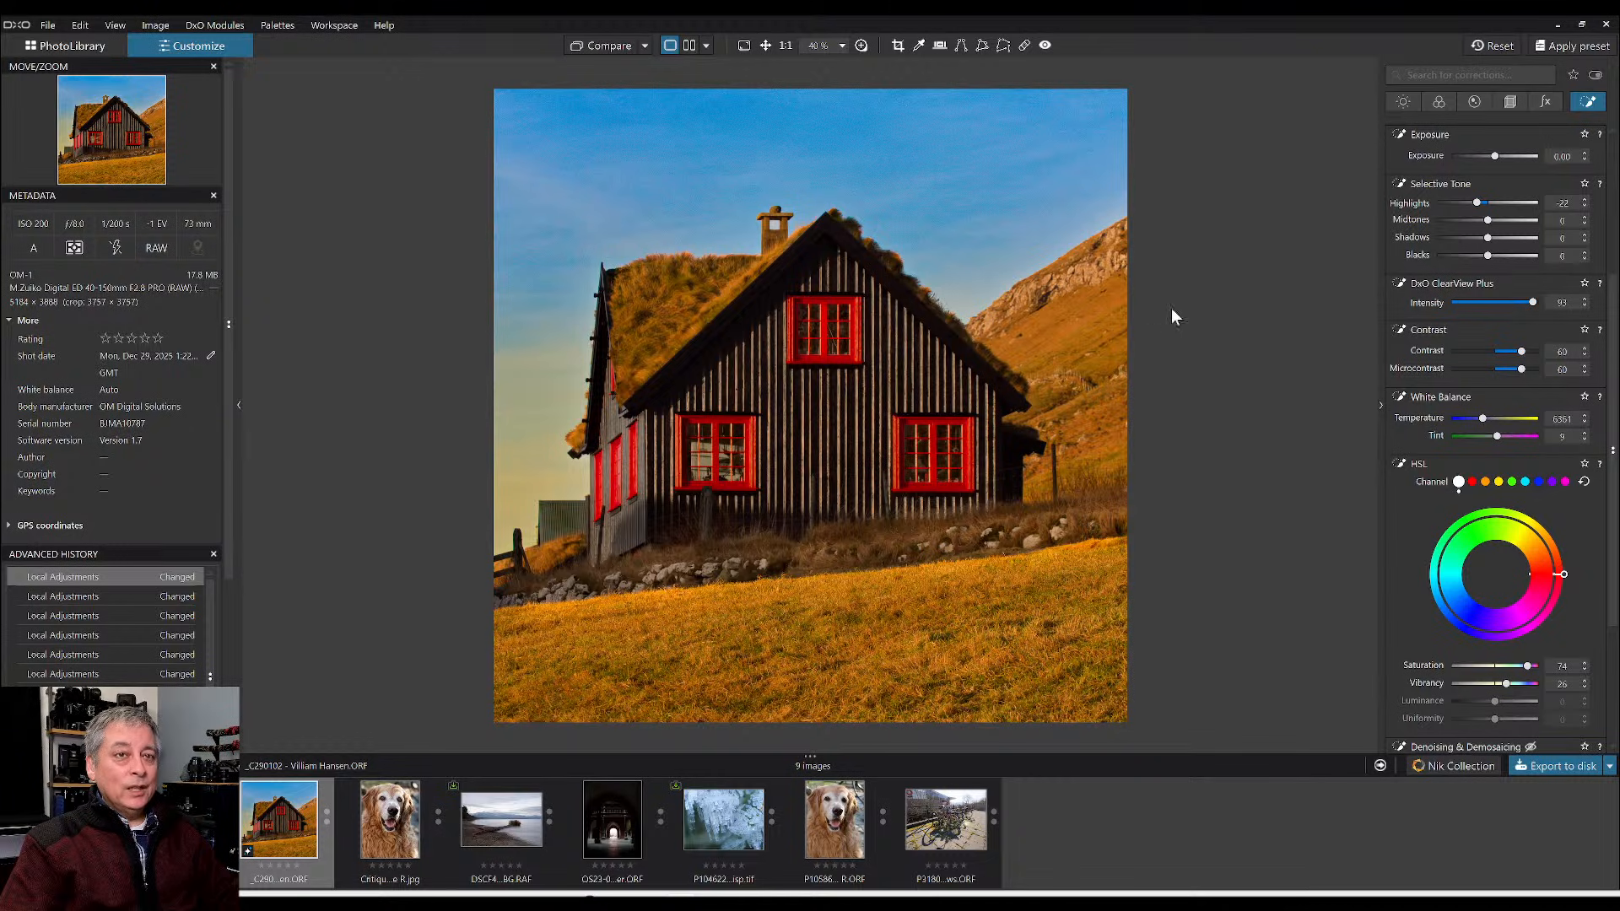
# - Set the Denoising & Demosaicing Luminance to 68, checking the noise in the sky at 400 % magnification
pyautogui.scroll(2, 998, 222)
pyautogui.moveTo(940, 149); pyautogui.dragTo(962, 307)
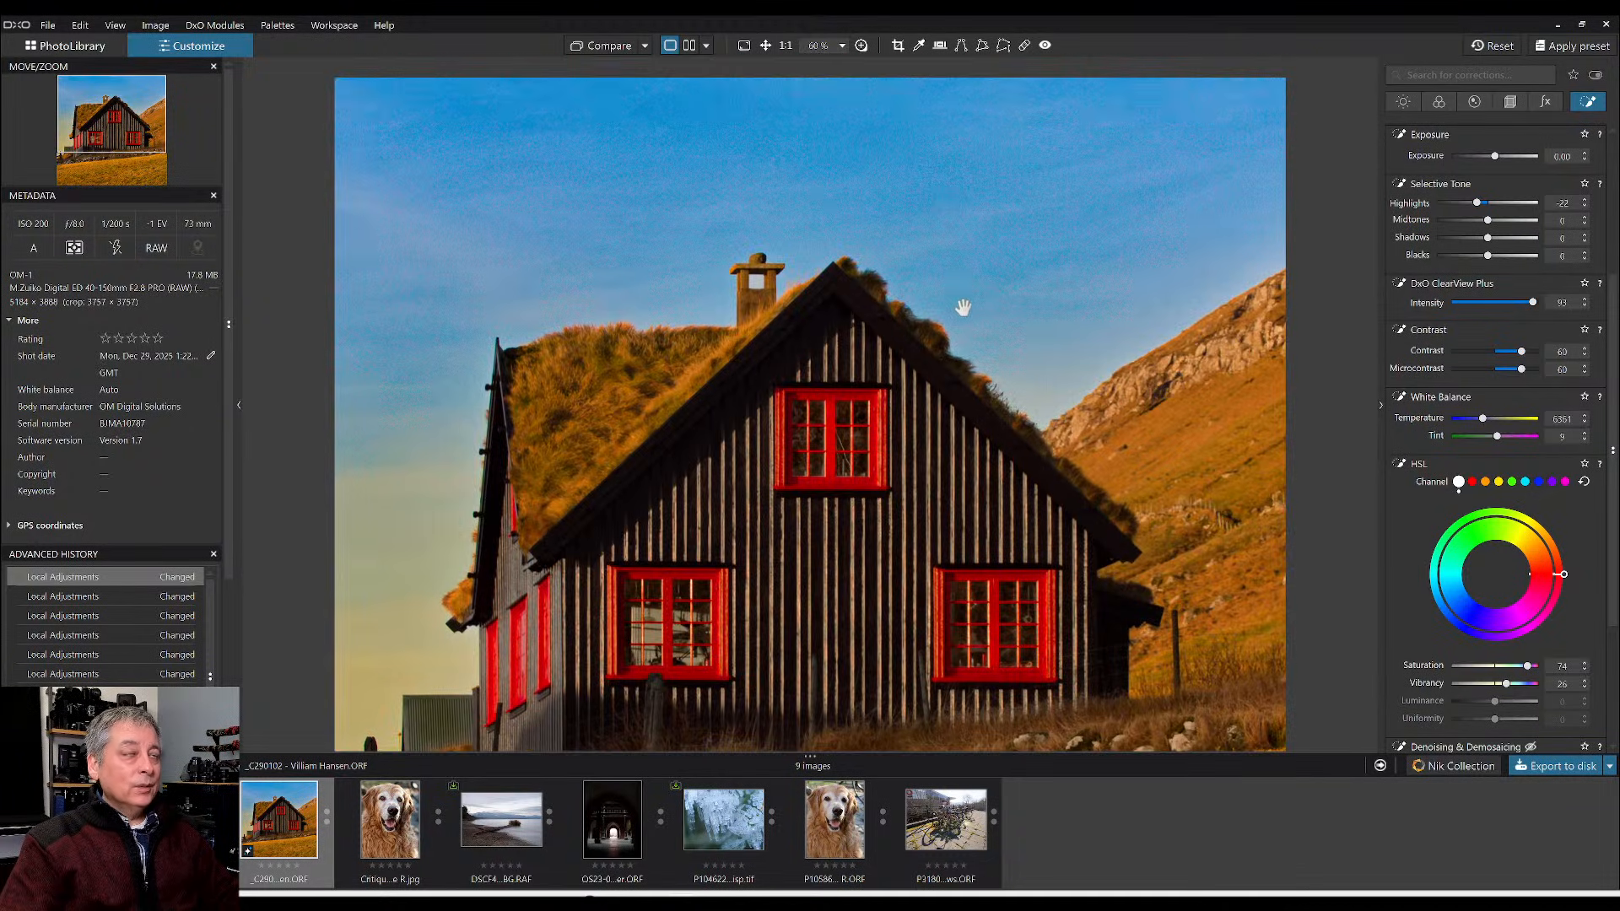
pyautogui.click(863, 46)
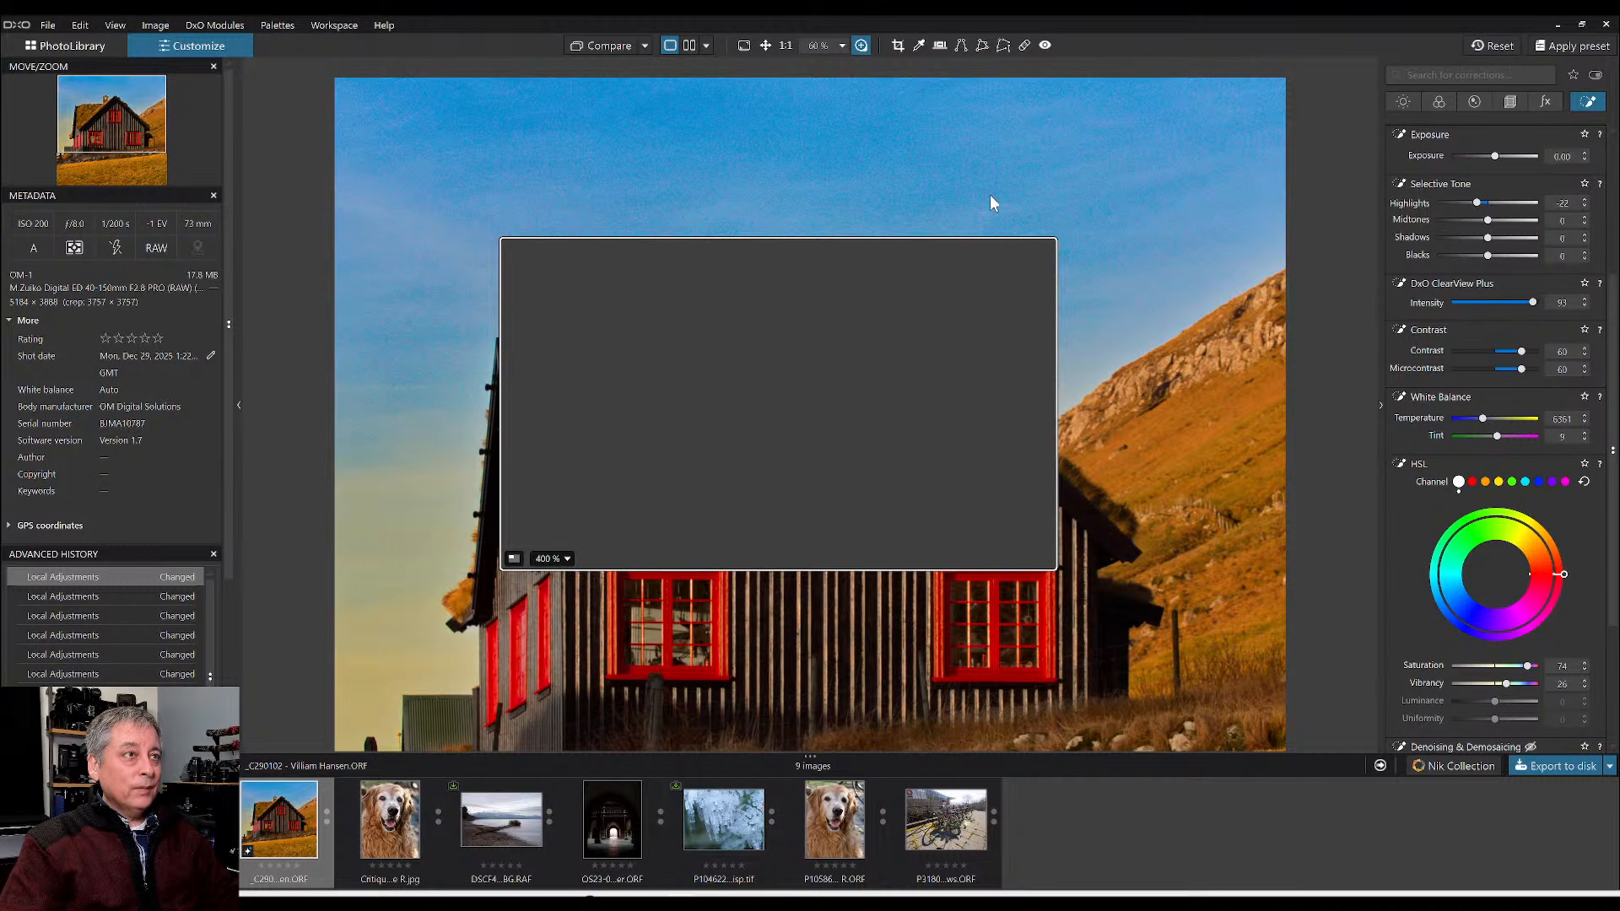
pyautogui.moveTo(924, 383); pyautogui.dragTo(1086, 253)
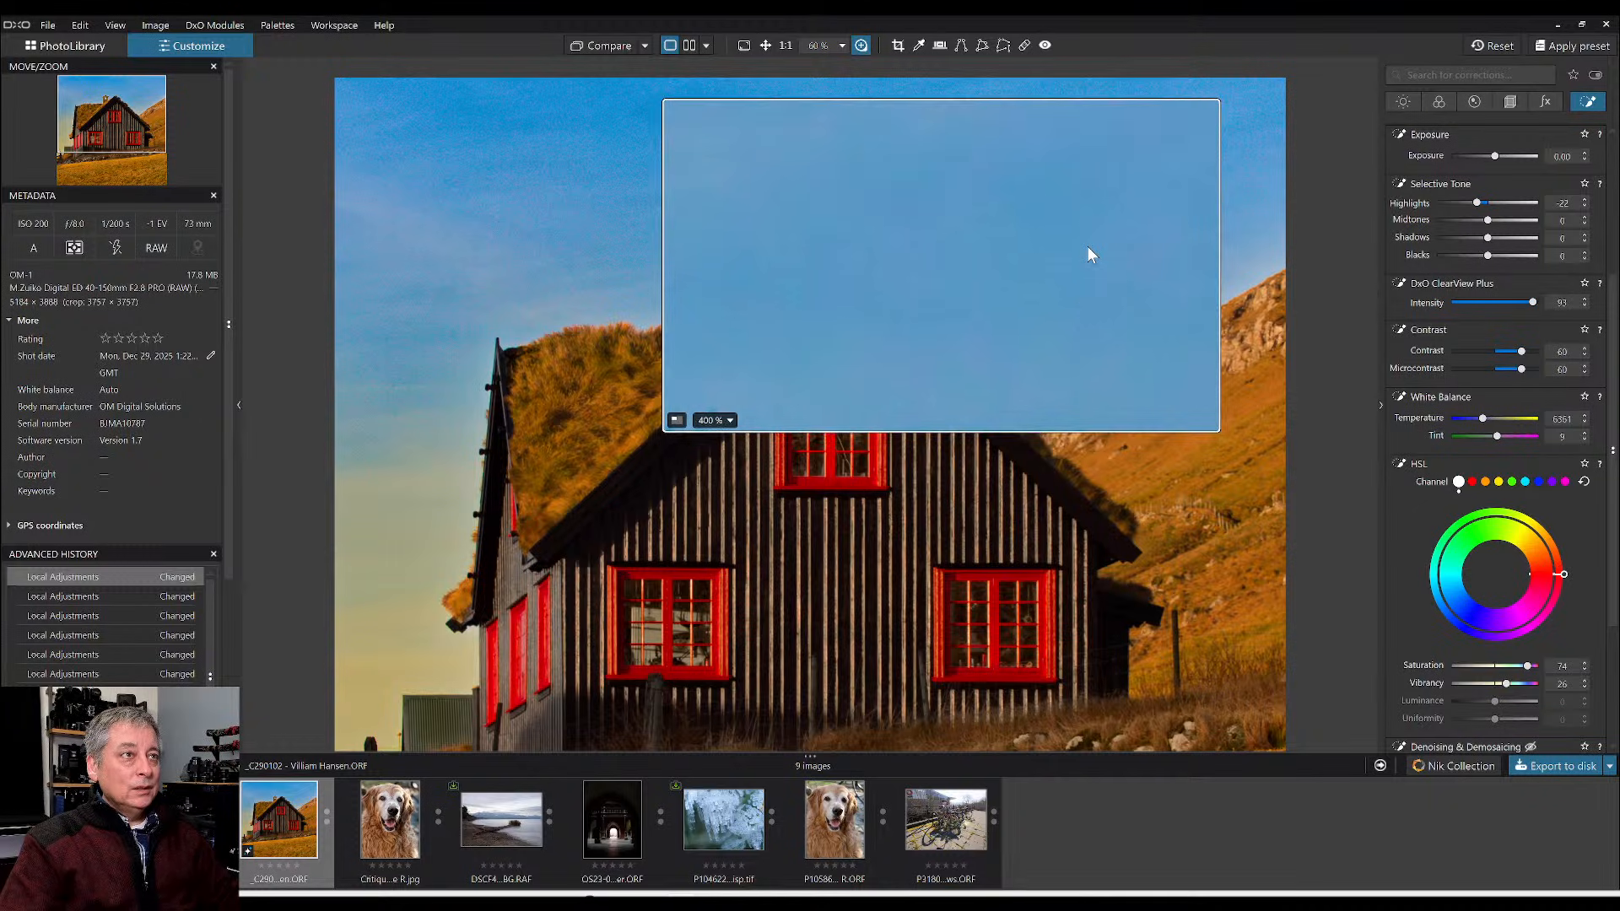
pyautogui.moveTo(1087, 250); pyautogui.dragTo(773, 208)
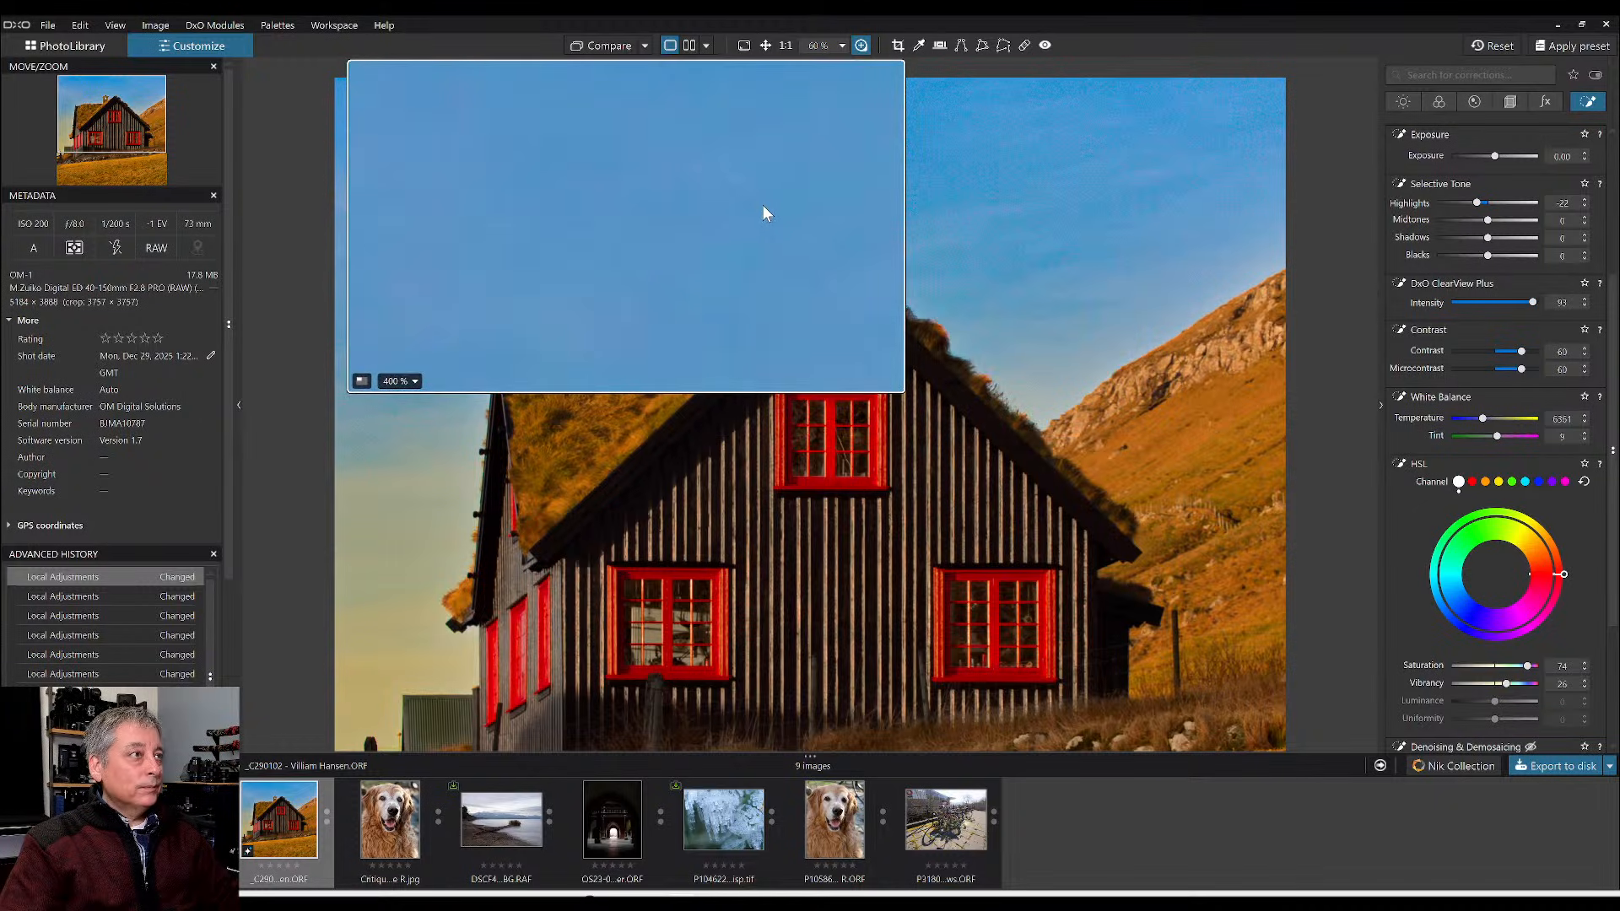
pyautogui.click(1477, 102)
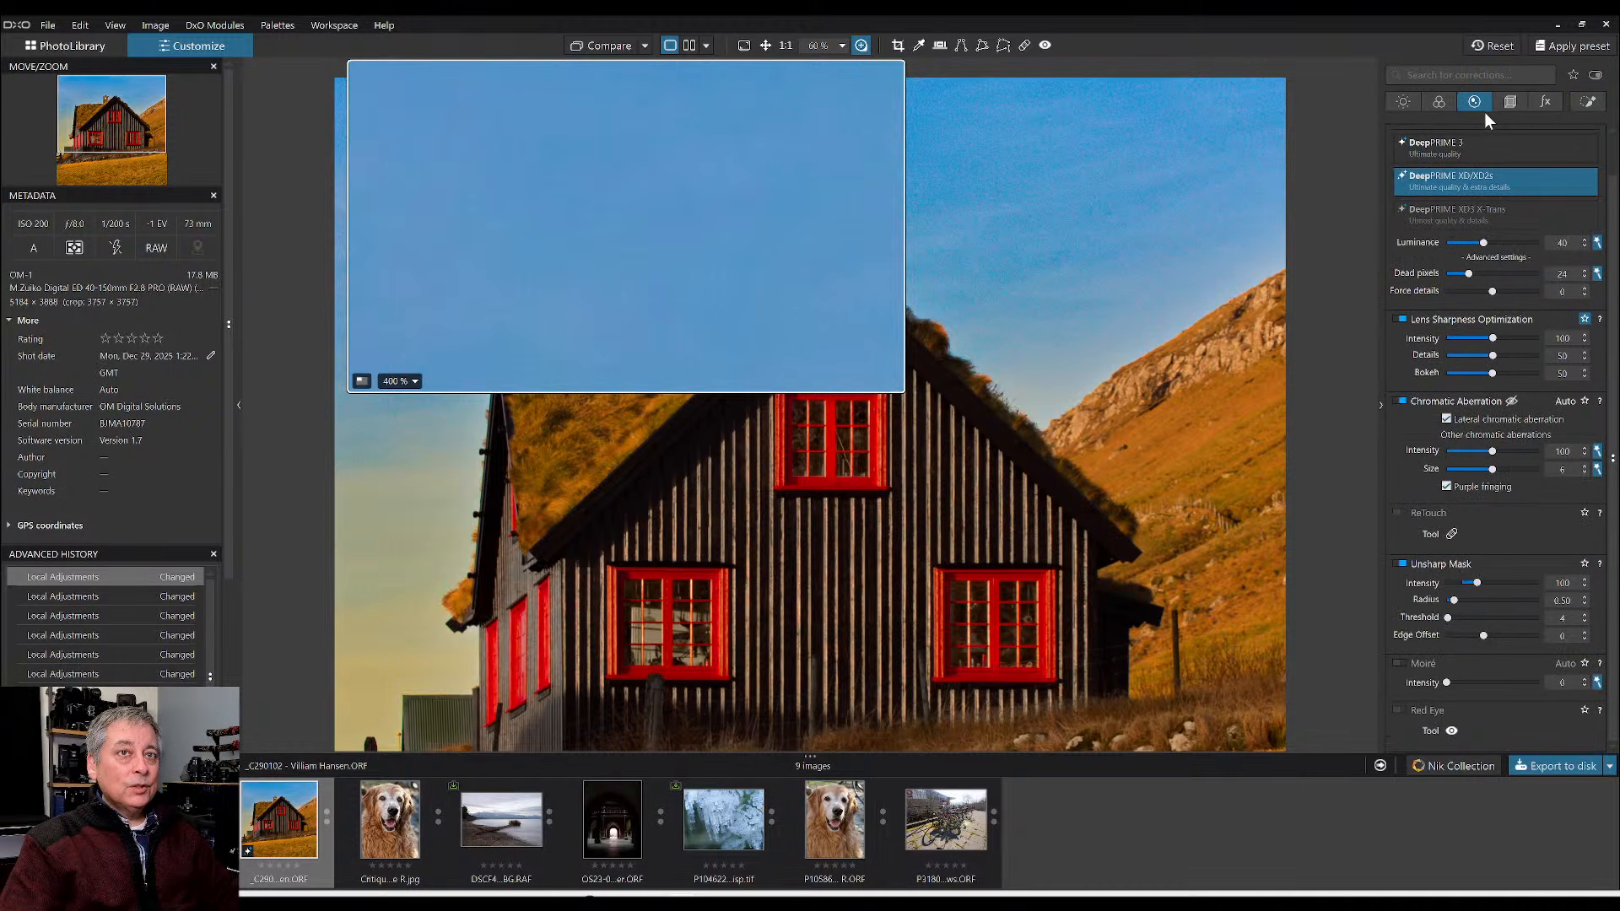
pyautogui.scroll(1, 1475, 348)
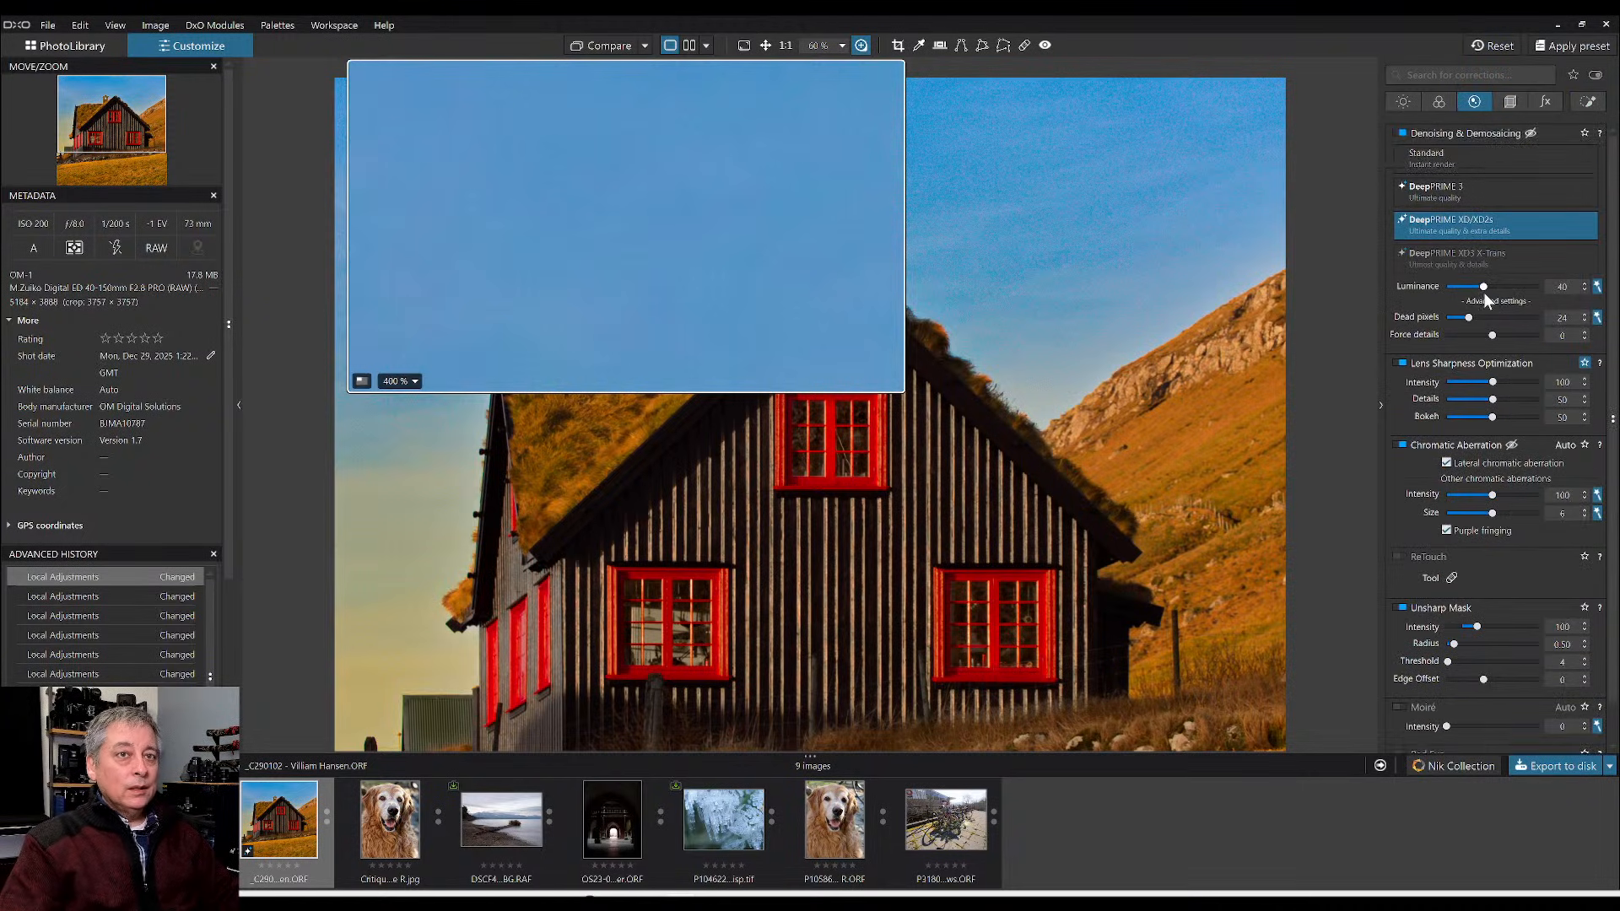
pyautogui.moveTo(1484, 288); pyautogui.dragTo(1499, 288)
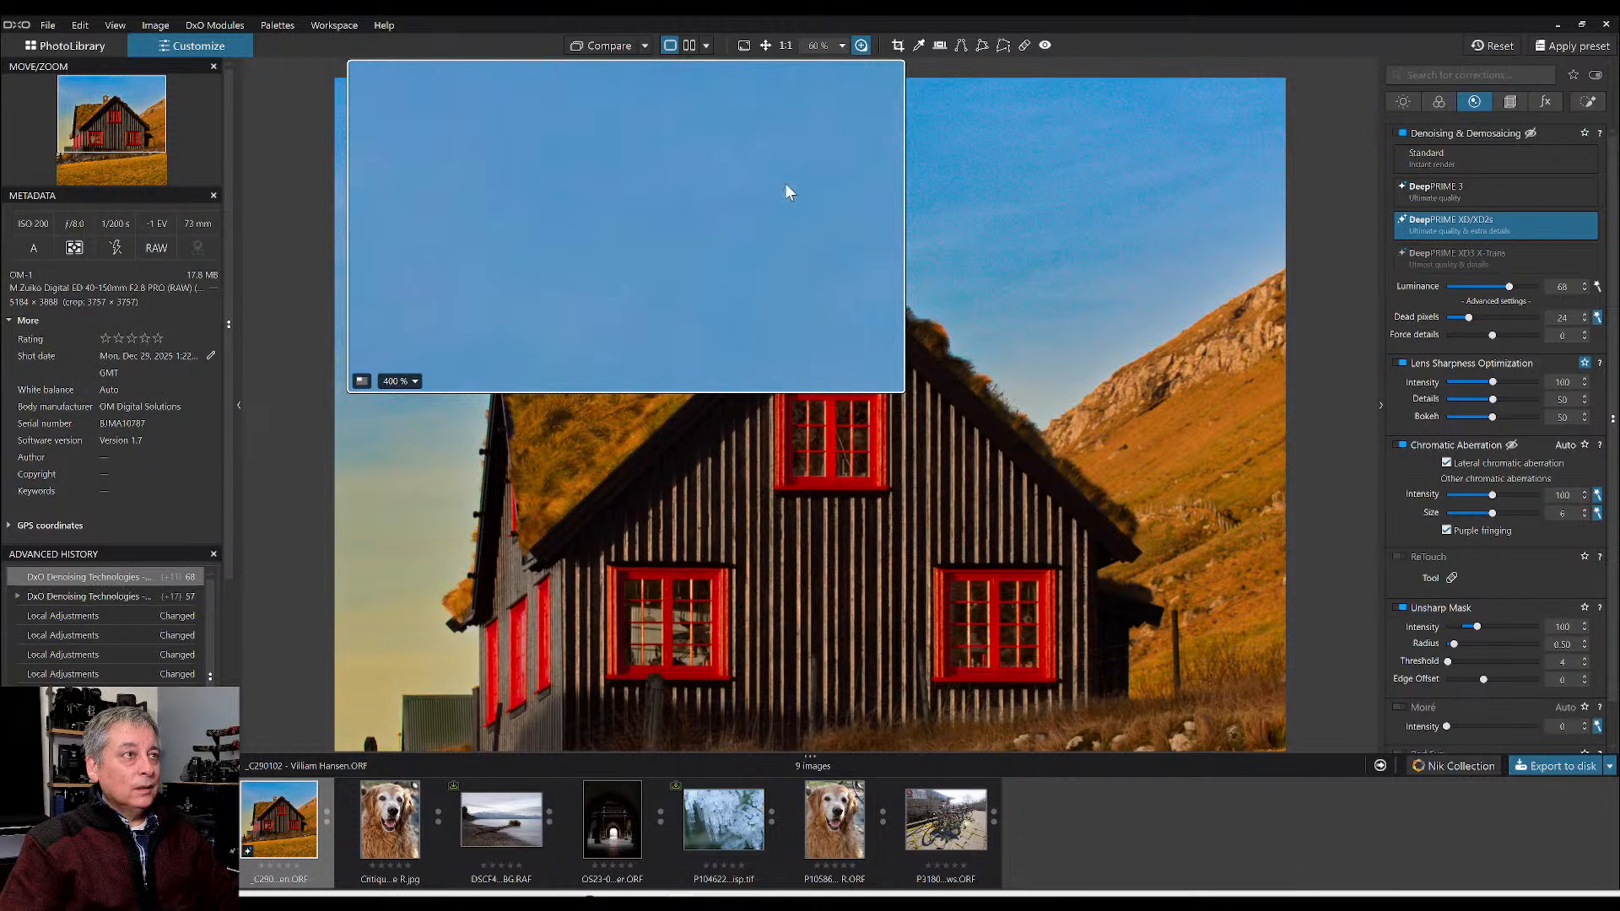
pyautogui.moveTo(787, 186); pyautogui.dragTo(1048, 197)
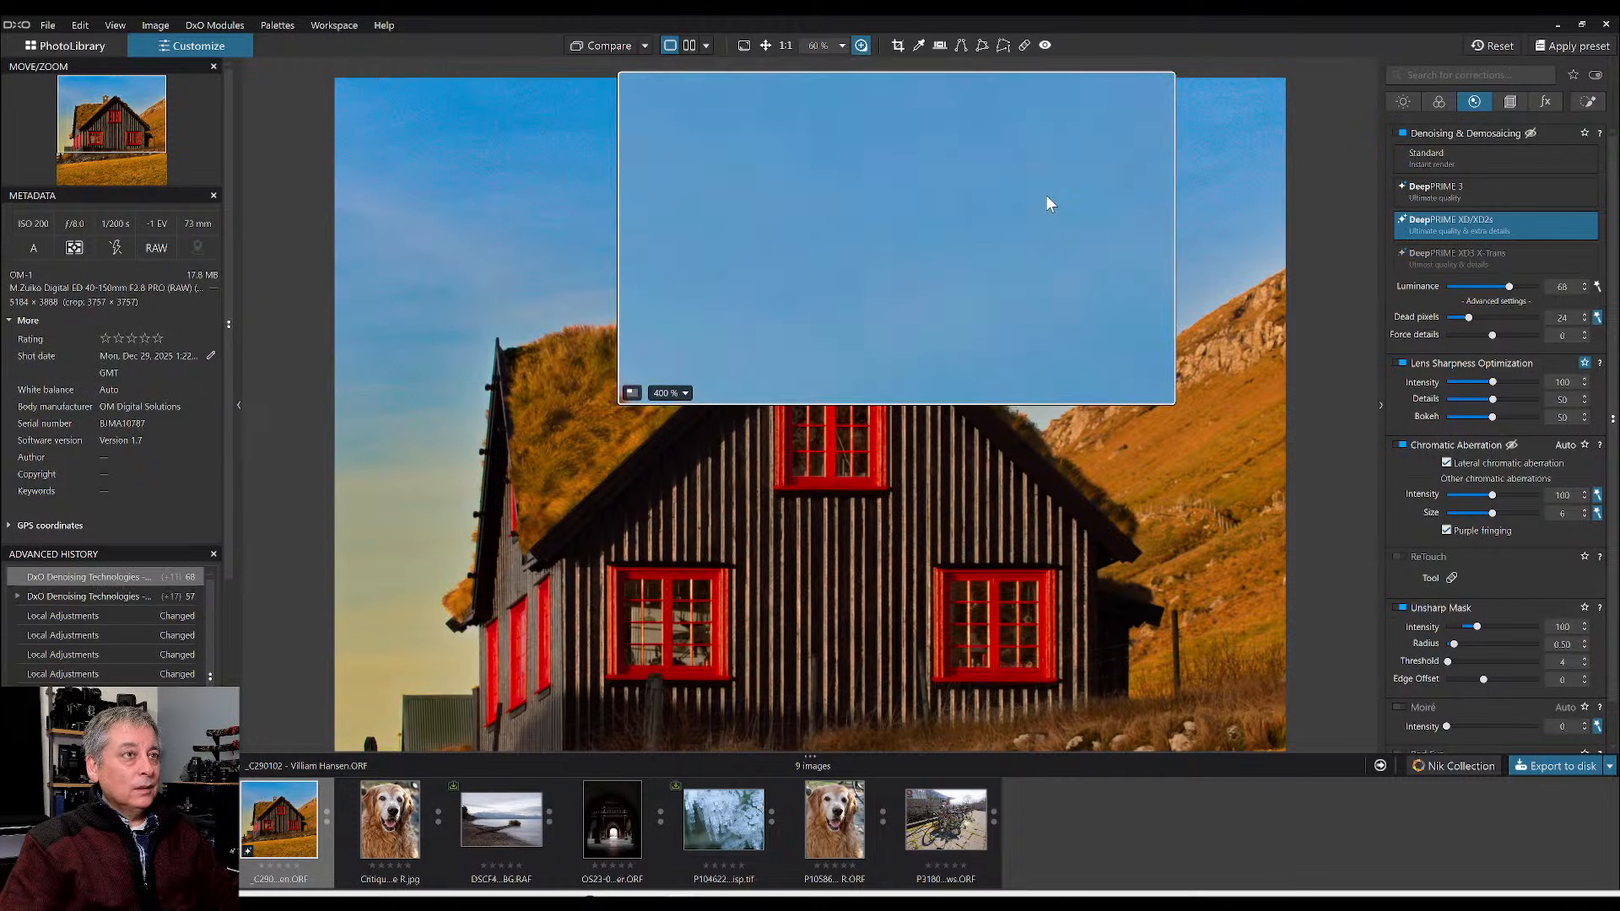
pyautogui.click(860, 44)
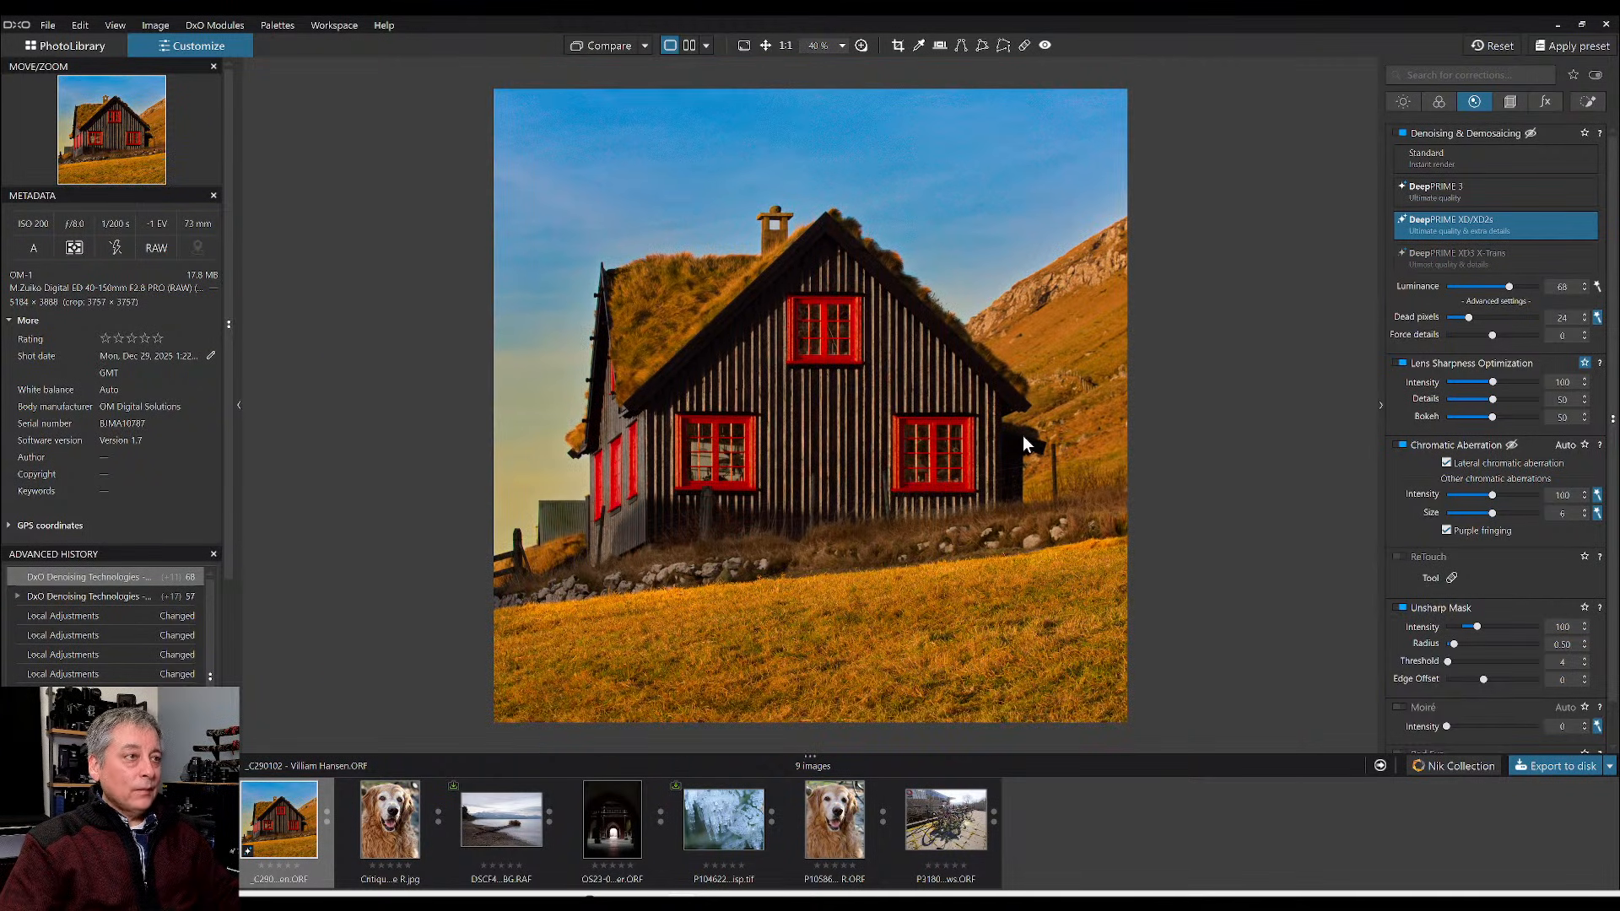
# - Set the Unsharp Mask's Radius to 2.62 and Intensity to 332, checking window and wall detail at 400 % magnification
pyautogui.click(859, 46)
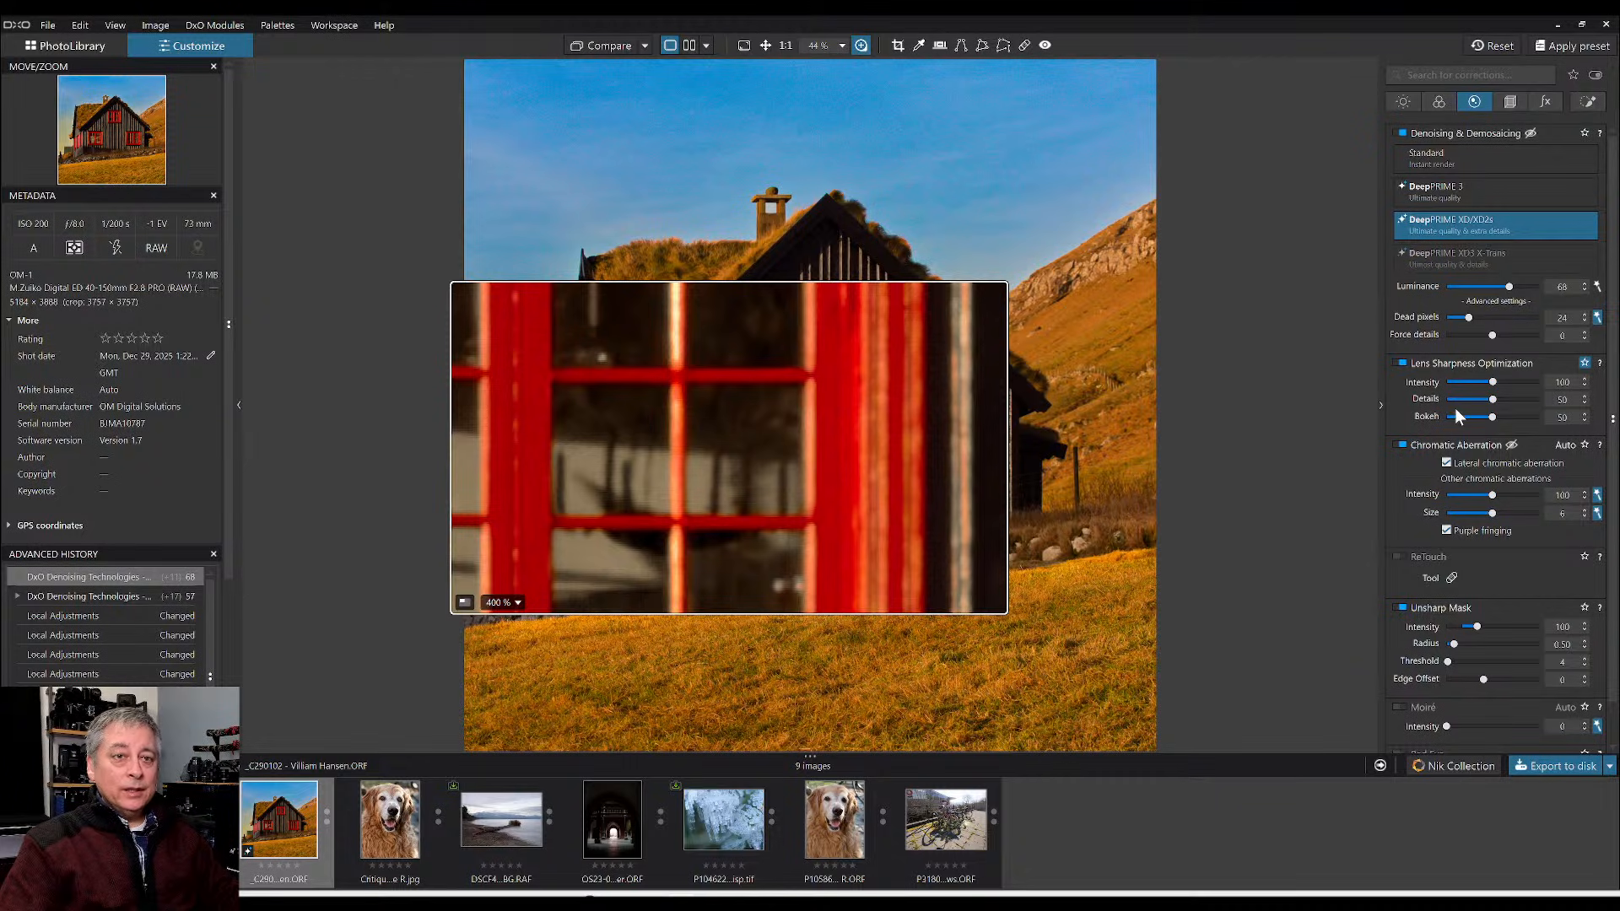
pyautogui.scroll(-1, 1454, 407)
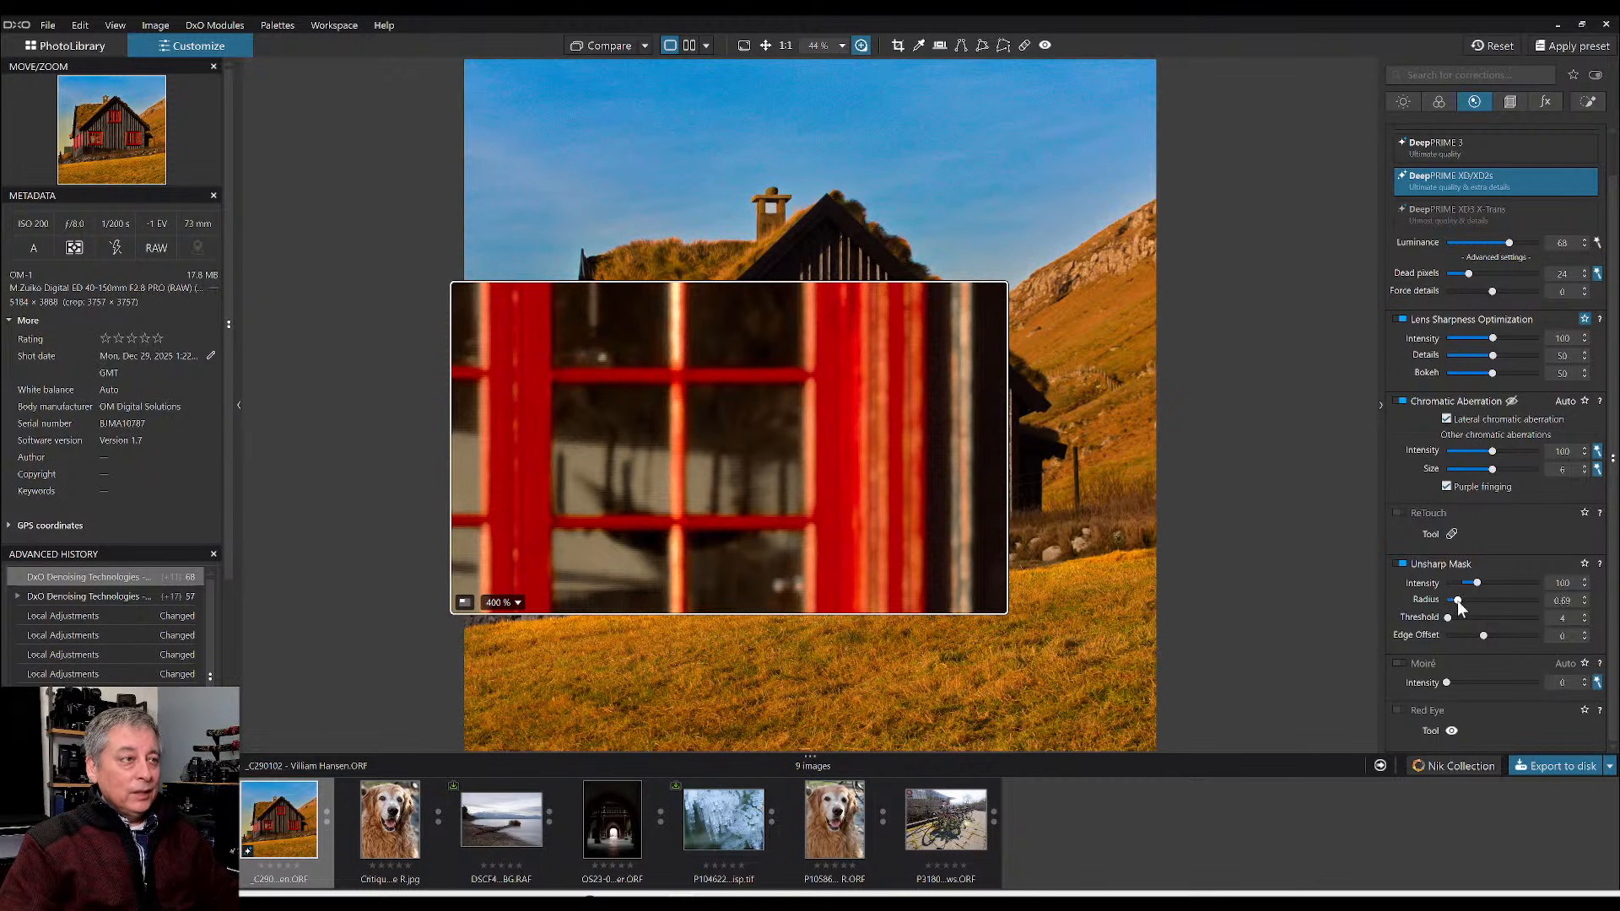
pyautogui.moveTo(1457, 600); pyautogui.dragTo(1504, 589)
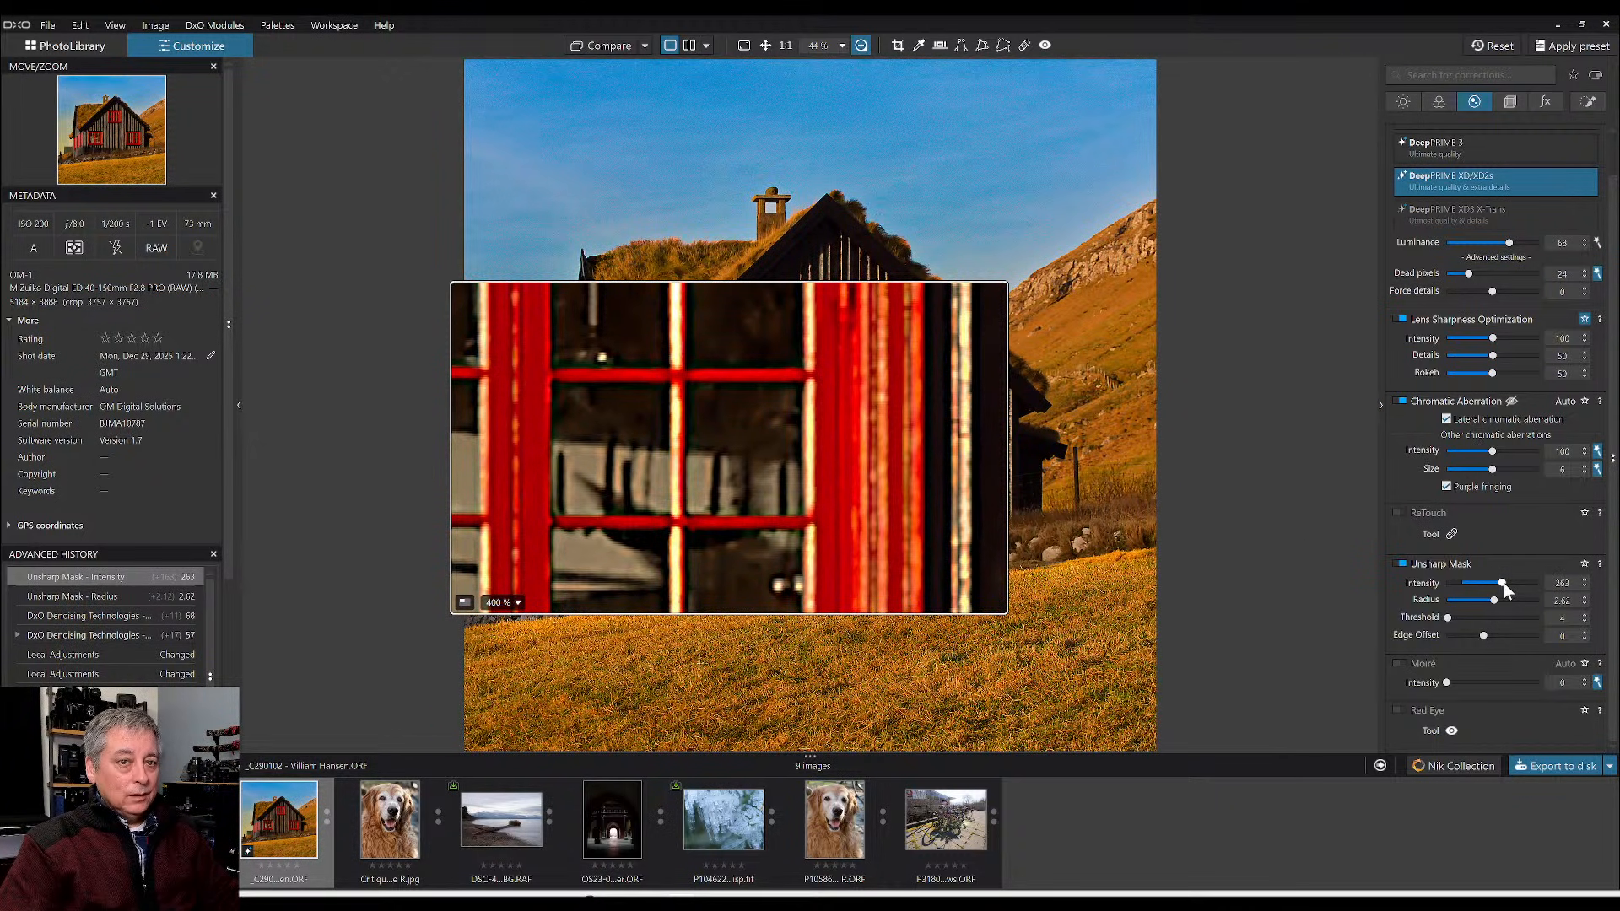
pyautogui.moveTo(1504, 582); pyautogui.dragTo(1515, 584)
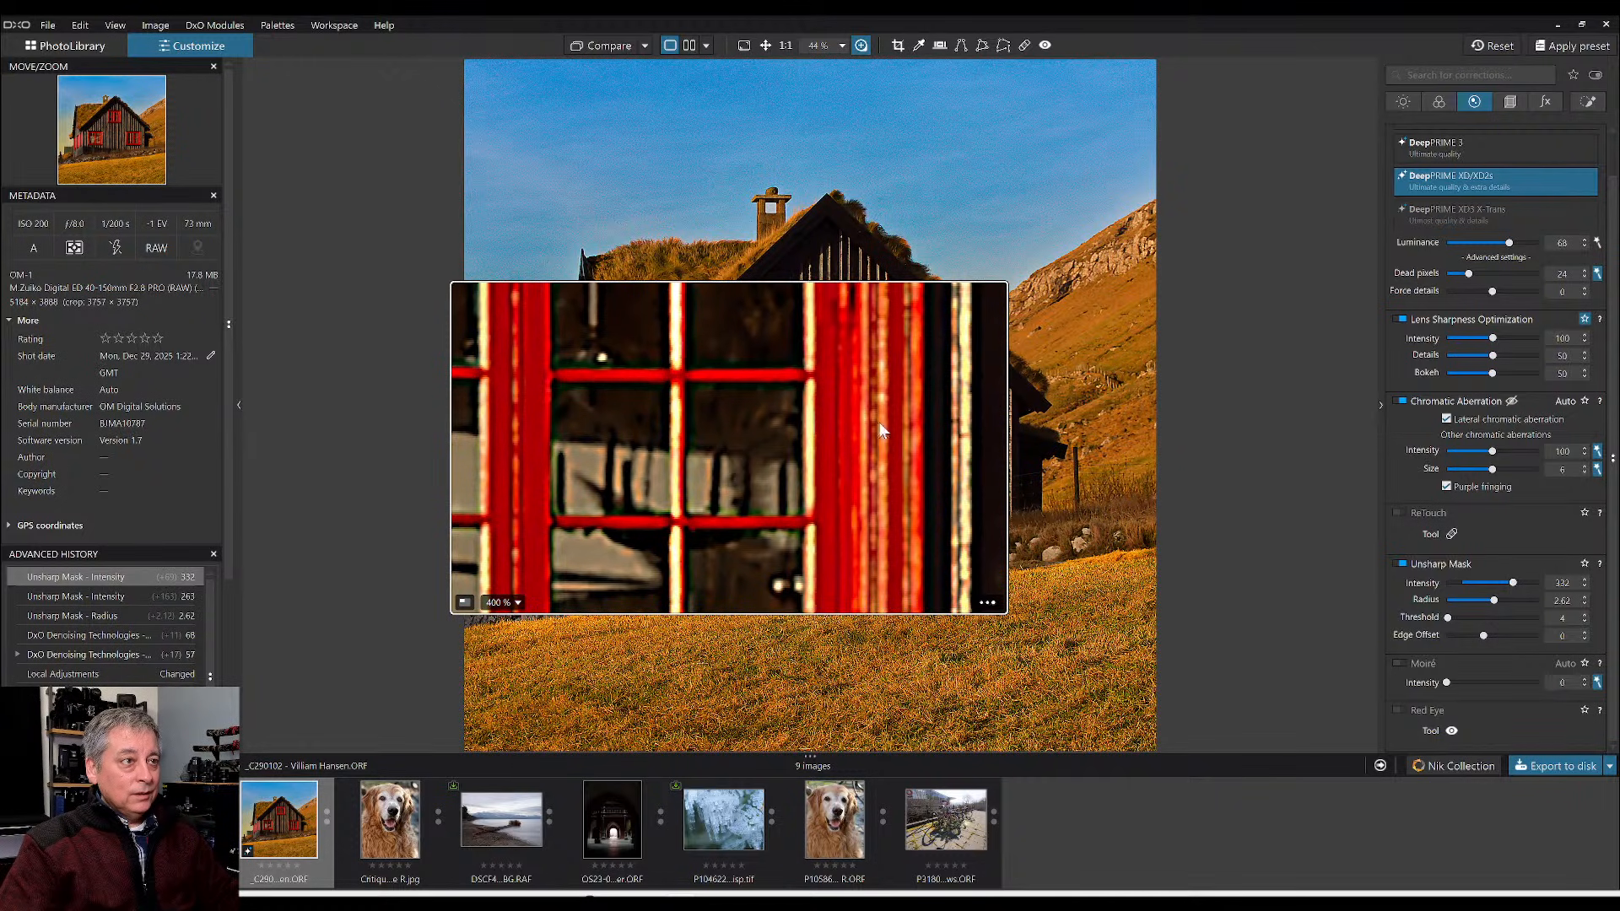
pyautogui.moveTo(880, 430); pyautogui.dragTo(935, 407)
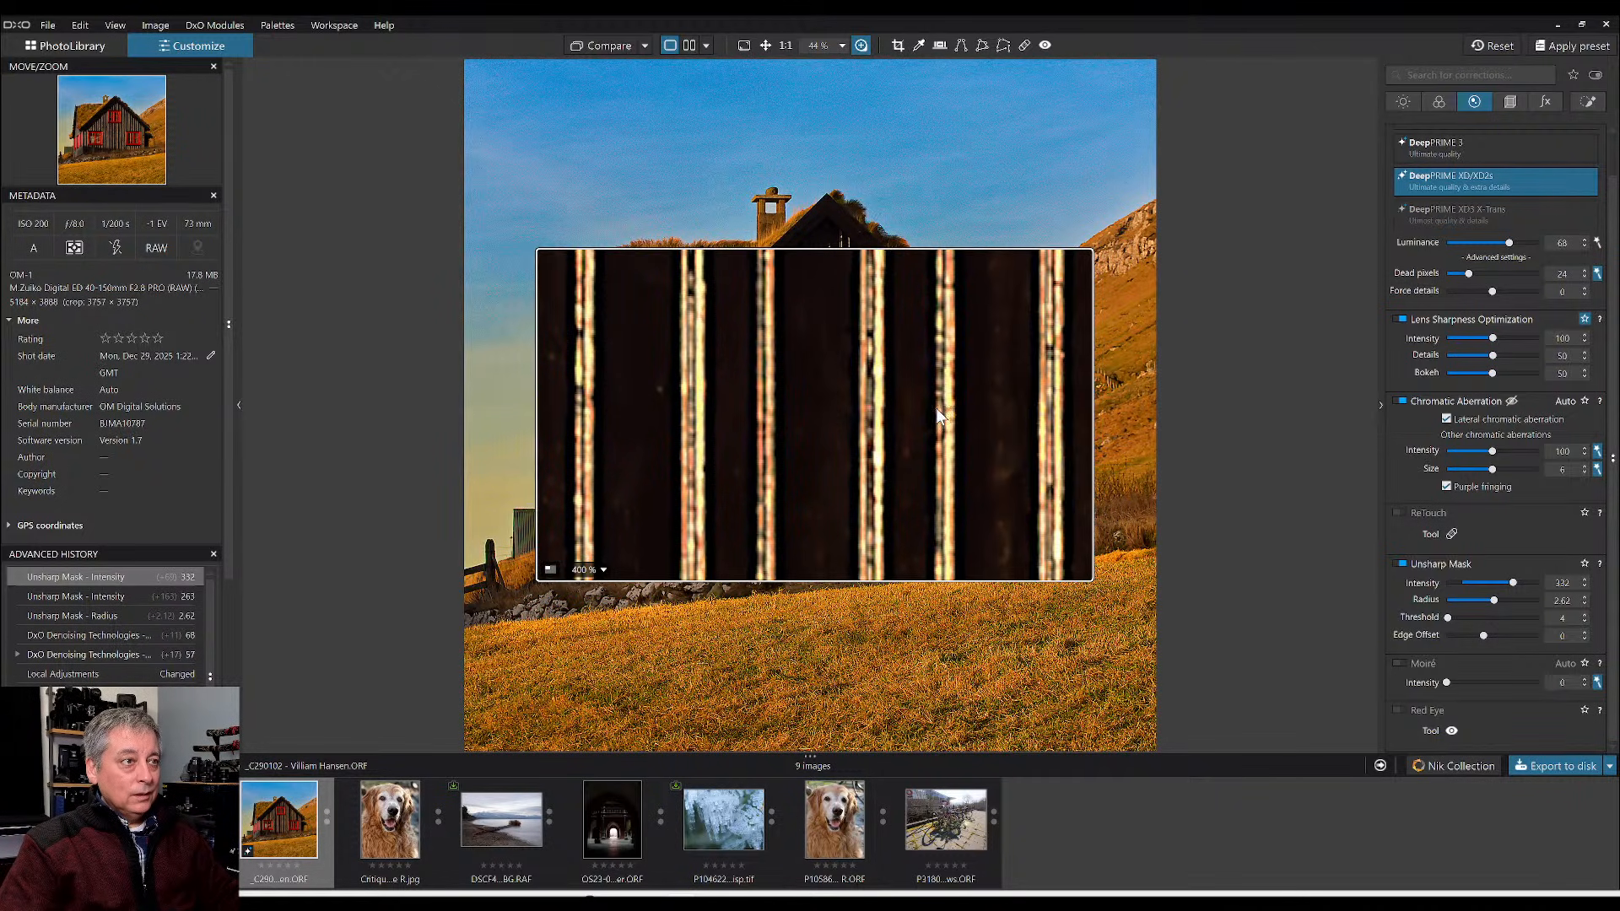
# - Reduce the Unsharp Mask's Intensity to 296 and switch the Unsharp Mask correction off
pyautogui.click(863, 45)
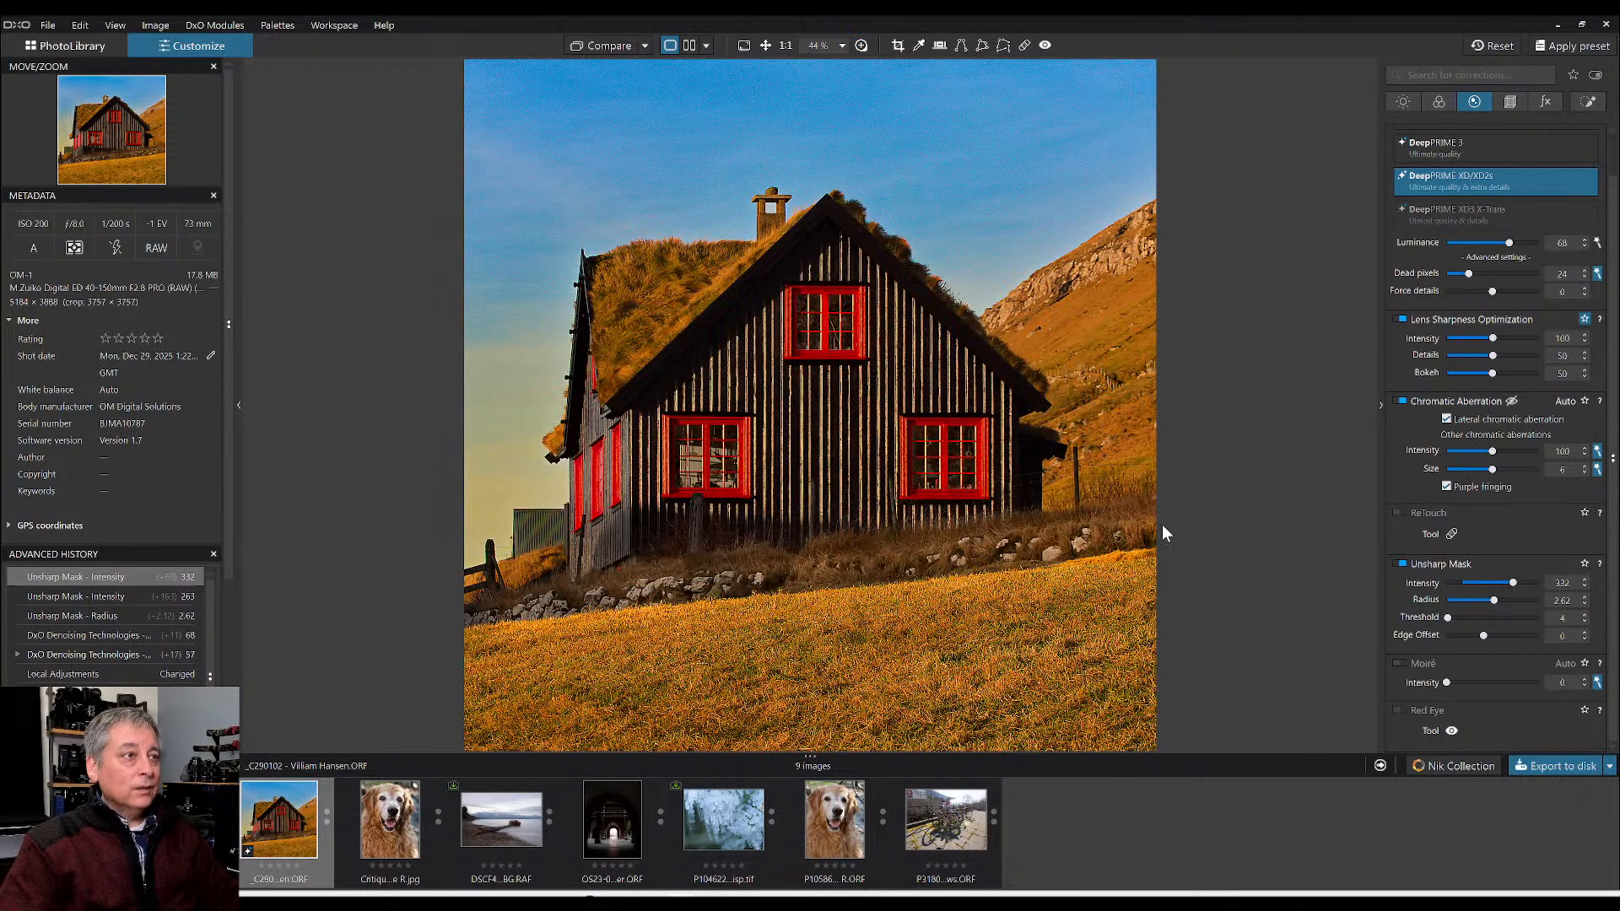
pyautogui.moveTo(1512, 582); pyautogui.dragTo(1508, 582)
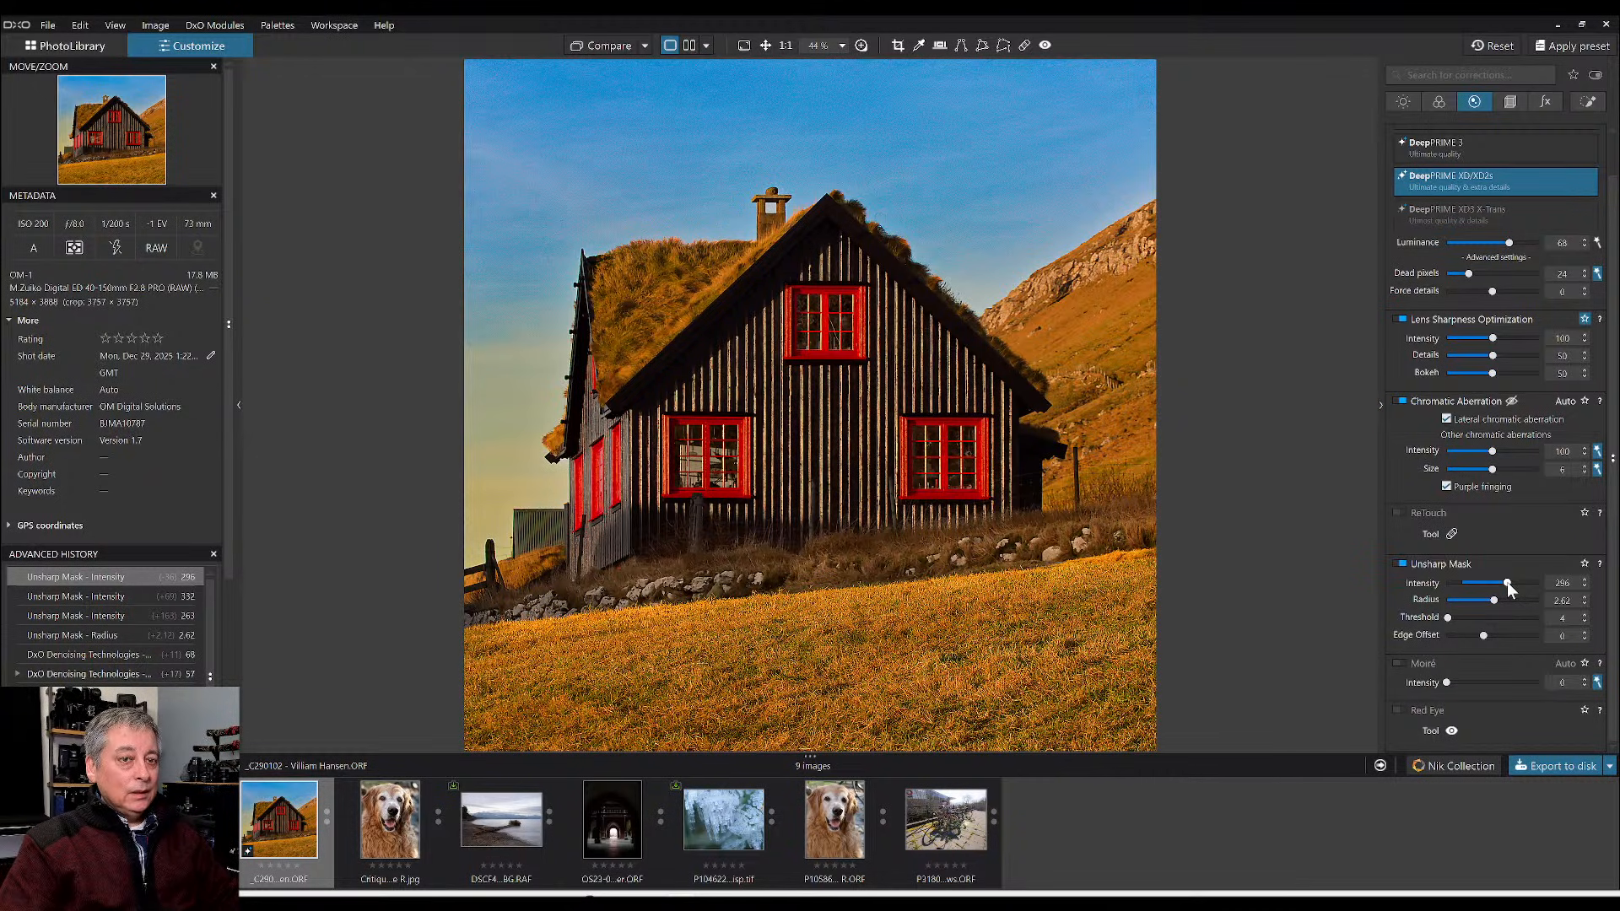
pyautogui.click(1397, 564)
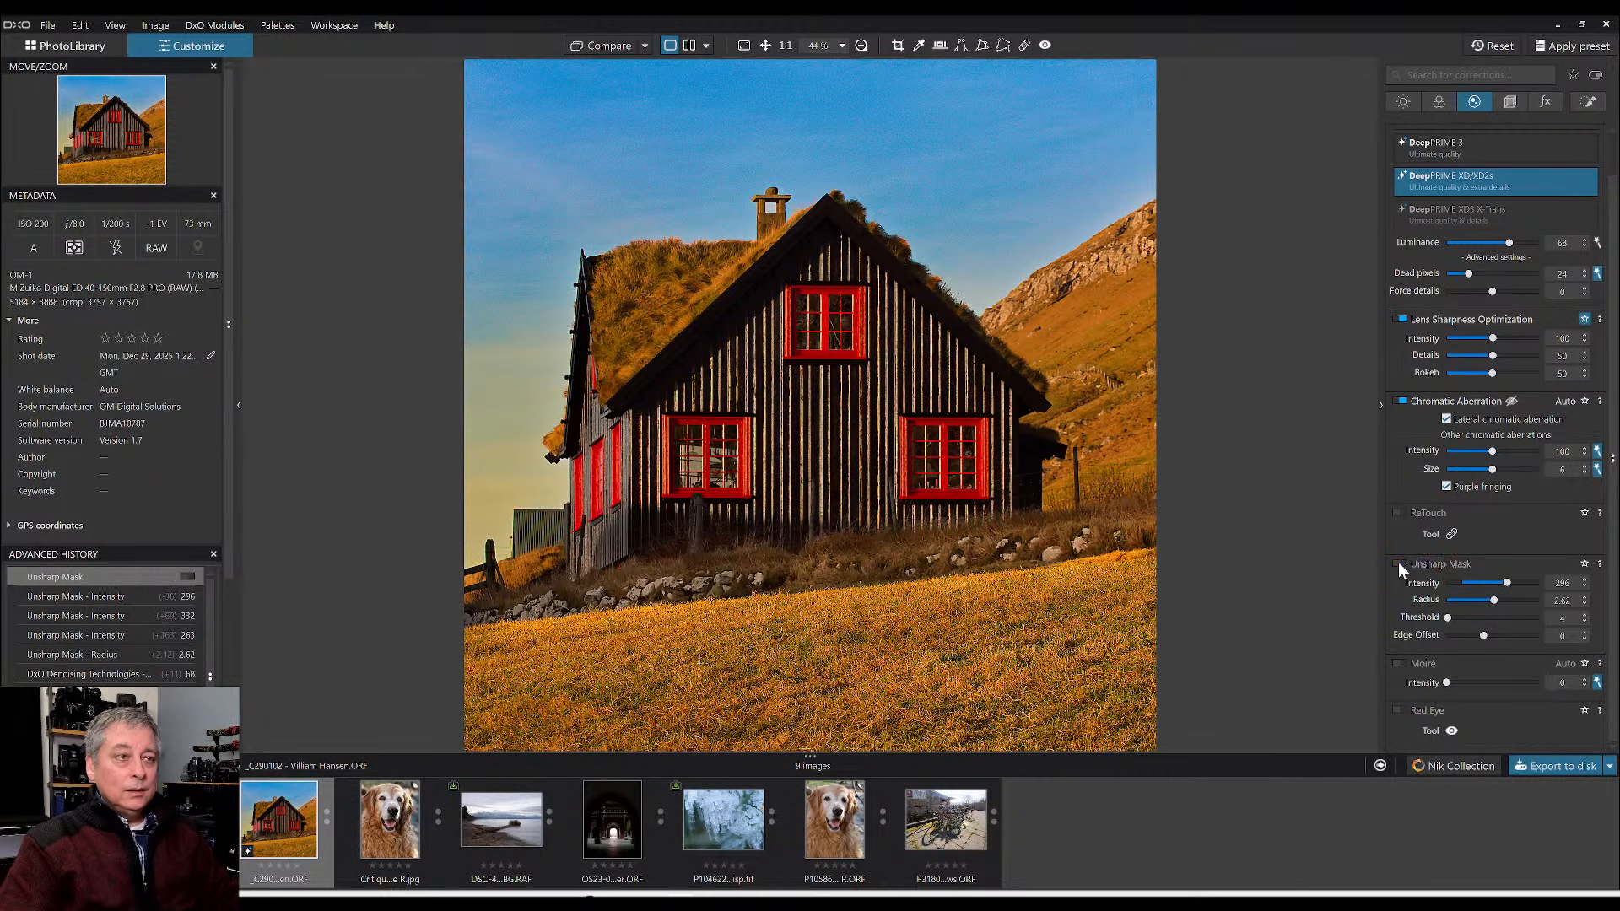
# - Set the Lens Sharpness Optimization Intensity of Mask 2's AI mask to 200 in the local adjustments
pyautogui.click(1585, 102)
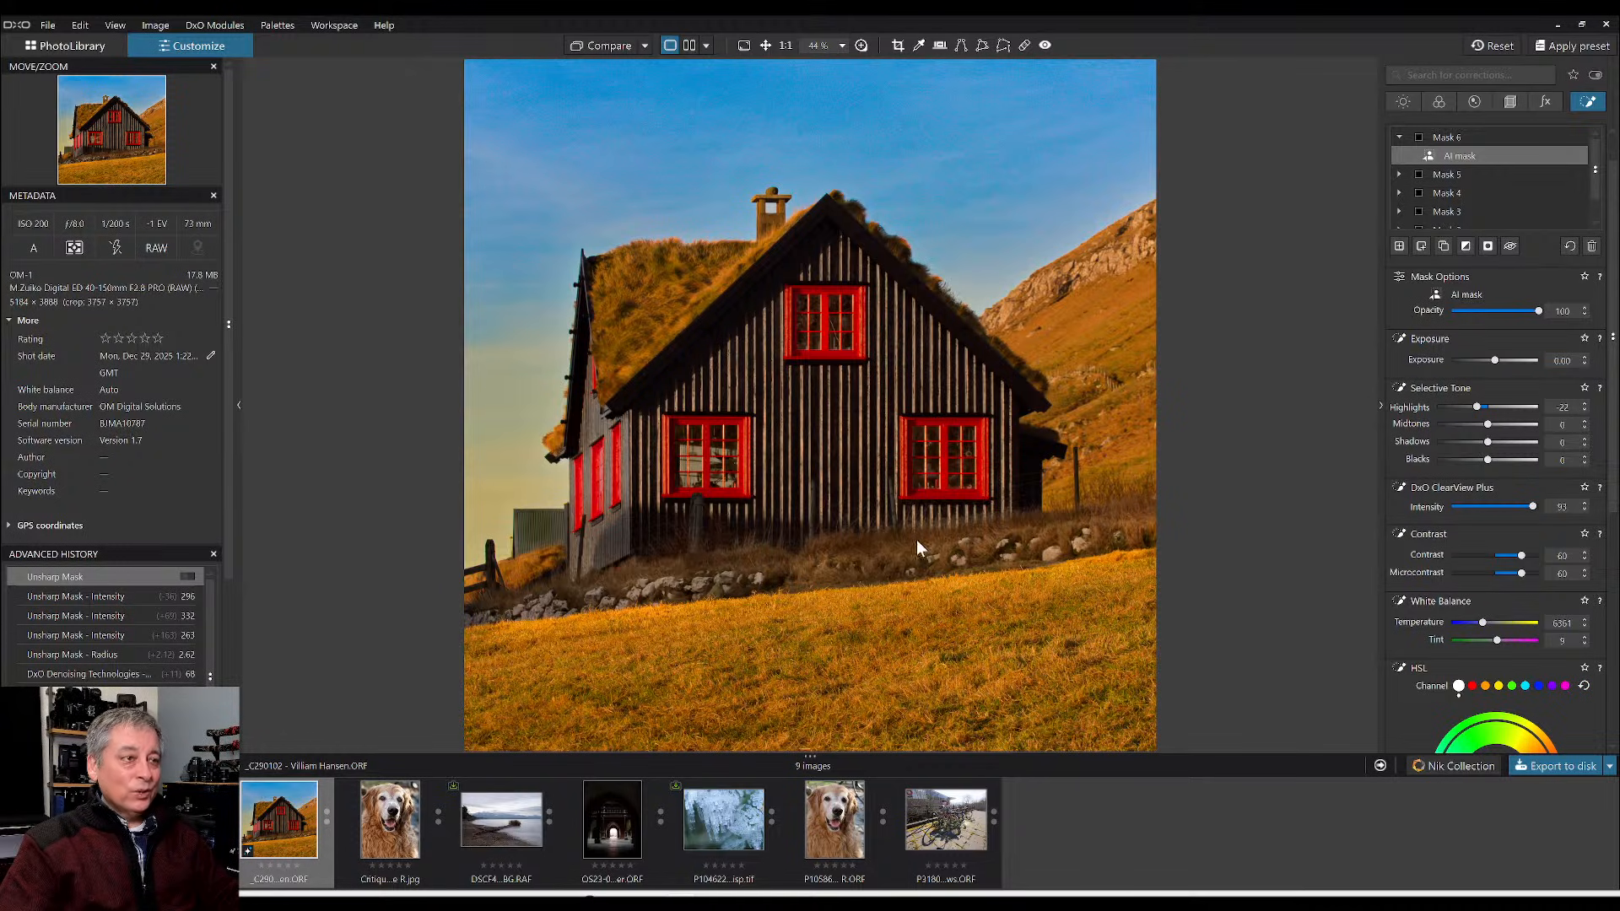
pyautogui.scroll(1, 1456, 431)
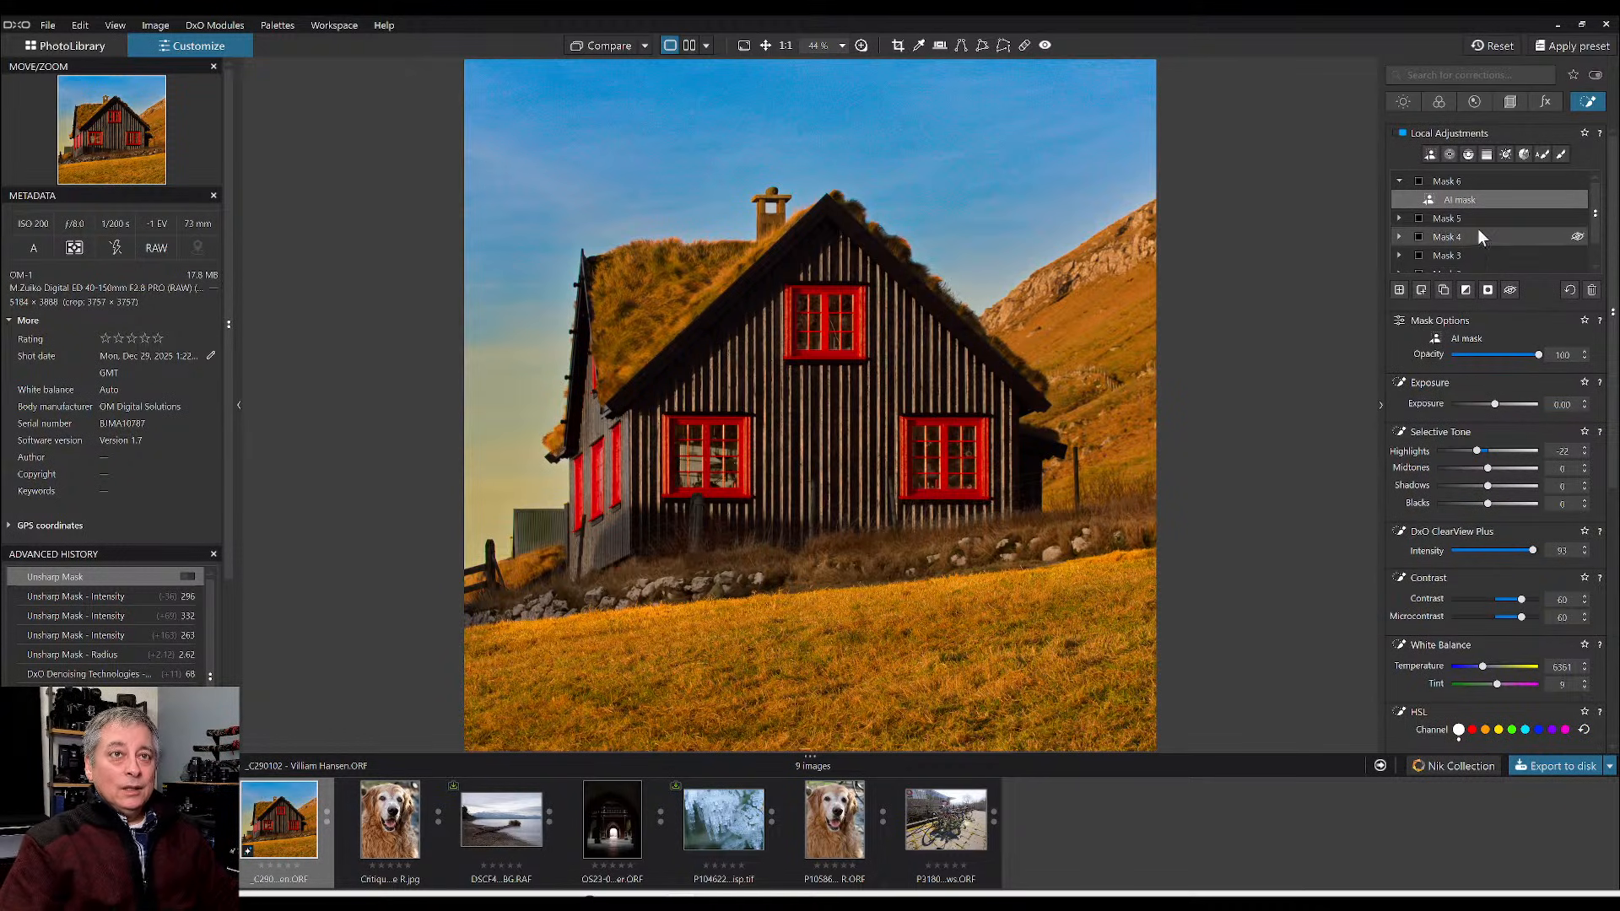
pyautogui.scroll(-1, 1478, 220)
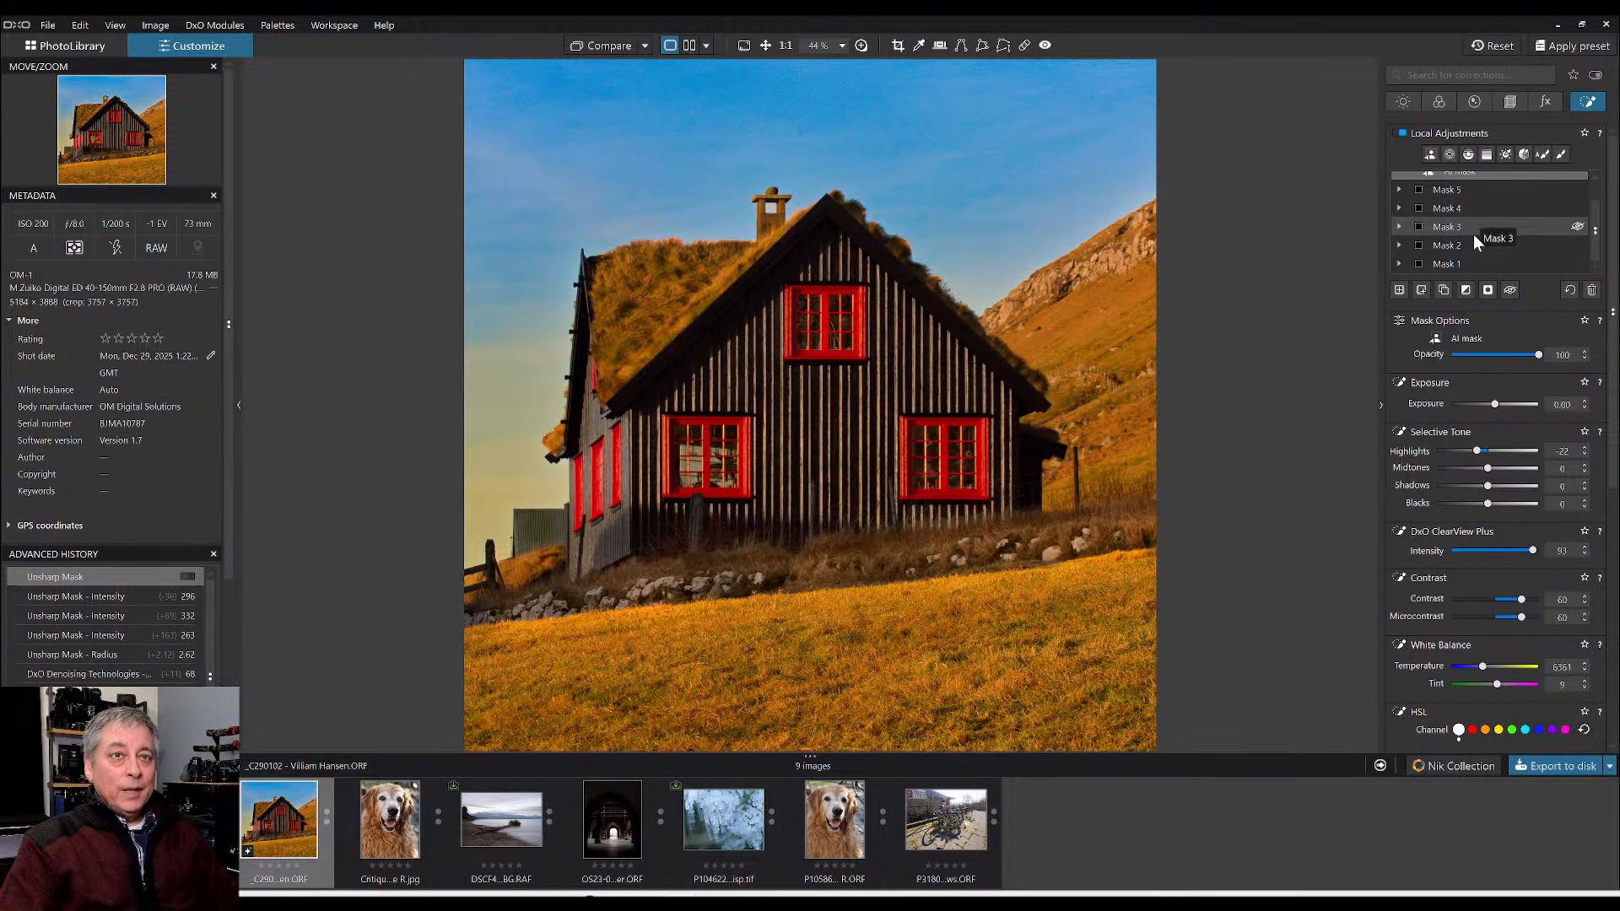
pyautogui.click(1473, 236)
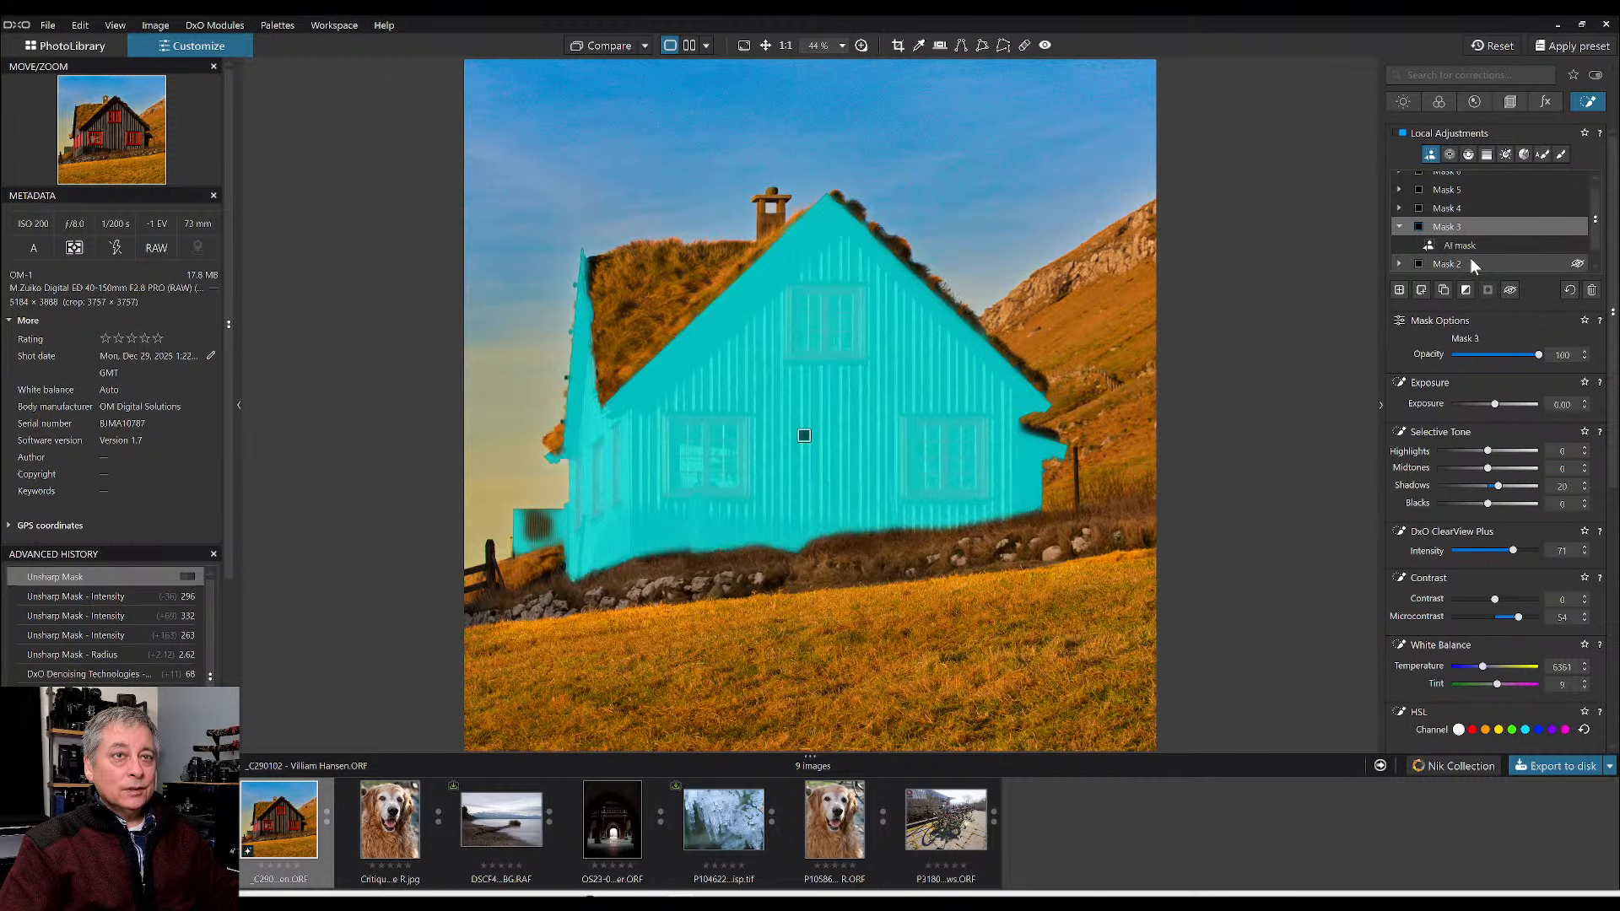
pyautogui.click(1471, 261)
pyautogui.click(1470, 263)
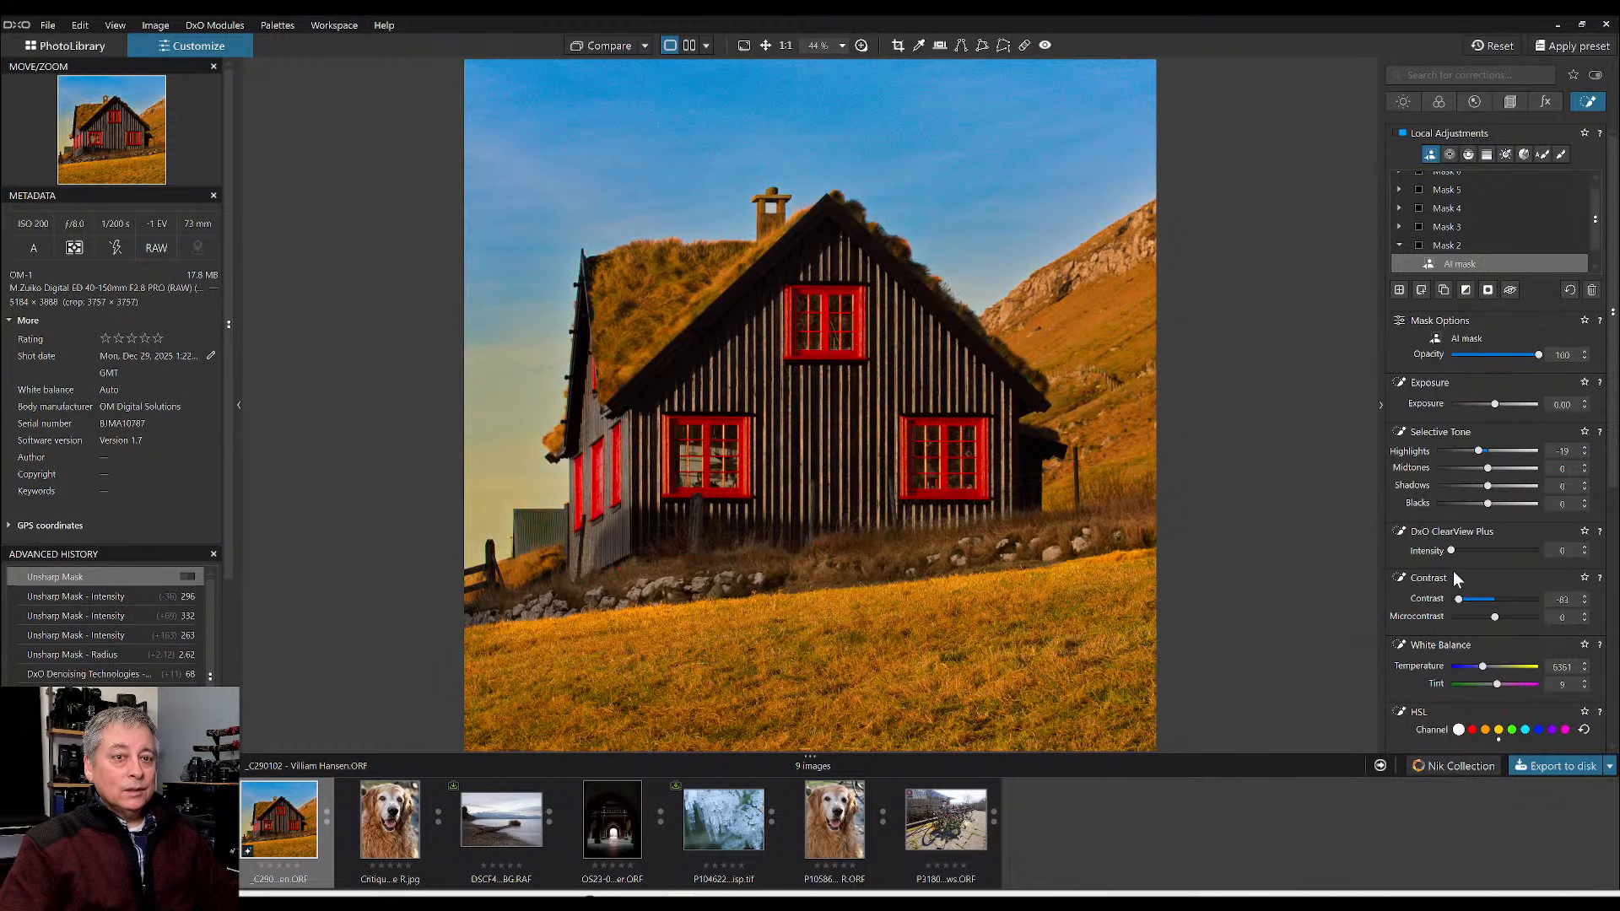
pyautogui.scroll(-3, 1453, 571)
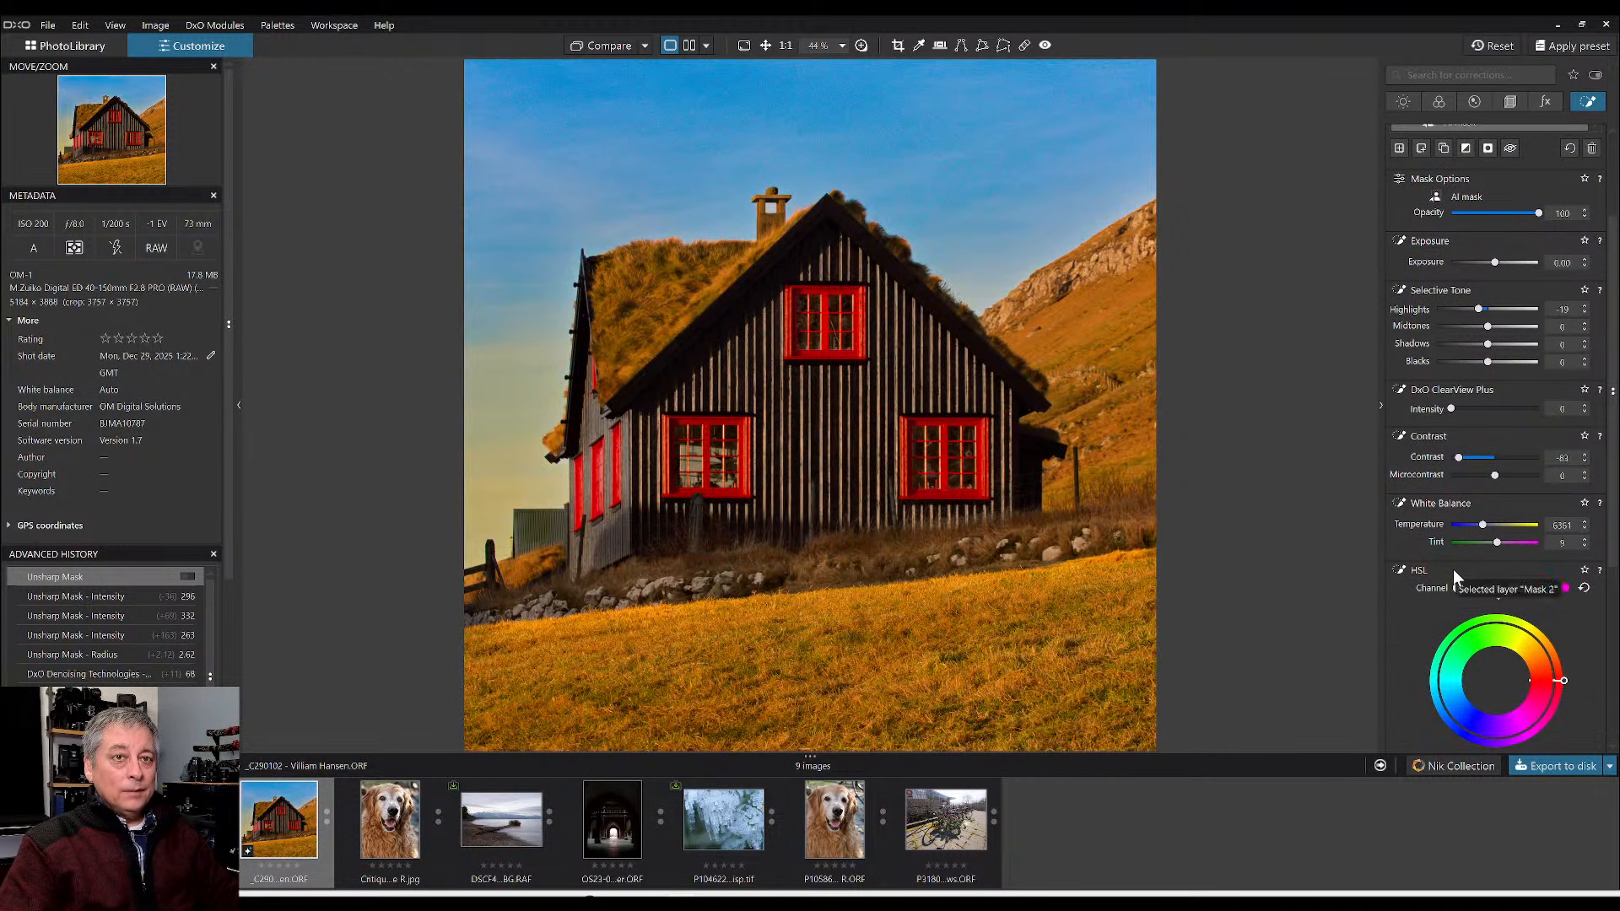
pyautogui.scroll(-2, 1454, 571)
pyautogui.scroll(-1, 1453, 569)
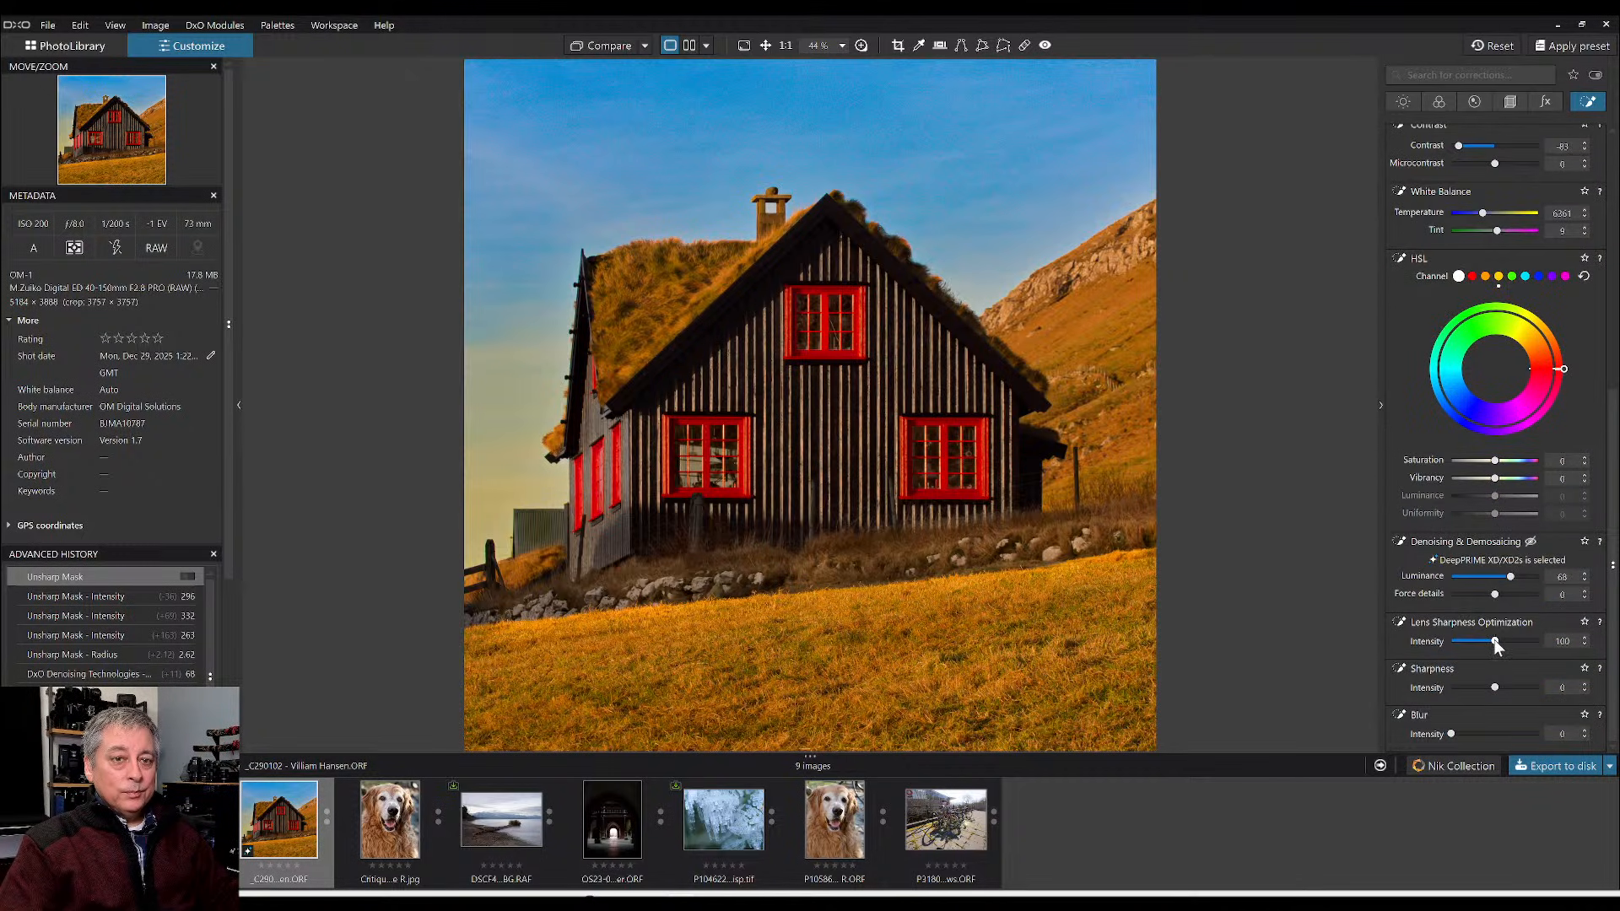
pyautogui.moveTo(1529, 645); pyautogui.dragTo(1541, 643)
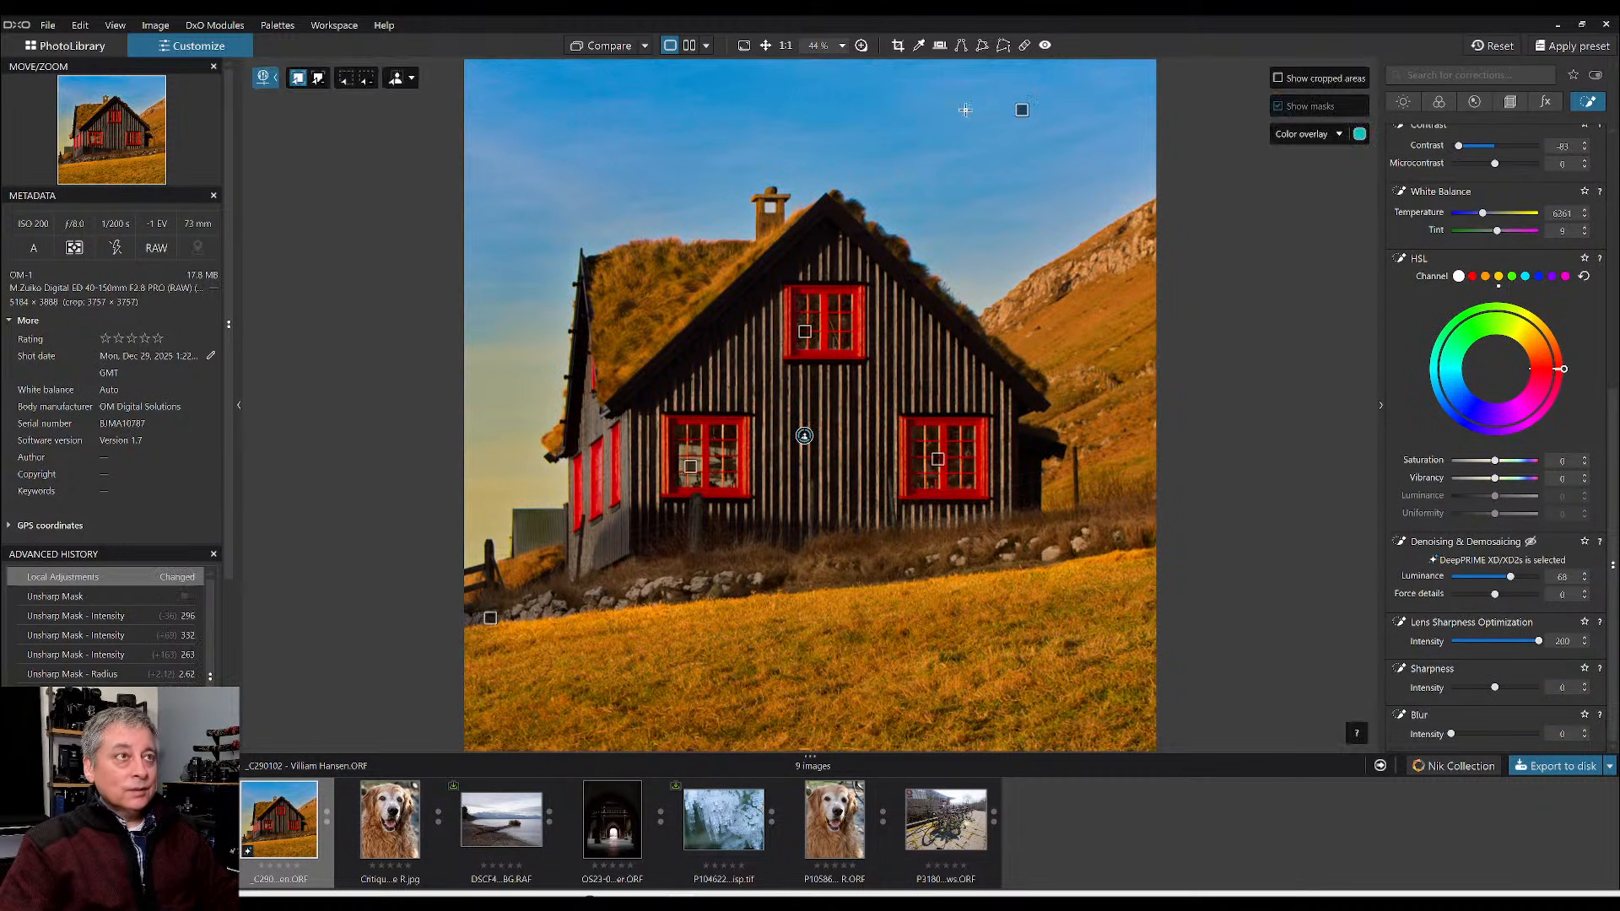
# - Set the Sharpness Intensity of Mask 2's AI mask to 80, checking window and wall detail at 400 % magnification
pyautogui.click(861, 45)
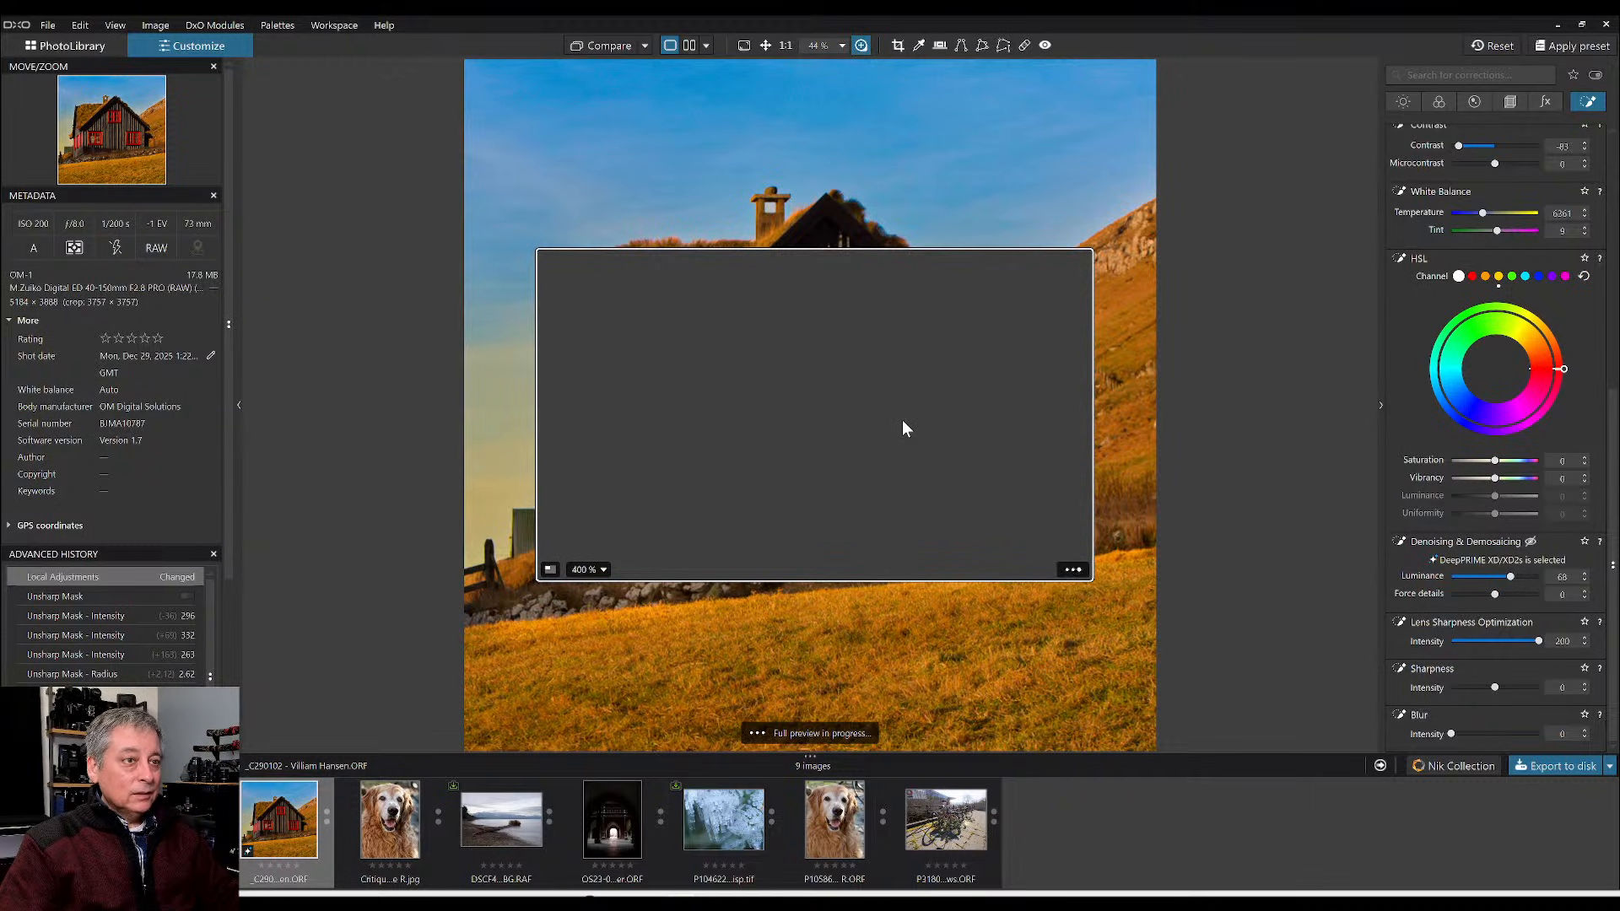
pyautogui.moveTo(922, 427); pyautogui.dragTo(857, 454)
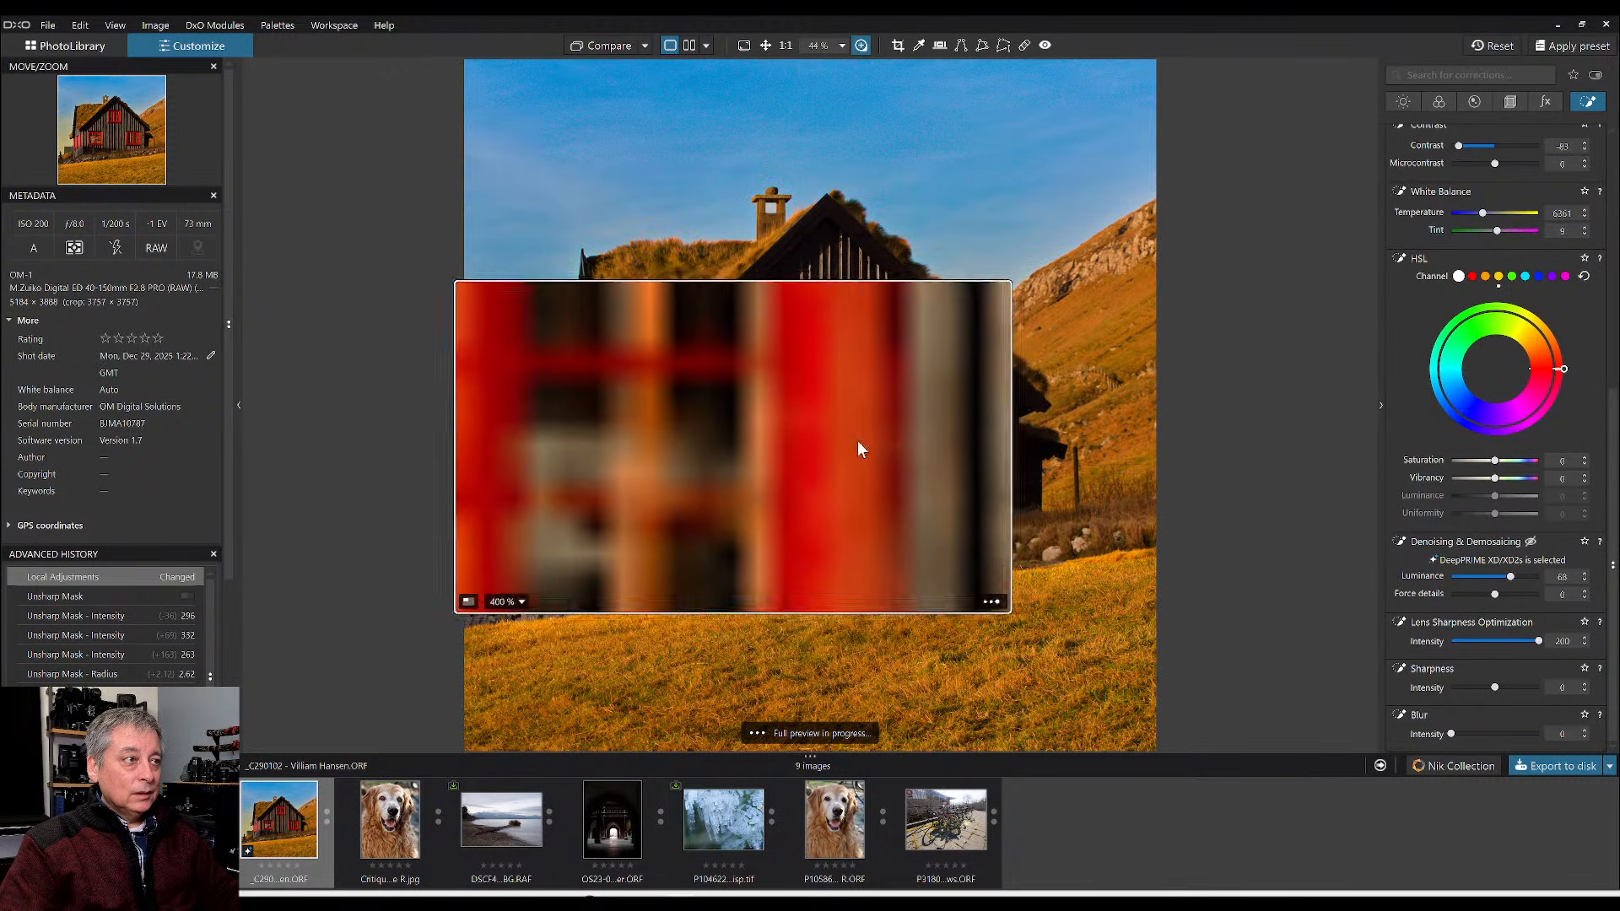
pyautogui.moveTo(881, 446); pyautogui.dragTo(890, 449)
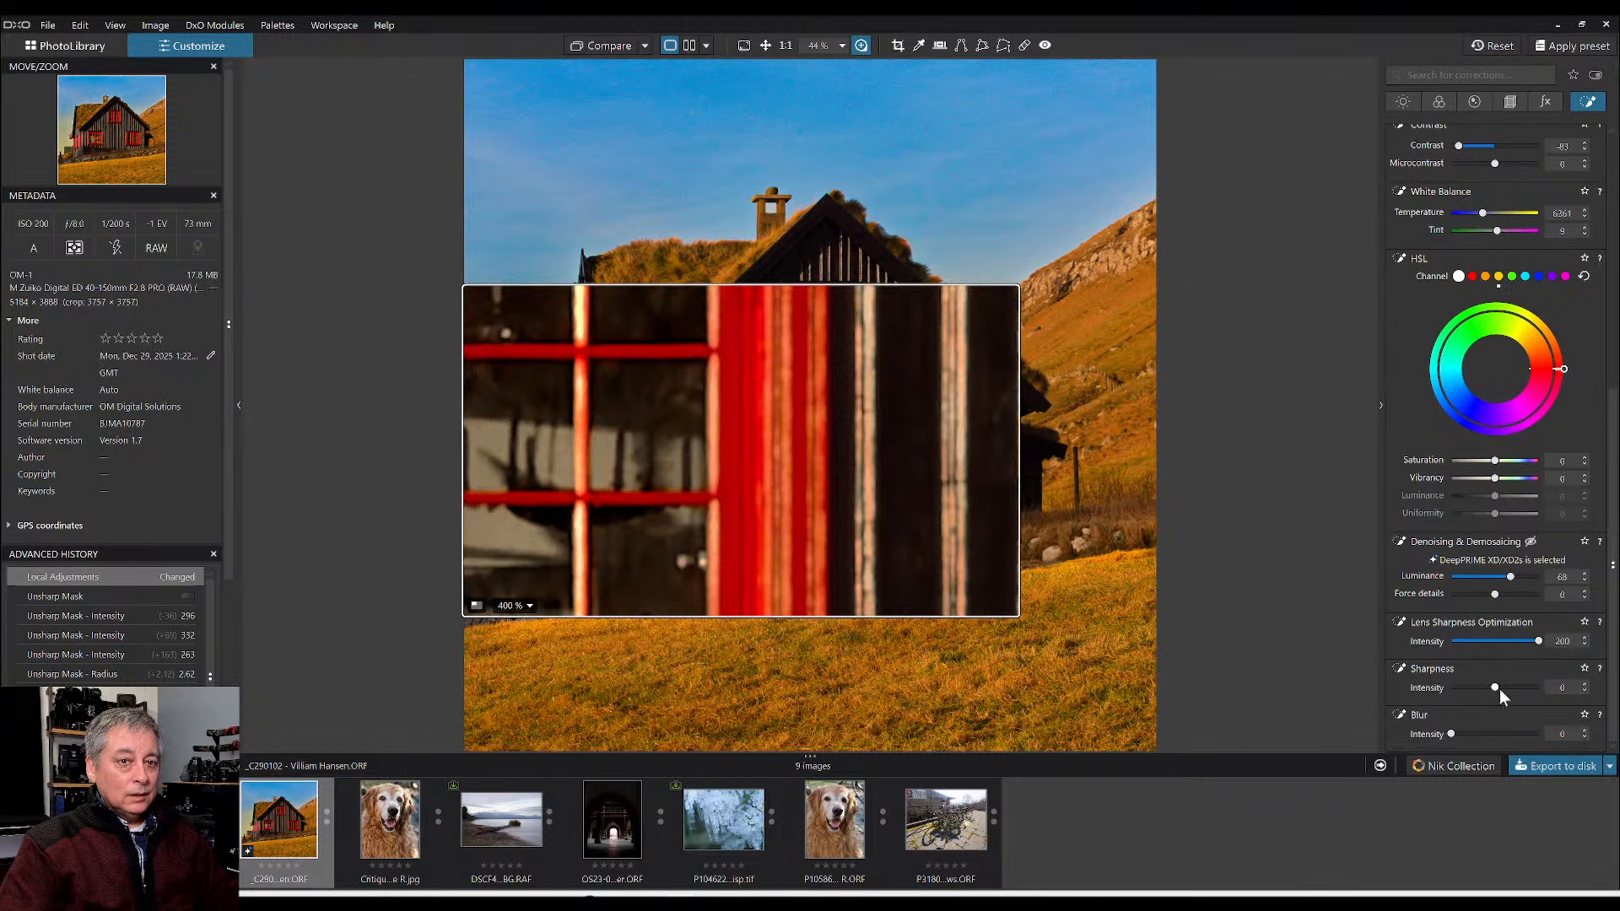
pyautogui.moveTo(1497, 688); pyautogui.dragTo(1535, 687)
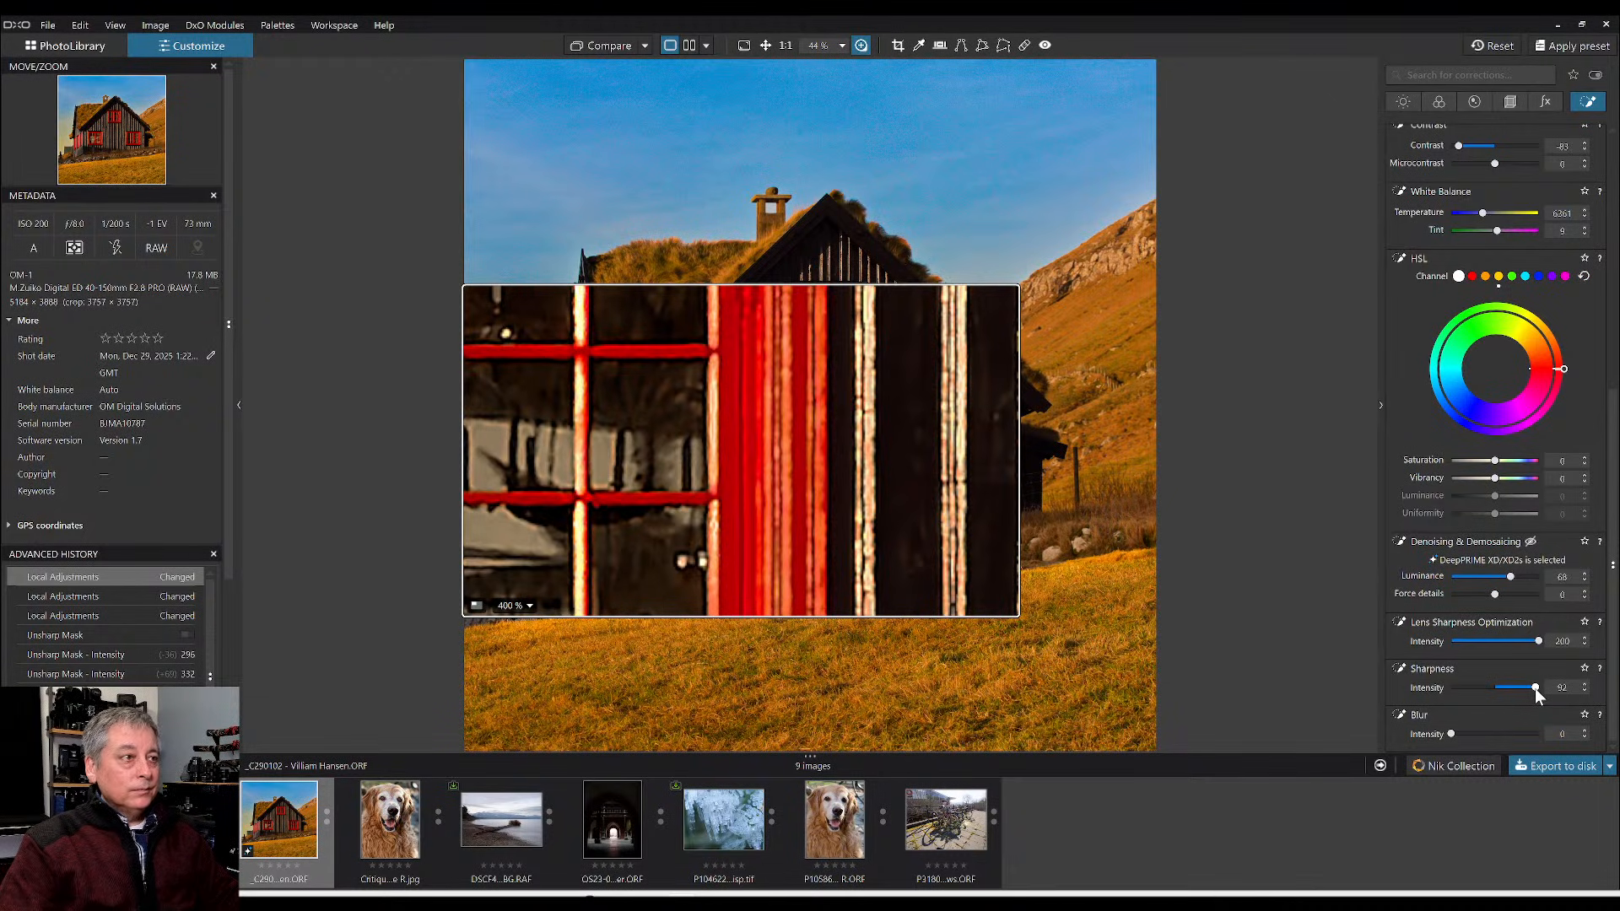
pyautogui.moveTo(1536, 687); pyautogui.dragTo(1530, 688)
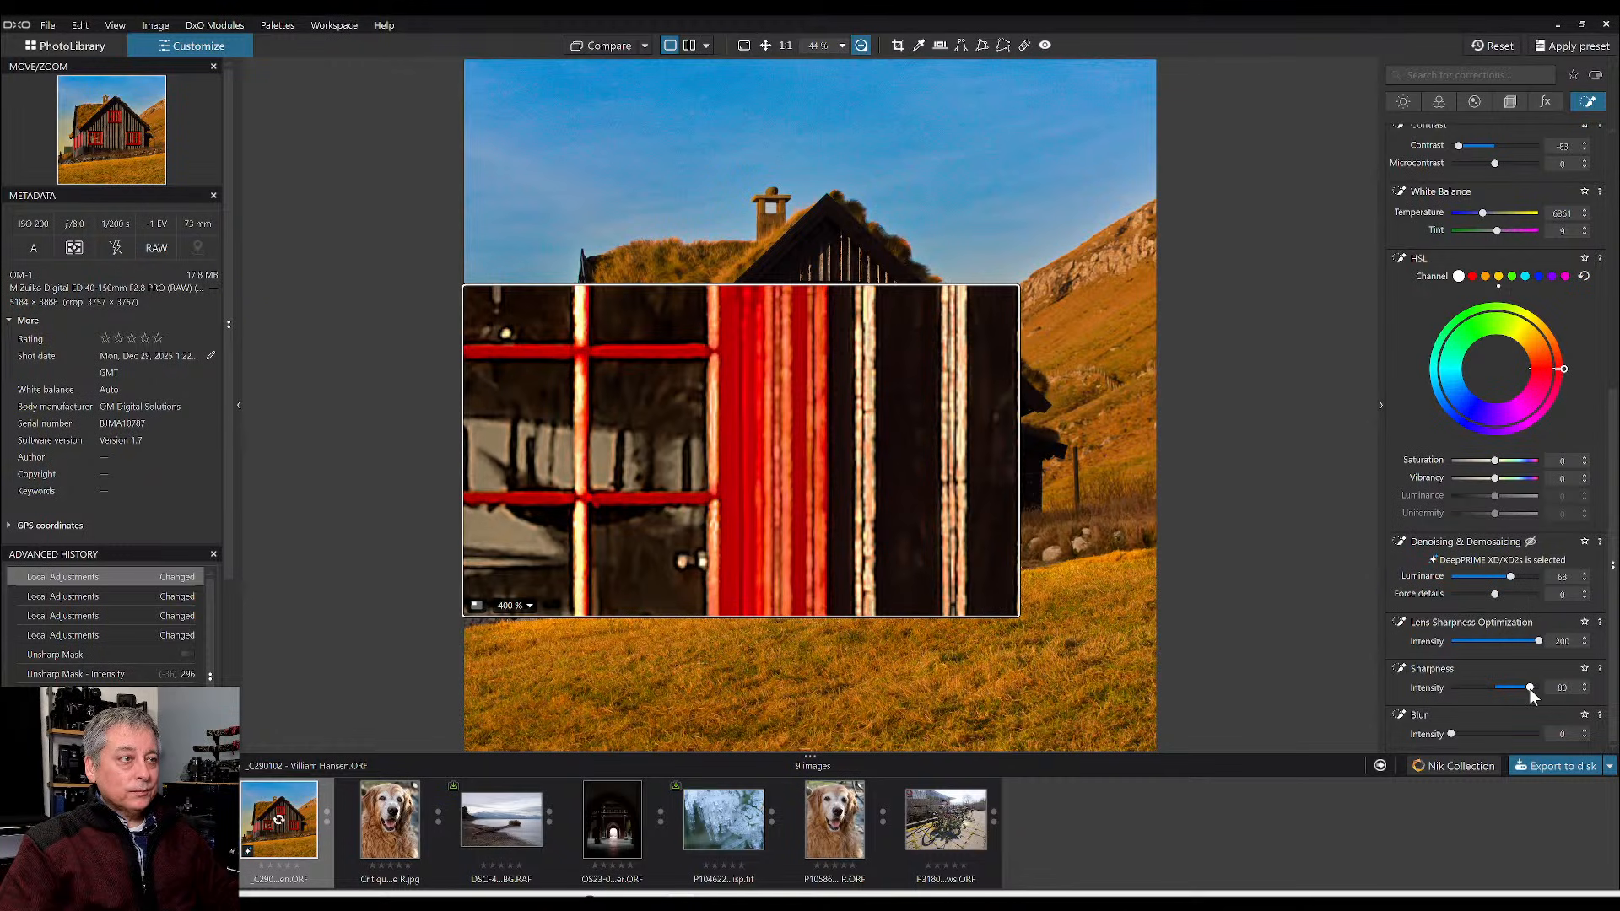
pyautogui.click(860, 44)
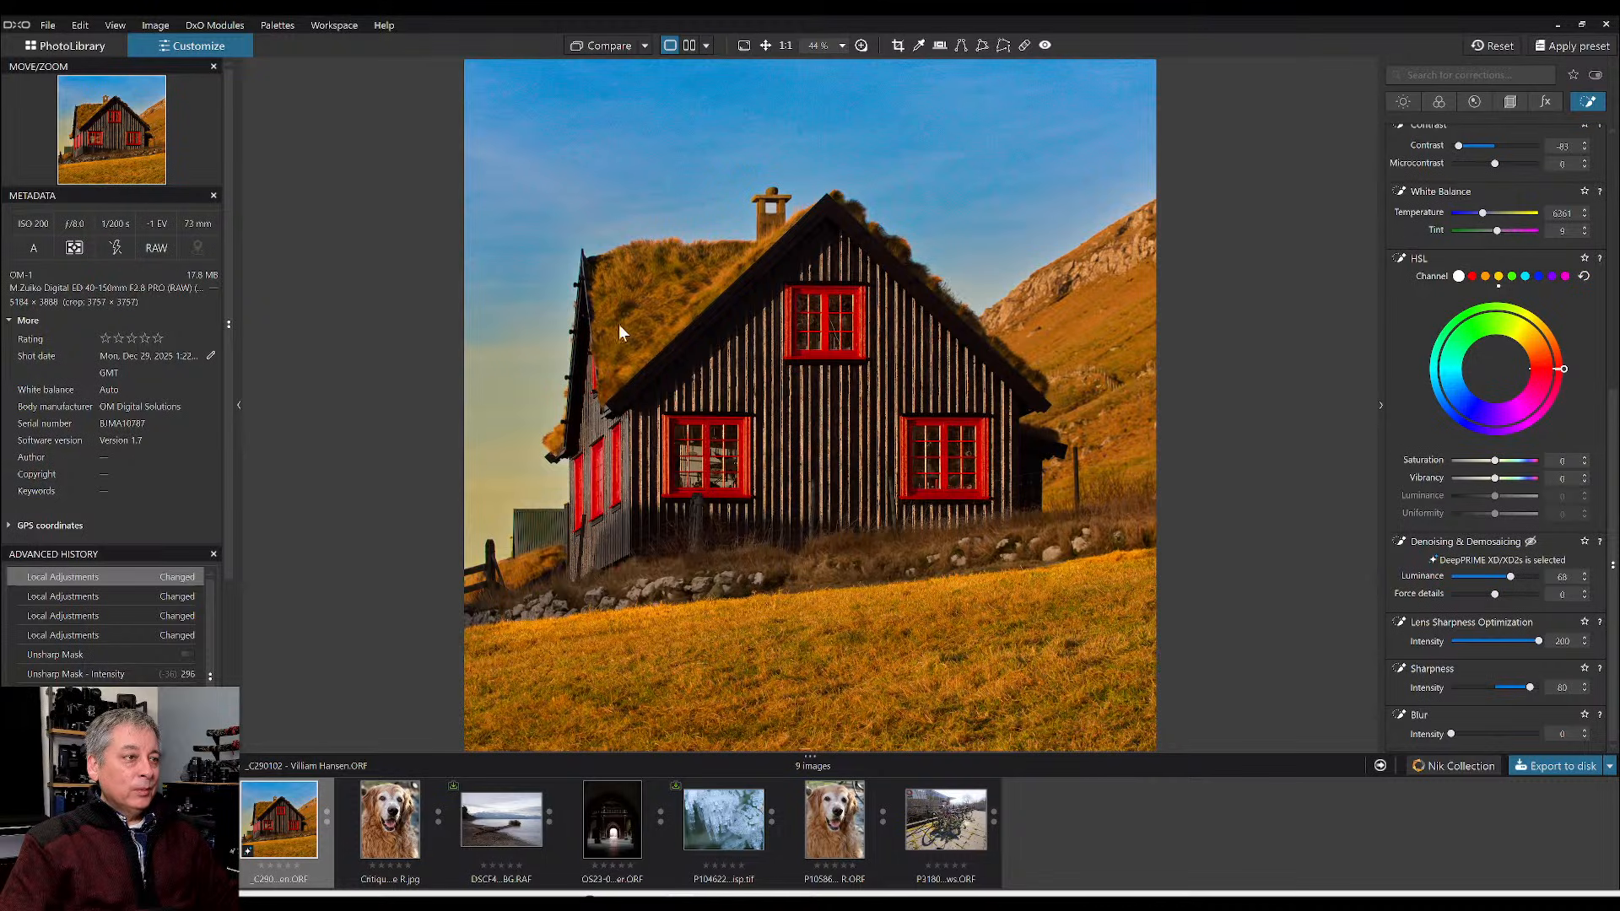
# - Export the edited house photo to disk with the Standard output option as a full-size JPEG at quality 100 in the original image folder
pyautogui.scroll(-1, 846, 479)
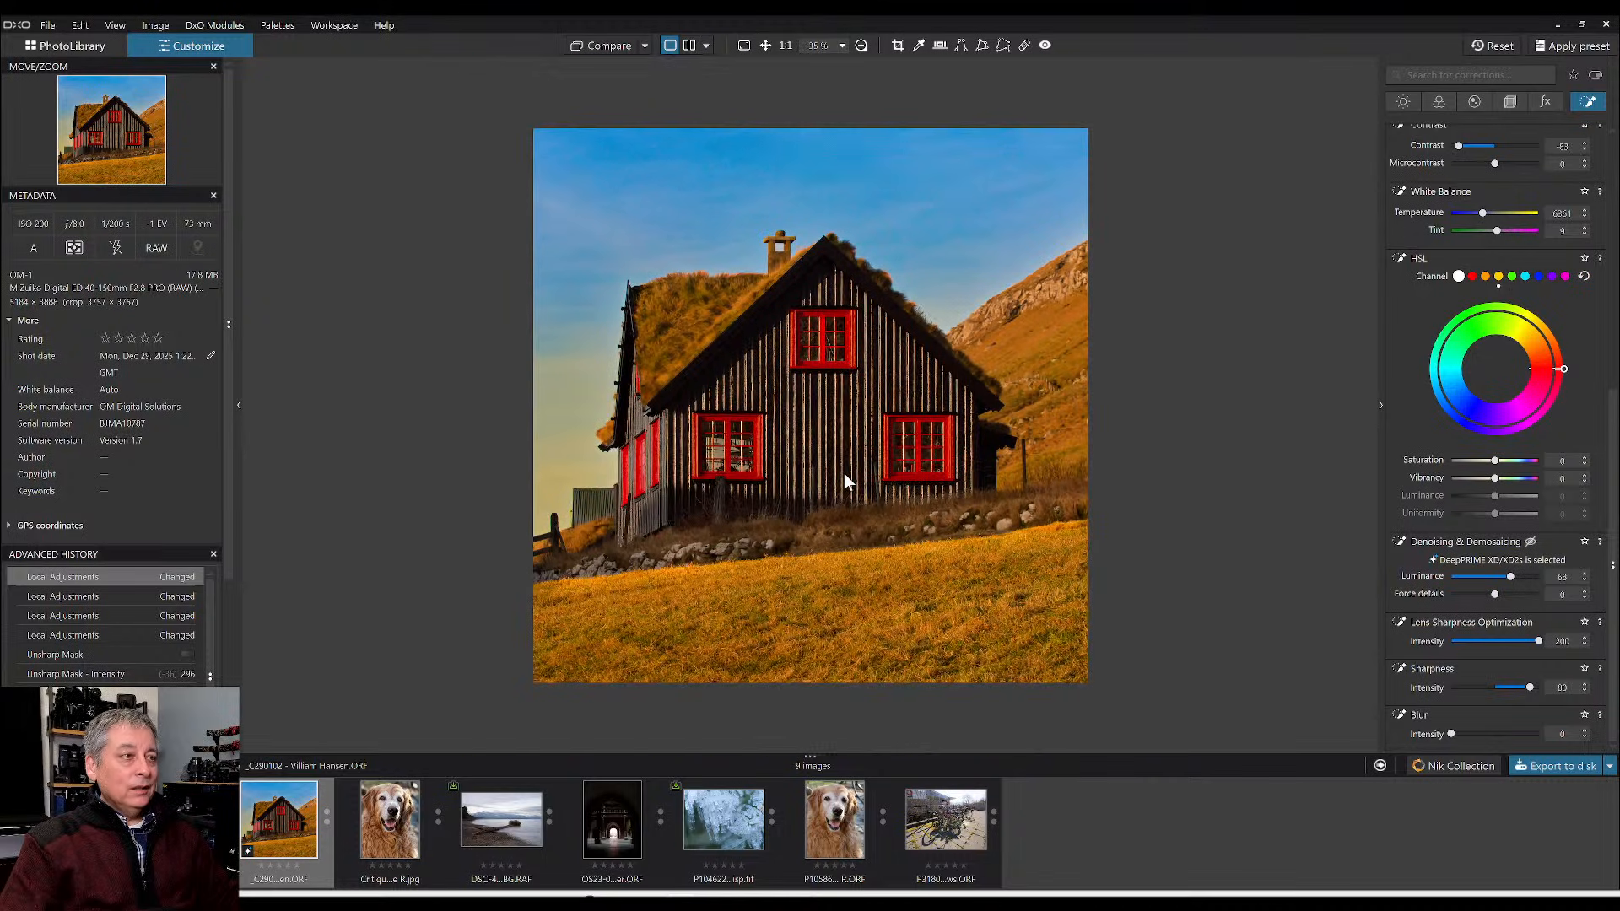
pyautogui.rightClick(849, 512)
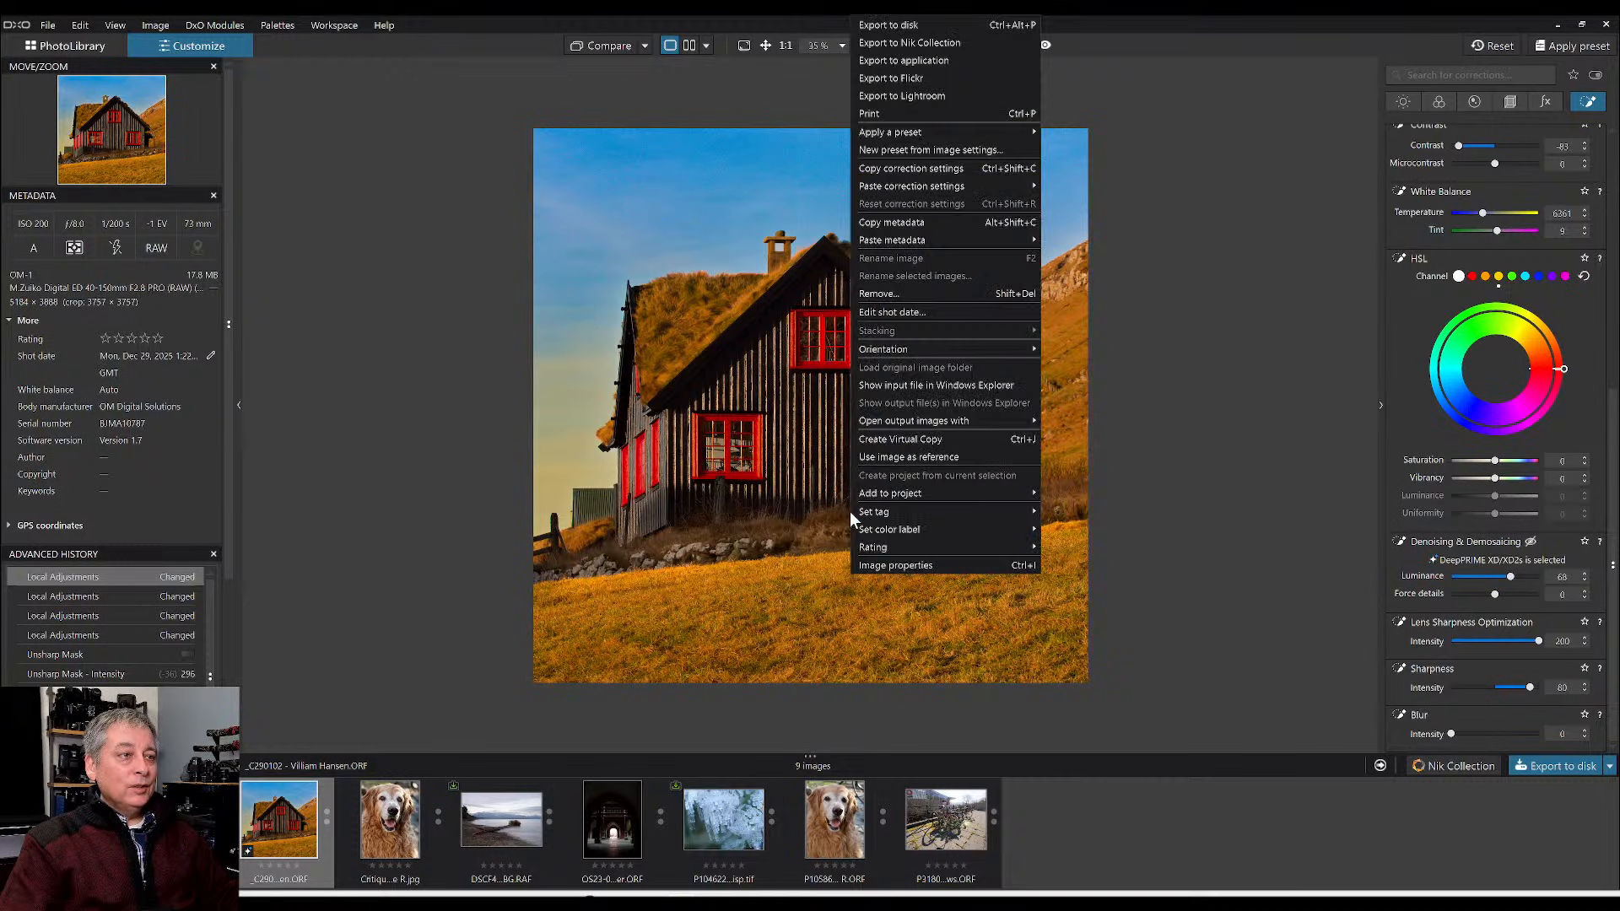
pyautogui.click(970, 24)
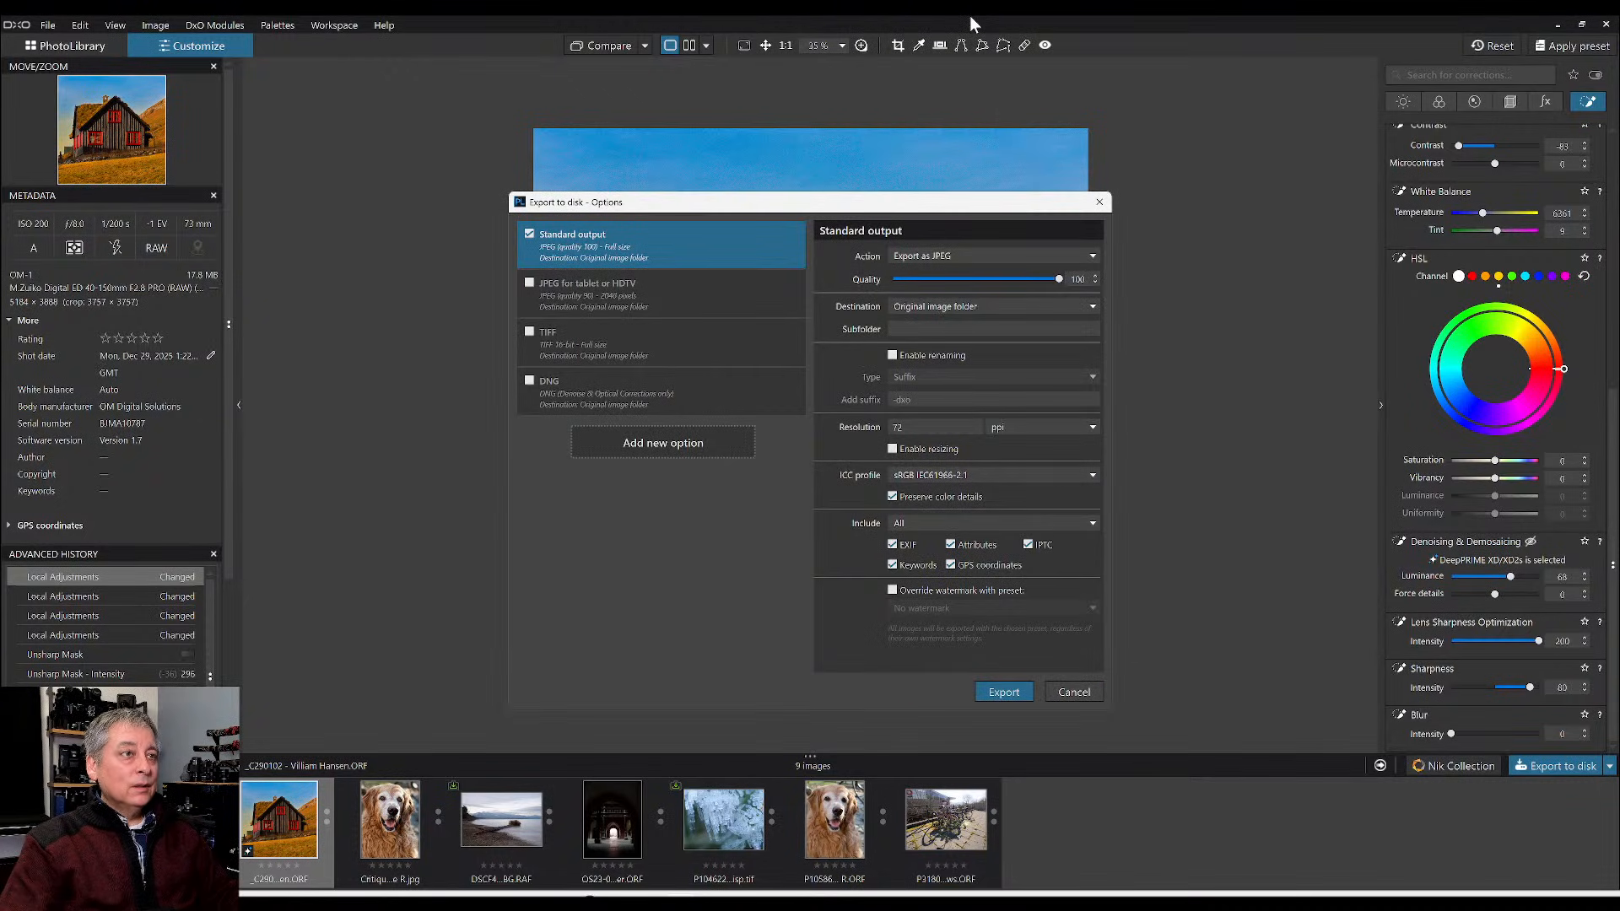
pyautogui.press('Return')
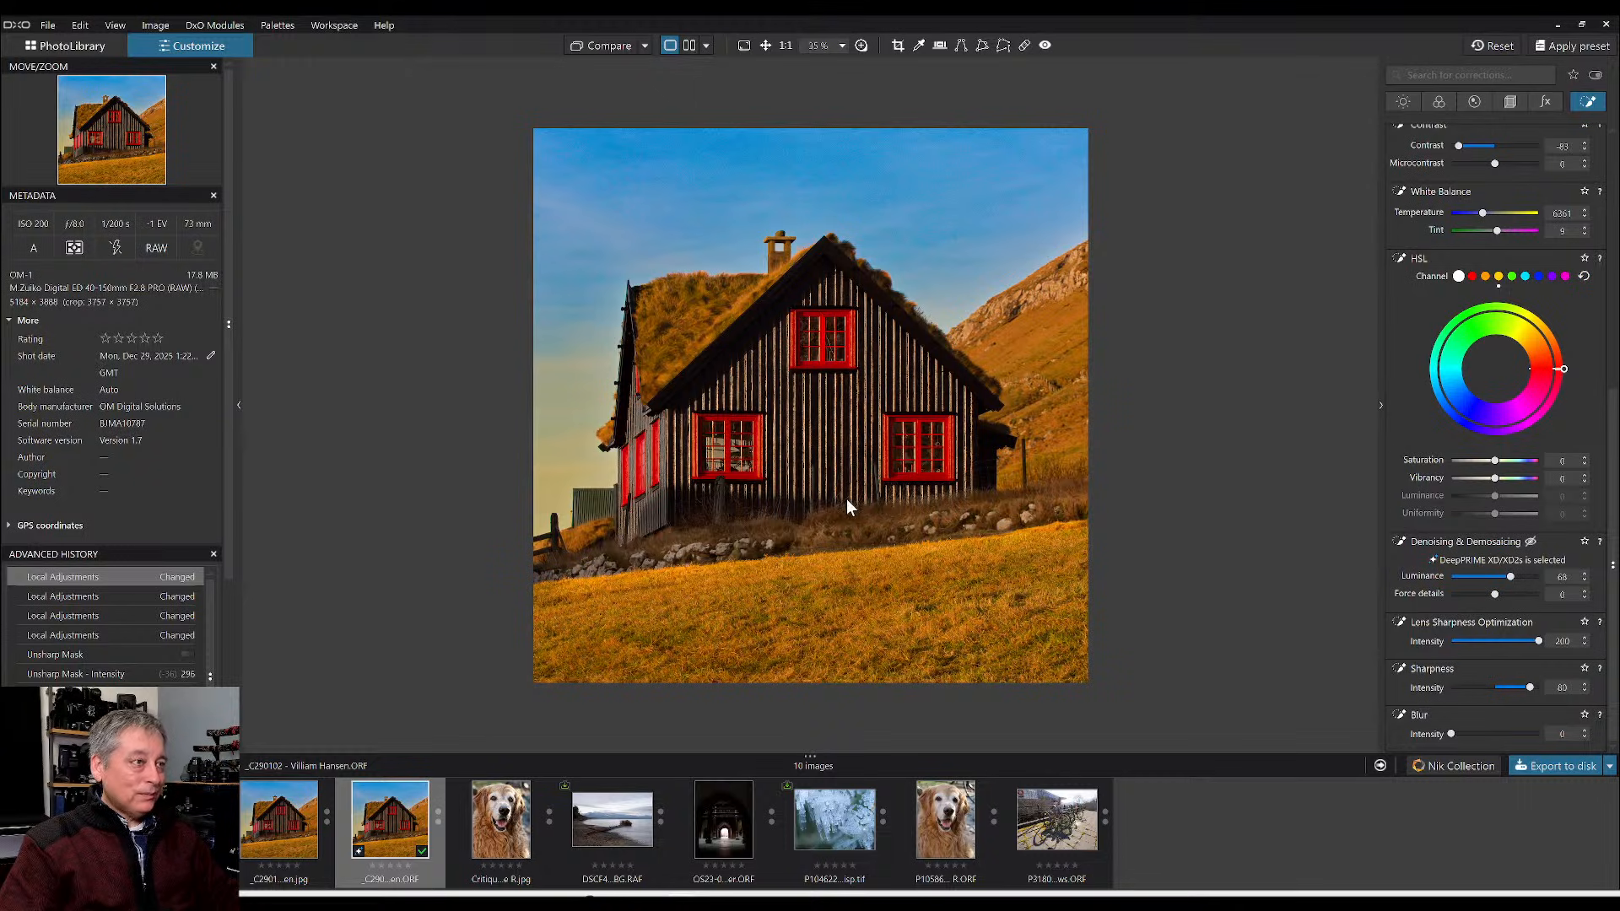
# - Reset all corrections on the house ORF photo and set it as the reference image
pyautogui.click(1493, 45)
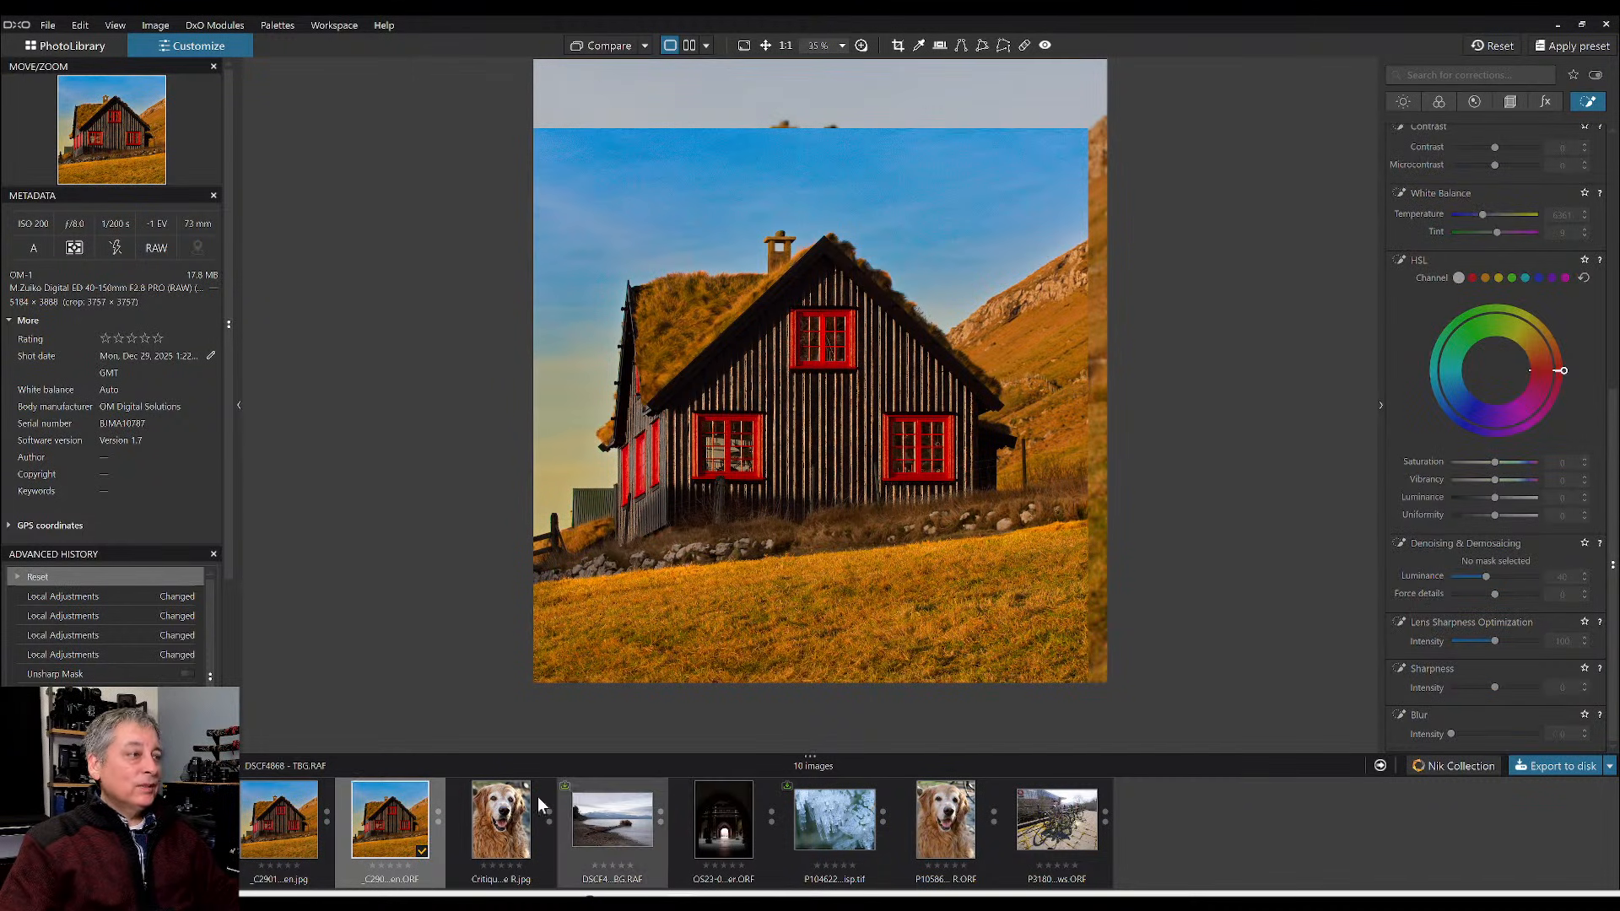
pyautogui.rightClick(408, 806)
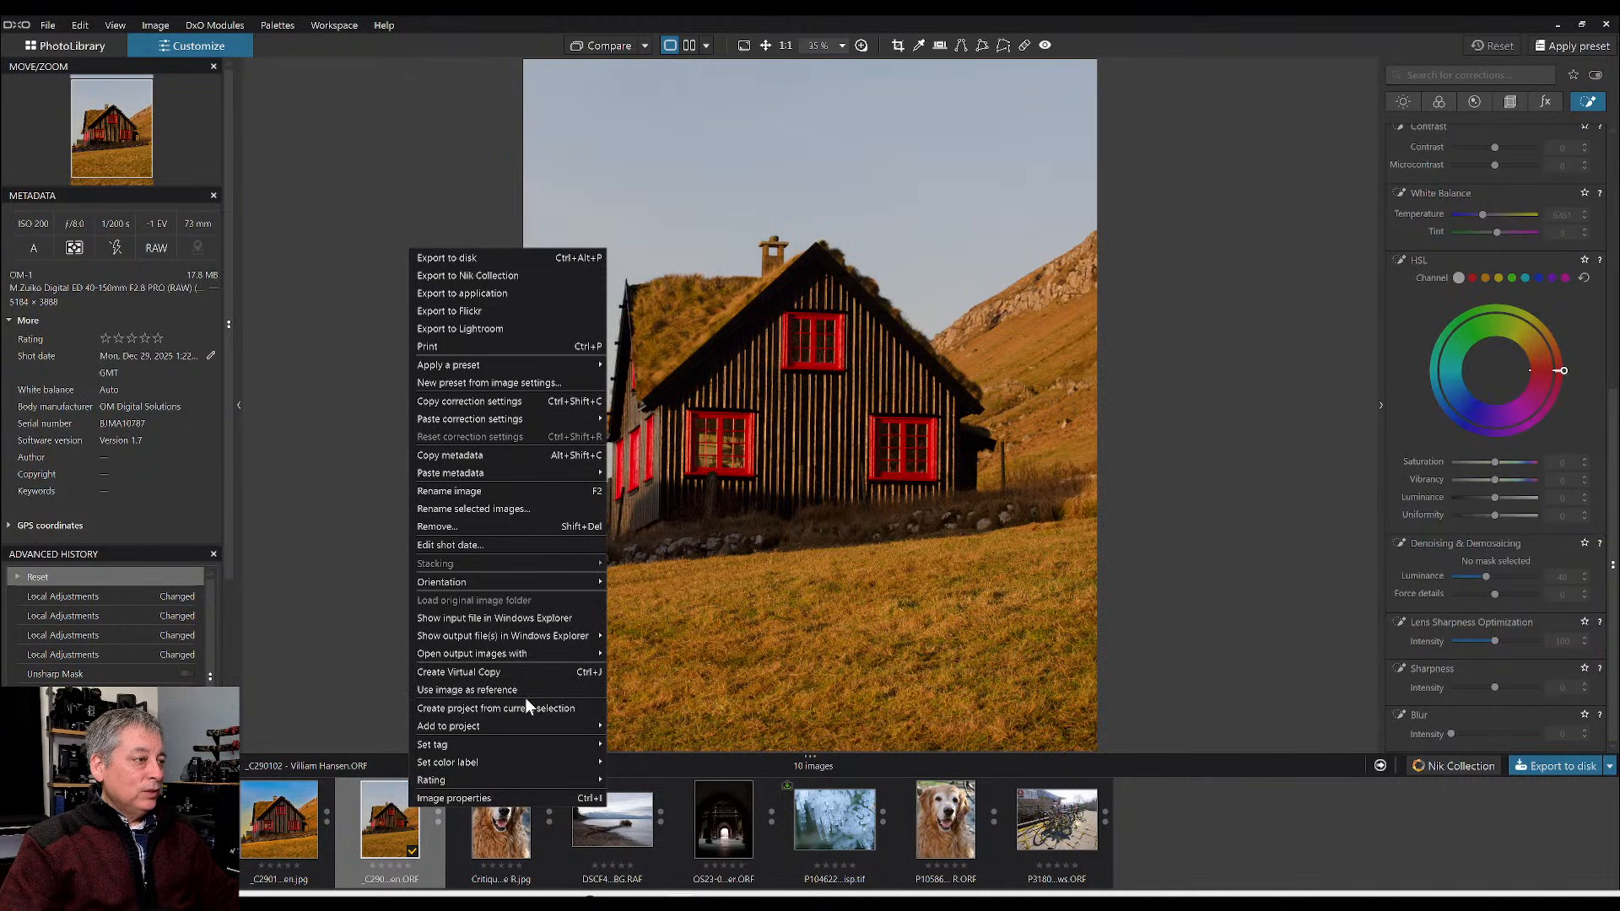
pyautogui.click(524, 690)
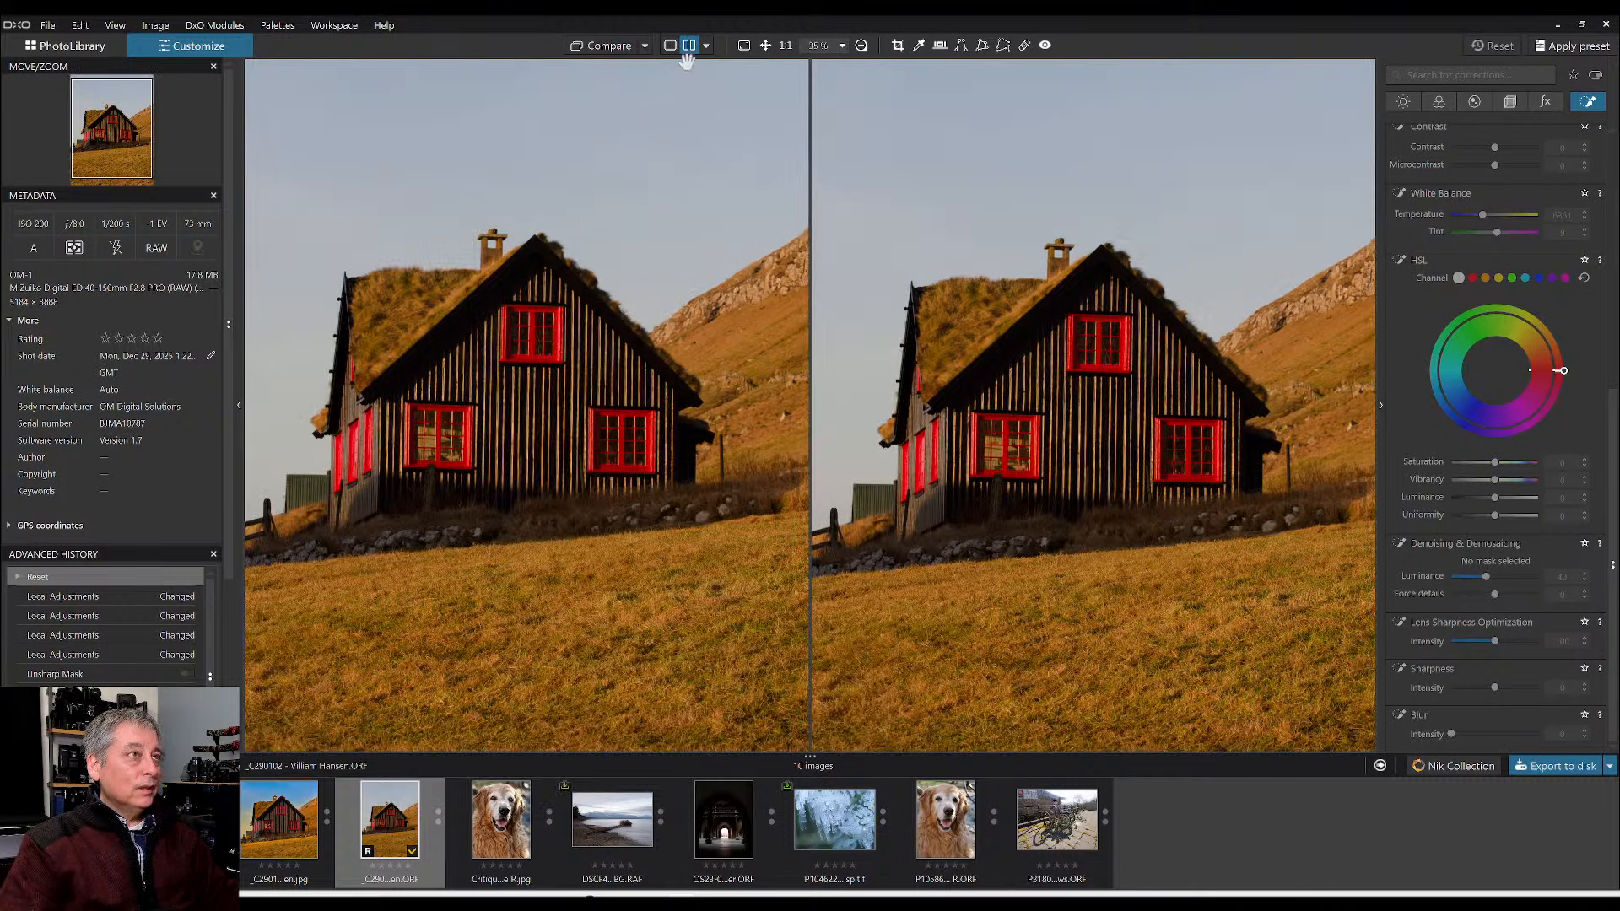
# - Show the exported house JPEG side by side with the reference ORF, with the side palettes hidden
pyautogui.click(349, 823)
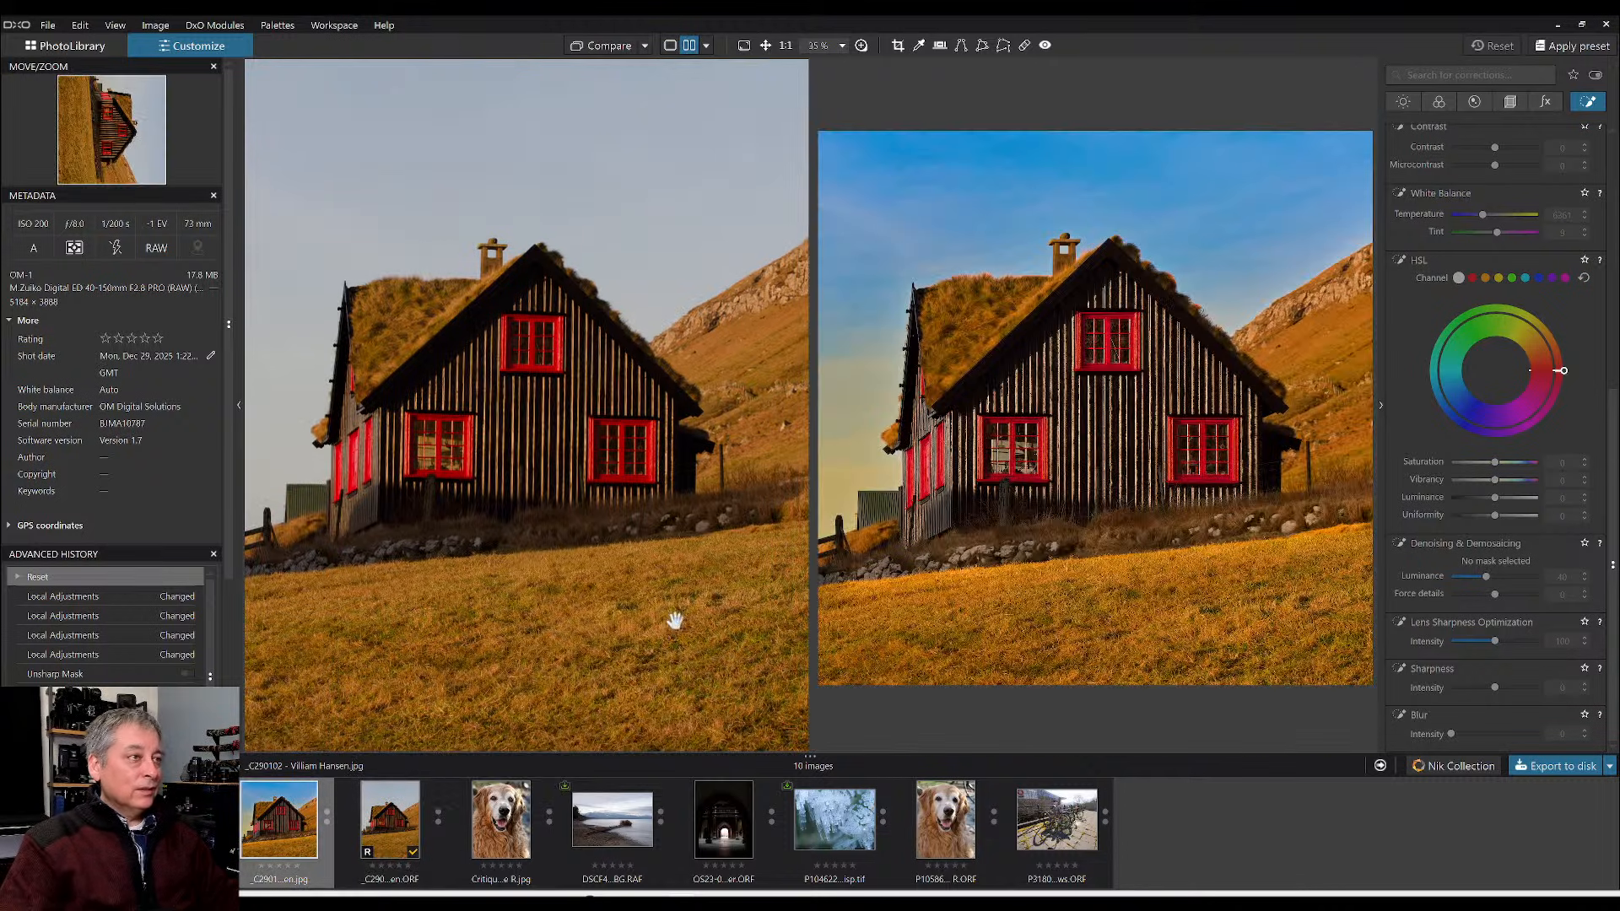
pyautogui.press('Tab')
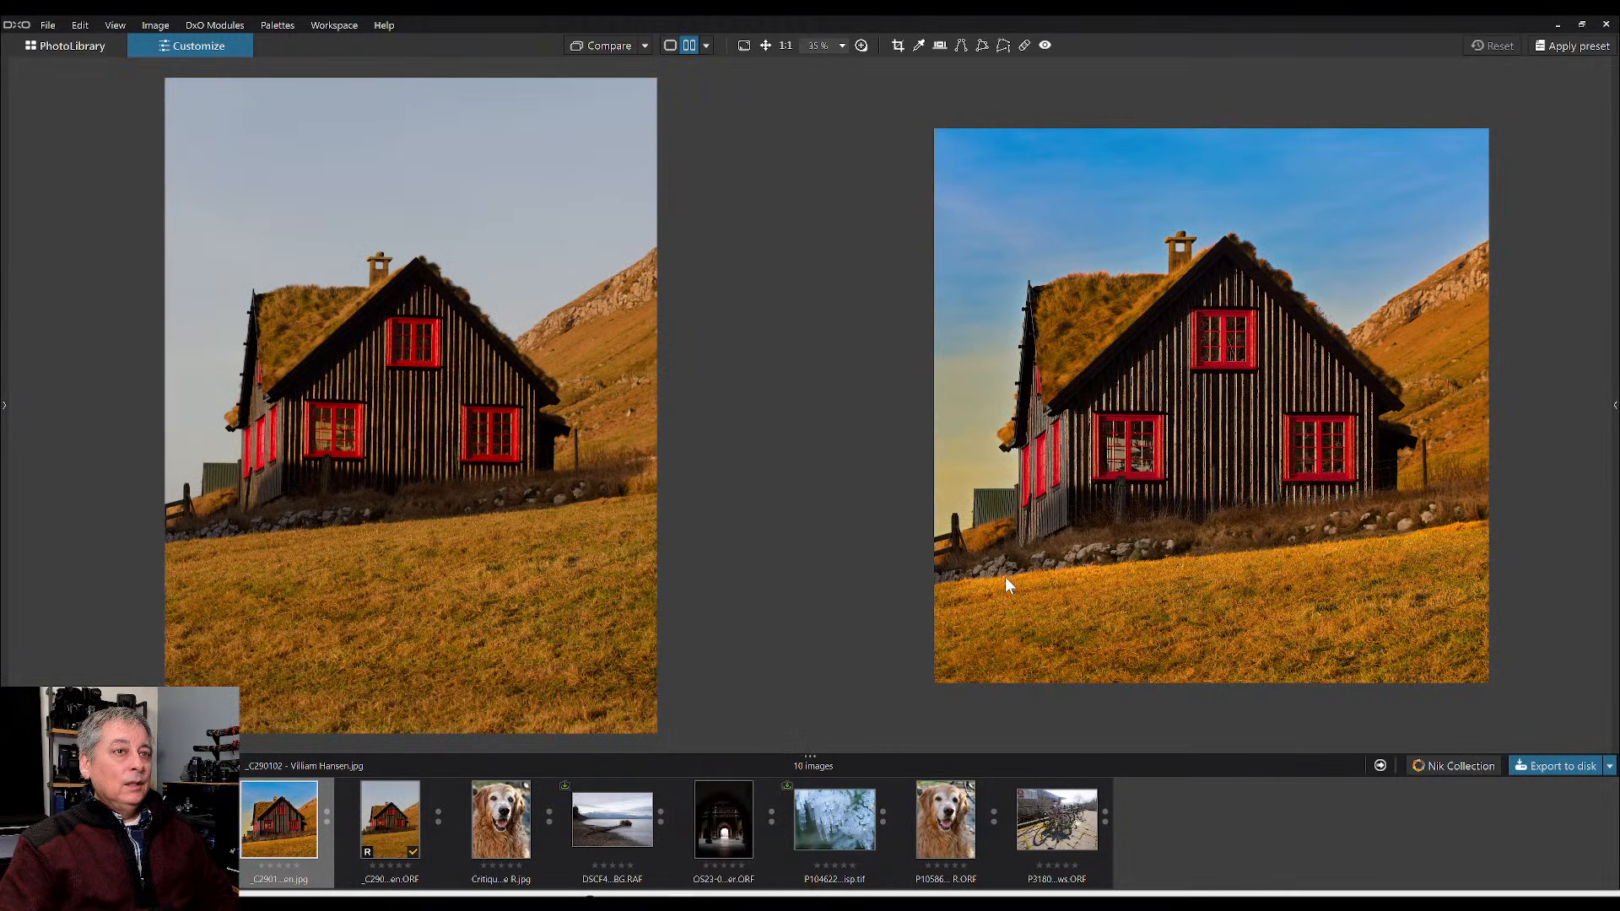
pyautogui.scroll(1, 1004, 581)
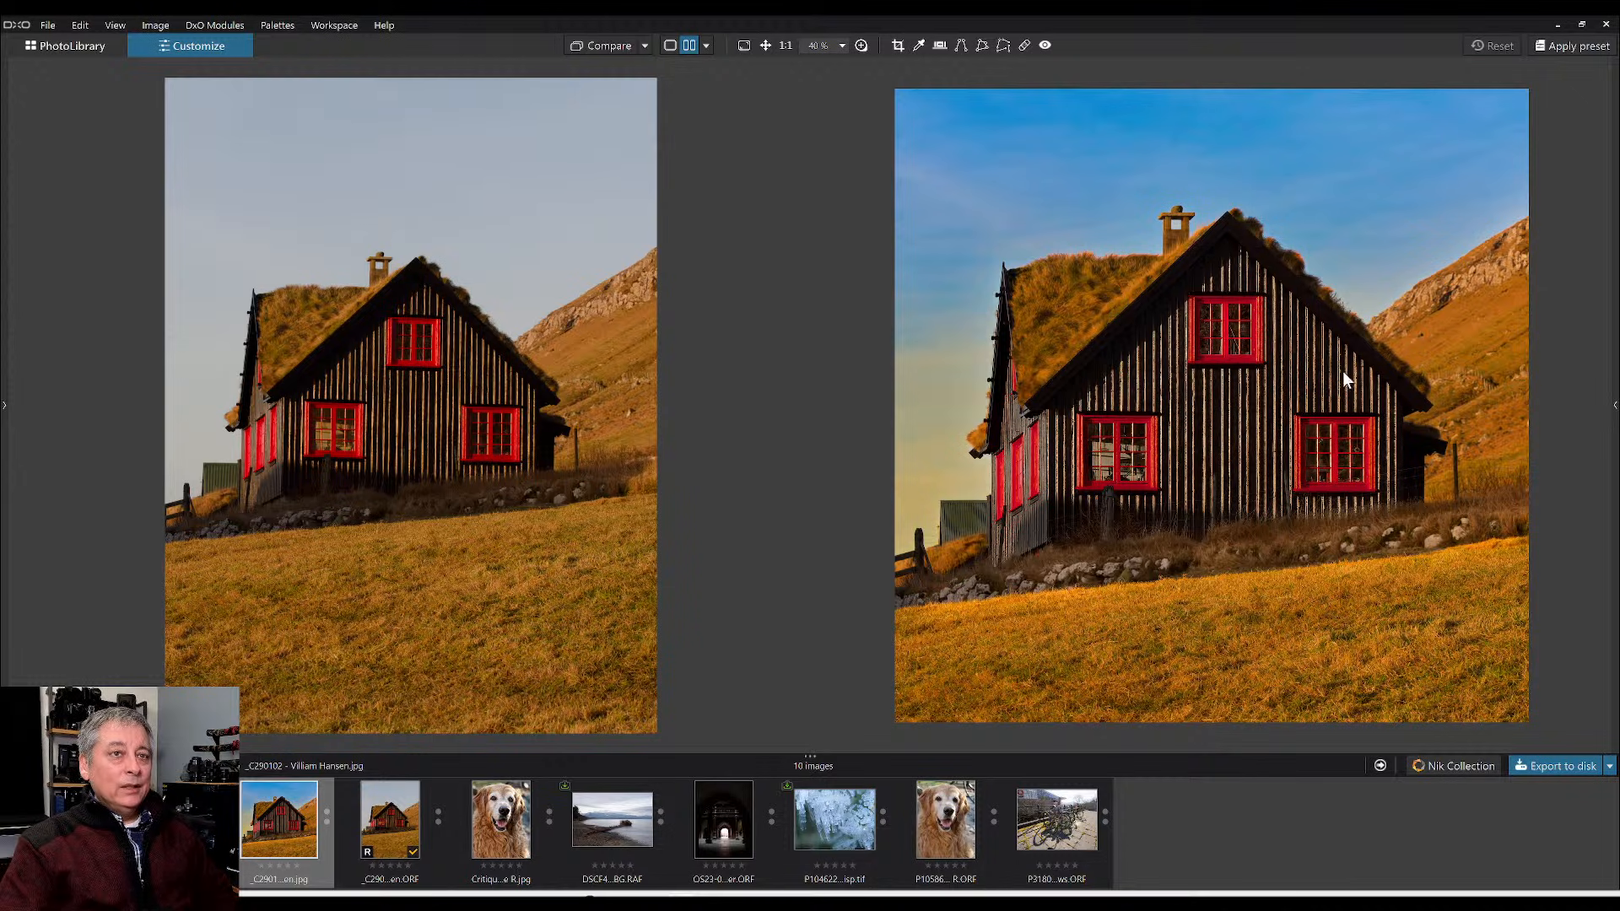
# - Compare the upper window and wall boards of the reference and exported photos in Split view left / right at 200 %
pyautogui.click(709, 45)
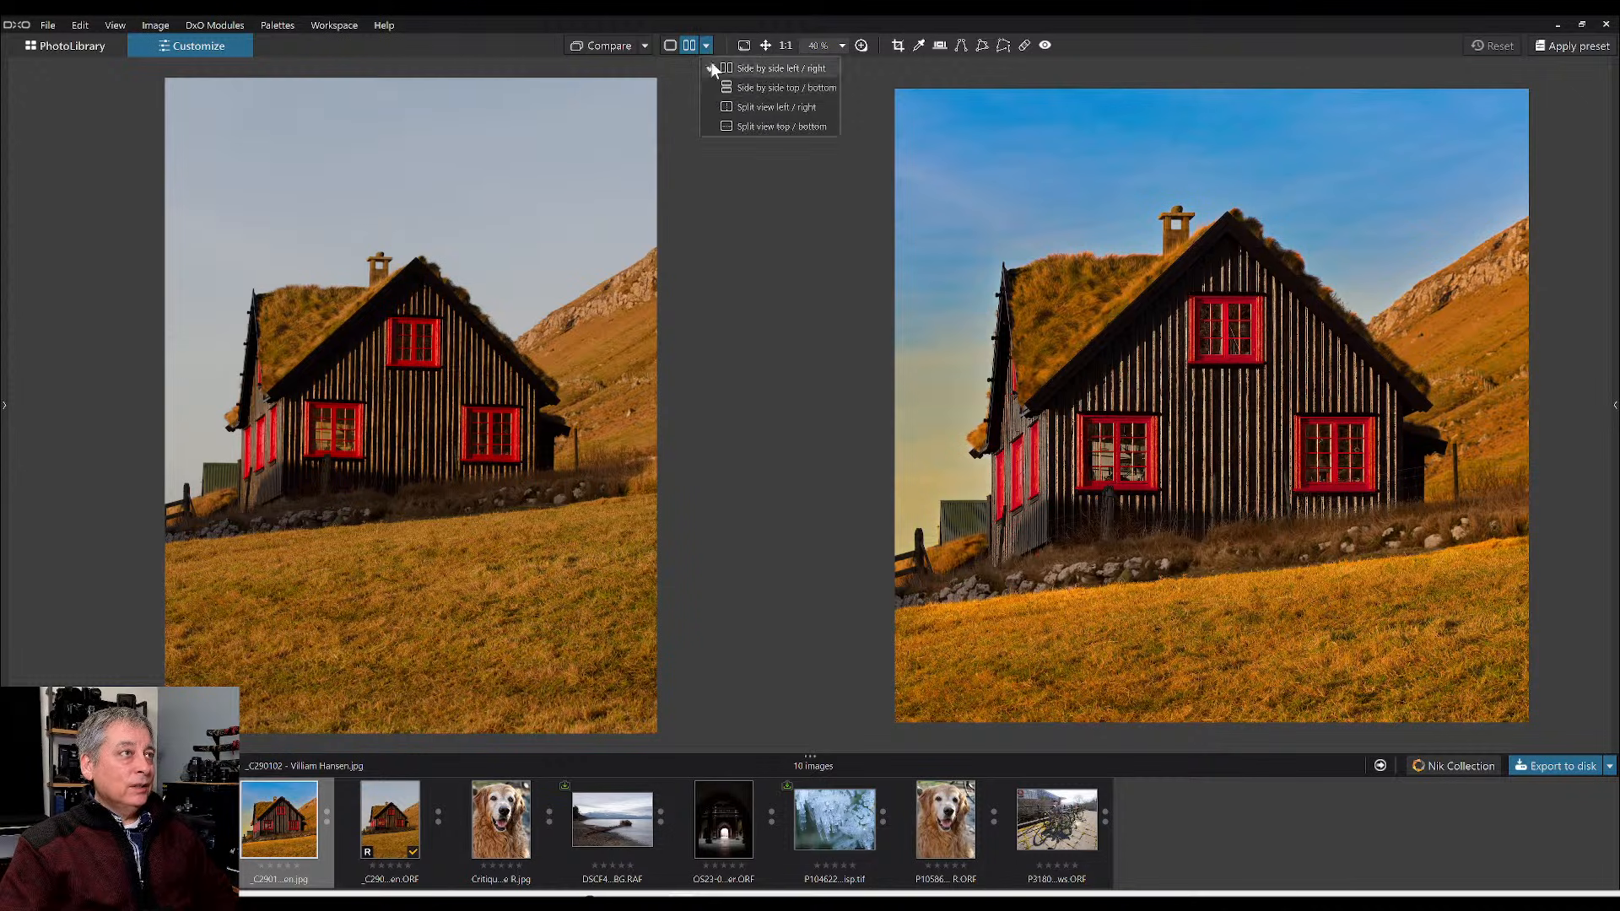
pyautogui.click(726, 102)
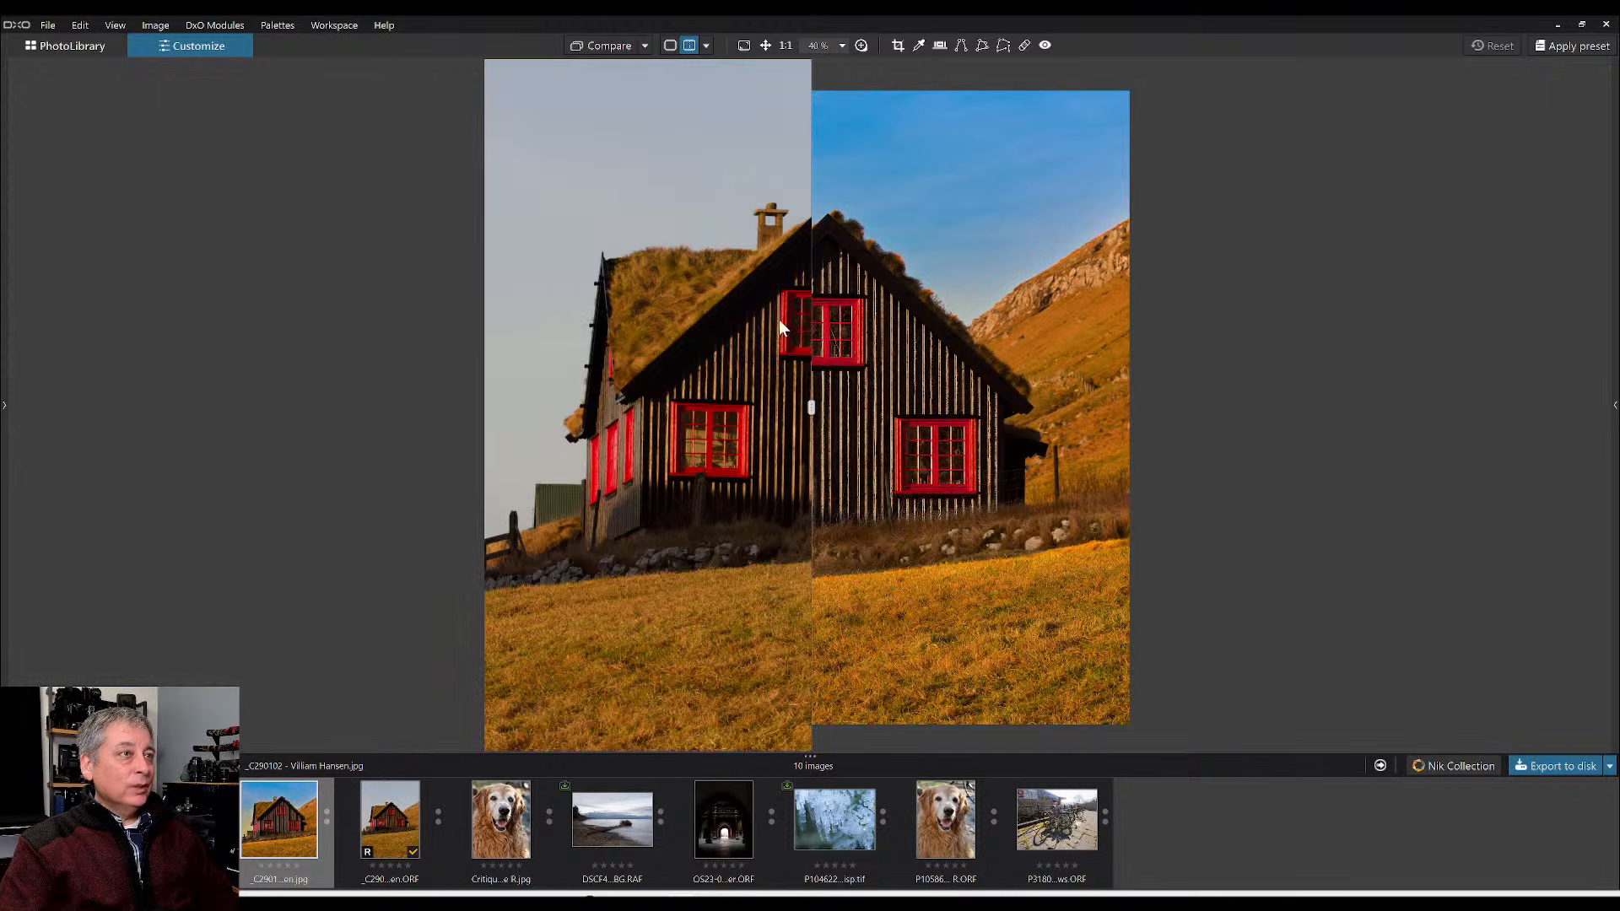
pyautogui.scroll(5, 813, 361)
pyautogui.scroll(1, 813, 361)
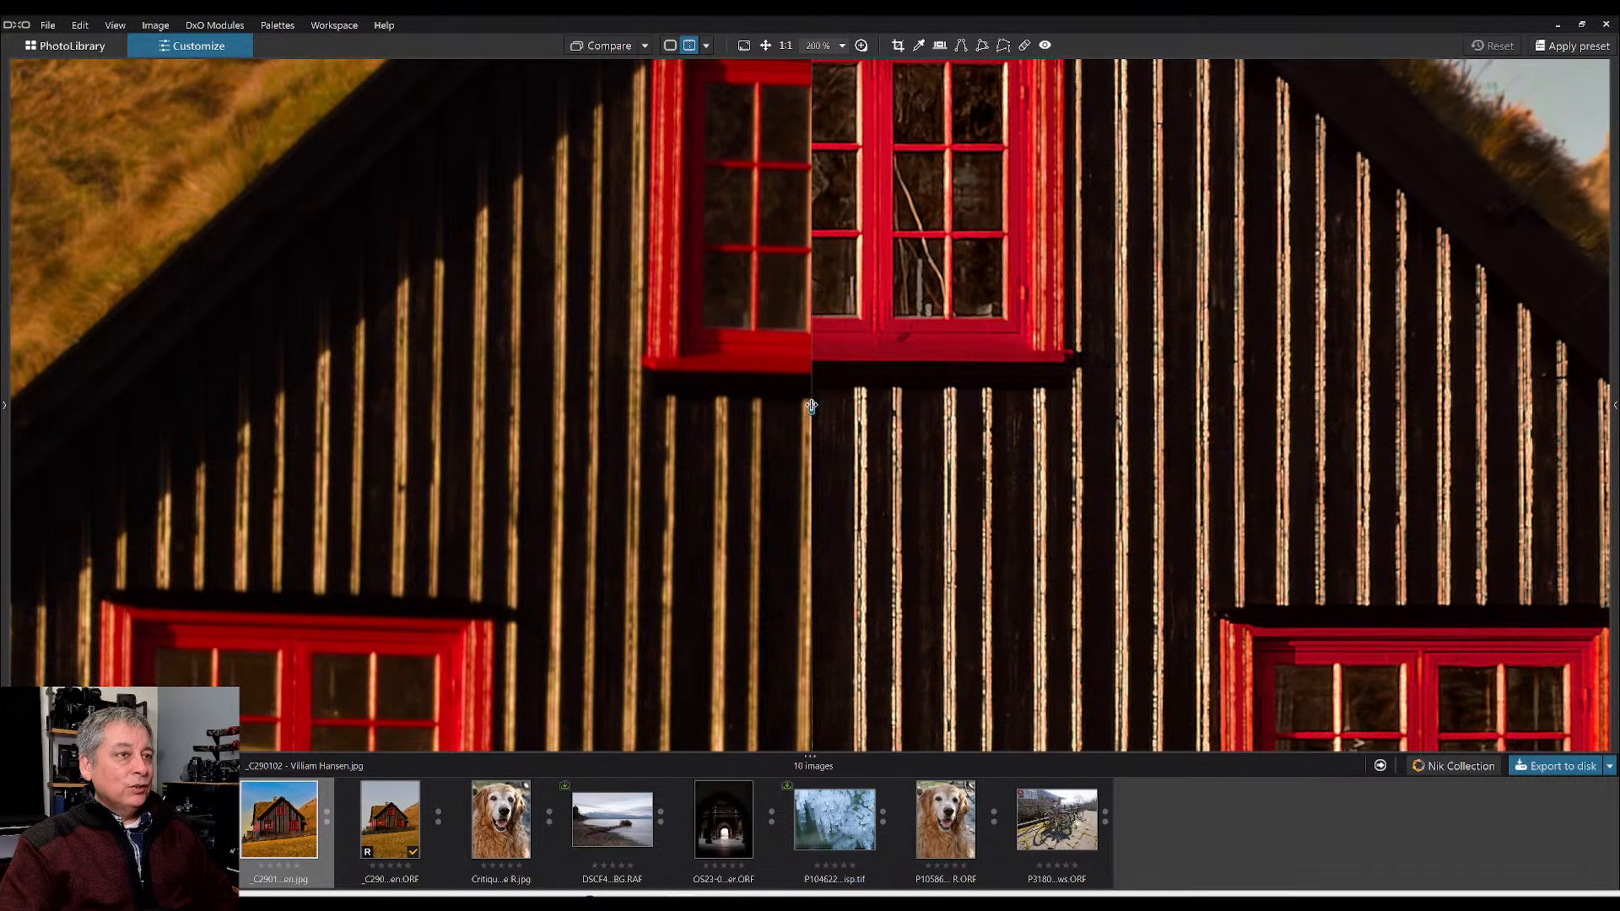
pyautogui.moveTo(808, 408); pyautogui.dragTo(1059, 409)
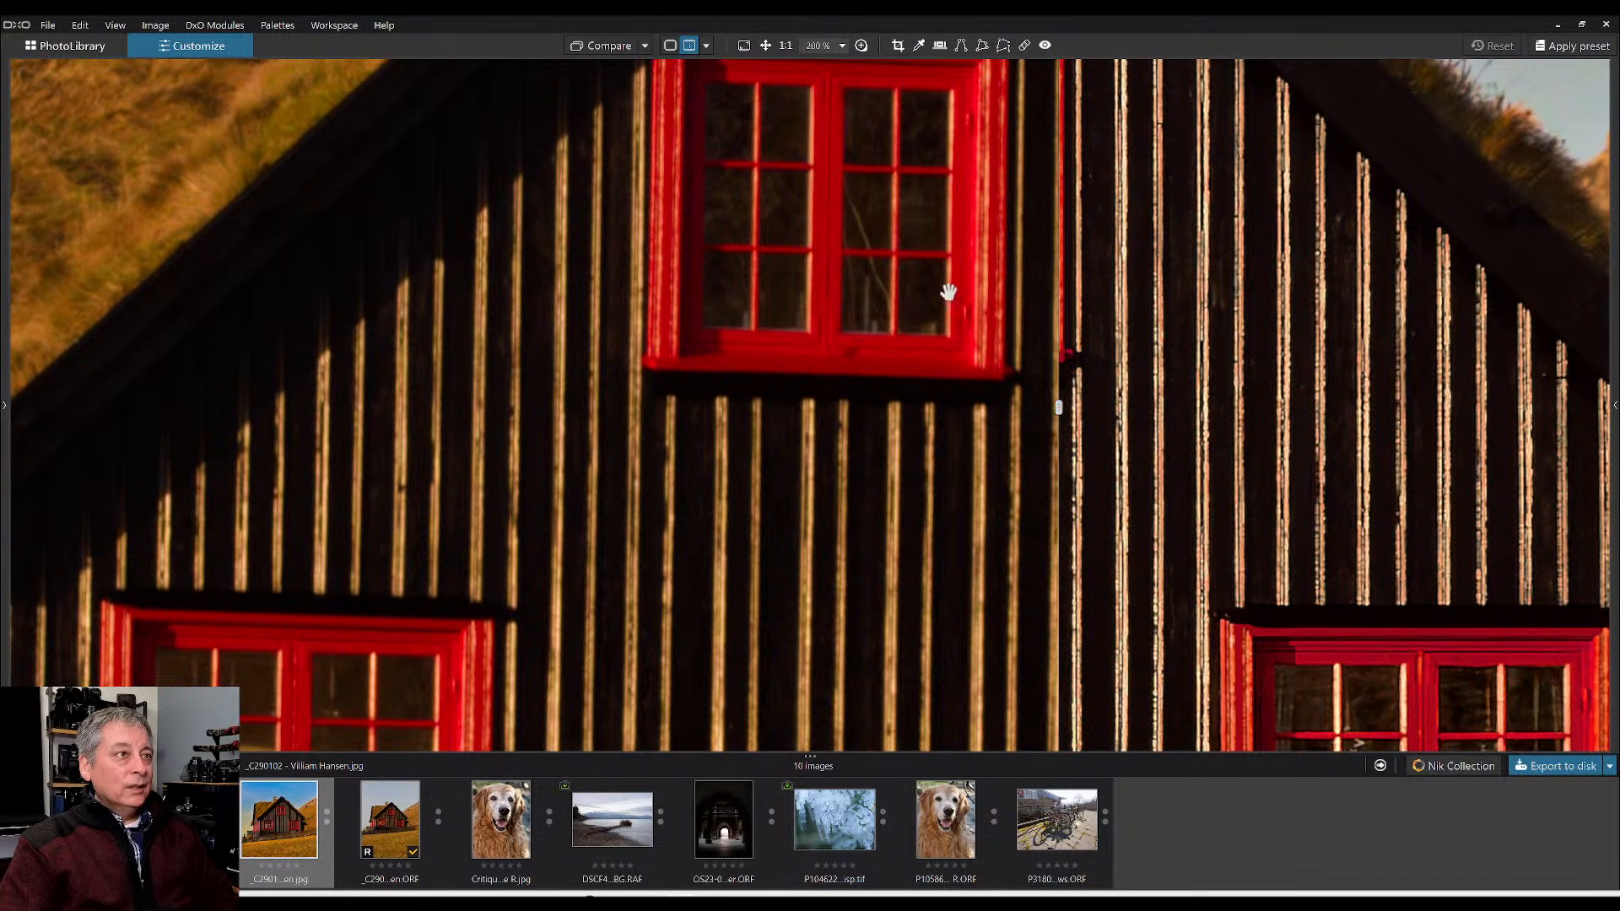
pyautogui.moveTo(919, 261); pyautogui.dragTo(921, 390)
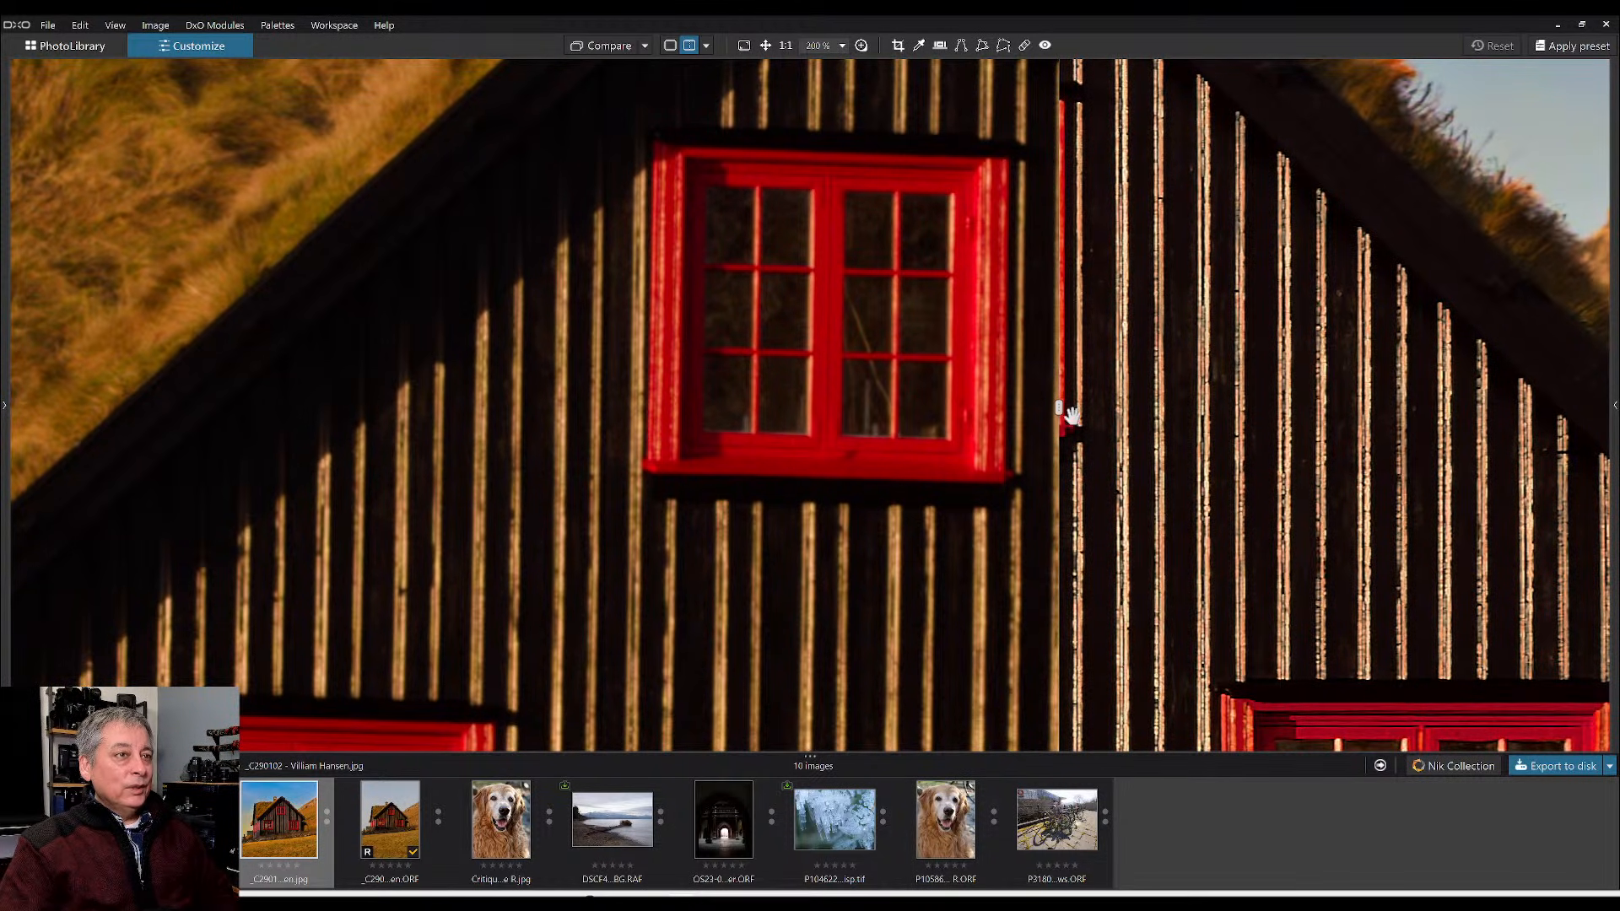
pyautogui.moveTo(1060, 409); pyautogui.dragTo(751, 389)
pyautogui.scroll(-5, 759, 439)
pyautogui.scroll(-2, 768, 456)
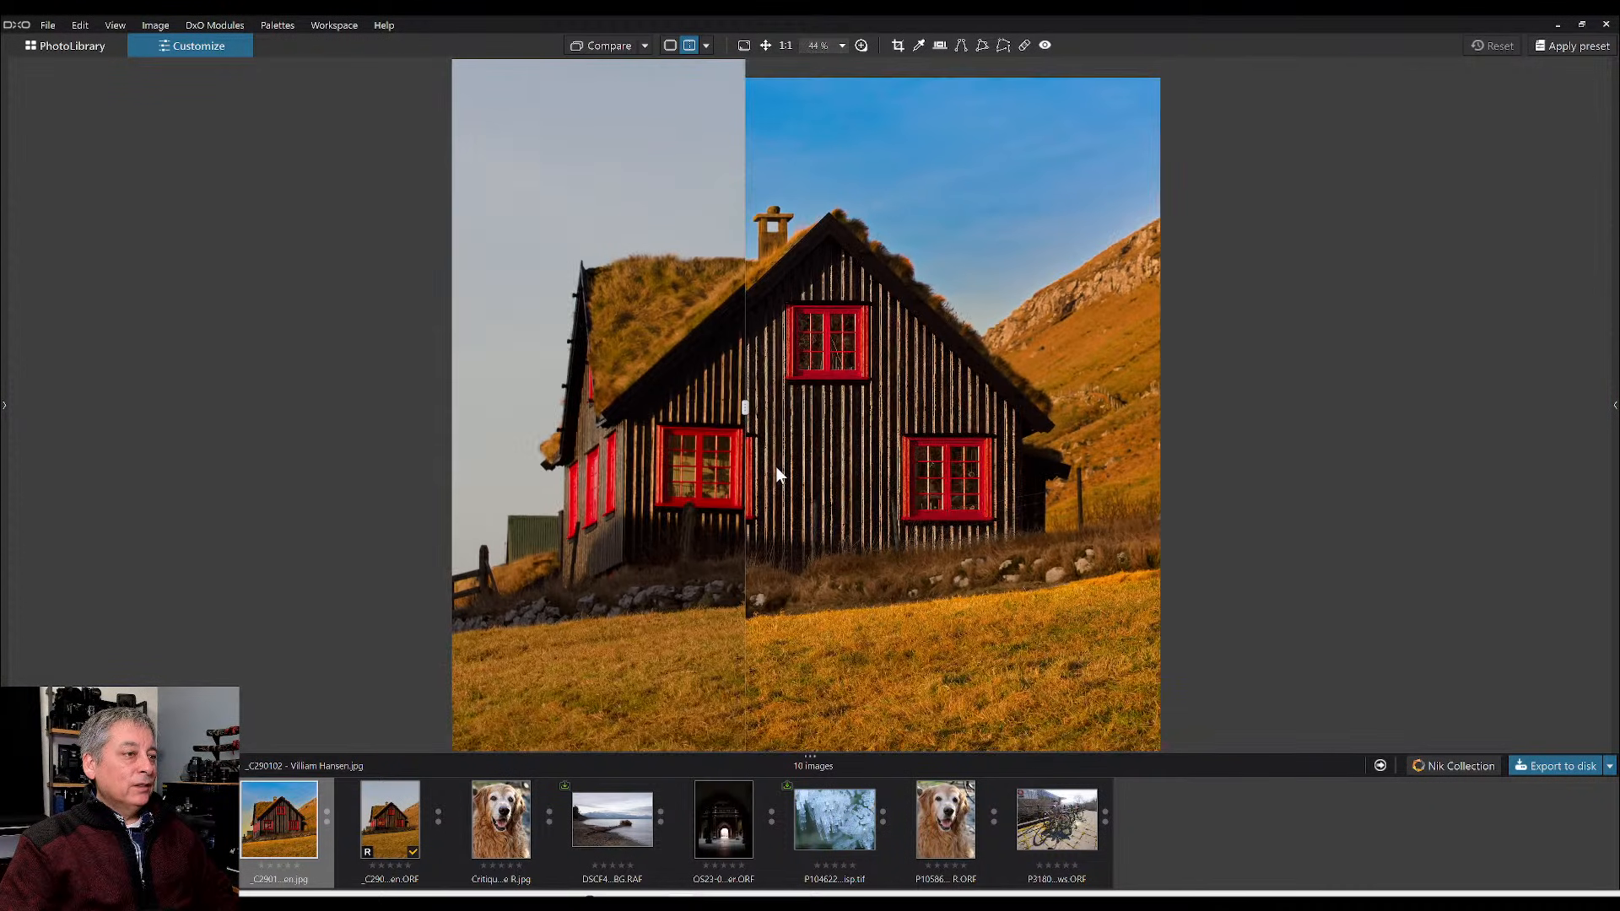
# - Compare the grass and stone wall in the split view at 100 %, and reveal the whole exported photo by moving the divider off it
pyautogui.scroll(4, 679, 650)
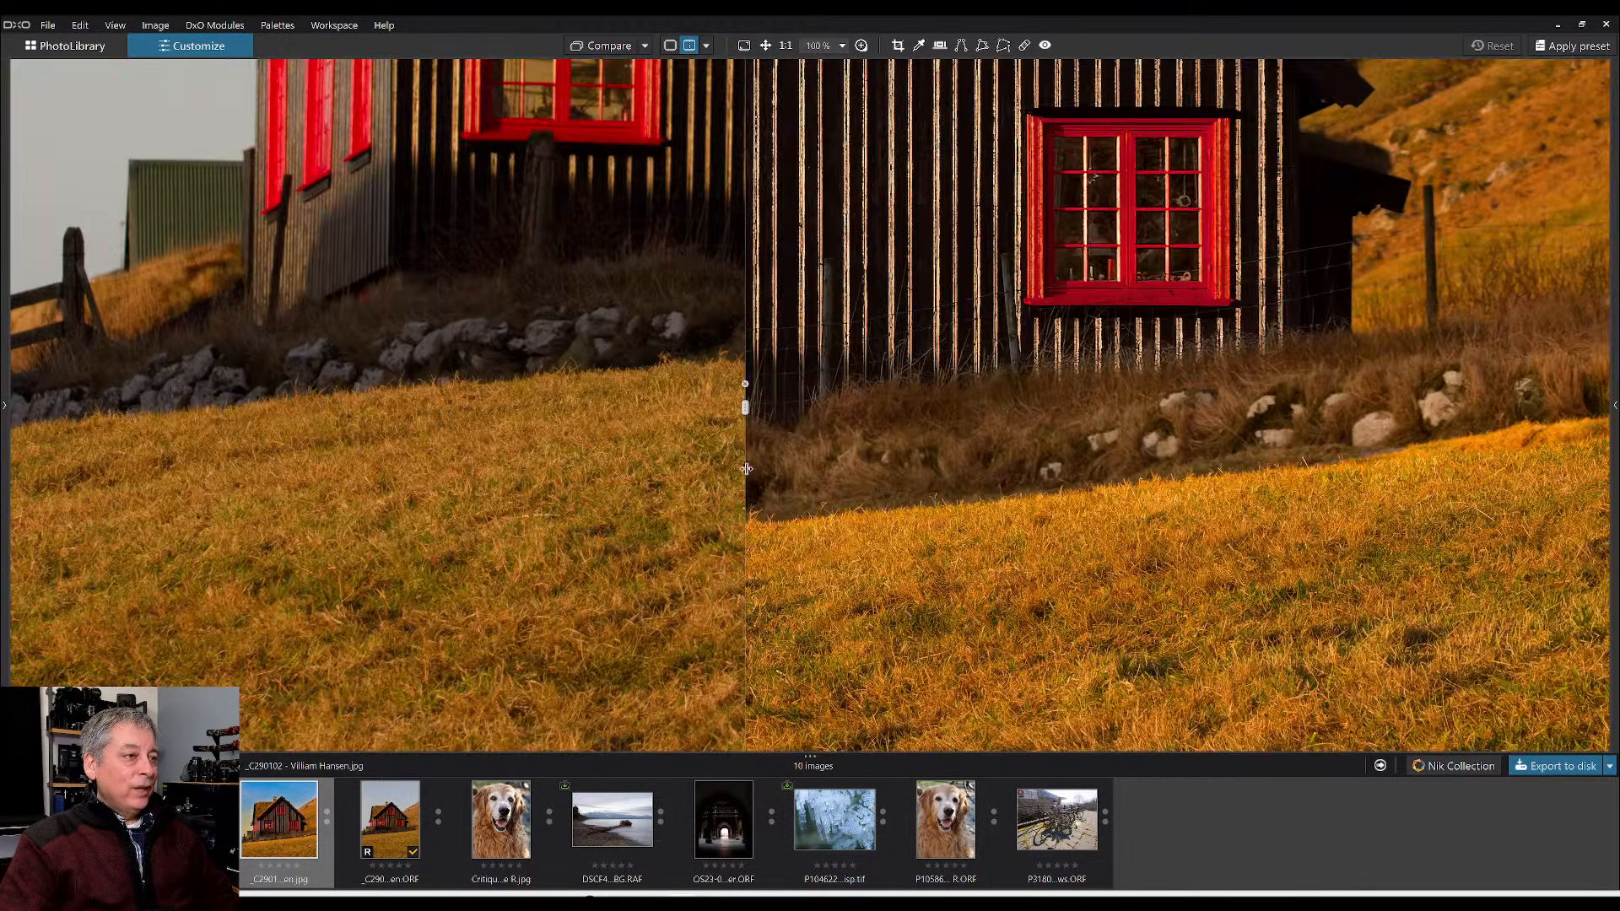
pyautogui.moveTo(745, 408)
pyautogui.mouseDown()
pyautogui.moveTo(929, 418)
pyautogui.moveTo(481, 410)
pyautogui.moveTo(764, 411)
pyautogui.mouseUp()
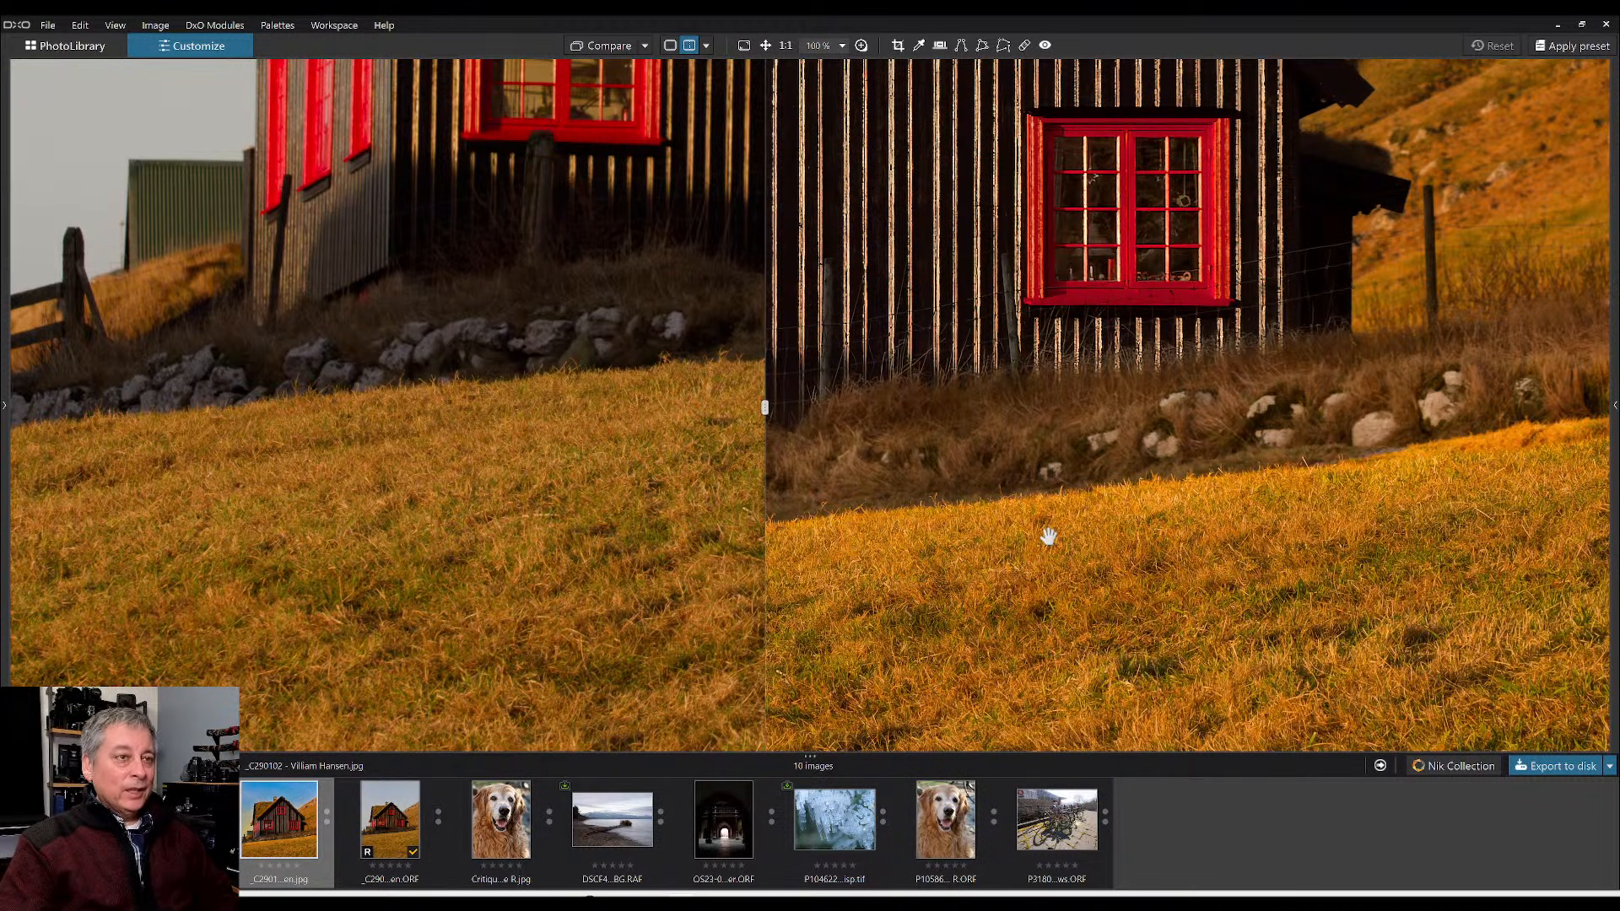
pyautogui.scroll(-2, 1047, 534)
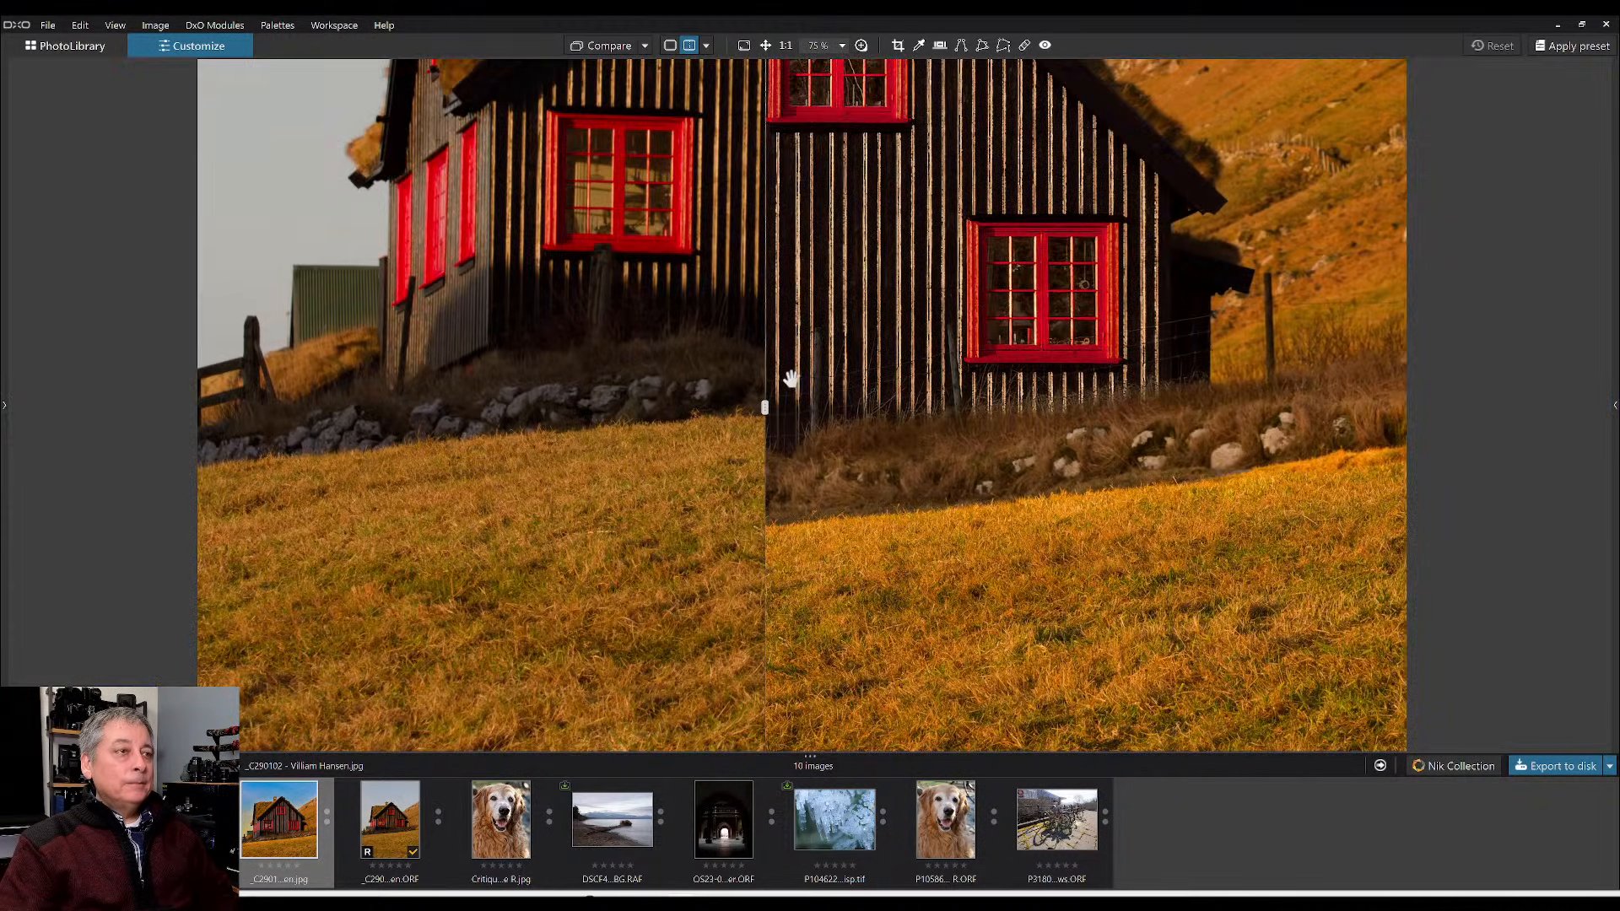
pyautogui.scroll(-2, 825, 344)
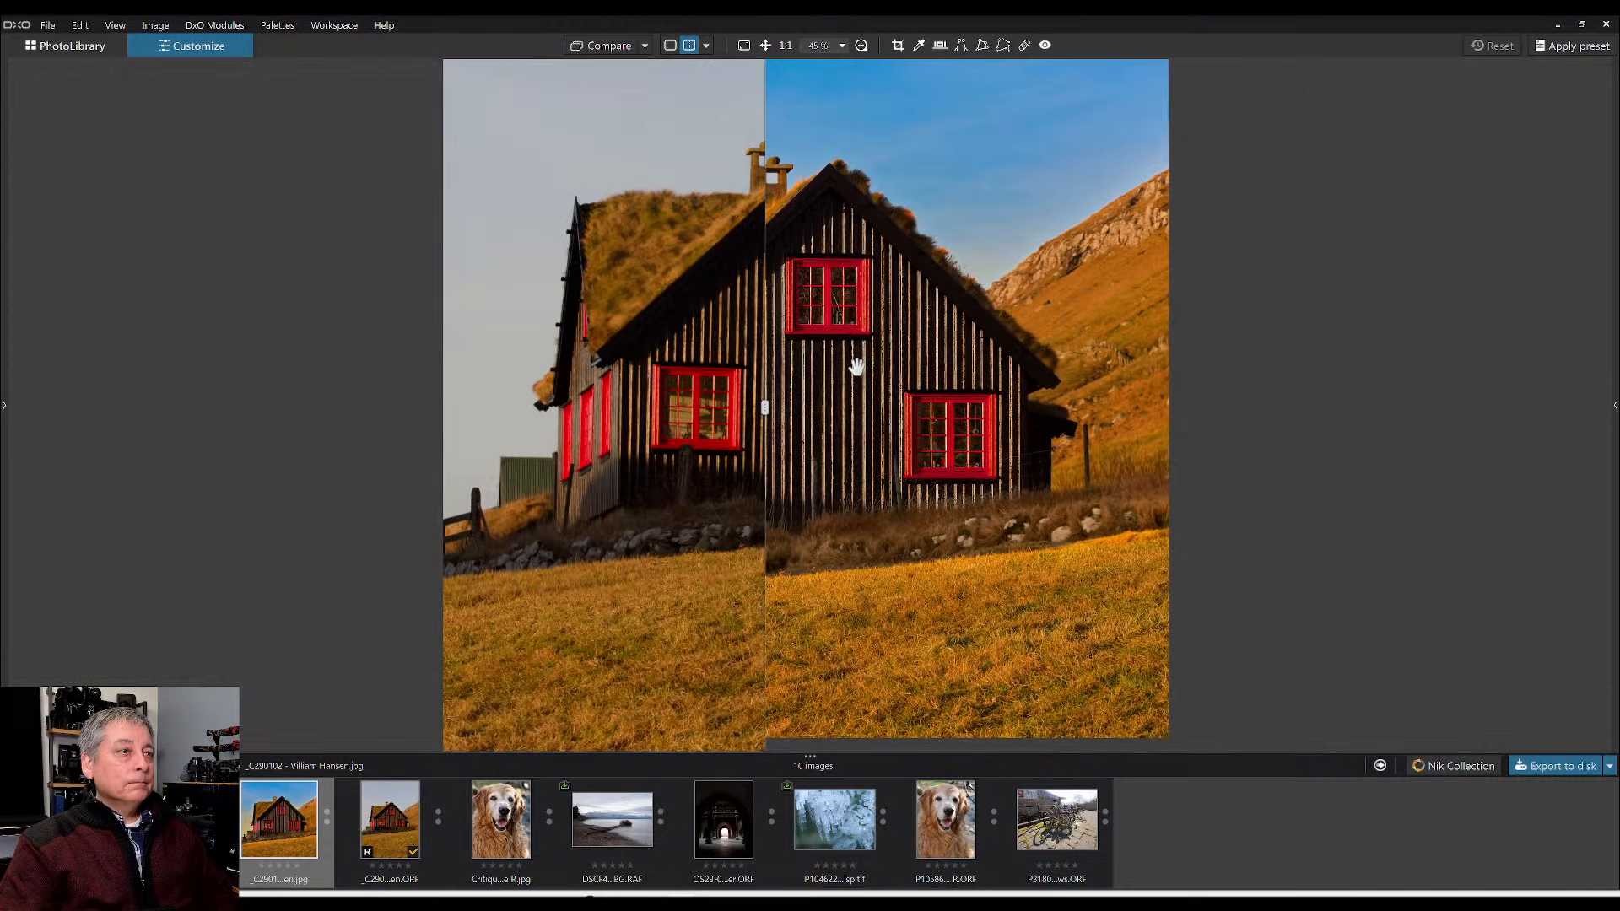
pyautogui.moveTo(766, 408); pyautogui.dragTo(326, 407)
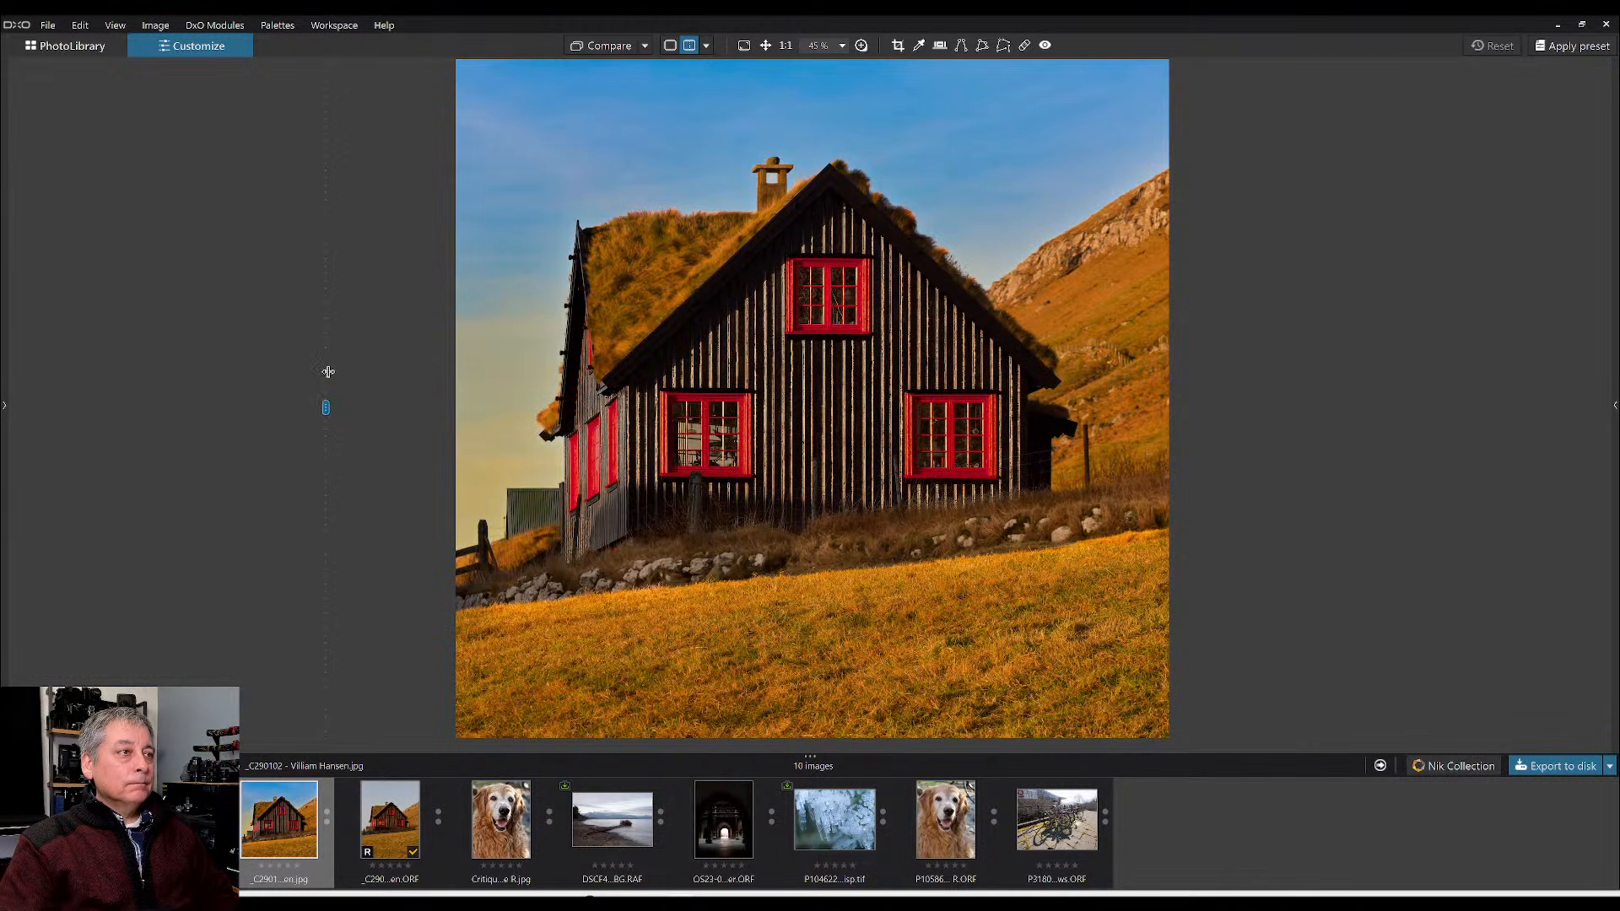
# - Compare the reference and exported house photos in the Side by side left / right view, zoomed out to 35 %
pyautogui.scroll(-1, 765, 589)
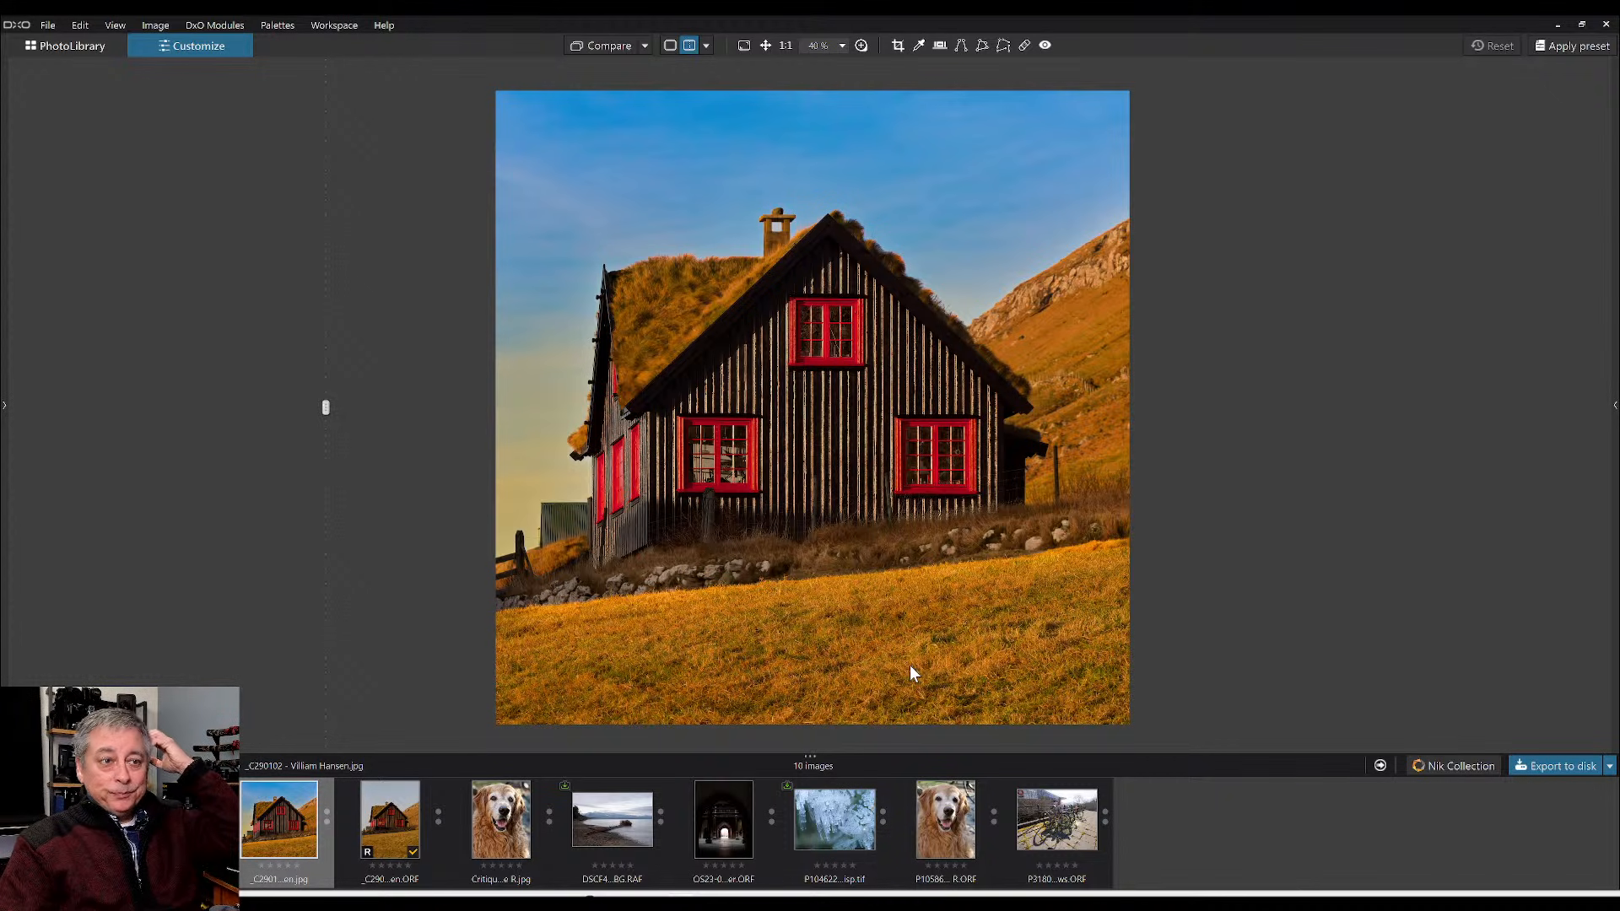
pyautogui.click(706, 46)
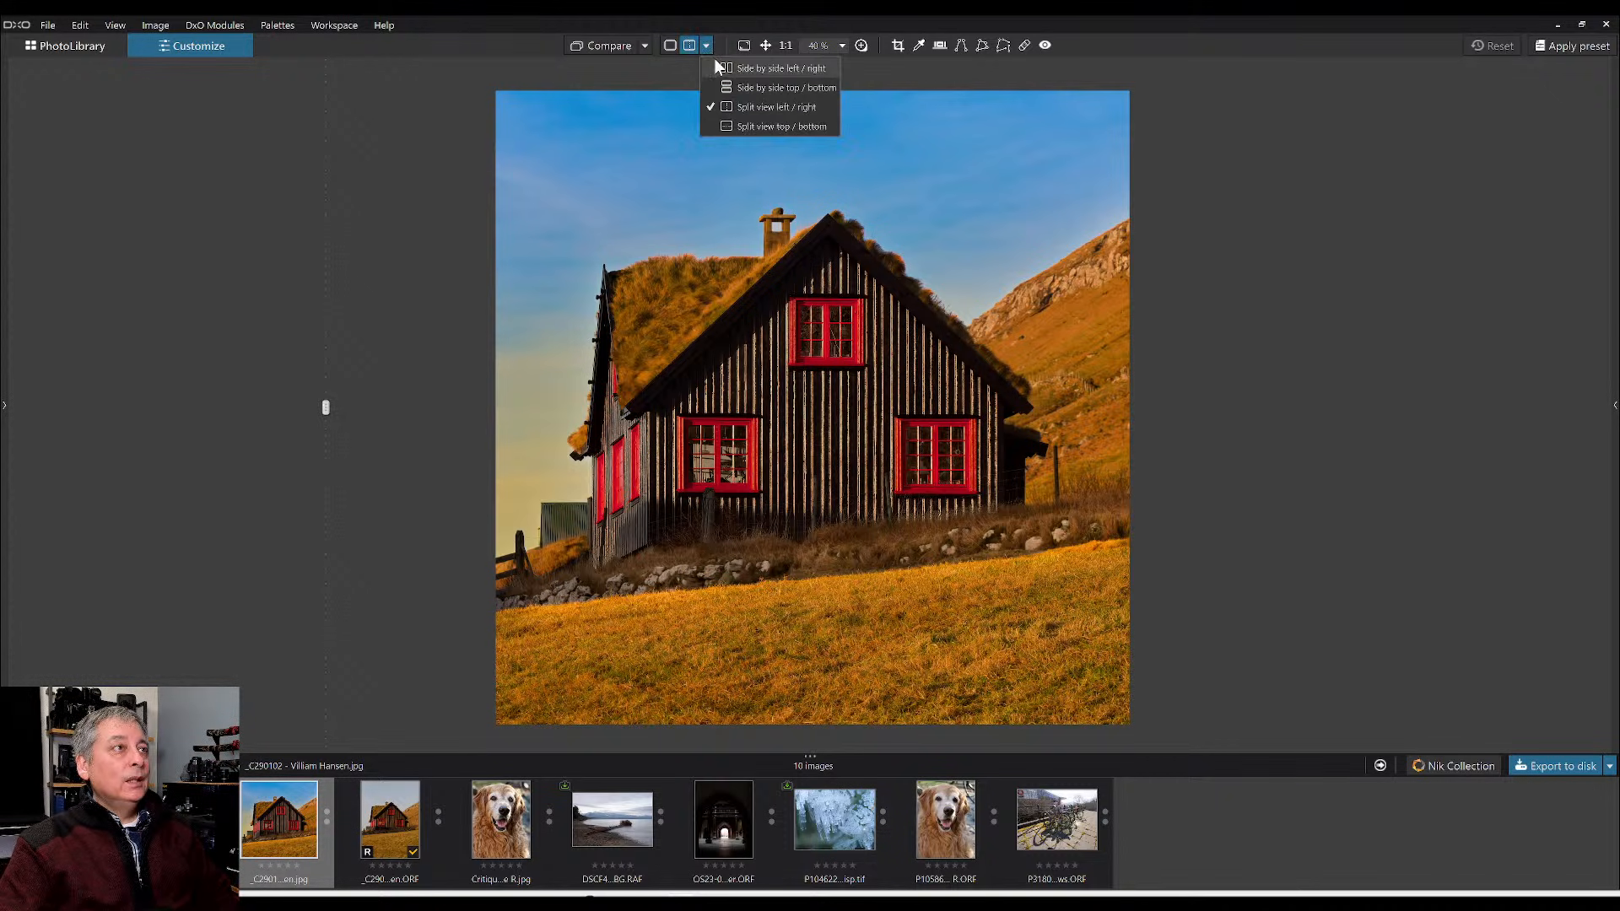
pyautogui.click(742, 66)
pyautogui.scroll(-1, 653, 438)
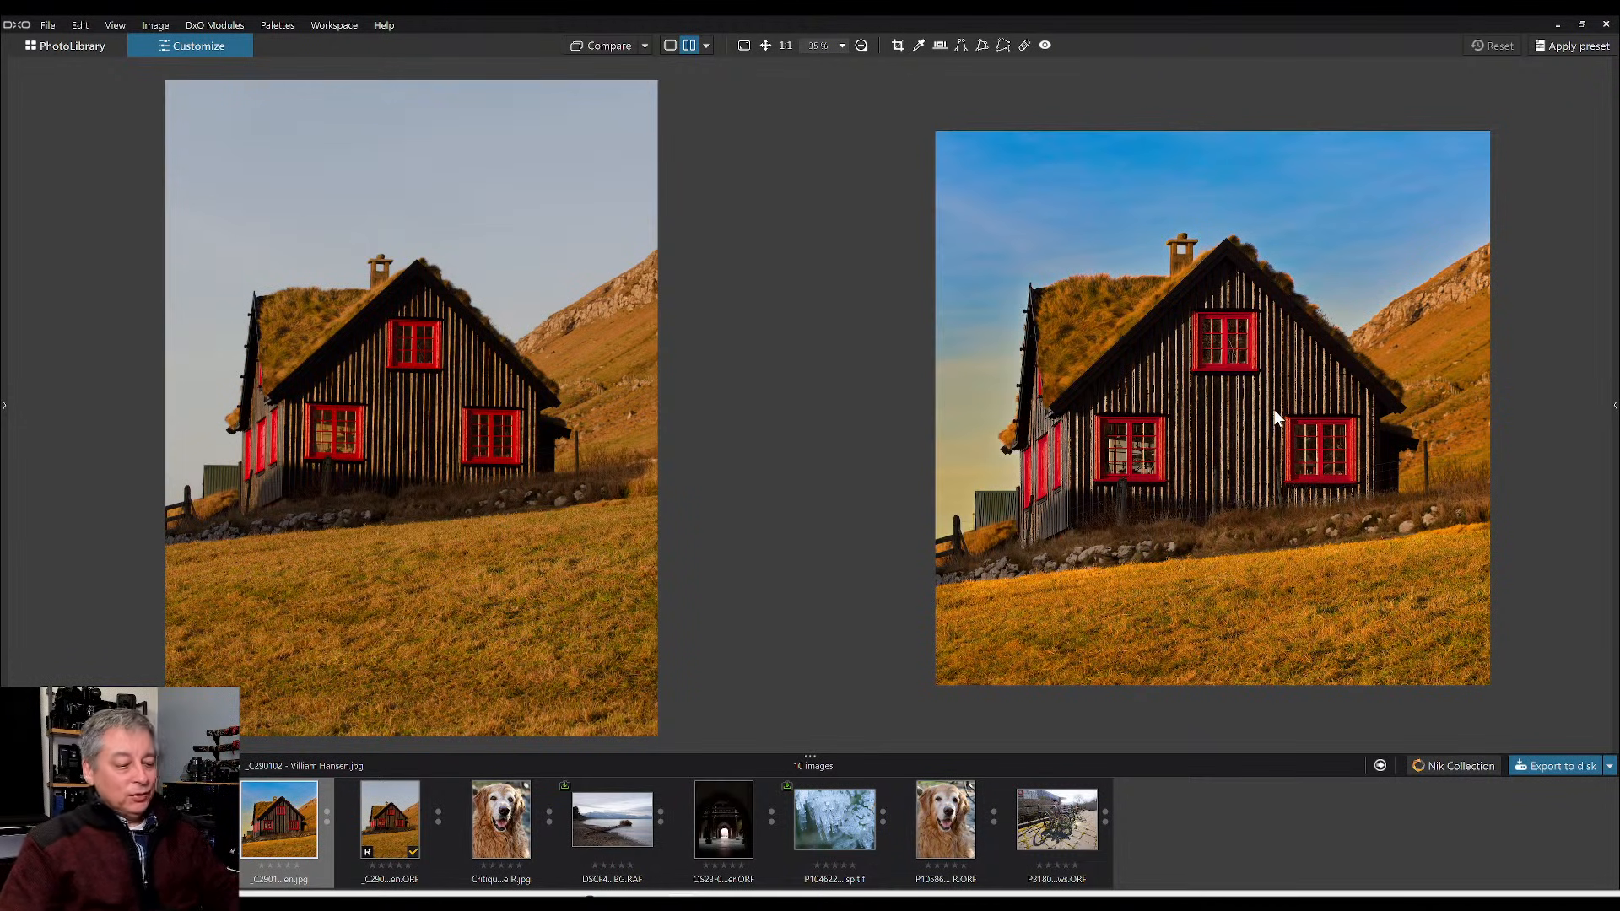
# - Restore the side palettes, leave the comparison for the single-image view, and open the house ORF photo
pyautogui.press('F9')
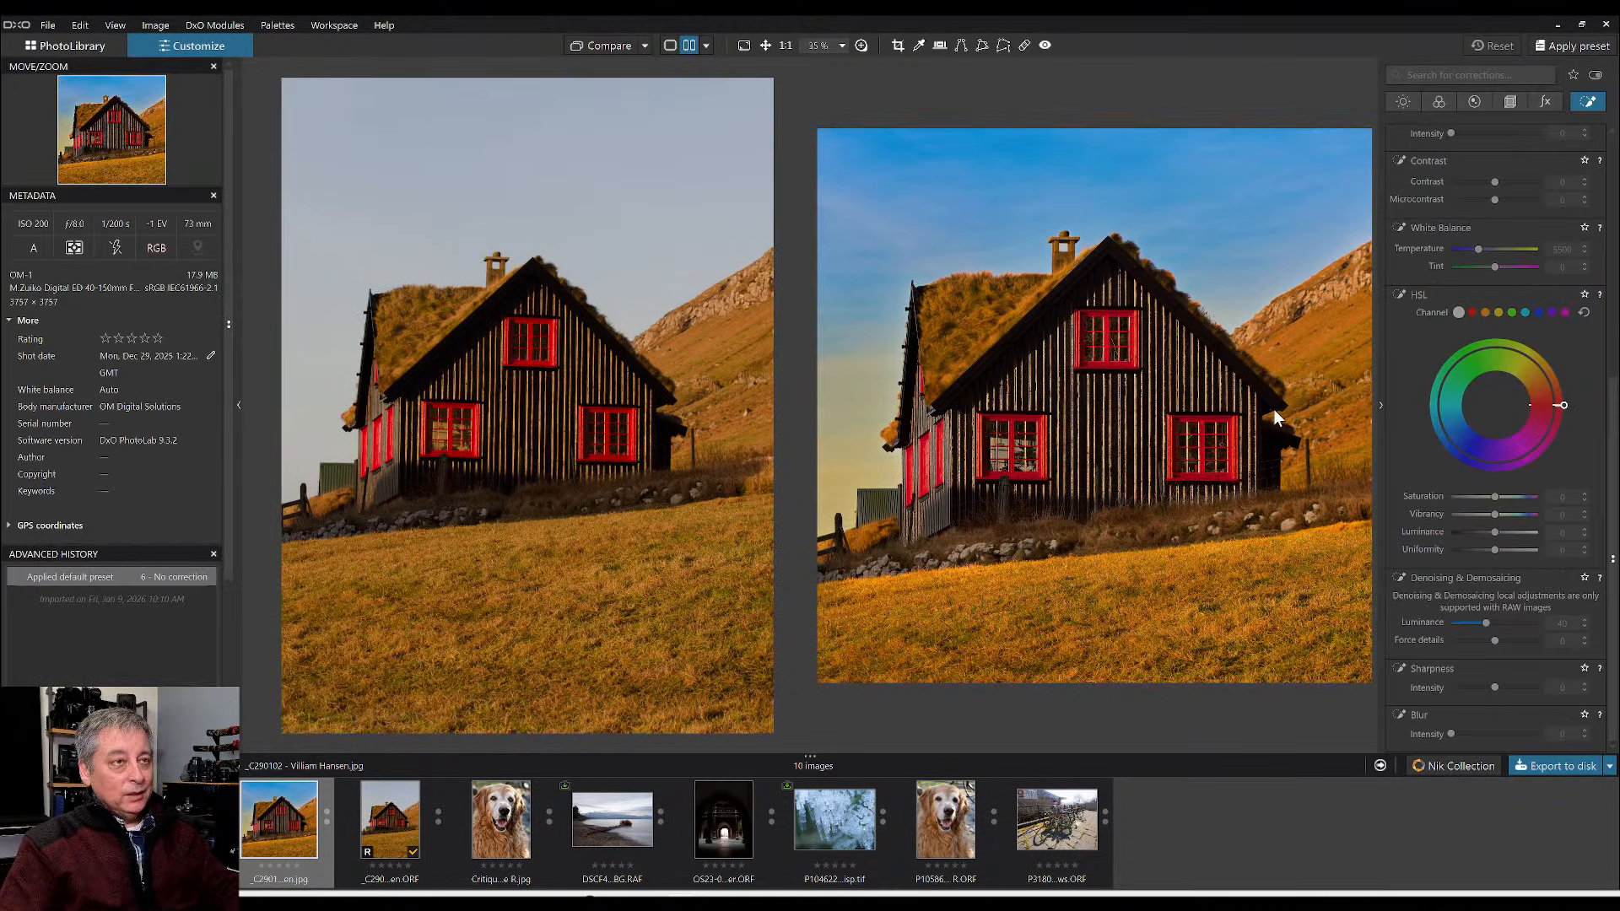
pyautogui.click(688, 47)
pyautogui.click(393, 847)
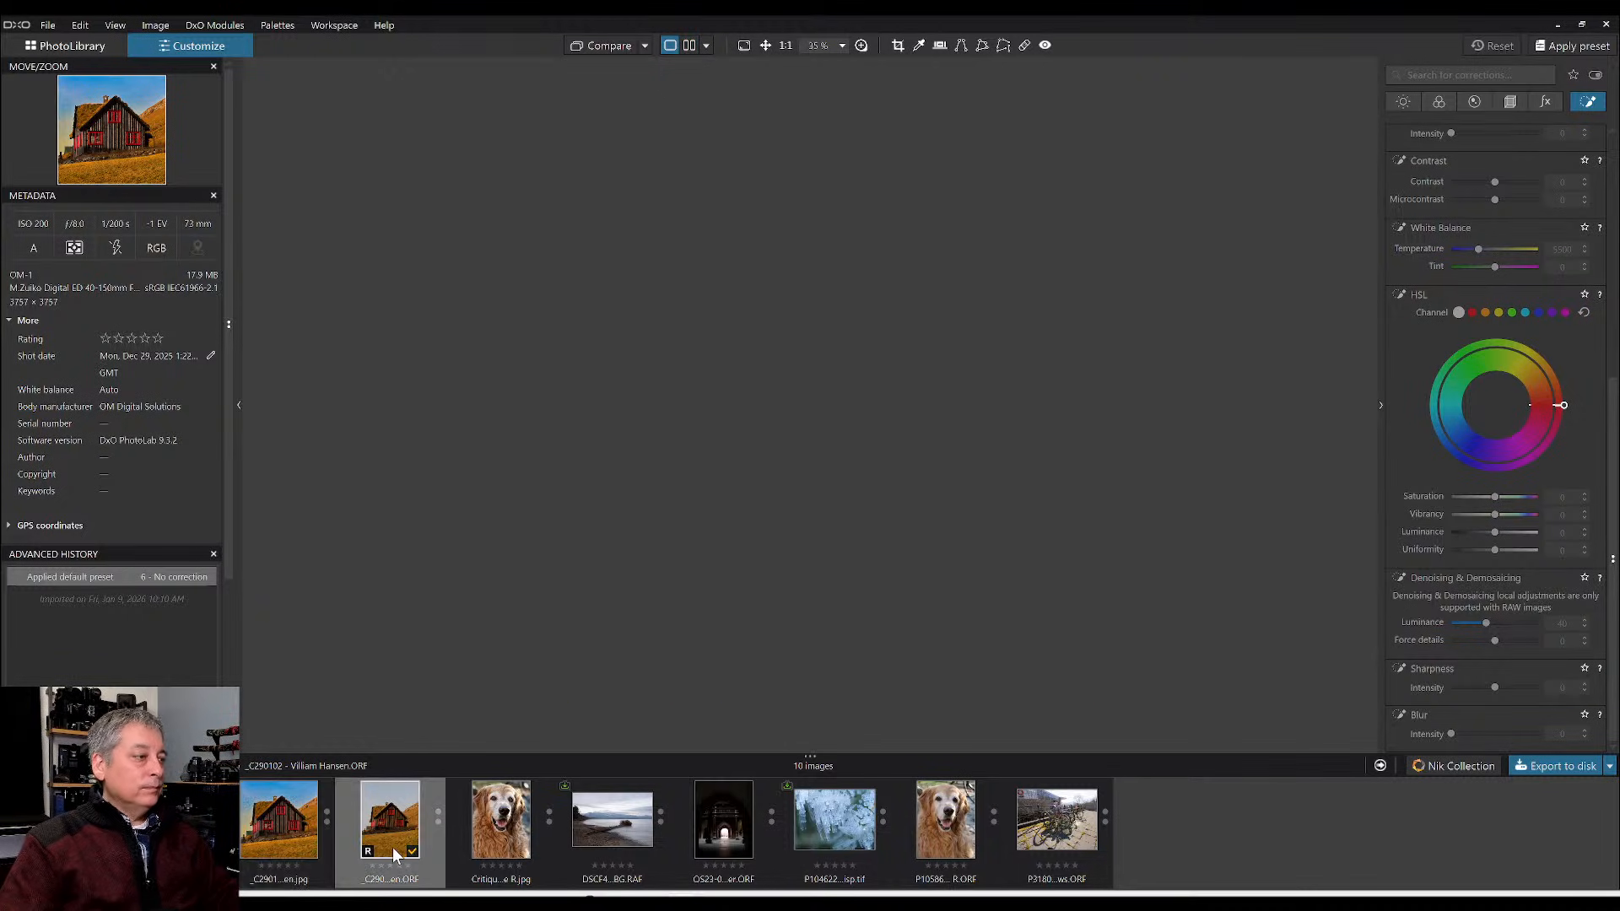
# - Select the panes of the three front windows with AI masks, and set Shadows to 46 and ClearView Plus intensity to 61
pyautogui.scroll(5, 1472, 330)
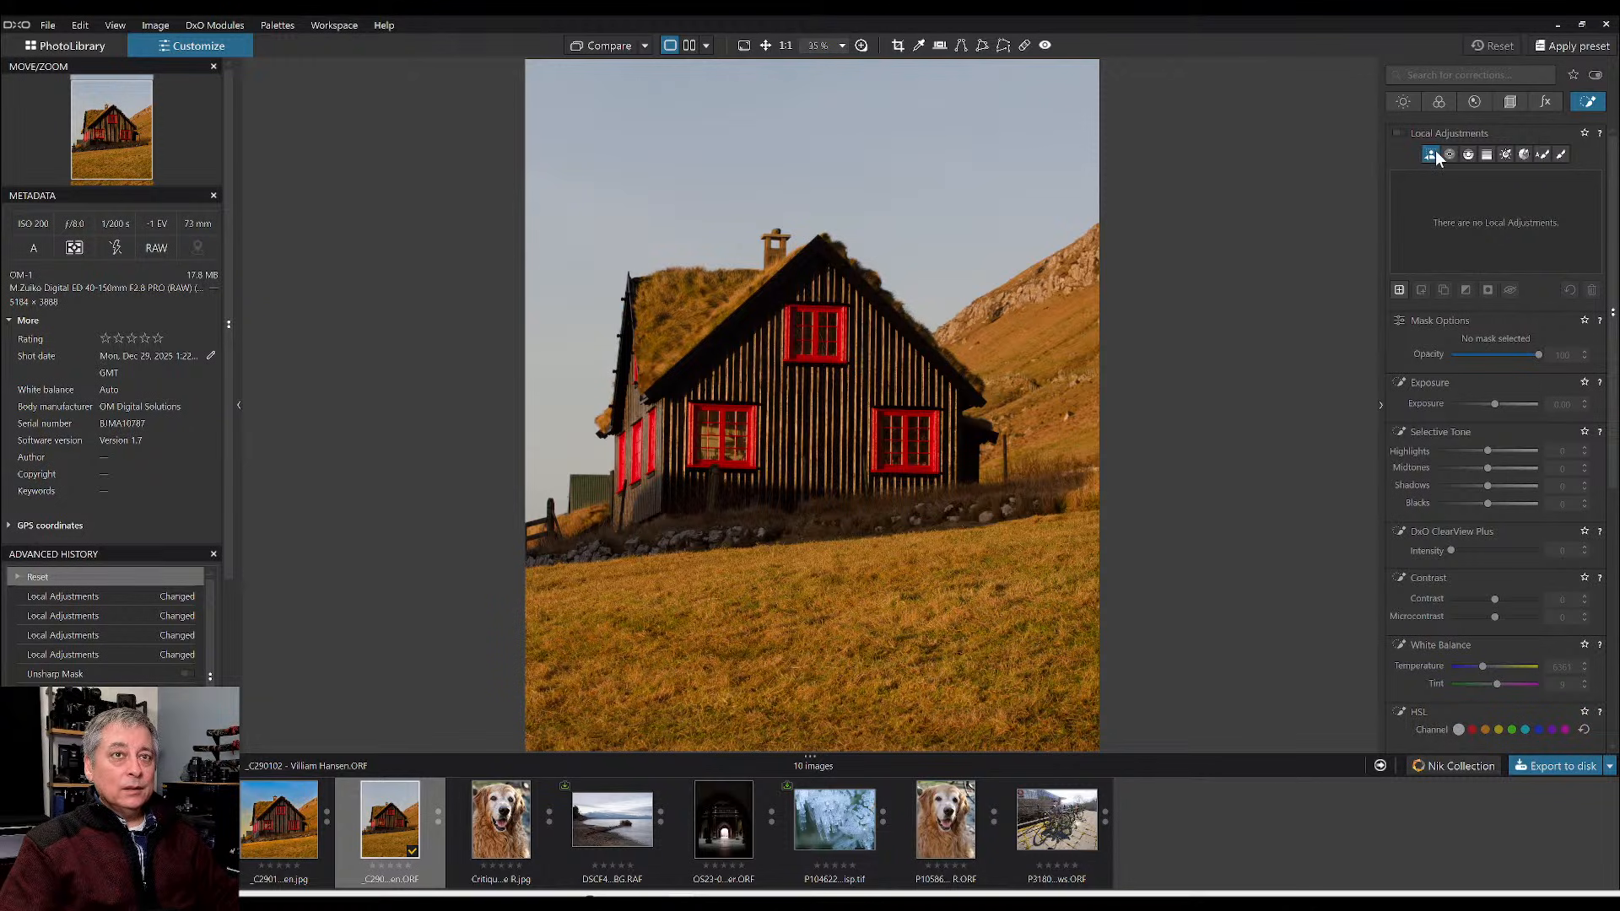
pyautogui.click(1432, 155)
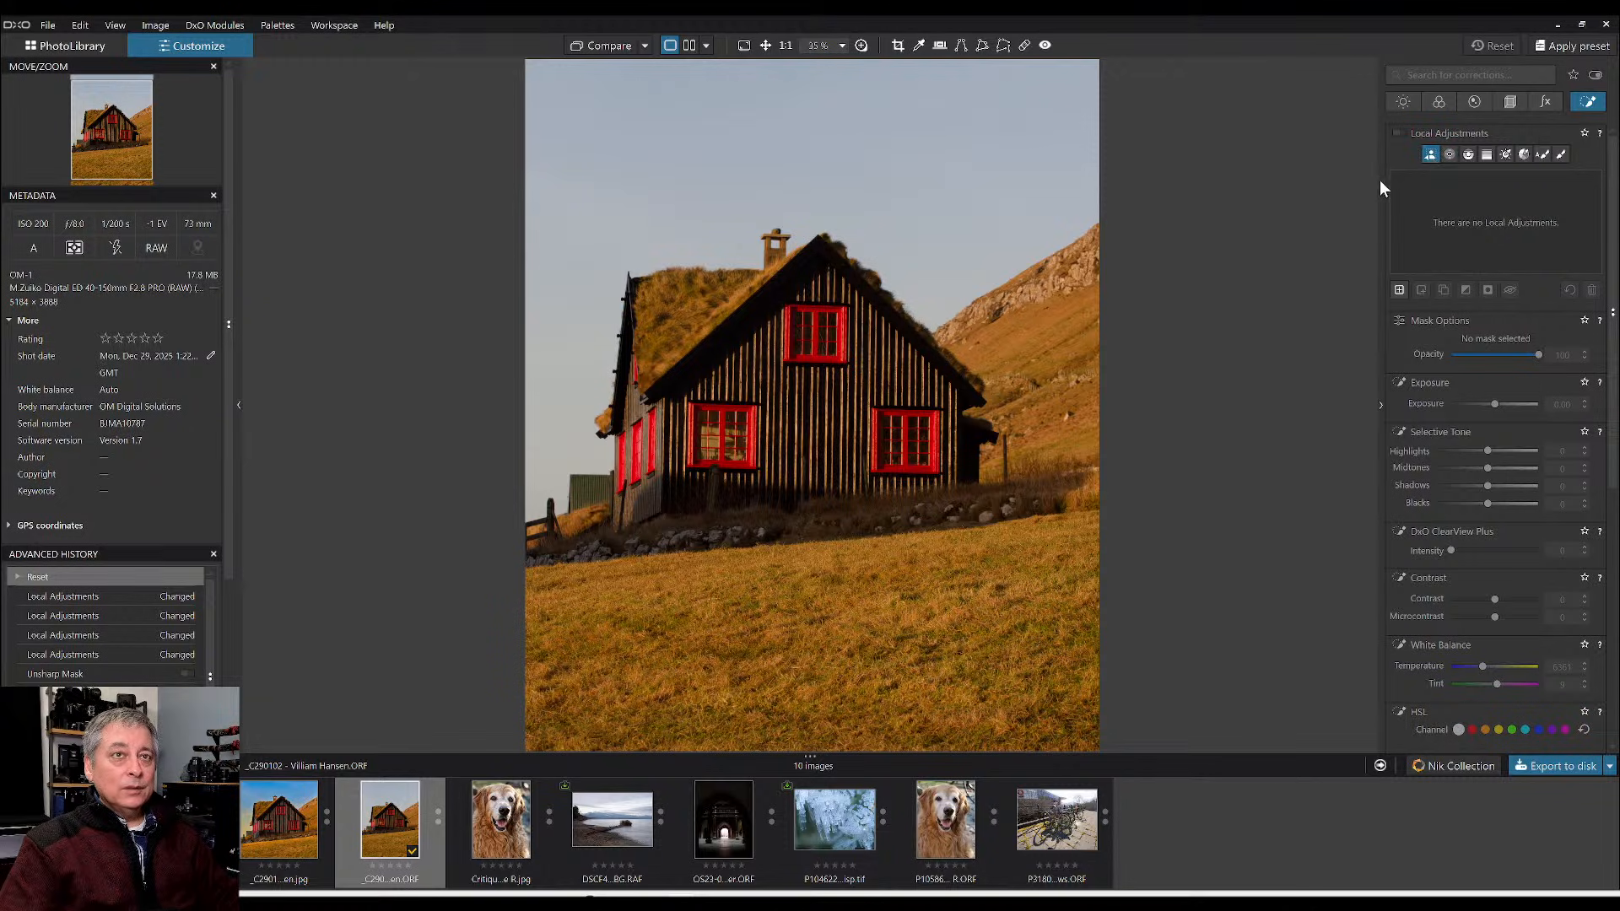
pyautogui.click(811, 337)
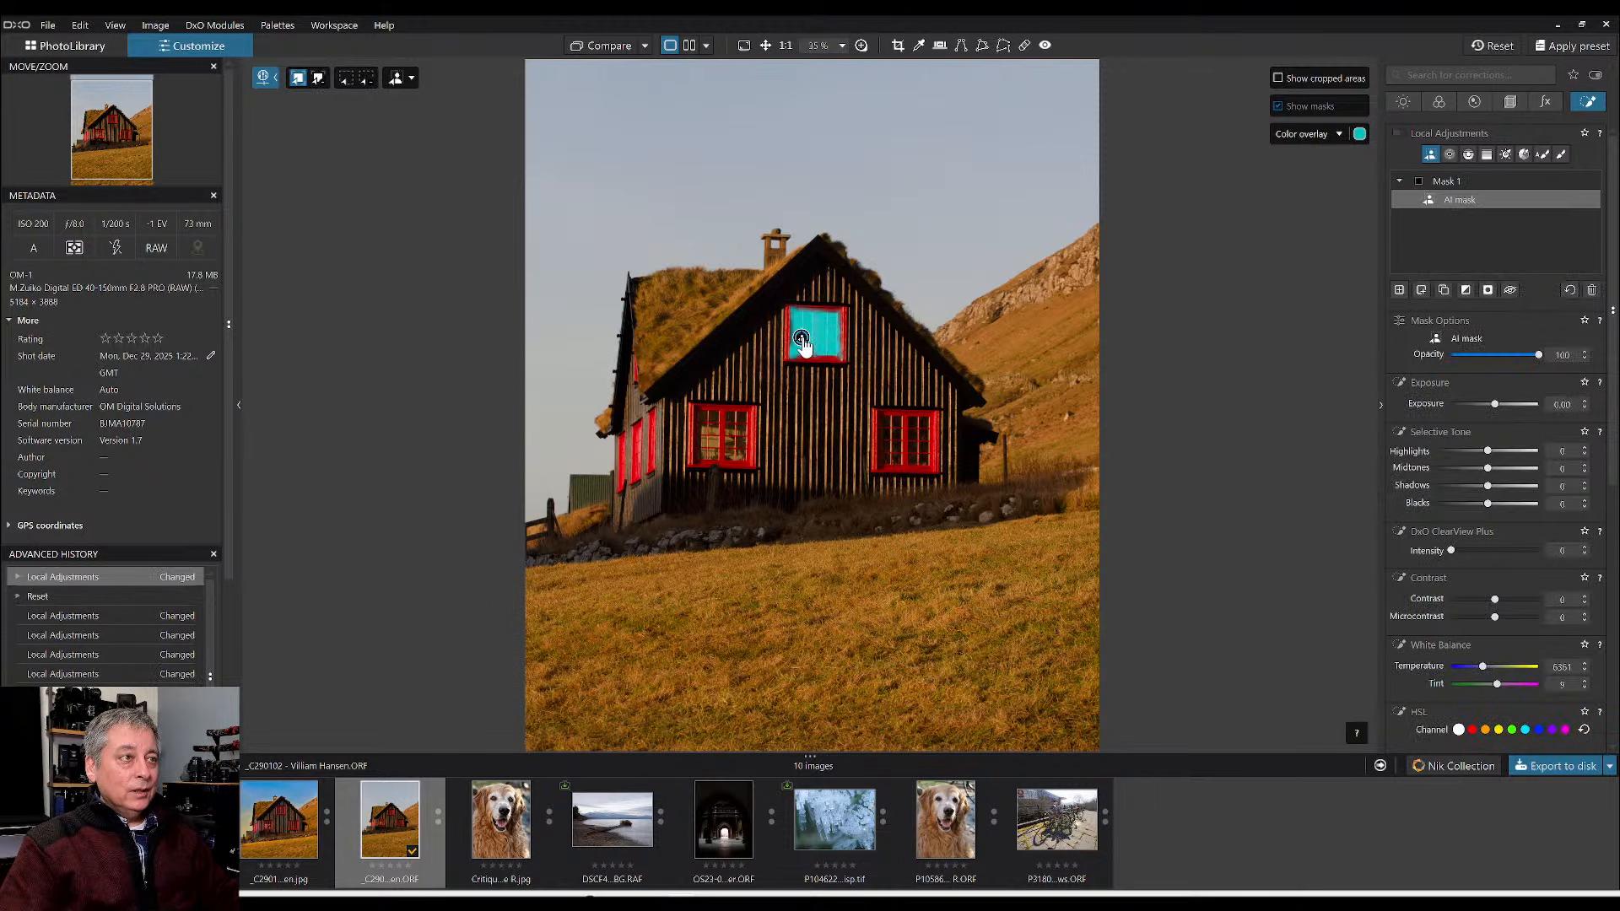
pyautogui.click(738, 433)
pyautogui.click(891, 443)
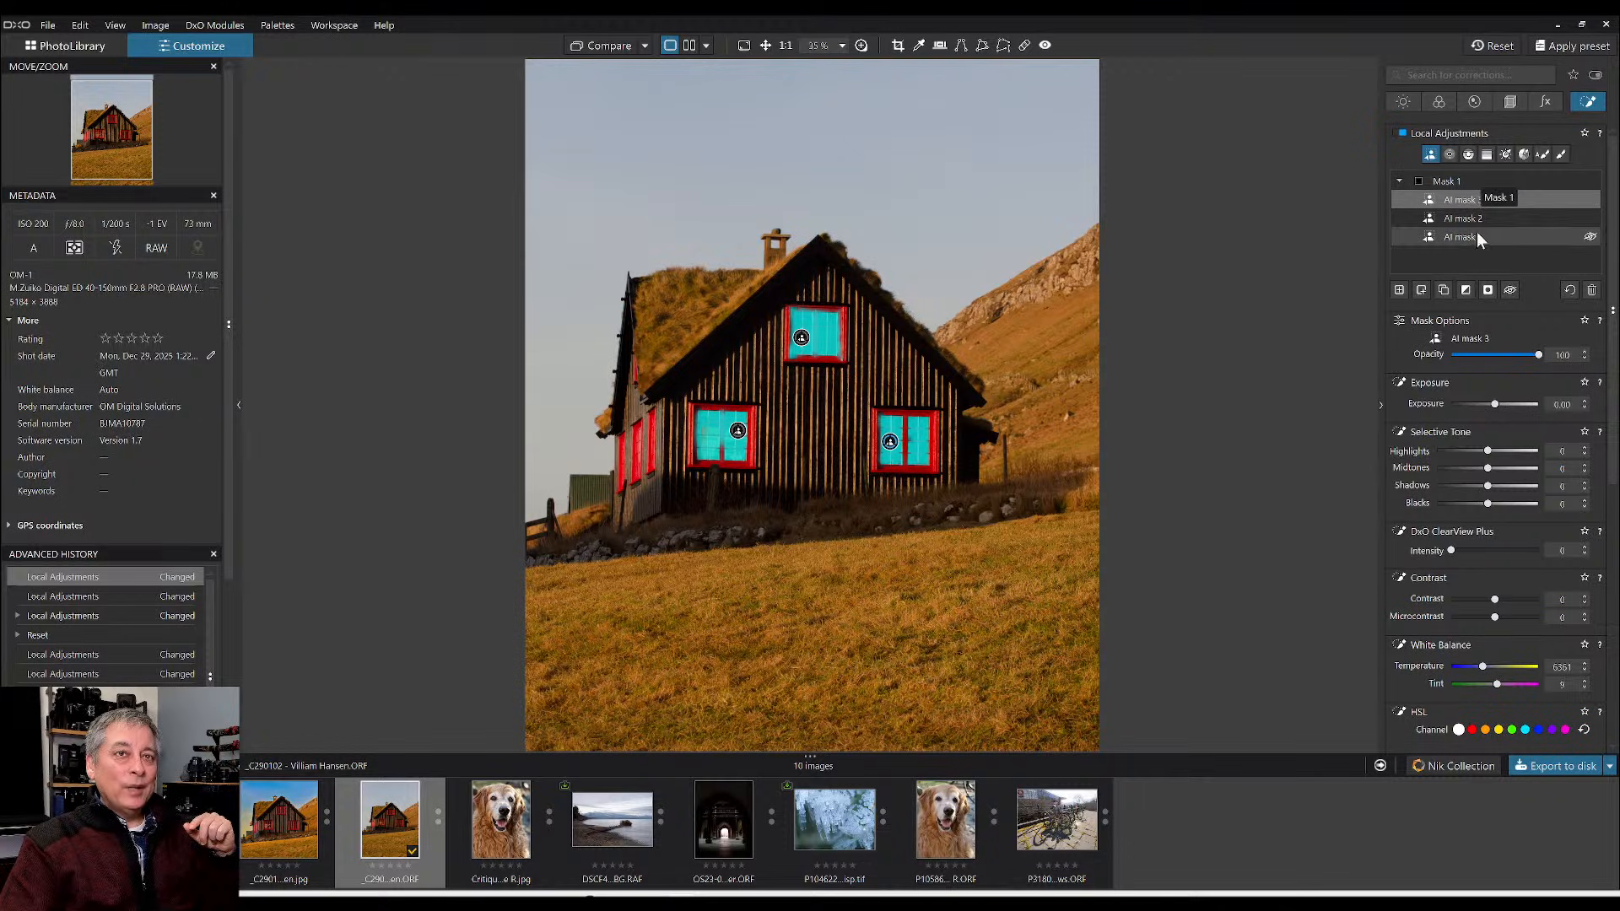
pyautogui.moveTo(1516, 488); pyautogui.dragTo(1511, 486)
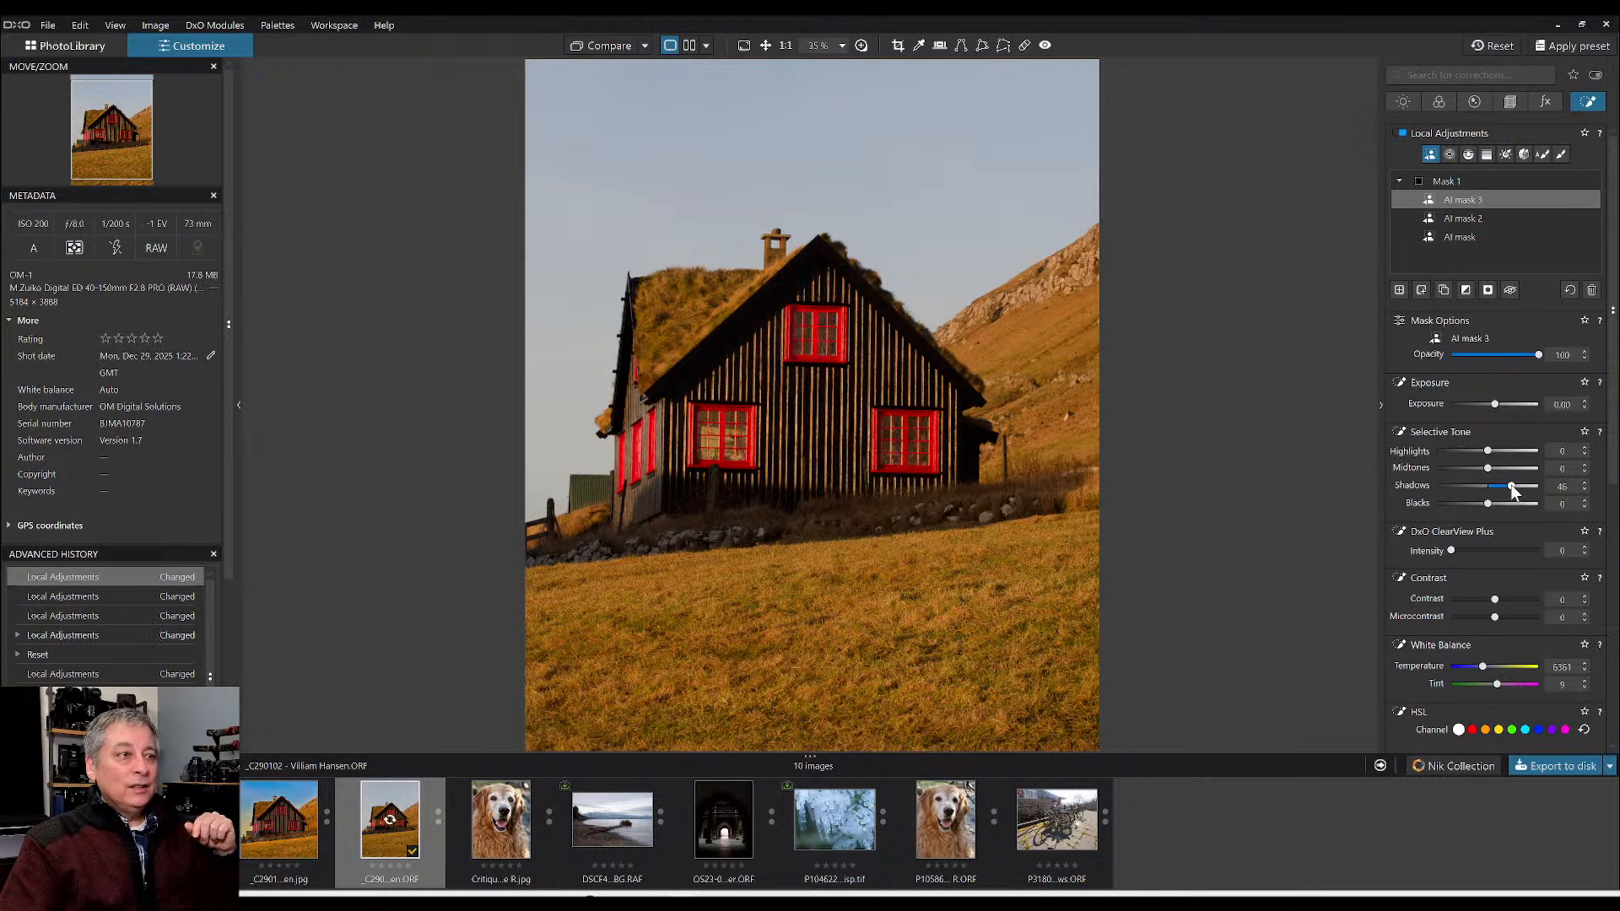
pyautogui.click(1505, 551)
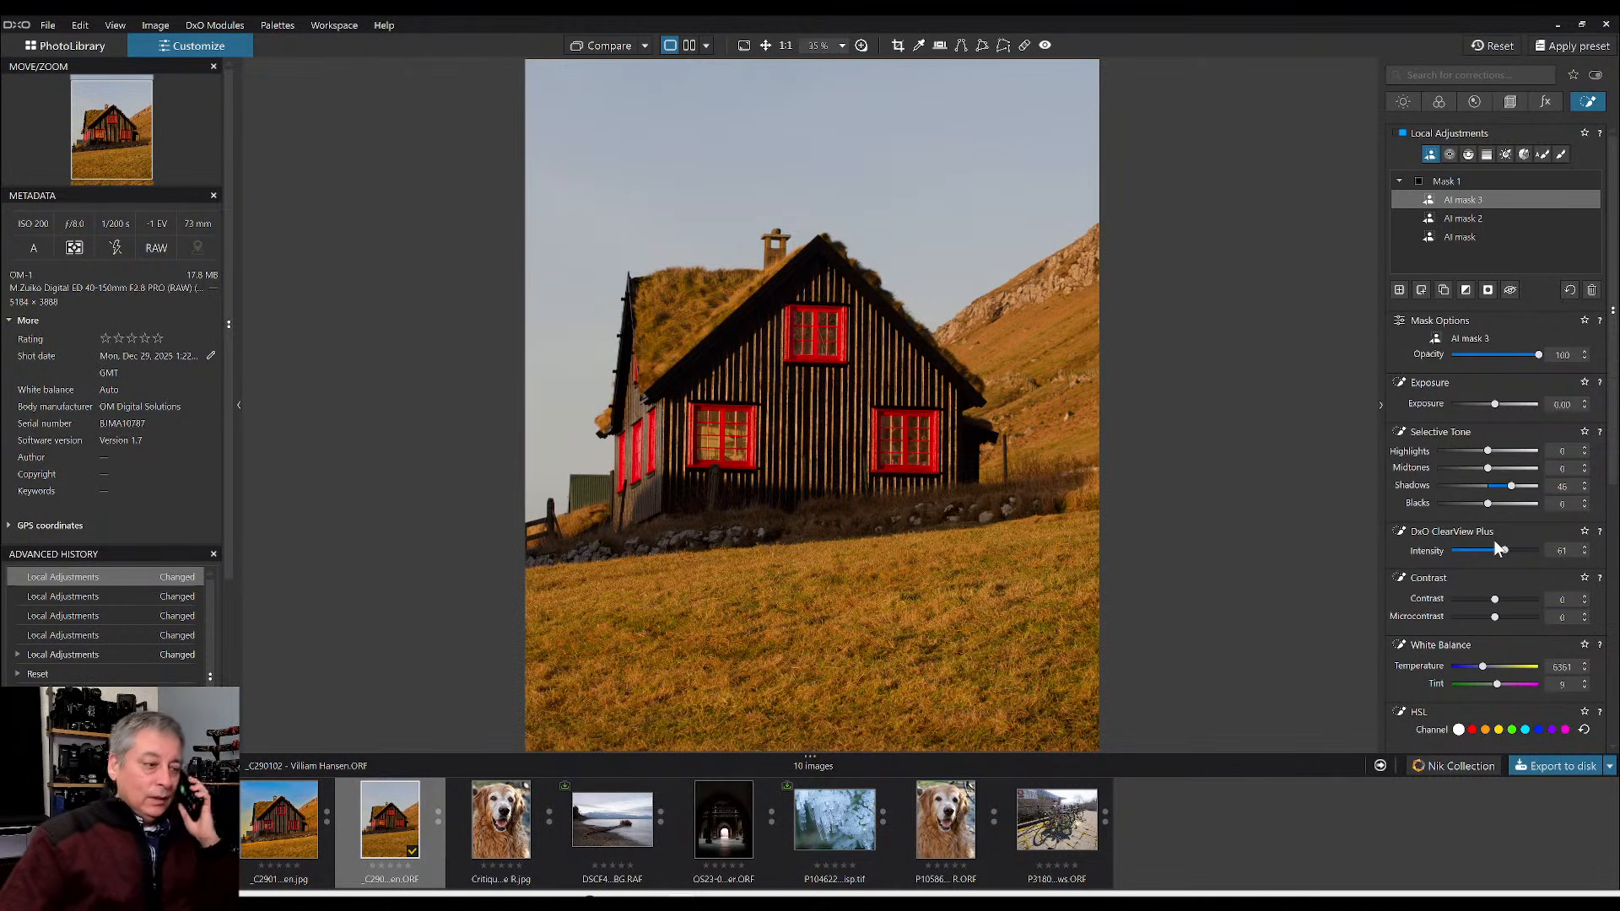
pyautogui.moveTo(1302, 644)
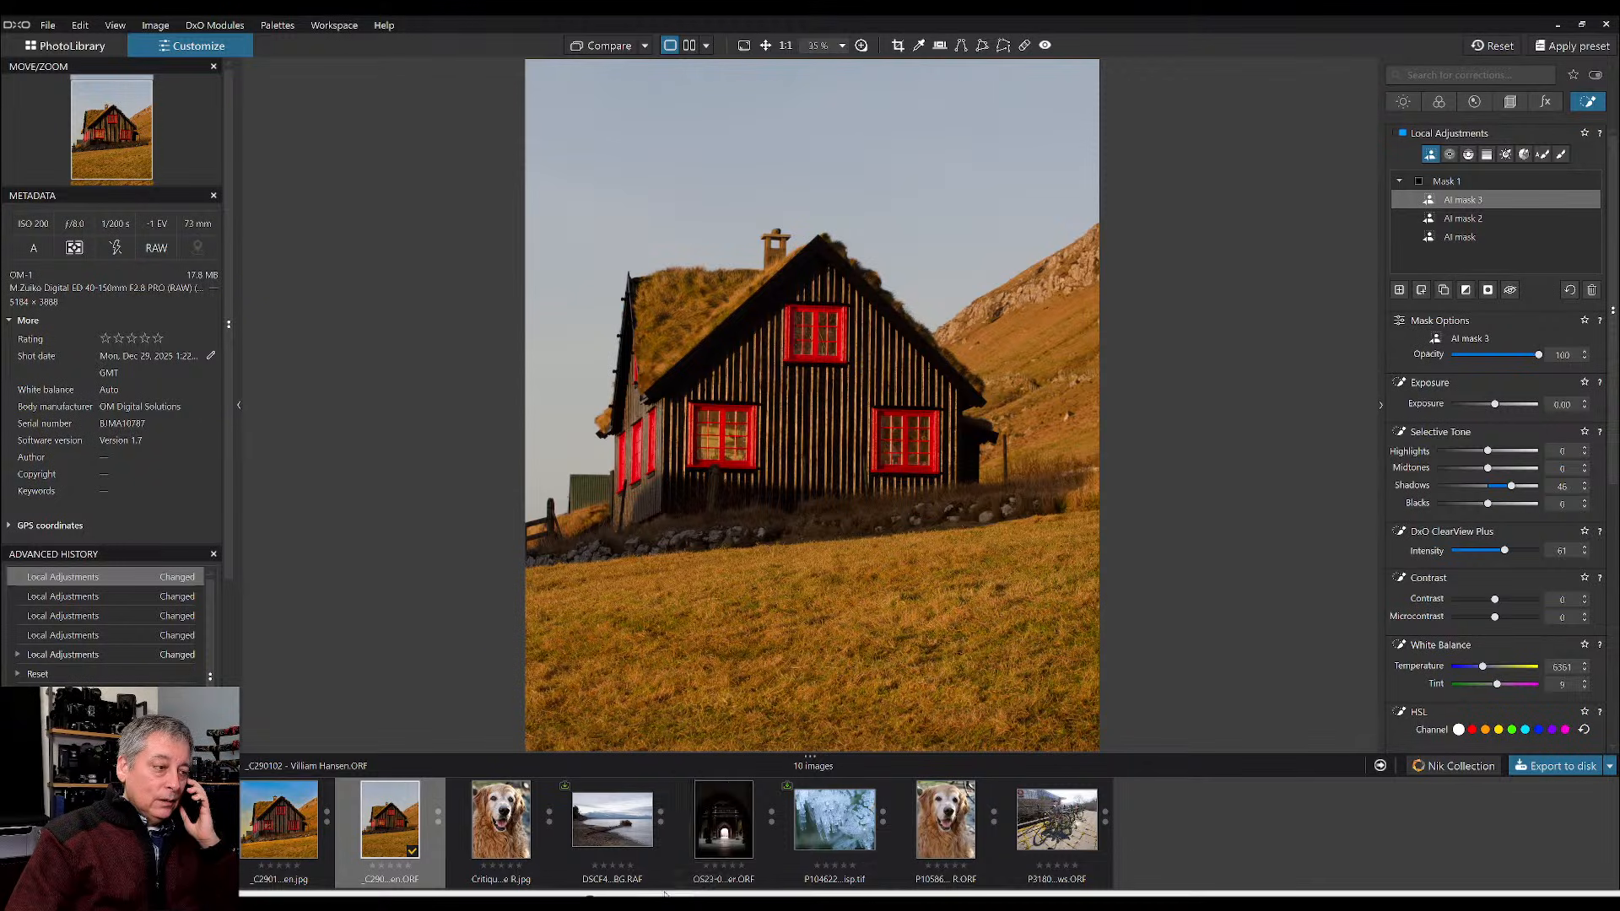
pyautogui.moveTo(583, 899)
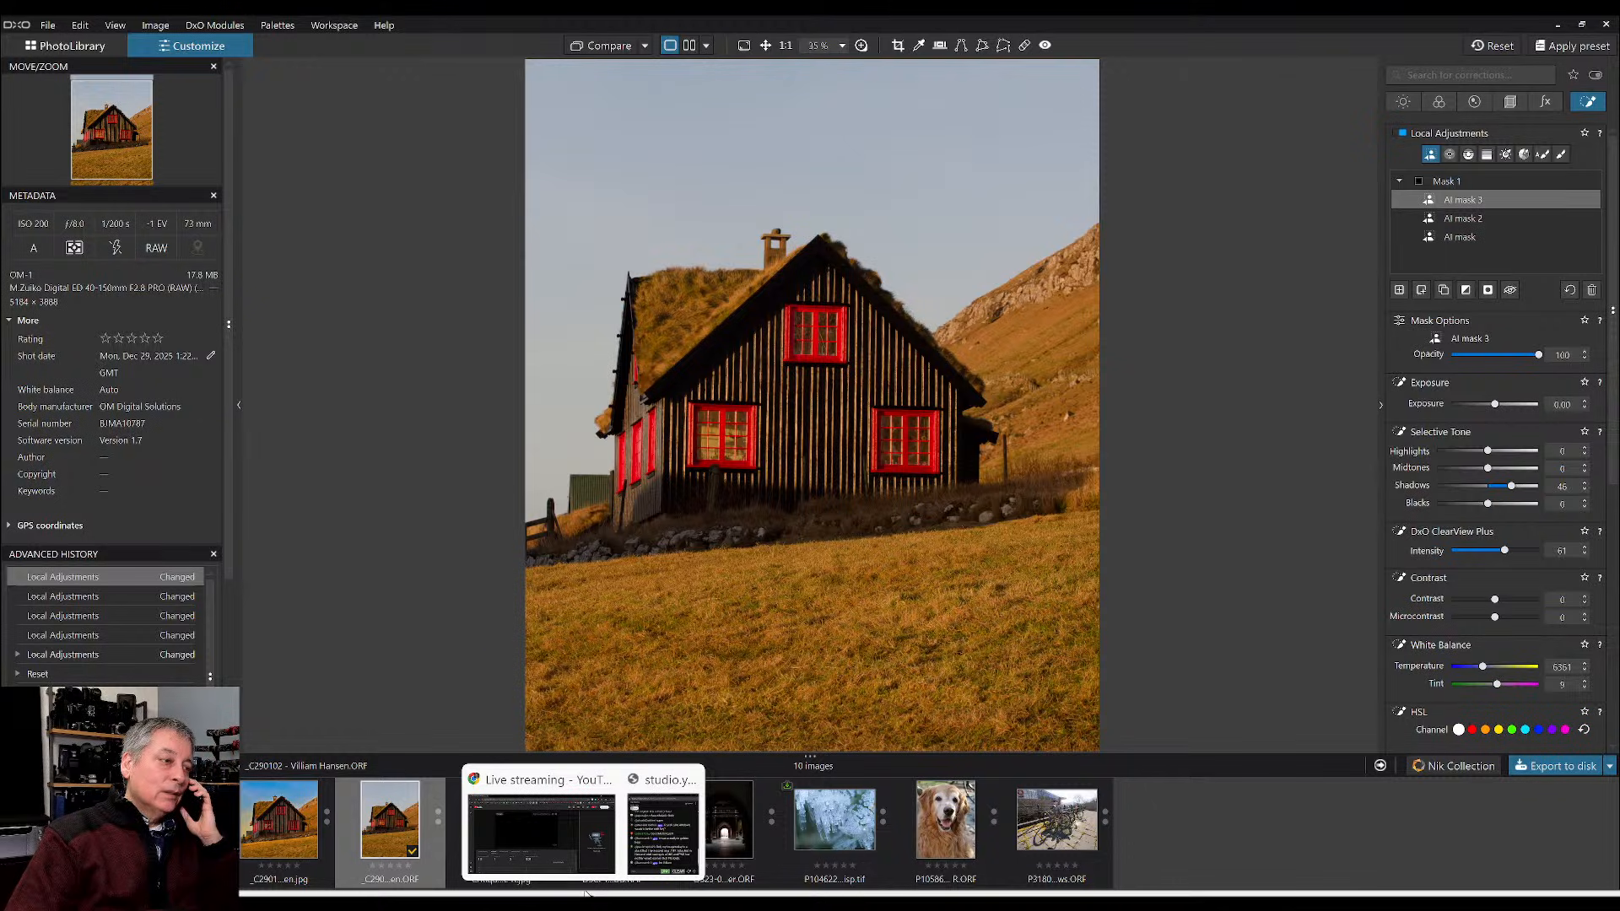
pyautogui.click(656, 837)
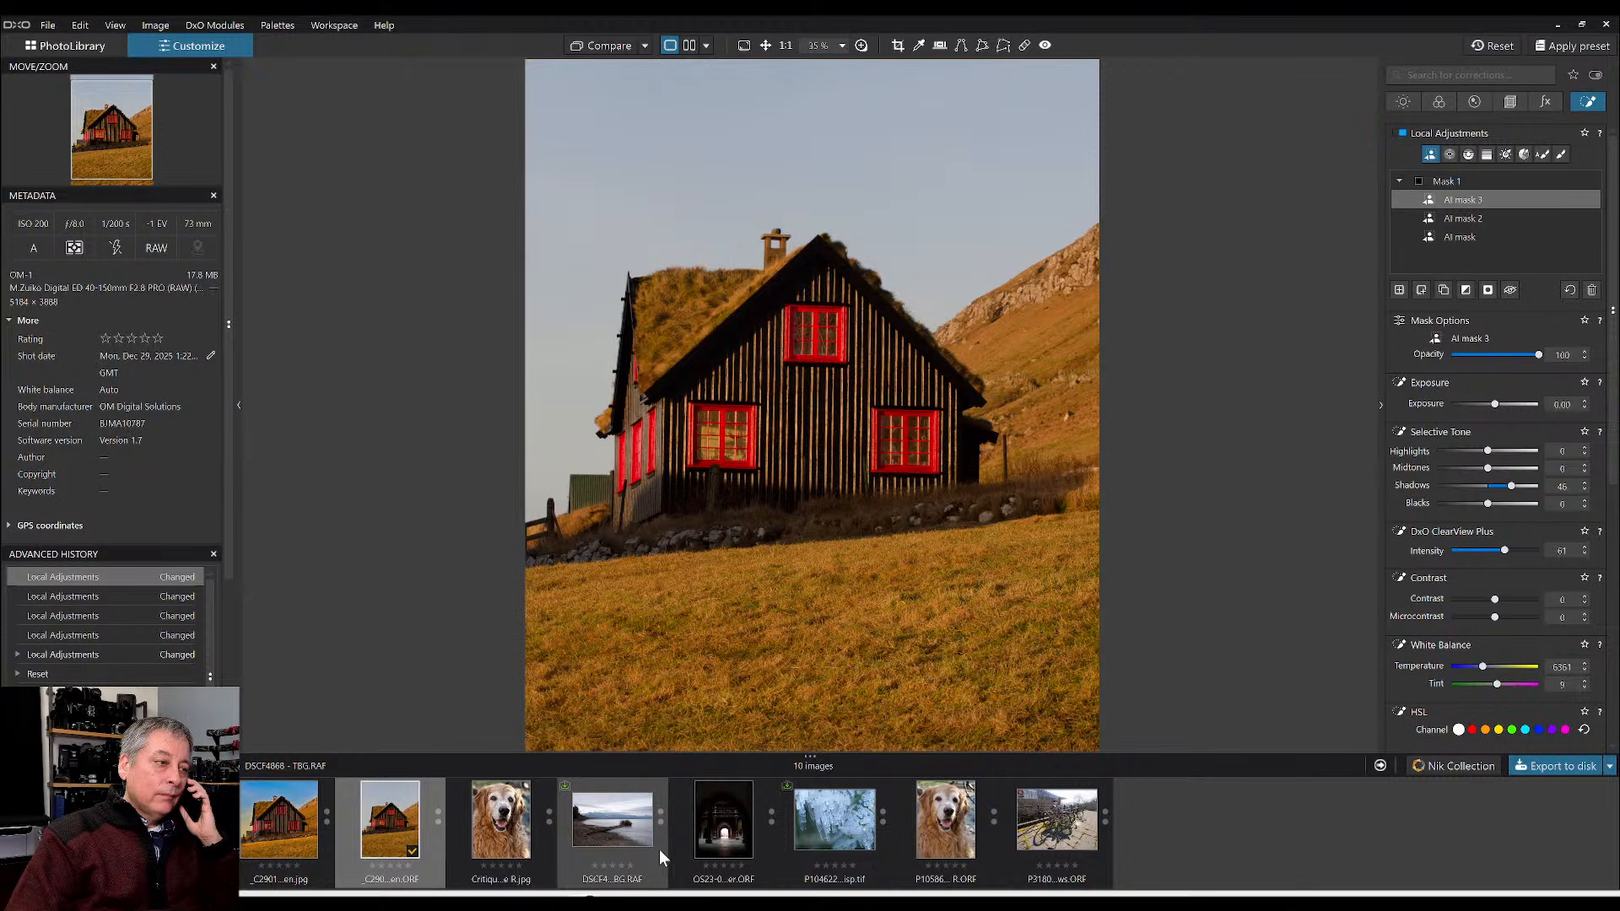
pyautogui.moveTo(648, 903)
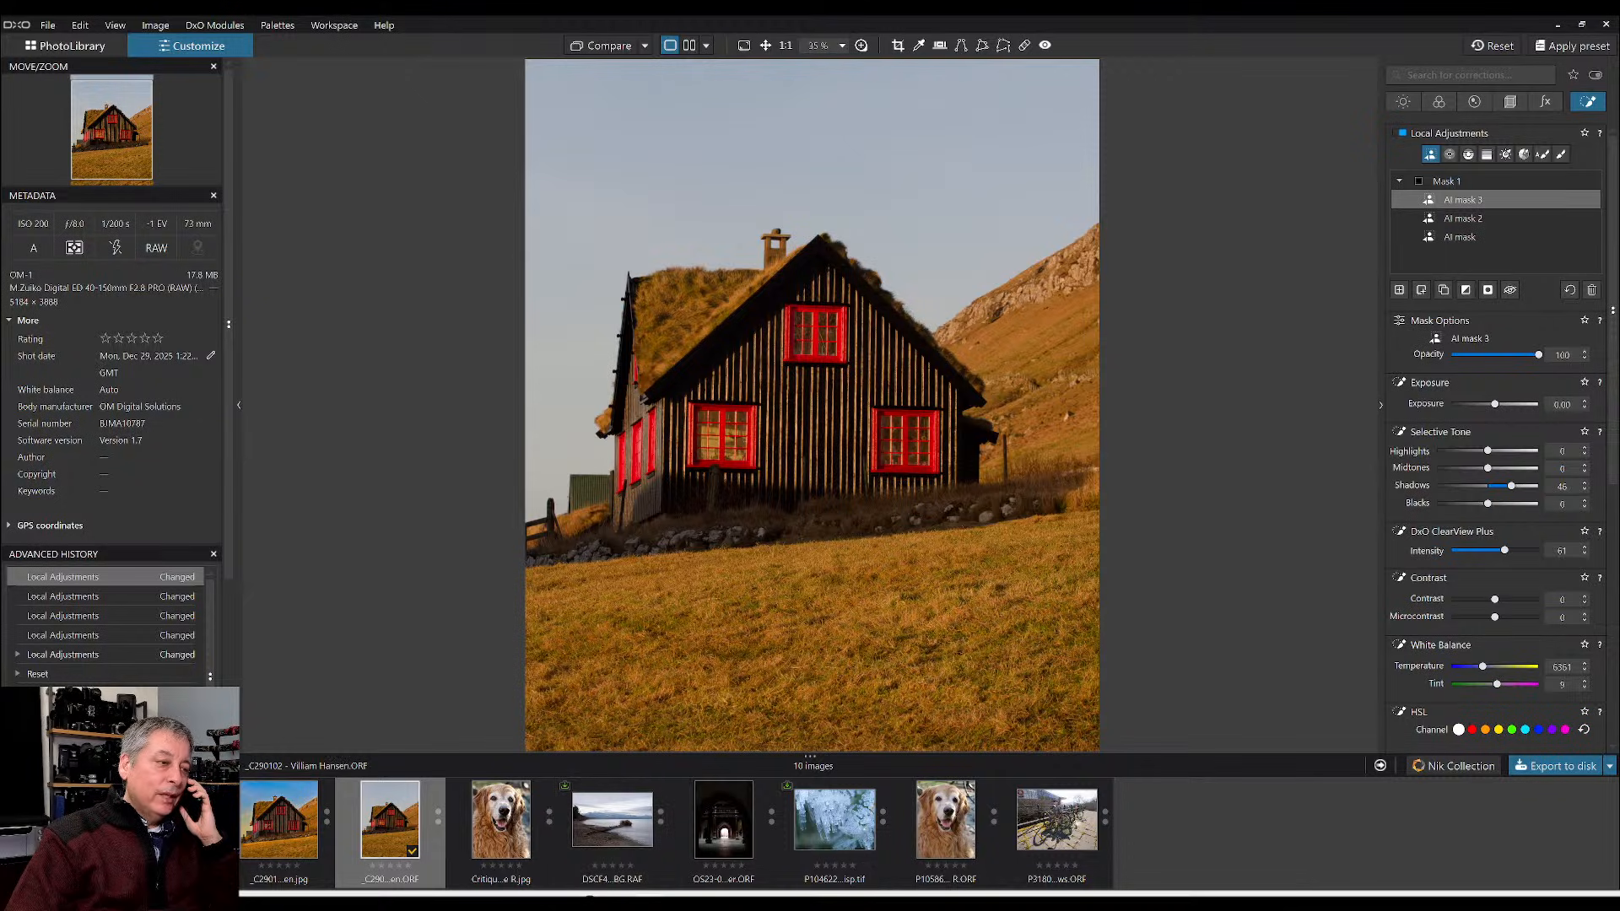
pyautogui.click(1264, 820)
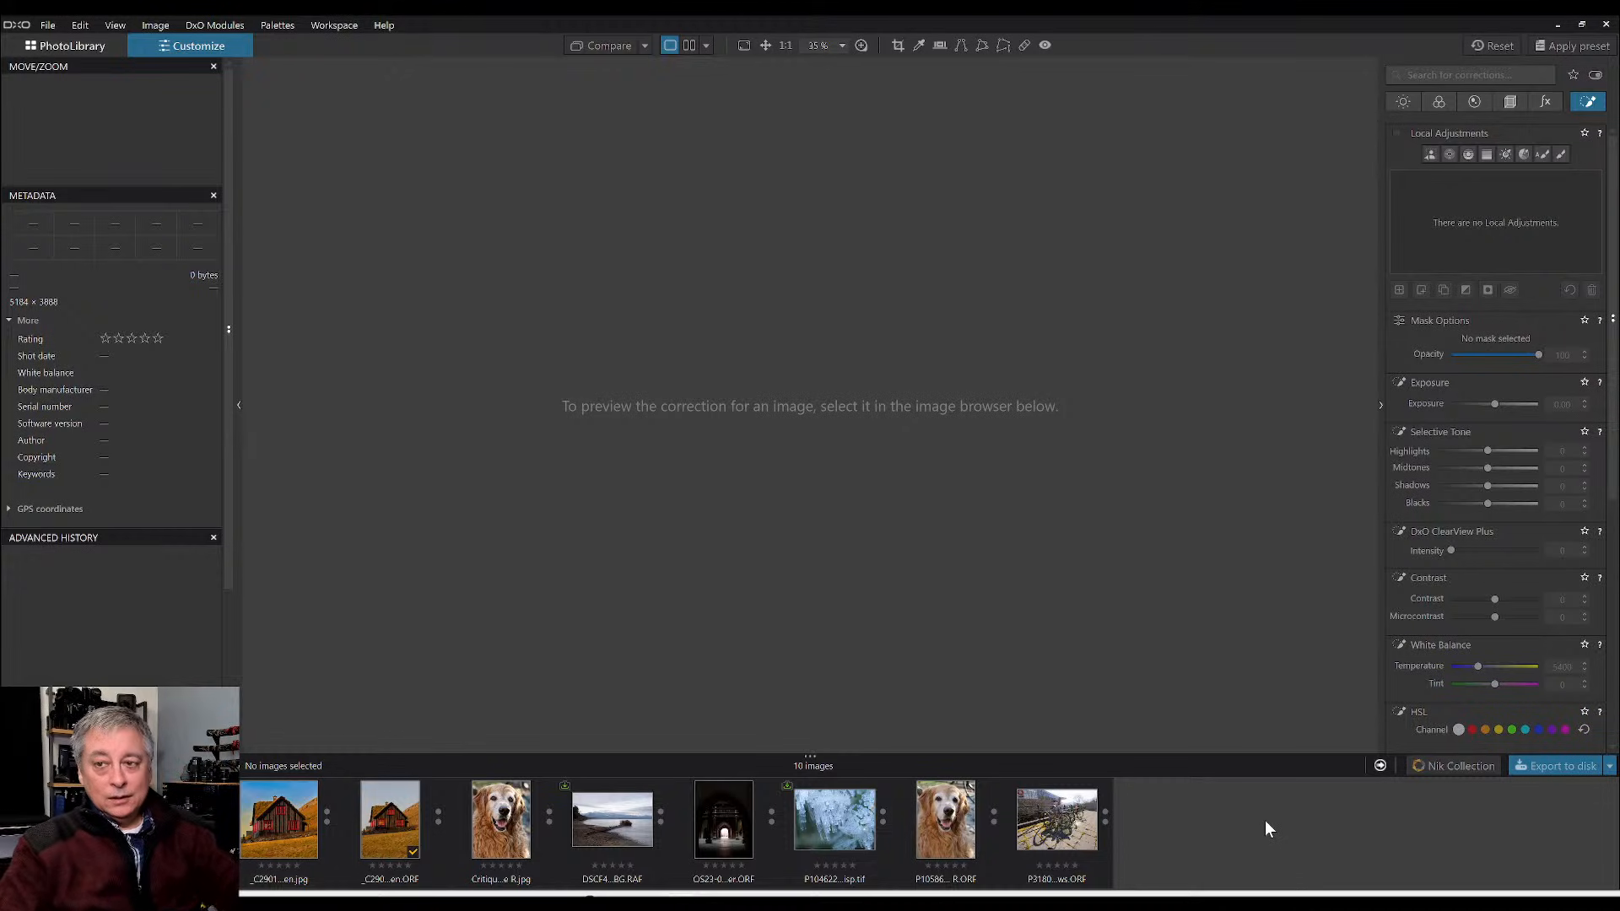
pyautogui.click(405, 839)
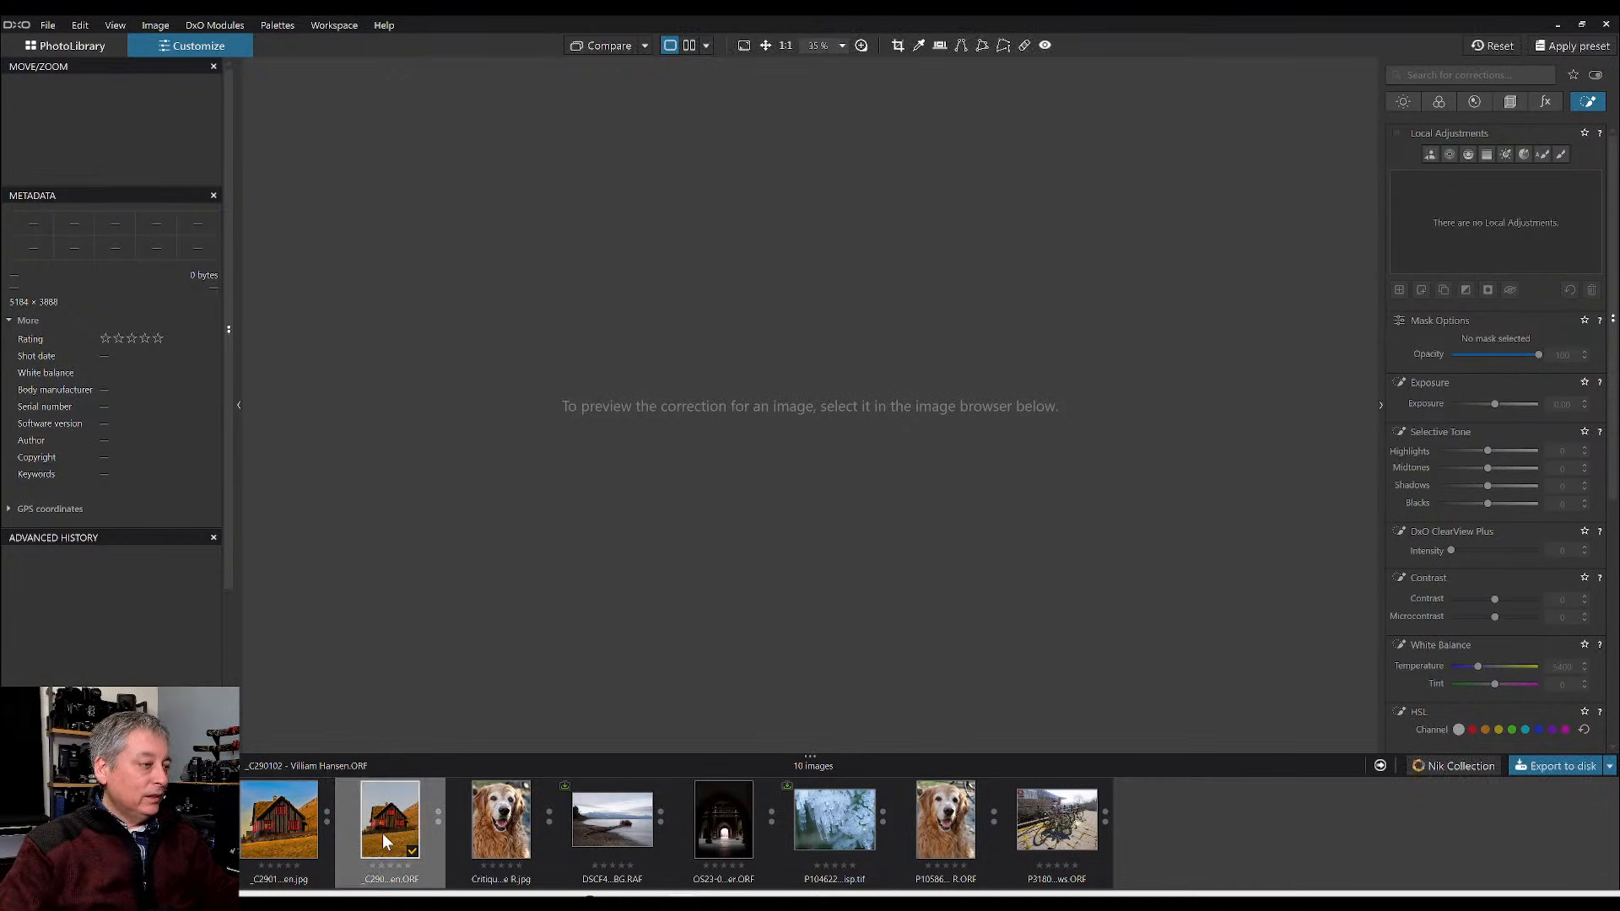
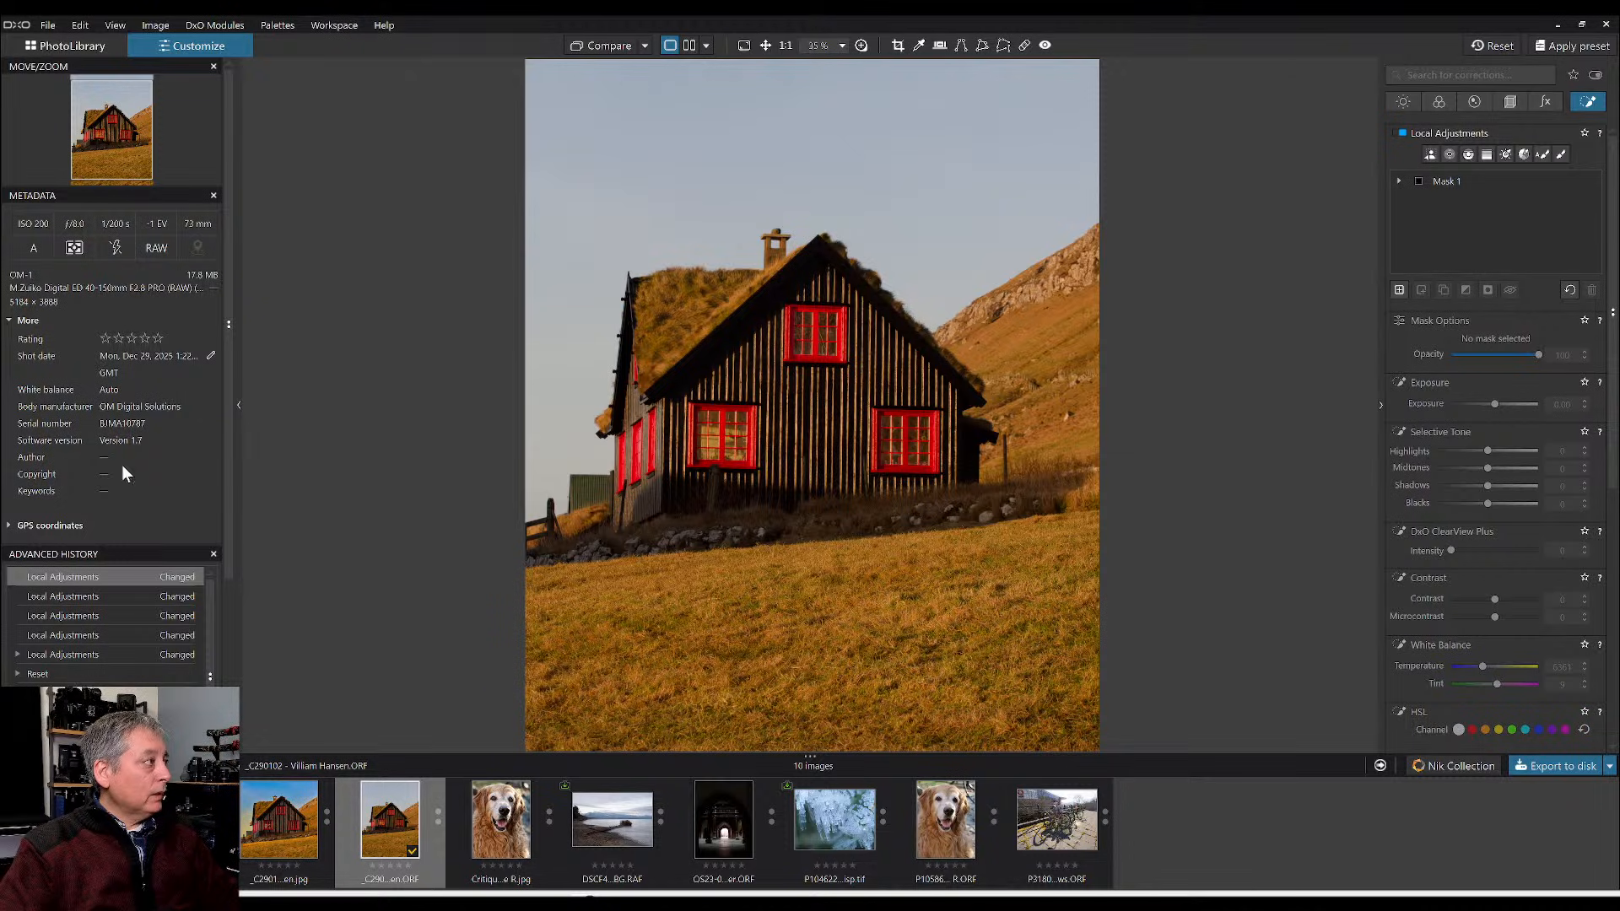
# - View the finished dog JPEG, and open the dog ORF photo to apply the 0000 Rob Default preset
pyautogui.click(501, 819)
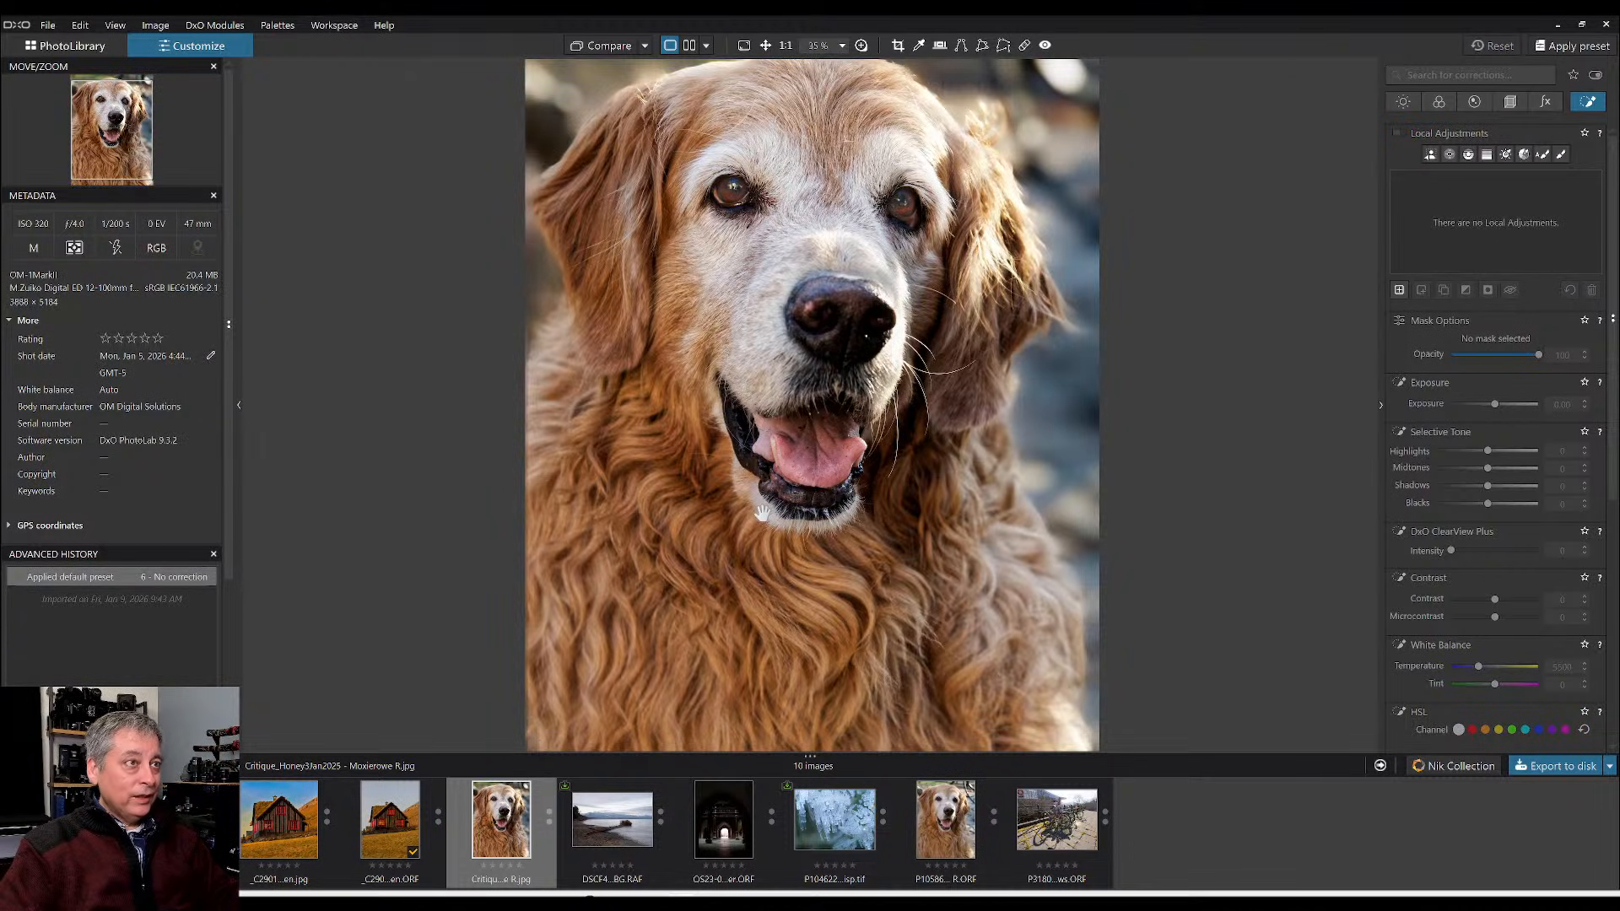
pyautogui.click(954, 829)
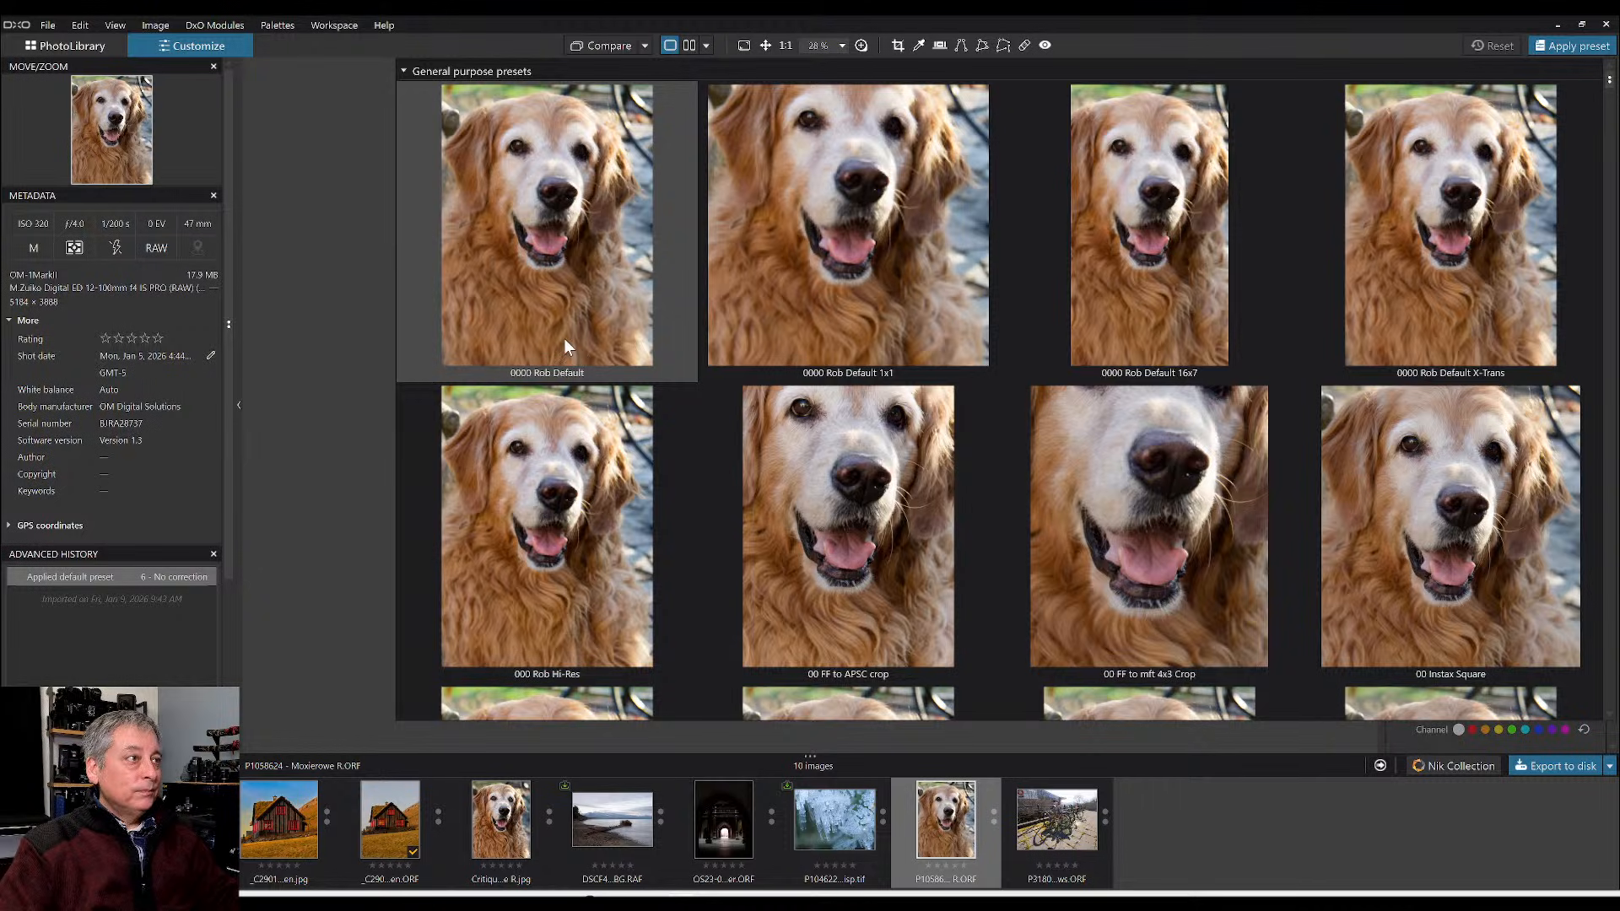
pyautogui.click(564, 338)
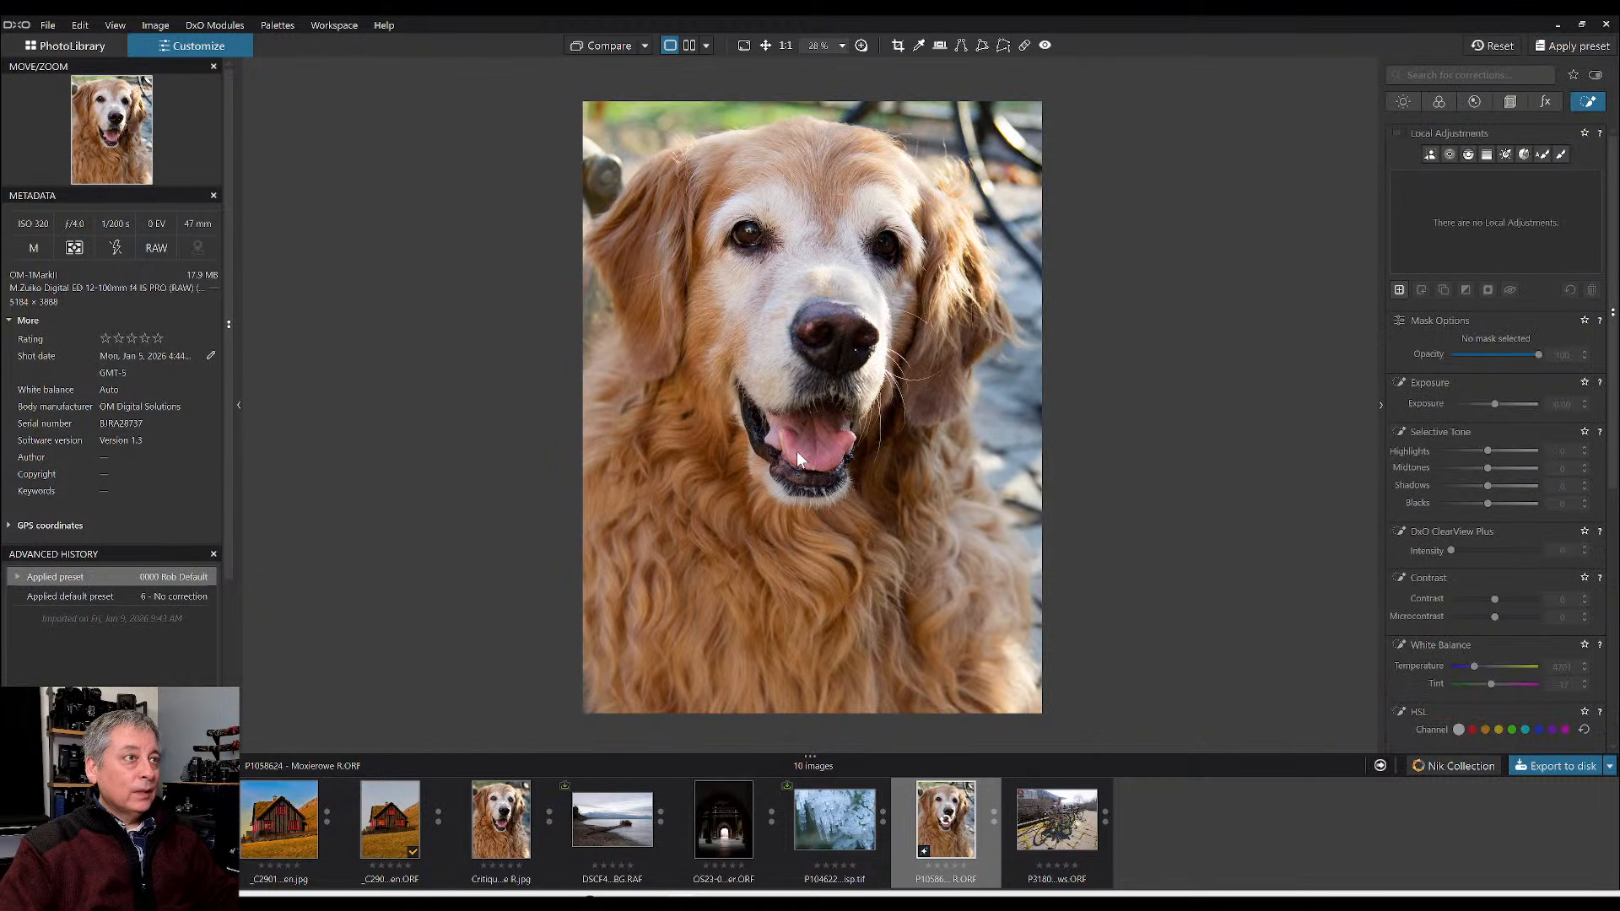
# - Crop the dog photo around its head and chest with a 5 × 4 aspect ratio, about 3205 × 4006 px
pyautogui.click(1507, 103)
pyautogui.click(1450, 262)
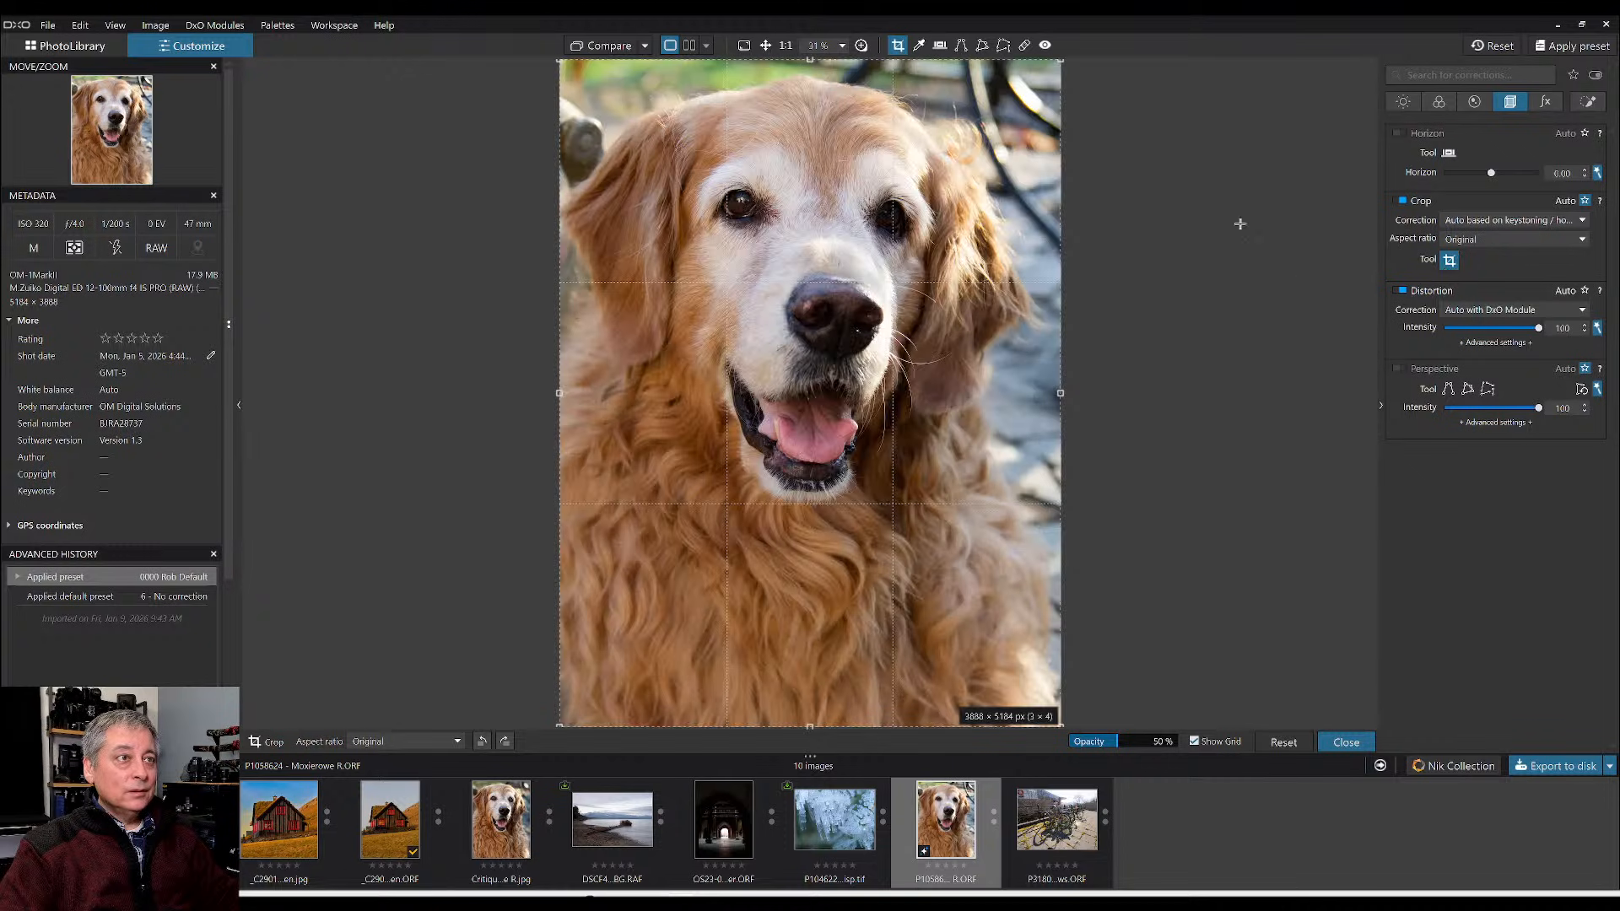
pyautogui.moveTo(1061, 61); pyautogui.dragTo(1016, 118)
pyautogui.moveTo(967, 166); pyautogui.dragTo(989, 167)
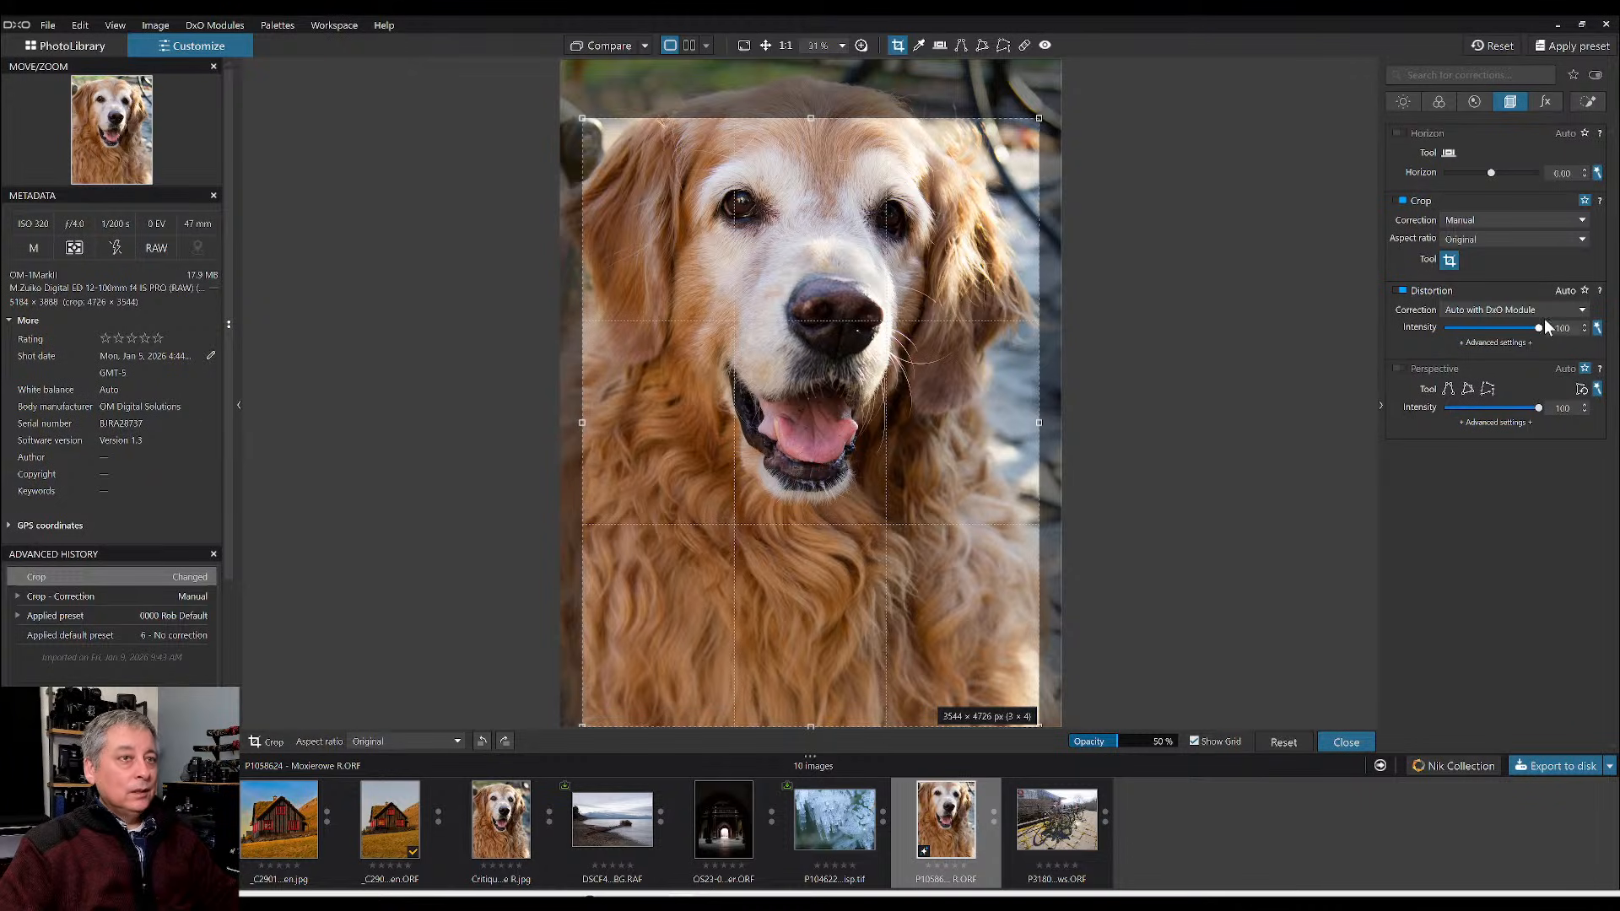
pyautogui.click(1536, 240)
pyautogui.click(1502, 357)
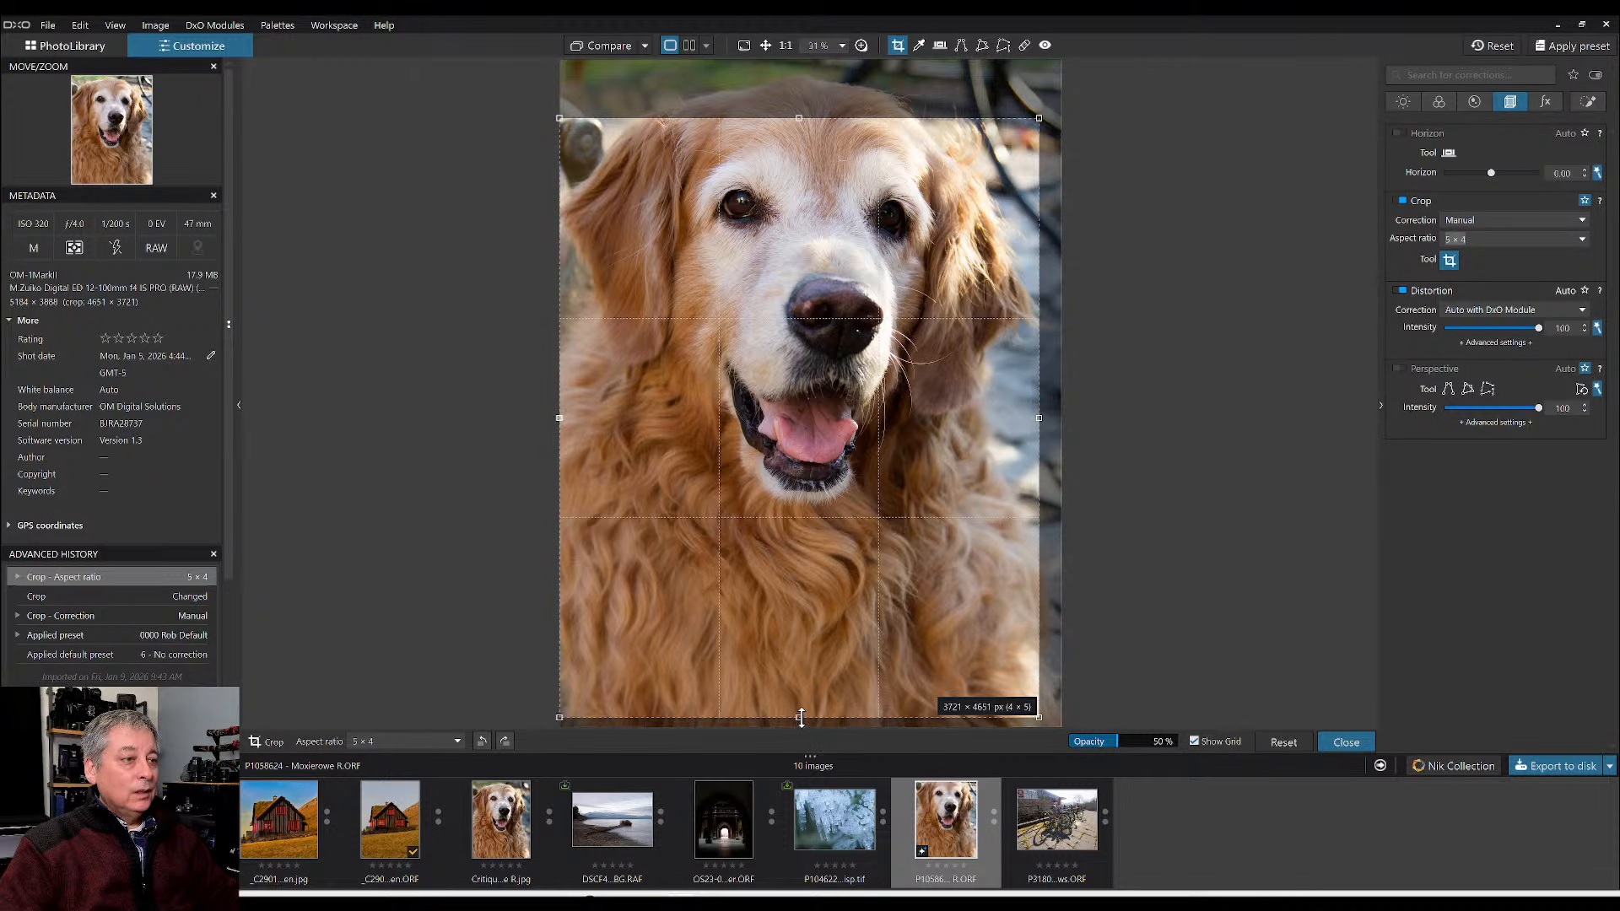
pyautogui.moveTo(799, 718); pyautogui.dragTo(803, 635)
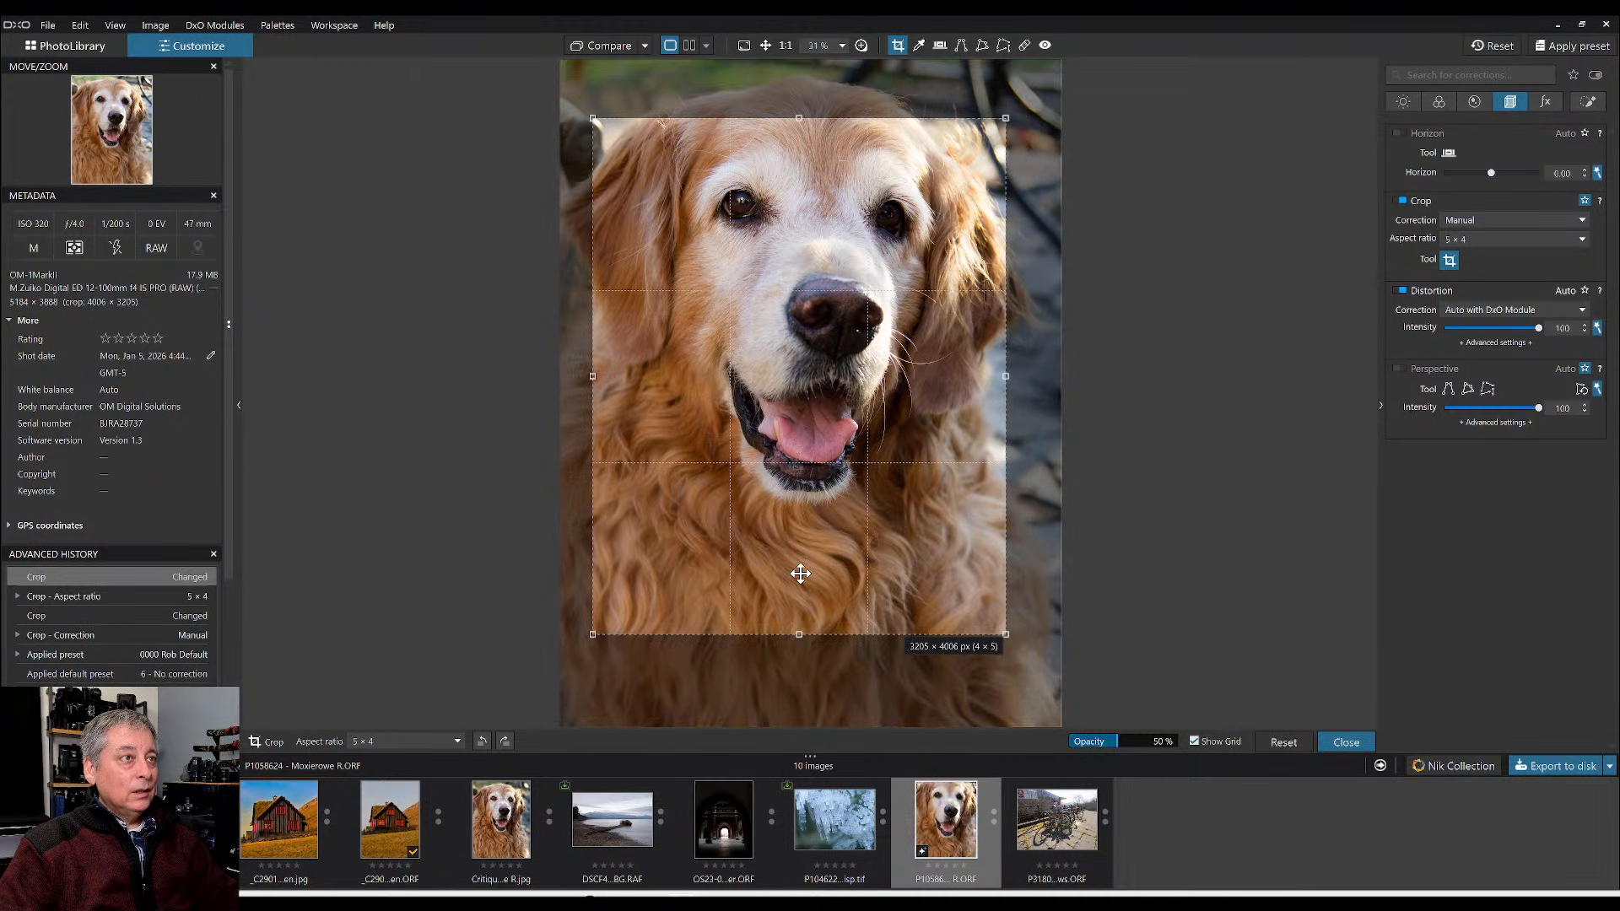
pyautogui.moveTo(800, 574)
pyautogui.mouseDown()
pyautogui.moveTo(833, 597)
pyautogui.moveTo(819, 590)
pyautogui.mouseUp()
pyautogui.moveTo(820, 591); pyautogui.dragTo(819, 589)
pyautogui.press('Return')
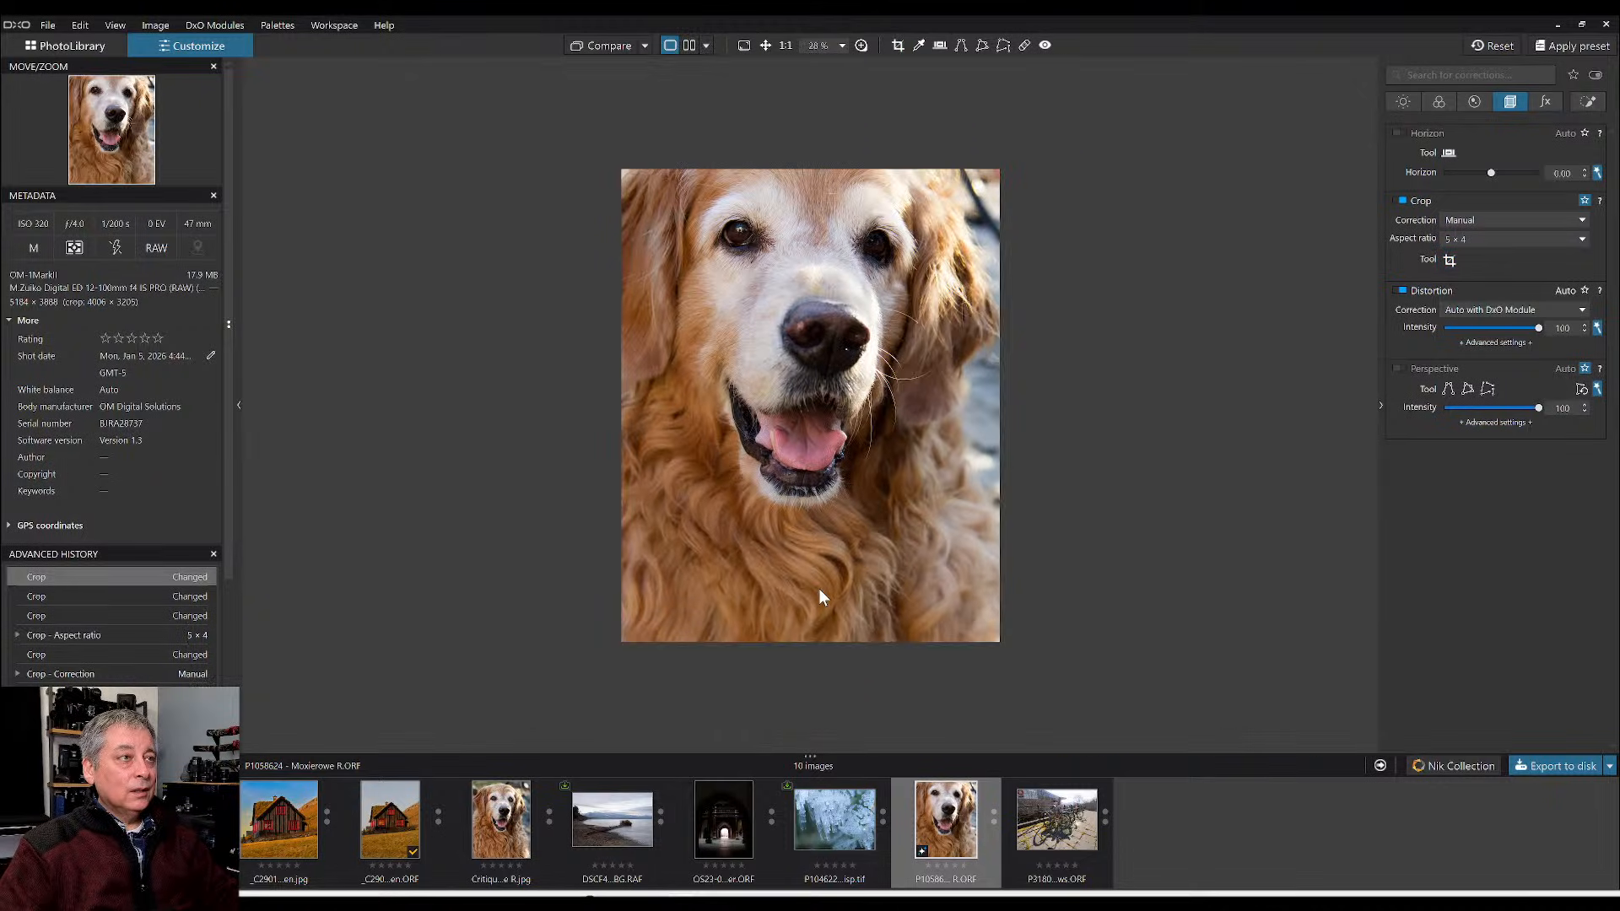
# - Tighten the dog crop to about 2969 × 3712 px and shift it slightly upward to include more of the head
pyautogui.click(1450, 260)
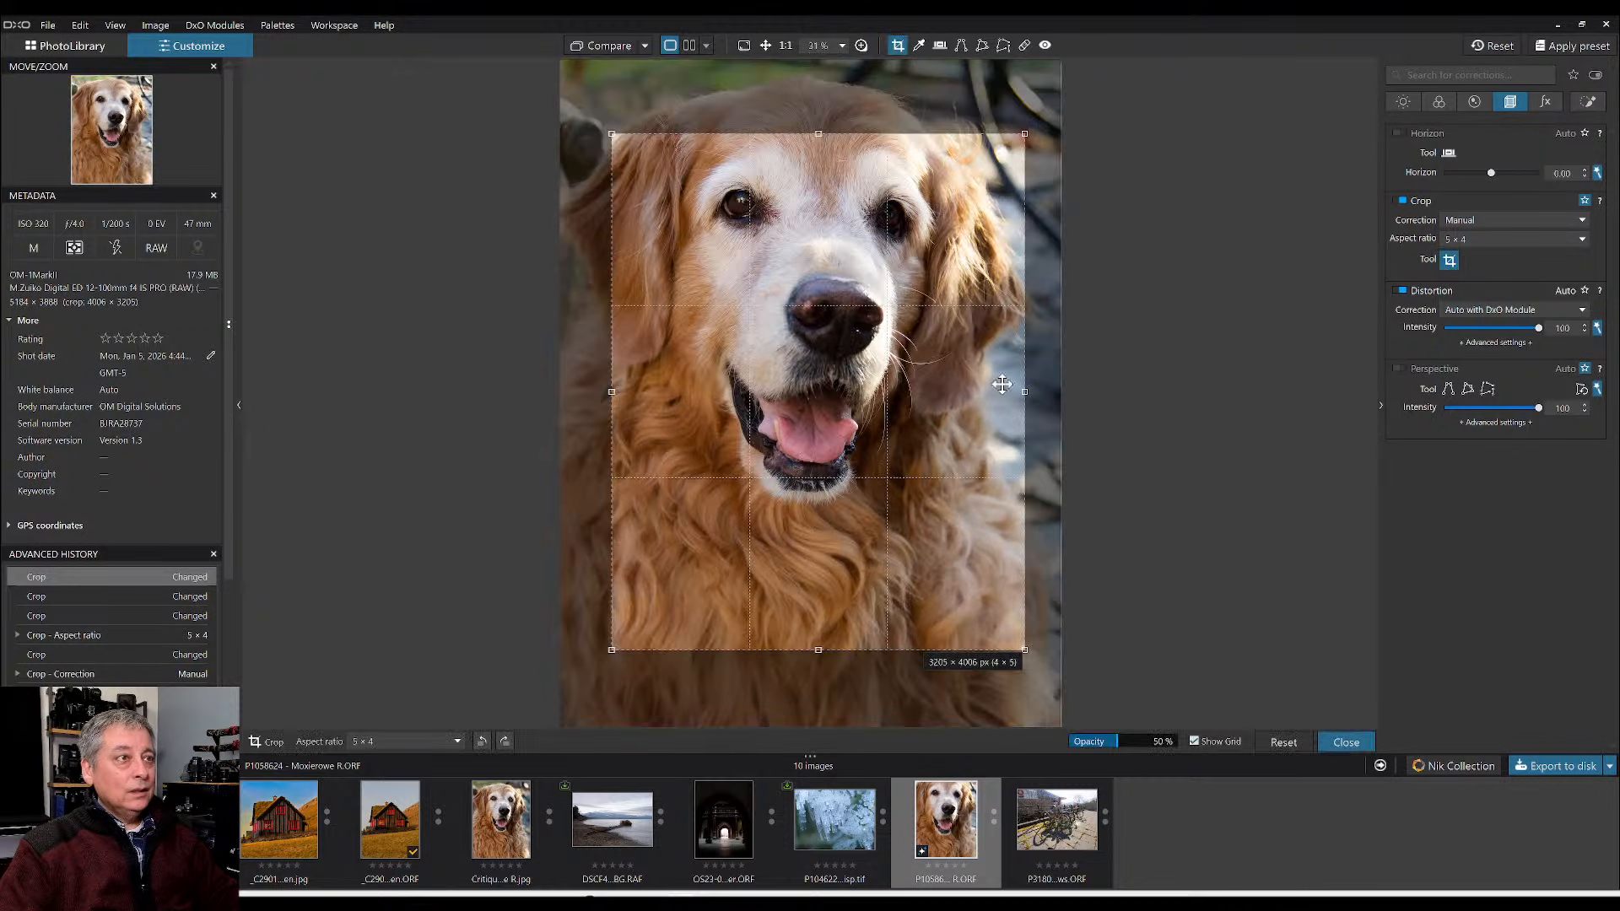
pyautogui.moveTo(1024, 392); pyautogui.dragTo(964, 376)
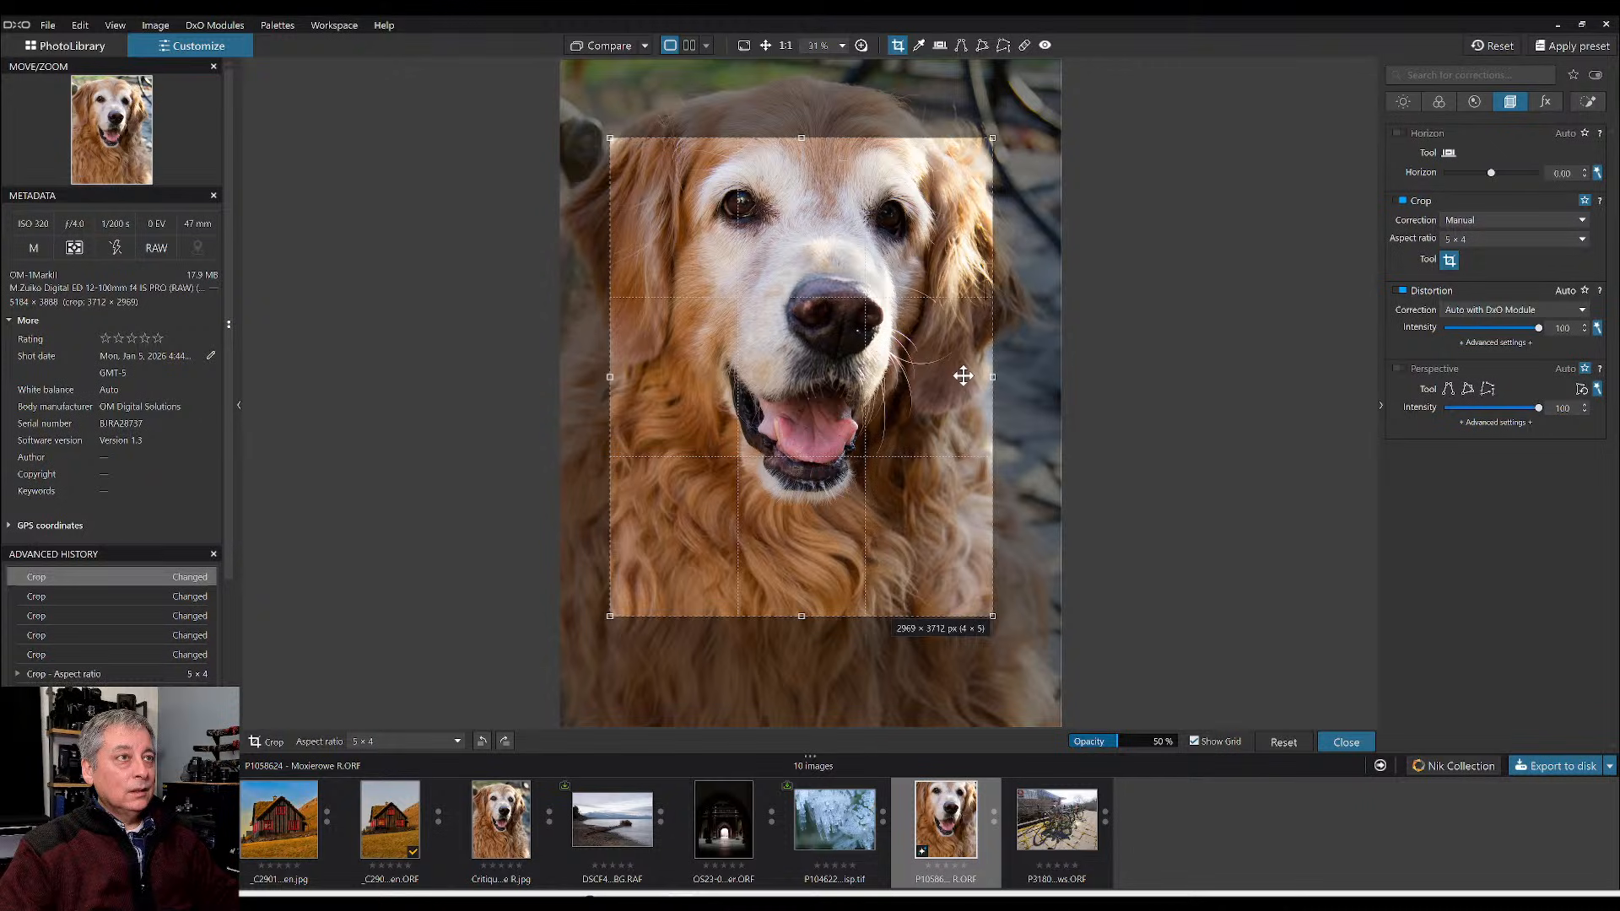
pyautogui.press('Return')
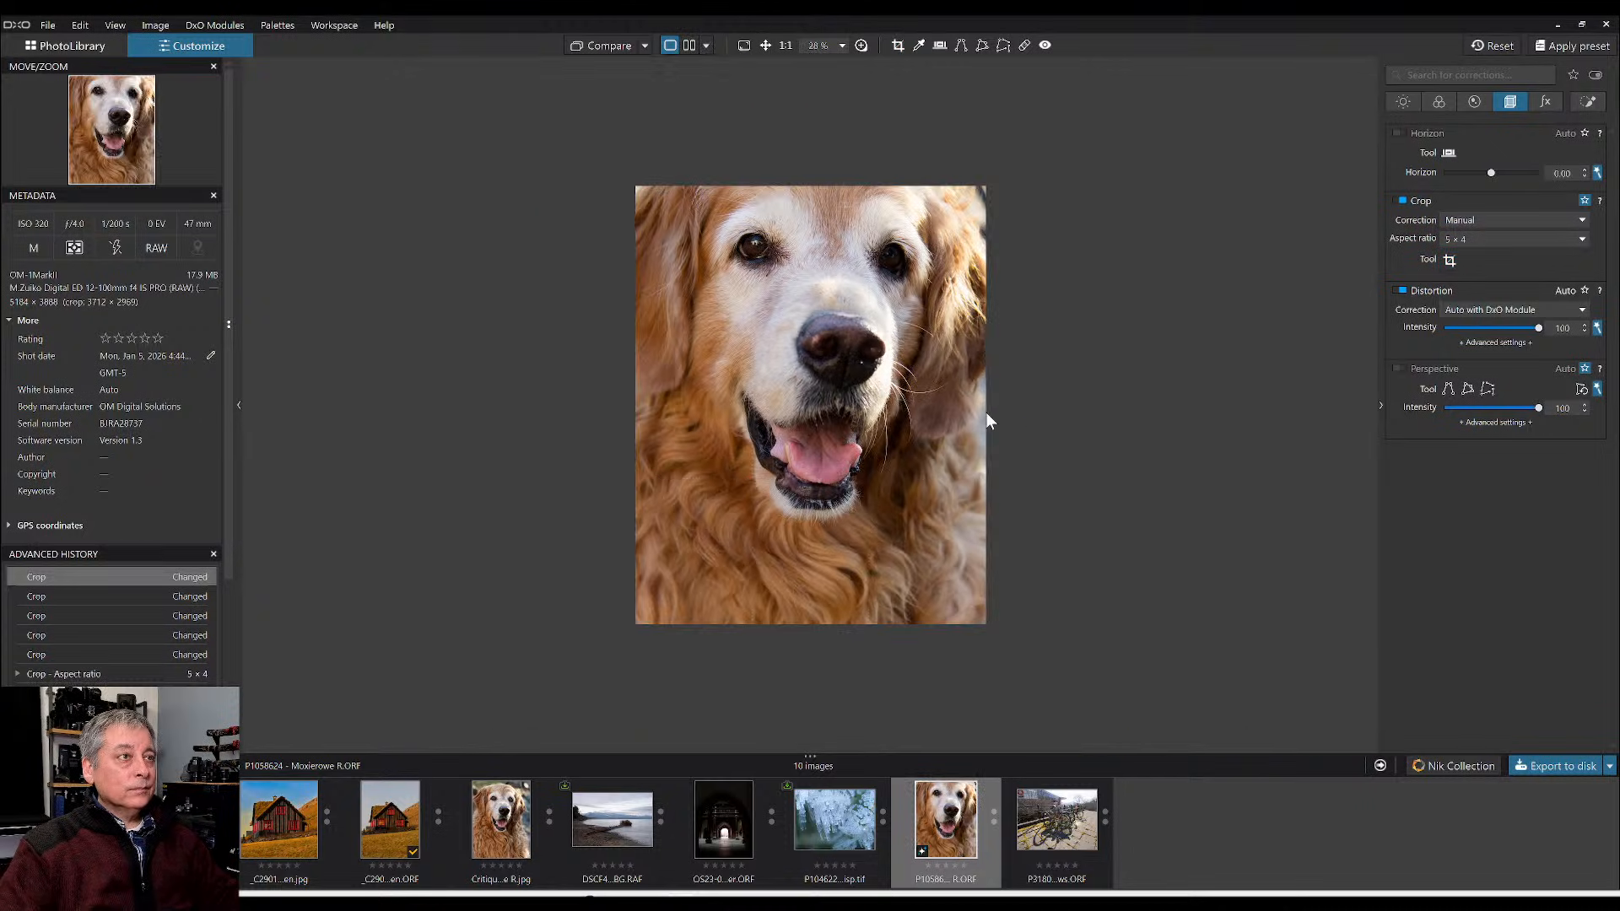
pyautogui.click(1450, 259)
pyautogui.moveTo(896, 414); pyautogui.dragTo(897, 395)
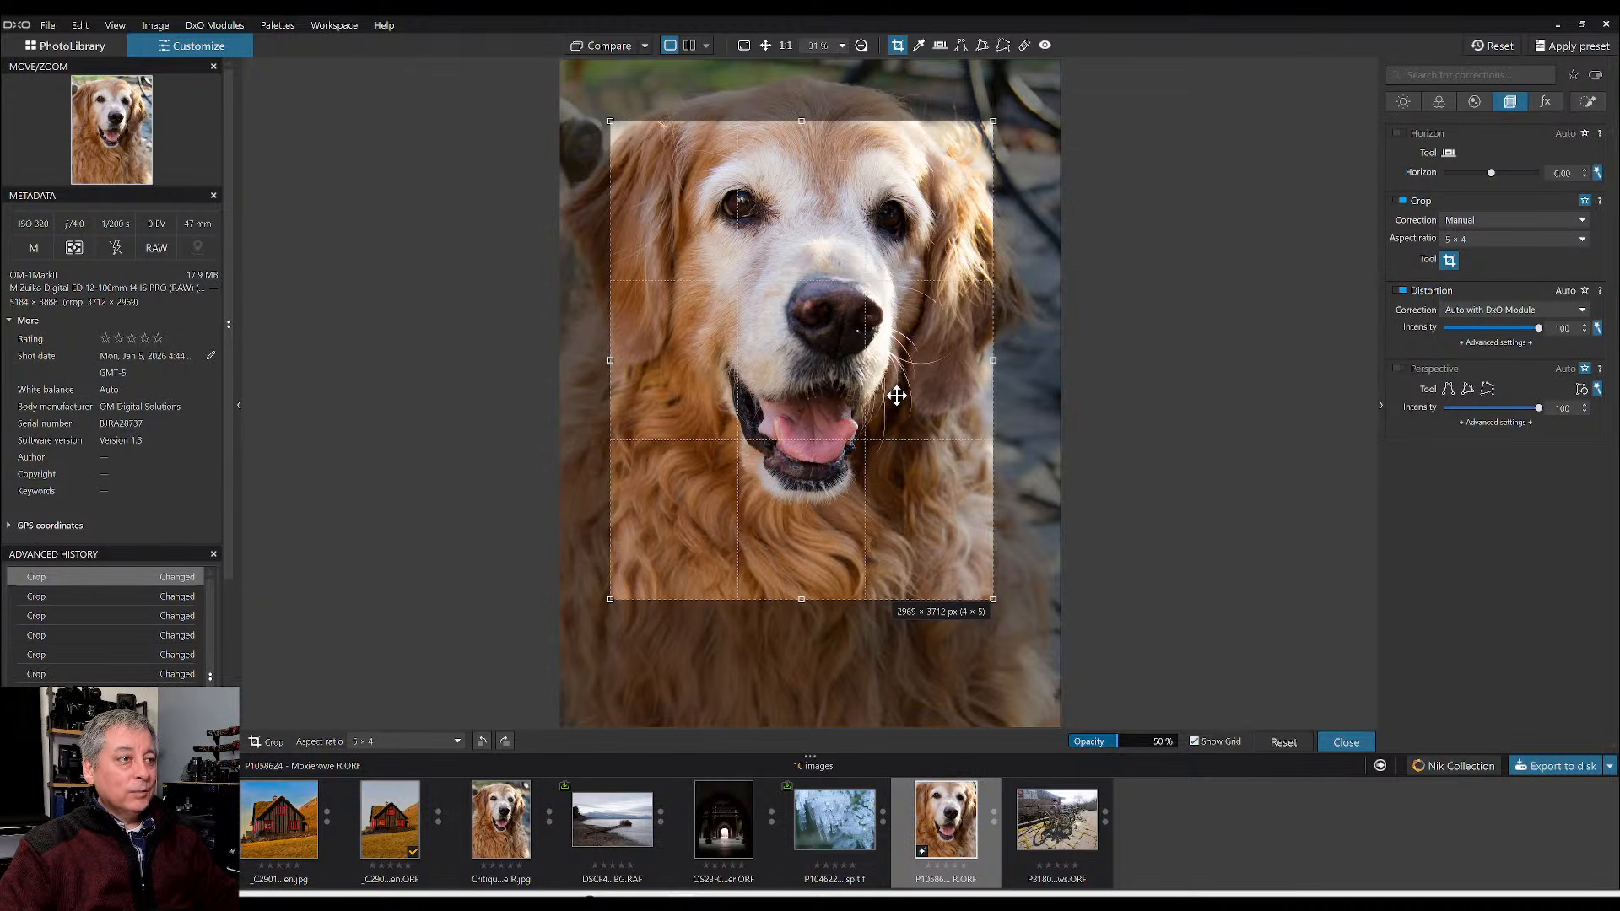
pyautogui.press('Return')
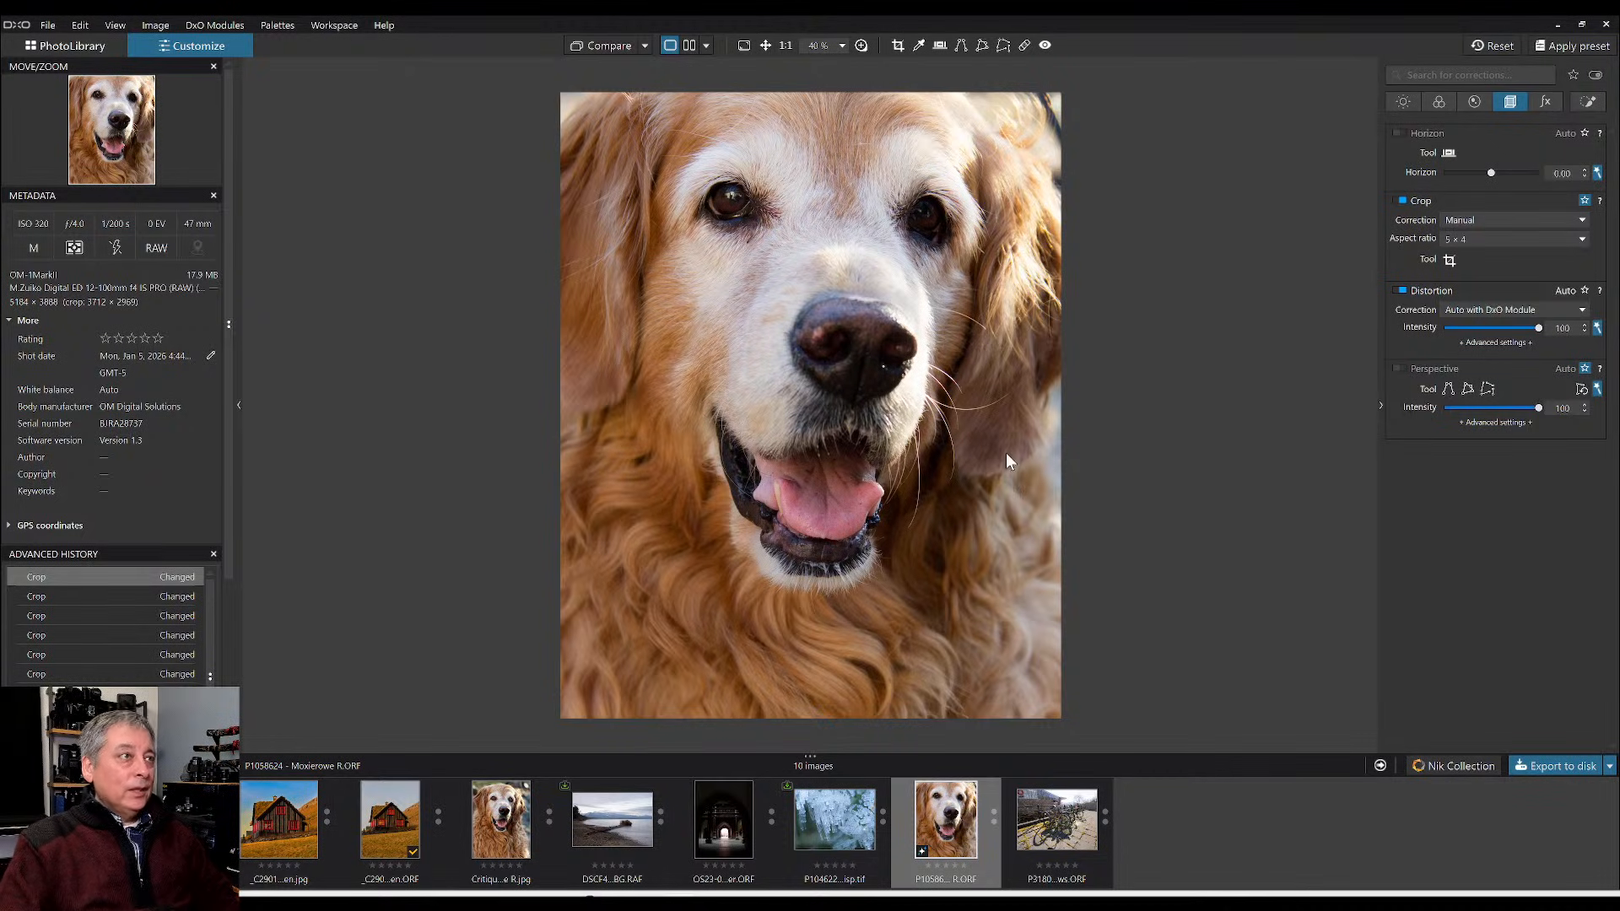
# - Bring up the local adjustments and examine the dog's eyes, forehead, nose and chest fur up close before returning to the full photo
pyautogui.click(1579, 105)
pyautogui.scroll(3, 825, 206)
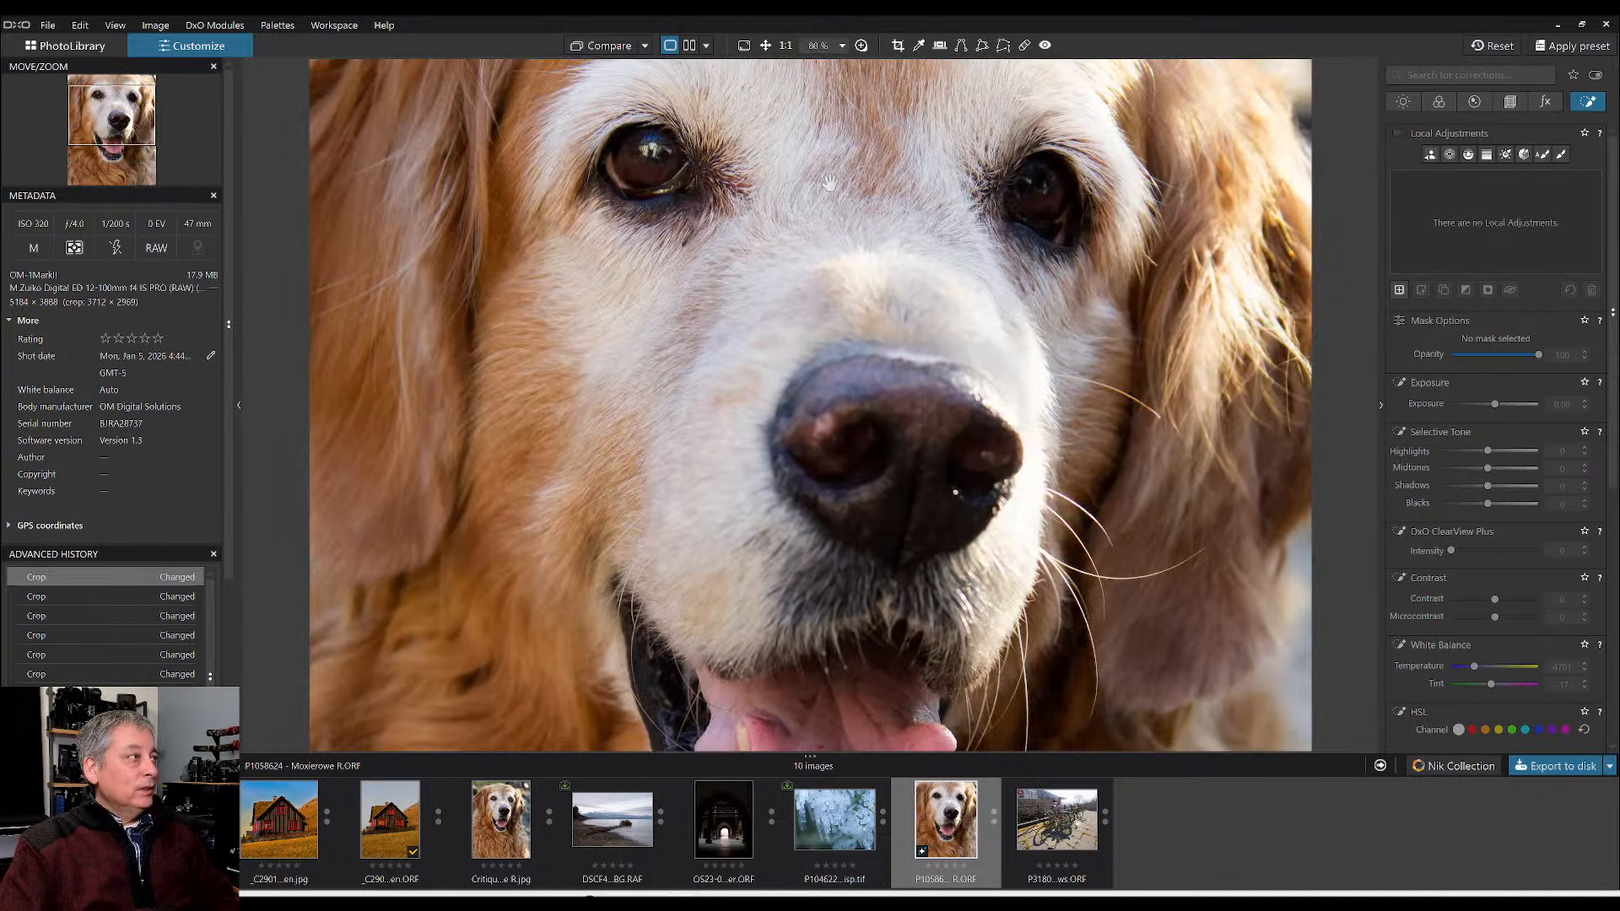
pyautogui.moveTo(778, 237); pyautogui.dragTo(783, 283)
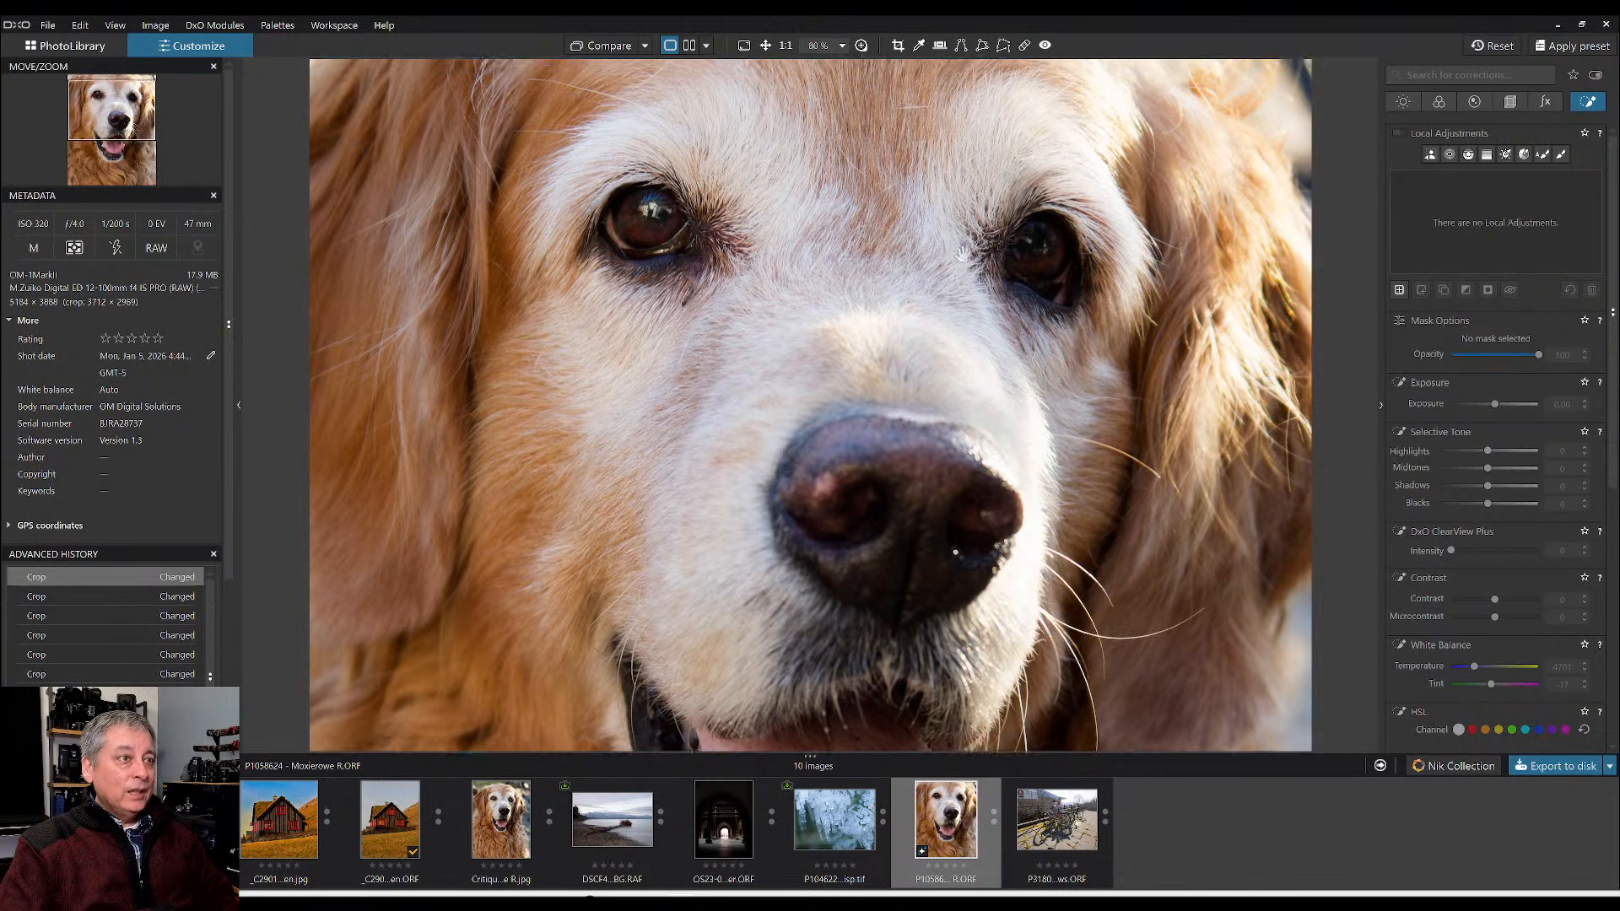
pyautogui.moveTo(962, 254); pyautogui.dragTo(962, 329)
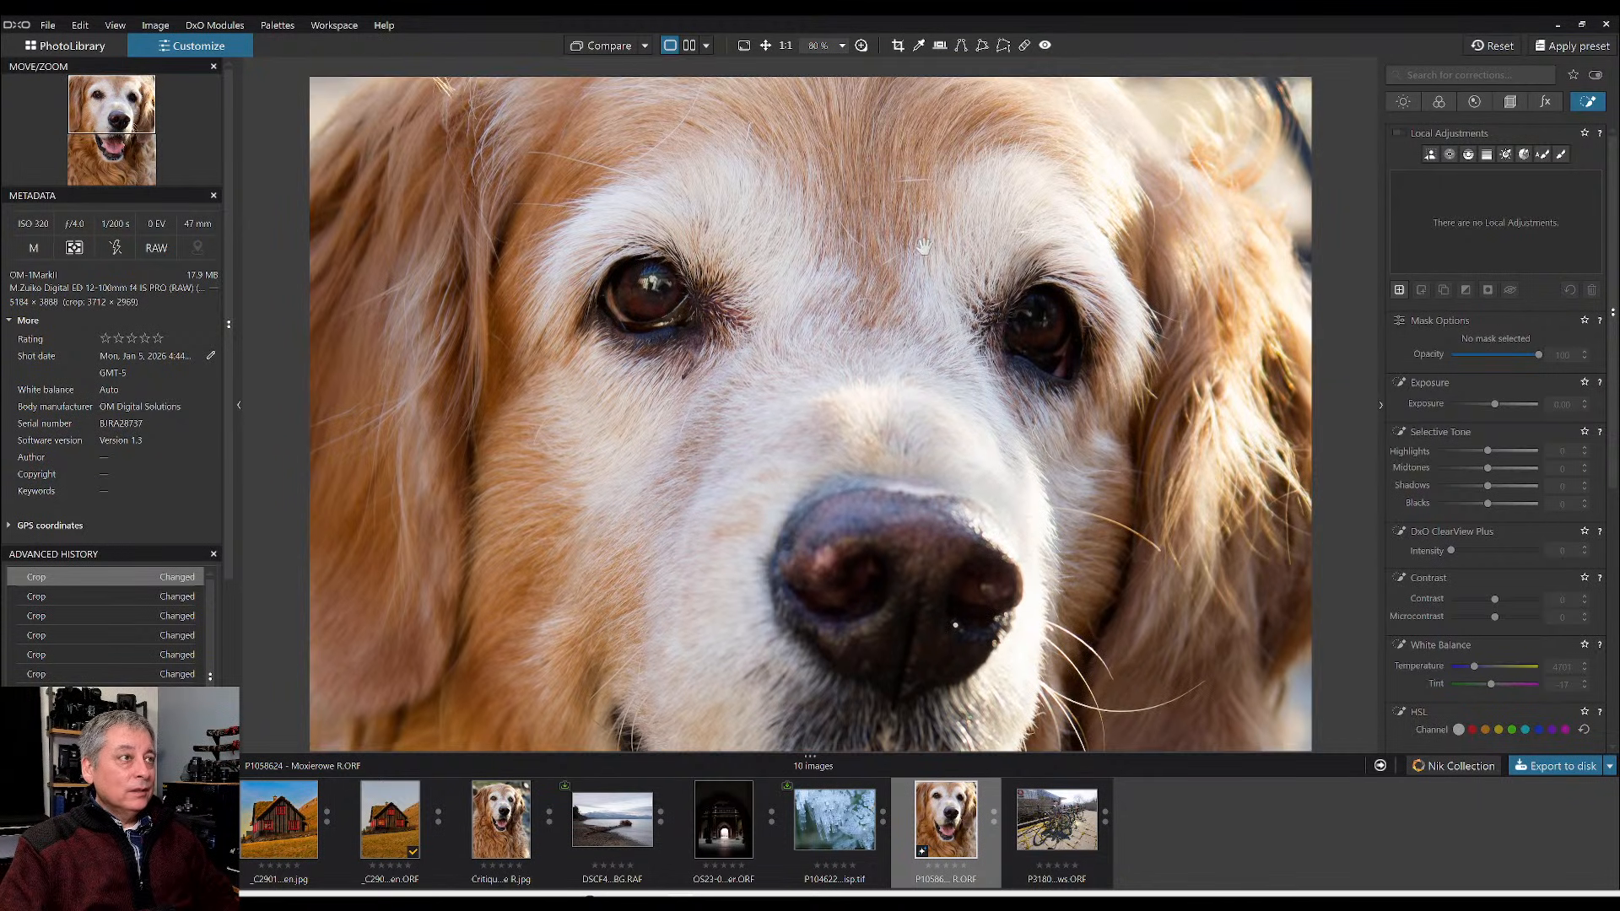
pyautogui.hotkey('ctrl', '-')
pyautogui.moveTo(844, 417); pyautogui.dragTo(953, 298)
pyautogui.moveTo(781, 563); pyautogui.dragTo(799, 435)
pyautogui.hotkey('ctrl', '0')
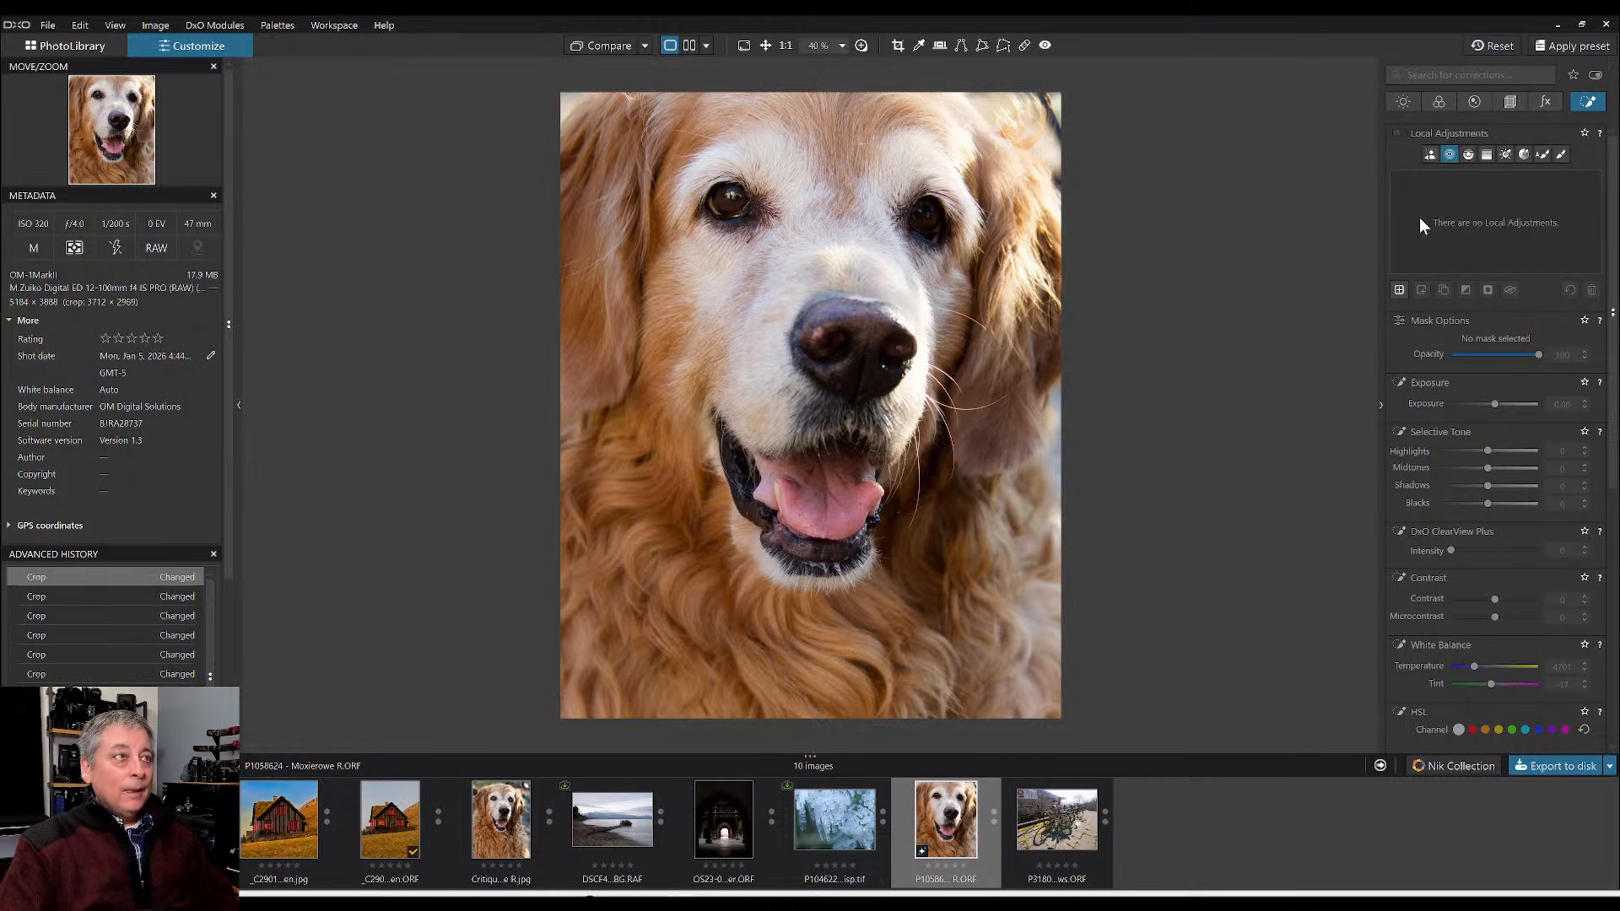
# - Create a new local adjustment mask with a small control point on each of the dog's two eyes
pyautogui.click(1399, 289)
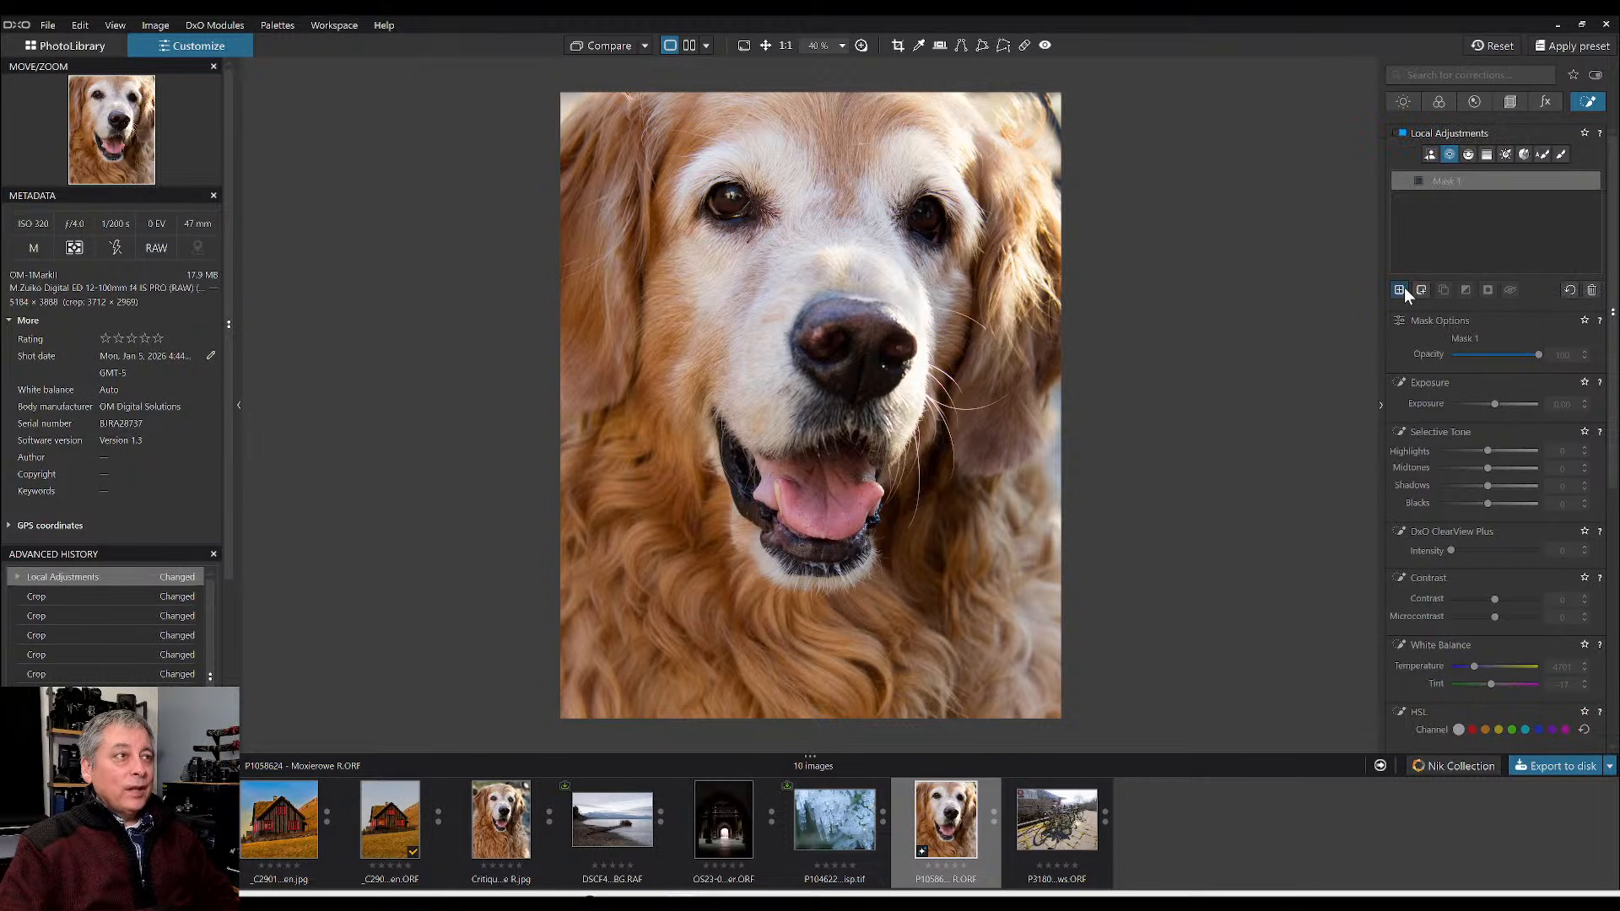
pyautogui.click(1427, 154)
pyautogui.click(736, 205)
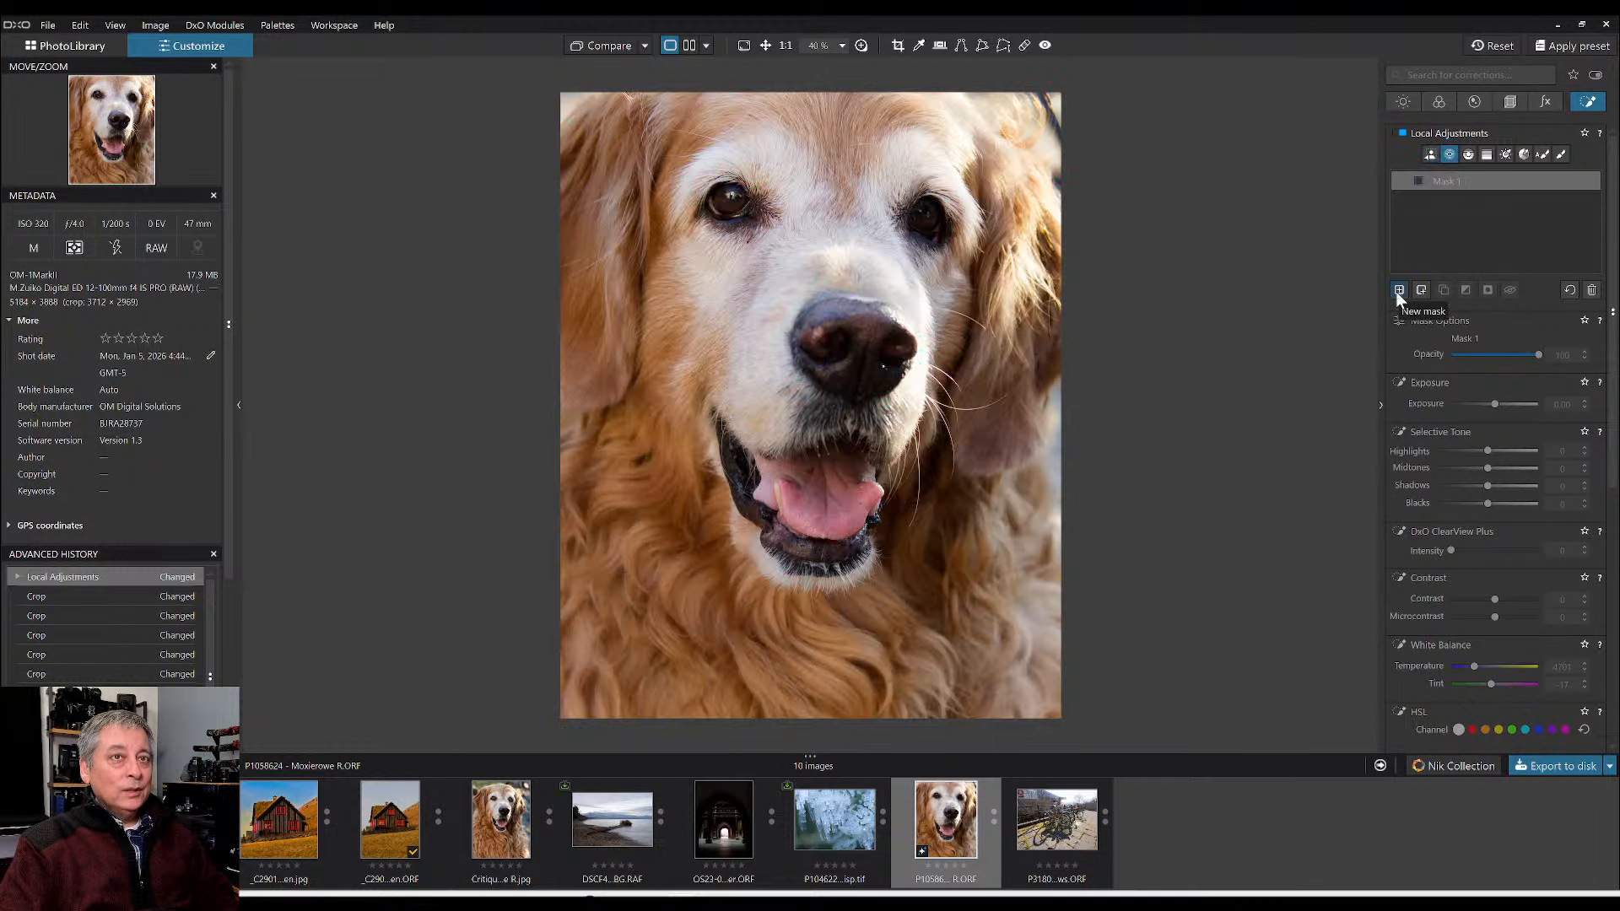
pyautogui.click(735, 206)
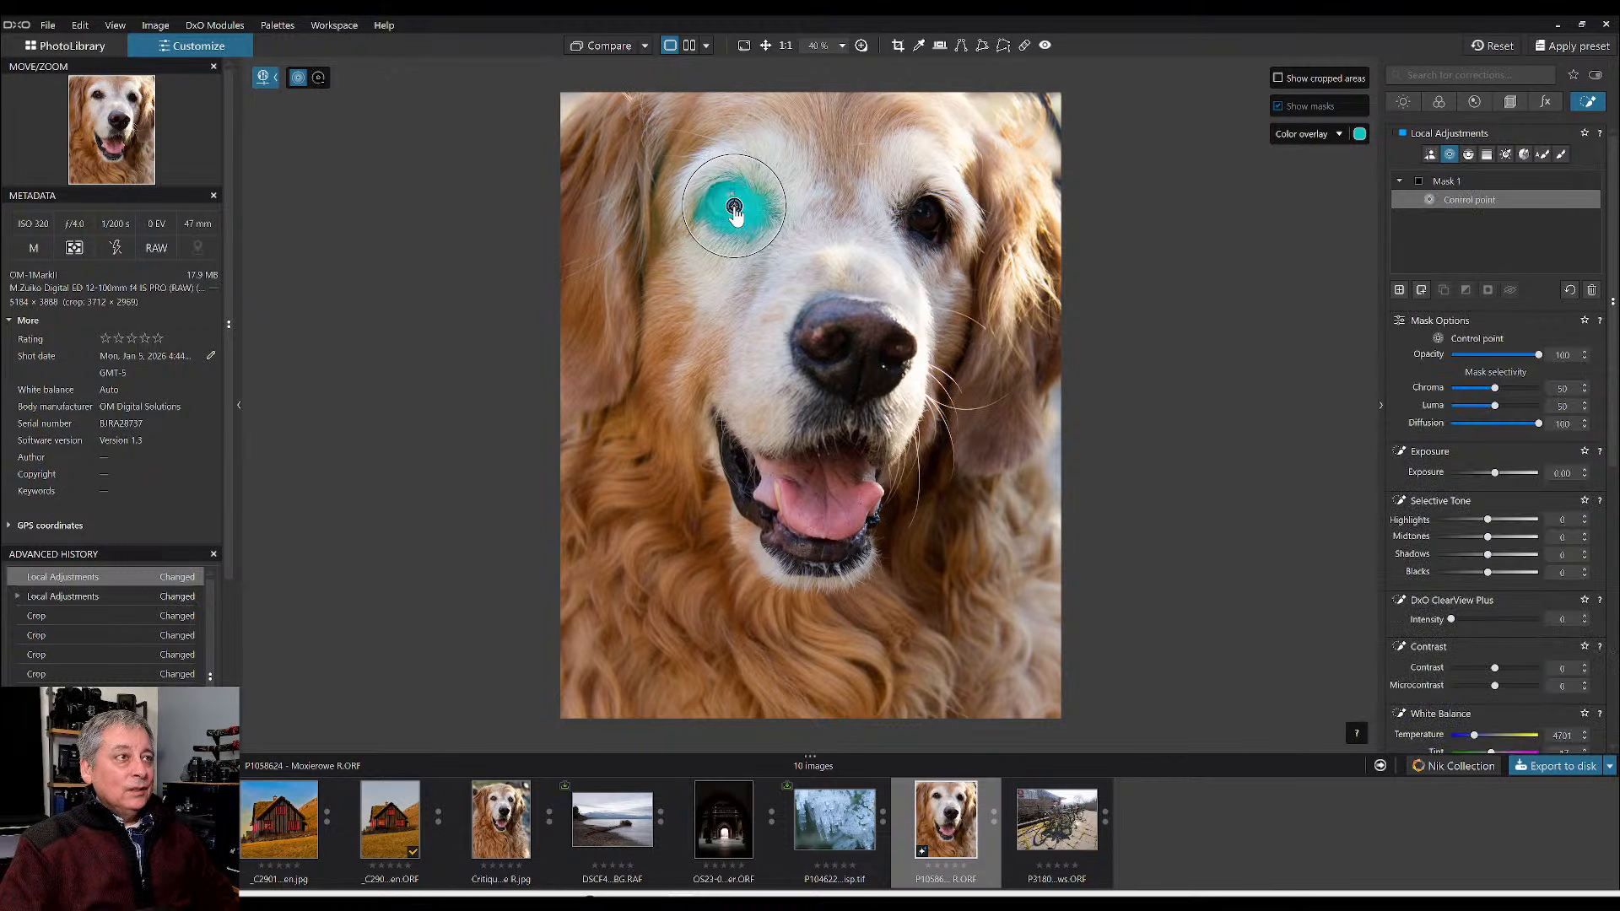
pyautogui.moveTo(690, 182); pyautogui.dragTo(691, 221)
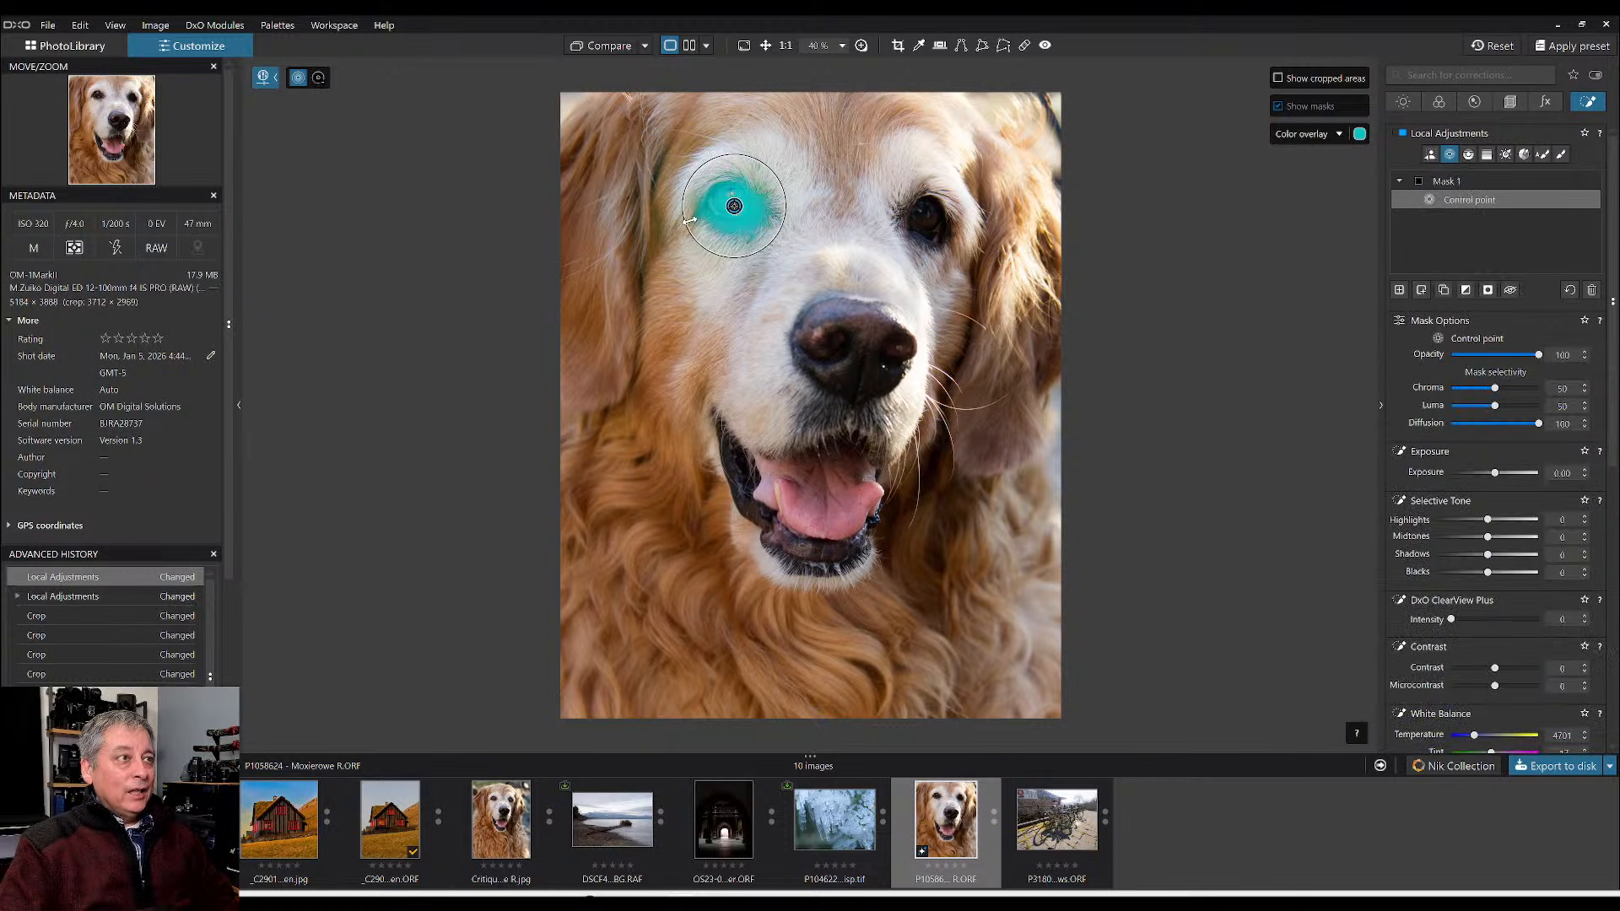
pyautogui.click(927, 226)
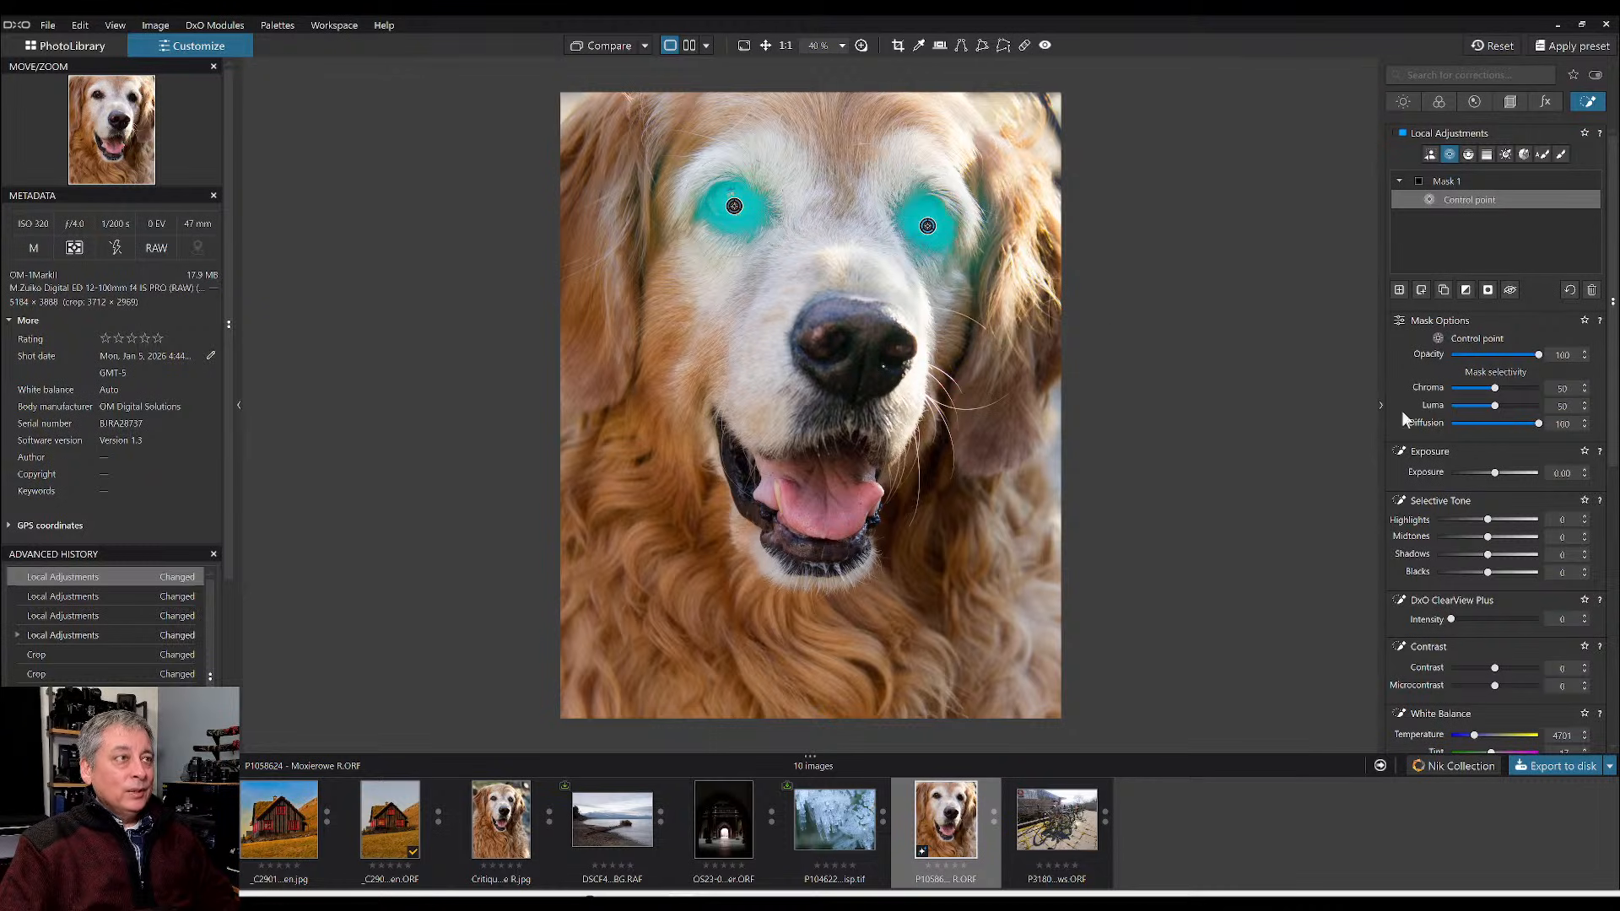
# - Brighten and sharpen the eyes with Shadows 45, ClearView Plus intensity 67 and Microcontrast 74
pyautogui.click(1518, 554)
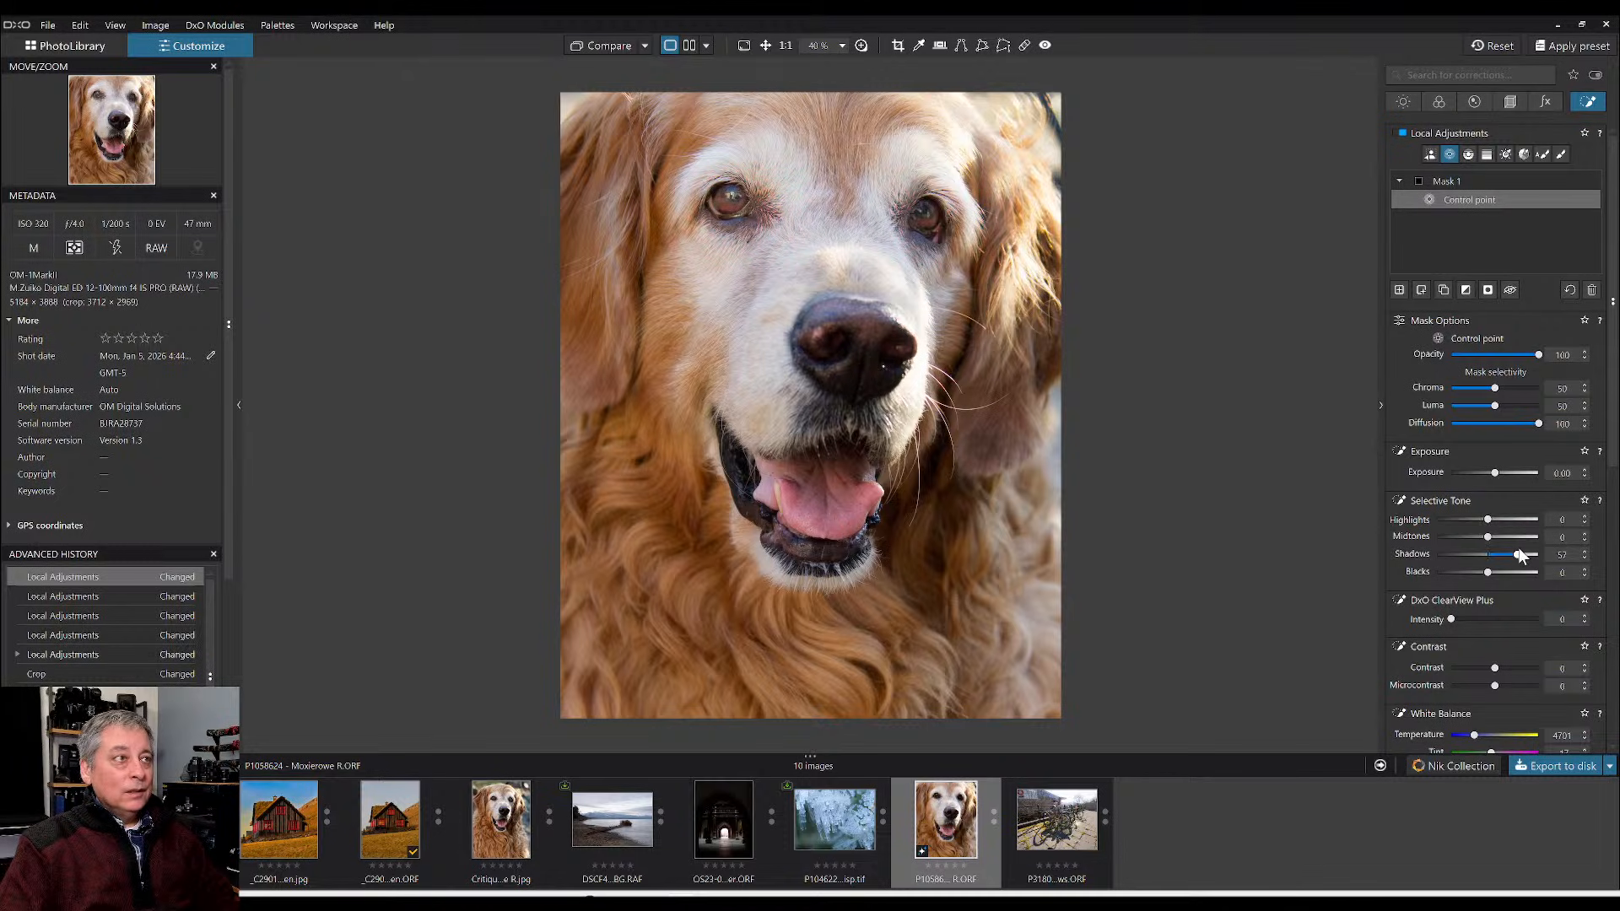
pyautogui.moveTo(1518, 555); pyautogui.dragTo(1512, 555)
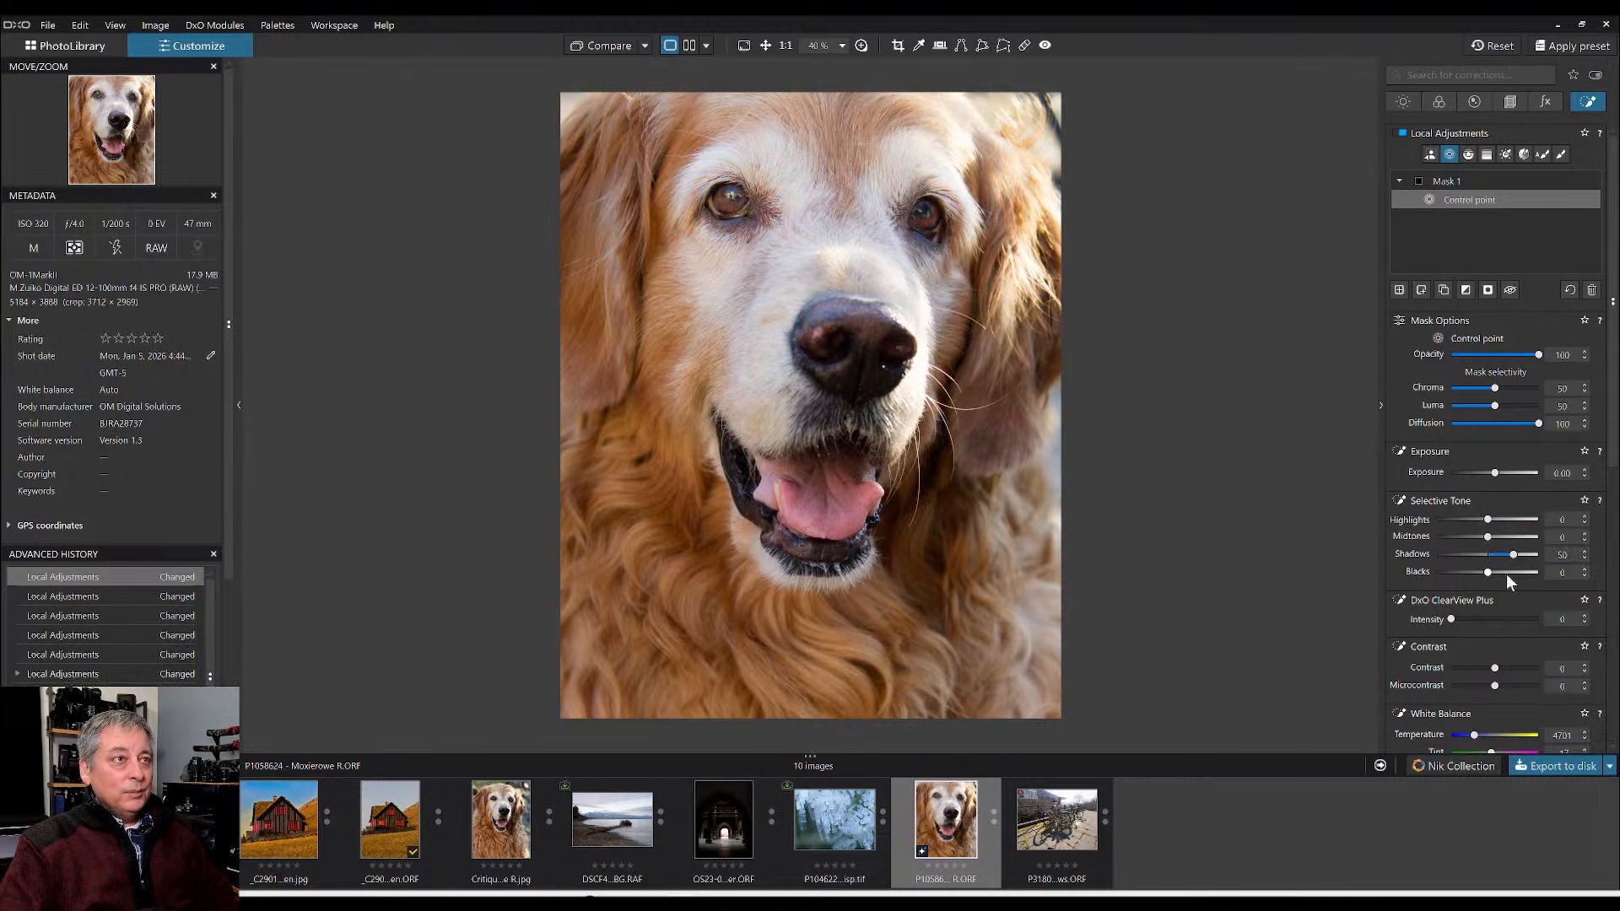
pyautogui.scroll(-3, 1522, 590)
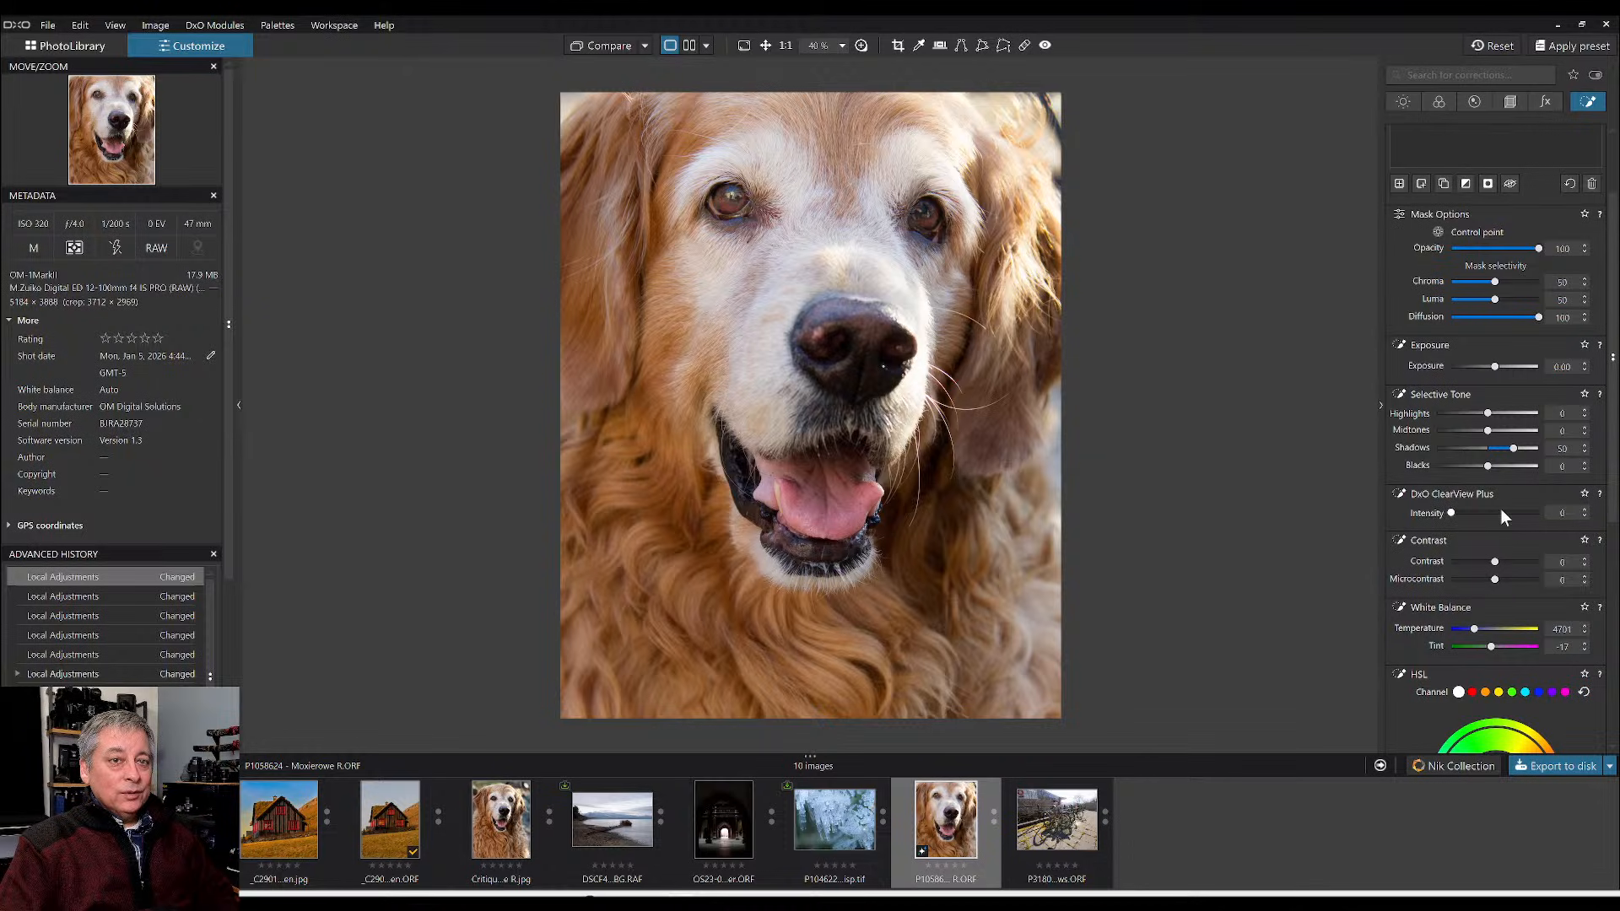
pyautogui.click(1501, 512)
pyautogui.moveTo(1501, 513); pyautogui.dragTo(1510, 513)
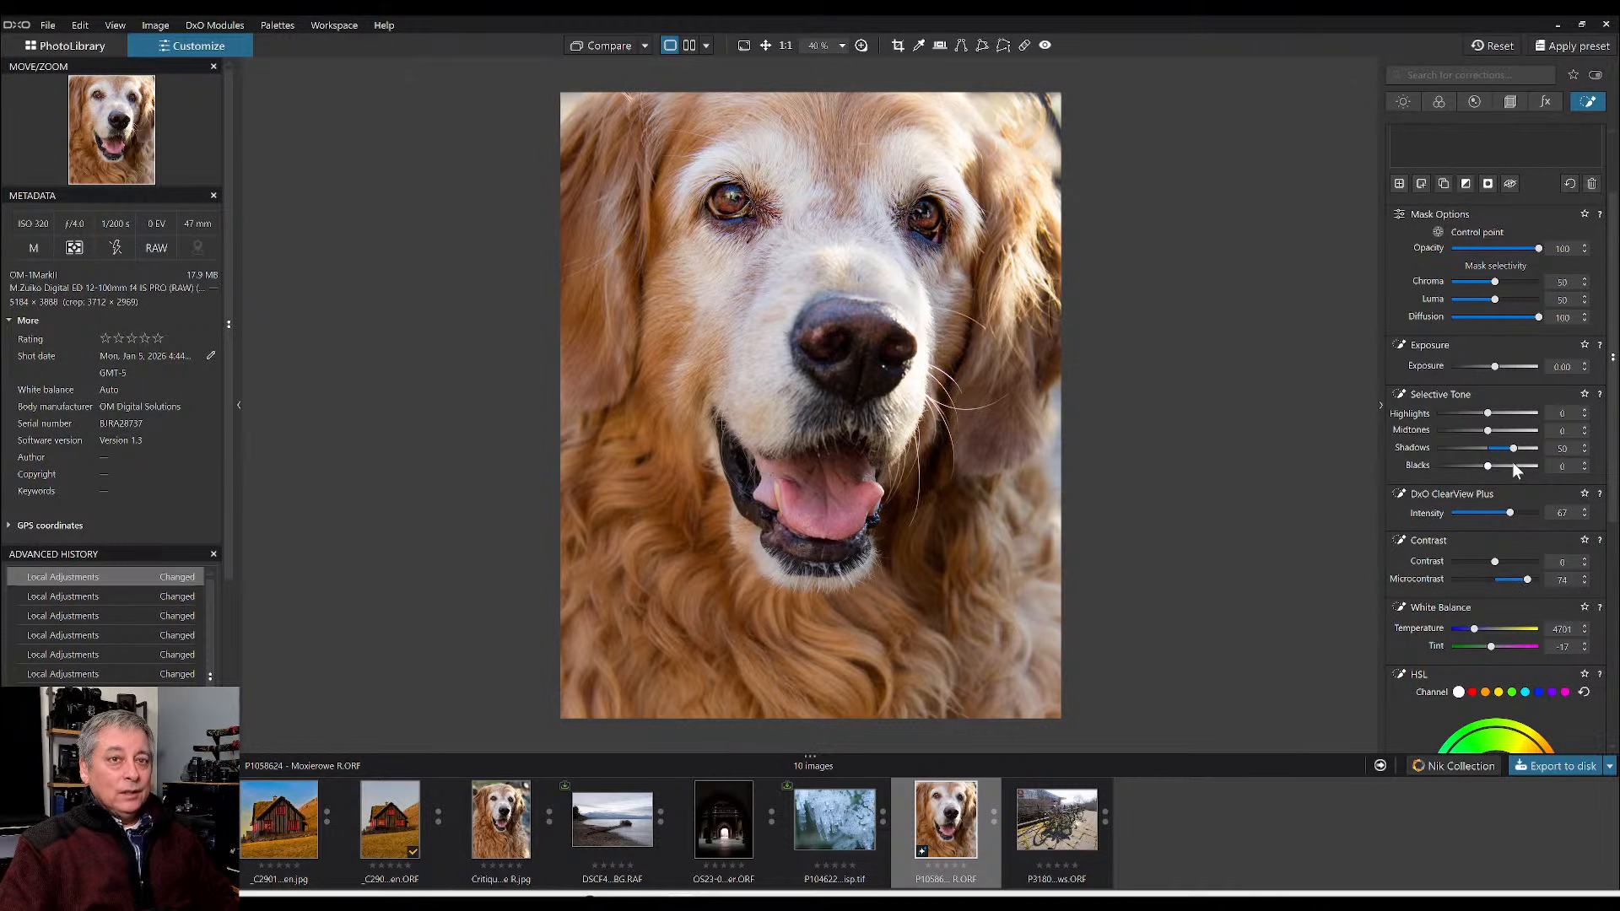
pyautogui.moveTo(1513, 448); pyautogui.dragTo(1511, 448)
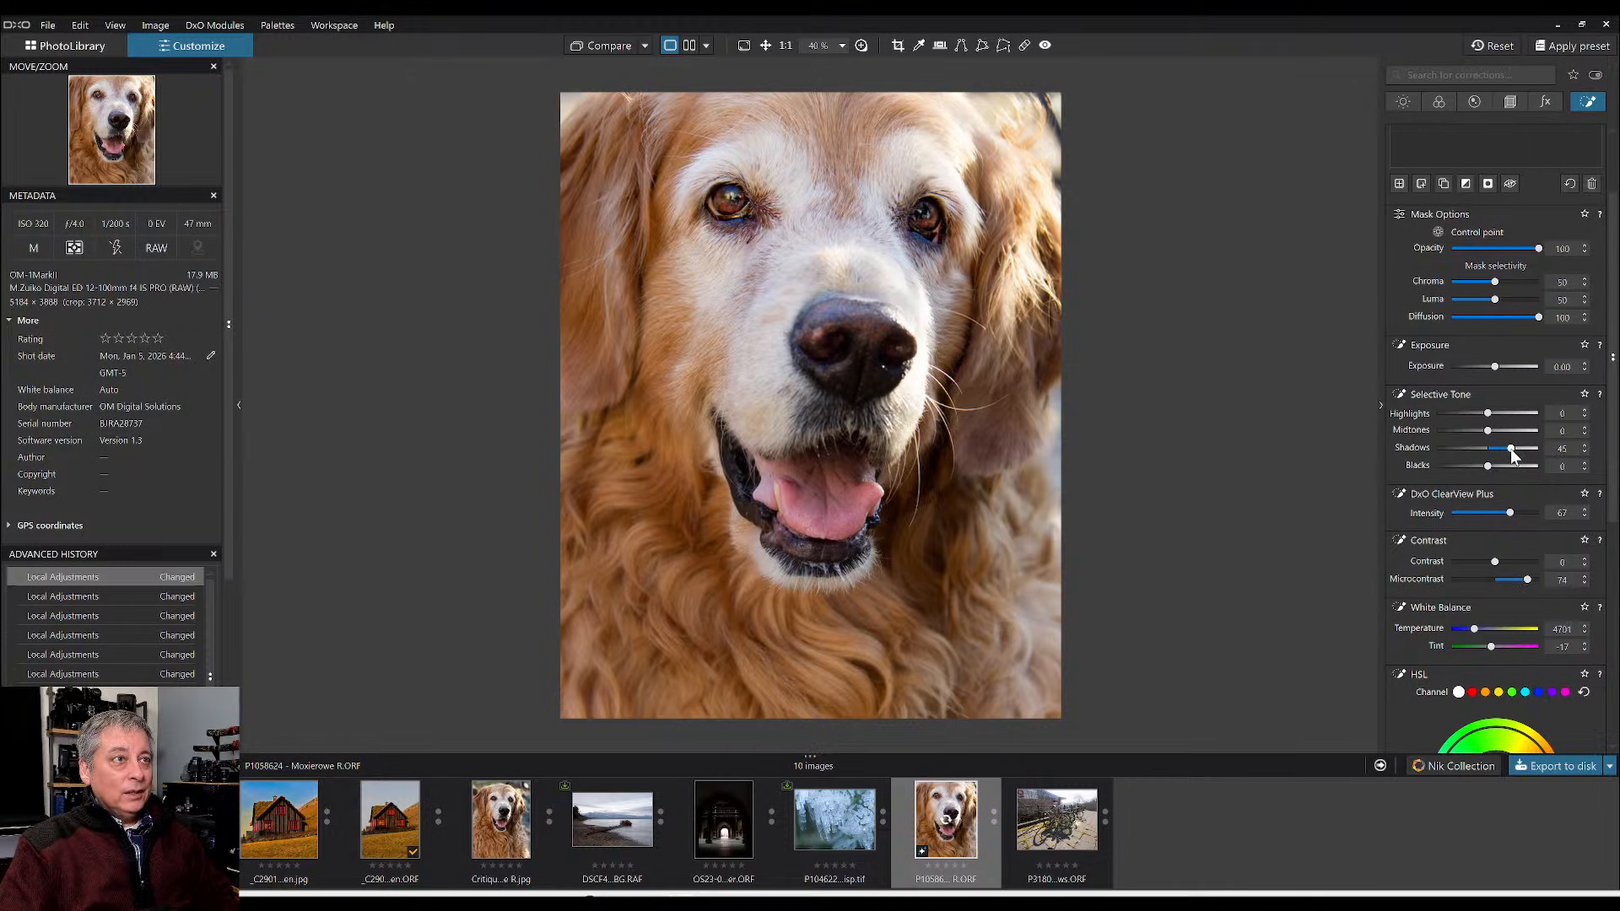
# - Set the eye mask's Vibrancy to 27 and compare the dog portrait with its original
pyautogui.scroll(-5, 1426, 509)
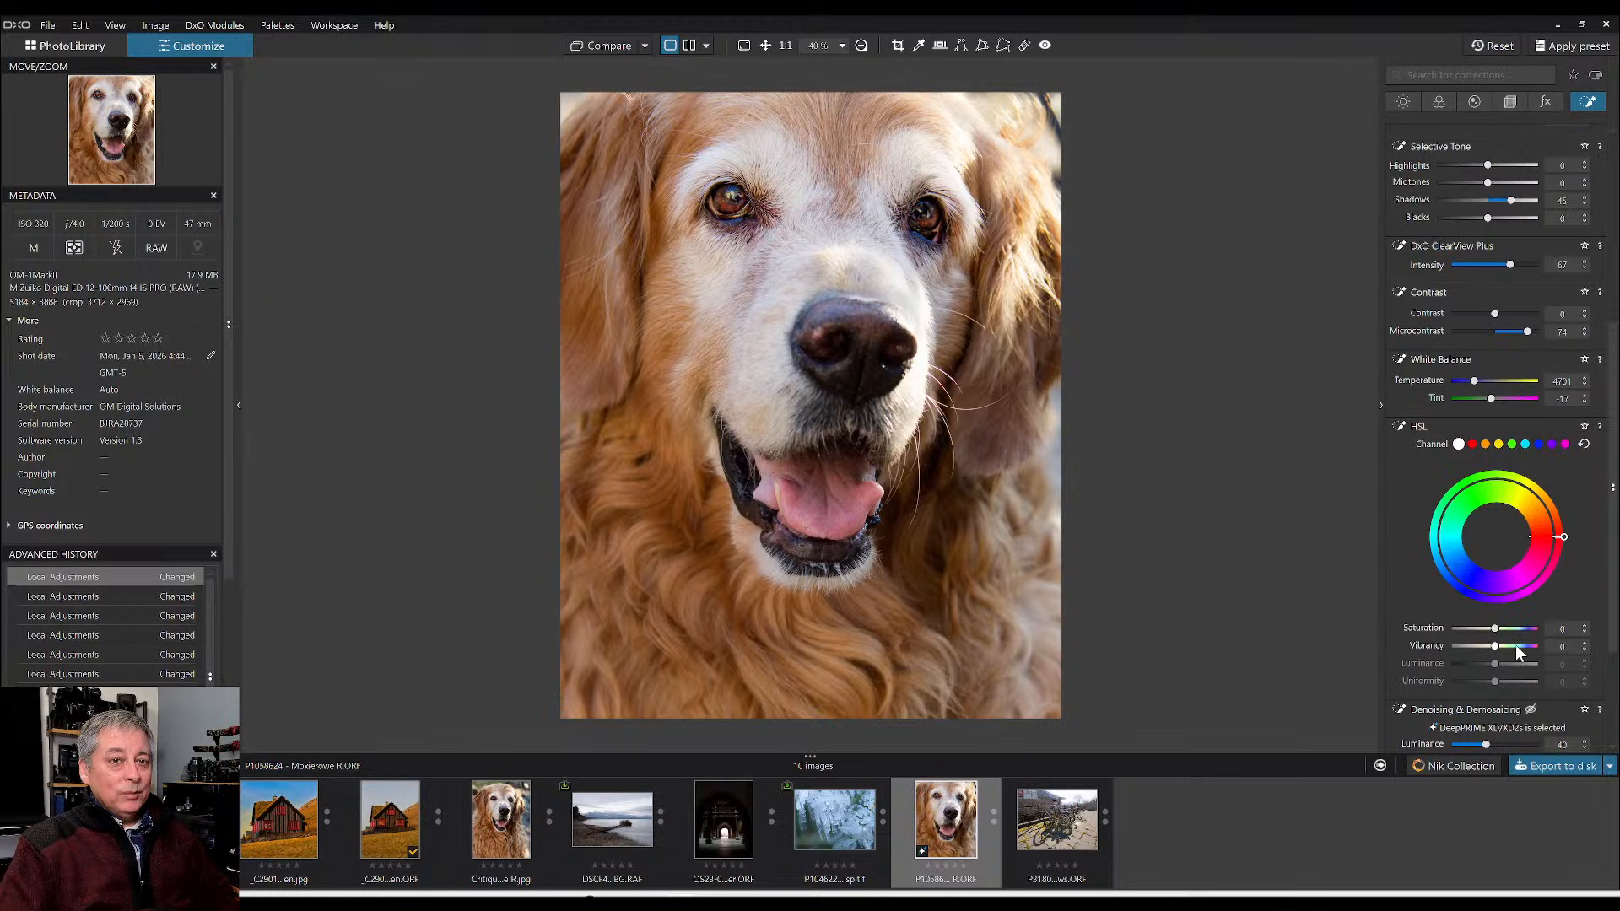
pyautogui.moveTo(1516, 644); pyautogui.dragTo(1507, 645)
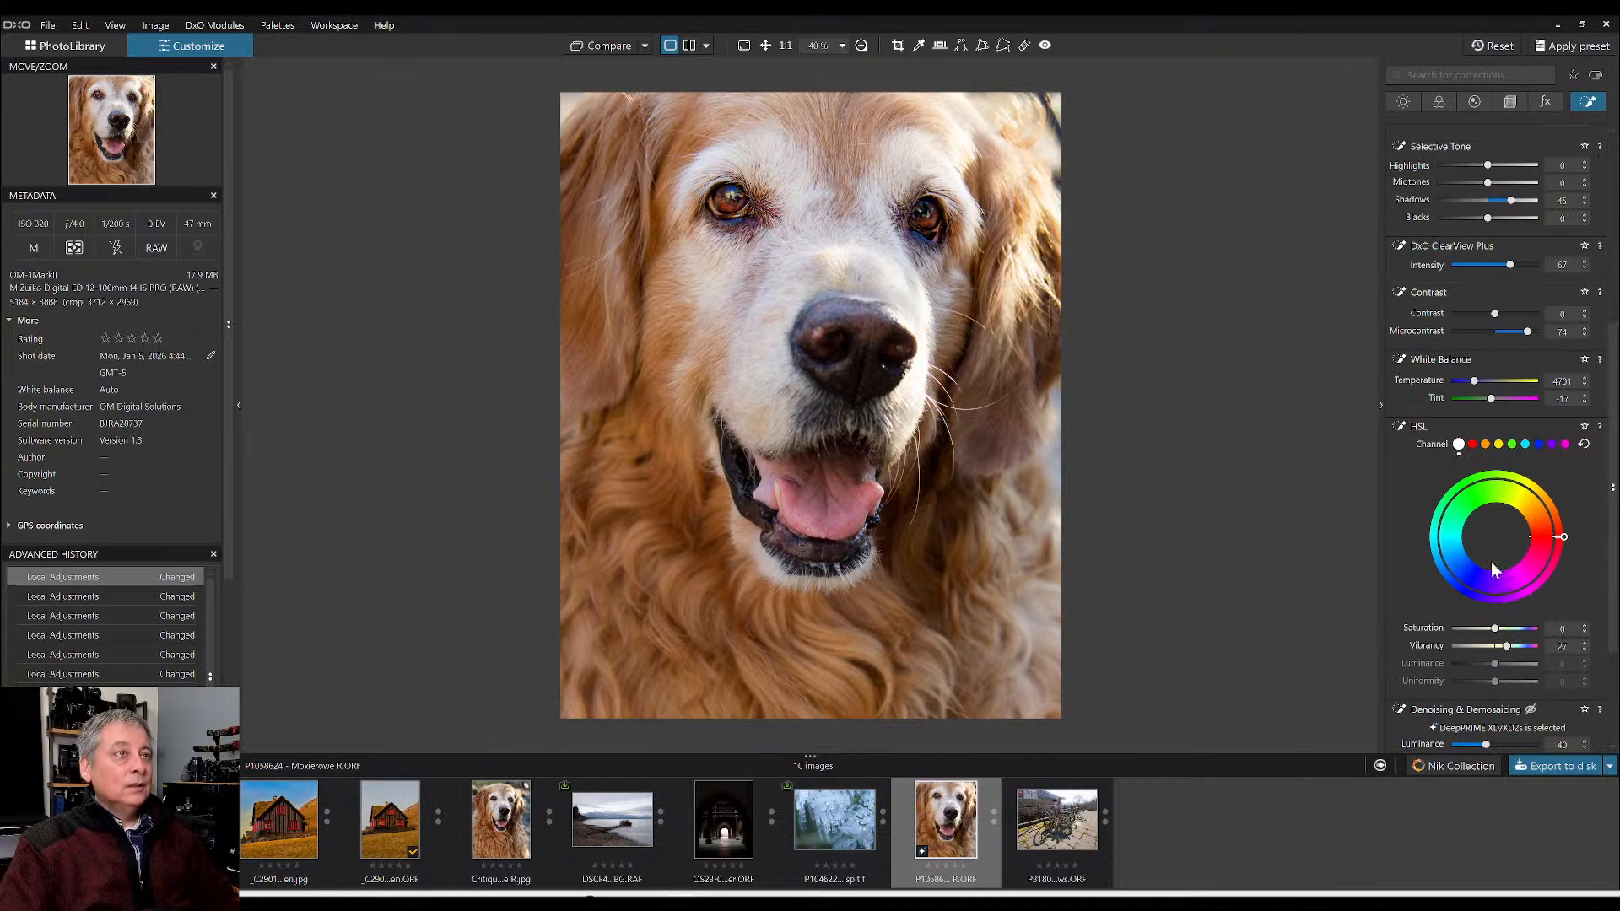
pyautogui.click(616, 43)
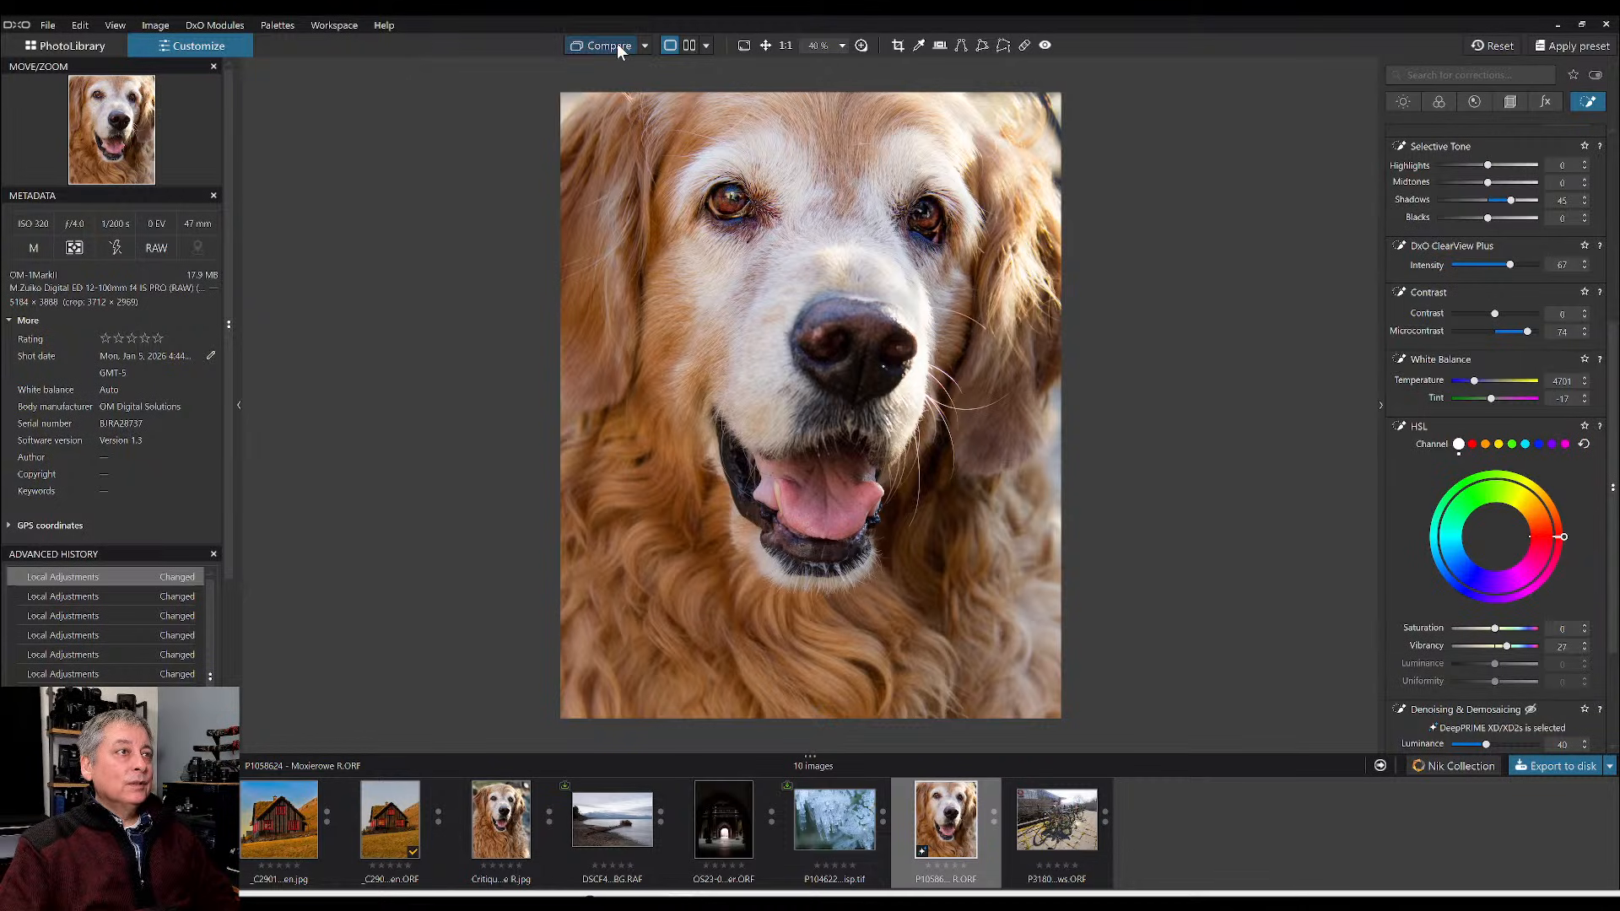
pyautogui.click(616, 43)
pyautogui.click(616, 43)
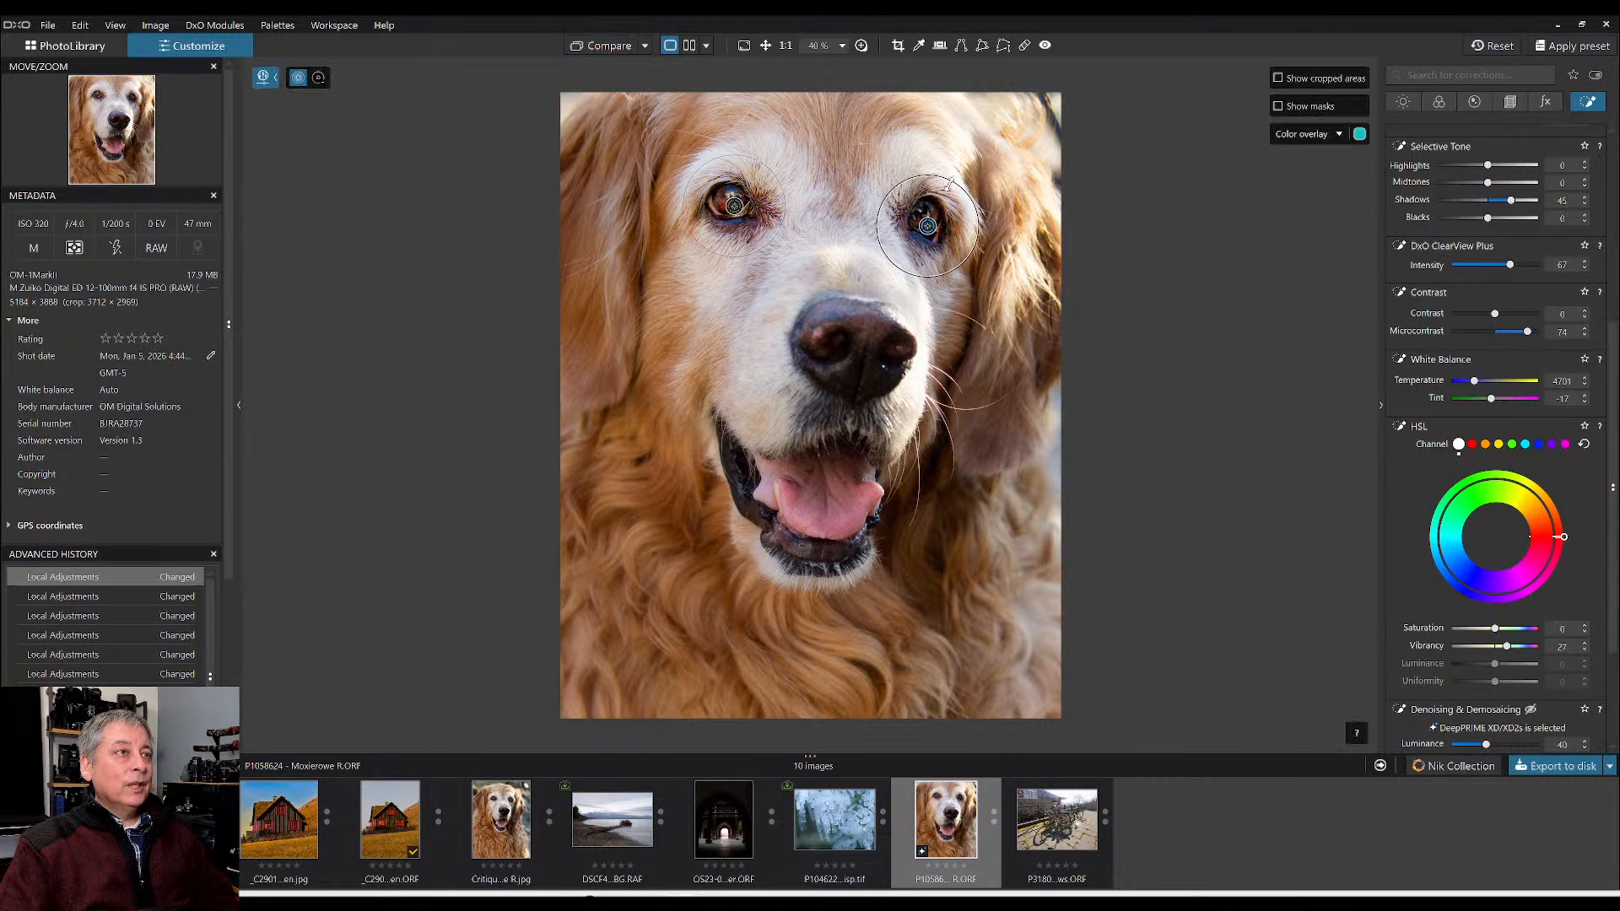
pyautogui.press('Escape')
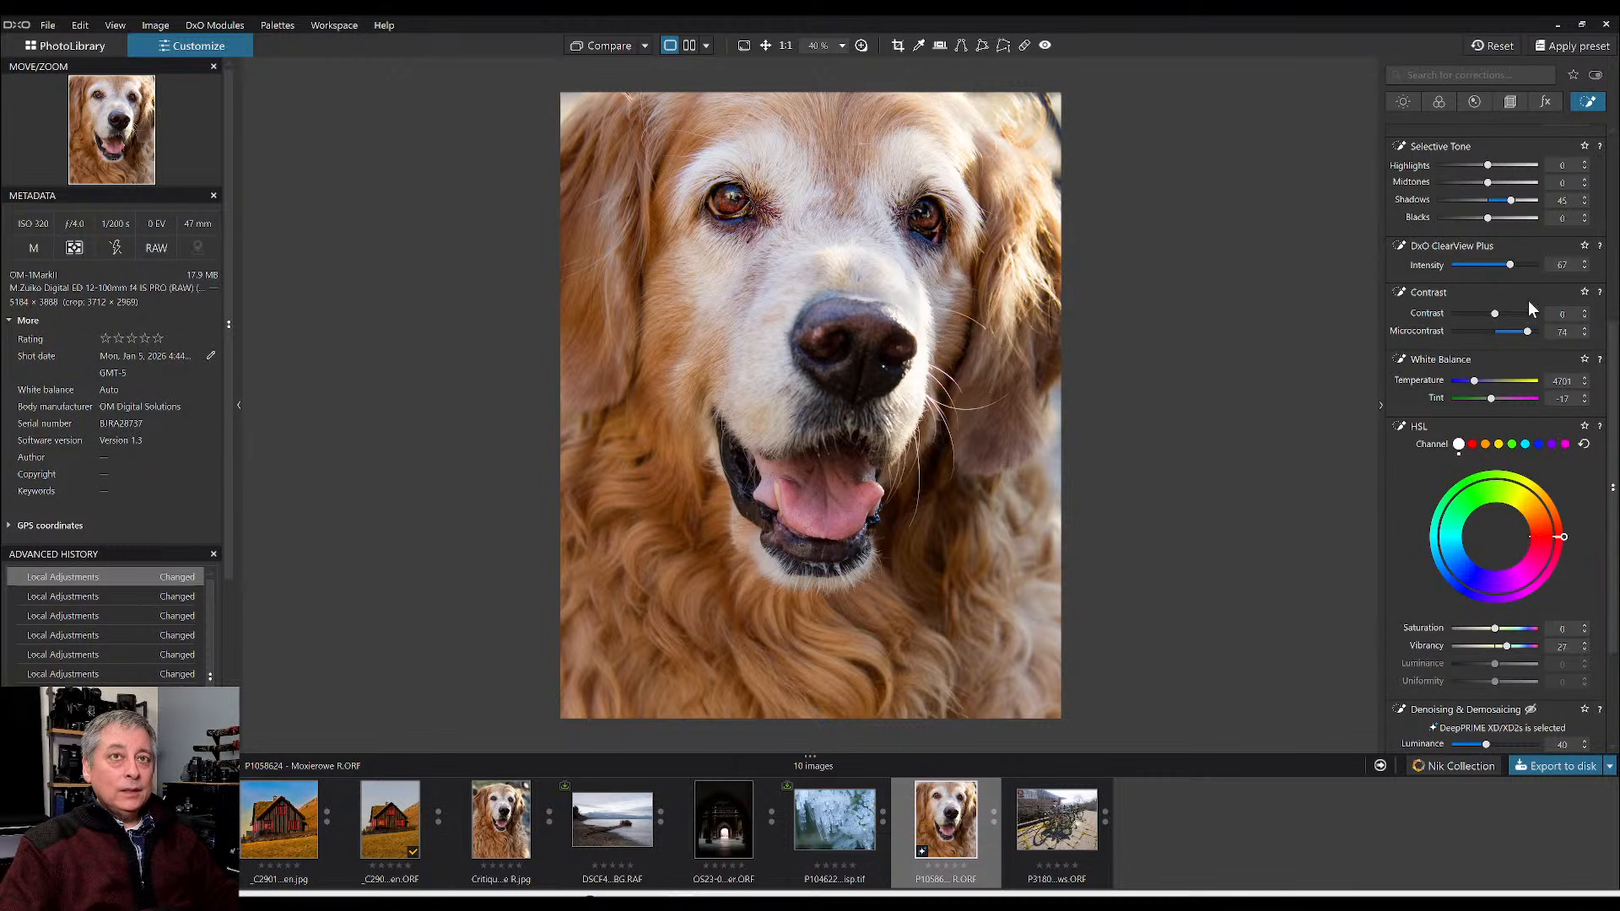
# - Add a second mask with a large control point centred just above the dog's nose, its circle covering the whole face
pyautogui.scroll(5, 1528, 300)
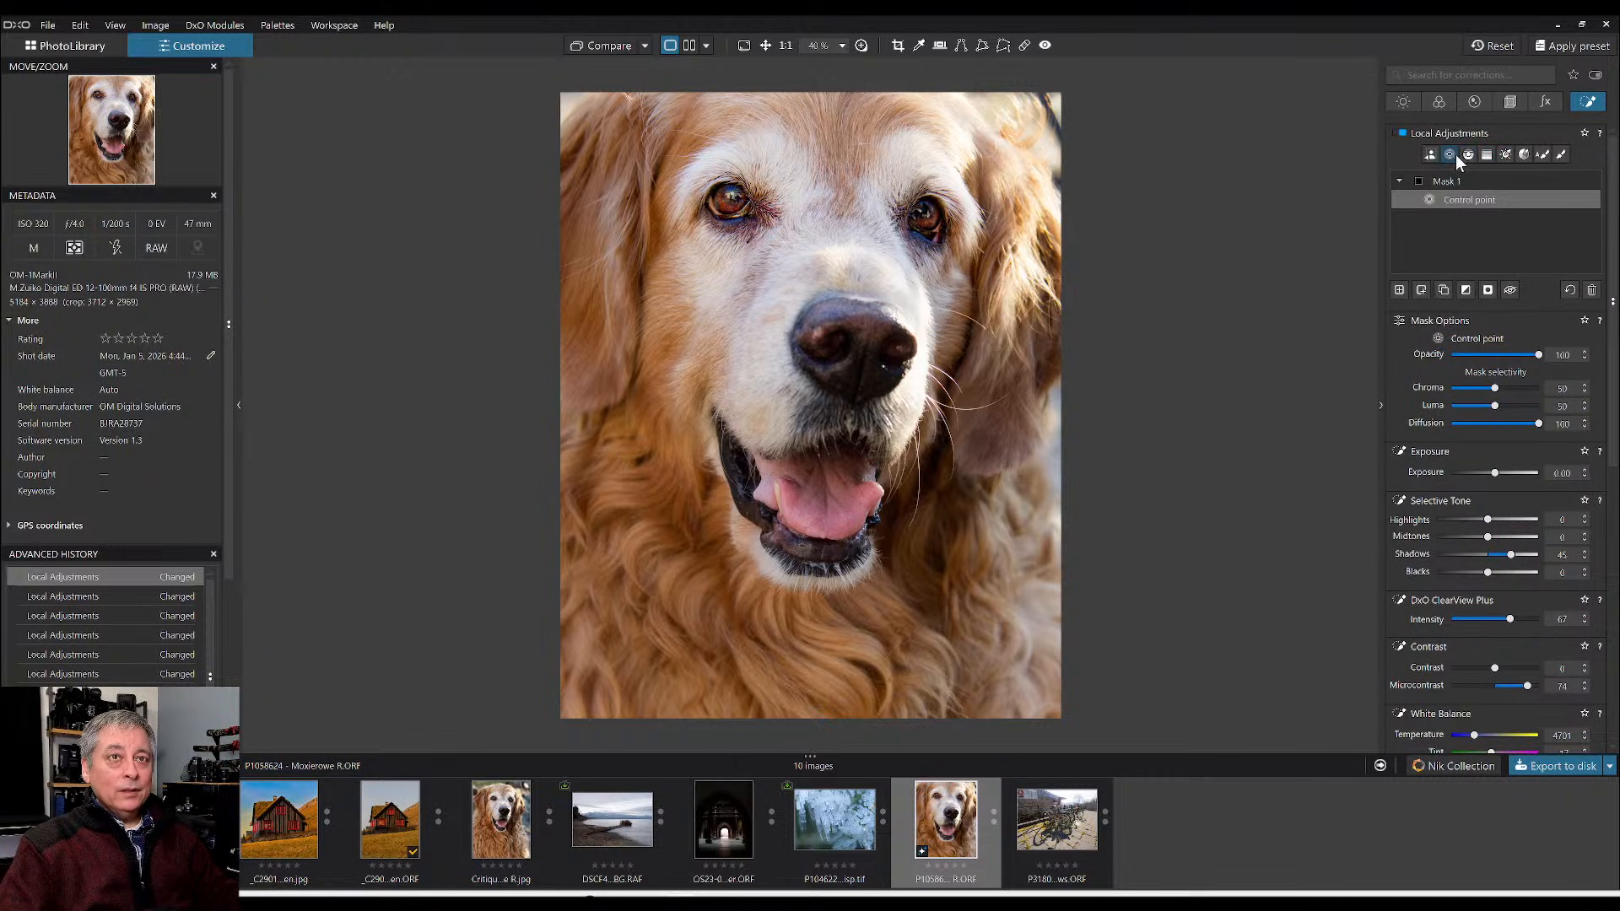
pyautogui.click(1404, 289)
pyautogui.click(835, 412)
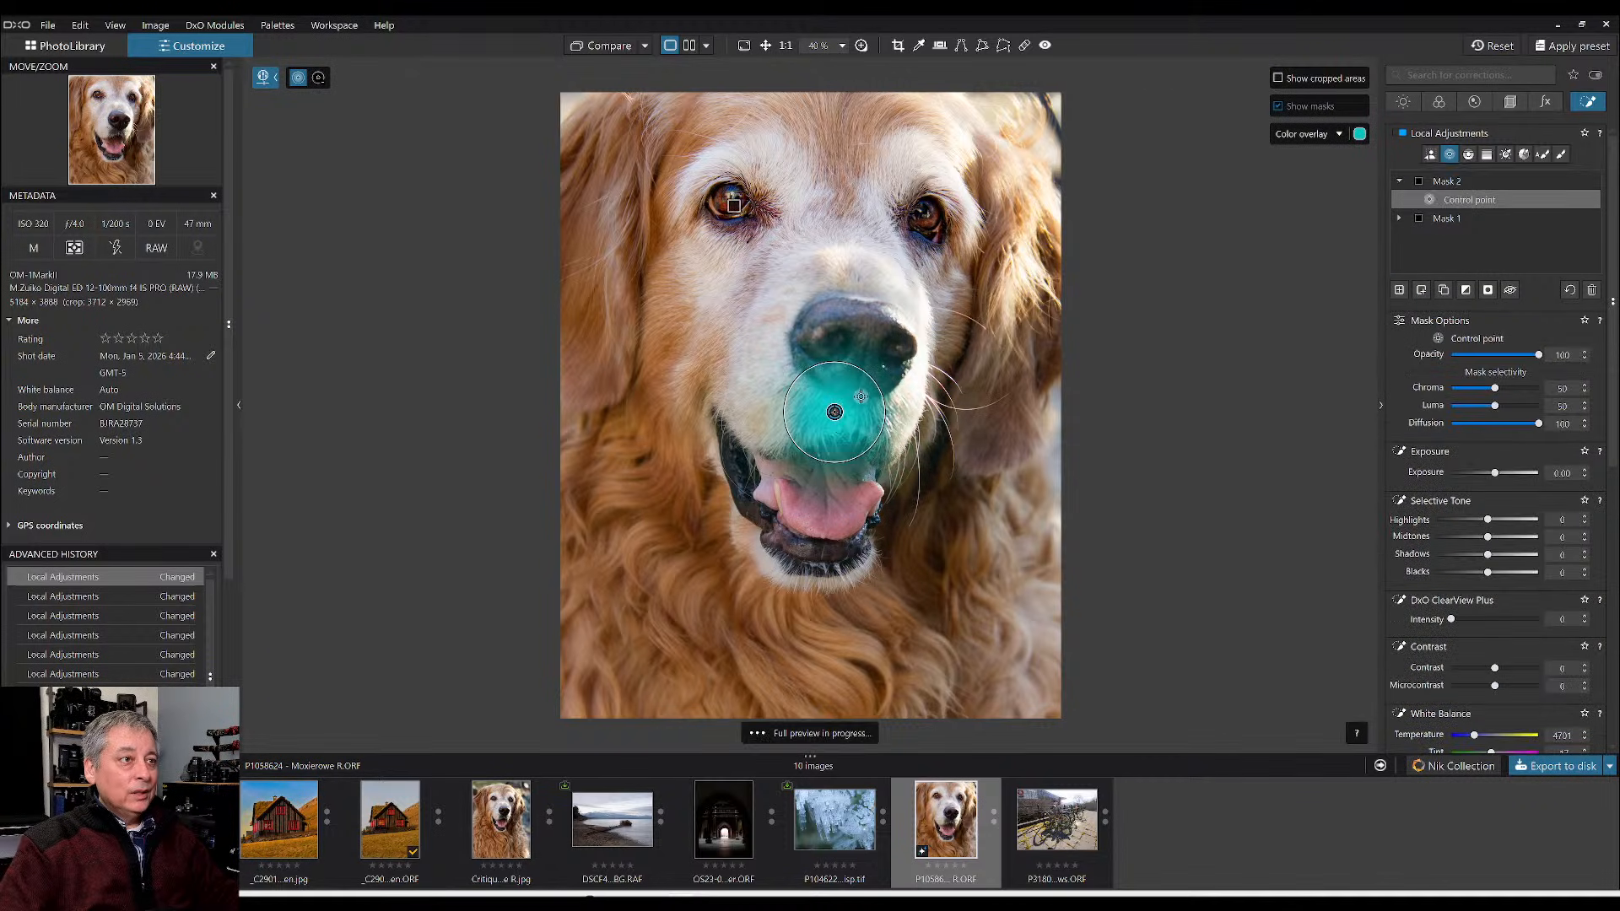
pyautogui.moveTo(869, 377); pyautogui.dragTo(1070, 243)
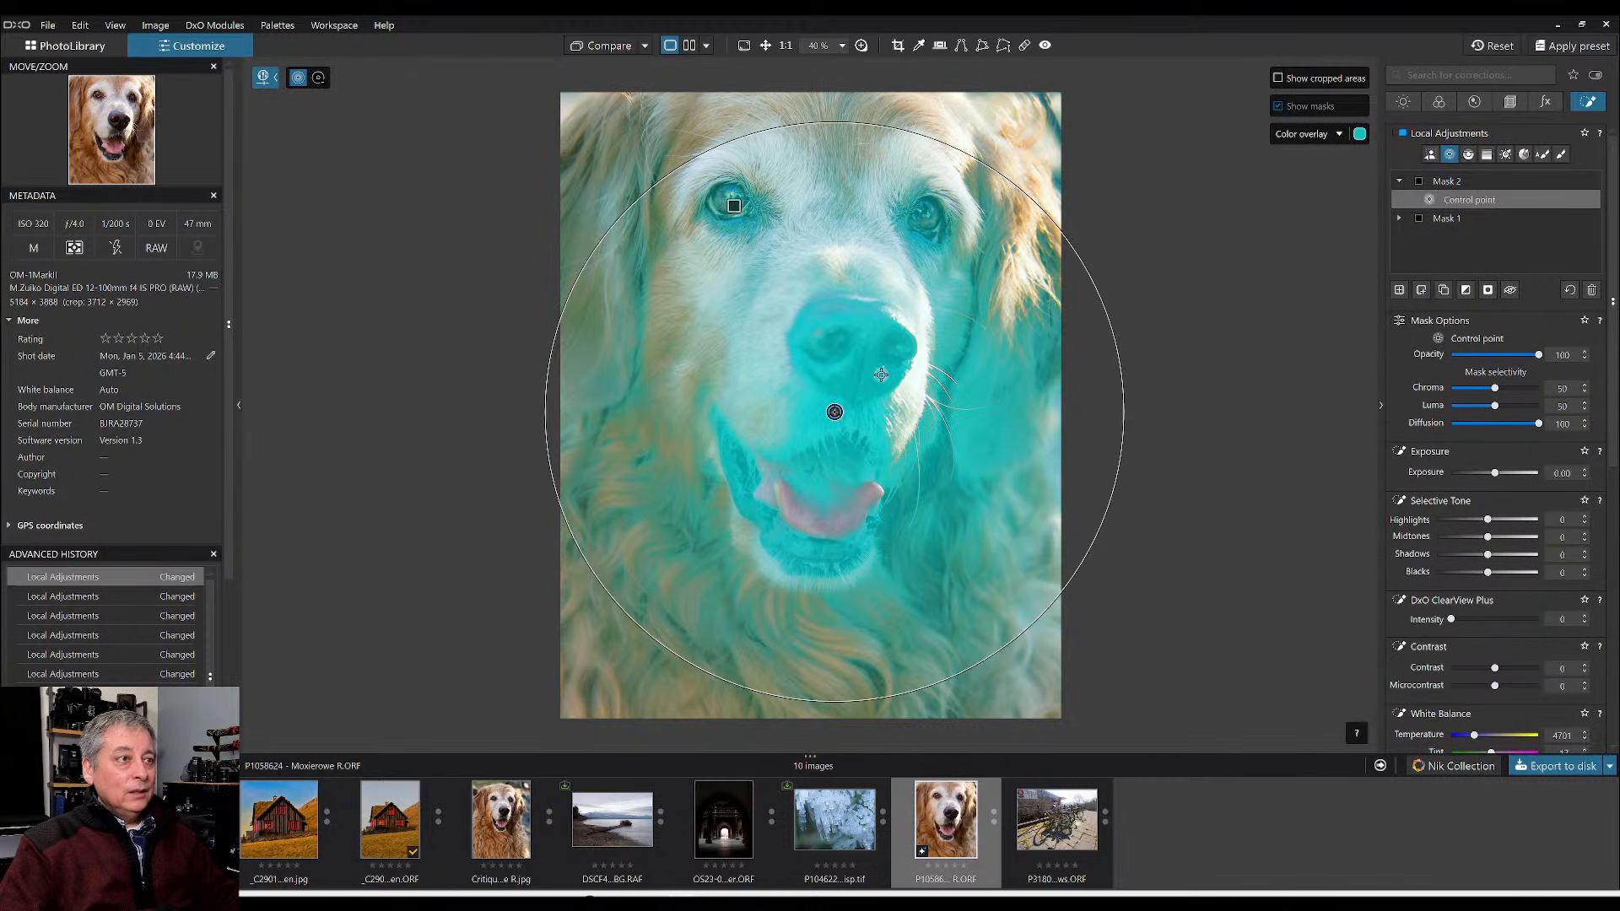
pyautogui.moveTo(834, 411); pyautogui.dragTo(842, 286)
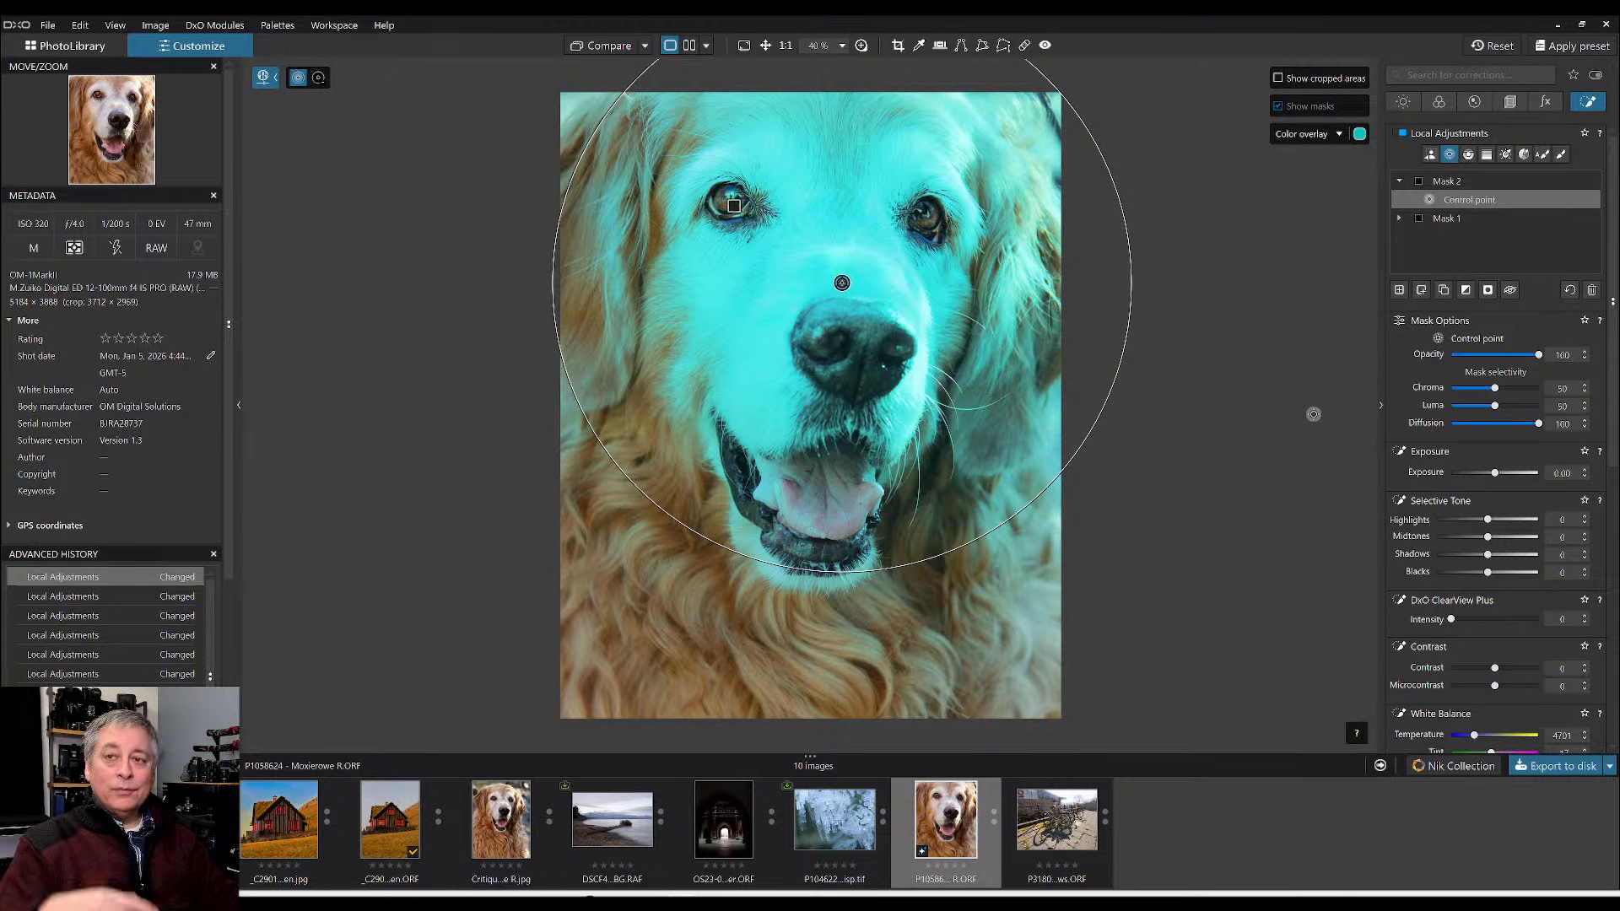
# - Set the face control point's Chroma and Luma selectivity to 0 and invert it to affect the area around the face
pyautogui.click(1451, 388)
pyautogui.click(1454, 407)
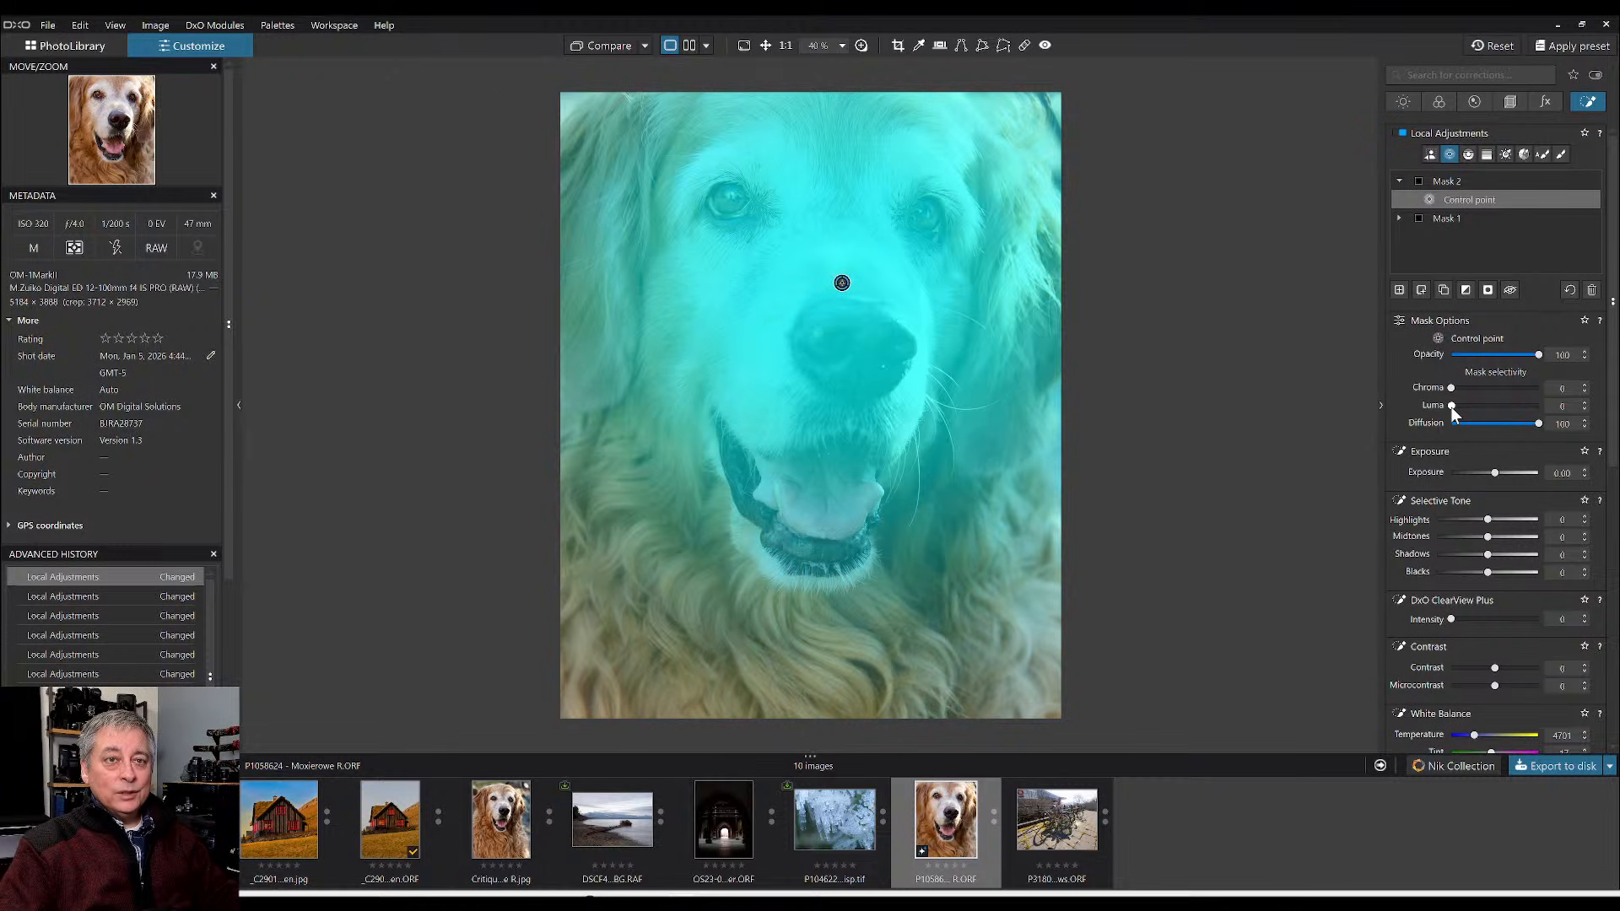
pyautogui.click(1466, 292)
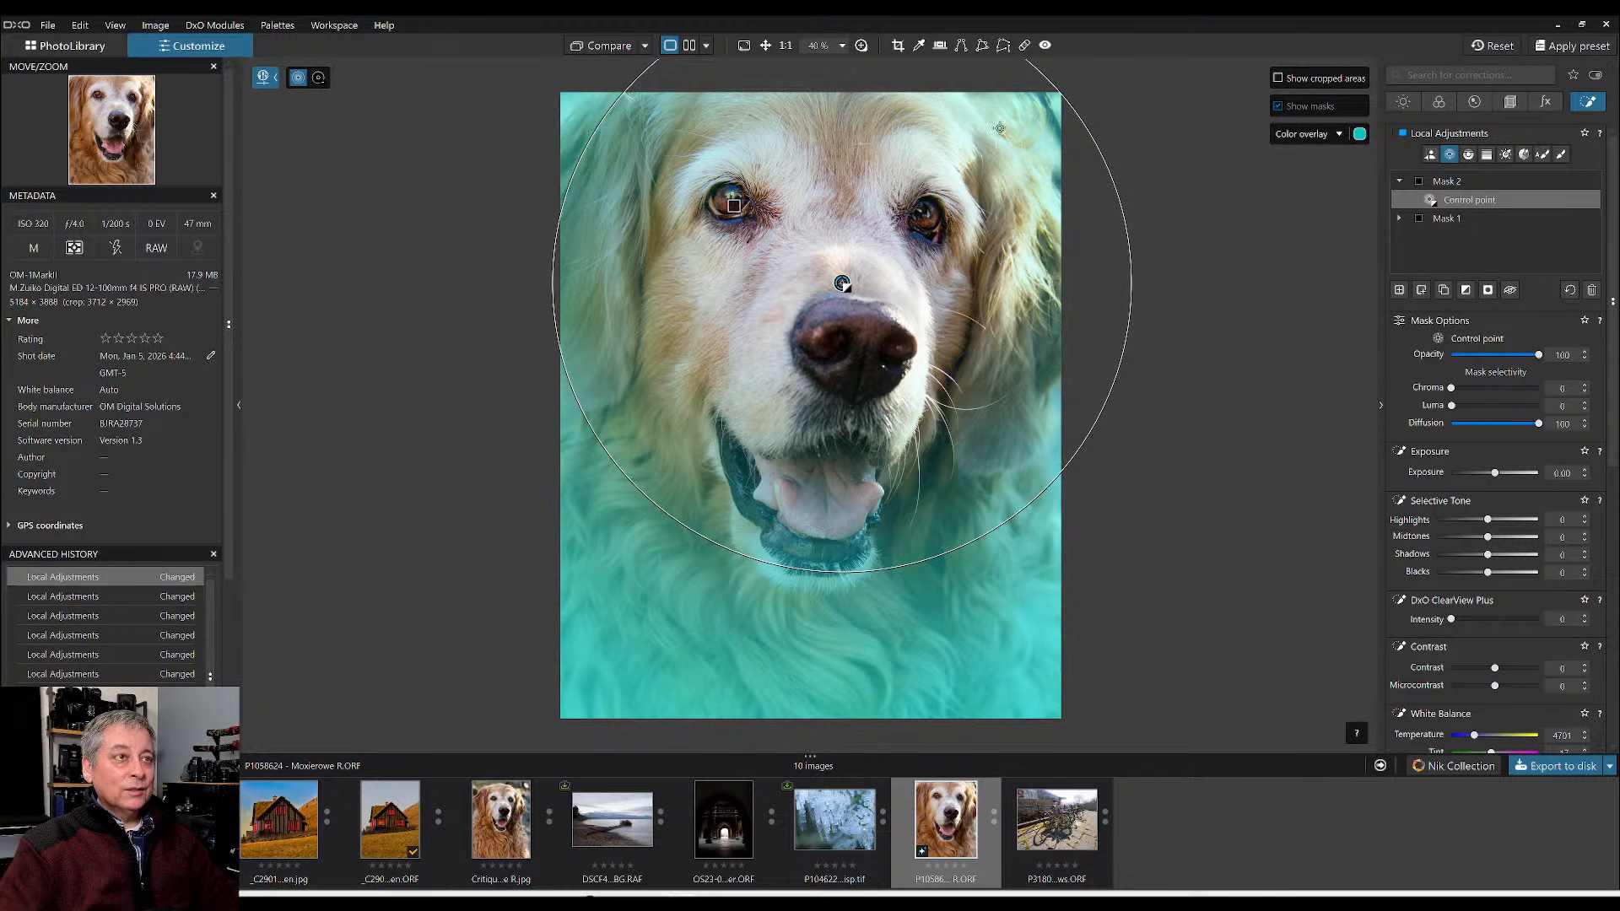
# - Set the inverted mask's Highlights to 35, Midtones to 2, Shadows to -14 and Blacks to -25, and compare with the original photo
pyautogui.click(1455, 571)
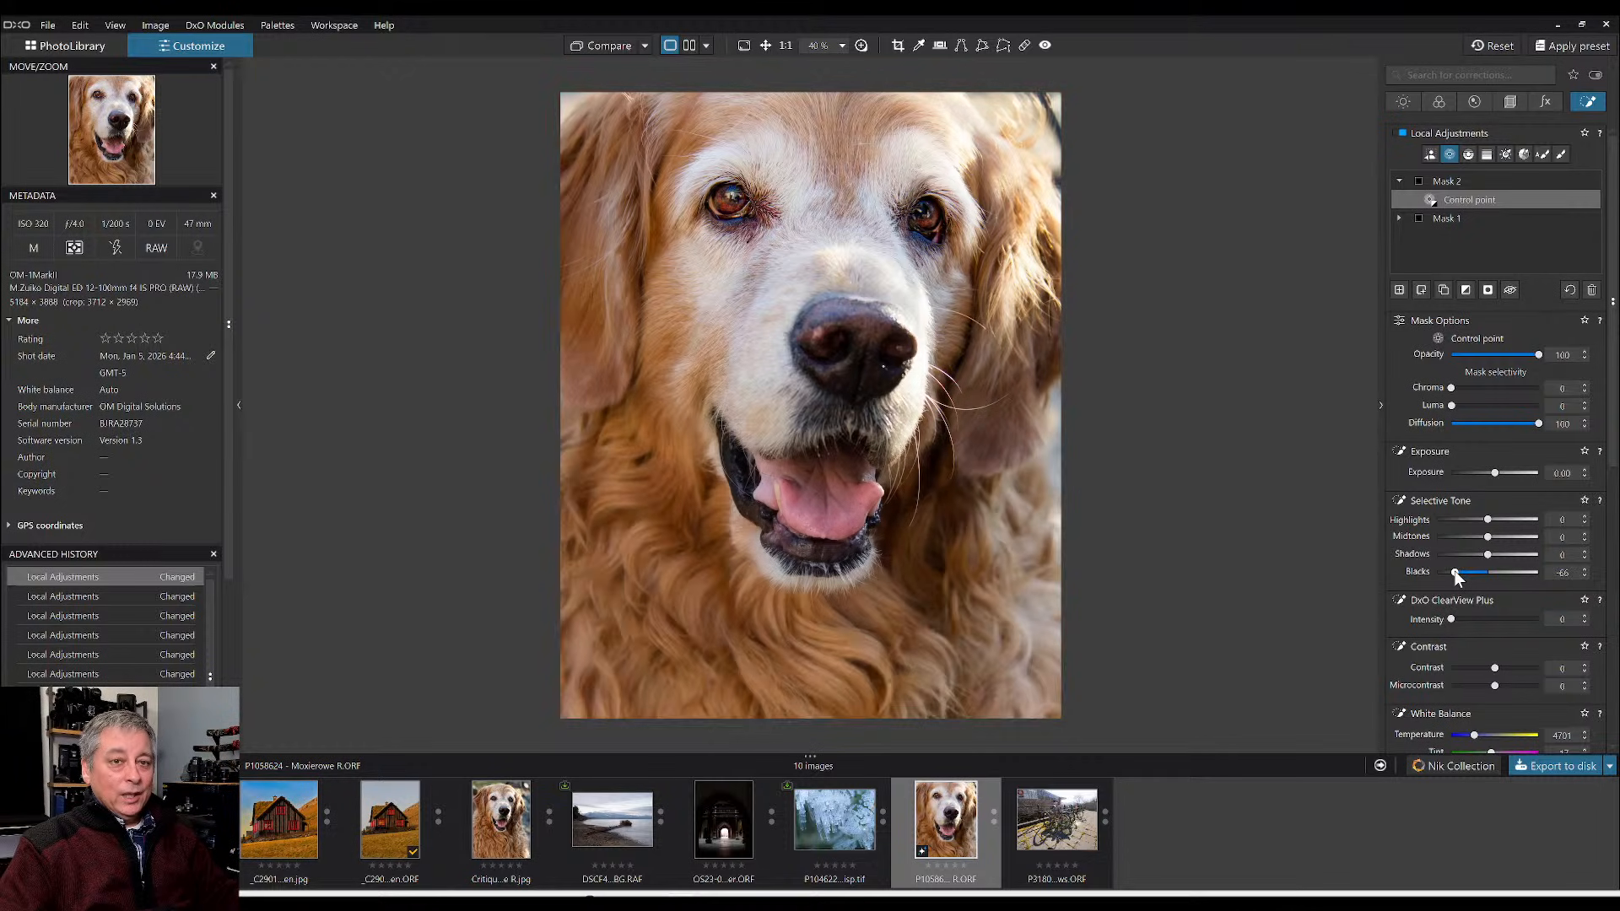
pyautogui.moveTo(1458, 573); pyautogui.dragTo(1461, 572)
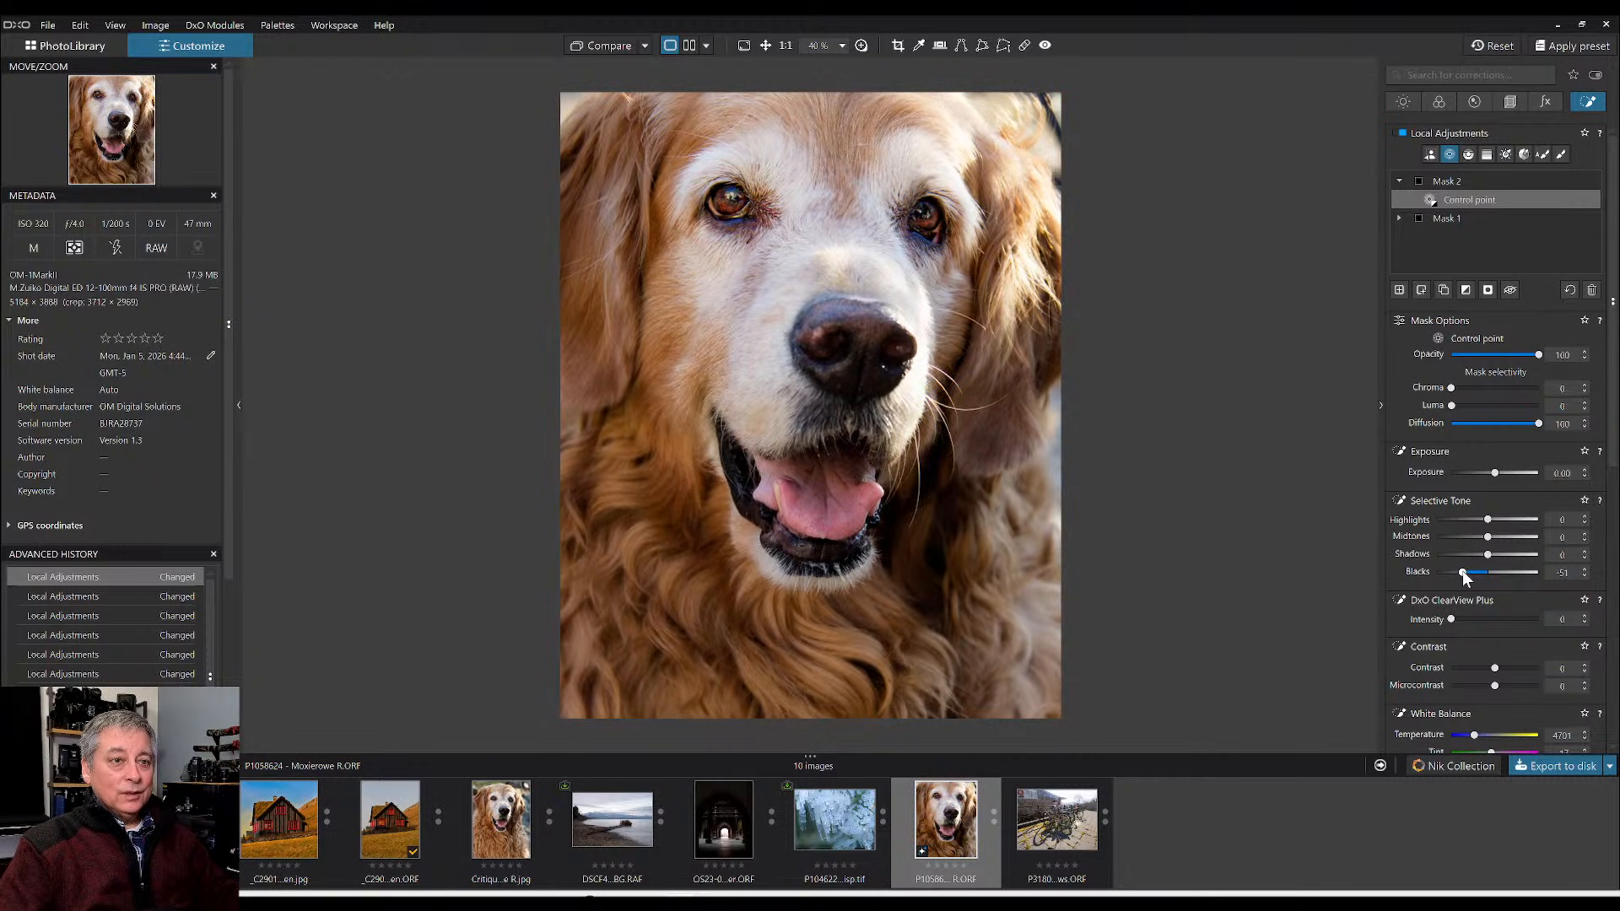
pyautogui.click(1473, 557)
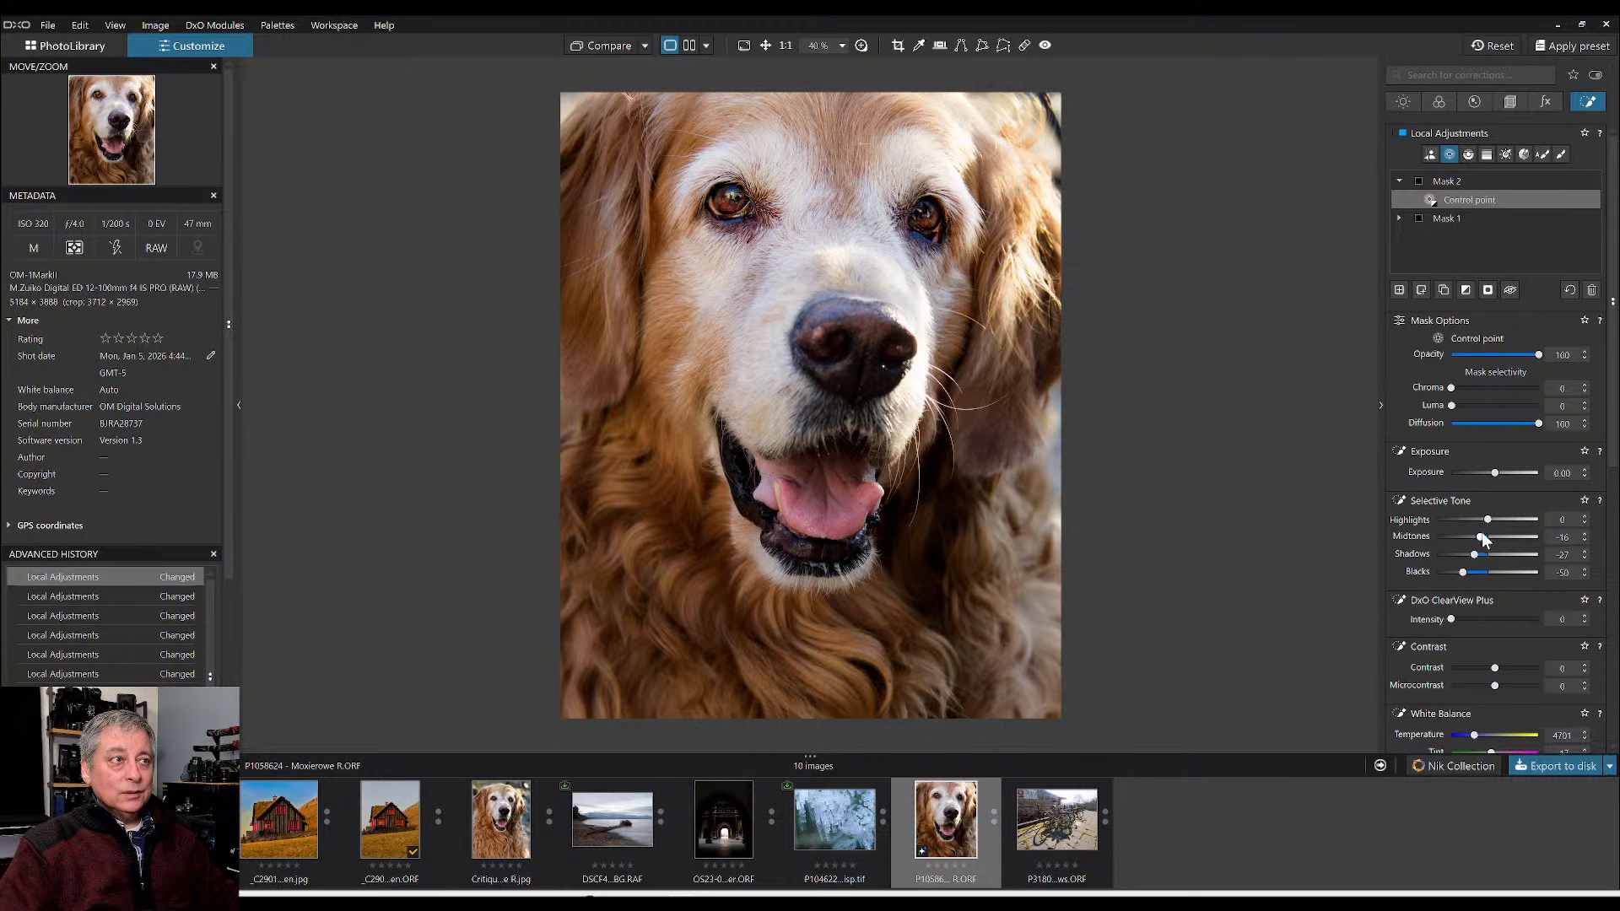
pyautogui.click(1474, 555)
pyautogui.moveTo(1470, 573); pyautogui.dragTo(1490, 538)
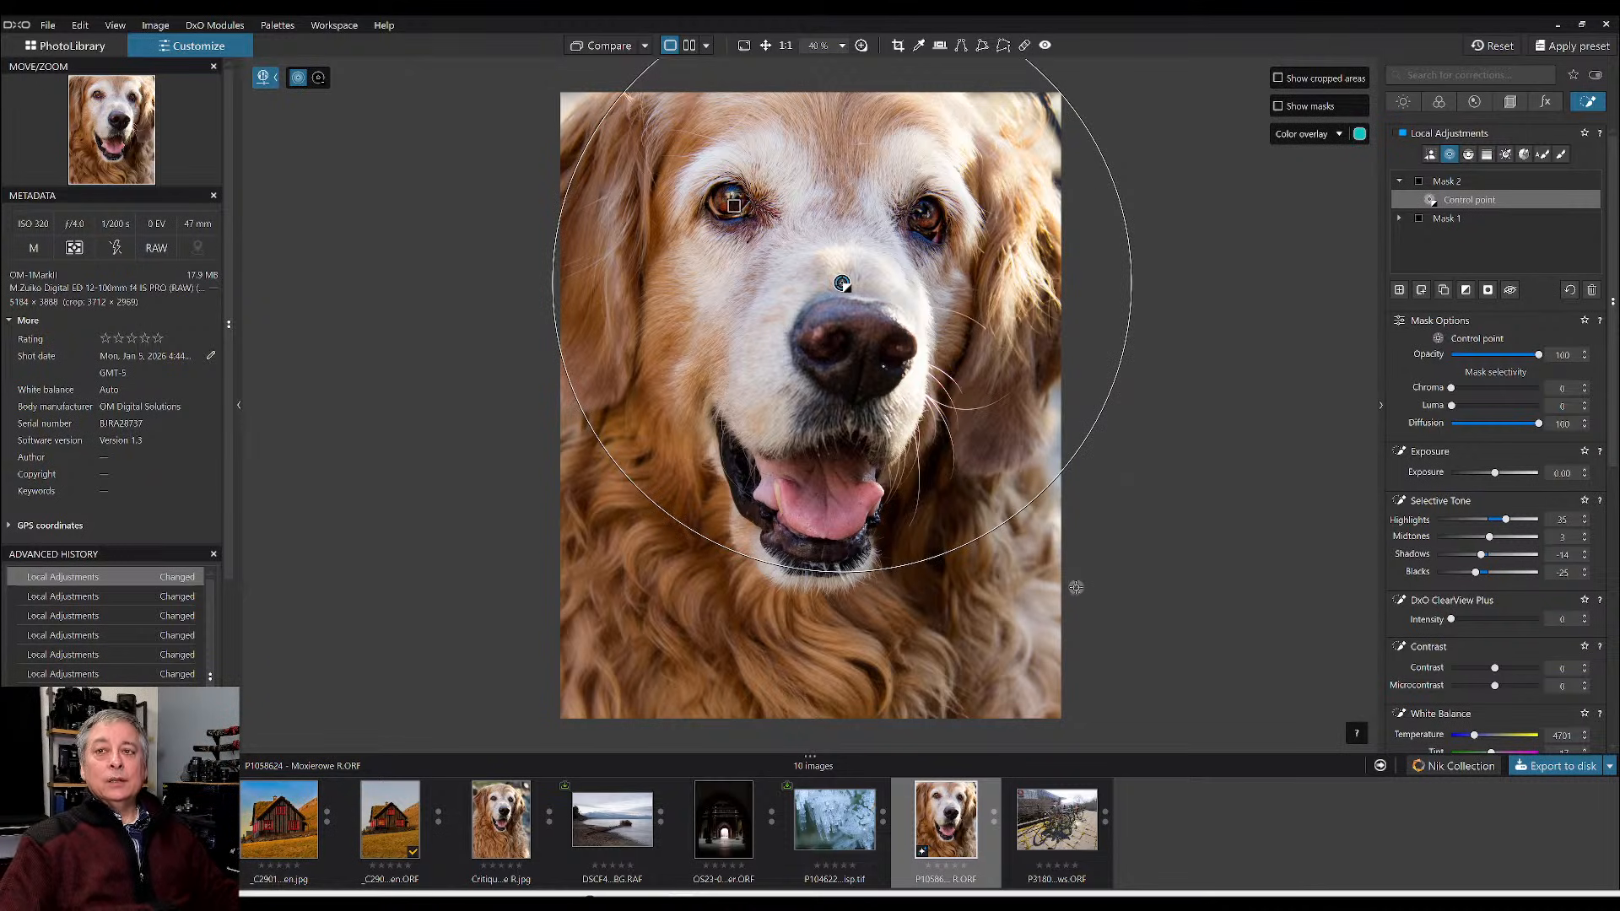
pyautogui.click(603, 47)
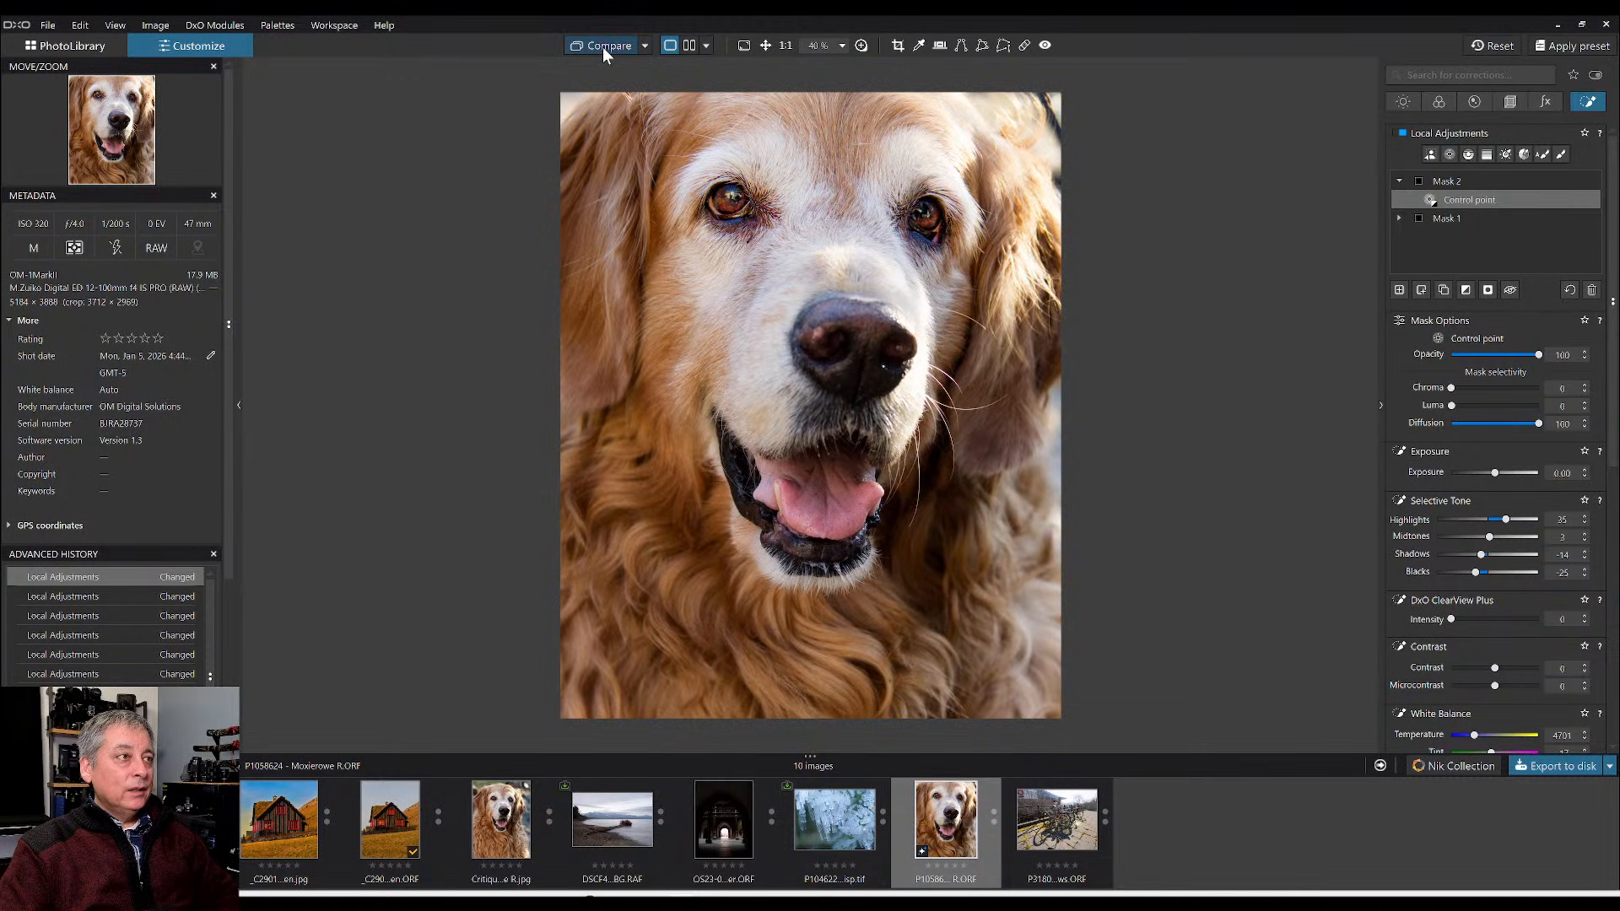
pyautogui.click(602, 47)
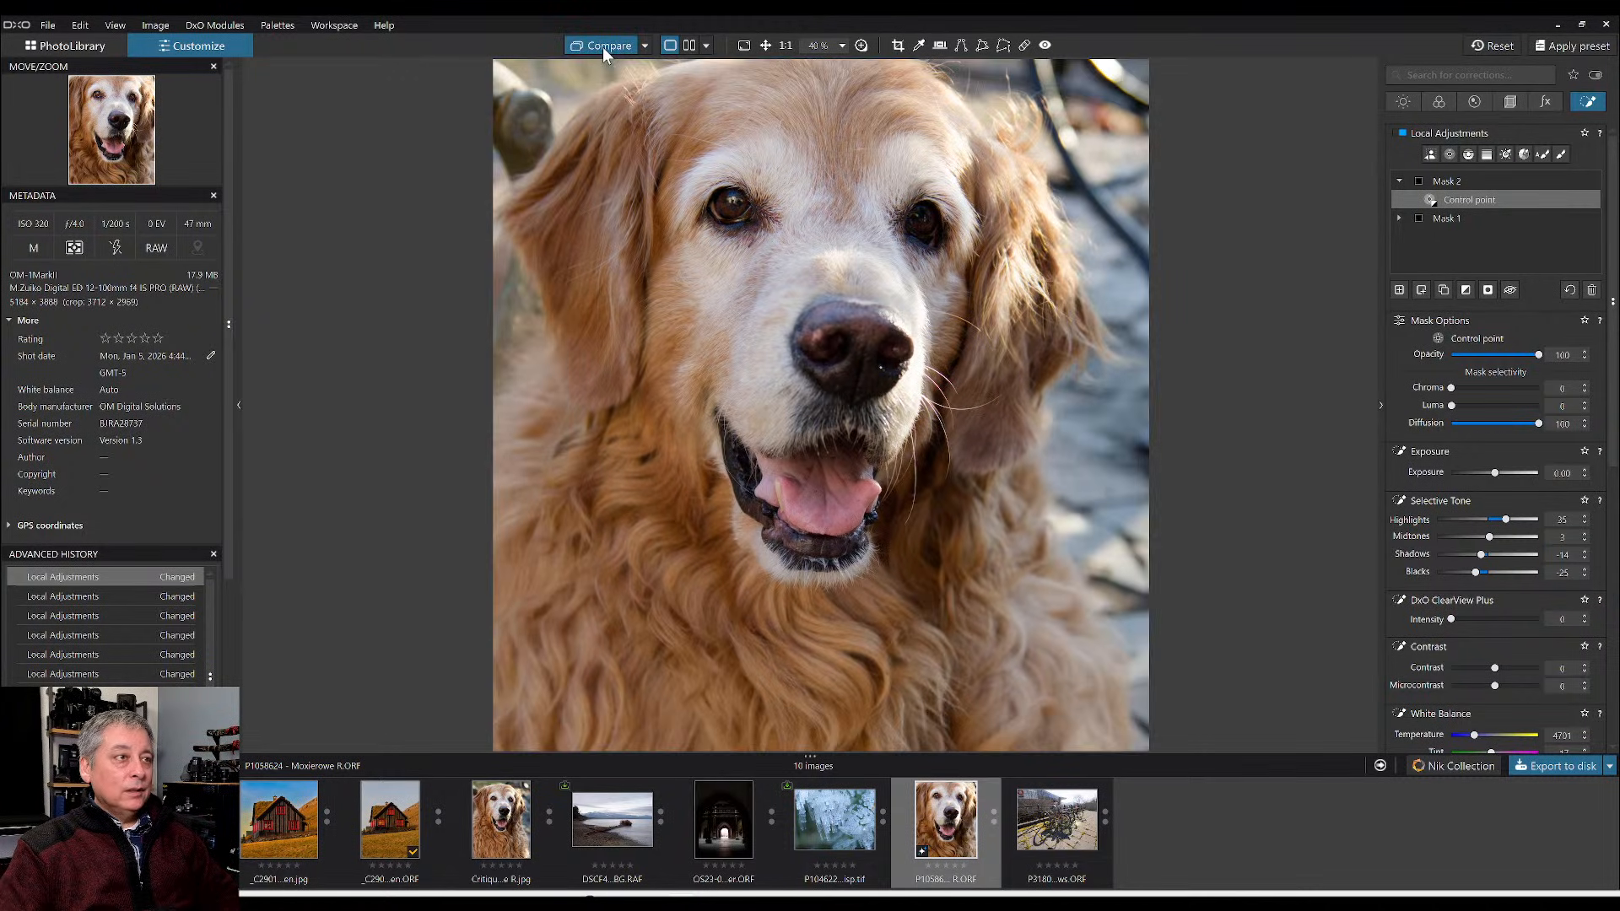
pyautogui.click(602, 48)
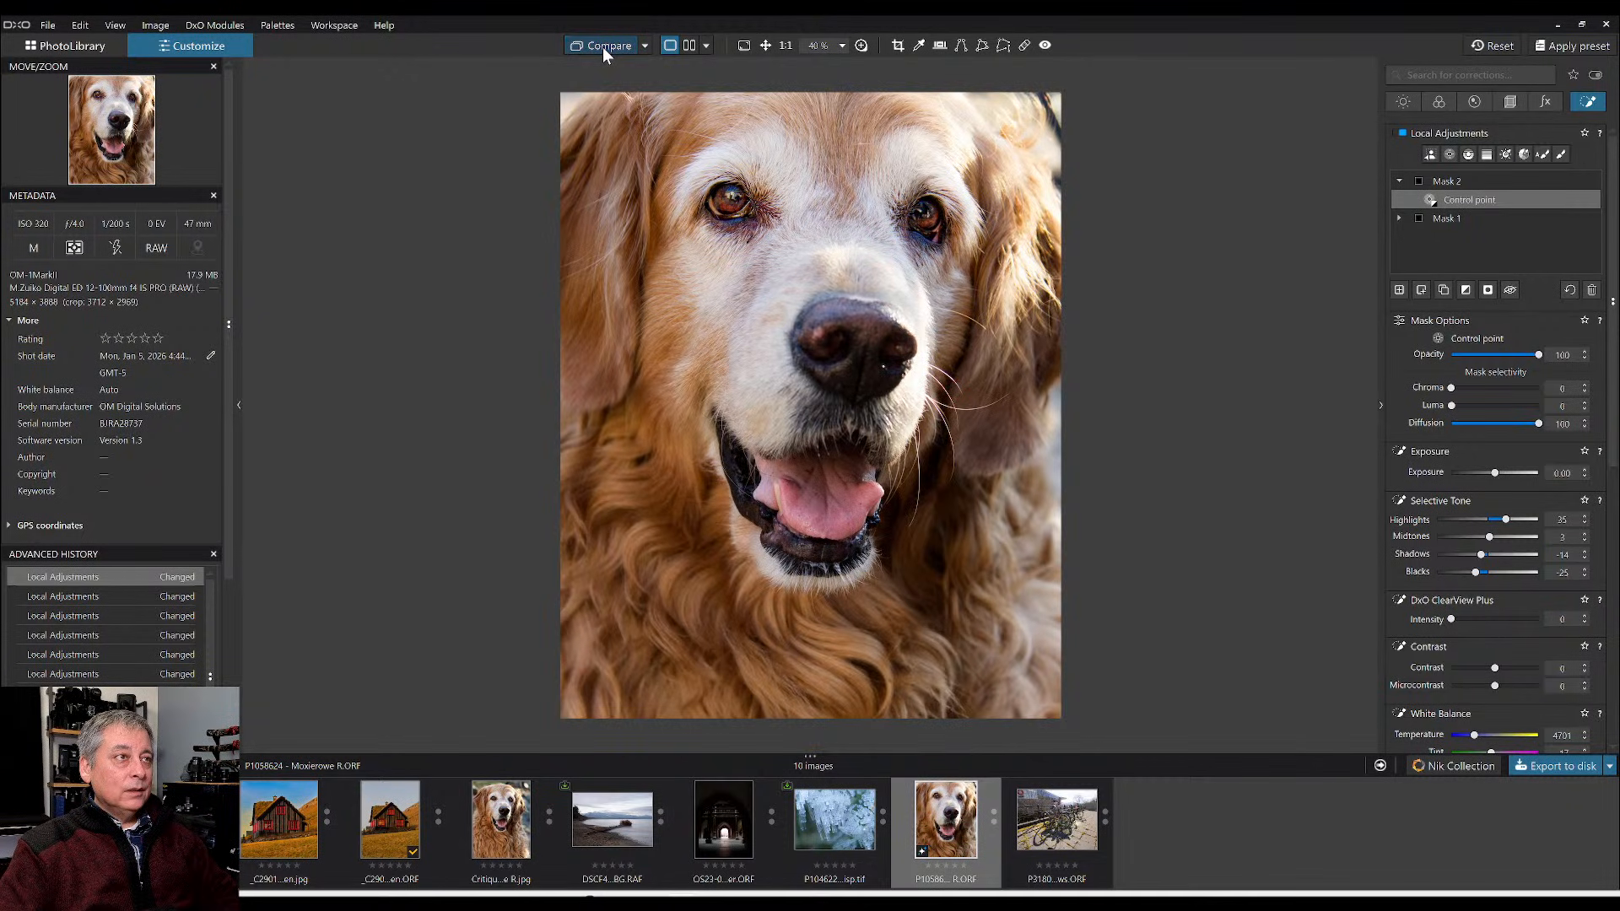
pyautogui.moveTo(602, 47); pyautogui.dragTo(603, 47)
pyautogui.moveTo(603, 47); pyautogui.dragTo(603, 47)
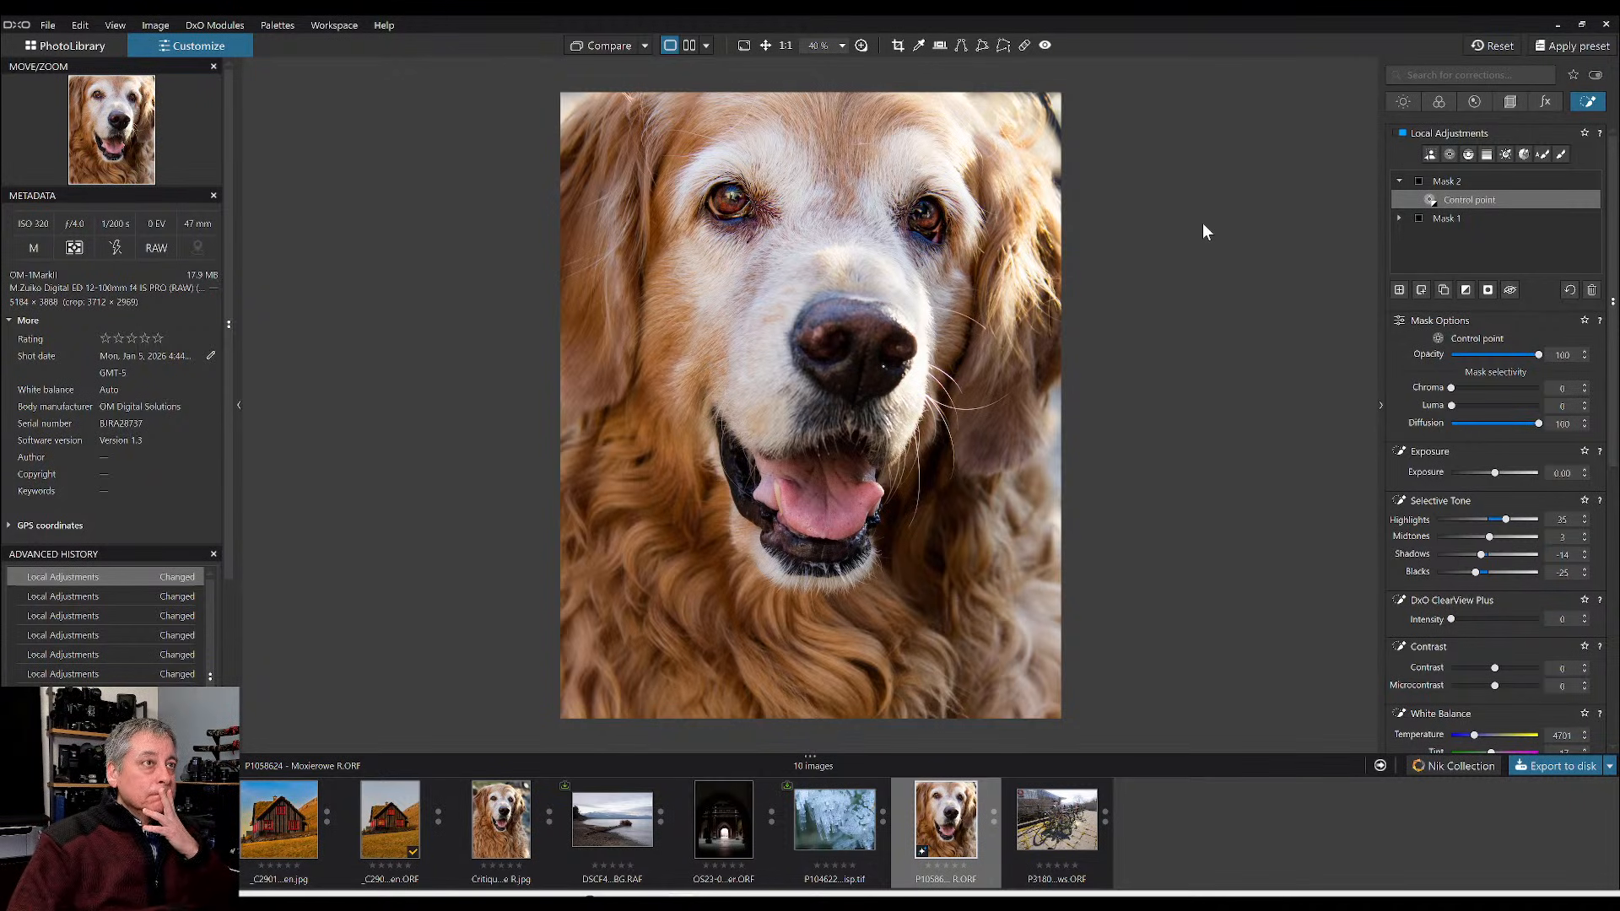
# - Add a third mask with a control point over the bright area at the photo's upper-right corner, above the dog's ear
pyautogui.click(1452, 154)
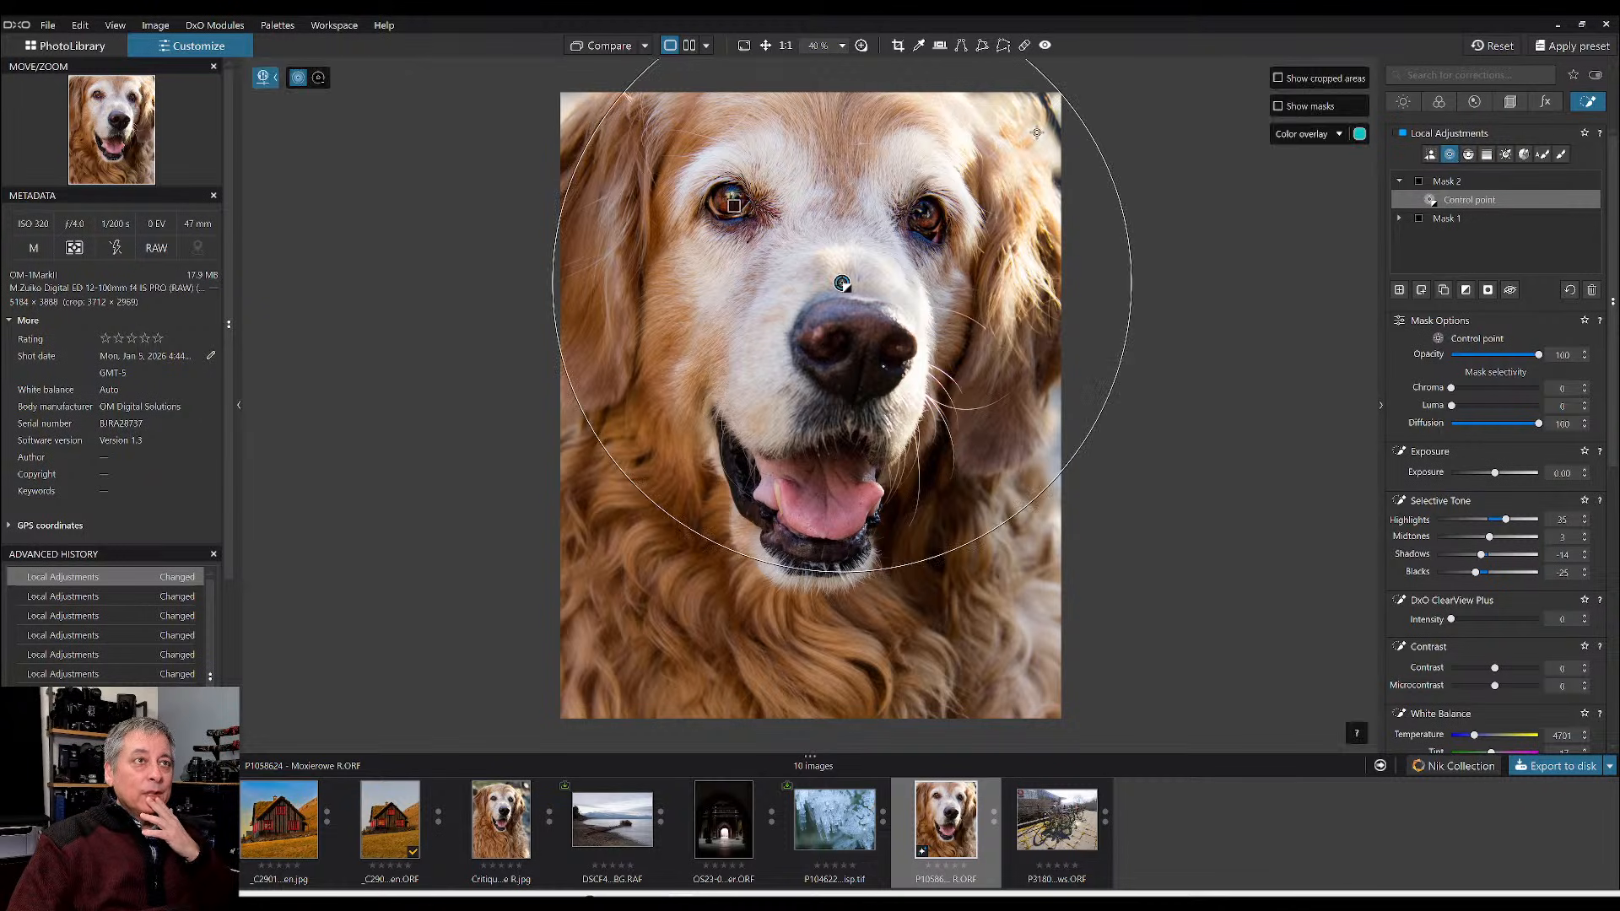
pyautogui.click(1398, 289)
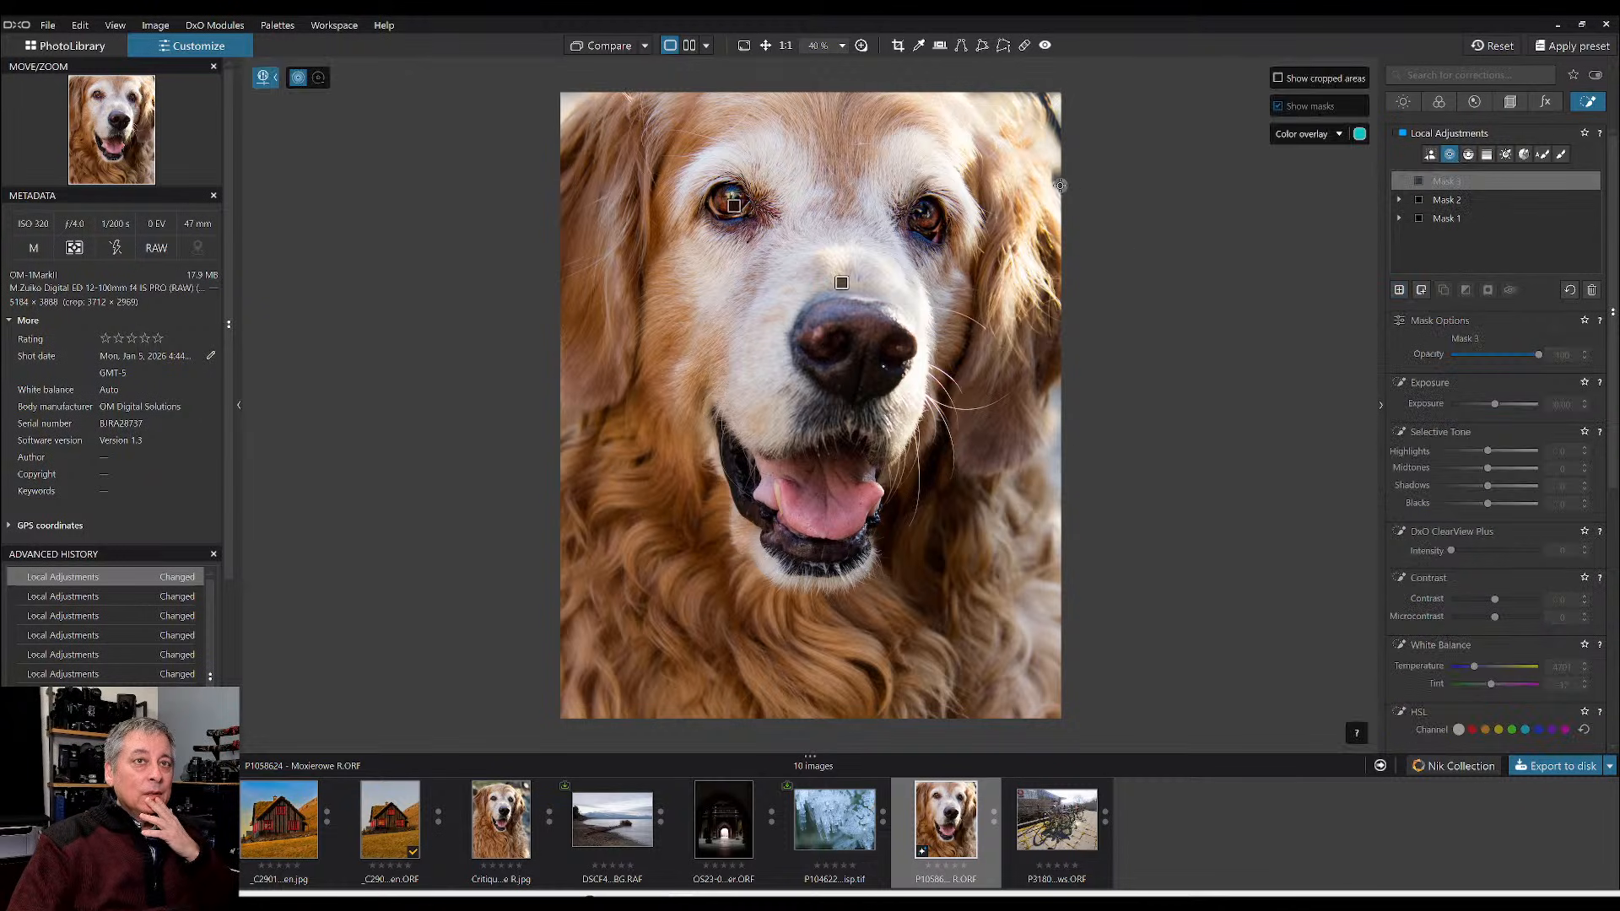
pyautogui.click(1010, 133)
pyautogui.moveTo(749, 272); pyautogui.dragTo(962, 196)
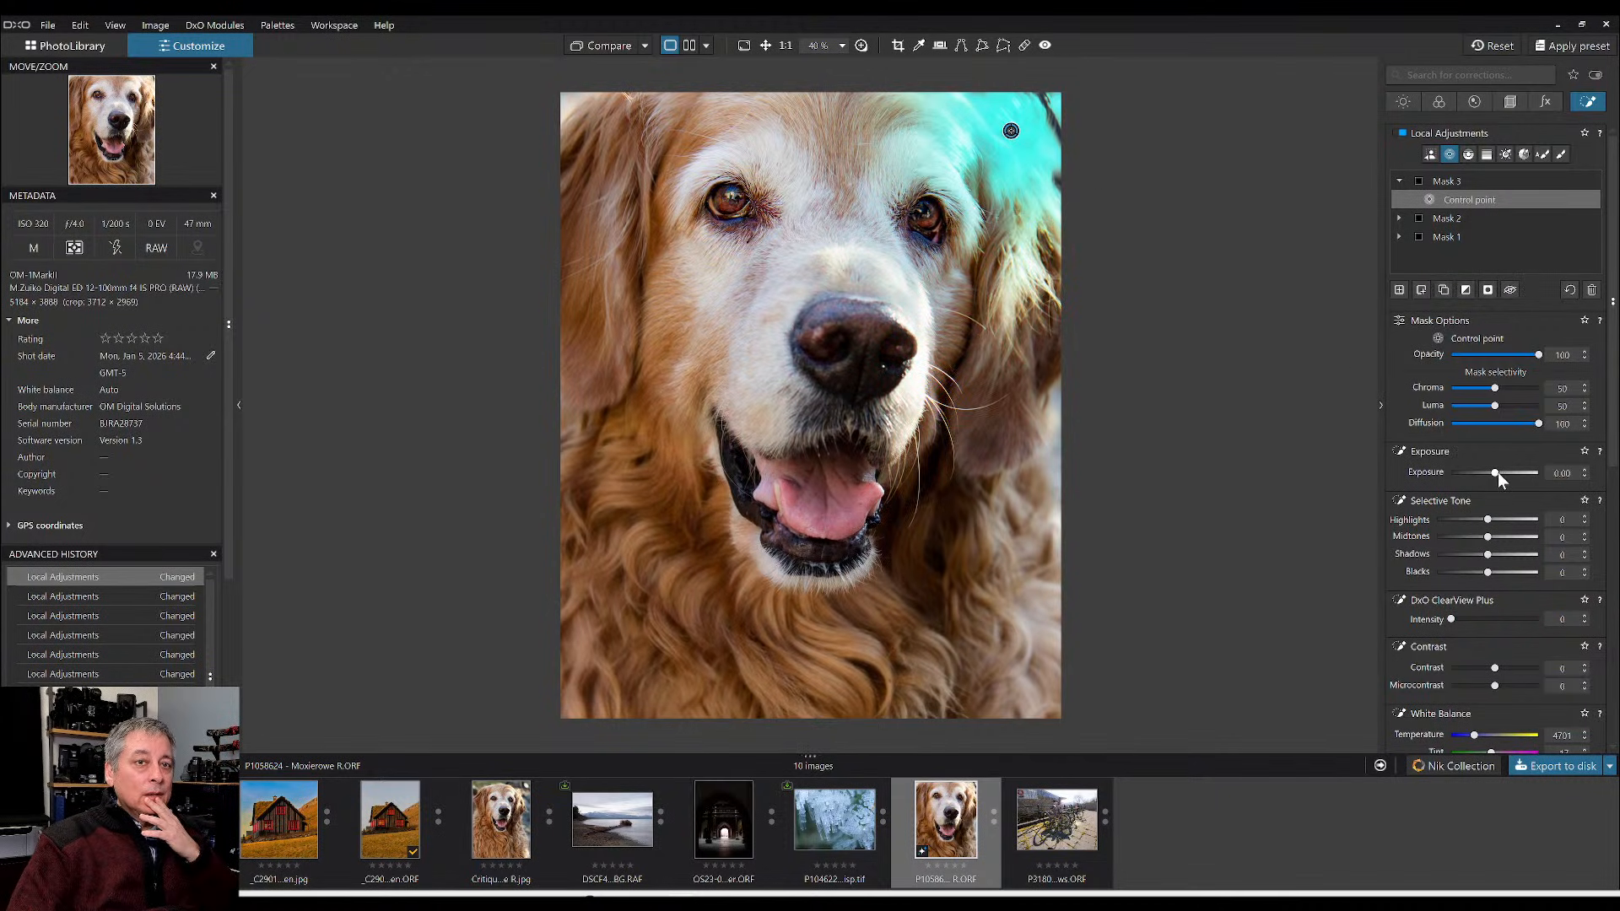
# - Darken the upper-right corner area with Exposure -1.52 and Blacks -20
pyautogui.moveTo(1497, 473); pyautogui.dragTo(1478, 474)
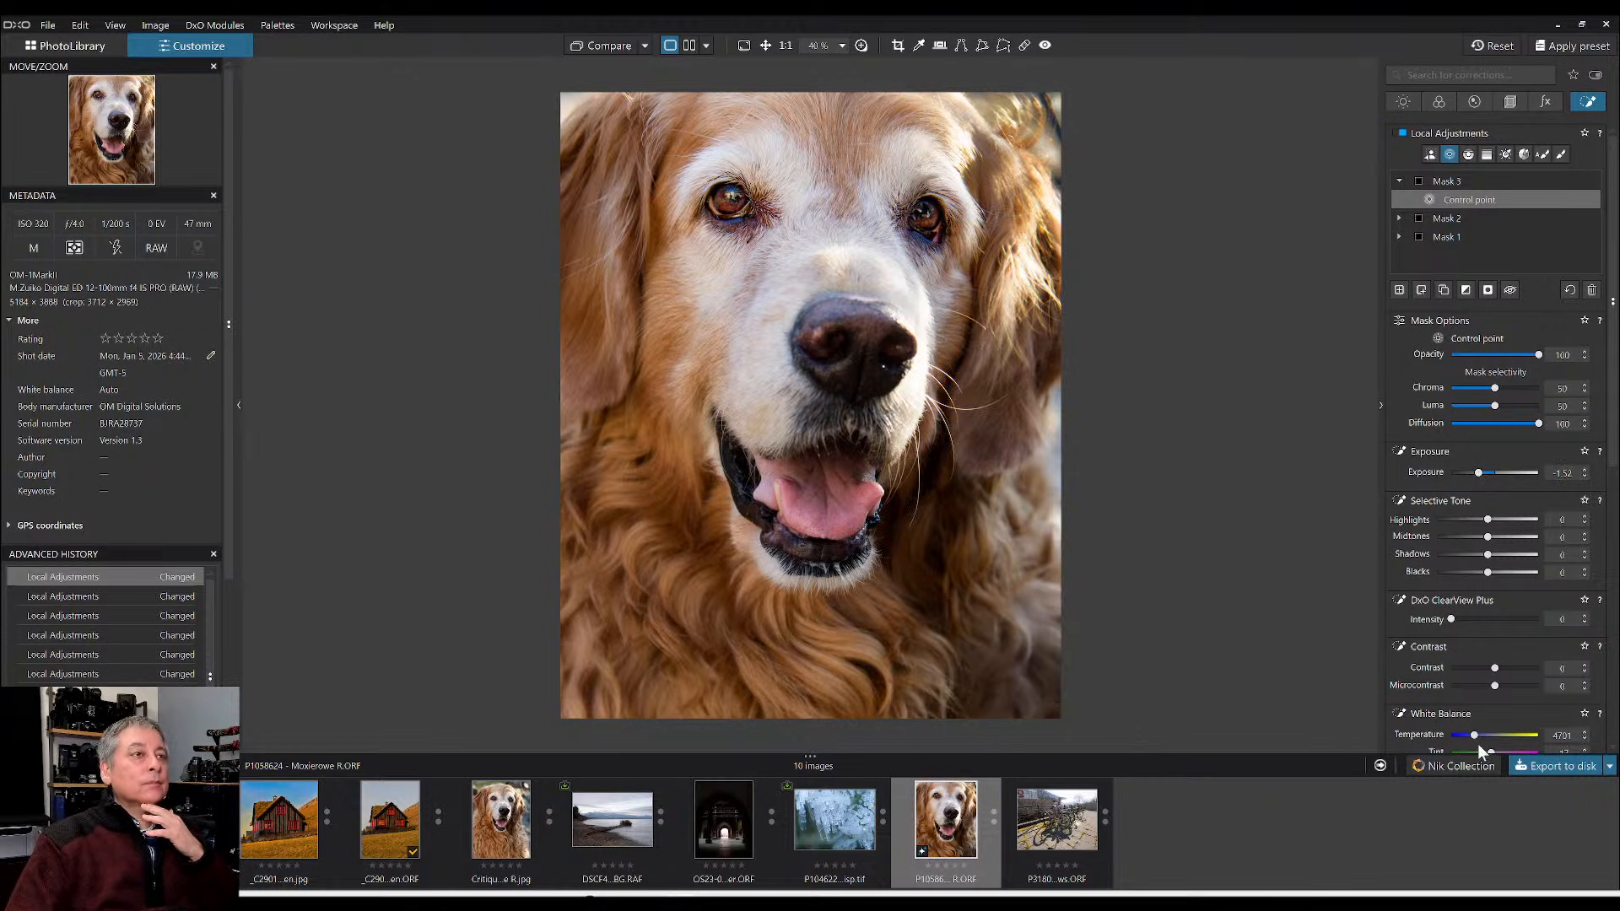
pyautogui.moveTo(1058, 693); pyautogui.dragTo(1088, 676)
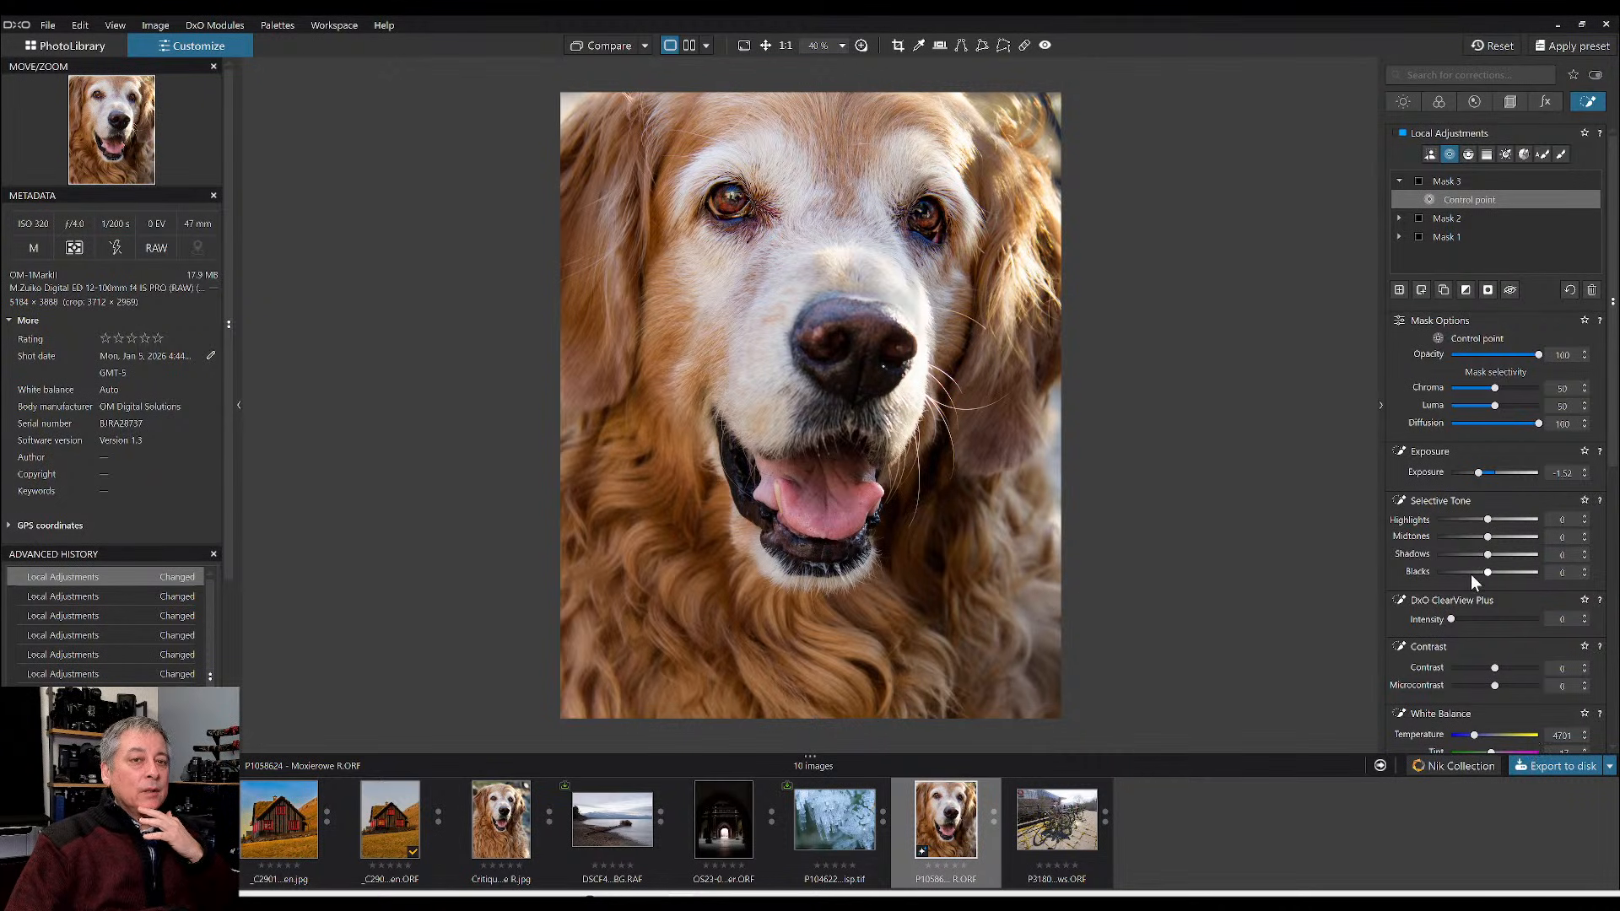
pyautogui.moveTo(1472, 574); pyautogui.dragTo(1476, 572)
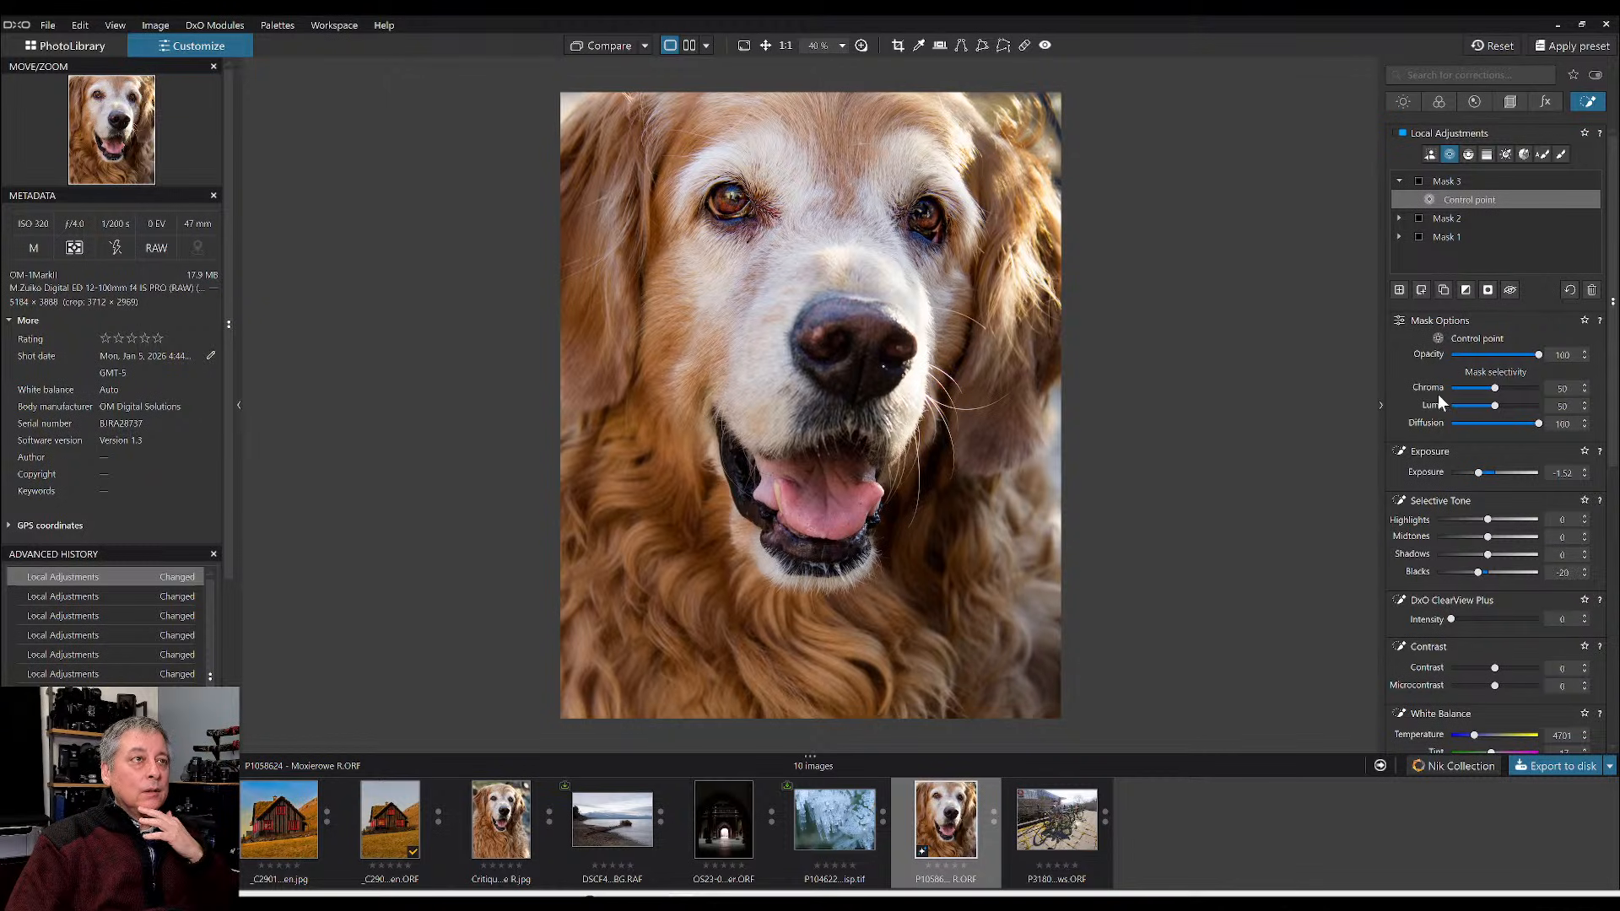
# - Add a fourth mask with a control point above the dog's right-hand eye, its area enlarged to cover most of the face
pyautogui.click(1399, 292)
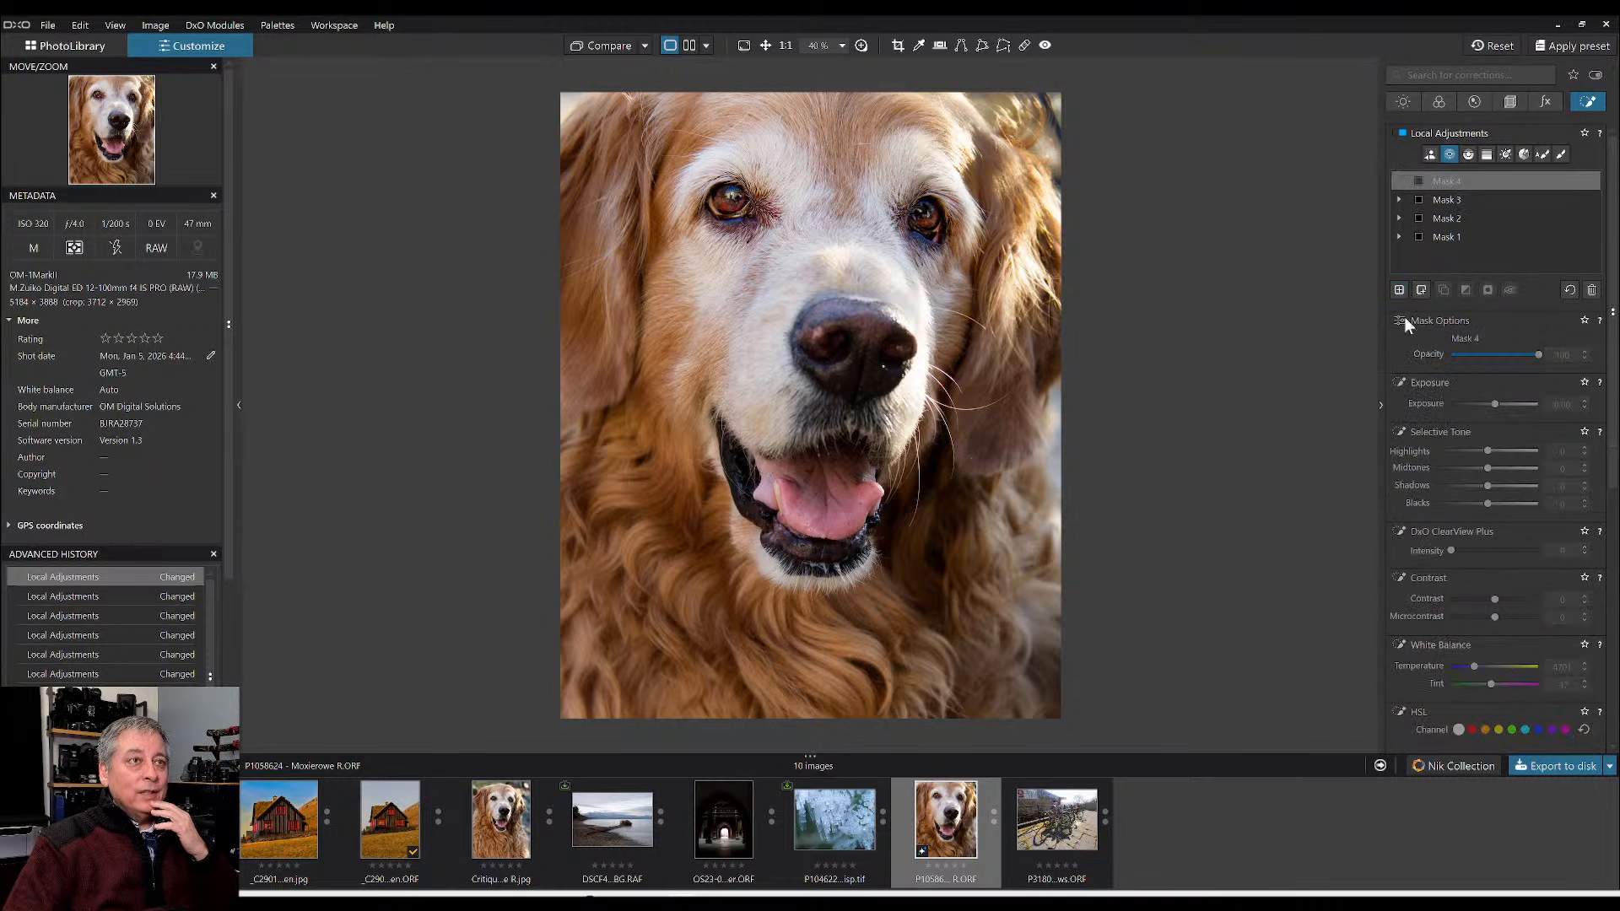
pyautogui.click(969, 285)
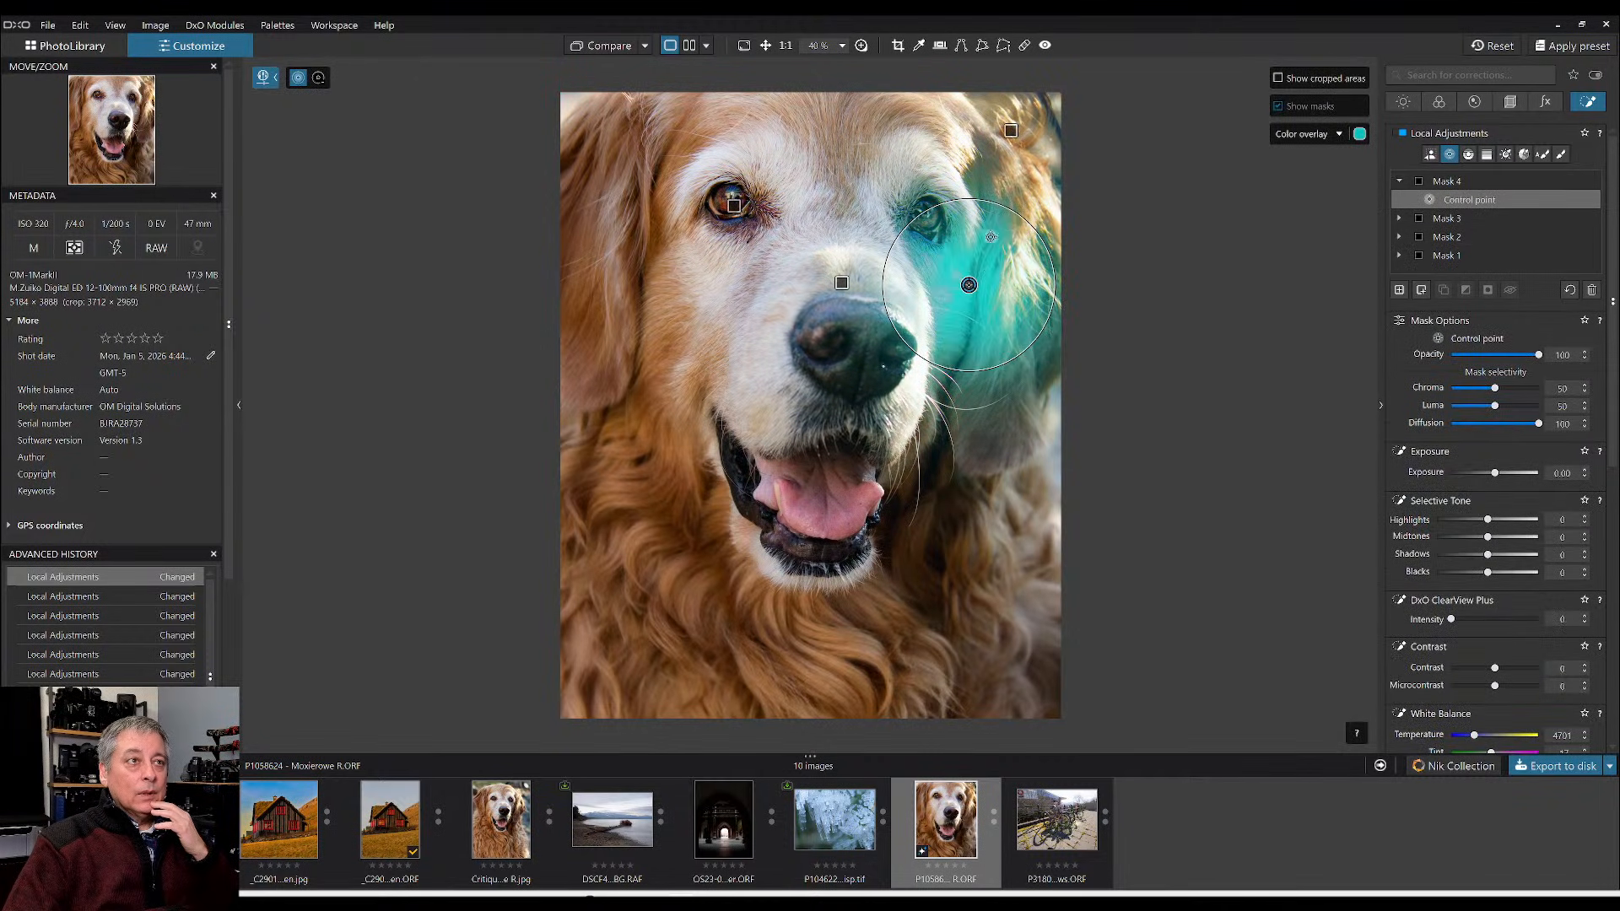
pyautogui.click(1079, 152)
pyautogui.press('Delete')
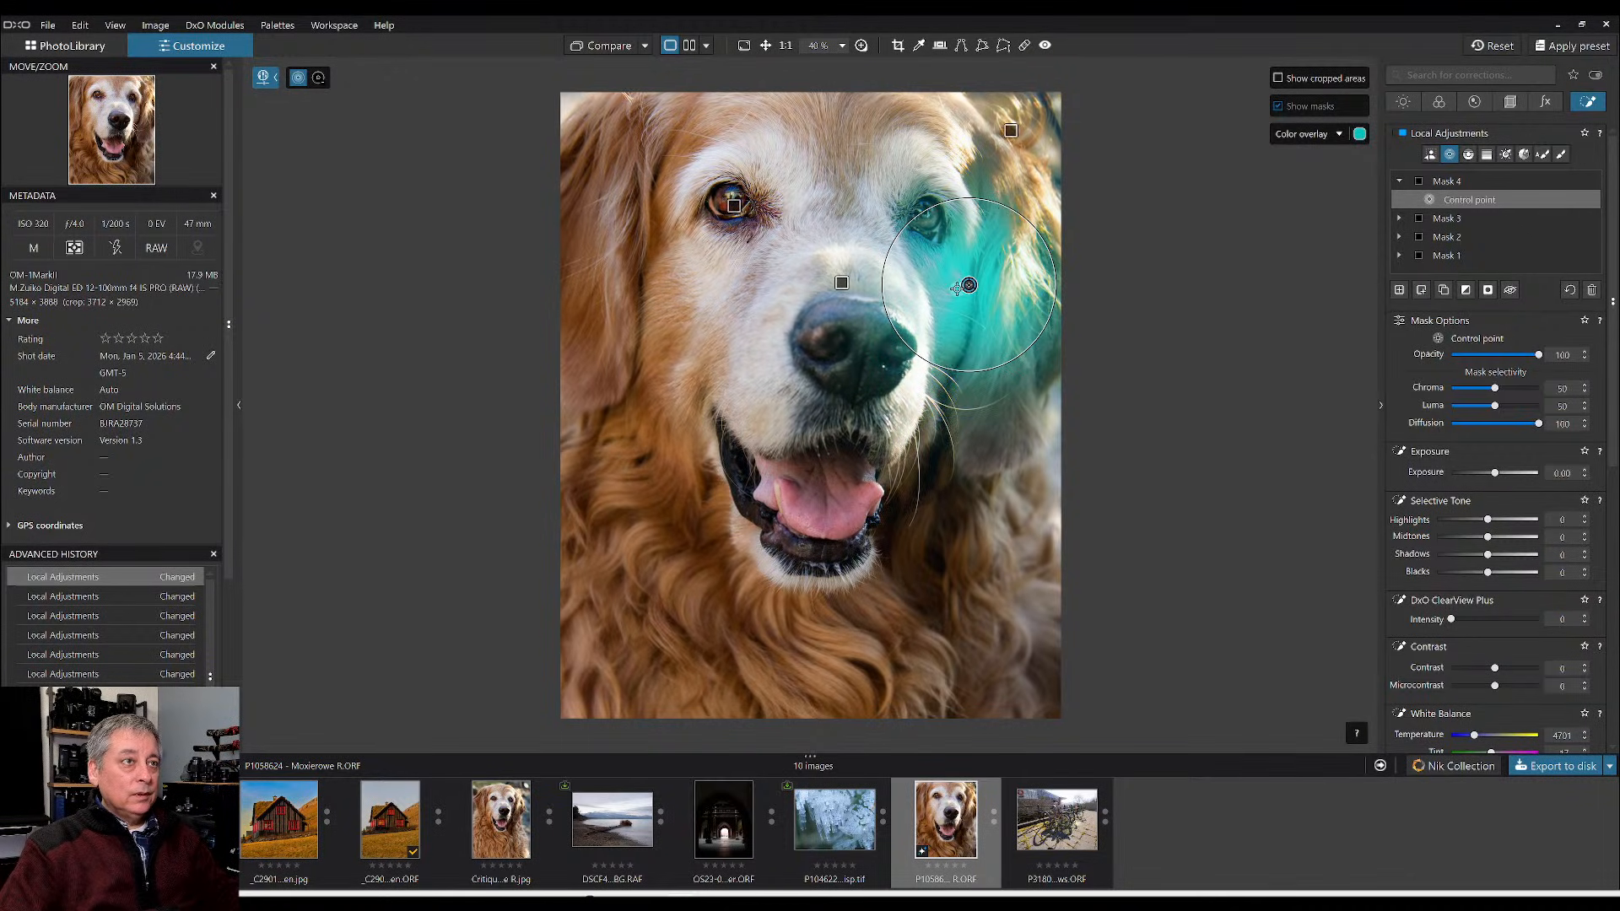
pyautogui.moveTo(969, 286); pyautogui.dragTo(944, 173)
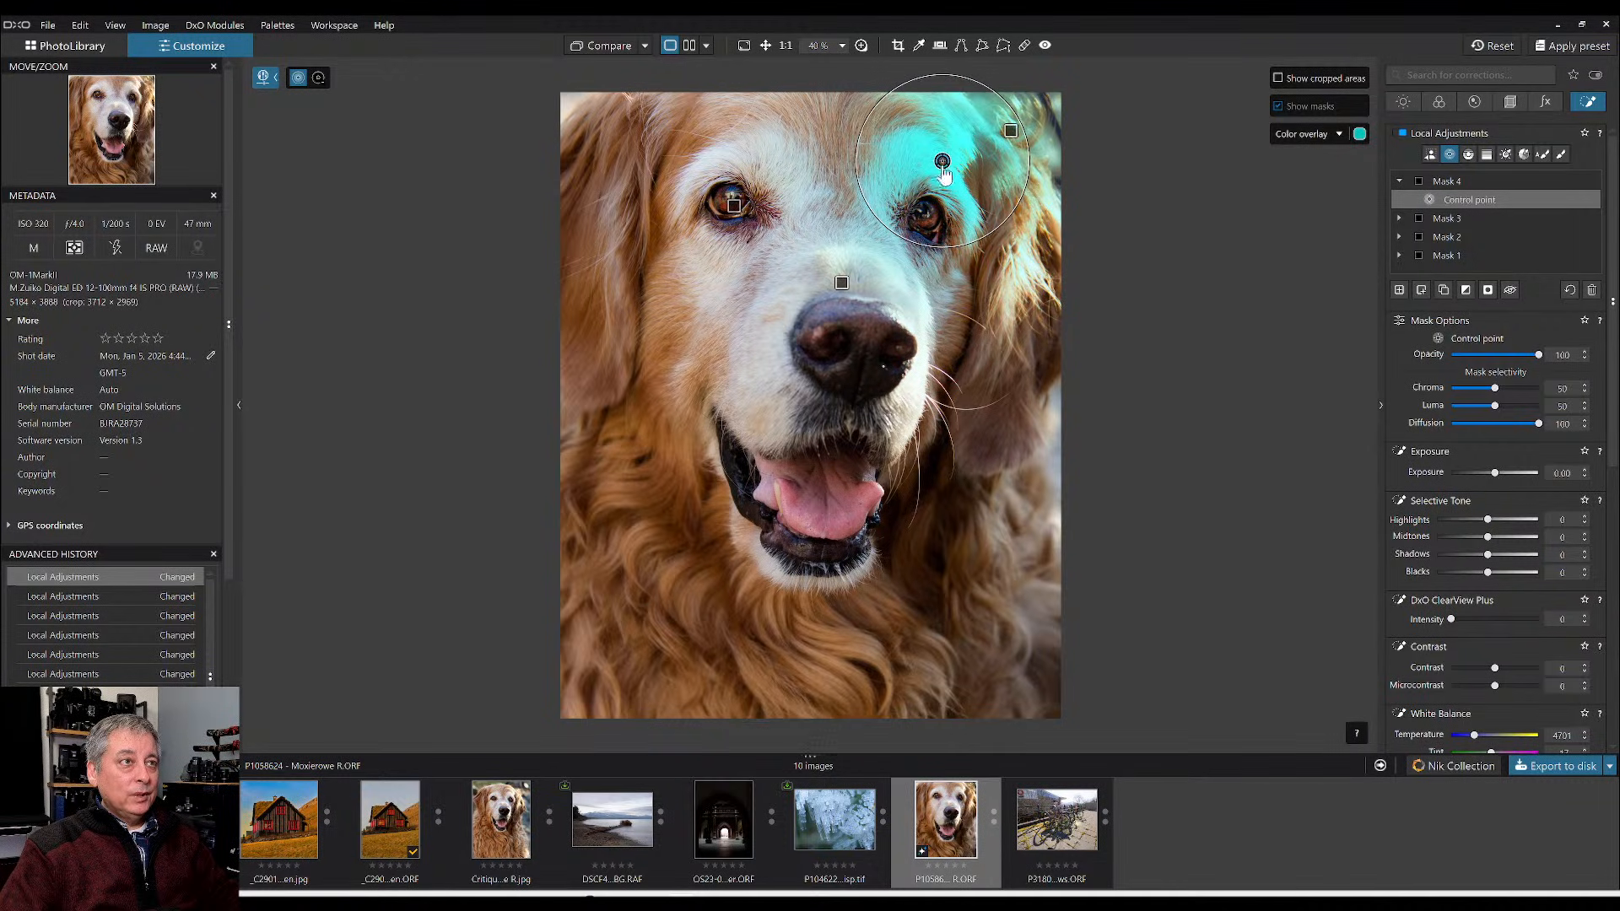
pyautogui.moveTo(988, 241); pyautogui.dragTo(1065, 461)
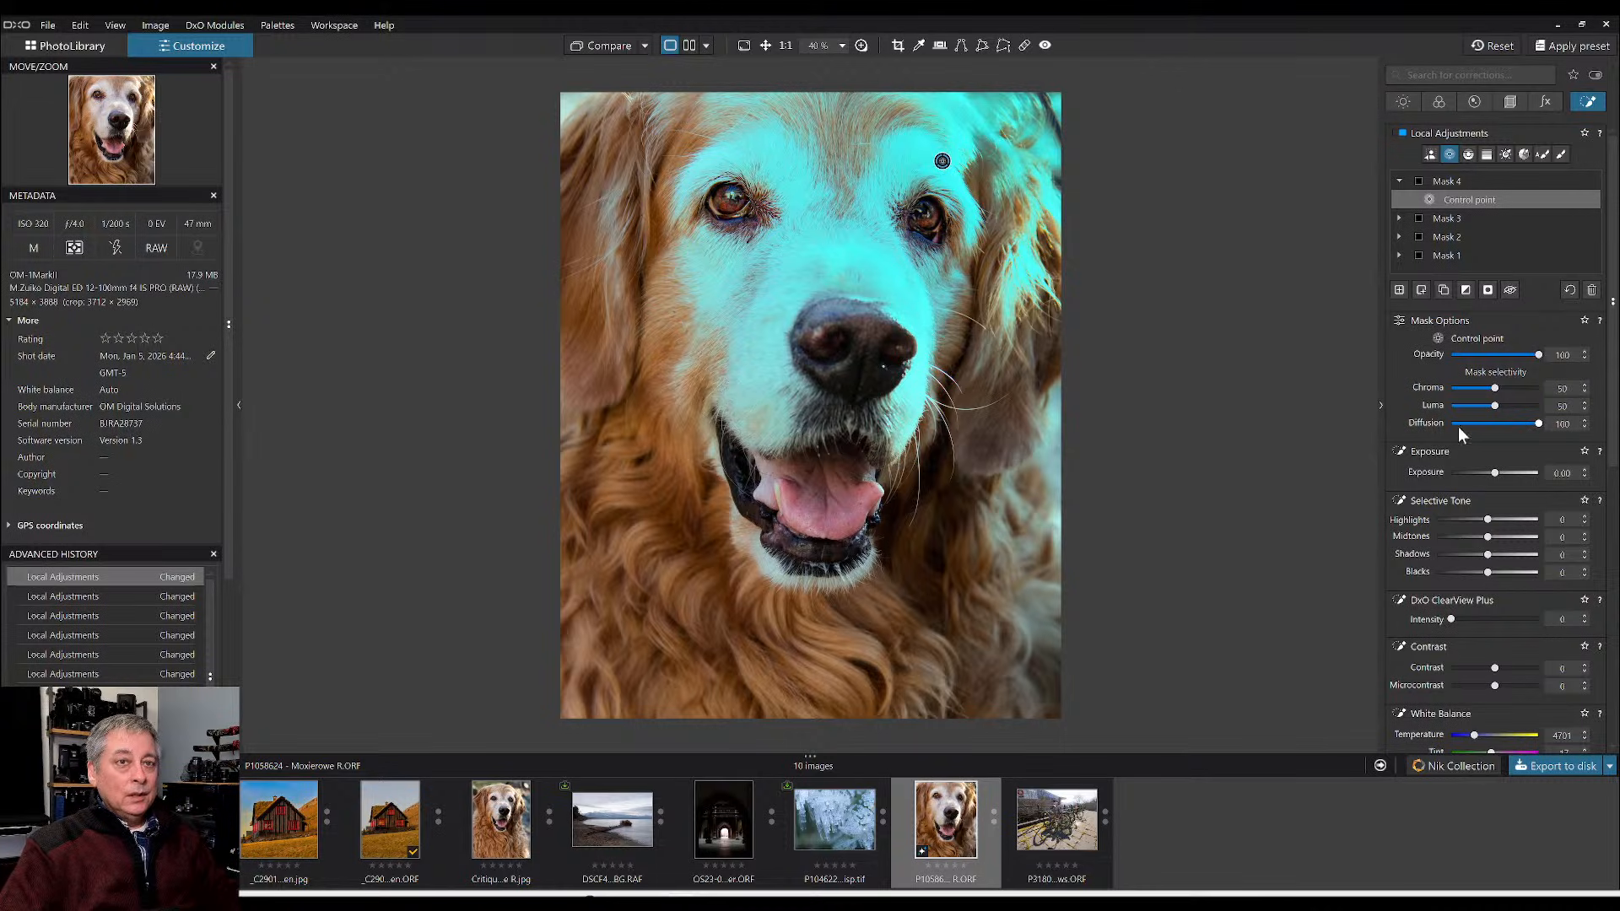
# - Set the new control point's Chroma and Luma selectivity to 40 each
pyautogui.moveTo(1495, 409); pyautogui.dragTo(1504, 388)
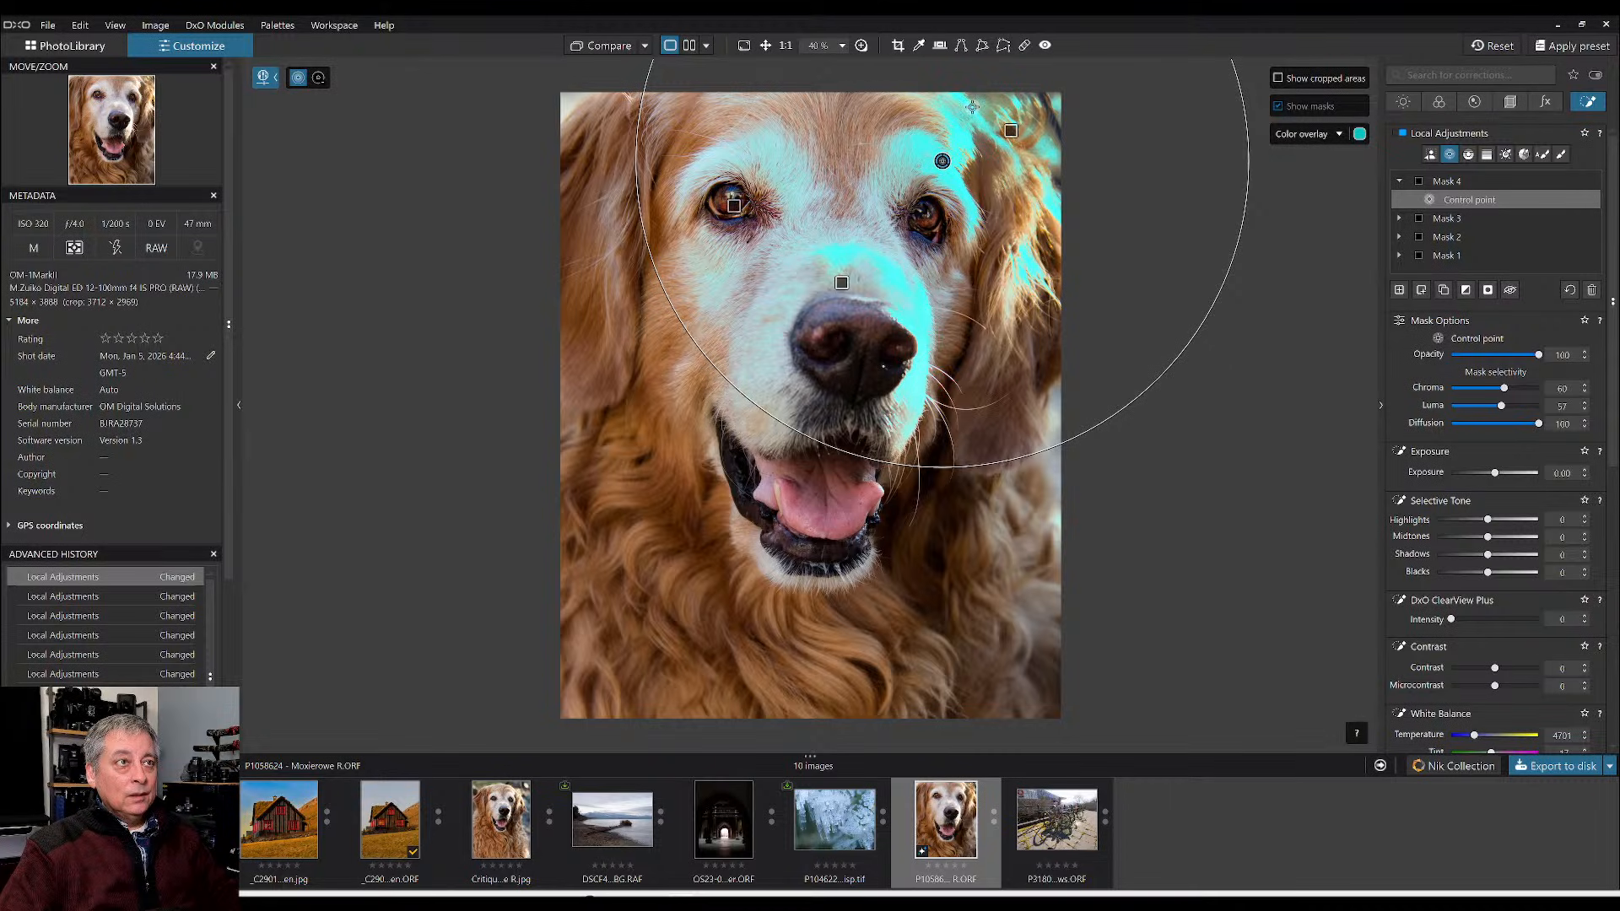
pyautogui.click(1468, 388)
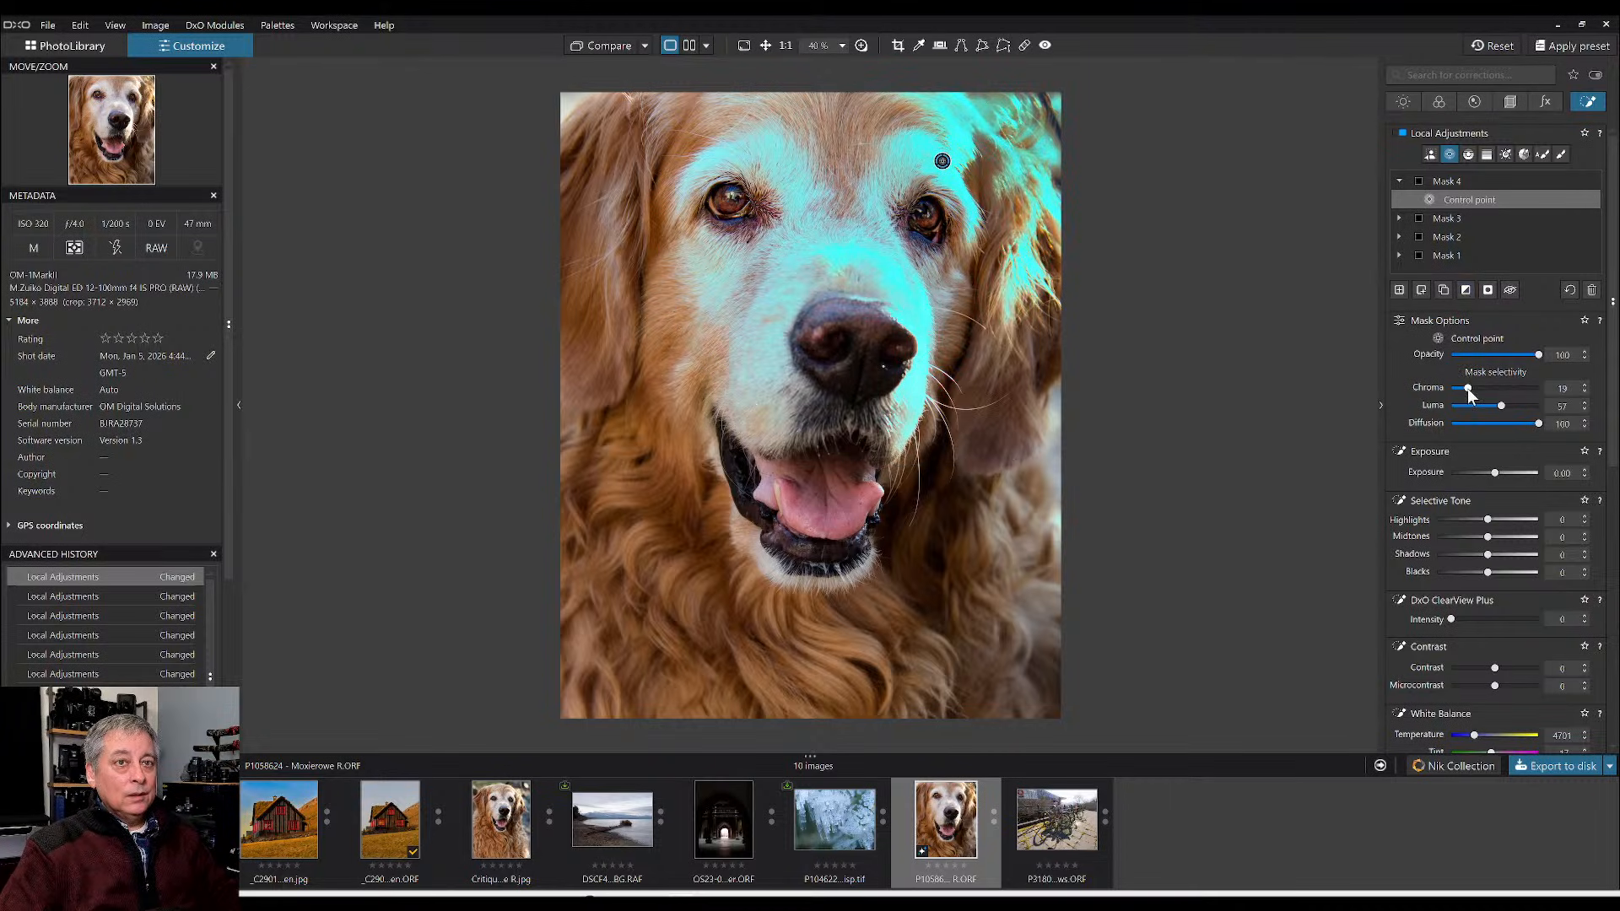
pyautogui.click(1475, 406)
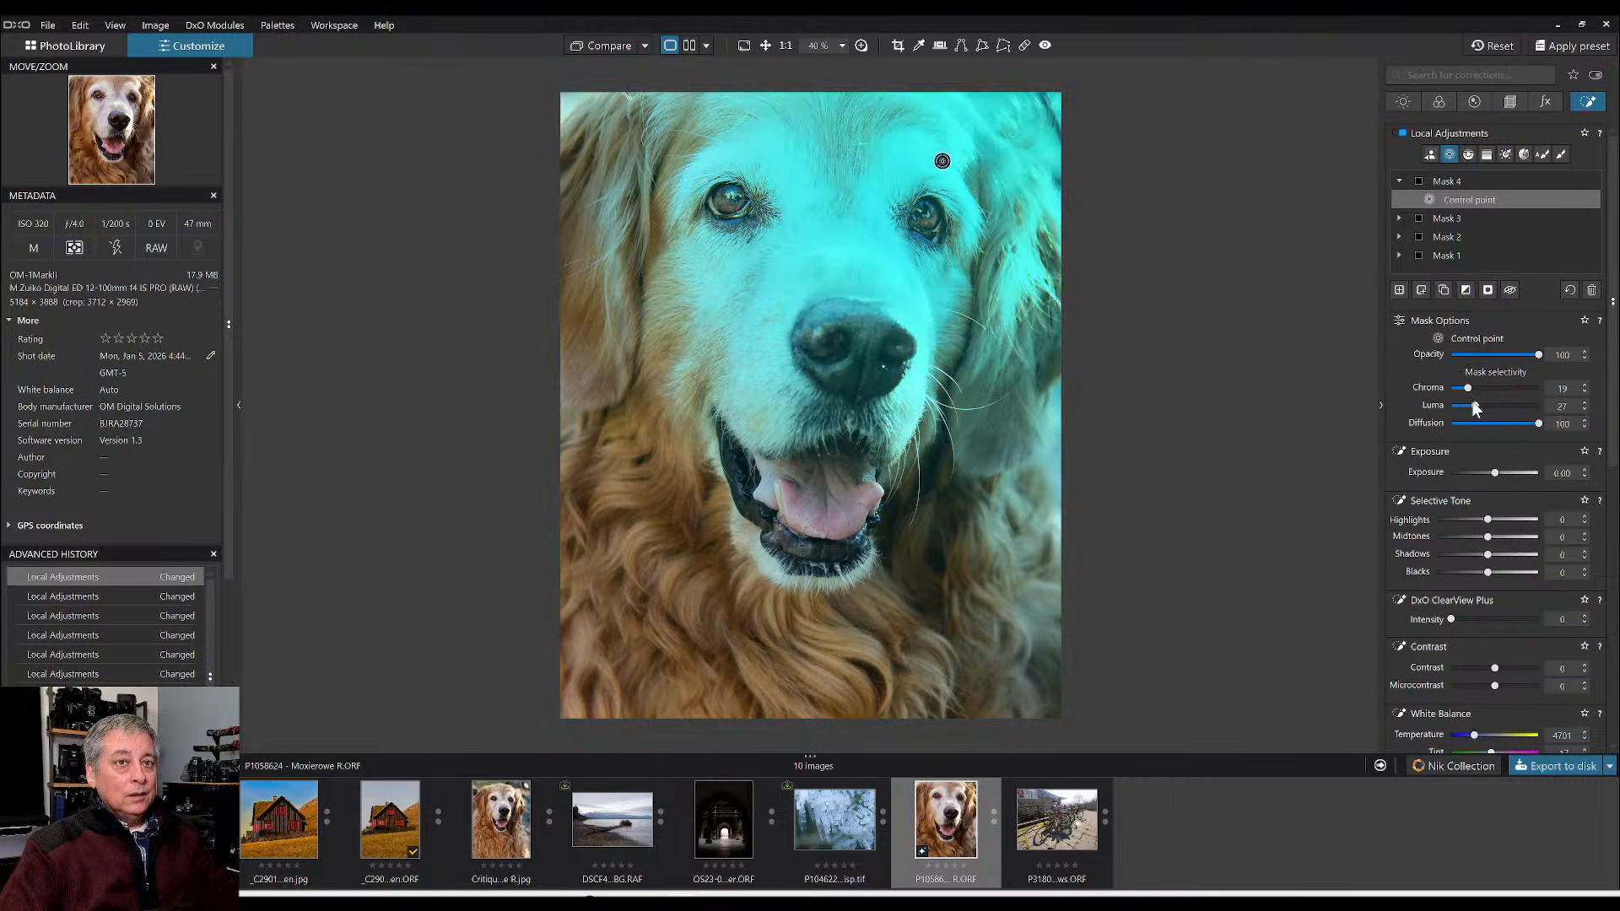
pyautogui.click(1485, 406)
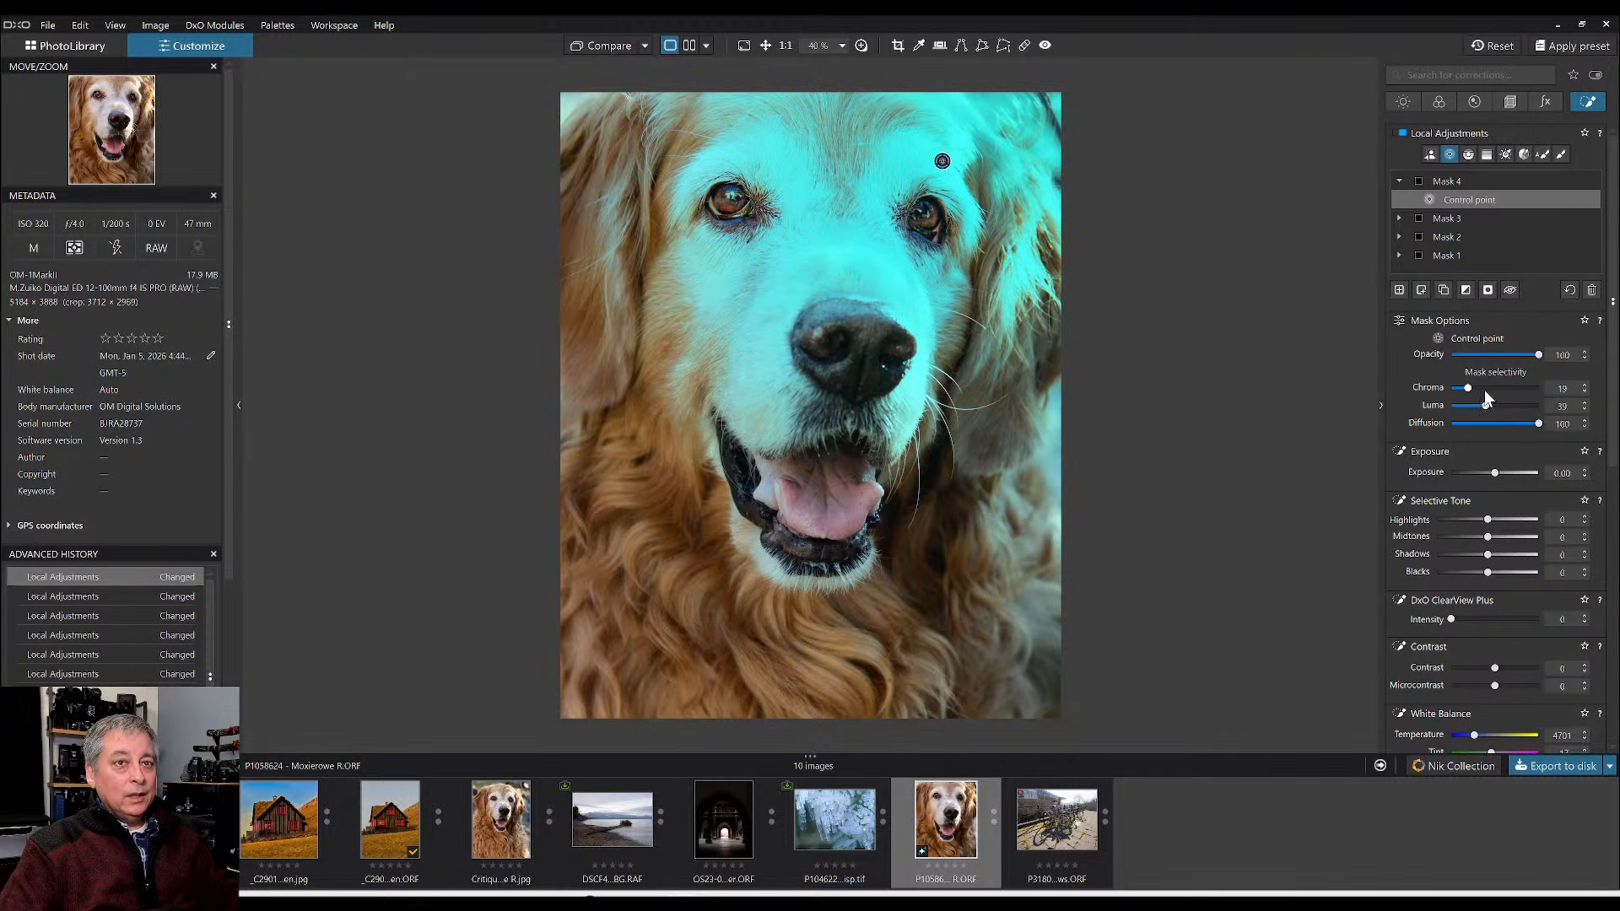
pyautogui.click(1487, 388)
pyautogui.click(1487, 407)
pyautogui.moveTo(1487, 389); pyautogui.dragTo(1485, 389)
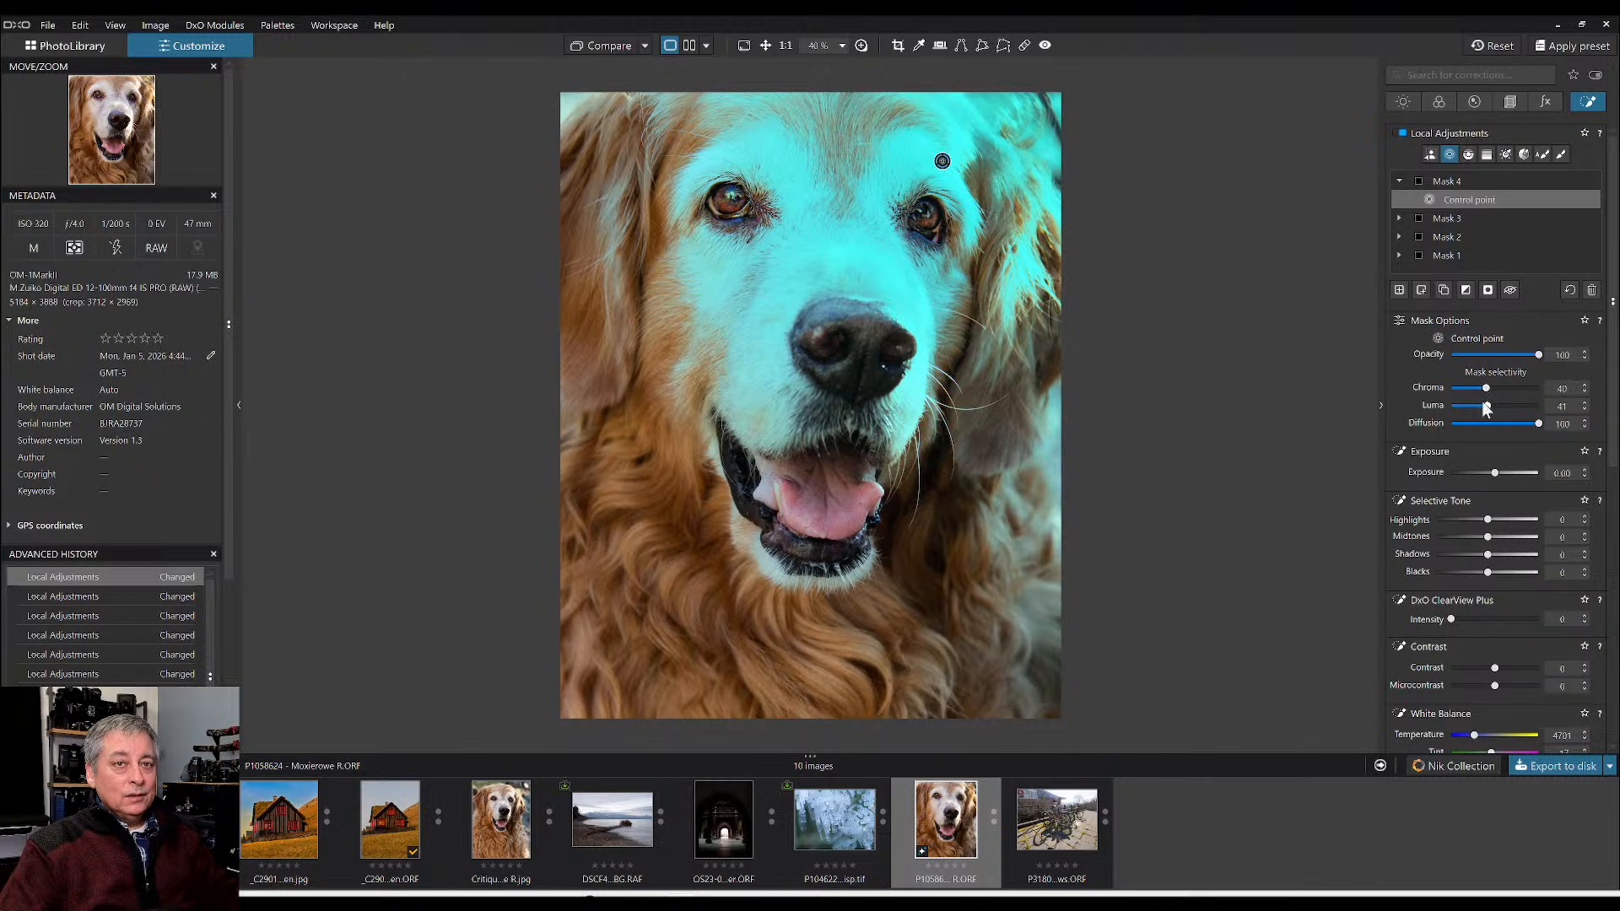
pyautogui.click(1487, 407)
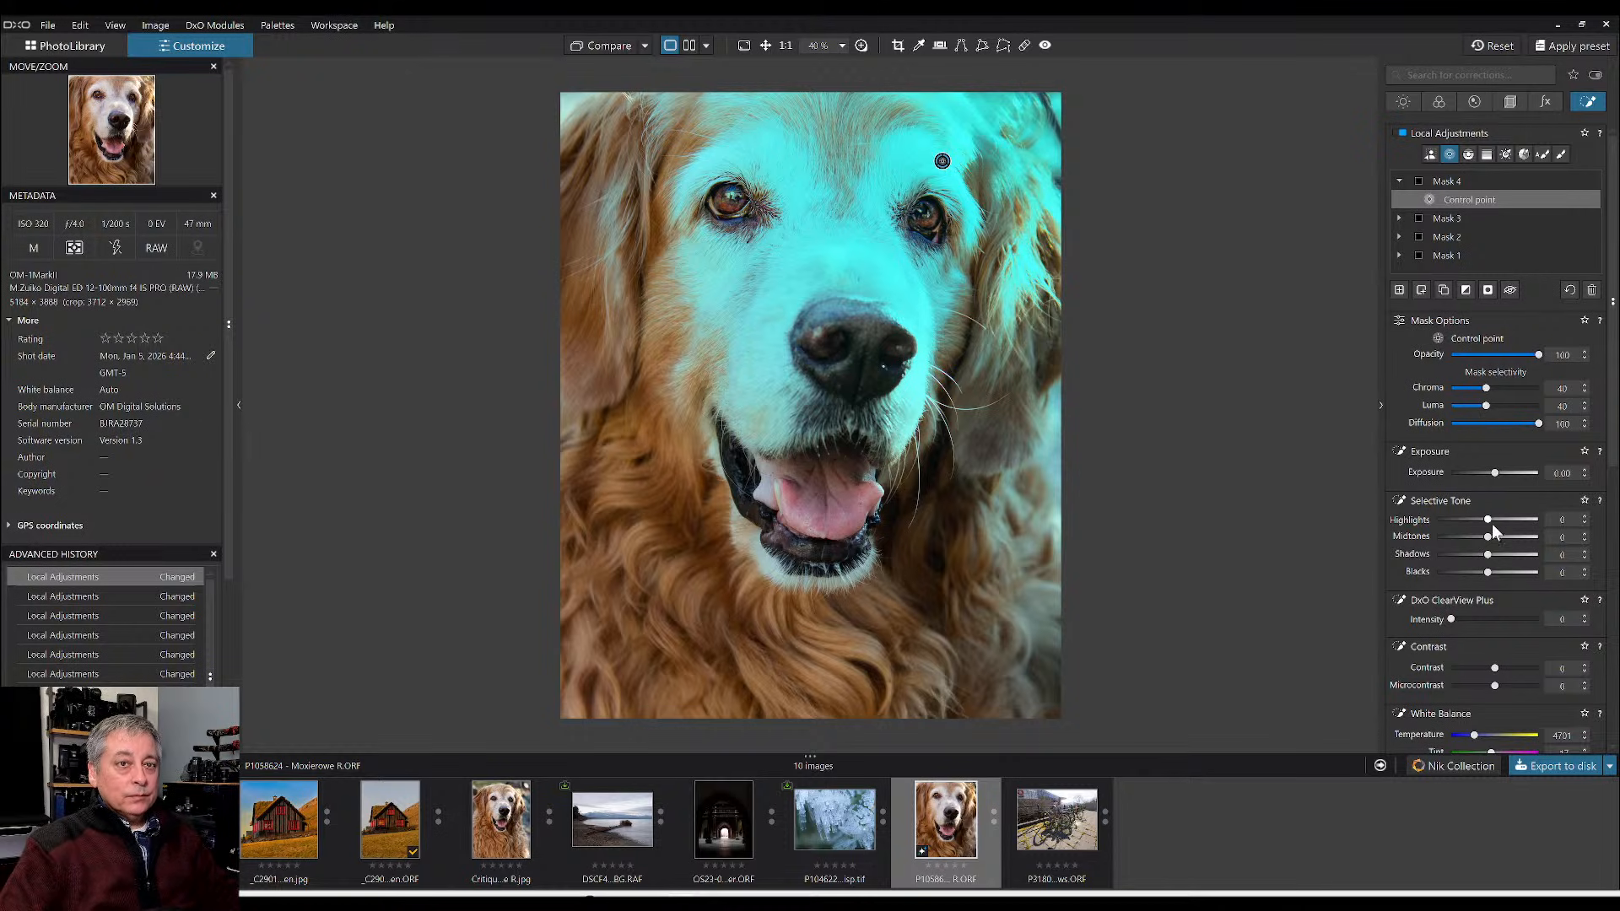
# - Brighten the face mask with Highlights 5, Midtones 21 and Shadows 34
pyautogui.moveTo(1489, 521); pyautogui.dragTo(1500, 528)
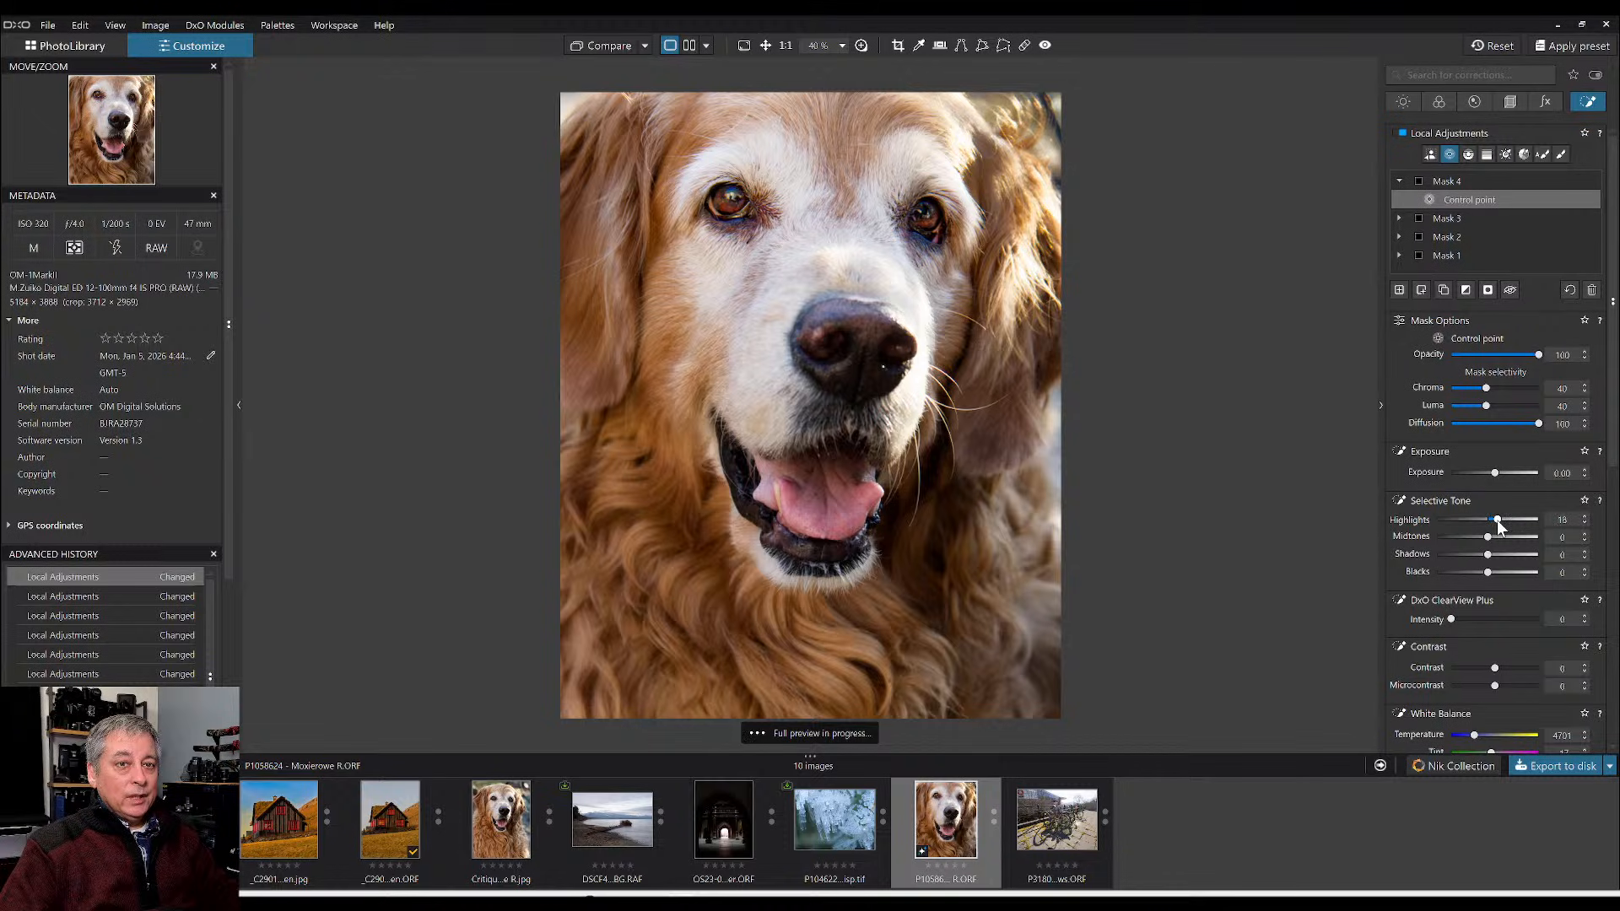
pyautogui.moveTo(1496, 537); pyautogui.dragTo(1491, 523)
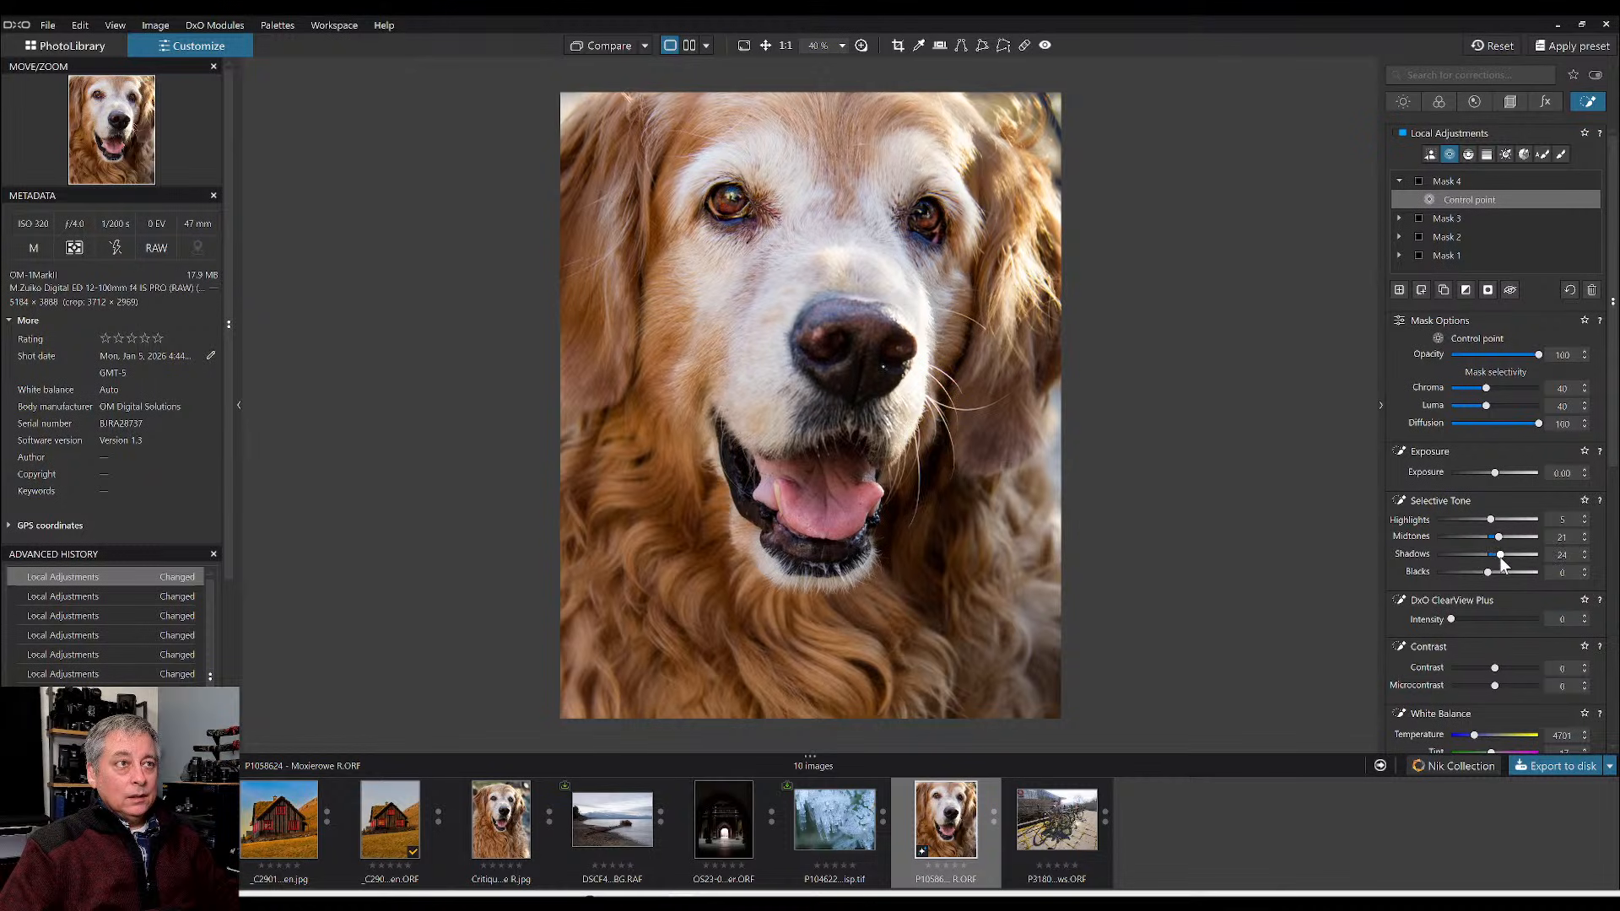
pyautogui.moveTo(1499, 563); pyautogui.dragTo(1509, 565)
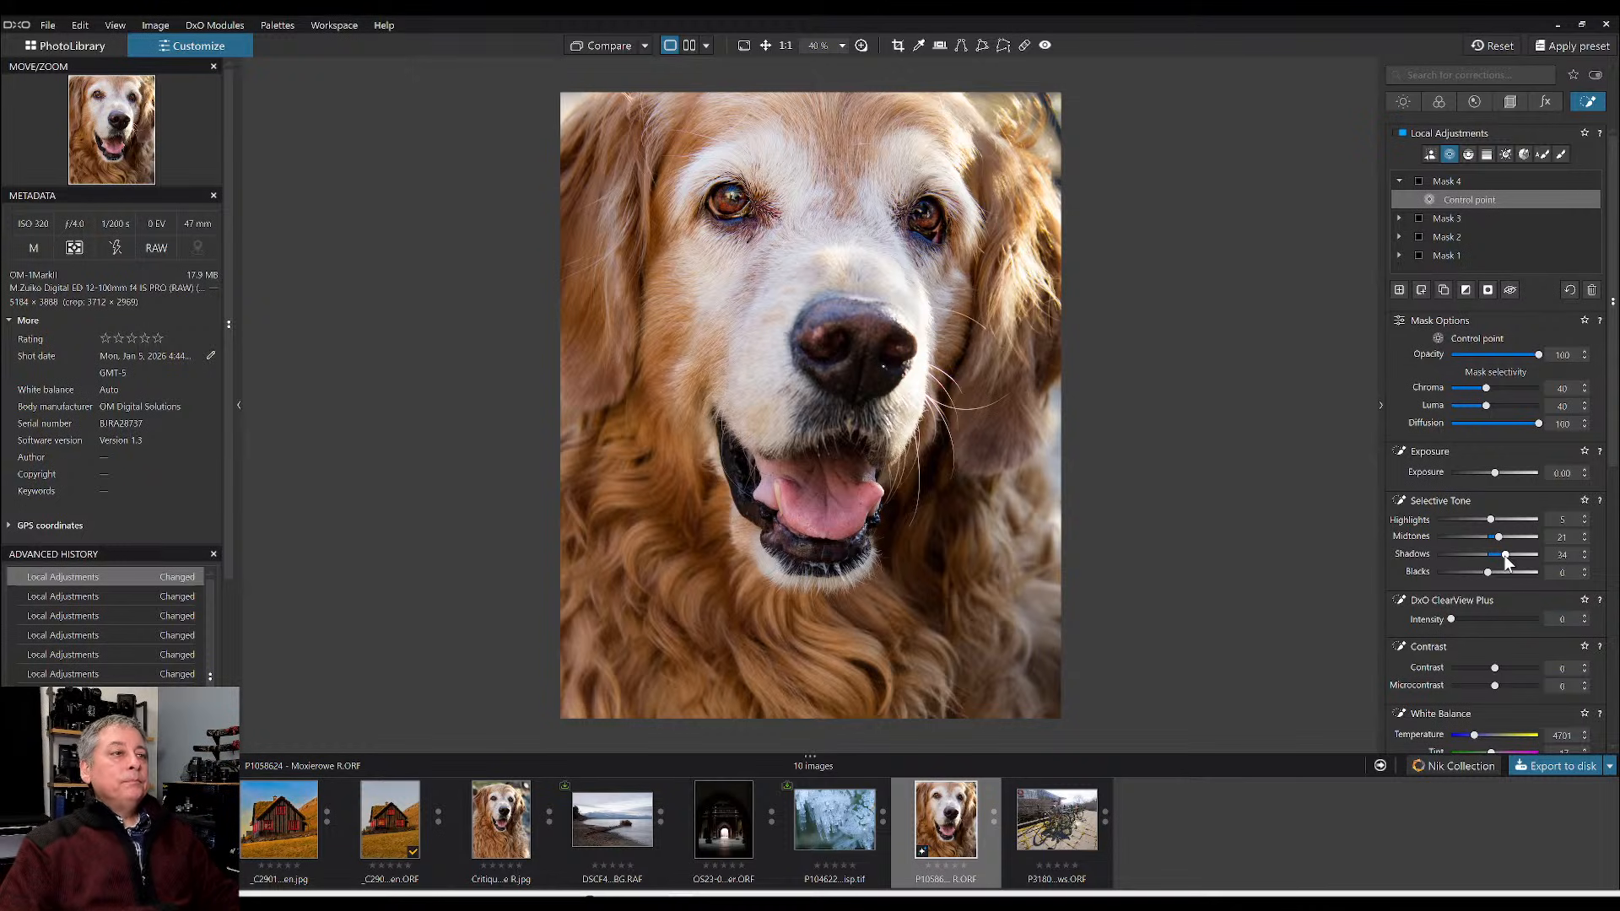
# - Extend the face mask with a second control point on the fur below the right-hand ear, limited to a small area
pyautogui.moveTo(1288, 533)
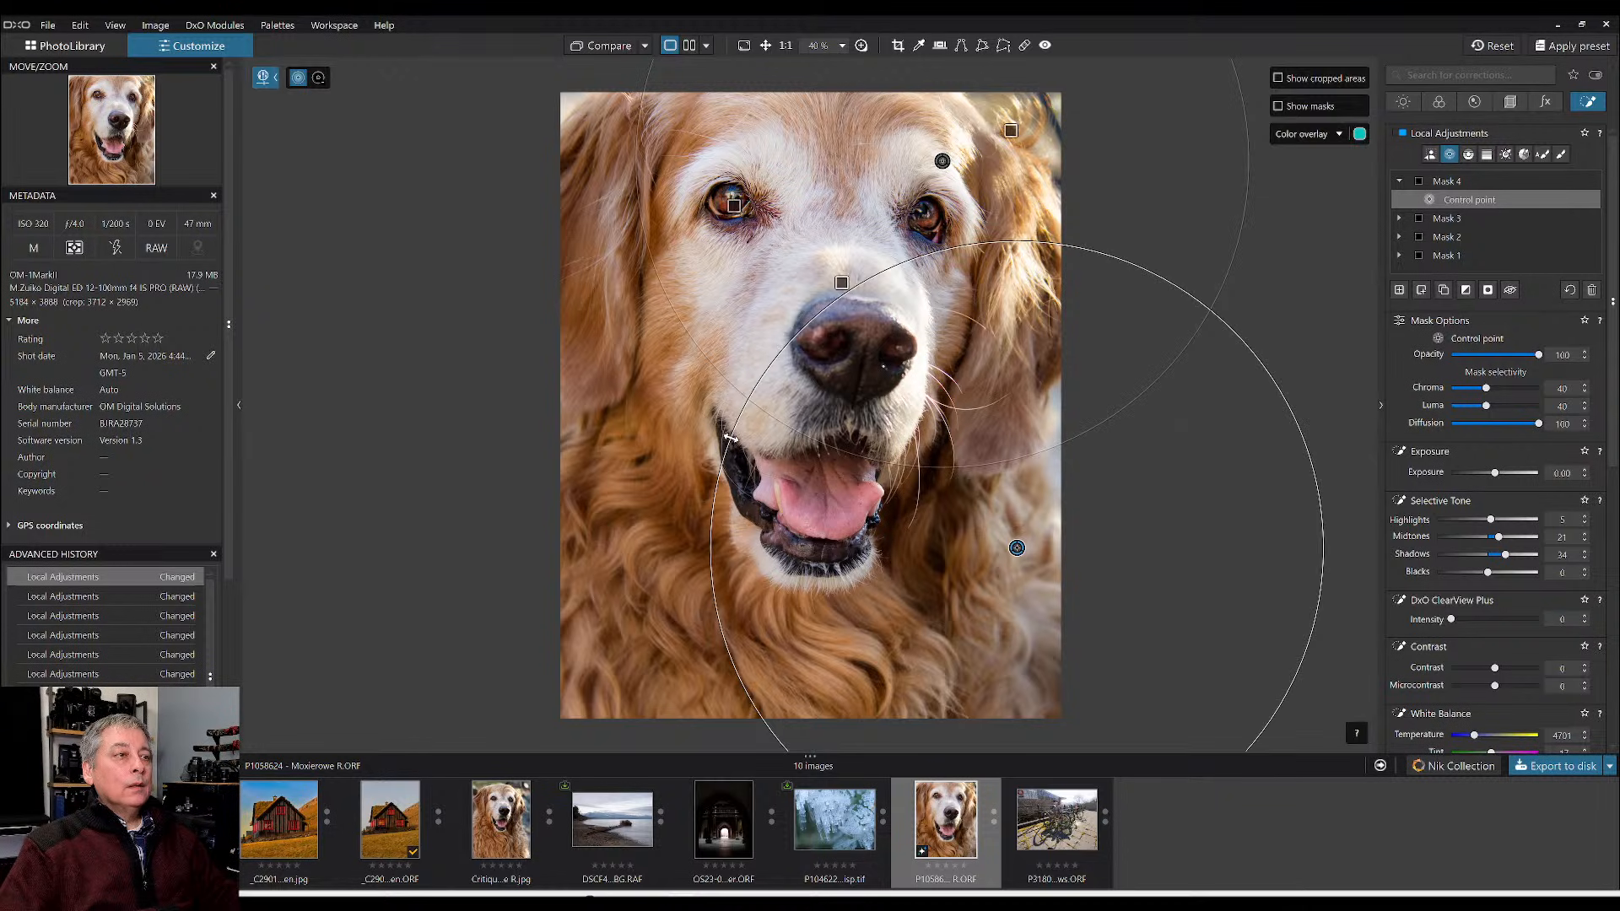
pyautogui.moveTo(740, 446); pyautogui.dragTo(930, 520)
pyautogui.moveTo(1017, 549)
pyautogui.moveTo(1018, 550); pyautogui.dragTo(1031, 523)
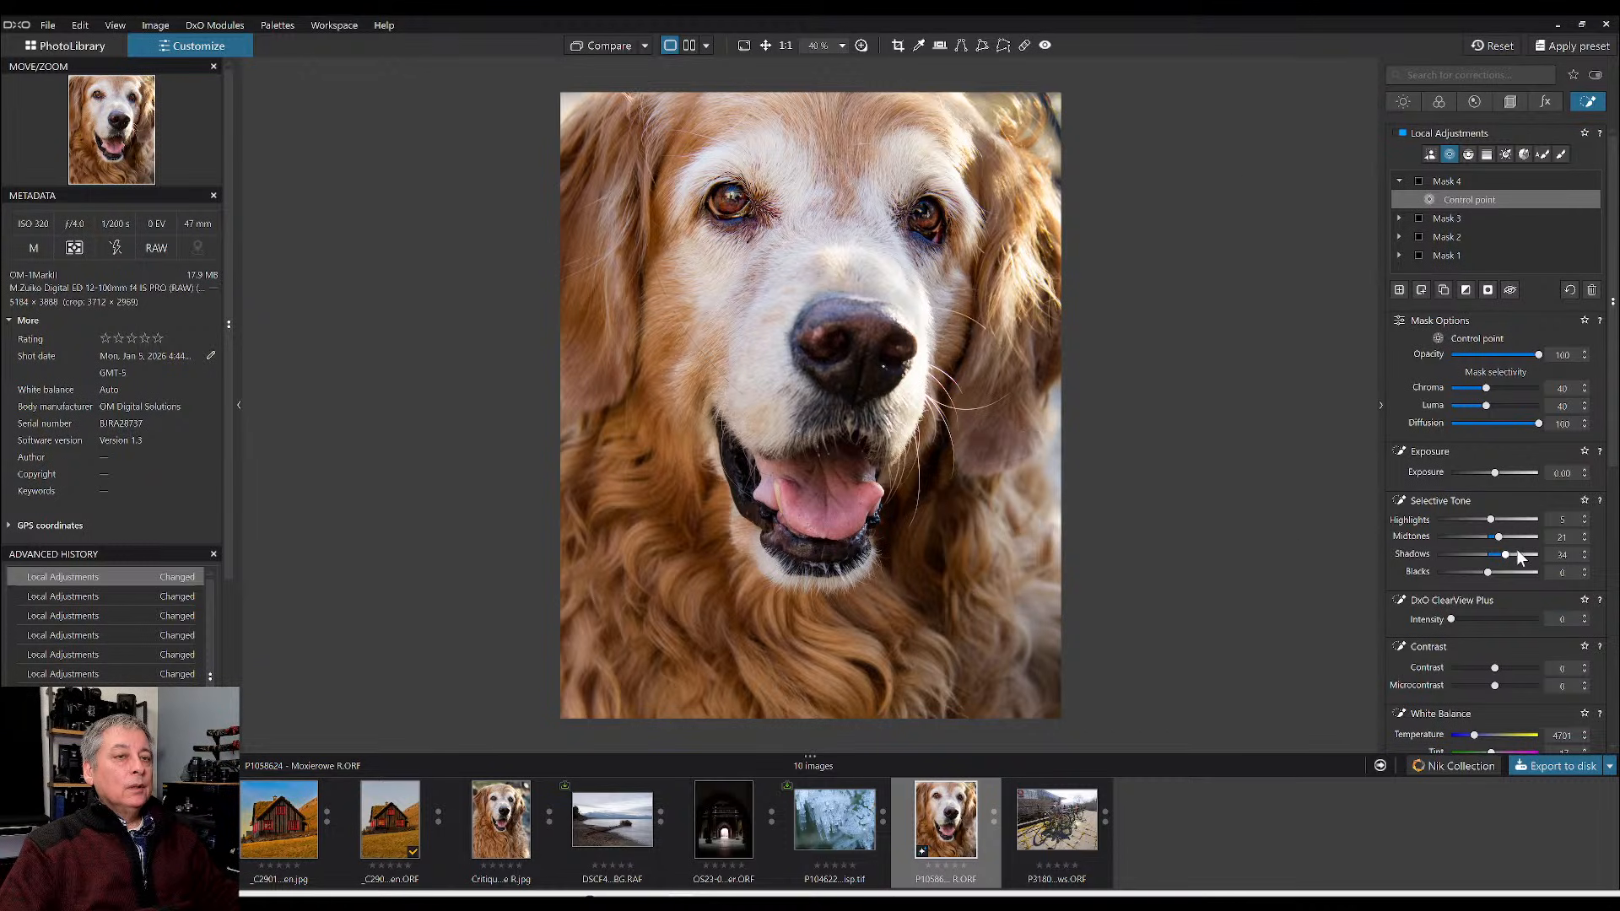
# - Set the face mask's Blacks to 18 and compare the result with the original photo
pyautogui.moveTo(1488, 572); pyautogui.dragTo(1496, 572)
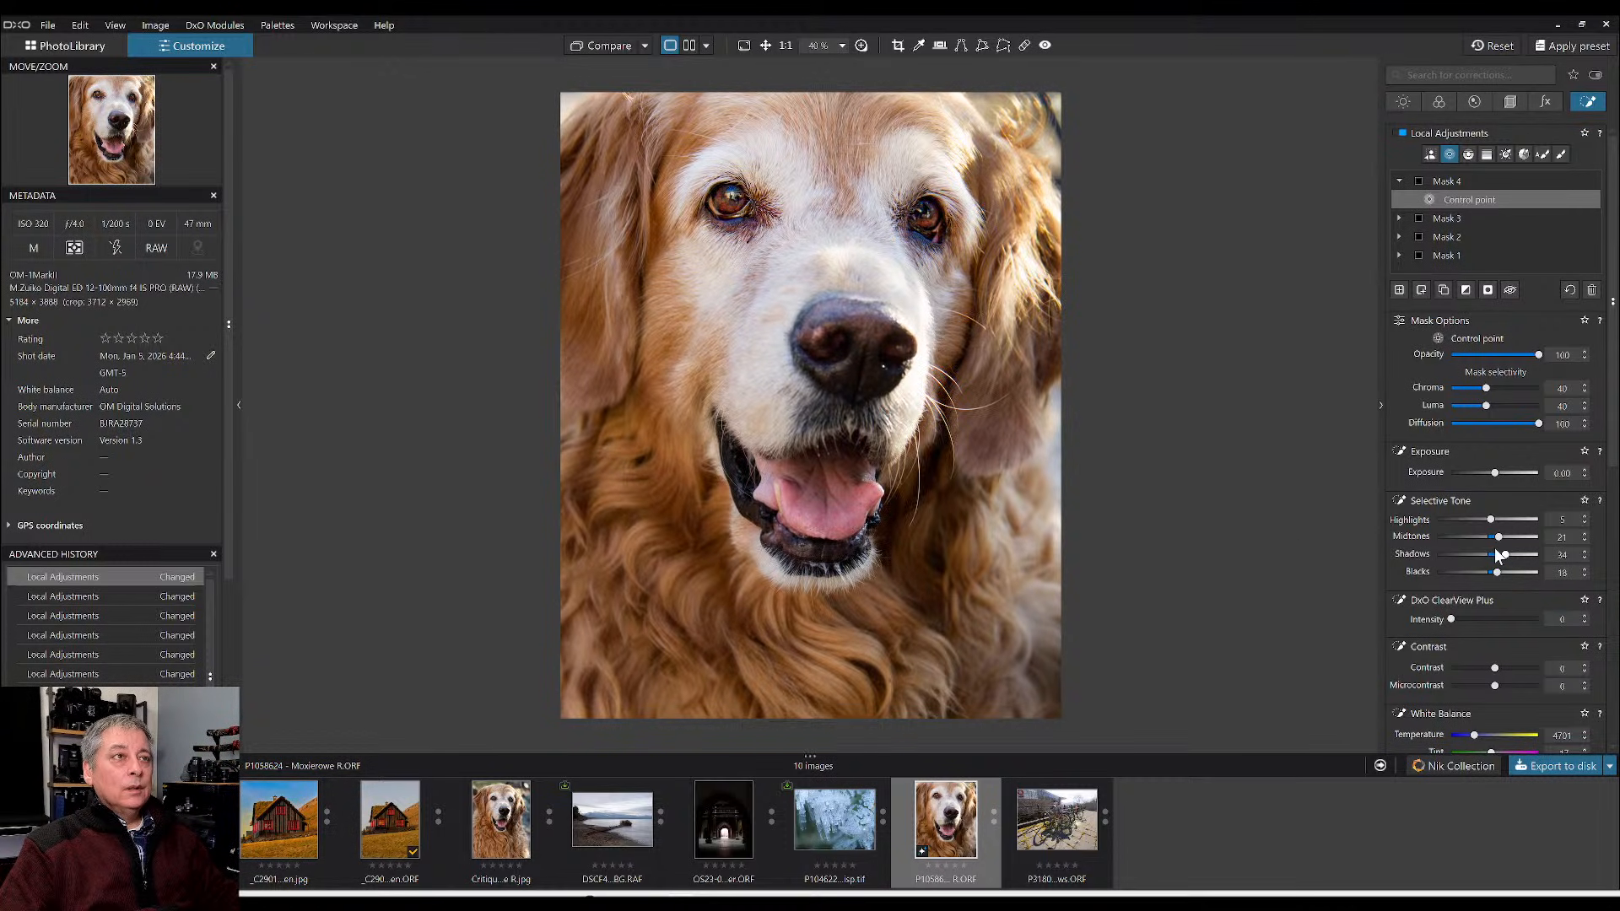
pyautogui.click(578, 45)
pyautogui.click(577, 44)
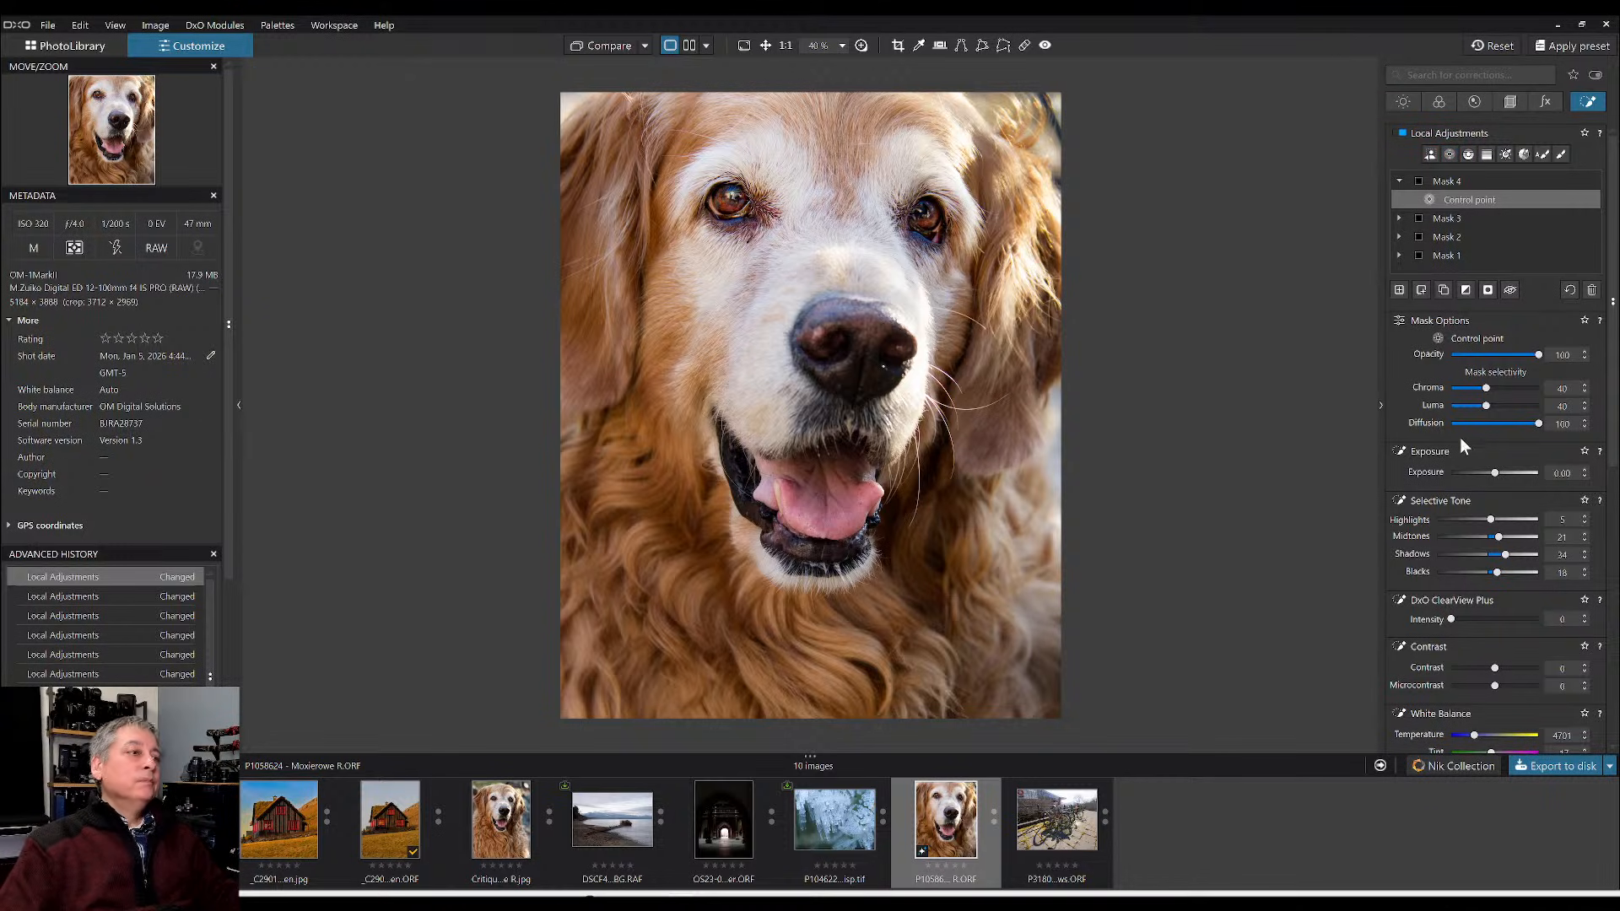
pyautogui.click(1448, 155)
pyautogui.click(583, 658)
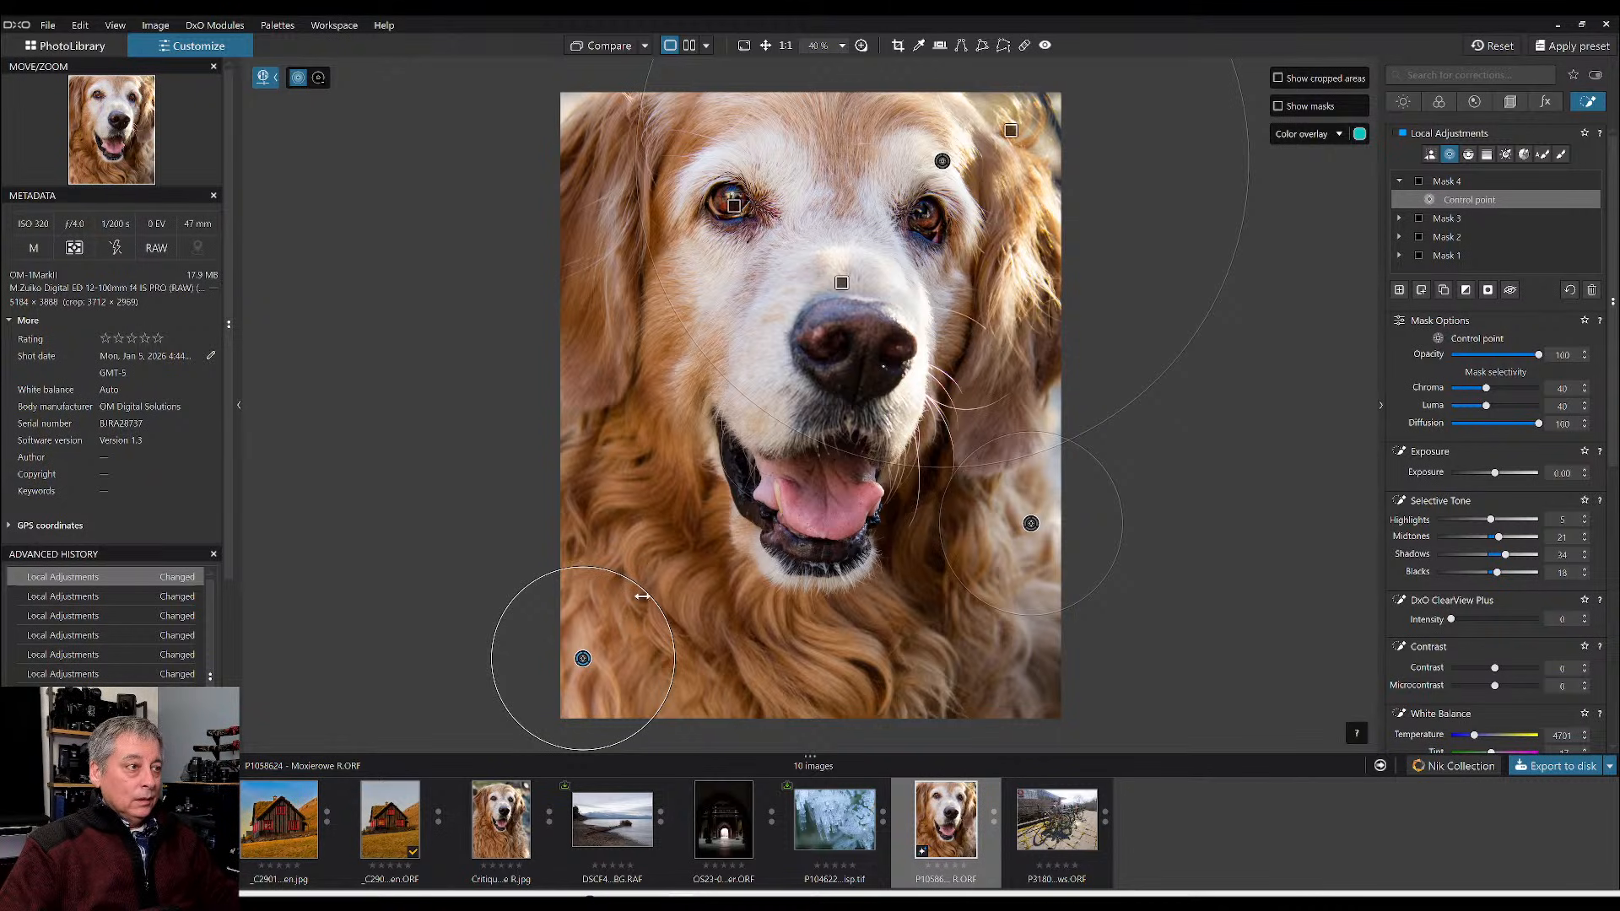
pyautogui.moveTo(643, 593); pyautogui.dragTo(694, 497)
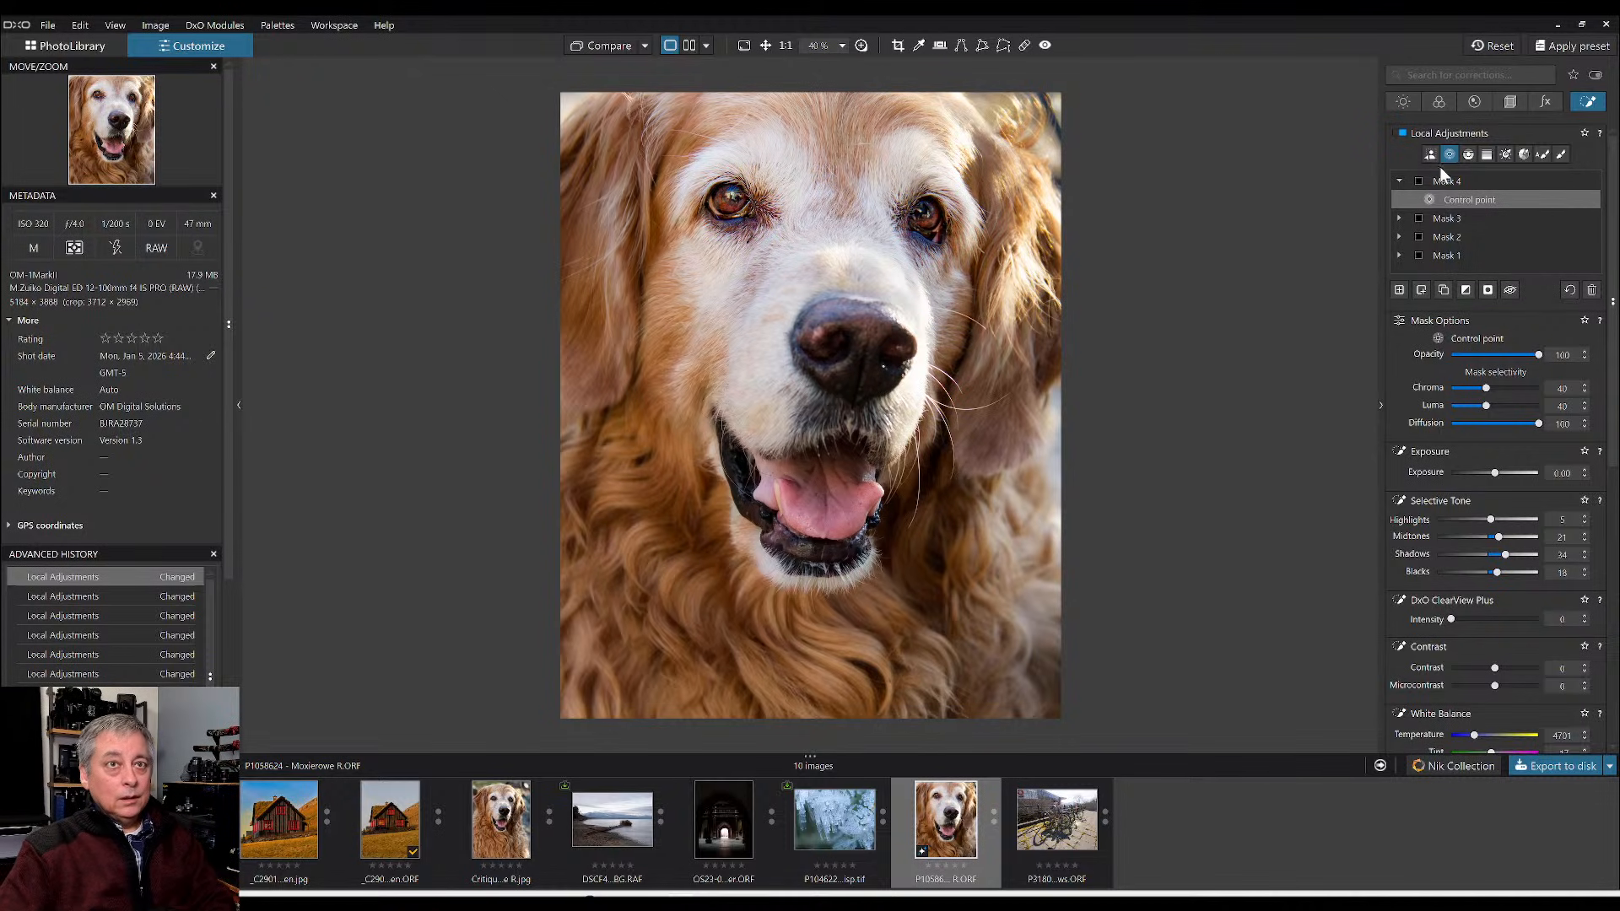
# - Add a fifth mask with an enlarged control point over the lower-left chest fur and darken it with Midtones -58
pyautogui.click(1400, 290)
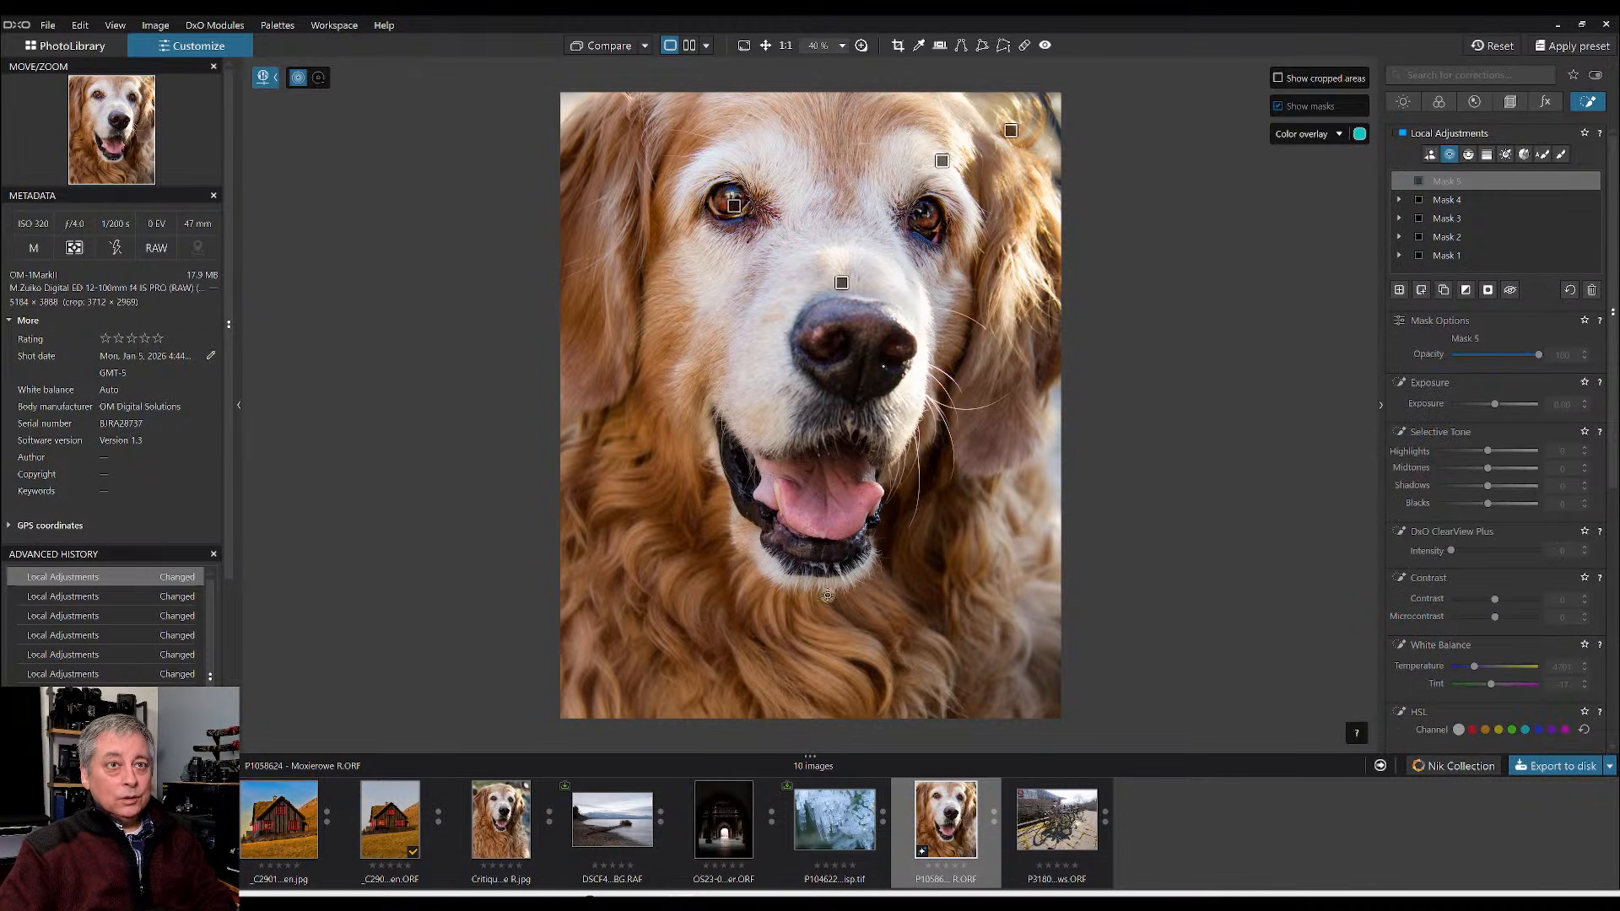
pyautogui.click(611, 635)
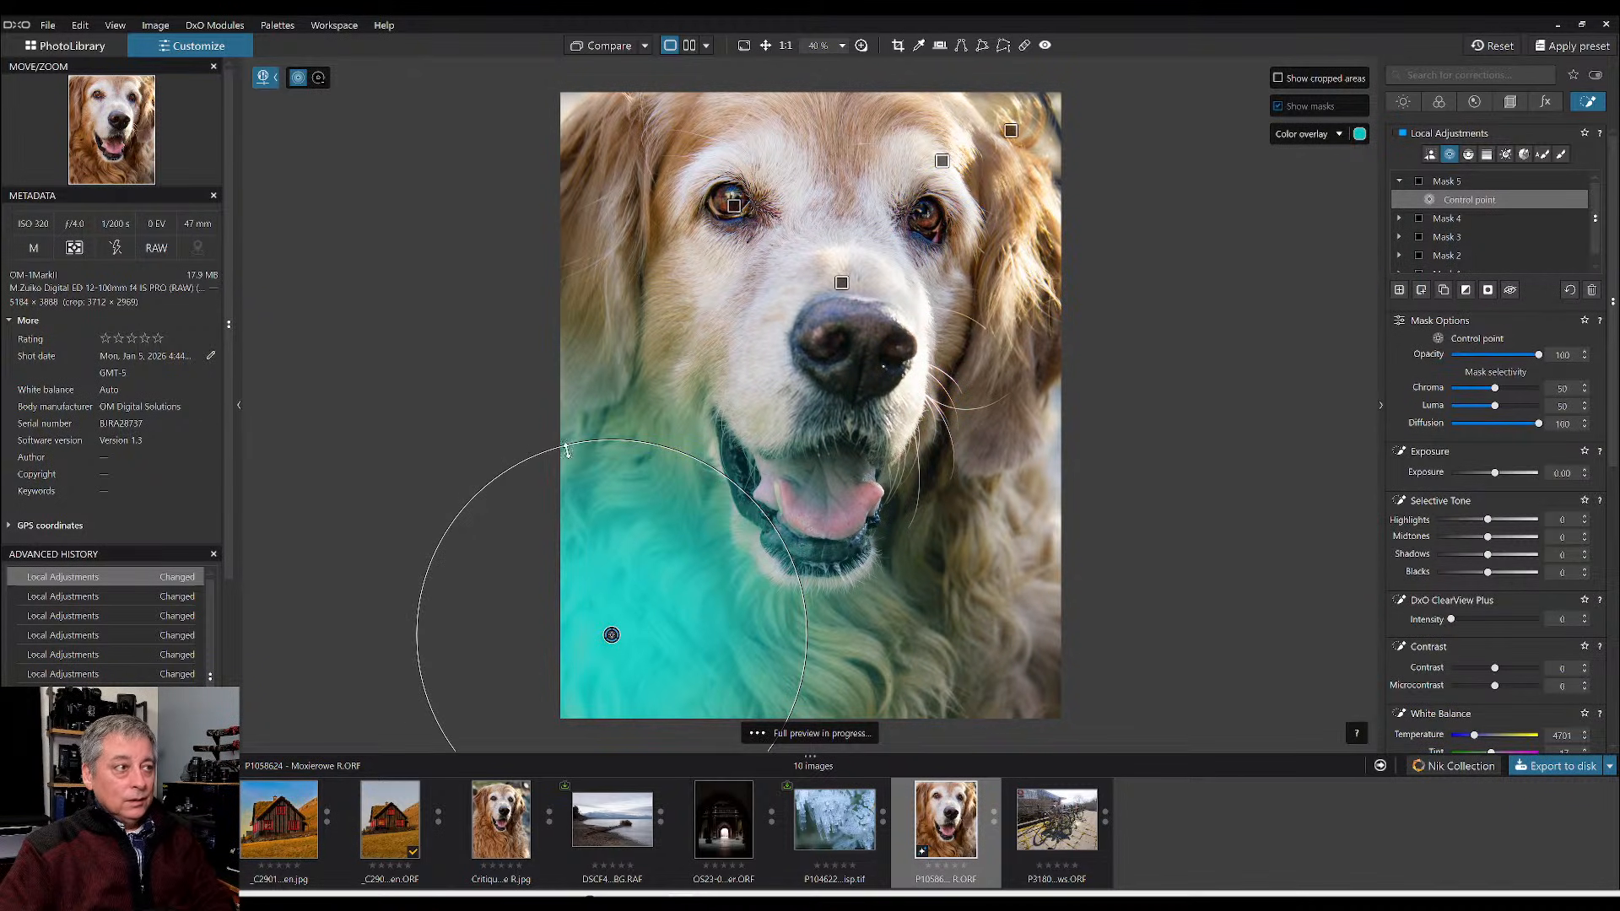
pyautogui.moveTo(566, 451); pyautogui.dragTo(524, 405)
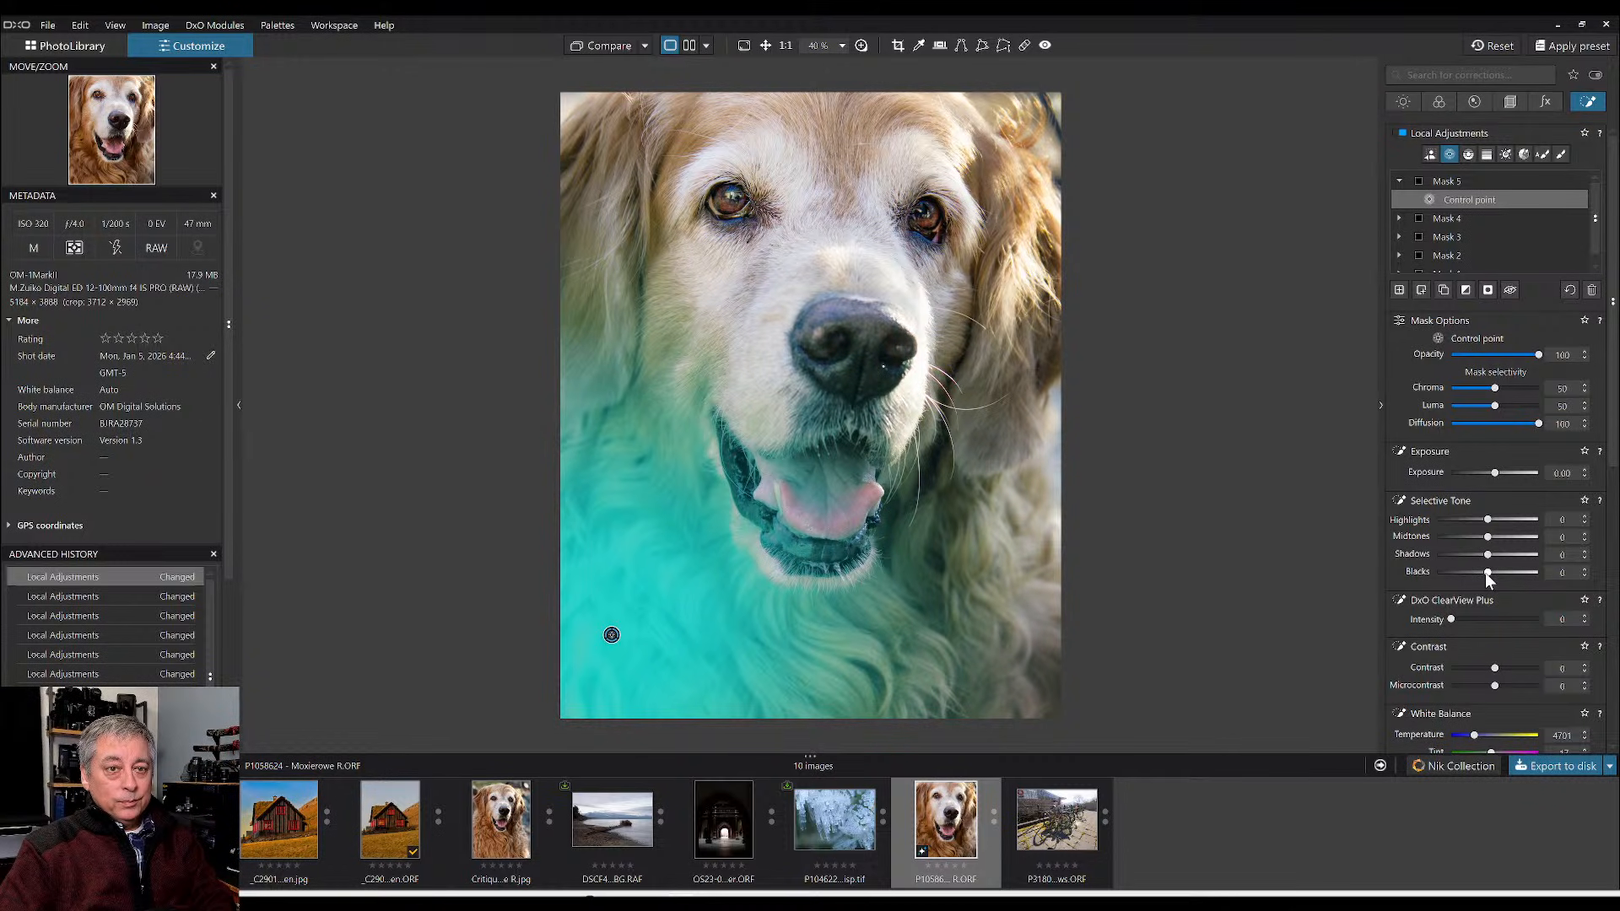
pyautogui.moveTo(1488, 536); pyautogui.dragTo(1458, 535)
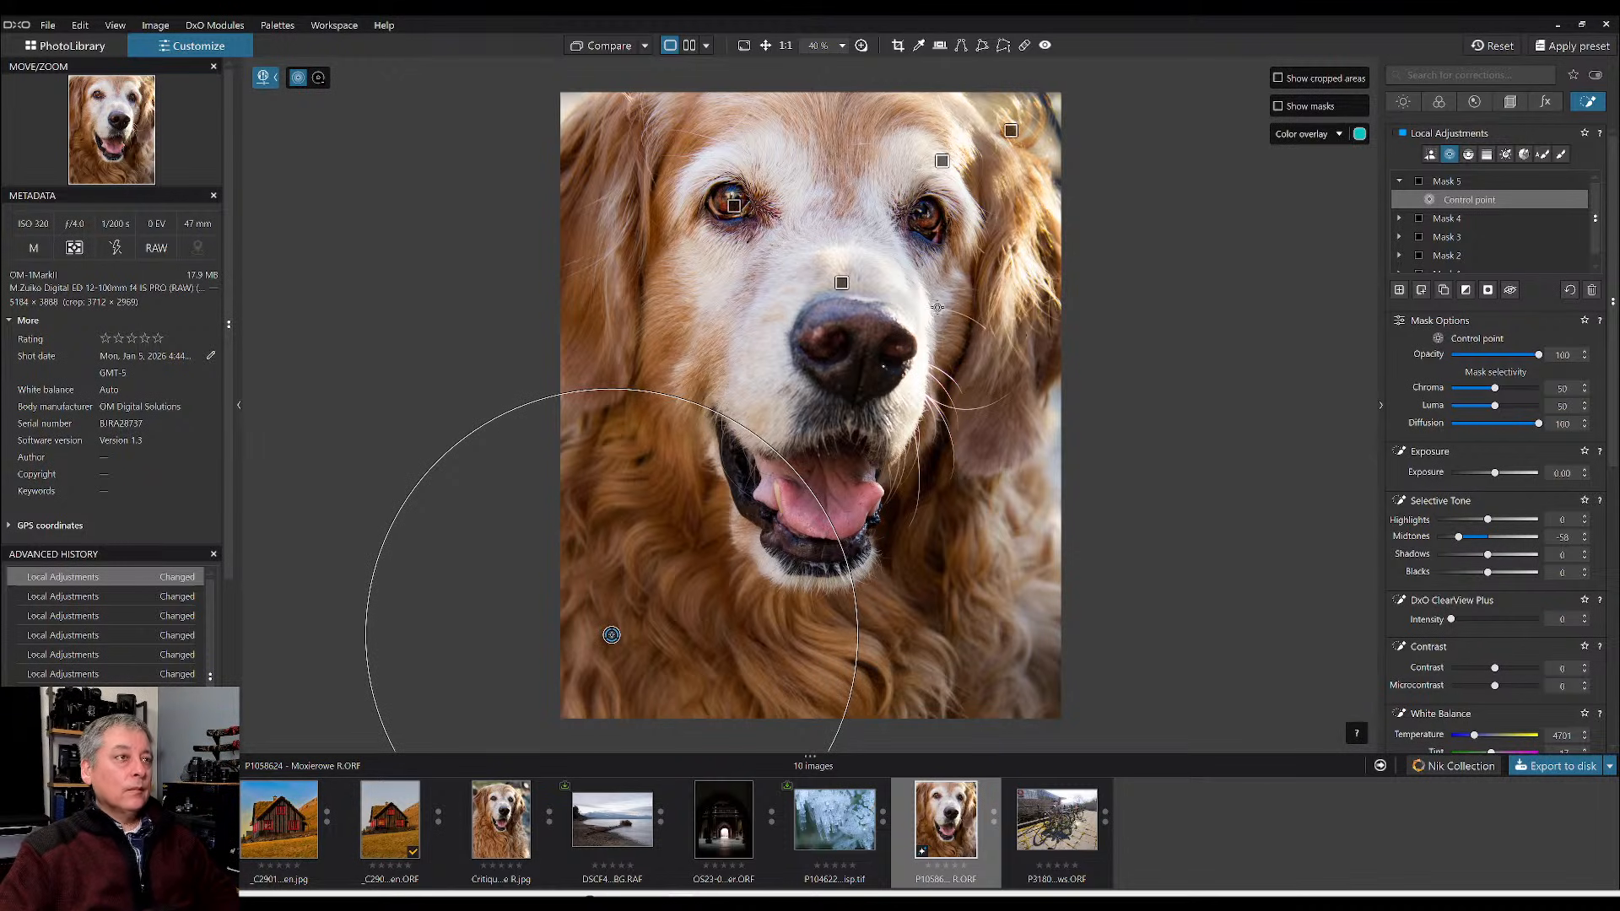
# - Reselect Mask 4's control point above the eye and raise its Shadows to 65 and Blacks to 57
pyautogui.click(941, 160)
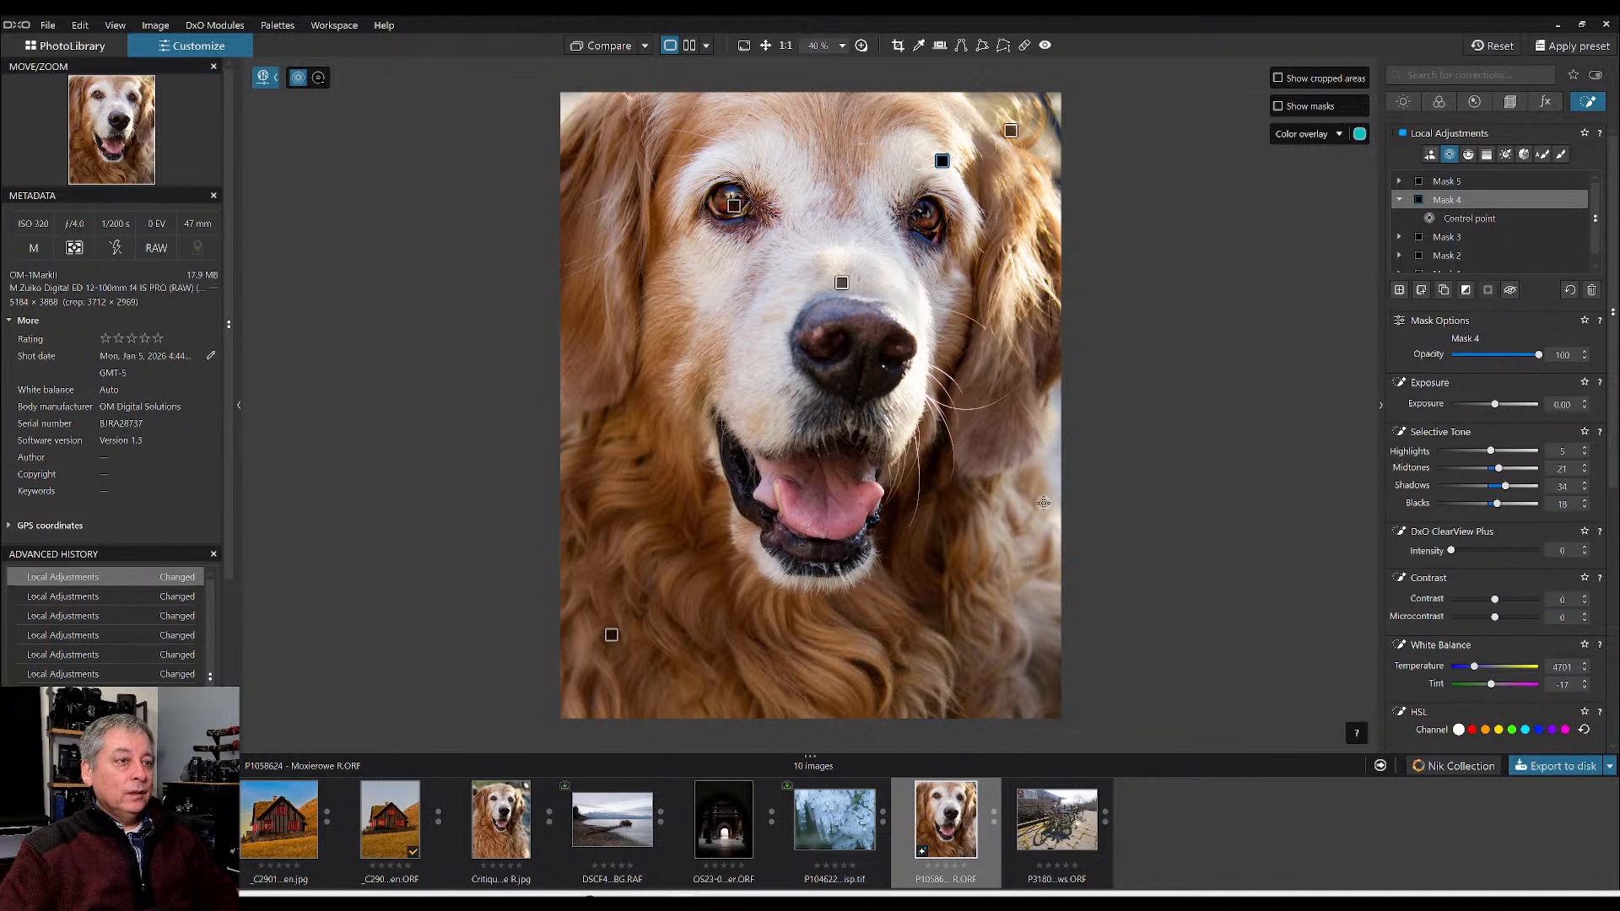
pyautogui.moveTo(944, 166)
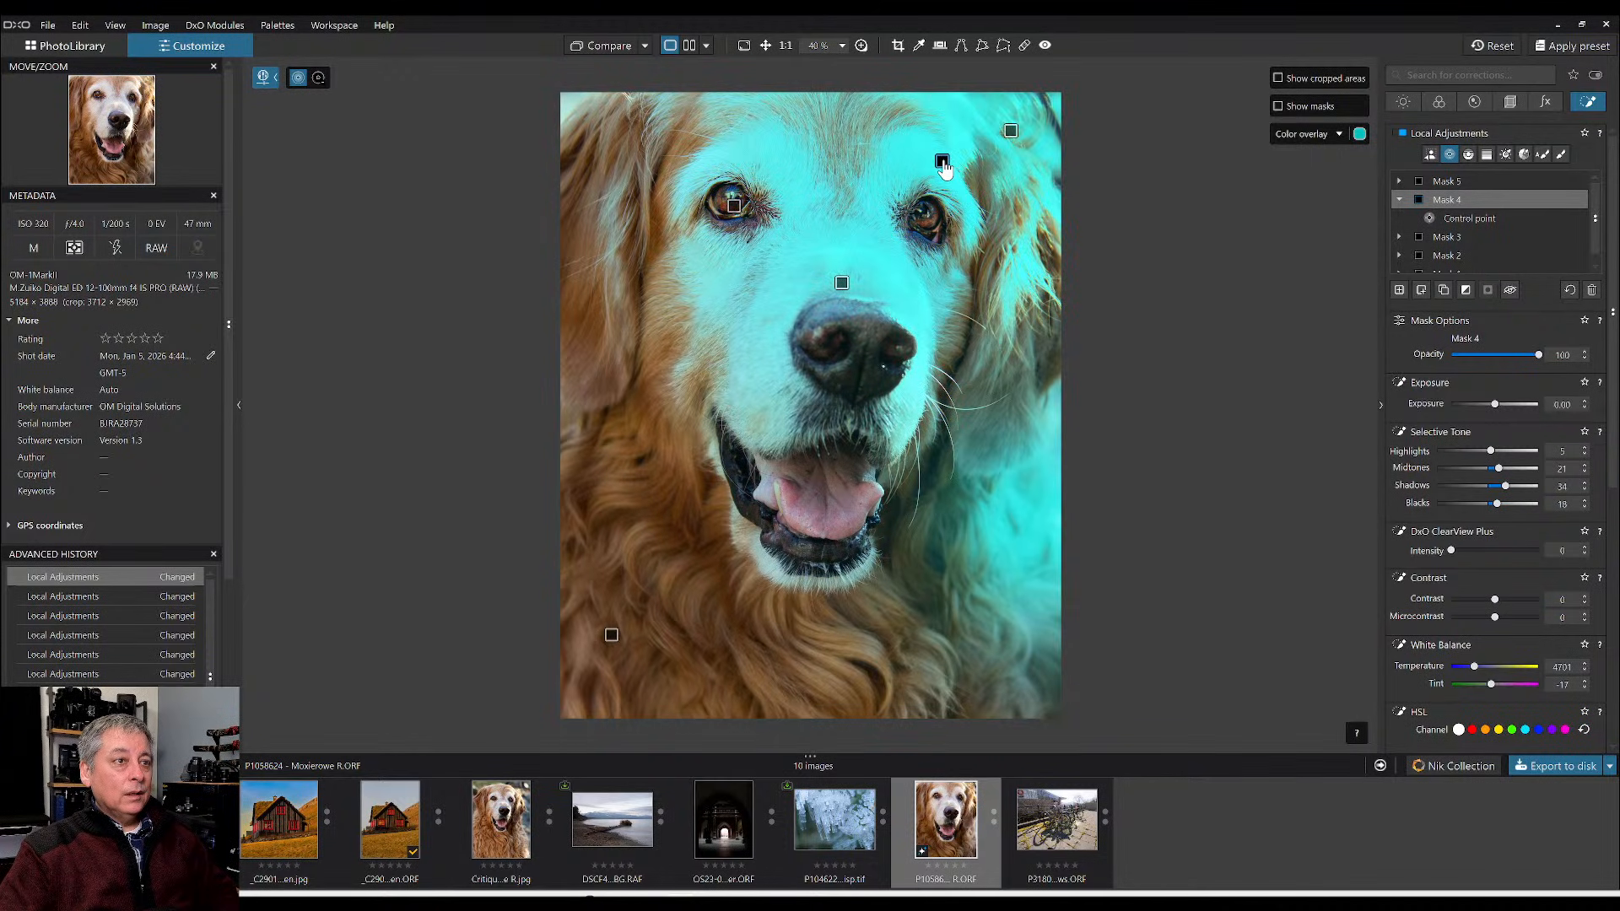
pyautogui.click(943, 162)
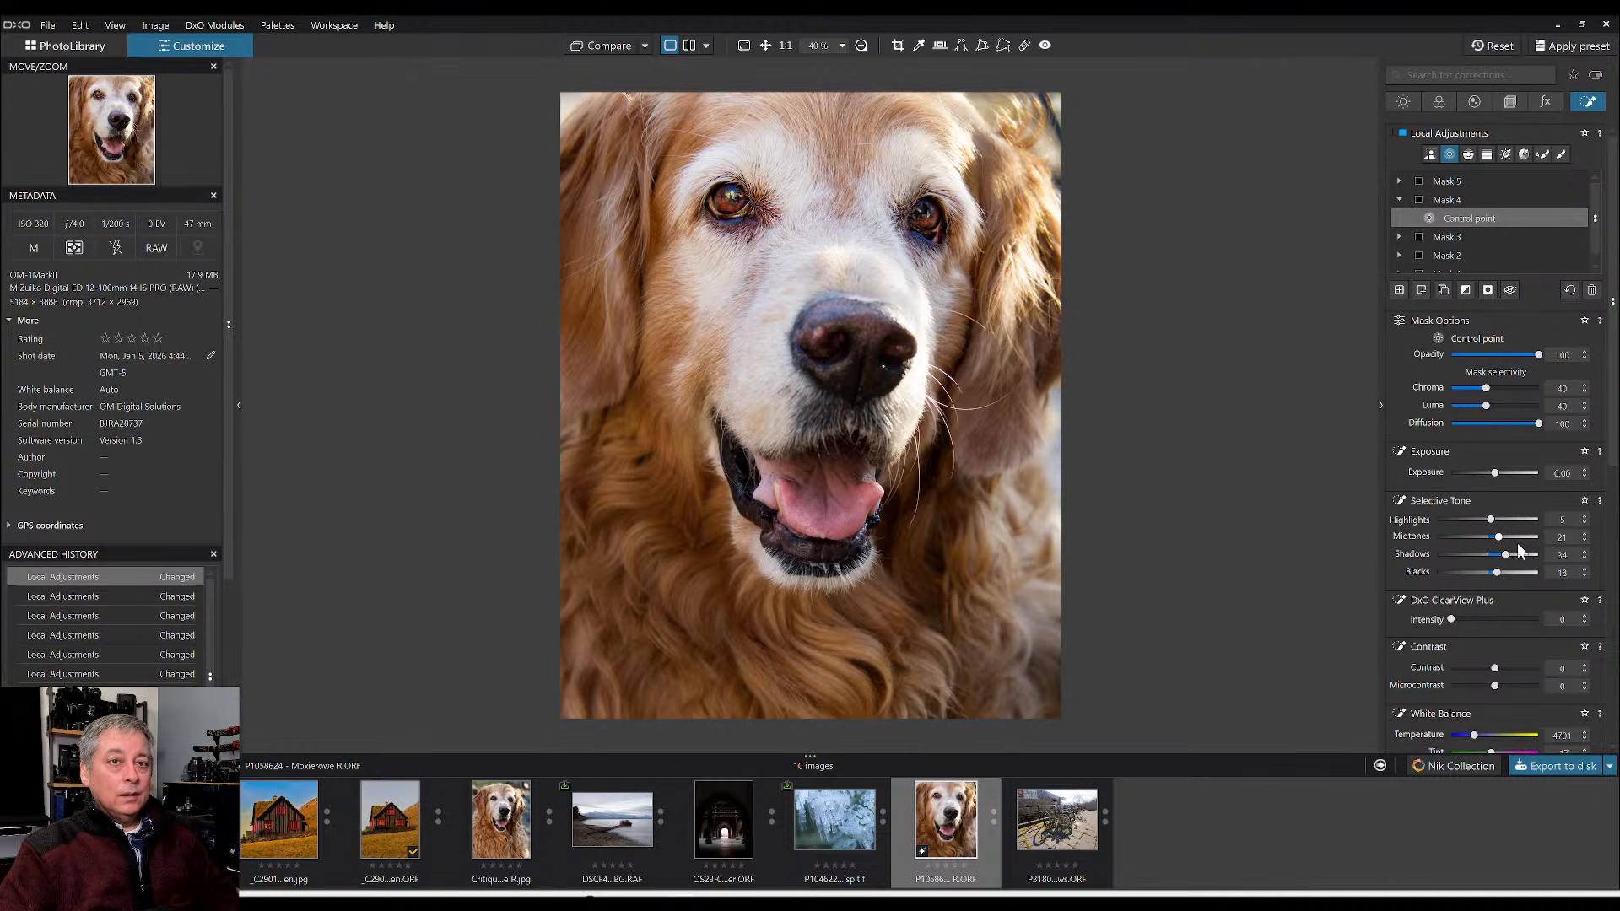
pyautogui.moveTo(1511, 557); pyautogui.dragTo(1517, 575)
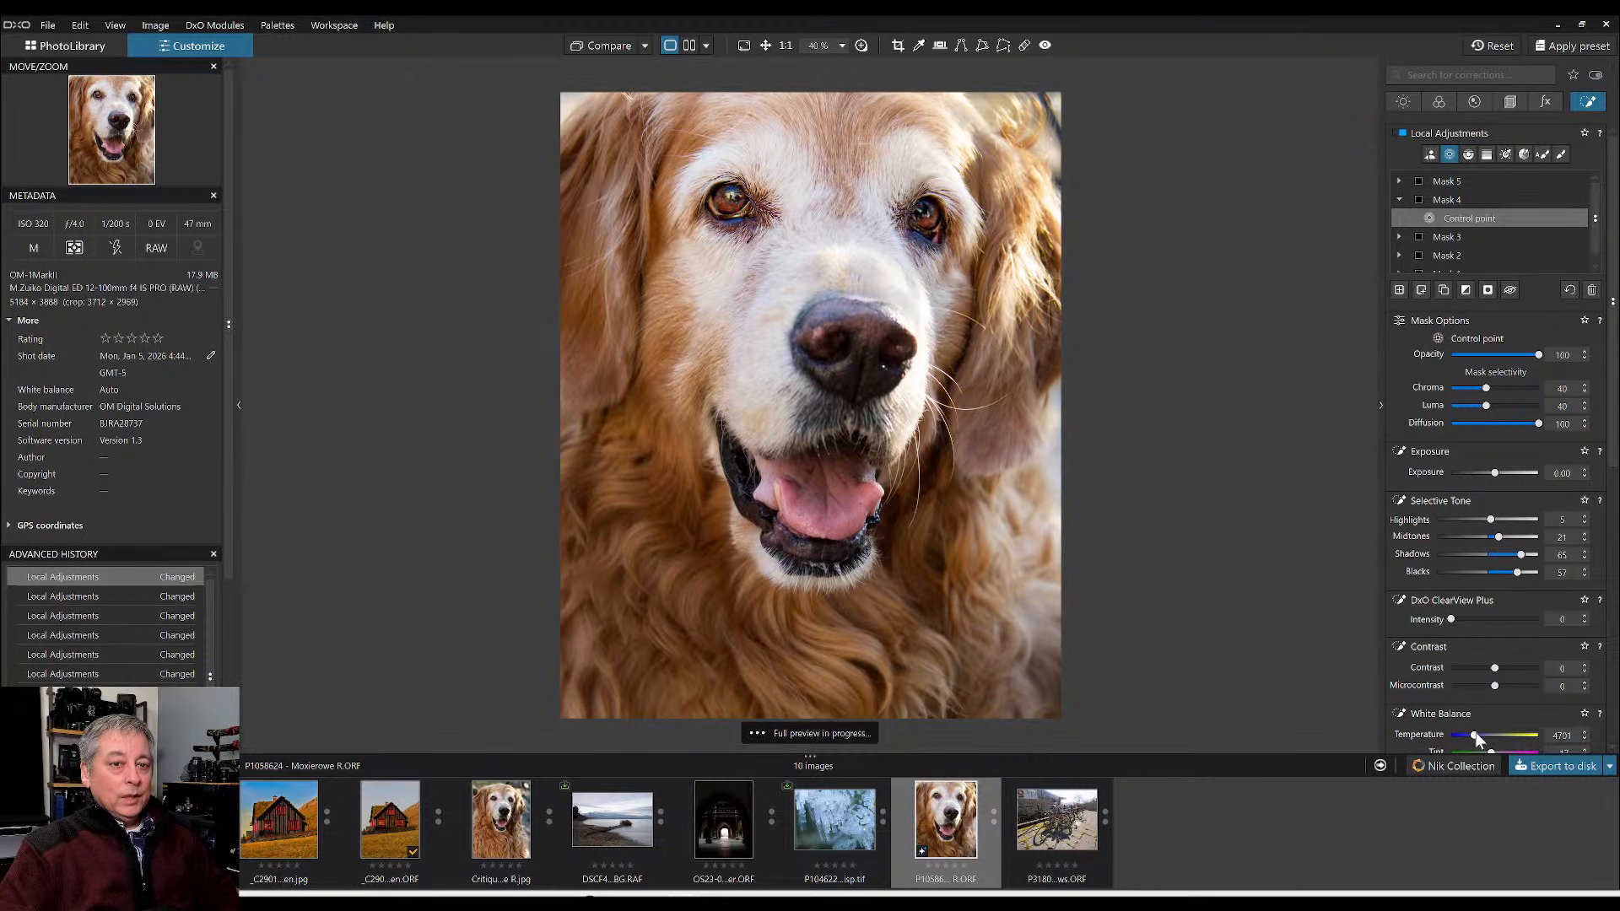
# - Warm Mask 4's area by setting its white balance Temperature to 6344
pyautogui.moveTo(1475, 736); pyautogui.dragTo(1482, 734)
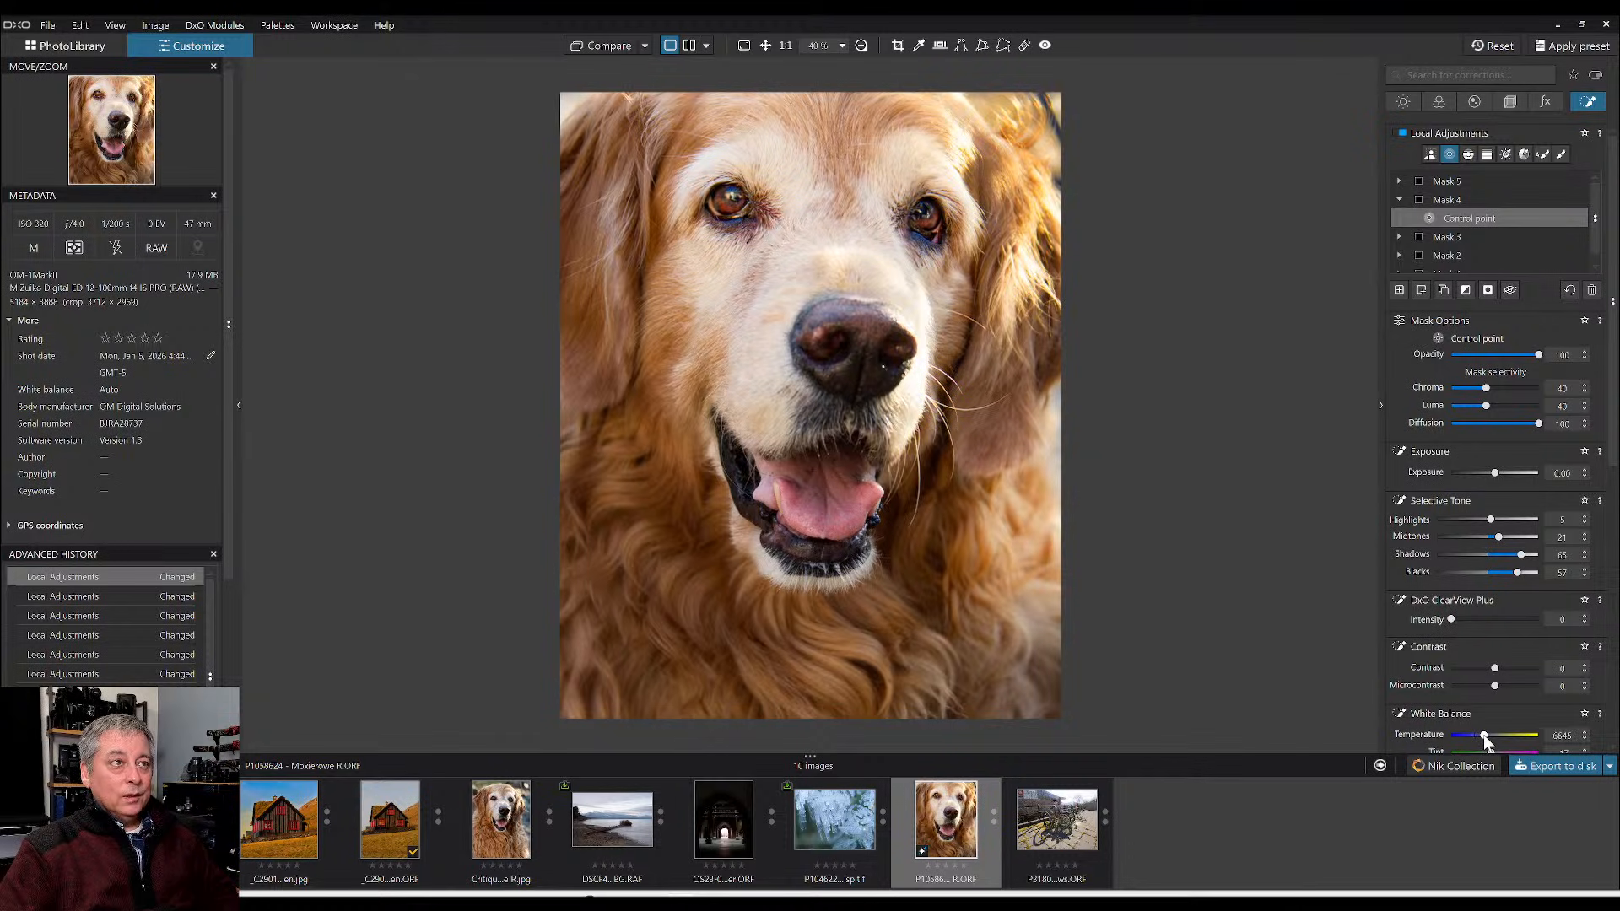
pyautogui.scroll(-1, 1471, 707)
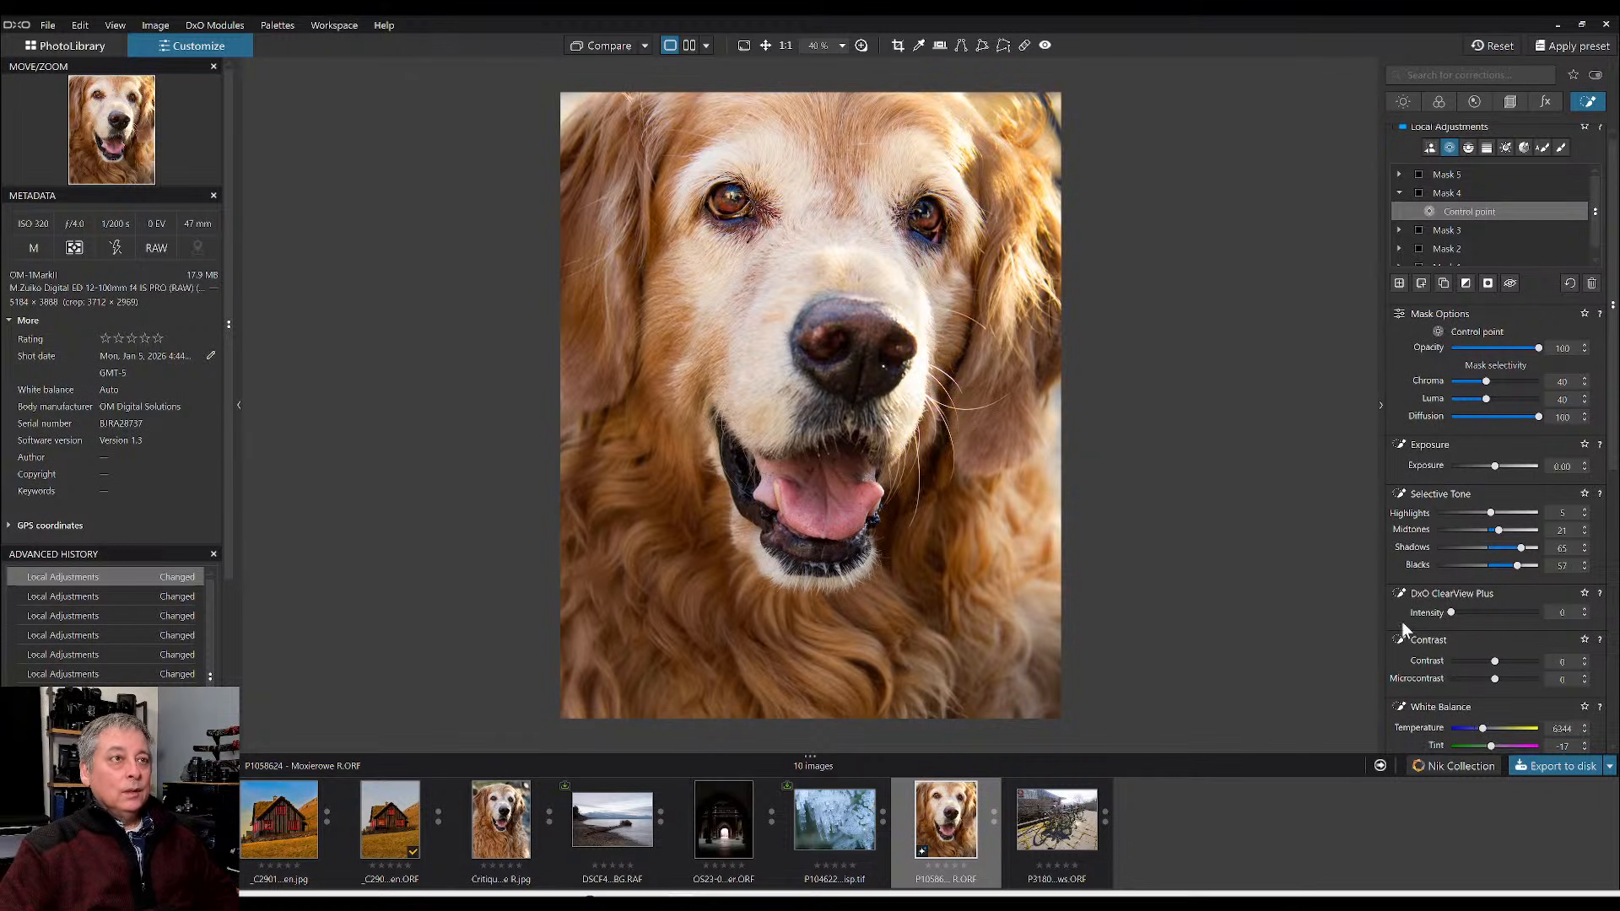
pyautogui.scroll(-2, 1403, 624)
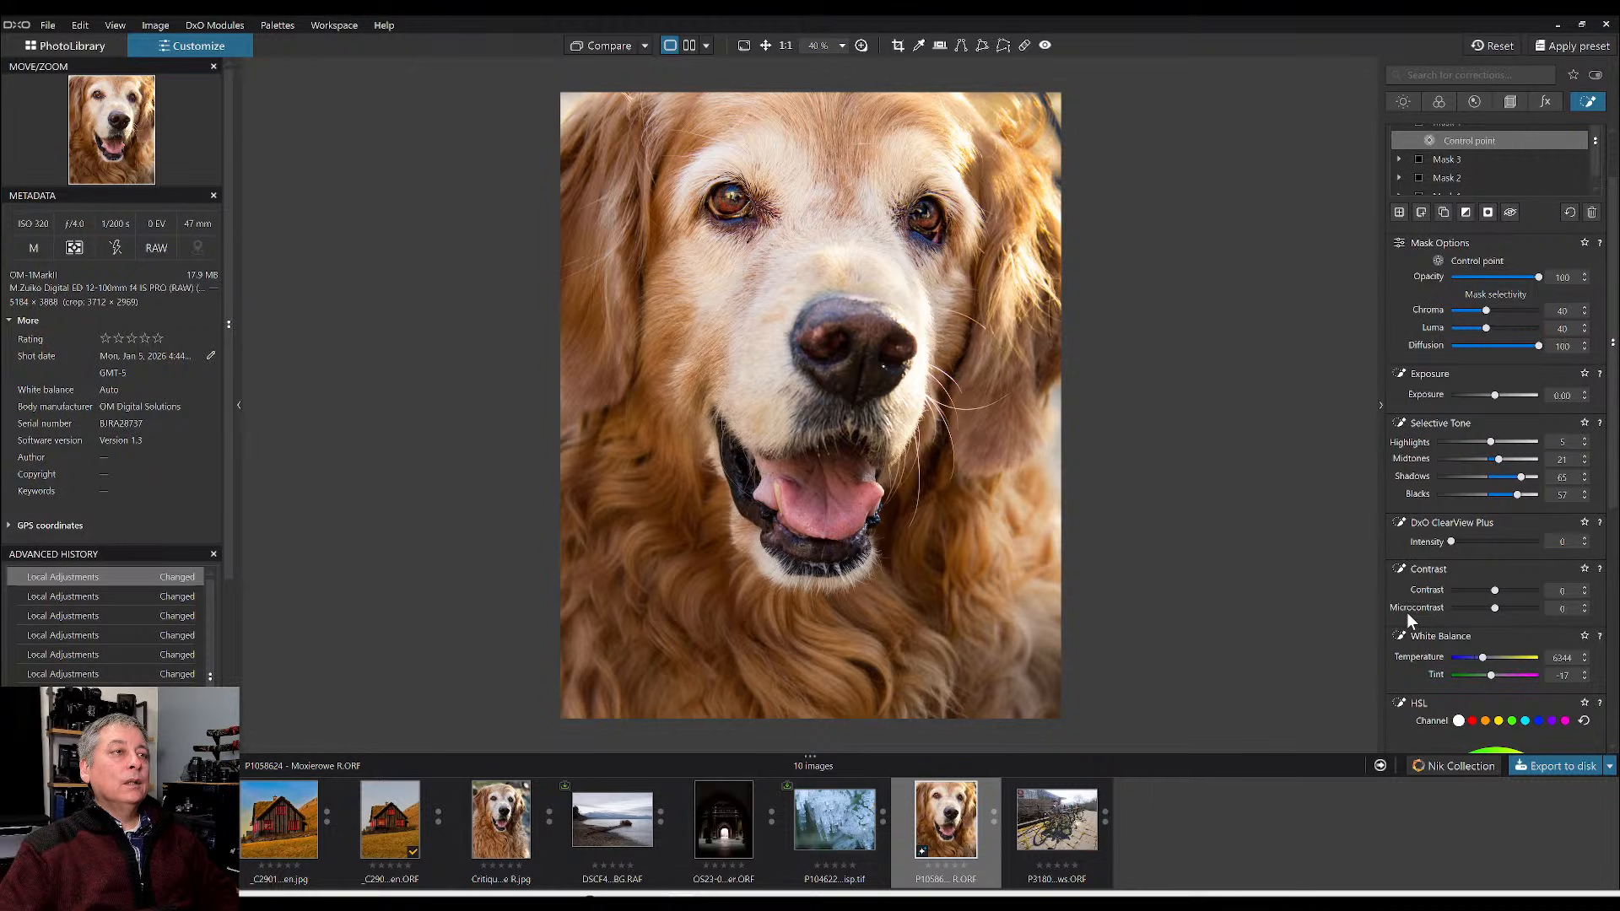
pyautogui.scroll(2, 1406, 610)
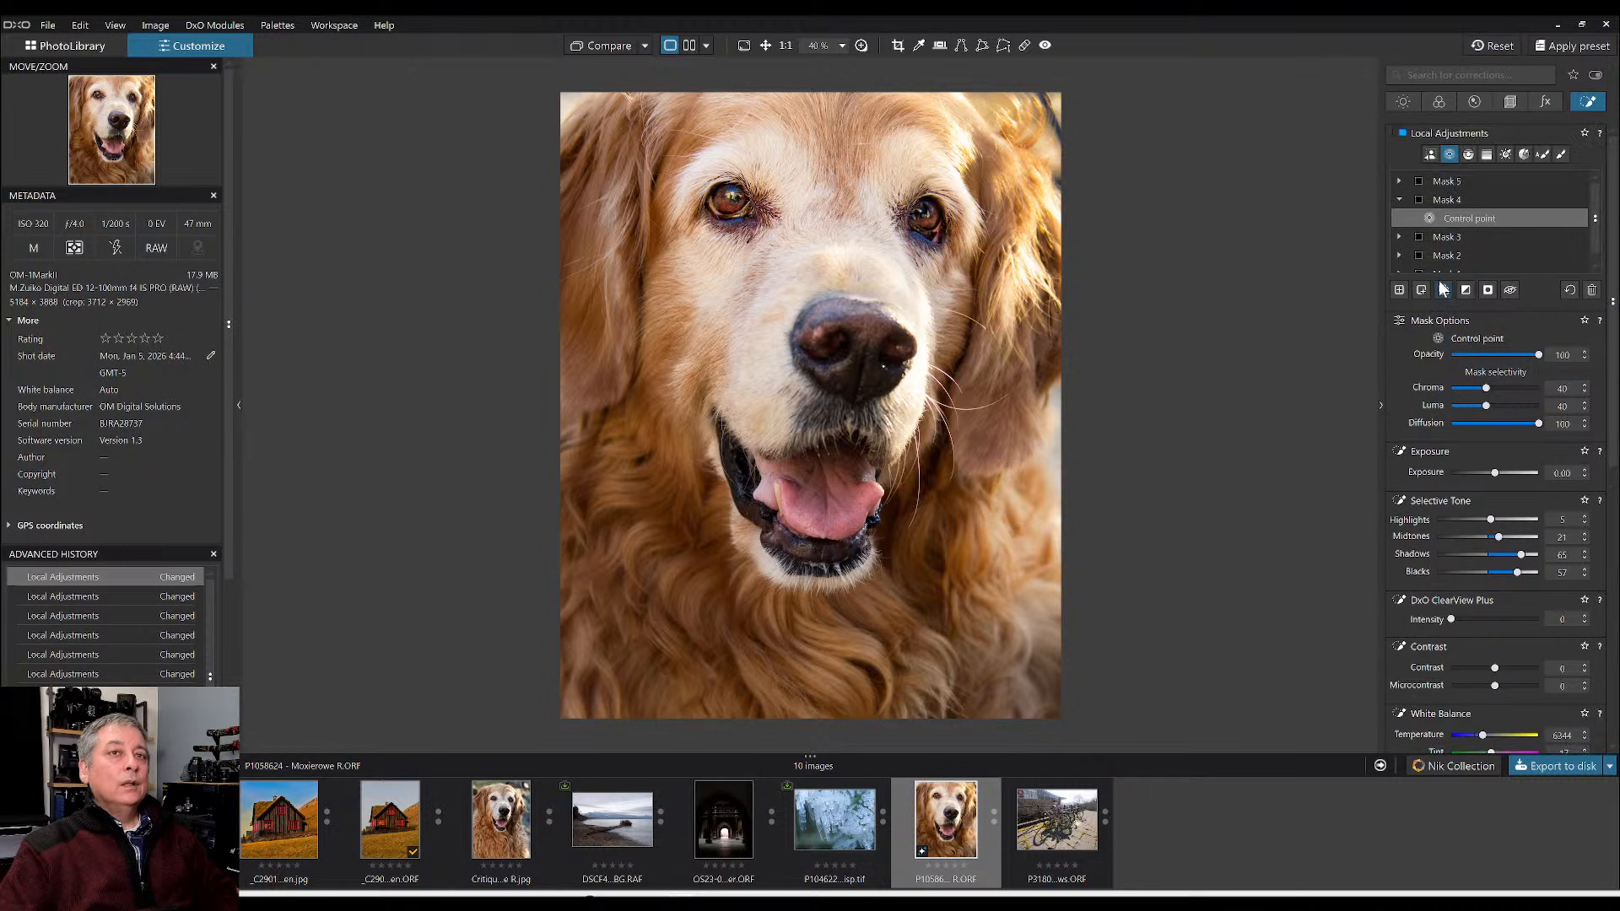
# - Cool the lower-left fur by setting Mask 5's white balance Temperature to 4301
pyautogui.click(1440, 184)
pyautogui.click(1467, 200)
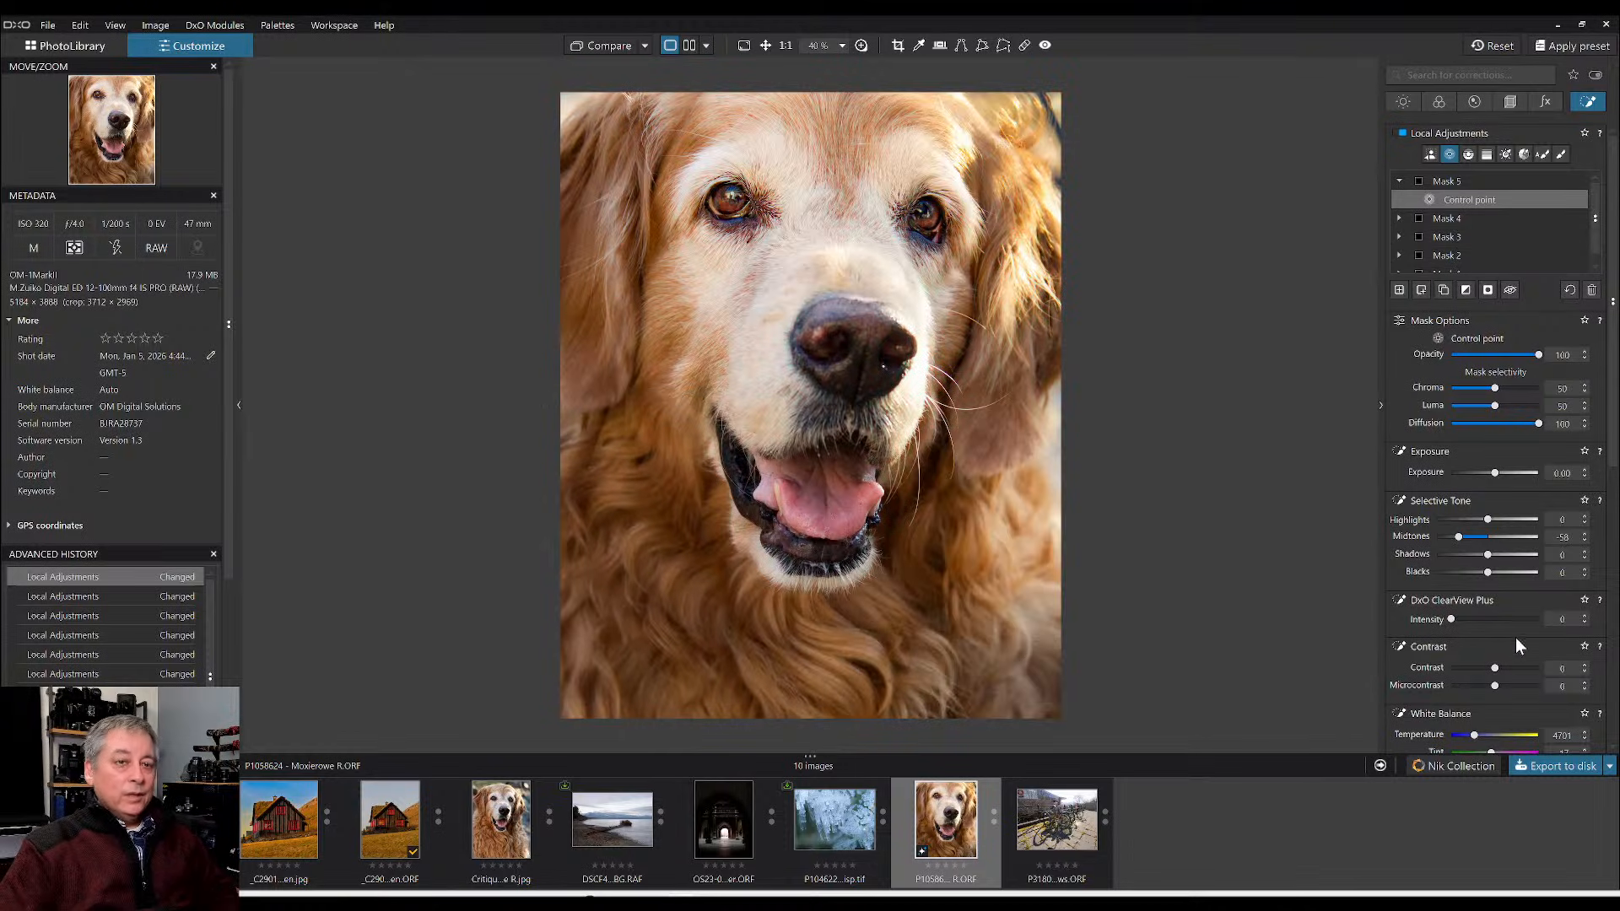
pyautogui.scroll(-3, 1516, 636)
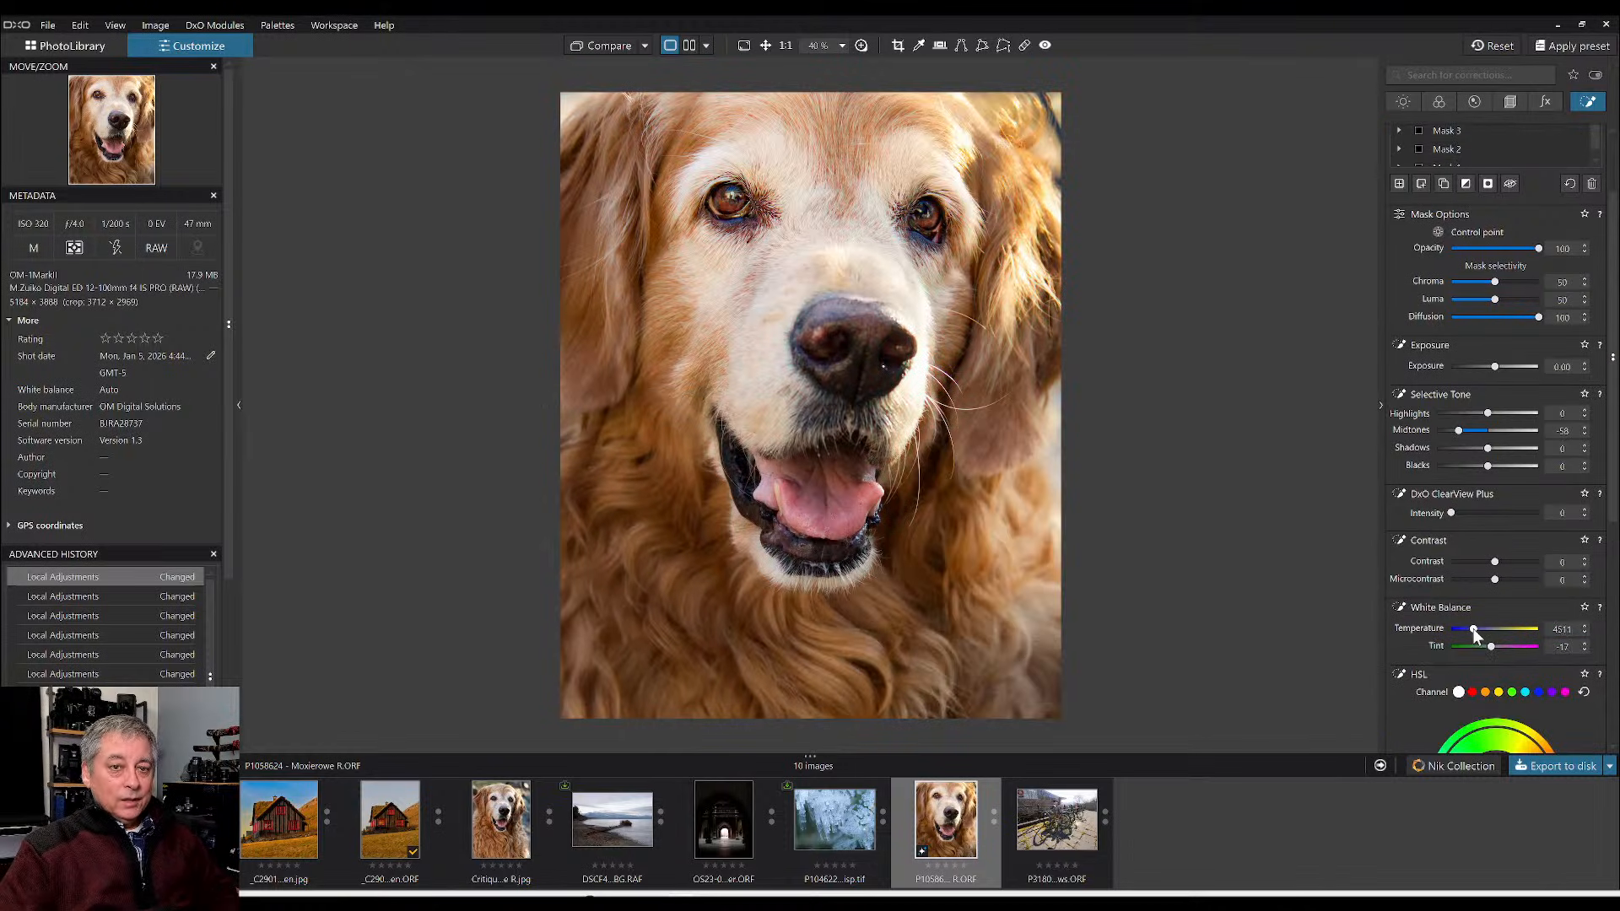
pyautogui.moveTo(1473, 627); pyautogui.dragTo(1471, 629)
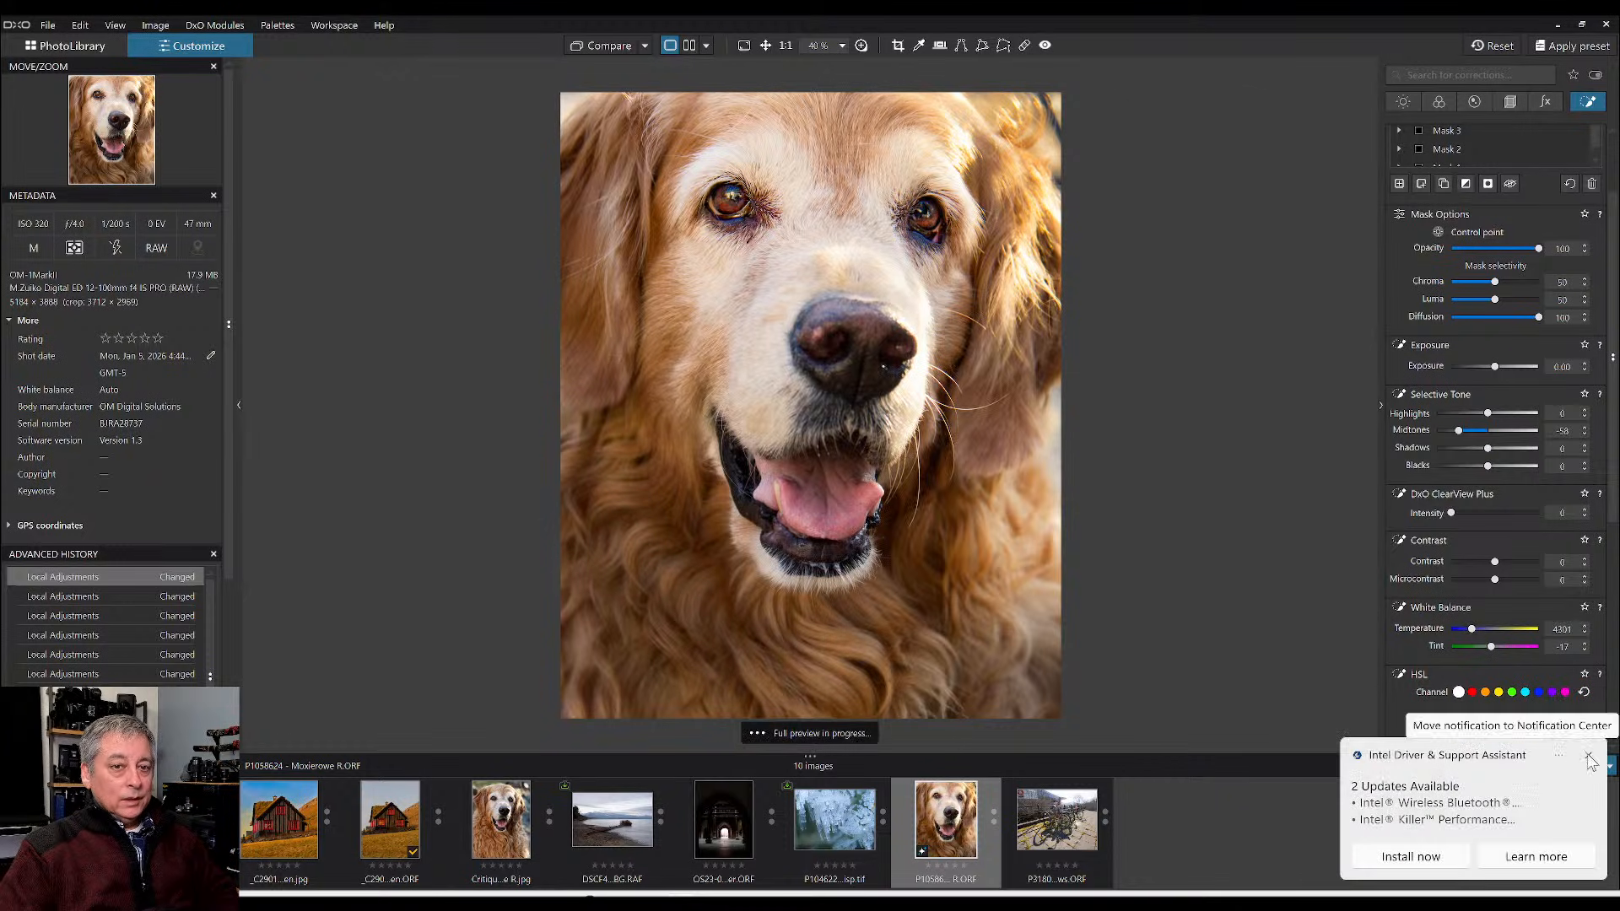
# - Dismiss the driver update notification and add a second Mask 5 control point over the fur below the dog's left-edge ear
pyautogui.click(1588, 755)
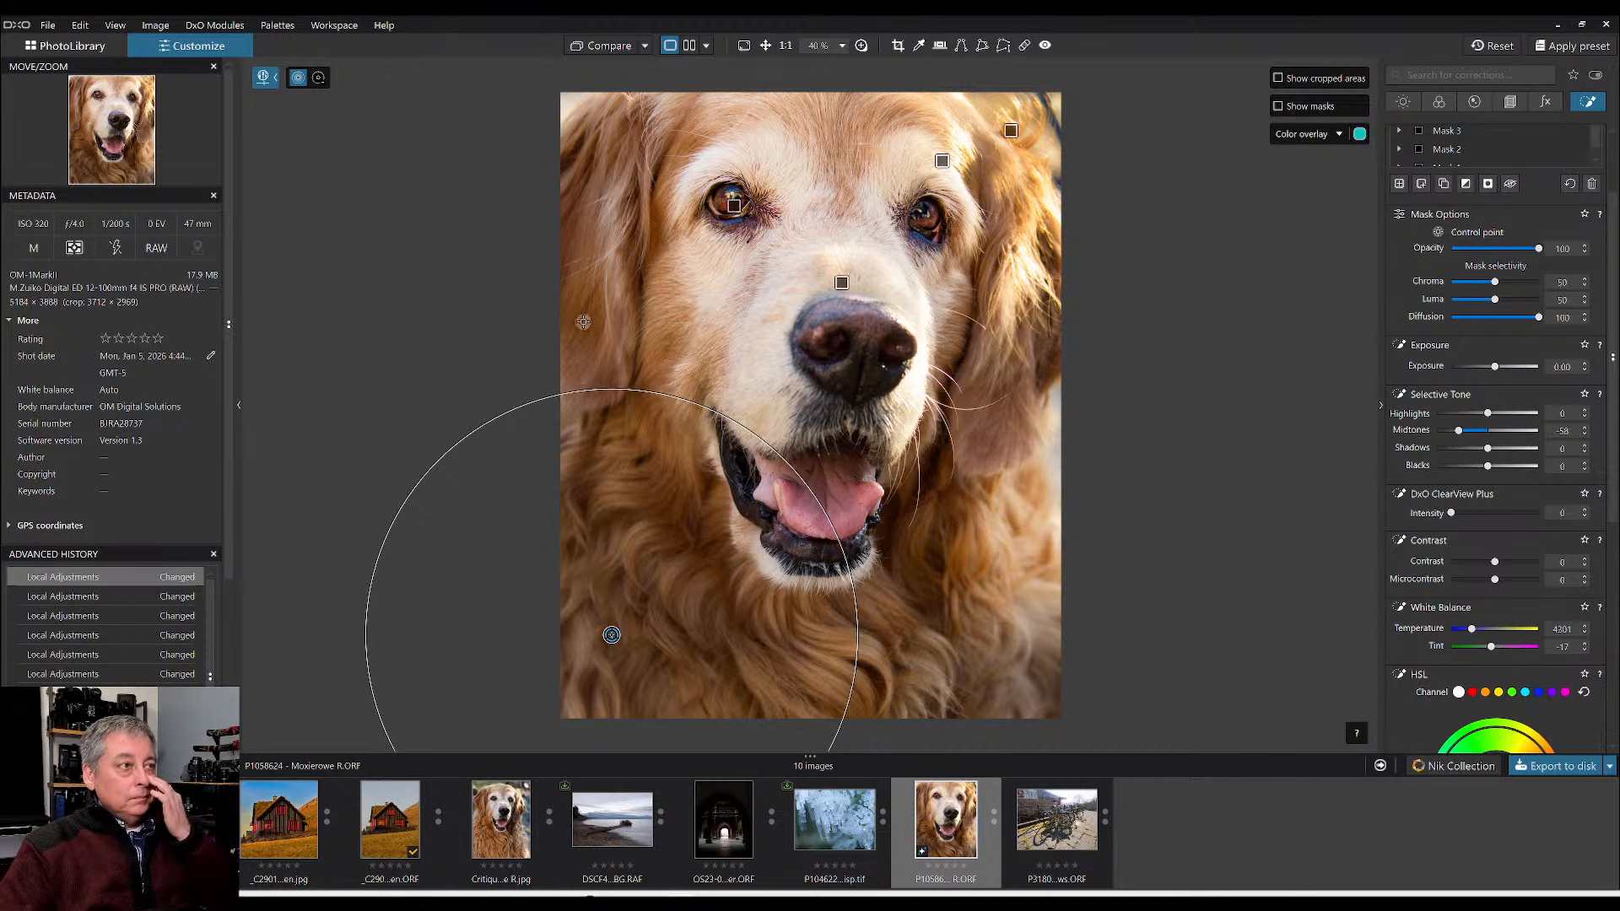
pyautogui.click(570, 418)
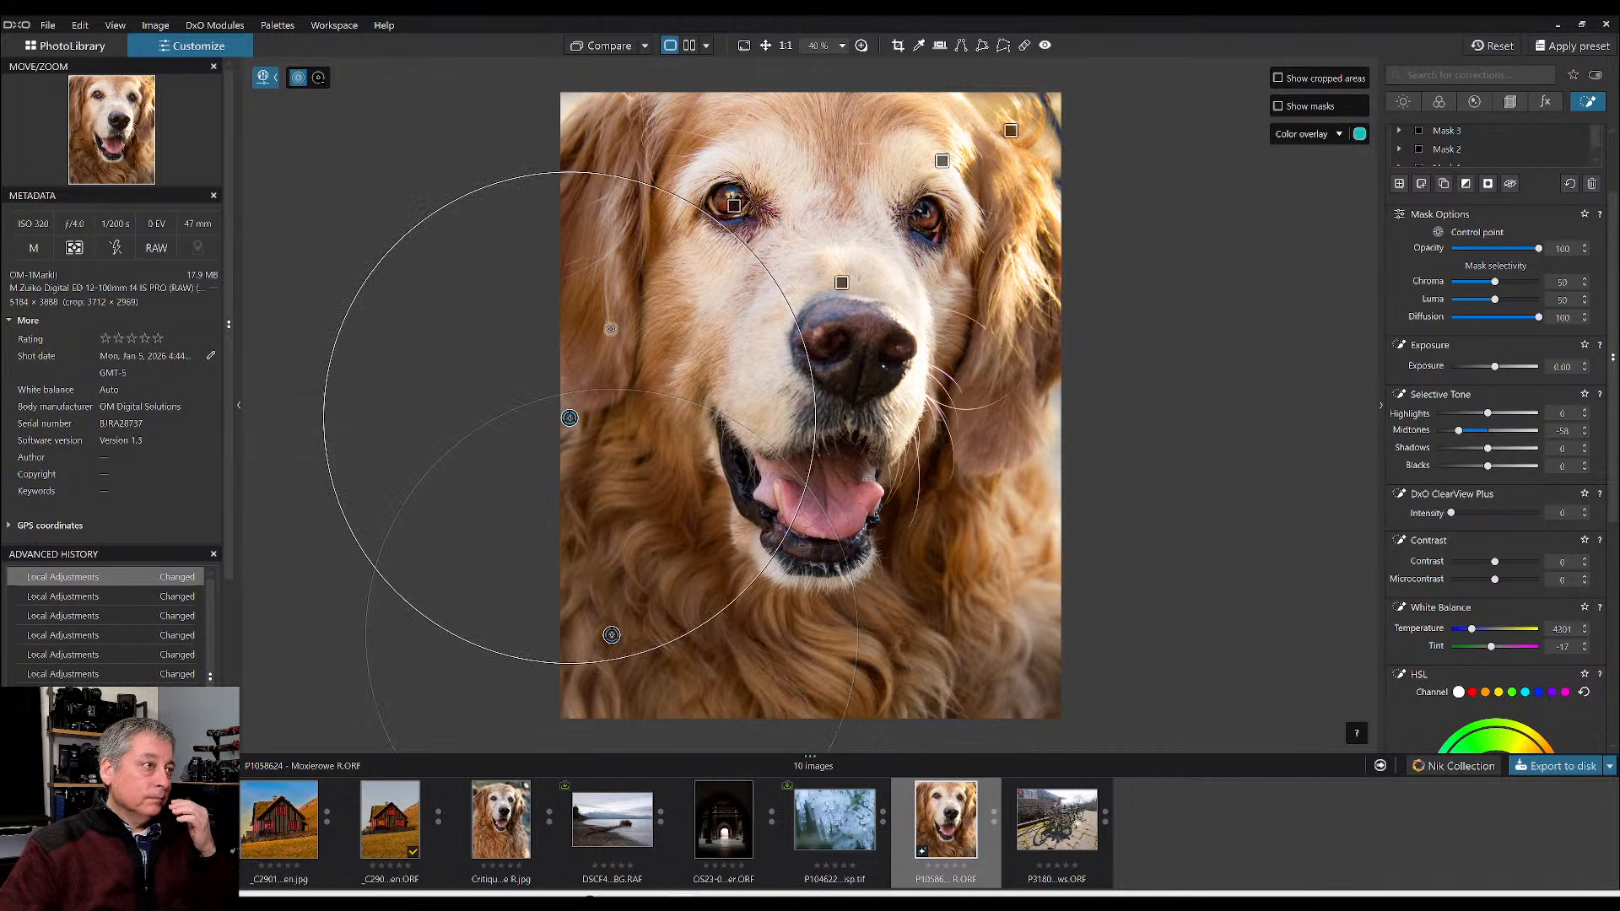
pyautogui.moveTo(736, 238); pyautogui.dragTo(628, 277)
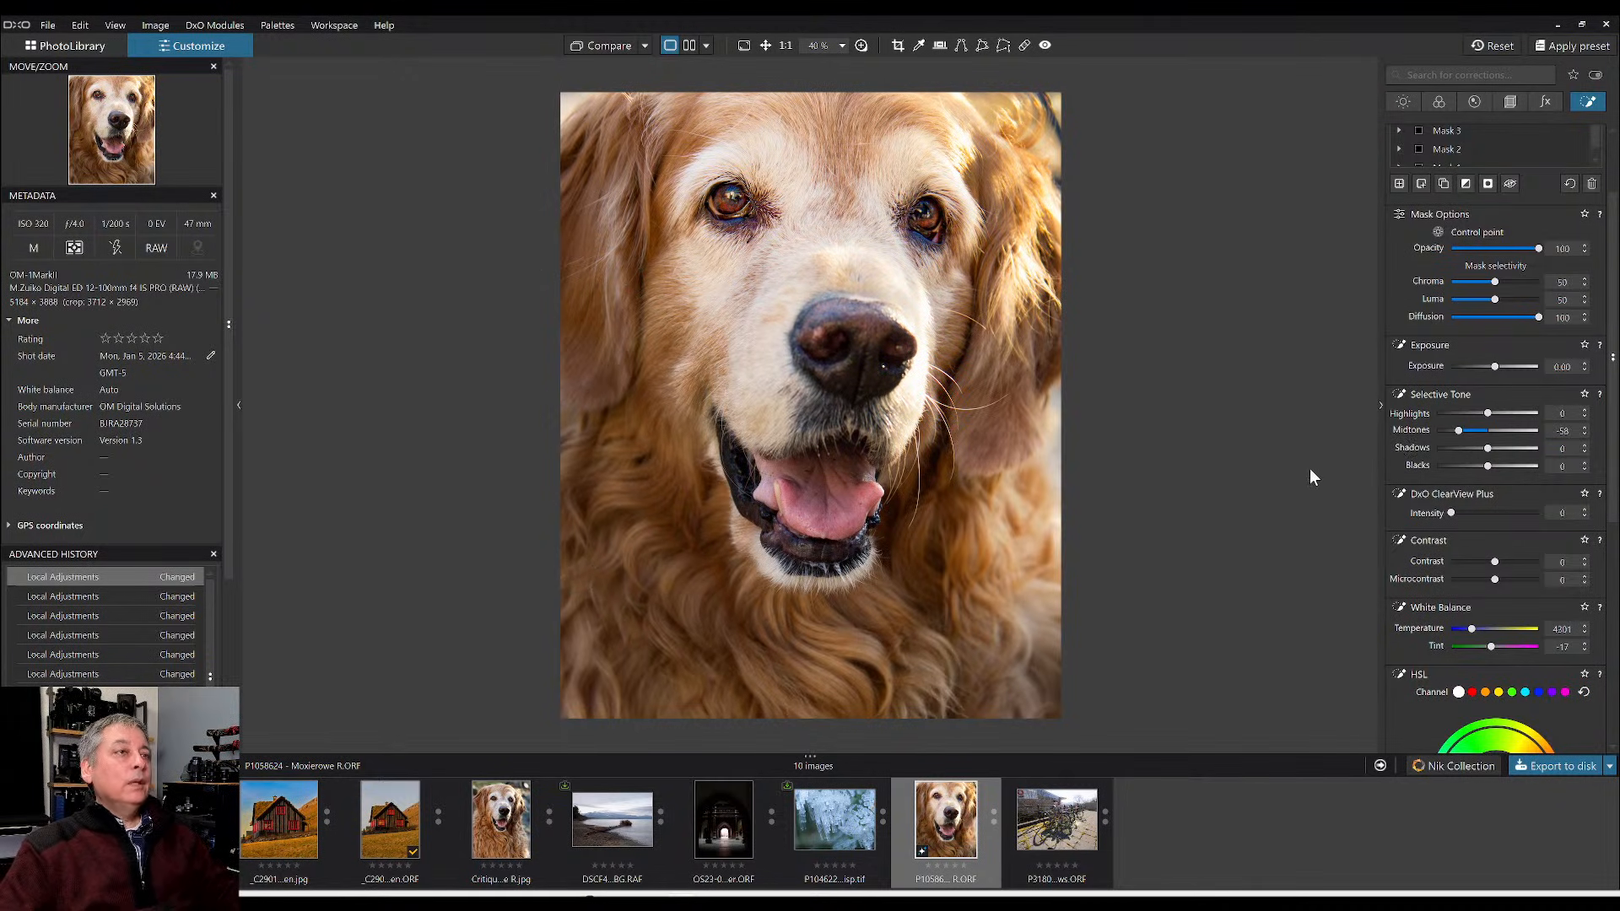
# - Export the edited dog portrait to disk with the Standard output option as a full-size JPEG at quality 100
pyautogui.rightClick(1057, 505)
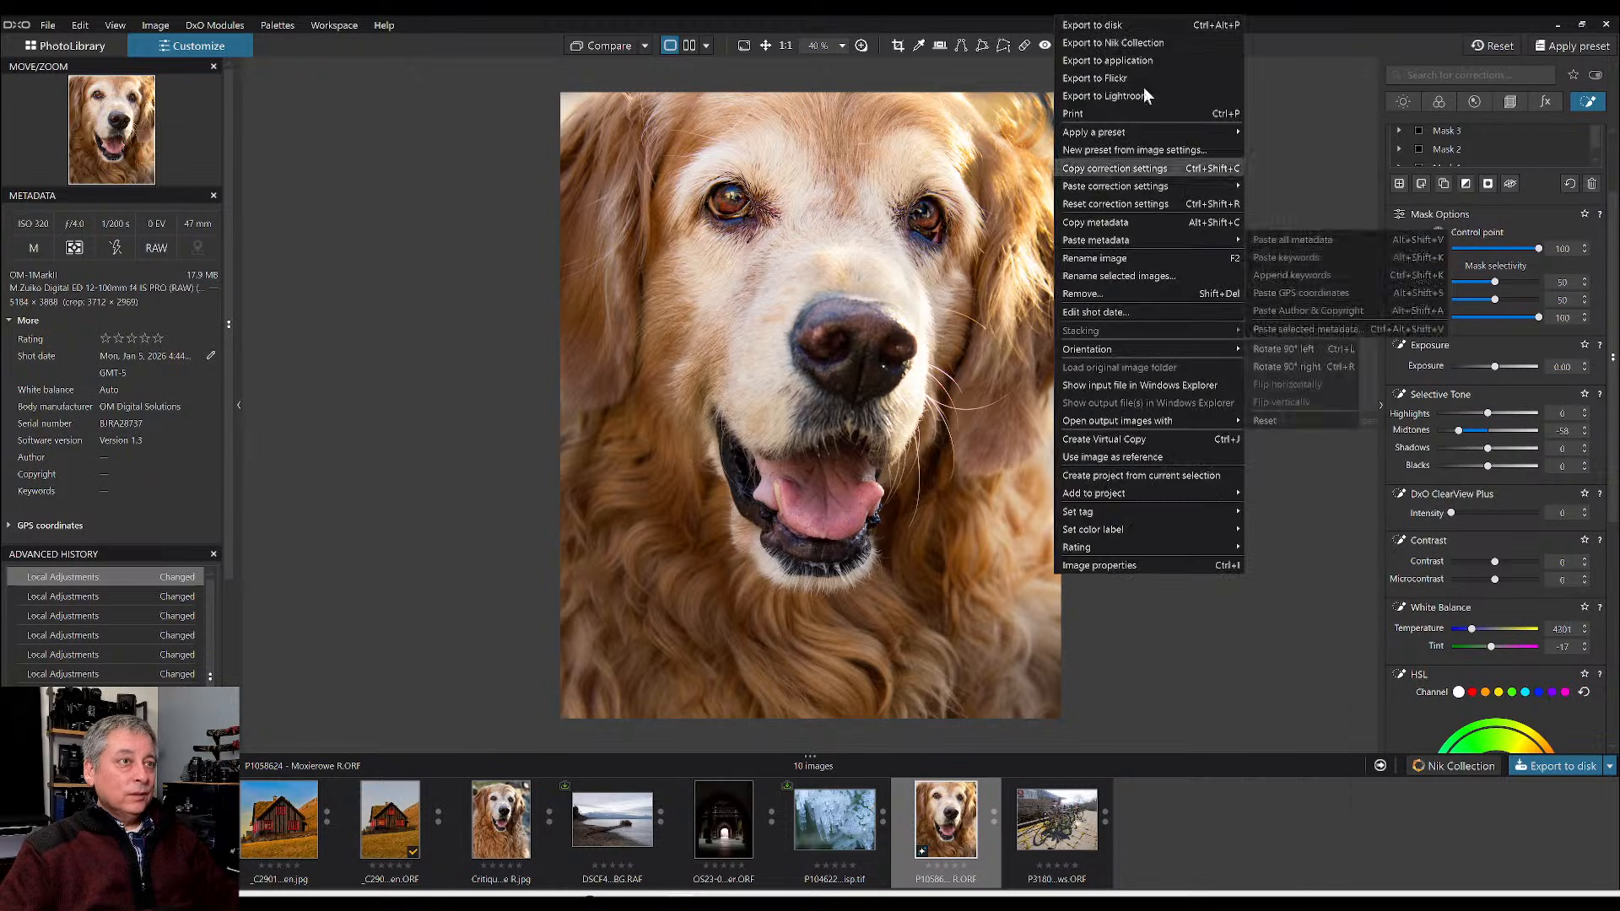
pyautogui.click(1141, 30)
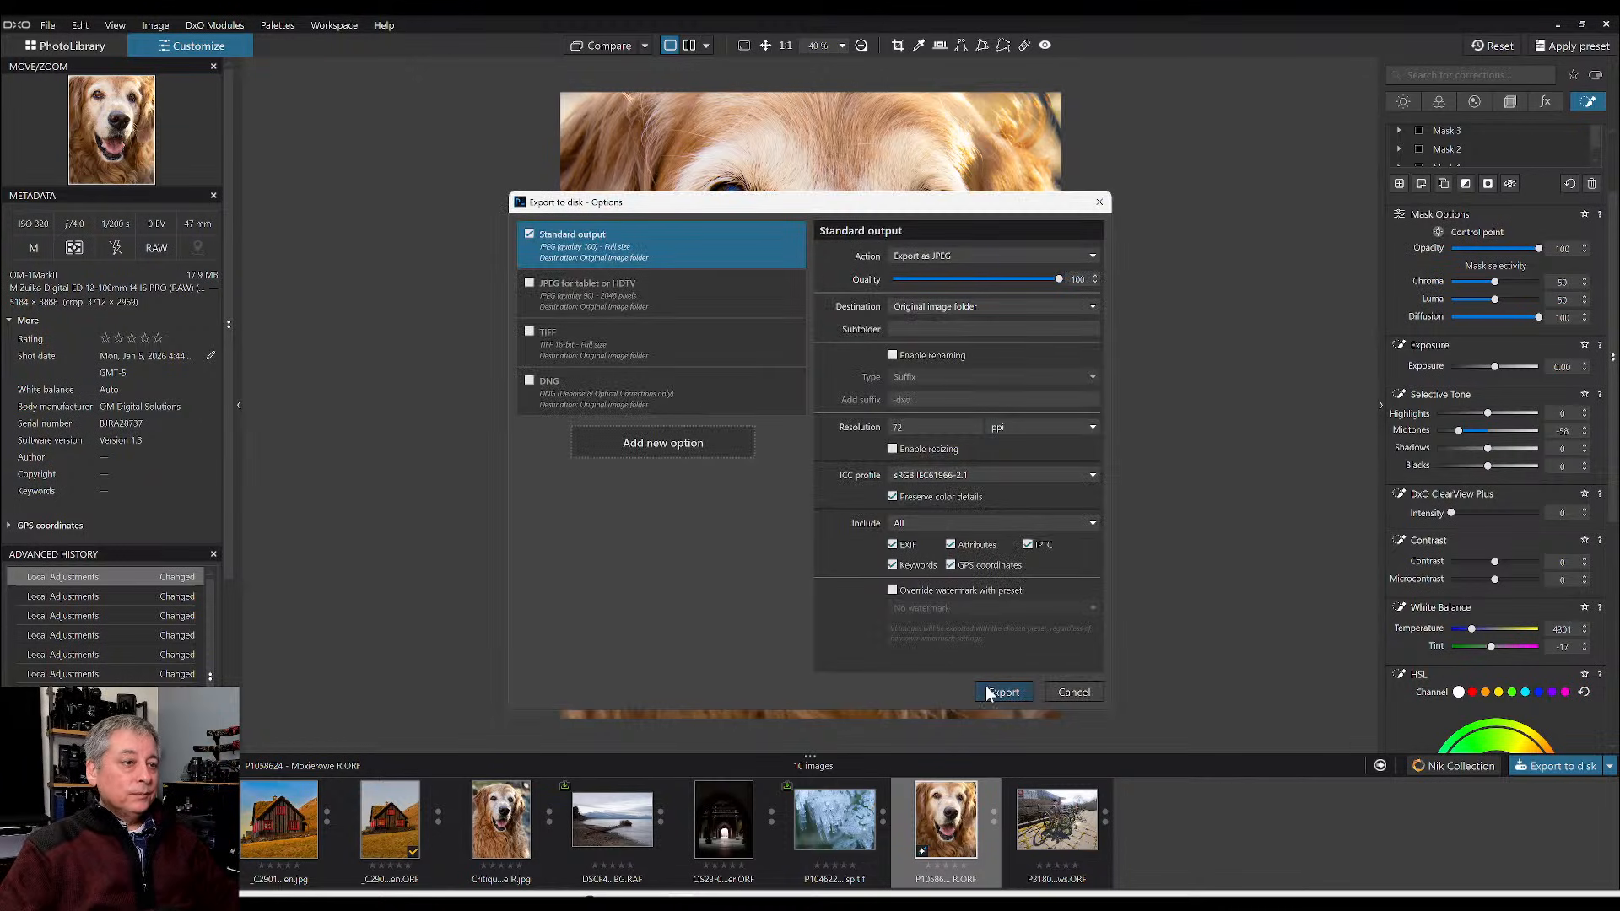
pyautogui.click(993, 694)
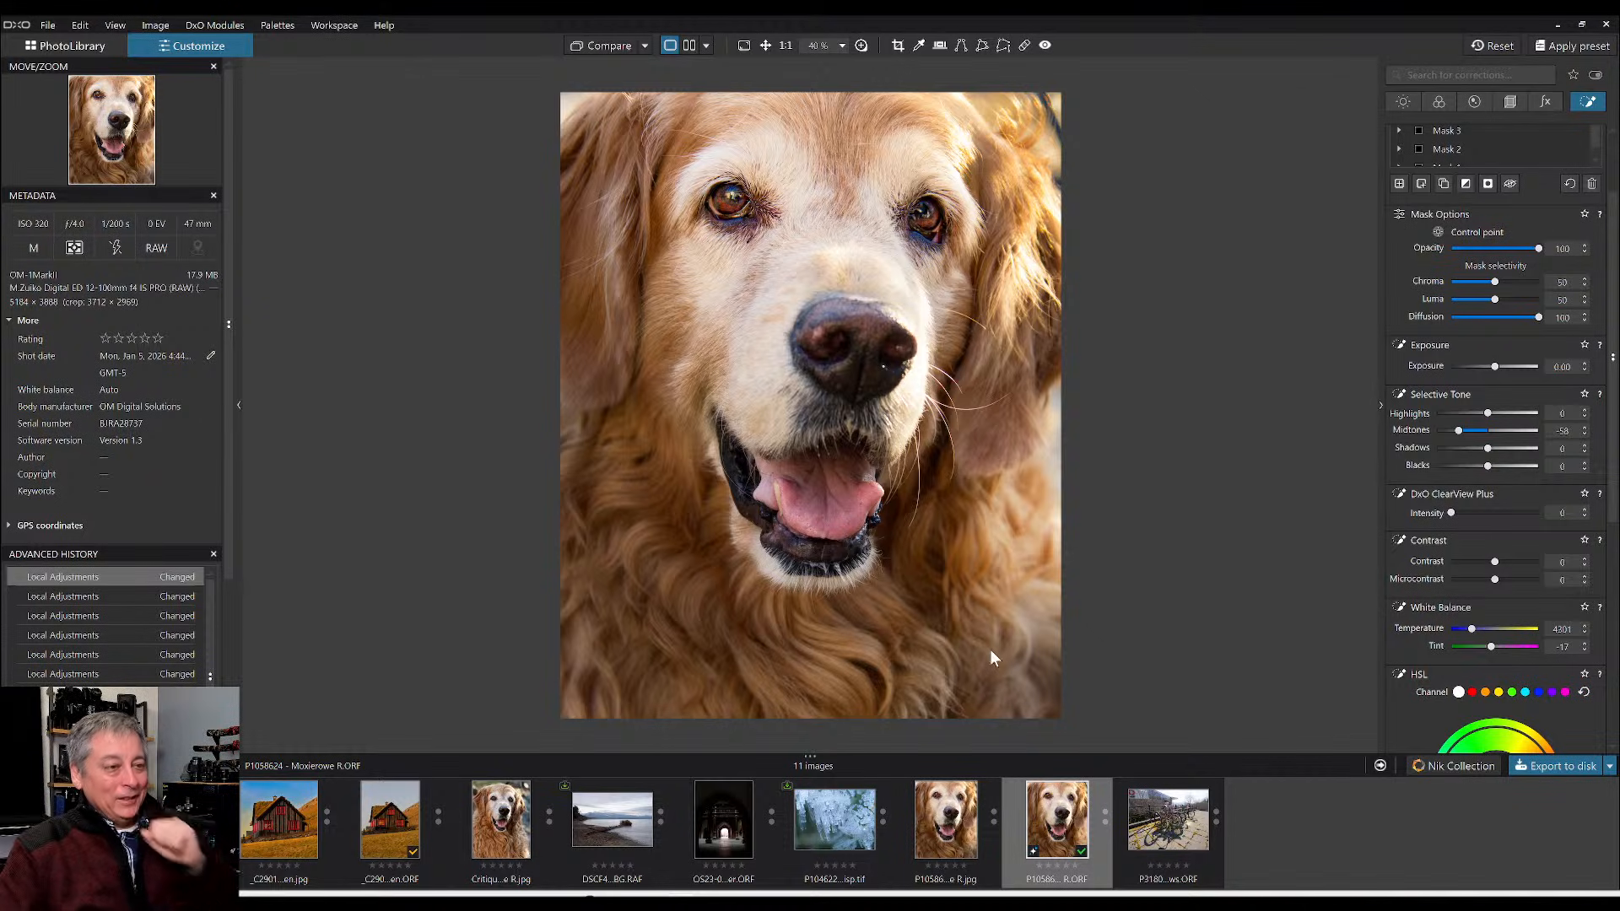
# - Reset all corrections on the dog portrait's RAW file and use it as the reference image
pyautogui.click(957, 810)
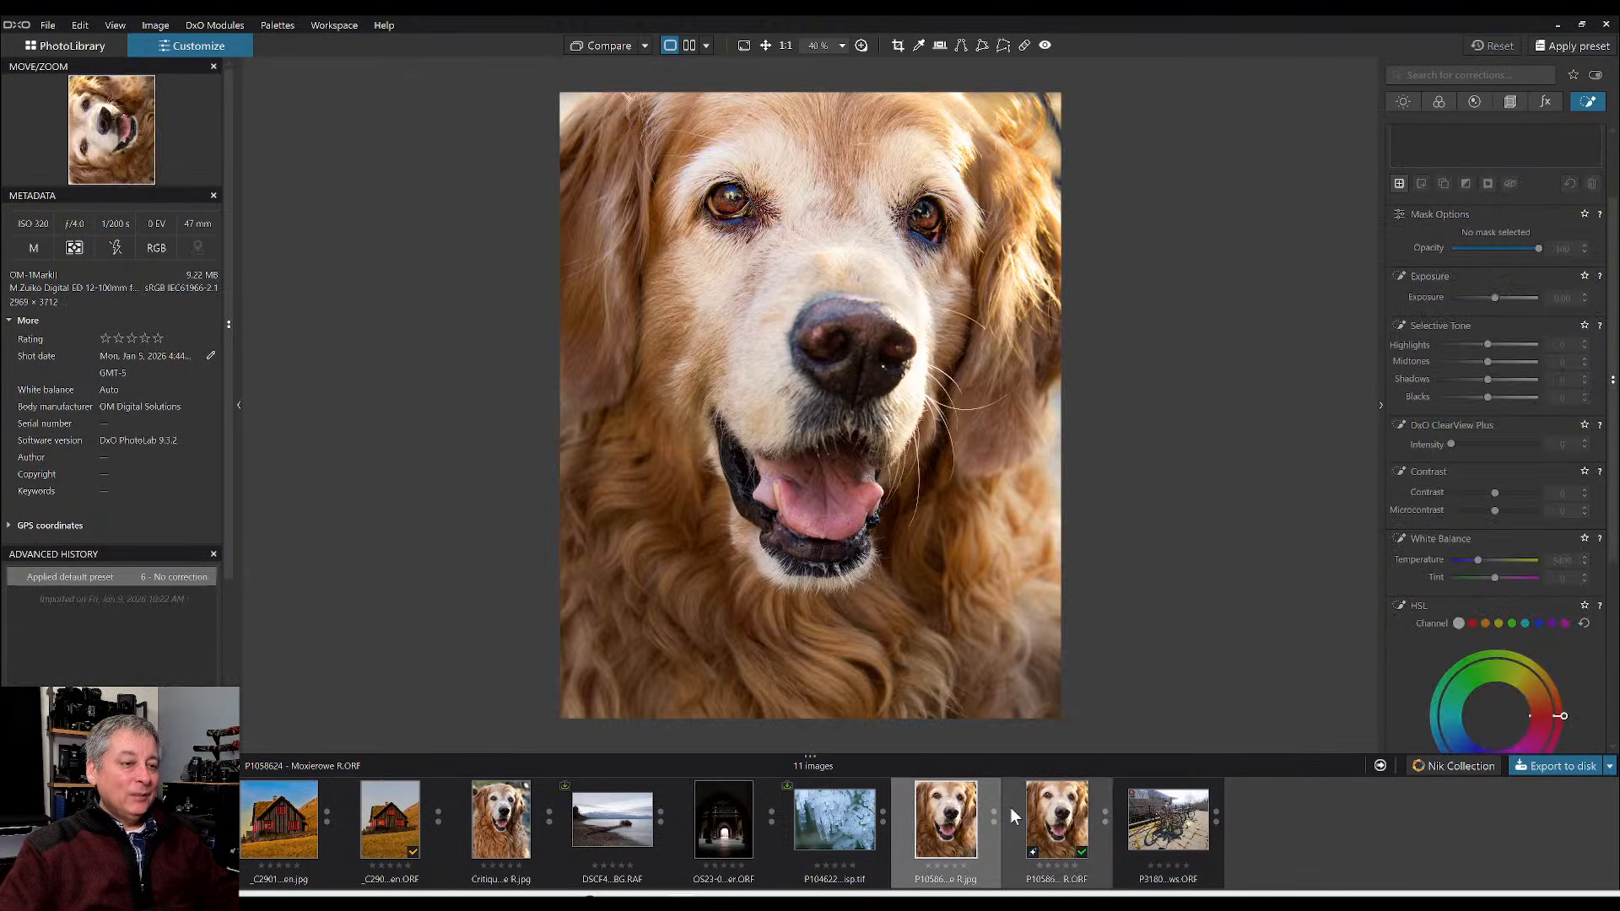
pyautogui.click(1046, 815)
pyautogui.click(1490, 50)
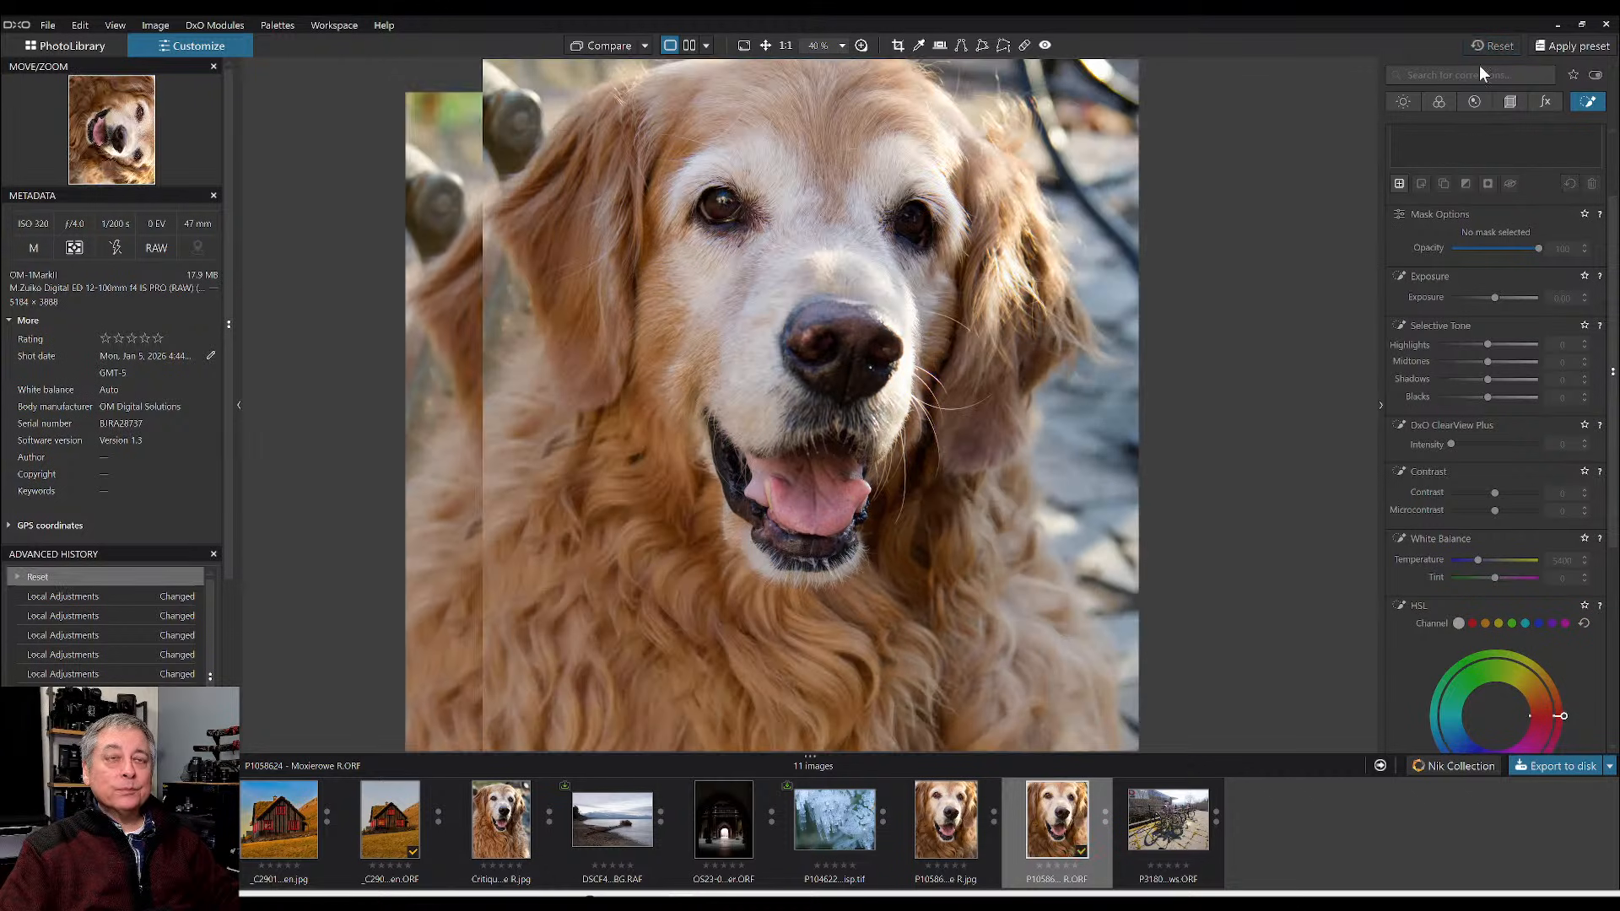
pyautogui.rightClick(1024, 816)
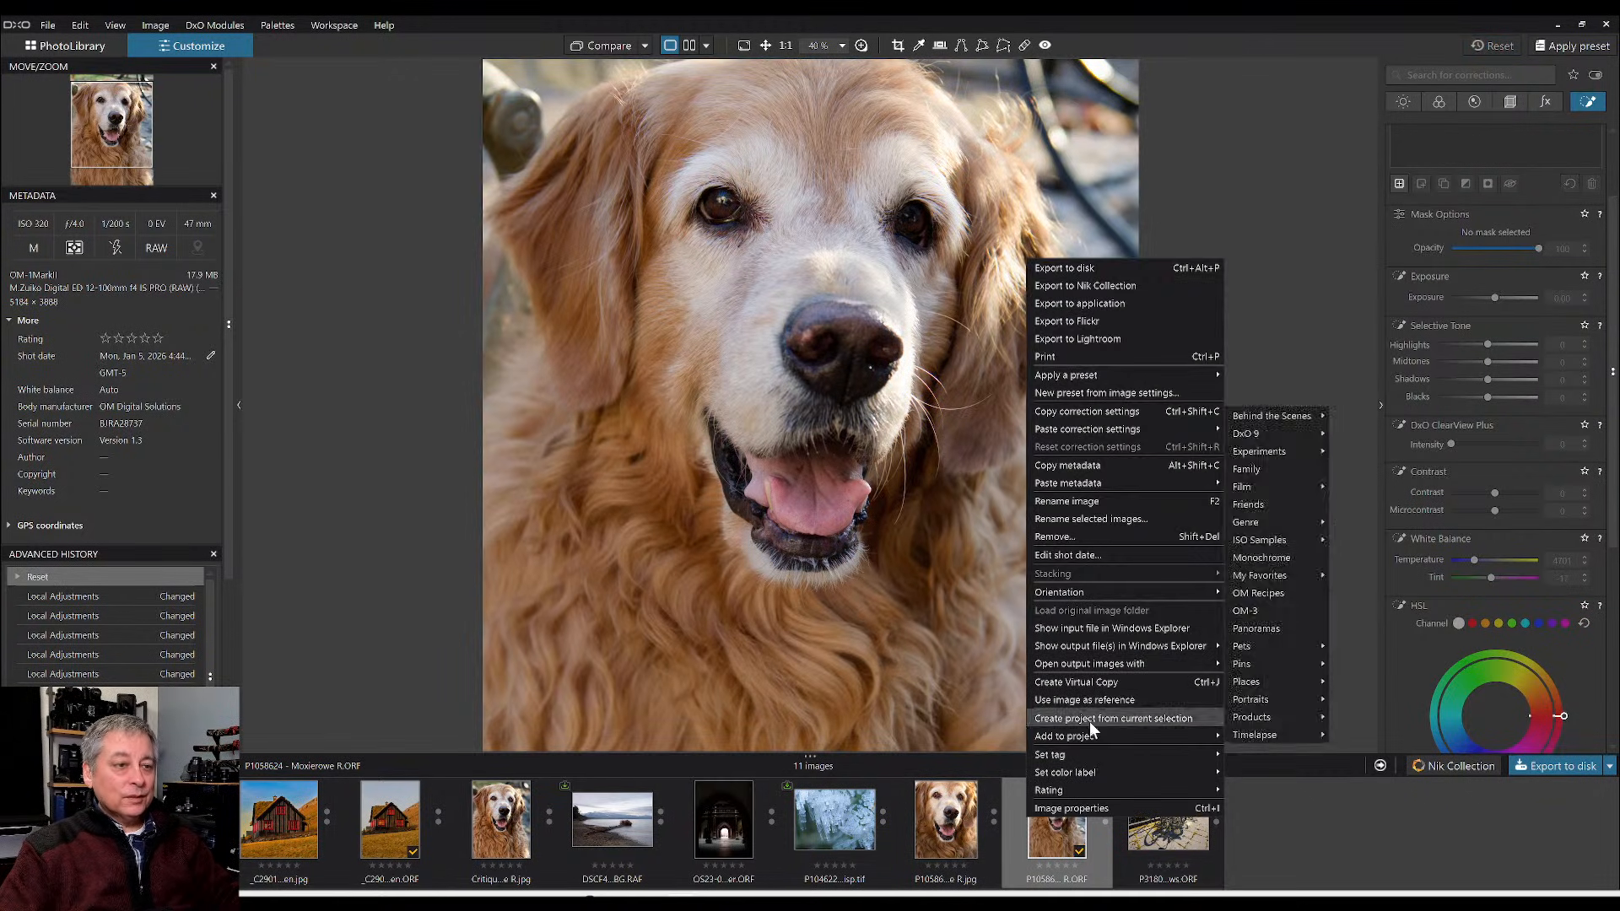
pyautogui.click(1090, 701)
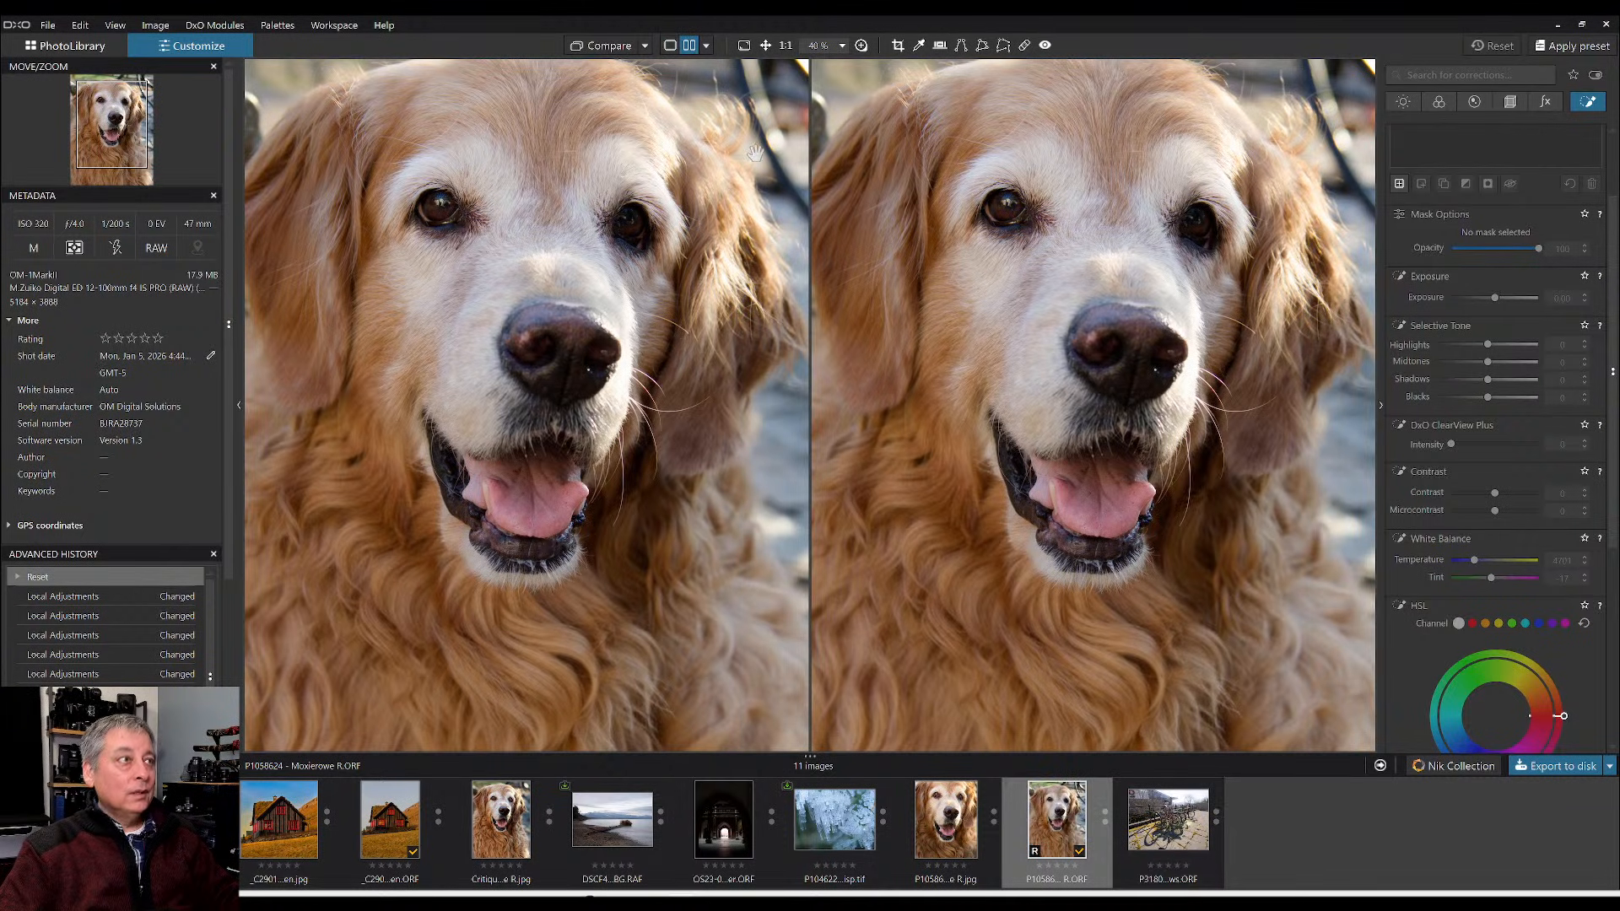
# - Compare the exported JPEG side by side with the uncorrected RAW reference, with the side palettes hidden
pyautogui.click(982, 801)
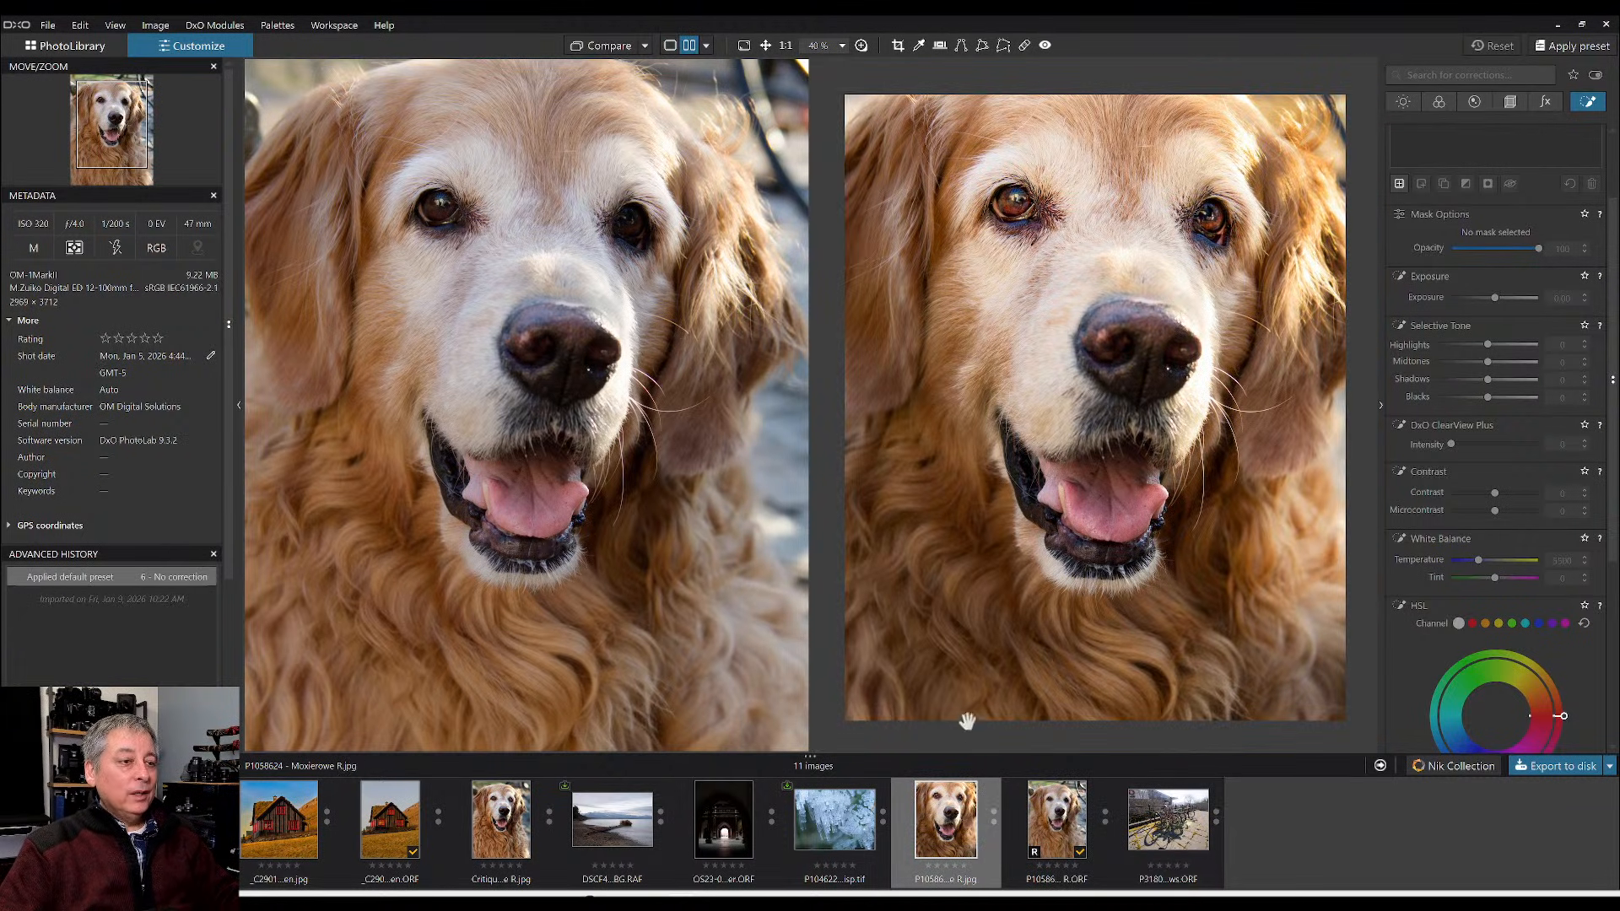
pyautogui.press('Tab')
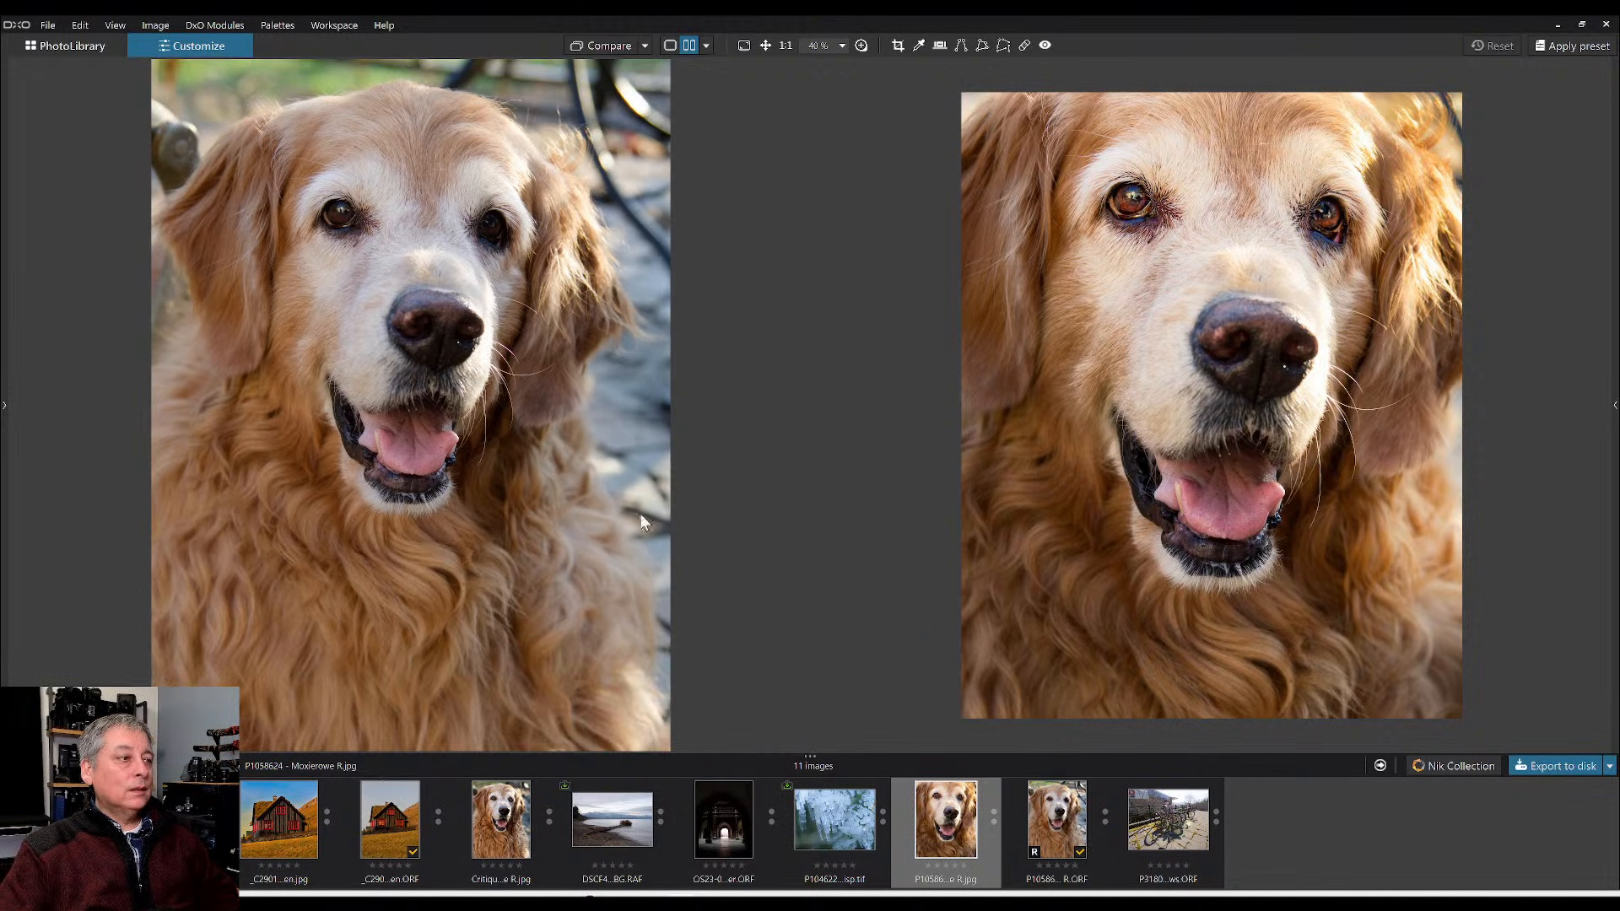
pyautogui.scroll(-1, 639, 513)
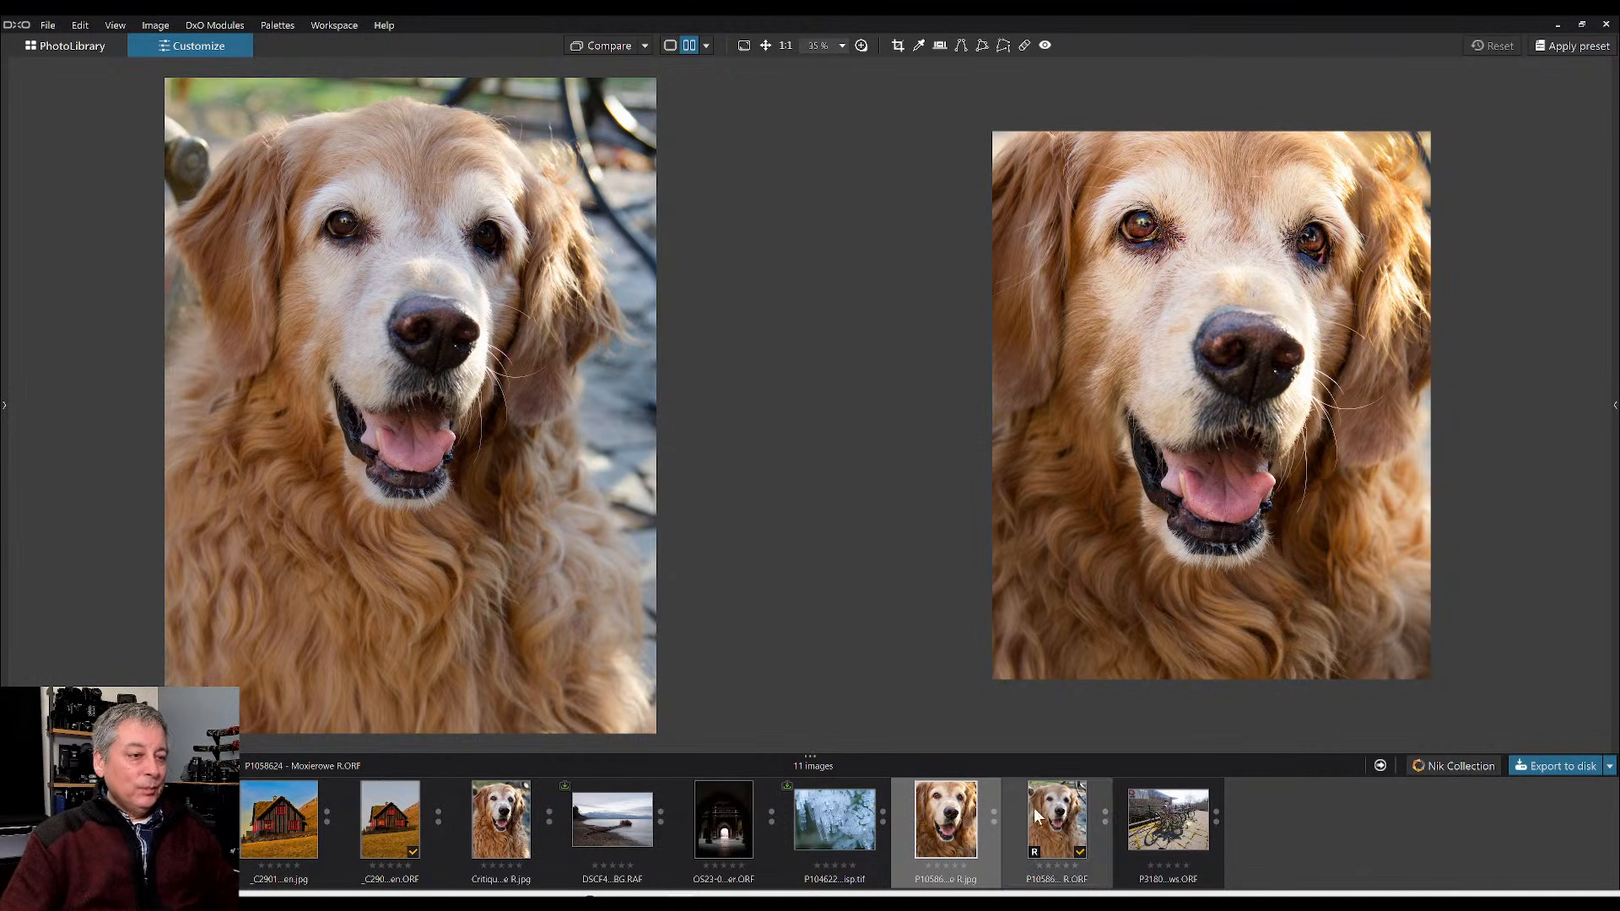
# - Use the exported JPEG as the reference image and show the Critique JPEG of the dog beside it
pyautogui.rightClick(964, 815)
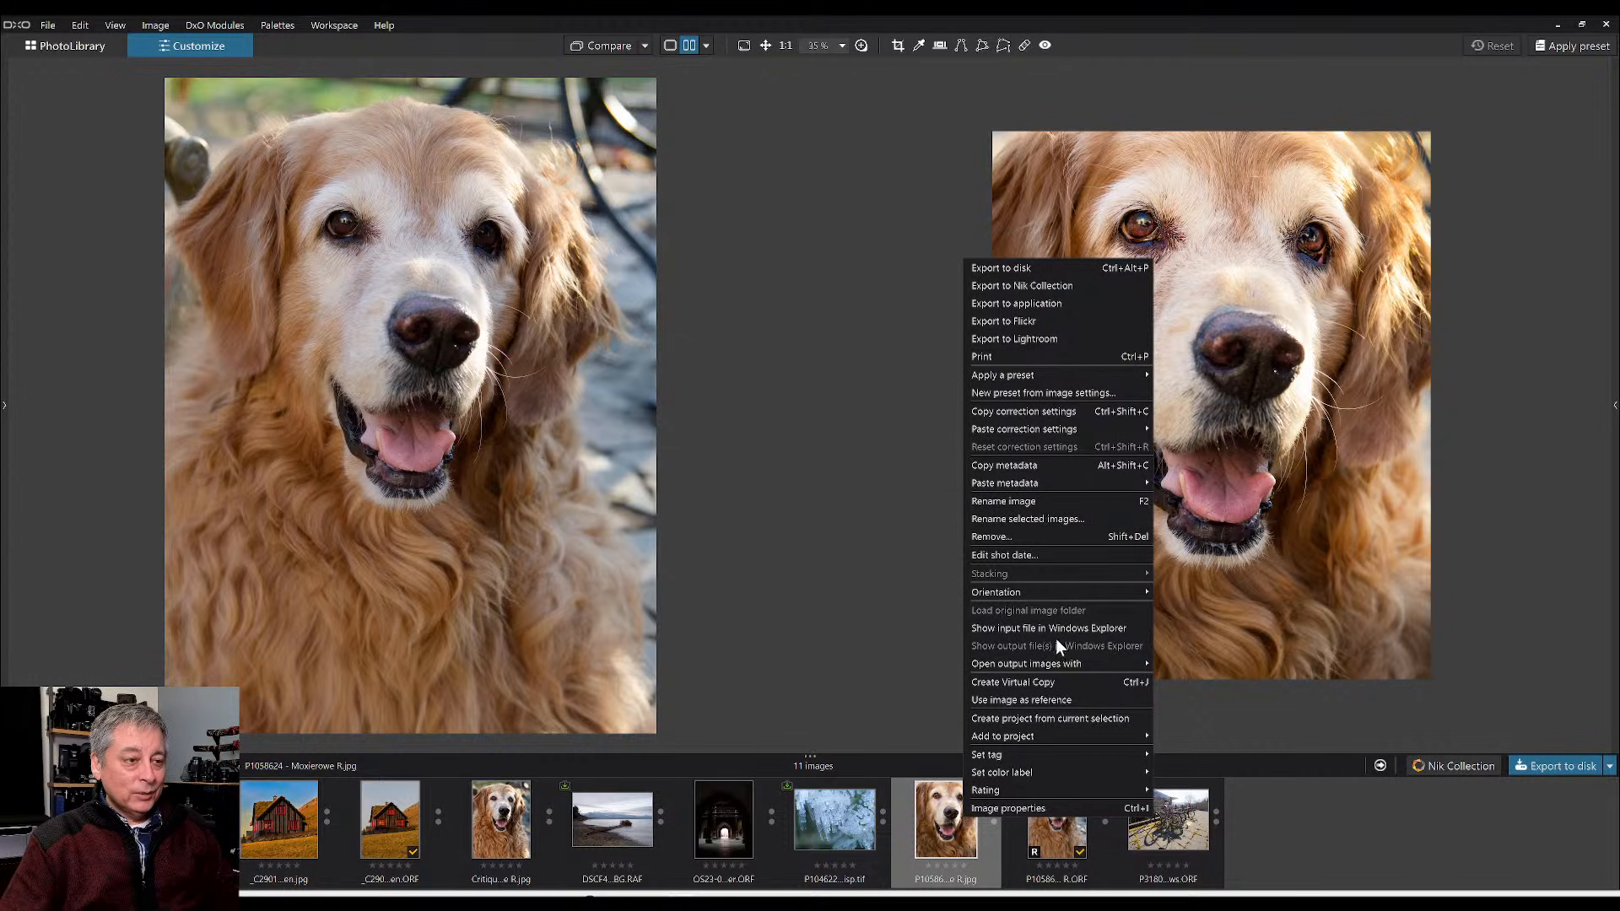
pyautogui.click(1043, 700)
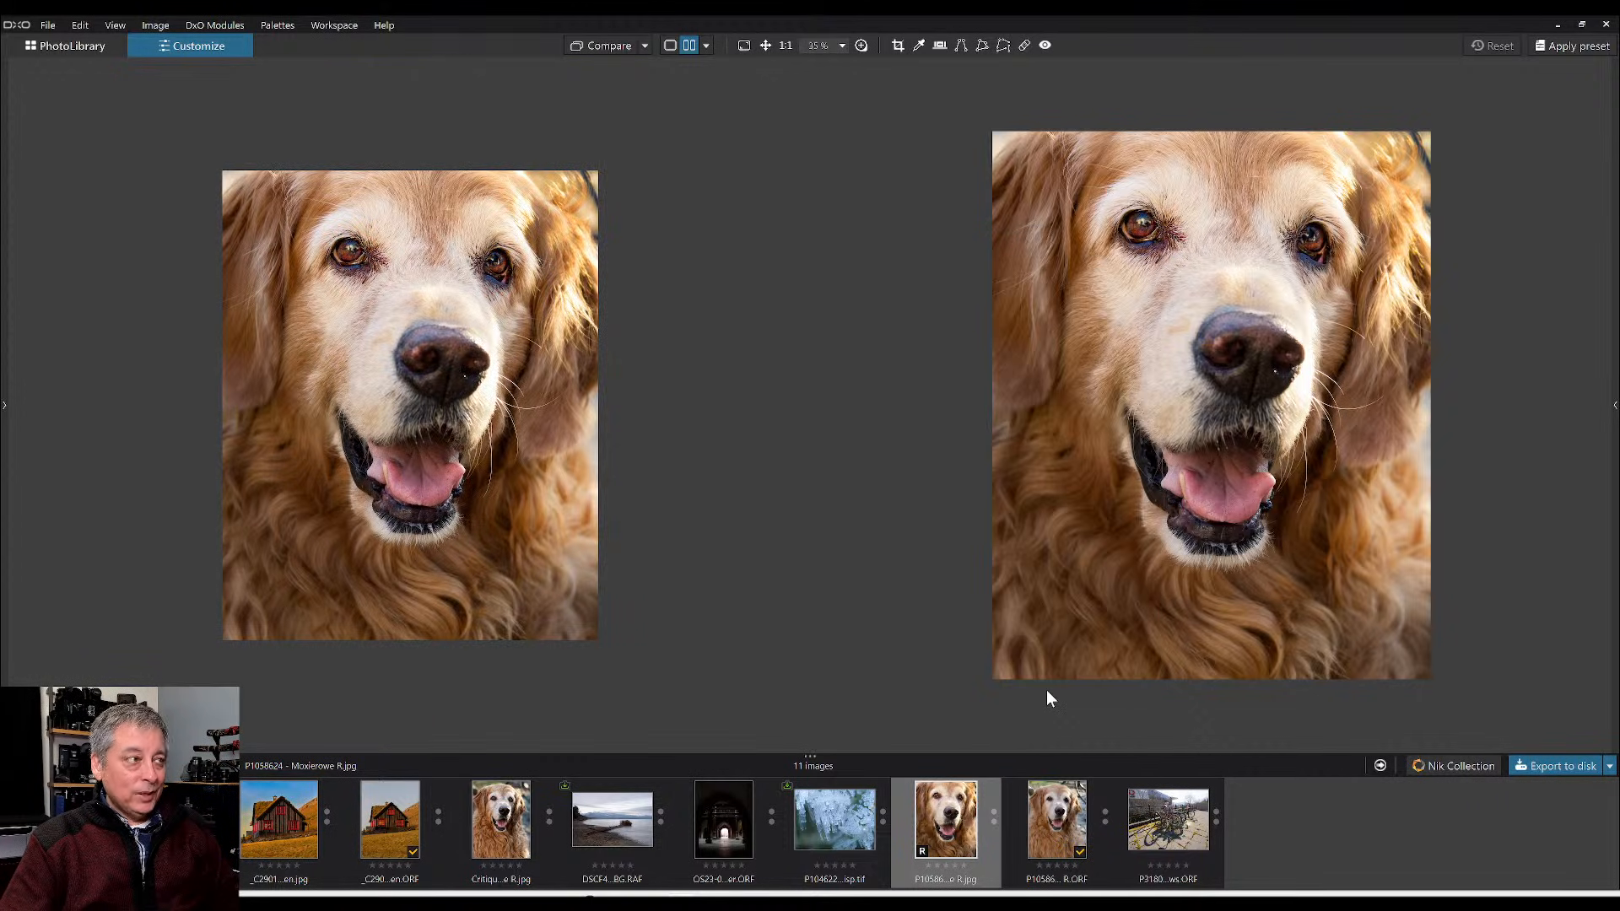
pyautogui.click(525, 834)
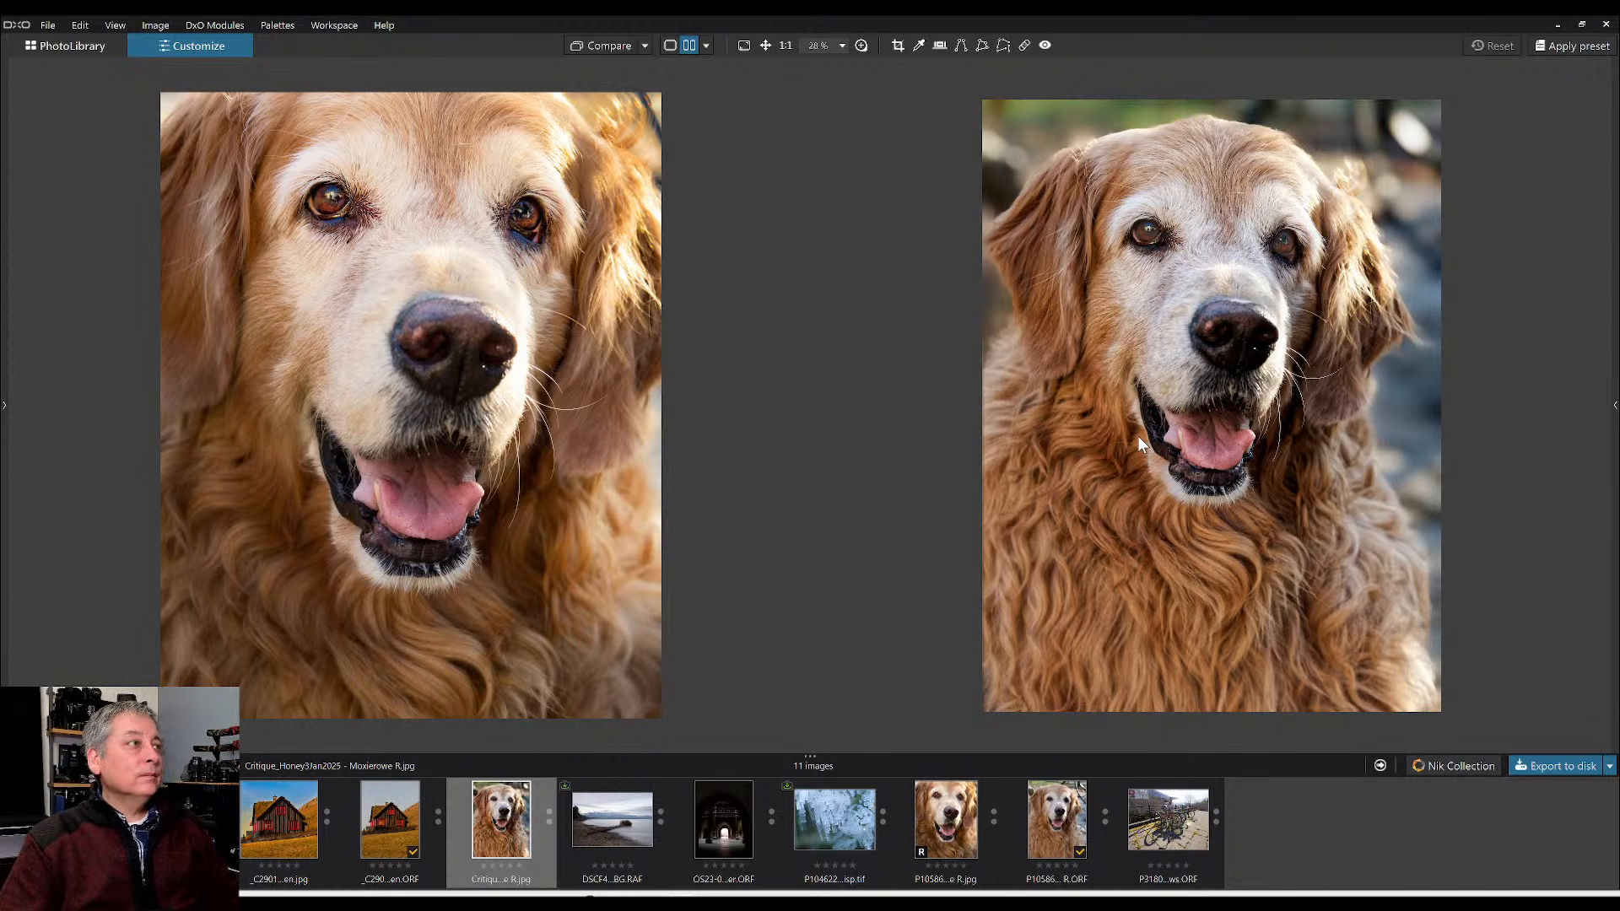
# - Examine the eyes and surrounding facial fur of the Critique JPEG in close-up
pyautogui.scroll(3, 1138, 435)
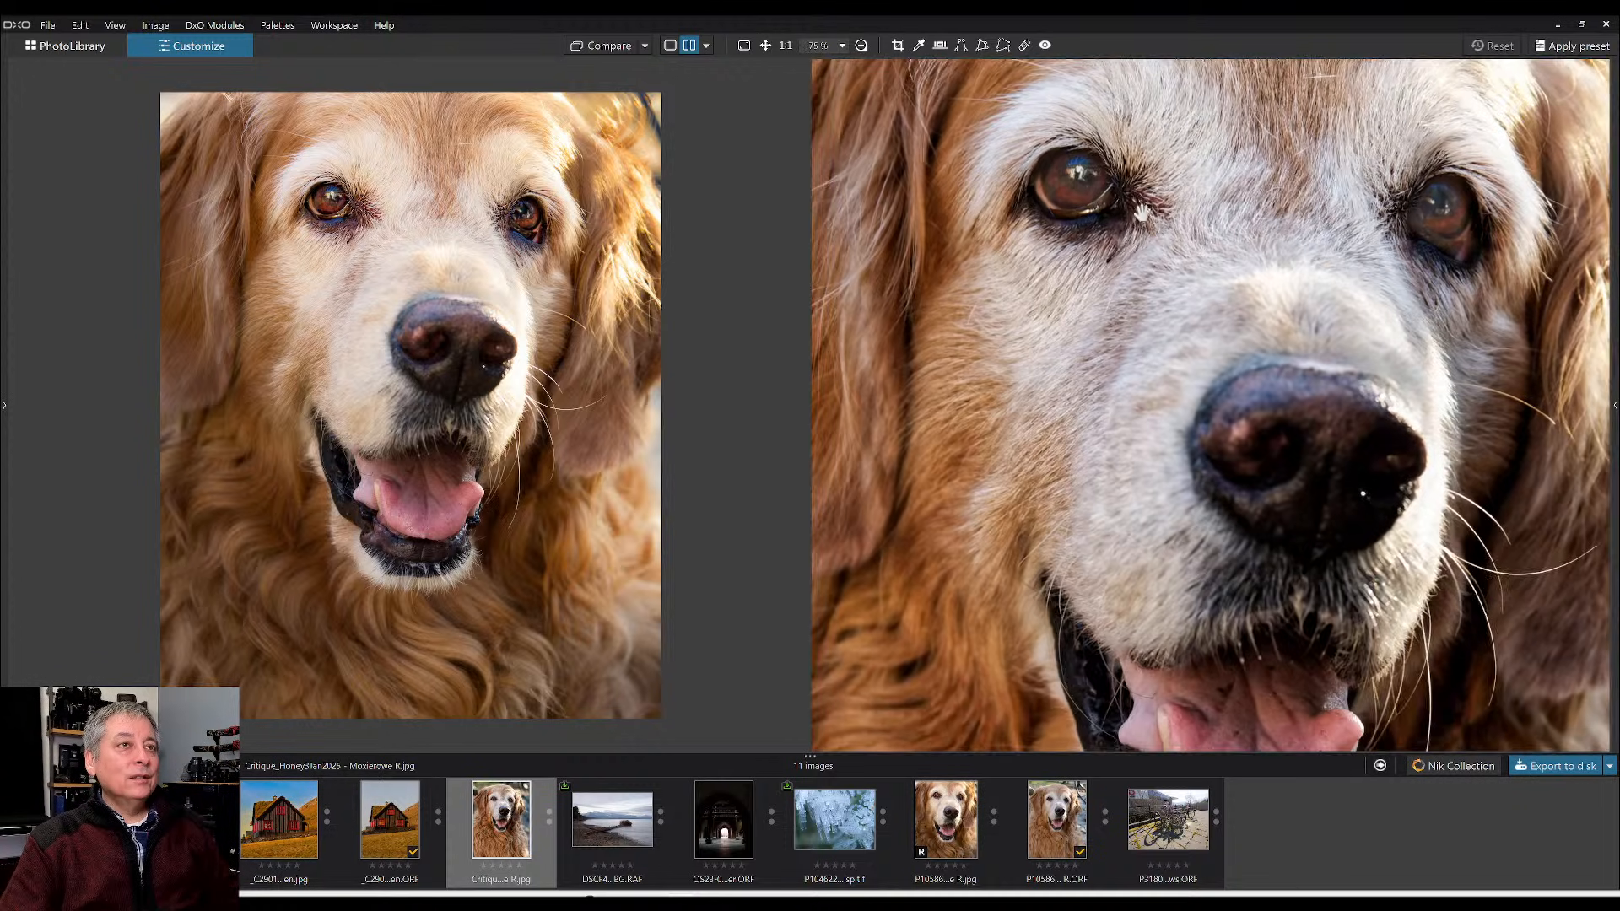
pyautogui.moveTo(1141, 214); pyautogui.dragTo(1125, 270)
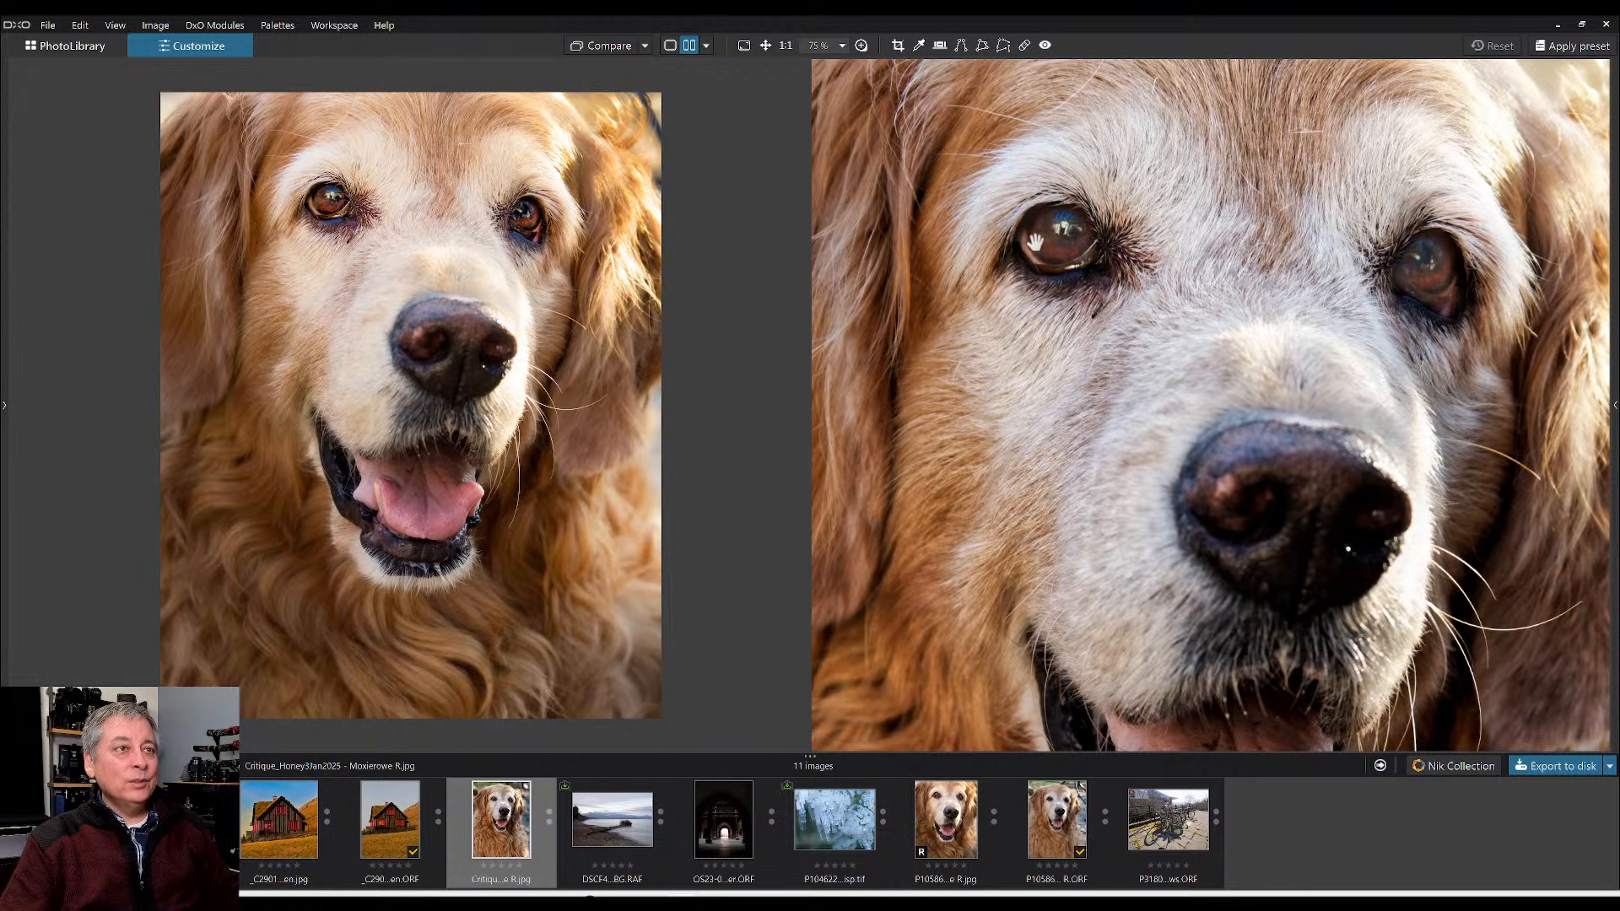
pyautogui.scroll(1, 1035, 243)
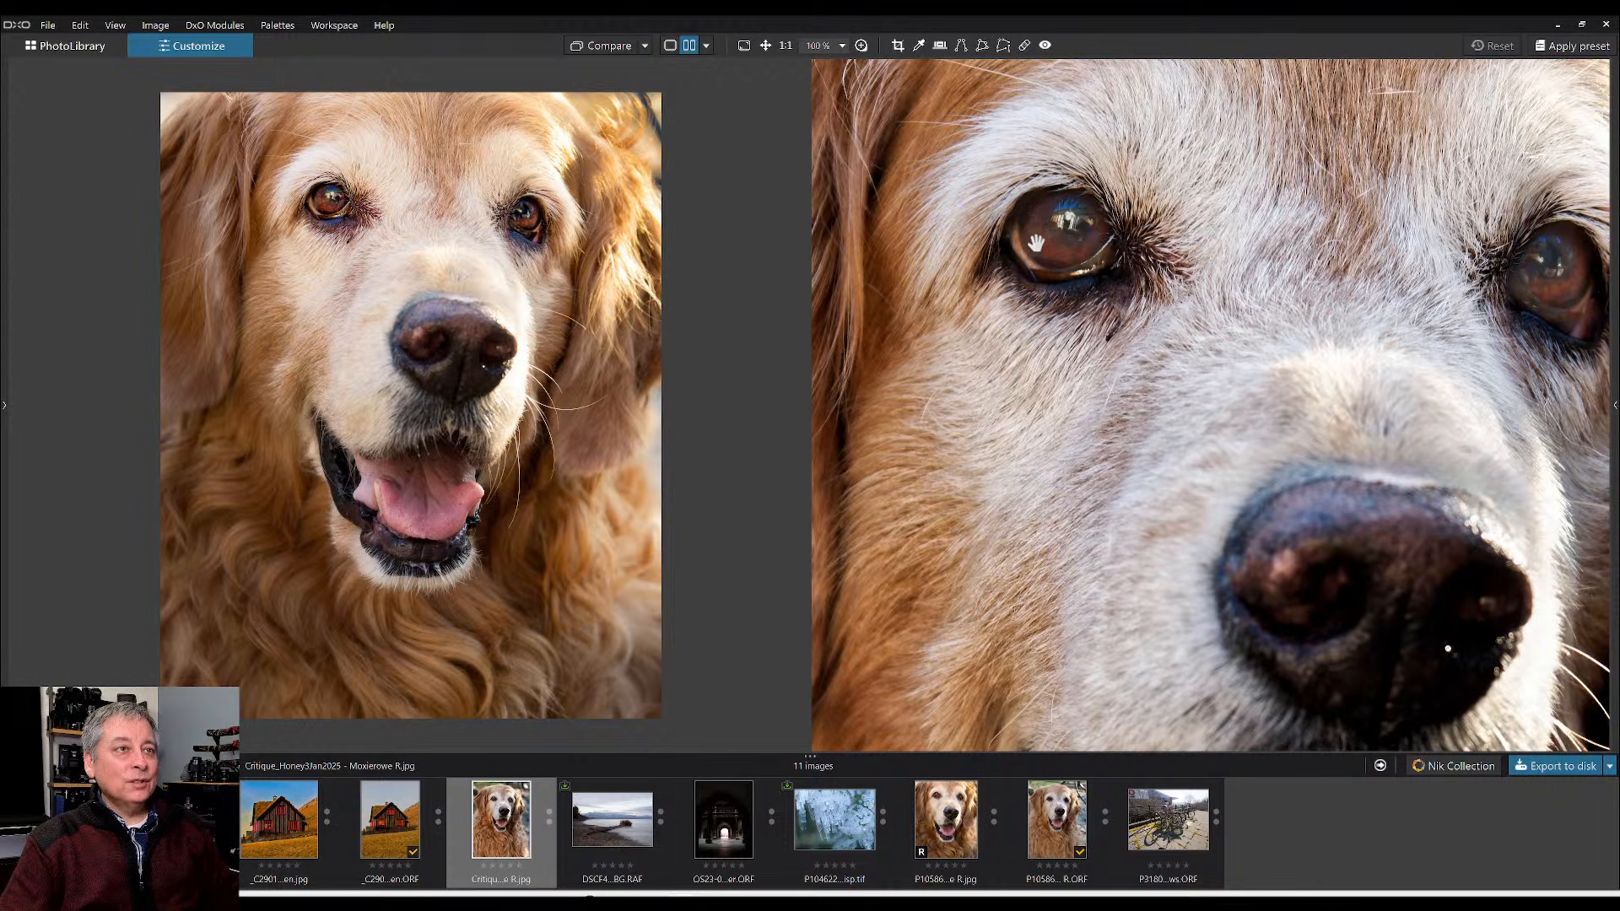
pyautogui.scroll(1, 1052, 233)
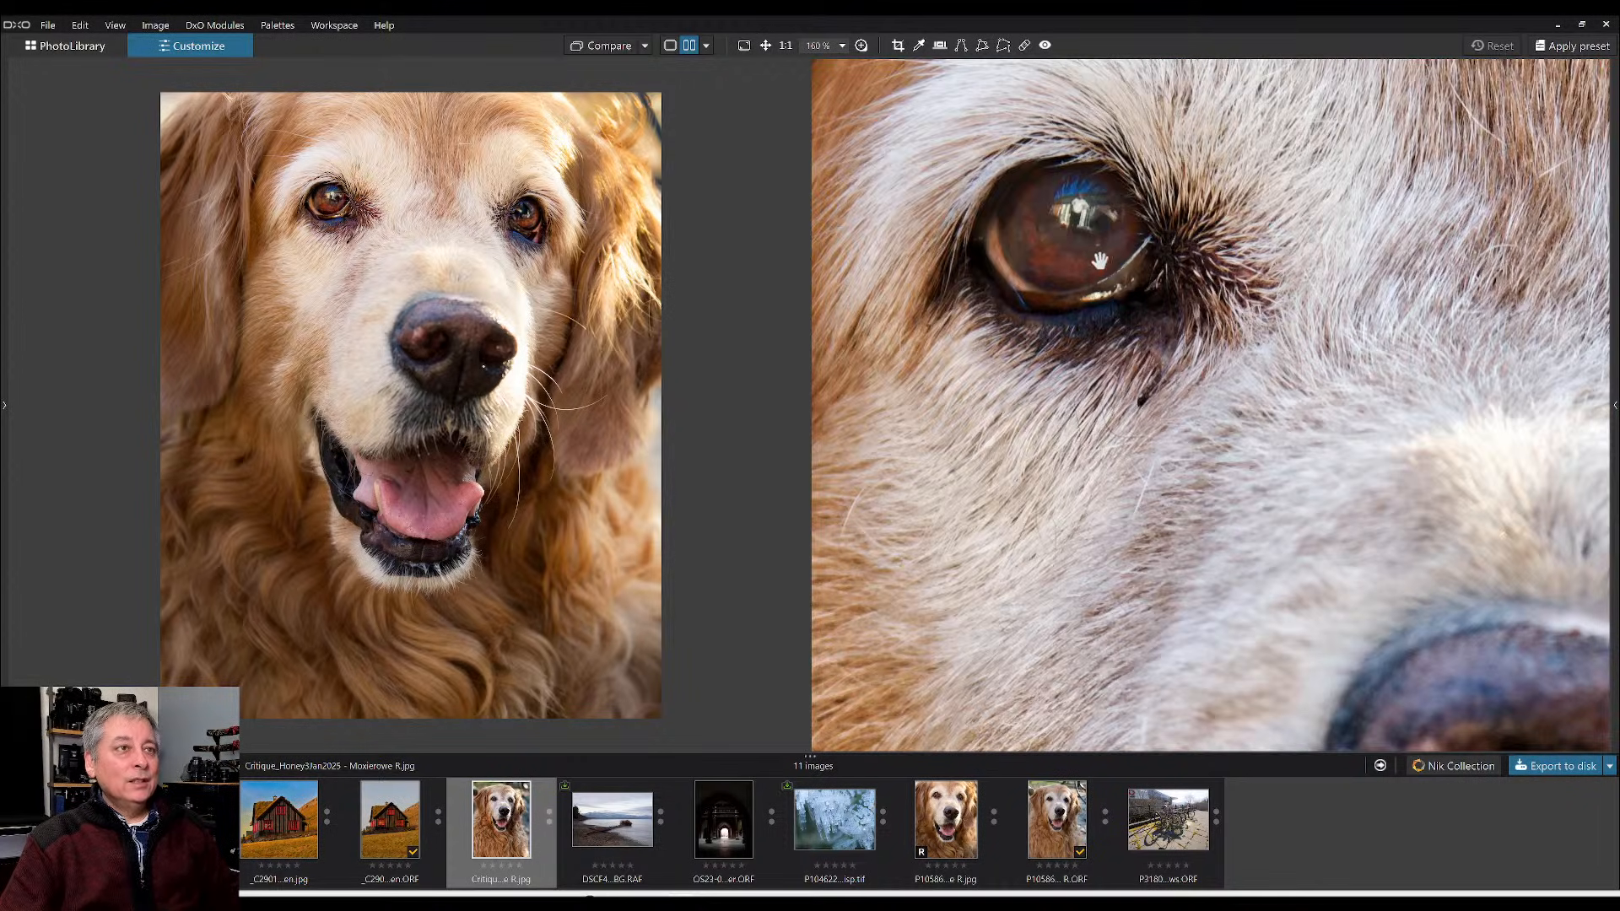
pyautogui.scroll(-1, 1125, 262)
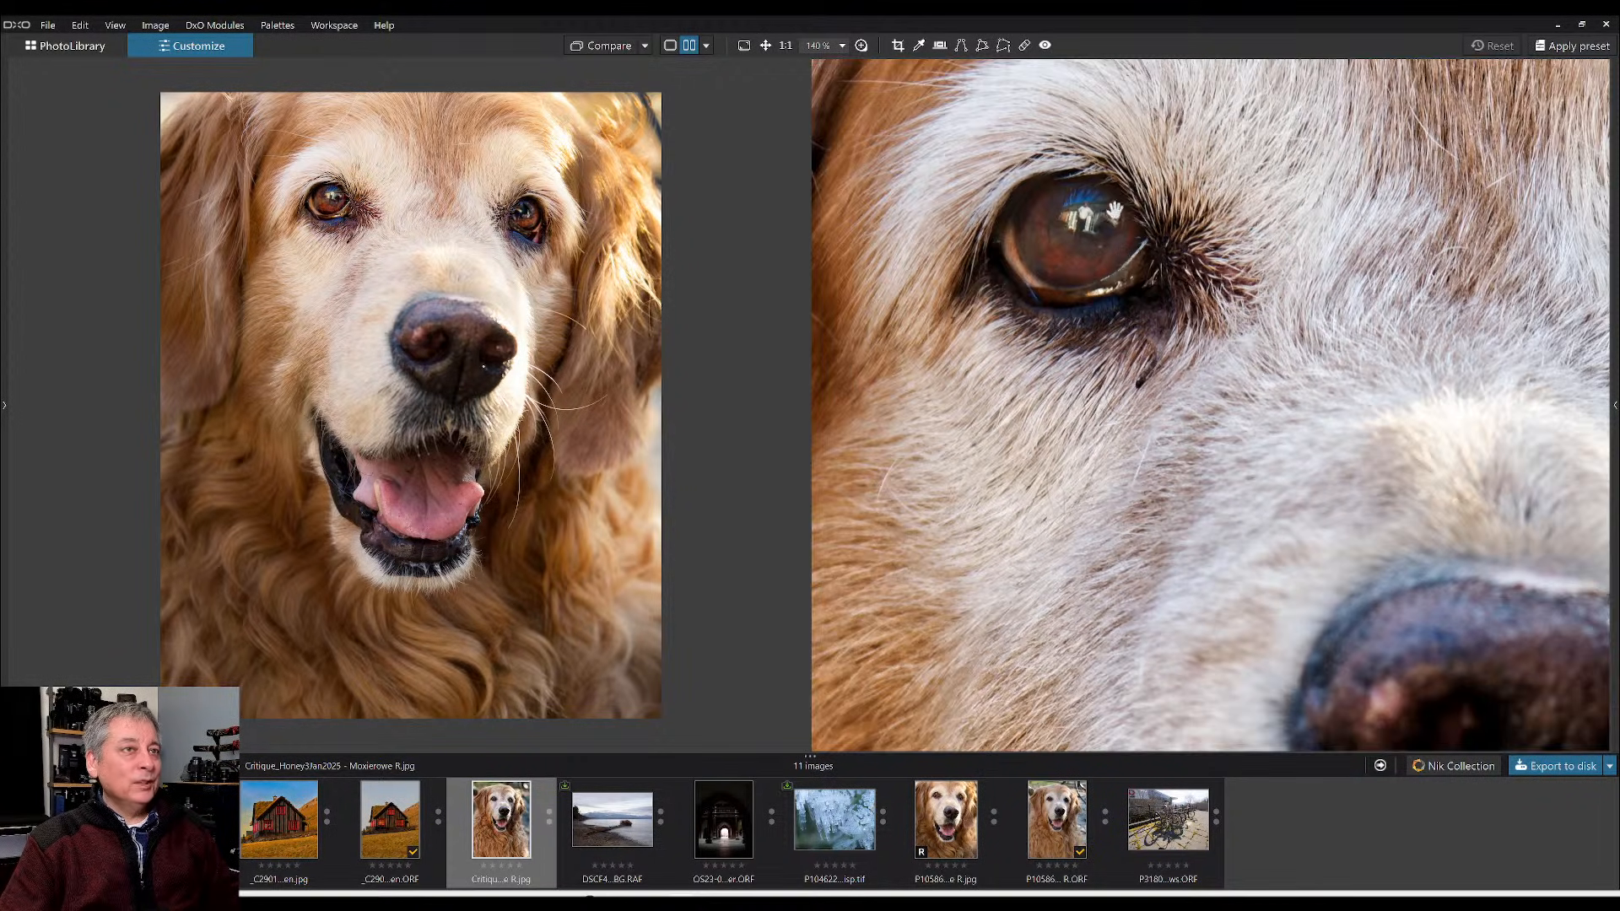
pyautogui.scroll(-2, 1131, 276)
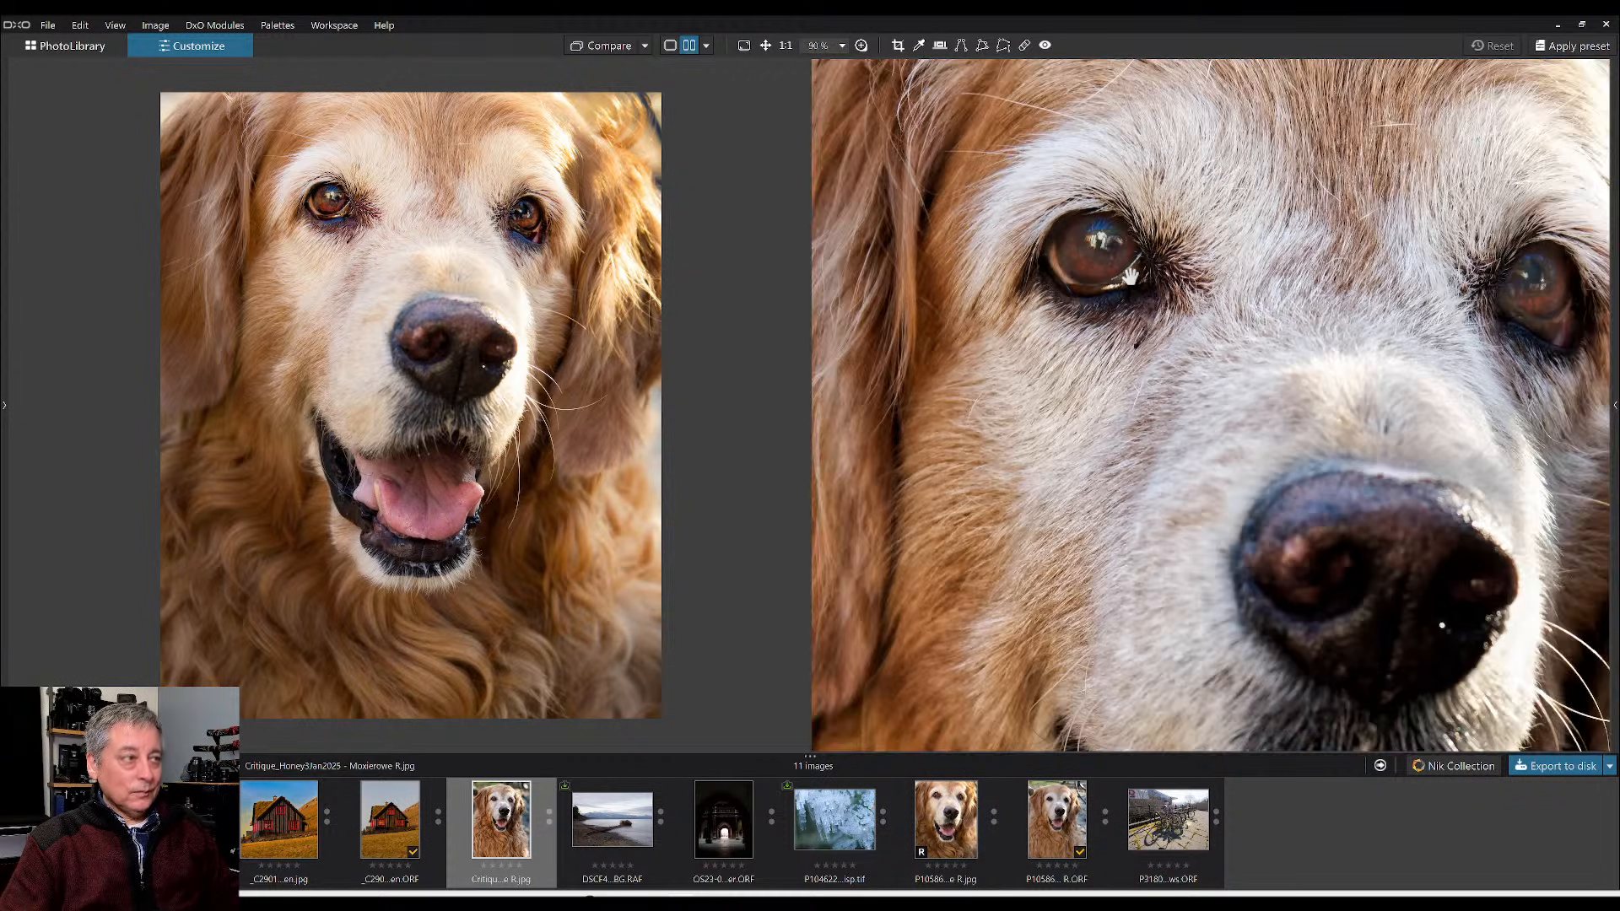
pyautogui.scroll(-2, 1135, 275)
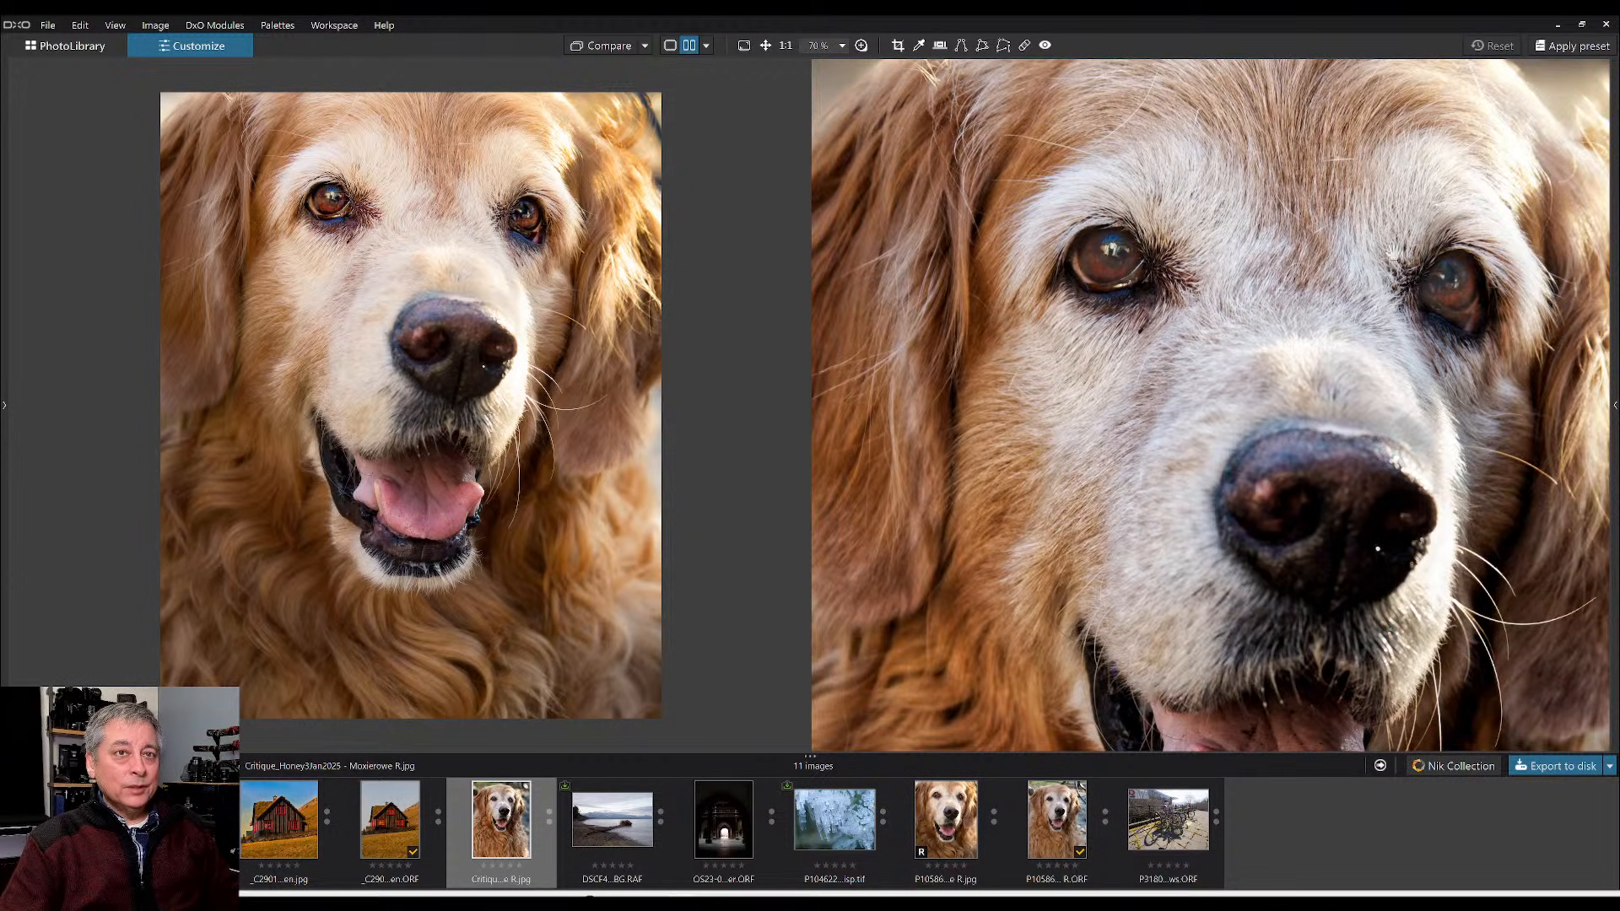
pyautogui.scroll(-1, 1135, 287)
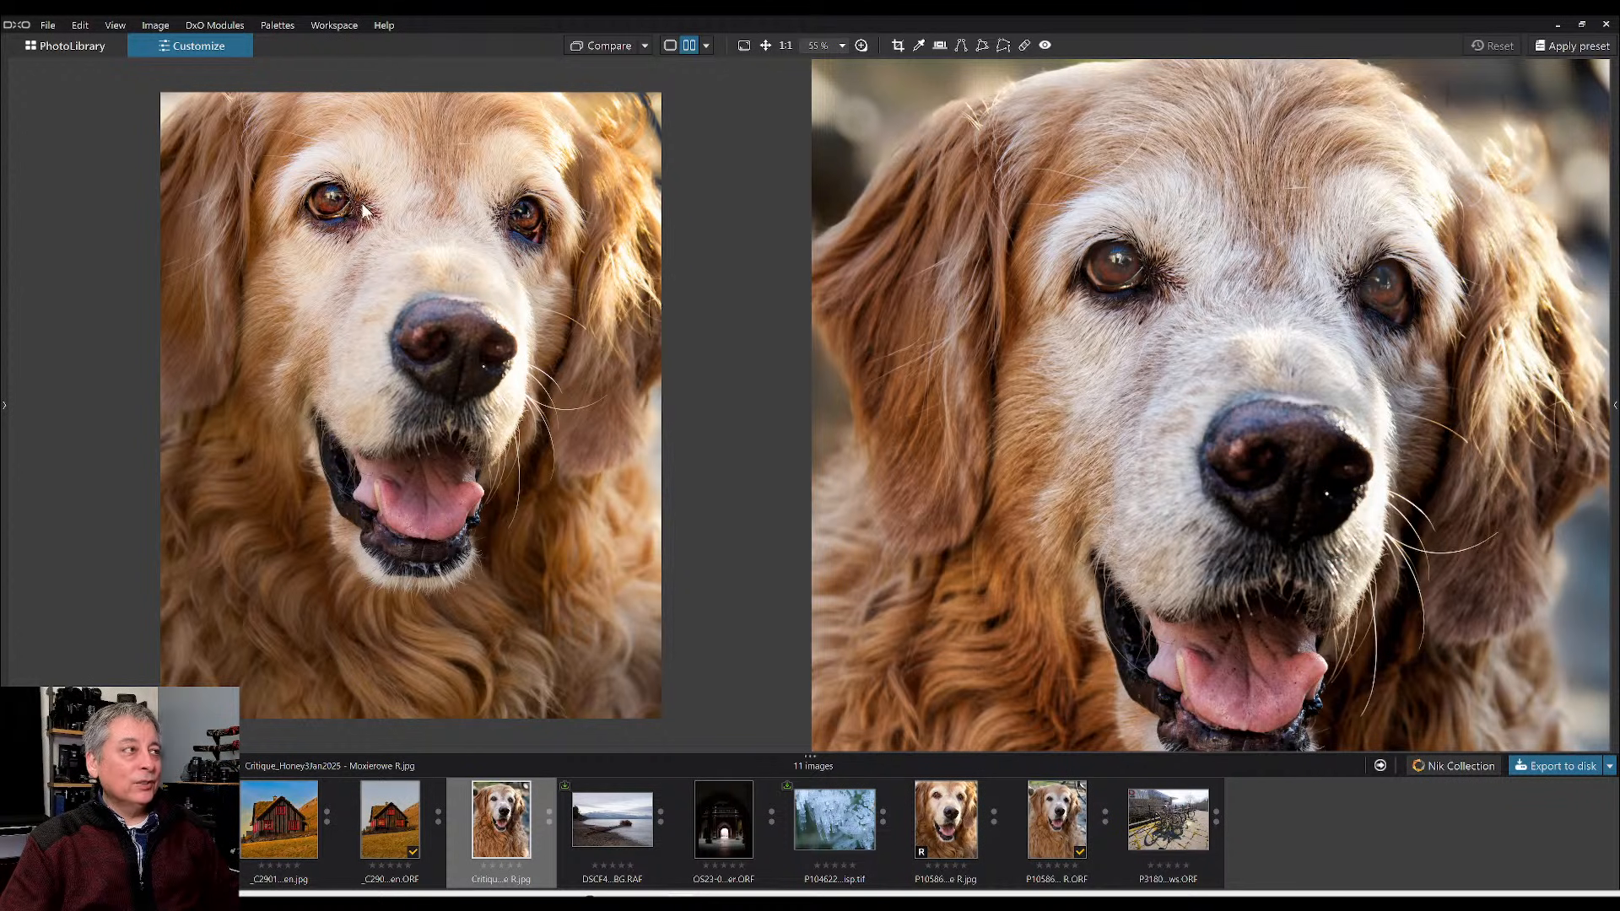
# - Compare the same eye in close-up in both the exported reference and the Critique JPEG
pyautogui.scroll(3, 350, 215)
pyautogui.moveTo(318, 196); pyautogui.dragTo(386, 310)
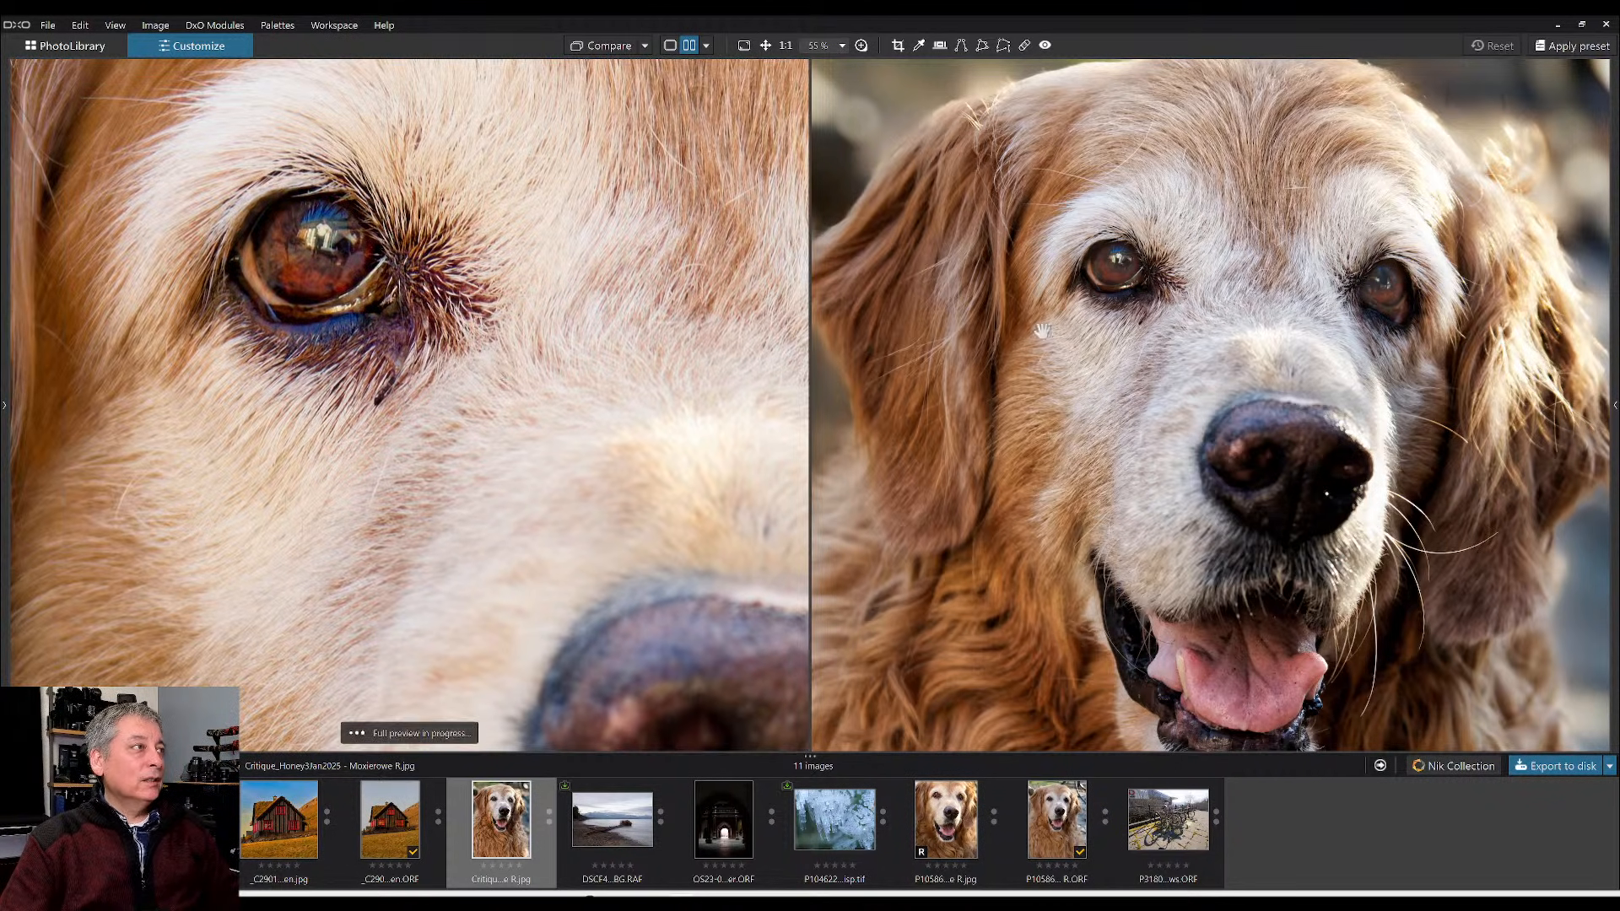
pyautogui.scroll(4, 1126, 333)
pyautogui.moveTo(1131, 332); pyautogui.dragTo(1090, 593)
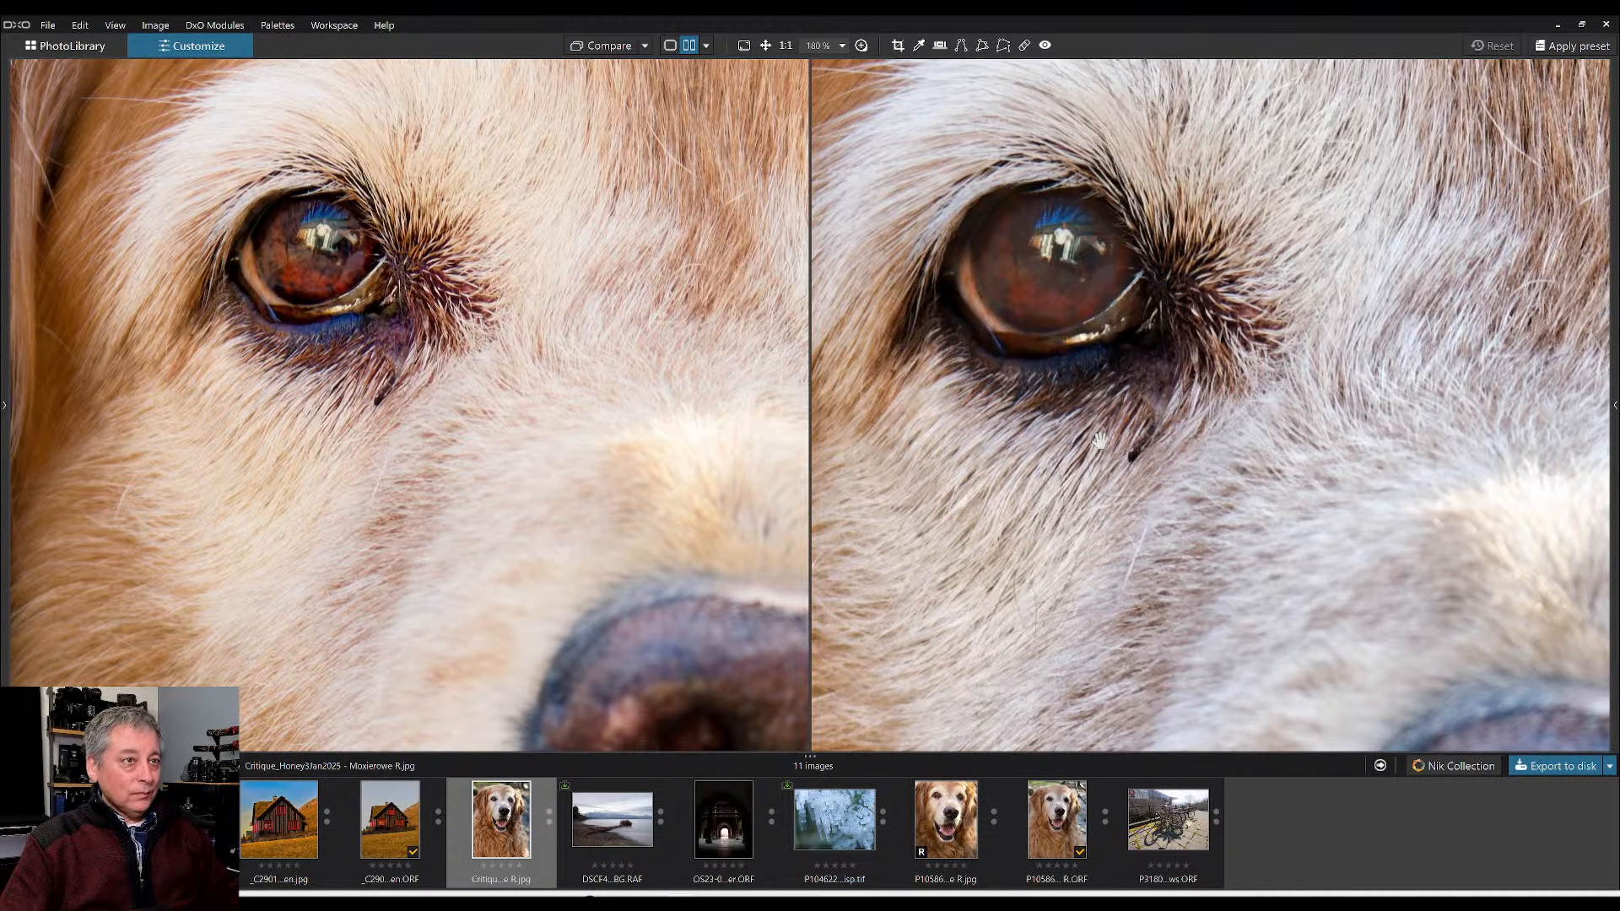
# - Compare the complete dog portraits of the exported reference and the Critique JPEG at full-frame view
pyautogui.scroll(-6, 1026, 458)
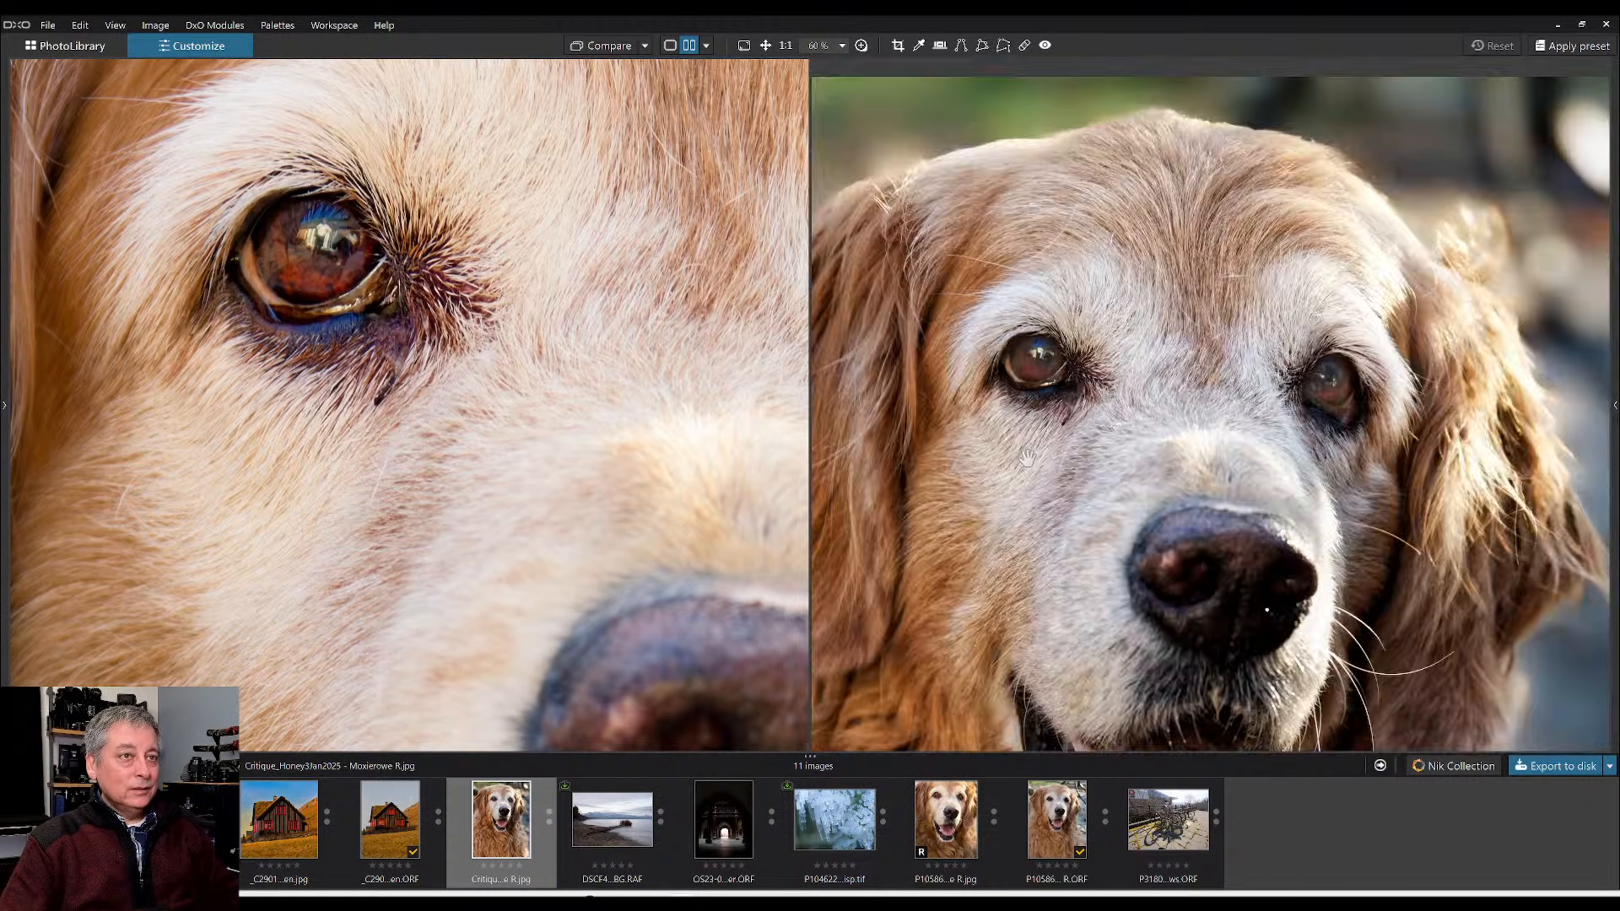
pyautogui.scroll(-6, 692, 423)
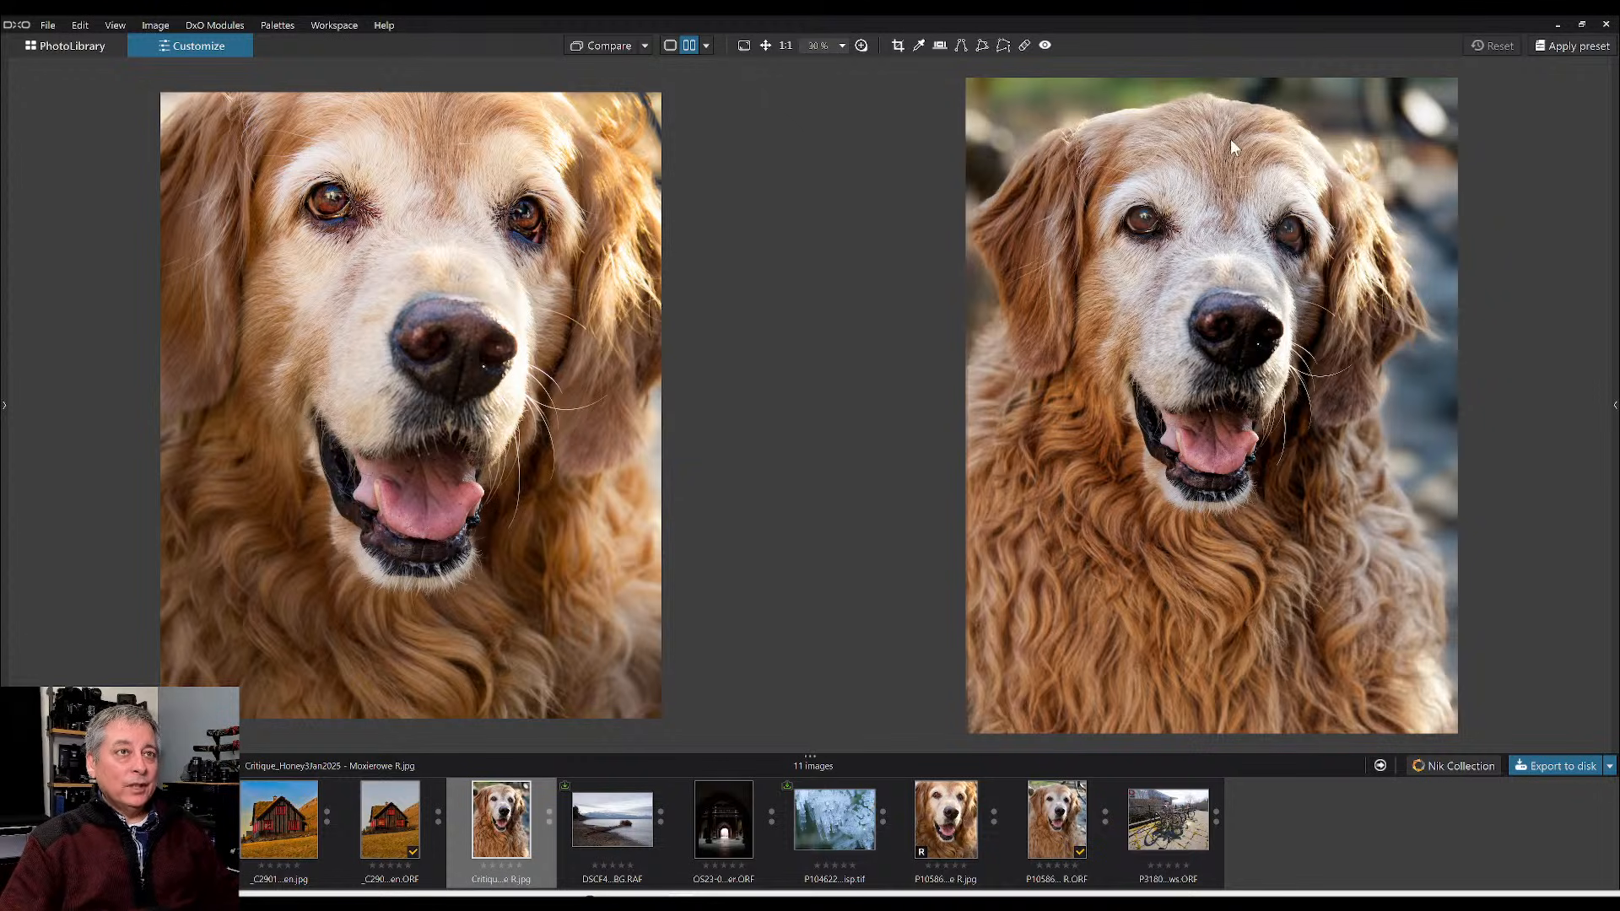
pyautogui.scroll(-1, 542, 314)
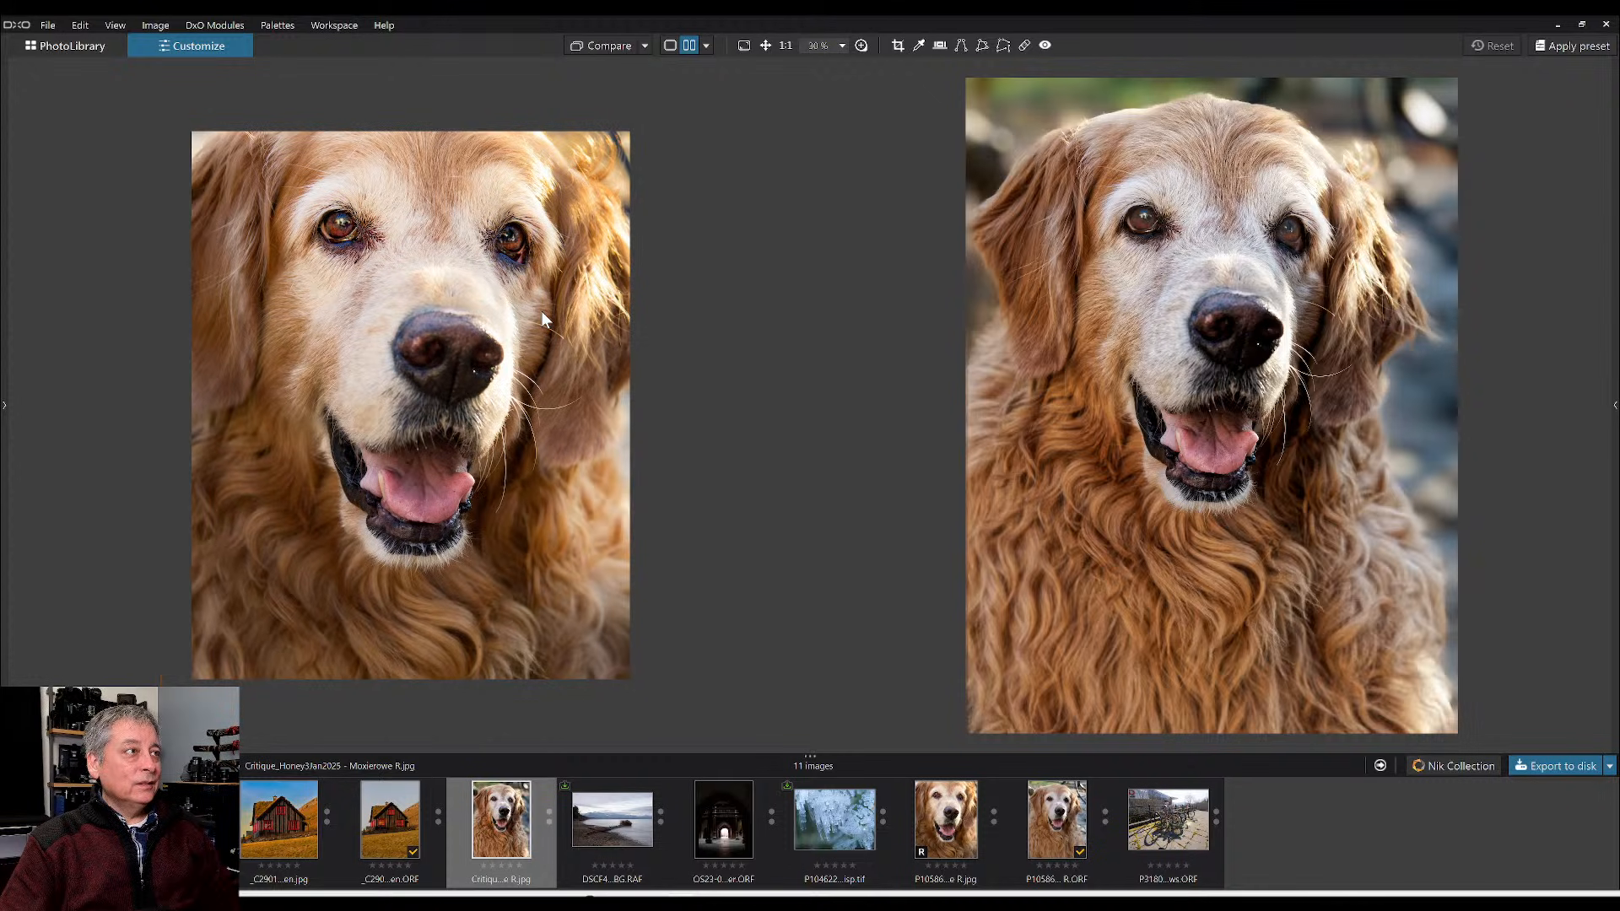
pyautogui.scroll(1, 540, 310)
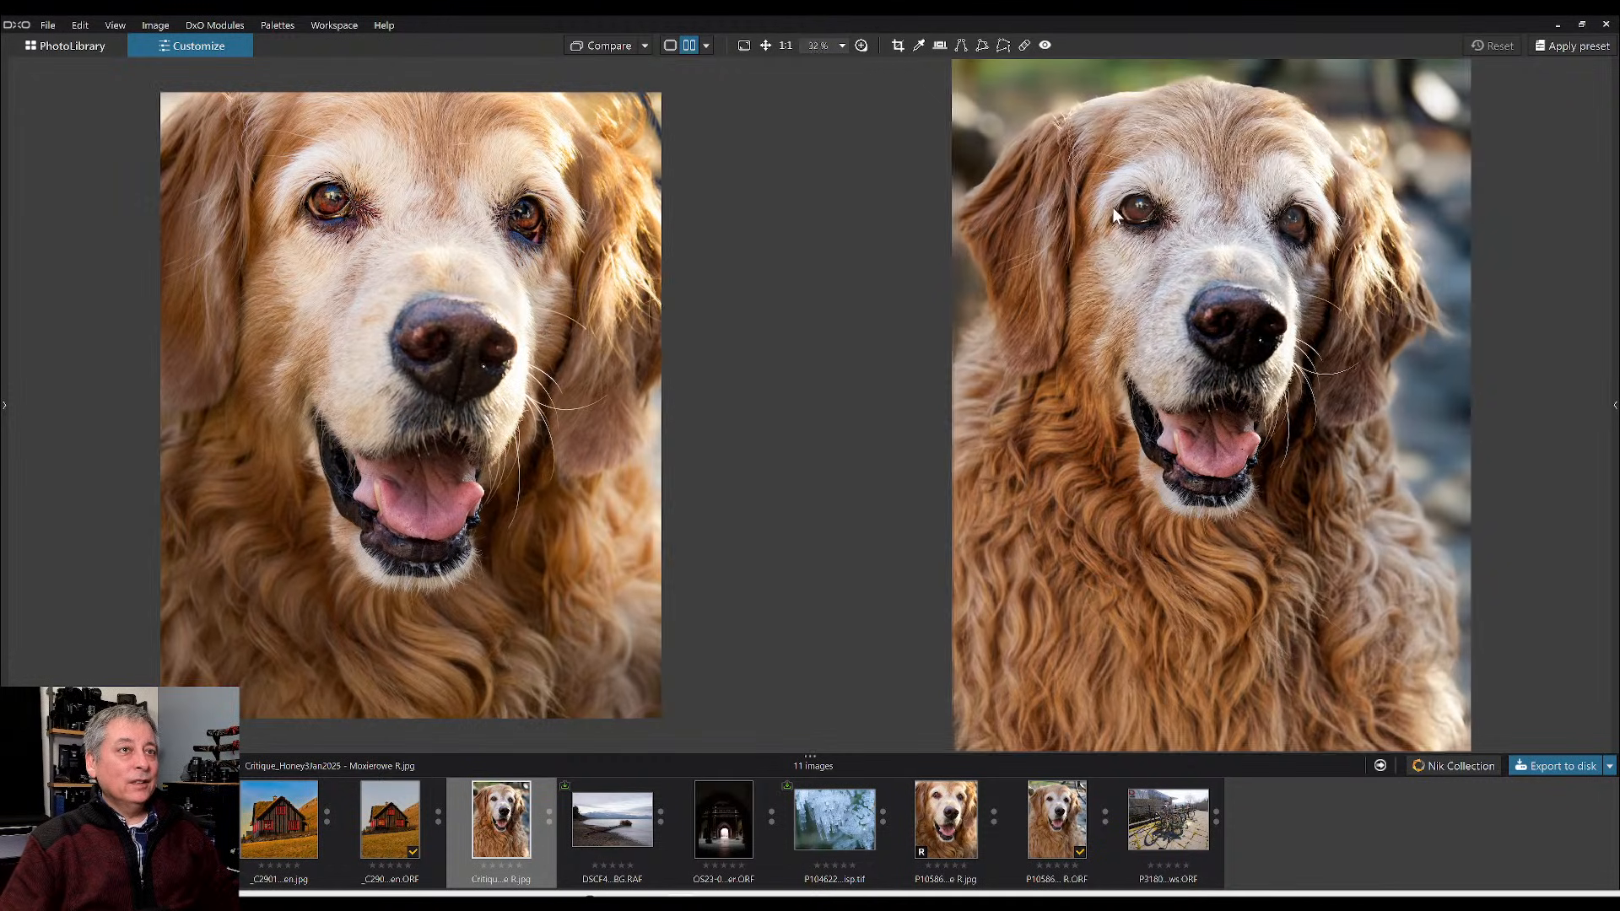
pyautogui.scroll(-1, 1114, 213)
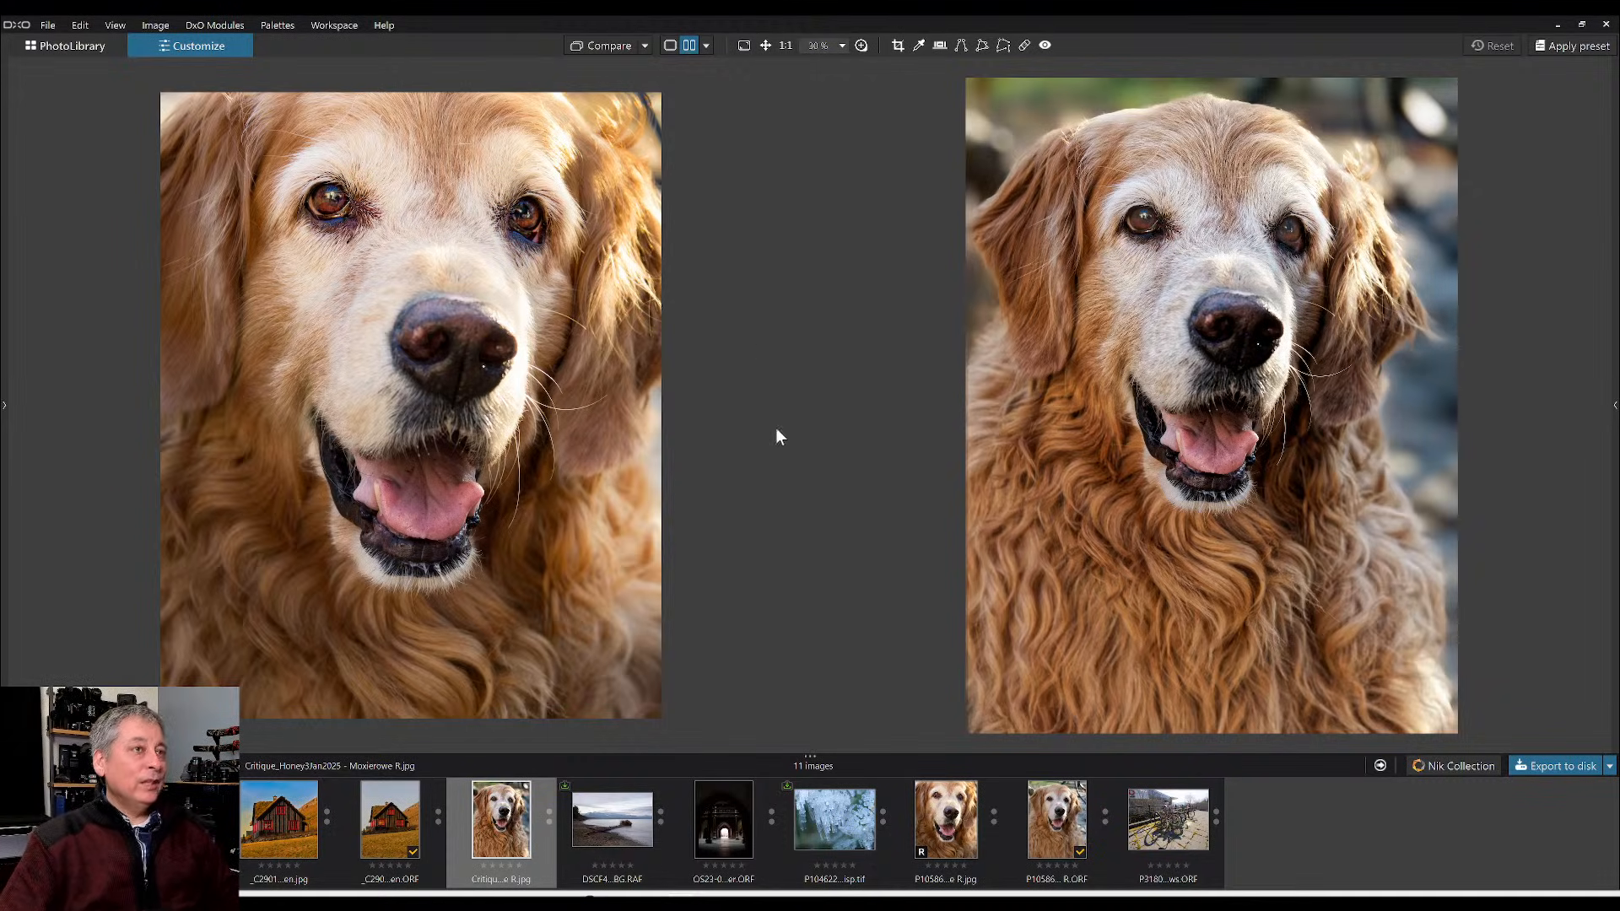
pyautogui.scroll(-1, 931, 589)
pyautogui.scroll(-2, 533, 529)
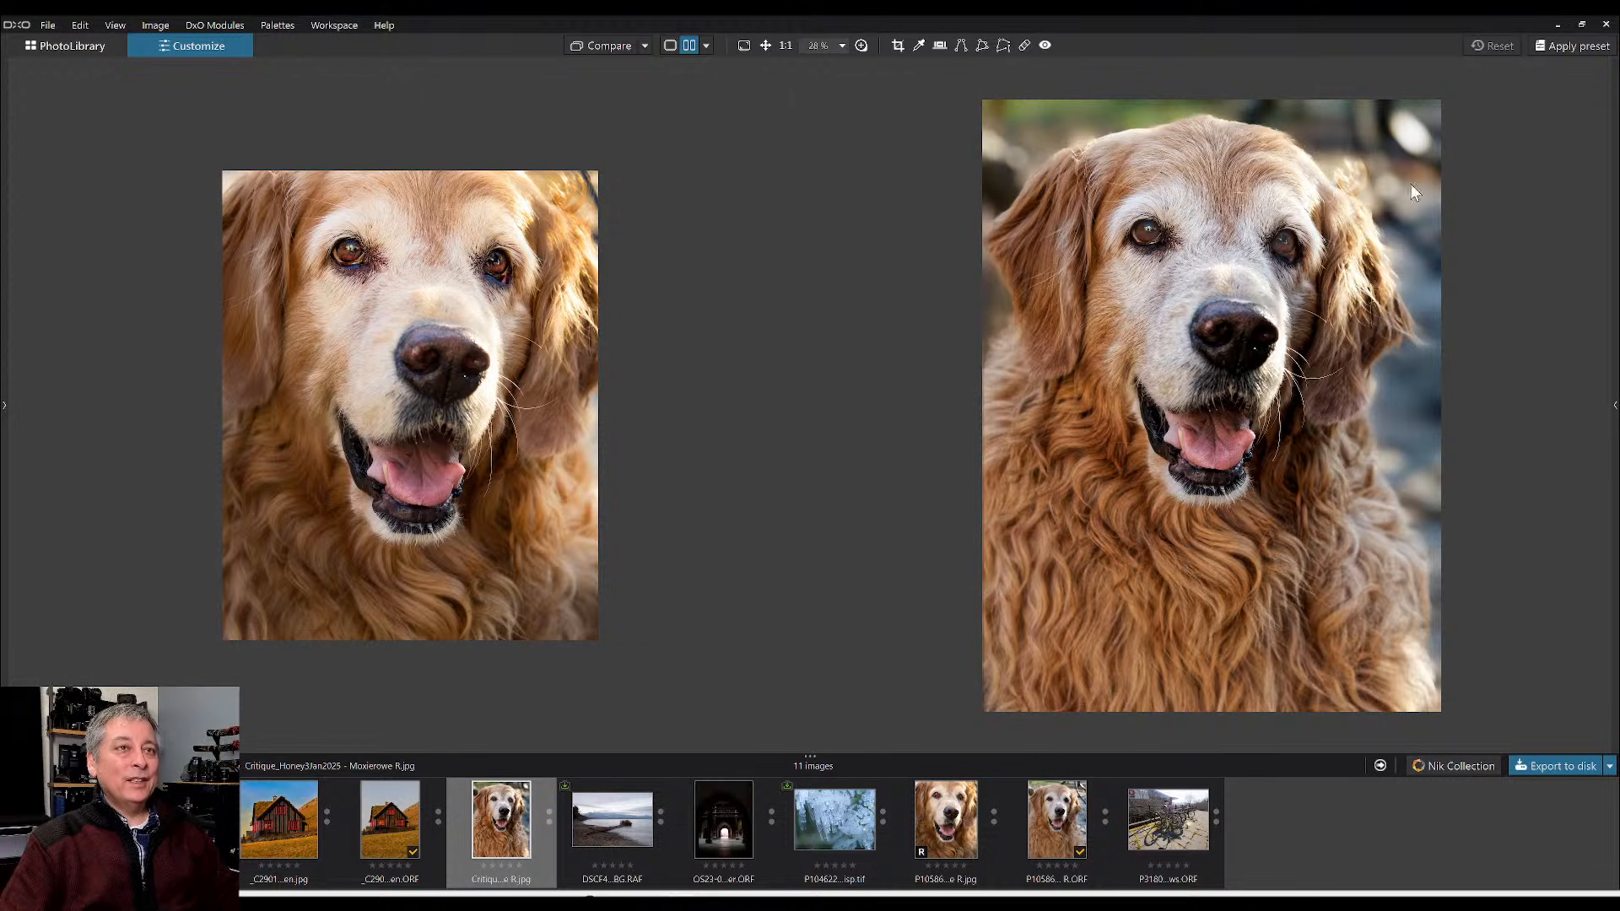
# - Open the driftwood shoreline RAF photo in single-image view with the side palettes shown
pyautogui.click(597, 856)
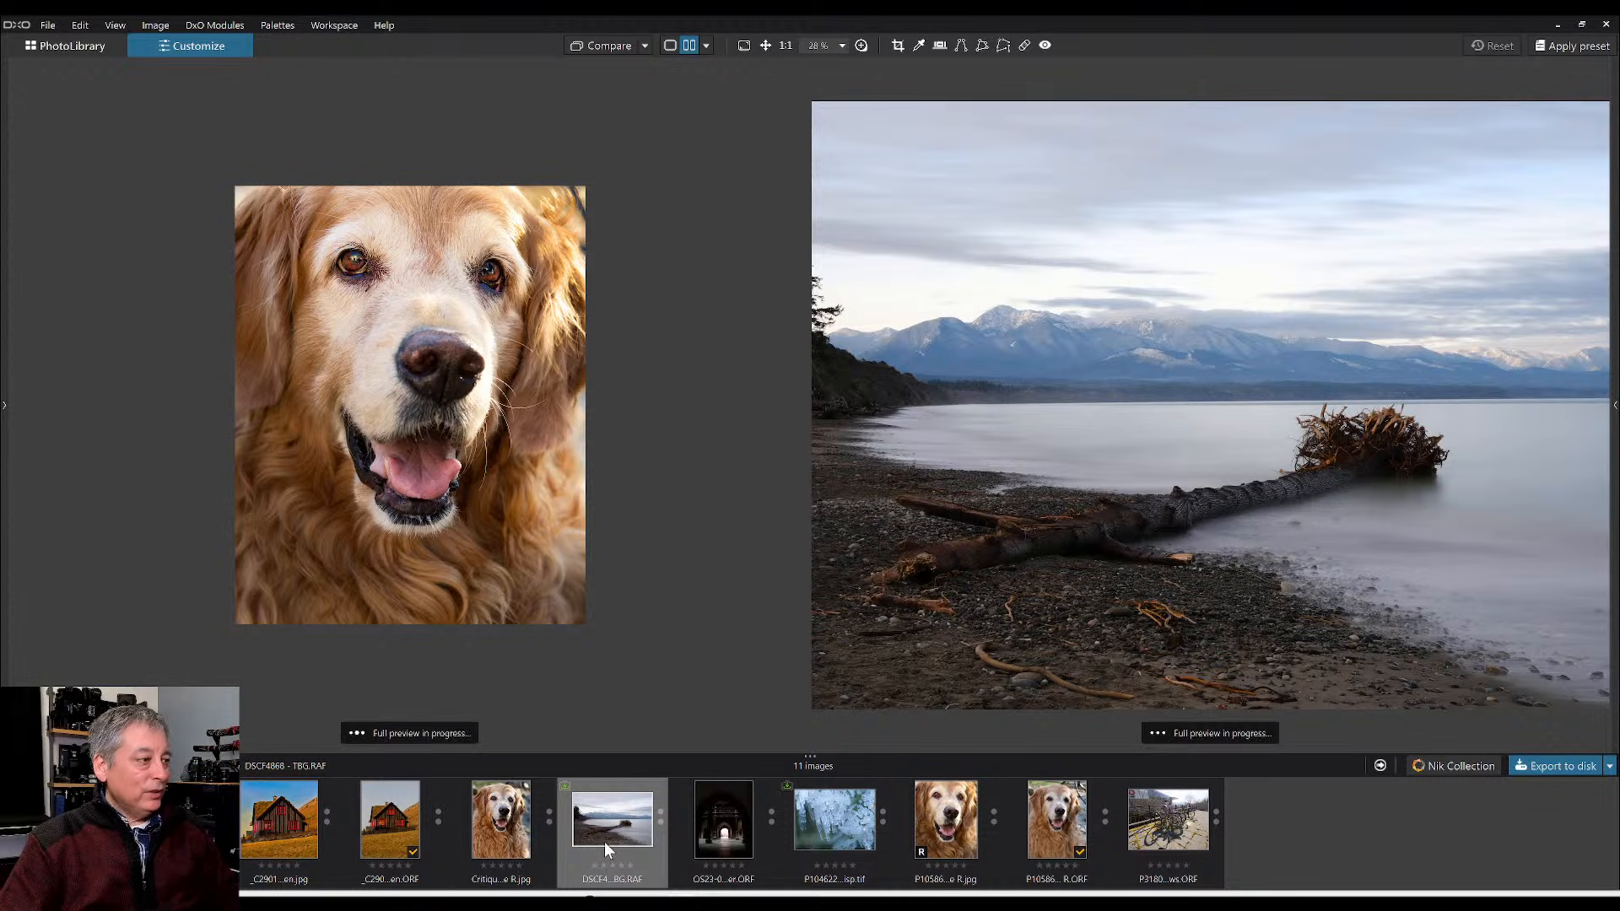
pyautogui.click(670, 45)
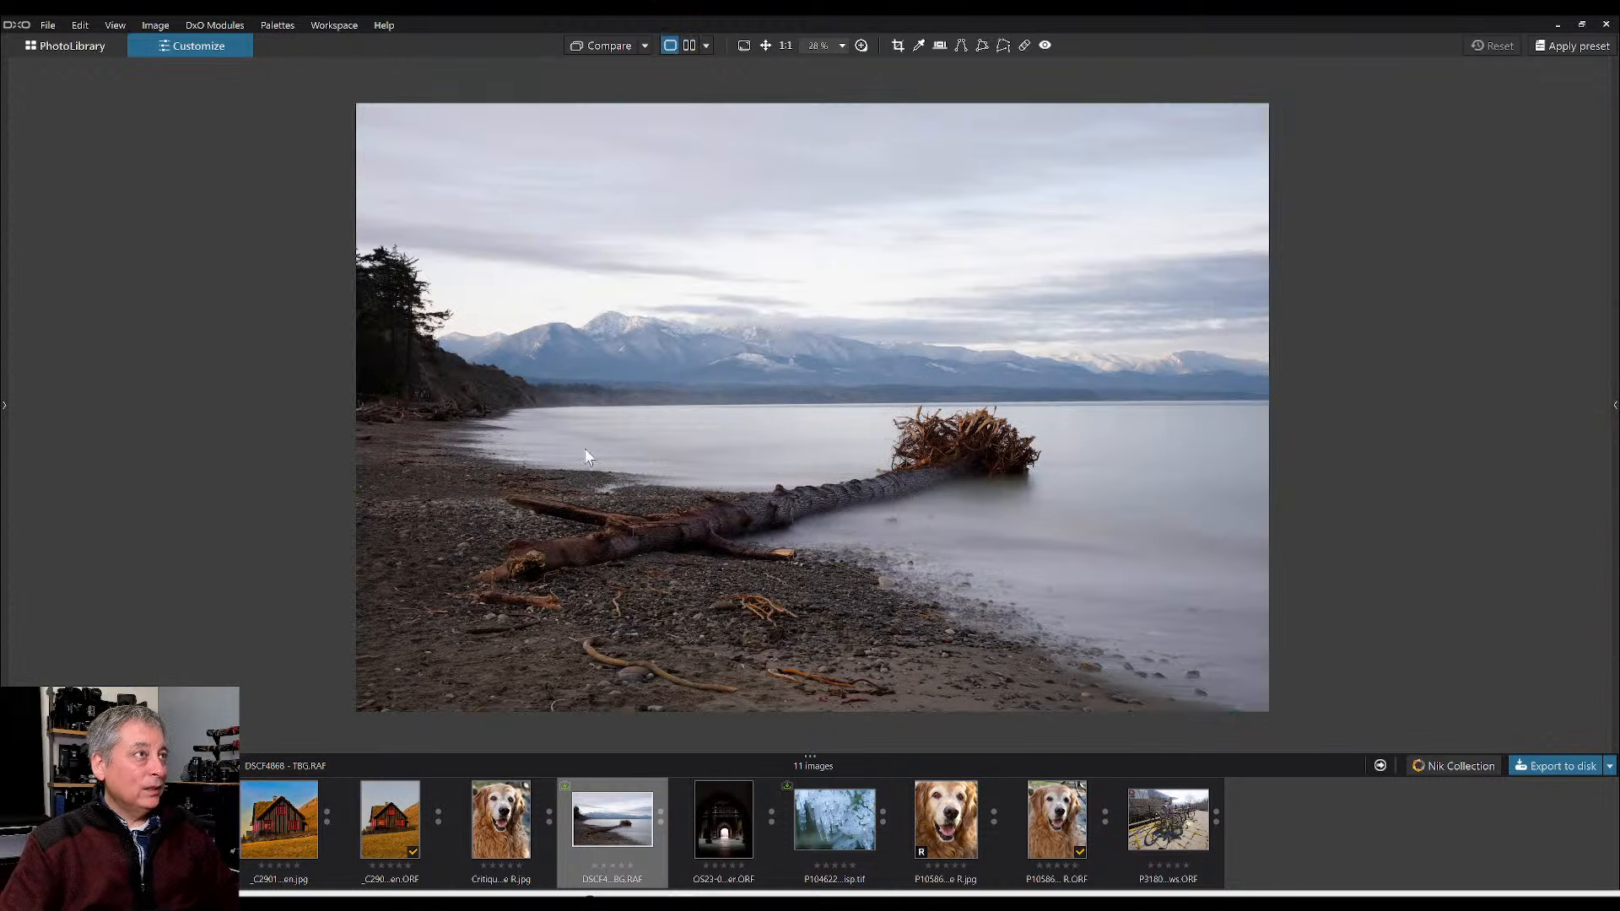
pyautogui.press('Tab')
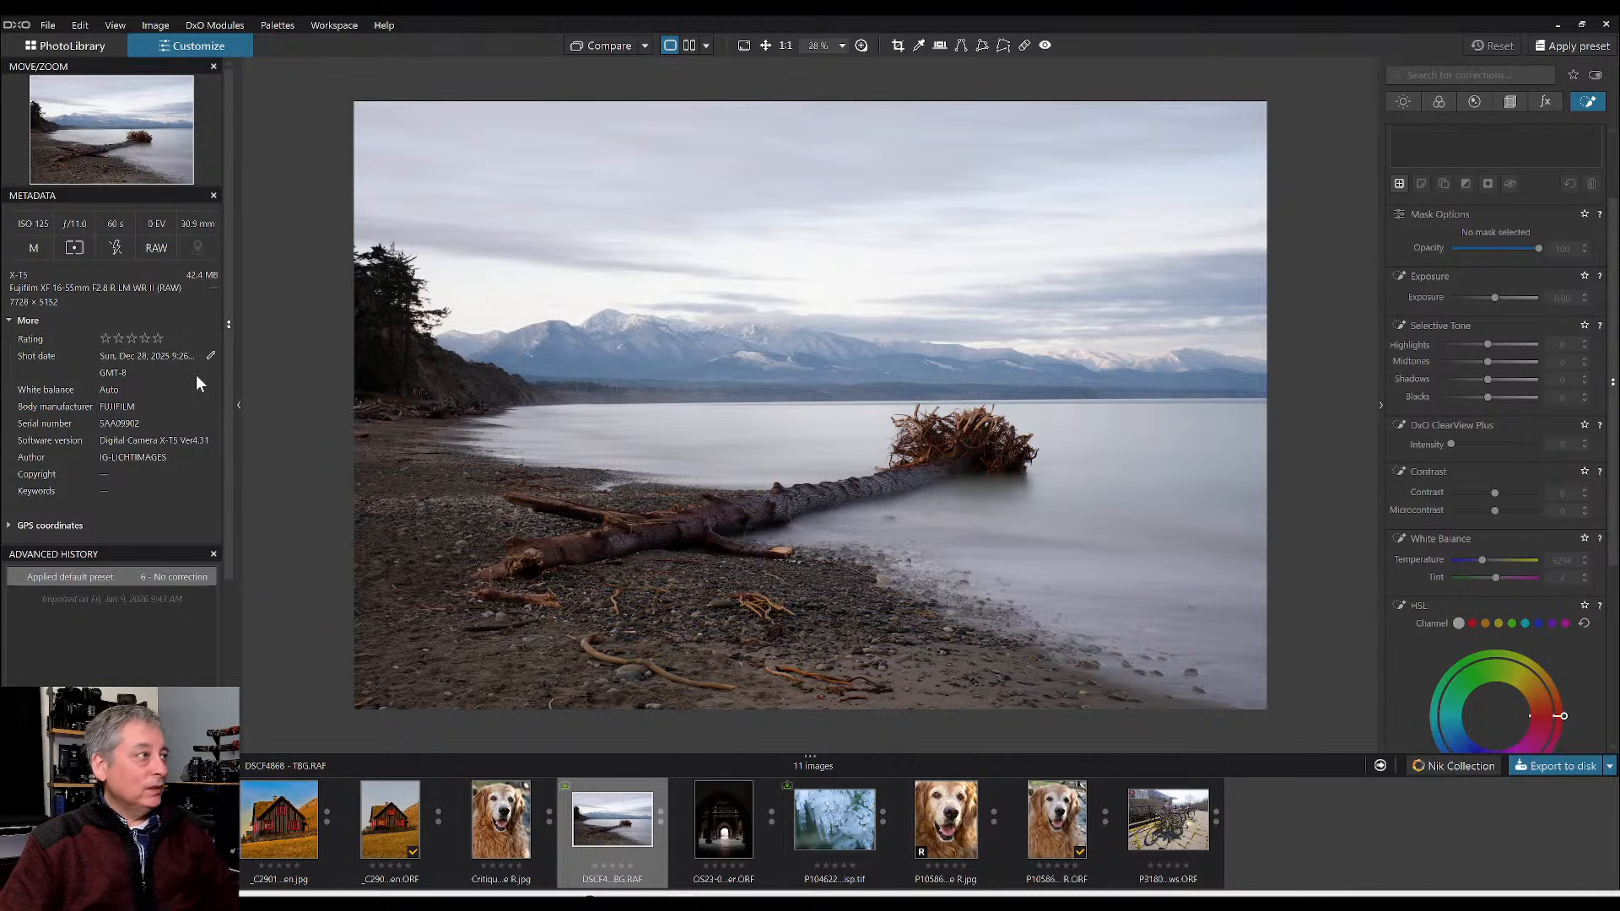
pyautogui.click(93, 44)
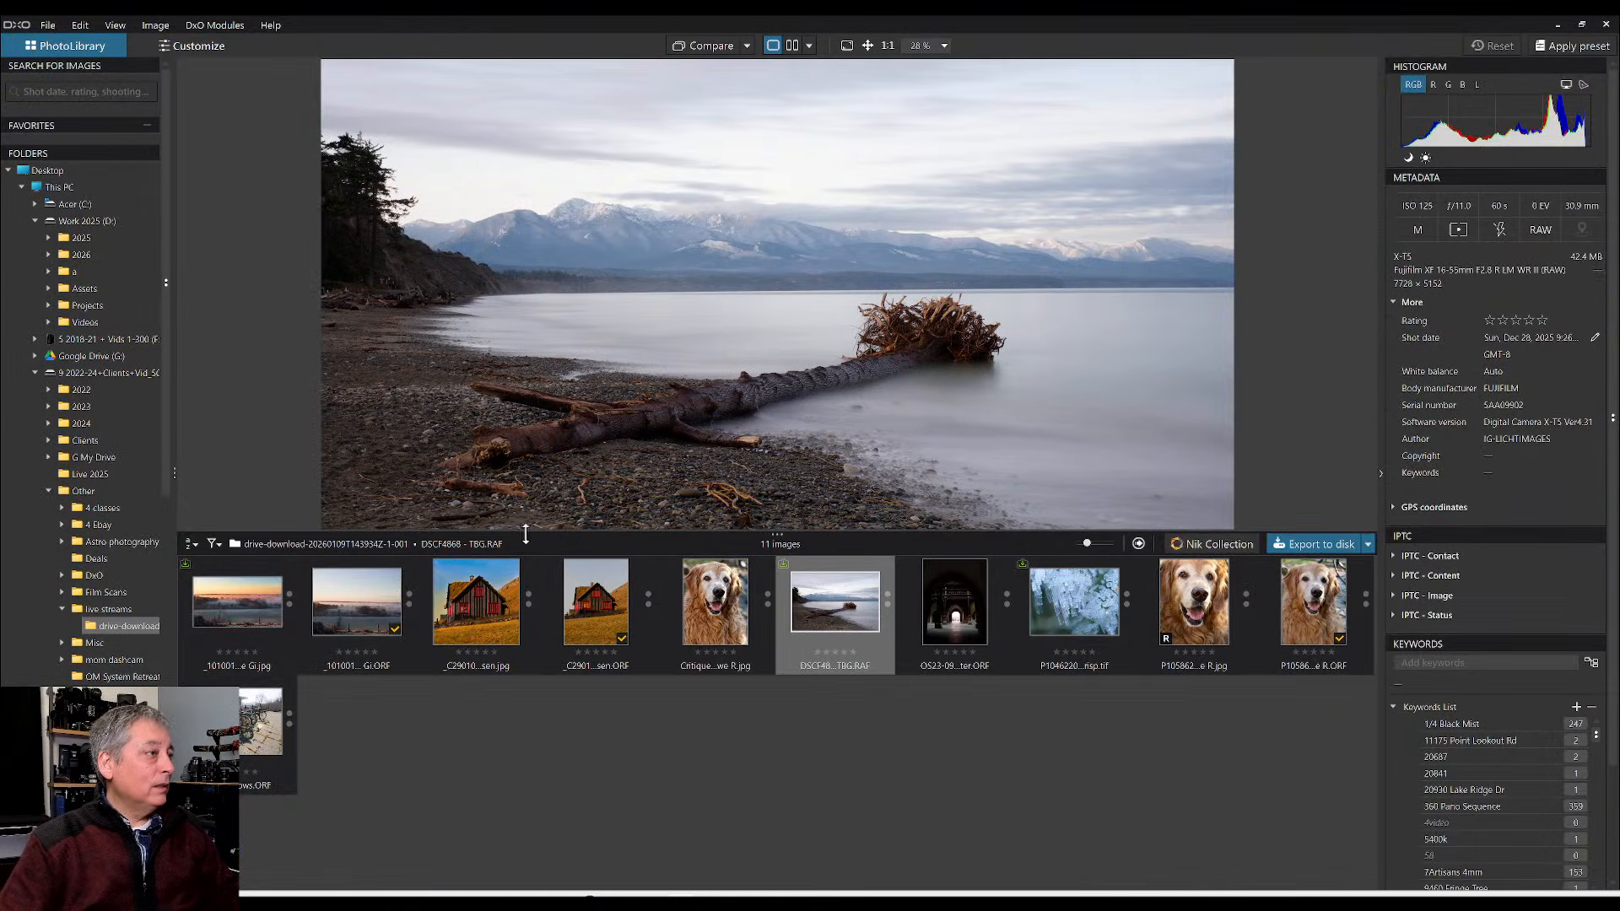
pyautogui.click(187, 51)
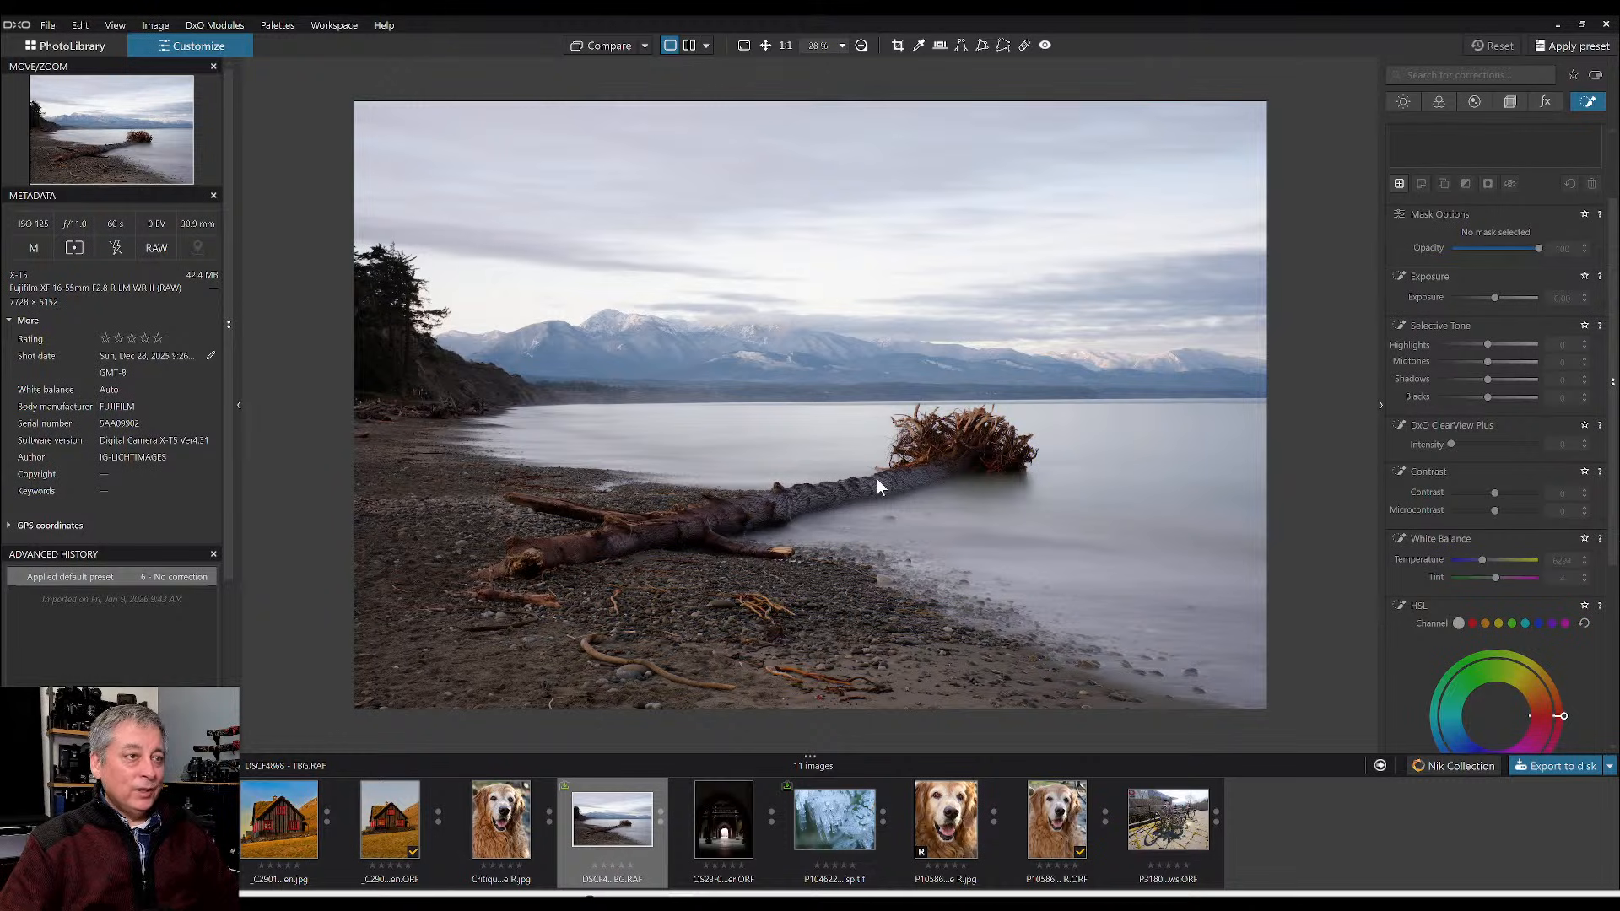
# - Apply the 0000 Rob Default preset to the shoreline photo and set its denoising to DeepPRIME XD3 X-Trans
pyautogui.scroll(2, 1470, 420)
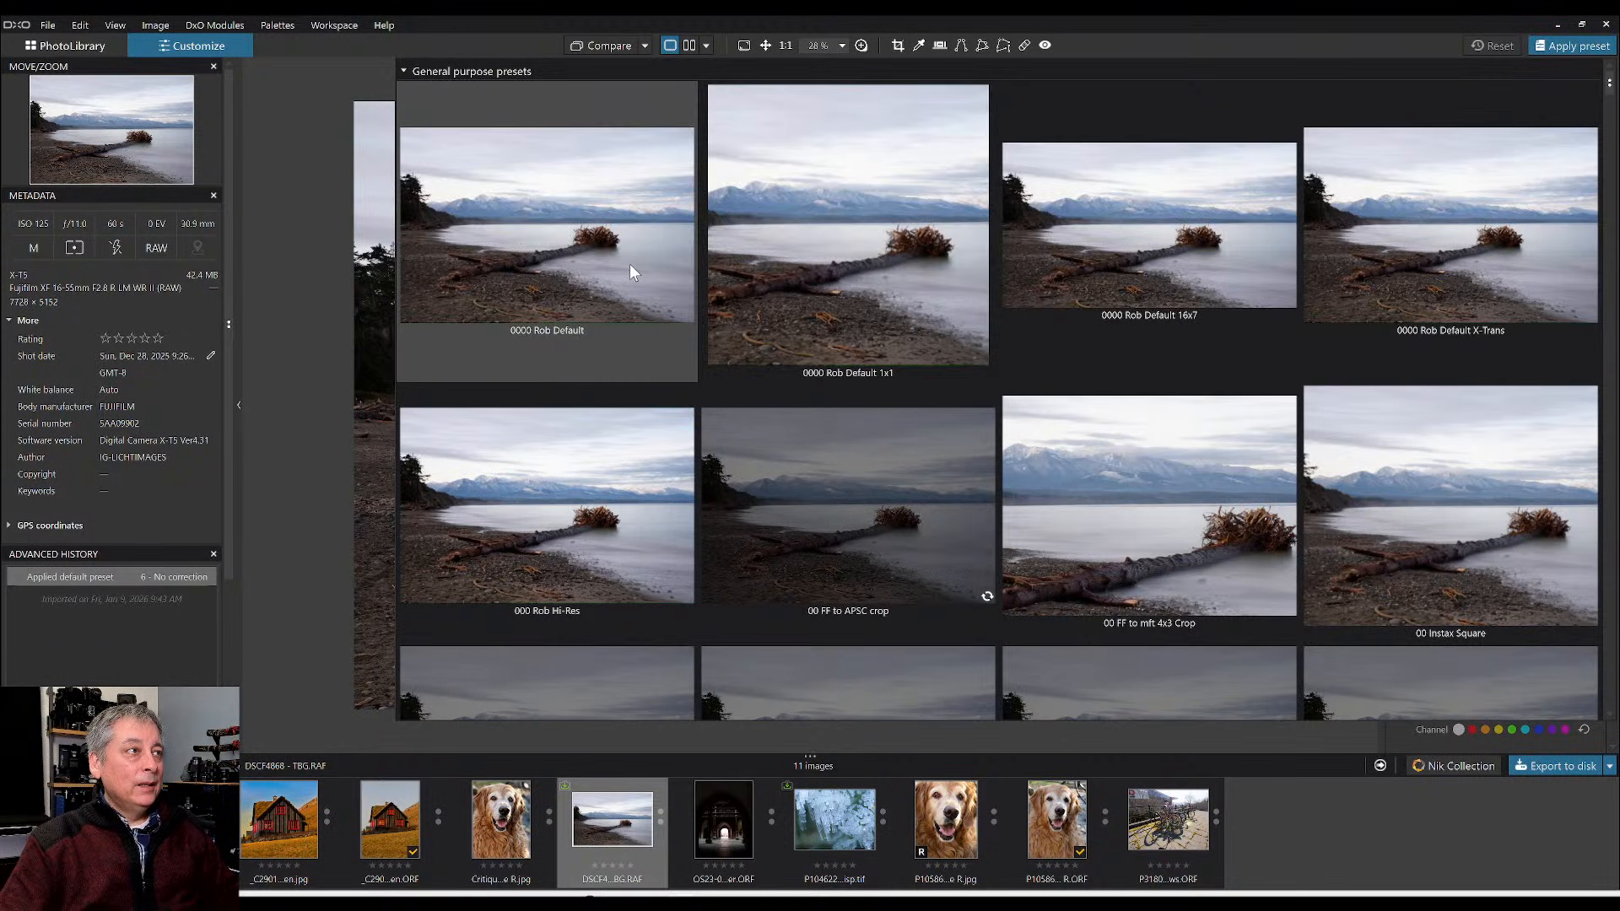
pyautogui.click(629, 266)
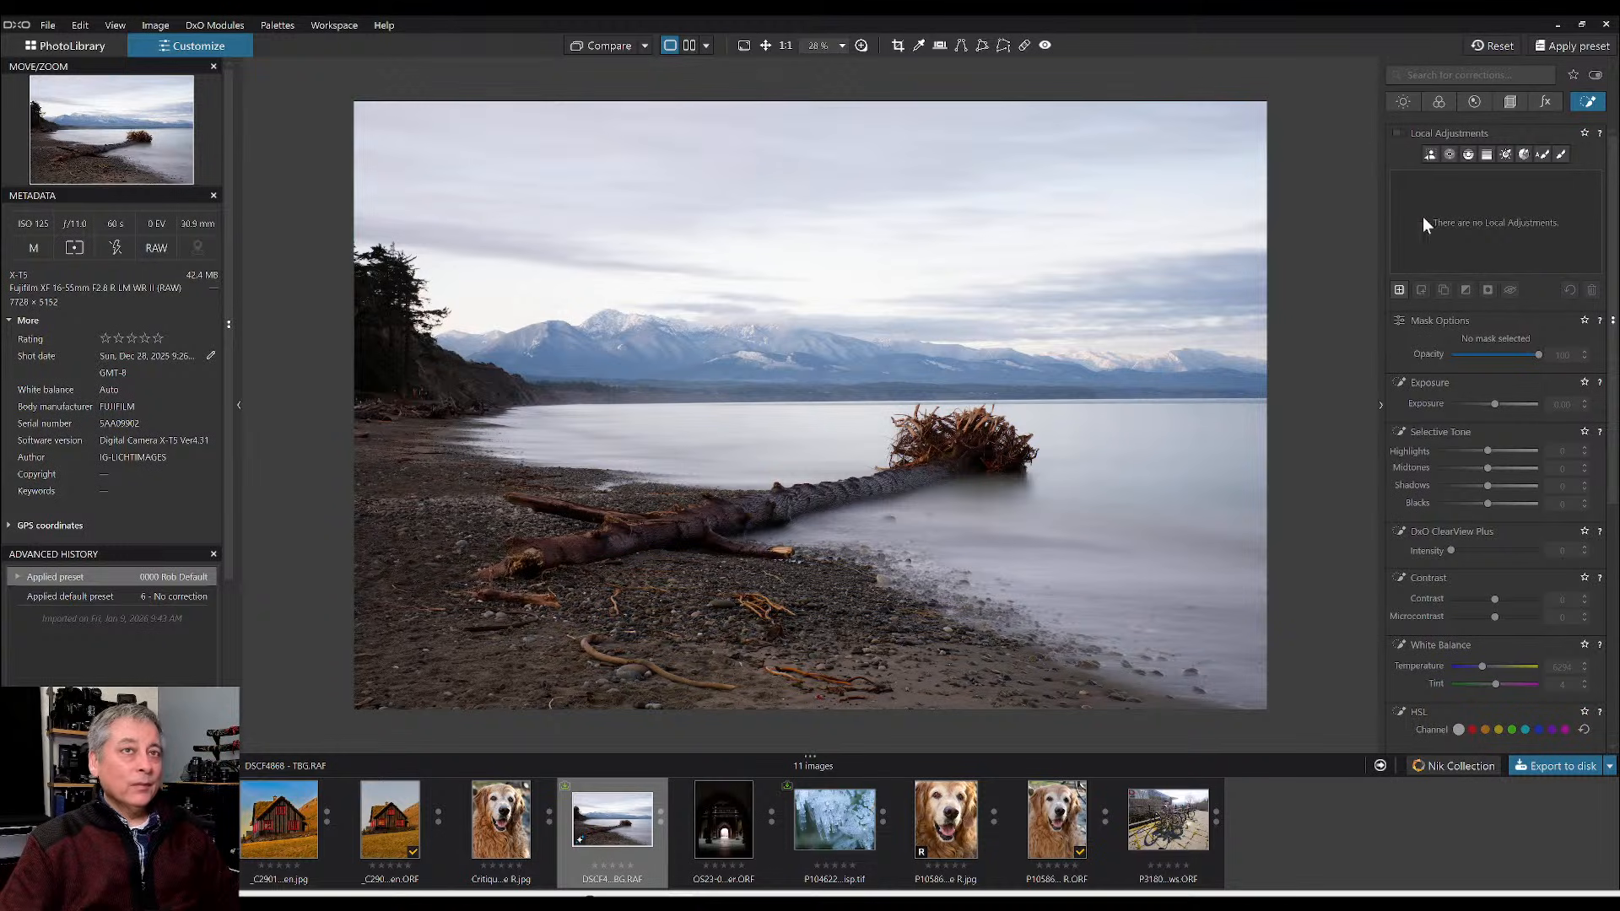
pyautogui.click(1473, 103)
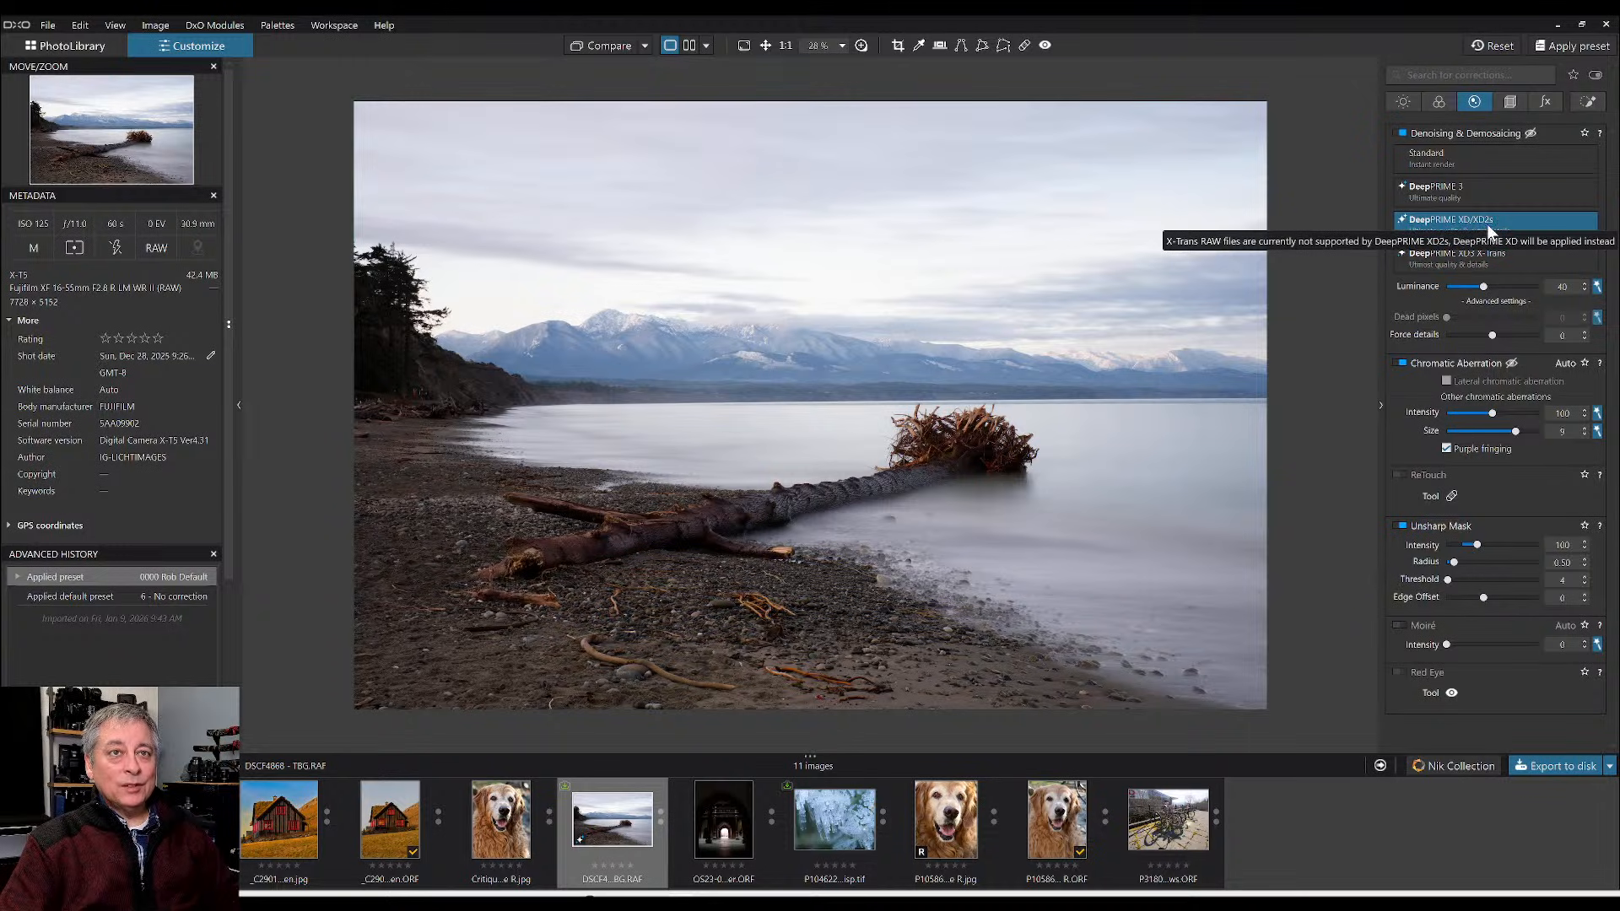
pyautogui.click(1461, 262)
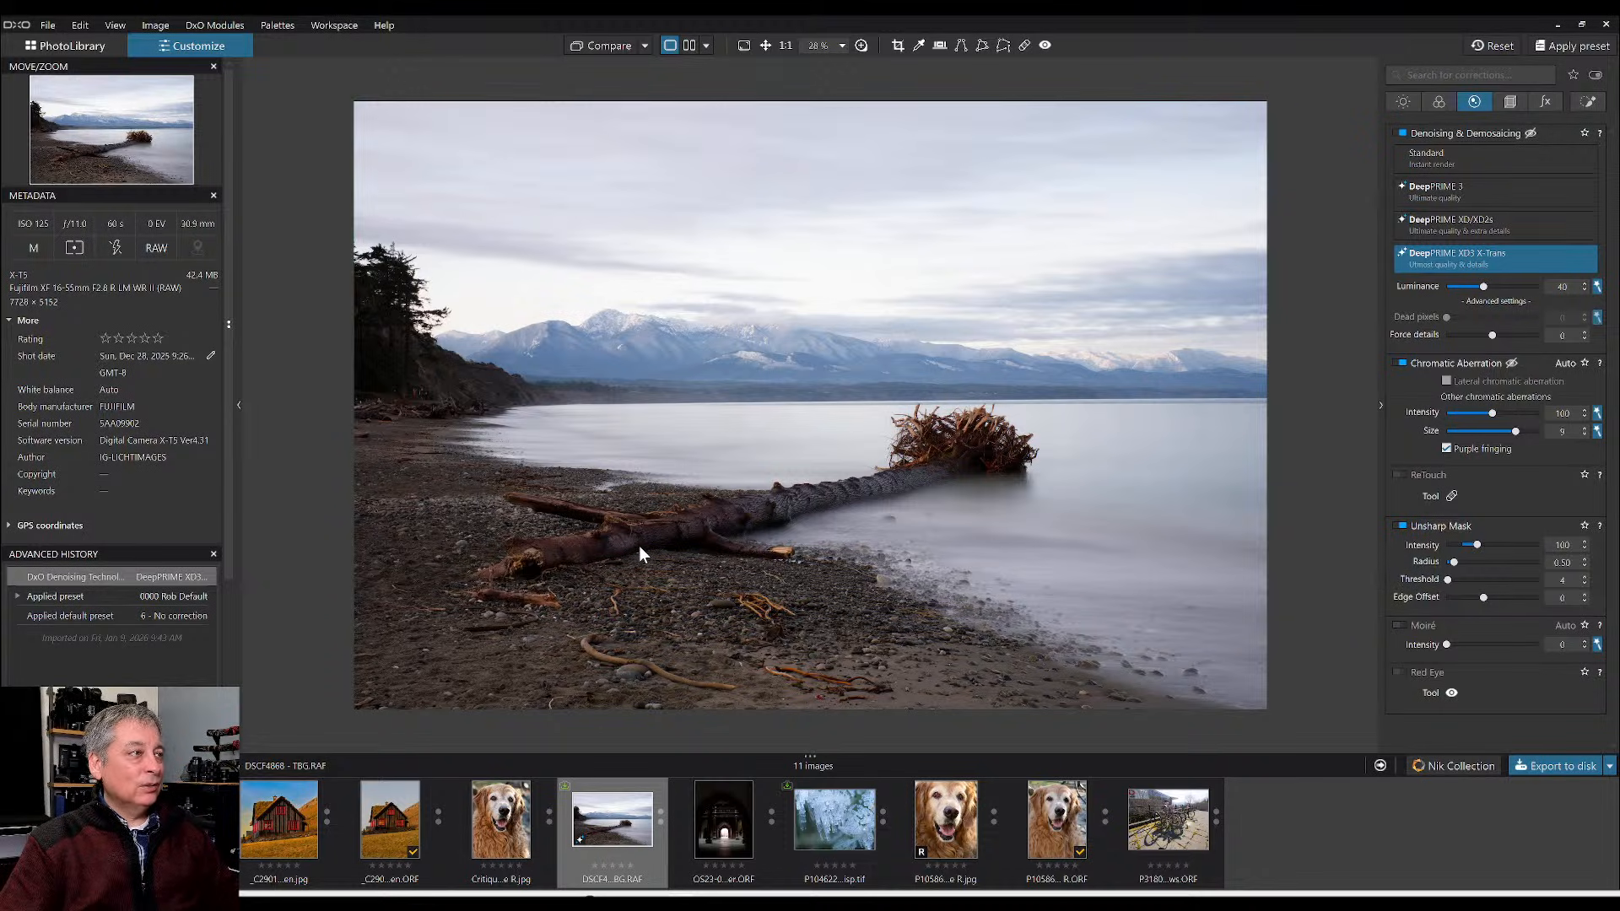
# - Crop the shoreline photo to a 16 × 9 aspect ratio at full image width
pyautogui.click(1507, 103)
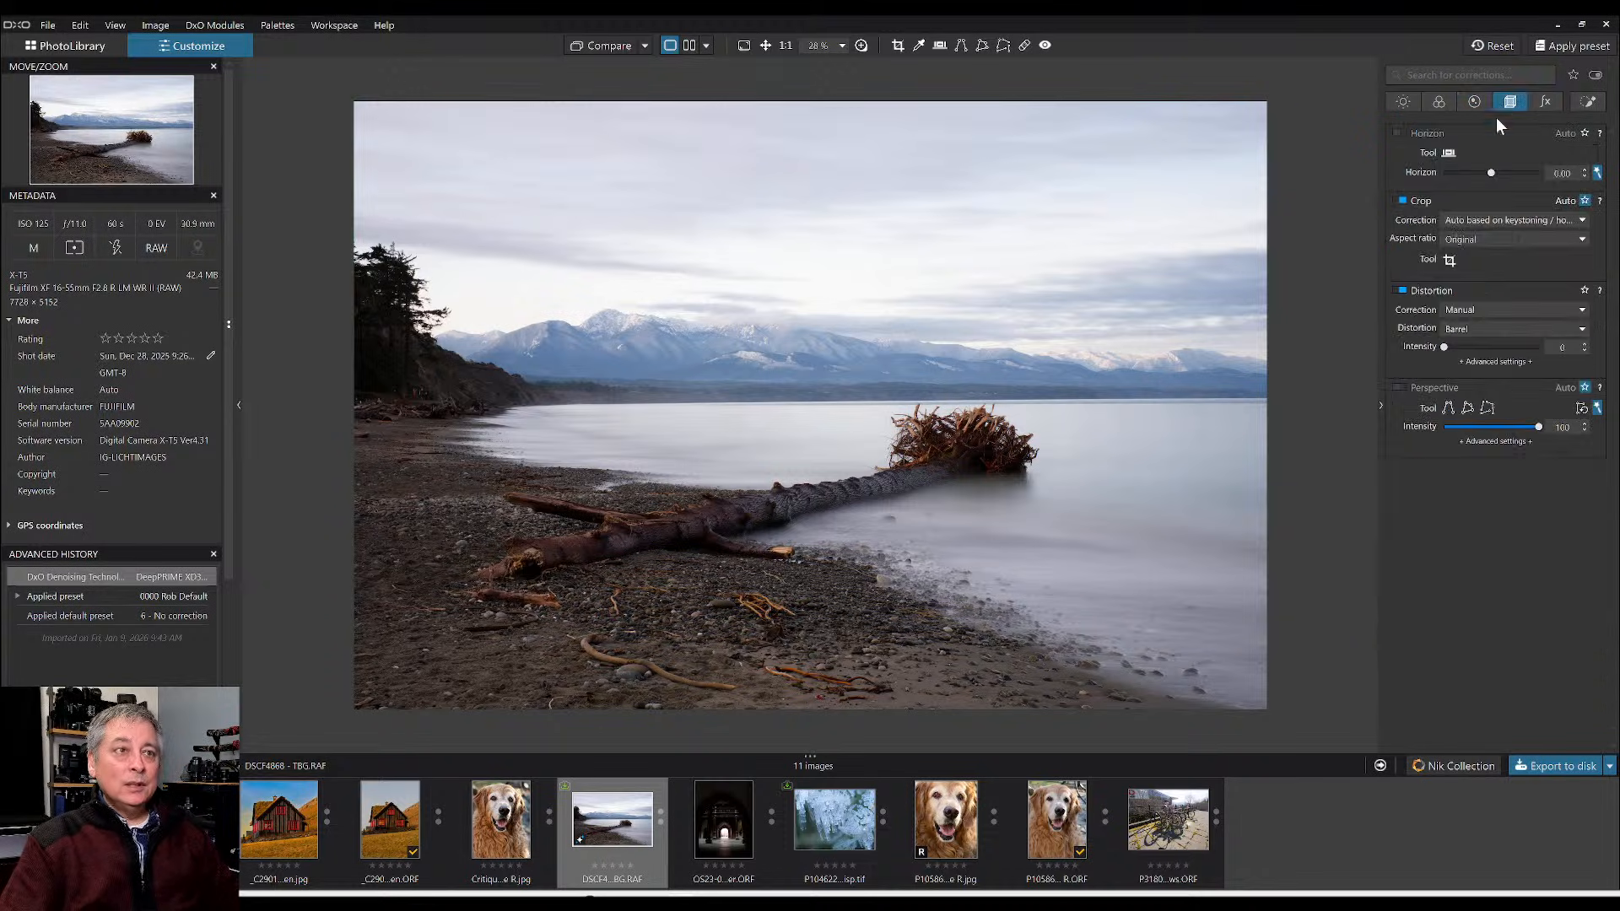
pyautogui.click(1449, 259)
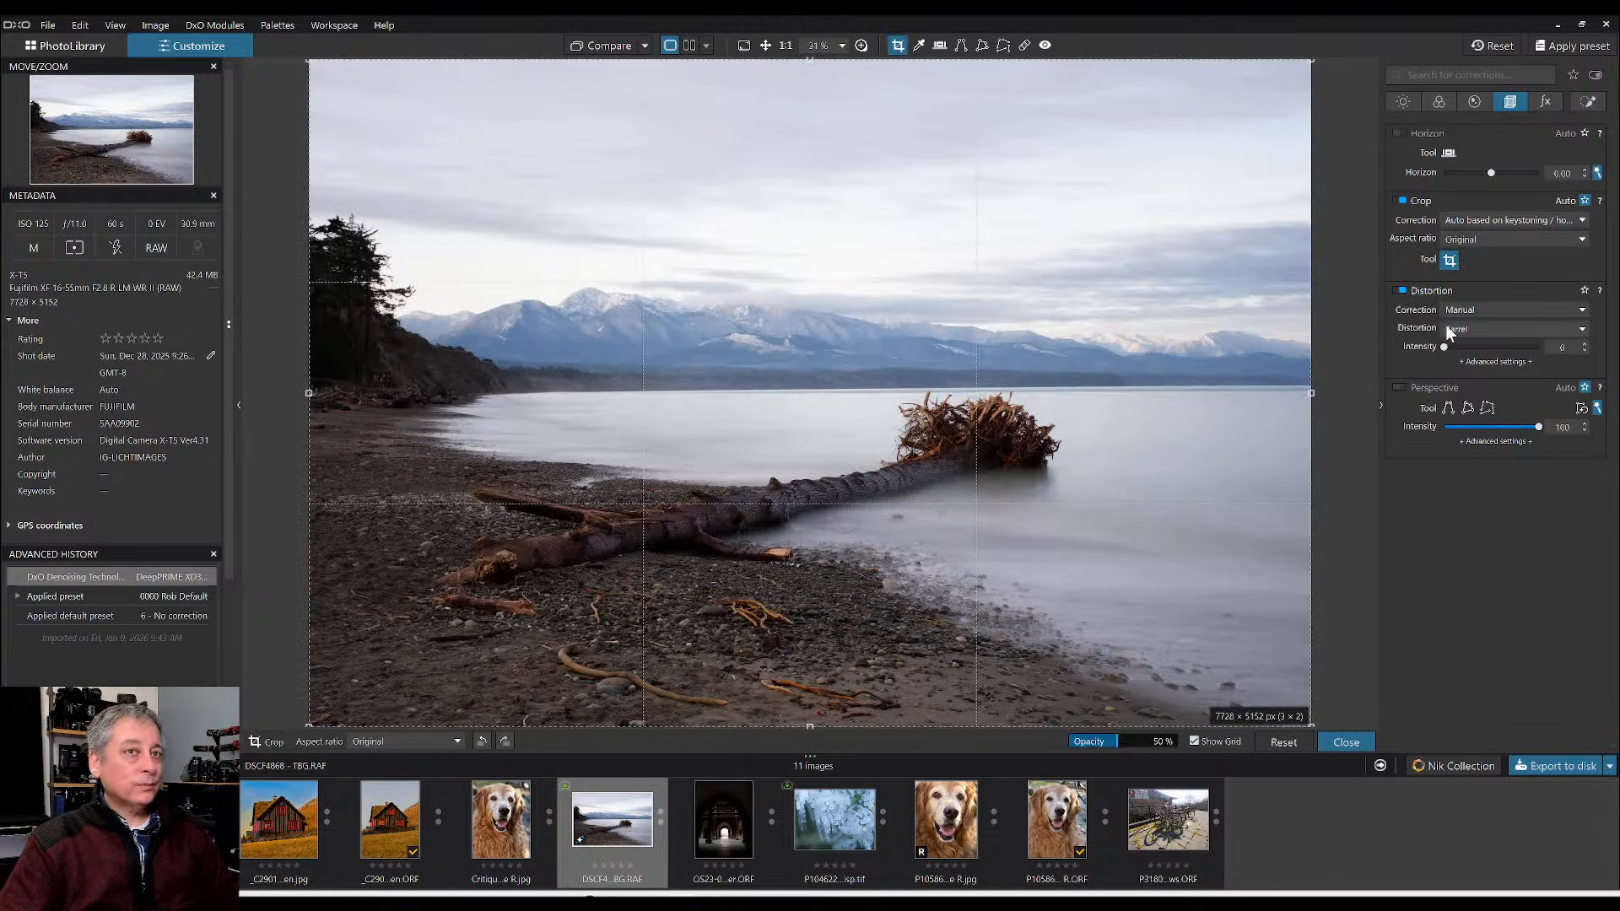
pyautogui.click(1501, 240)
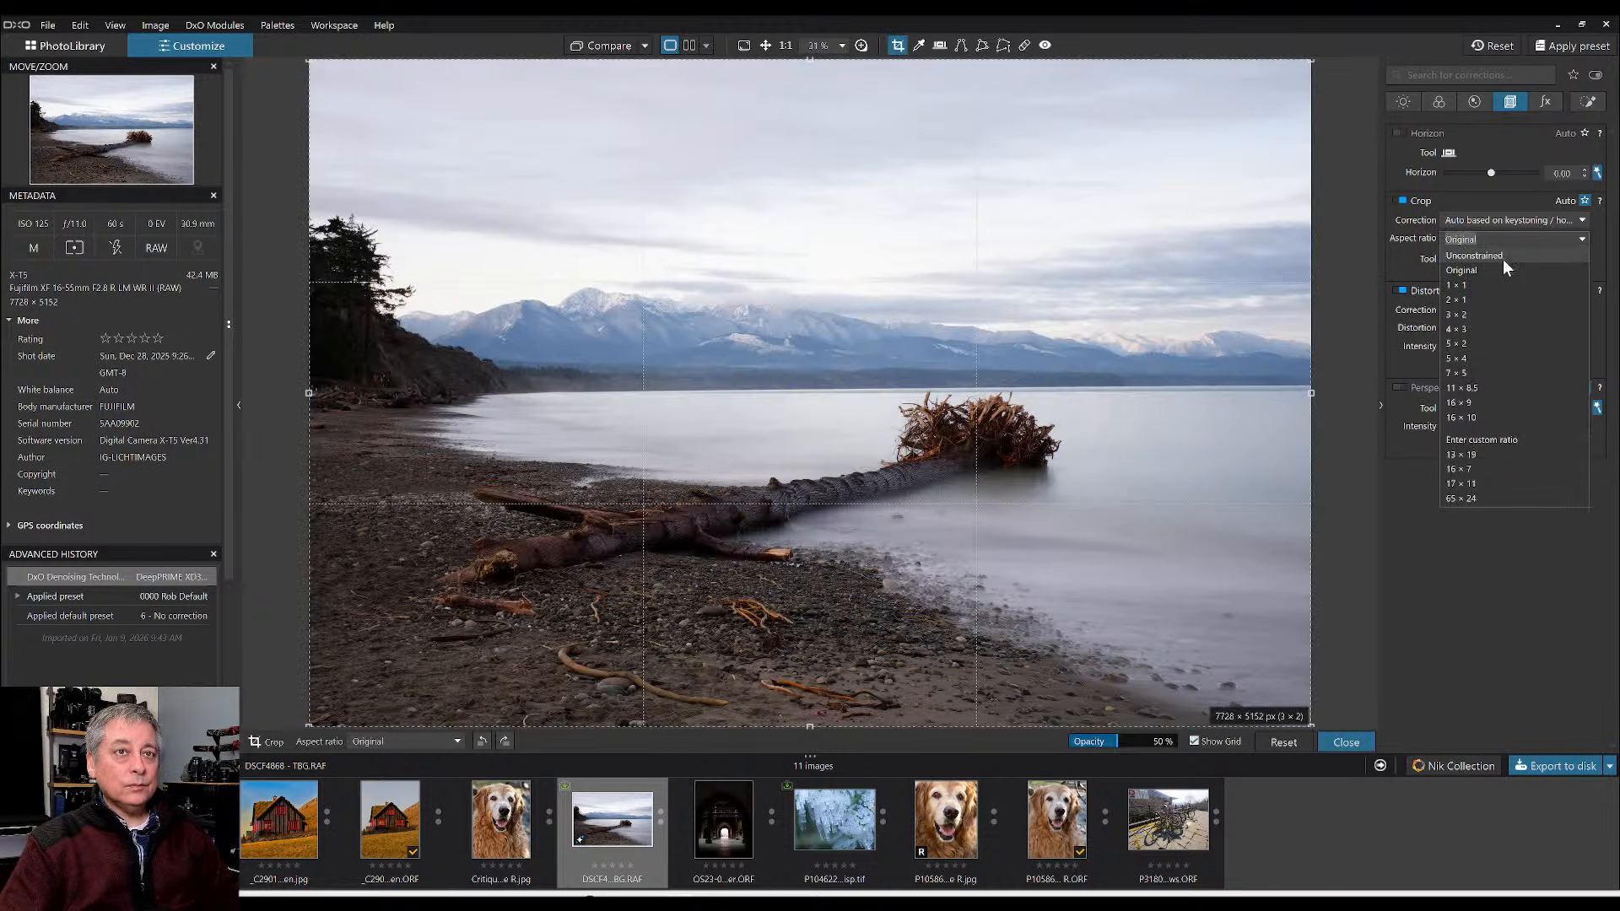
pyautogui.click(1471, 404)
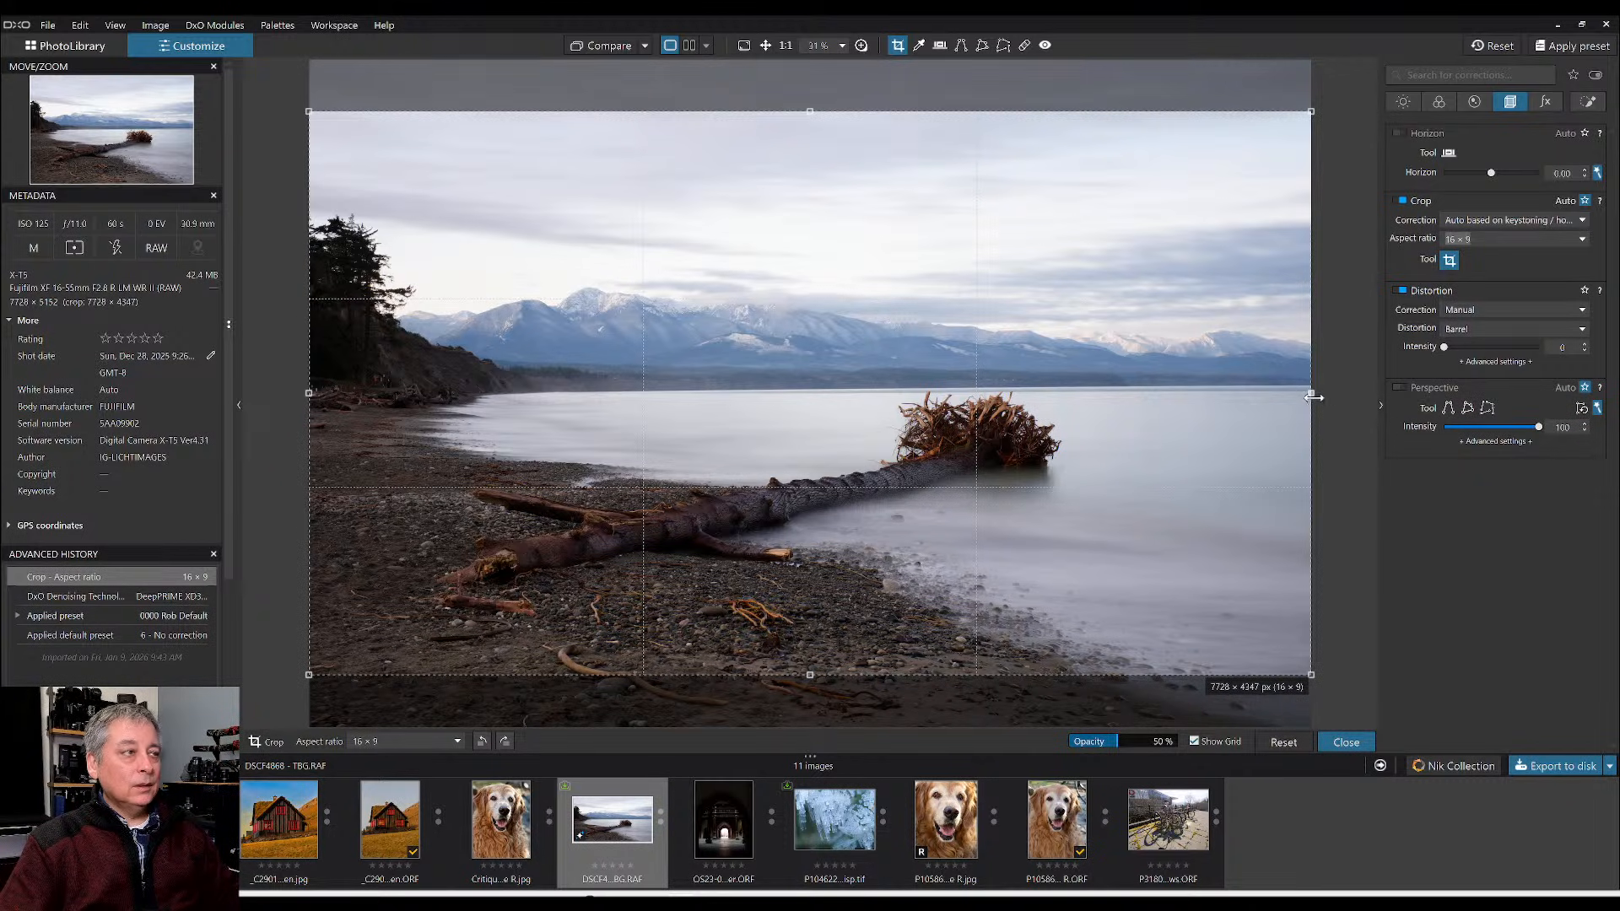
pyautogui.moveTo(1313, 396)
pyautogui.mouseDown()
pyautogui.moveTo(1241, 399)
pyautogui.moveTo(1320, 388)
pyautogui.mouseUp()
pyautogui.press('Return')
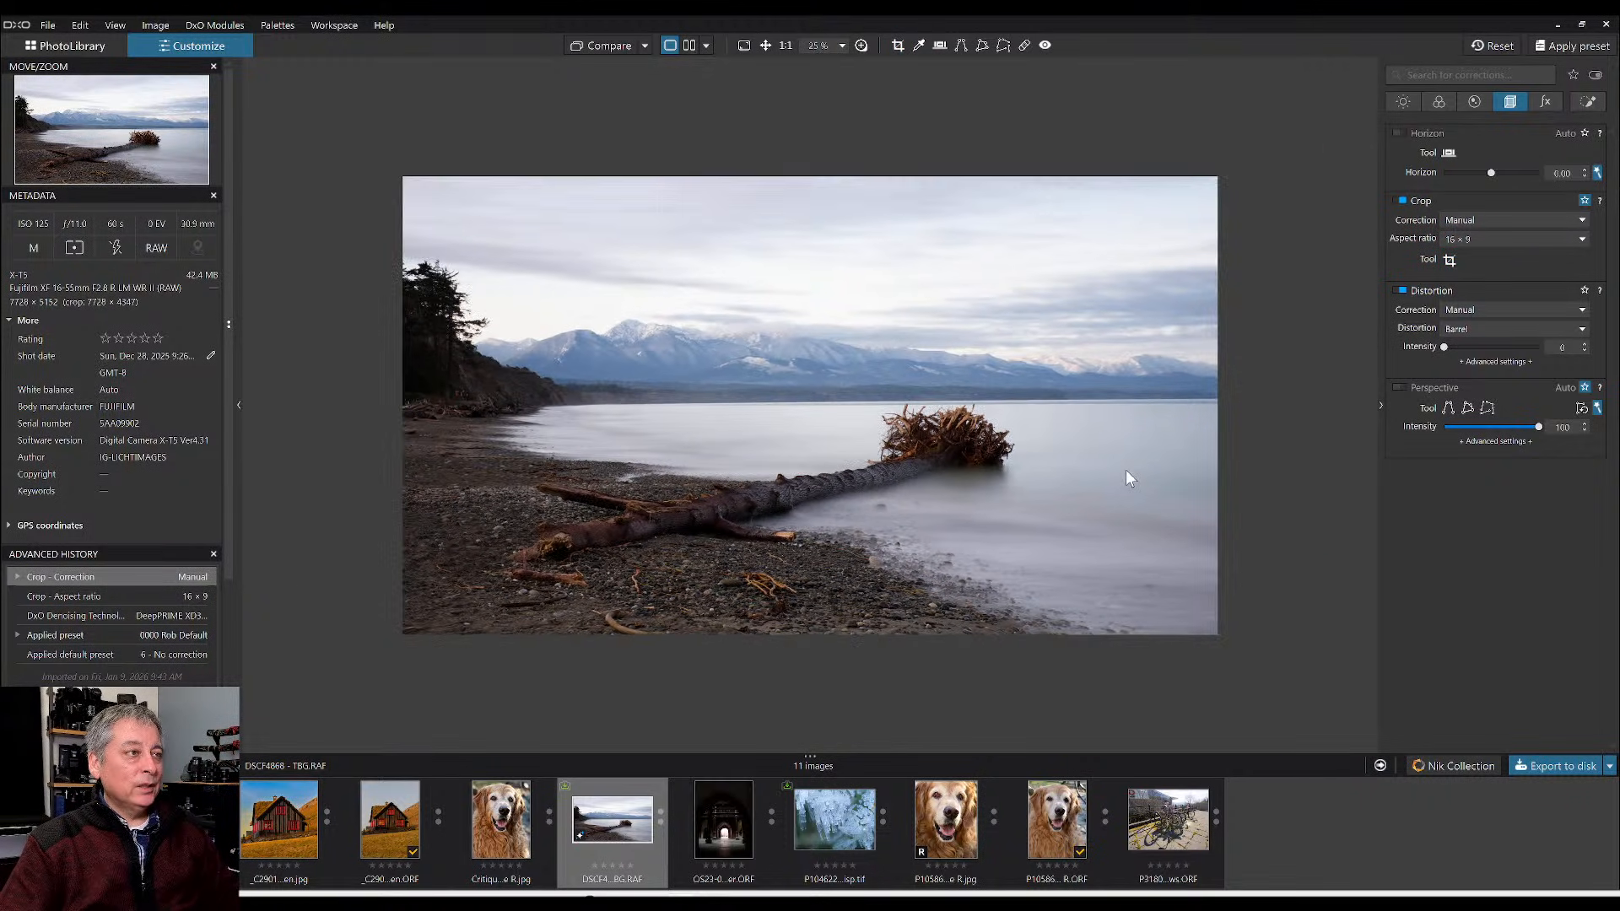
# - Move the 16 × 9 crop down to the image's lower edge and trim sky from its upper edge, to about 7093 × 3990 px
pyautogui.scroll(-1, 1051, 503)
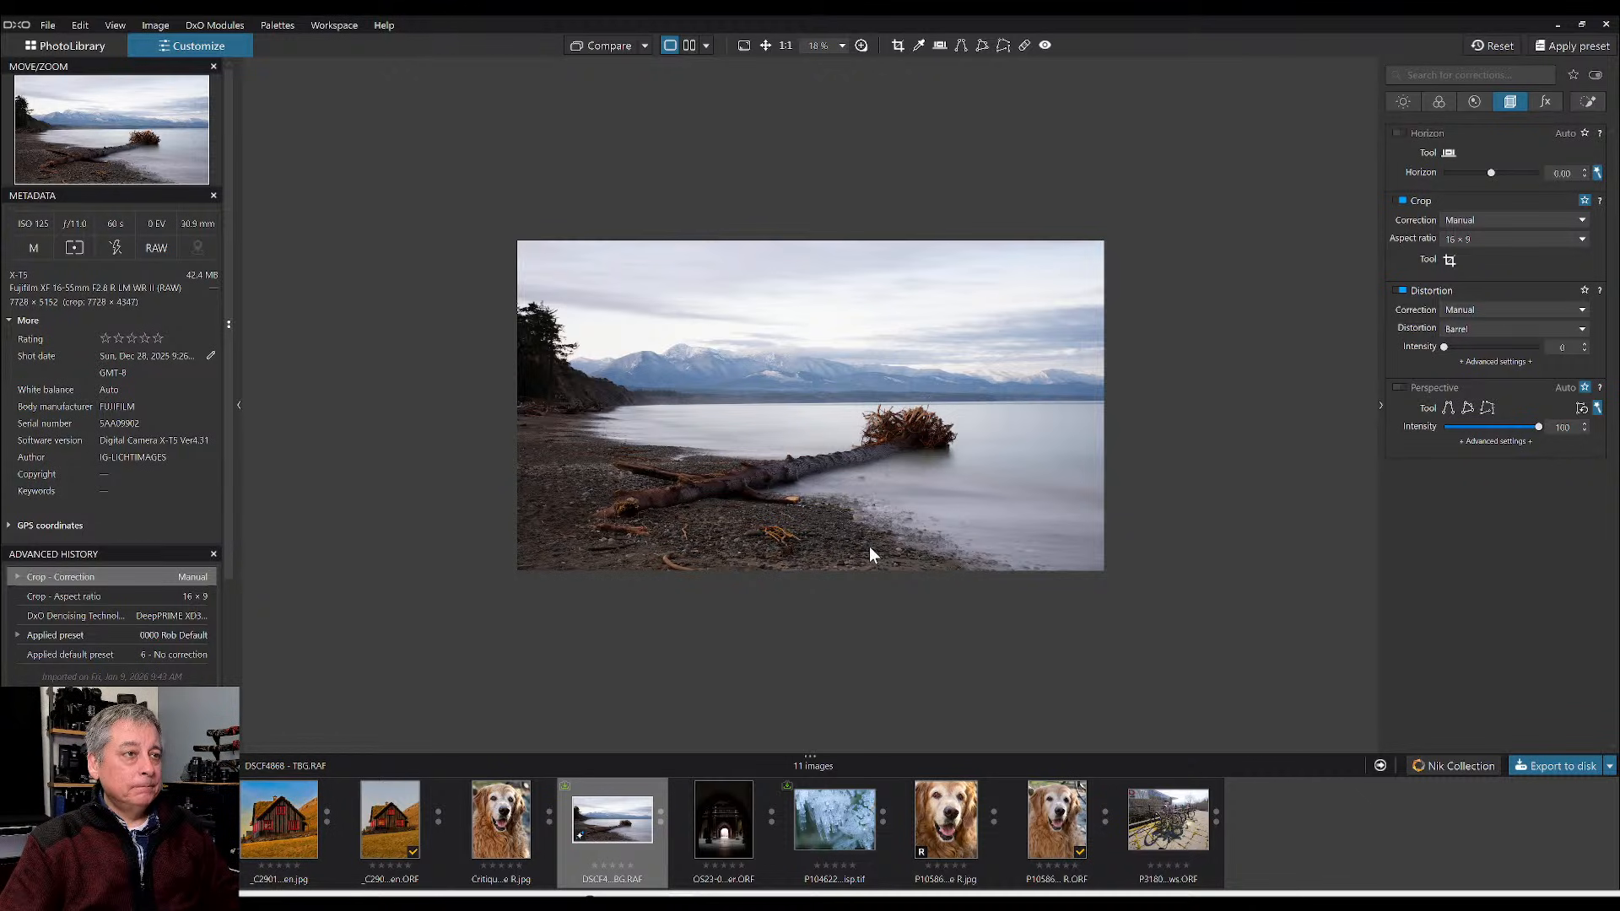
pyautogui.scroll(4, 869, 547)
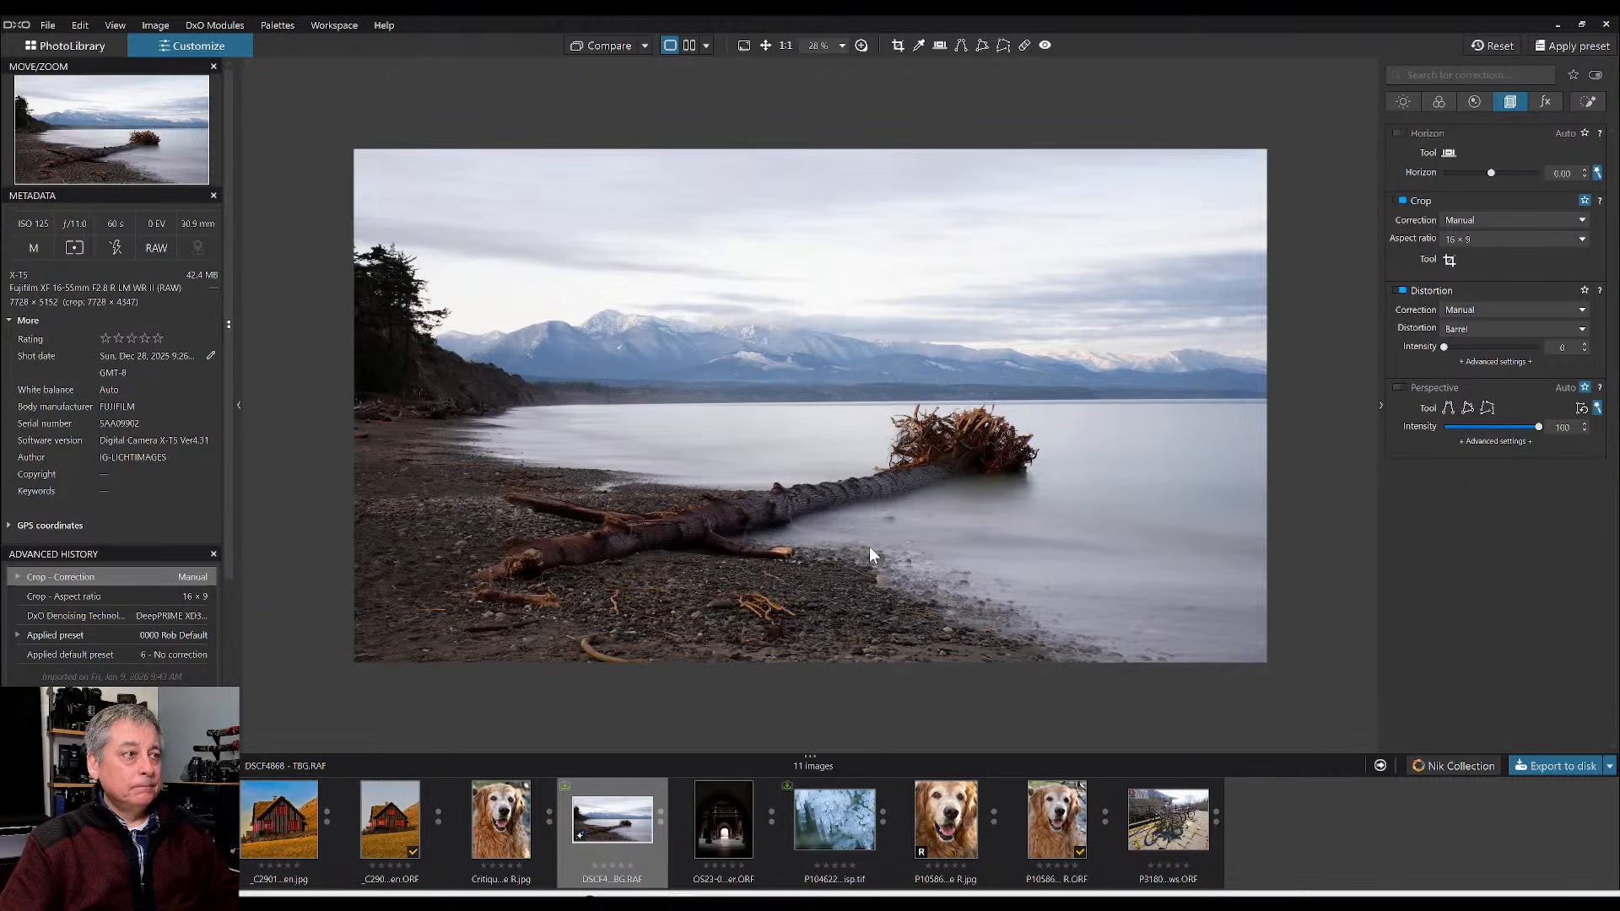
pyautogui.scroll(1, 869, 546)
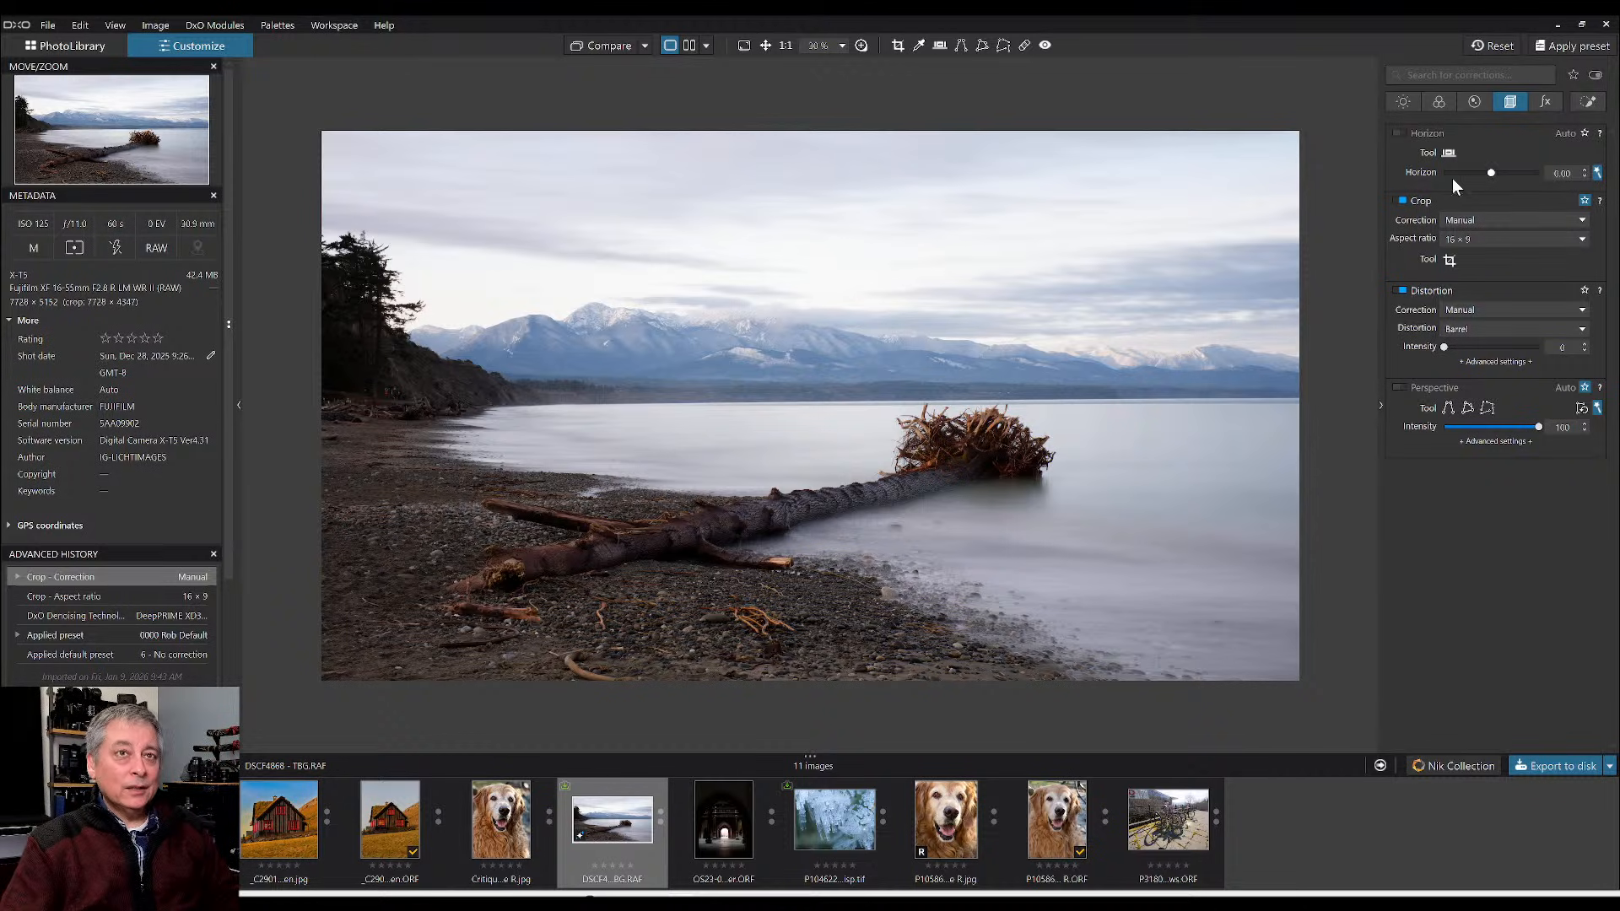
pyautogui.click(1450, 262)
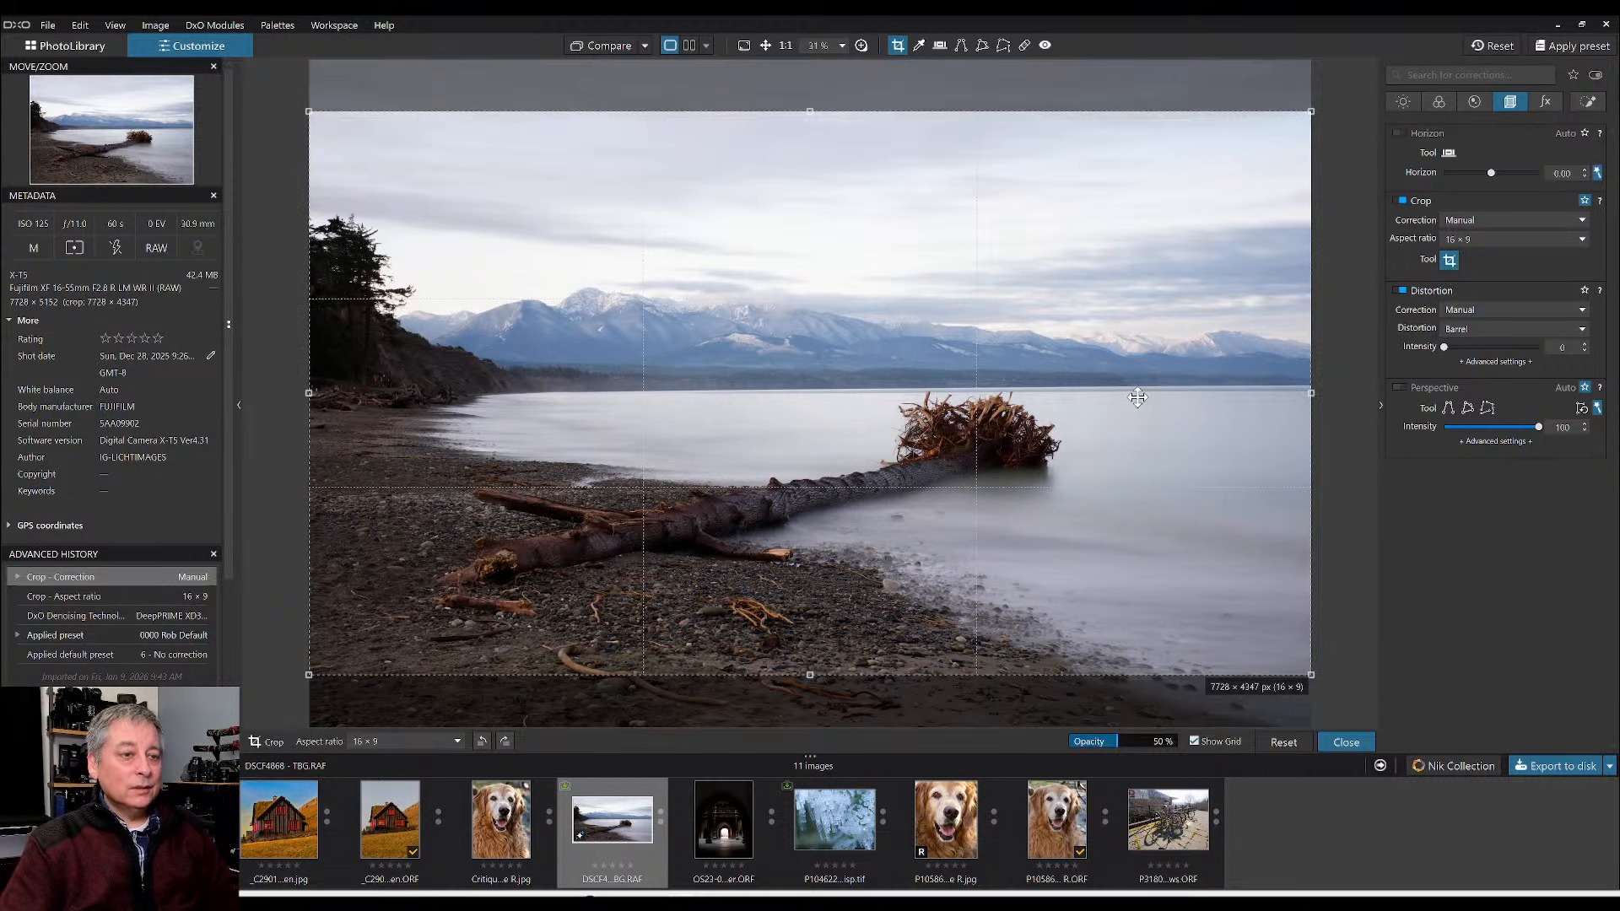
pyautogui.moveTo(1070, 395); pyautogui.dragTo(1069, 431)
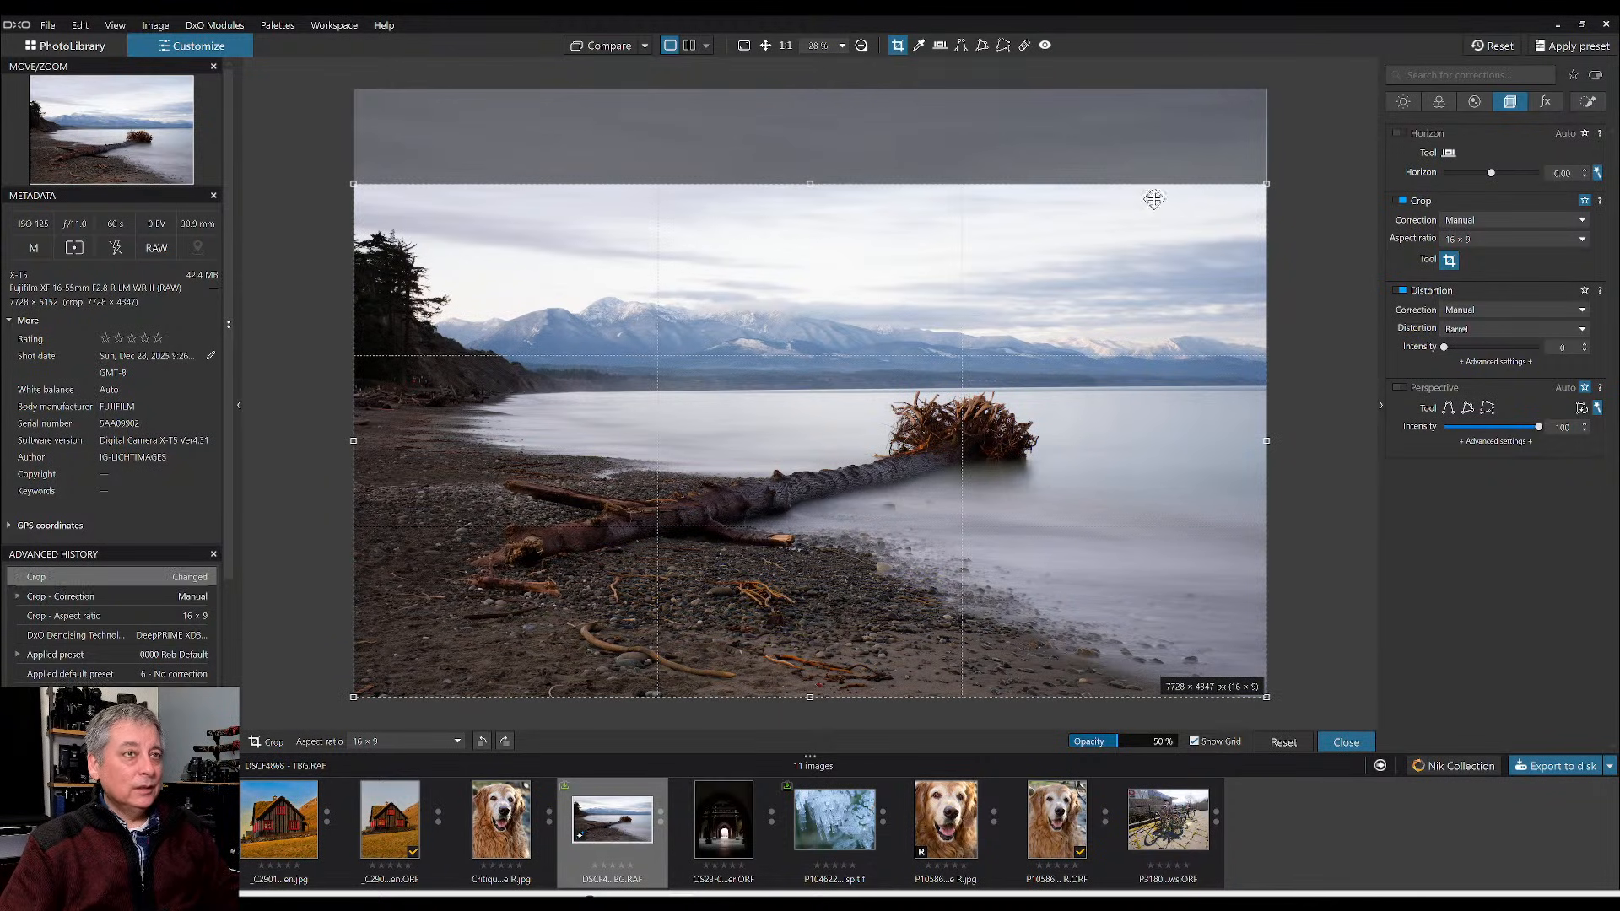
pyautogui.moveTo(810, 183); pyautogui.dragTo(823, 222)
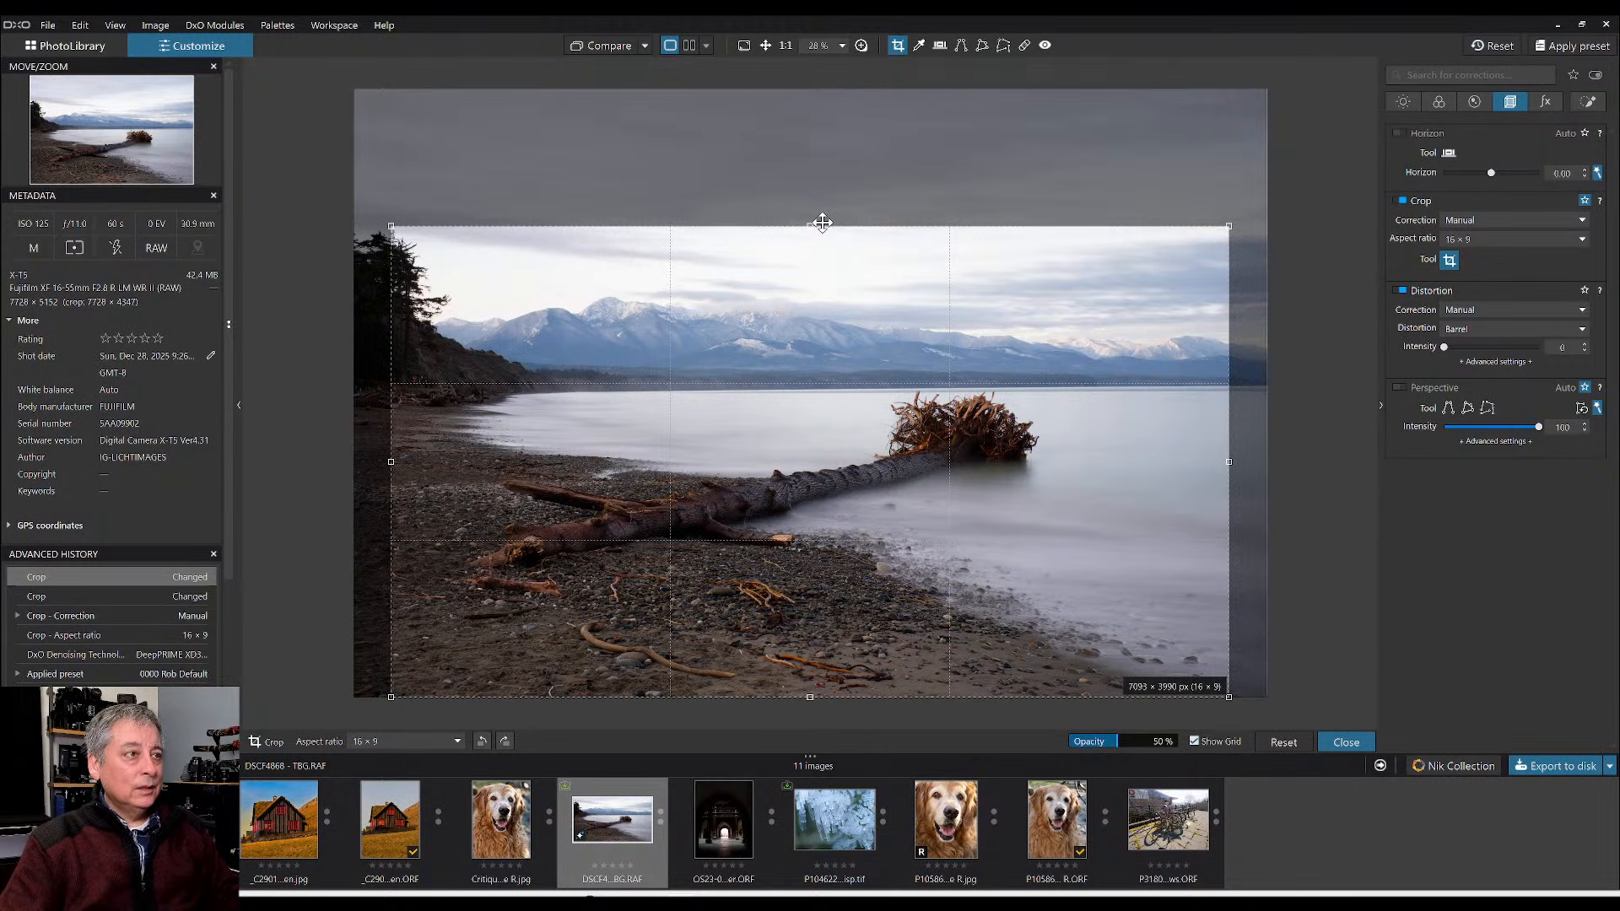
pyautogui.press('Return')
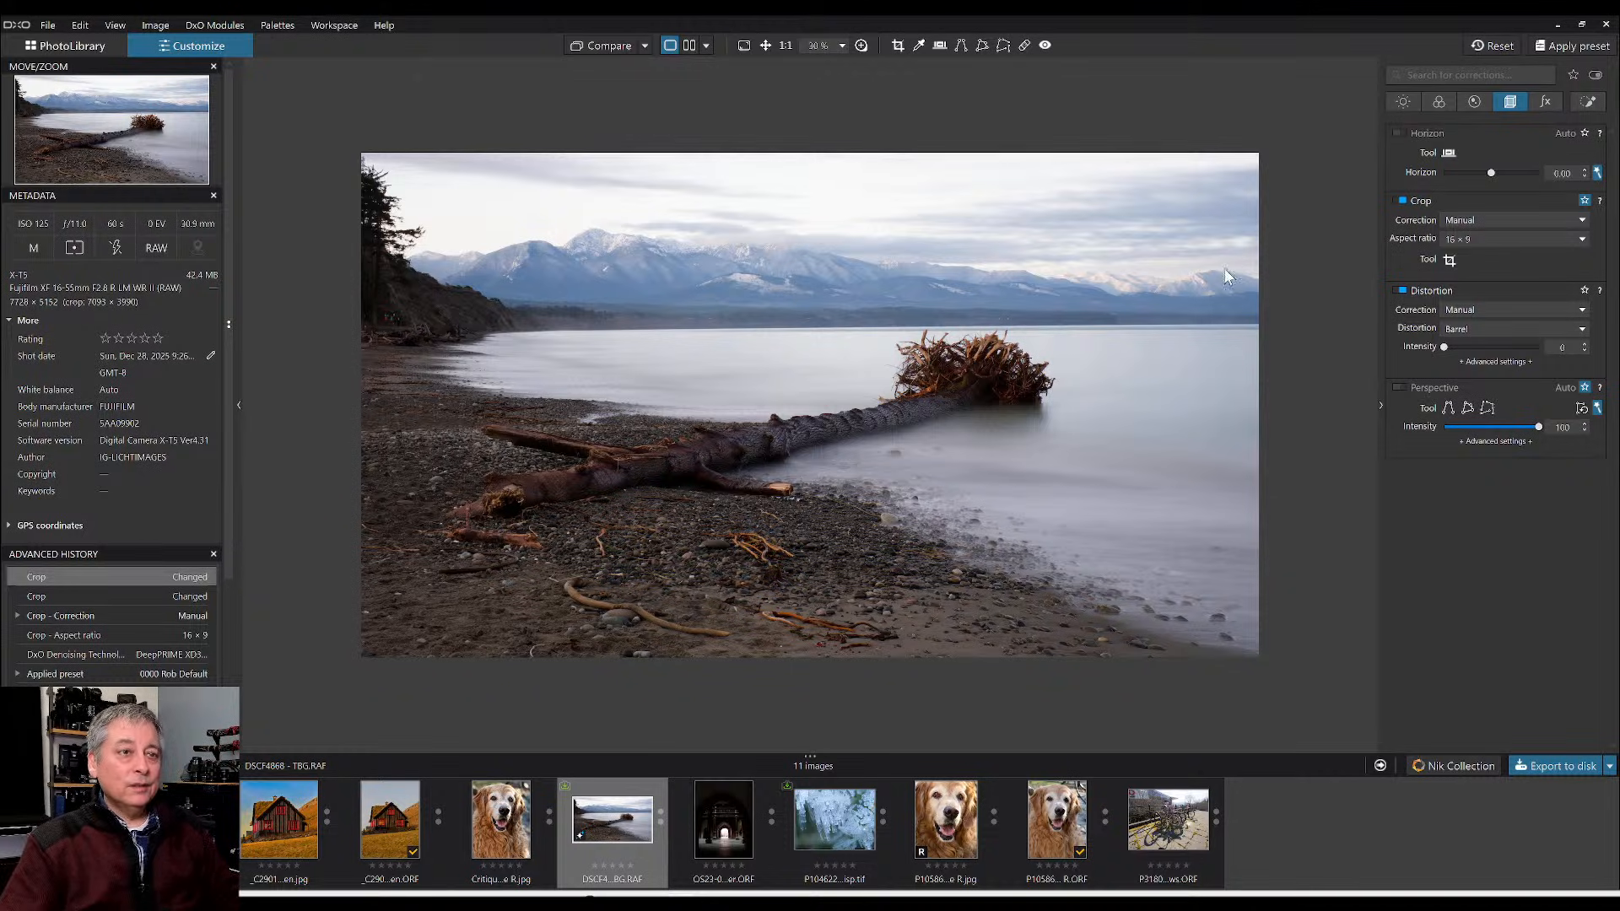
# - Tighten the crop inward from its upper-right corner to about 6908 × 3886 px
pyautogui.click(1448, 261)
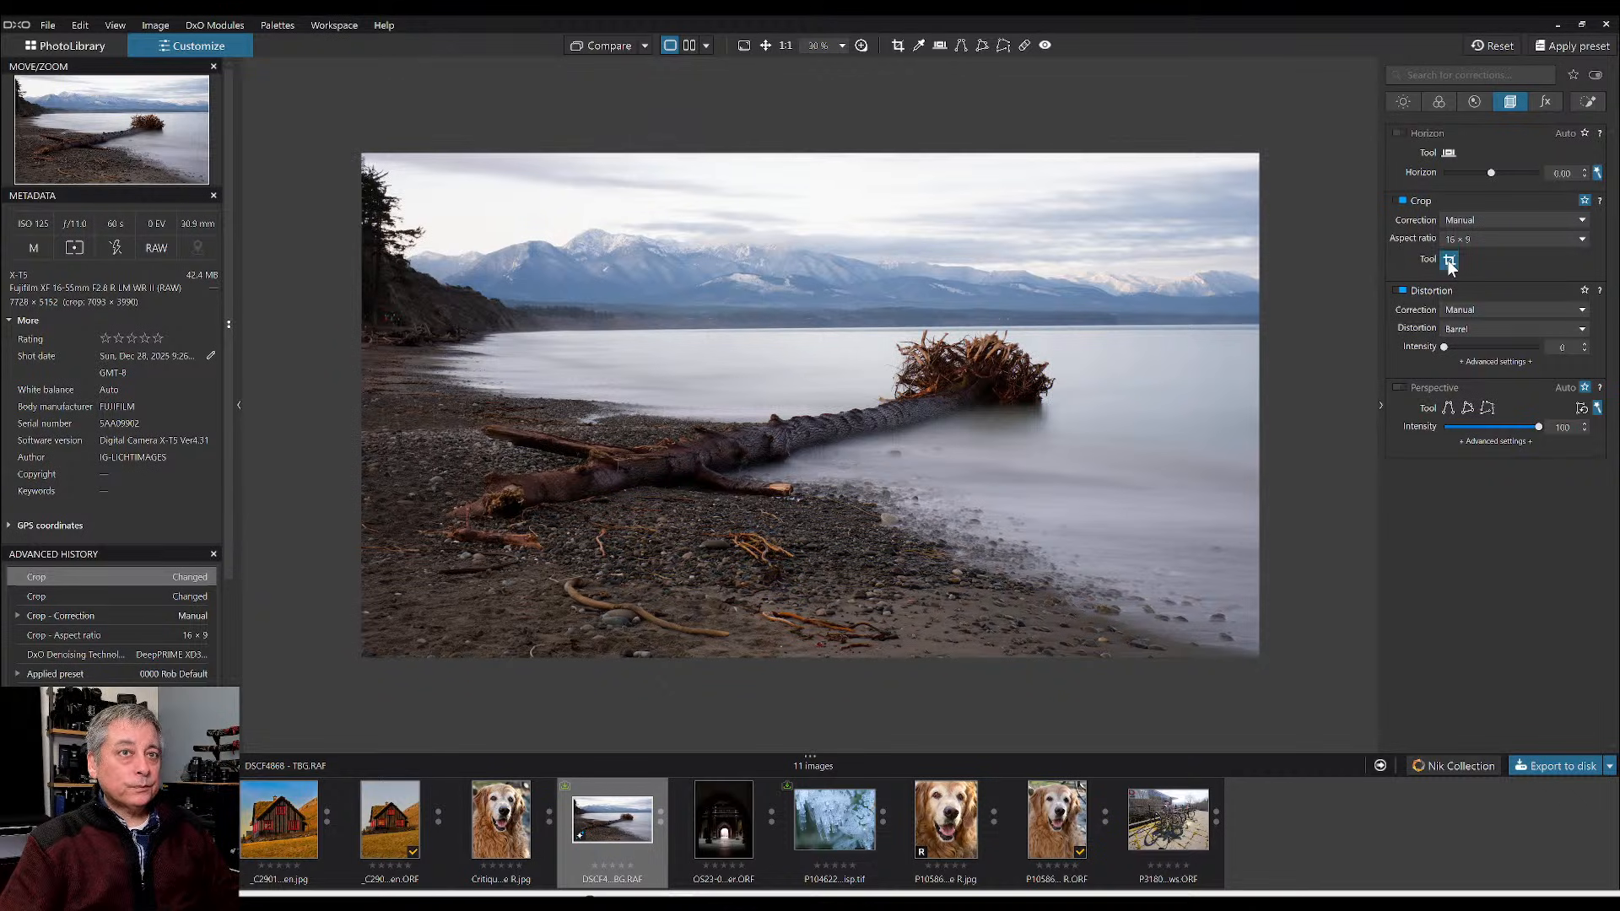
pyautogui.moveTo(1272, 216); pyautogui.dragTo(1248, 232)
pyautogui.press('Return')
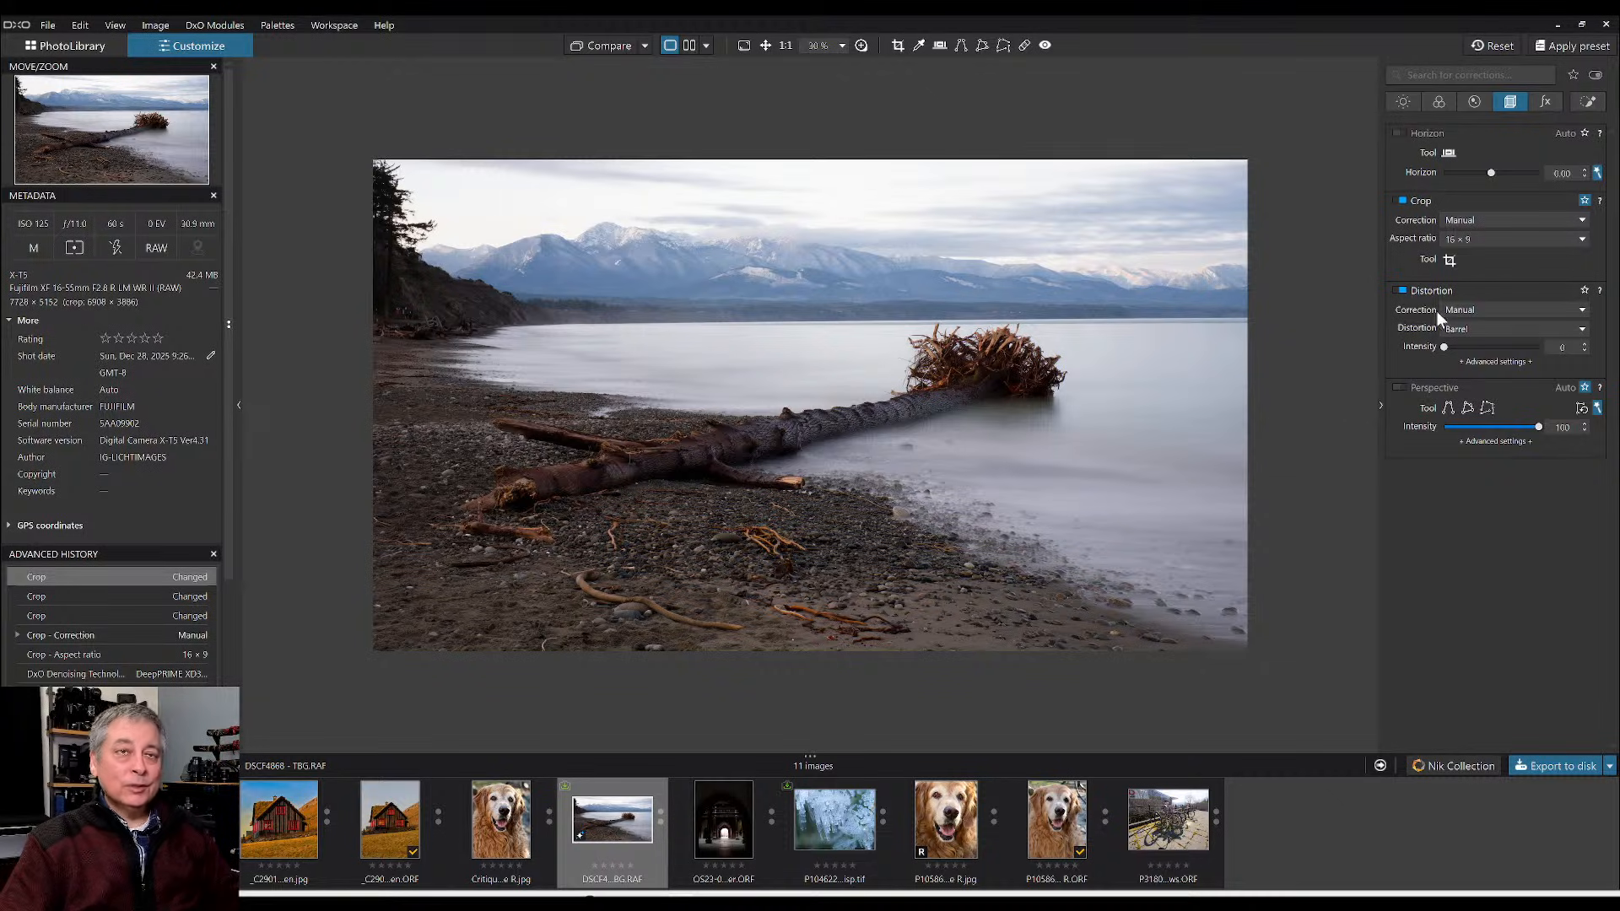
# - Add a control line local adjustment over the sky, fading out across the mountains, and sample the bright clouds as its reference
pyautogui.click(1588, 101)
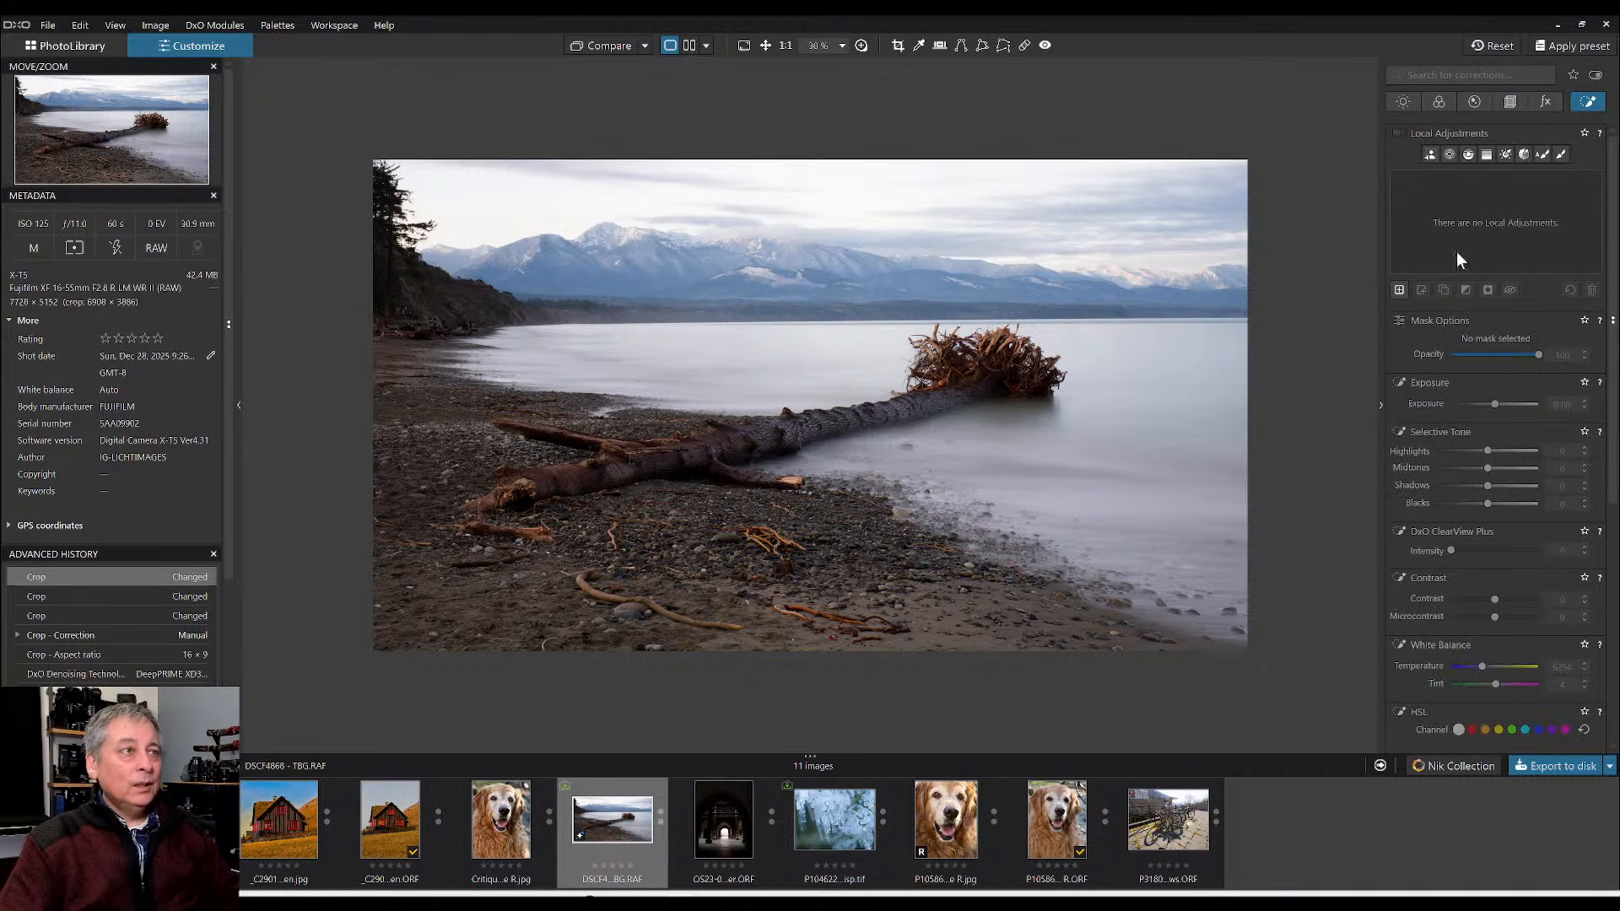
pyautogui.click(1468, 156)
pyautogui.moveTo(1040, 258); pyautogui.dragTo(1038, 302)
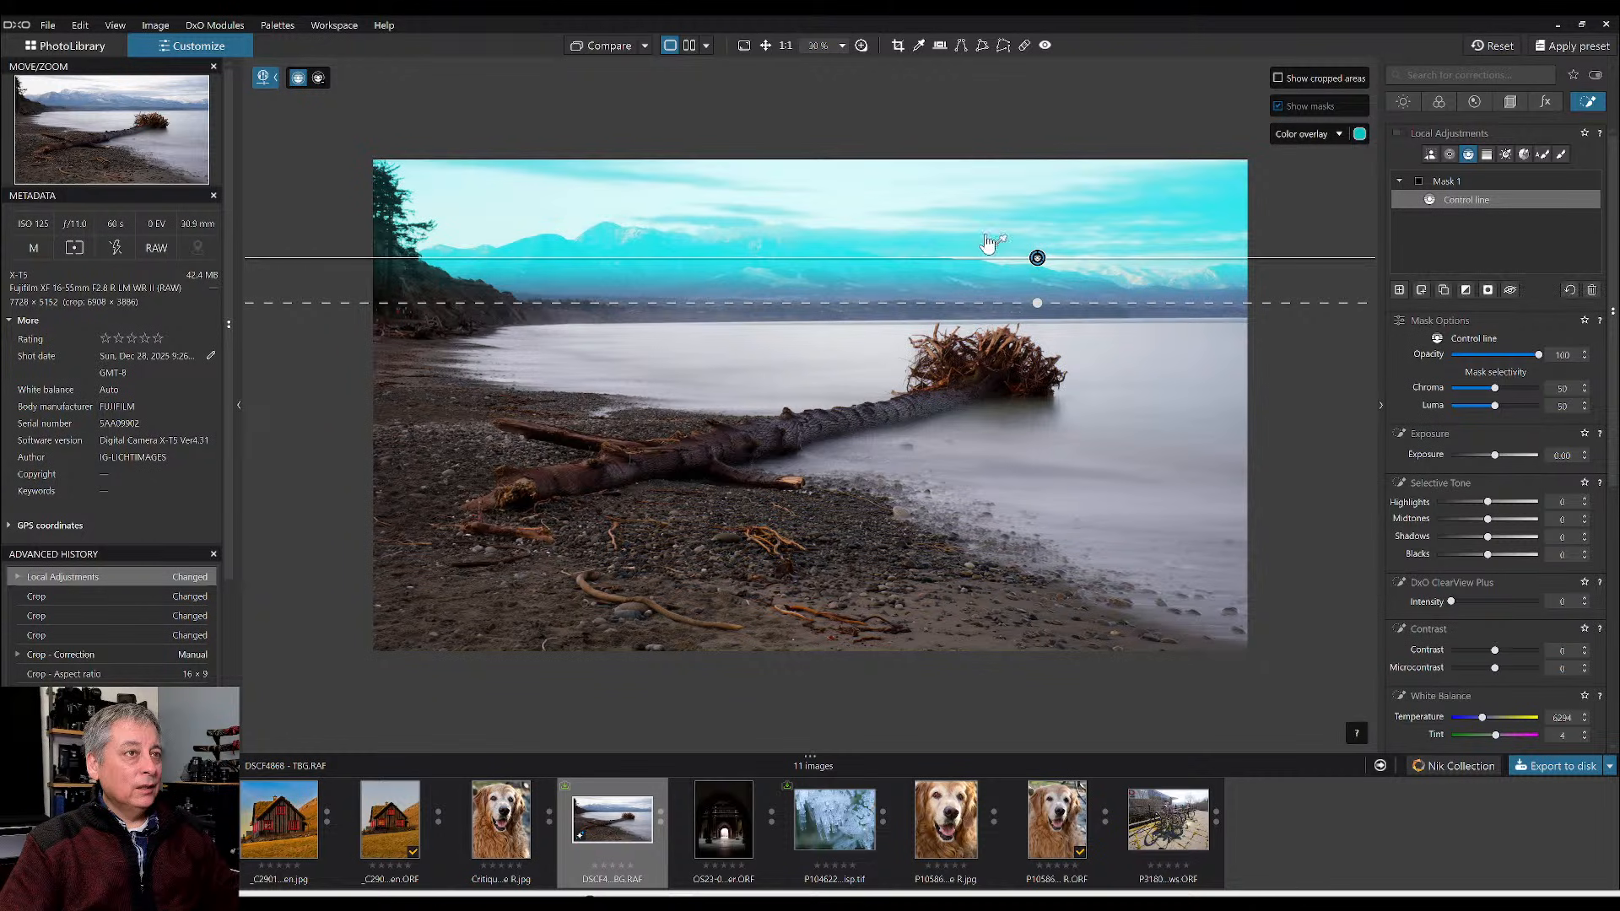
pyautogui.moveTo(989, 243); pyautogui.dragTo(864, 200)
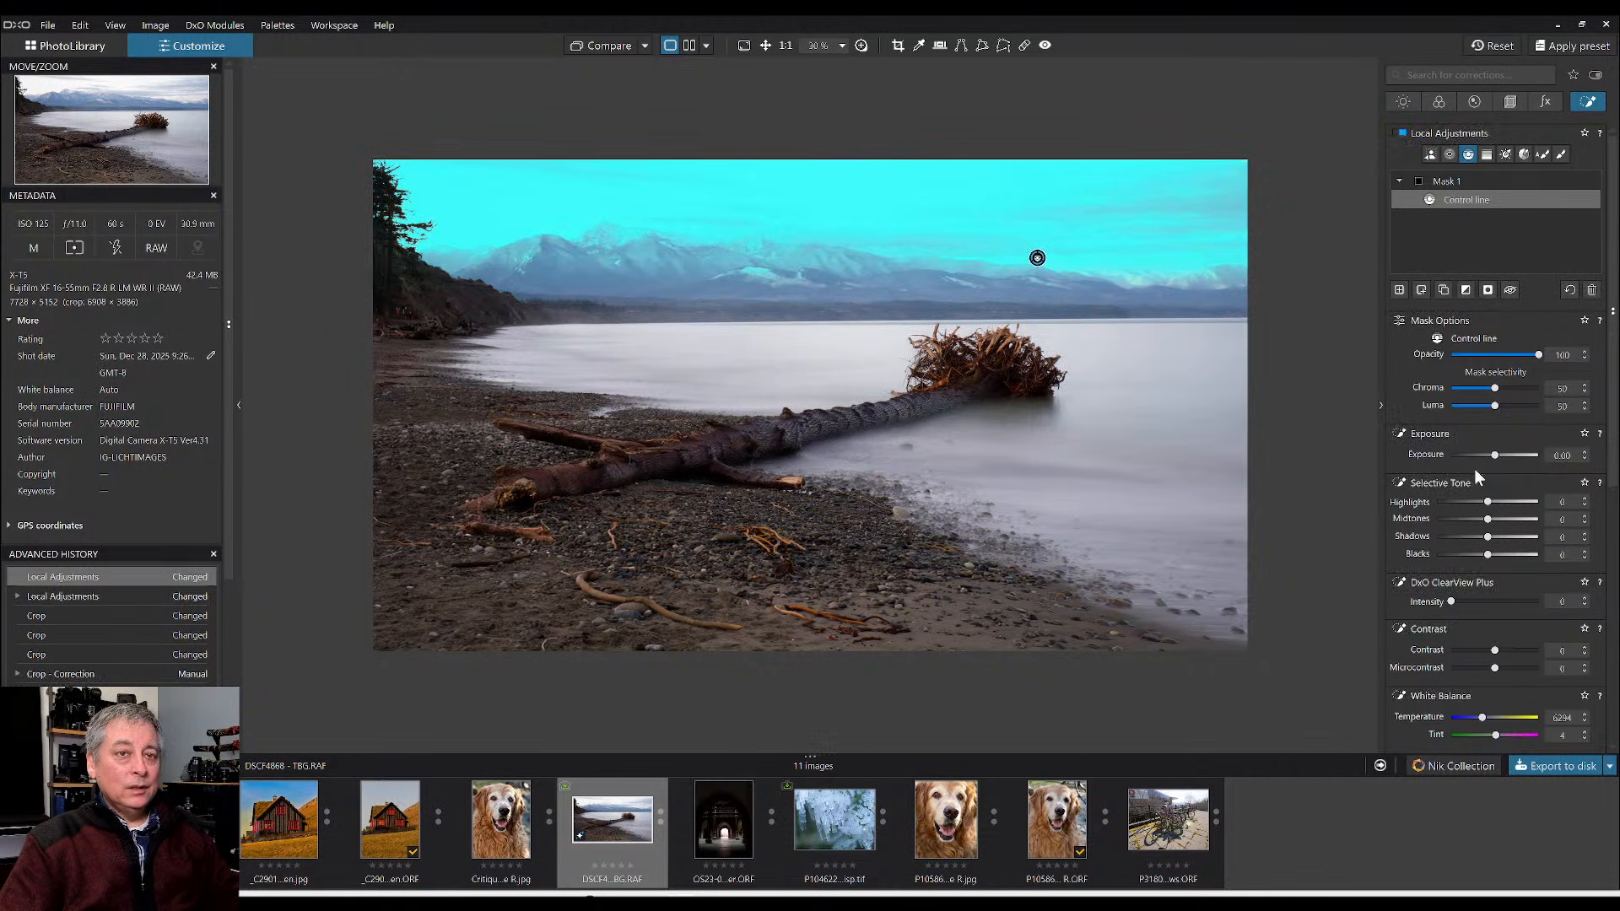
# - Lower the sky mask's exposure to -4.00 to check which areas it affects, and reset the exposure to 0
pyautogui.moveTo(1492, 457); pyautogui.dragTo(1452, 454)
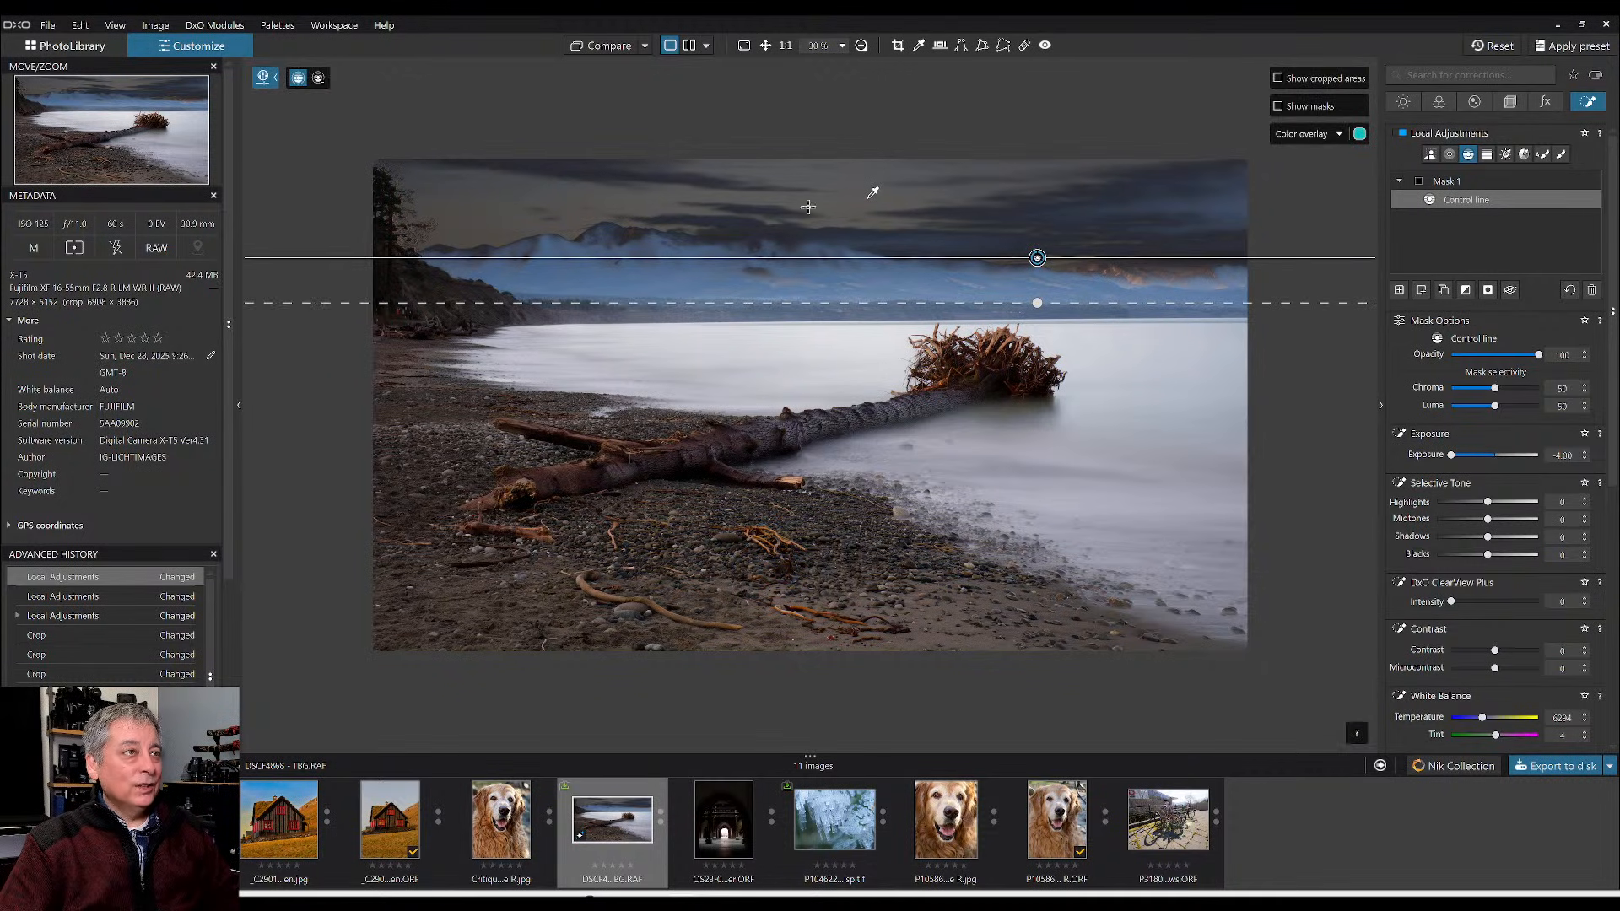
pyautogui.doubleClick(1448, 454)
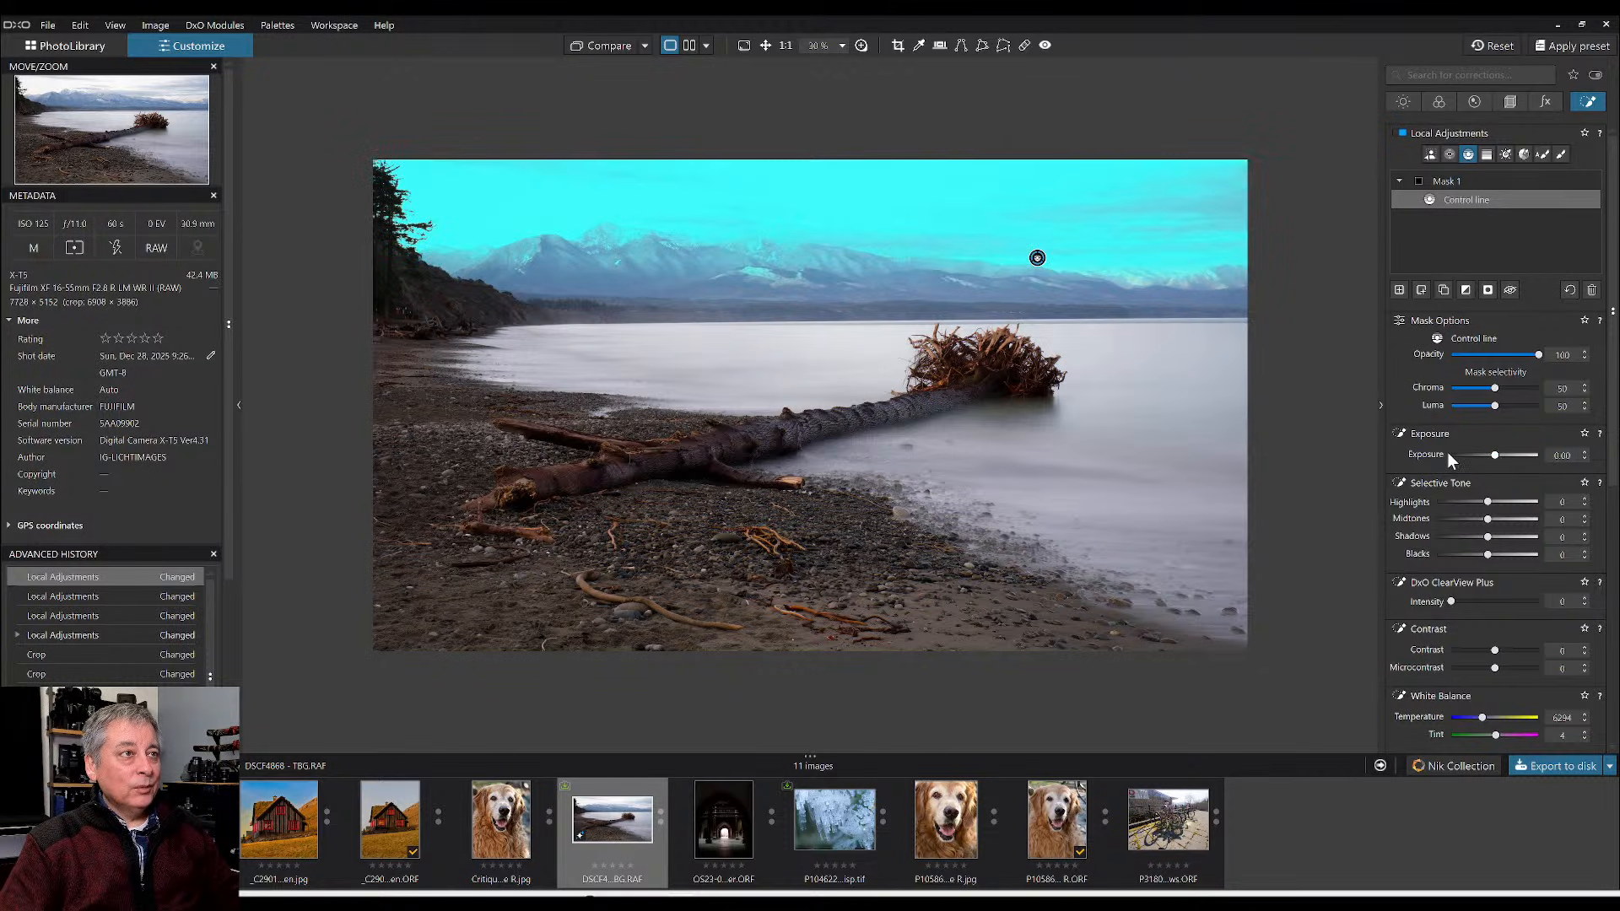
# - For the sky's control line mask, set Highlights to -39, ClearView Plus intensity to 55 and Microcontrast to 40
pyautogui.click(1470, 501)
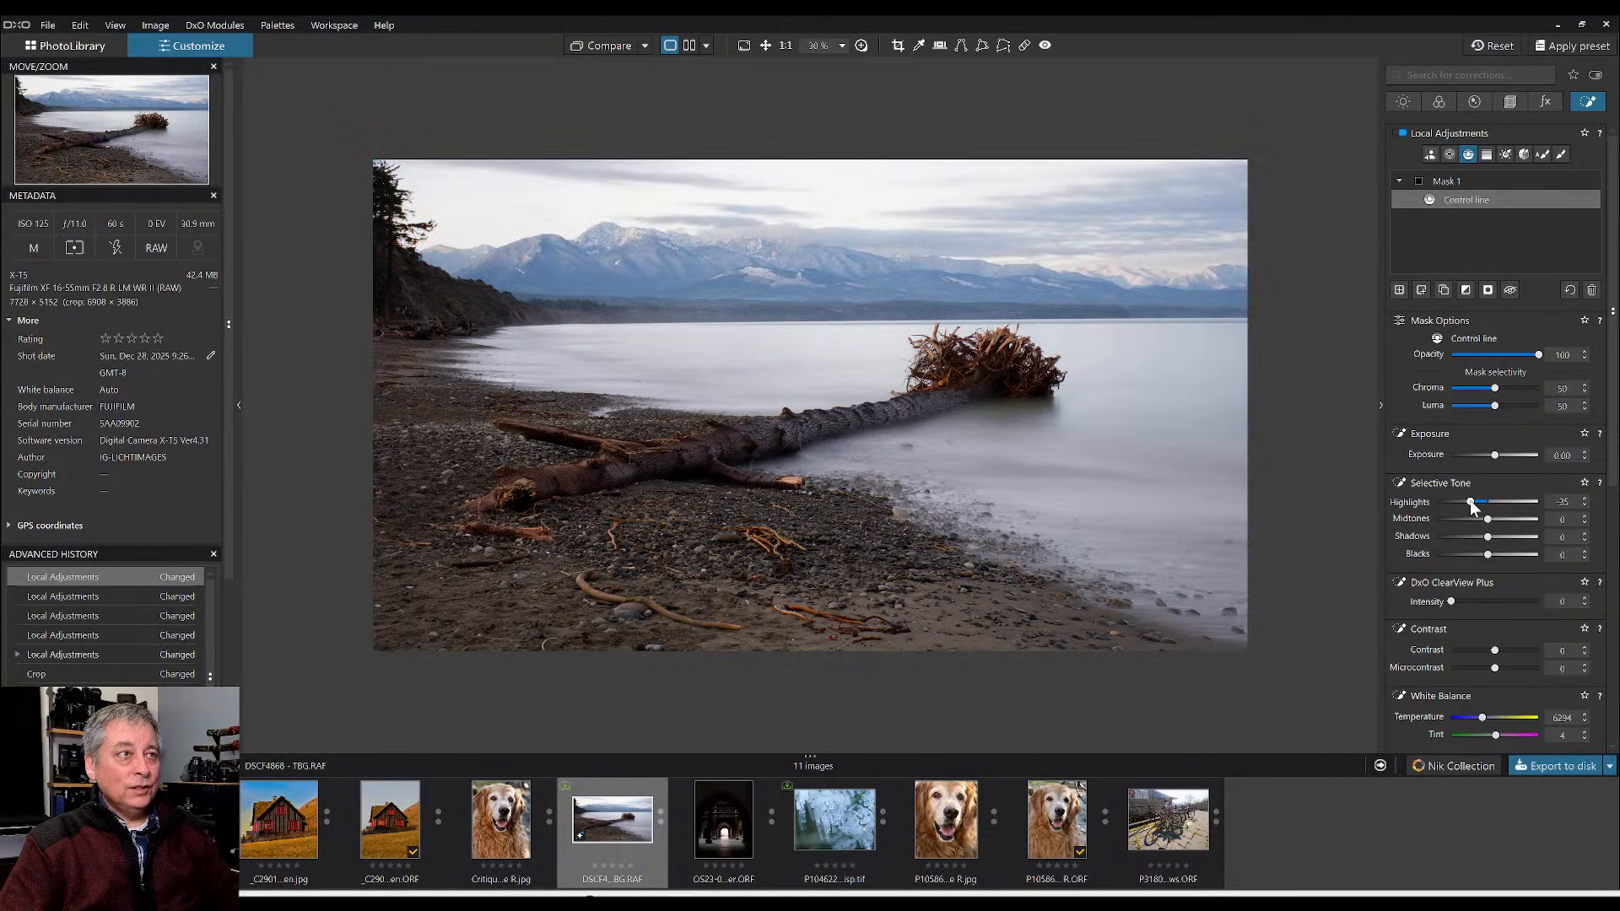
pyautogui.click(1498, 601)
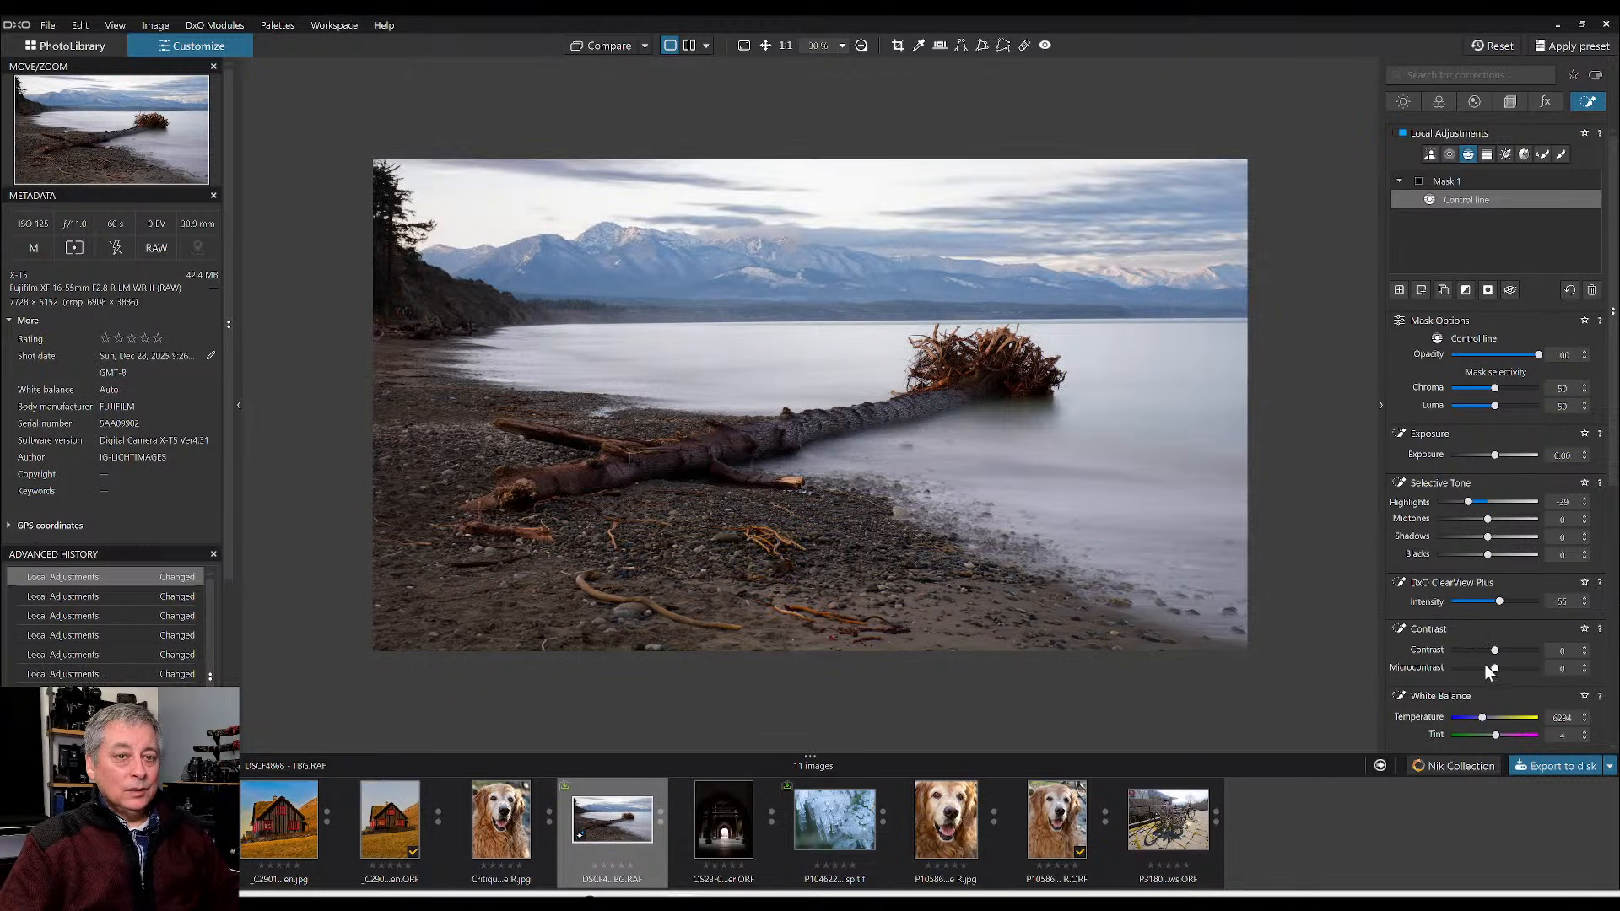
pyautogui.moveTo(1495, 670); pyautogui.dragTo(1513, 671)
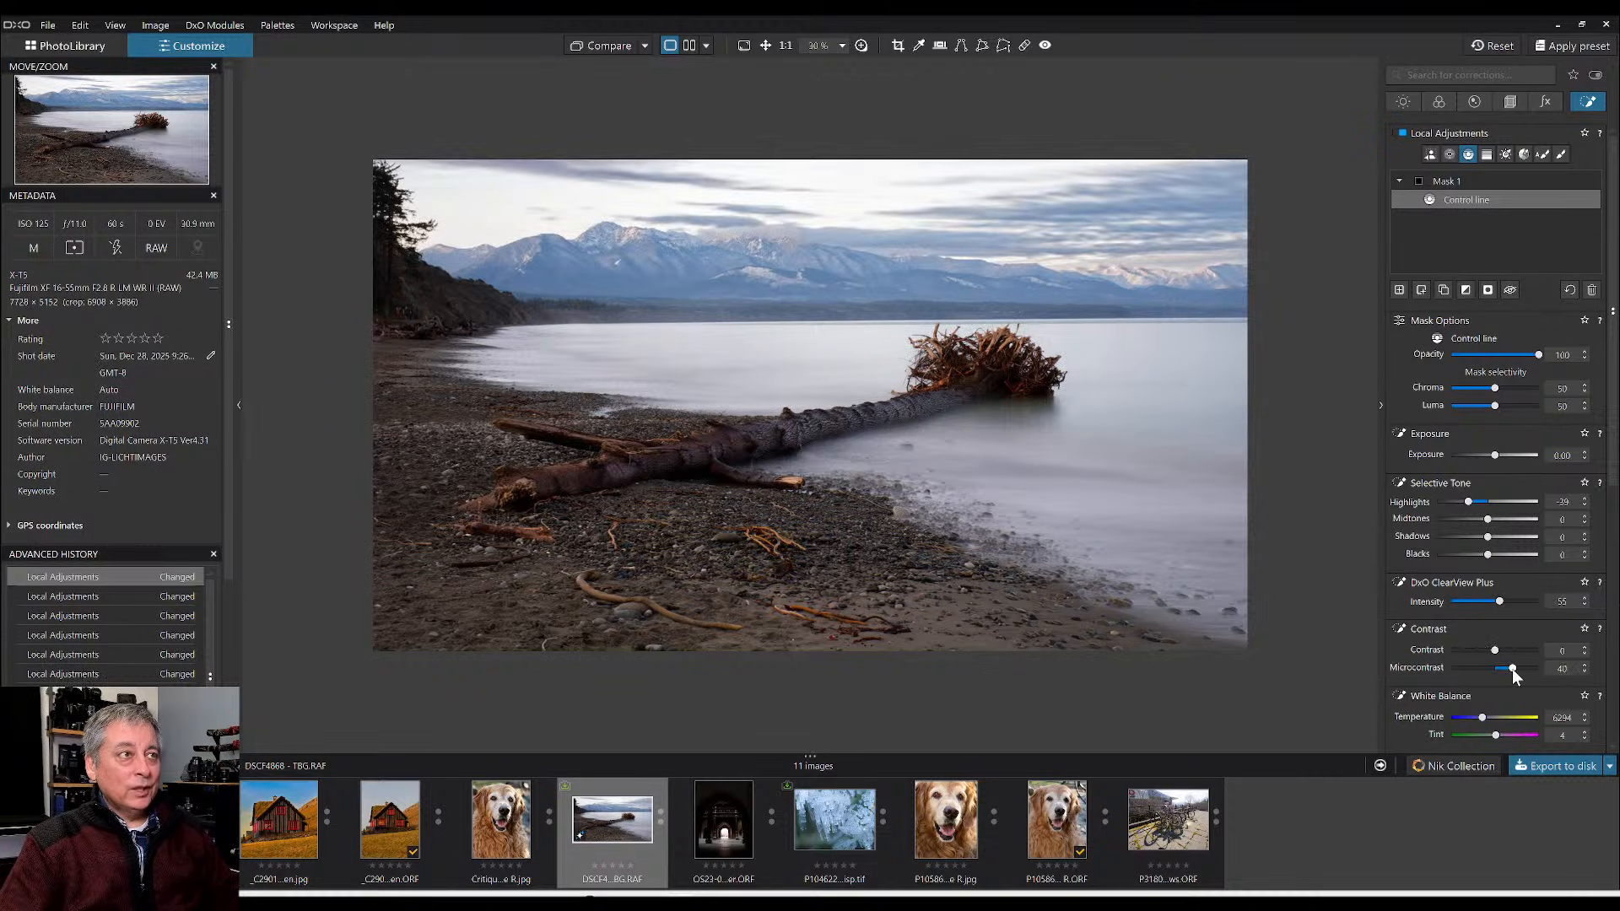
pyautogui.moveTo(1347, 445)
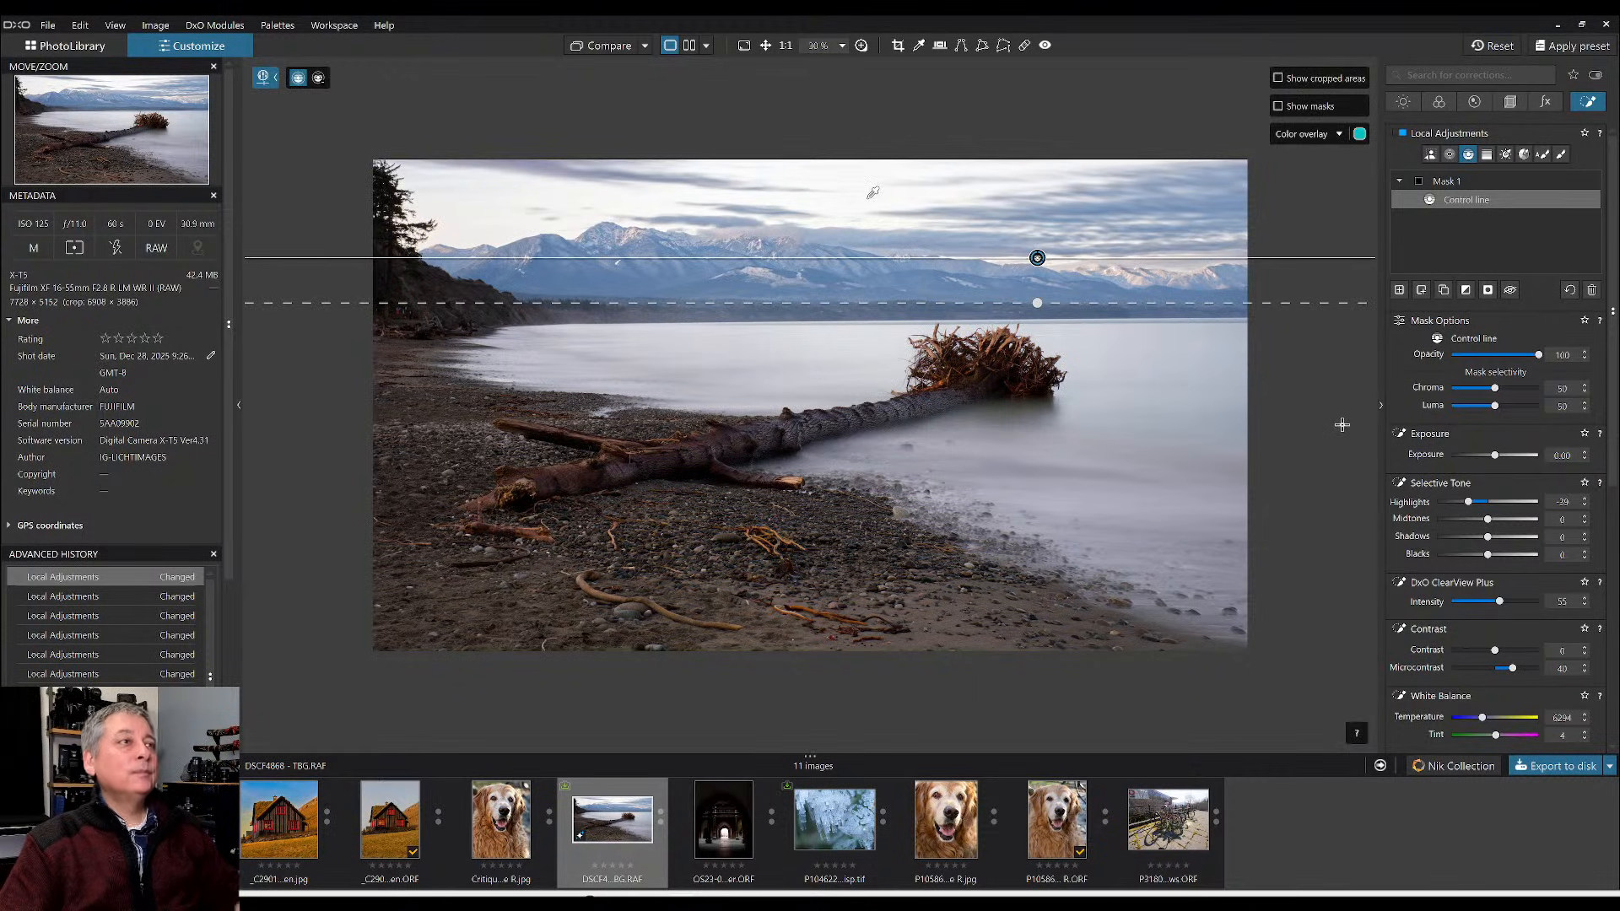
pyautogui.press('Escape')
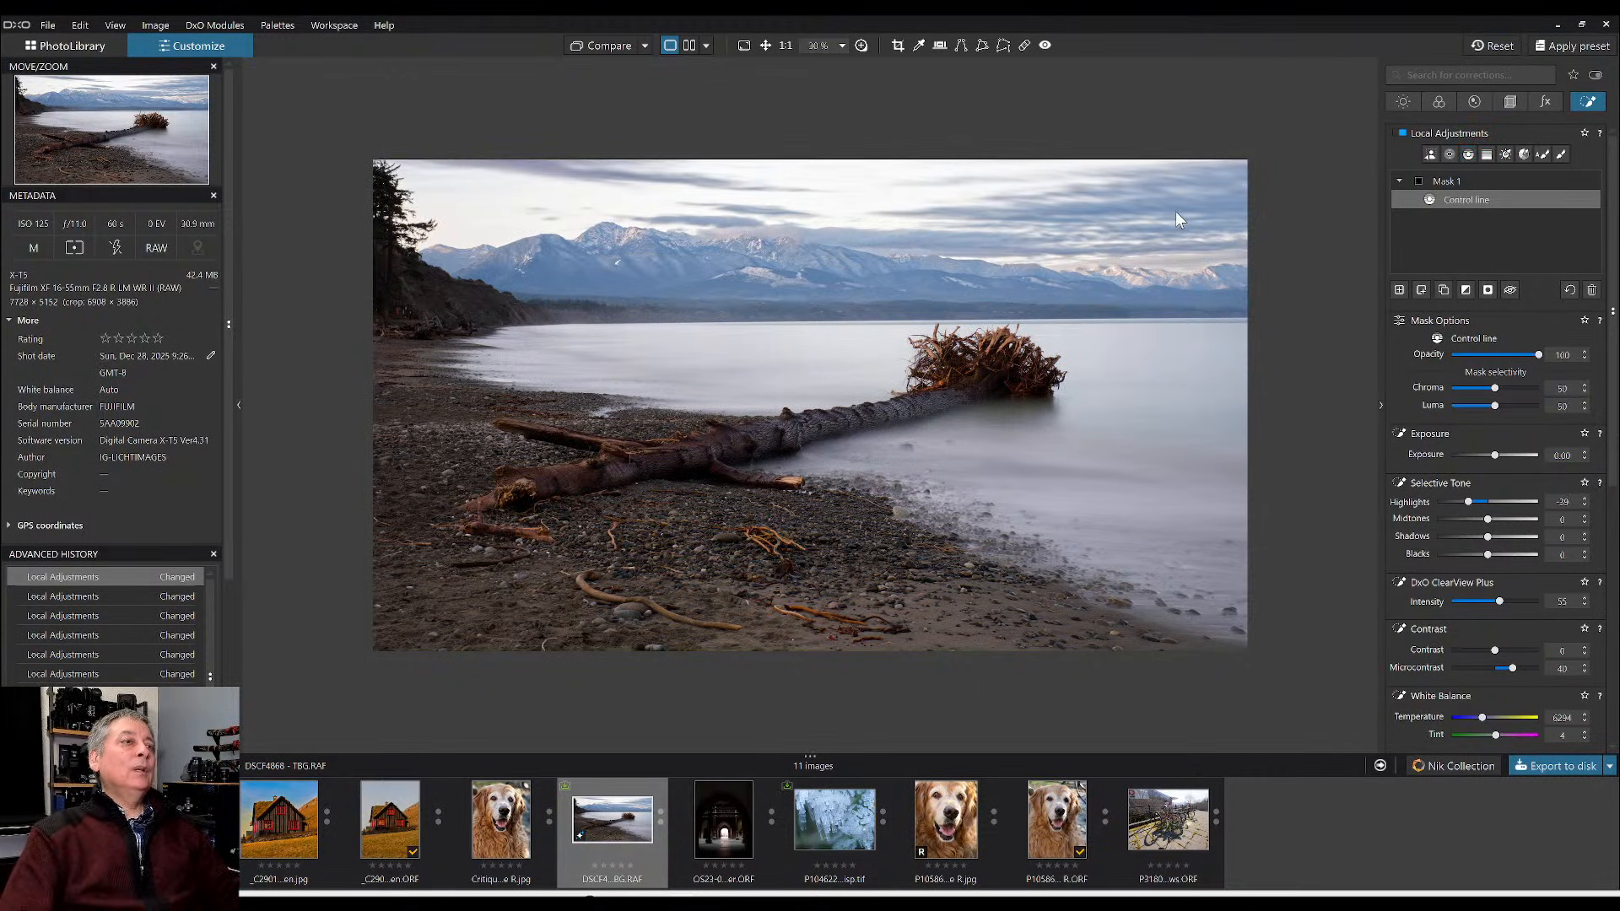
pyautogui.click(1024, 44)
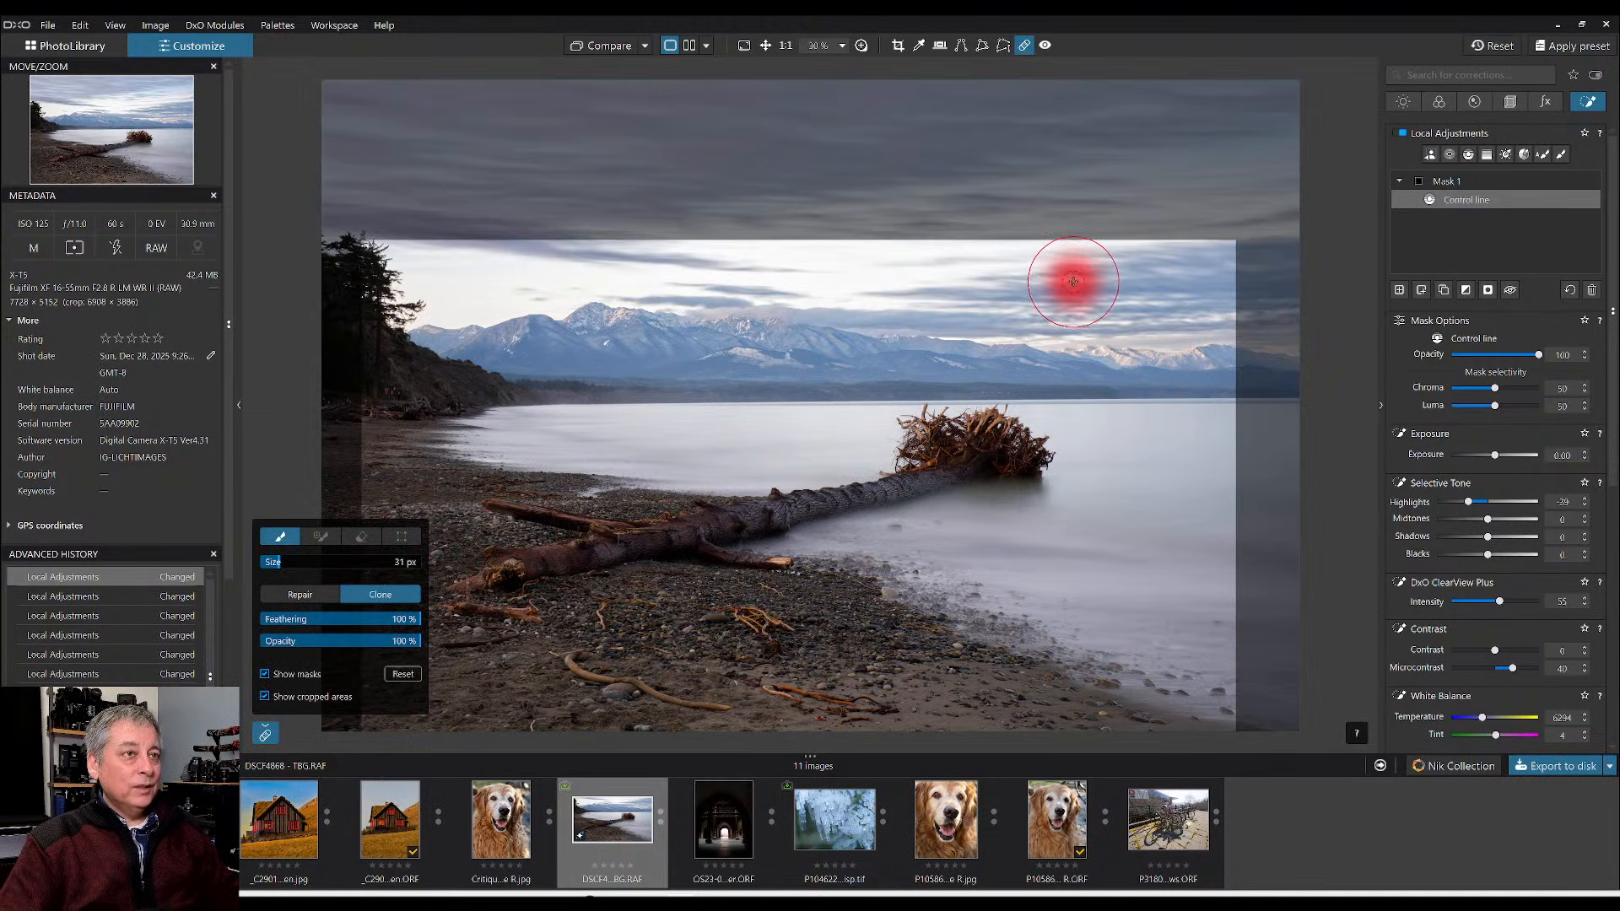
pyautogui.moveTo(1072, 281); pyautogui.dragTo(1021, 282)
pyautogui.click(1071, 282)
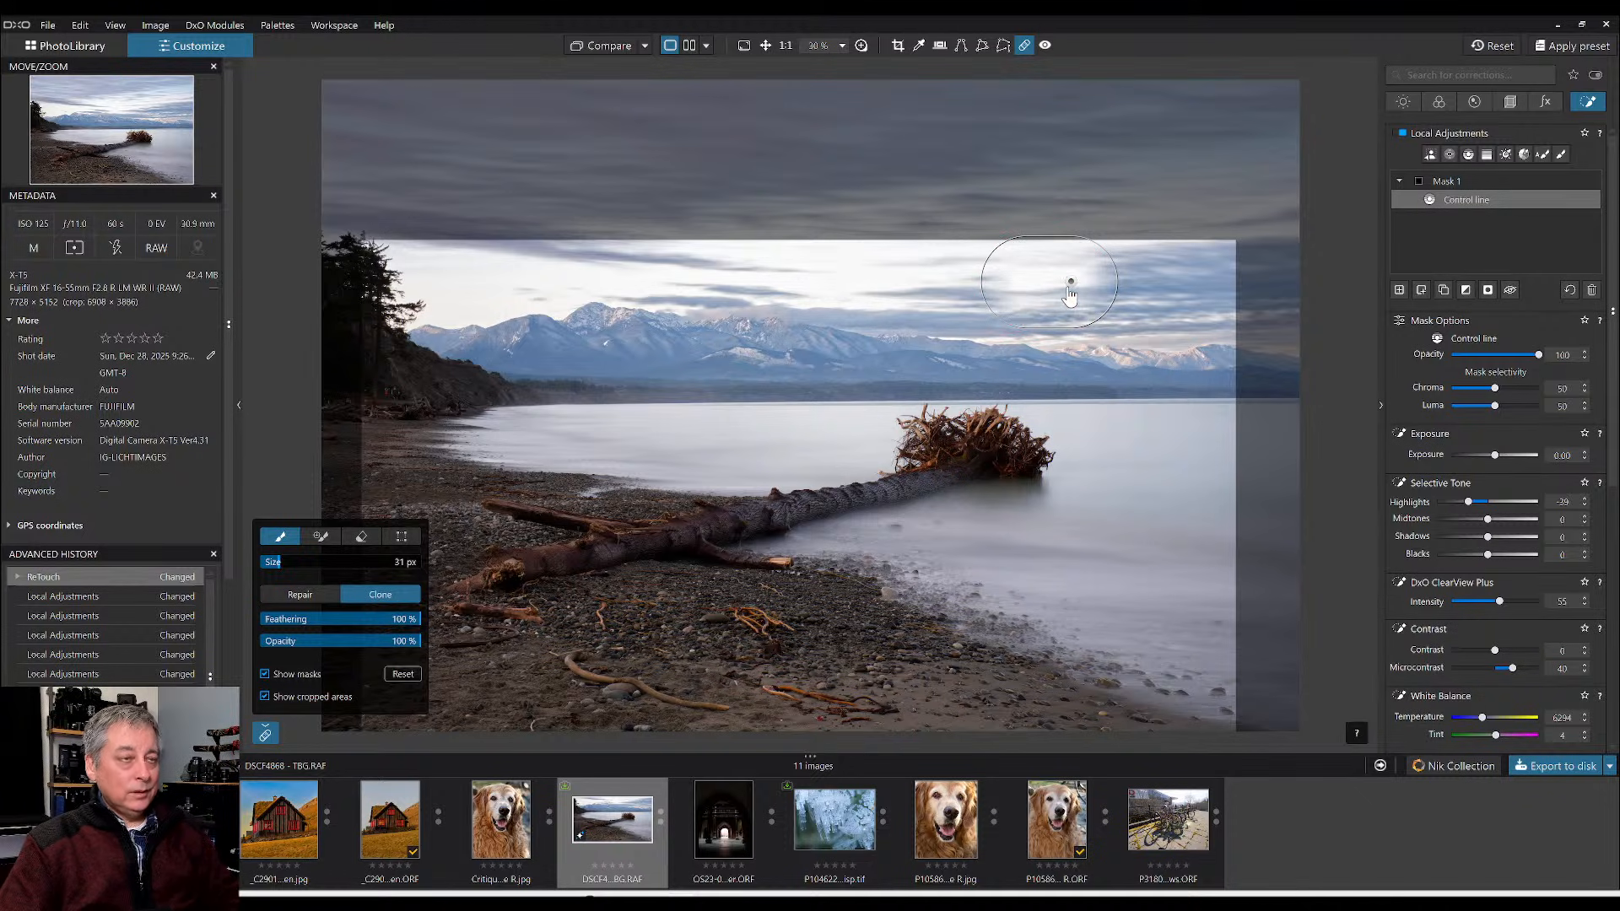
pyautogui.press('Delete')
# - Clone clouds over the bright sky above the central mountains with two overlapping strokes, sampling both from the darker clouds above the crop
pyautogui.moveTo(781, 265); pyautogui.dragTo(951, 275)
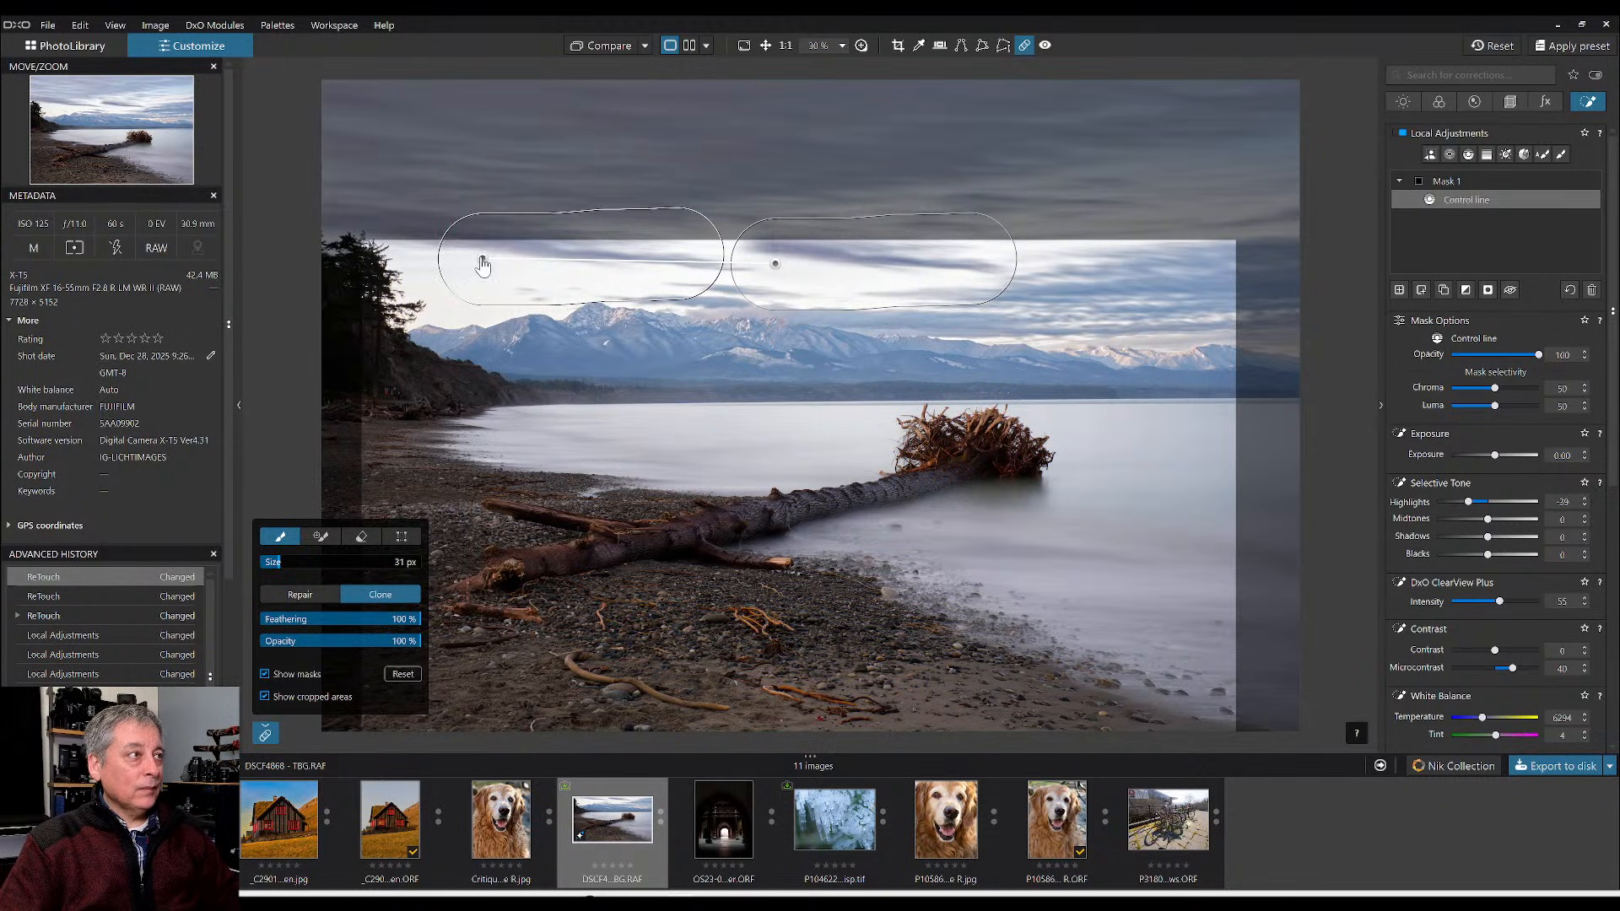
pyautogui.moveTo(523, 259); pyautogui.dragTo(992, 175)
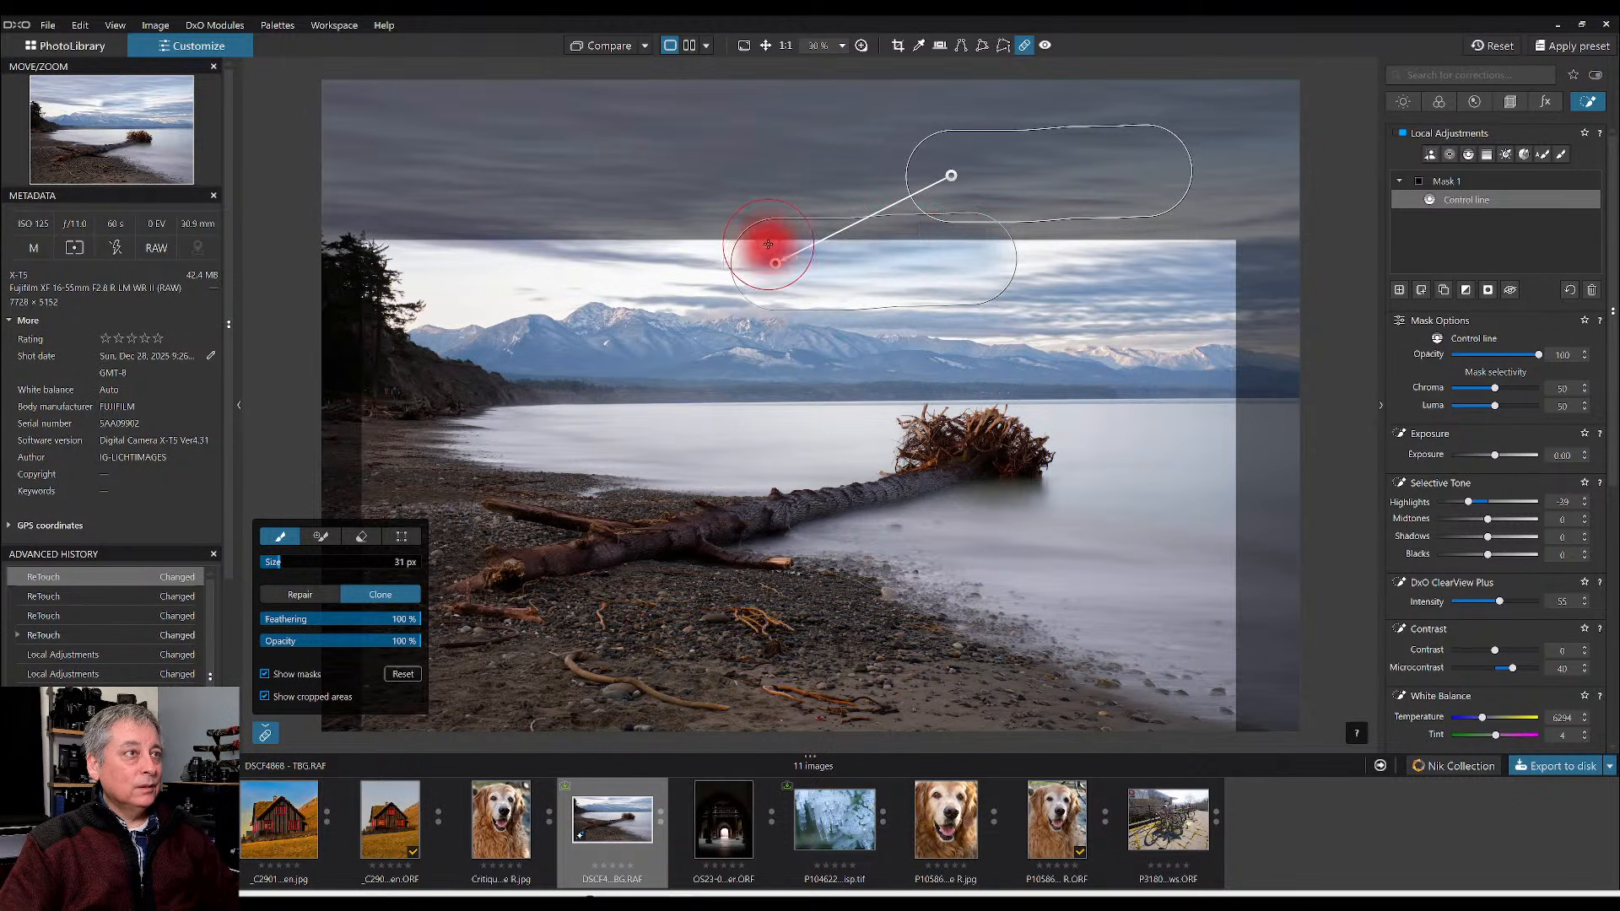
pyautogui.moveTo(744, 244); pyautogui.dragTo(671, 241)
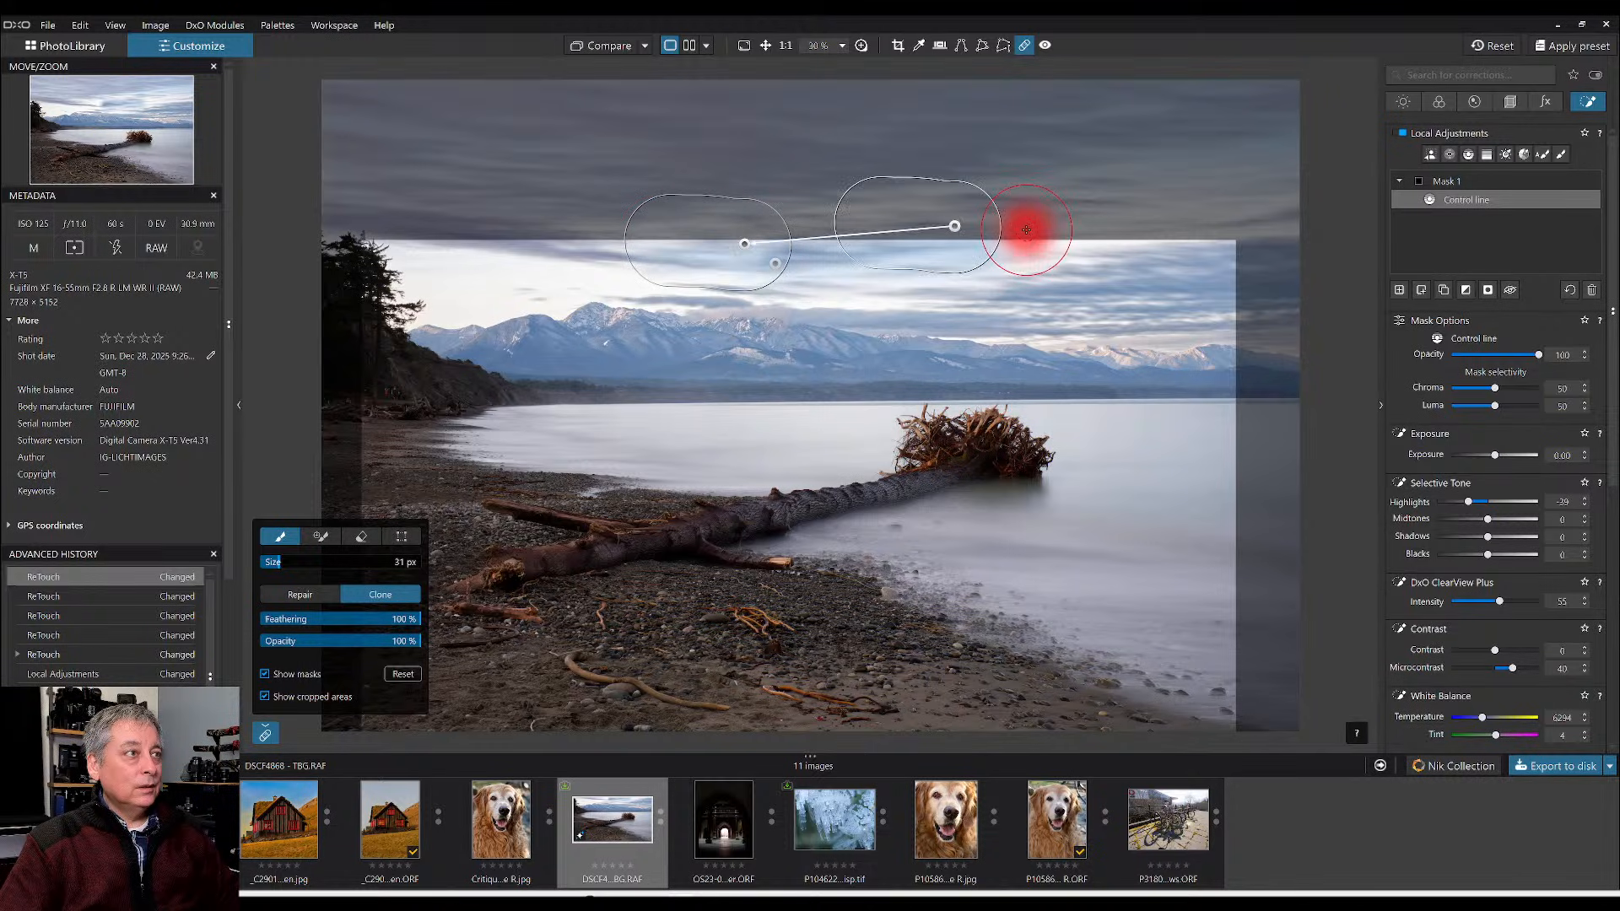
pyautogui.moveTo(958, 232)
pyautogui.mouseDown()
pyautogui.moveTo(1039, 255)
pyautogui.moveTo(878, 250)
pyautogui.moveTo(842, 195)
pyautogui.mouseUp()
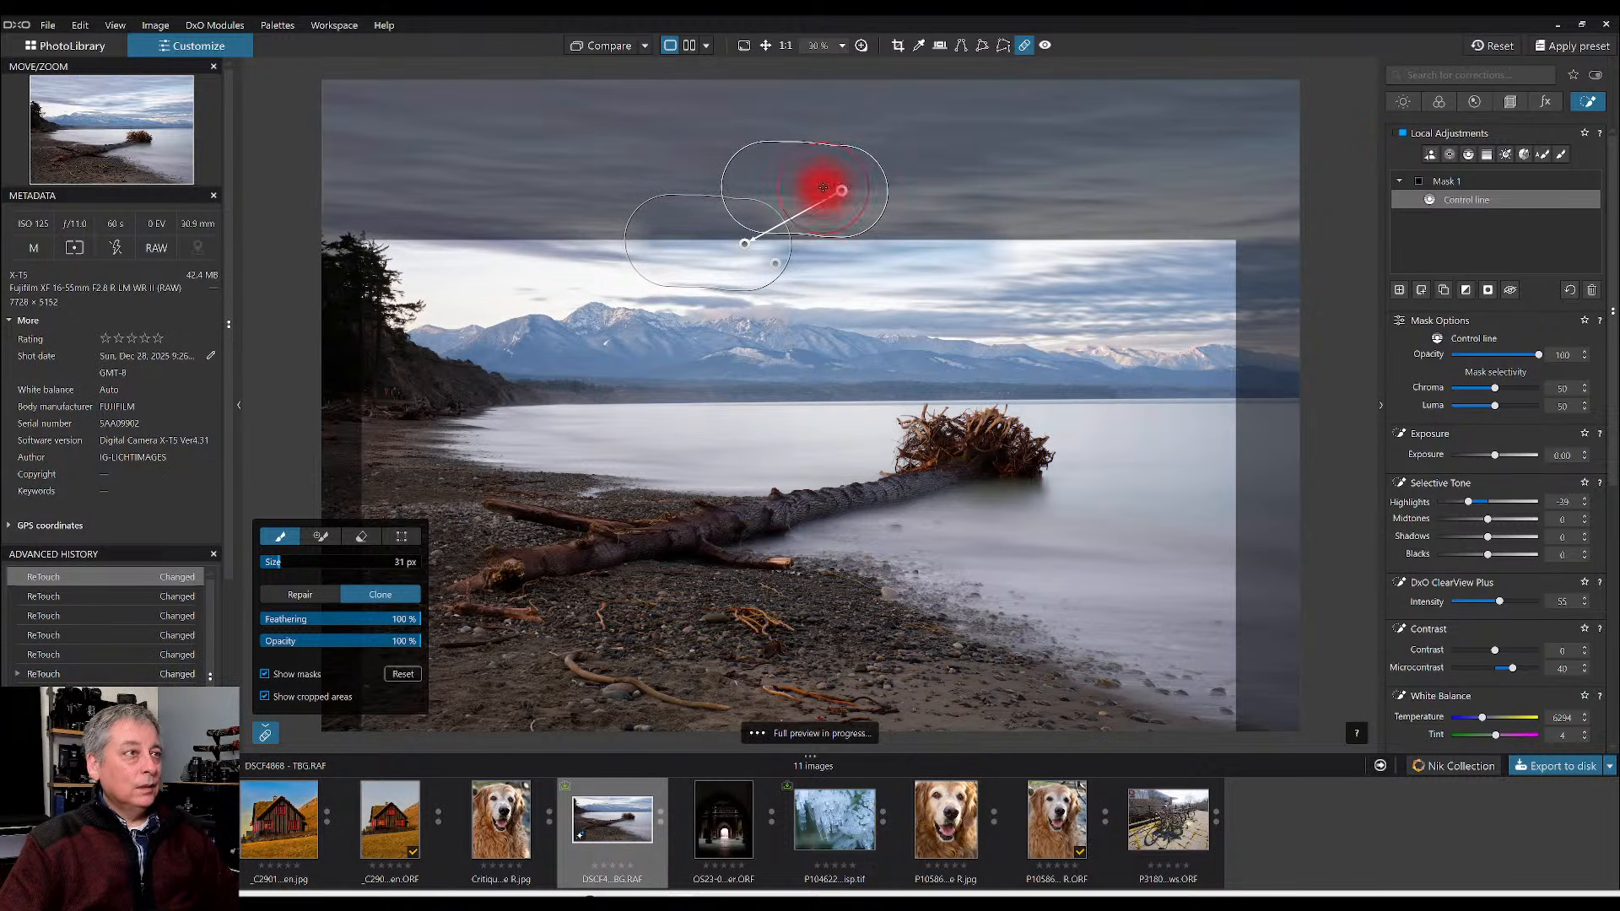
pyautogui.moveTo(550, 263); pyautogui.dragTo(463, 261)
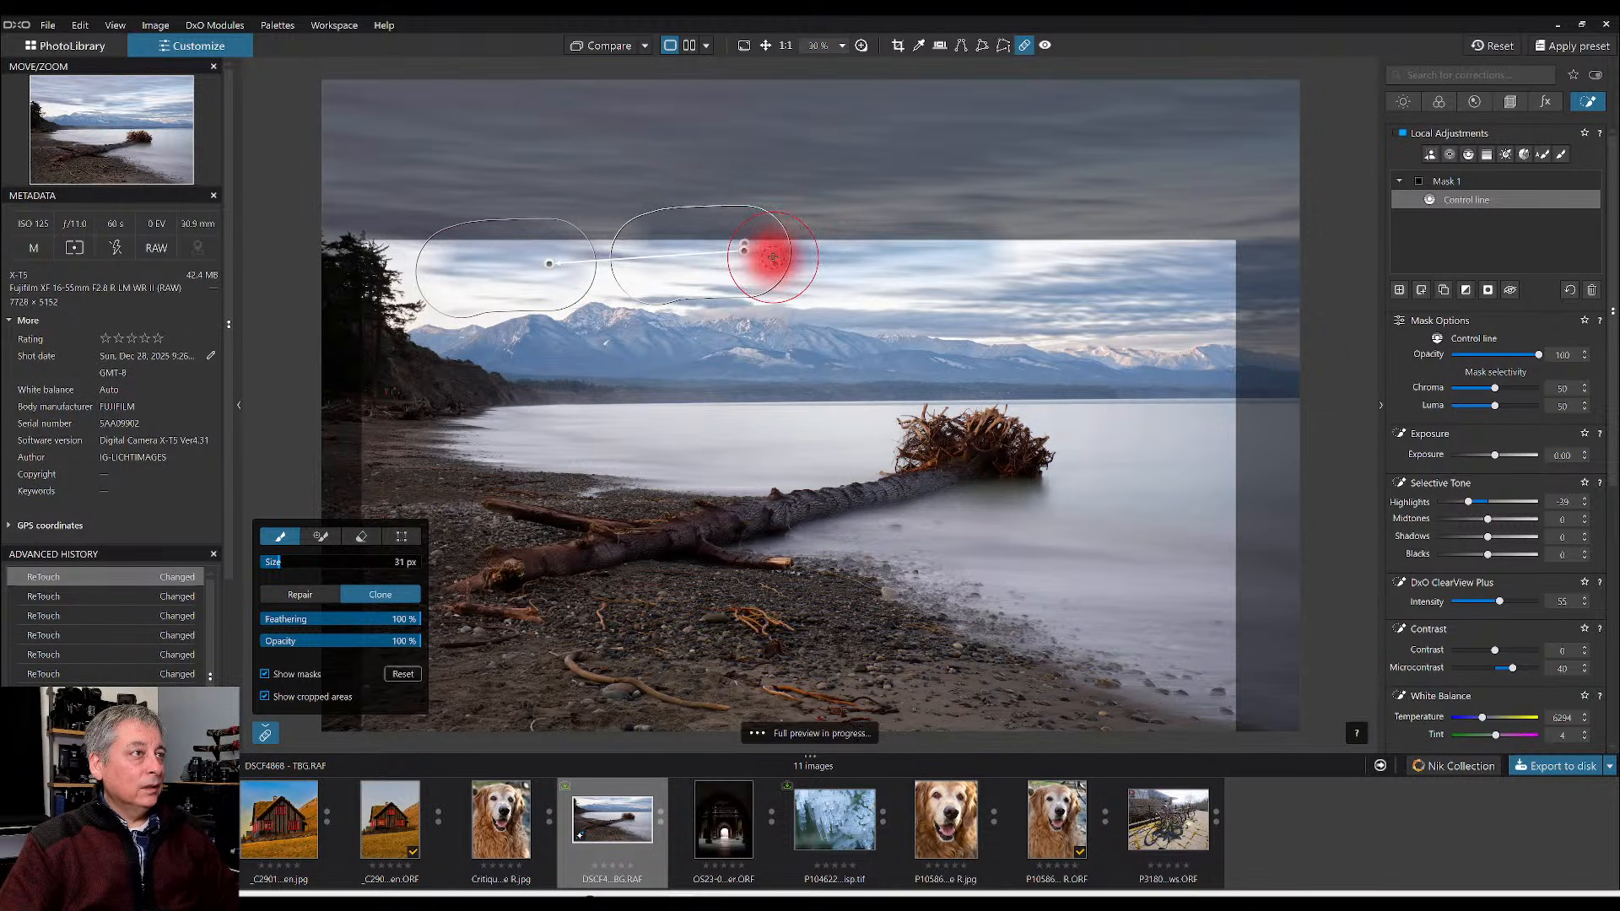
pyautogui.moveTo(748, 261); pyautogui.dragTo(500, 166)
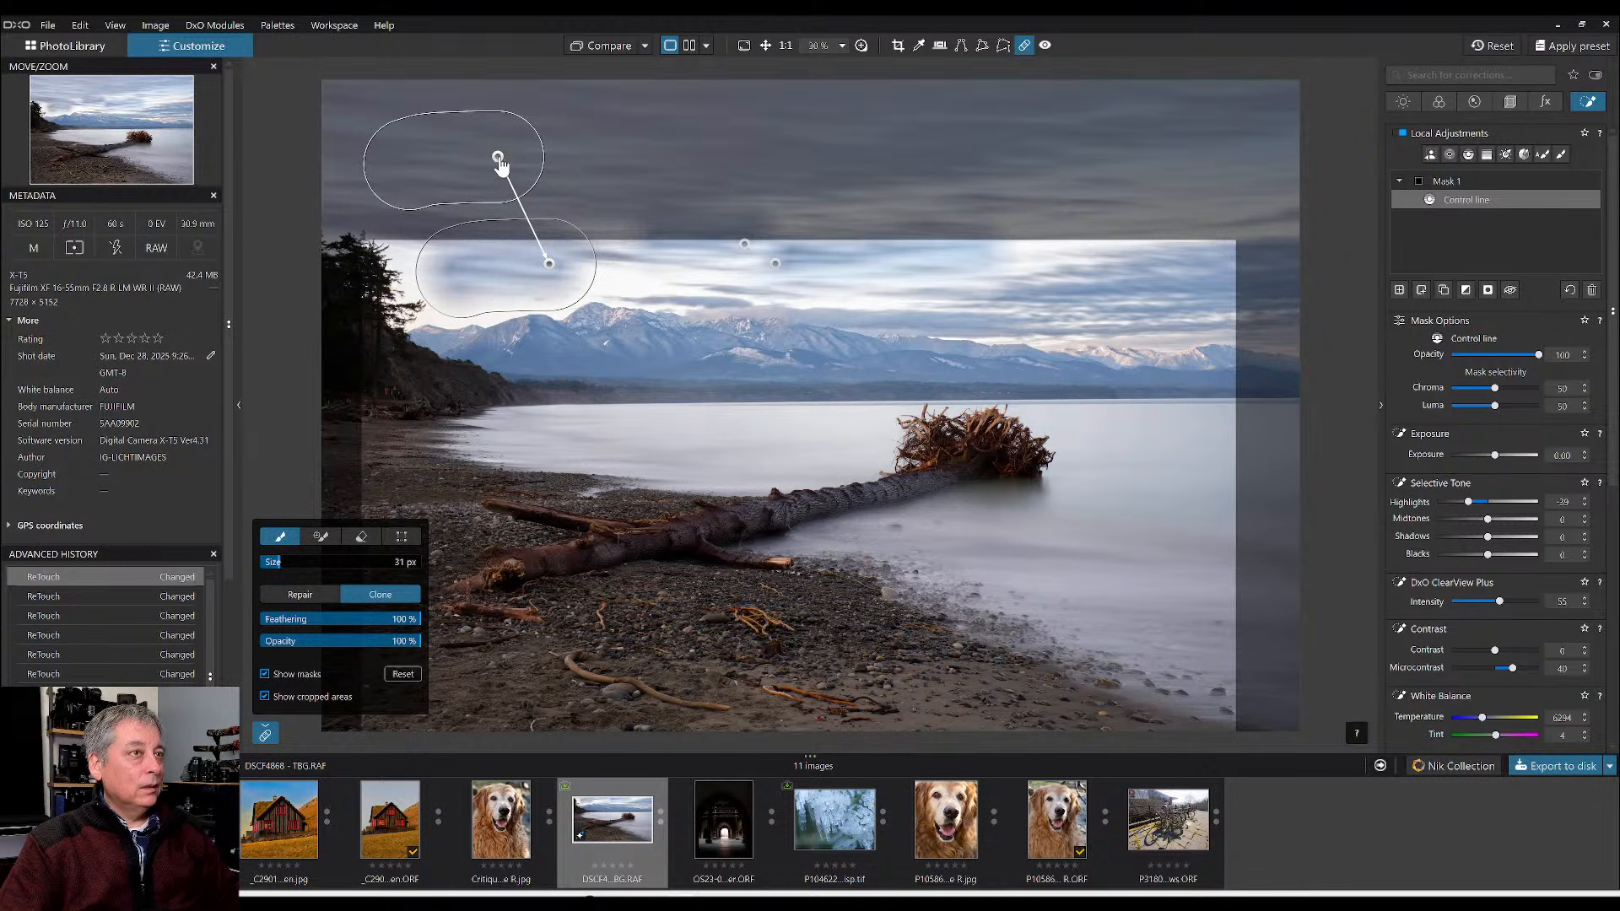
pyautogui.moveTo(500, 163); pyautogui.dragTo(869, 175)
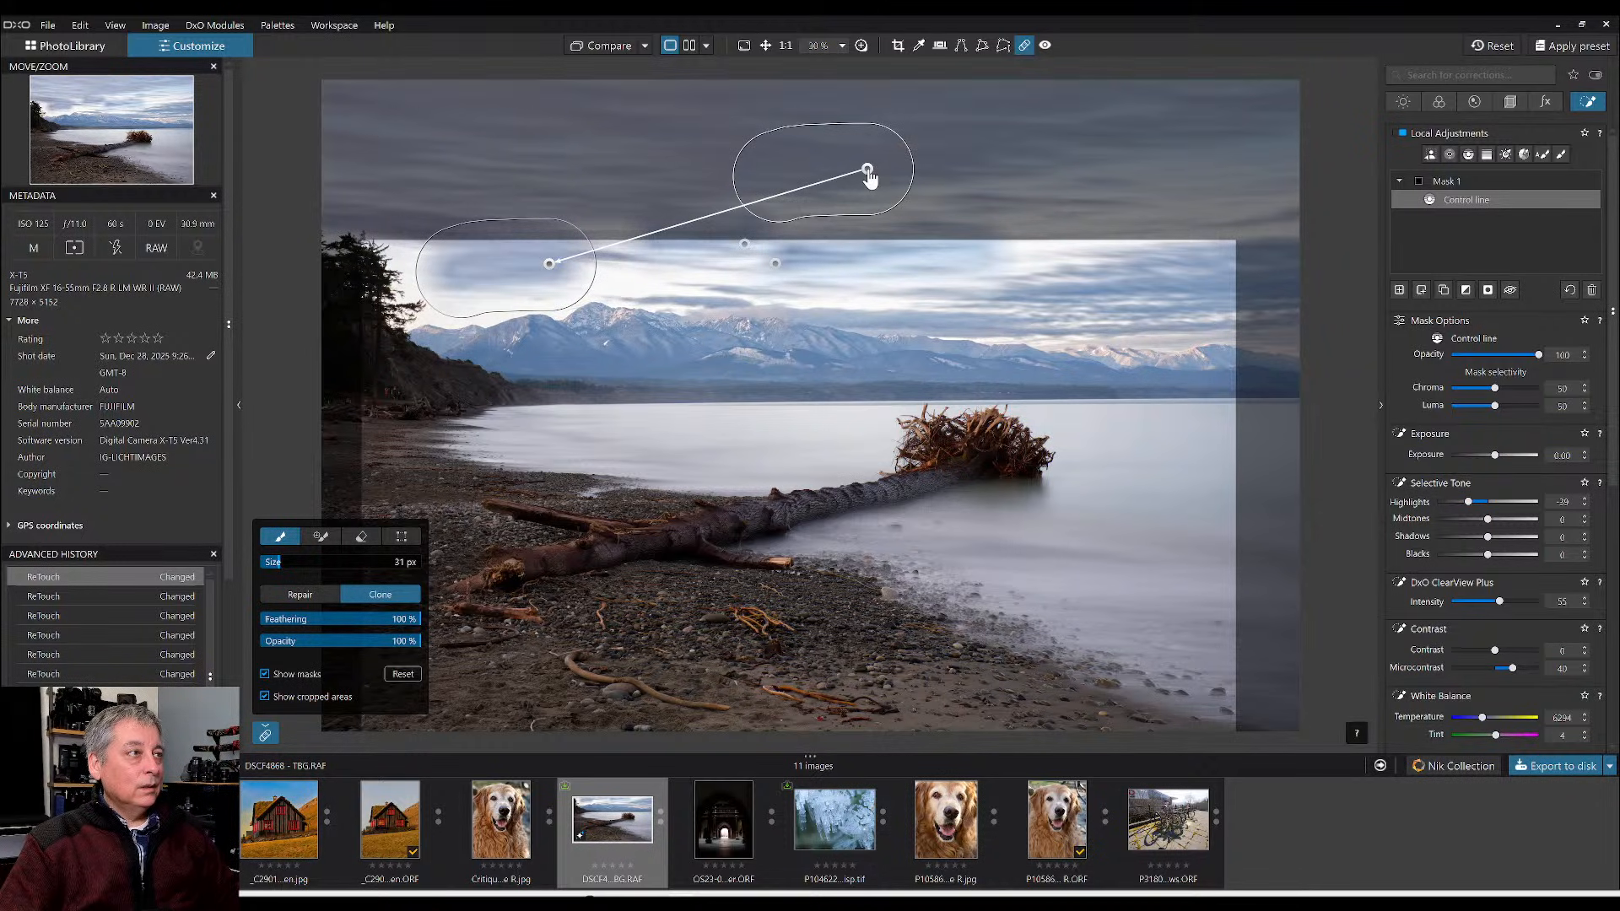
pyautogui.moveTo(1244, 261)
pyautogui.mouseDown()
pyautogui.moveTo(1283, 281)
pyautogui.moveTo(861, 163)
pyautogui.moveTo(976, 261)
pyautogui.moveTo(945, 124)
pyautogui.mouseUp()
pyautogui.press('Escape')
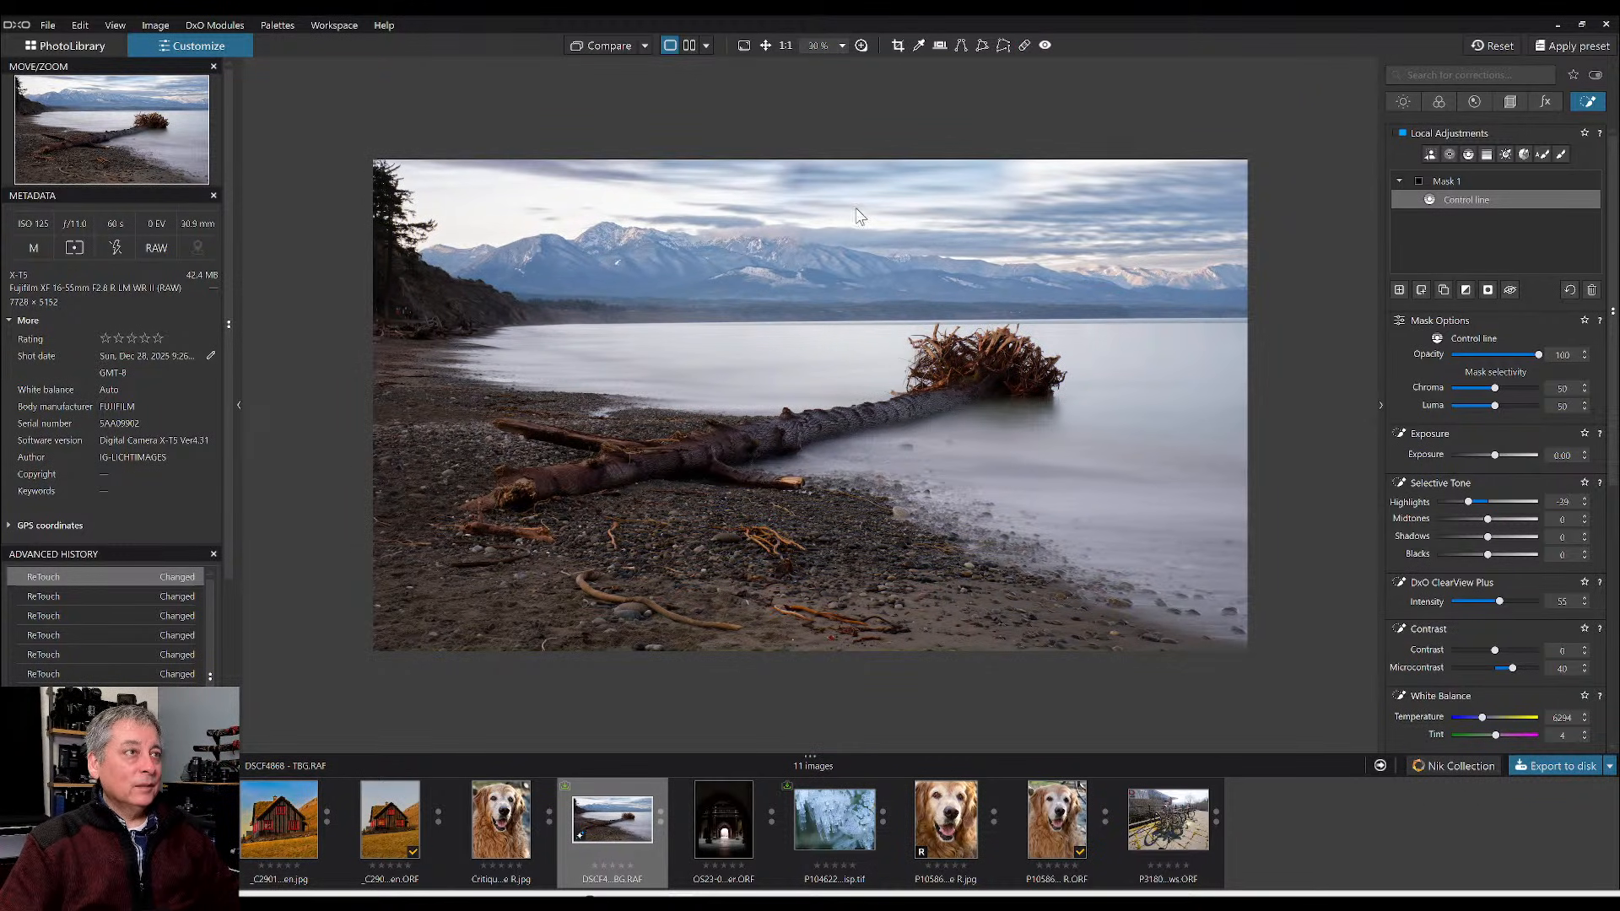
# - Reopen ReTouch, nudge the source of the longer central sky clone slightly, and set that clone's opacity to 67%
pyautogui.click(1023, 45)
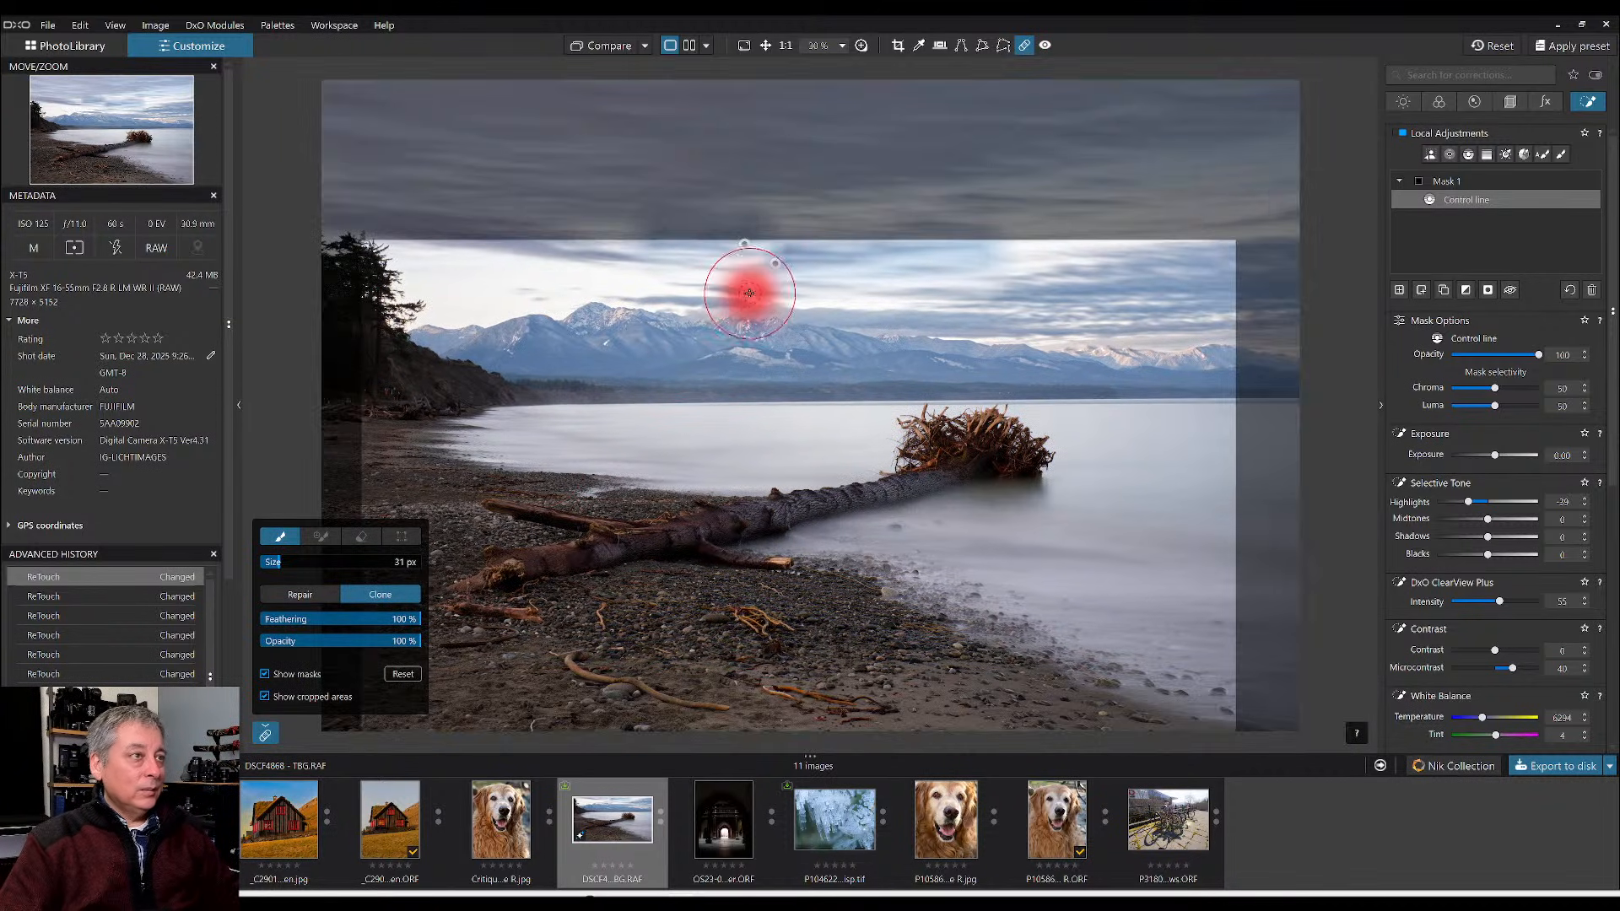
pyautogui.moveTo(750, 293); pyautogui.dragTo(775, 265)
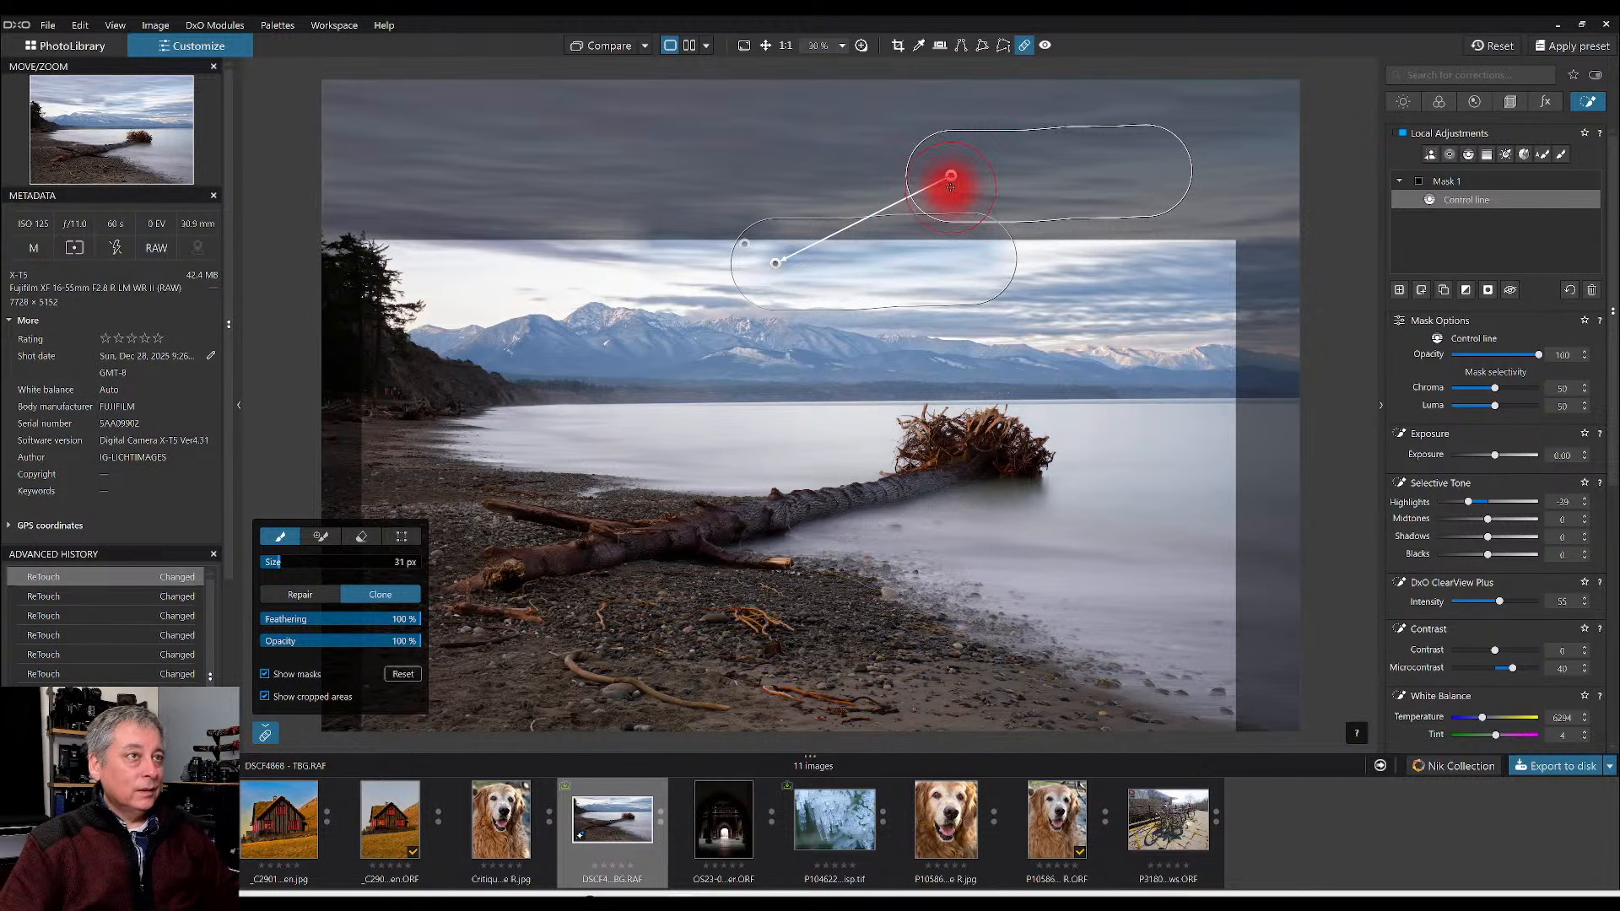
pyautogui.moveTo(951, 175); pyautogui.dragTo(957, 177)
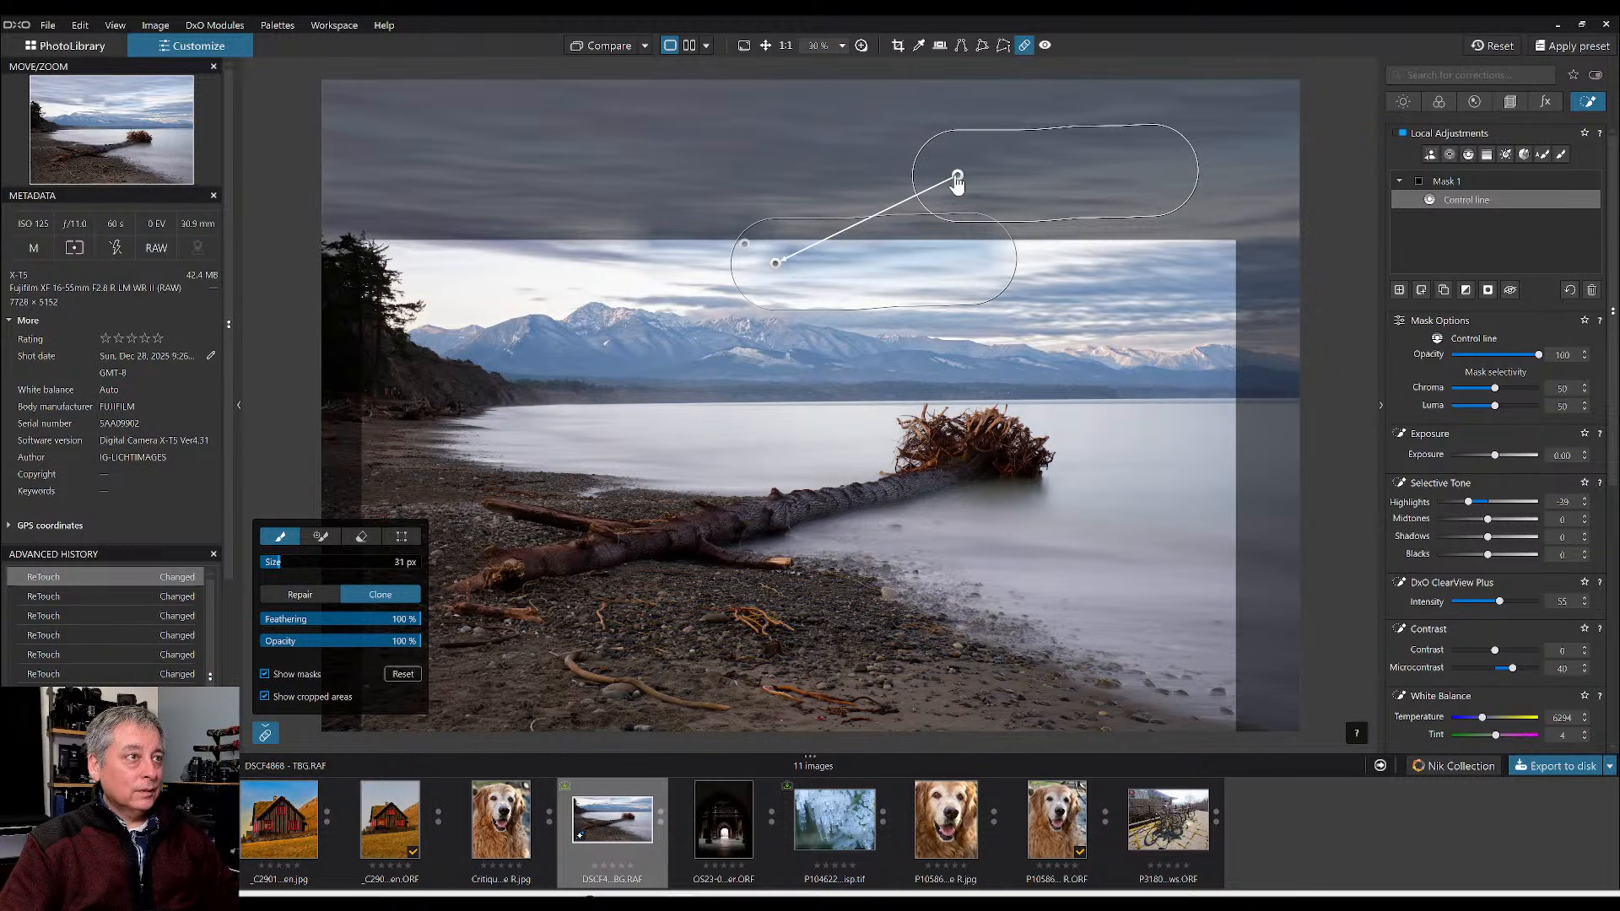
pyautogui.click(418, 563)
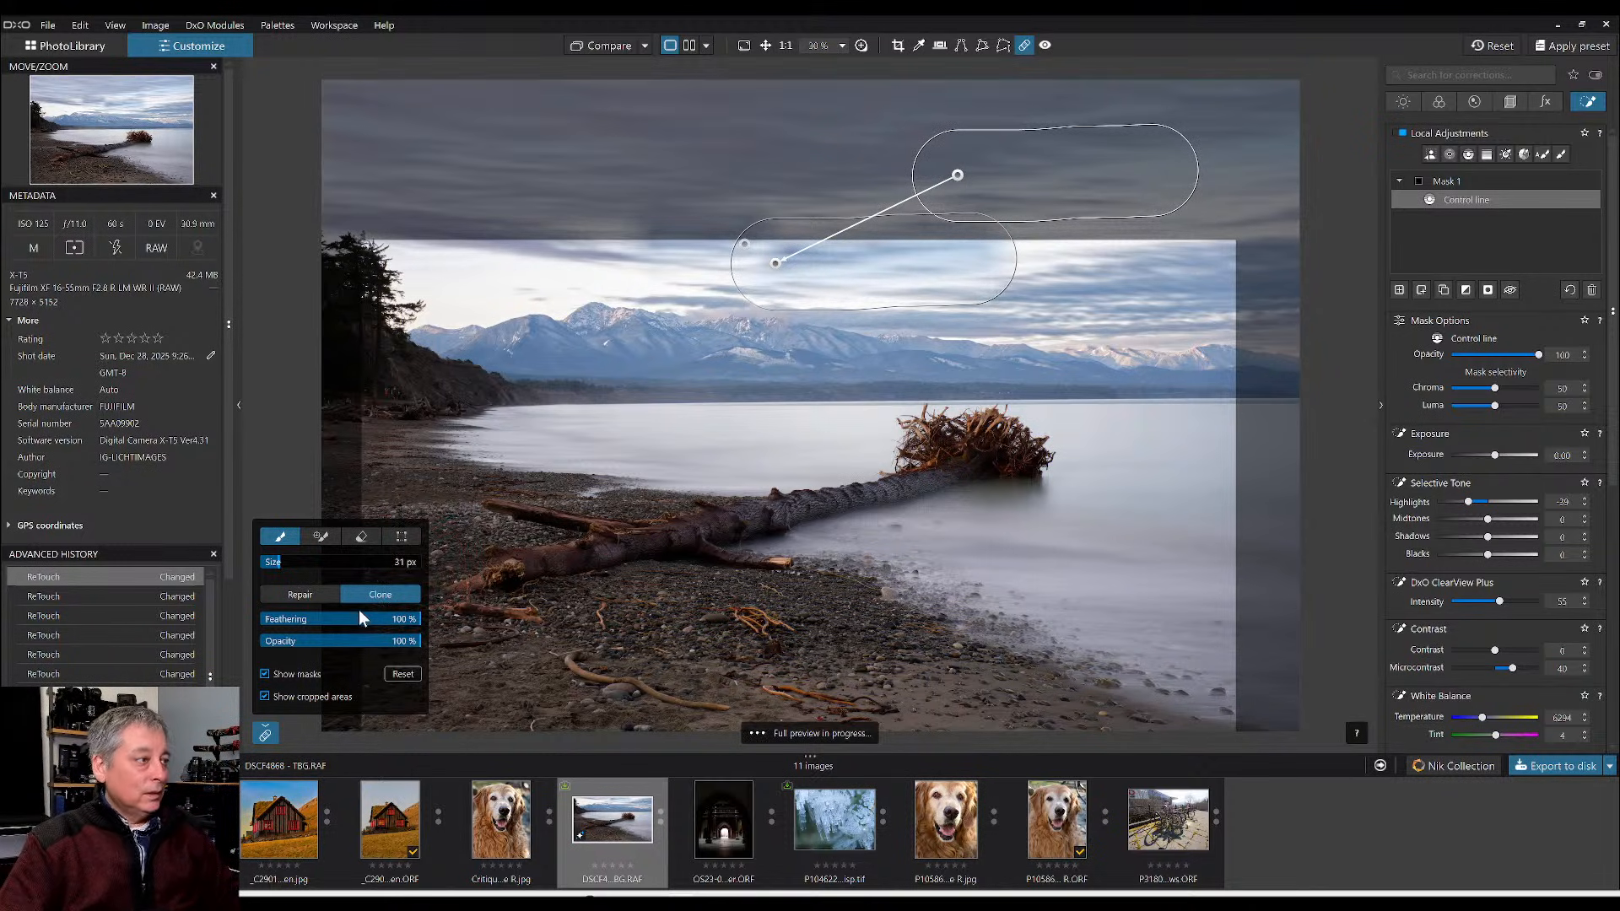
pyautogui.click(361, 640)
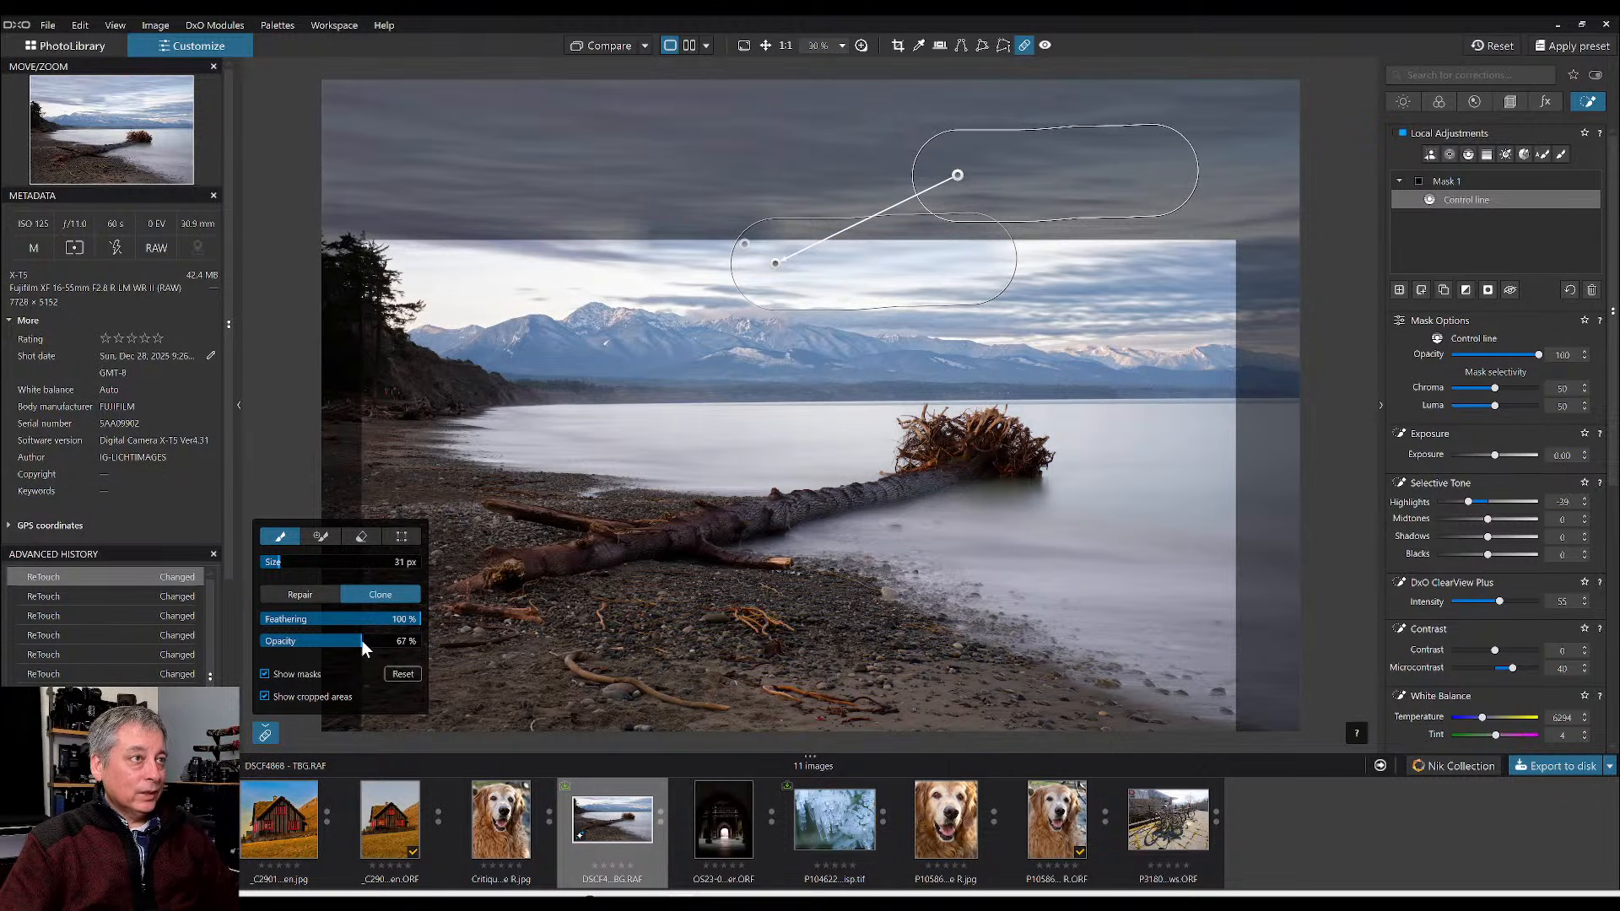
# - Clone a short cloud patch along the upper sky right of centre, and set the shorter central clone's opacity to 74%
pyautogui.moveTo(1081, 242); pyautogui.dragTo(1025, 244)
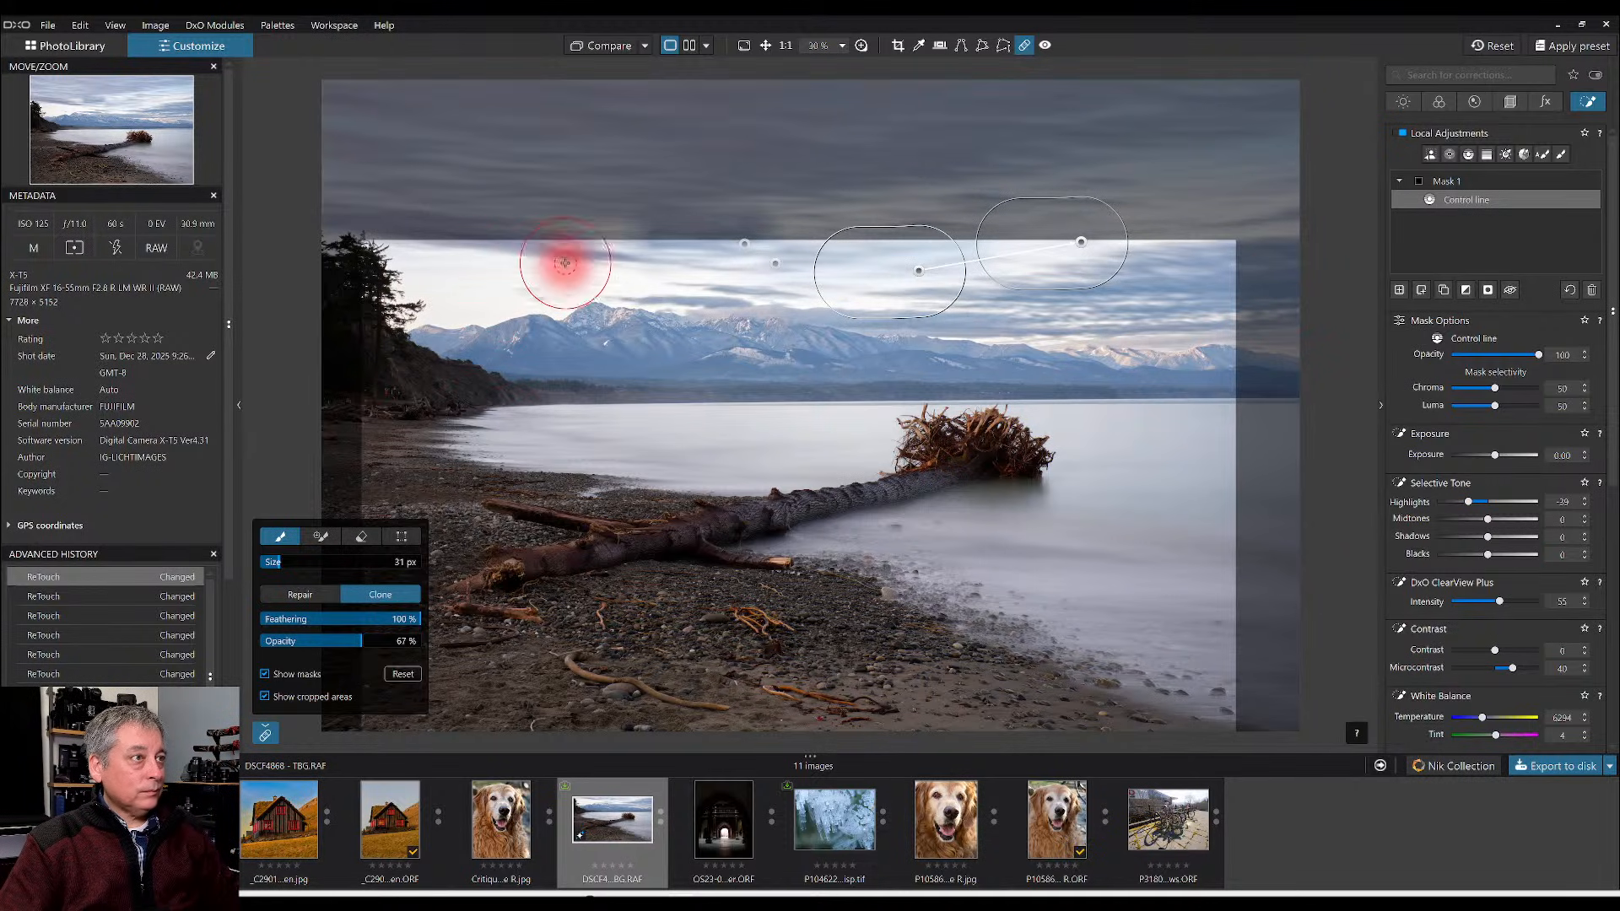
pyautogui.click(744, 249)
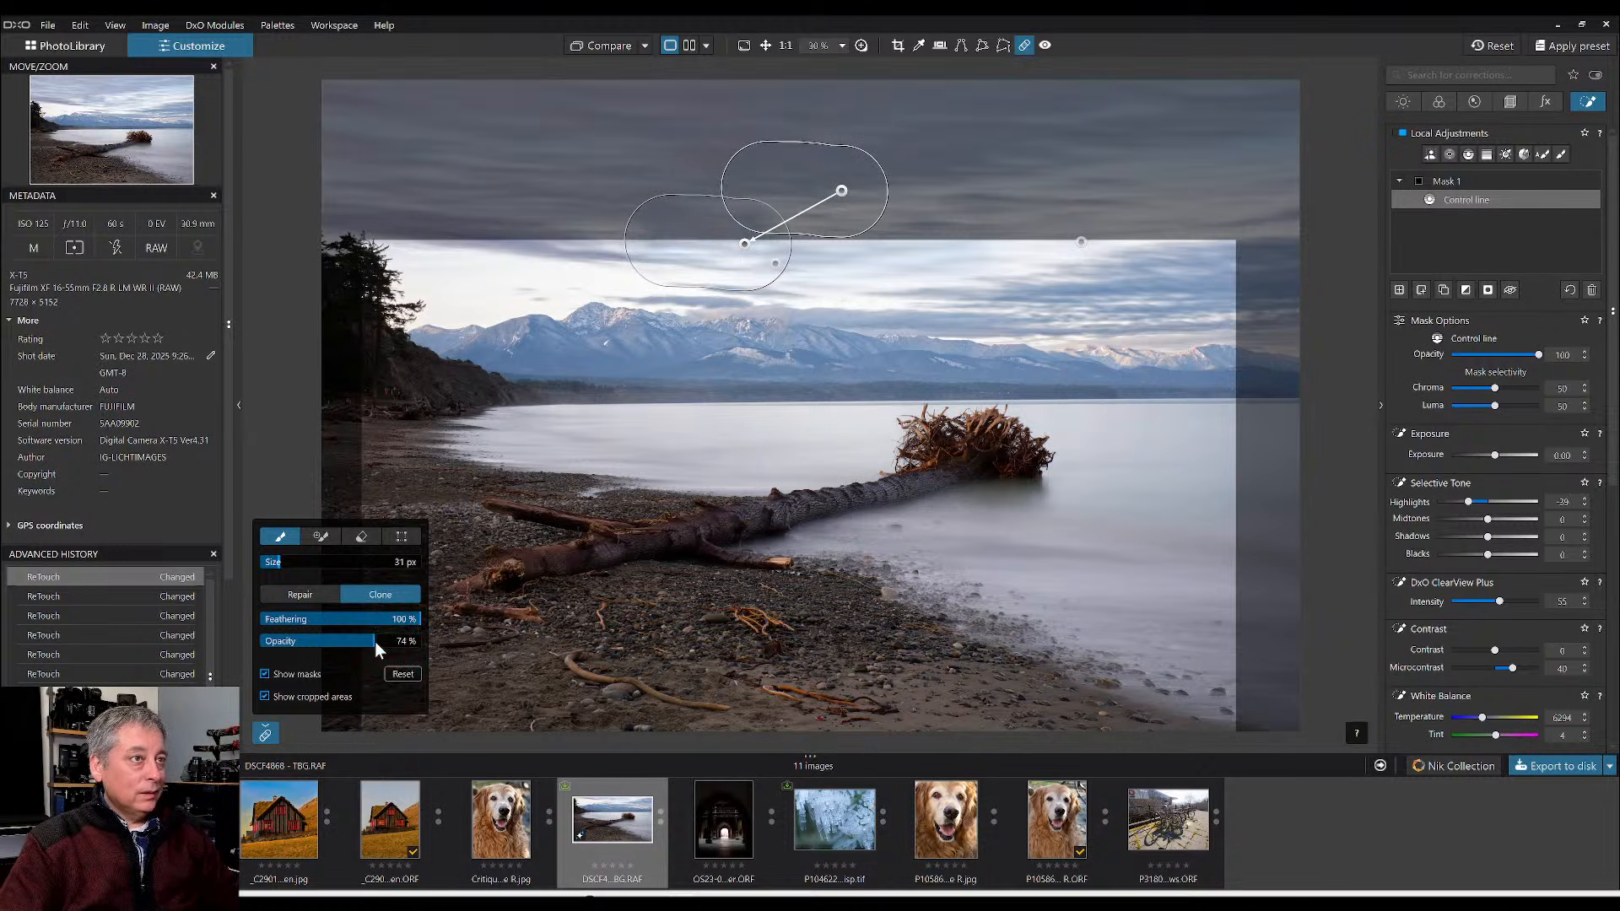
pyautogui.press('Escape')
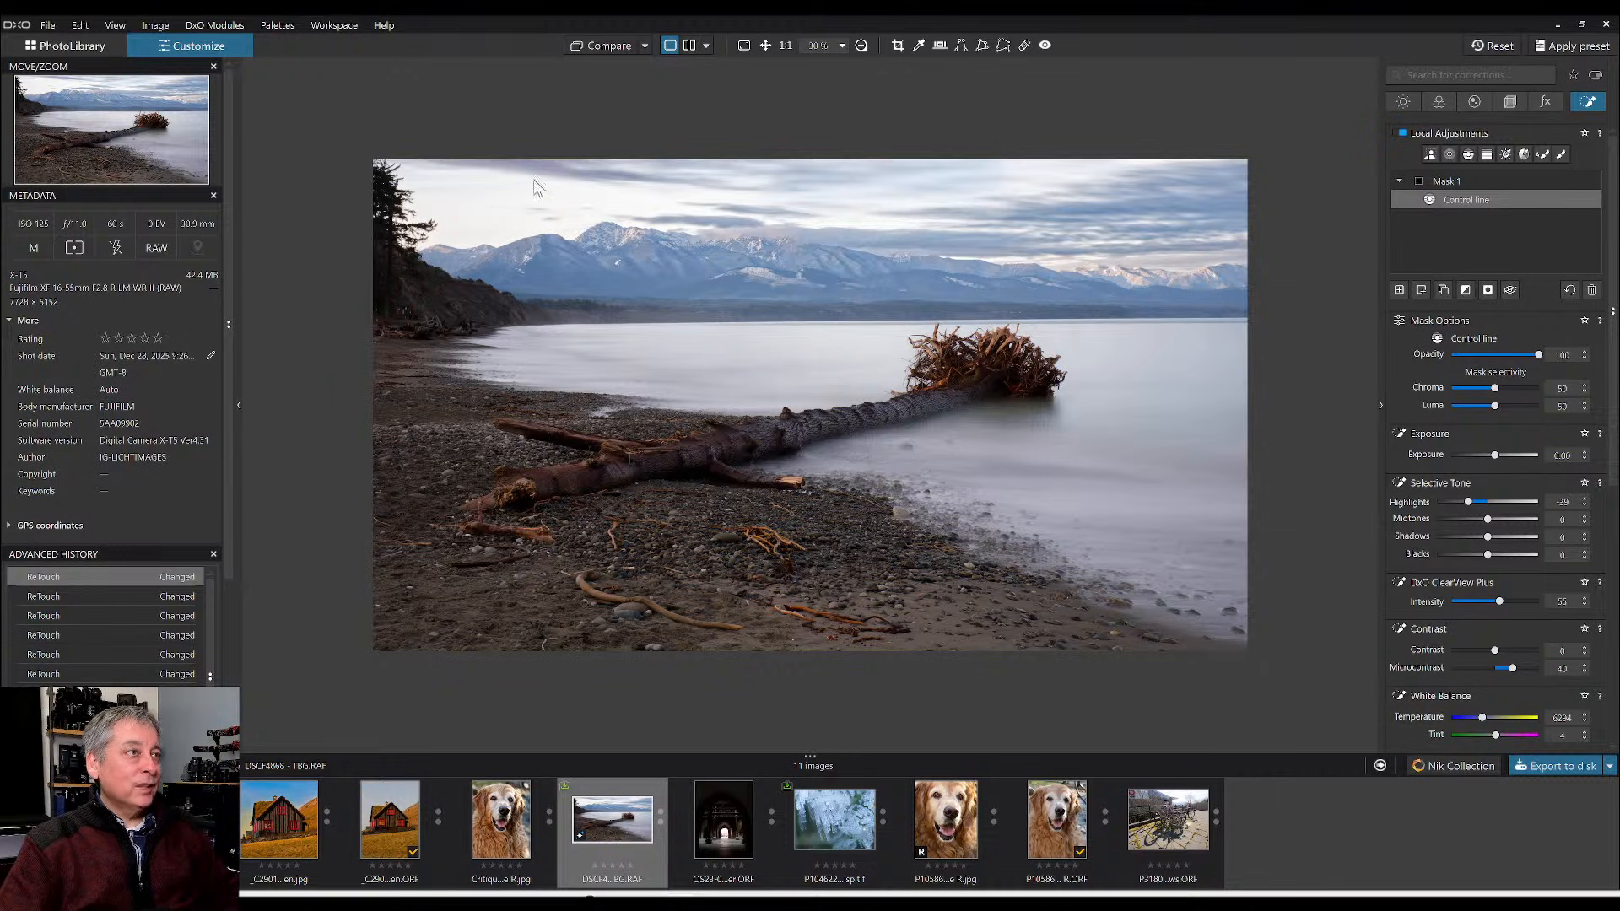
# - Clone clouds along the sky beside the tree, sampling from the darker clouds above the crop, fine-tune the placement and set opacity to 71%
pyautogui.click(1024, 44)
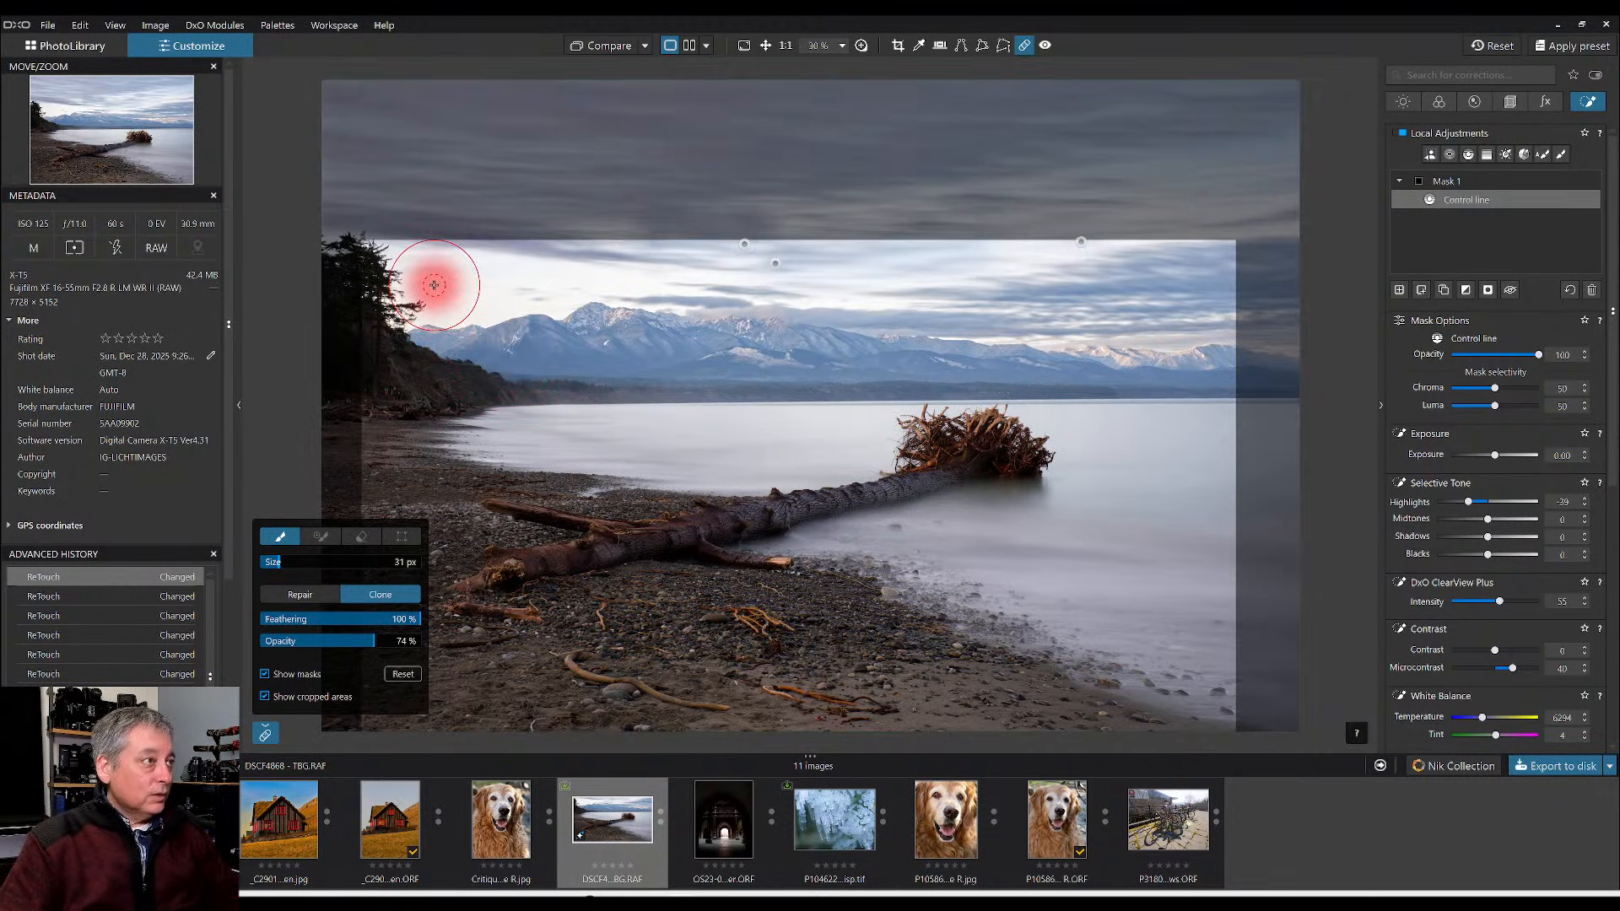
pyautogui.moveTo(433, 285)
pyautogui.mouseDown()
pyautogui.moveTo(441, 271)
pyautogui.moveTo(697, 270)
pyautogui.mouseUp()
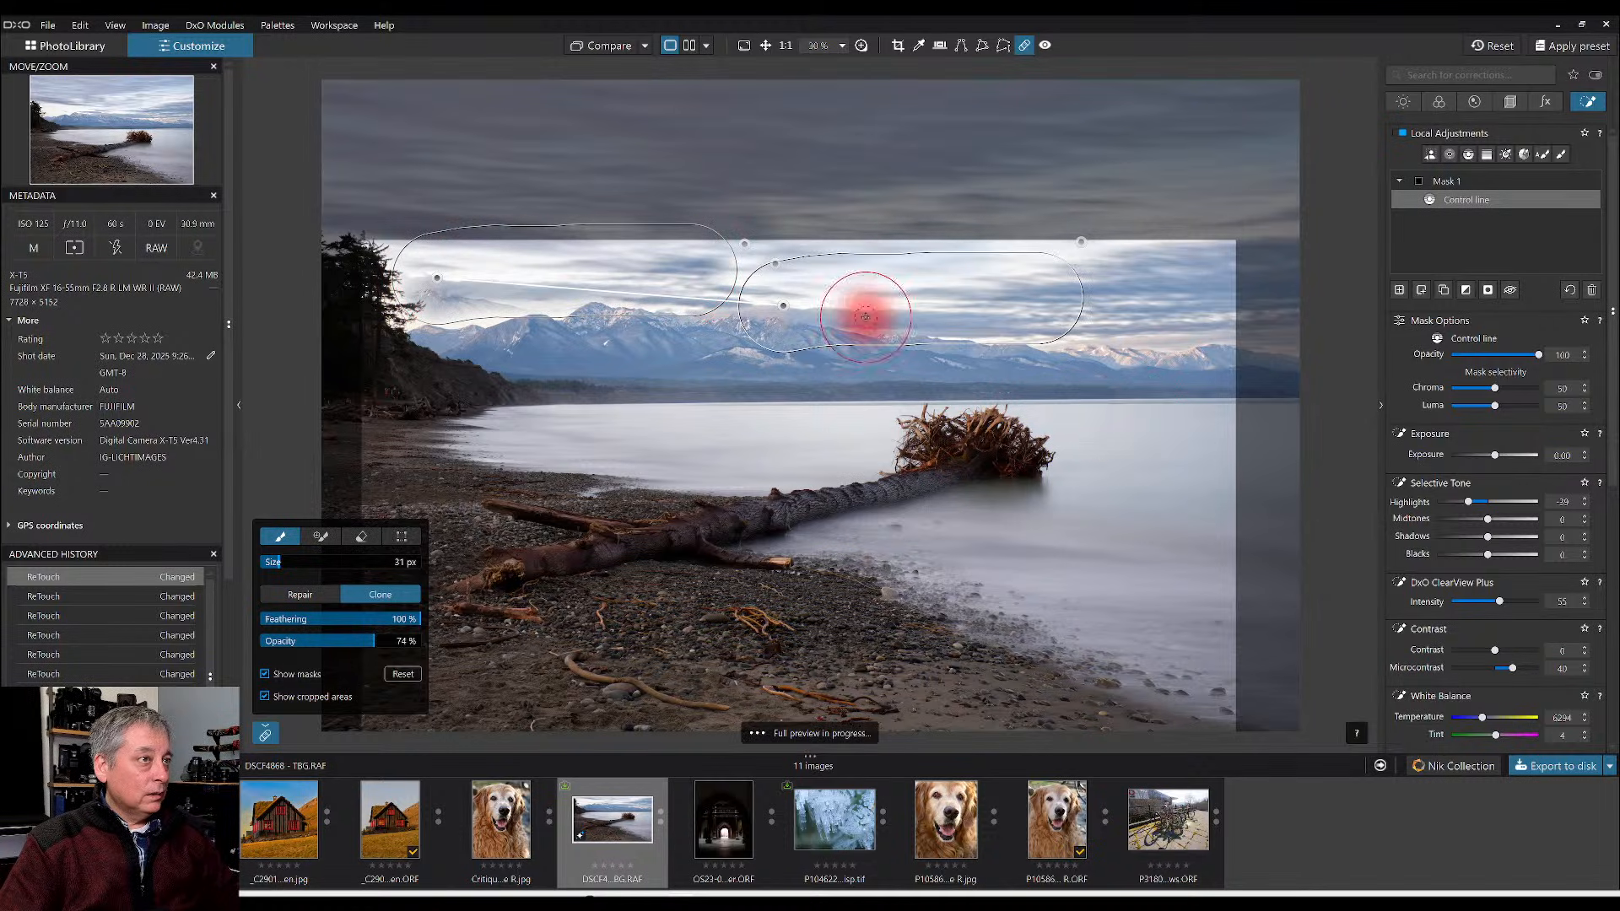
pyautogui.moveTo(783, 305)
pyautogui.mouseDown()
pyautogui.moveTo(801, 262)
pyautogui.moveTo(873, 202)
pyautogui.mouseUp()
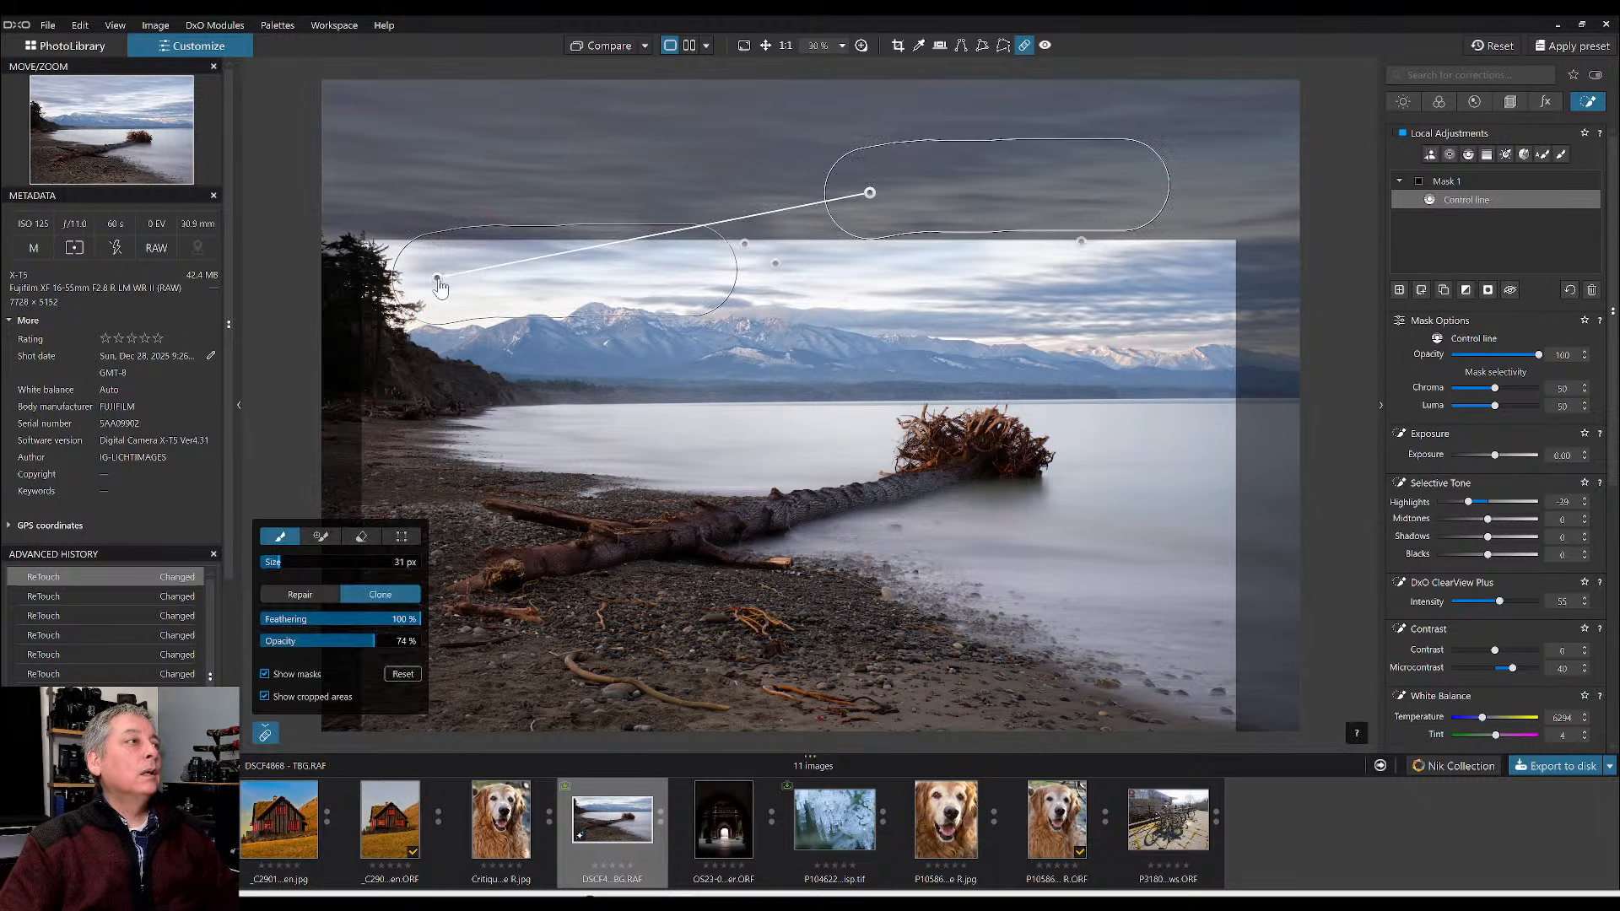
pyautogui.moveTo(425, 285); pyautogui.dragTo(414, 284)
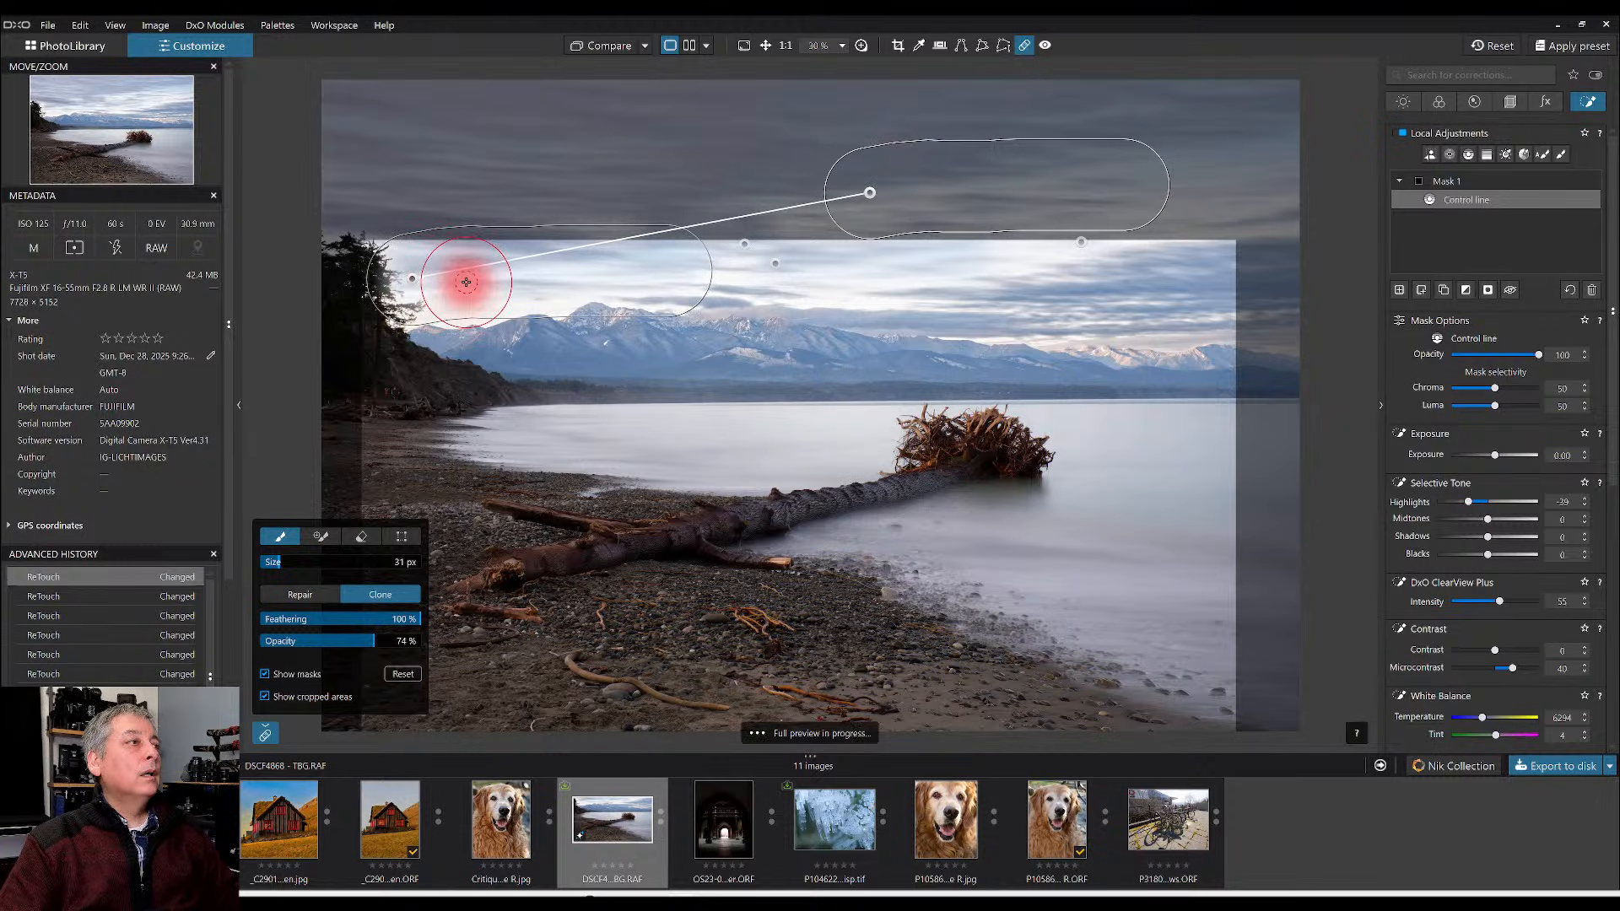
pyautogui.moveTo(416, 287); pyautogui.dragTo(422, 286)
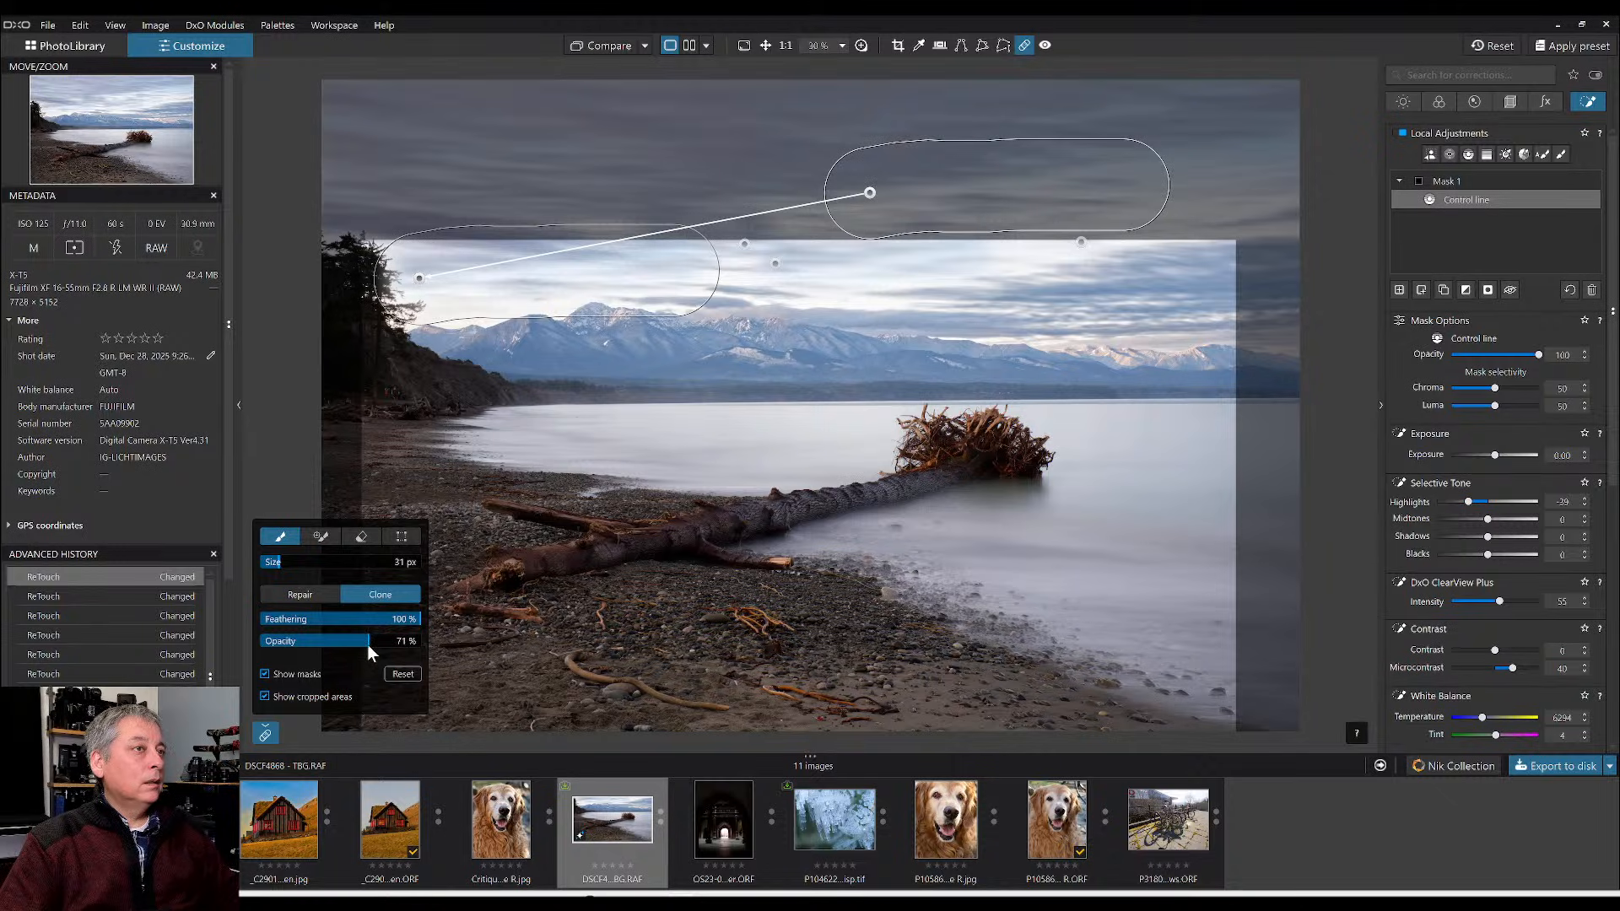
pyautogui.press('r')
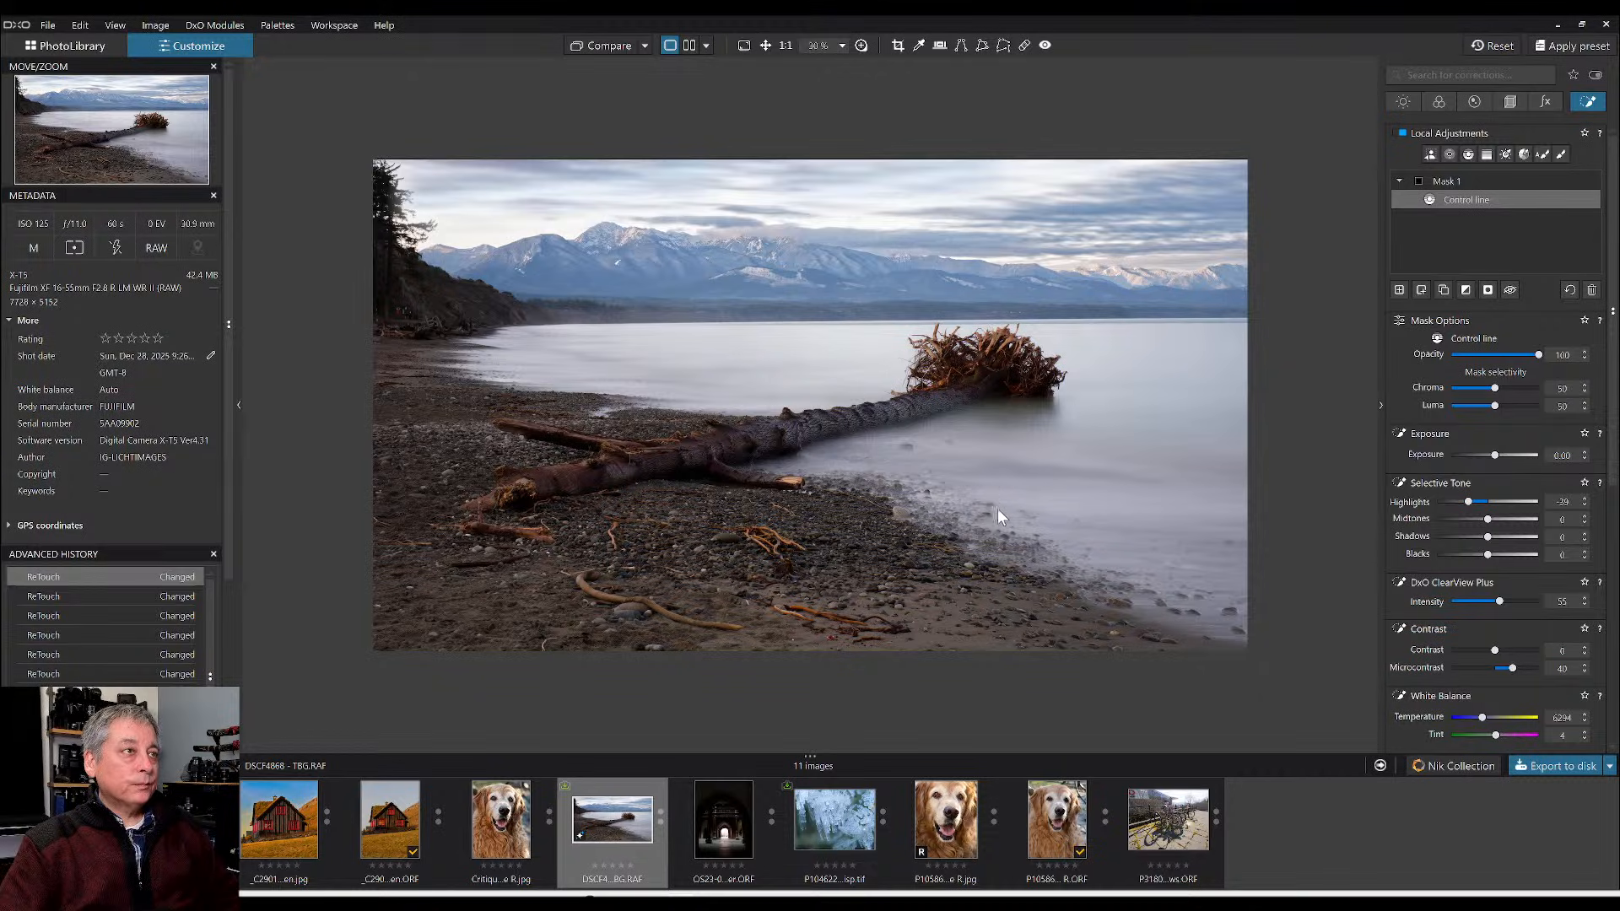
# - Switch the comparison reference to the original image without corrections and compare the edited photo with it
pyautogui.click(624, 45)
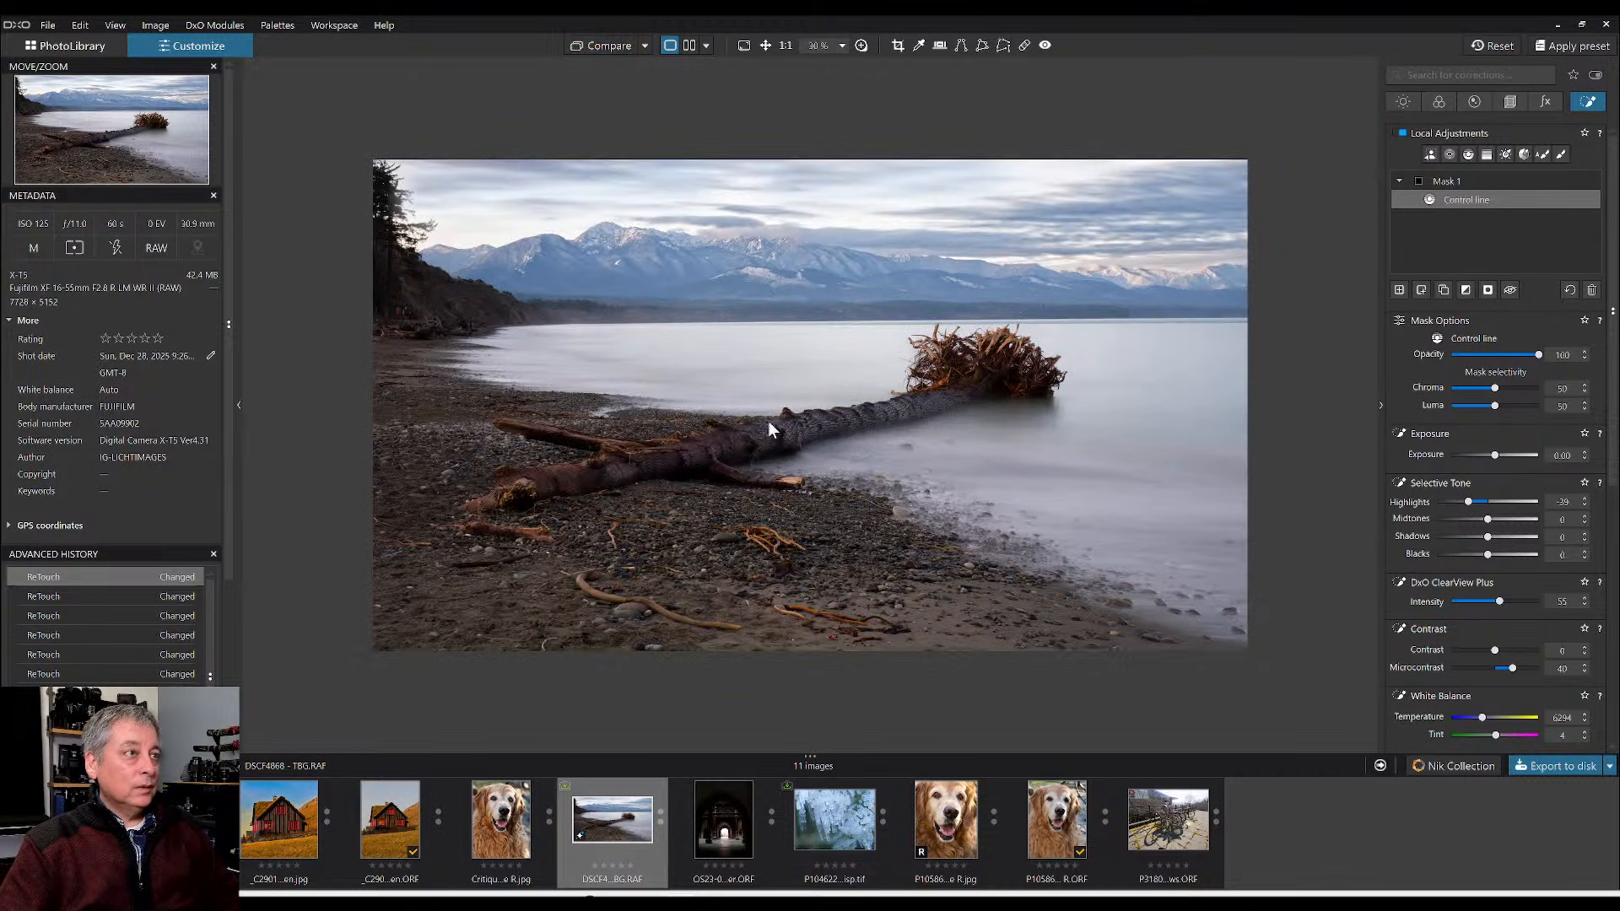
pyautogui.click(645, 46)
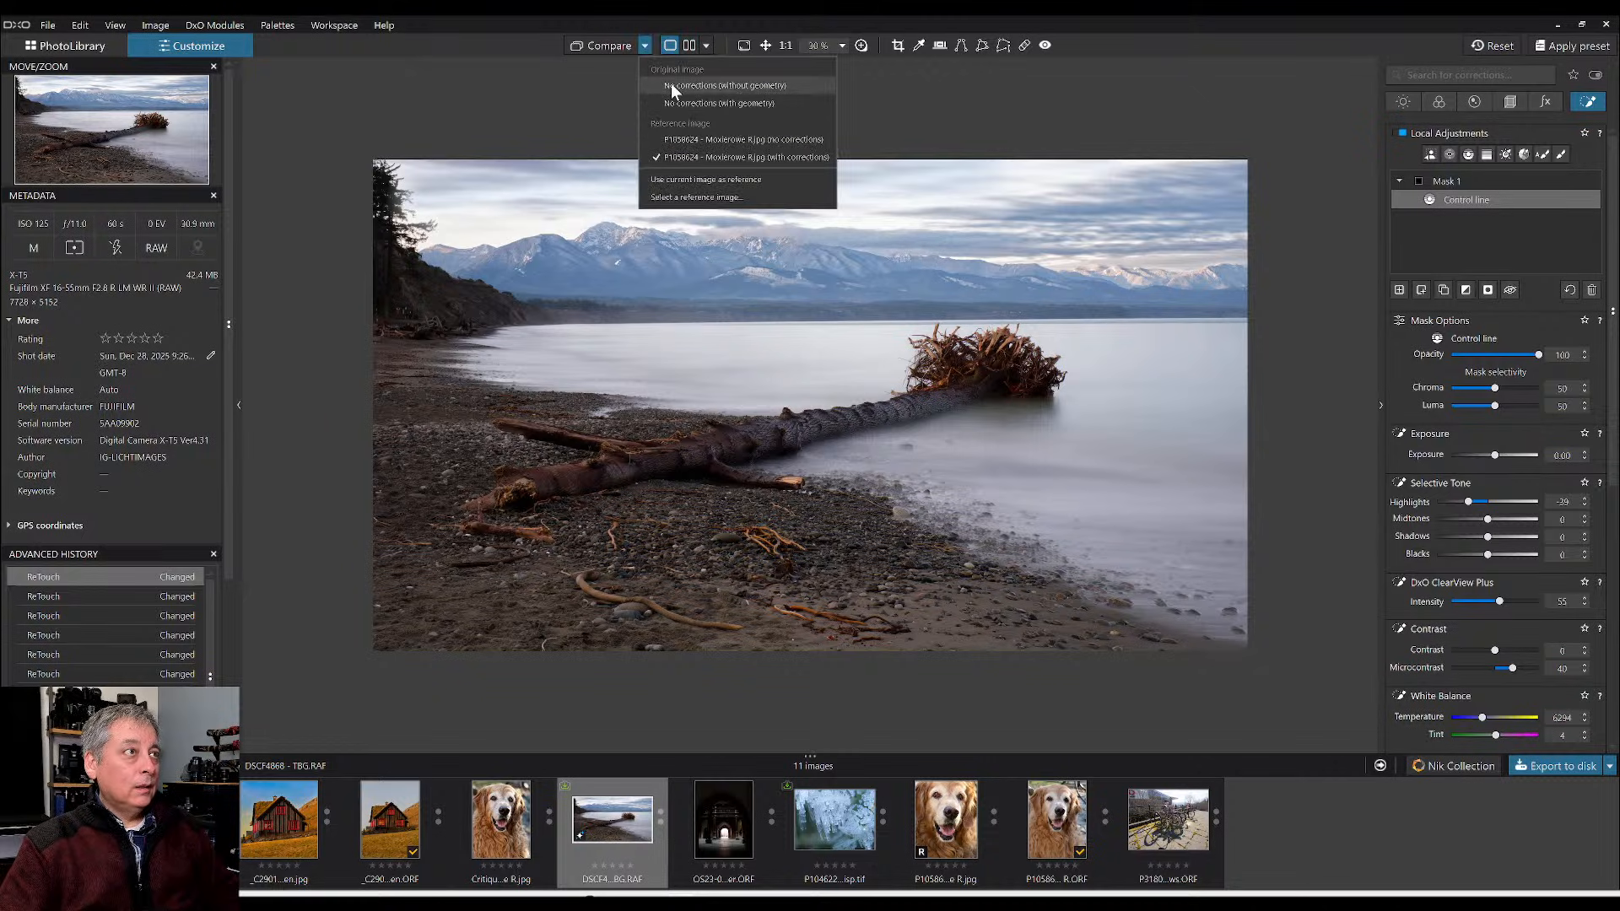
pyautogui.click(669, 91)
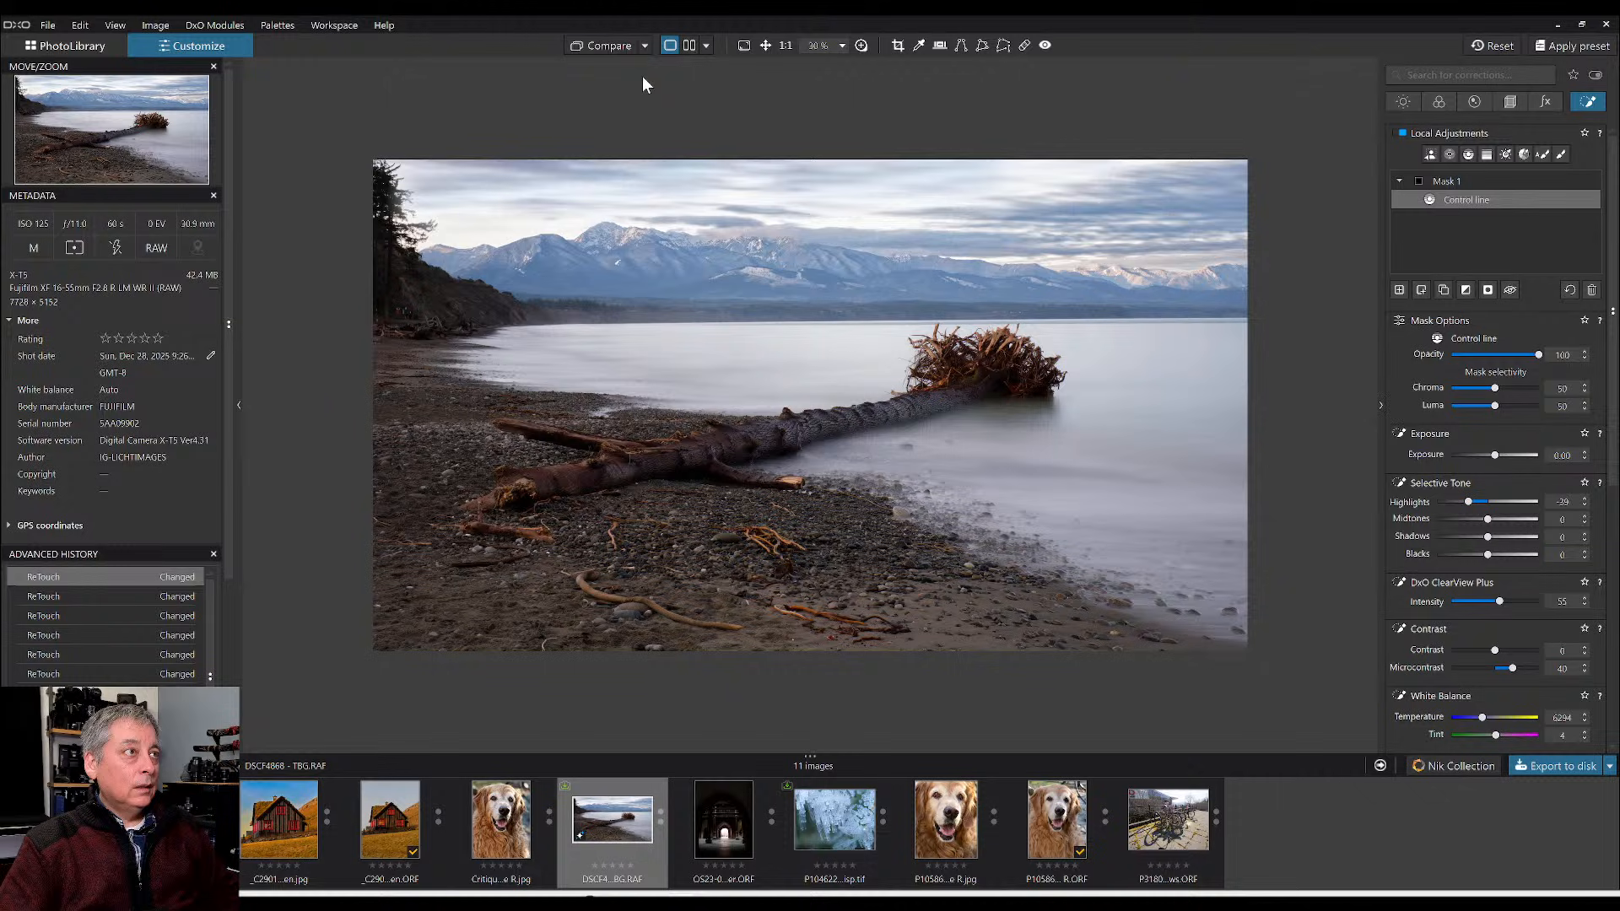
pyautogui.click(605, 44)
pyautogui.click(606, 46)
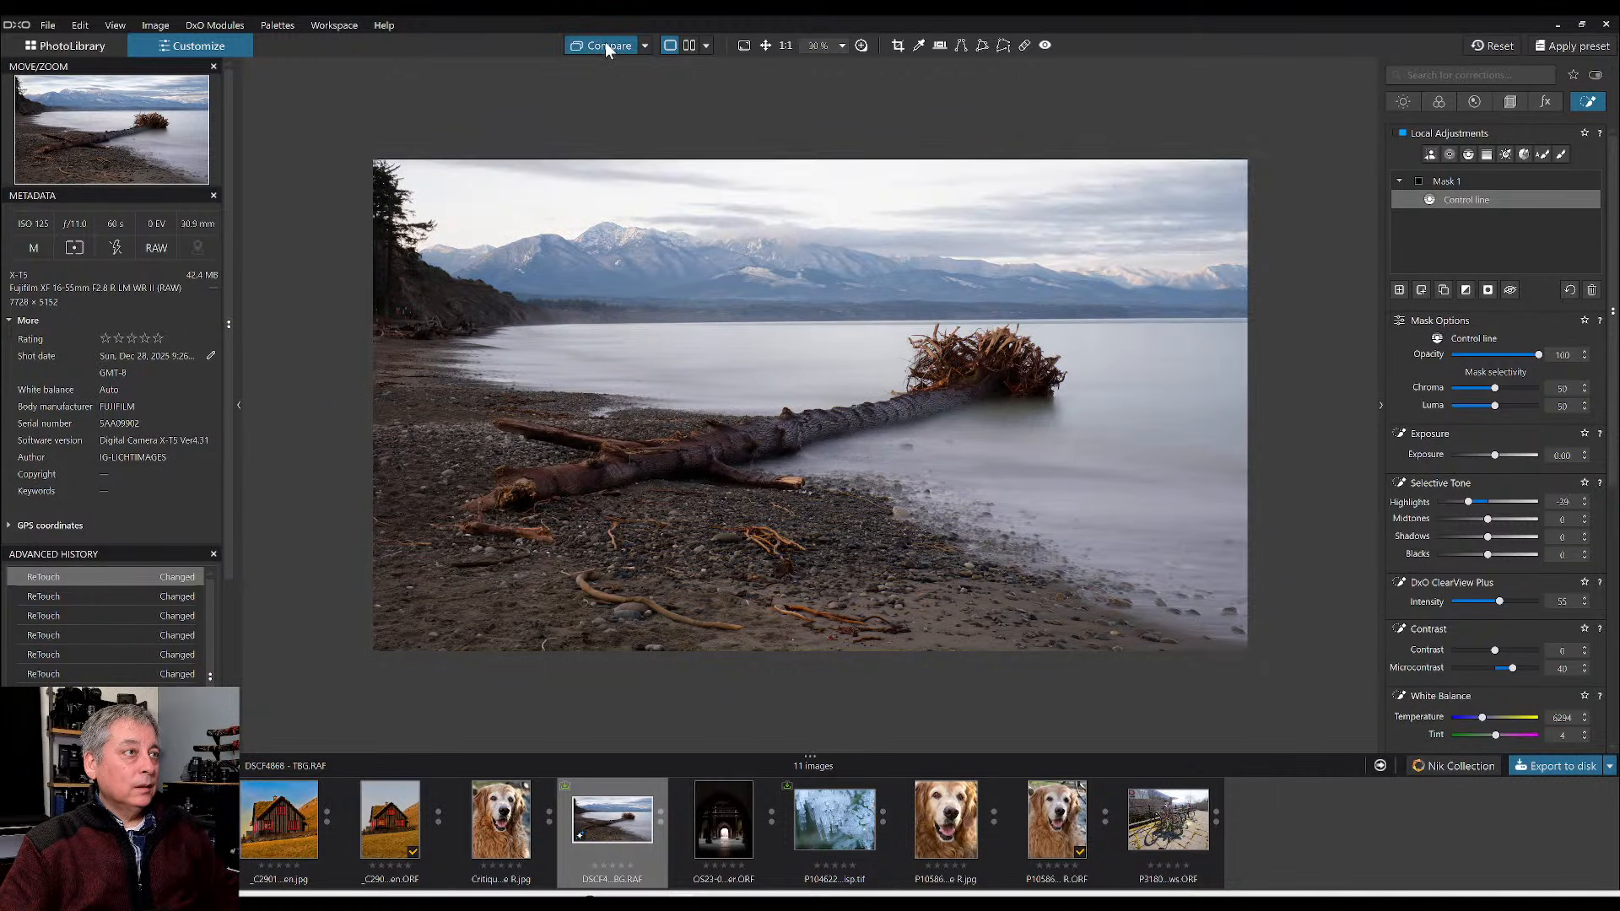
pyautogui.click(605, 43)
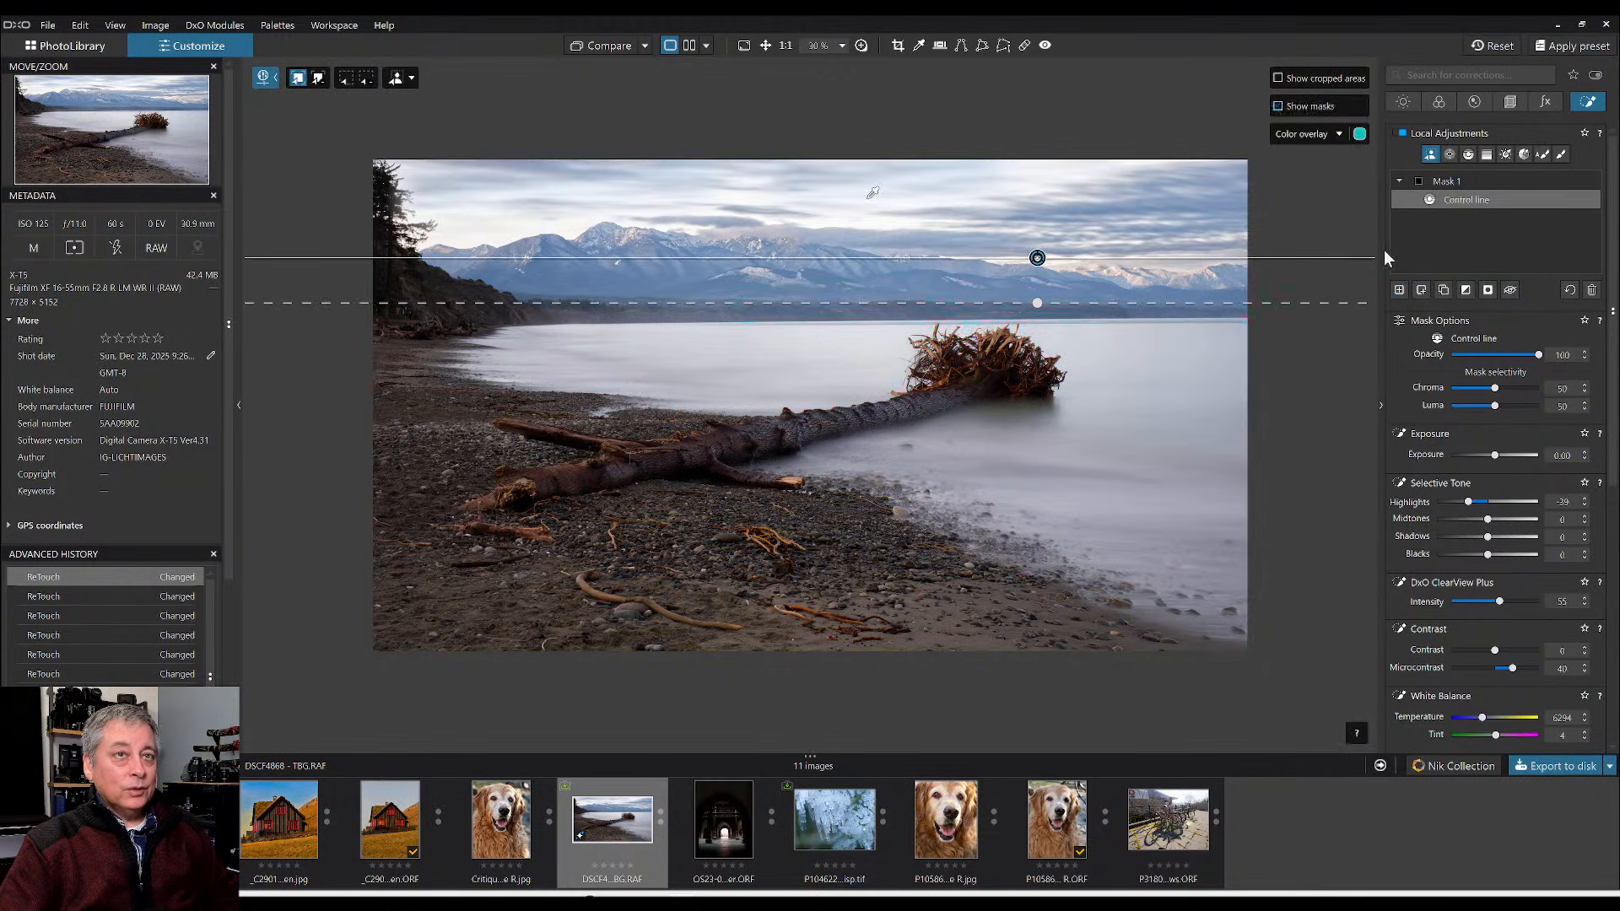
# - Create a new local adjustment with an AI mask on the water and set its ClearView Plus intensity to 49
pyautogui.click(1397, 290)
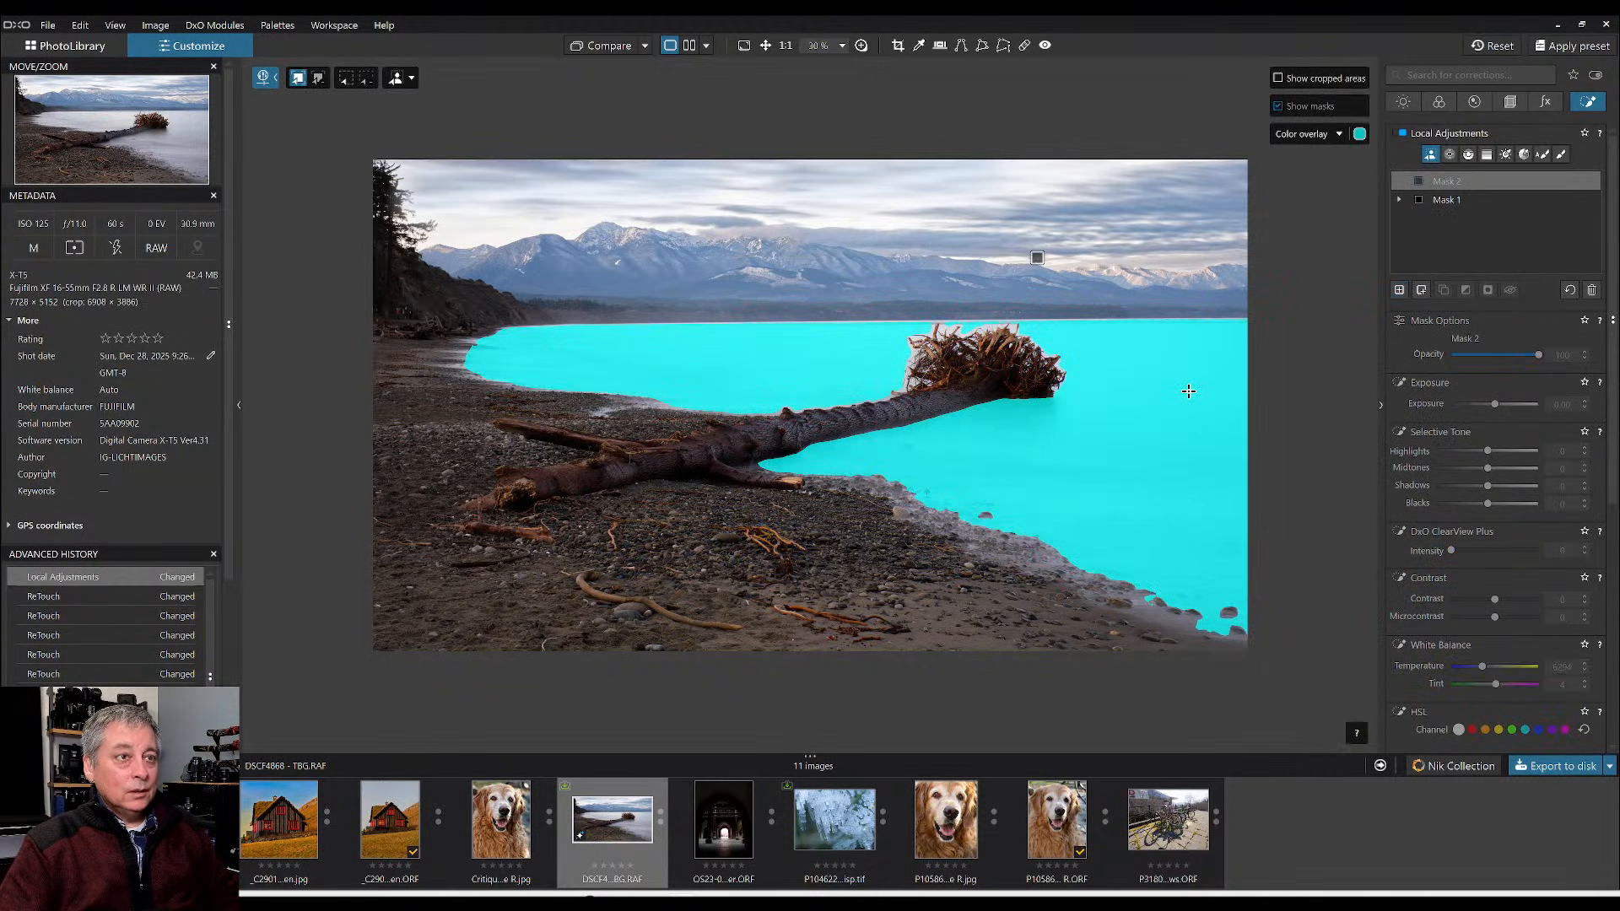
pyautogui.click(1188, 390)
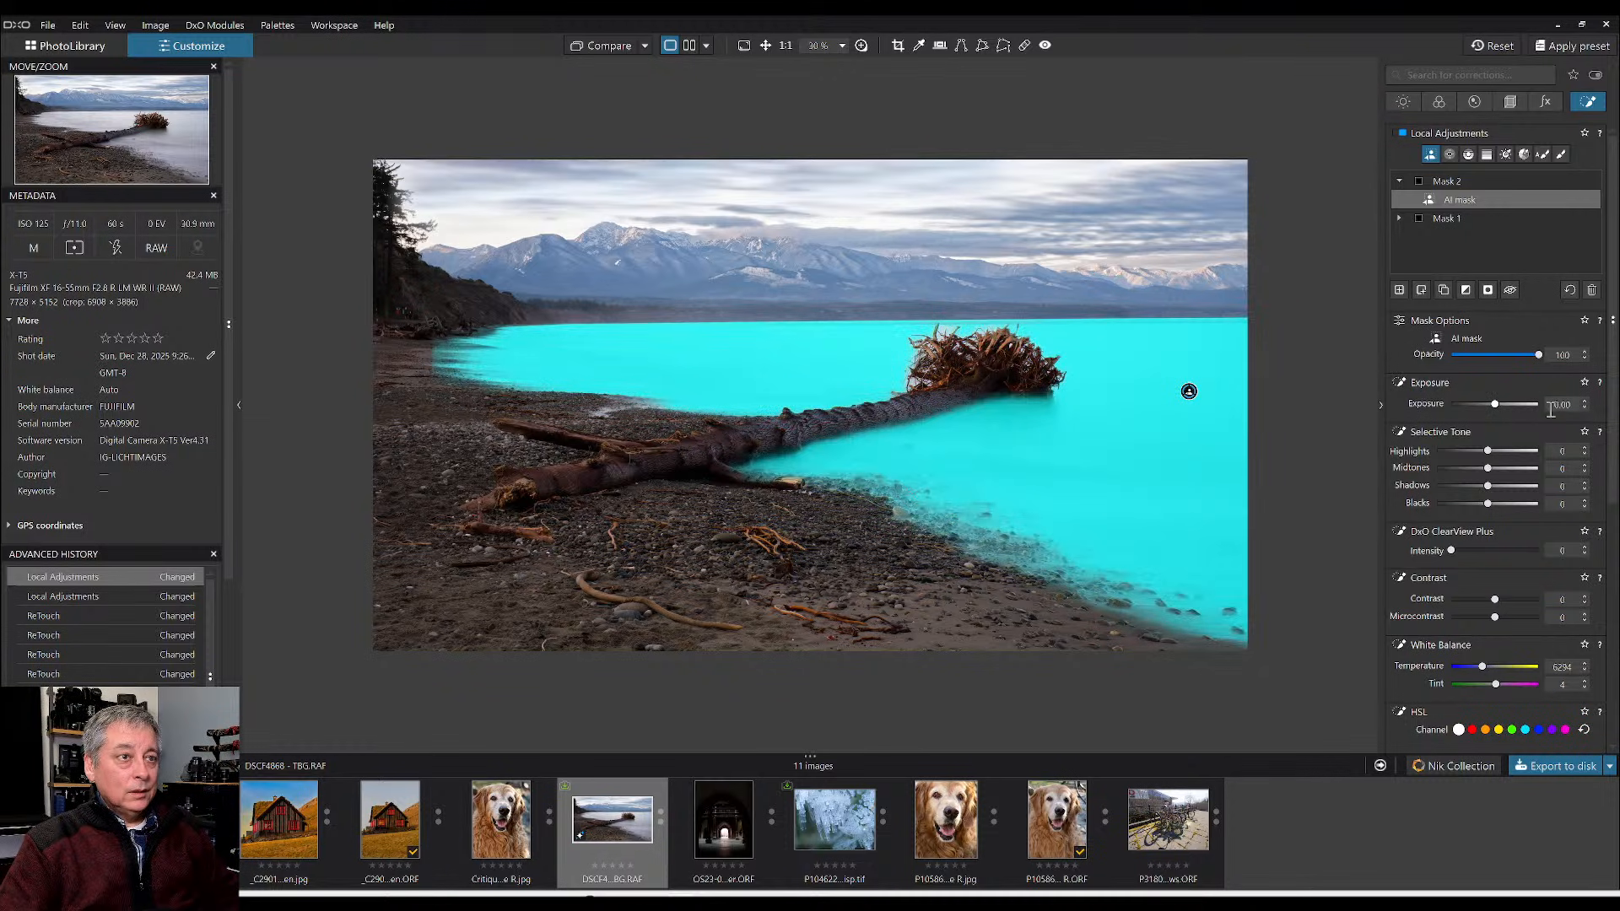
pyautogui.click(1493, 550)
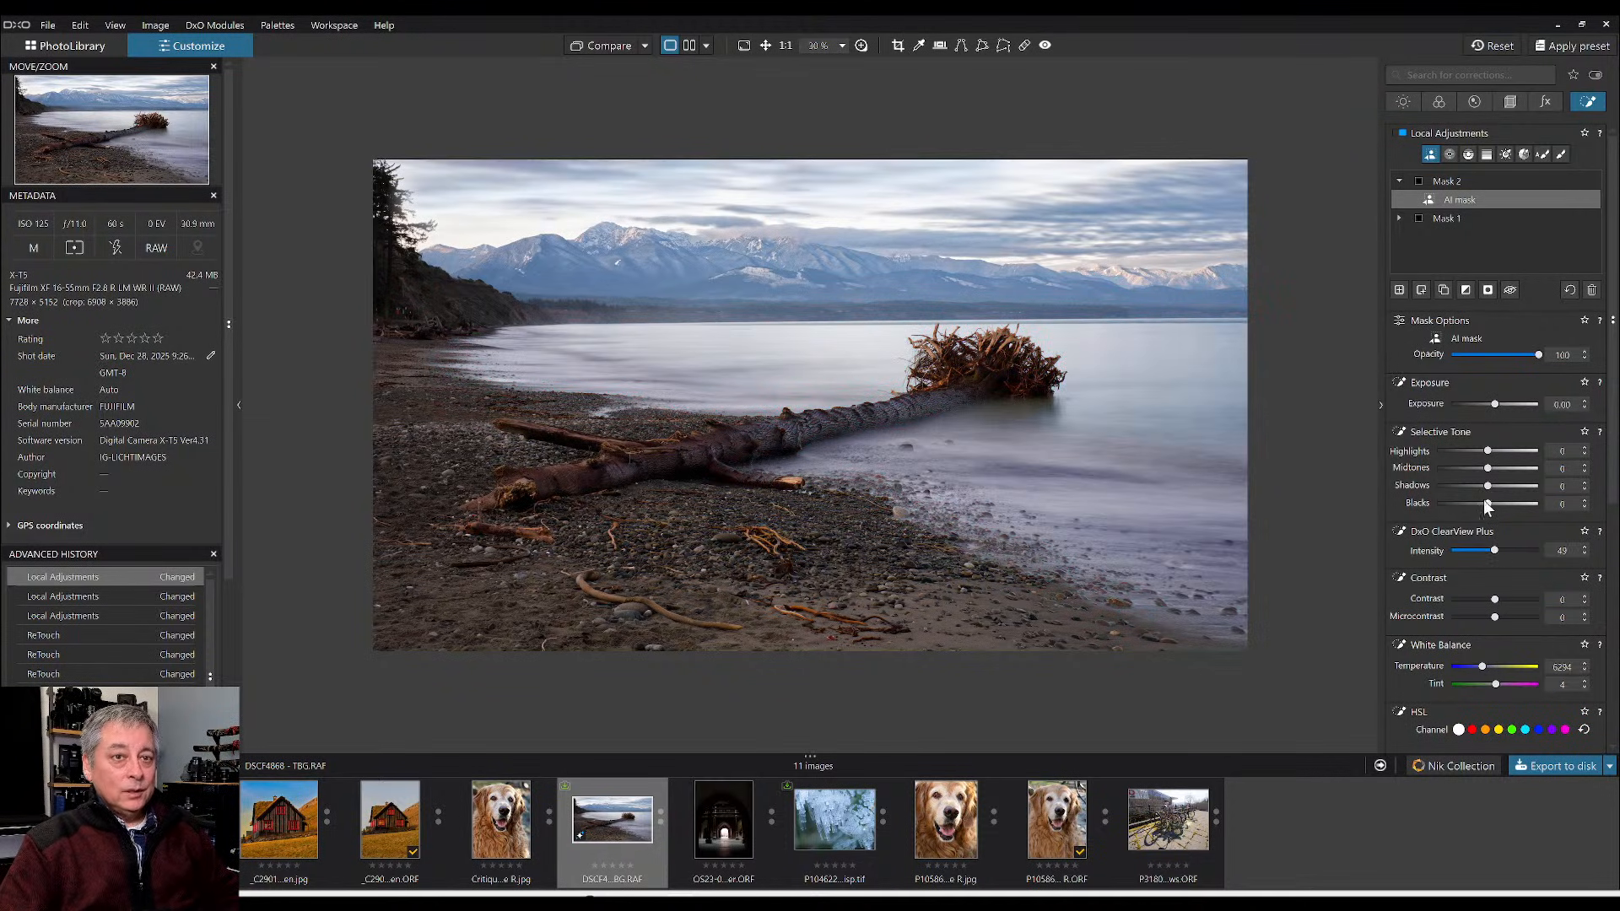
# - Adjust the water mask's selective tone to highlights -1, midtones -4, shadows -9 and blacks -34
pyautogui.moveTo(1488, 506); pyautogui.dragTo(1476, 509)
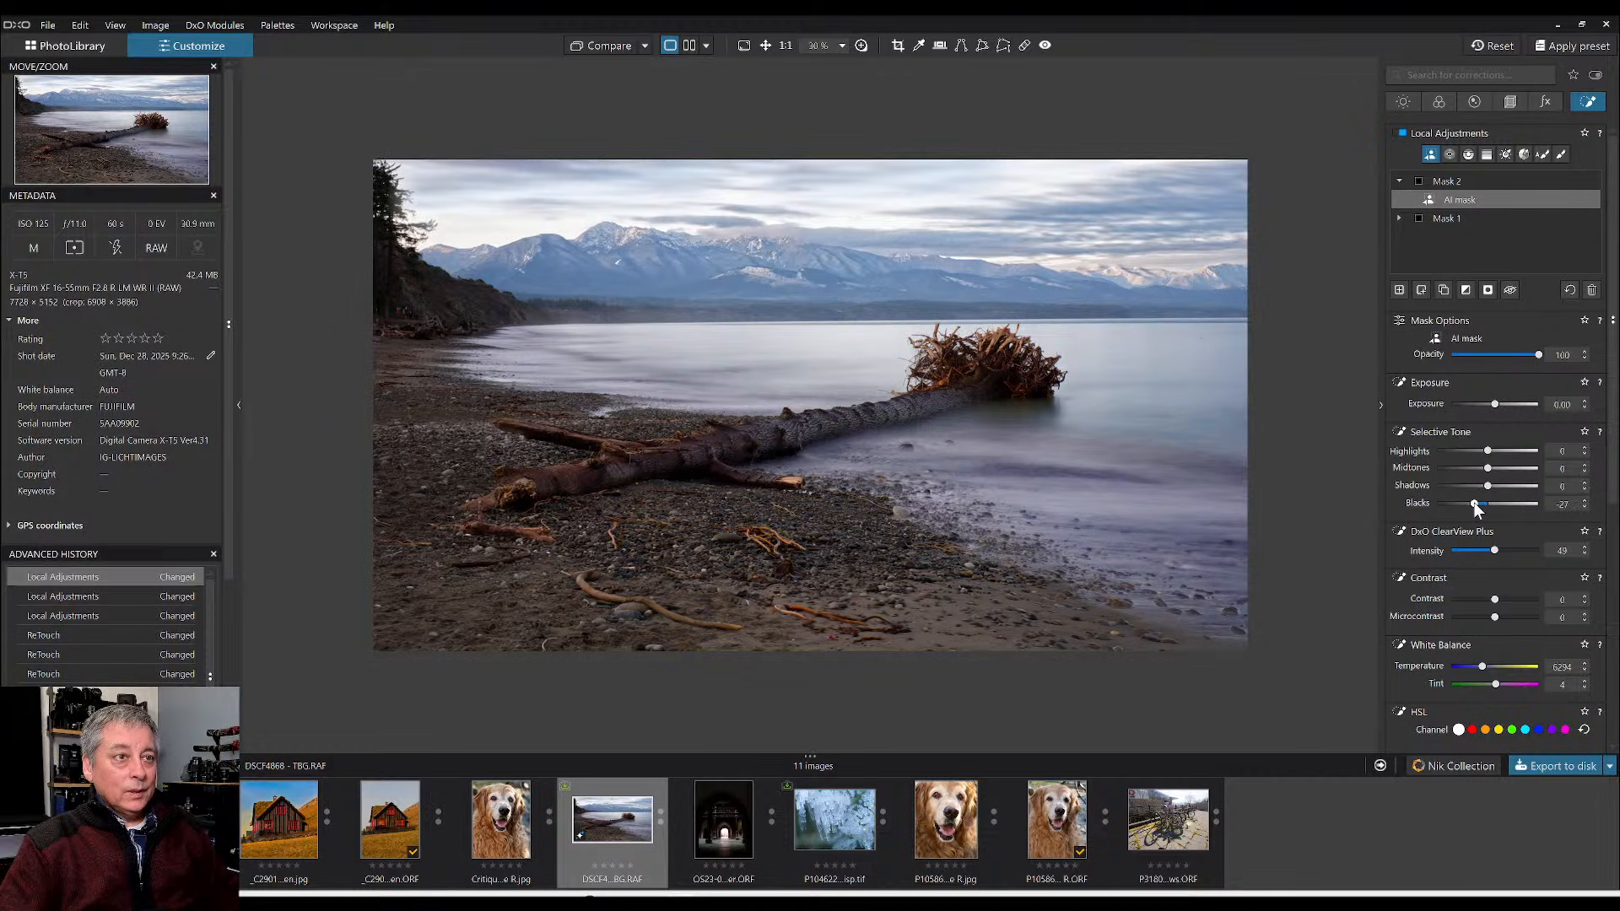
pyautogui.moveTo(1489, 492); pyautogui.dragTo(1484, 492)
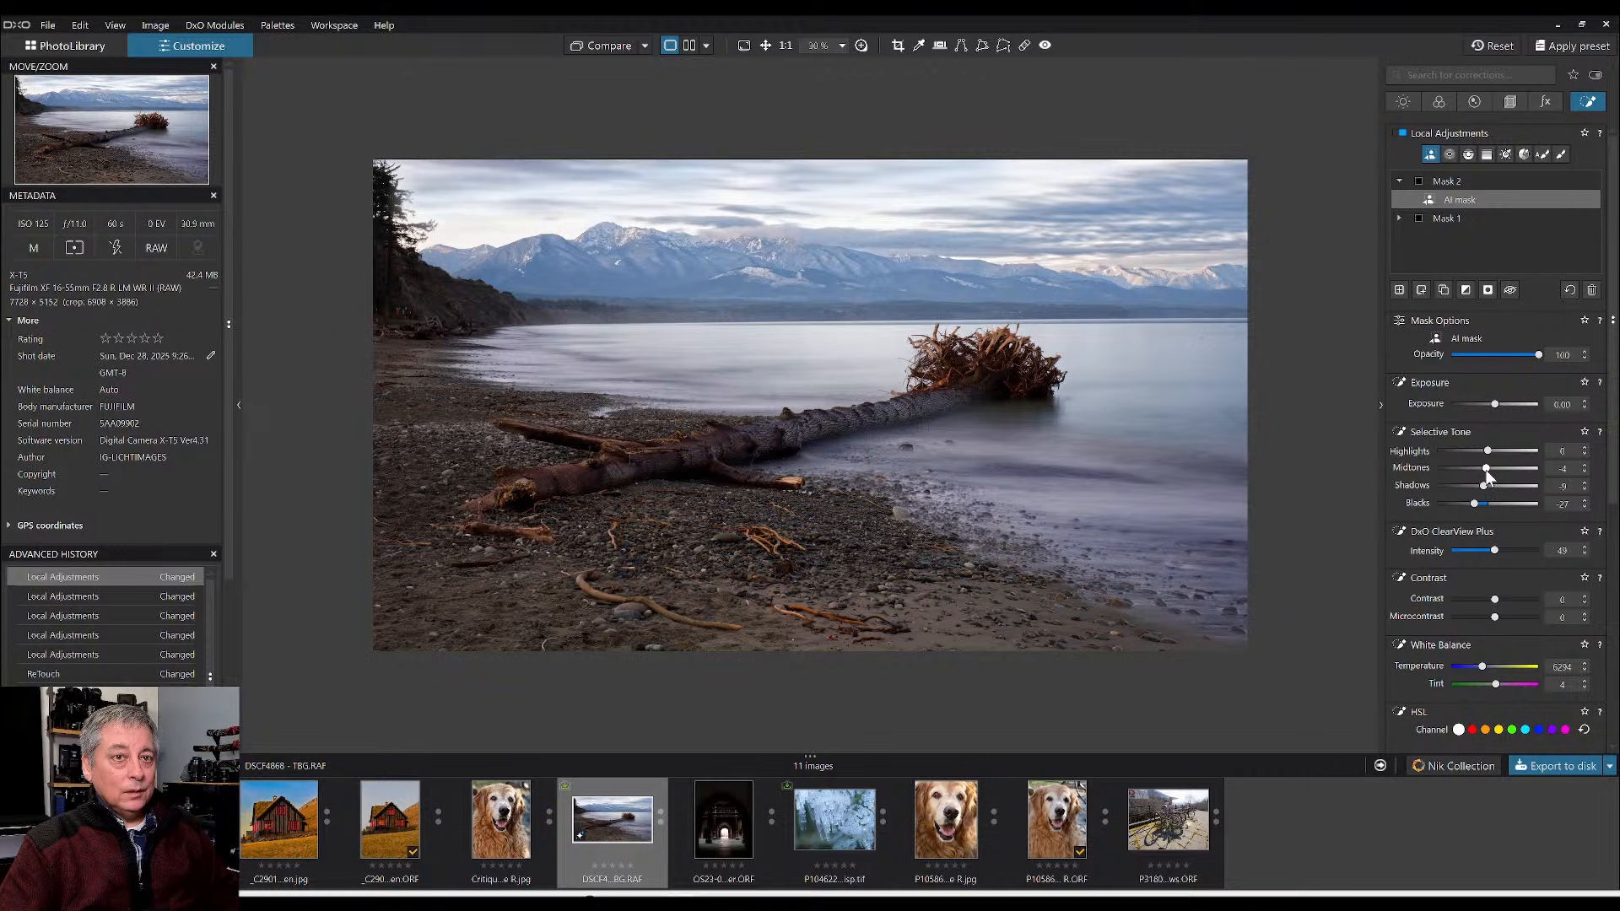
pyautogui.moveTo(1489, 452); pyautogui.dragTo(1472, 503)
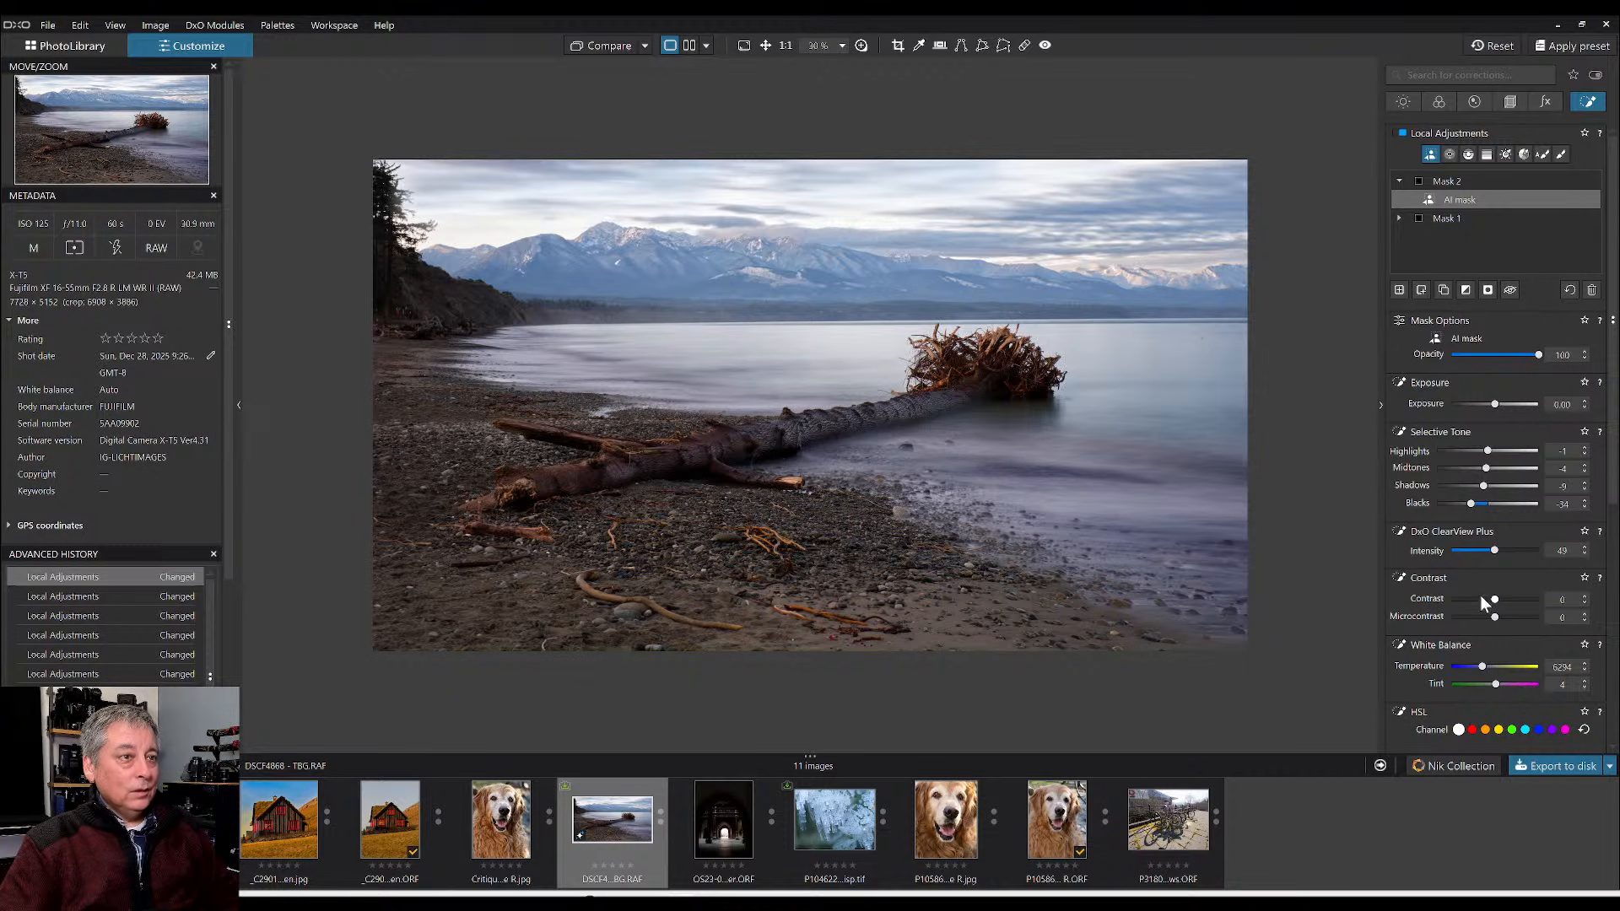
pyautogui.press('m')
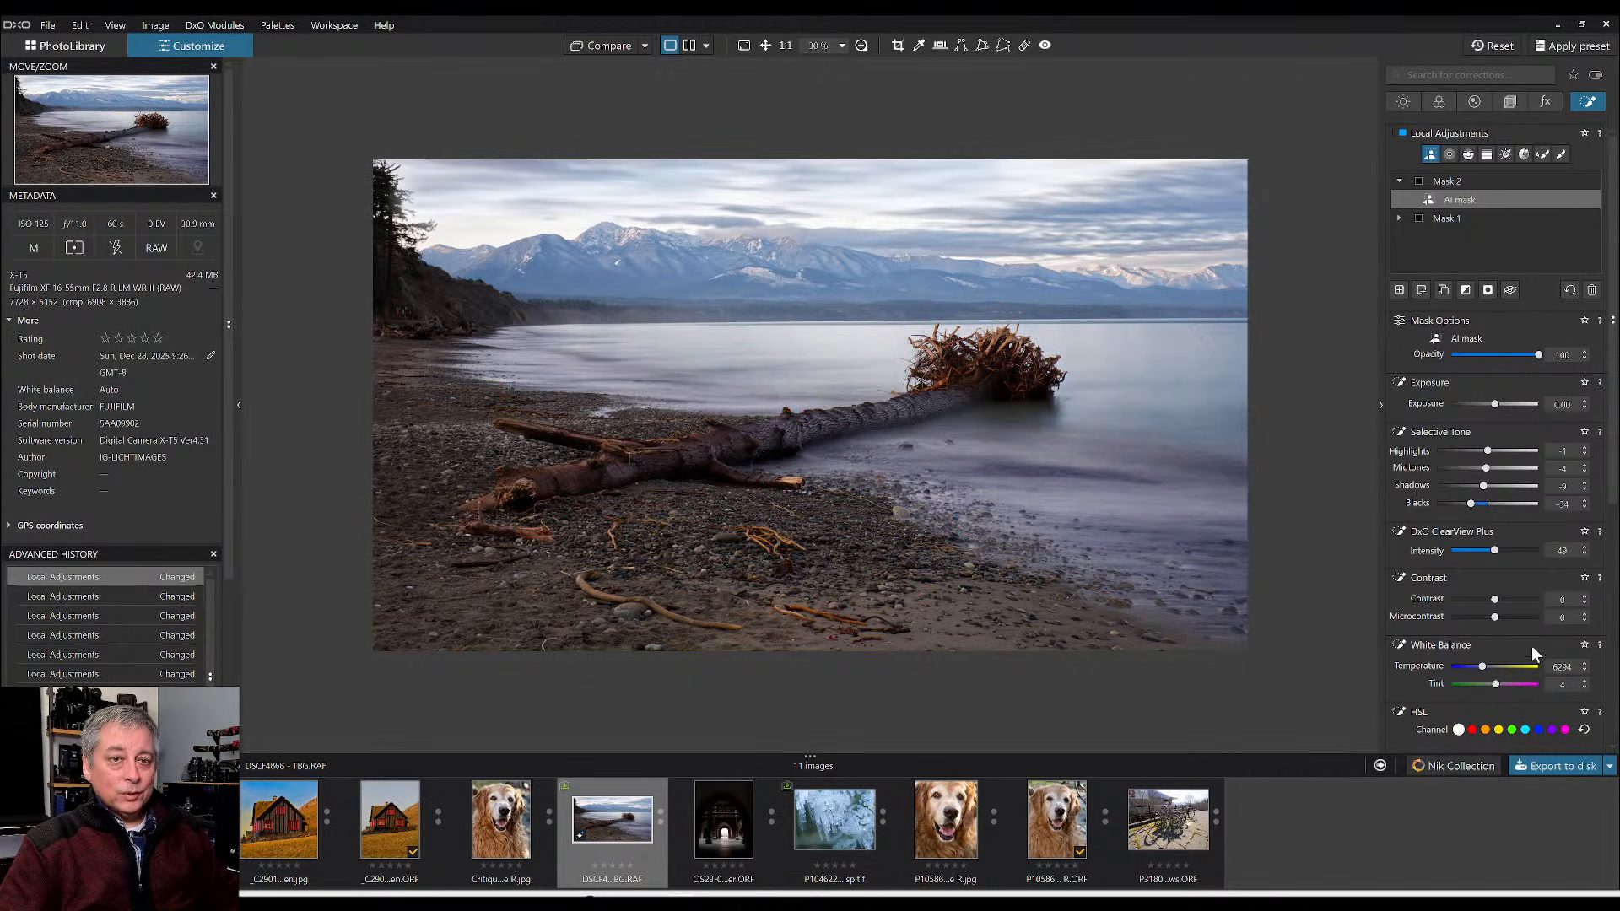
# - Raise the water mask's HSL vibrancy, reducing it from an initial 76 to 53
pyautogui.scroll(-5, 1532, 646)
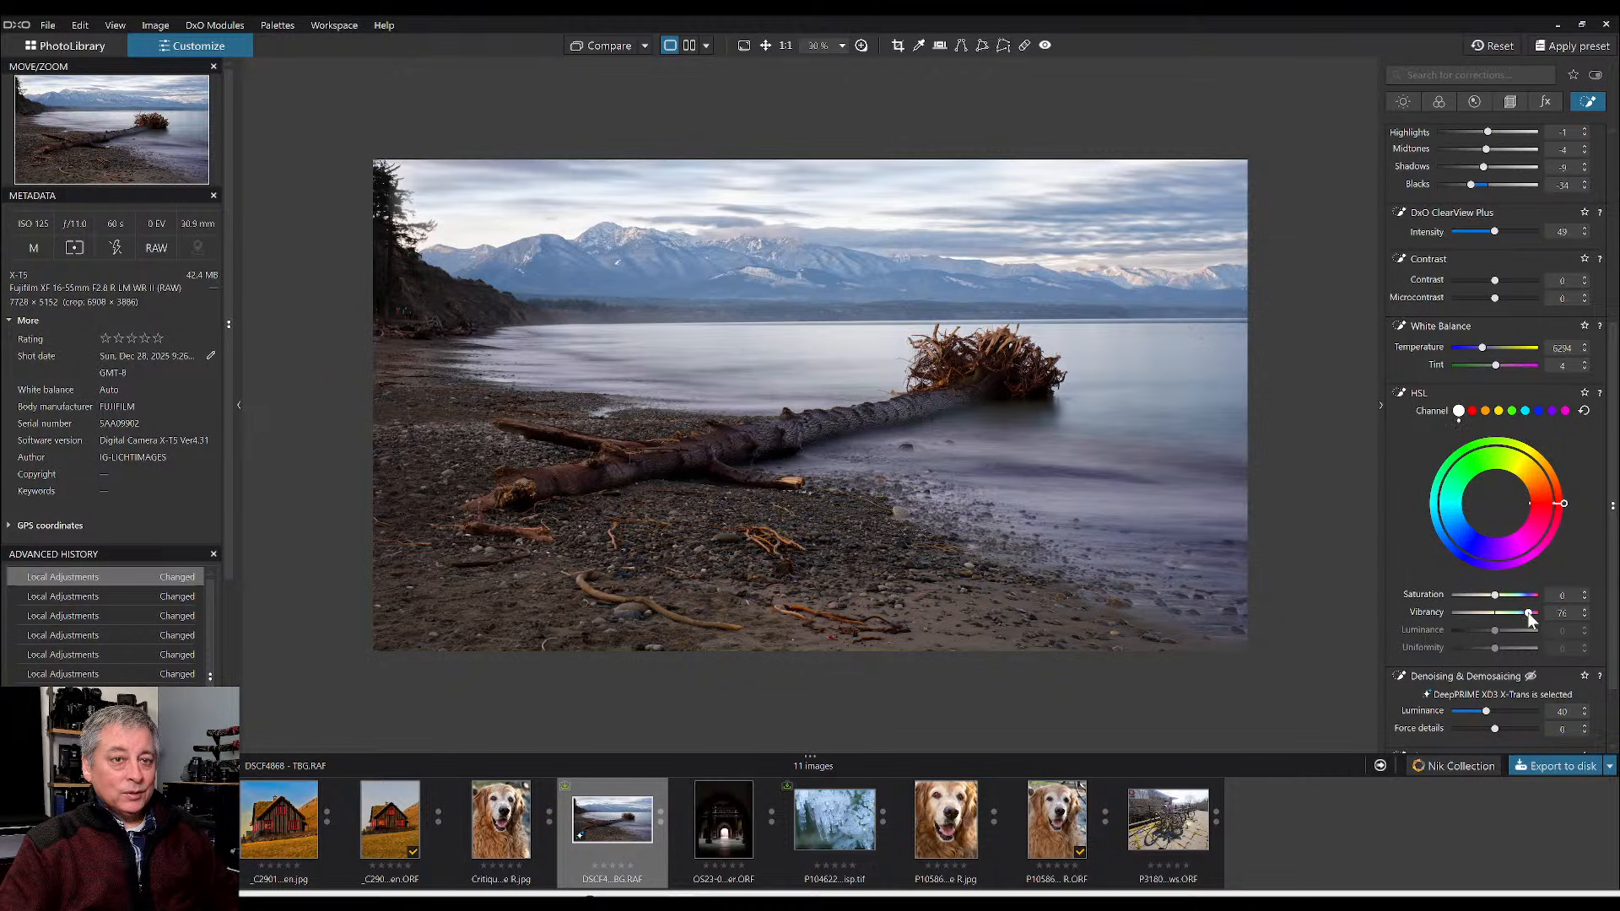
pyautogui.click(1528, 613)
pyautogui.moveTo(1528, 614); pyautogui.dragTo(1519, 615)
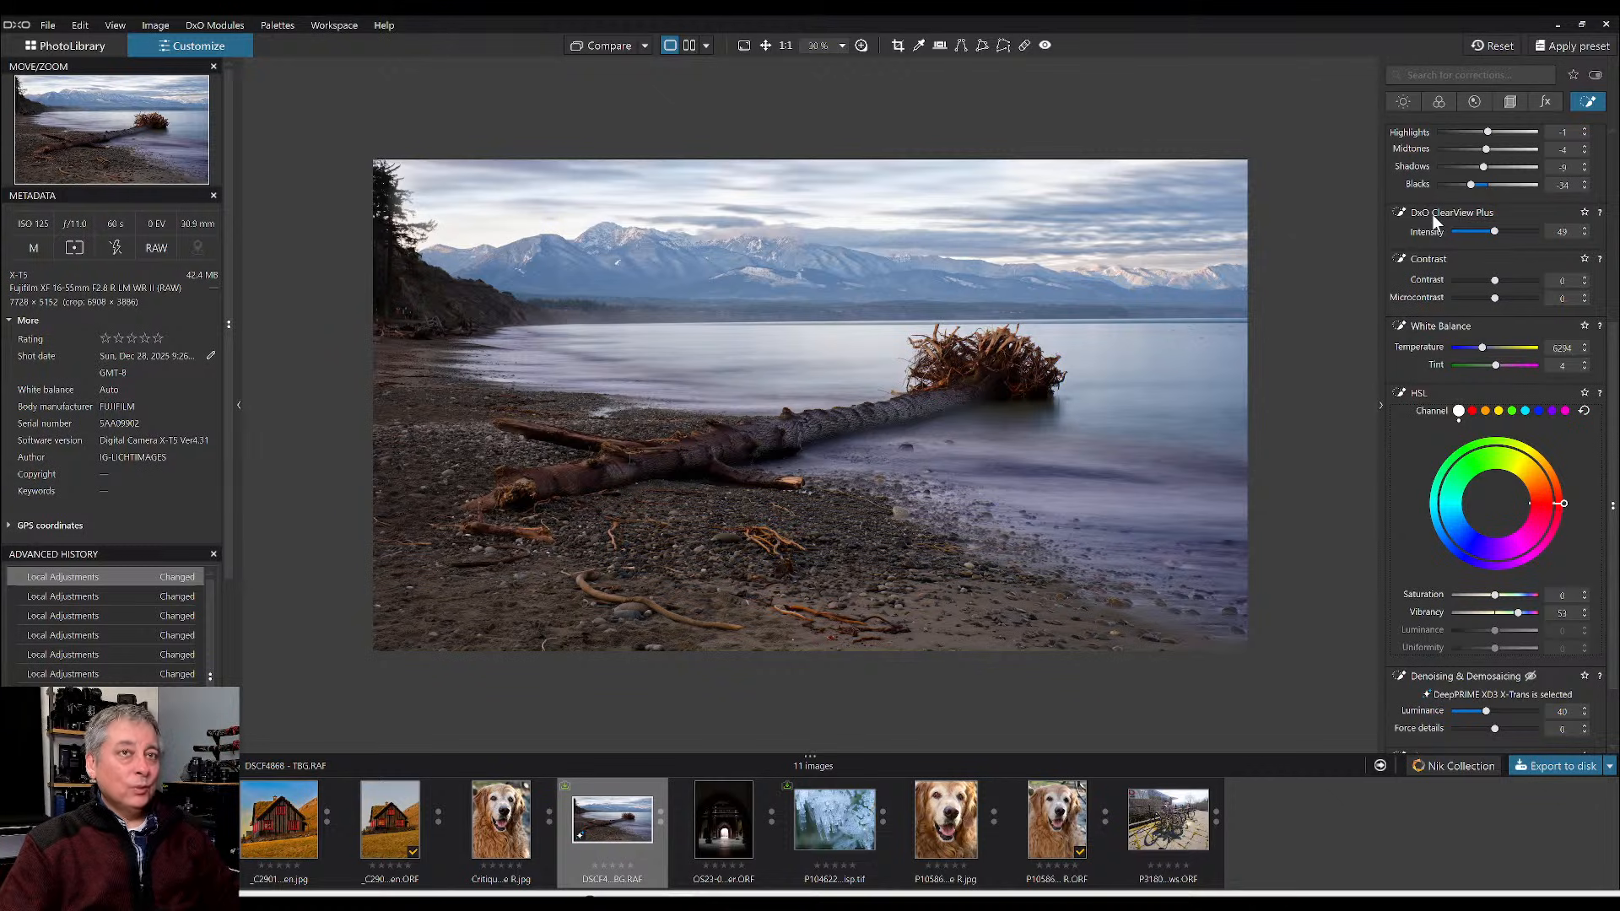
# - Warm the whole photo by setting the RAW white balance temperature to 6794
pyautogui.click(1437, 102)
pyautogui.scroll(2, 1433, 341)
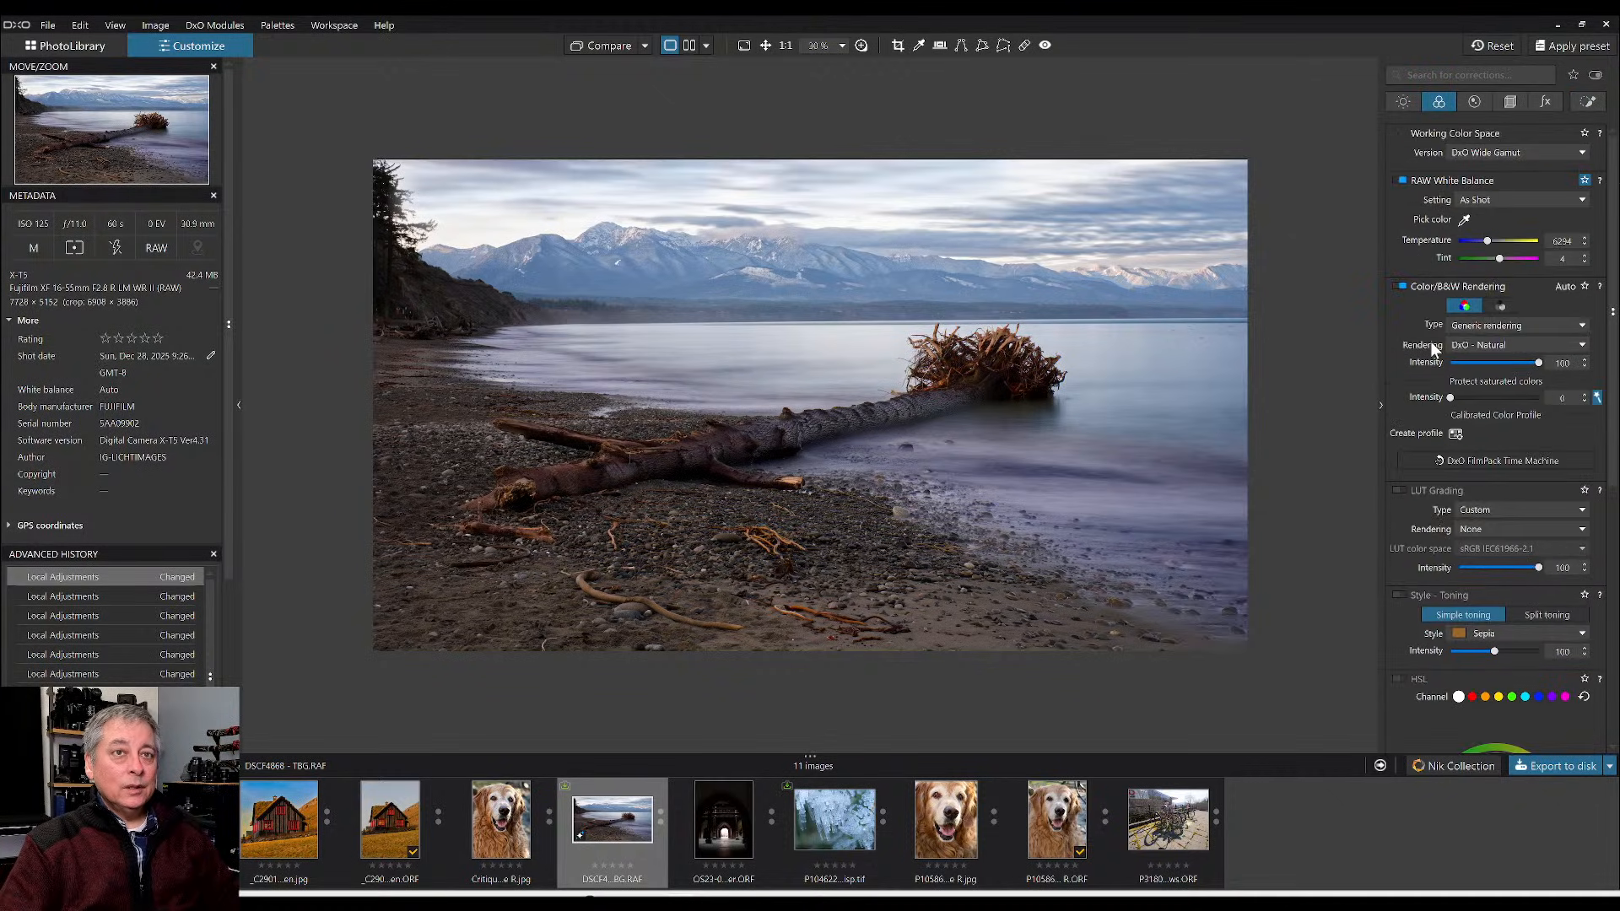
pyautogui.scroll(3, 1485, 240)
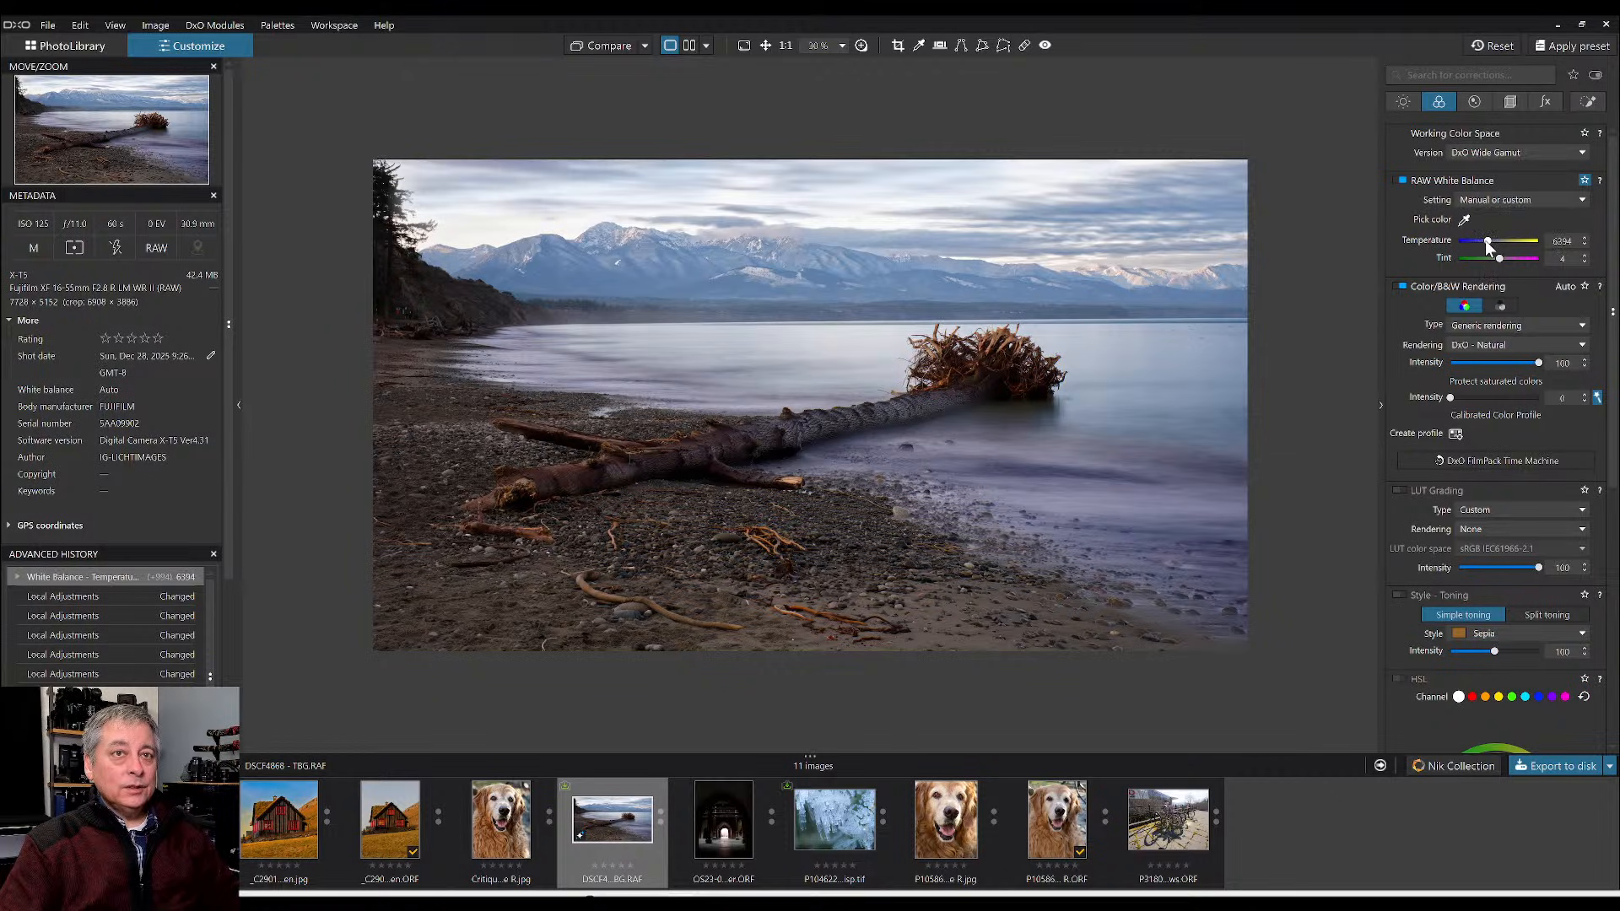
pyautogui.scroll(2, 1485, 239)
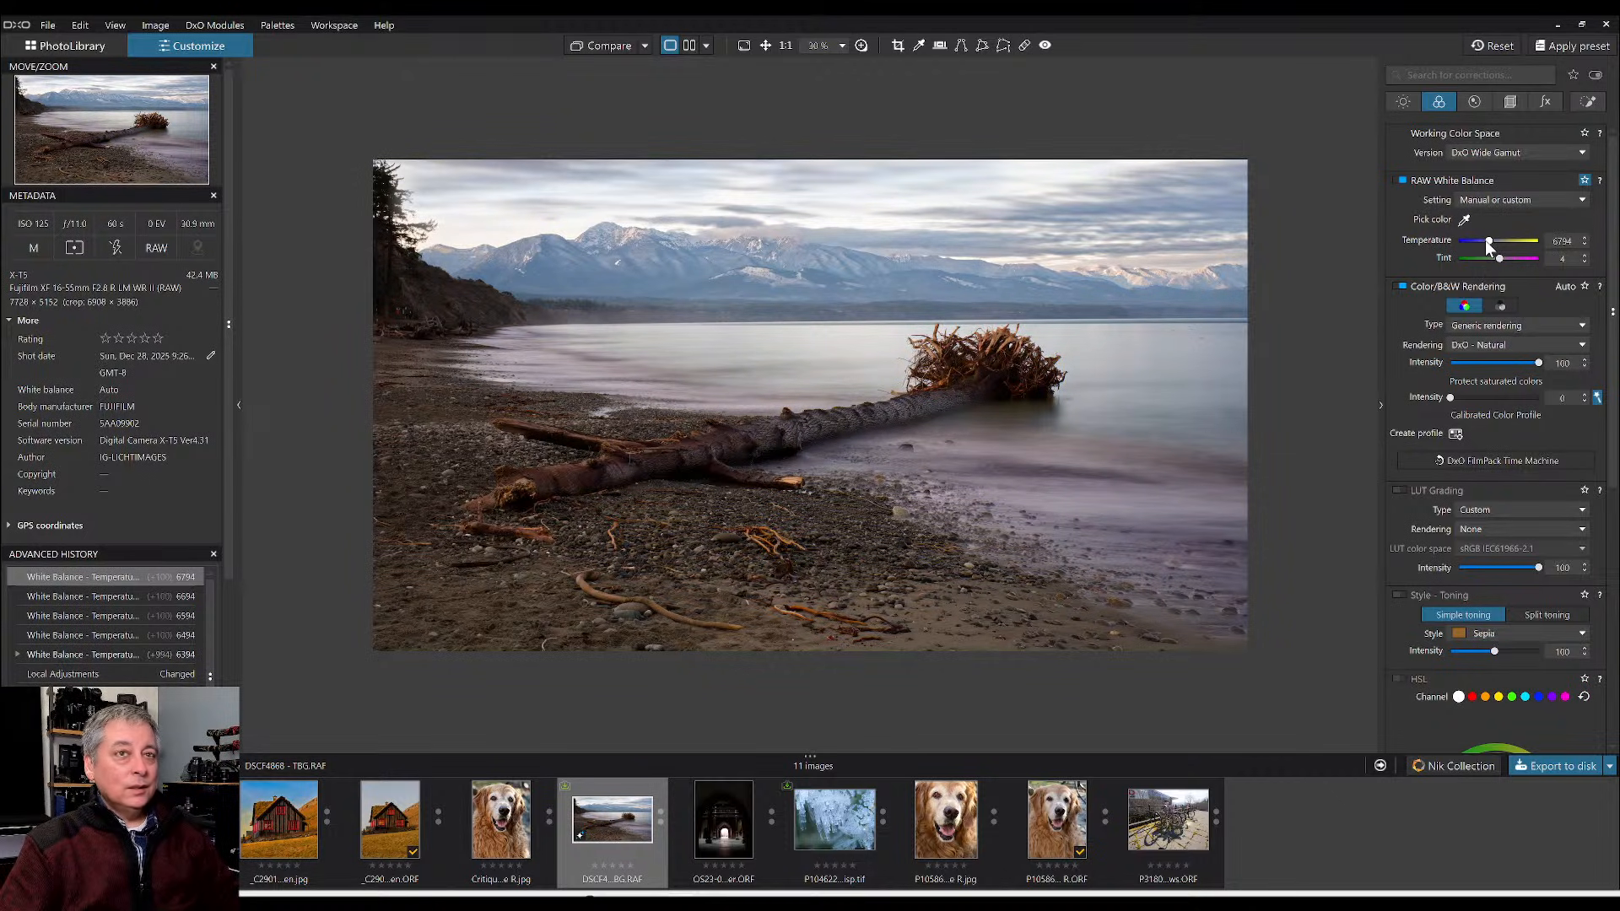
pyautogui.scroll(4, 1485, 240)
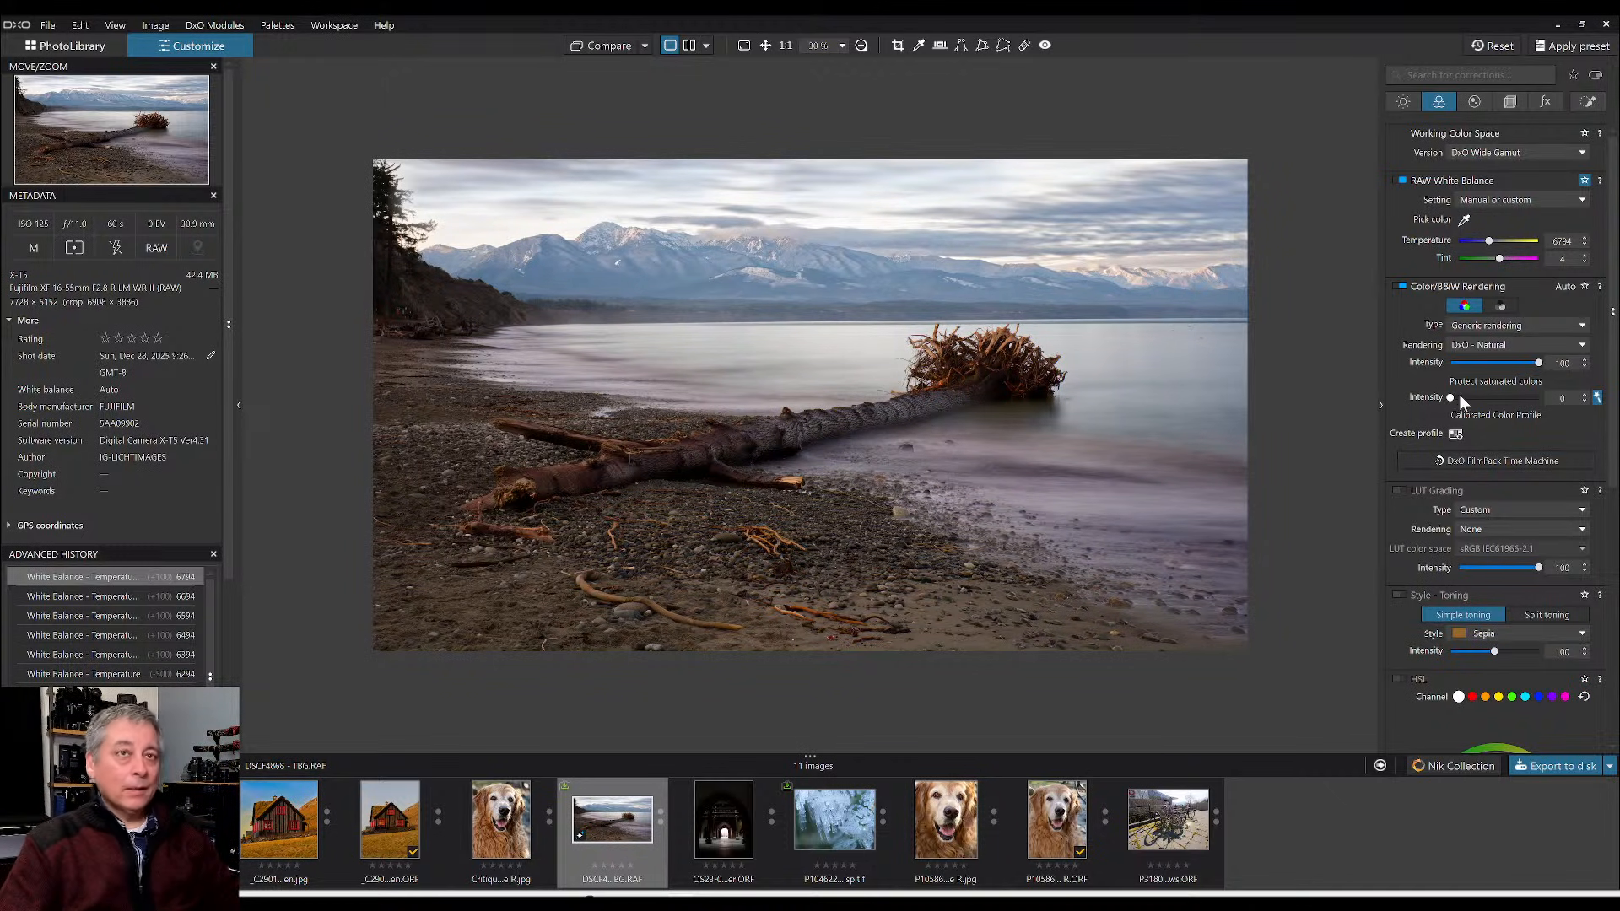
# - Create another local adjustment mask and paint the driftwood's root ball with the Auto brush
pyautogui.click(1587, 102)
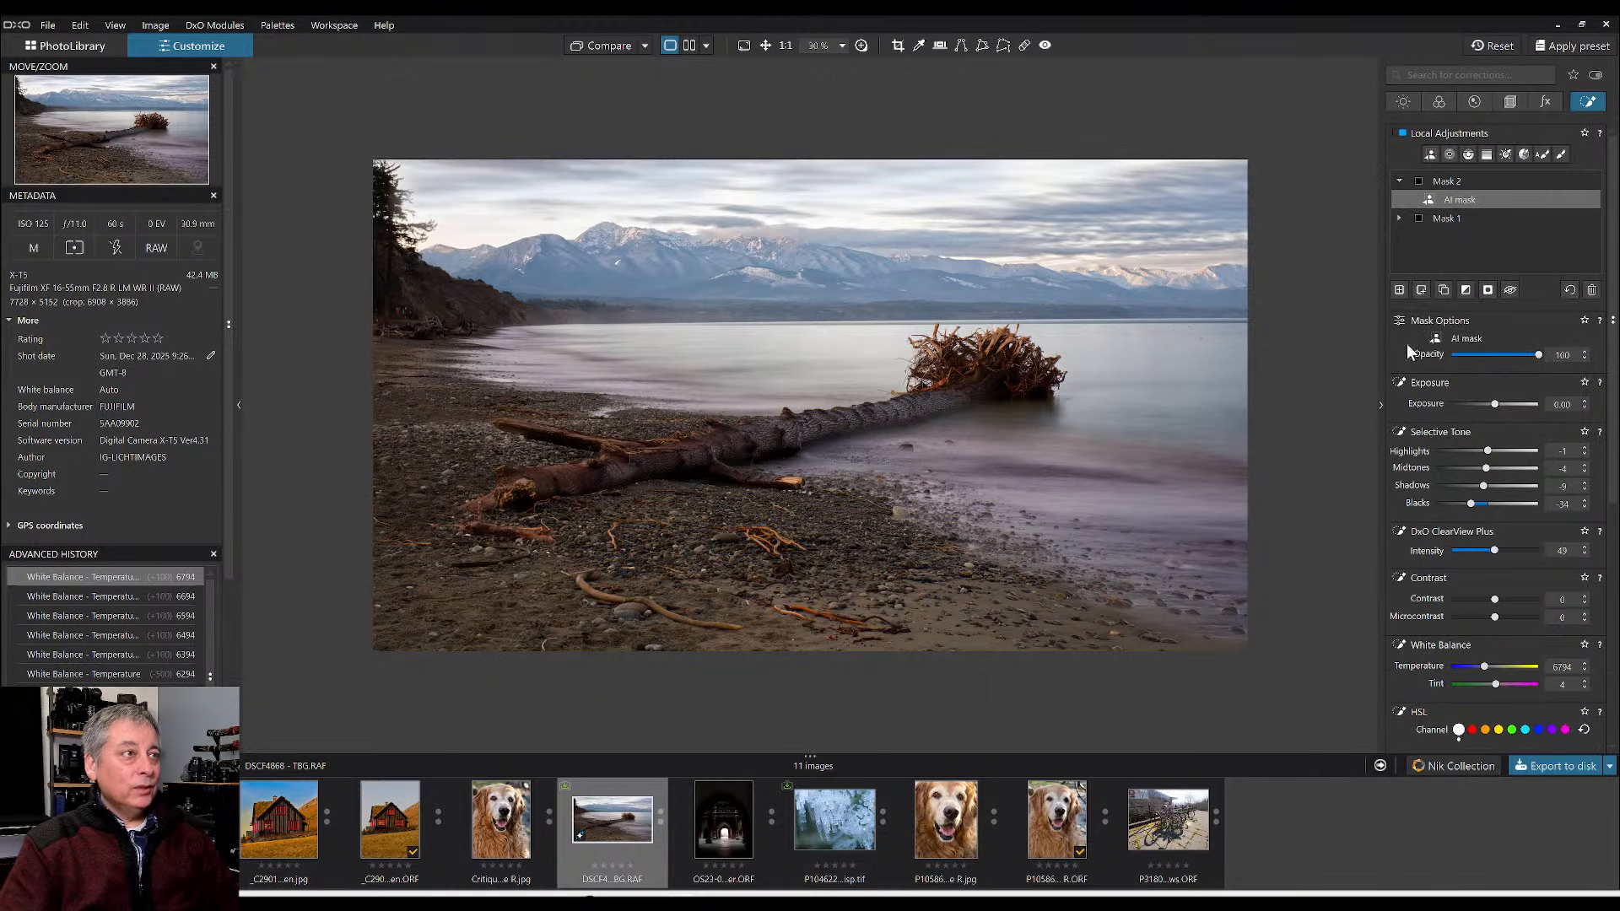
pyautogui.click(1401, 292)
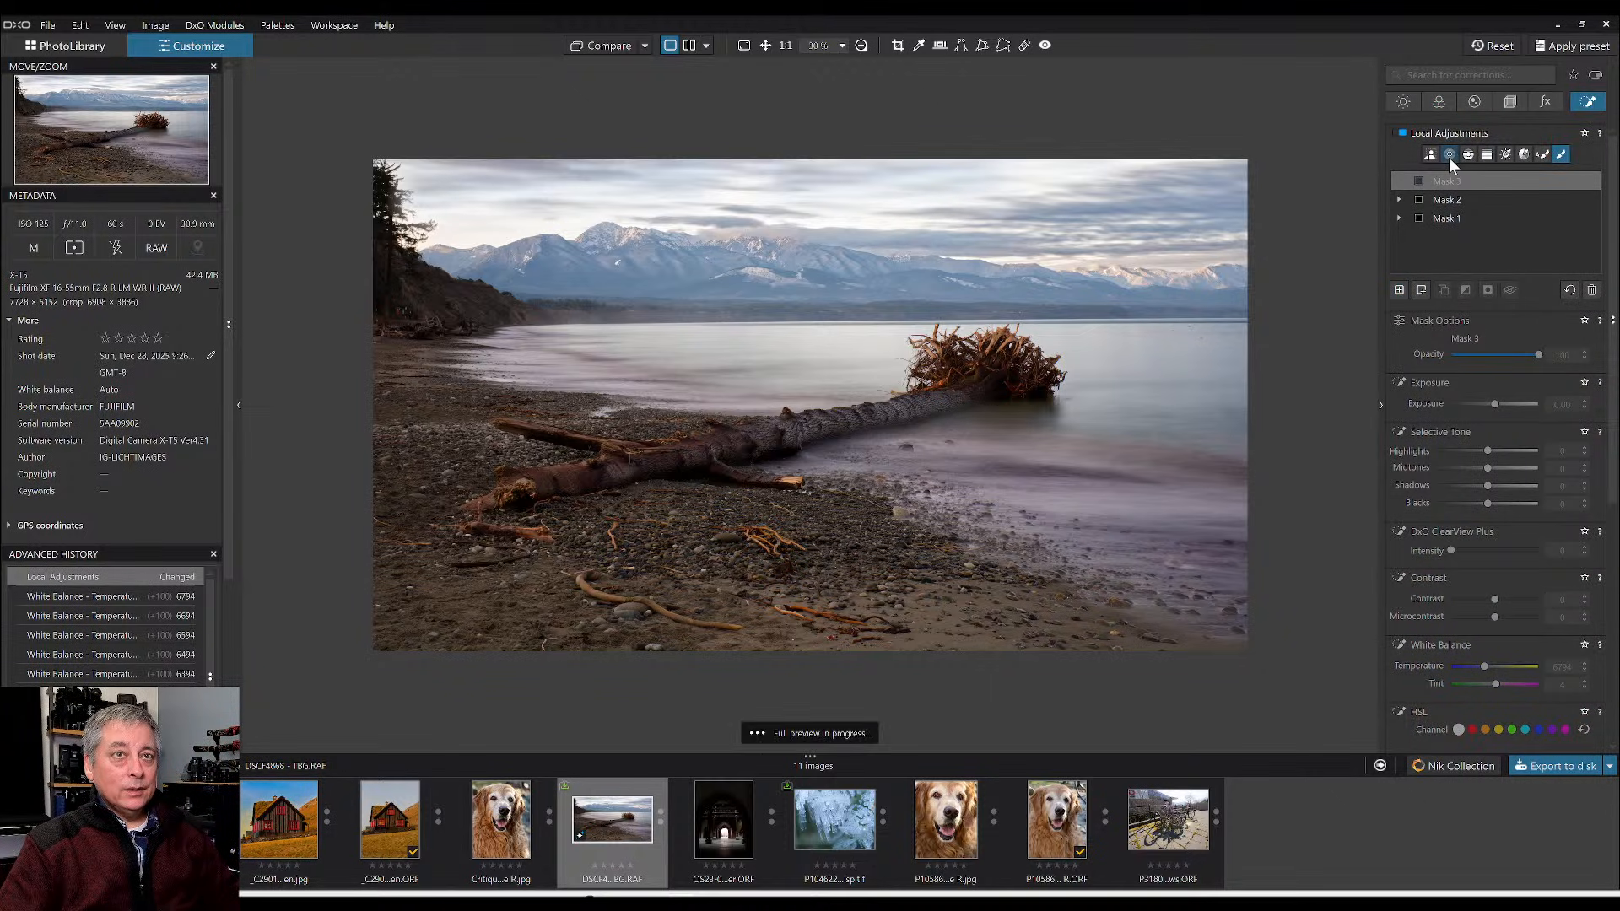
pyautogui.click(1544, 154)
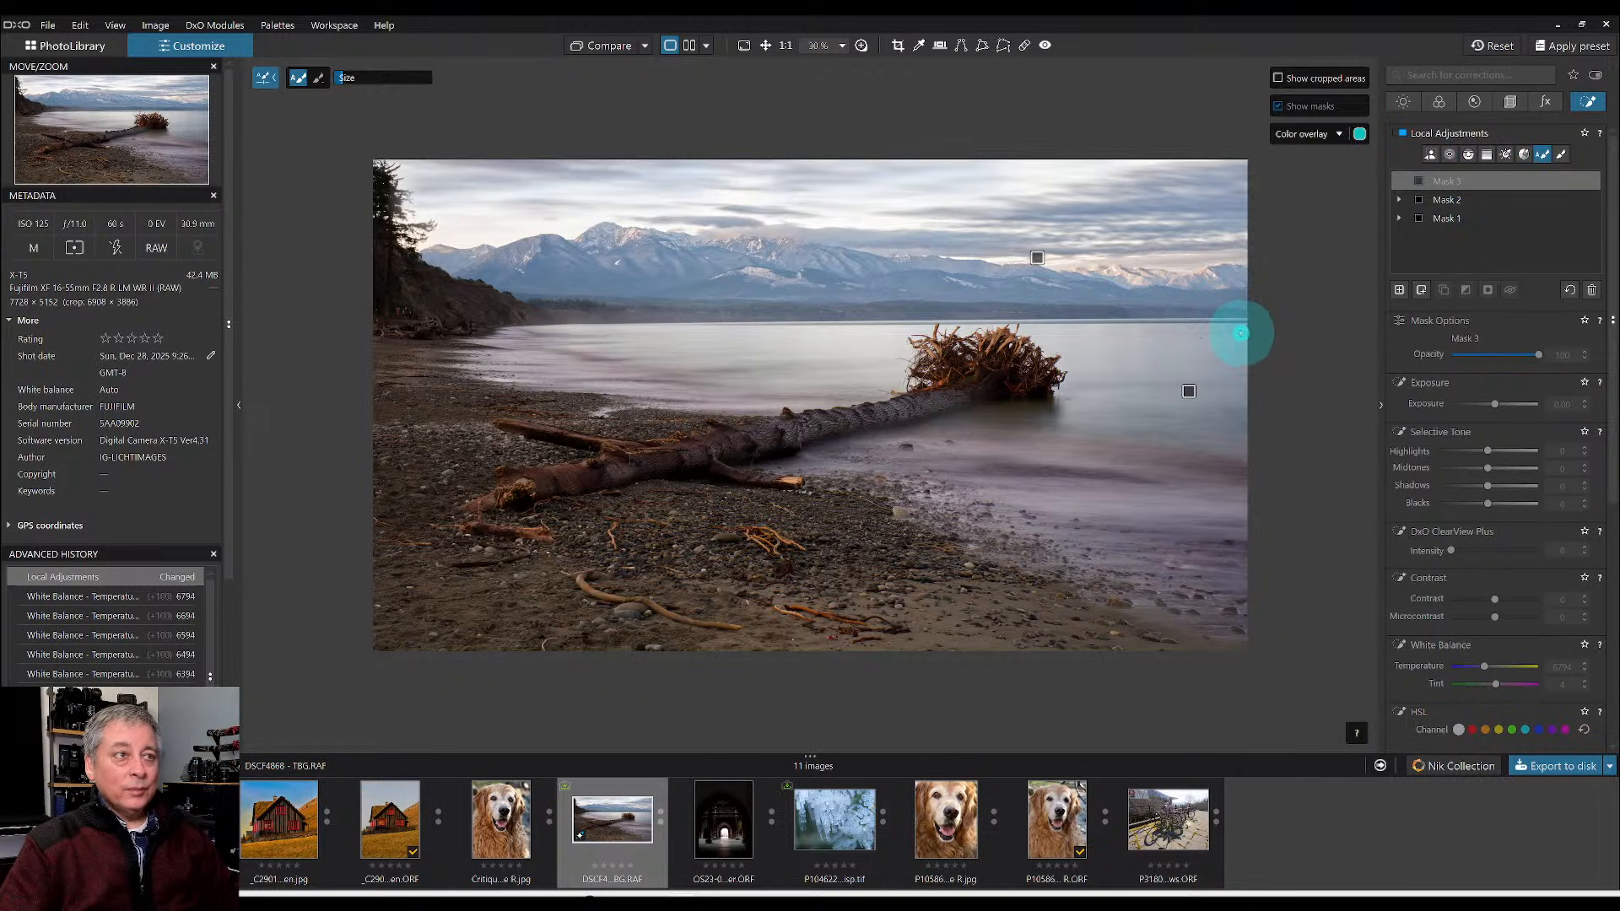
pyautogui.moveTo(1034, 363)
pyautogui.mouseDown()
pyautogui.moveTo(1012, 351)
pyautogui.moveTo(1024, 343)
pyautogui.moveTo(1005, 361)
pyautogui.moveTo(962, 354)
pyautogui.moveTo(919, 389)
pyautogui.moveTo(928, 338)
pyautogui.moveTo(936, 360)
pyautogui.mouseUp()
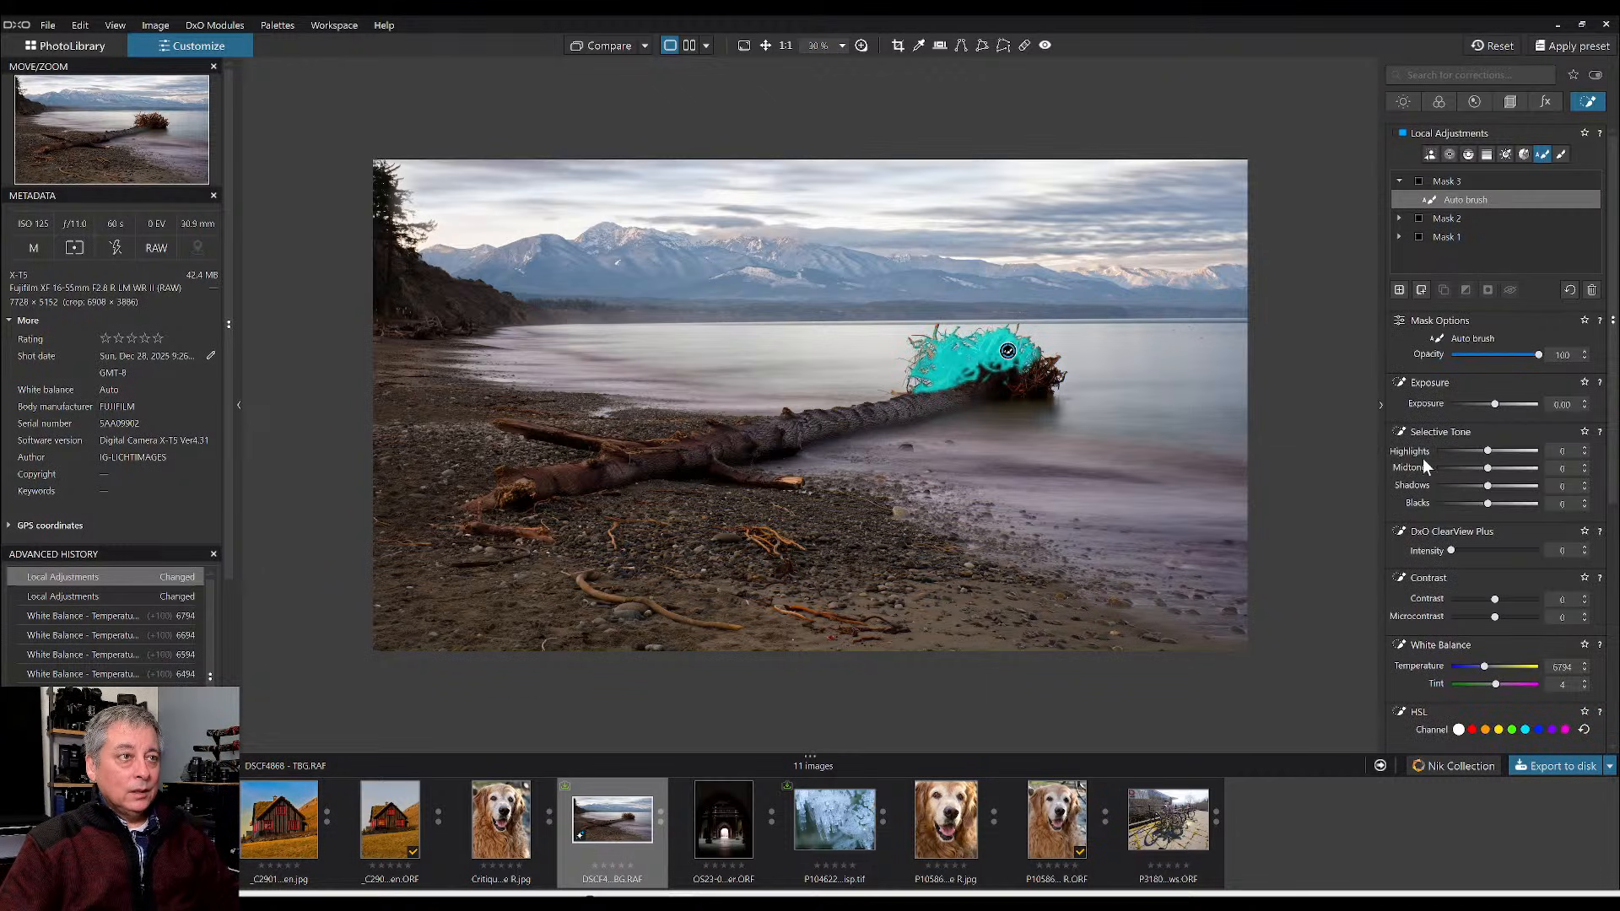
# - Set the root ball mask's highlights to 80 and midtones to 25, and extend the mask over the lower roots
pyautogui.click(1529, 451)
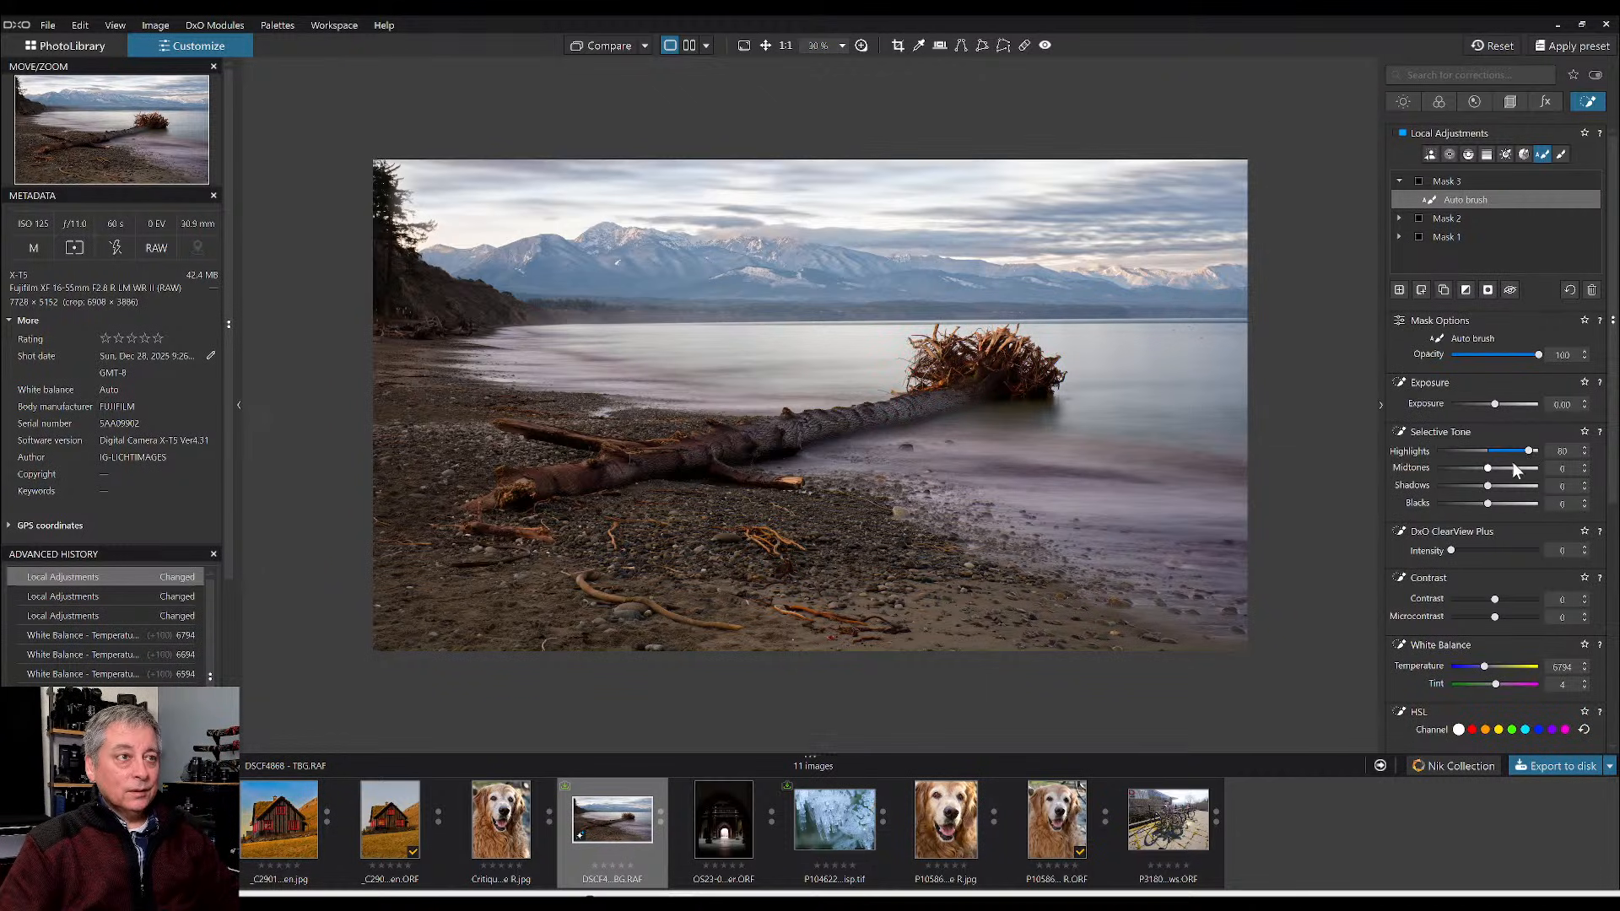
pyautogui.click(1503, 469)
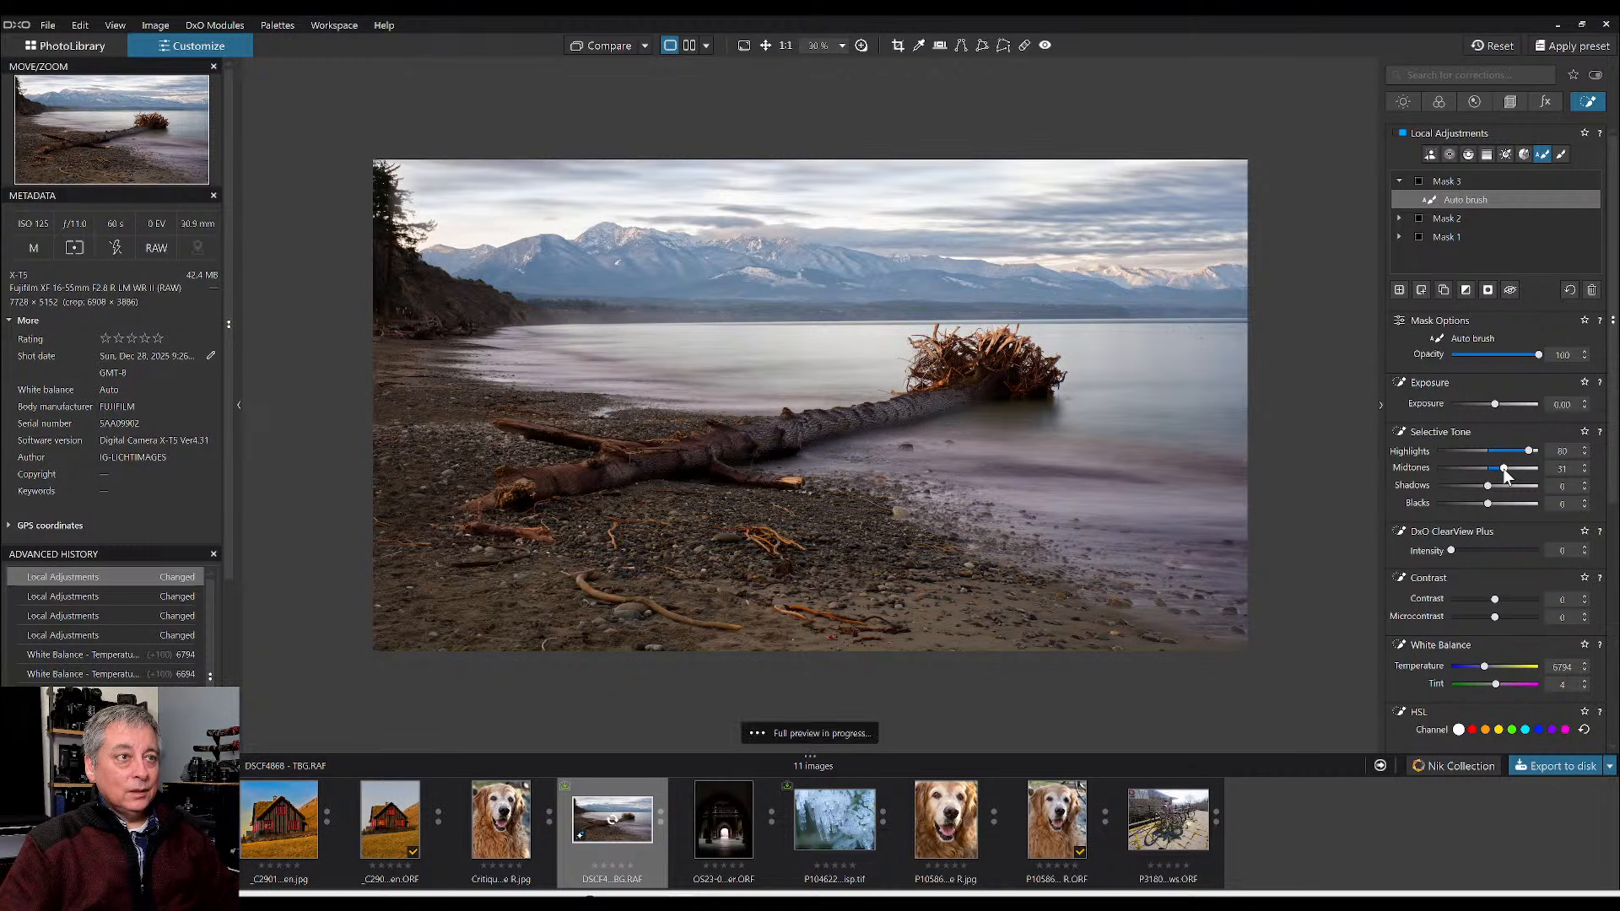
pyautogui.moveTo(1504, 470); pyautogui.dragTo(1501, 470)
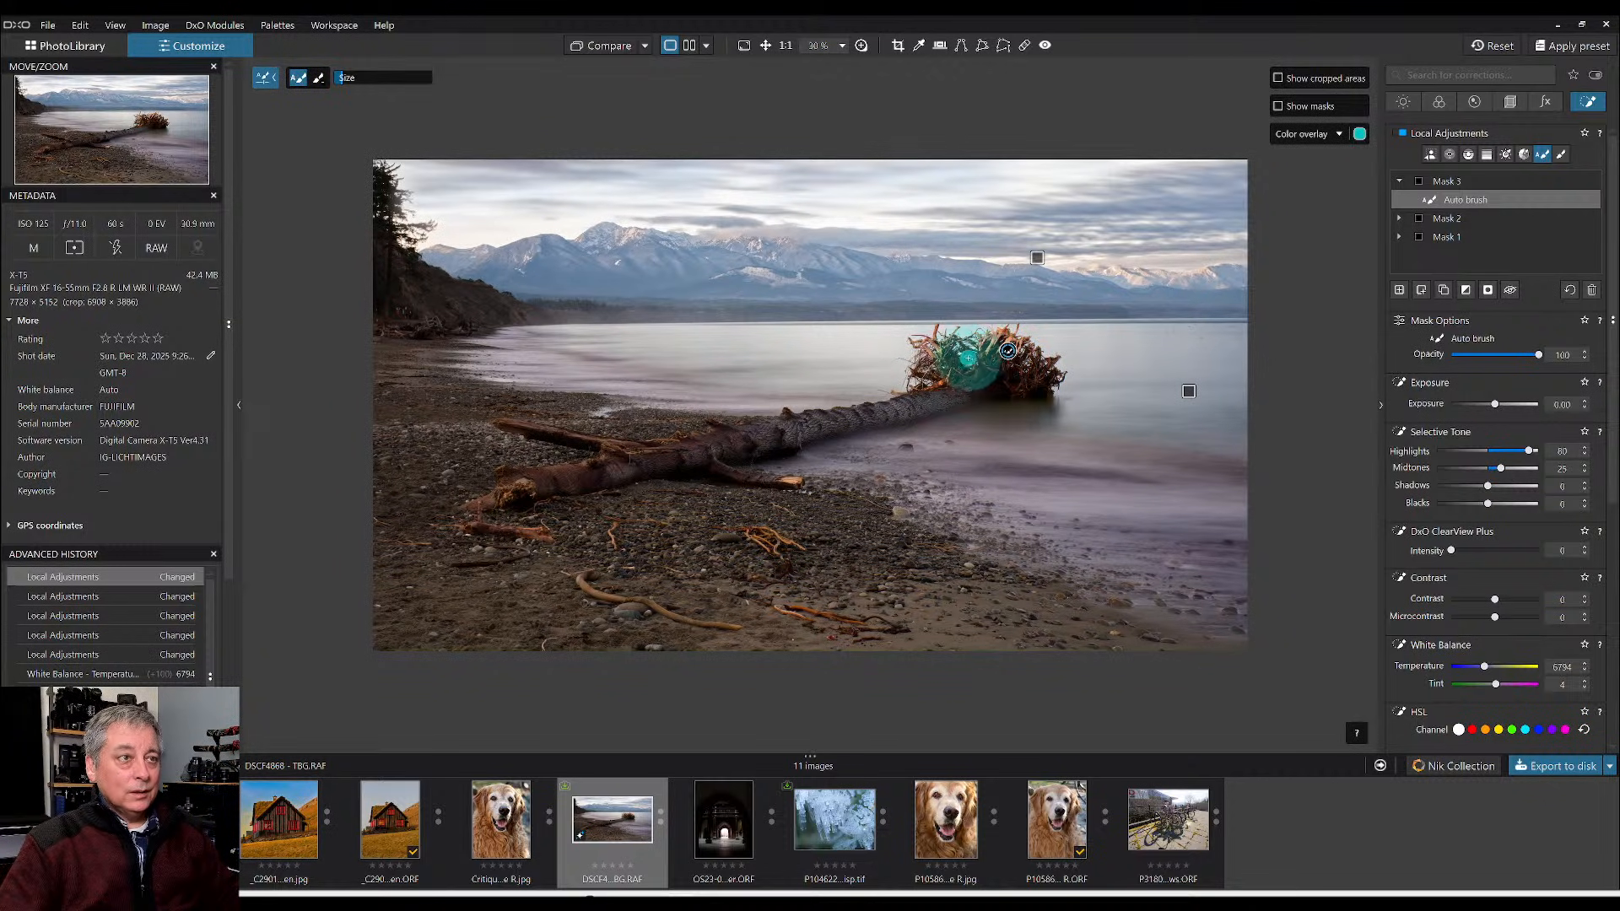
pyautogui.click(1036, 377)
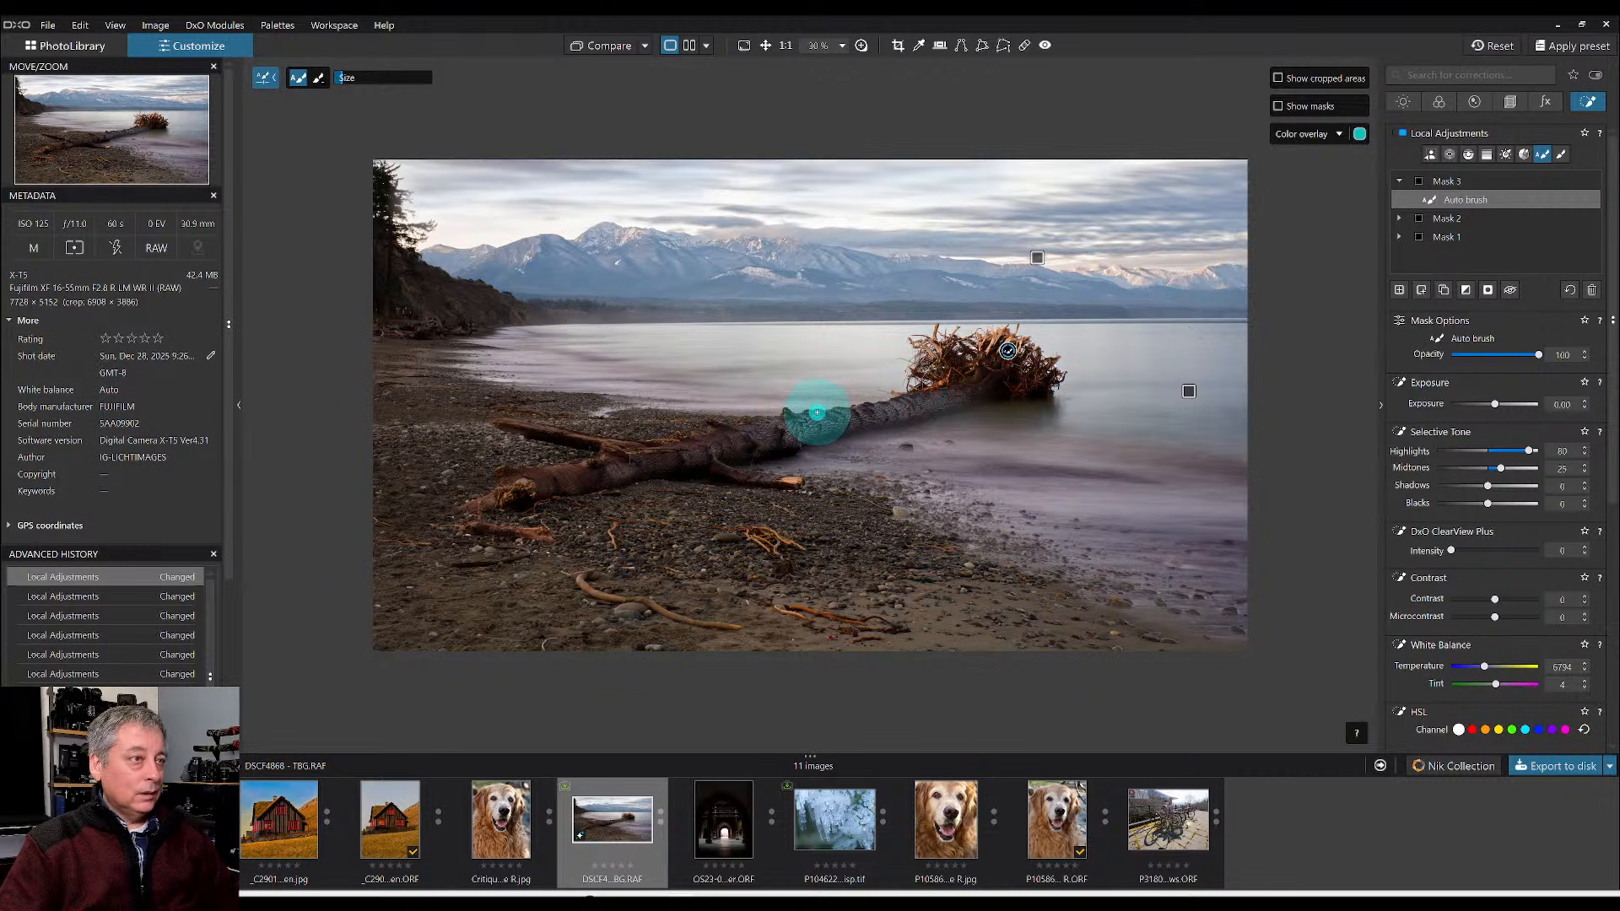
# - Create a separate mask and paint the full length of the driftwood trunk with a smaller Auto brush
pyautogui.scroll(-4, 816, 413)
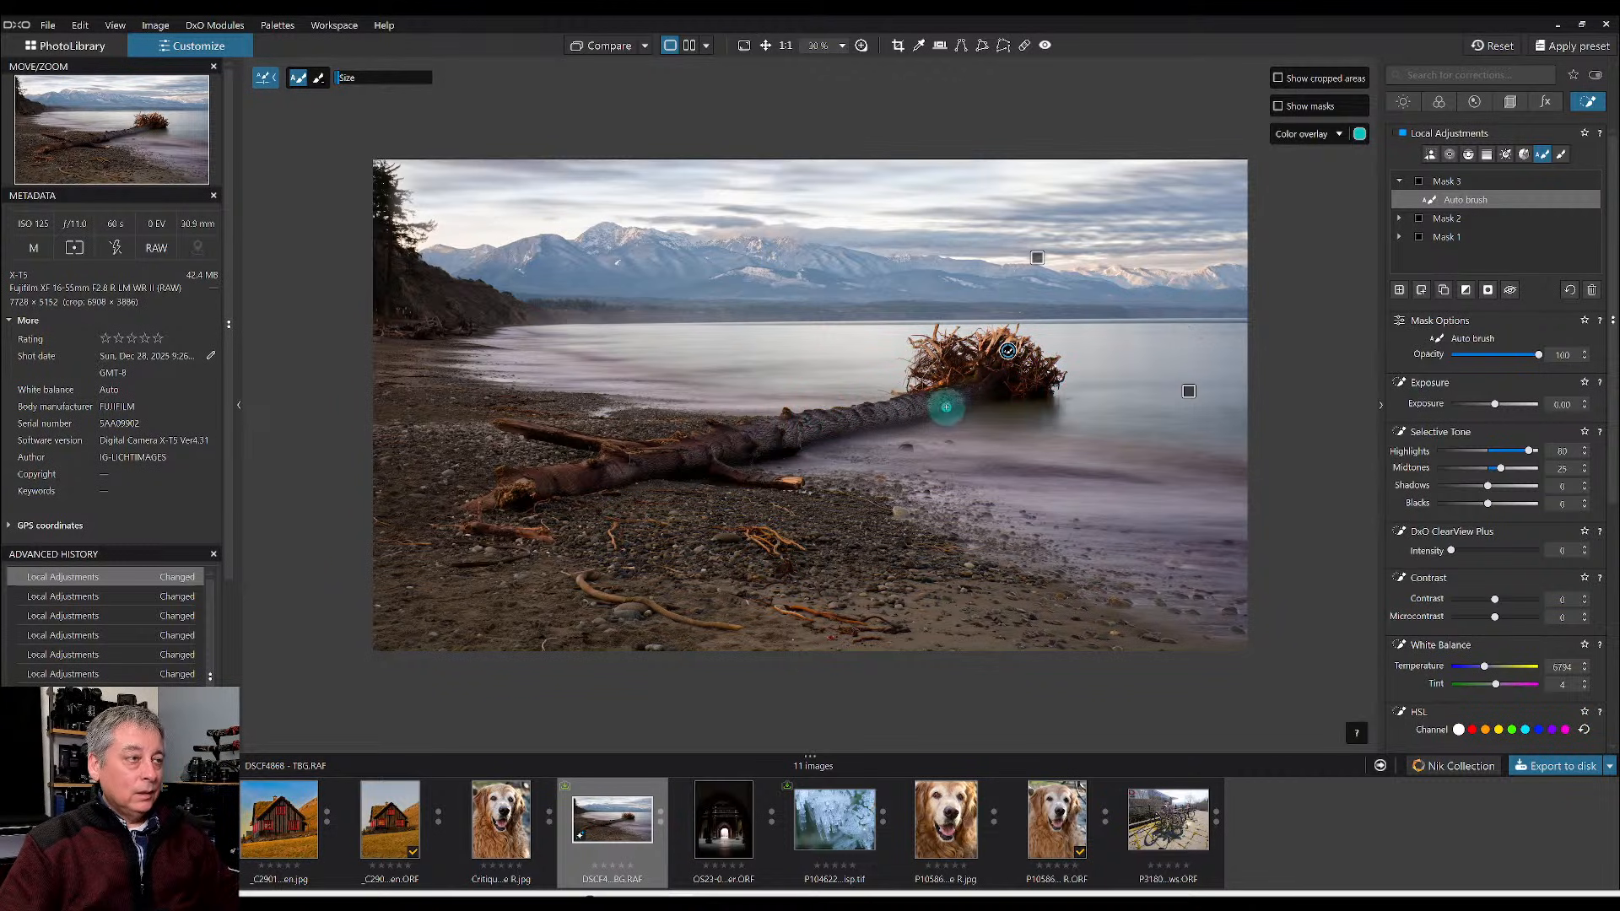
pyautogui.click(1399, 289)
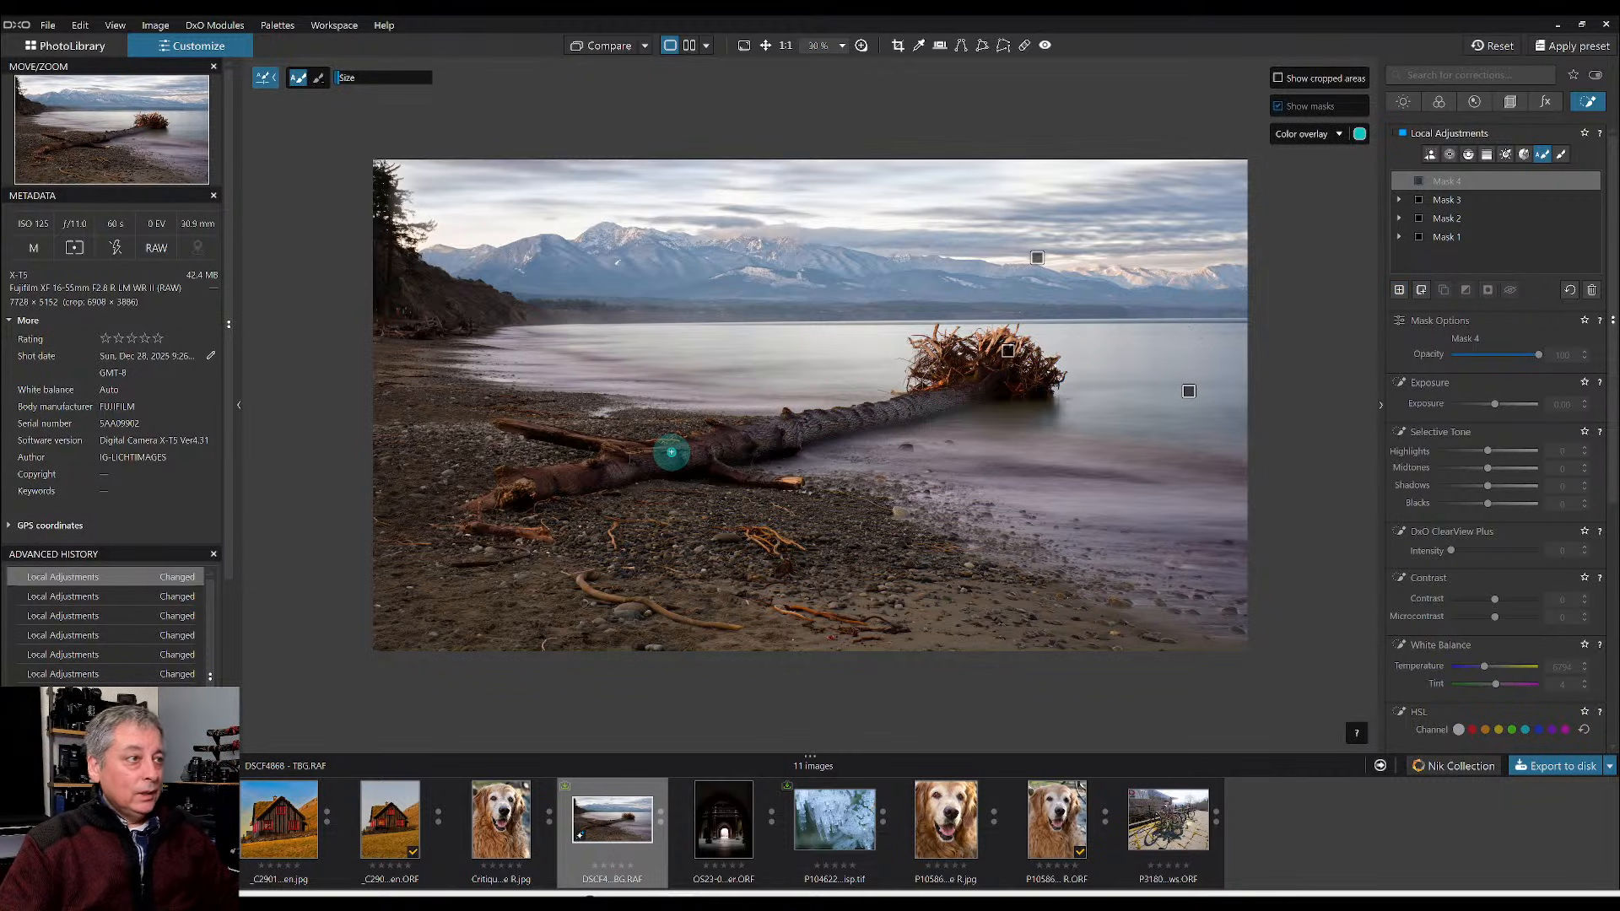
pyautogui.moveTo(665, 452); pyautogui.dragTo(962, 374)
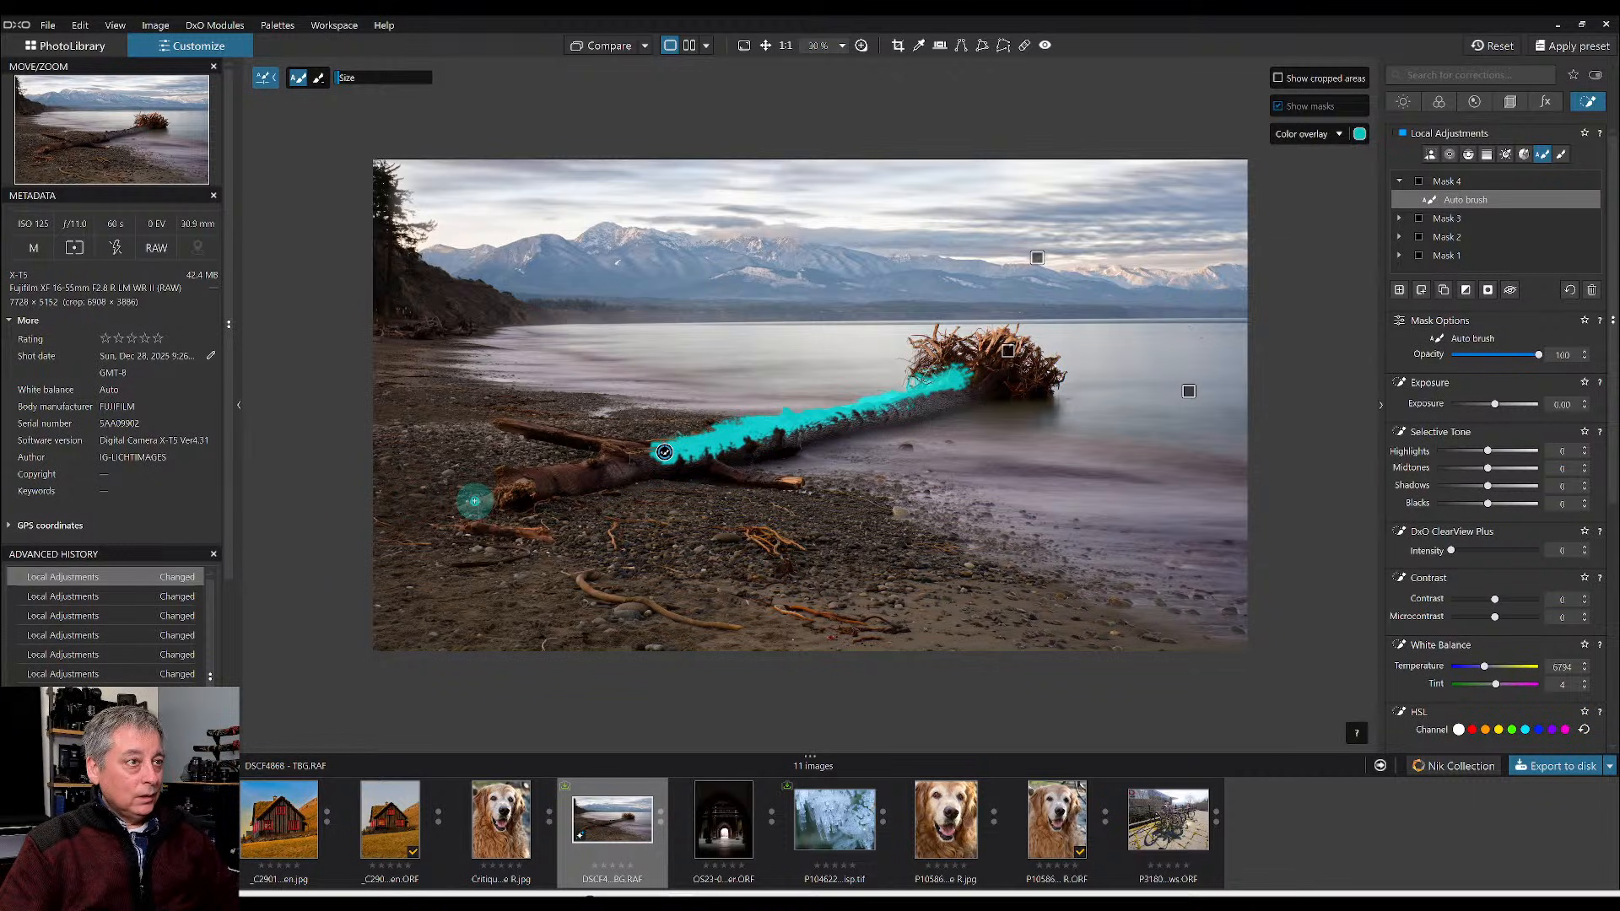
pyautogui.press('e')
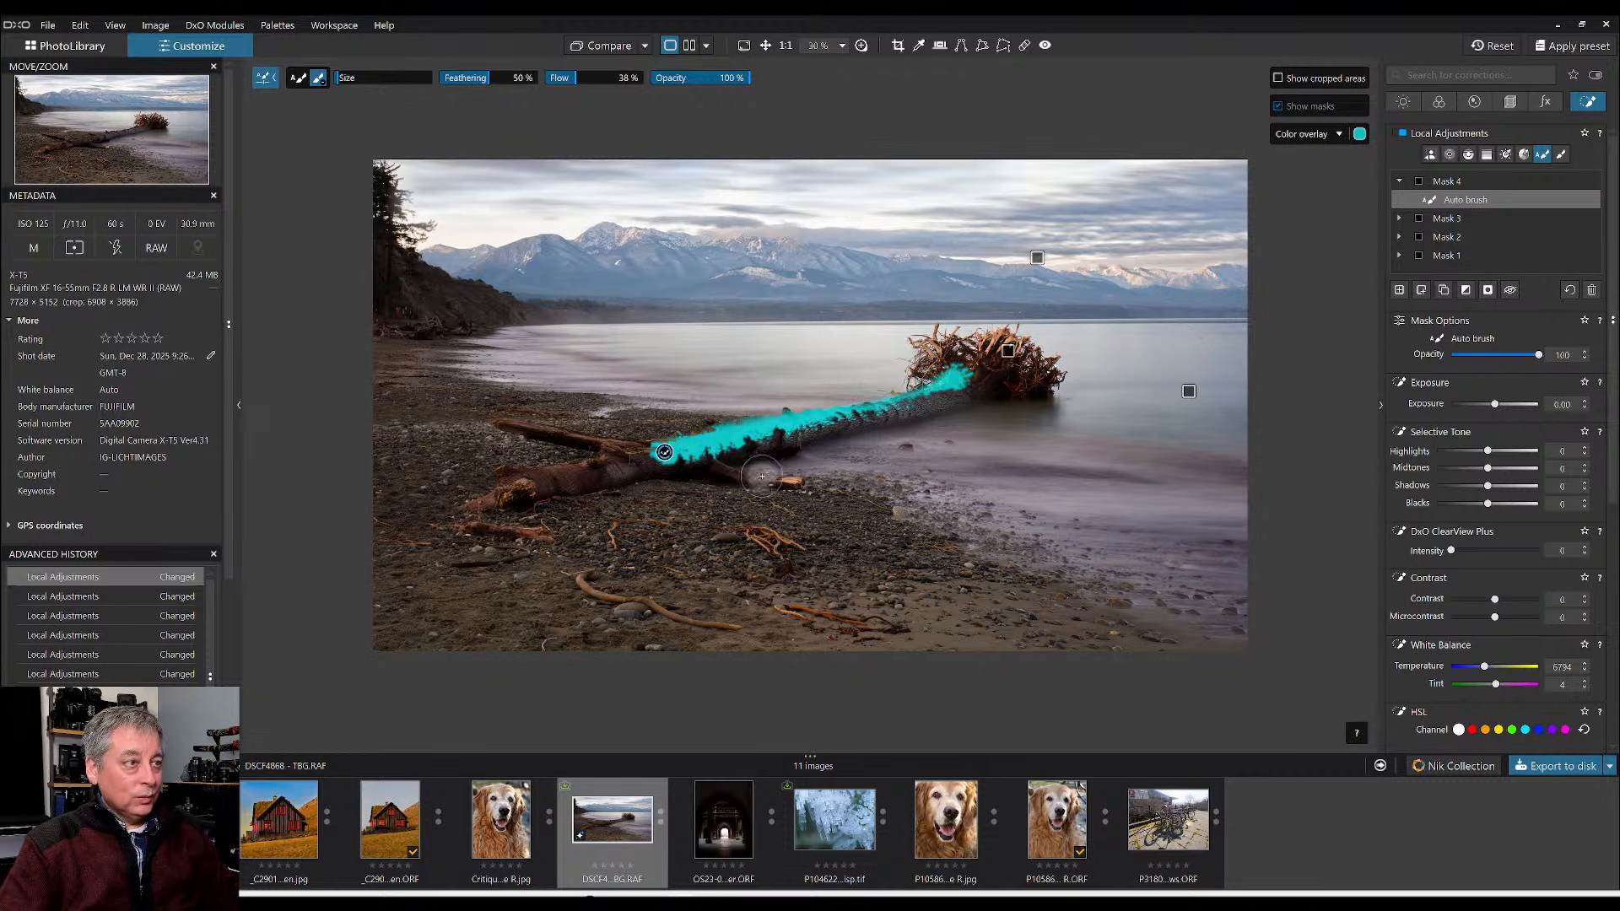
pyautogui.moveTo(667, 472)
pyautogui.mouseDown()
pyautogui.moveTo(647, 459)
pyautogui.moveTo(531, 481)
pyautogui.mouseUp()
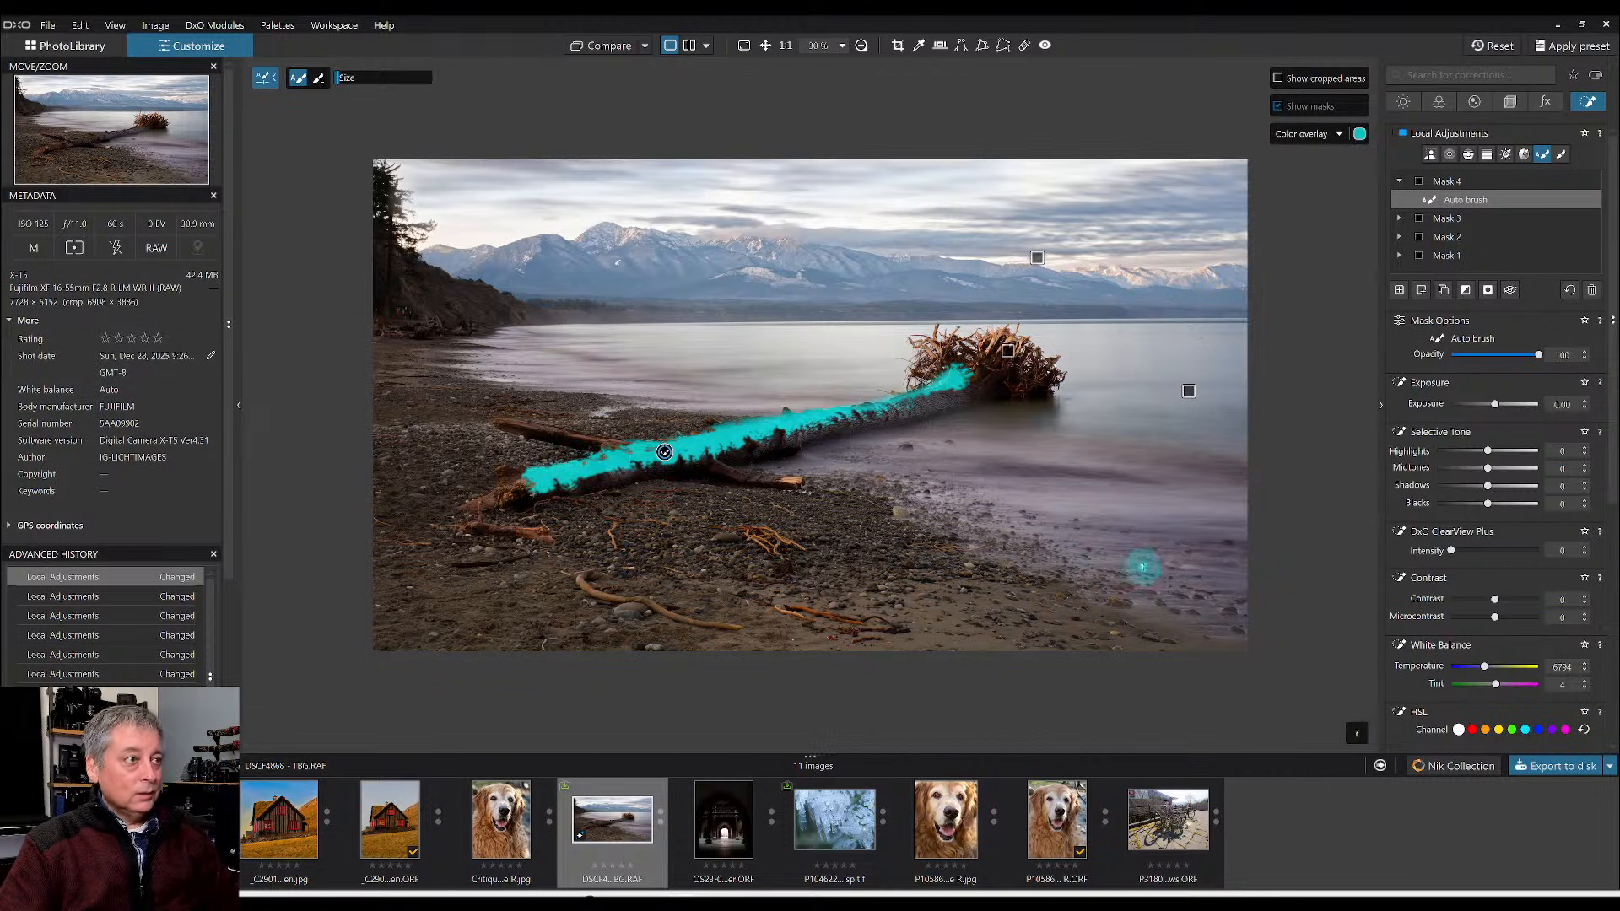
# - Brighten and warm the trunk mask with highlights 88, midtones 39, shadows 12 and white balance temperature 8255
pyautogui.click(1524, 454)
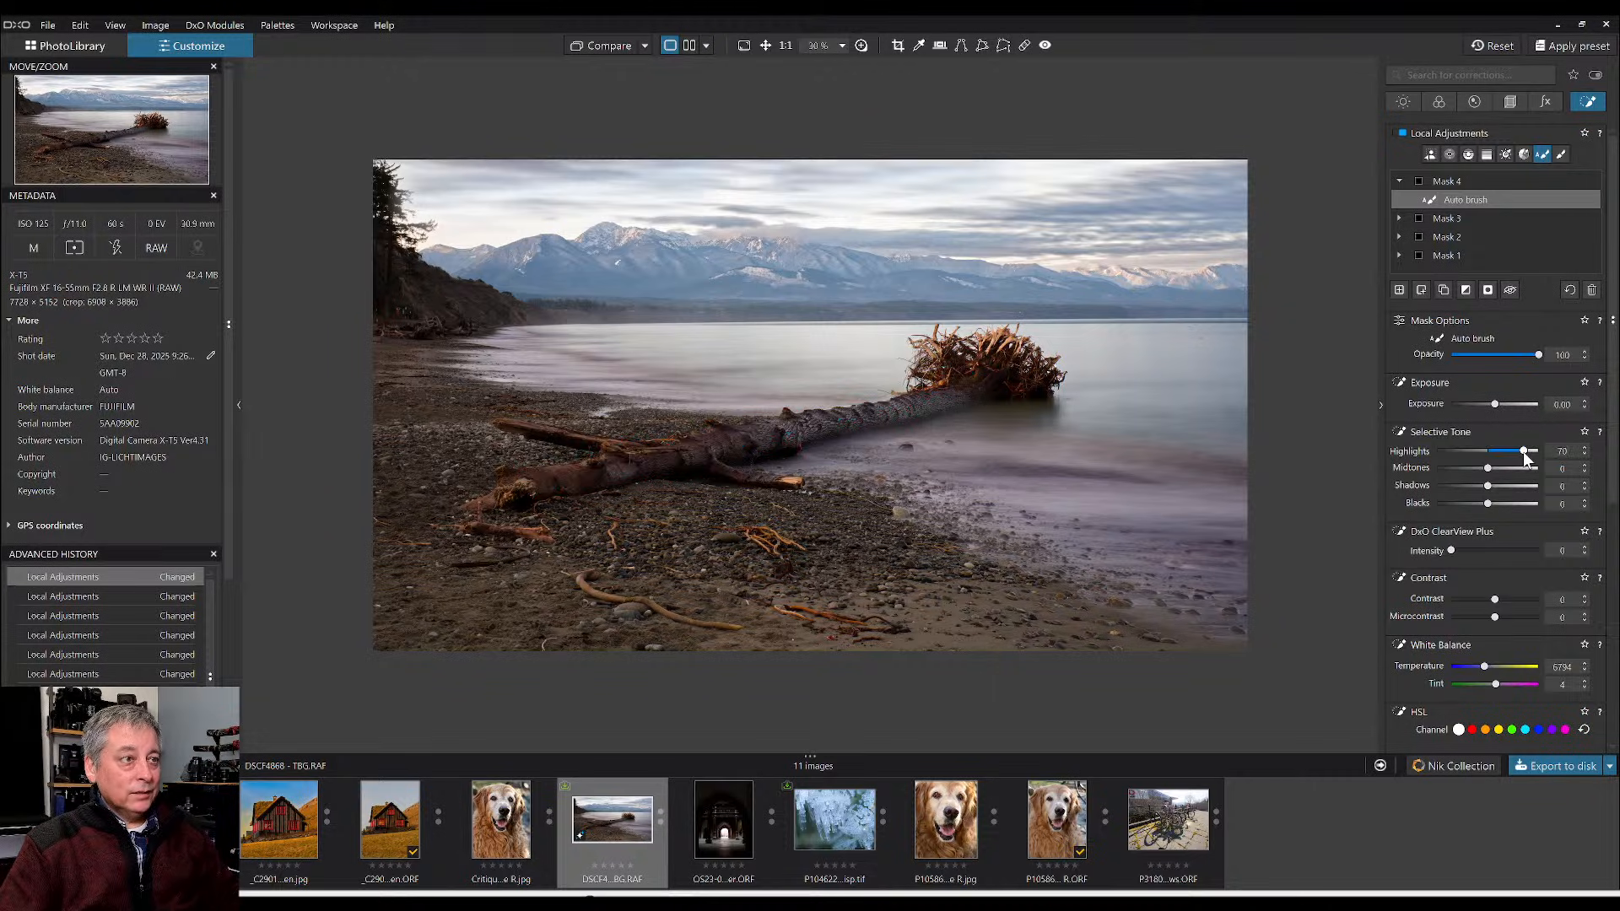
pyautogui.moveTo(1523, 452); pyautogui.dragTo(1496, 487)
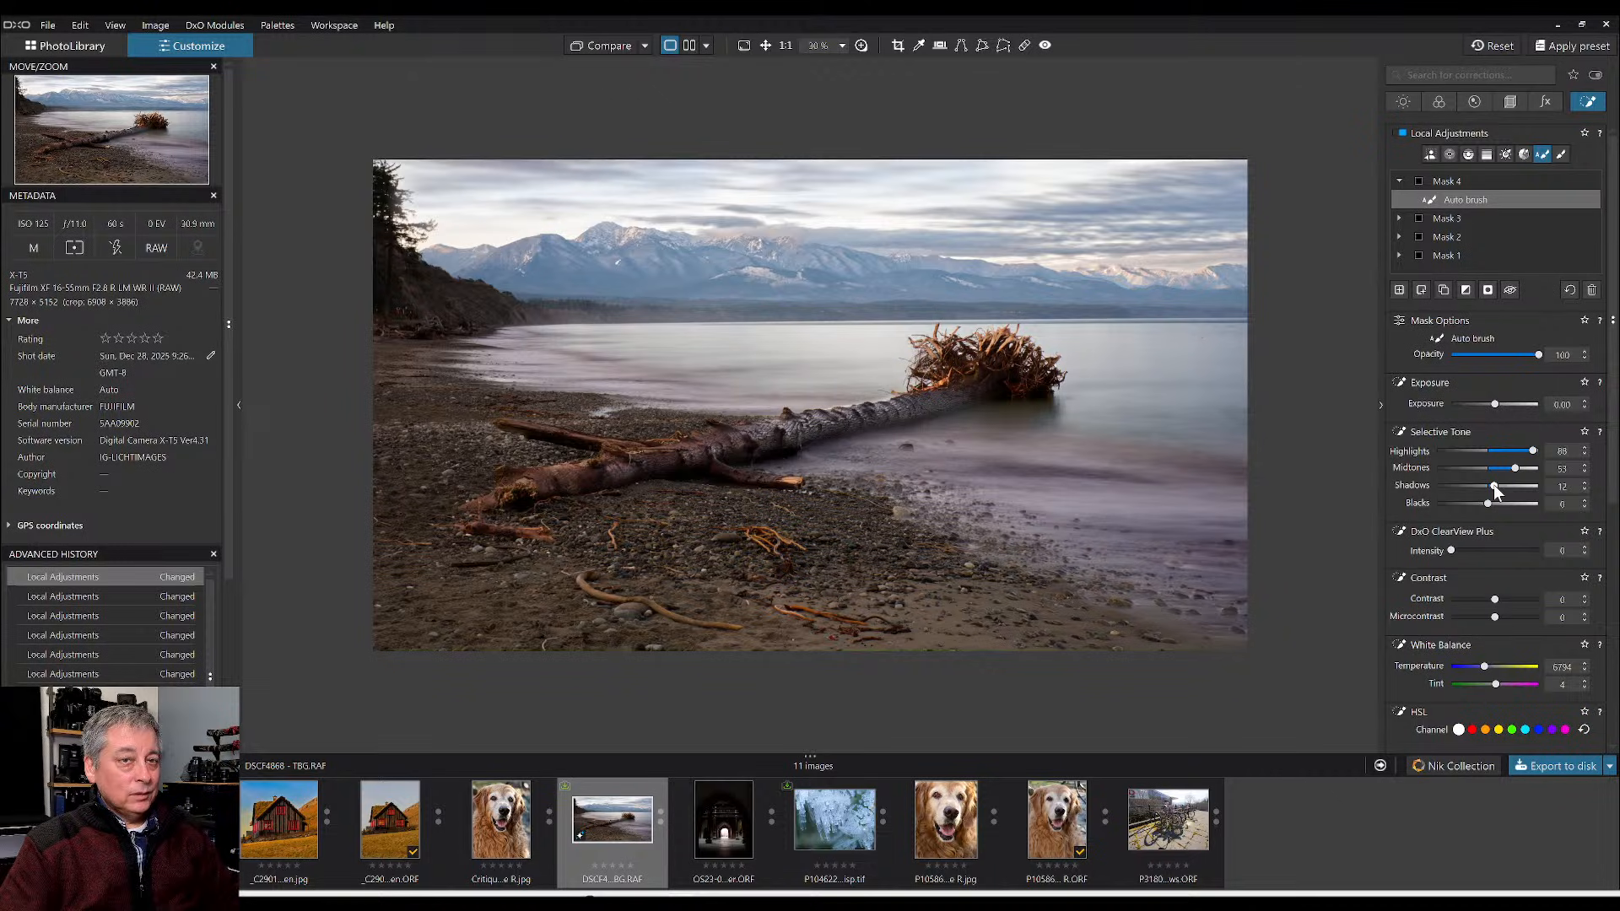
pyautogui.moveTo(1516, 469); pyautogui.dragTo(1509, 469)
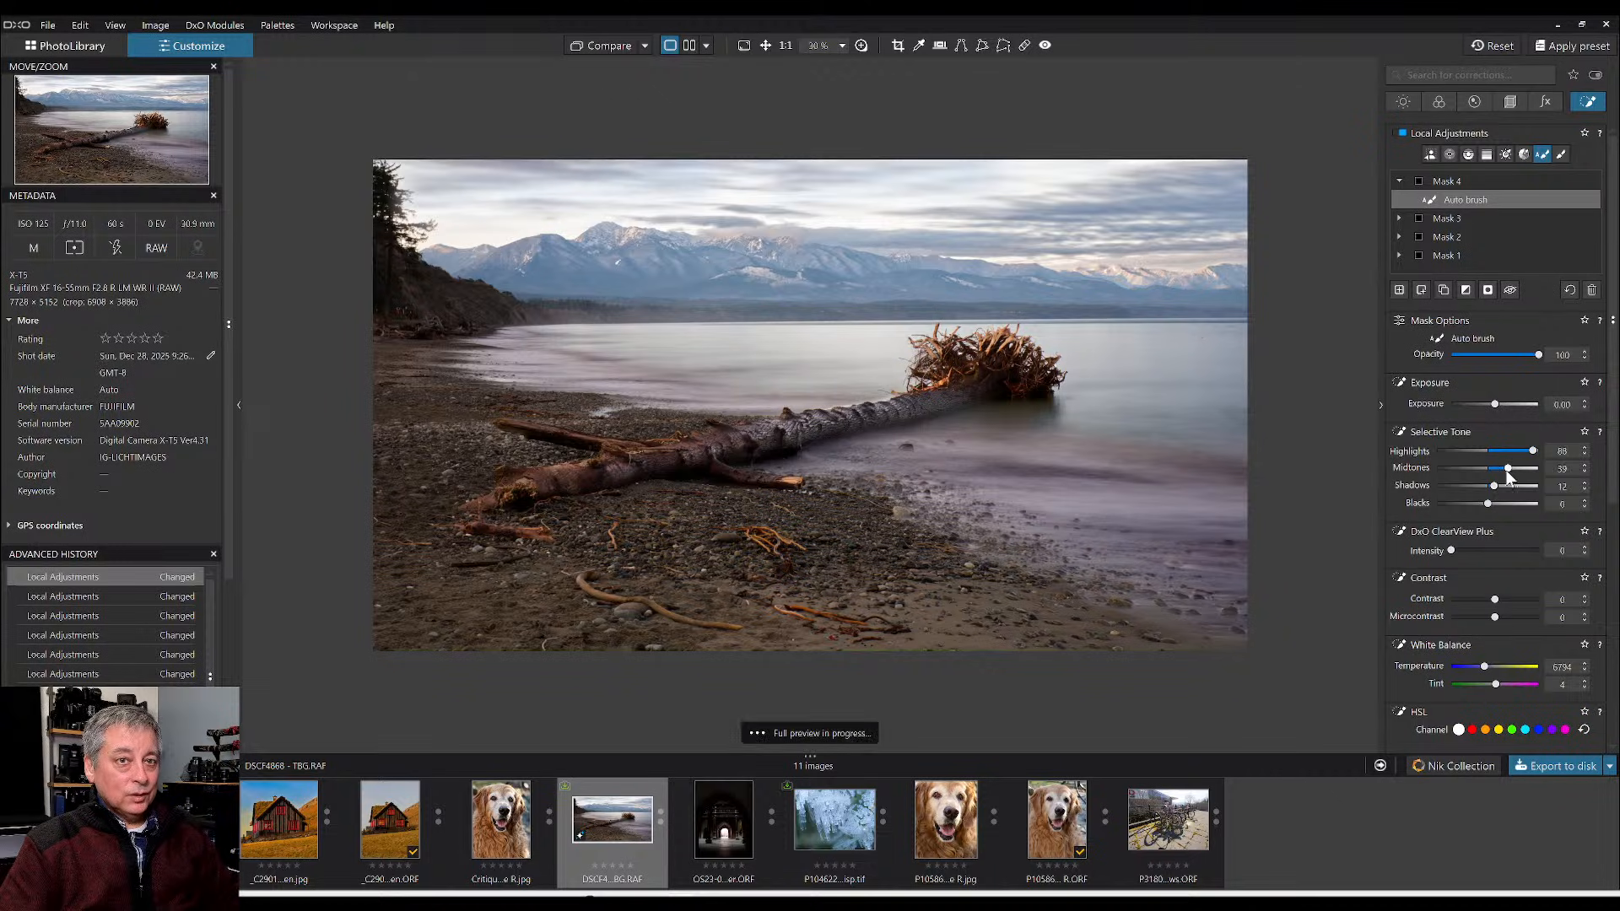
pyautogui.moveTo(1487, 668); pyautogui.dragTo(1492, 673)
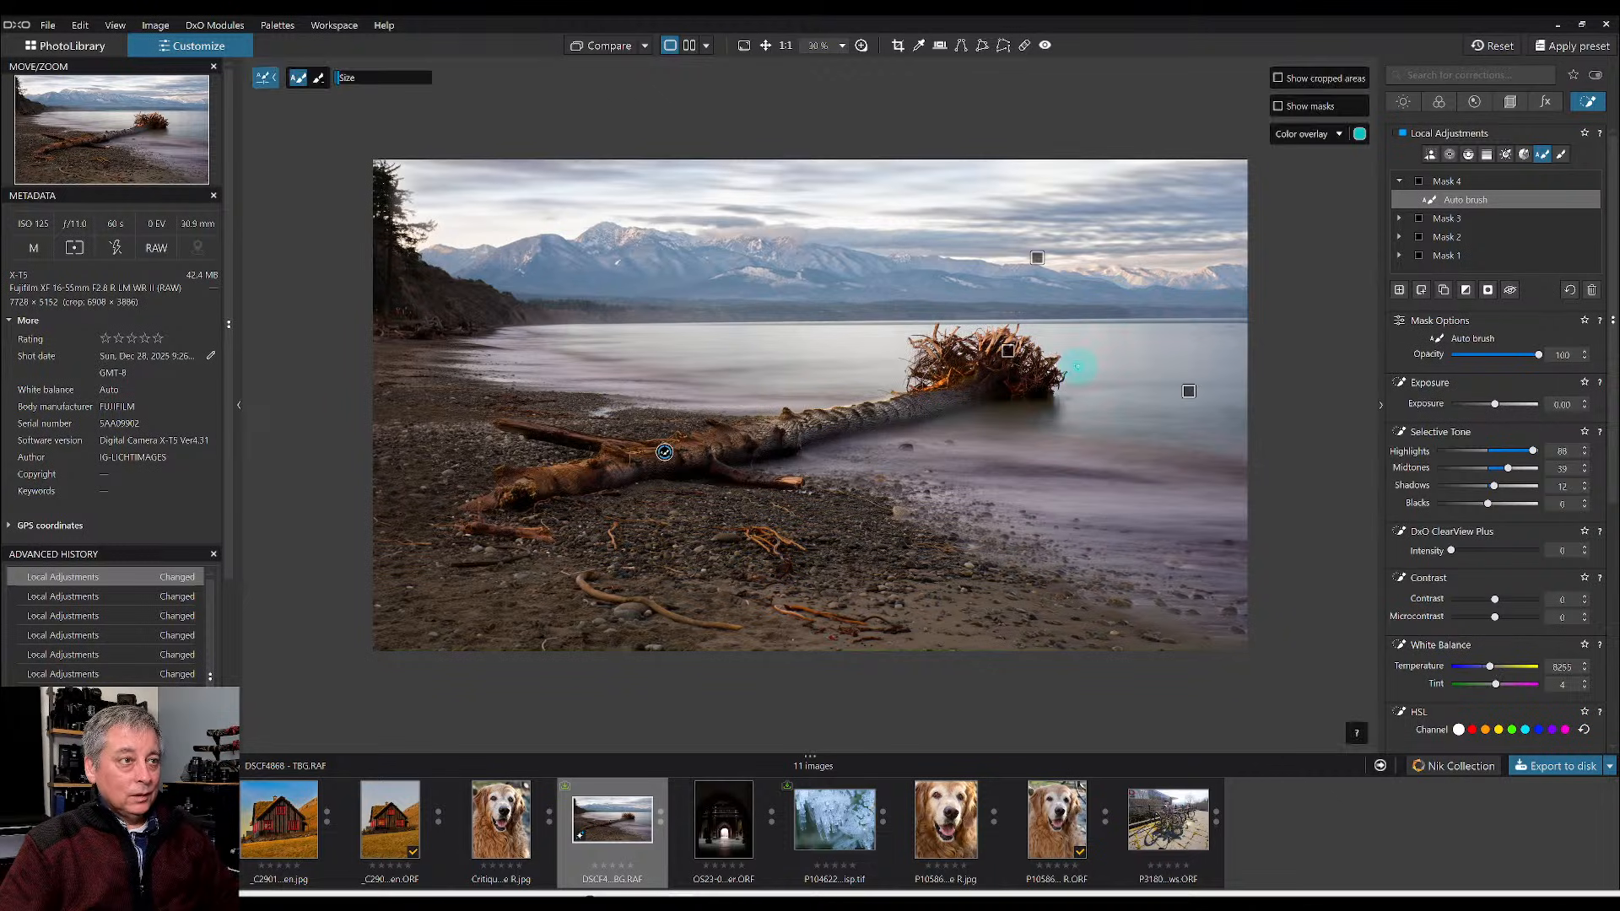
# - Inspect the brightened trunk and root ball up close, and review them within the whole photo without the mask overlays
pyautogui.scroll(2, 910, 380)
pyautogui.scroll(1, 905, 379)
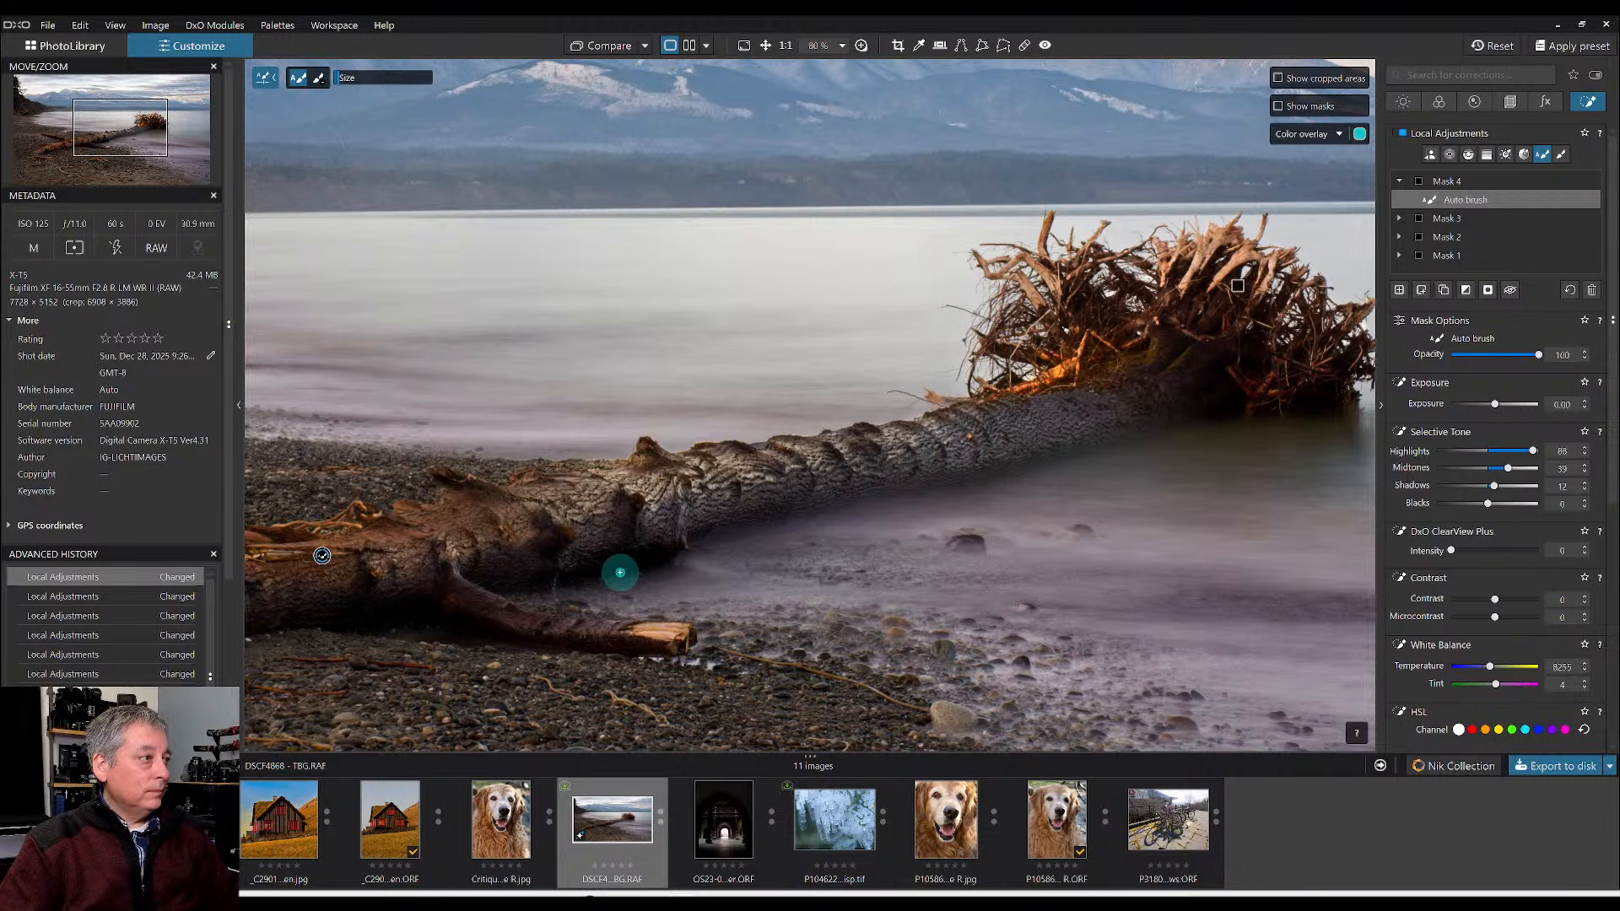
pyautogui.scroll(-3, 621, 571)
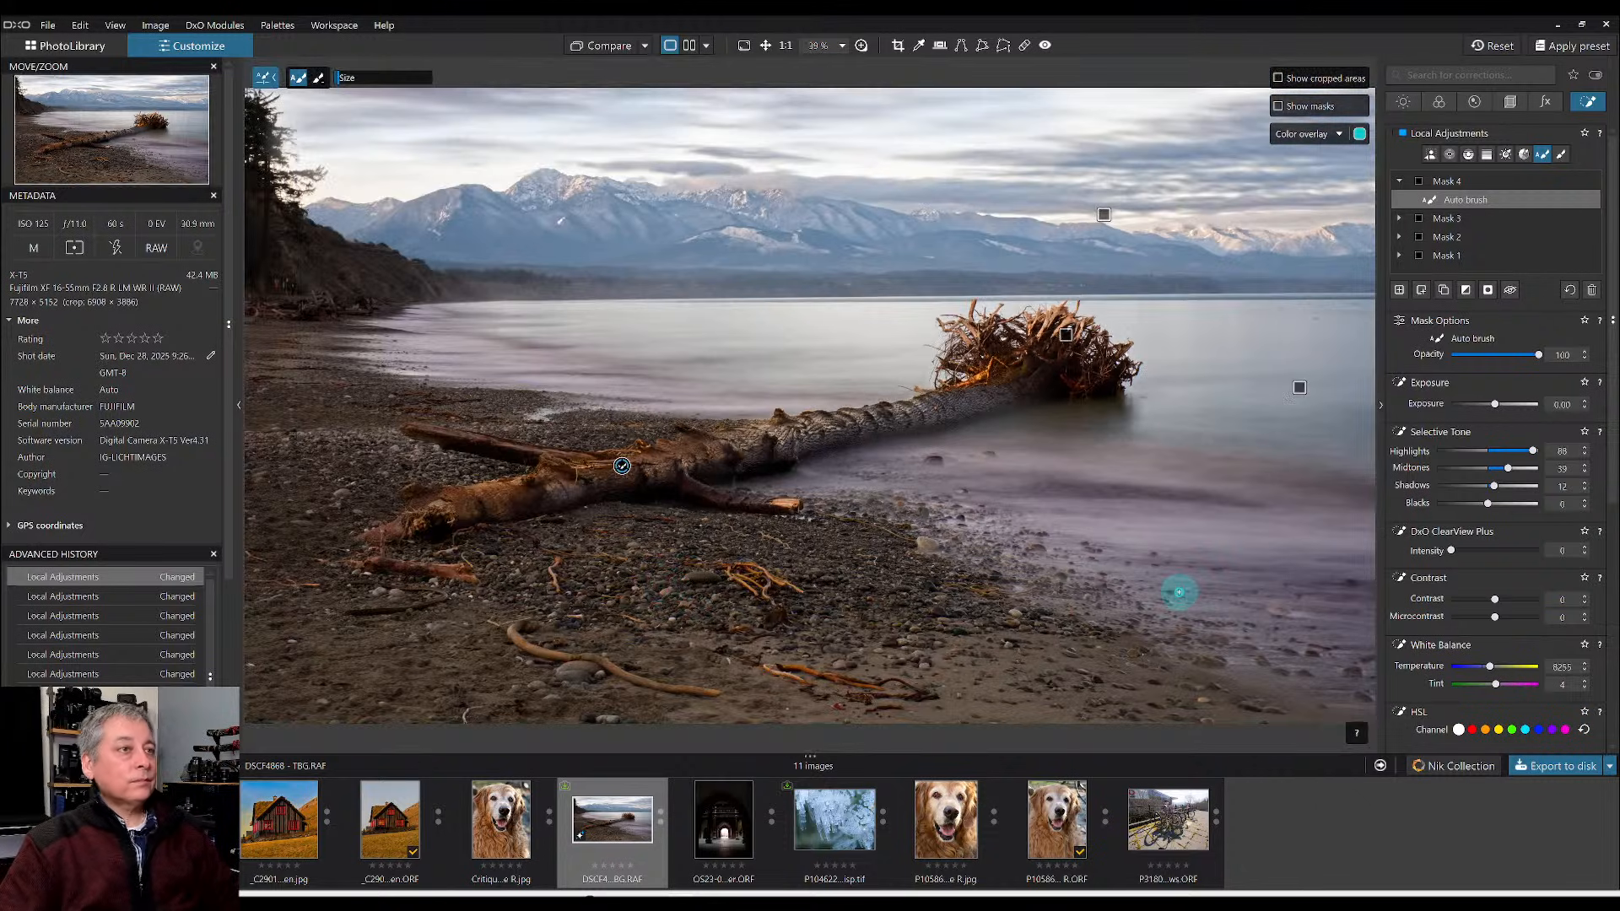
pyautogui.press('Escape')
pyautogui.scroll(-1, 1167, 579)
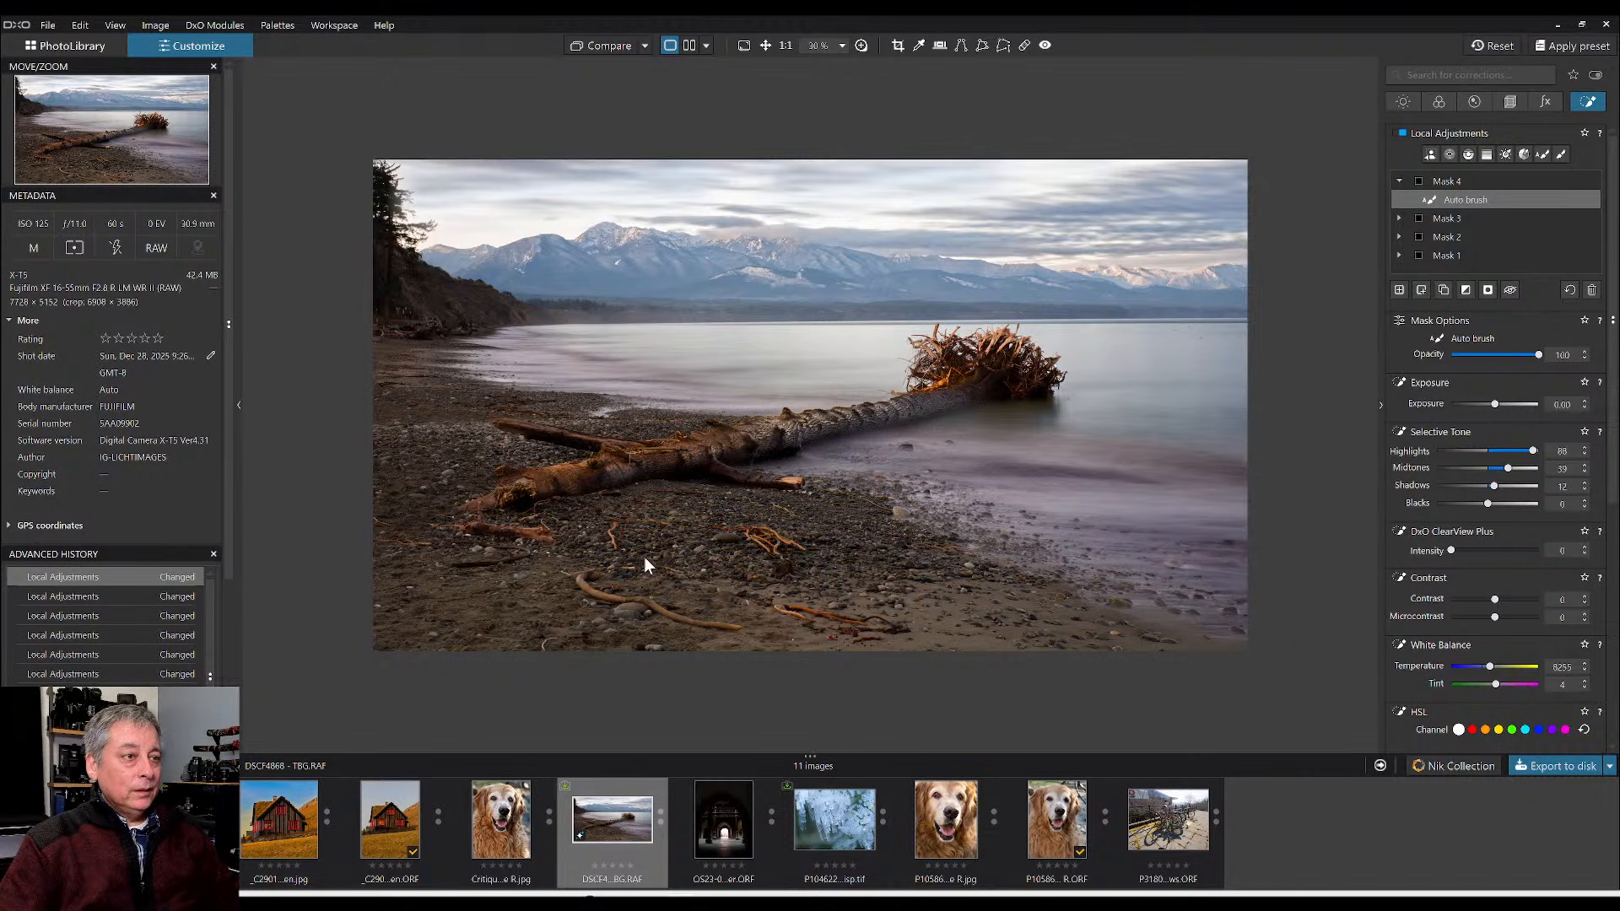
pyautogui.scroll(1, 970, 630)
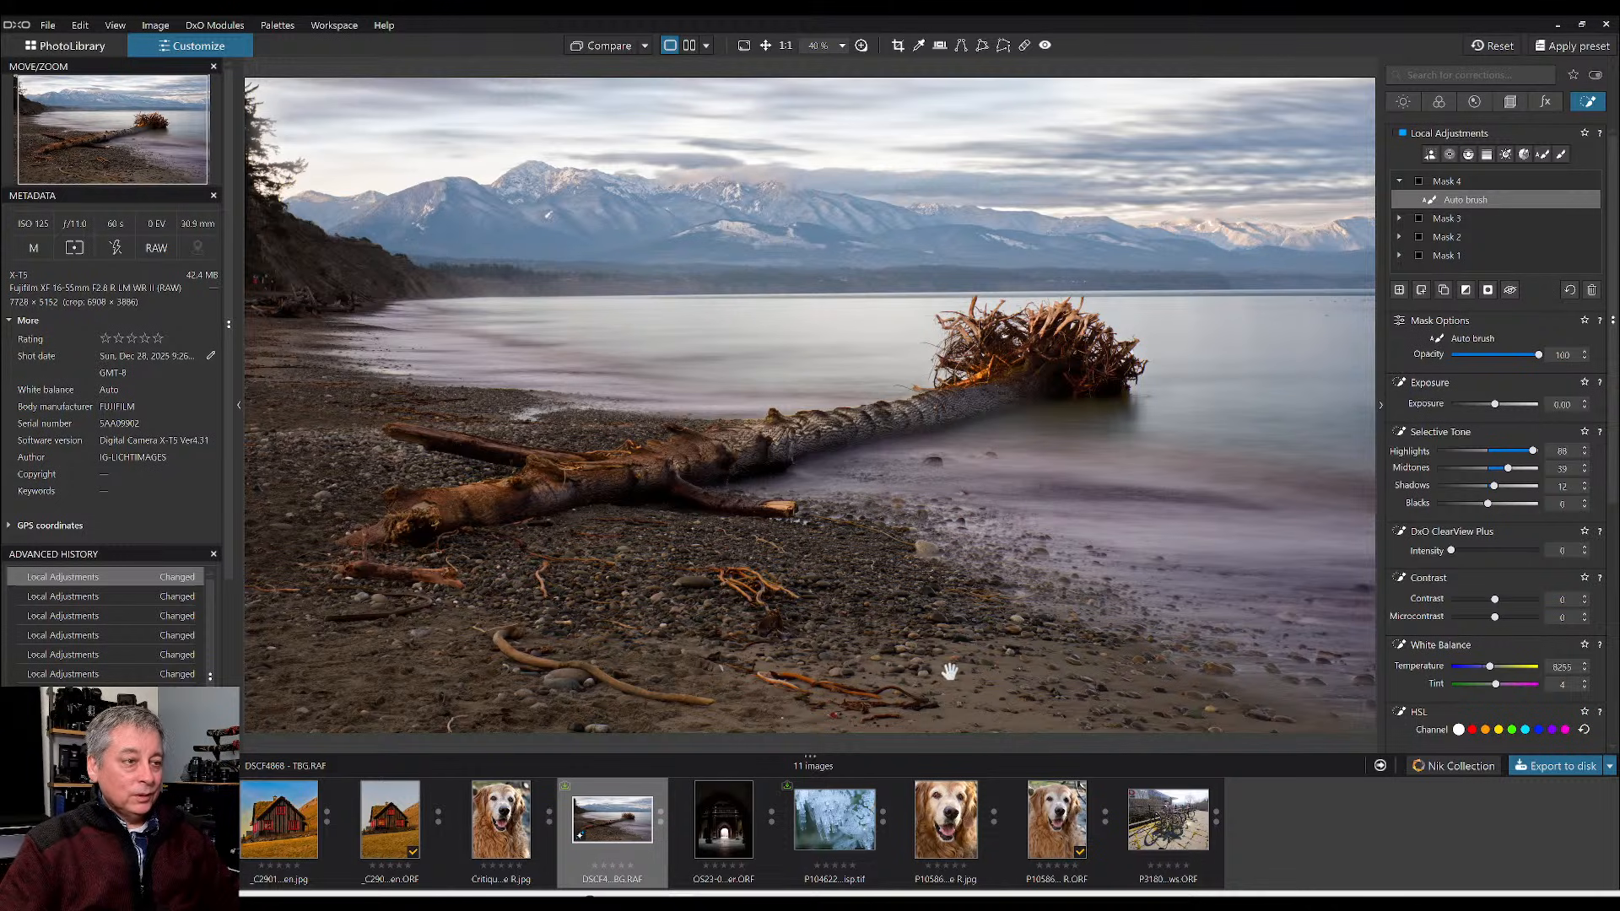
pyautogui.scroll(-1, 950, 671)
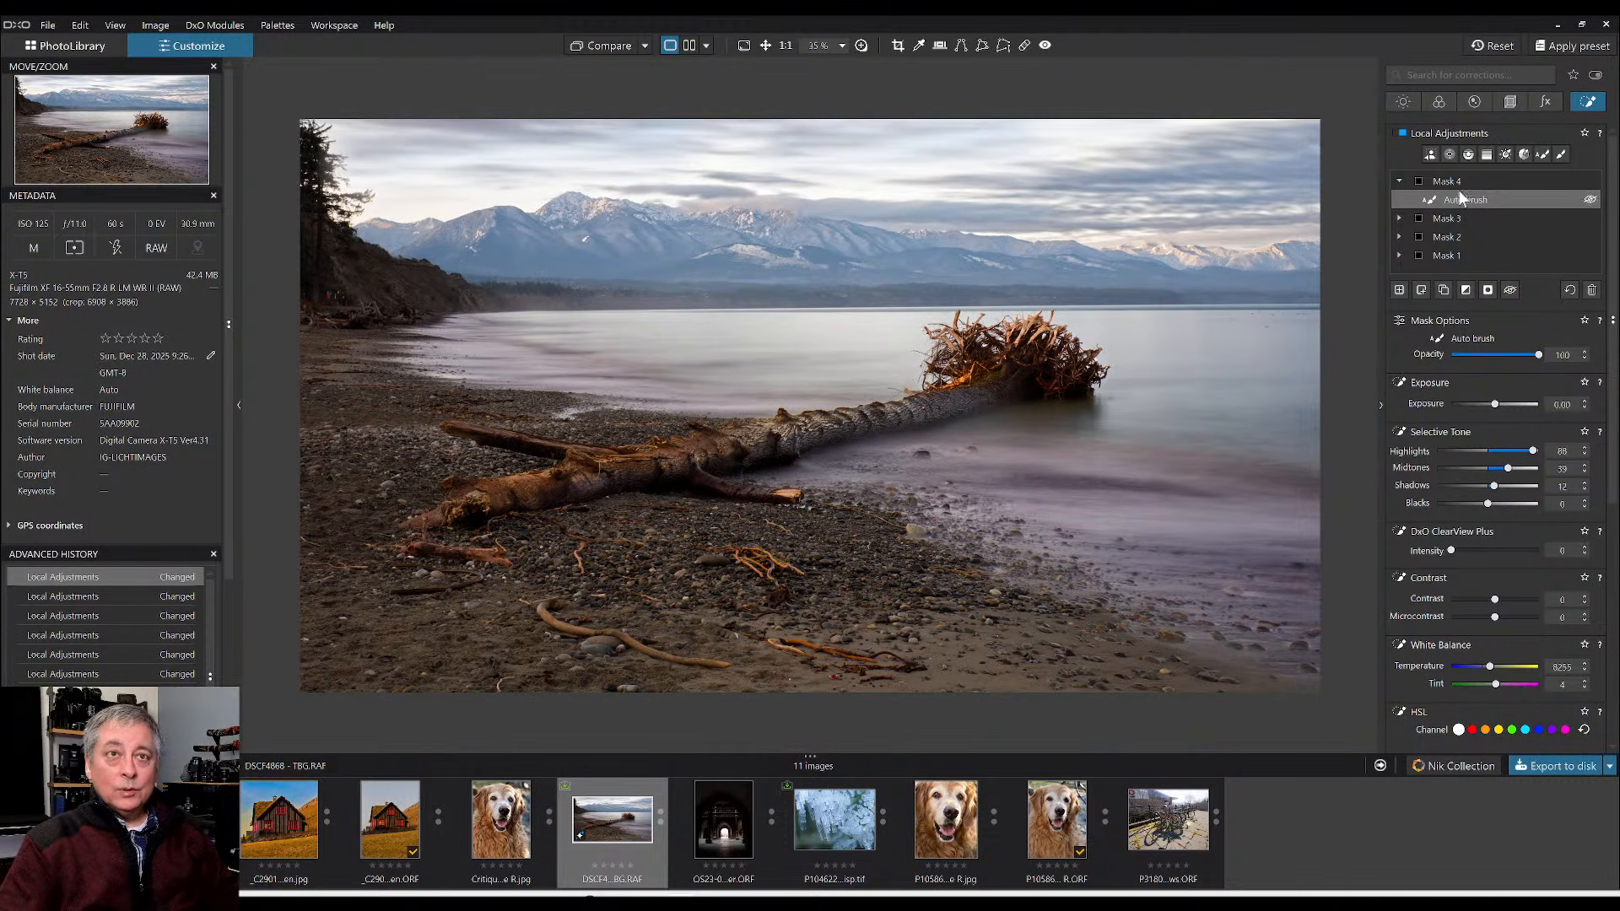
# - Place a new control point on the pebbly beach foreground and set its ClearView Plus intensity to 62 and microcontrast to 24
pyautogui.click(1452, 157)
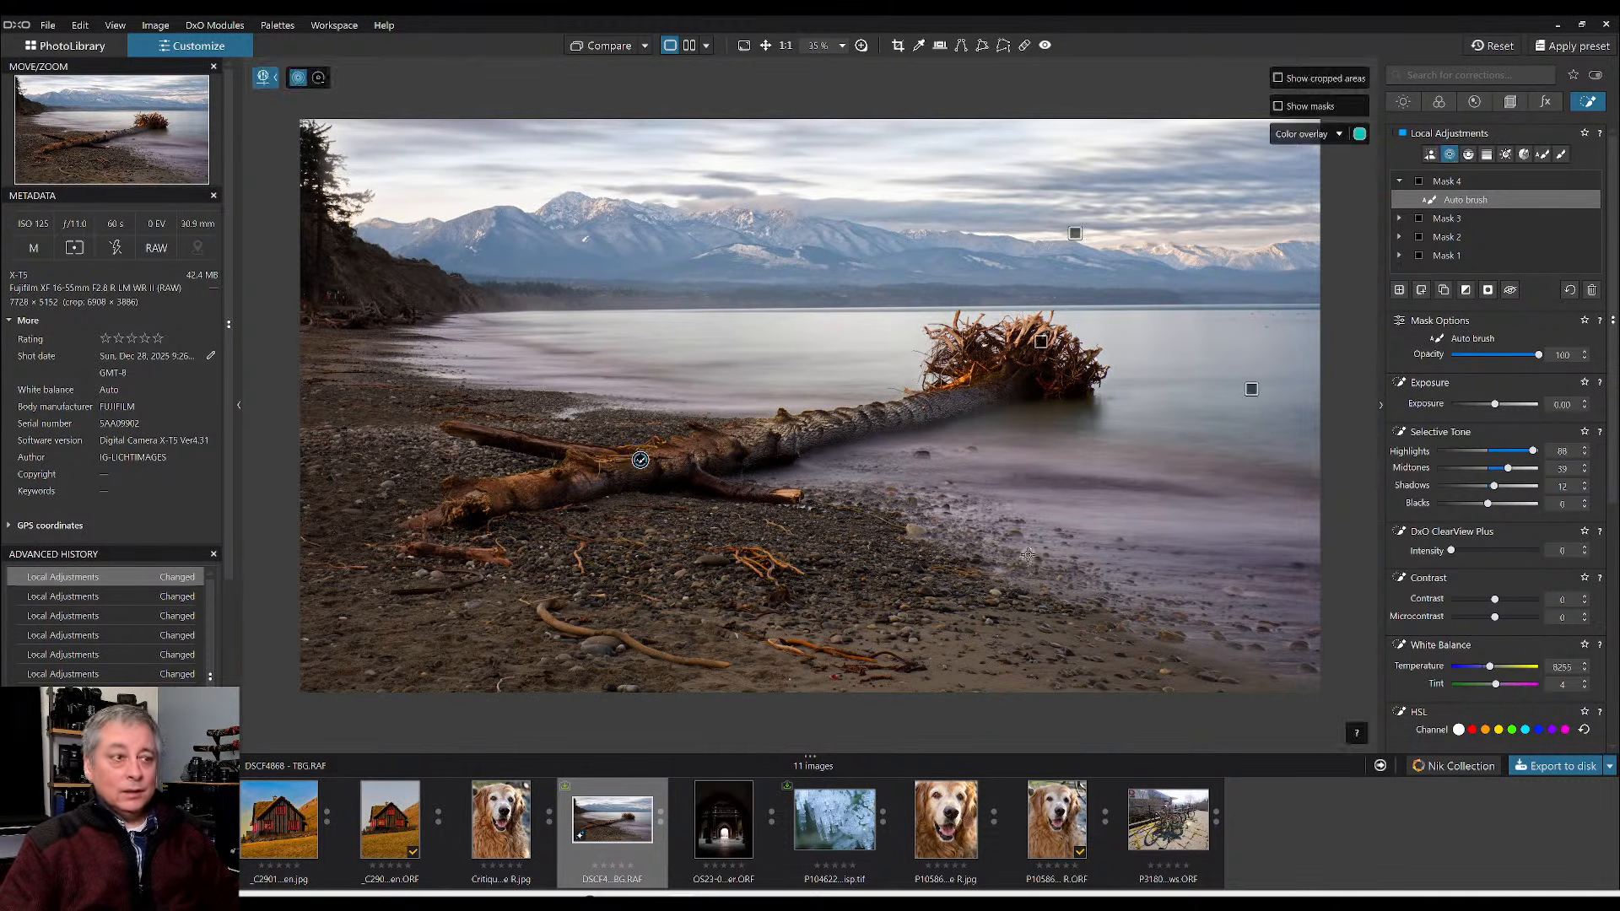
pyautogui.click(842, 639)
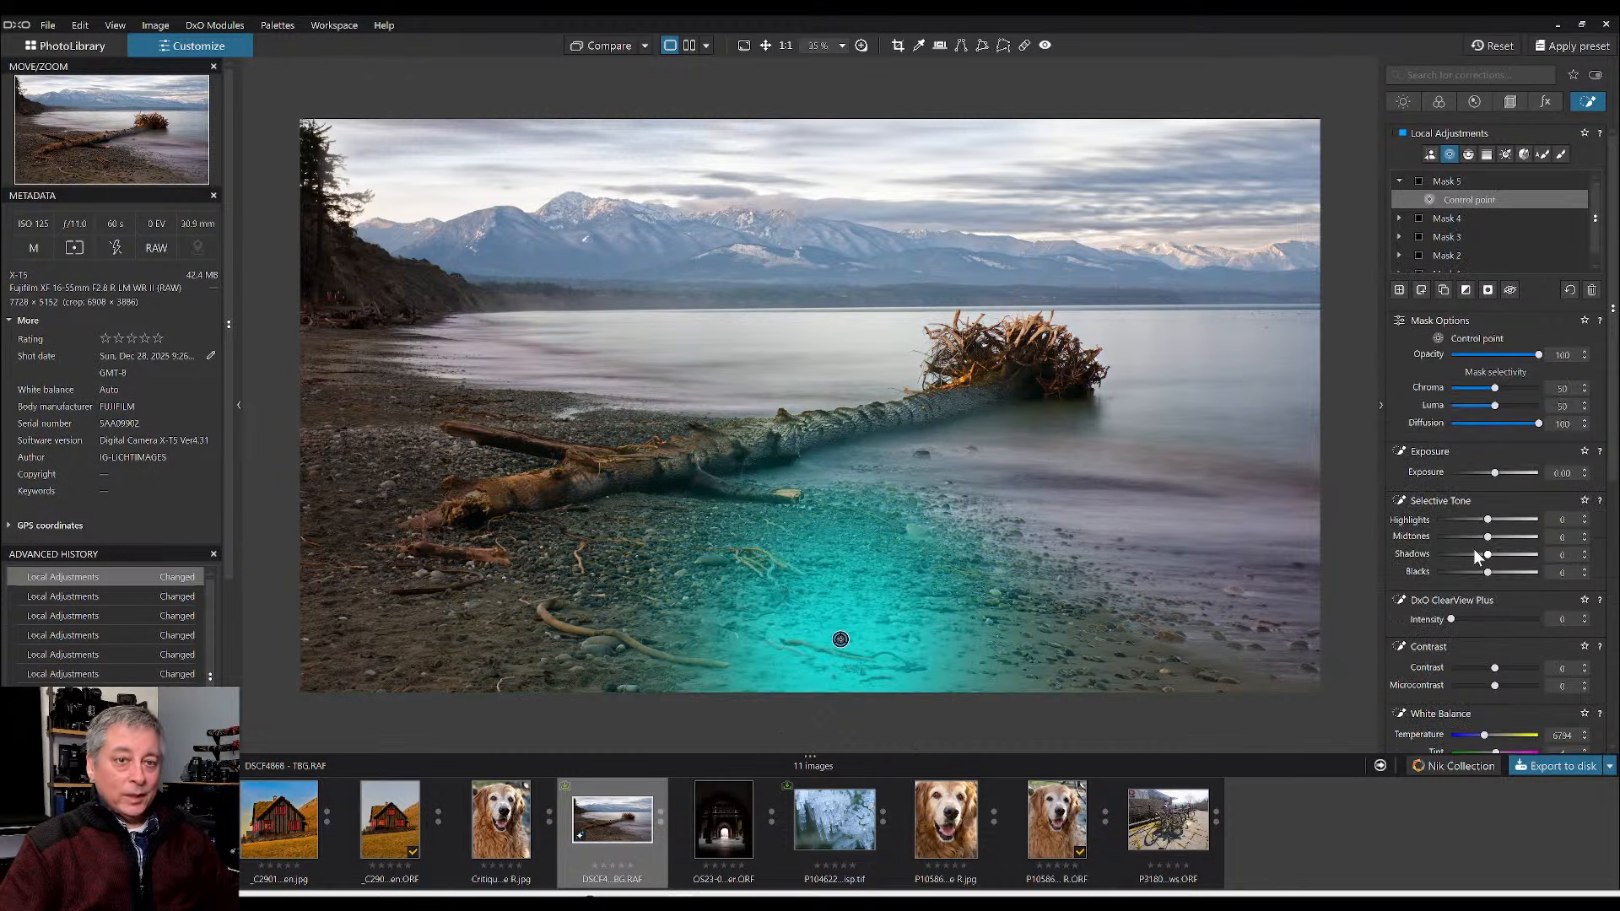
pyautogui.click(1506, 619)
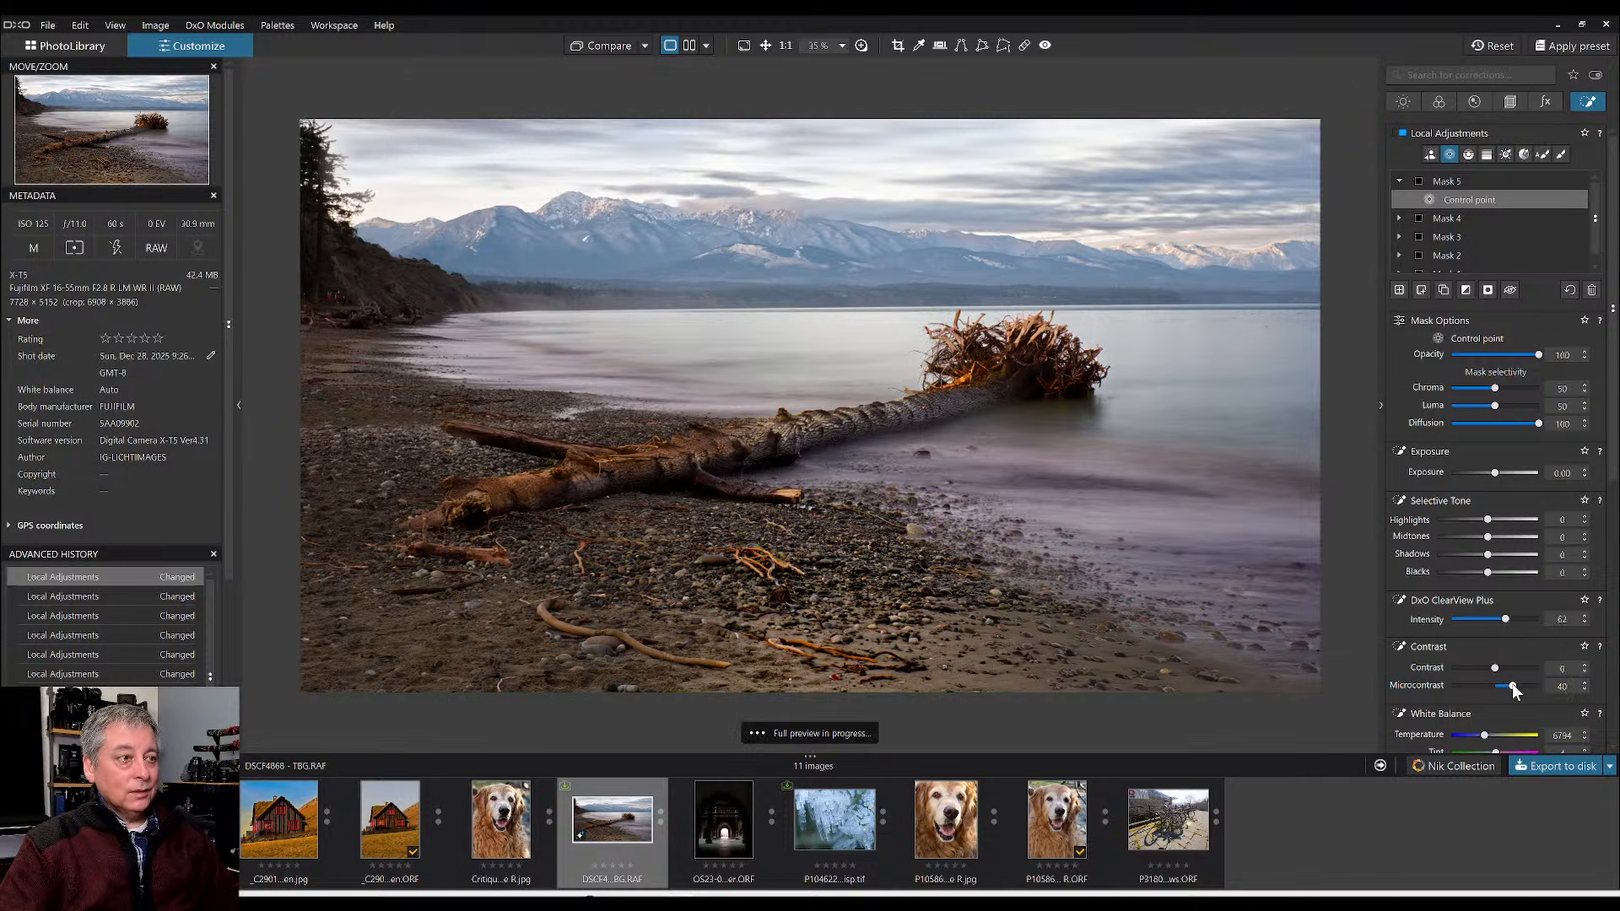
pyautogui.moveTo(1521, 685); pyautogui.dragTo(1507, 690)
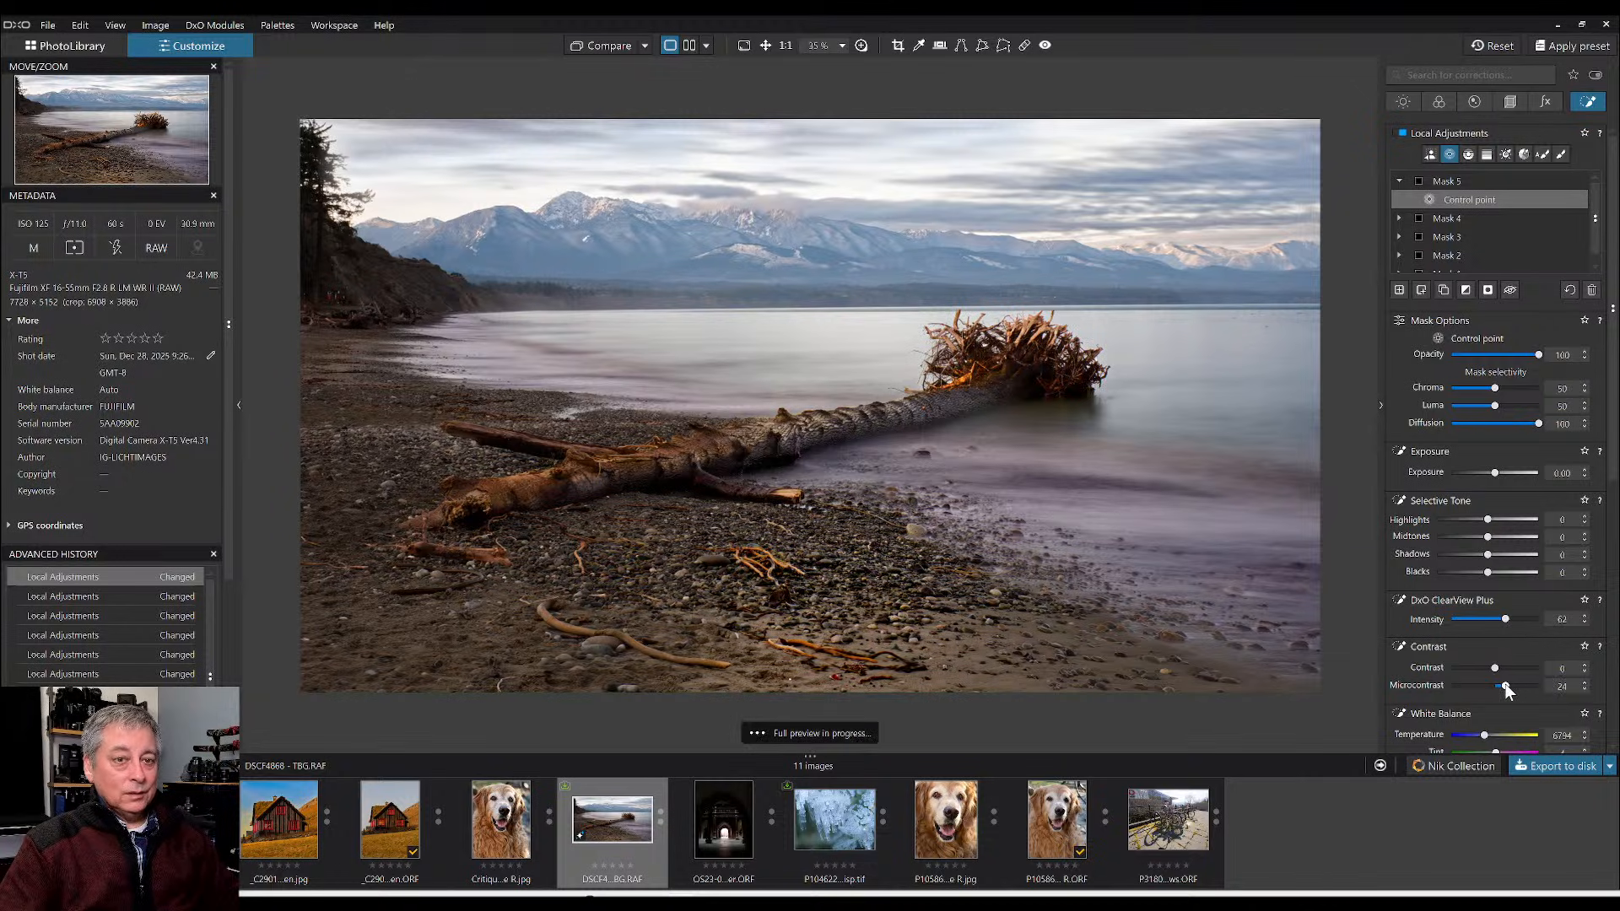
# - Add four more control points across the beach foreground and set the mask's ClearView Plus intensity to 45
pyautogui.click(1085, 634)
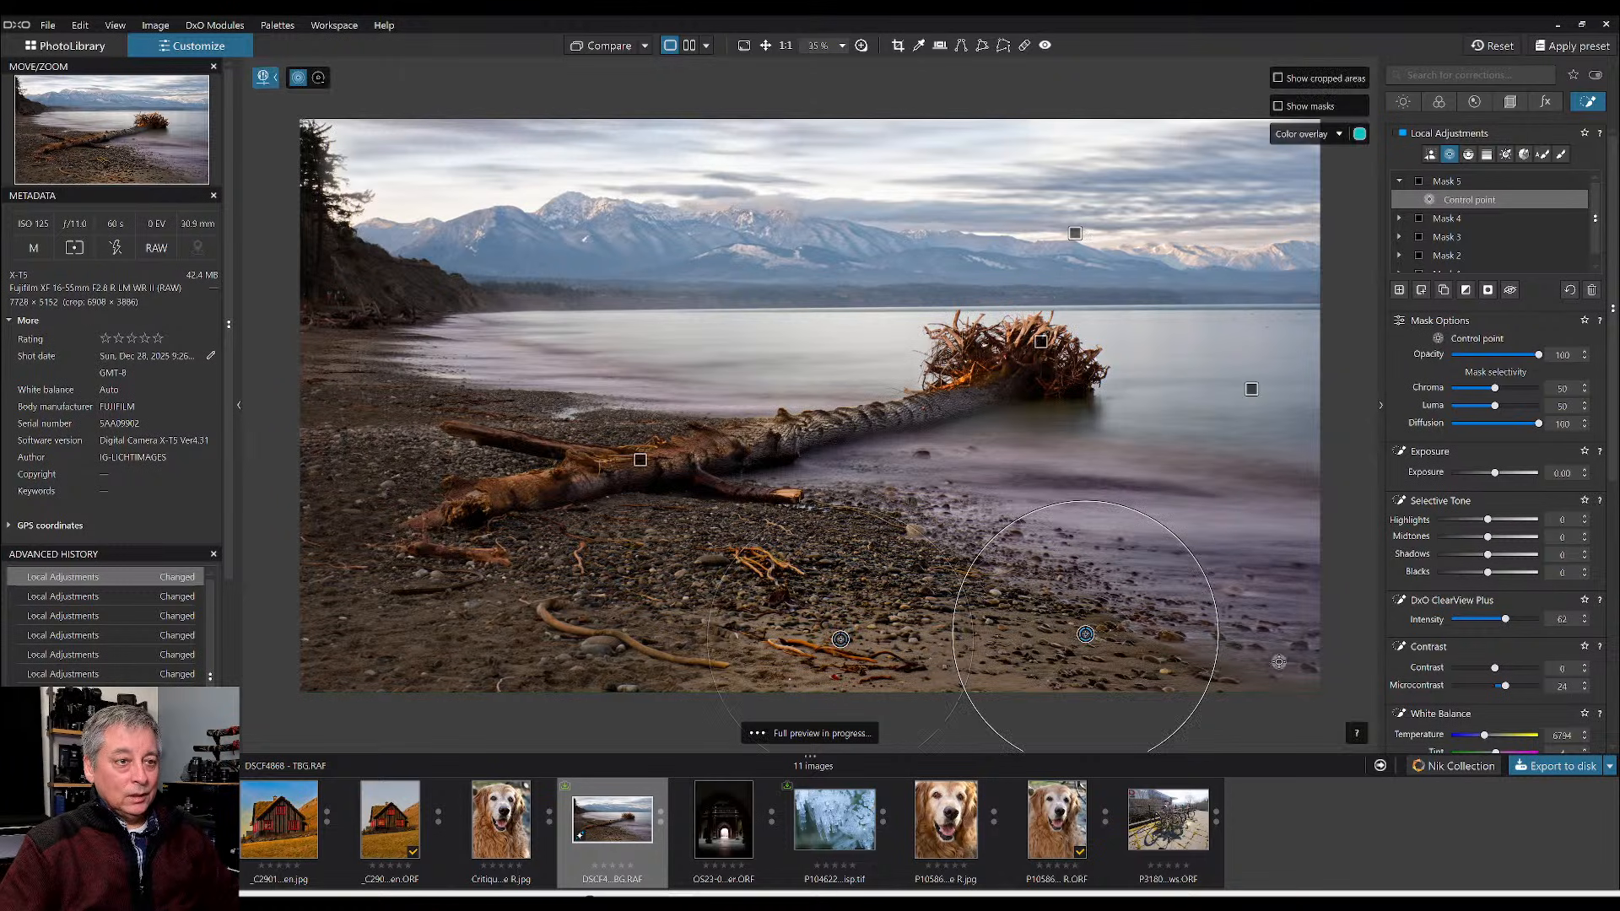
pyautogui.click(1301, 658)
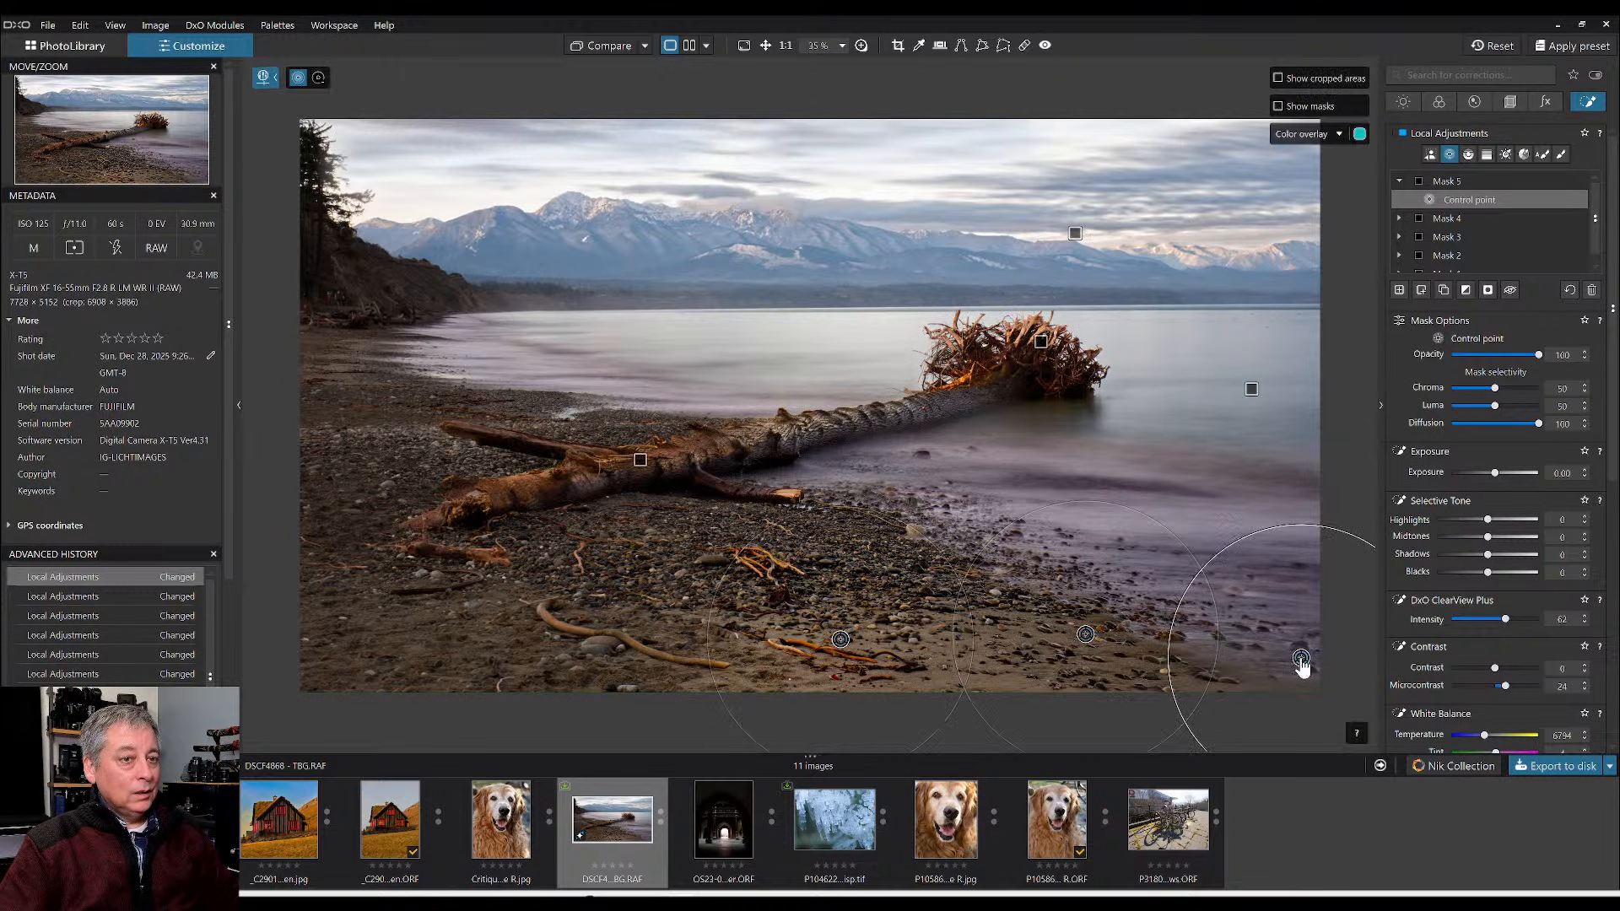
pyautogui.click(609, 662)
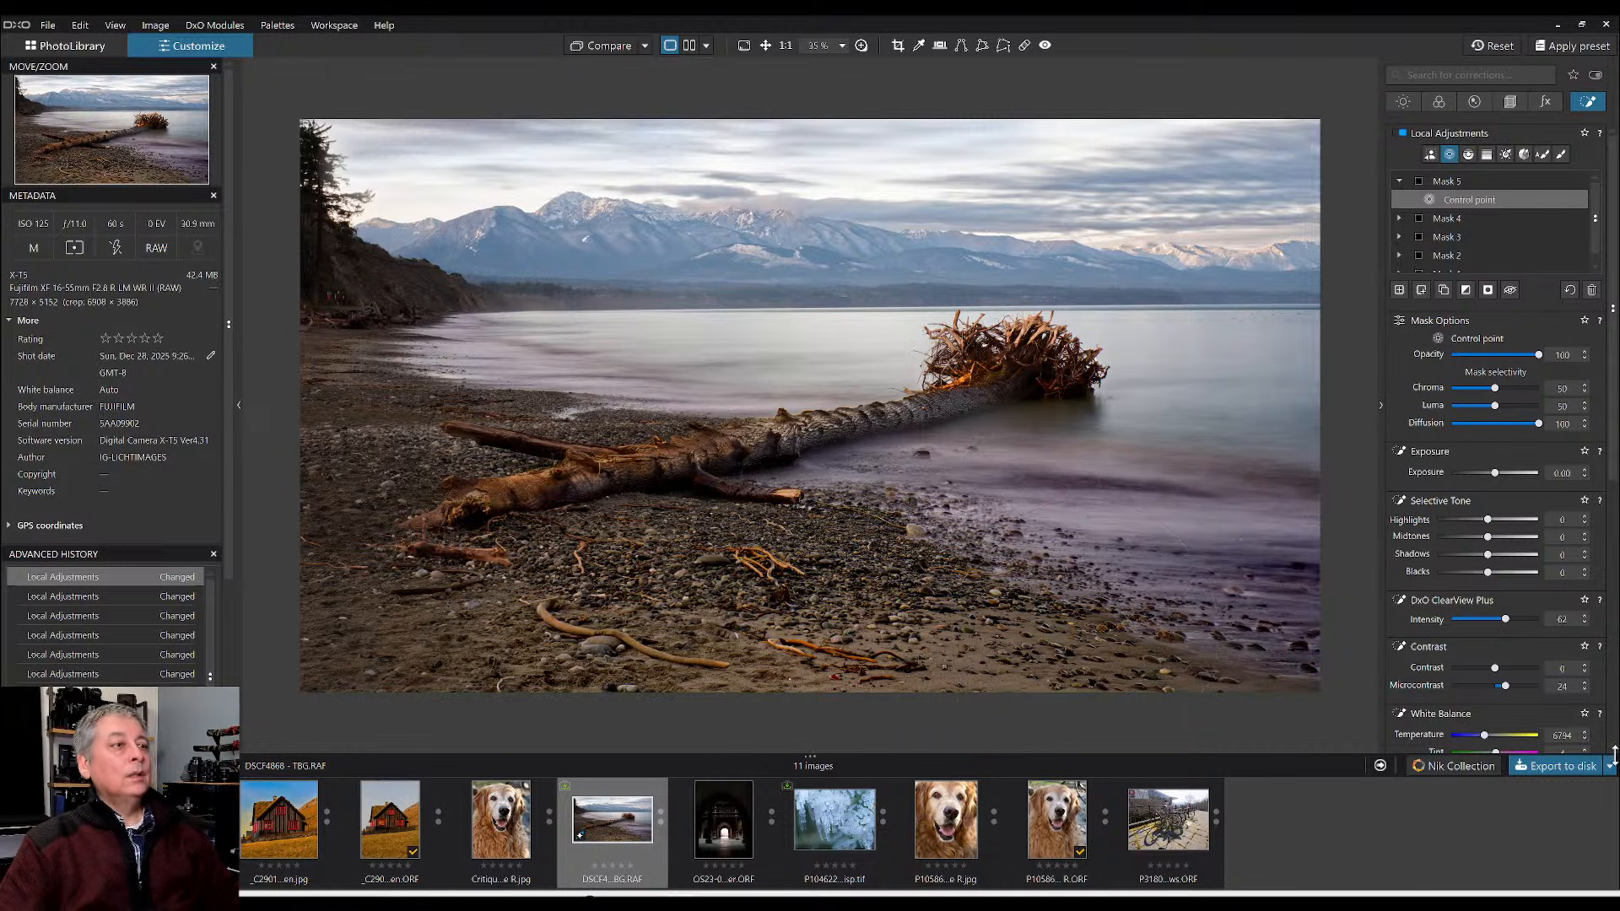
pyautogui.click(353, 631)
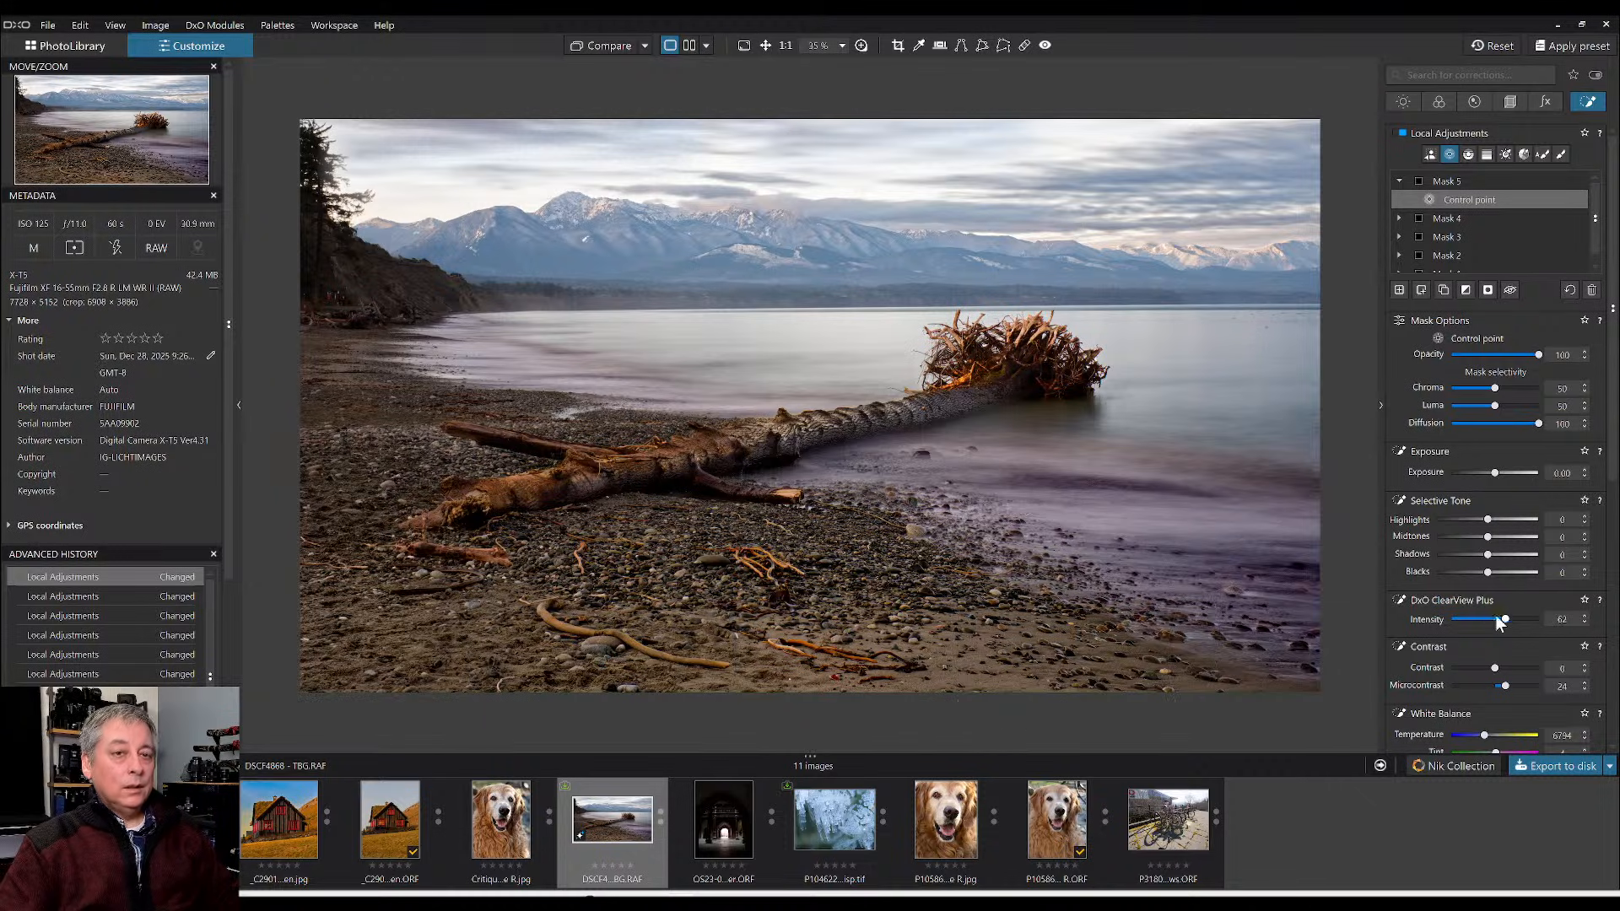
pyautogui.moveTo(1503, 620); pyautogui.dragTo(1491, 621)
pyautogui.scroll(-2, 1221, 504)
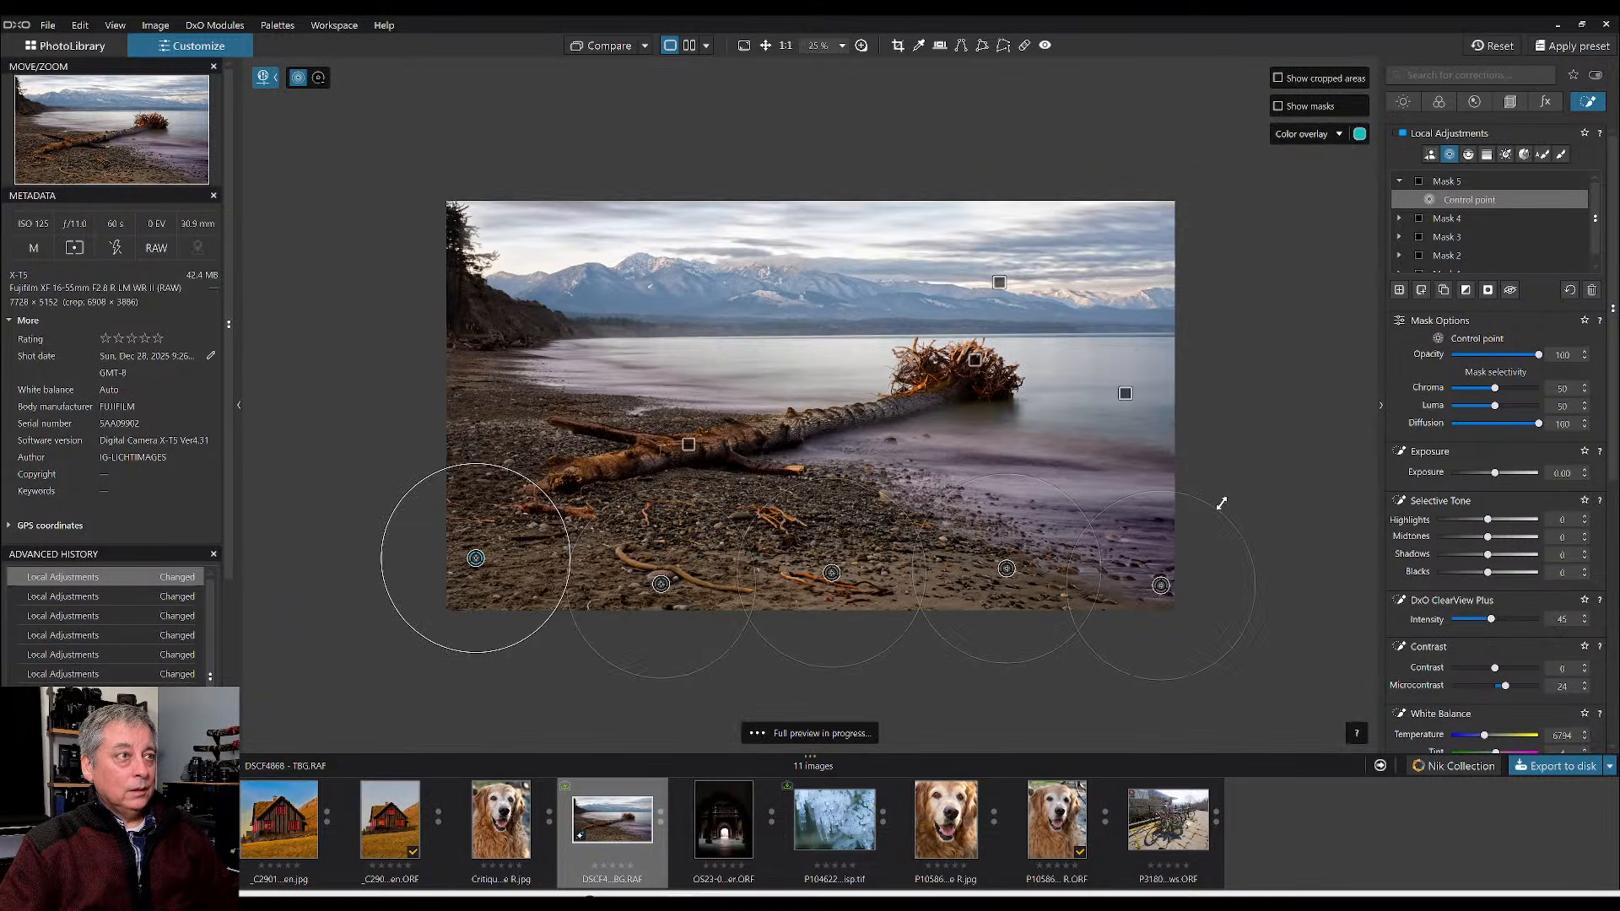
pyautogui.press('Escape')
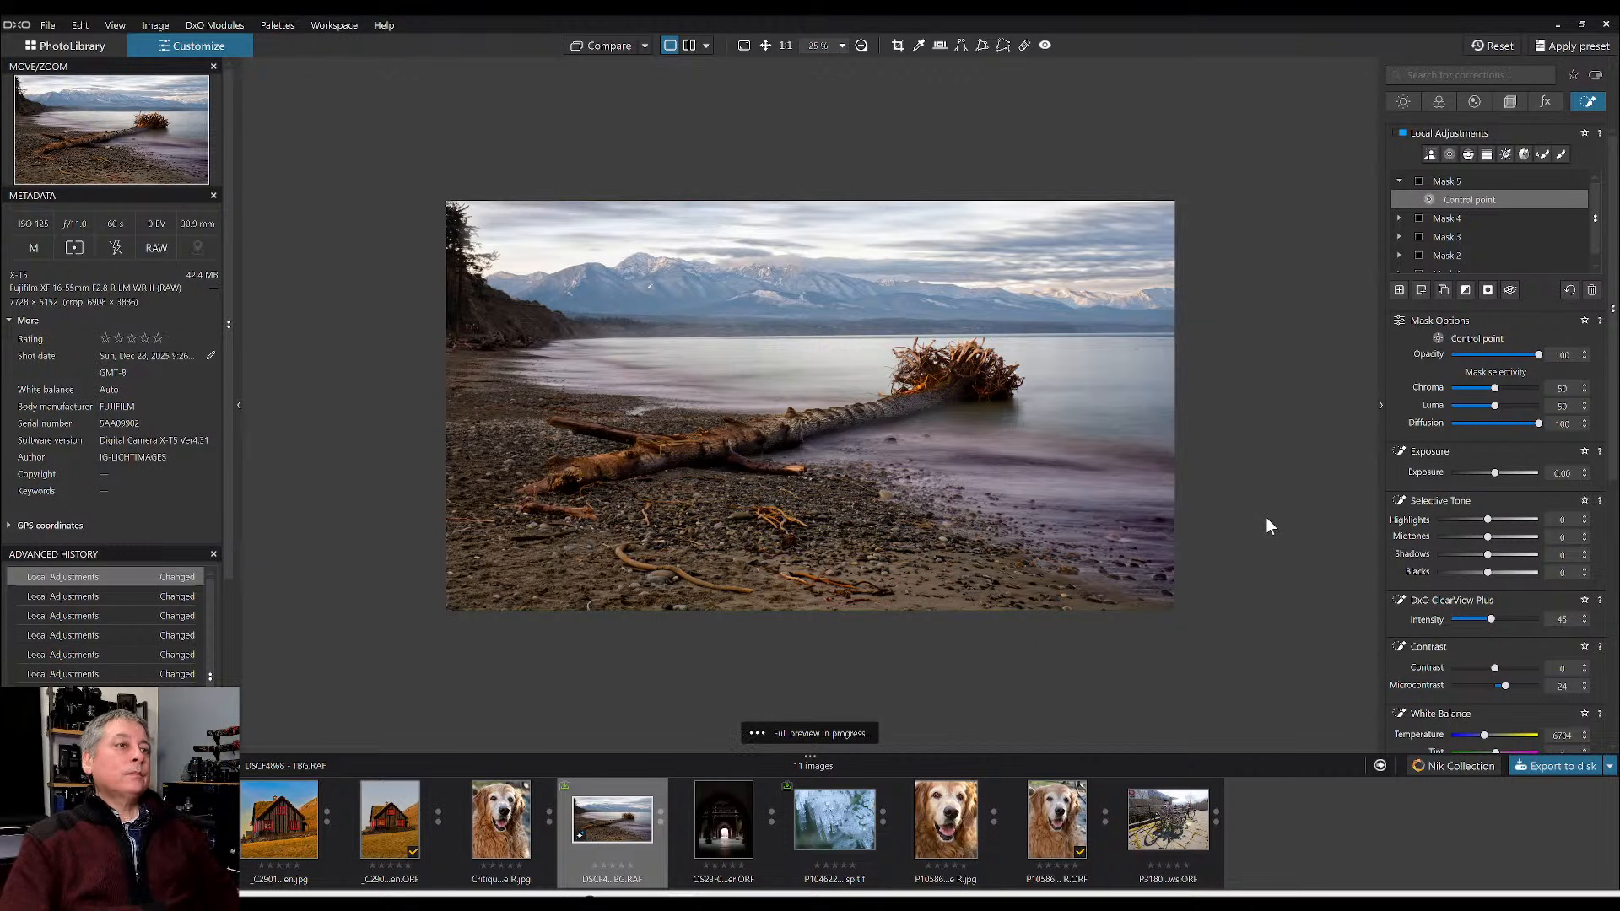
# - Compare the whole edited photo with its original version several times
pyautogui.click(619, 46)
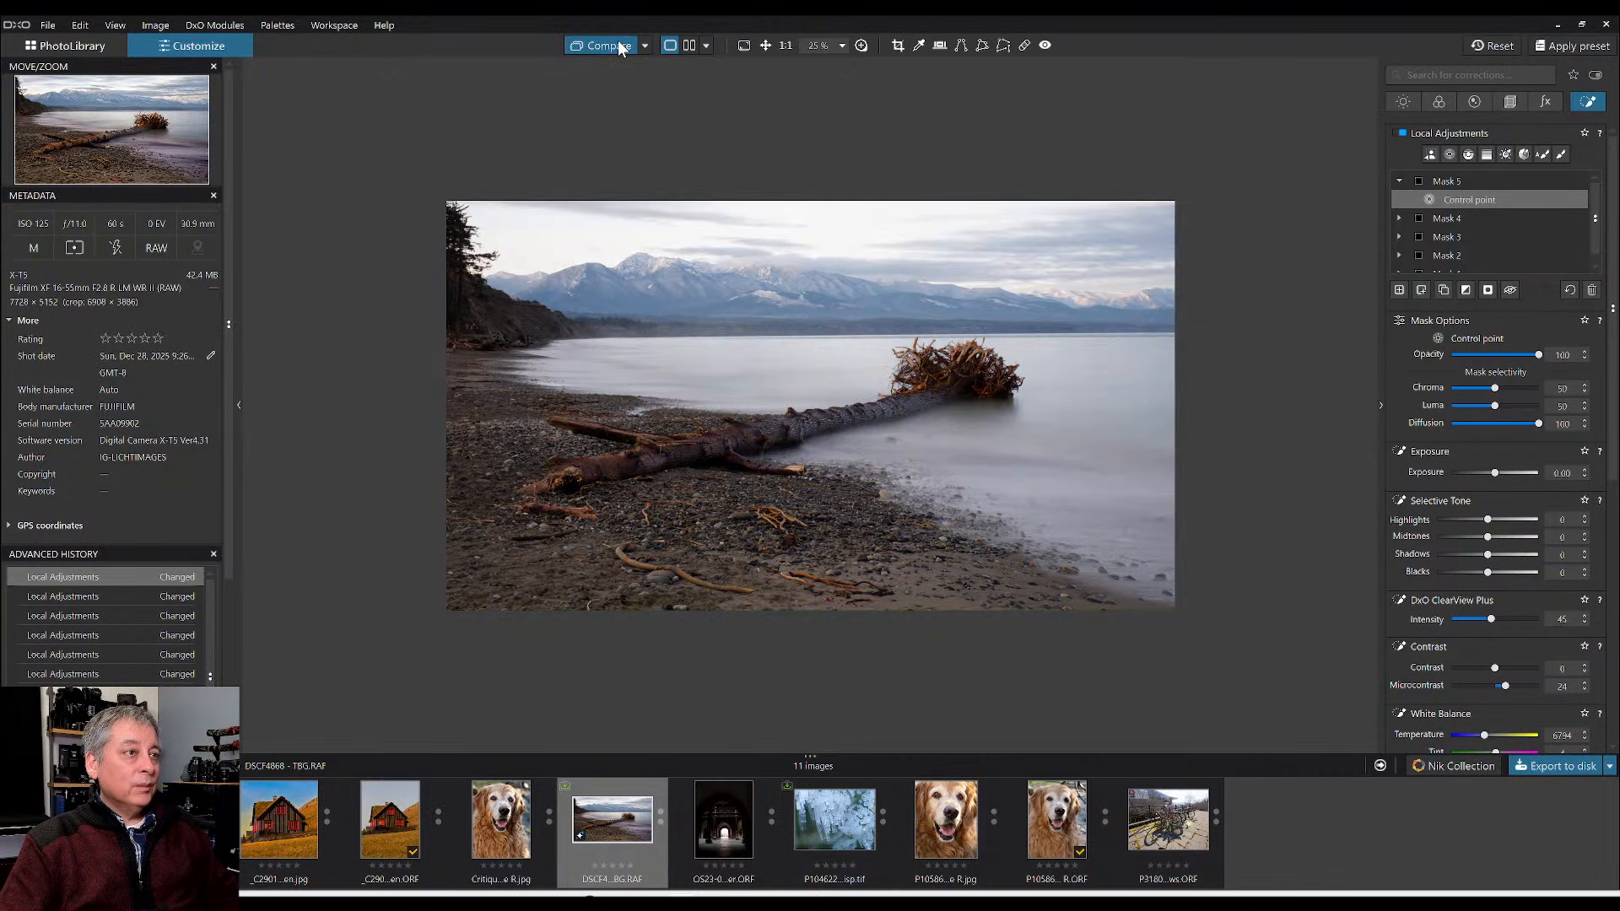
pyautogui.click(620, 45)
pyautogui.click(619, 46)
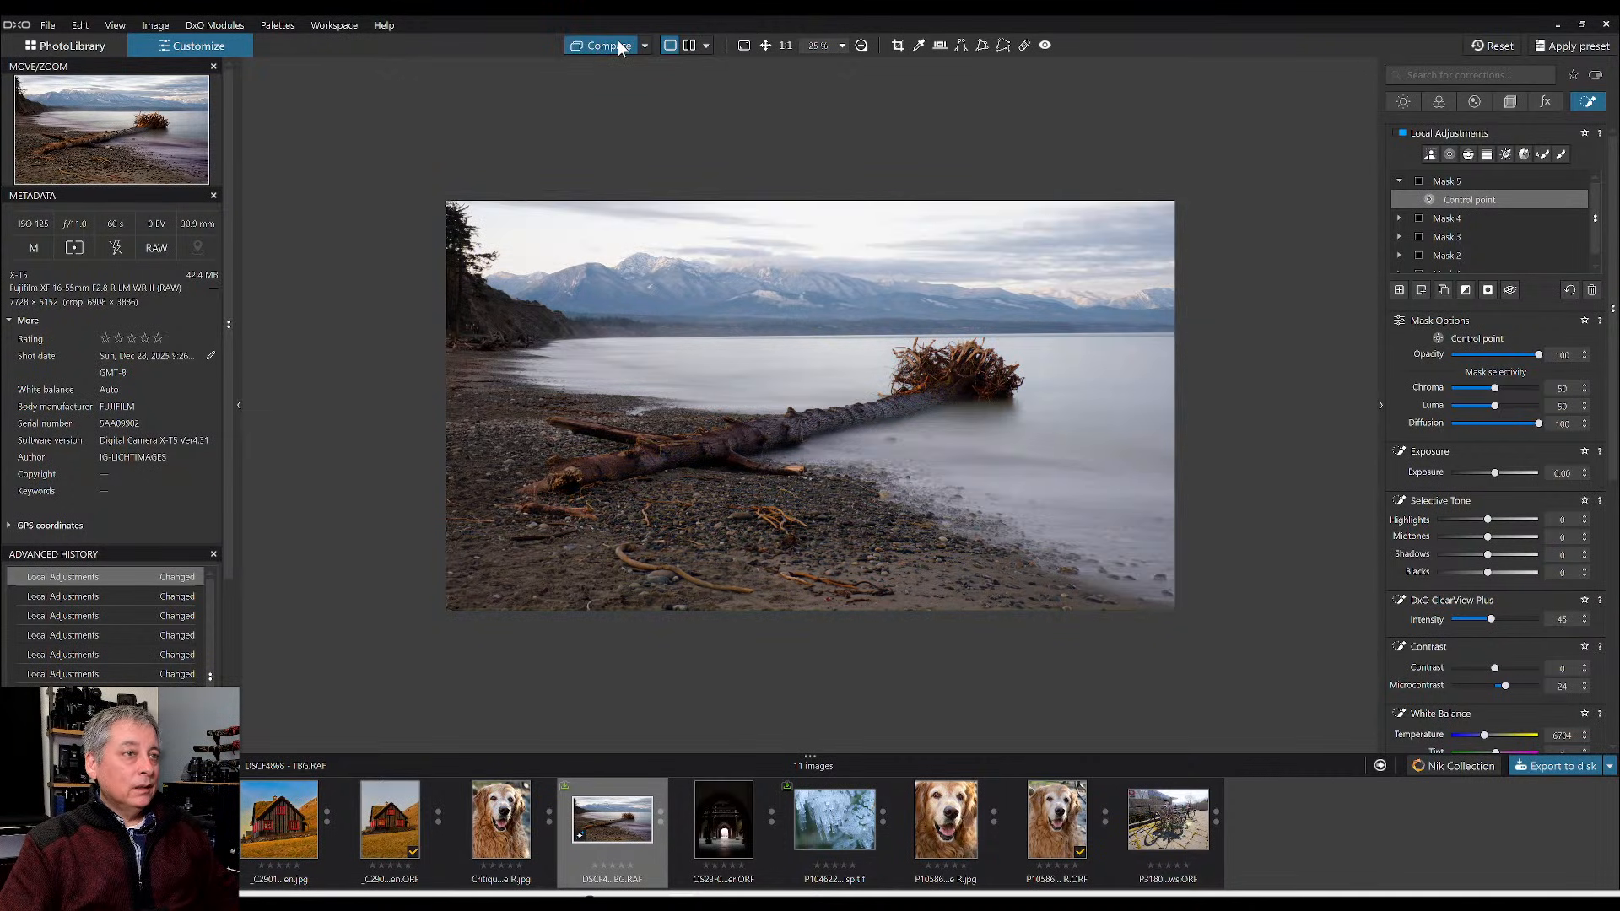
pyautogui.click(620, 45)
pyautogui.click(620, 45)
pyautogui.click(619, 46)
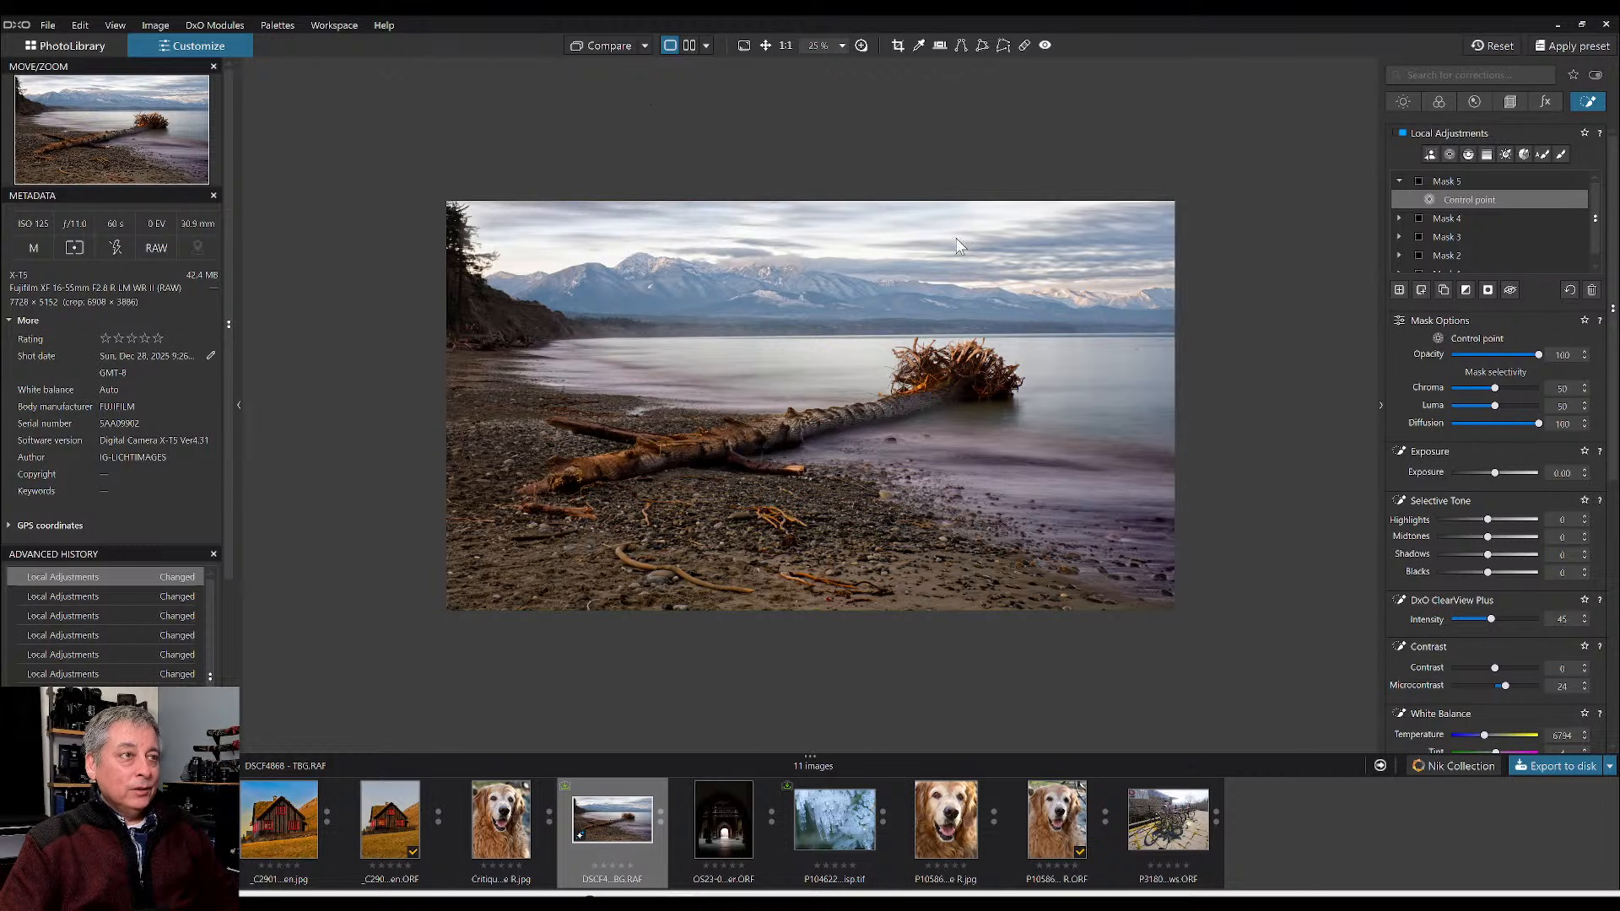
# - Create a separate Auto brush mask over the sunlit snowy ridge at the far right of the mountain range
pyautogui.scroll(3, 769, 239)
pyautogui.moveTo(810, 302); pyautogui.dragTo(817, 312)
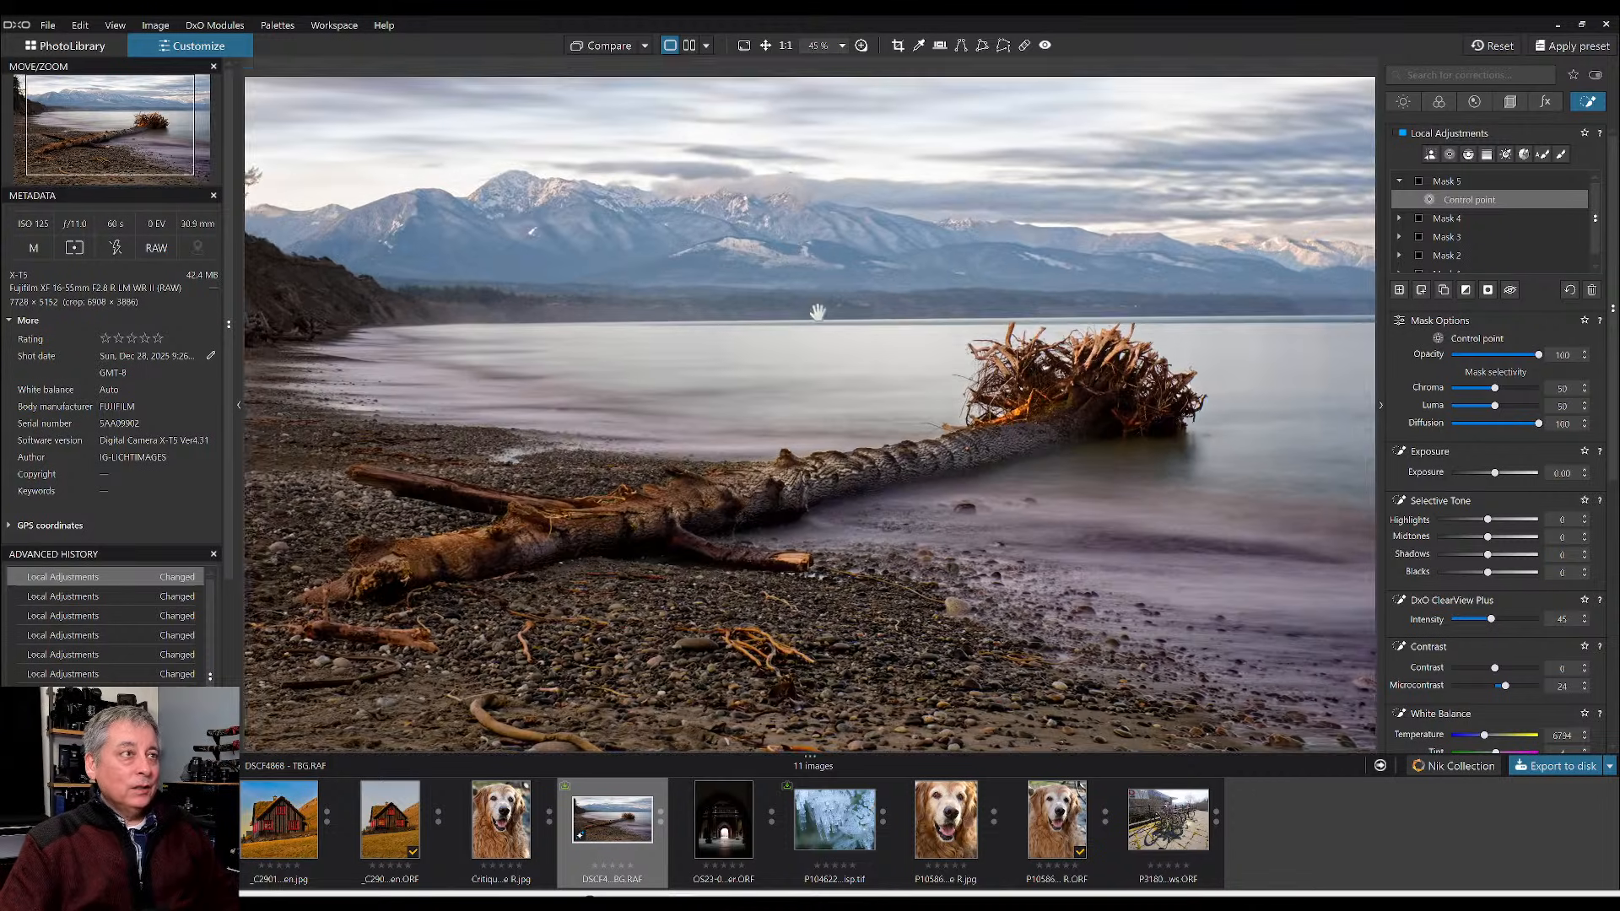
pyautogui.moveTo(1140, 324); pyautogui.dragTo(1017, 324)
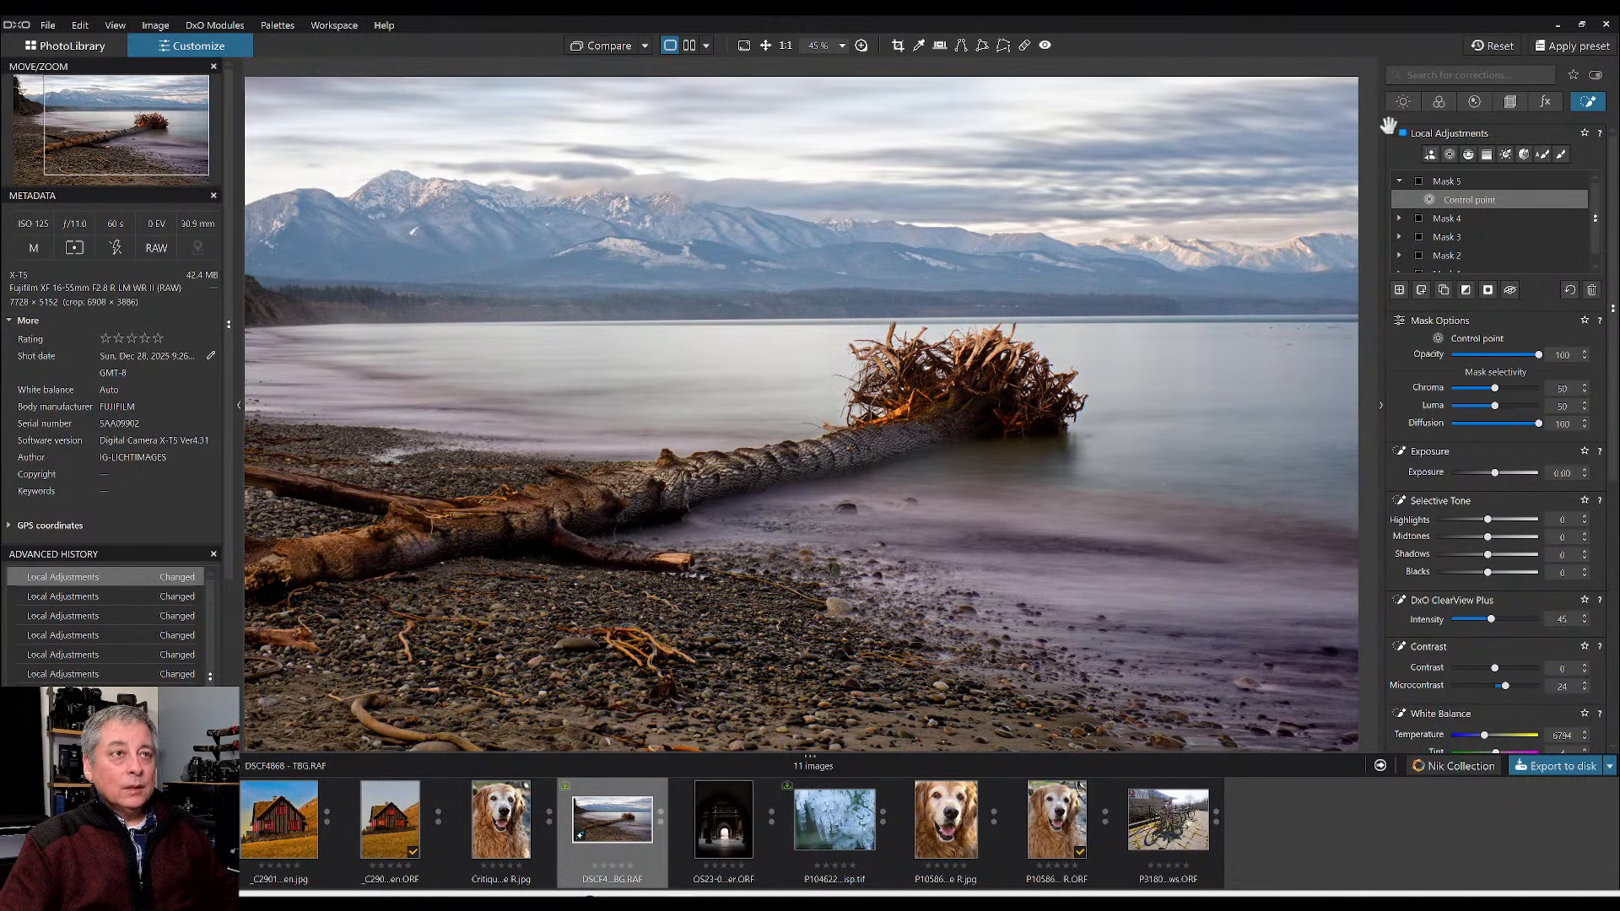
pyautogui.click(1543, 154)
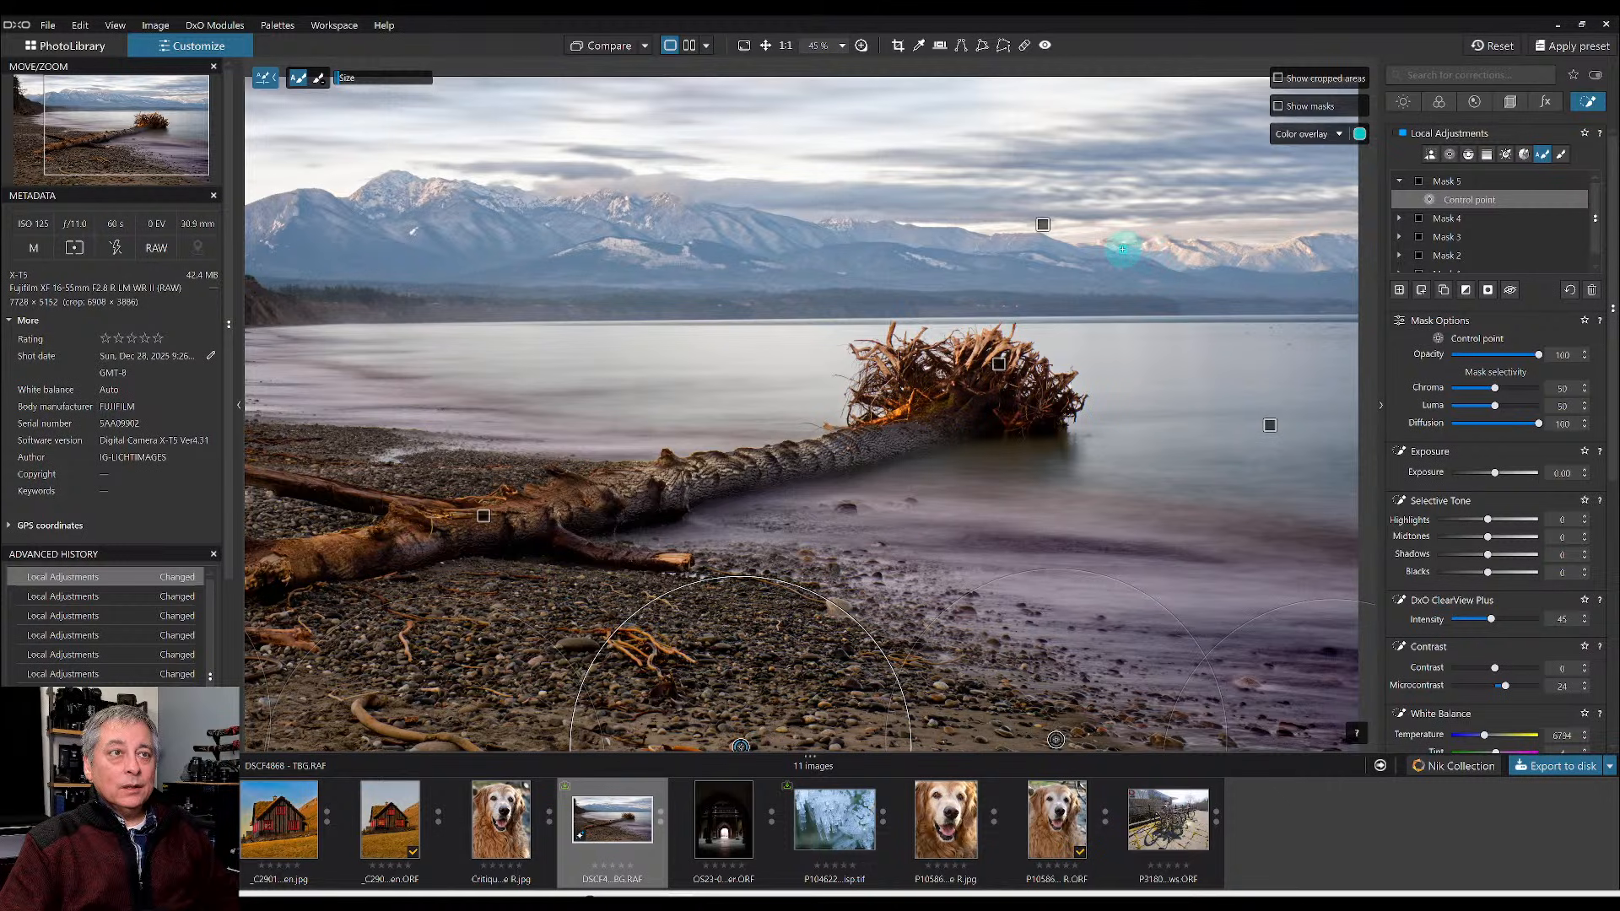
pyautogui.press('m')
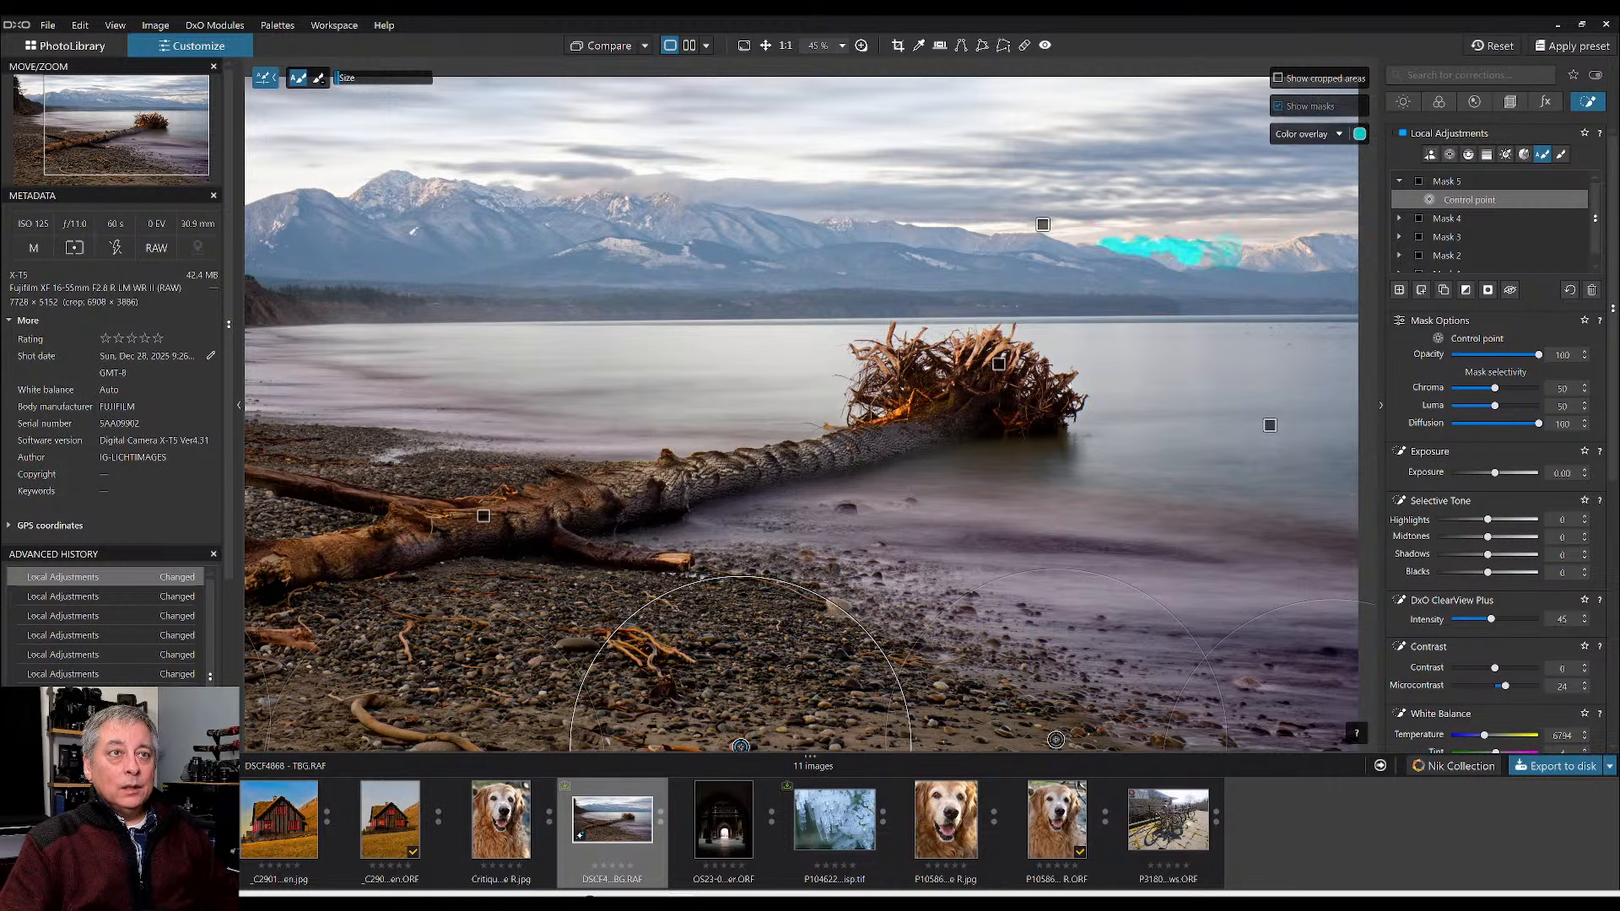
pyautogui.moveTo(1232, 256); pyautogui.dragTo(1337, 243)
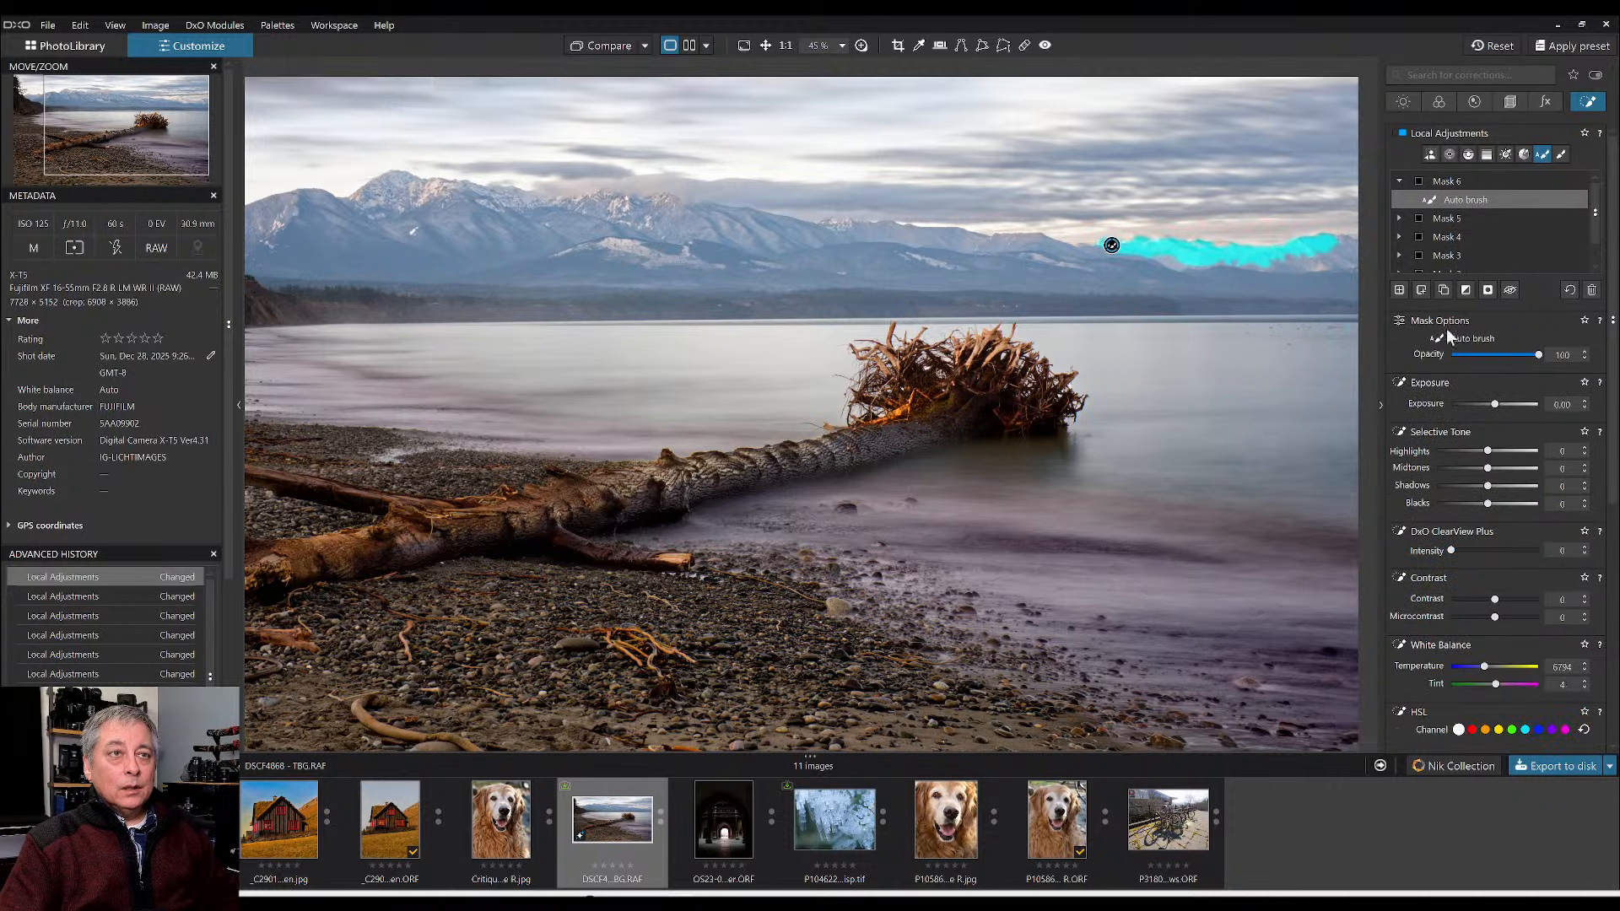
# - Slightly warm the snowy ridge mask by raising its white balance temperature, keeping the tint unchanged
pyautogui.moveTo(1486, 667); pyautogui.dragTo(1493, 666)
pyautogui.hotkey('ctrl', 'z')
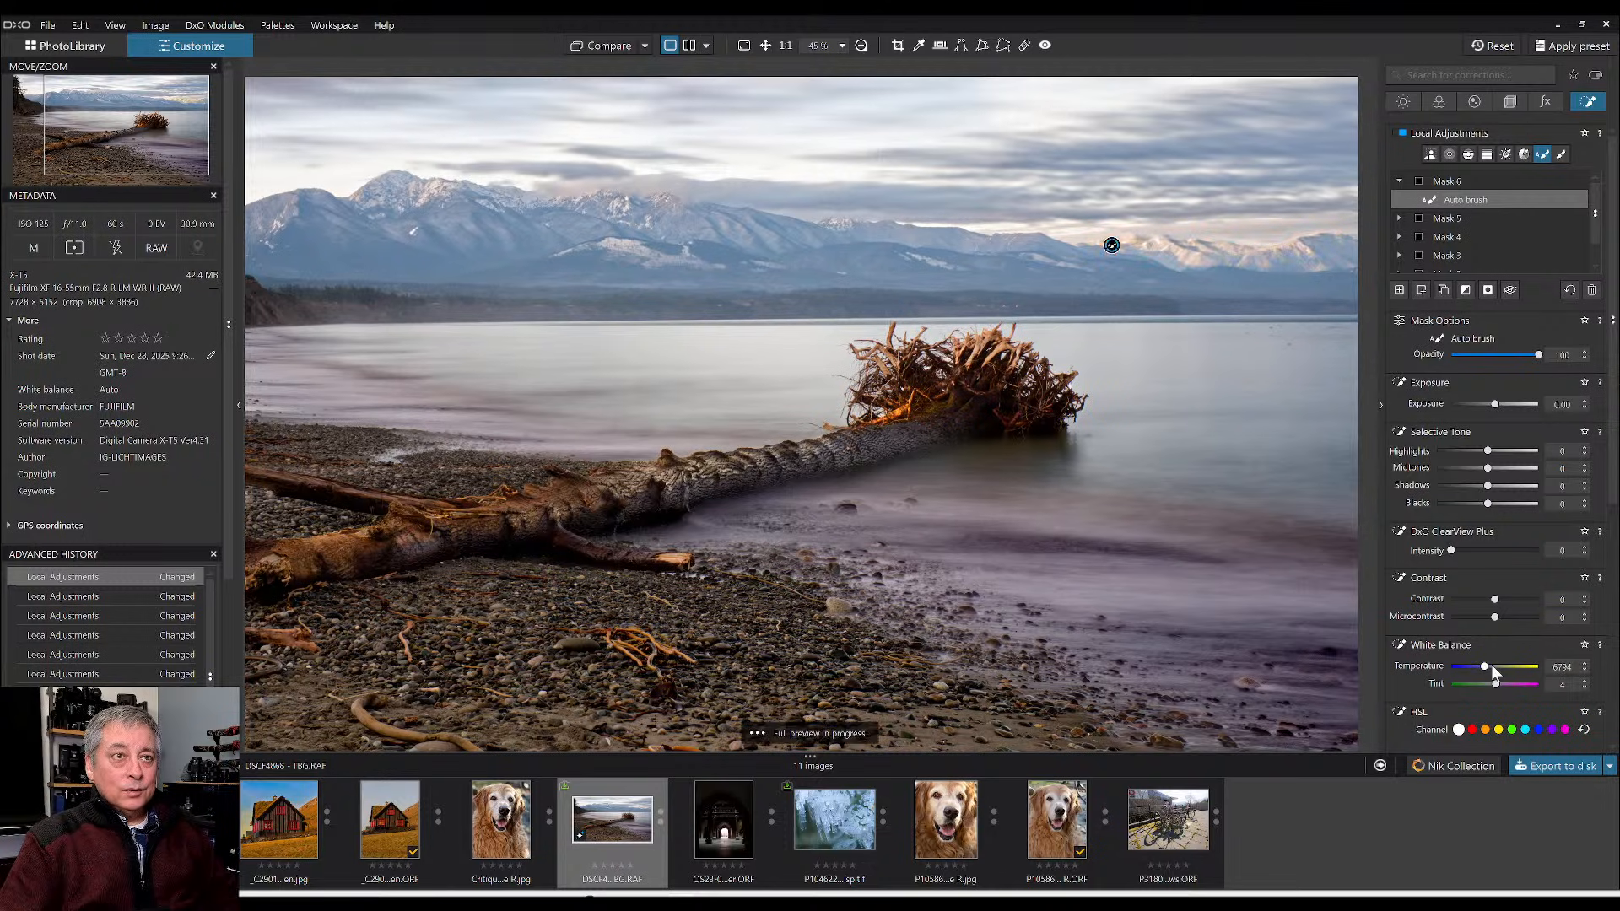
pyautogui.click(1492, 668)
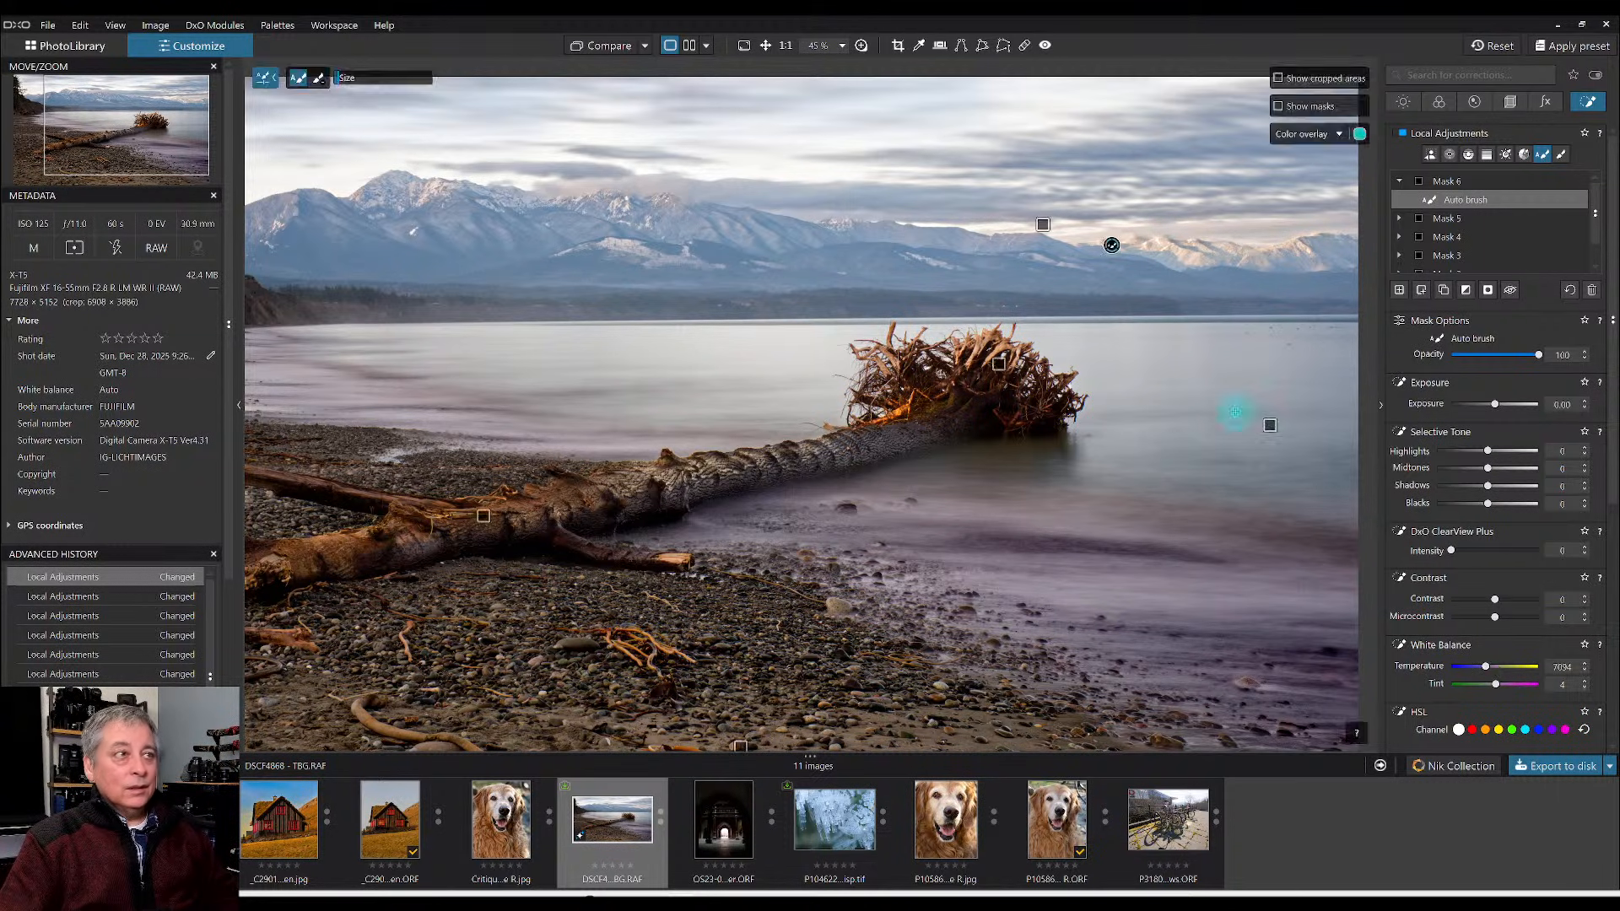
pyautogui.click(1486, 670)
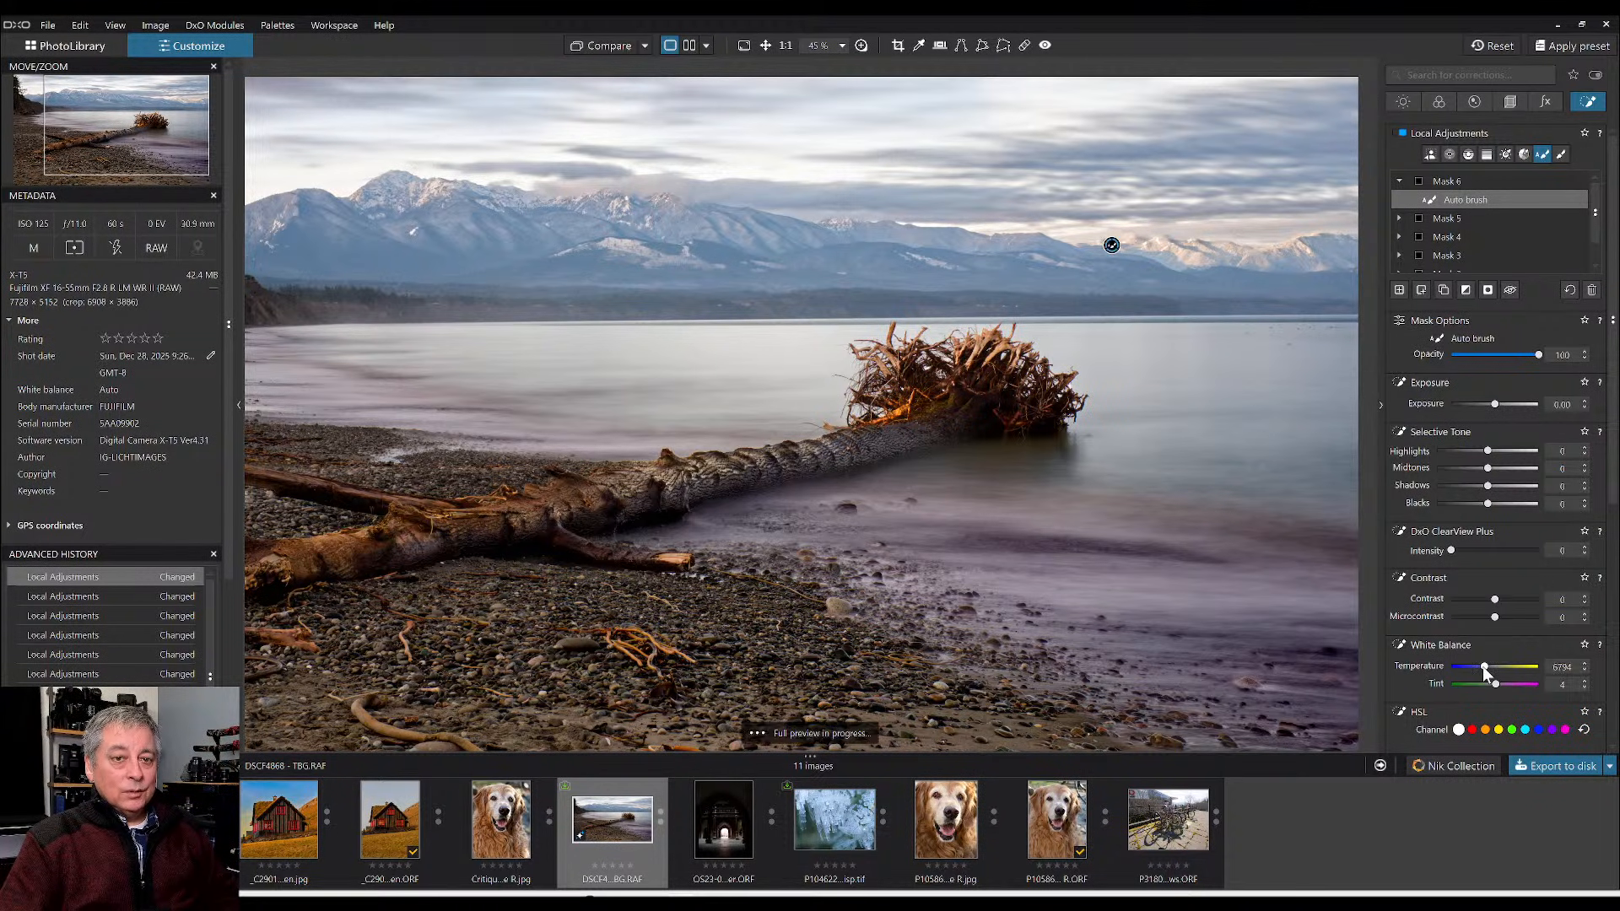
pyautogui.moveTo(1484, 667); pyautogui.dragTo(1485, 667)
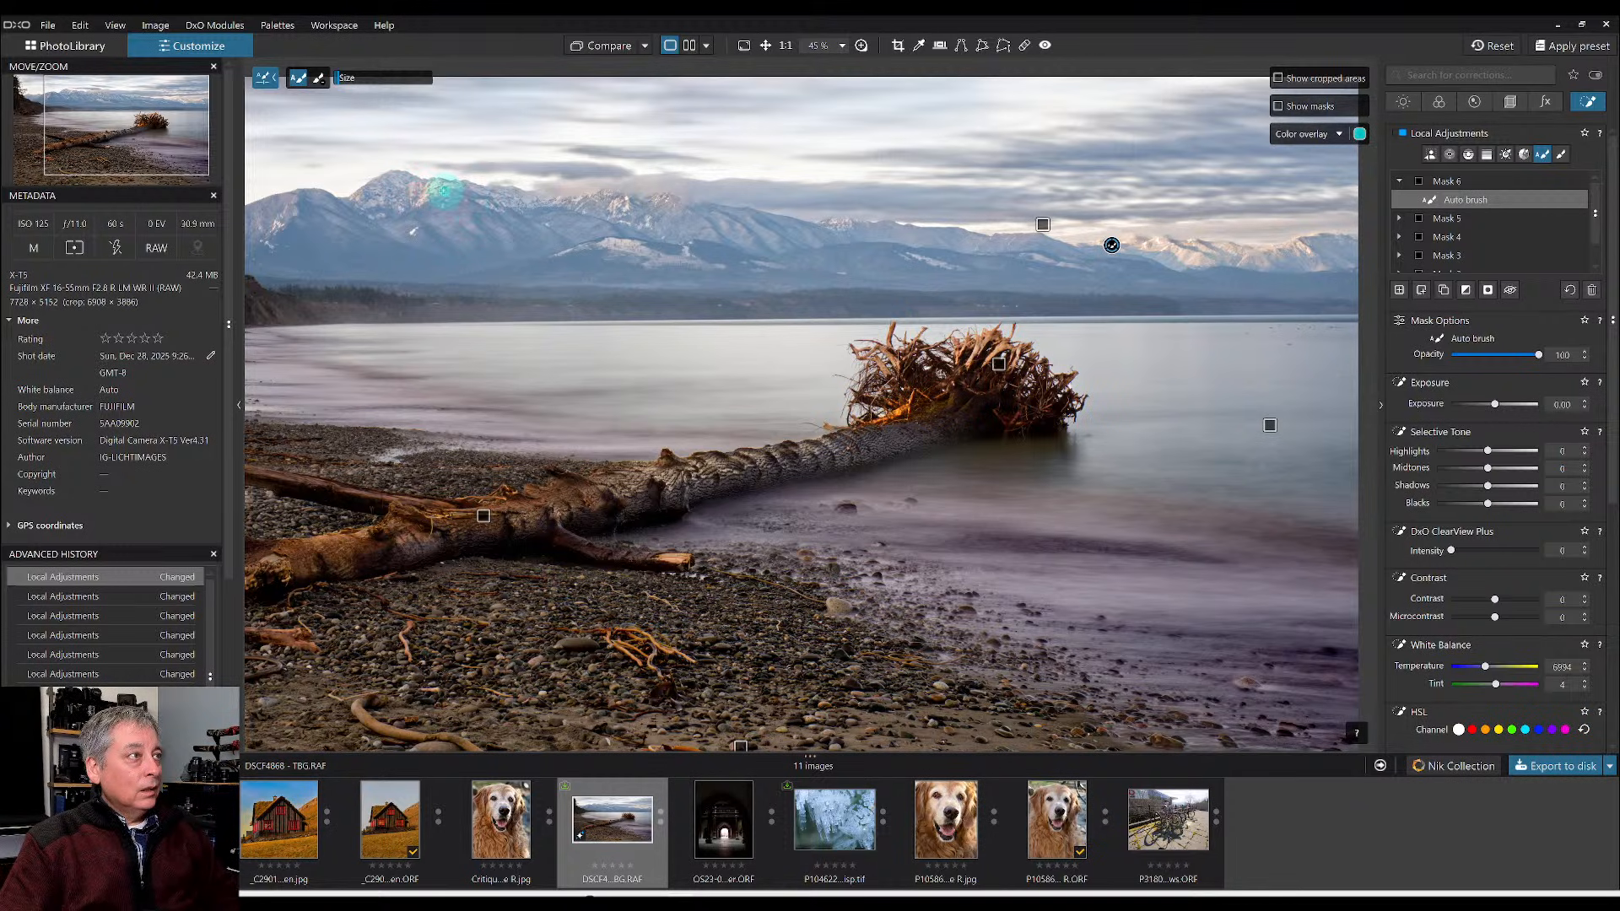
# - Extend the ridge mask over the other snowy peaks and slopes across the mountain range, checking coverage with the mask overlay
pyautogui.click(1278, 106)
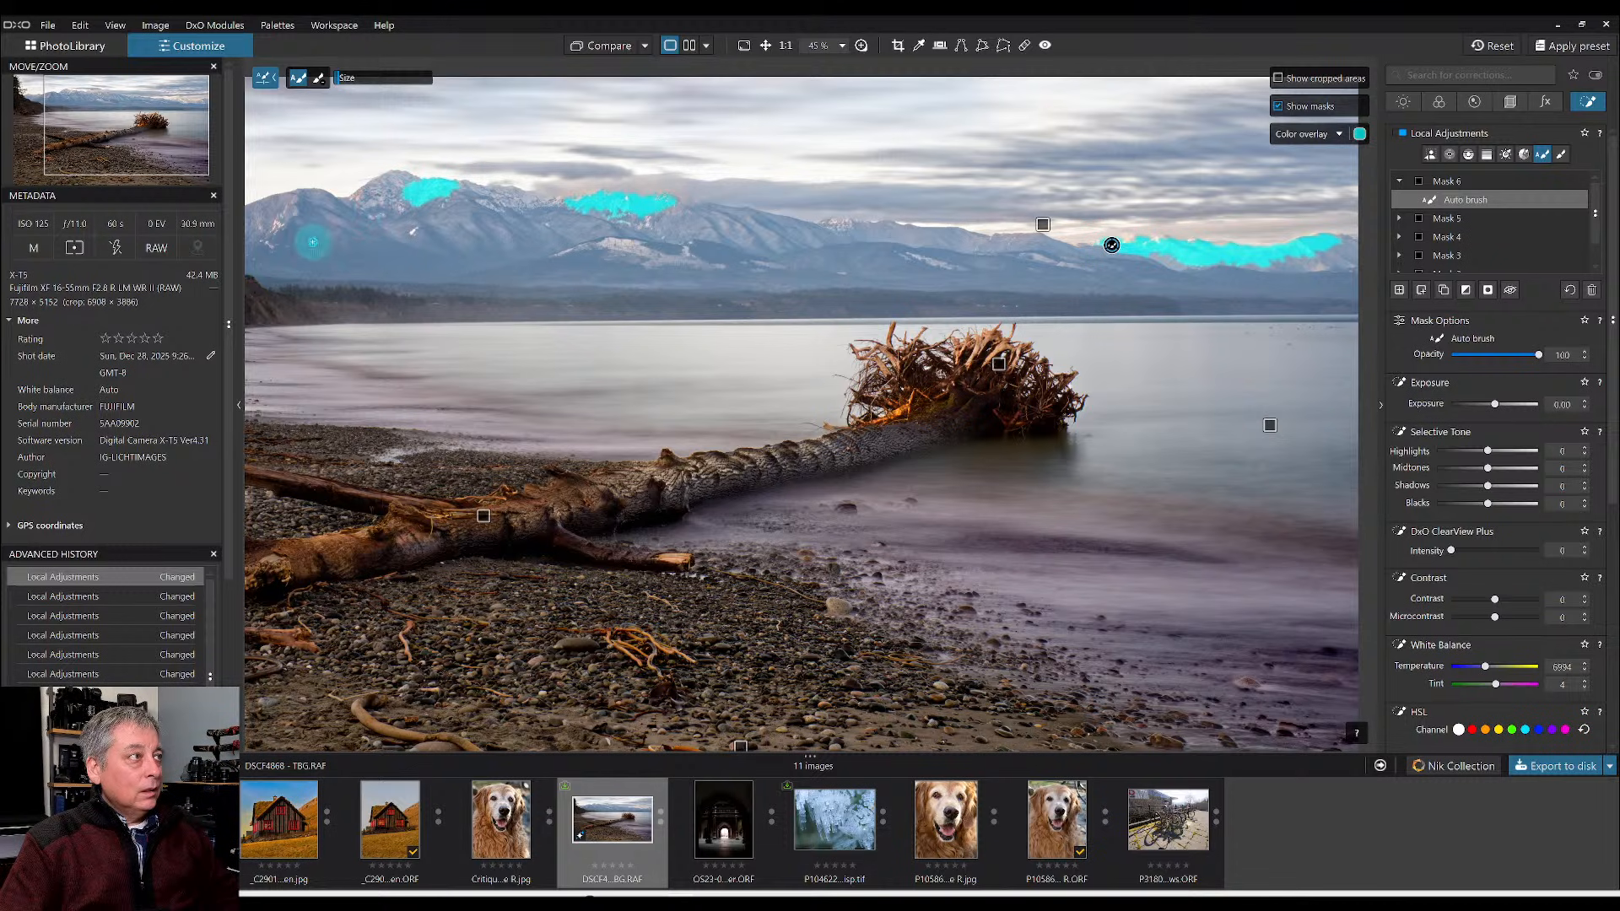
pyautogui.click(93, 146)
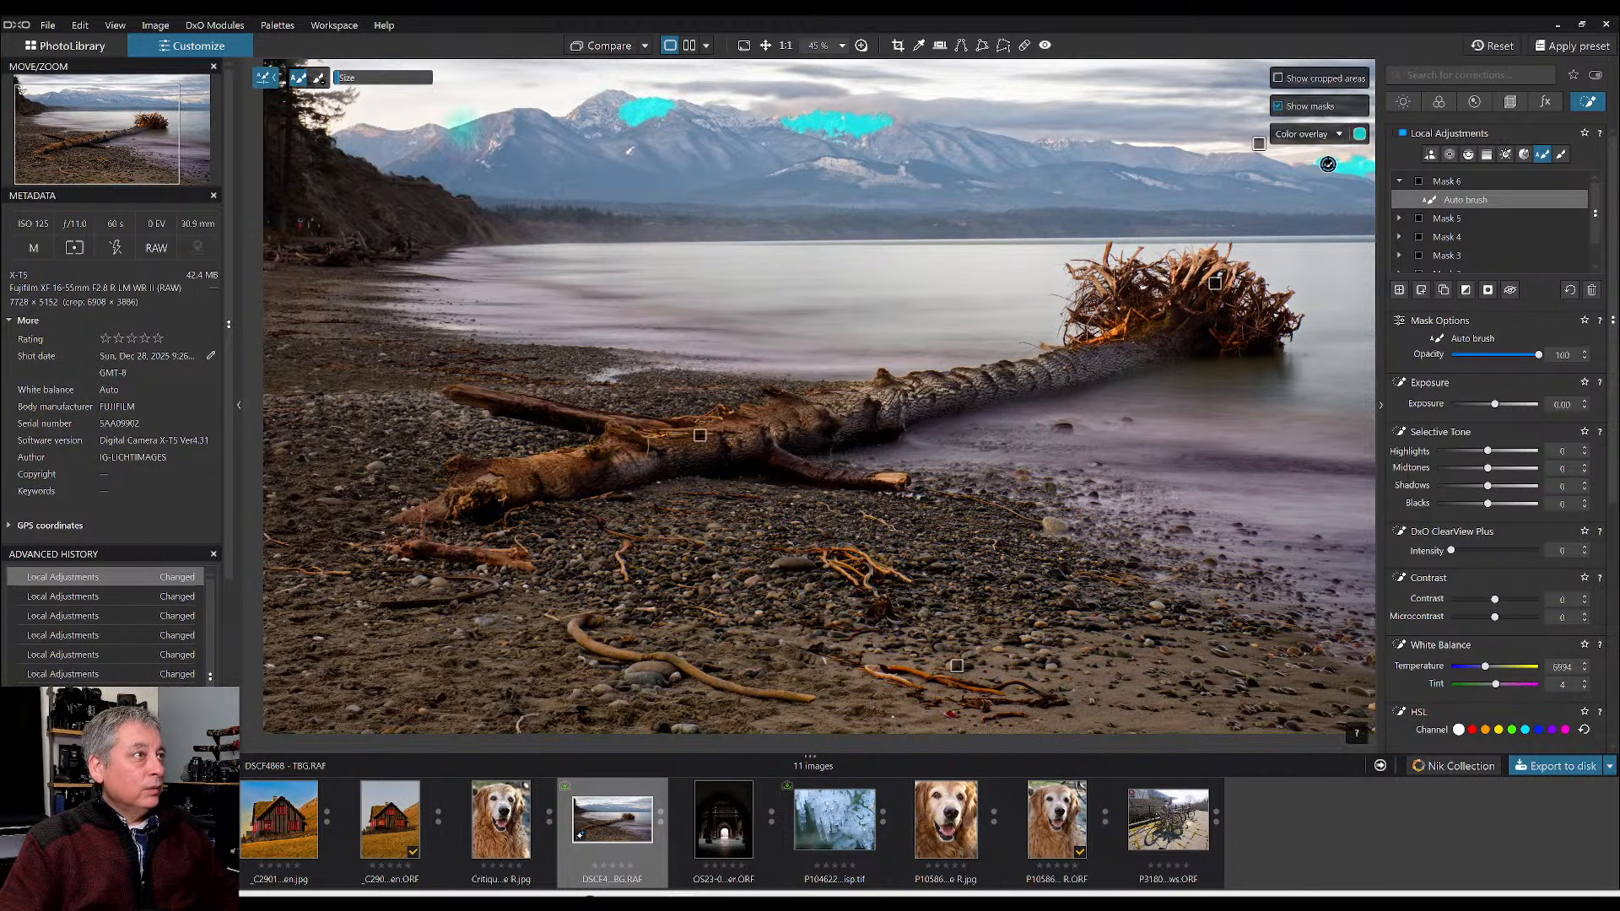
pyautogui.moveTo(498, 134); pyautogui.dragTo(495, 145)
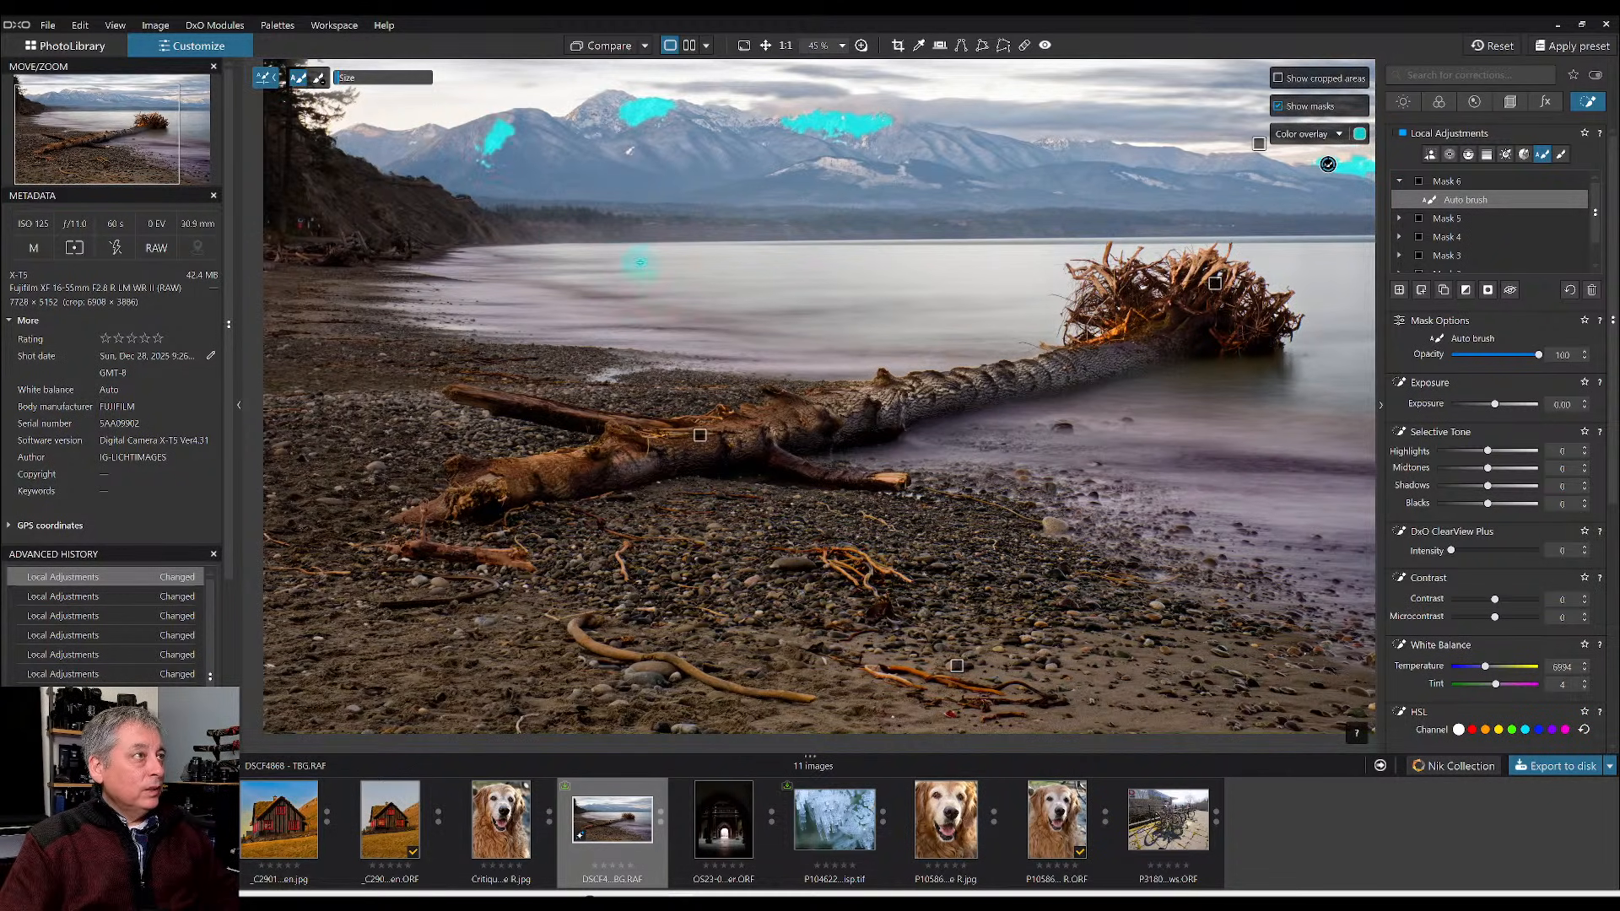
pyautogui.click(369, 131)
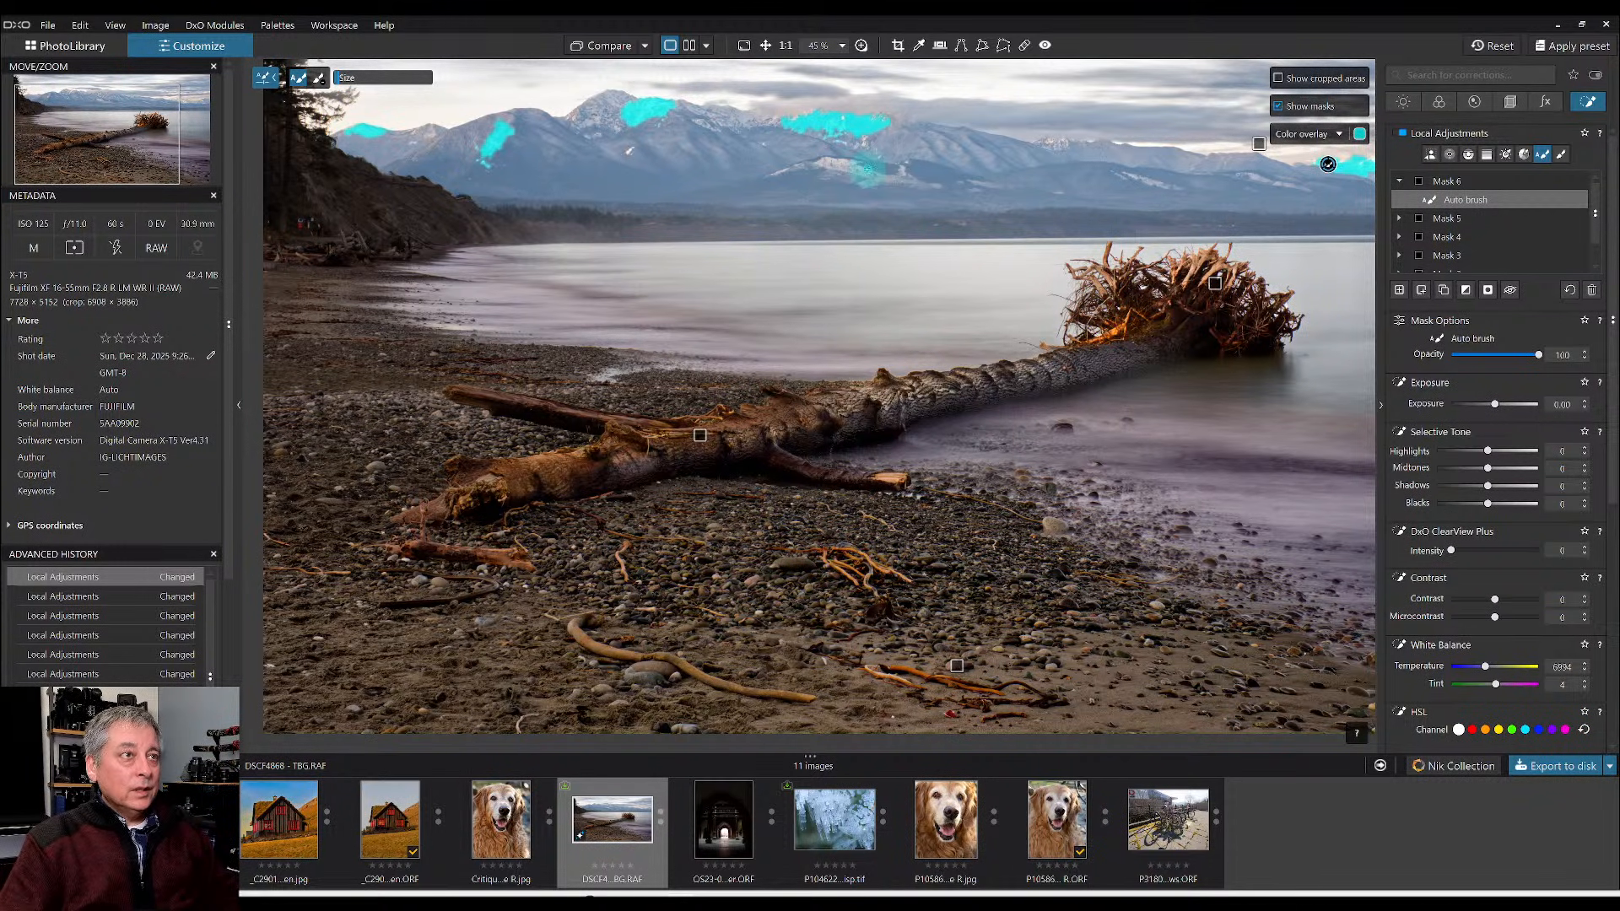
pyautogui.moveTo(867, 169); pyautogui.dragTo(834, 166)
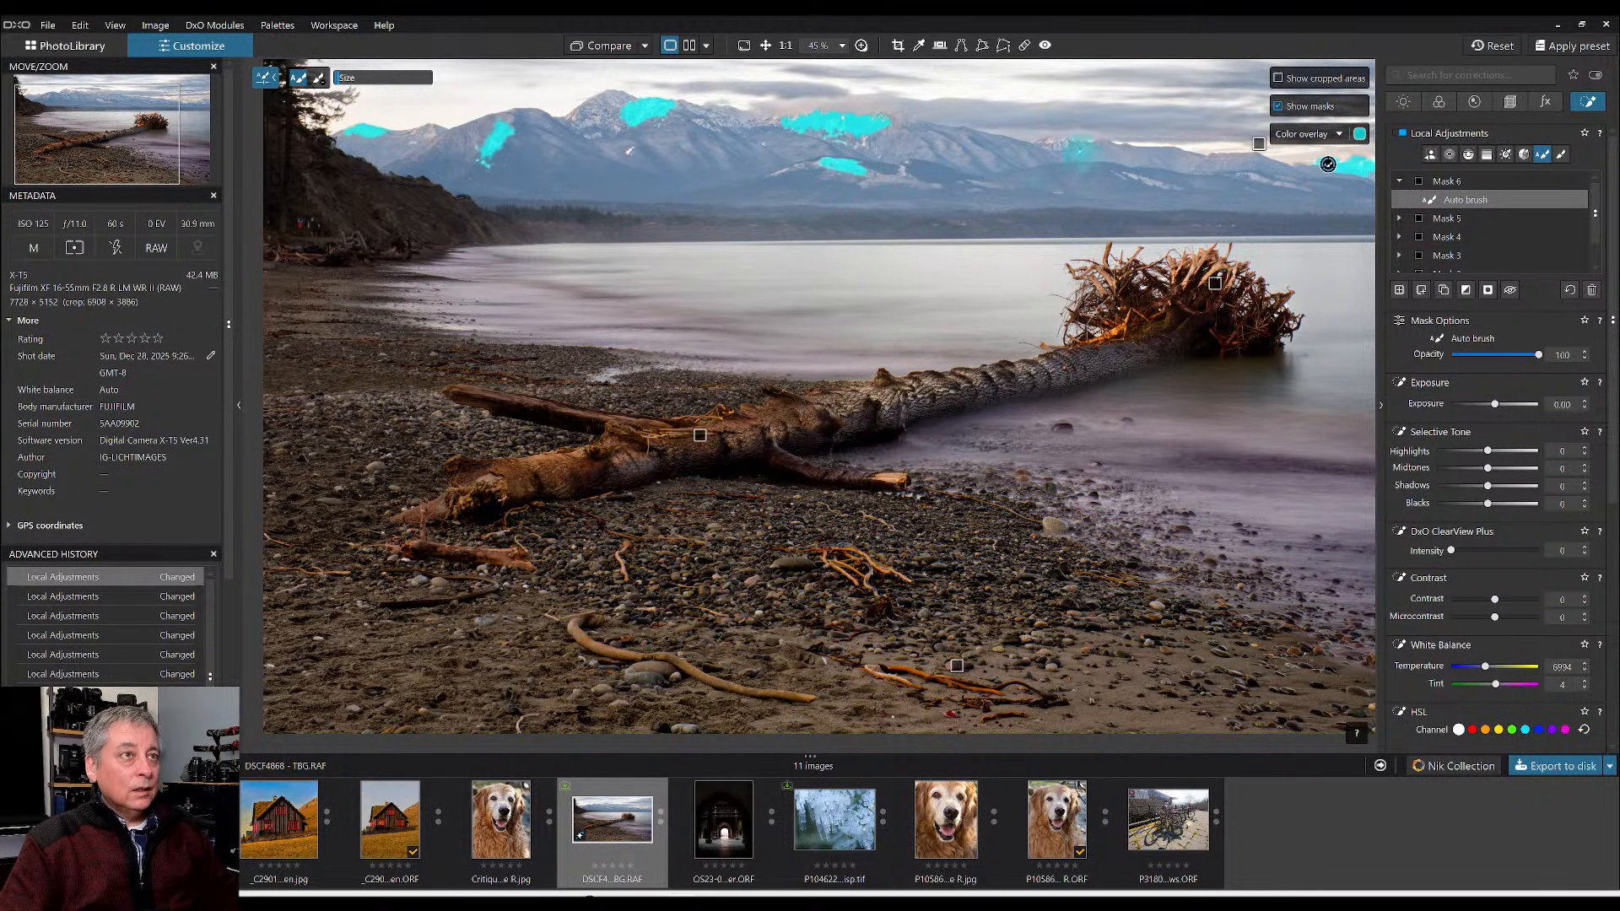
pyautogui.moveTo(1080, 152); pyautogui.dragTo(1053, 144)
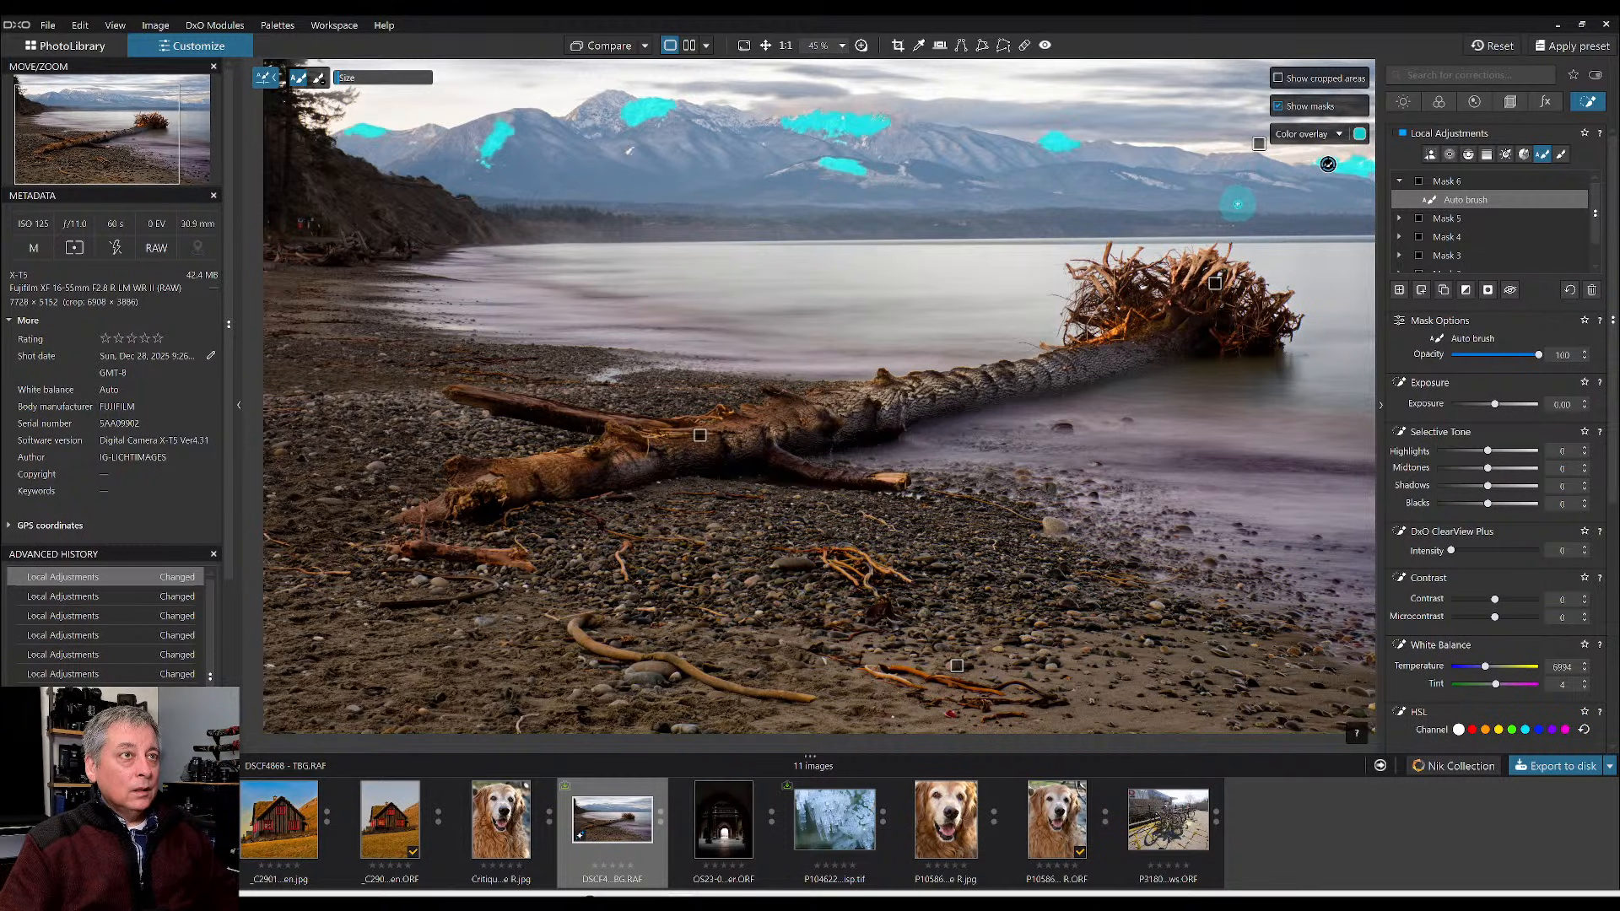
pyautogui.press('b')
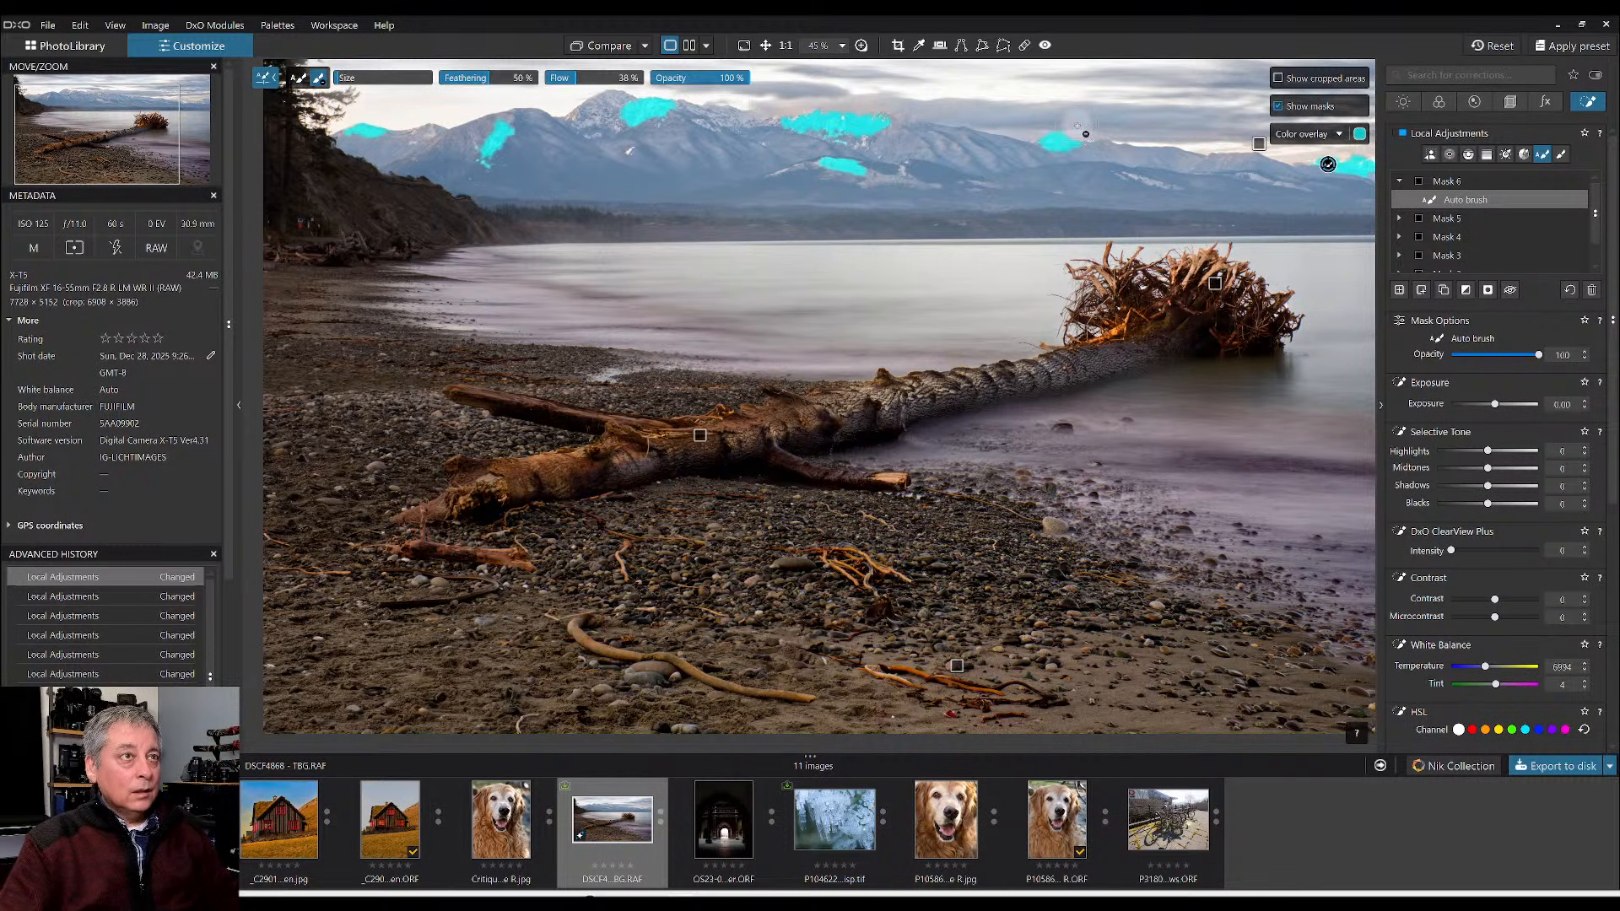
pyautogui.press('a')
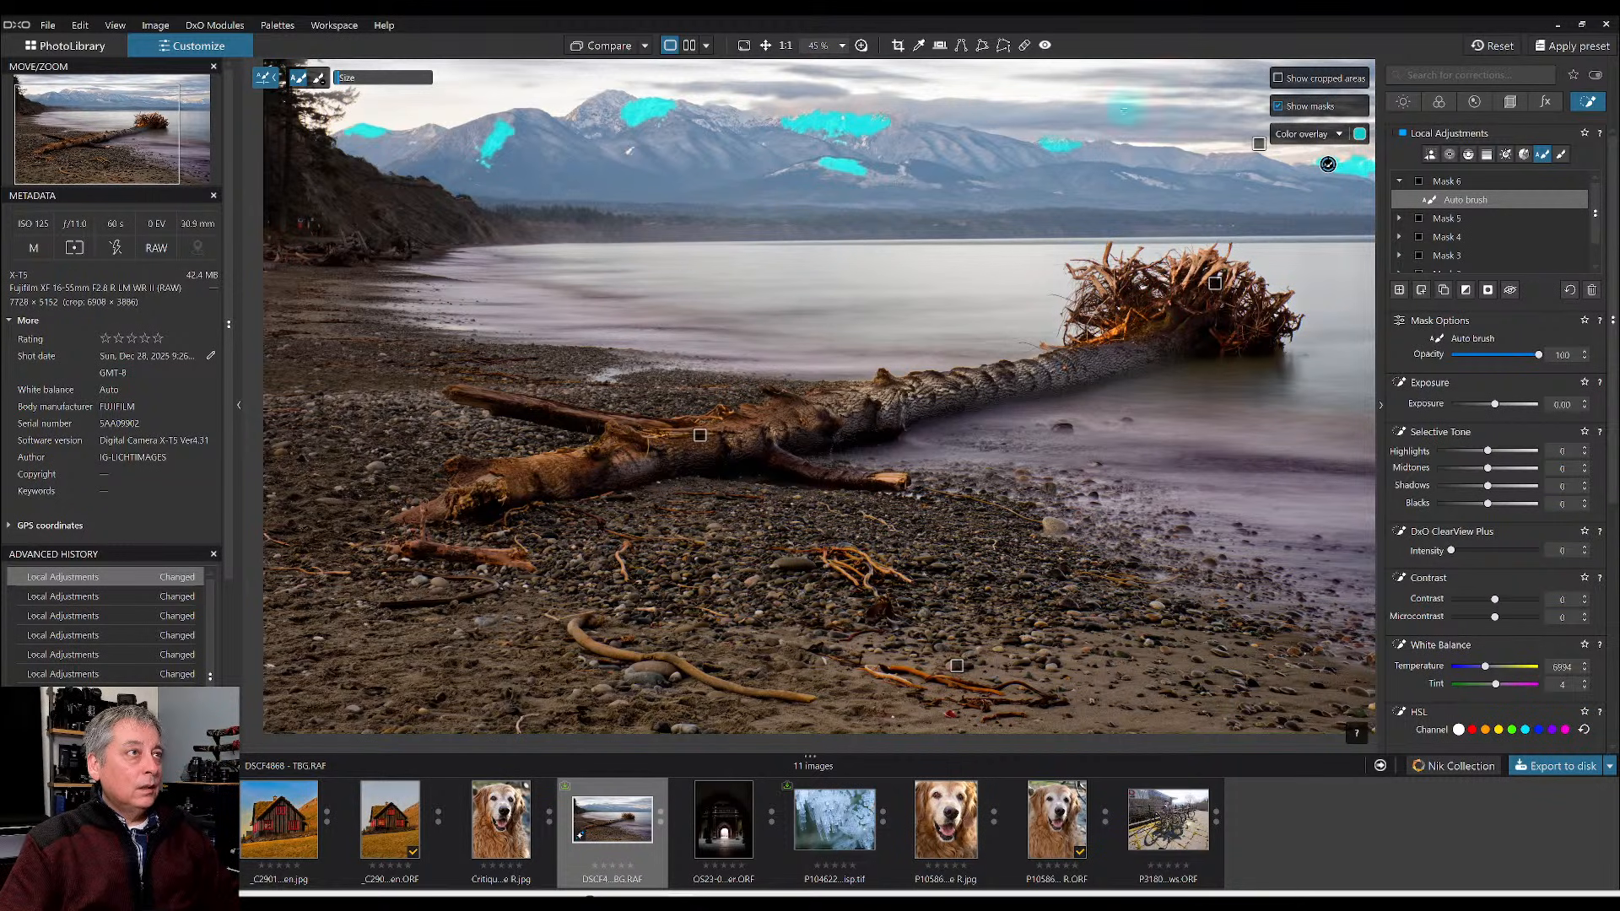
pyautogui.click(1278, 105)
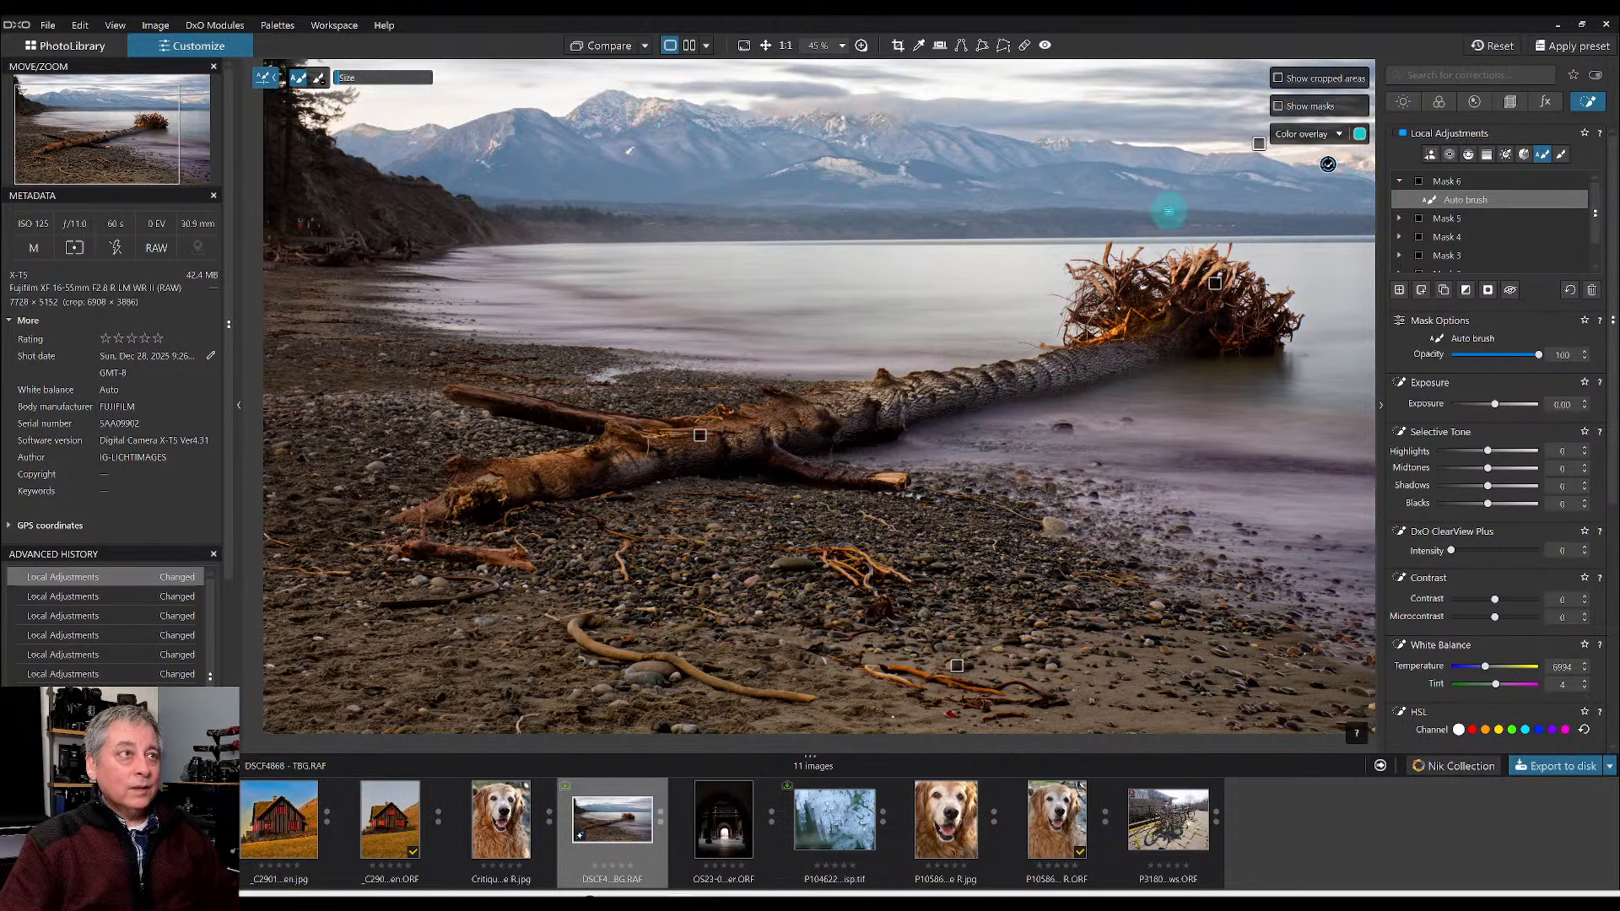
# - Raise the microcontrast of the snowy mountain mask to 41
pyautogui.scroll(-3, 1167, 210)
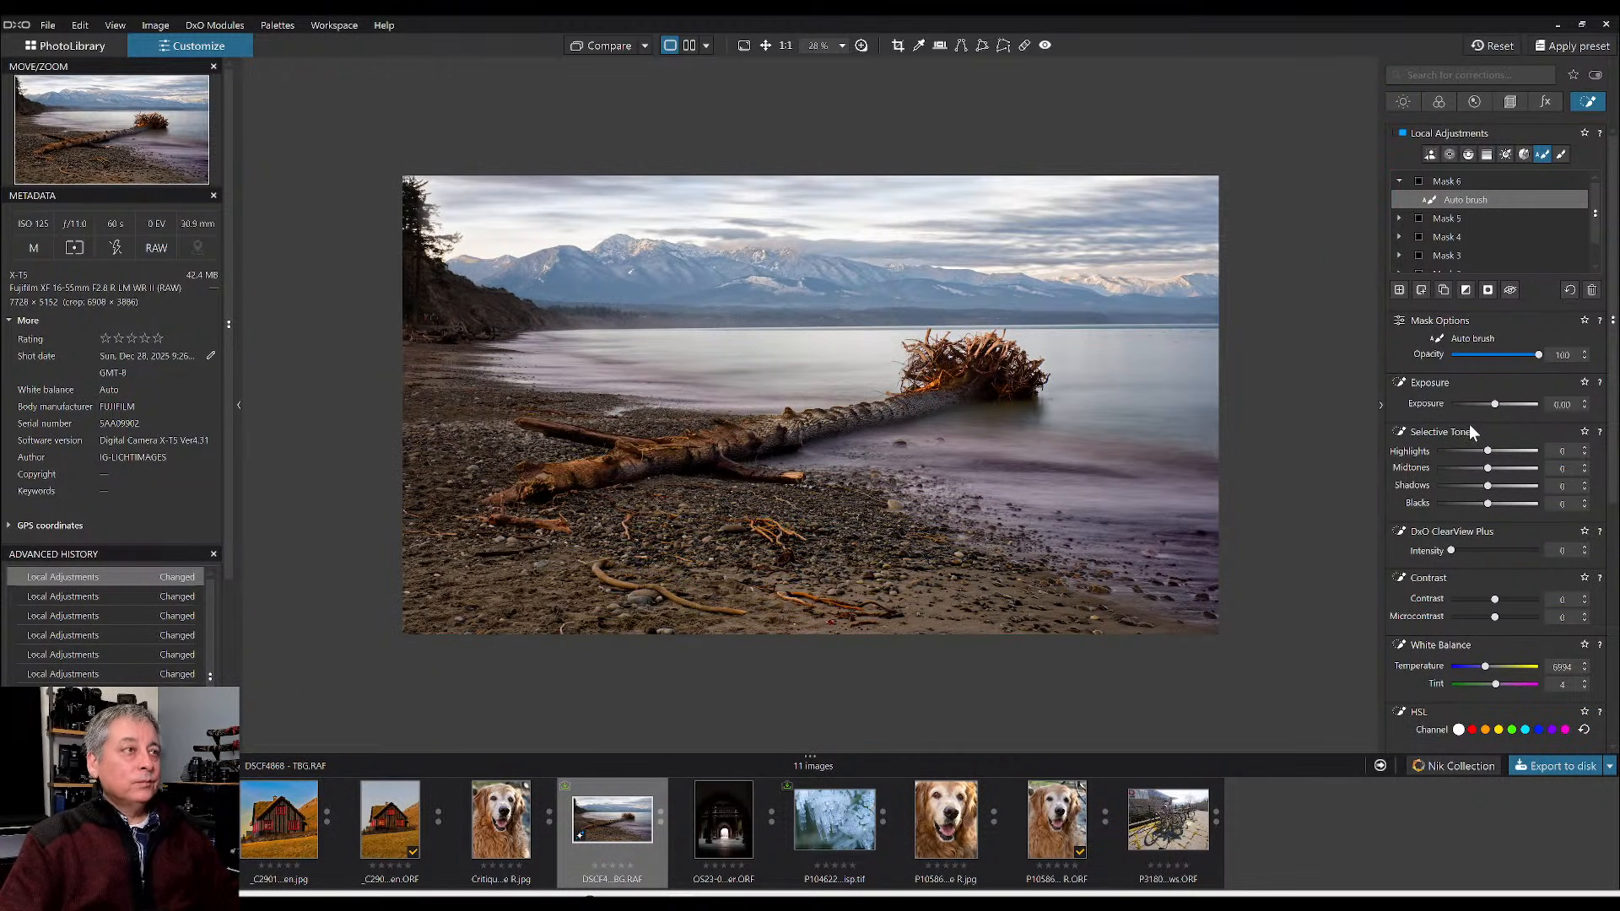
pyautogui.scroll(-2, 1501, 529)
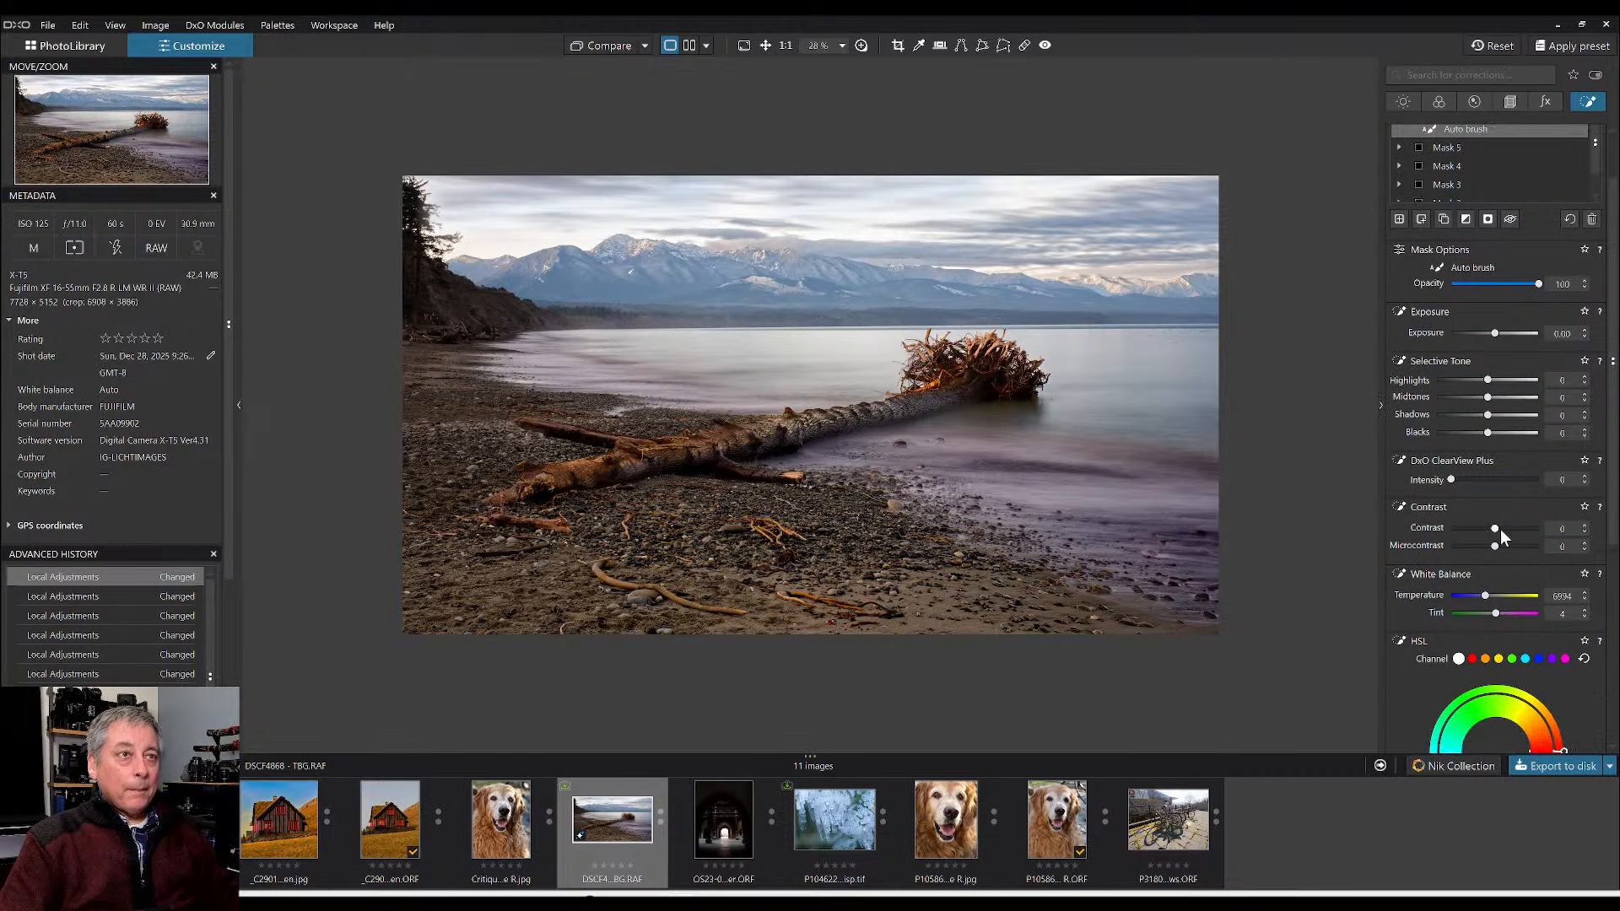
pyautogui.scroll(-2, 1501, 529)
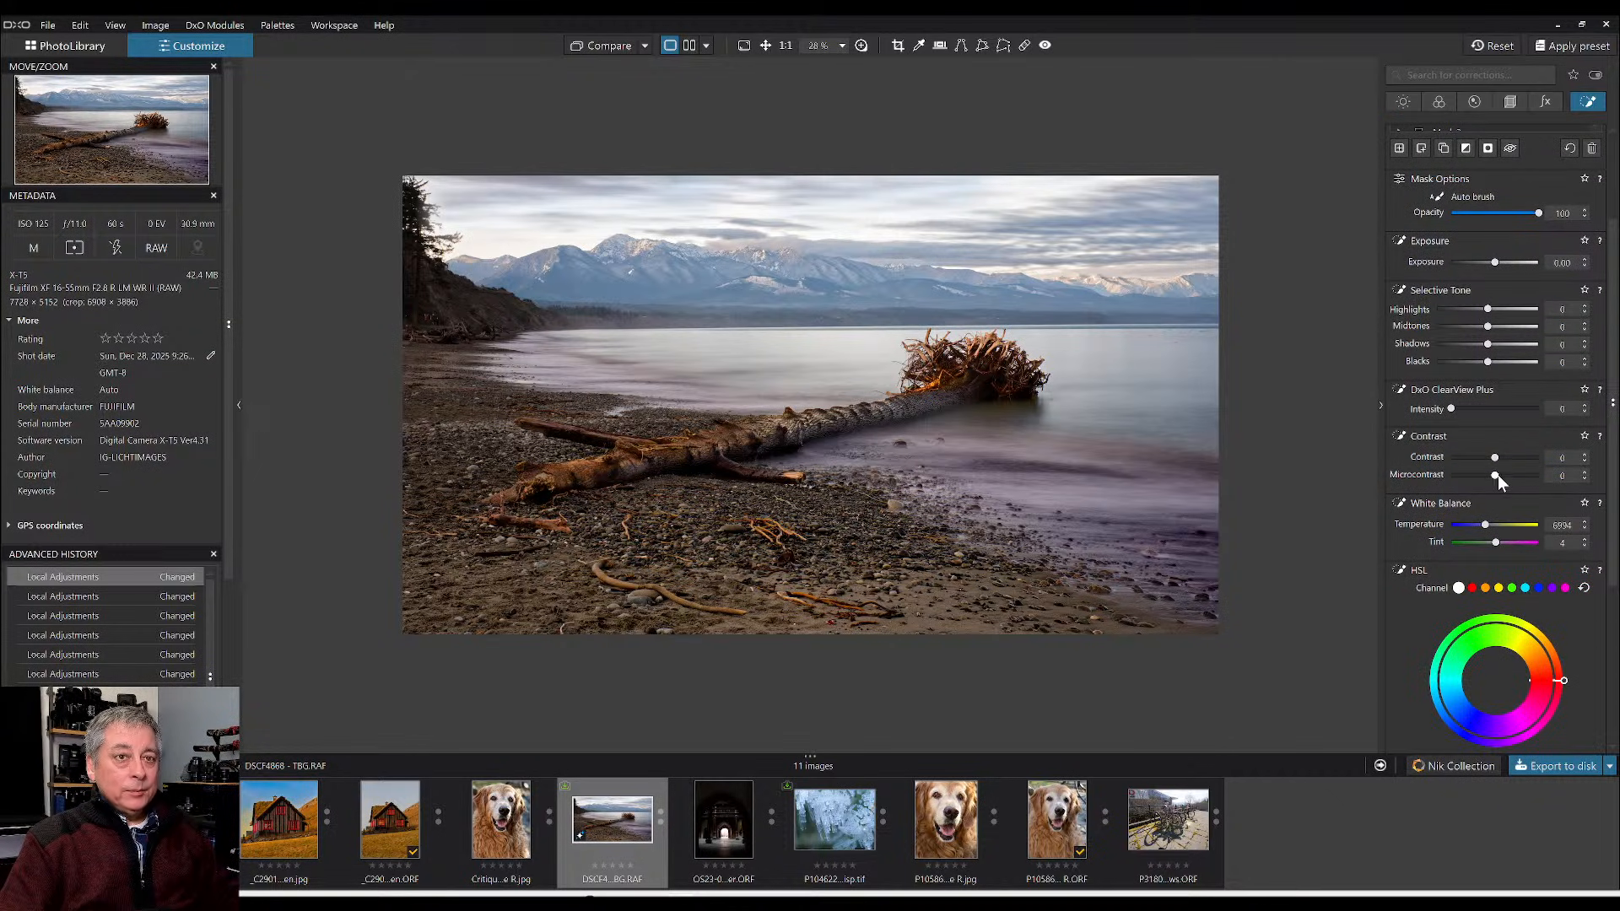
pyautogui.moveTo(1496, 475); pyautogui.dragTo(1508, 477)
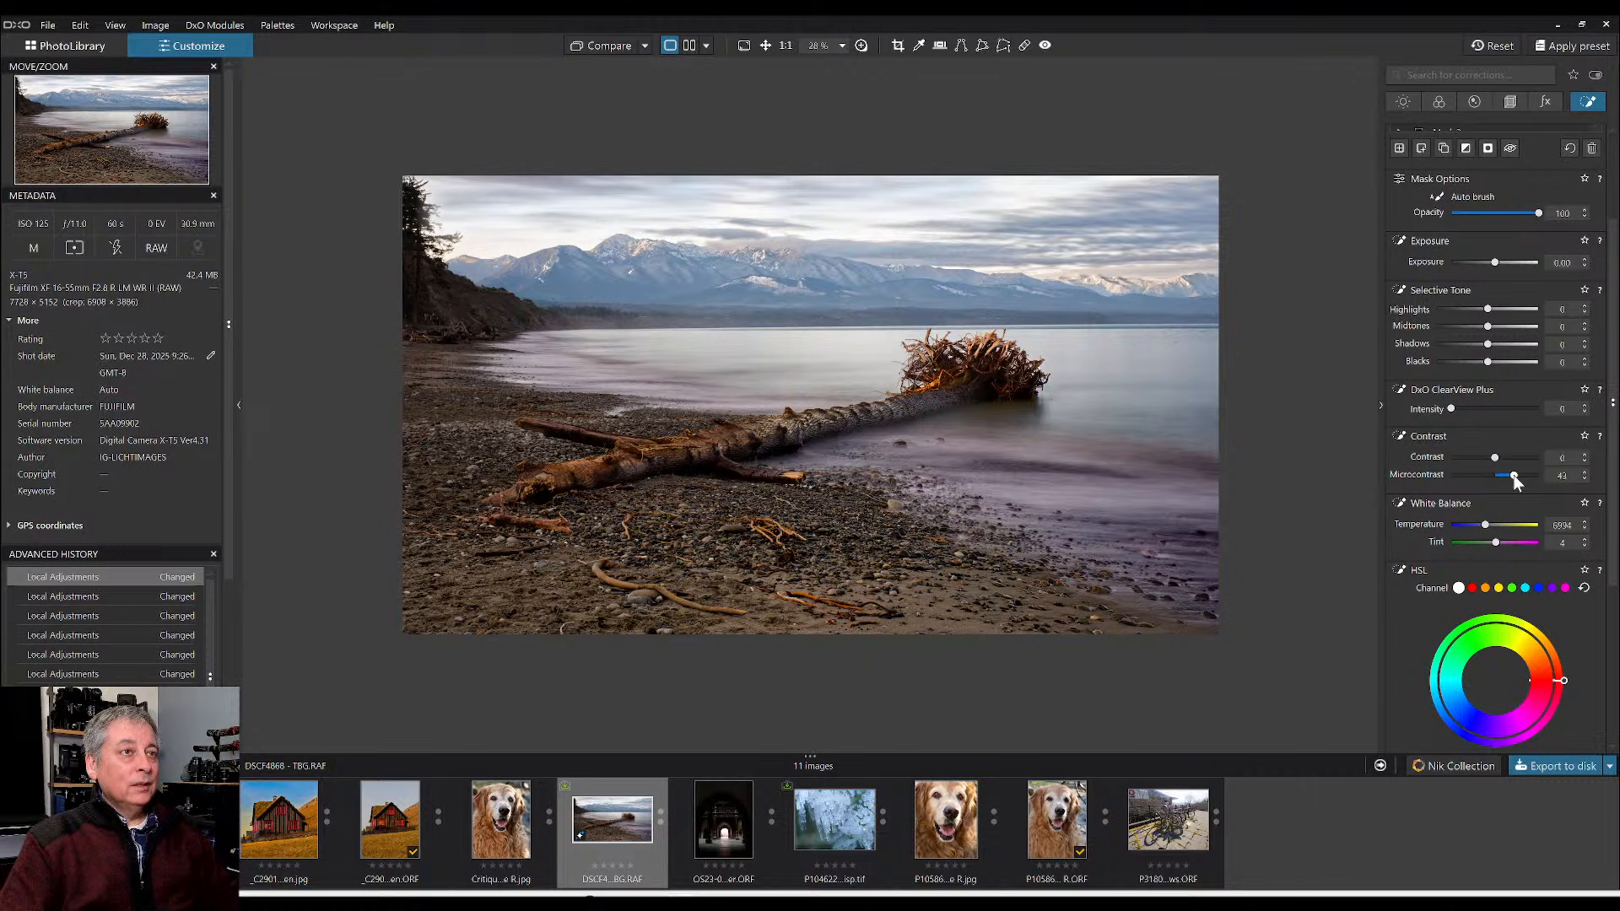
# - Raise the snowy mountain mask's microcontrast to 45 and check its coverage with the mask overlay
pyautogui.moveTo(1517, 474); pyautogui.dragTo(1515, 474)
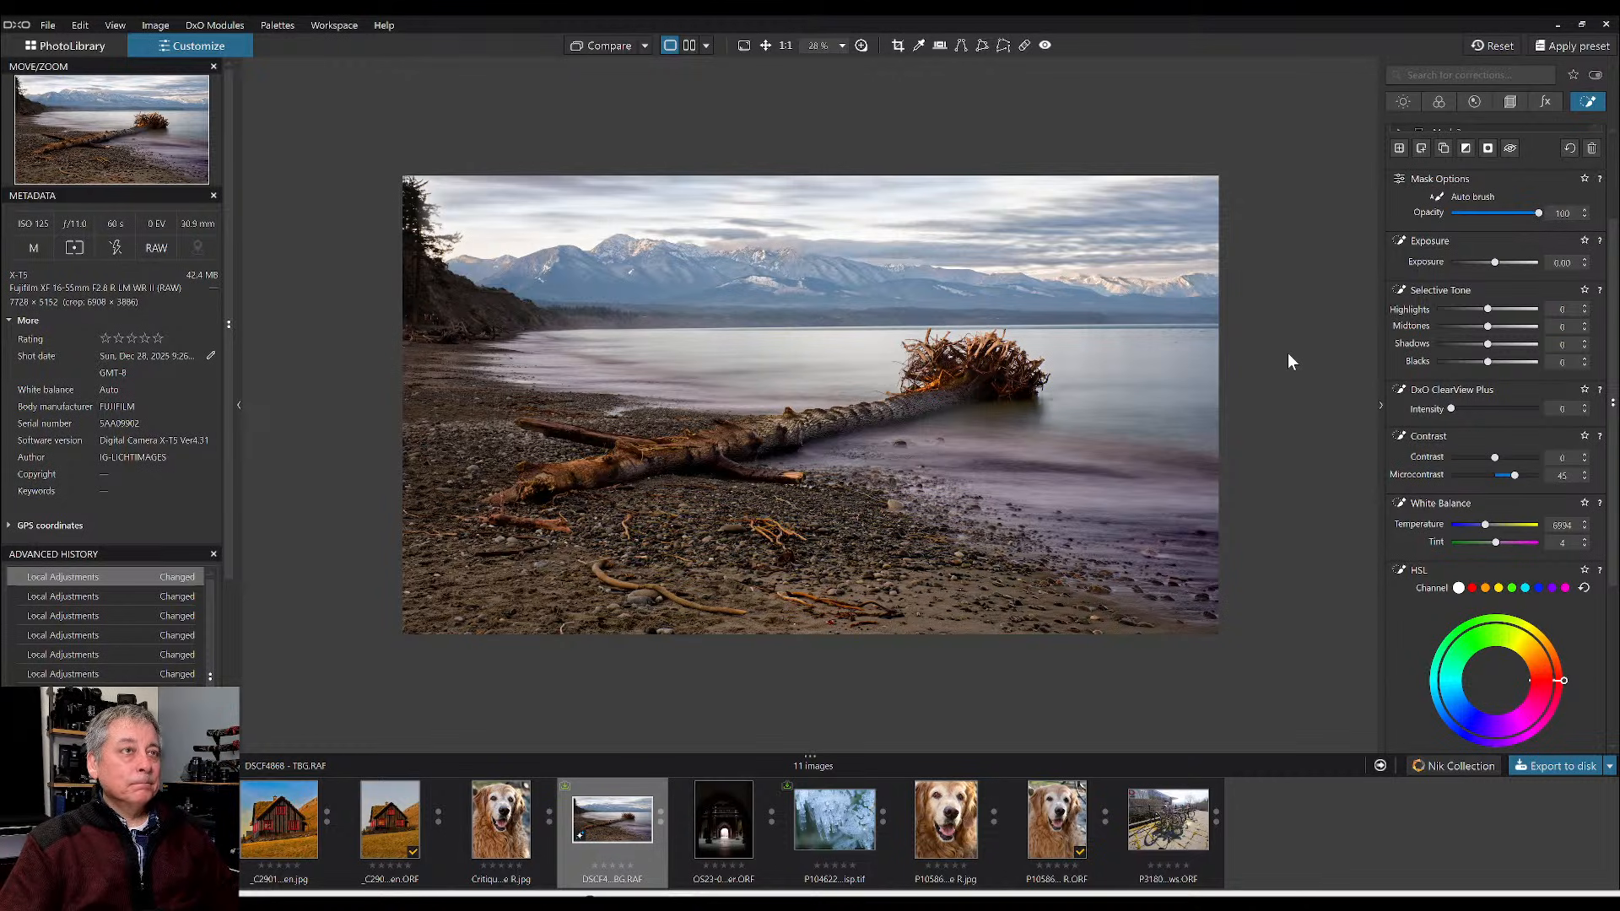
pyautogui.scroll(2, 1485, 321)
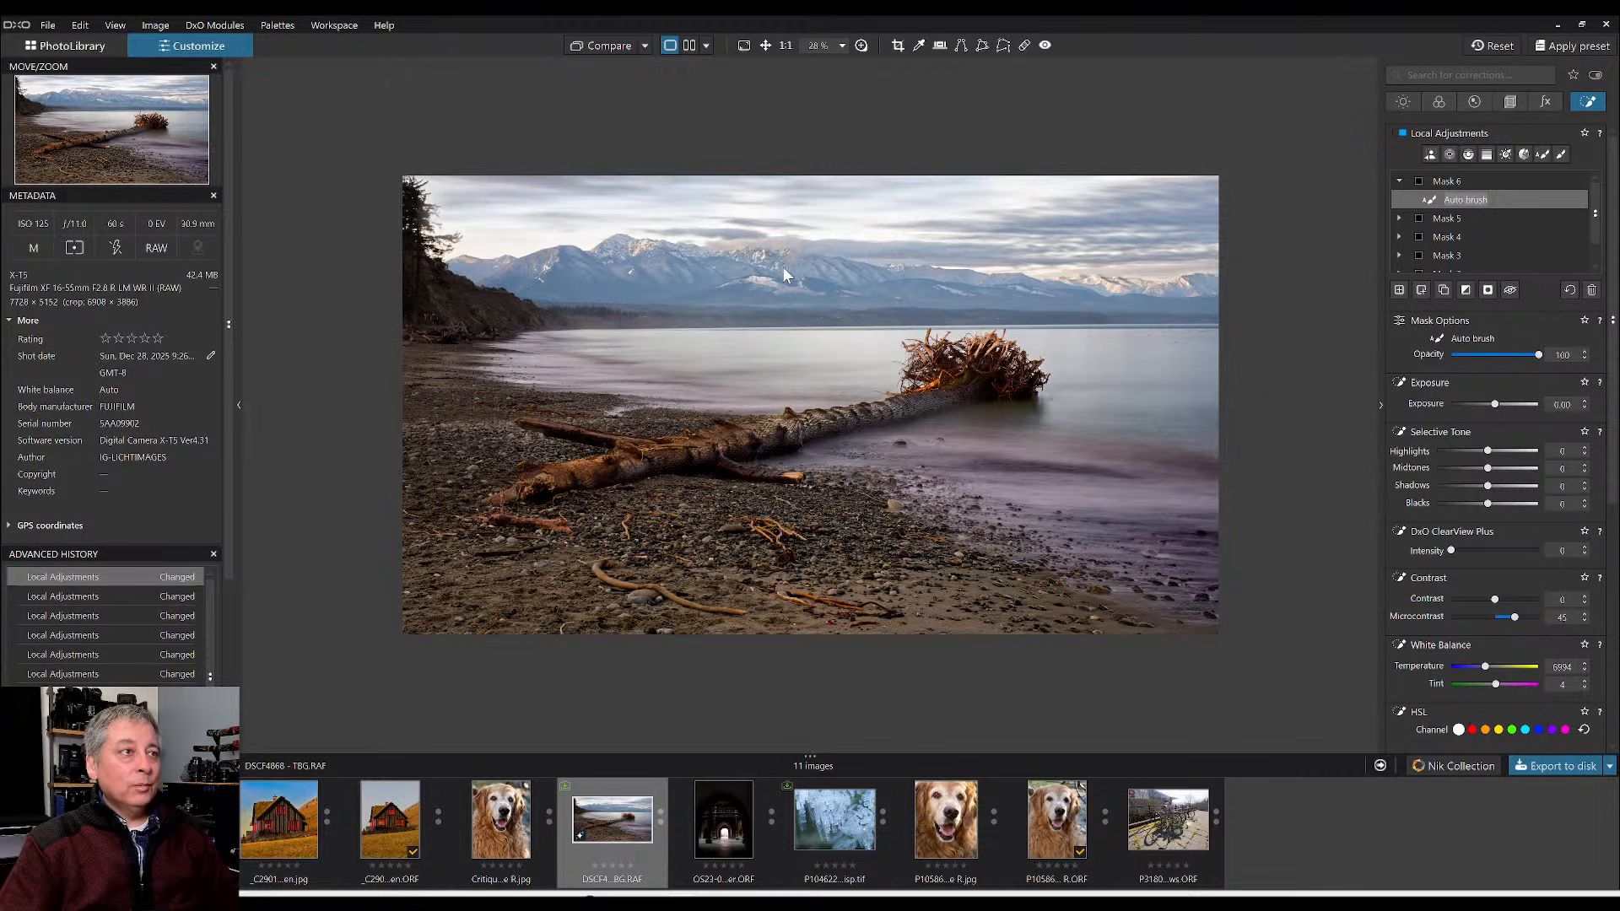
pyautogui.click(1542, 154)
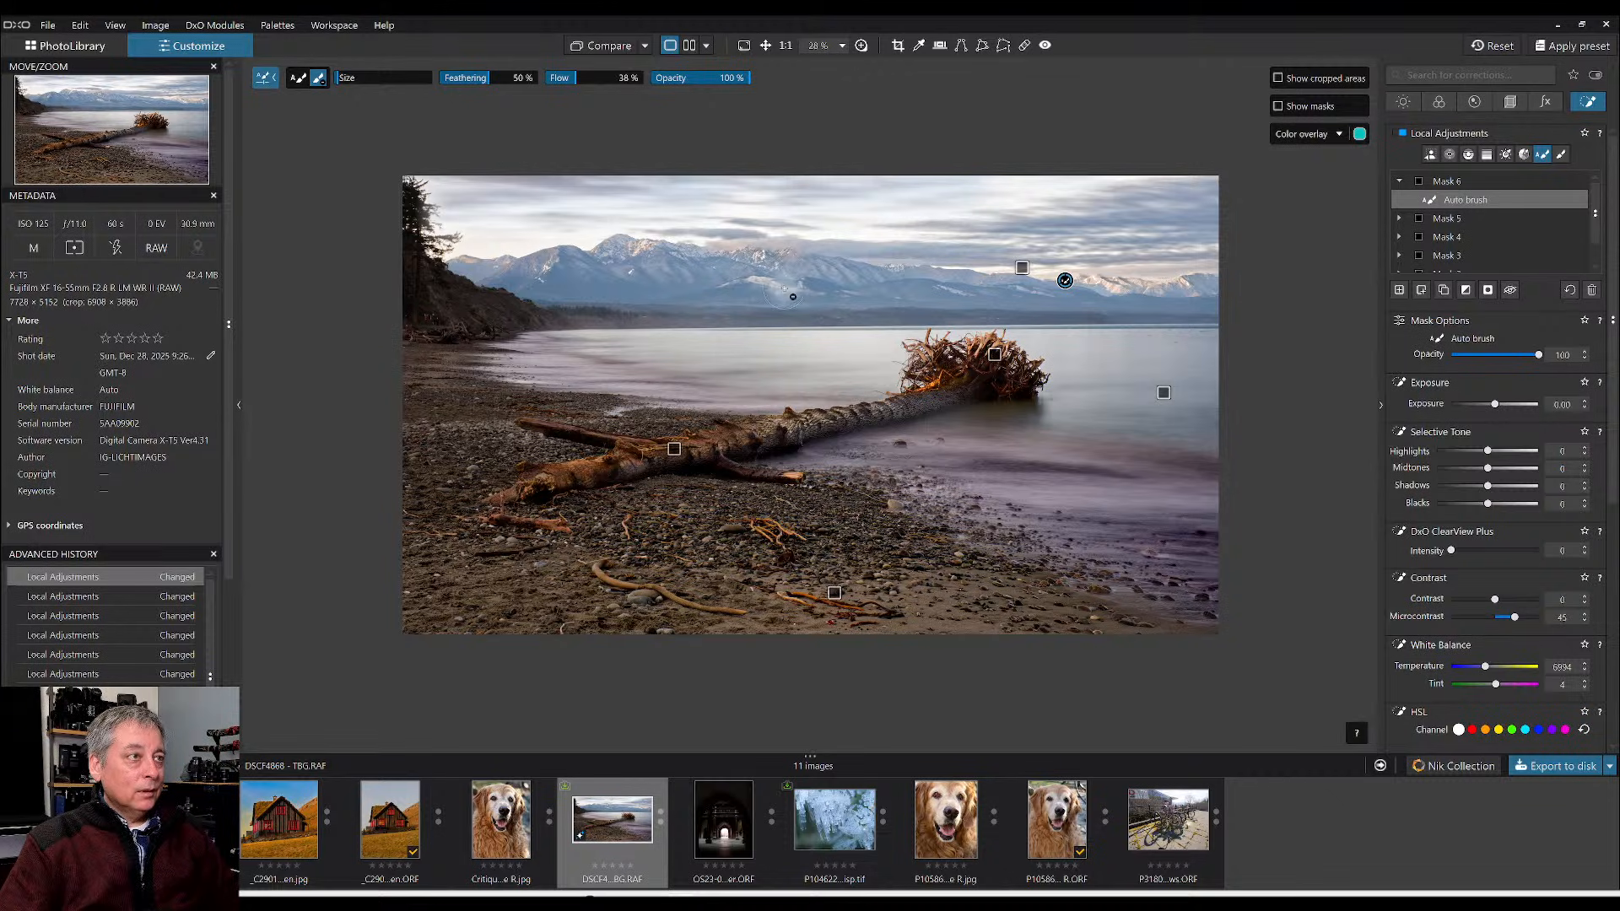
pyautogui.click(1049, 398)
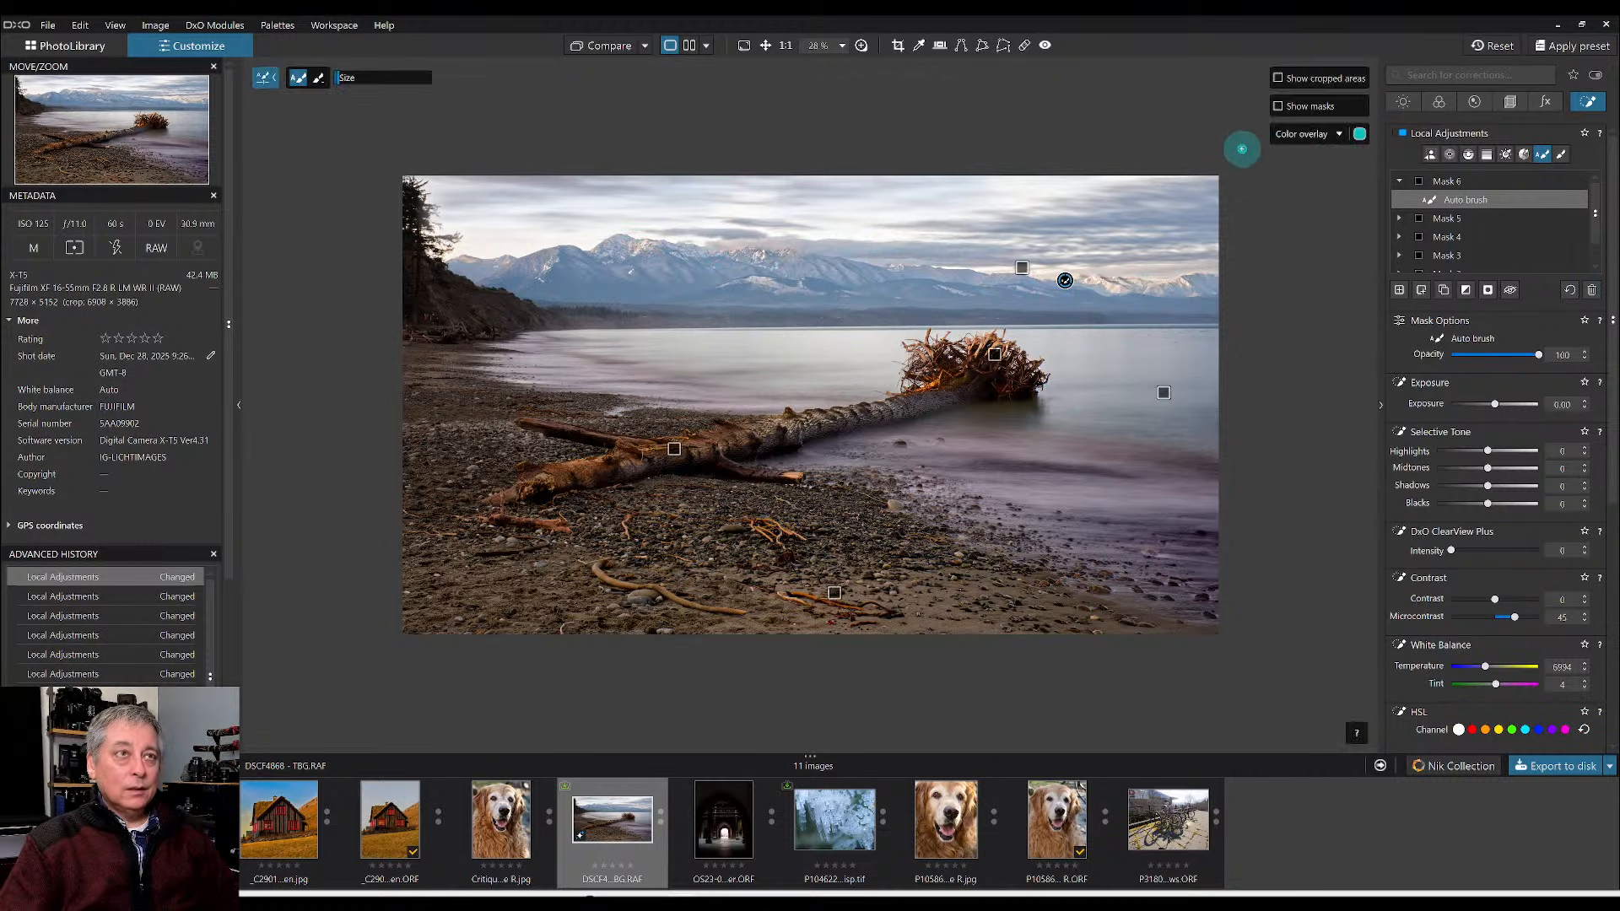
pyautogui.click(1277, 107)
pyautogui.click(1277, 106)
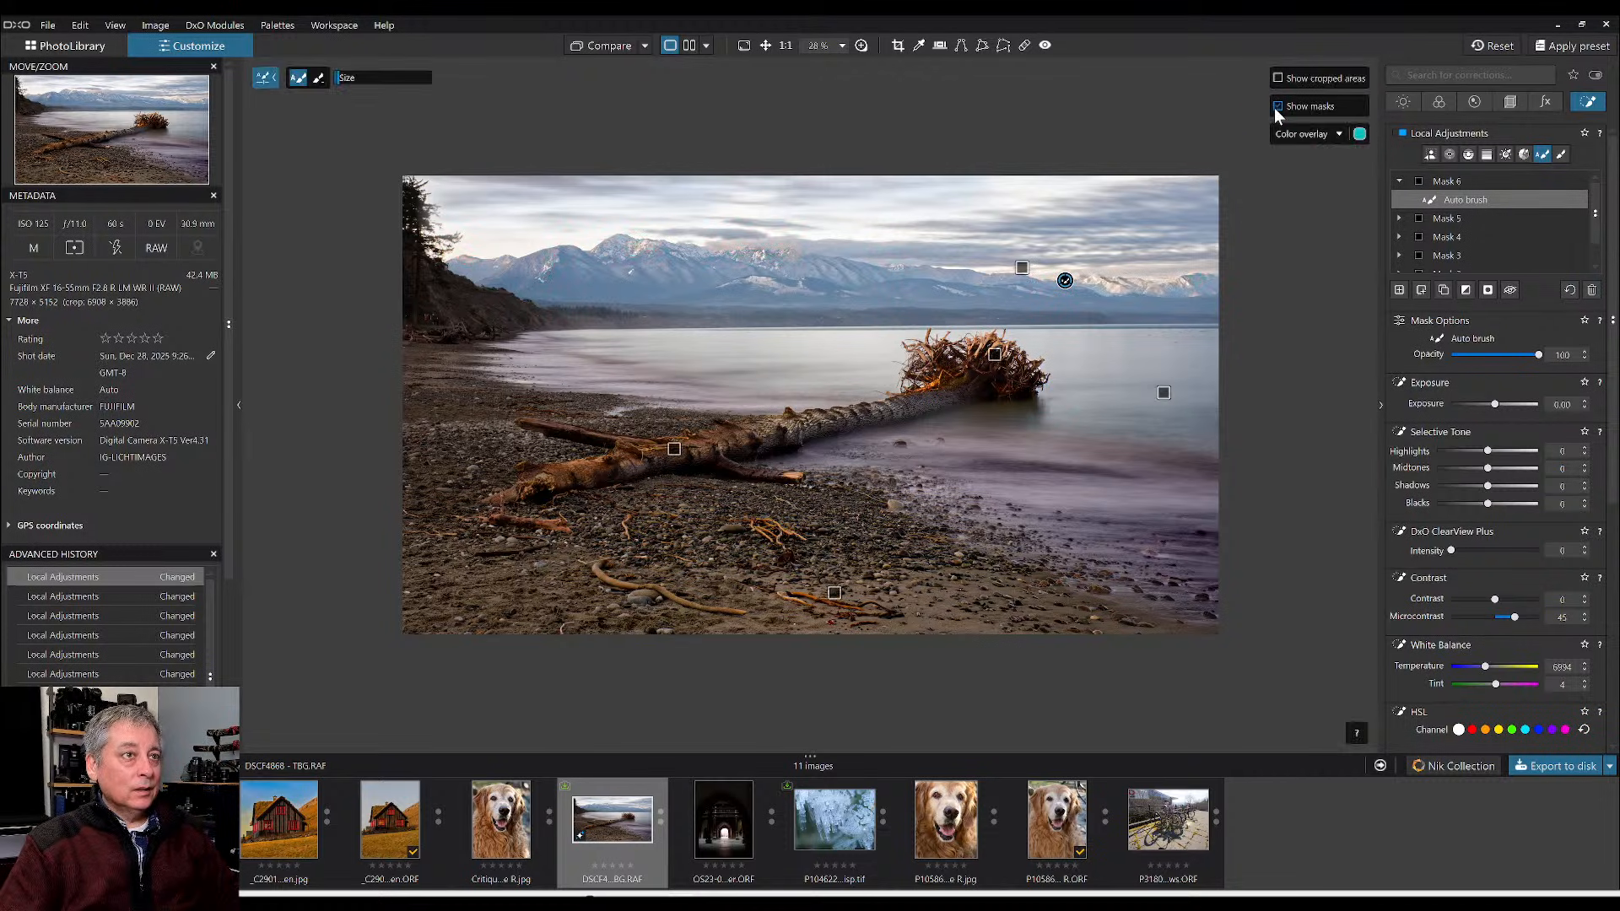
pyautogui.click(1420, 288)
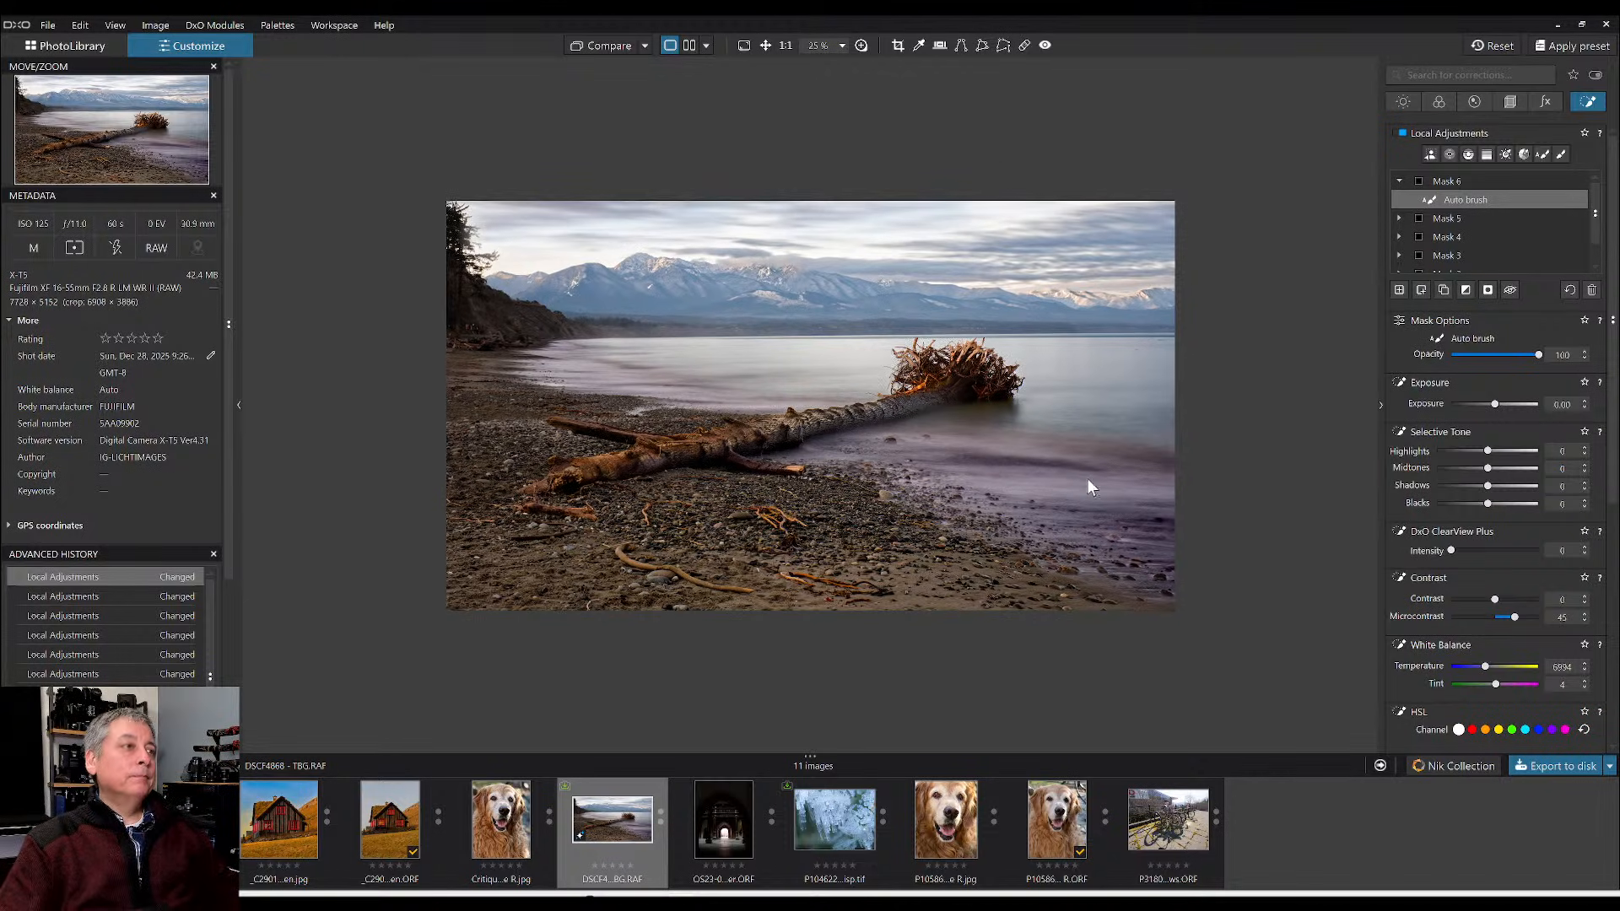
# - Export the edited beach photo to disk as a JPG
pyautogui.rightClick(1086, 478)
pyautogui.click(1129, 23)
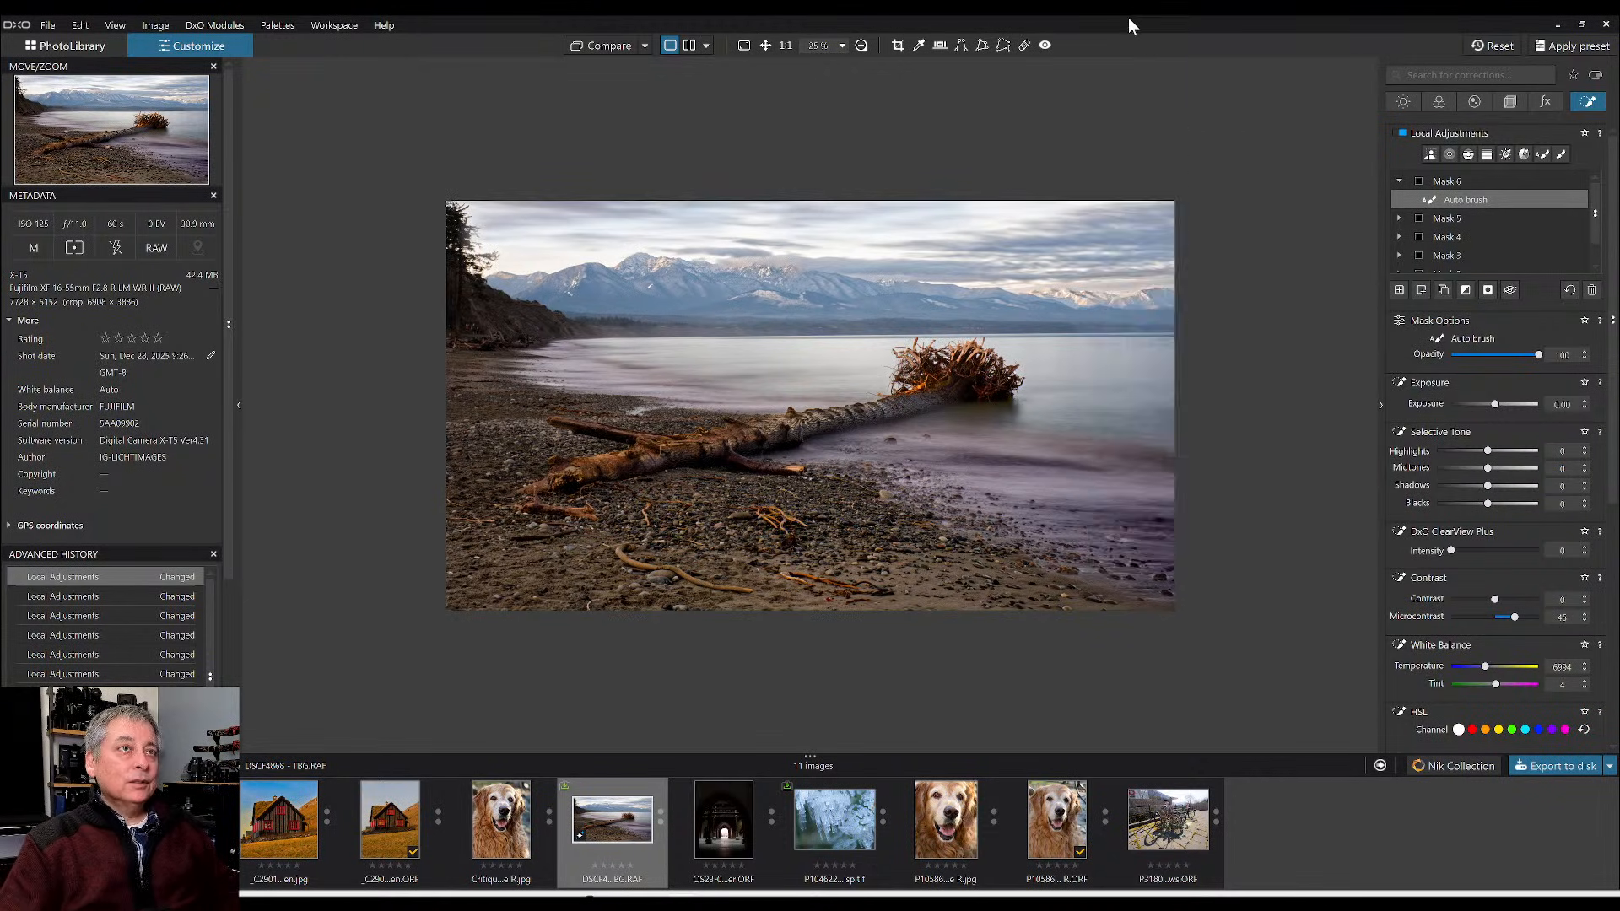
pyautogui.press('Escape')
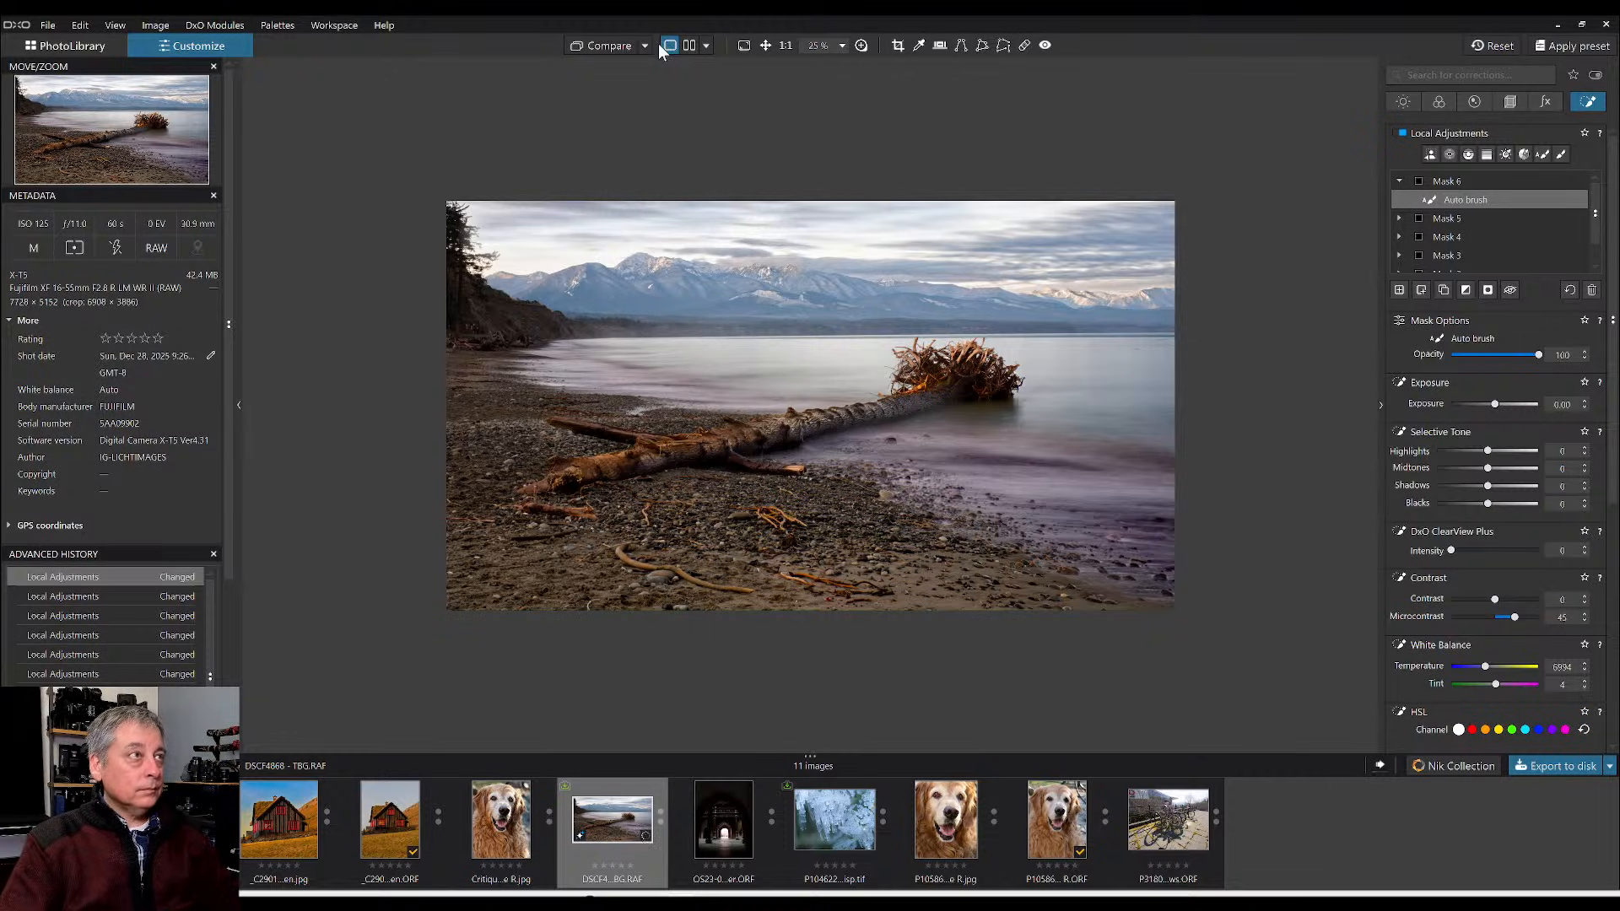
# - Set the beach RAF as the reference image, reset its corrections, and compare it side by side with the exported JPG
pyautogui.rightClick(619, 833)
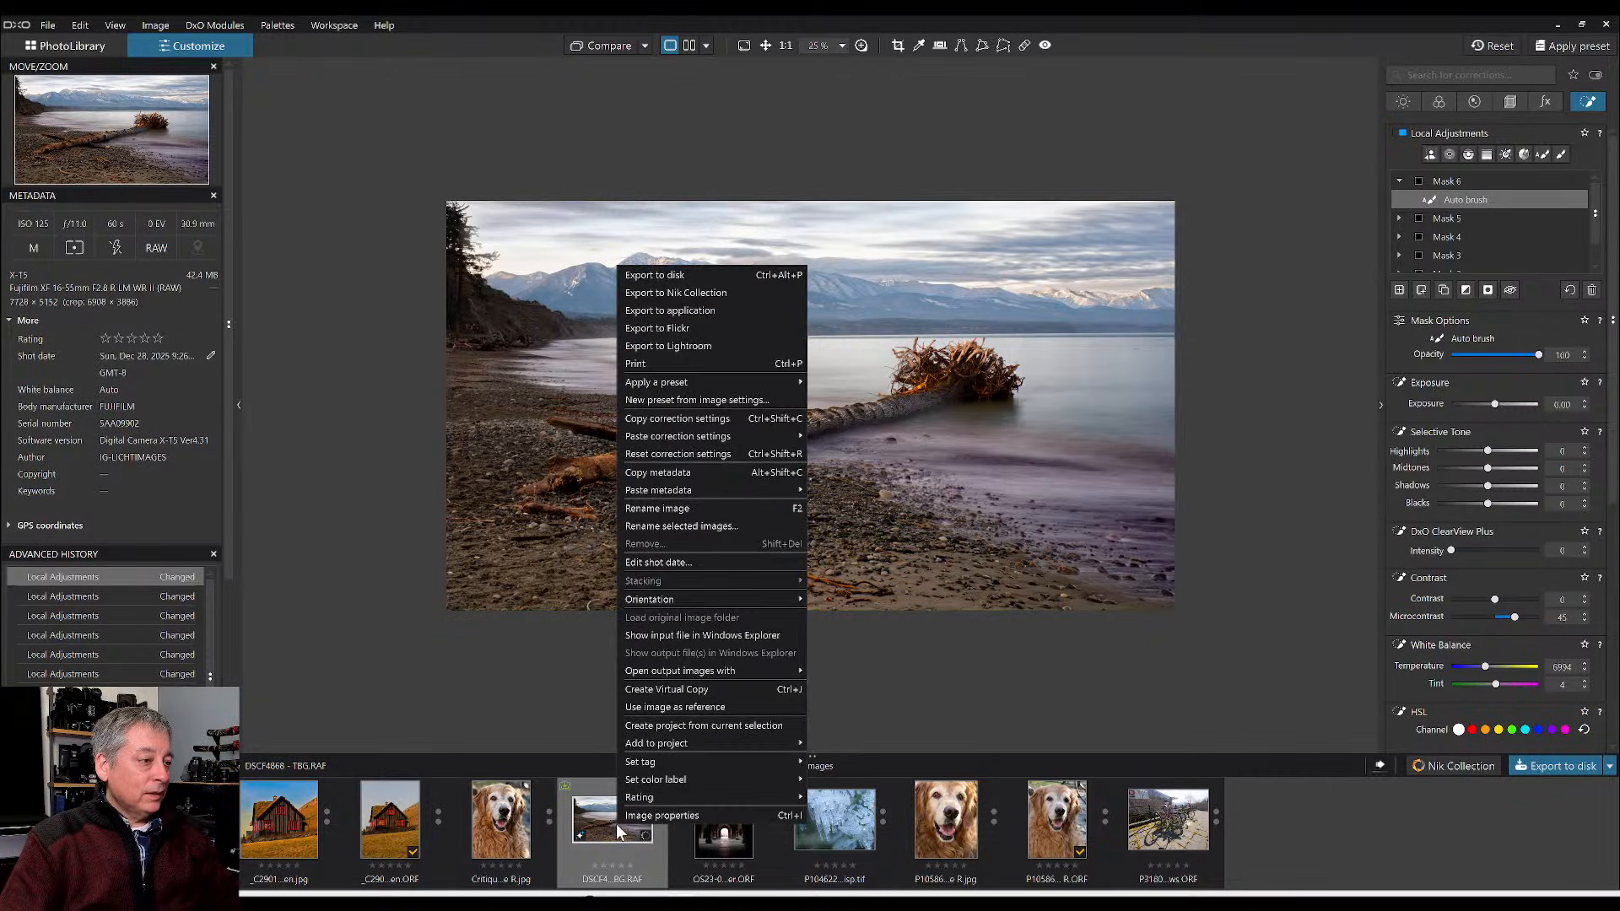
pyautogui.click(648, 709)
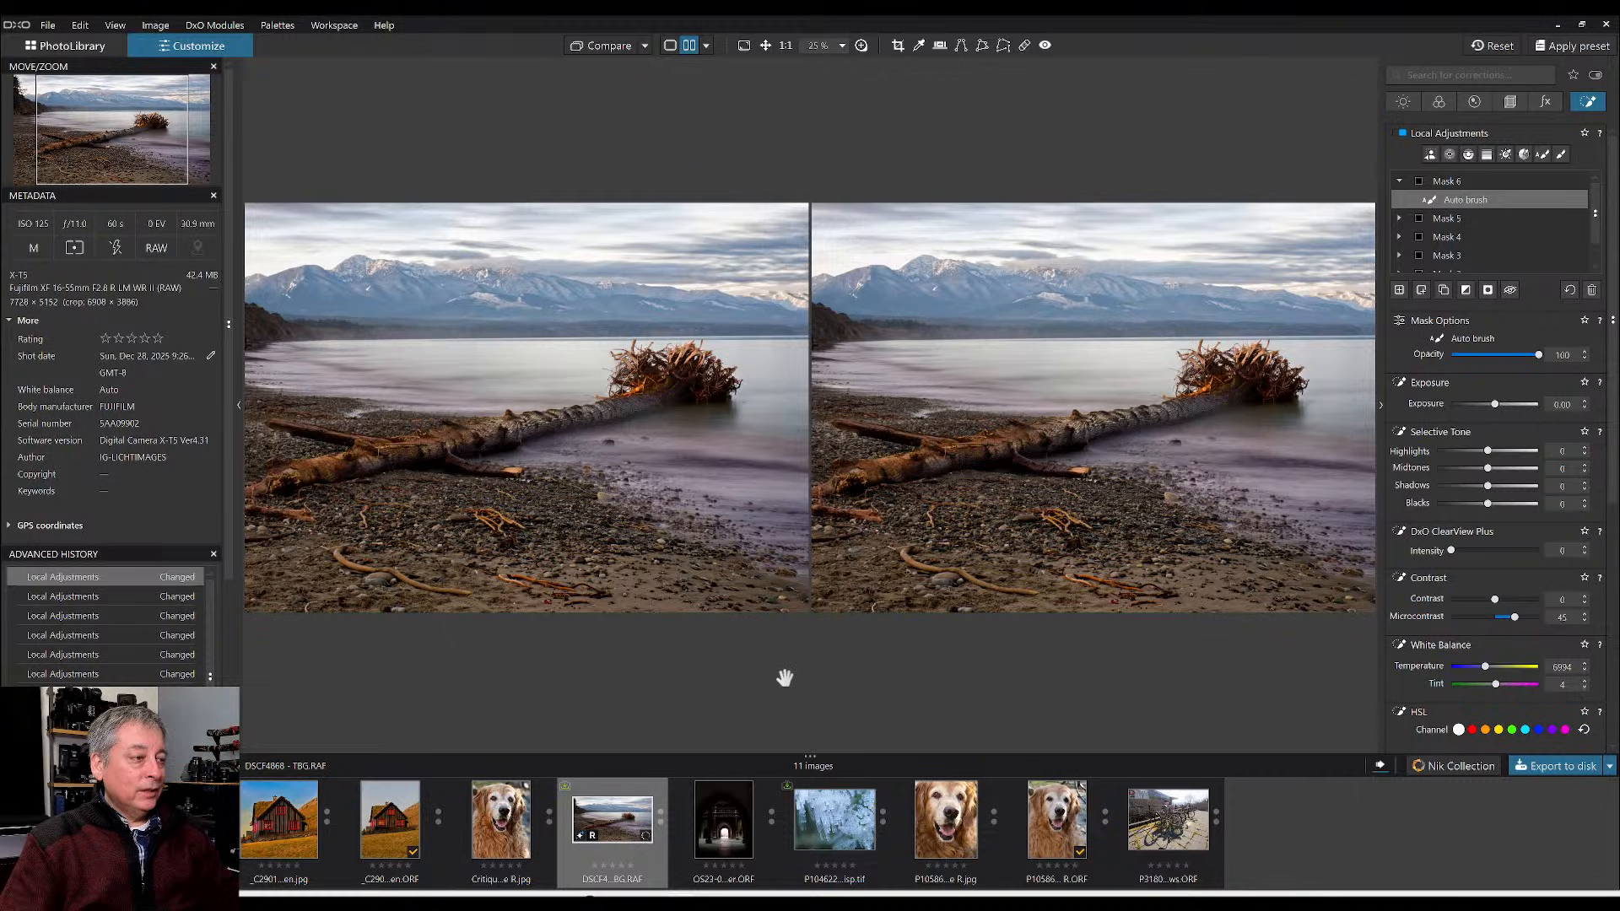
pyautogui.press('Tab')
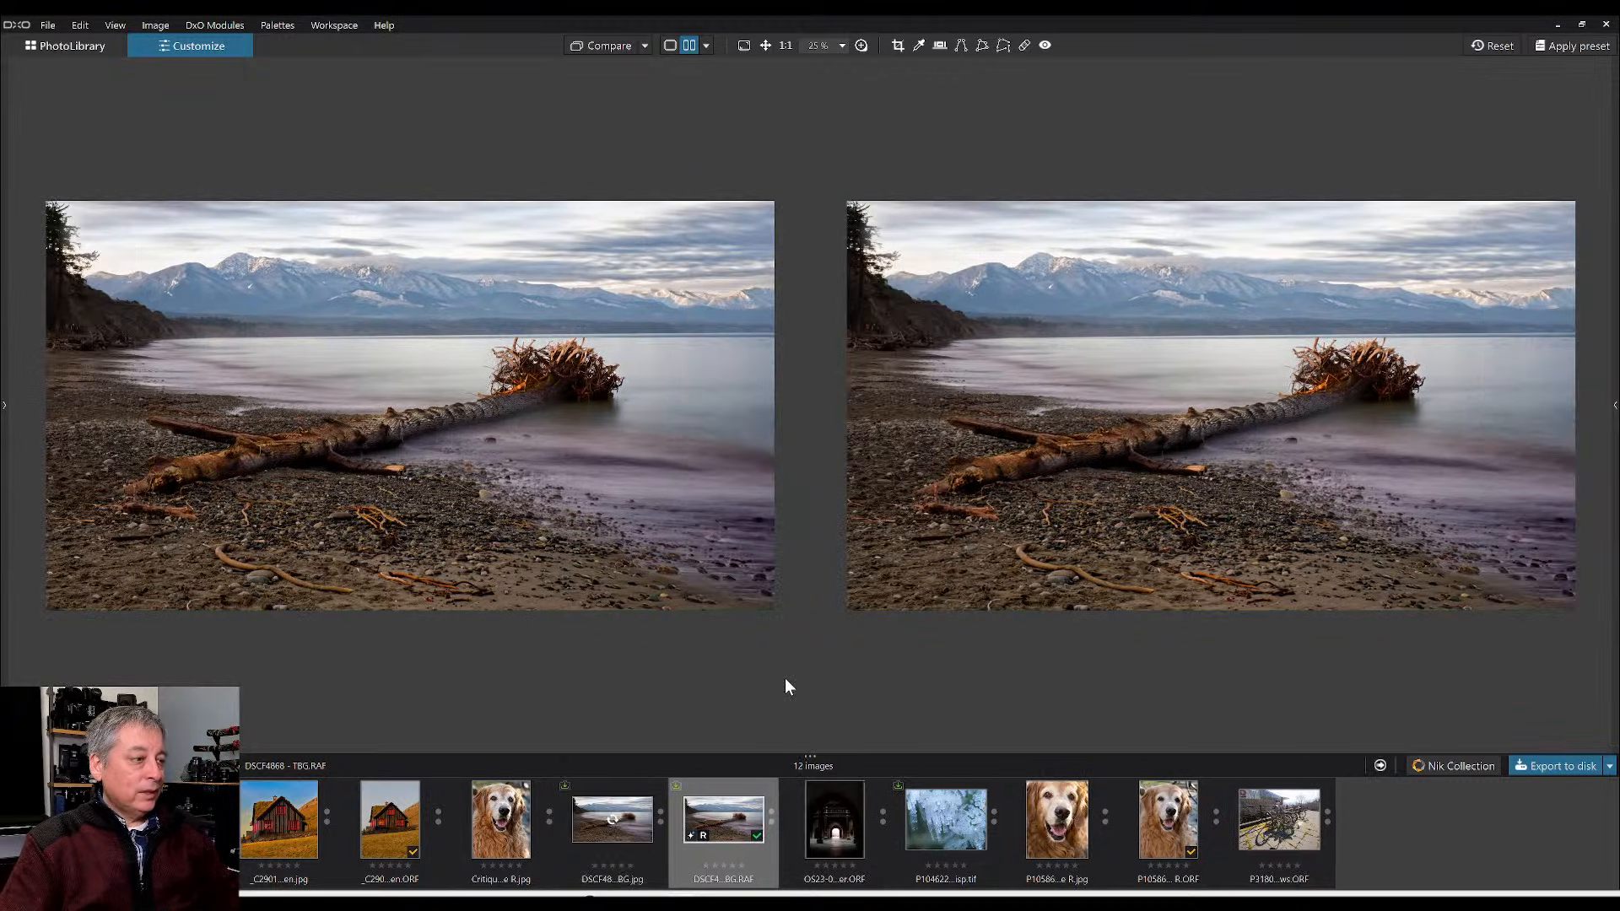
pyautogui.click(1483, 47)
pyautogui.click(603, 820)
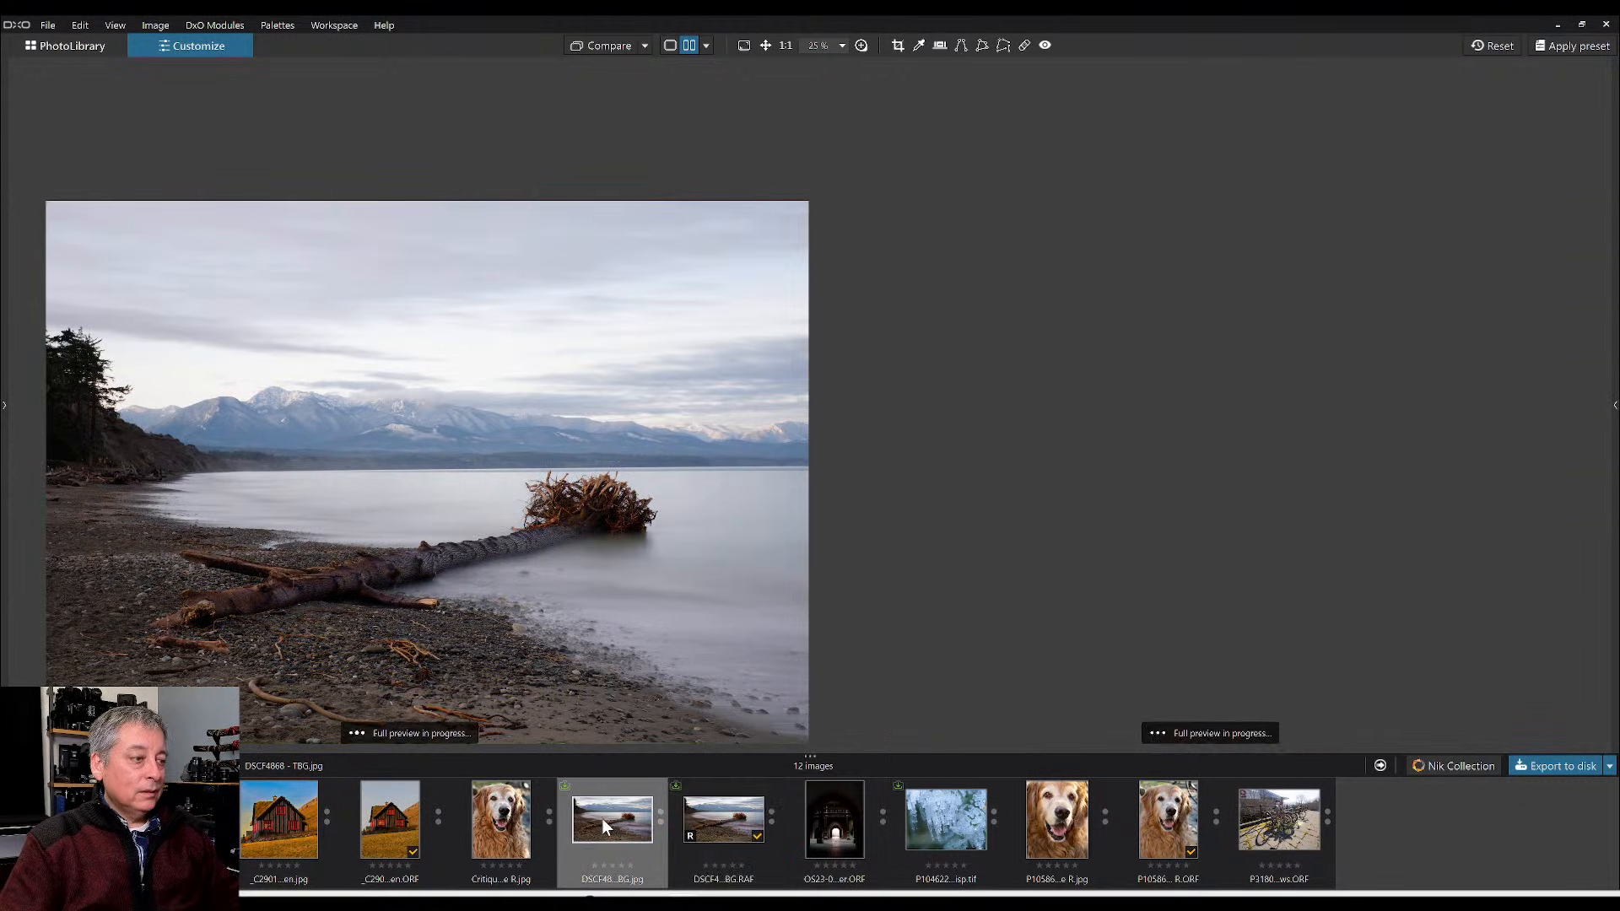
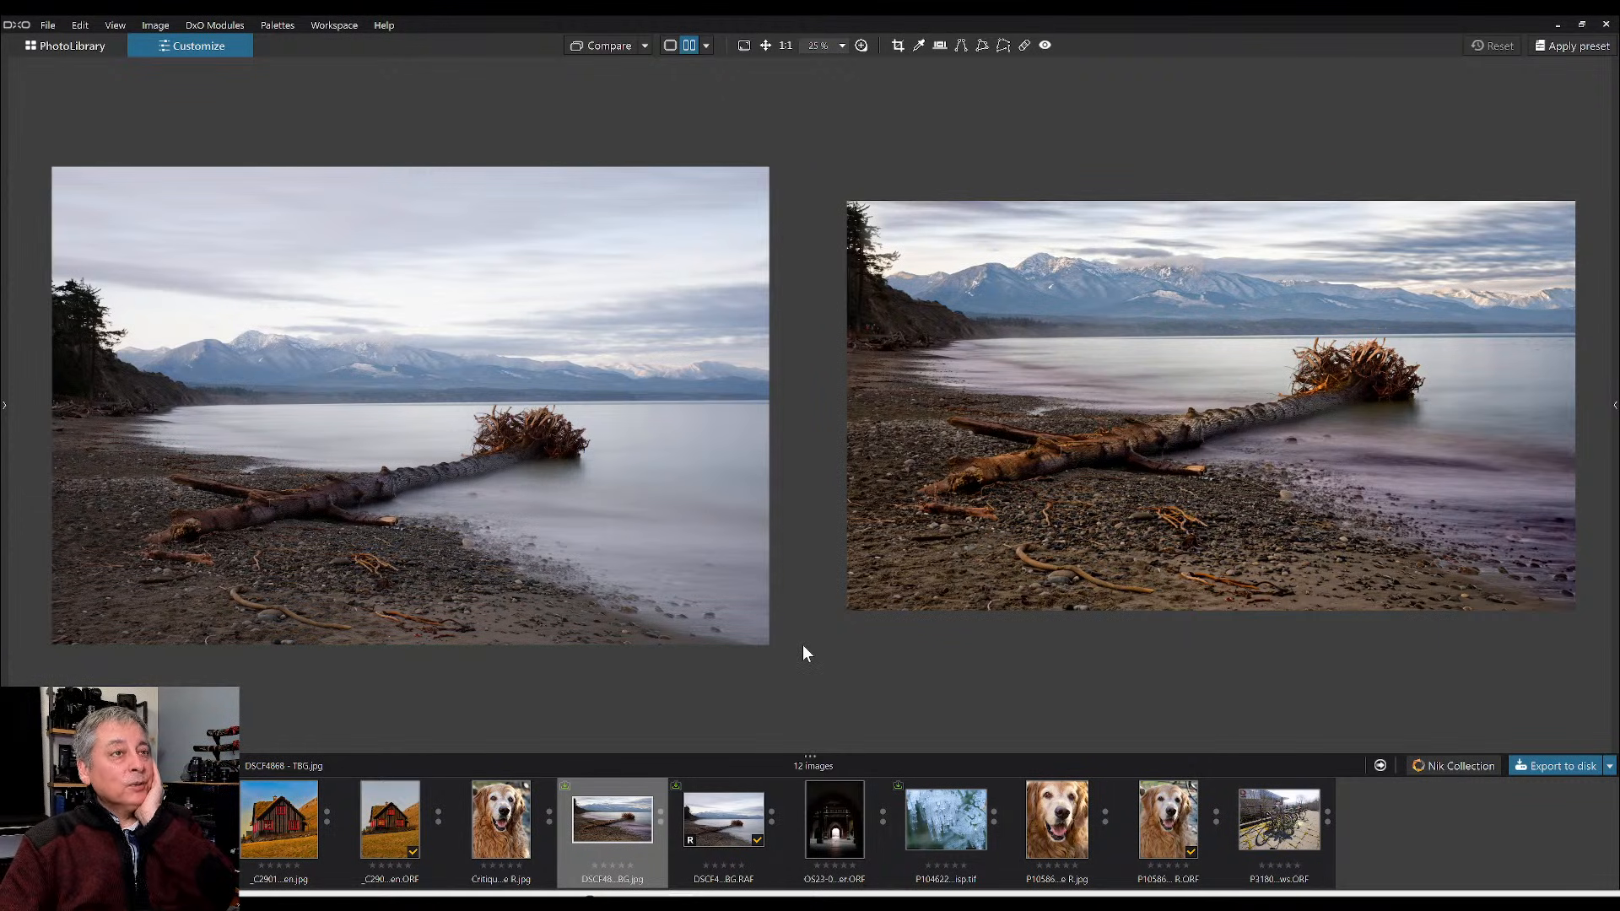
# - Change the comparison to a left/right split view and move the divider clear of the edited beach photo to inspect it
pyautogui.click(709, 52)
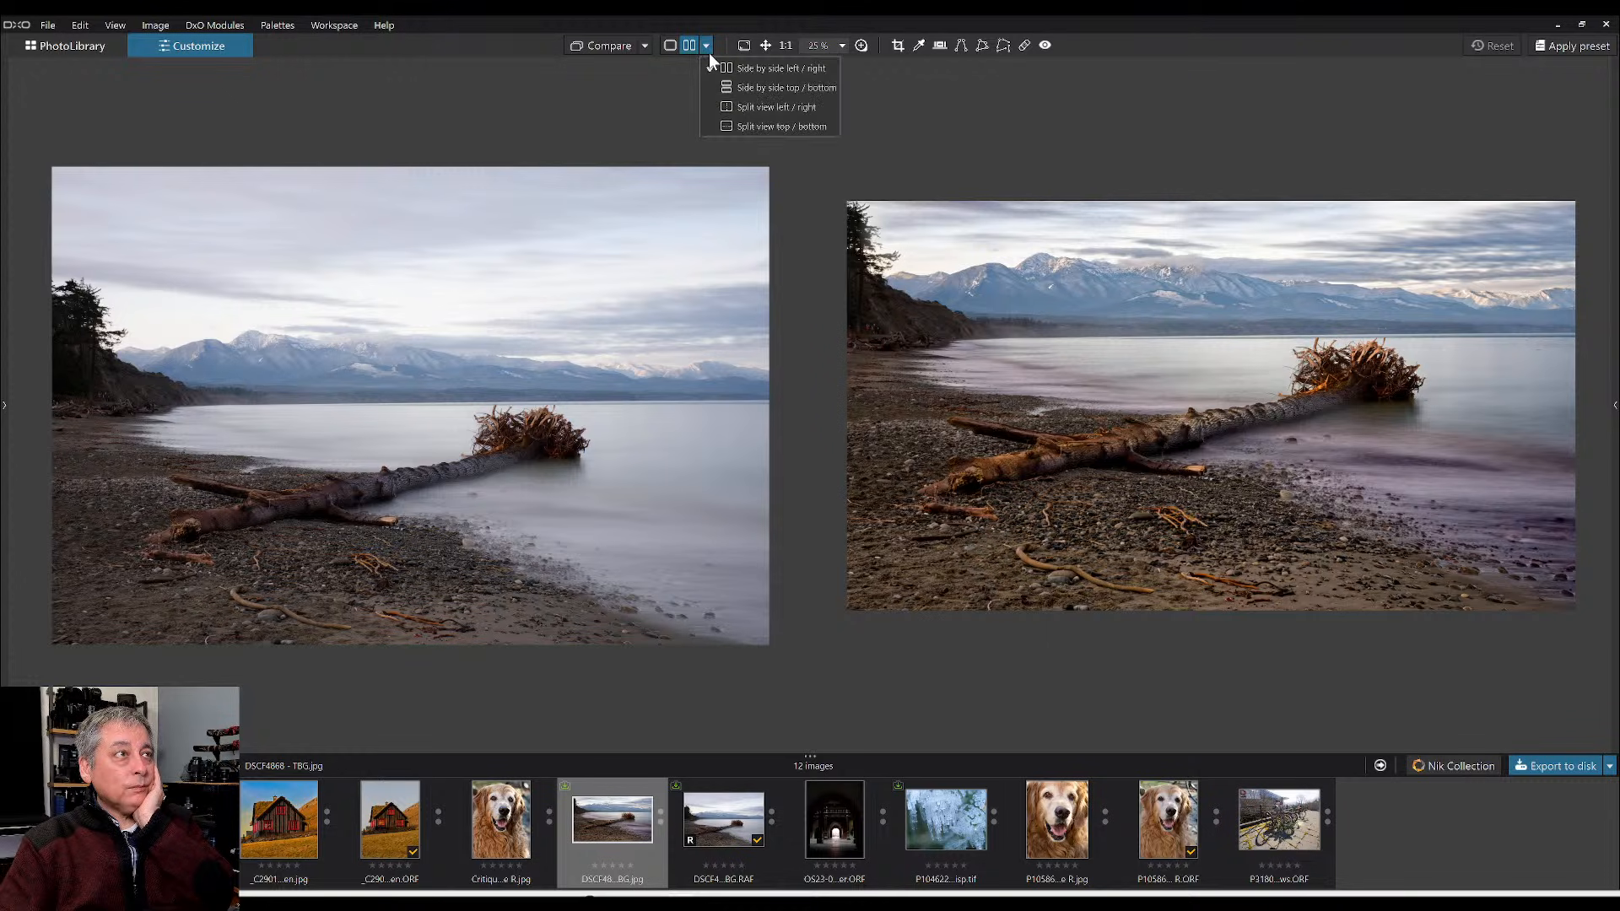
pyautogui.click(771, 108)
pyautogui.scroll(1, 797, 325)
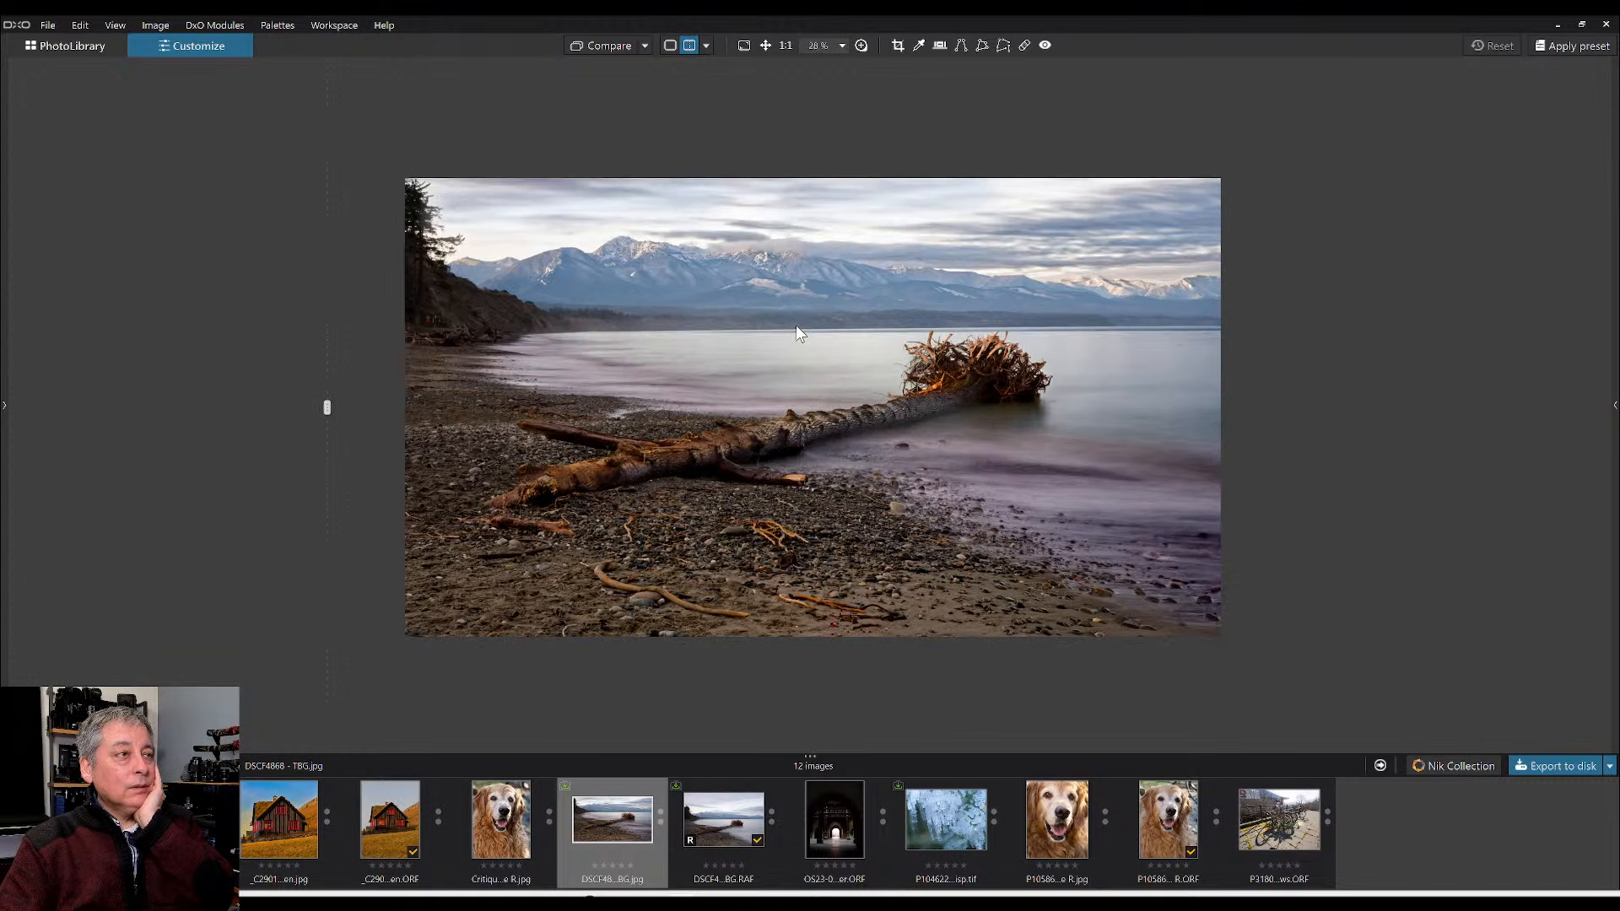
pyautogui.moveTo(323, 408); pyautogui.dragTo(152, 224)
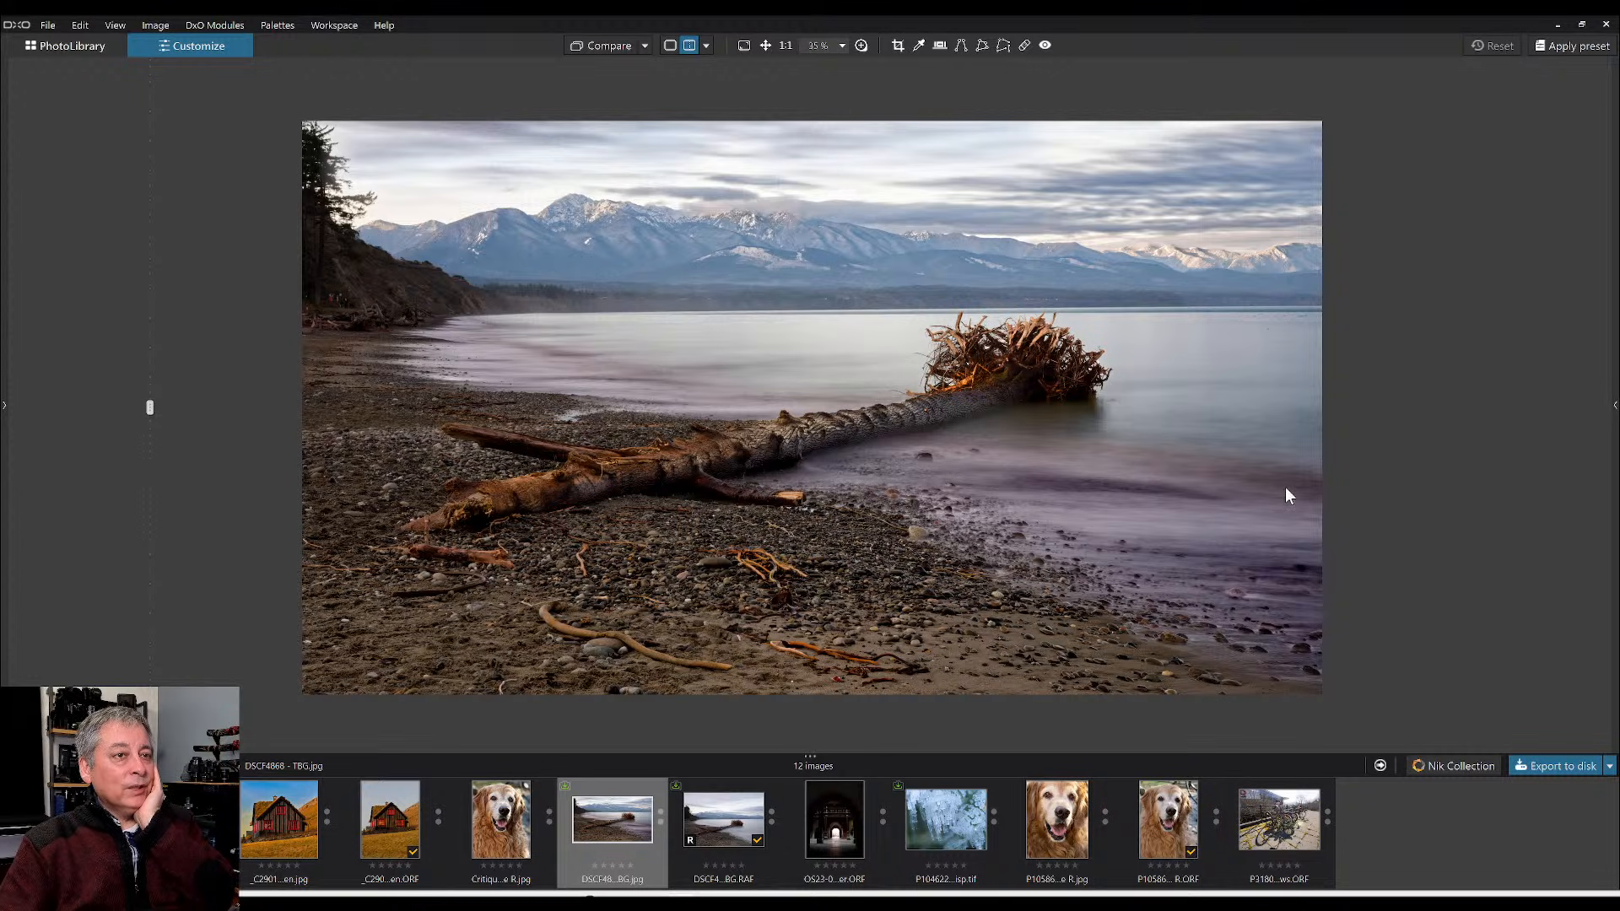
pyautogui.scroll(1, 984, 339)
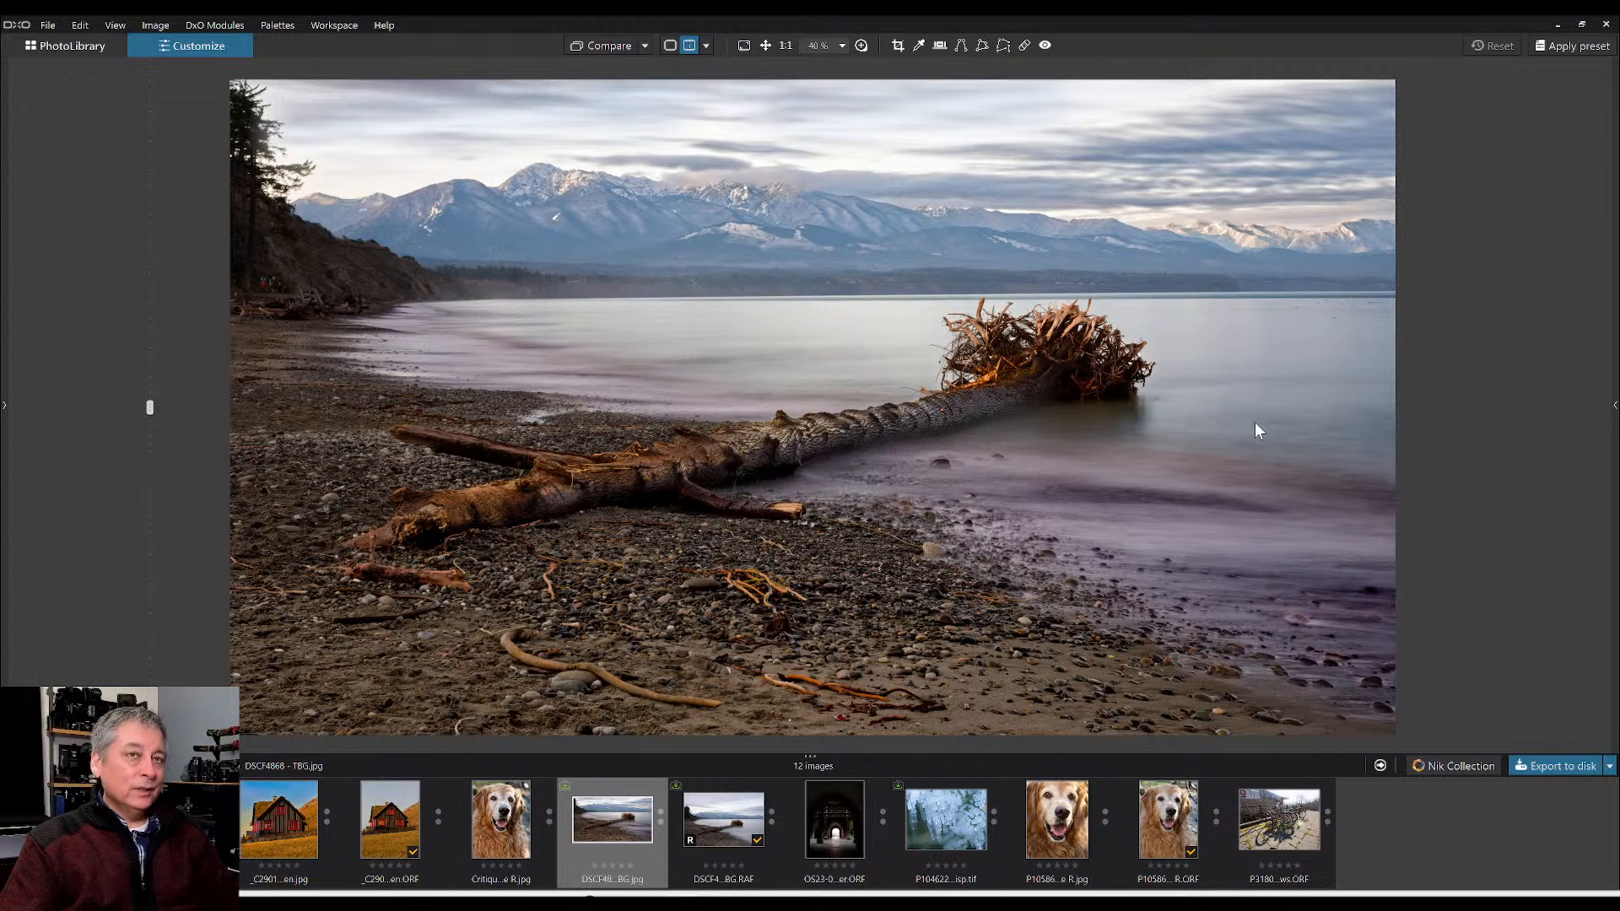
# - Try a 65 × 24 panoramic crop on the exported beach JPG, lowering the frame to include the whole driftwood log
pyautogui.click(1614, 405)
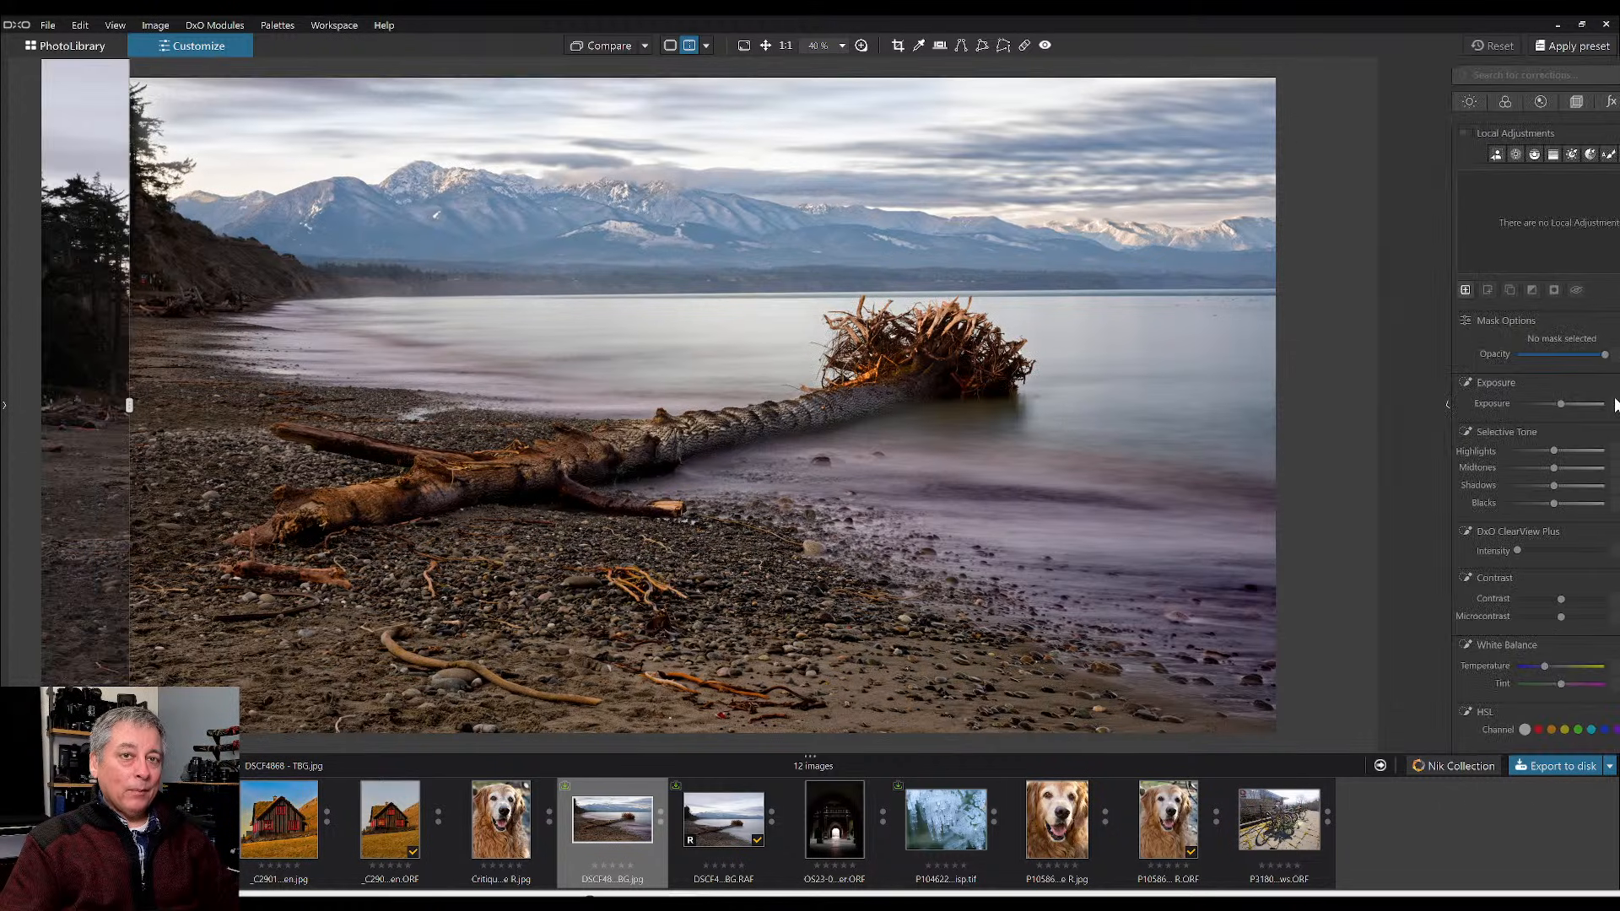
pyautogui.click(1511, 102)
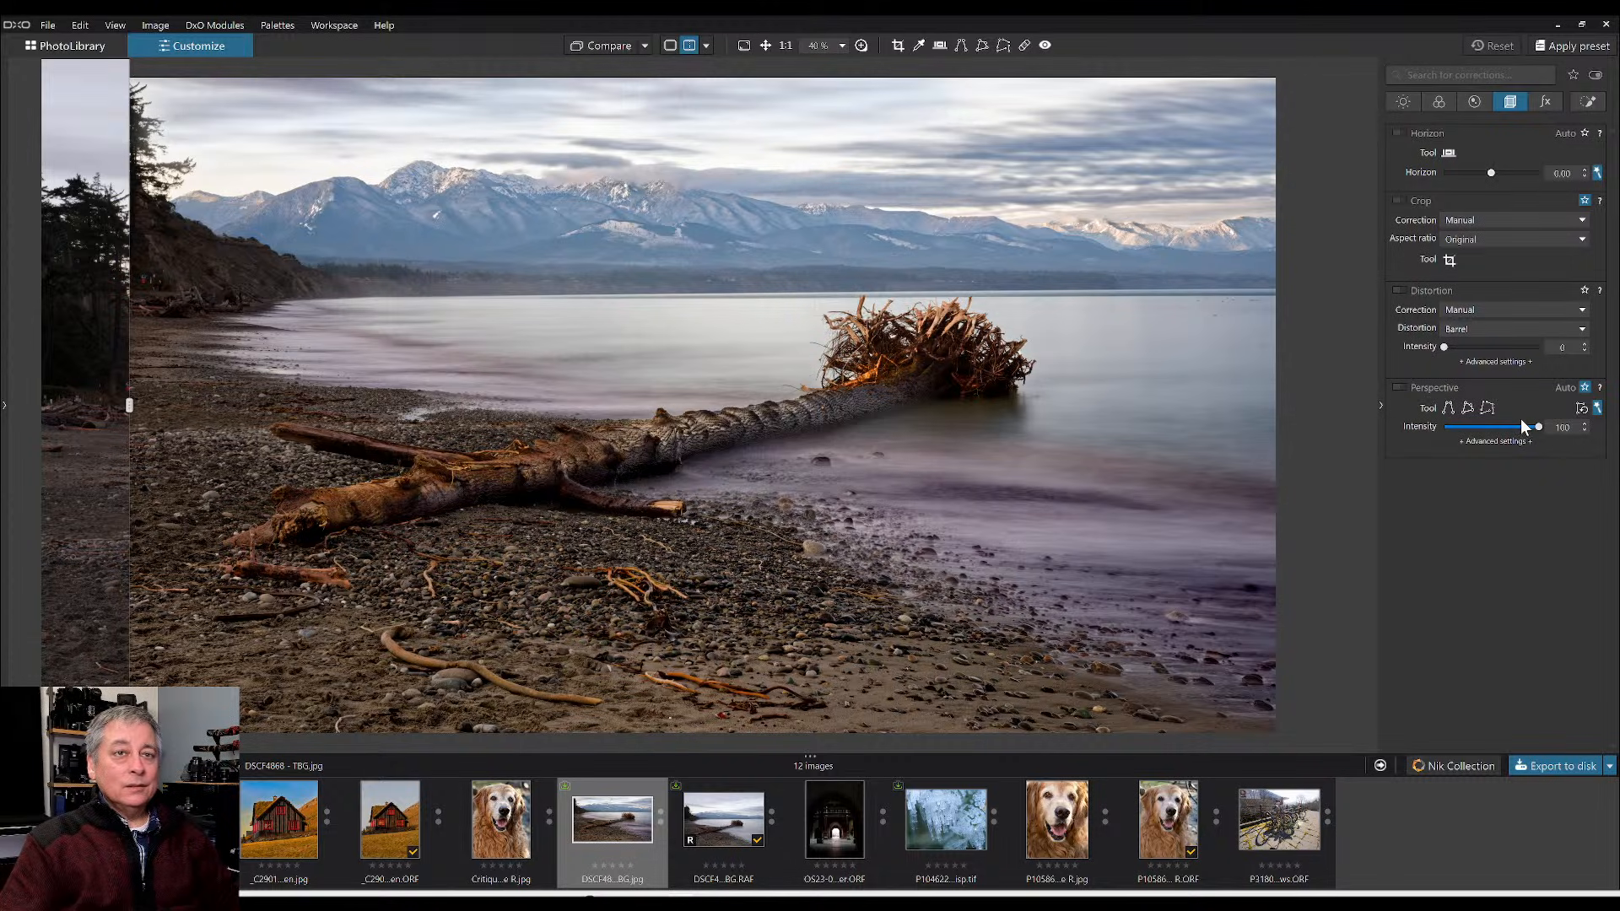
pyautogui.click(1466, 239)
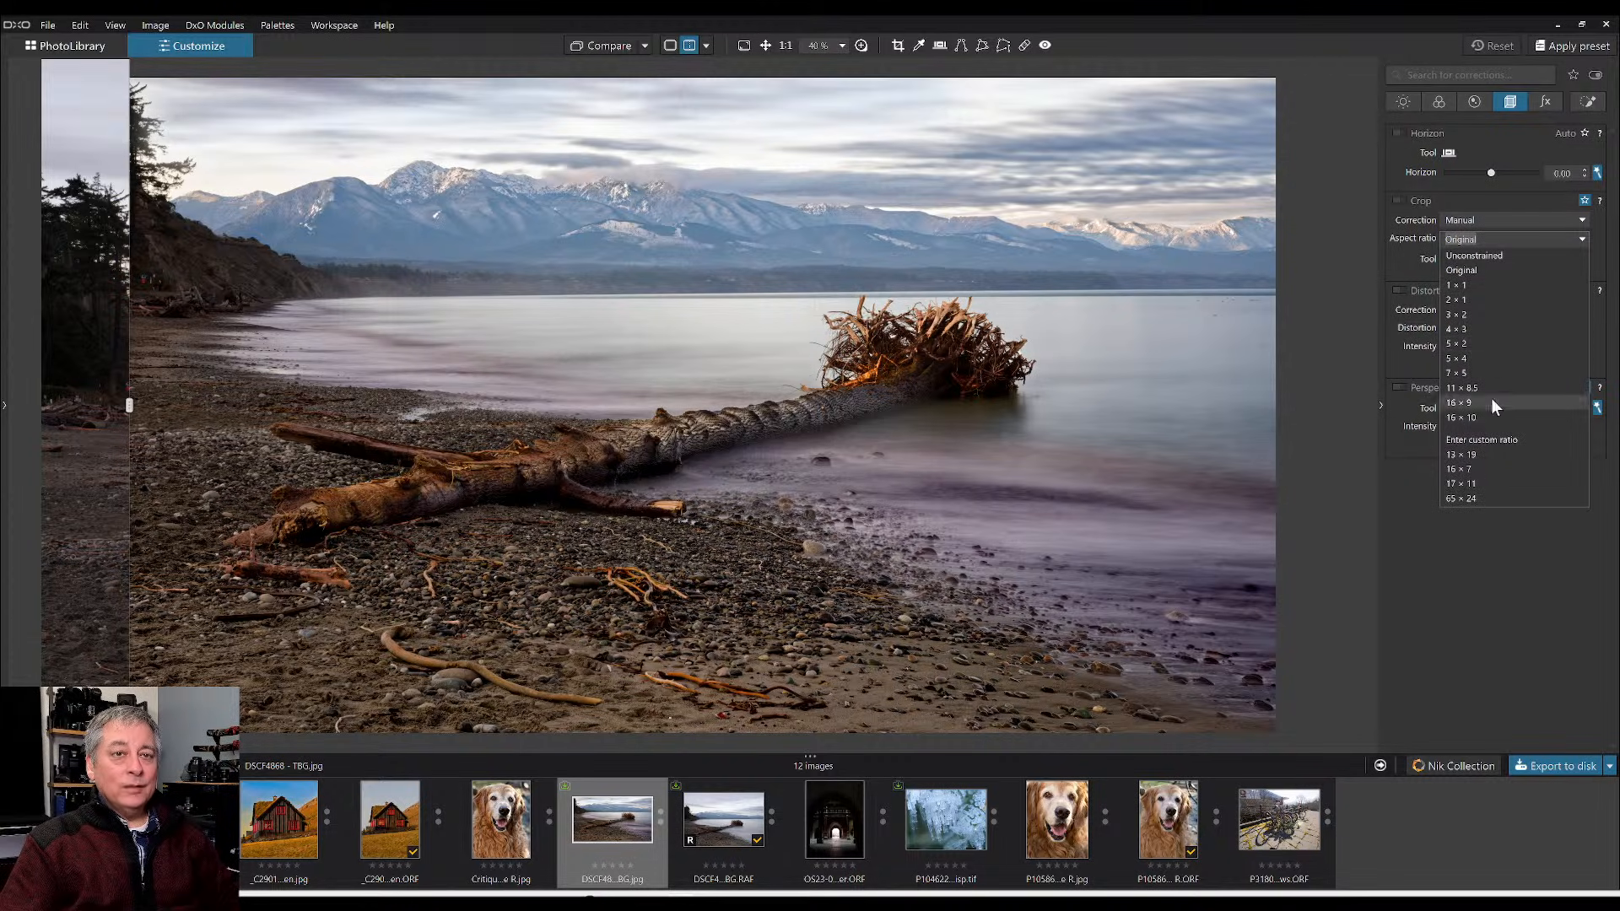
pyautogui.click(1480, 496)
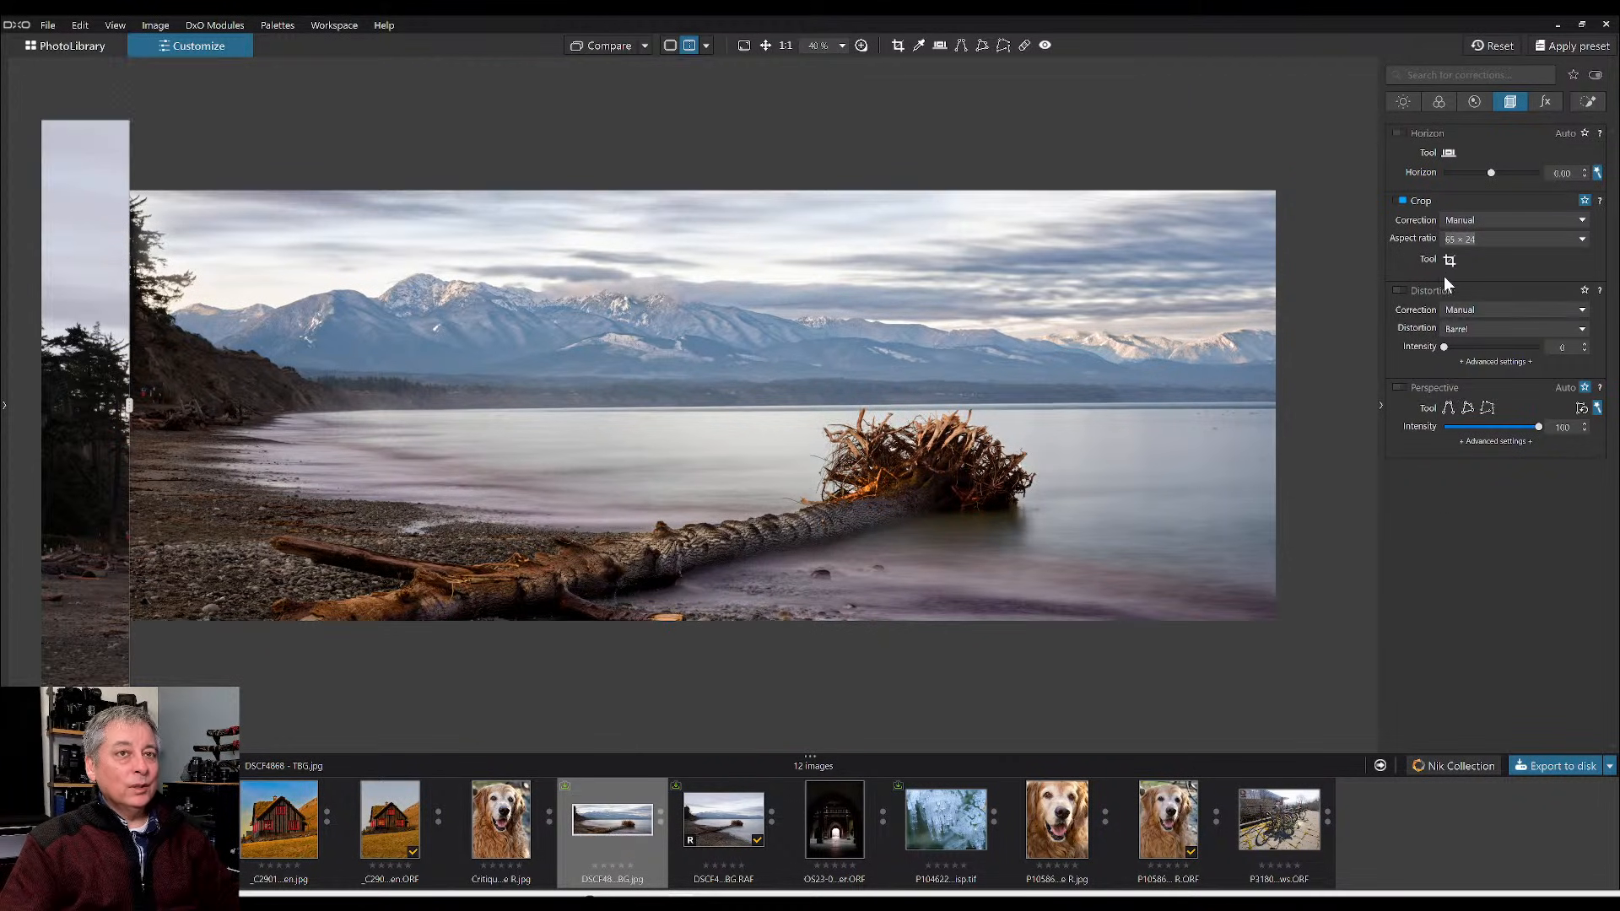
pyautogui.click(1448, 265)
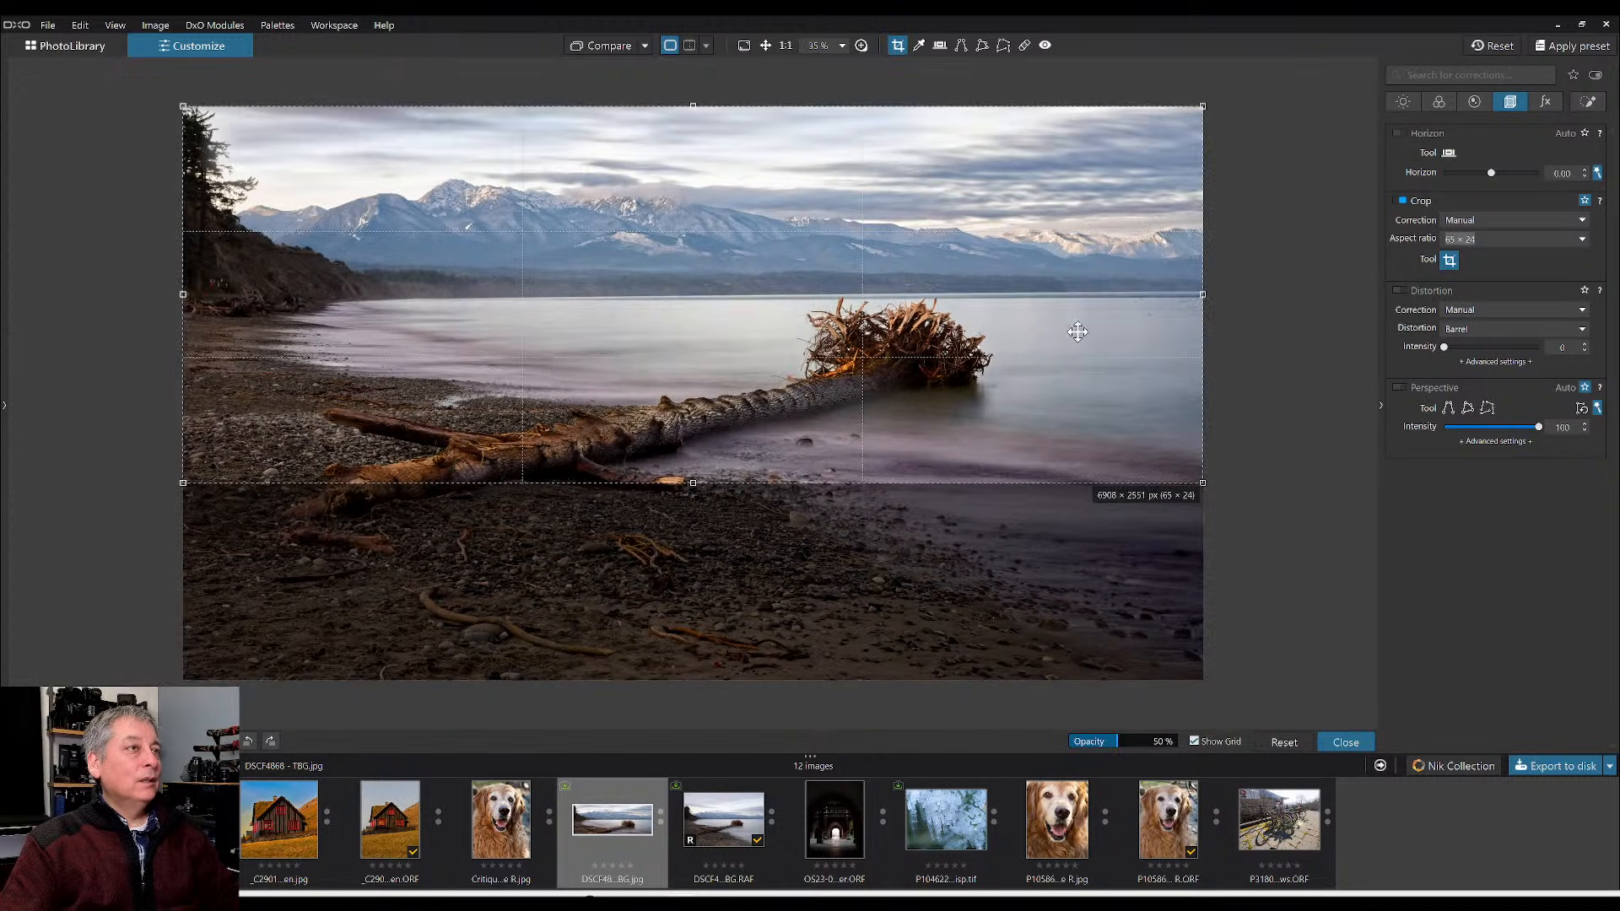
pyautogui.moveTo(1078, 332); pyautogui.dragTo(1055, 384)
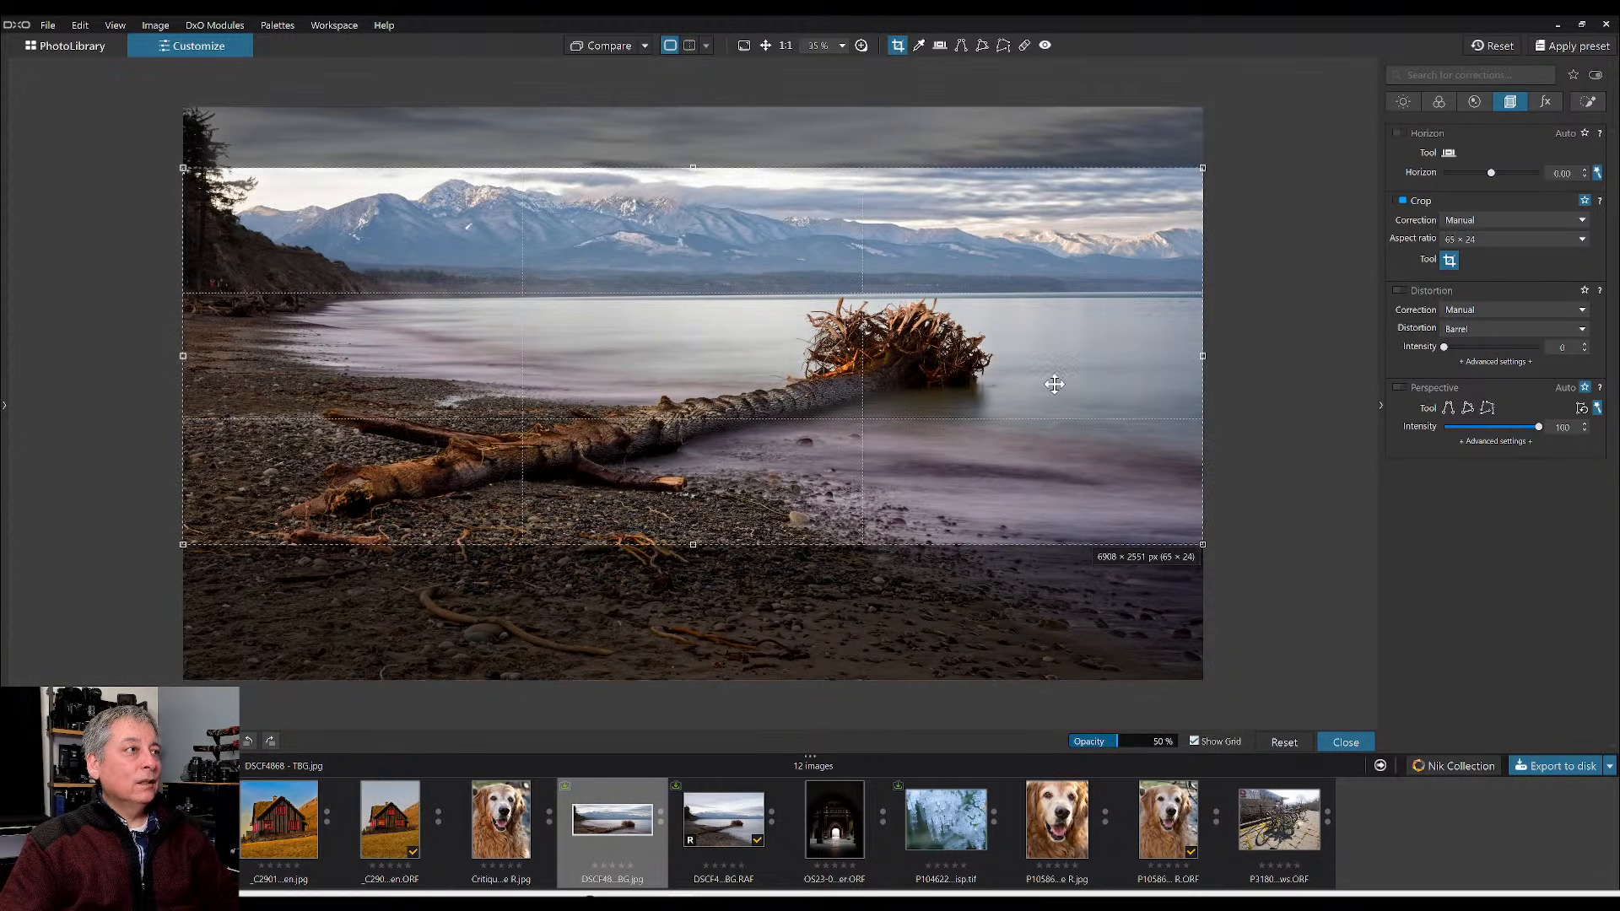
pyautogui.press('Return')
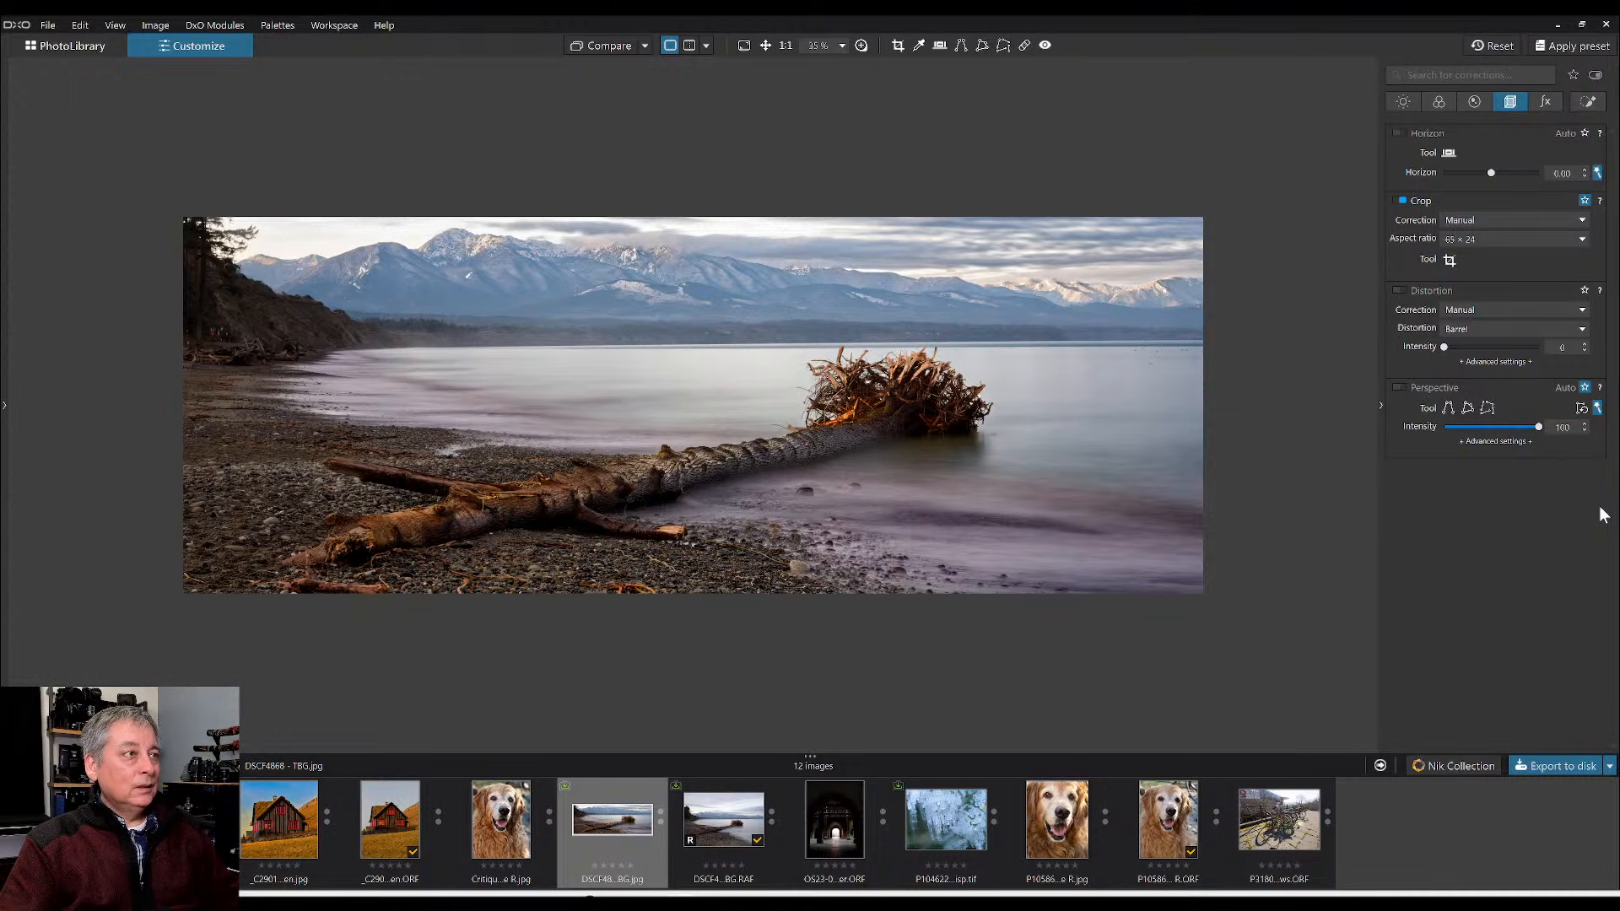
# - Crop the exported beach JPG to a 16 × 7 aspect ratio and shift the frame slightly upward
pyautogui.click(1511, 239)
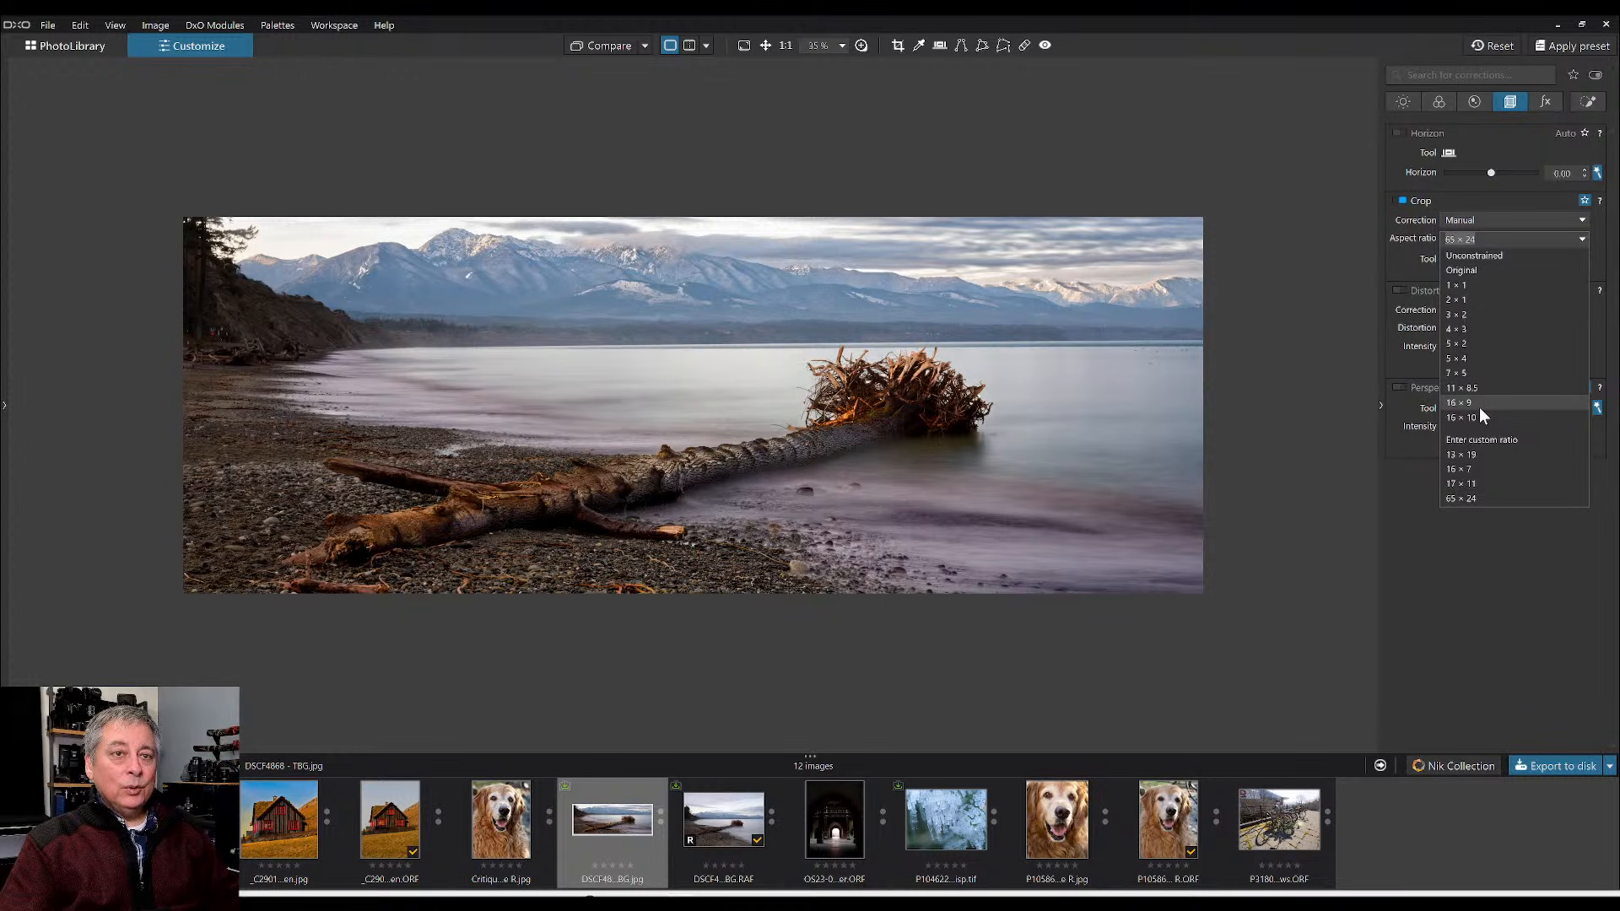
pyautogui.click(1482, 473)
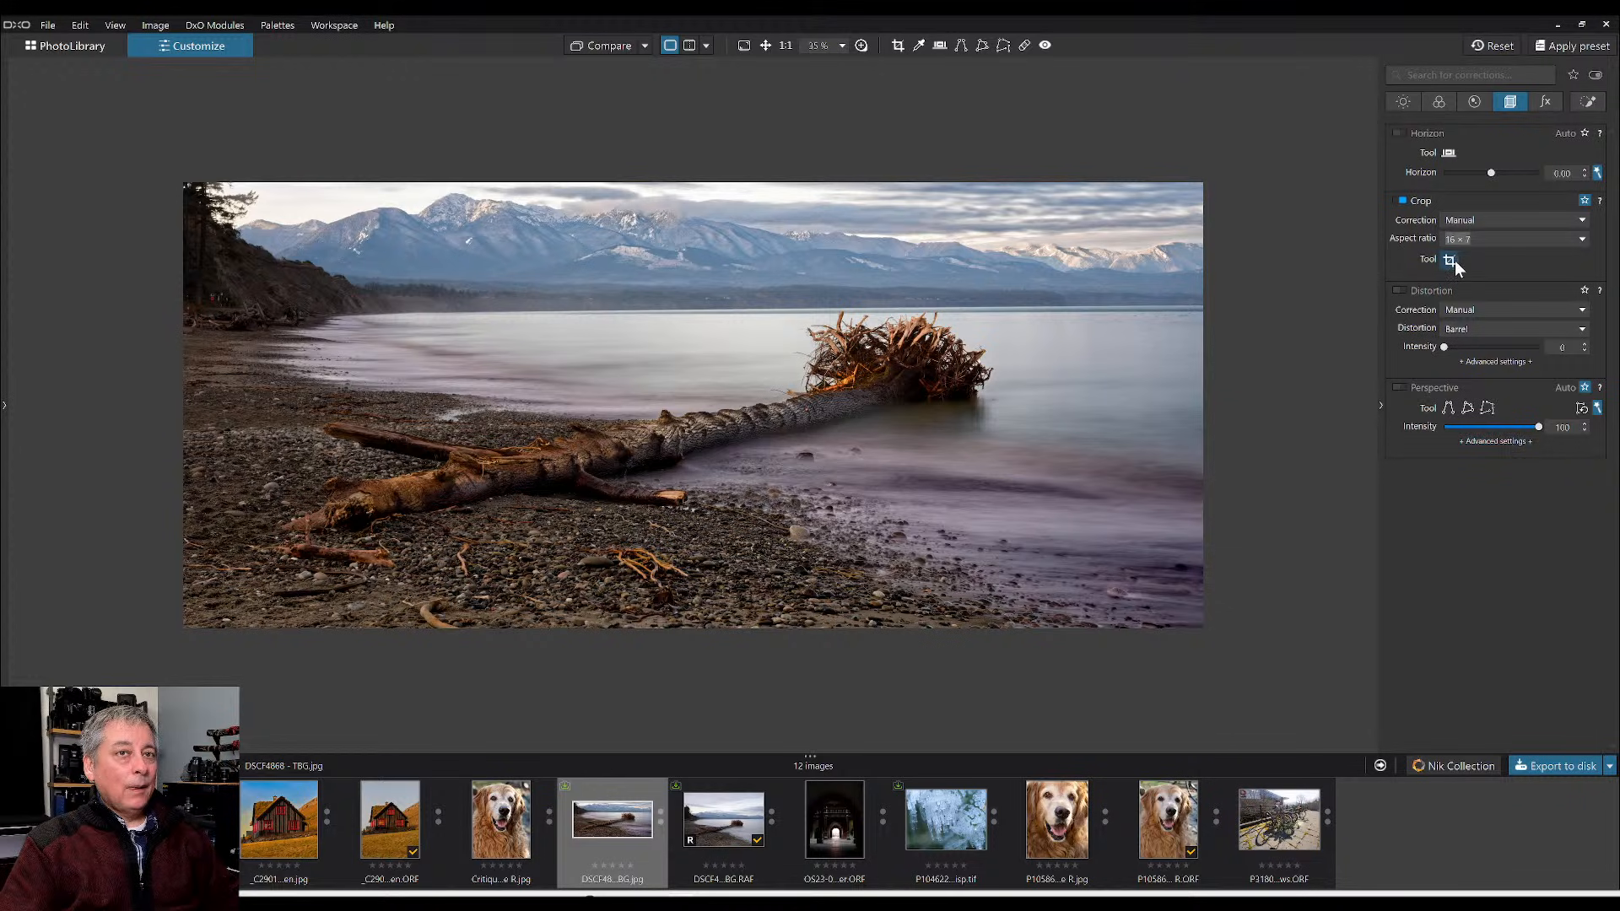
pyautogui.click(1449, 261)
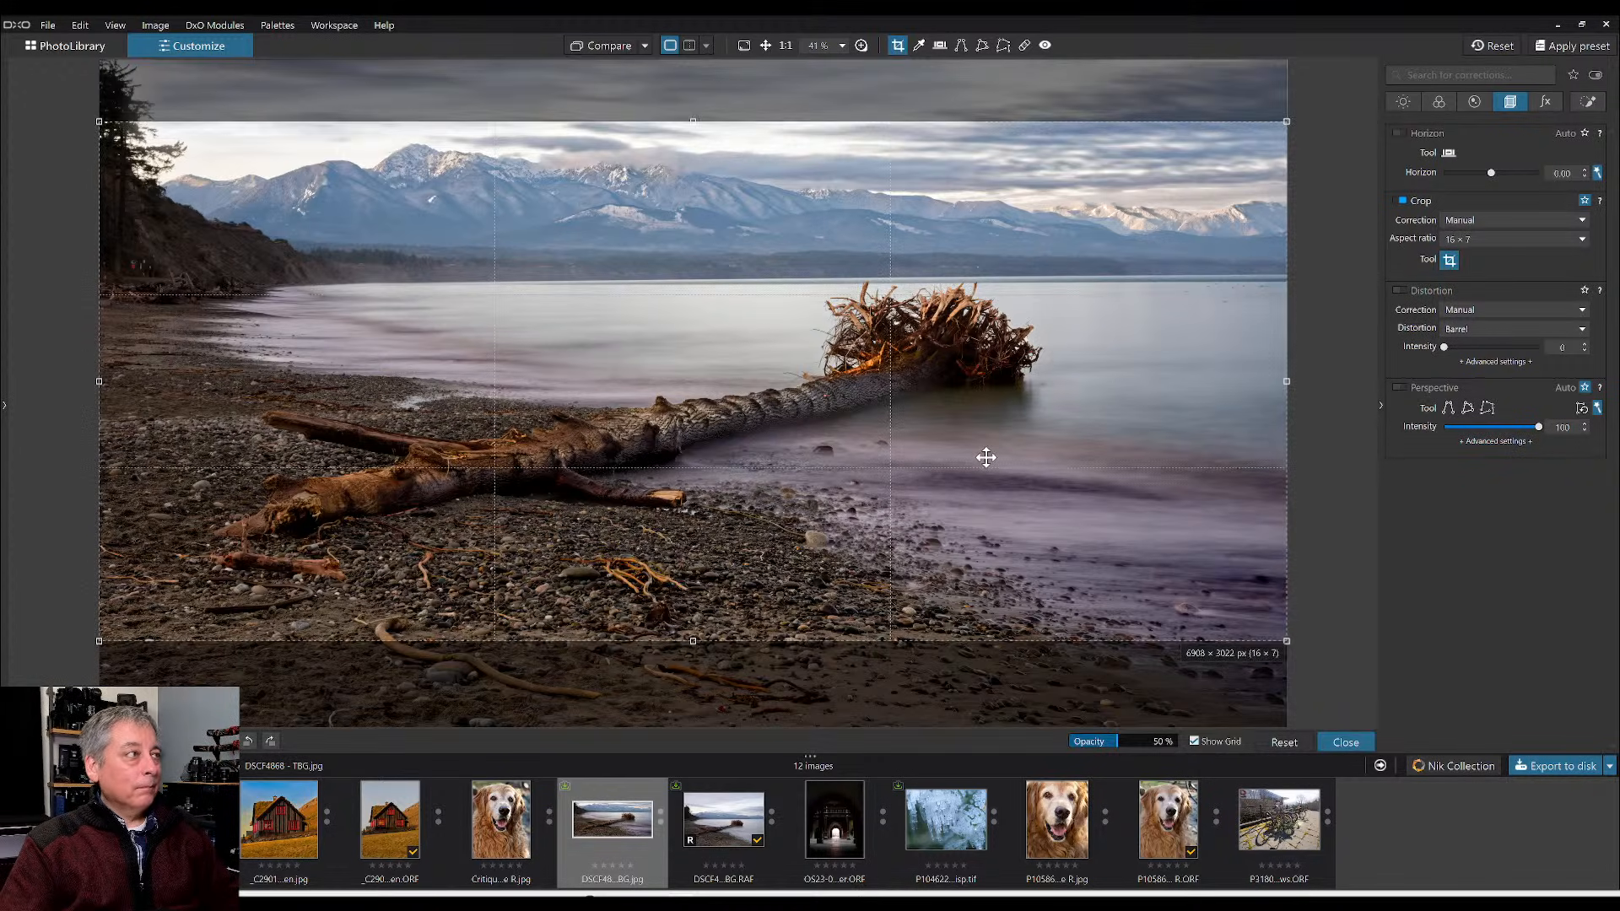
pyautogui.moveTo(987, 457); pyautogui.dragTo(985, 451)
pyautogui.press('Return')
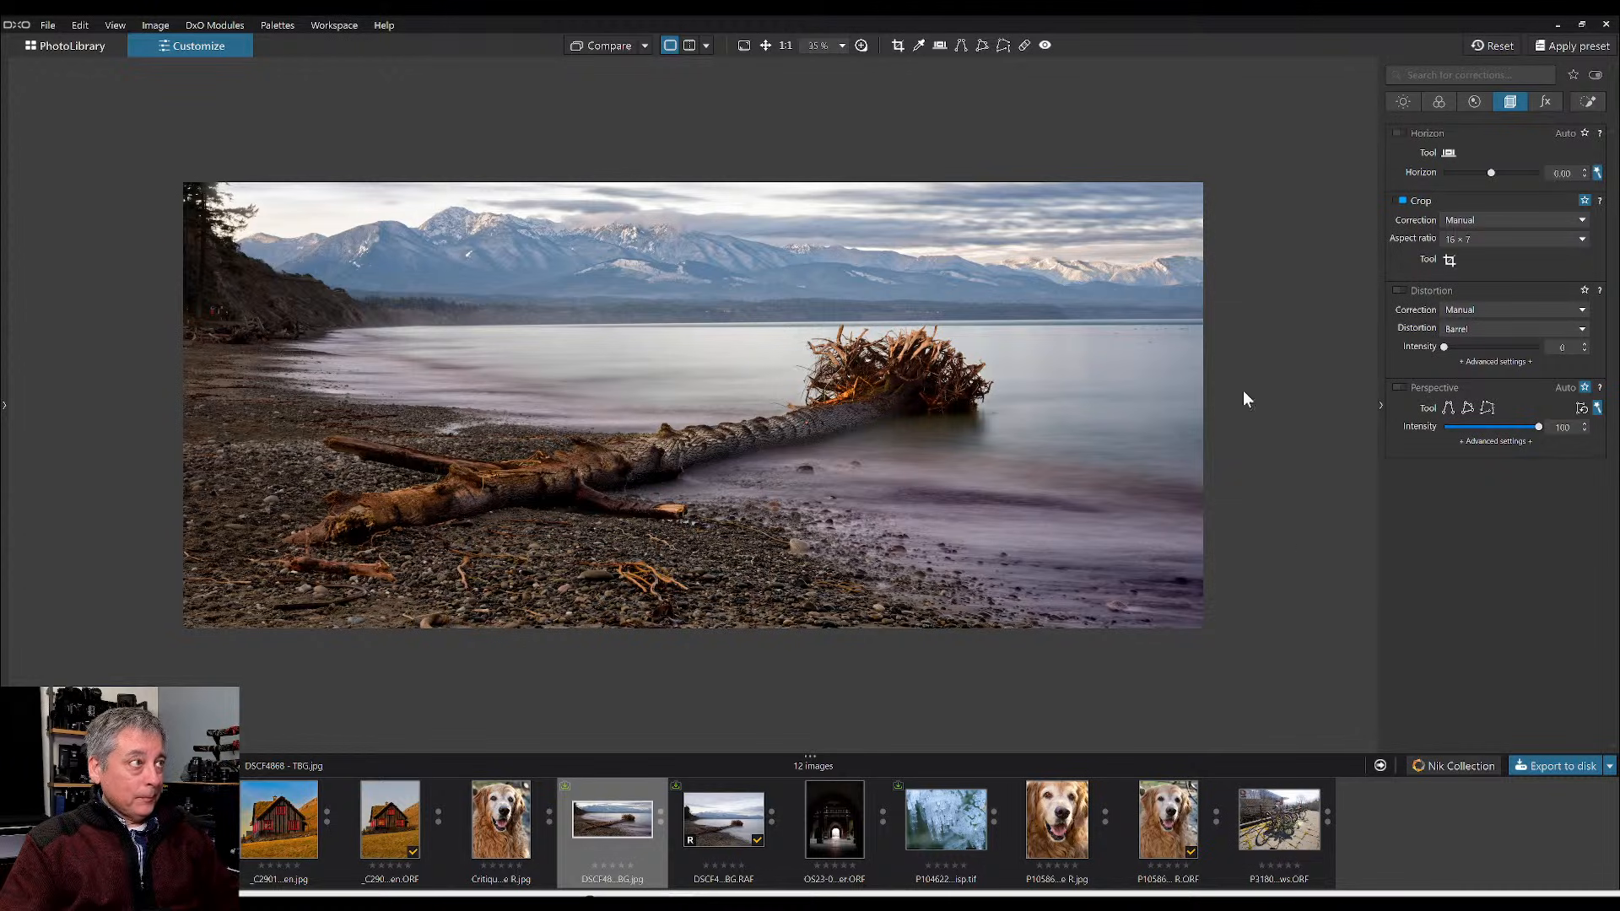
# - Open the dark archway ORF photo for editing and apply the first general purpose 0000 default preset
pyautogui.click(74, 47)
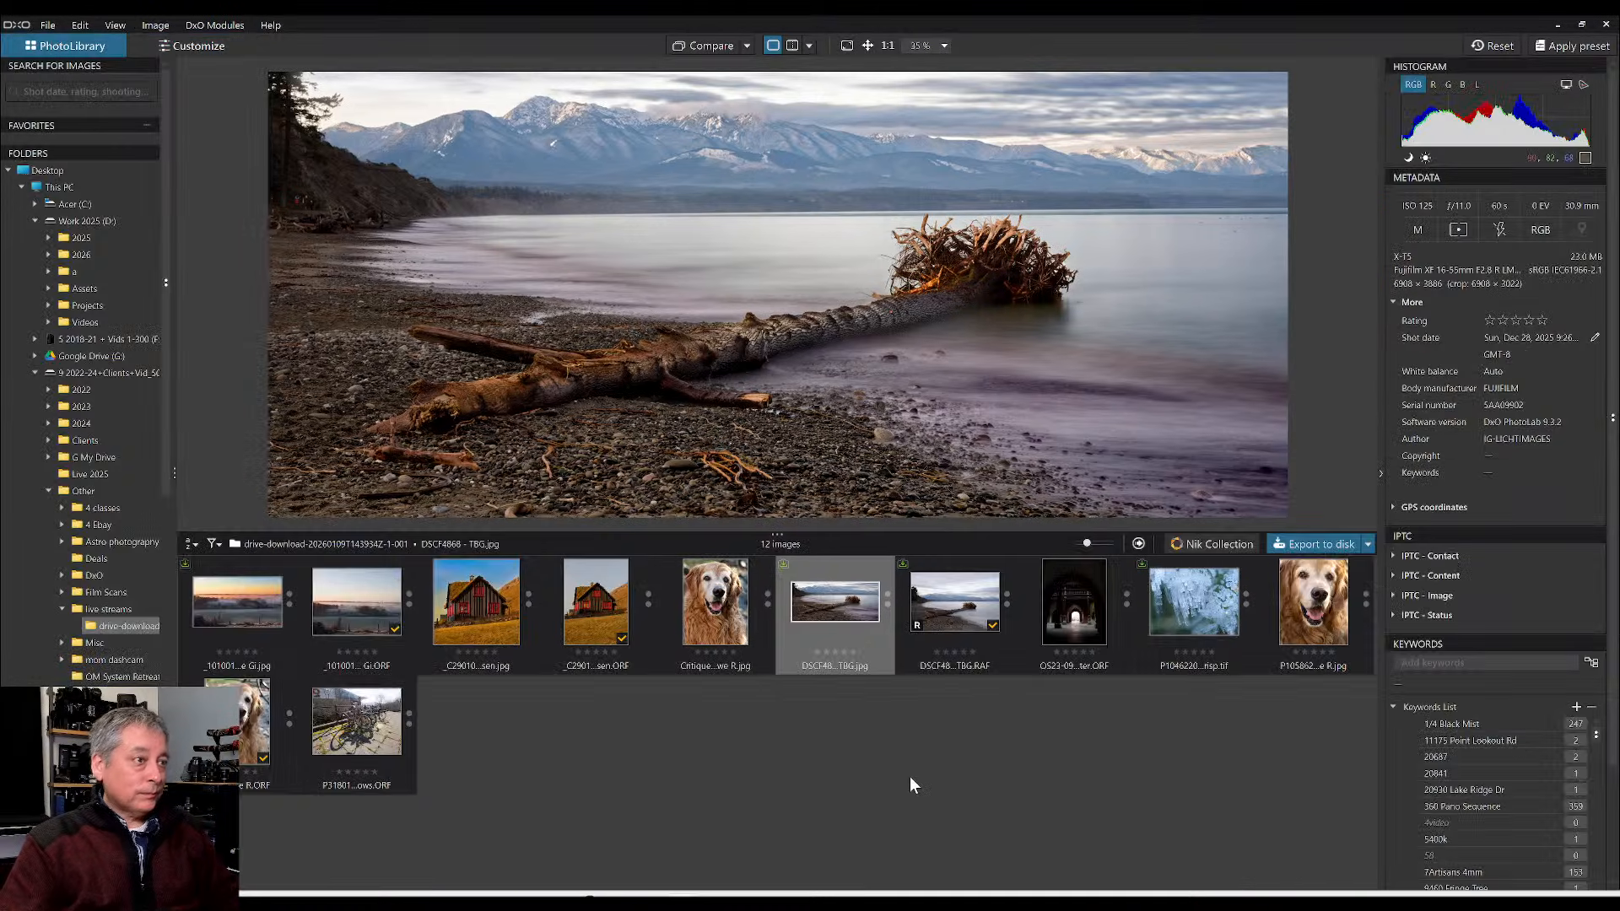
pyautogui.click(1073, 631)
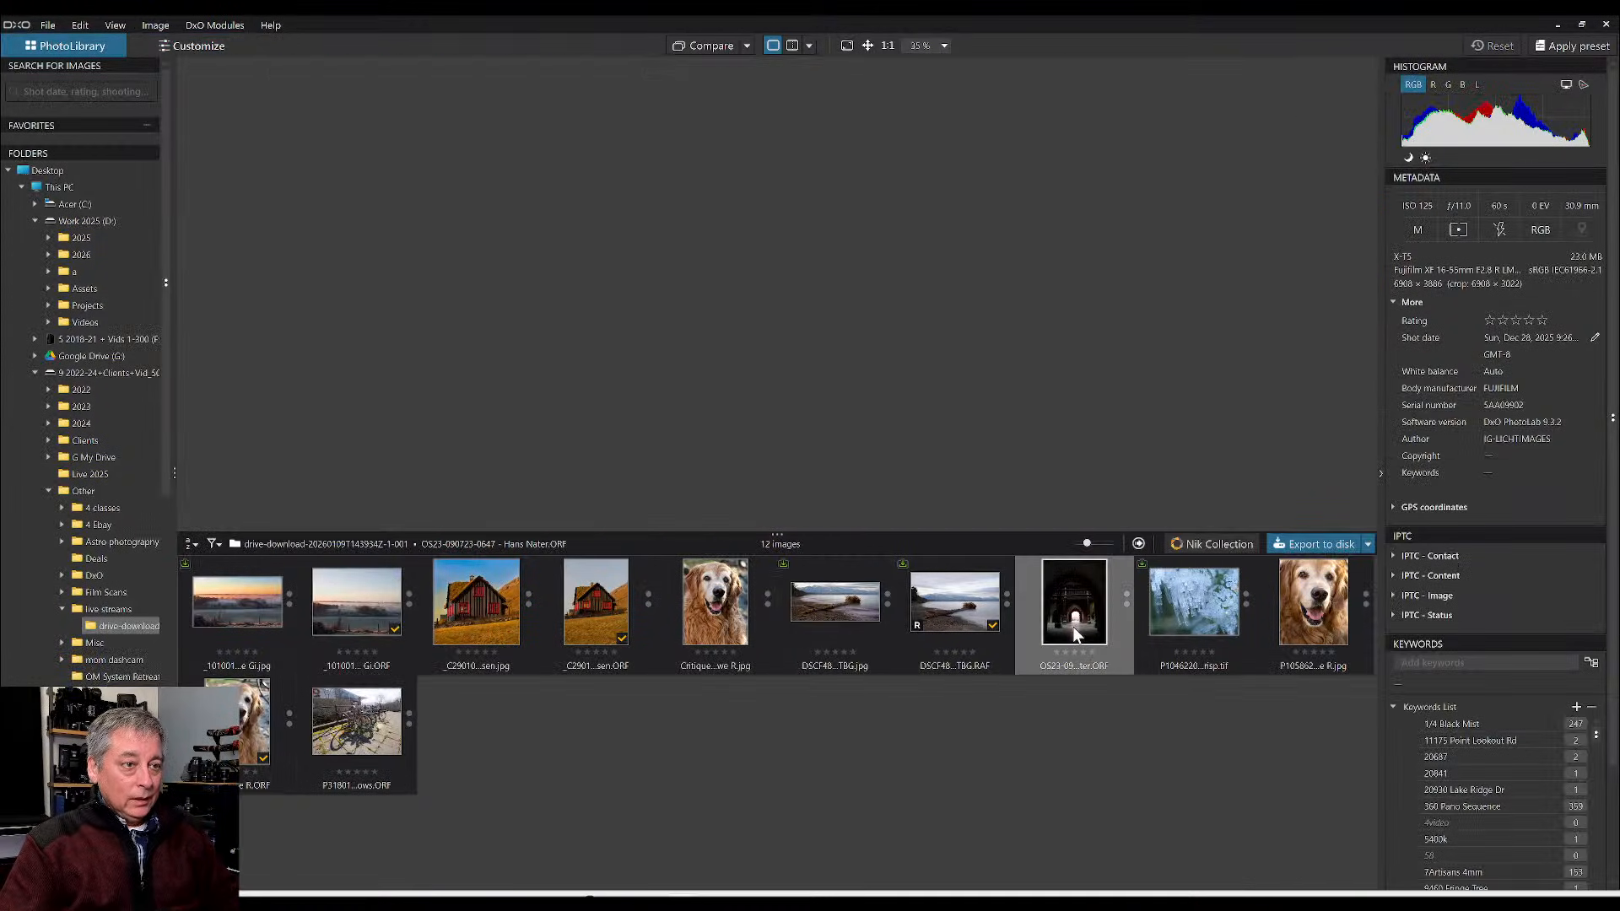
pyautogui.doubleClick(1072, 626)
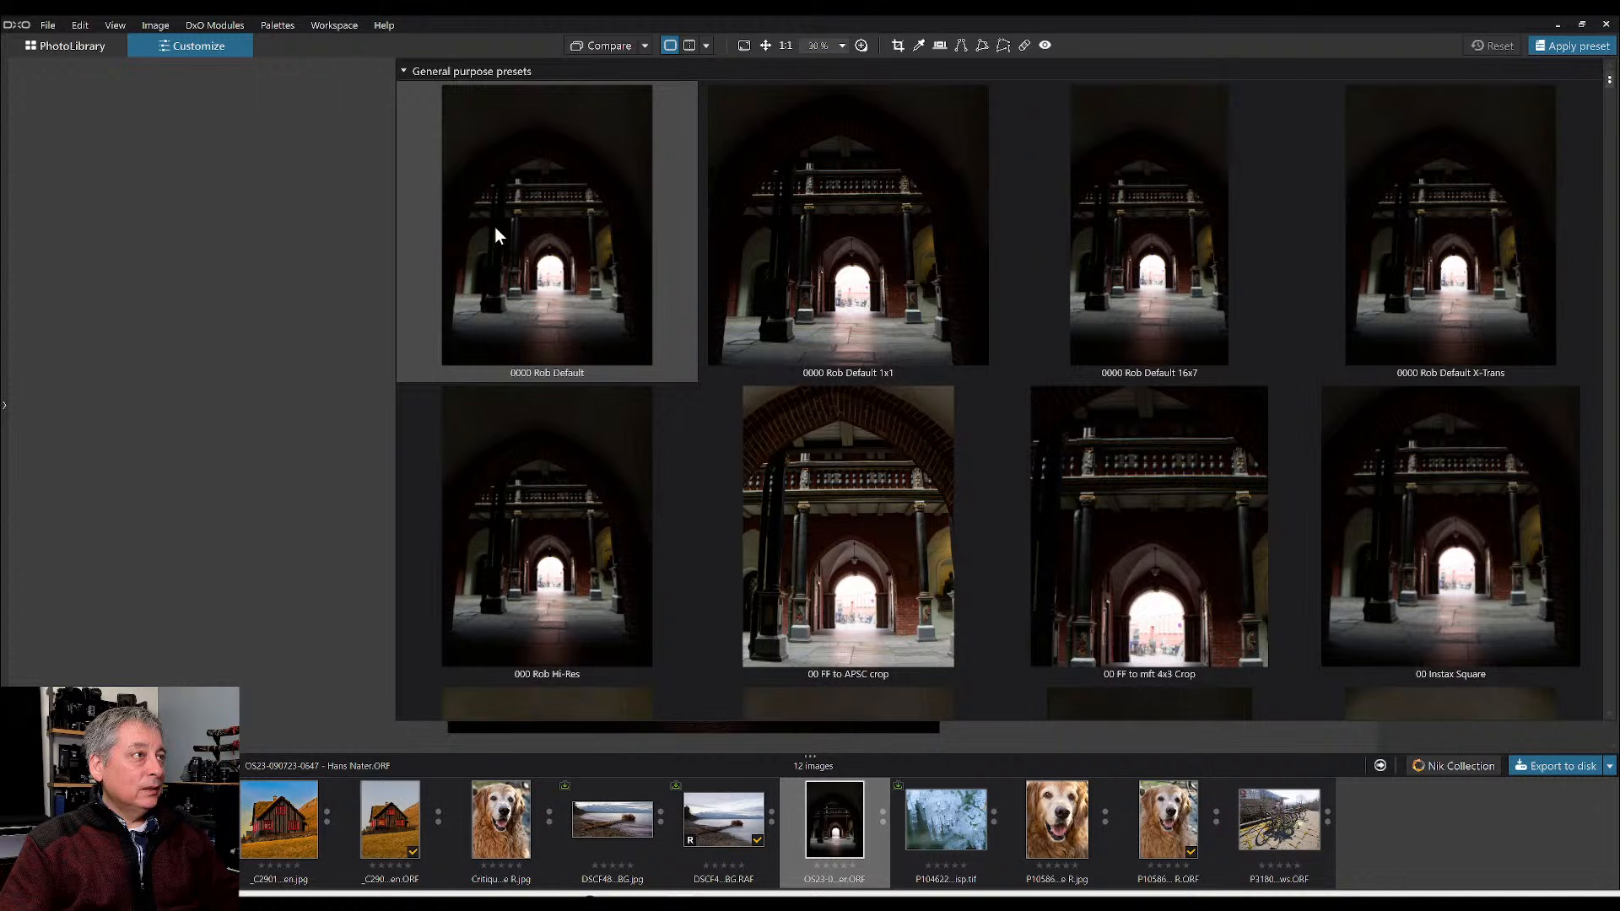
pyautogui.click(494, 226)
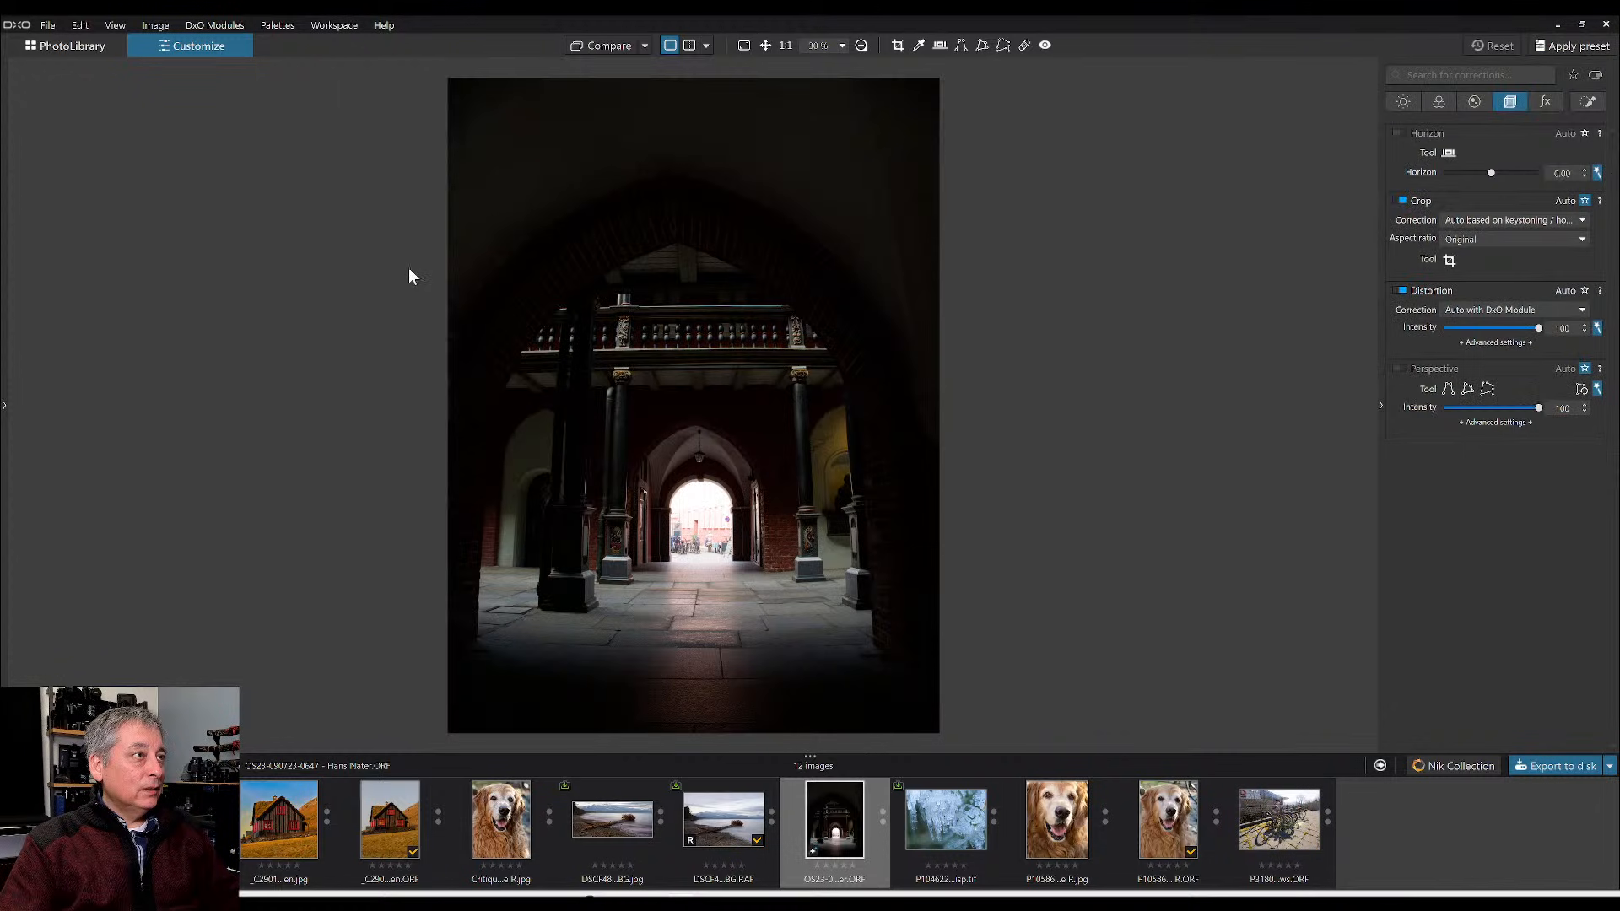
# - Crop the archway photo at its original aspect ratio to about 2954 × 3939 px, trimming the dark upper area and sides
pyautogui.click(6, 408)
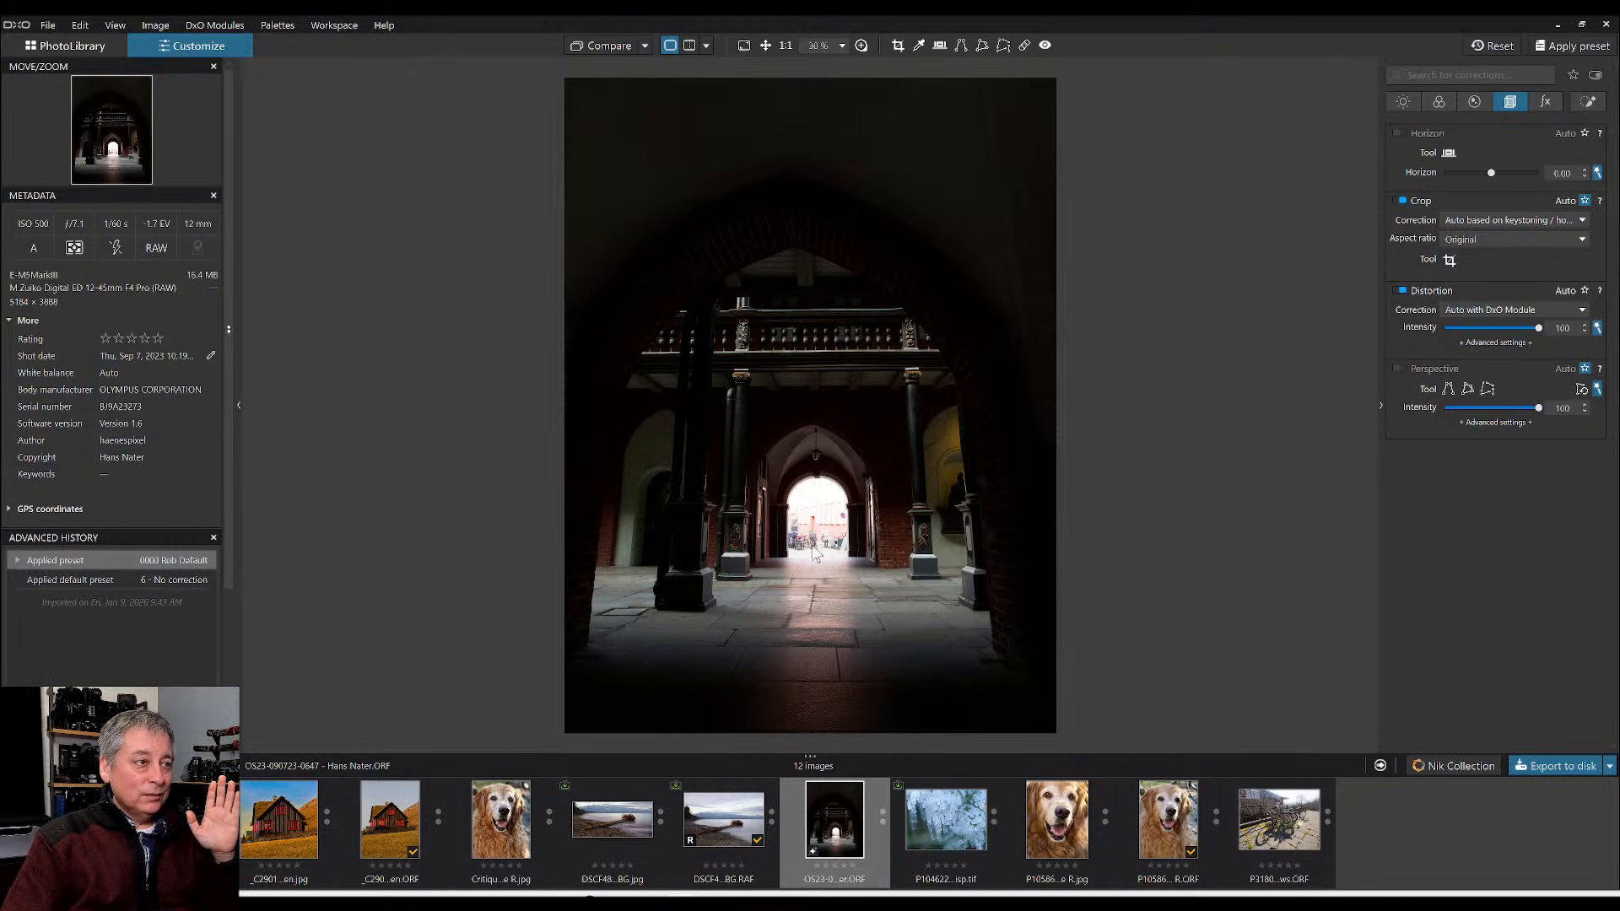
pyautogui.click(898, 44)
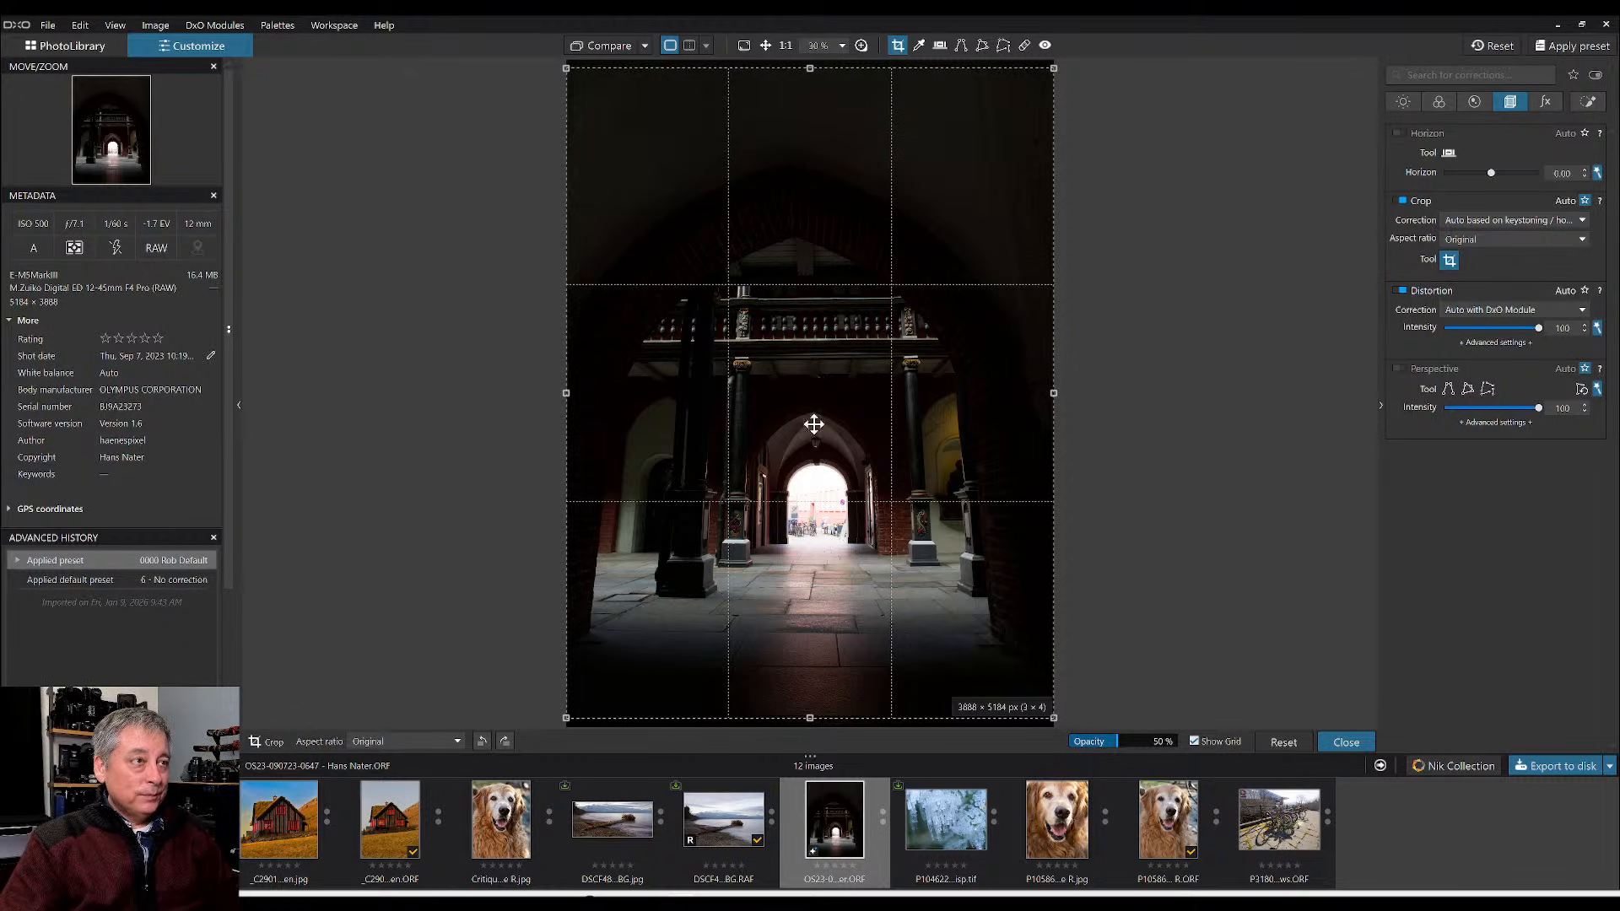
pyautogui.moveTo(807, 71); pyautogui.dragTo(806, 223)
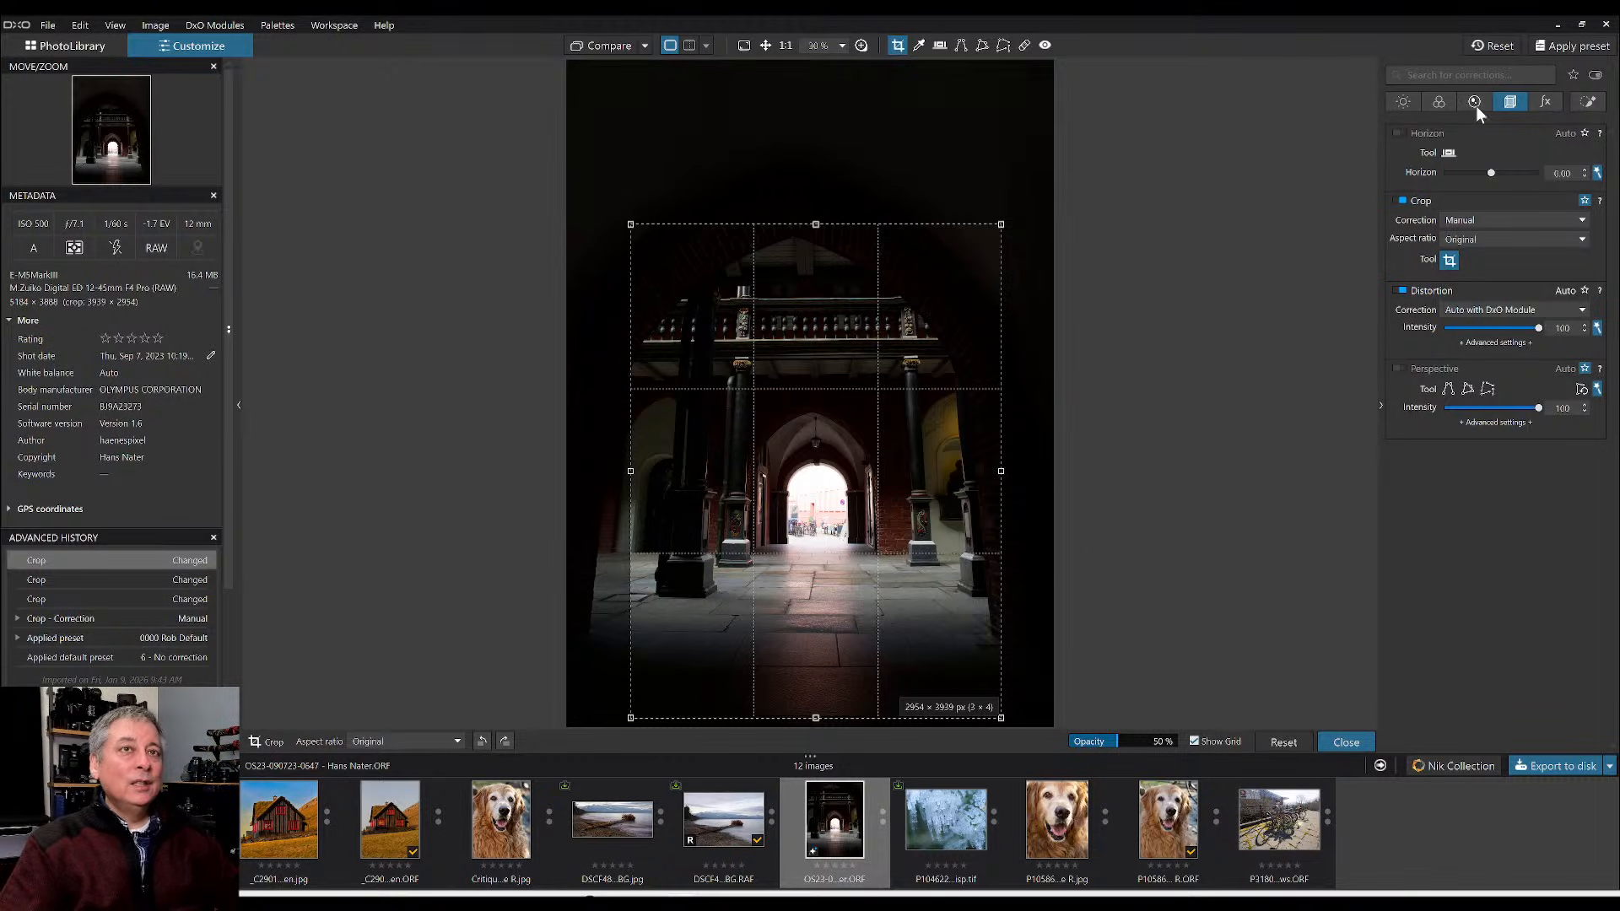
# - Raise the archway photo's exposure to 4.00 and enable the automatic perspective correction
pyautogui.click(1414, 103)
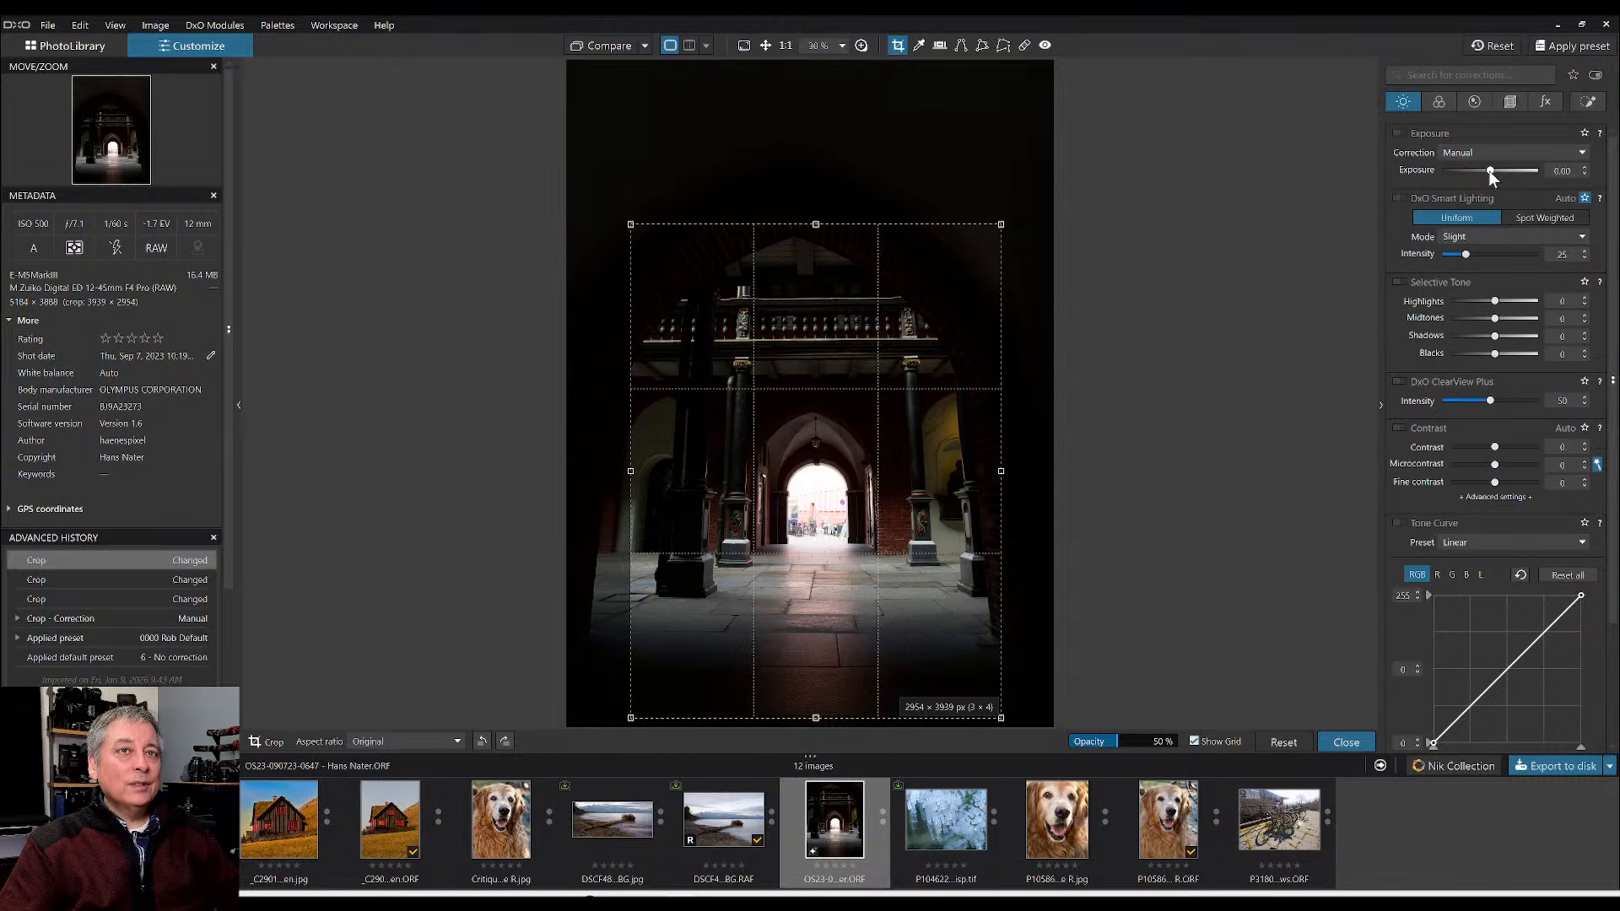
pyautogui.moveTo(1491, 172); pyautogui.dragTo(1552, 181)
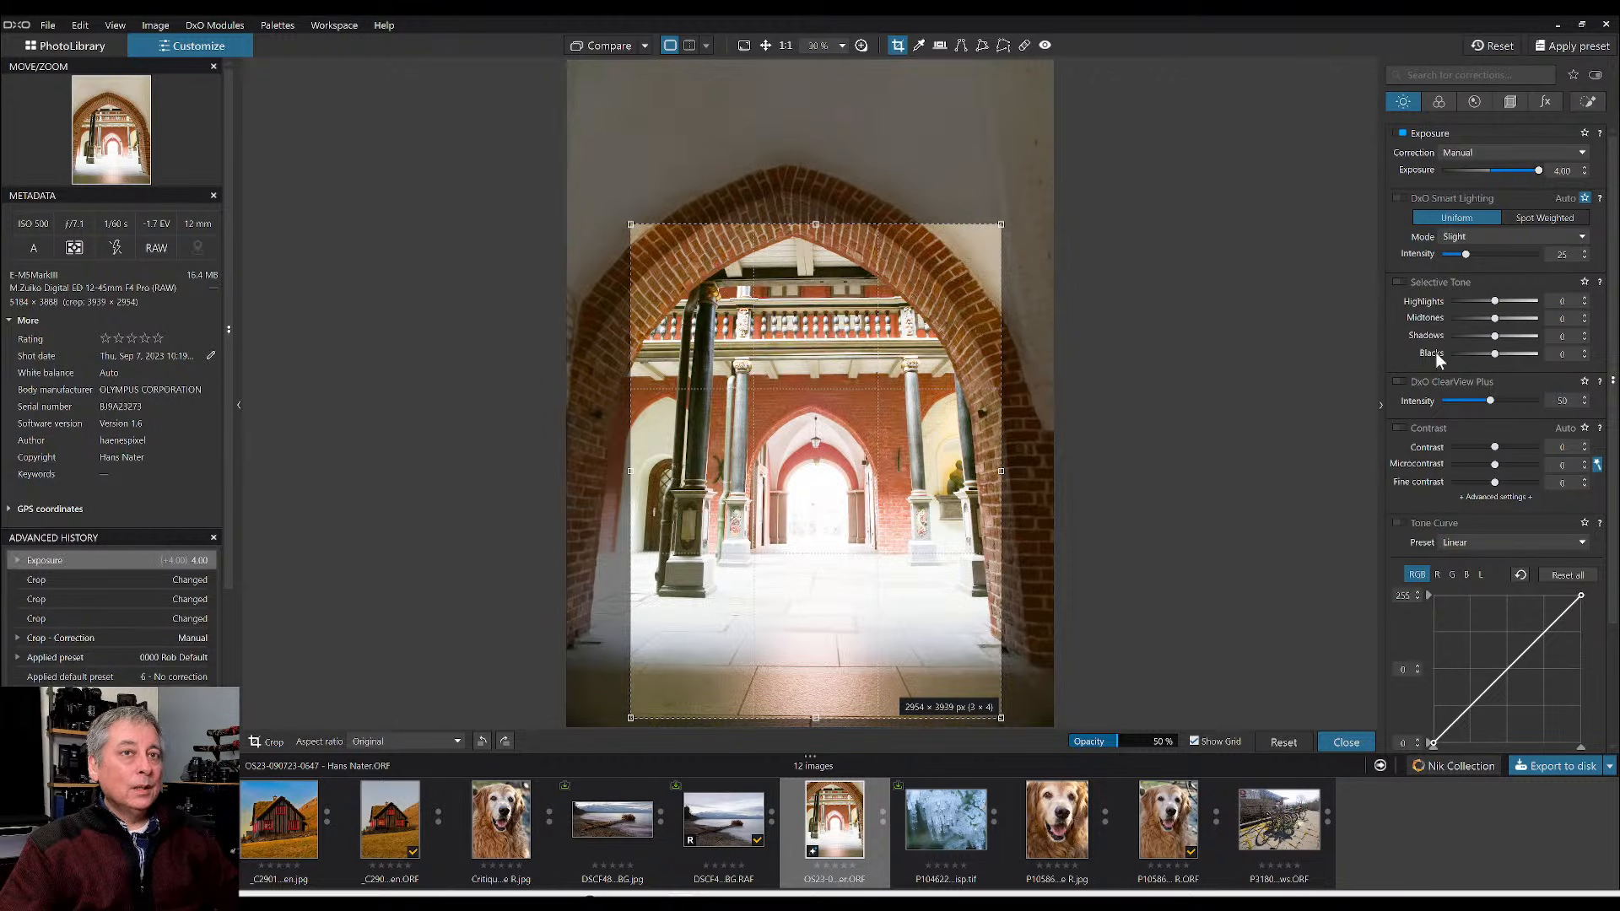
pyautogui.click(1503, 103)
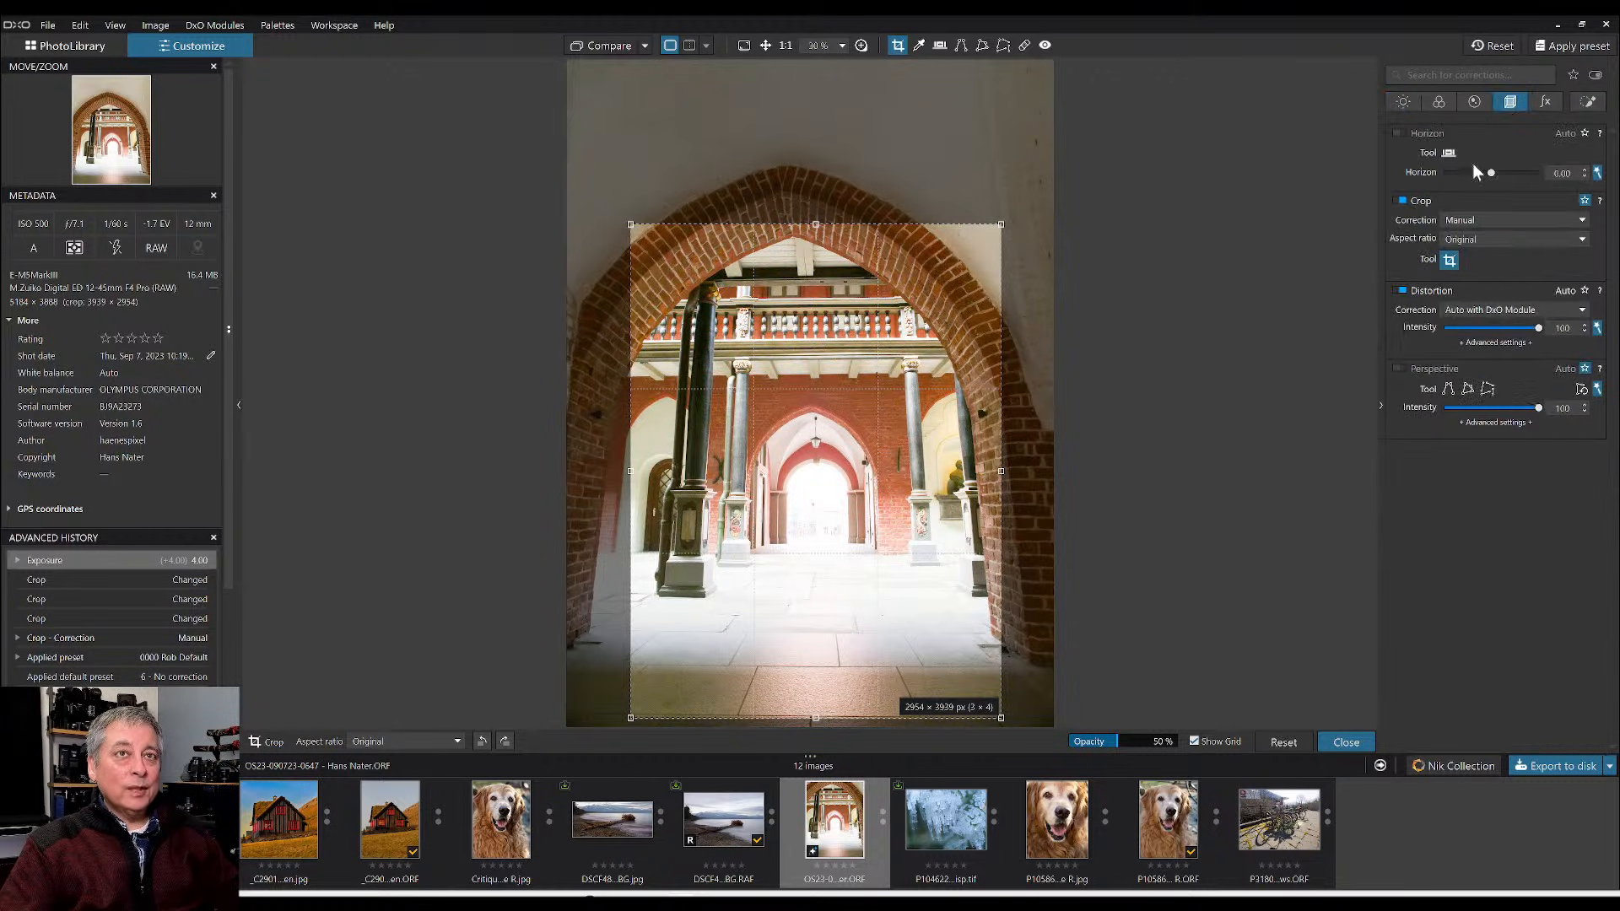
pyautogui.click(1402, 370)
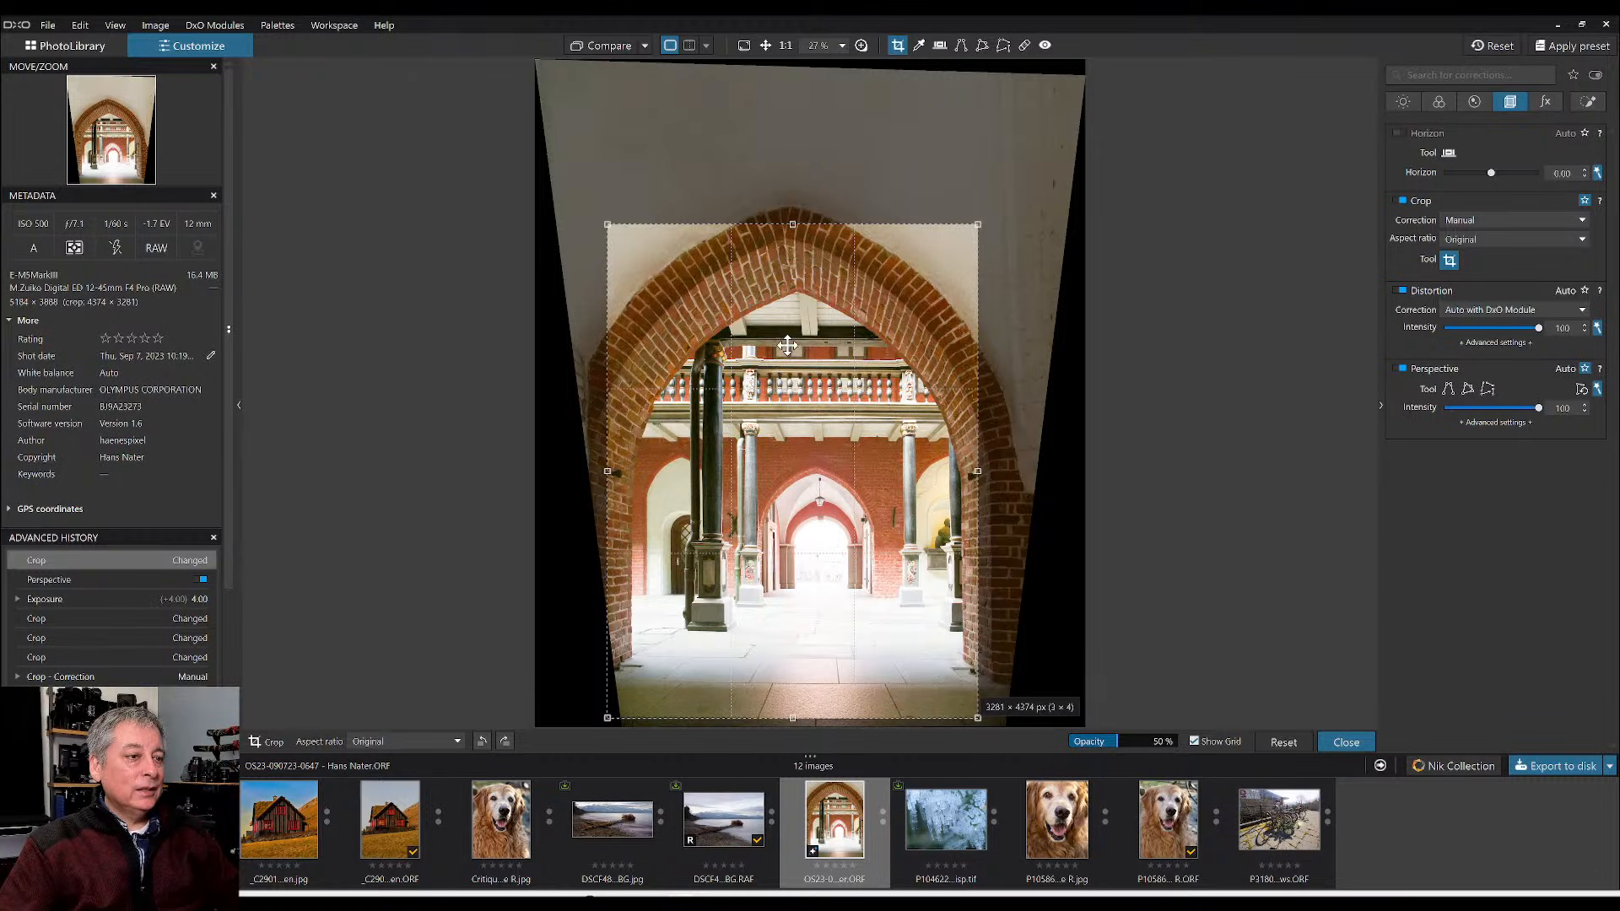
# - Try a tighter crop of about 2474 × 3298 px around the courtyard and inner arch, and reset the exposure to 0
pyautogui.moveTo(779, 360); pyautogui.dragTo(794, 361)
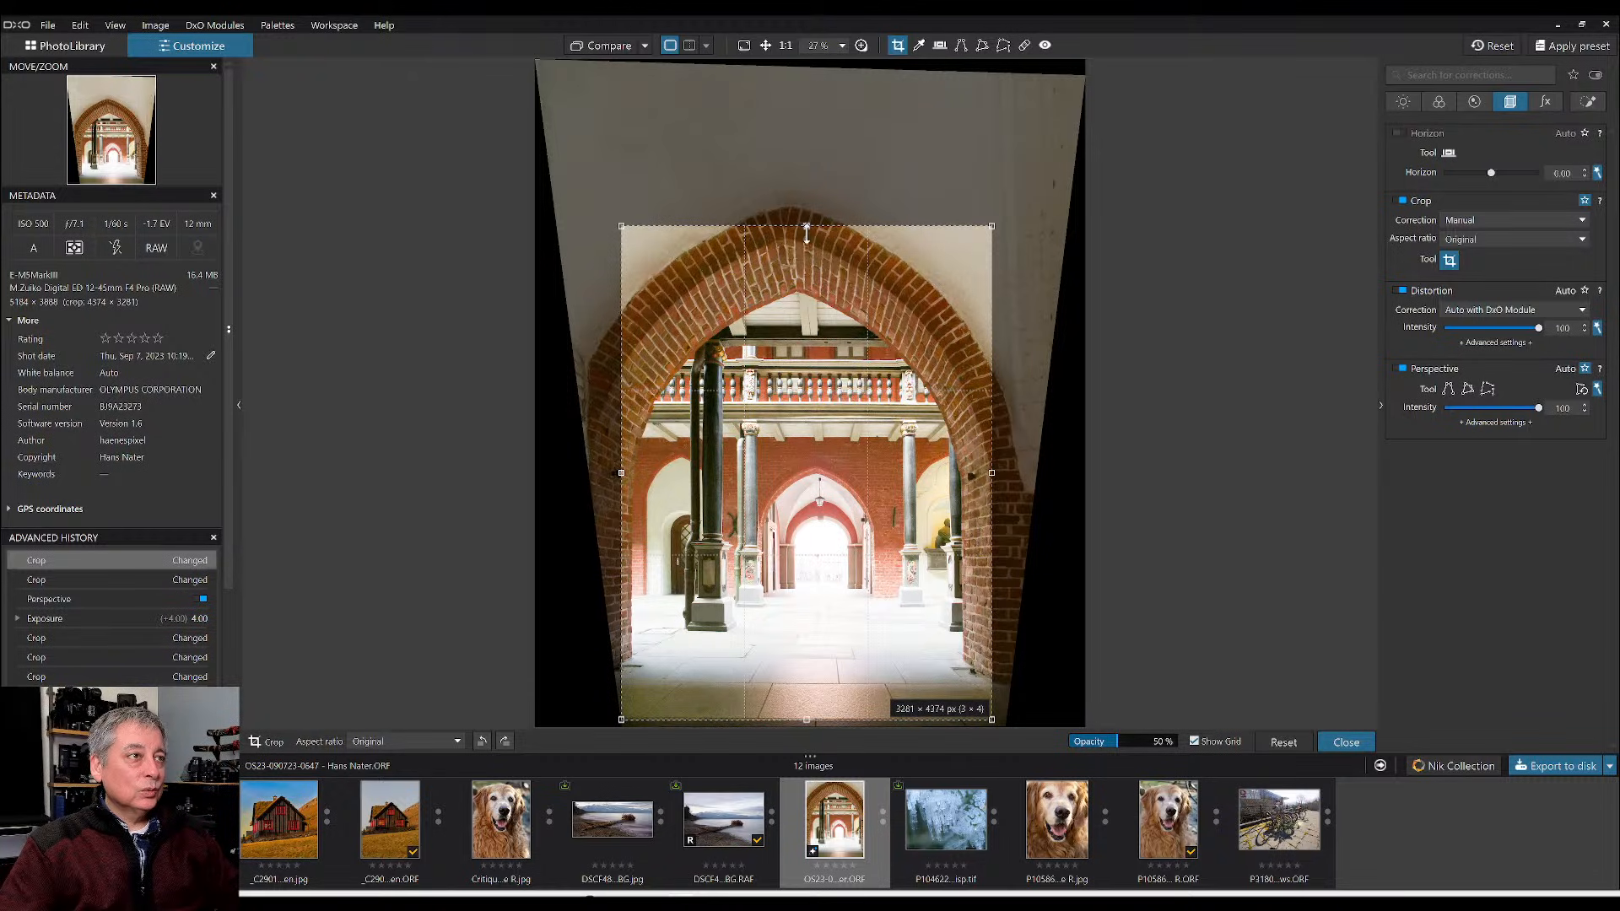
pyautogui.moveTo(823, 226); pyautogui.dragTo(823, 464)
pyautogui.moveTo(812, 522); pyautogui.dragTo(833, 521)
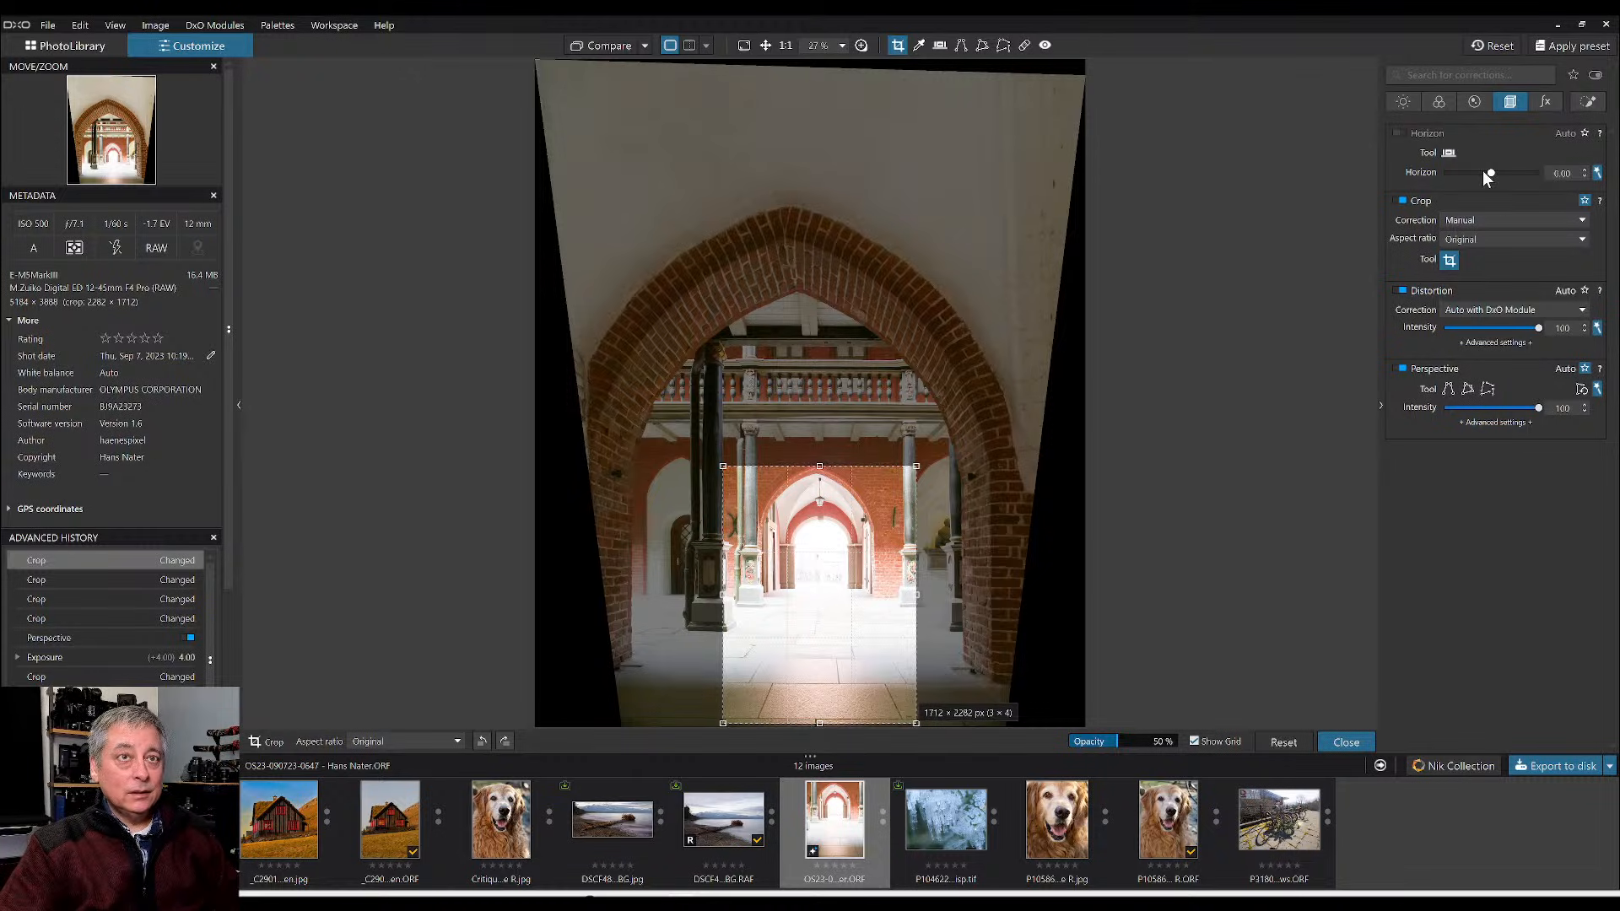
pyautogui.click(1404, 101)
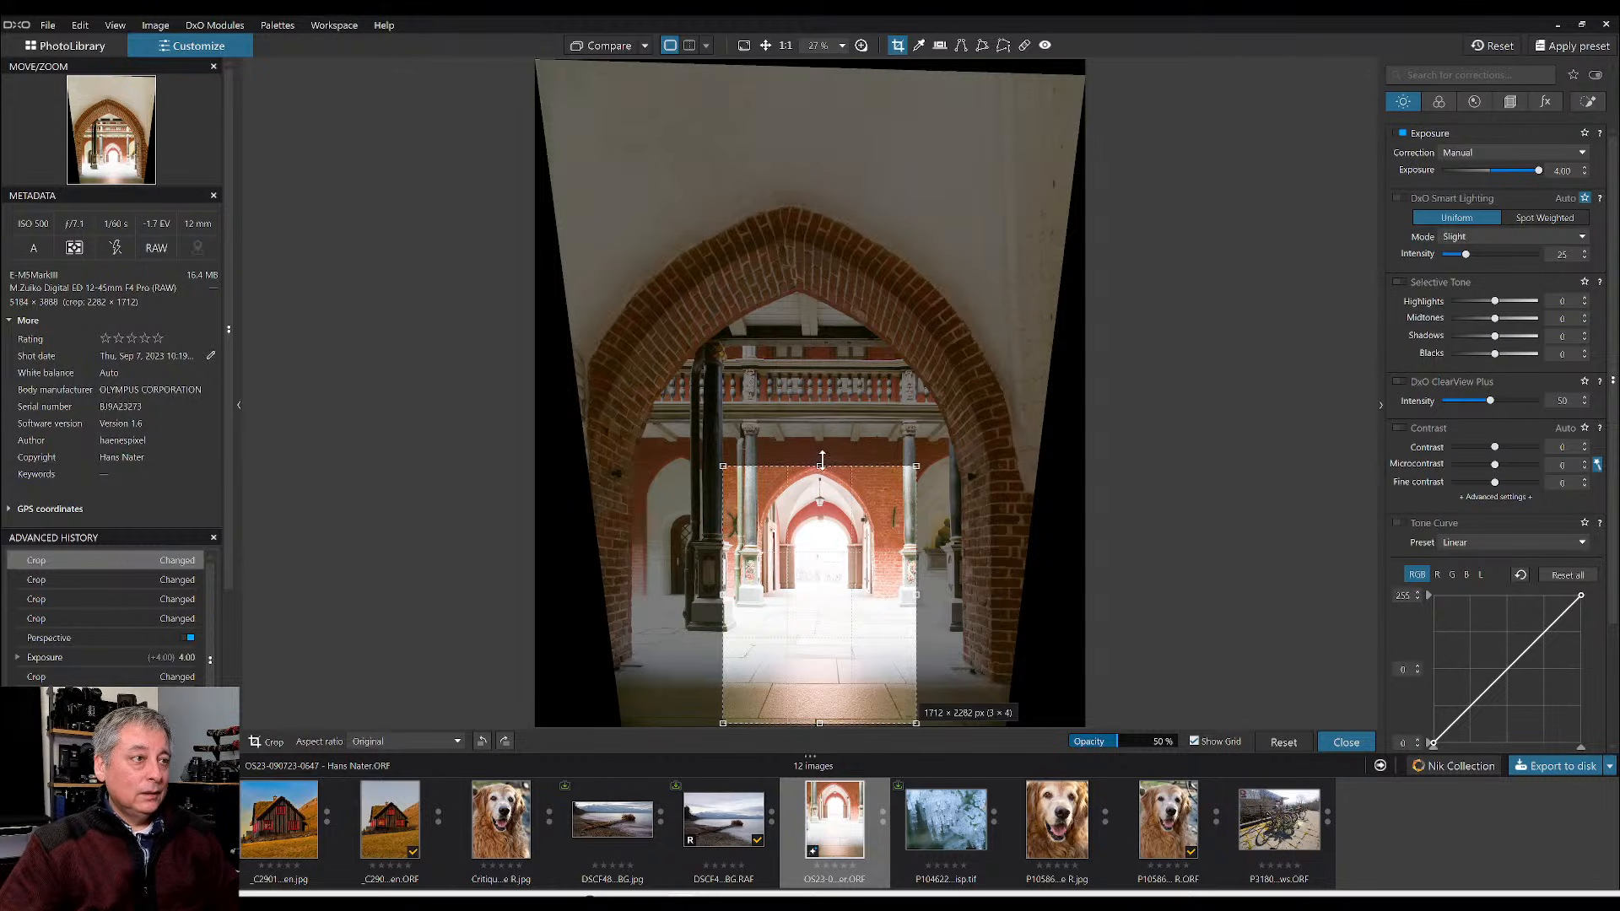
pyautogui.moveTo(822, 460); pyautogui.dragTo(824, 345)
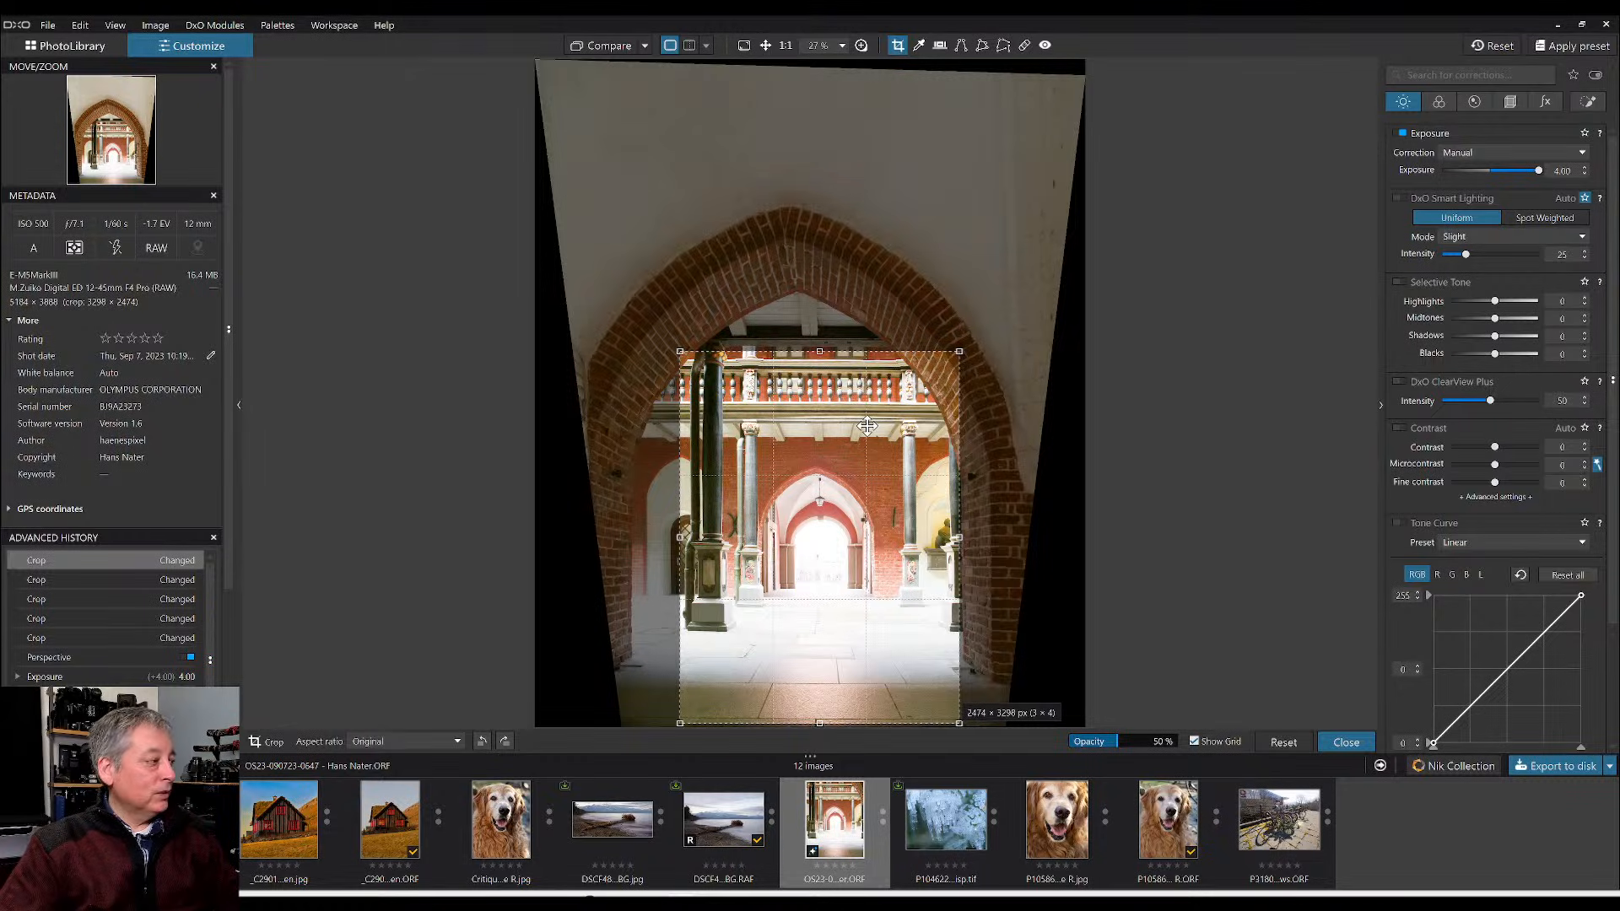
pyautogui.press('Return')
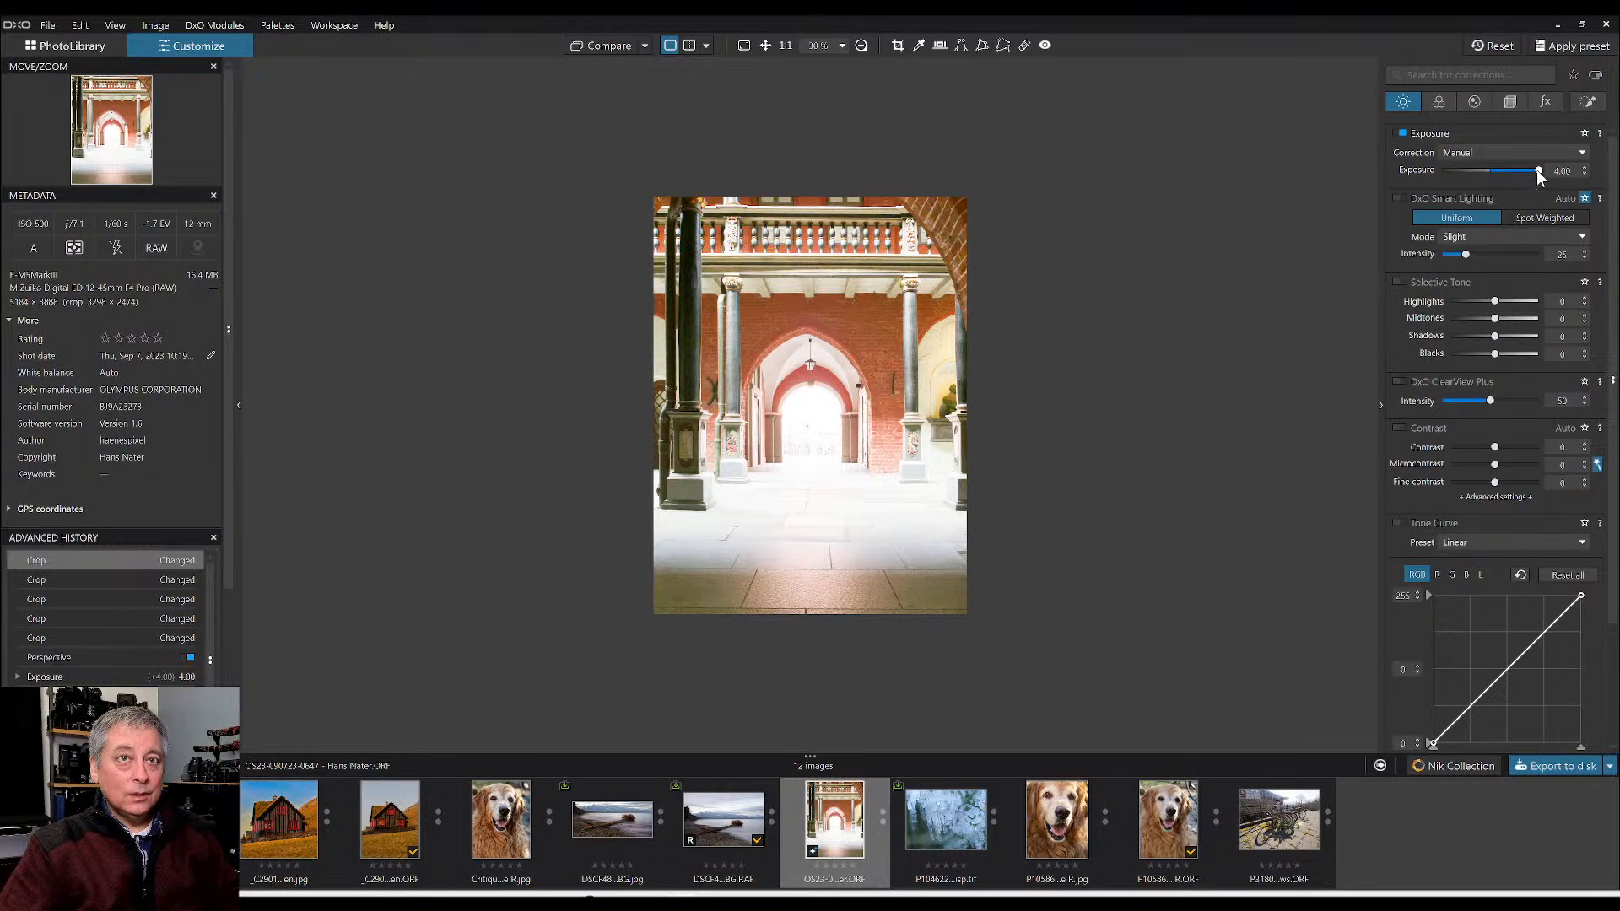
pyautogui.doubleClick(1537, 170)
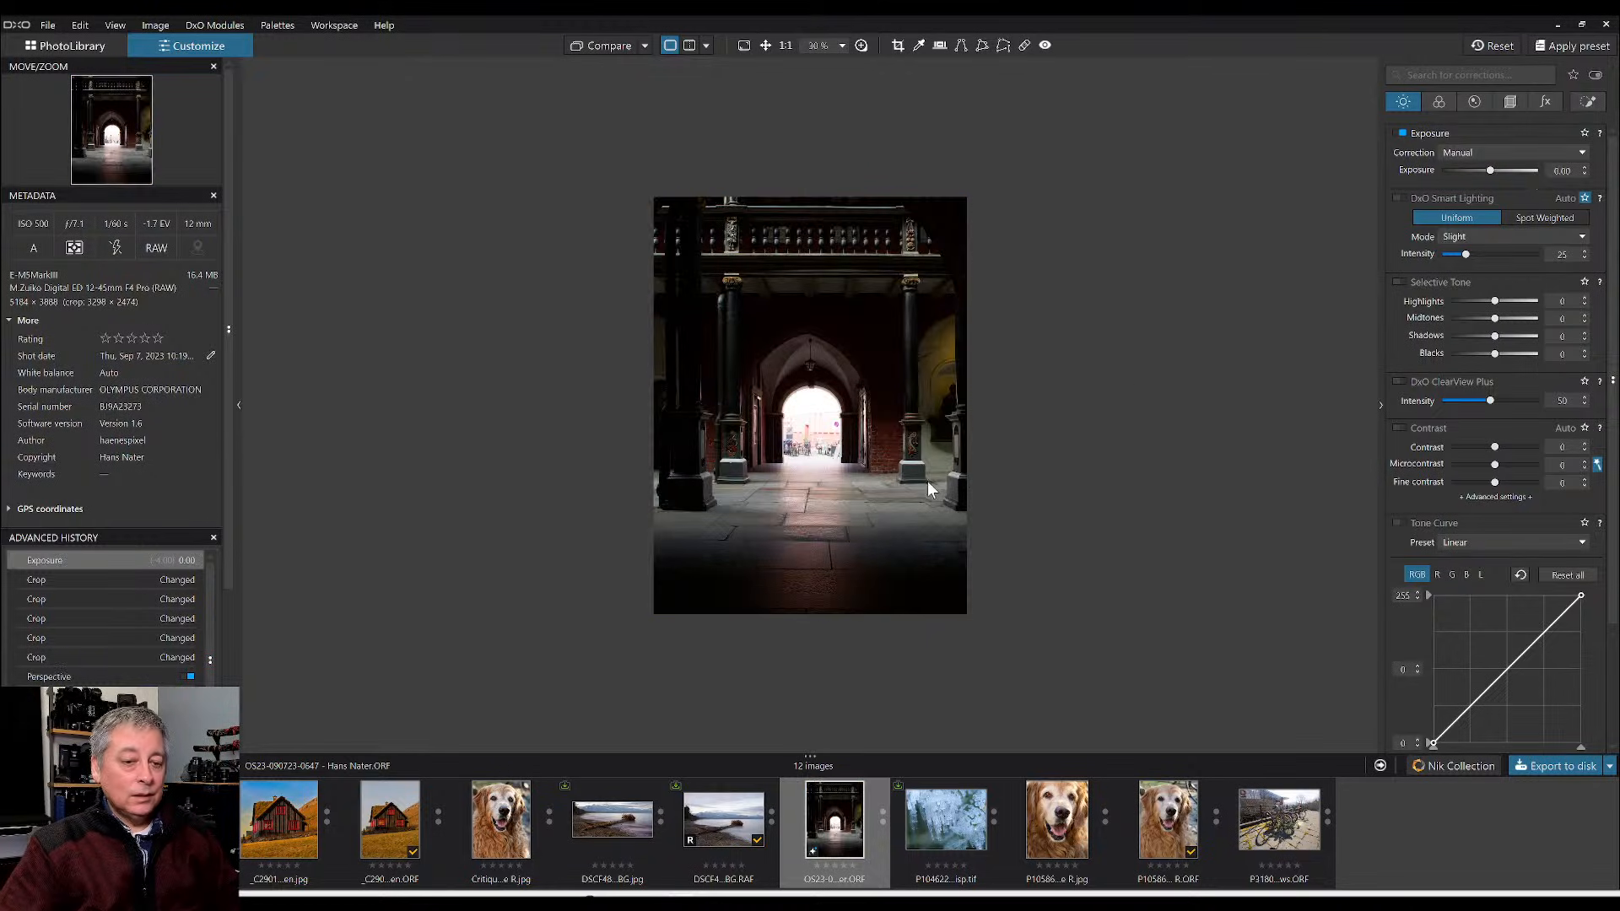
pyautogui.scroll(1, 854, 490)
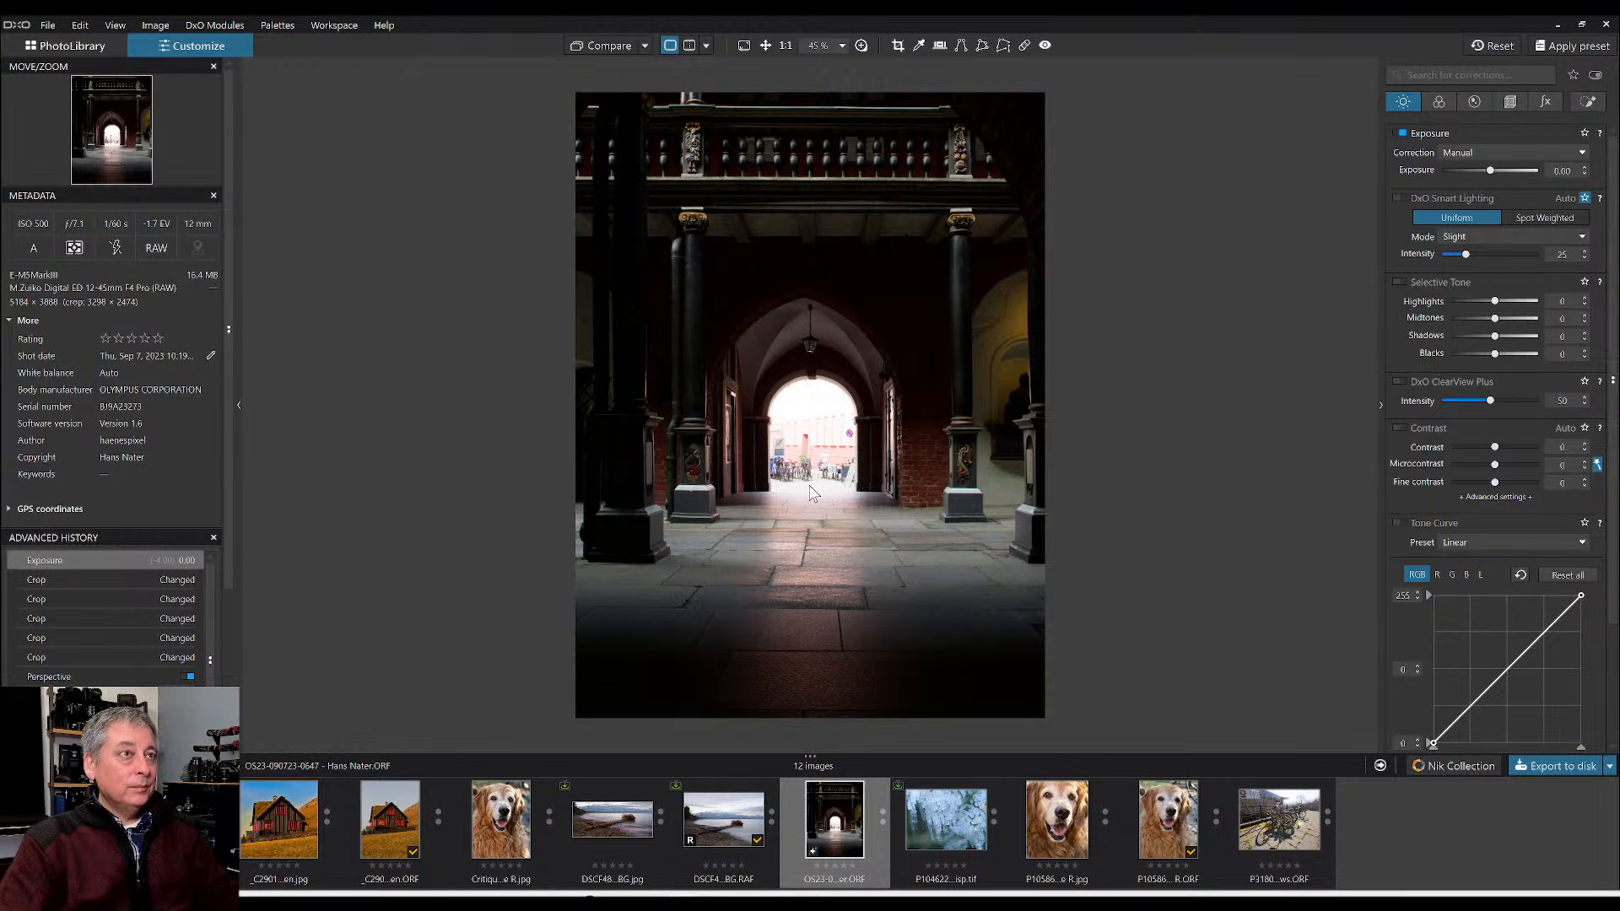
# - Set the exposure to 2.08 and enlarge the crop to about 3435 × 4580 px to include the whole outer brick arch
pyautogui.click(1509, 102)
pyautogui.click(1450, 260)
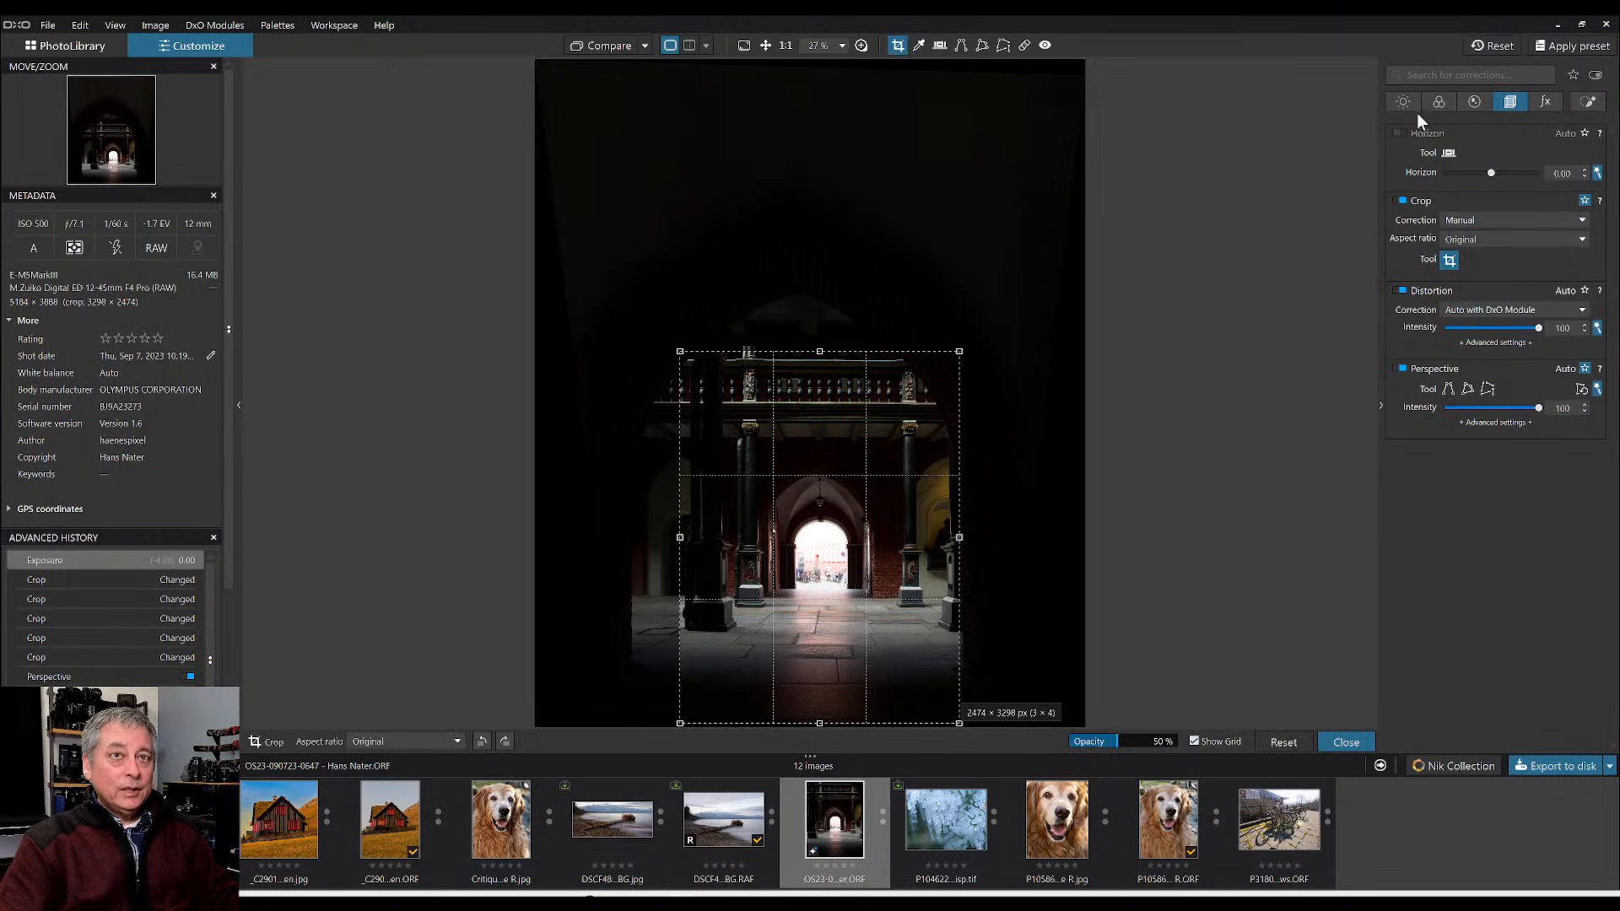
pyautogui.click(1403, 102)
pyautogui.click(1516, 170)
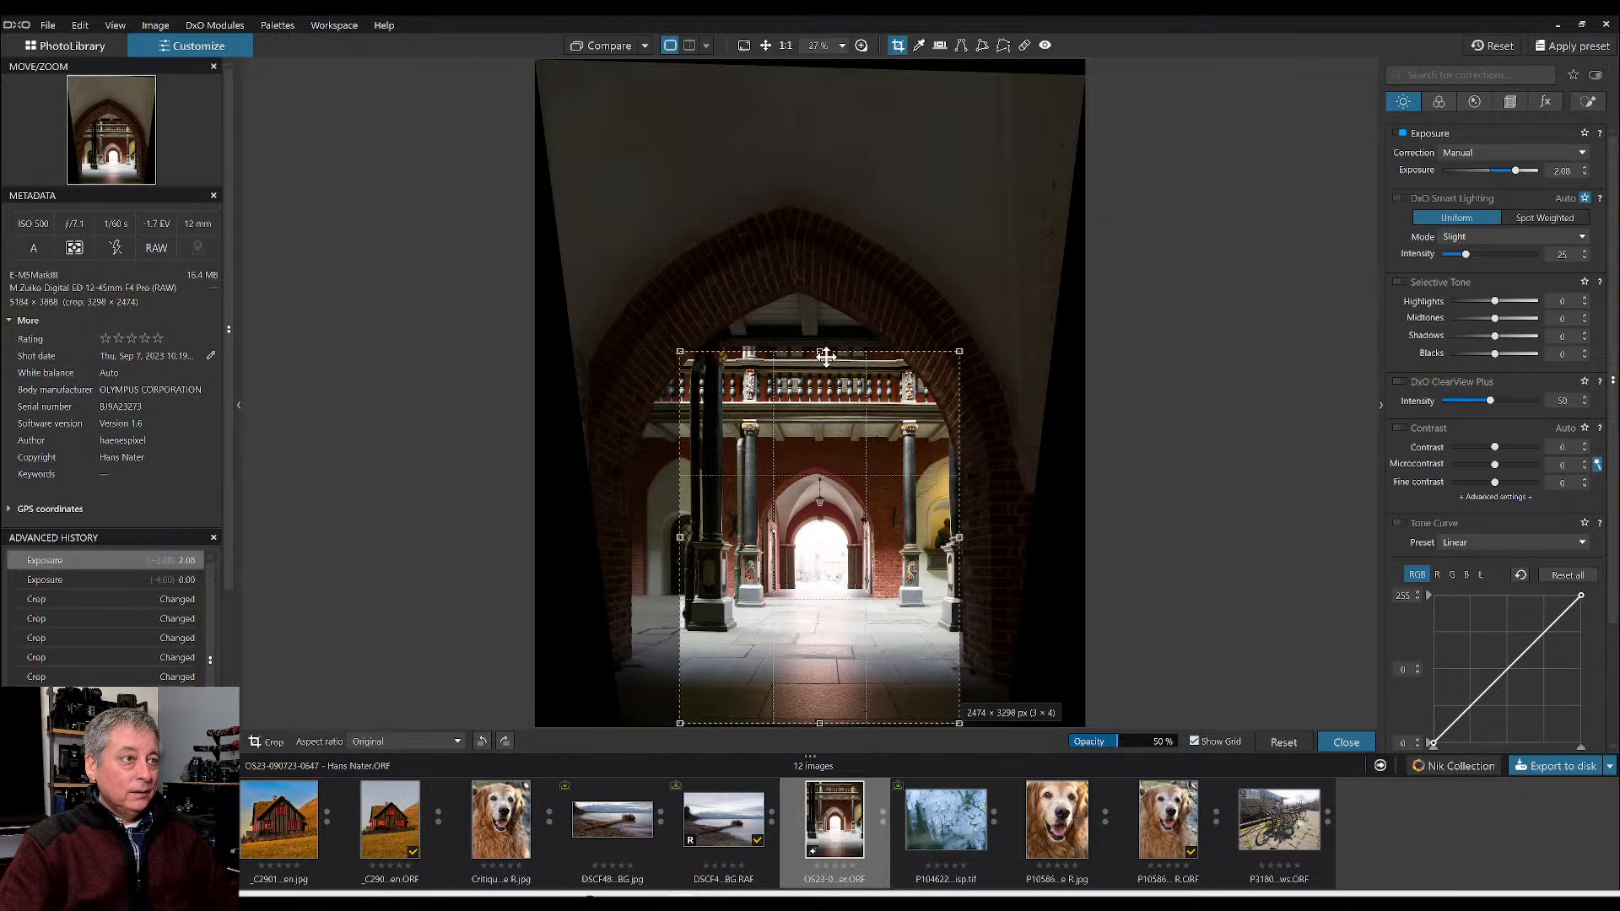
pyautogui.moveTo(821, 353); pyautogui.dragTo(788, 210)
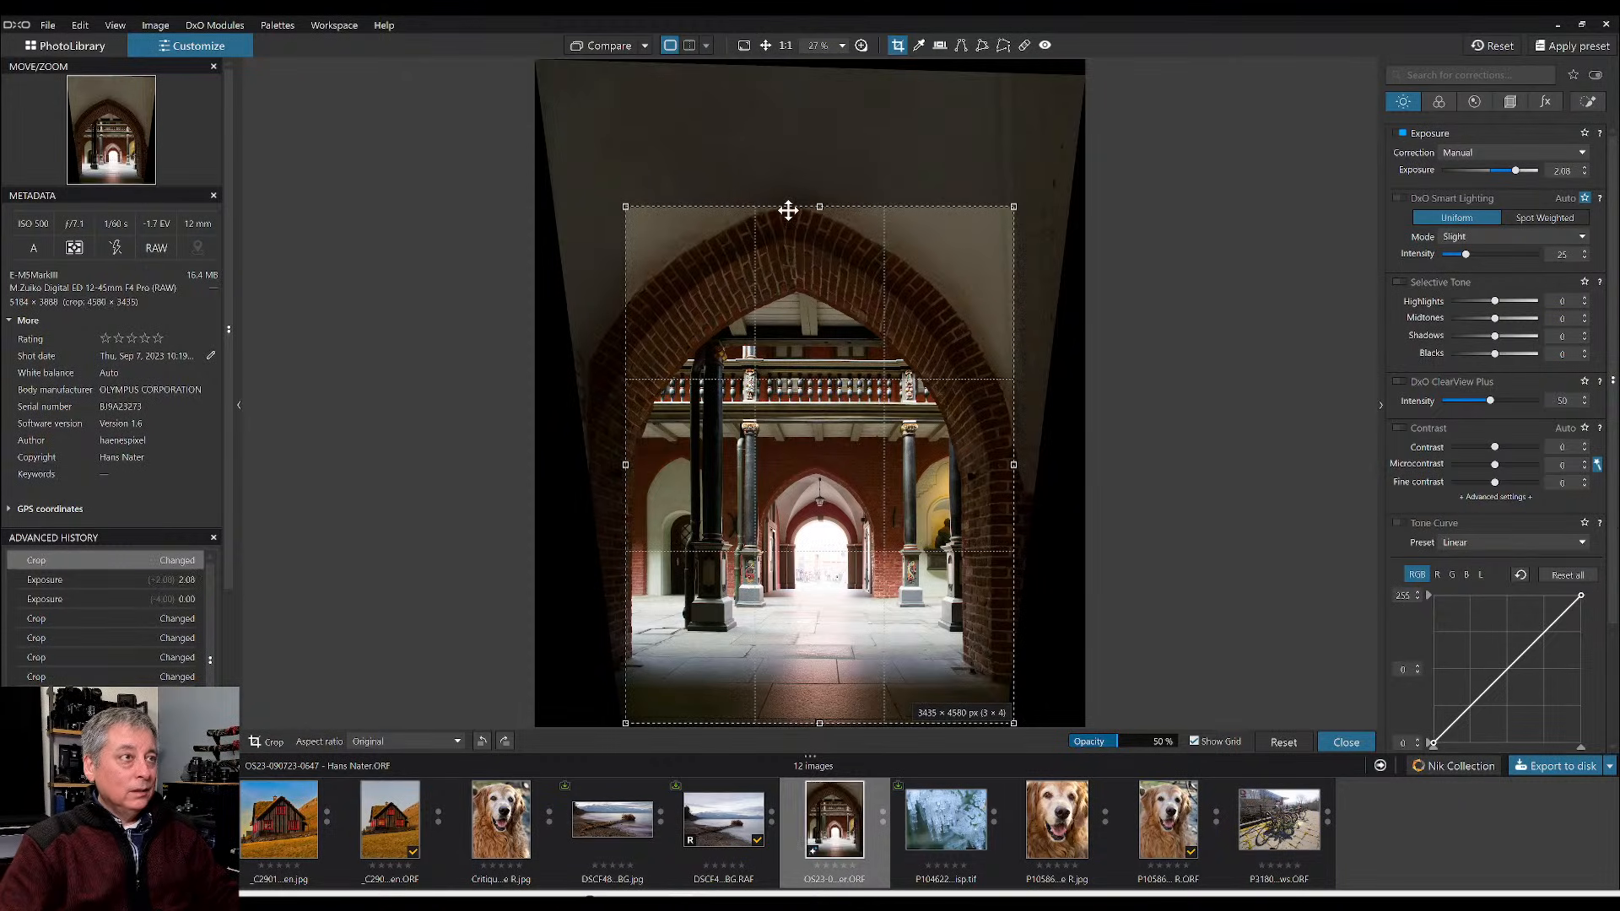
pyautogui.press('Return')
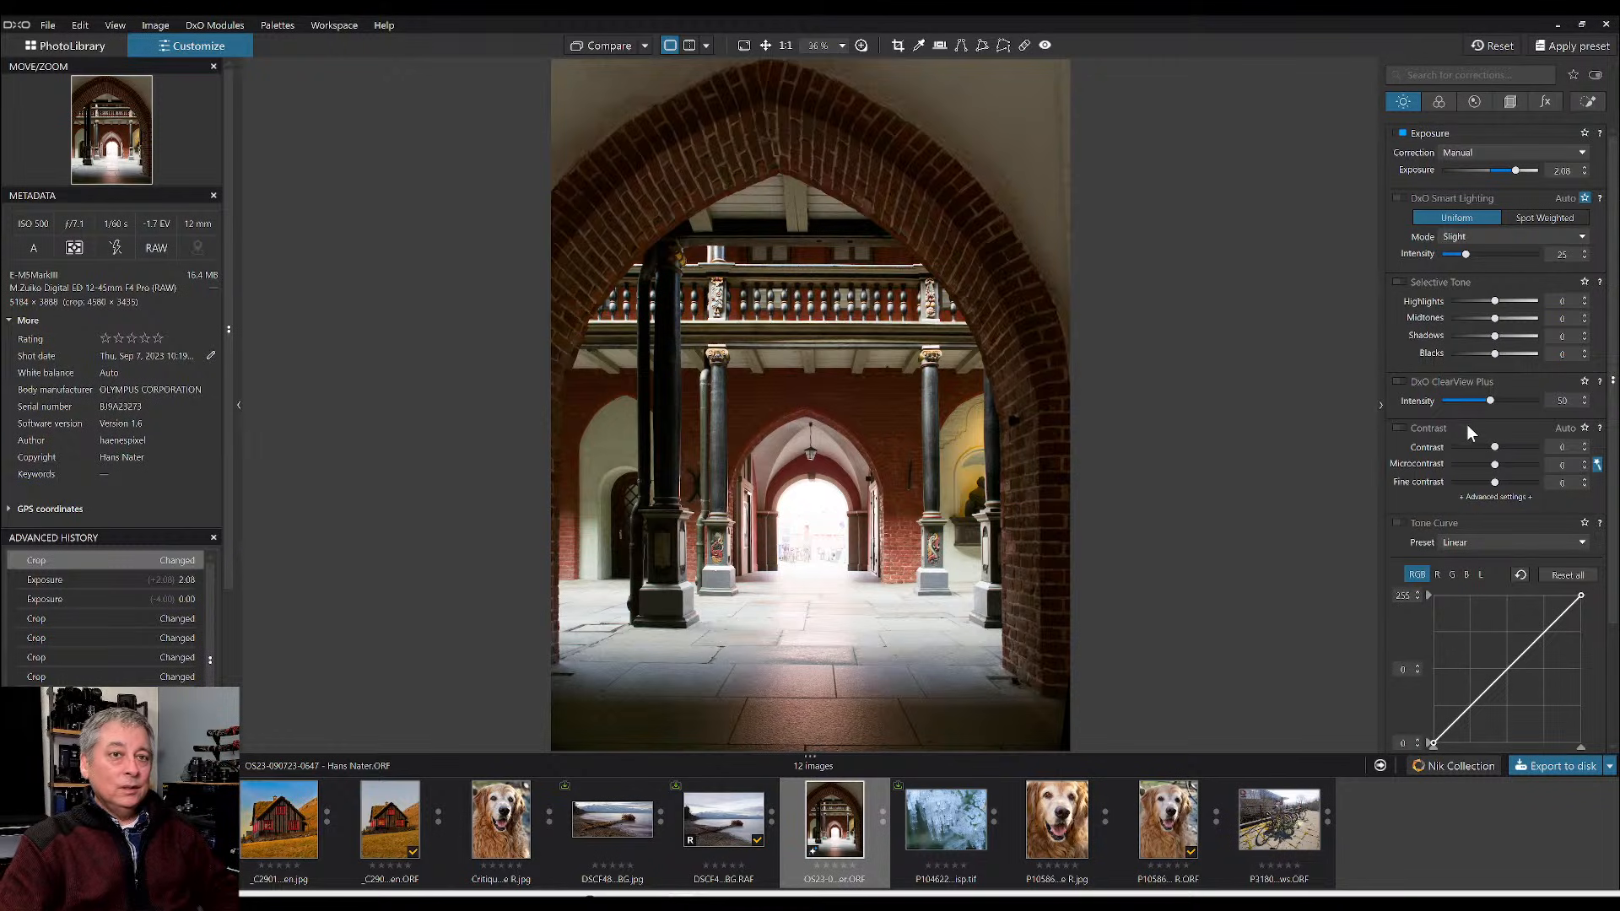
# - Reduce the archway crop to about 3258 × 4344 px and shift the frame upward, cutting off the dark foreground floor
pyautogui.click(1510, 102)
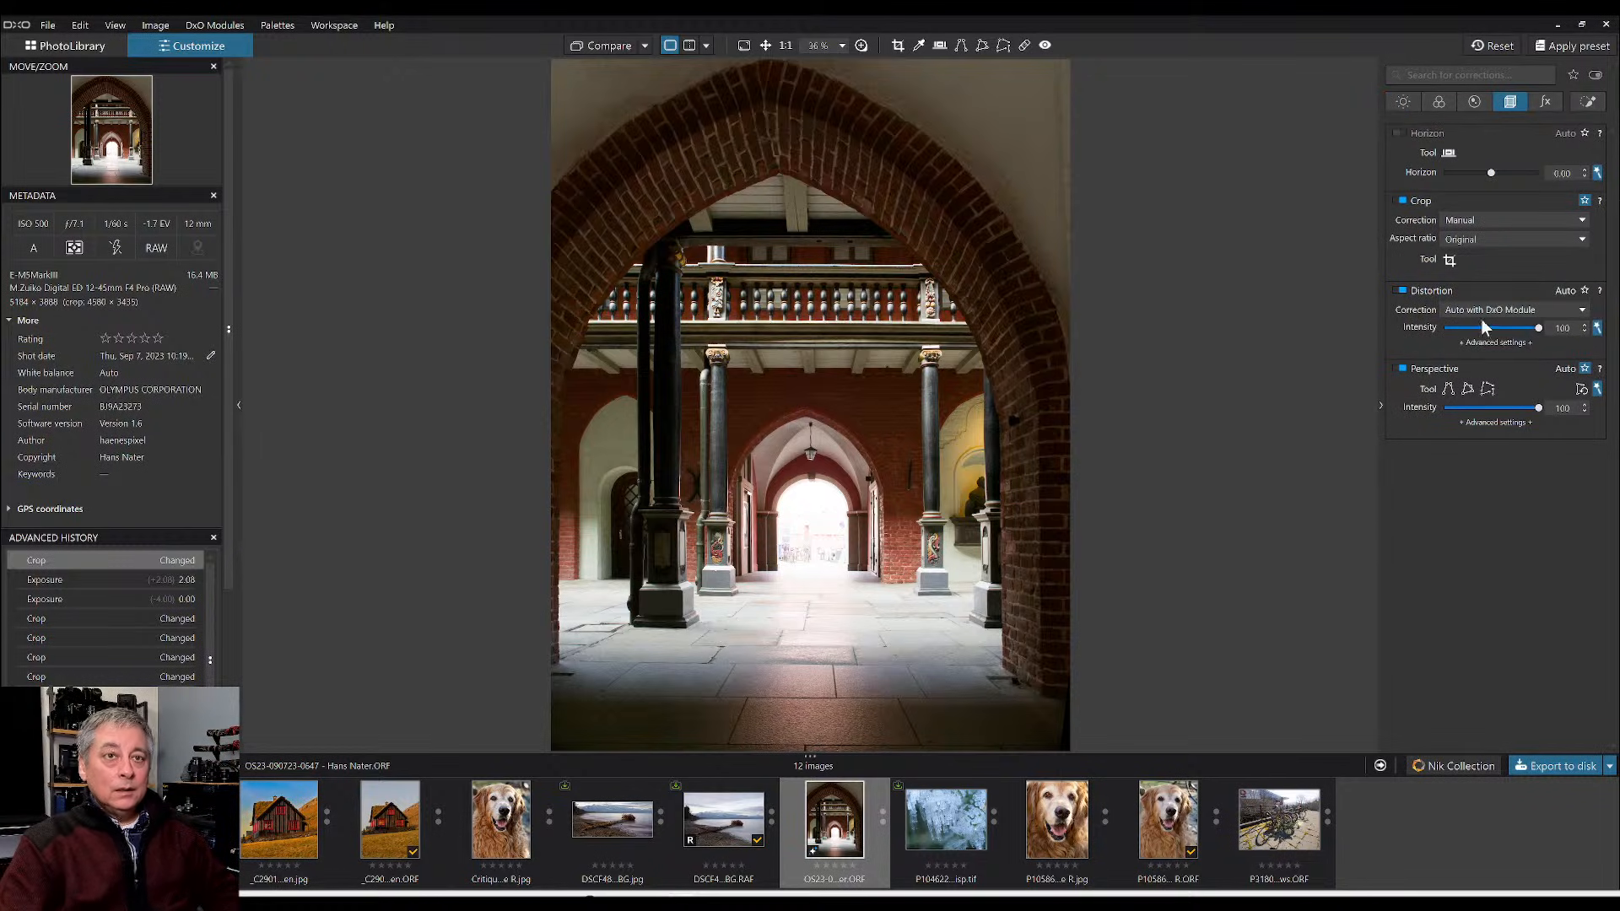
pyautogui.click(1473, 102)
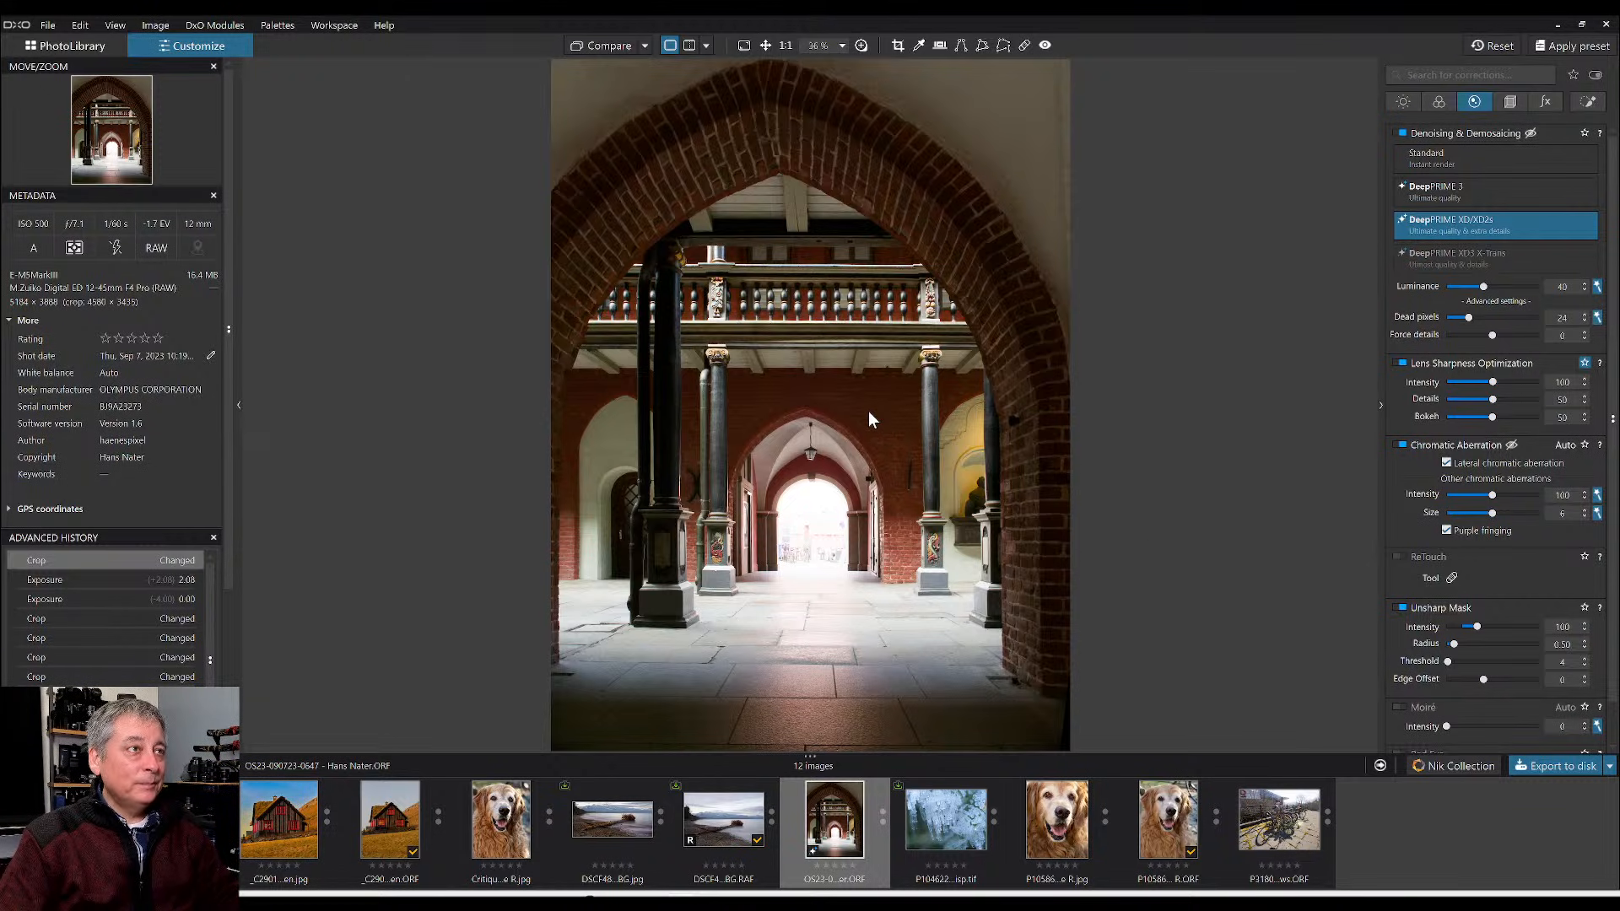
pyautogui.click(905, 46)
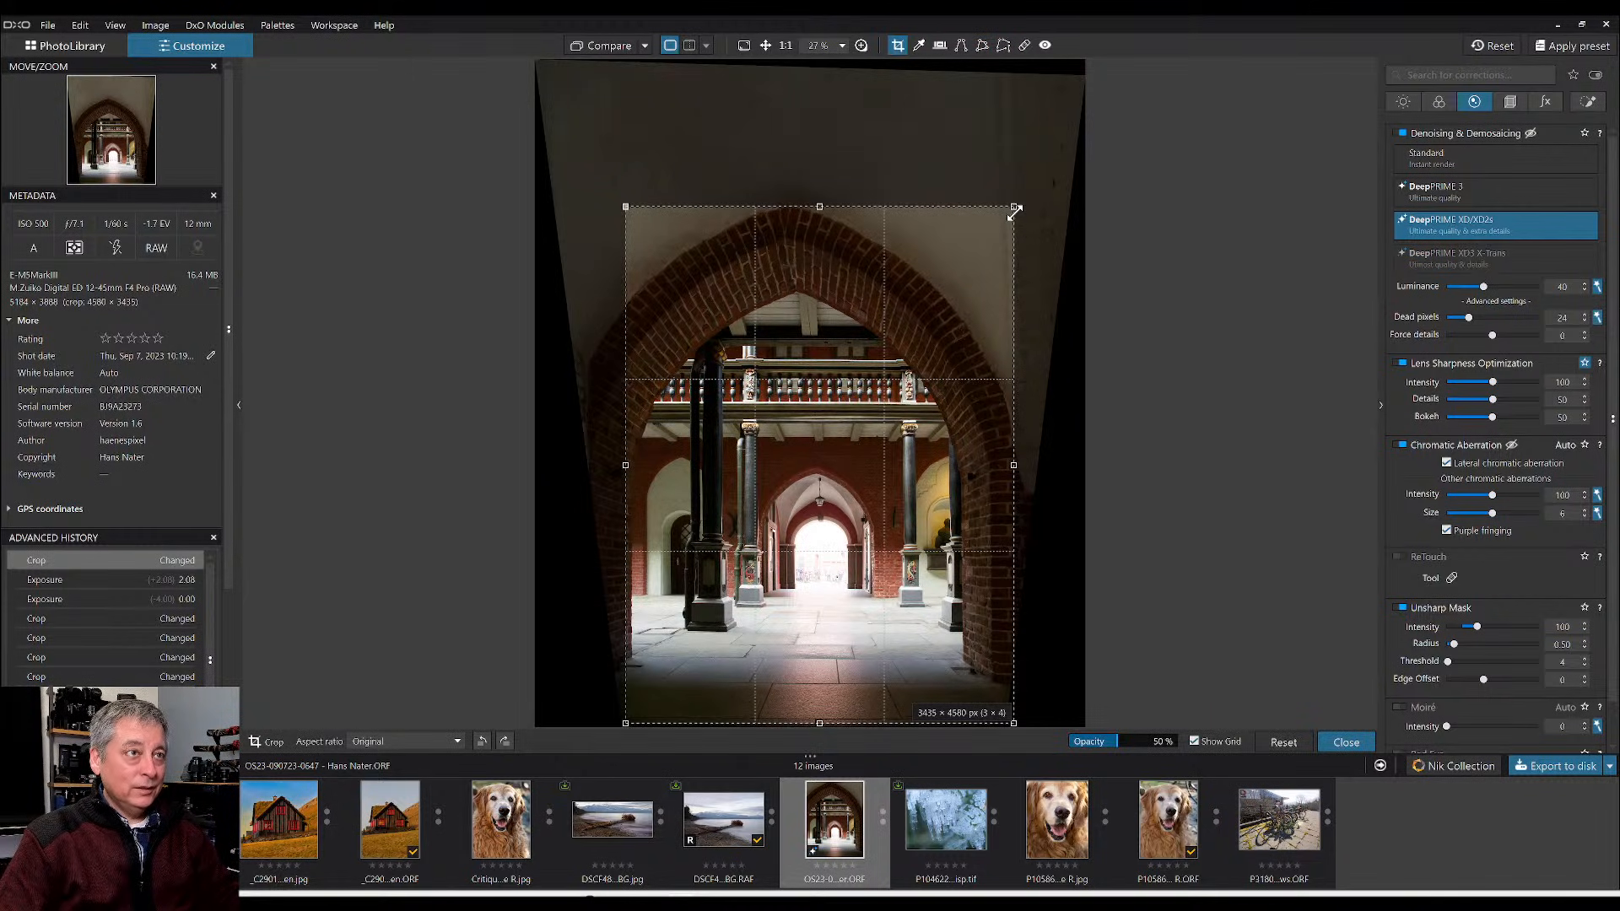
pyautogui.moveTo(1015, 212); pyautogui.dragTo(993, 233)
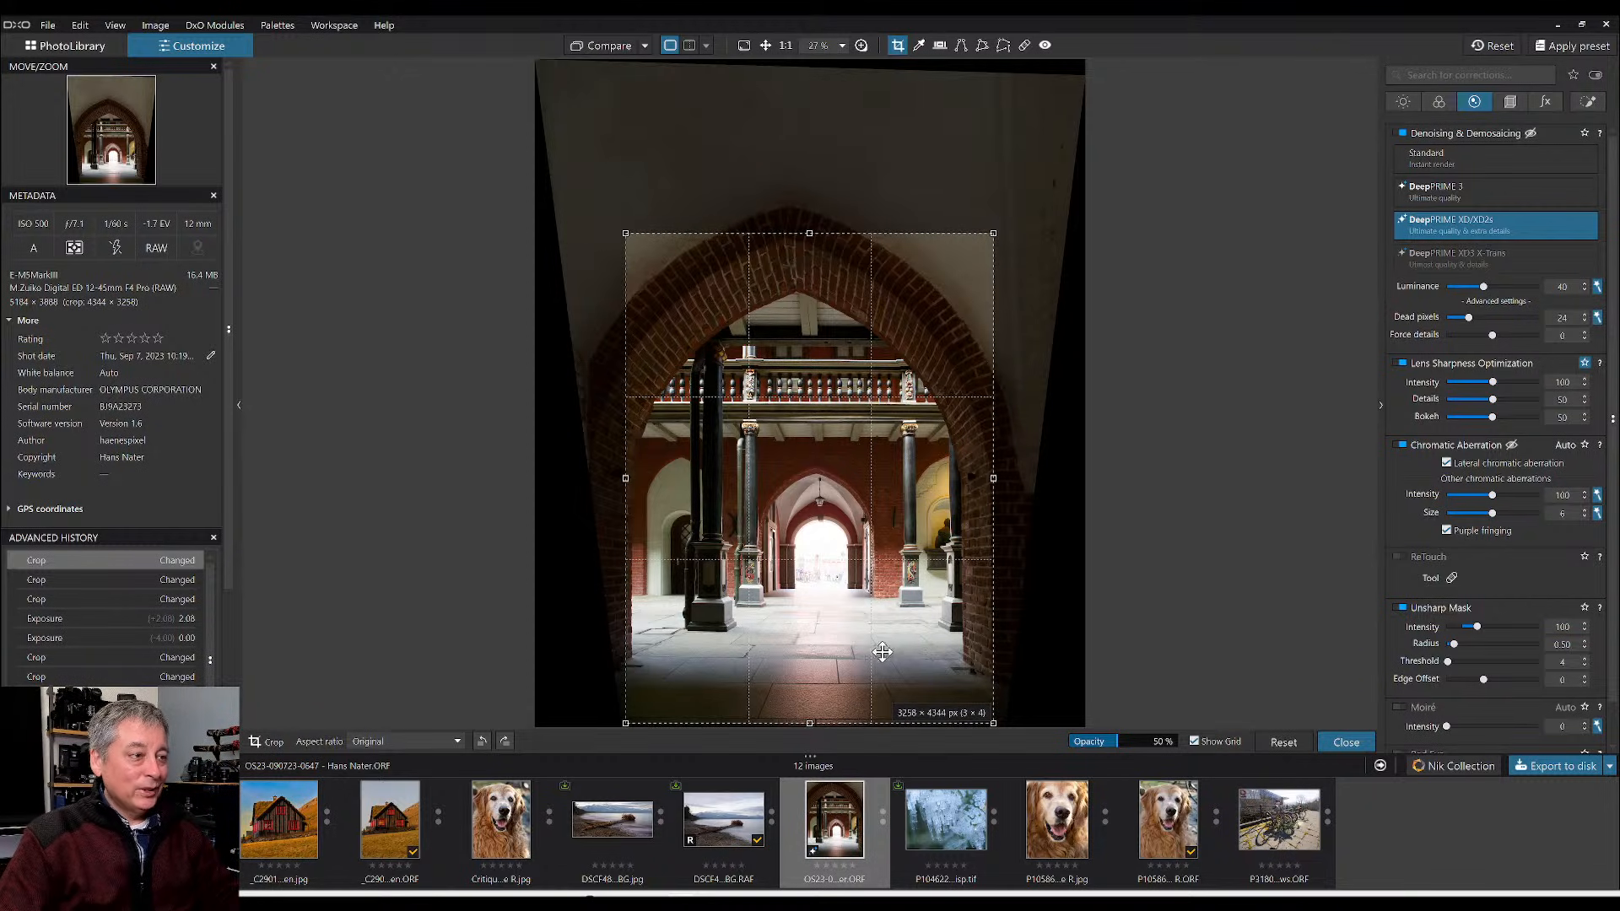
pyautogui.moveTo(885, 649); pyautogui.dragTo(876, 595)
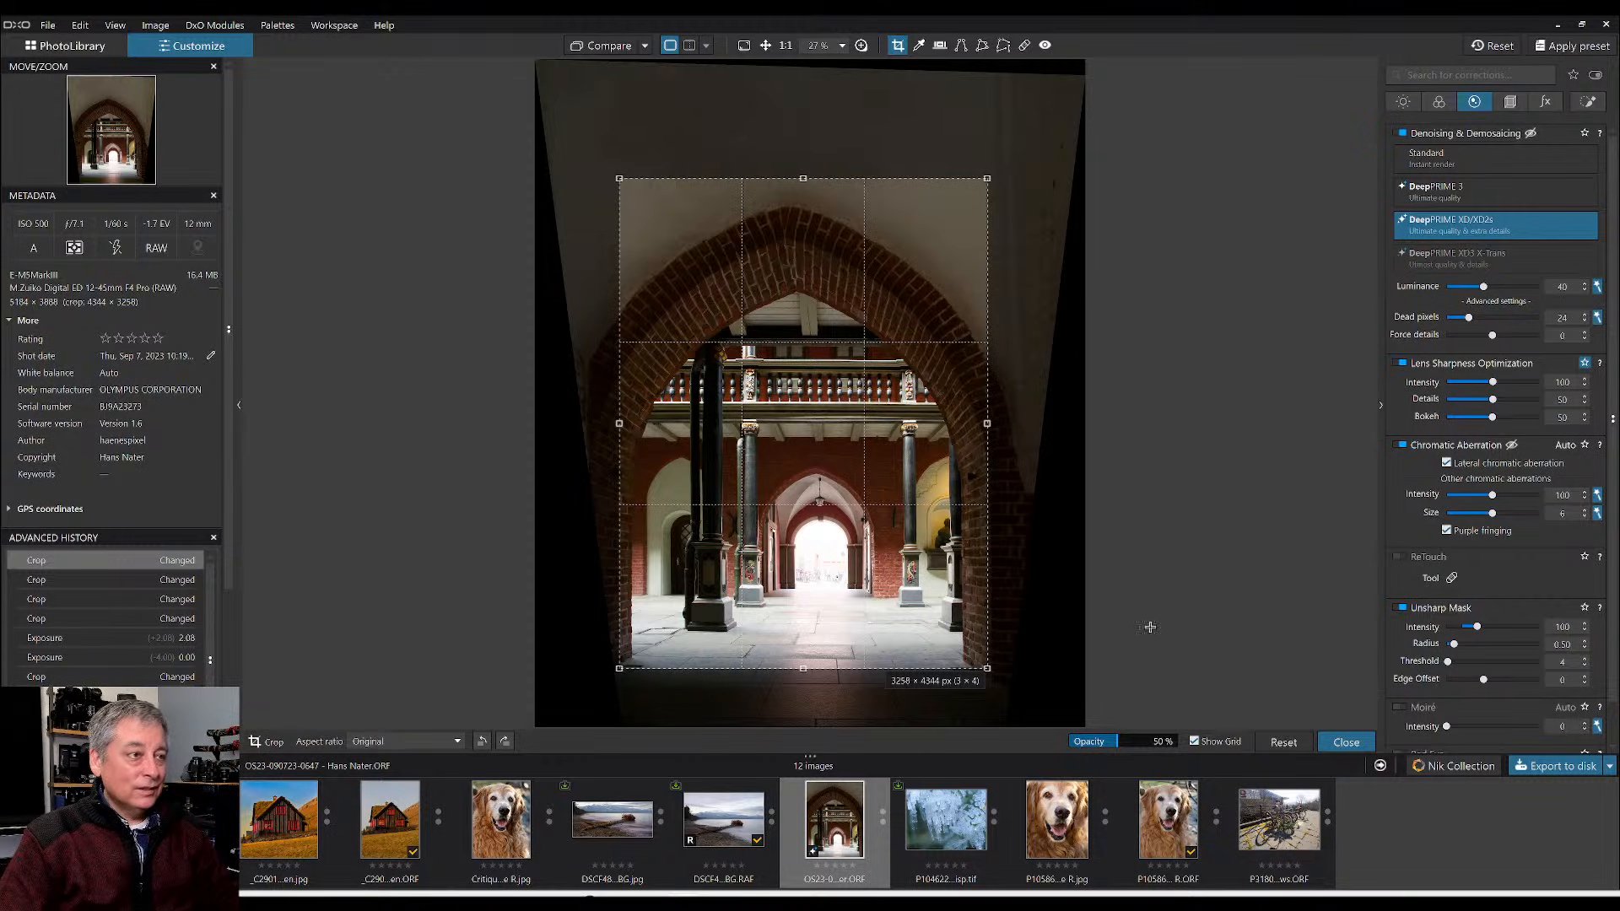
pyautogui.press('Return')
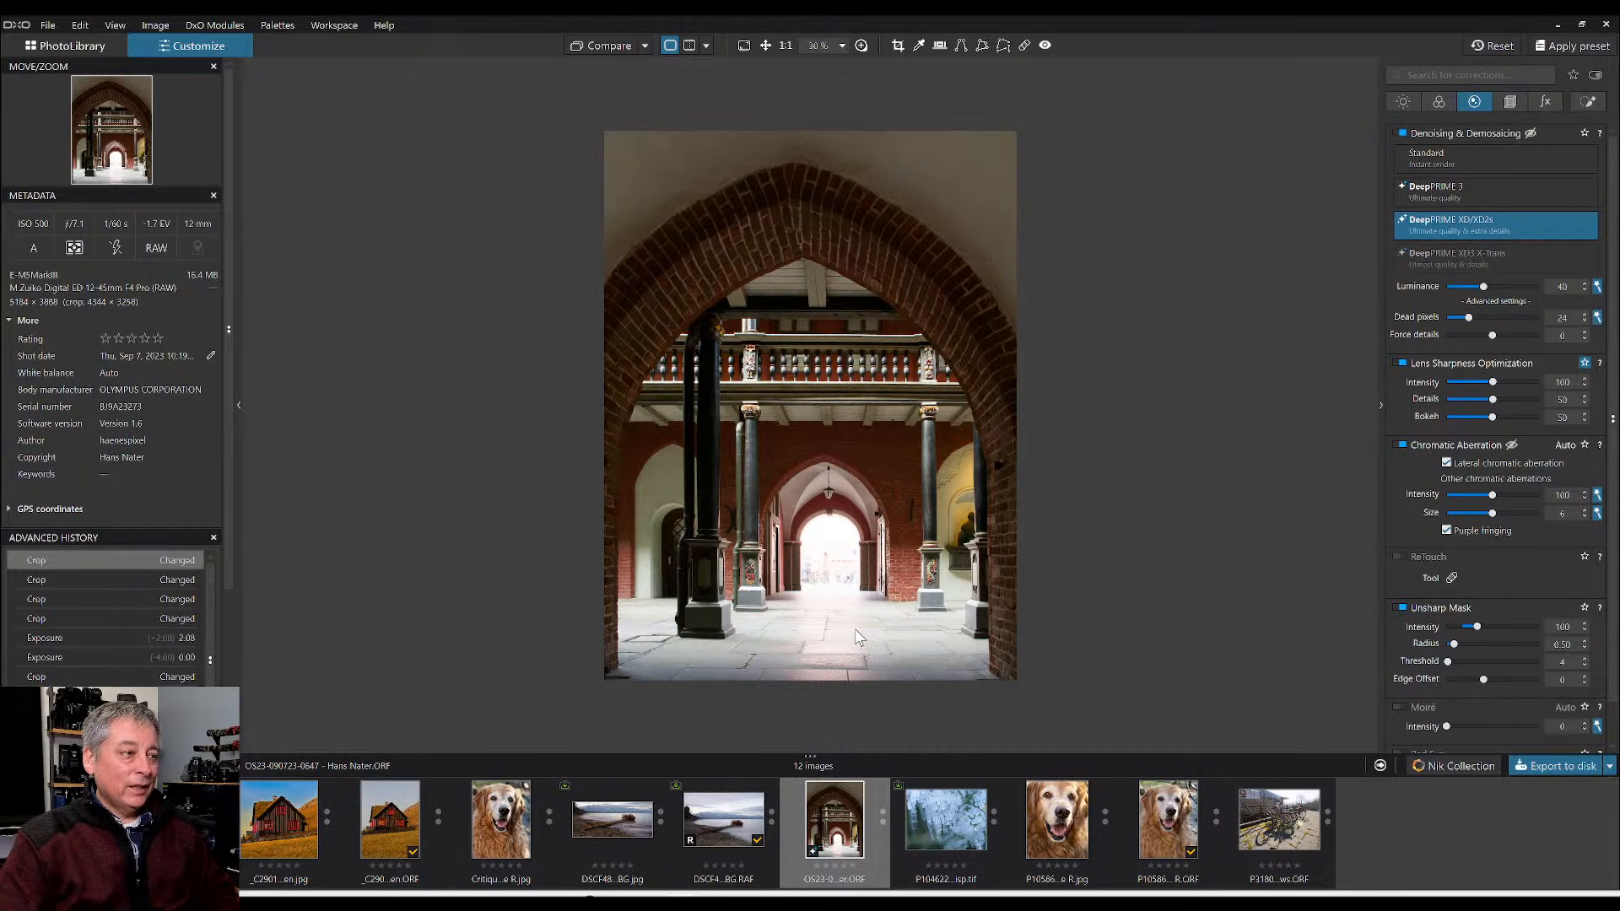
# - Set the perspective correction's Left / Right value to -5, toggling it against 0 to compare
pyautogui.click(1511, 102)
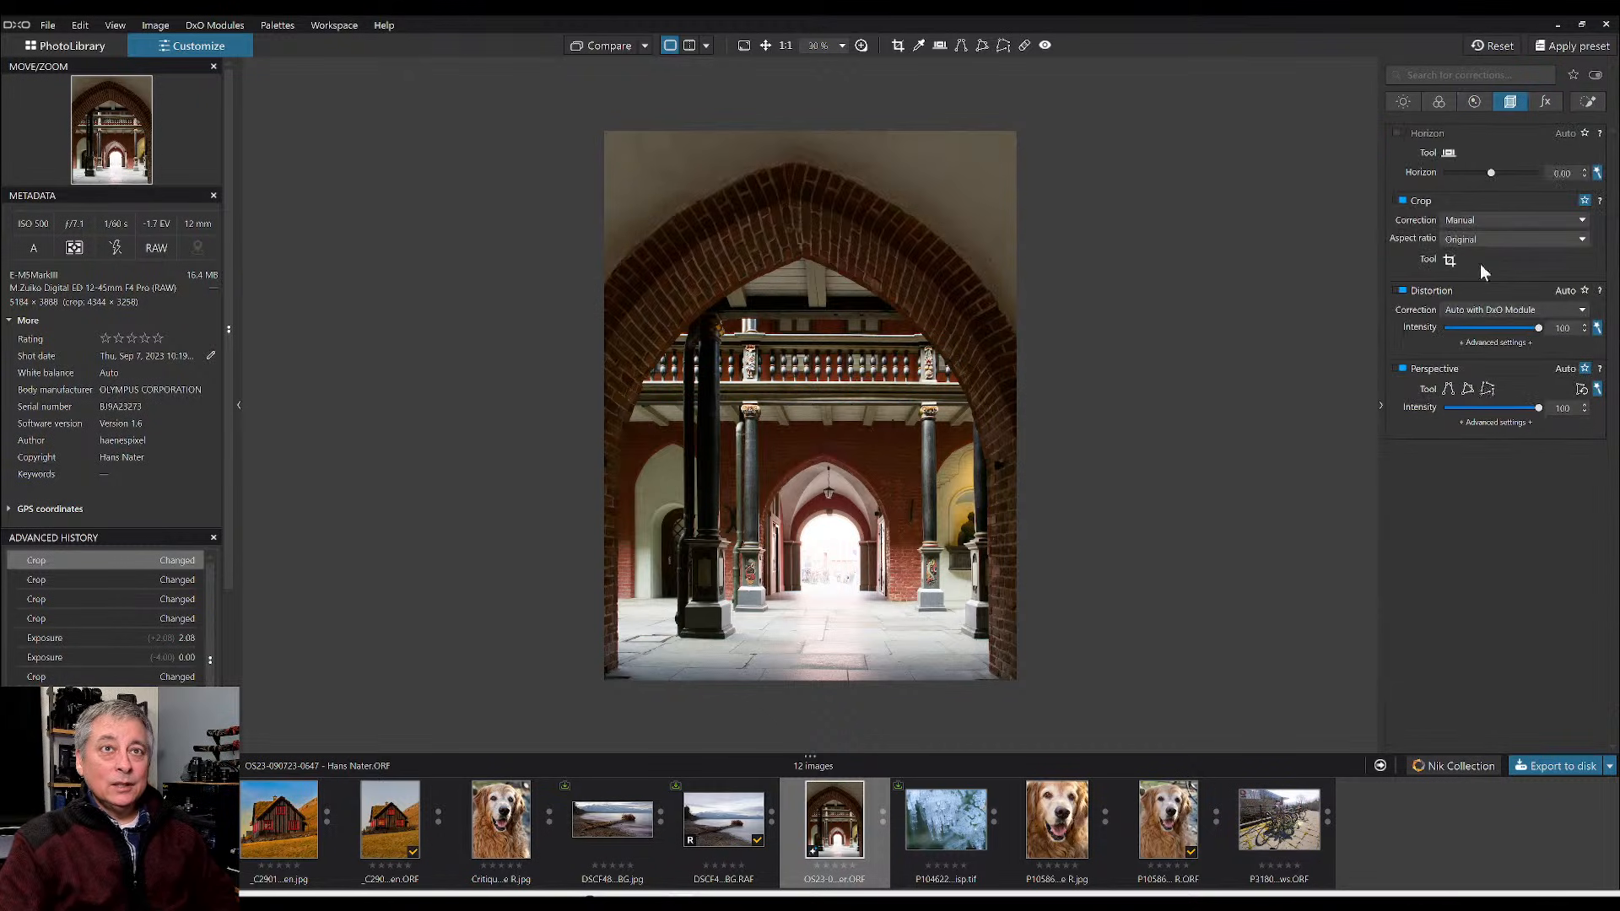
pyautogui.click(1482, 422)
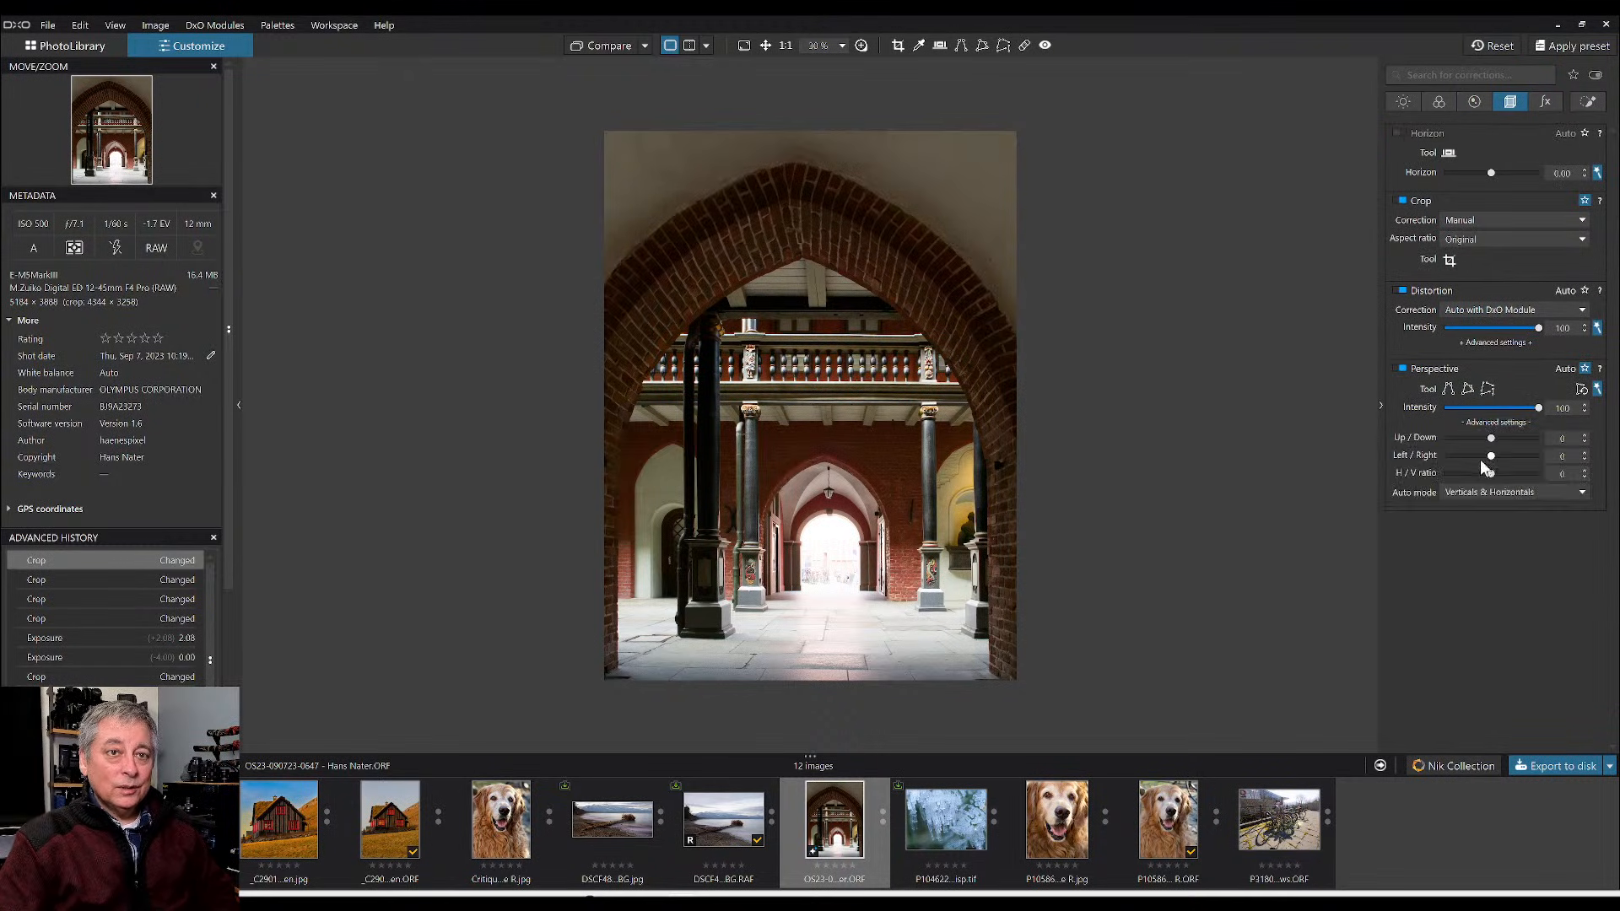
pyautogui.moveTo(1491, 458); pyautogui.dragTo(1489, 458)
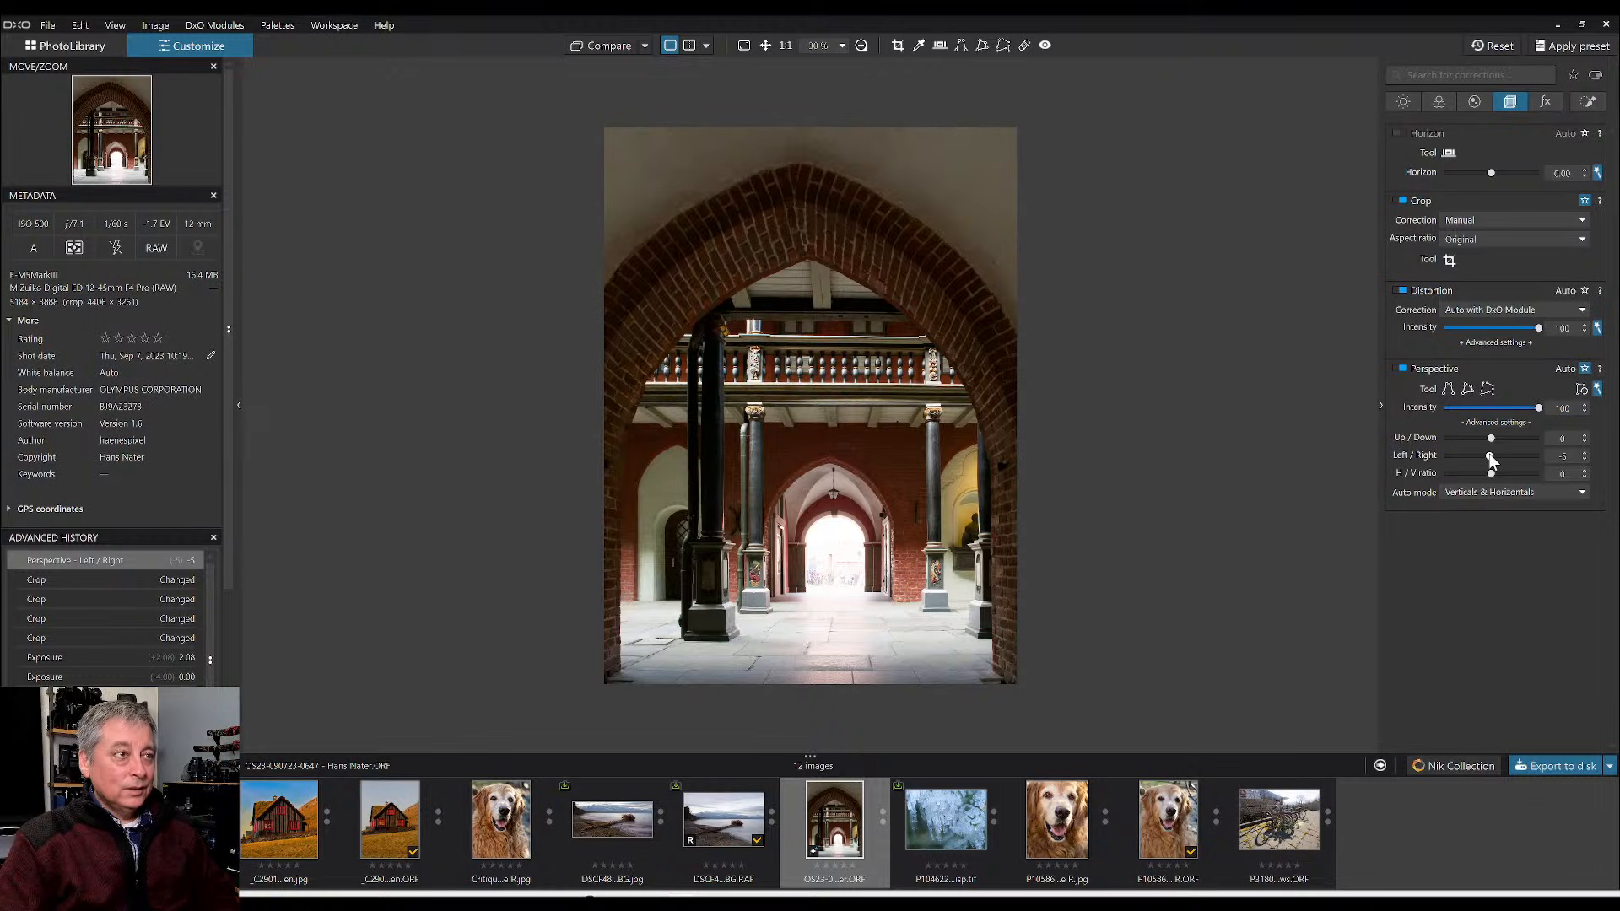
pyautogui.doubleClick(1491, 457)
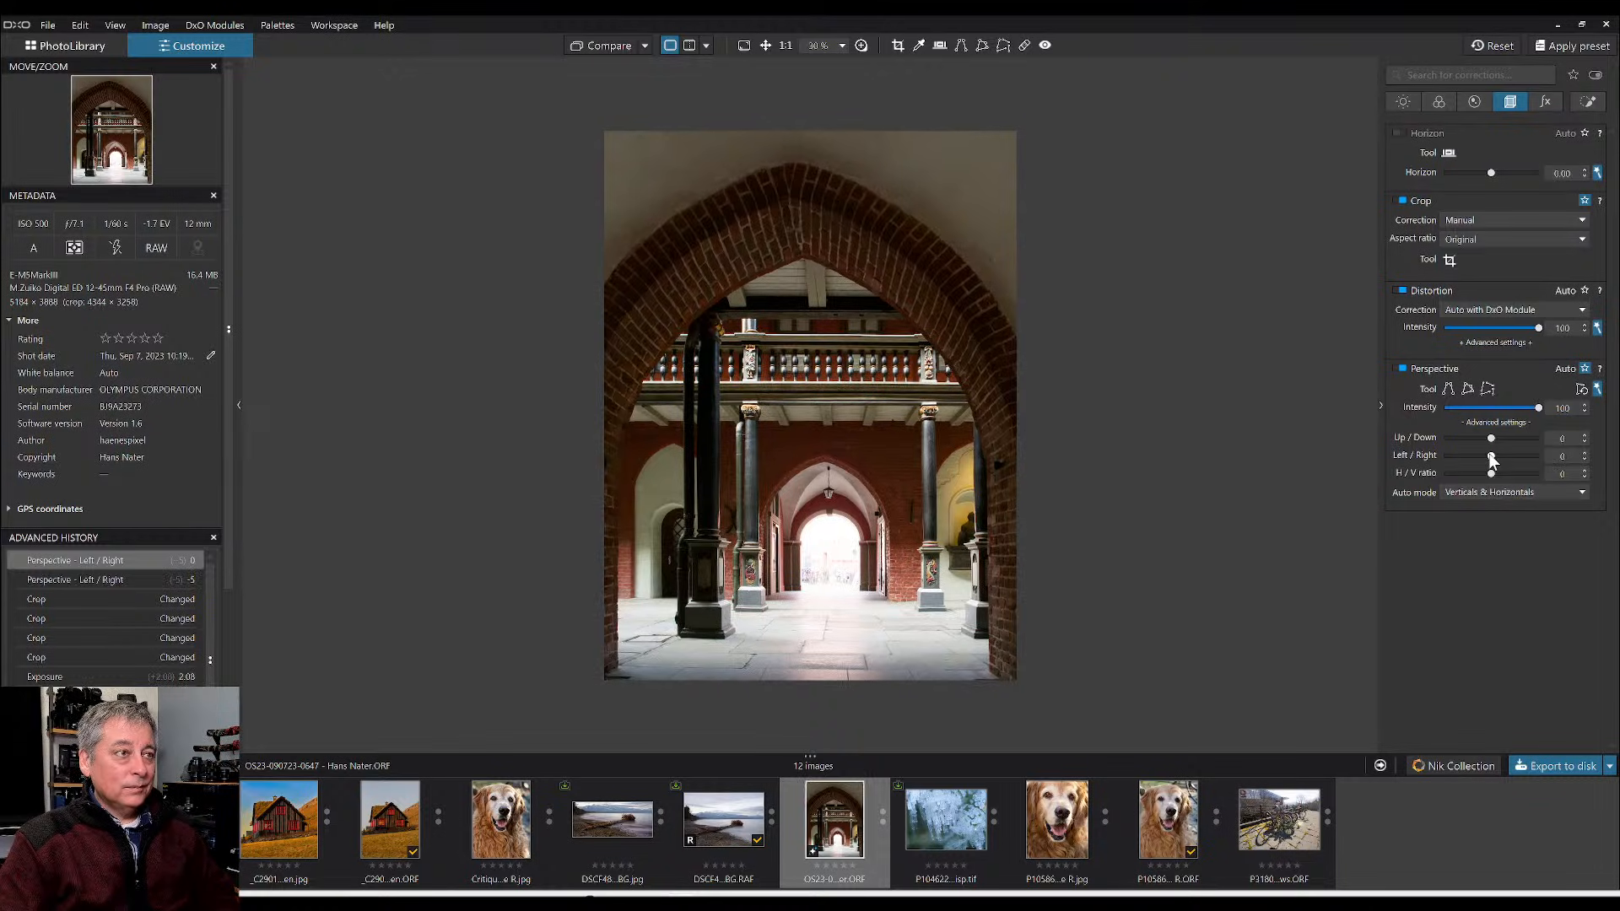
pyautogui.moveTo(1492, 458); pyautogui.dragTo(1489, 458)
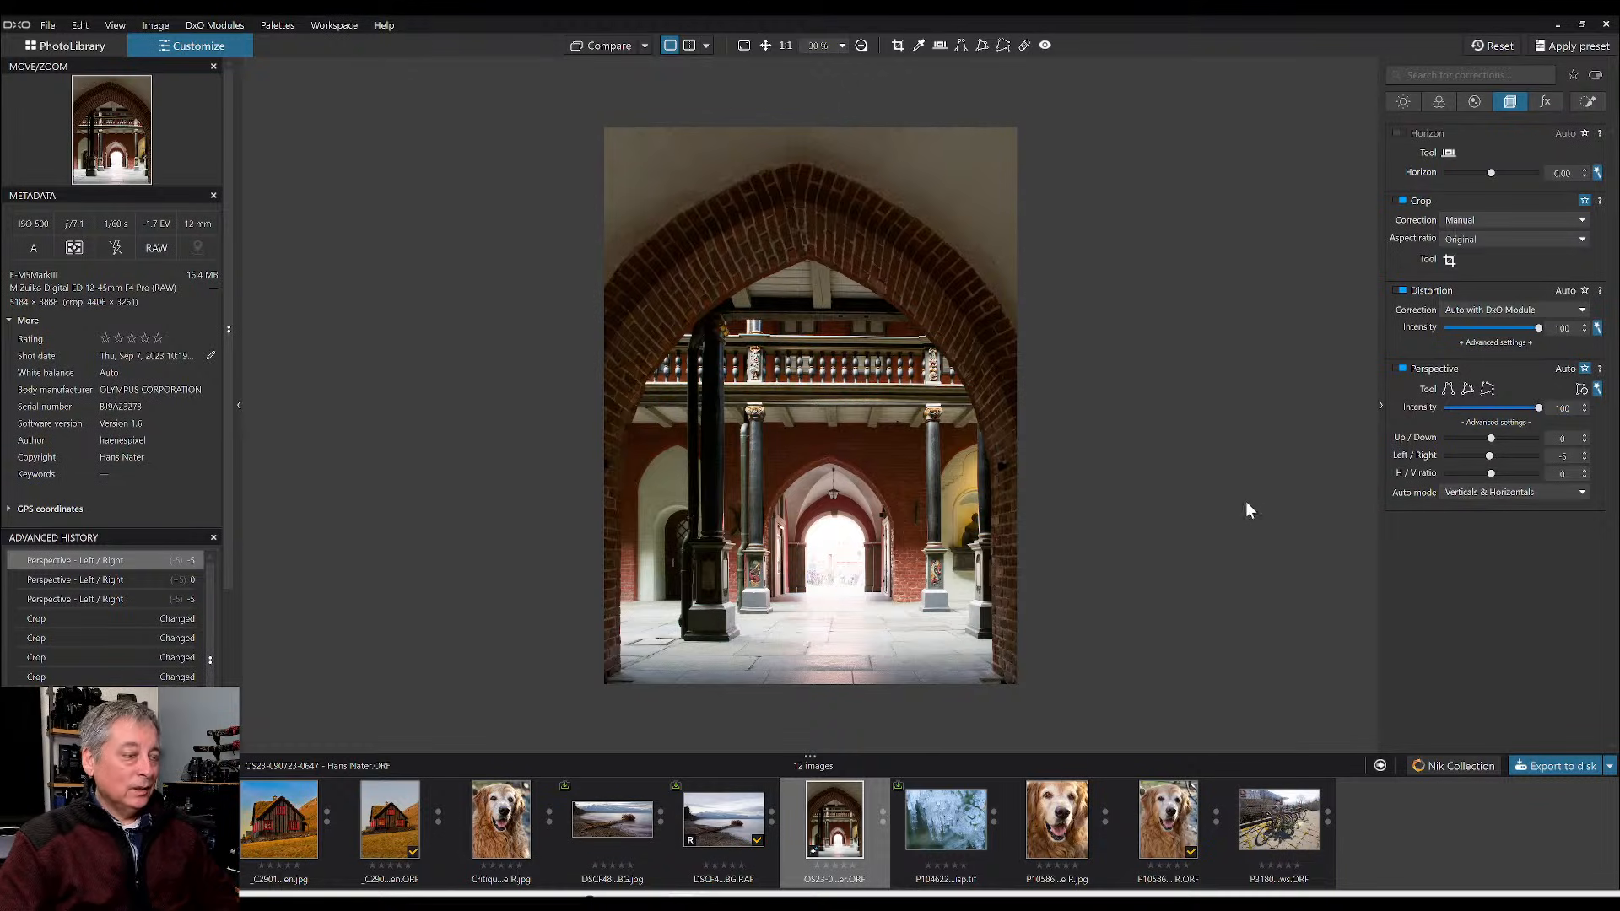
# - Lower the archway photo's exposure to 1.59
pyautogui.click(1402, 102)
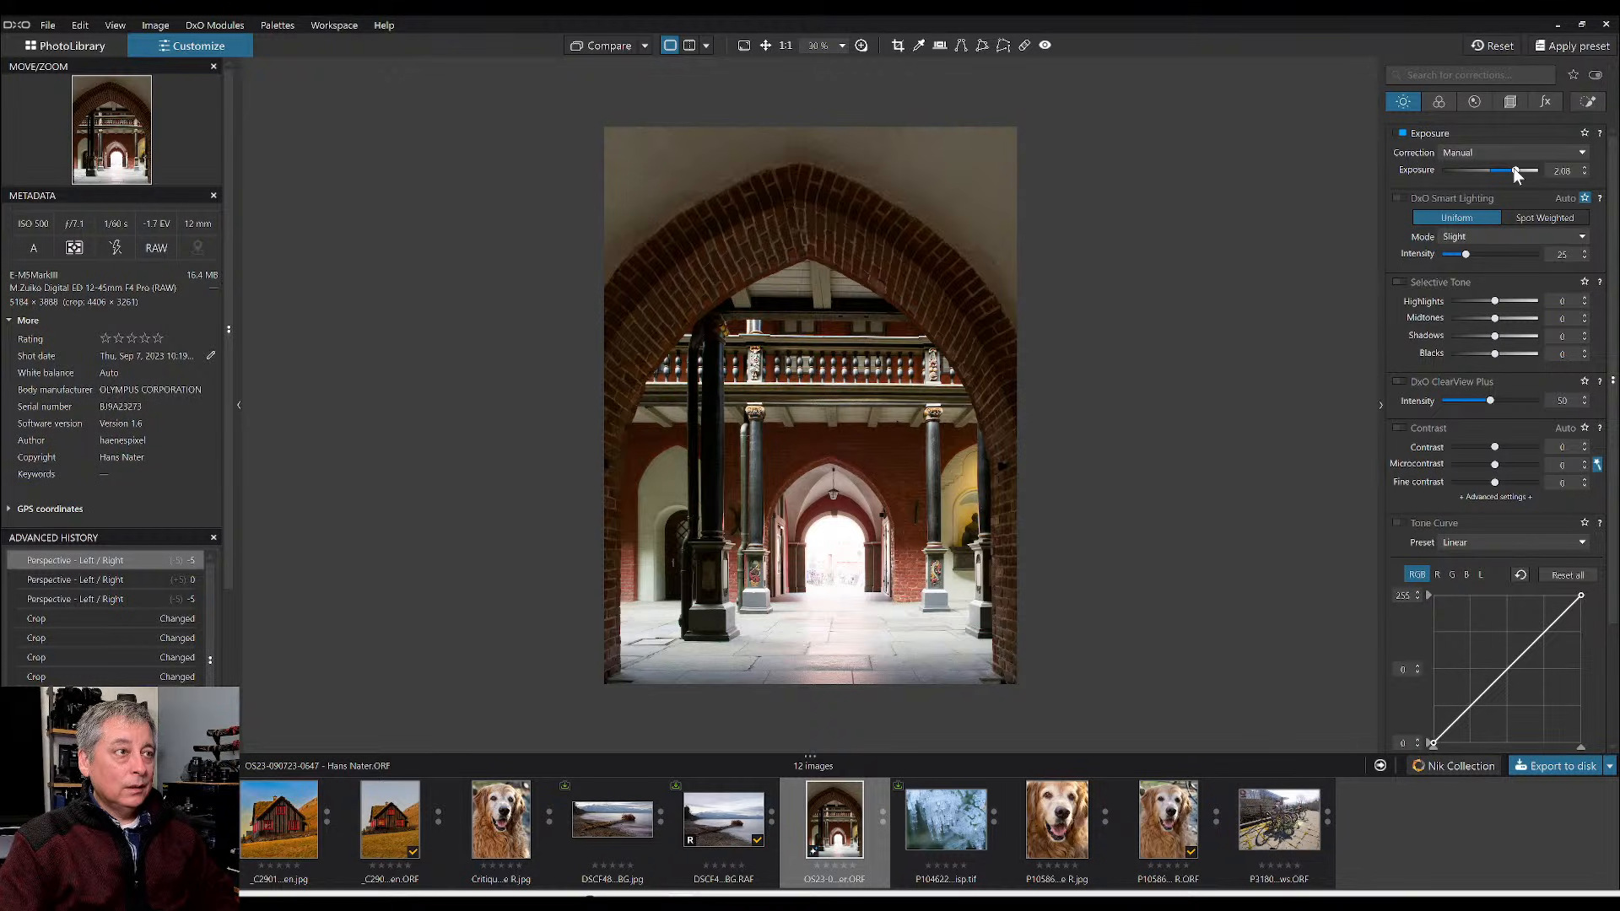
pyautogui.moveTo(1516, 172); pyautogui.dragTo(1509, 171)
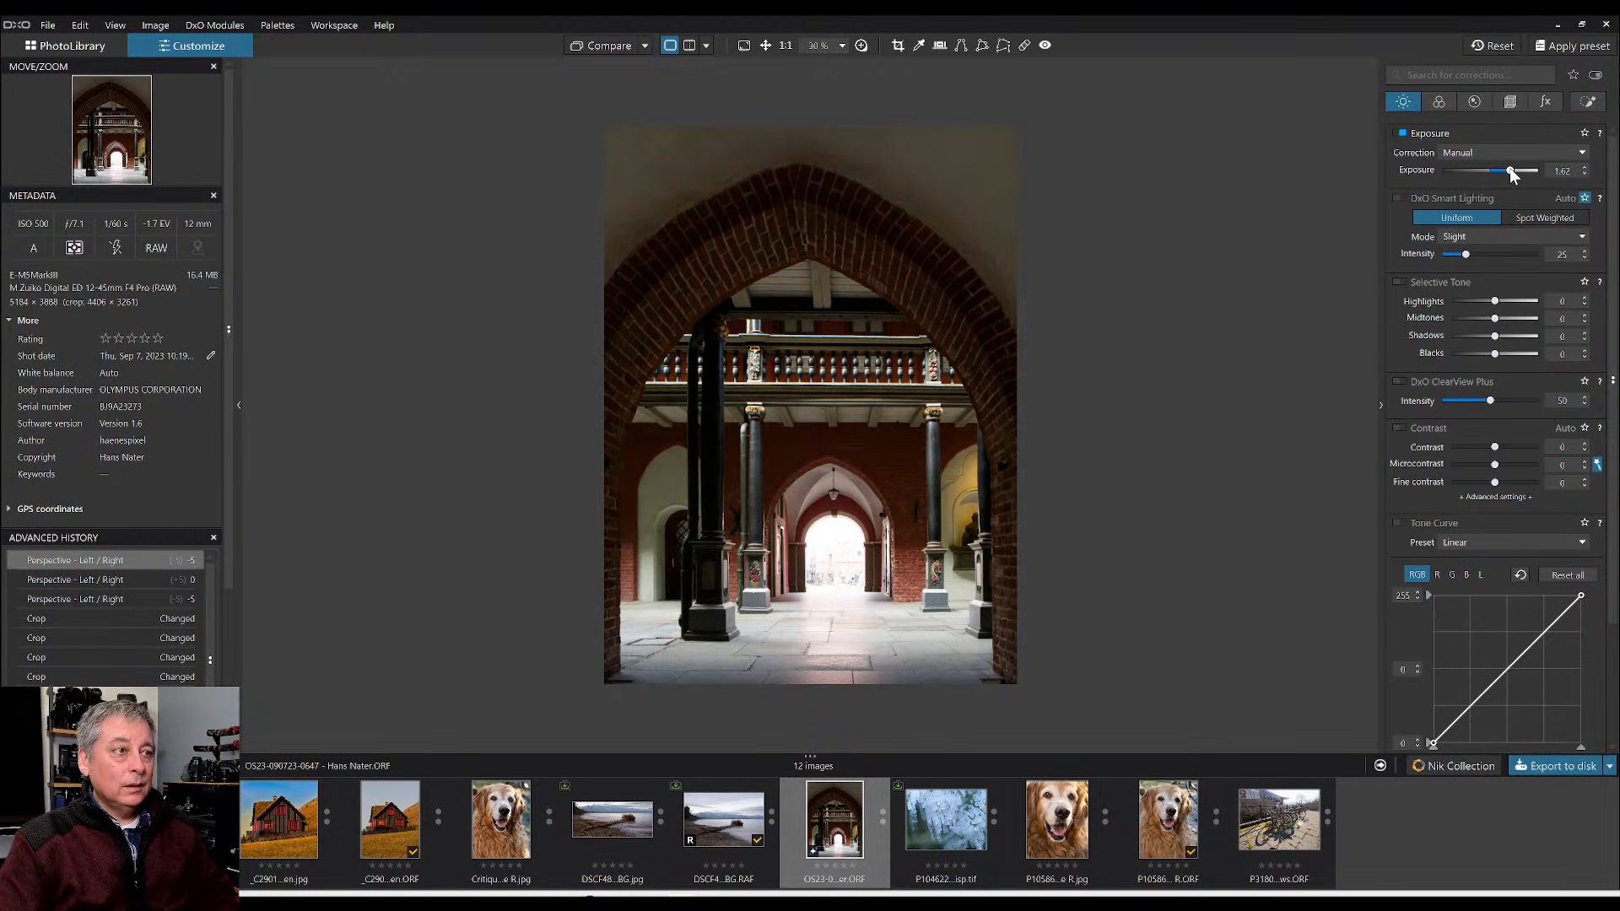
pyautogui.moveTo(1512, 175); pyautogui.dragTo(1511, 173)
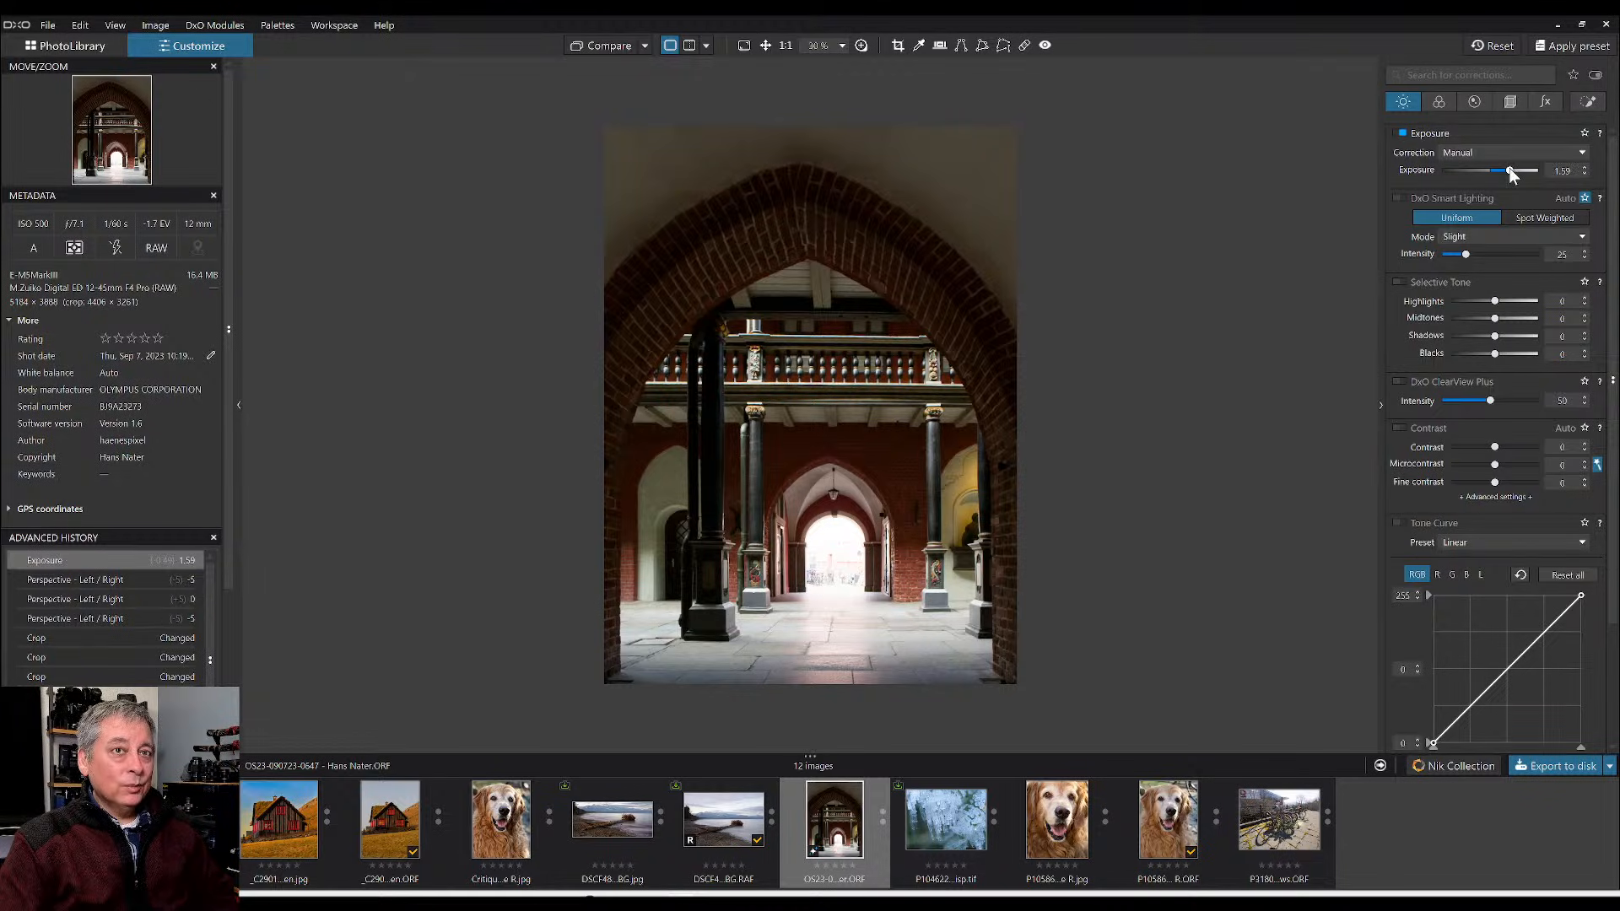
# - Warm the archway photo by raising the RAW white balance temperature to 6042
pyautogui.click(1474, 103)
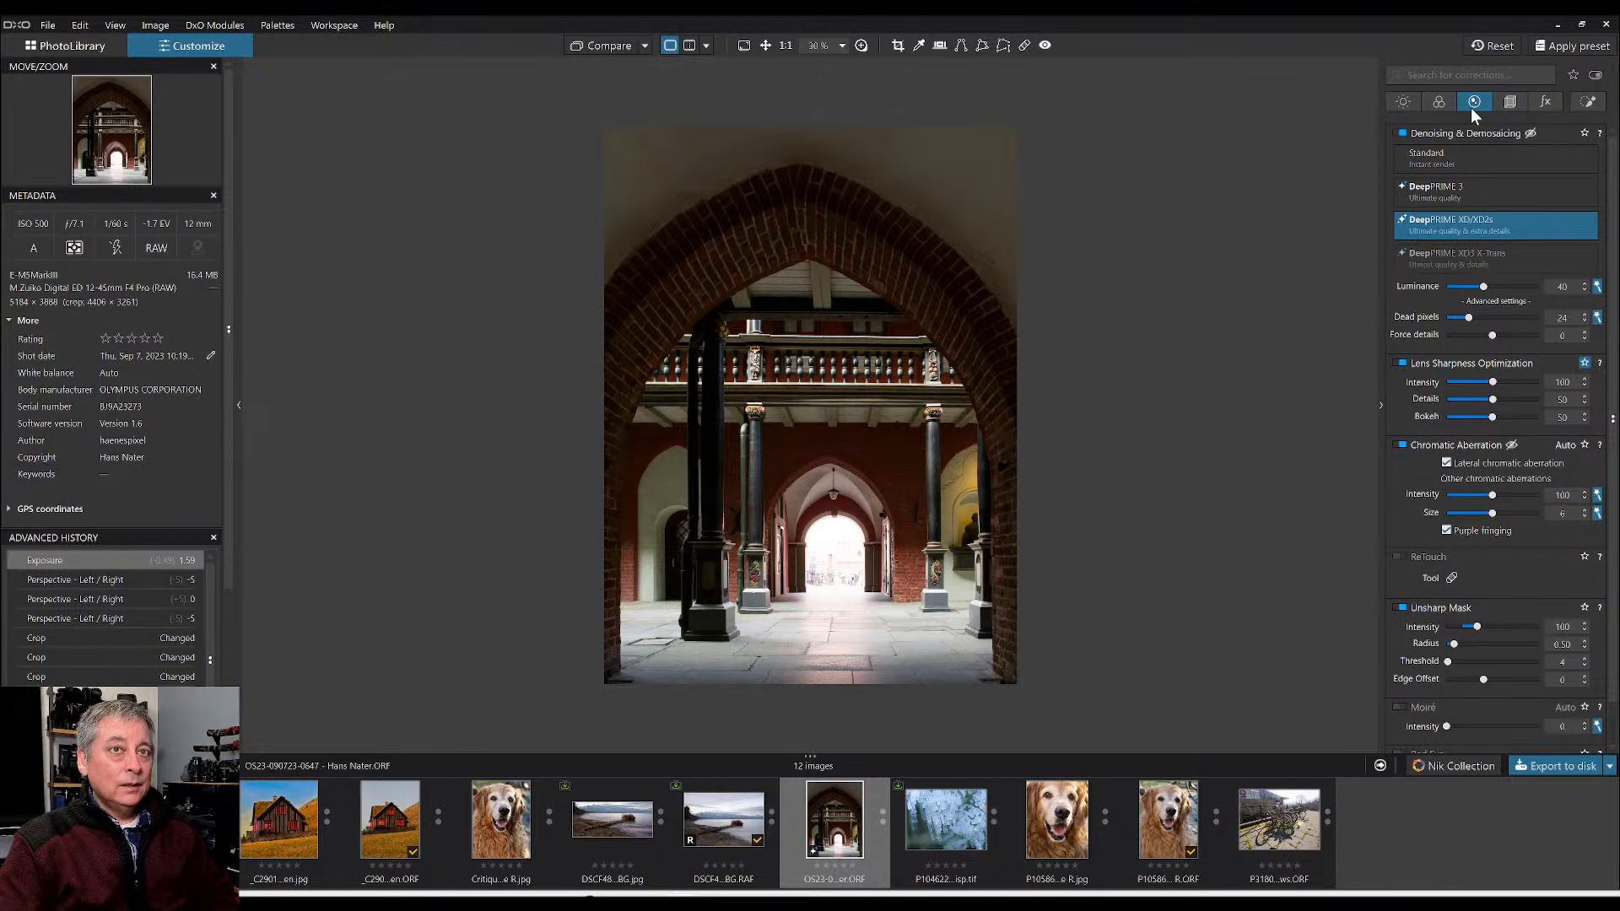
pyautogui.click(1404, 103)
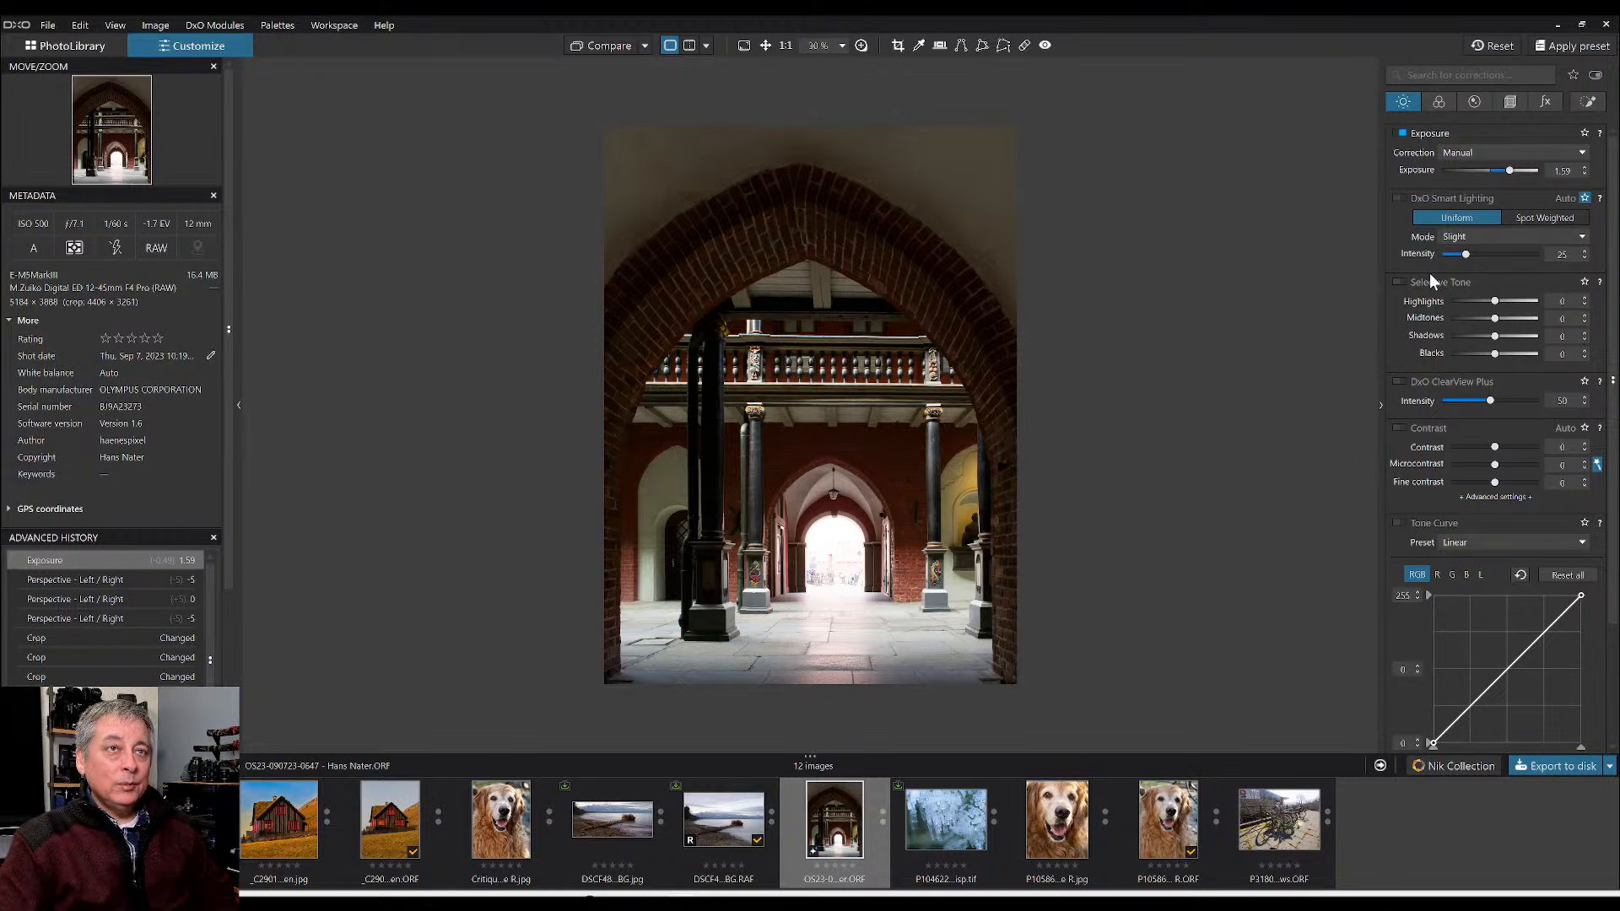
pyautogui.click(1438, 103)
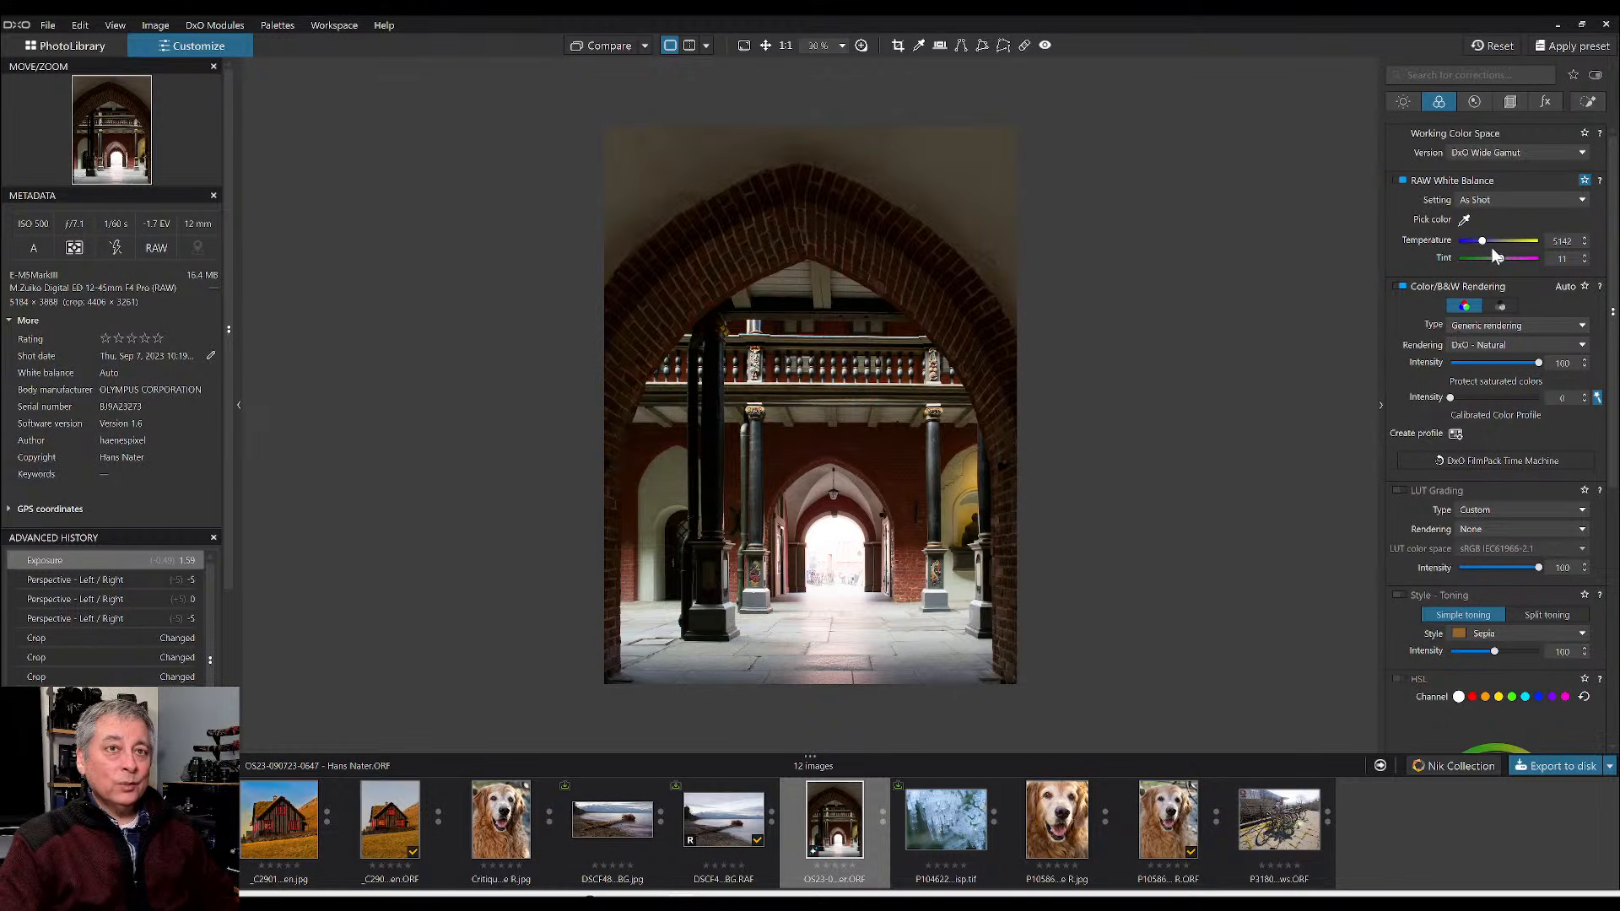
pyautogui.scroll(4, 1482, 241)
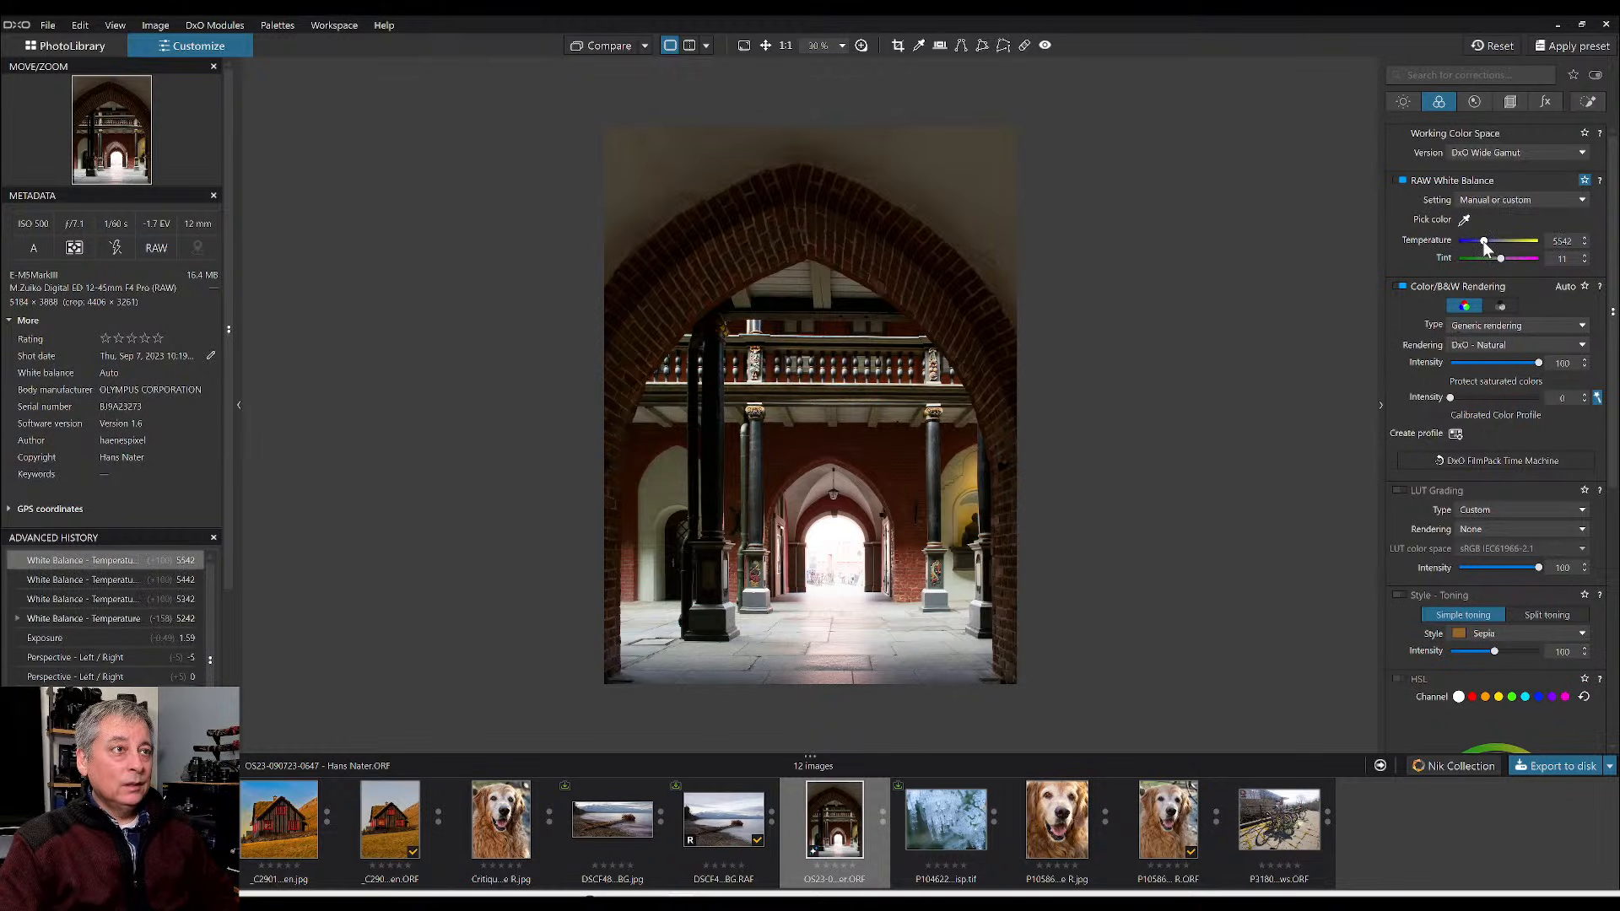
pyautogui.scroll(2, 1482, 241)
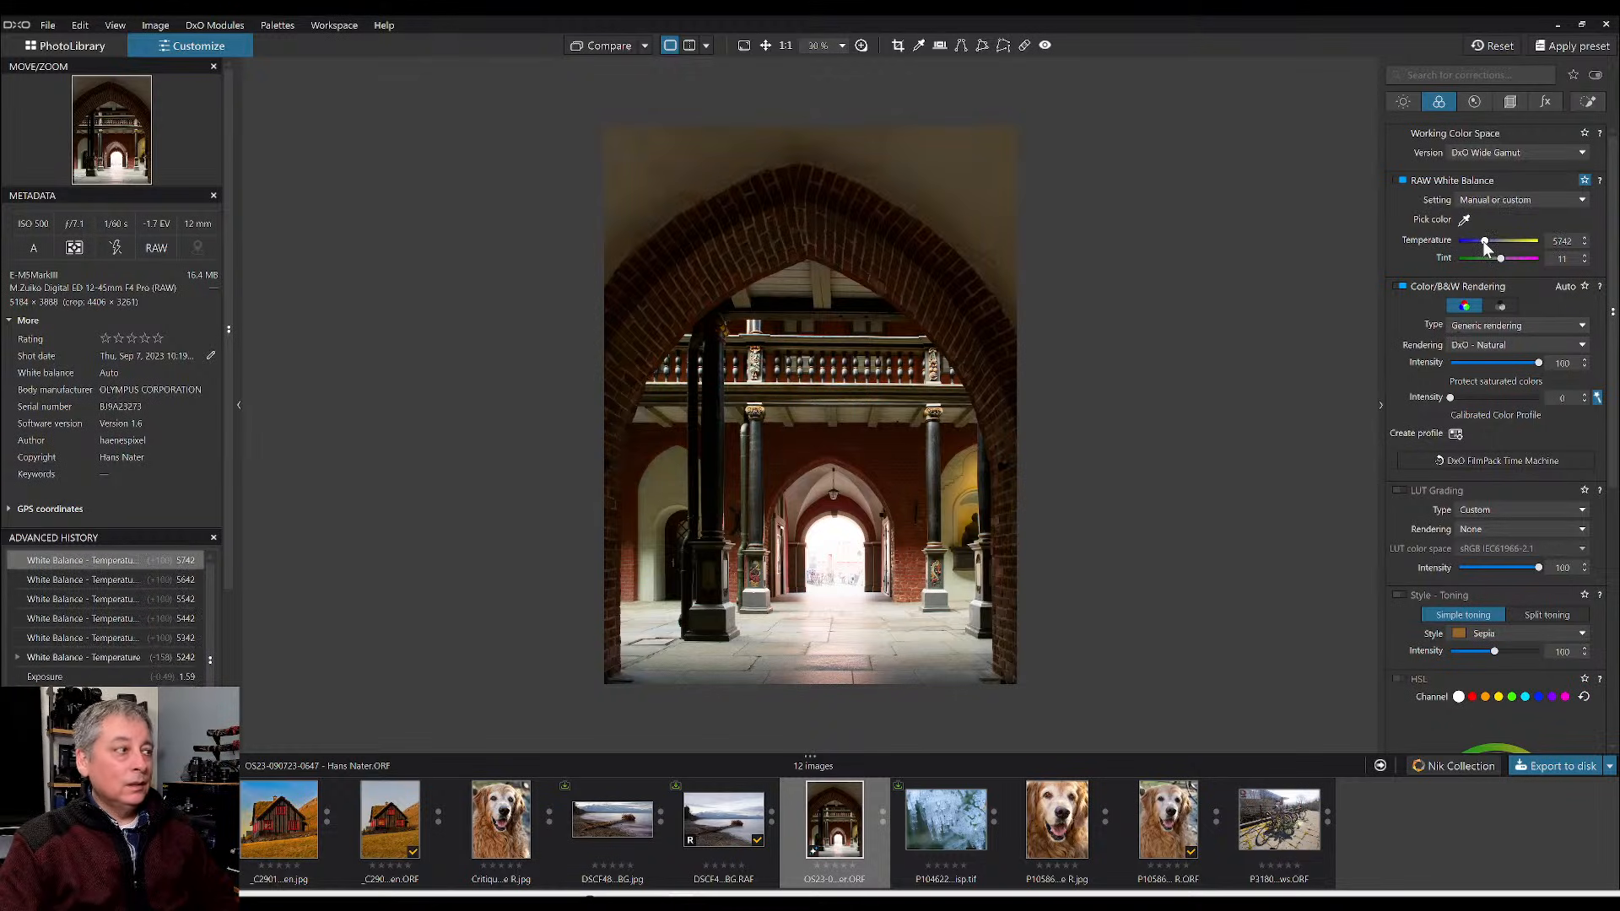
pyautogui.scroll(2, 1482, 240)
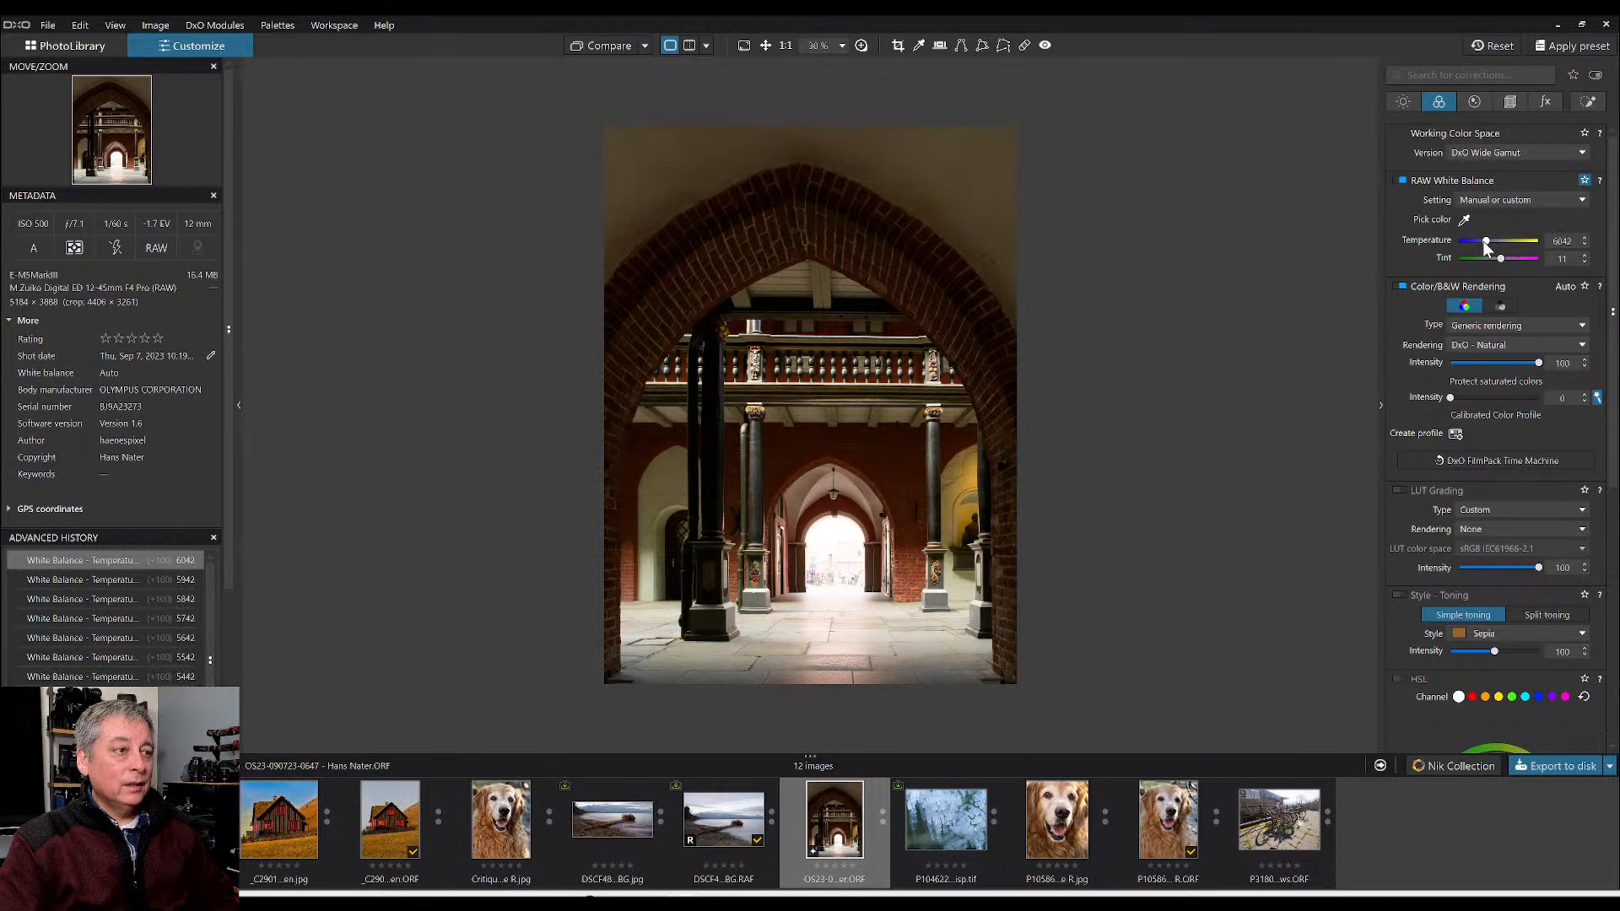
# - Create a local adjustment mask with control points on the bright far doorway and the floor before it, and set its Luma selectivity to 55
pyautogui.click(1586, 103)
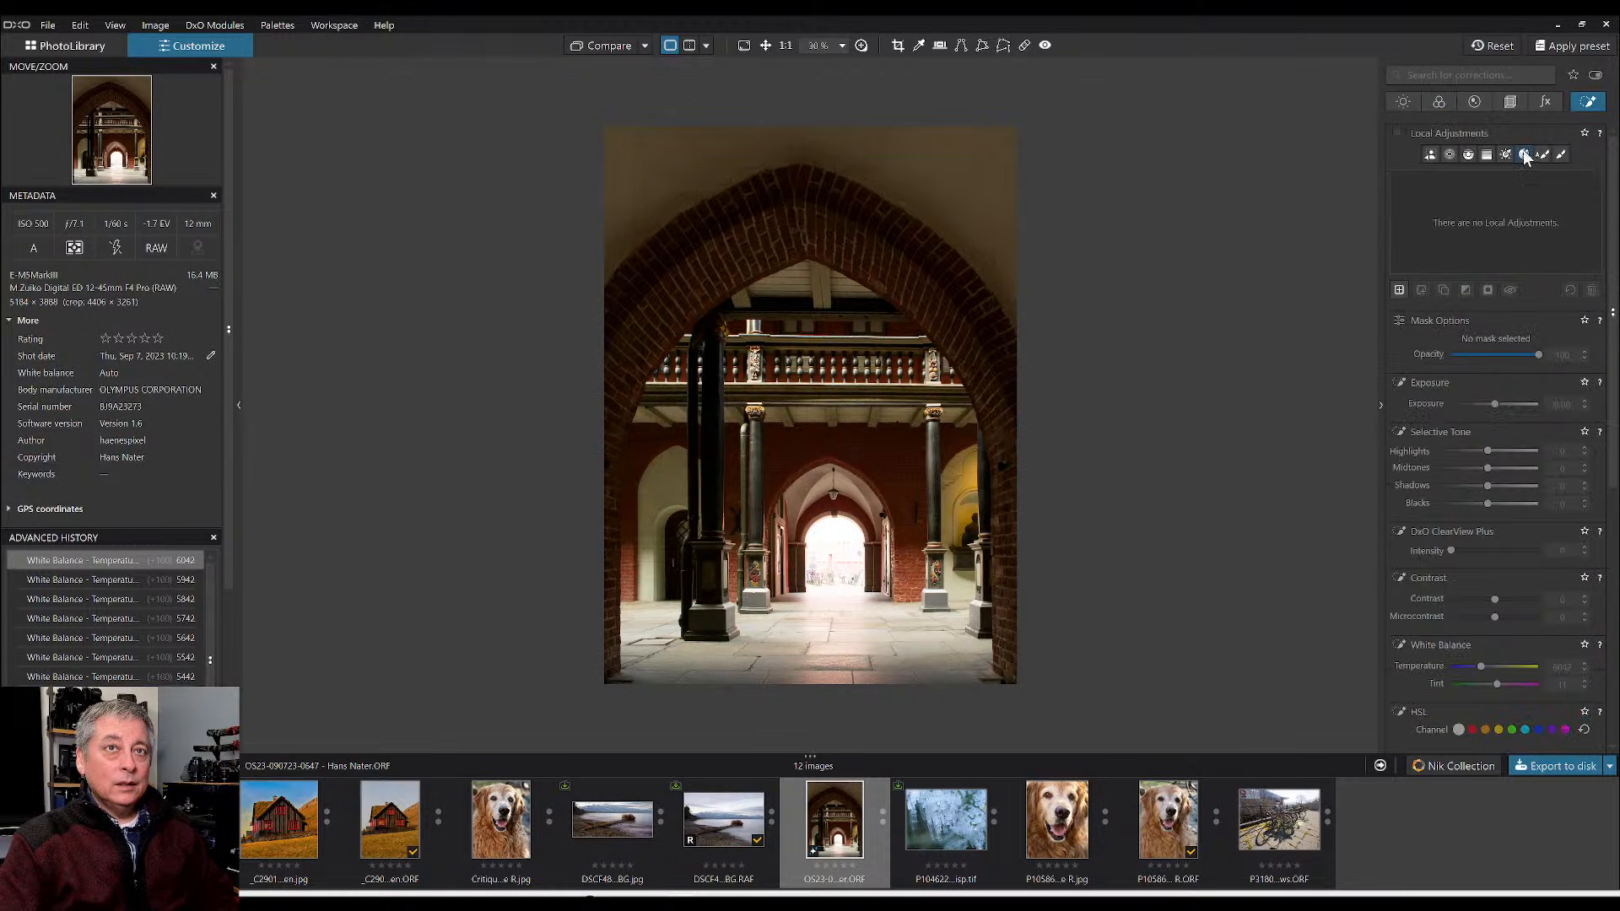
pyautogui.click(1428, 156)
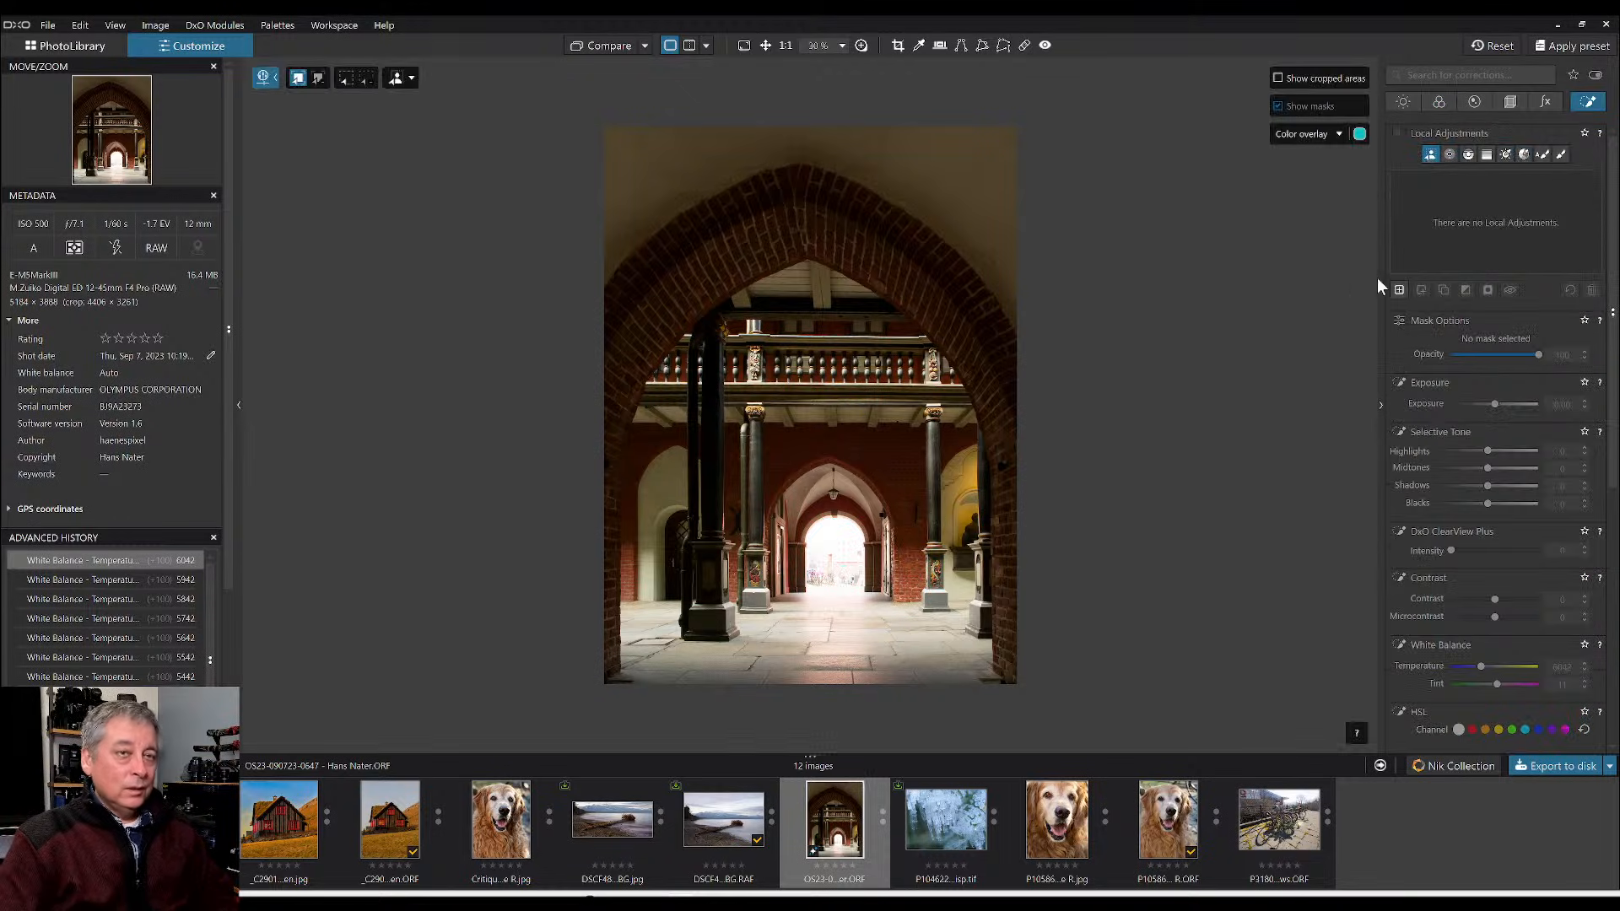
pyautogui.click(1544, 158)
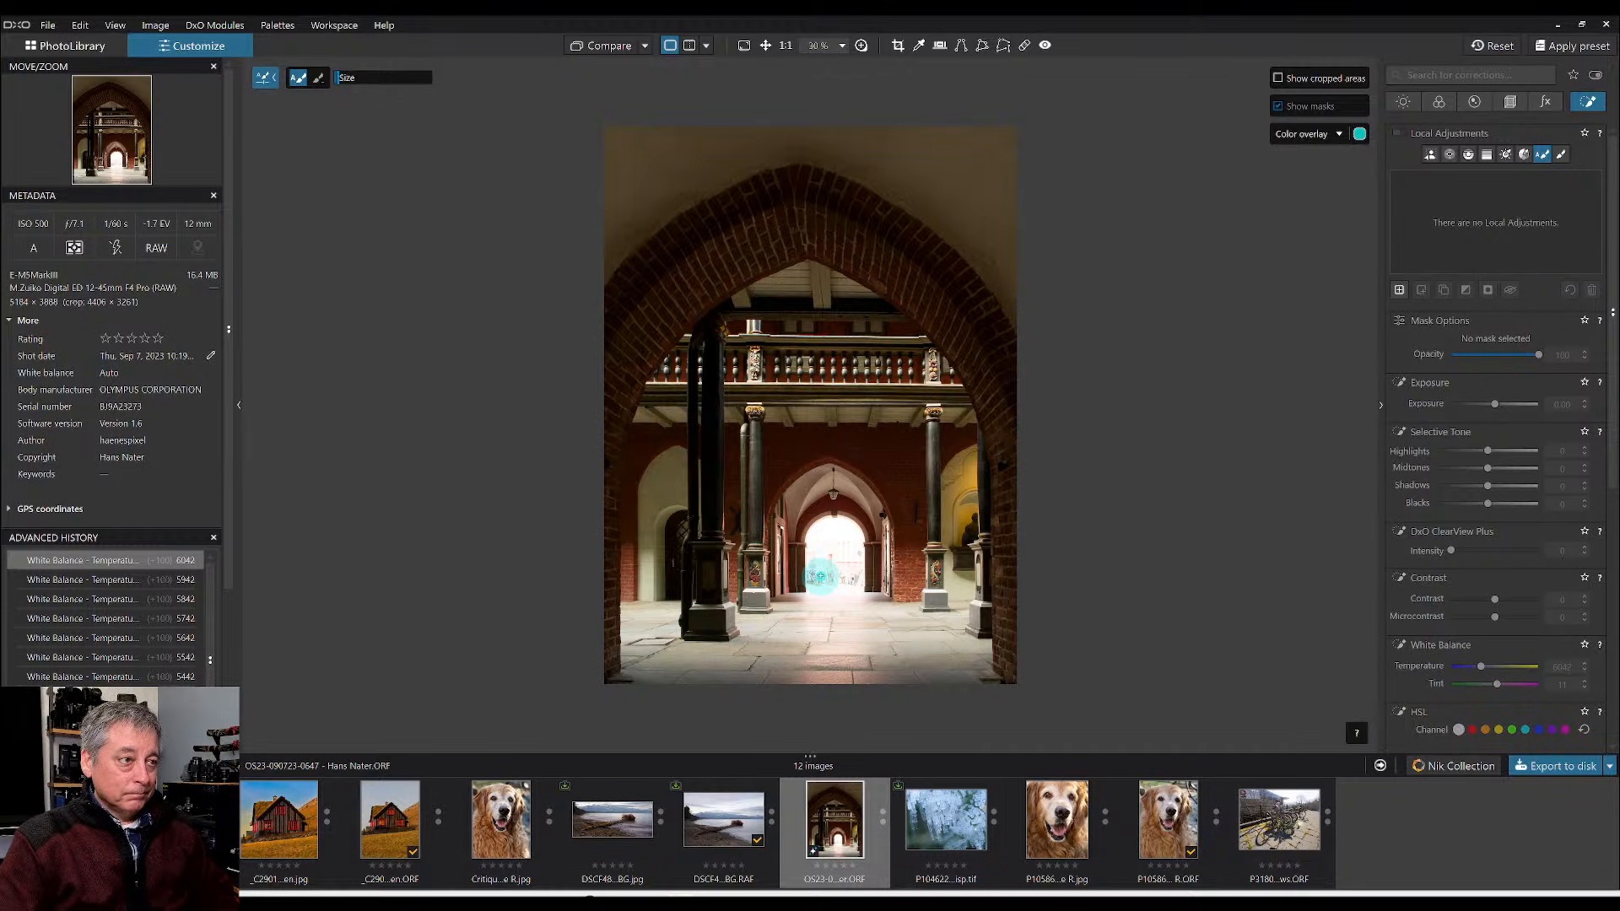
pyautogui.click(1451, 154)
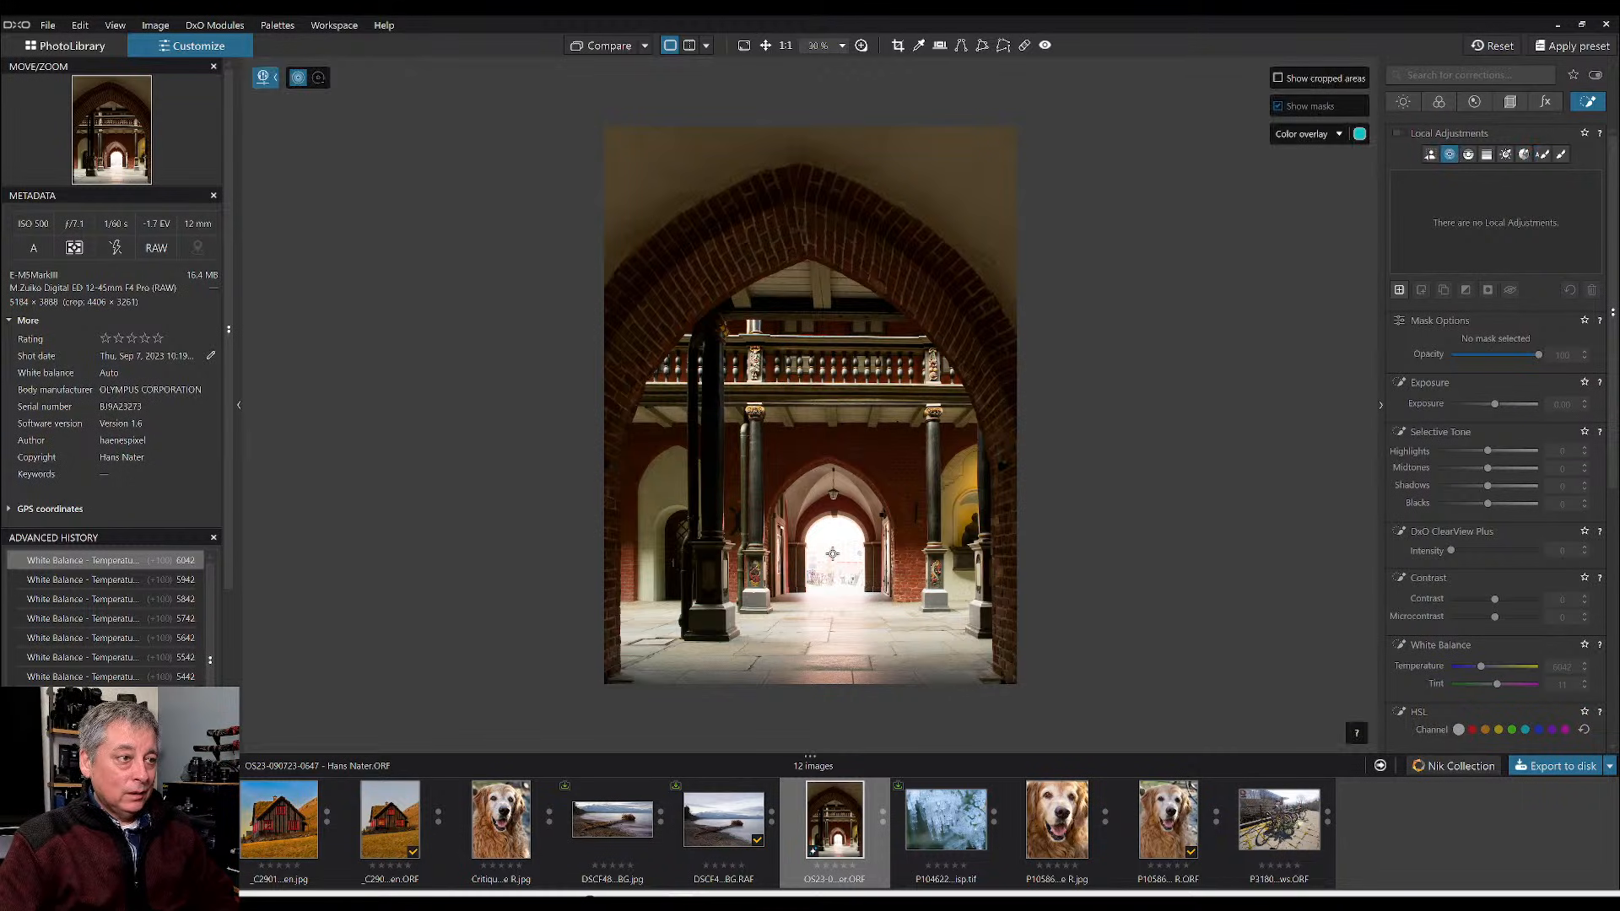
pyautogui.click(833, 561)
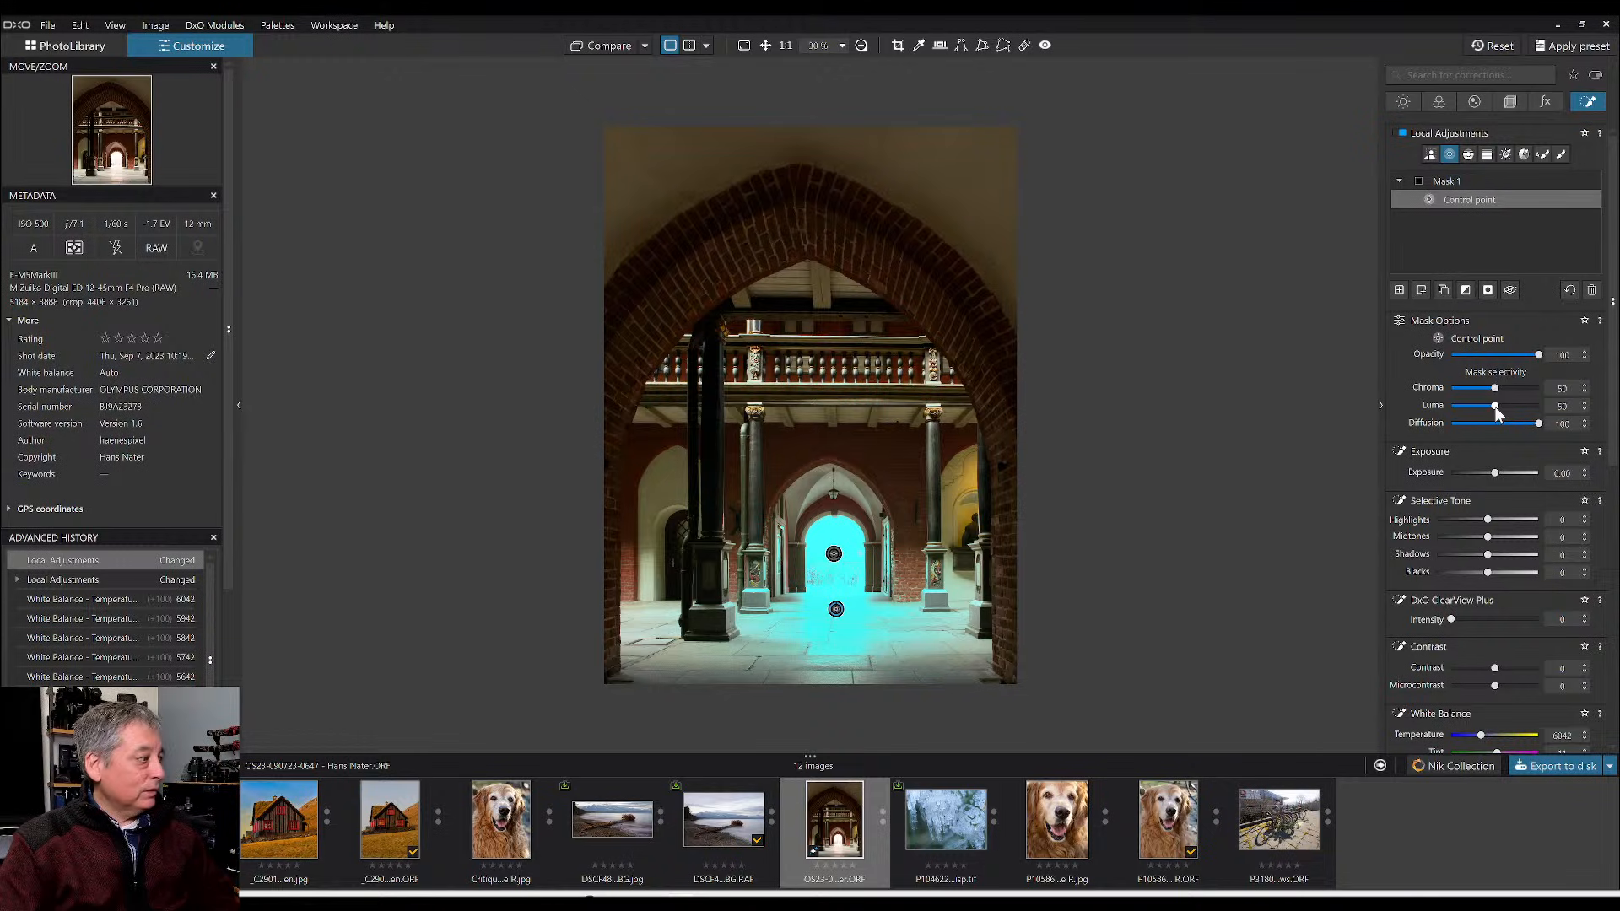
pyautogui.moveTo(1494, 406); pyautogui.dragTo(1498, 406)
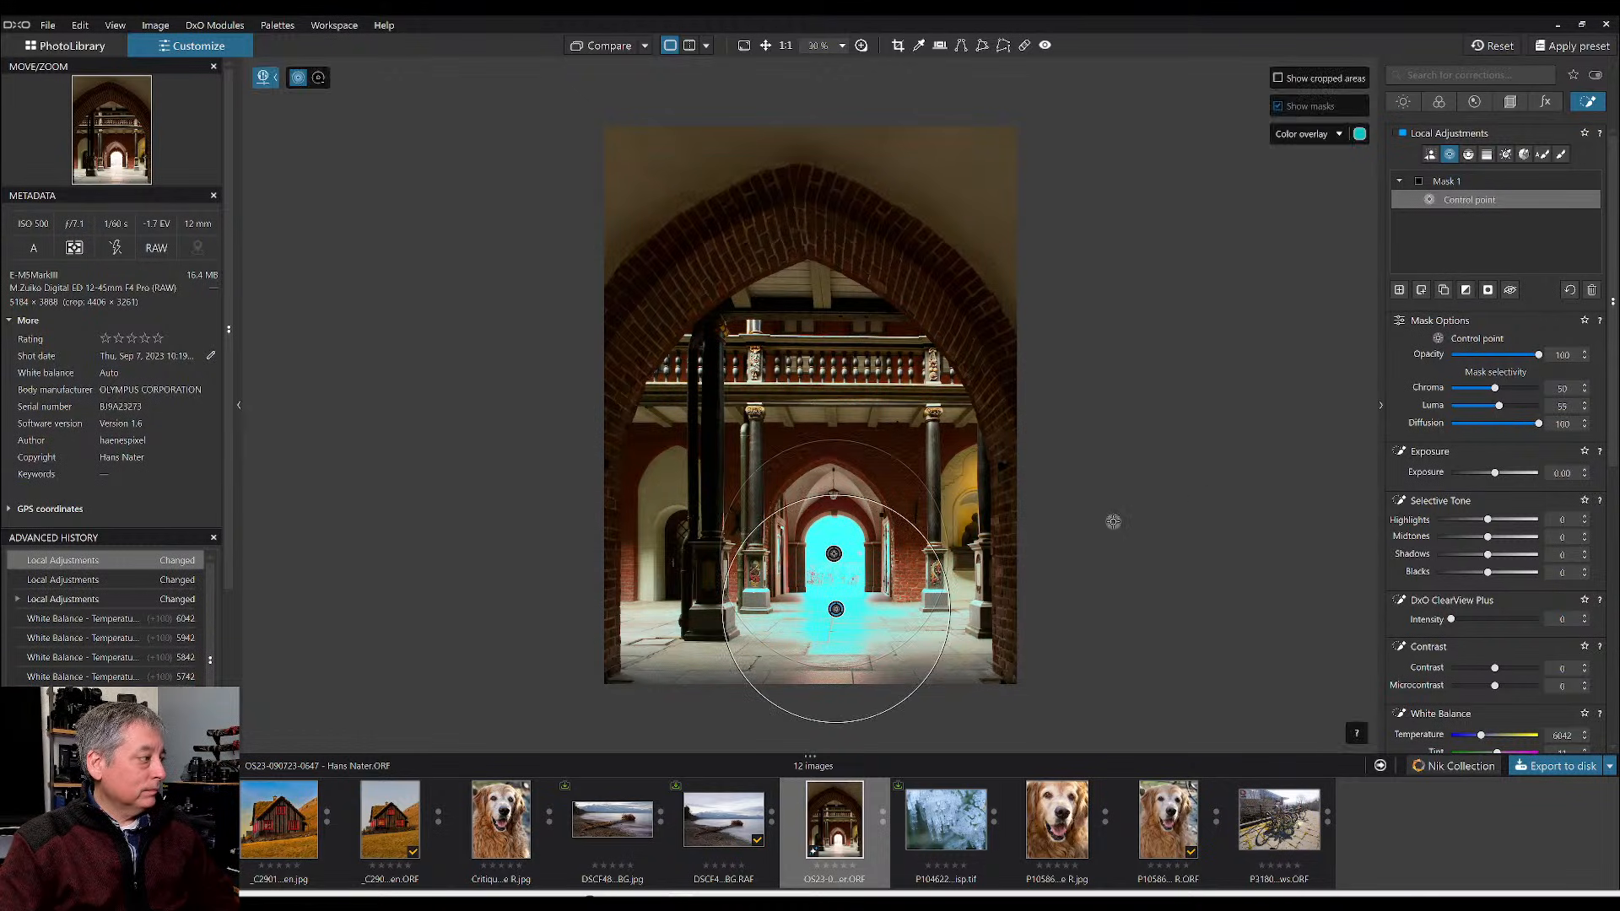
pyautogui.press('Escape')
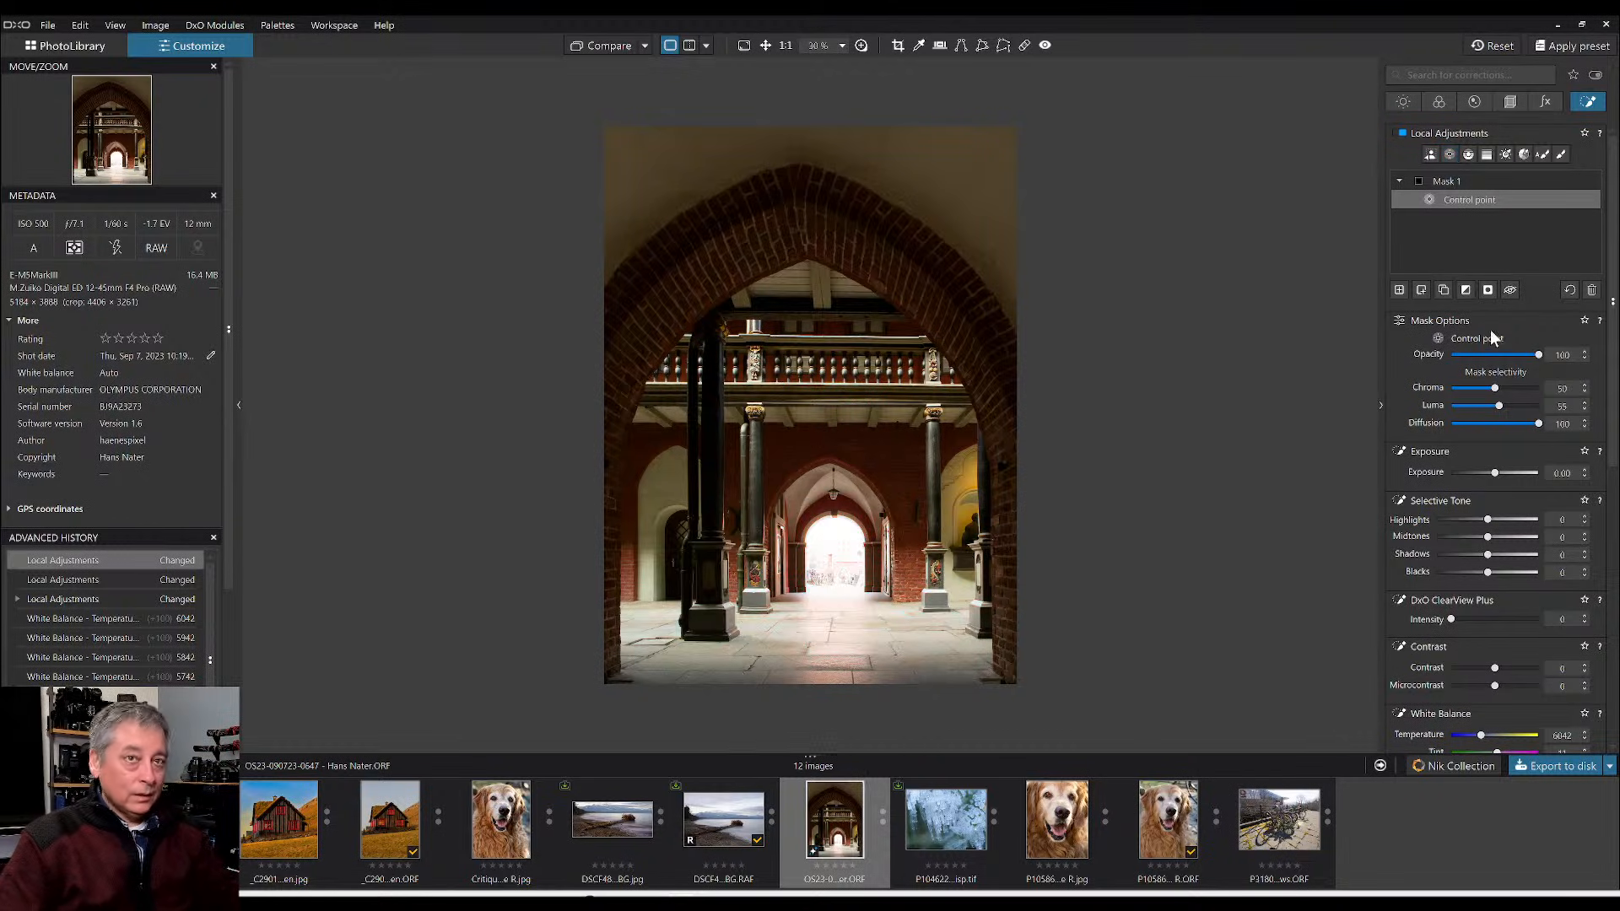
# - Lower the doorway mask's highlights to -76 and exposure to -1.86, and delete the control point on the floor
pyautogui.click(1448, 520)
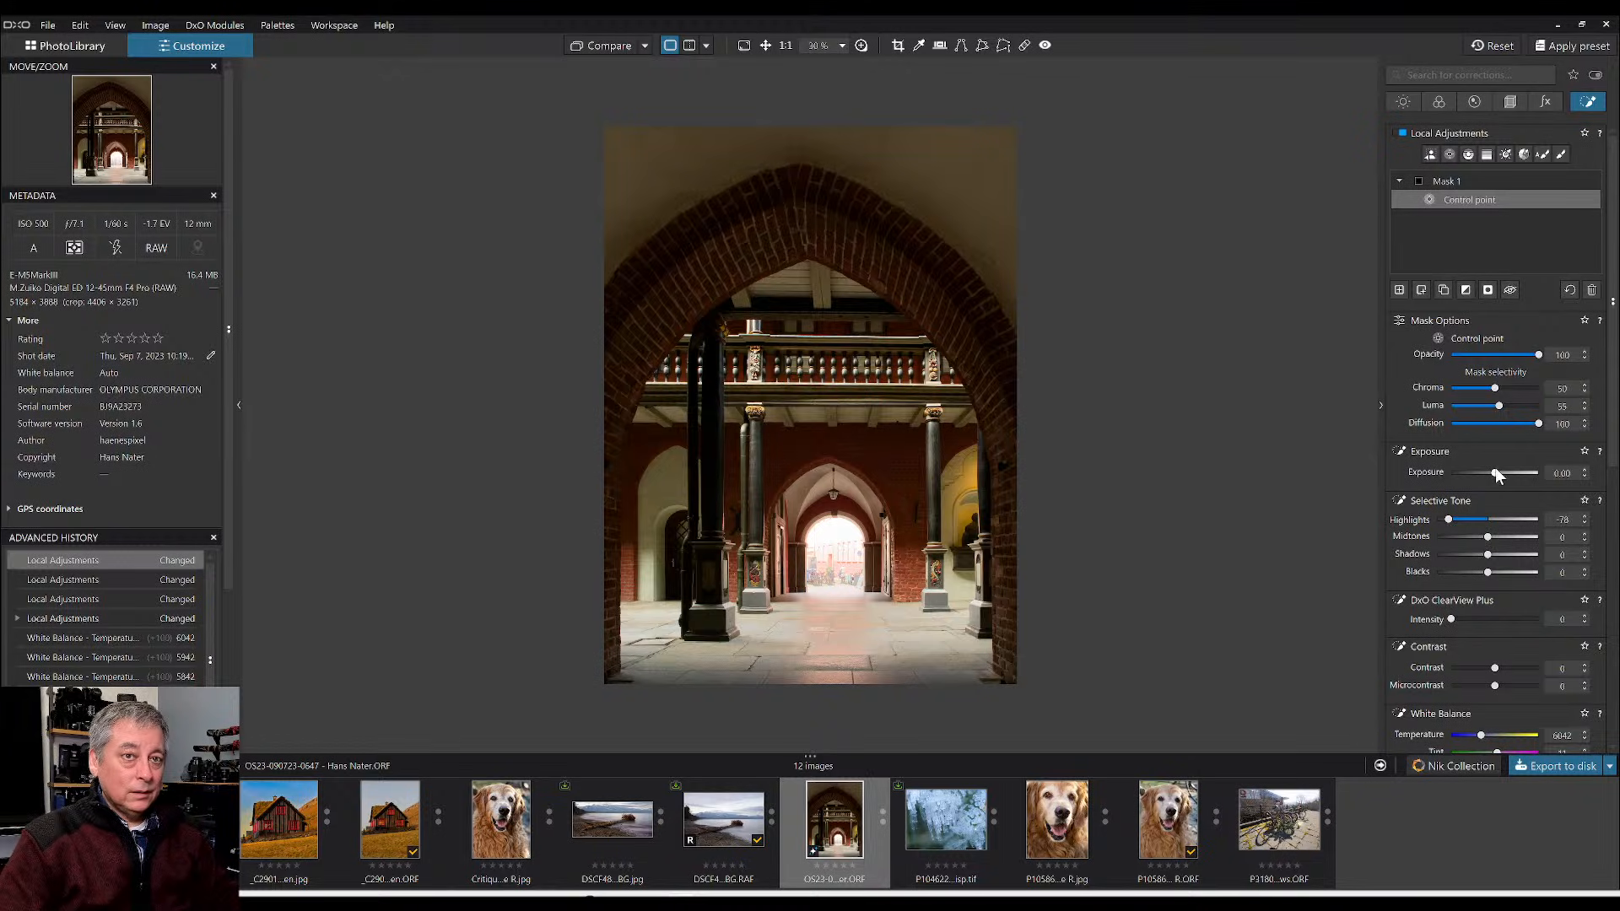
pyautogui.moveTo(1495, 471); pyautogui.dragTo(1475, 473)
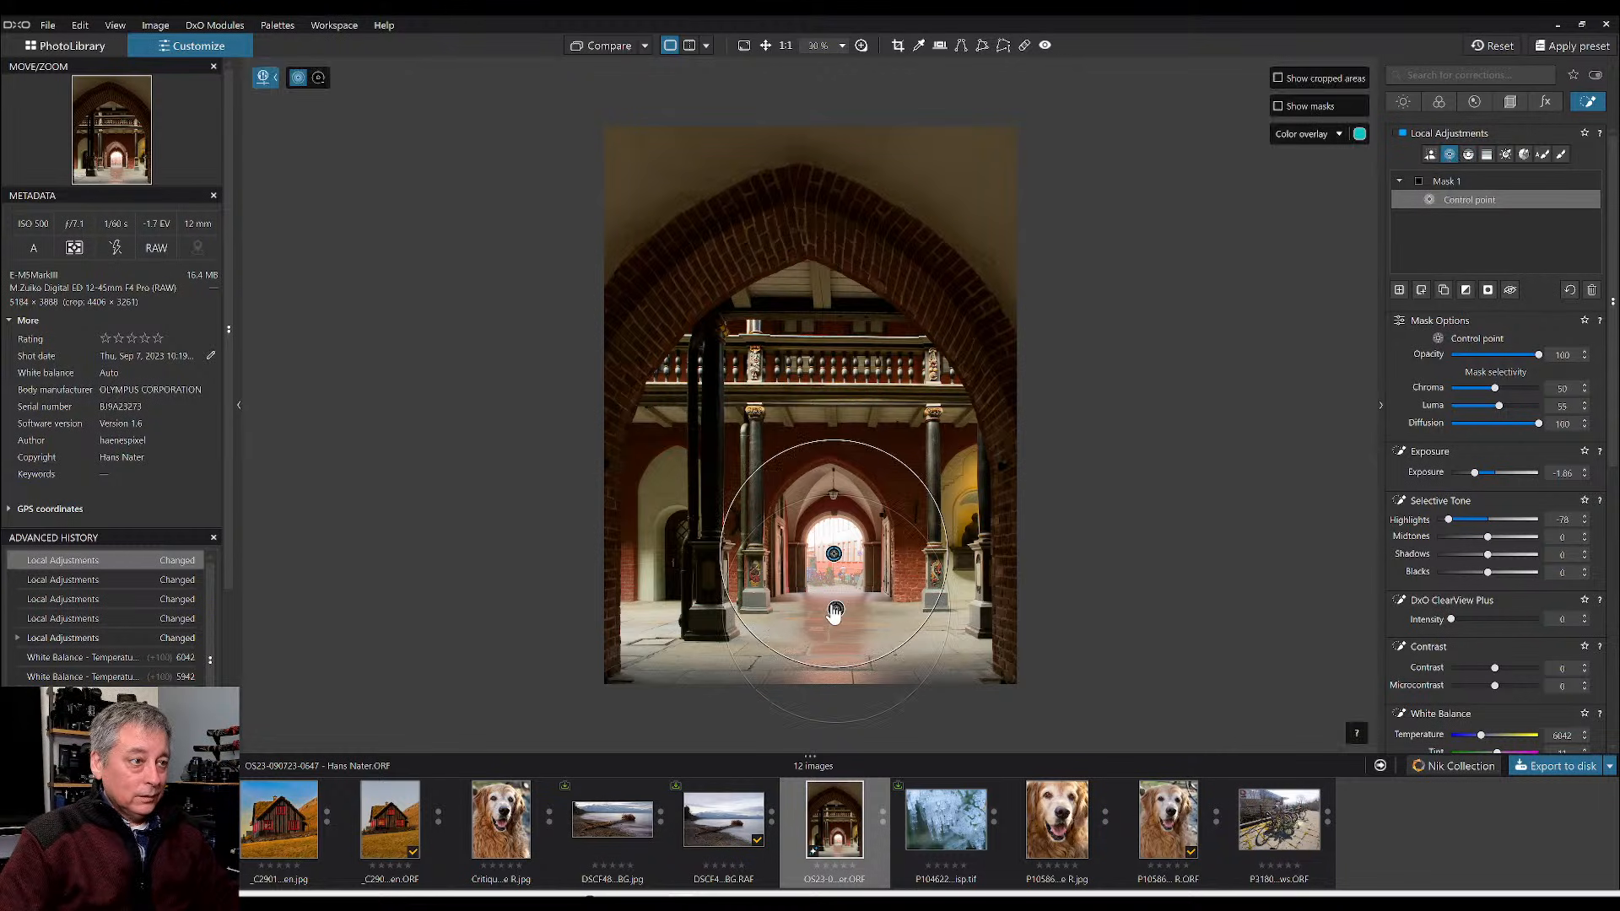
pyautogui.moveTo(834, 612)
pyautogui.press('Delete')
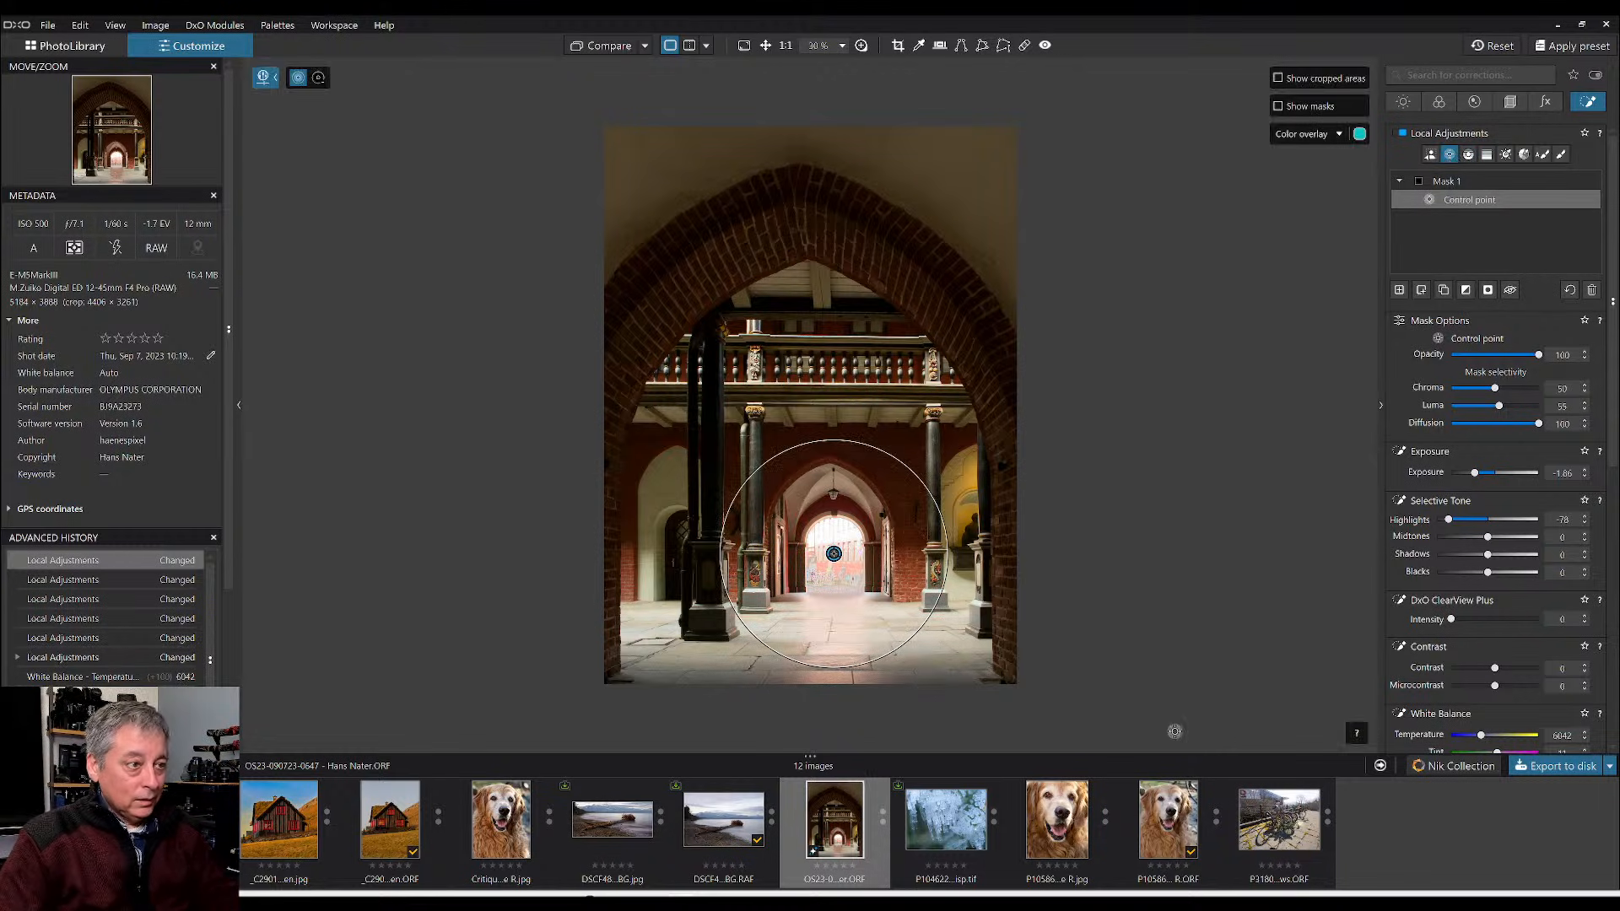
pyautogui.moveTo(909, 653); pyautogui.dragTo(909, 661)
# - Try the doorway mask's exposure at -4.00, and reset its highlights and exposure to 0
pyautogui.scroll(5, 865, 649)
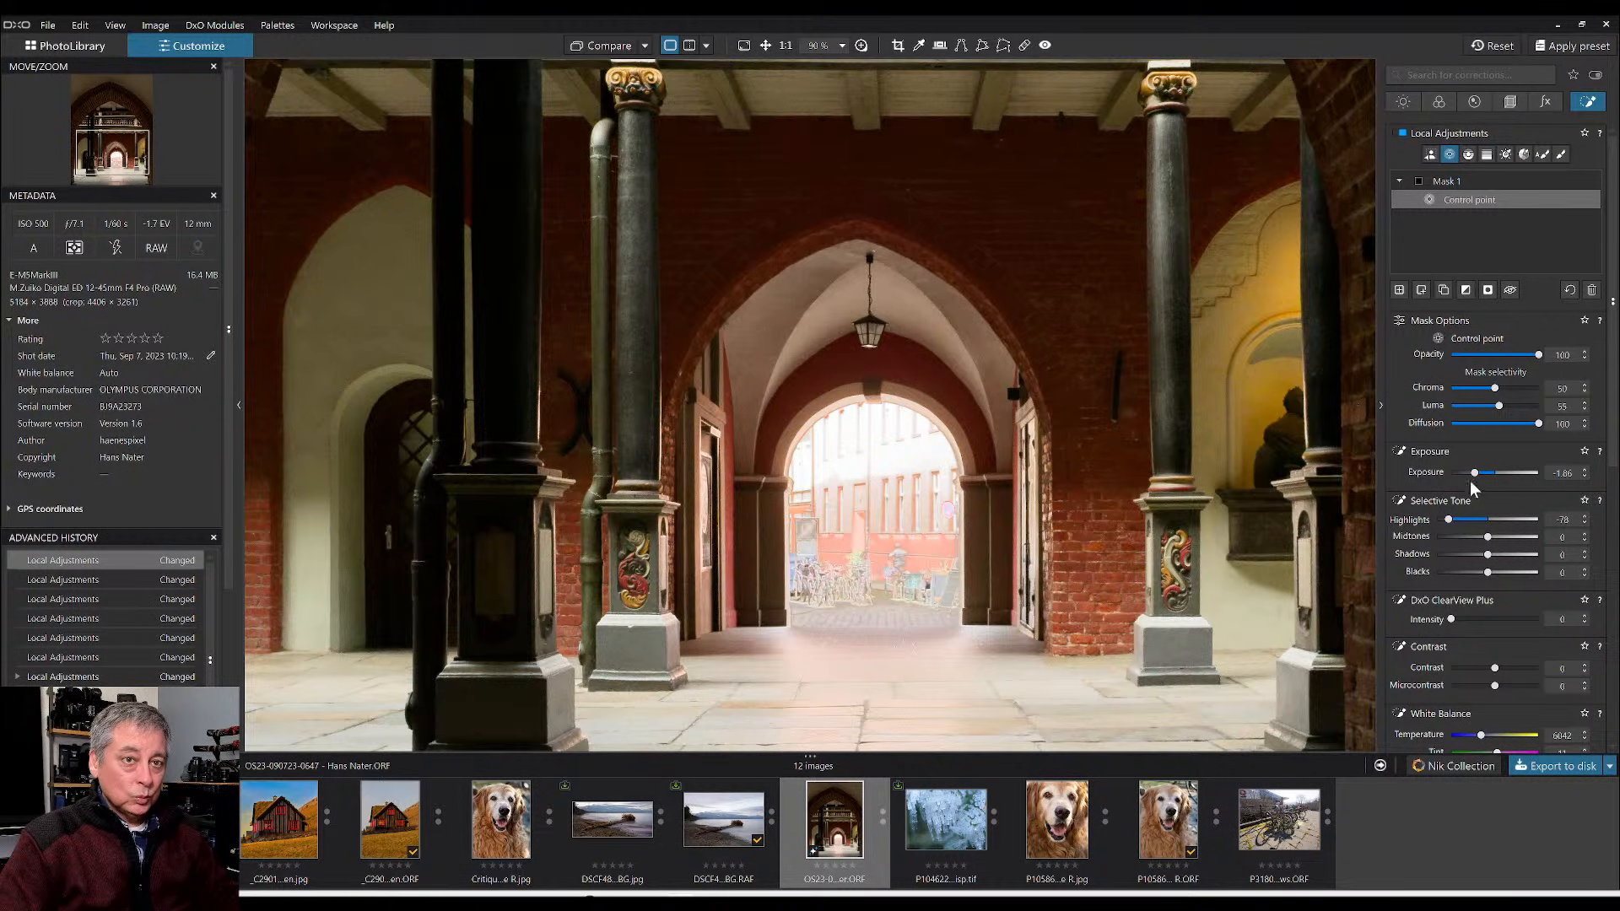
pyautogui.moveTo(1471, 473); pyautogui.dragTo(1439, 470)
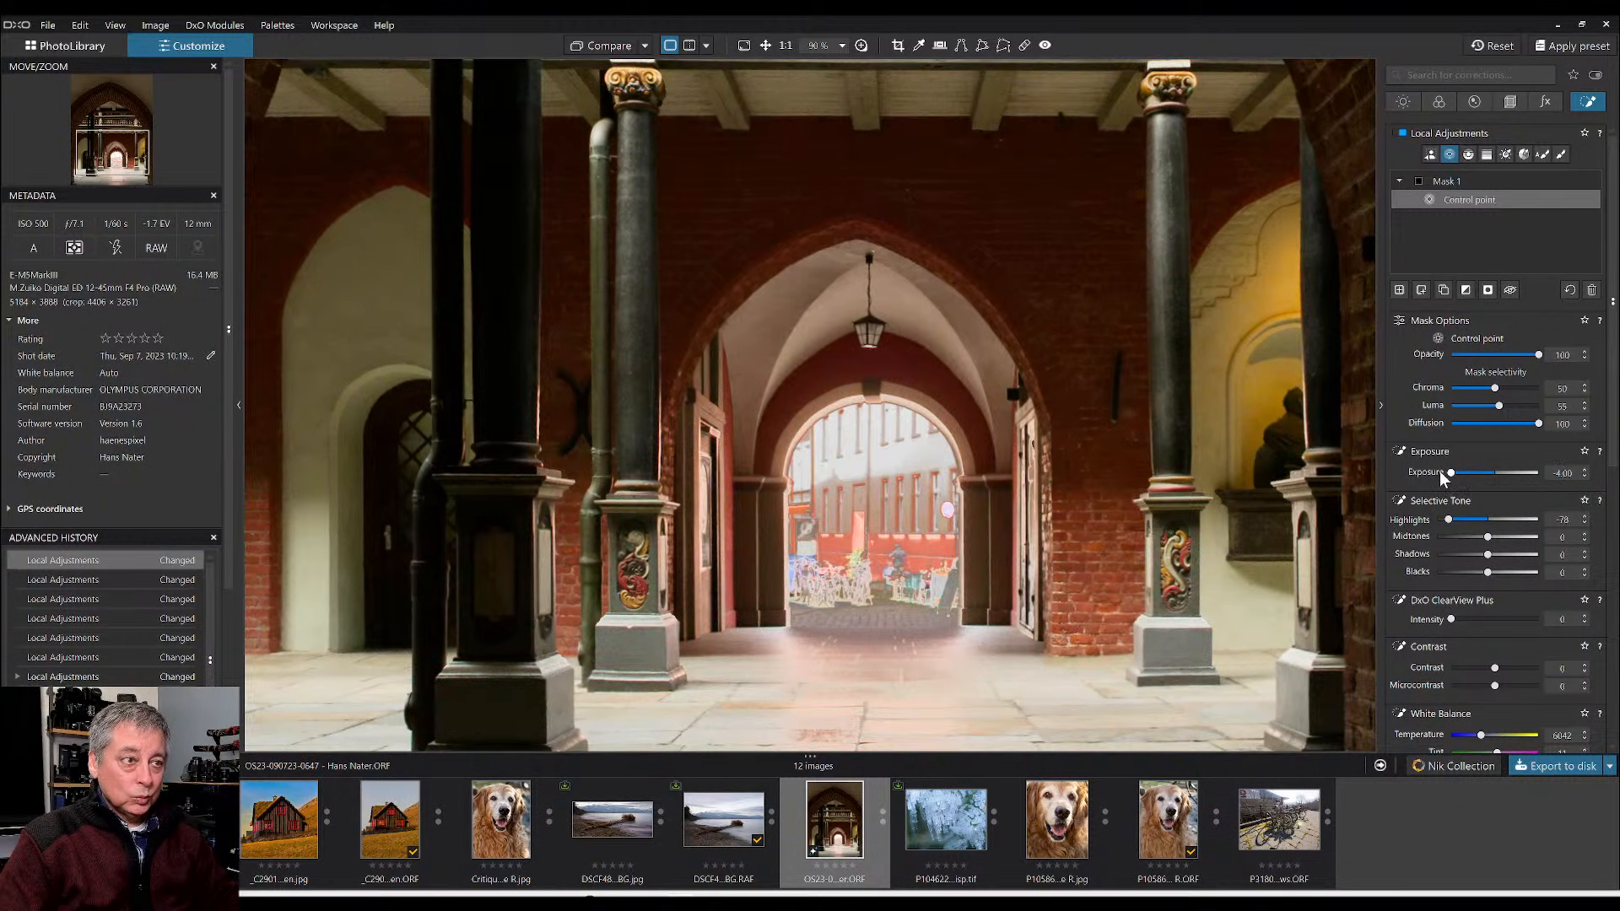
pyautogui.doubleClick(1447, 518)
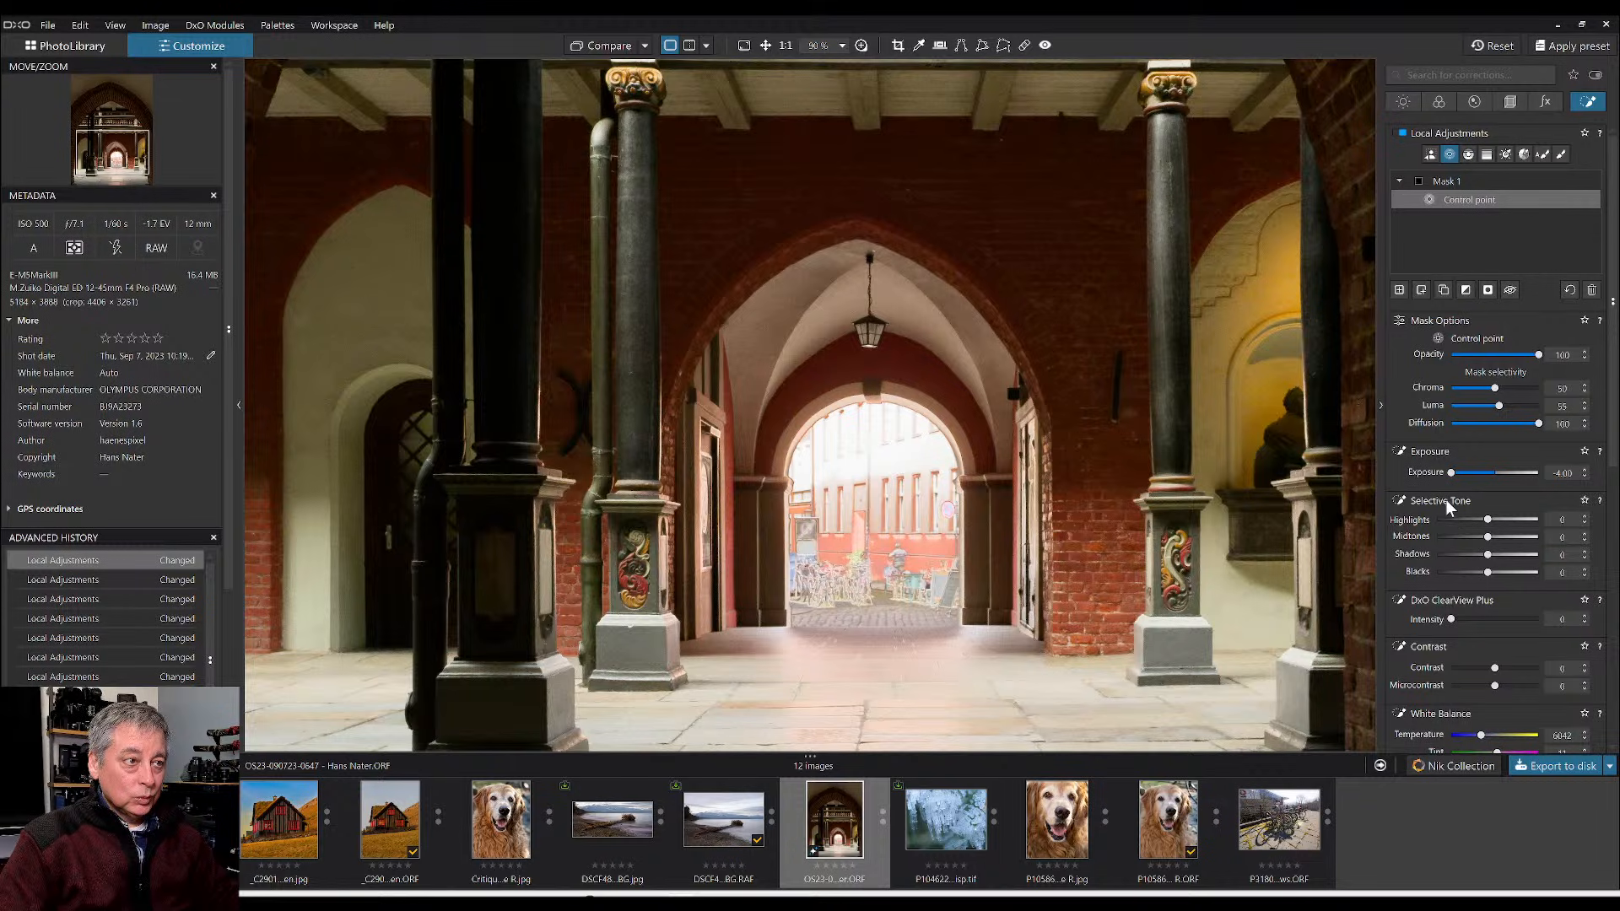
pyautogui.doubleClick(1452, 473)
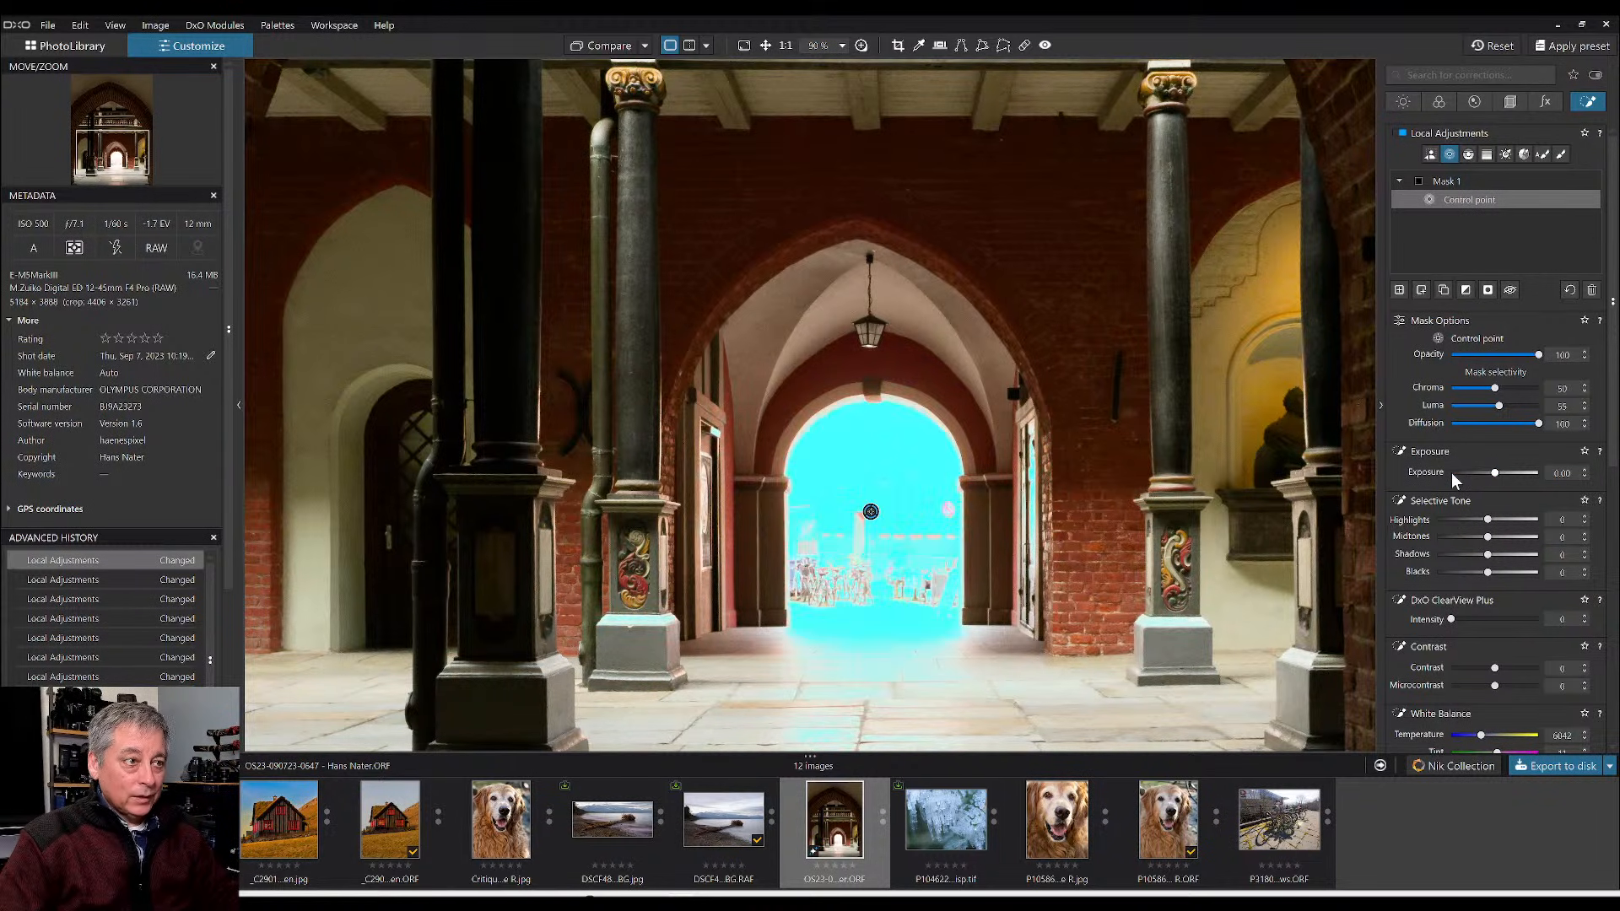
# - Try exposure values of -3.48 and -2.17 on the doorway mask, compare with the original, and reset the exposure
pyautogui.click(1456, 473)
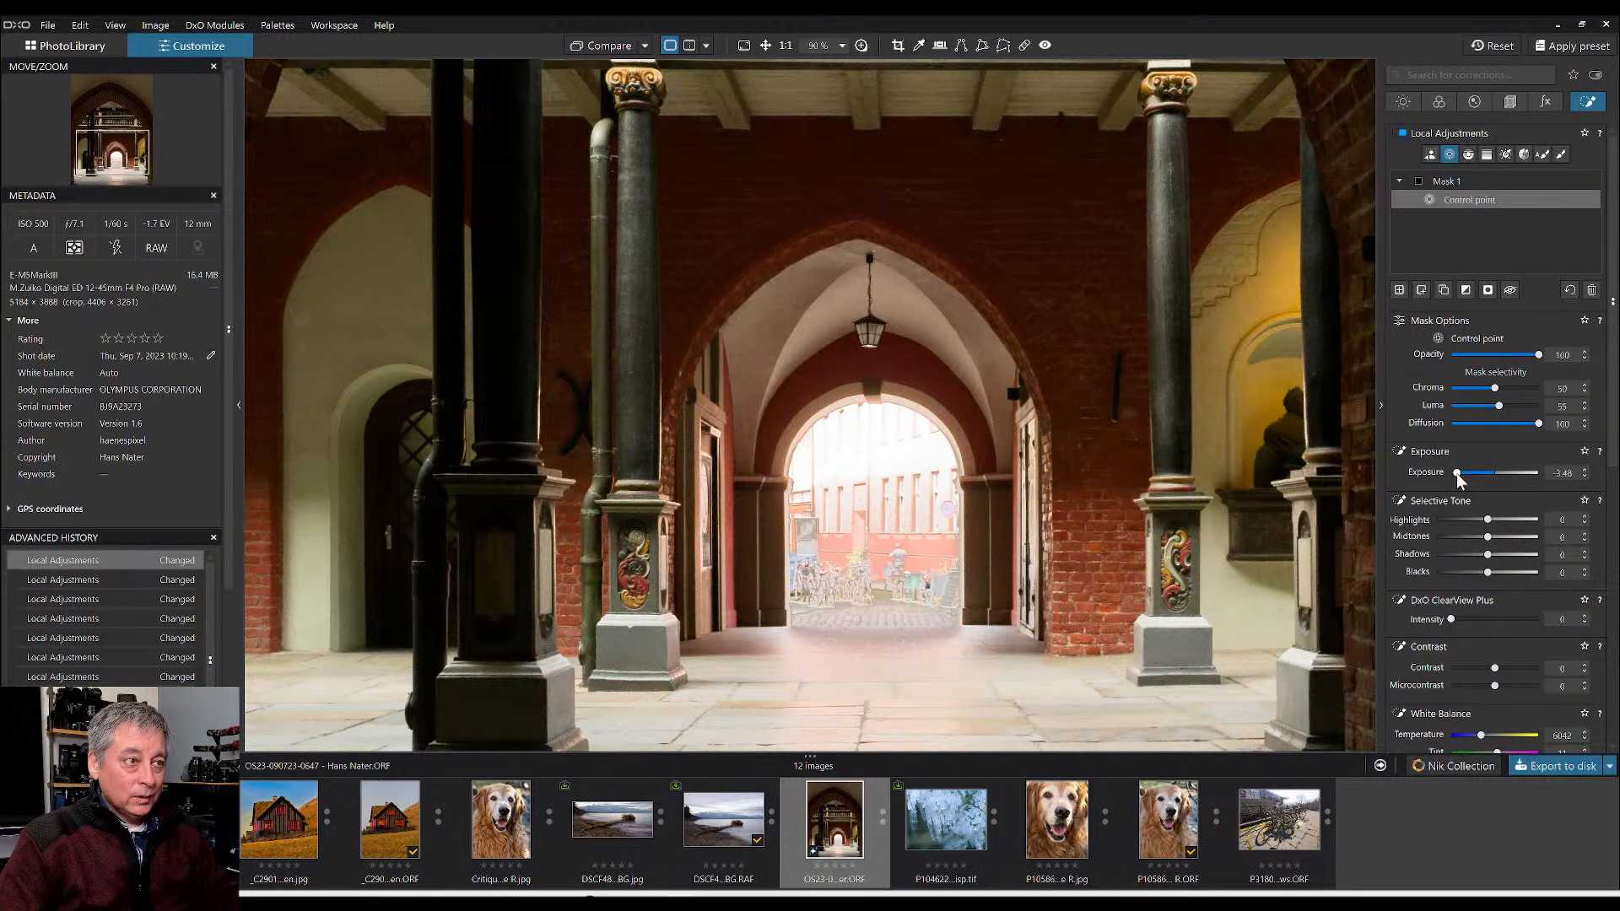
pyautogui.moveTo(1456, 473); pyautogui.dragTo(1471, 473)
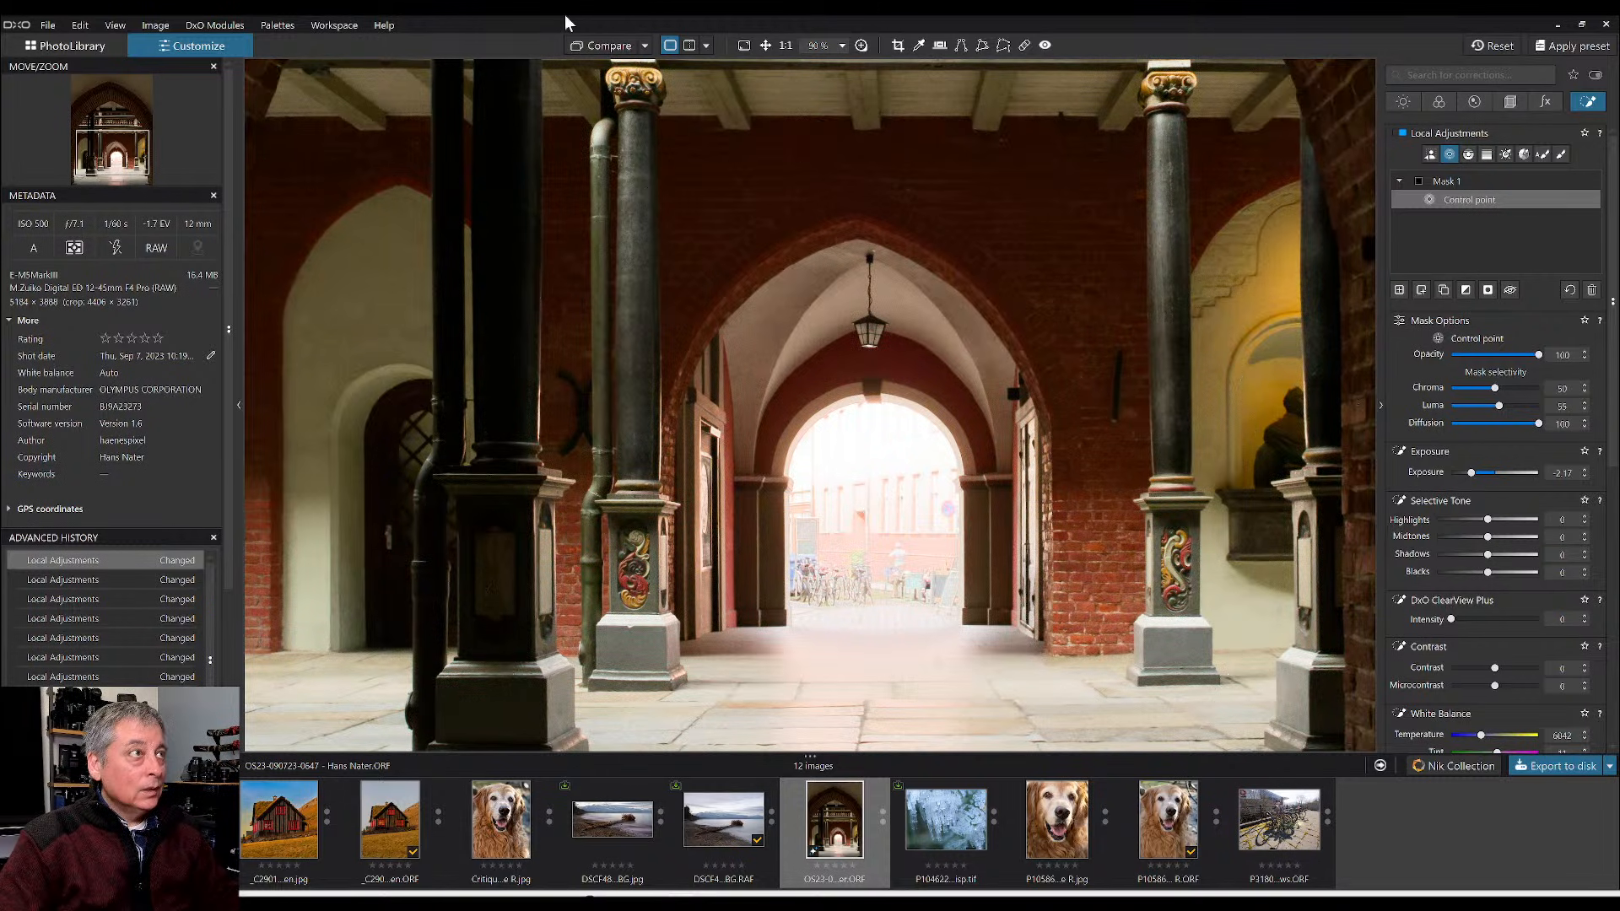
pyautogui.click(588, 47)
pyautogui.click(588, 46)
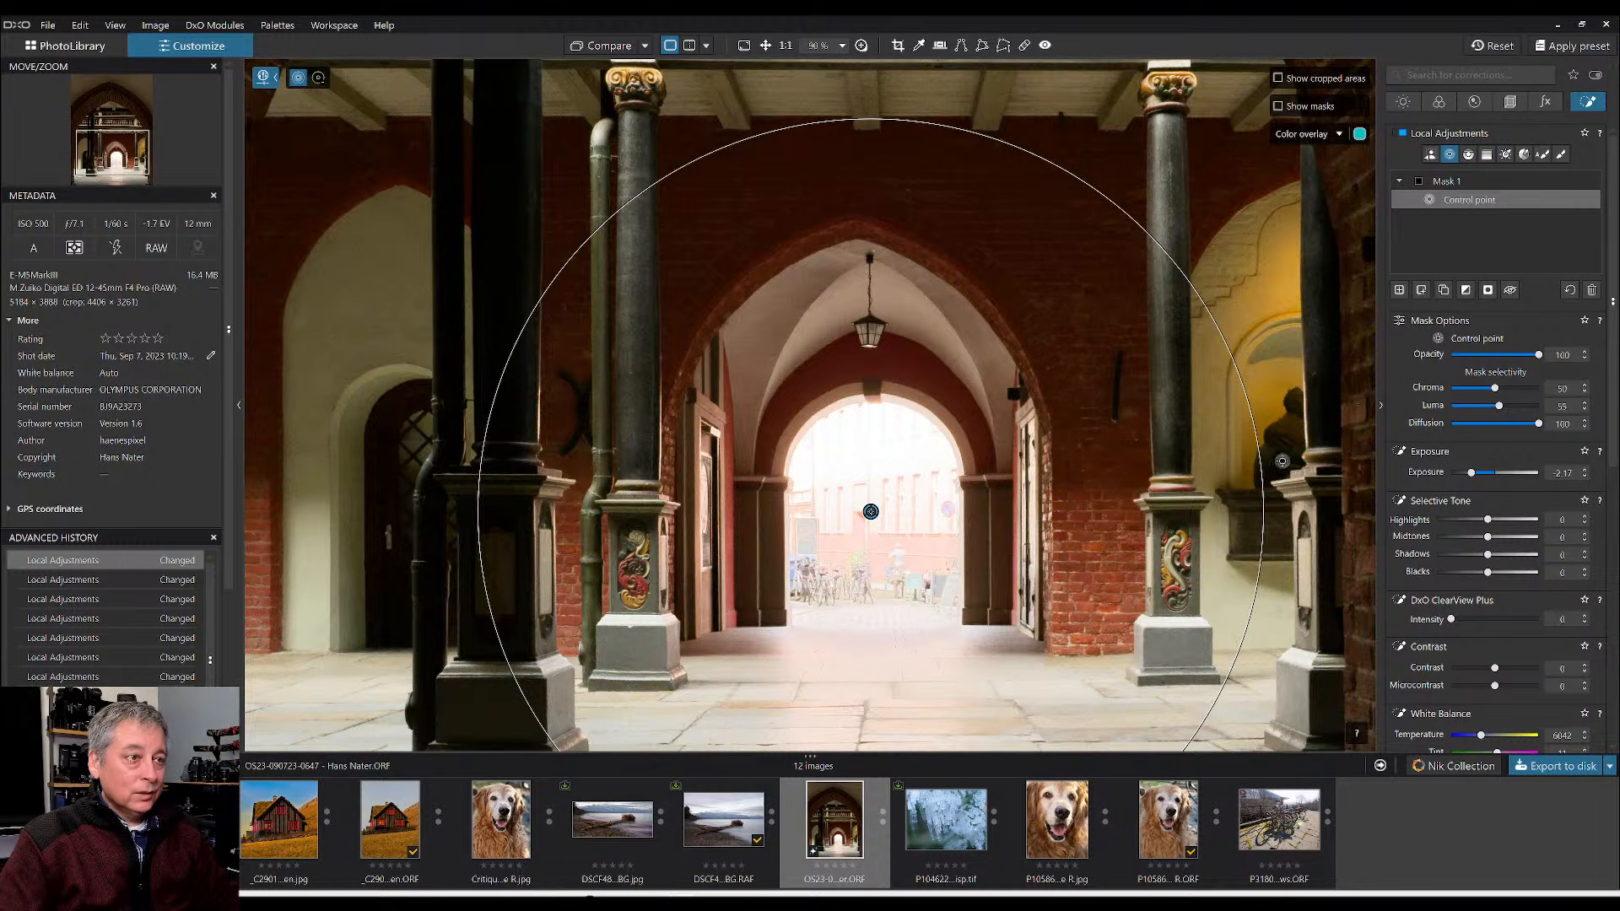
pyautogui.doubleClick(1471, 474)
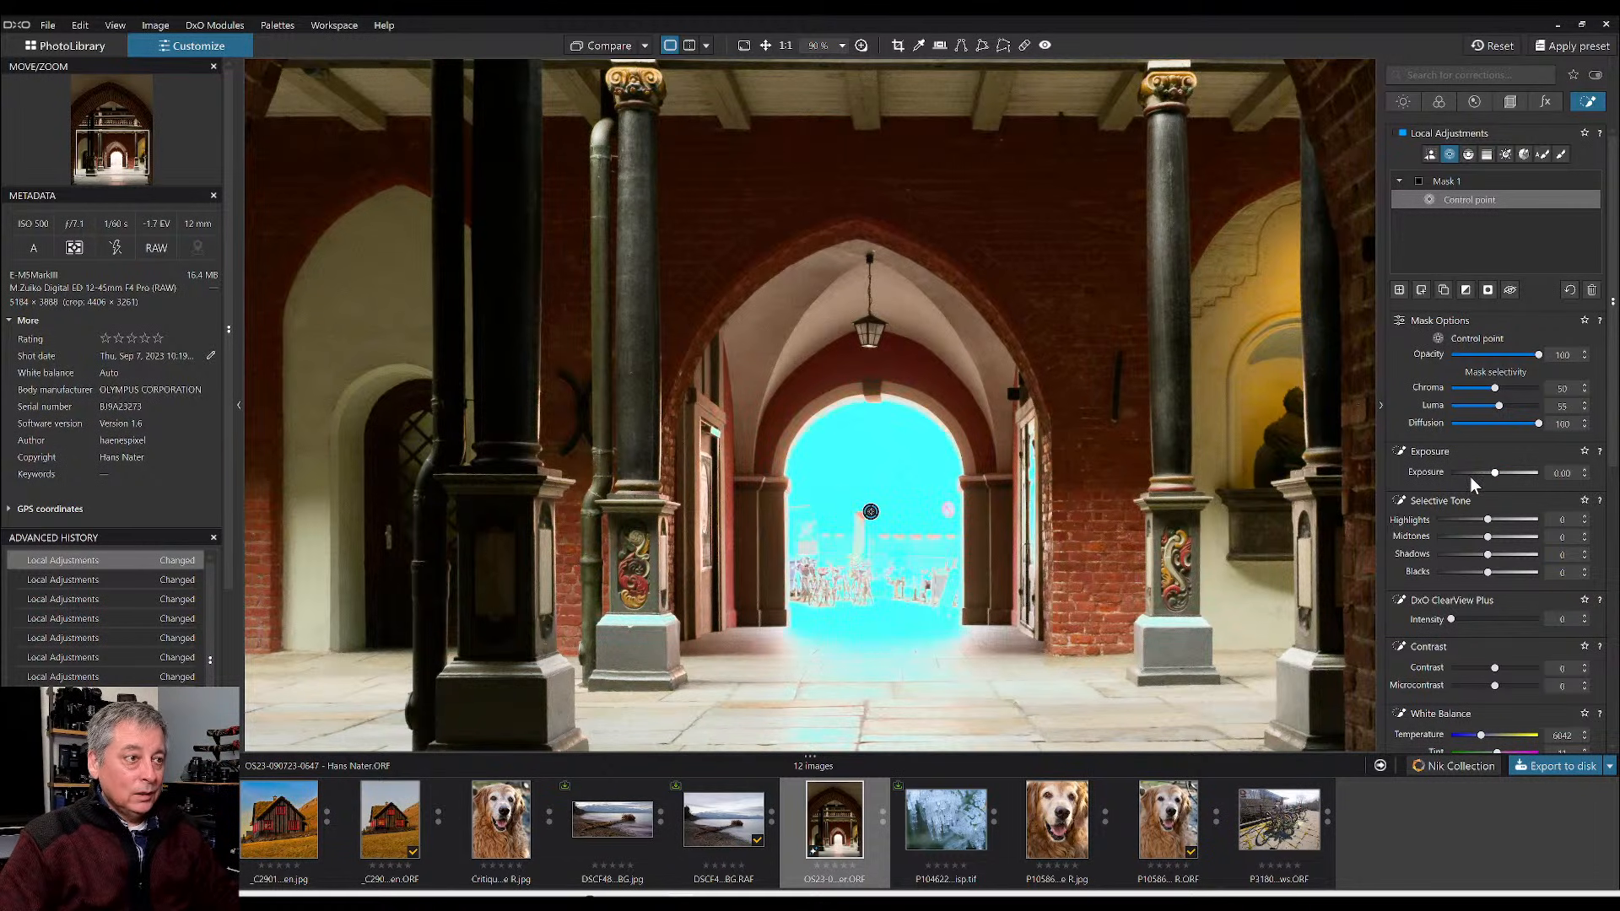
# - Set the doorway mask's highlights to -33 and its exposure to -0.82
pyautogui.moveTo(1491, 519); pyautogui.dragTo(1485, 473)
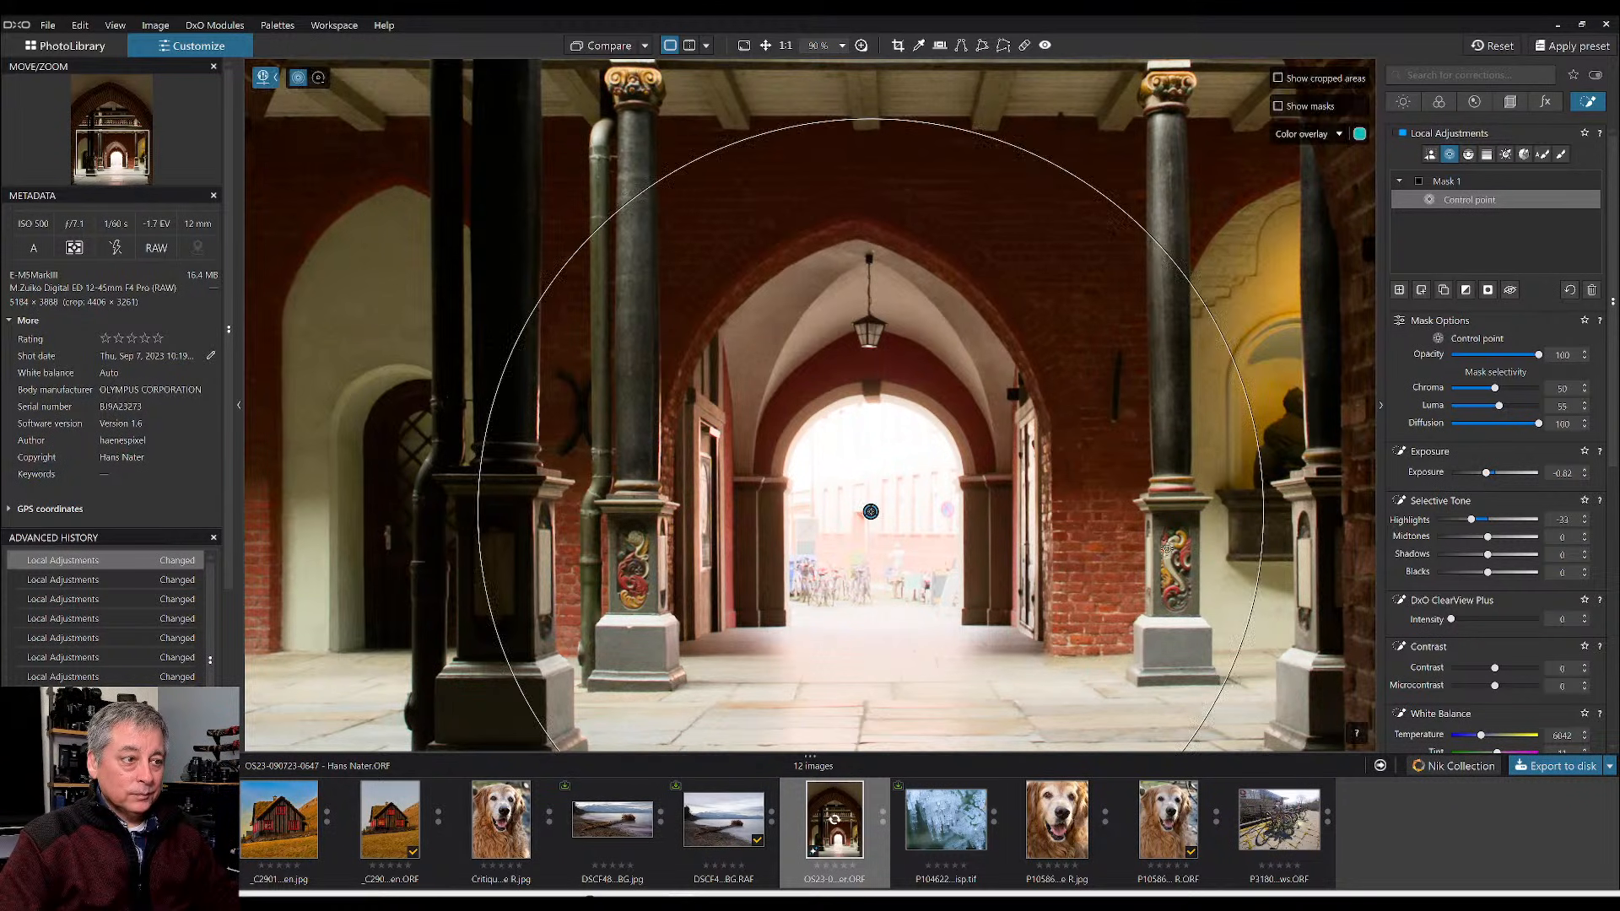
pyautogui.scroll(-3, 1108, 571)
pyautogui.scroll(-2, 1101, 562)
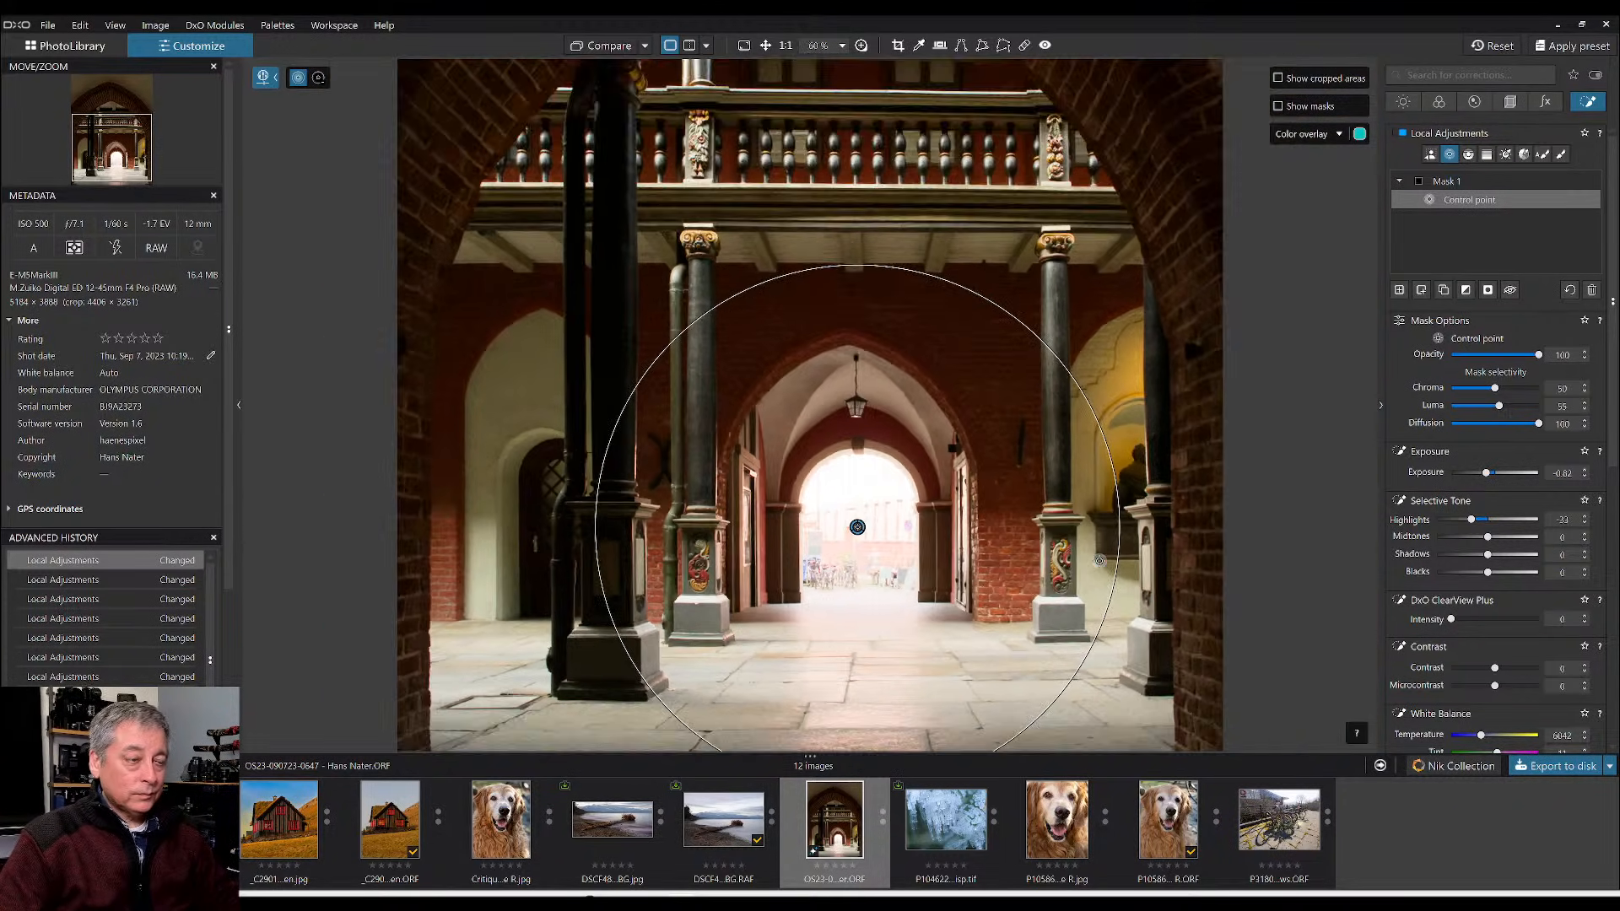
pyautogui.scroll(-1, 1099, 560)
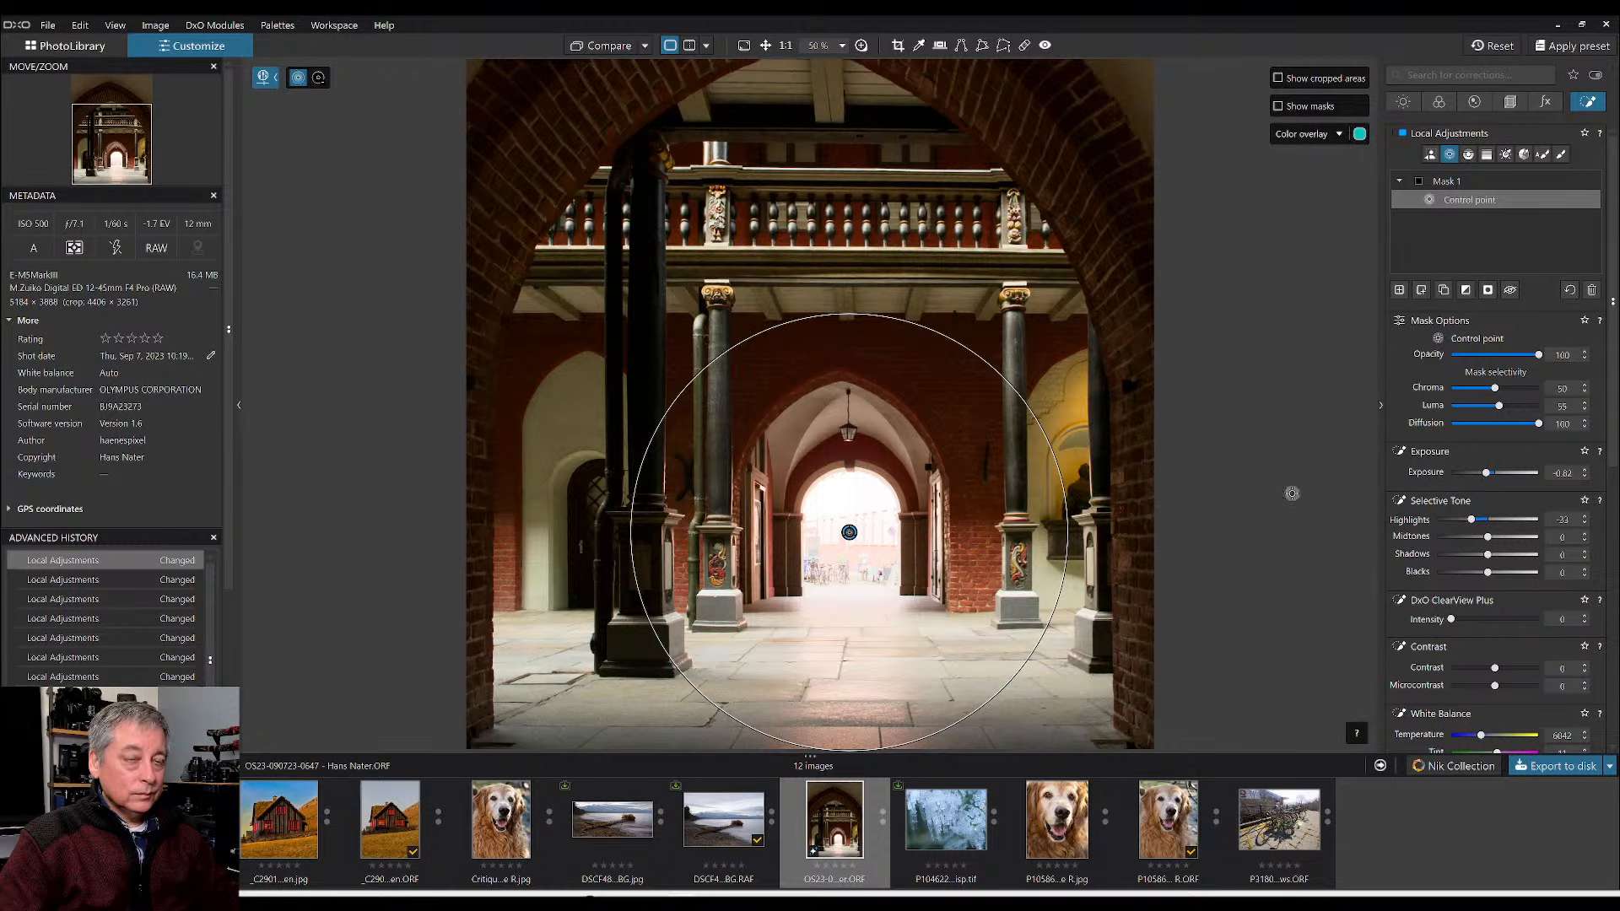
pyautogui.click(1399, 287)
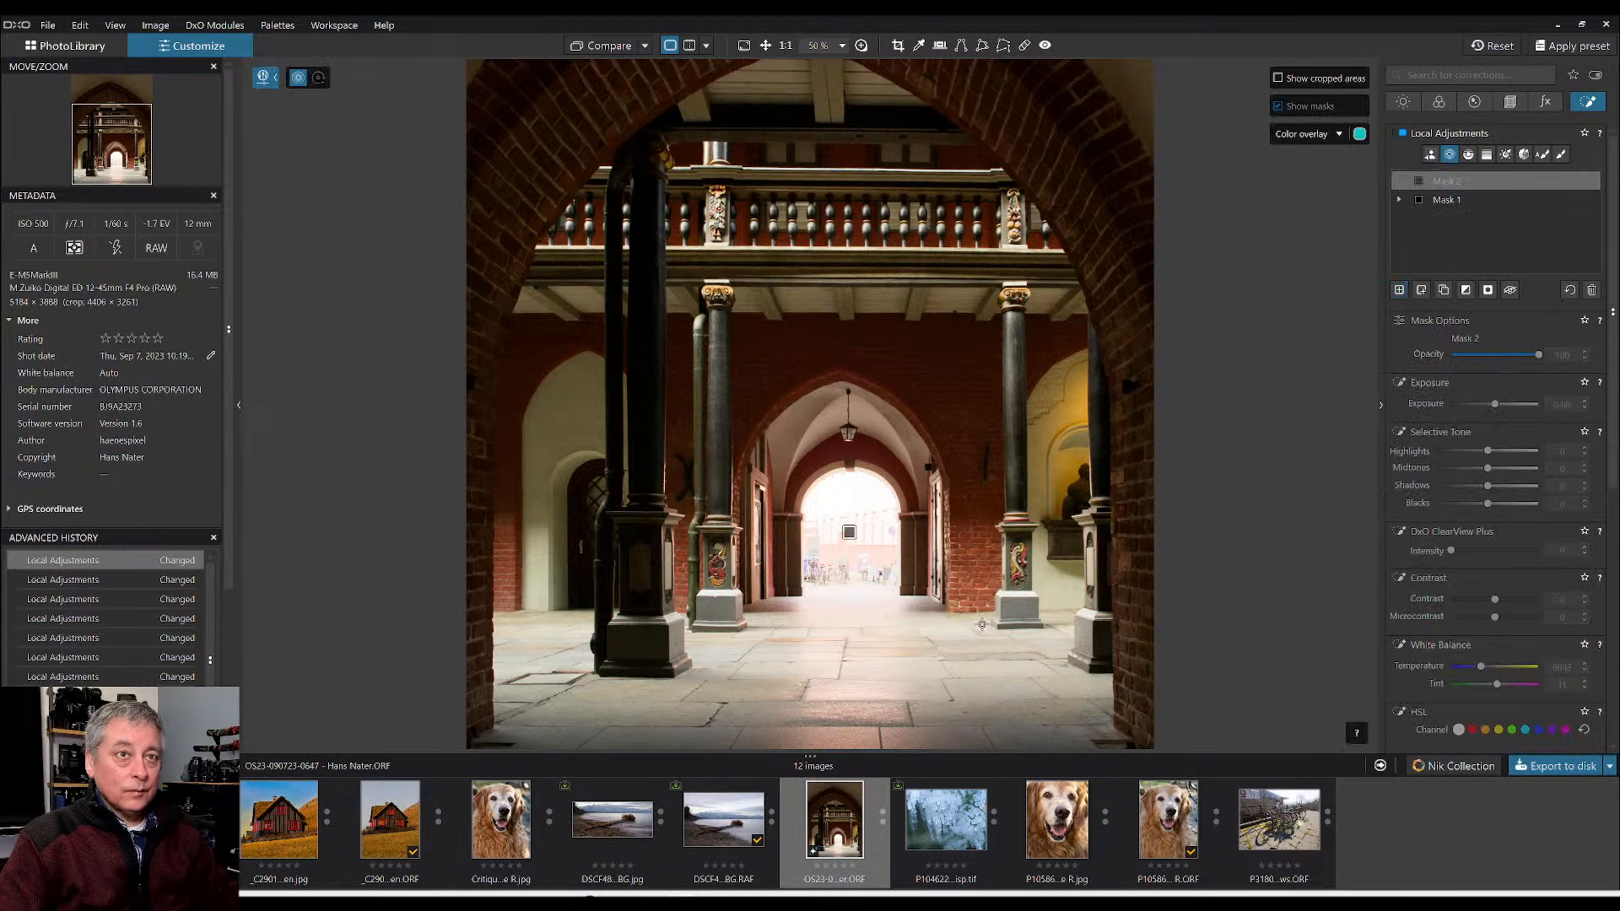
pyautogui.click(854, 597)
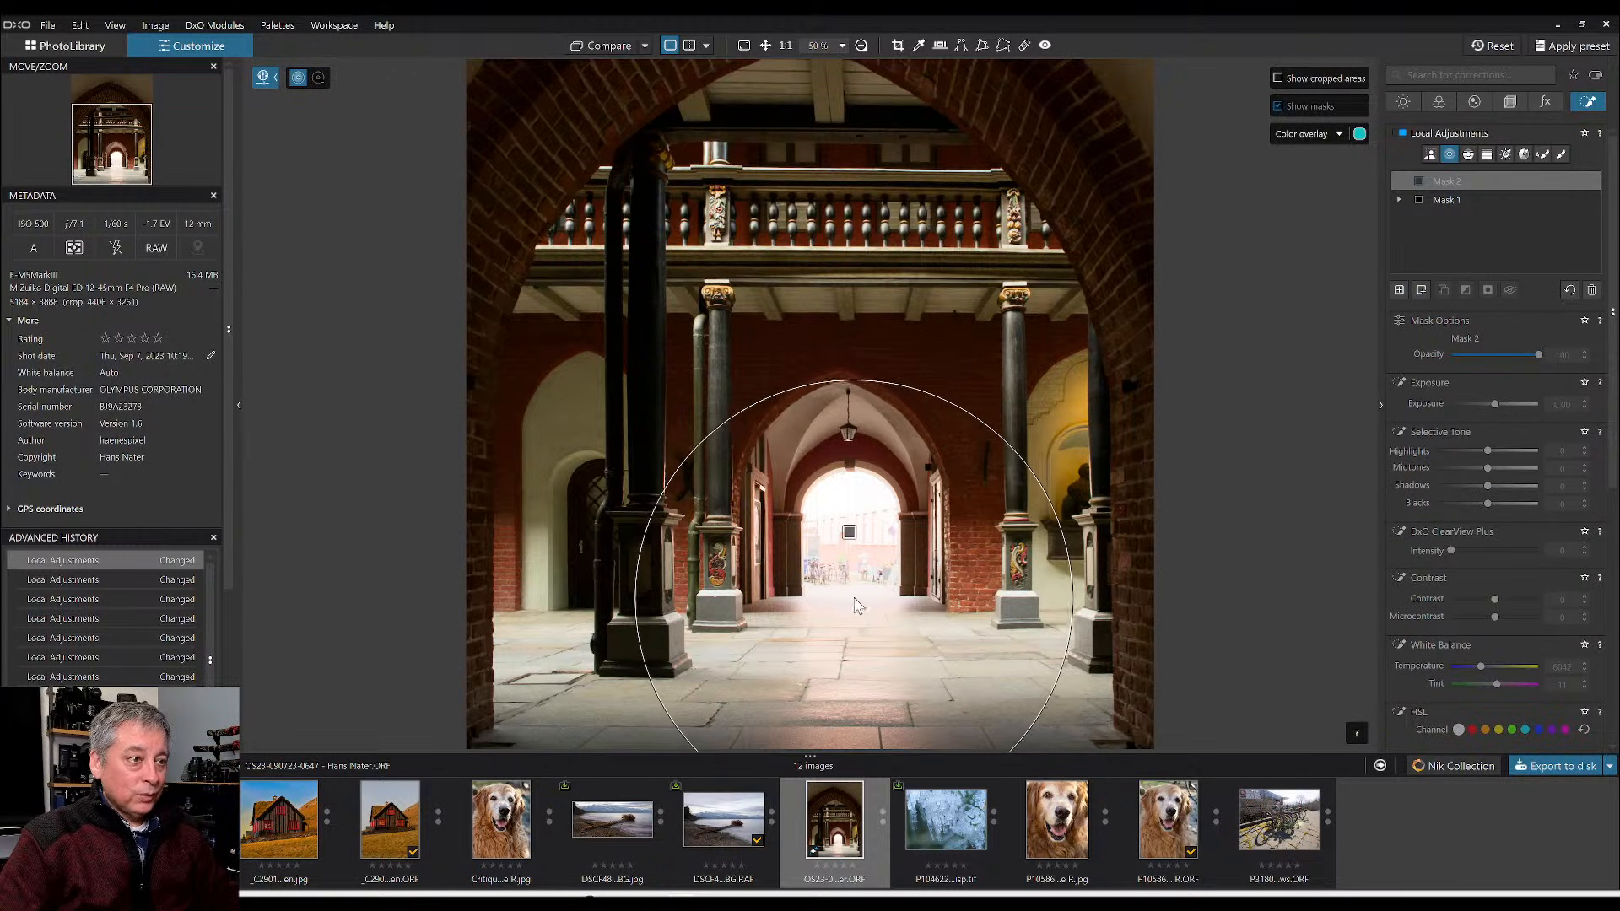
pyautogui.press('Delete')
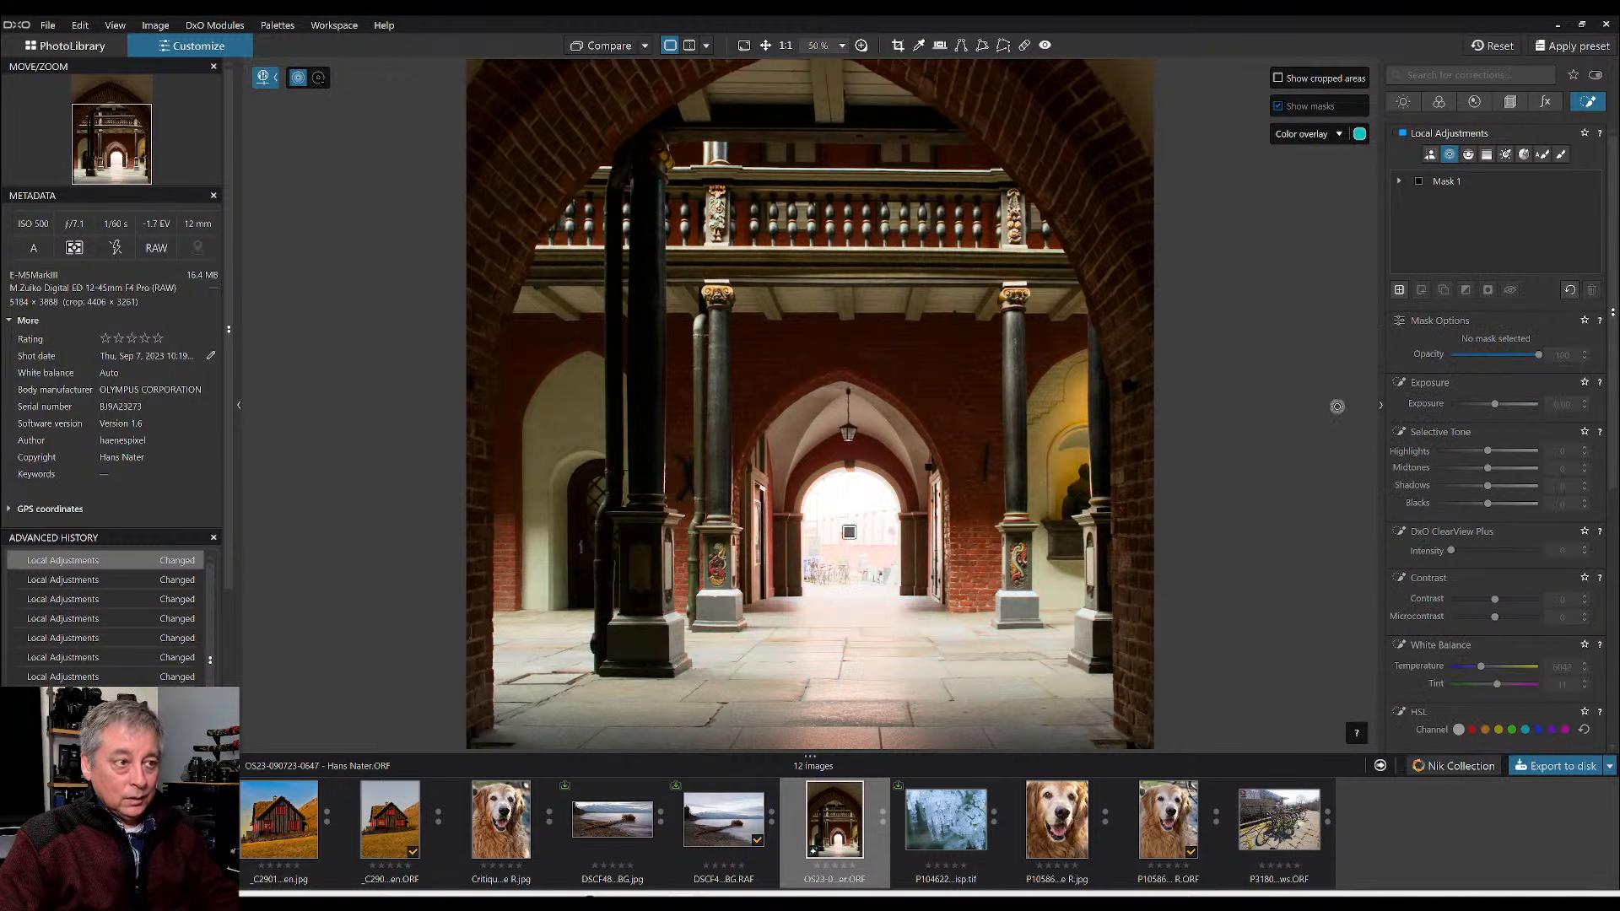
# - Mask the stone floor with a control line, setting highlights to -28, midtones to -10, ClearView Plus to 91 and microcontrast to 13
pyautogui.click(1470, 155)
pyautogui.moveTo(869, 629); pyautogui.dragTo(865, 581)
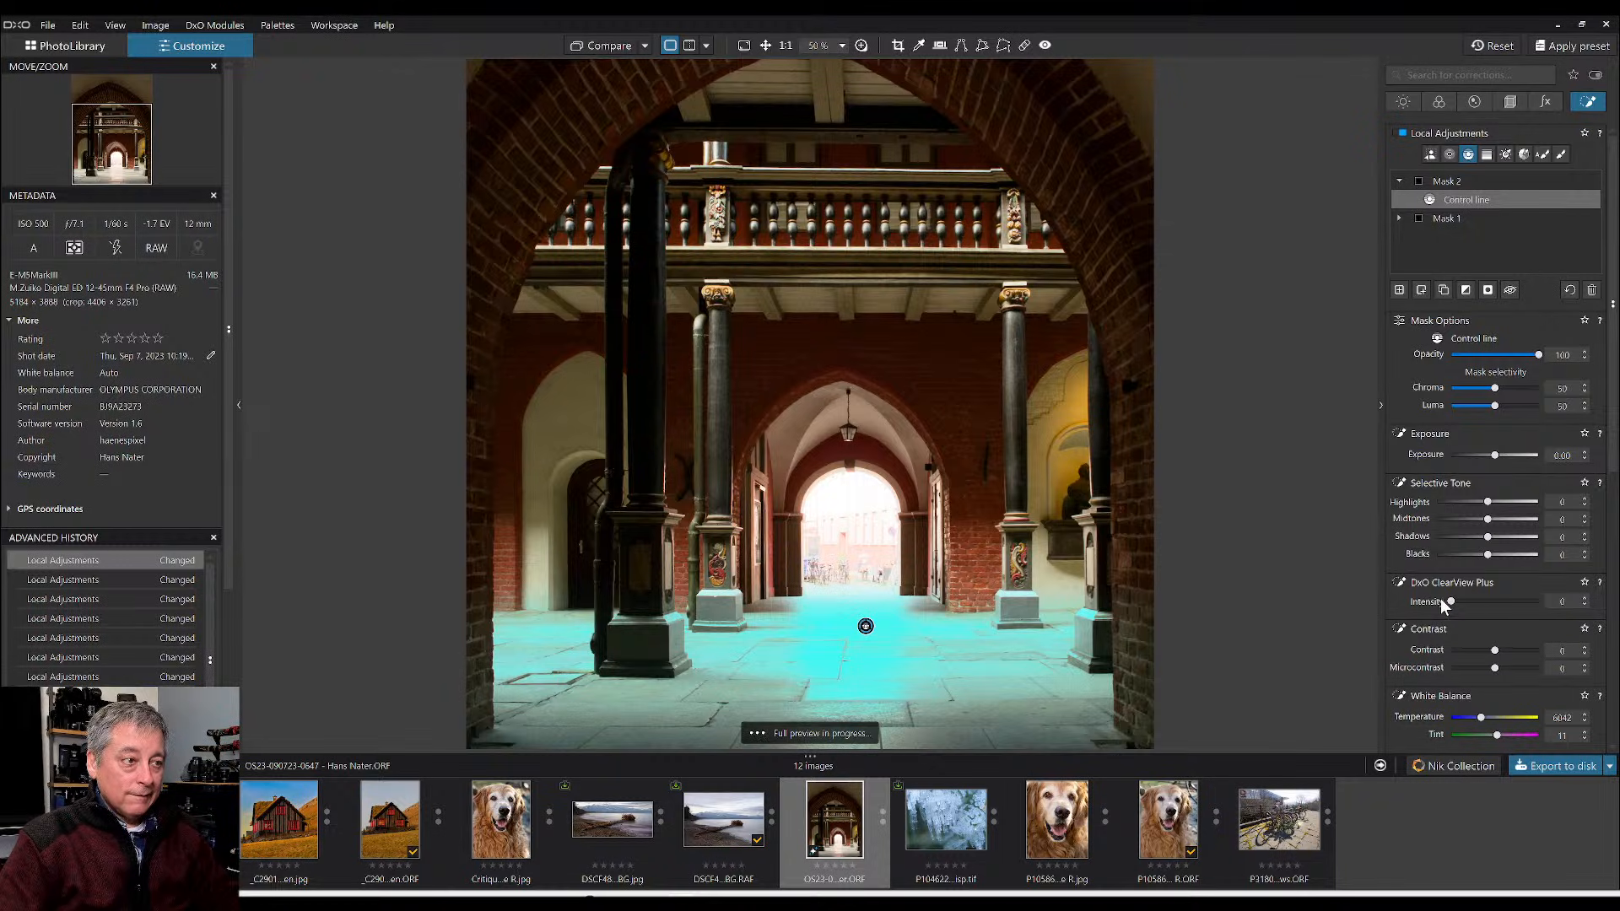
pyautogui.moveTo(1488, 502); pyautogui.dragTo(1481, 503)
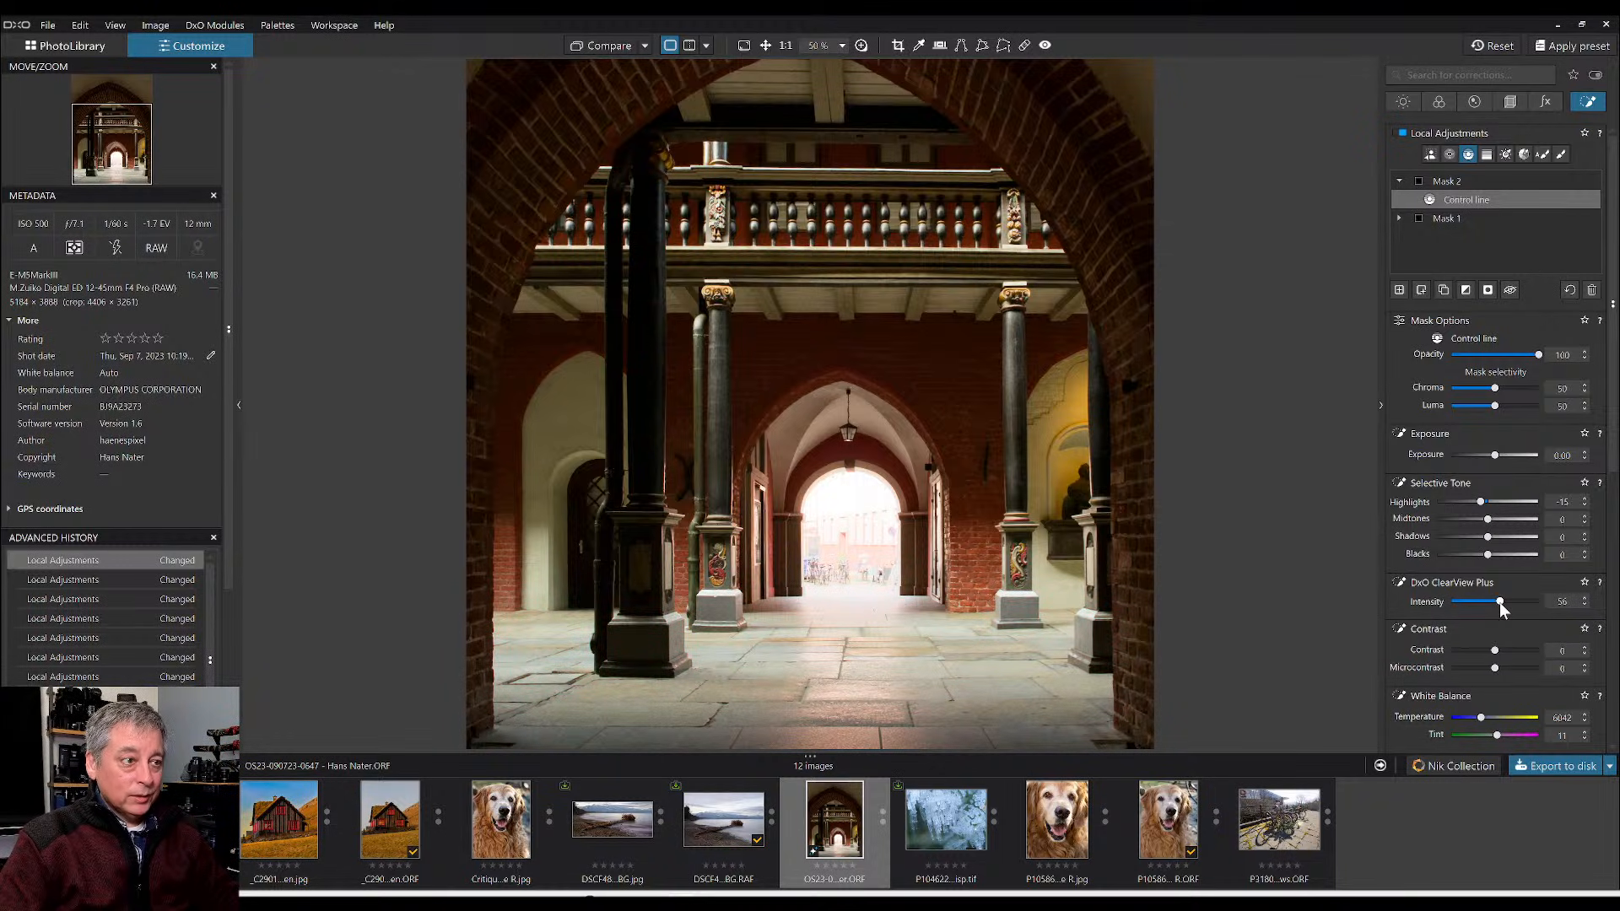
pyautogui.moveTo(1500, 601); pyautogui.dragTo(1519, 601)
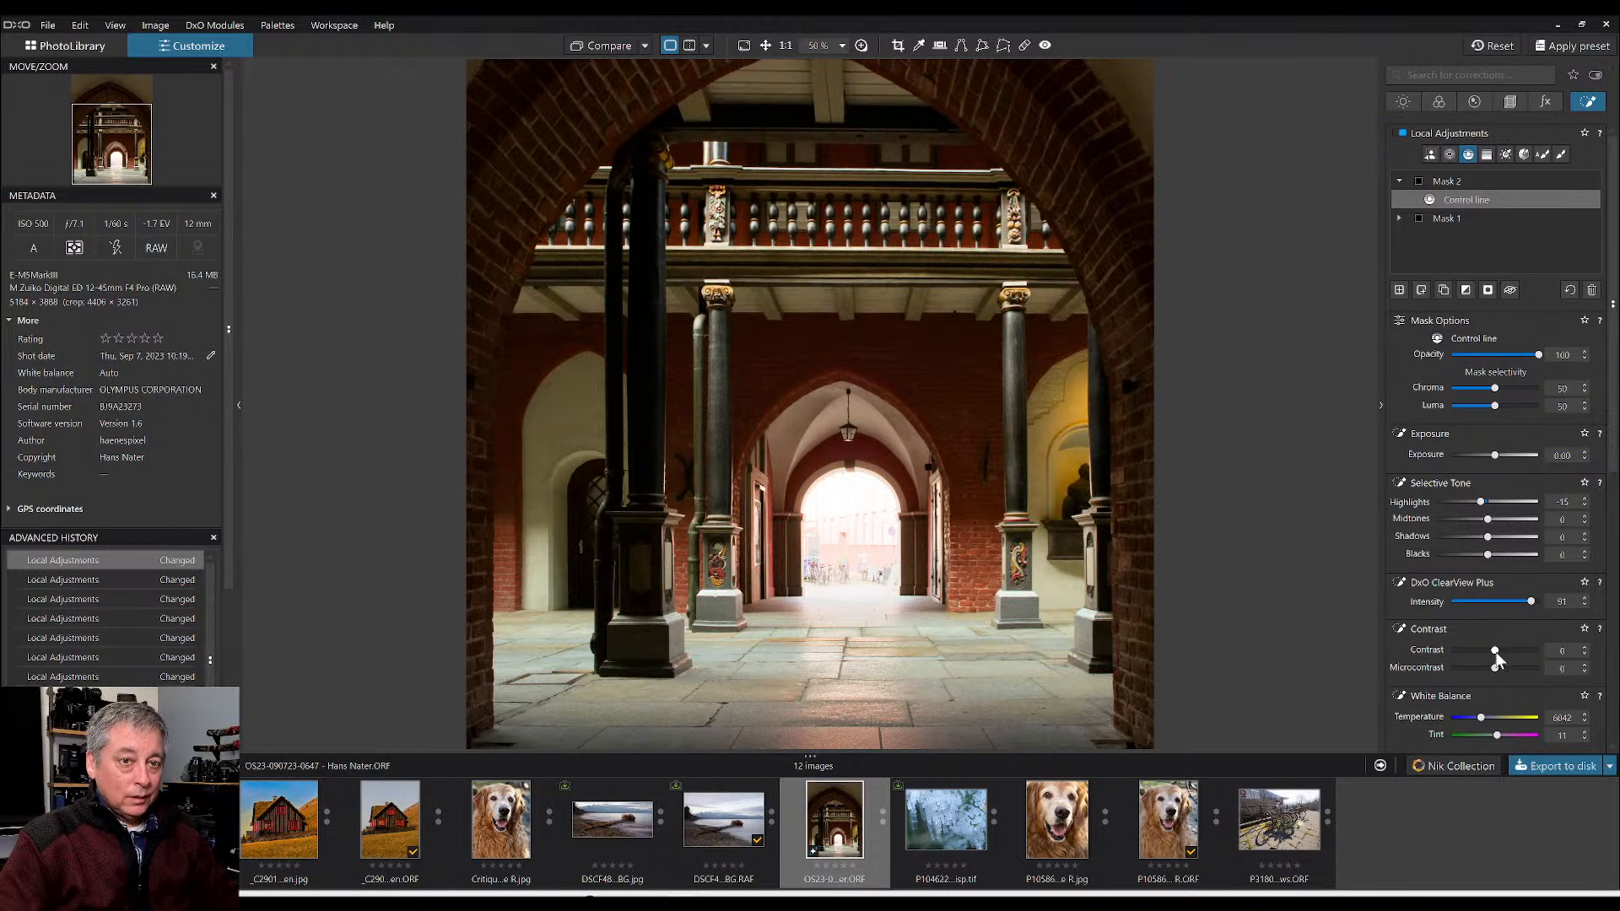
pyautogui.moveTo(1495, 668); pyautogui.dragTo(1500, 670)
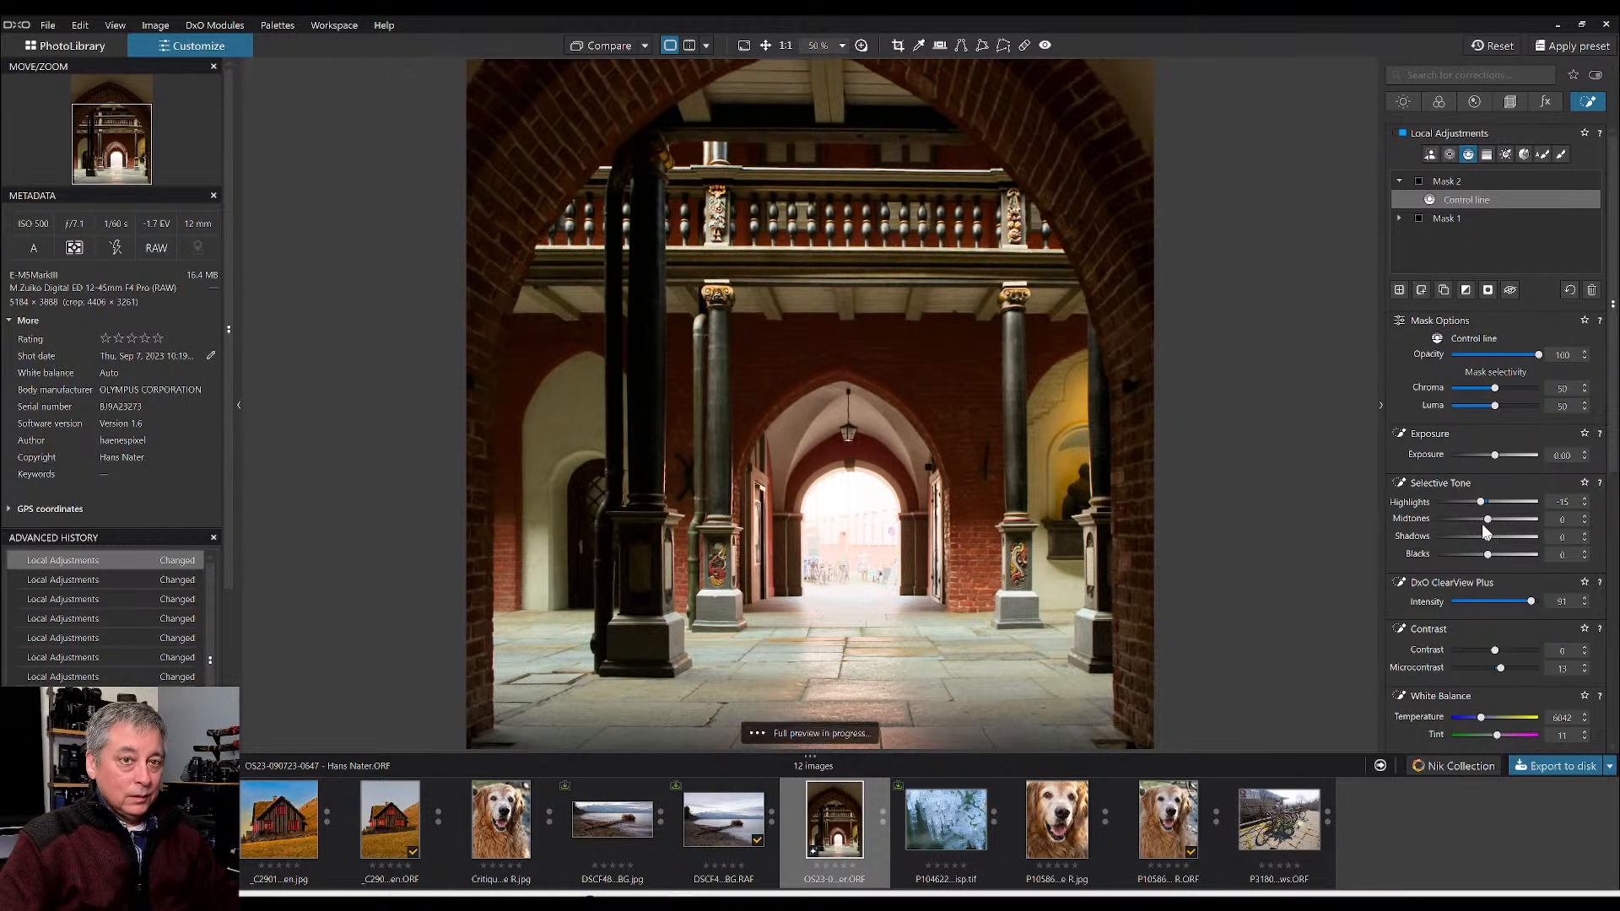
pyautogui.moveTo(1481, 503); pyautogui.dragTo(1482, 520)
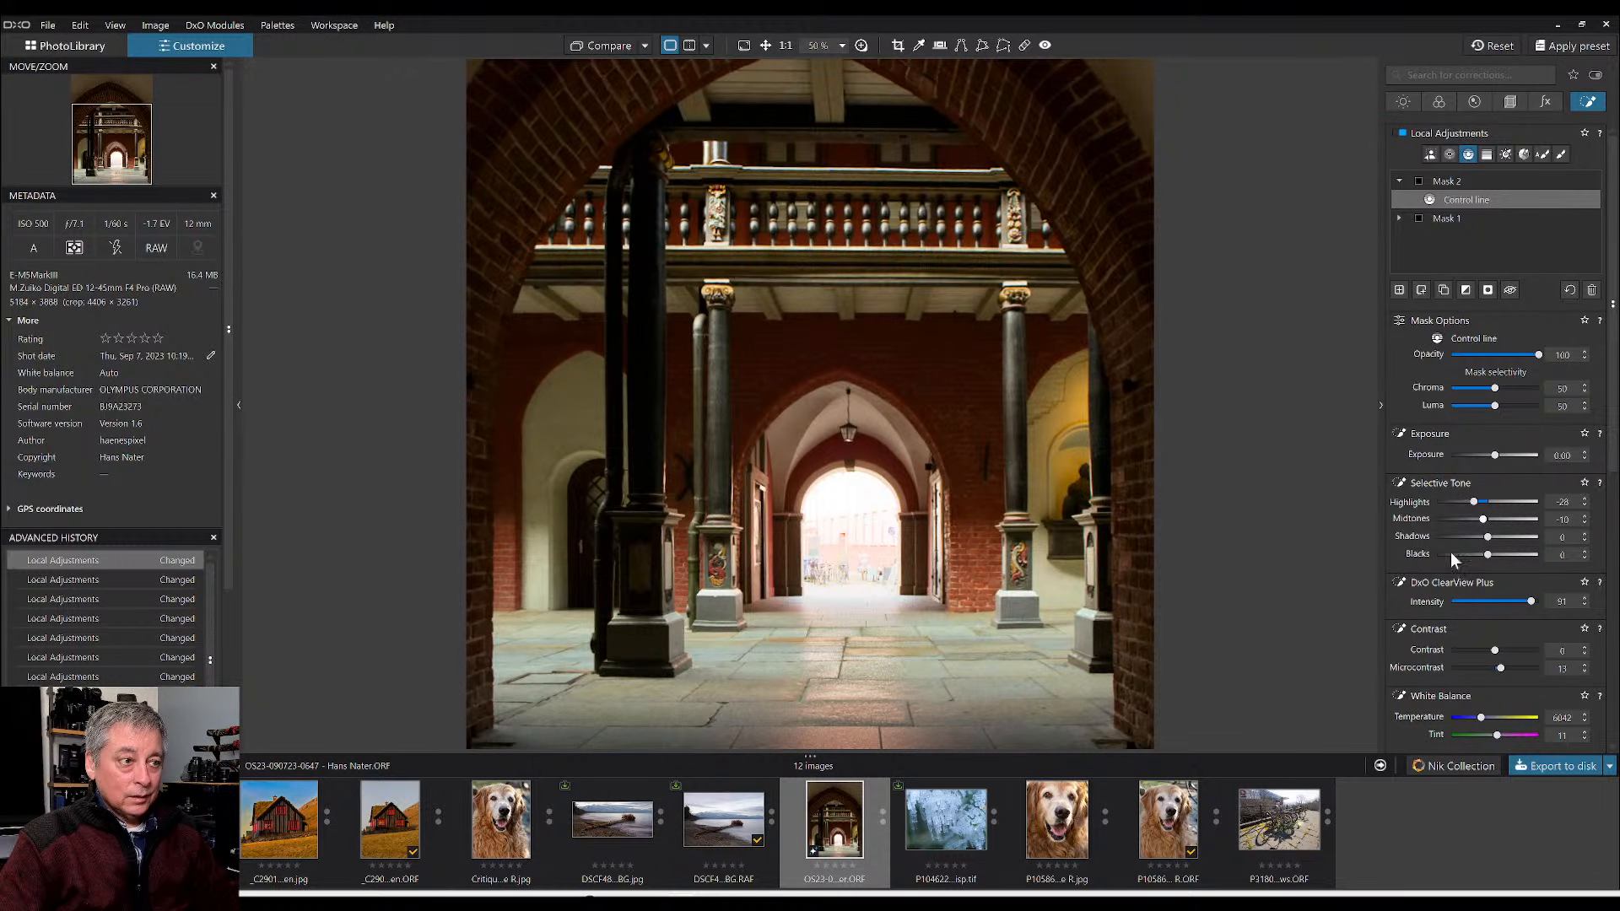
# - Raise the floor mask's vibrancy to 59 and warm its white balance temperature to above 7000
pyautogui.scroll(-5, 1480, 661)
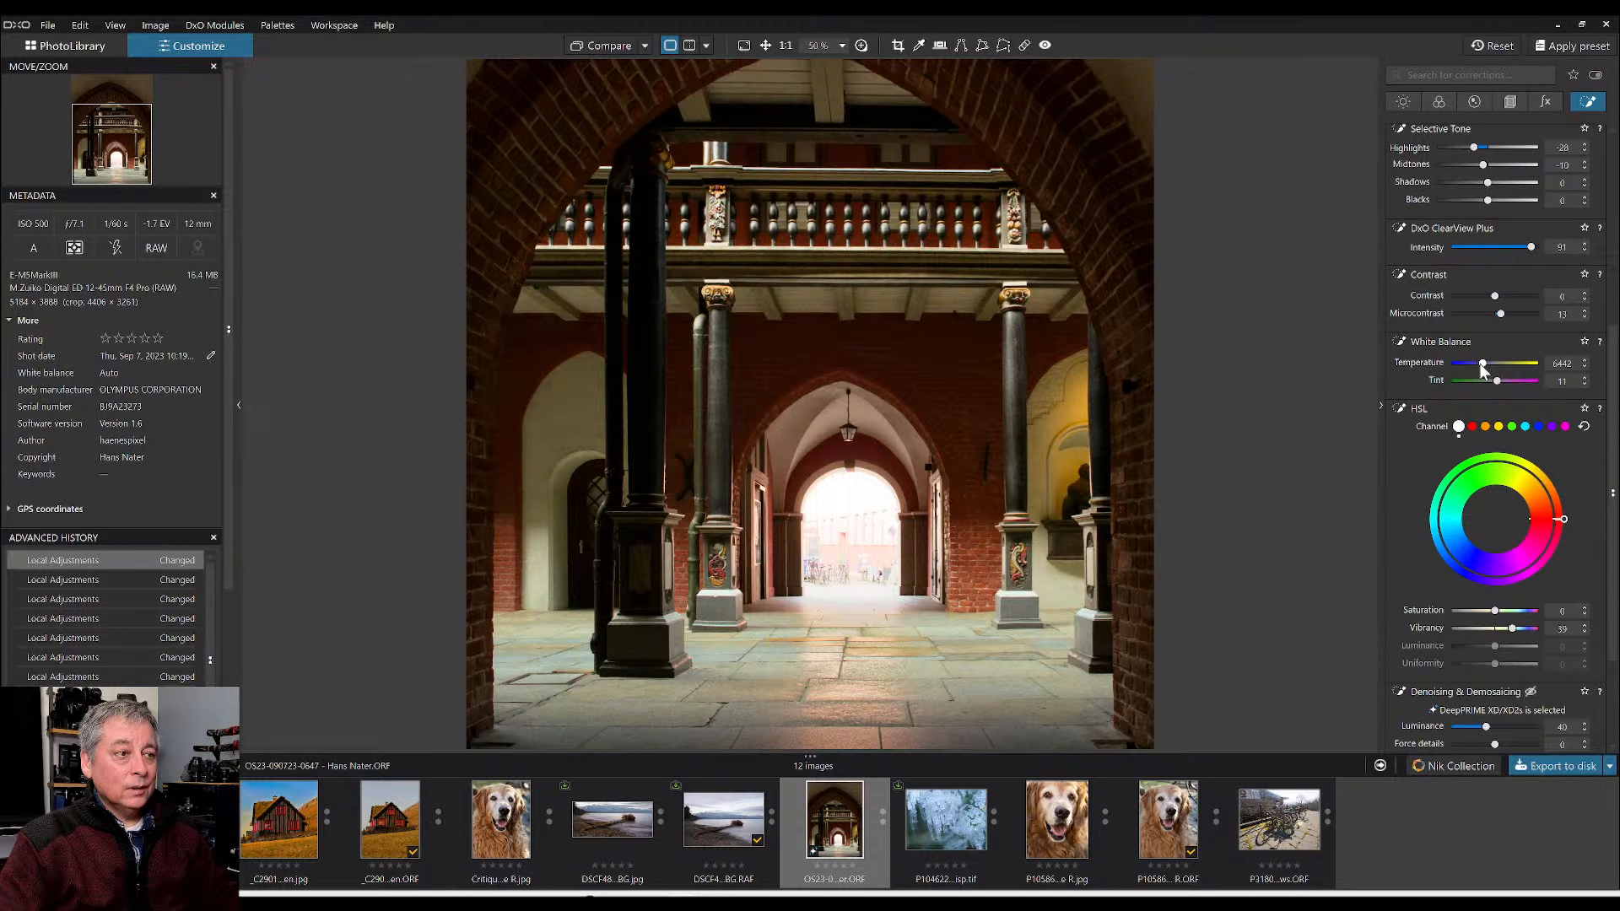
pyautogui.moveTo(1480, 363); pyautogui.dragTo(1482, 364)
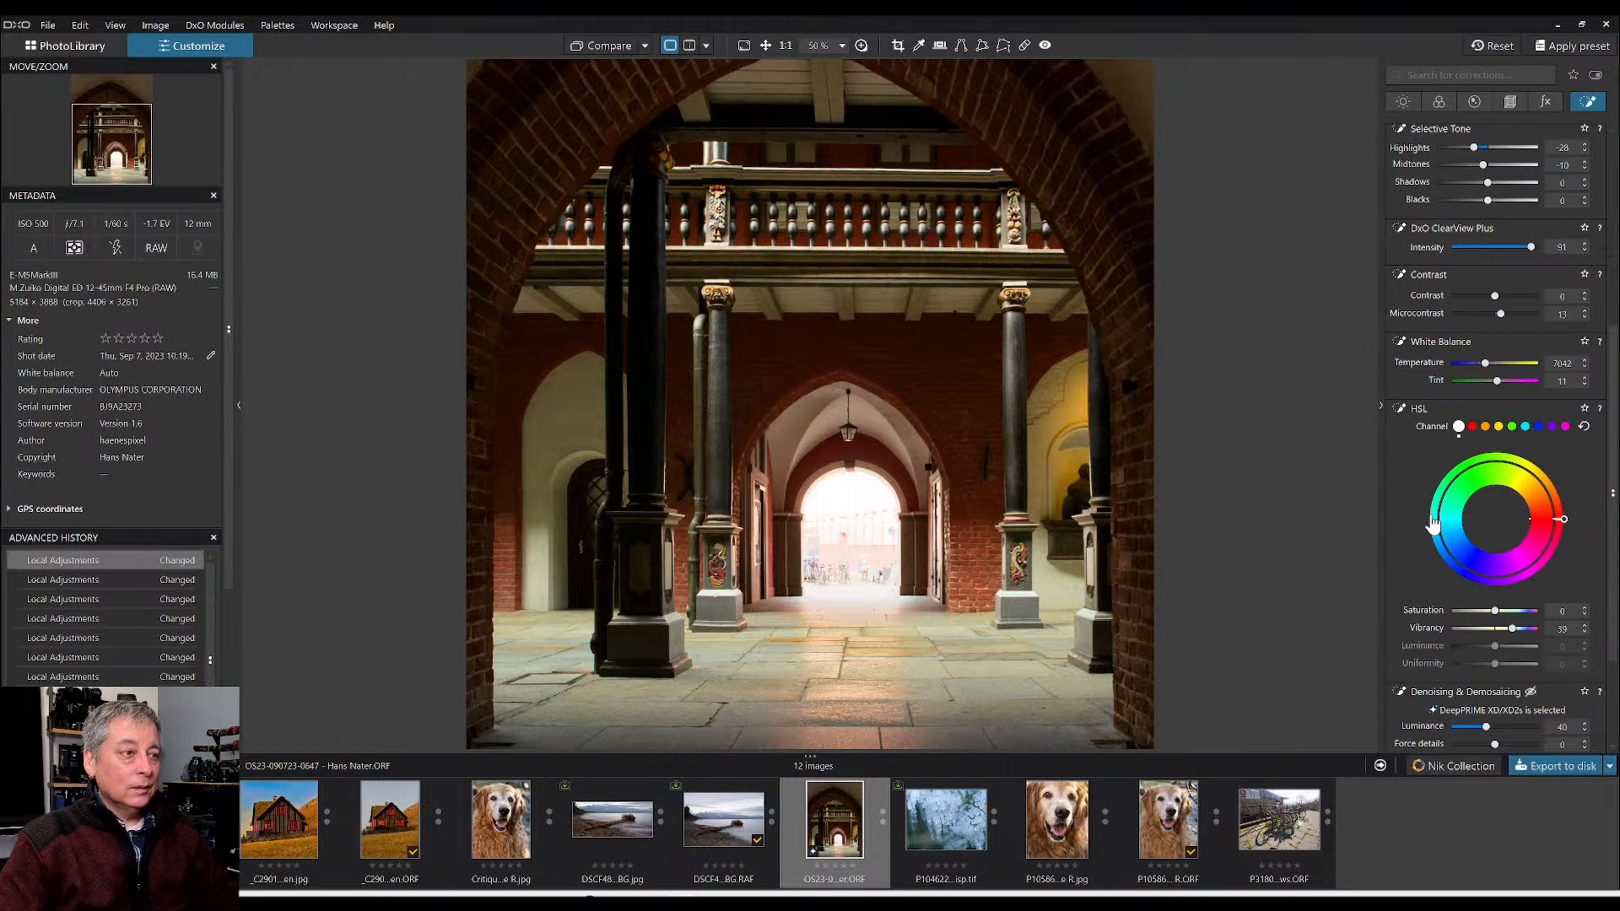
pyautogui.scroll(-3, 1005, 467)
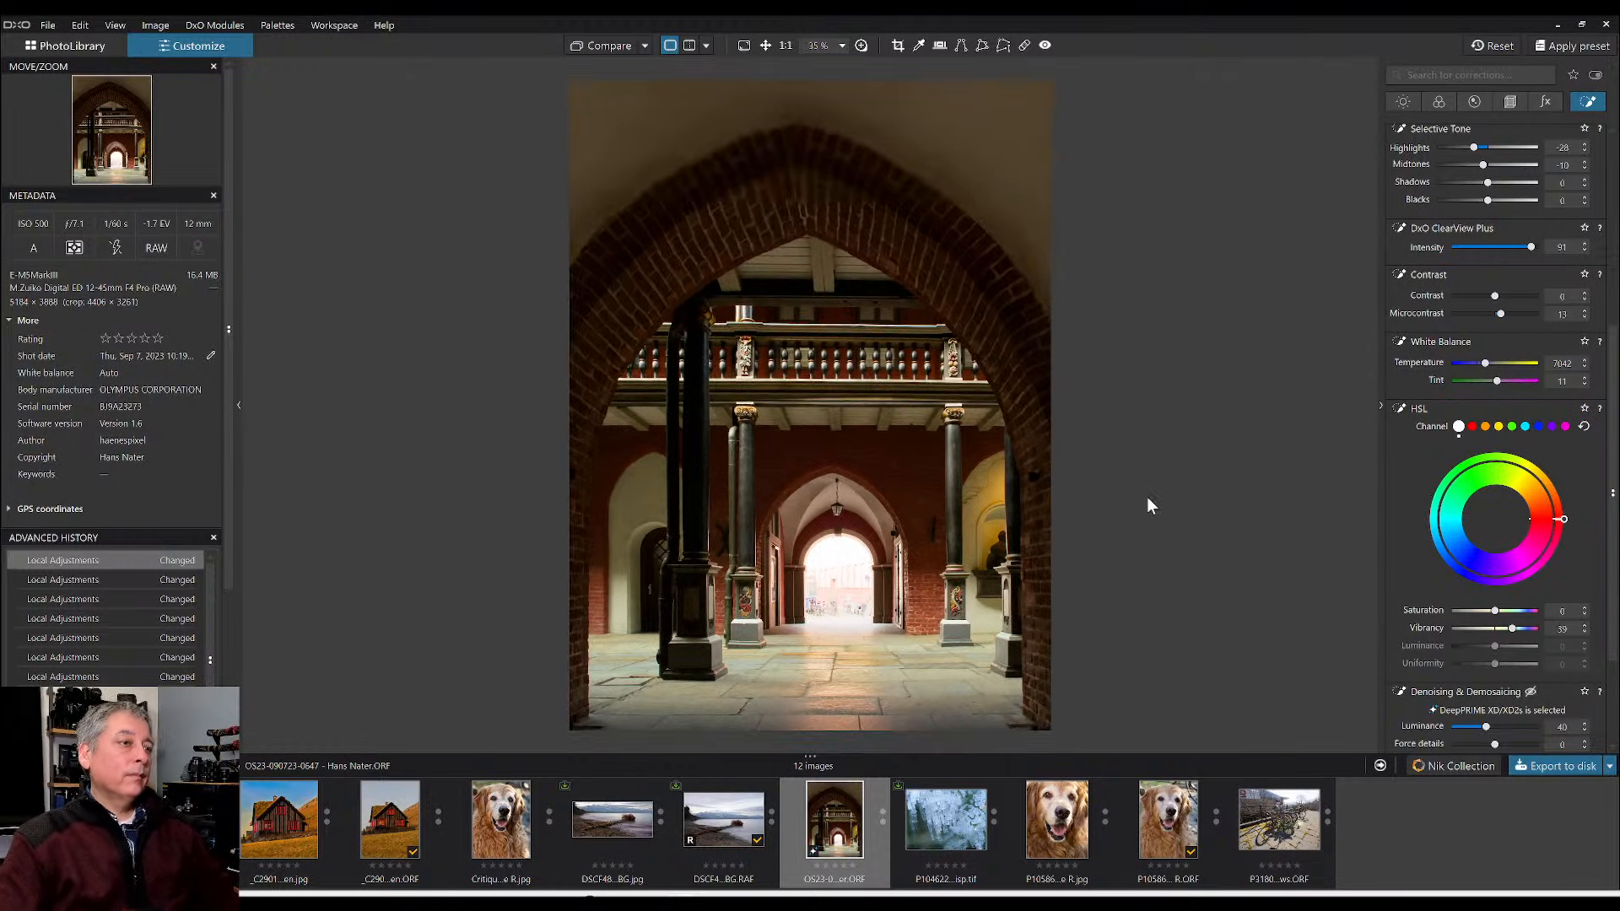
pyautogui.scroll(-1, 1147, 498)
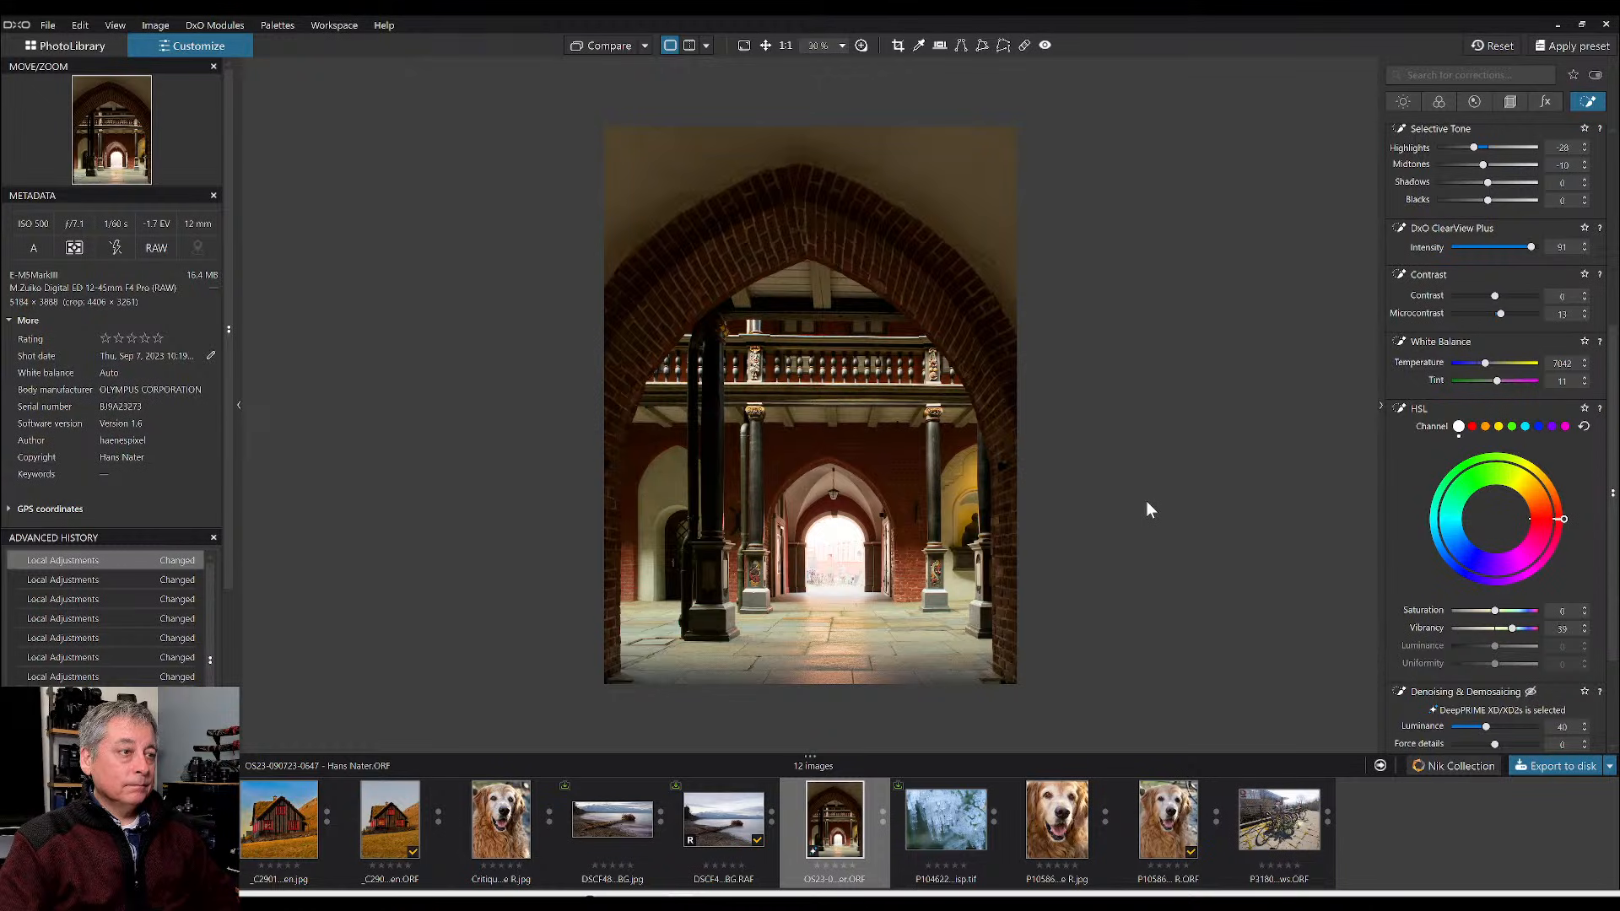
# - Add a new local adjustment mask with a control point on the balcony balustrade and raise its luma selectivity slightly
pyautogui.scroll(5, 1426, 391)
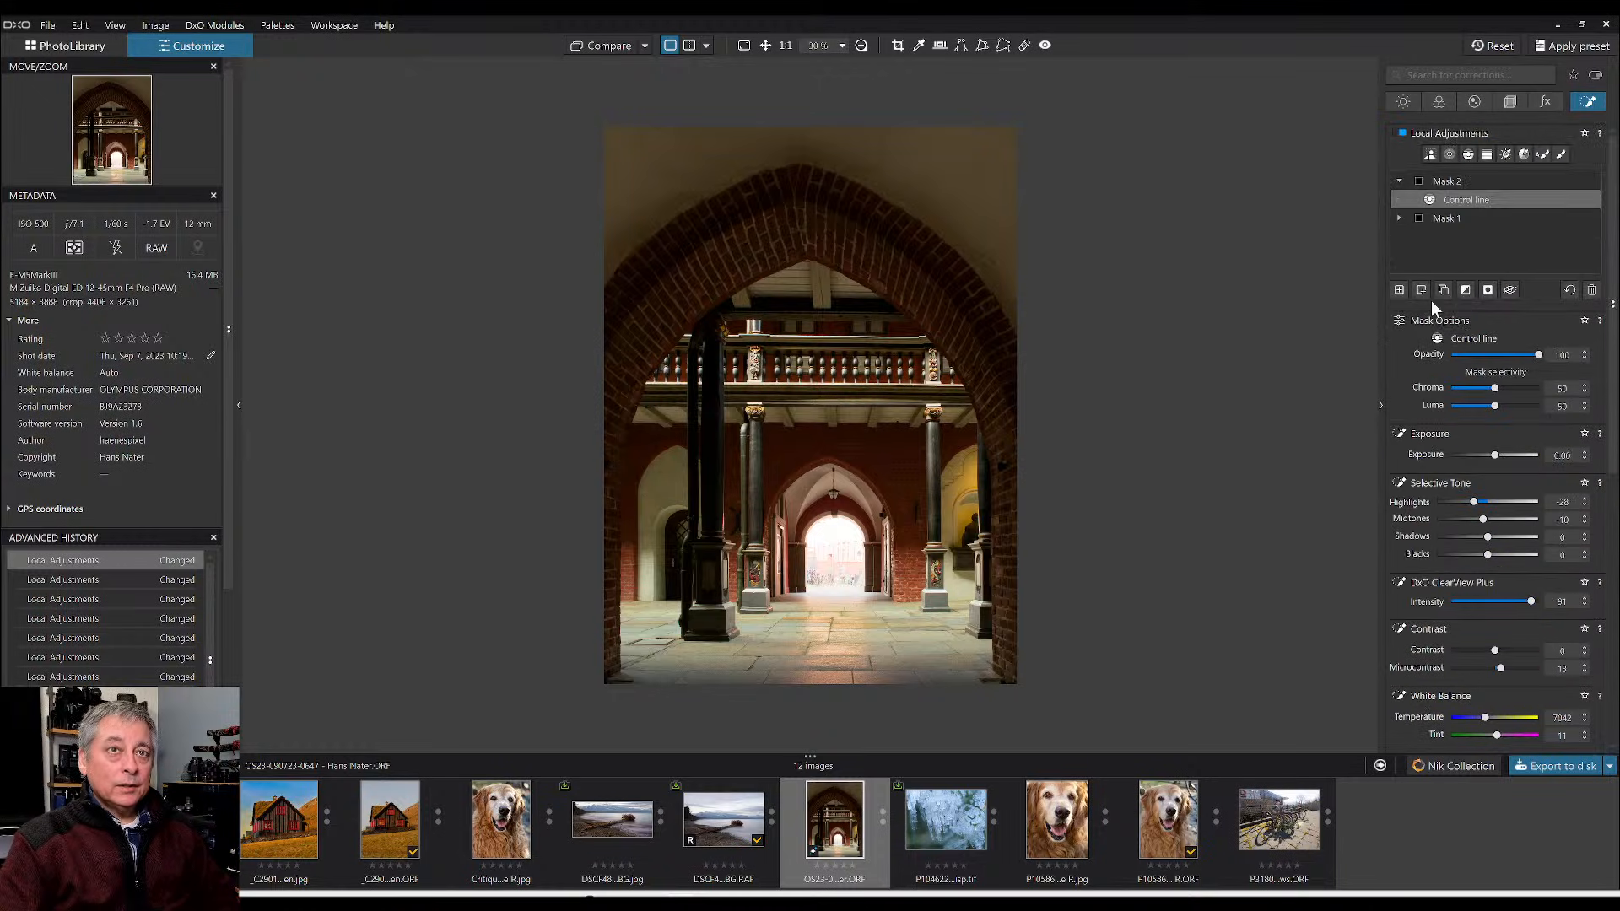
pyautogui.click(1422, 290)
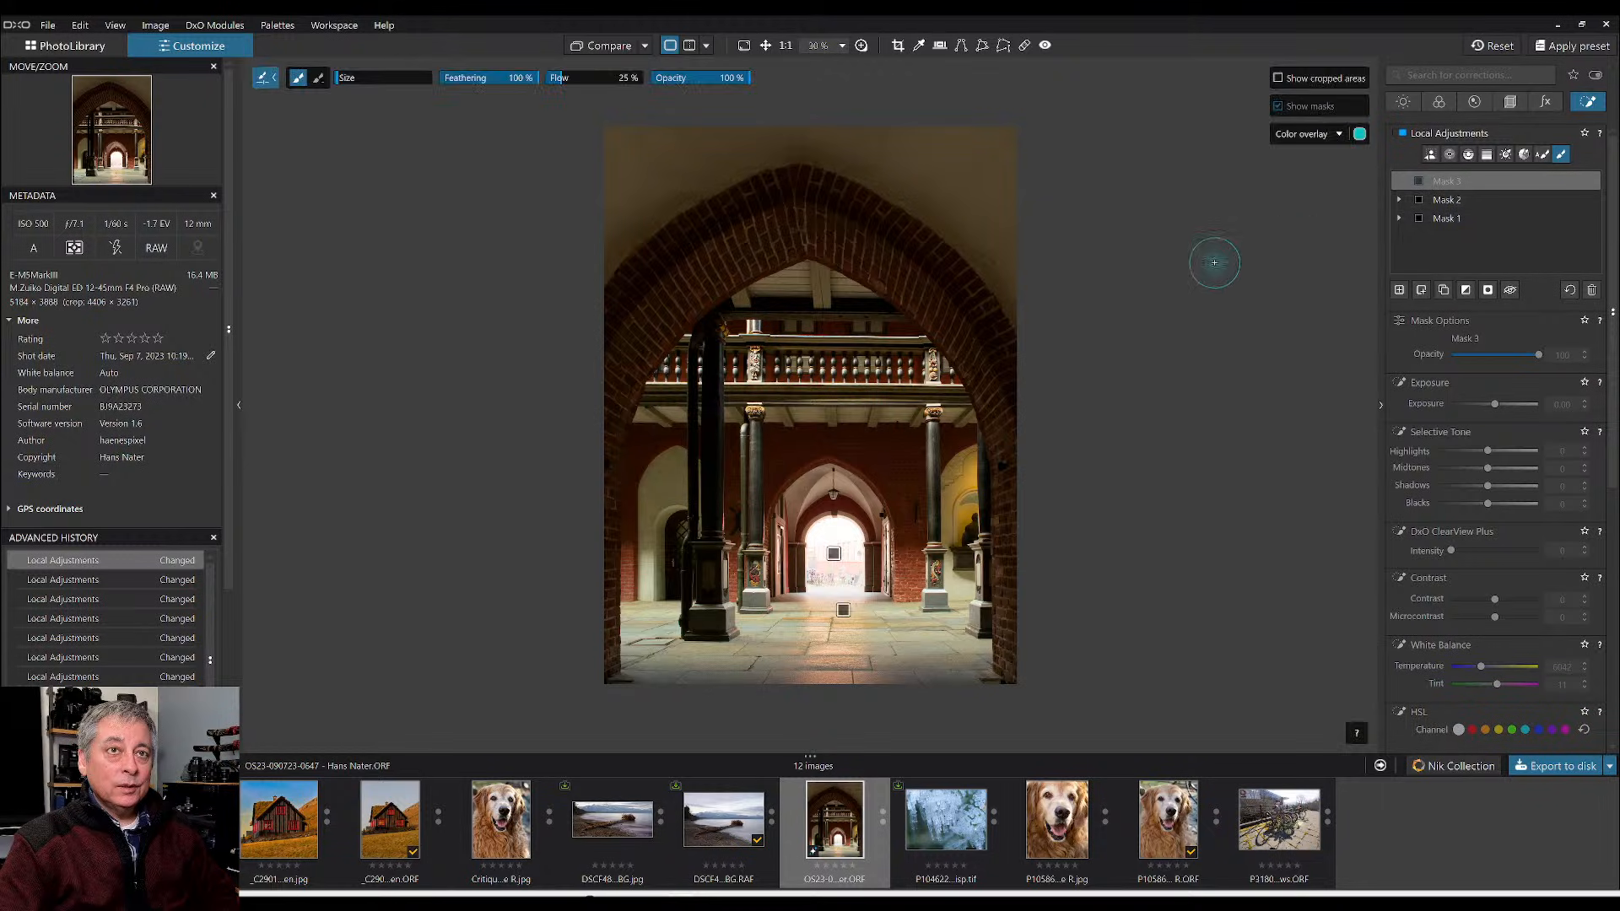
pyautogui.click(1449, 155)
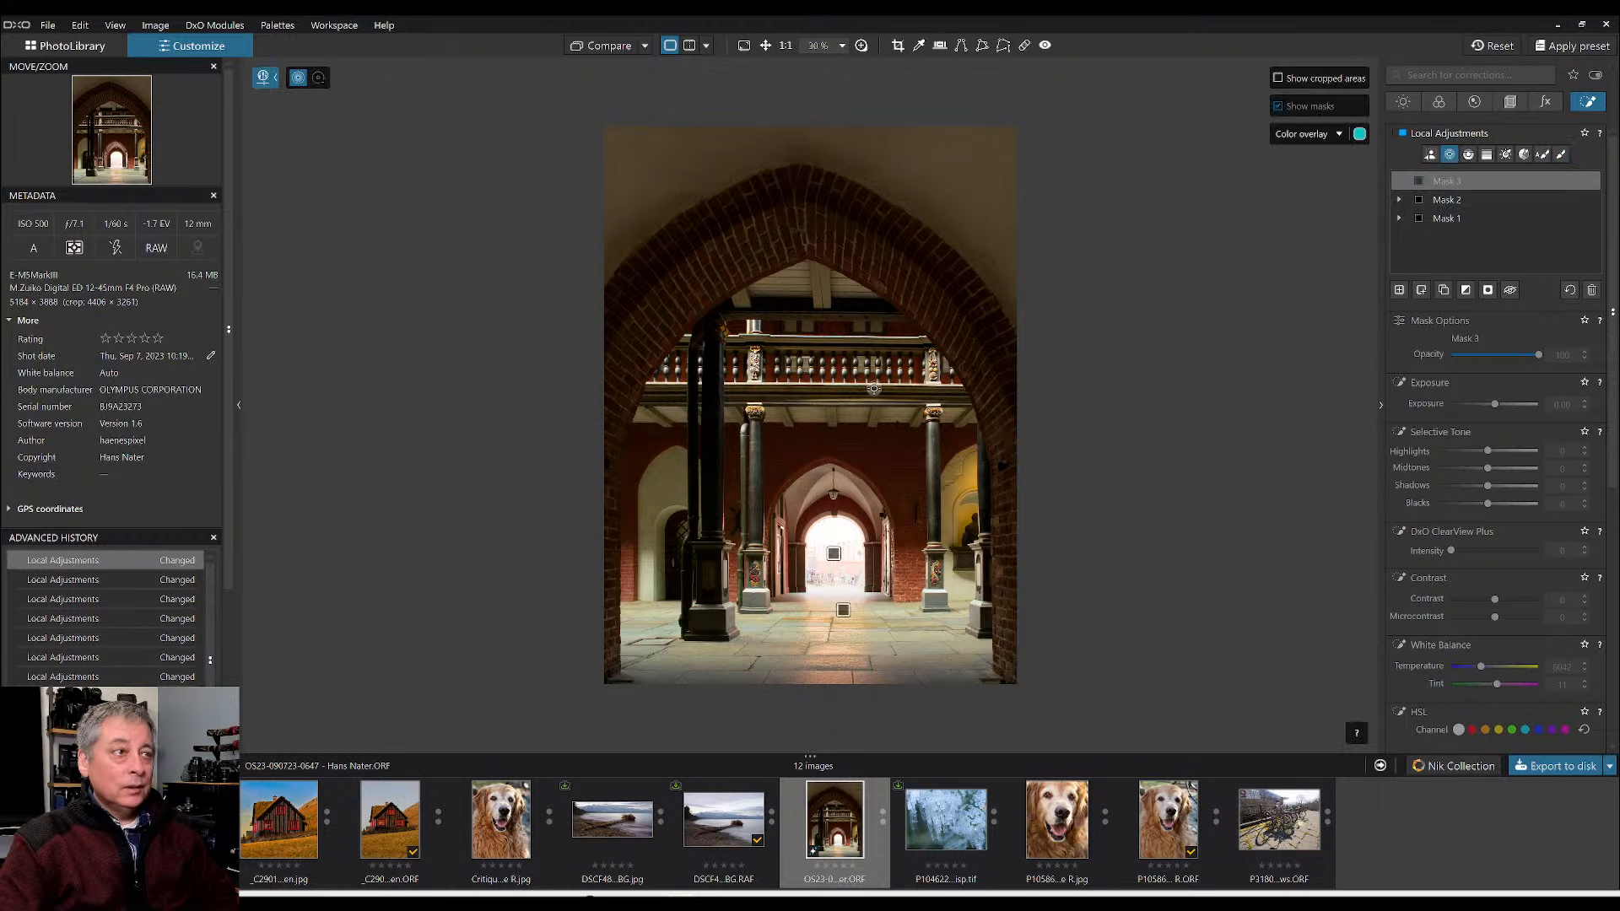
pyautogui.click(833, 372)
pyautogui.scroll(3, 833, 372)
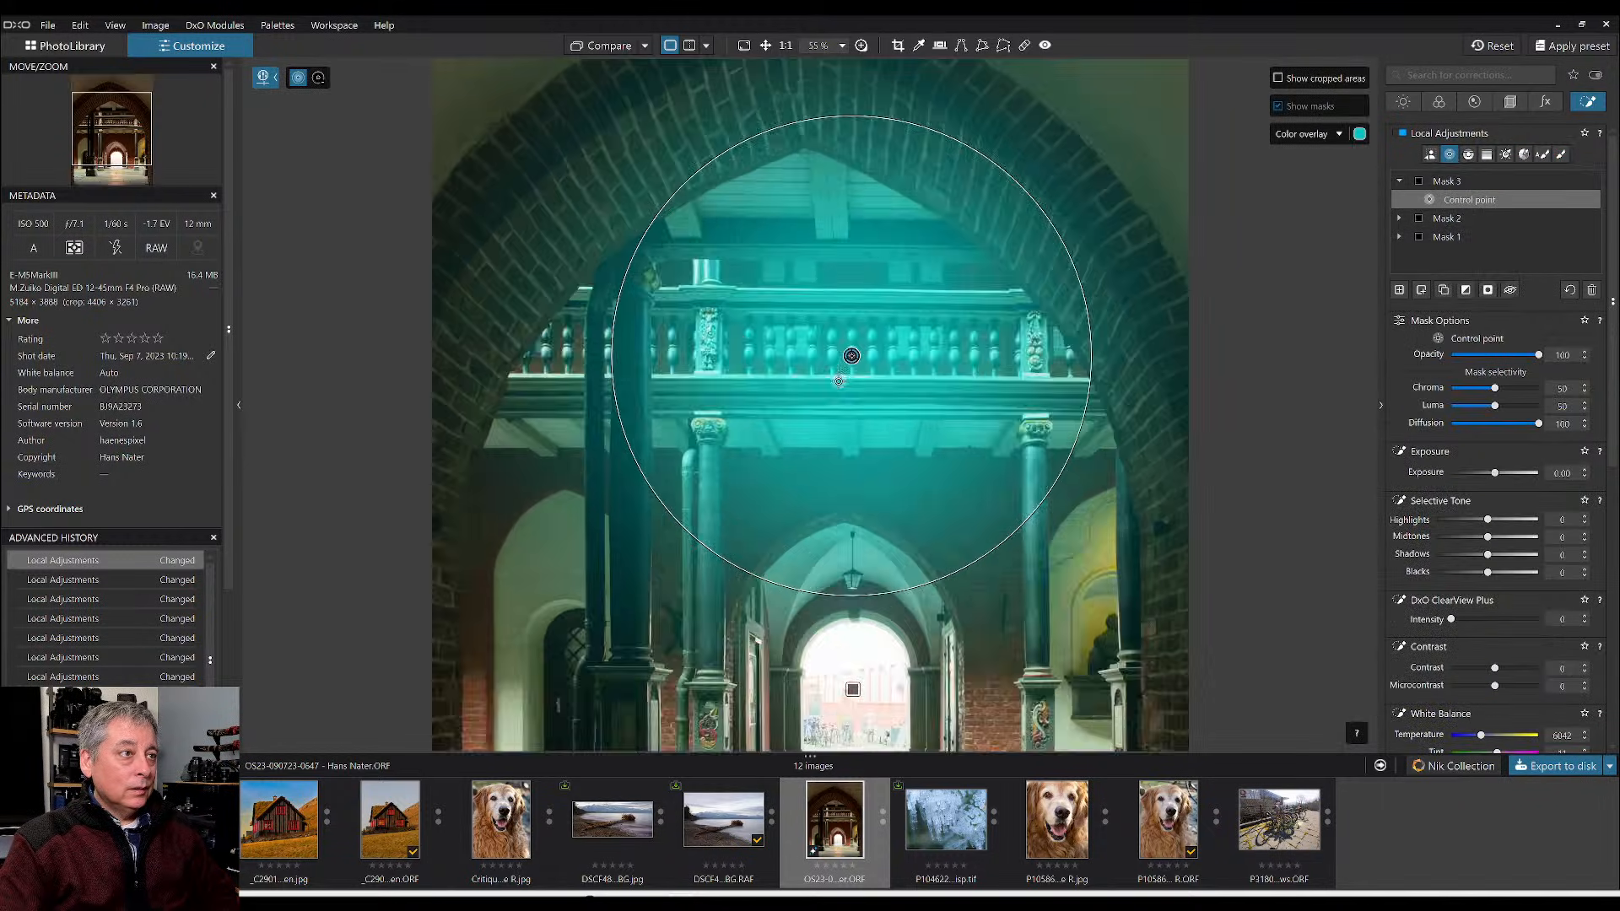
pyautogui.scroll(1, 869, 346)
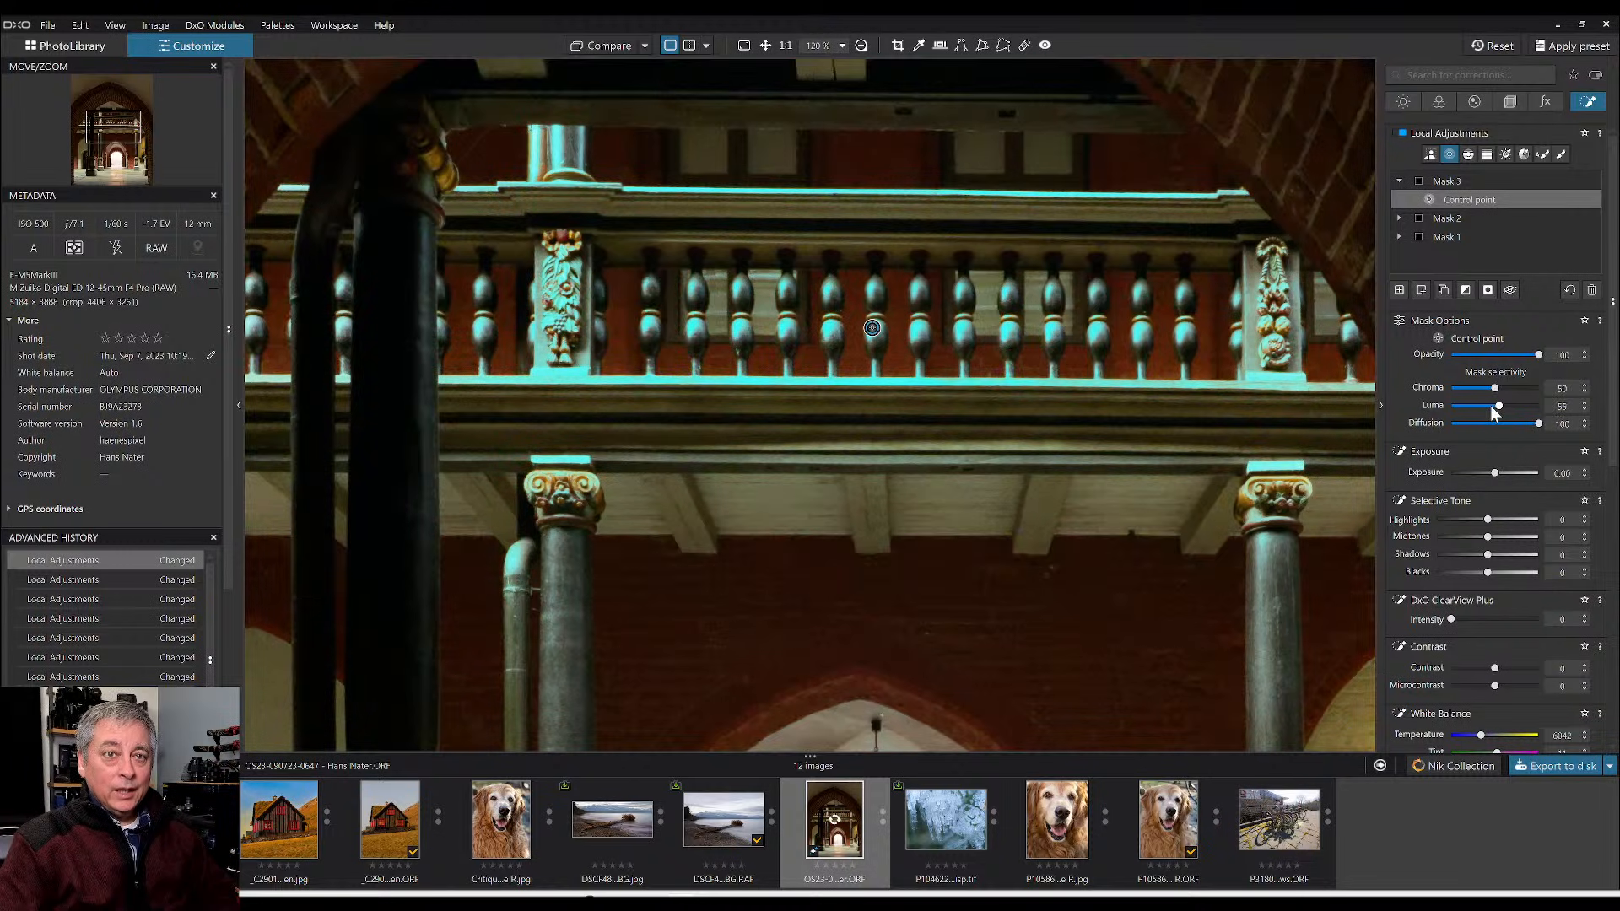
# - Warm the balustrade mask by setting its white balance temperature to 6742
pyautogui.scroll(-3, 1471, 470)
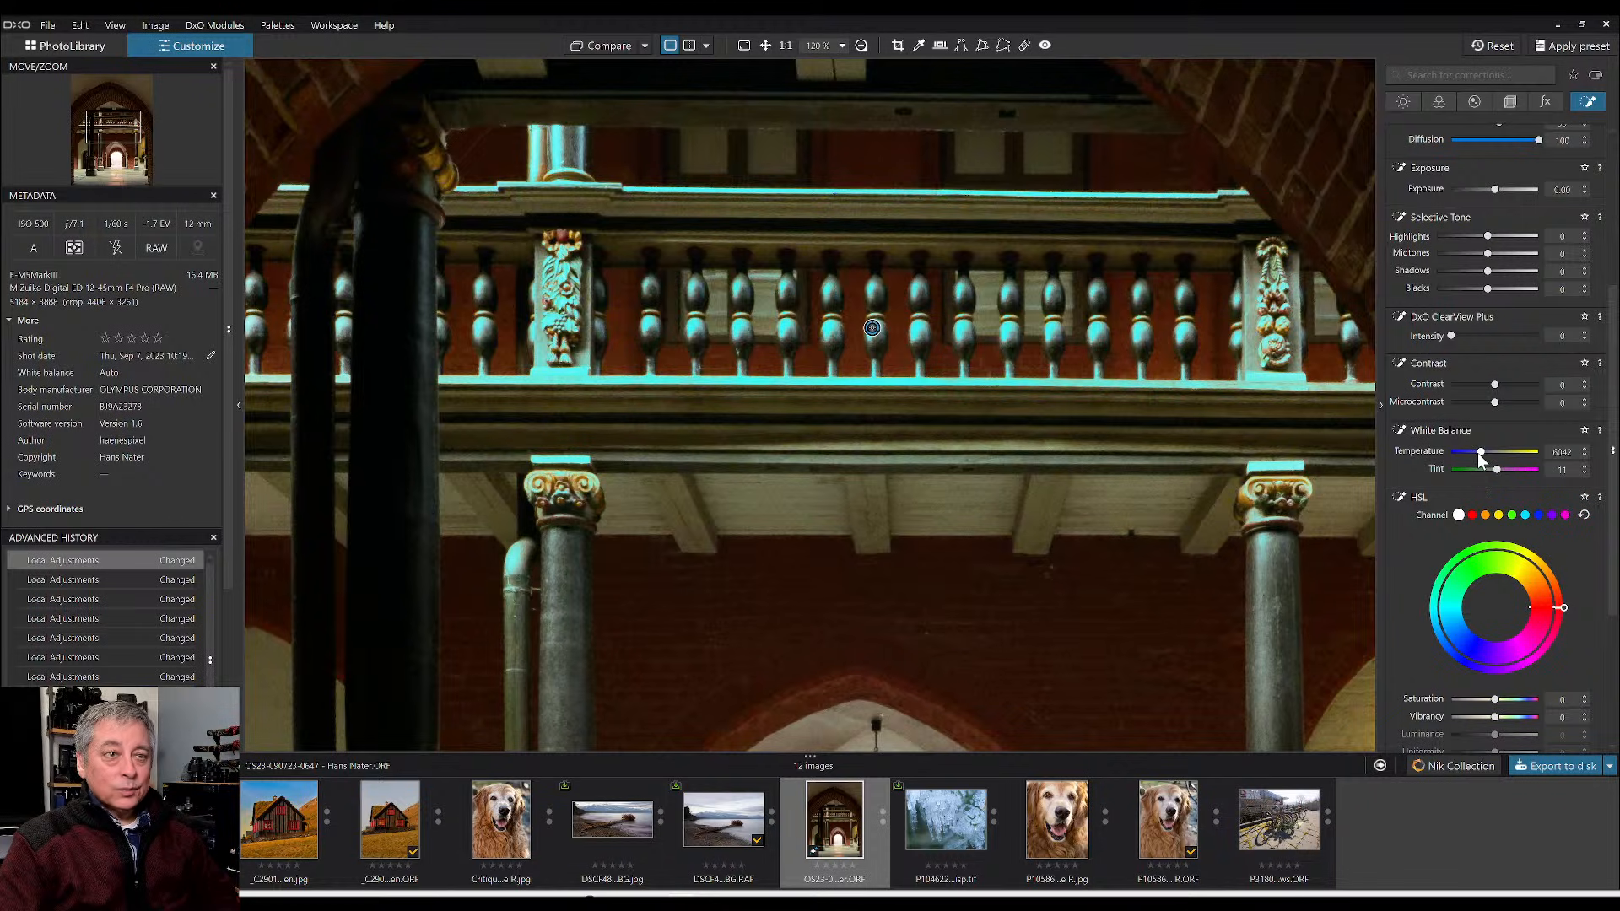
pyautogui.scroll(3, 1478, 453)
pyautogui.scroll(3, 1477, 452)
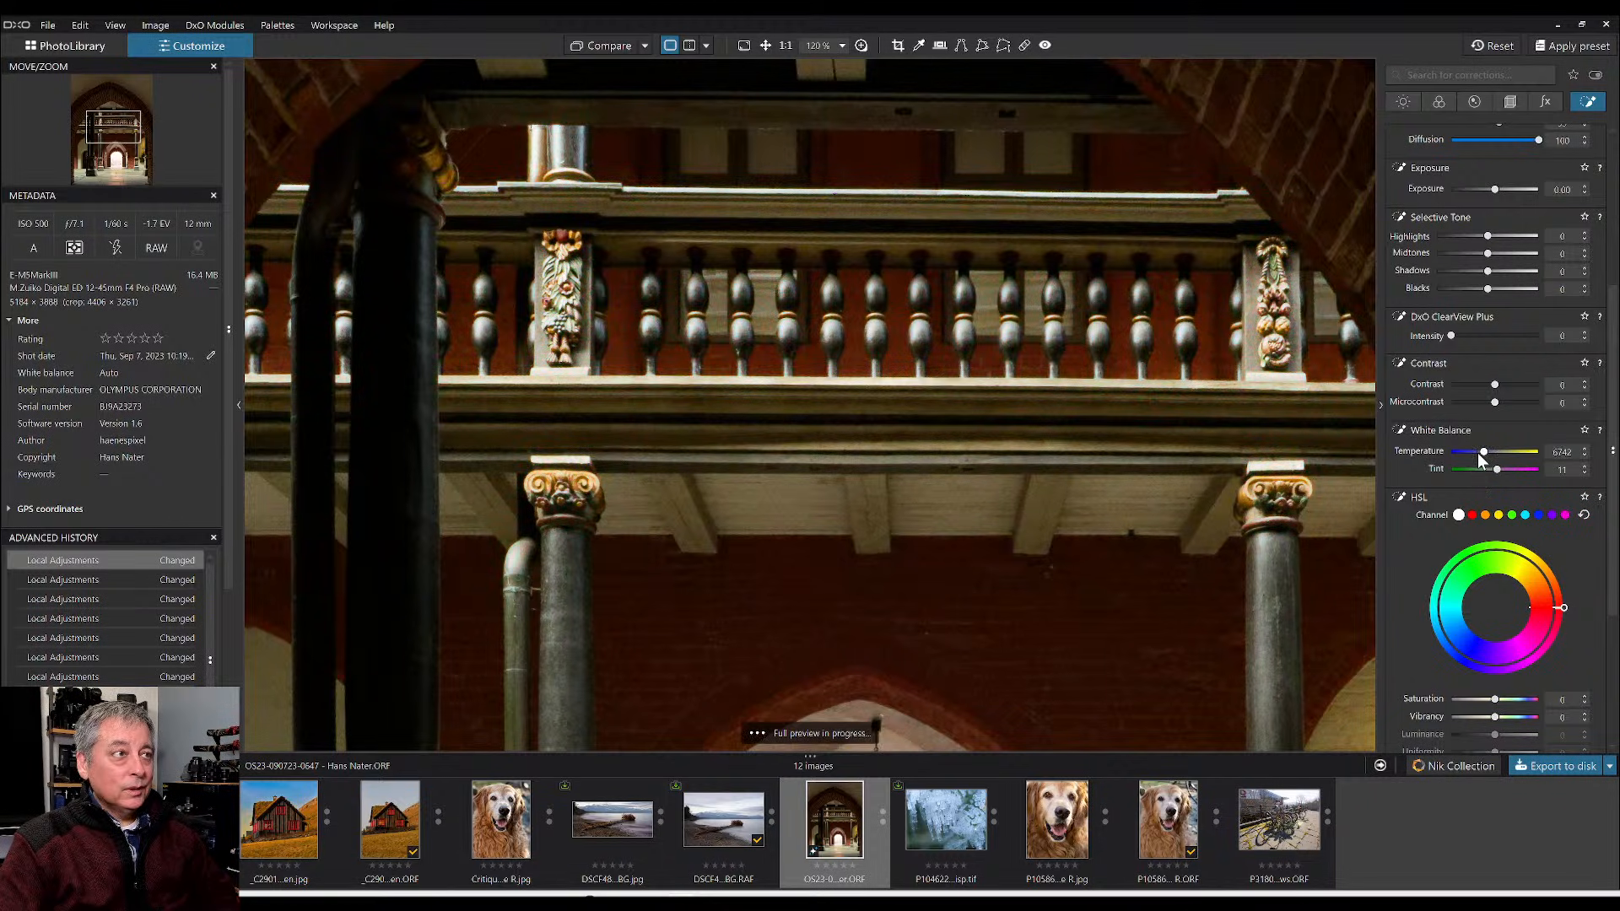
pyautogui.scroll(-2, 1093, 454)
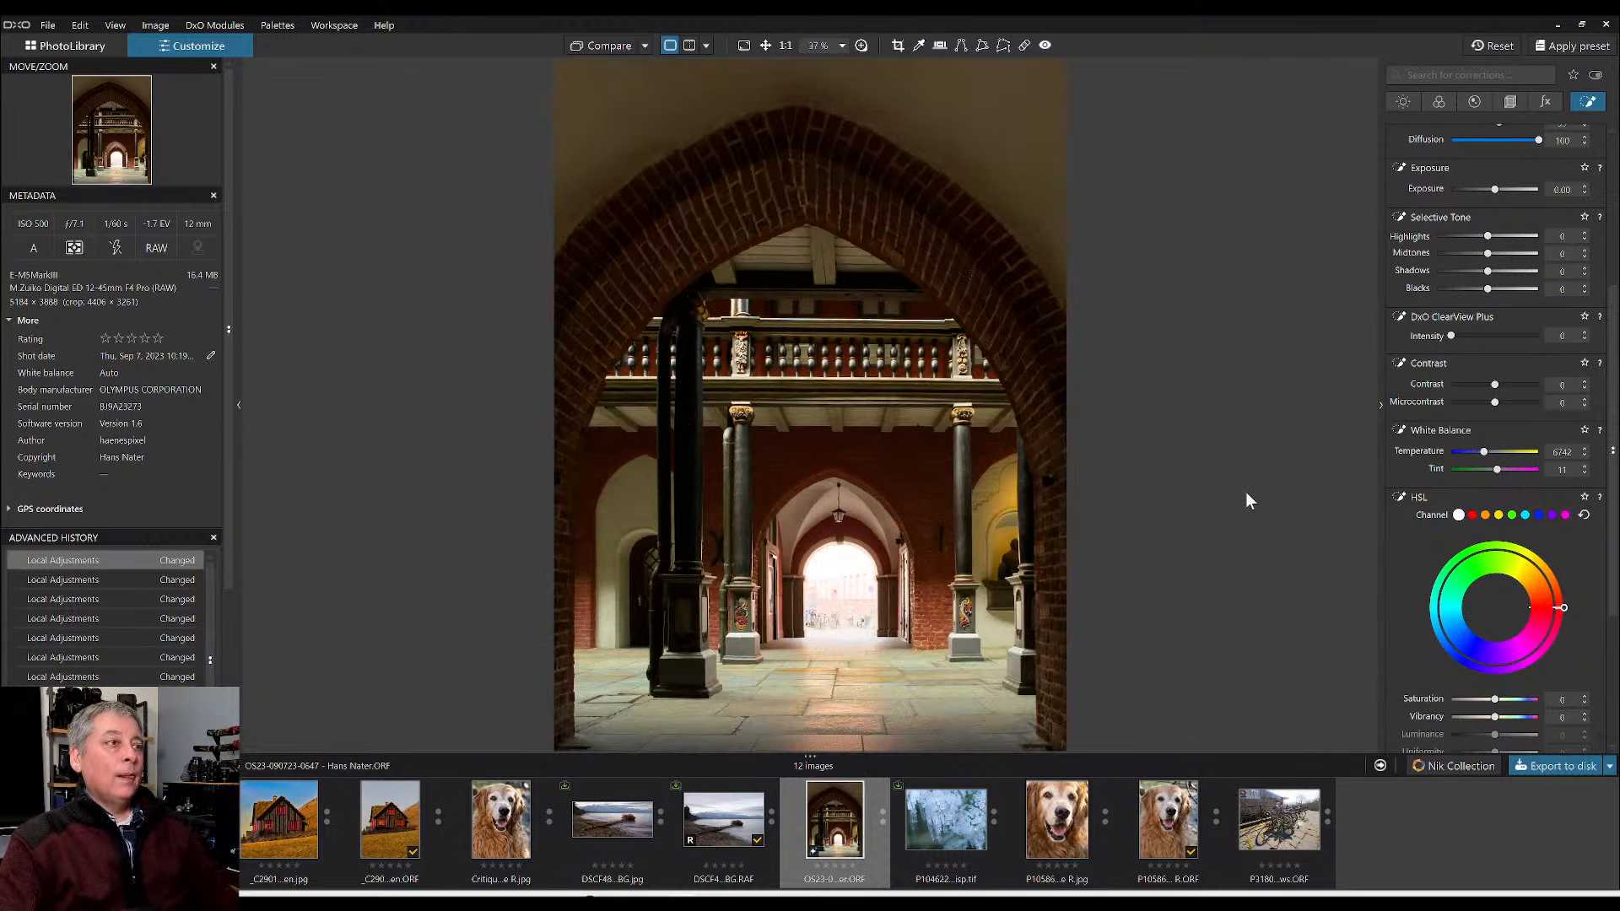
pyautogui.scroll(-1, 982, 468)
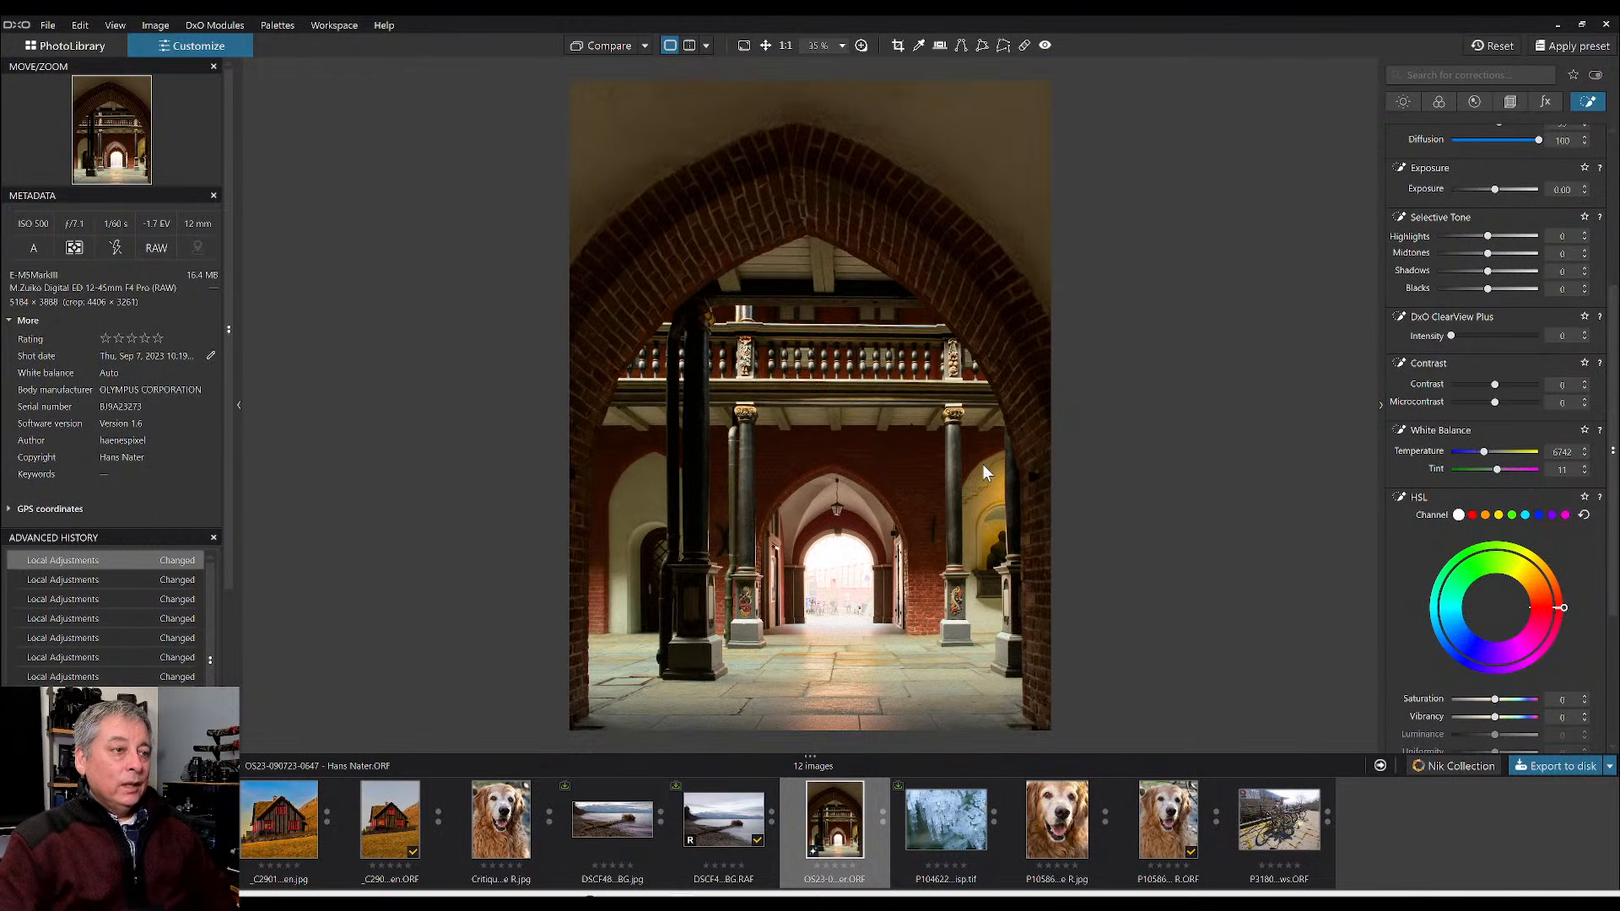
# - Raise the Lens Sharpness Optimization intensity to 164
pyautogui.click(1402, 103)
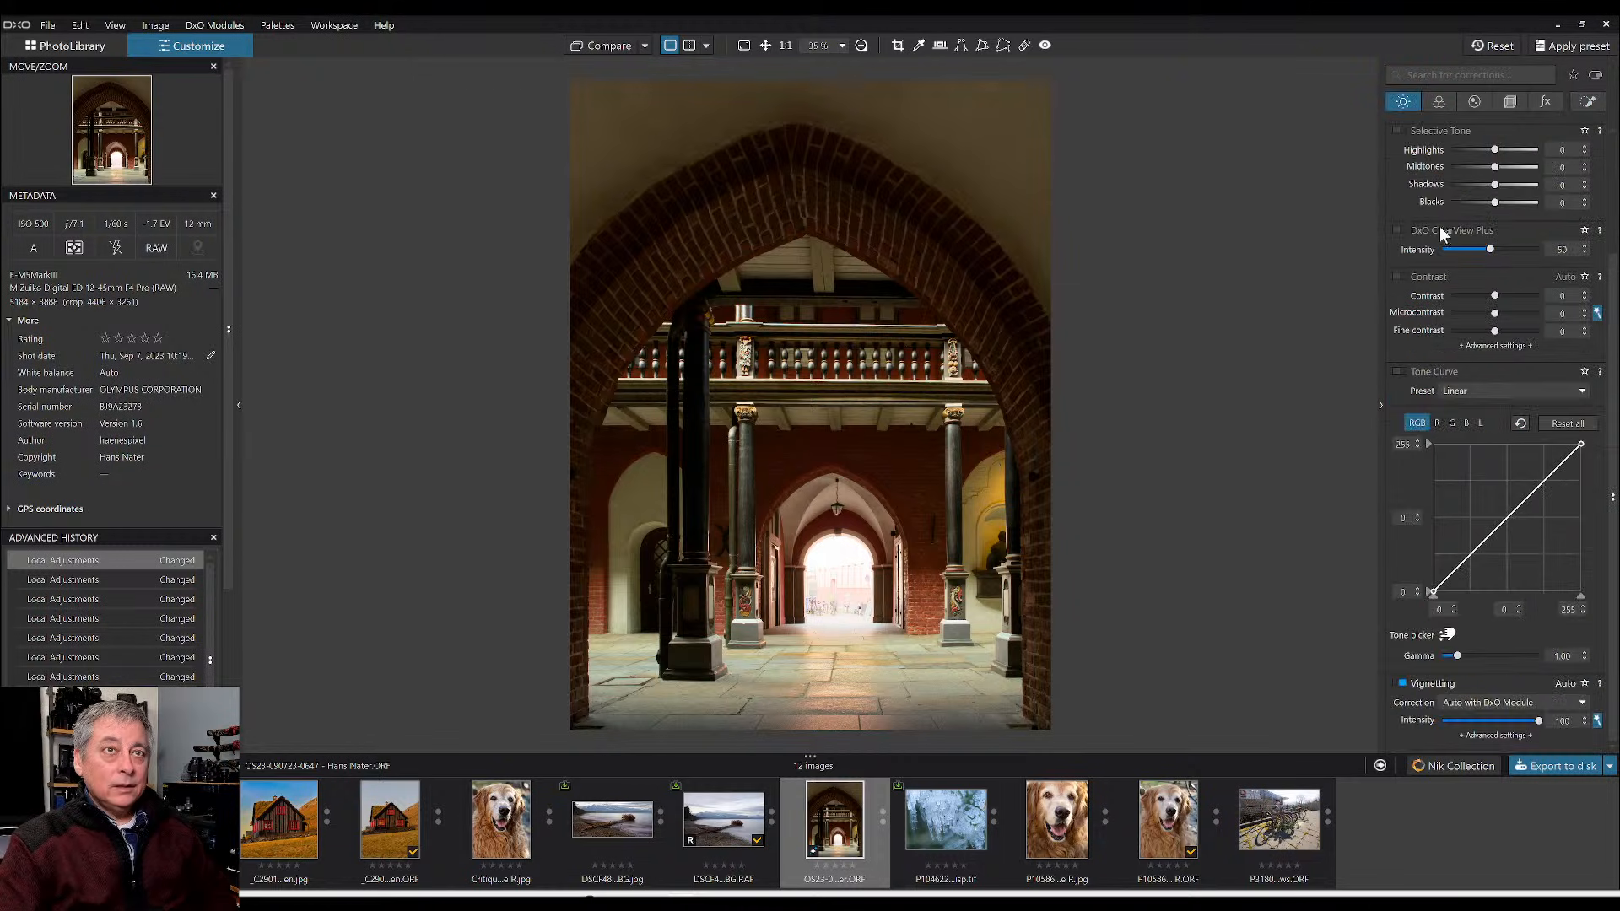
pyautogui.click(1475, 102)
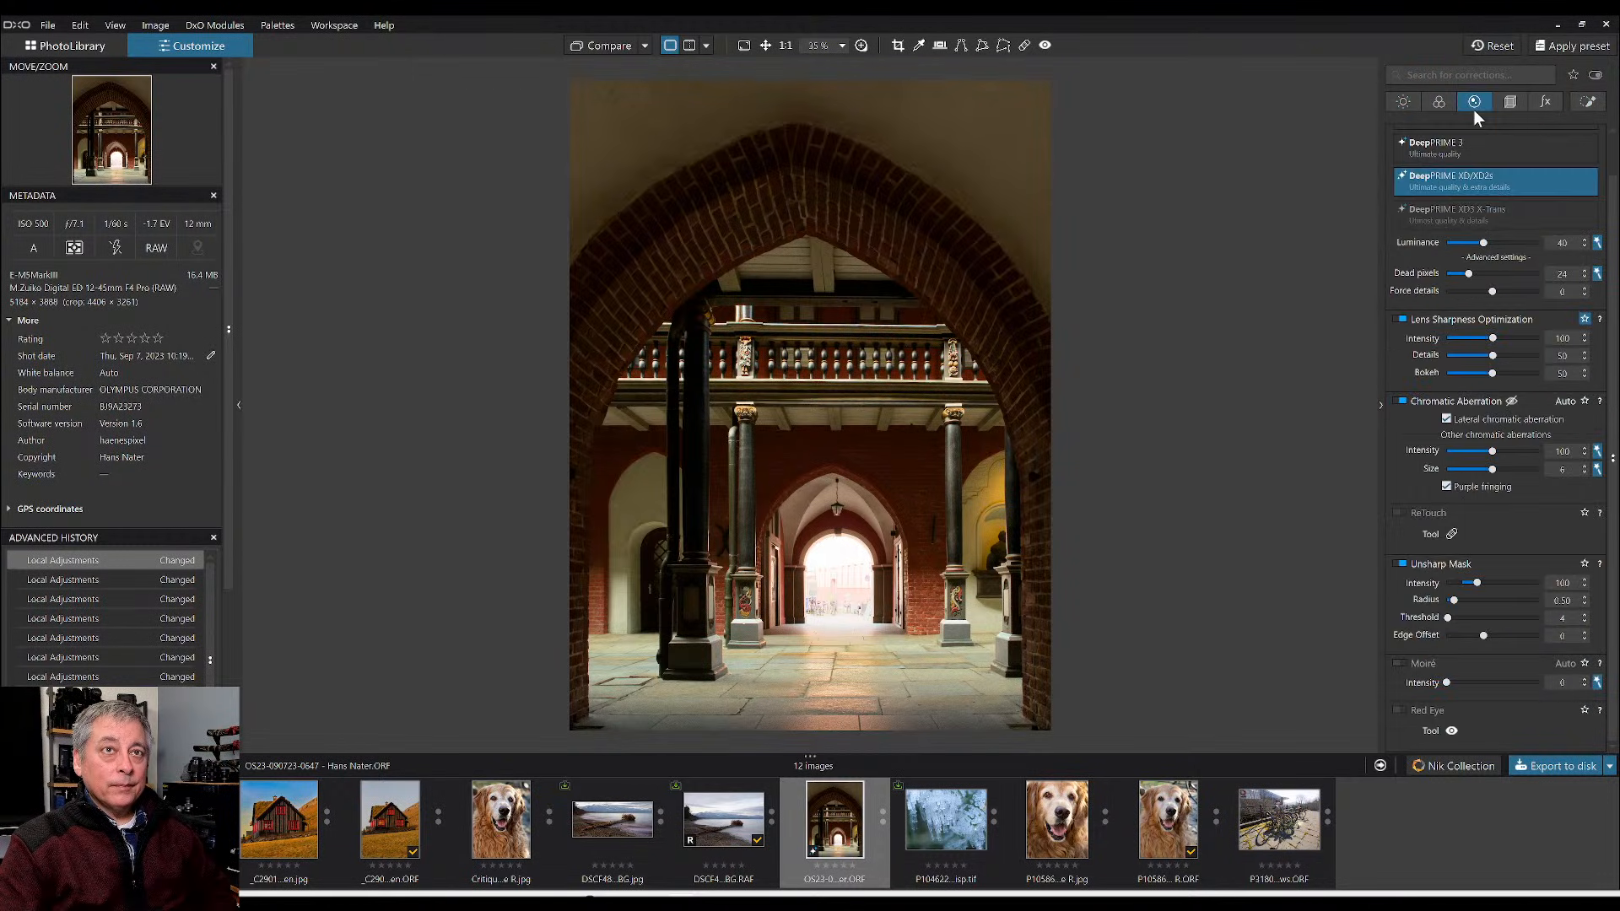
pyautogui.click(1521, 338)
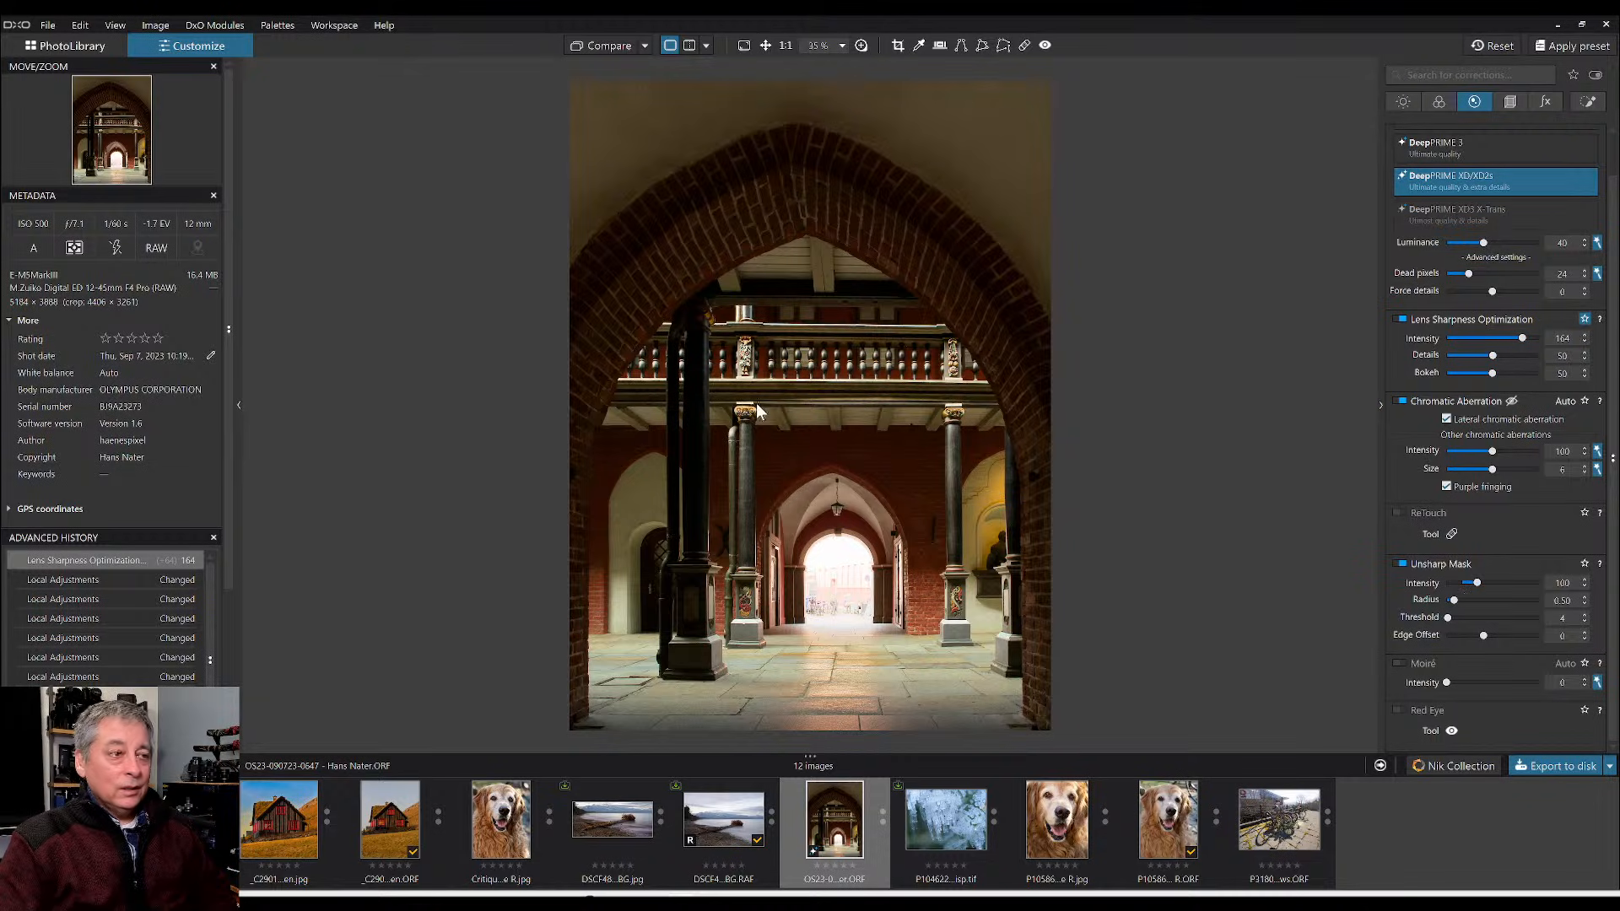
# - Set the Unsharp Mask intensity to 302 and radius to 0.90, checking the balustrade and wall details under 400% magnification
pyautogui.hotkey('ctrl', '+')
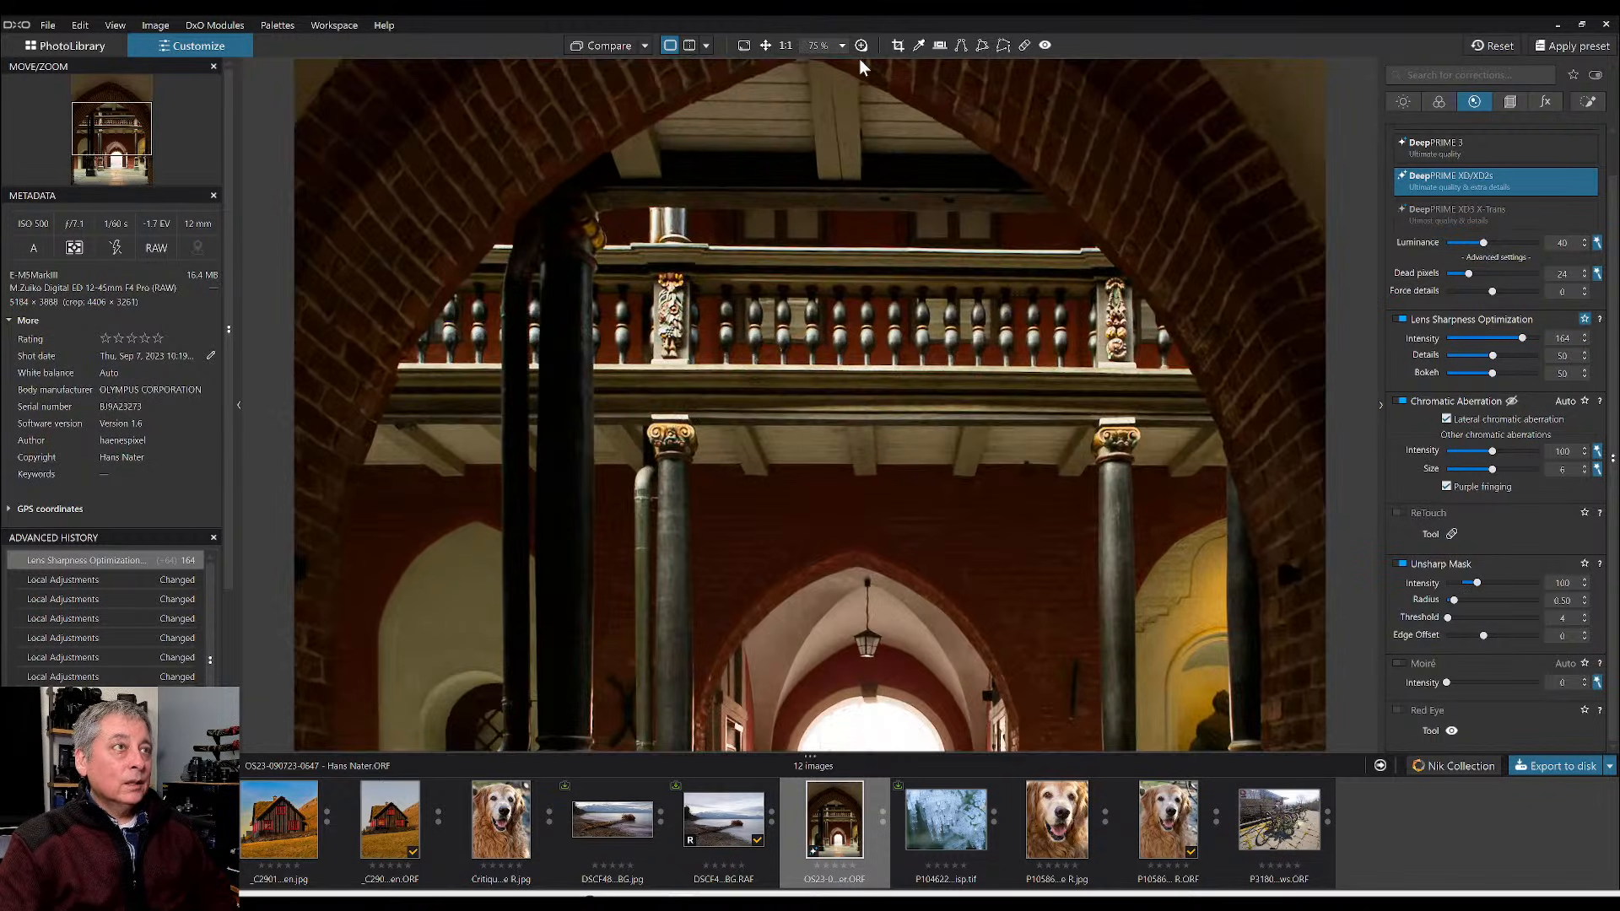
pyautogui.click(860, 45)
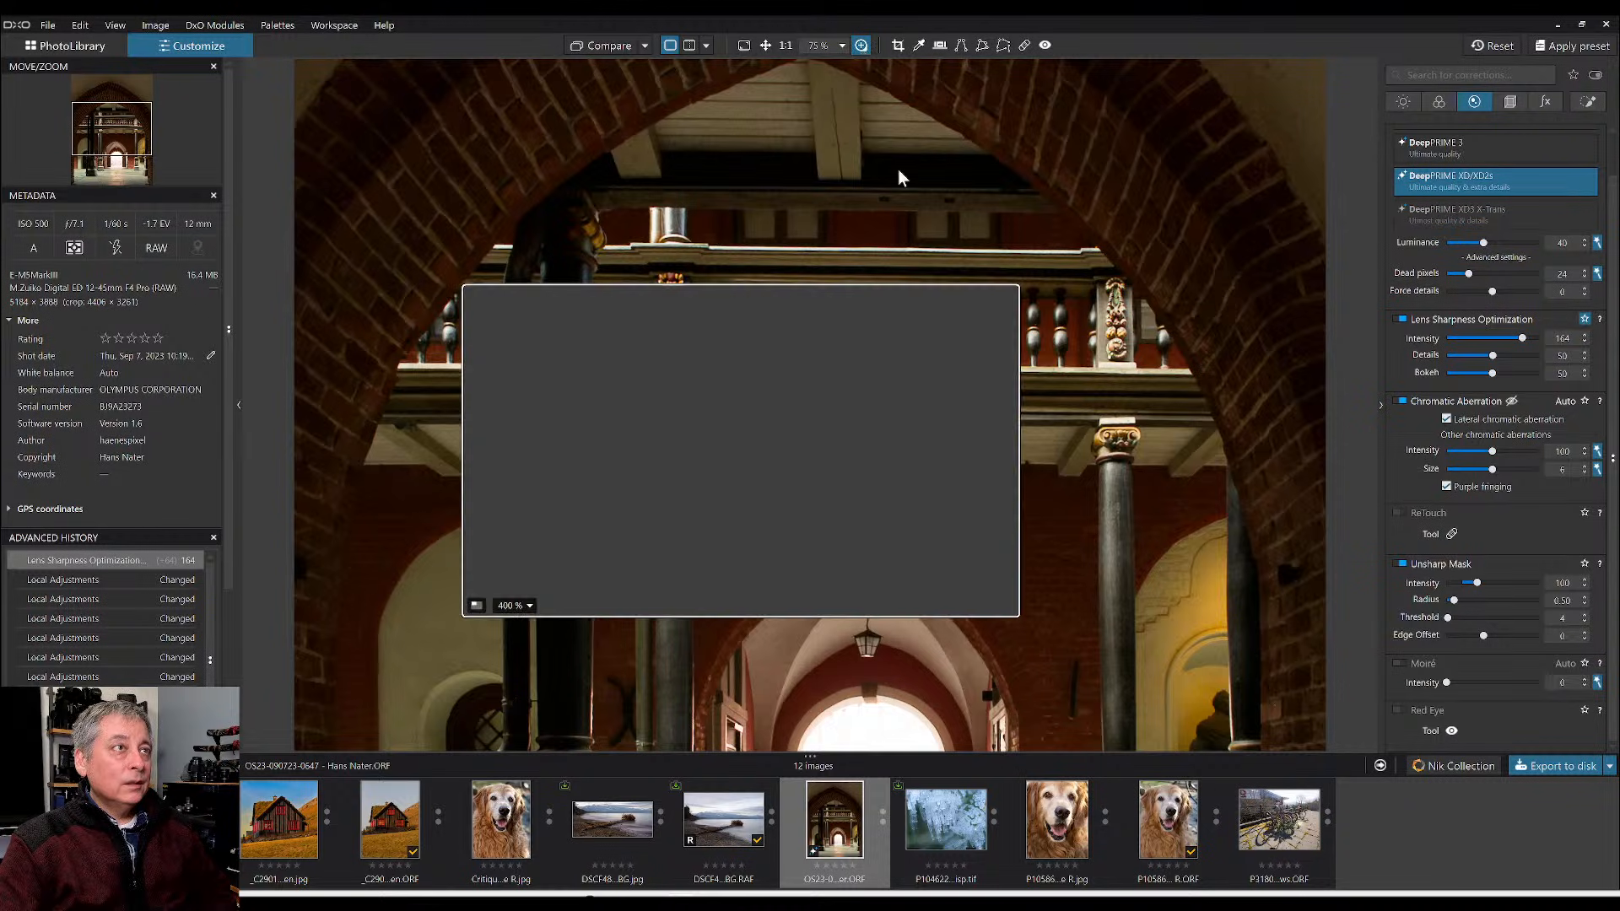
pyautogui.moveTo(837, 518); pyautogui.dragTo(940, 682)
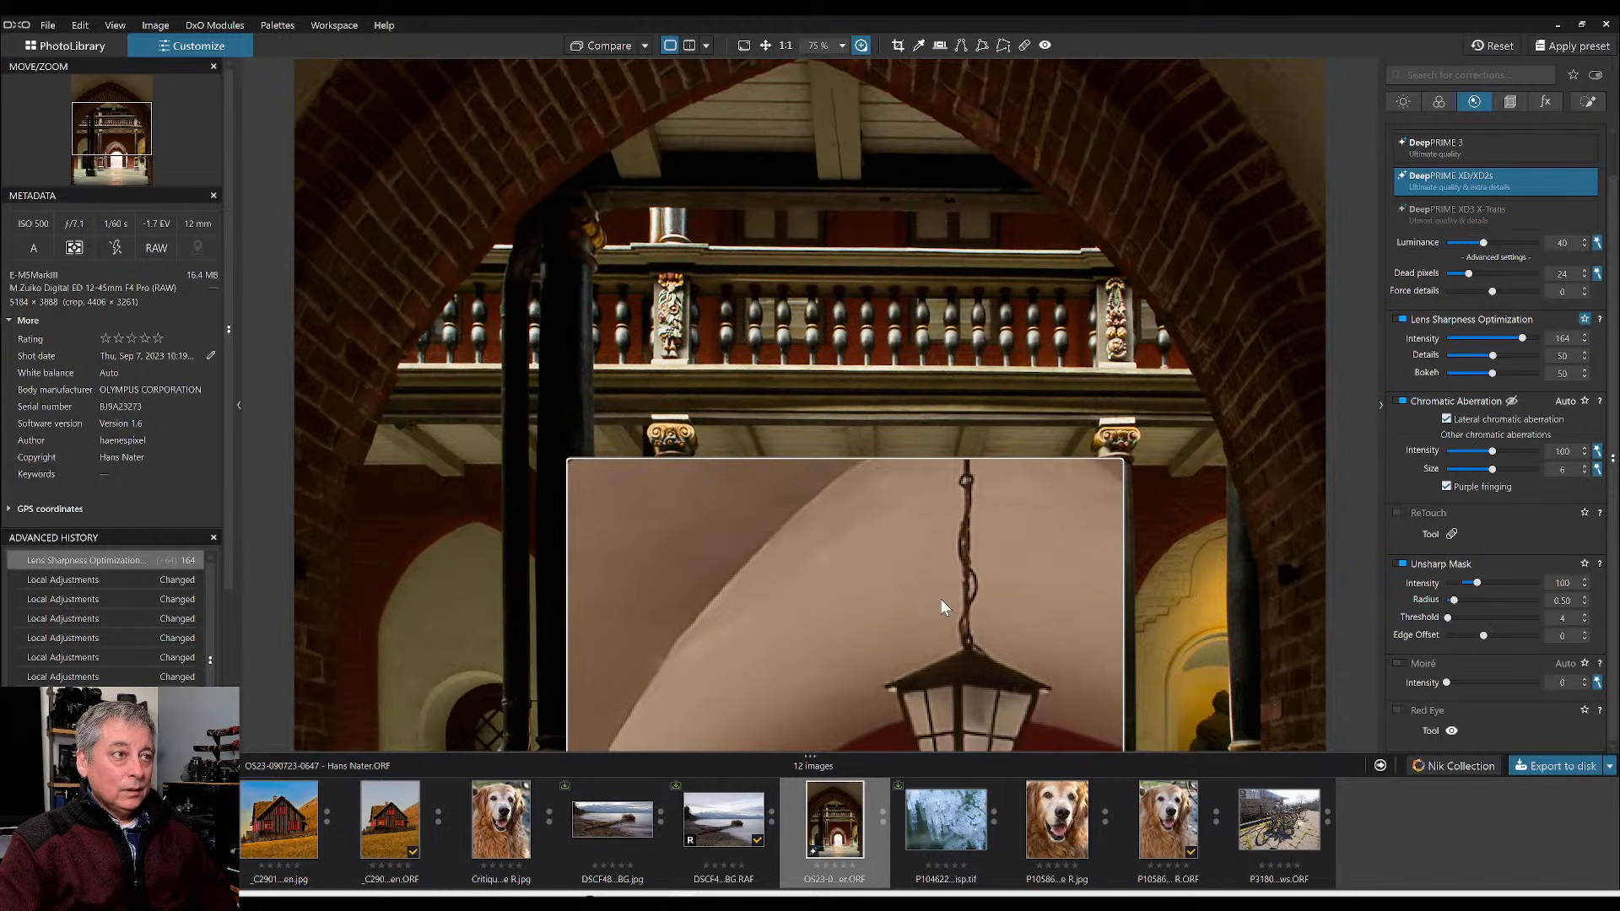
pyautogui.moveTo(943, 606); pyautogui.dragTo(781, 337)
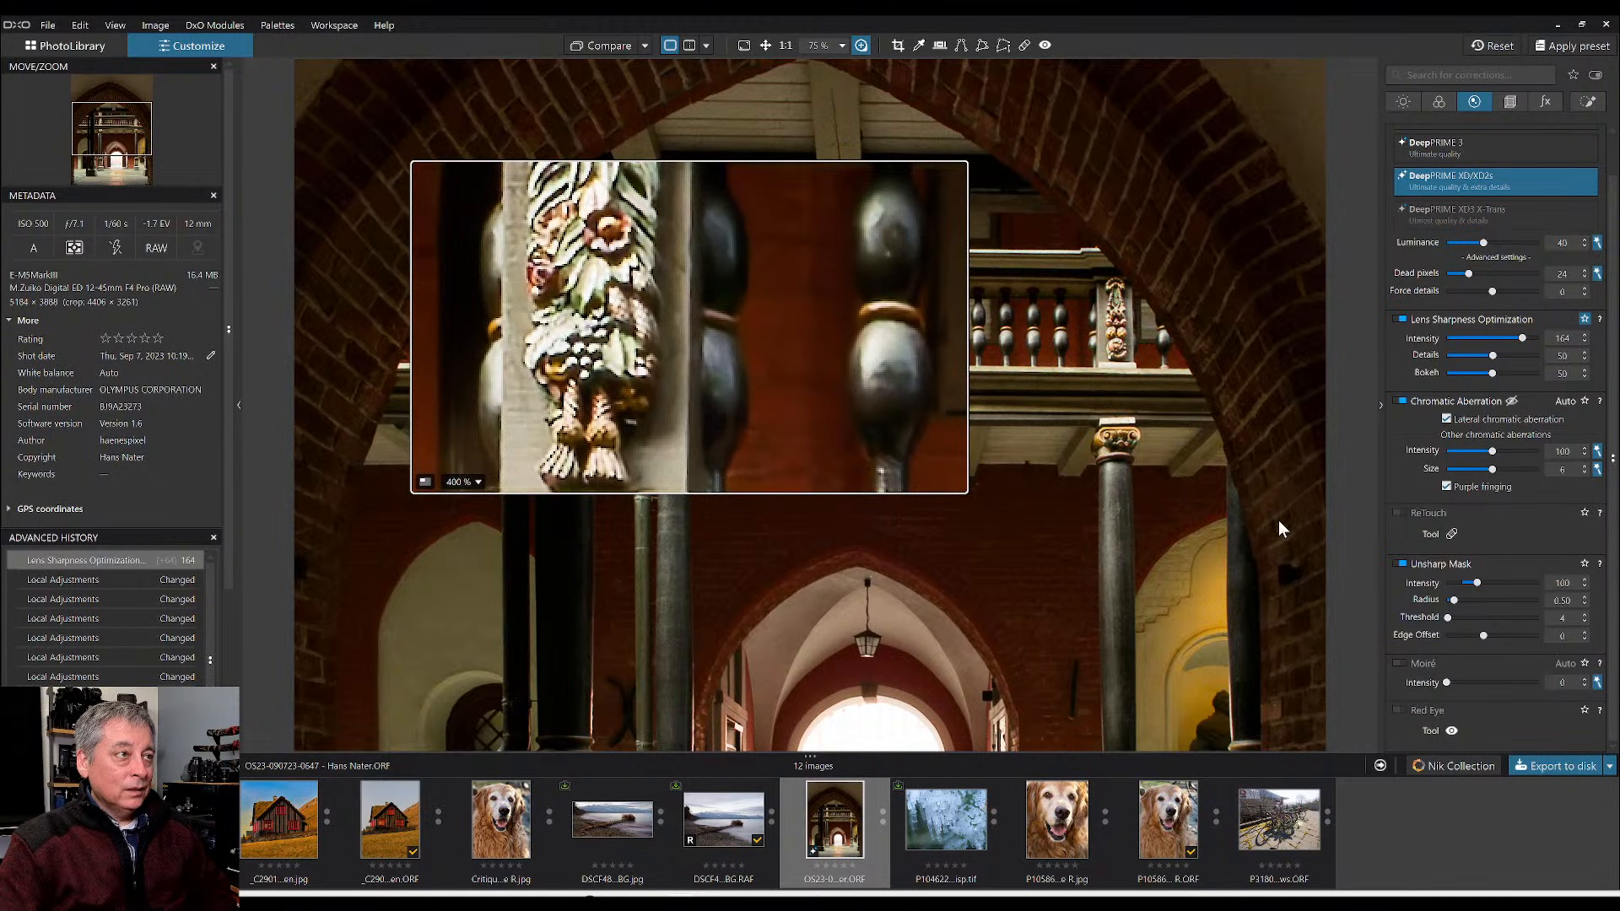
pyautogui.moveTo(900, 390); pyautogui.dragTo(916, 411)
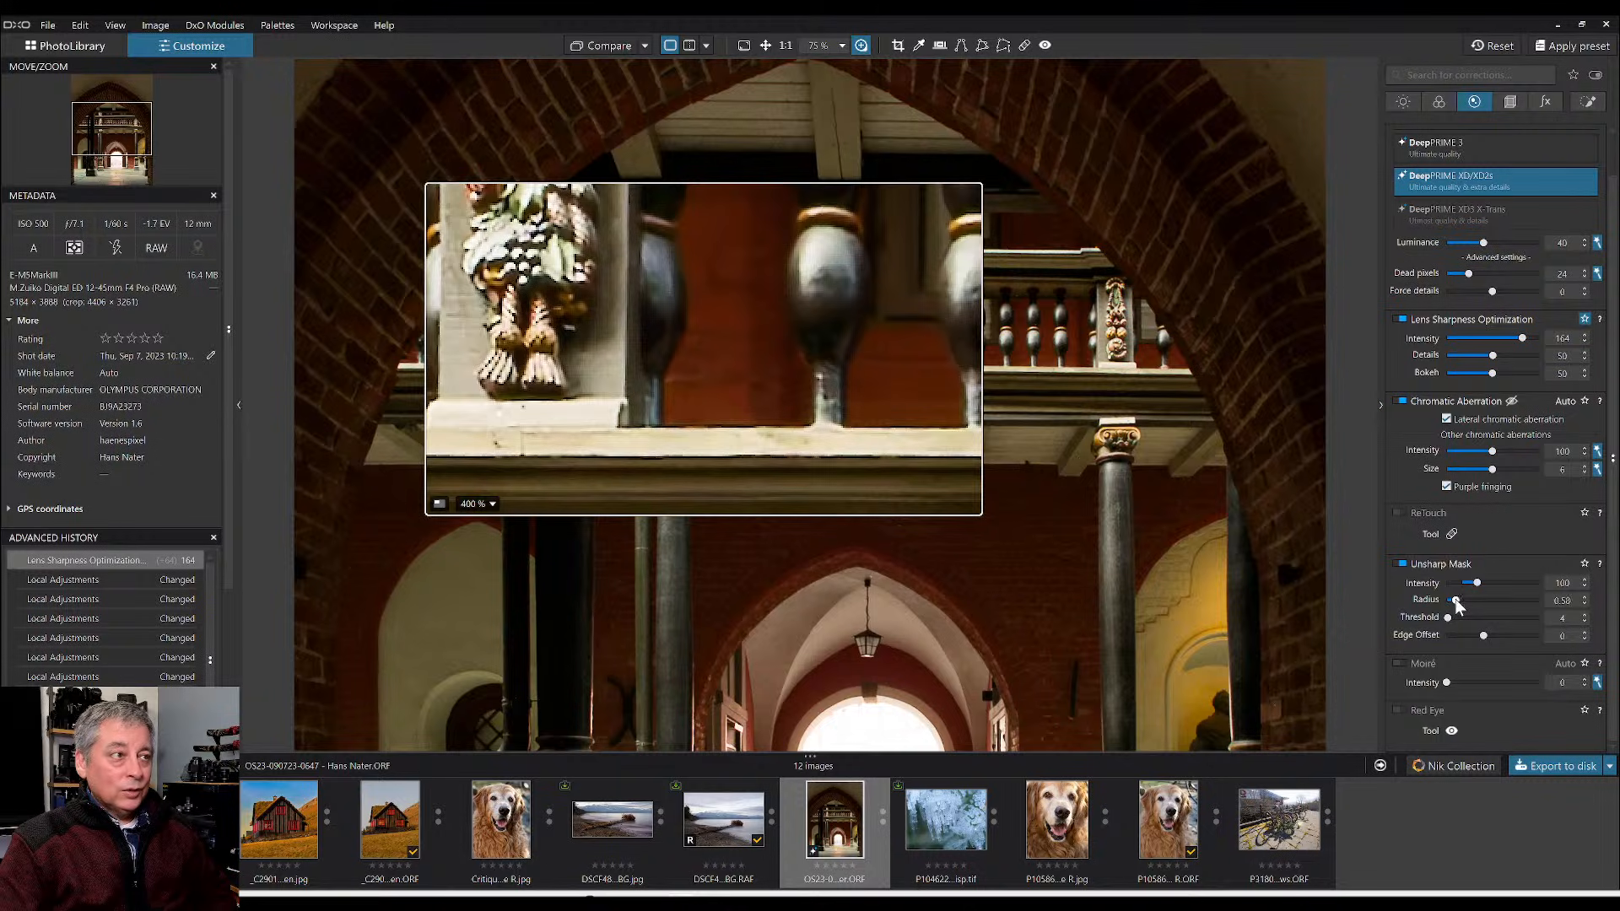
pyautogui.moveTo(1456, 600)
pyautogui.mouseDown()
pyautogui.moveTo(1508, 582)
pyautogui.moveTo(1460, 600)
pyautogui.mouseUp()
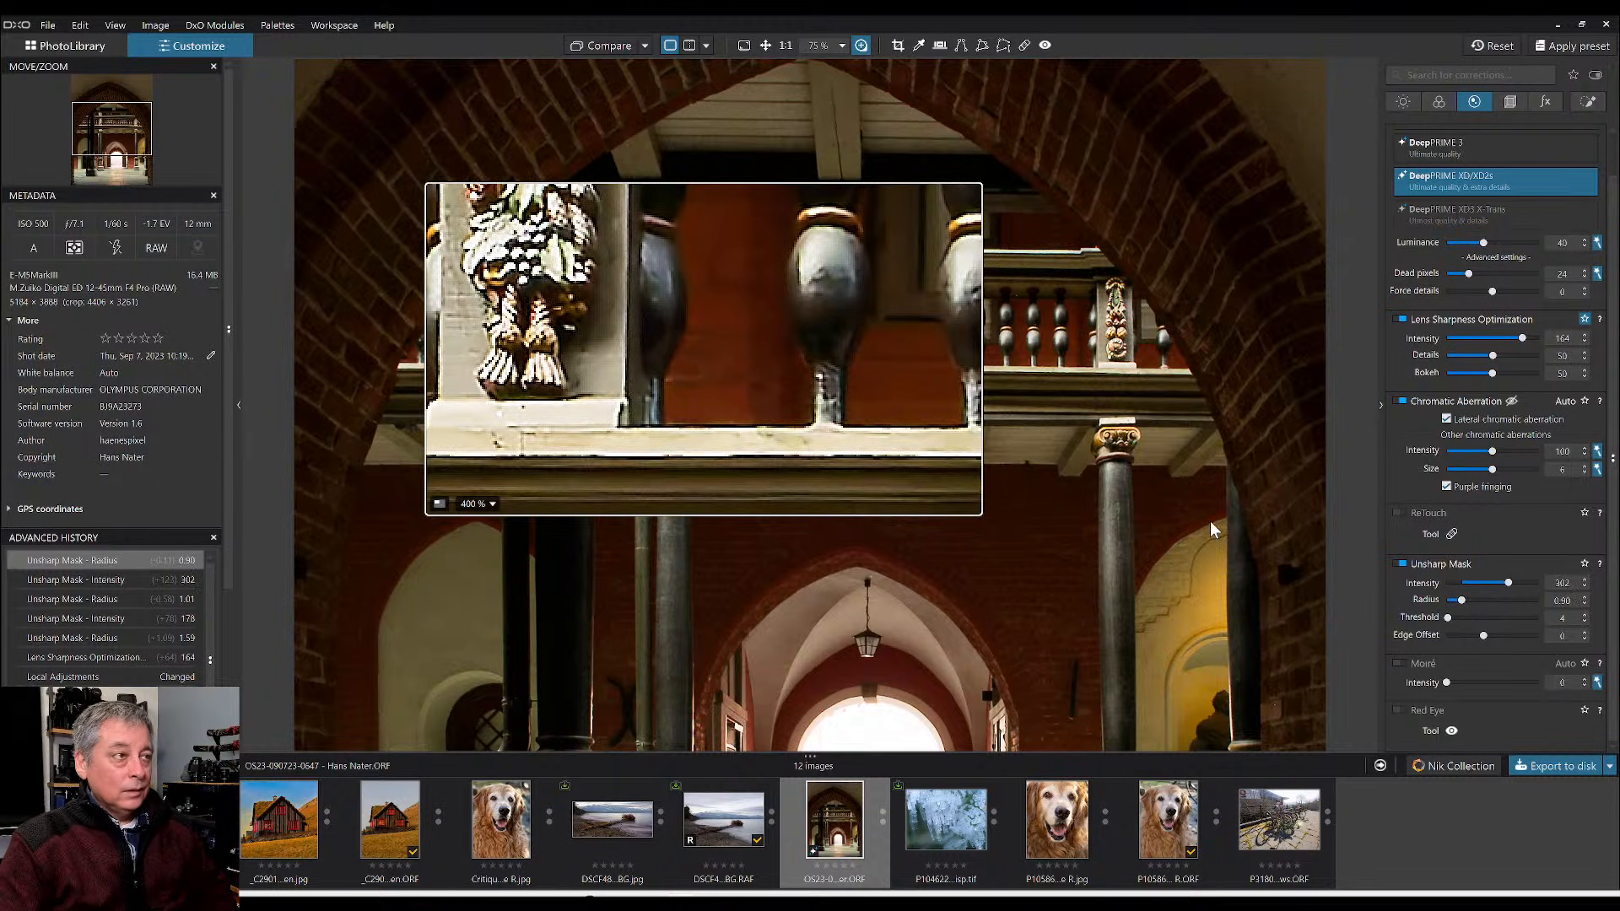
pyautogui.moveTo(724, 295); pyautogui.dragTo(1001, 528)
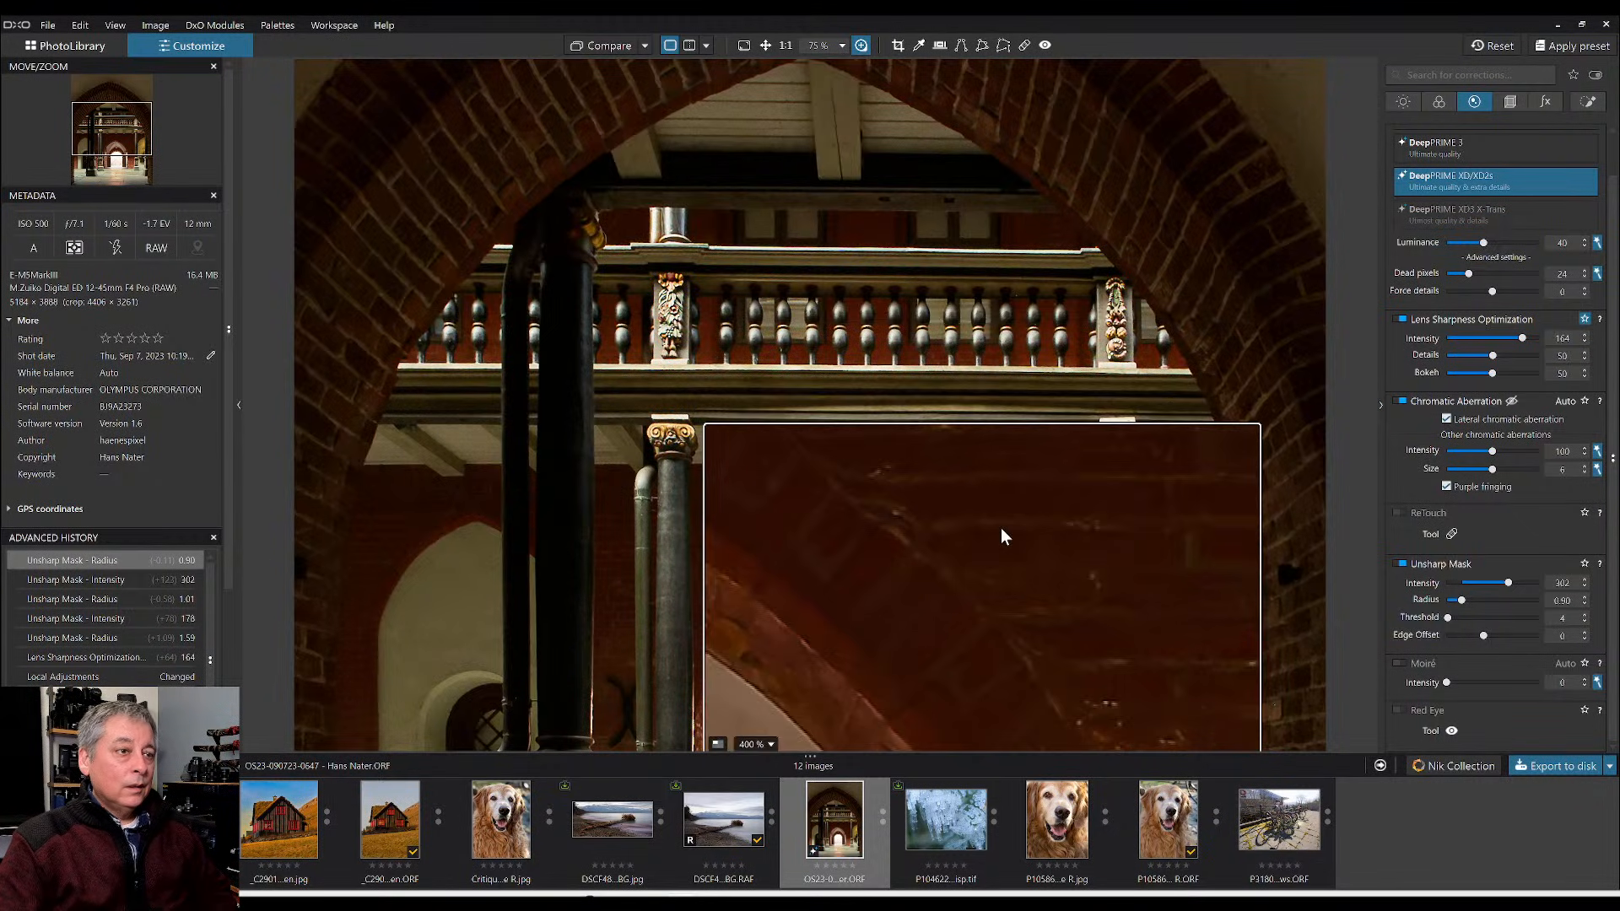
pyautogui.click(861, 45)
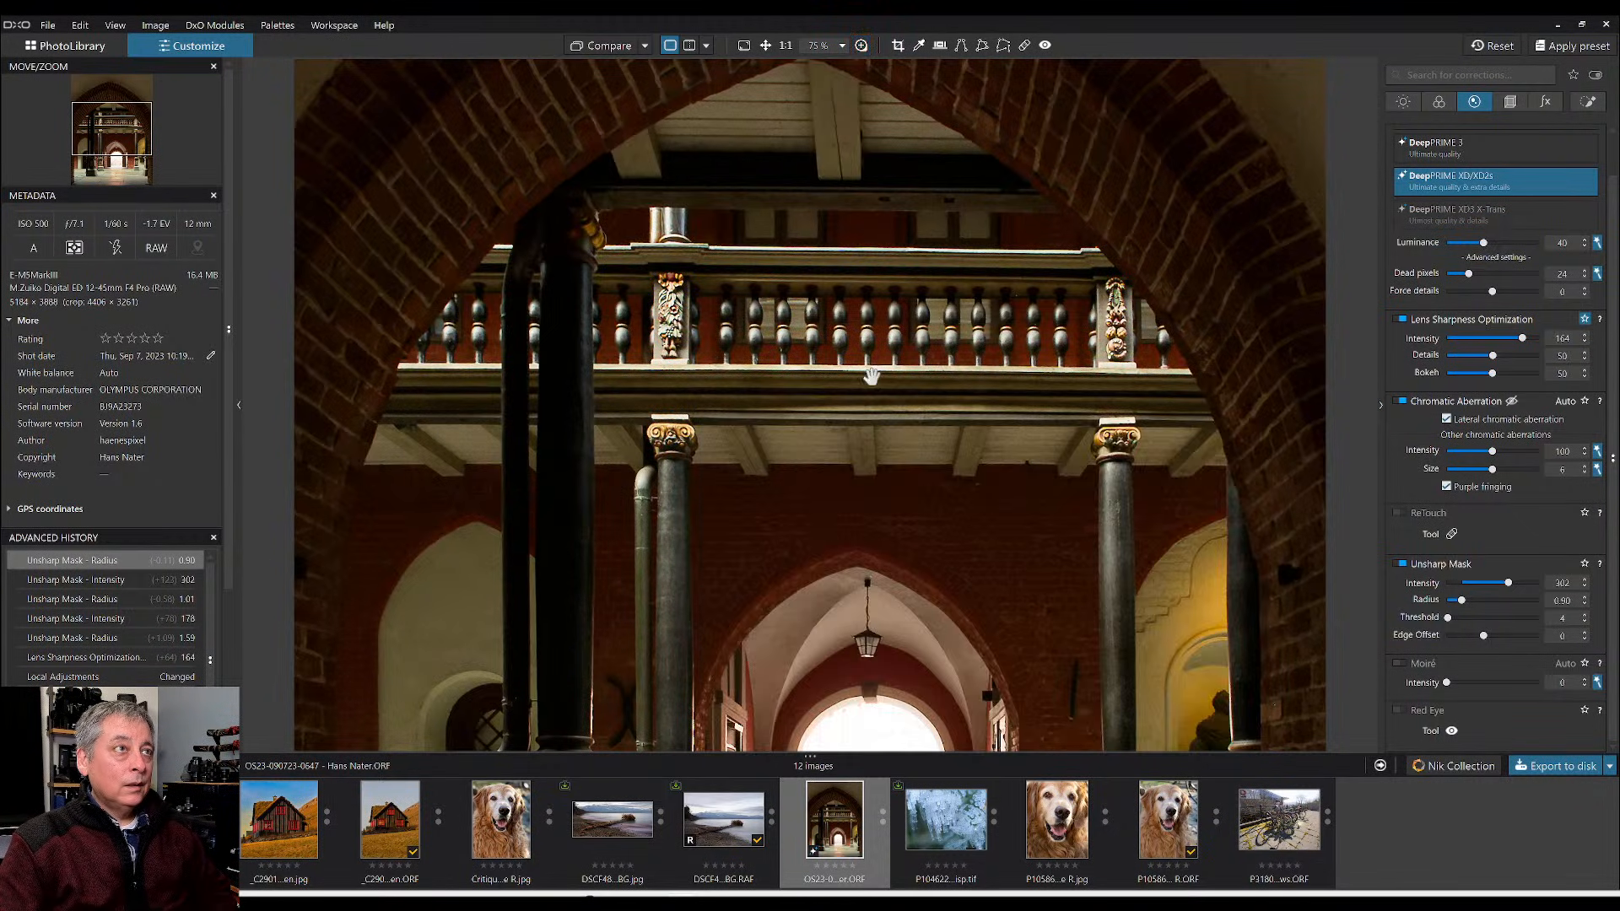
pyautogui.click(872, 377)
pyautogui.scroll(-1, 871, 376)
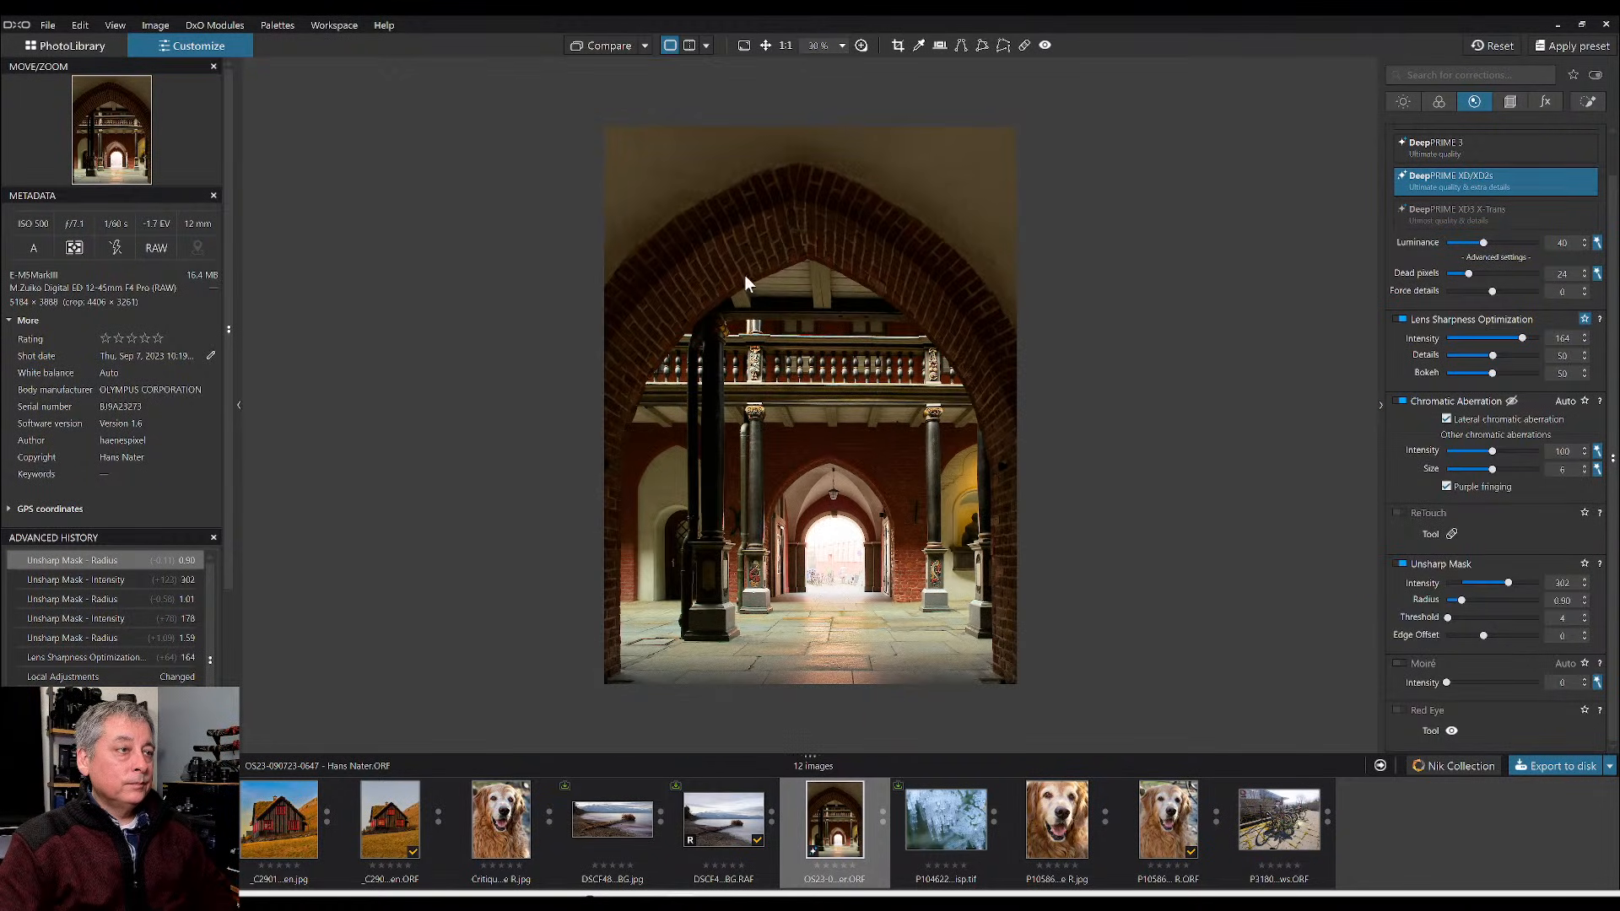
# - Export the archway photo to the original image folder as a full-size JPEG at quality 100
pyautogui.rightClick(866, 362)
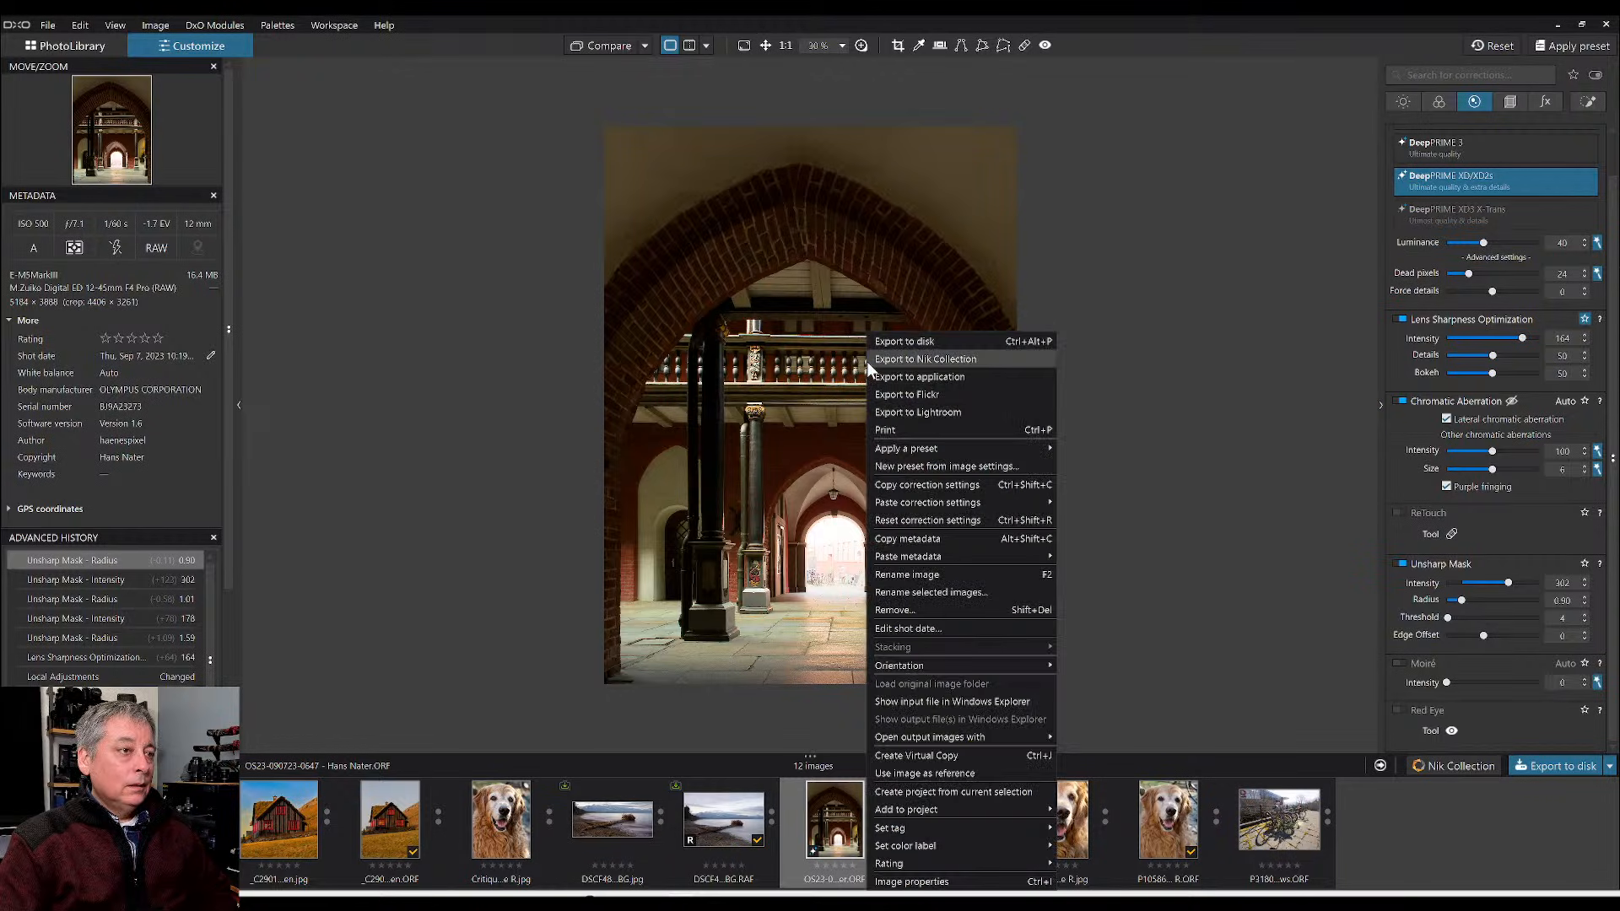
pyautogui.click(924, 353)
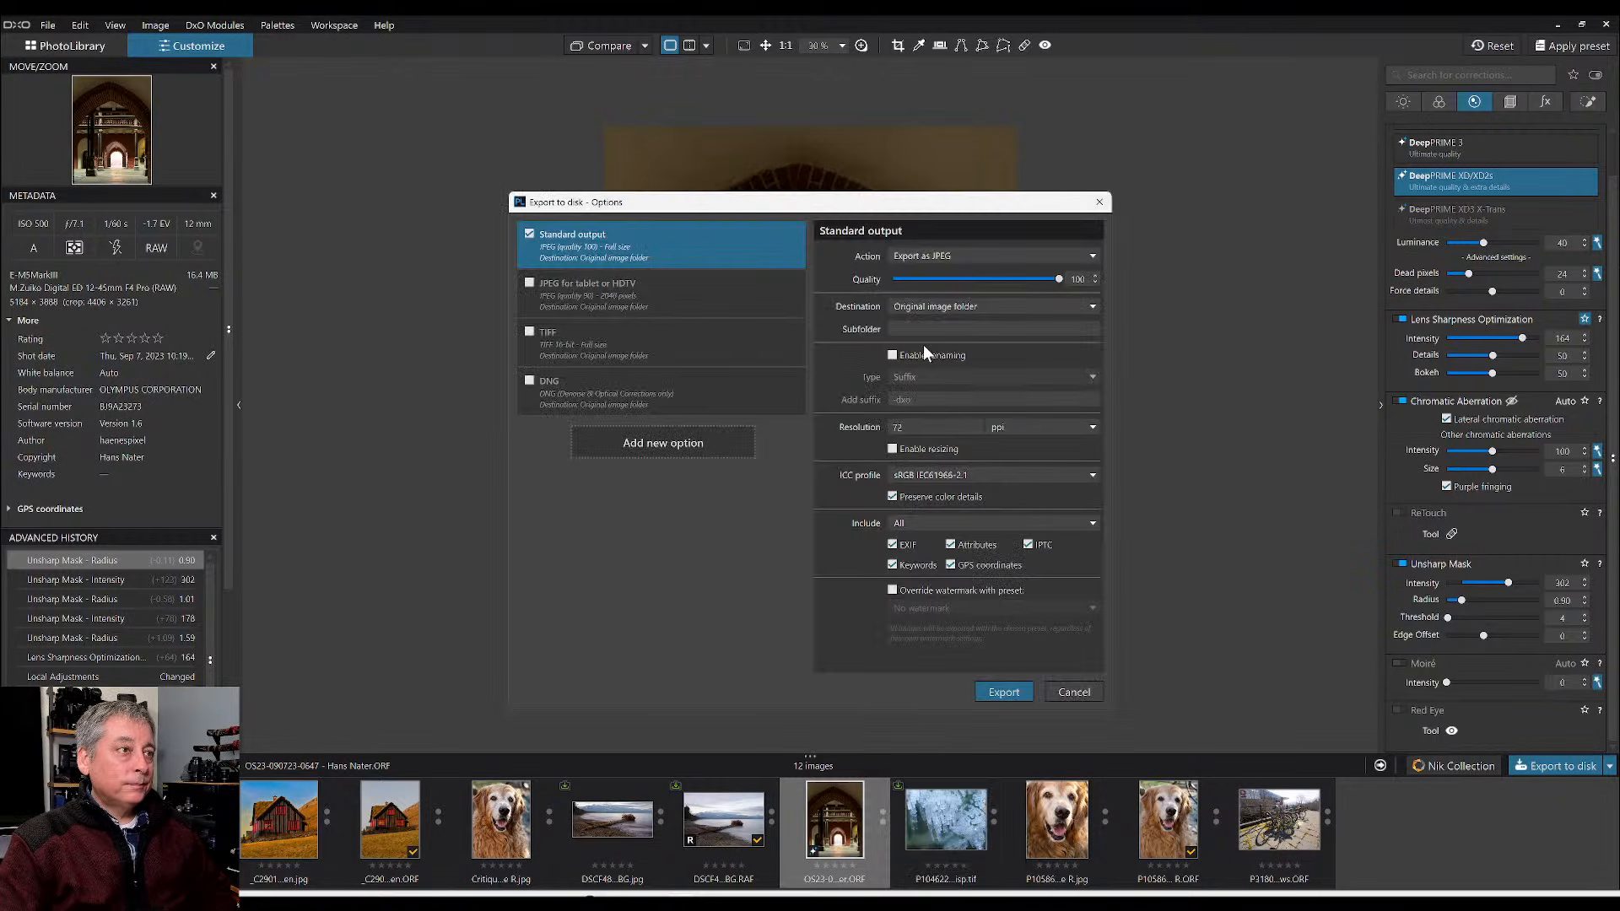
pyautogui.press('Return')
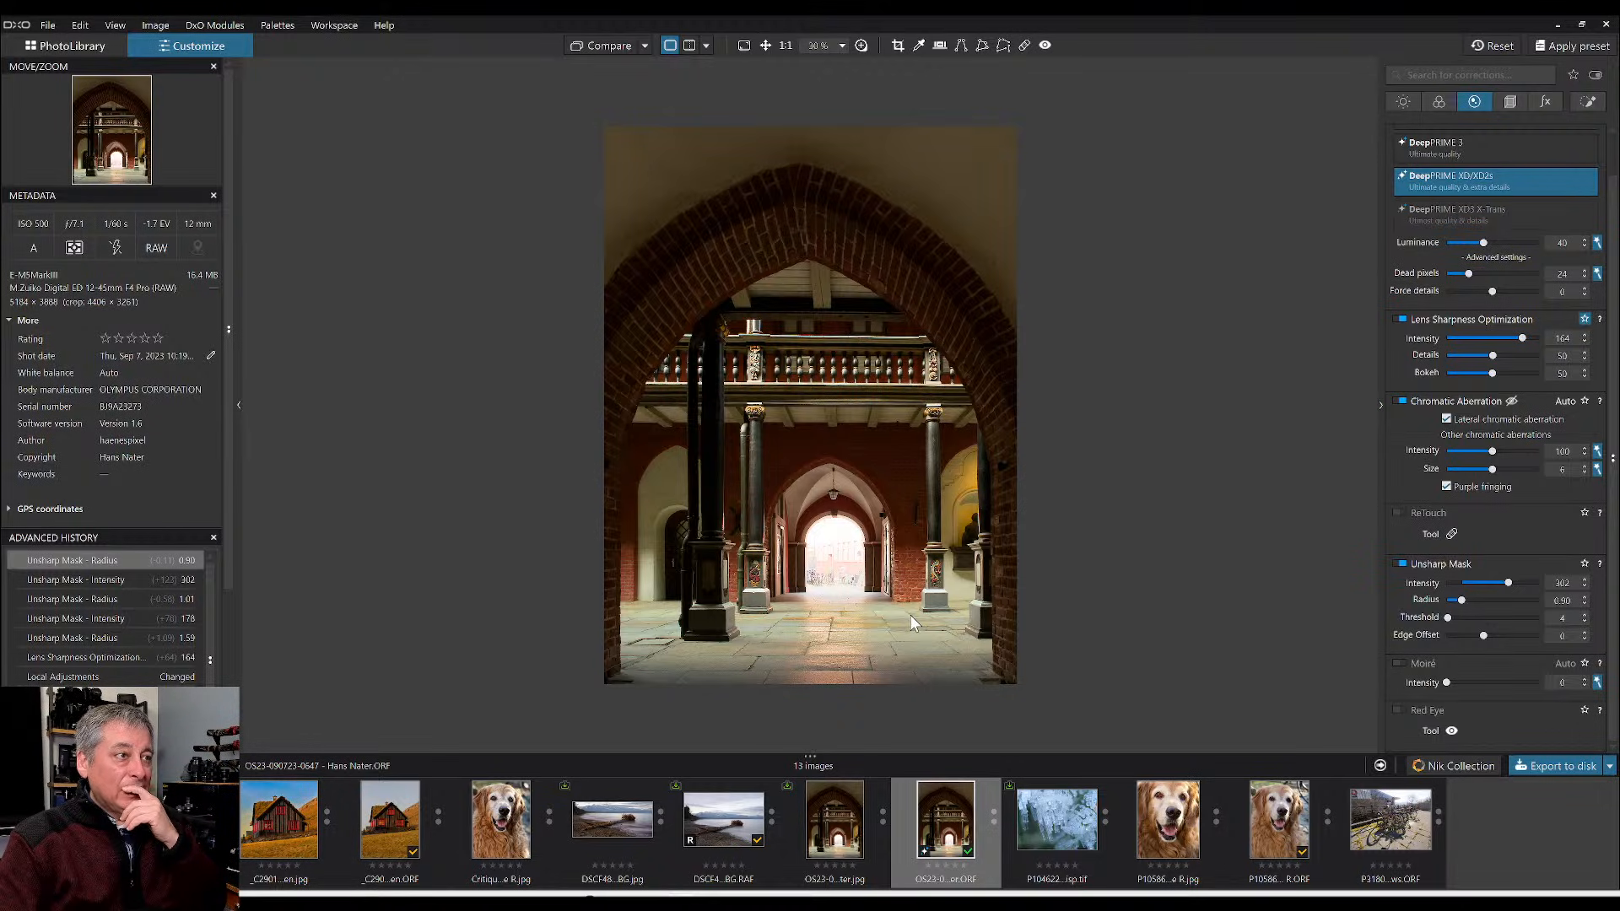
# - Tighten the crop around the archway to about 2802 × 3737 px and apply it
pyautogui.click(1510, 103)
pyautogui.click(1448, 262)
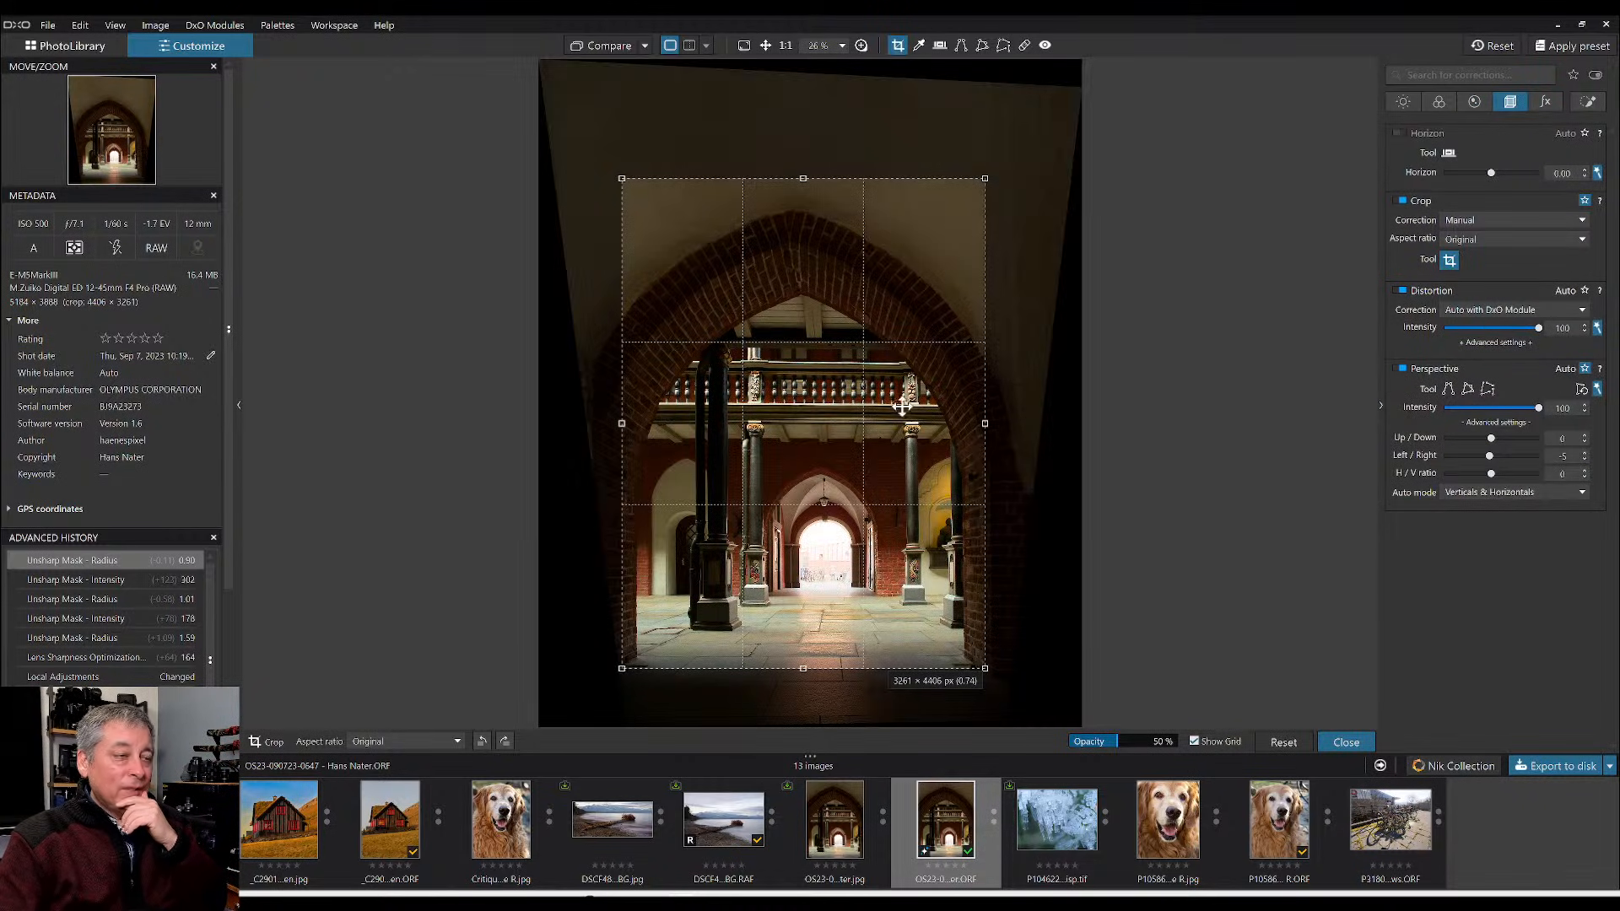
pyautogui.moveTo(626, 427); pyautogui.dragTo(680, 454)
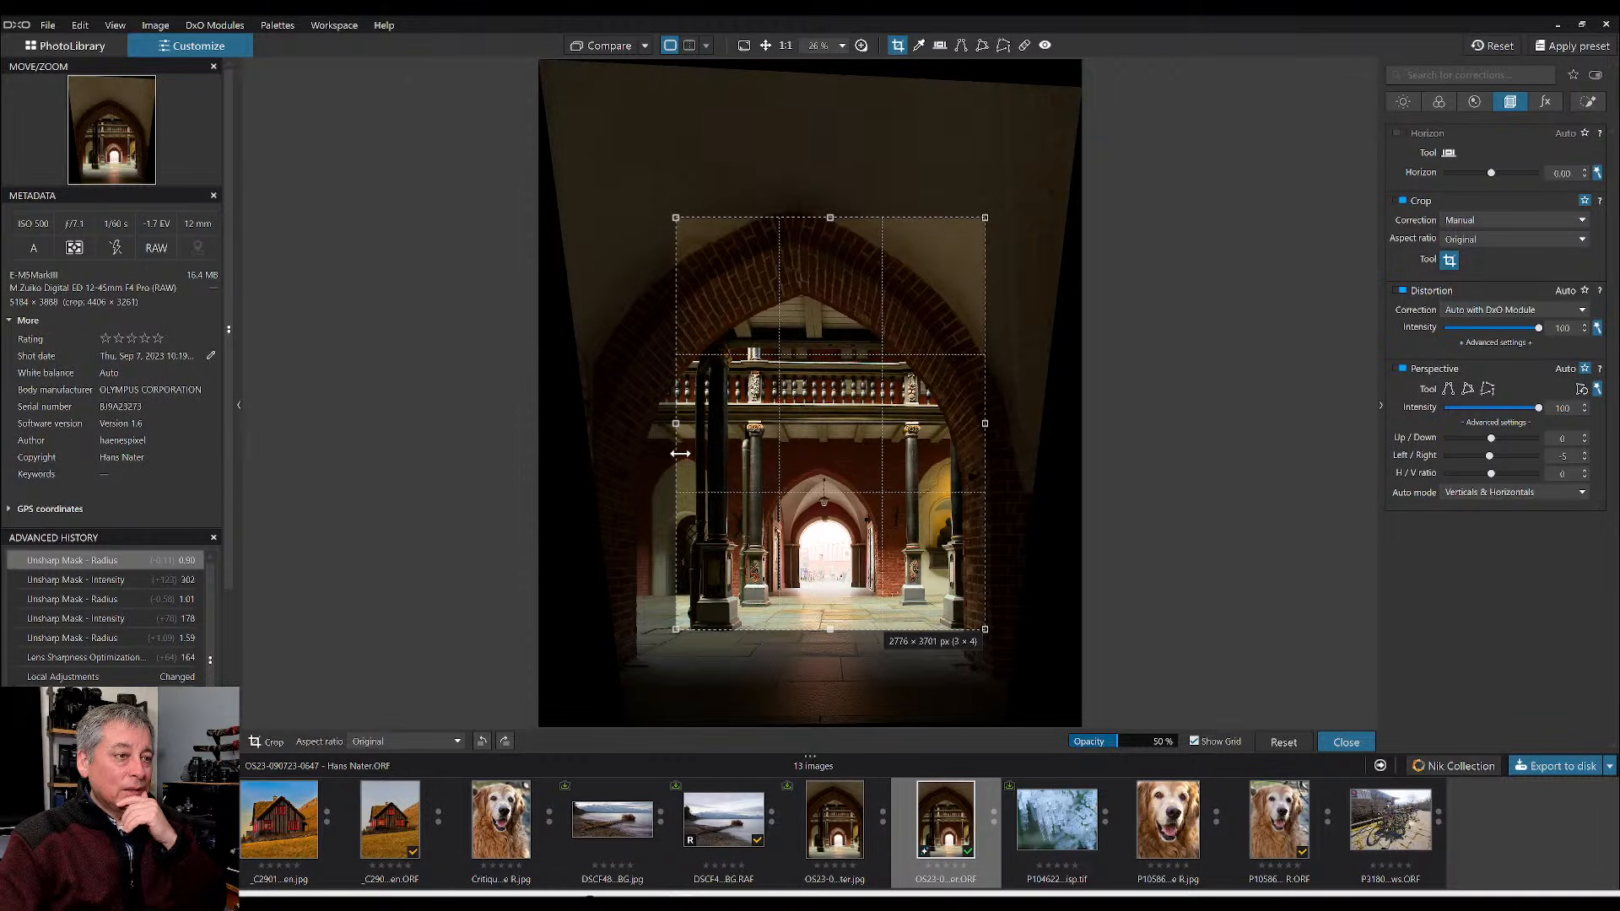
pyautogui.moveTo(680, 453); pyautogui.dragTo(677, 455)
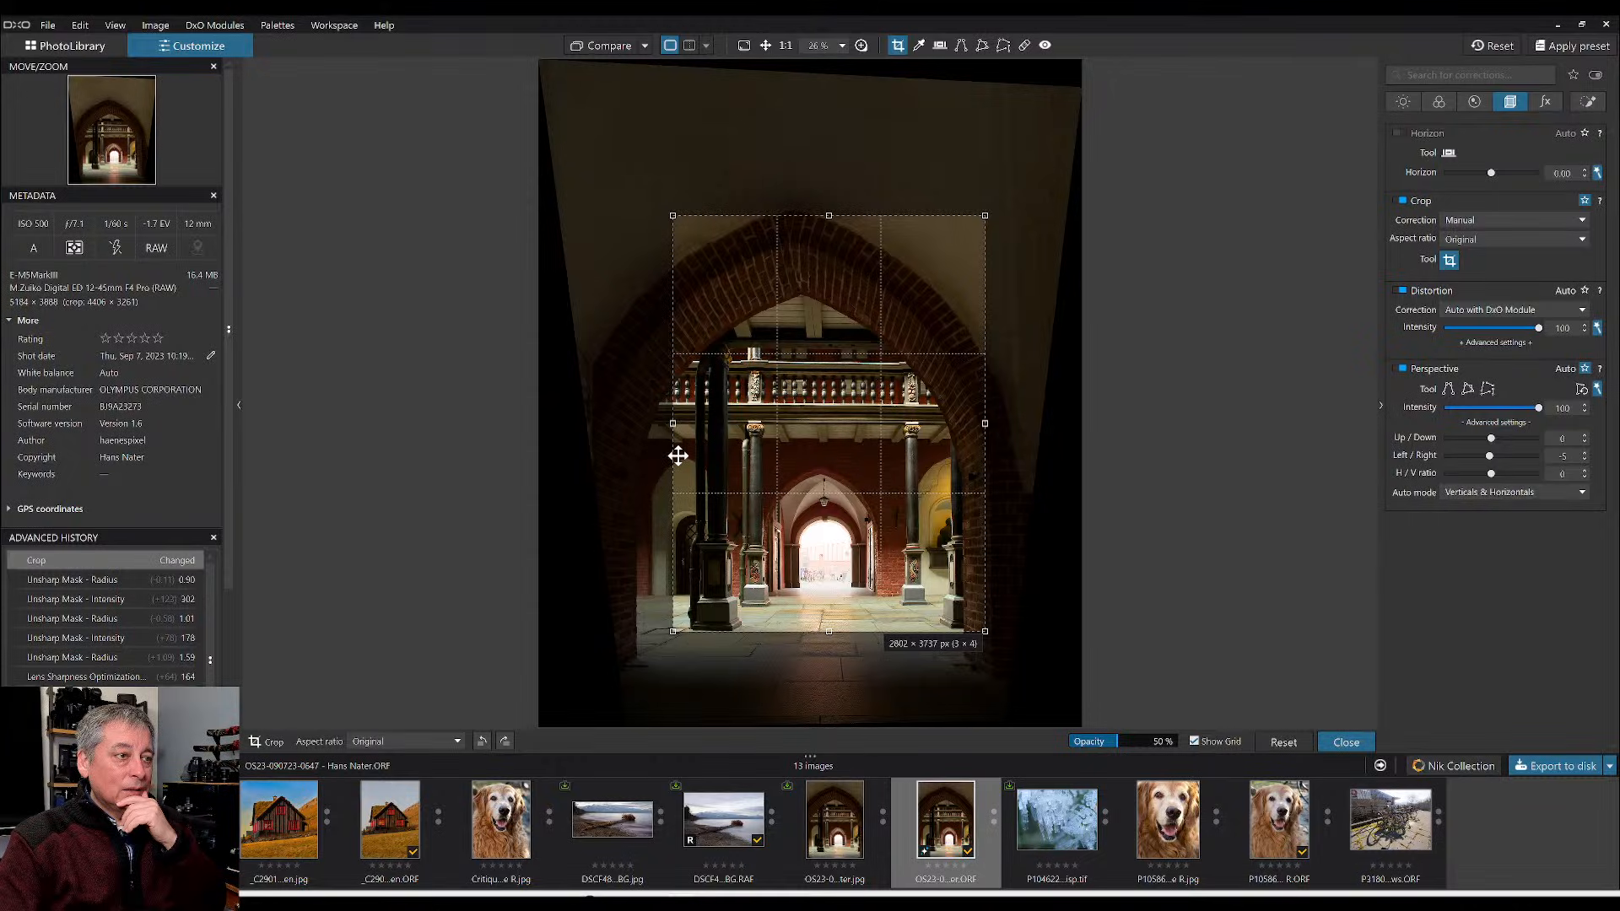
pyautogui.doubleClick(678, 455)
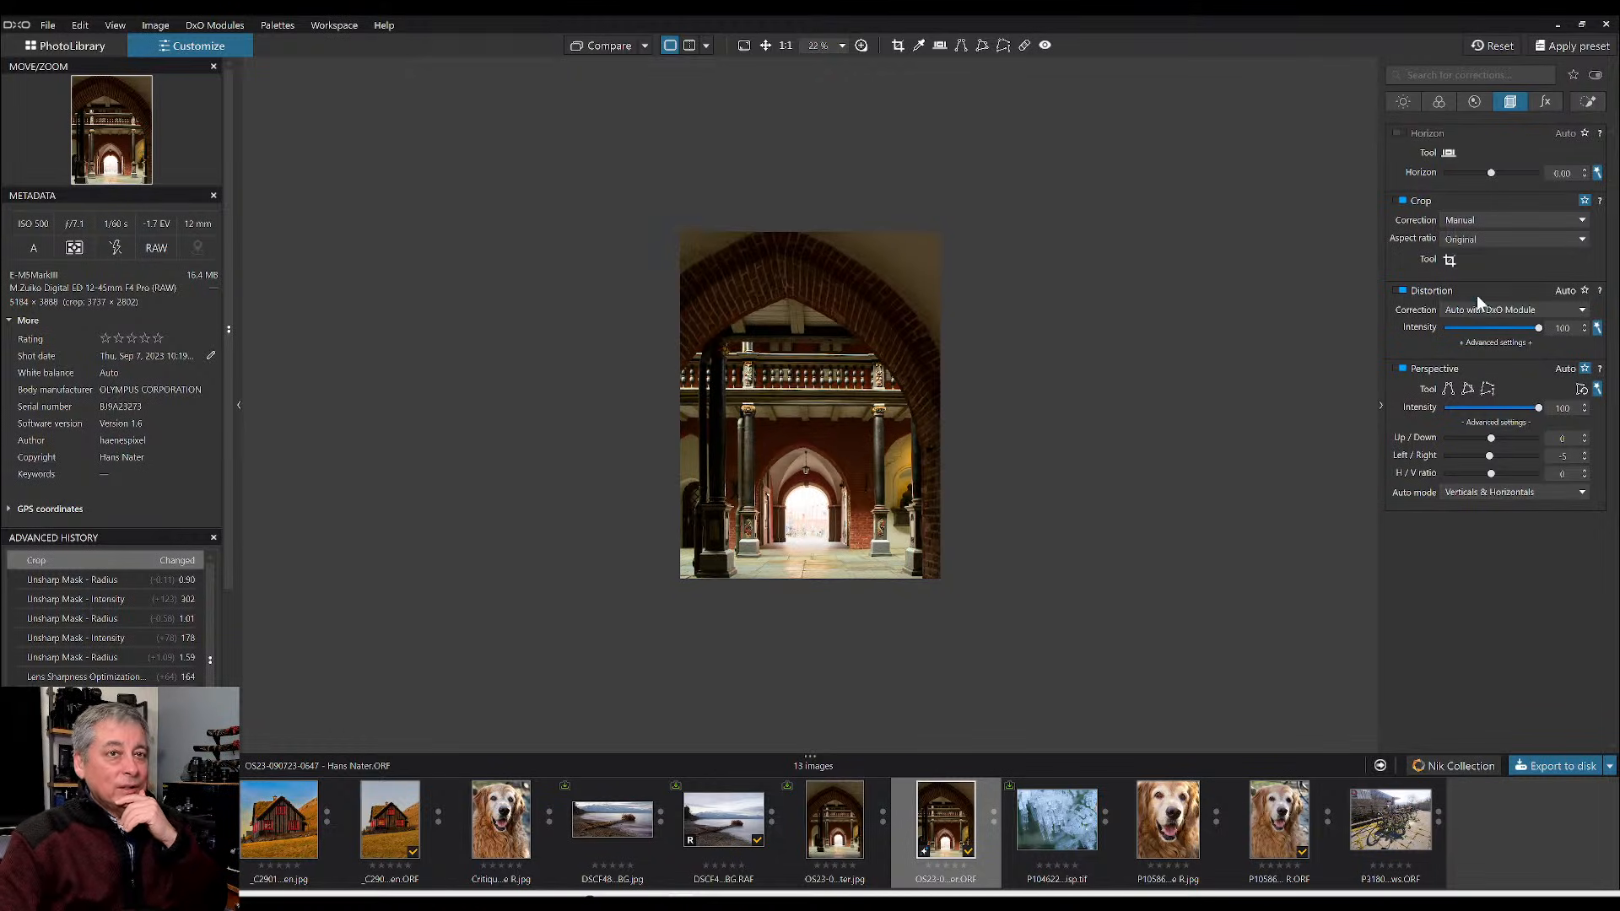
# - Reopen the crop, shift it down to include more floor, enlarge it to about 3058 × 4078 px and apply it
pyautogui.click(1450, 260)
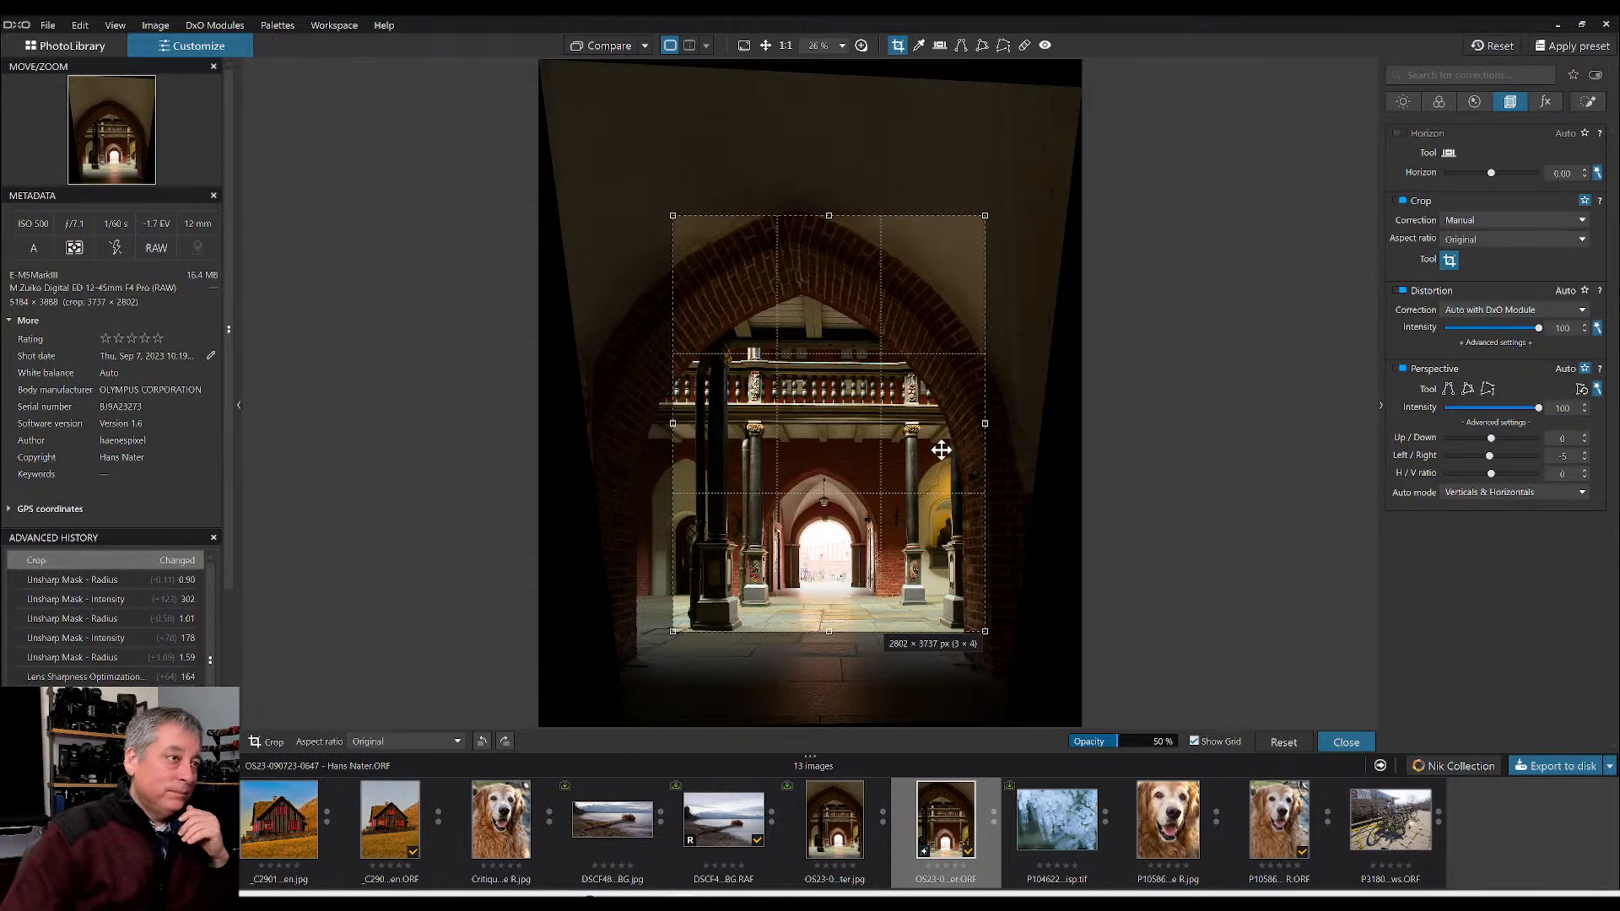
pyautogui.moveTo(907, 485); pyautogui.dragTo(908, 529)
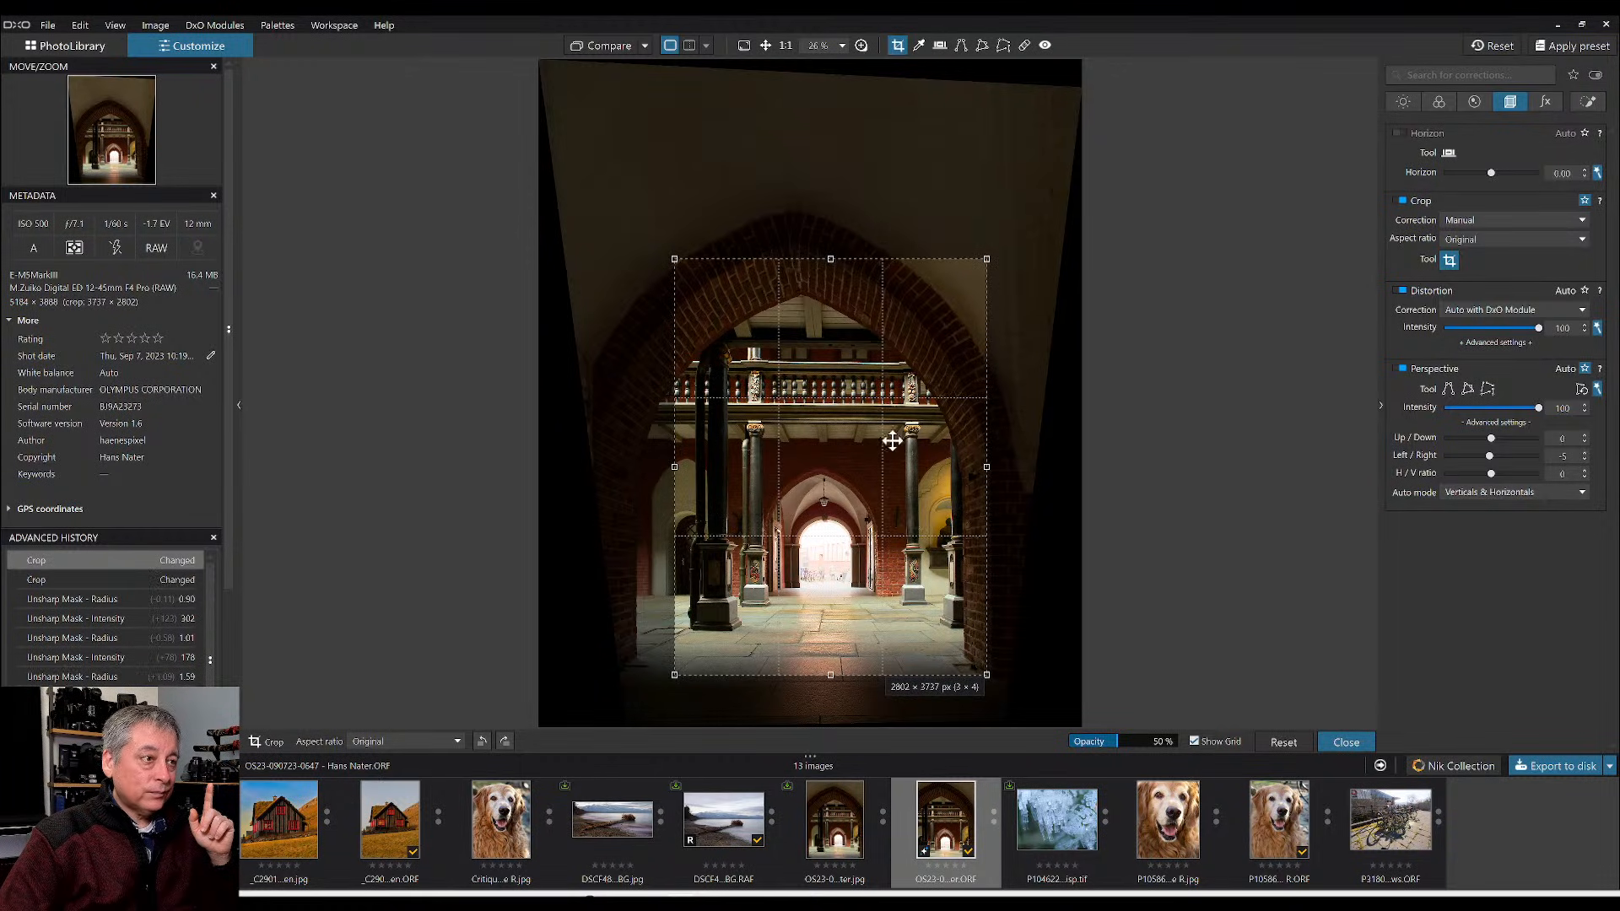
pyautogui.moveTo(832, 259)
pyautogui.mouseDown()
pyautogui.moveTo(835, 221)
pyautogui.moveTo(824, 279)
pyautogui.mouseUp()
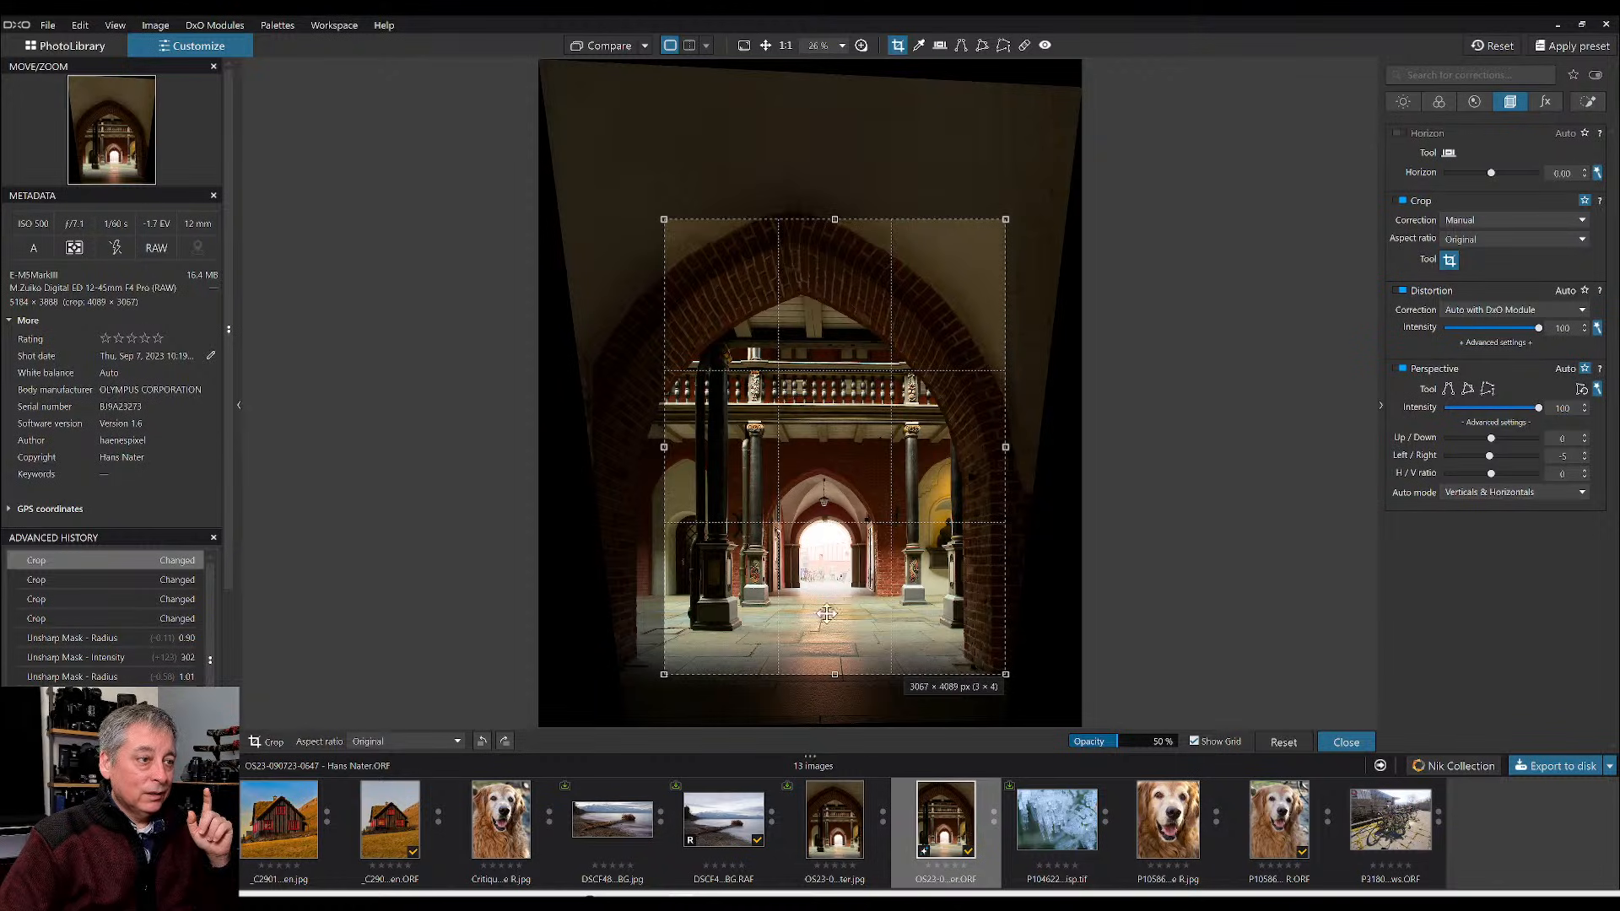
pyautogui.moveTo(838, 675)
pyautogui.mouseDown()
pyautogui.moveTo(842, 536)
pyautogui.moveTo(866, 513)
pyautogui.moveTo(839, 622)
pyautogui.moveTo(851, 674)
pyautogui.mouseUp()
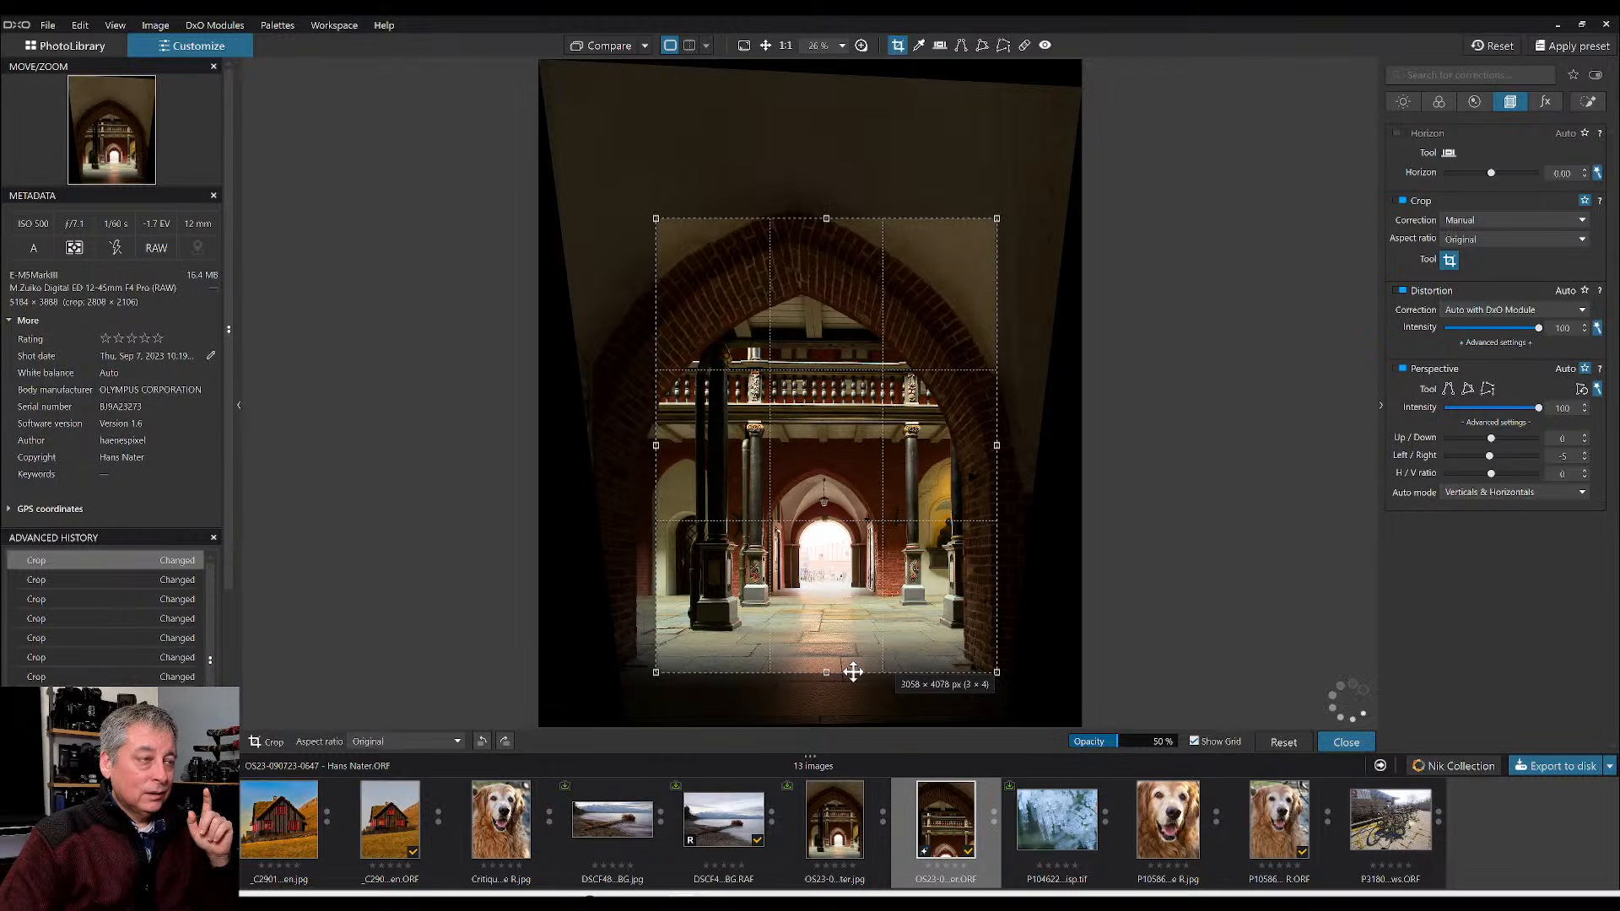
pyautogui.press('Return')
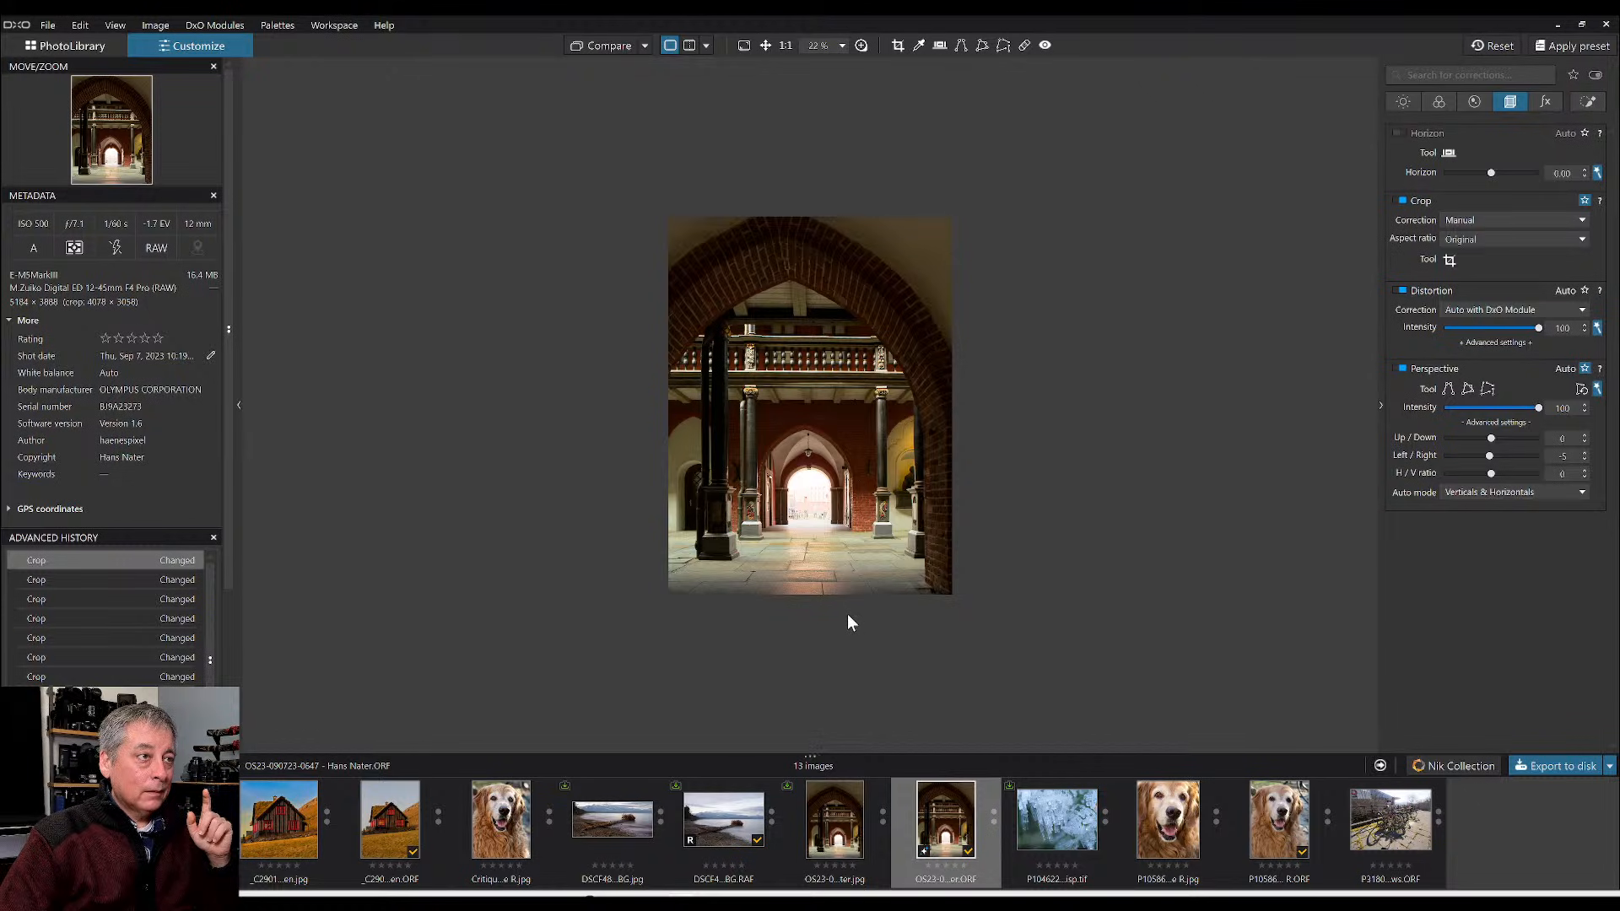
pyautogui.scroll(2, 847, 614)
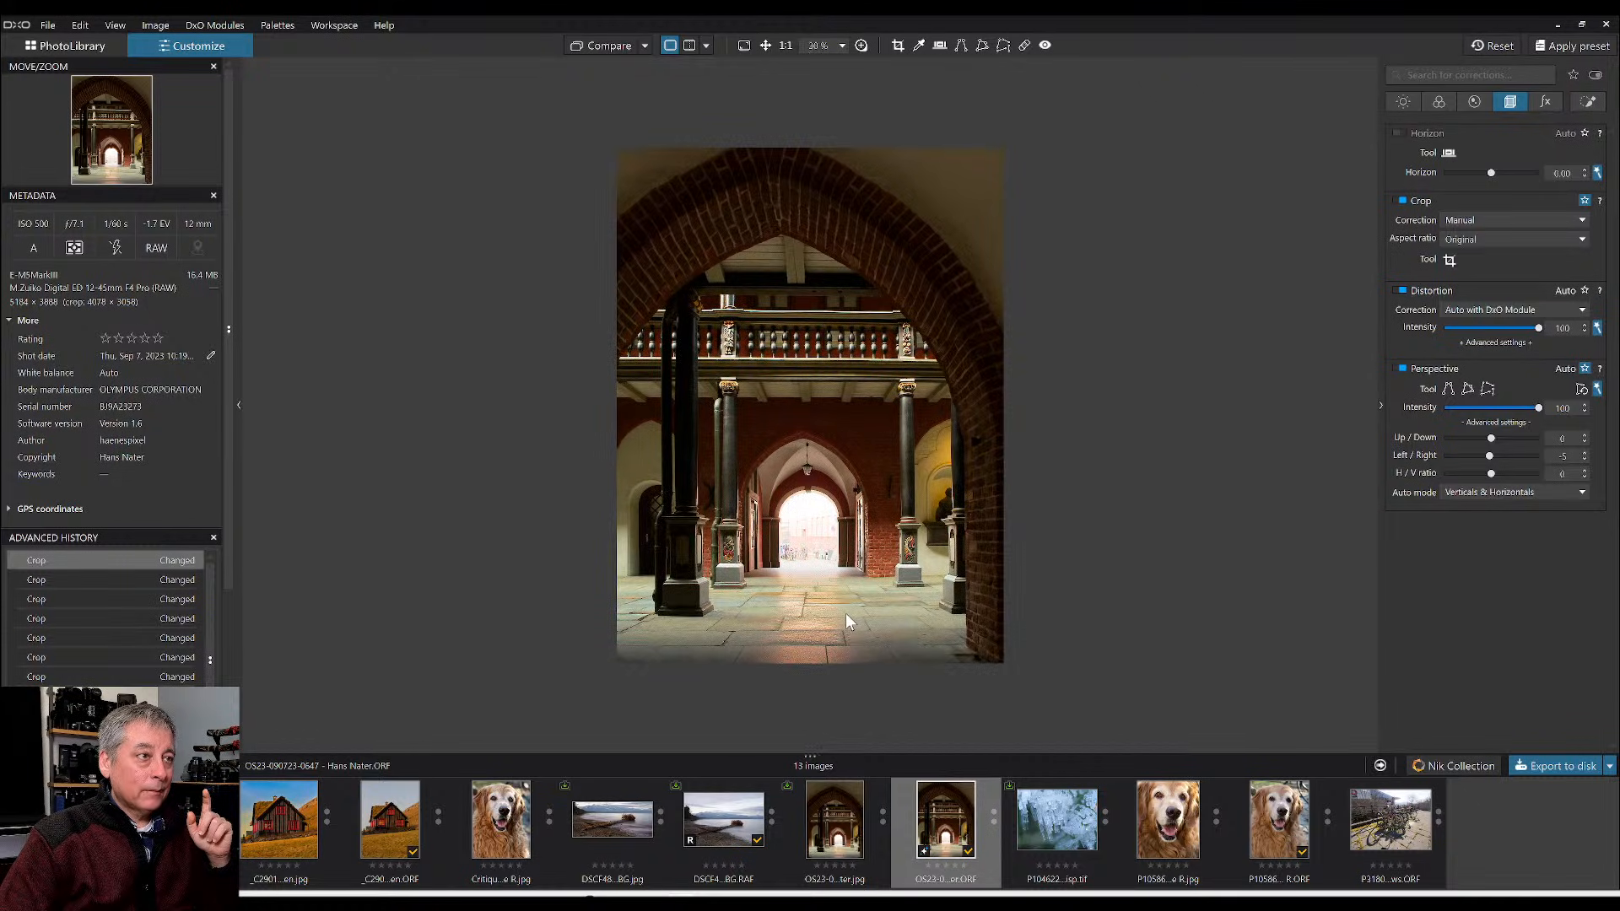
pyautogui.scroll(1, 846, 614)
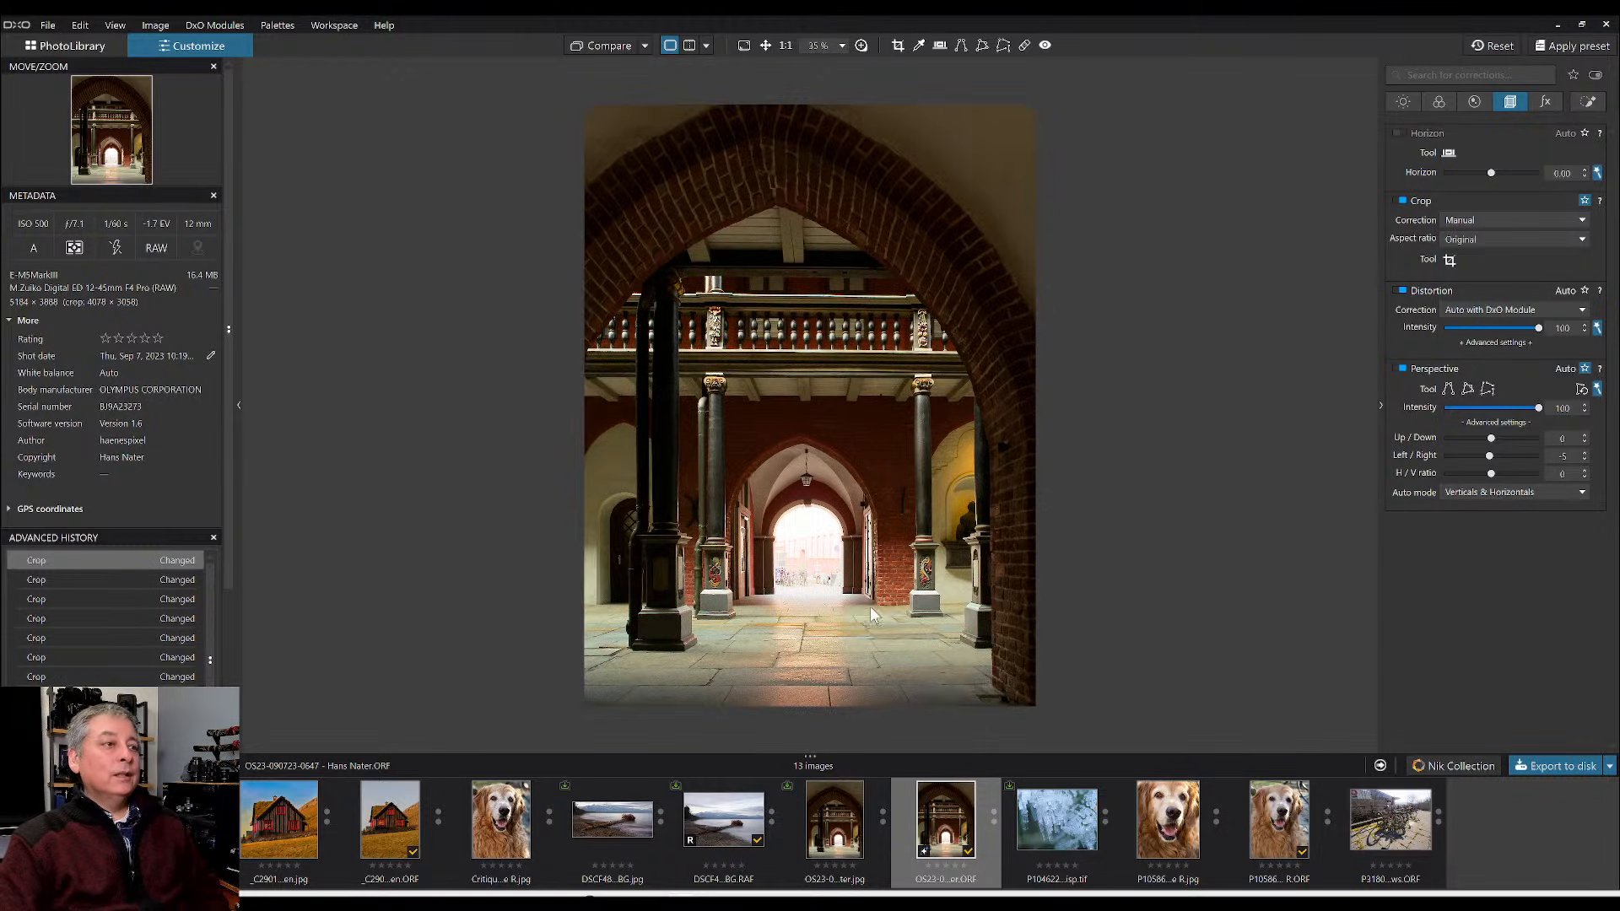
# - Export the recropped archway photo to disk again, overwriting the existing JPEG
pyautogui.rightClick(882, 603)
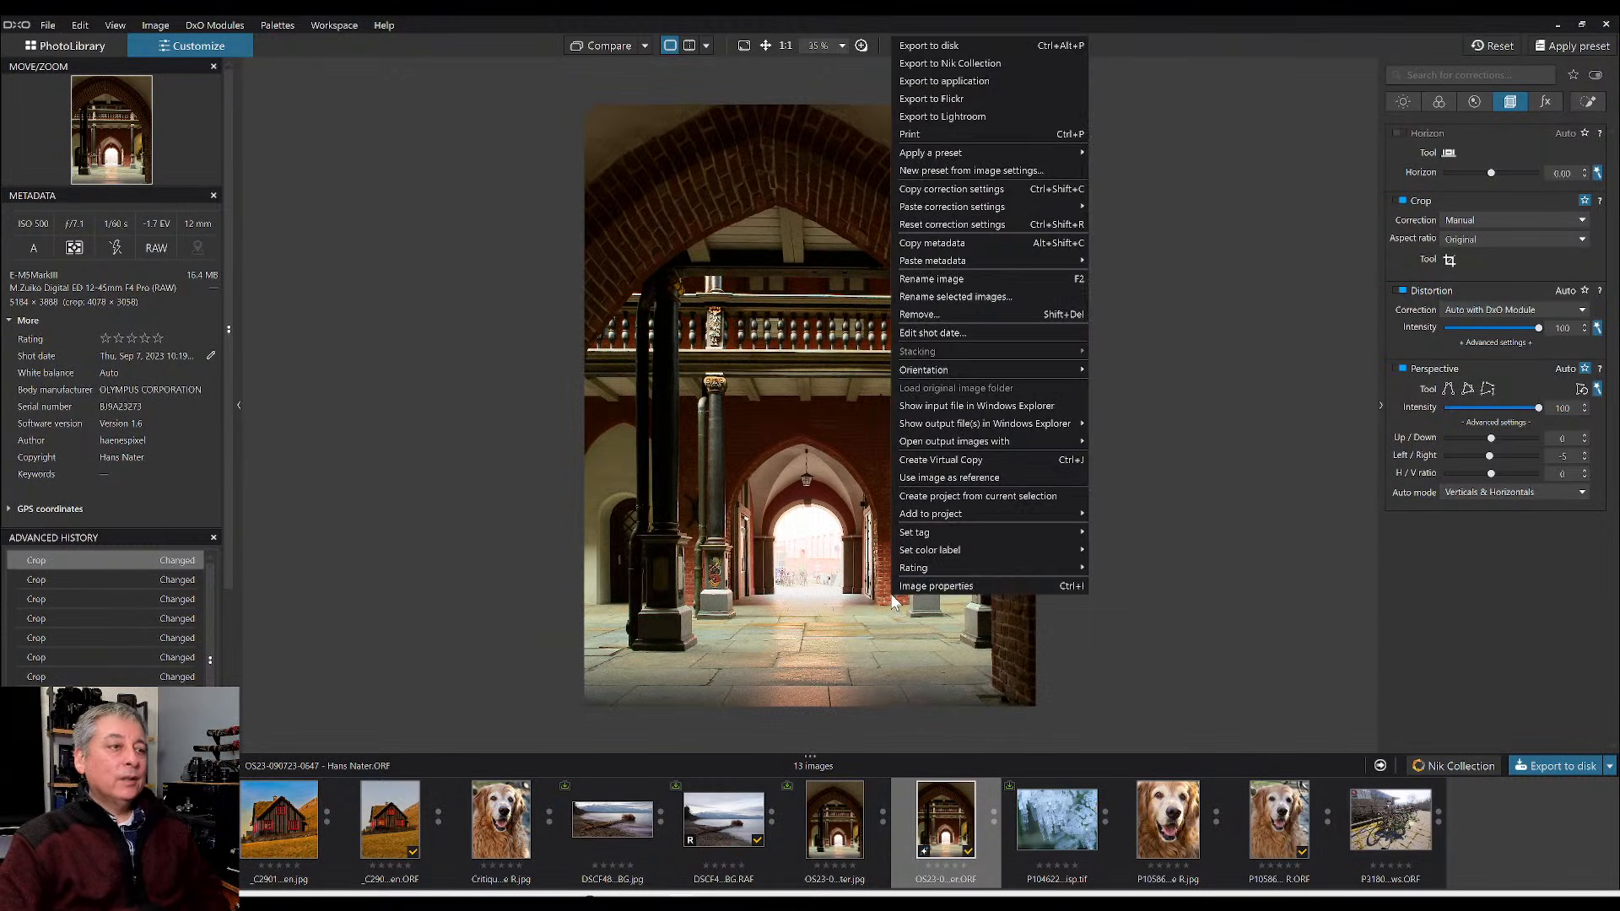
pyautogui.click(1060, 47)
pyautogui.press('Return')
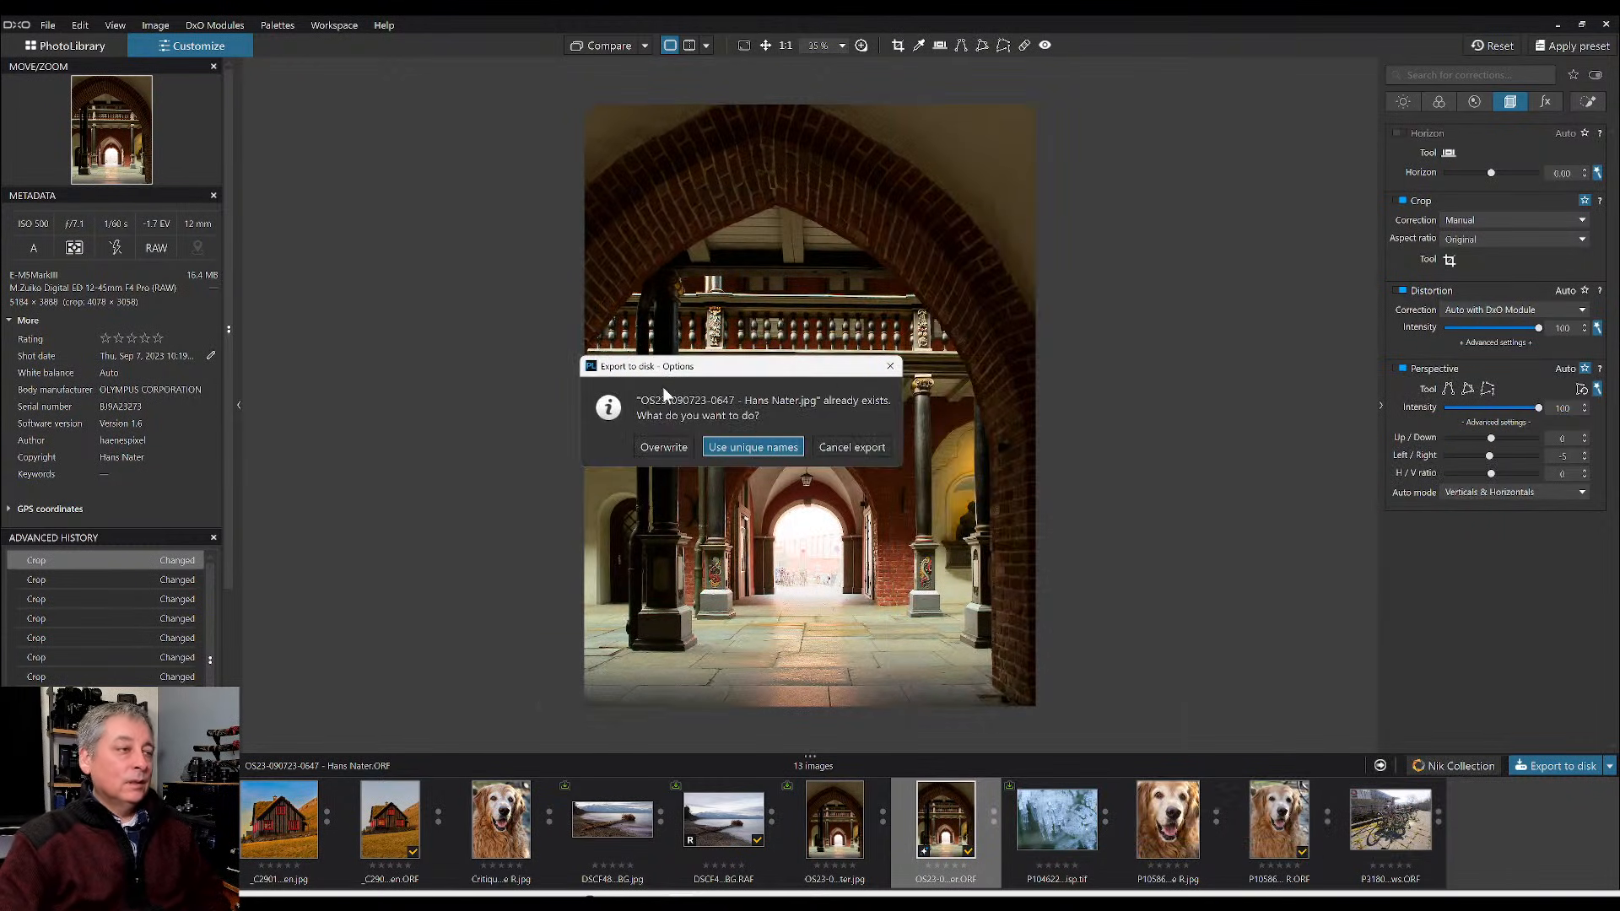
pyautogui.click(664, 447)
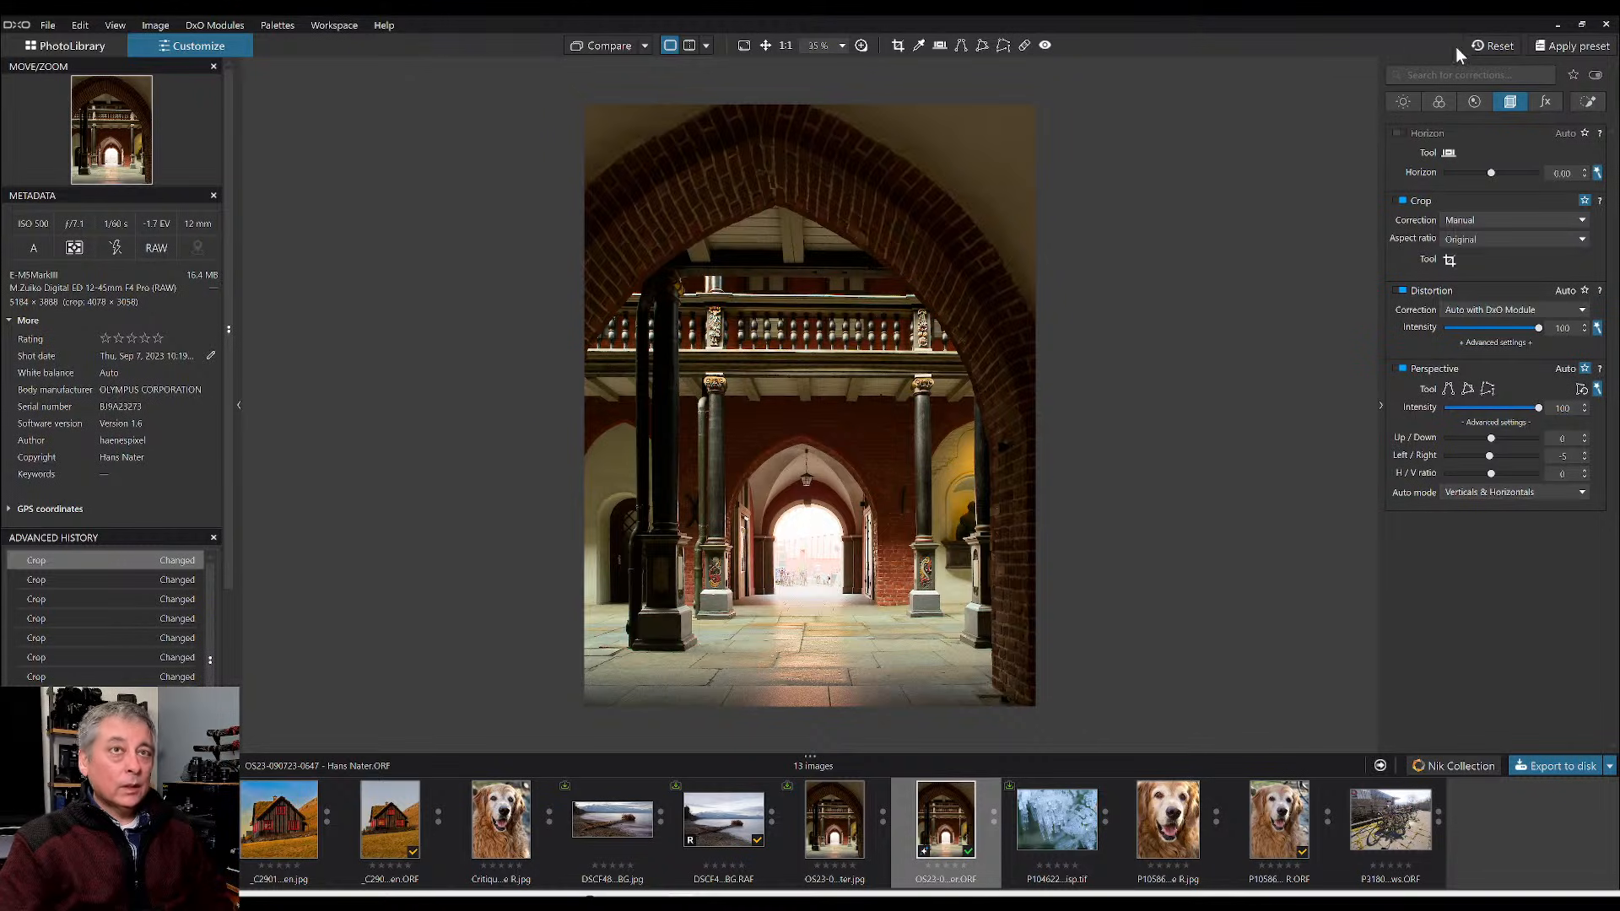
# - Reset all corrections on the archway RAW and use that unedited image as the reference
pyautogui.click(1492, 46)
pyautogui.rightClick(936, 798)
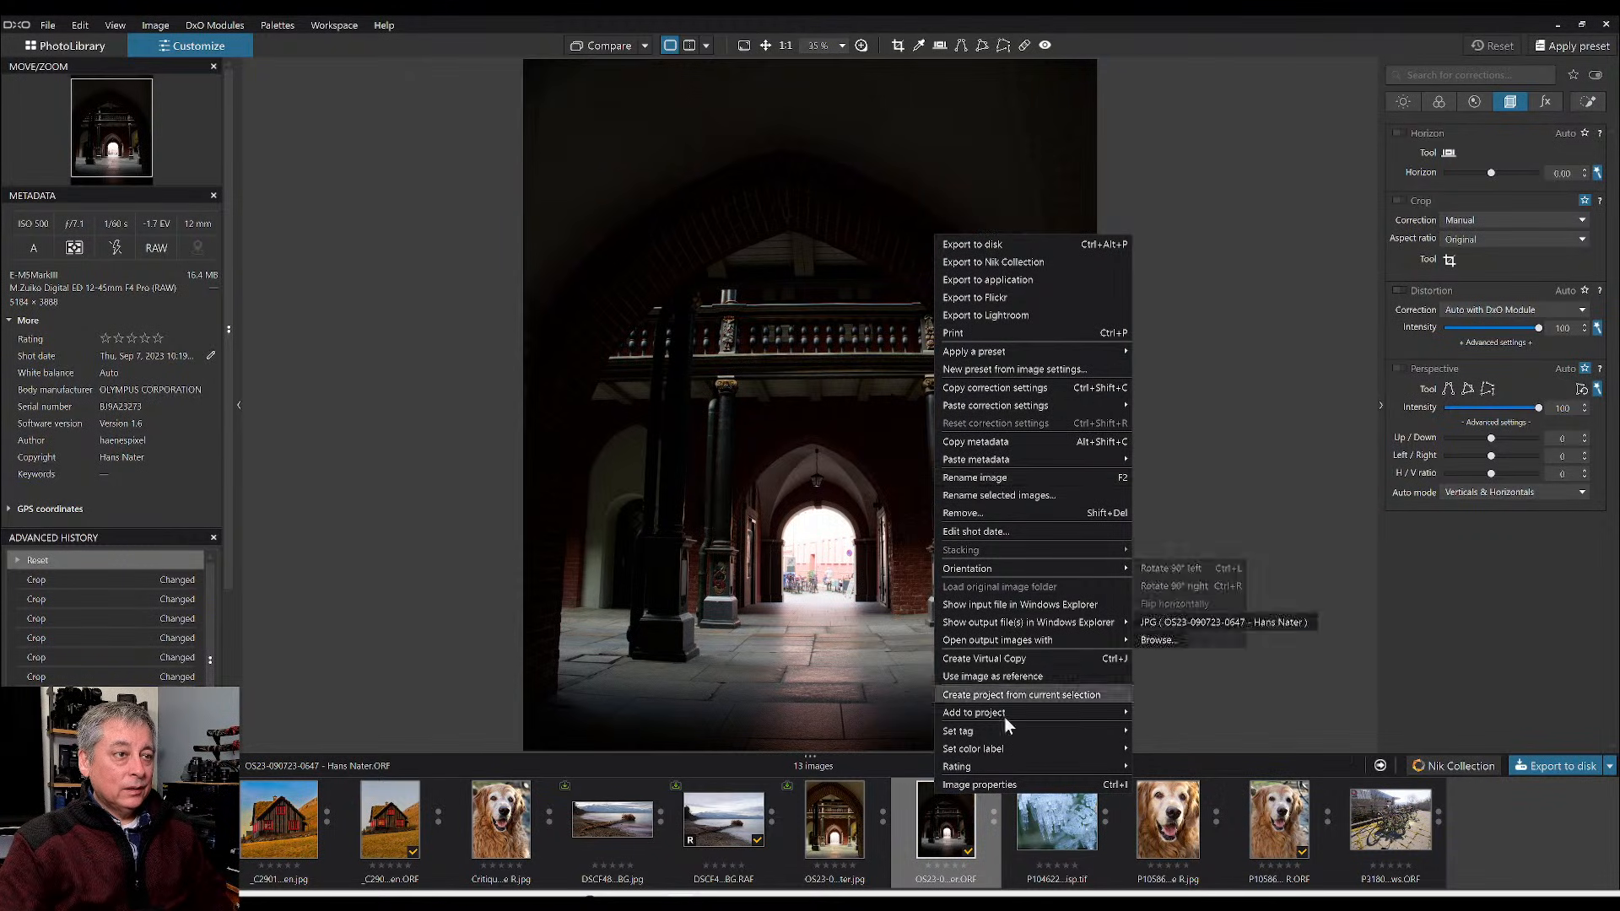
pyautogui.moveTo(1011, 732)
pyautogui.click(1003, 677)
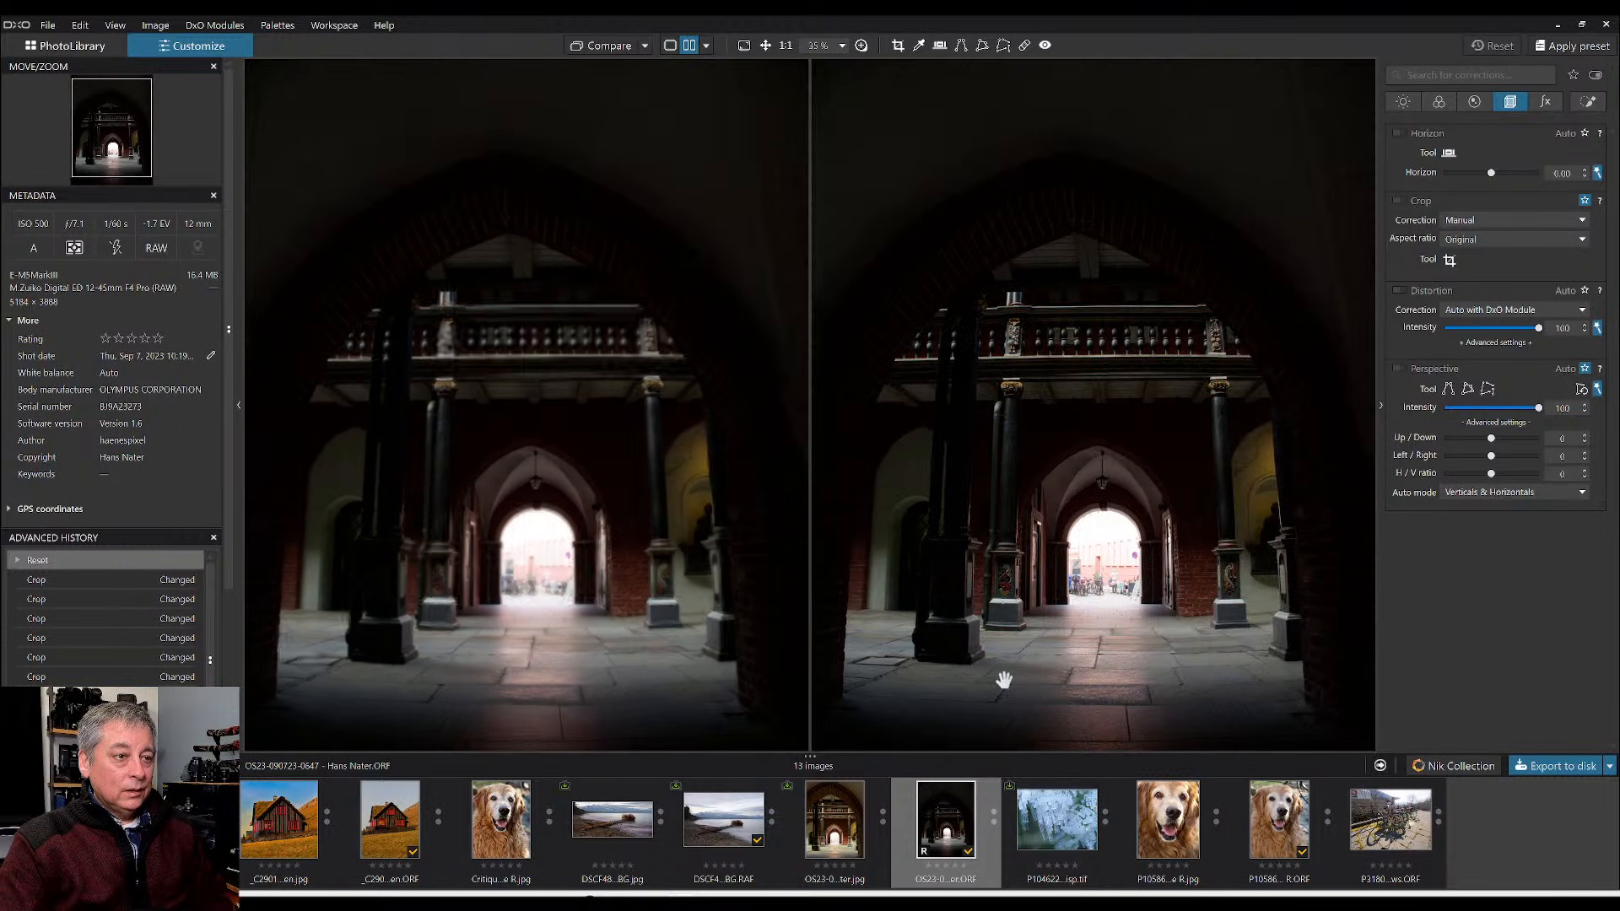
# - Compare the exported archway JPEG side by side with the unedited reference, zoomed so both images fit entirely in view
pyautogui.click(857, 805)
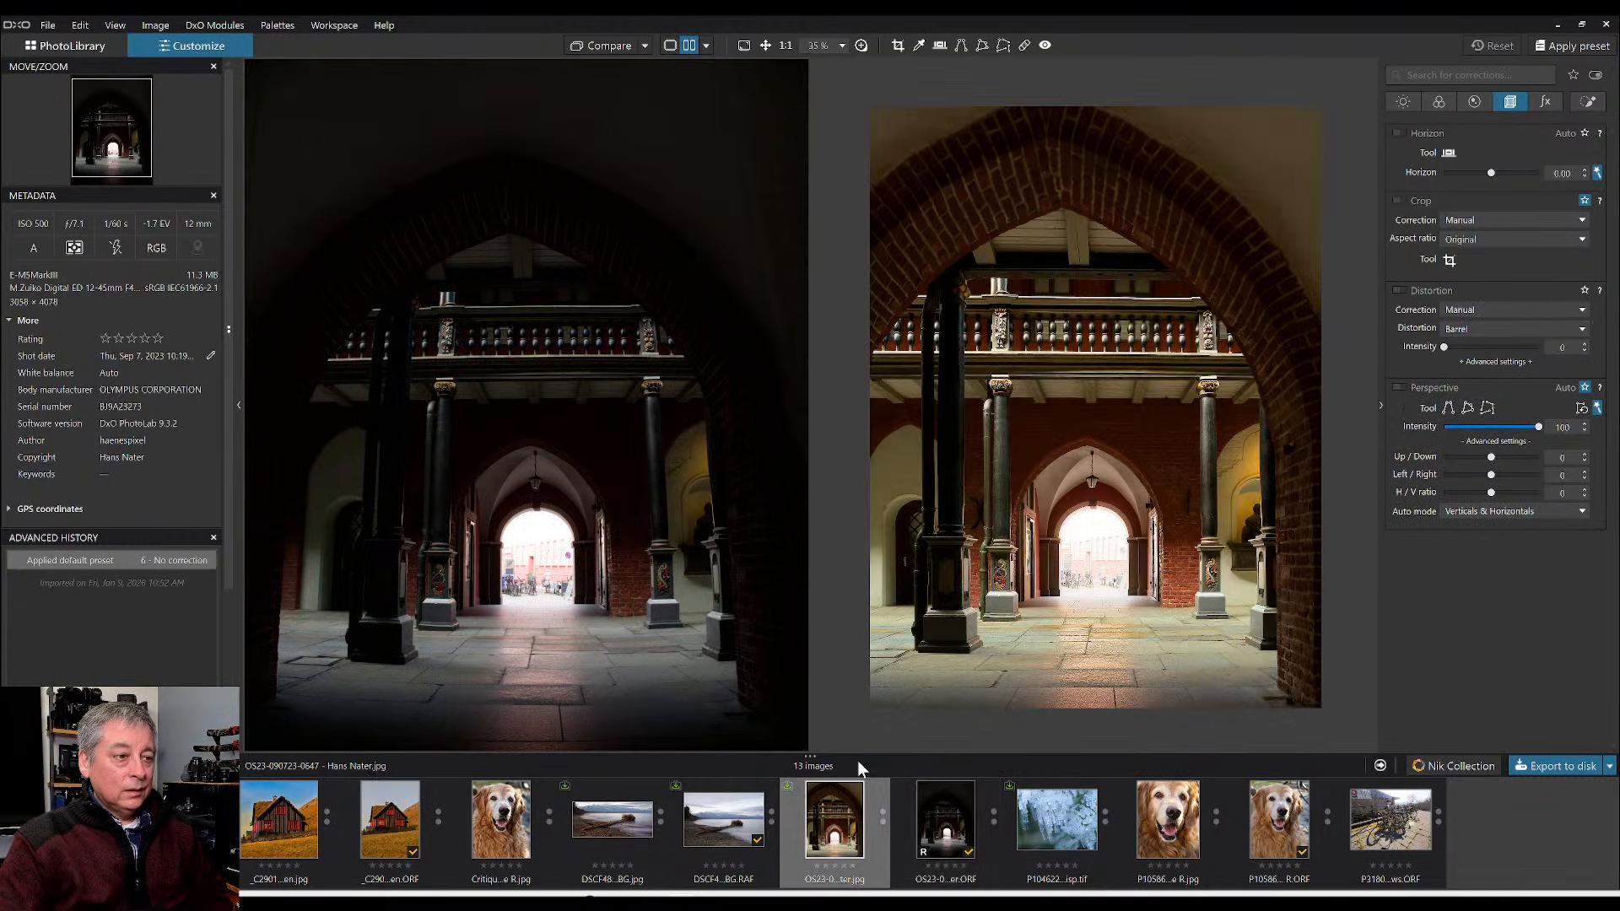
pyautogui.press('F9')
pyautogui.scroll(-2, 571, 474)
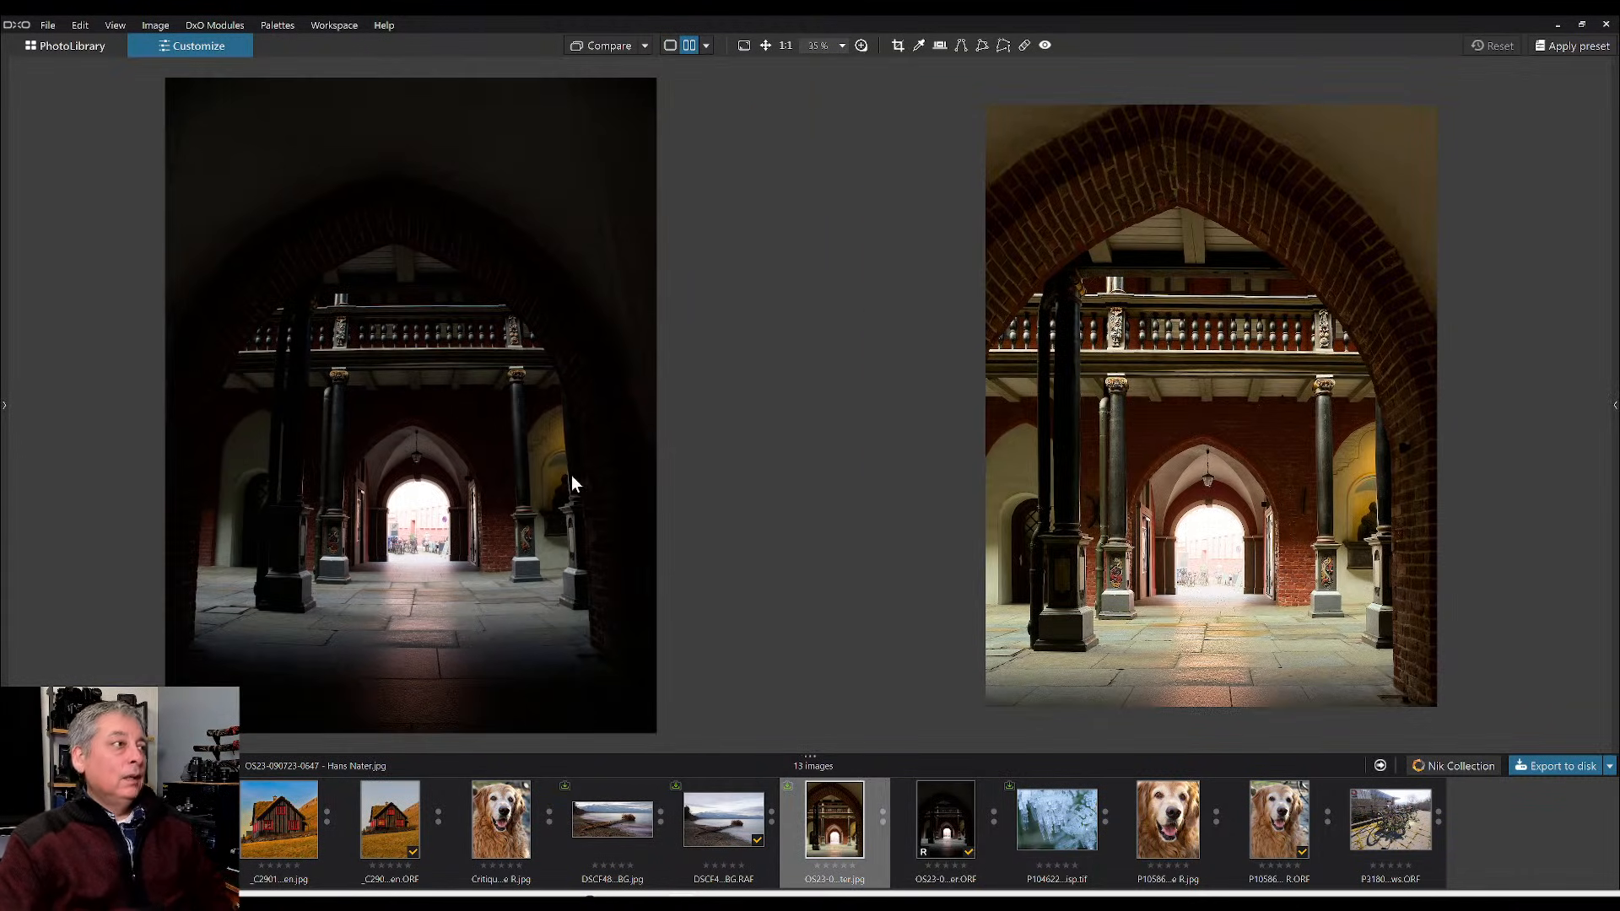
pyautogui.scroll(-2, 928, 498)
pyautogui.scroll(-1, 543, 491)
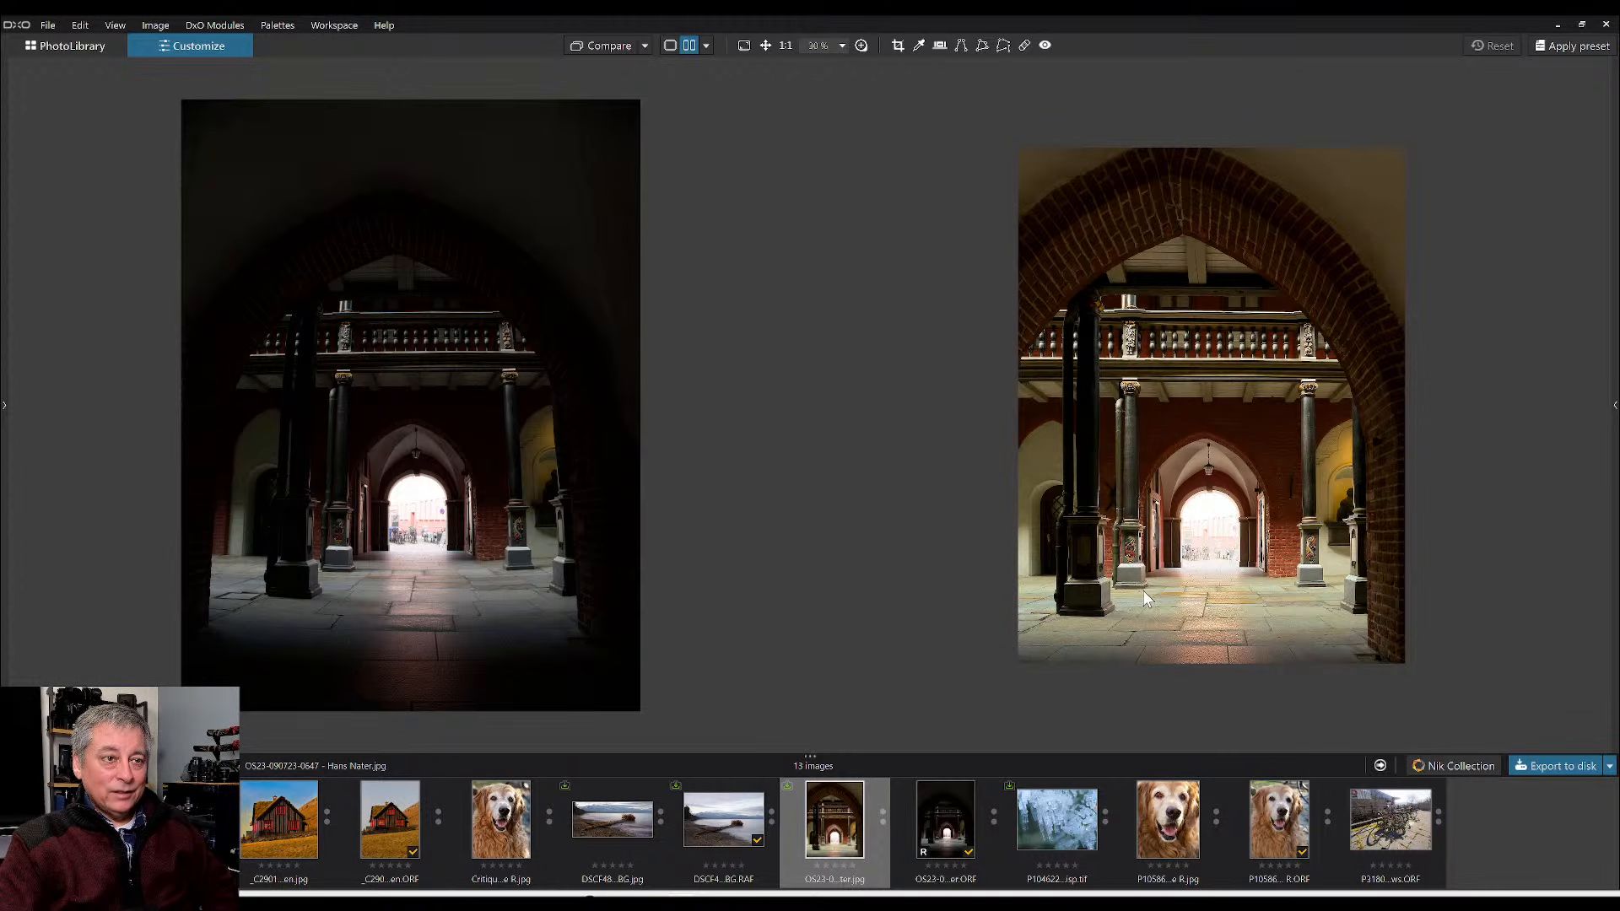
pyautogui.scroll(1, 1142, 590)
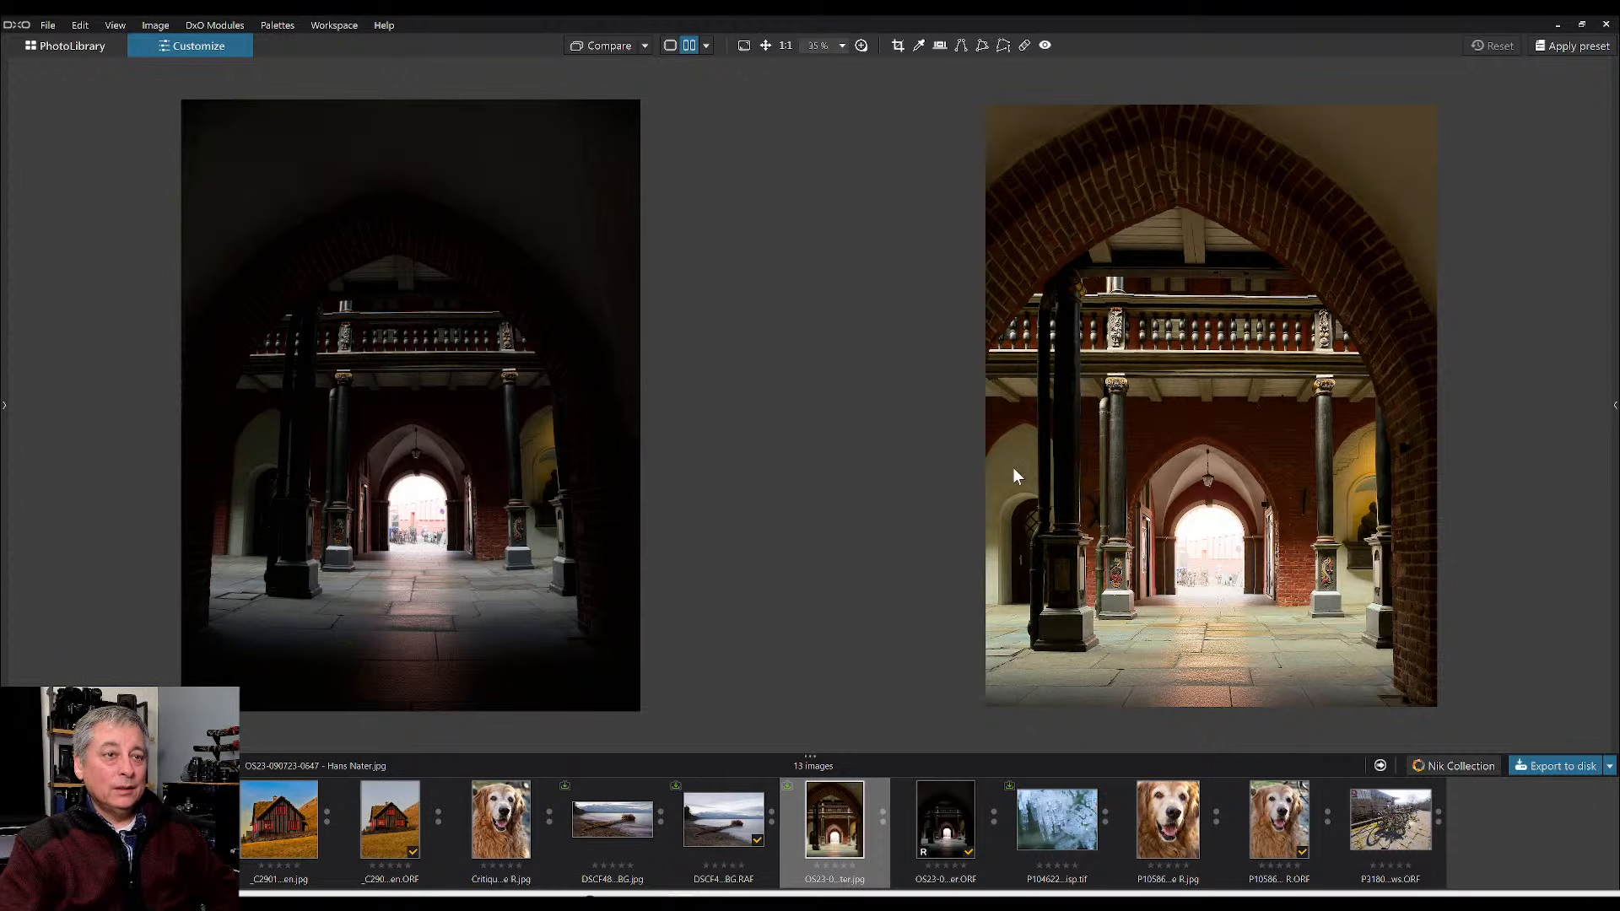
pyautogui.scroll(-1, 965, 503)
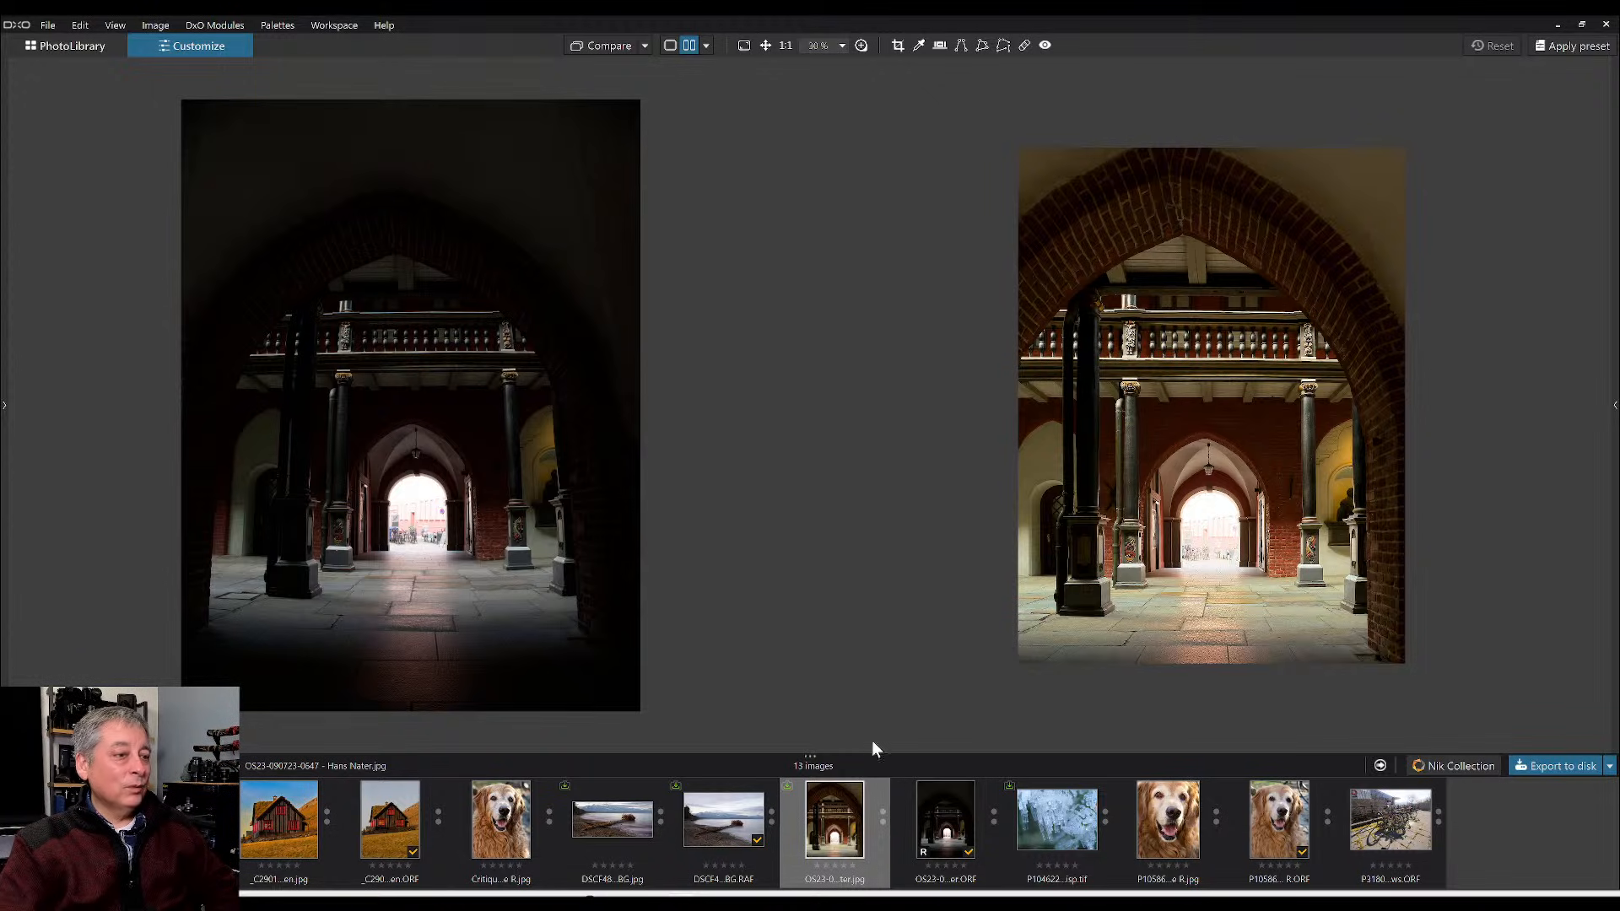
# - Open the ice crystal TIFF in single-image view and apply the 0000 Rob Default preset
pyautogui.click(1028, 829)
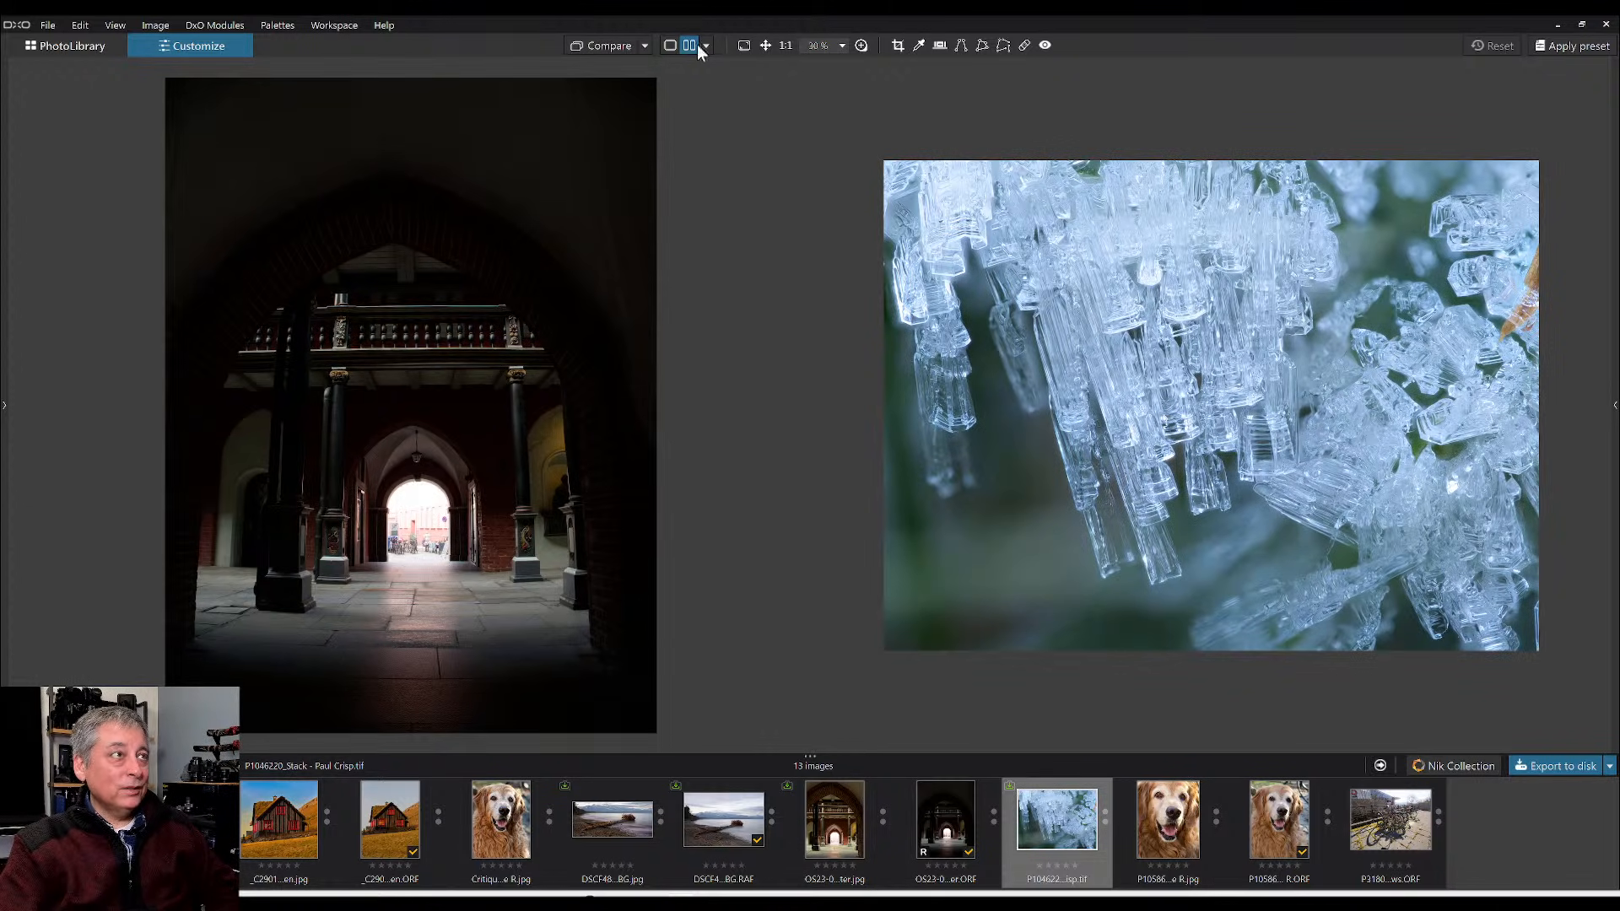
pyautogui.click(675, 47)
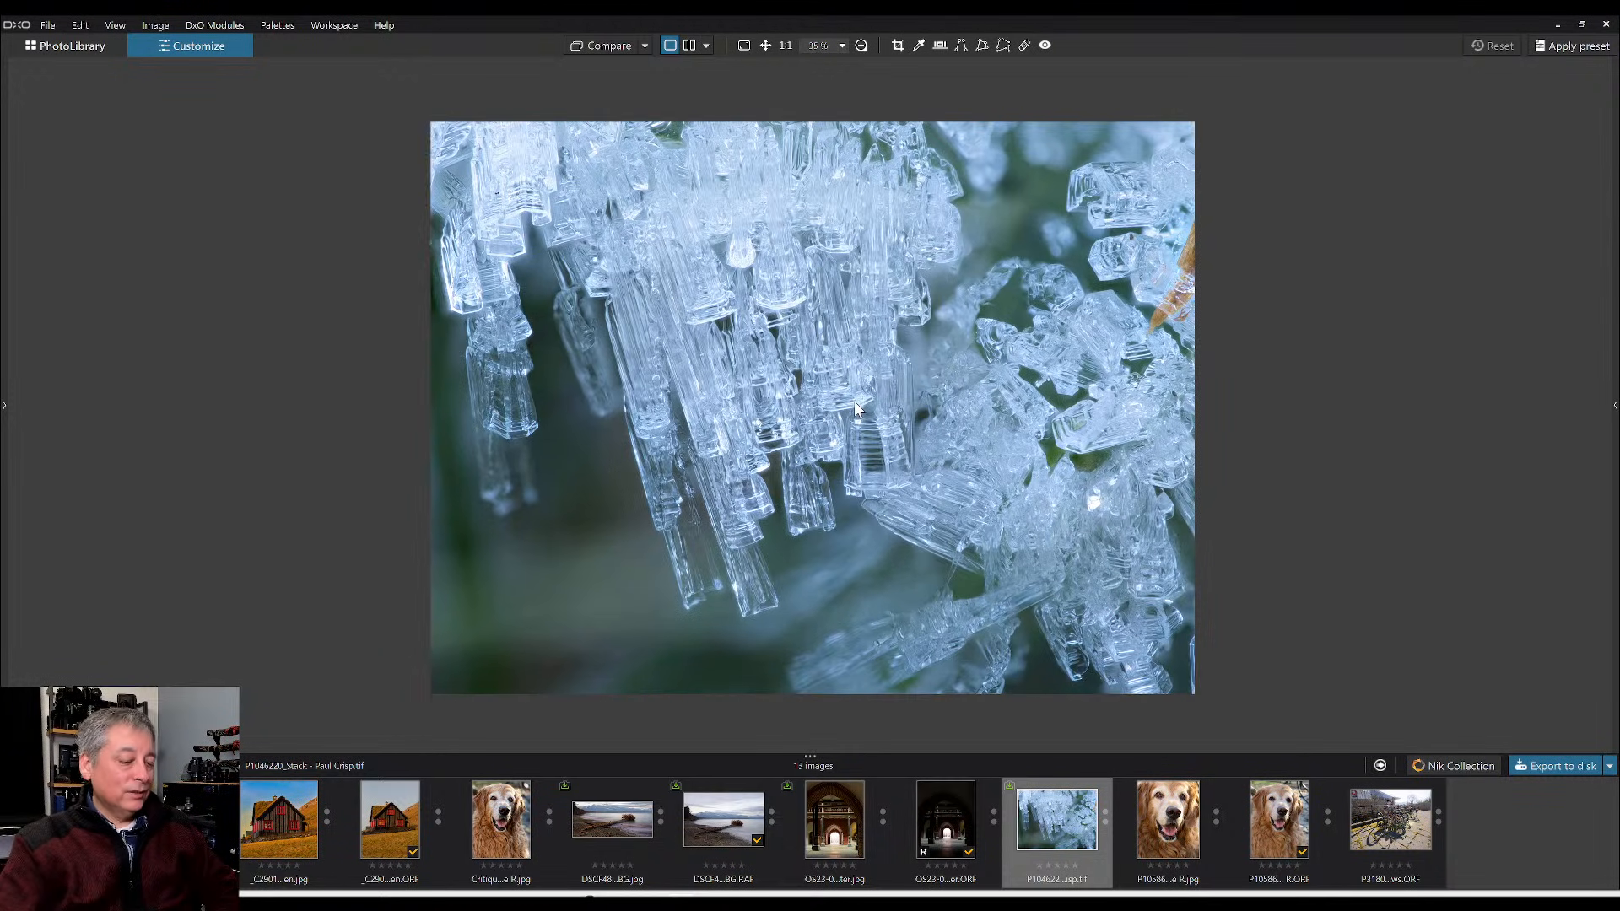
pyautogui.press('Tab')
pyautogui.scroll(1, 858, 433)
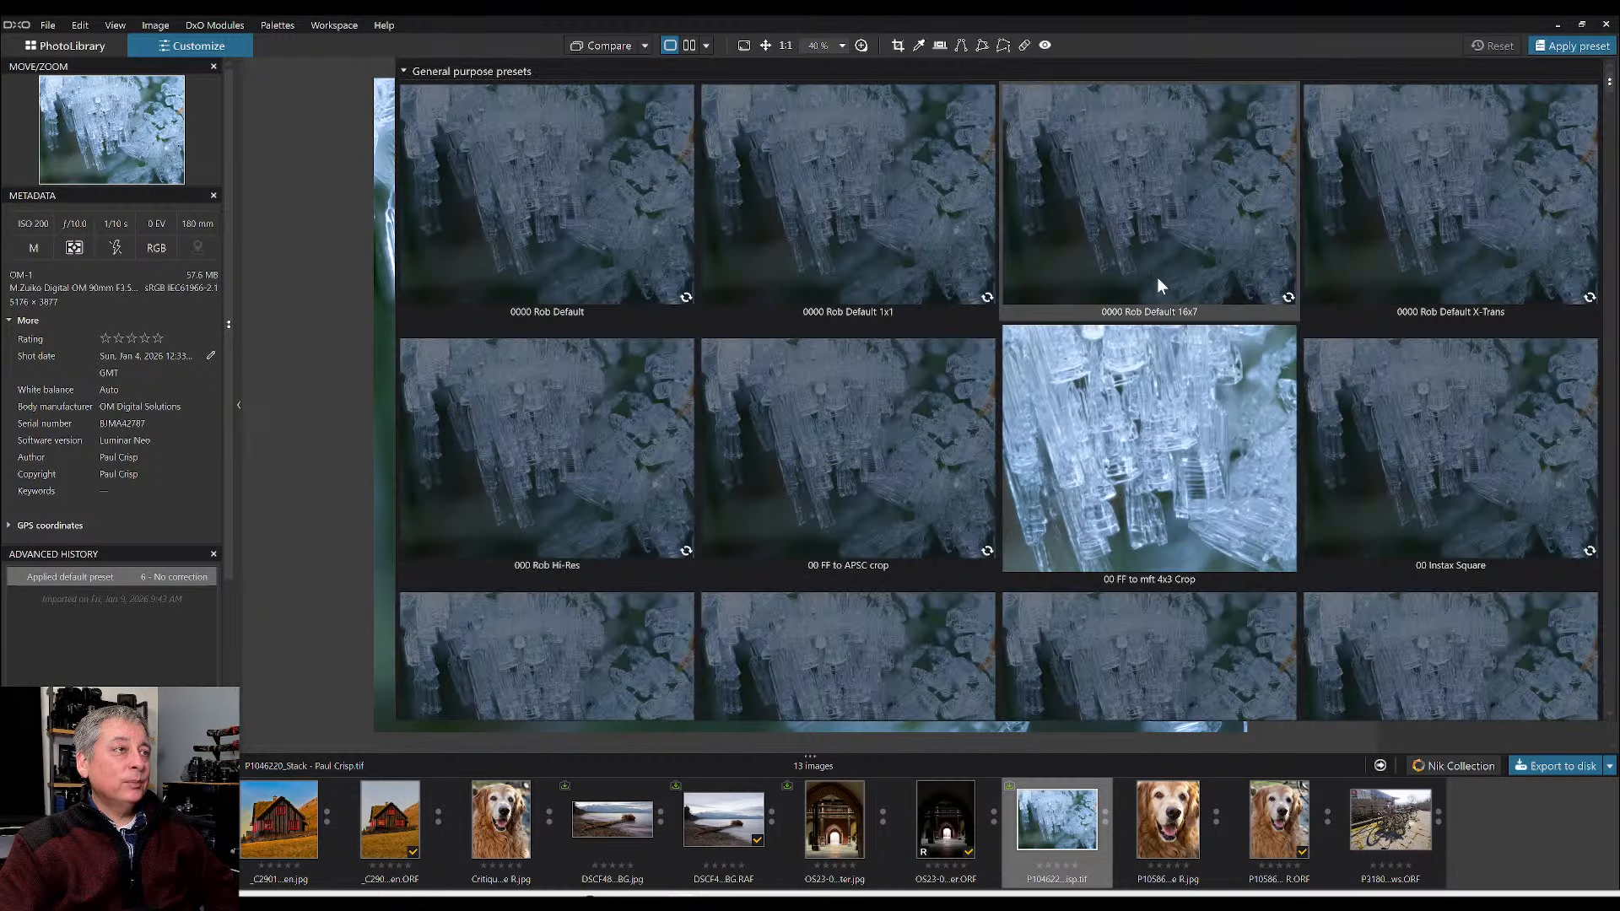
pyautogui.click(658, 228)
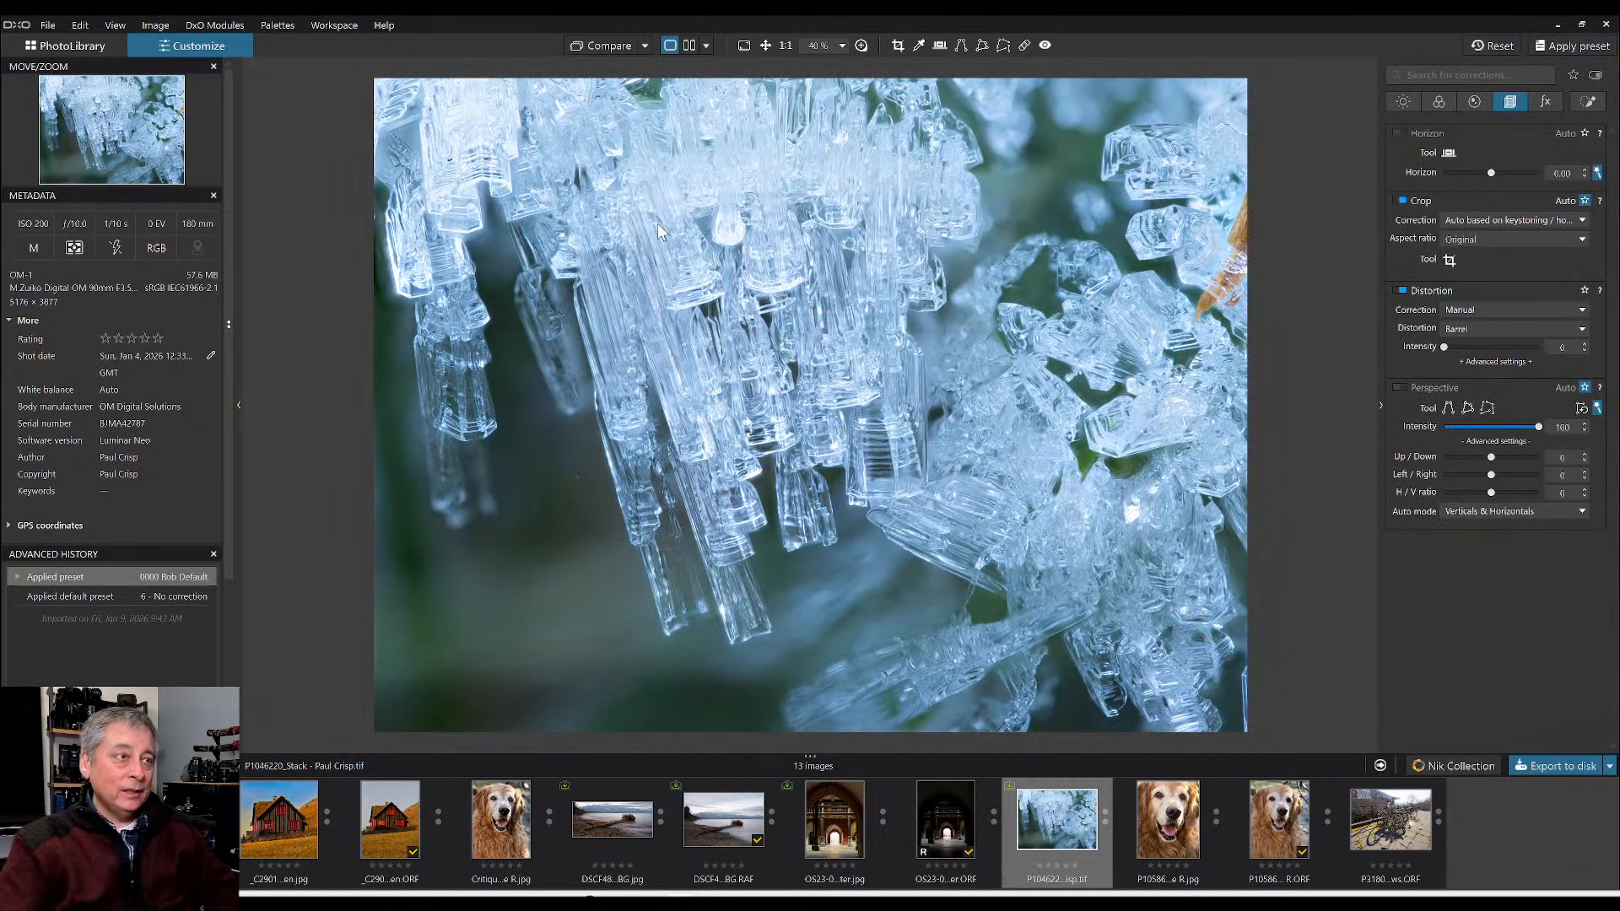
# - Crop the ice crystal image to about 4008 × 3002 px, excluding the orange stem and the upper edge, and apply it
pyautogui.click(1401, 101)
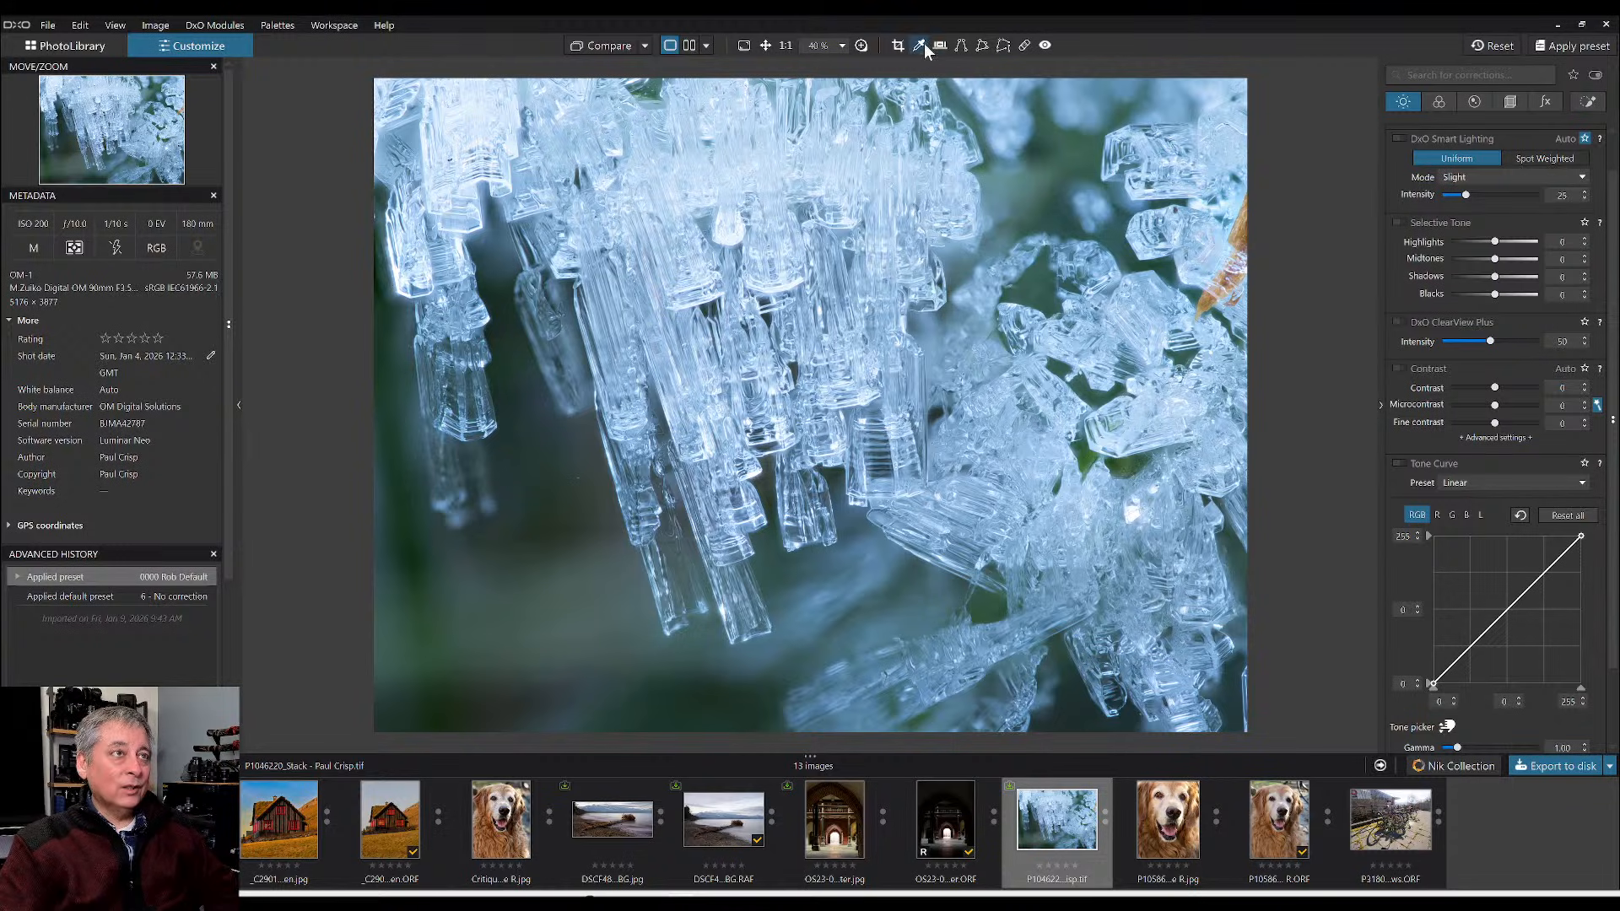
pyautogui.click(895, 47)
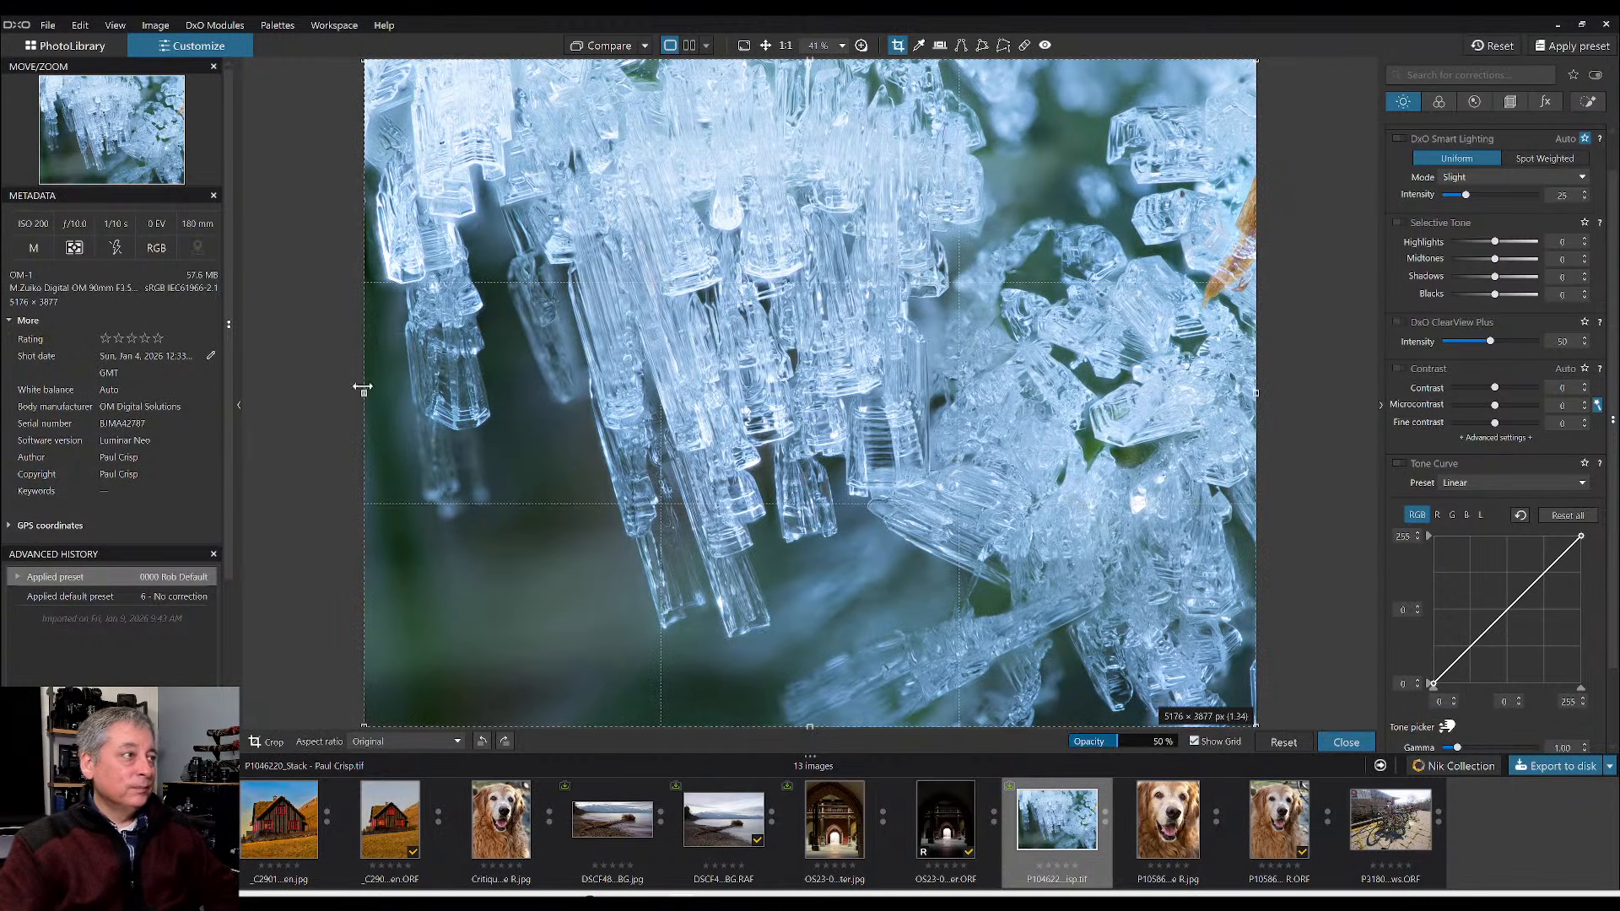
pyautogui.moveTo(363, 389); pyautogui.dragTo(501, 440)
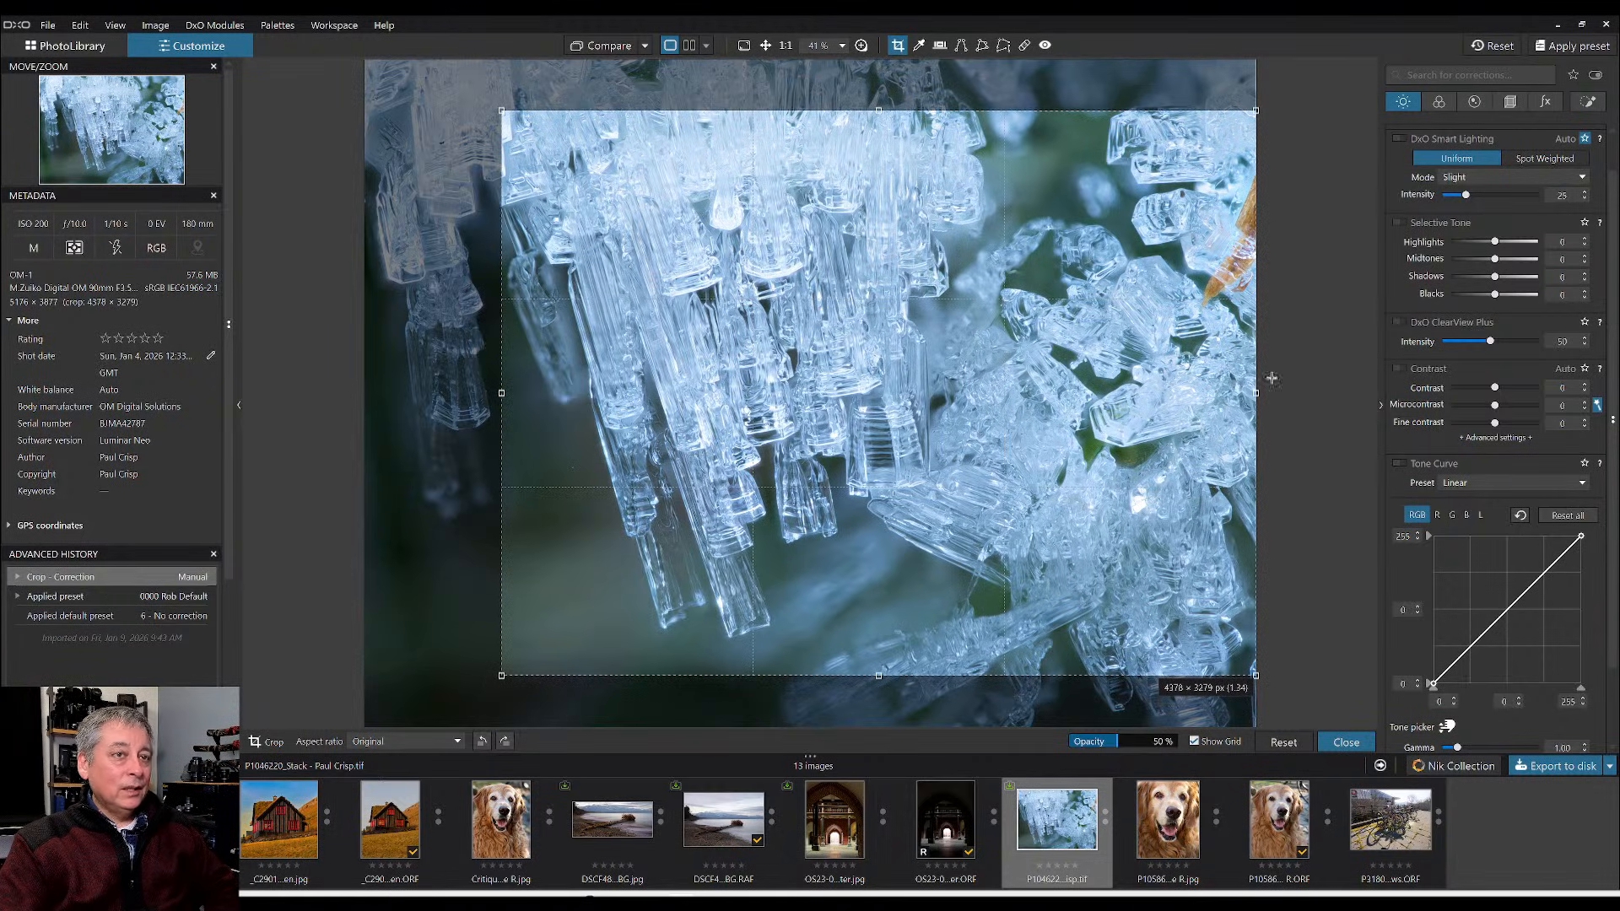
pyautogui.moveTo(1257, 384); pyautogui.dragTo(1198, 398)
pyautogui.moveTo(983, 335); pyautogui.dragTo(991, 358)
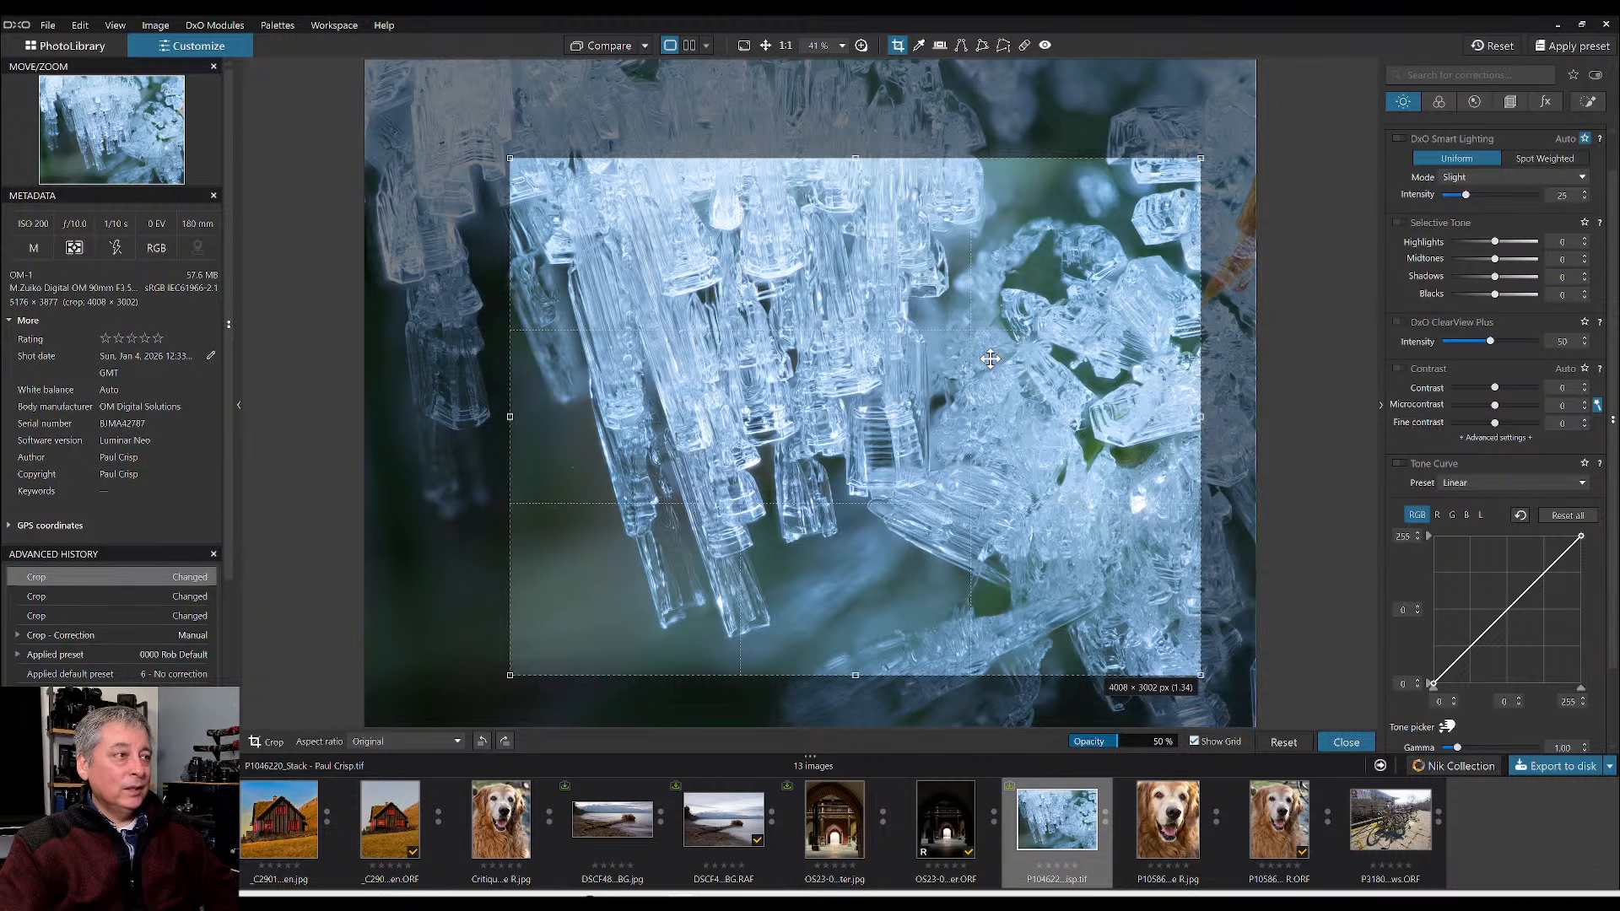
pyautogui.moveTo(990, 358); pyautogui.dragTo(976, 379)
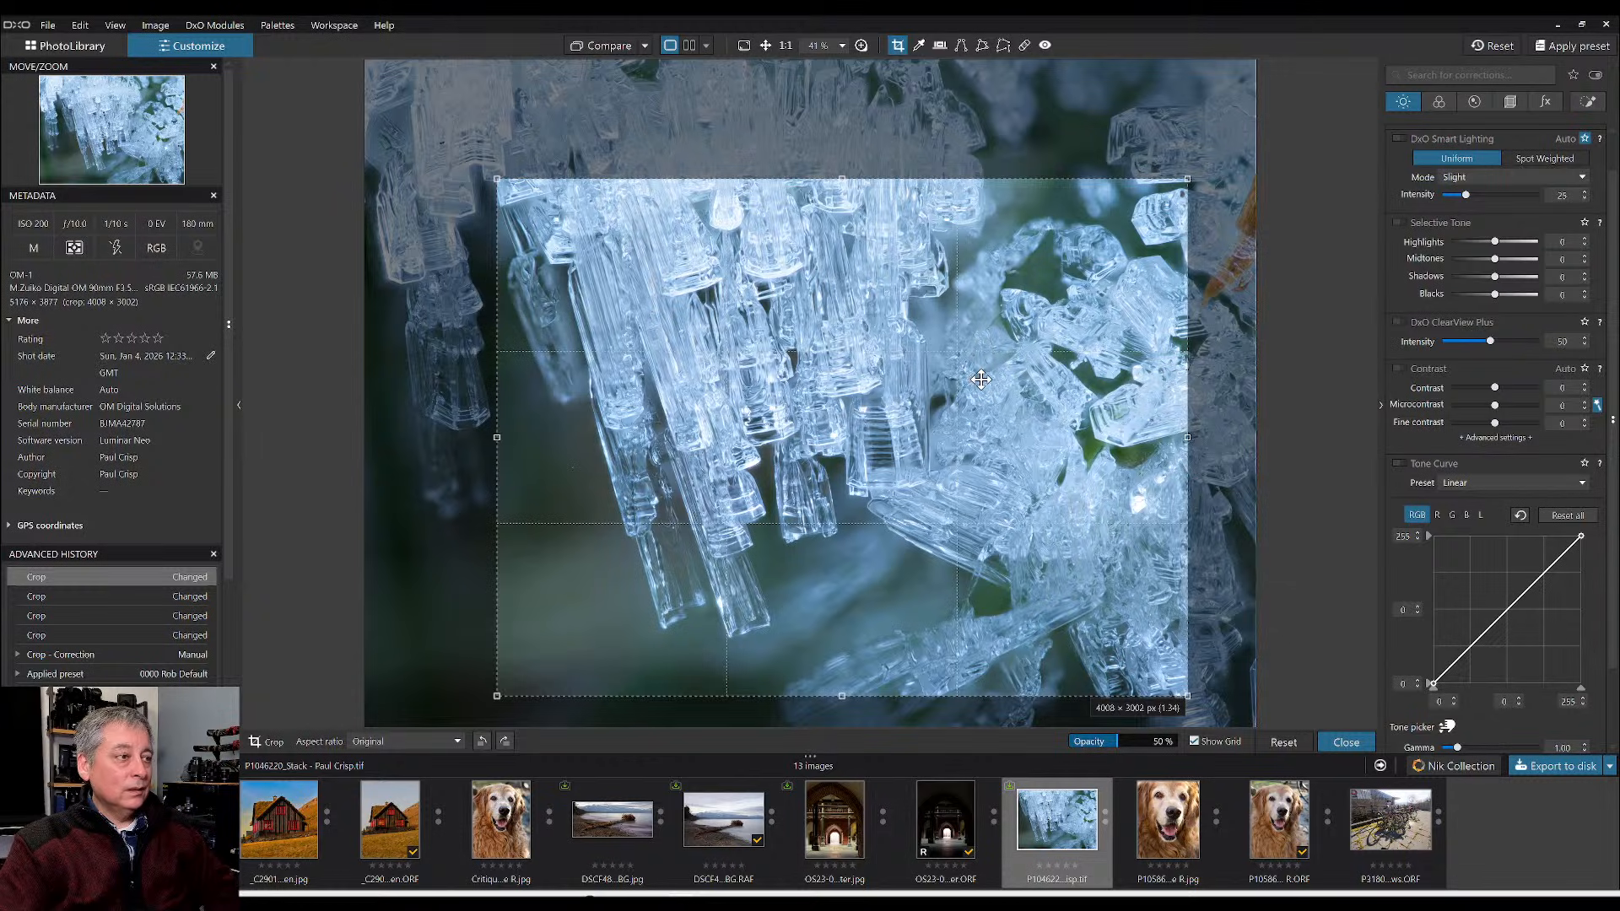
pyautogui.press('Return')
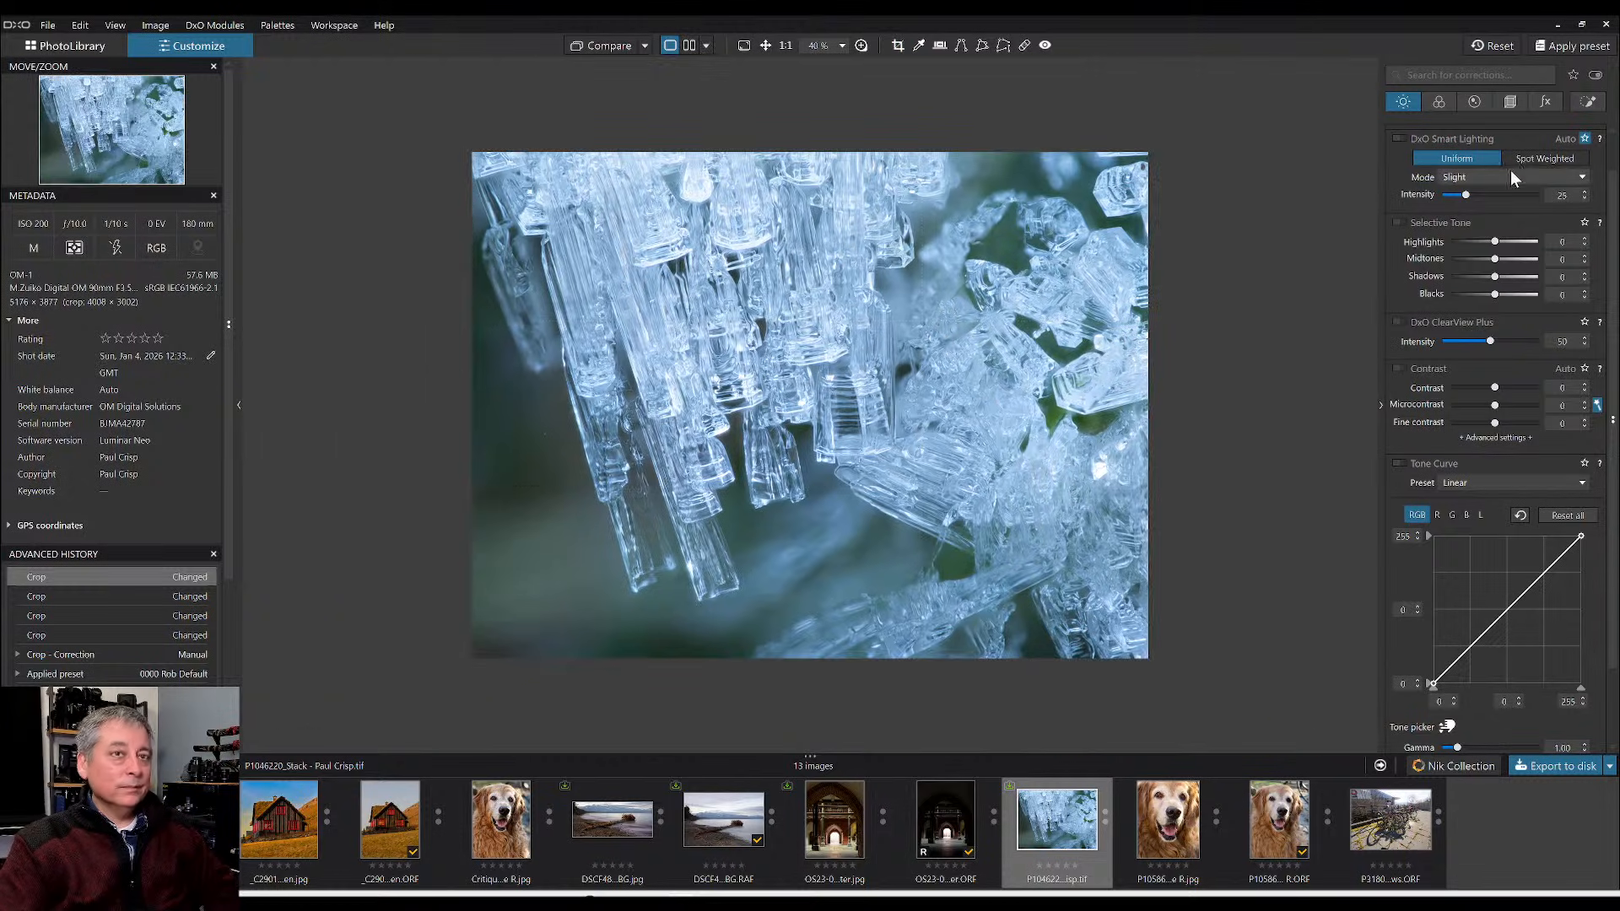
# - Change the crop's aspect ratio to 5 × 4, reframe it around the hanging crystals at about 4001 × 3201 px and apply it
pyautogui.click(1508, 103)
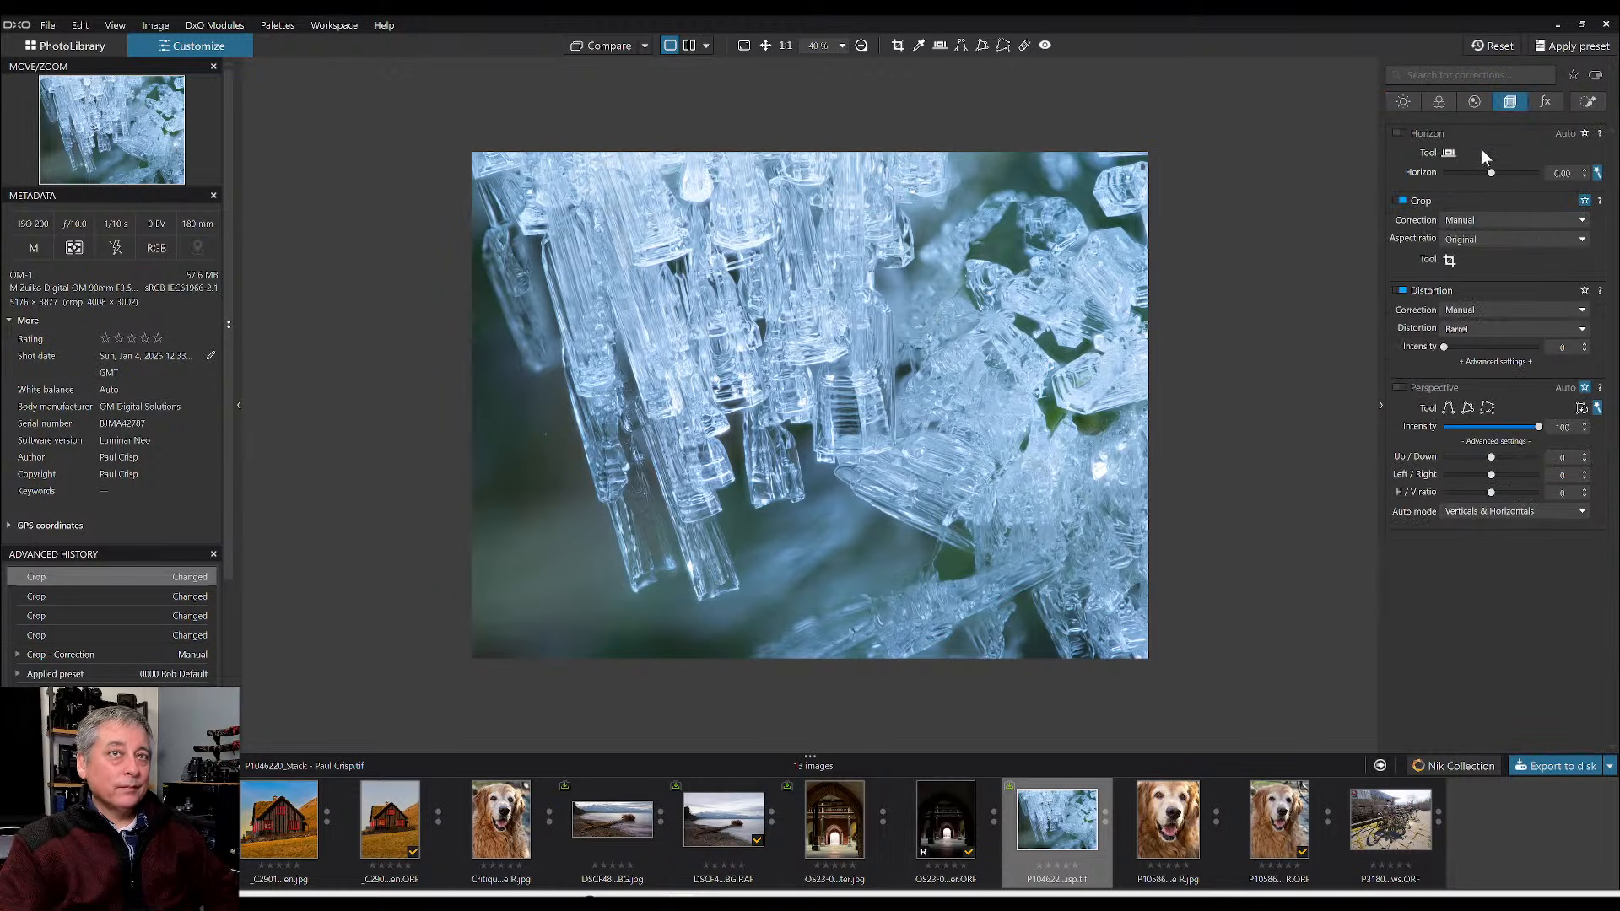
pyautogui.click(1450, 260)
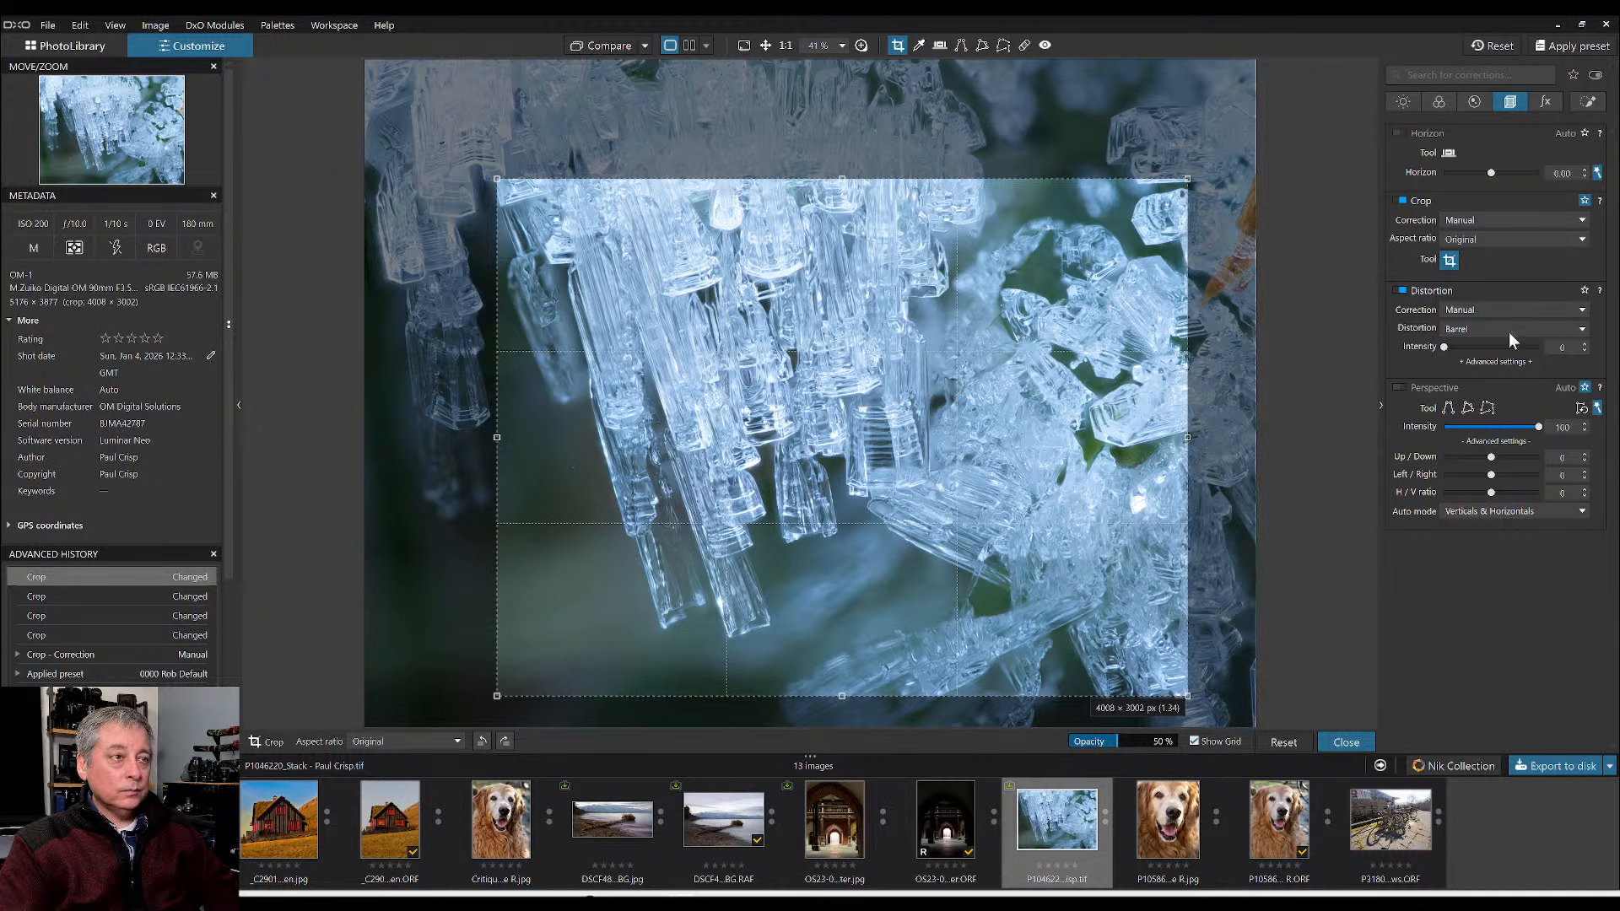
pyautogui.click(1516, 240)
pyautogui.click(1483, 353)
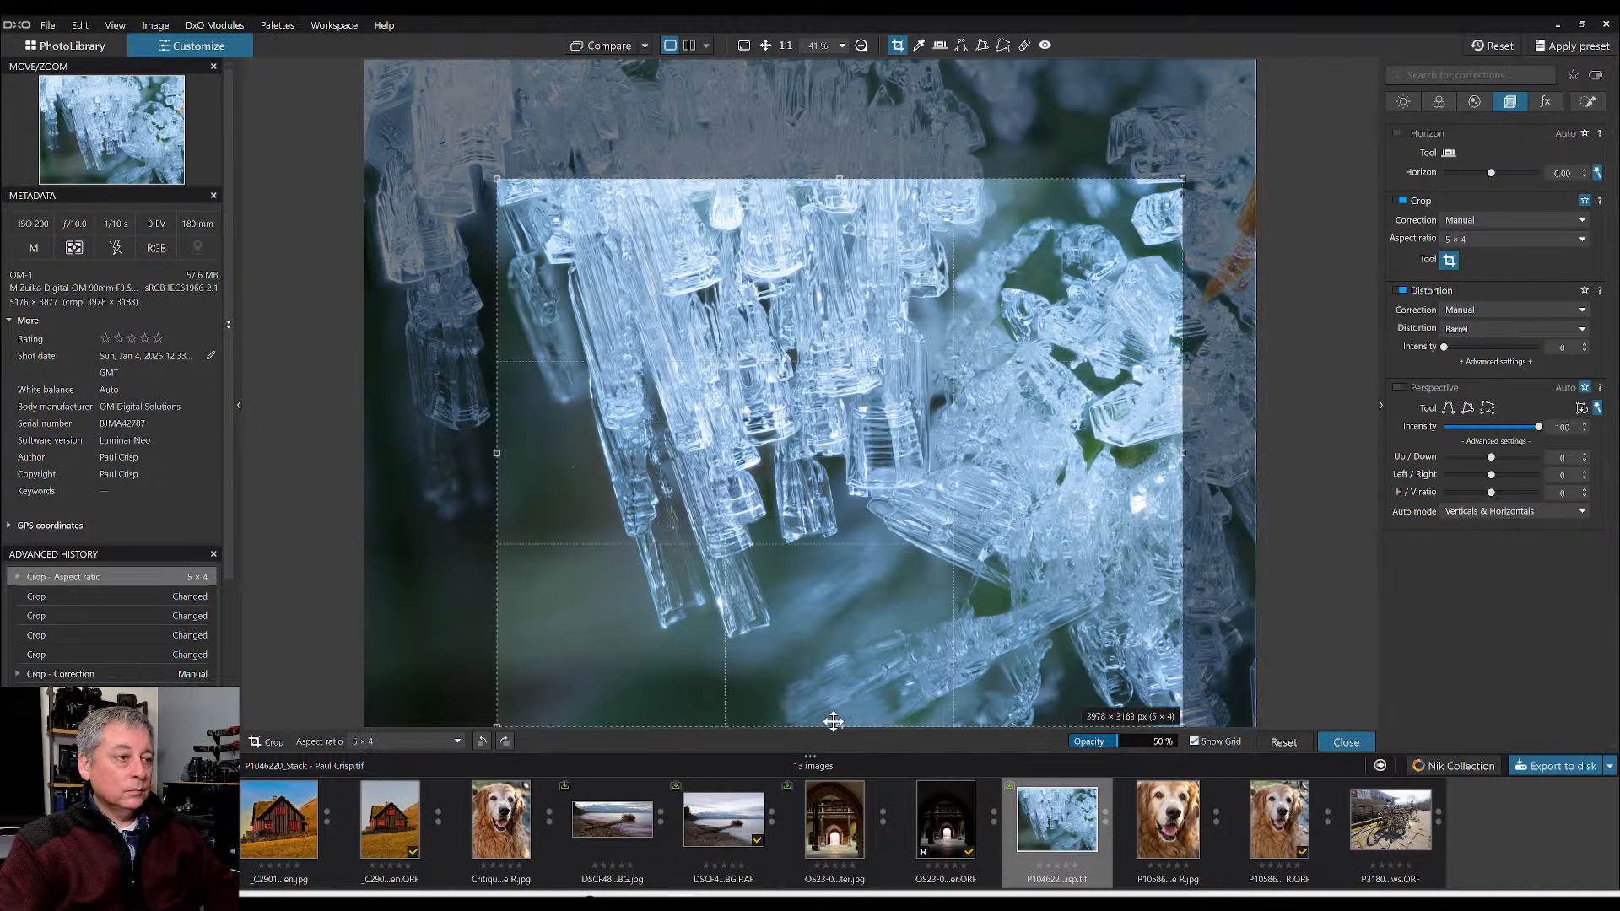
pyautogui.moveTo(832, 721); pyautogui.dragTo(855, 656)
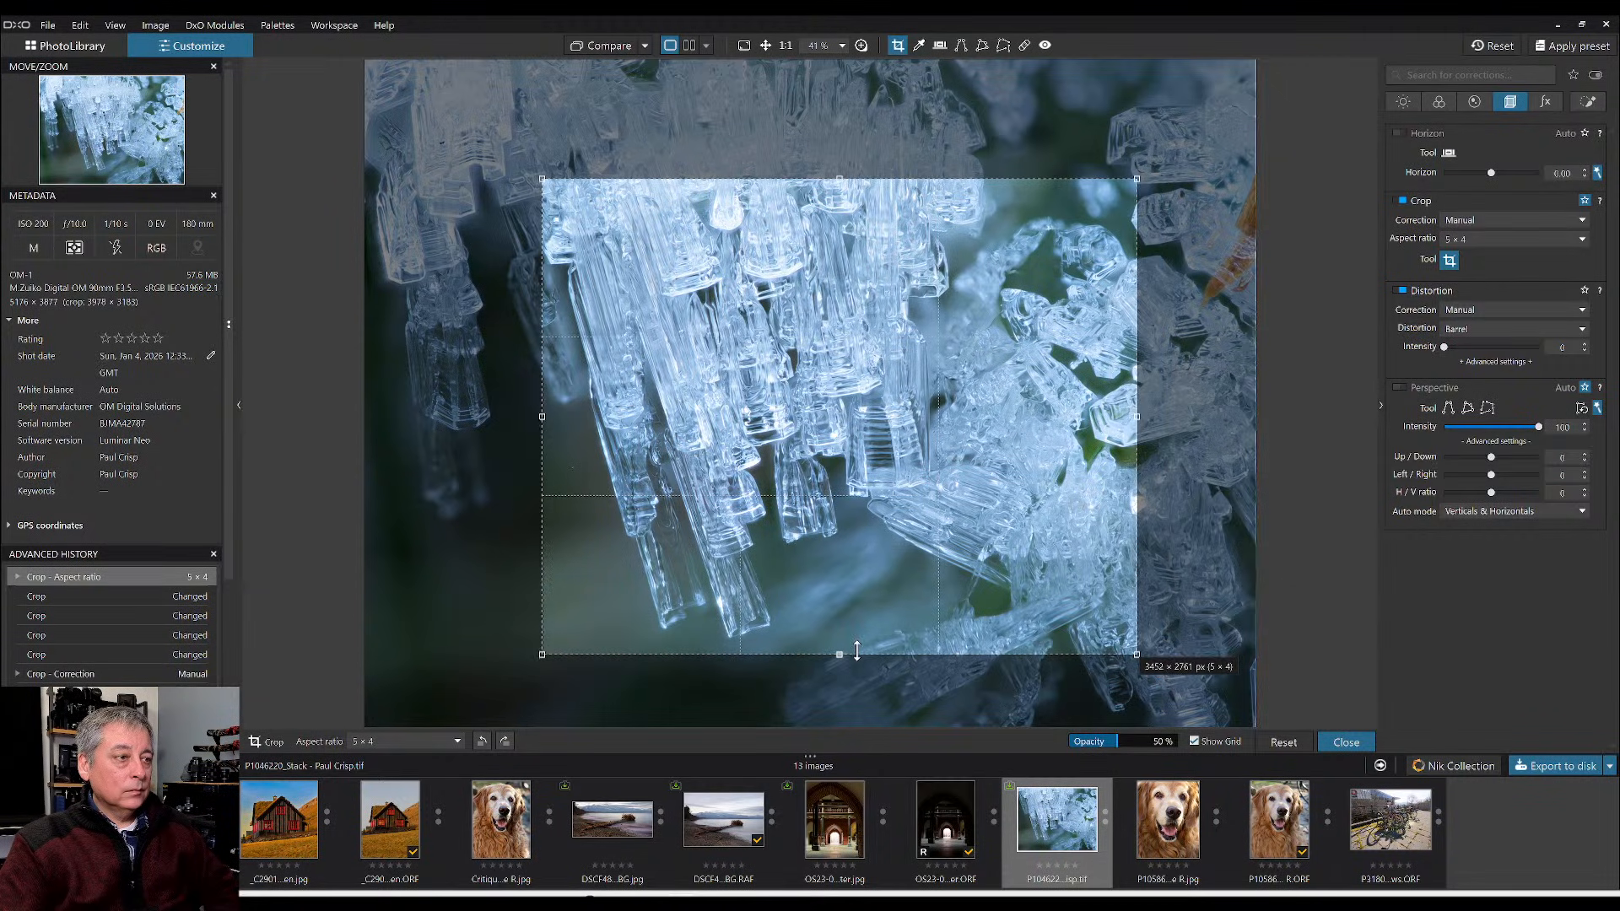
pyautogui.moveTo(827, 554); pyautogui.dragTo(820, 571)
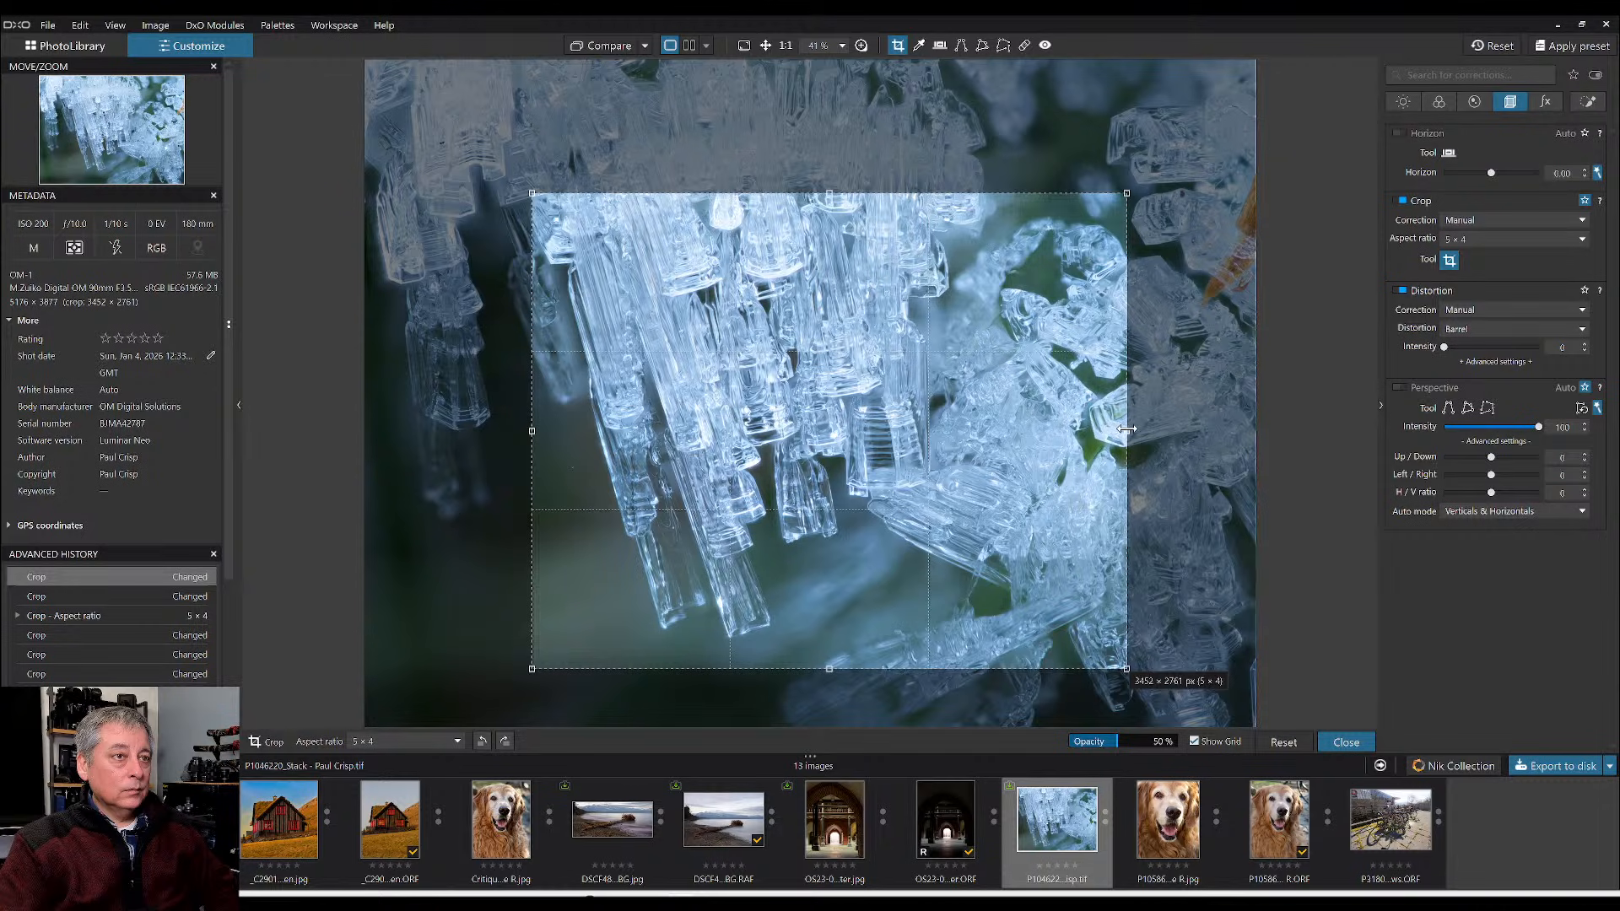
pyautogui.moveTo(1118, 426); pyautogui.dragTo(1180, 429)
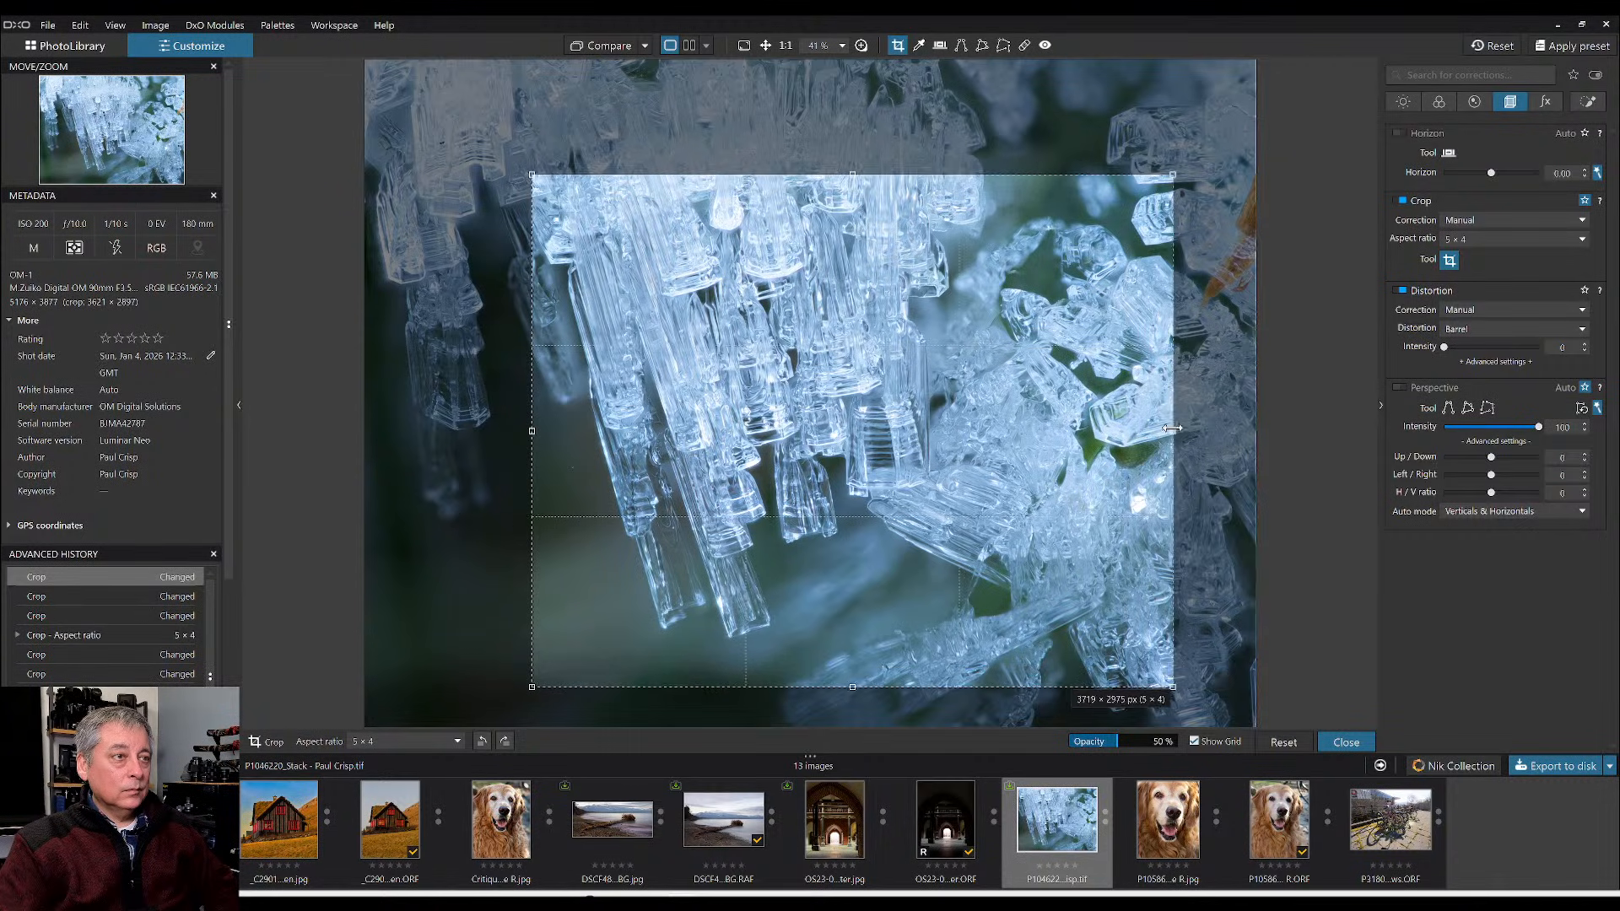
pyautogui.moveTo(977, 441); pyautogui.dragTo(983, 373)
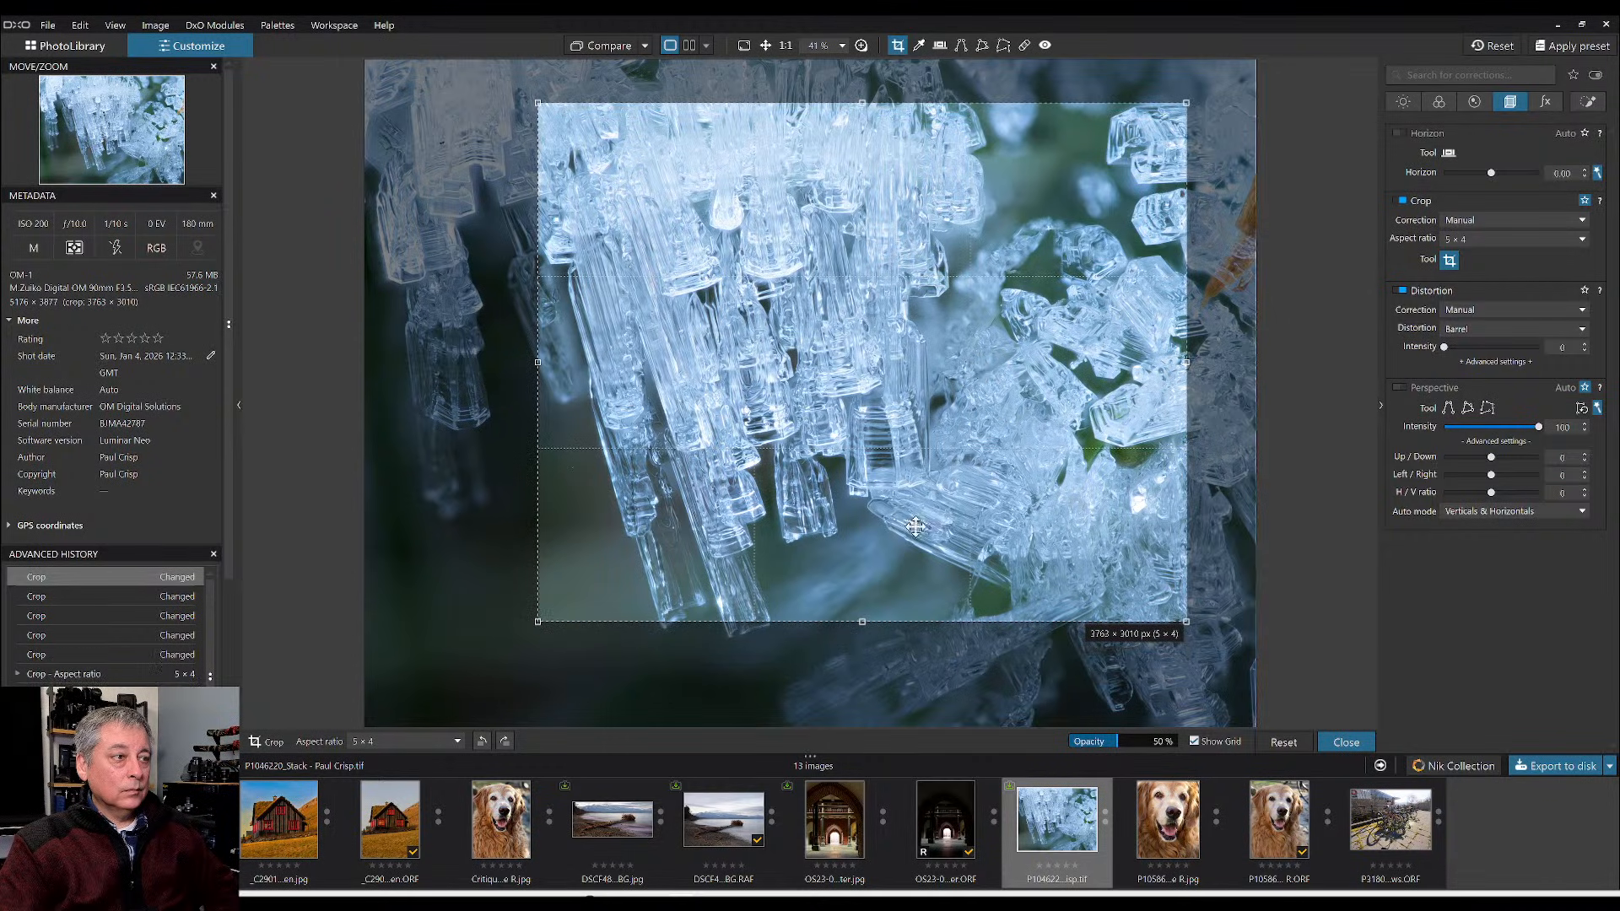
pyautogui.moveTo(862, 623); pyautogui.dragTo(865, 660)
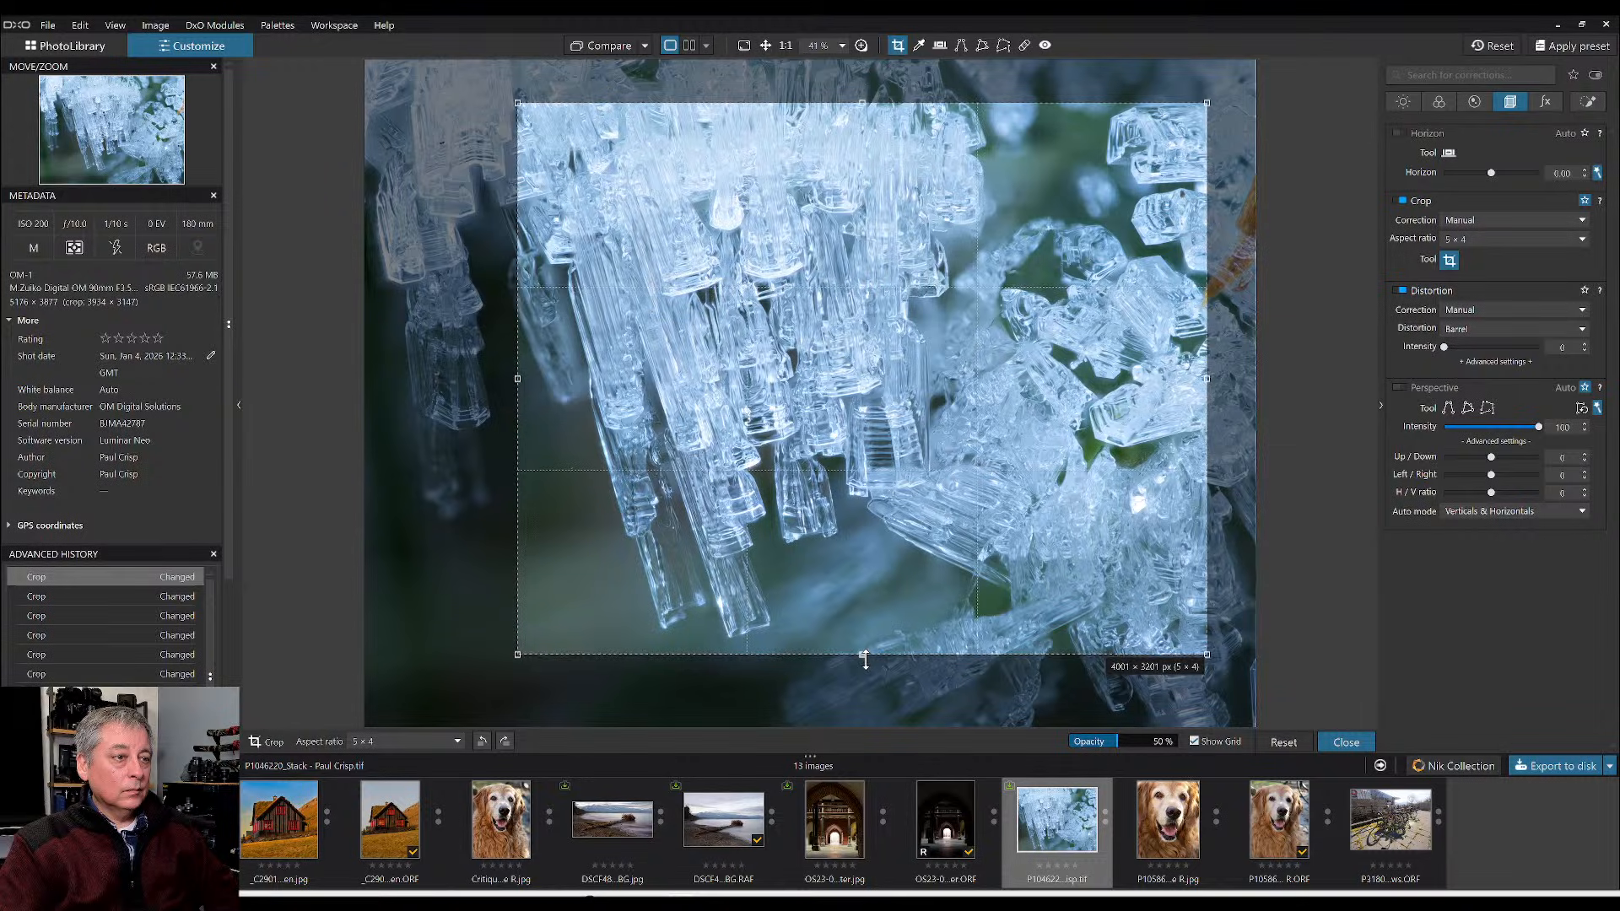
pyautogui.press('Return')
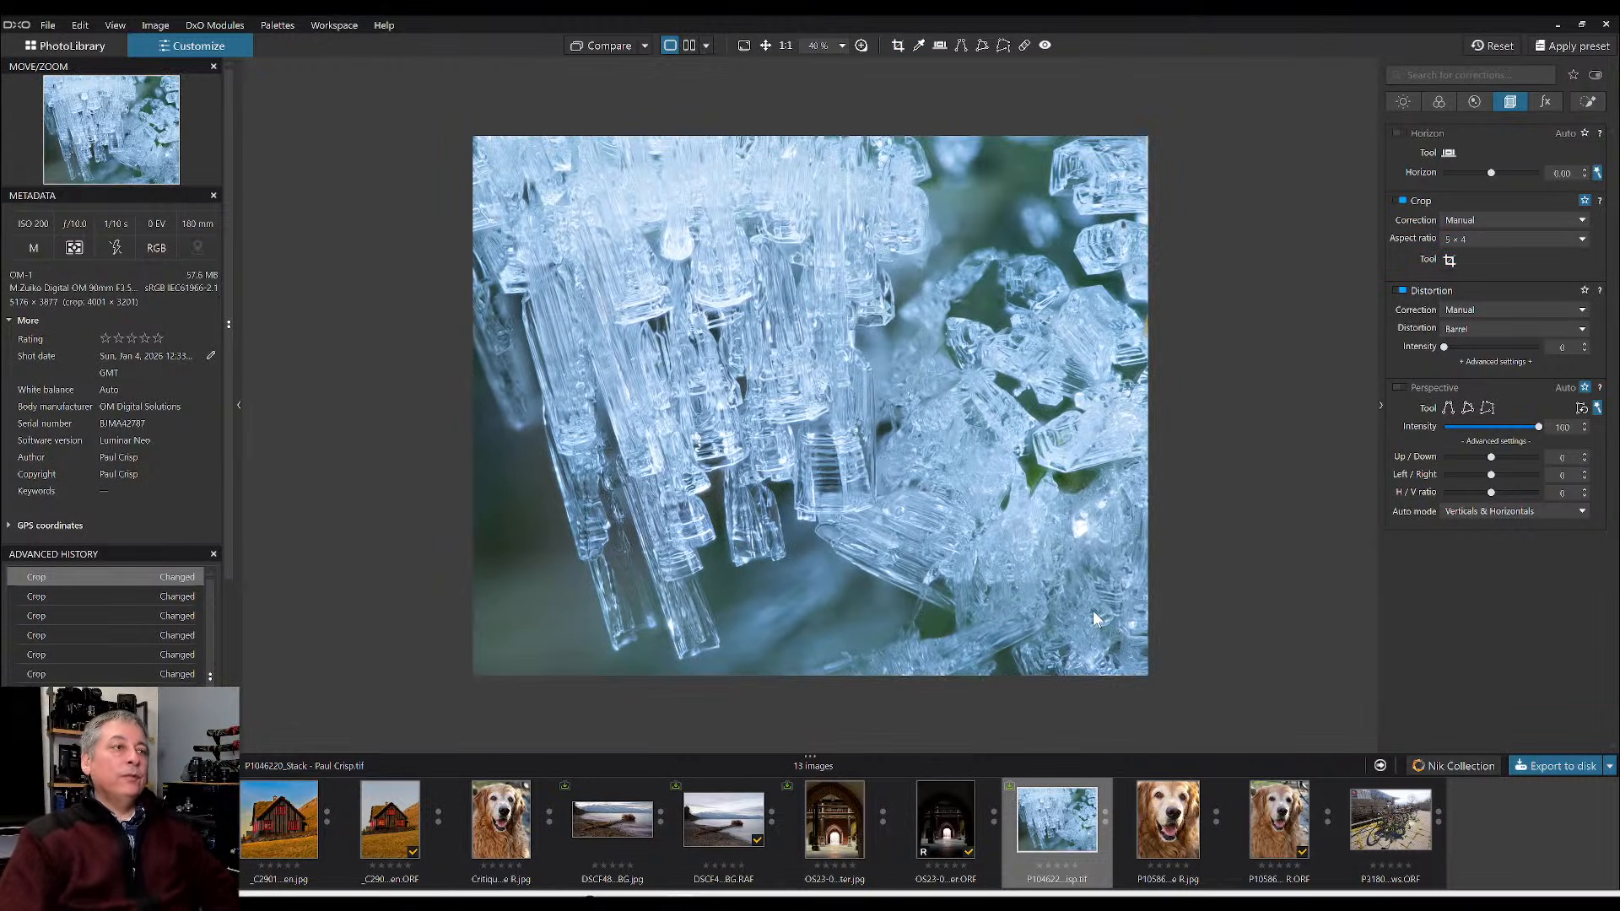
# - Turn on DxO ClearView Plus for the ice crystals, and try DxO Smart Lighting before switching it back off
pyautogui.click(1472, 102)
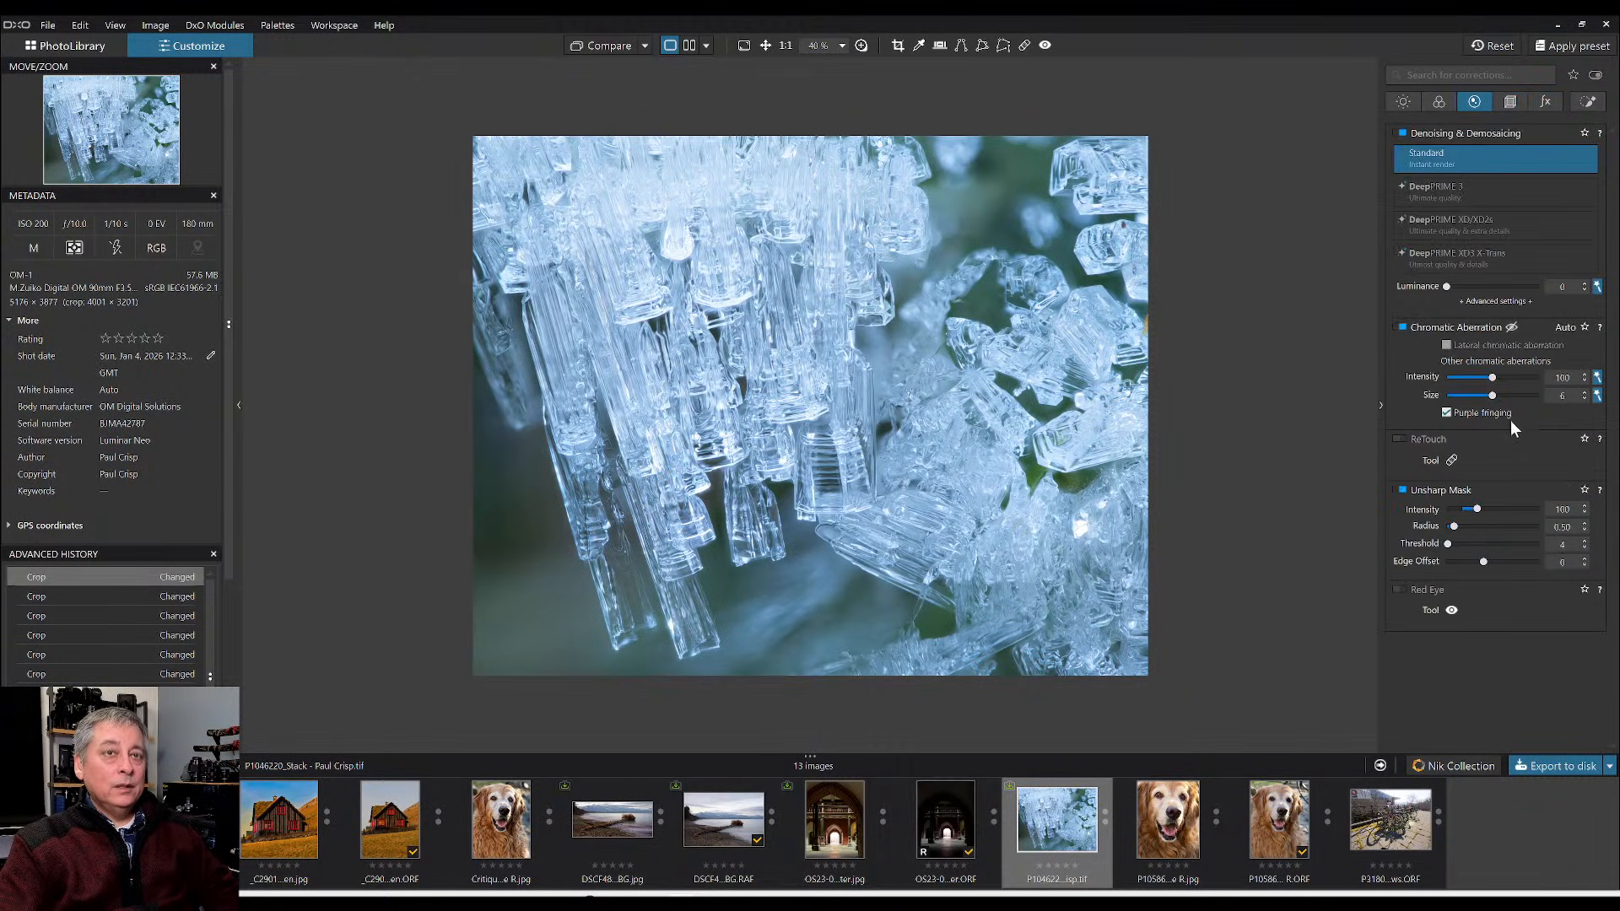
pyautogui.click(1414, 103)
pyautogui.click(1402, 366)
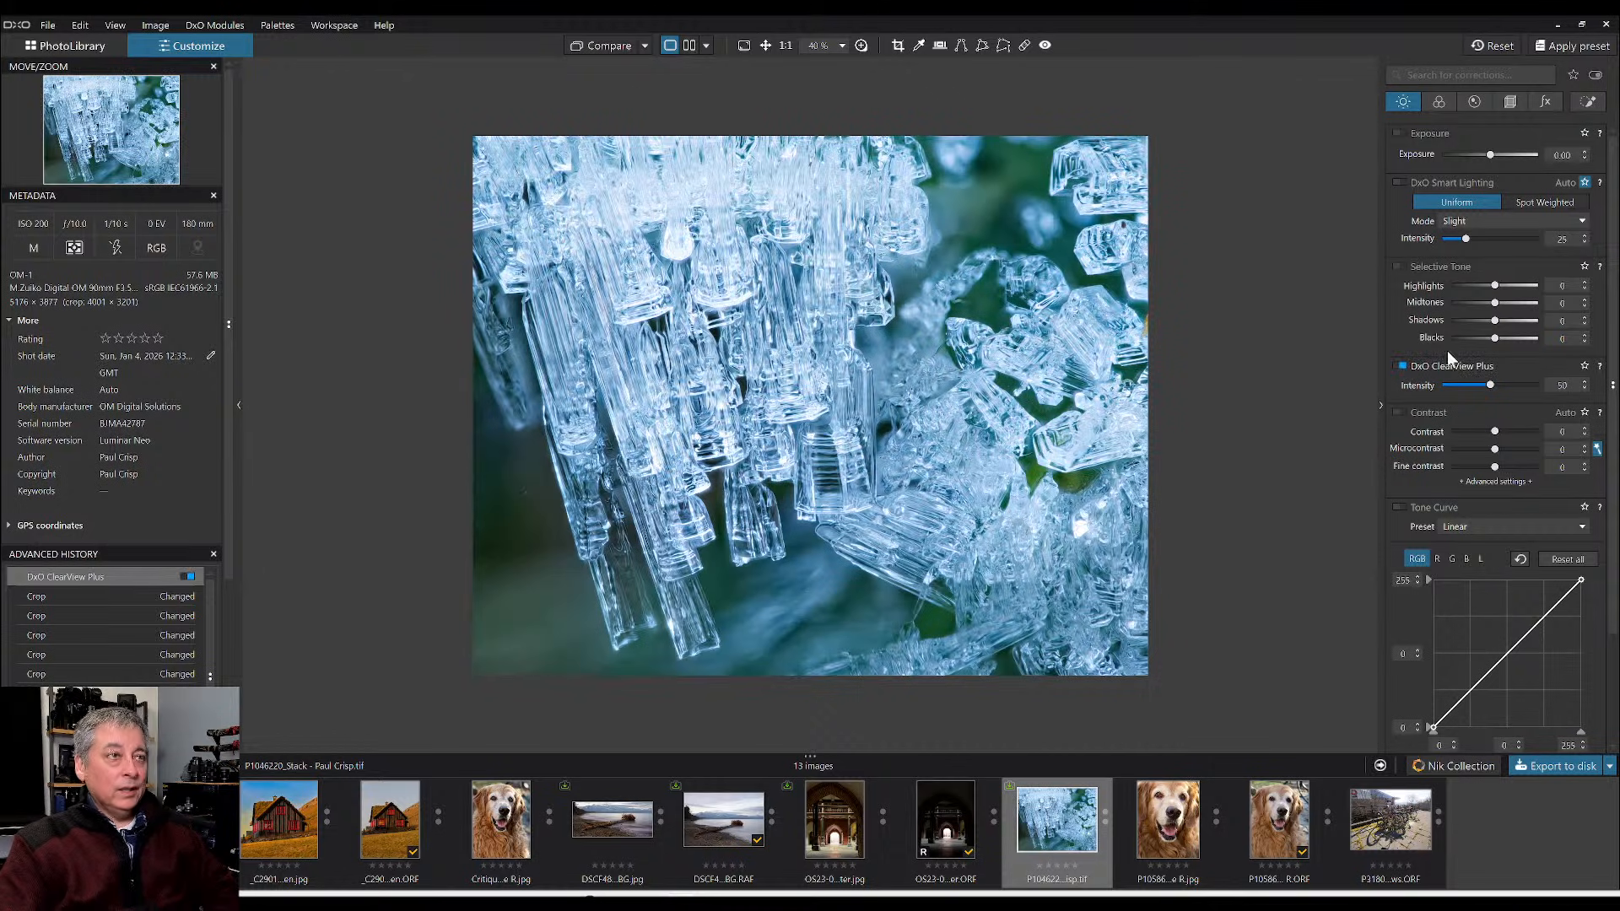
pyautogui.click(1402, 183)
pyautogui.click(1400, 183)
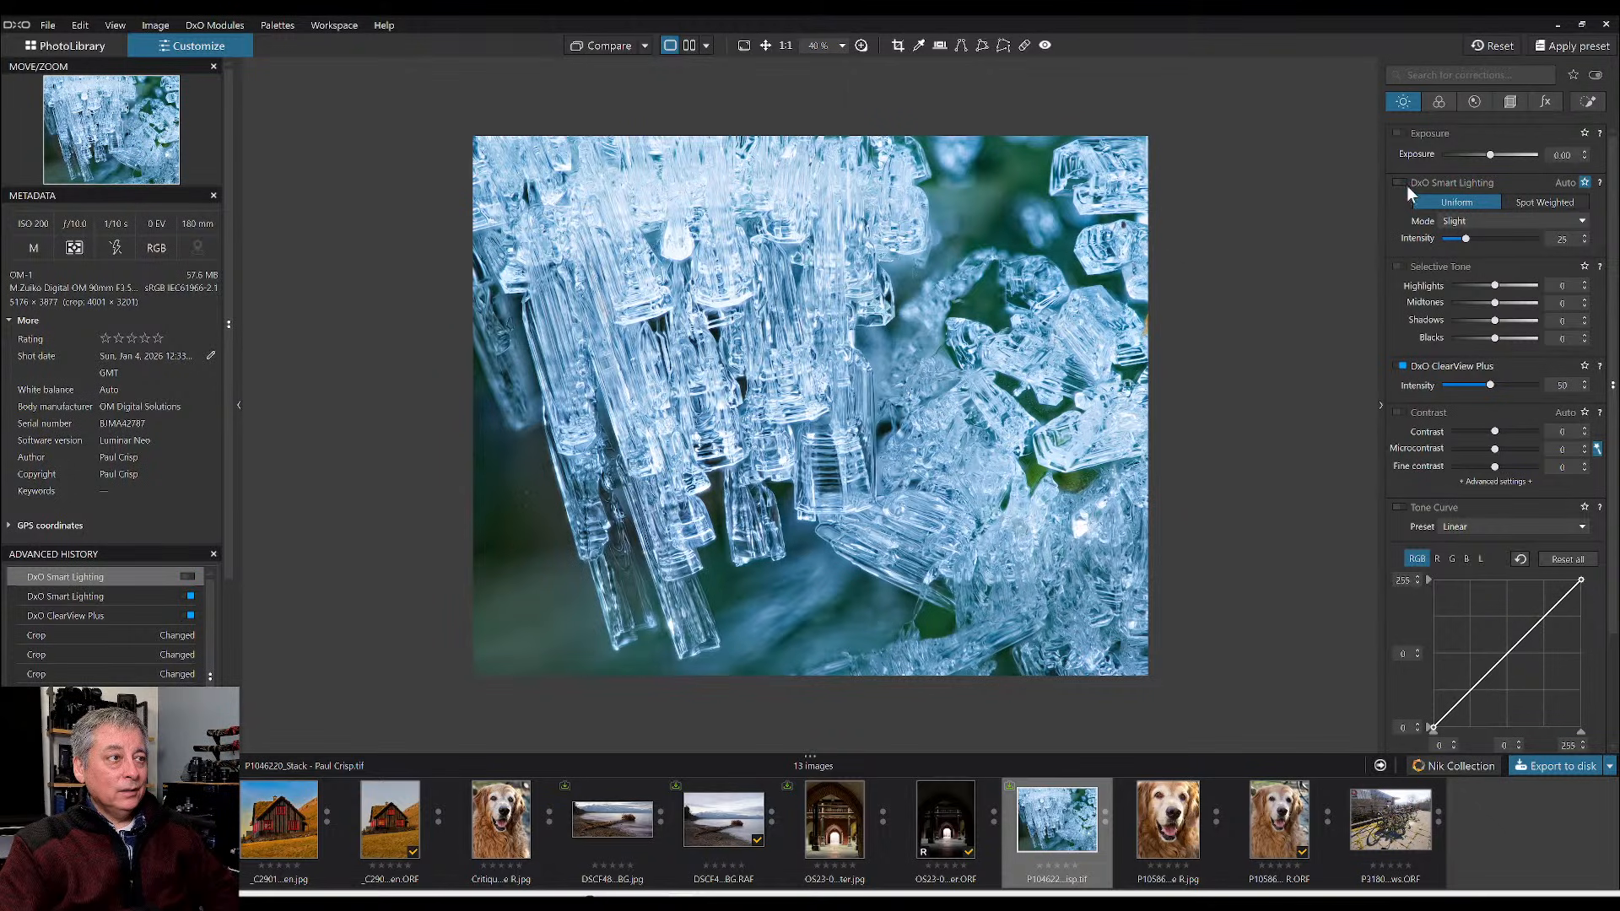
# - Set the Selective Tone highlights to -12 and shadows to 8, trying midtones at 15 before resetting them to 0
pyautogui.moveTo(1496, 286); pyautogui.dragTo(1492, 292)
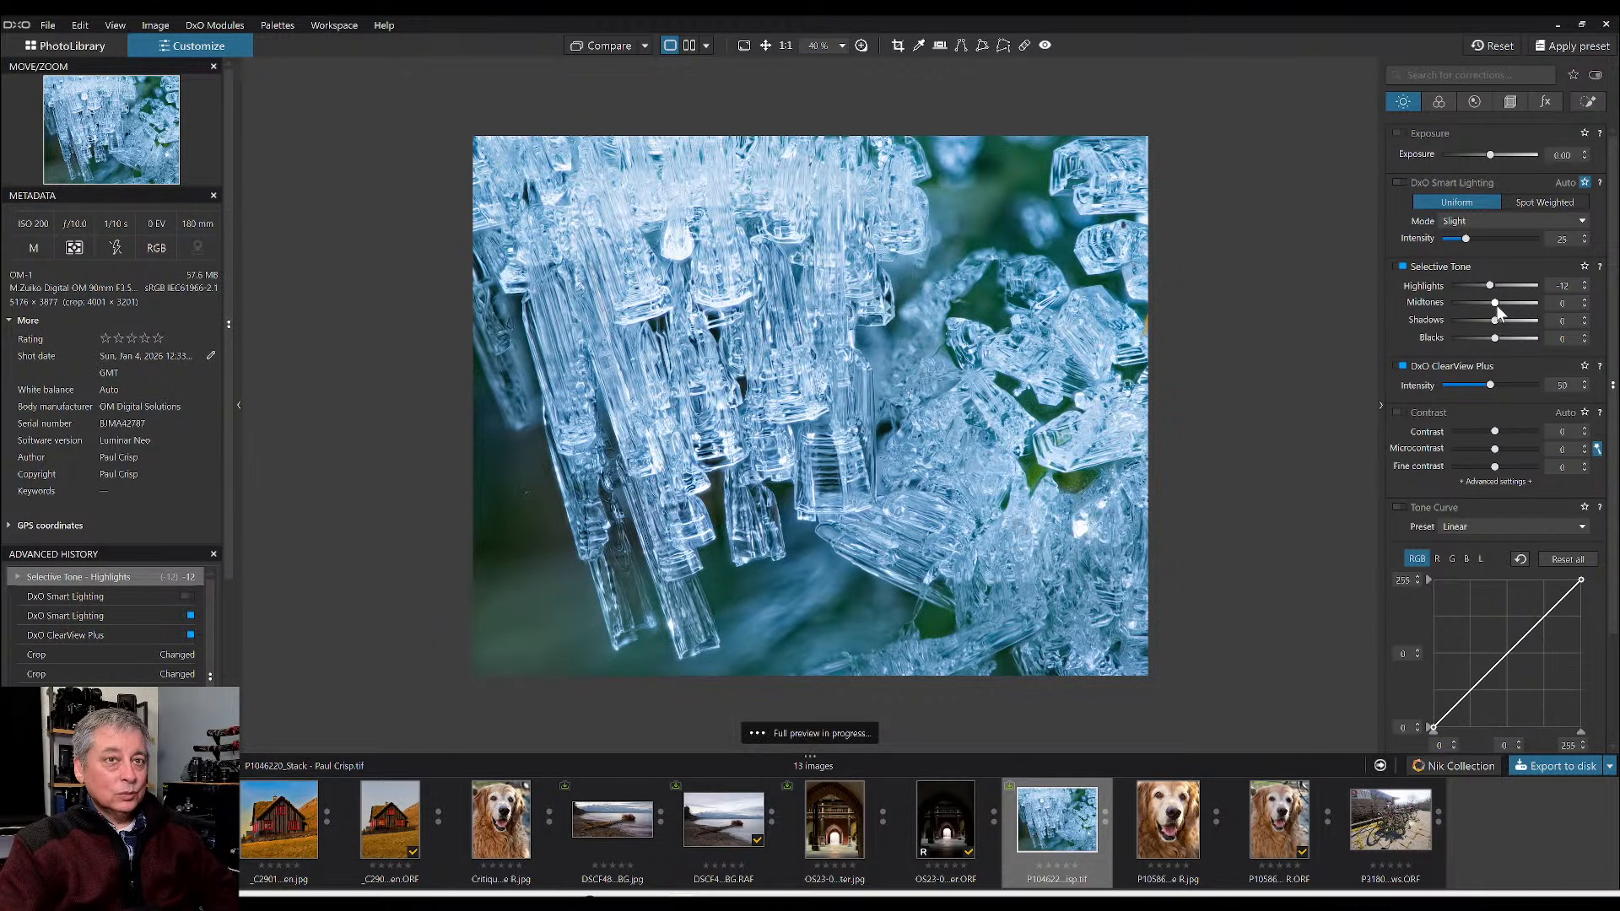
pyautogui.moveTo(1496, 304); pyautogui.dragTo(1502, 321)
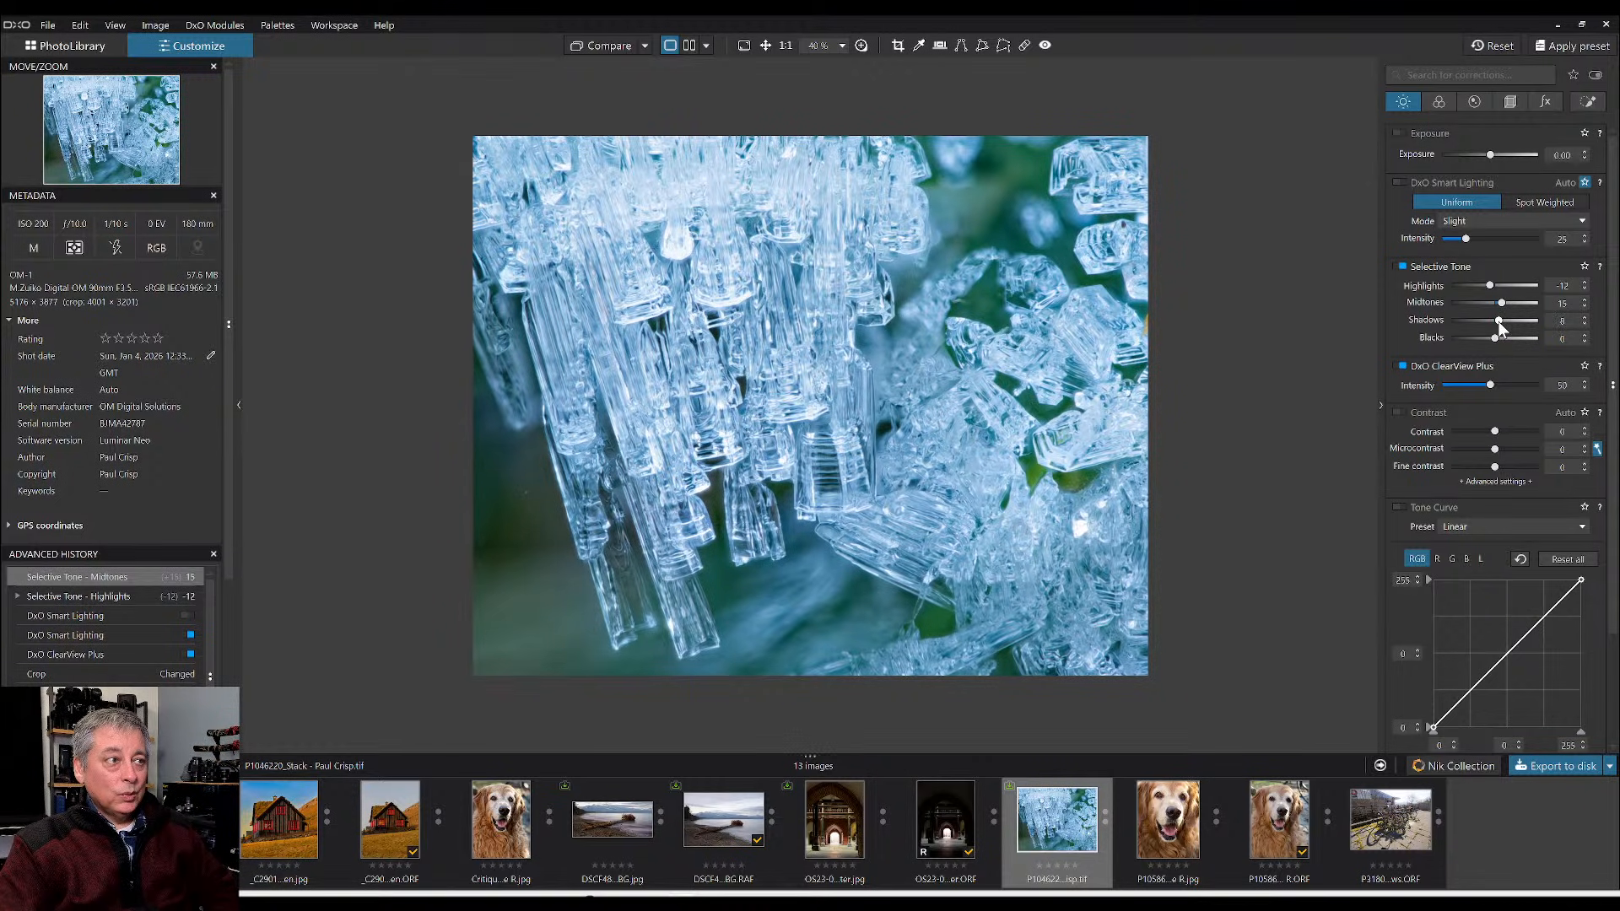
pyautogui.doubleClick(1501, 302)
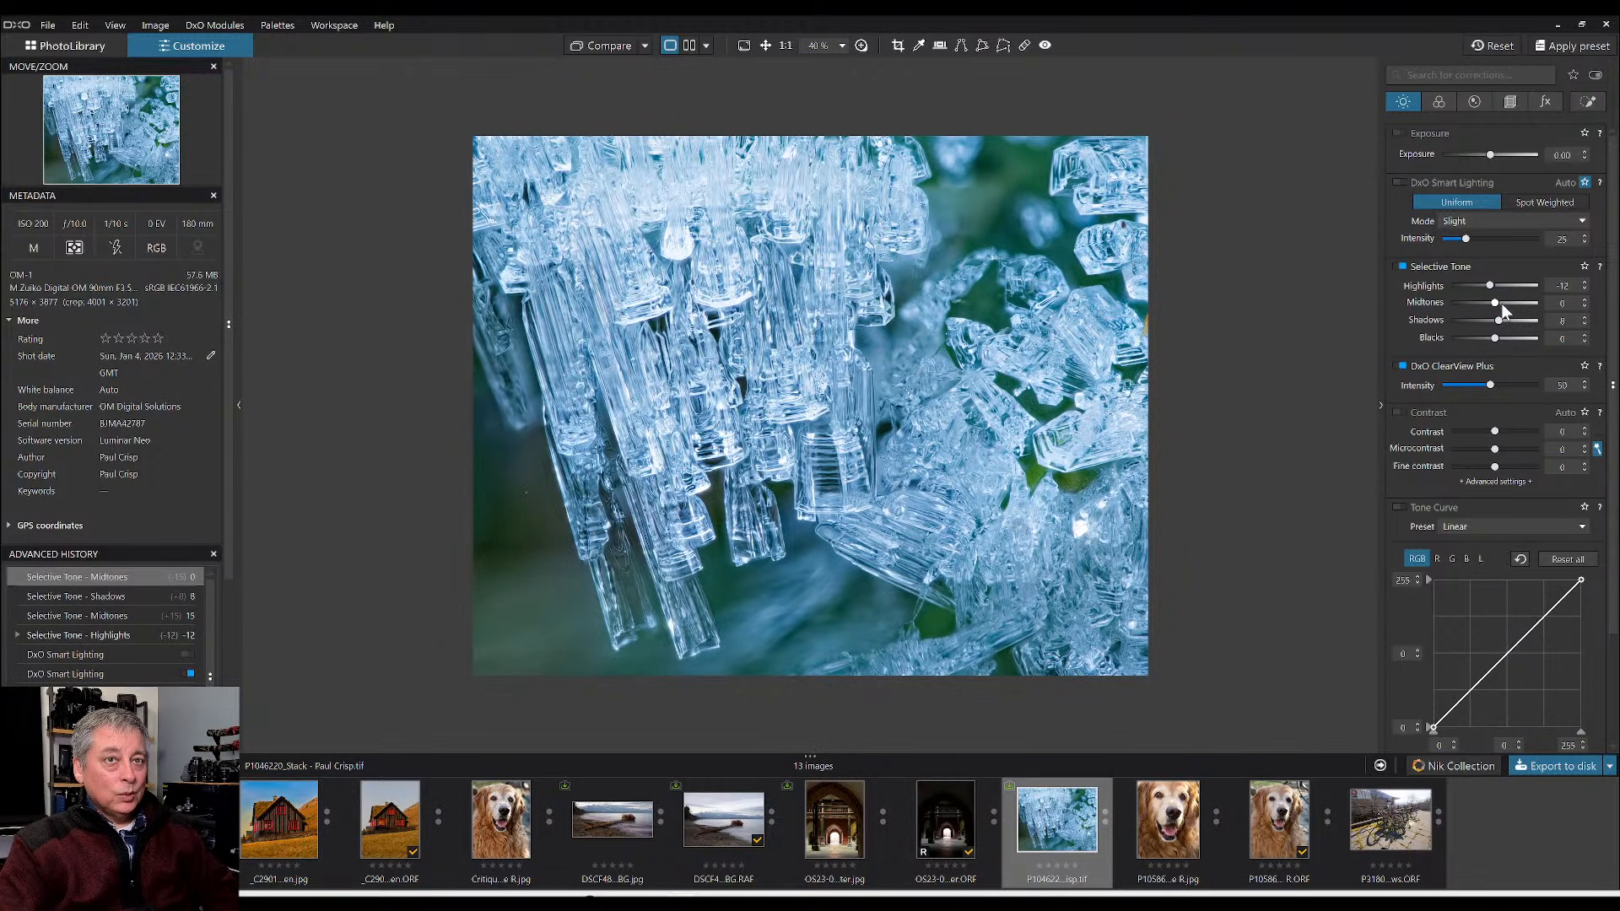
# - Set the Selective Tone midtones to 5, lower the exposure to -0.40, and reset the highlights before raising them to 15
pyautogui.click(1501, 302)
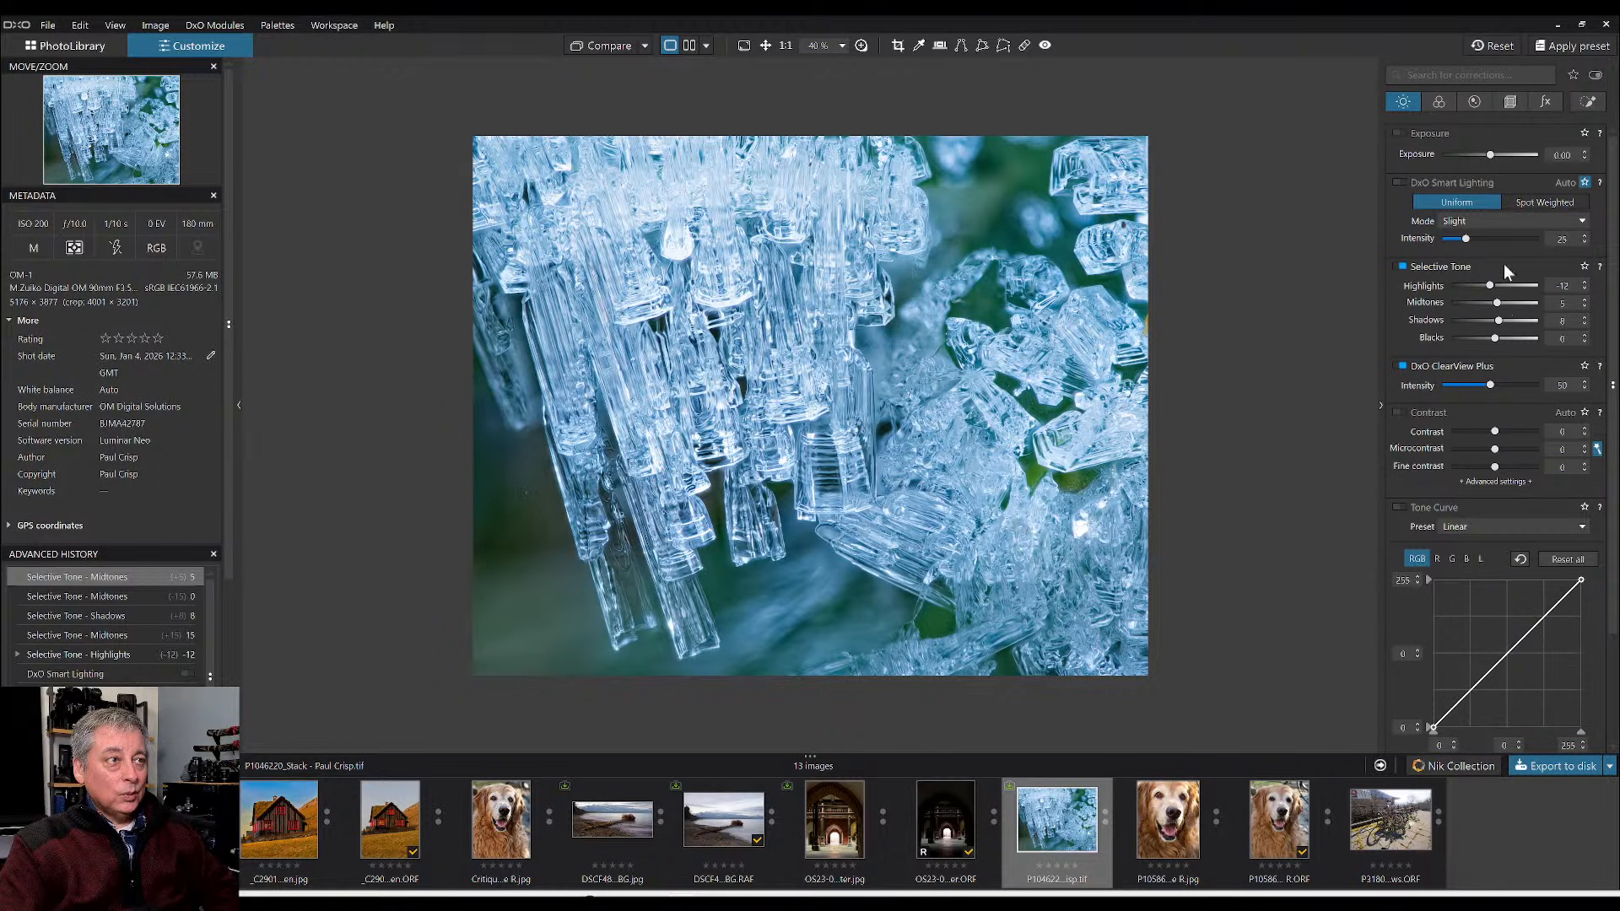
pyautogui.scroll(-3, 1487, 155)
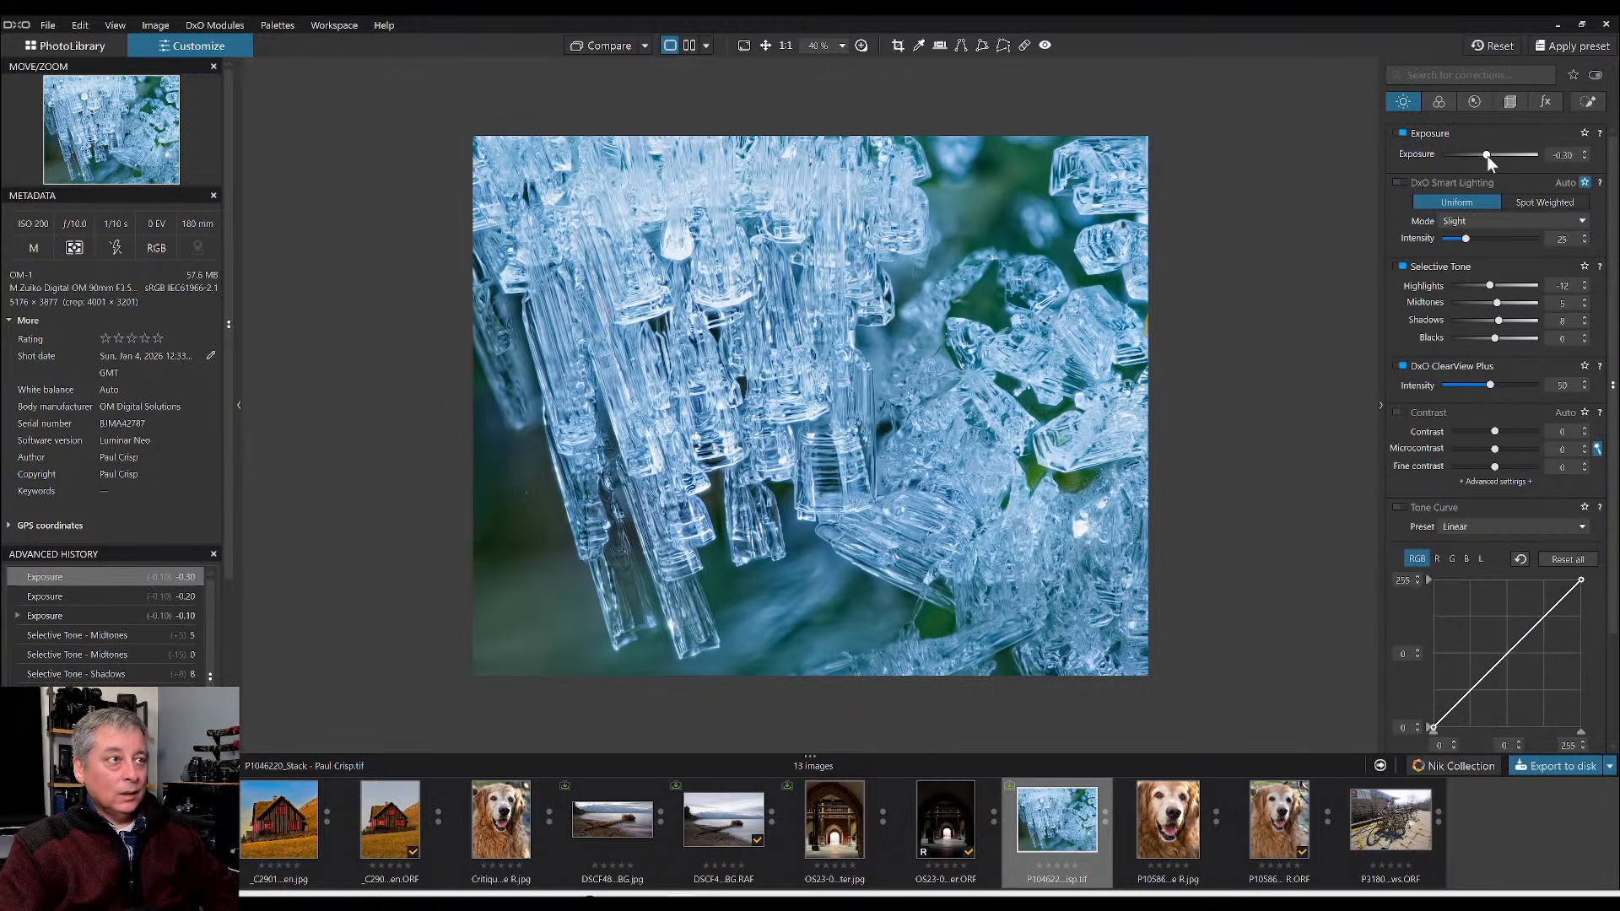
pyautogui.scroll(-1, 1487, 155)
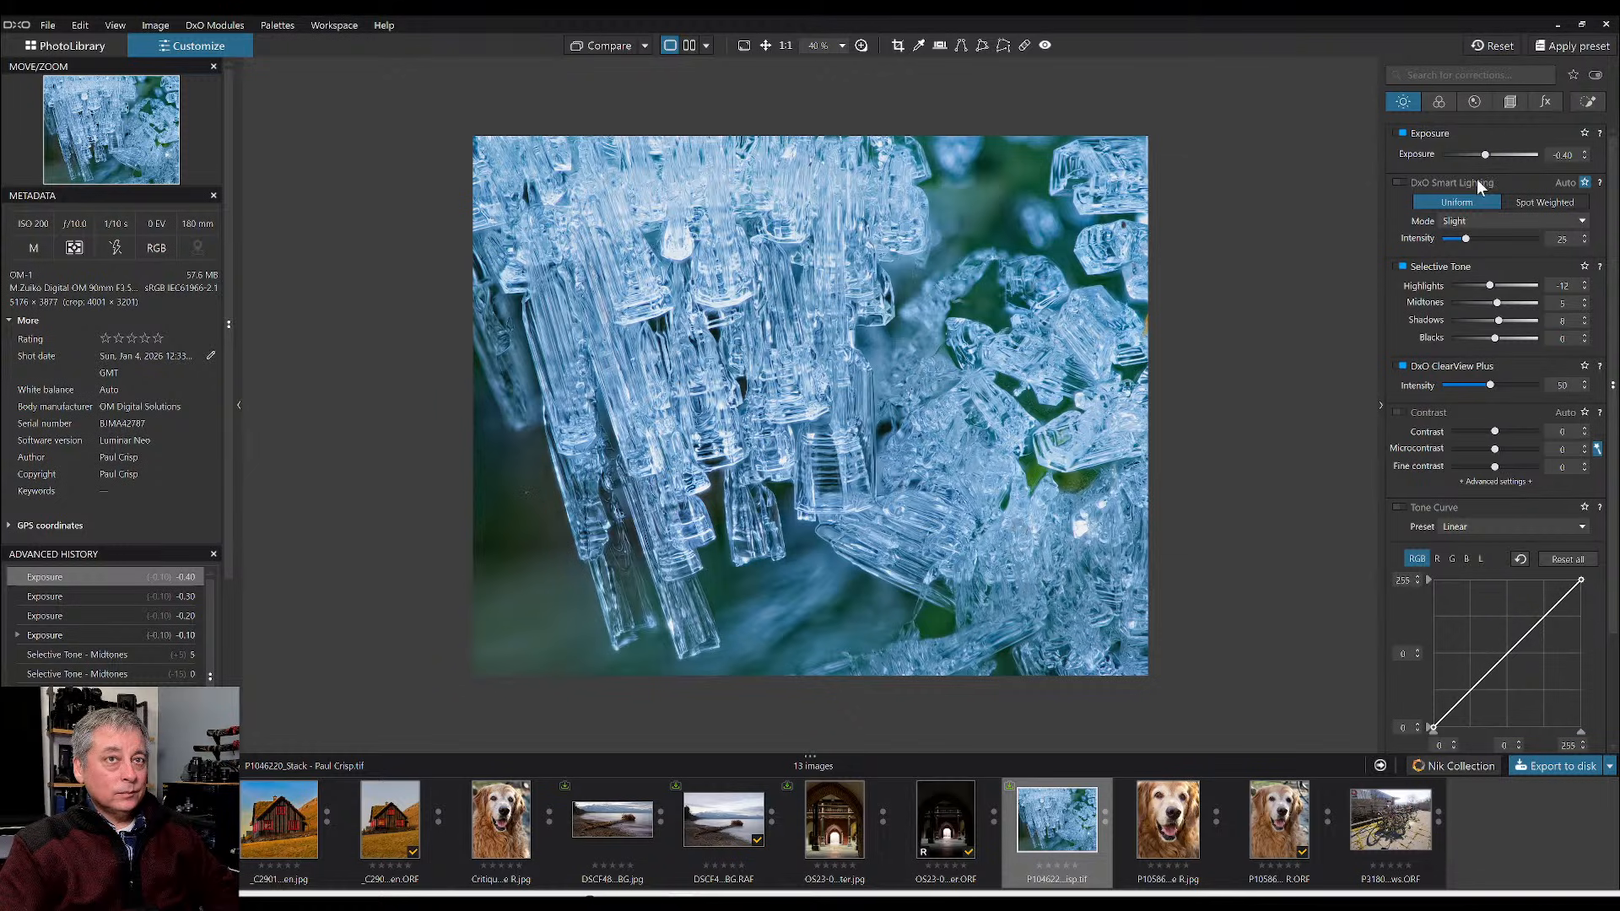
pyautogui.doubleClick(1491, 287)
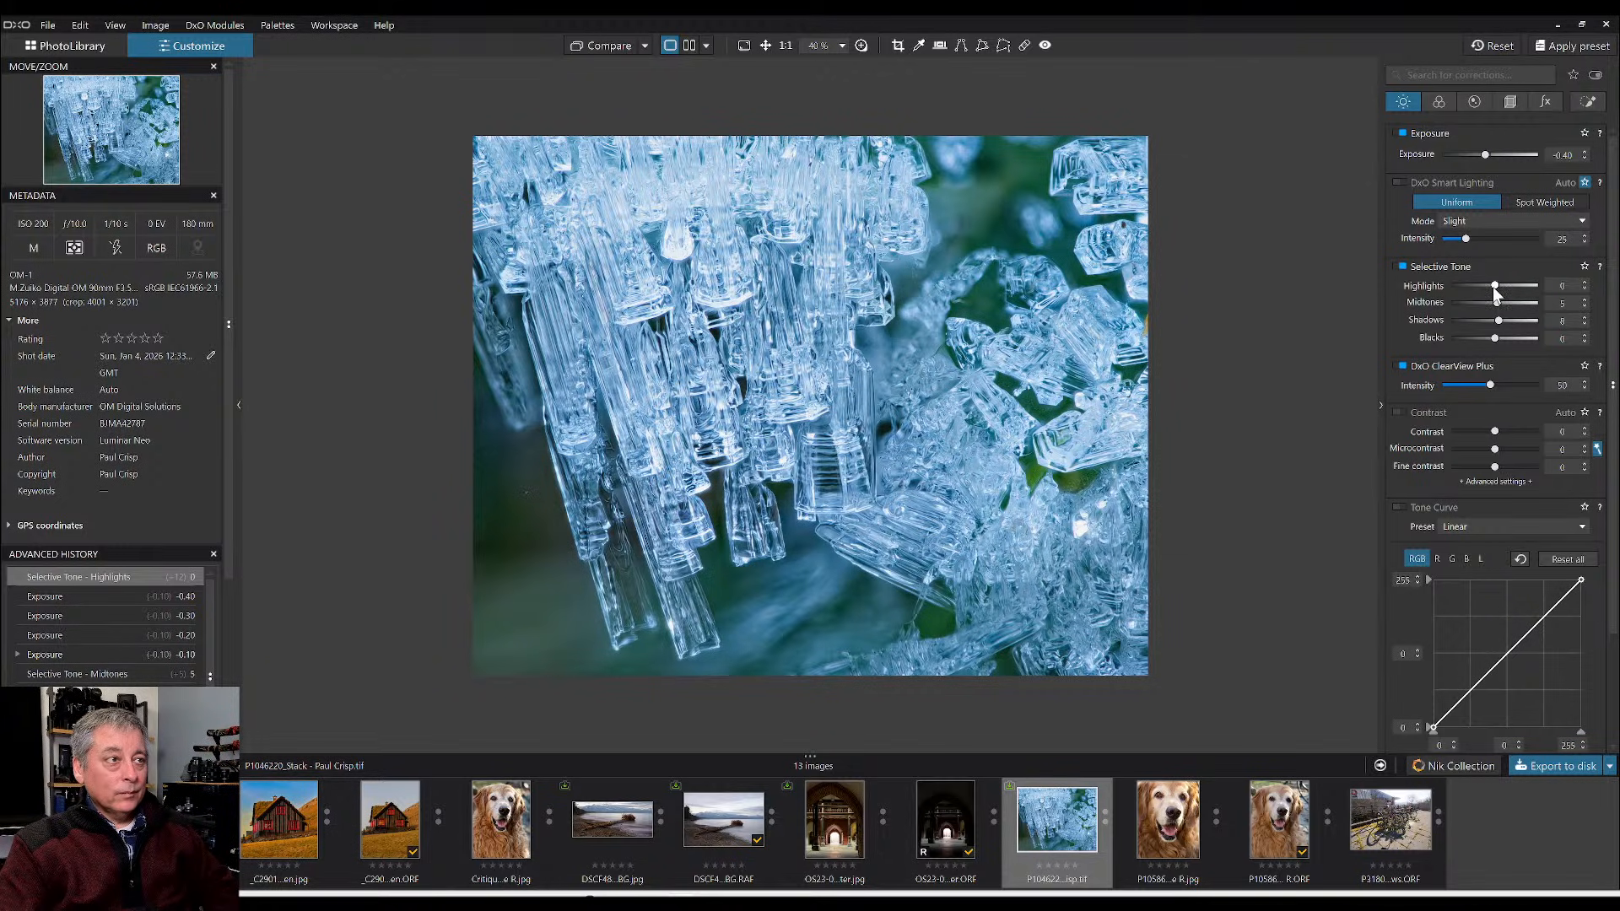
pyautogui.scroll(3, 1495, 290)
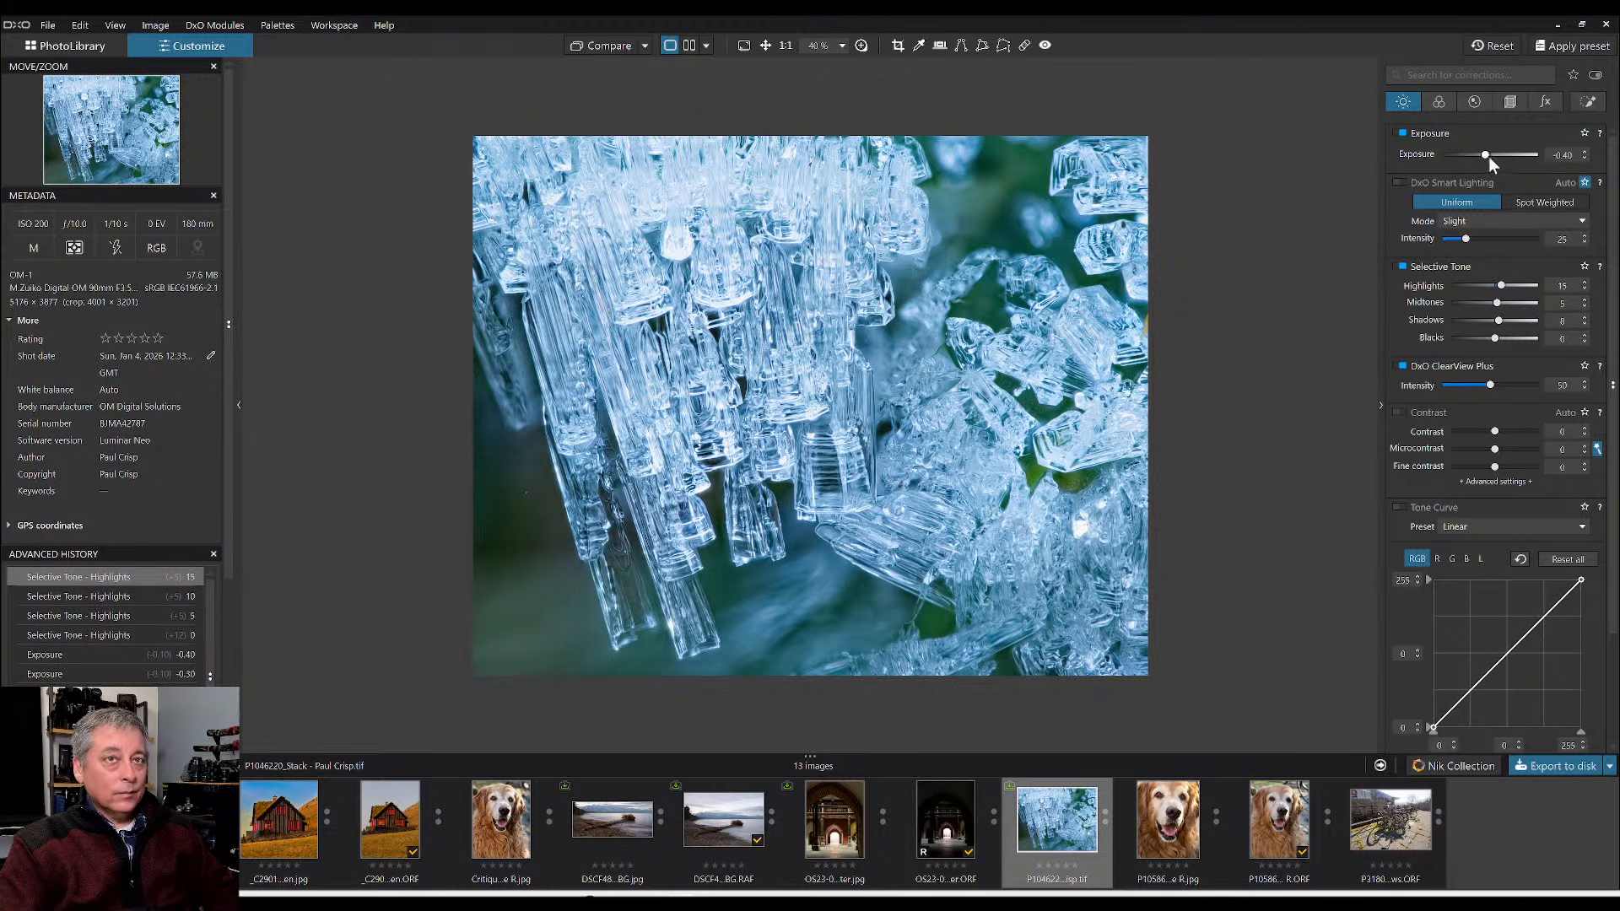
# - Try exposure at -1.20 and -0.40 with highlights at 47, then reset both exposure and highlights to 0
pyautogui.moveTo(1485, 155); pyautogui.dragTo(1476, 154)
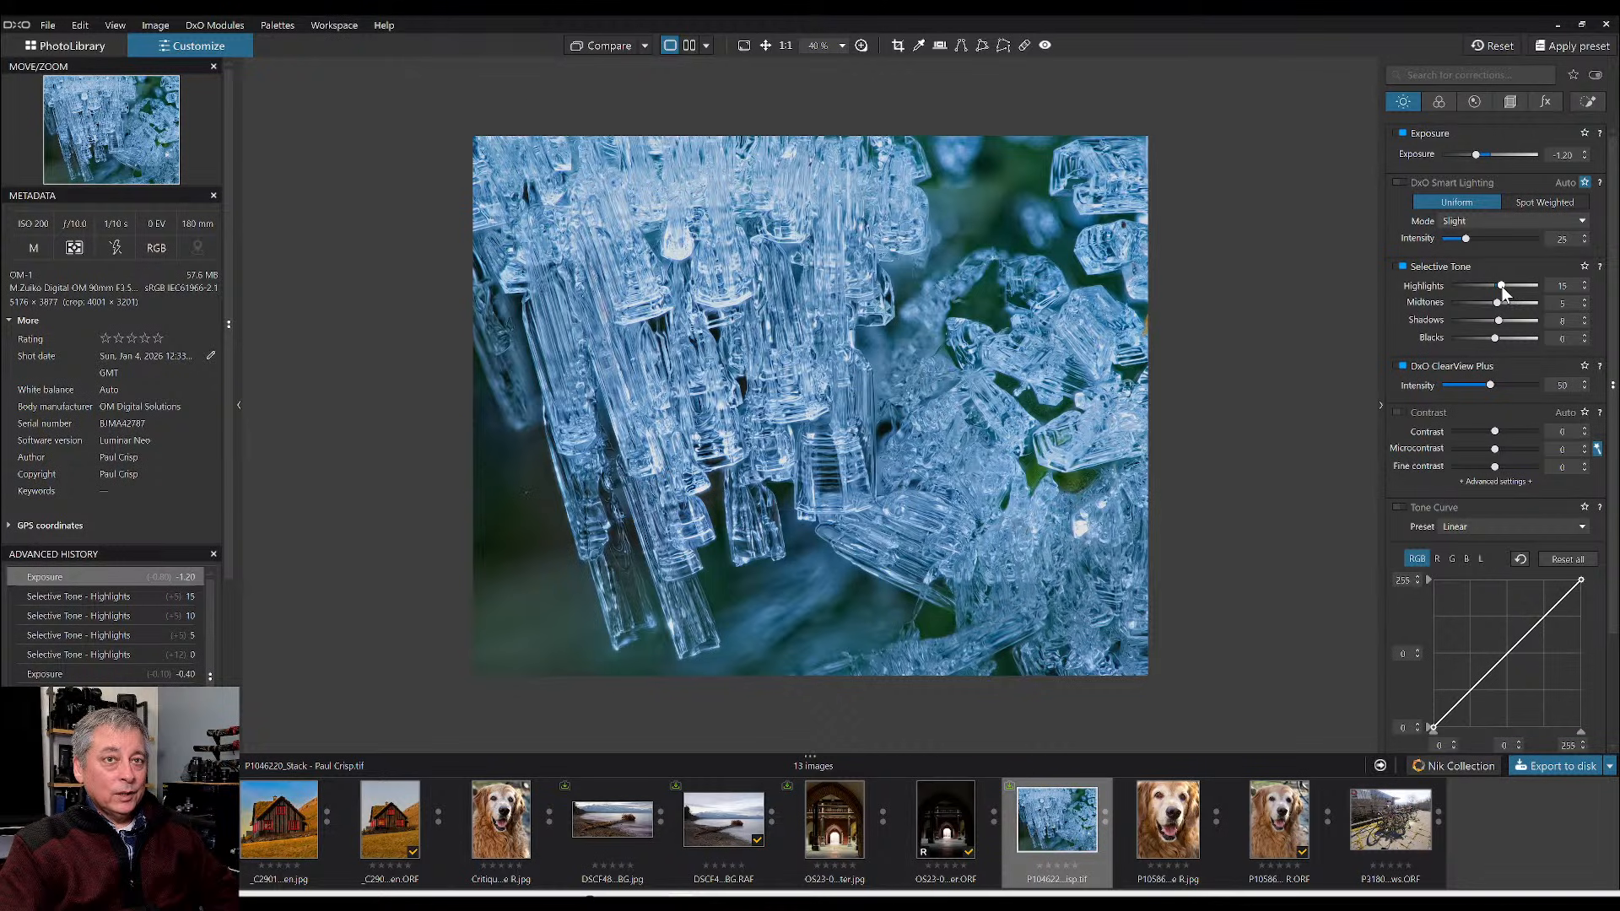
pyautogui.moveTo(1501, 286); pyautogui.dragTo(1515, 286)
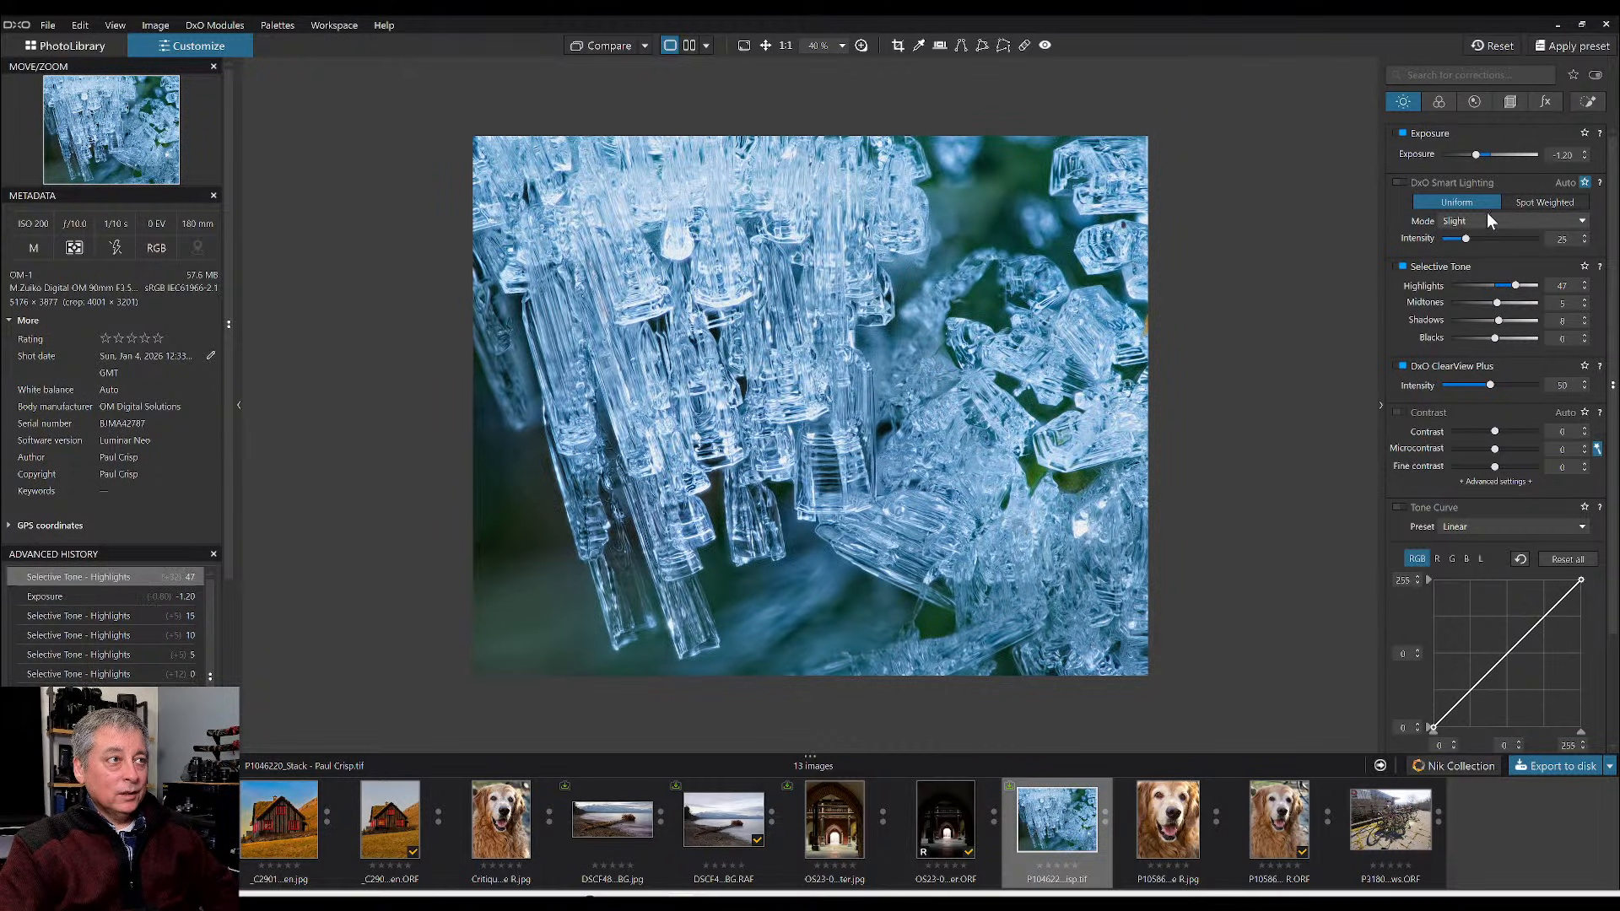
pyautogui.moveTo(1477, 155); pyautogui.dragTo(1485, 155)
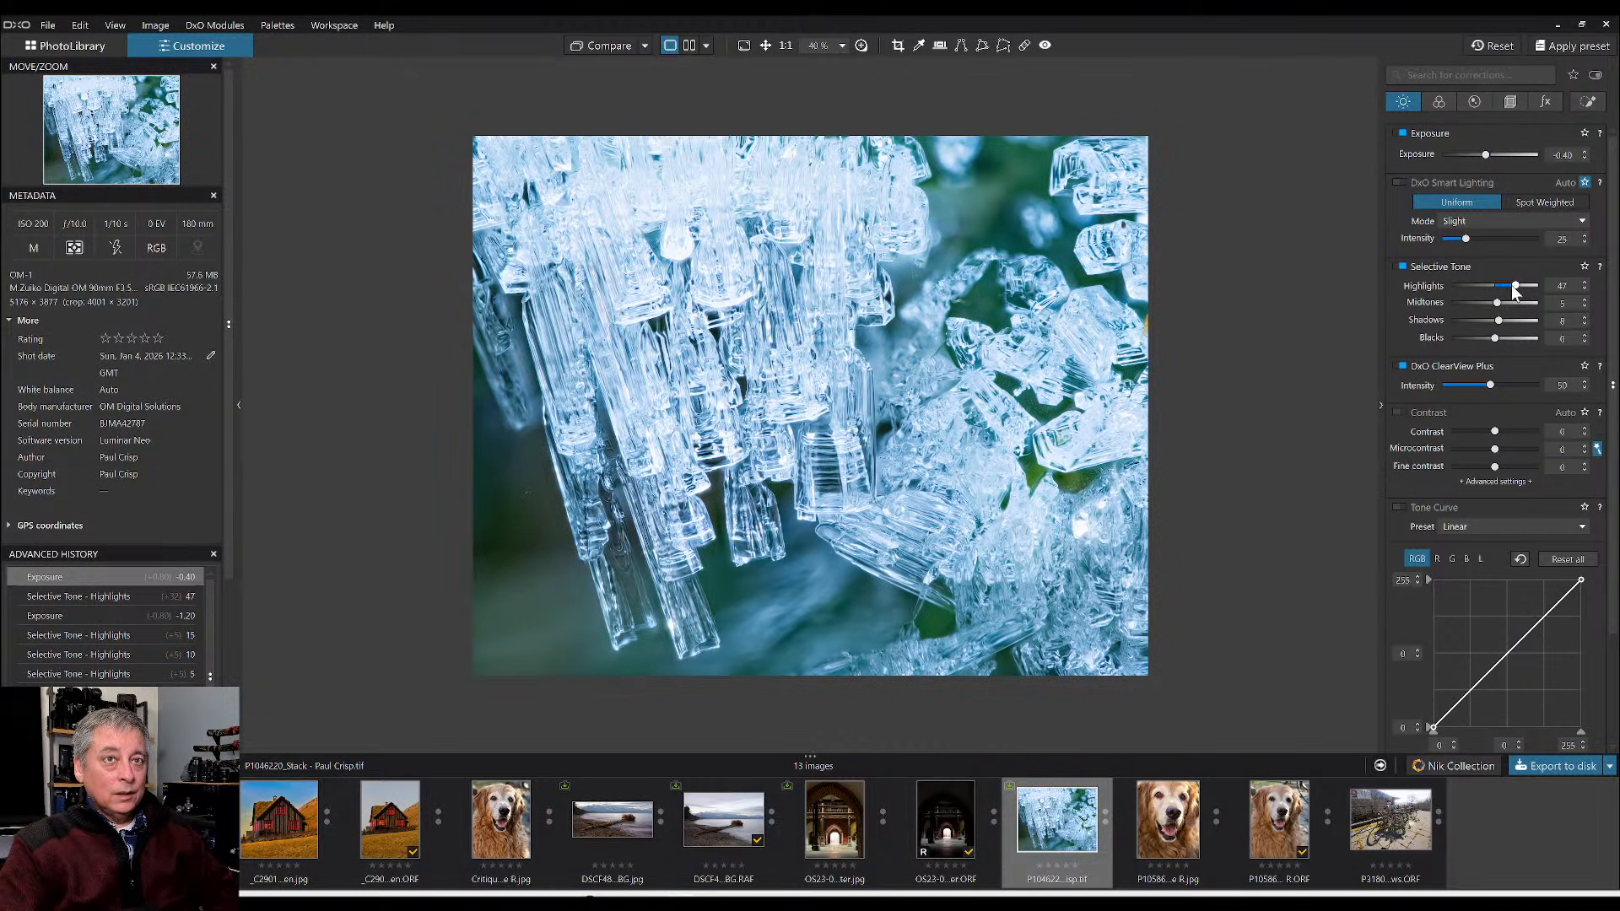
pyautogui.doubleClick(1512, 285)
pyautogui.doubleClick(1487, 155)
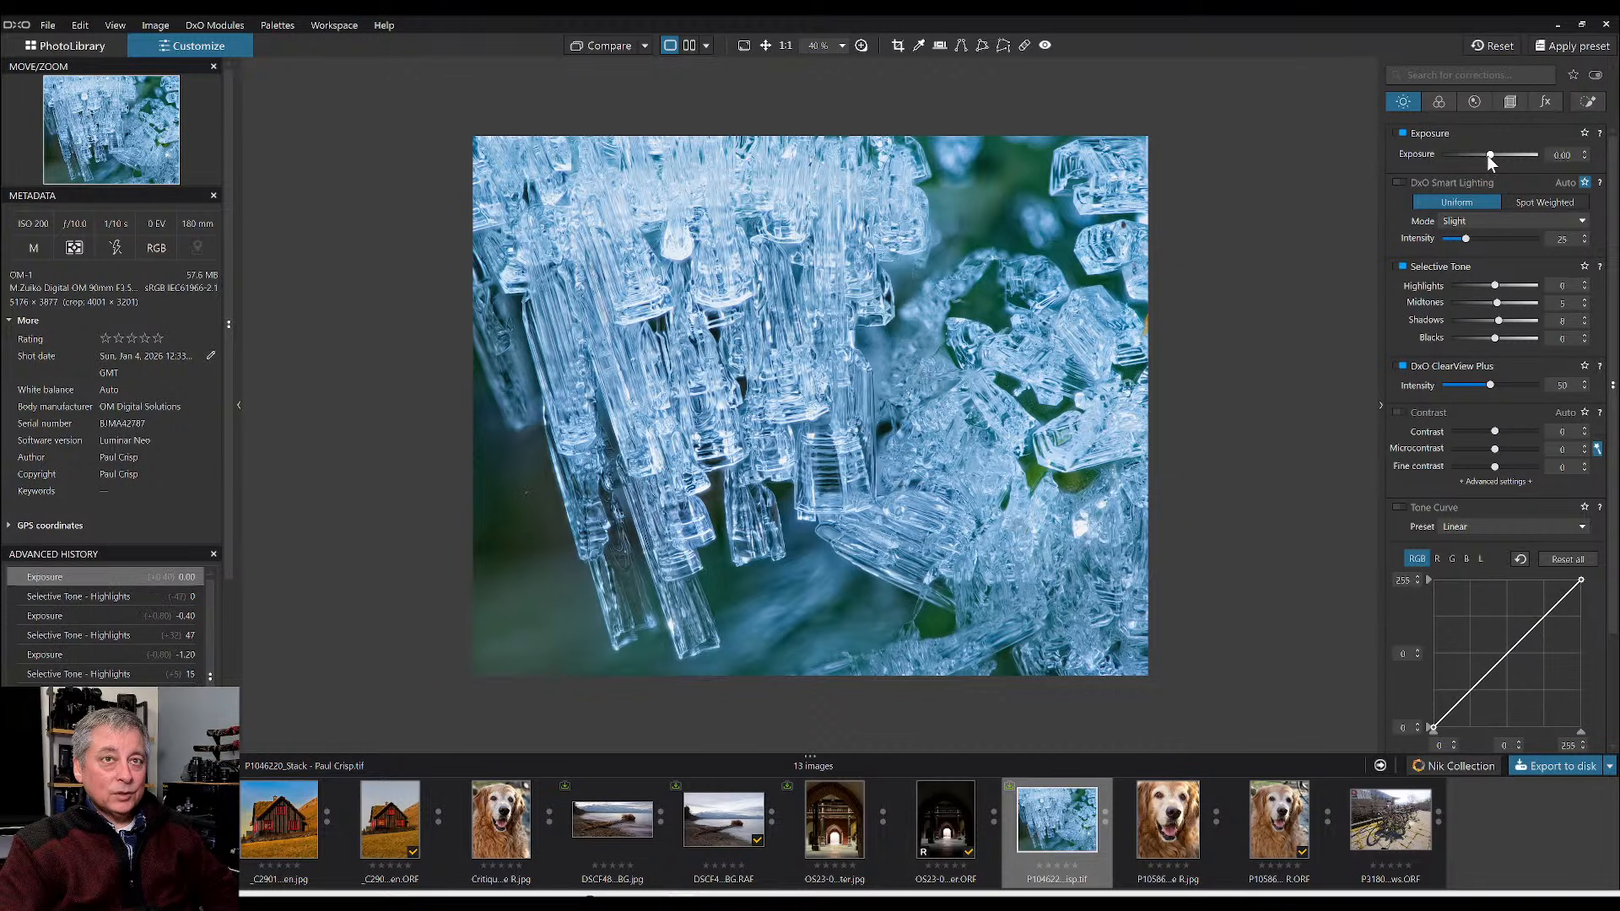
# - Set the microcontrast to 61 and inspect the hanging crystals with the loupe at 400 %
pyautogui.scroll(-3, 1442, 402)
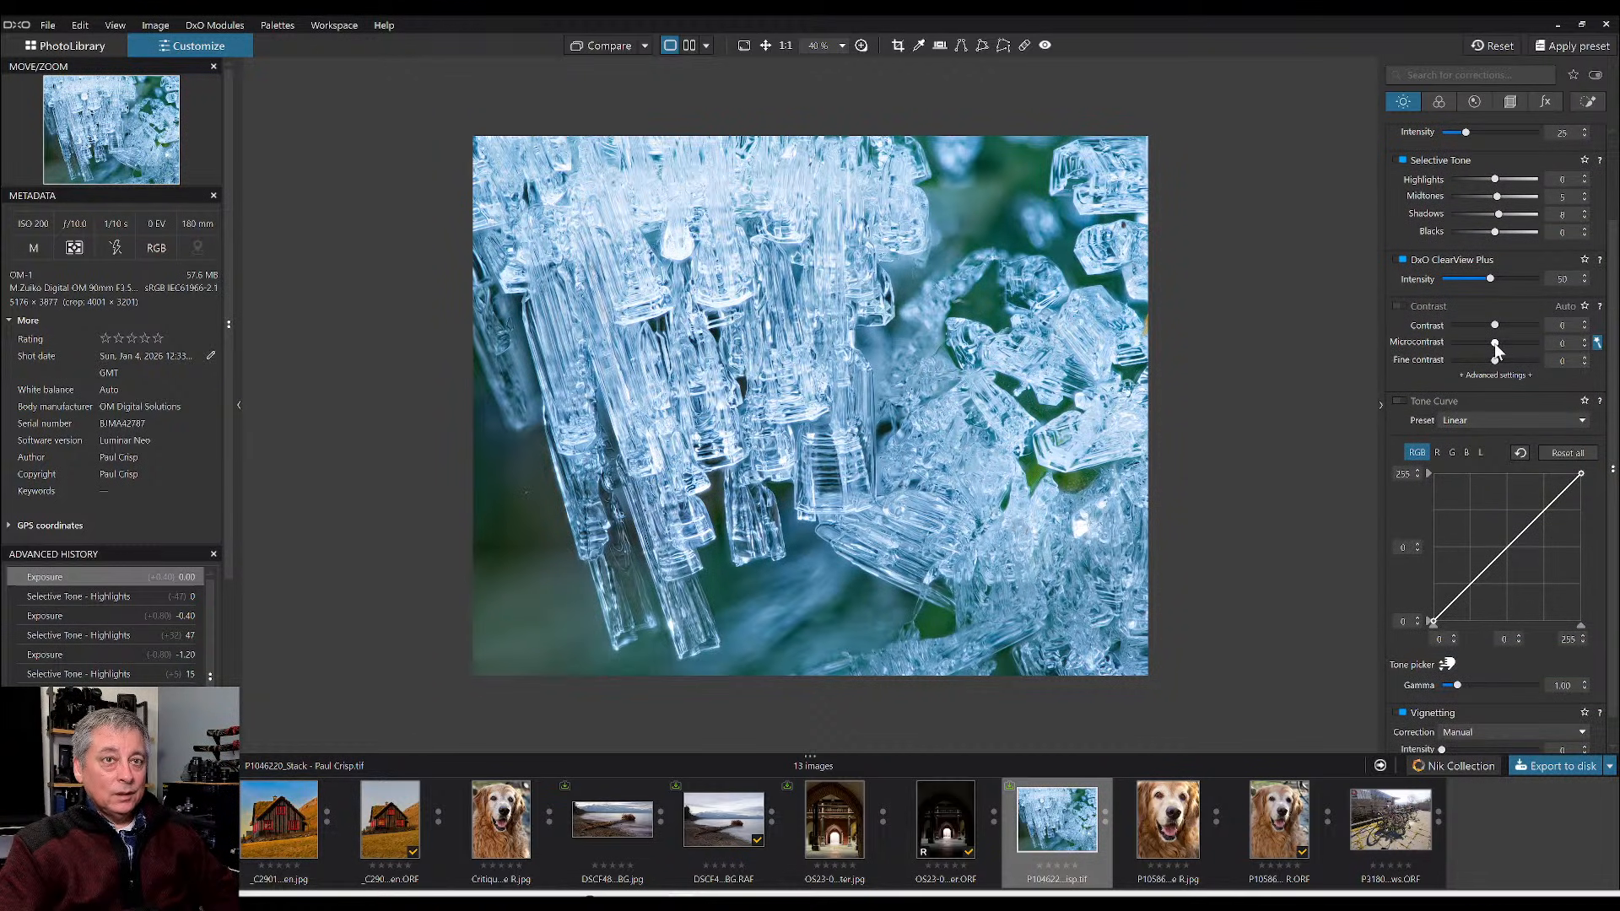
pyautogui.moveTo(1495, 343); pyautogui.dragTo(1522, 345)
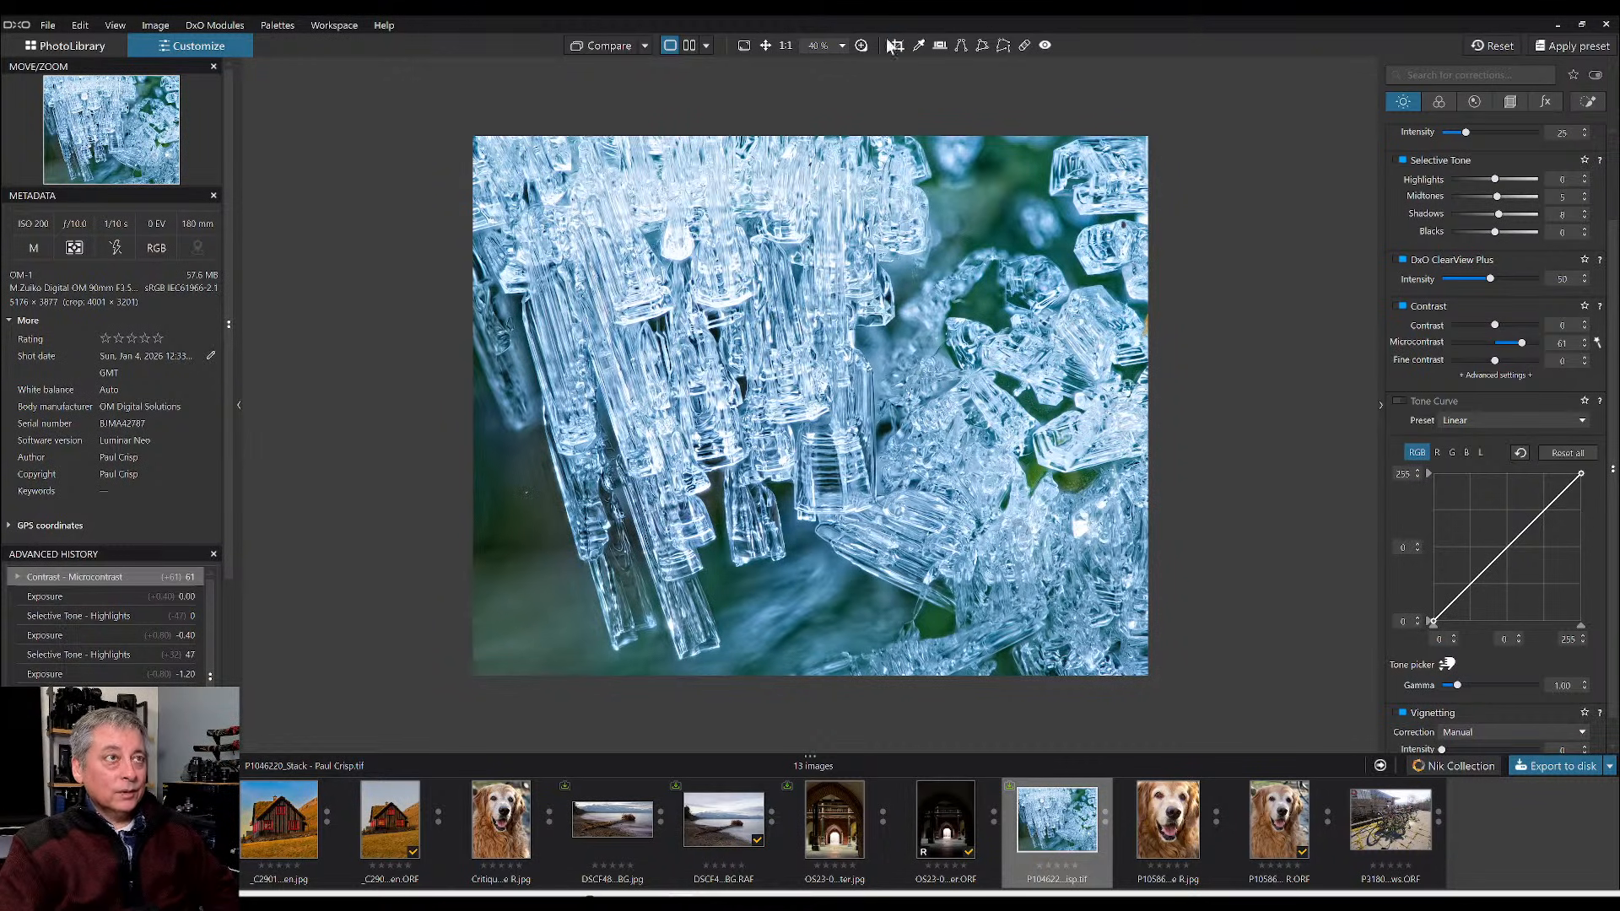
pyautogui.click(861, 45)
pyautogui.moveTo(1008, 601); pyautogui.dragTo(865, 373)
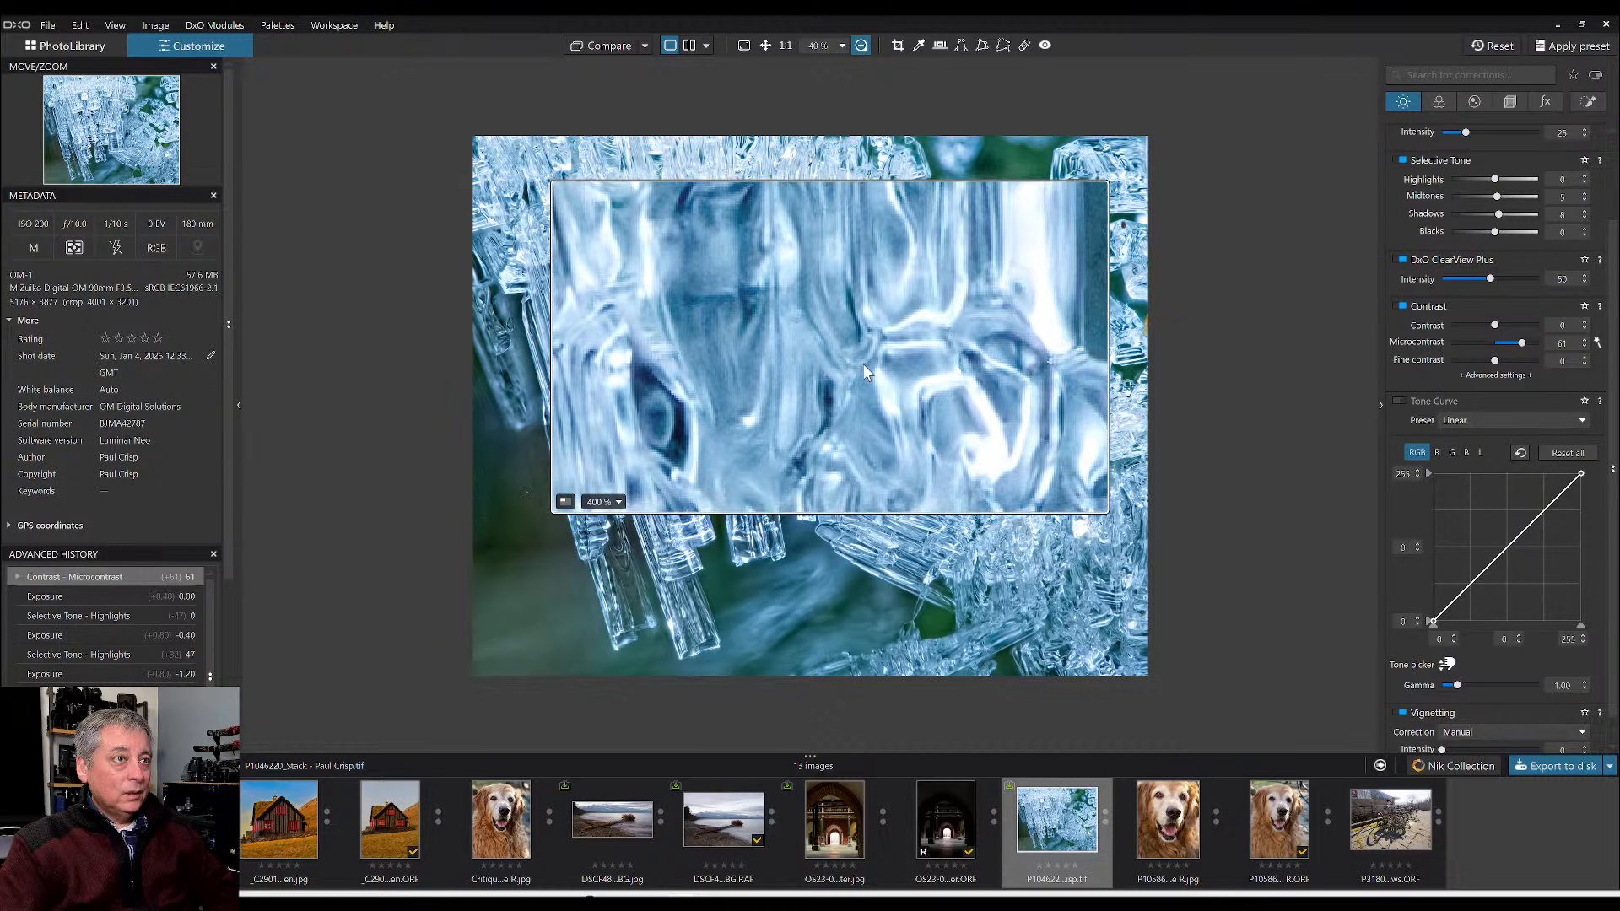
# - Set the Standard denoising luminance to 46 and expand its advanced settings
pyautogui.click(1512, 103)
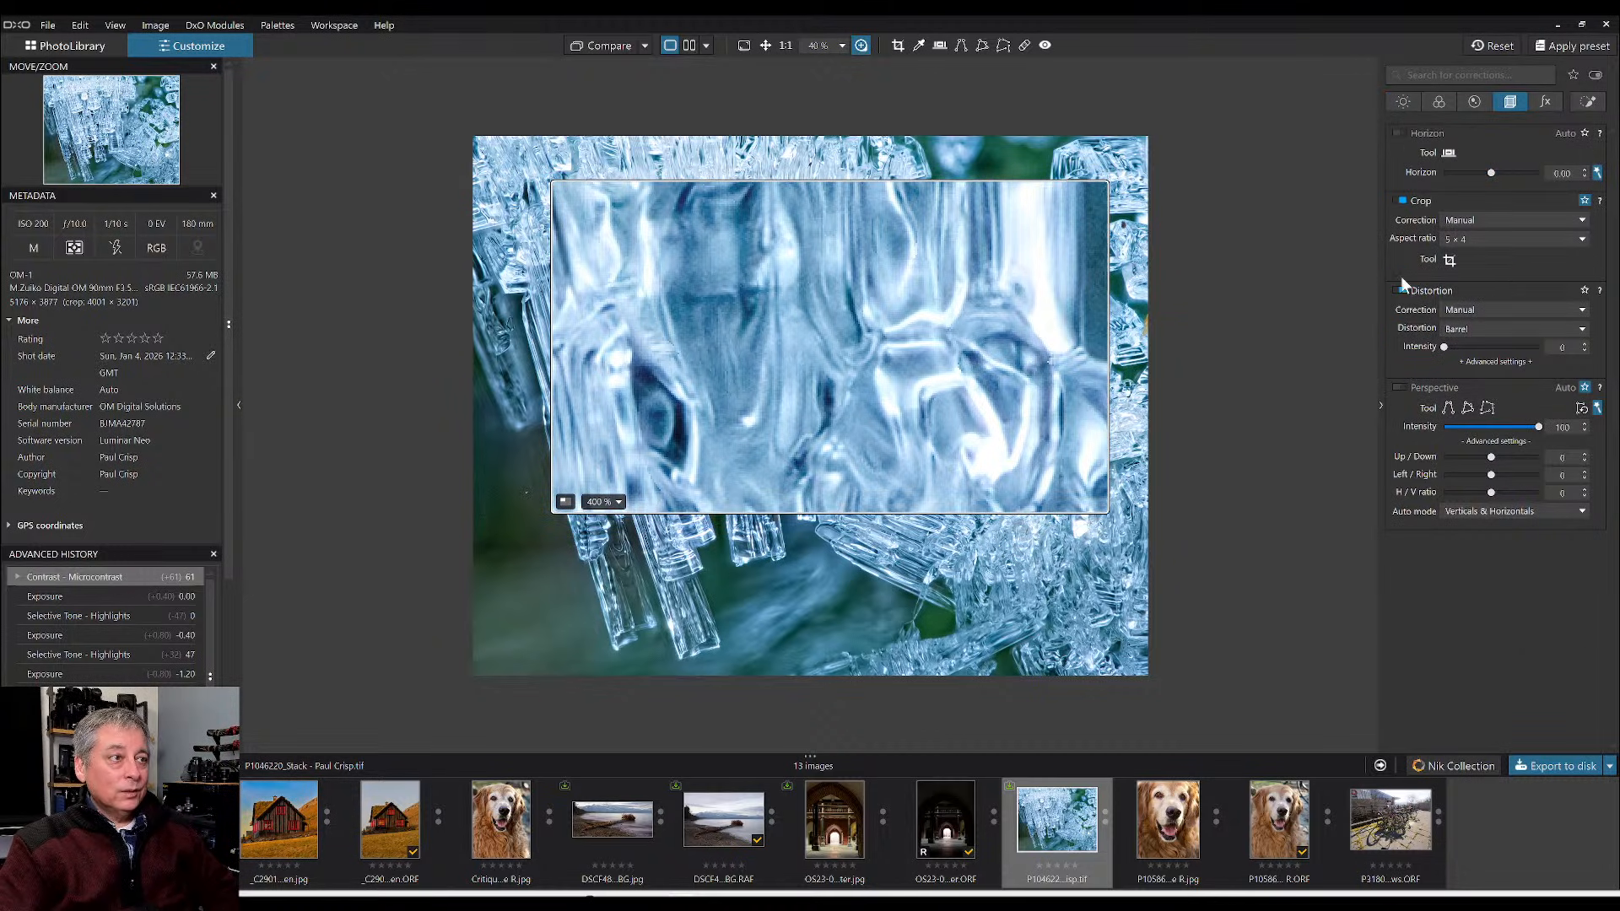
pyautogui.click(1474, 102)
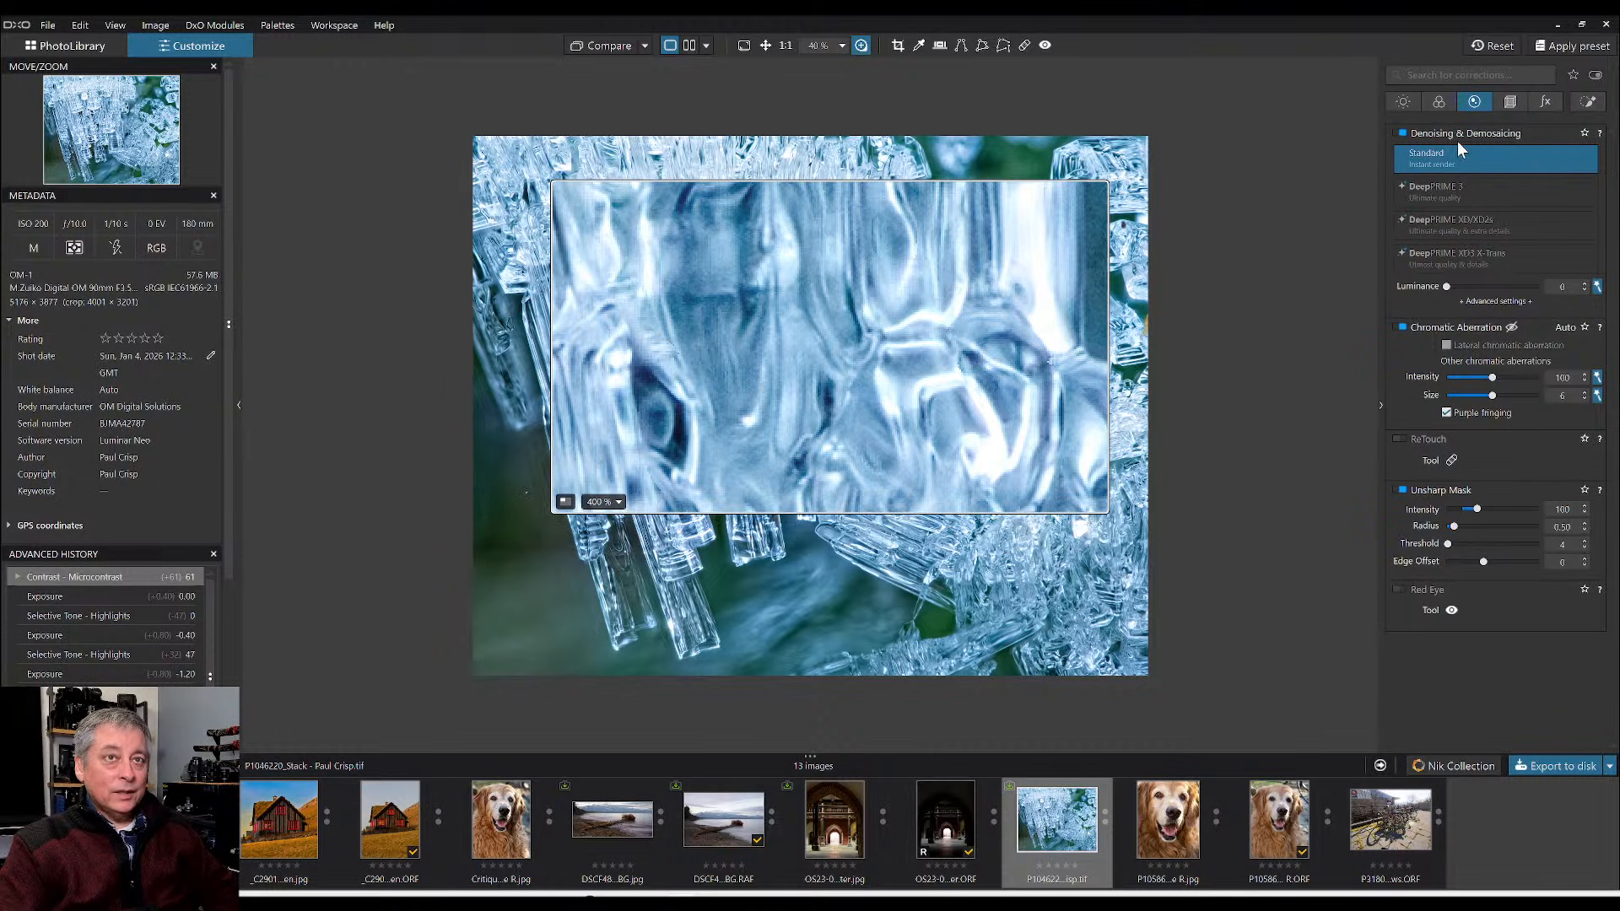
pyautogui.click(1446, 287)
pyautogui.moveTo(1453, 287); pyautogui.dragTo(1459, 289)
pyautogui.click(1472, 297)
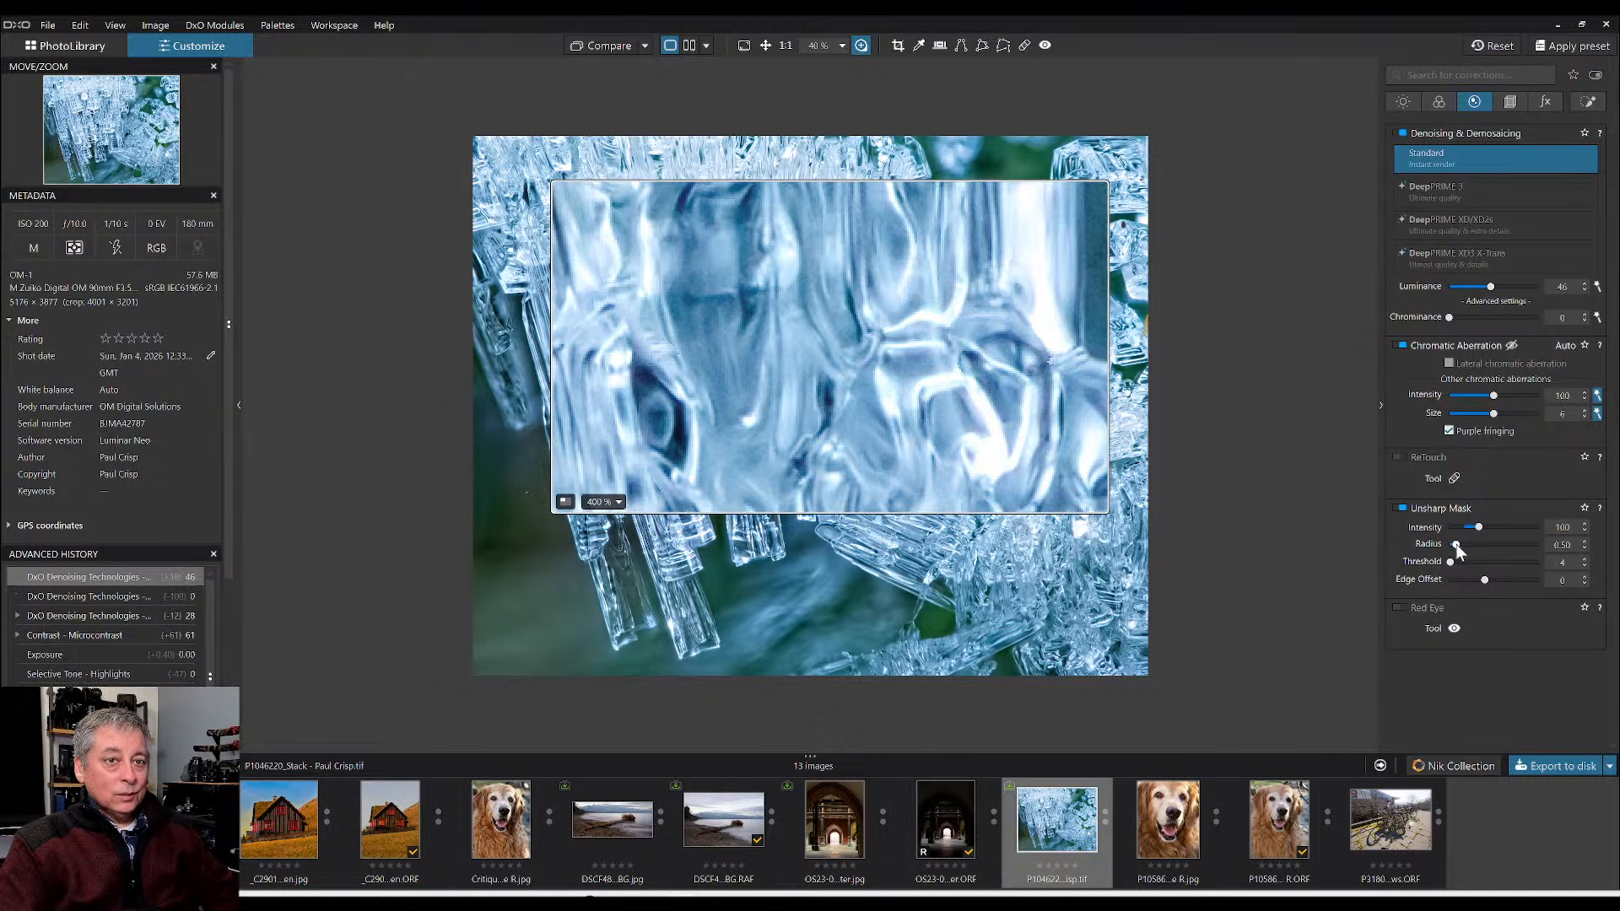
# - Set the Unsharp Mask intensity to 161, radius to 1.45 and threshold to 8
pyautogui.moveTo(1455, 545)
pyautogui.mouseDown()
pyautogui.moveTo(1490, 529)
pyautogui.moveTo(1474, 544)
pyautogui.mouseUp()
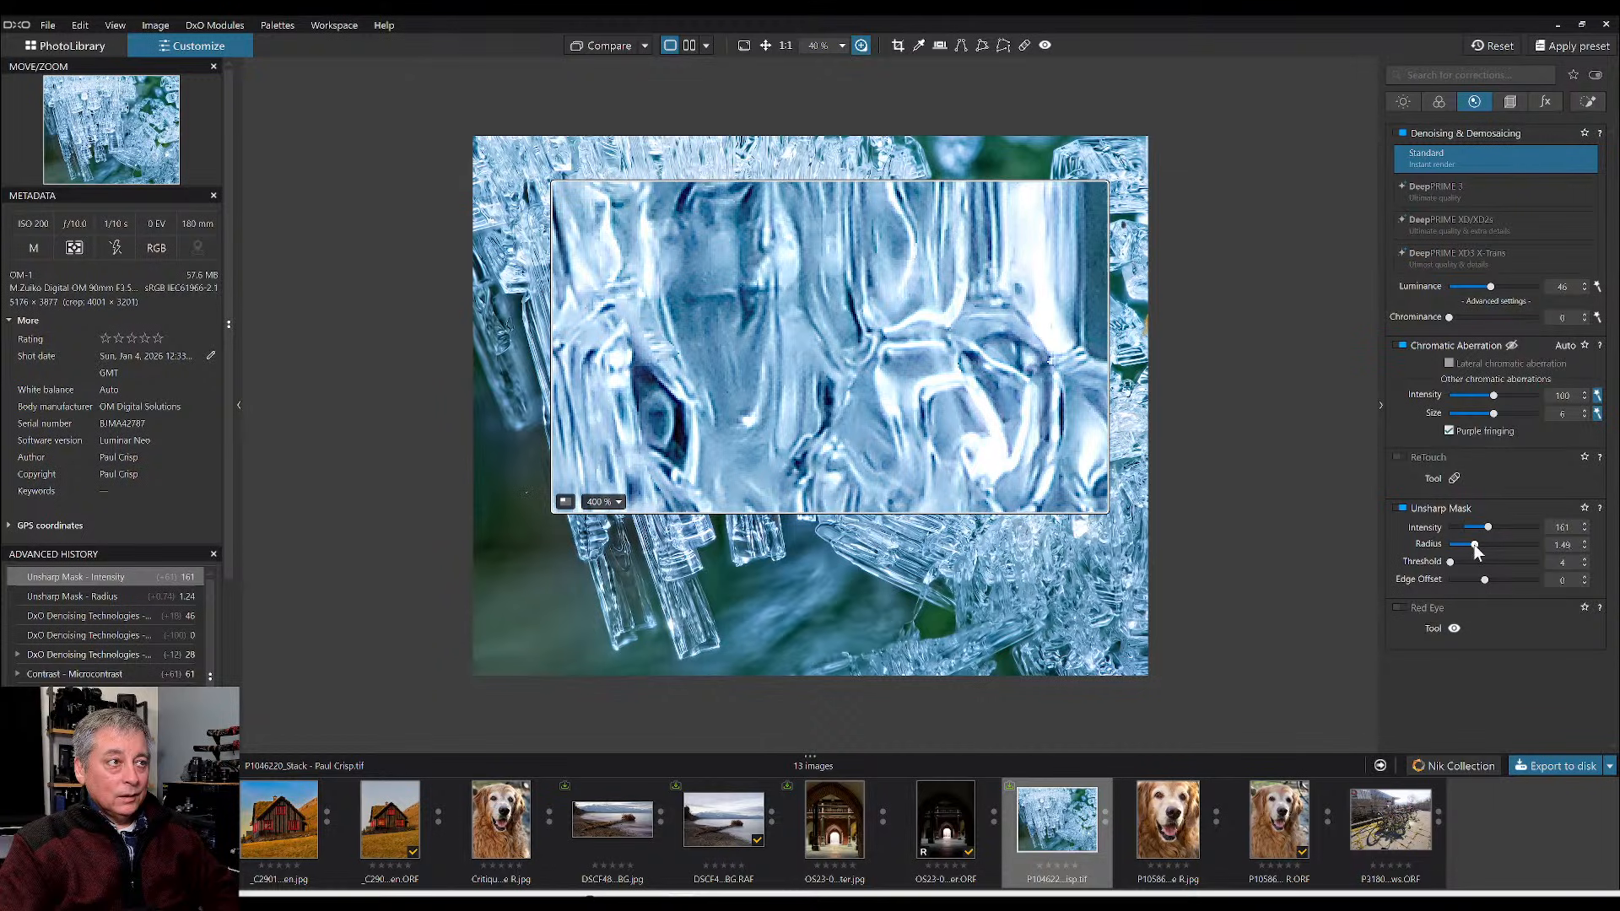
pyautogui.click(1585, 559)
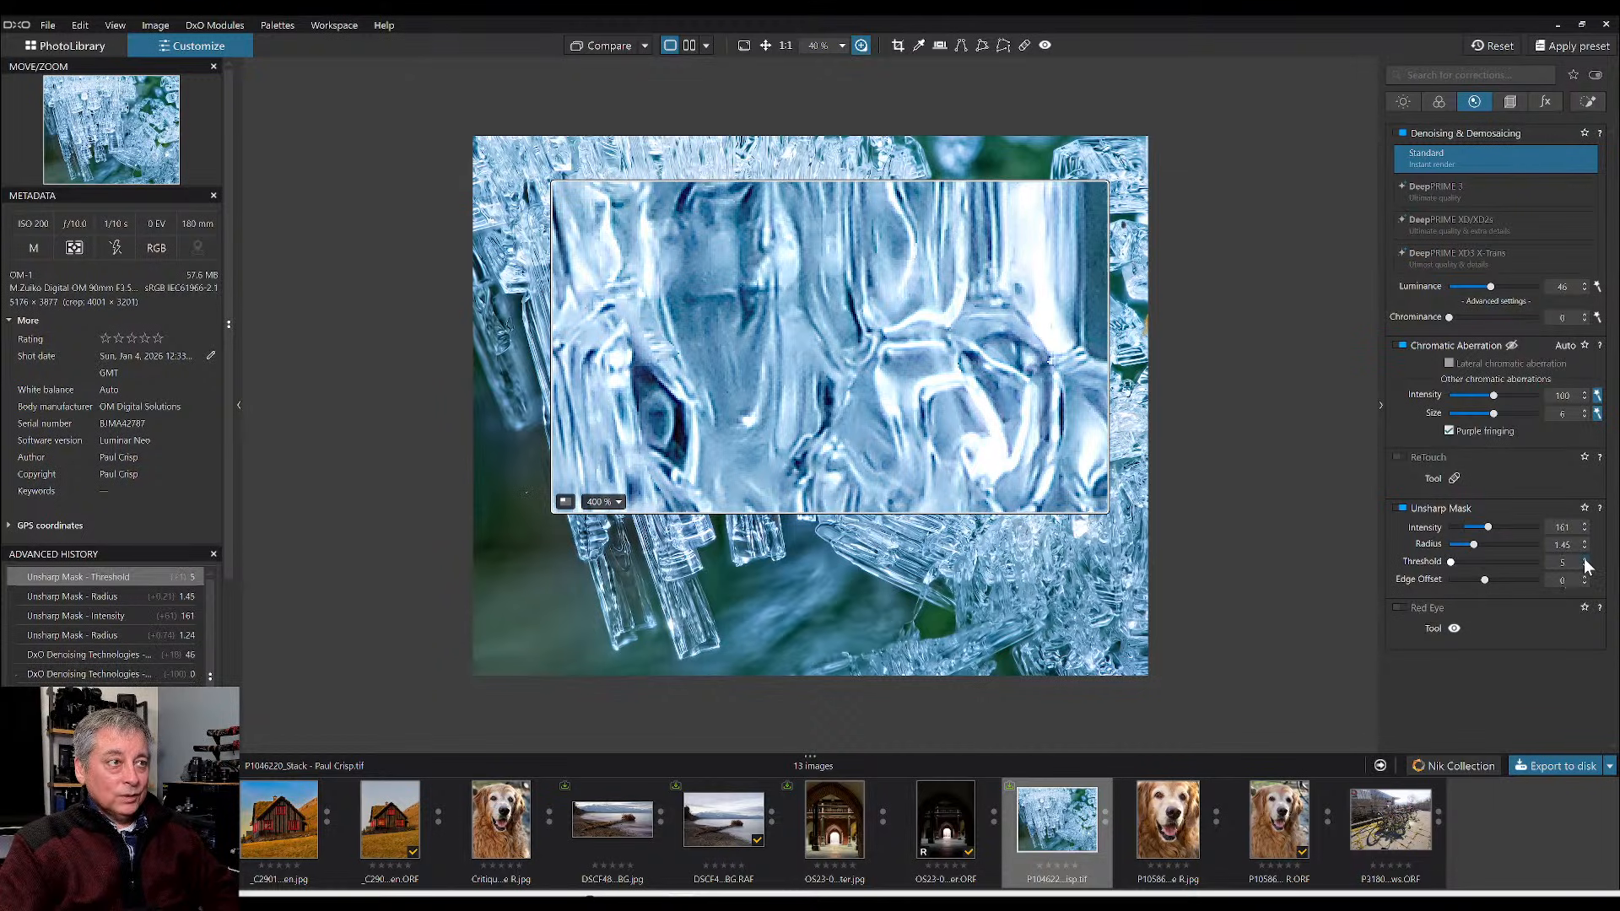
pyautogui.click(1584, 559)
pyautogui.click(1585, 559)
pyautogui.click(1585, 560)
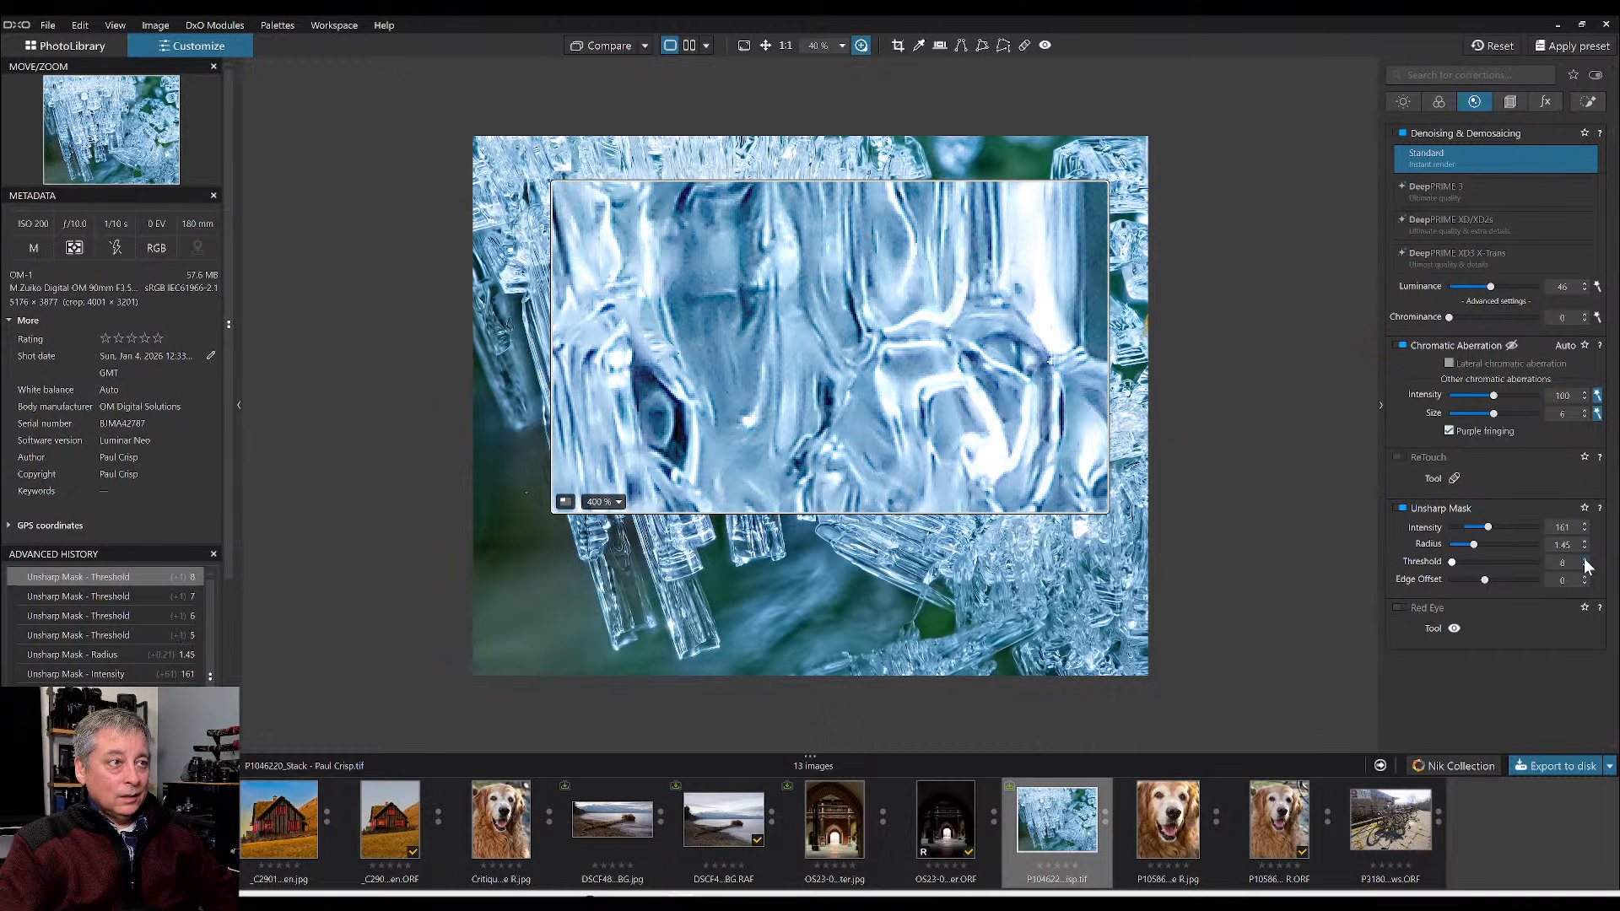
# - Magnify the blurred blue background below the crystals and compare its noise with Unsharp Mask off and on
pyautogui.moveTo(941, 345); pyautogui.dragTo(924, 513)
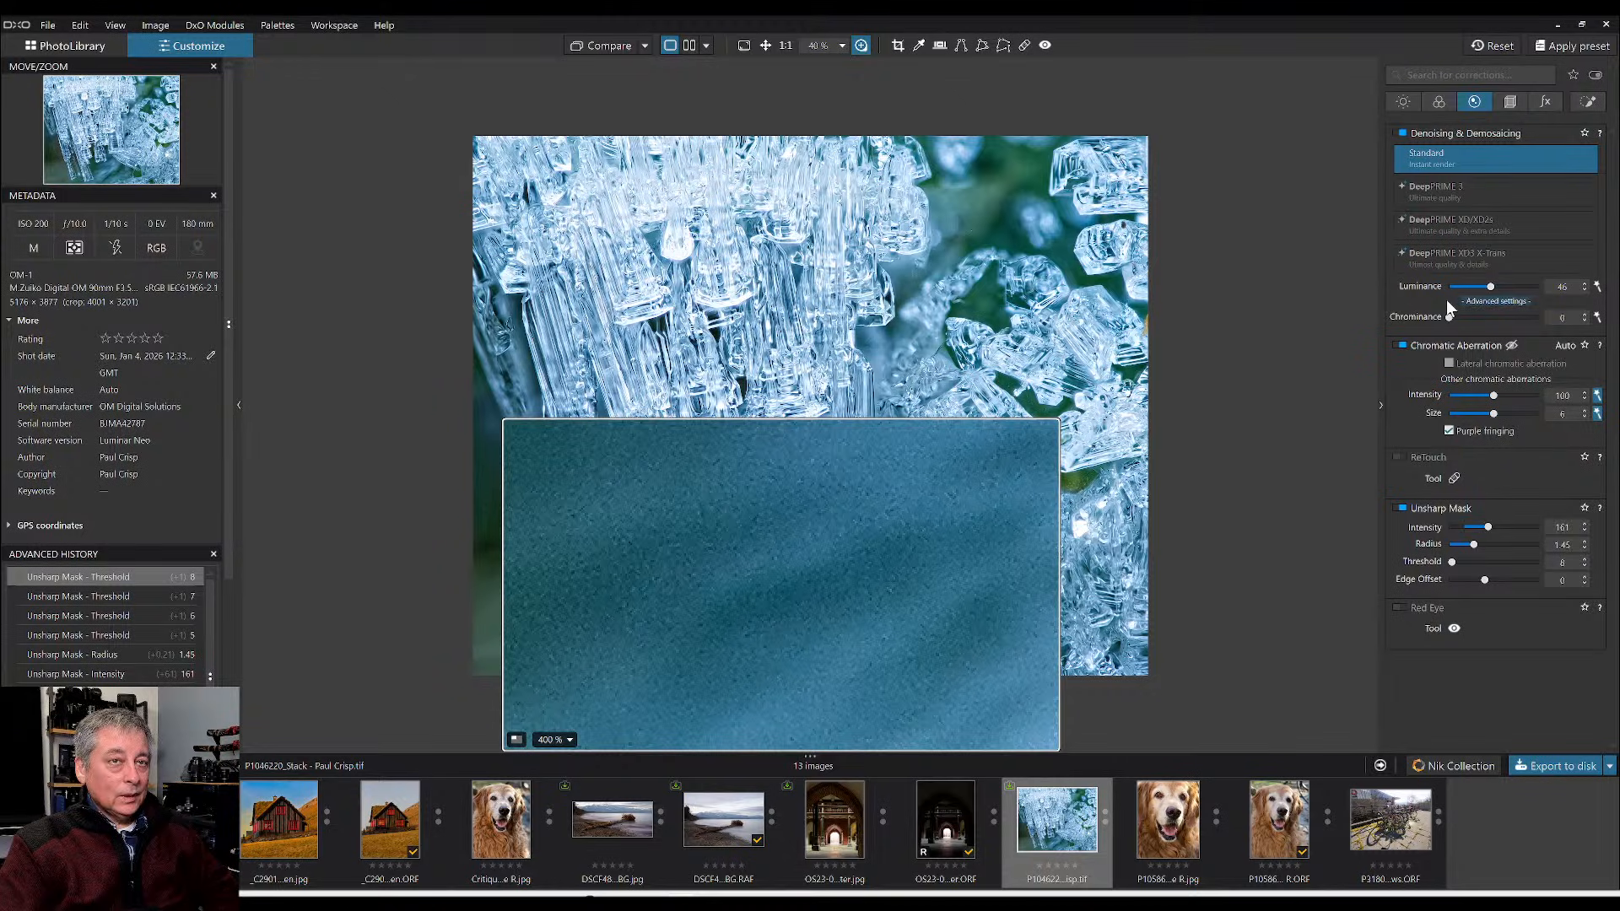
pyautogui.click(1401, 508)
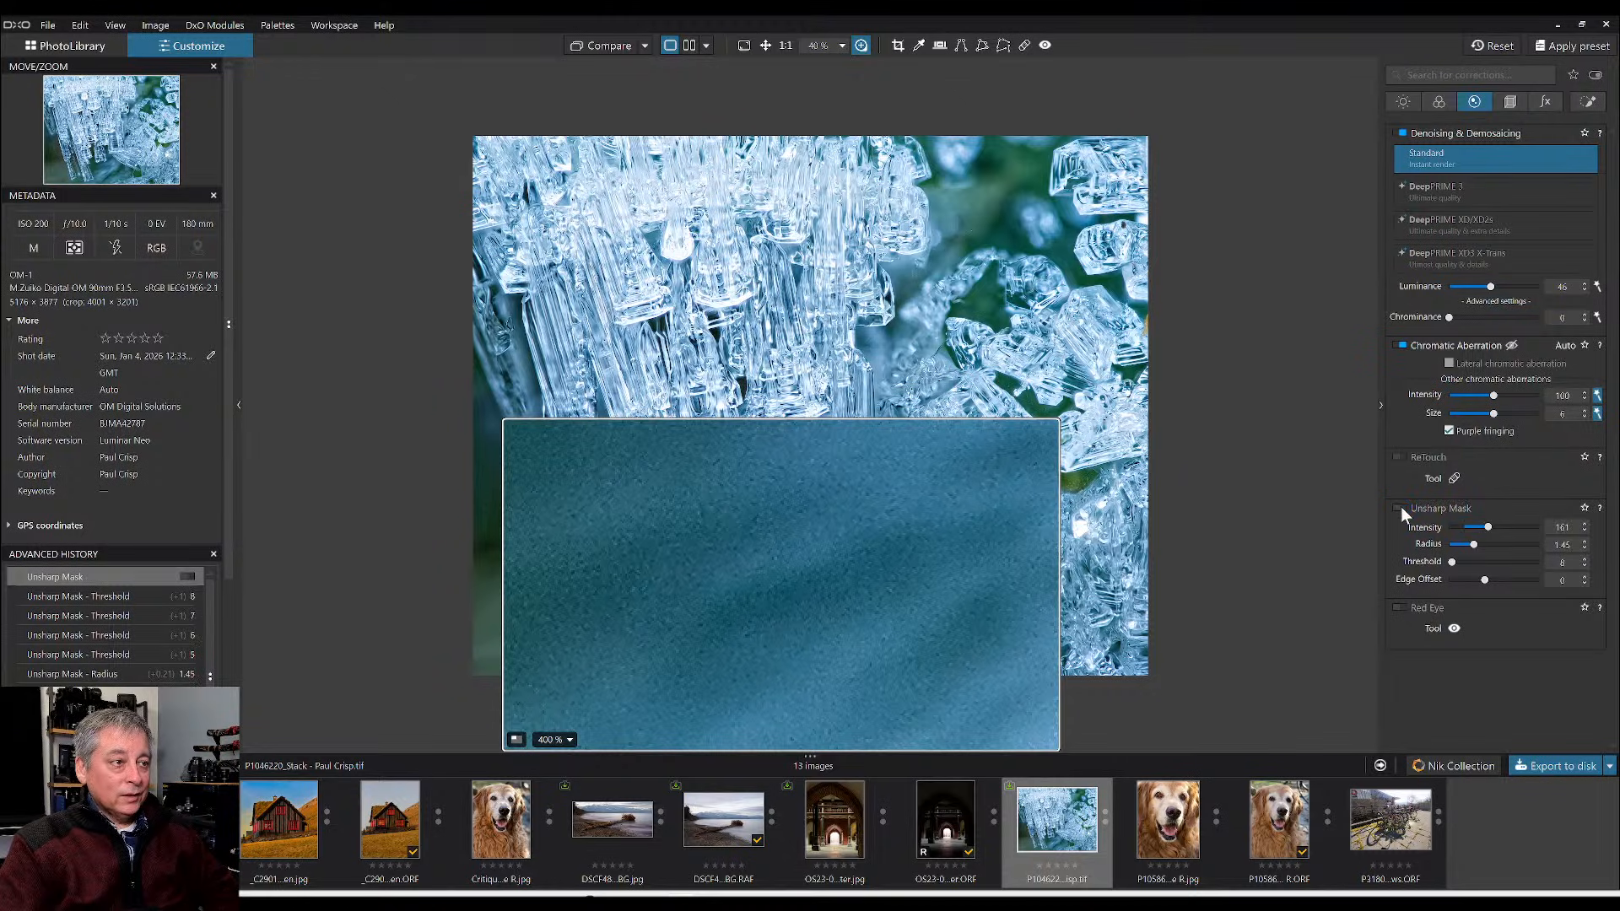
pyautogui.click(1401, 508)
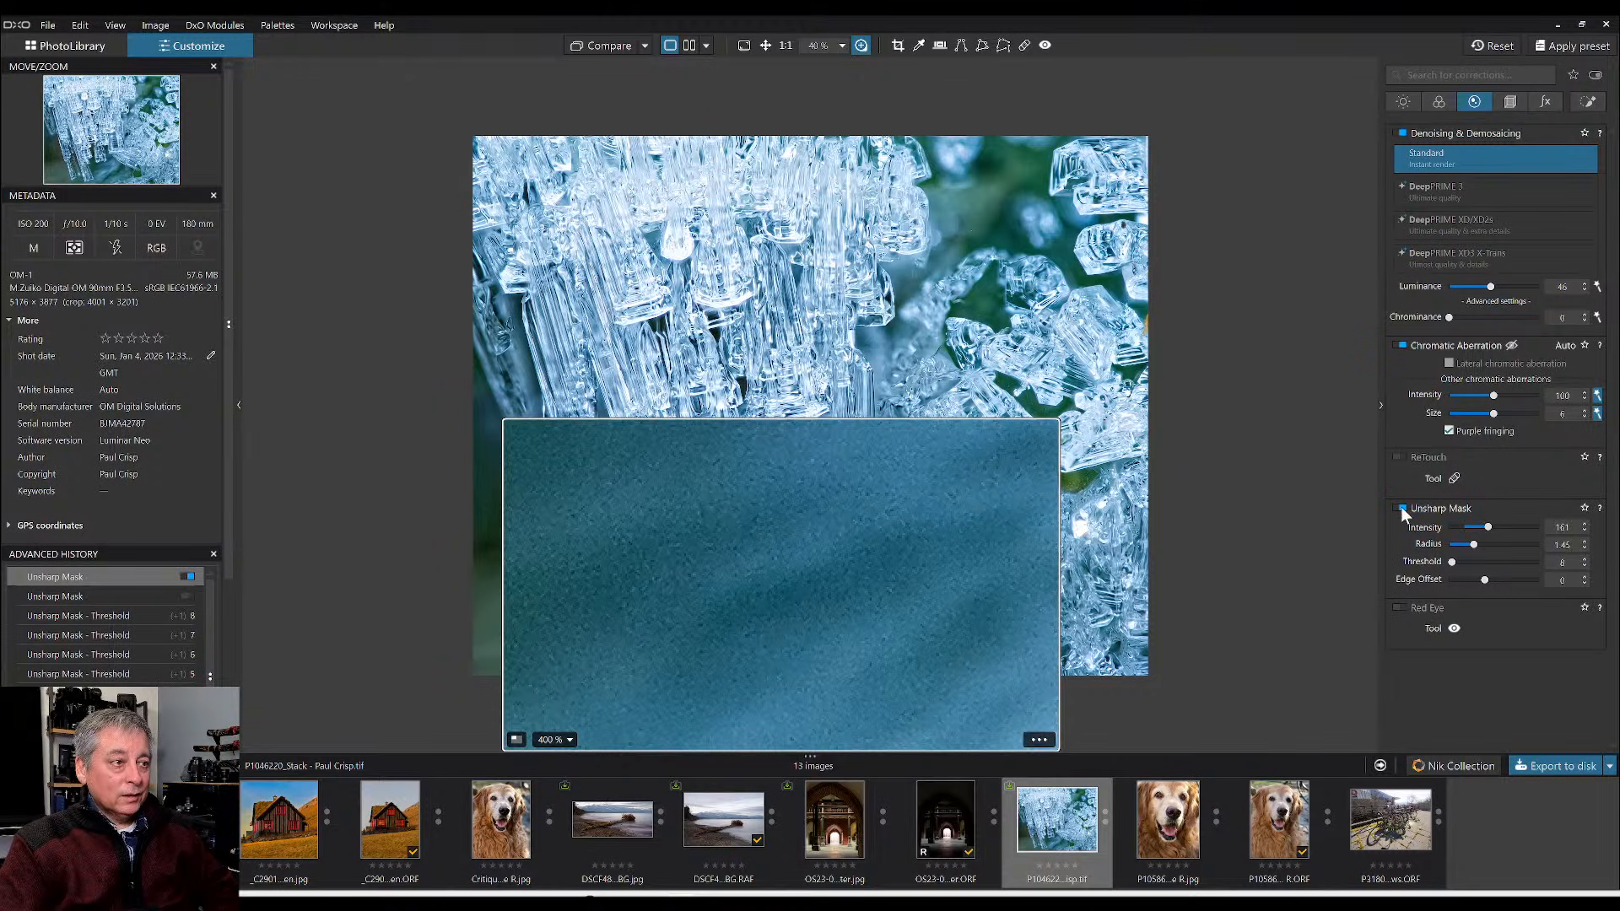
# - Set the denoising luminance to 72, checking crystals and background at 400 % before closing the loupe
pyautogui.click(1517, 287)
pyautogui.moveTo(915, 544); pyautogui.dragTo(866, 415)
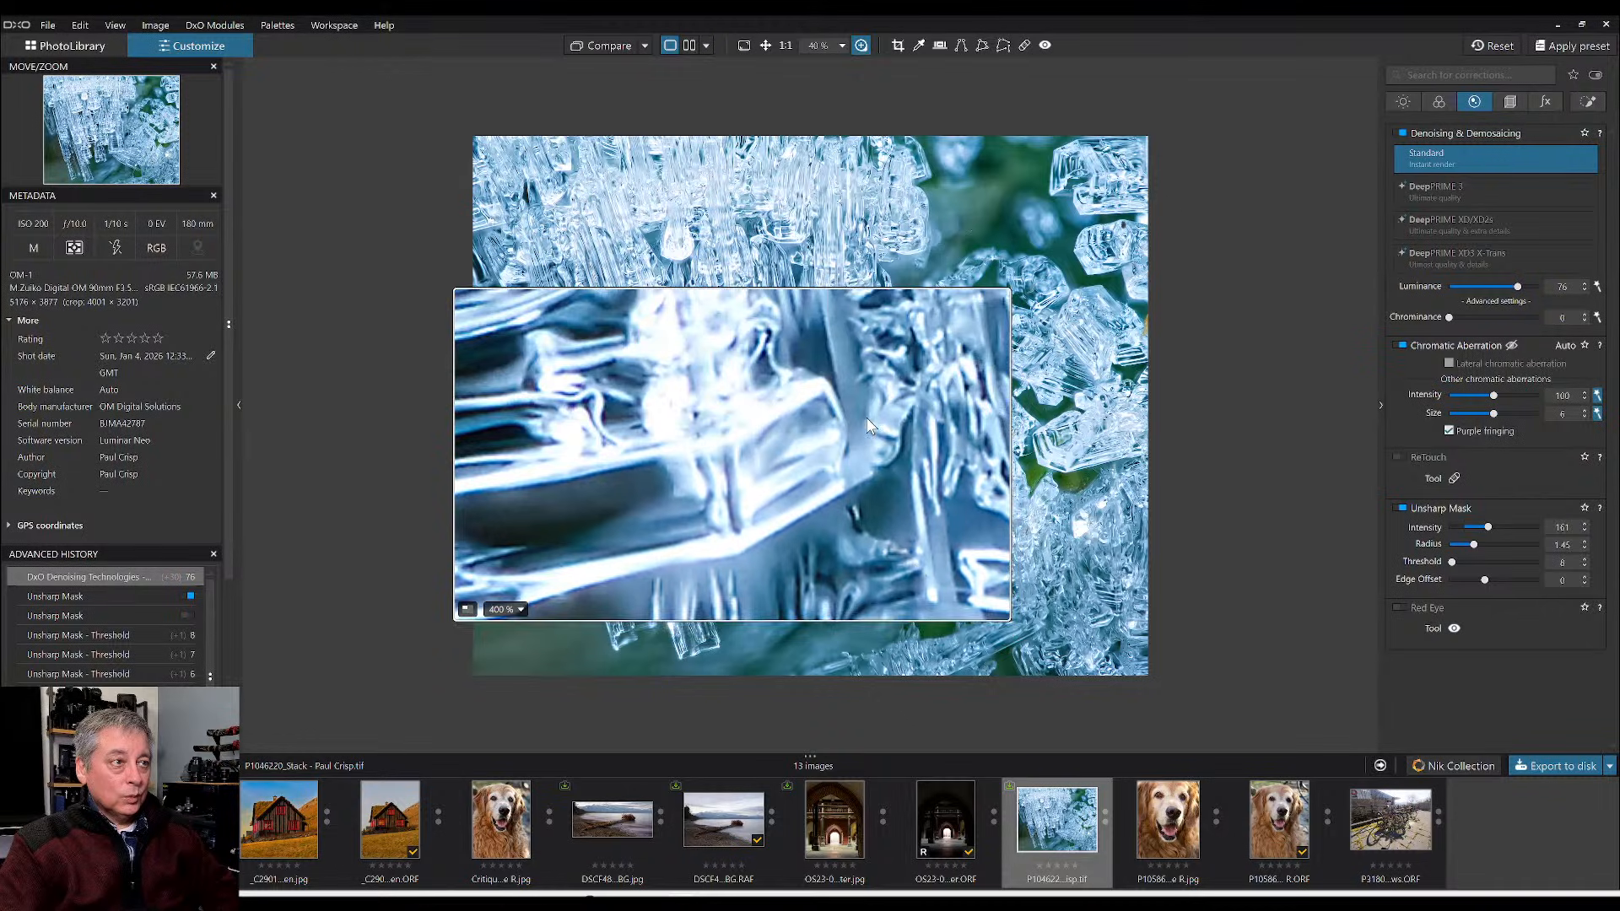
pyautogui.moveTo(1522, 287); pyautogui.dragTo(1456, 289)
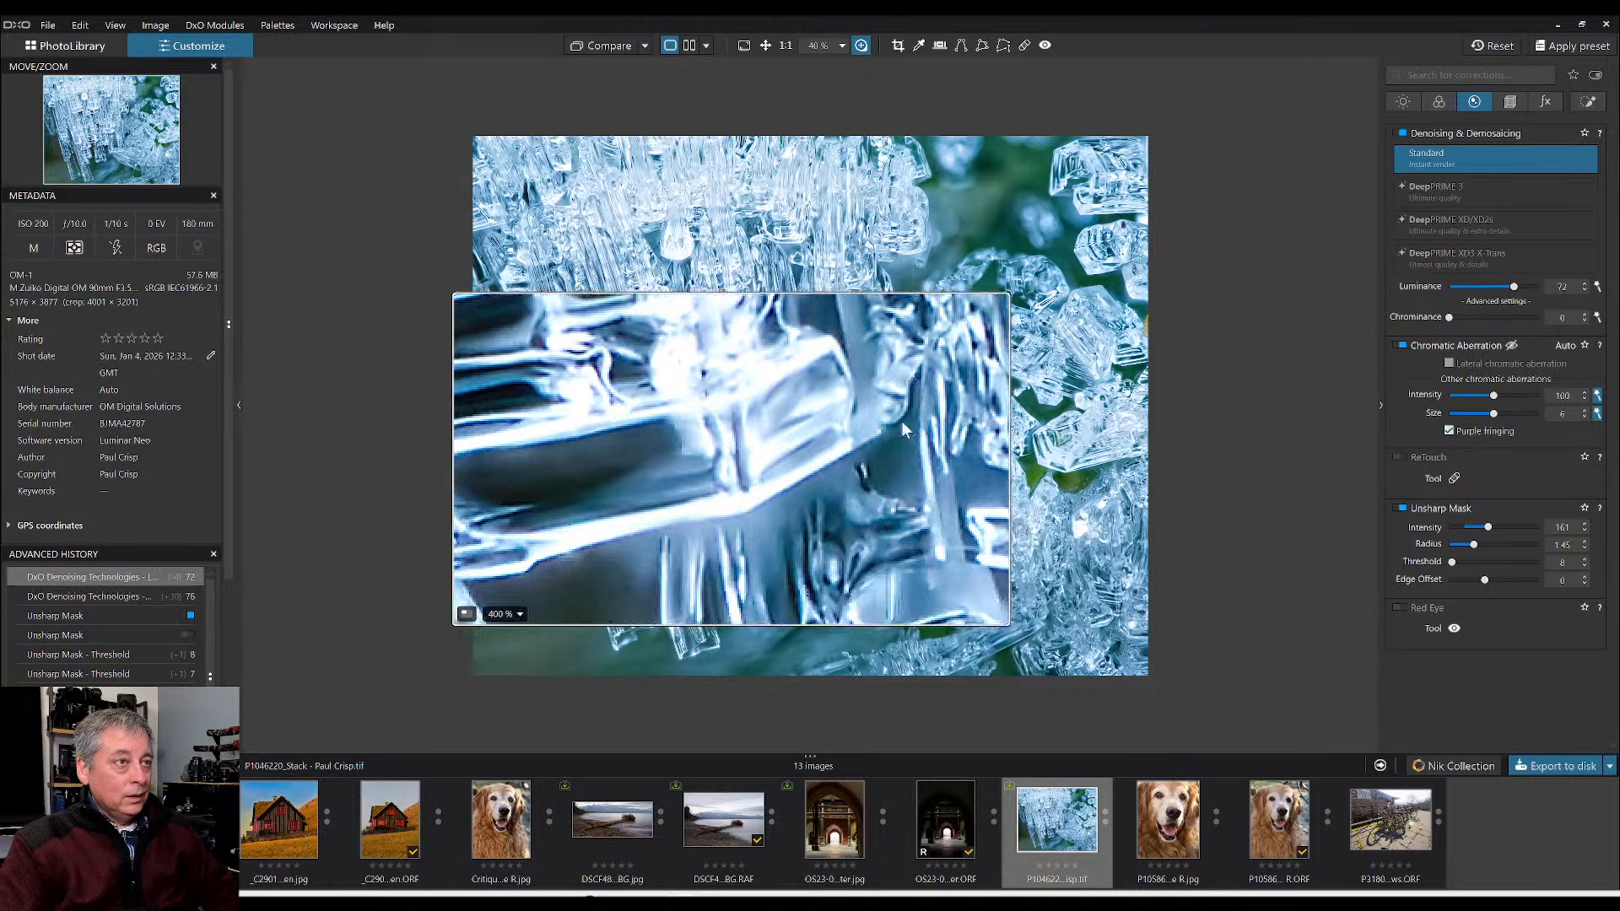
pyautogui.moveTo(901, 426); pyautogui.dragTo(888, 524)
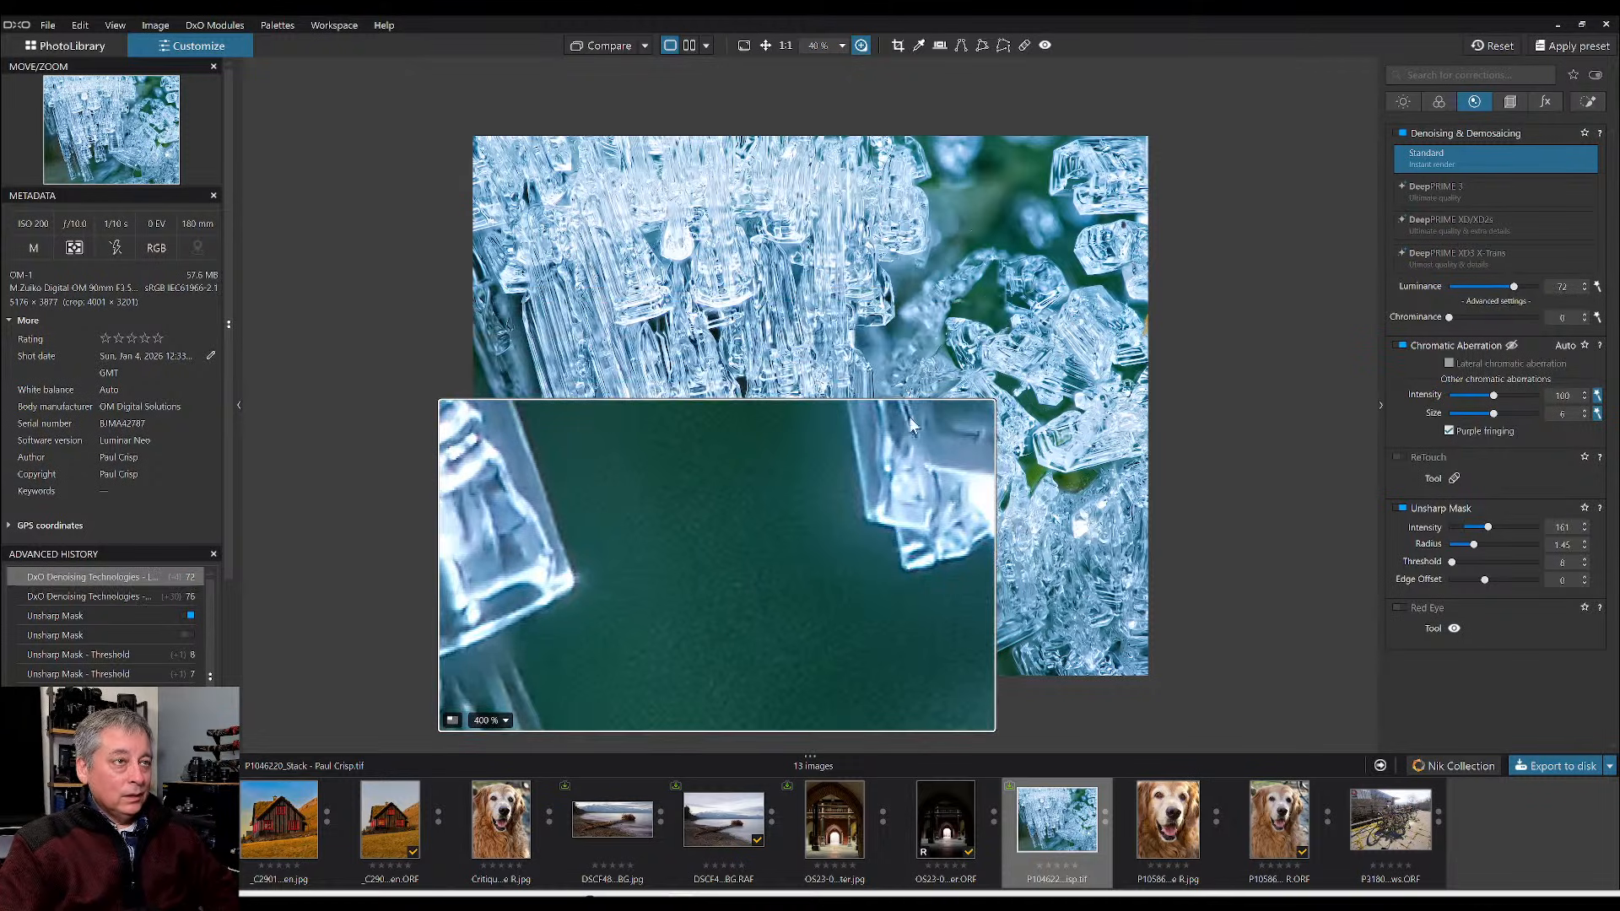
pyautogui.click(869, 46)
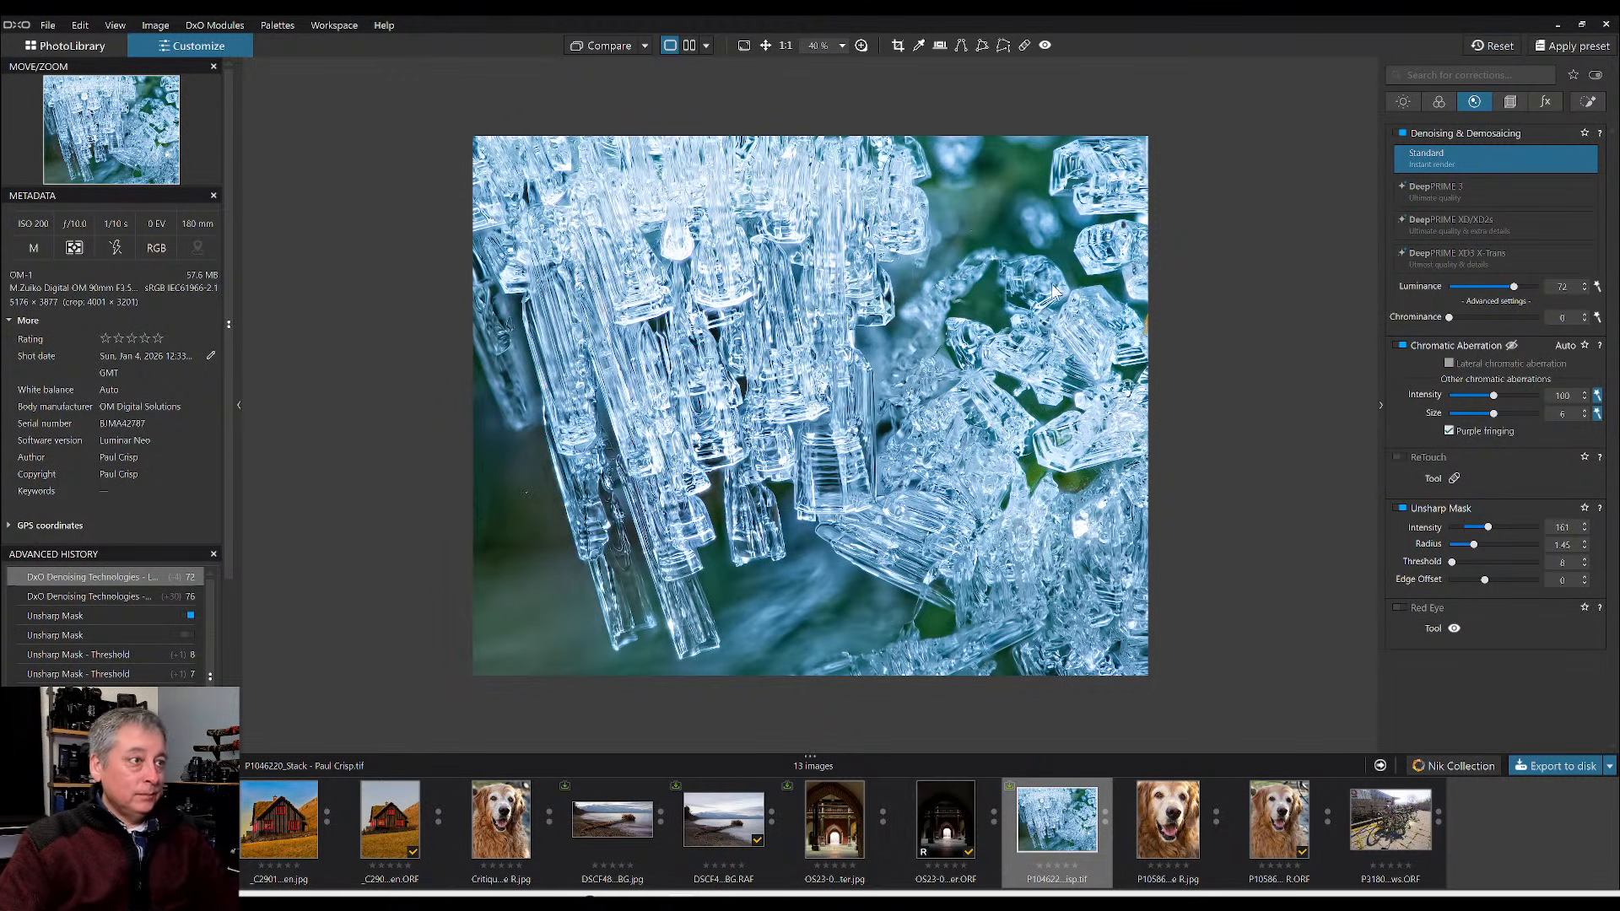
# - Add a local adjustment control point on the dark background at the image's lower left and set its chroma selectivity to 80
pyautogui.click(1586, 104)
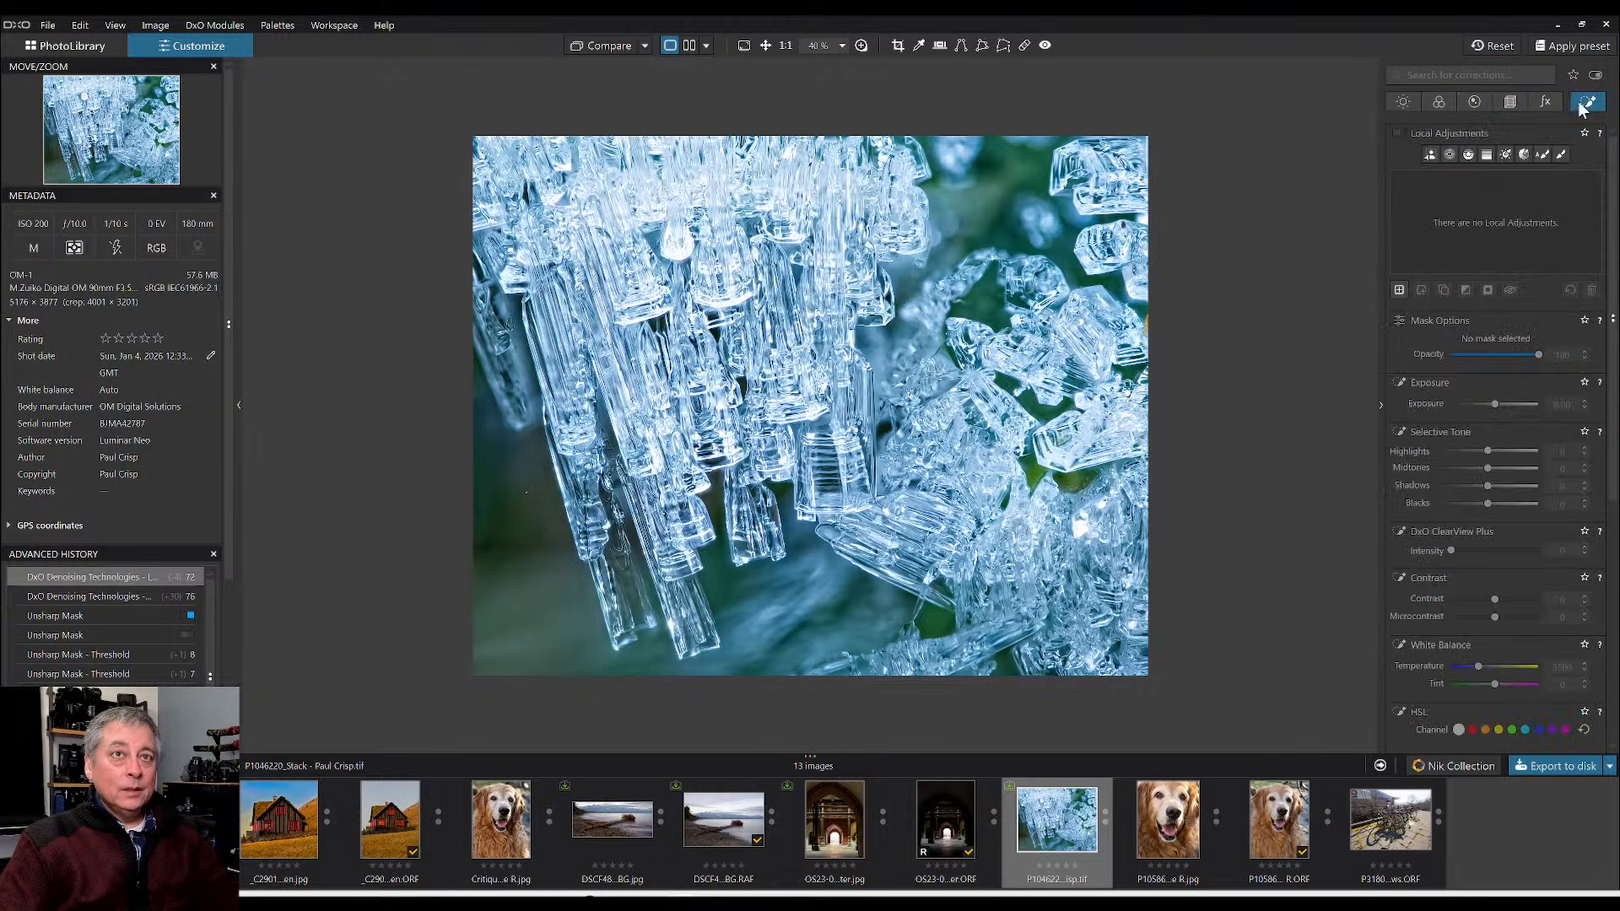
pyautogui.click(1451, 156)
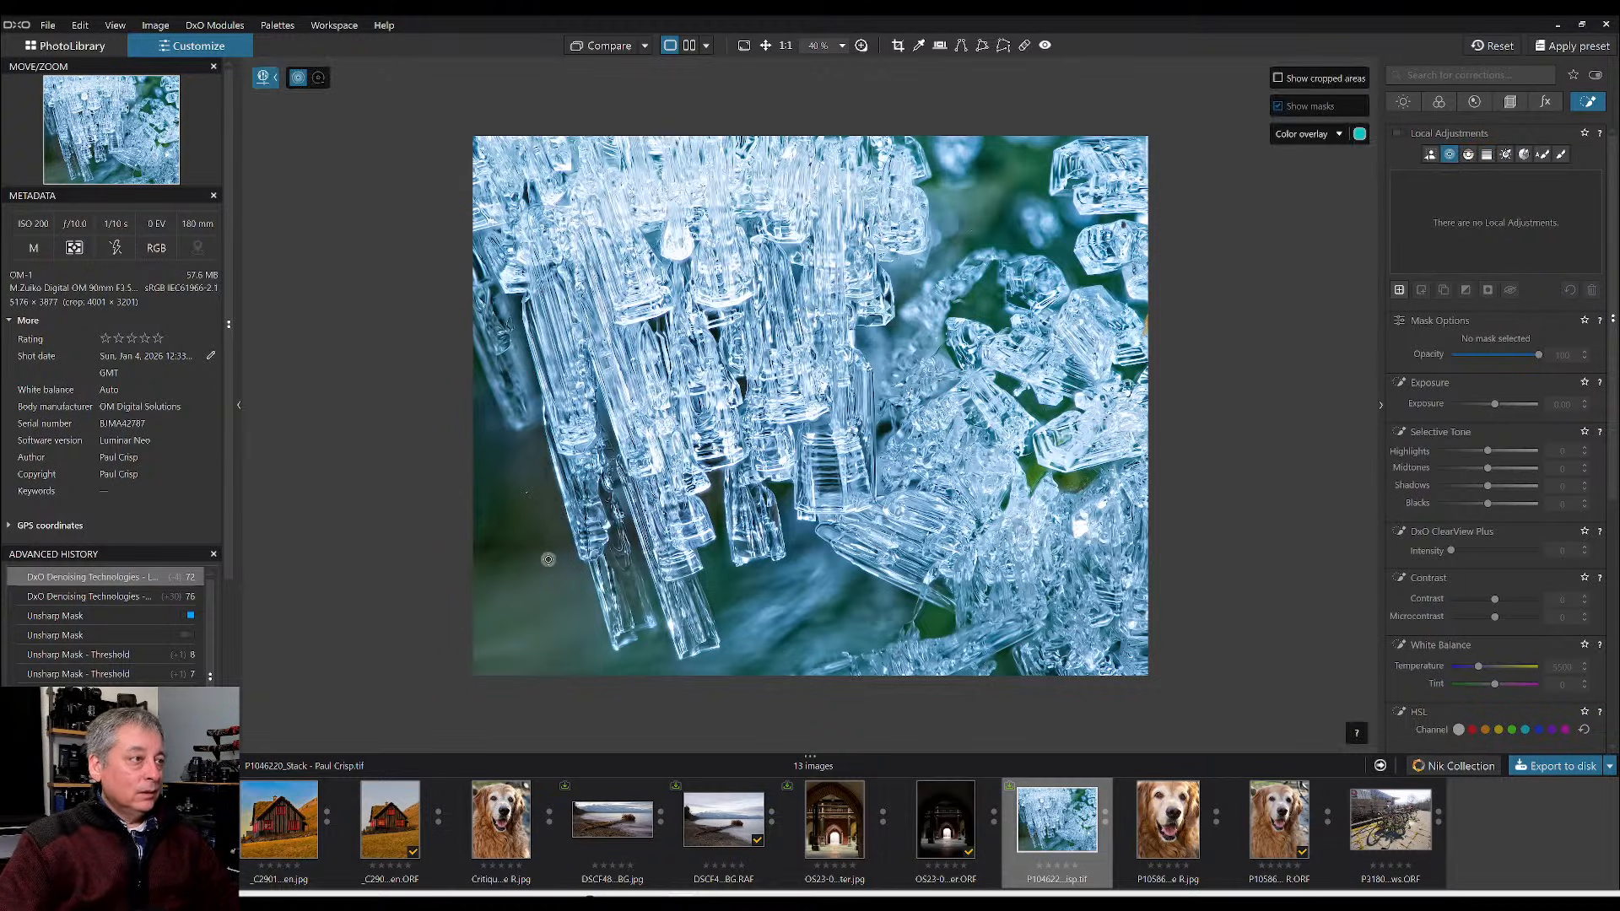
pyautogui.click(519, 559)
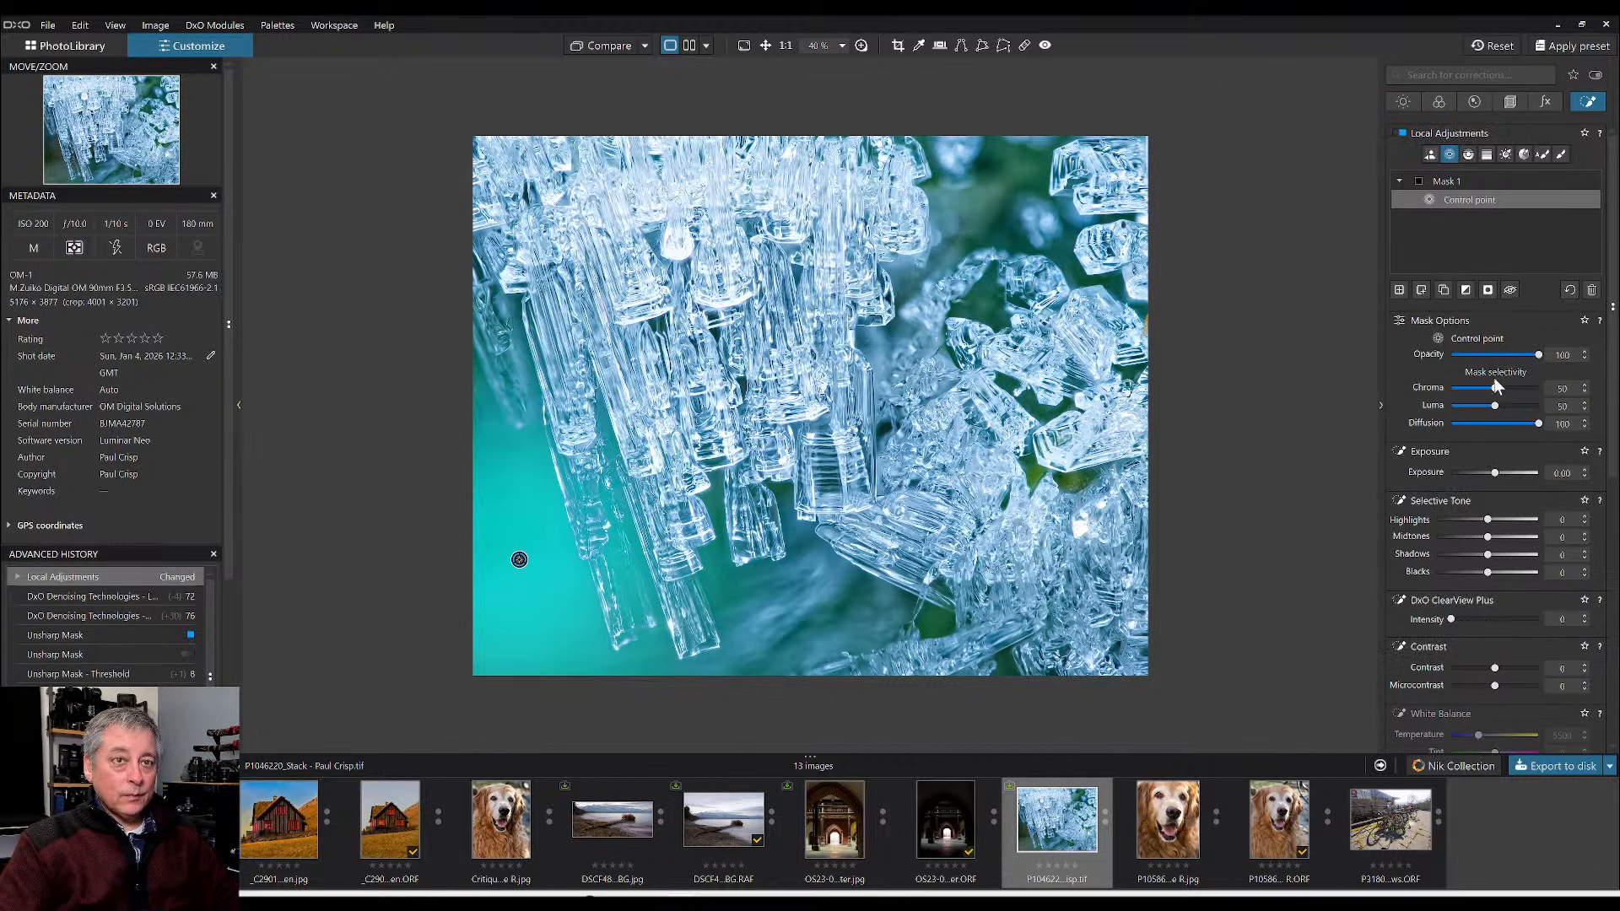
pyautogui.scroll(3, 1494, 396)
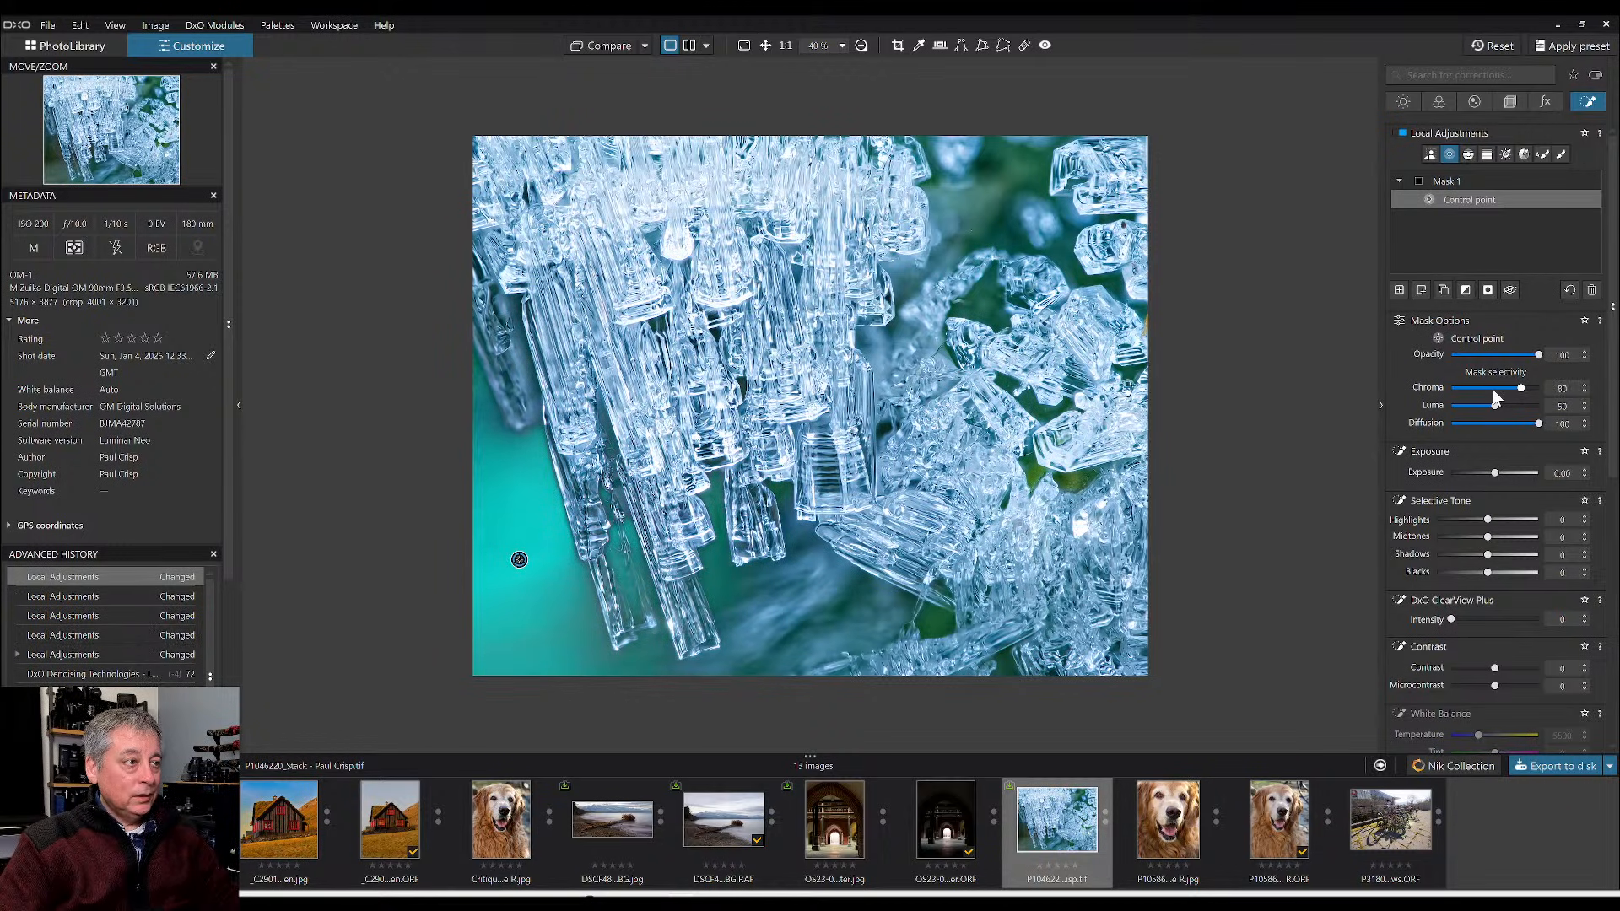
# - Extend the mask with six more control points on the upper-right background and in the dark gaps around and between the crystals
pyautogui.click(1027, 176)
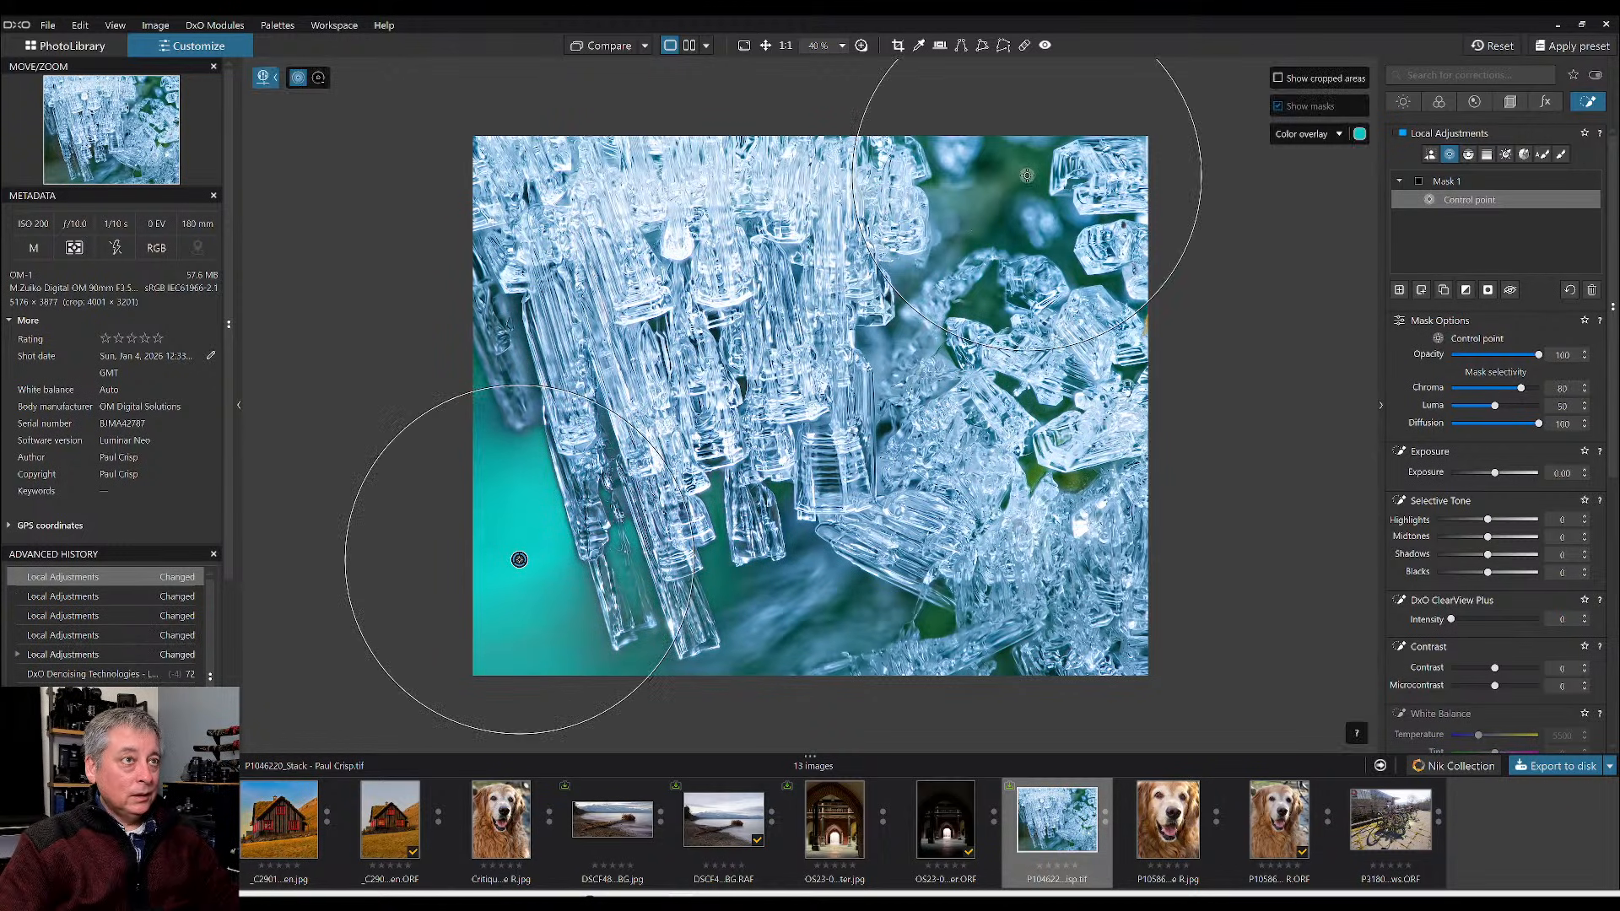
pyautogui.click(930, 626)
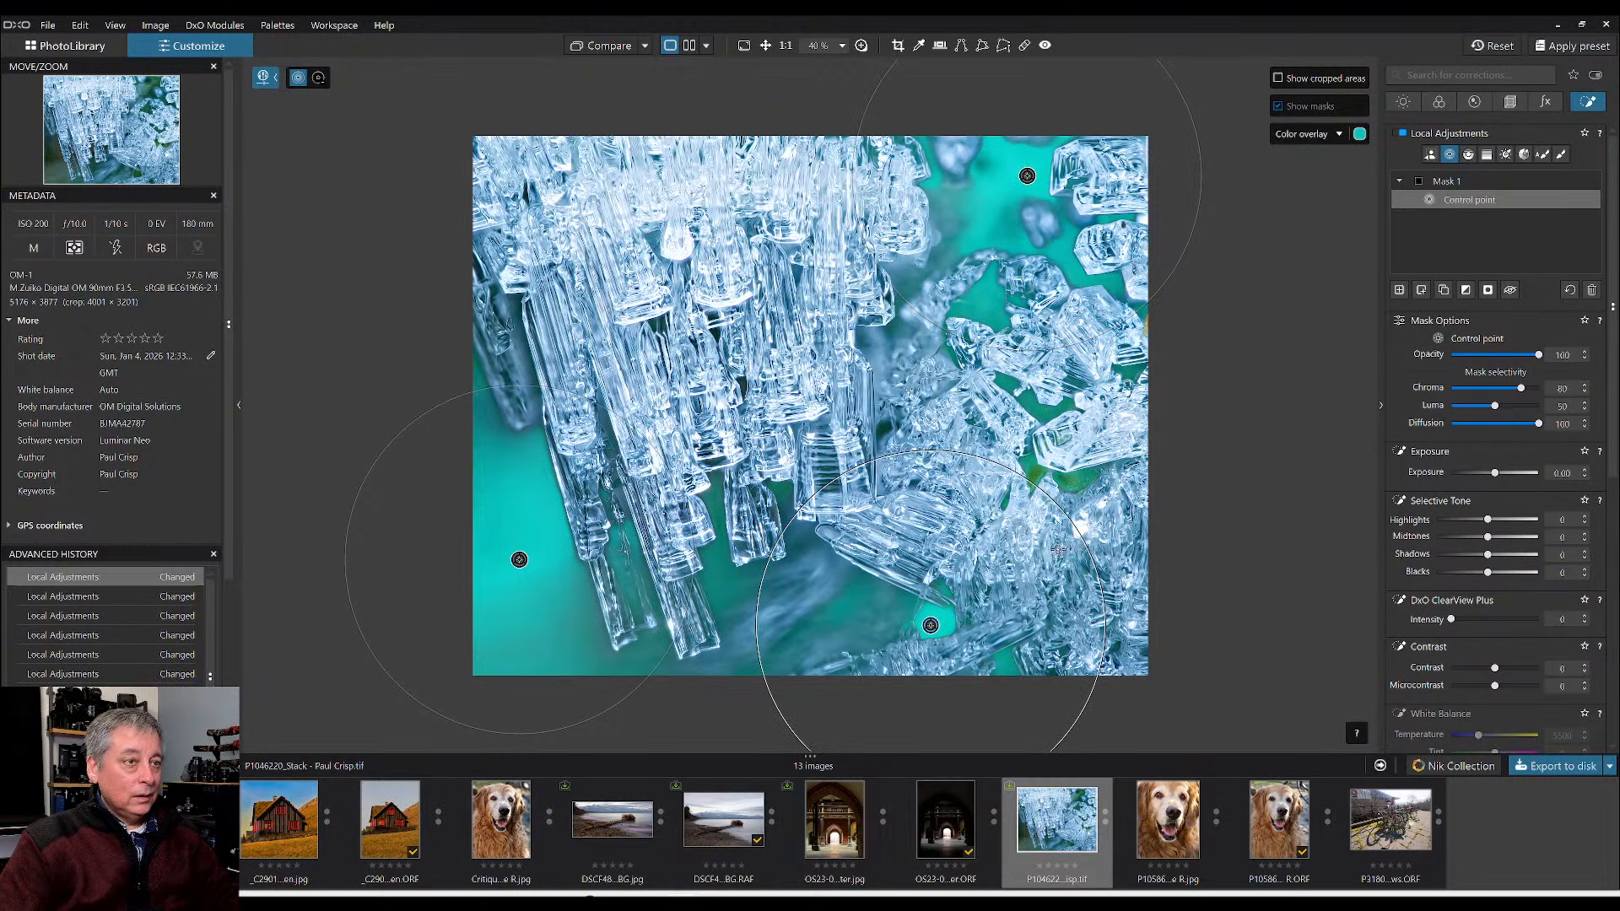
pyautogui.click(1069, 480)
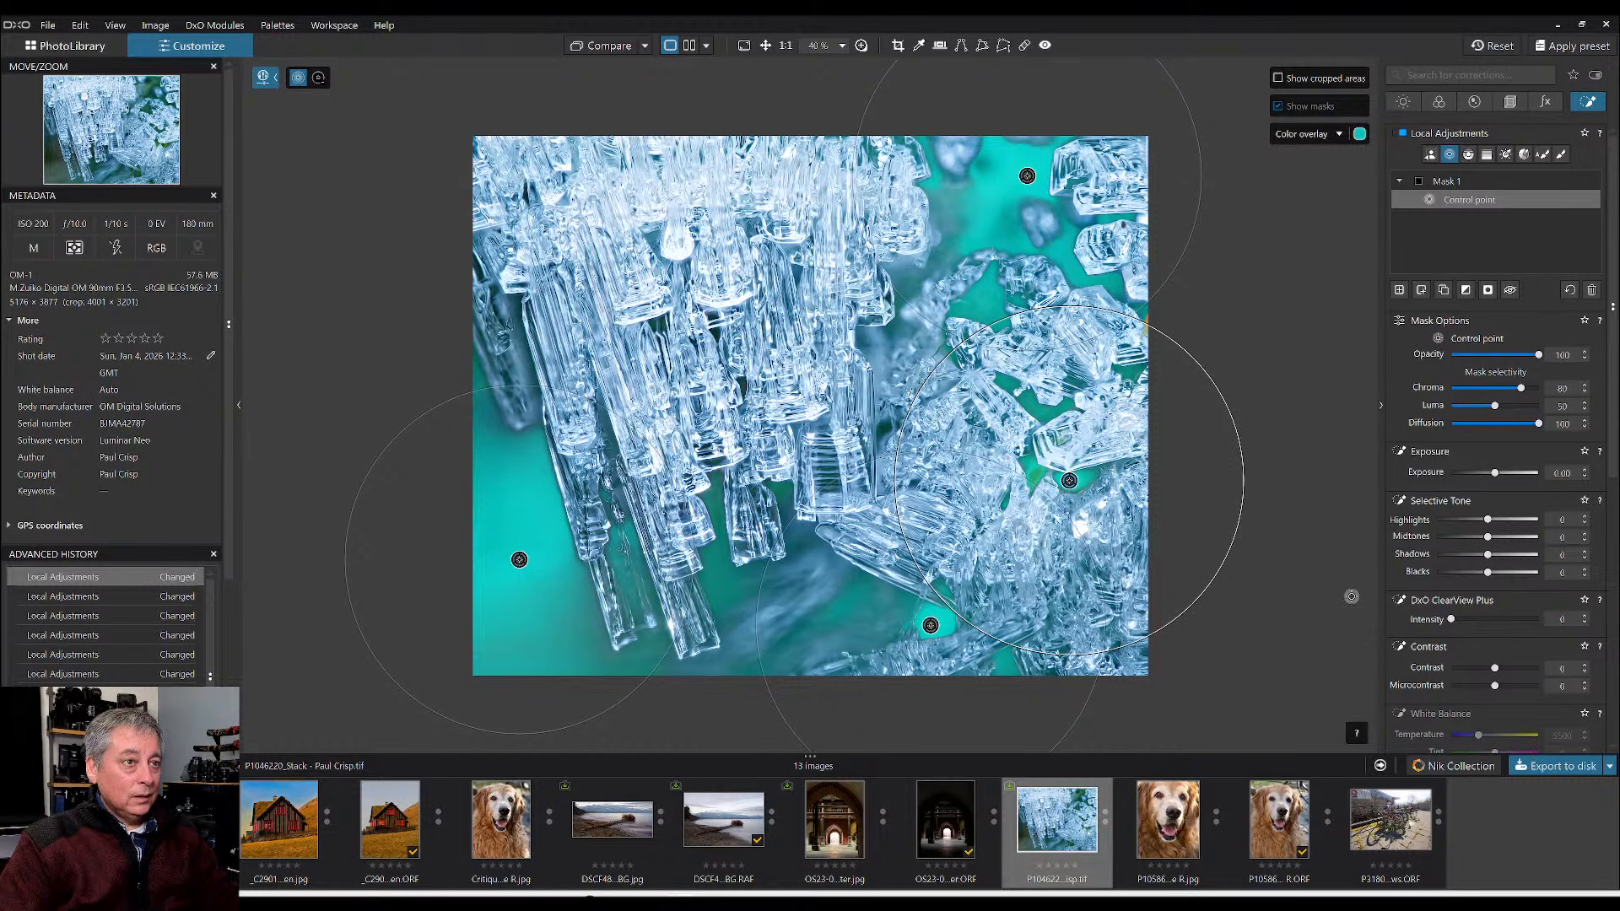
pyautogui.click(719, 576)
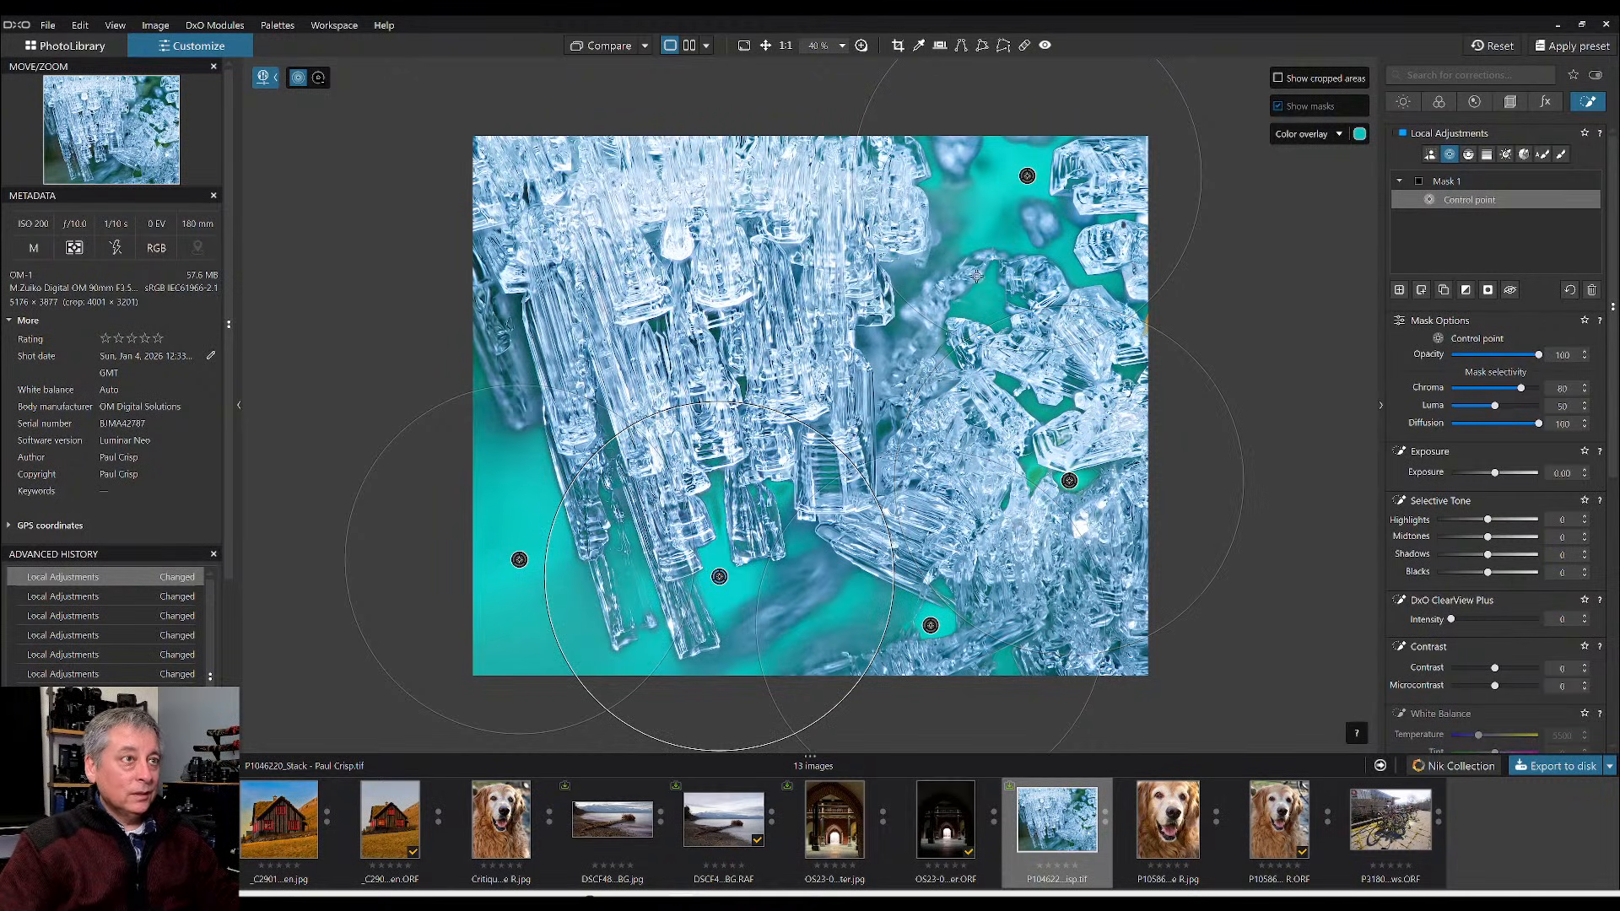
pyautogui.click(906, 283)
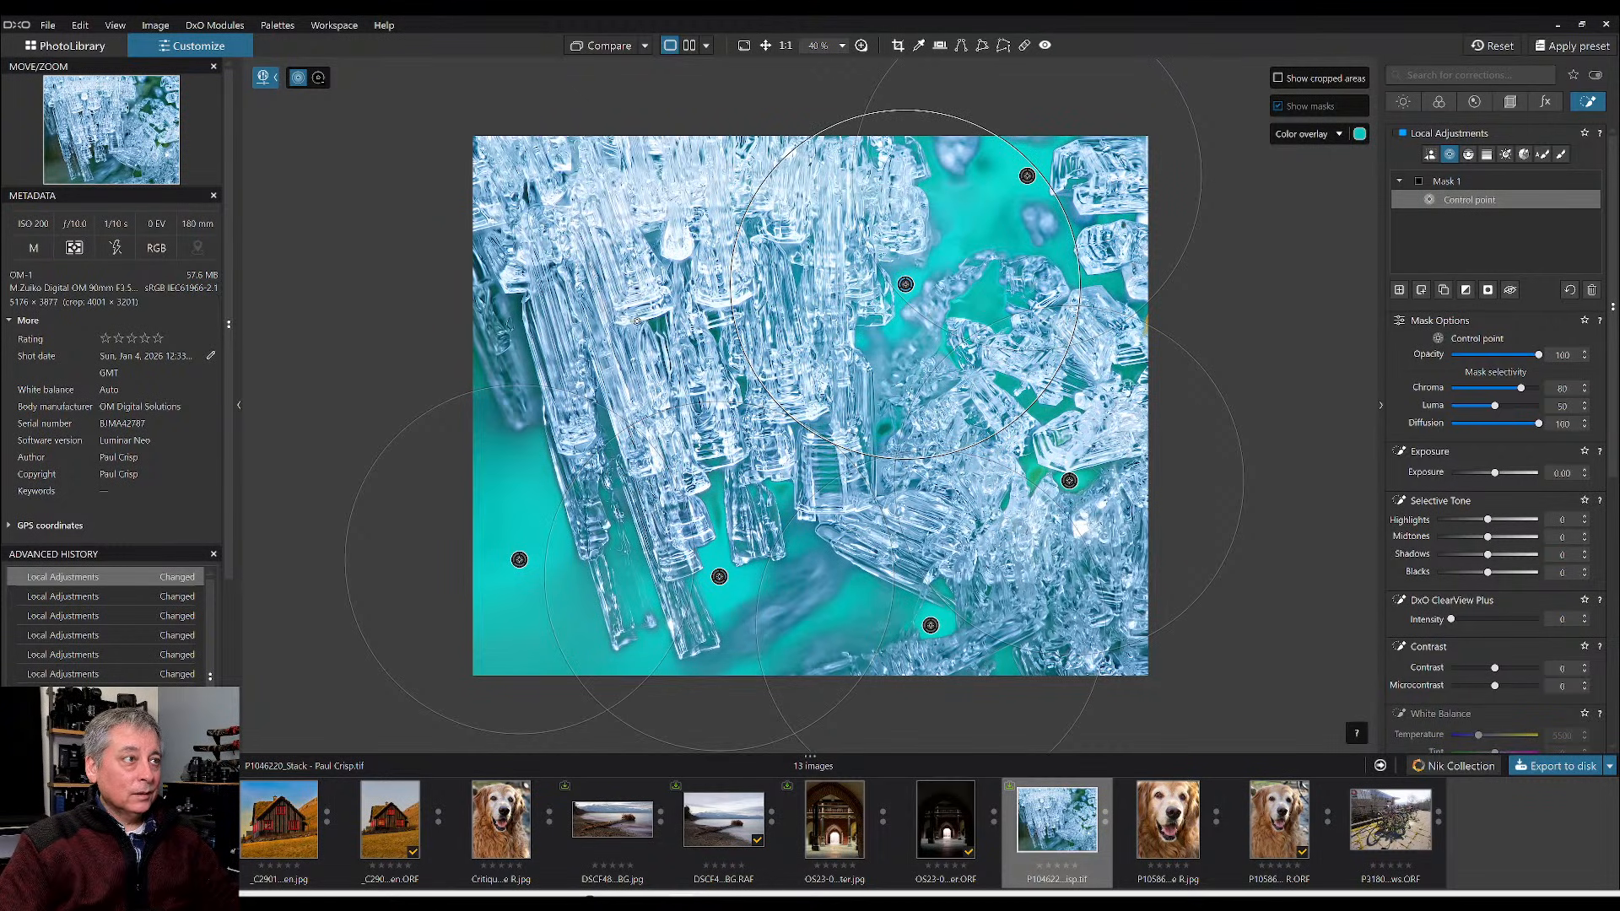
pyautogui.click(656, 327)
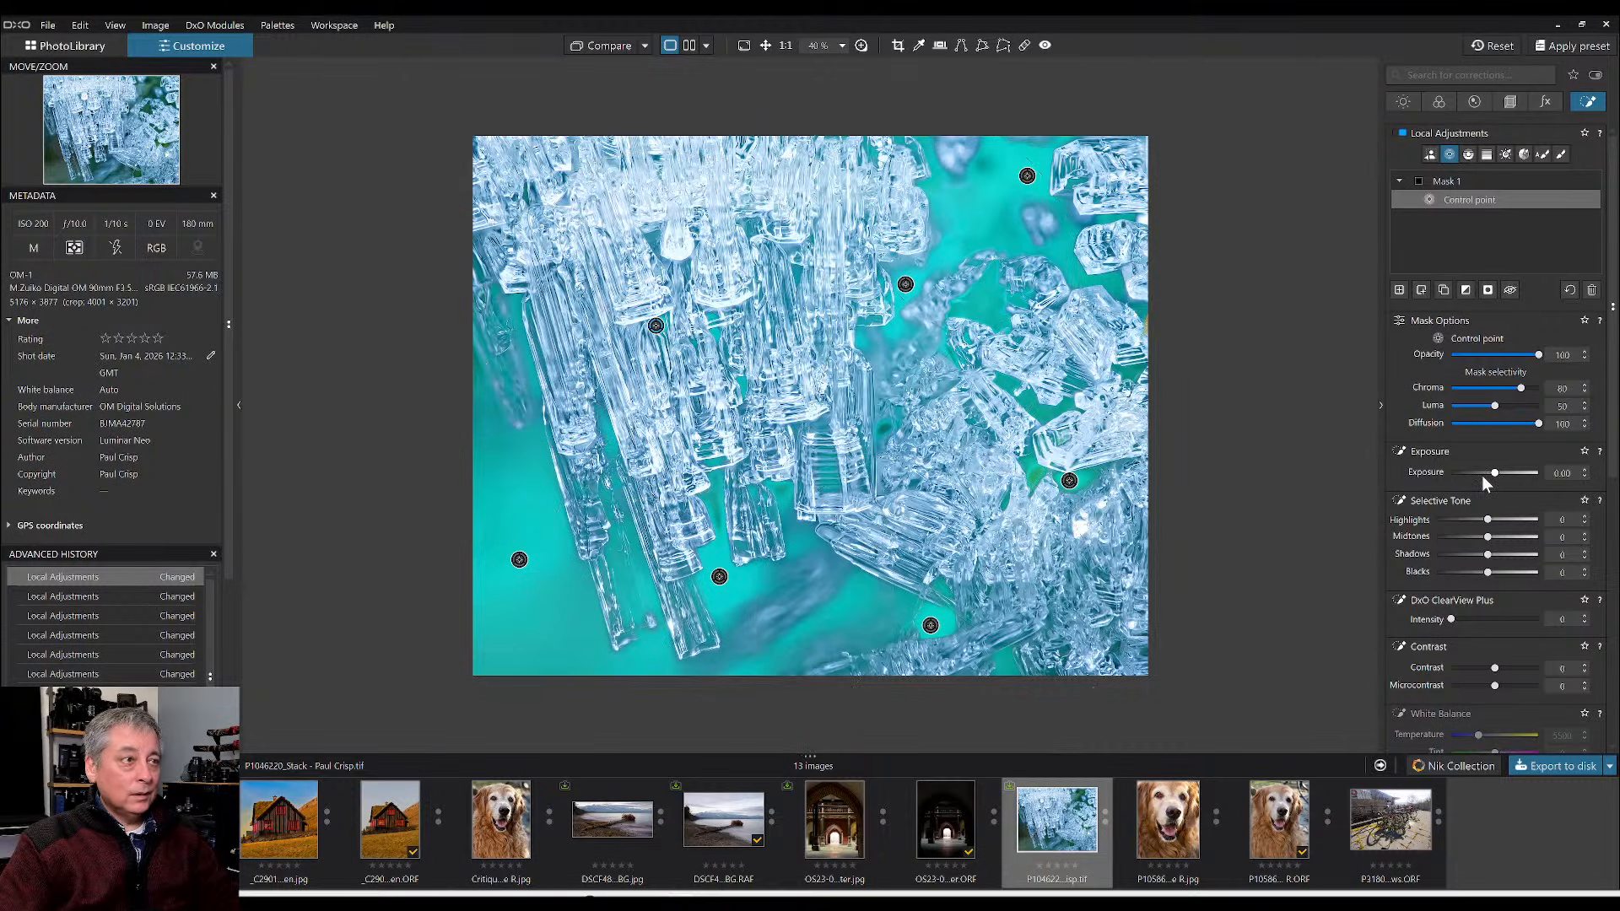
# - Darken the masked background with local exposure -0.44, midtones -24, shadows -50 and blacks -100
pyautogui.scroll(-1, 1491, 616)
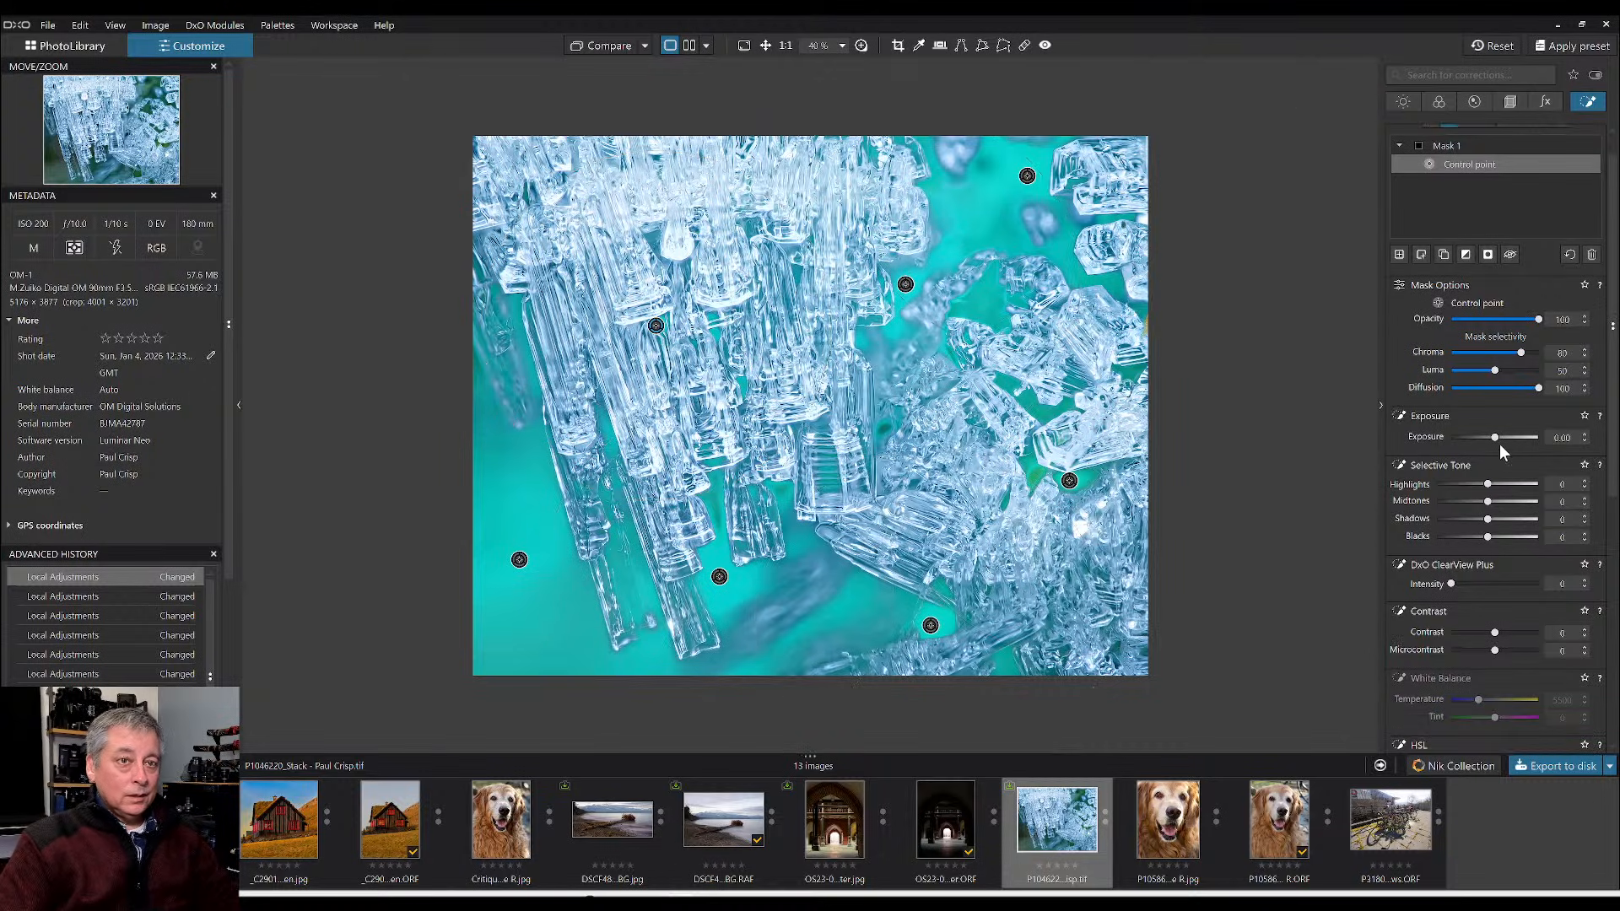
pyautogui.moveTo(1487, 536)
pyautogui.mouseDown()
pyautogui.moveTo(1447, 535)
pyautogui.moveTo(1474, 520)
pyautogui.mouseUp()
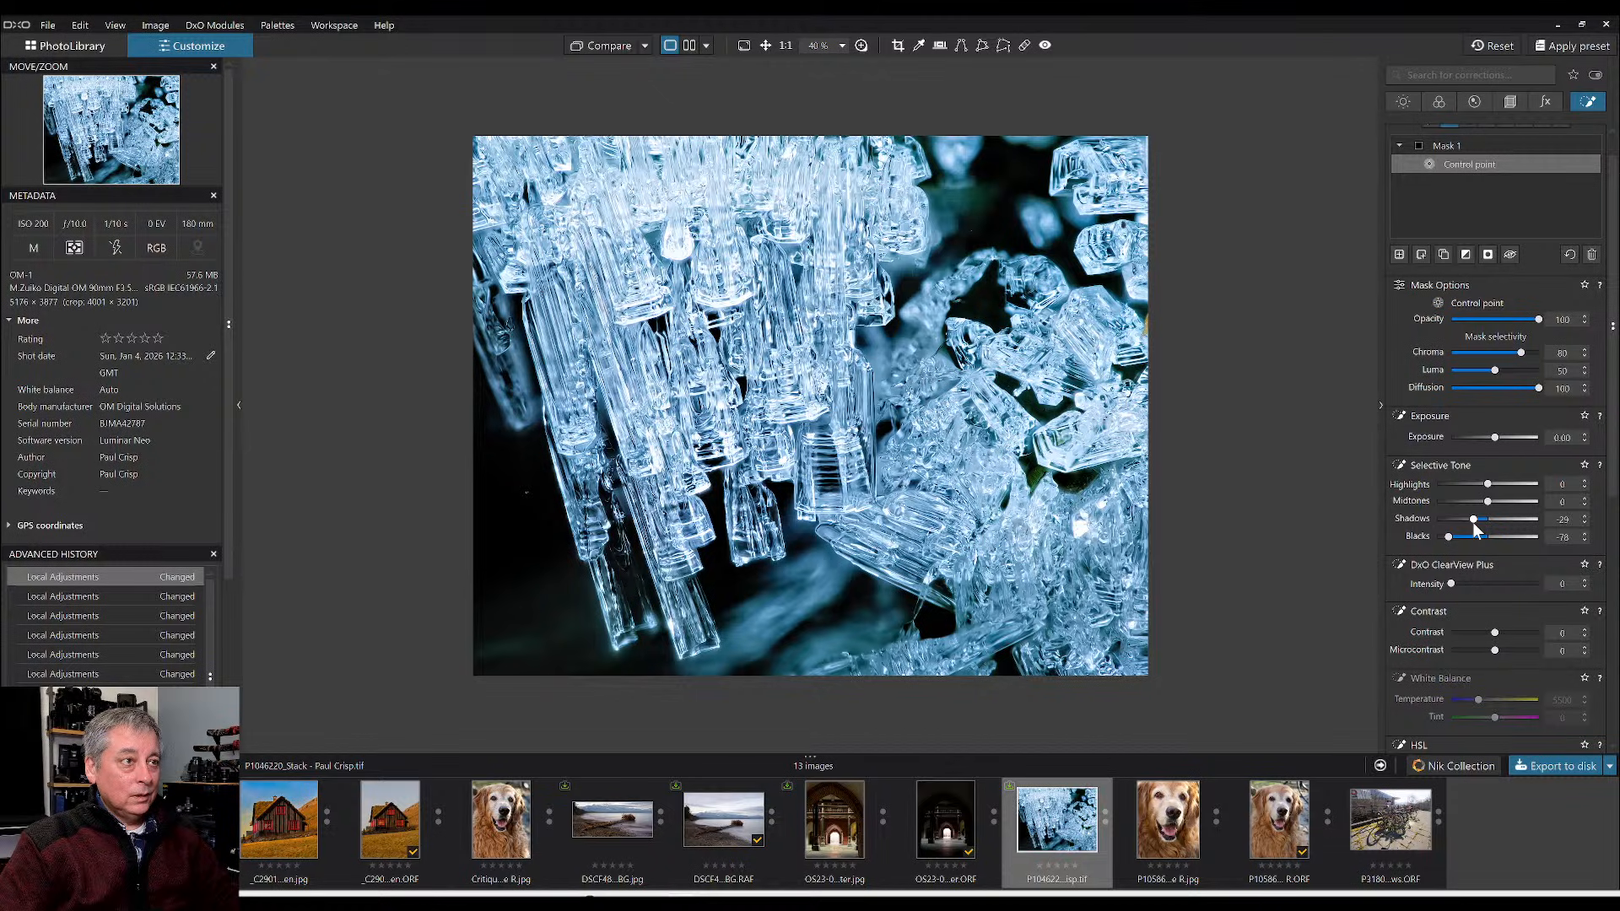
pyautogui.moveTo(1487, 501); pyautogui.dragTo(1436, 539)
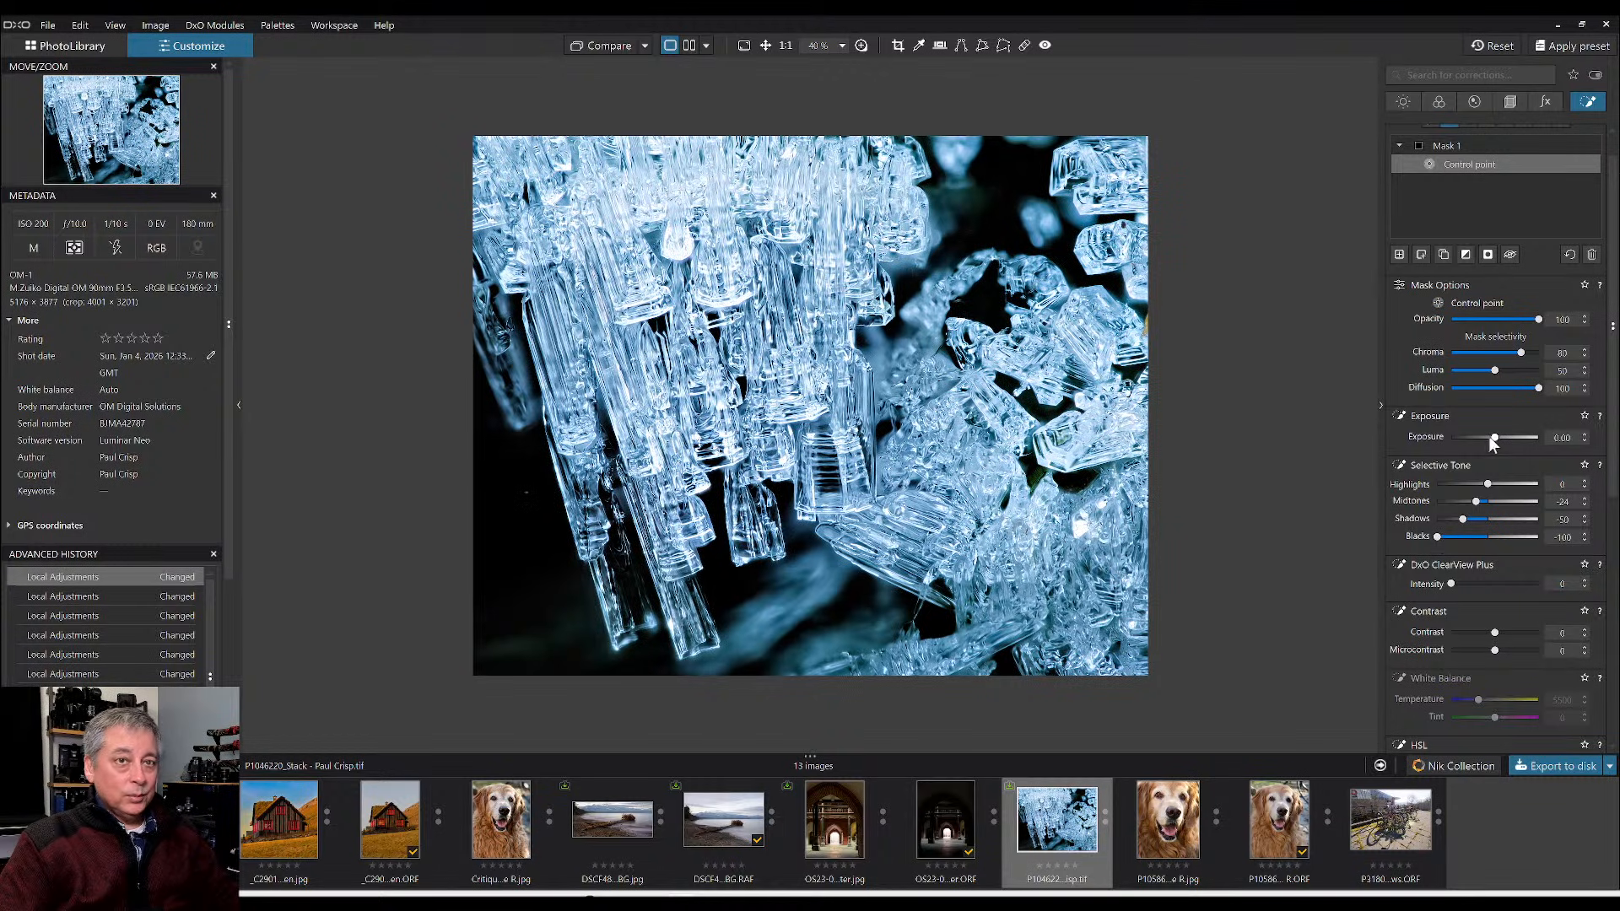
pyautogui.moveTo(1495, 437); pyautogui.dragTo(1491, 438)
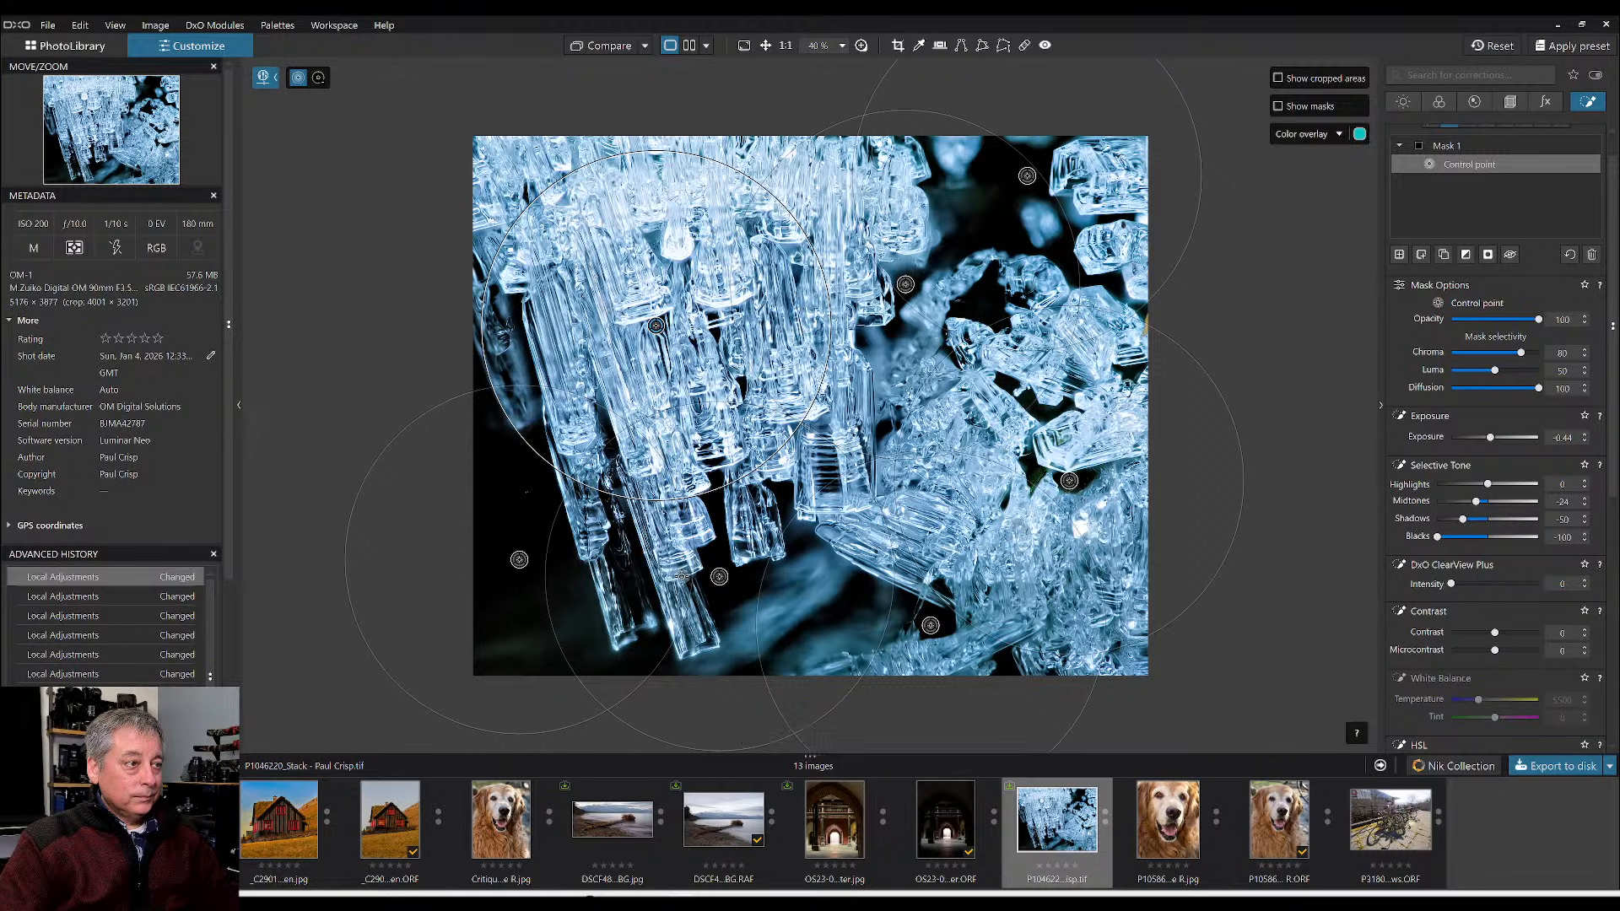
# - Nudge the control point in the lower gap between the crystals slightly down and set the mask selectivity to chroma 65 and luma 45
pyautogui.click(719, 579)
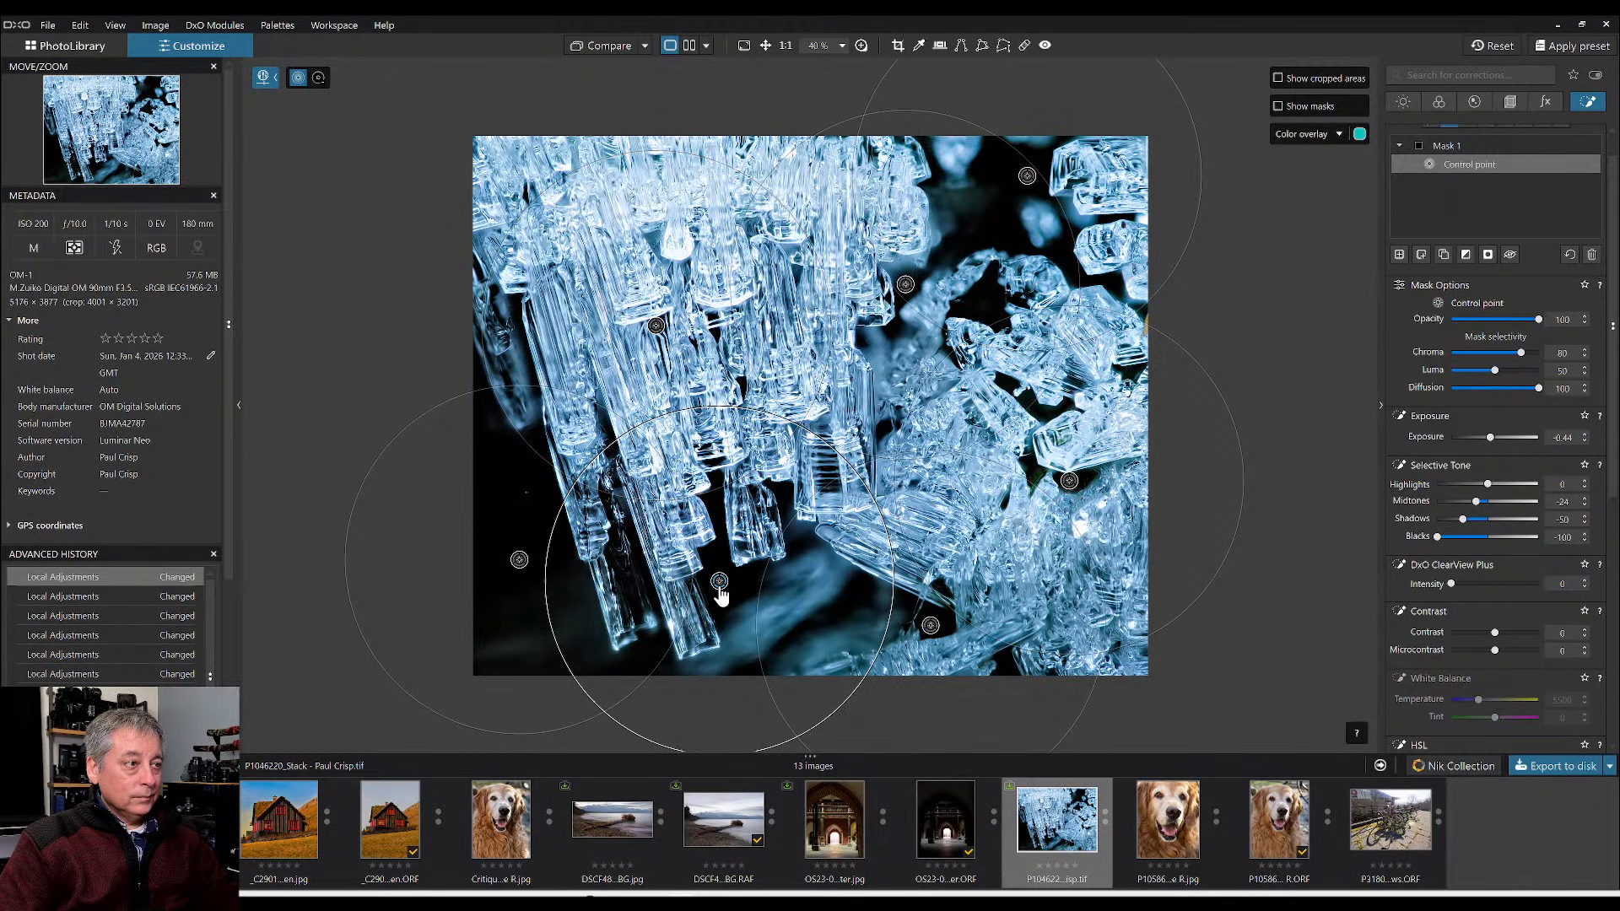
pyautogui.click(719, 582)
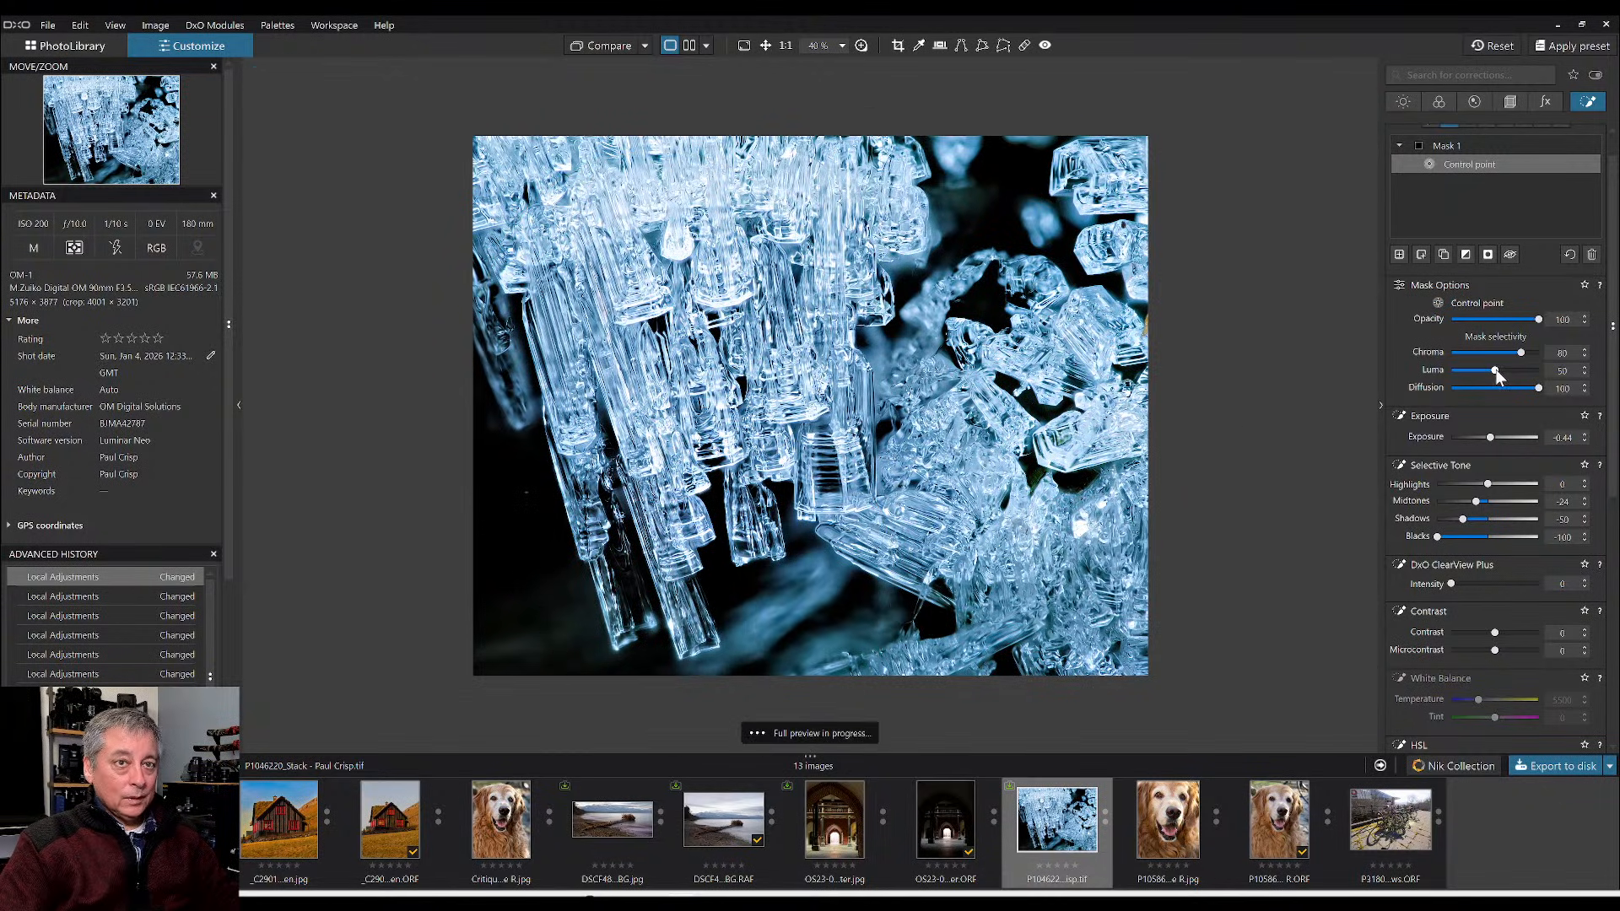
pyautogui.moveTo(1492, 370); pyautogui.dragTo(1497, 370)
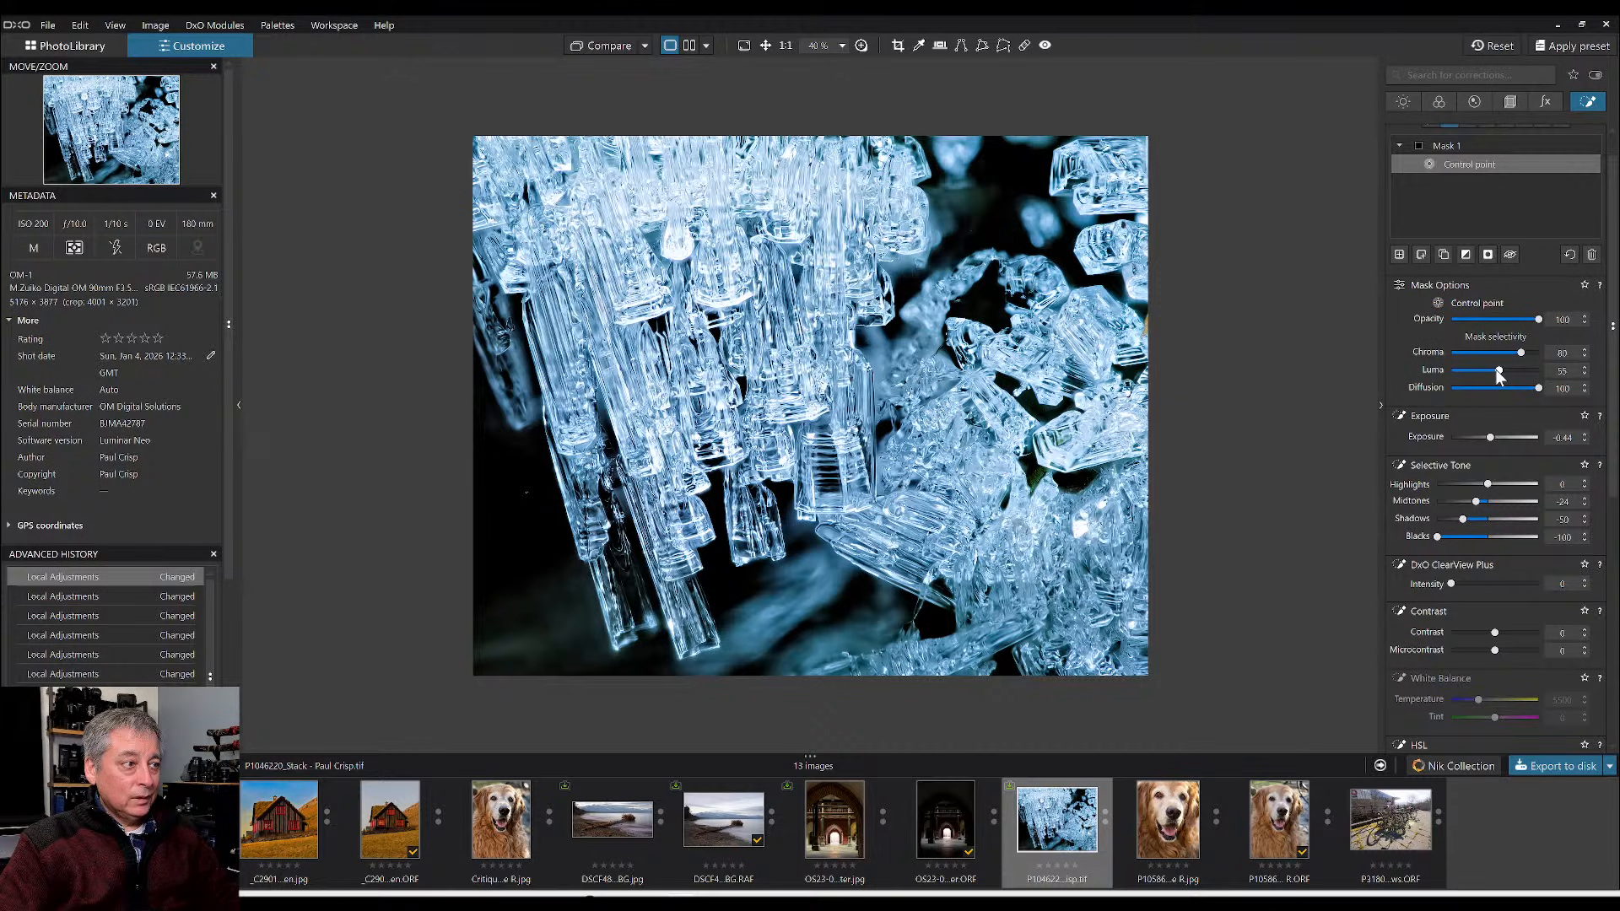
pyautogui.doubleClick(1497, 371)
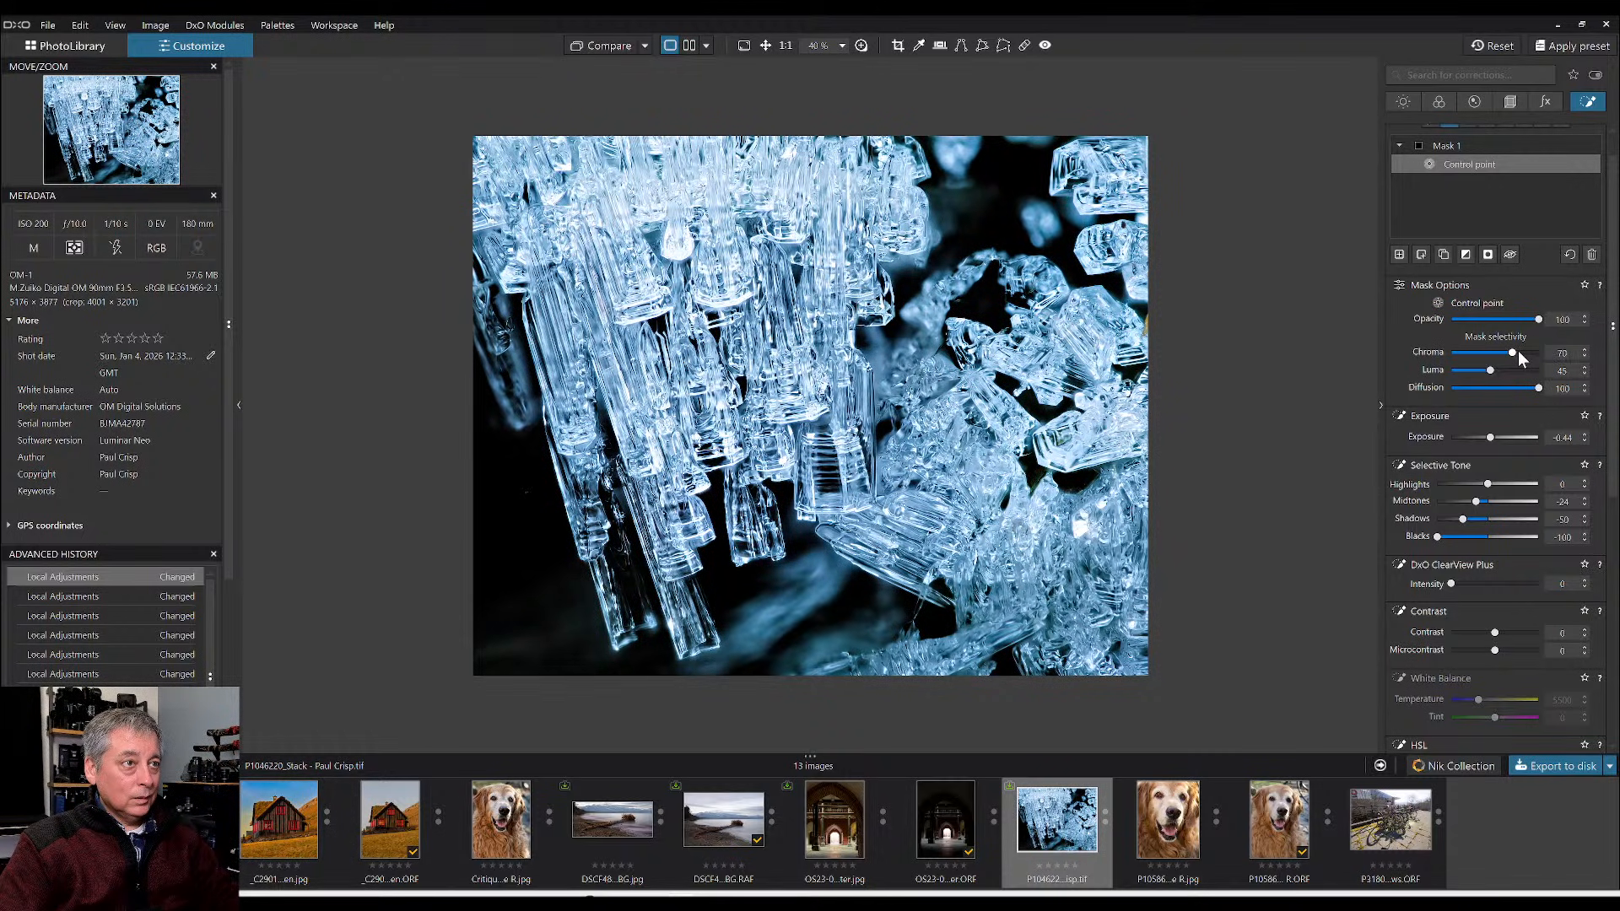
pyautogui.scroll(-1, 1517, 352)
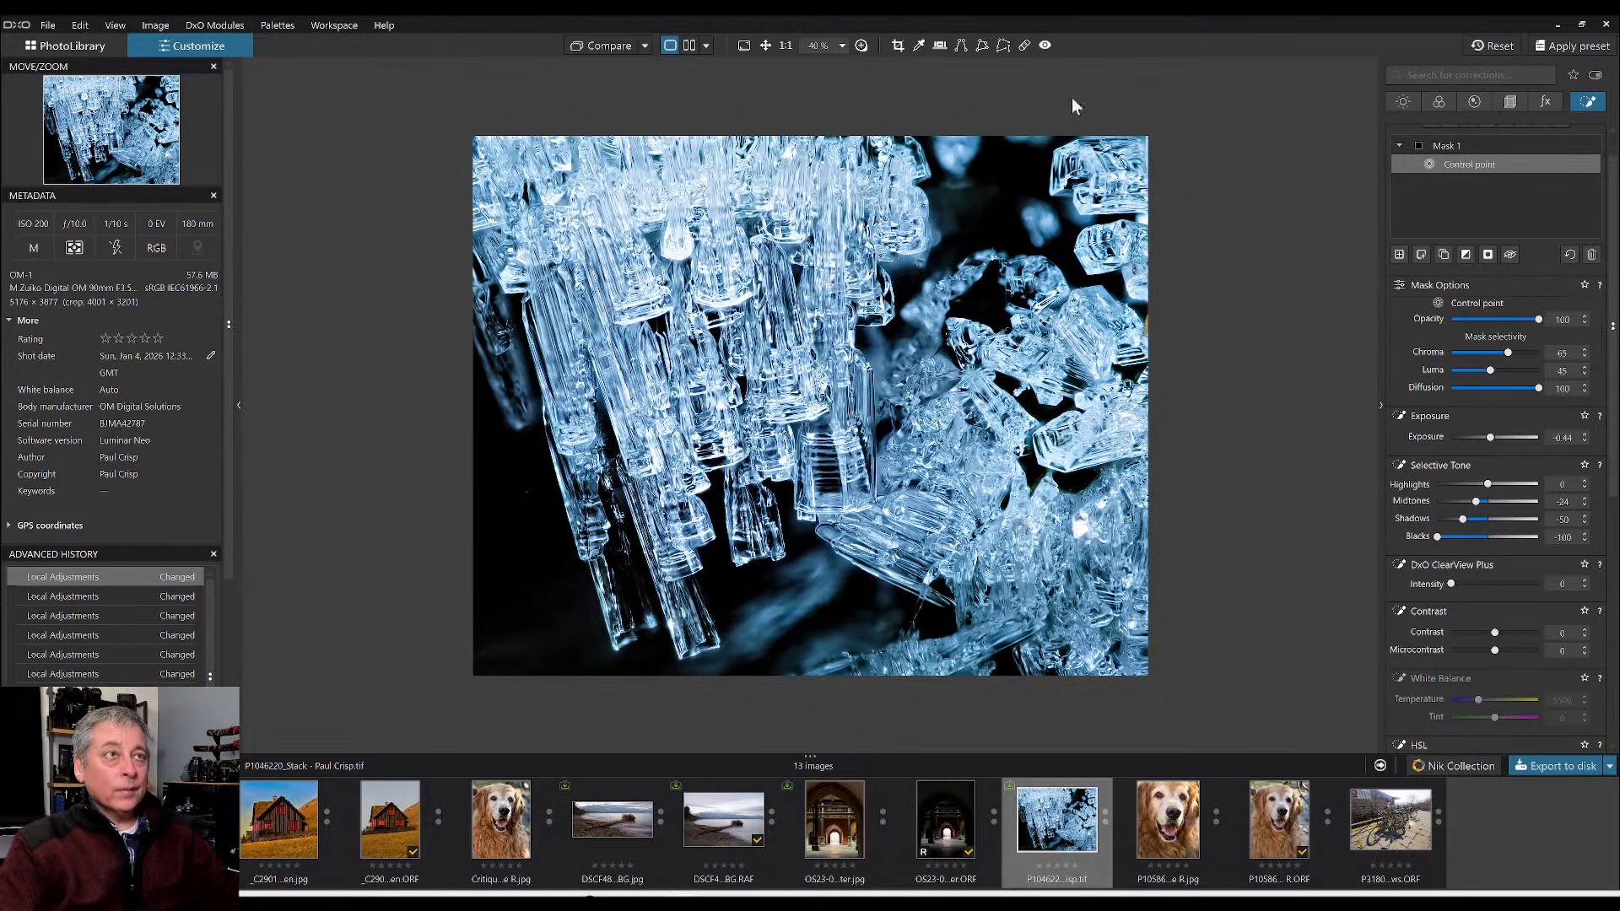
# - Tighten the 5 × 4 crop slightly from the image's right edge to about 3957 × 3166 px
pyautogui.click(898, 45)
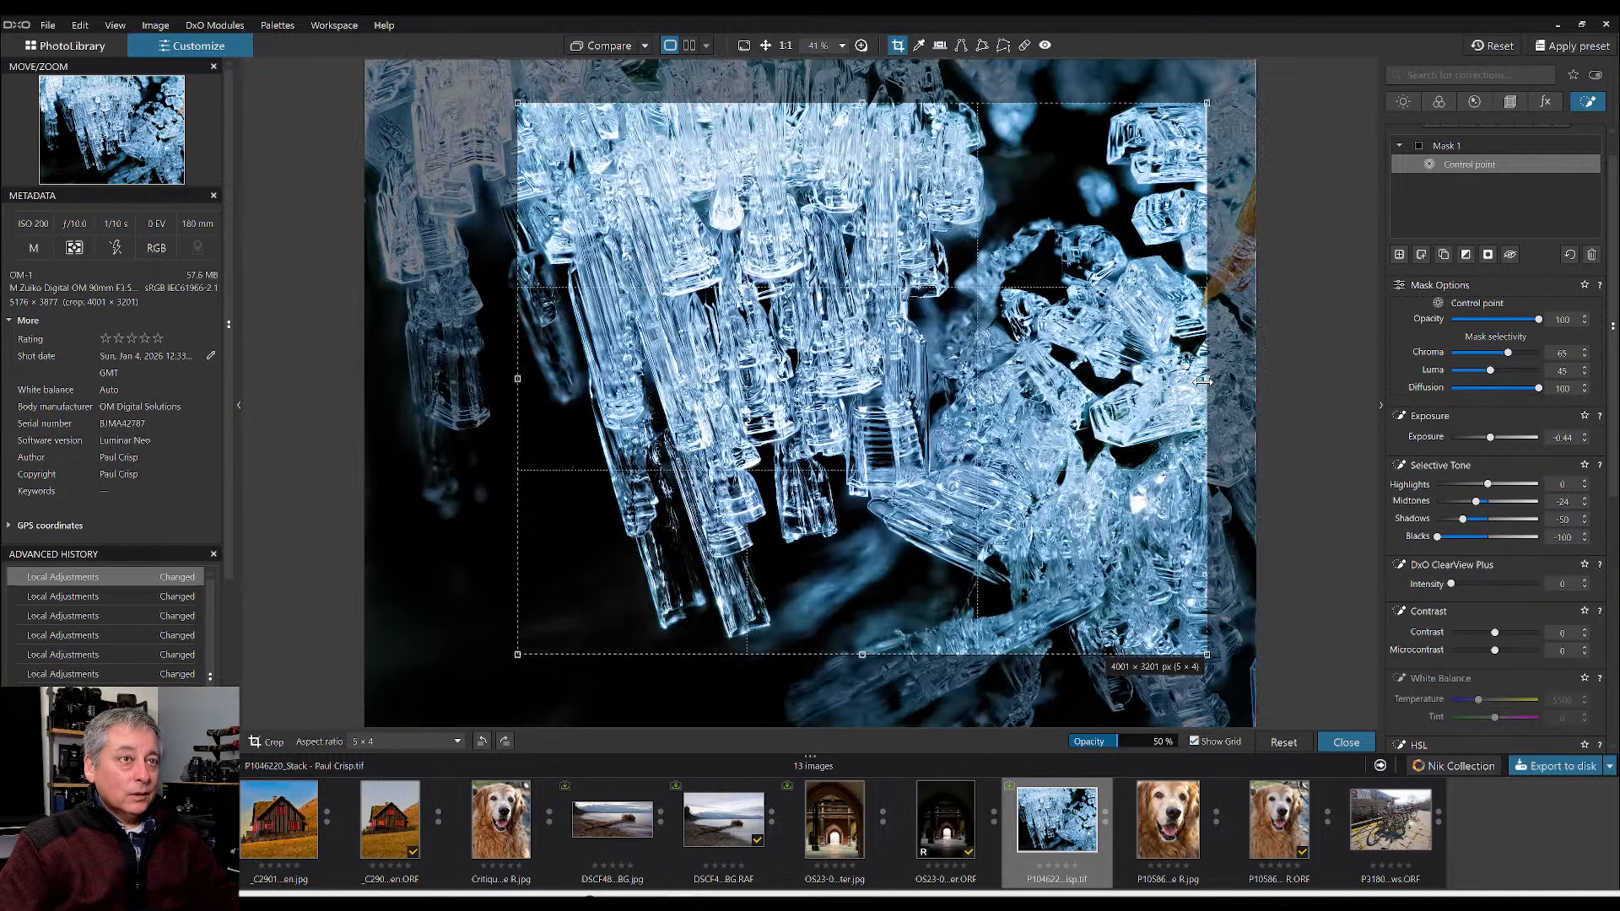
pyautogui.moveTo(1207, 382); pyautogui.dragTo(1198, 381)
pyautogui.press('Return')
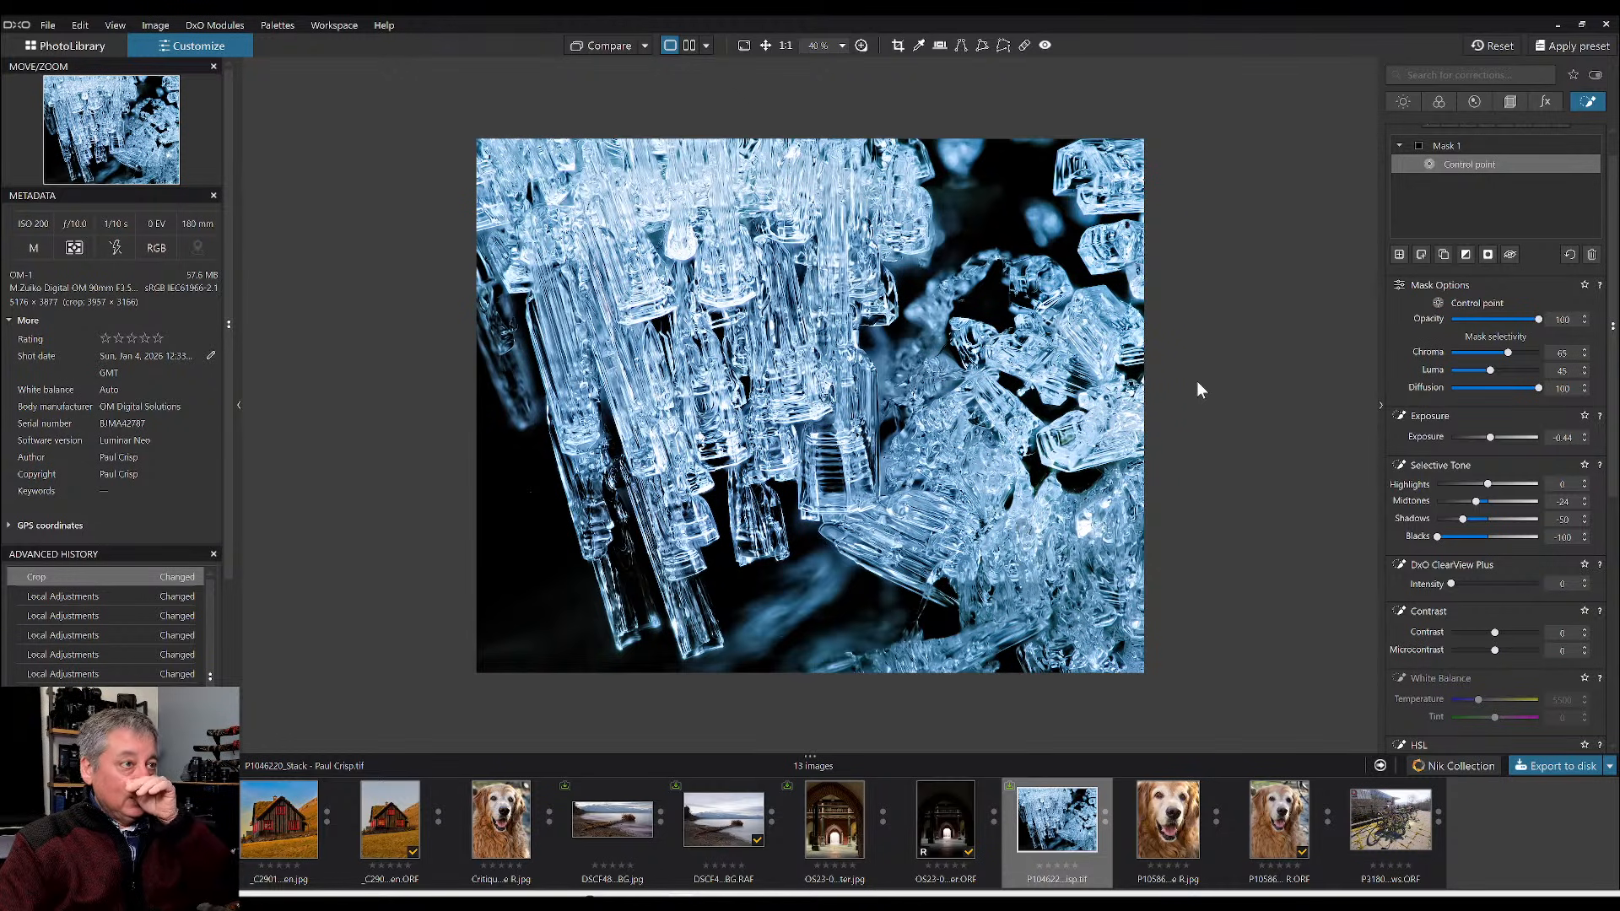
# - Sharpen the crystals with Unsharp Mask intensity 327 and radius 2.25, judging the detail at 200 %
pyautogui.scroll(3, 858, 389)
pyautogui.scroll(4, 739, 381)
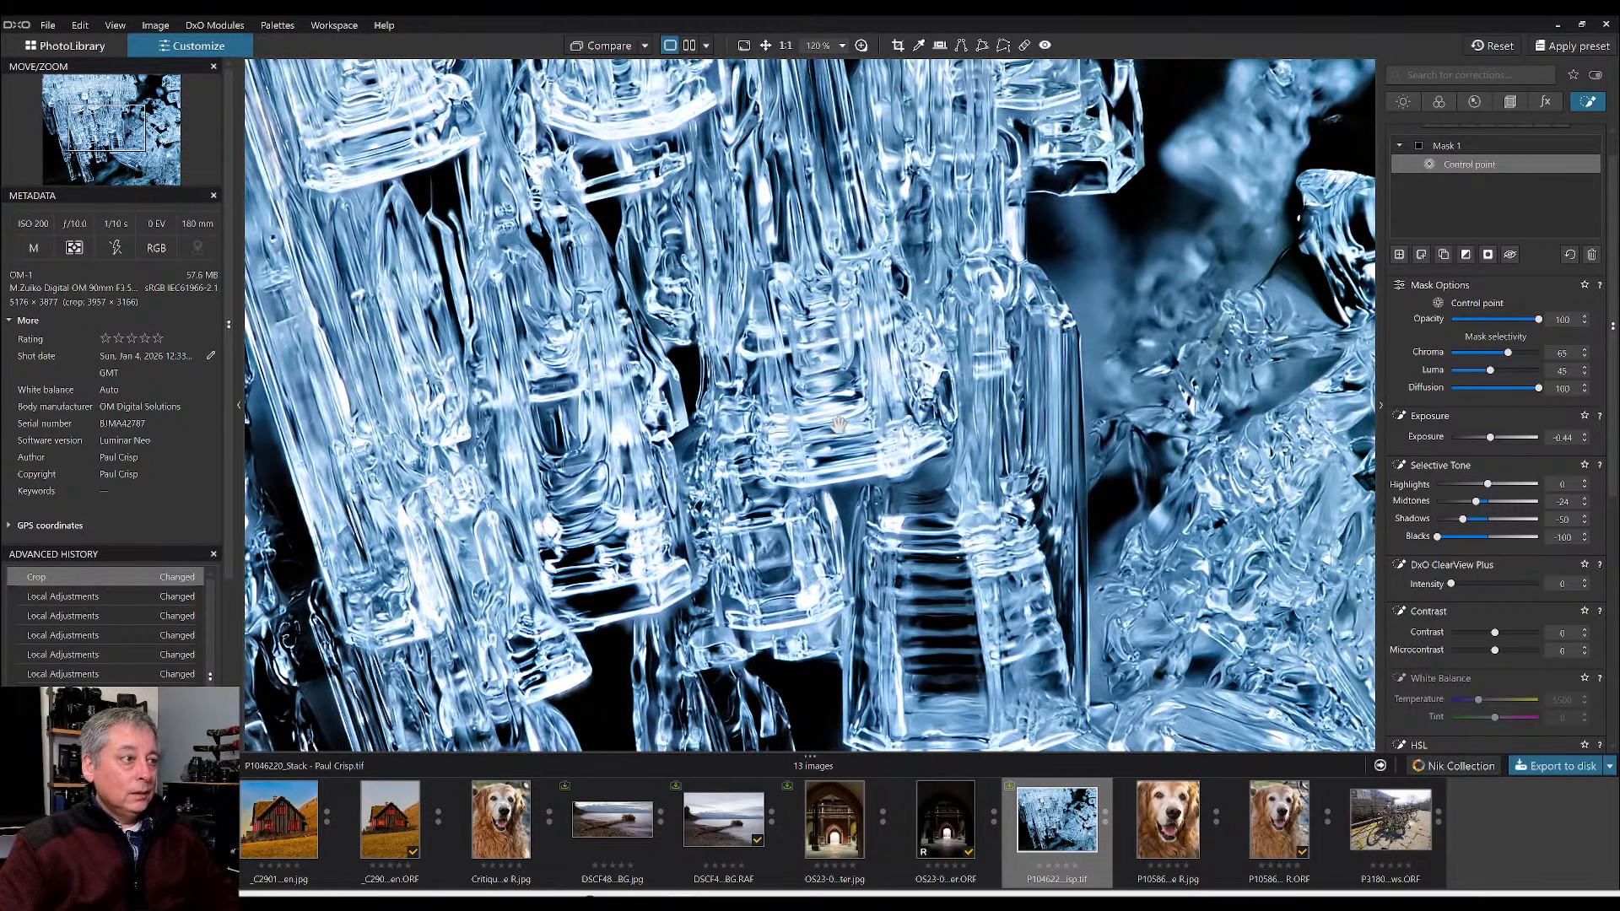
pyautogui.scroll(2, 850, 438)
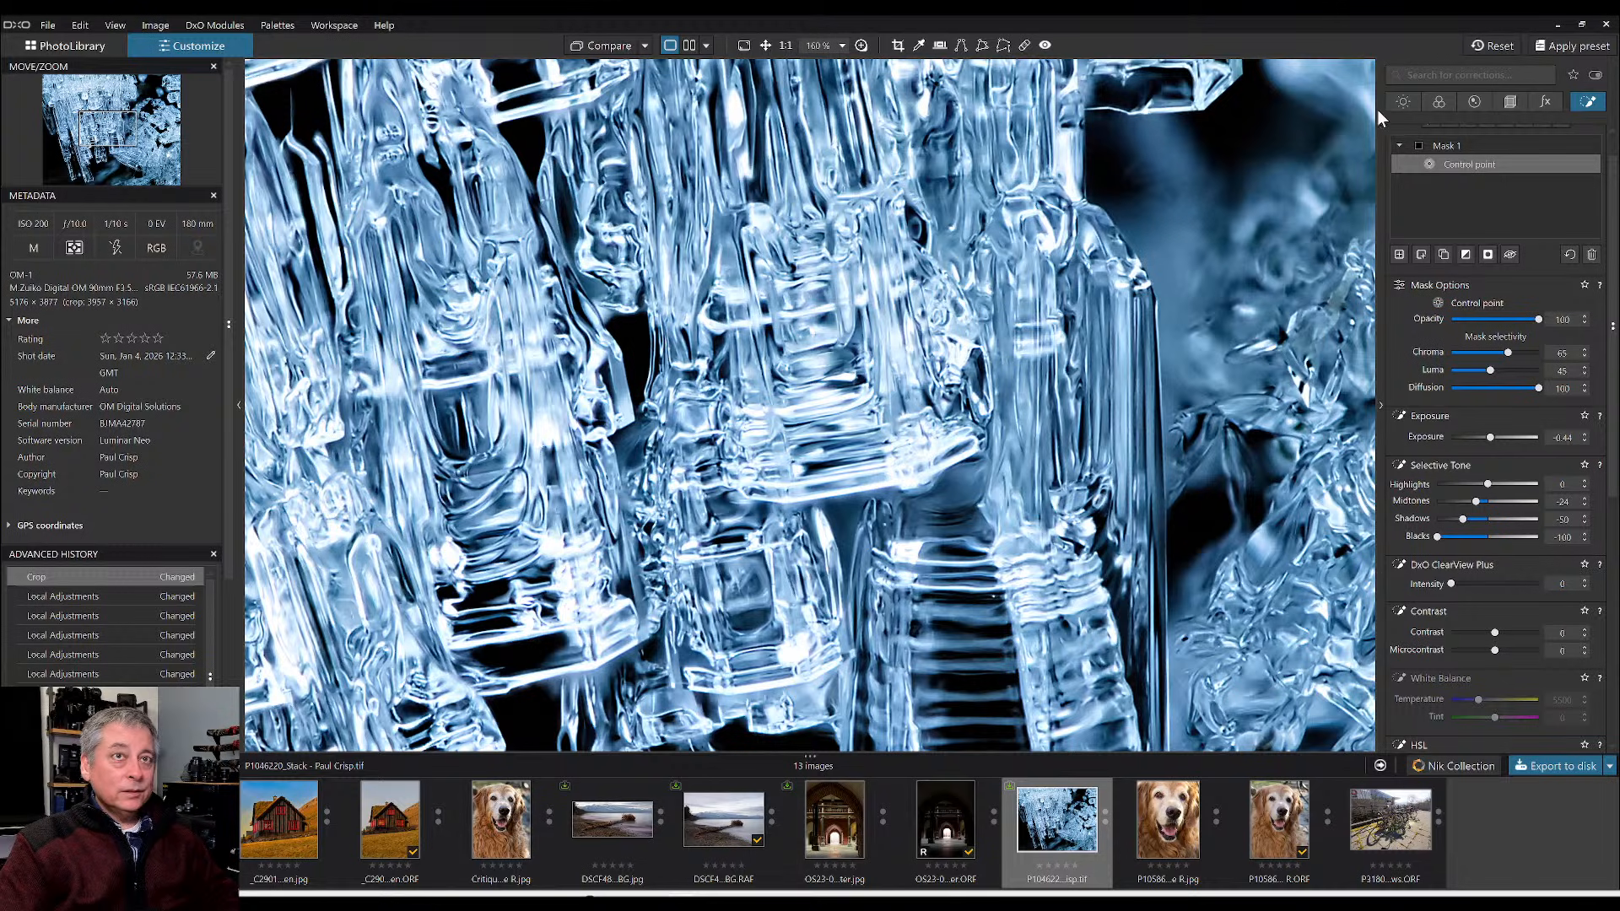
pyautogui.scroll(2, 880, 373)
pyautogui.scroll(-2, 880, 373)
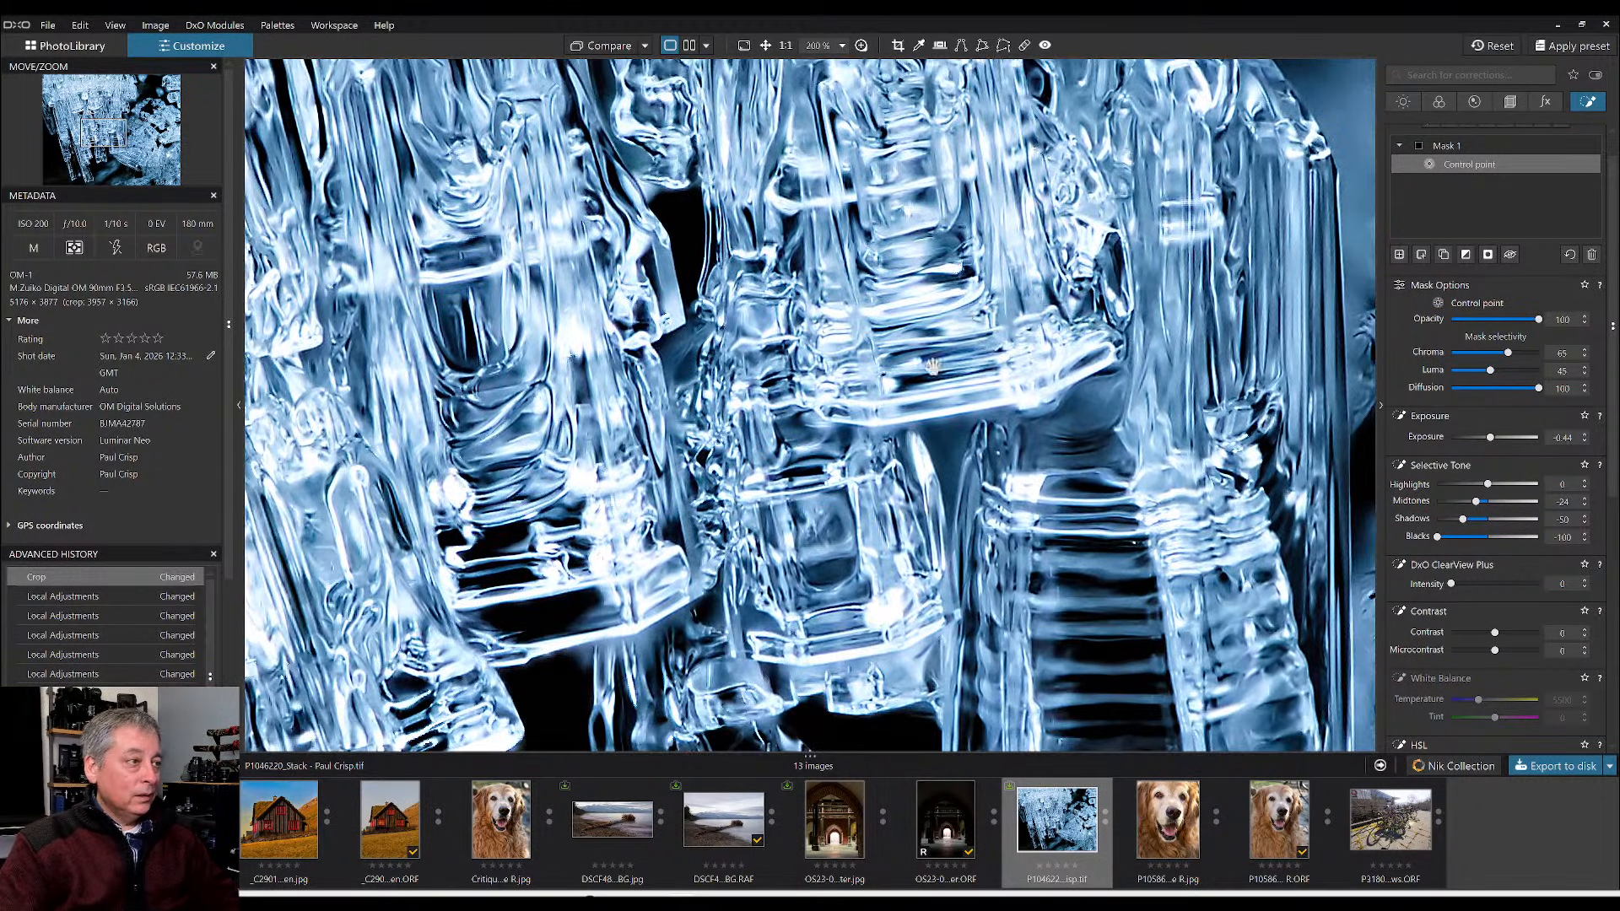
pyautogui.moveTo(932, 365); pyautogui.dragTo(996, 245)
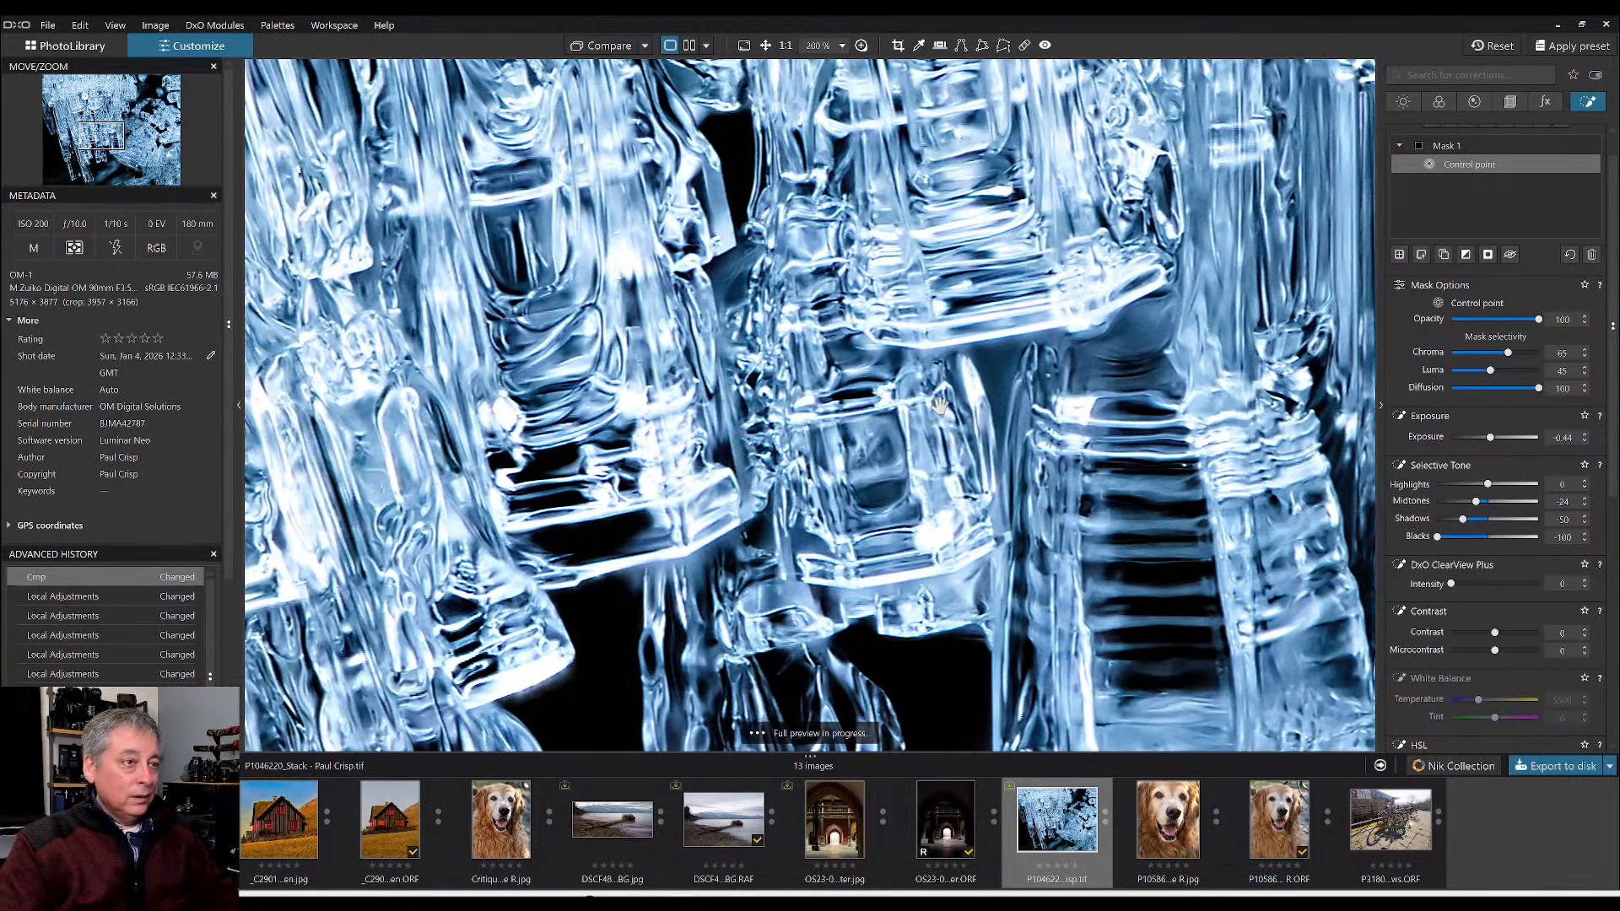
pyautogui.click(1404, 100)
pyautogui.click(1440, 102)
pyautogui.click(1474, 101)
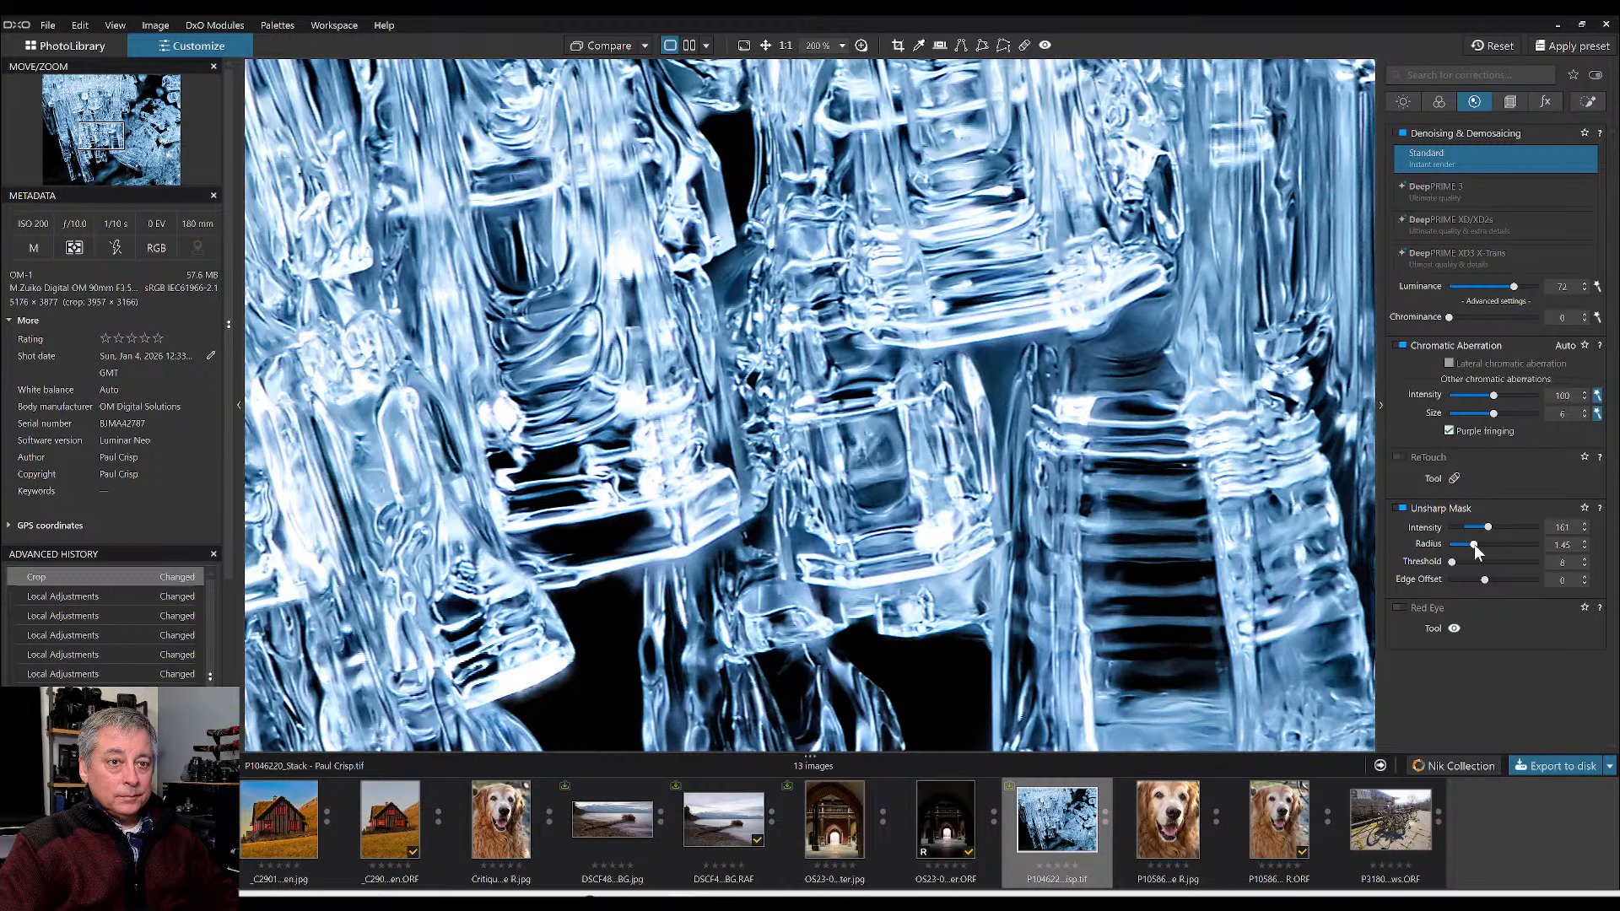
pyautogui.moveTo(1475, 544)
pyautogui.mouseDown()
pyautogui.moveTo(1527, 551)
pyautogui.moveTo(1506, 533)
pyautogui.moveTo(1487, 544)
pyautogui.moveTo(1522, 527)
pyautogui.moveTo(1489, 545)
pyautogui.mouseUp()
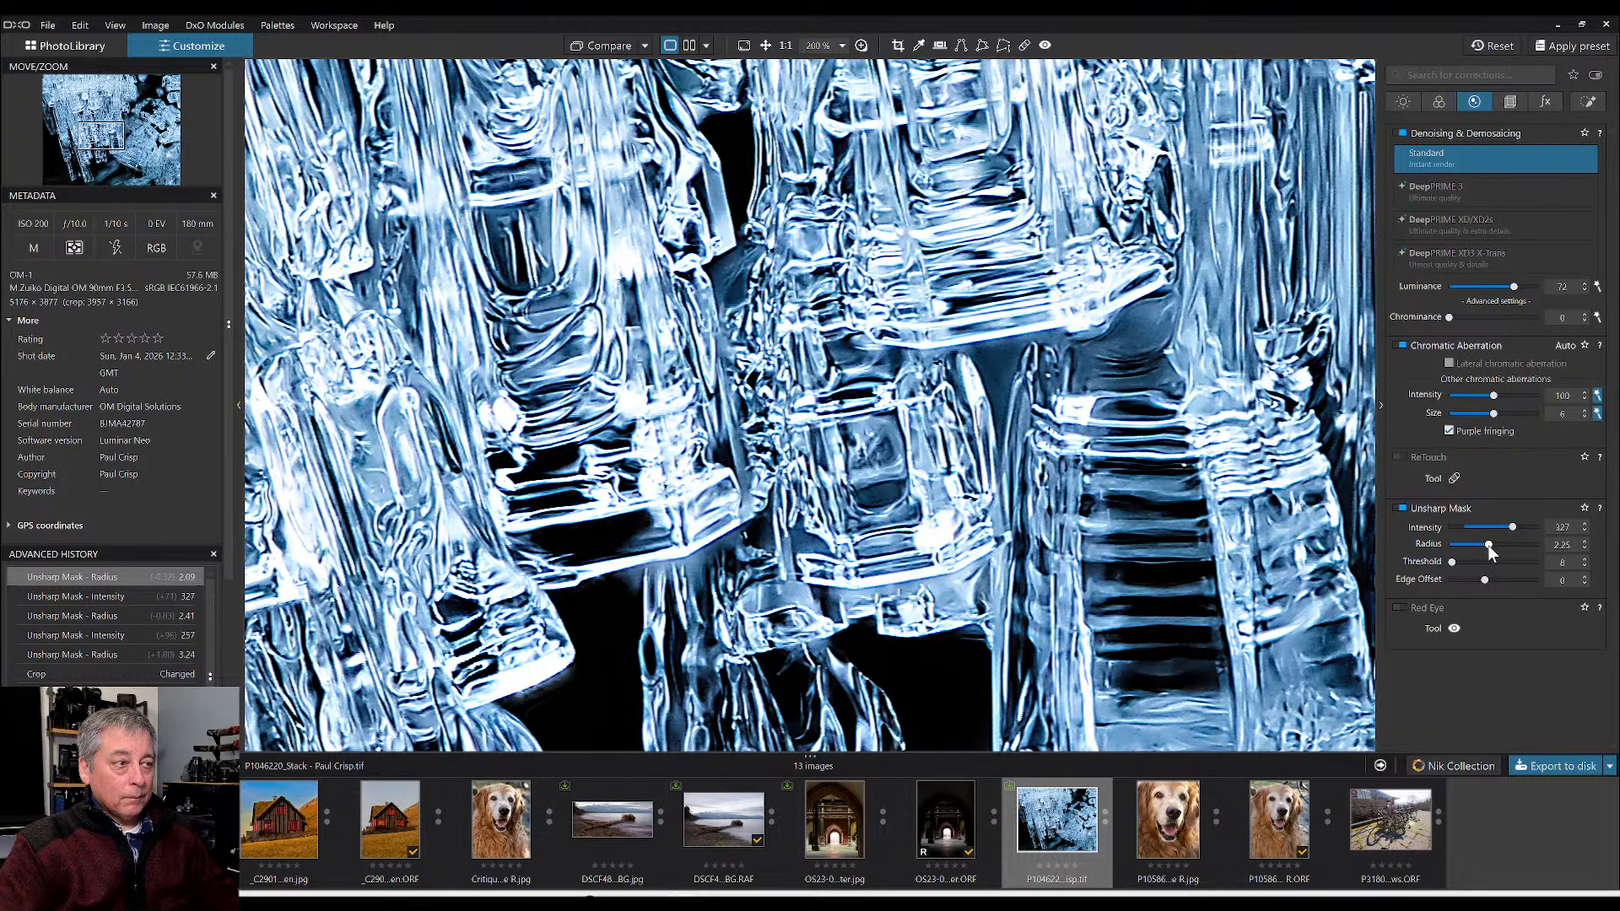
# - Check the sharpening on the whole image and at 250 %, and set the Unsharp Mask threshold to 5
pyautogui.scroll(-3, 925, 439)
pyautogui.scroll(-2, 926, 438)
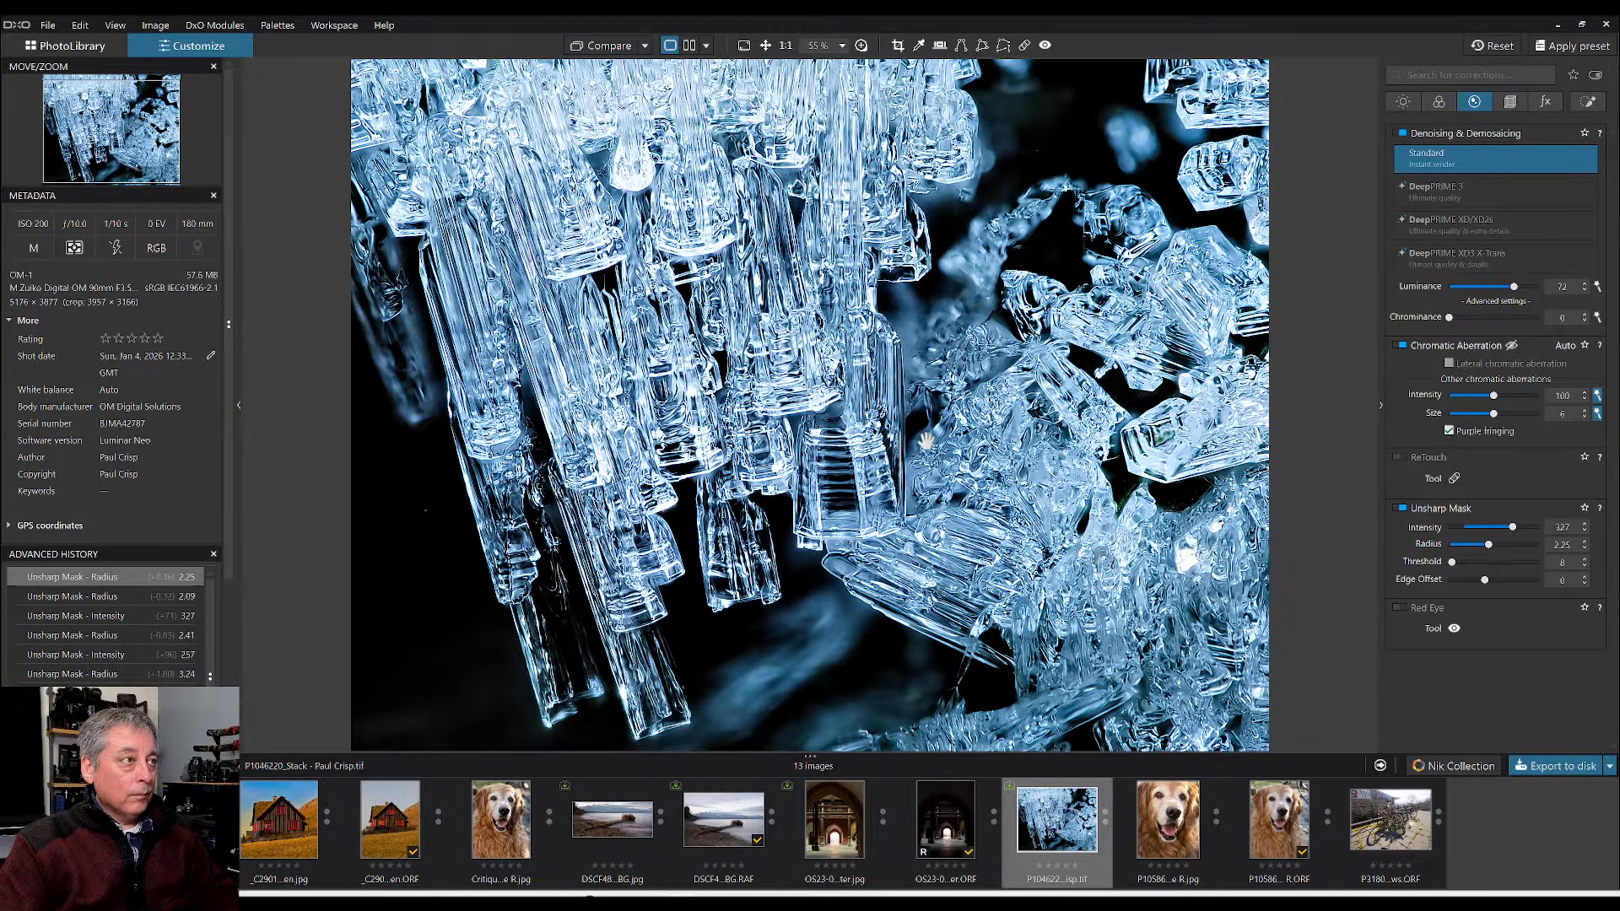
pyautogui.scroll(2, 805, 437)
pyautogui.scroll(3, 800, 436)
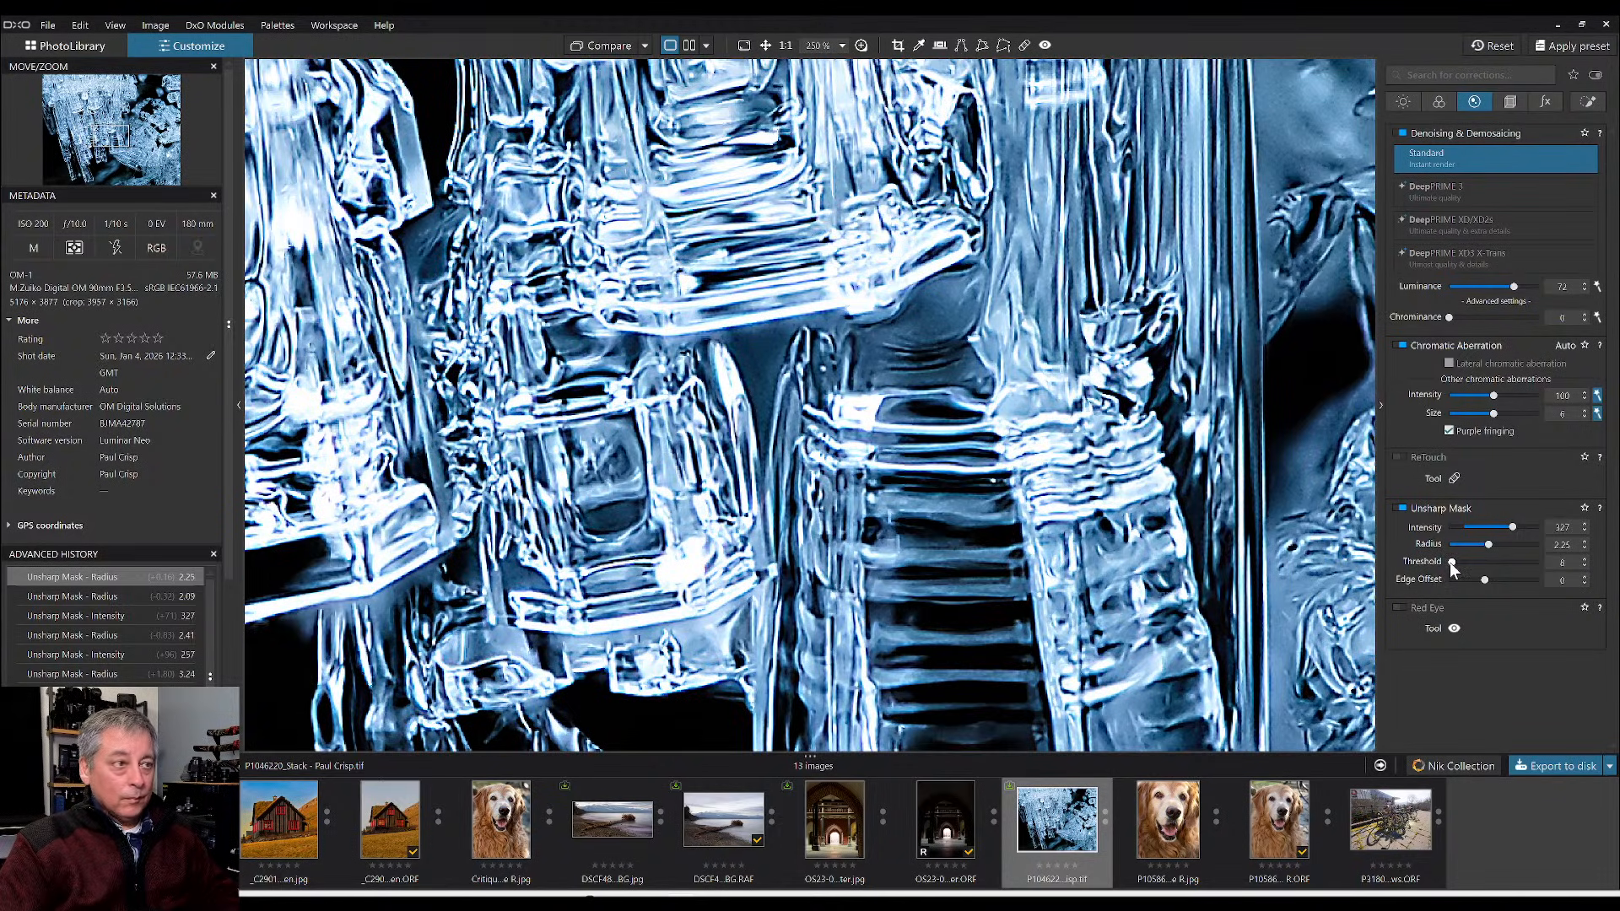
pyautogui.moveTo(1452, 563)
pyautogui.mouseDown()
pyautogui.moveTo(1438, 563)
pyautogui.moveTo(1451, 564)
pyautogui.mouseUp()
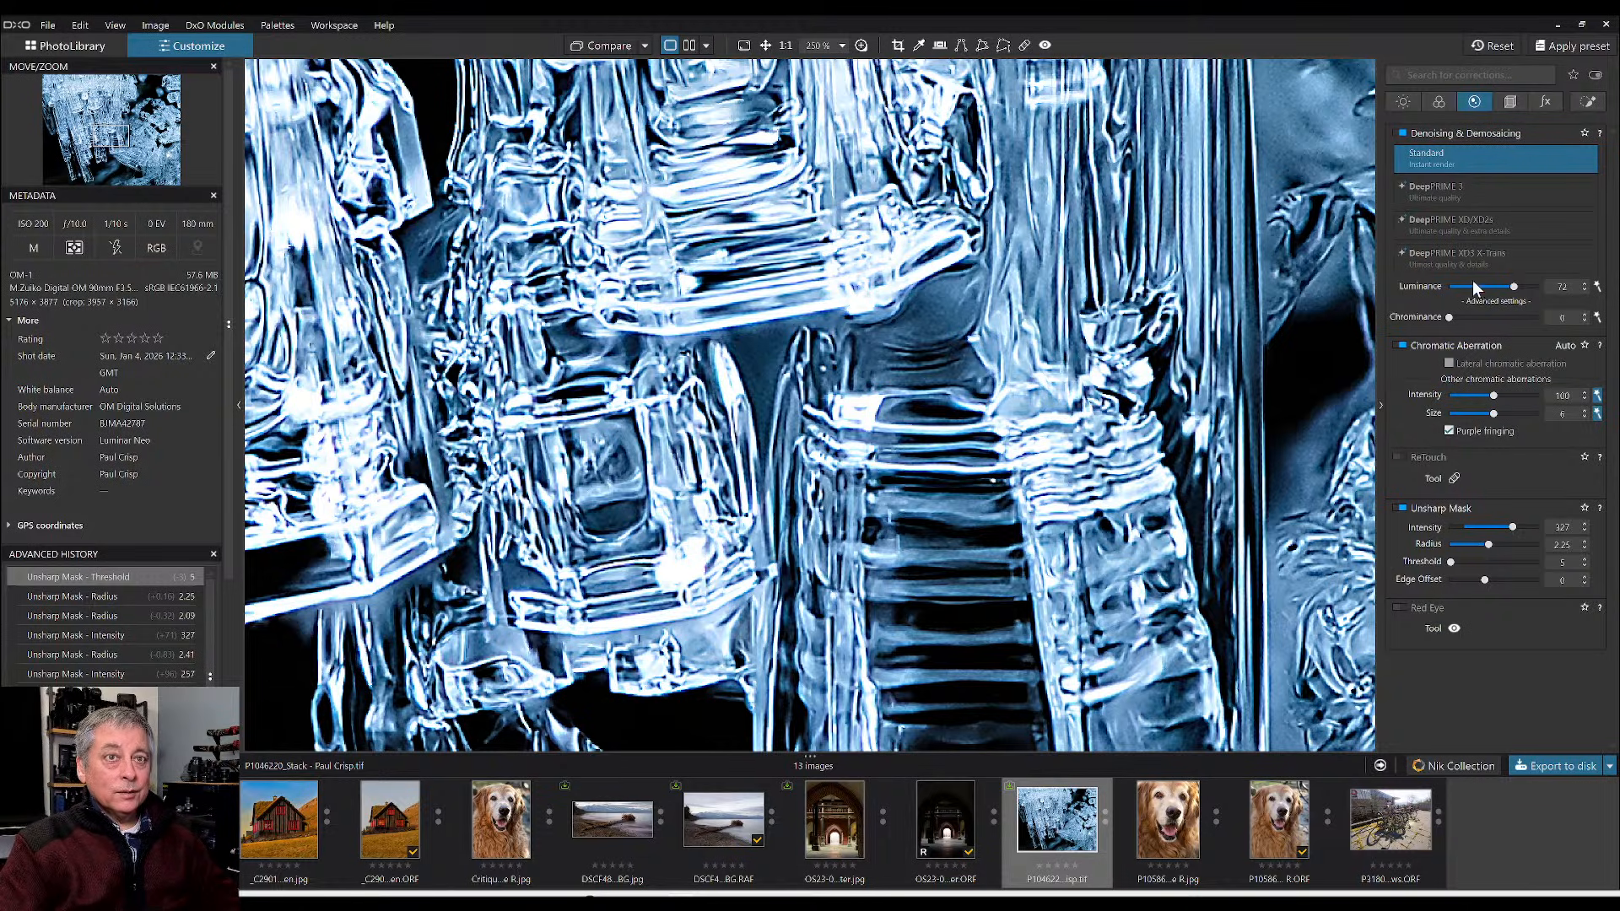
# - Compare low and high denoising luminance on the magnified crystals, settle on 81, and review the whole image
pyautogui.moveTo(1474, 282); pyautogui.dragTo(1497, 287)
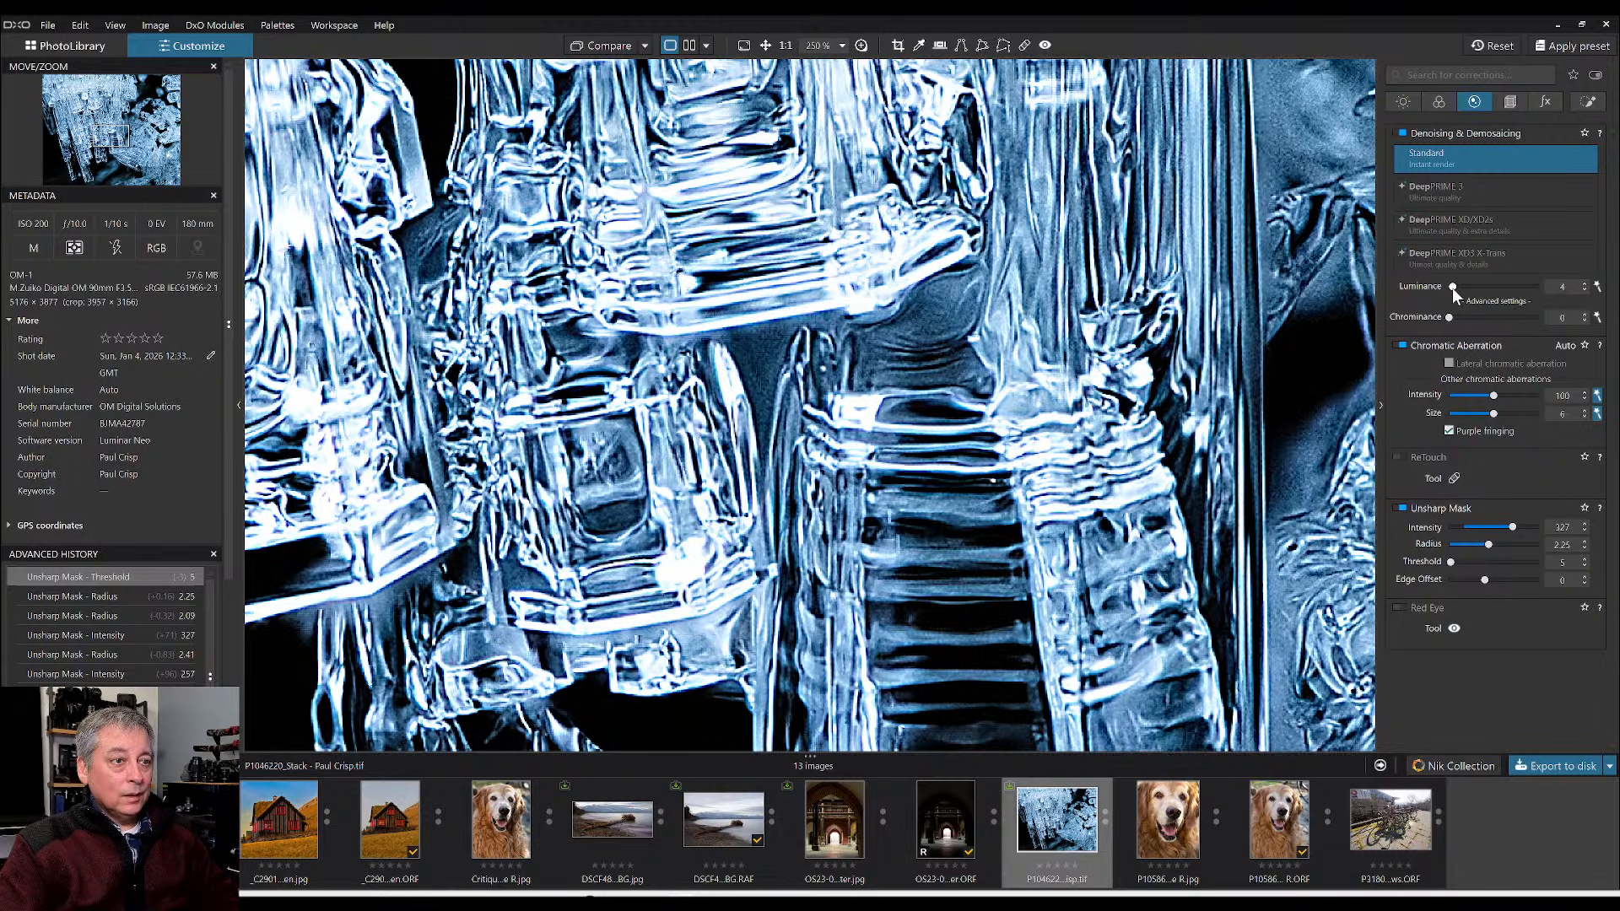
pyautogui.moveTo(1488, 291); pyautogui.dragTo(1492, 292)
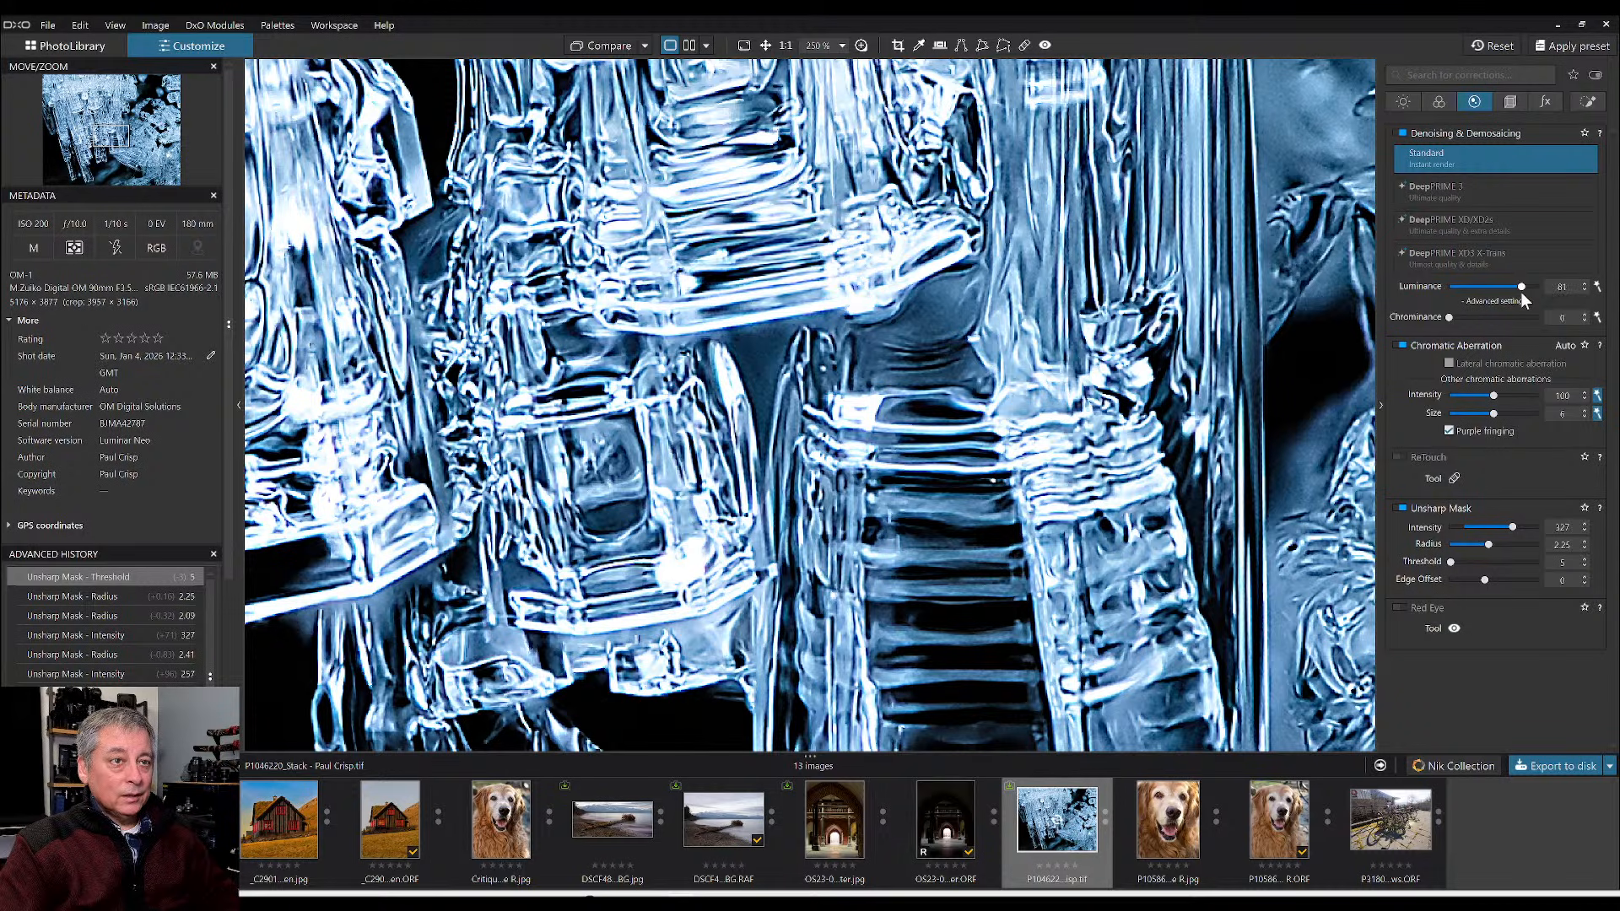
pyautogui.moveTo(1521, 292); pyautogui.dragTo(1516, 291)
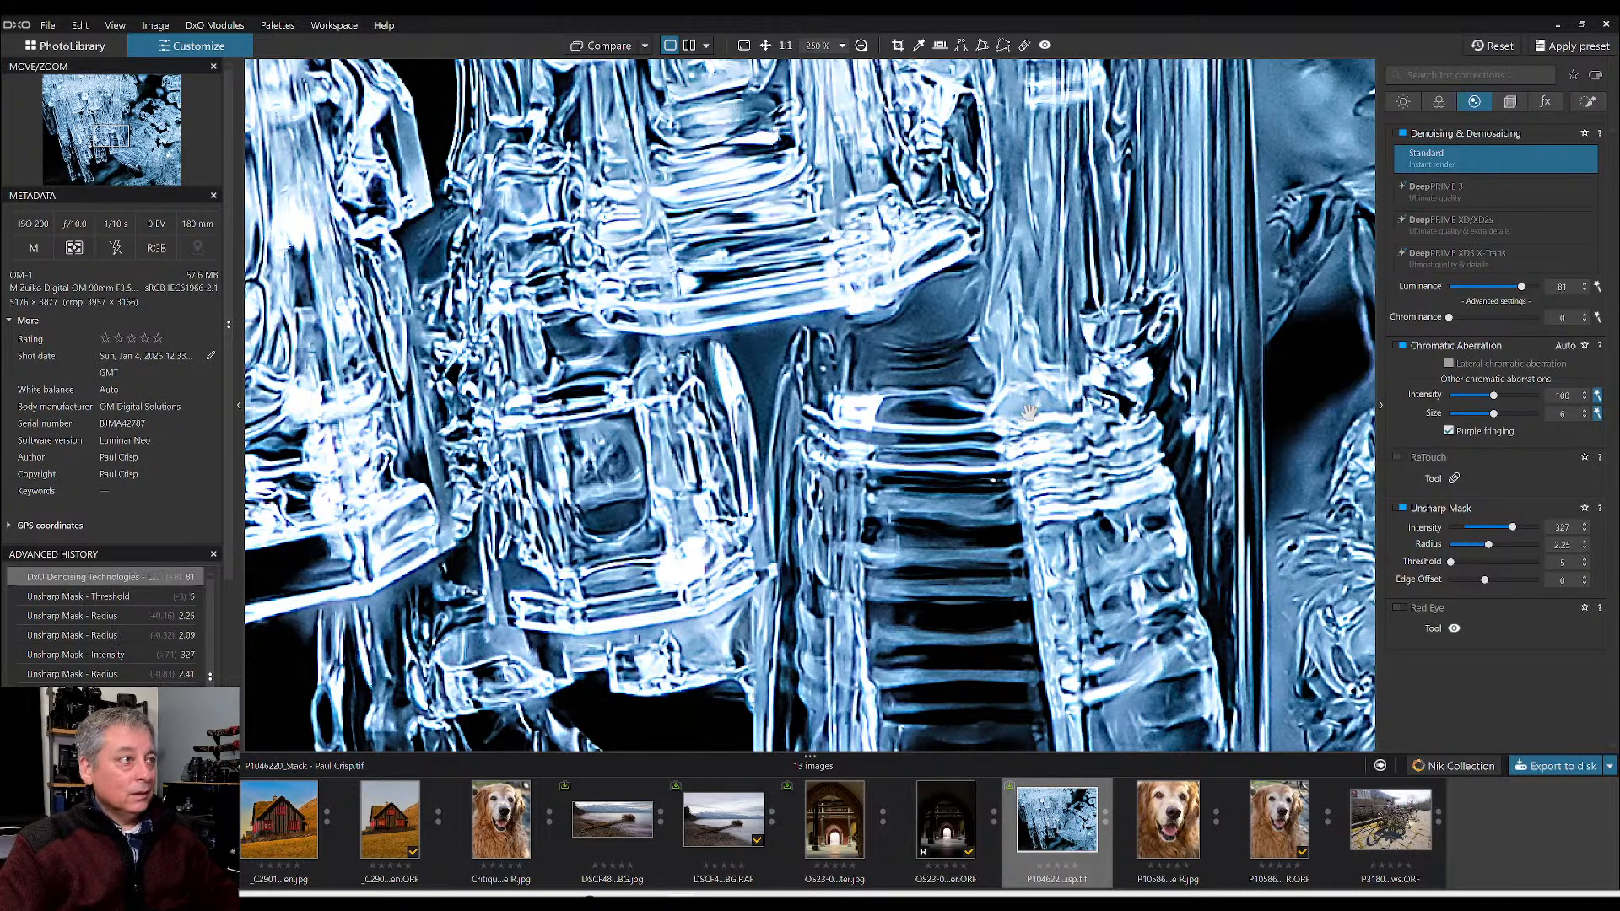
pyautogui.scroll(-4, 1029, 412)
pyautogui.scroll(-3, 1029, 412)
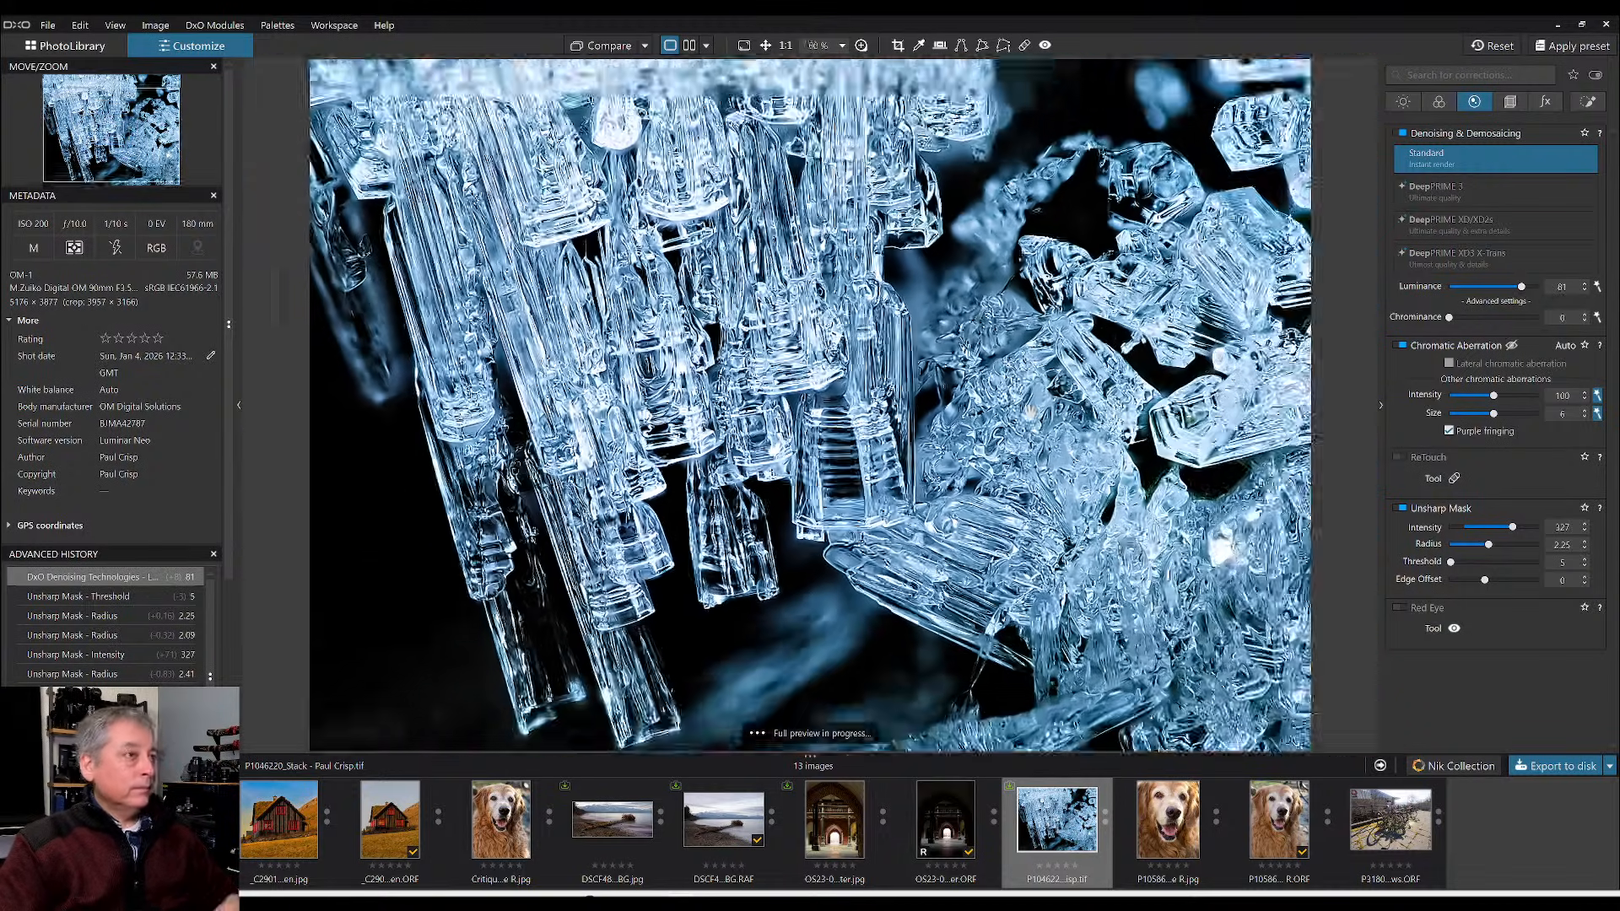
pyautogui.scroll(-1, 1029, 414)
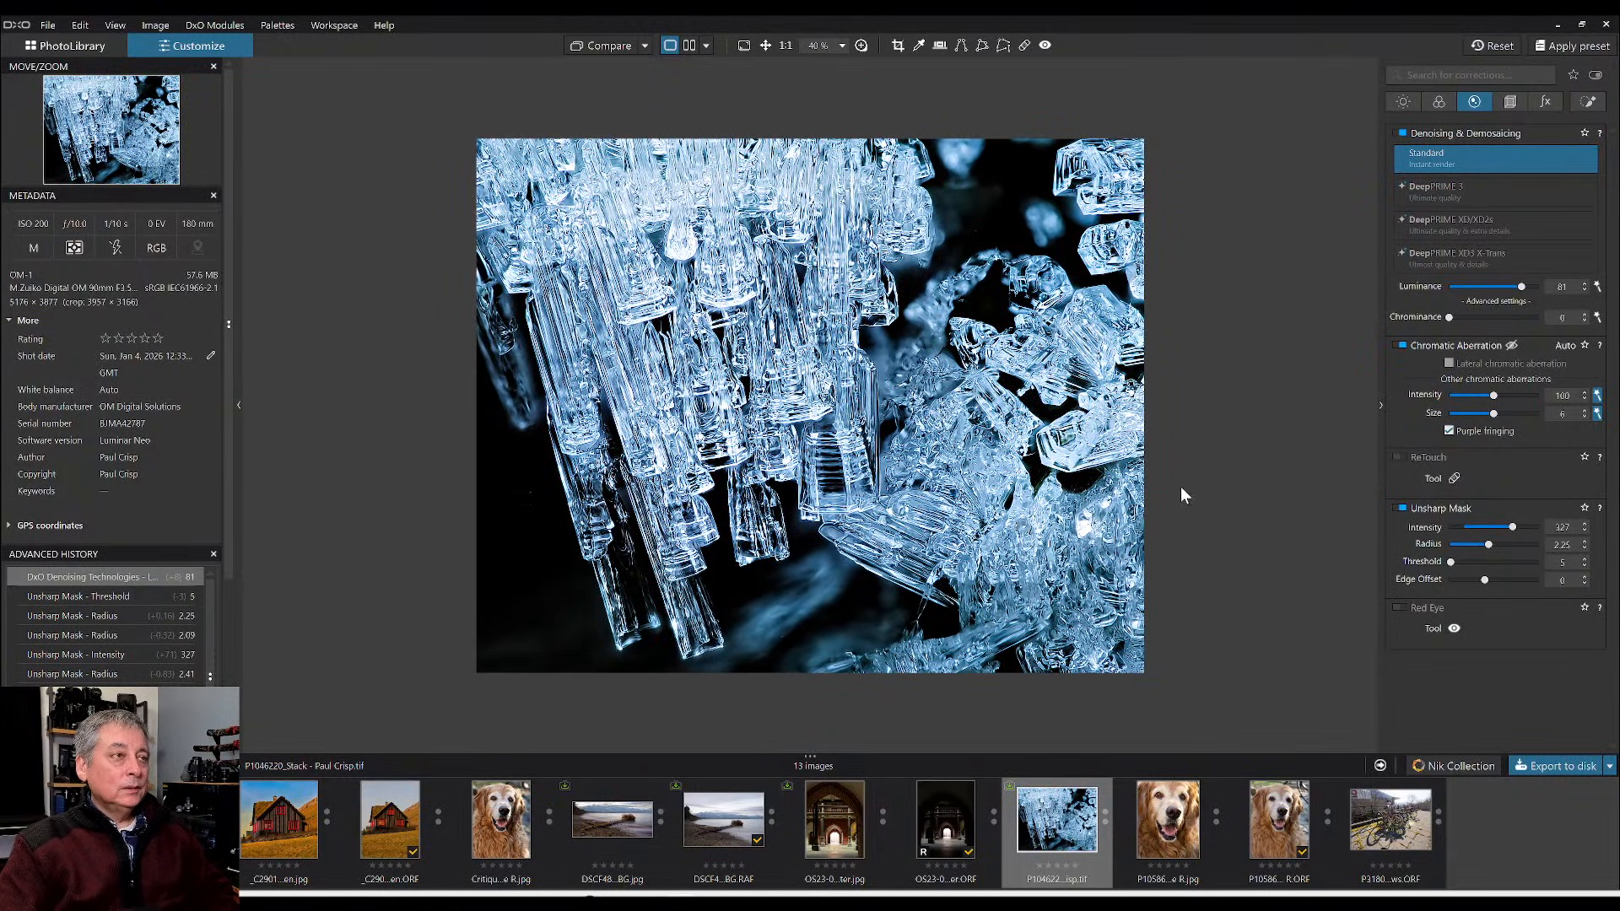
# - Set the global microcontrast to 100, contrast to 24 and ClearView Plus intensity to 63
pyautogui.click(1404, 101)
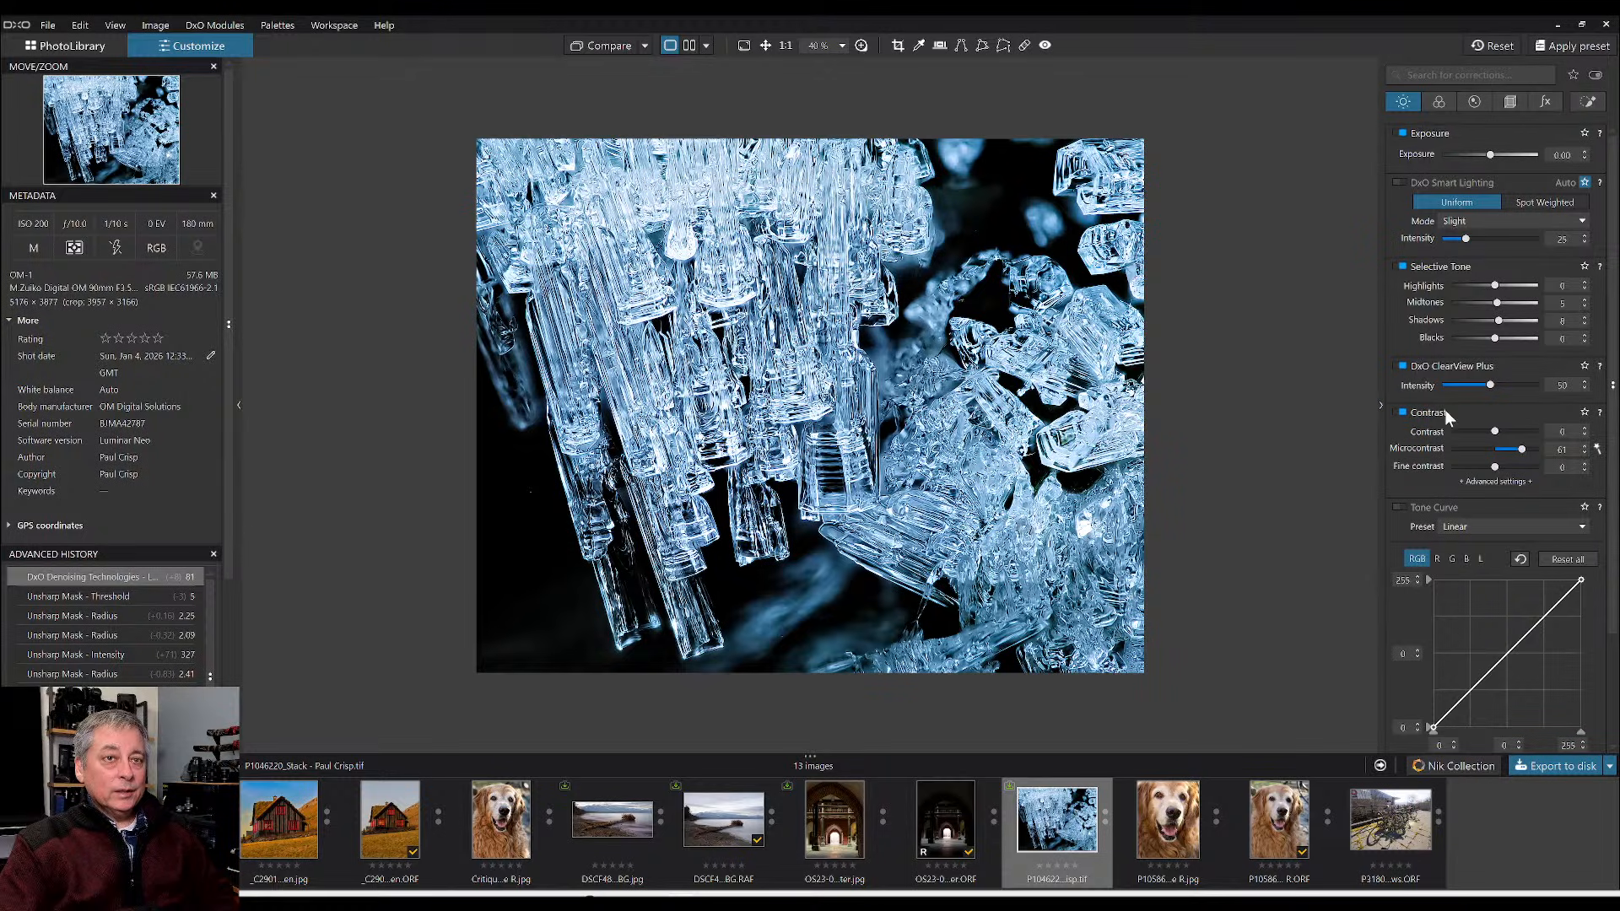
pyautogui.click(1522, 449)
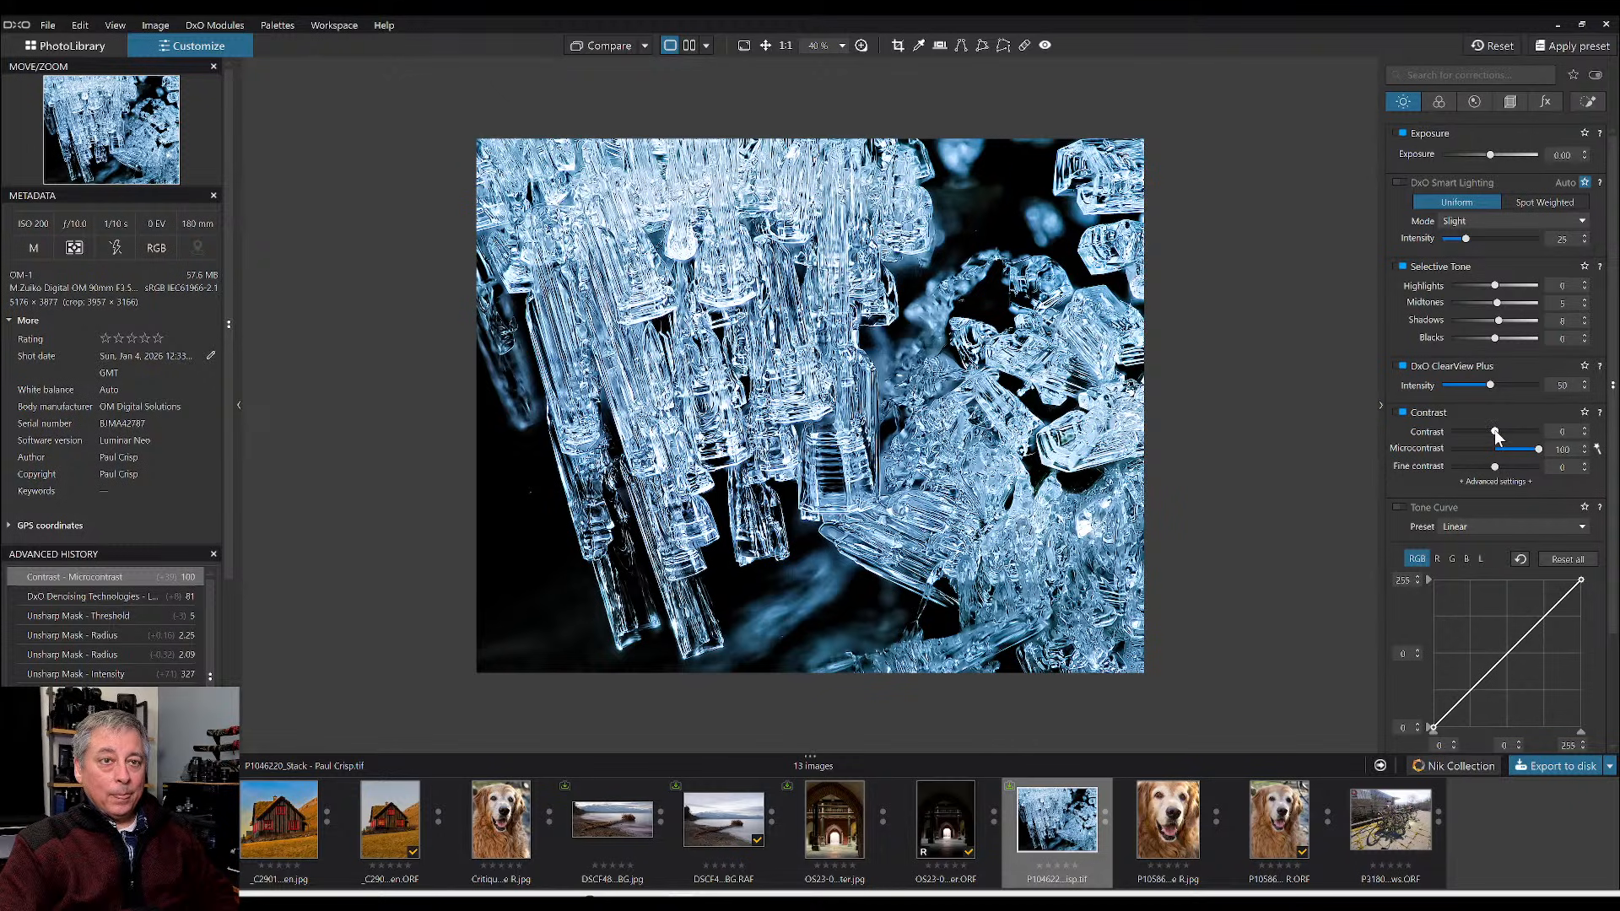
pyautogui.moveTo(1496, 434); pyautogui.dragTo(1502, 387)
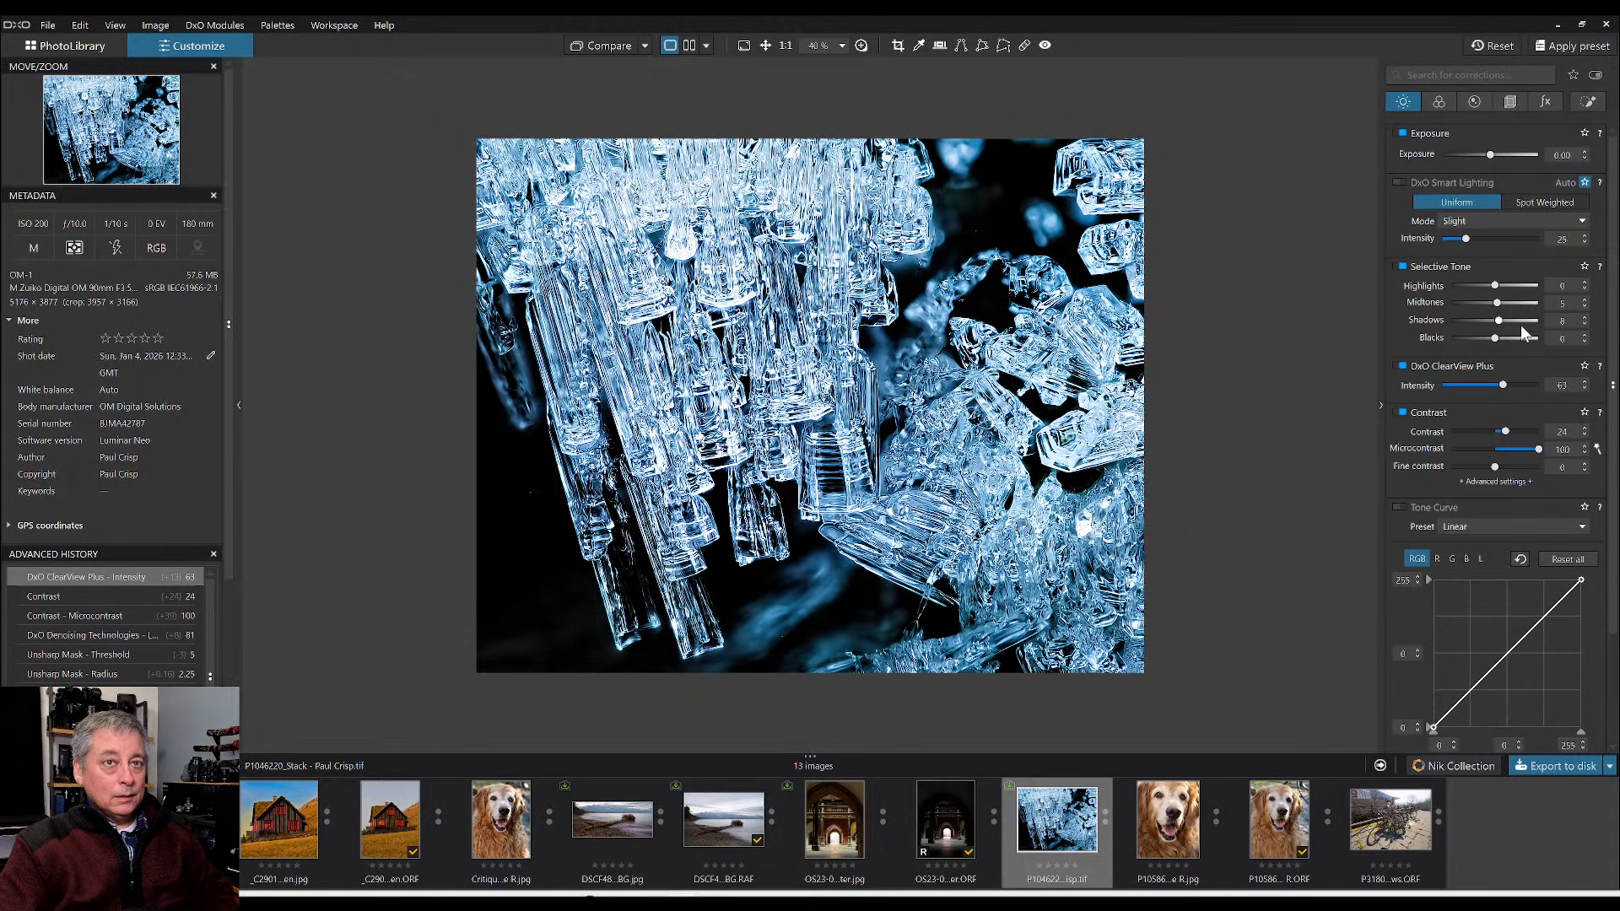
# - Set the global selective tones to highlights 9, shadows 0 and blacks 5
pyautogui.moveTo(1496, 287); pyautogui.dragTo(1492, 340)
pyautogui.scroll(3, 1491, 338)
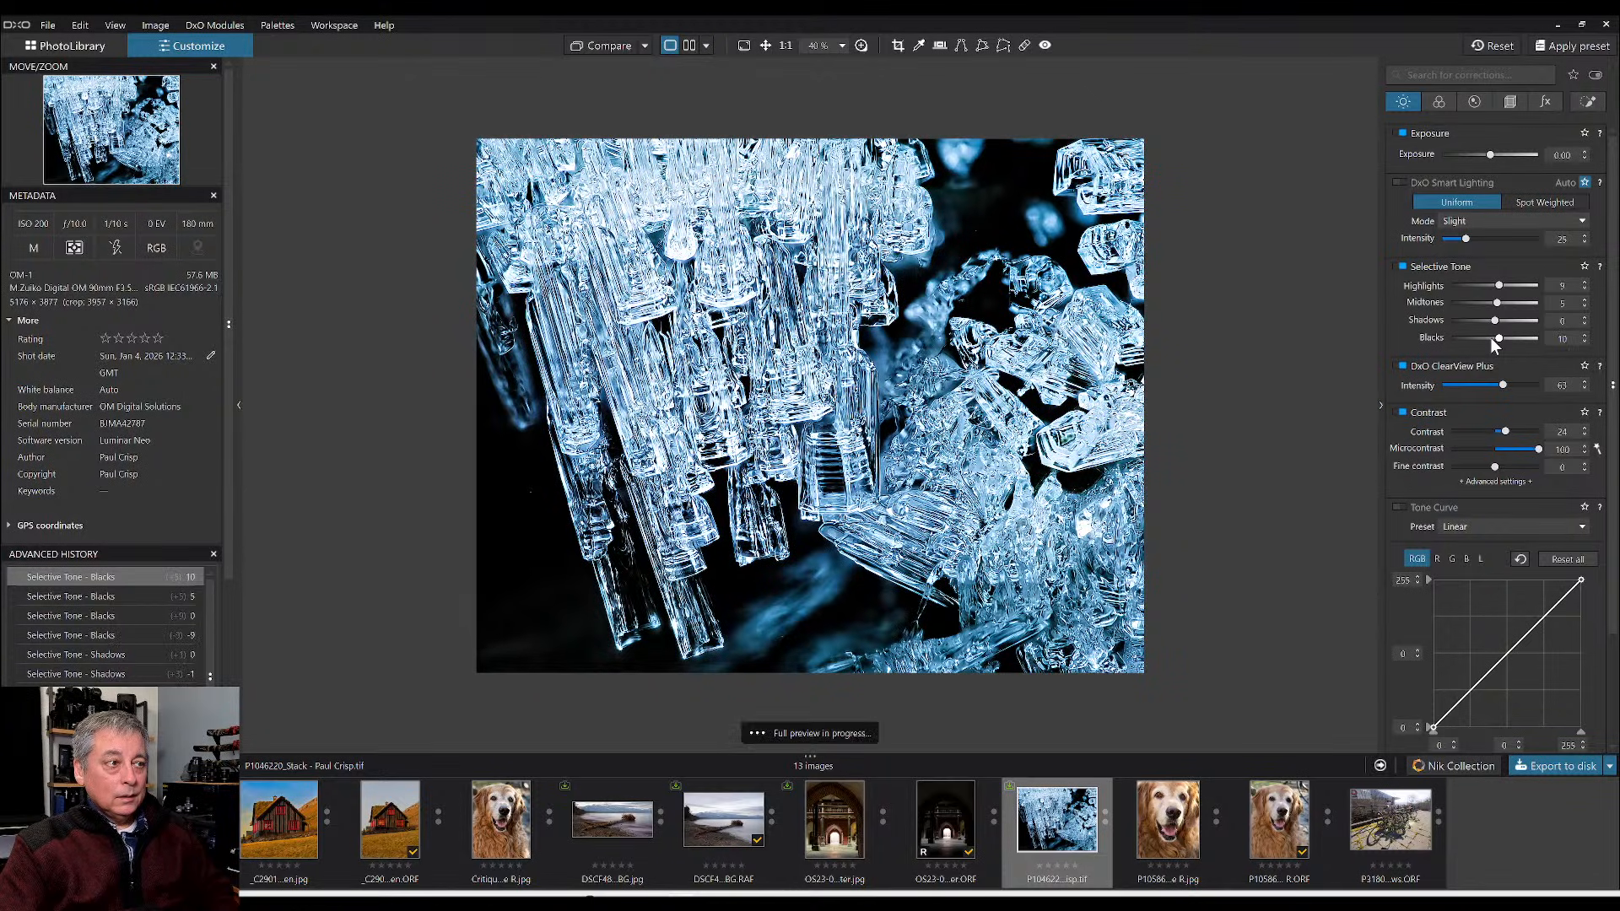
pyautogui.scroll(-1, 1490, 337)
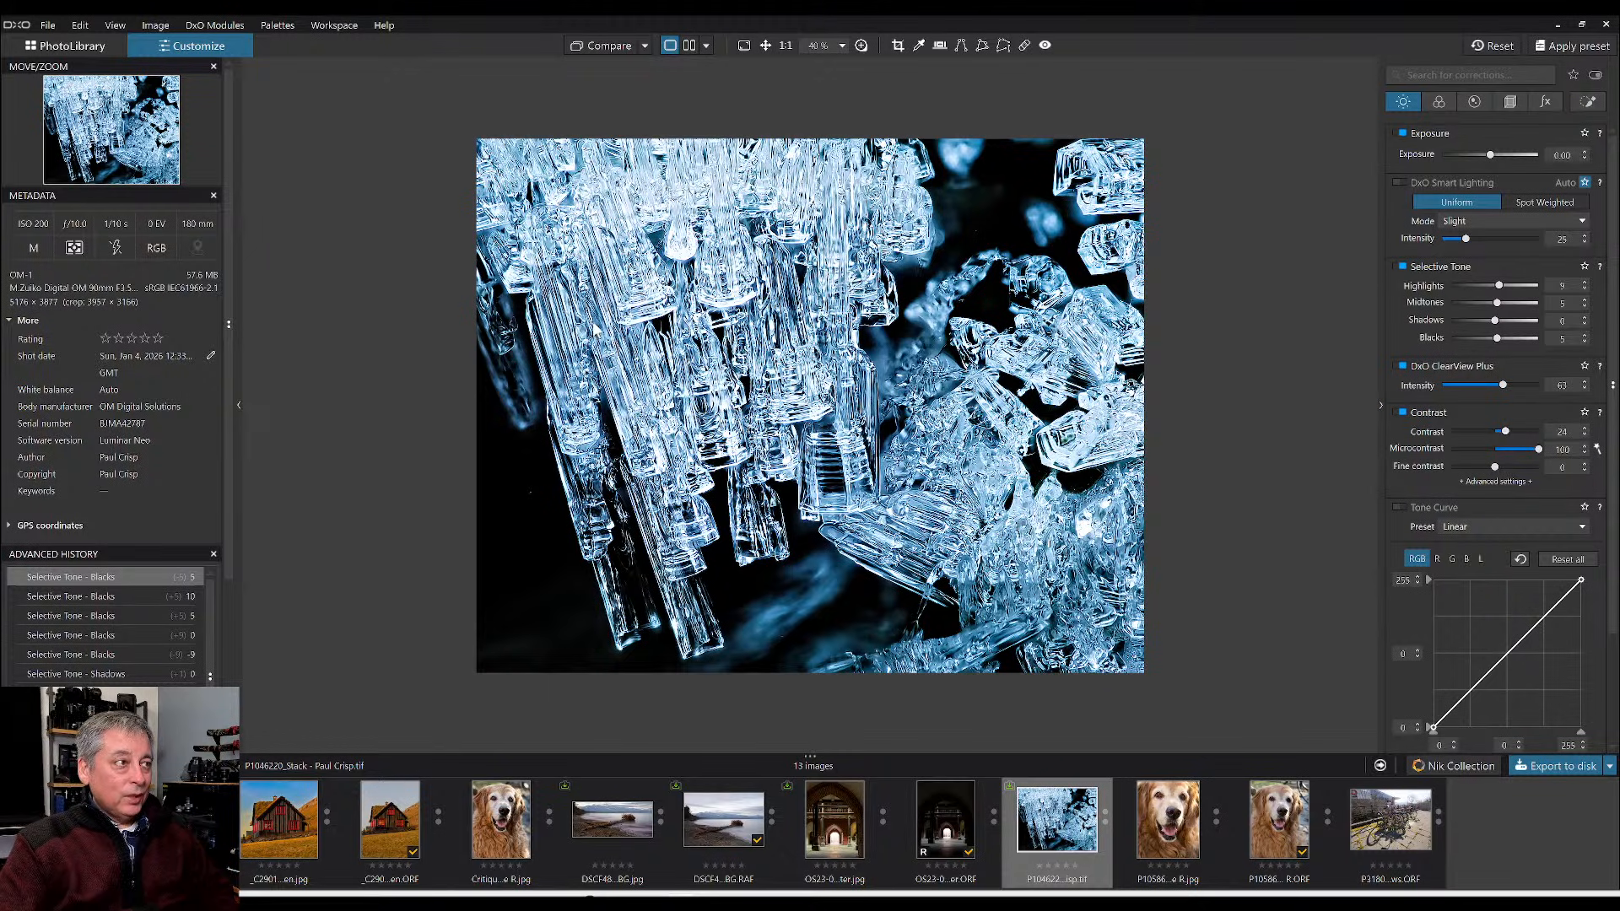
# - Compare the edited ice crystal image with the uncorrected original several times
pyautogui.click(610, 48)
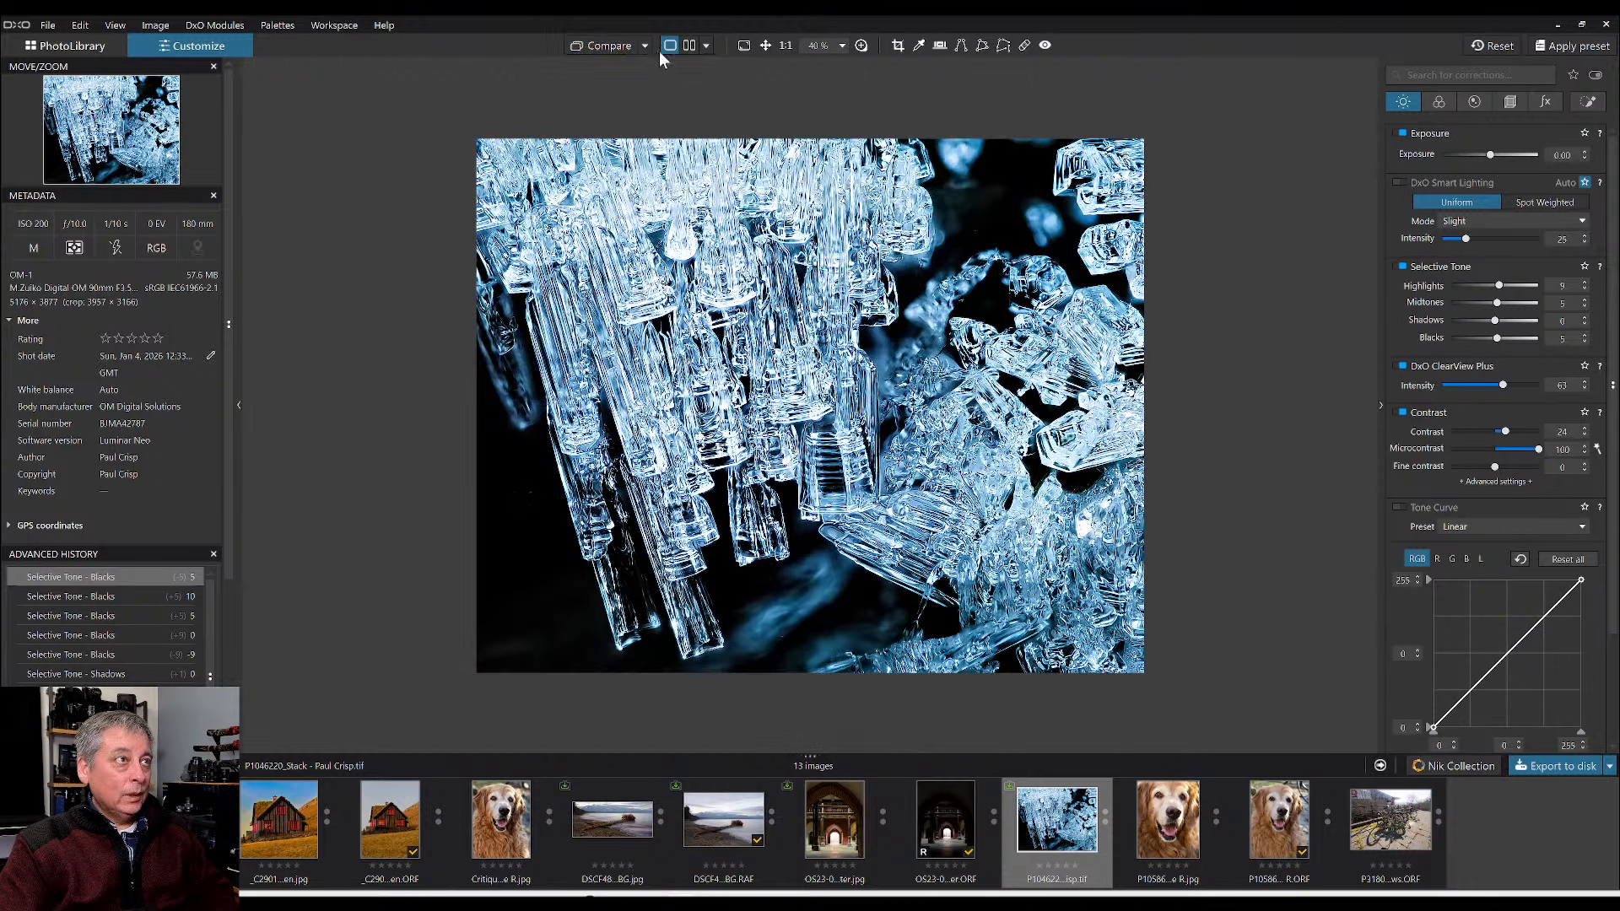
pyautogui.click(612, 46)
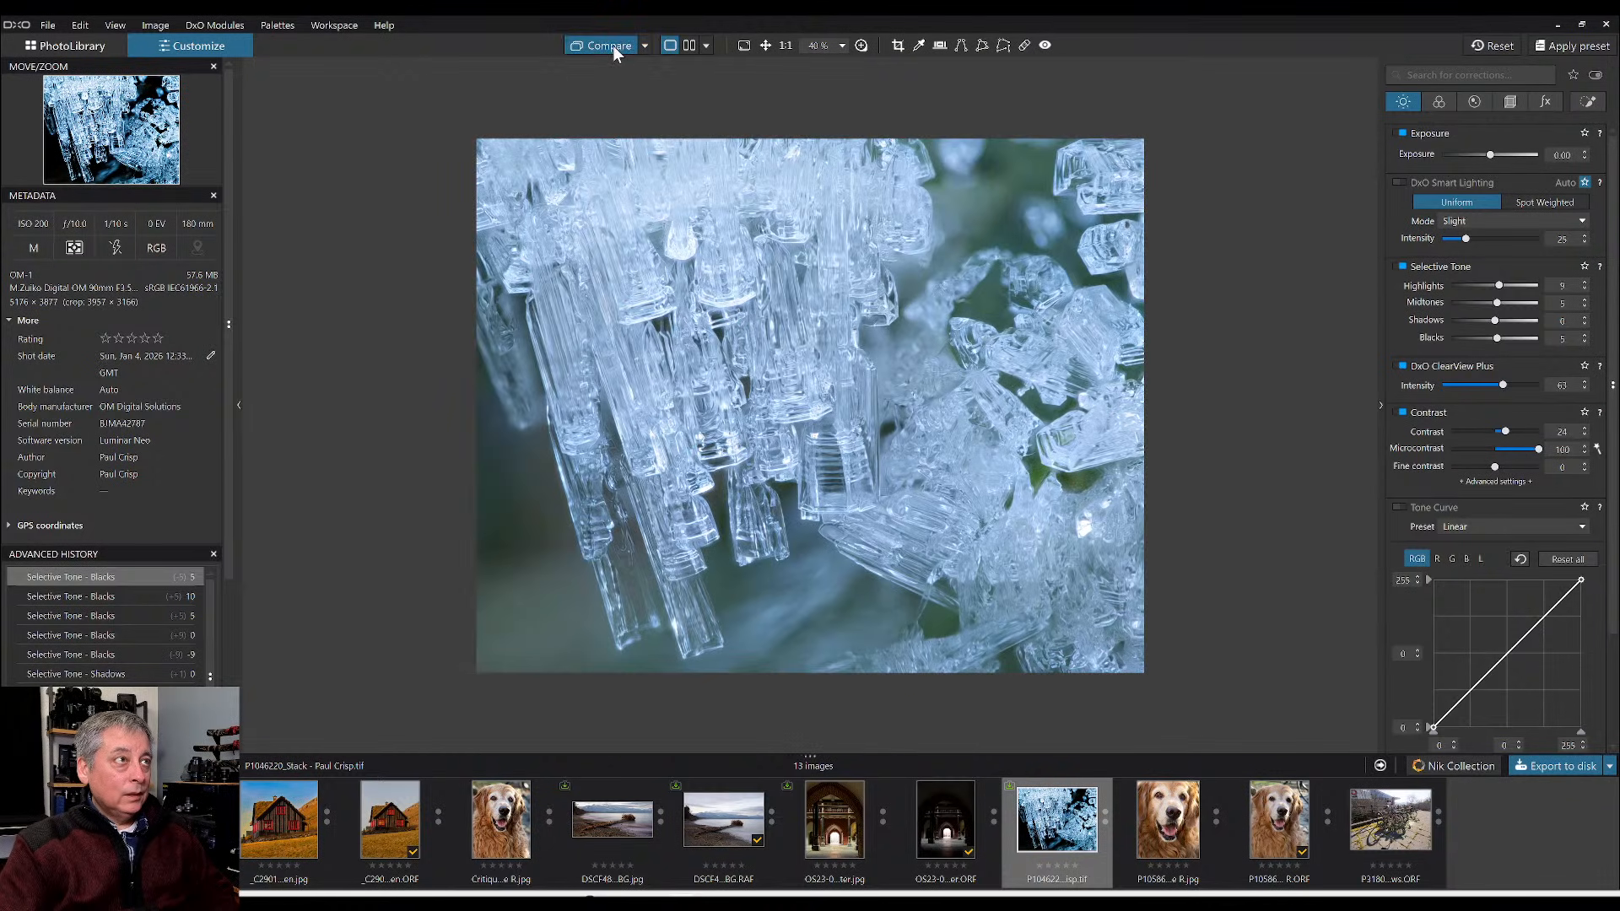
pyautogui.click(613, 45)
pyautogui.click(613, 46)
pyautogui.click(613, 45)
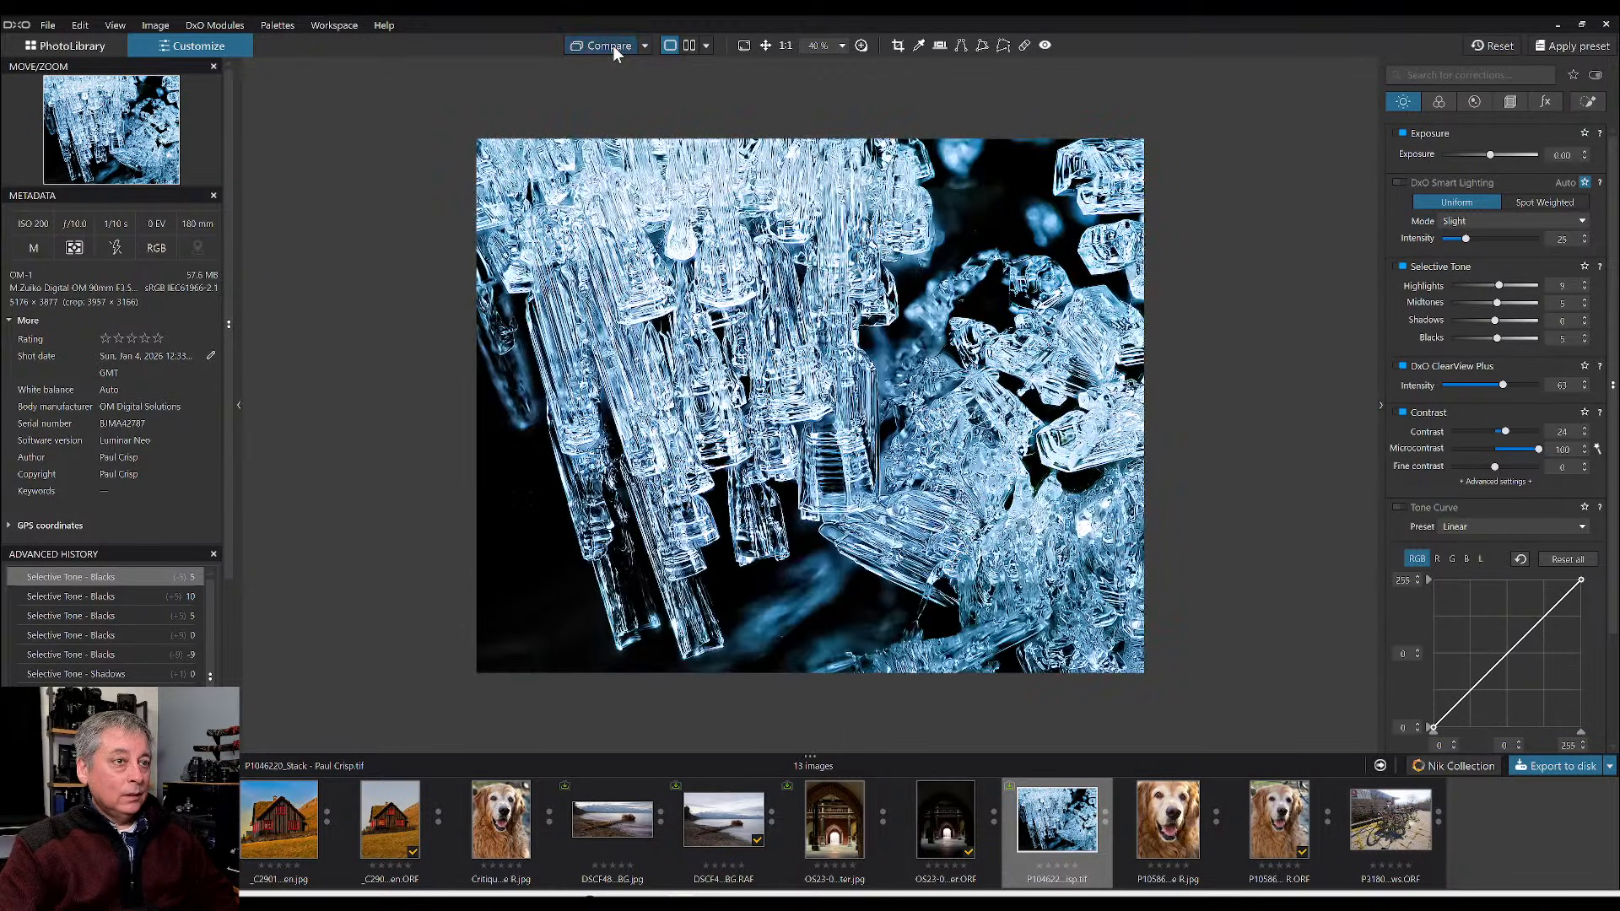
pyautogui.click(613, 45)
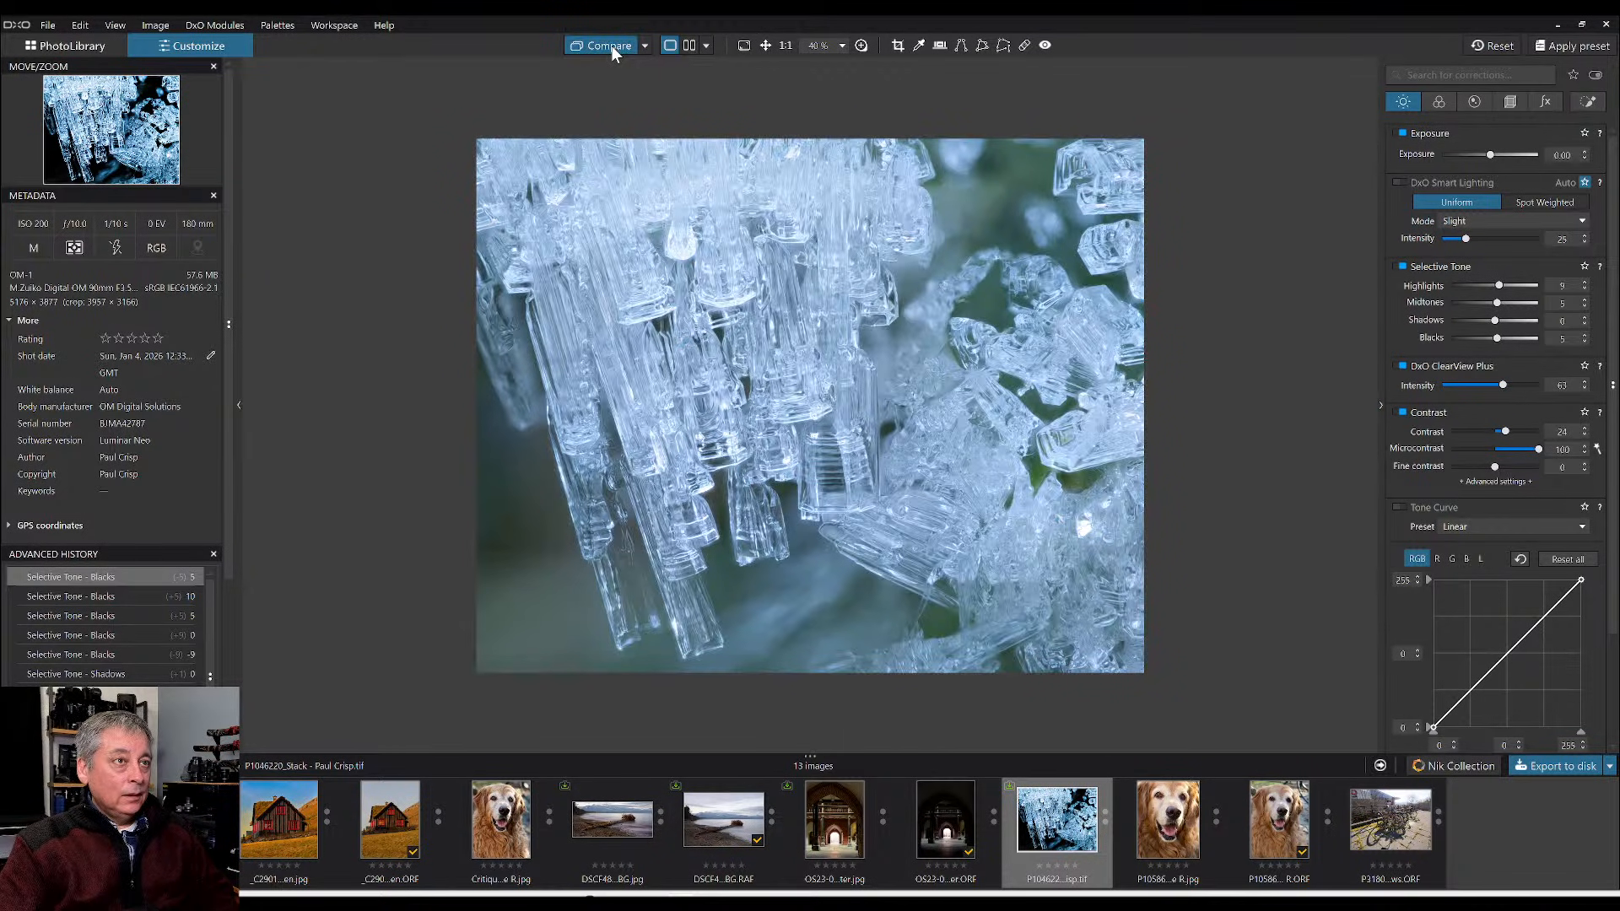
pyautogui.click(612, 46)
# - Export the edited ice crystal image to disk as a JPG
pyautogui.rightClick(852, 253)
pyautogui.click(901, 276)
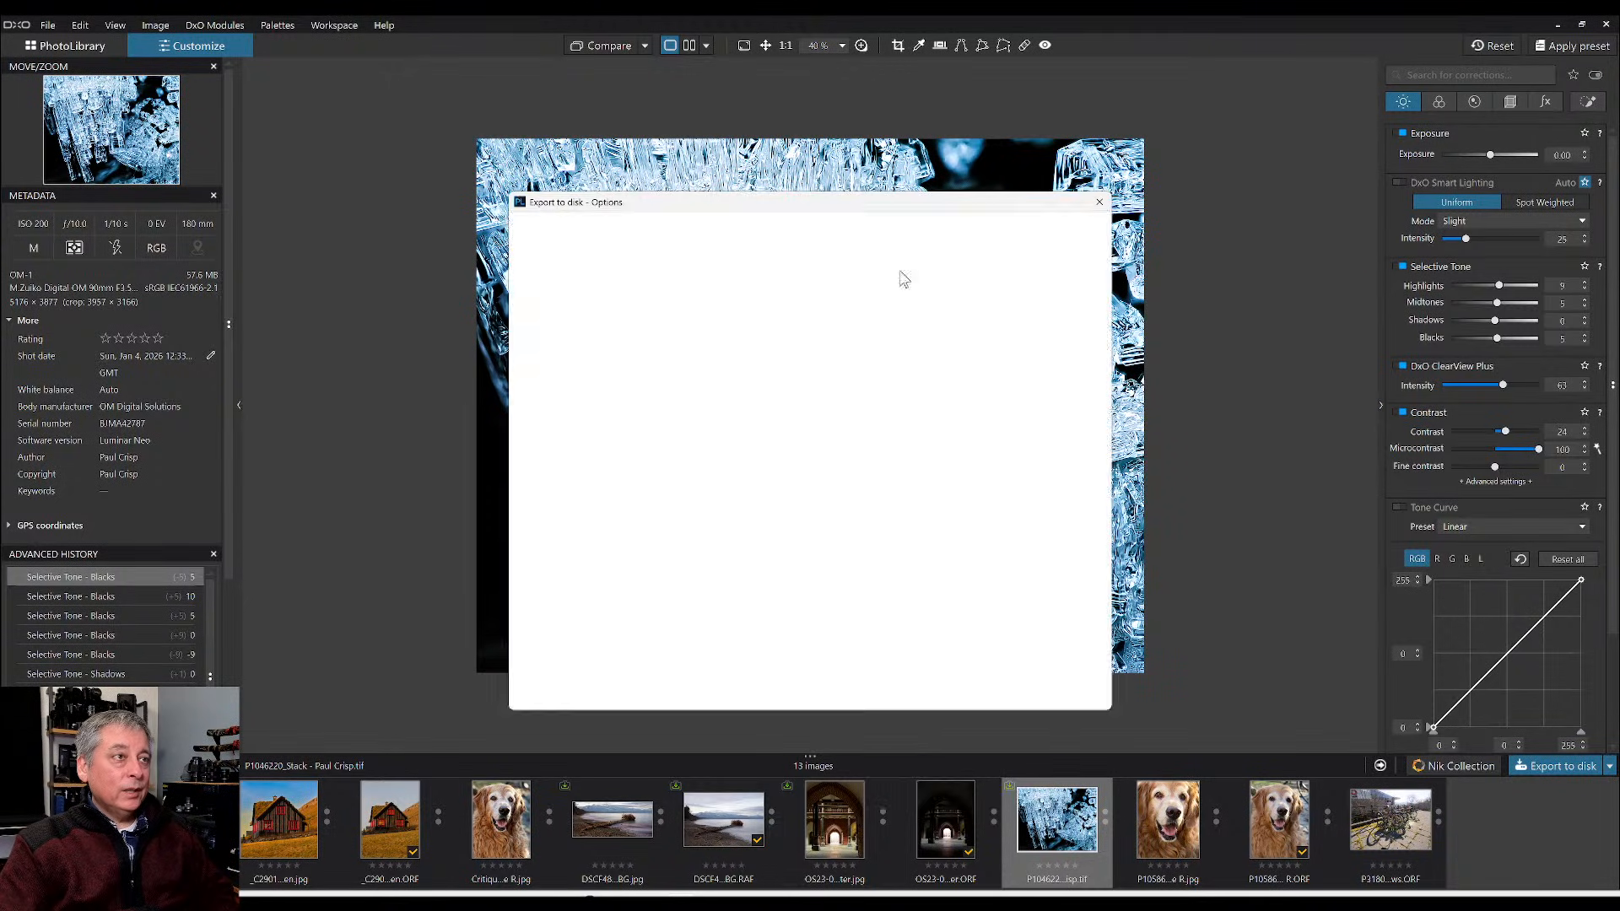
pyautogui.press('Escape')
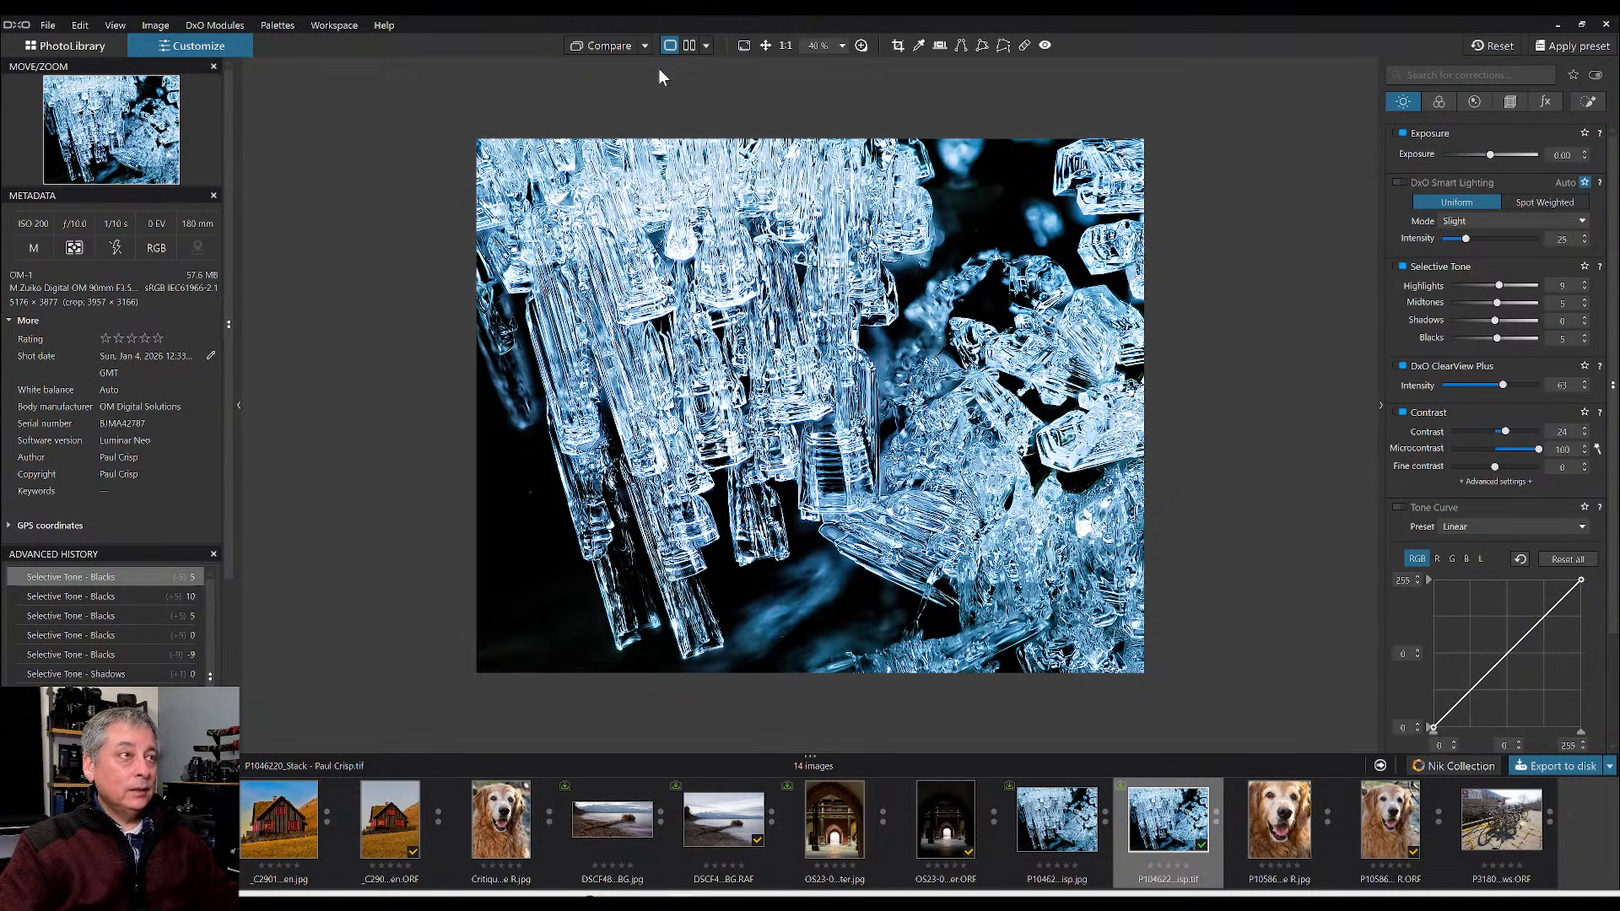
# - Set the exported ice crystal JPG's standard output as the comparison image and reset all corrections on the TIFF
pyautogui.click(645, 47)
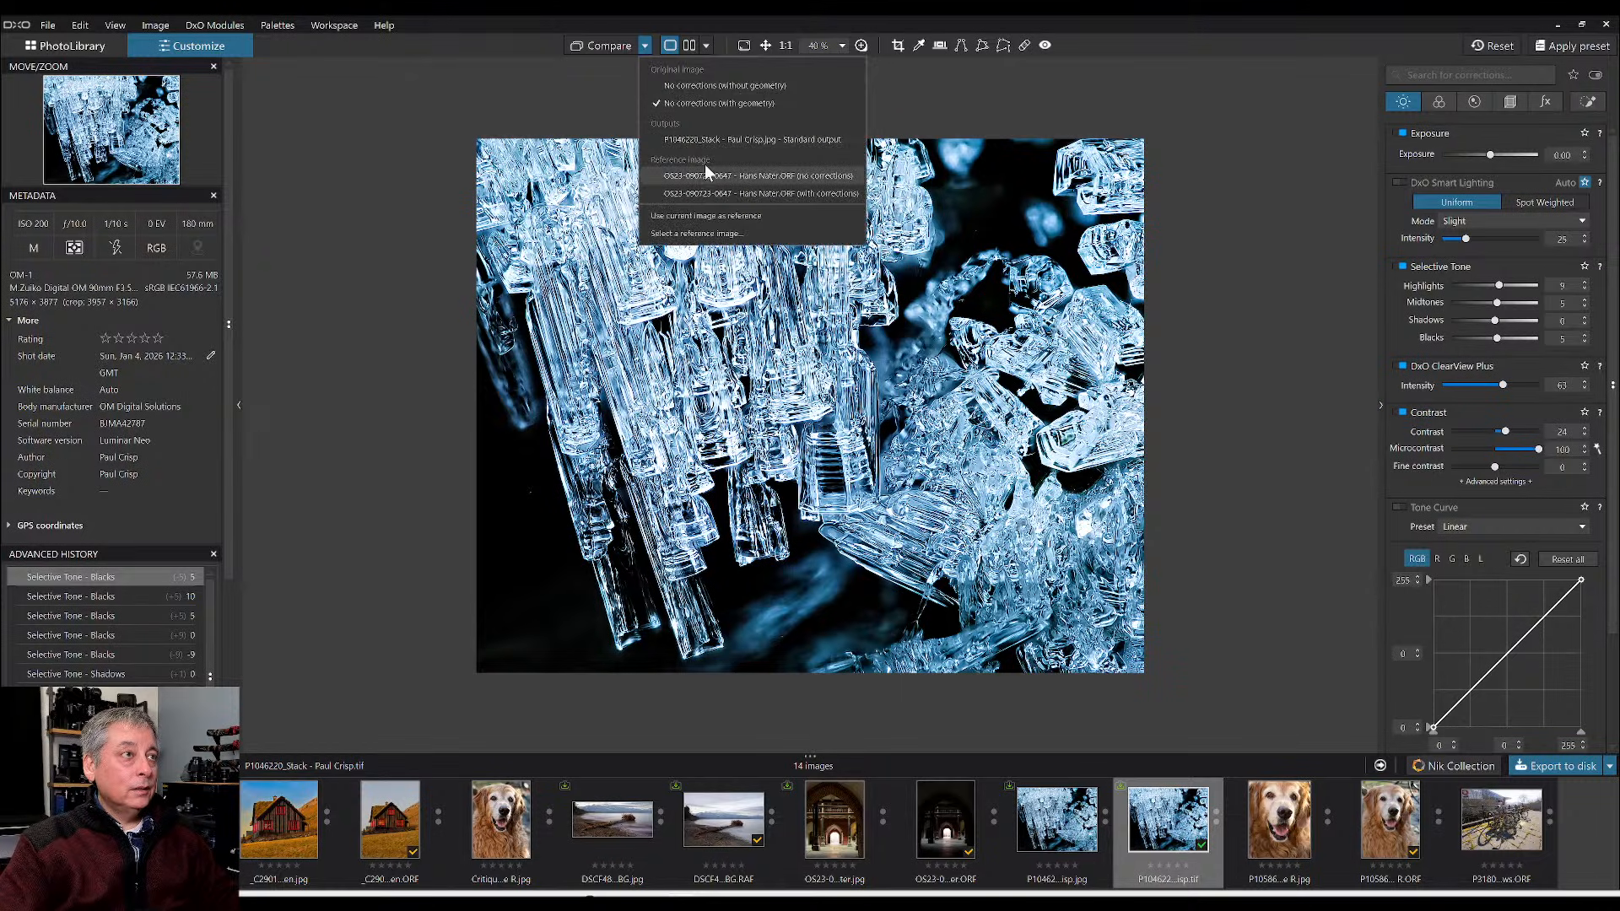
pyautogui.click(705, 144)
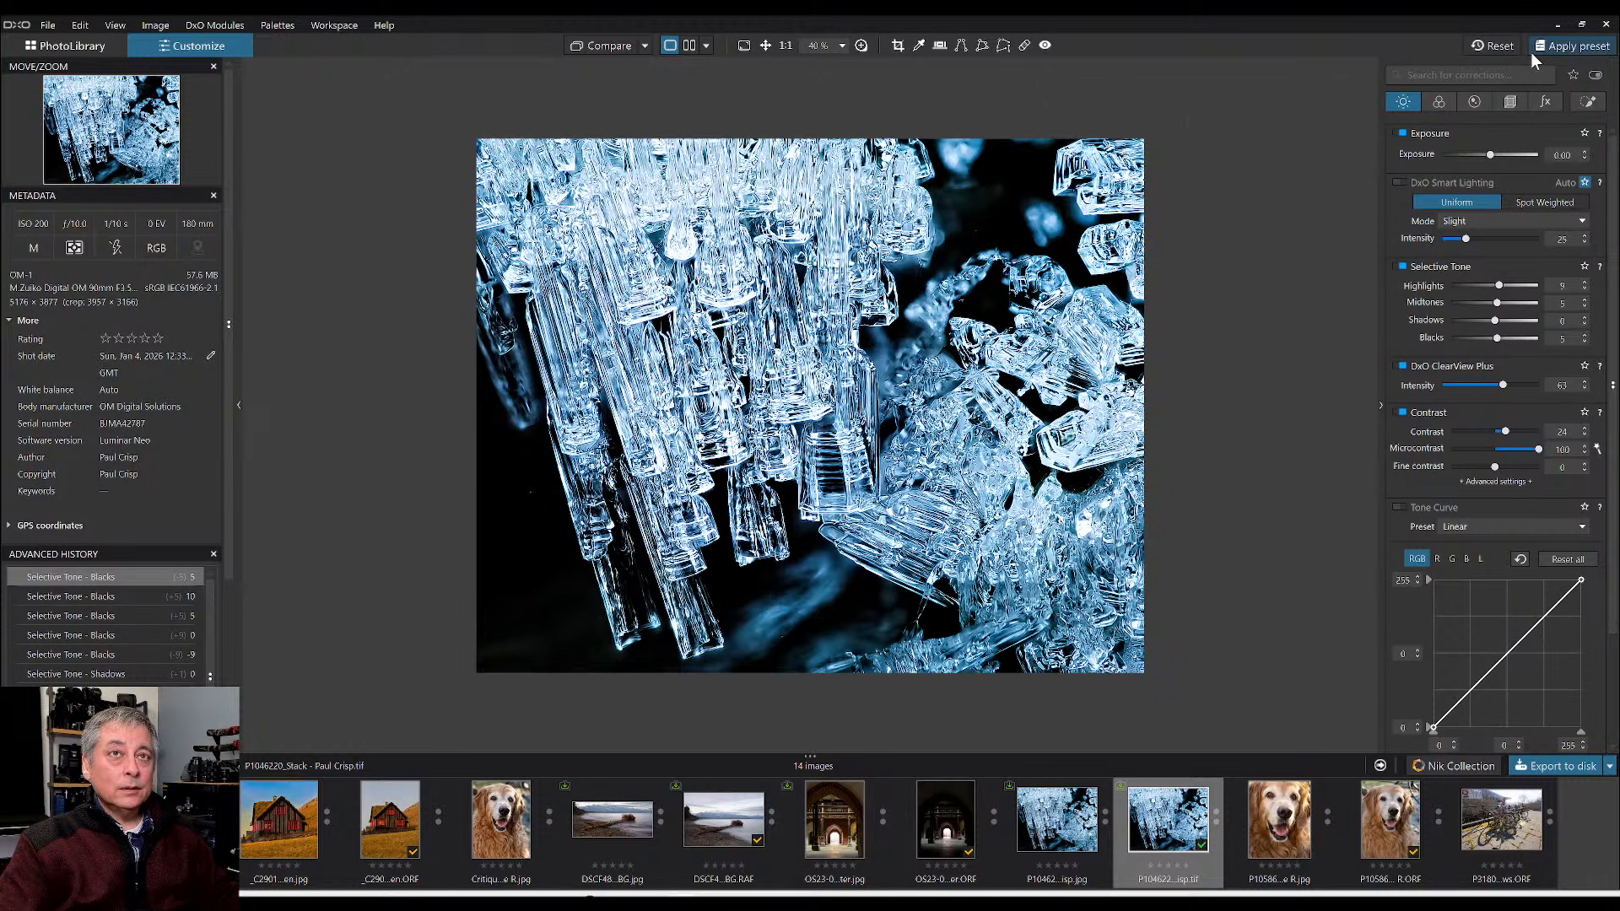
pyautogui.click(1506, 45)
# - Compare the exported and reset ice crystal images side by side left/right, with the palettes hidden and both images fully visible
pyautogui.click(706, 45)
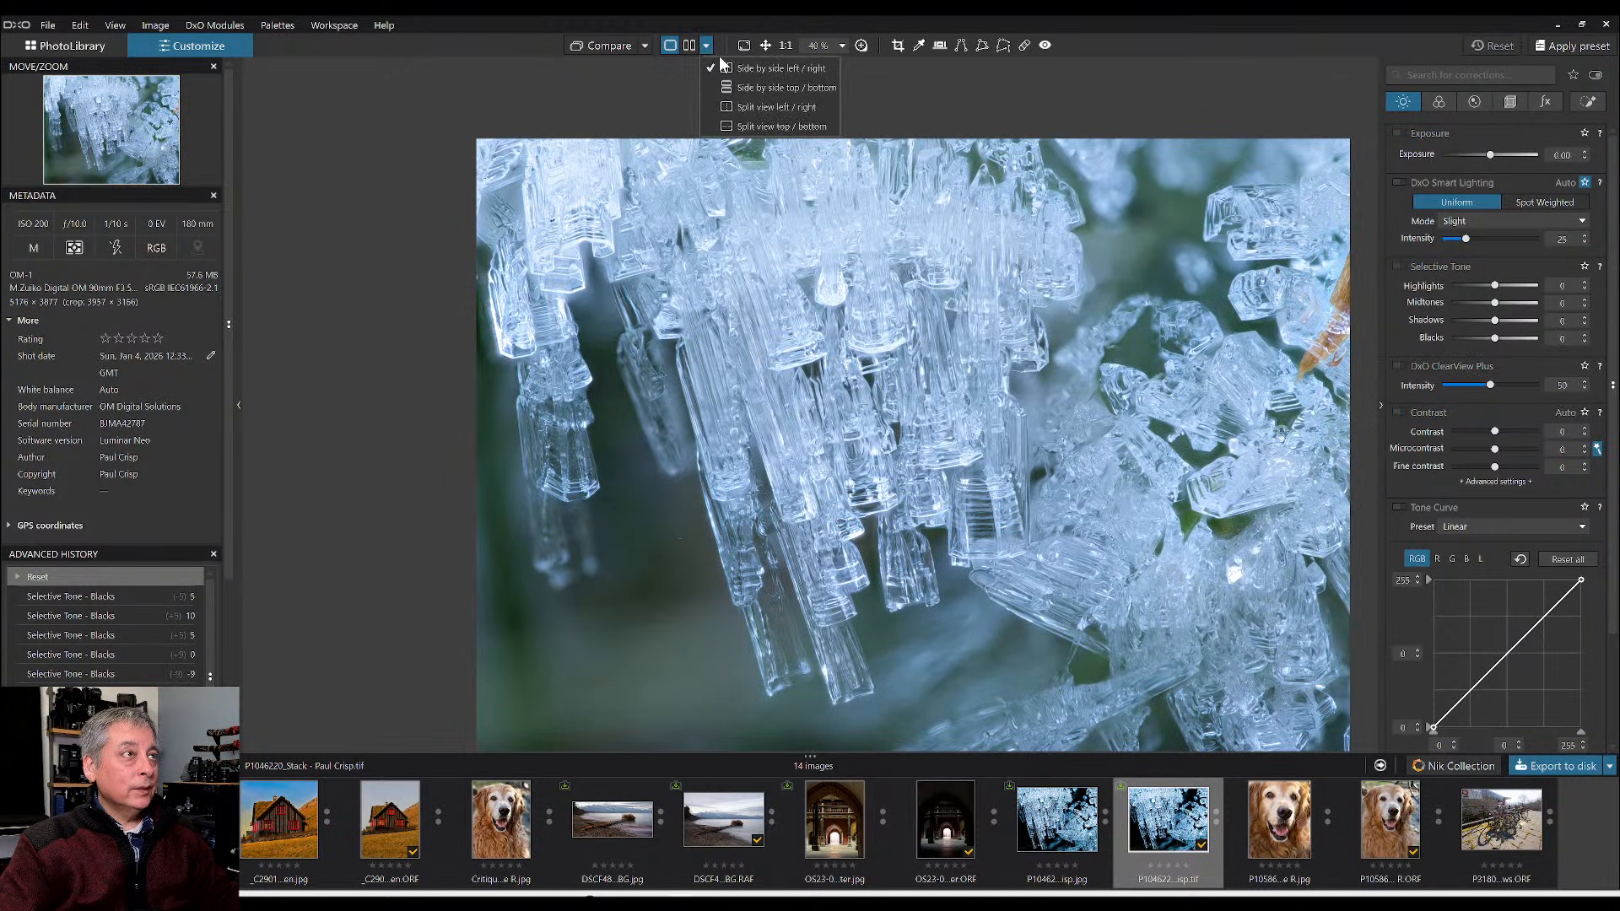
pyautogui.click(690, 45)
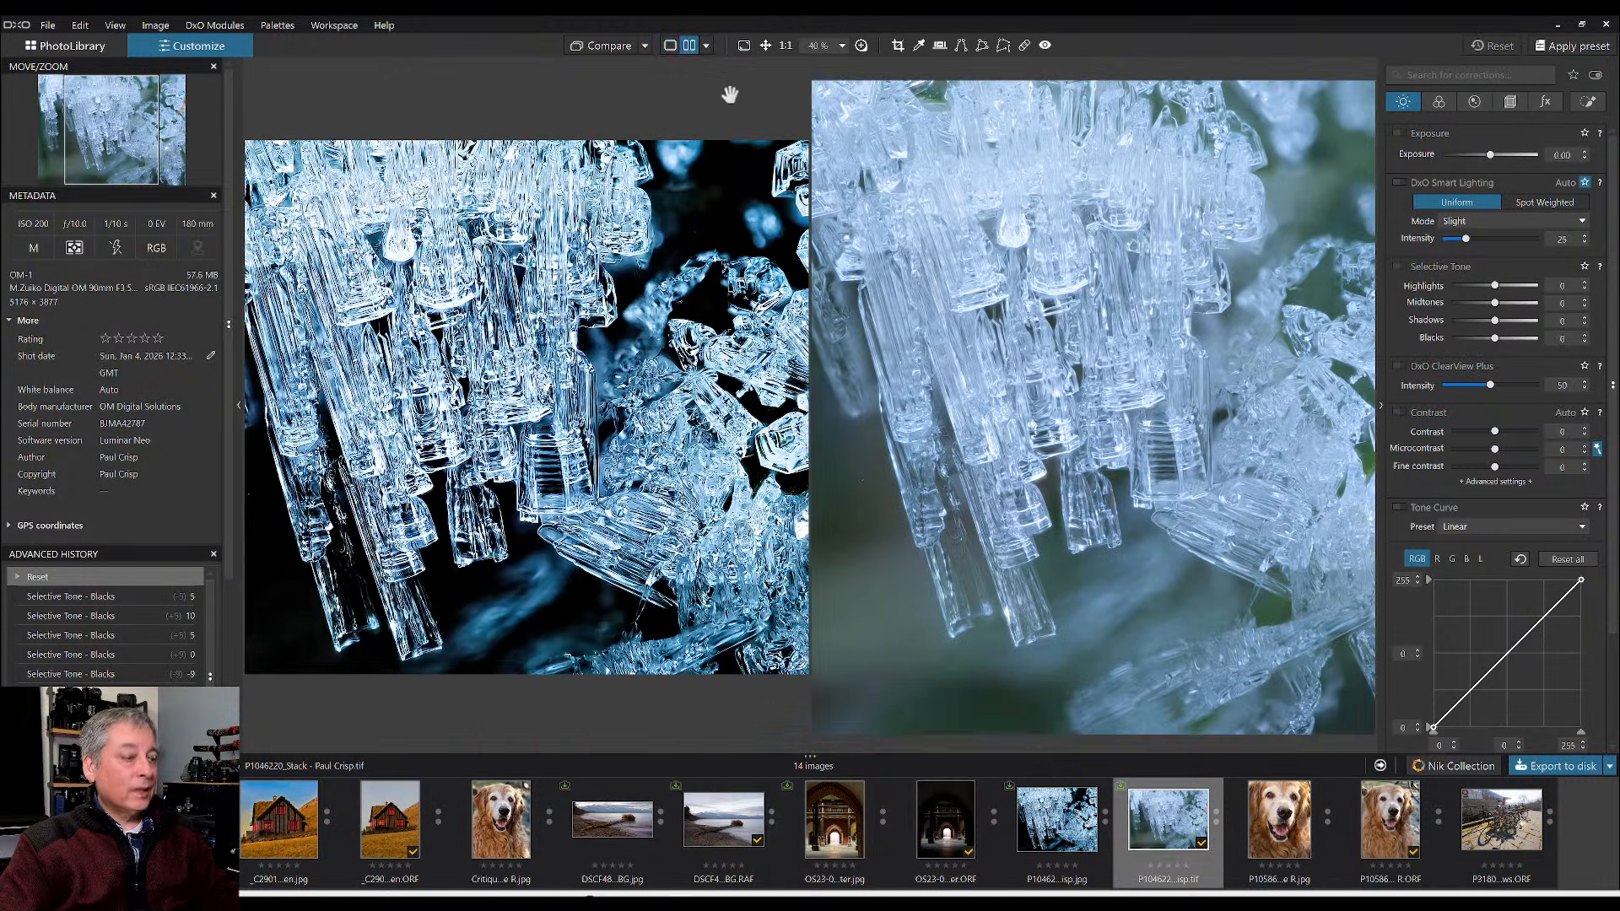
pyautogui.press('F9')
pyautogui.scroll(-2, 979, 297)
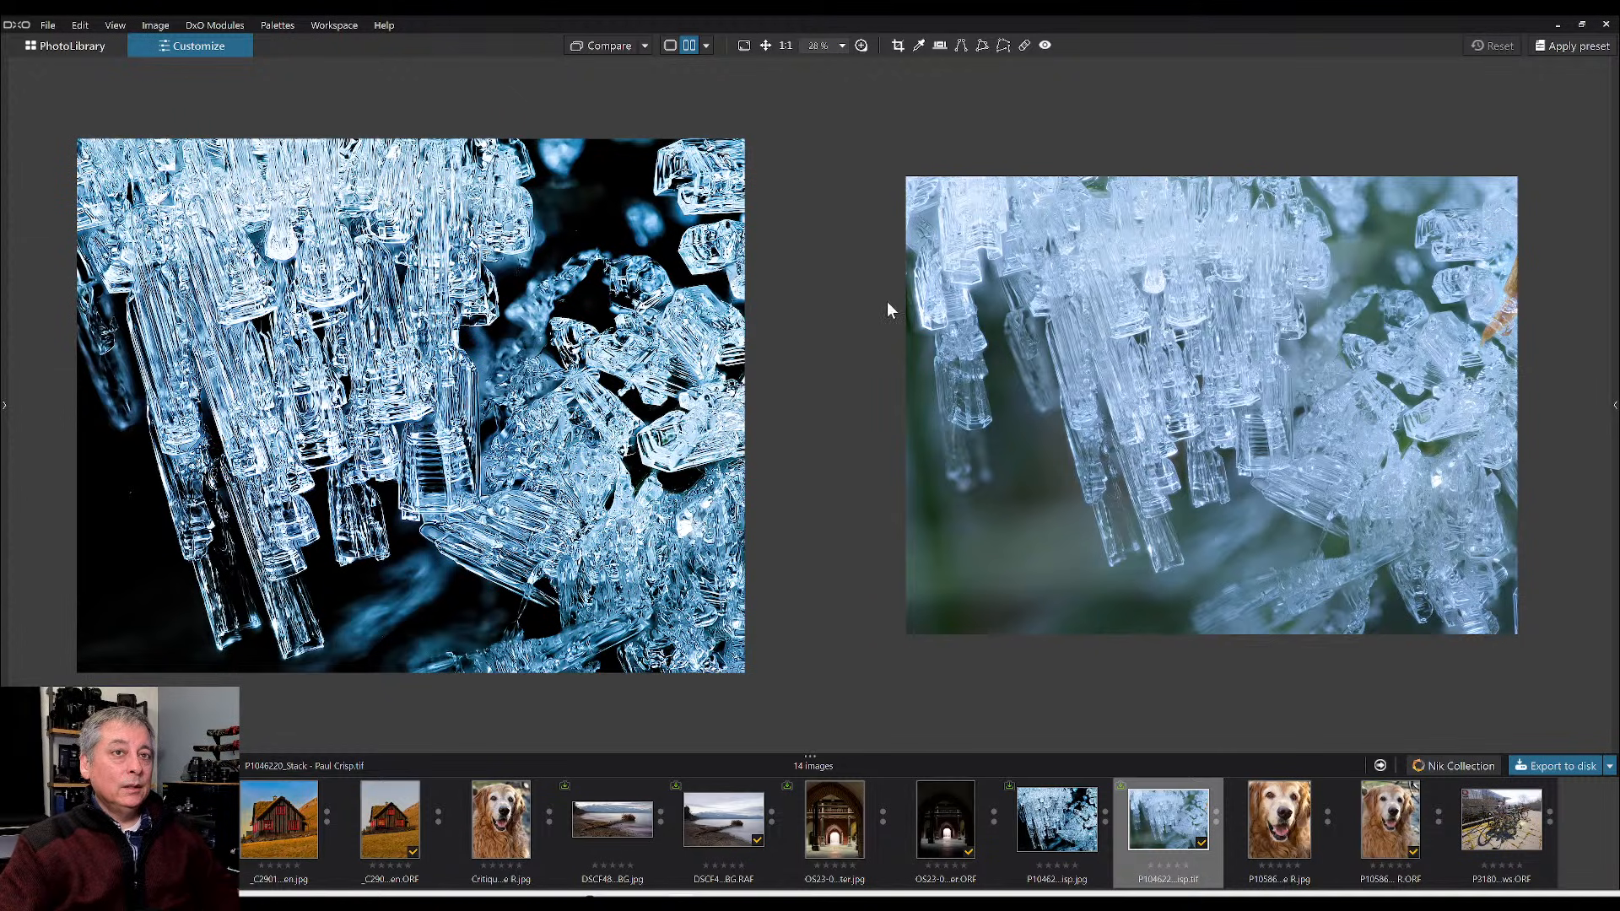
pyautogui.scroll(-1, 632, 345)
pyautogui.scroll(1, 1154, 425)
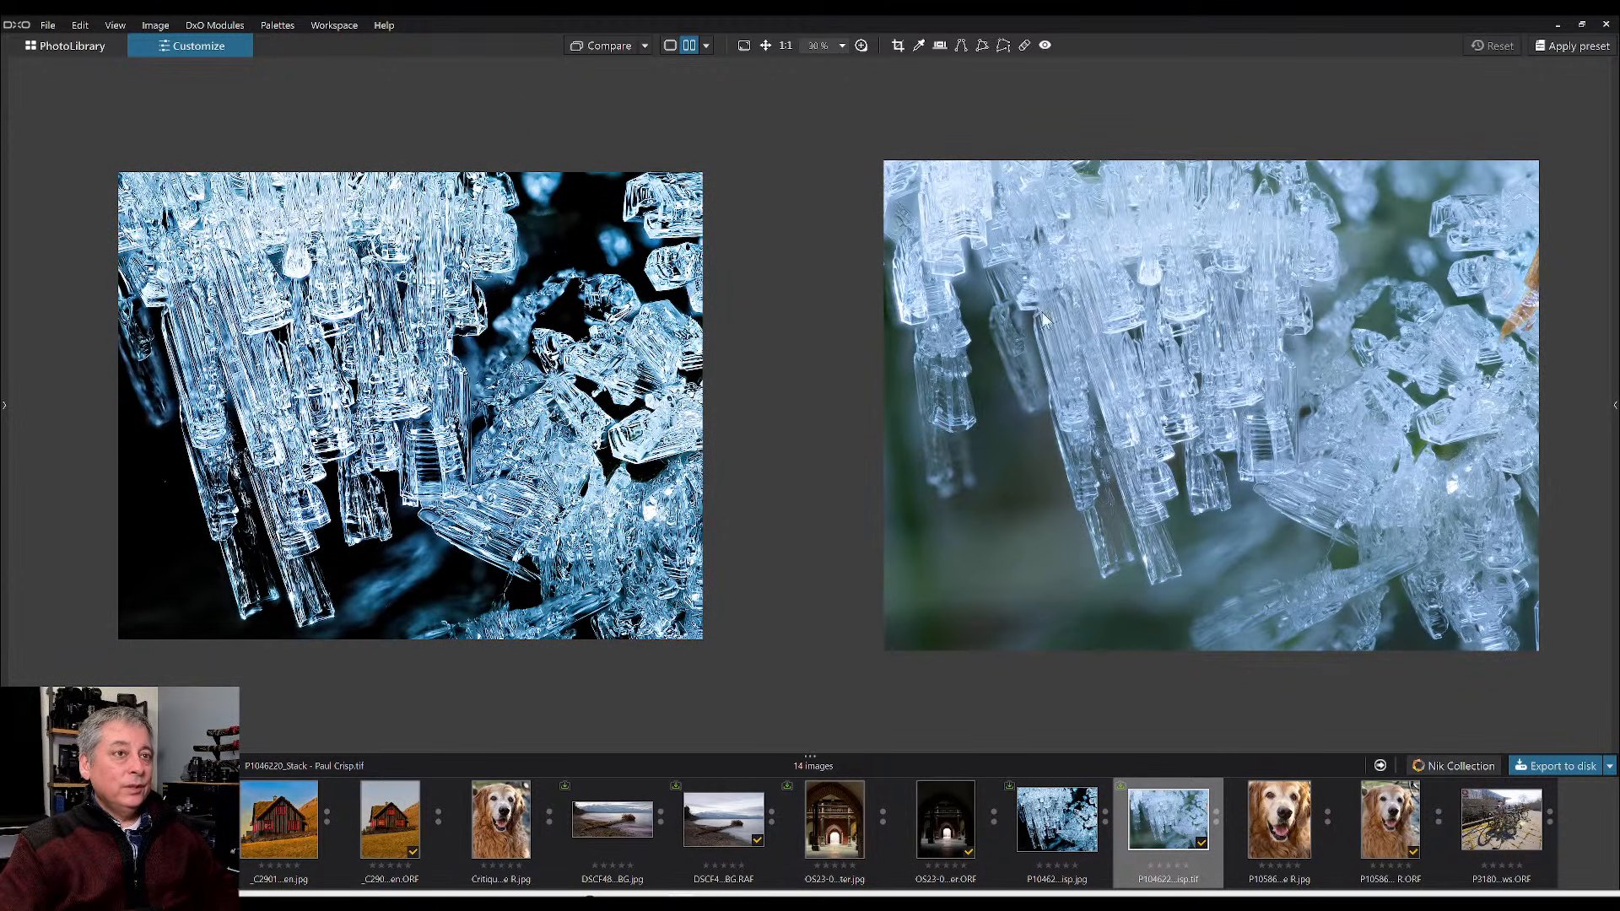
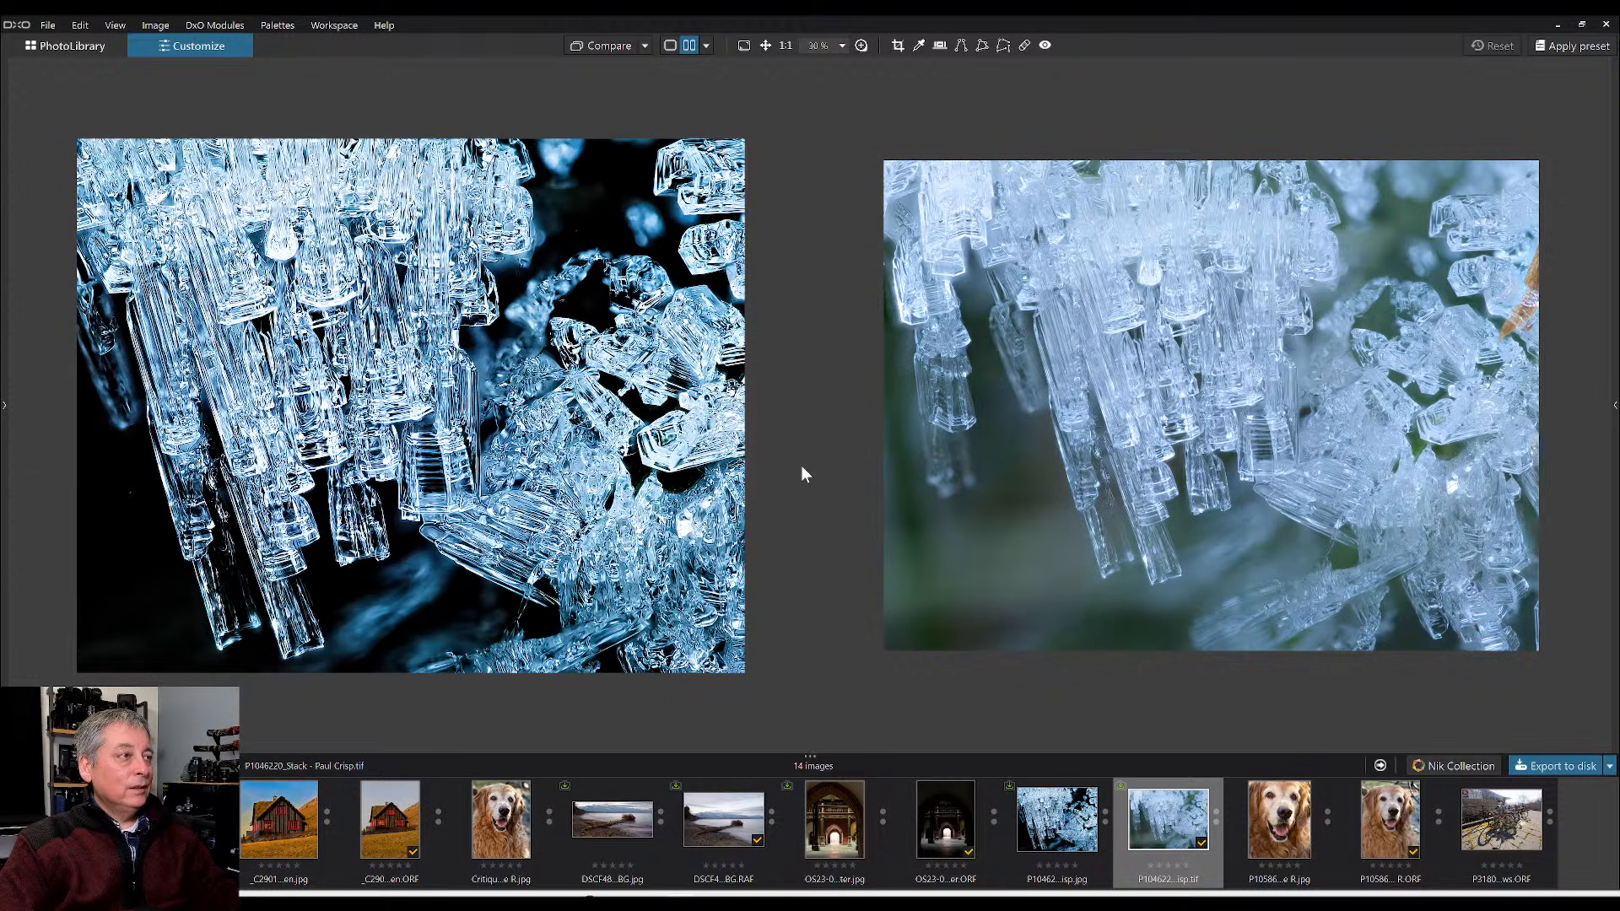
# - Compare the two versions side by side top/bottom and in a left/right split view, sweeping the divider across the whole image
pyautogui.click(706, 45)
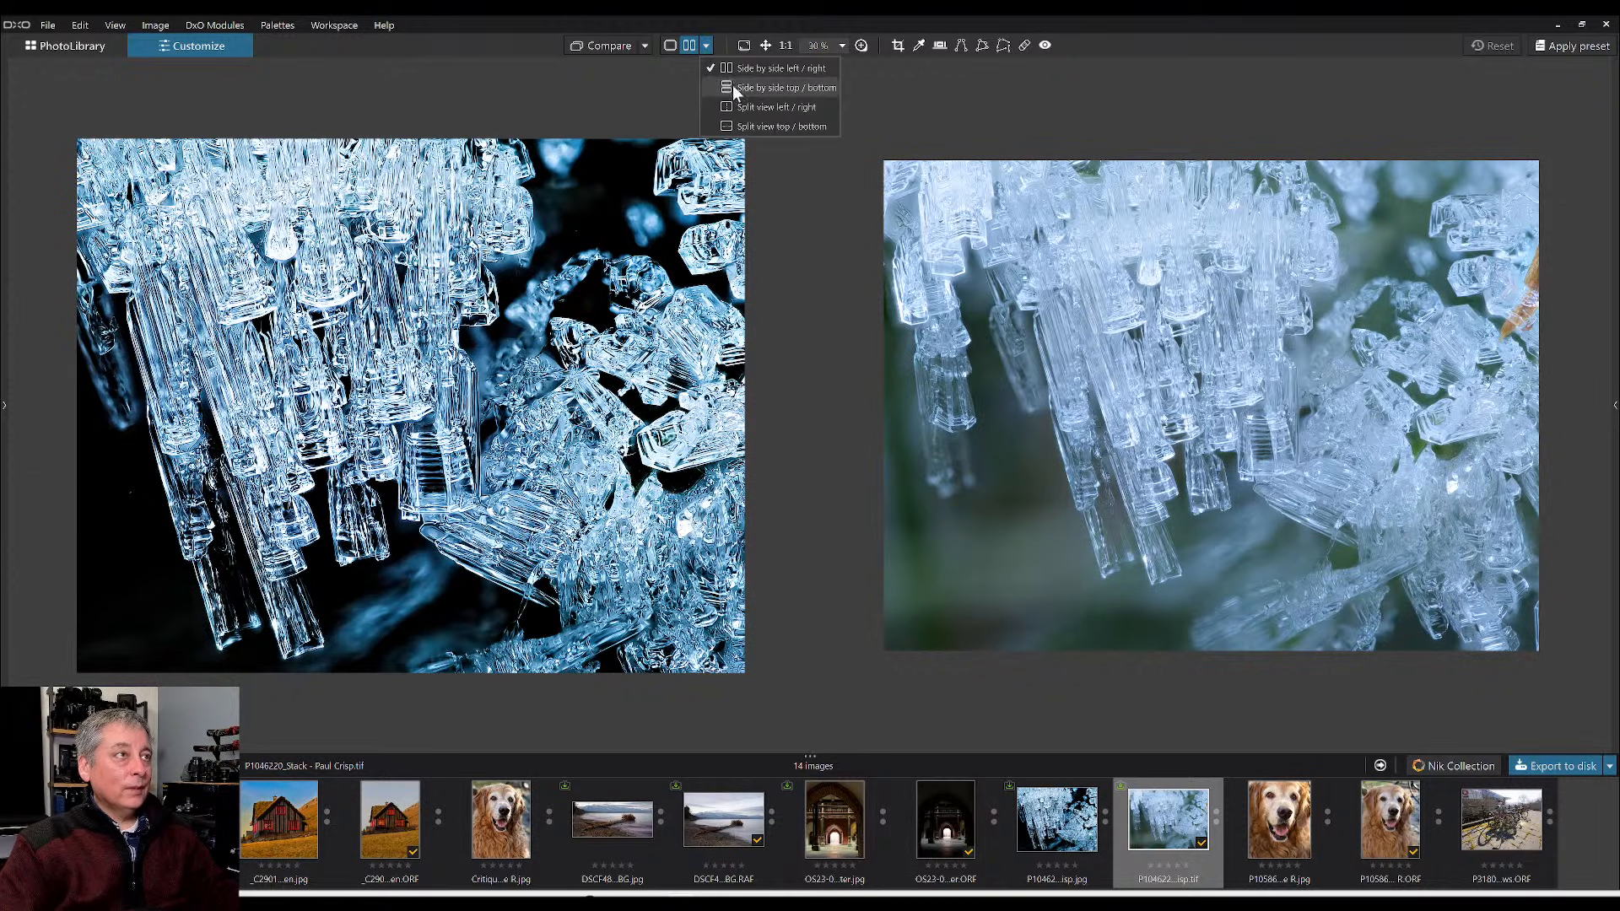
pyautogui.click(760, 80)
pyautogui.click(706, 44)
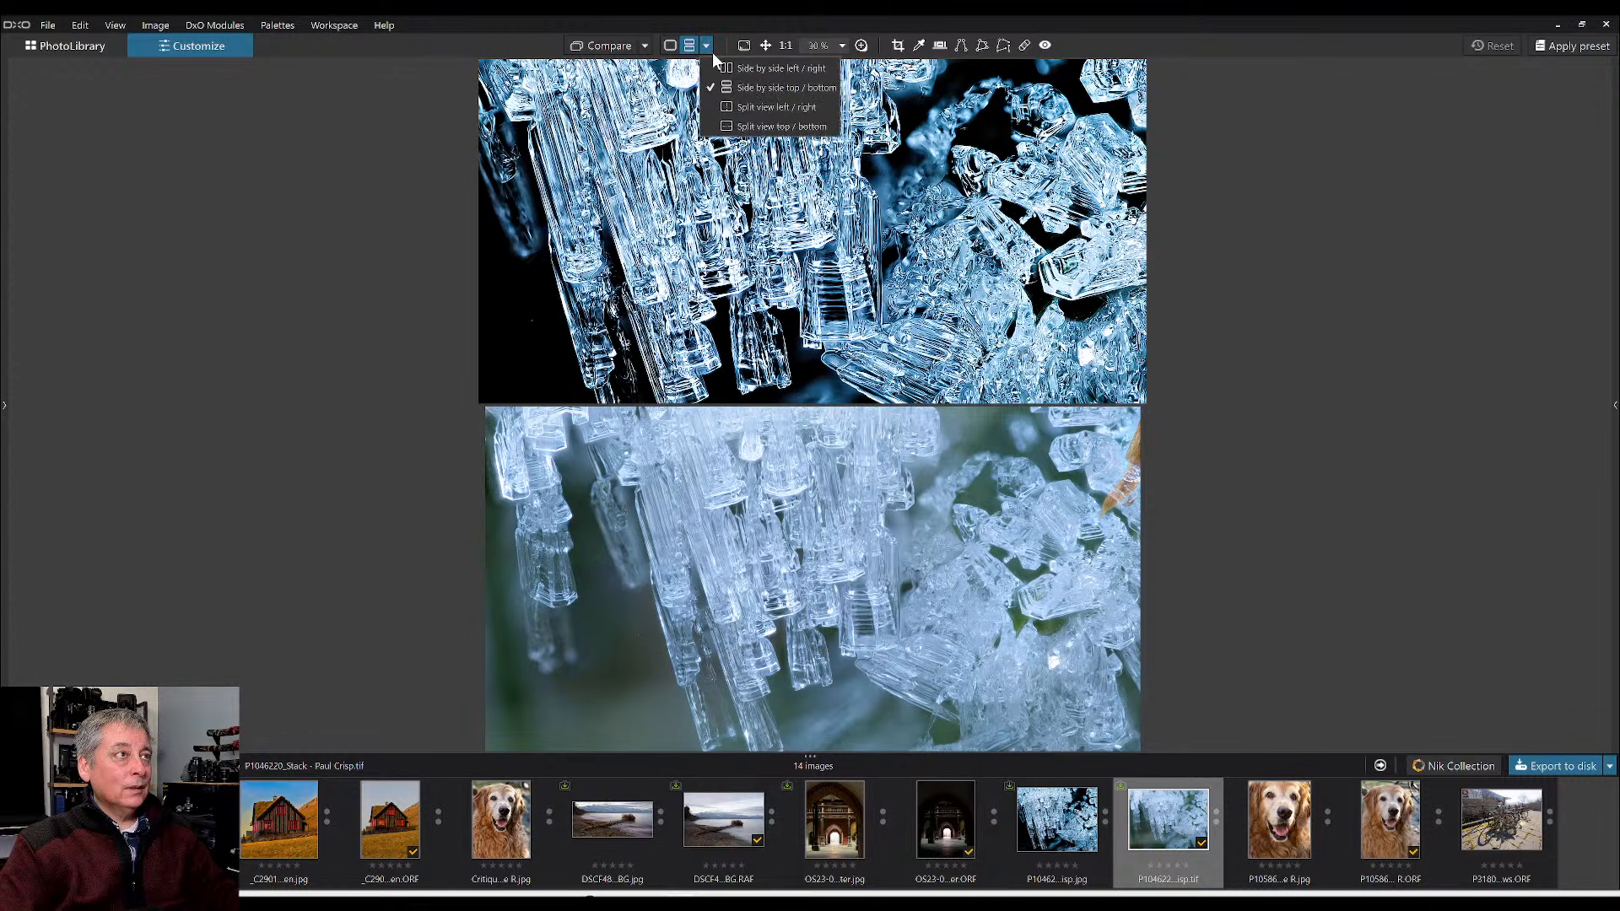
pyautogui.click(727, 103)
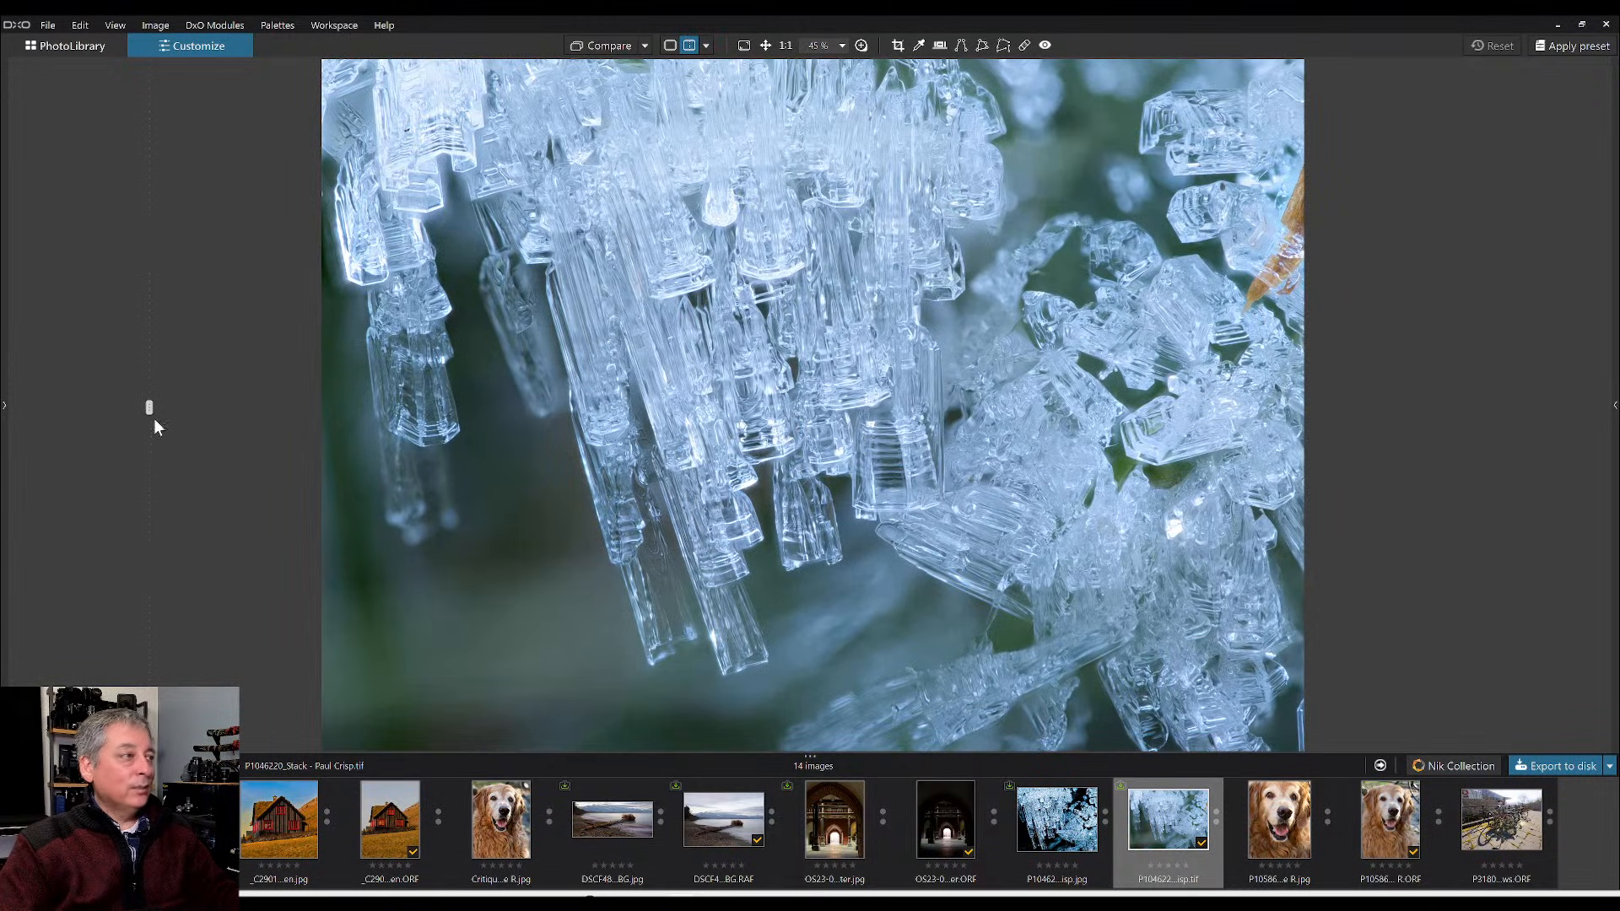
pyautogui.moveTo(149, 409); pyautogui.dragTo(1390, 408)
pyautogui.moveTo(1388, 488); pyautogui.dragTo(239, 307)
# - Return to the photo library and show the bicycle ORF photo in single-image view
pyautogui.click(97, 54)
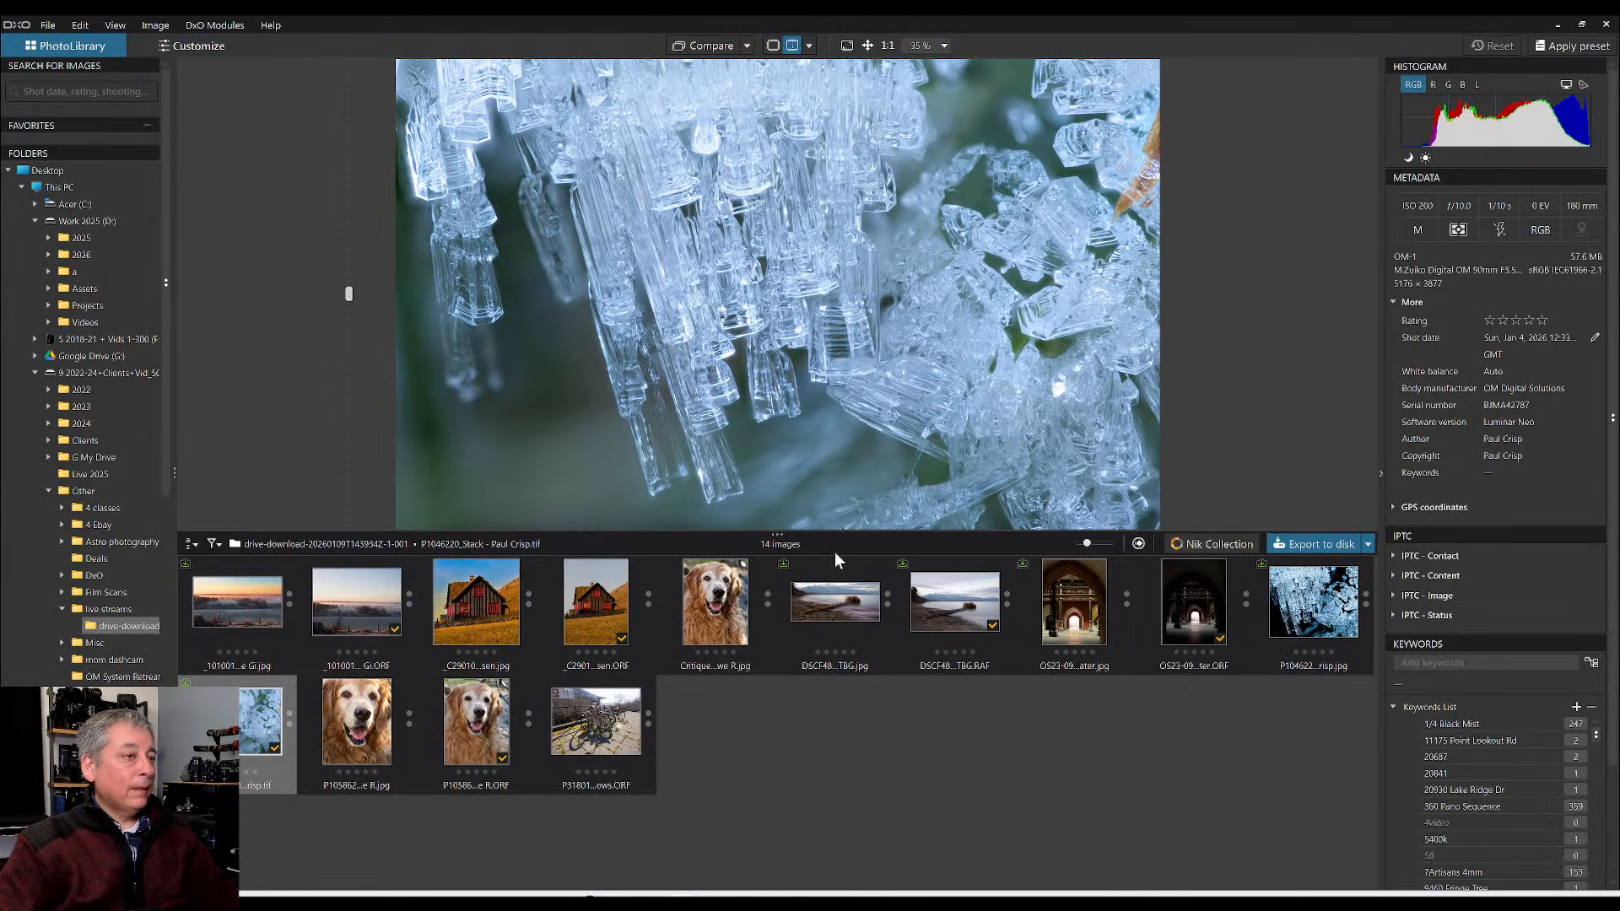
pyautogui.click(655, 692)
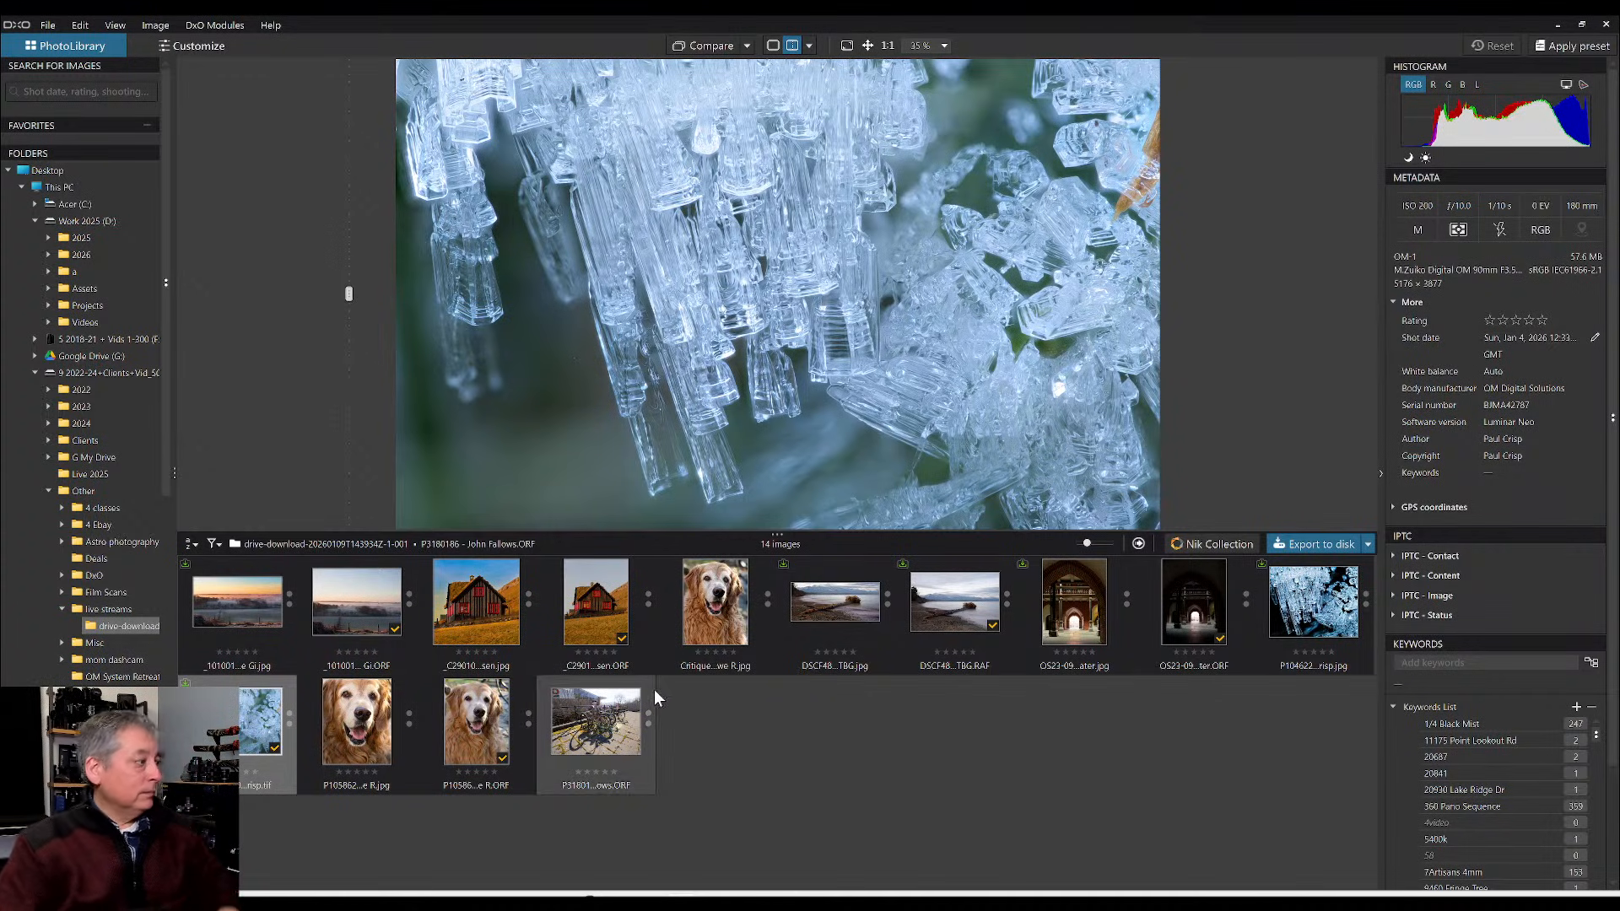
pyautogui.click(588, 739)
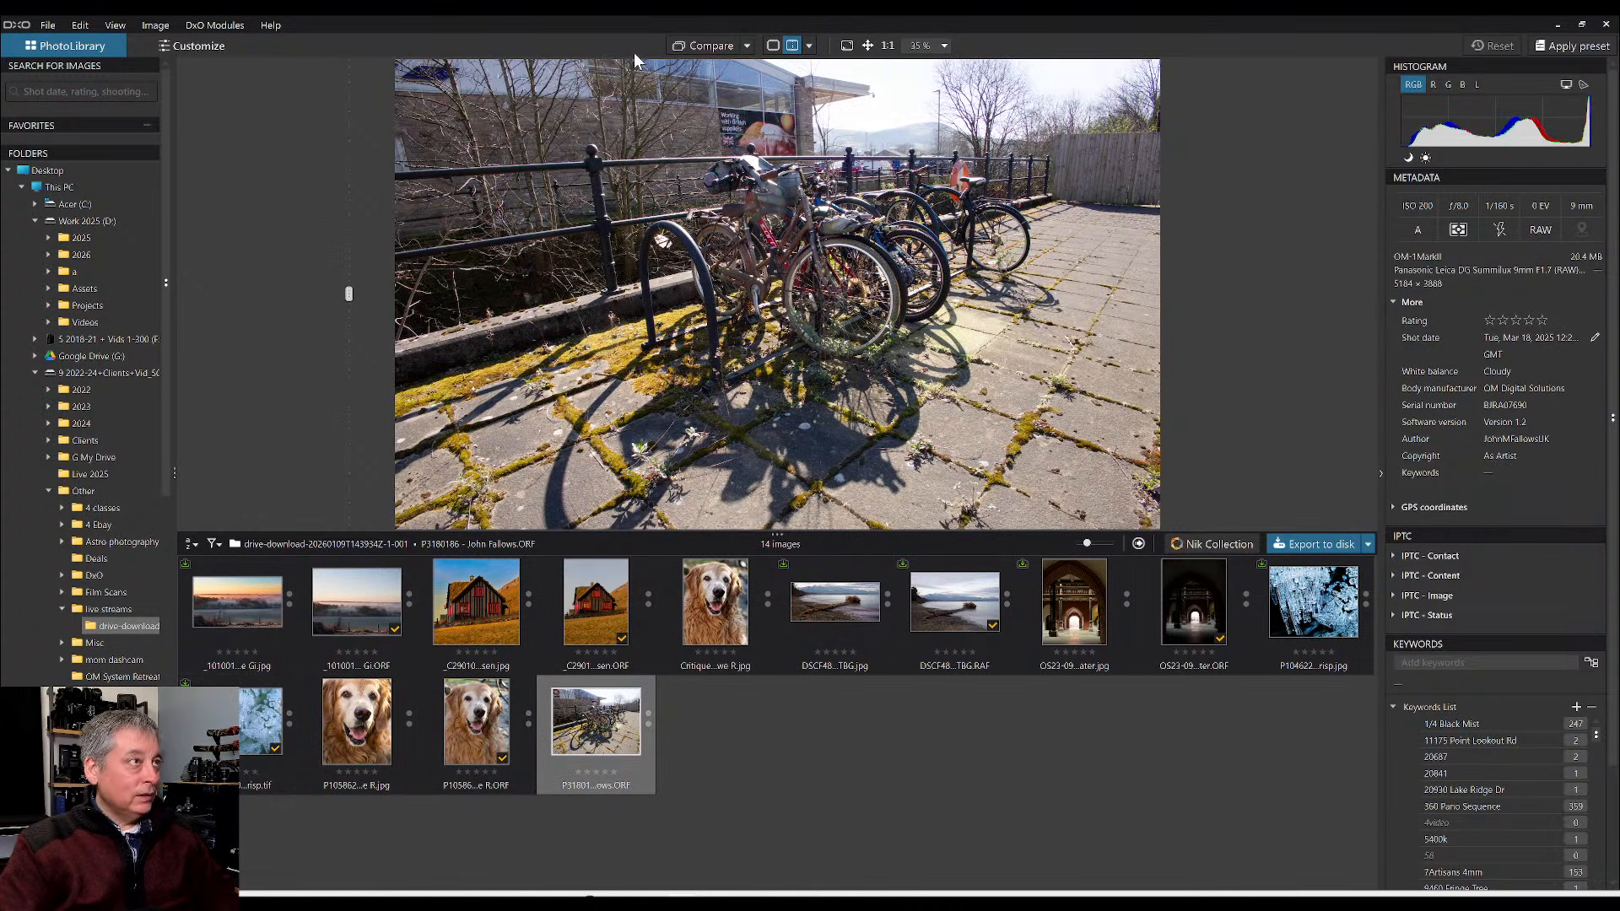
pyautogui.click(773, 45)
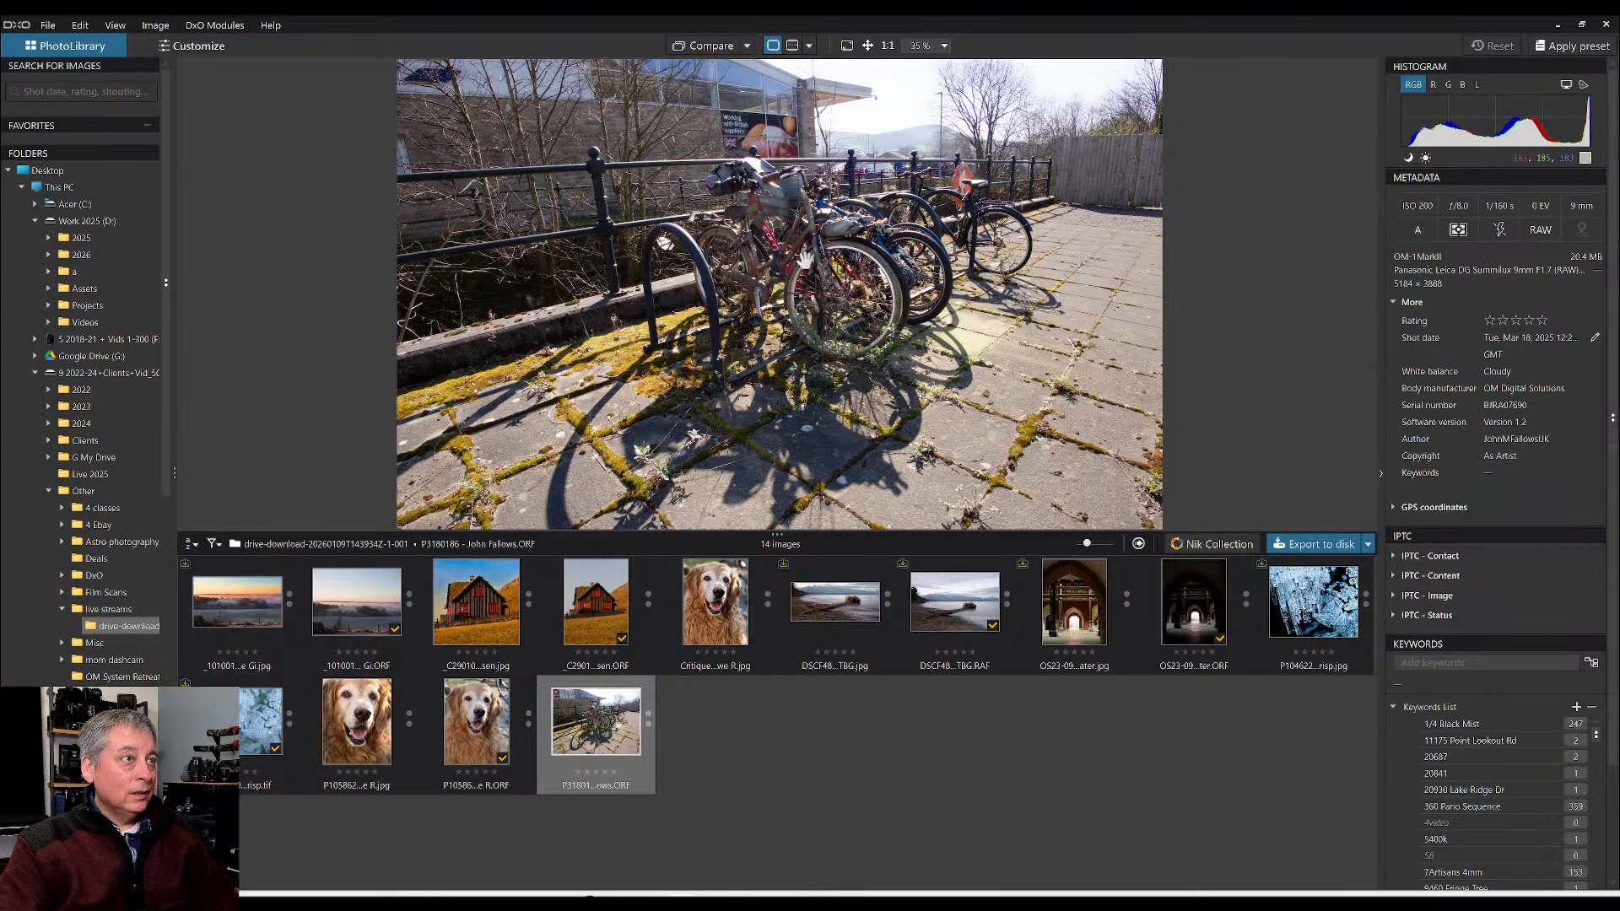
# - Open the bicycle photo for customizing, with the filmstrip collapsed and the side palettes shown
pyautogui.click(194, 46)
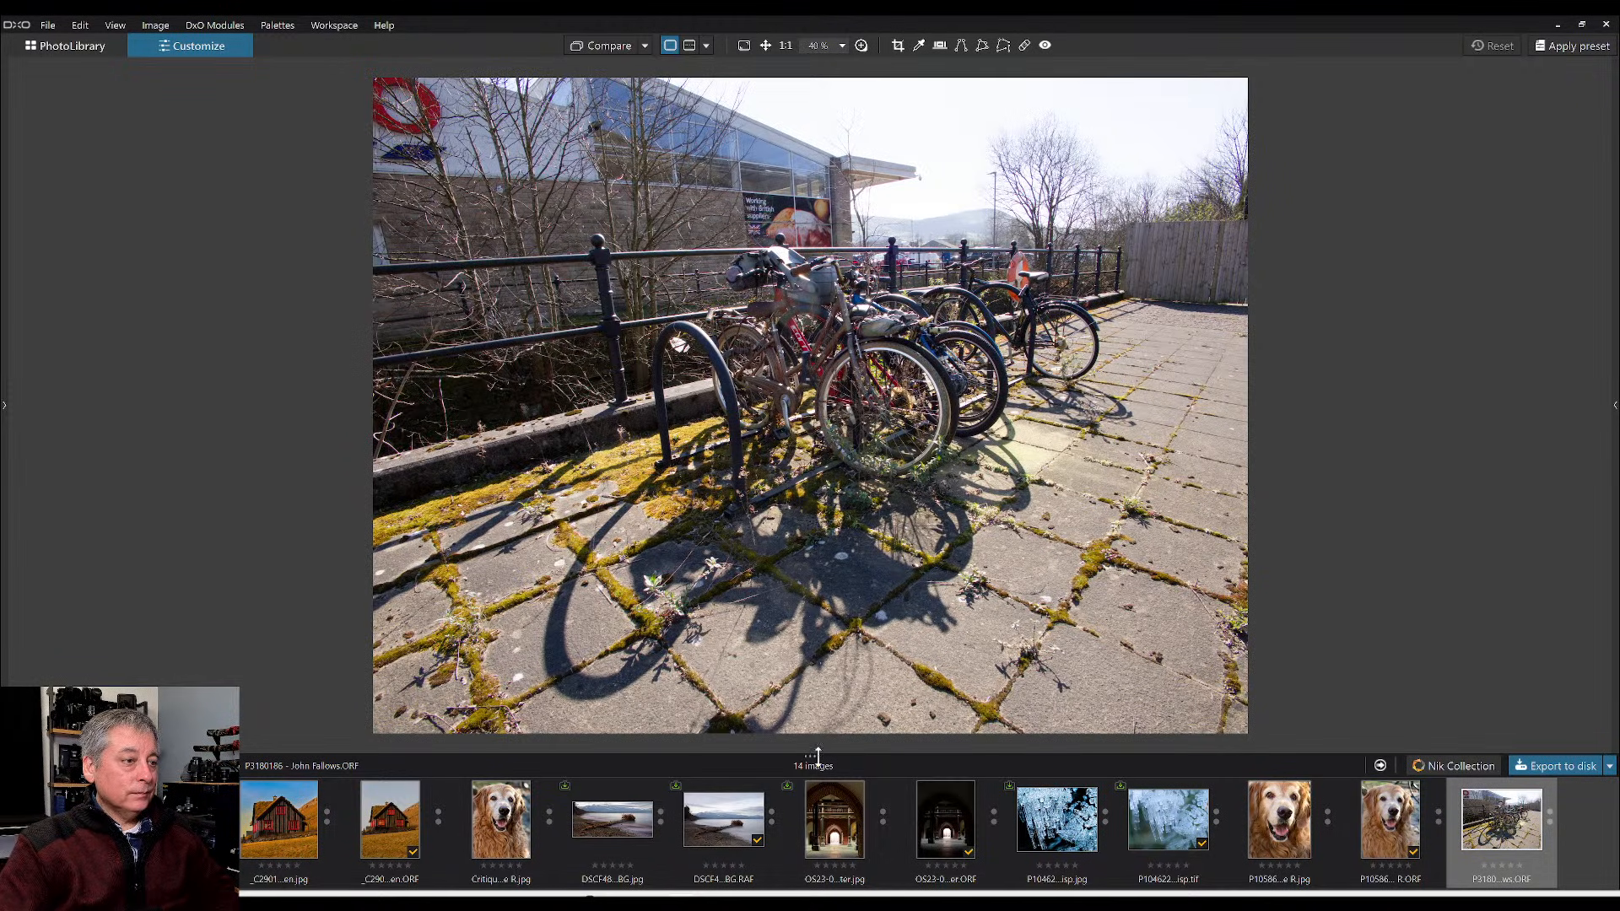
pyautogui.moveTo(818, 757); pyautogui.dragTo(835, 886)
pyautogui.press('F9')
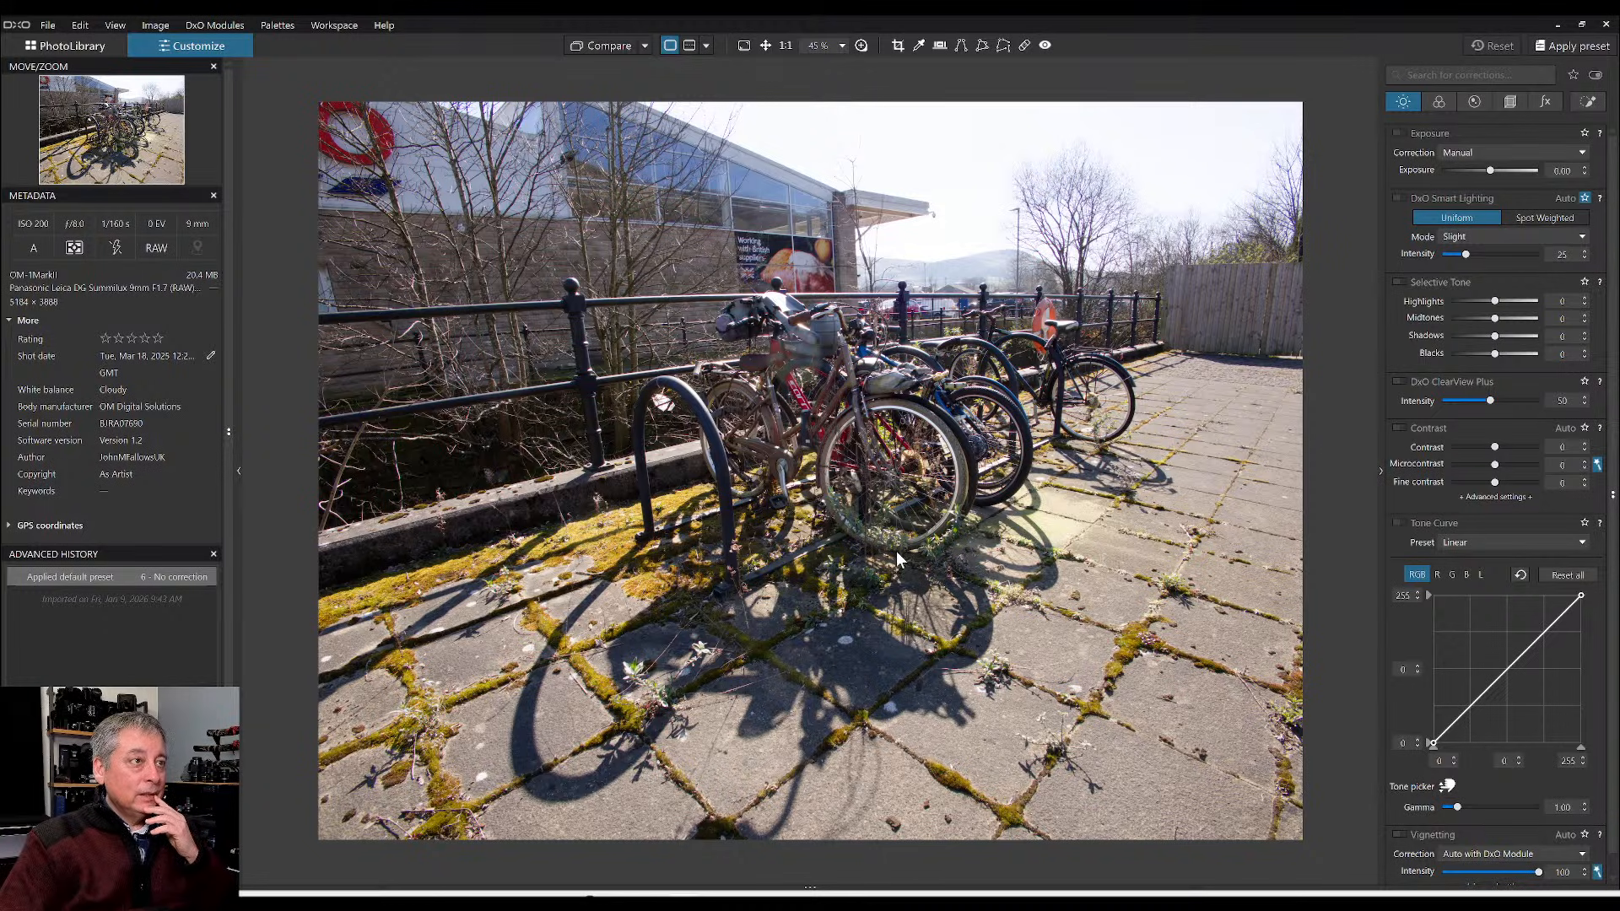
# - Apply the first preset in the general purpose presets to the bicycle photo
pyautogui.scroll(4, 808, 362)
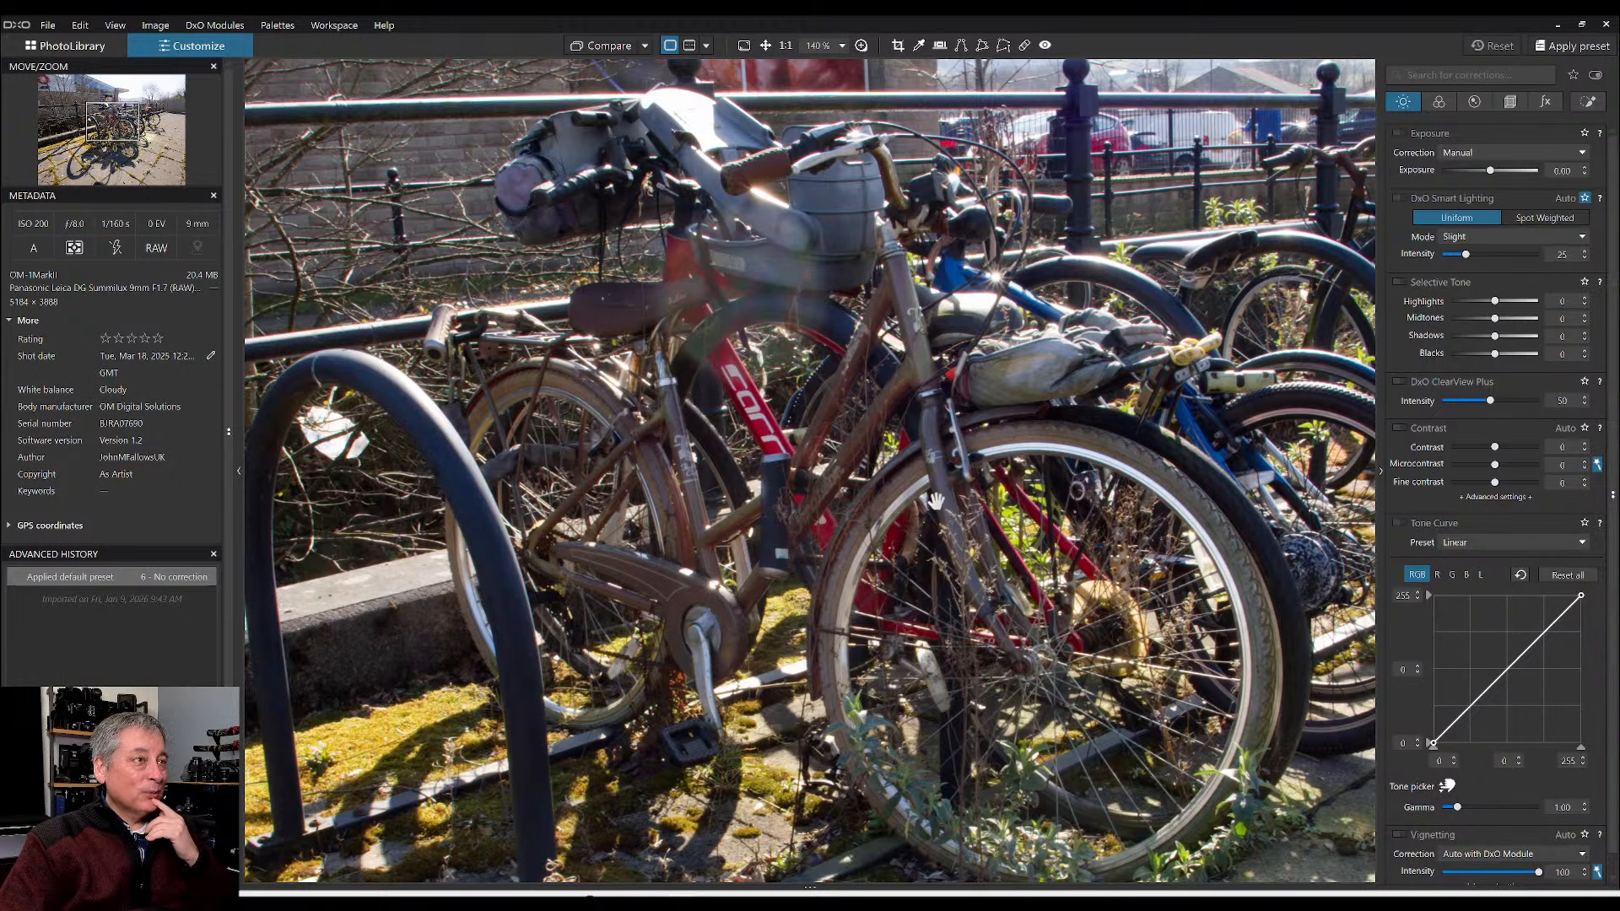
pyautogui.scroll(-2, 940, 506)
pyautogui.scroll(-1, 943, 510)
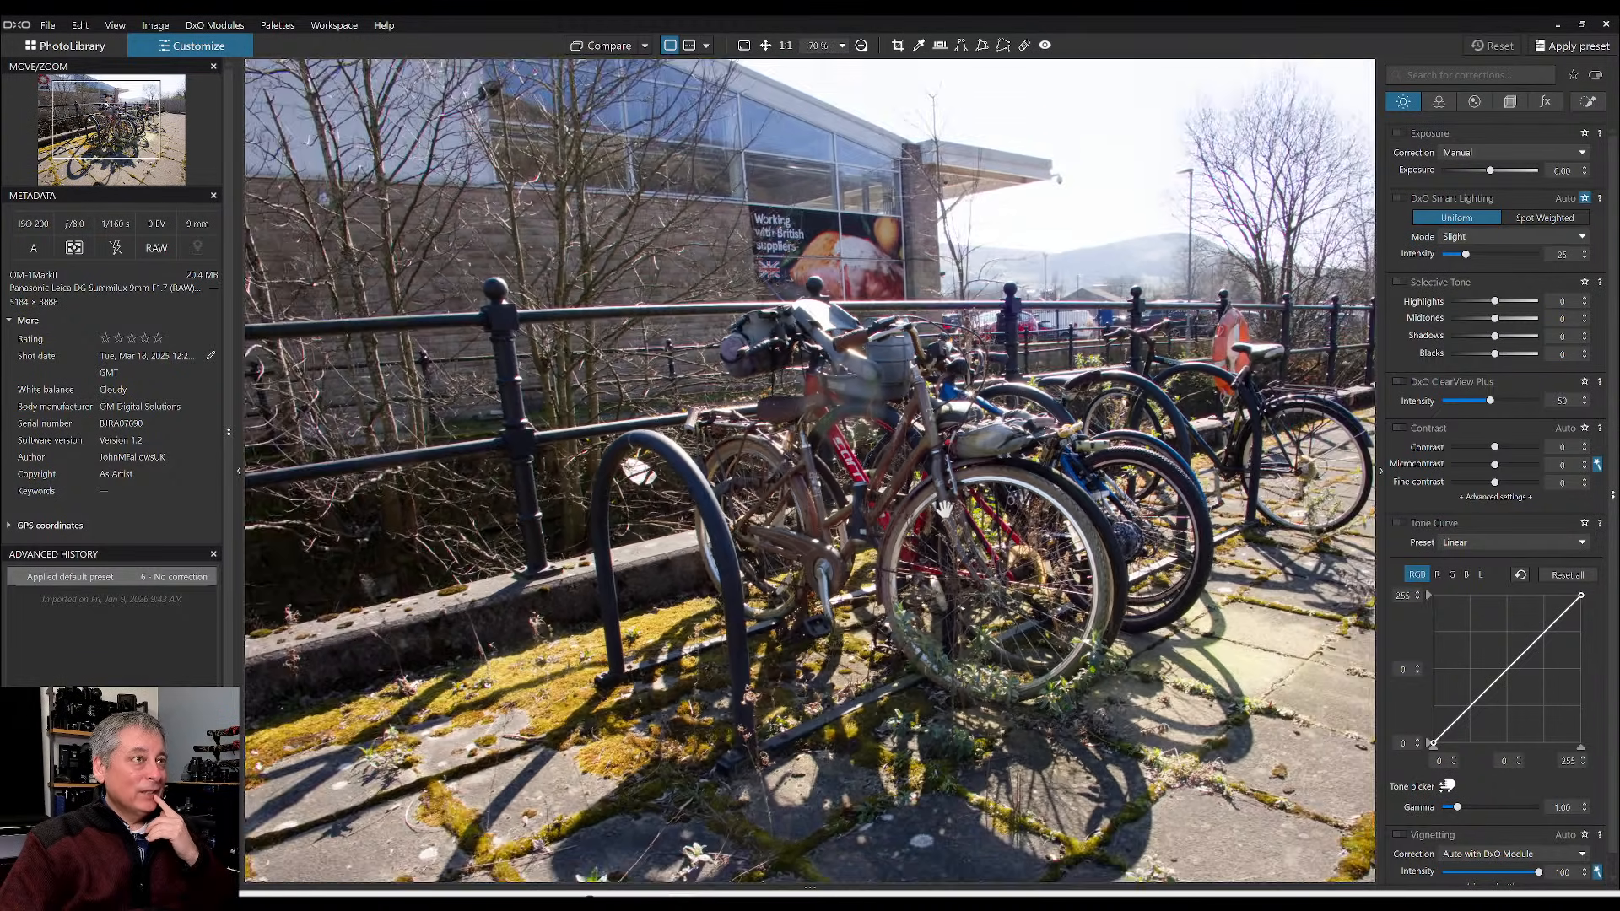
pyautogui.scroll(-1, 944, 510)
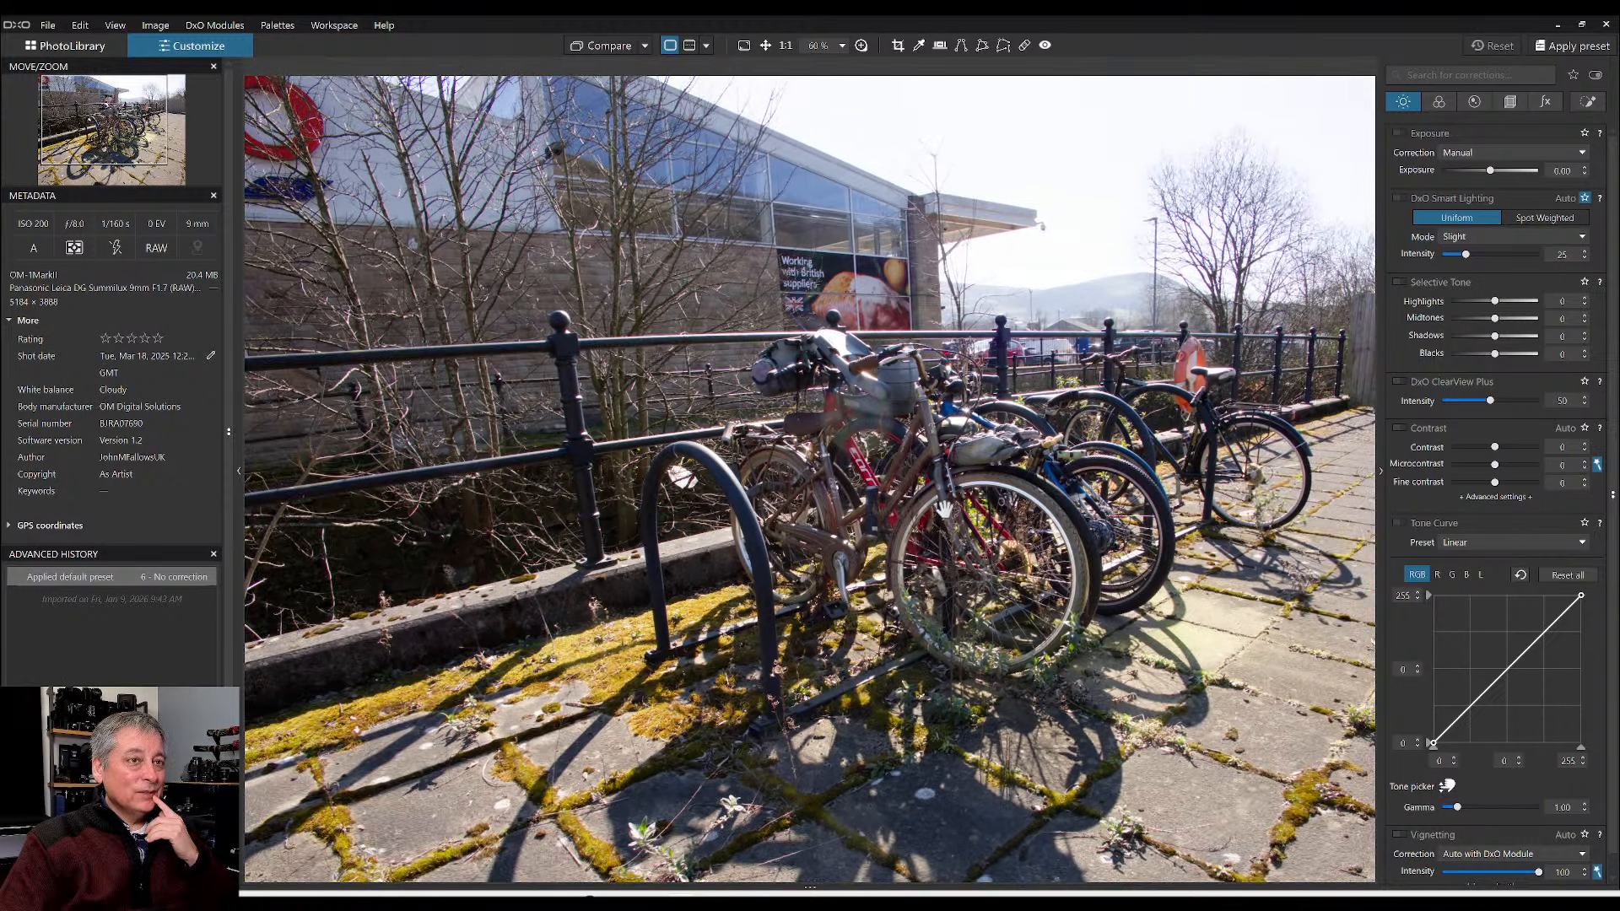
pyautogui.scroll(-1, 943, 507)
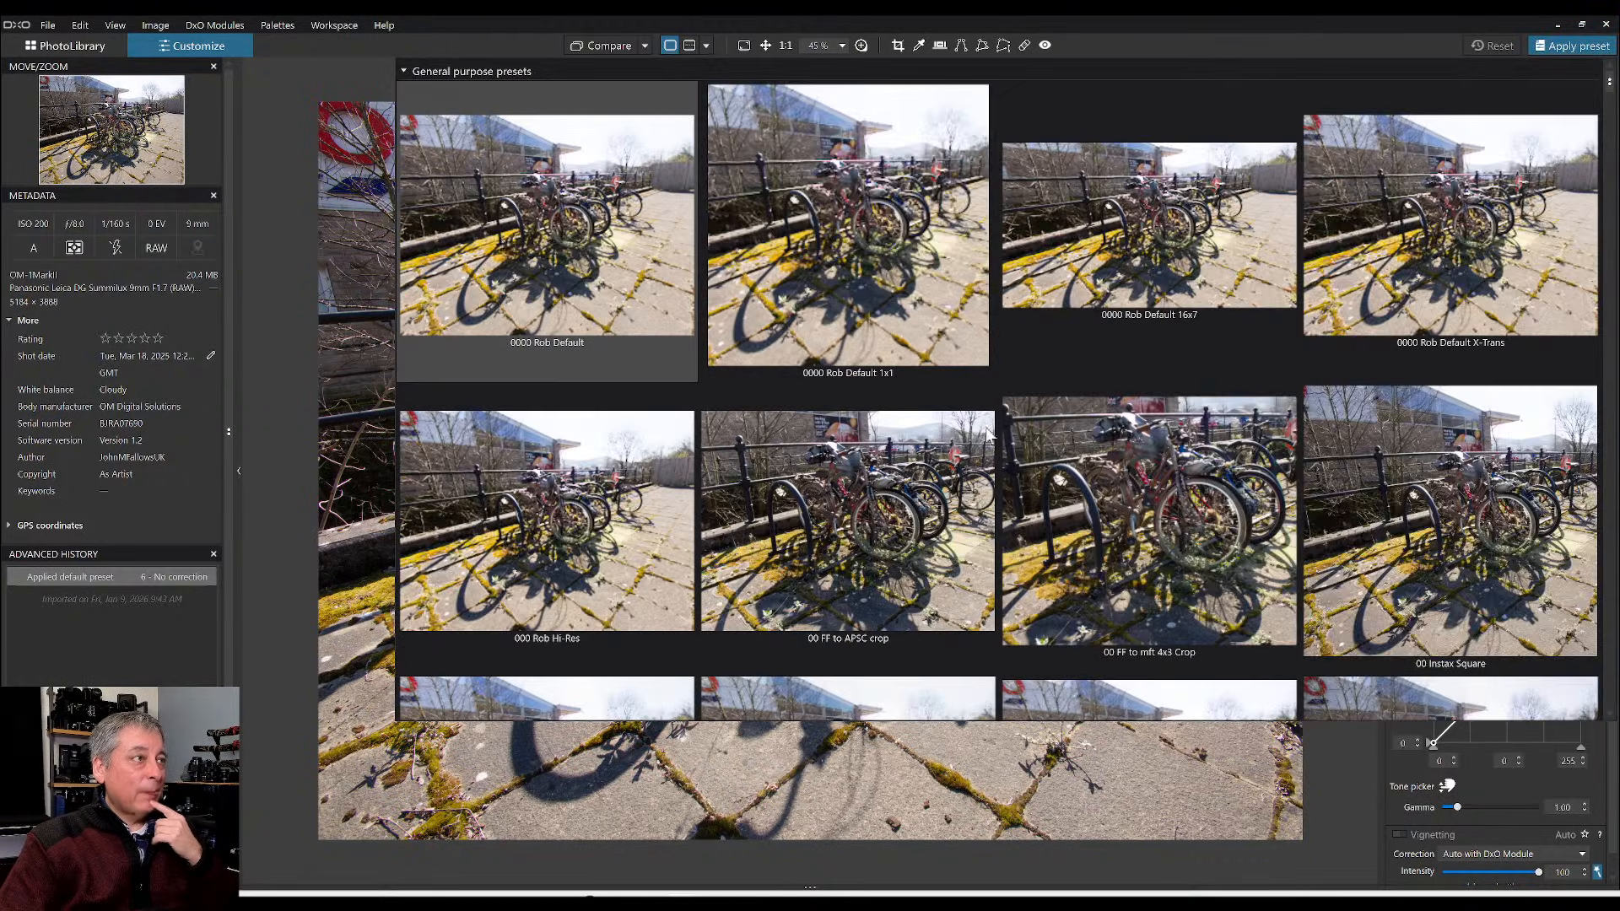
pyautogui.doubleClick(503, 240)
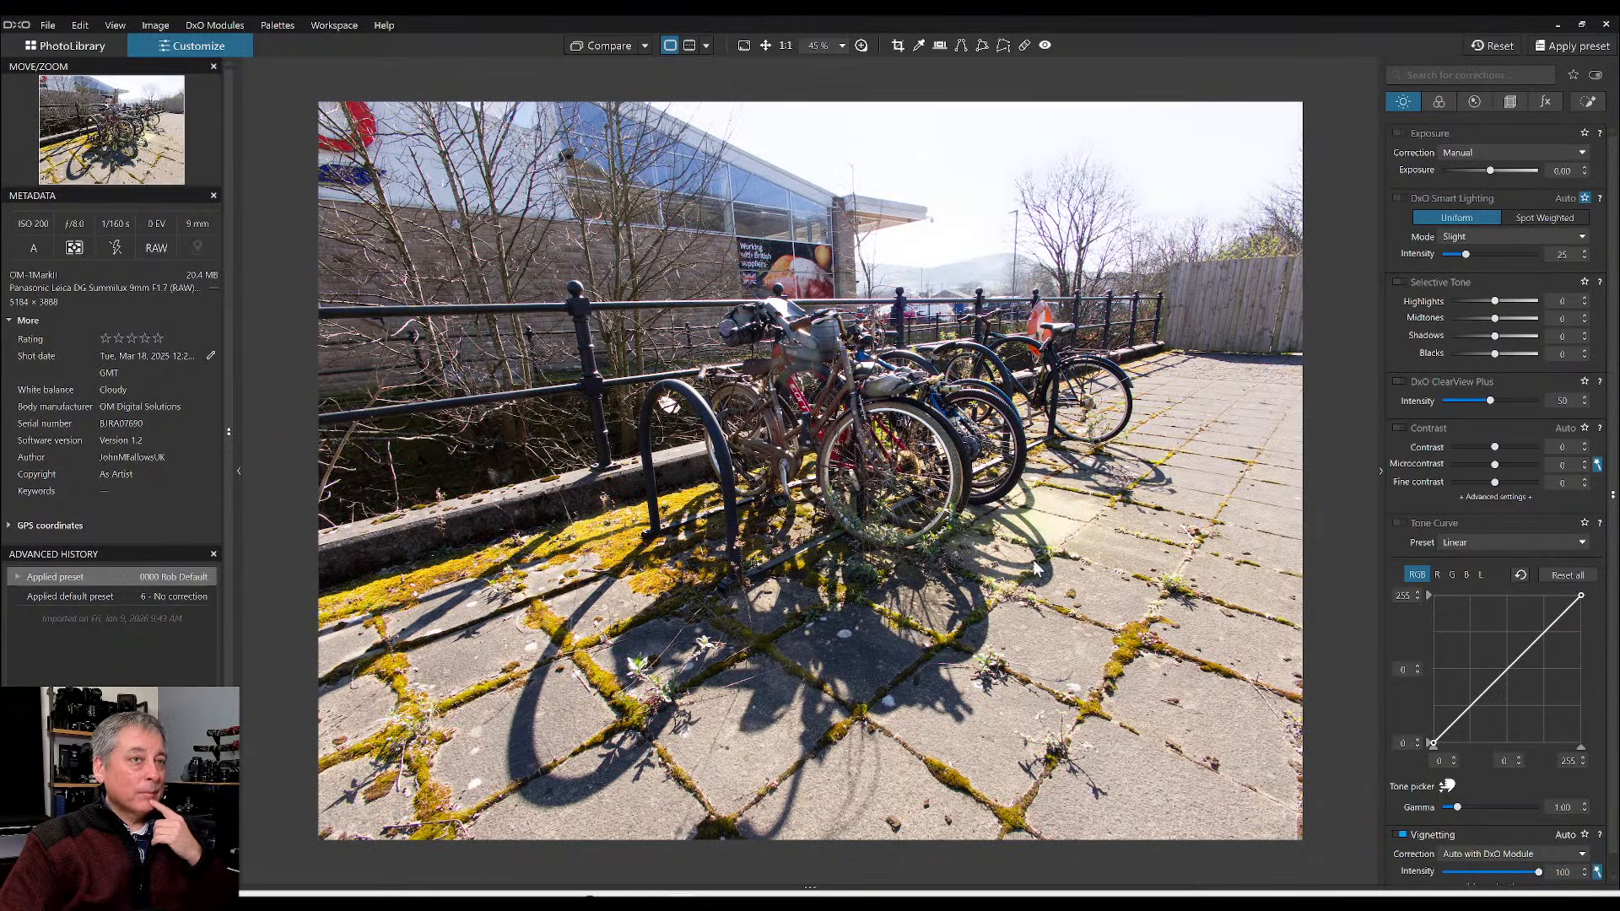
# - Crop the photo around the bicycles and their shadows to about 4013 × 3010 px, keeping the original aspect ratio
pyautogui.click(1509, 102)
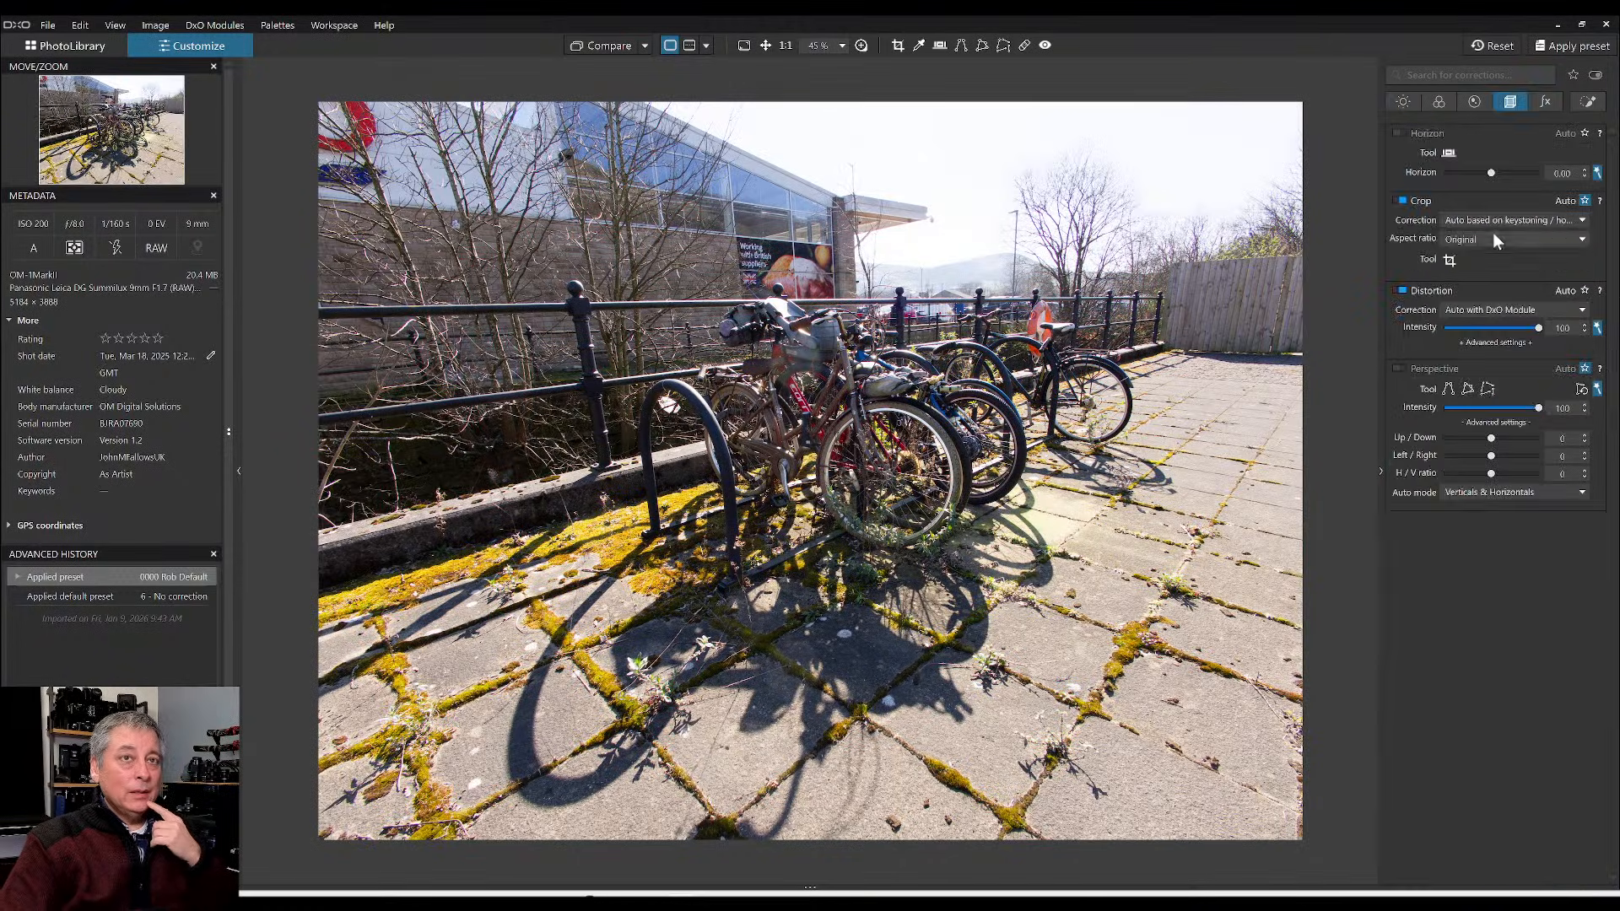
pyautogui.click(1450, 261)
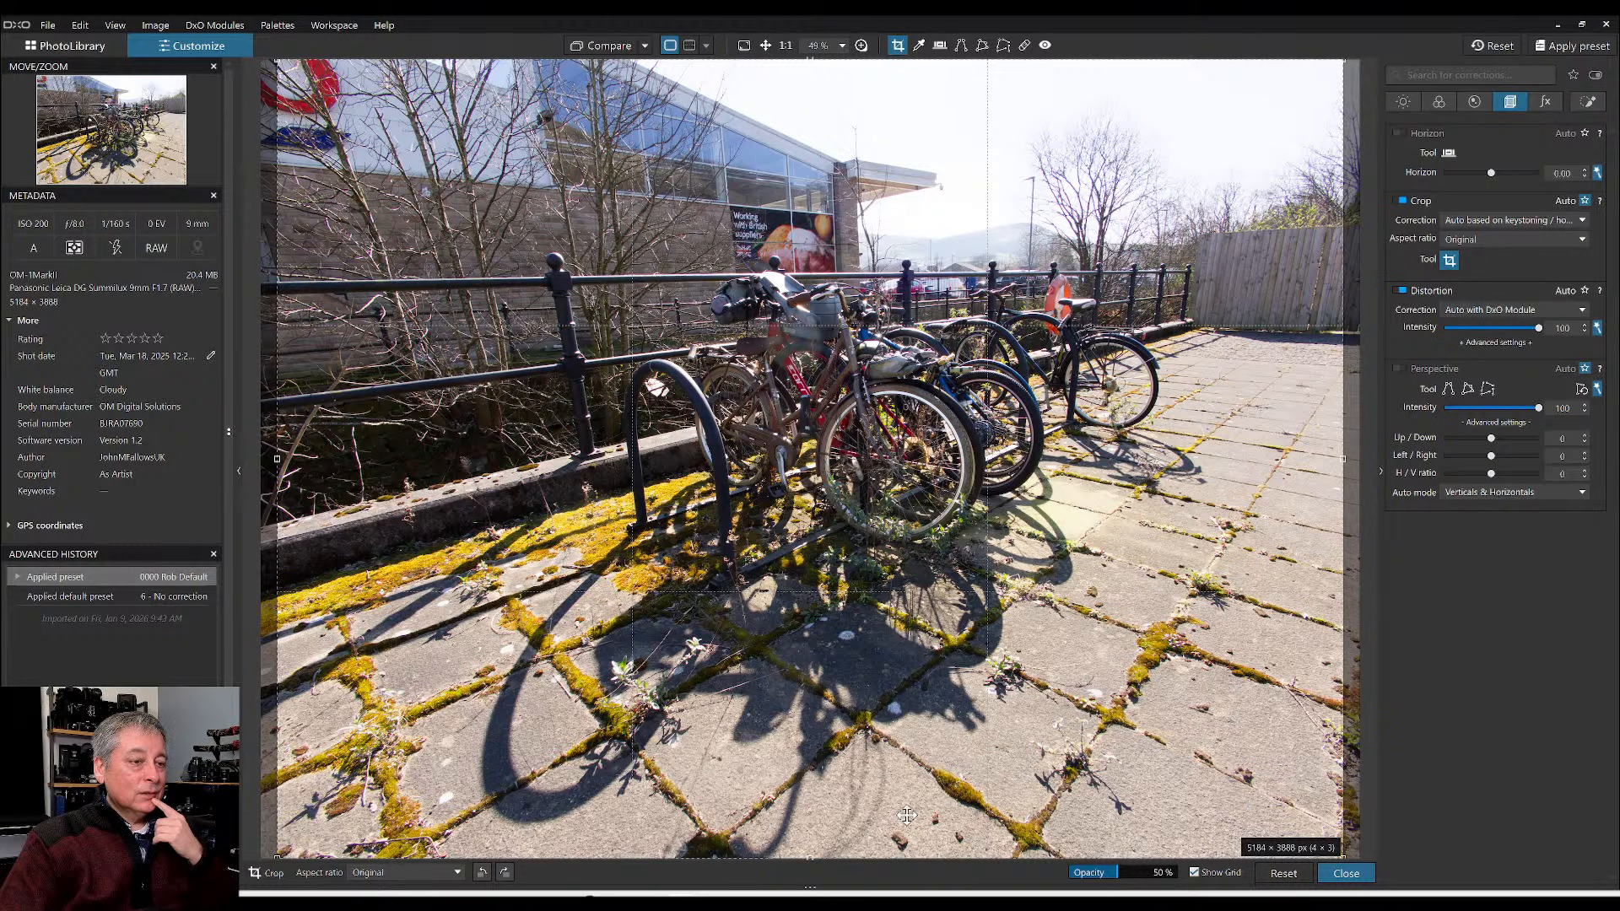
pyautogui.moveTo(806, 855); pyautogui.dragTo(745, 599)
pyautogui.moveTo(841, 479); pyautogui.dragTo(858, 669)
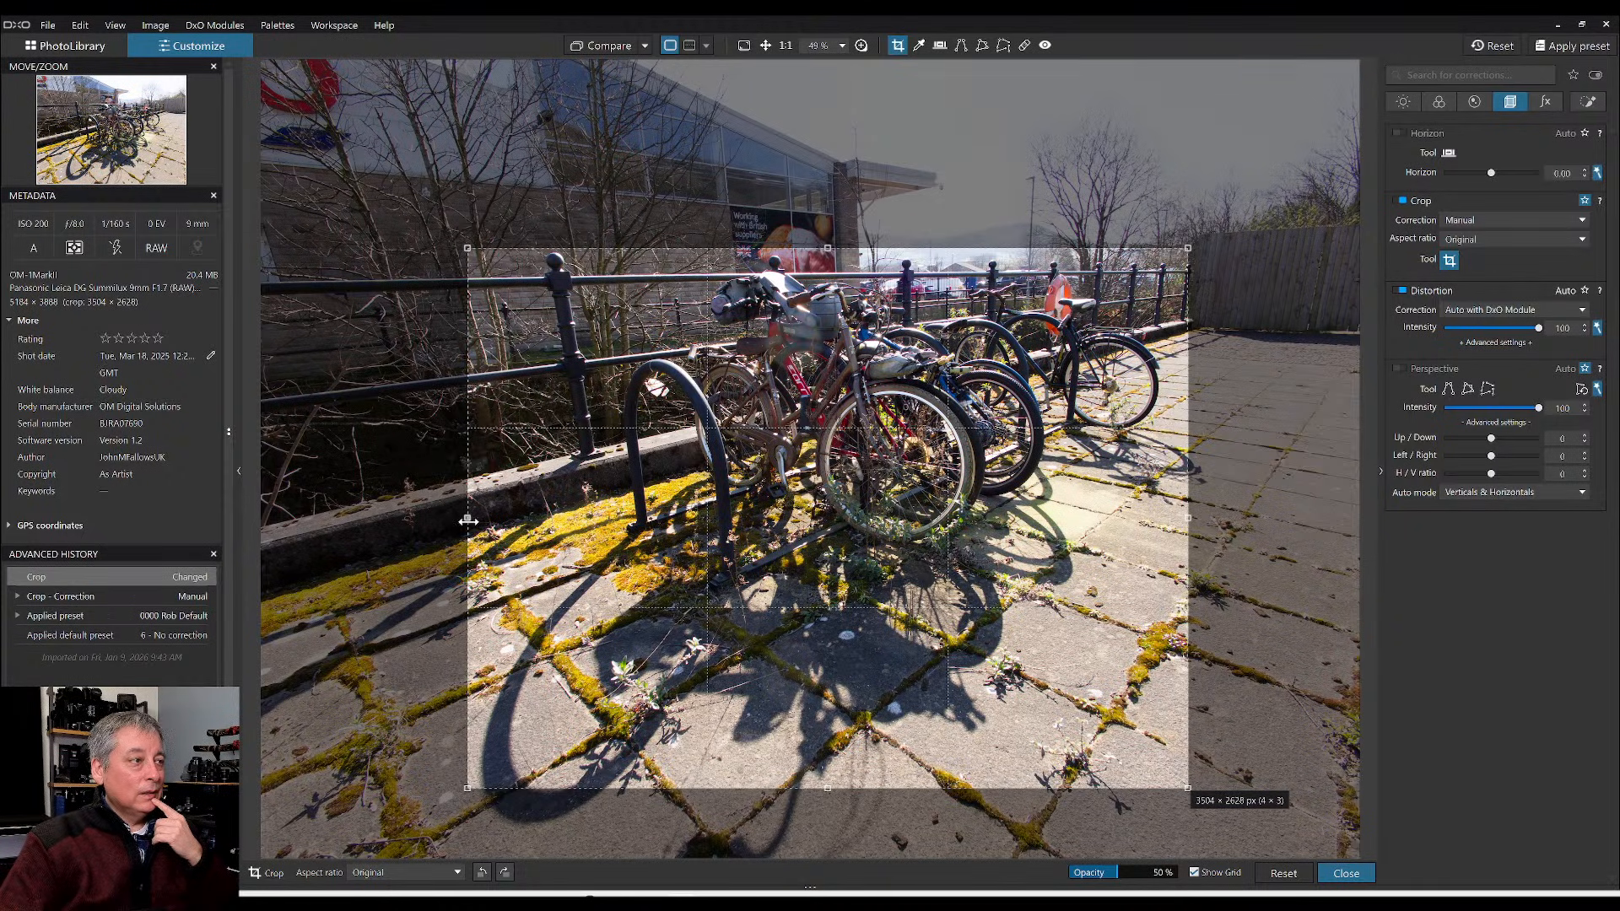
pyautogui.moveTo(467, 517); pyautogui.dragTo(355, 519)
pyautogui.moveTo(552, 548); pyautogui.dragTo(583, 558)
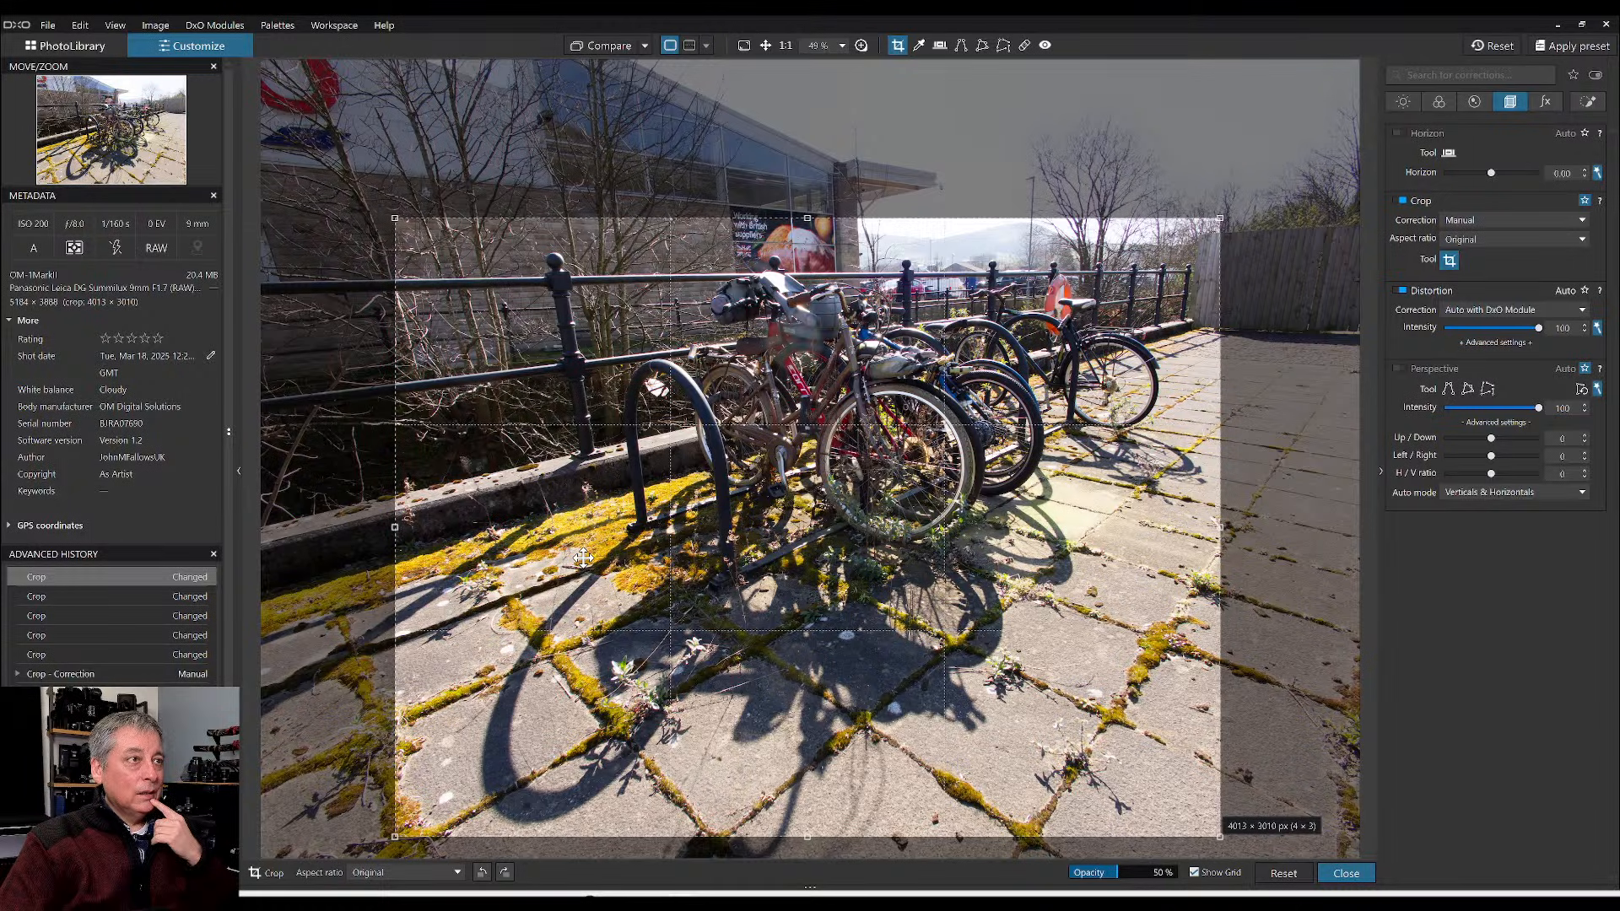
pyautogui.press('Return')
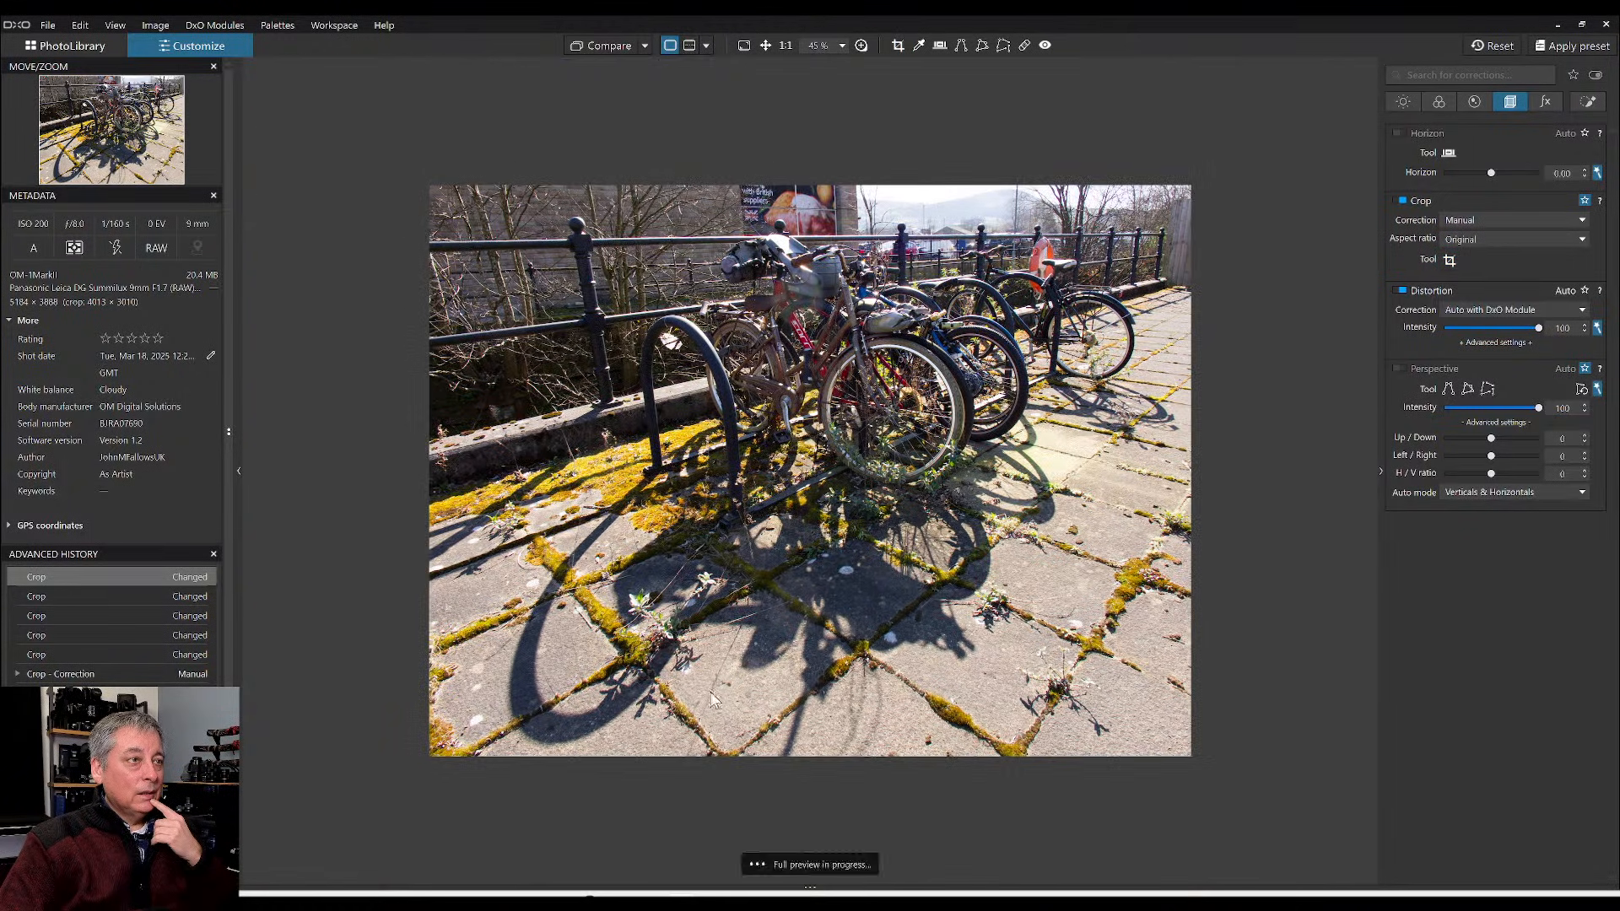
# - Create an AI mask in the local adjustments by drawing a selection rectangle around all the bicycles and the rack
pyautogui.scroll(1, 856, 725)
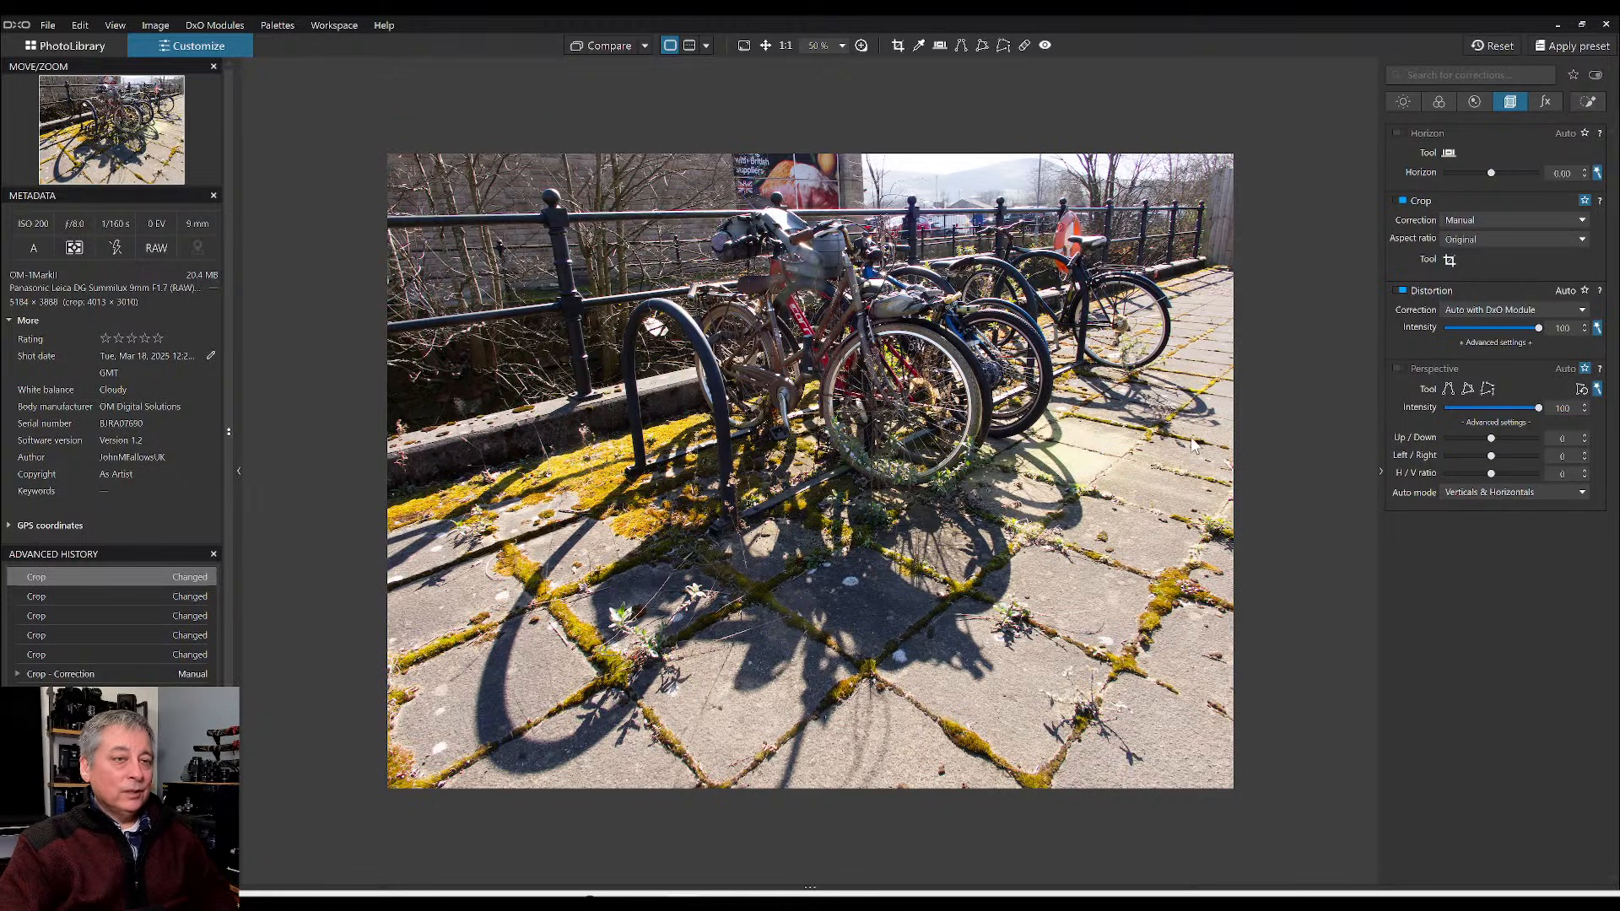
pyautogui.click(1587, 102)
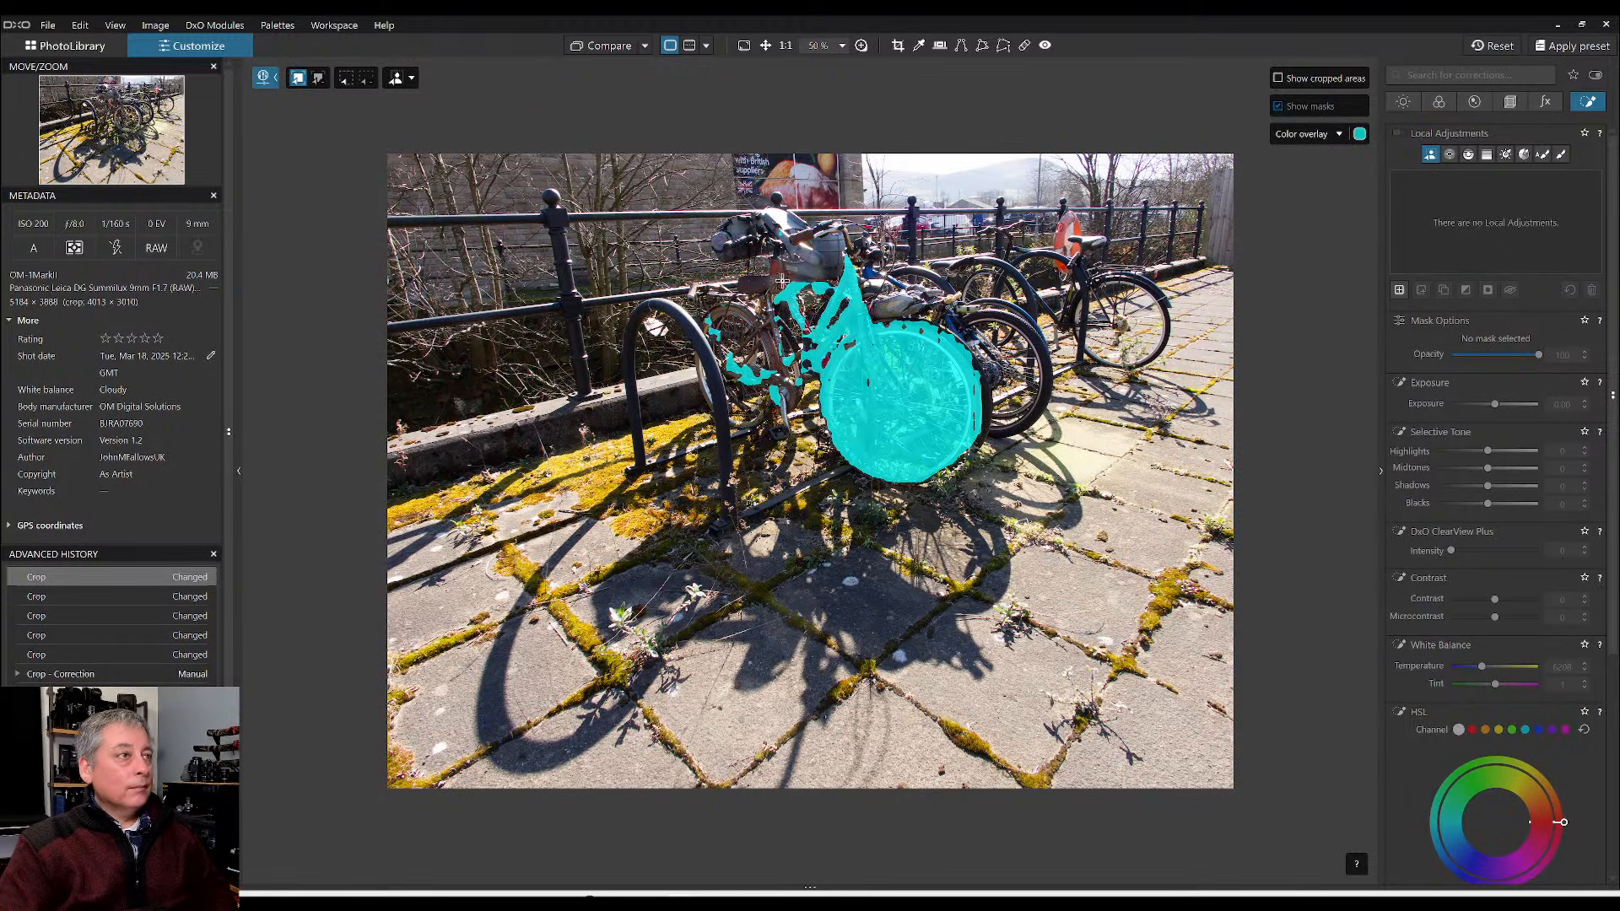
pyautogui.click(346, 78)
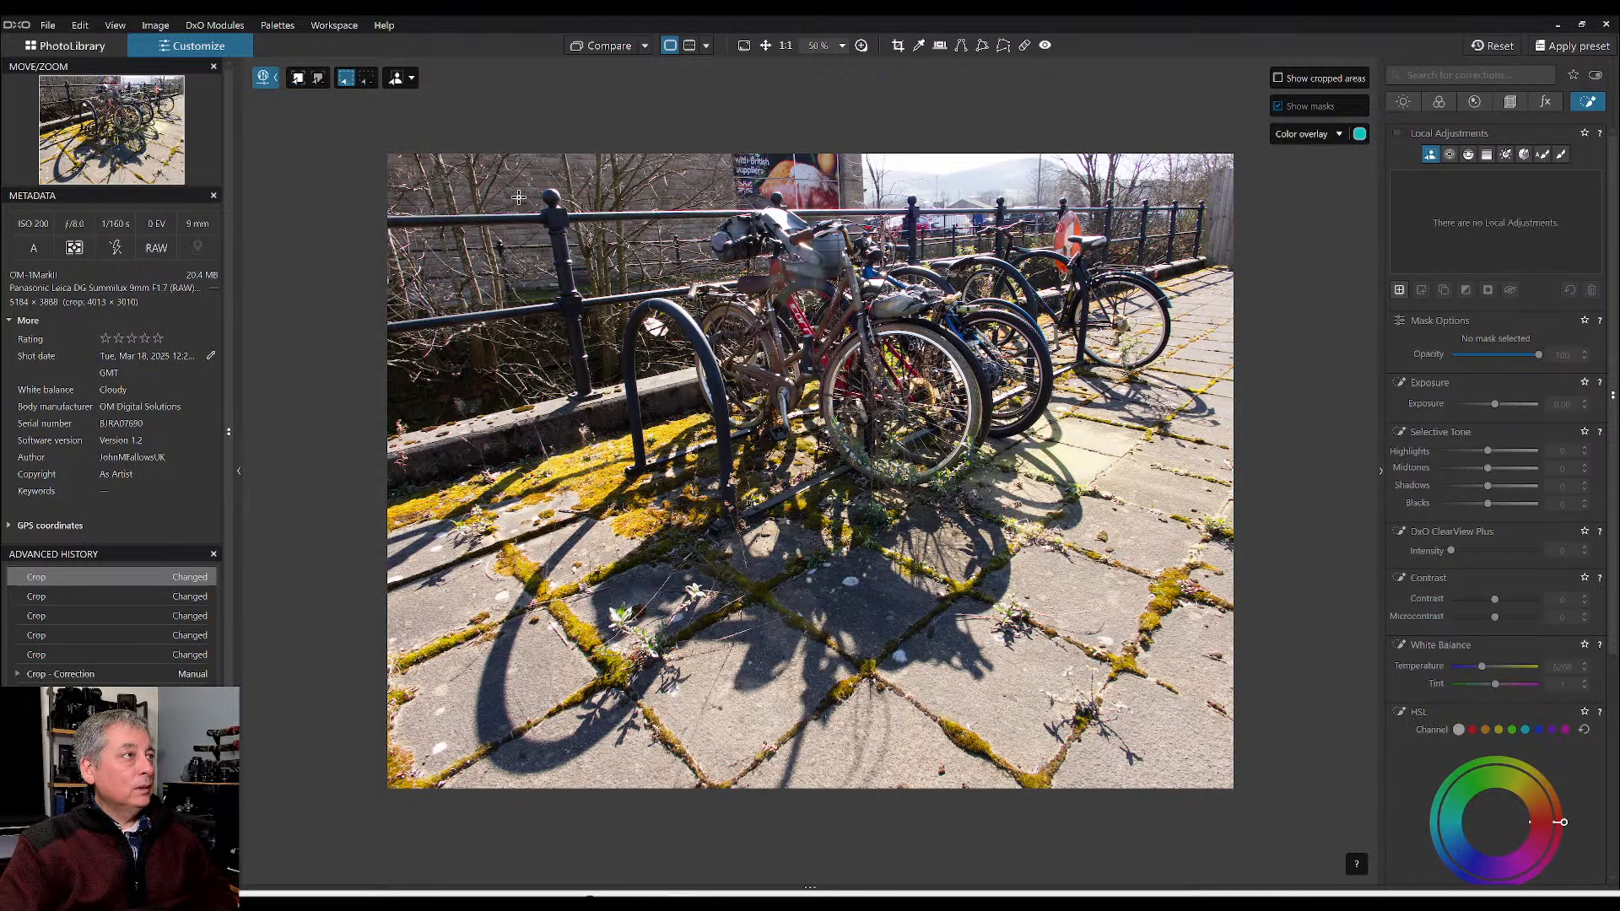
pyautogui.moveTo(612, 192); pyautogui.dragTo(1210, 522)
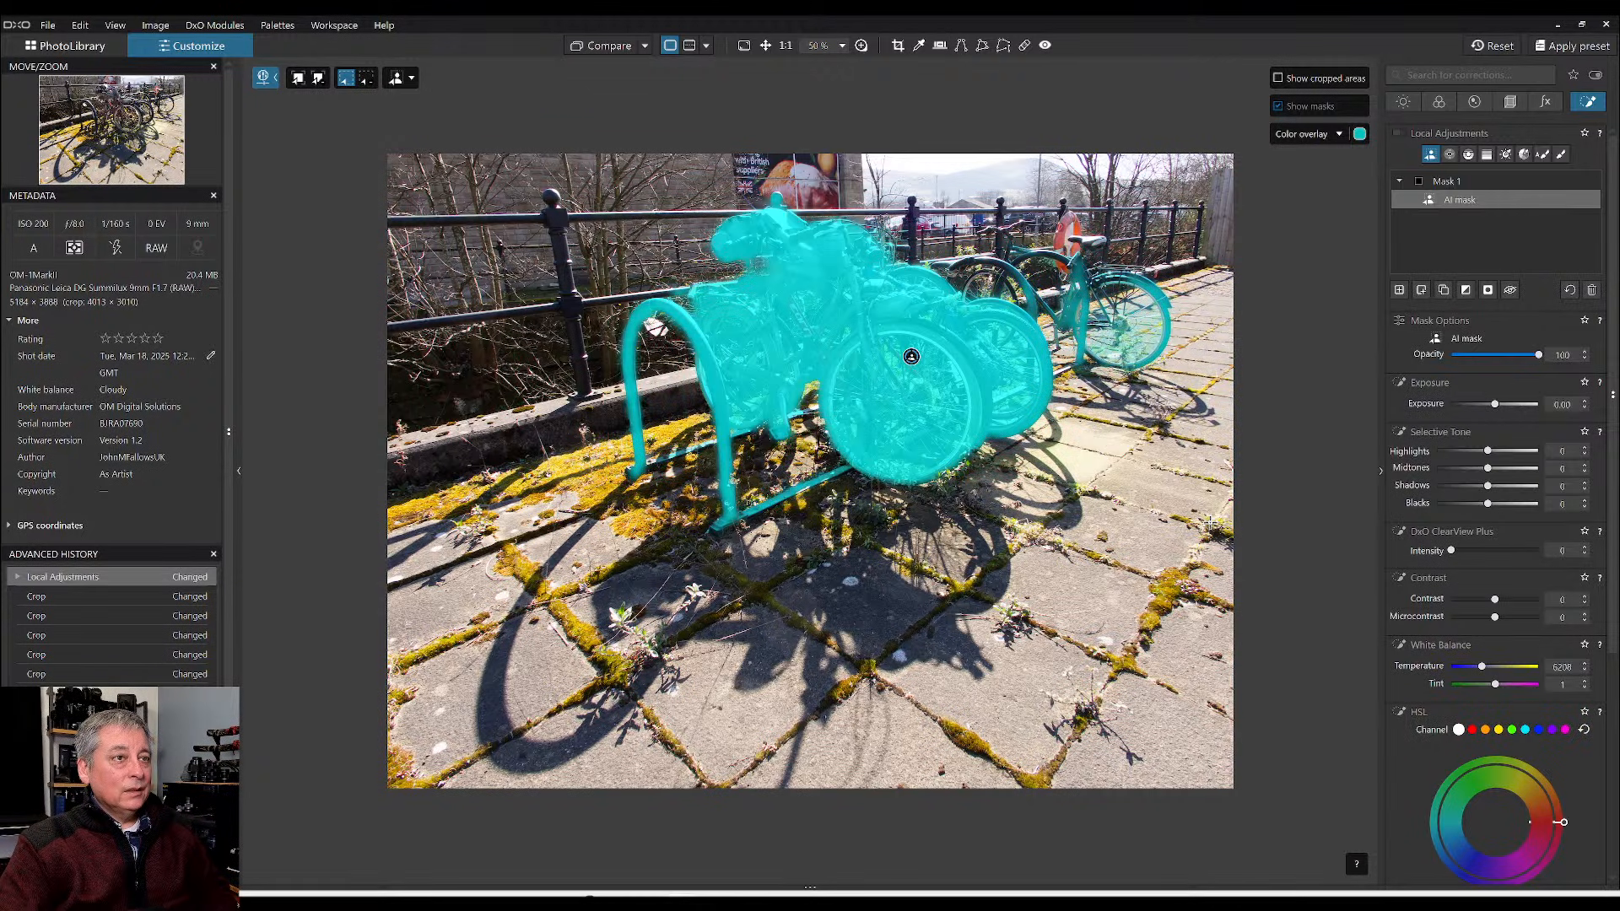
# - Add an Auto brush sub-mask over the missed parts of the rear bicycle and hide the mask overlay
pyautogui.click(1425, 287)
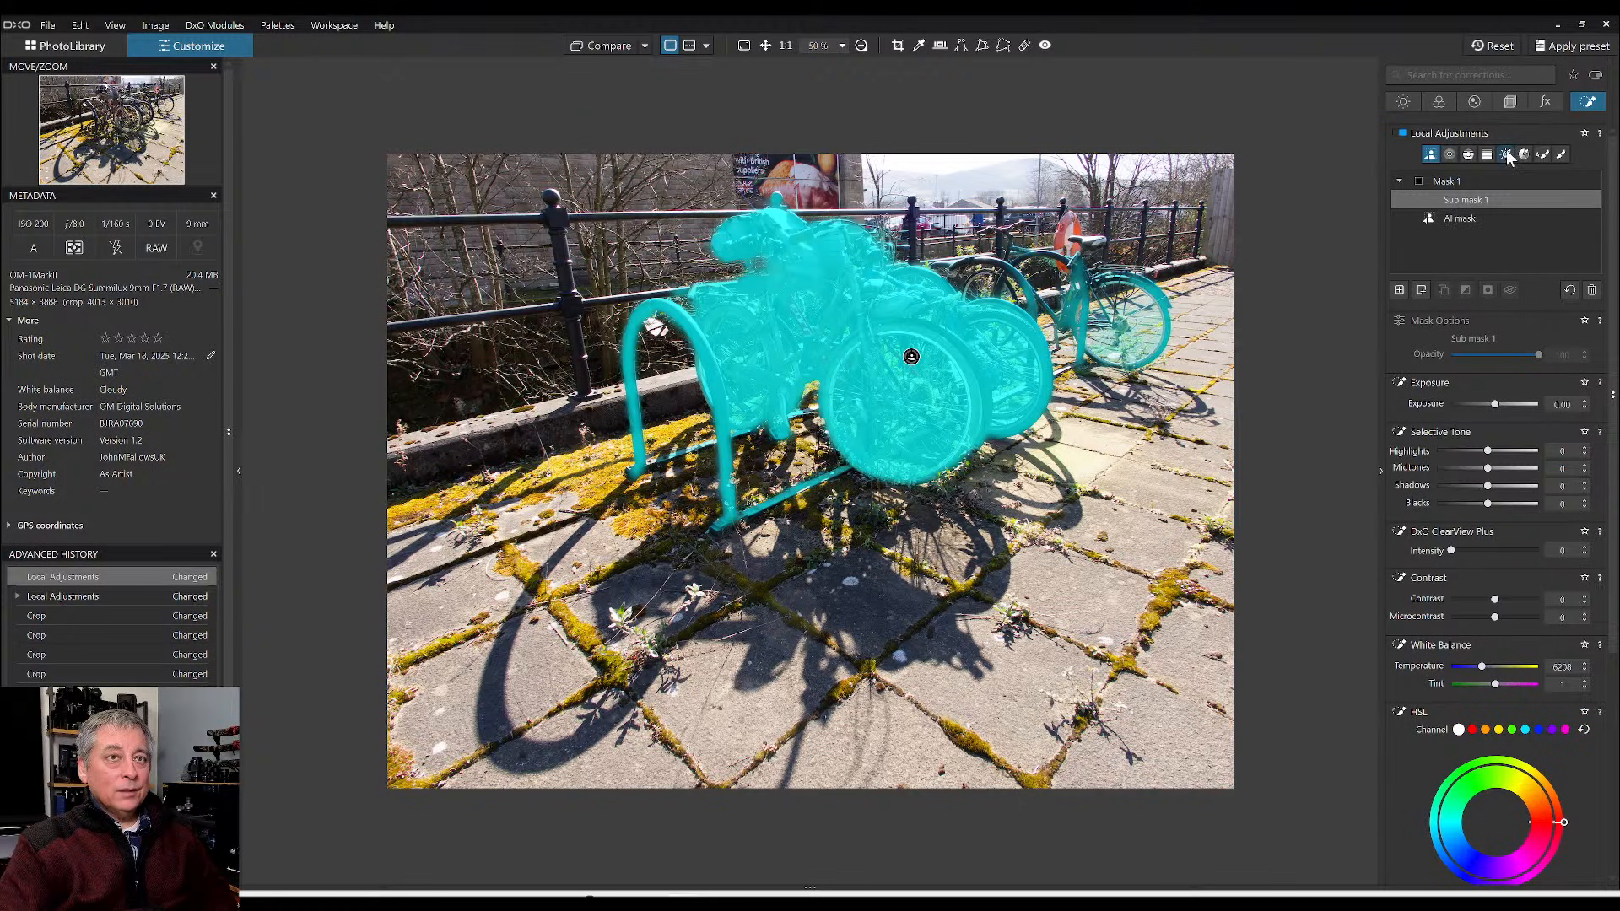
pyautogui.click(1540, 156)
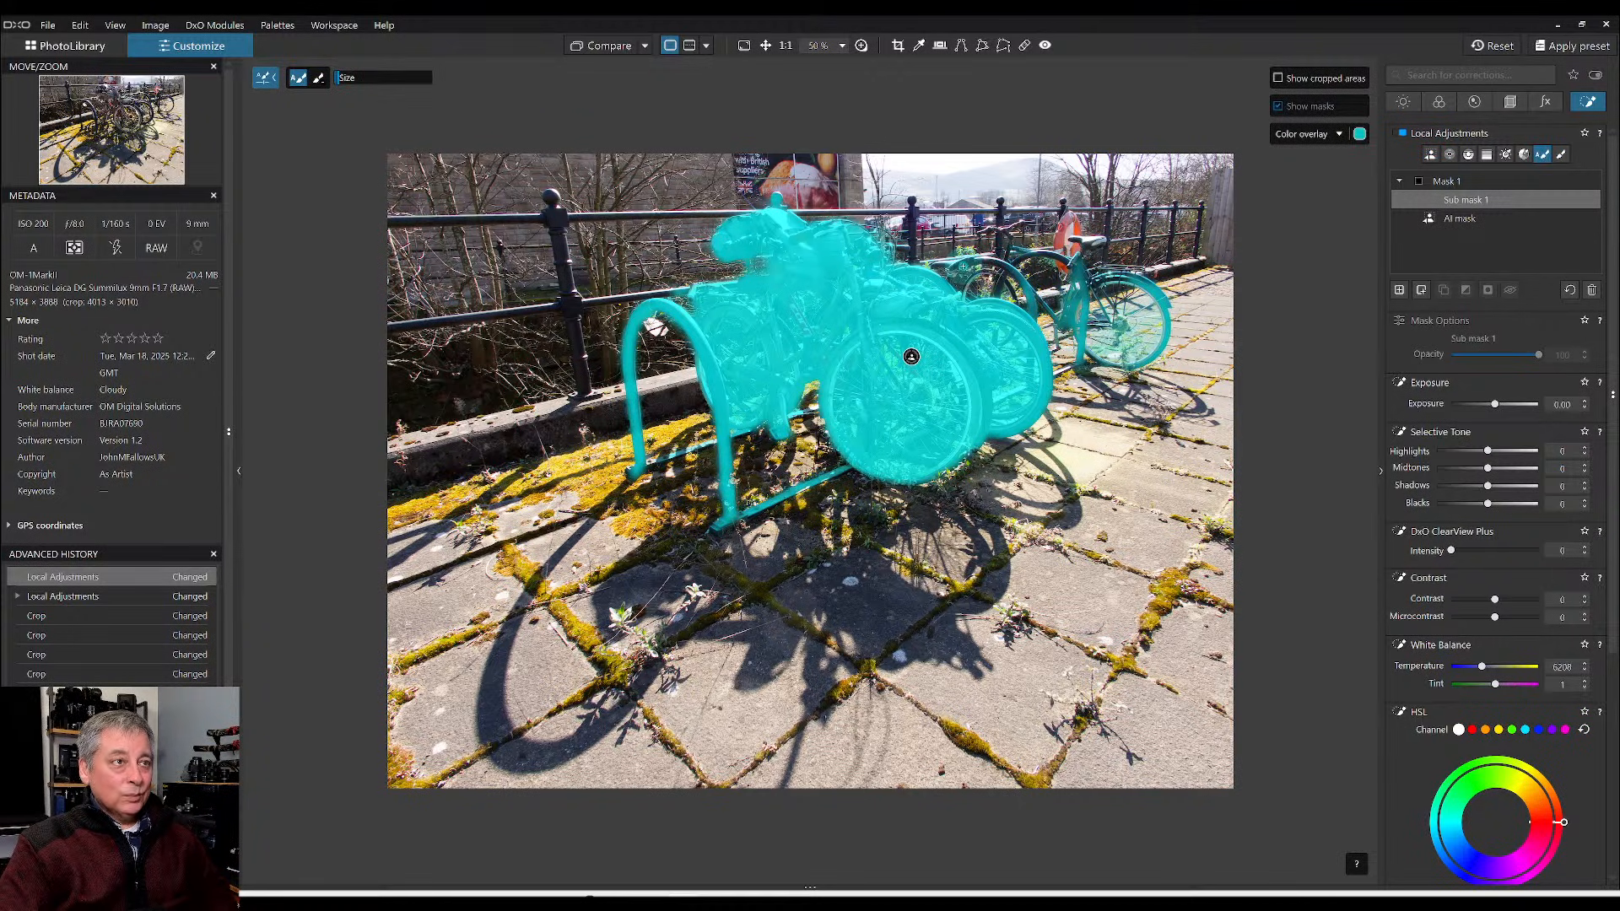
pyautogui.moveTo(961, 265)
pyautogui.mouseDown()
pyautogui.moveTo(1024, 288)
pyautogui.moveTo(1003, 235)
pyautogui.moveTo(1075, 262)
pyautogui.moveTo(1061, 325)
pyautogui.moveTo(1026, 275)
pyautogui.moveTo(969, 299)
pyautogui.mouseUp()
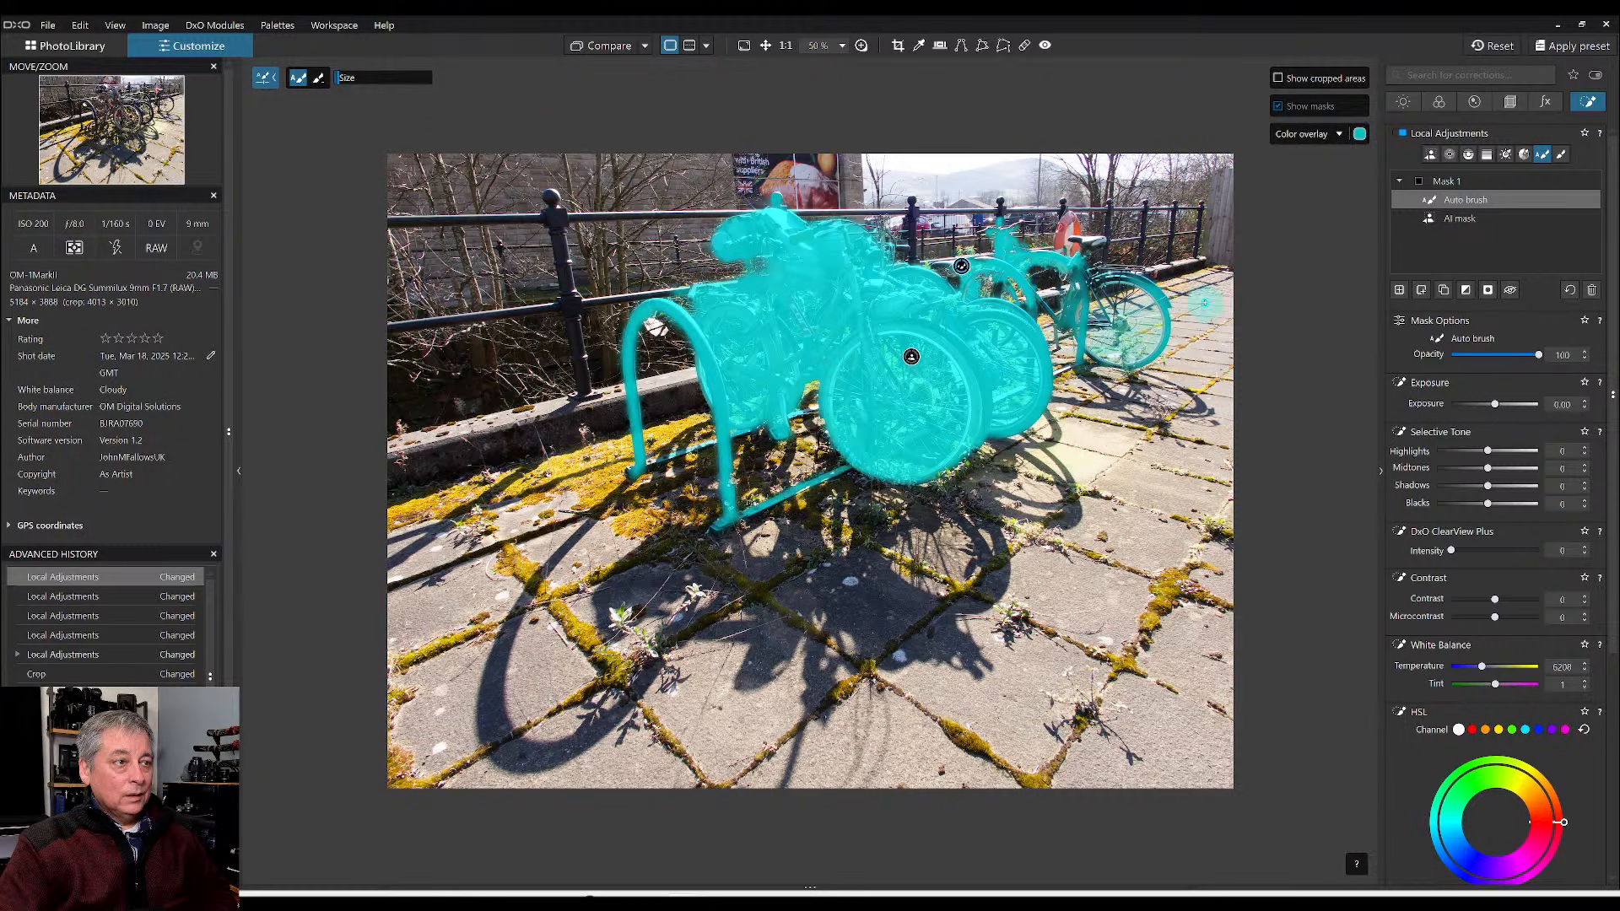
pyautogui.click(1466, 290)
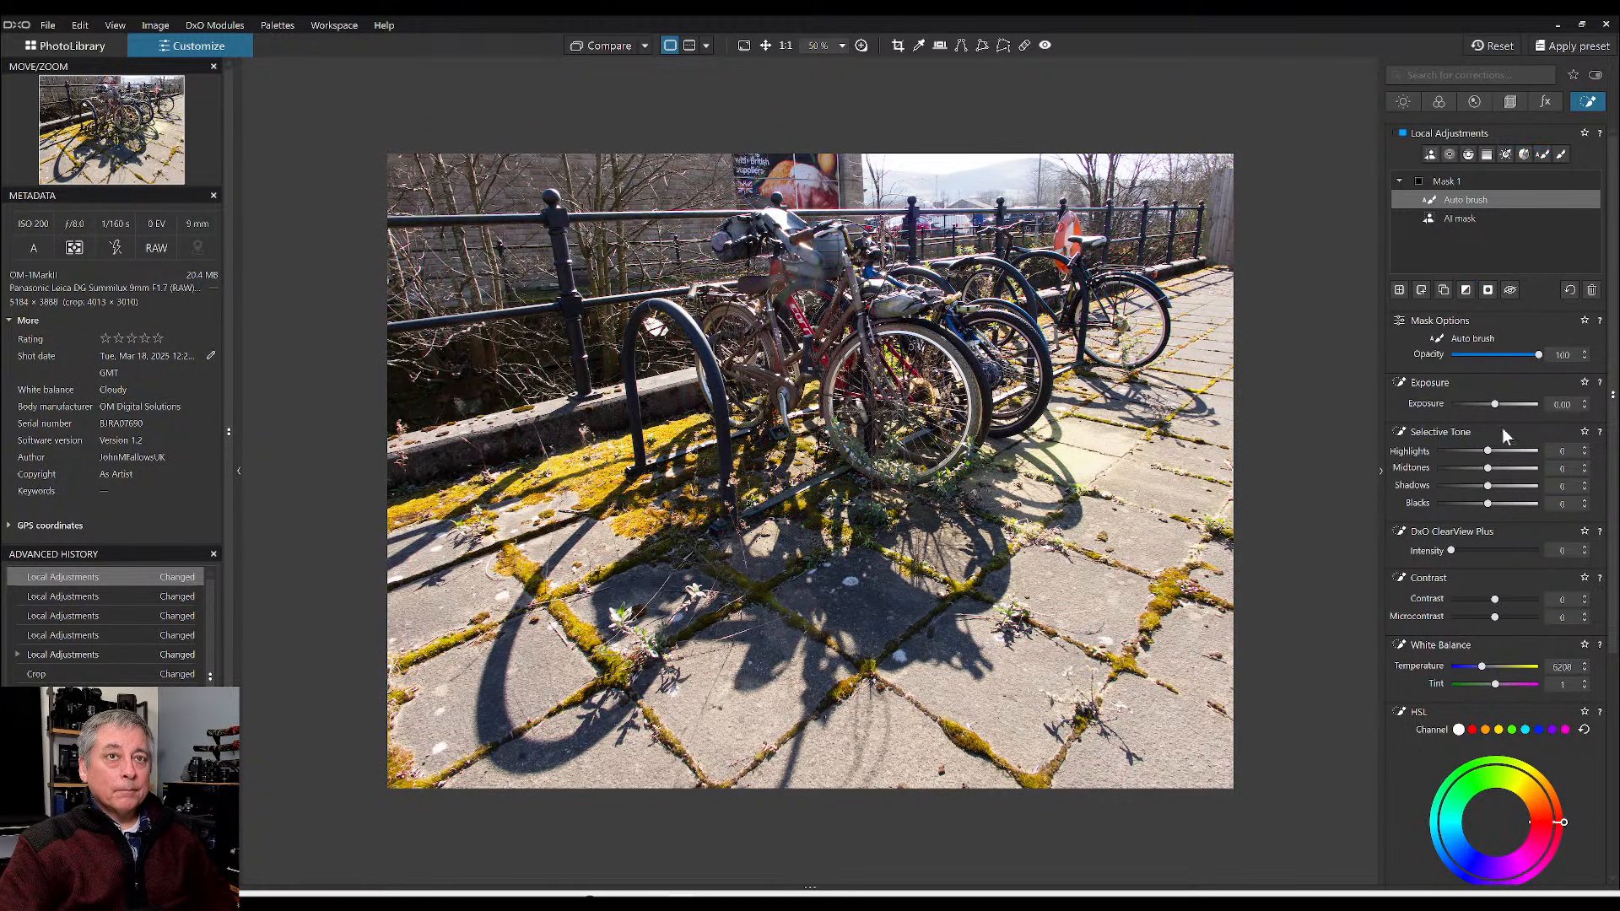
# - Brighten and enrich the masked bicycles with exposure 1.37, saturation 34 and vibrancy 40
pyautogui.scroll(-2, 1461, 466)
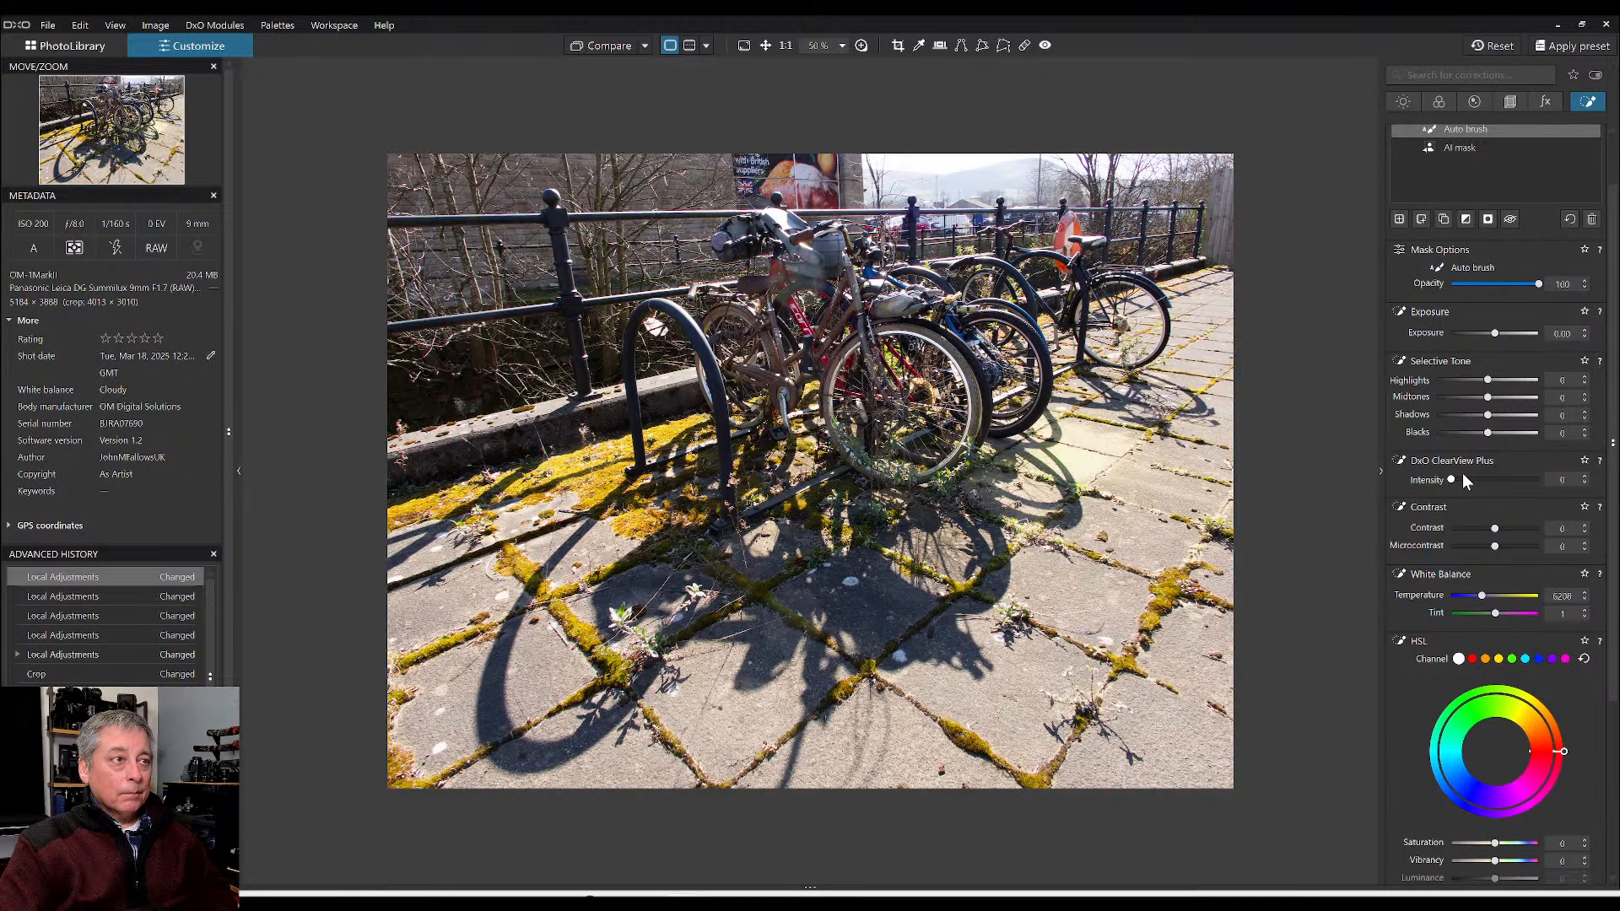
pyautogui.scroll(2, 1464, 477)
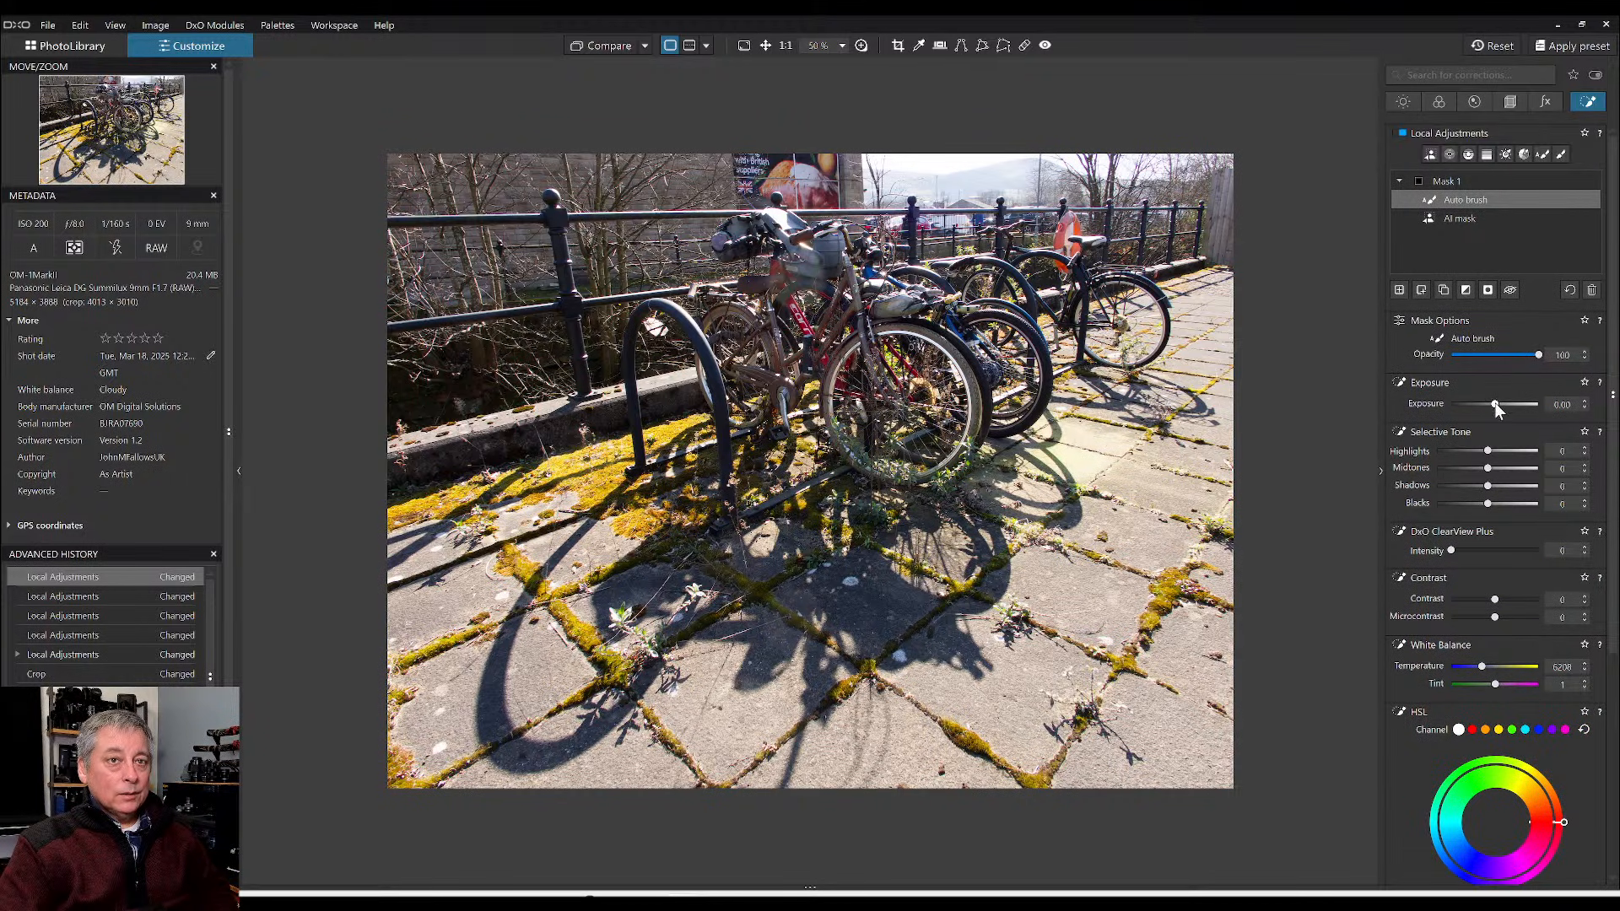
pyautogui.moveTo(1507, 403); pyautogui.dragTo(1510, 404)
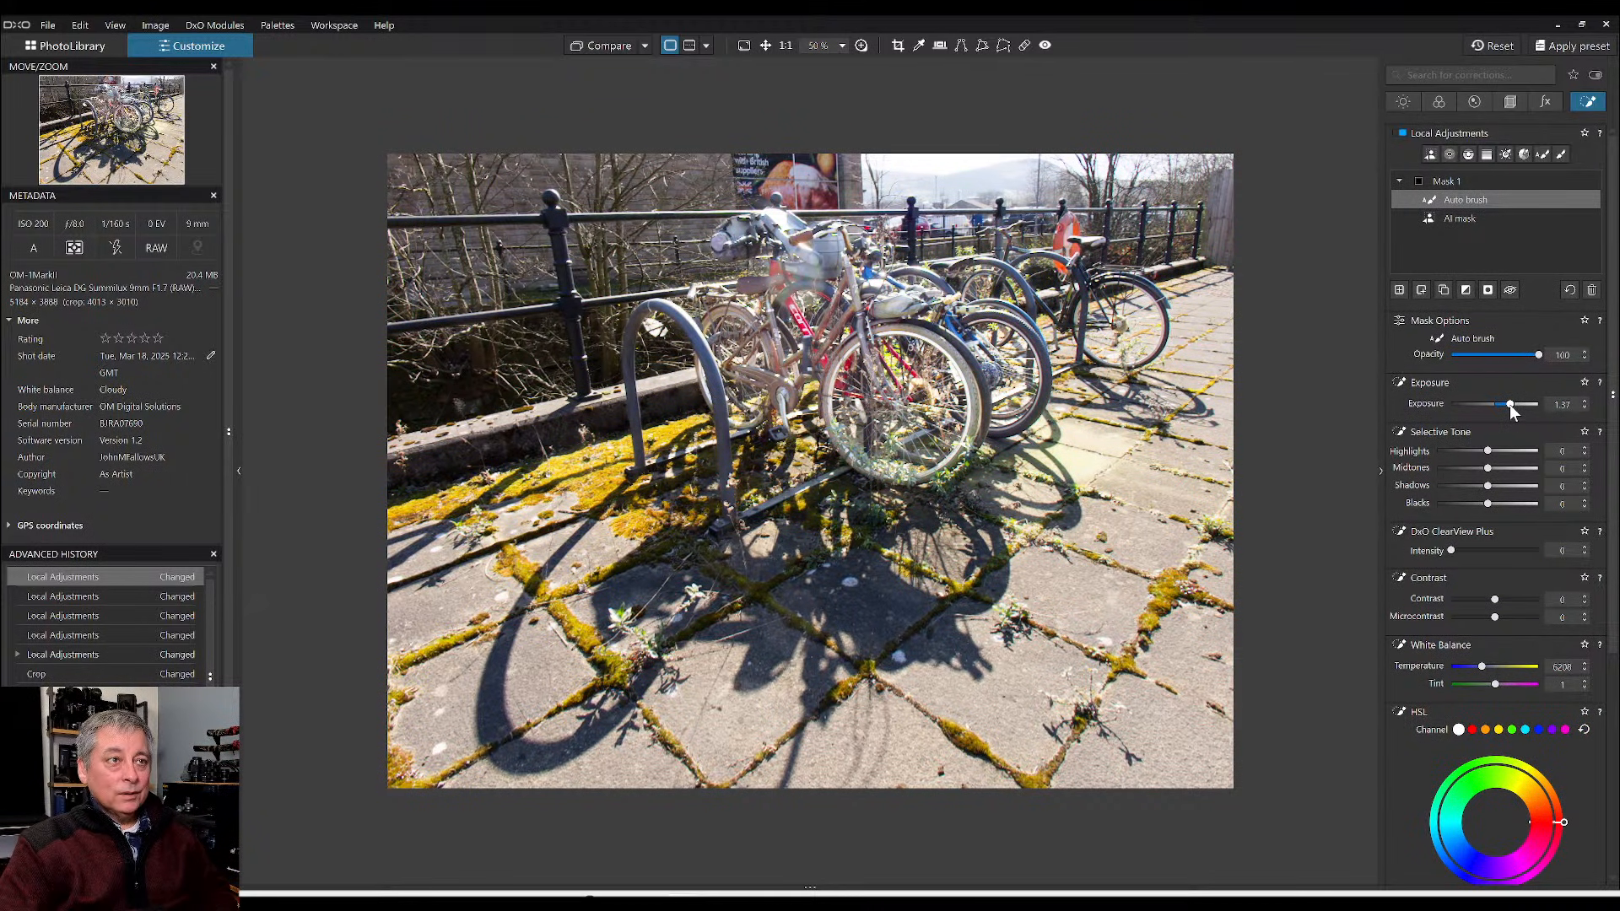
pyautogui.scroll(-8, 1498, 632)
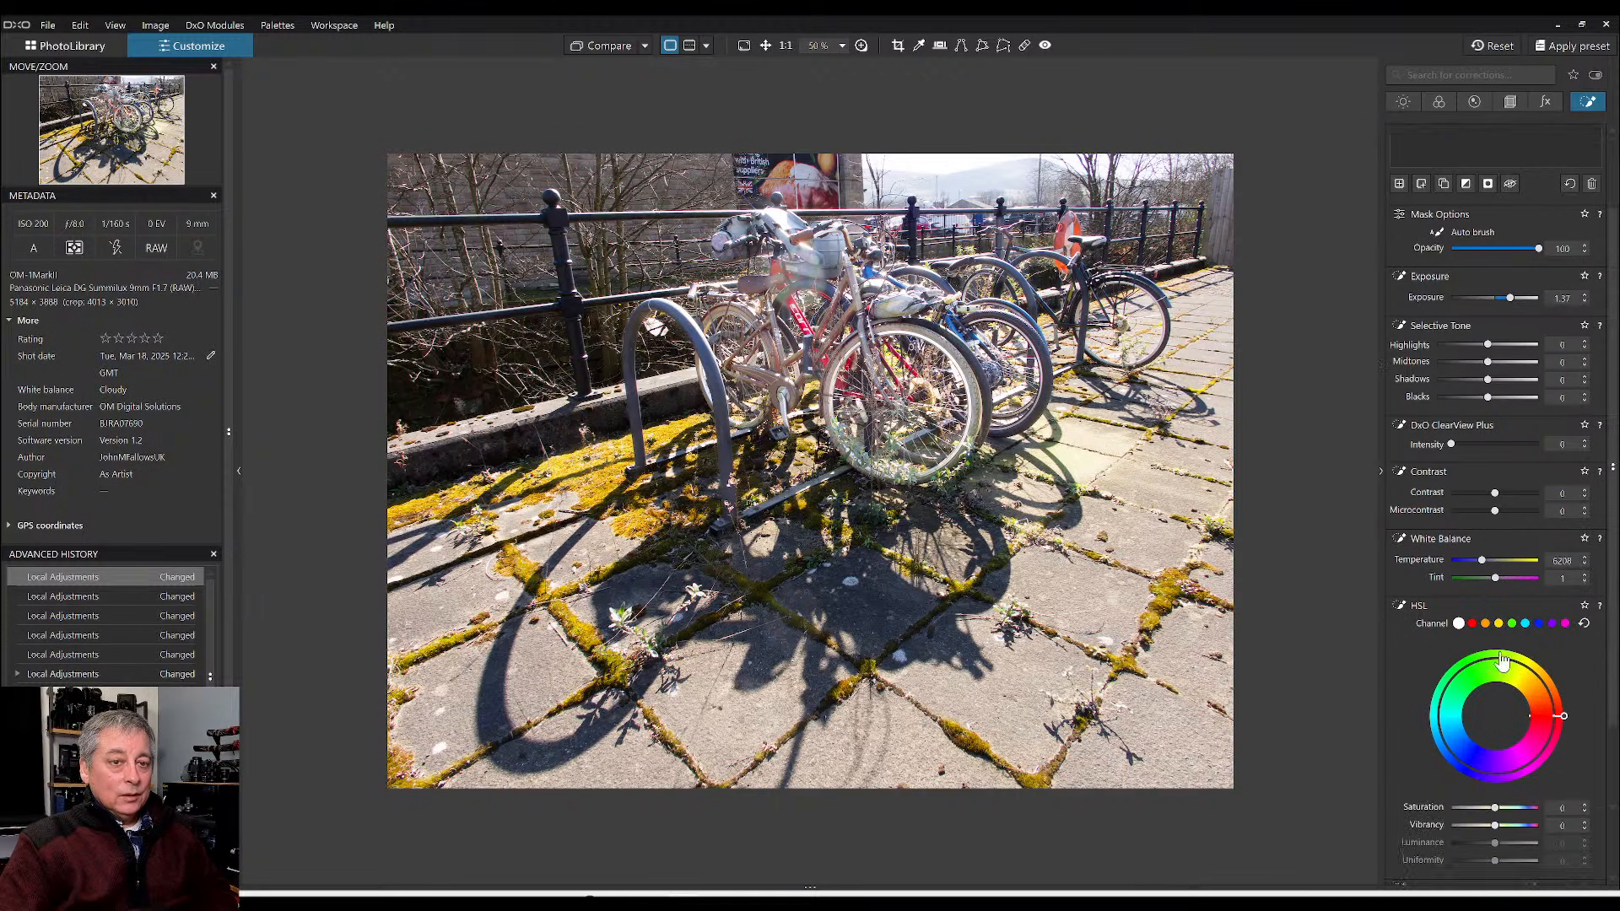
pyautogui.moveTo(1497, 648)
pyautogui.mouseDown()
pyautogui.moveTo(1524, 634)
pyautogui.moveTo(1510, 630)
pyautogui.moveTo(1513, 648)
pyautogui.mouseUp()
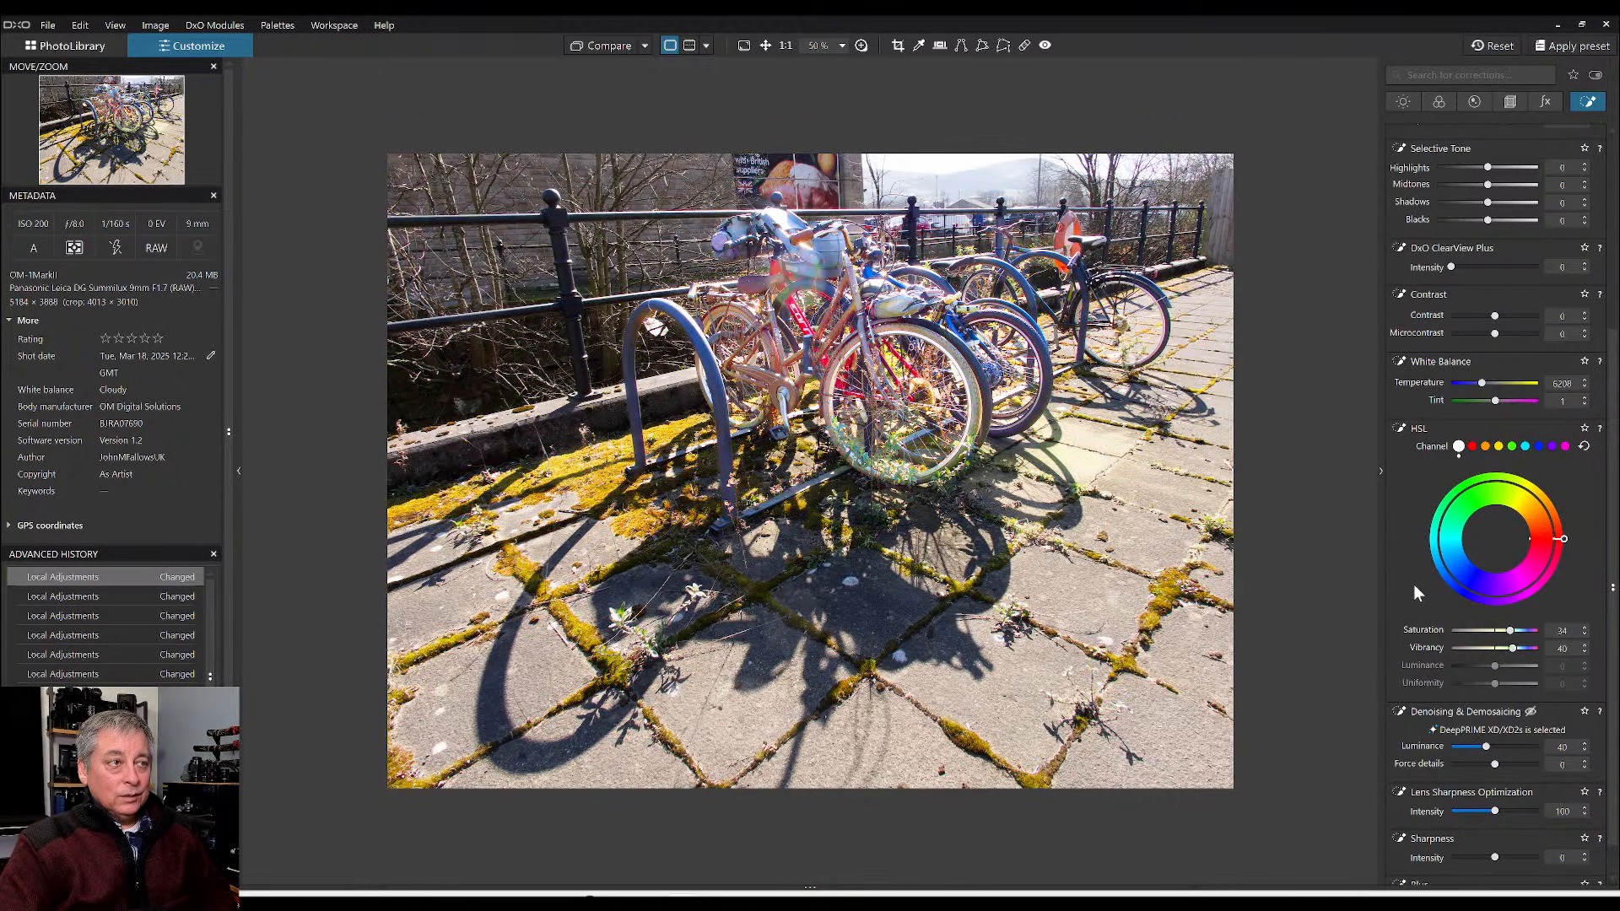
pyautogui.scroll(5, 1409, 565)
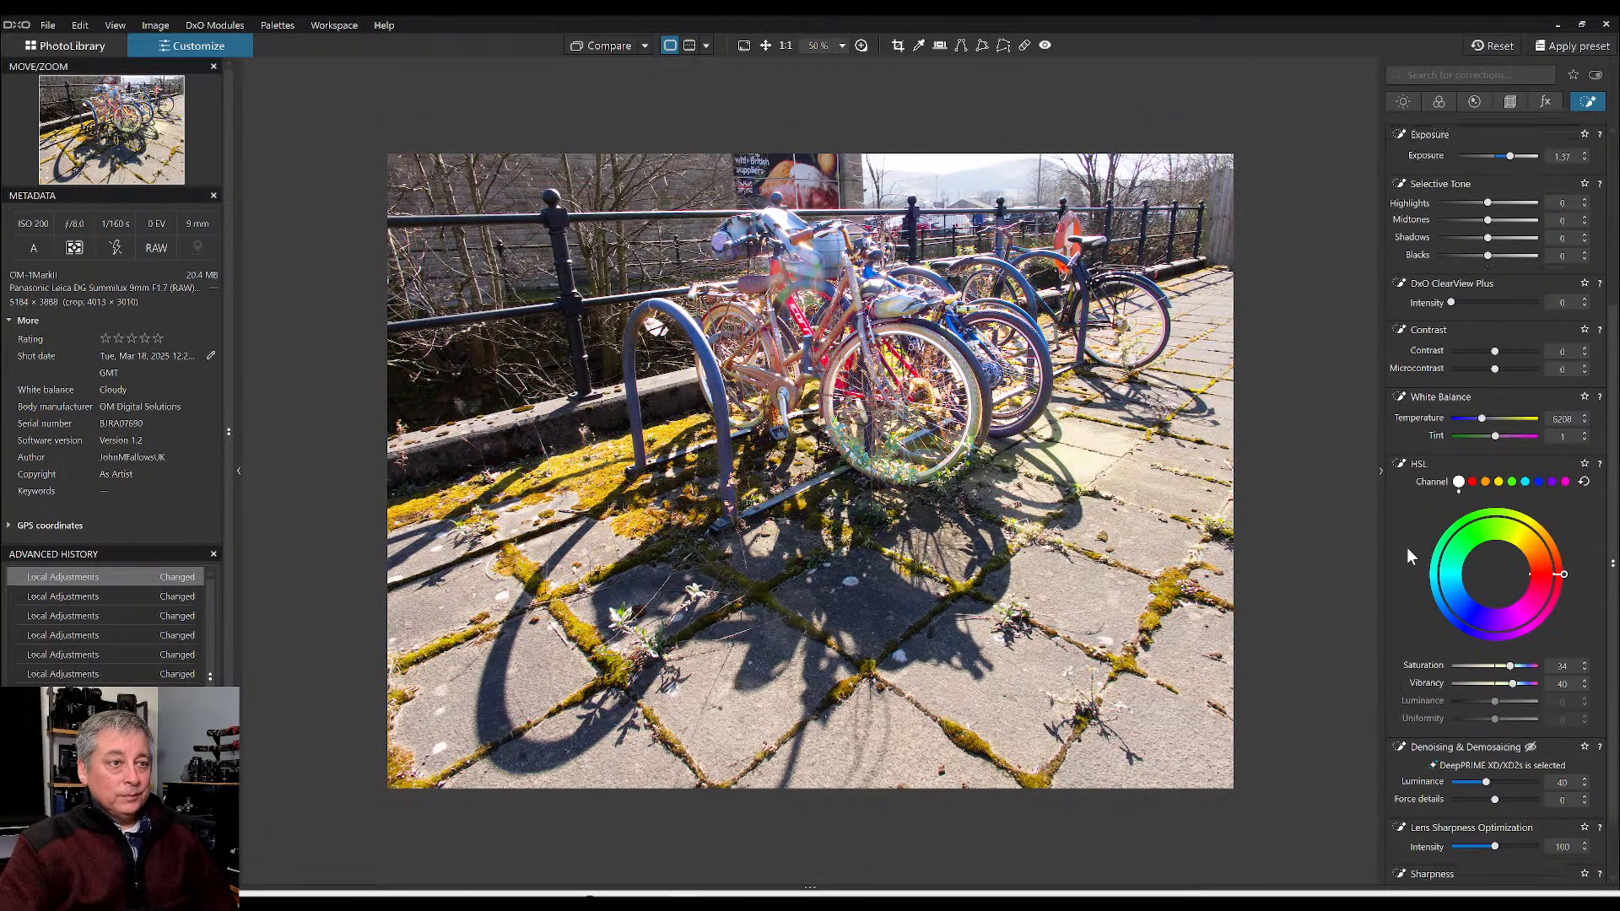
# - Darken the whole photo by setting the global exposure to -0.99
pyautogui.click(1402, 102)
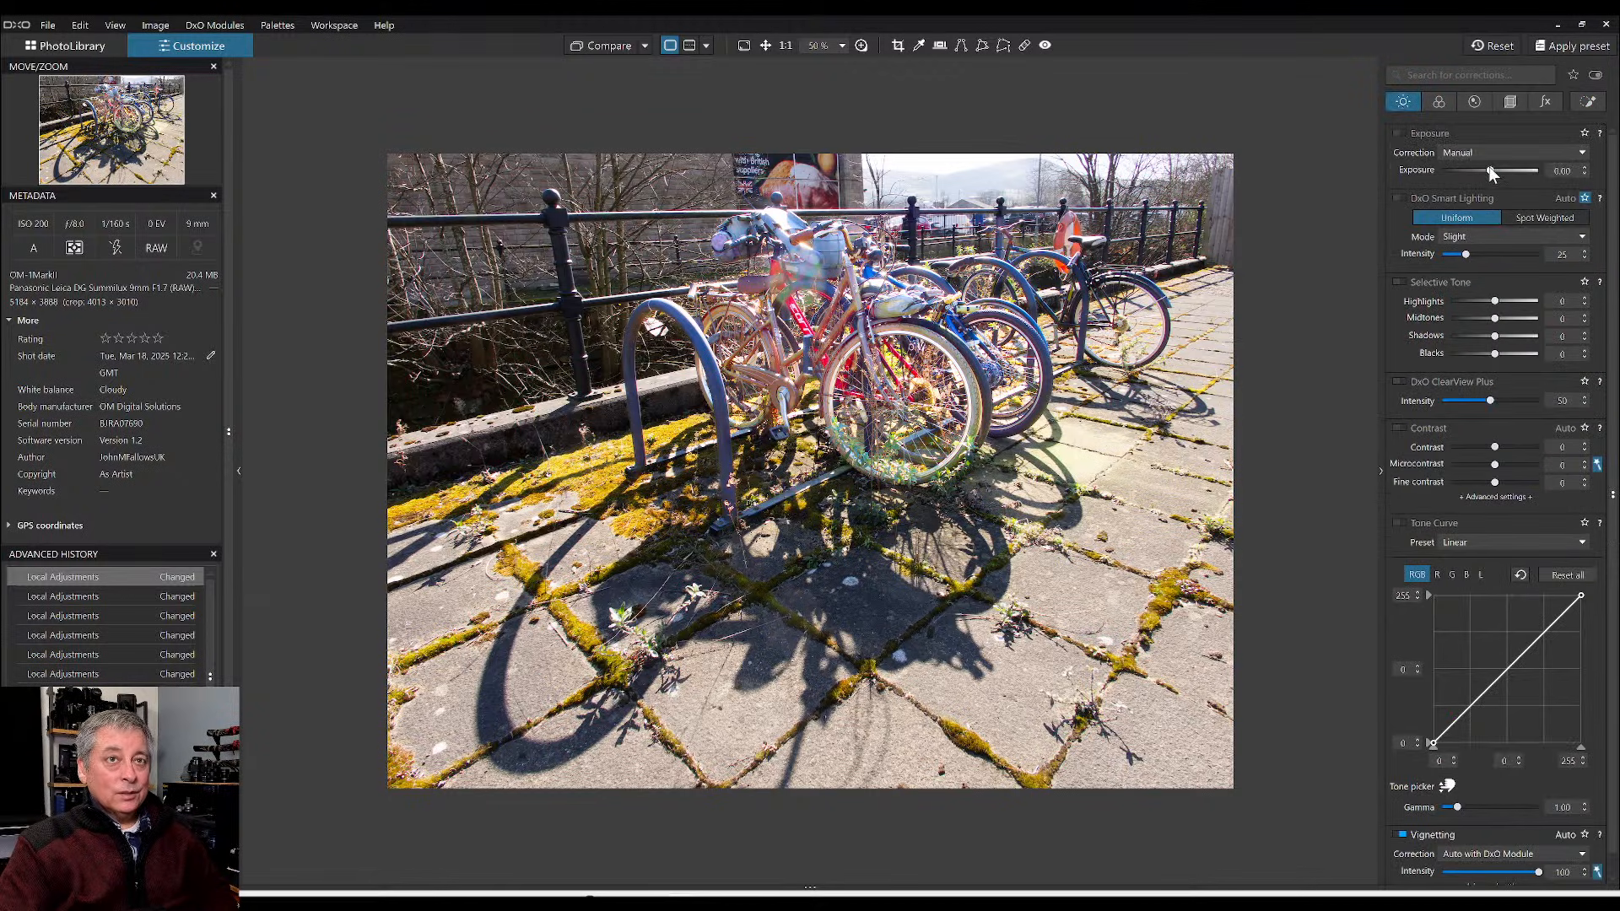
pyautogui.moveTo(1491, 173); pyautogui.dragTo(1479, 173)
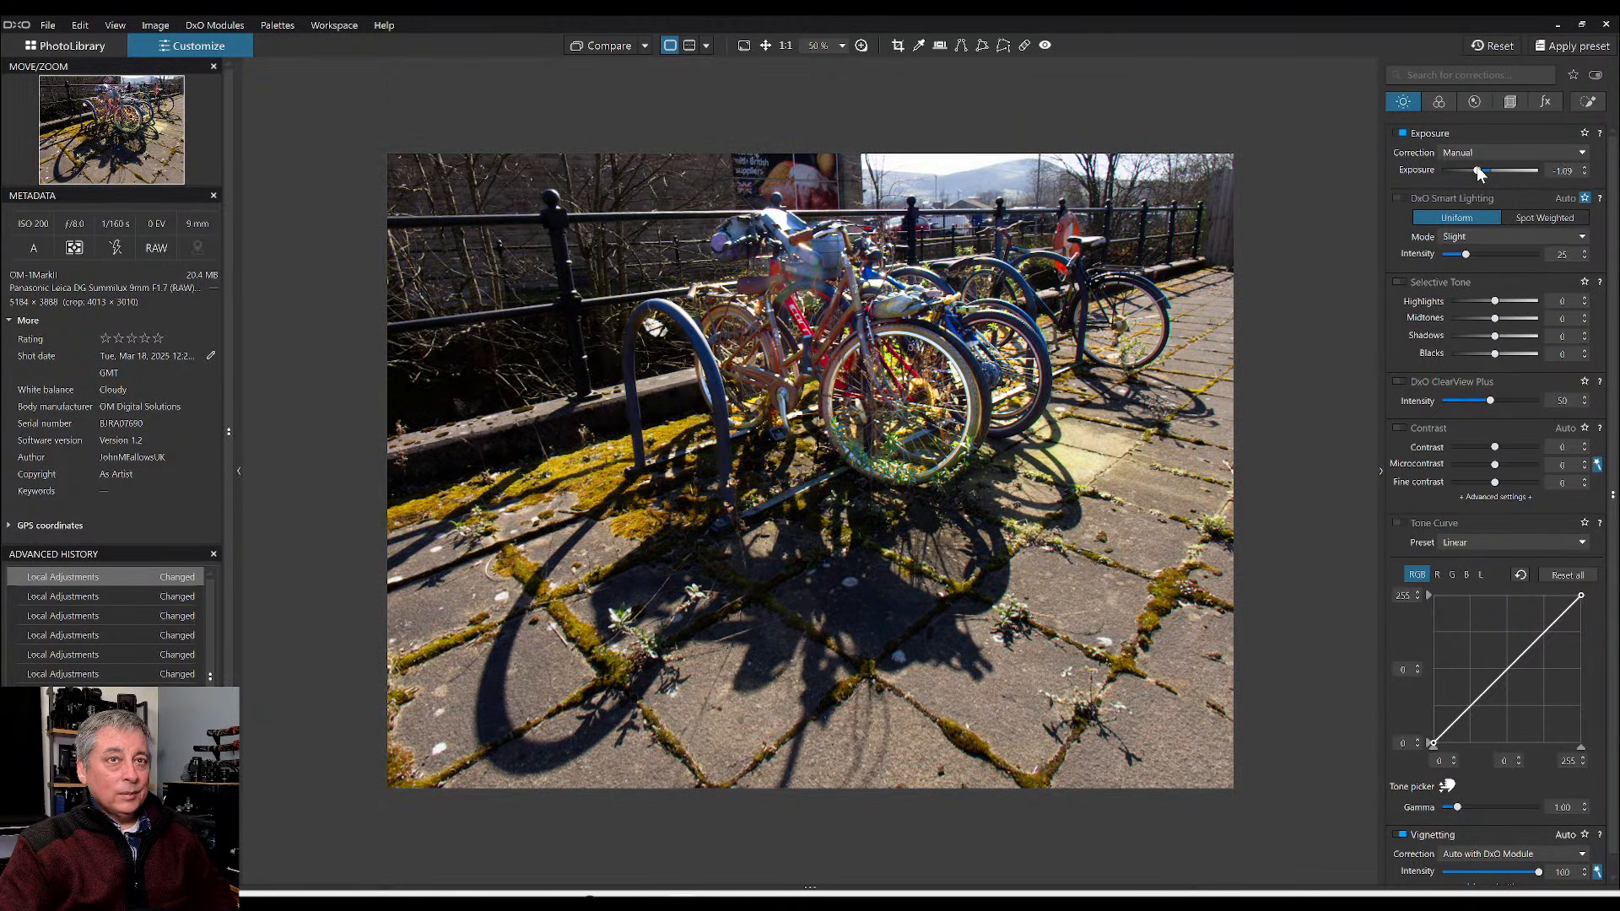
pyautogui.moveTo(1481, 173); pyautogui.dragTo(1481, 173)
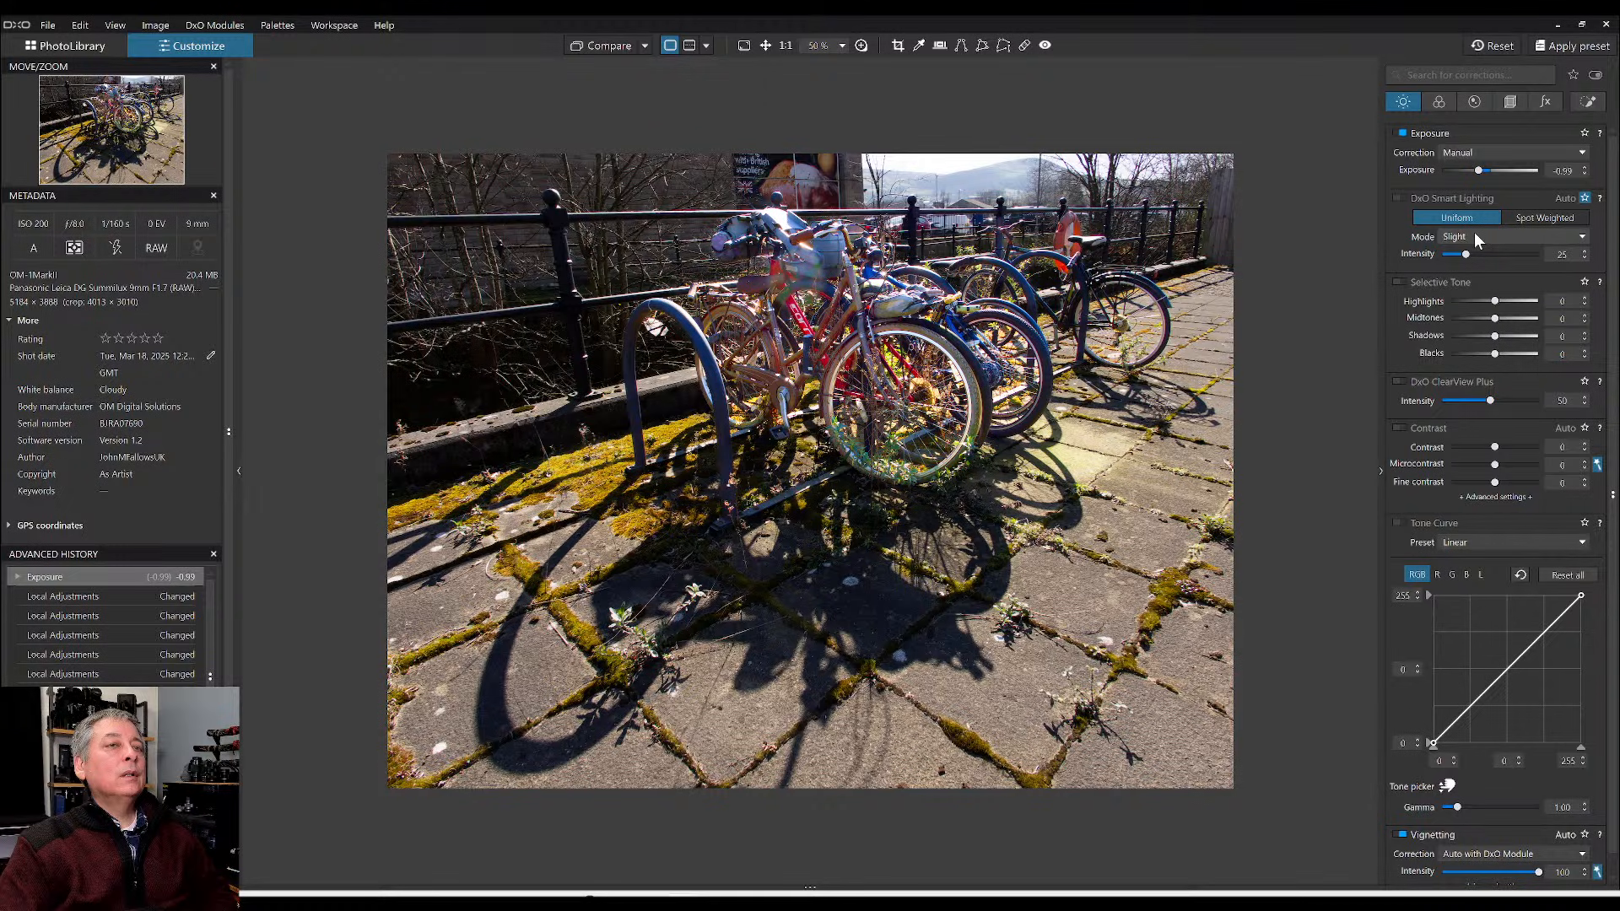
# - Set the local exposure of the whole Mask 1 to 0.99
pyautogui.click(1587, 103)
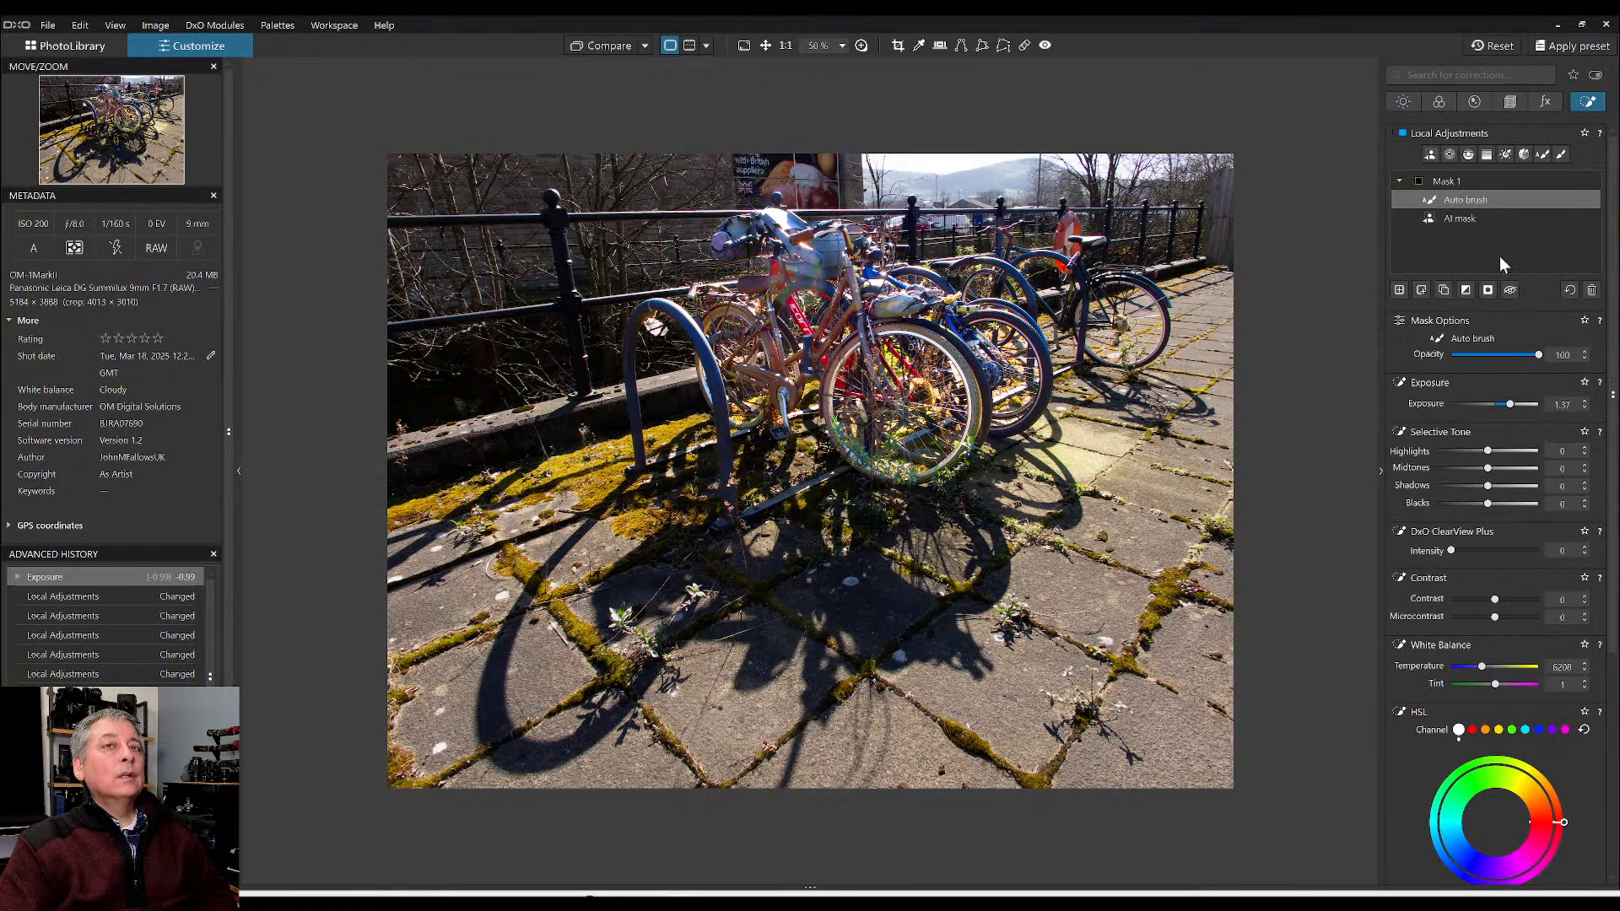
pyautogui.click(1464, 216)
pyautogui.click(1458, 180)
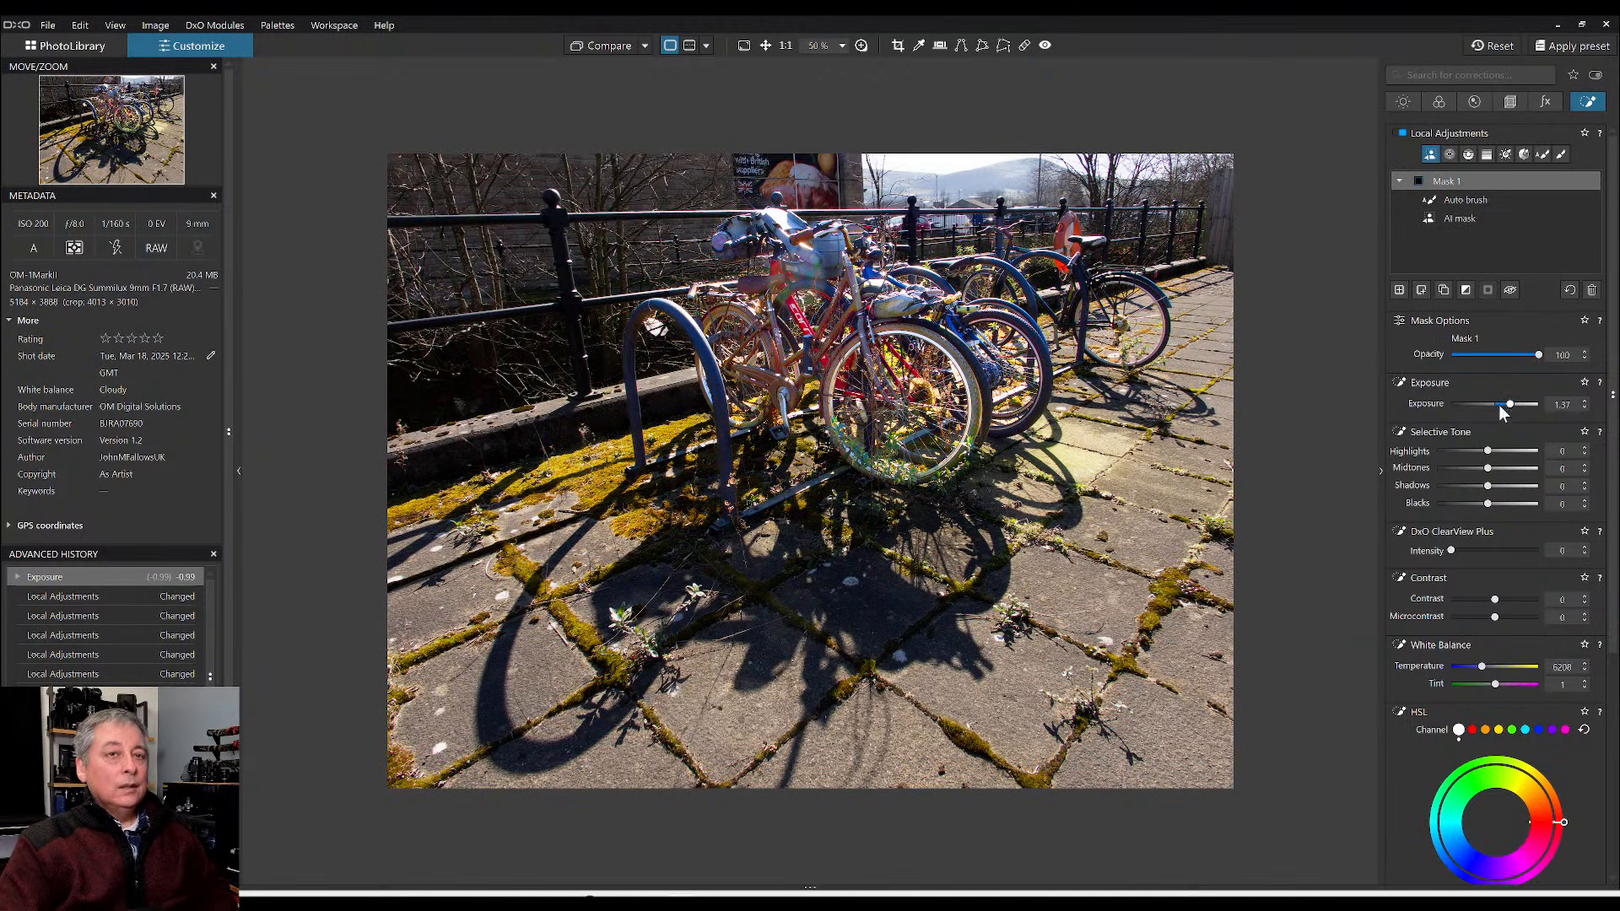
pyautogui.moveTo(1507, 404); pyautogui.dragTo(1507, 403)
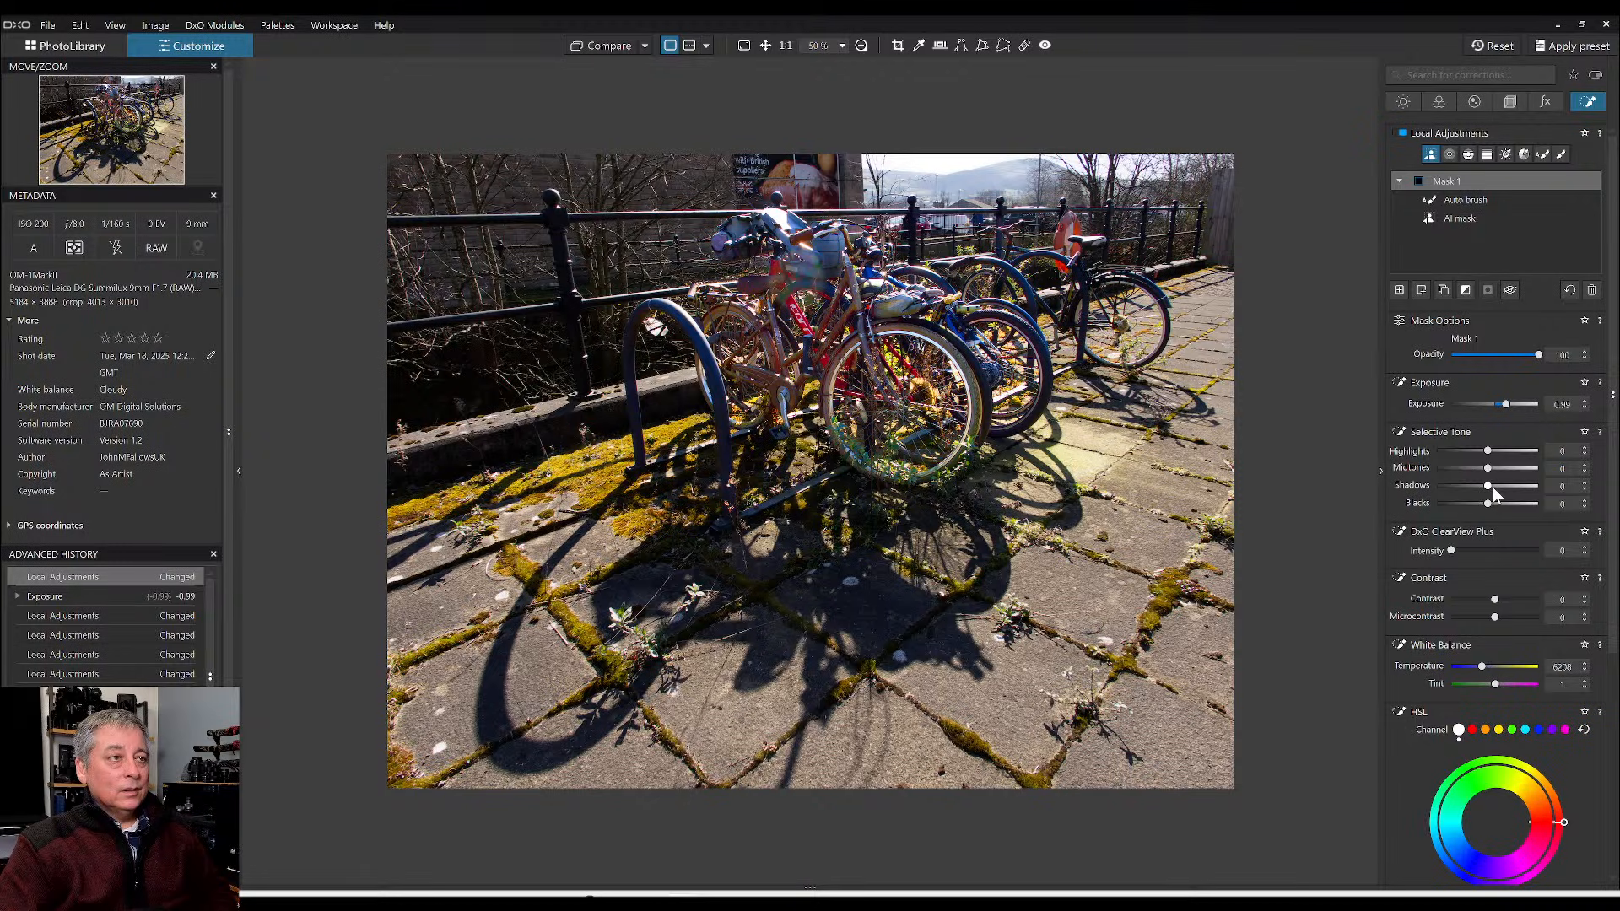
# - Set Mask 1's microcontrast to 41 and its ClearView Plus intensity to 32
pyautogui.scroll(-3, 1488, 510)
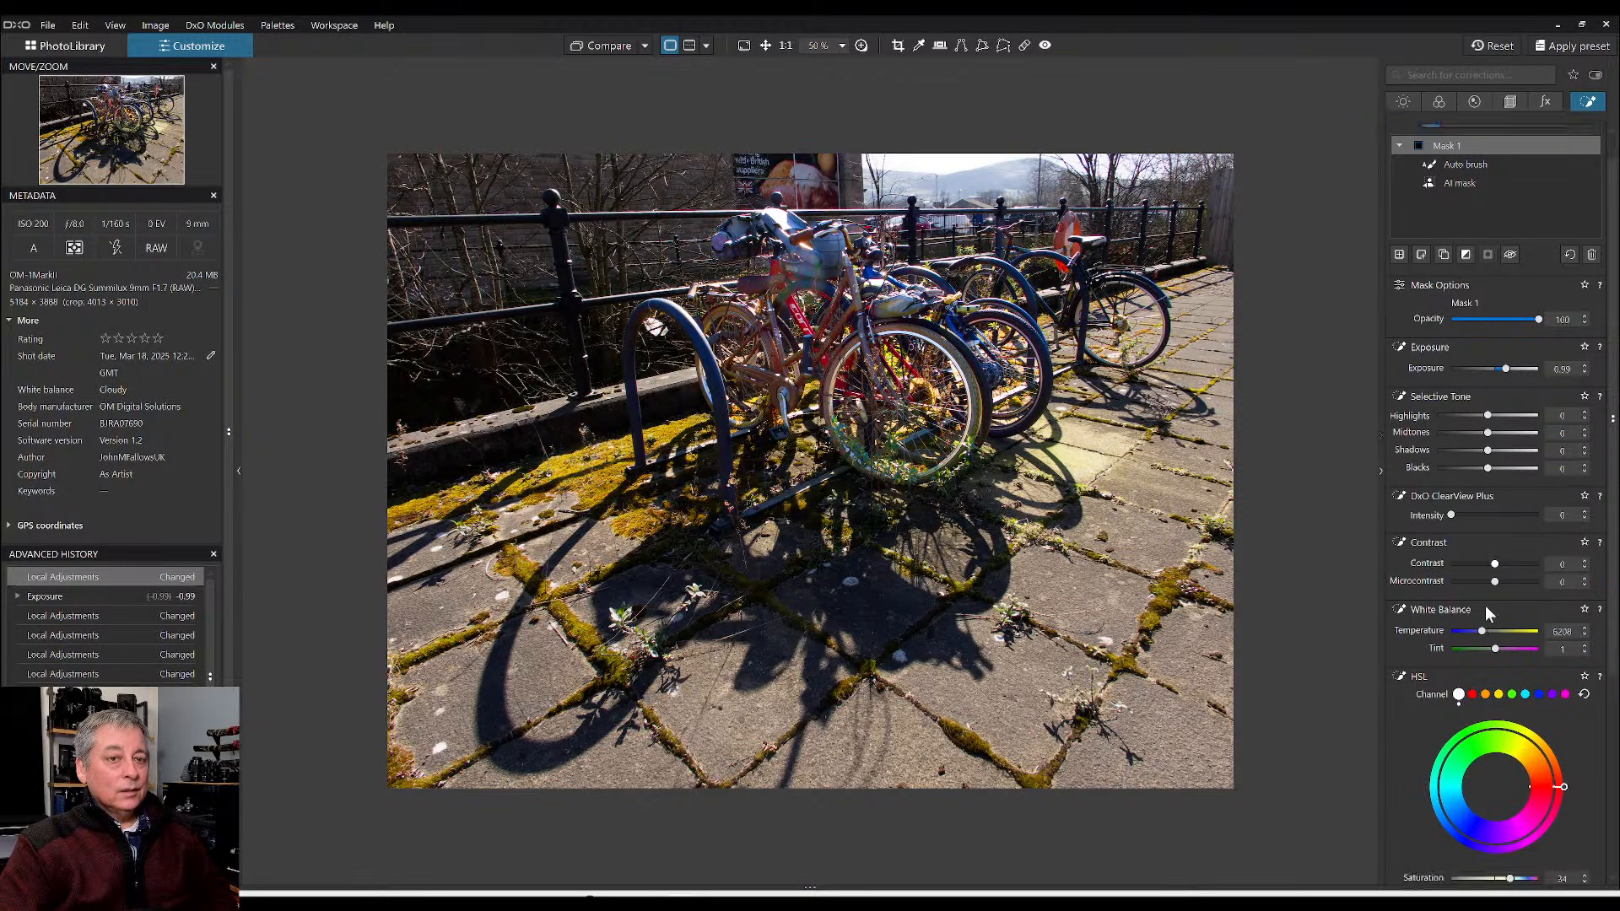
pyautogui.moveTo(1506, 476); pyautogui.dragTo(1527, 478)
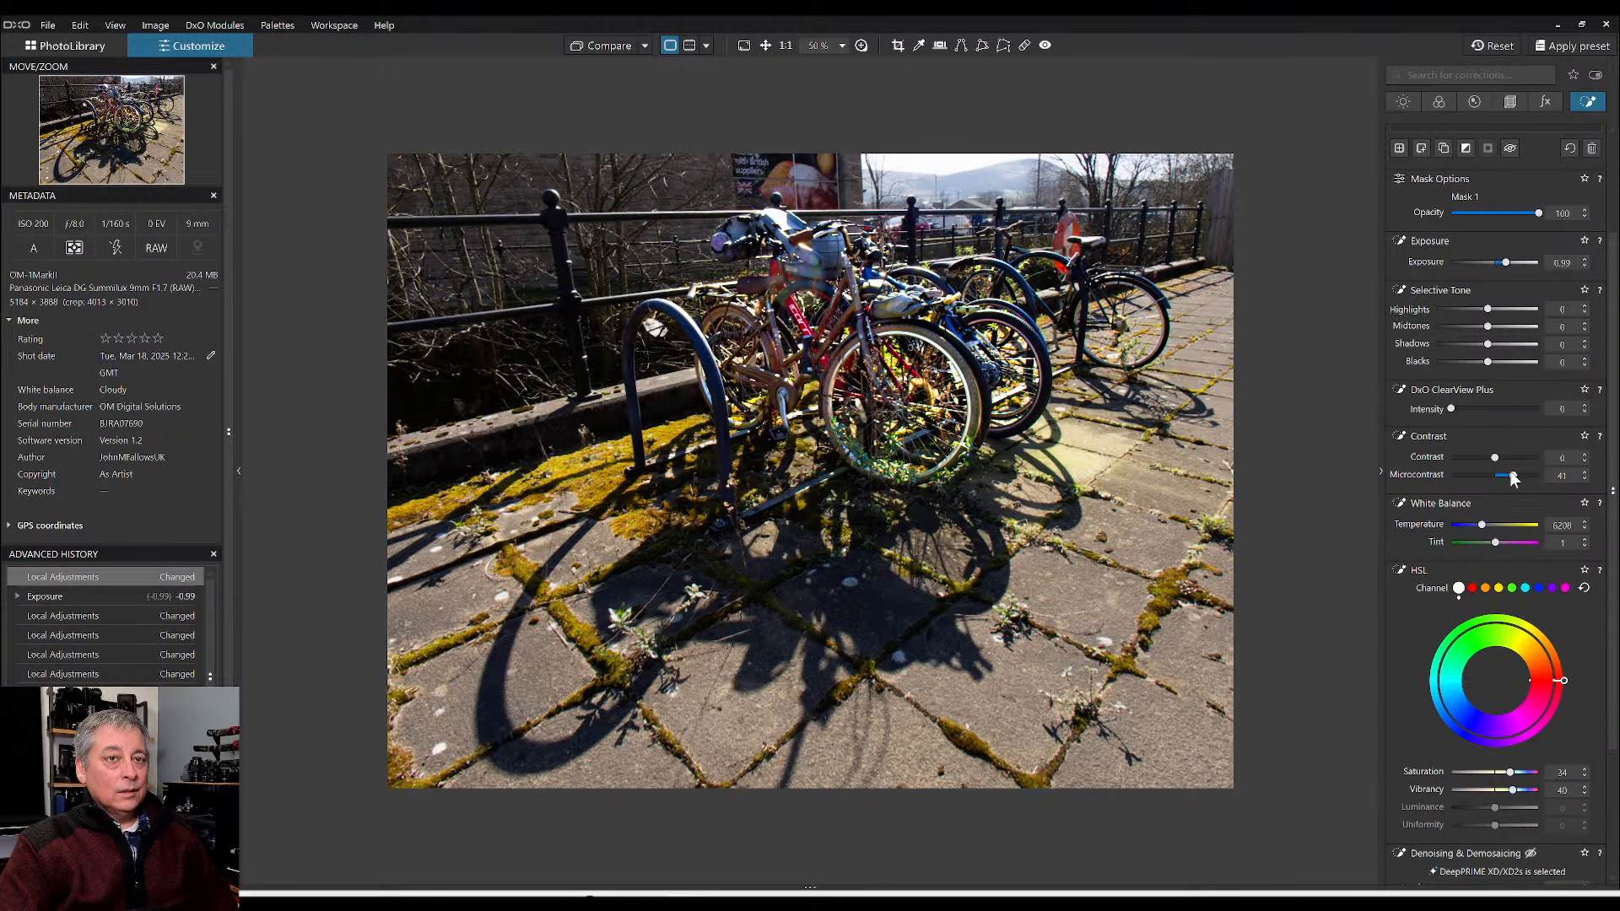
pyautogui.moveTo(1451, 409); pyautogui.dragTo(1499, 409)
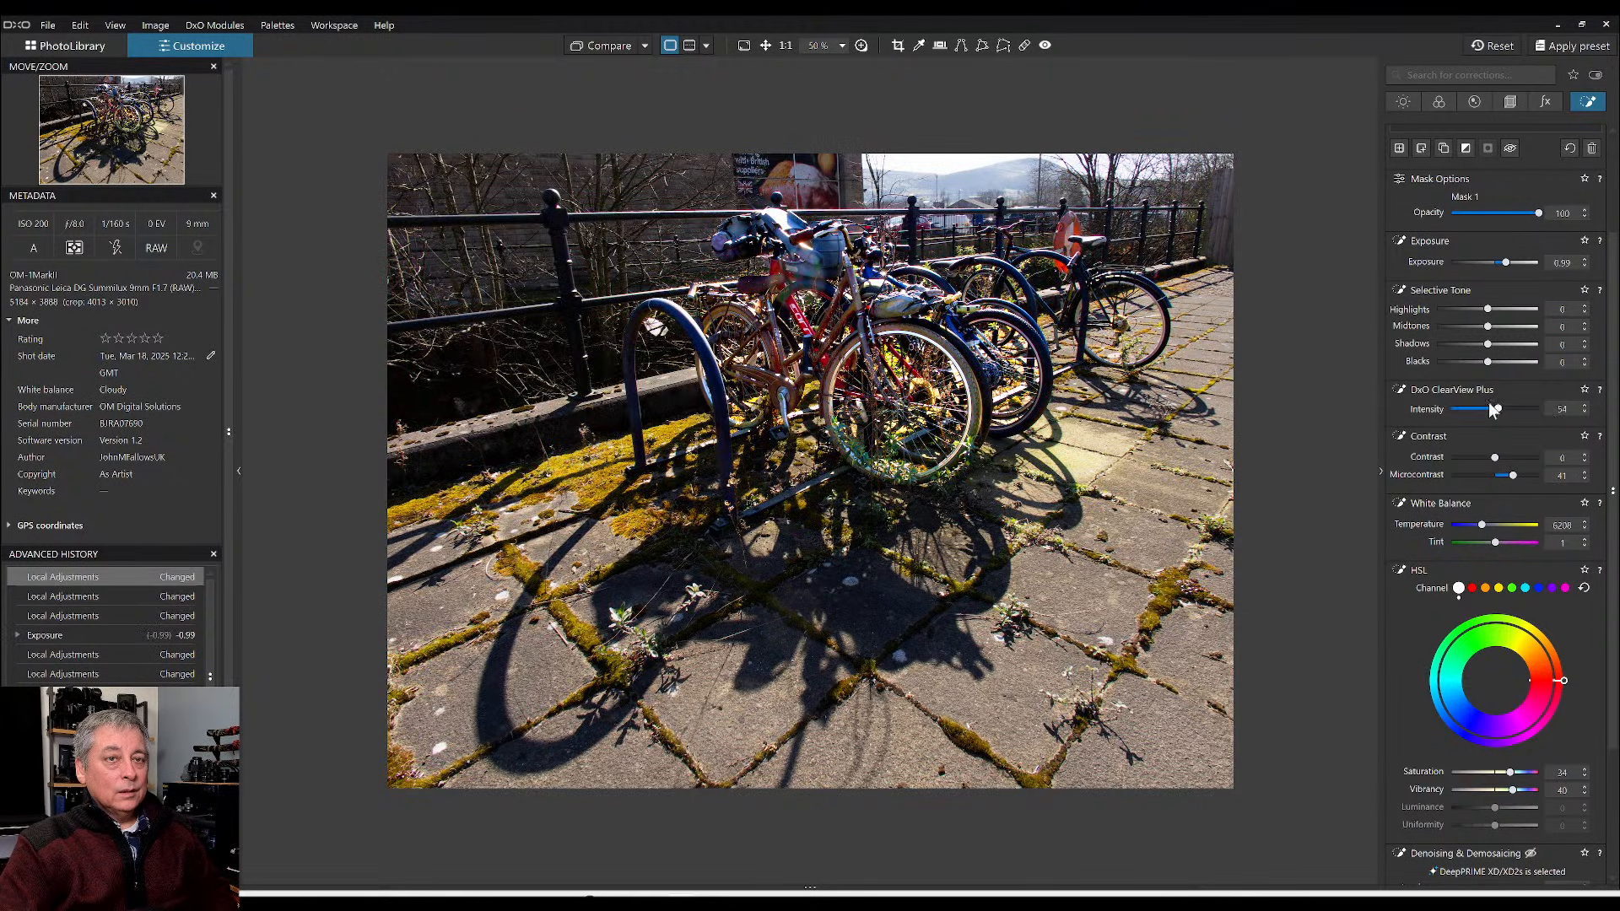
pyautogui.click(1481, 409)
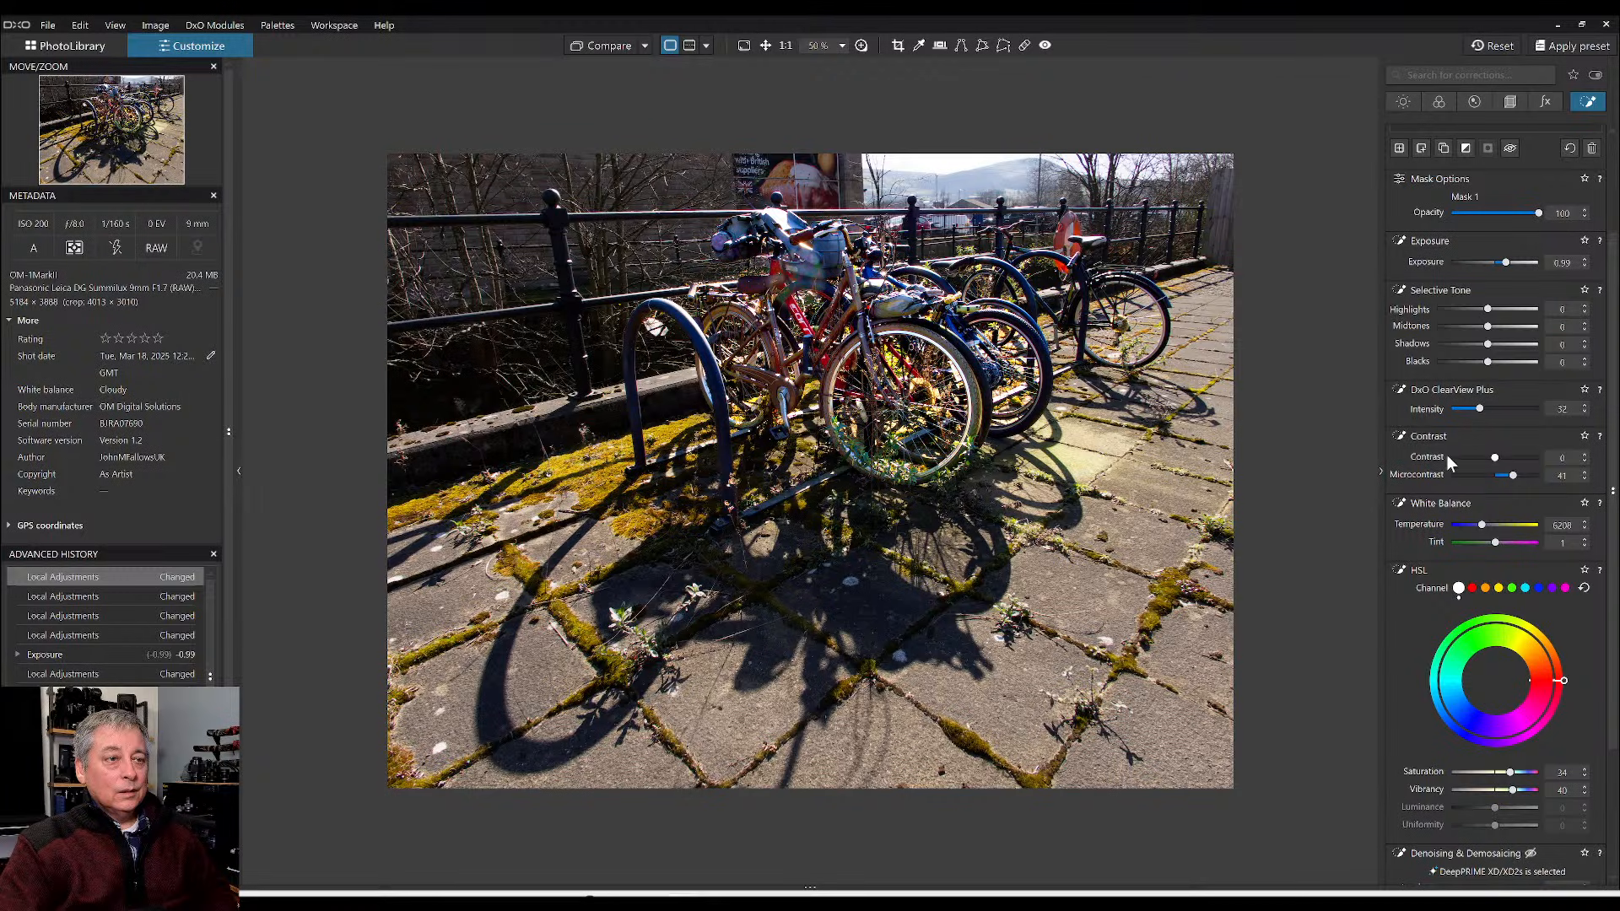
pyautogui.scroll(2, 1549, 358)
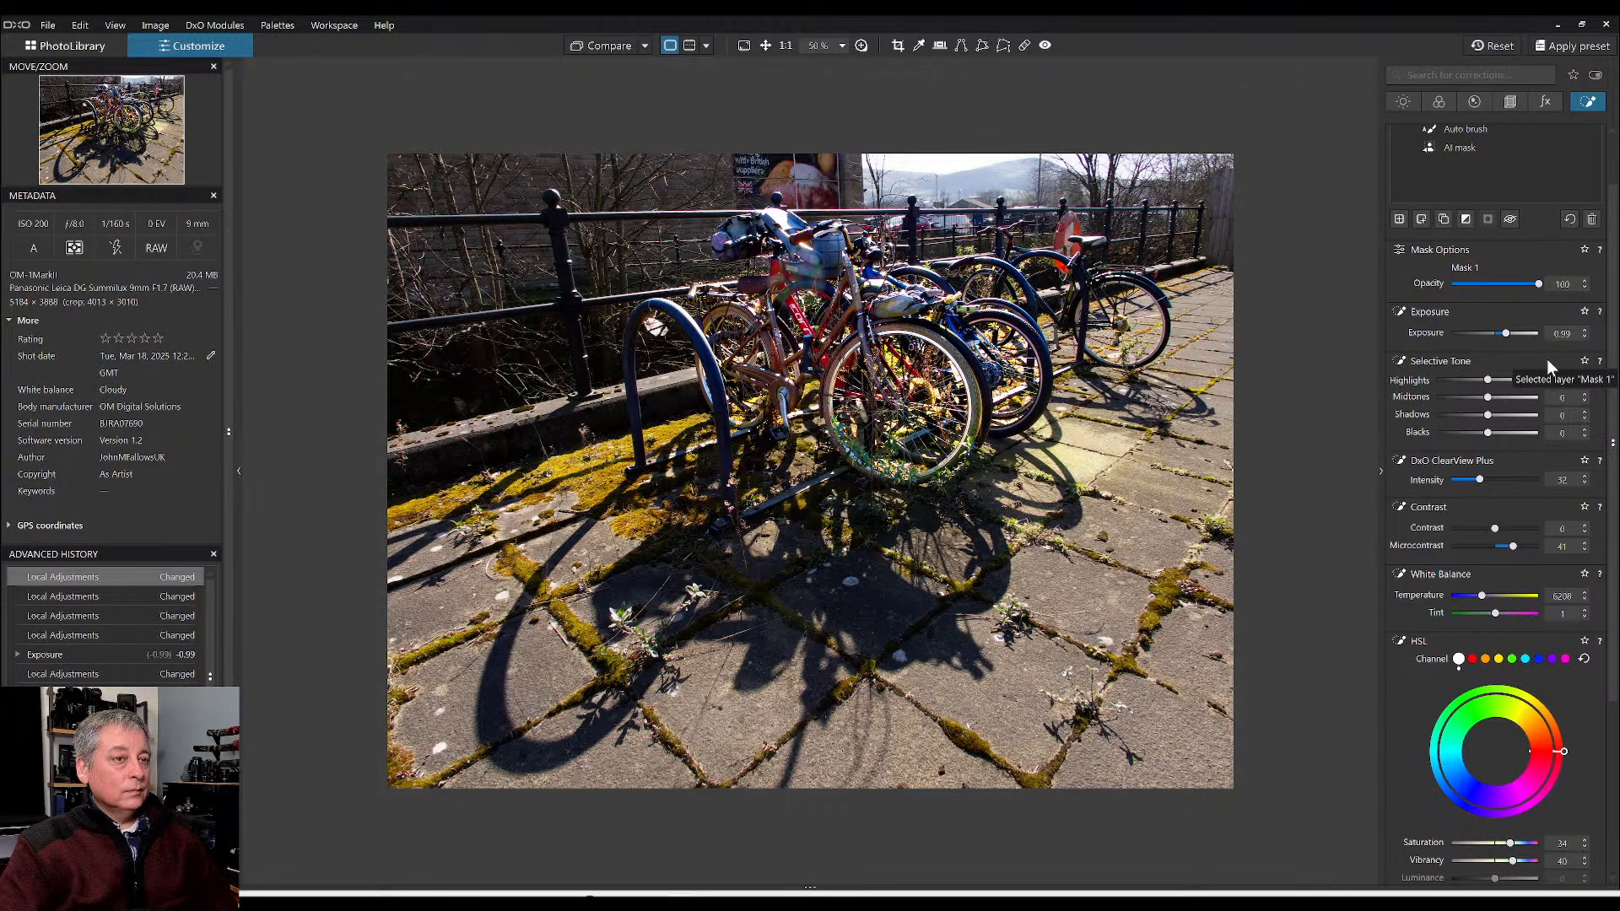
# - Create a new brush mask and paint it over the foreground paving and the paving beside the bicycles
pyautogui.scroll(2, 1512, 291)
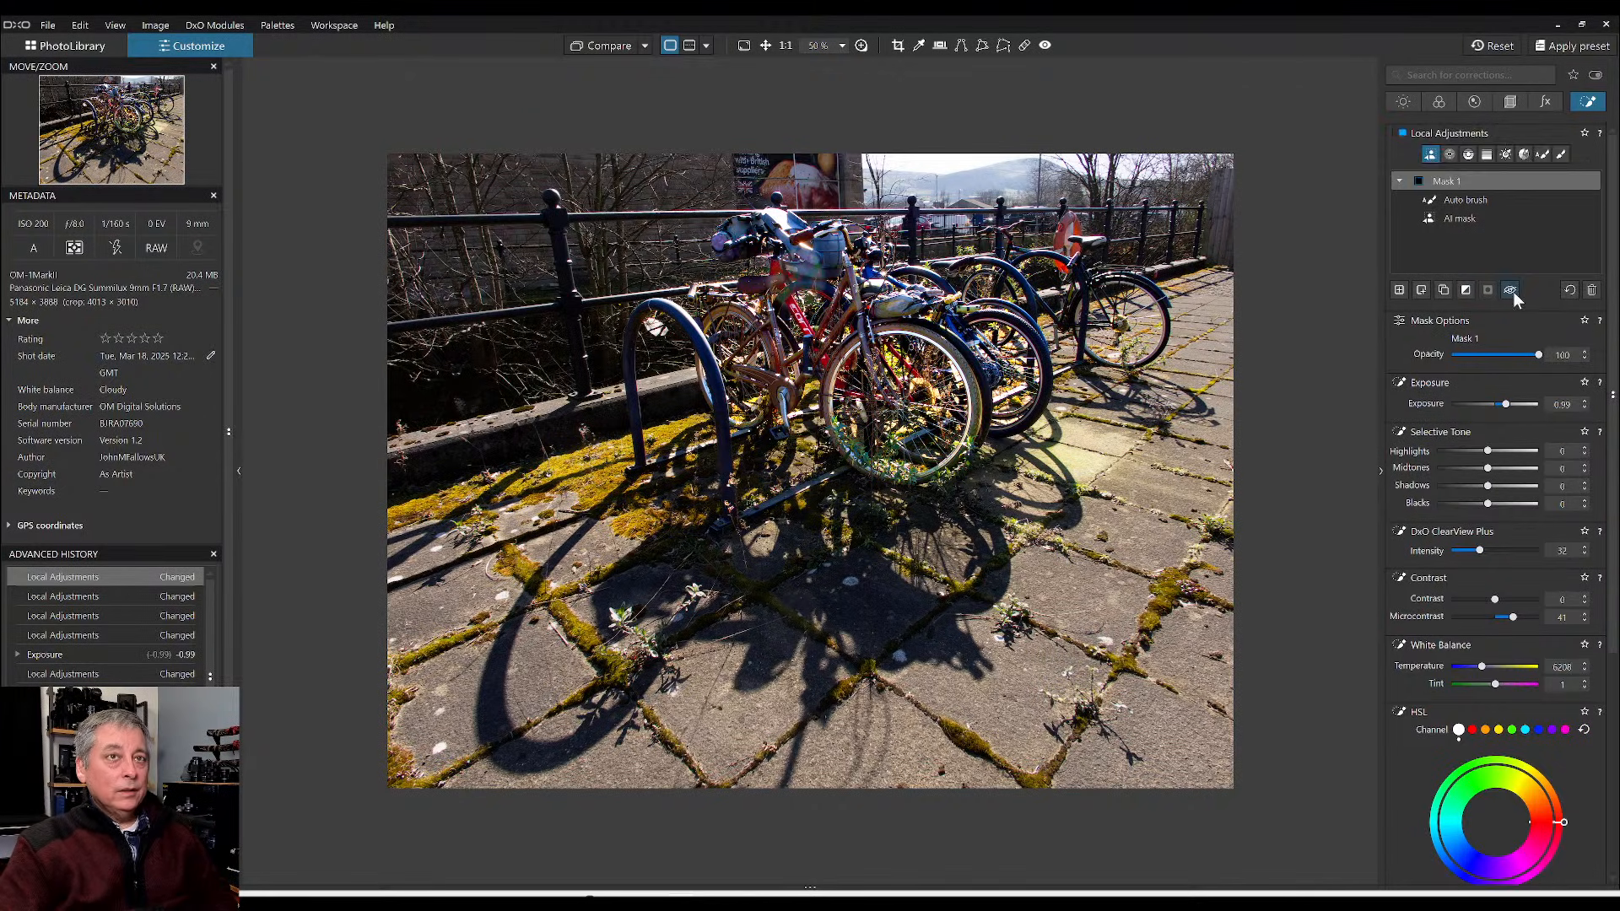
pyautogui.click(1561, 156)
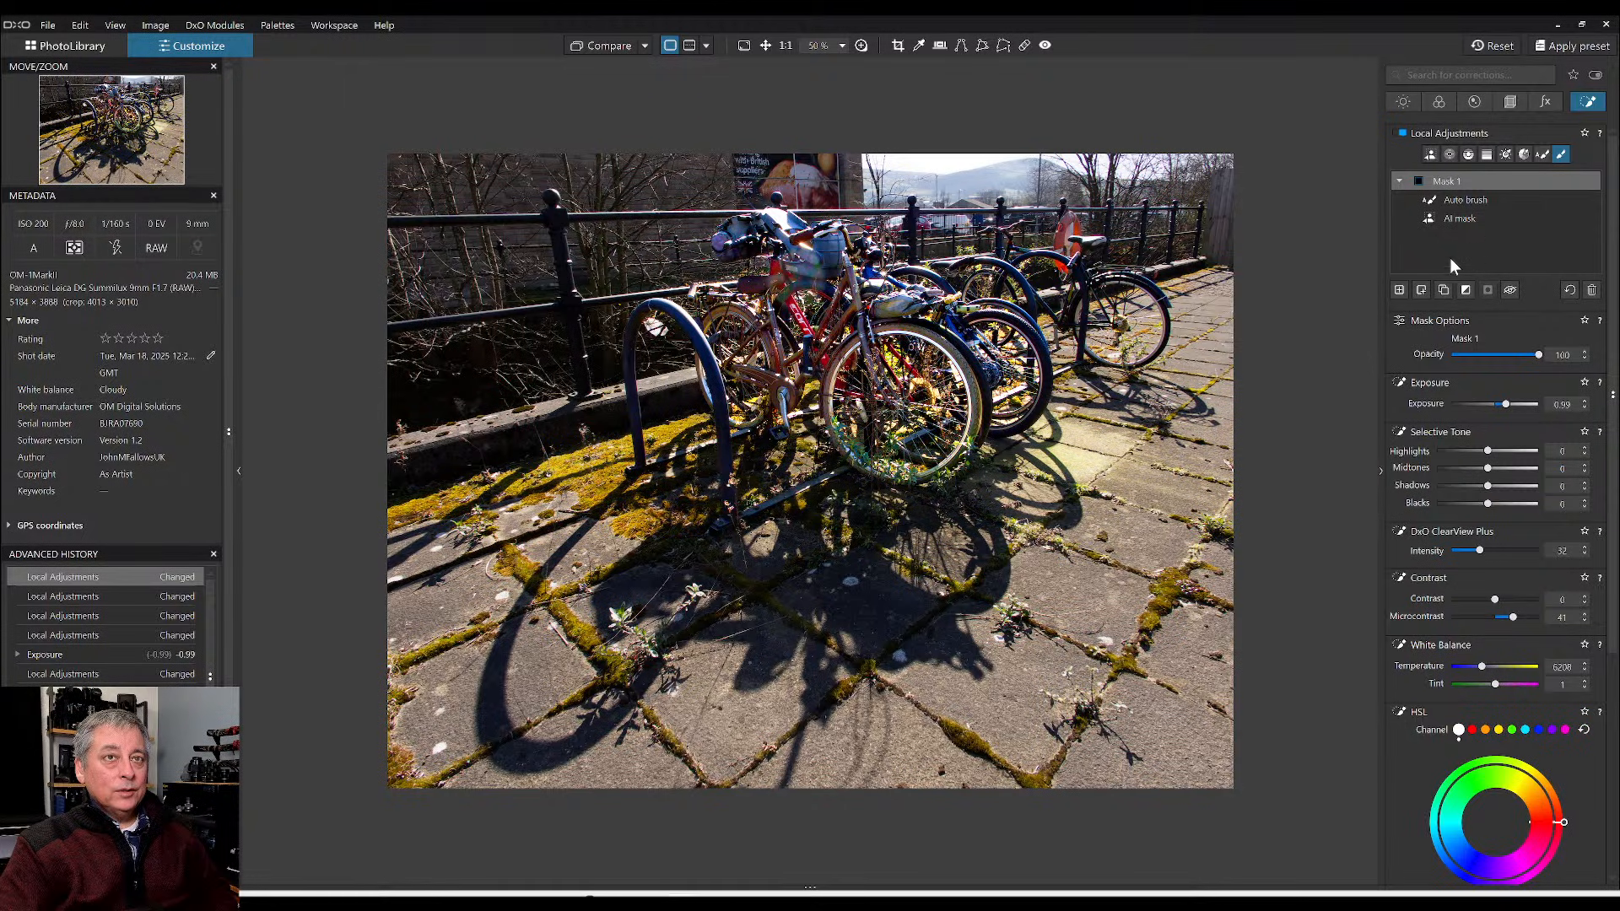
pyautogui.click(1399, 290)
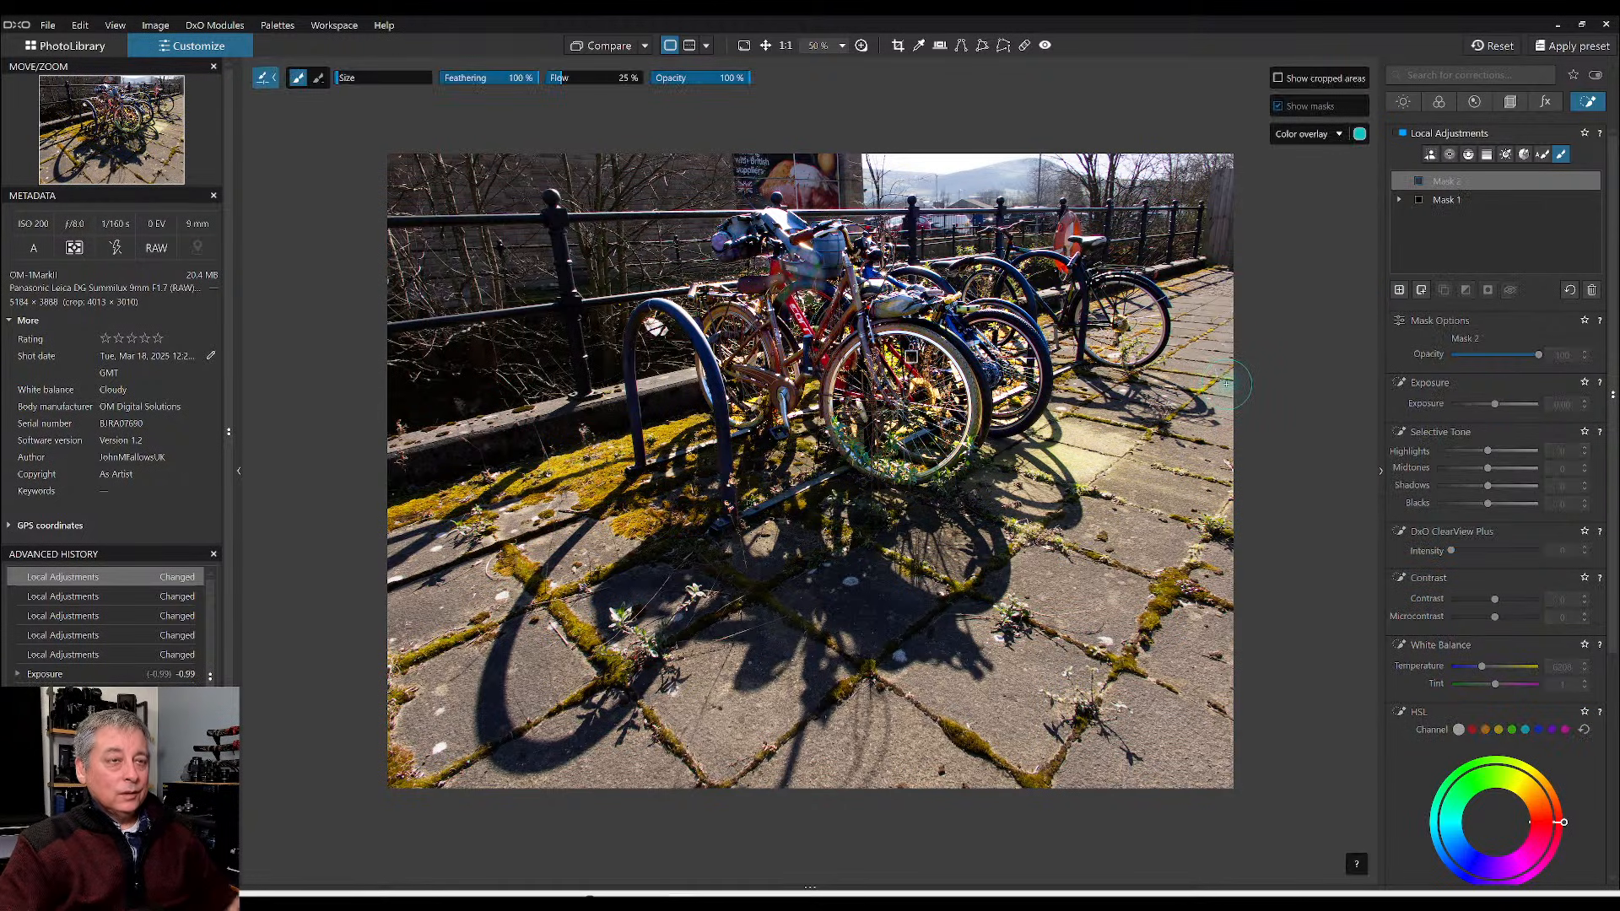
pyautogui.moveTo(1226, 384)
pyautogui.mouseDown()
pyautogui.moveTo(1232, 282)
pyautogui.moveTo(1190, 270)
pyautogui.moveTo(1185, 407)
pyautogui.moveTo(1122, 413)
pyautogui.moveTo(1172, 456)
pyautogui.moveTo(928, 532)
pyautogui.moveTo(886, 591)
pyautogui.moveTo(970, 700)
pyautogui.moveTo(1198, 531)
pyautogui.moveTo(1172, 675)
pyautogui.moveTo(1205, 550)
pyautogui.moveTo(1219, 726)
pyautogui.moveTo(836, 751)
pyautogui.moveTo(1089, 561)
pyautogui.moveTo(884, 719)
pyautogui.moveTo(1251, 582)
pyautogui.moveTo(1286, 783)
pyautogui.moveTo(843, 763)
pyautogui.moveTo(797, 640)
pyautogui.moveTo(666, 747)
pyautogui.moveTo(759, 742)
pyautogui.moveTo(627, 737)
pyautogui.moveTo(418, 668)
pyautogui.moveTo(435, 582)
pyautogui.moveTo(387, 554)
pyautogui.moveTo(587, 572)
pyautogui.moveTo(616, 642)
pyautogui.moveTo(658, 591)
pyautogui.moveTo(751, 666)
pyautogui.moveTo(722, 595)
pyautogui.moveTo(784, 582)
pyautogui.moveTo(789, 540)
pyautogui.mouseUp()
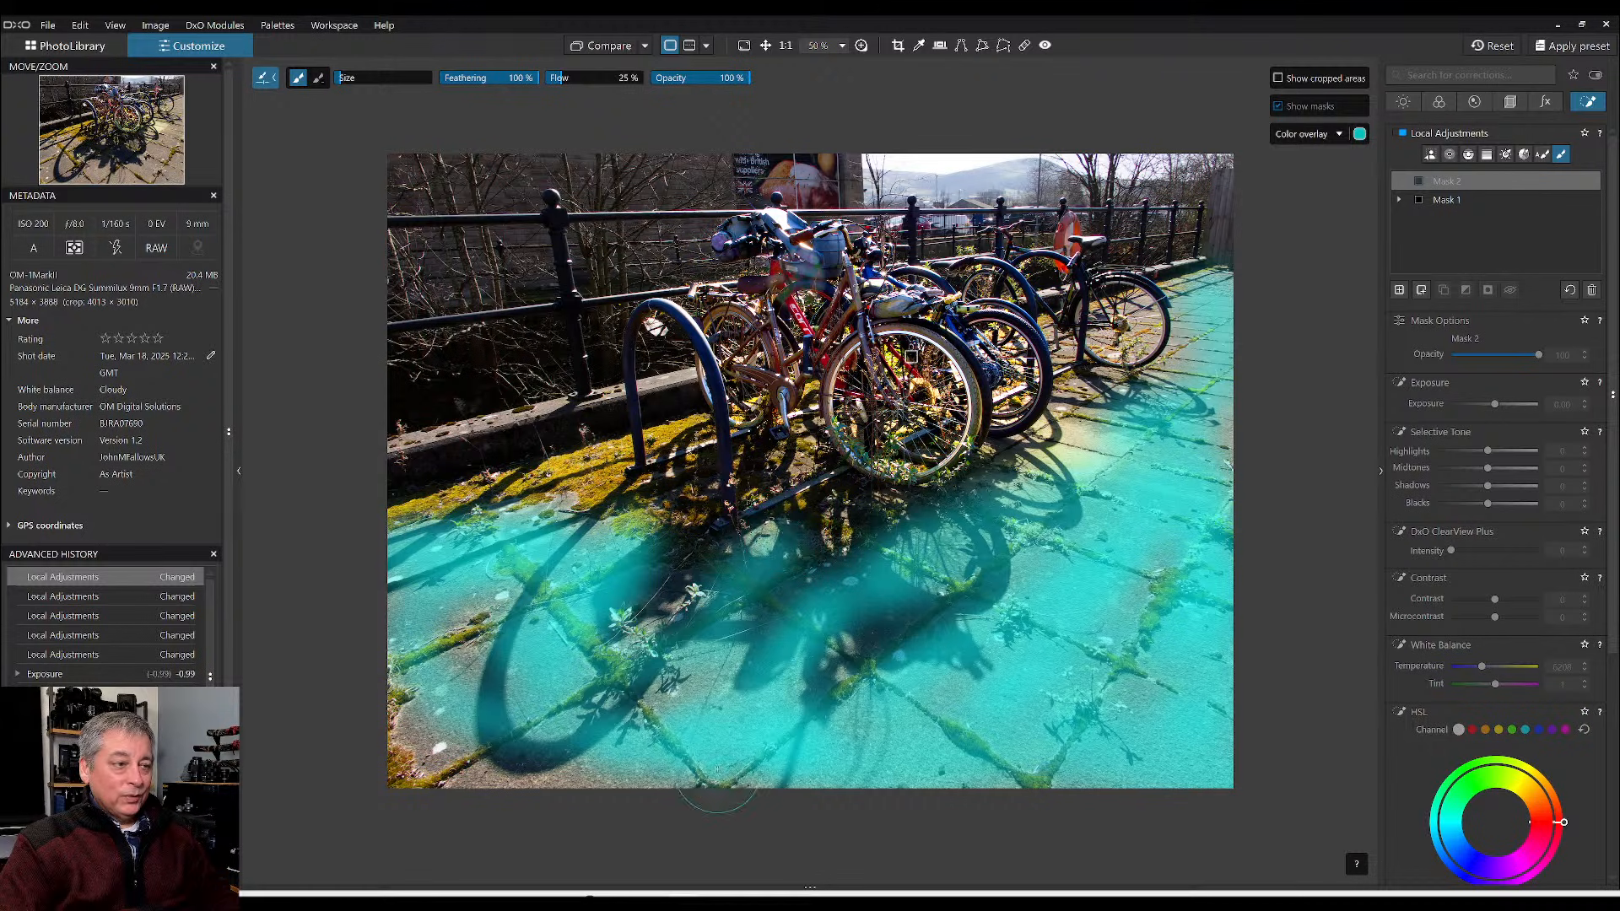
pyautogui.moveTo(394, 769)
pyautogui.mouseDown()
pyautogui.moveTo(380, 742)
pyautogui.moveTo(396, 726)
pyautogui.moveTo(590, 755)
pyautogui.mouseUp()
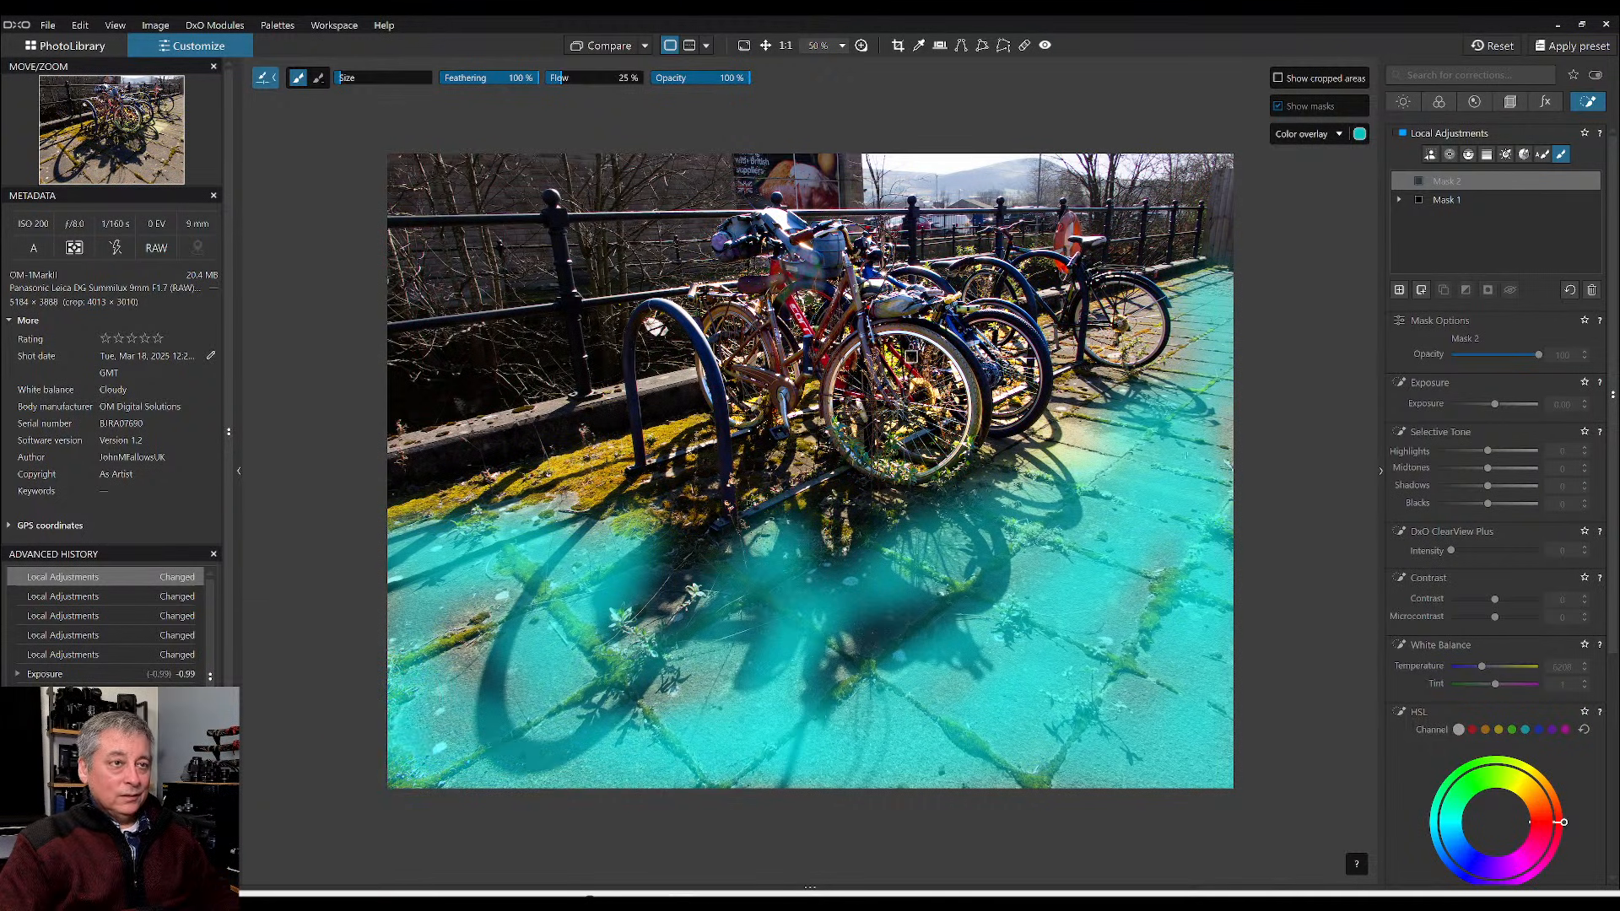
pyautogui.moveTo(1085, 394)
pyautogui.mouseDown()
pyautogui.moveTo(1118, 387)
pyautogui.moveTo(1223, 280)
pyautogui.mouseUp()
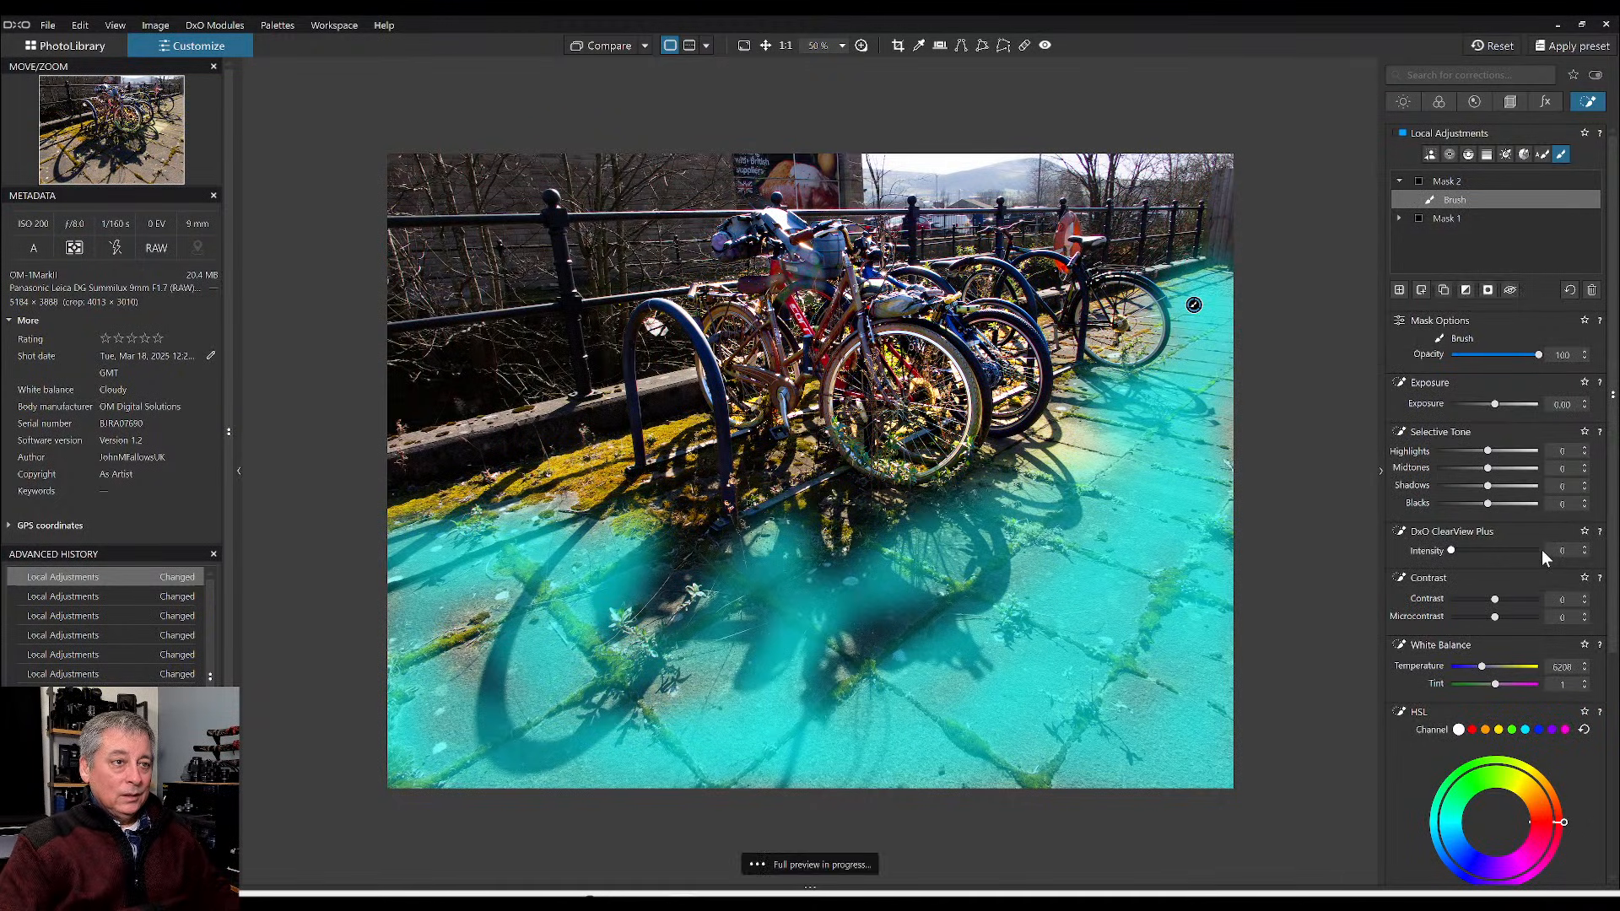
pyautogui.moveTo(1068, 481)
pyautogui.mouseDown()
pyautogui.moveTo(1062, 408)
pyautogui.moveTo(1083, 372)
pyautogui.mouseUp()
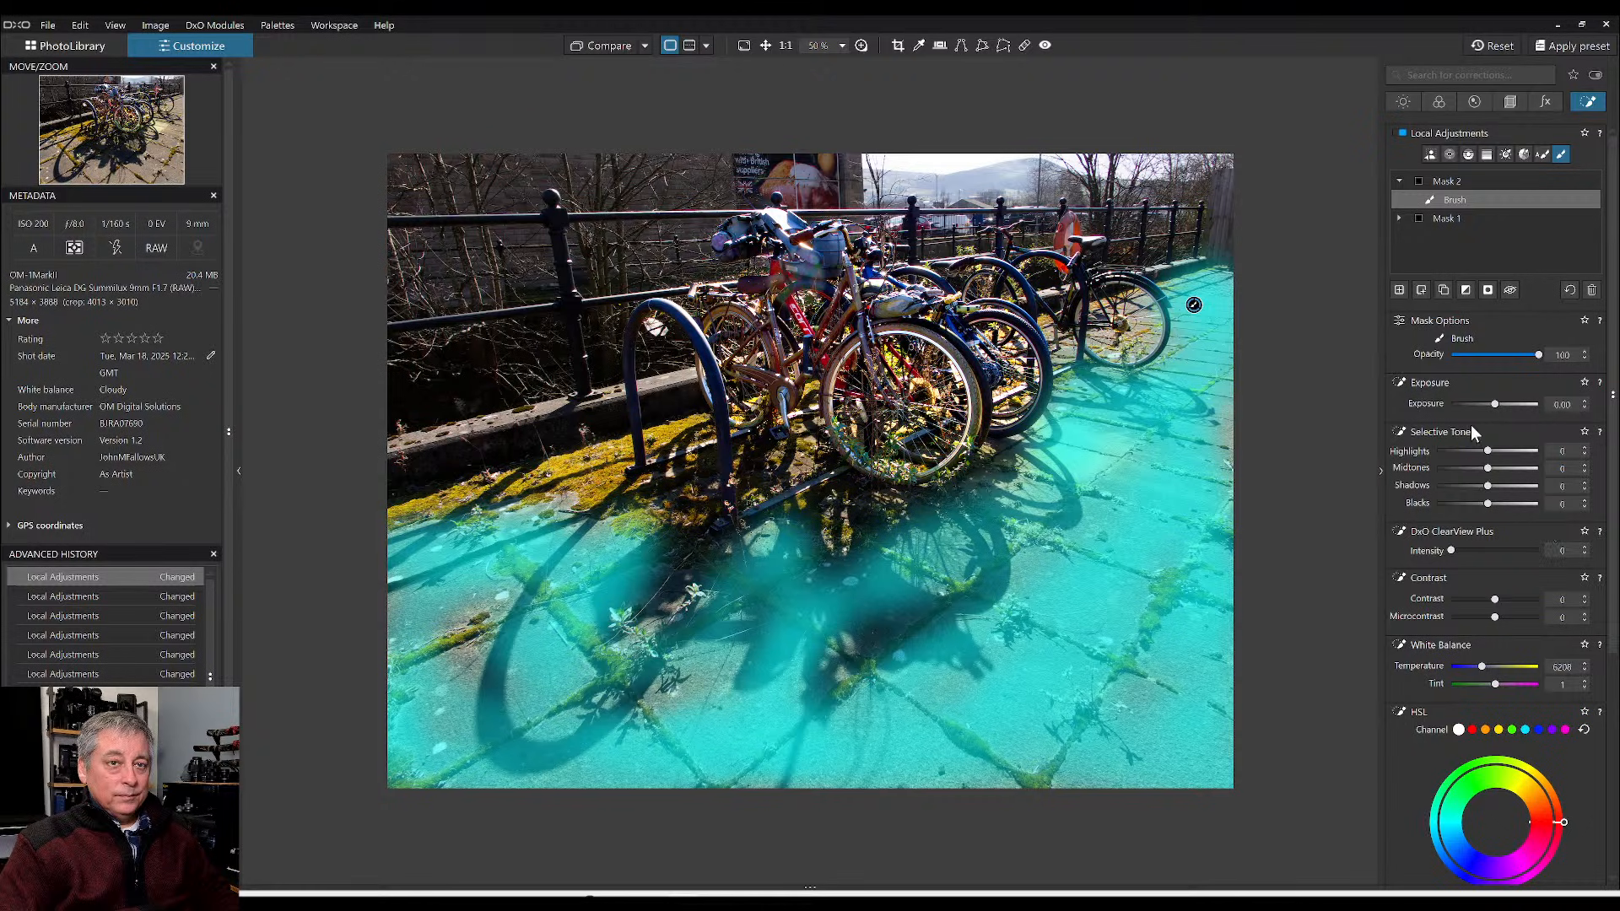
# - Set the paving mask's highlights to -39, midtones to -18, microcontrast to 25 and ClearView Plus intensity to 15
pyautogui.moveTo(1488, 452); pyautogui.dragTo(1465, 453)
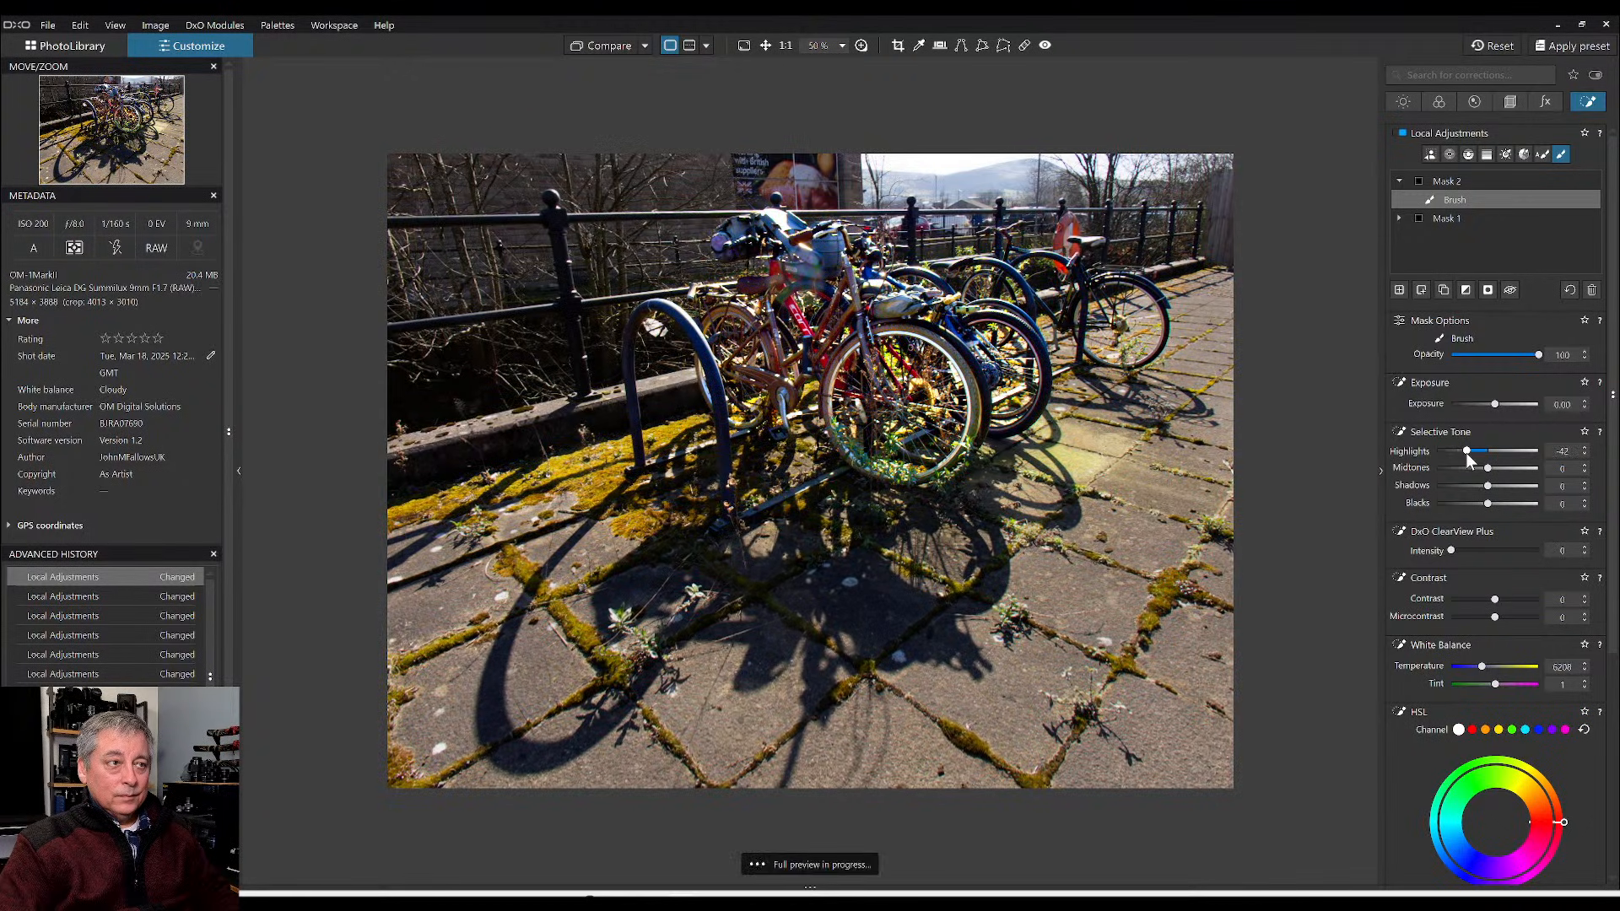
pyautogui.moveTo(1488, 468); pyautogui.dragTo(1481, 470)
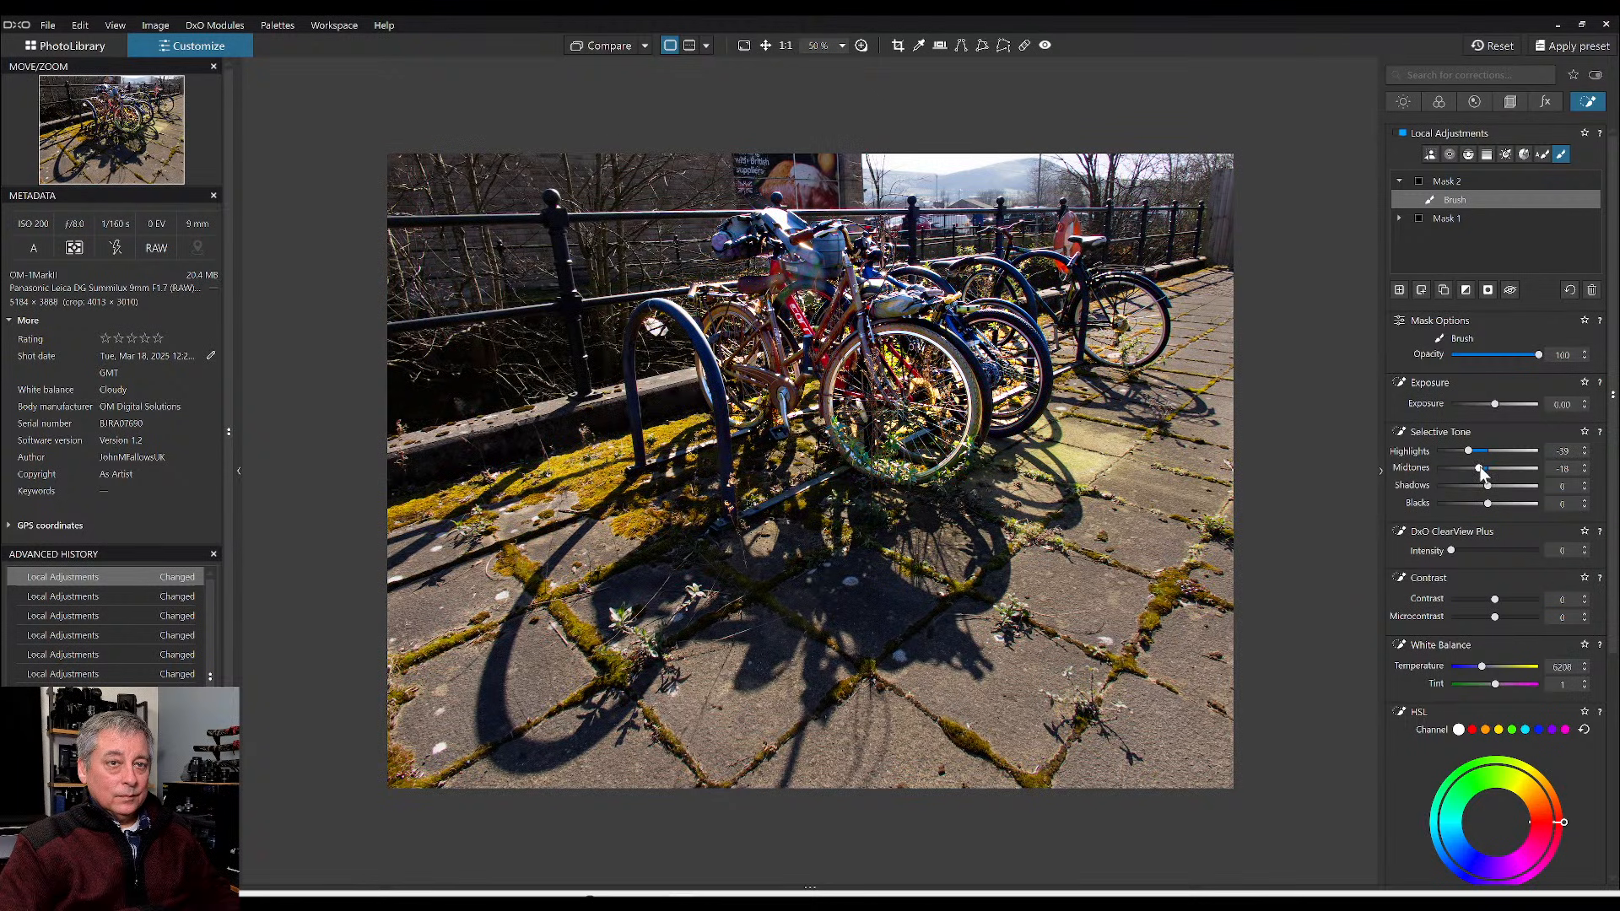
pyautogui.moveTo(1495, 617)
pyautogui.mouseDown()
pyautogui.moveTo(1509, 617)
pyautogui.moveTo(1459, 620)
pyautogui.moveTo(1506, 621)
pyautogui.mouseUp()
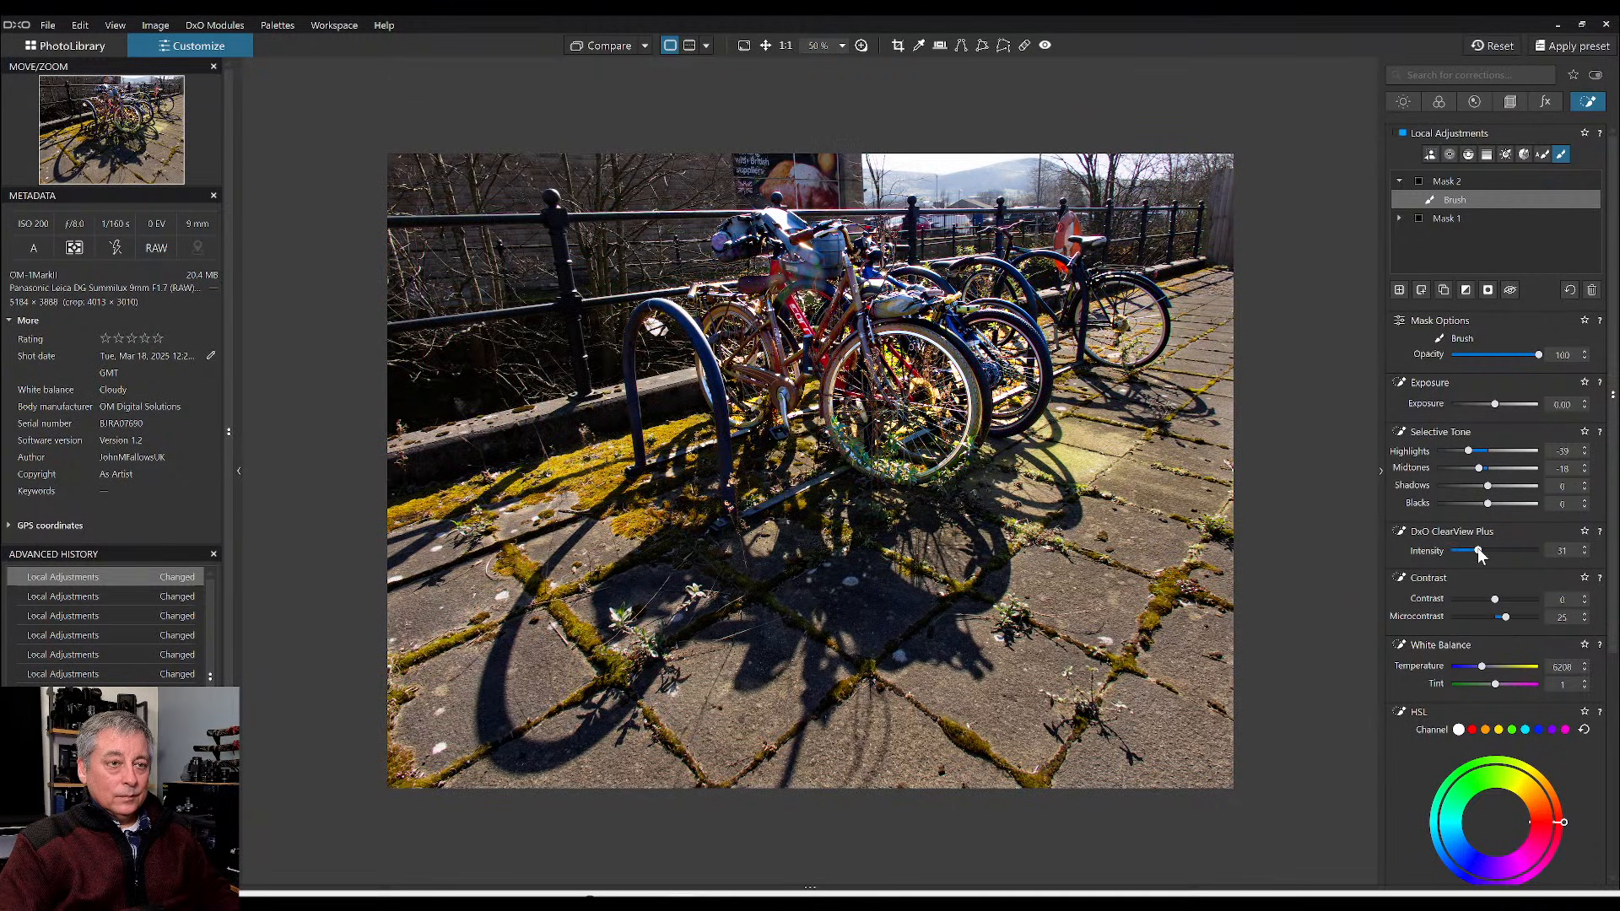
pyautogui.moveTo(1479, 553); pyautogui.dragTo(1466, 552)
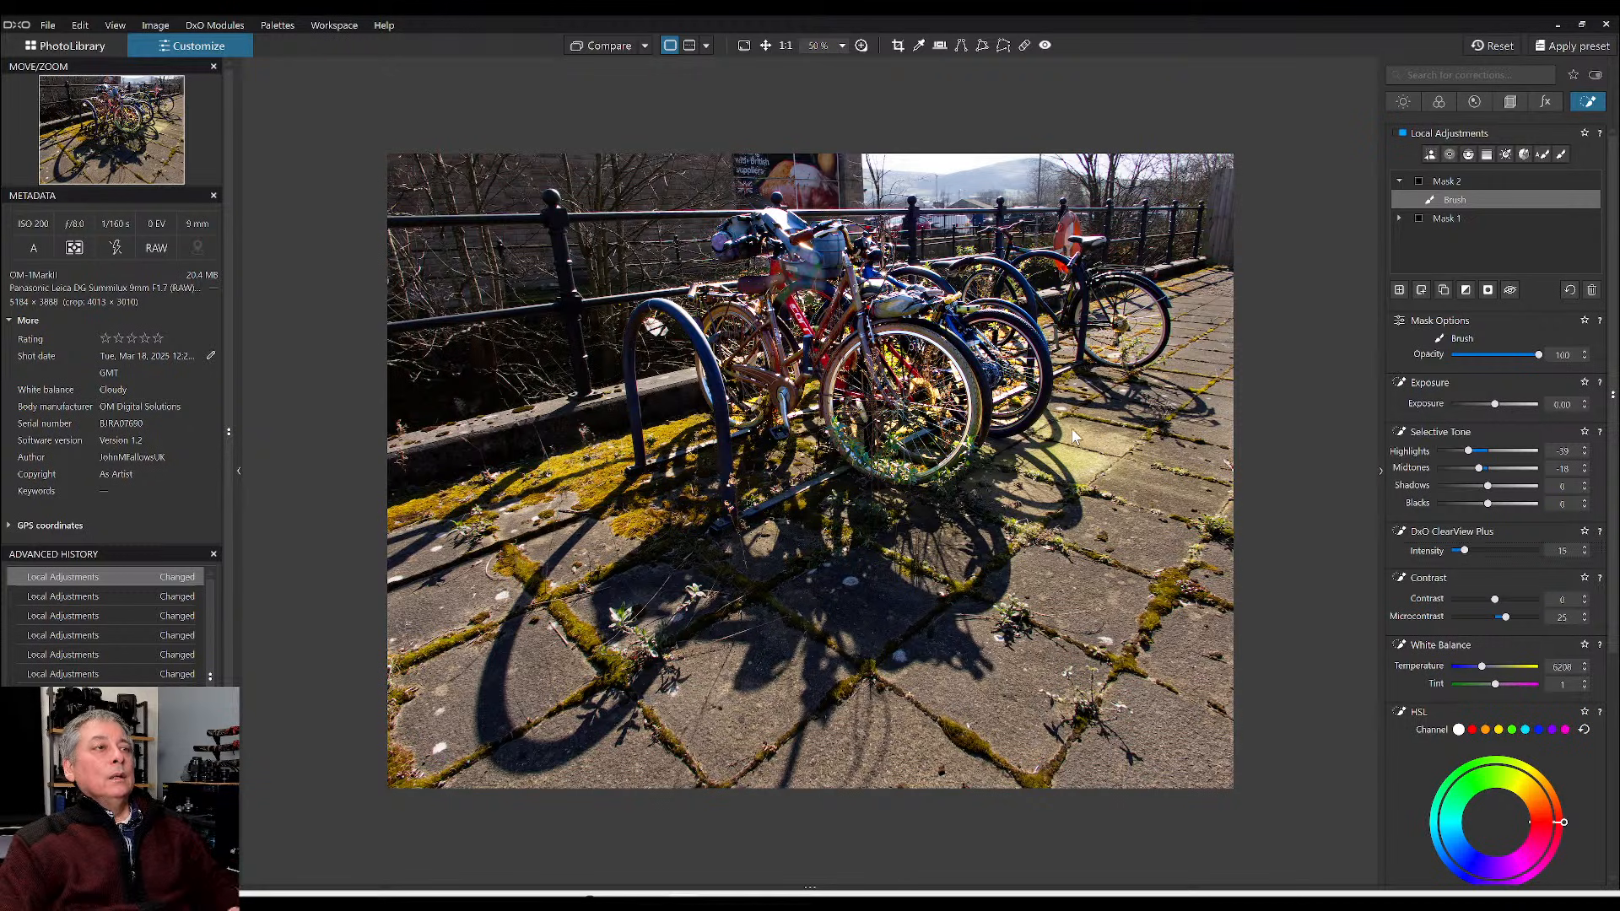
# - Add a control point mask confined to the lens flare on the front bicycle and set its ClearView Plus intensity to 91
pyautogui.scroll(-1, 1070, 429)
pyautogui.scroll(4, 839, 232)
pyautogui.scroll(3, 839, 233)
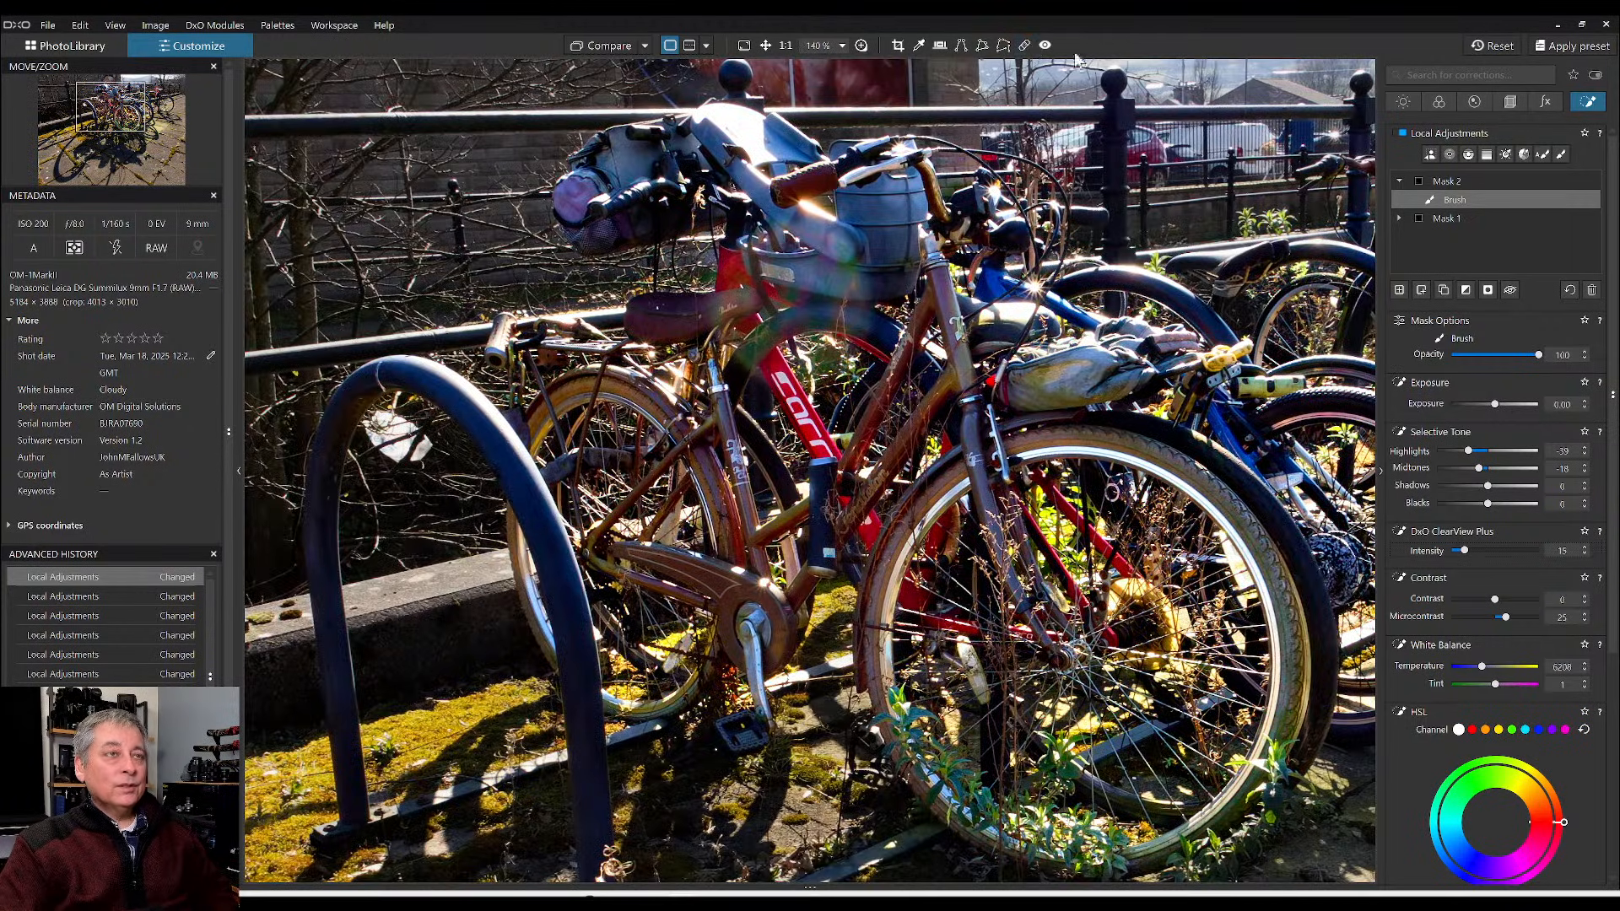
pyautogui.click(1451, 155)
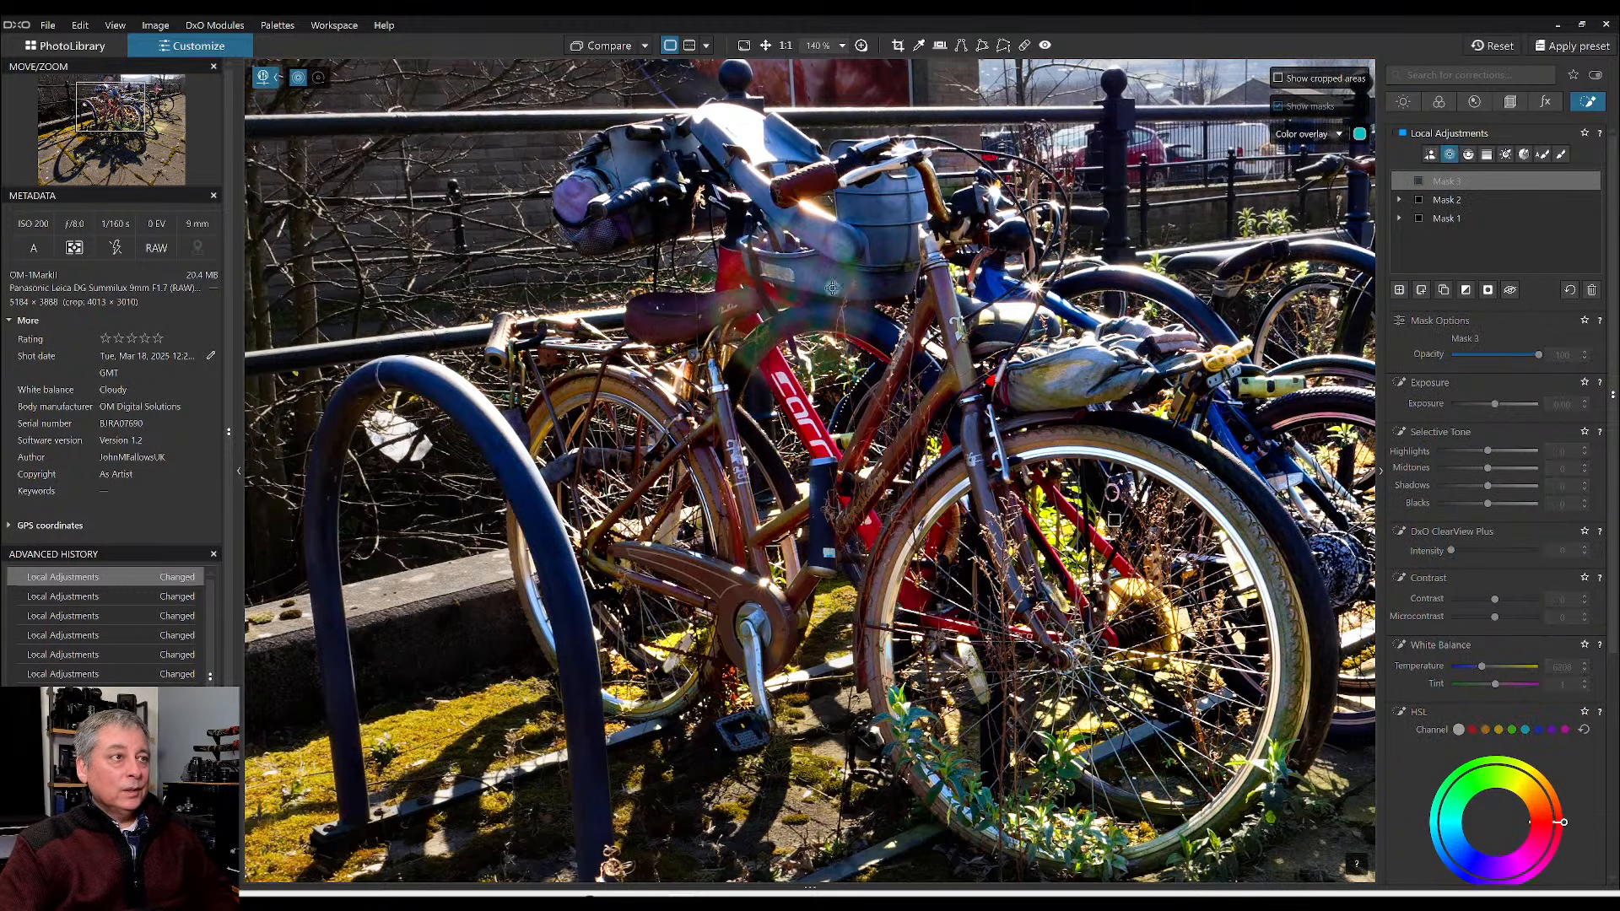
pyautogui.click(794, 297)
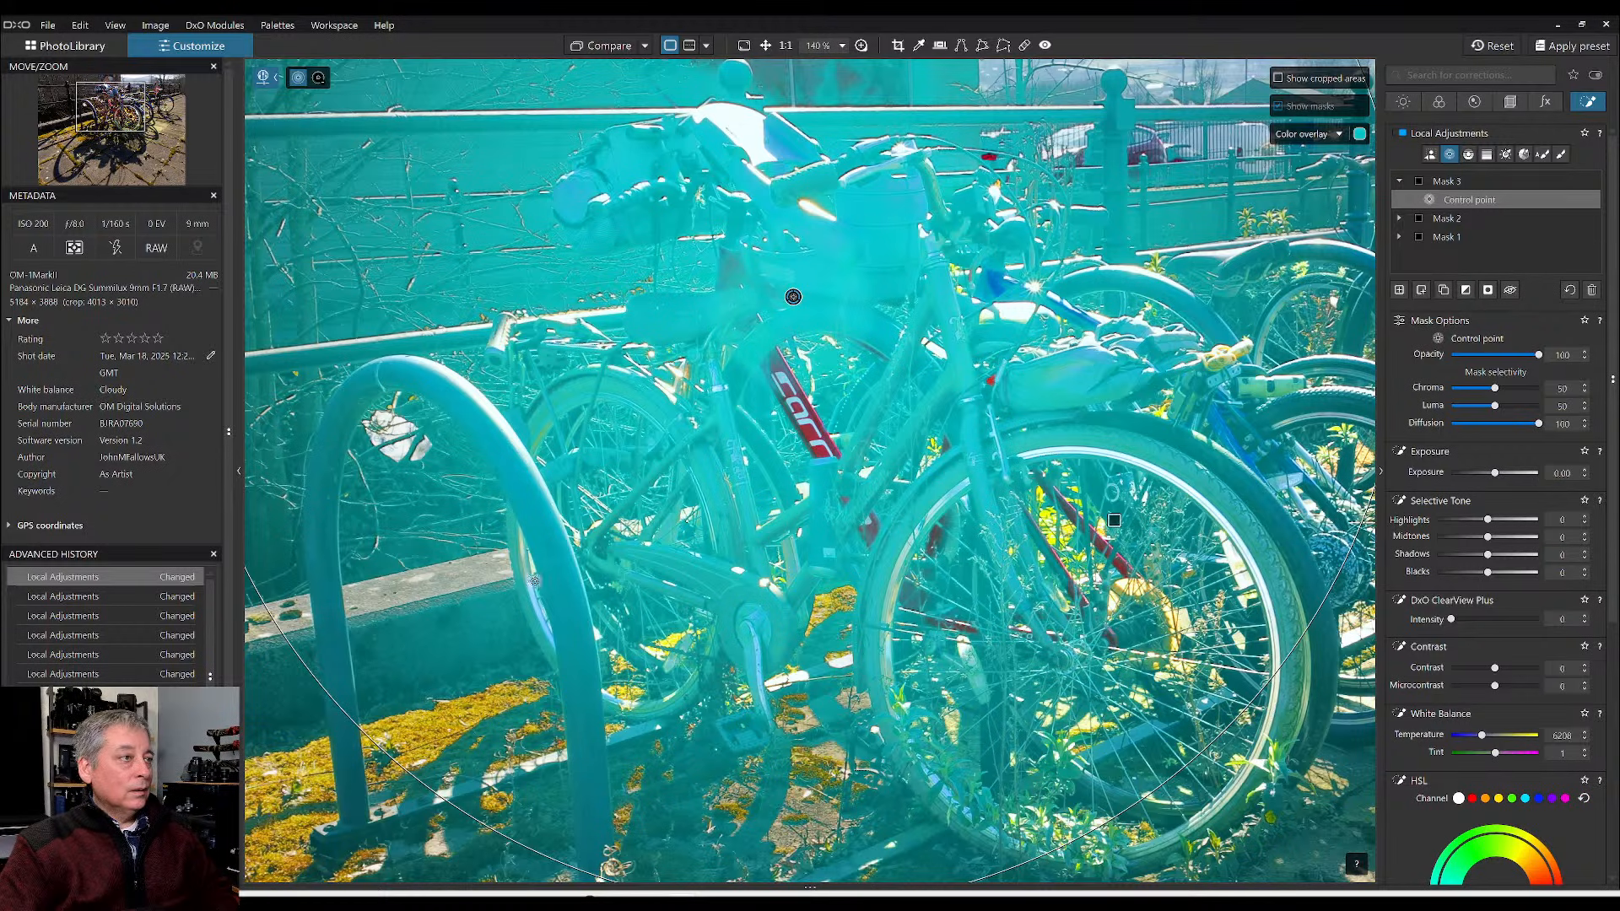
pyautogui.moveTo(422, 777); pyautogui.dragTo(781, 362)
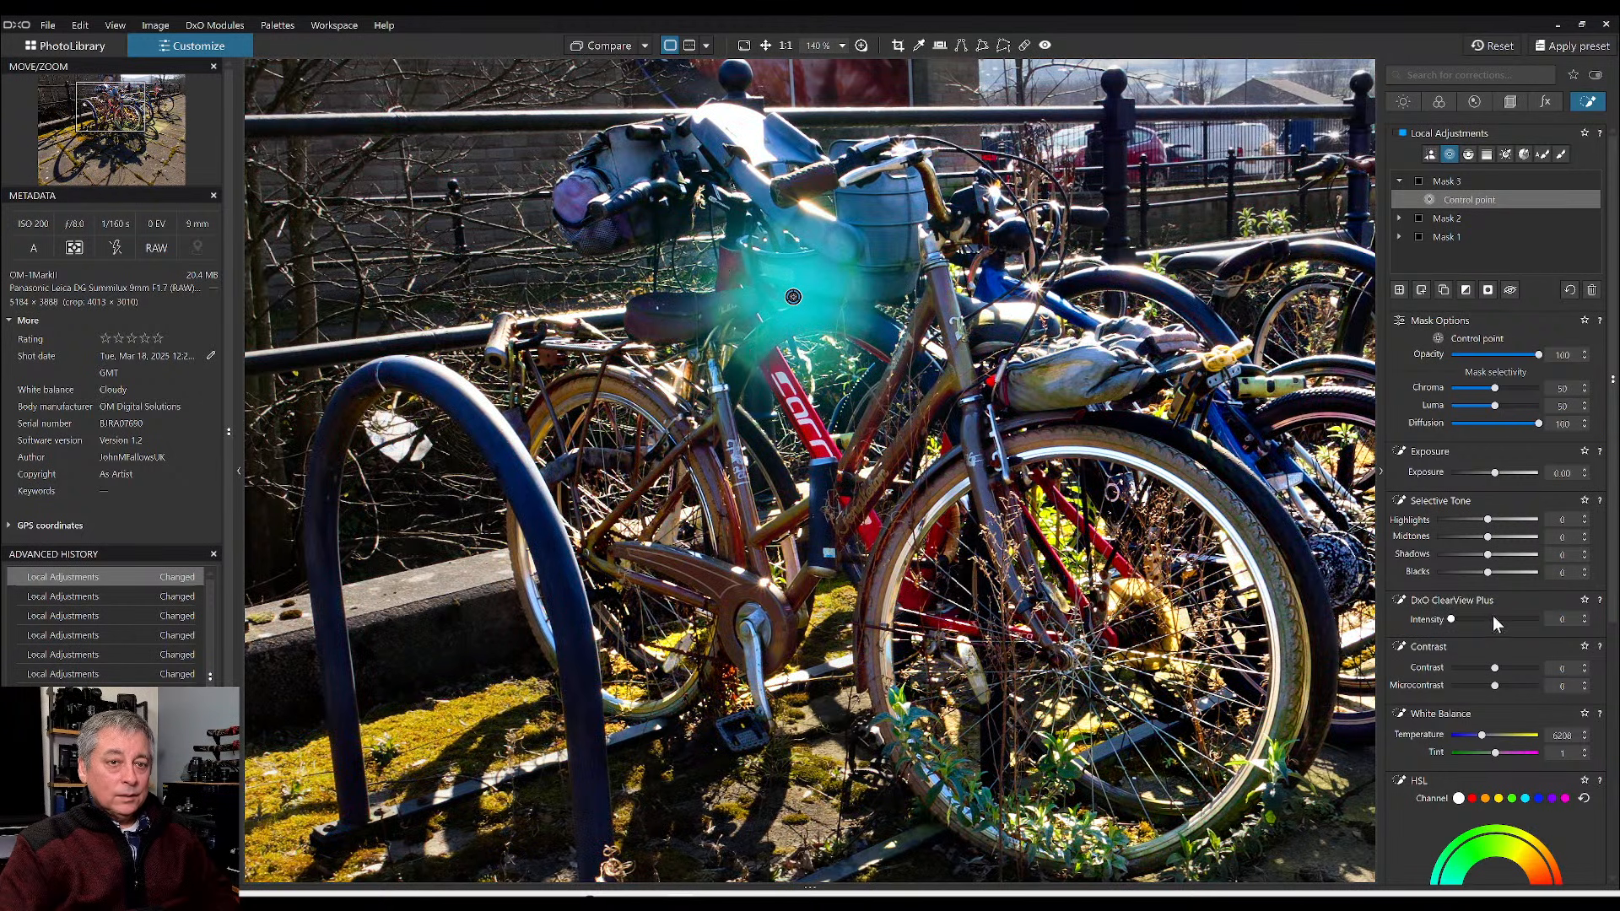
pyautogui.moveTo(1491, 620); pyautogui.dragTo(1510, 619)
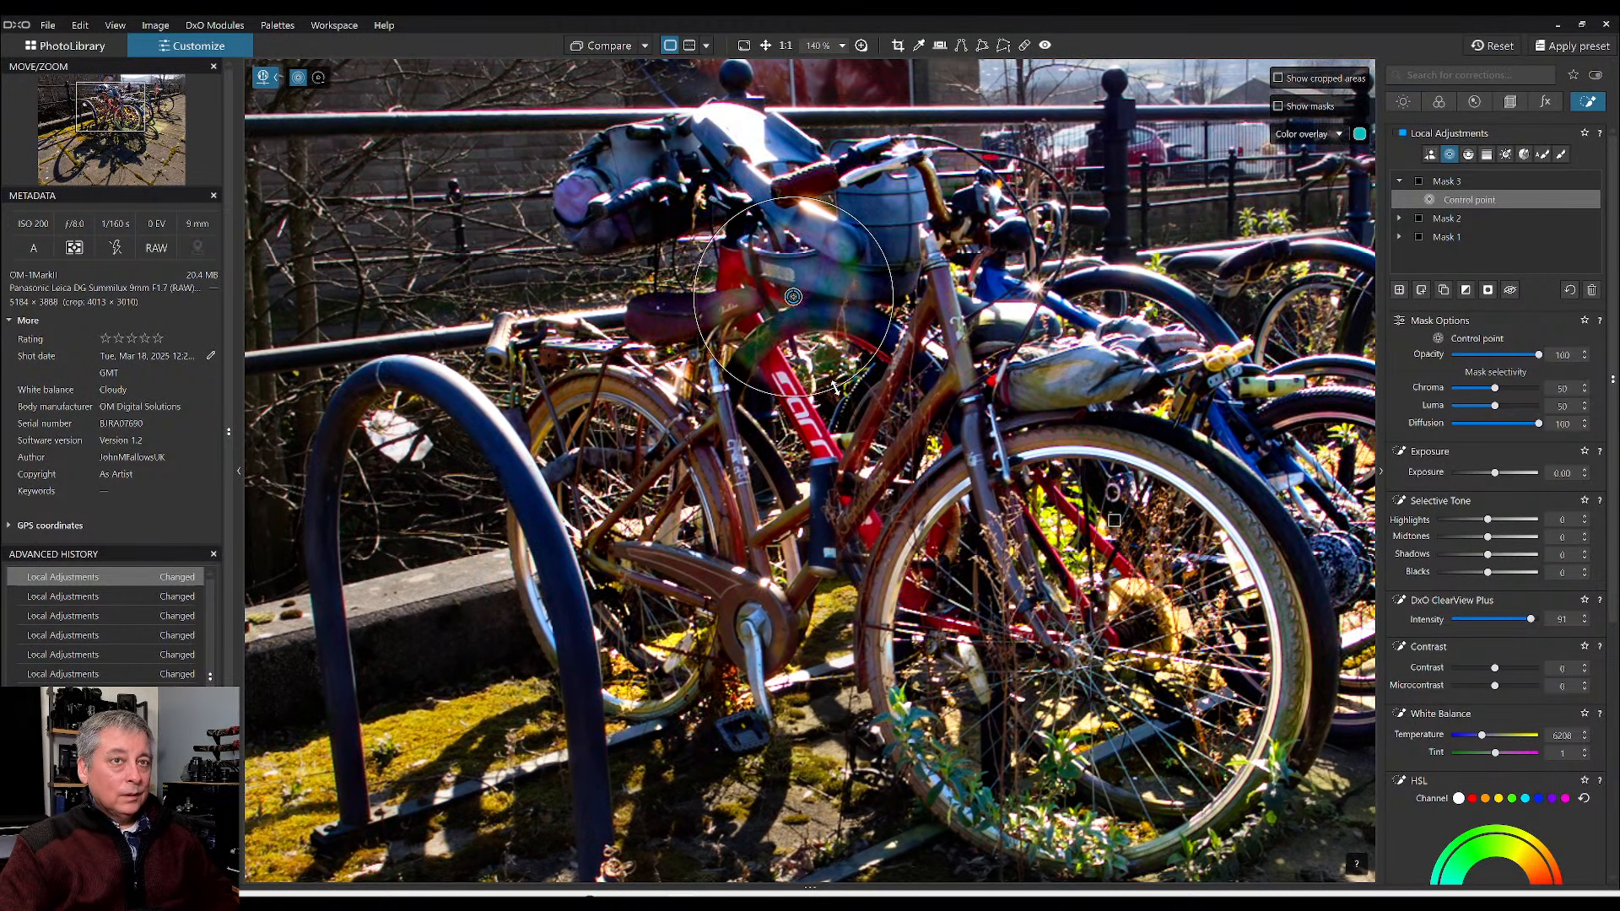
# - Desaturate the flare's colours, setting the green channel's saturation to -48 and the magenta channel's to -100
pyautogui.scroll(-3, 1504, 675)
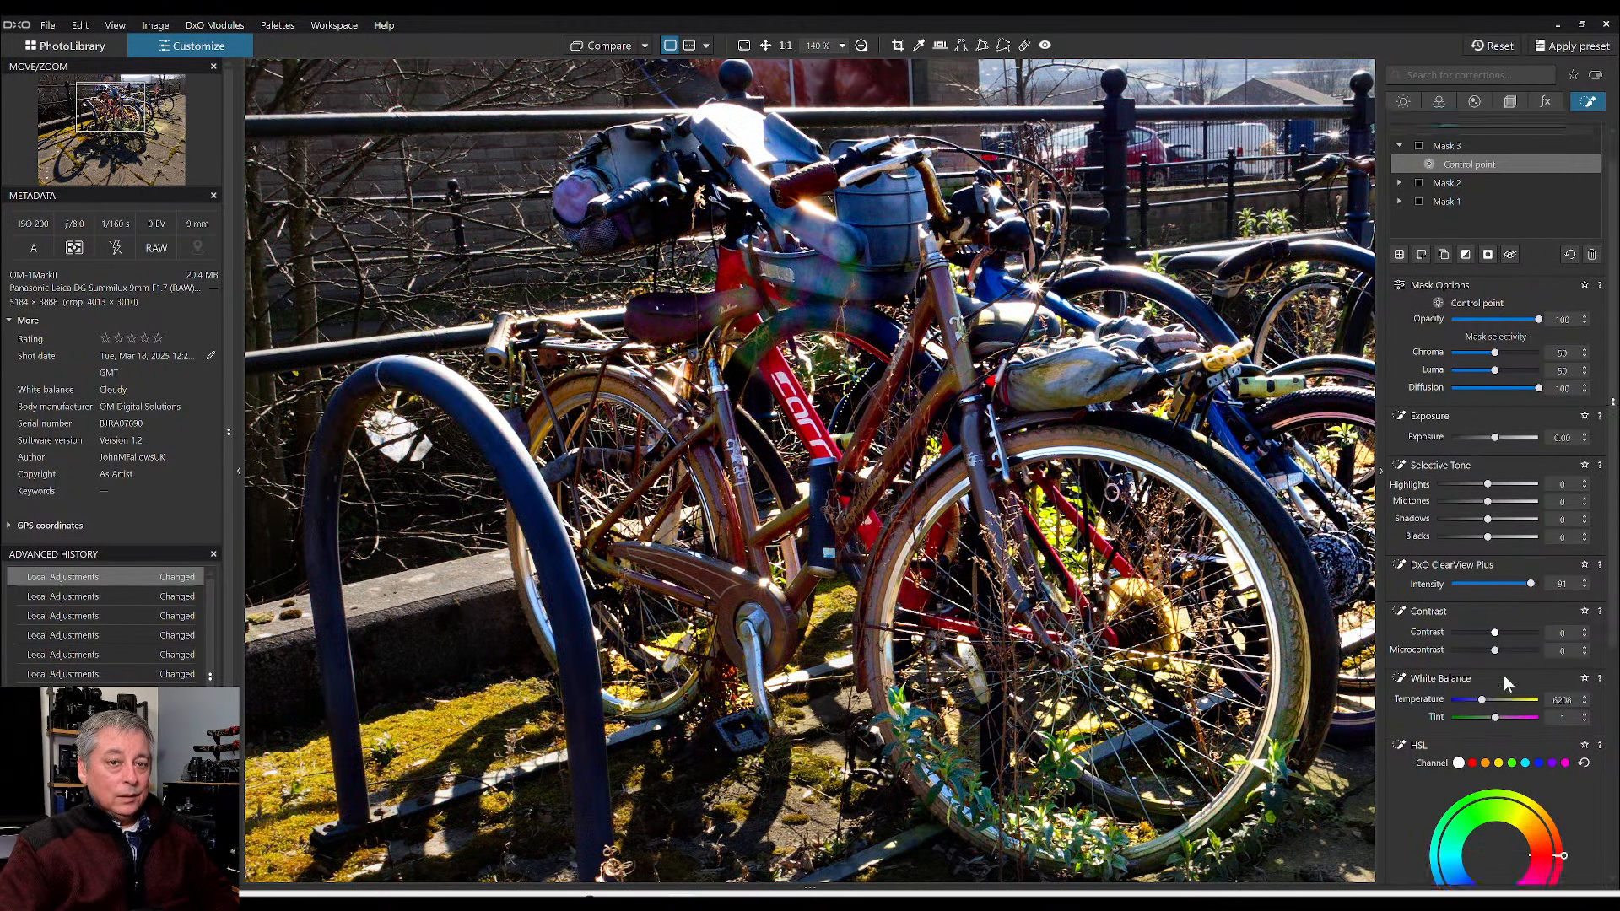
pyautogui.scroll(-2, 1472, 626)
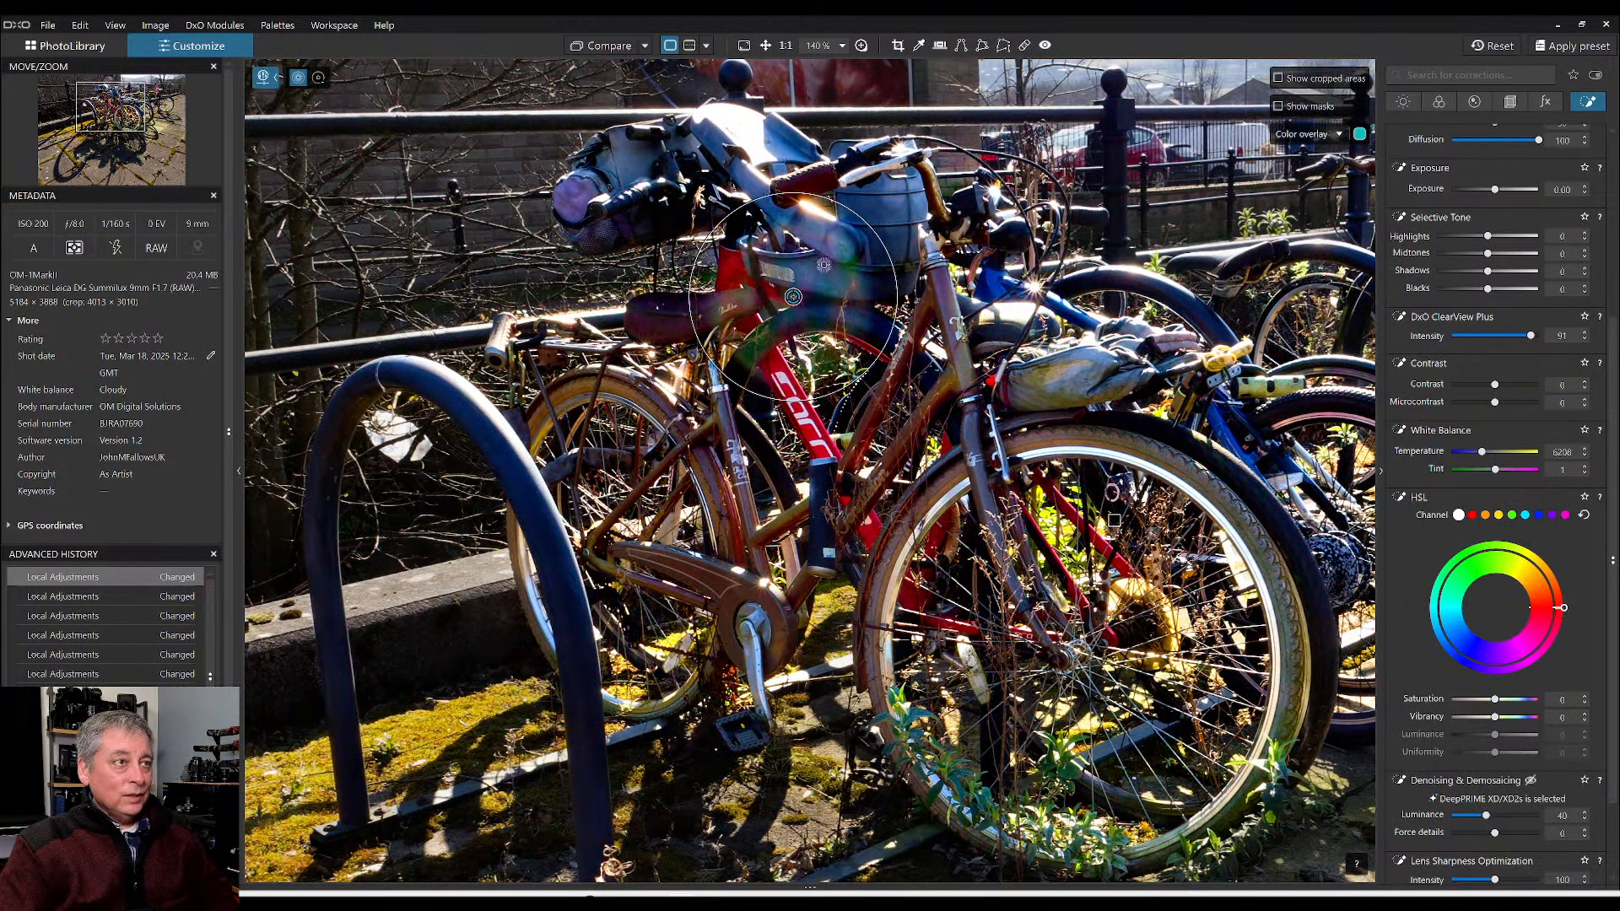
pyautogui.click(1511, 516)
pyautogui.moveTo(1495, 702); pyautogui.dragTo(1473, 703)
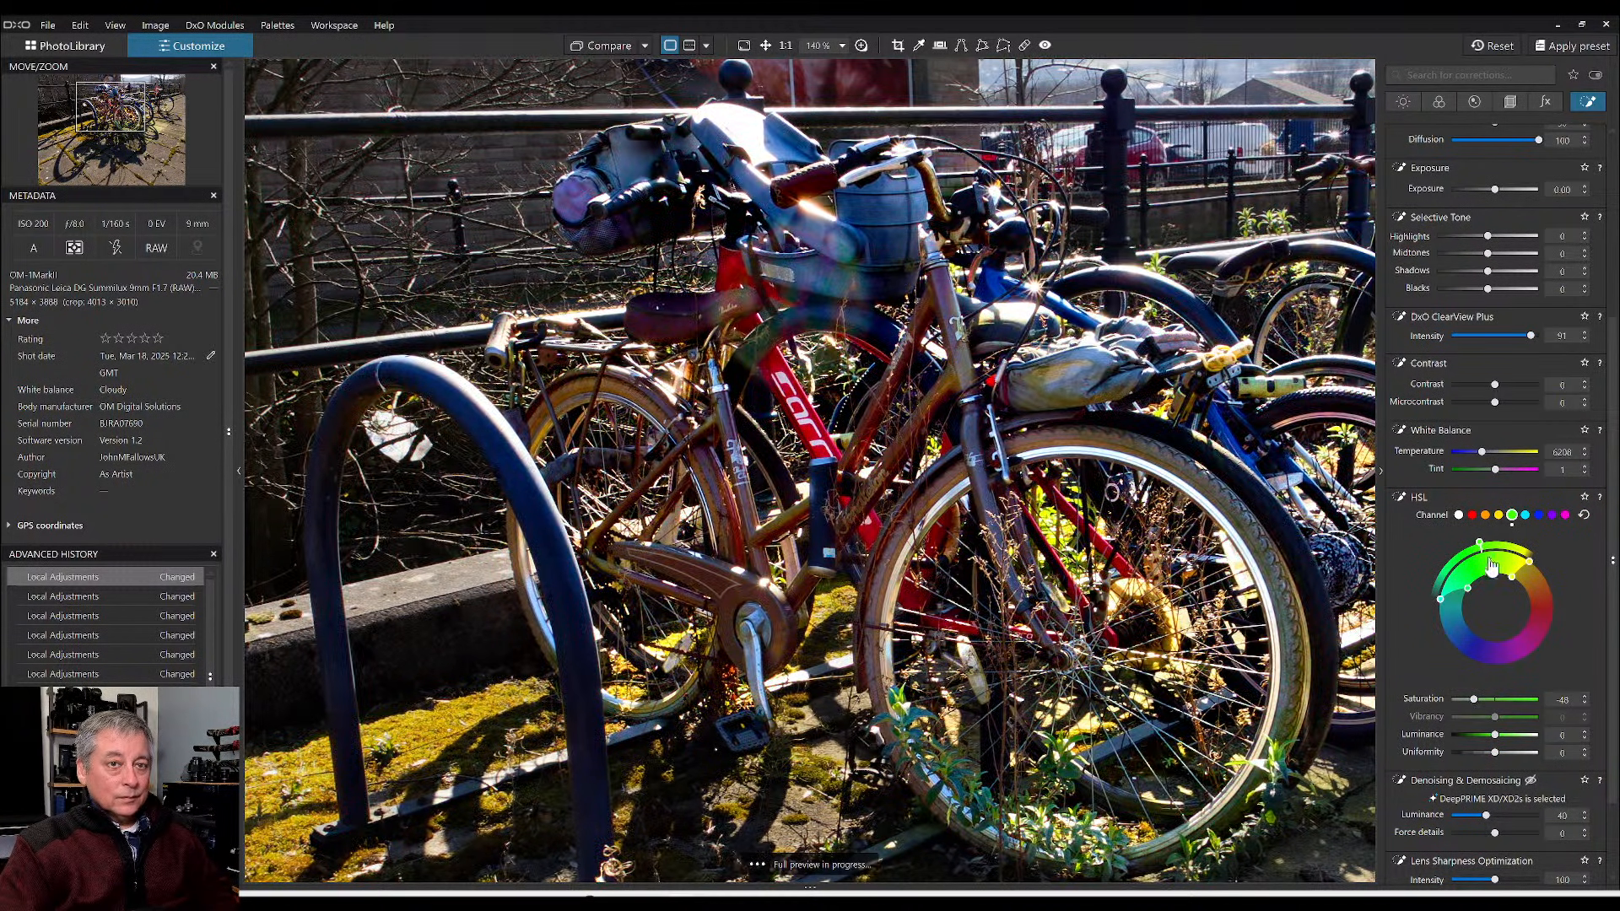
pyautogui.click(1565, 516)
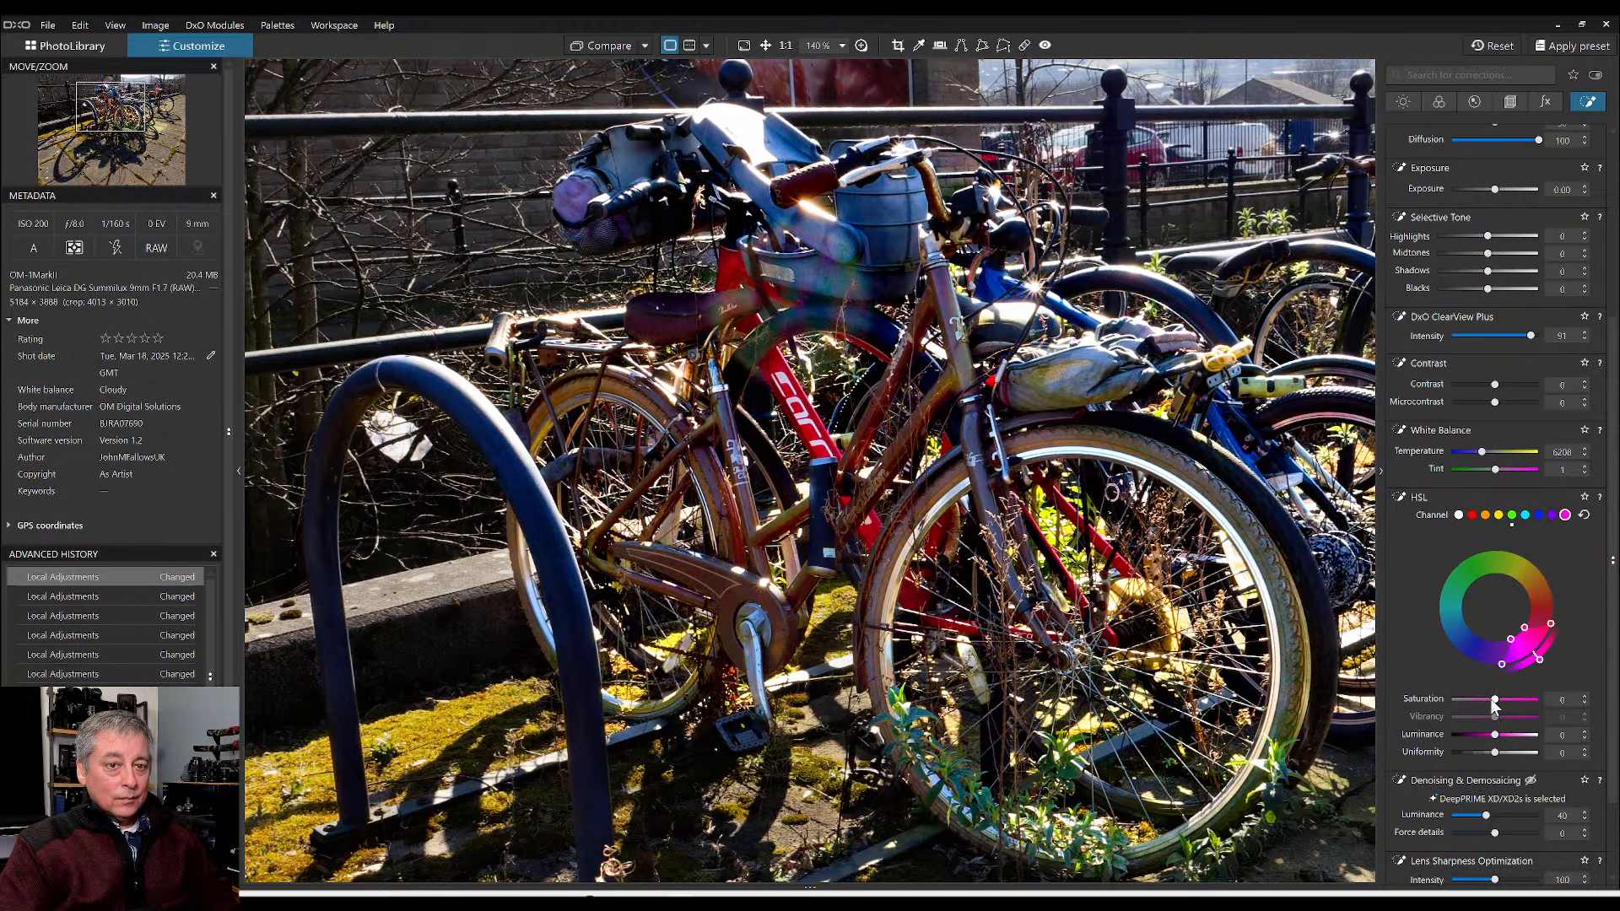
pyautogui.moveTo(1495, 700); pyautogui.dragTo(1444, 701)
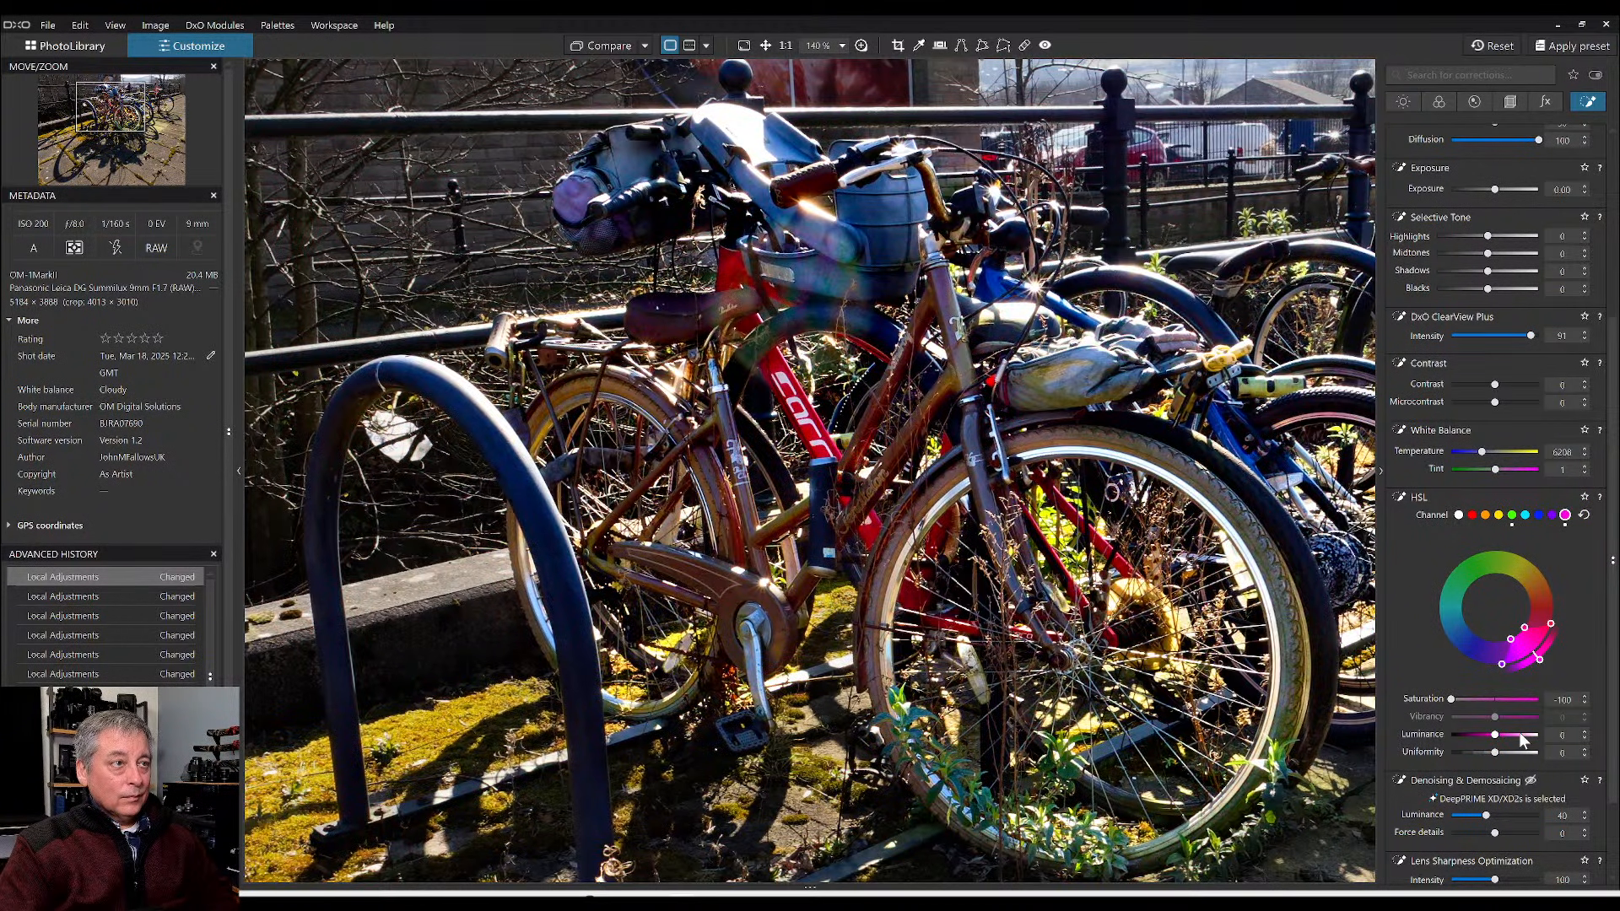
# - Set the control point's all-channel saturation to -6 and its microcontrast to 55
pyautogui.click(1458, 514)
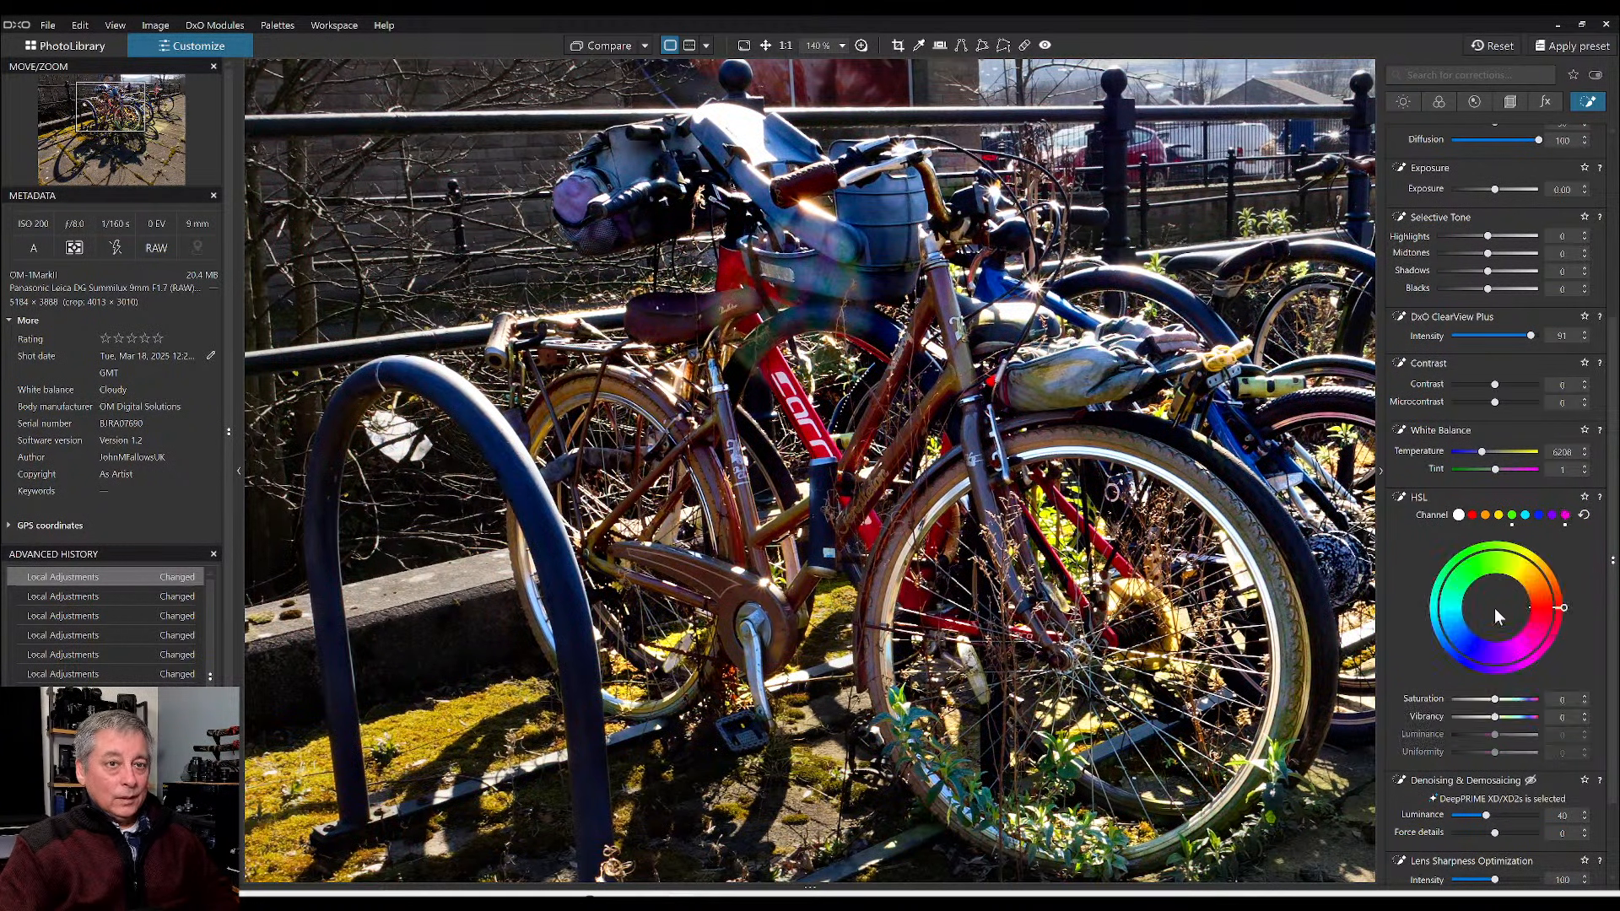
pyautogui.moveTo(1497, 700); pyautogui.dragTo(1452, 700)
pyautogui.moveTo(1495, 402); pyautogui.dragTo(1519, 407)
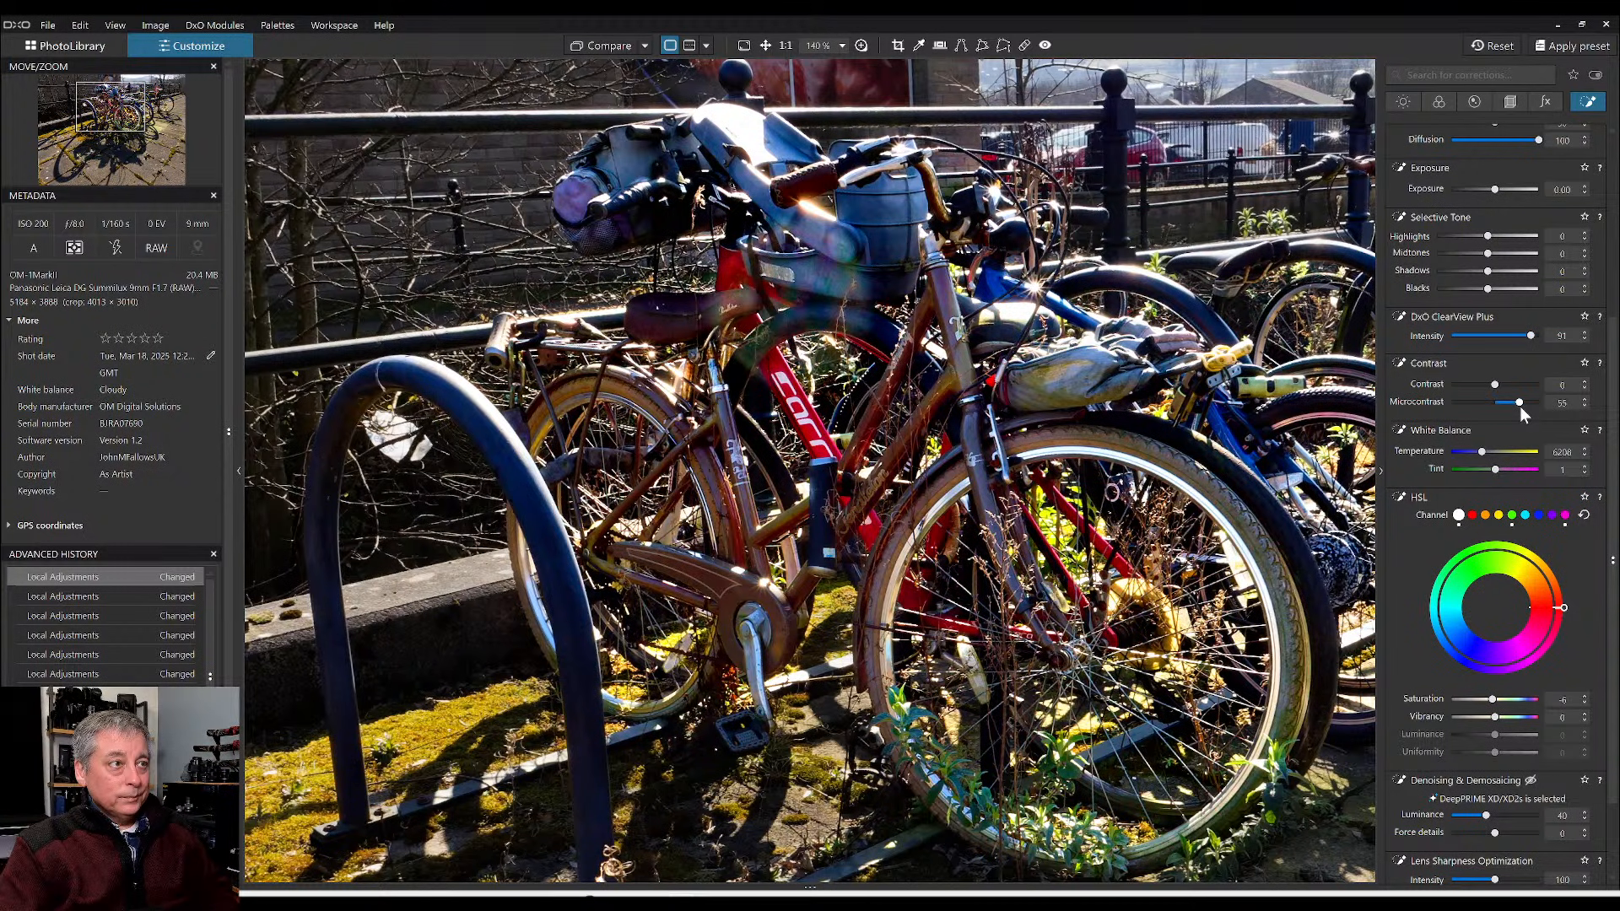
pyautogui.press('l')
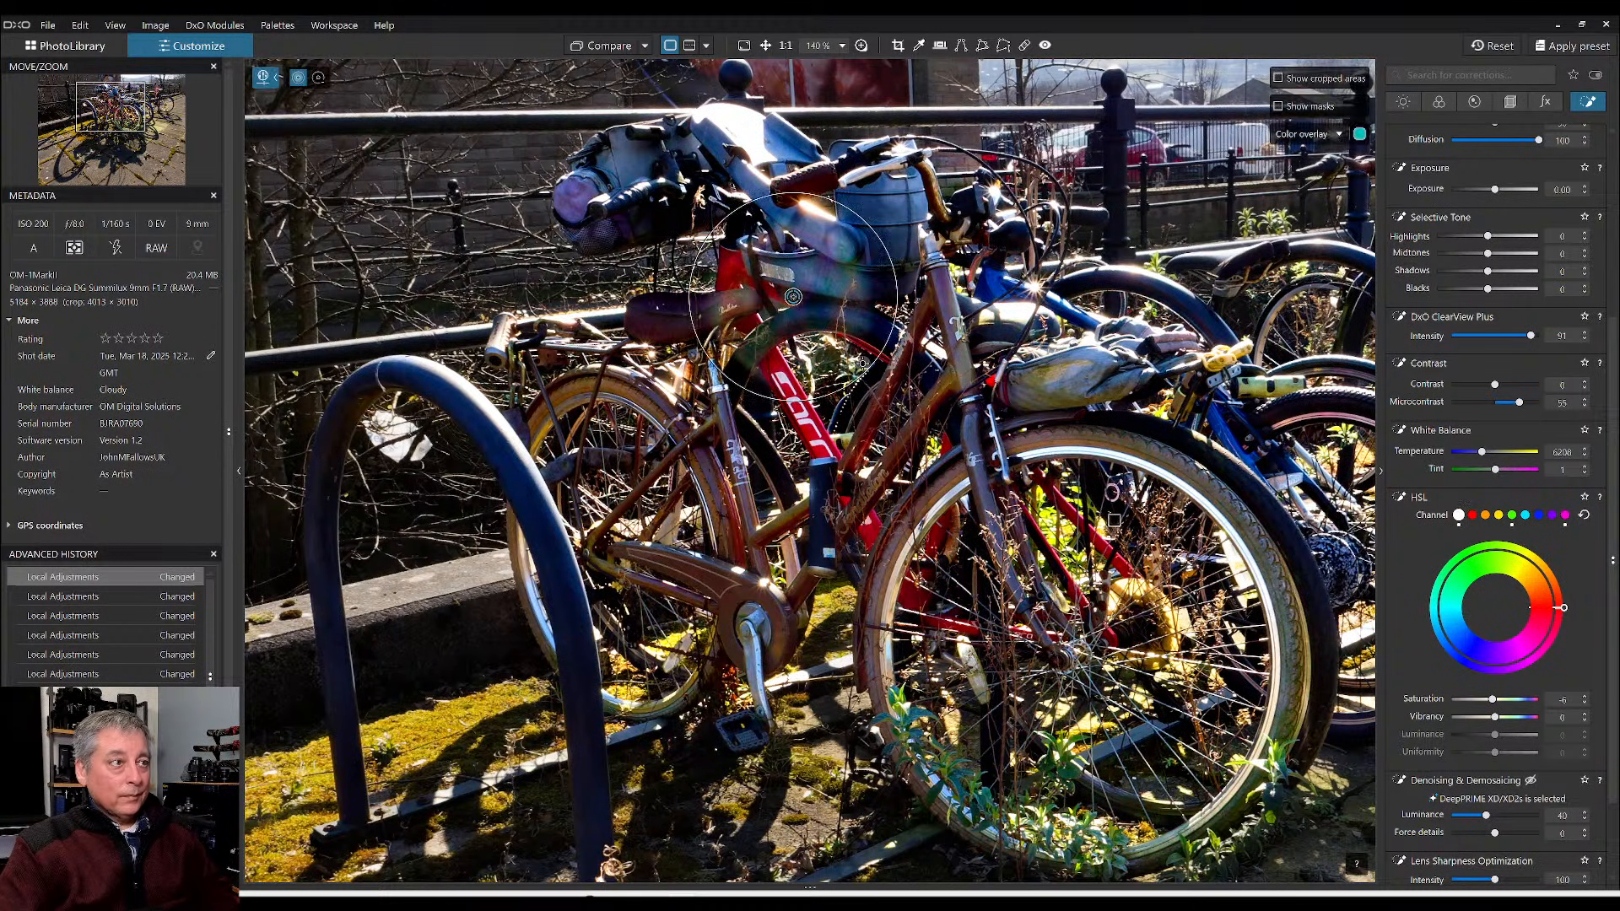
# - Try to clone out the flare beside the front bicycle's seat post with the ReTouch tool
pyautogui.click(1024, 45)
pyautogui.scroll(1, 745, 414)
pyautogui.scroll(-4, 745, 414)
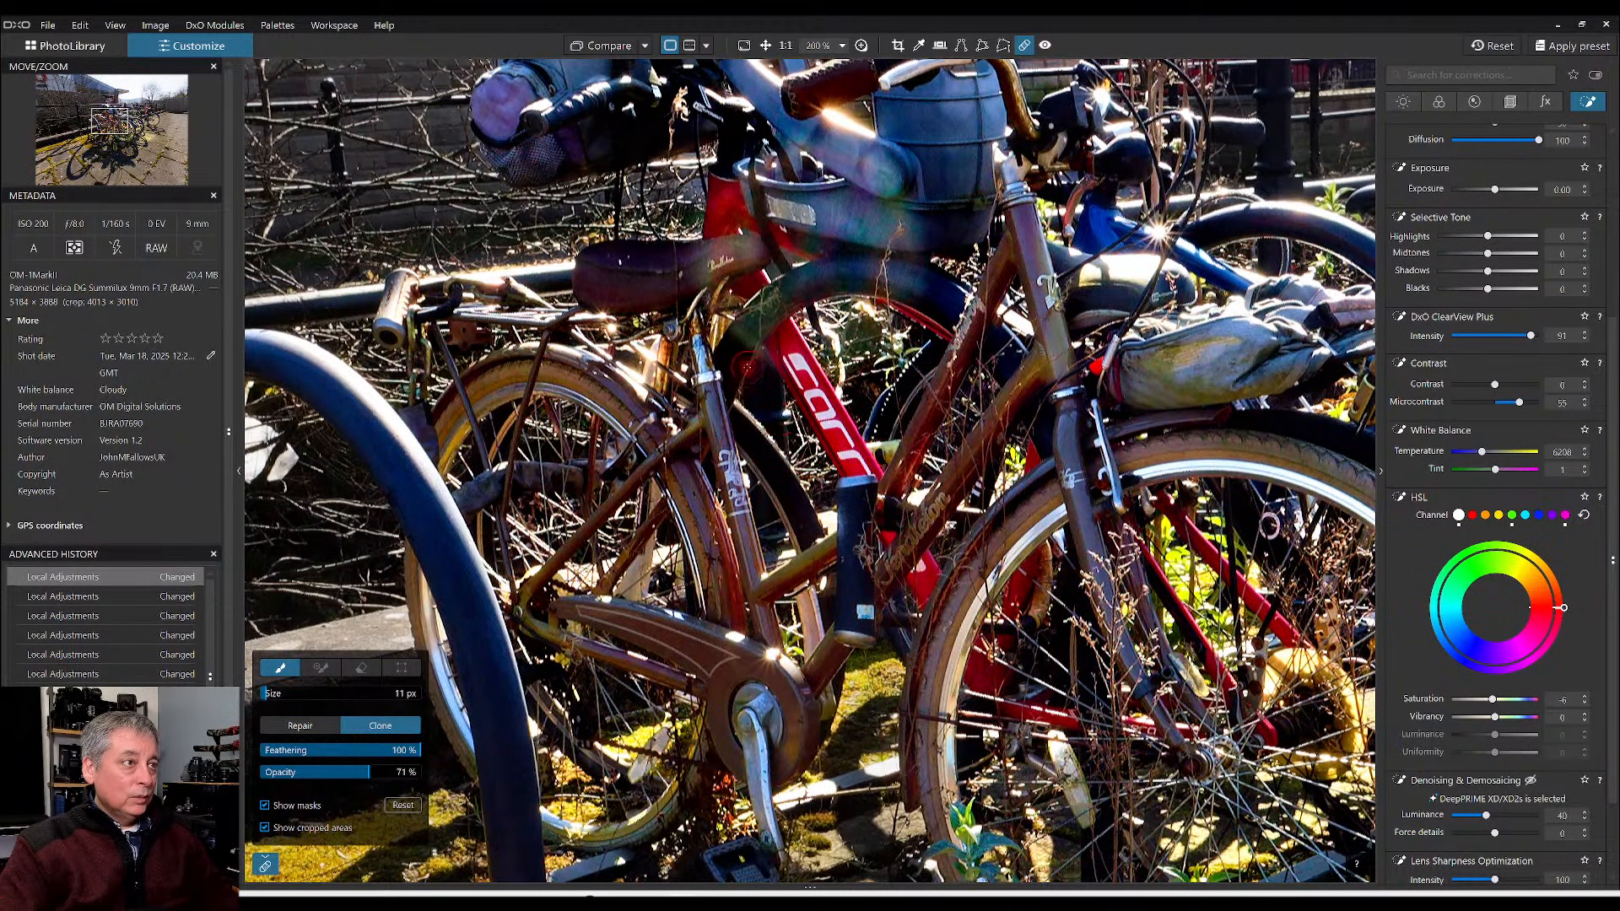
pyautogui.moveTo(735, 329); pyautogui.dragTo(751, 345)
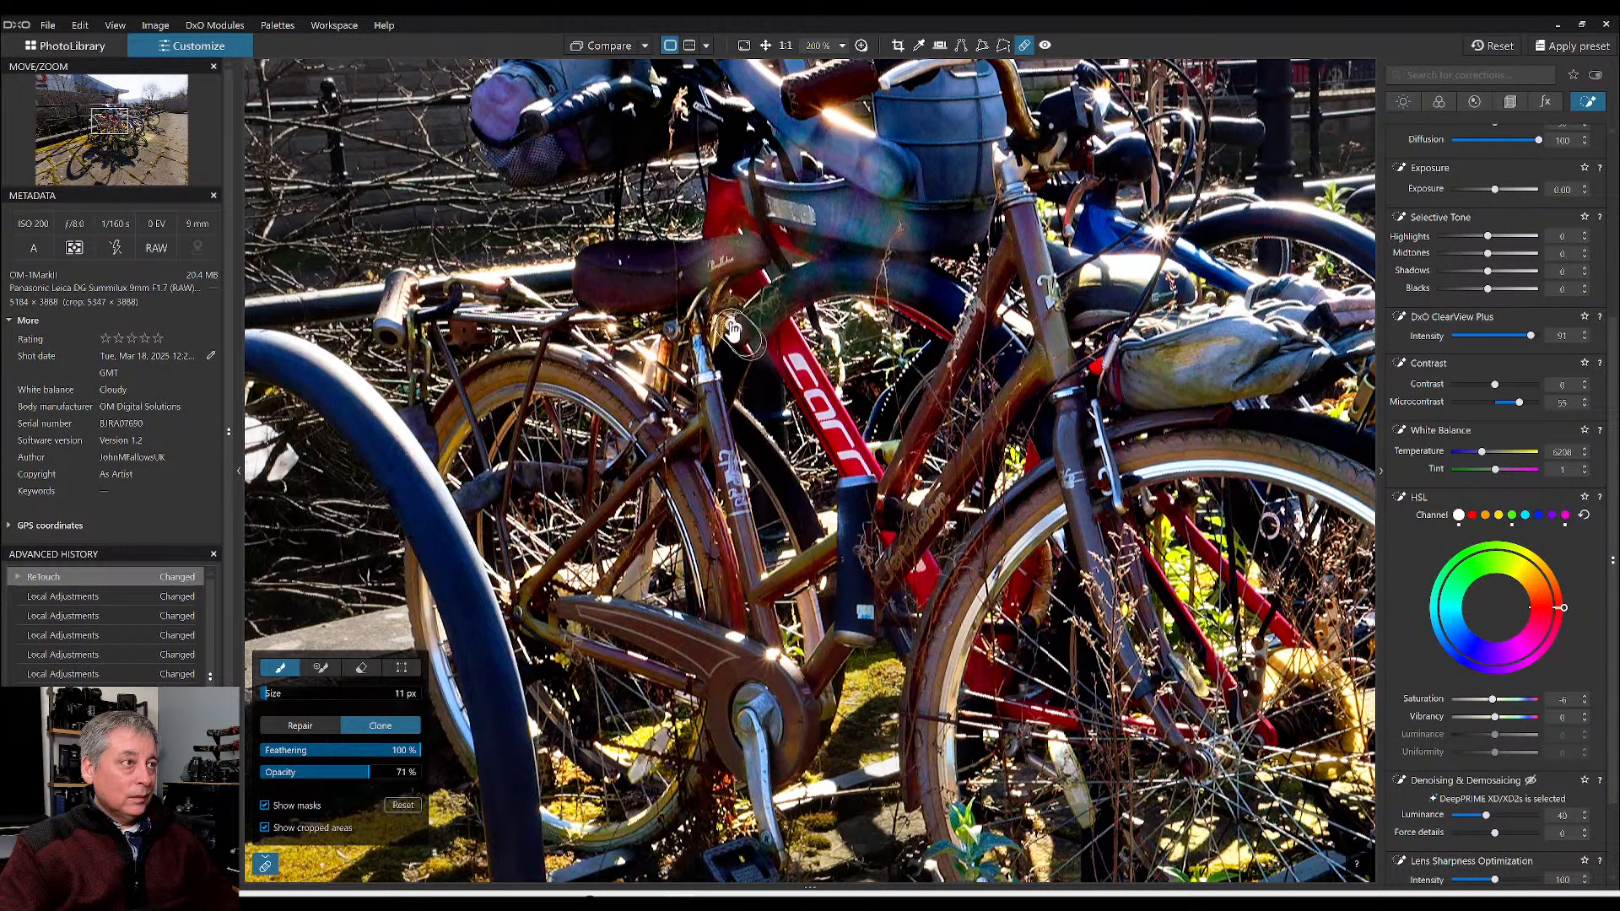
pyautogui.moveTo(732, 329); pyautogui.dragTo(726, 353)
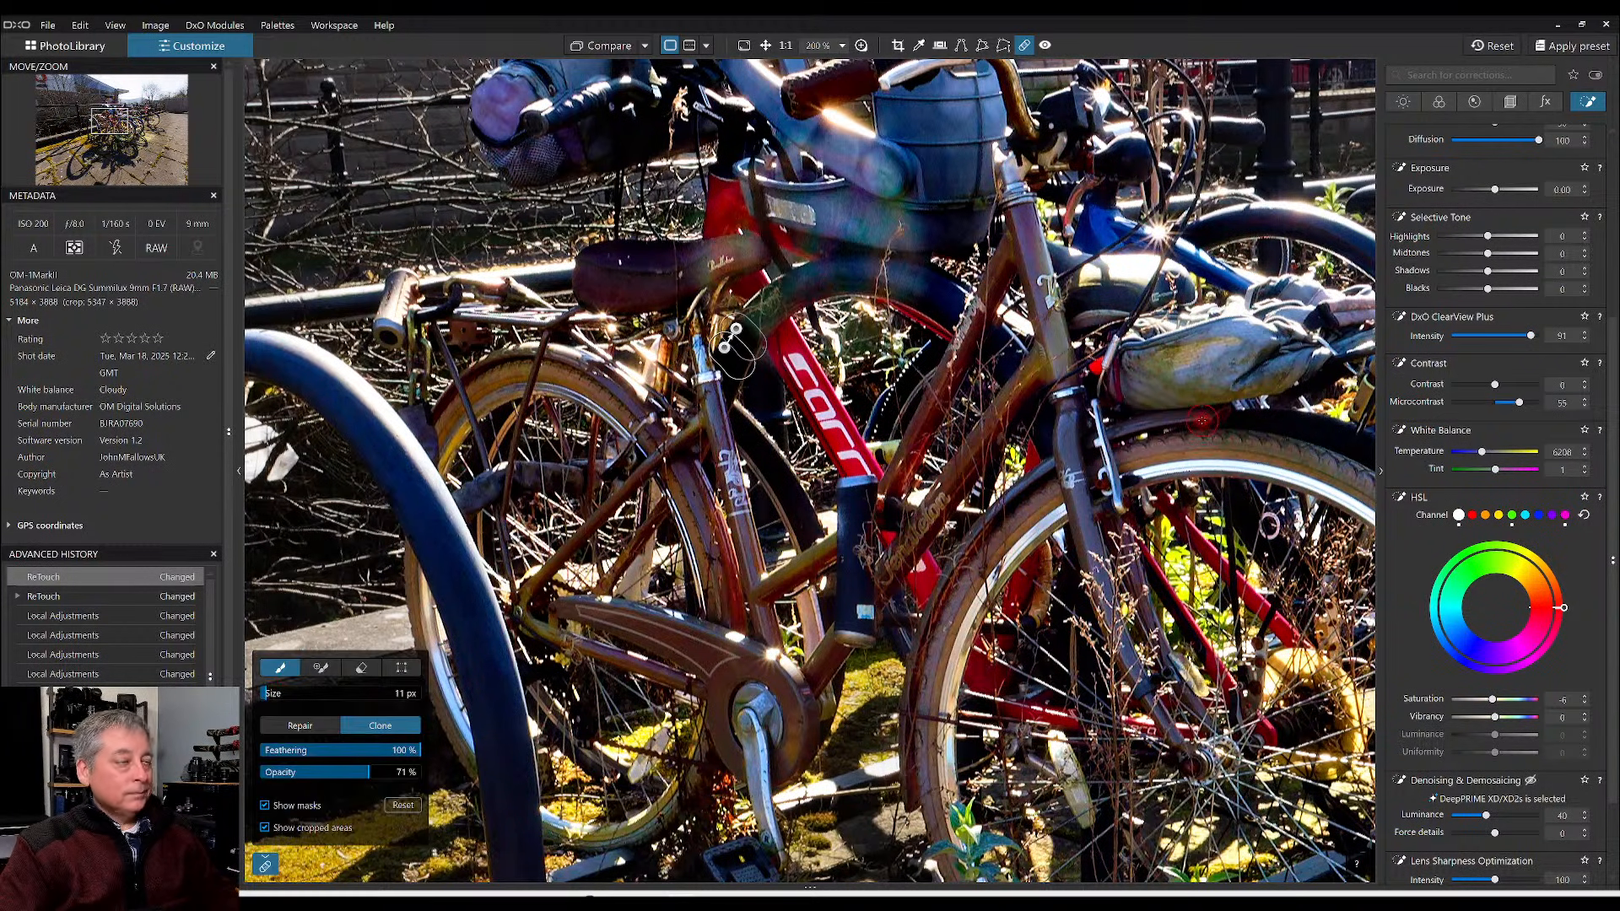
pyautogui.press('Delete')
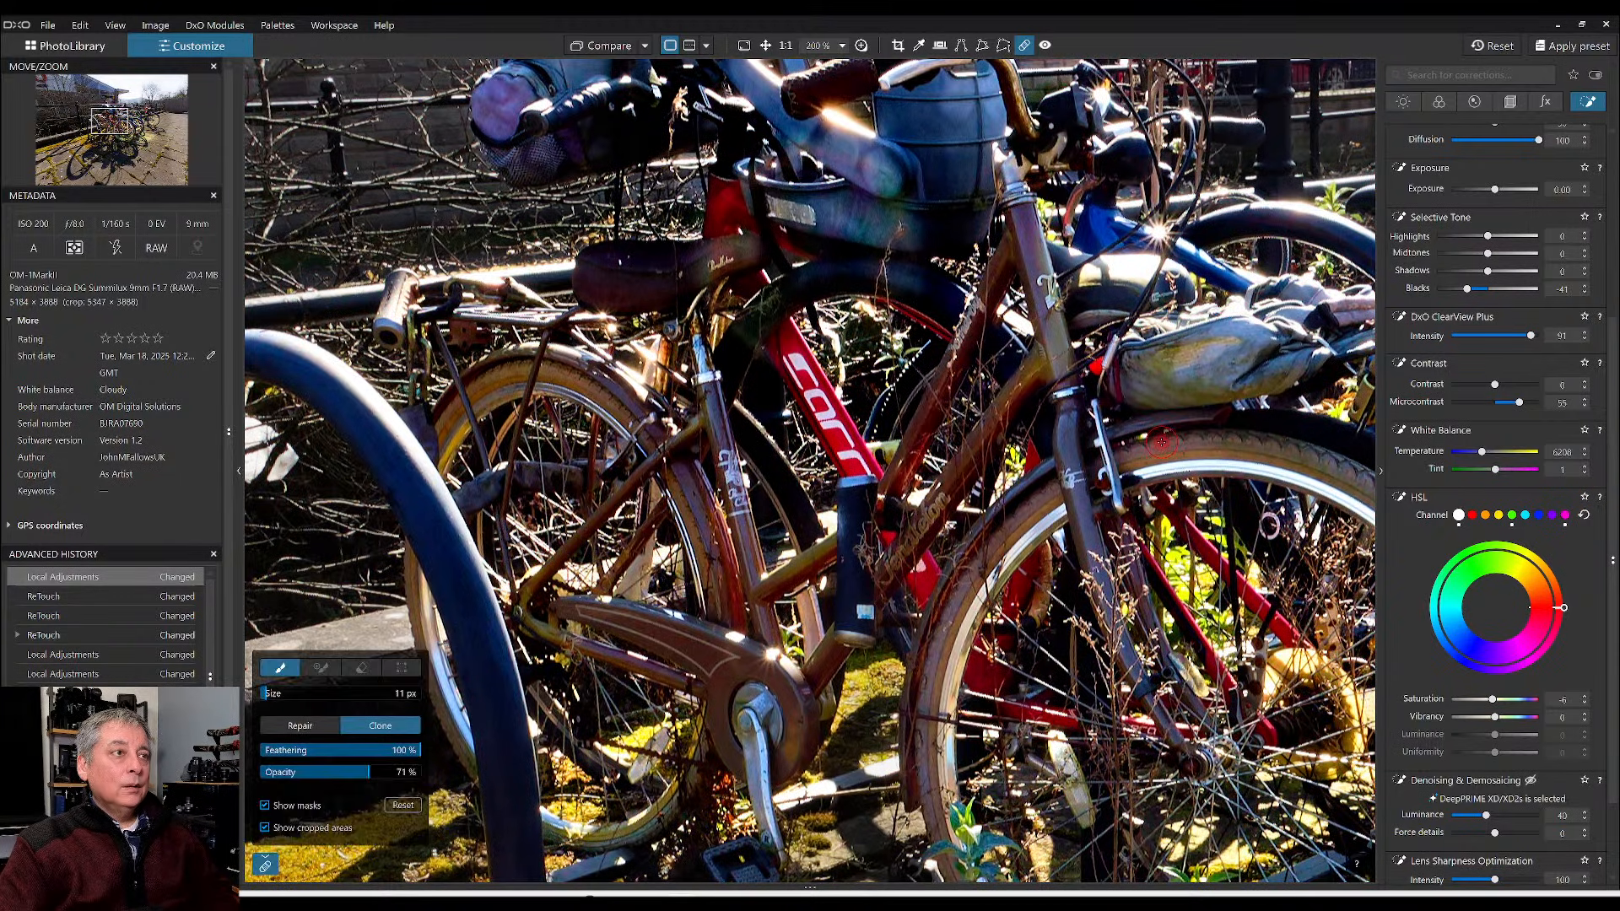
pyautogui.scroll(-4, 1161, 442)
pyautogui.press('Escape')
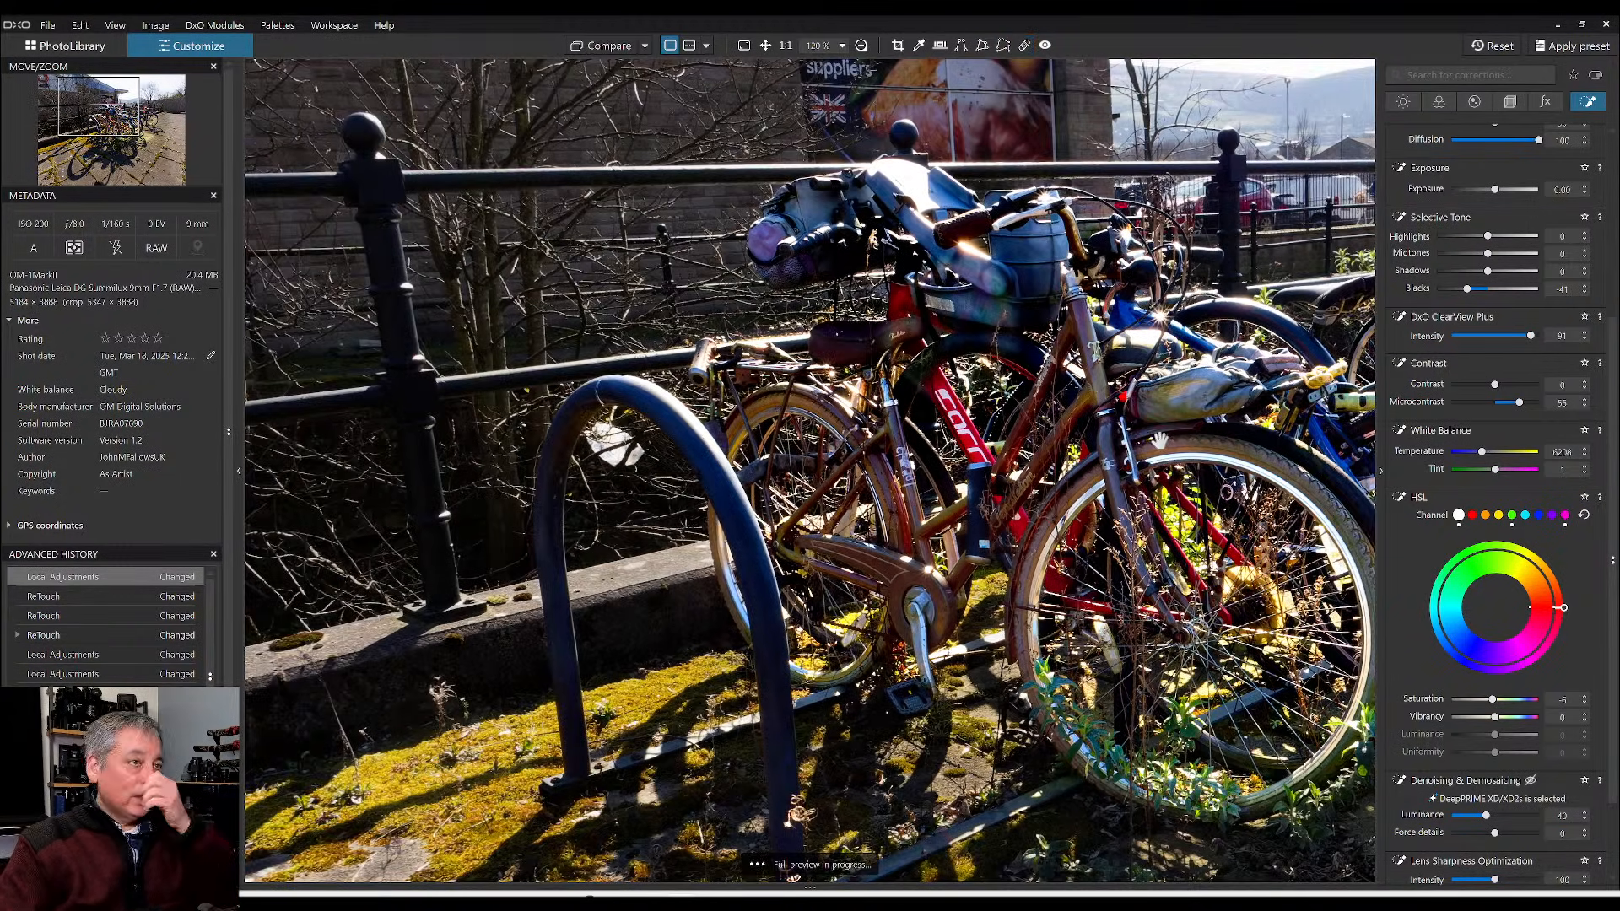
# - Compare the whole edited photo repeatedly with its uncorrected version
pyautogui.scroll(-4, 1161, 440)
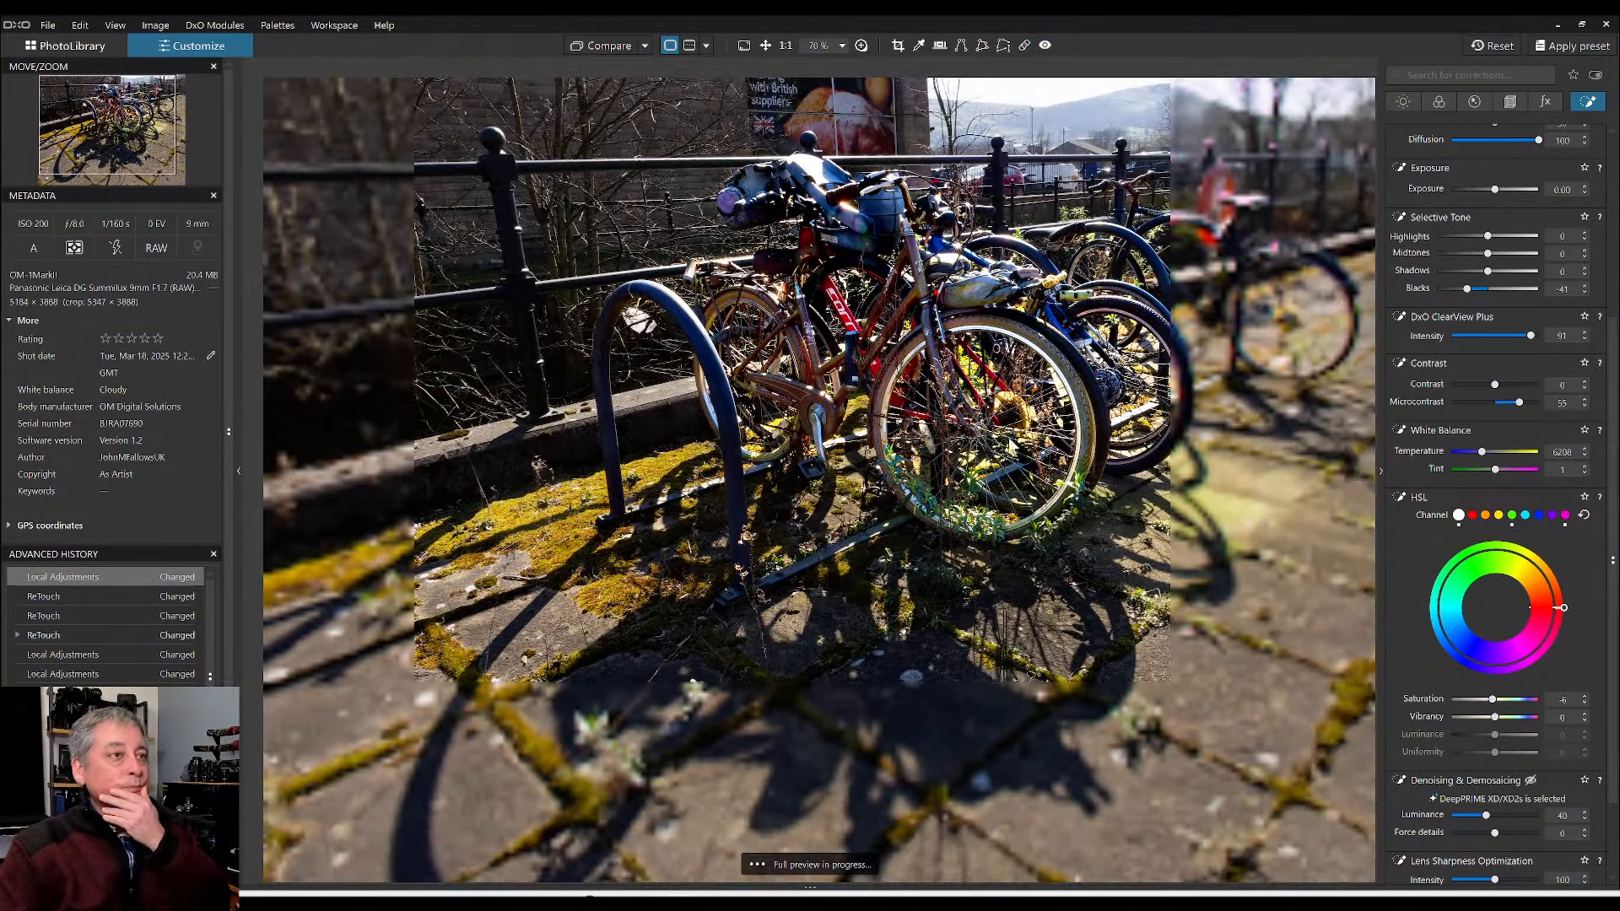
pyautogui.scroll(-1, 1161, 439)
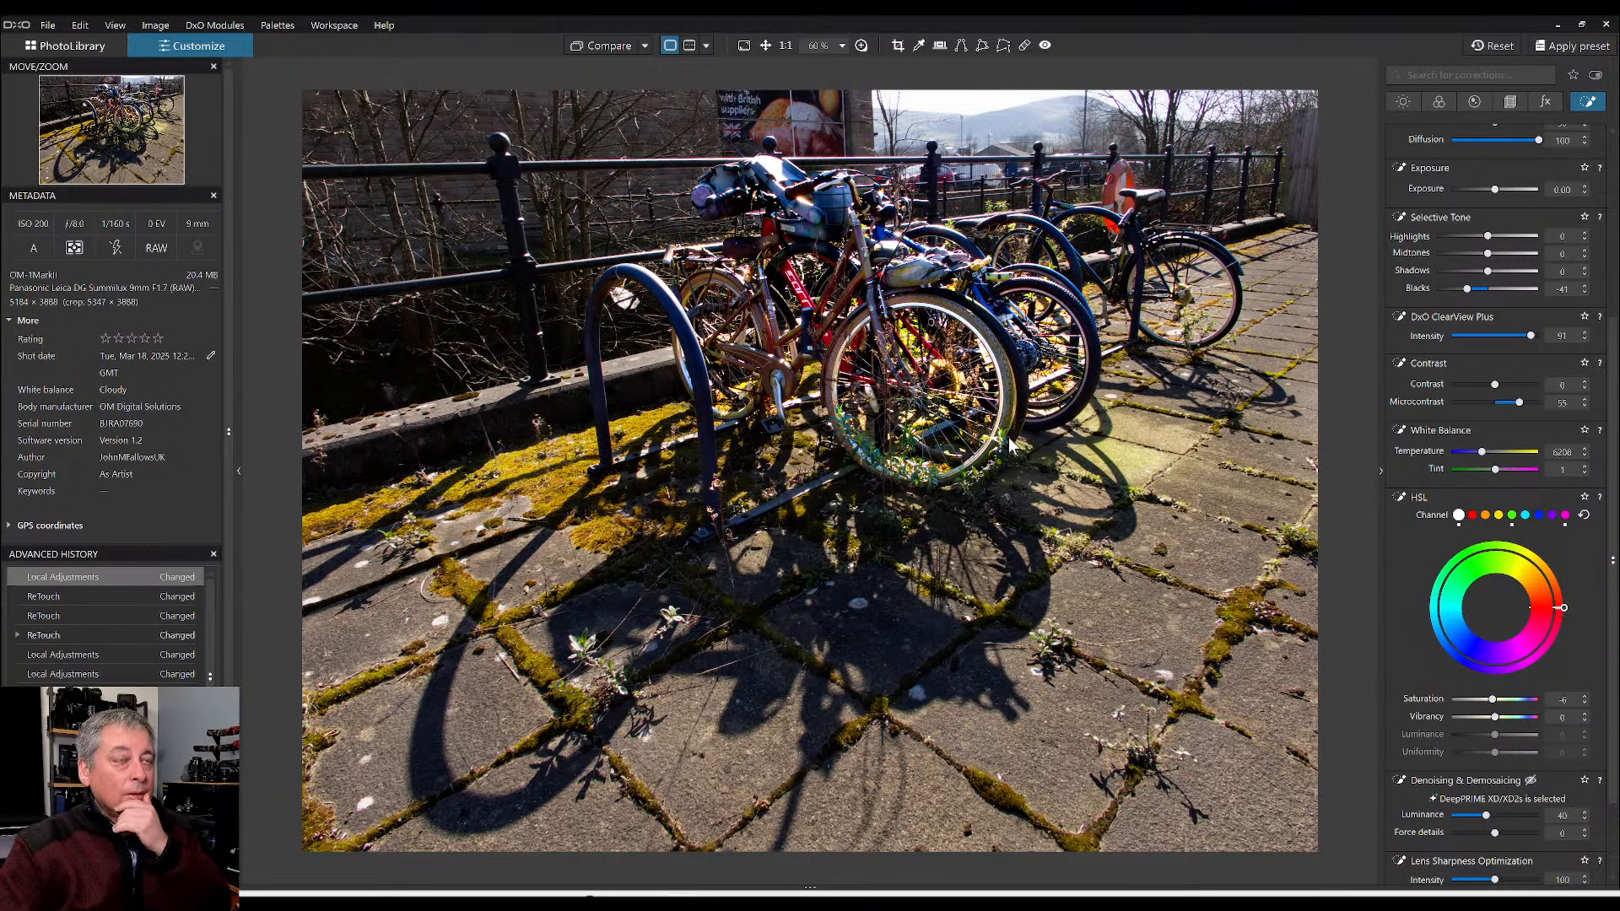
pyautogui.scroll(-1, 1010, 440)
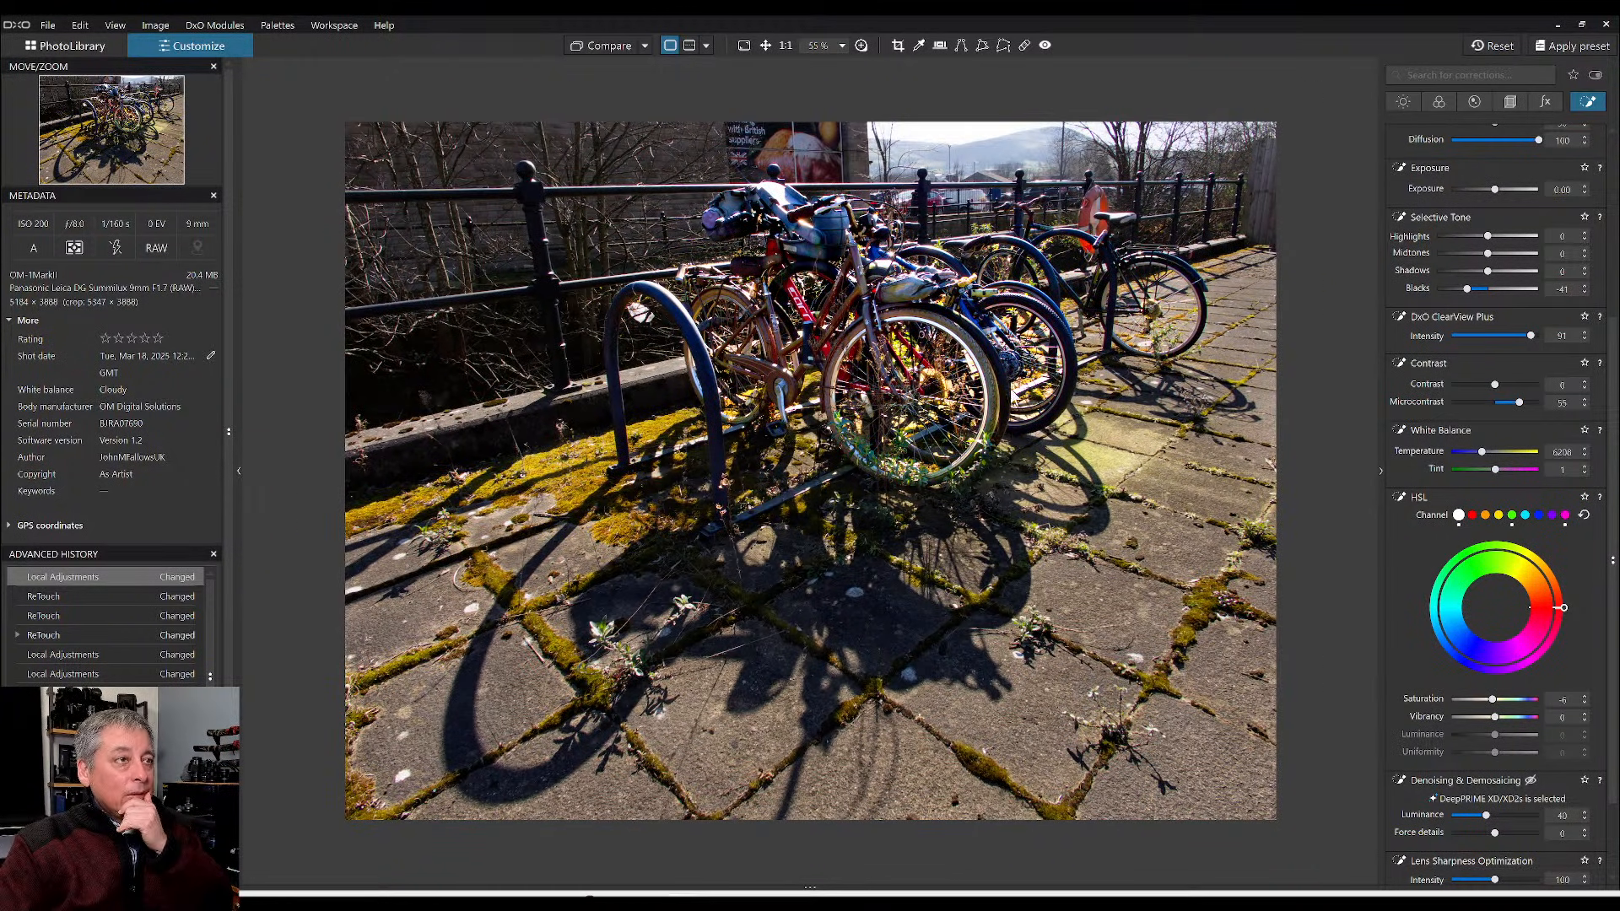
pyautogui.click(616, 44)
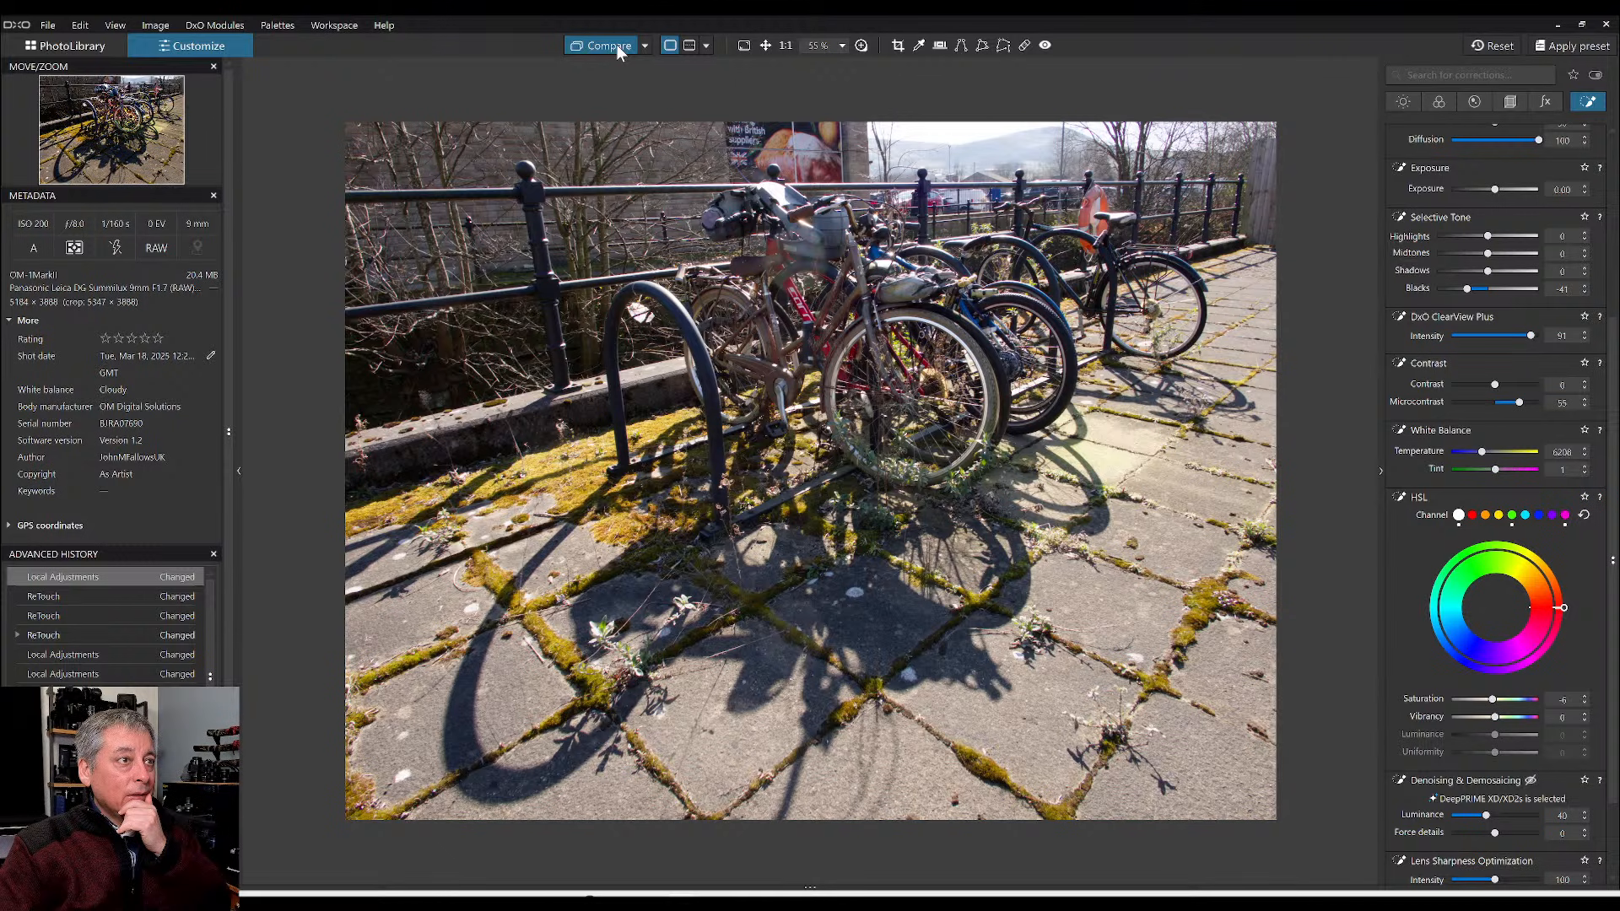
pyautogui.click(616, 44)
pyautogui.click(616, 44)
pyautogui.click(616, 44)
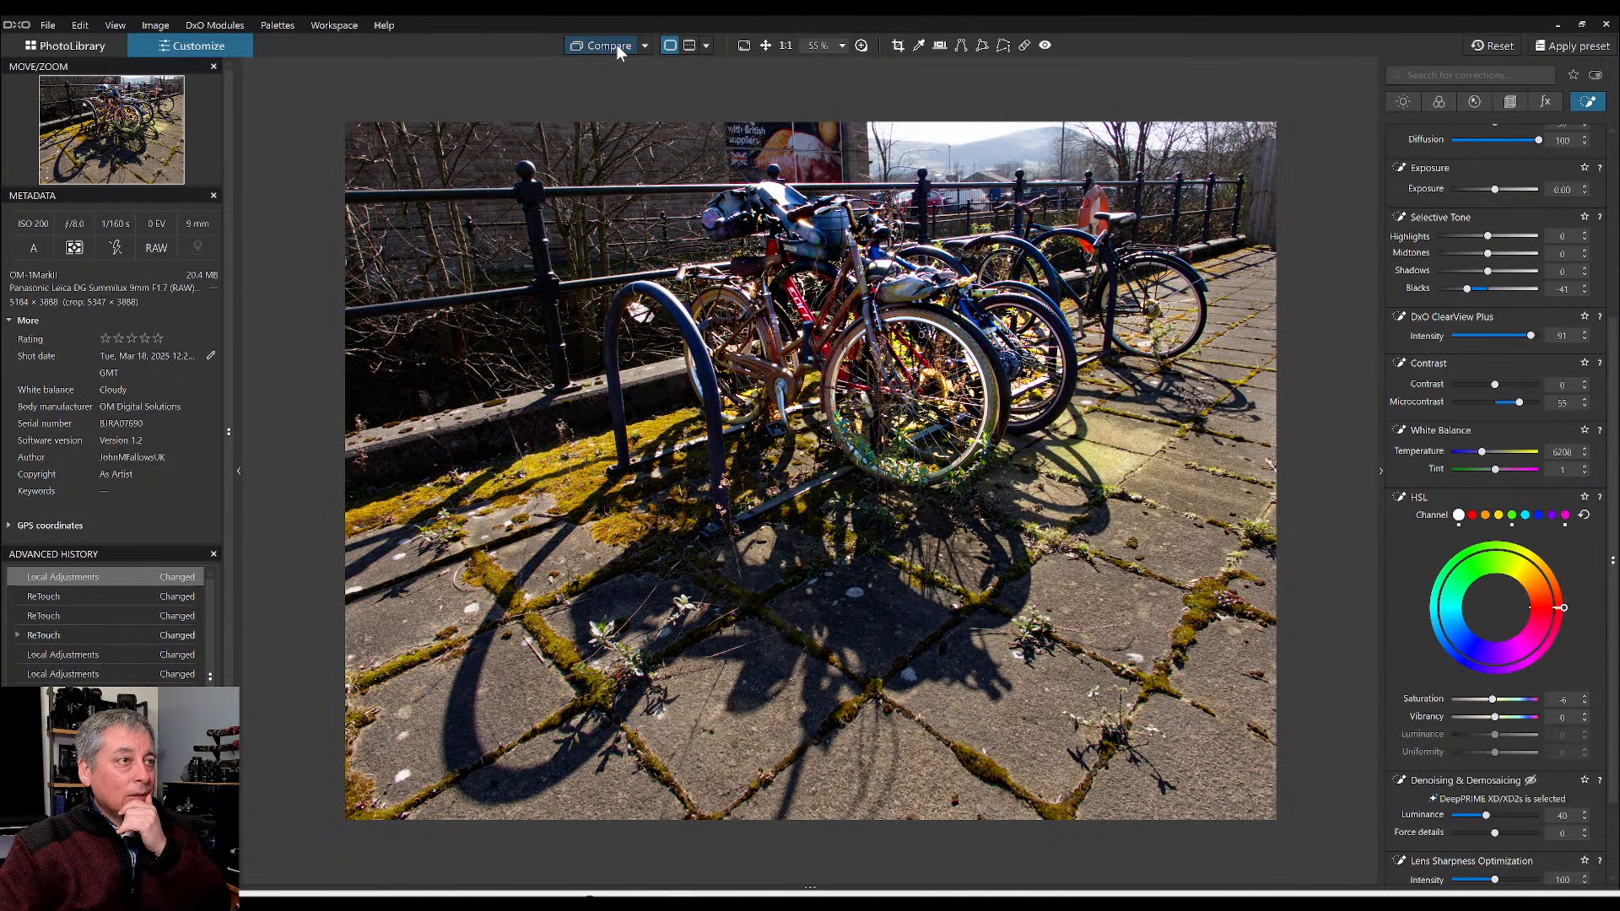
pyautogui.click(616, 44)
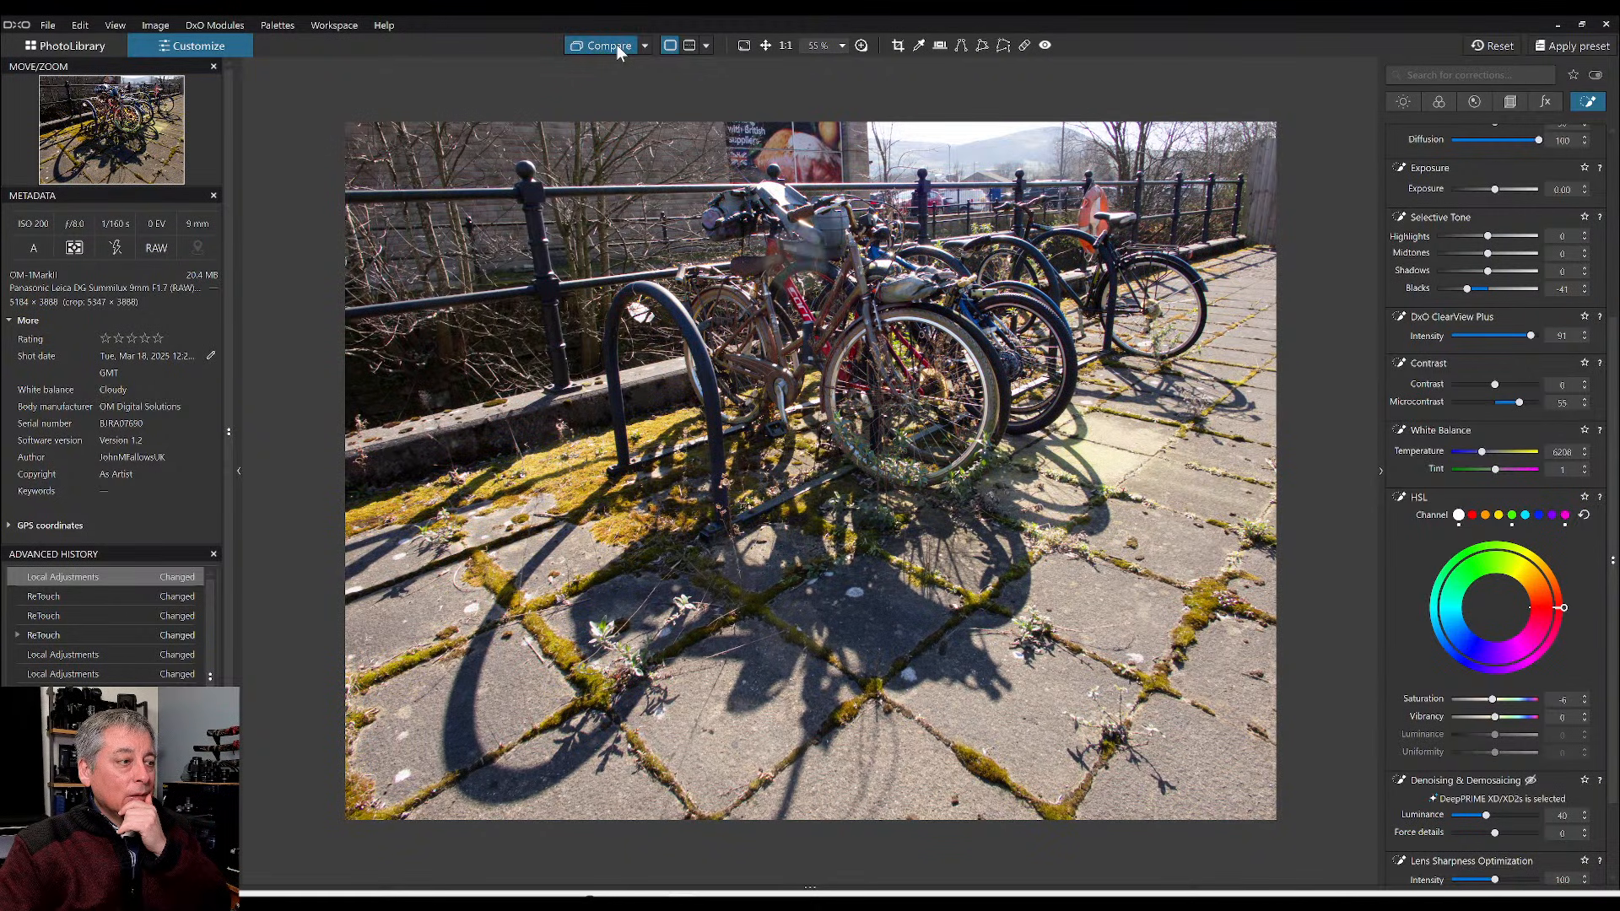
# - Compare the edited bicycle photo with its uncorrected version in a split view, and return to the single-image view
pyautogui.click(616, 44)
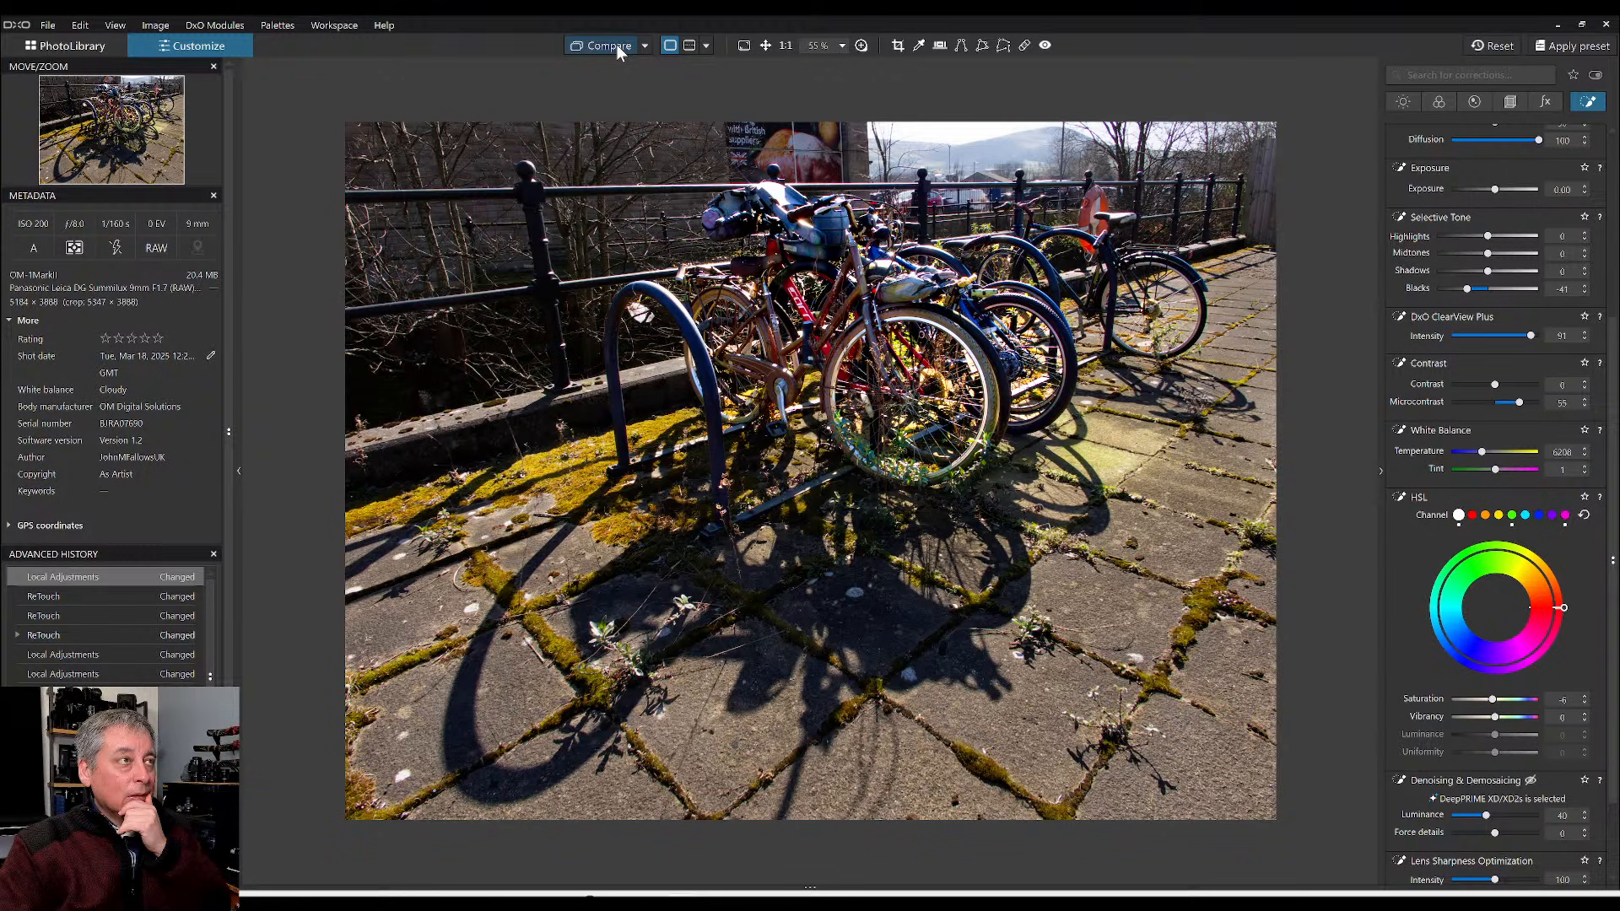
pyautogui.click(706, 46)
pyautogui.click(739, 113)
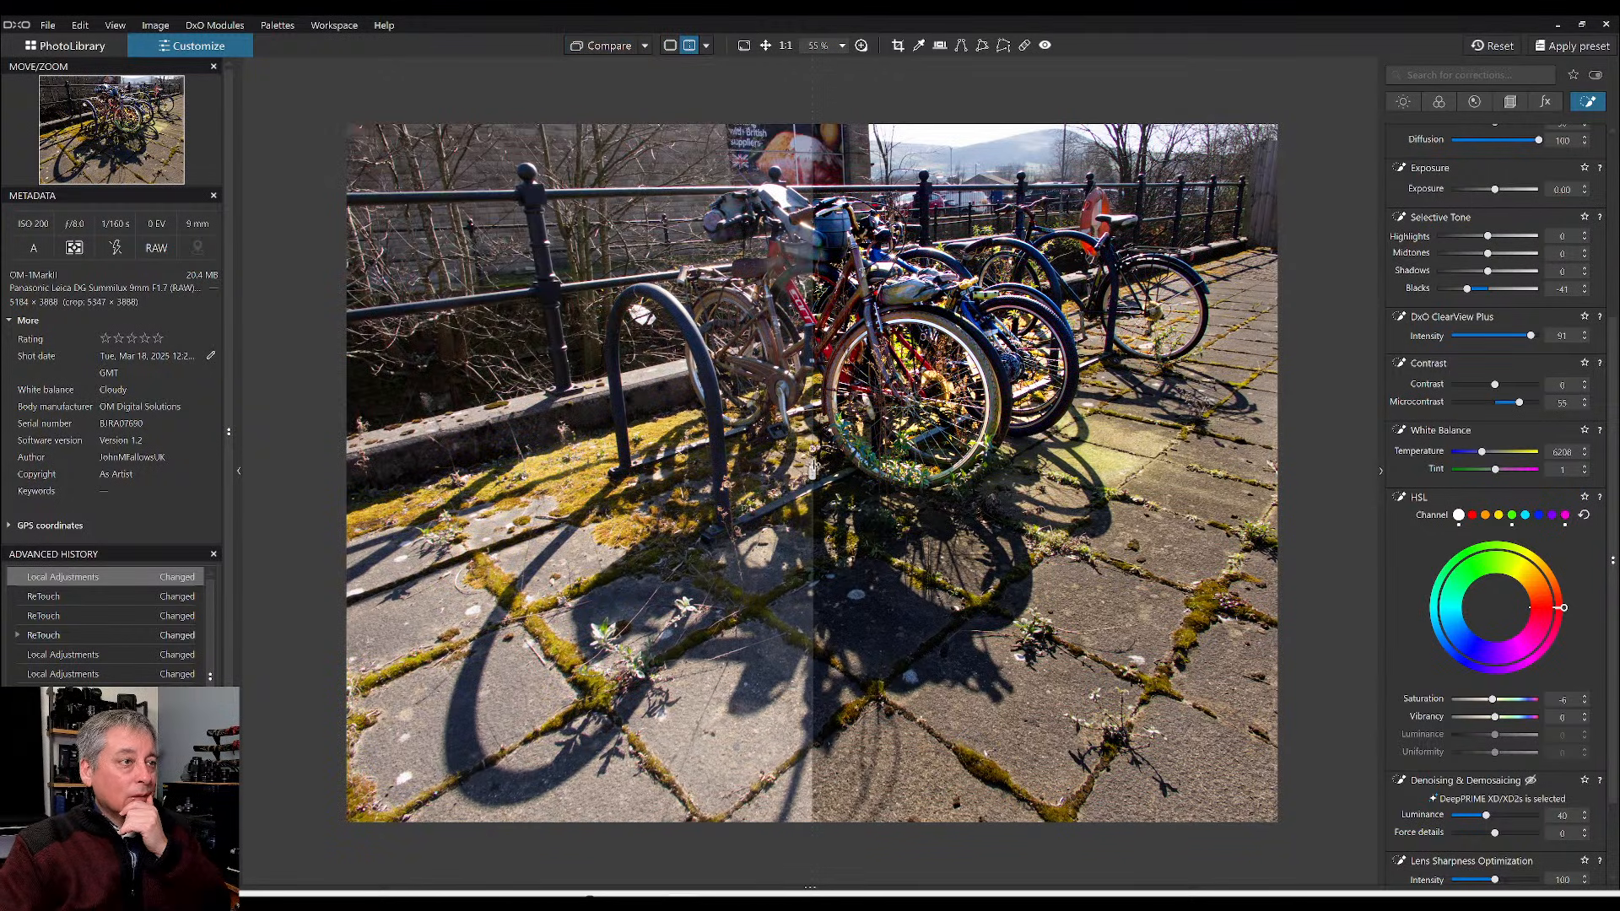
pyautogui.moveTo(812, 468); pyautogui.dragTo(341, 471)
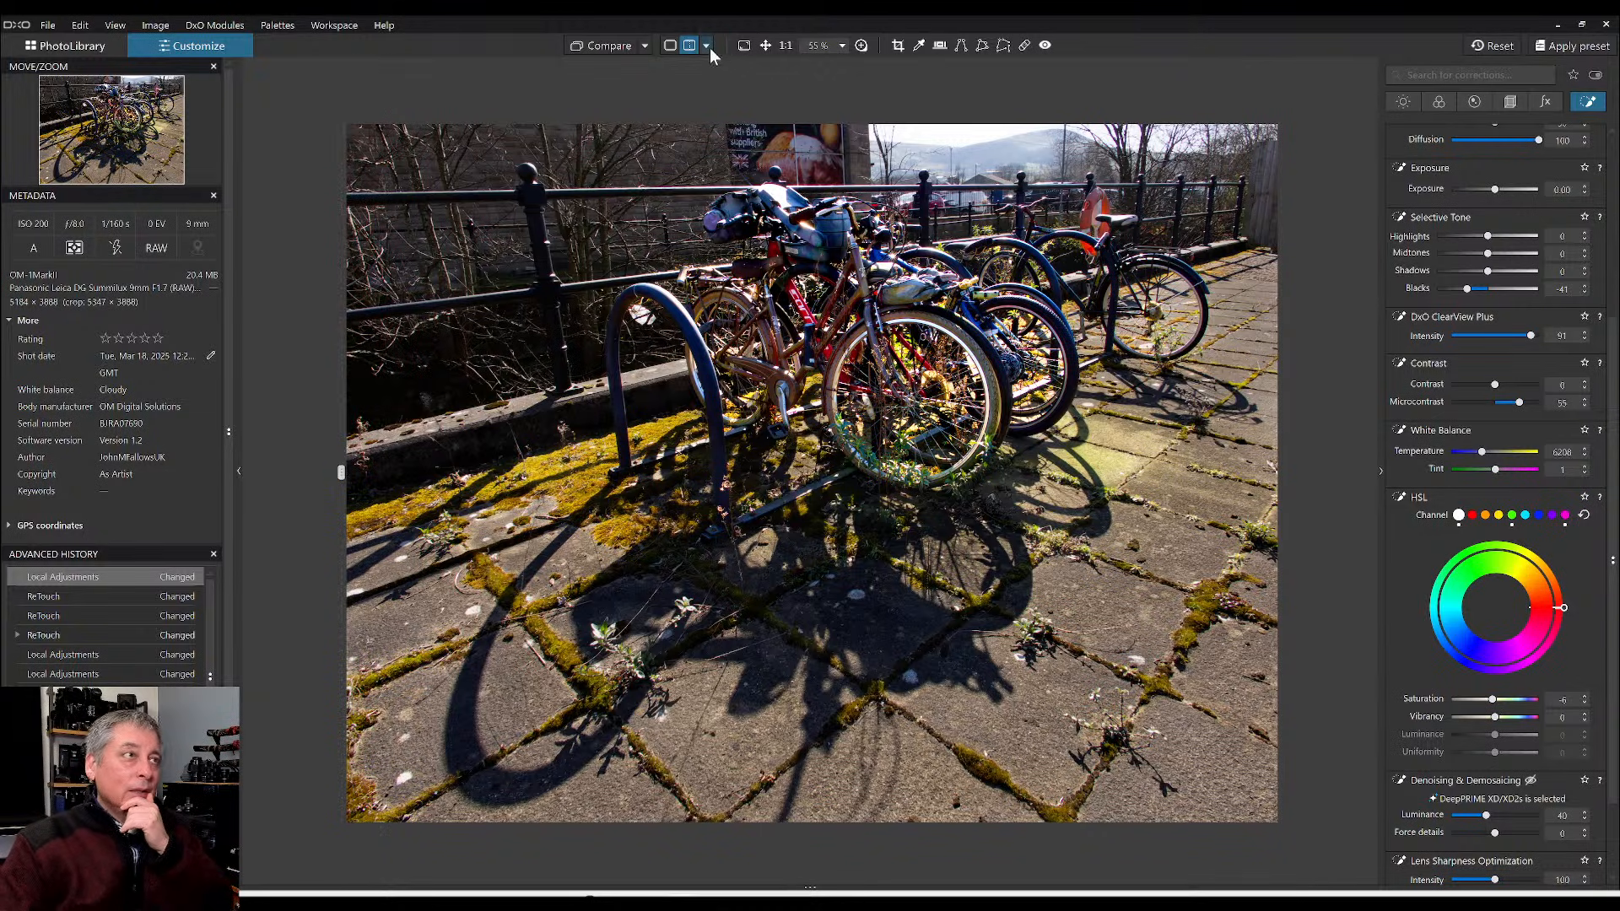
pyautogui.click(670, 44)
pyautogui.scroll(-2, 988, 457)
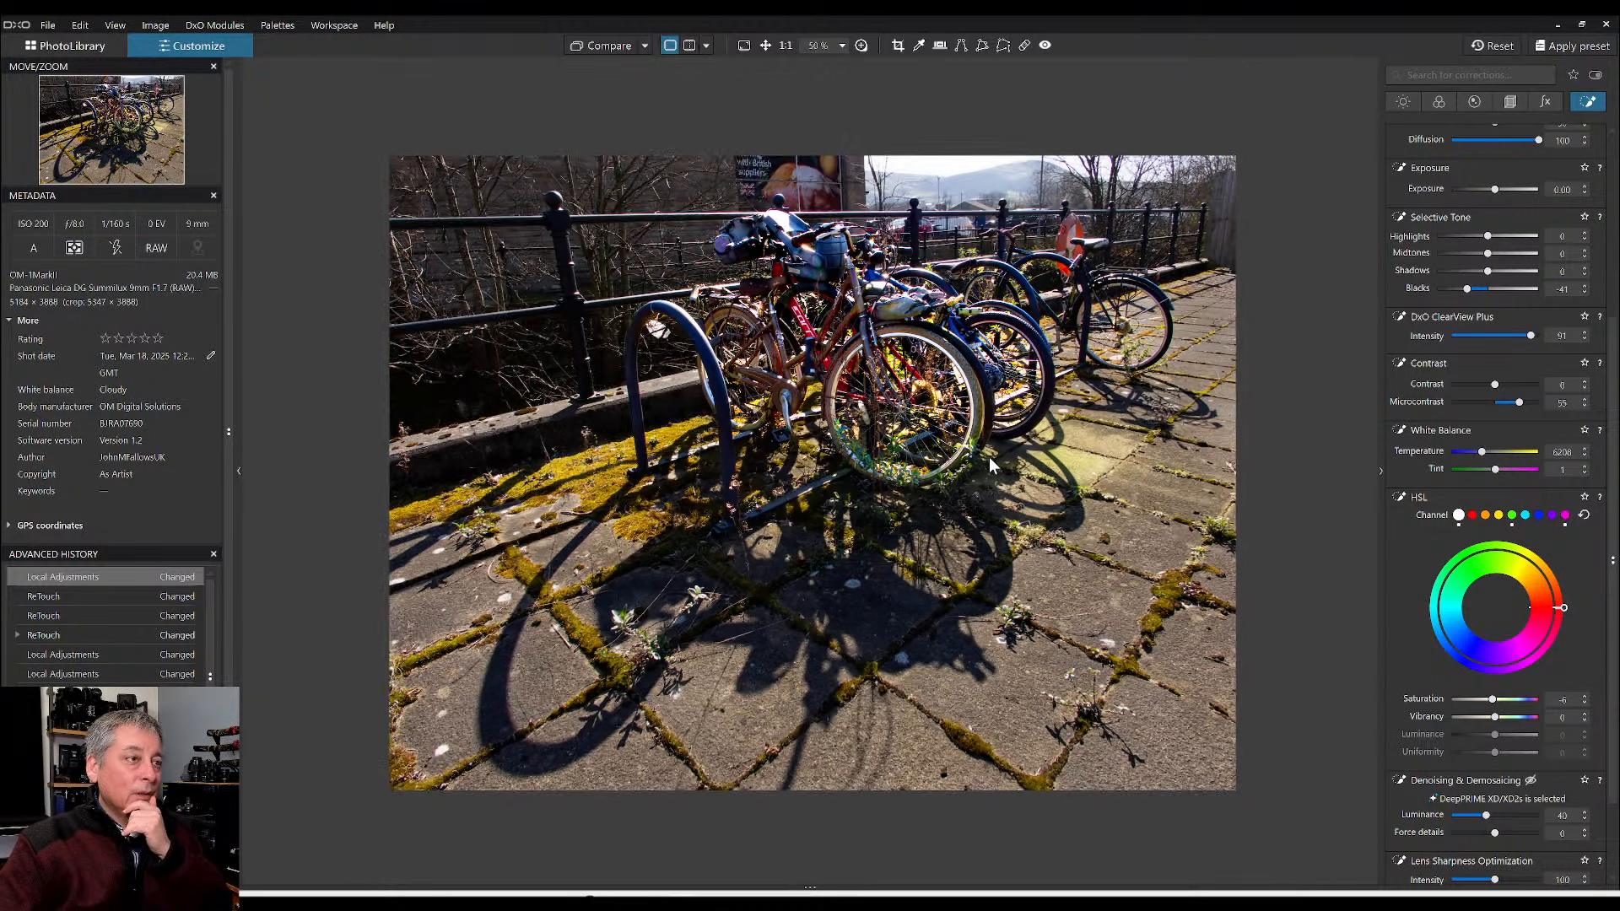
pyautogui.scroll(-1, 988, 457)
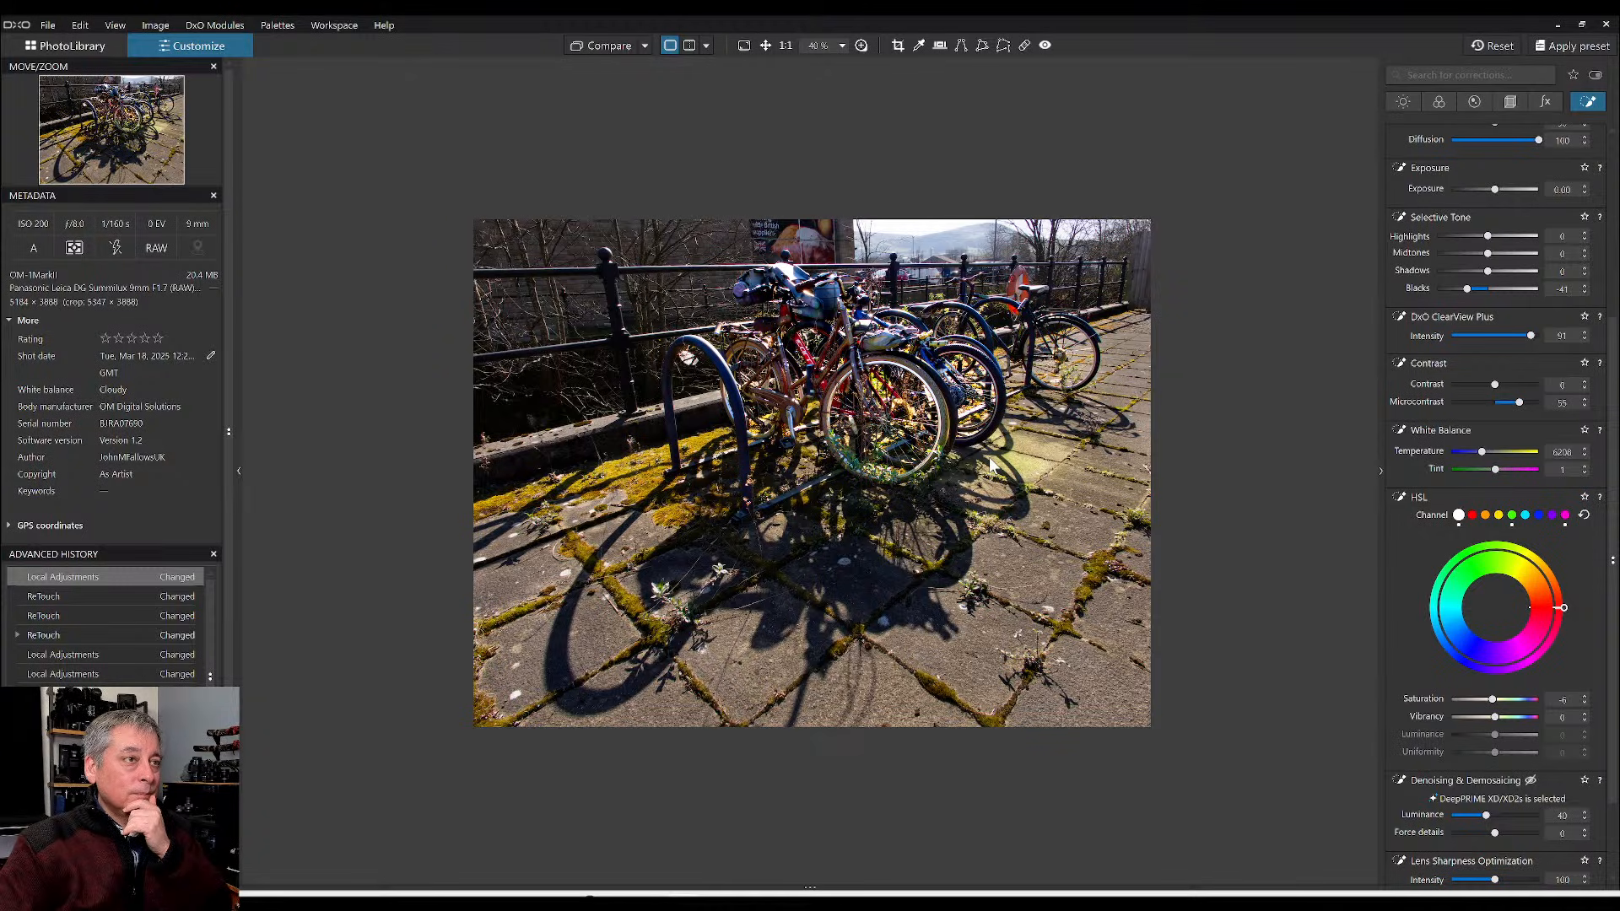
# - Try the automatic perspective correction on the bicycle photo and turn it off again
pyautogui.click(1510, 103)
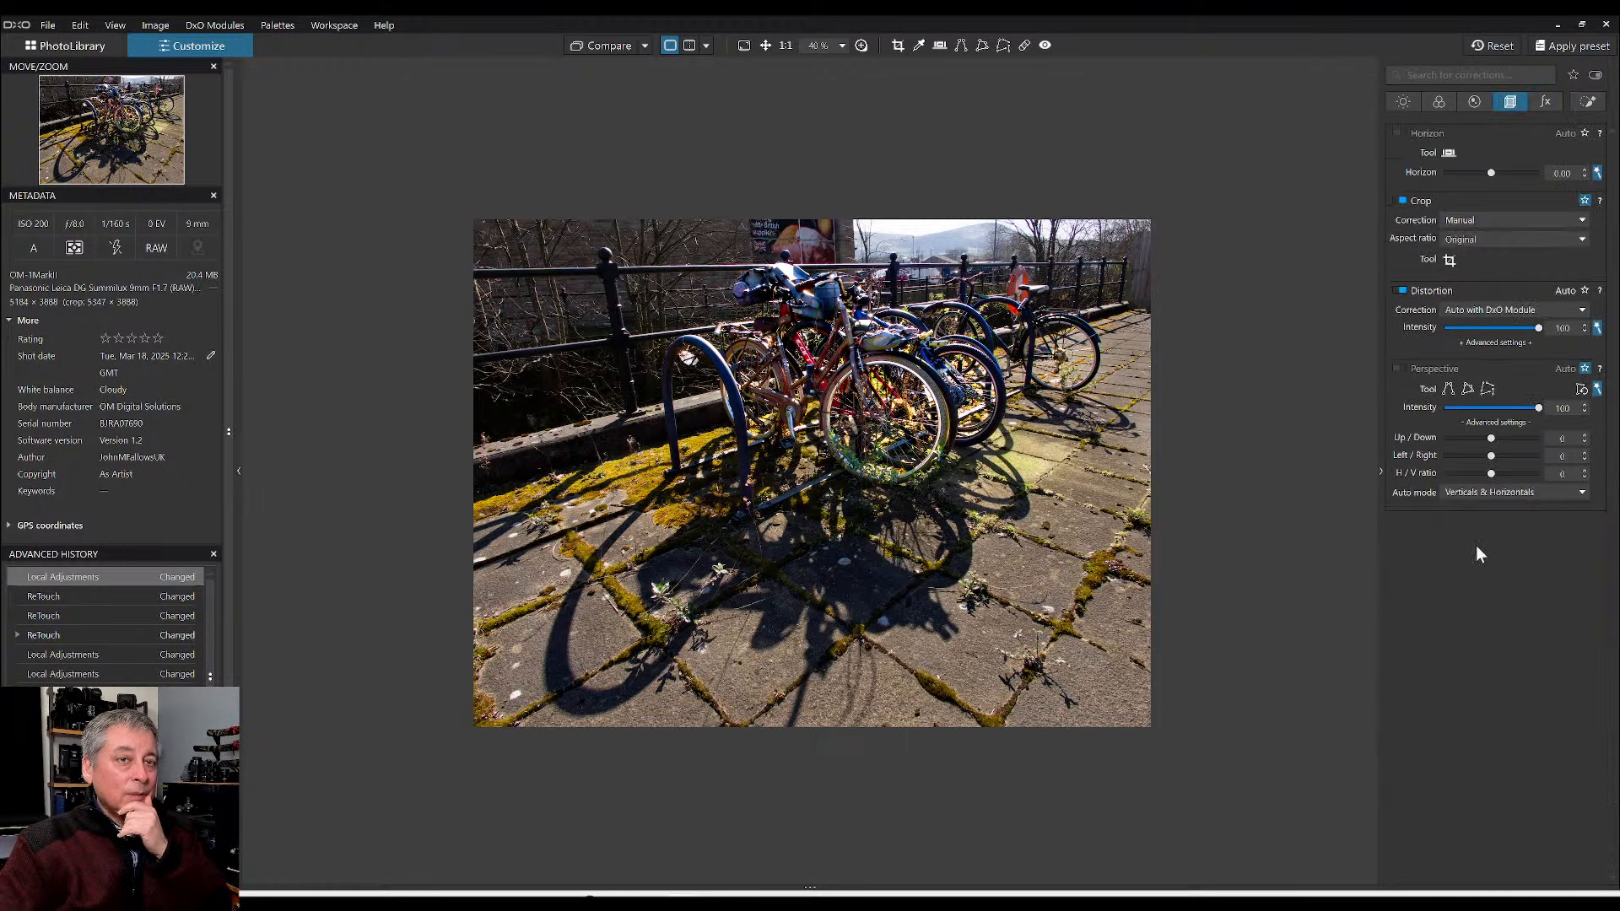
pyautogui.click(1401, 372)
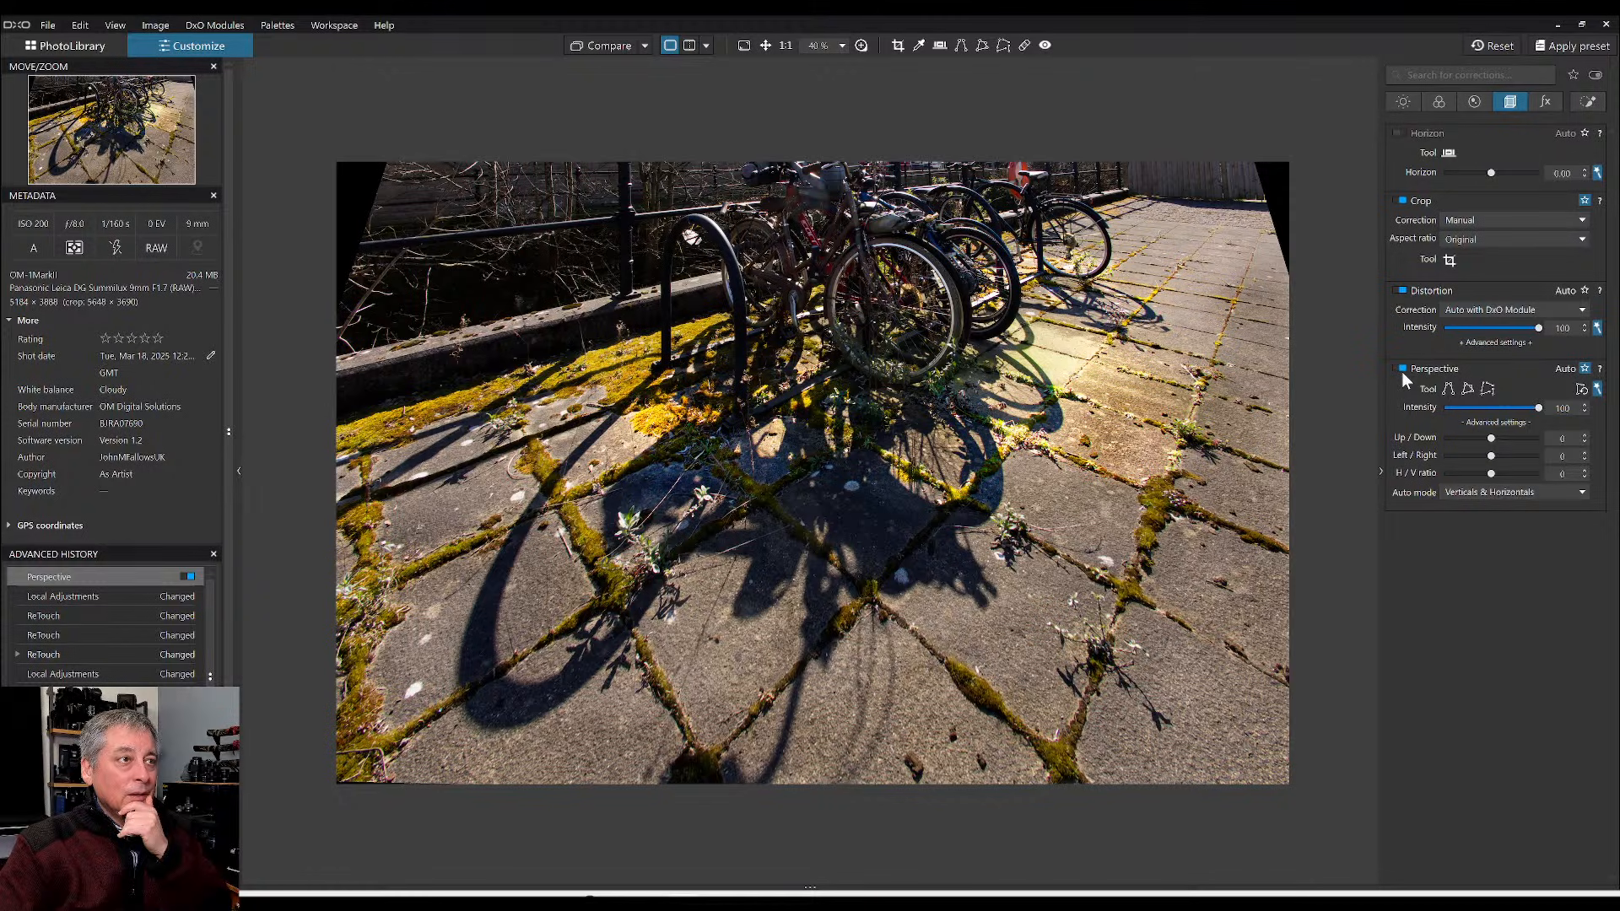
pyautogui.click(1401, 371)
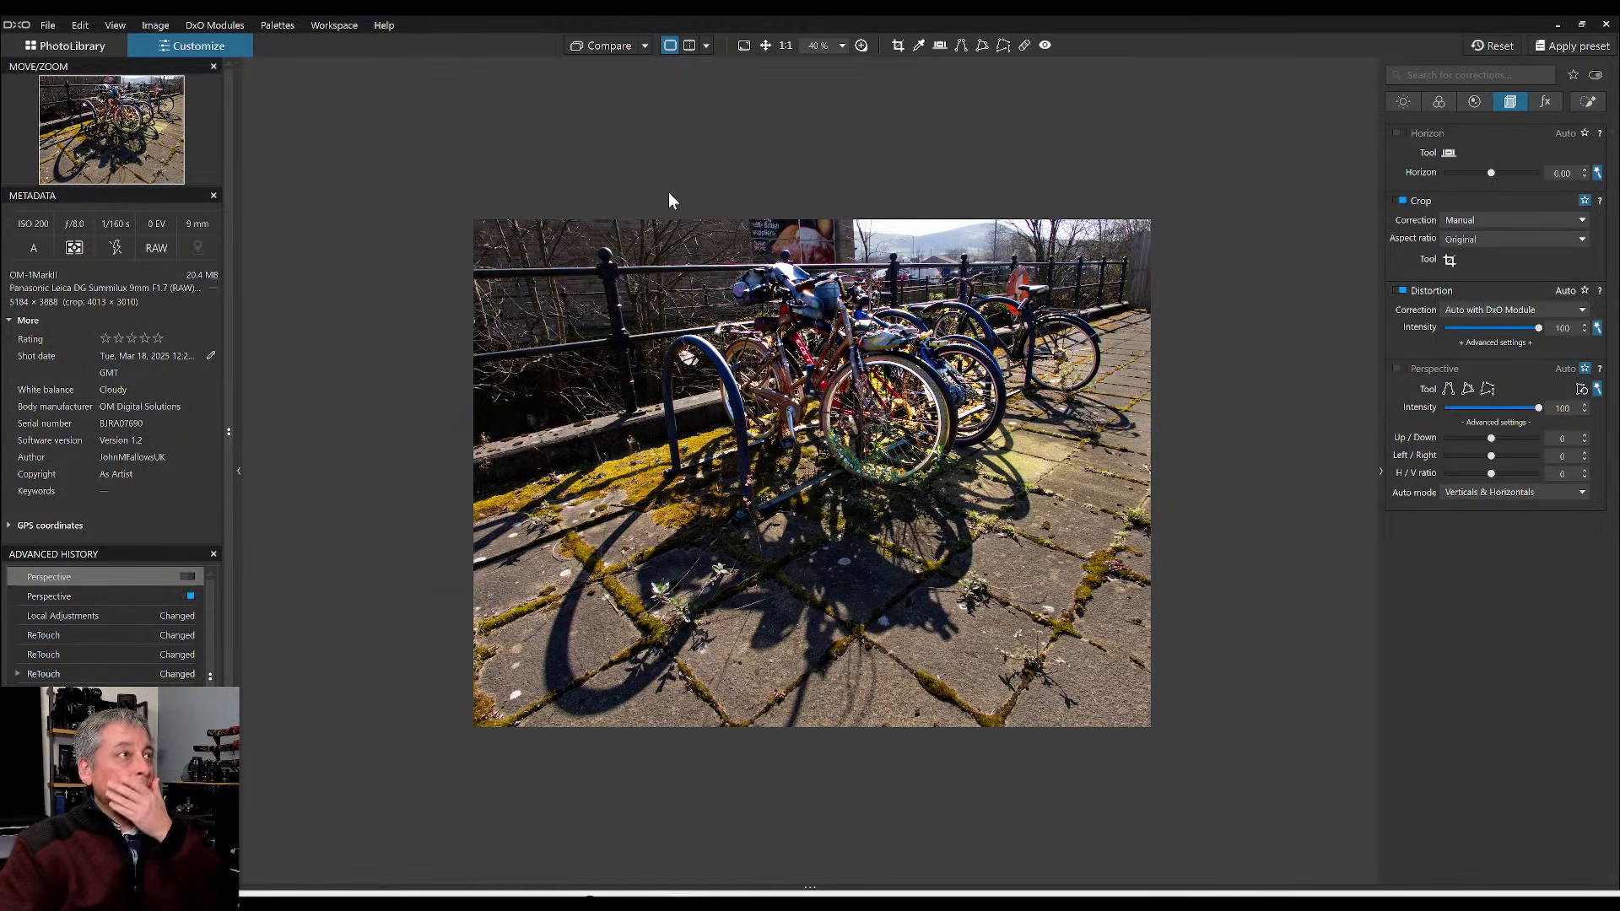
pyautogui.rightClick(678, 221)
pyautogui.click(681, 224)
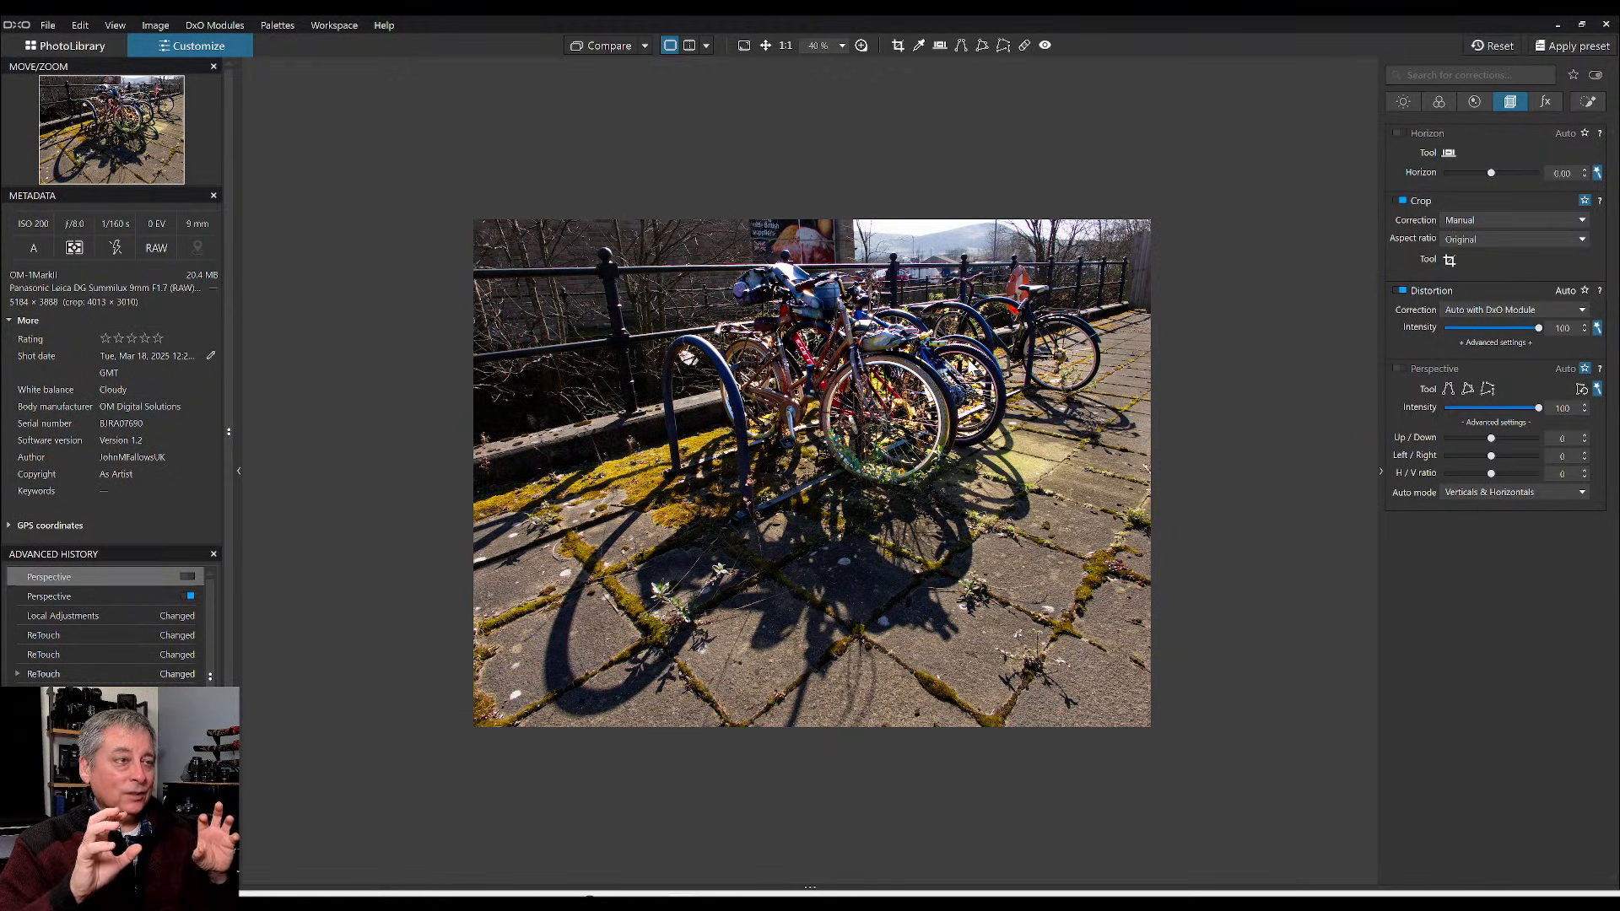
# - Try the Neutral Black and White rendering on the bicycle photo and return it to the Neutral color rendering
pyautogui.click(1465, 98)
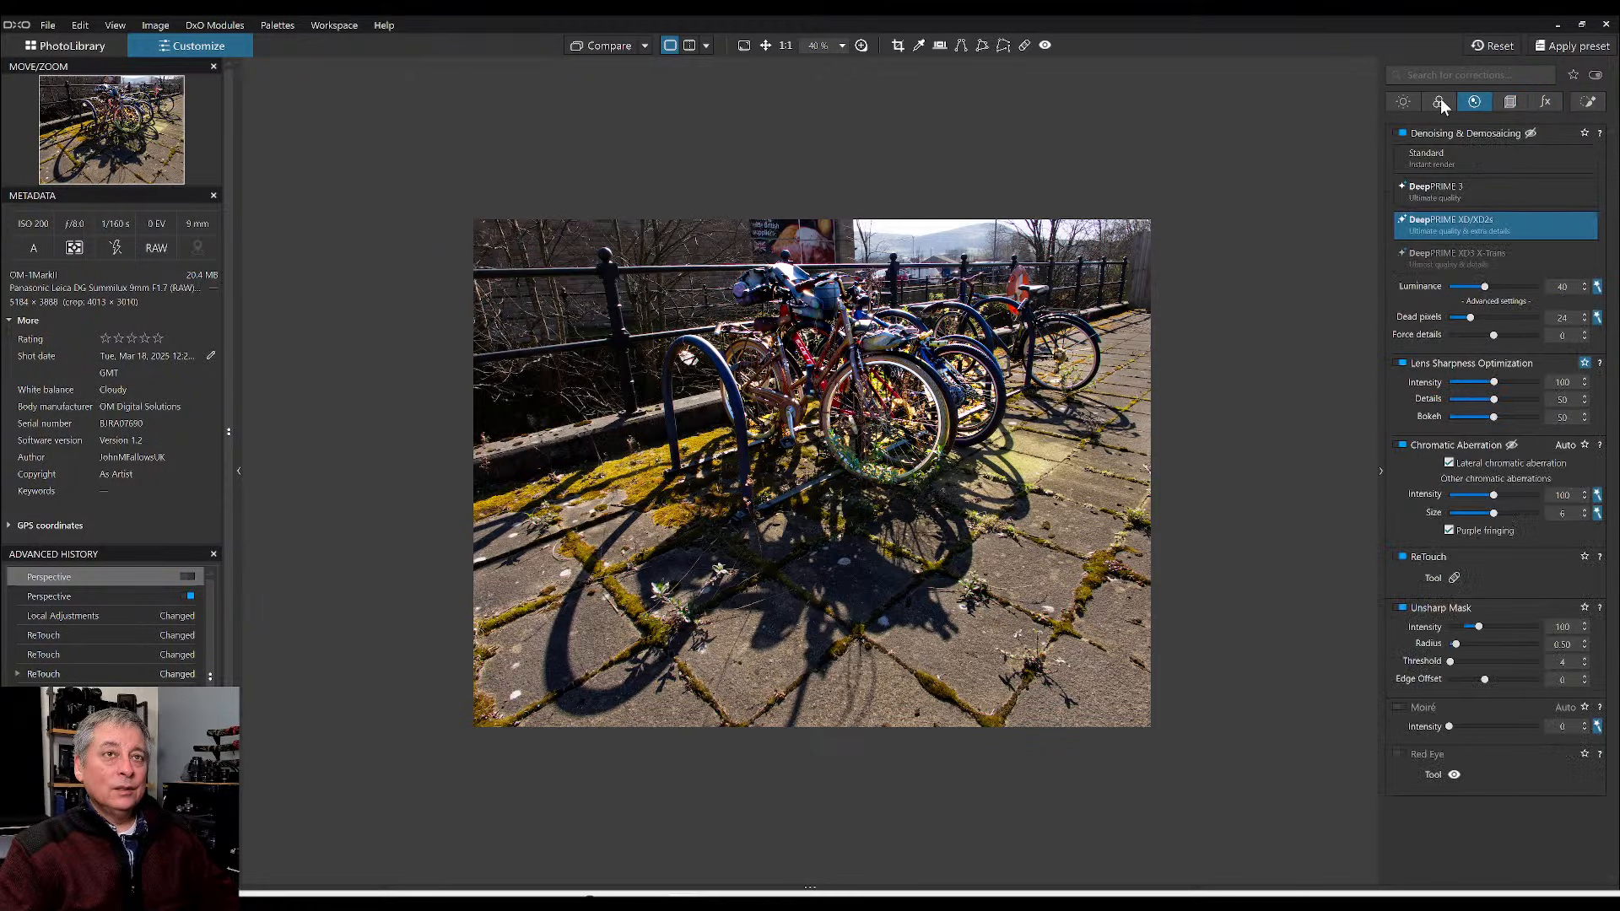
pyautogui.click(1439, 101)
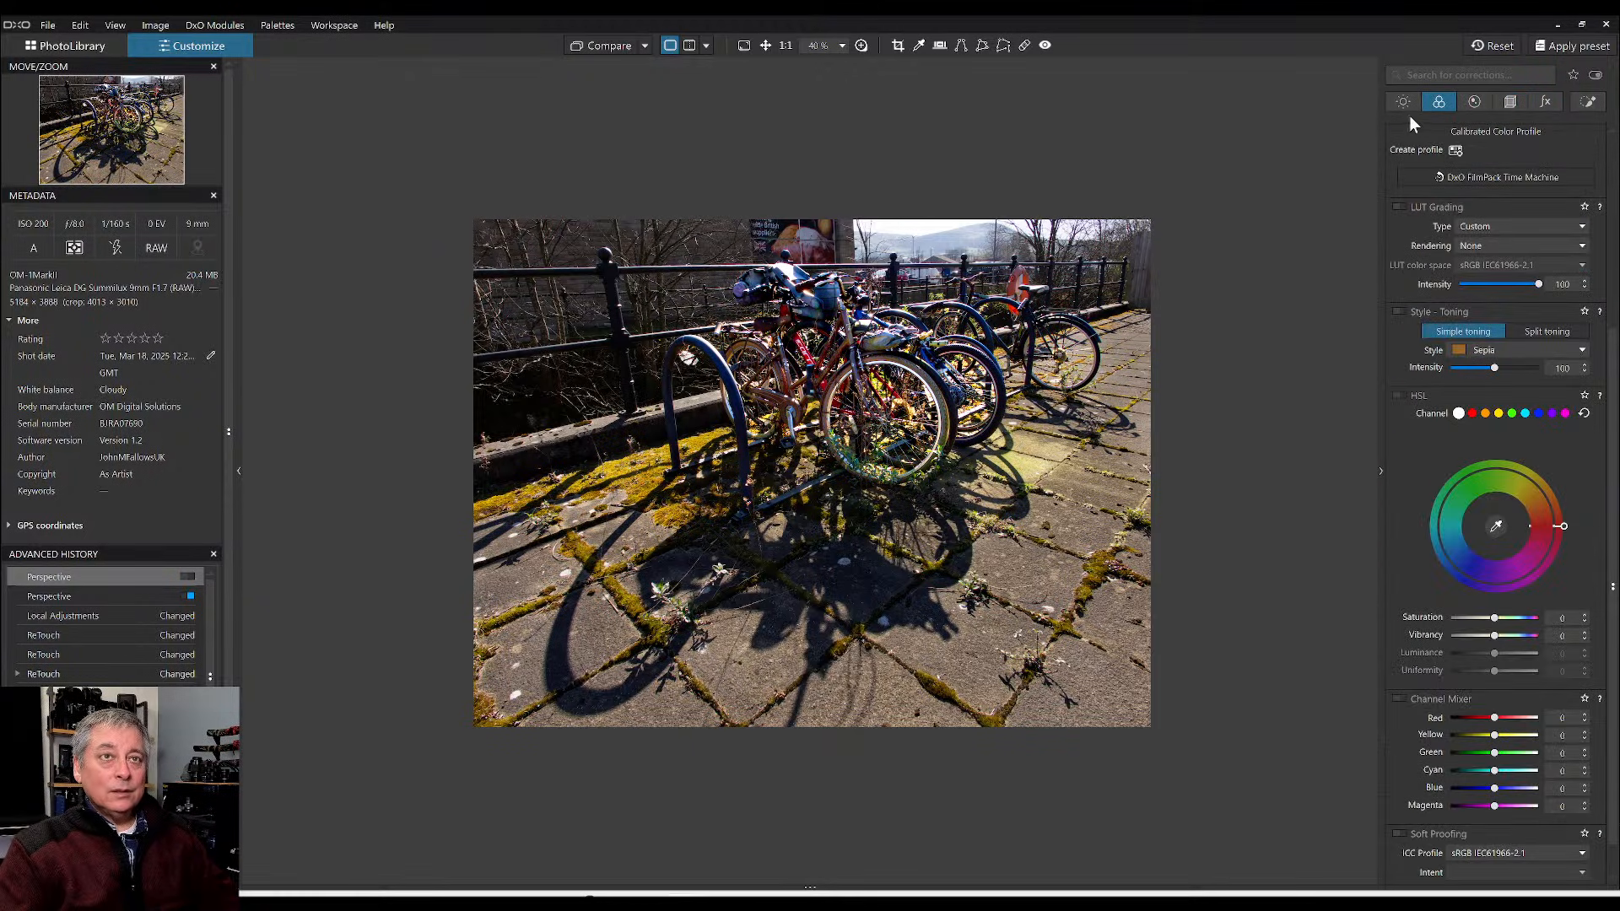
pyautogui.scroll(3, 1487, 255)
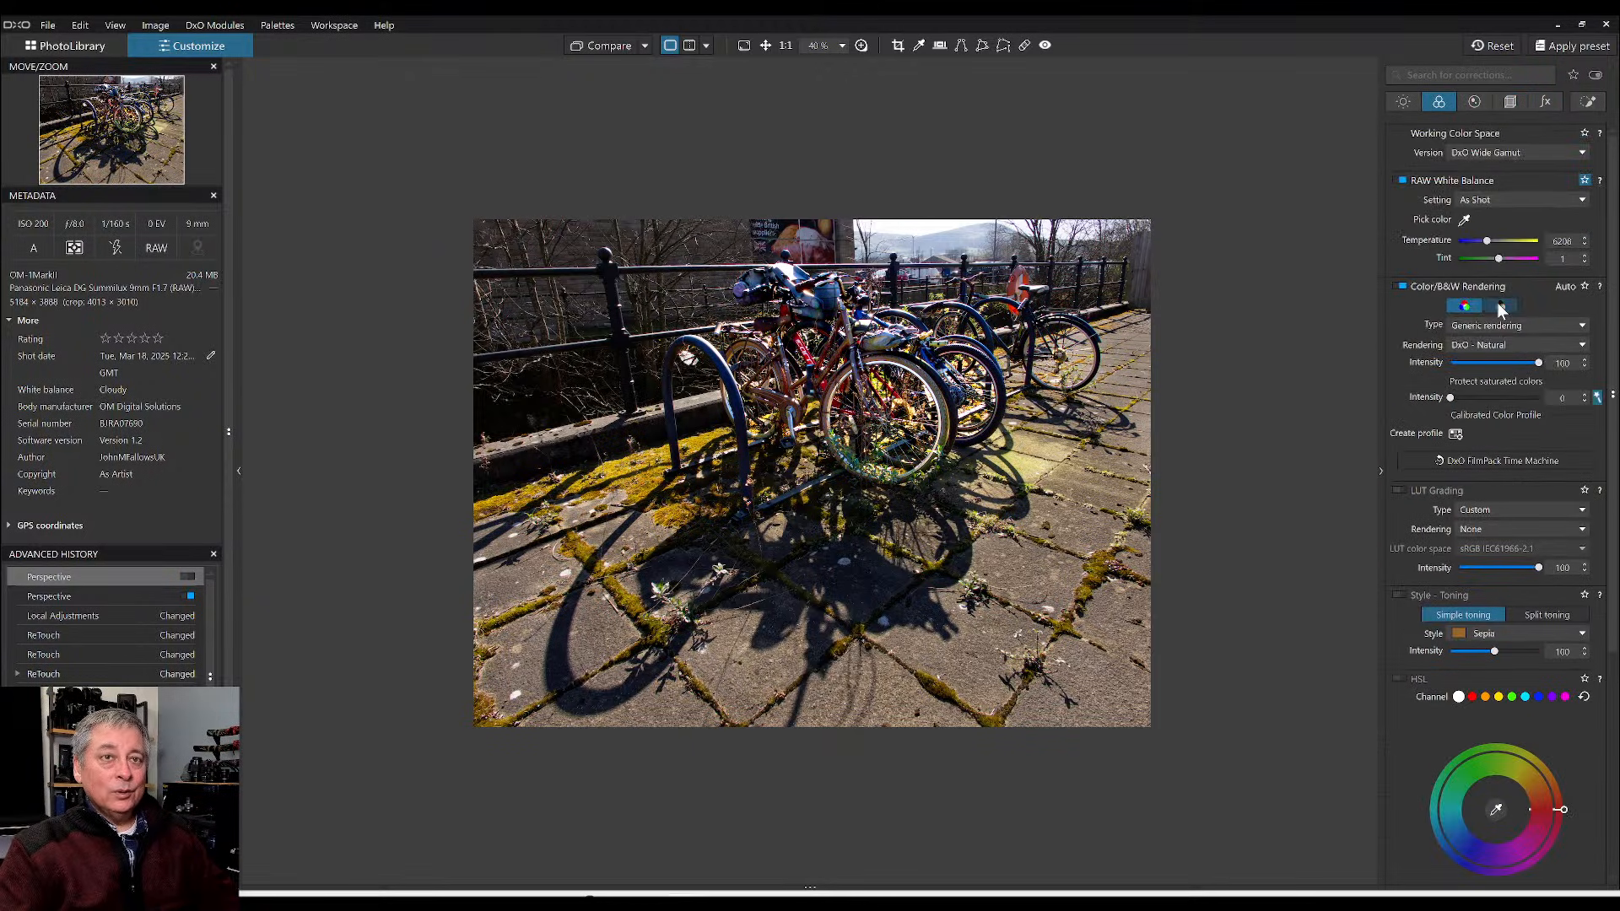
pyautogui.click(1498, 307)
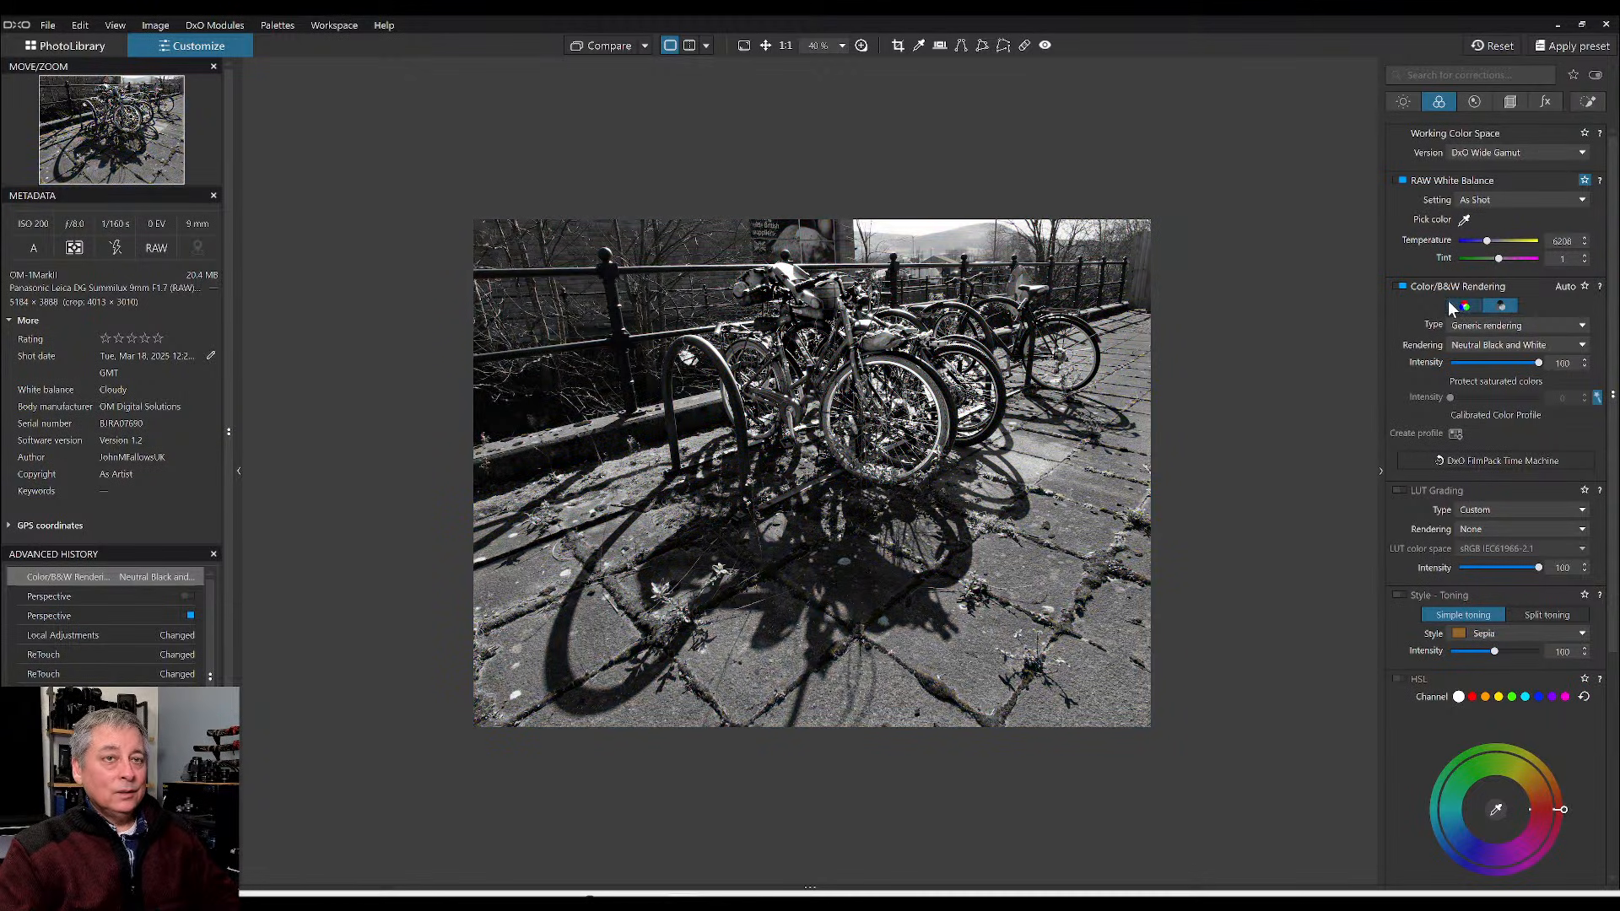
pyautogui.click(1448, 300)
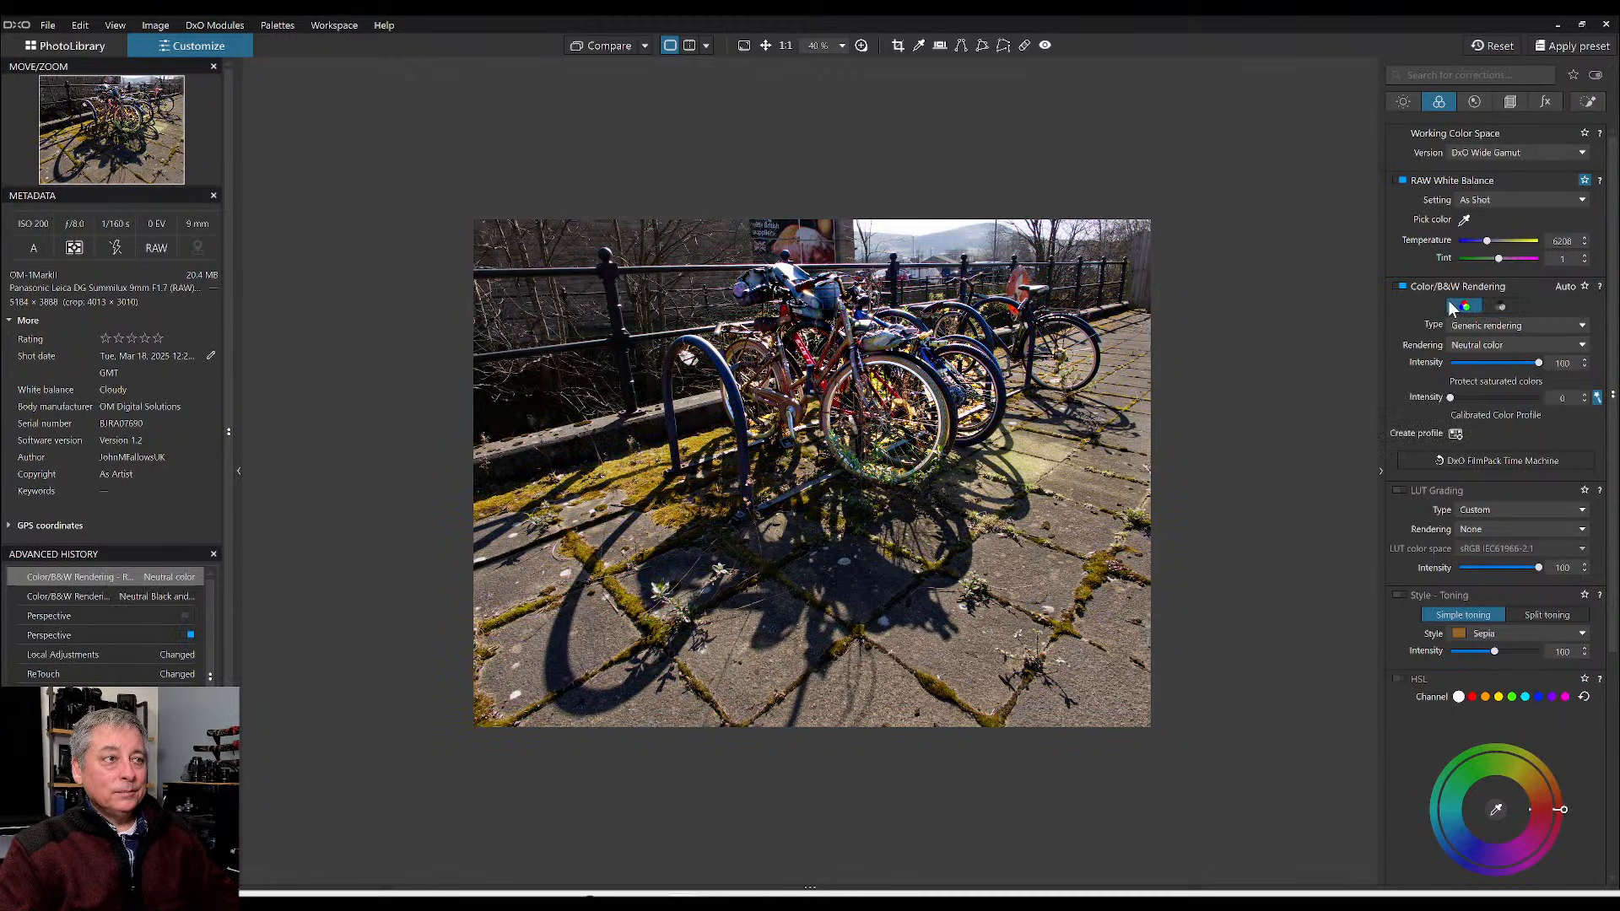
pyautogui.click(1505, 305)
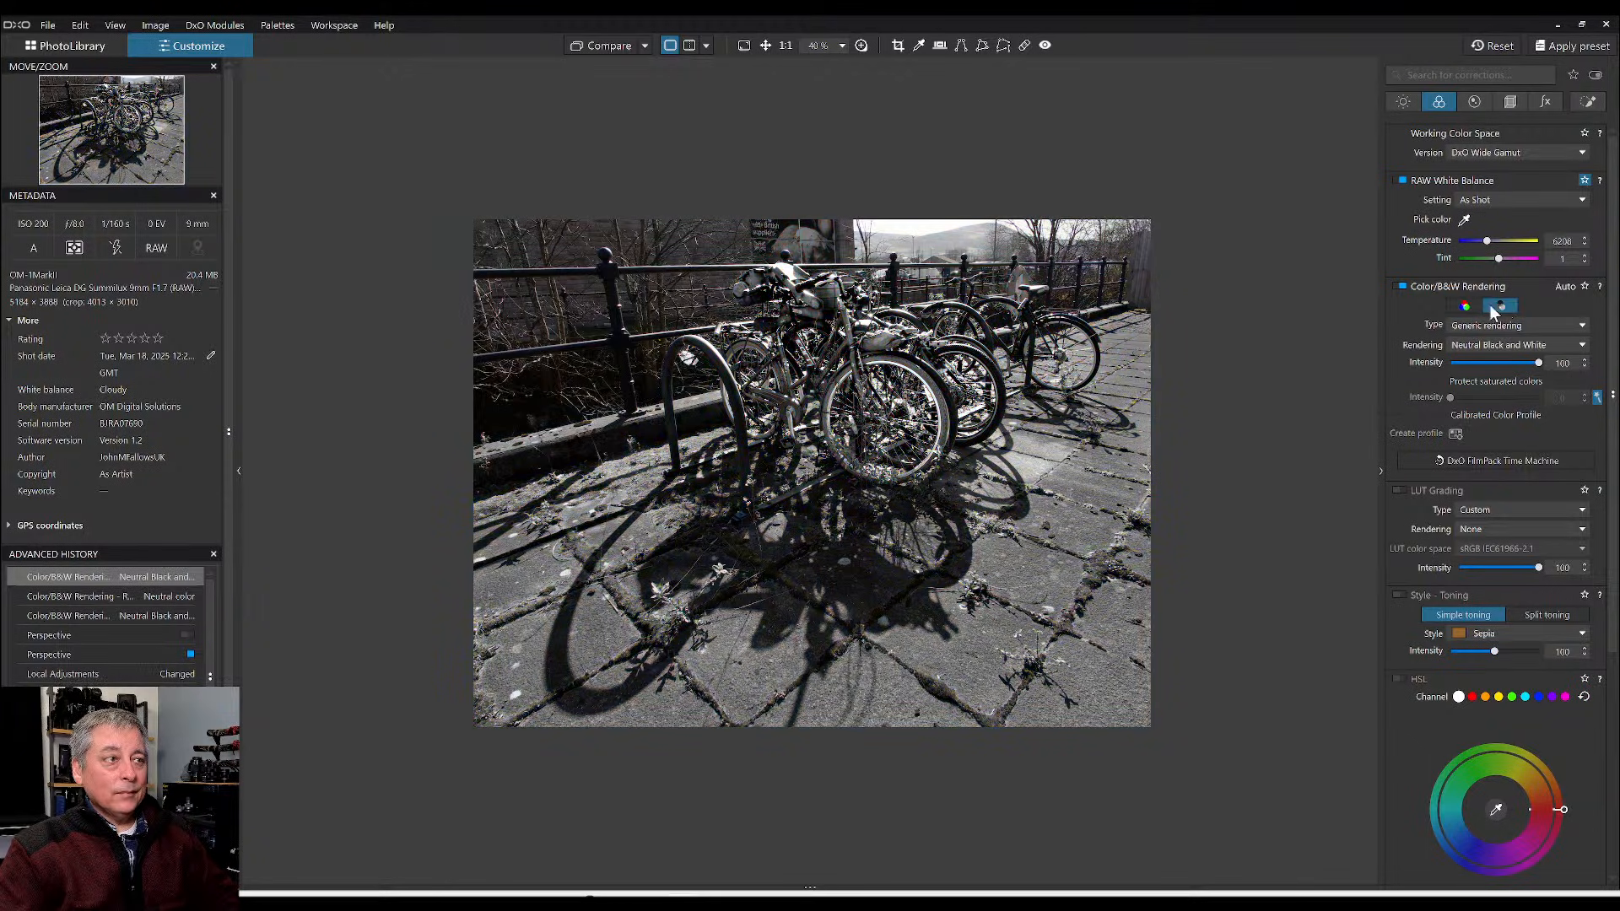
pyautogui.click(1472, 303)
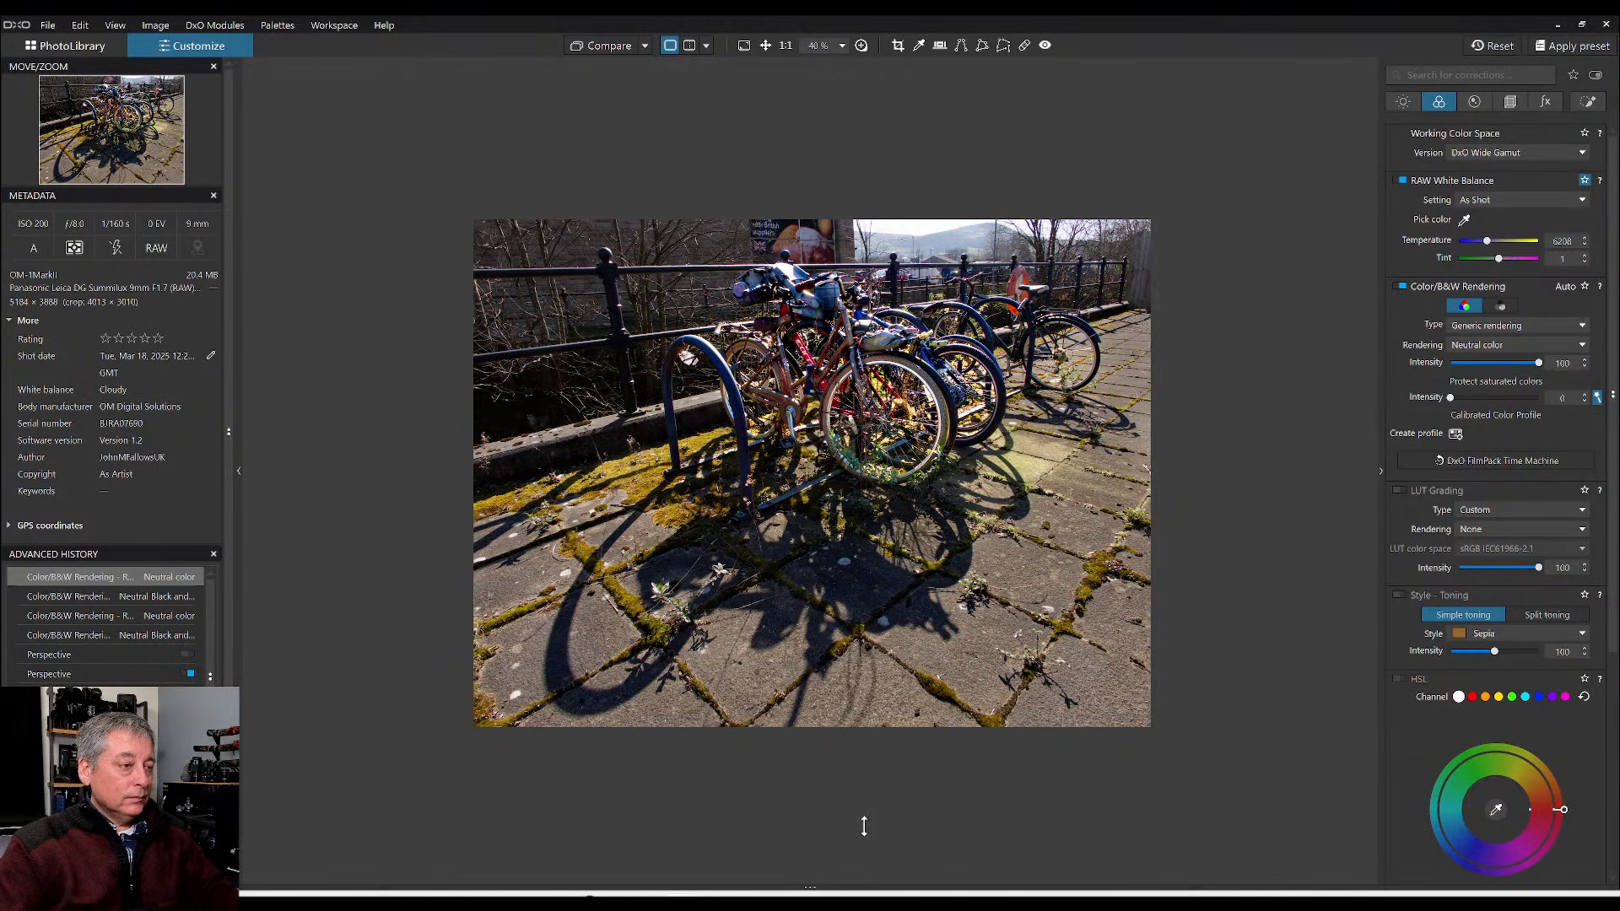
# - Set the edited bicycle ORF file as the reference image in the photo library
pyautogui.click(85, 48)
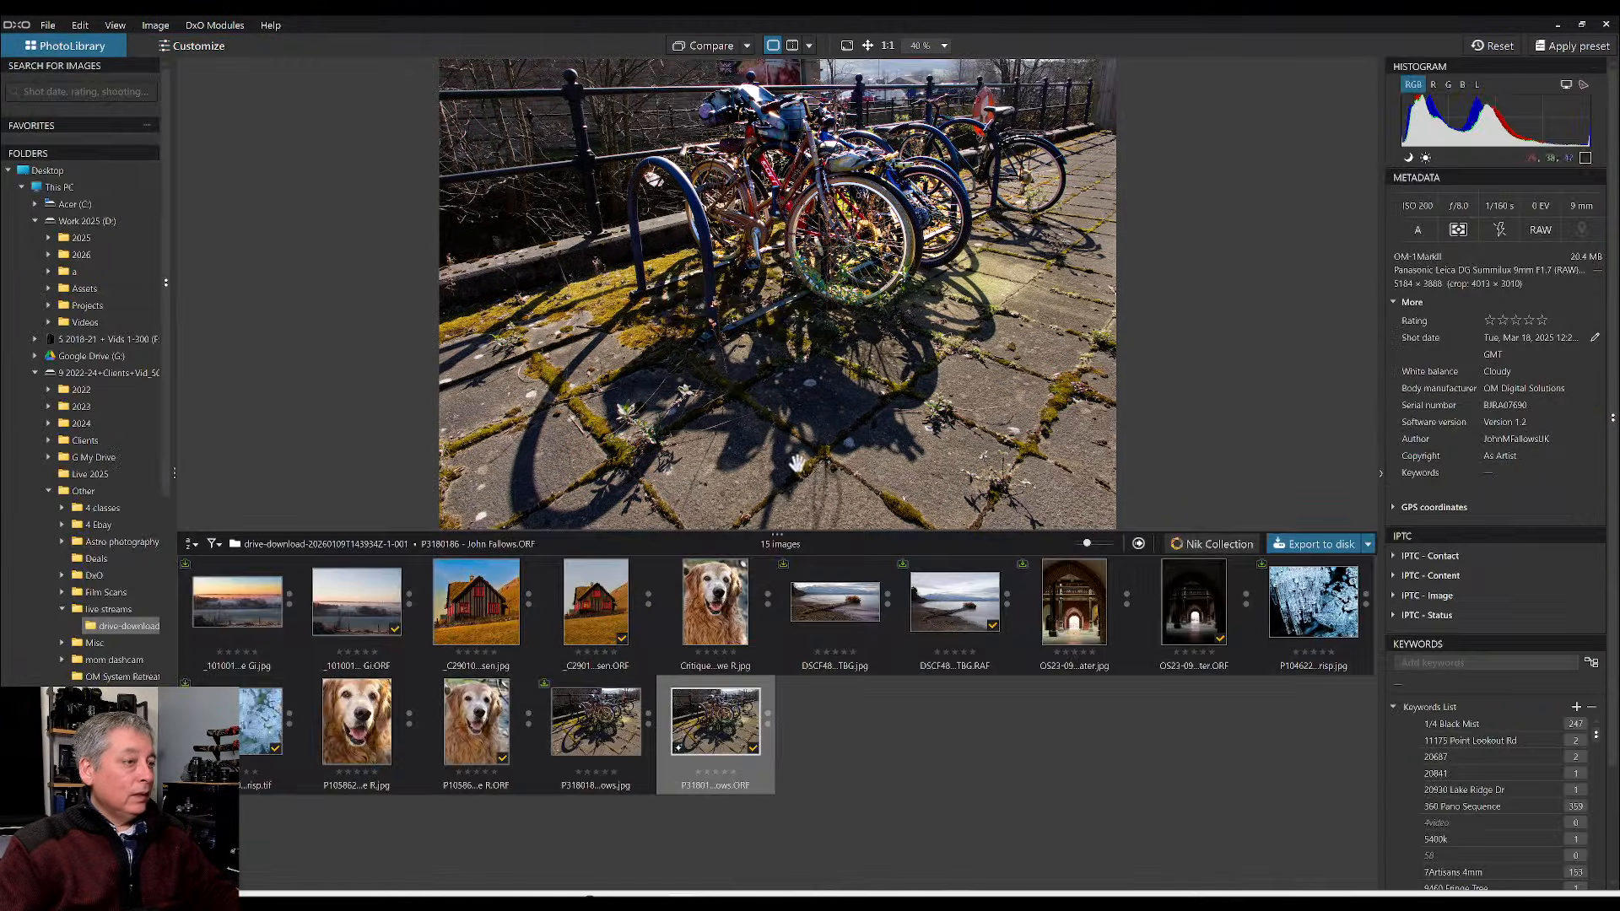
pyautogui.click(711, 718)
pyautogui.rightClick(710, 718)
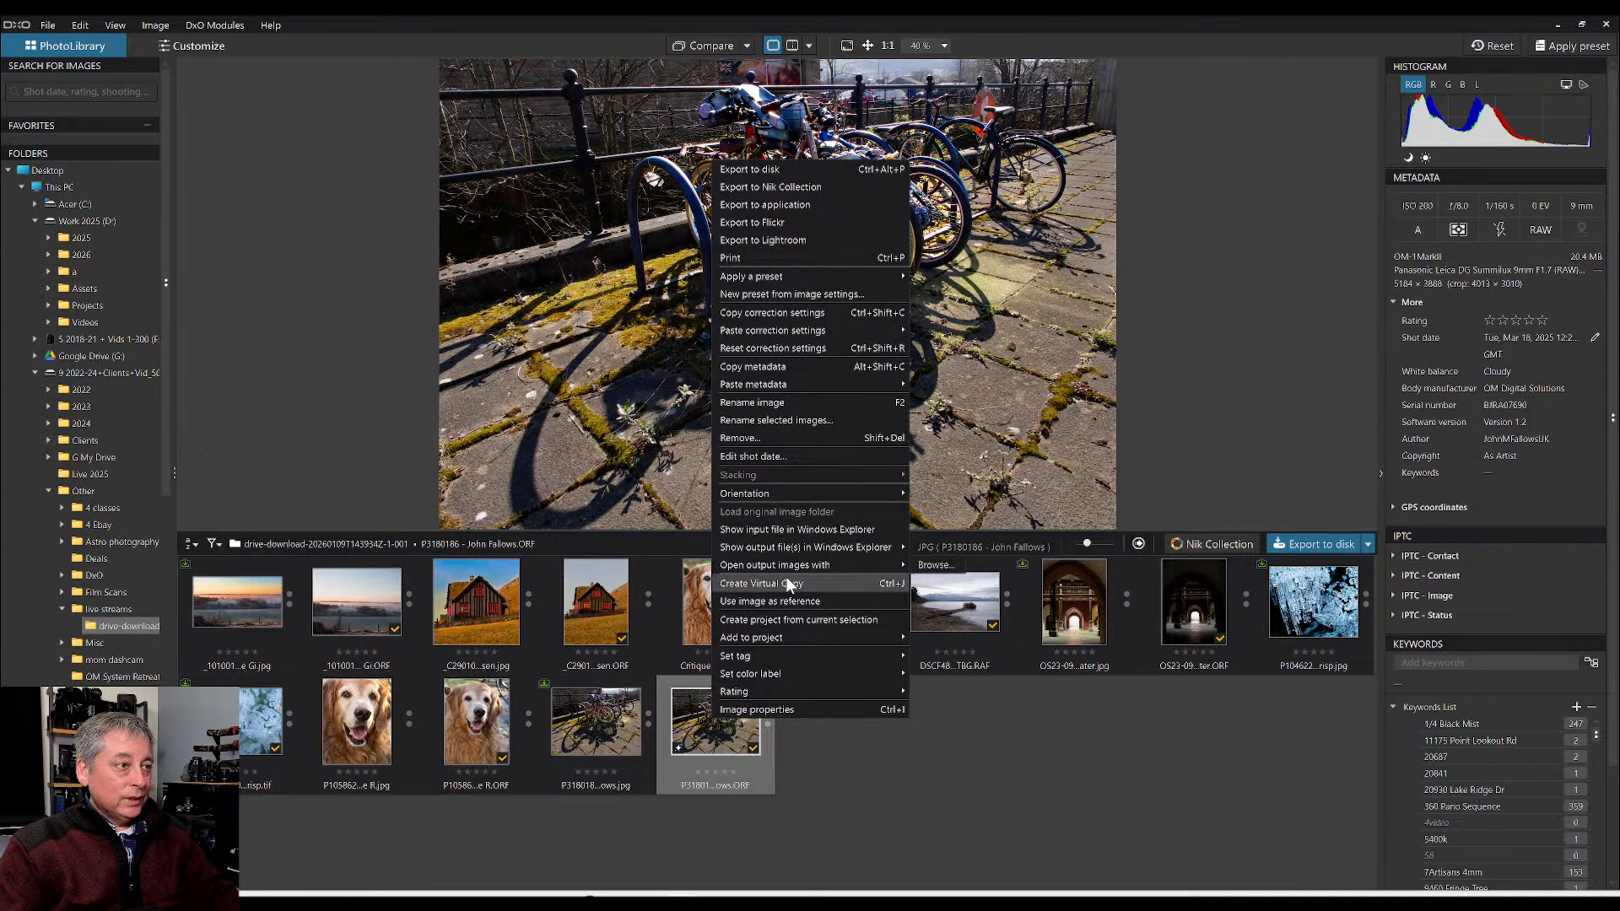
pyautogui.click(791, 596)
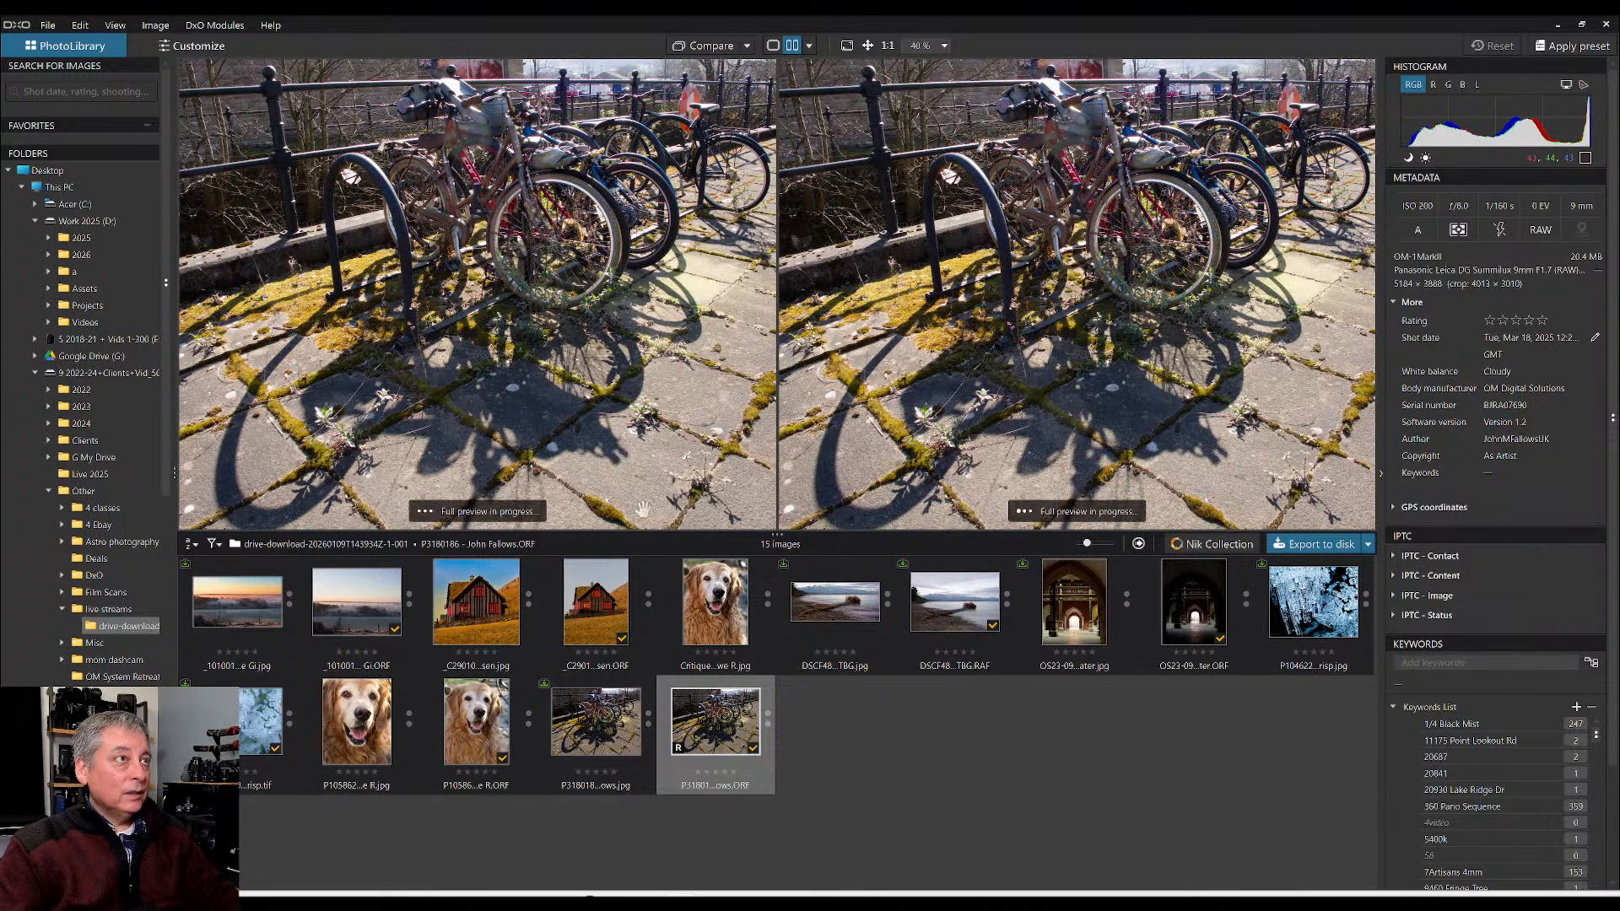
# - Compare the bicycle JPG side by side with the reference image, hiding the palettes and the thumbnail browser for more room
pyautogui.click(580, 705)
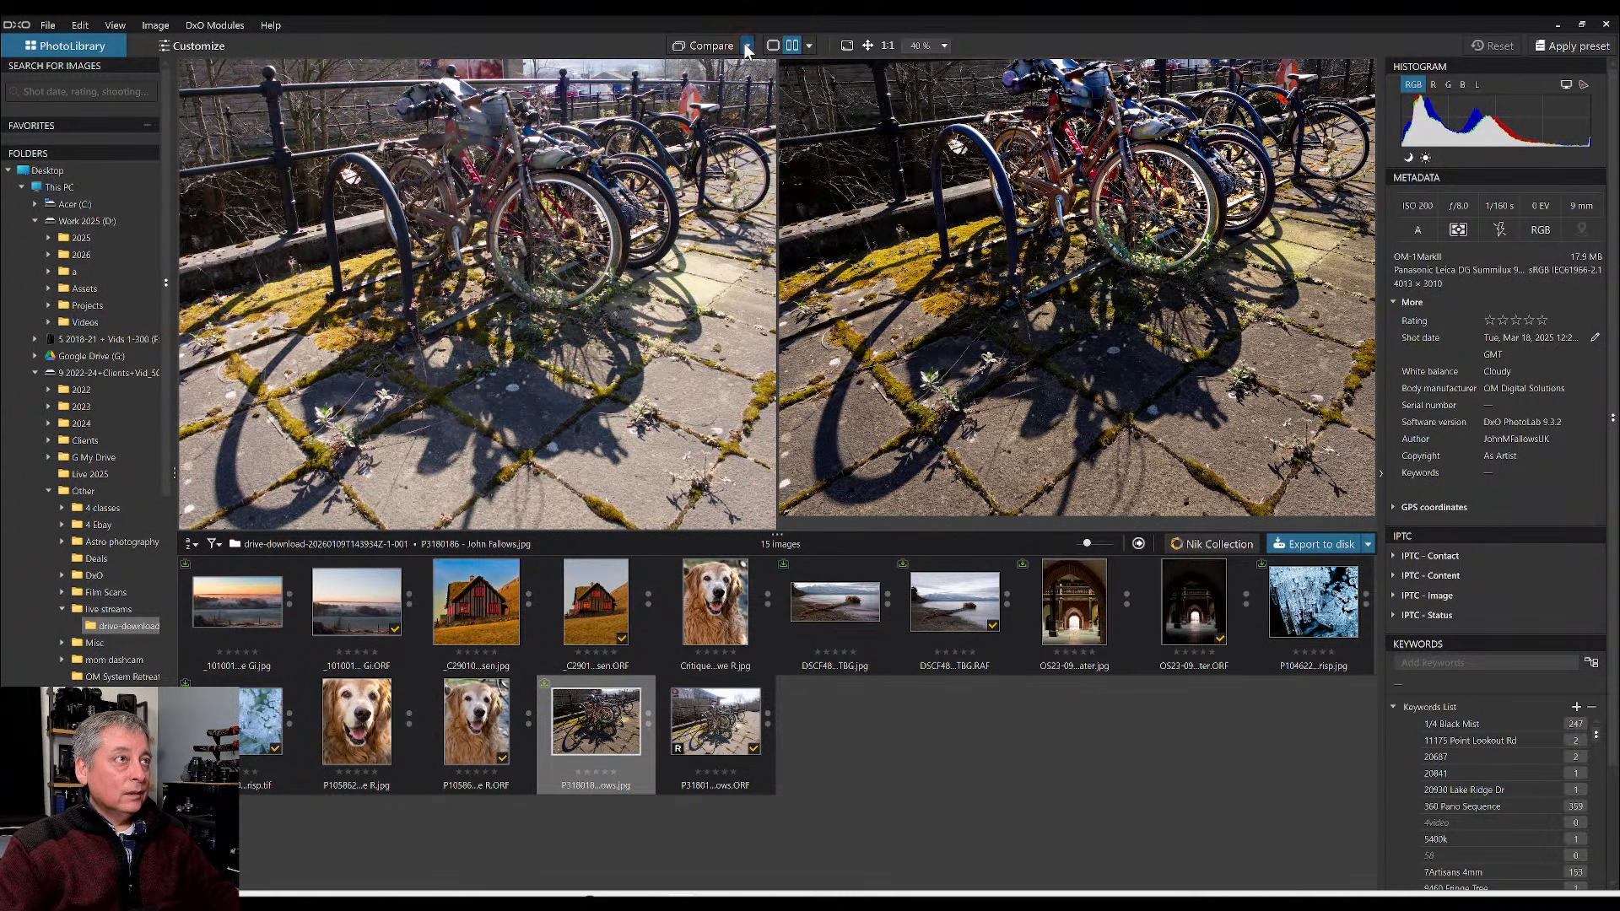
pyautogui.press('F9')
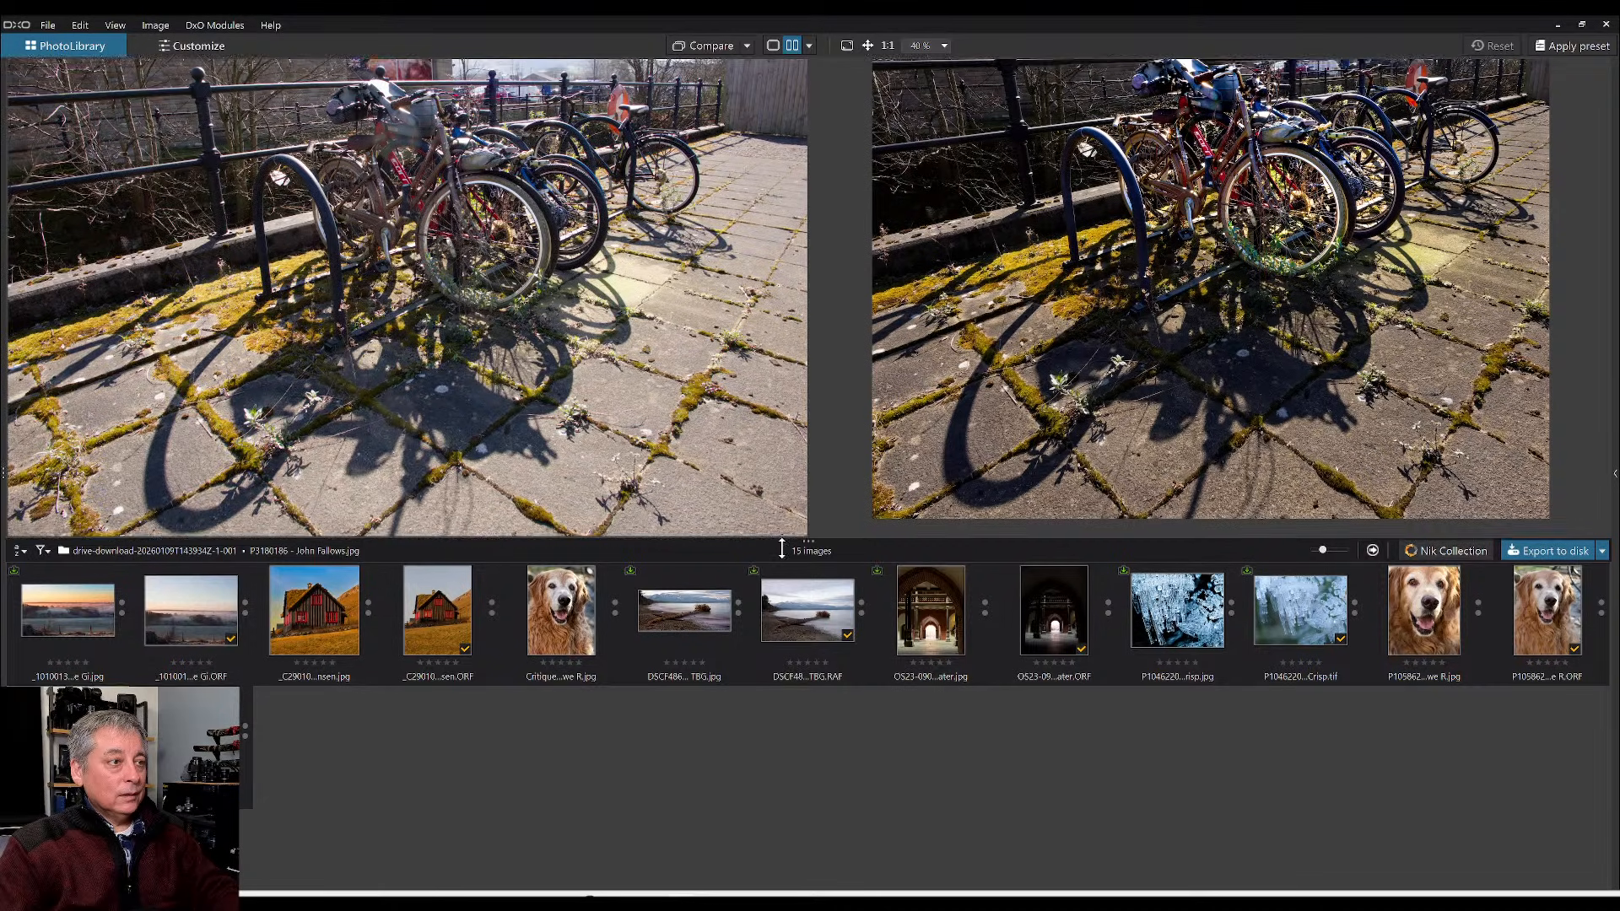
pyautogui.moveTo(781, 535); pyautogui.dragTo(789, 872)
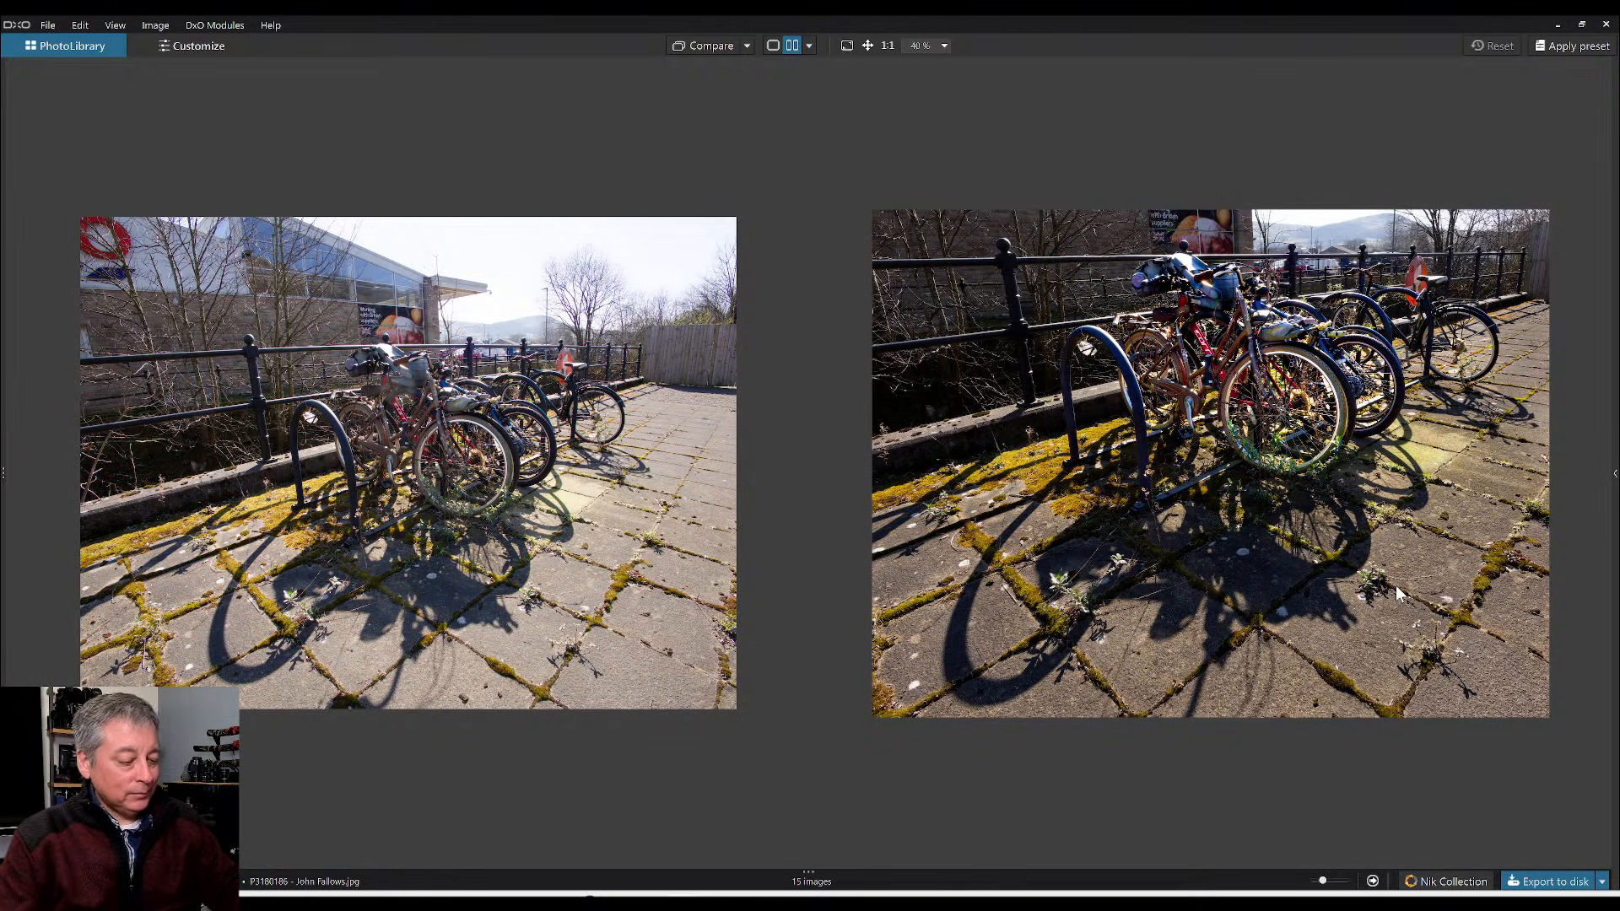
pyautogui.press('Tab')
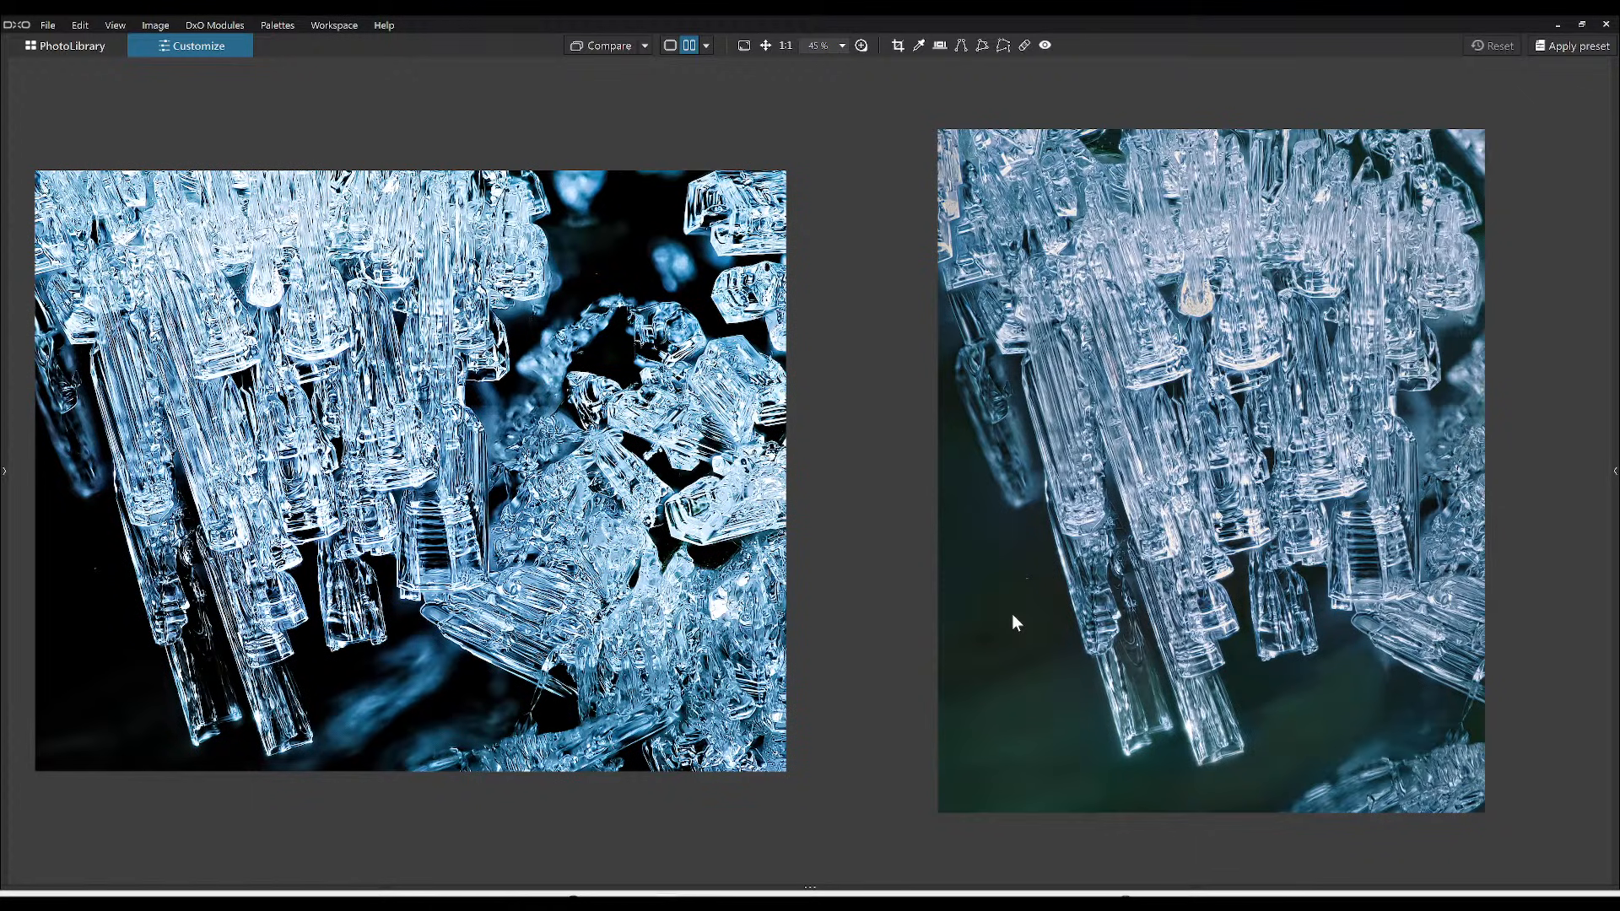
# - Open the moth photo IMG_5649 alone for editing with the palettes shown, and apply the 0000 Rob Default preset
pyautogui.click(52, 47)
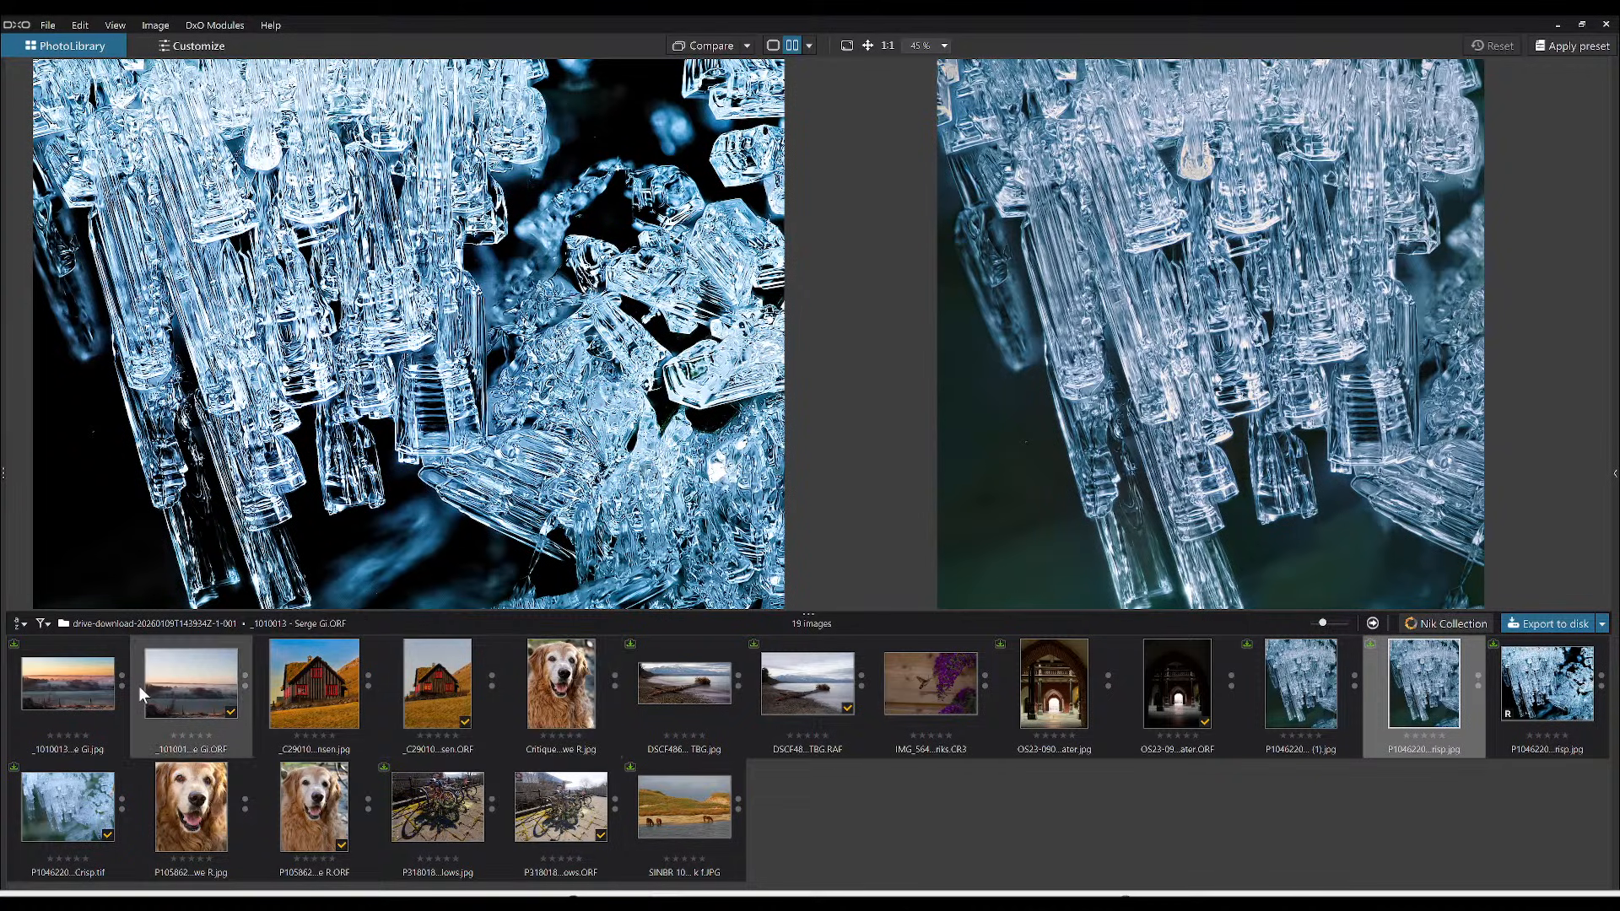
pyautogui.click(919, 700)
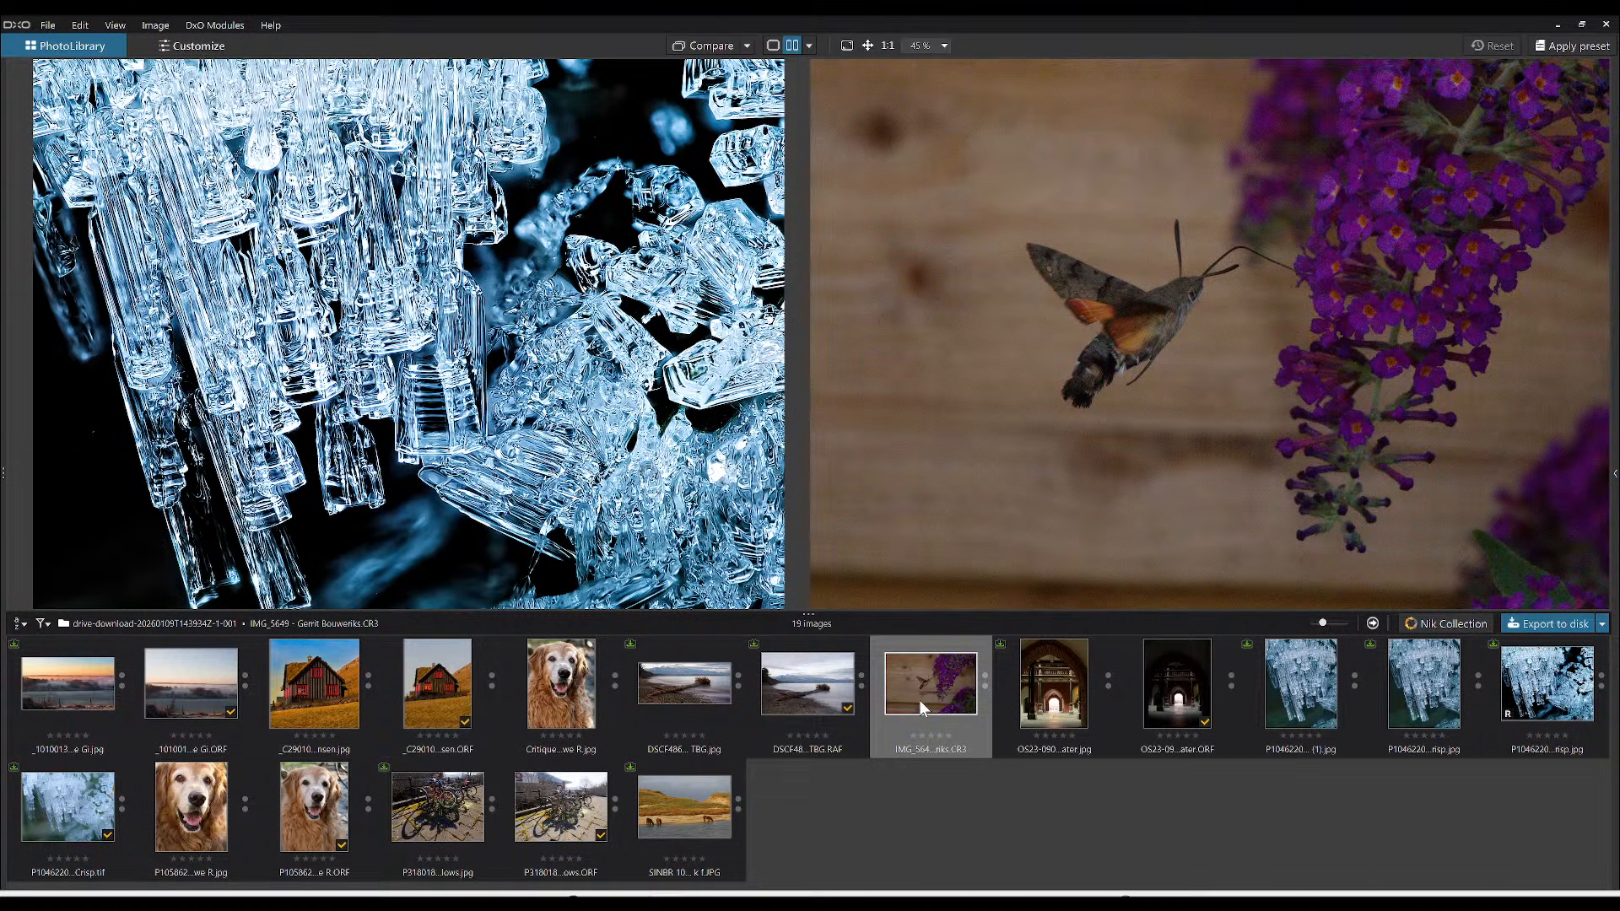
pyautogui.doubleClick(919, 700)
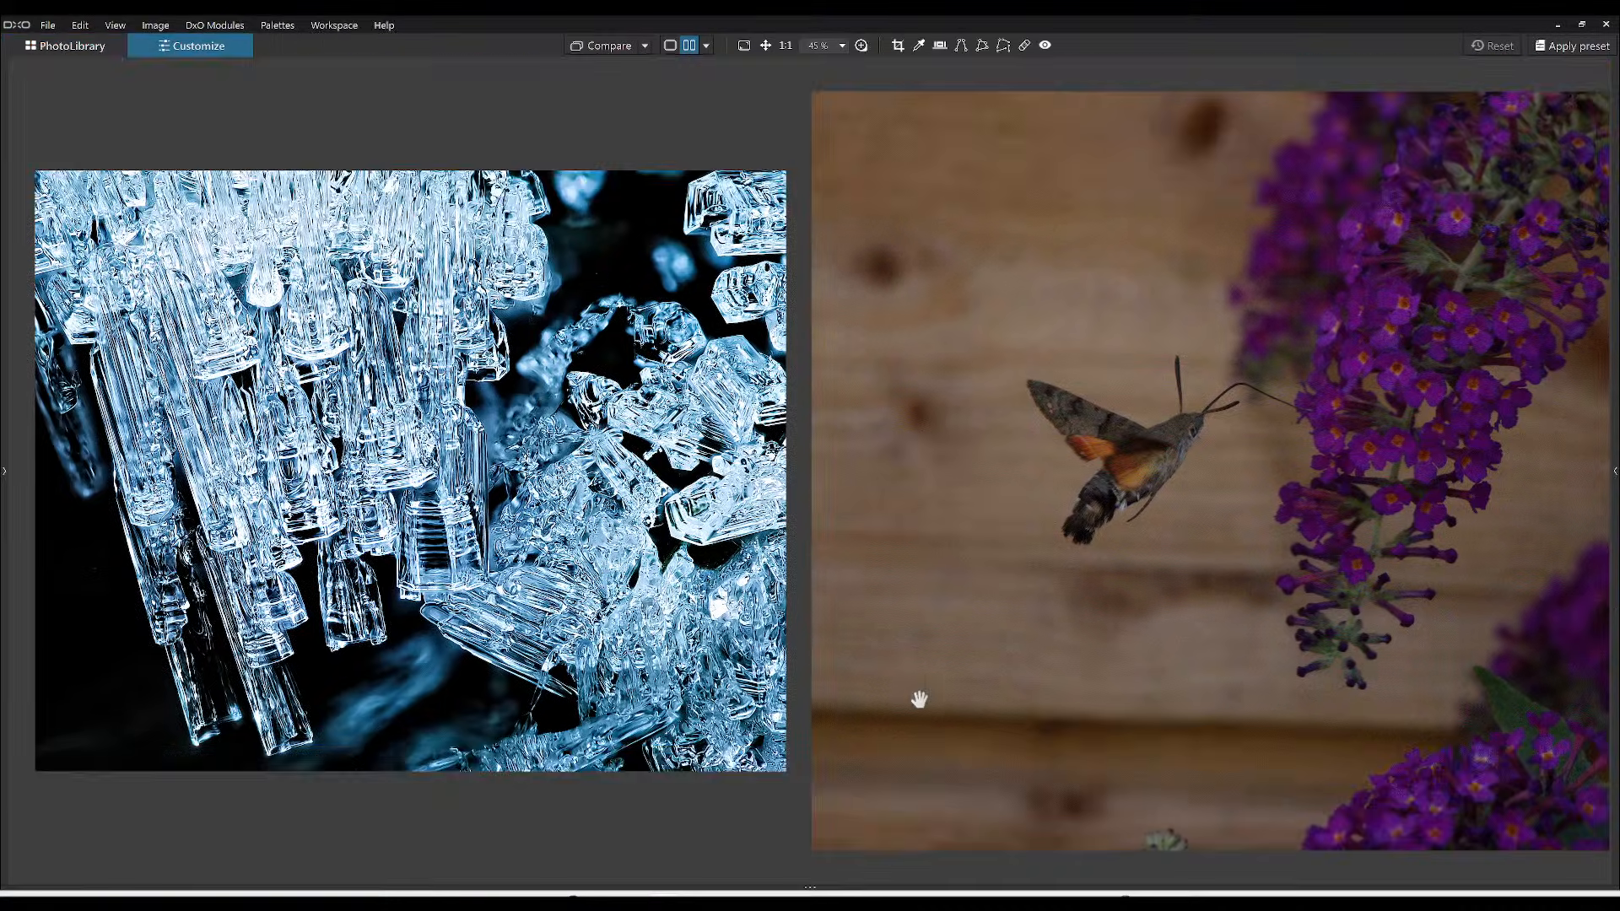
pyautogui.click(670, 44)
pyautogui.press('Tab')
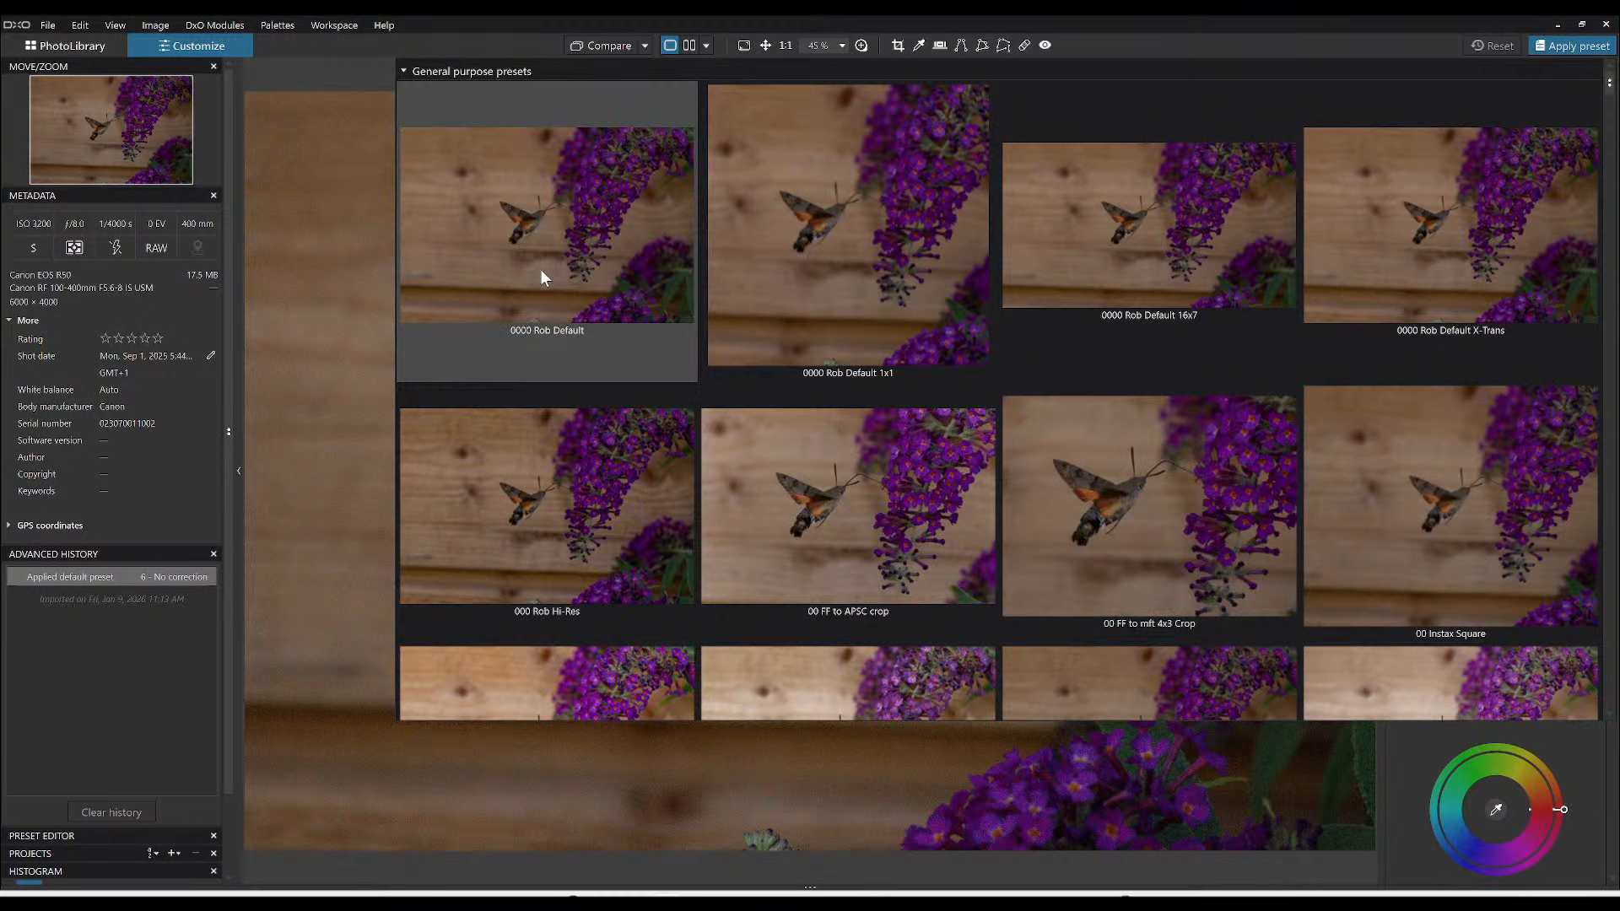
pyautogui.click(541, 266)
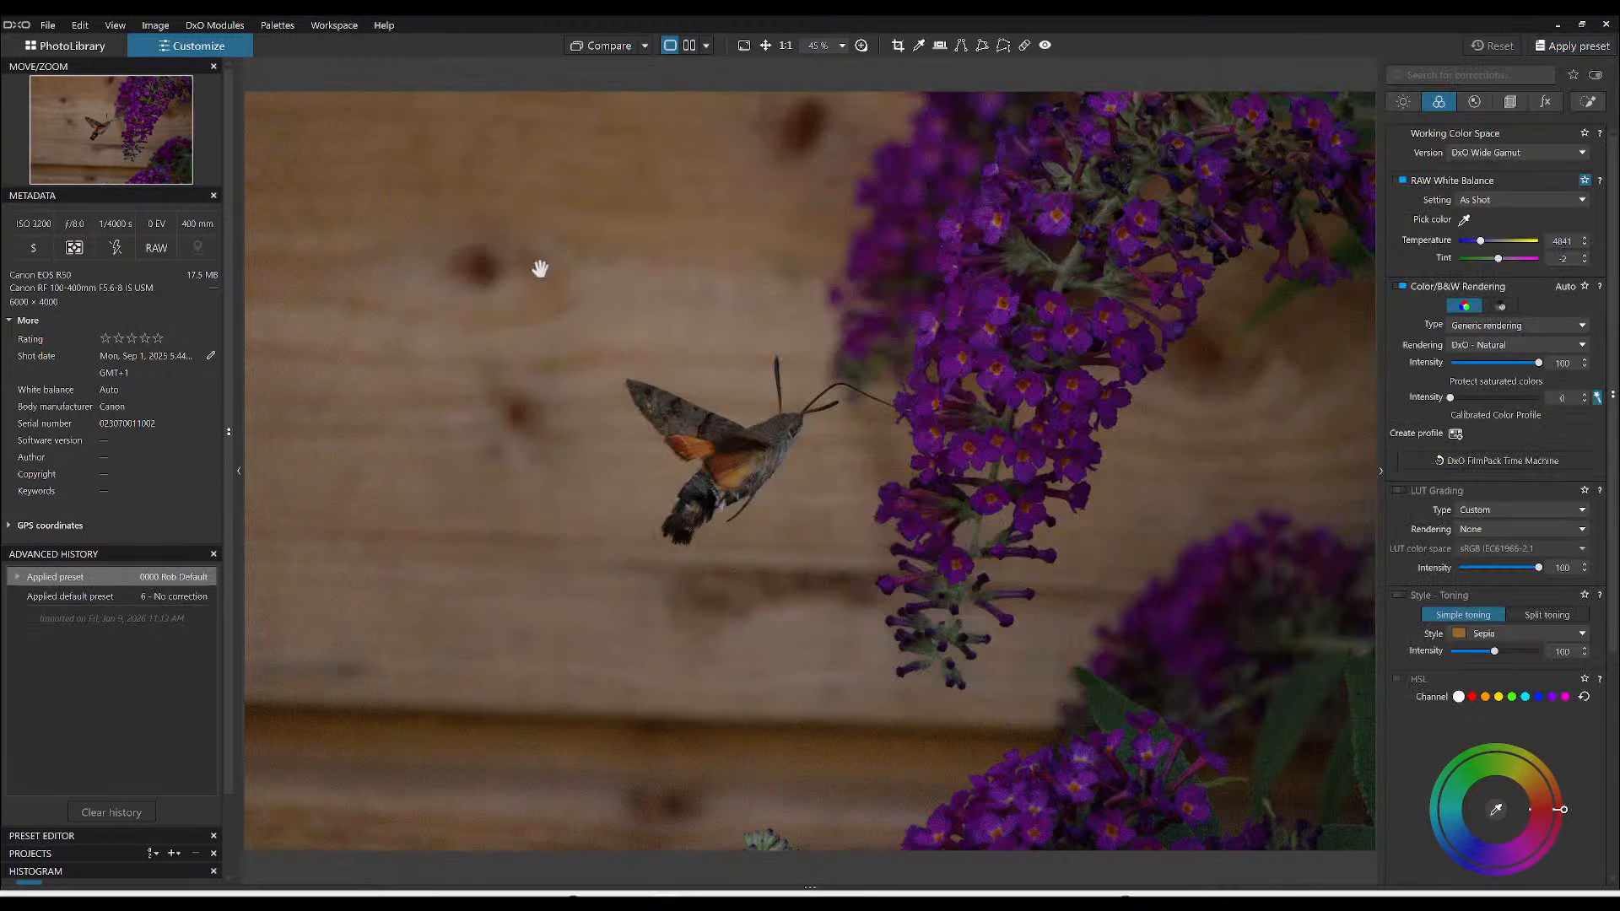
pyautogui.scroll(-2, 908, 493)
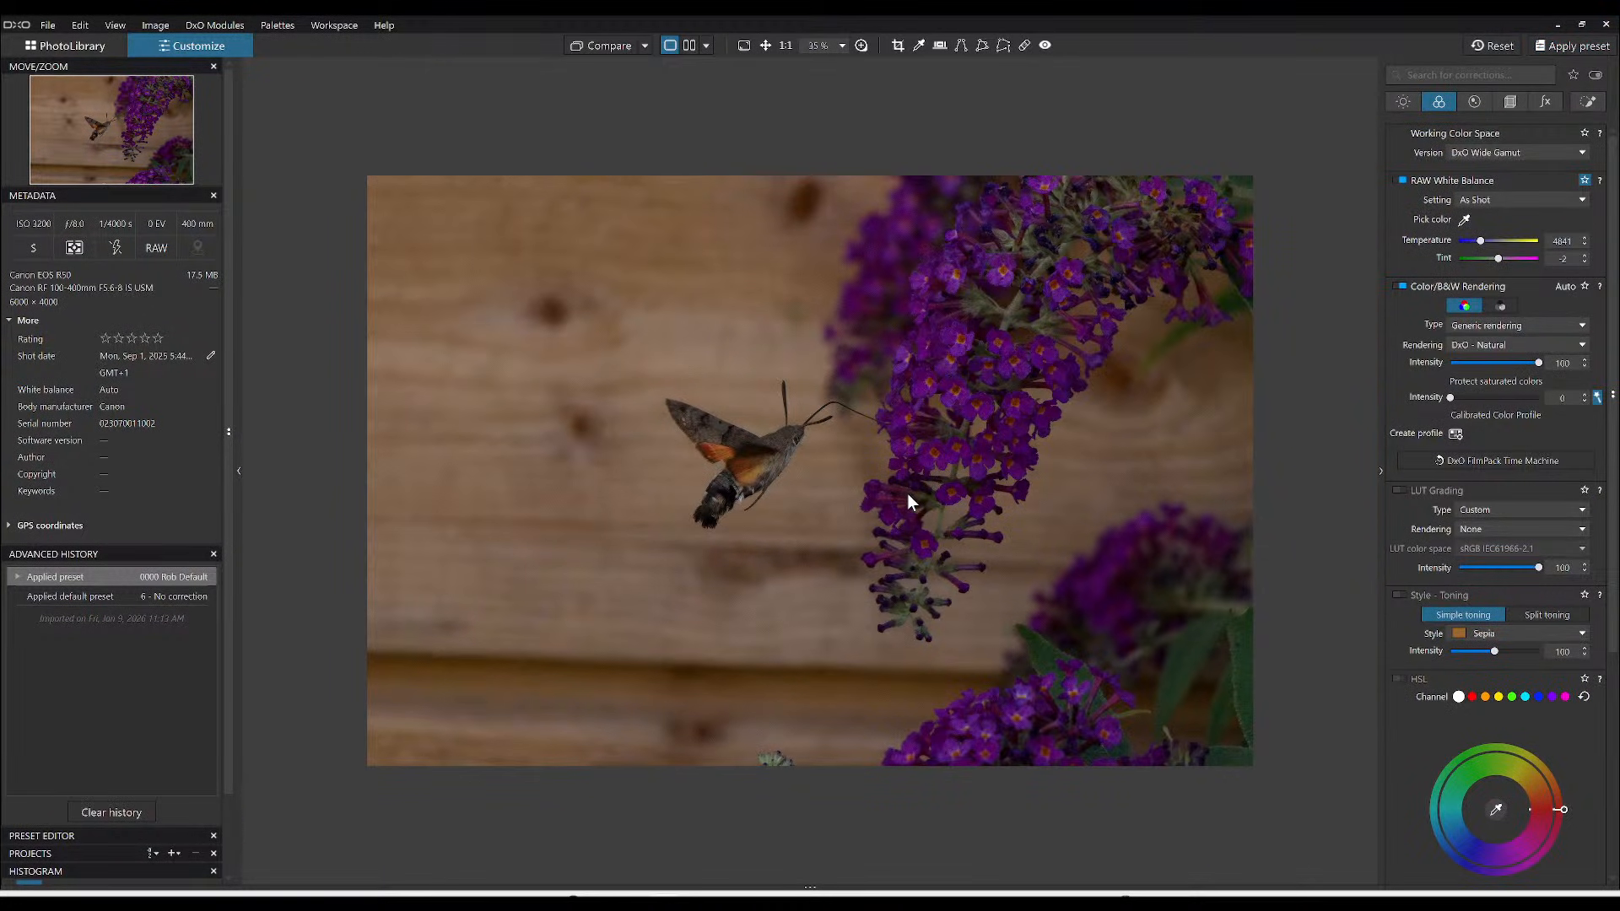
# - Crop the moth photo to about 4202 × 2801 px around the moth and the hanging flower, keeping the original aspect ratio
pyautogui.click(1510, 102)
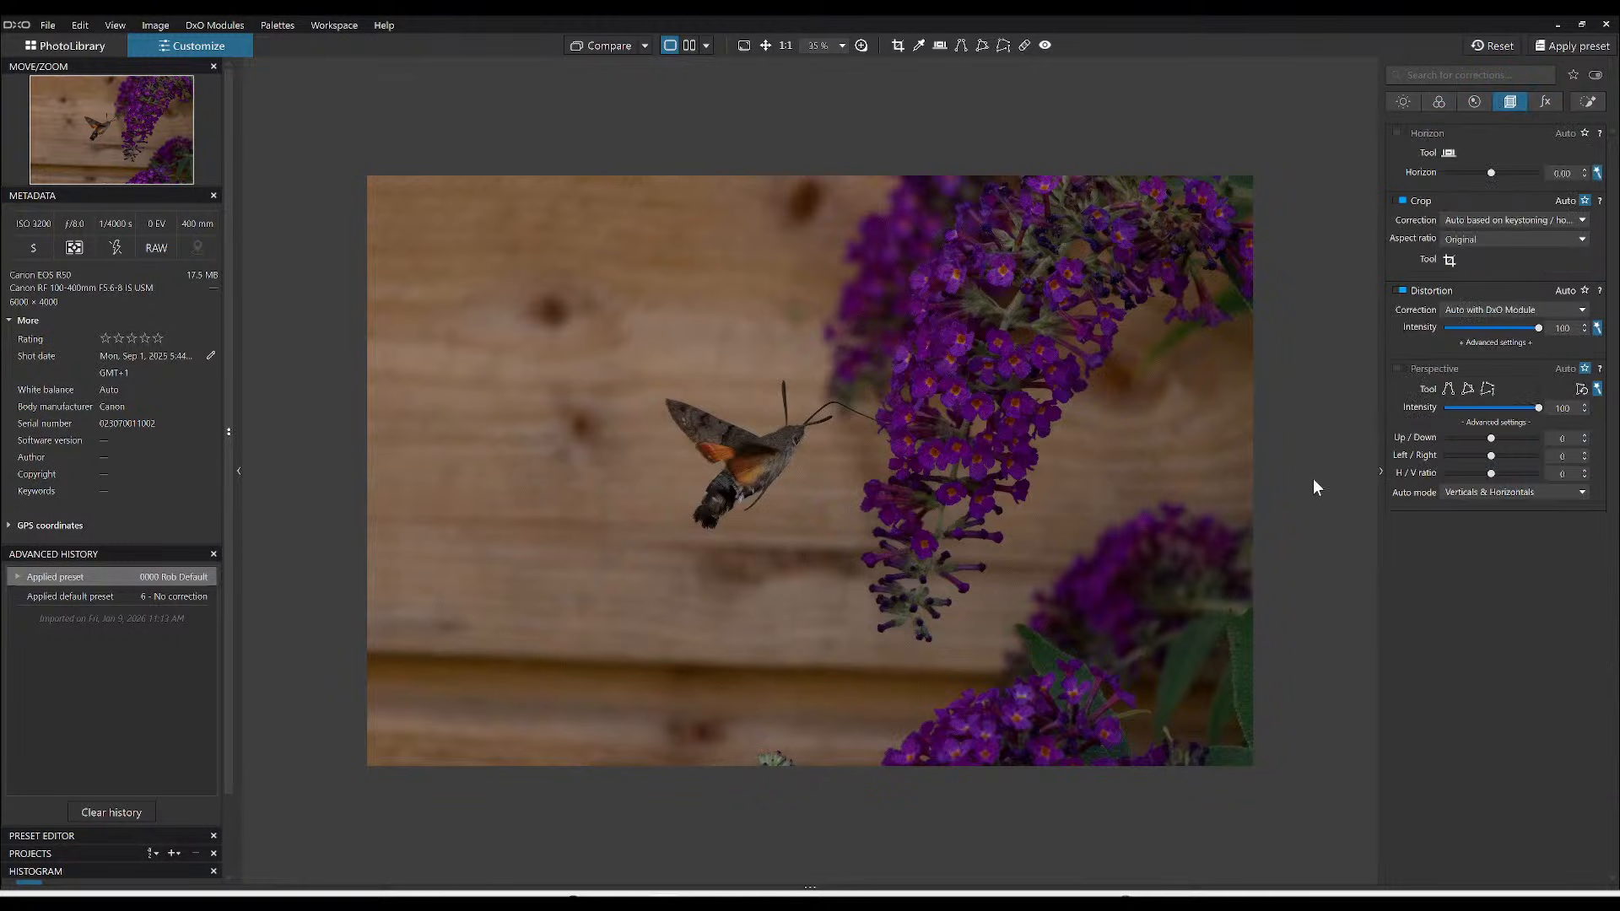
pyautogui.click(1449, 261)
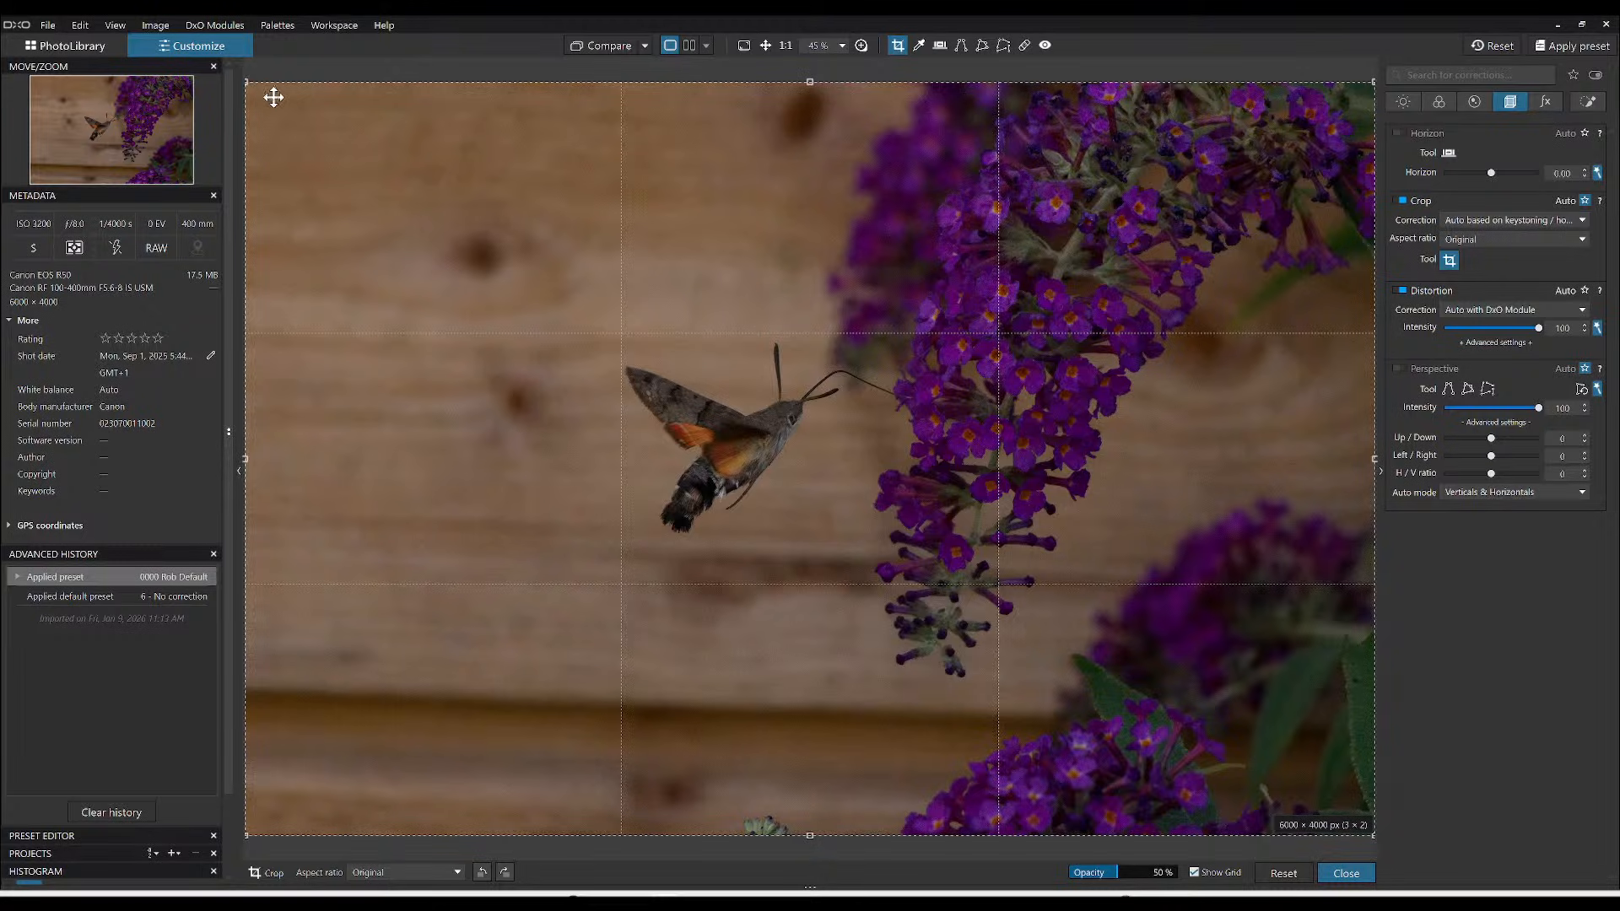
pyautogui.moveTo(250, 84); pyautogui.dragTo(585, 271)
pyautogui.moveTo(1005, 615); pyautogui.dragTo(915, 492)
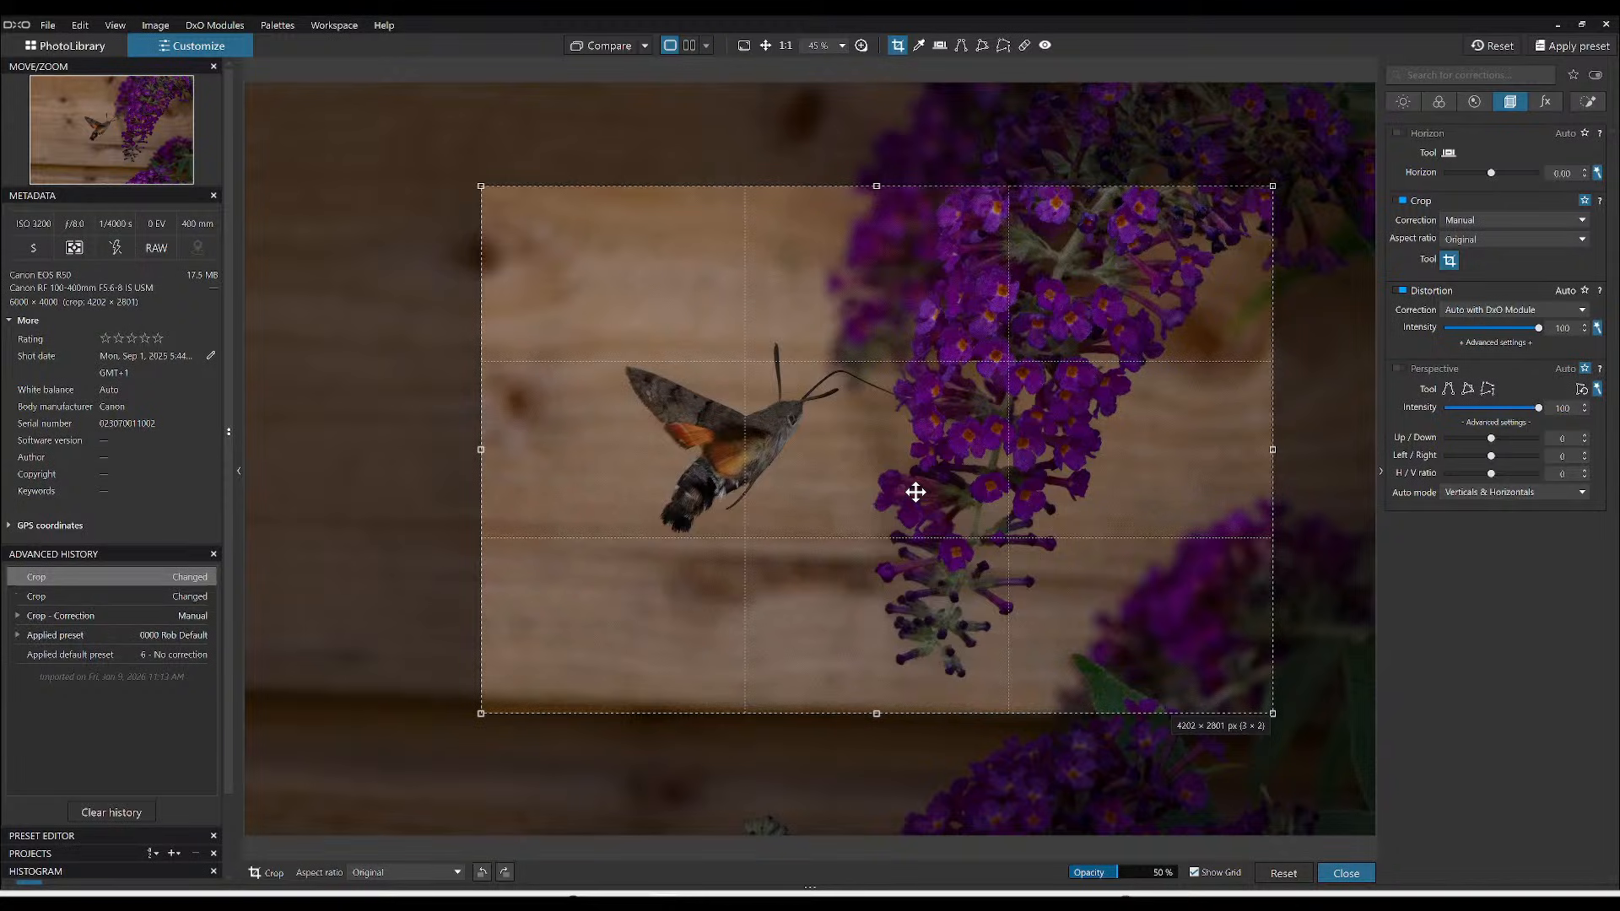
pyautogui.press('Return')
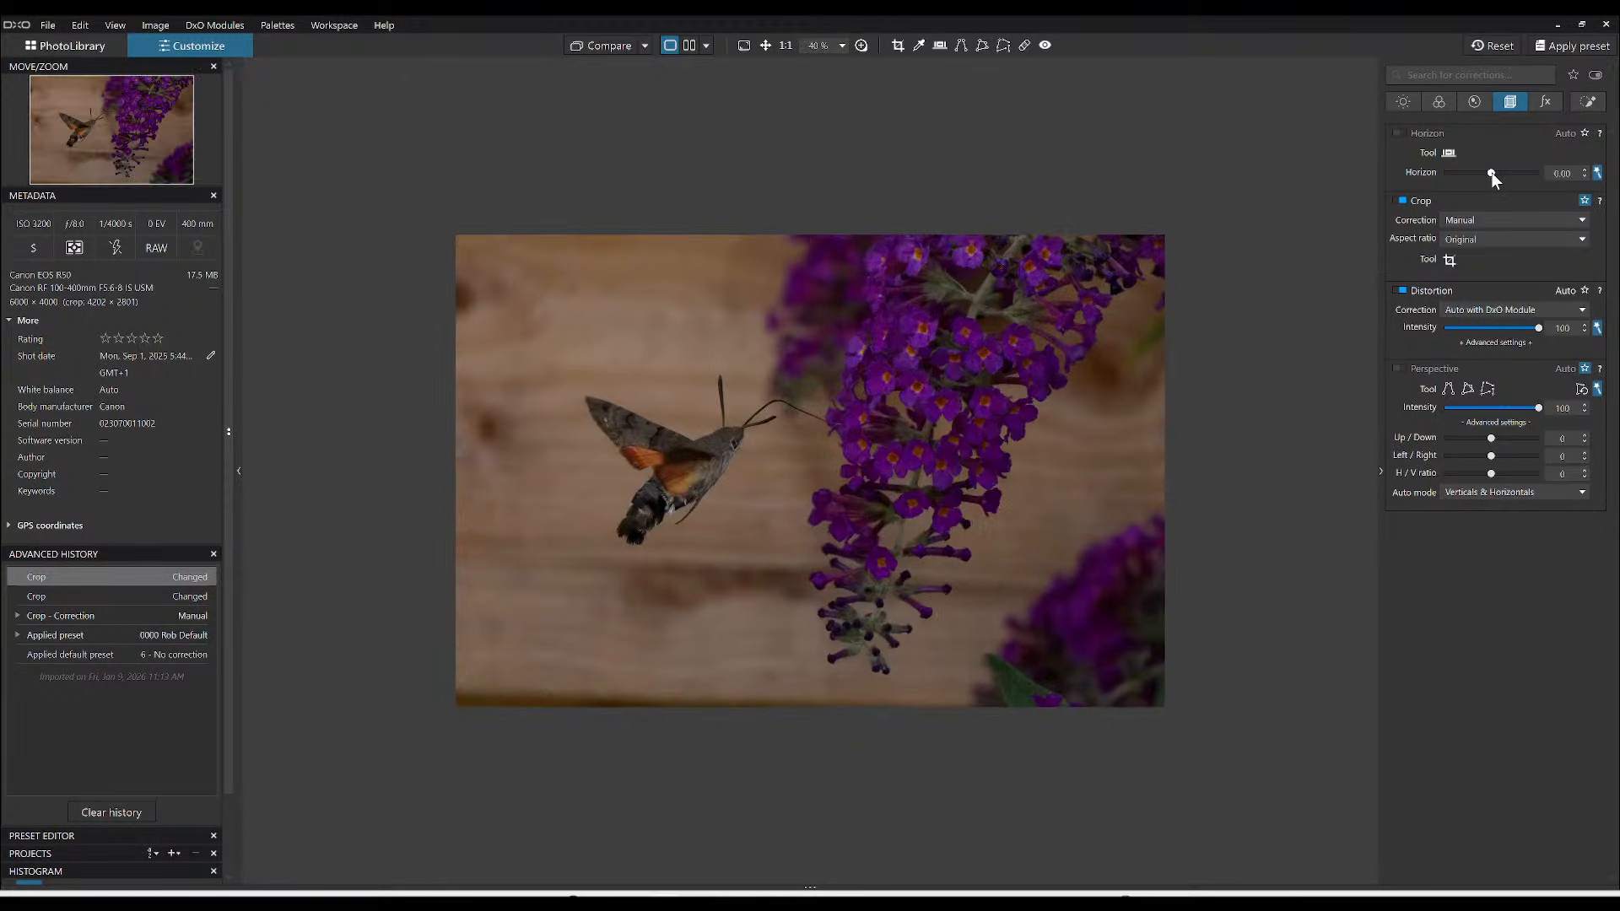
# - Level the moth photo by setting the horizon correction to -1.50
pyautogui.scroll(-3, 1491, 173)
pyautogui.scroll(-7, 1491, 172)
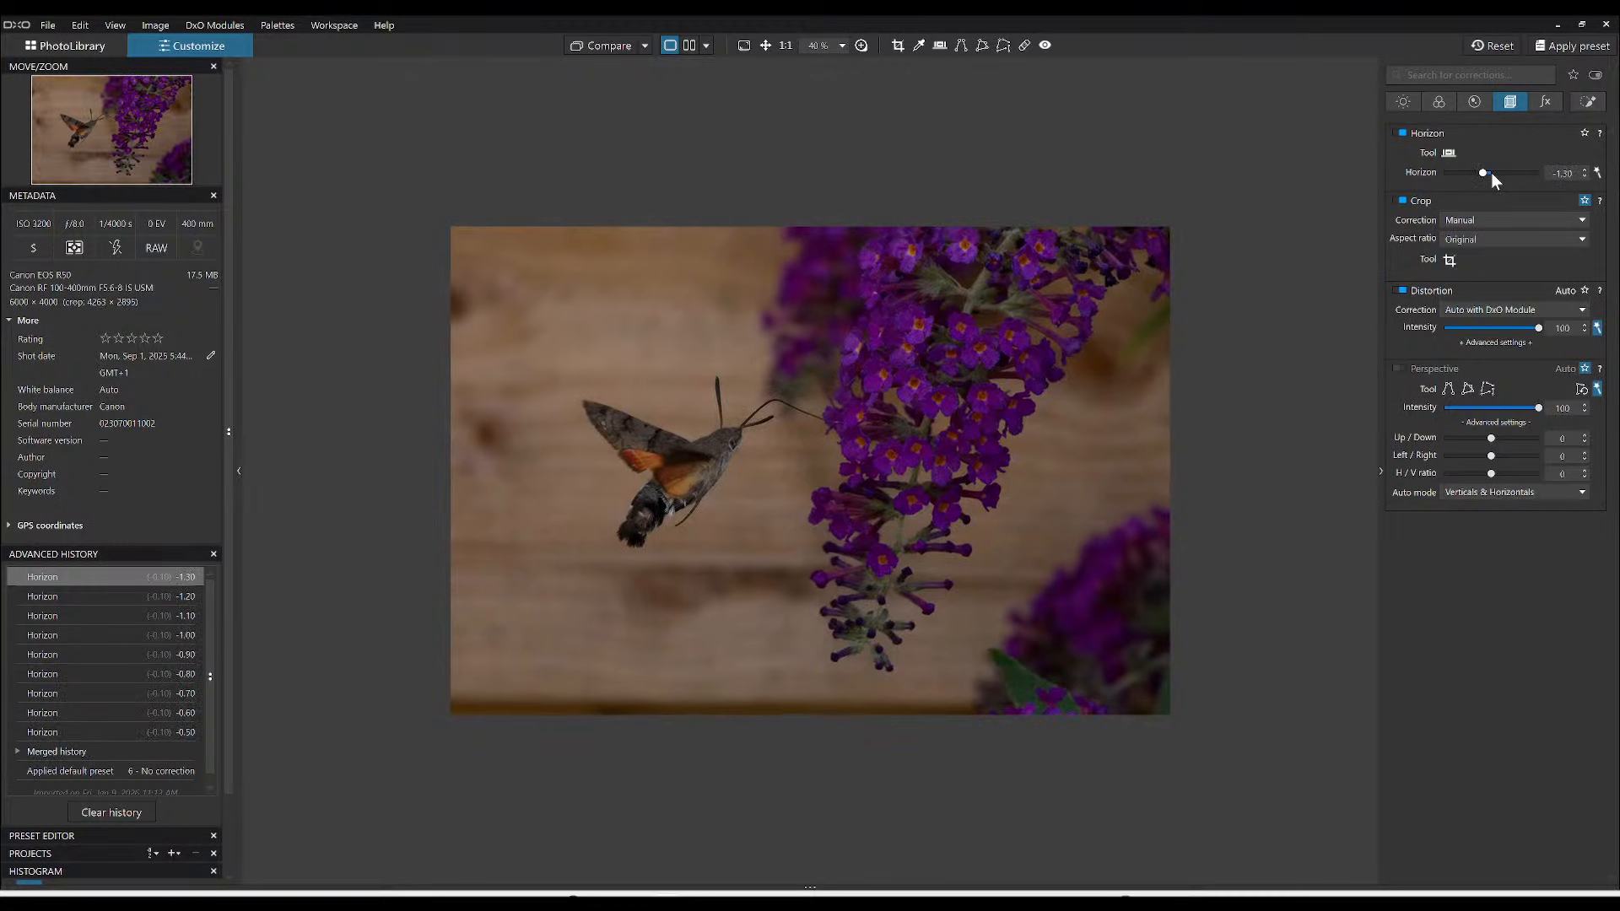
pyautogui.scroll(-2, 1491, 173)
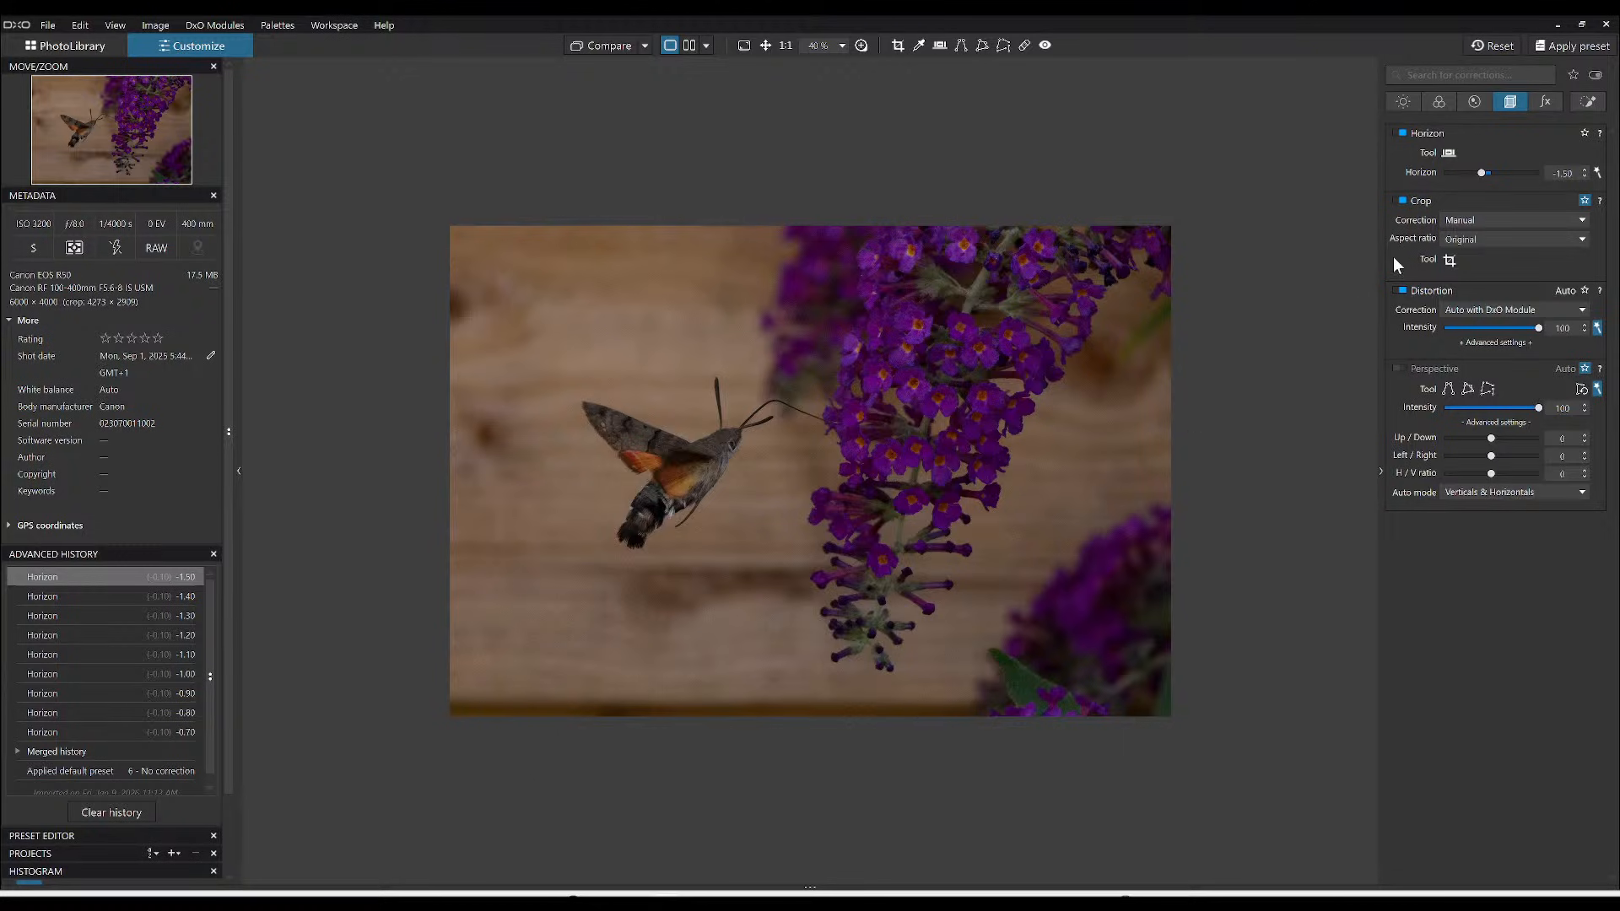
# - Enable DxO Smart Lighting, DxO ClearView Plus at intensity 20, and the Contrast correction on the moth photo
pyautogui.click(1417, 101)
pyautogui.click(1404, 200)
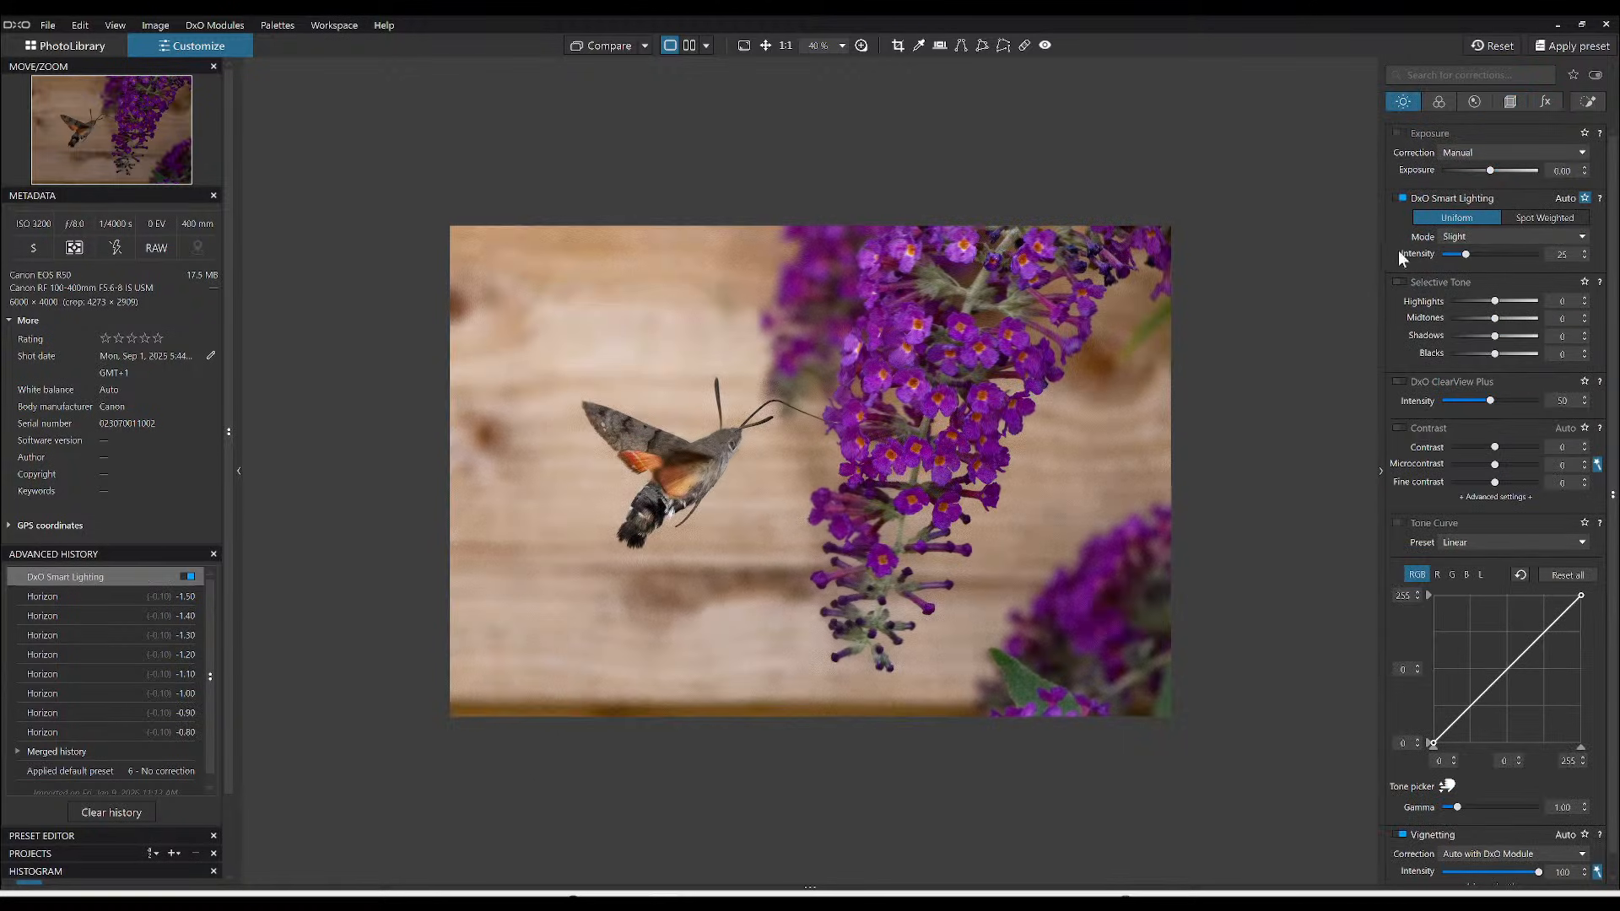
pyautogui.click(1403, 382)
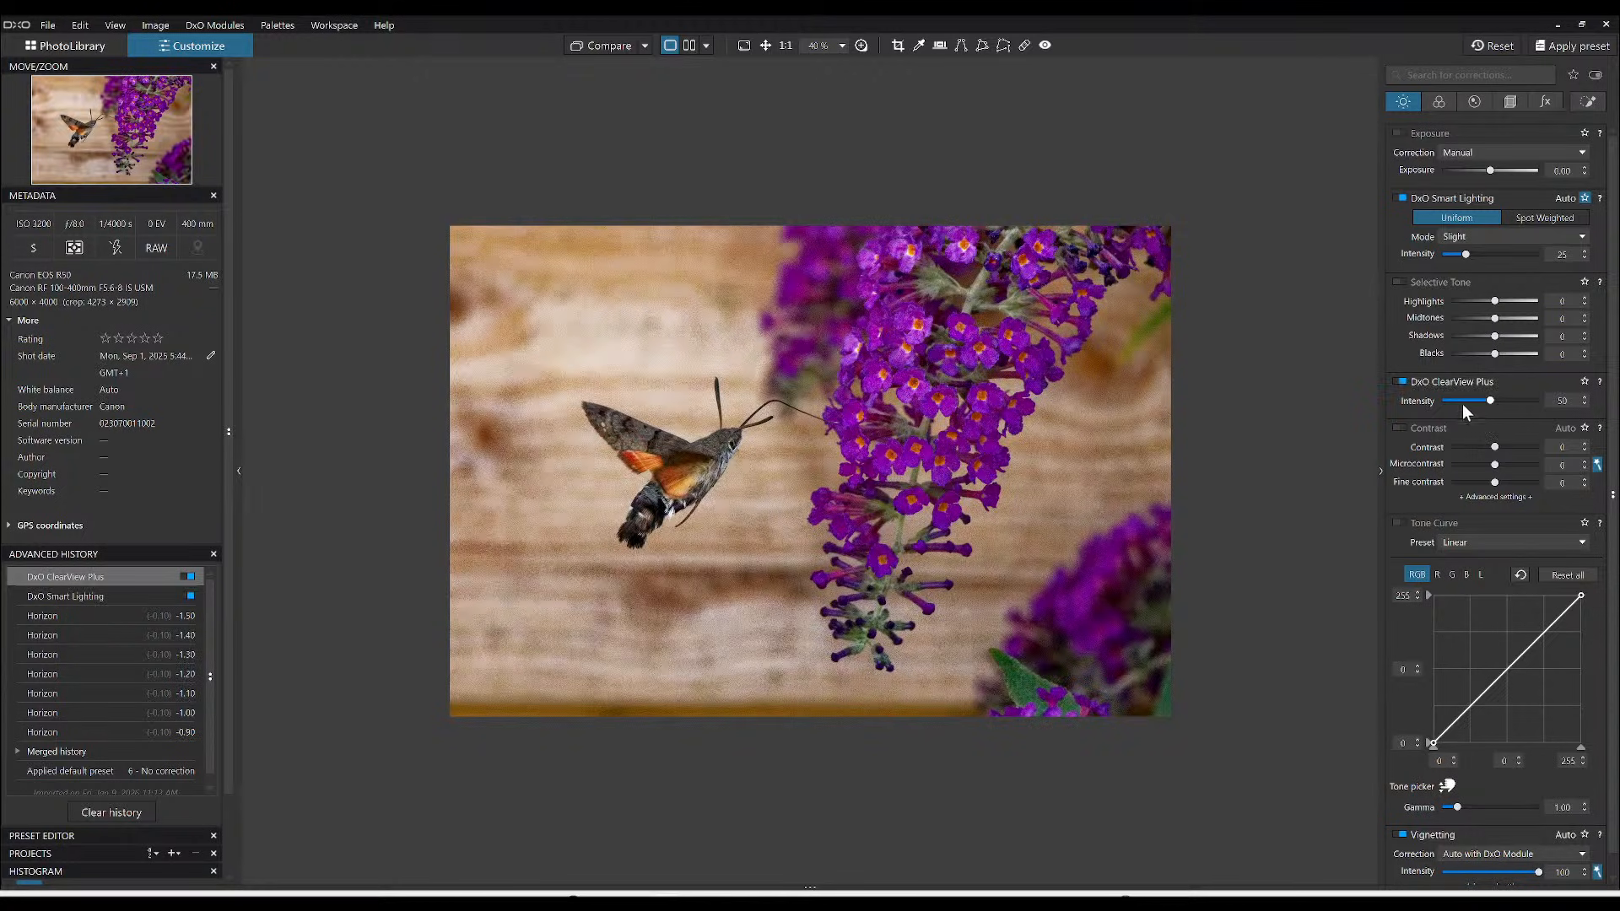
pyautogui.click(1461, 402)
pyautogui.click(1399, 430)
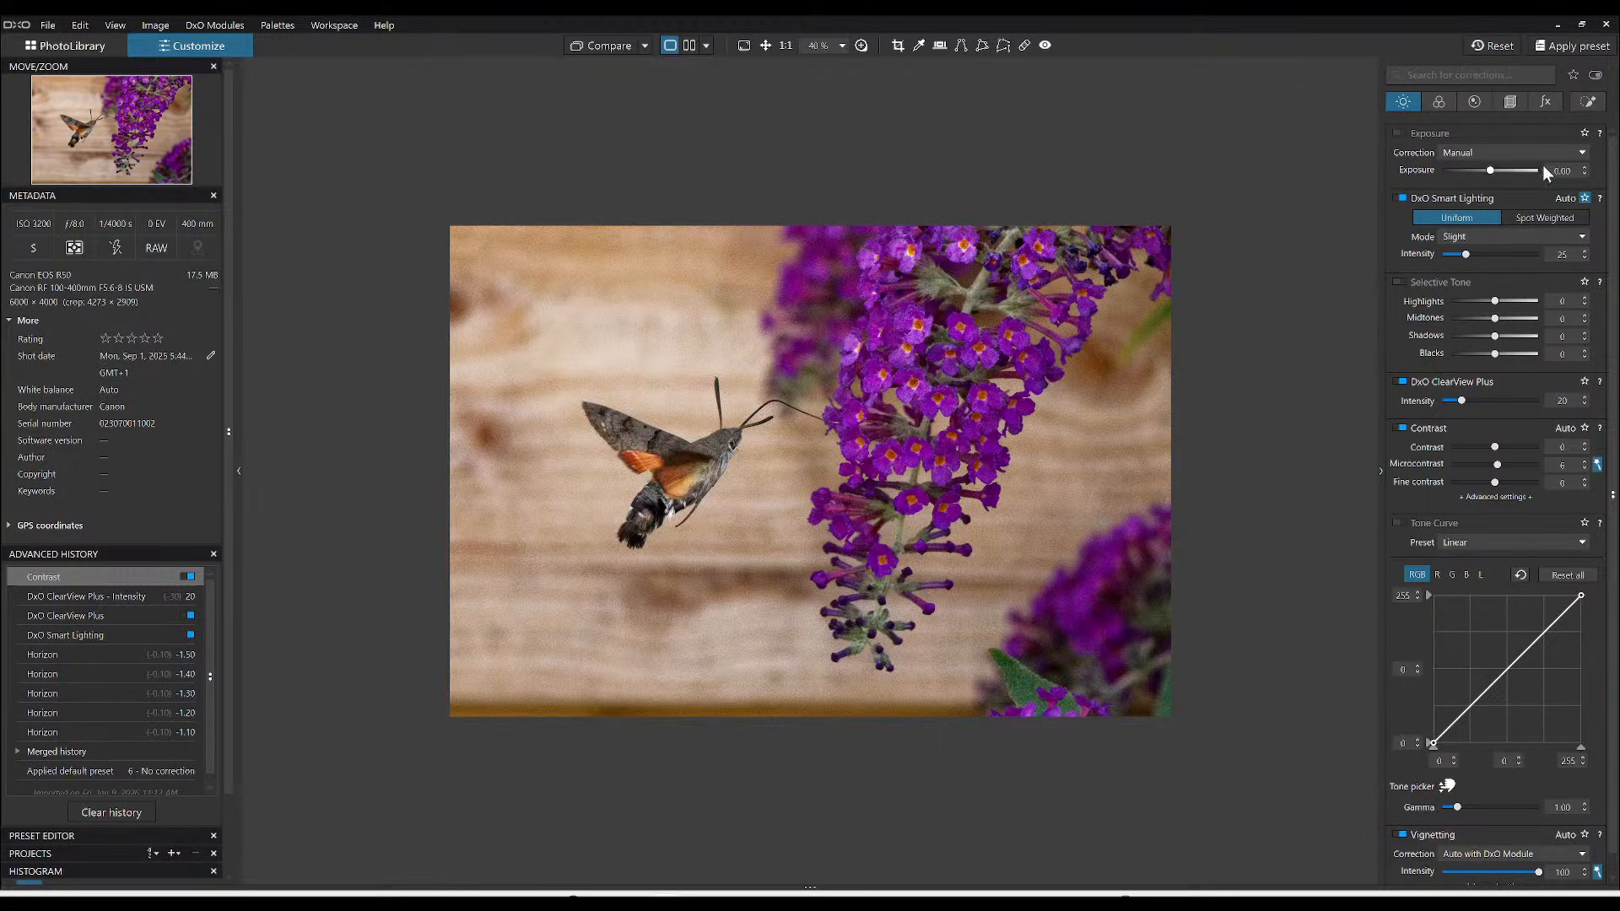
# - Mask the wooden background with an AI mask and lower its highlights to -57 and midtones to about -16
pyautogui.click(1590, 102)
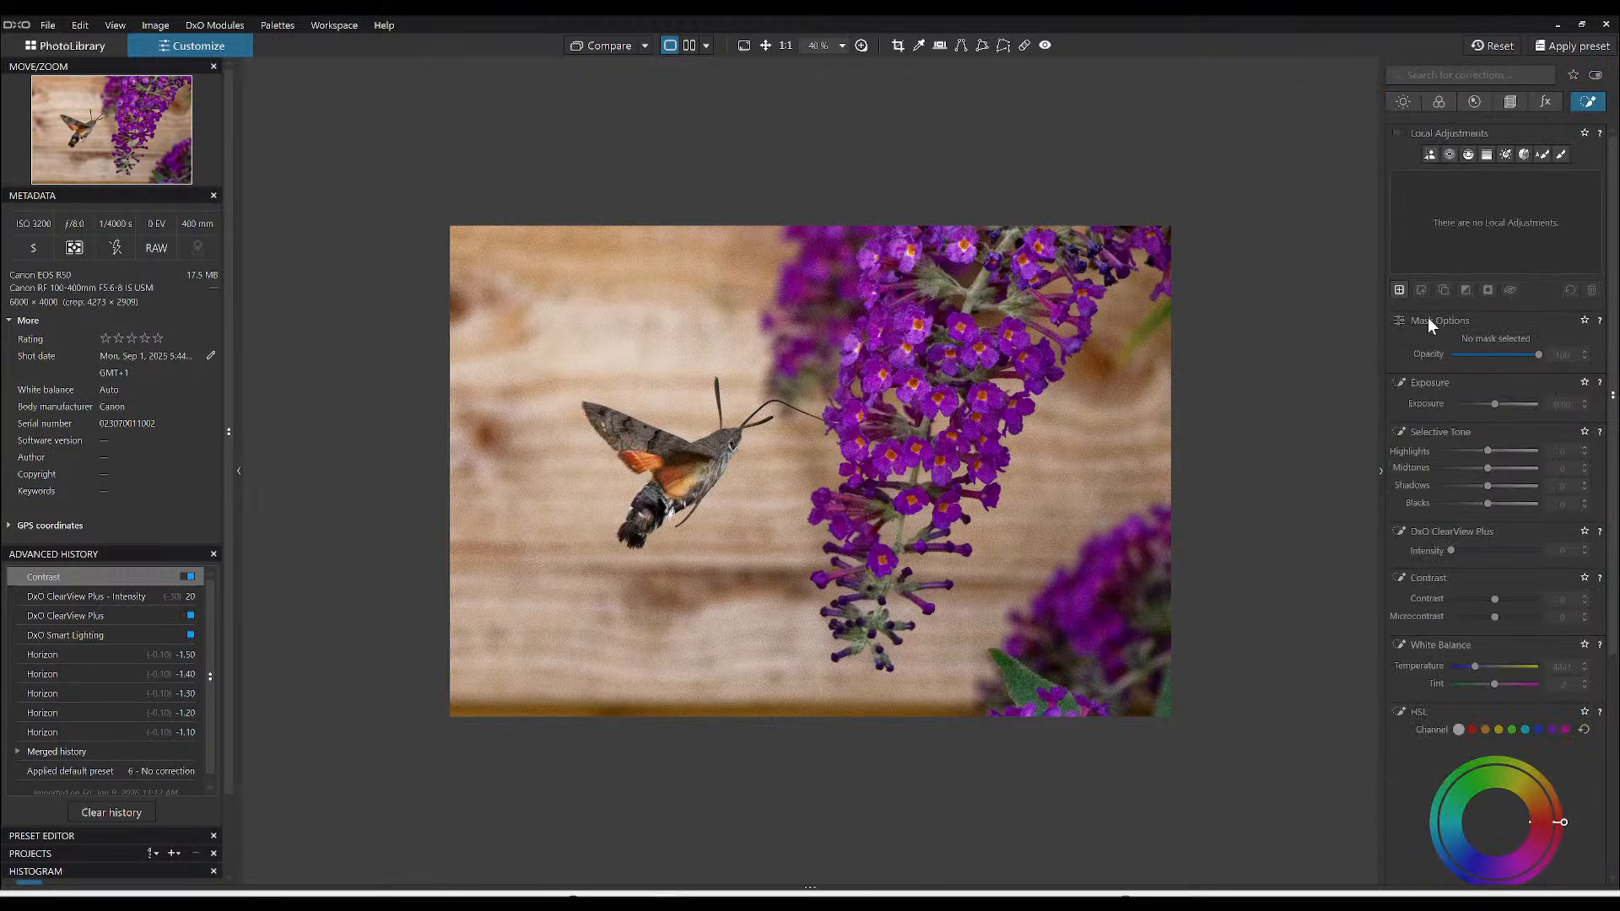
pyautogui.click(1429, 157)
pyautogui.click(795, 493)
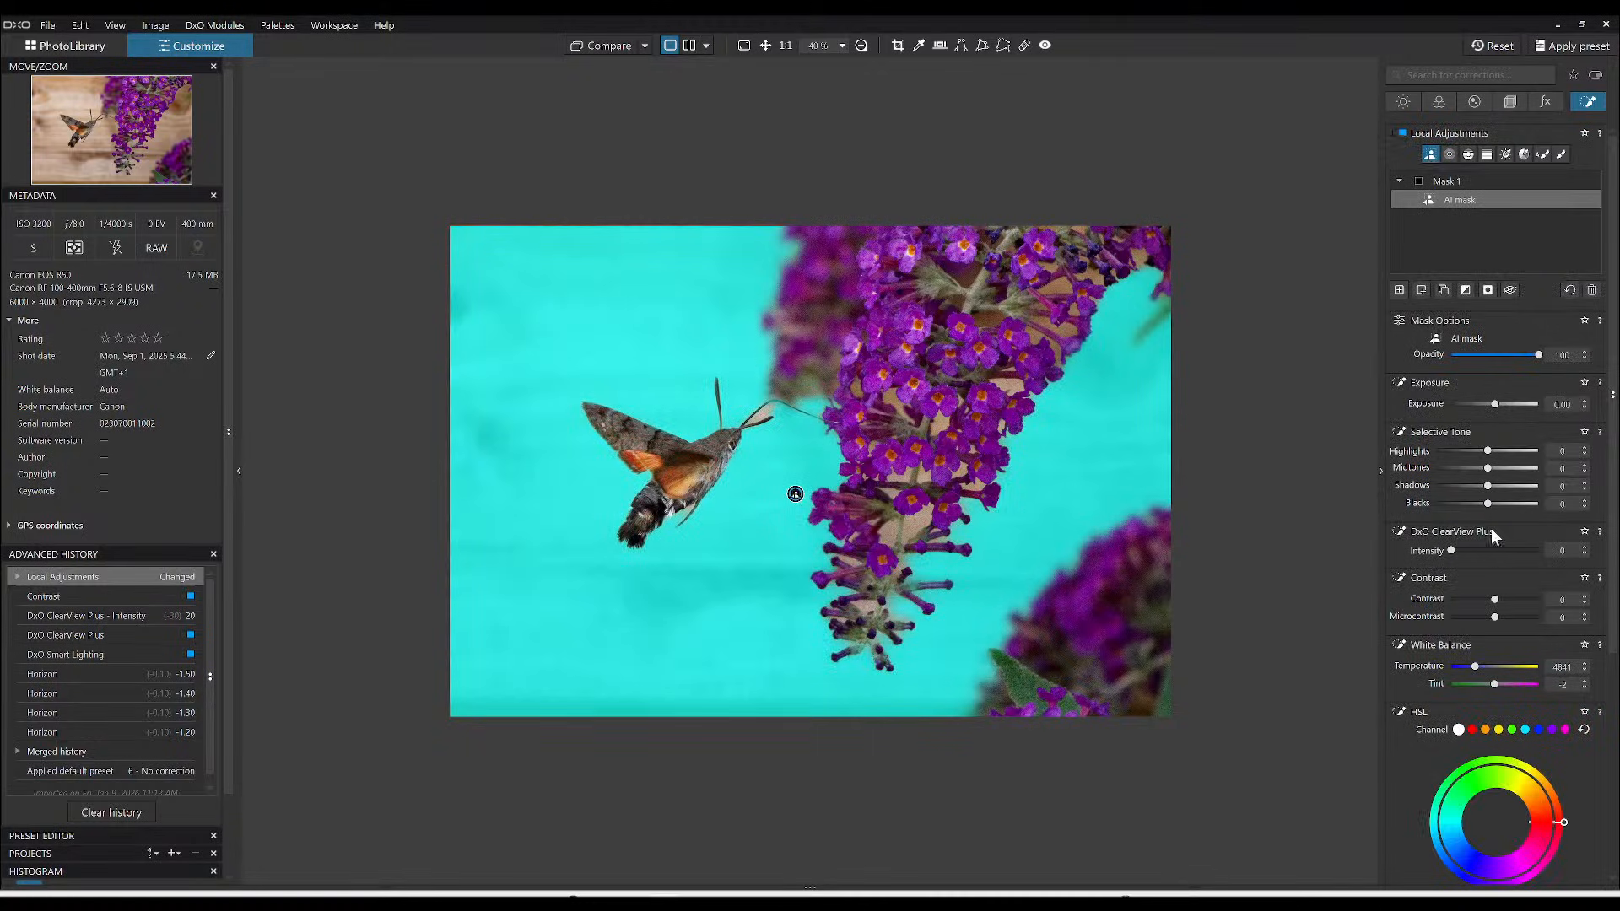
pyautogui.moveTo(1487, 451)
pyautogui.mouseDown()
pyautogui.moveTo(1458, 451)
pyautogui.moveTo(1479, 468)
pyautogui.mouseUp()
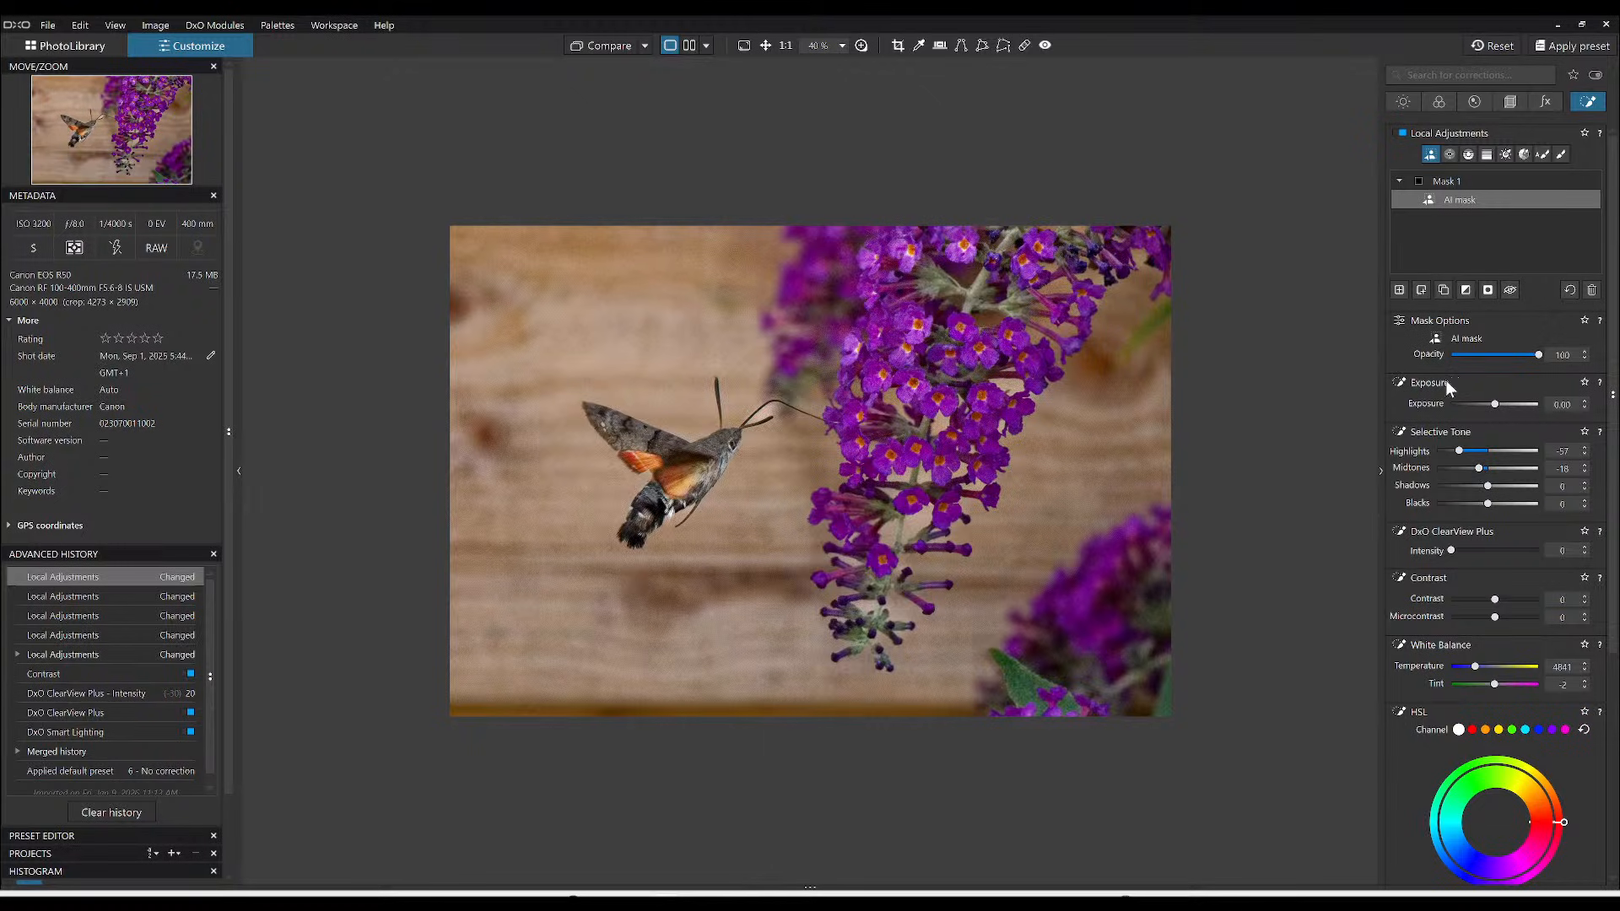
# - Add a new mask with a control point on the moth's head, setting exposure to 0.40 and microcontrast to 53
pyautogui.moveTo(1437, 179)
pyautogui.click(1399, 290)
pyautogui.click(1450, 154)
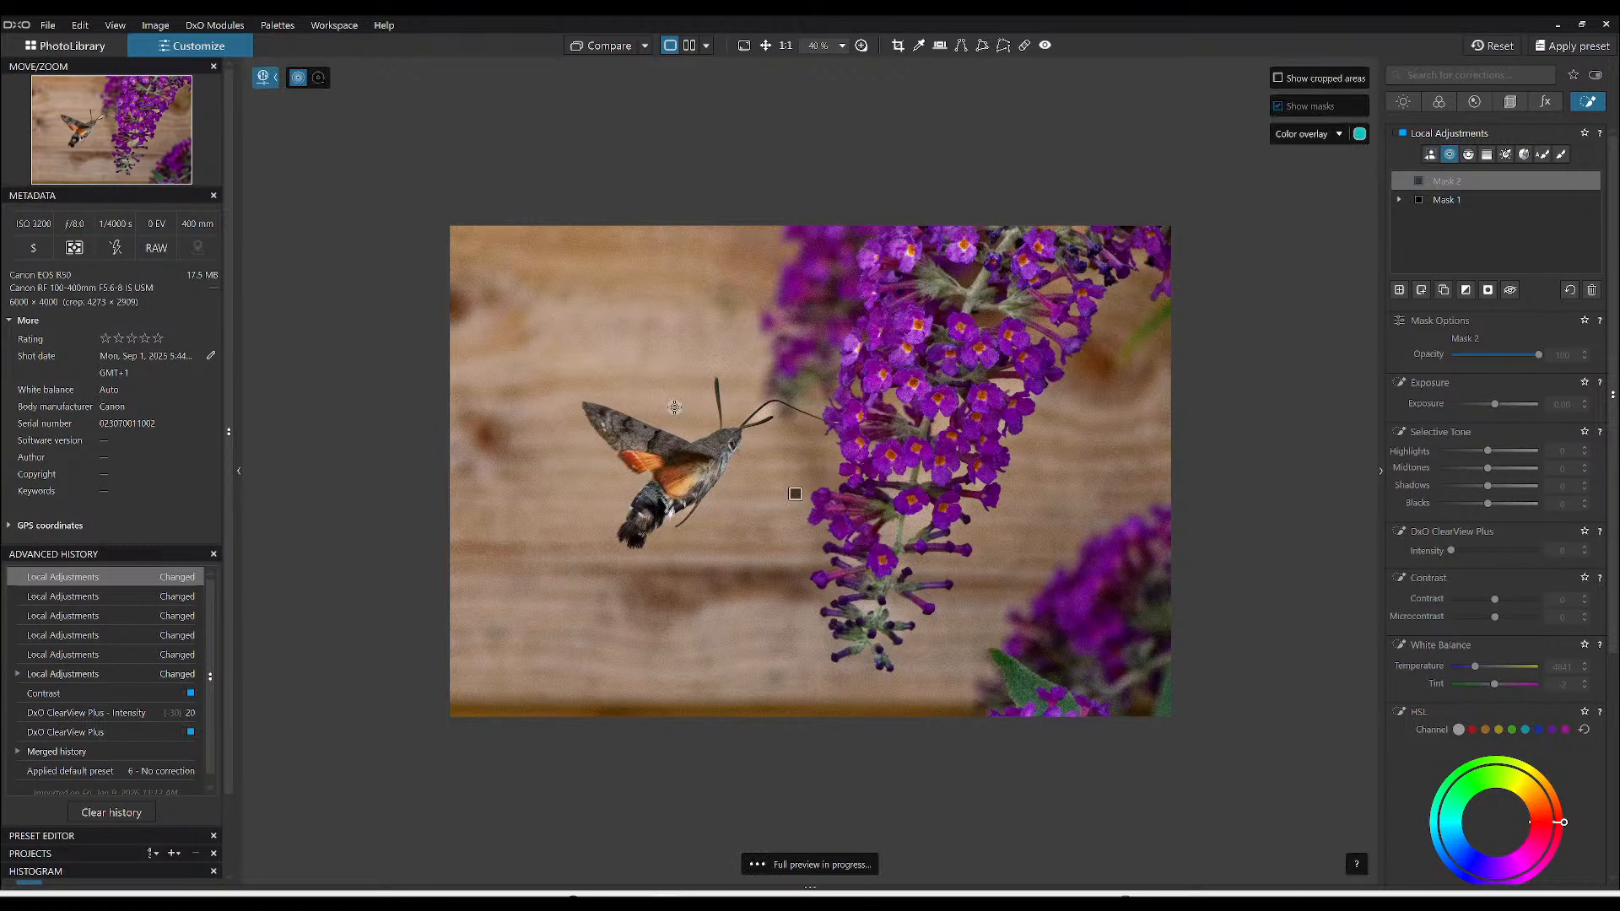
pyautogui.scroll(3, 733, 441)
pyautogui.click(685, 432)
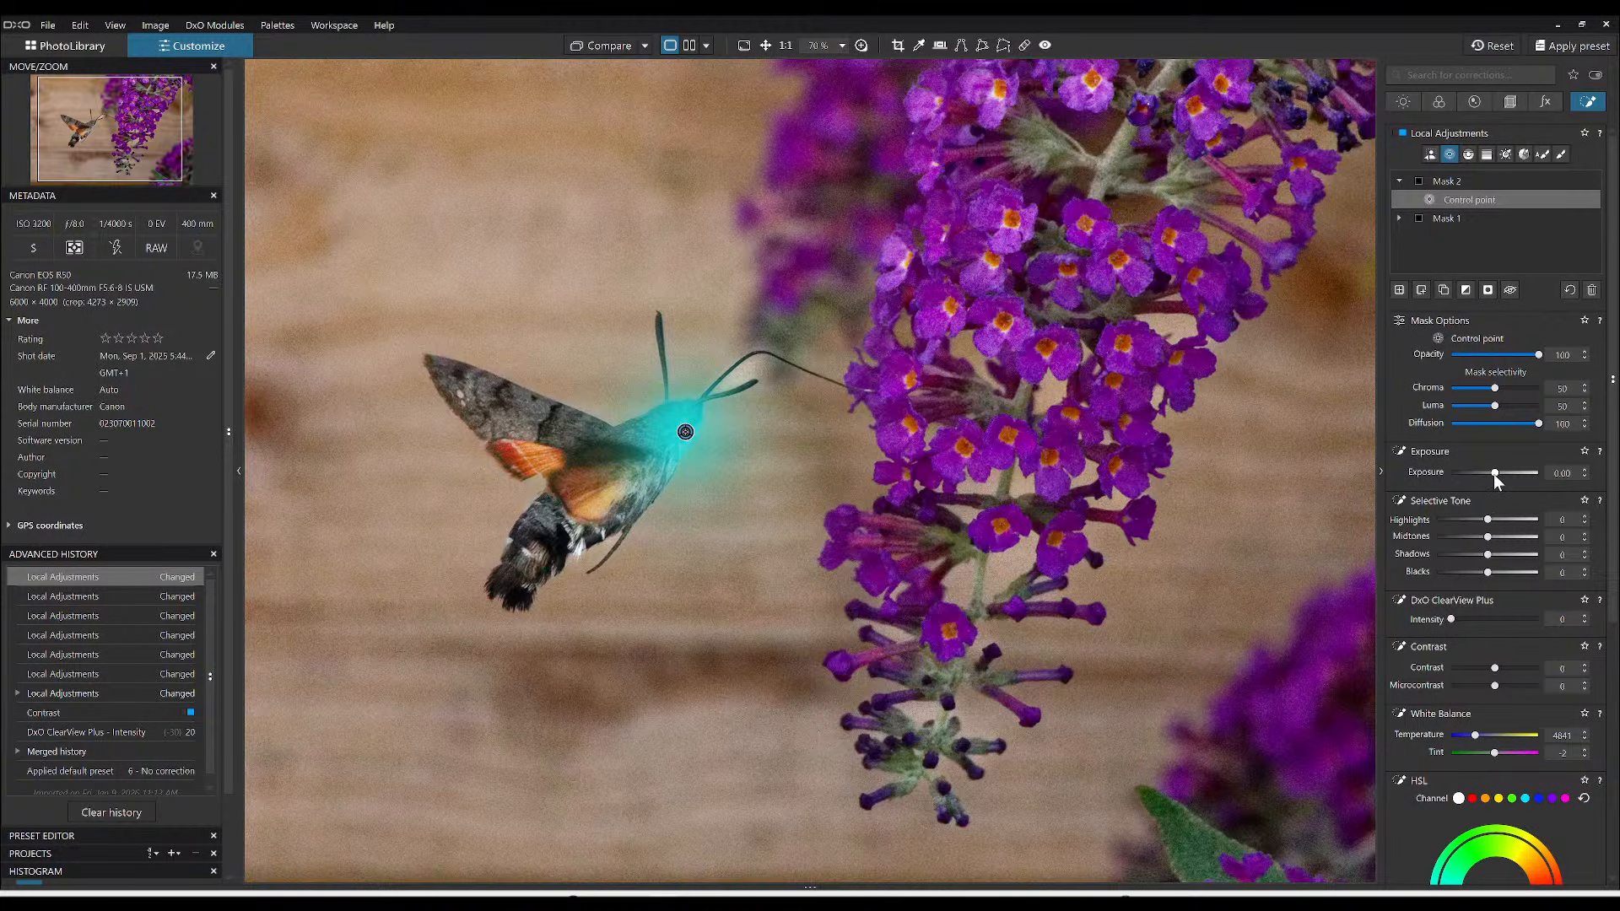
pyautogui.moveTo(1494, 473); pyautogui.dragTo(1495, 474)
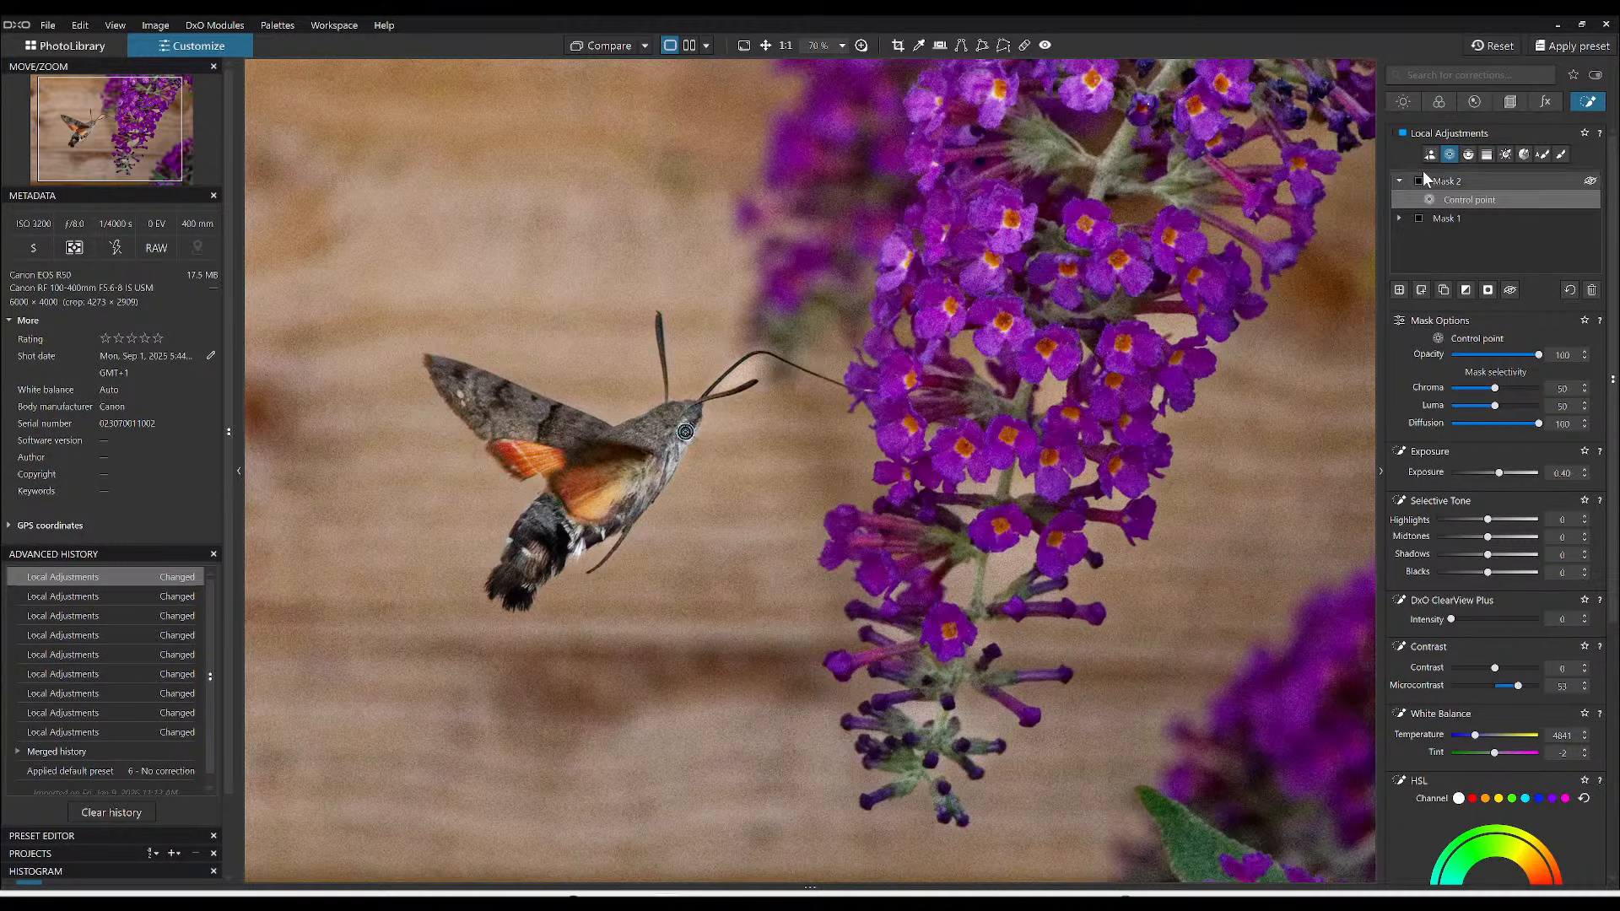
# - Add a new mask with control points on the moth's orange wing patches and tail, and set its vibrancy to 68
pyautogui.click(1399, 290)
pyautogui.click(570, 499)
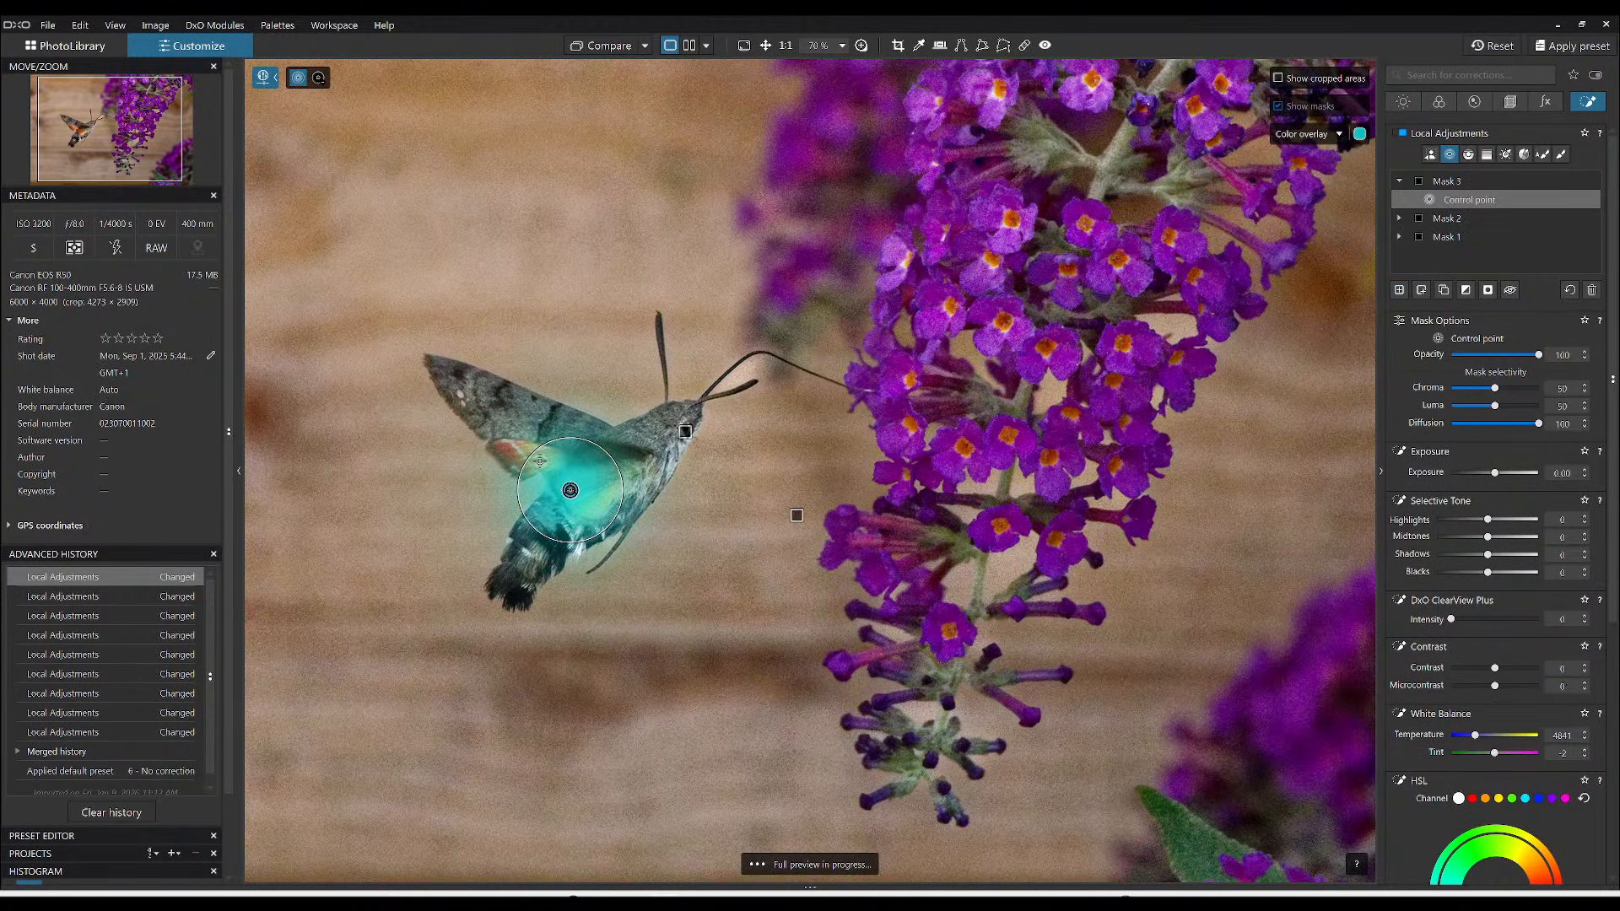
pyautogui.click(514, 450)
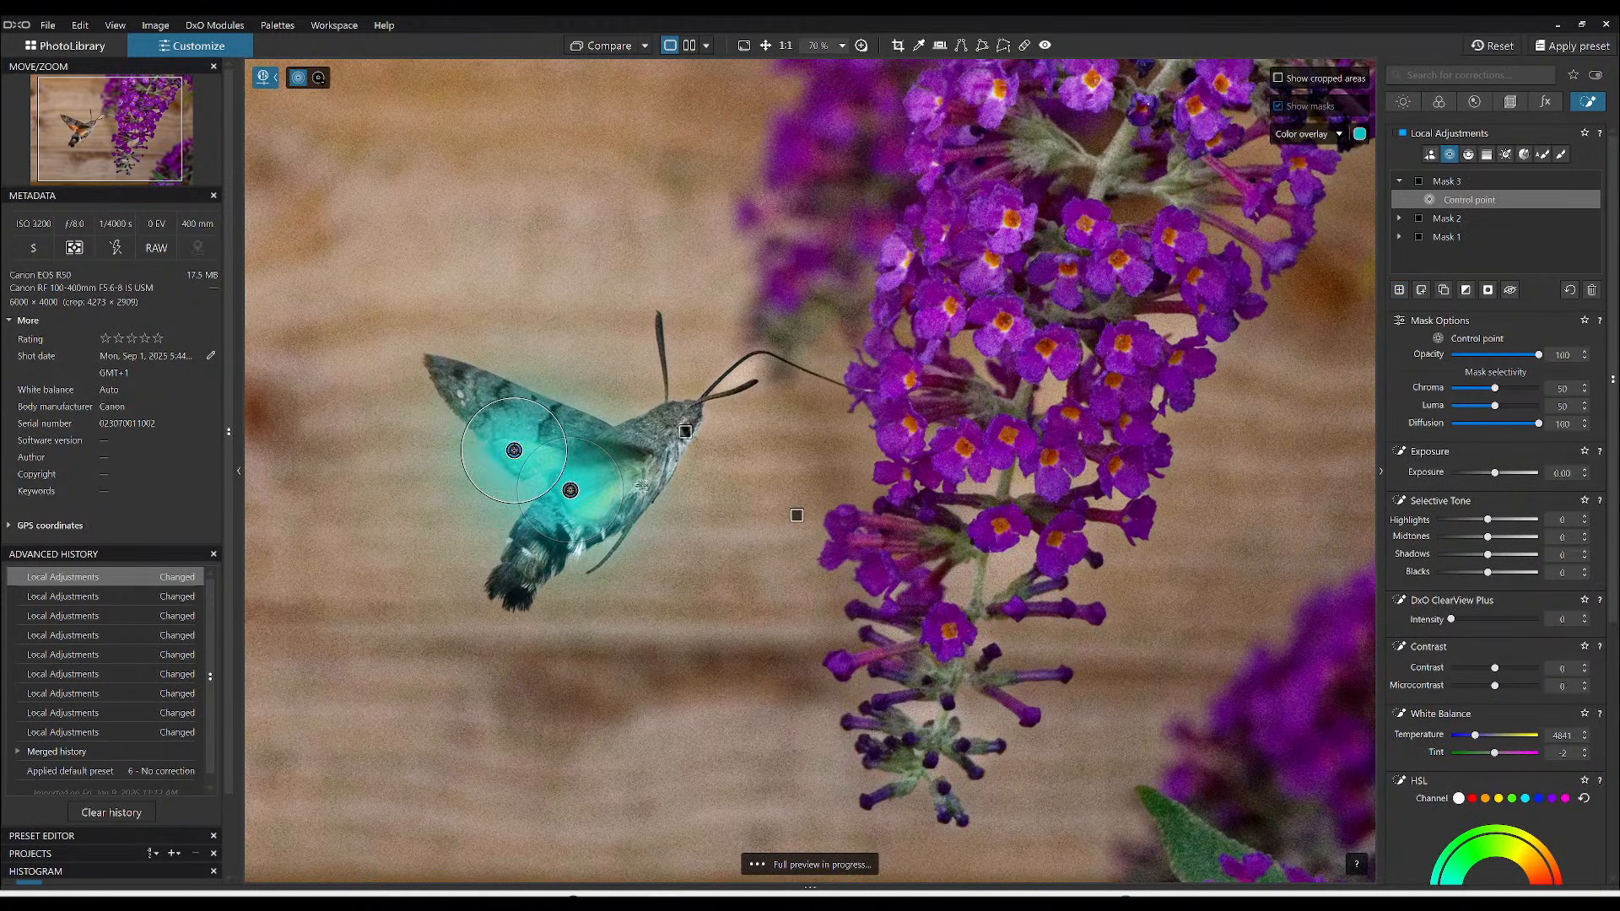
pyautogui.scroll(-3, 1475, 672)
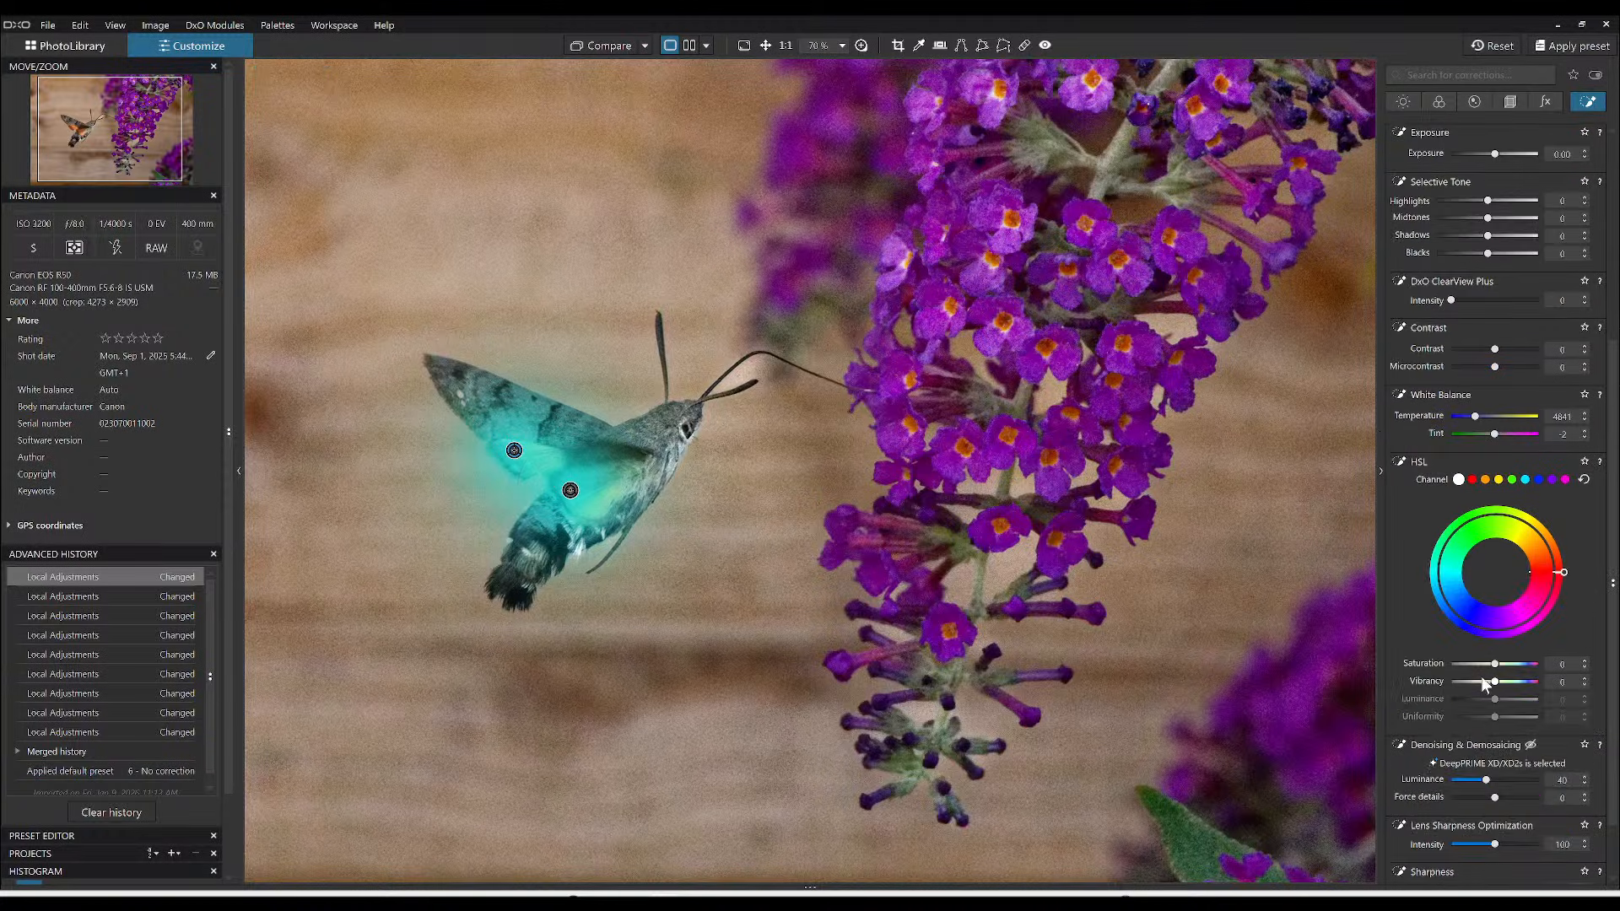
pyautogui.moveTo(1497, 681); pyautogui.dragTo(1524, 681)
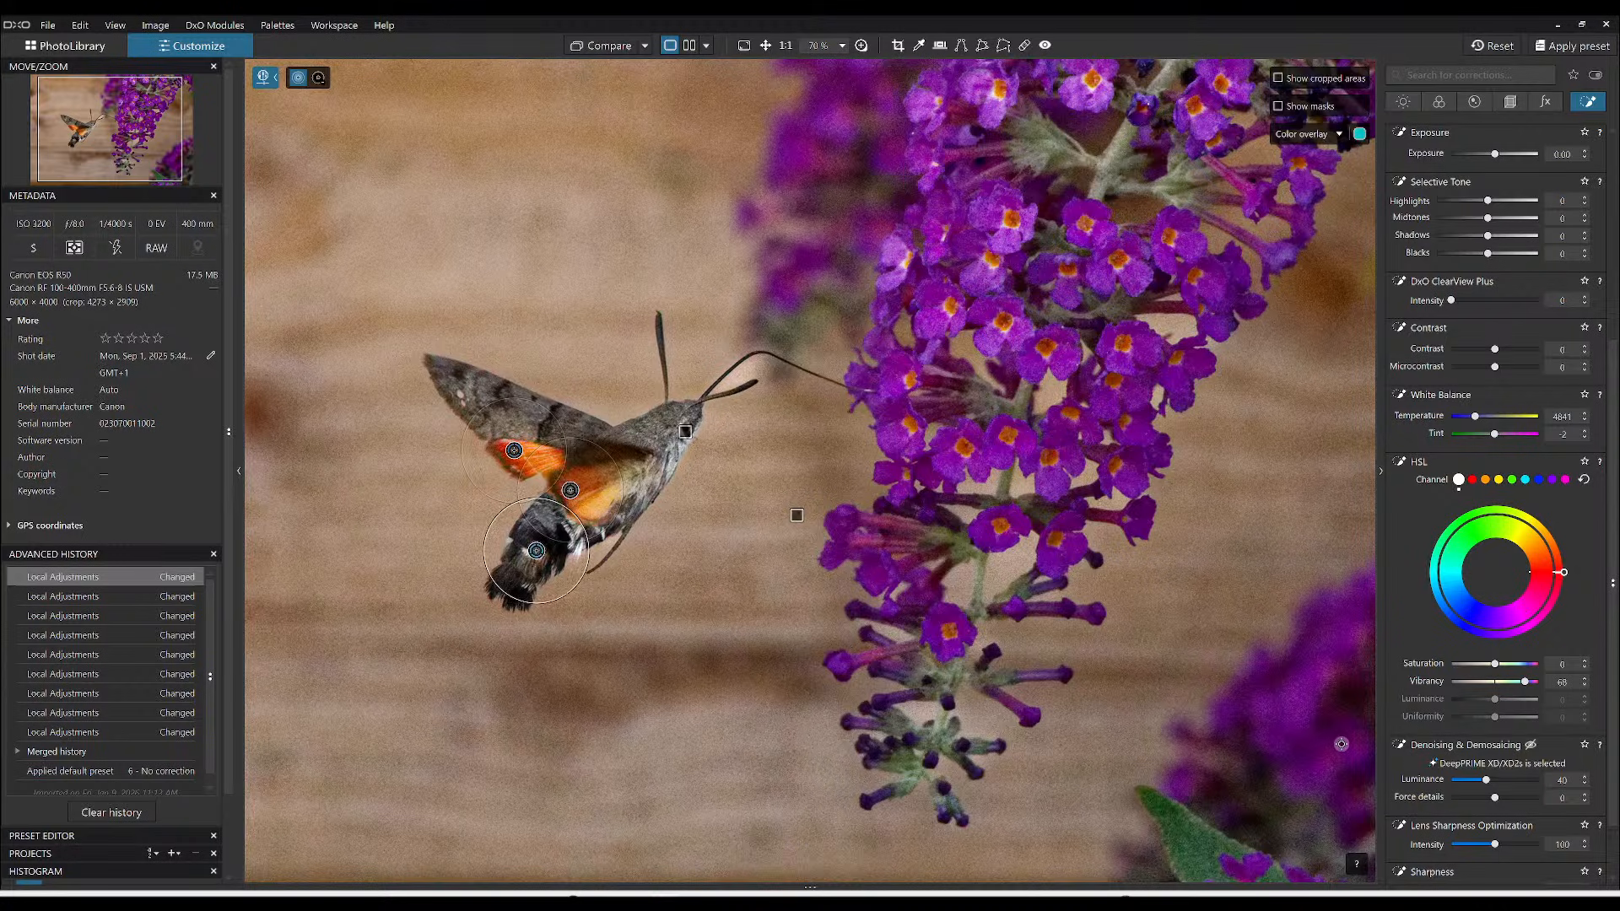
pyautogui.scroll(-1, 1184, 678)
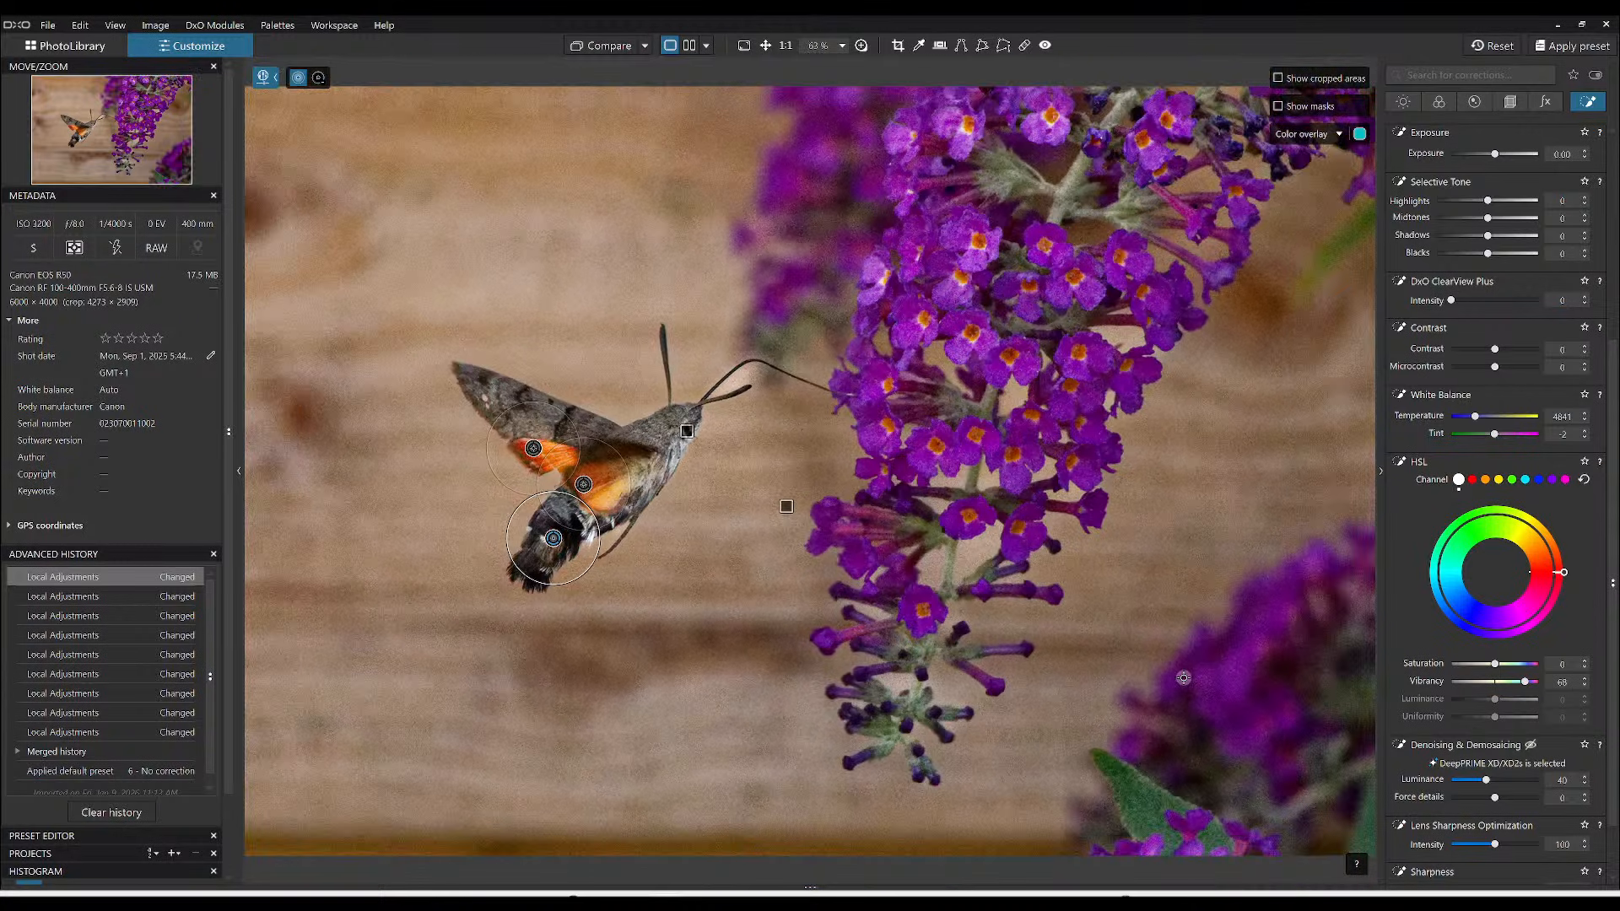
pyautogui.scroll(-2, 1184, 677)
pyautogui.scroll(-1, 1183, 678)
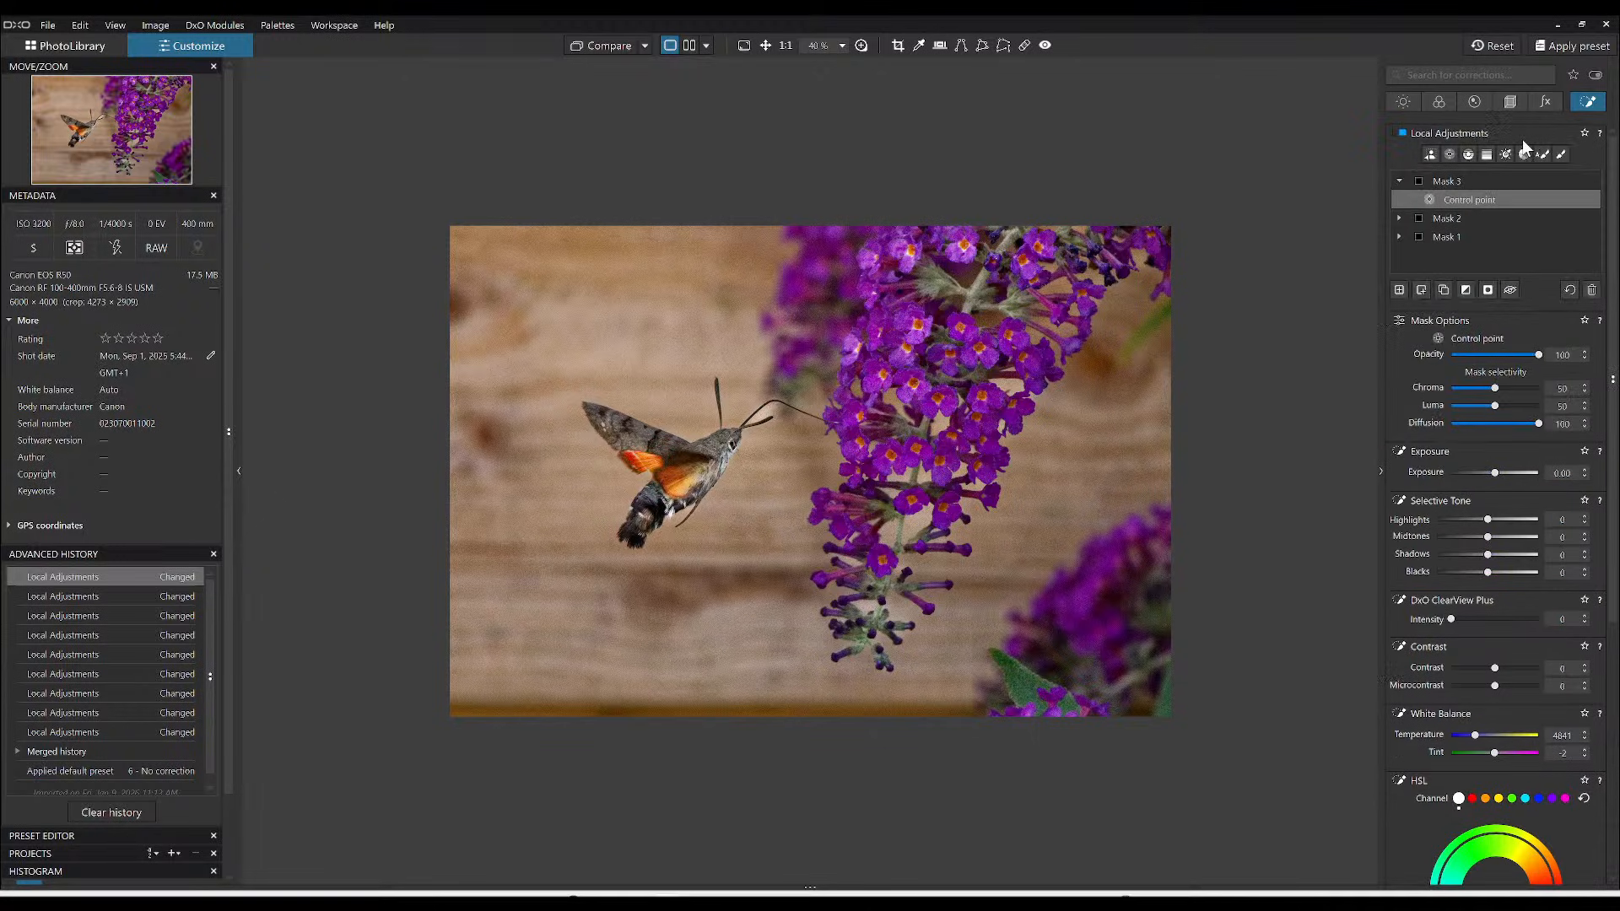
# - Add a control line mask over the lower-right flowers with chroma and luma selectivity 45, and set exposure to -0.67
pyautogui.click(1468, 155)
pyautogui.moveTo(1139, 656); pyautogui.dragTo(876, 500)
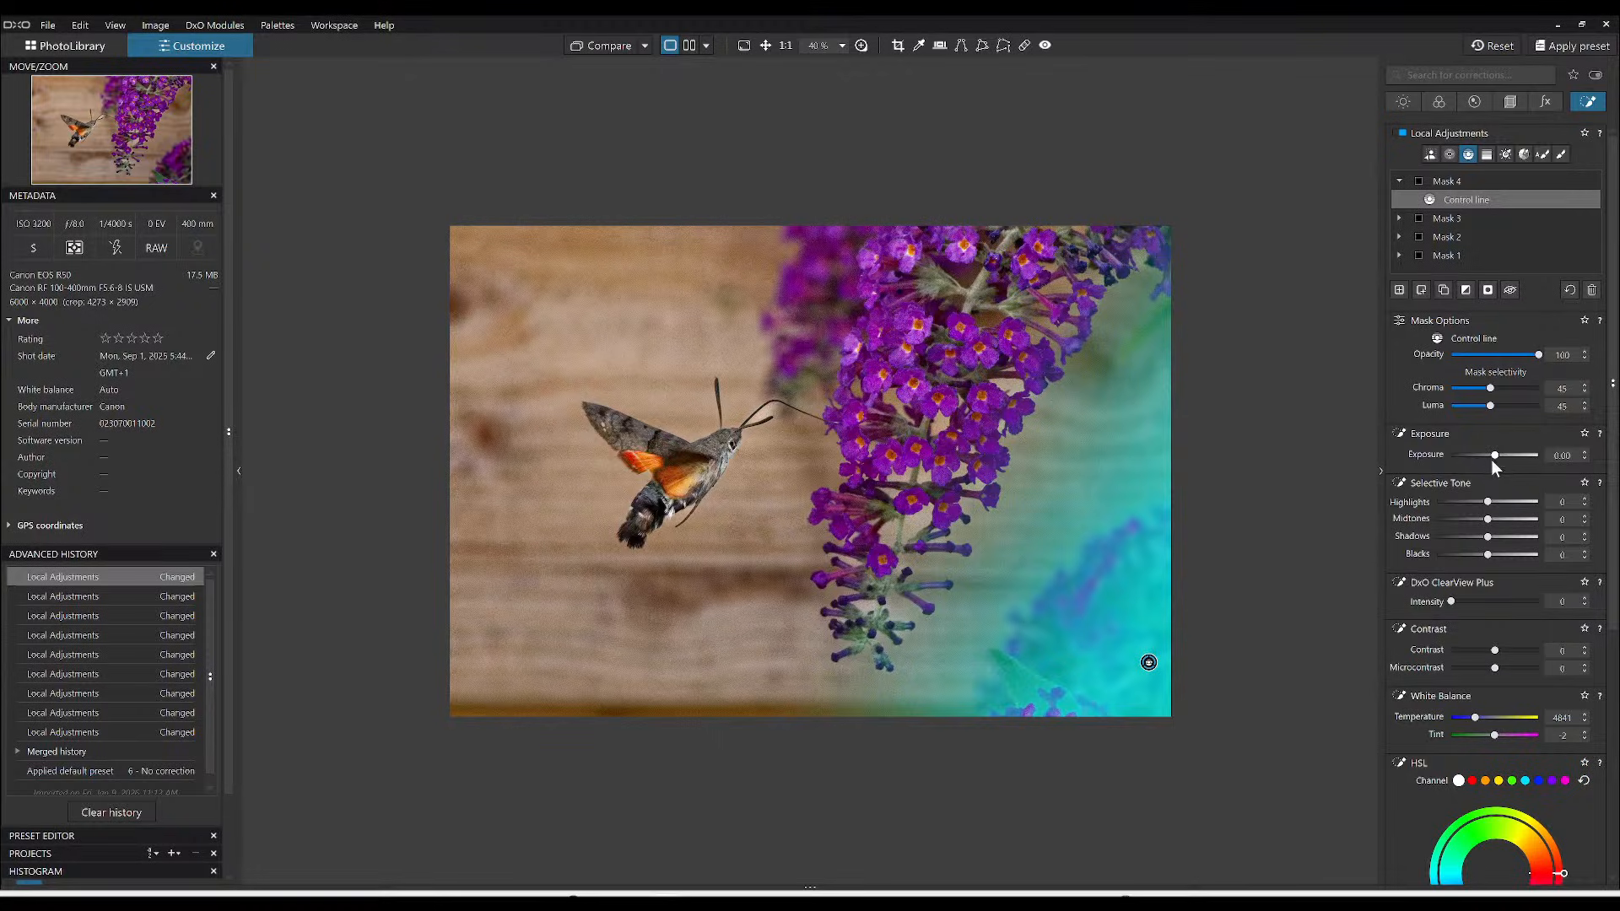
pyautogui.moveTo(1492, 460); pyautogui.dragTo(1487, 458)
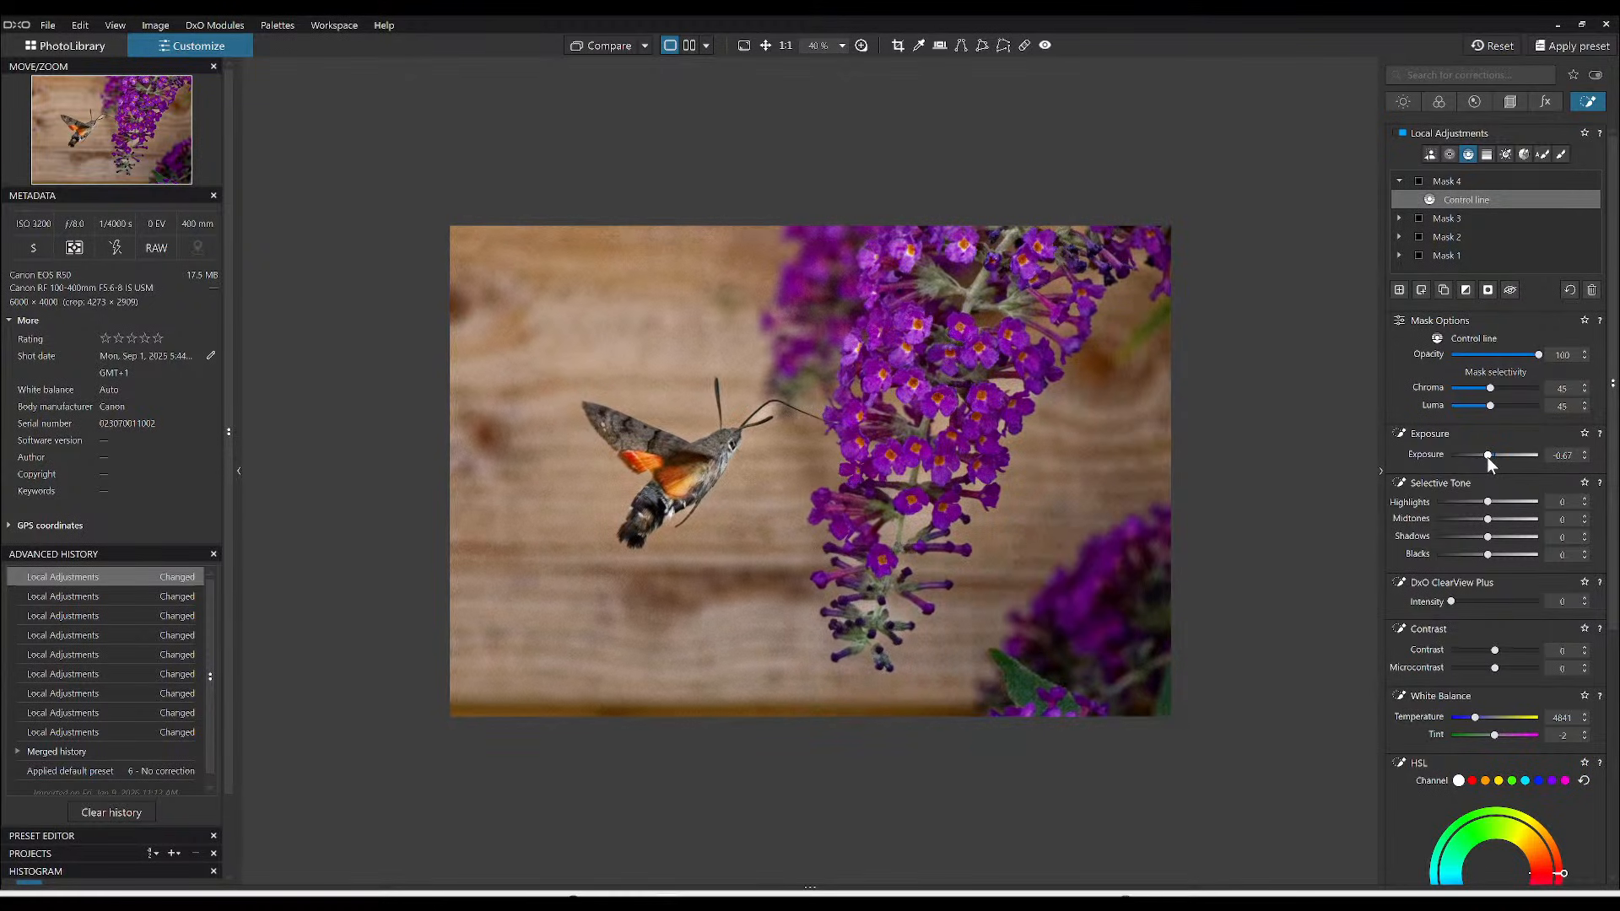
# - Extend the control line's fade toward the moth, shift the line inward over the lower-right flowers, and set its temperature to 4641
pyautogui.moveTo(876, 501); pyautogui.dragTo(791, 439)
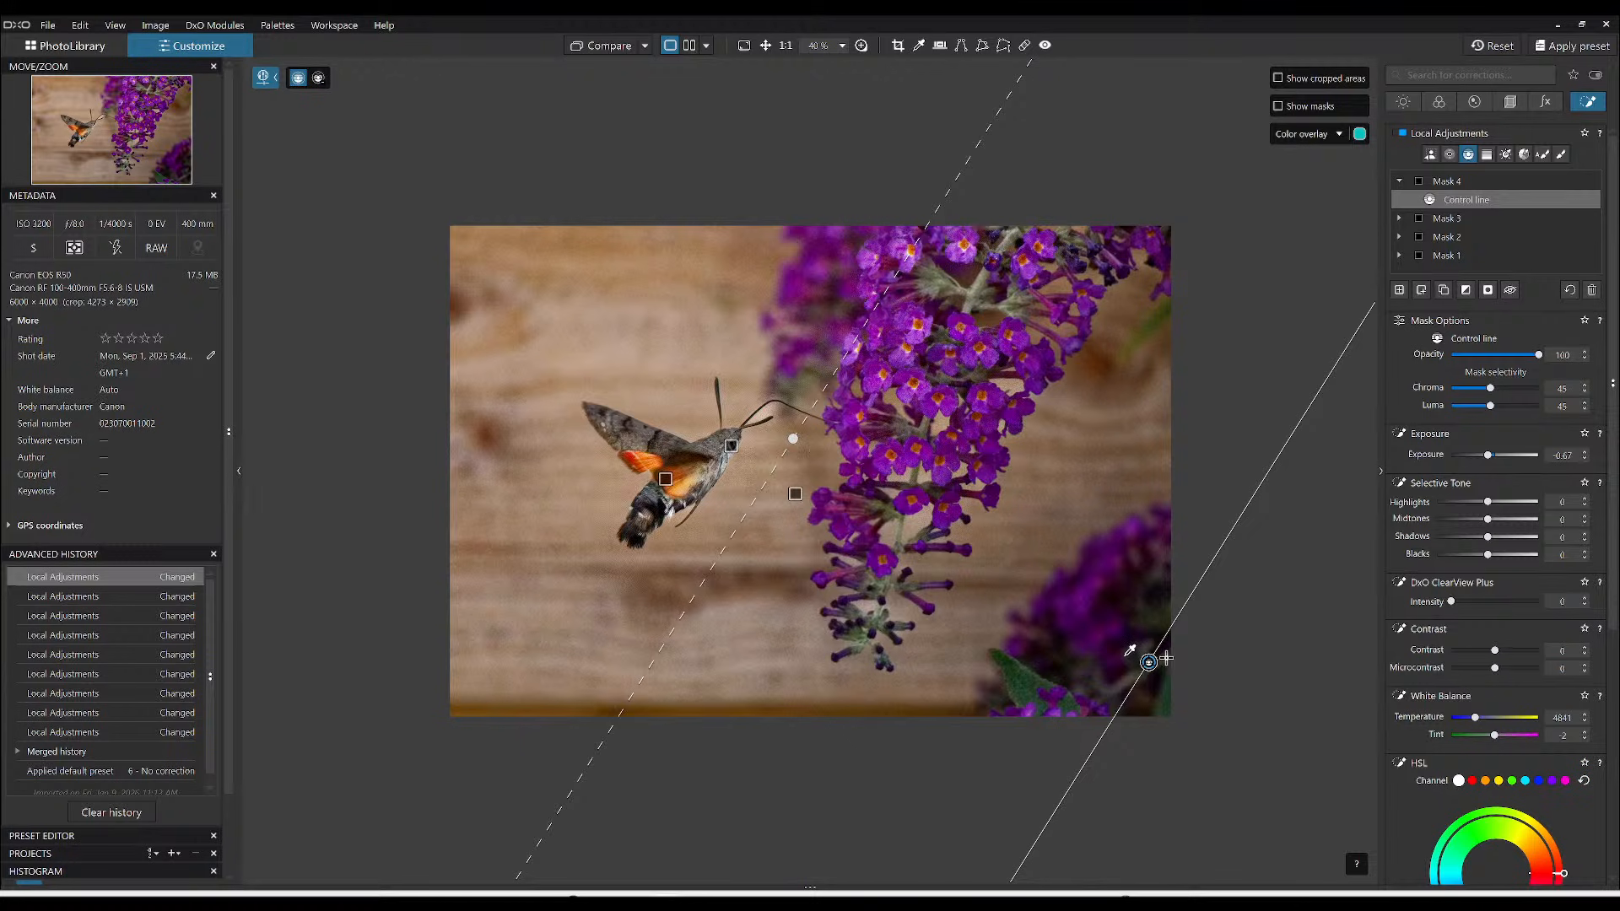
pyautogui.moveTo(1149, 662); pyautogui.dragTo(1095, 631)
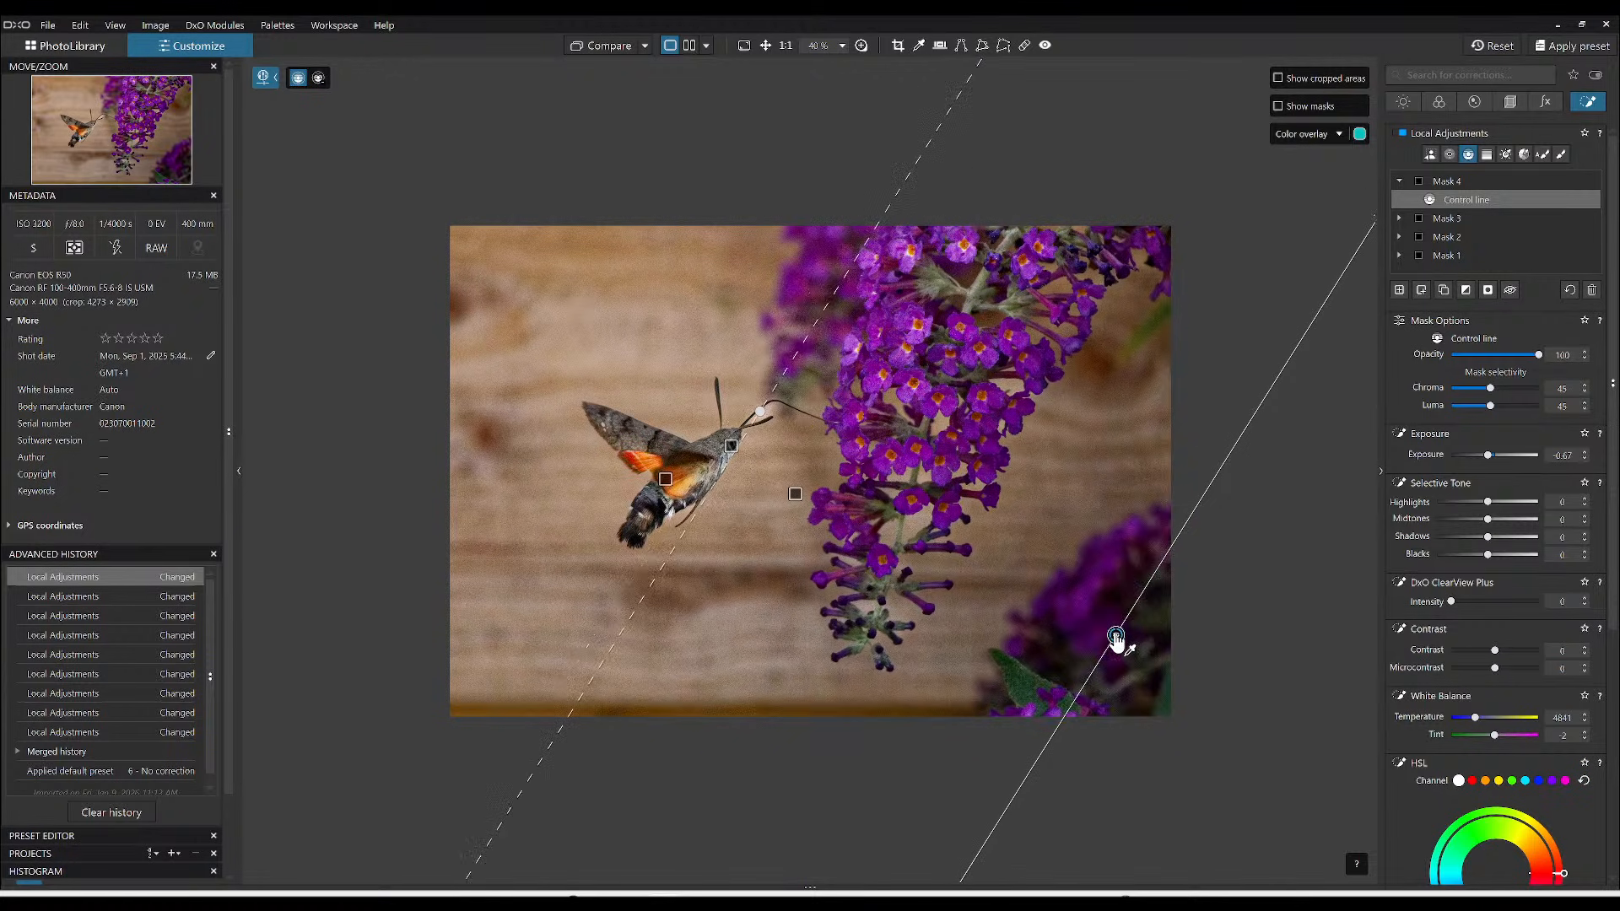
pyautogui.scroll(-1, 1527, 701)
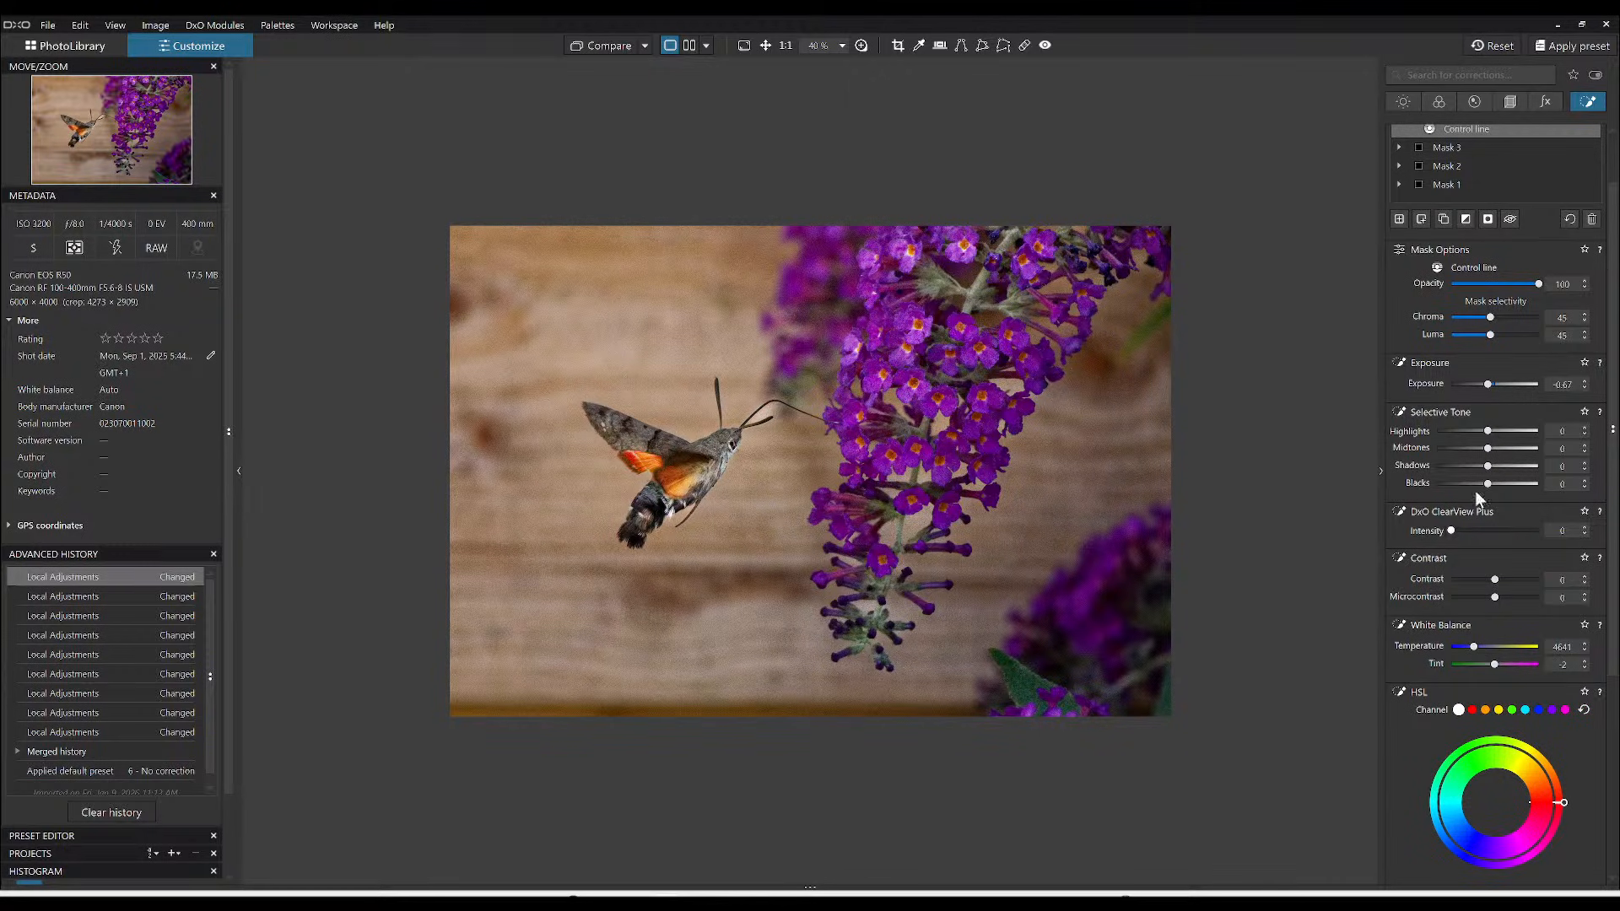
pyautogui.scroll(1, 1416, 304)
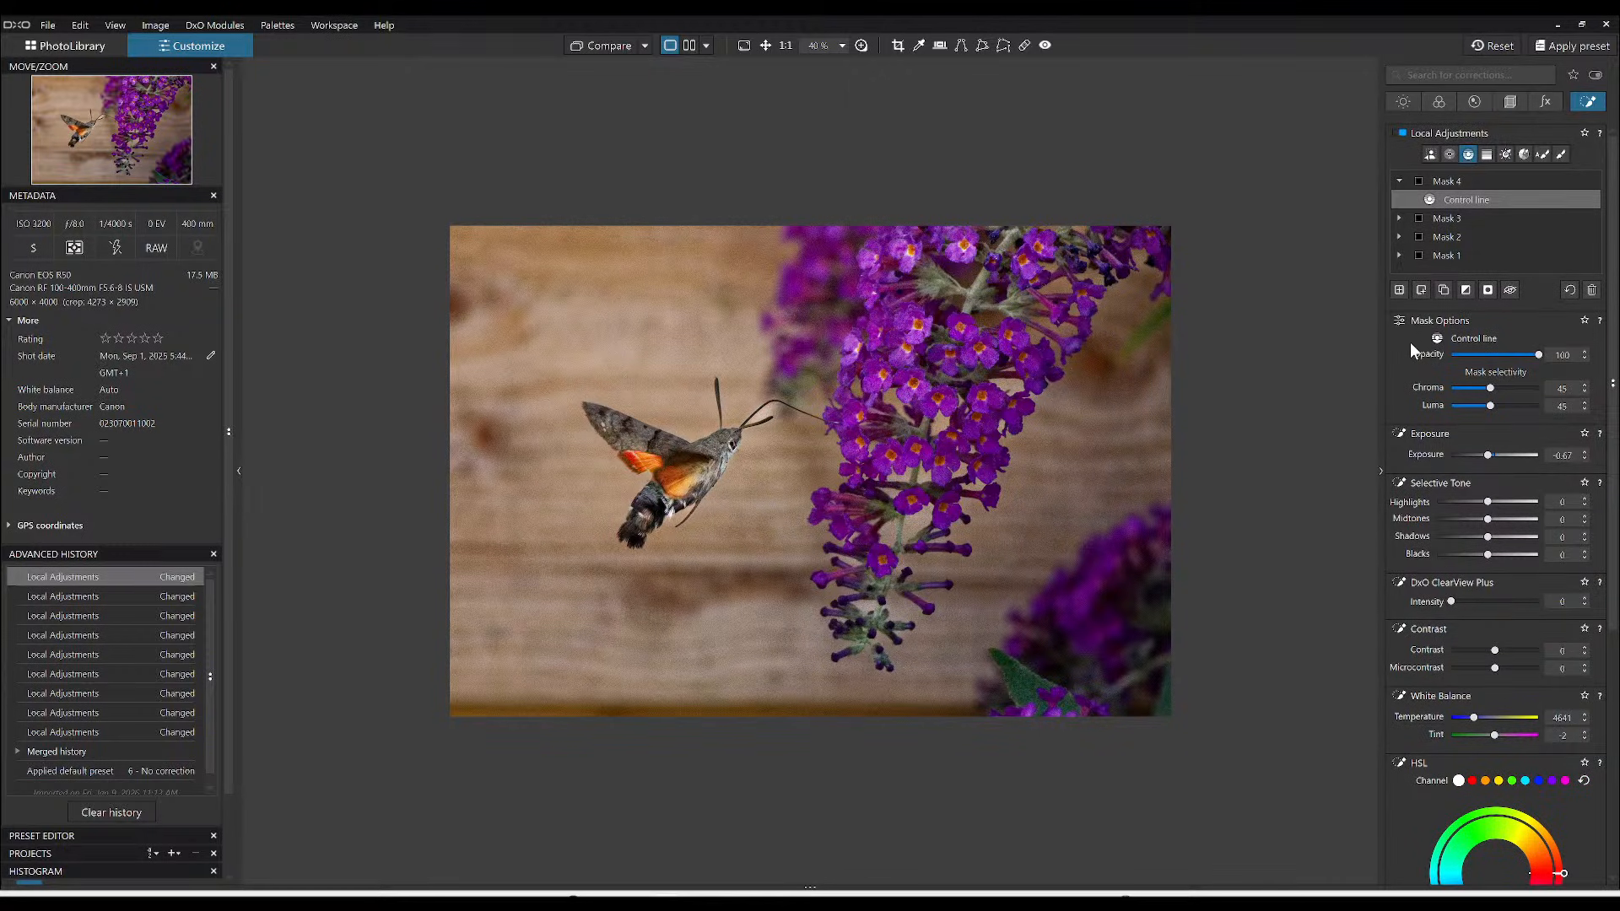
# - Add a new control line mask across the upper-left background, with chroma selectivity 30 and luma selectivity 29
pyautogui.click(1411, 295)
pyautogui.moveTo(540, 317); pyautogui.dragTo(842, 545)
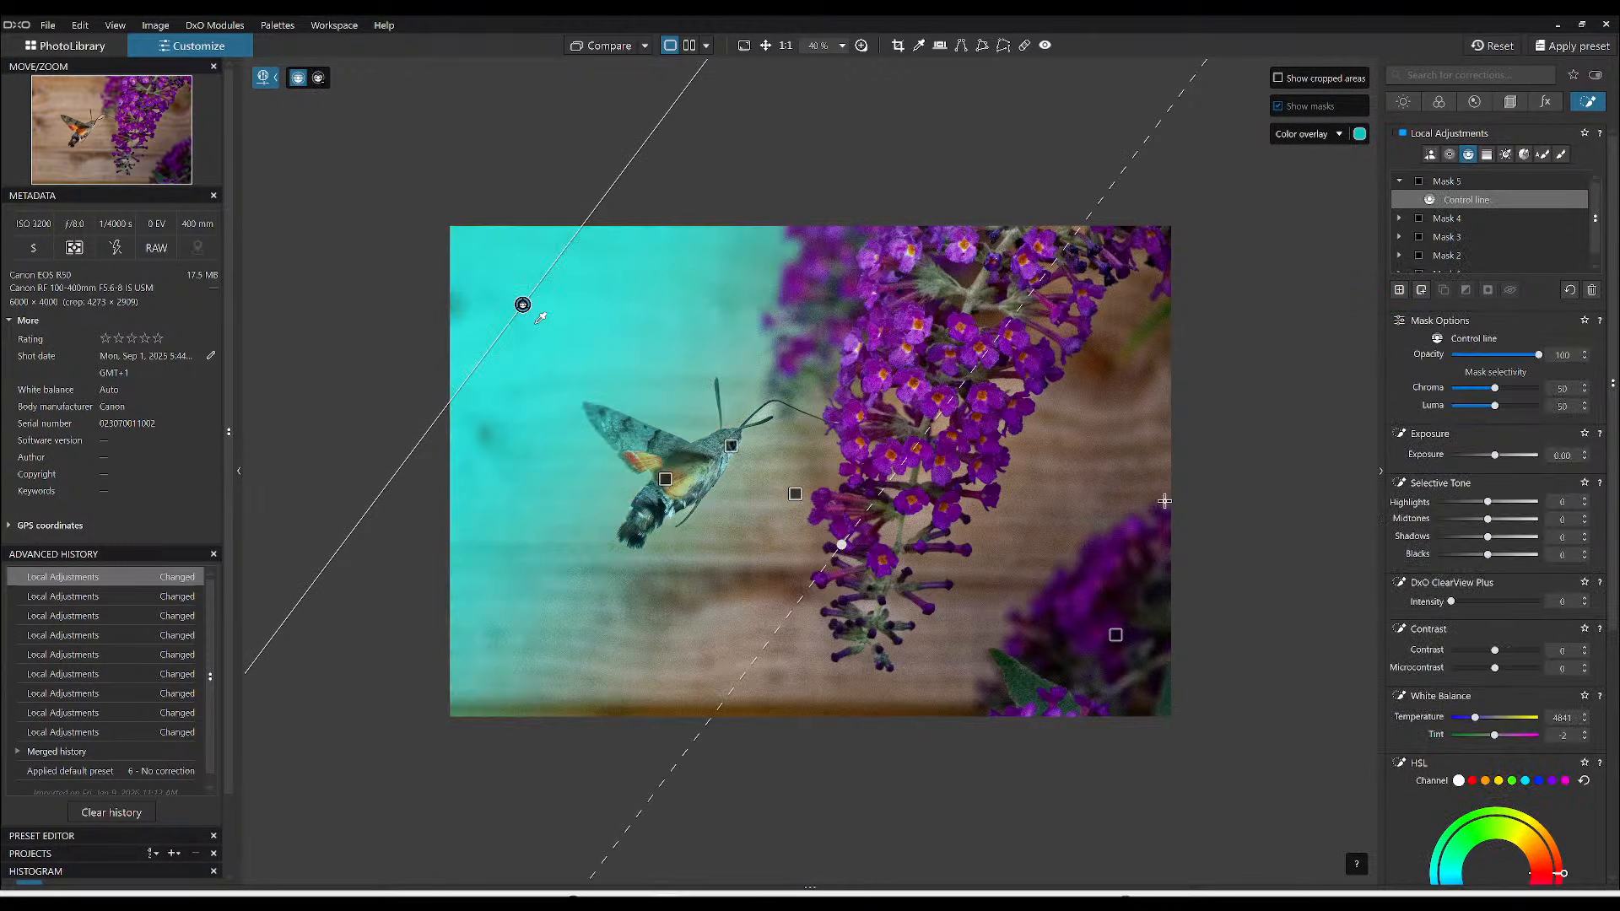
pyautogui.click(1477, 388)
pyautogui.click(1477, 406)
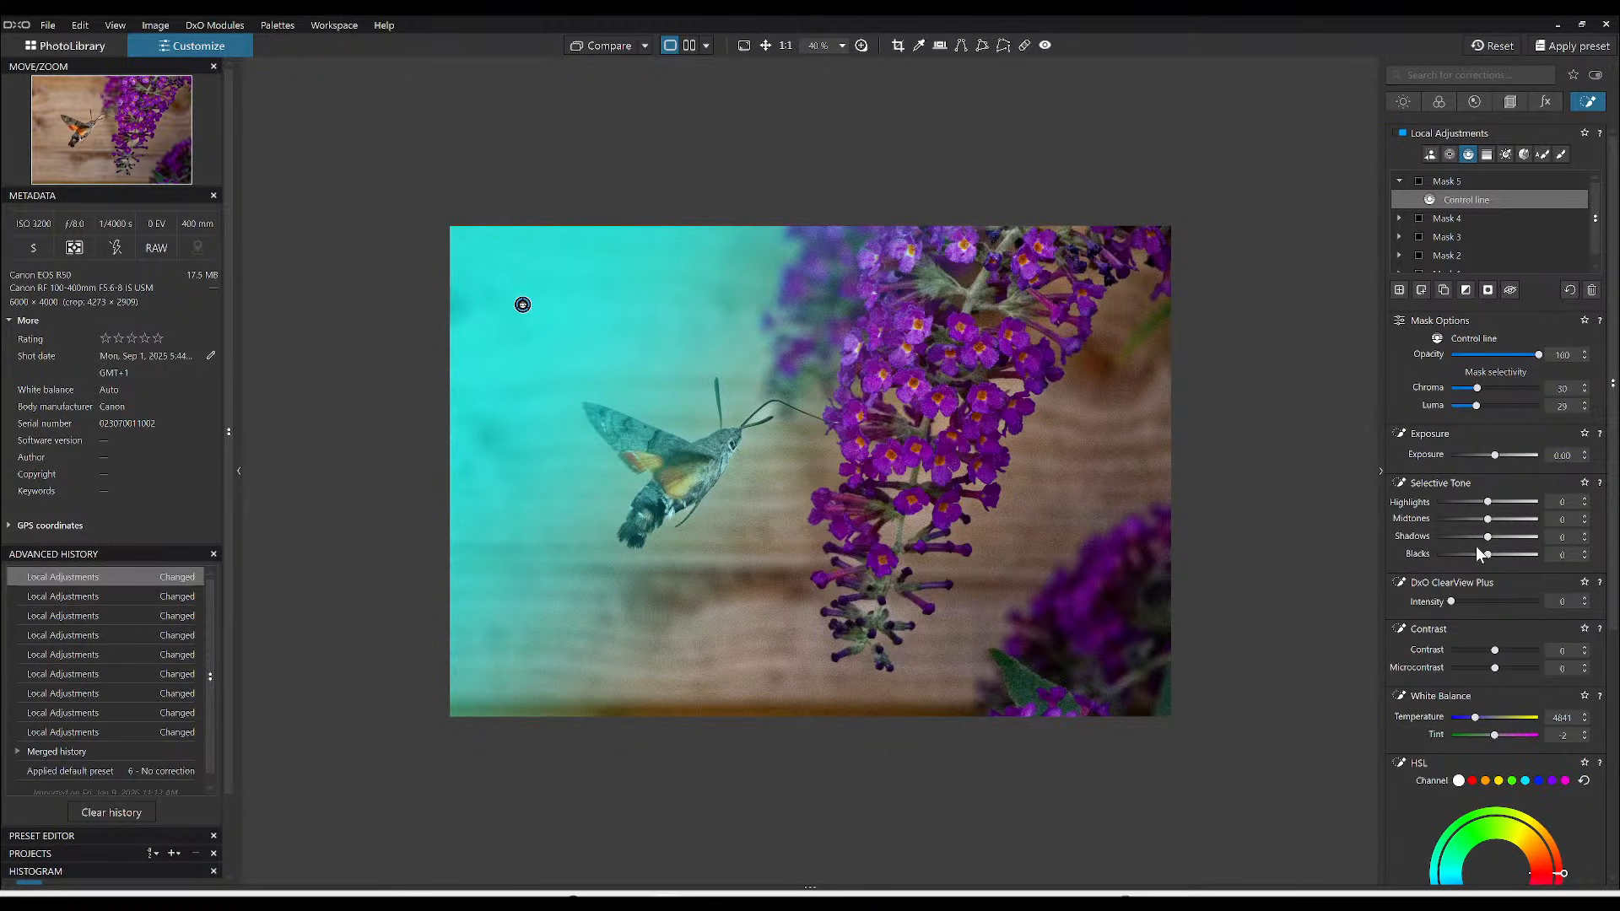
# - Brighten the upper-left control line area with highlights at about 33, midtones at 13 and shadows at 11
pyautogui.moveTo(544, 295)
pyautogui.moveTo(1487, 503); pyautogui.dragTo(1512, 503)
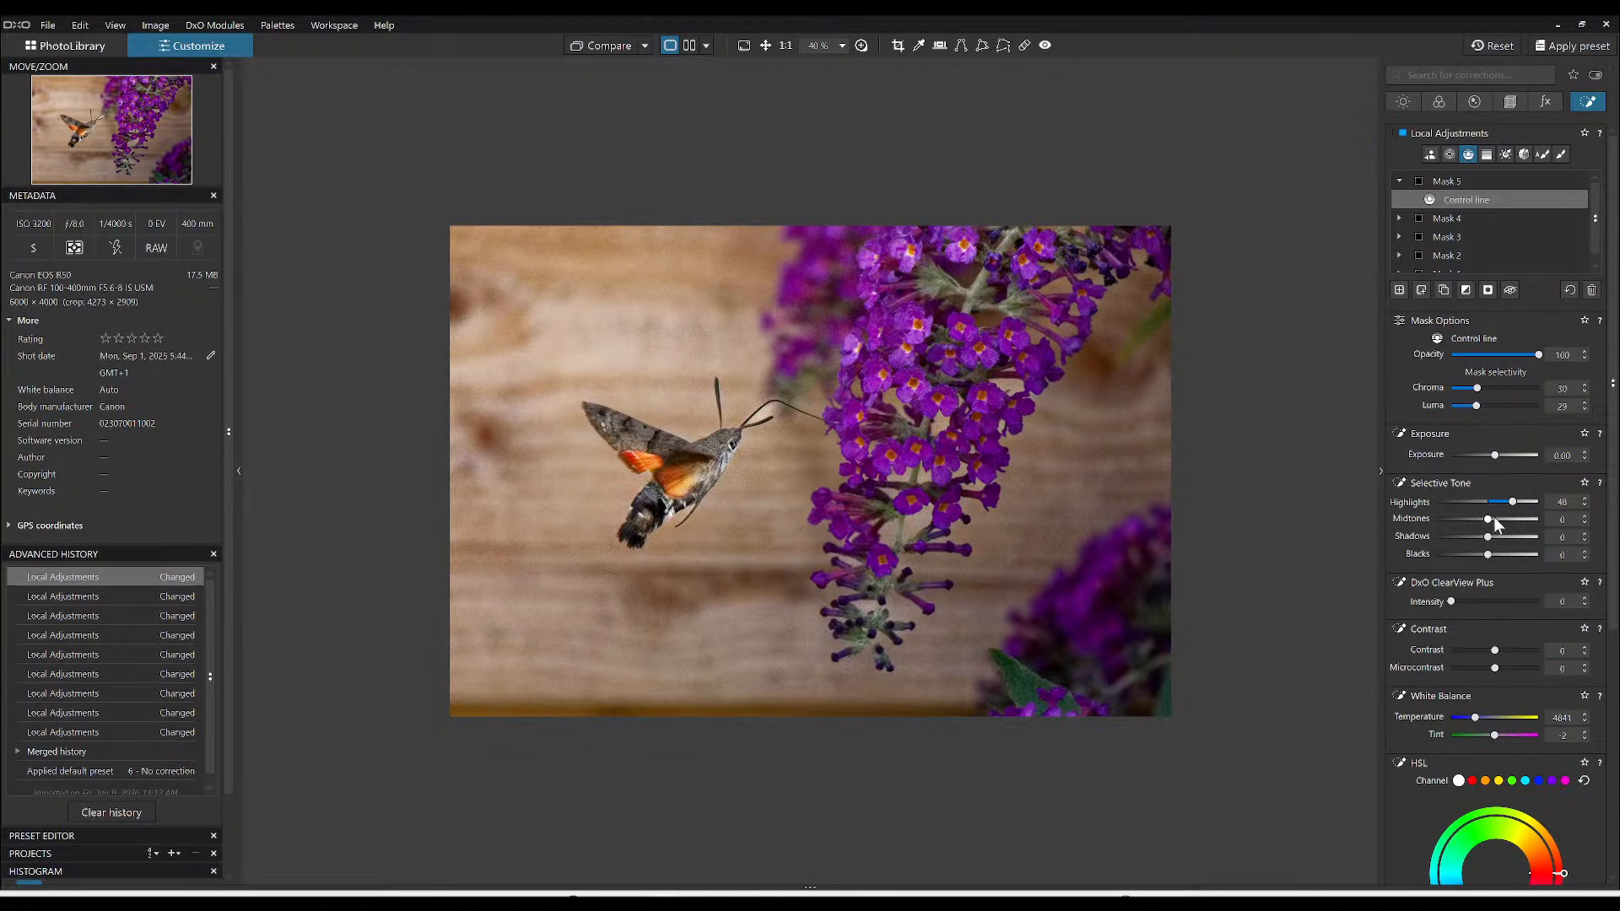
pyautogui.moveTo(1494, 517); pyautogui.dragTo(1497, 520)
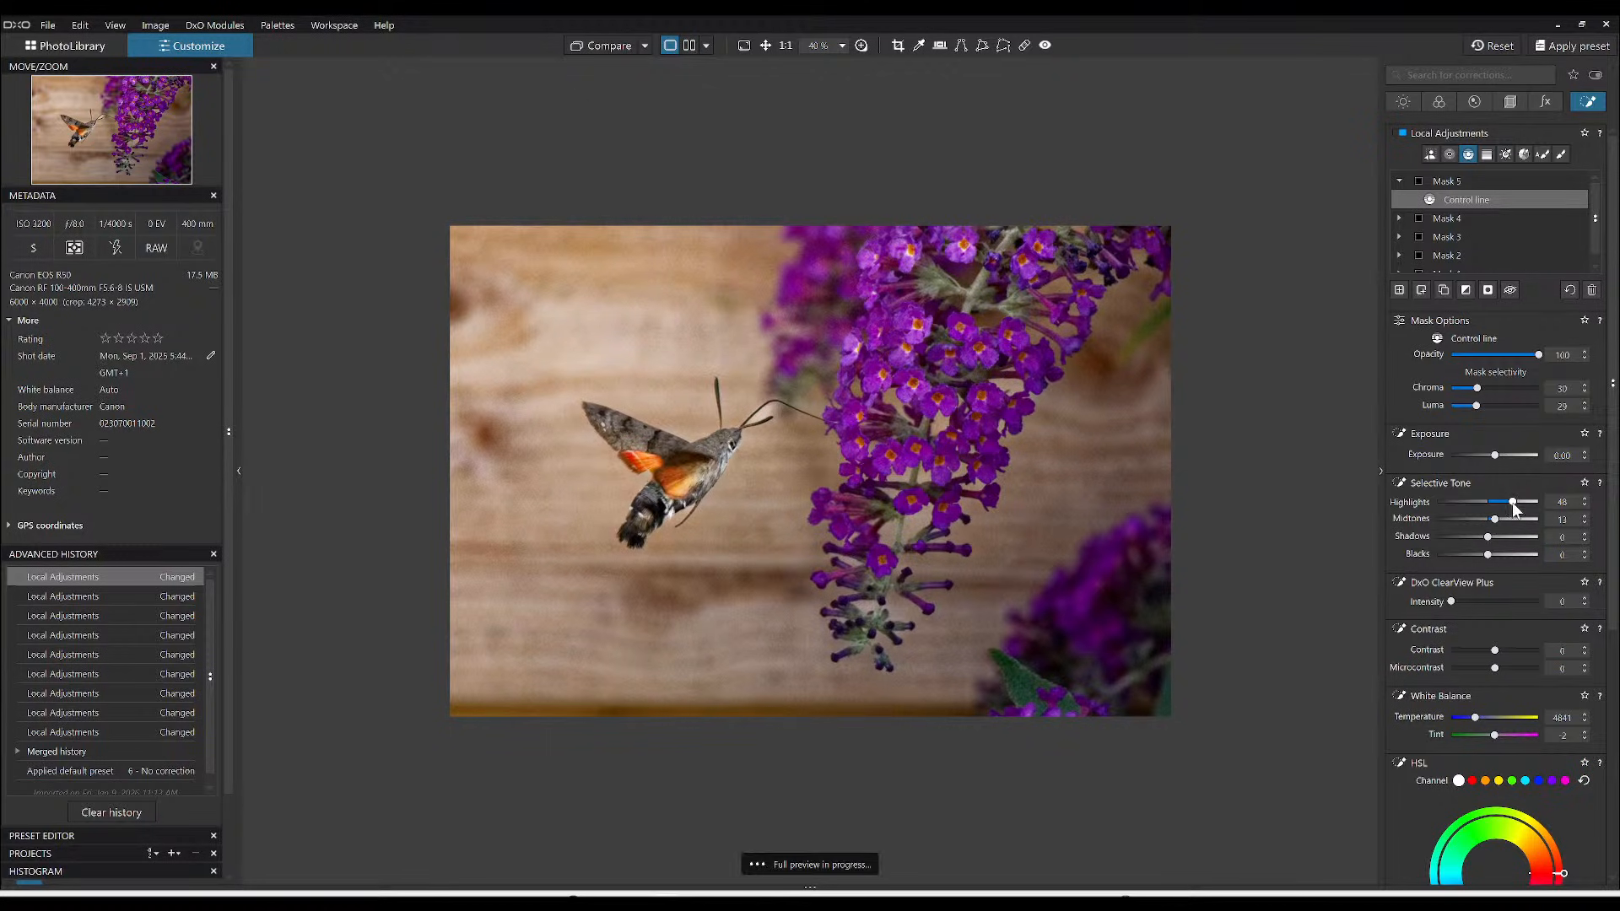
pyautogui.moveTo(1490, 537); pyautogui.dragTo(1493, 535)
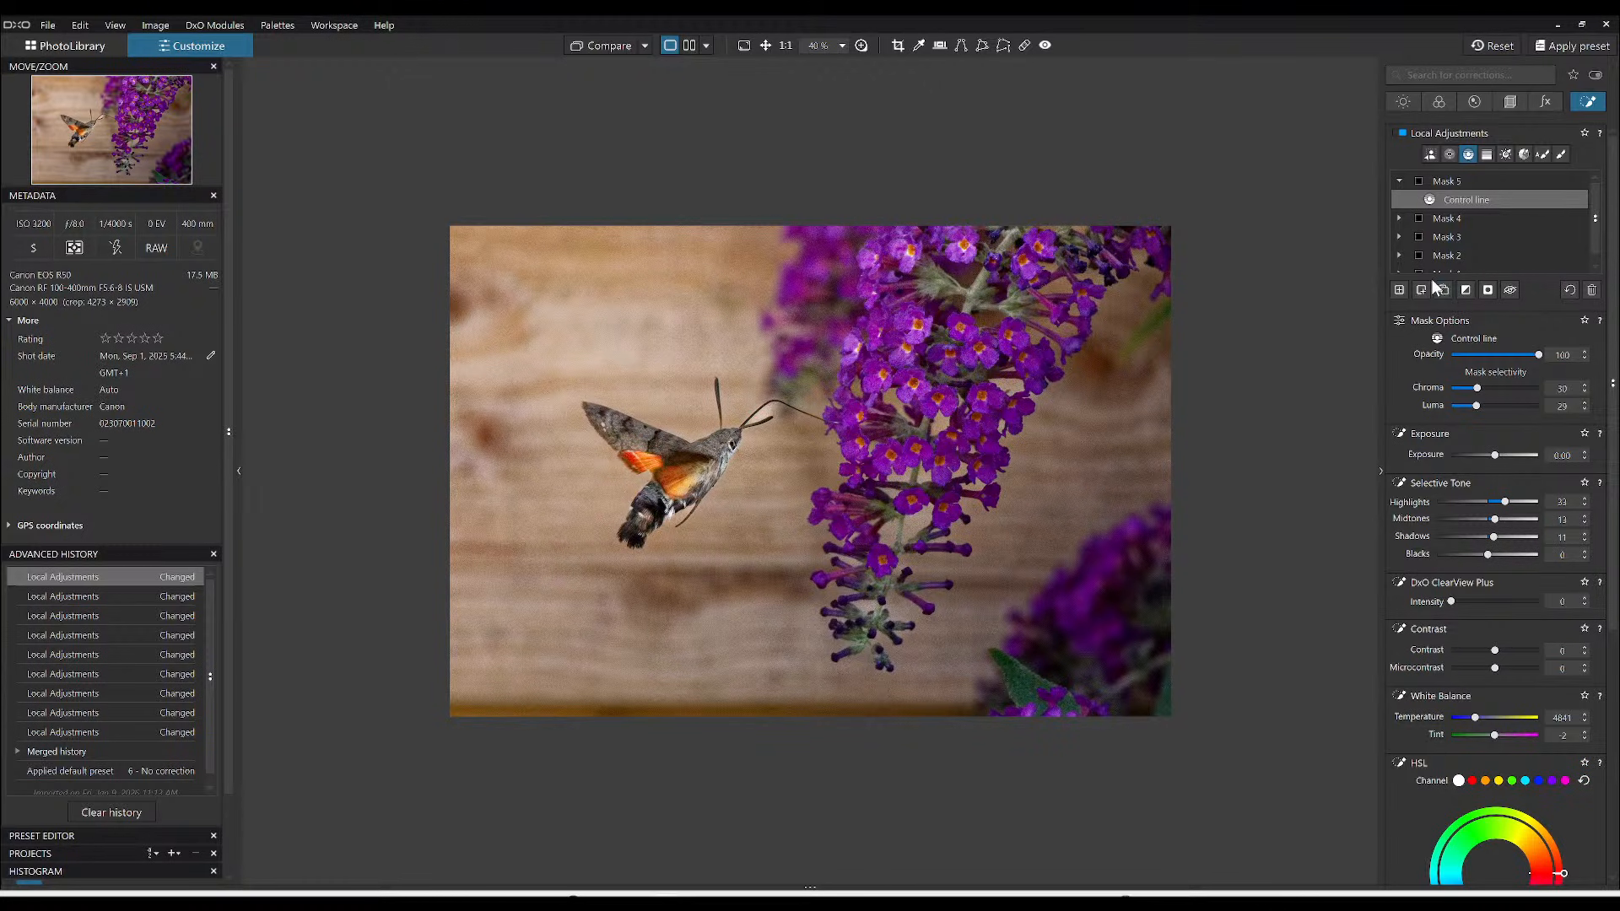
# - Select the moth with an AI mask in a new mask and raise its microcontrast to 41
pyautogui.click(1430, 155)
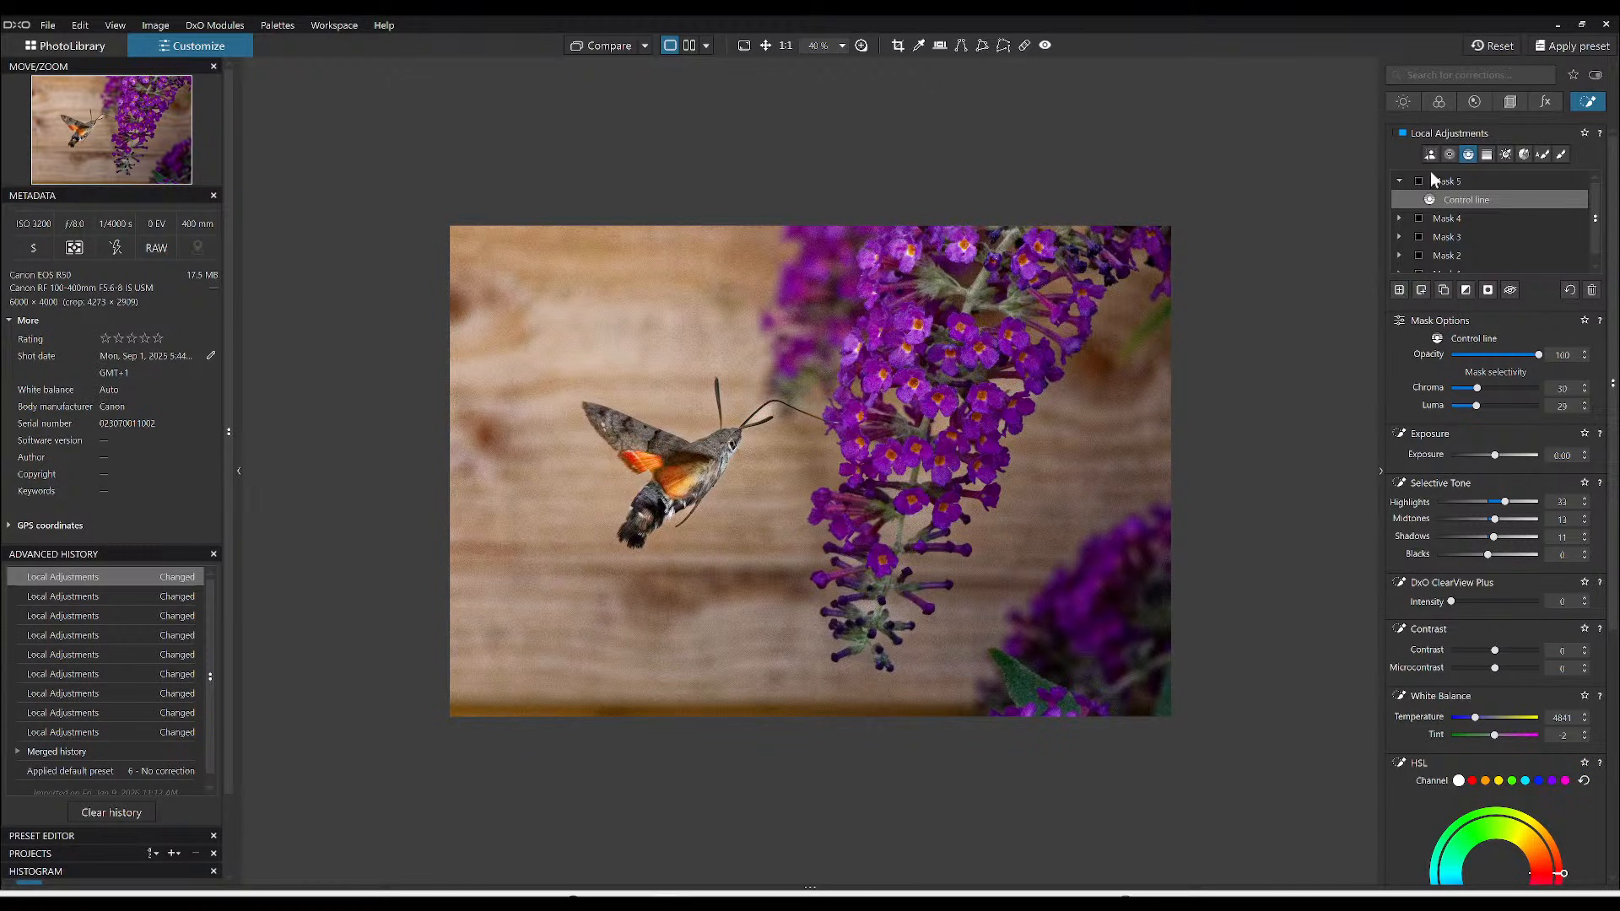
pyautogui.click(1399, 290)
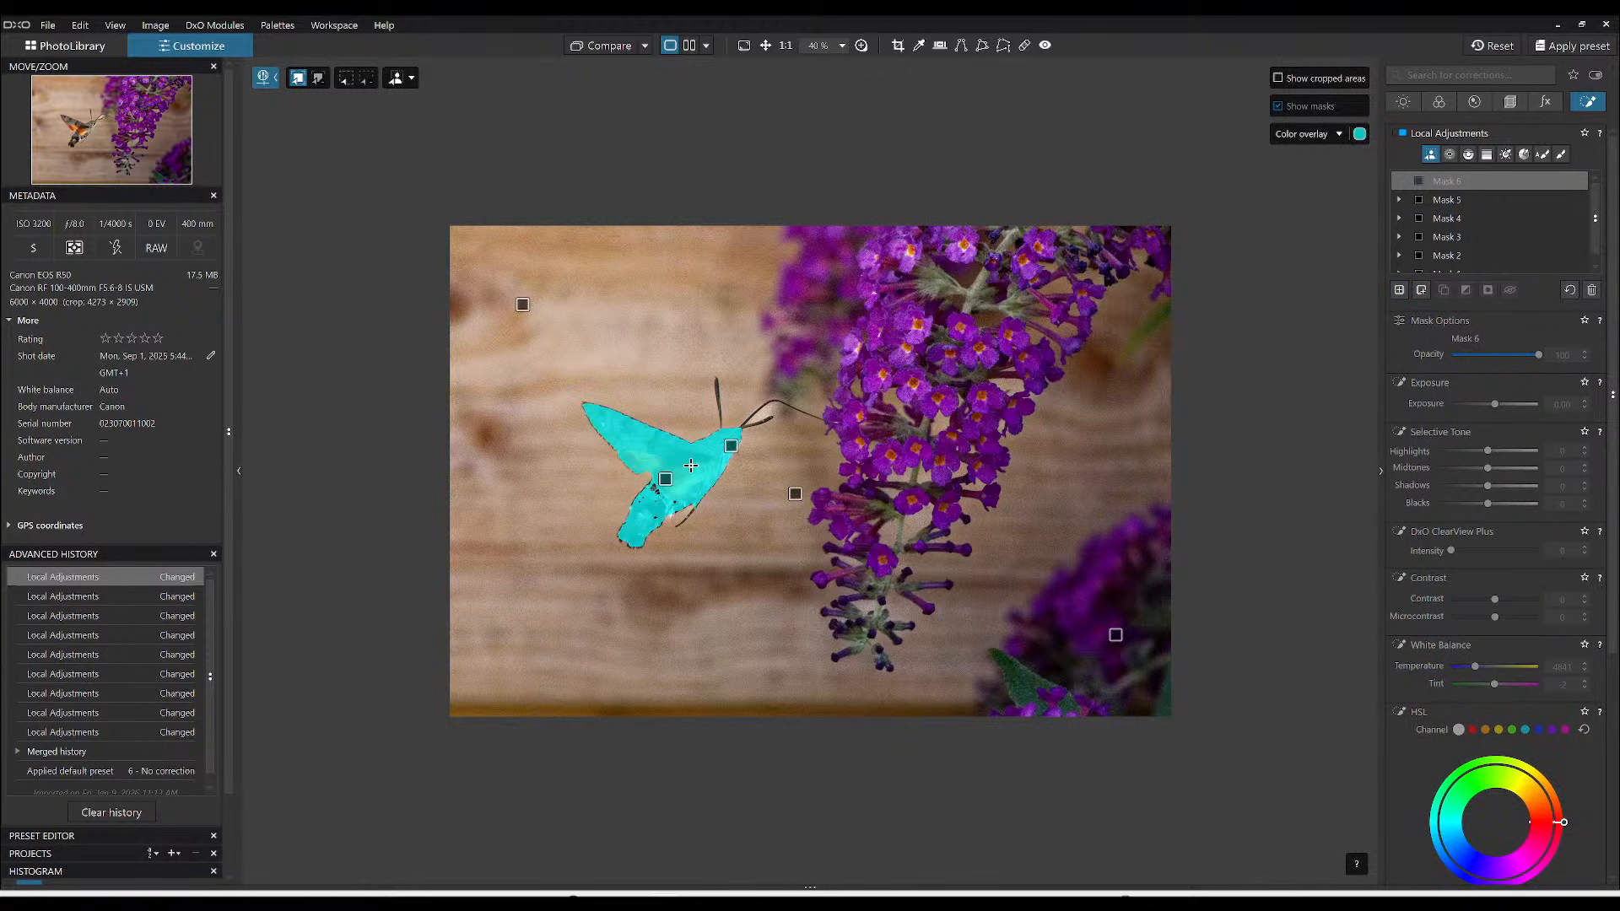
pyautogui.click(690, 466)
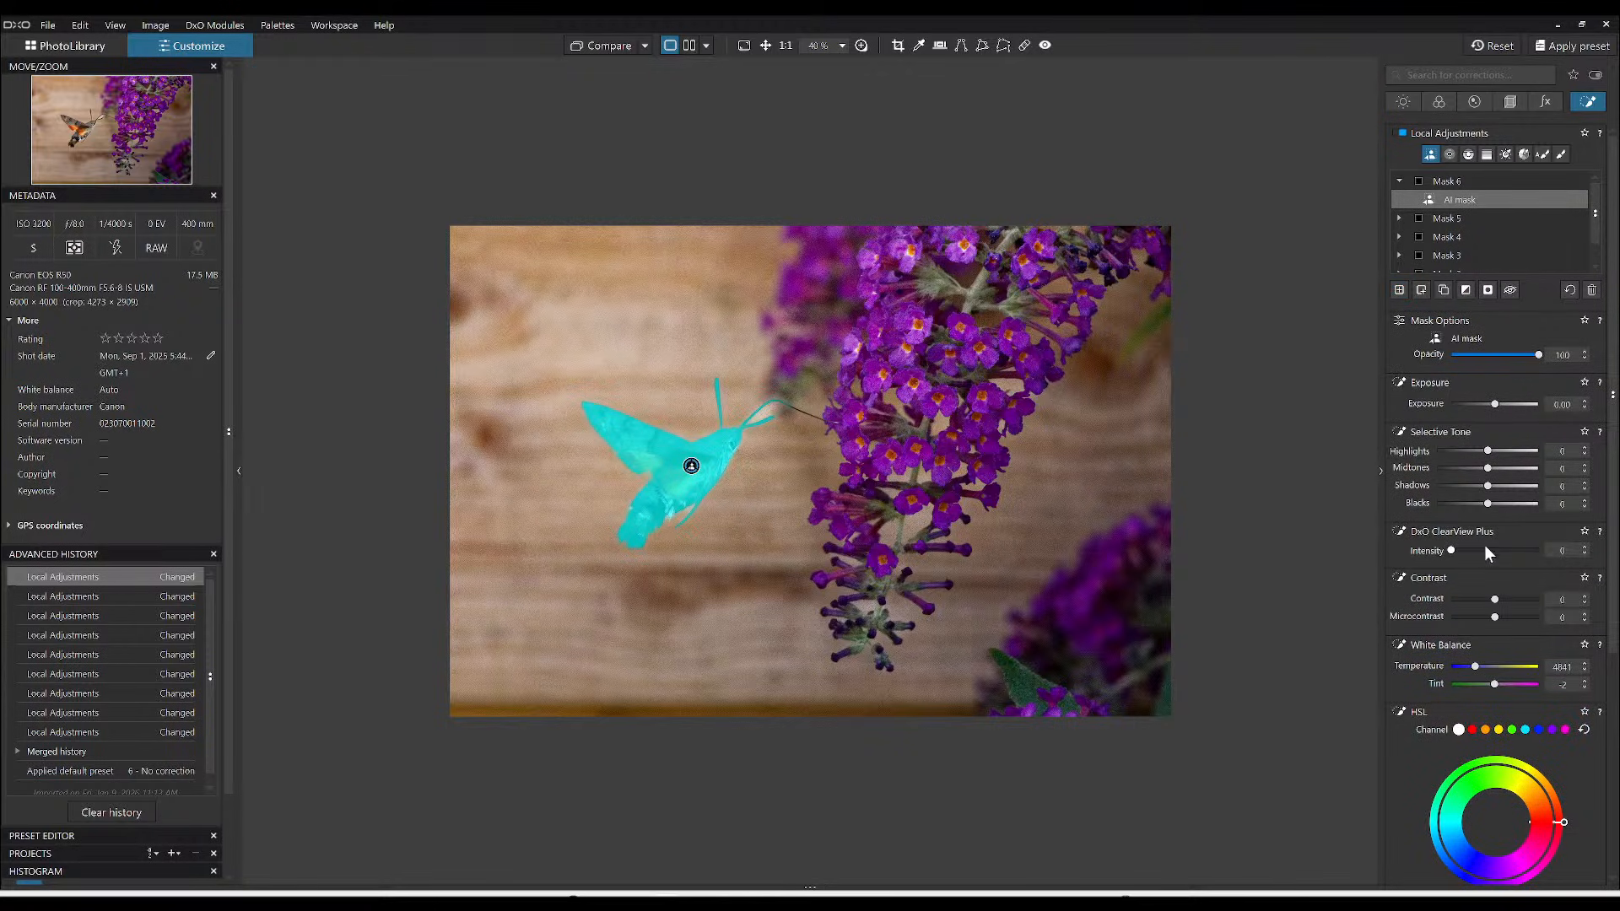
pyautogui.scroll(-2, 1485, 548)
pyautogui.moveTo(1491, 545); pyautogui.dragTo(1495, 547)
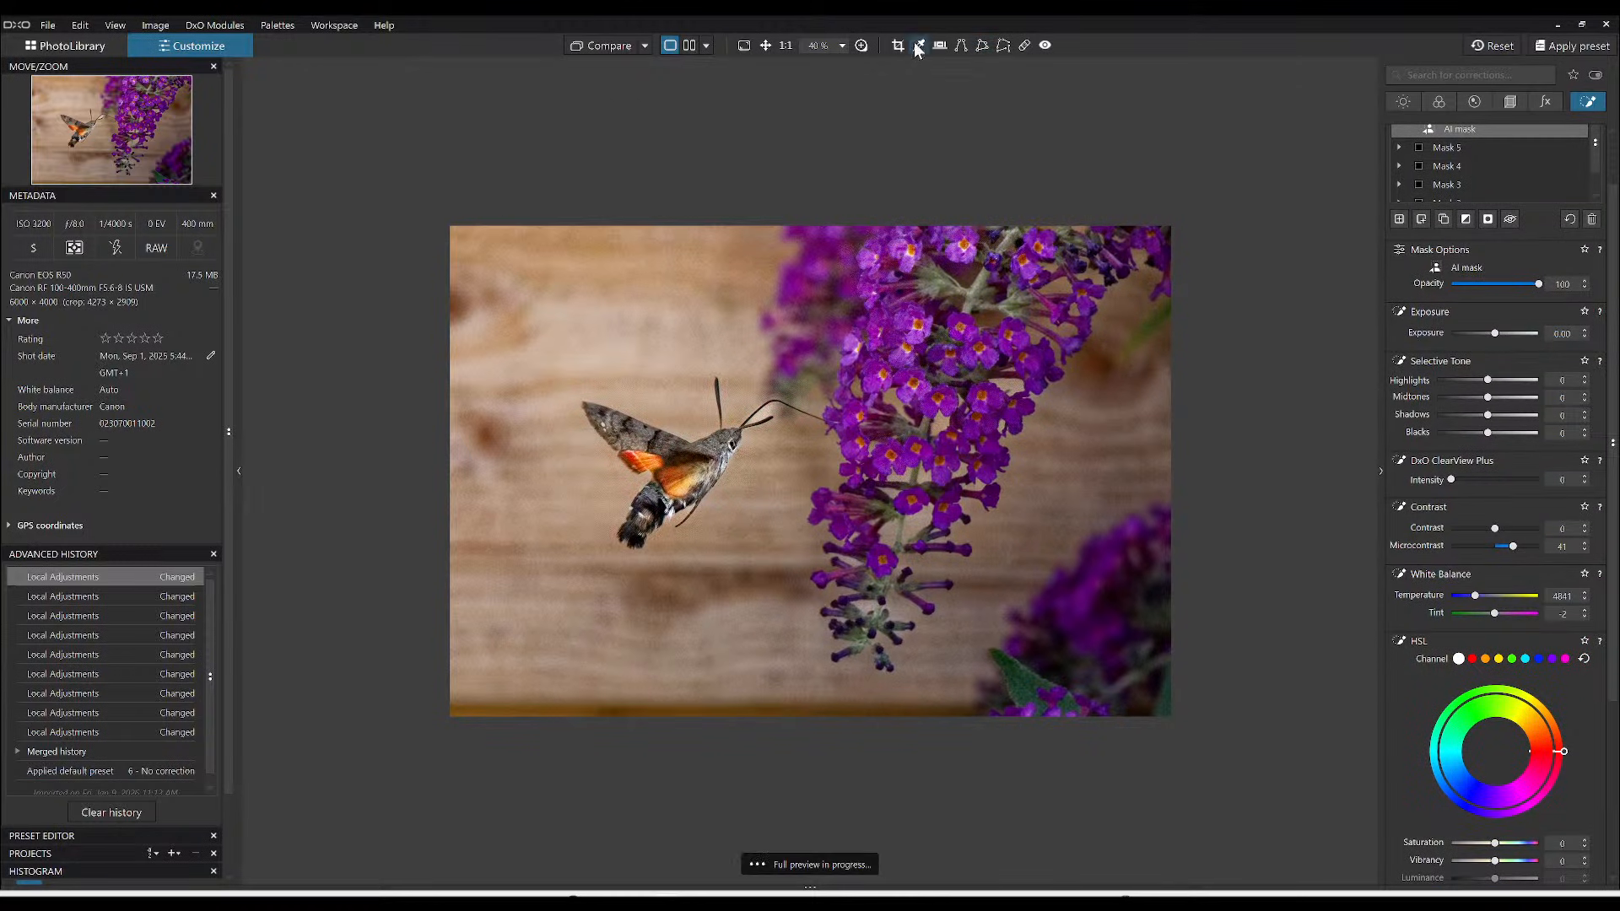
# - Check the moth's head in the magnifier at 200 %, setting the mask's microcontrast to 12 and ClearView Plus intensity to 31
pyautogui.click(861, 45)
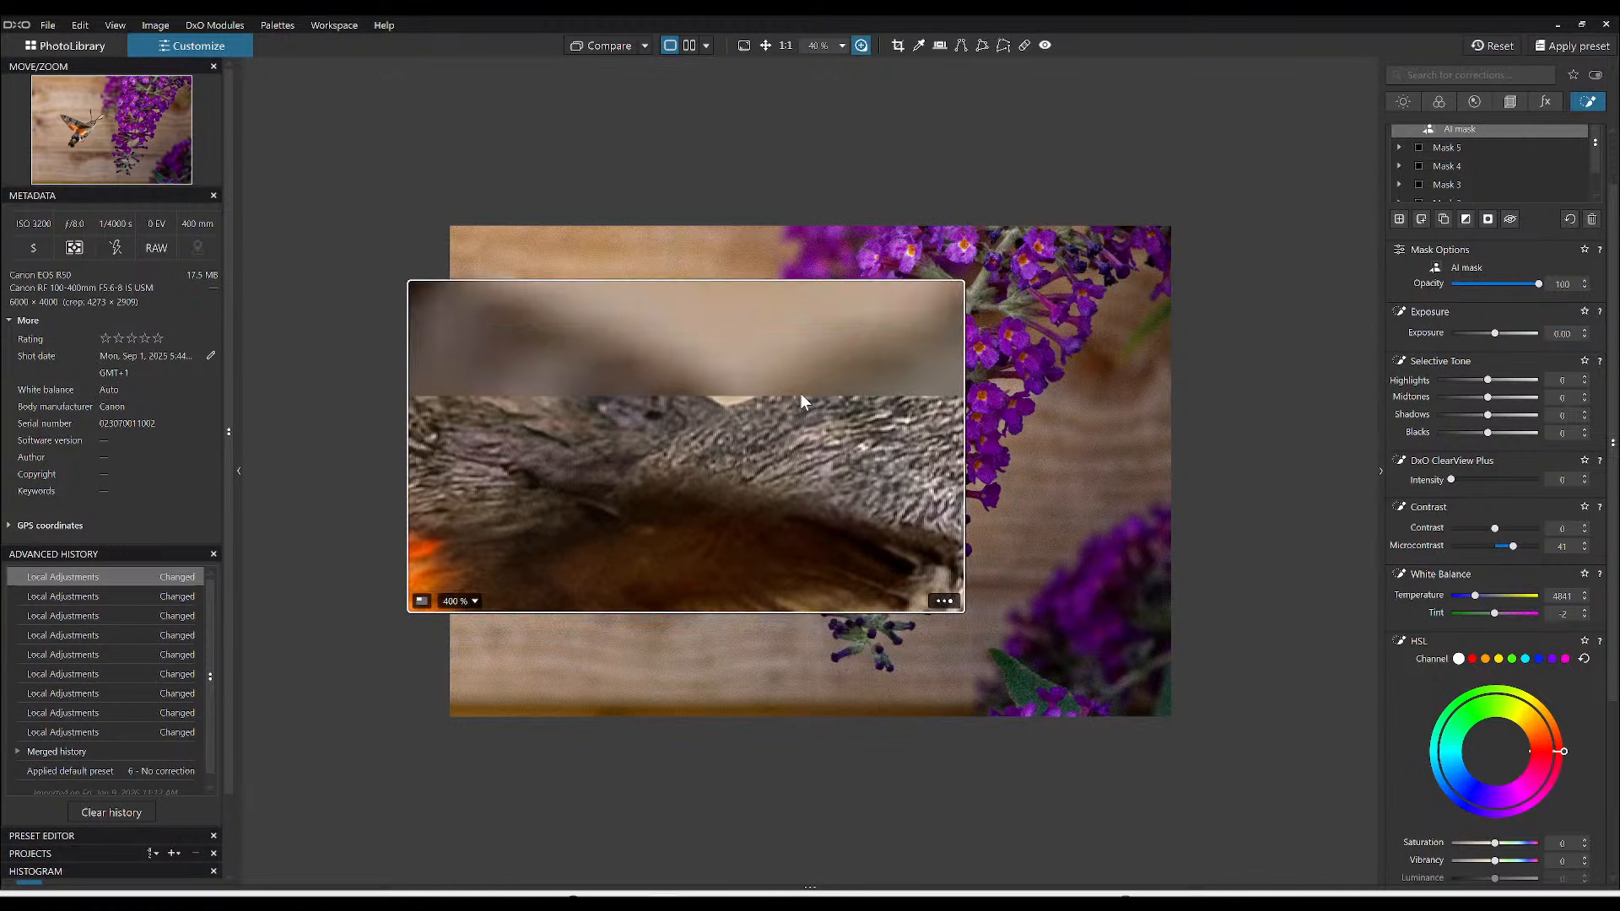
pyautogui.click(468, 602)
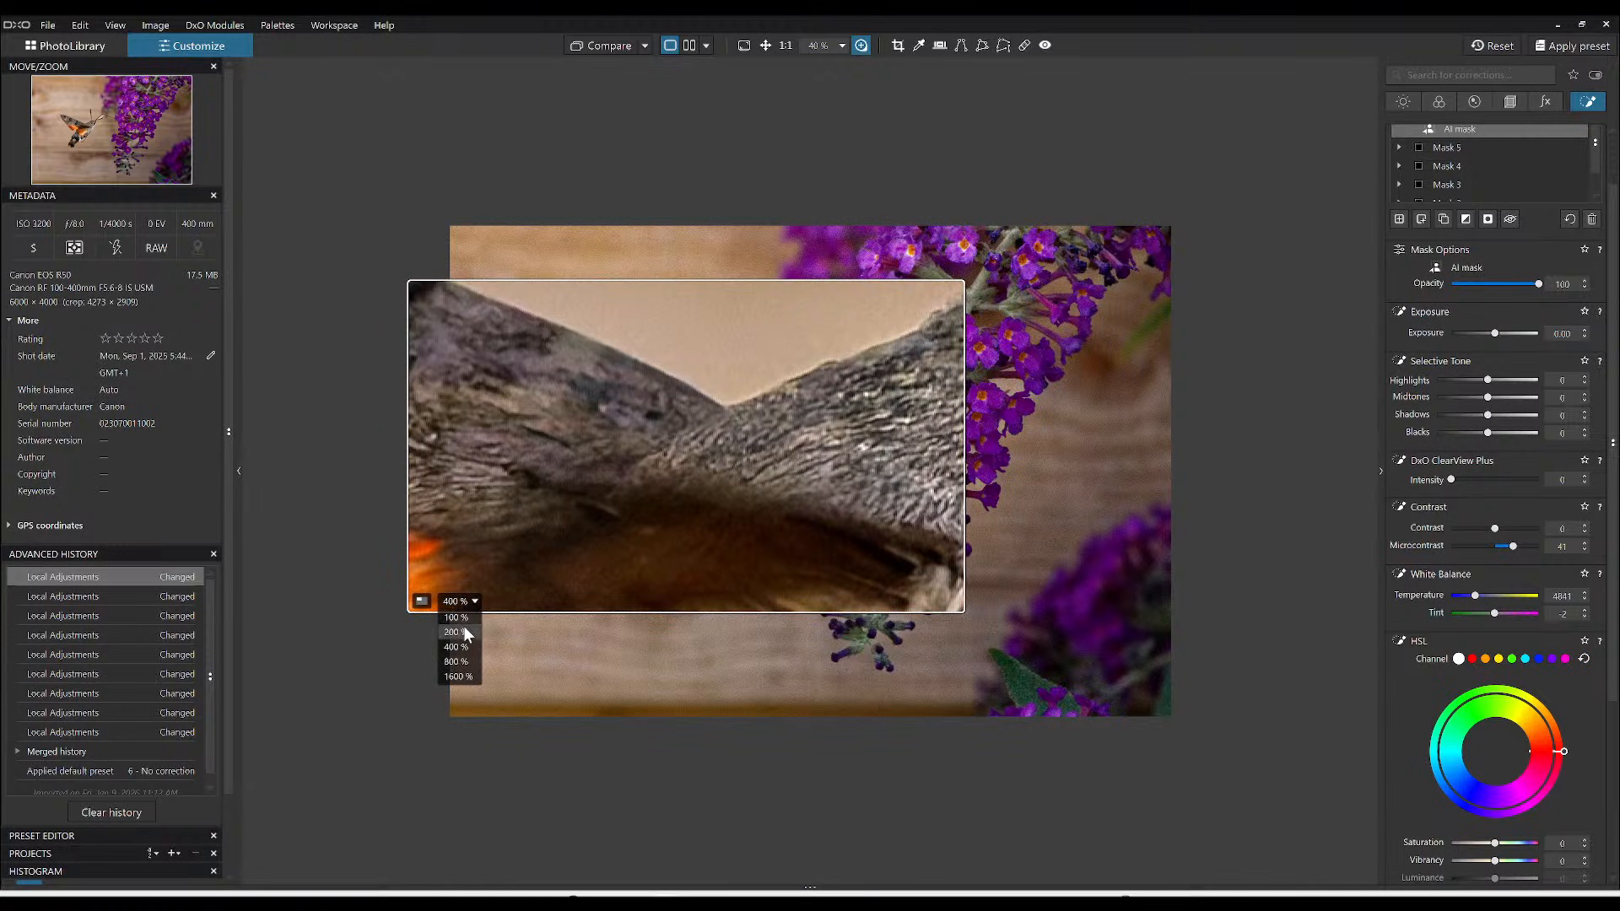
pyautogui.click(464, 626)
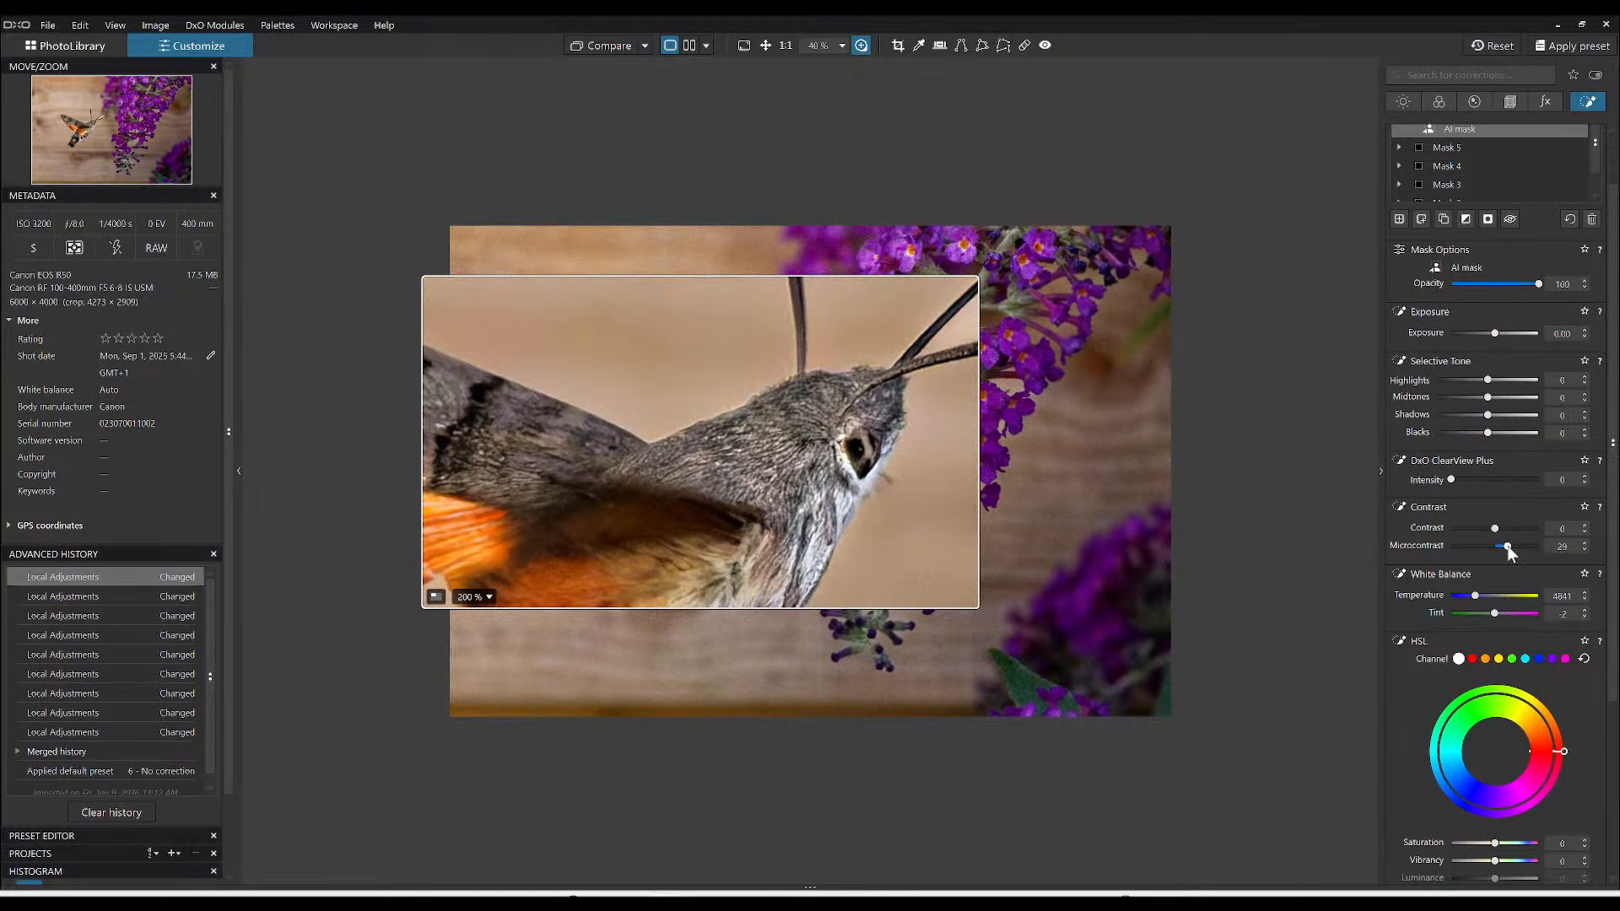
pyautogui.moveTo(1506, 545); pyautogui.dragTo(1501, 545)
pyautogui.moveTo(1461, 475); pyautogui.dragTo(1479, 478)
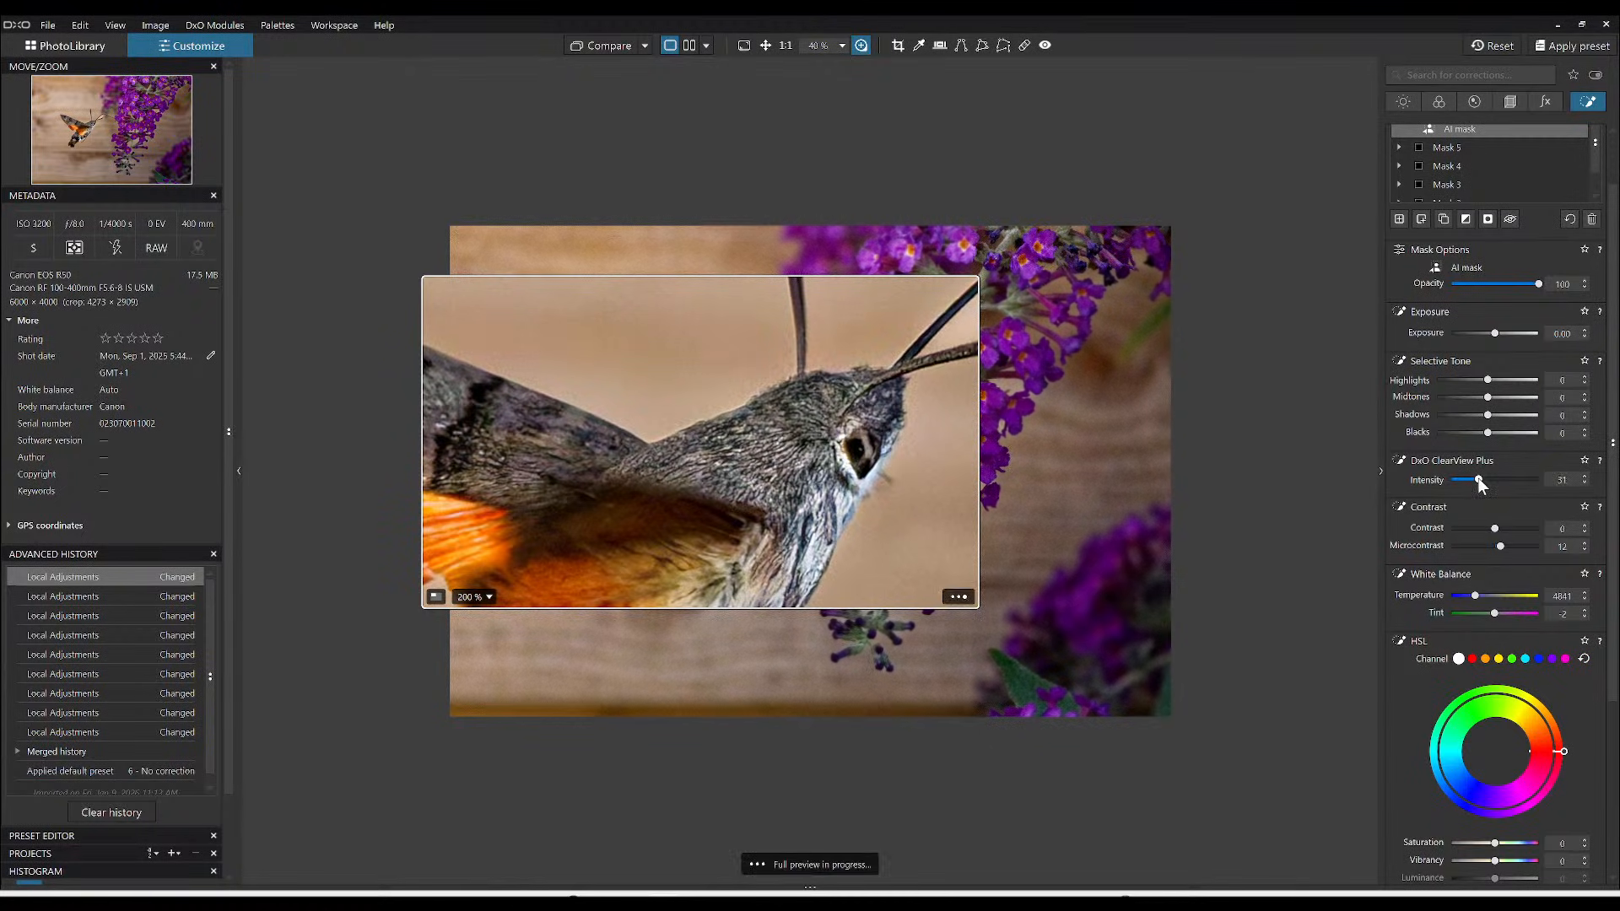
pyautogui.click(860, 45)
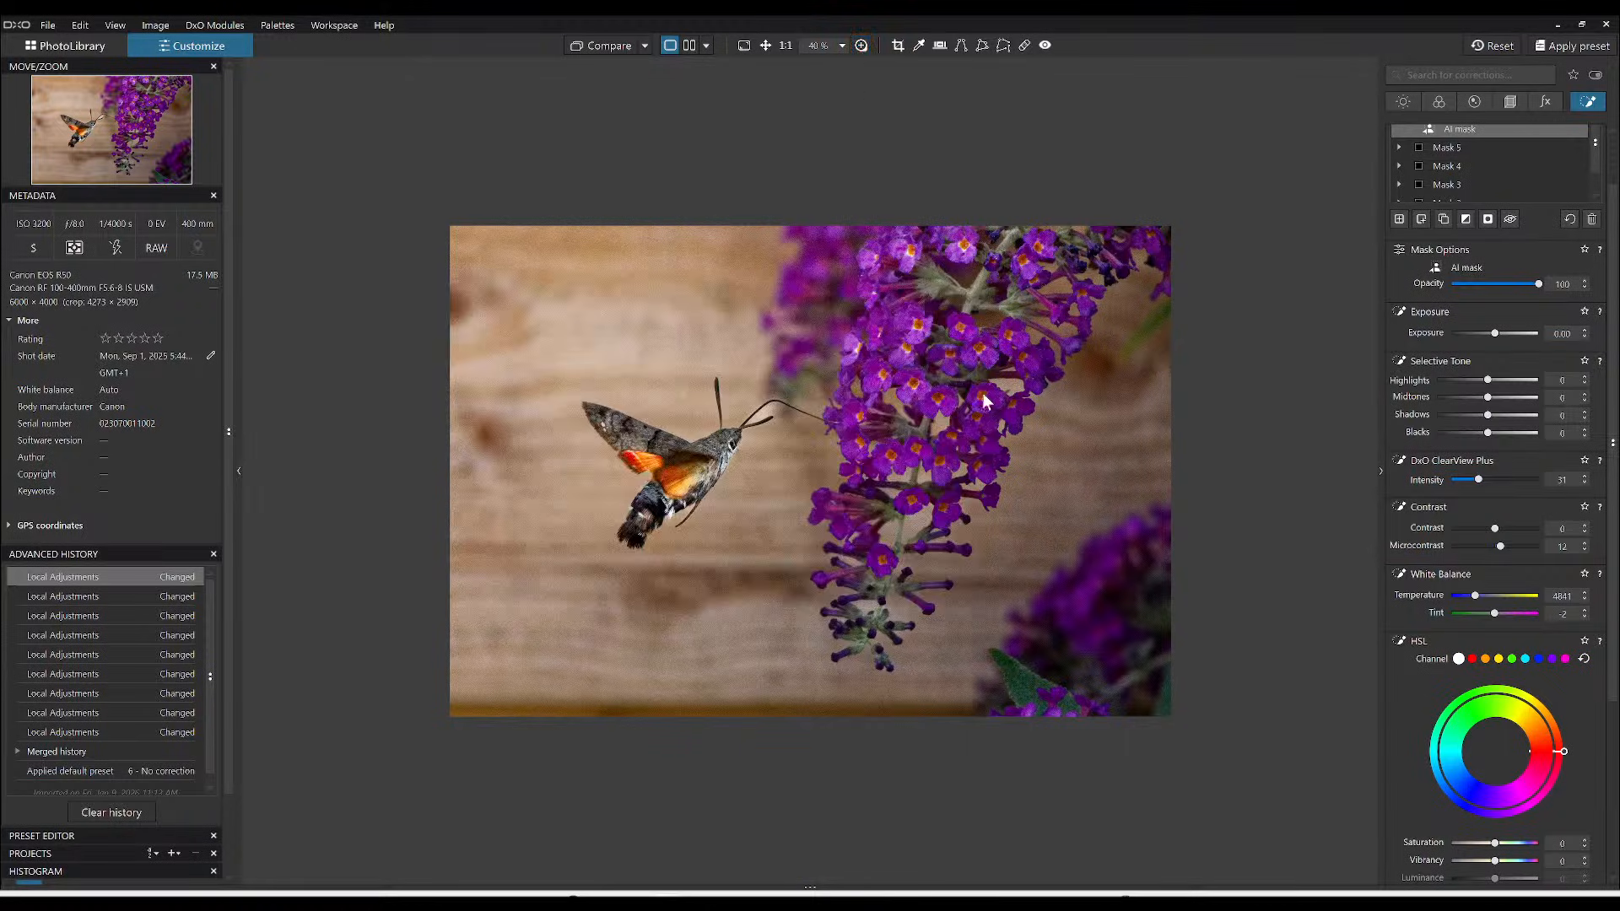
# - In the moth's AI mask, set the exposure to 0.20 and the white balance temperature to 4941
pyautogui.scroll(-1, 967, 431)
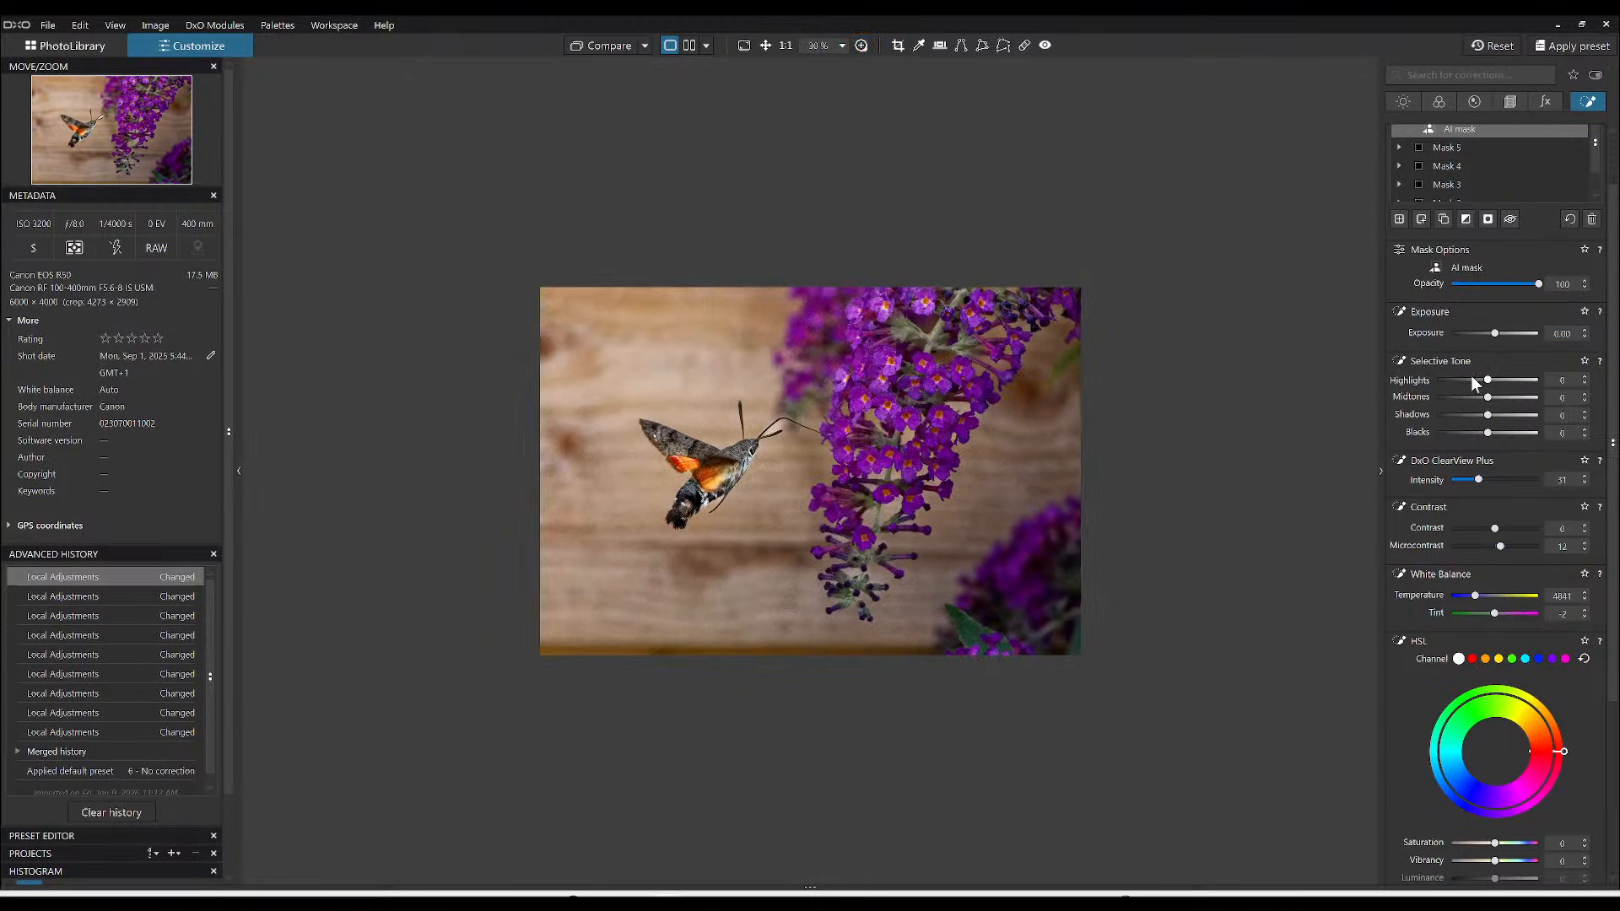
pyautogui.moveTo(1493, 334); pyautogui.dragTo(1495, 334)
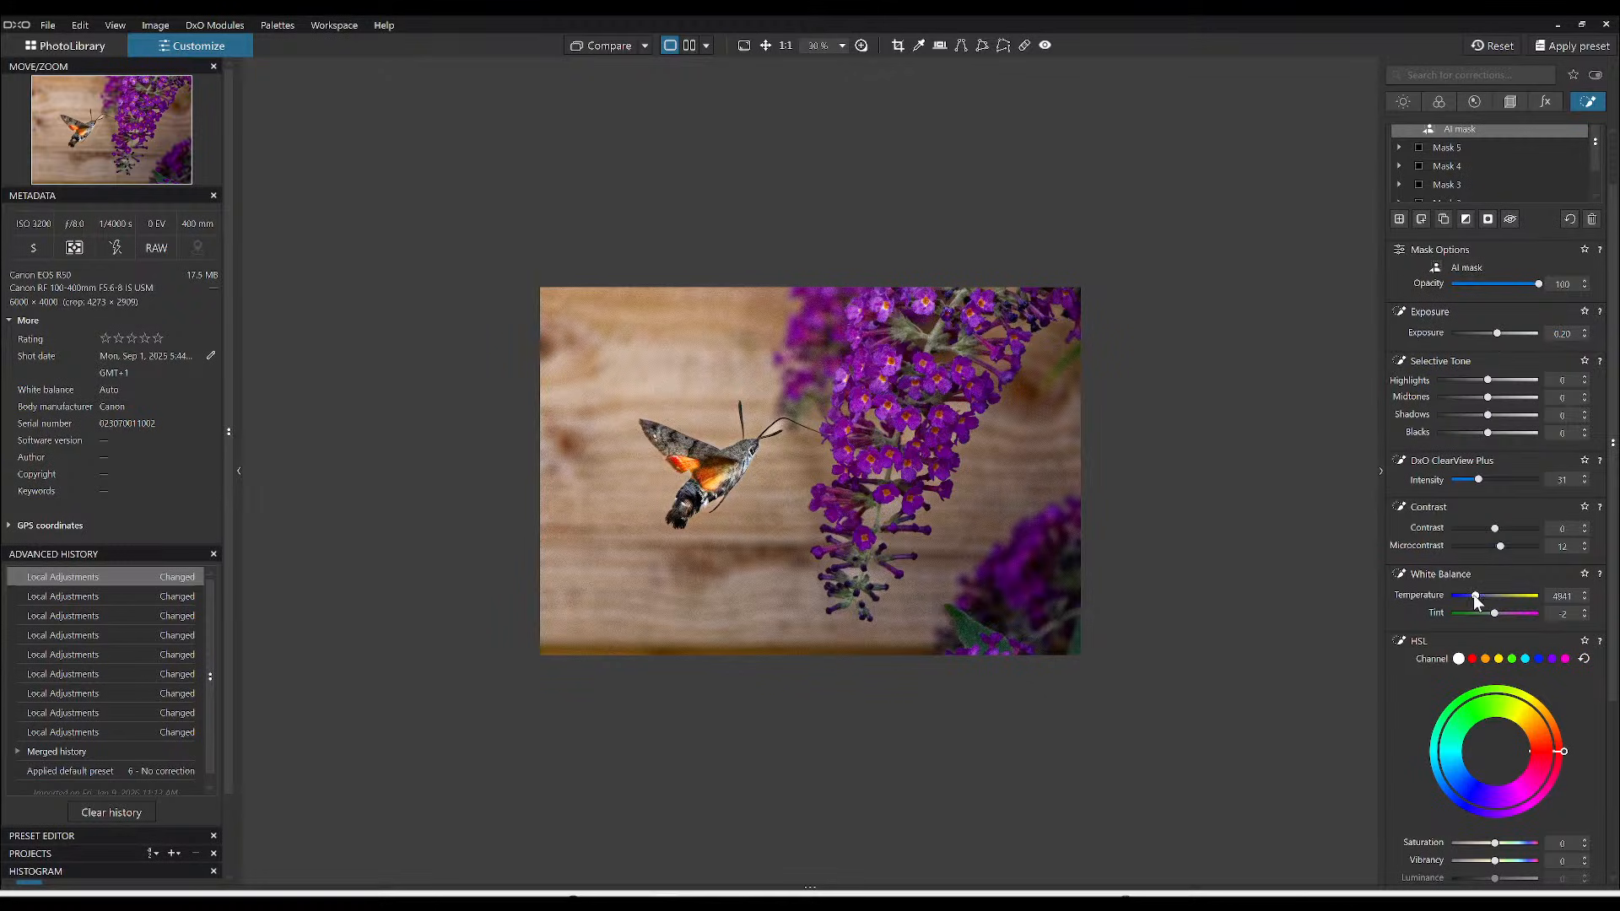
pyautogui.moveTo(1474, 596); pyautogui.dragTo(1476, 596)
pyautogui.scroll(3, 763, 439)
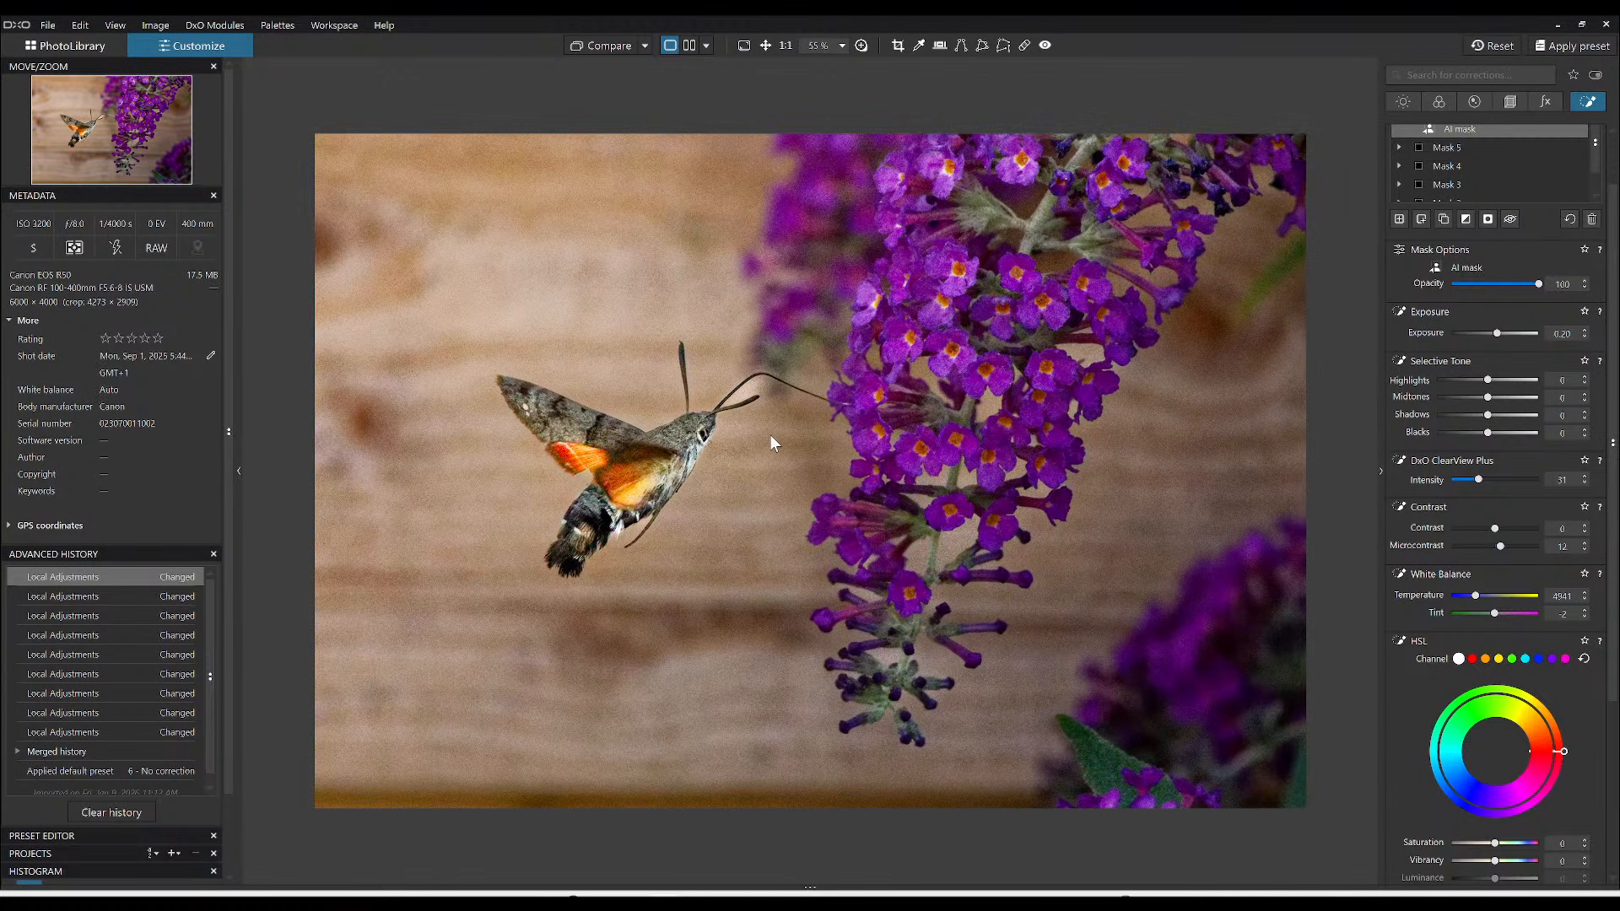
# - Check the coverage of the moth's AI mask with the color overlay, and hide the overlay
pyautogui.scroll(1, 1456, 321)
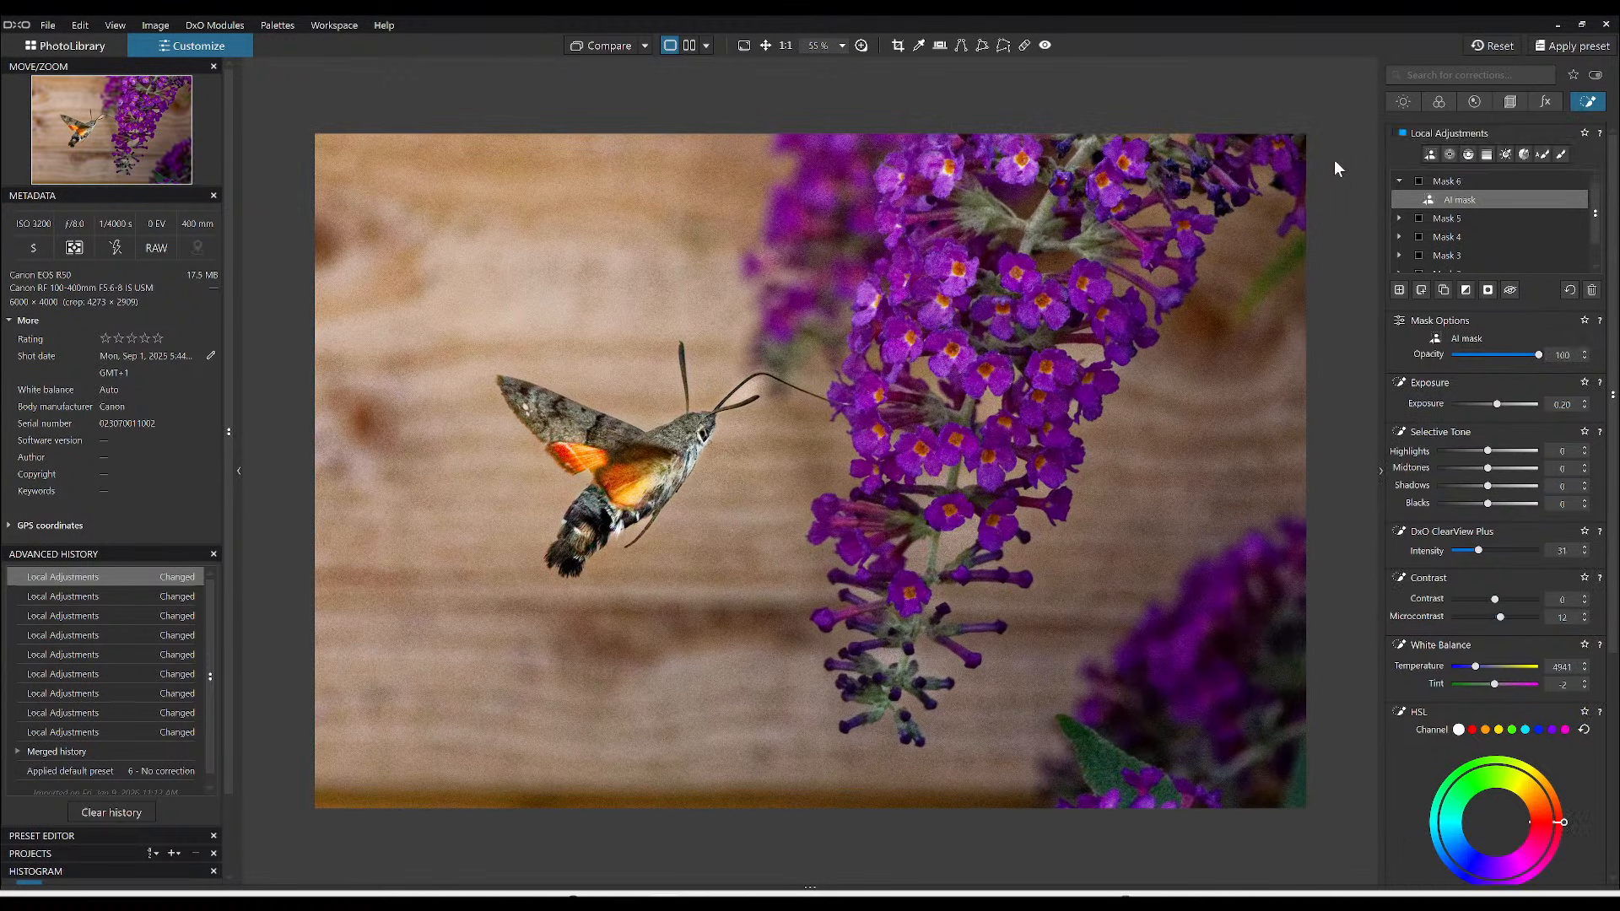
pyautogui.click(1429, 154)
pyautogui.click(1279, 107)
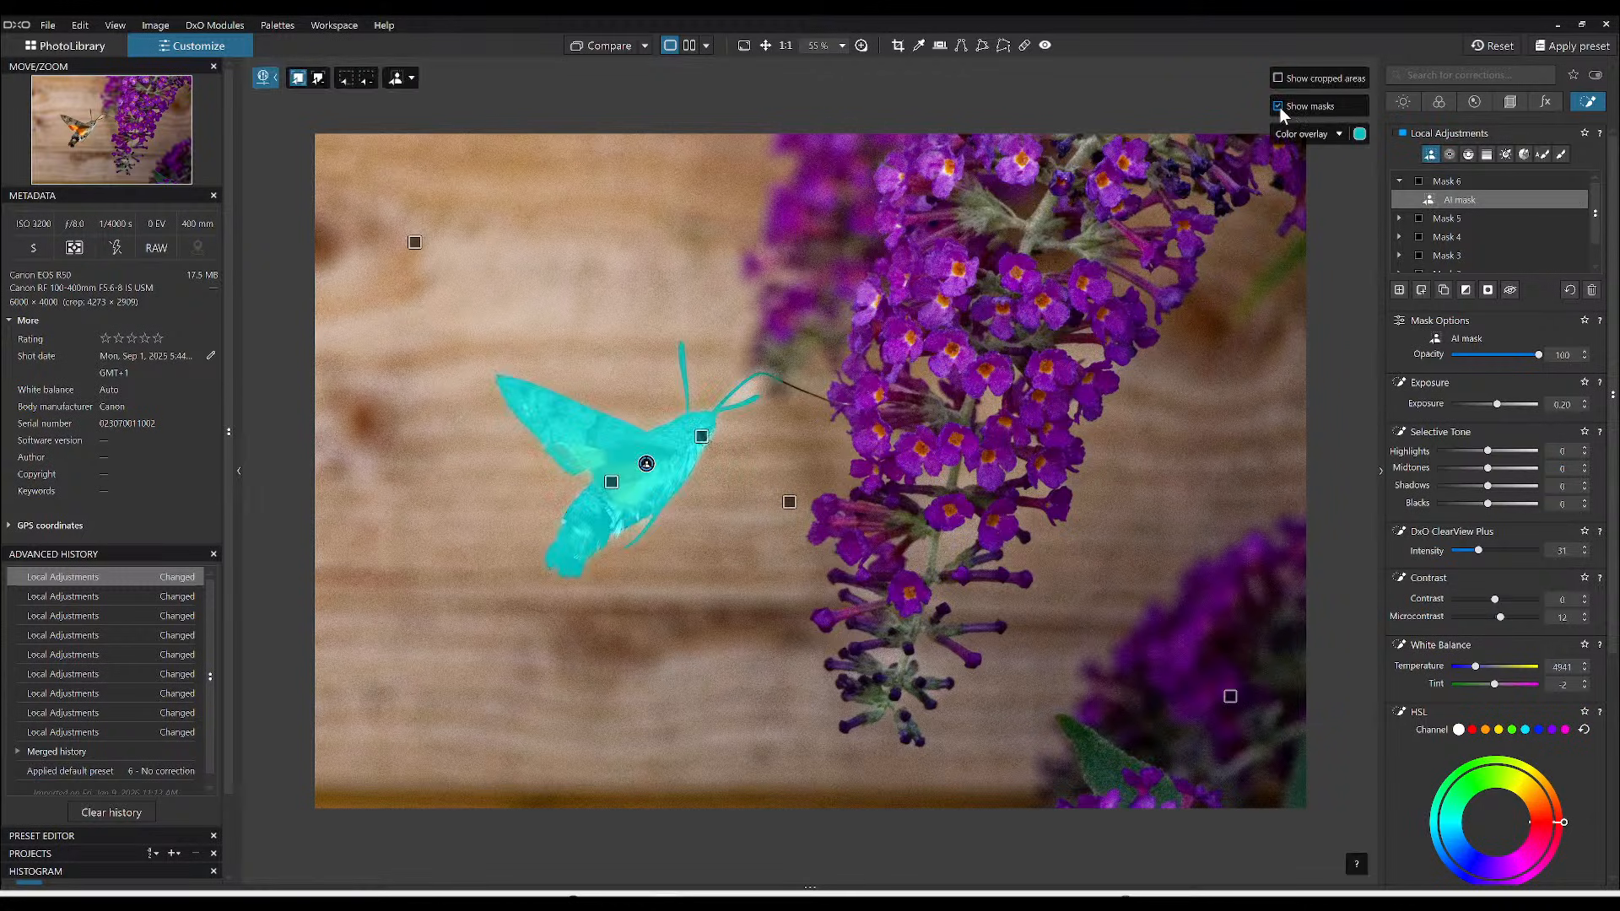
pyautogui.click(1279, 106)
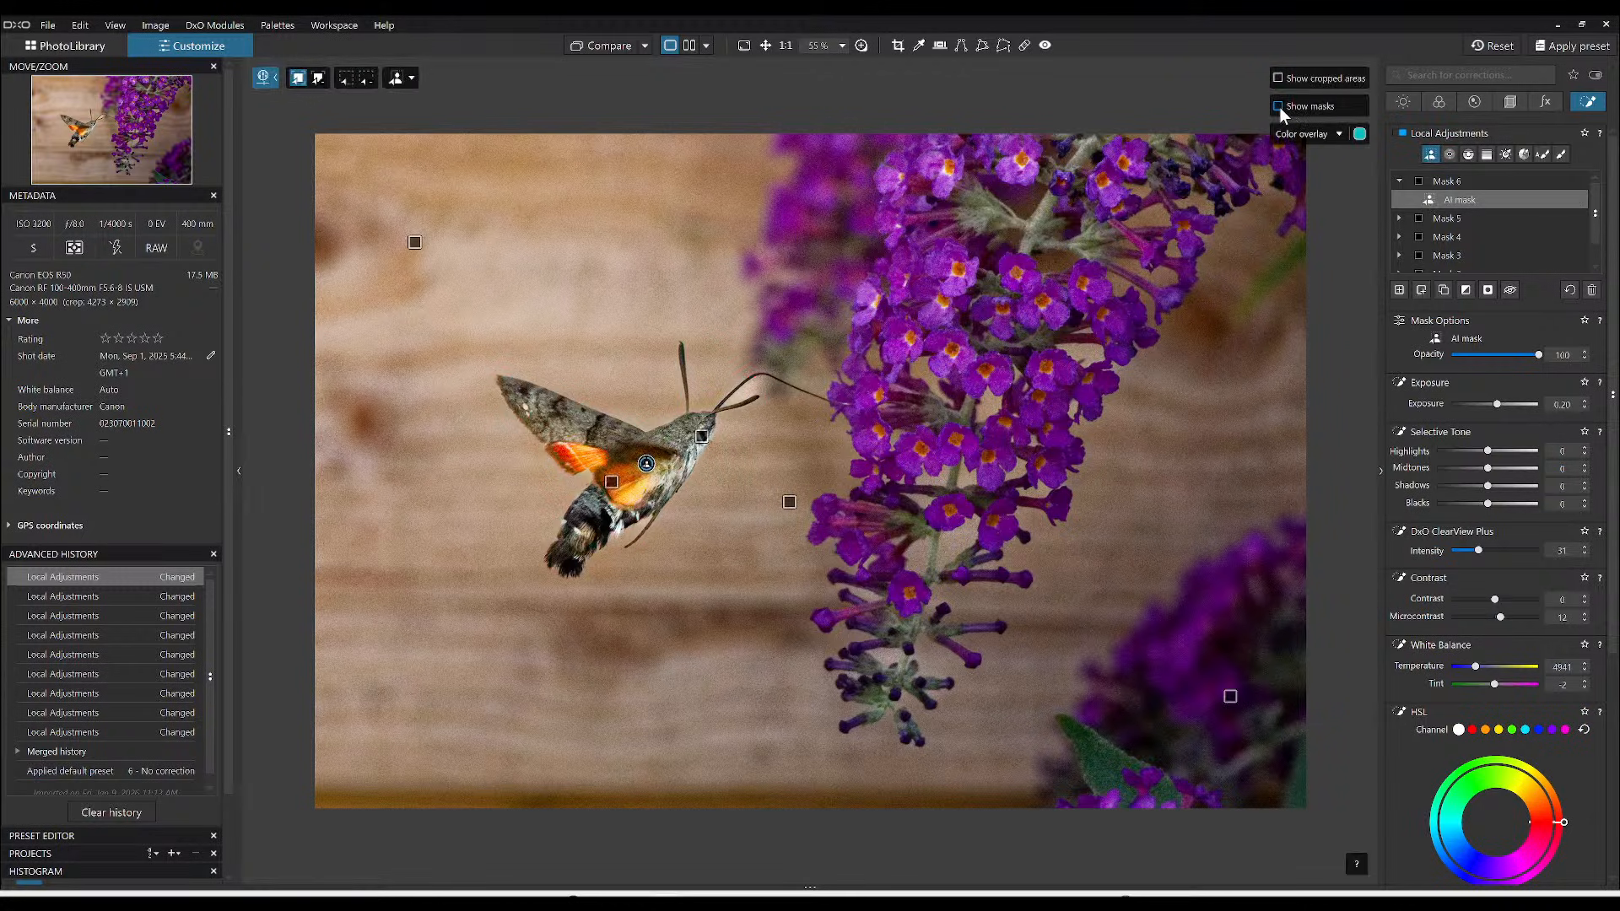
# - Extend the background mask, Mask 1, with a brush sub-mask painted beside the moth's antennae
pyautogui.click(1443, 218)
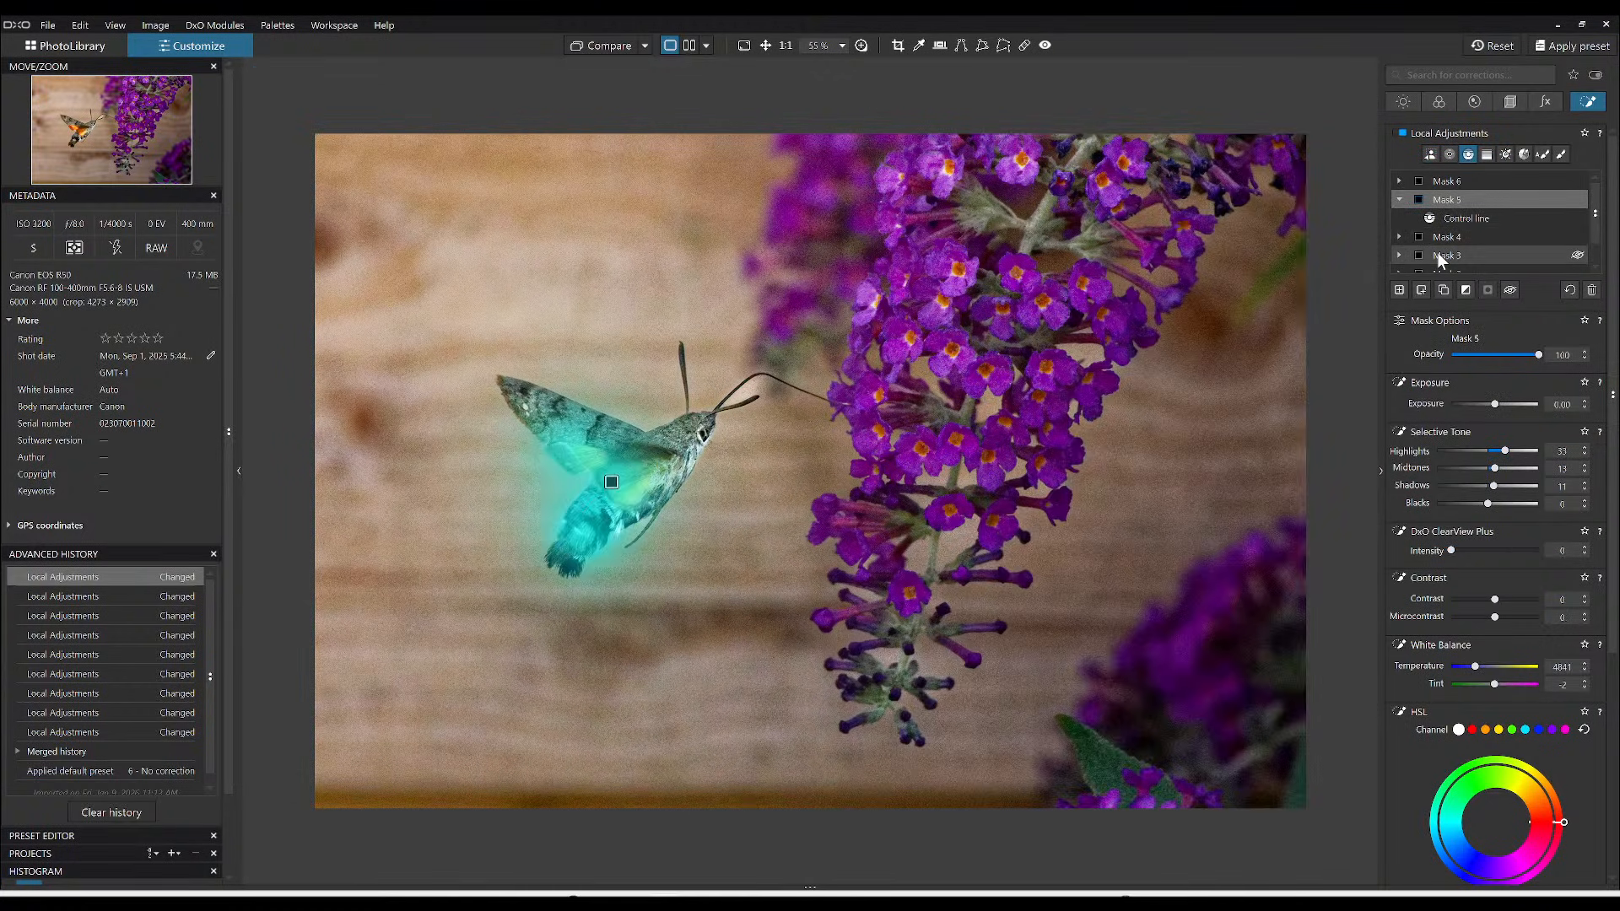
pyautogui.scroll(-1, 1437, 251)
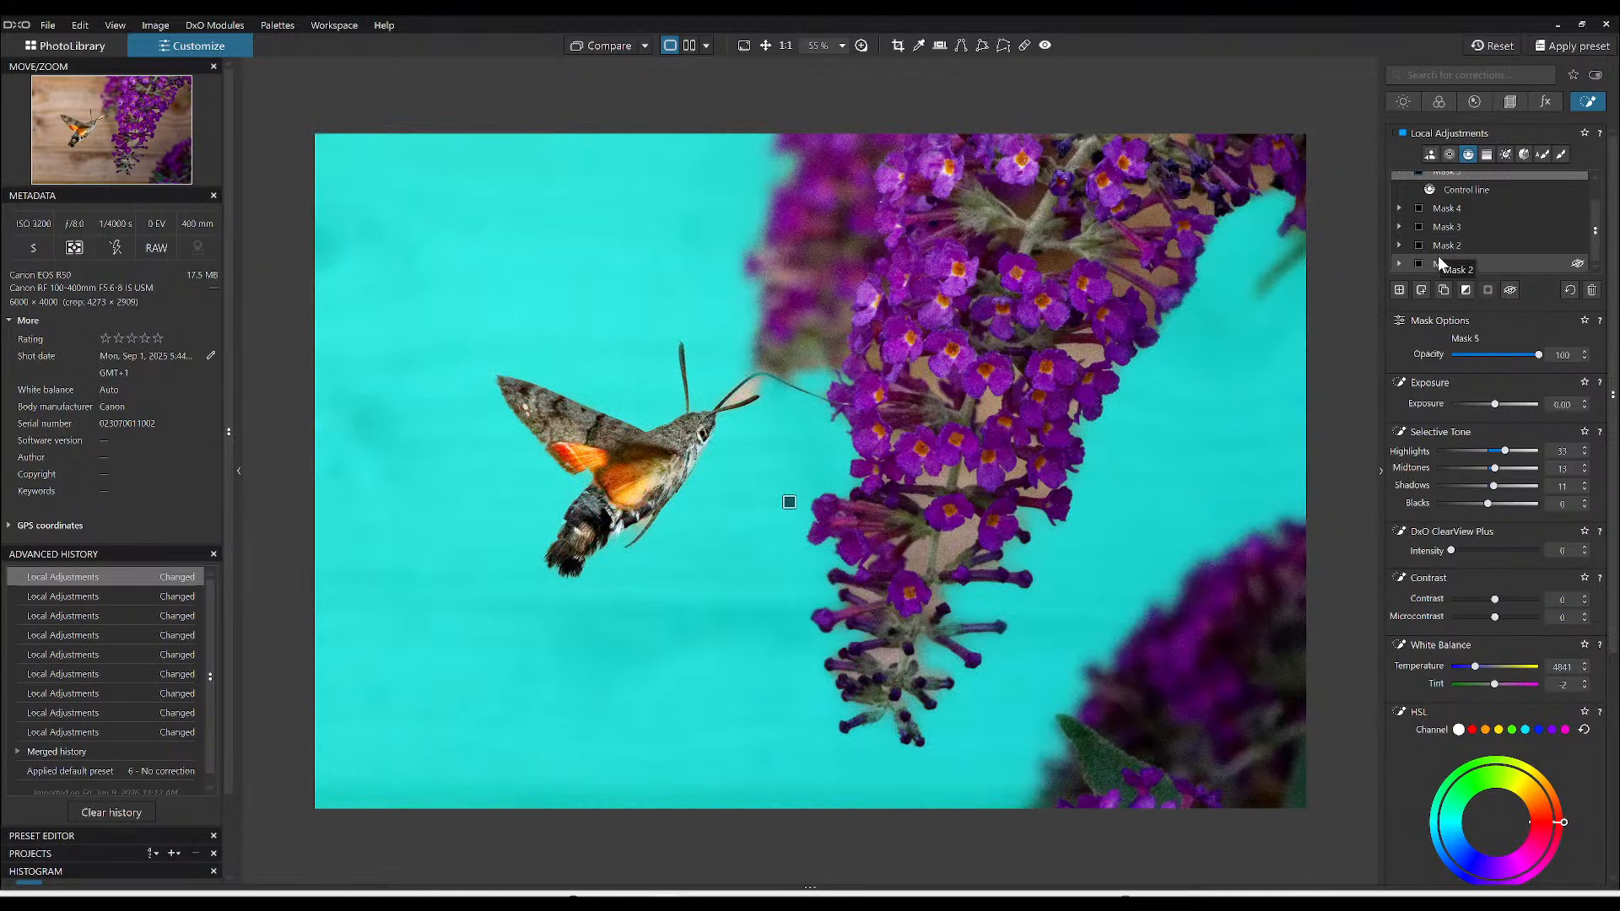
pyautogui.click(1438, 257)
pyautogui.click(1434, 258)
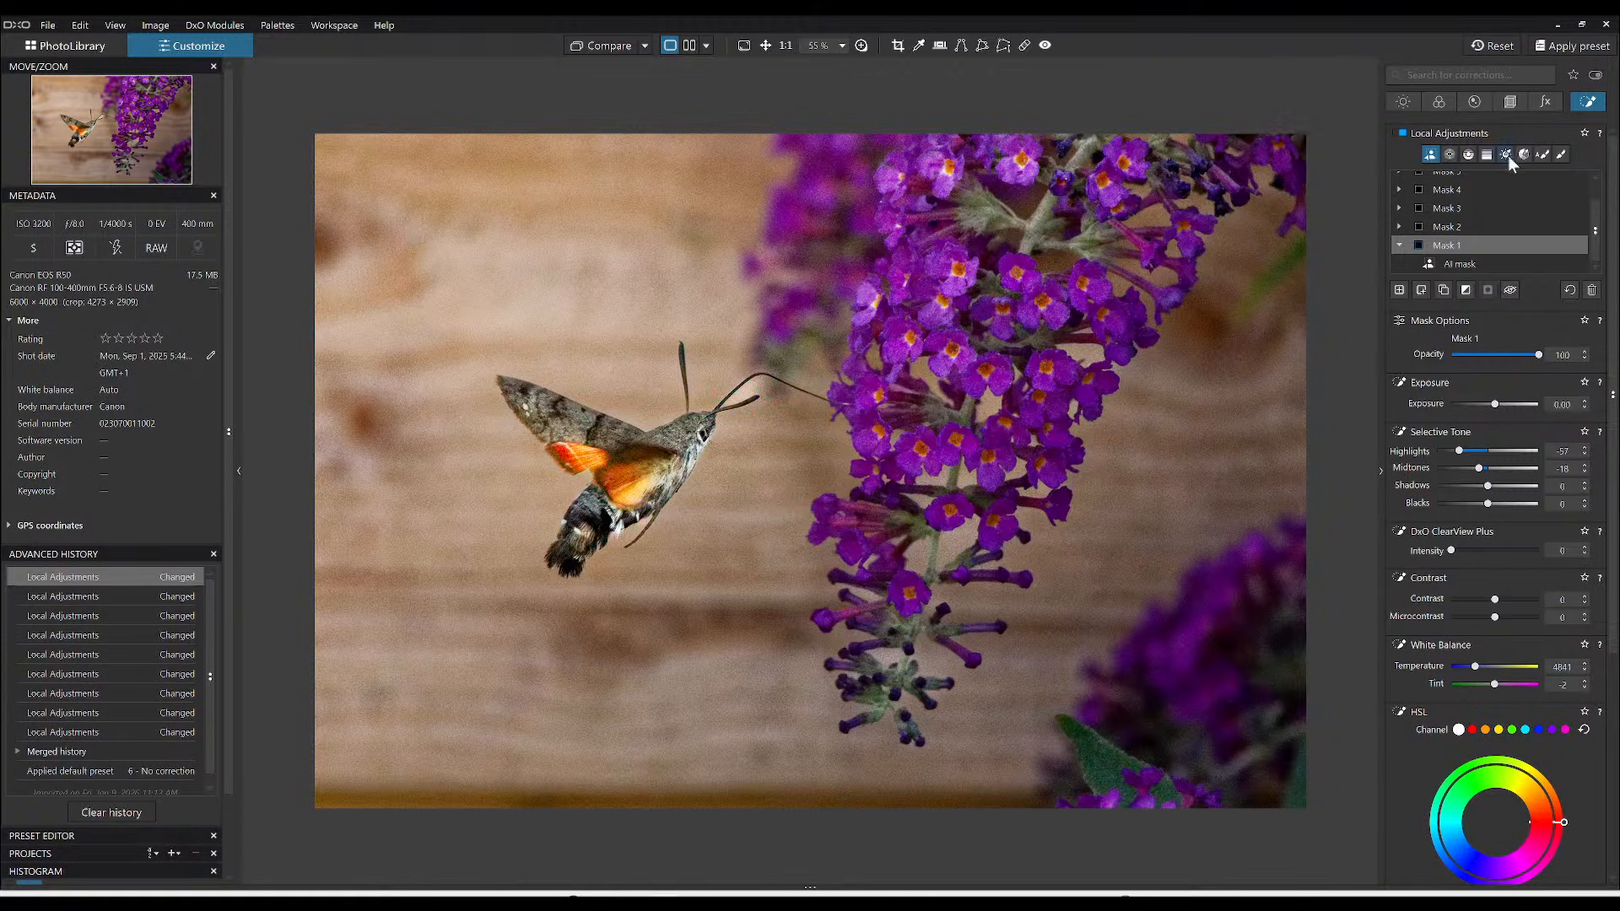
pyautogui.click(1561, 155)
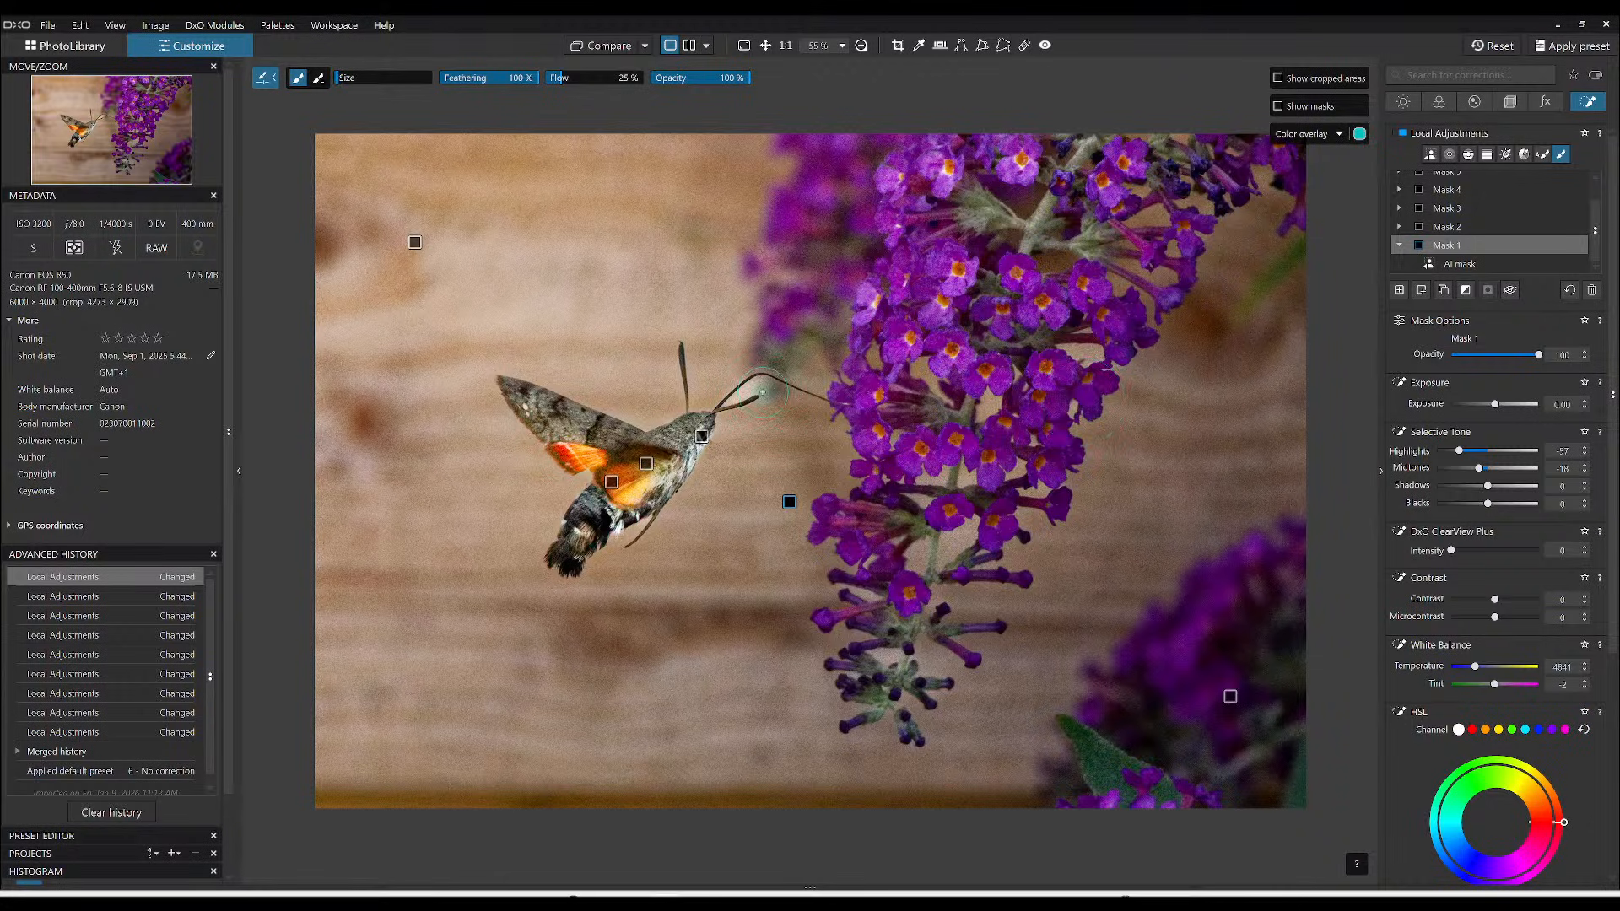
pyautogui.click(1421, 289)
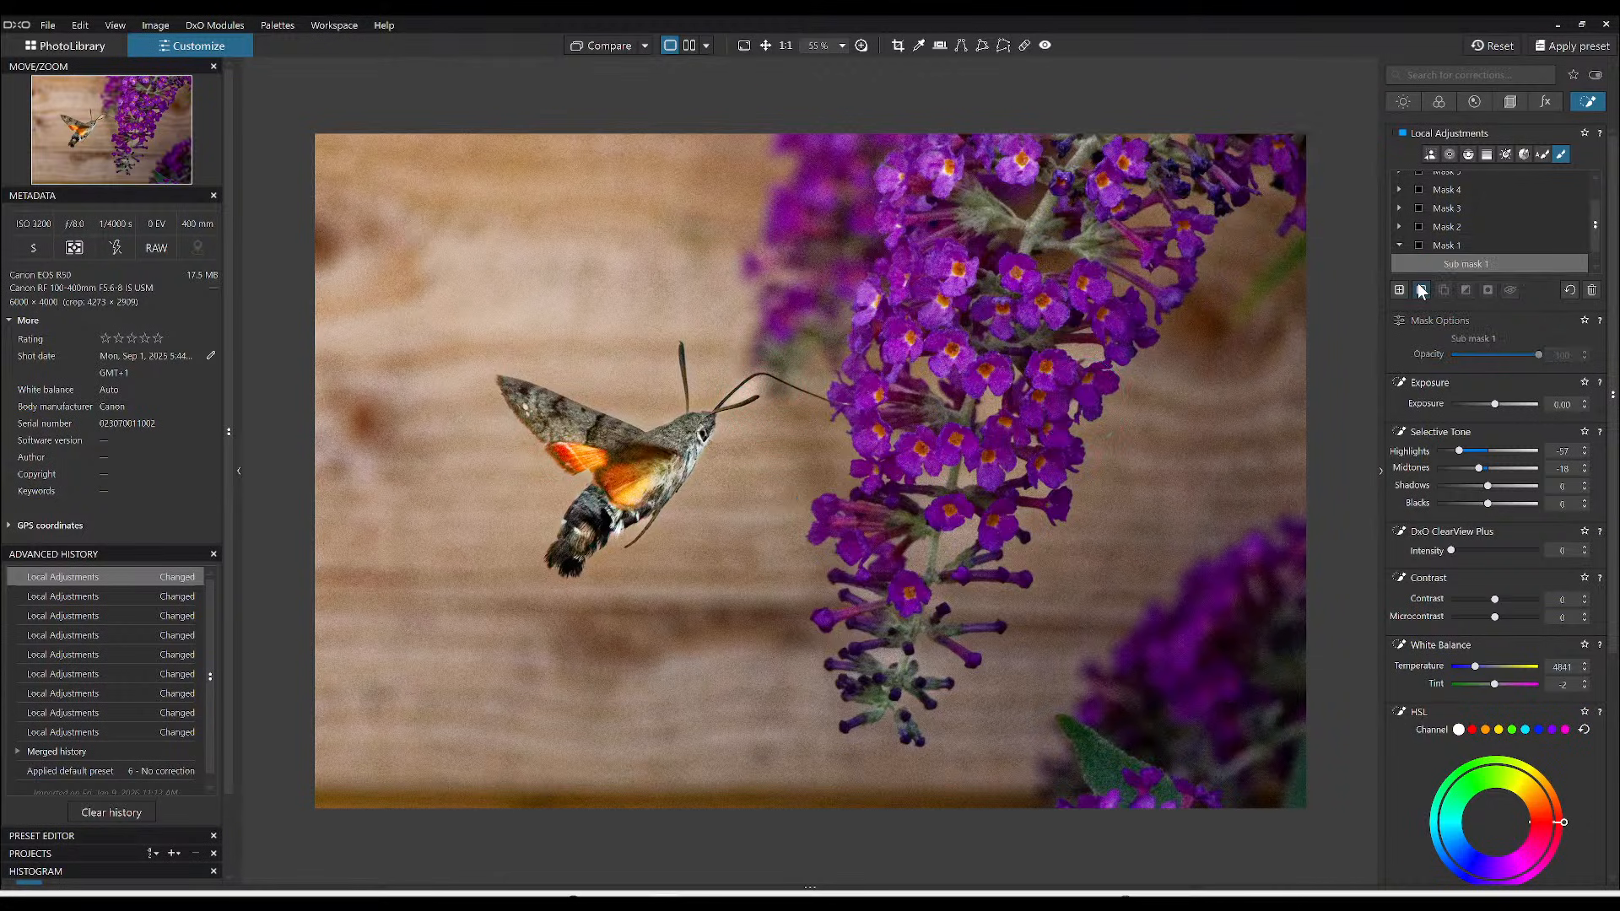
pyautogui.scroll(-1, 1431, 264)
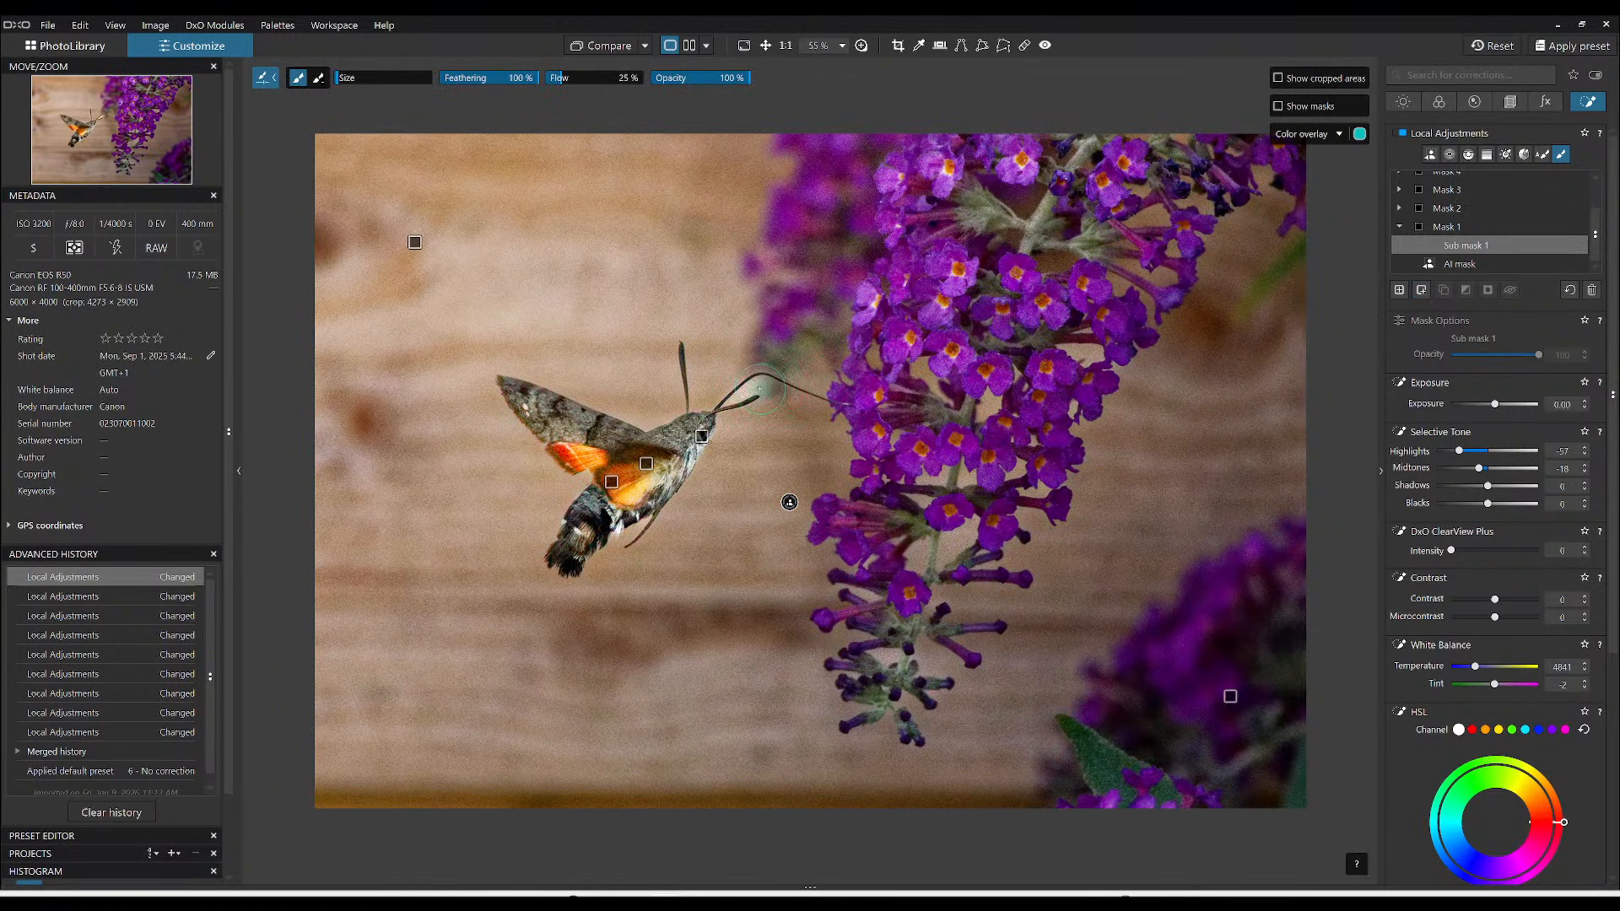
pyautogui.click(741, 393)
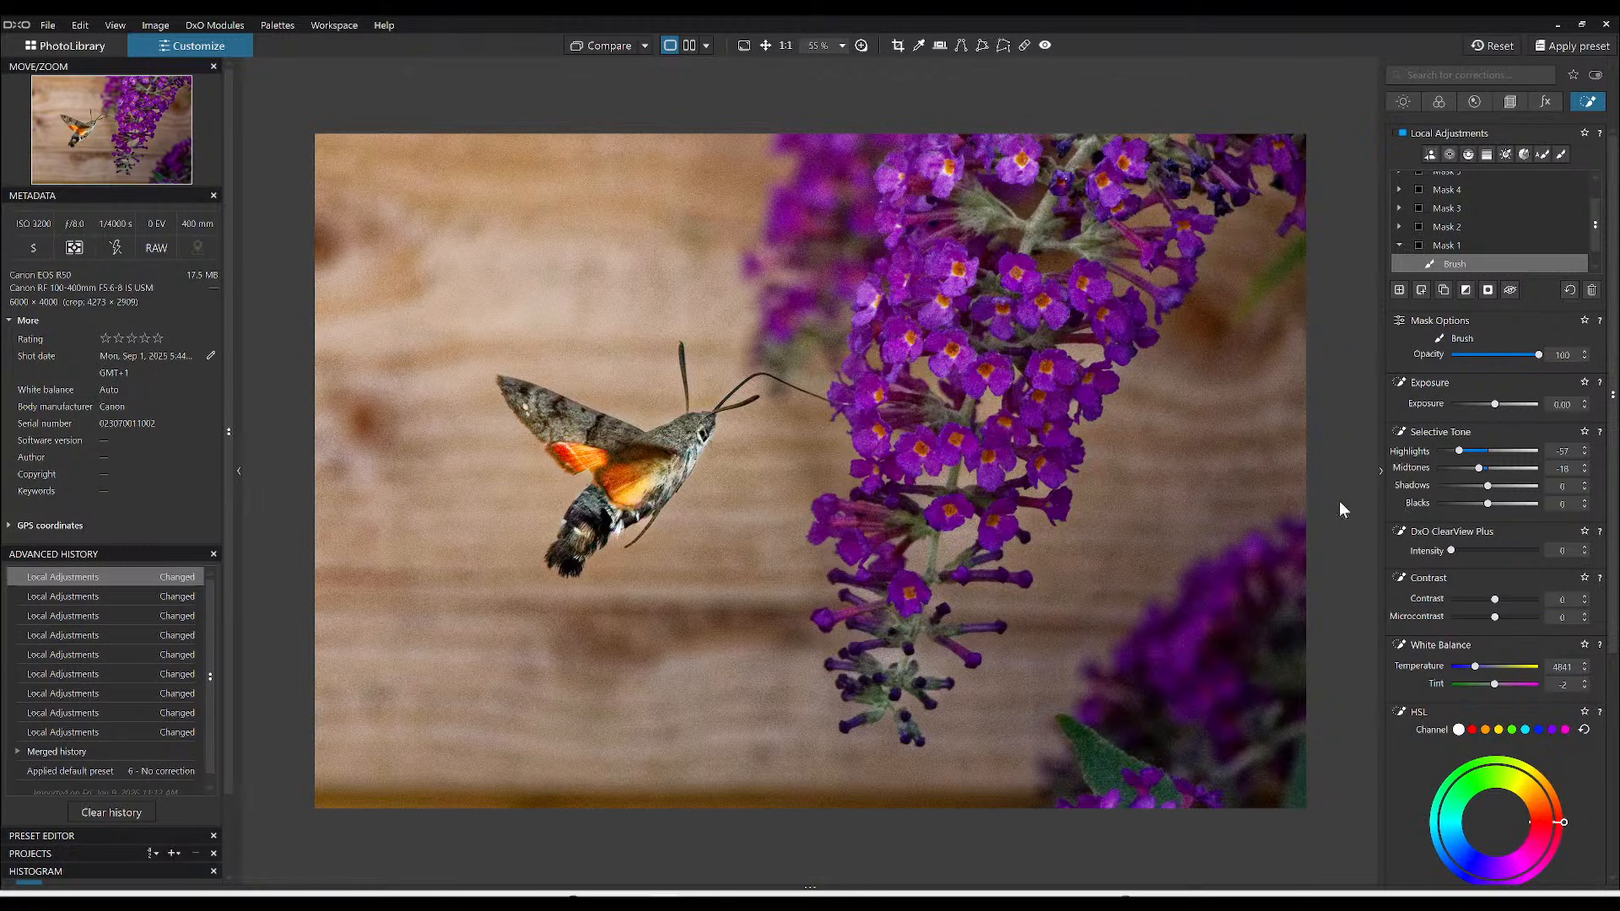
# - With the magnifier over the moth's head, set denoising luminance to 75, trying force details at -92 and resetting it
pyautogui.rightClick(854, 408)
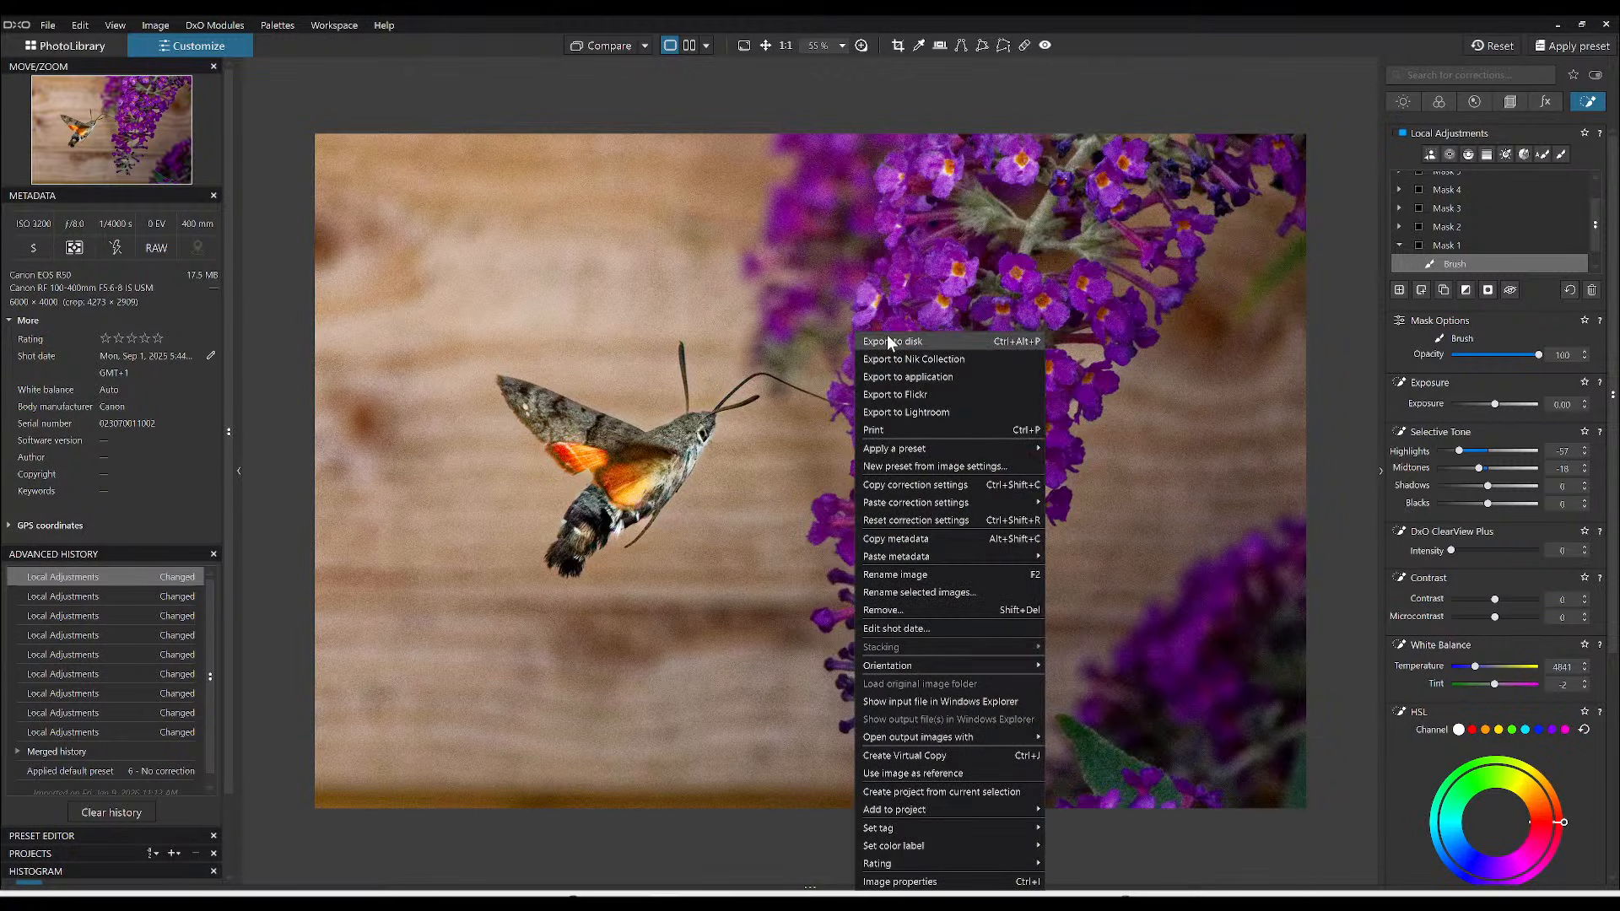
pyautogui.click(862, 44)
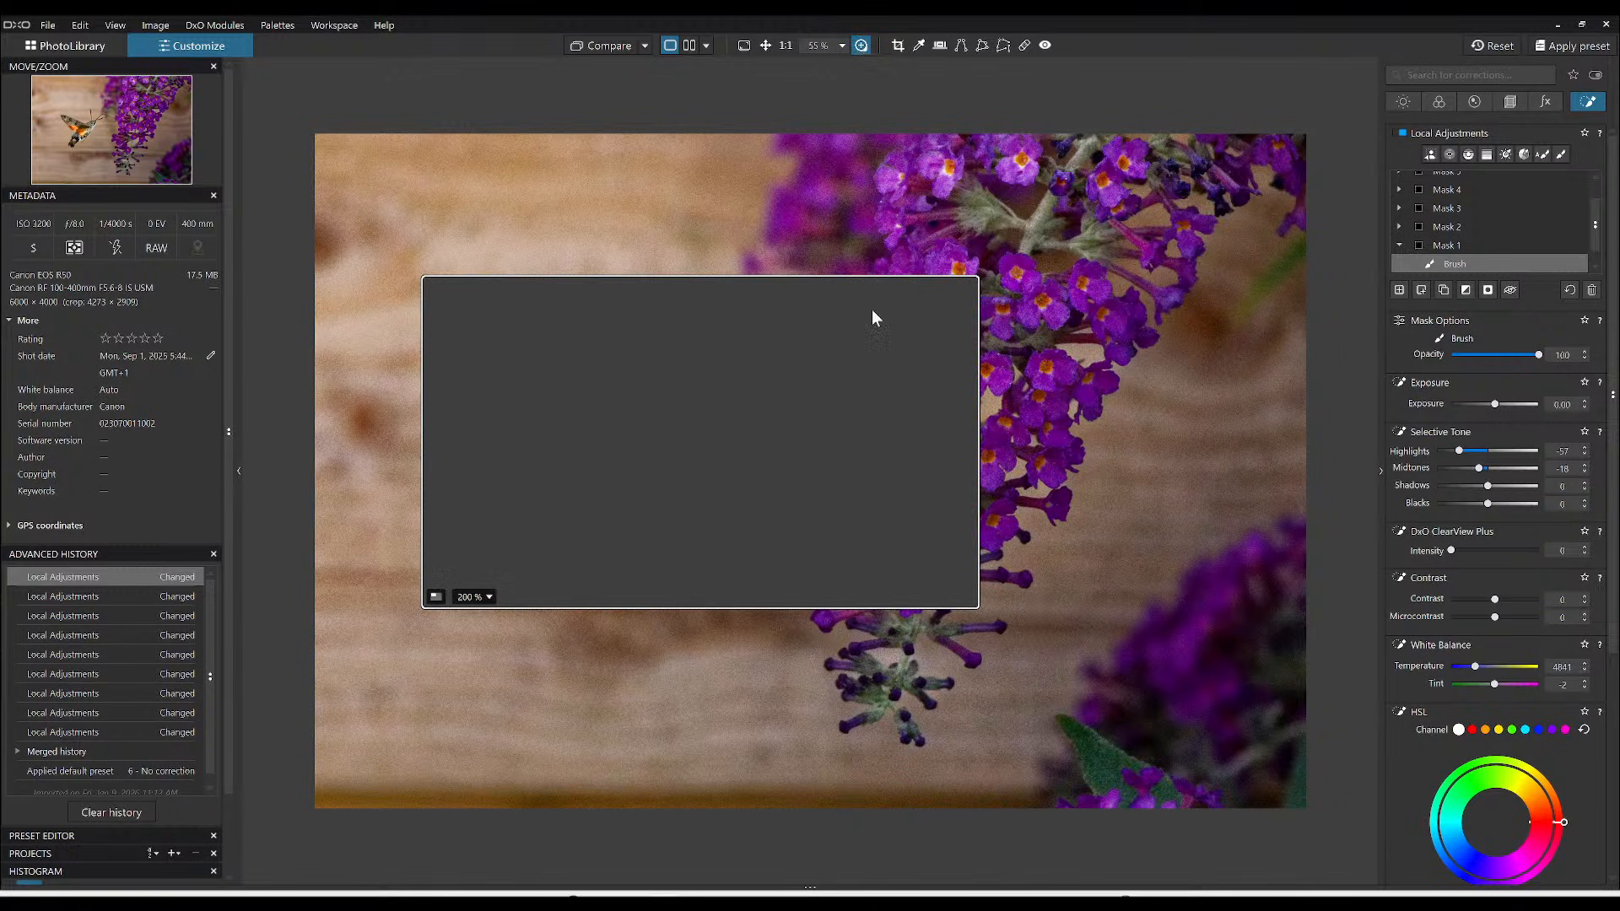
pyautogui.moveTo(869, 353); pyautogui.dragTo(848, 322)
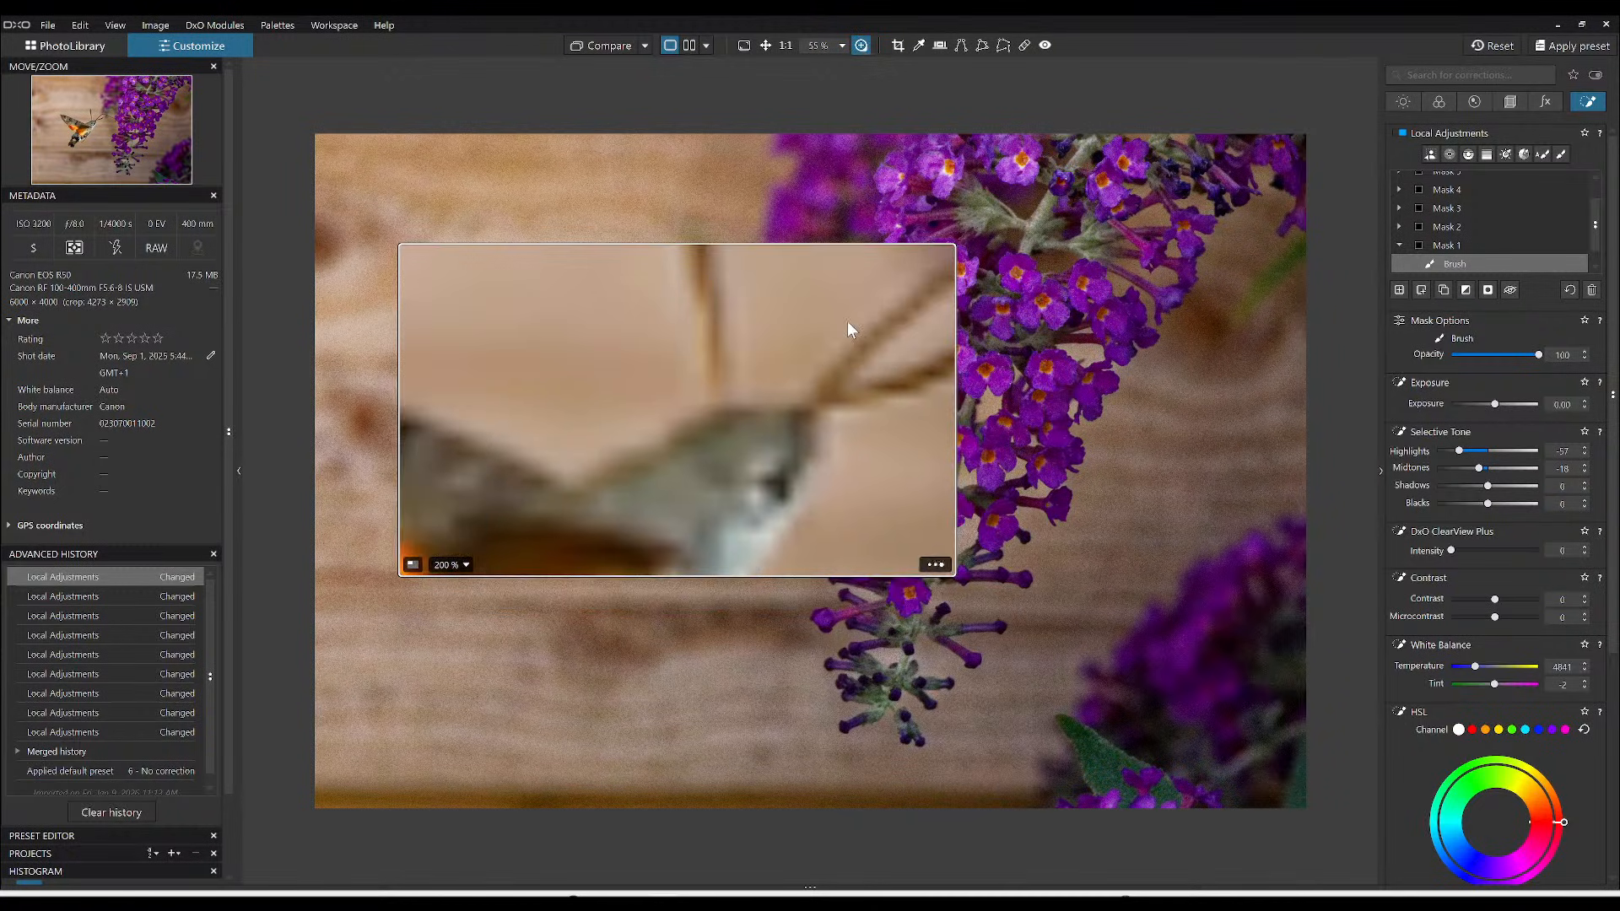
pyautogui.click(1477, 102)
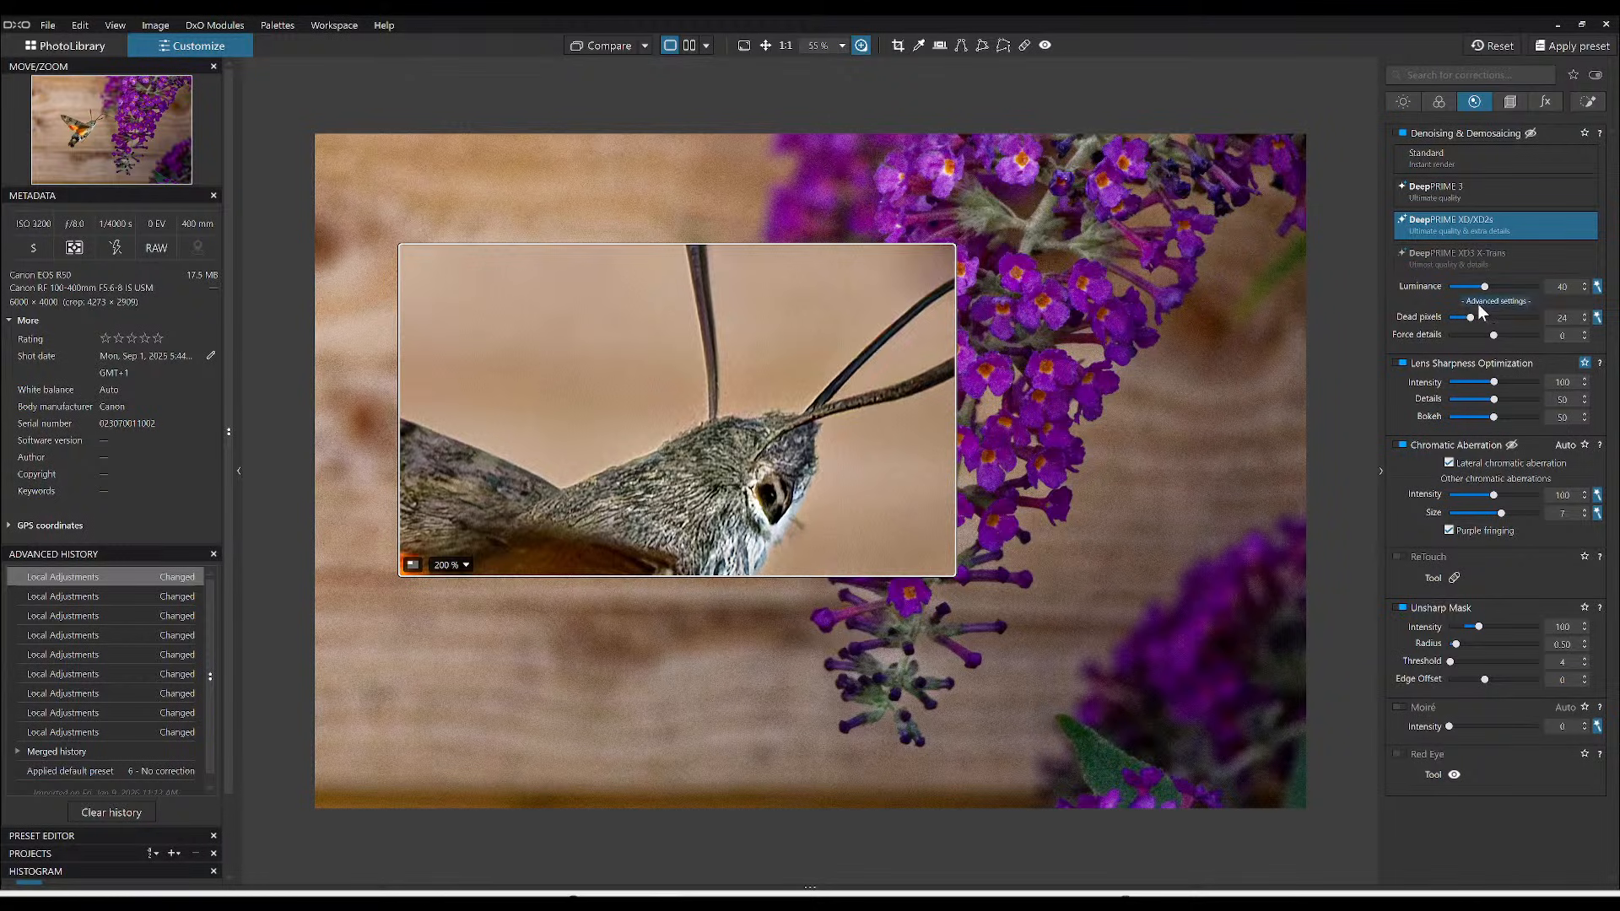
pyautogui.moveTo(1483, 287); pyautogui.dragTo(1517, 287)
pyautogui.moveTo(1494, 335); pyautogui.dragTo(1455, 336)
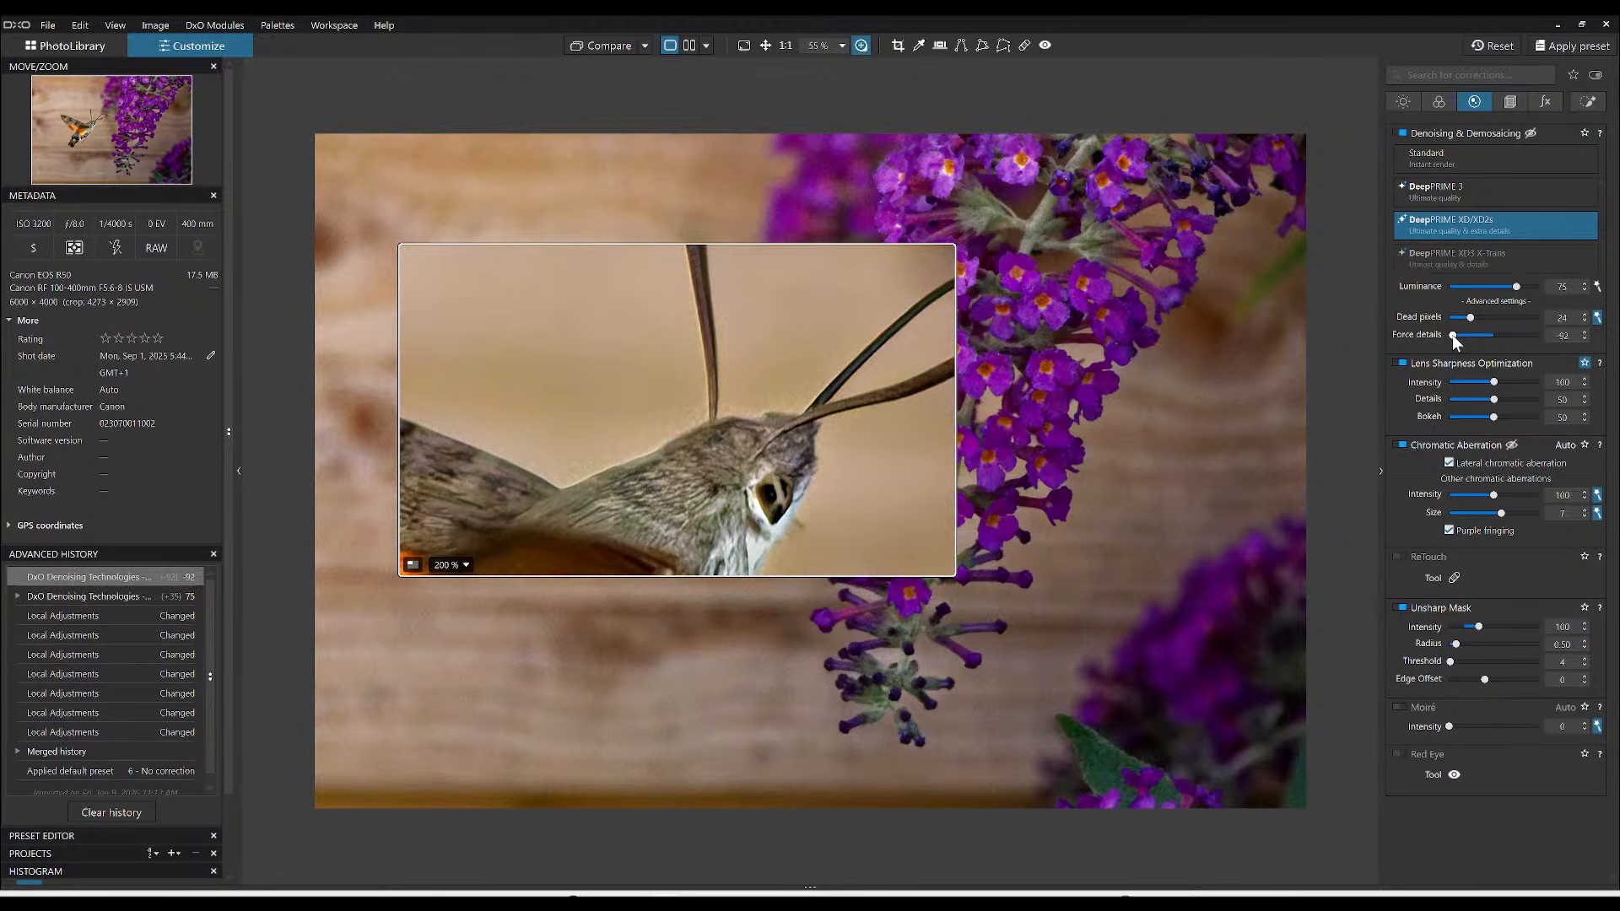
pyautogui.doubleClick(1452, 335)
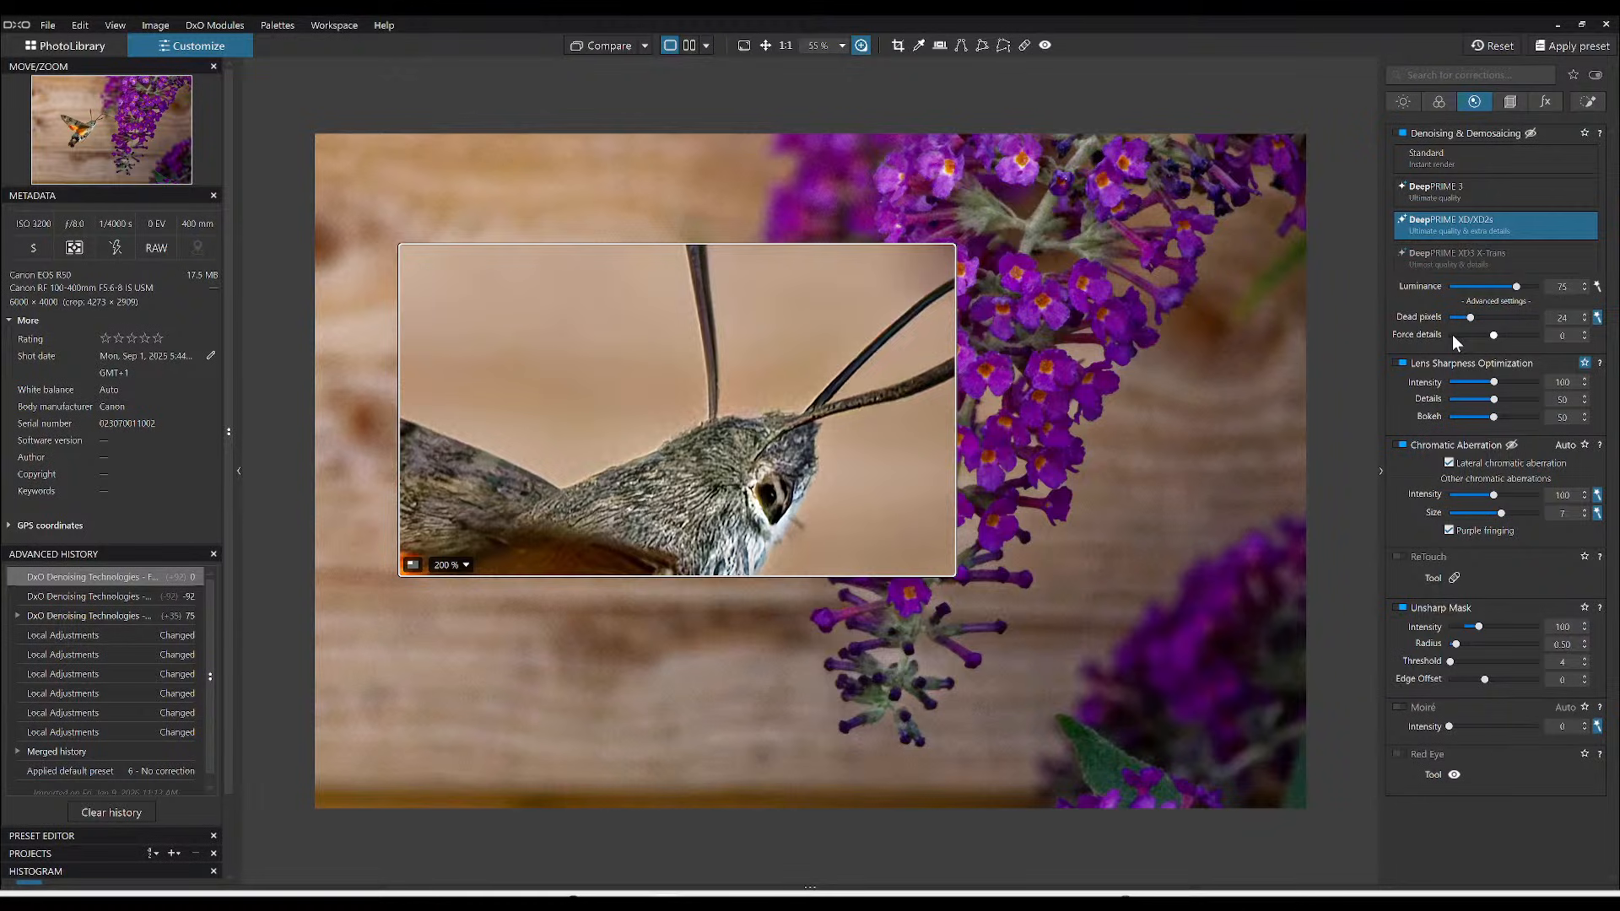
# - Compare the moth's body with the Unsharp Mask off and on, set its radius to 0.60, and close the magnifier
pyautogui.moveTo(820, 422); pyautogui.dragTo(837, 459)
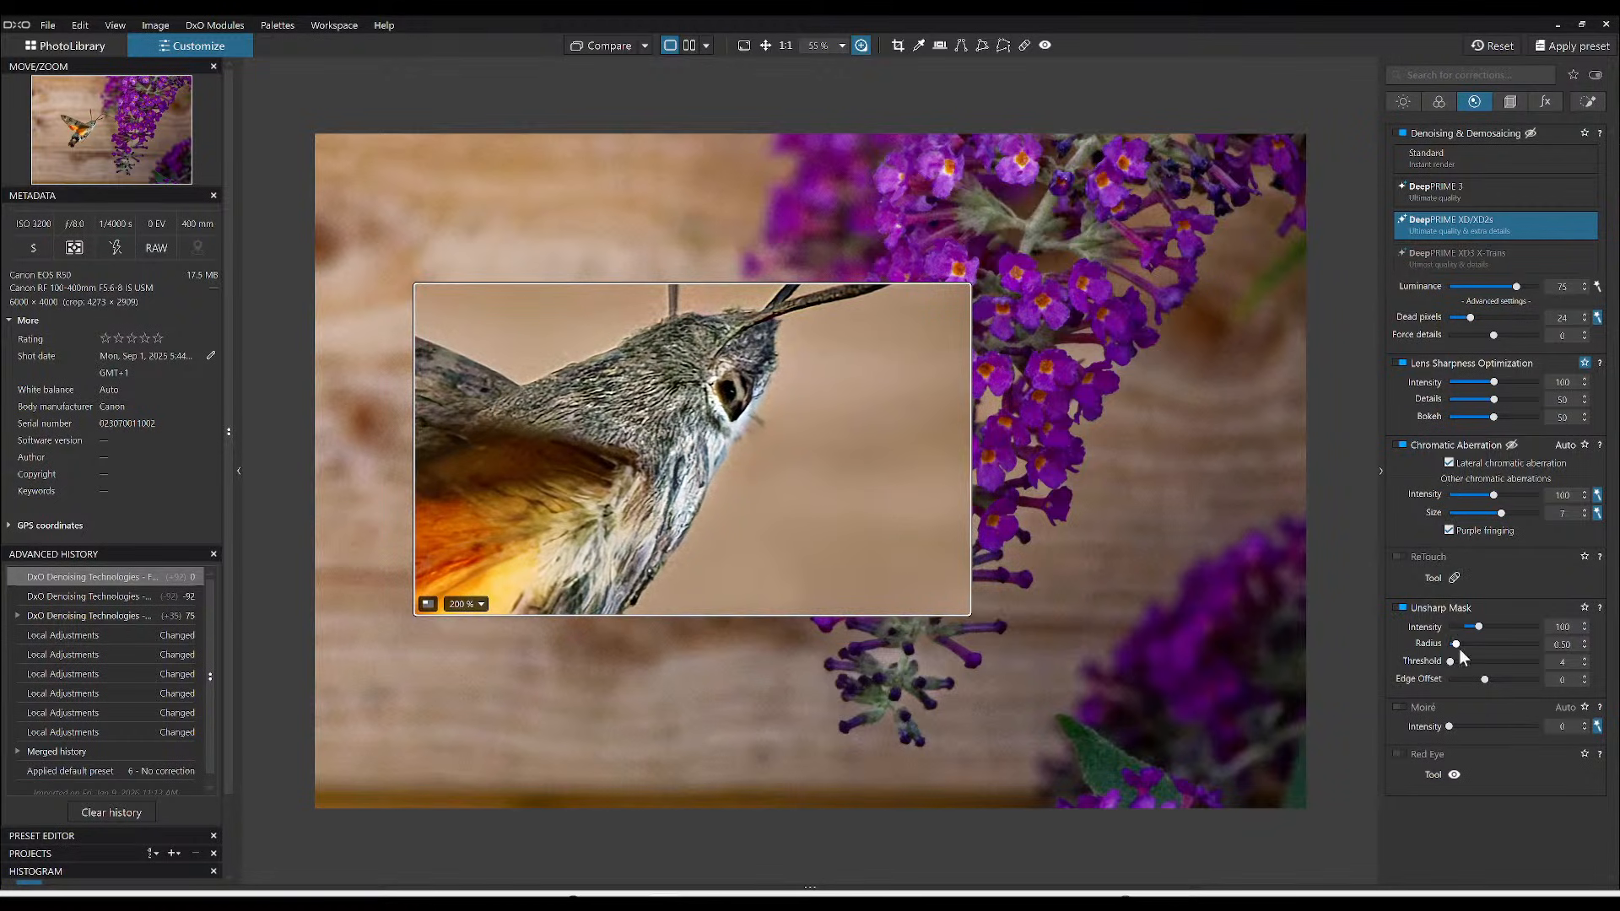
pyautogui.moveTo(1457, 643); pyautogui.dragTo(1448, 646)
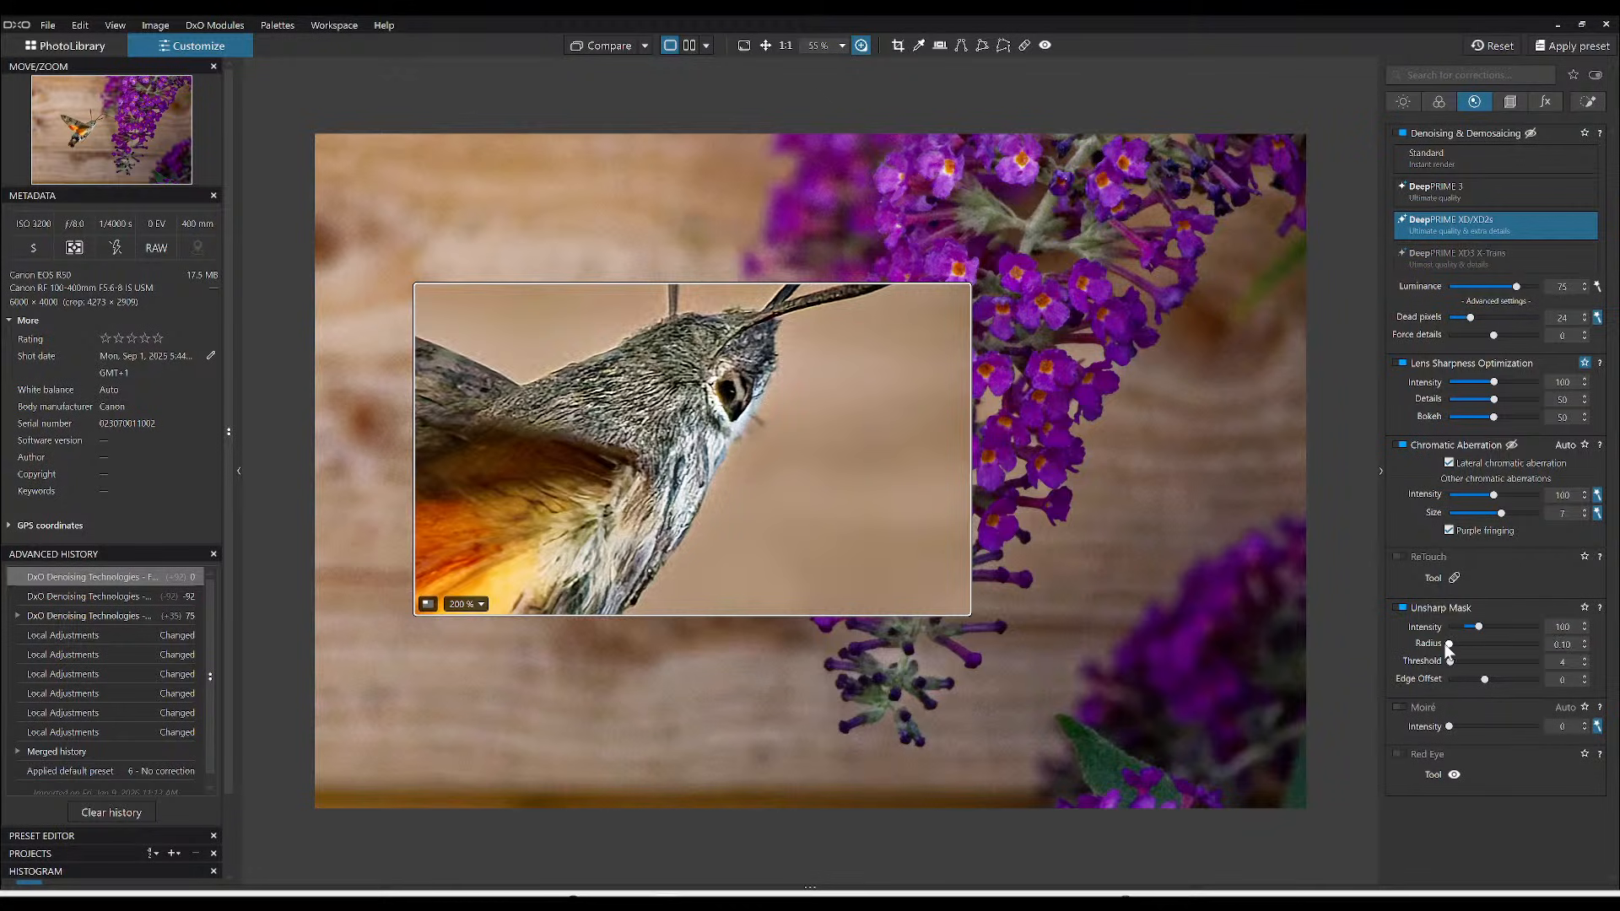
pyautogui.click(1400, 608)
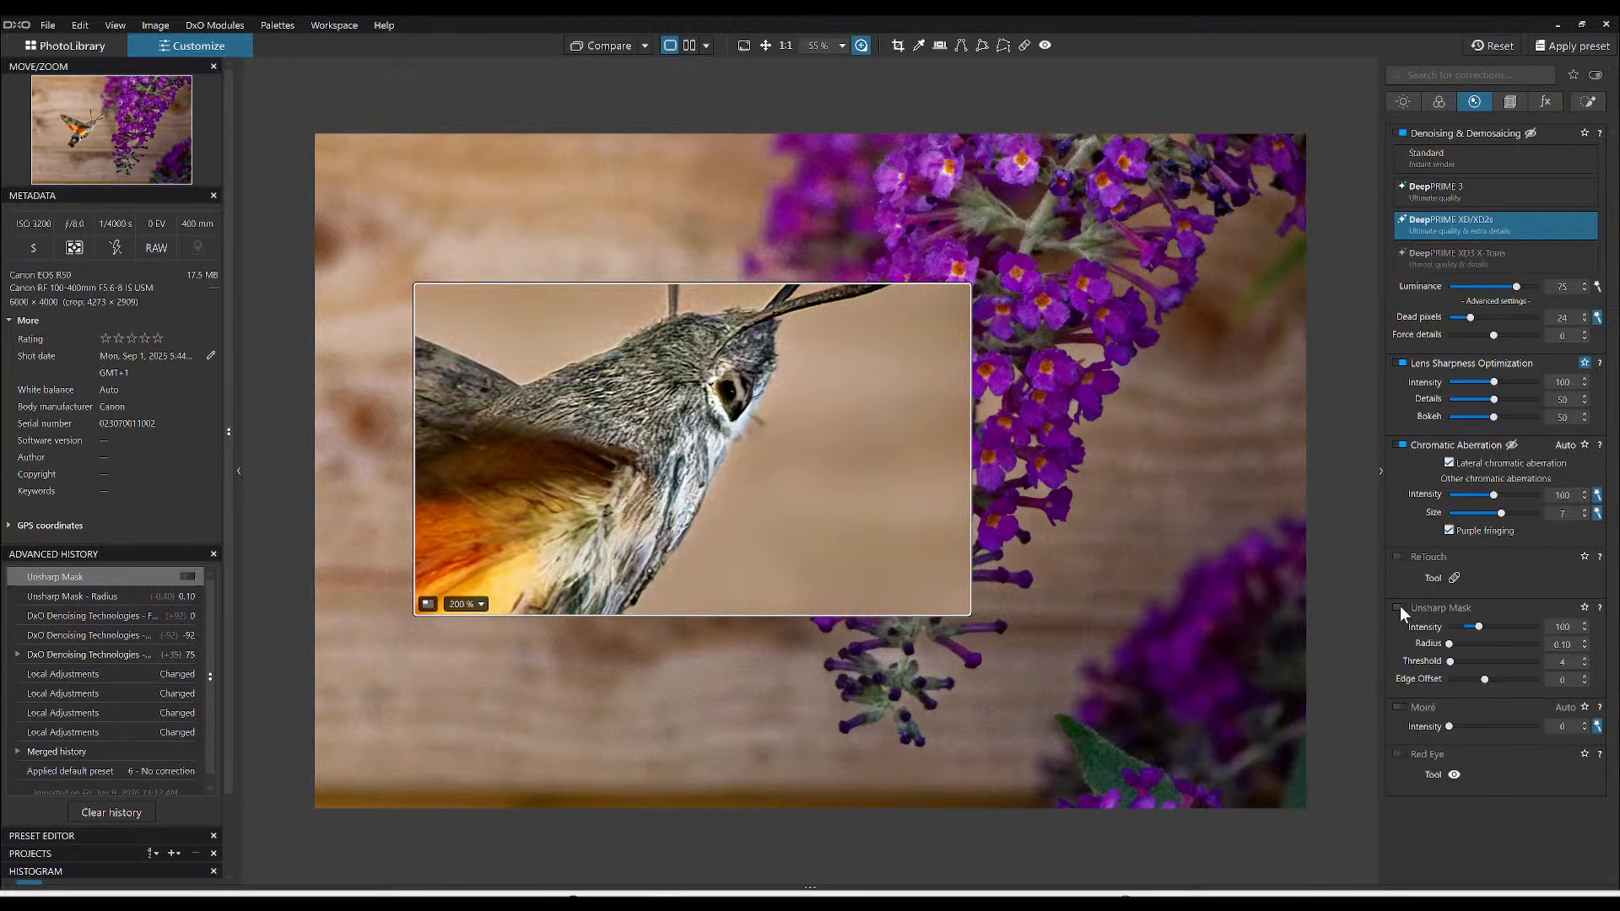
pyautogui.click(1399, 607)
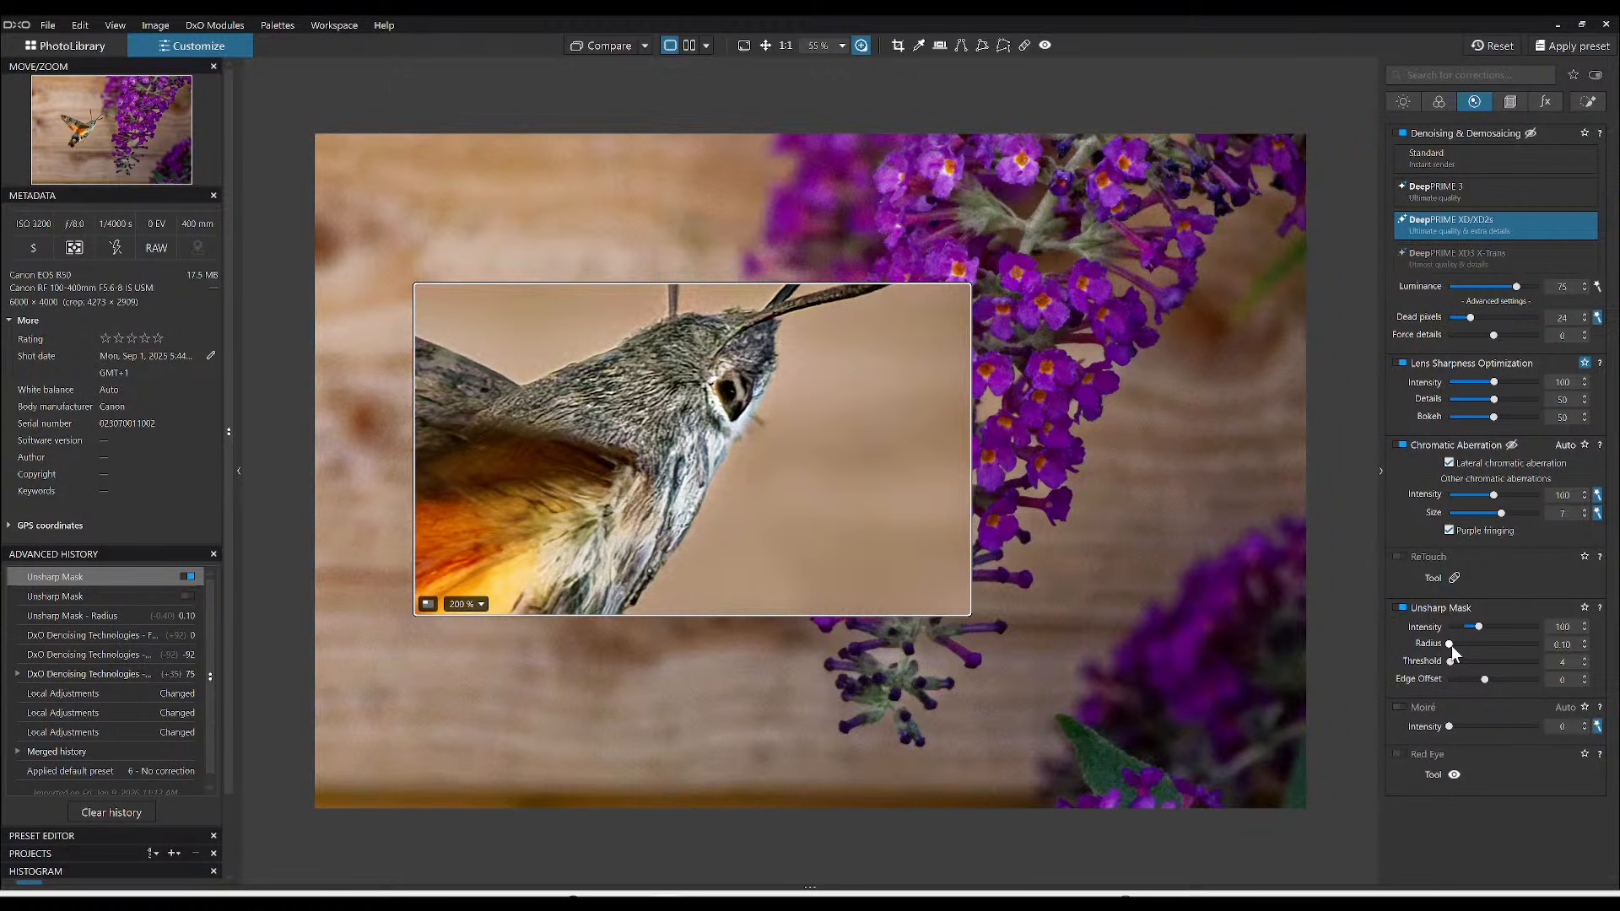
pyautogui.scroll(6, 1451, 646)
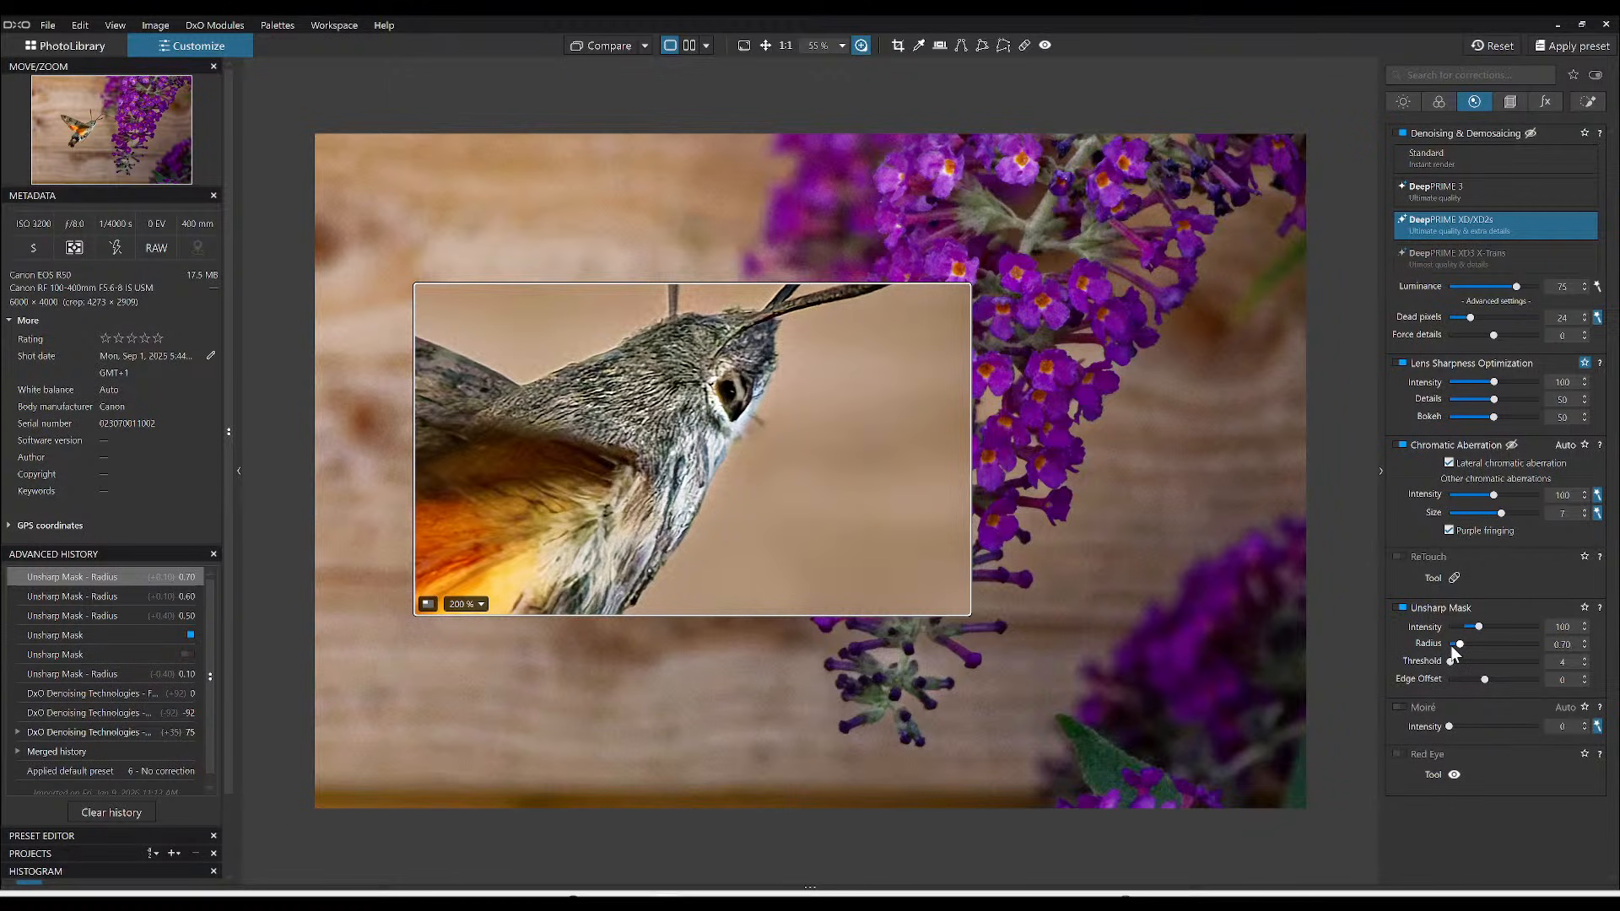
pyautogui.scroll(-1, 1454, 654)
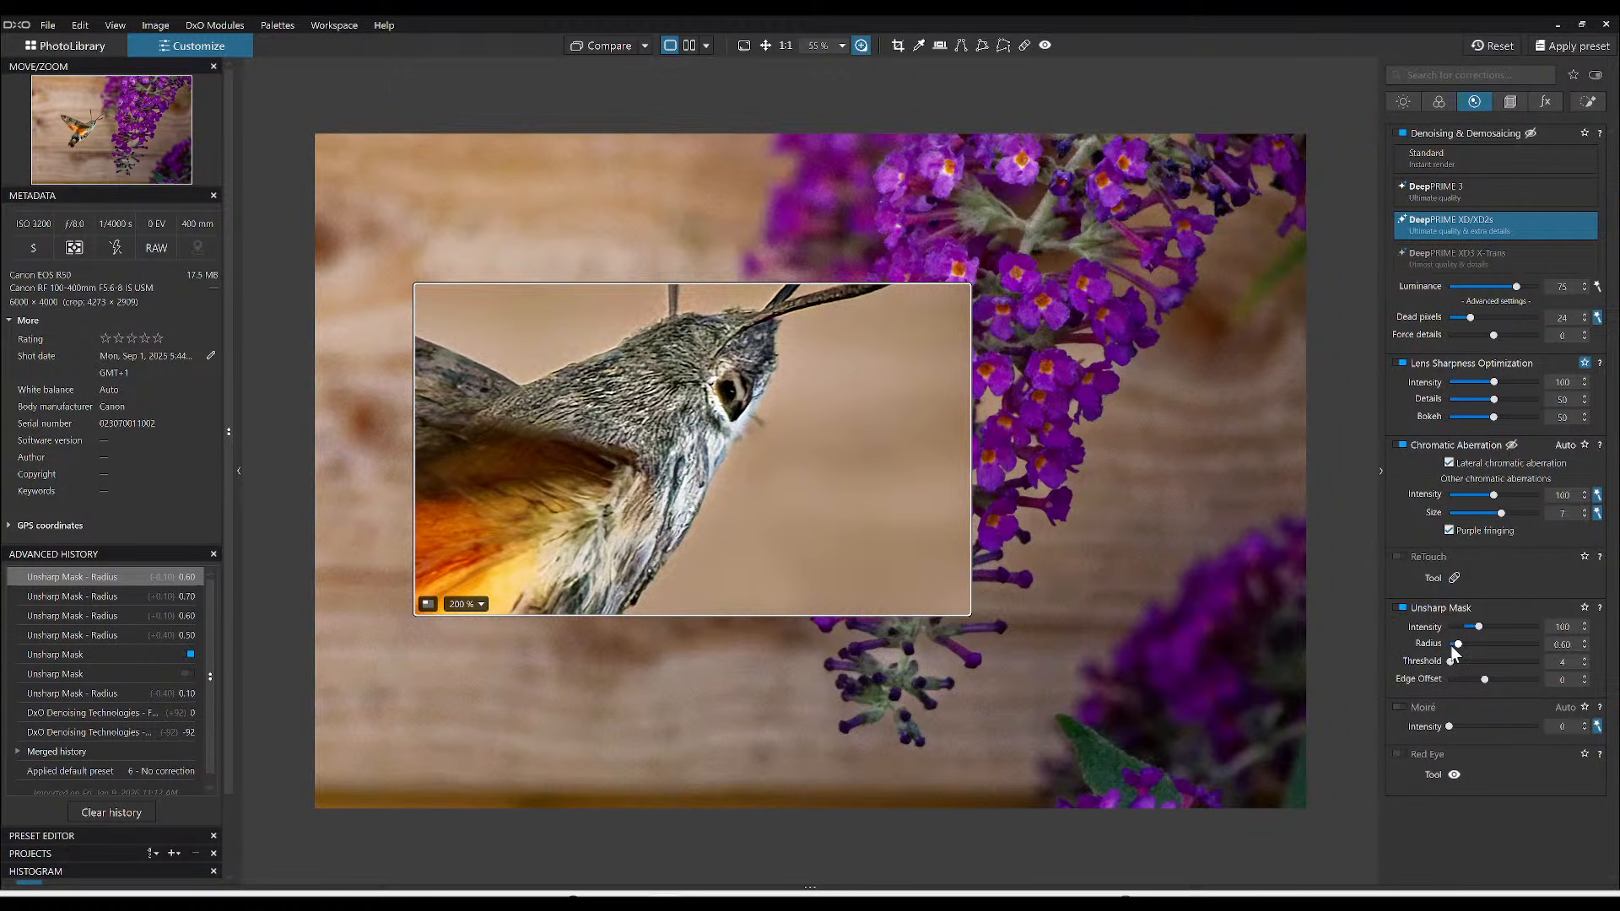
pyautogui.press('Escape')
pyautogui.rightClick(938, 329)
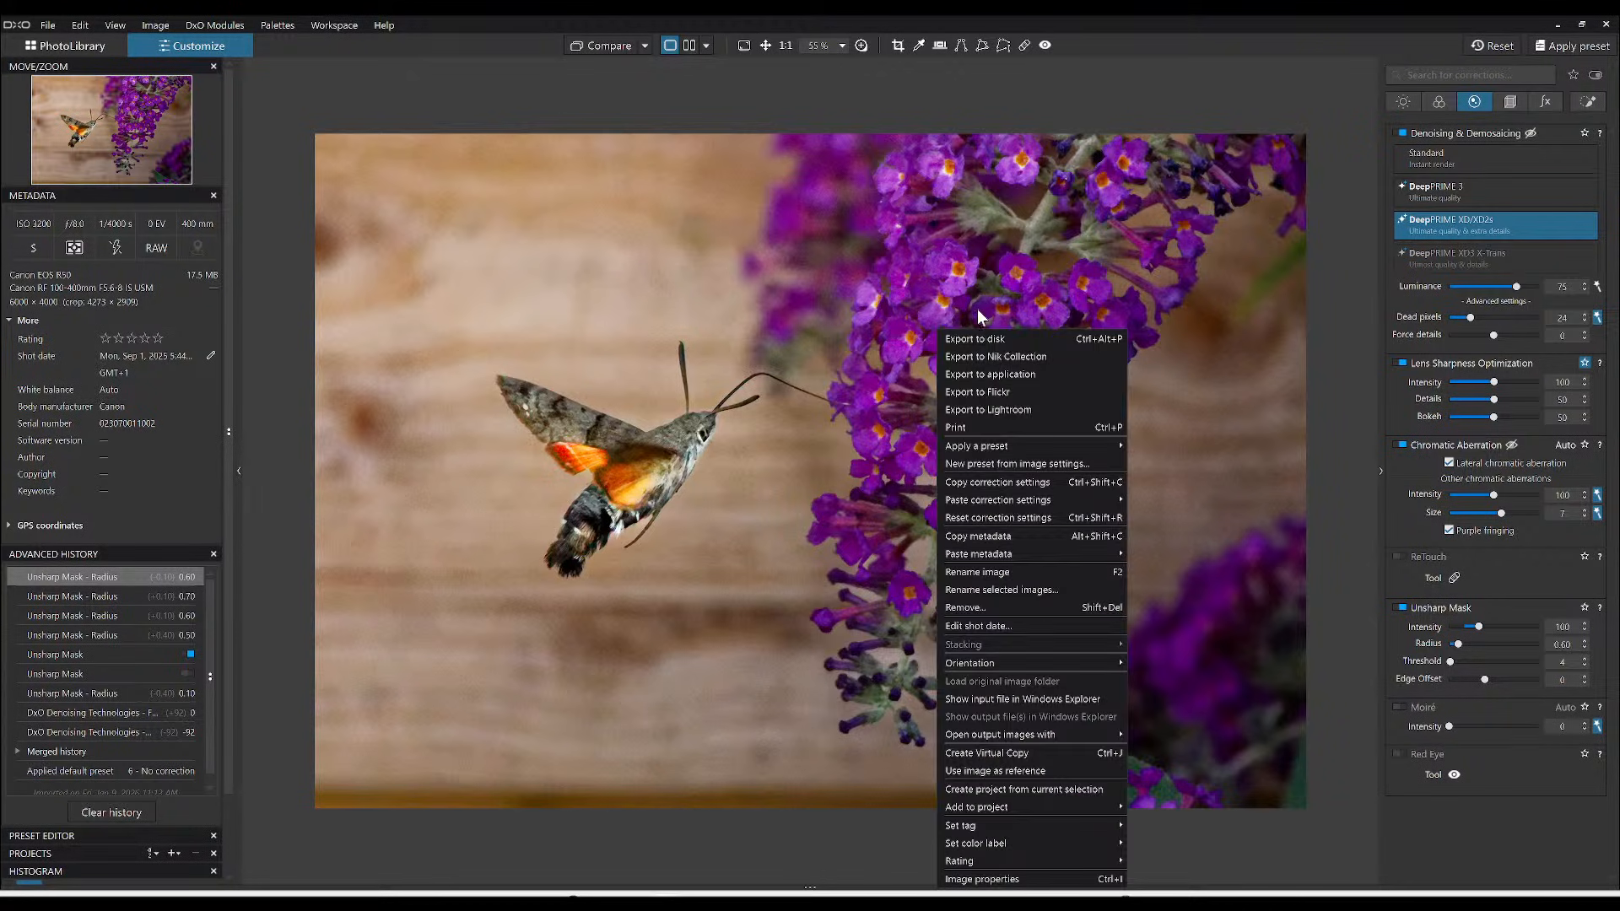
pyautogui.click(980, 335)
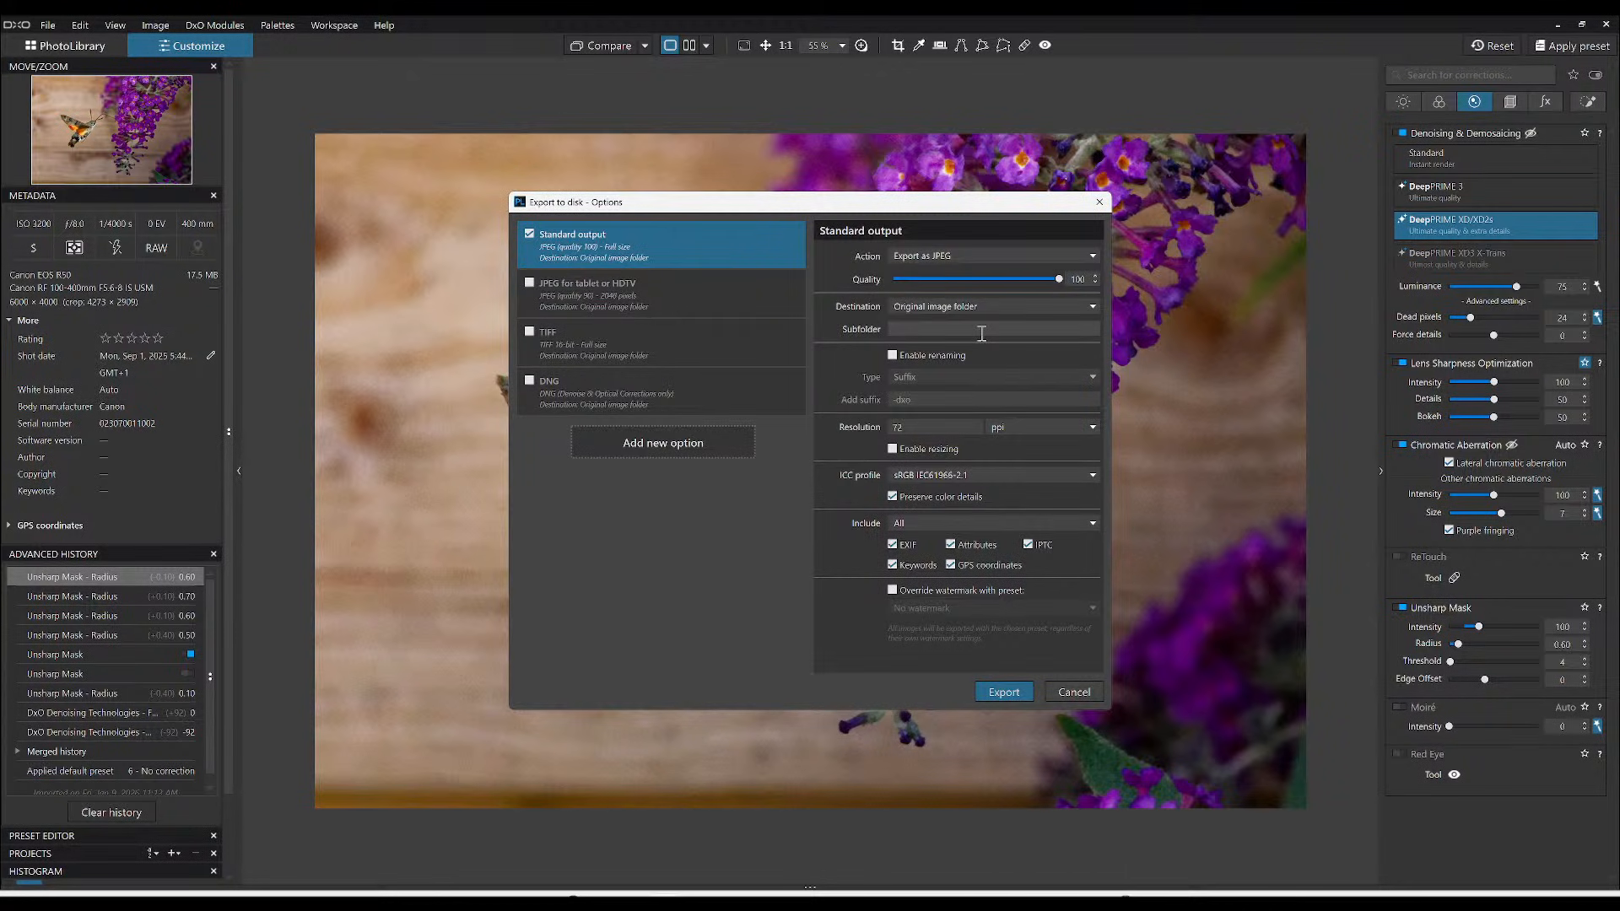
pyautogui.press('Escape')
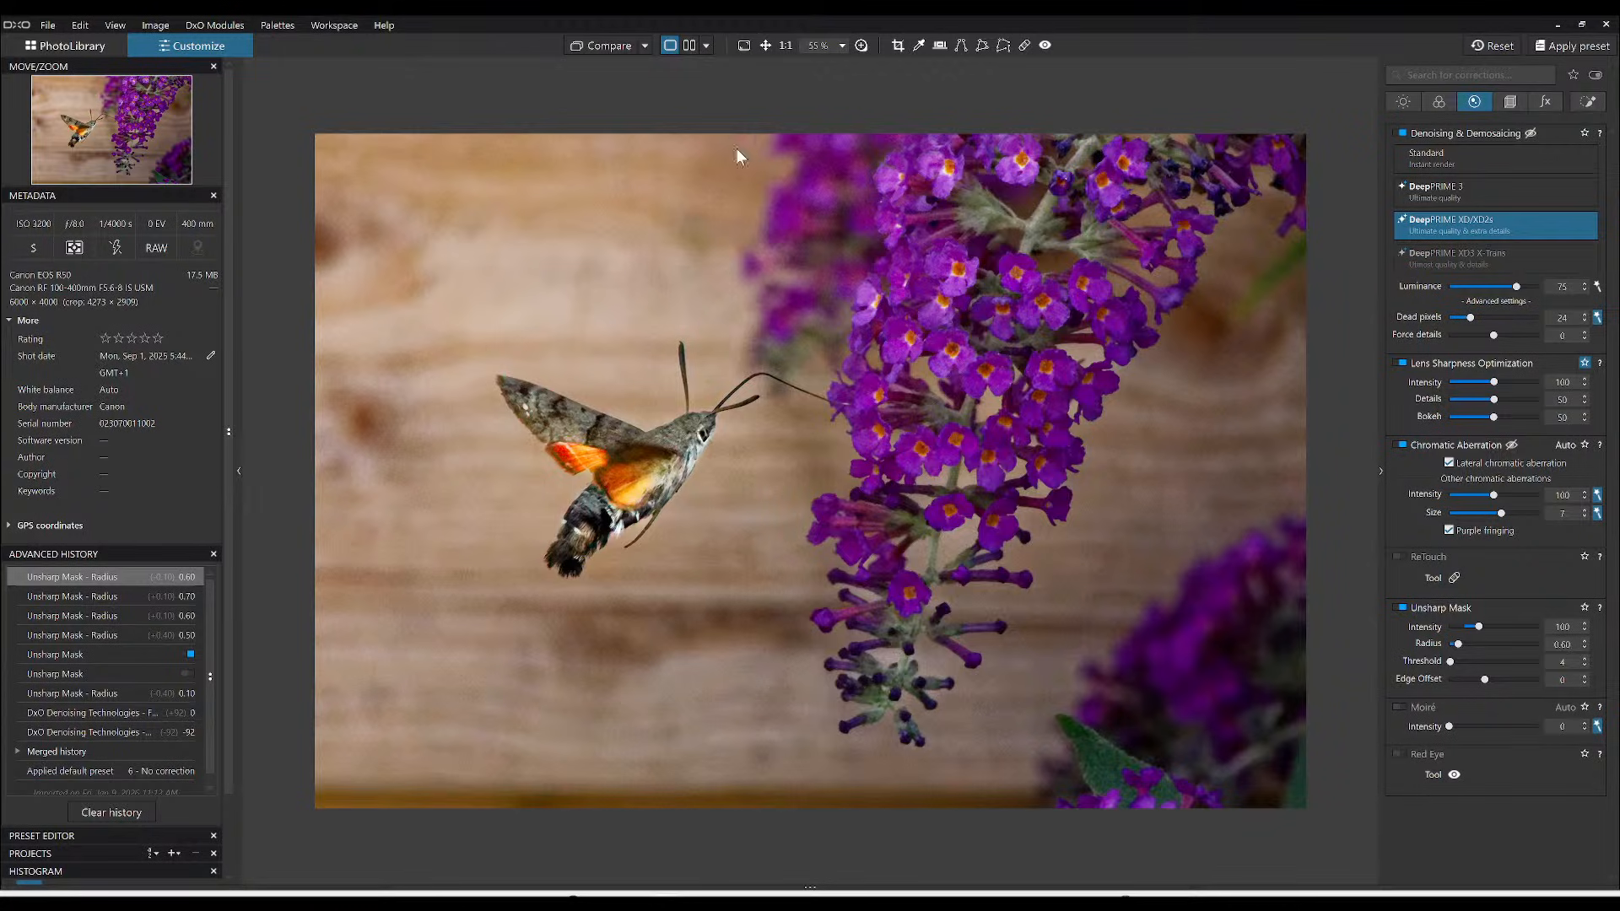
# - Compare the edited moth photo side by side with a reset version, with the side panels hidden and both images in full view
pyautogui.click(649, 40)
pyautogui.click(676, 142)
pyautogui.click(1503, 46)
pyautogui.click(706, 45)
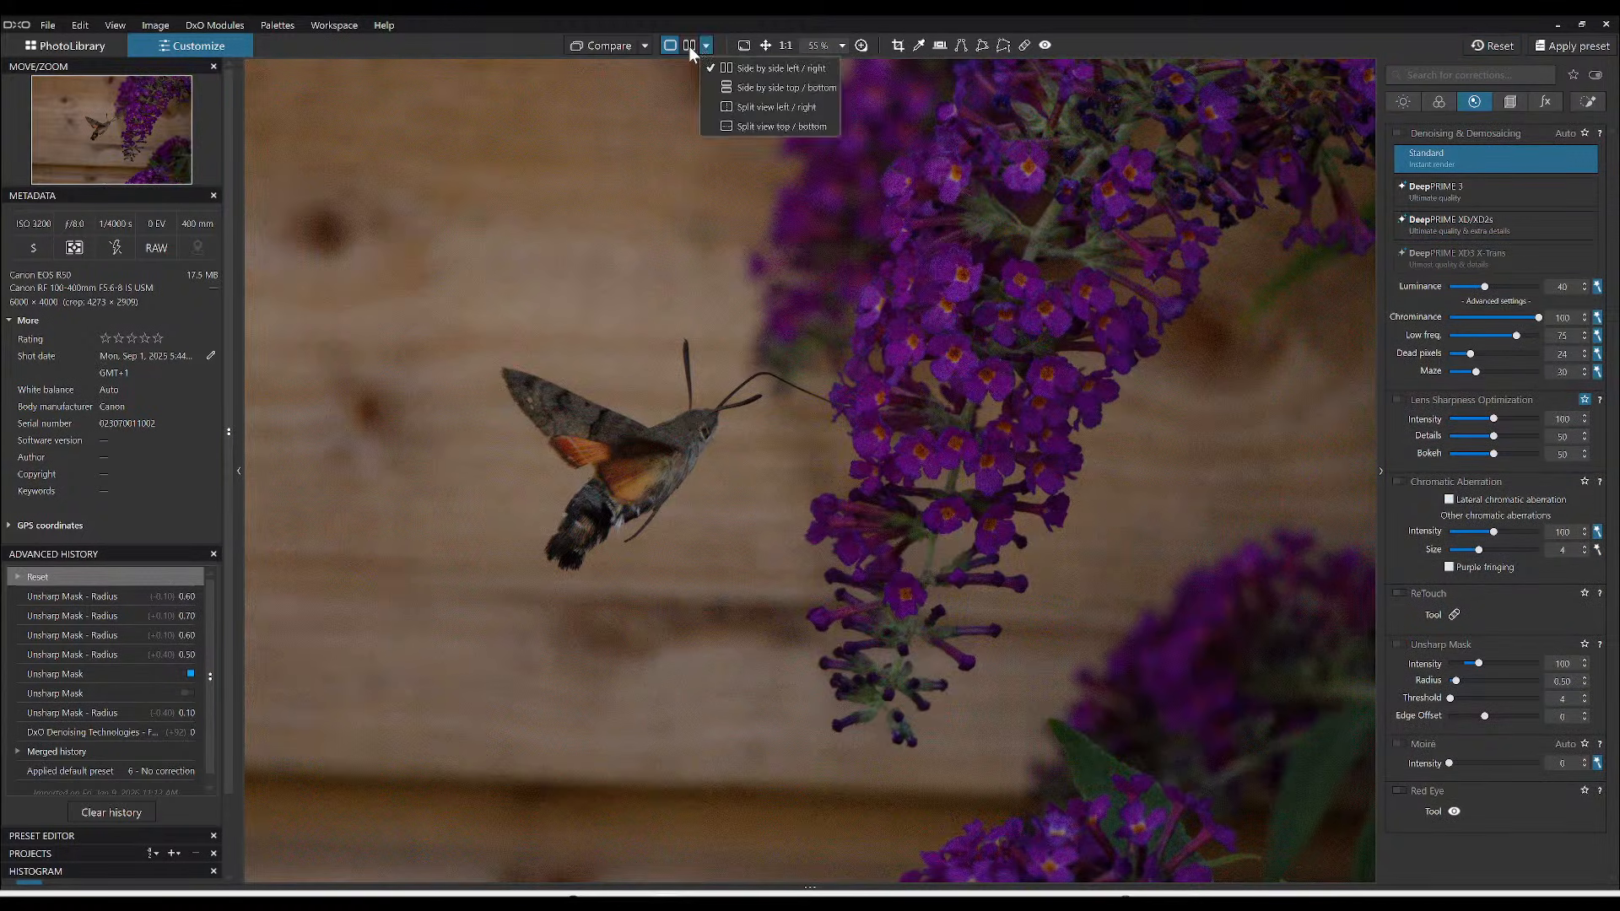
pyautogui.click(689, 46)
pyautogui.press('Tab')
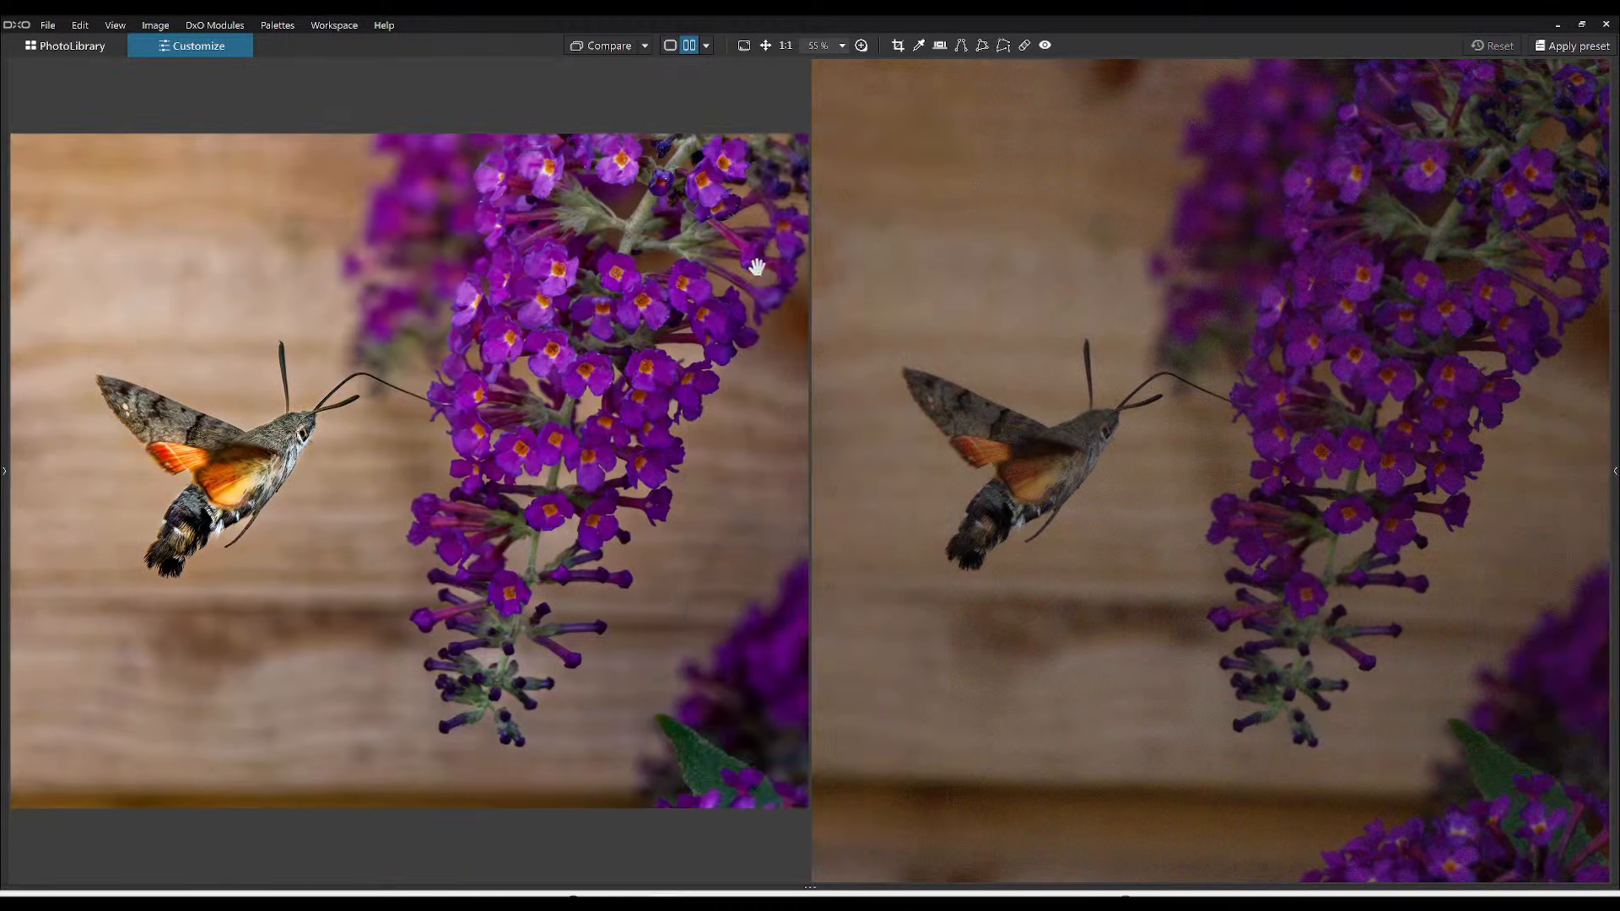
pyautogui.scroll(-1, 701, 347)
pyautogui.scroll(-3, 1041, 410)
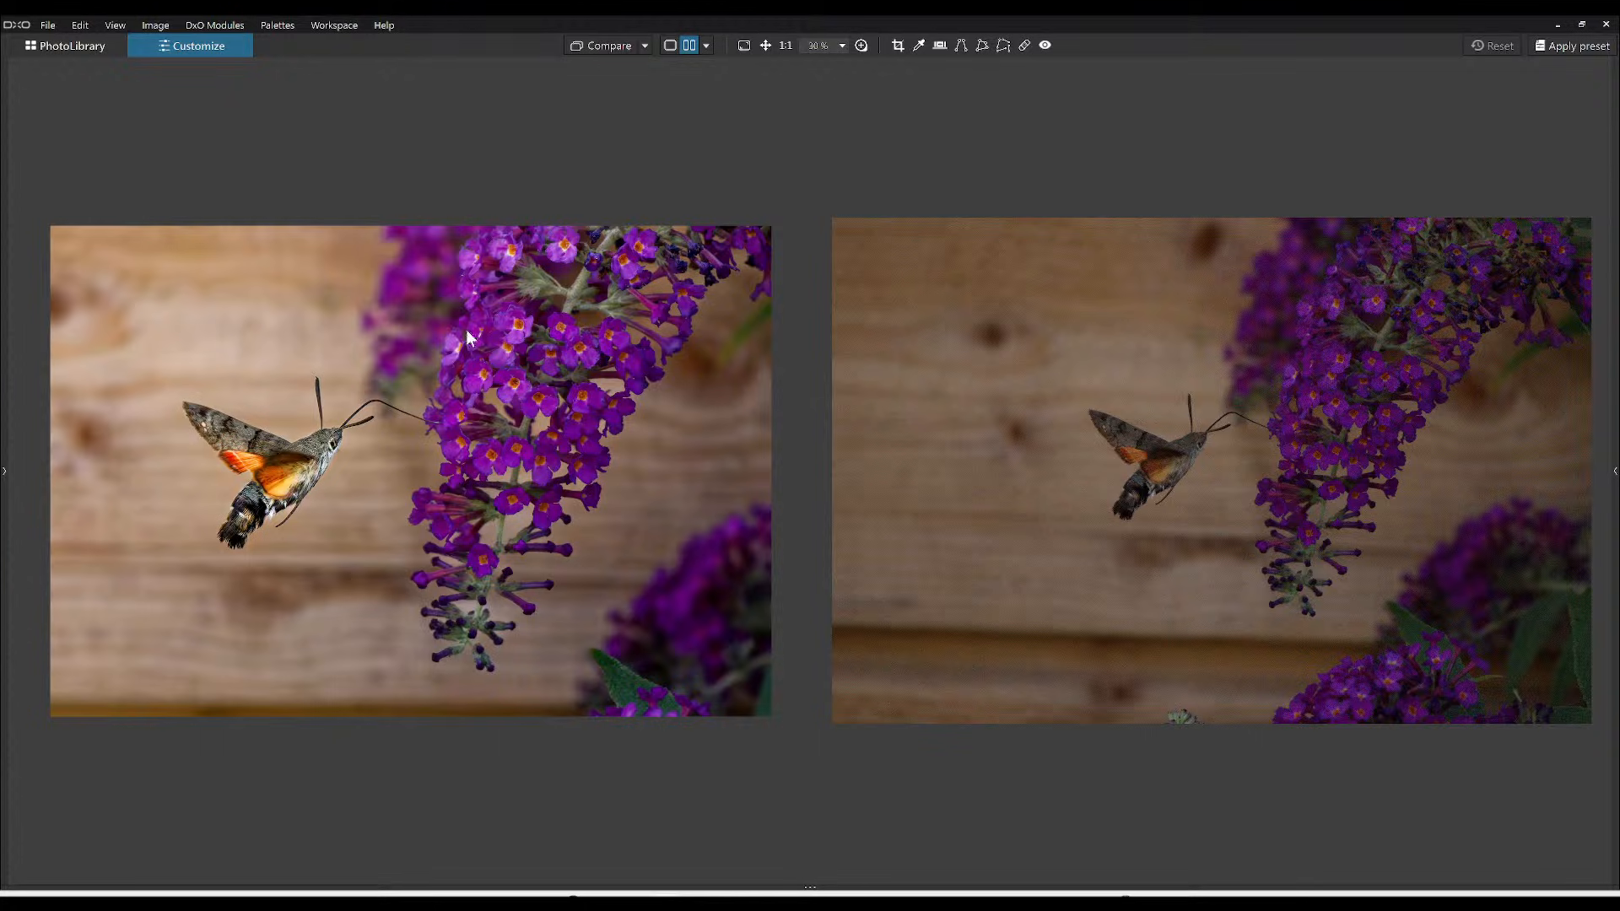
# - In the PhotoLibrary, restore the moth photo's corrections and return to single-image view with the side panels shown
pyautogui.click(79, 46)
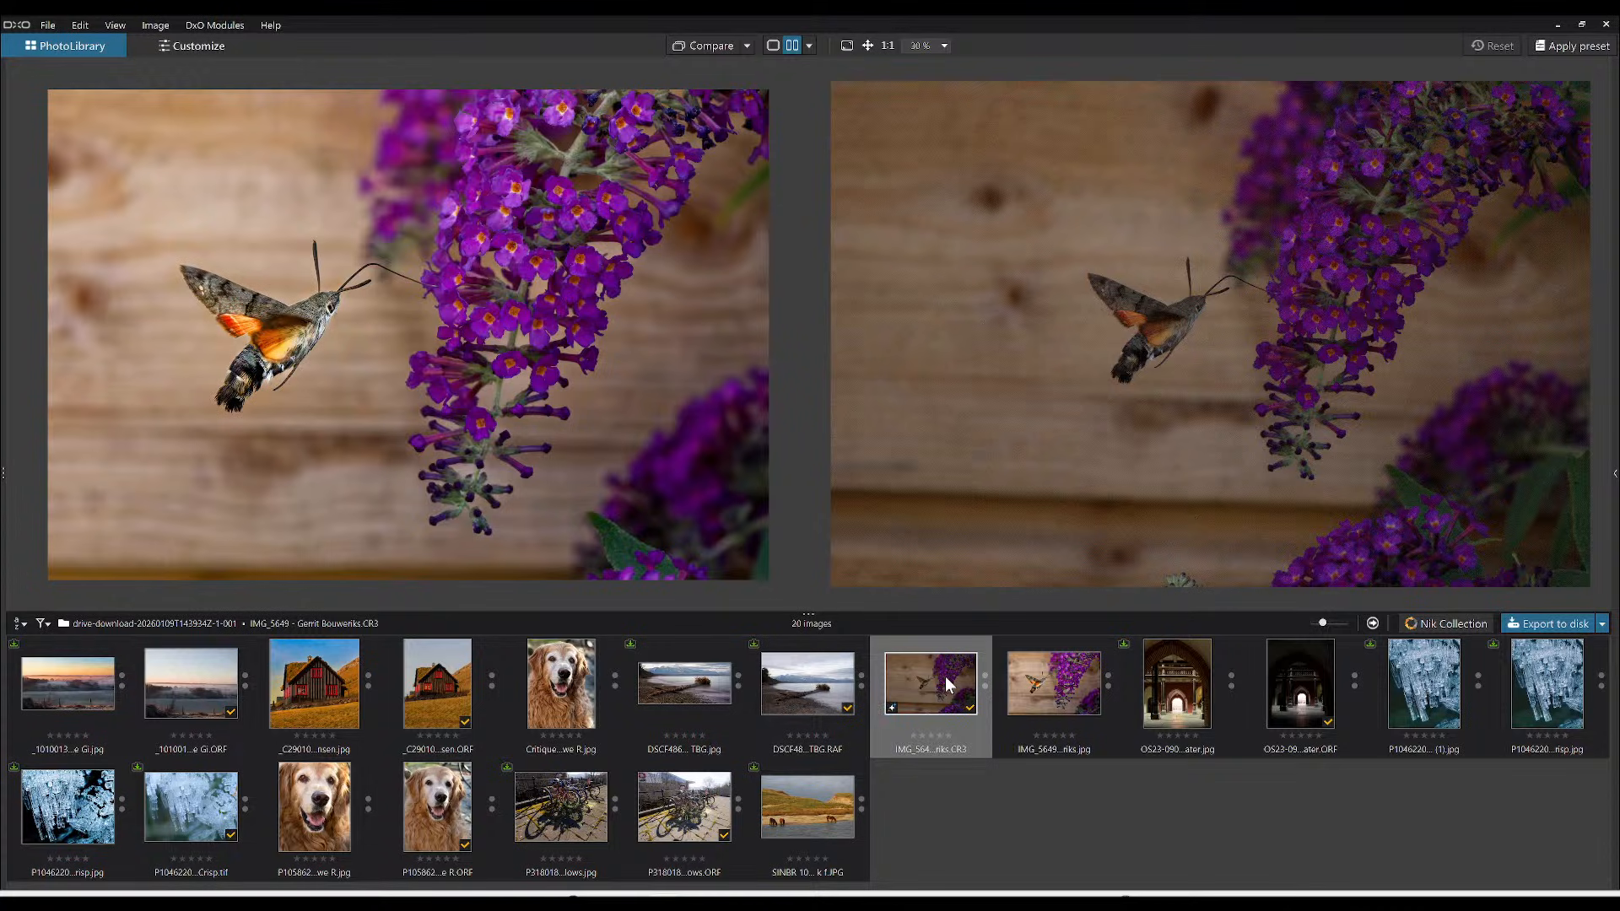
pyautogui.click(1495, 49)
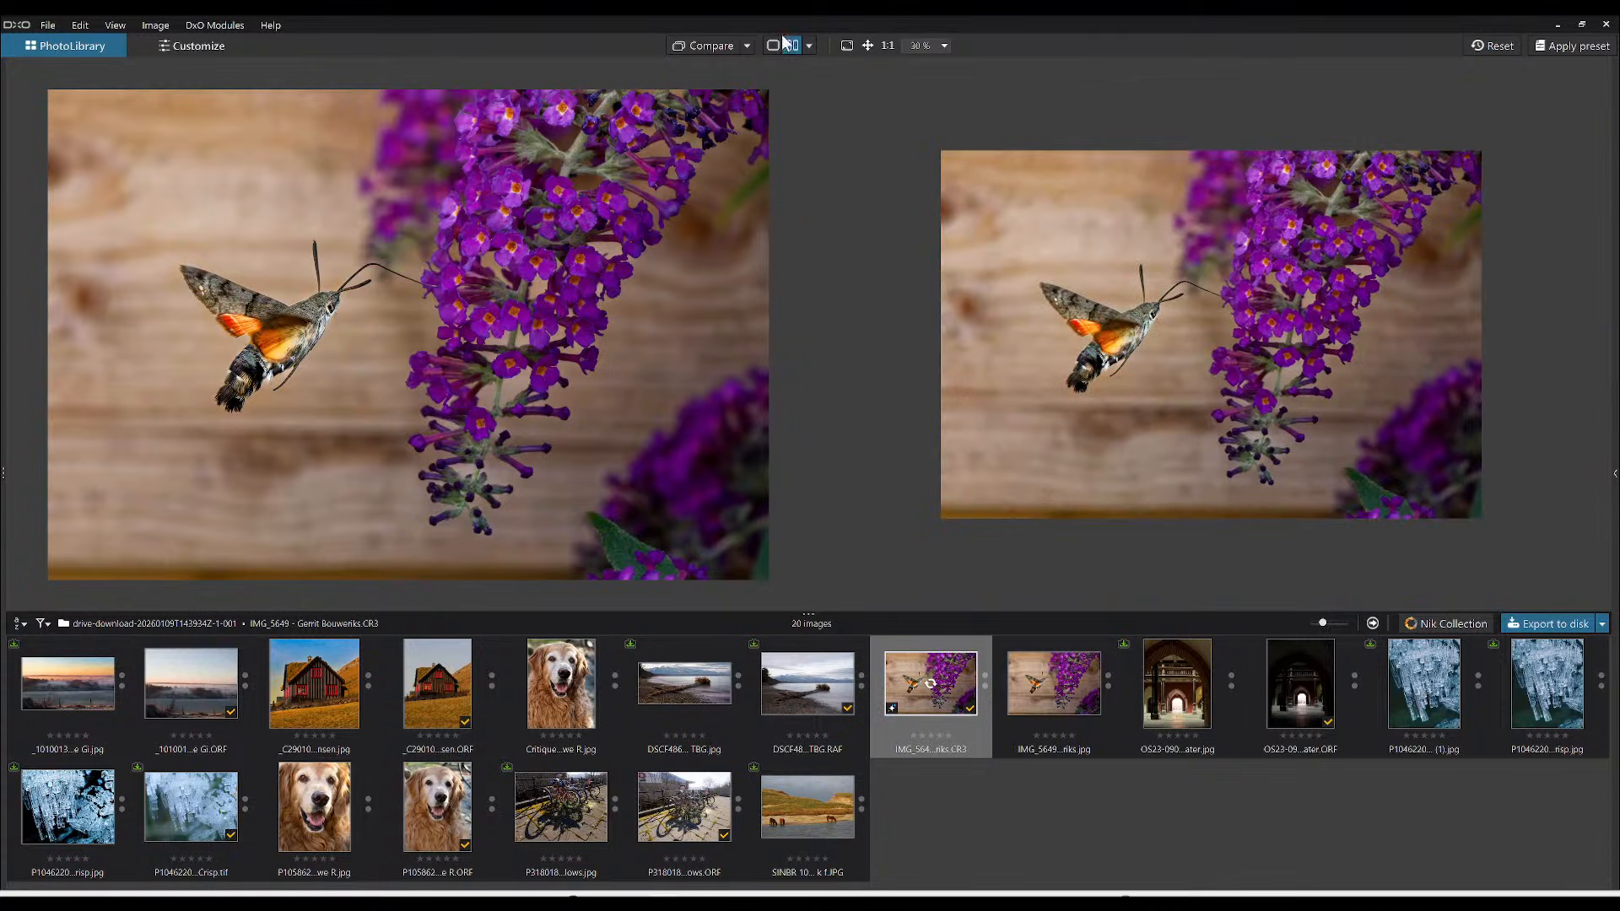
pyautogui.click(769, 47)
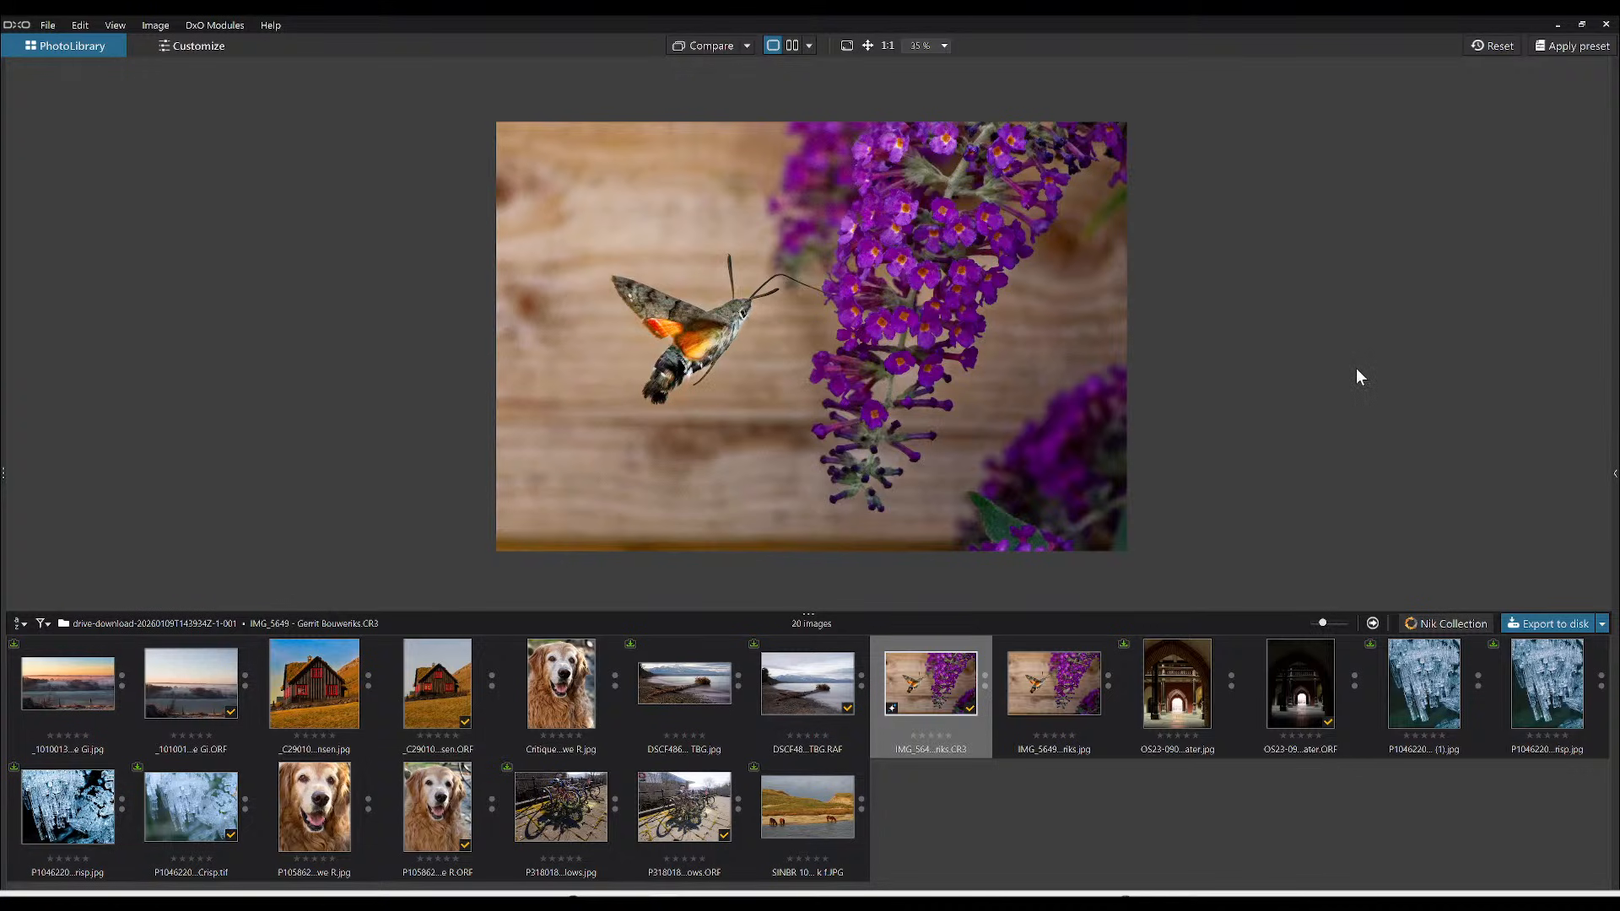
pyautogui.press('F9')
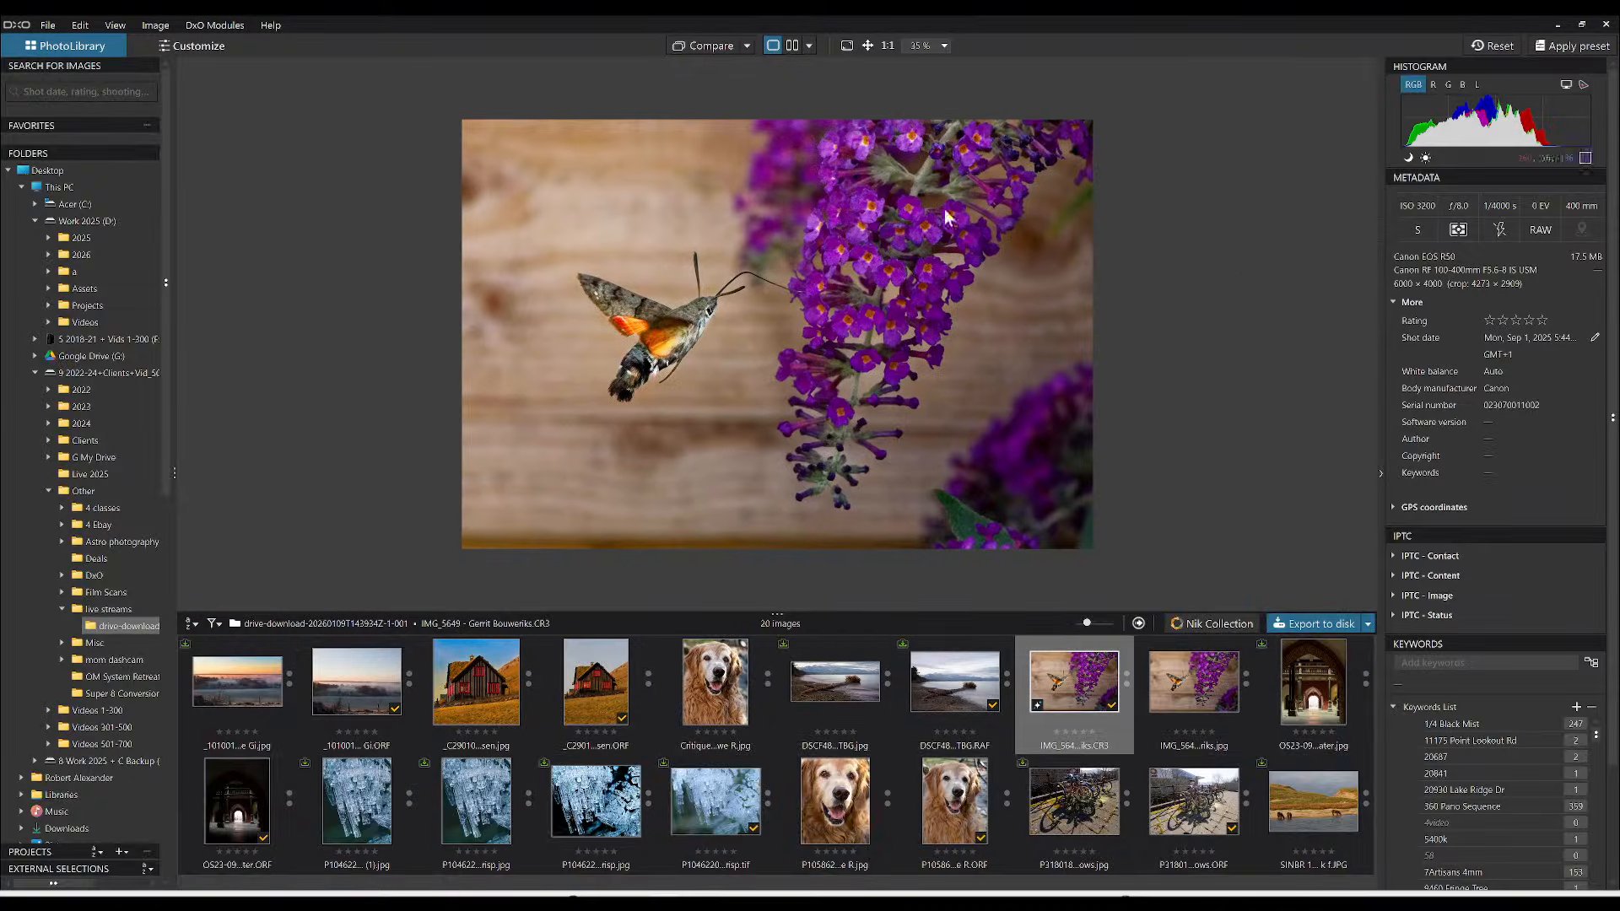
# - Open the moth photo for customizing and paint a new auto brush mask over the upper and left blossoms of the main flower spike
pyautogui.click(230, 48)
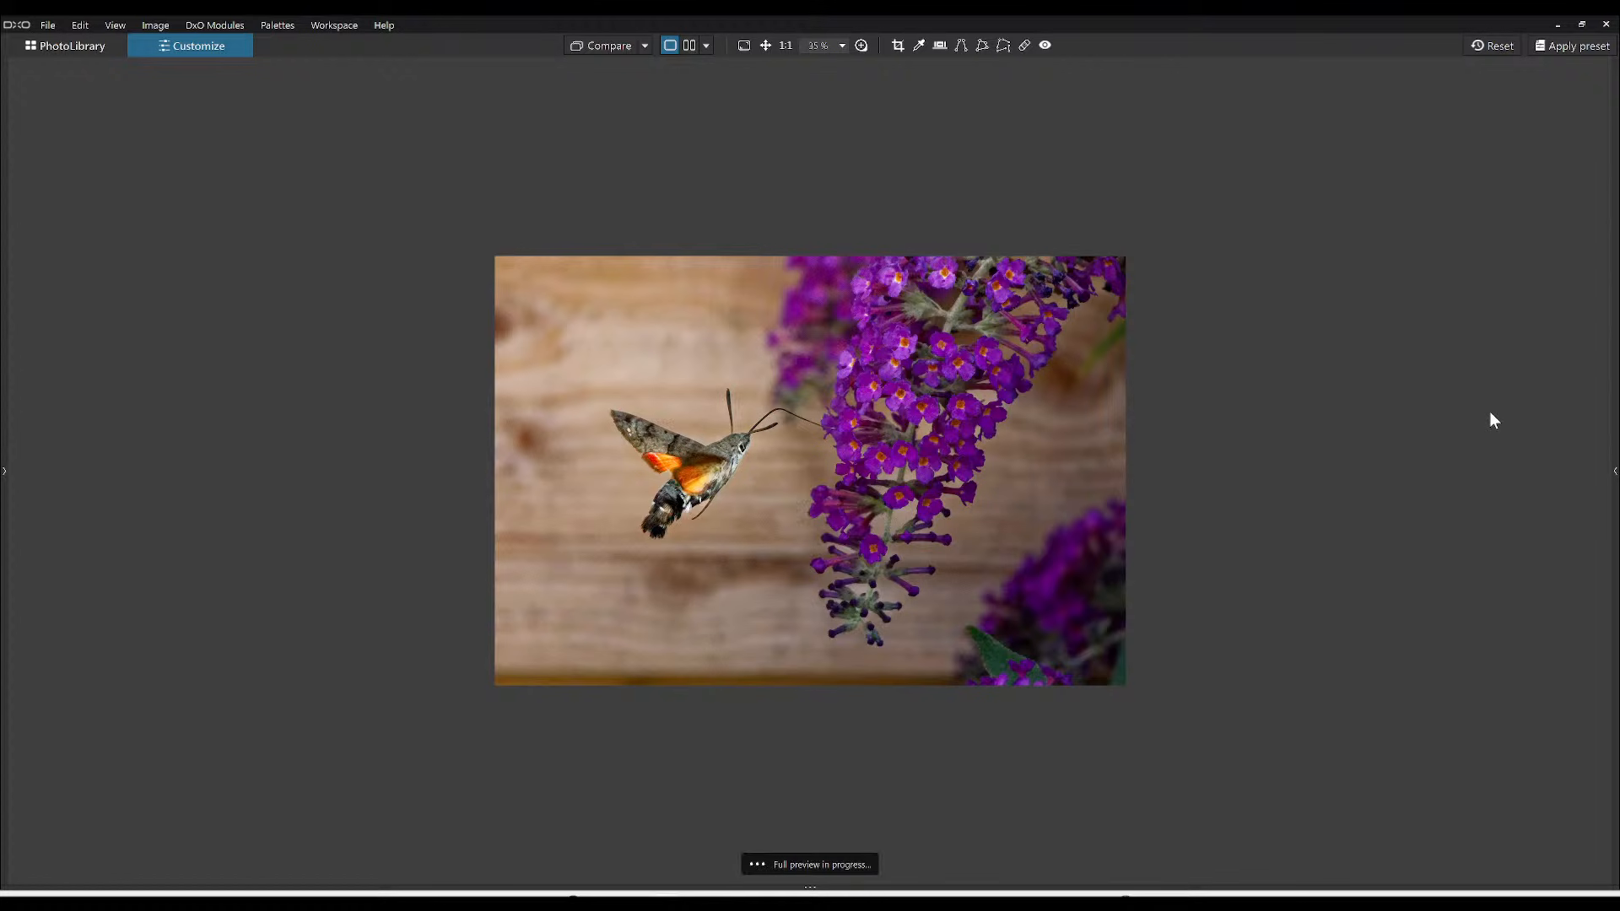
pyautogui.press('F9')
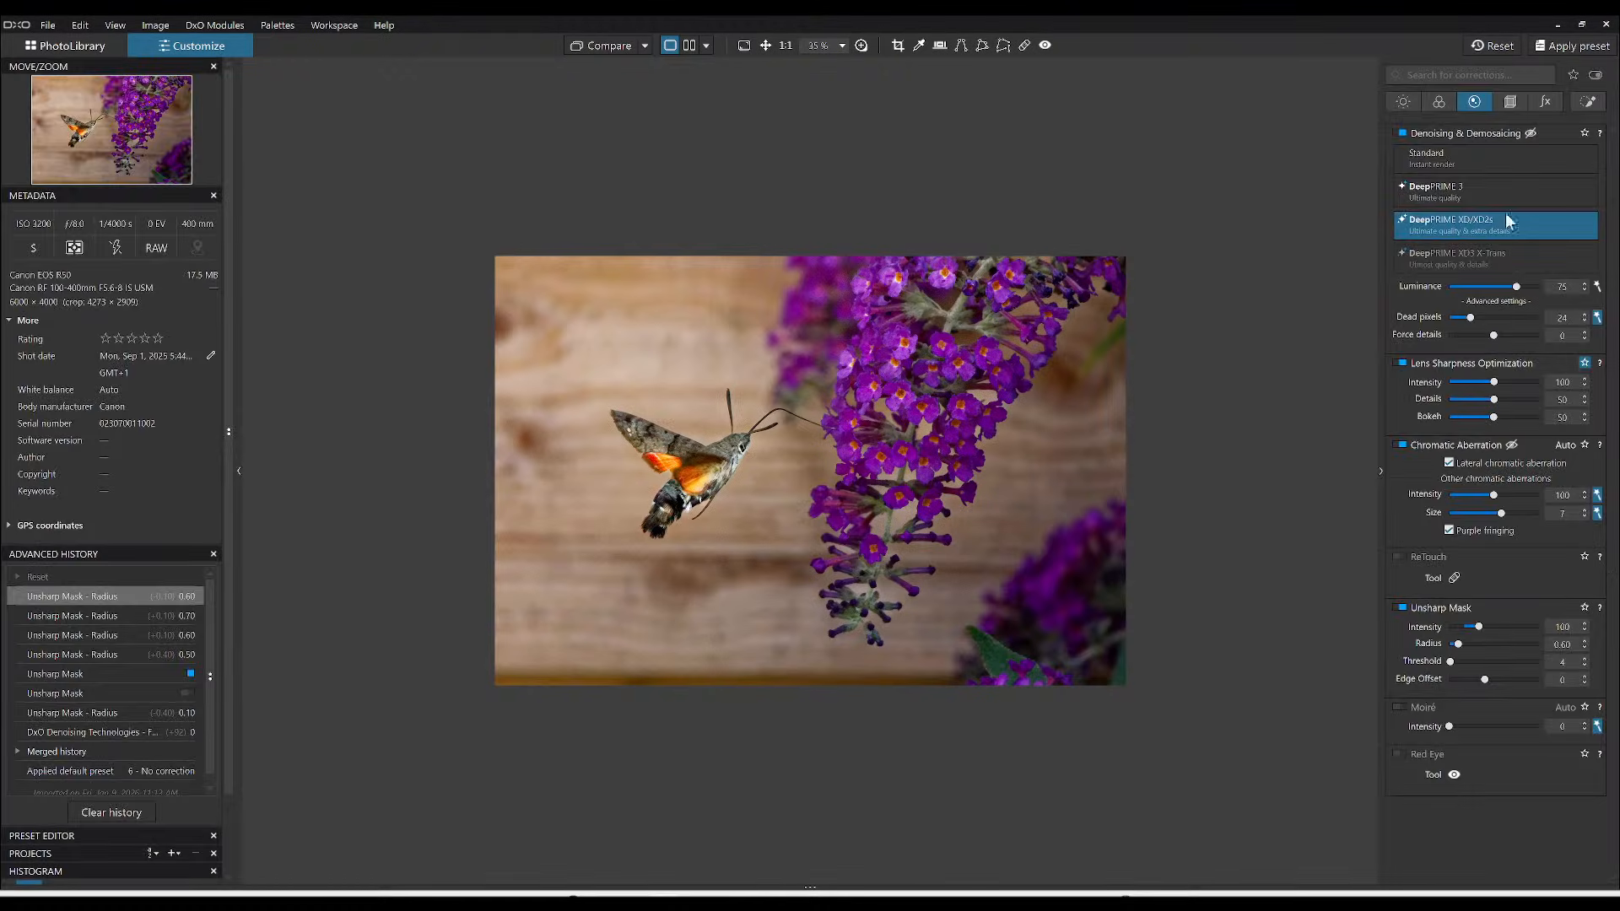
pyautogui.click(1589, 102)
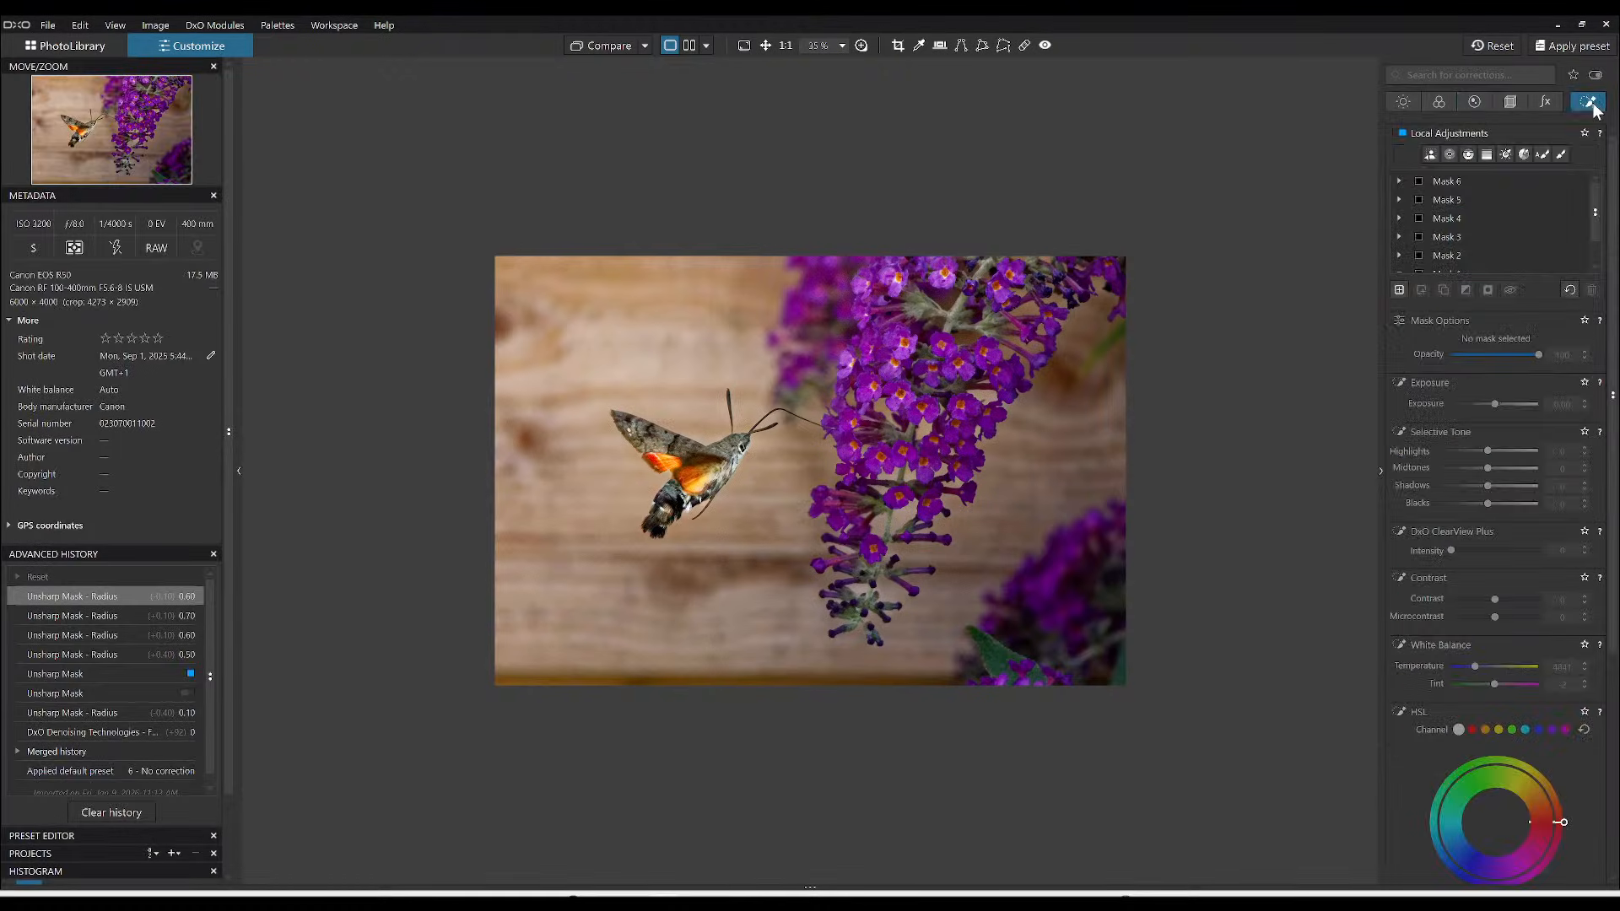
pyautogui.click(1540, 157)
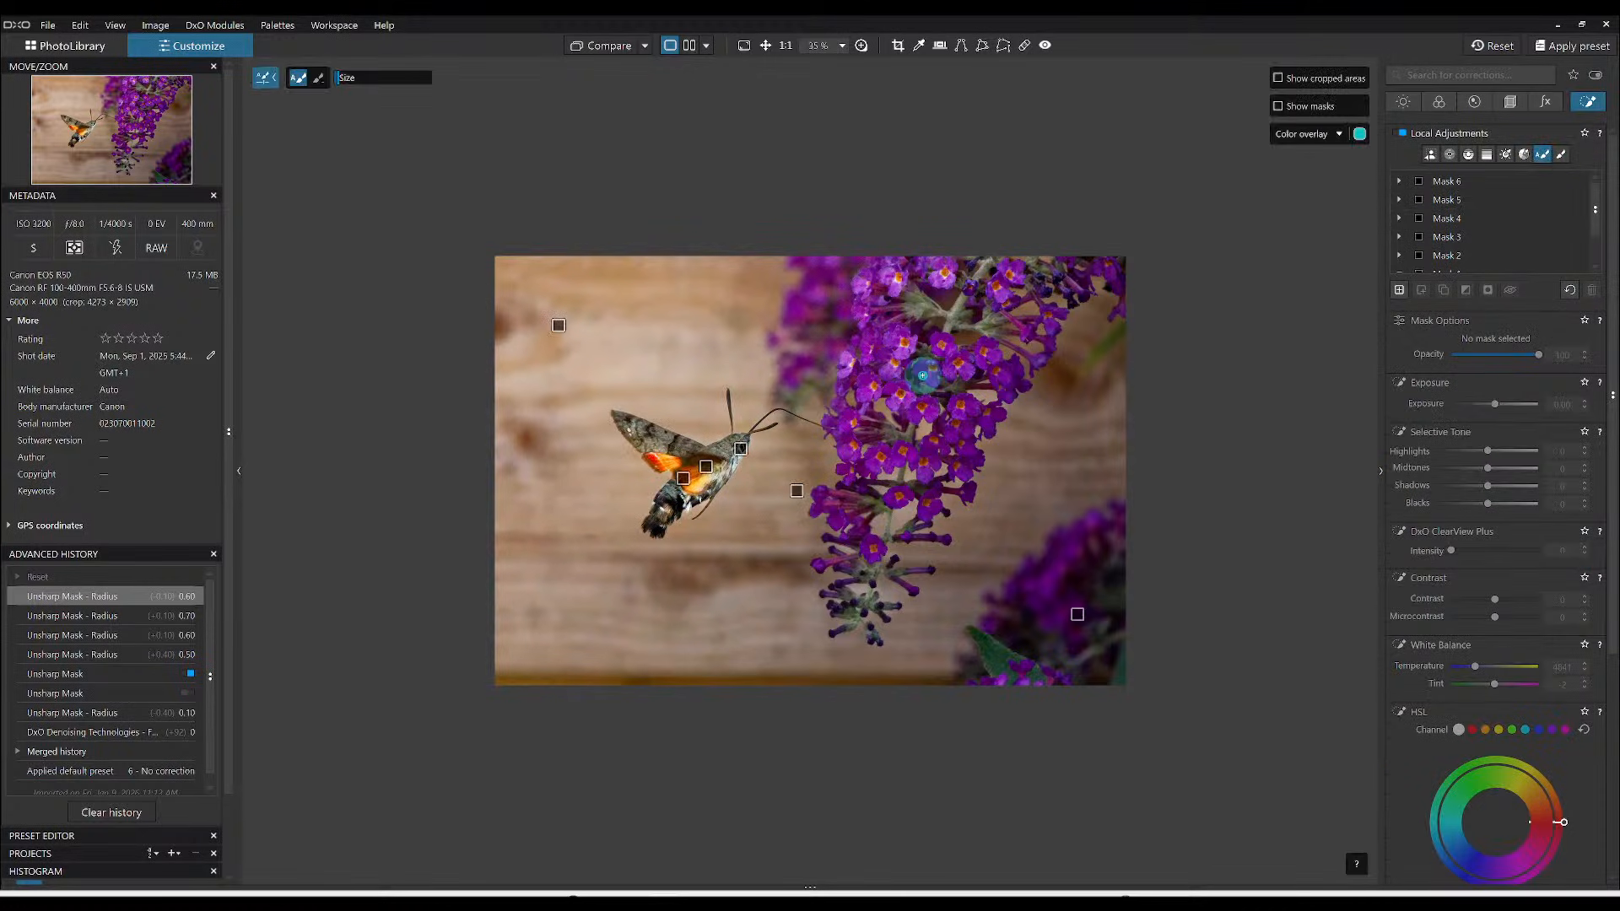
pyautogui.moveTo(891, 287); pyautogui.dragTo(844, 508)
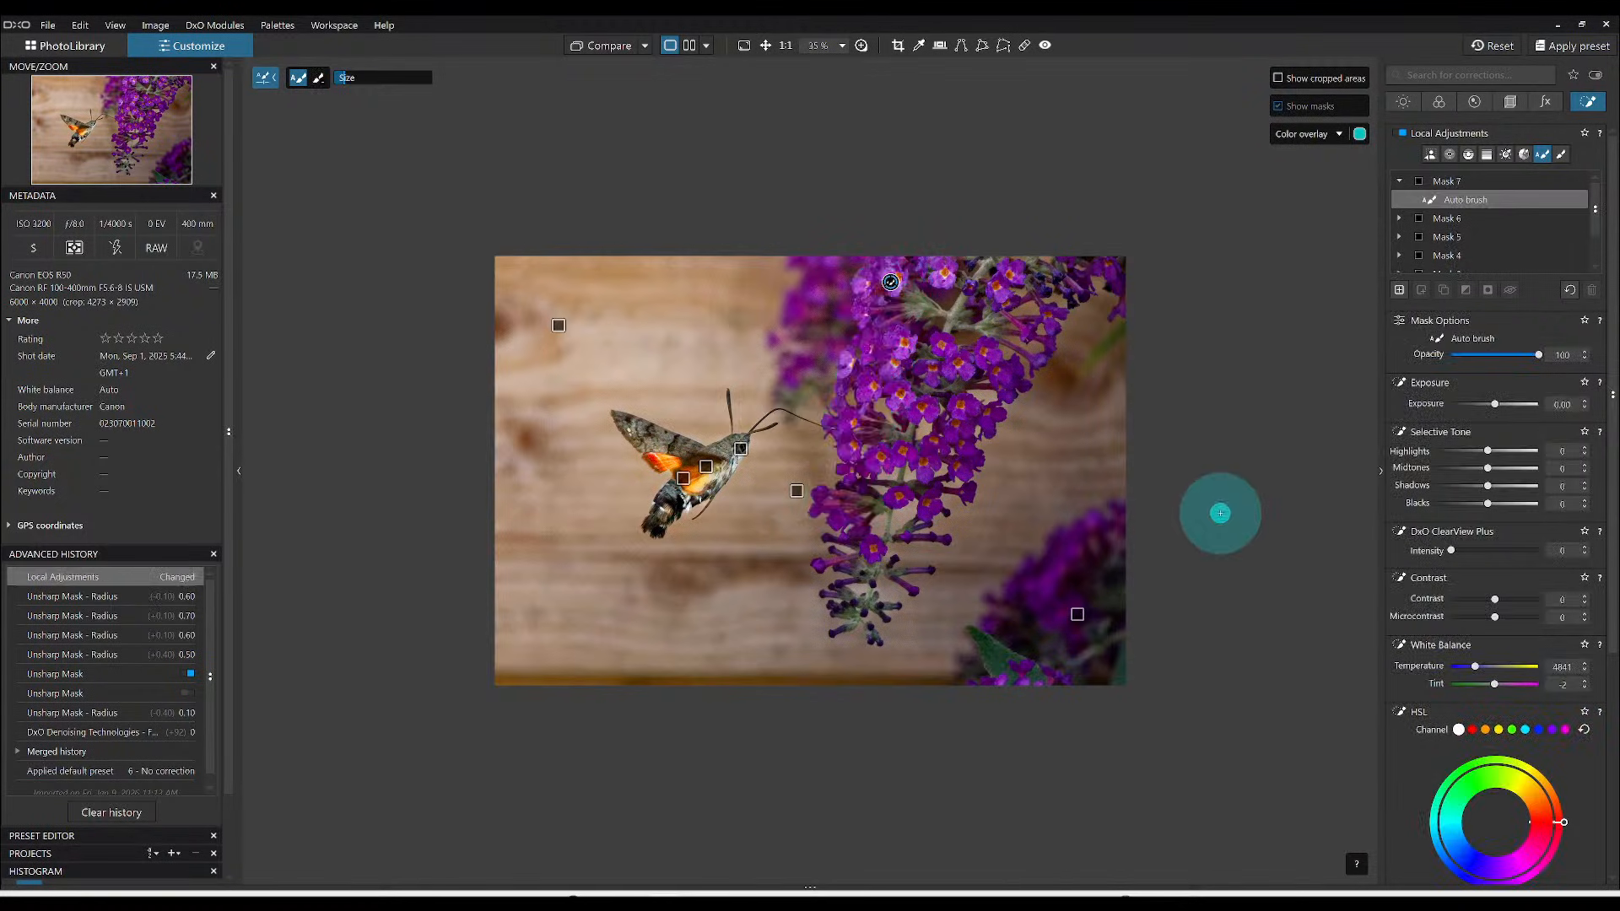
pyautogui.moveTo(947, 267); pyautogui.dragTo(936, 337)
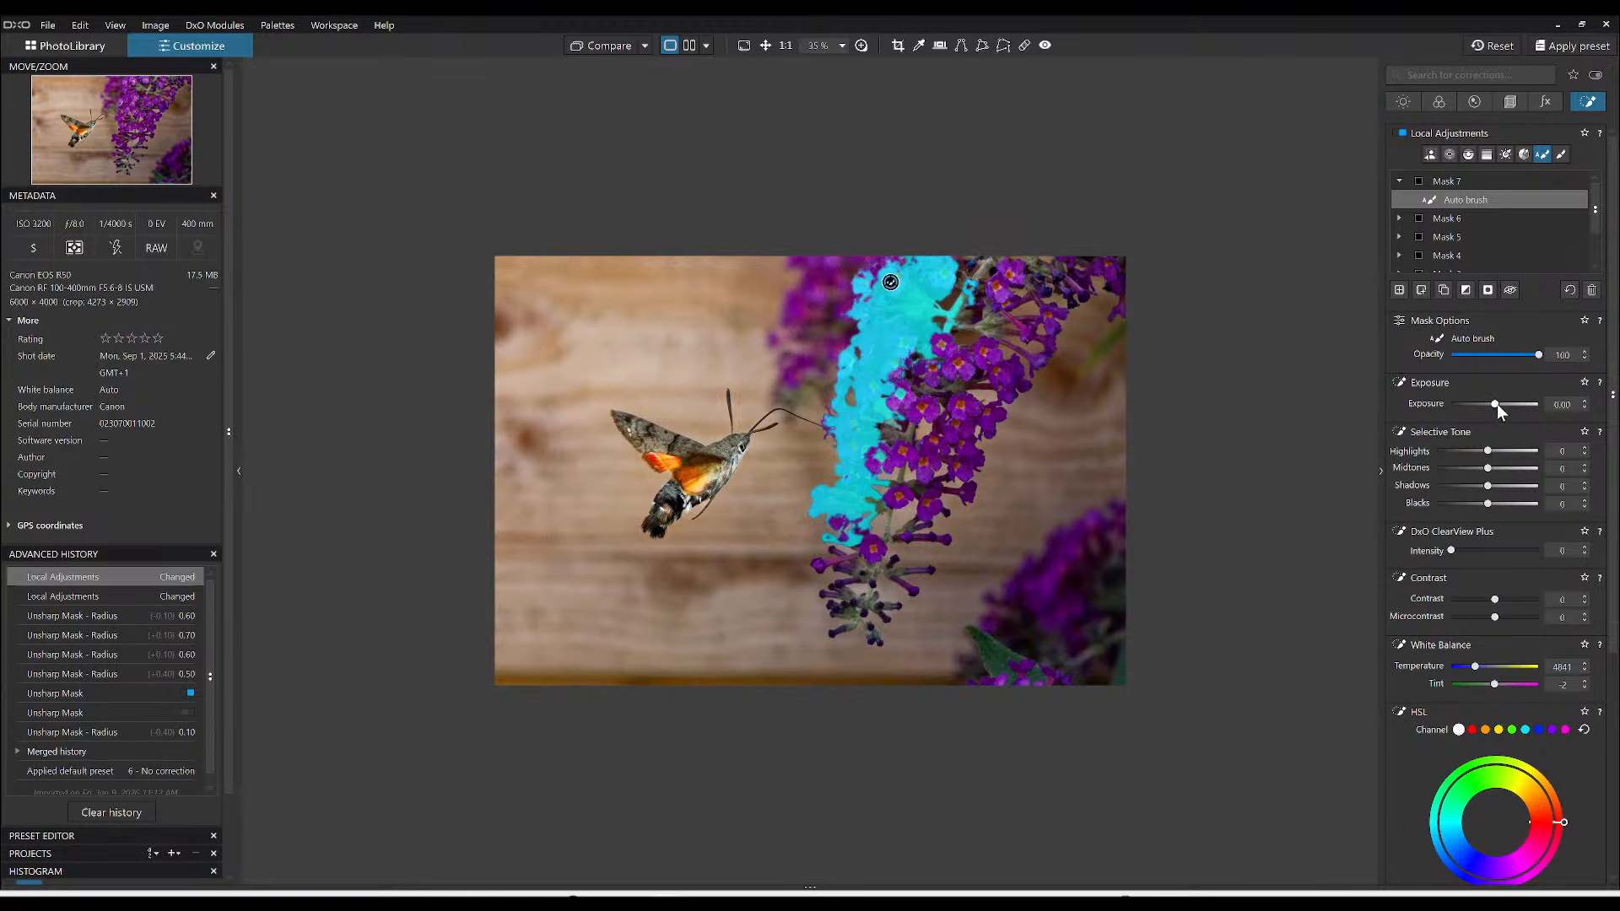
# - Set the flower mask's exposure to 0.50, temperature to 5241, microcontrast to 52 and ClearView Plus intensity to 16
pyautogui.moveTo(1496, 404); pyautogui.dragTo(1500, 404)
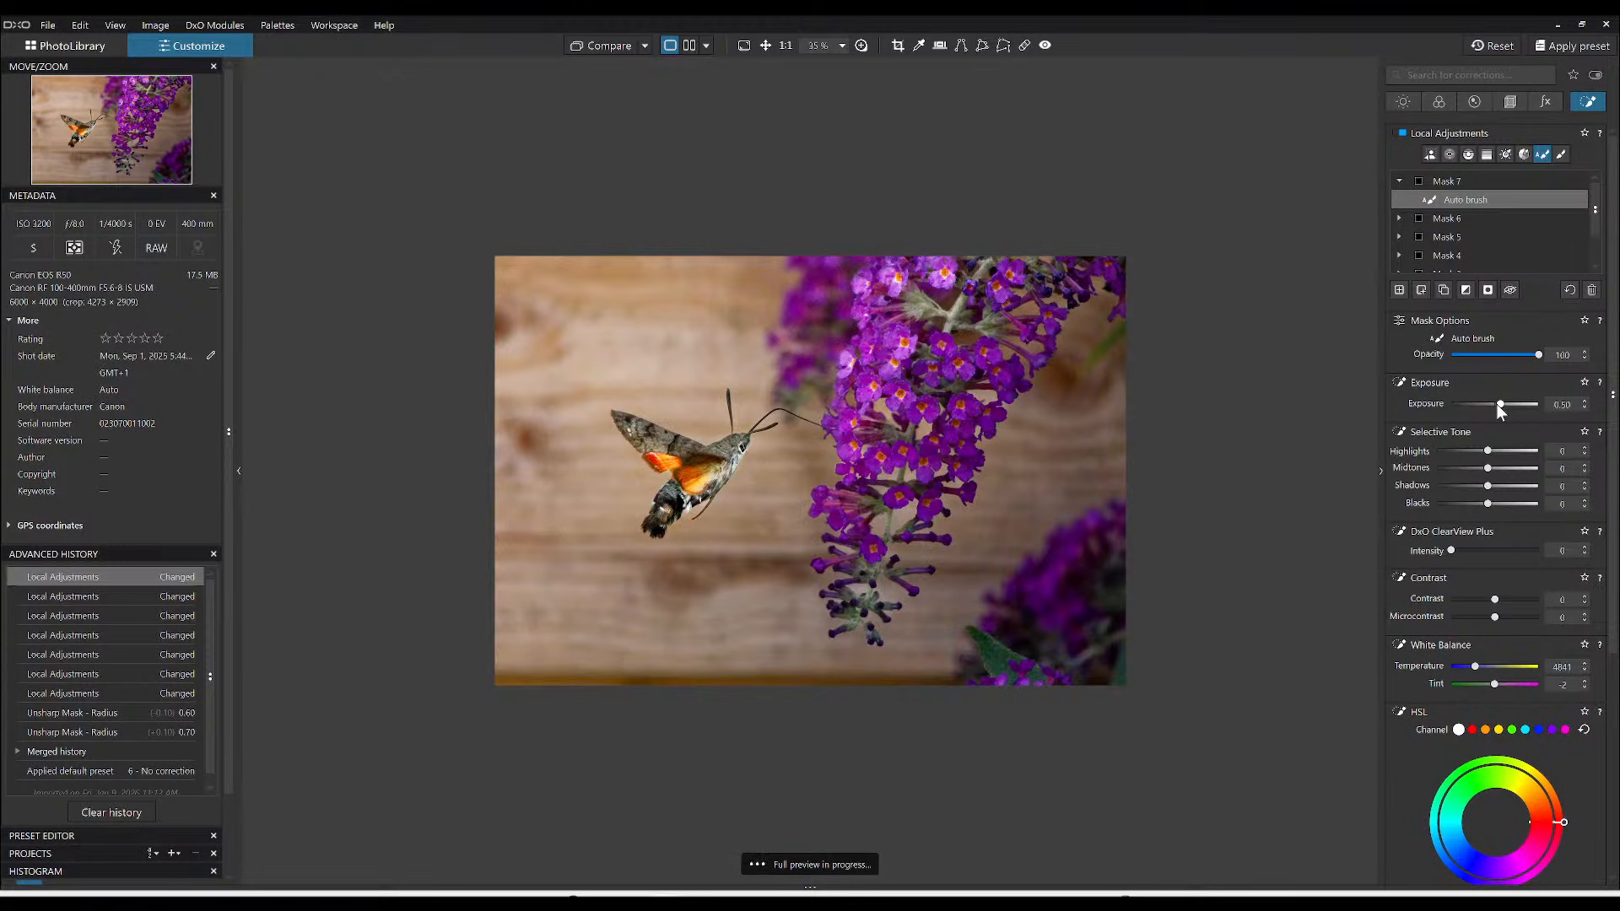
pyautogui.scroll(1, 1497, 404)
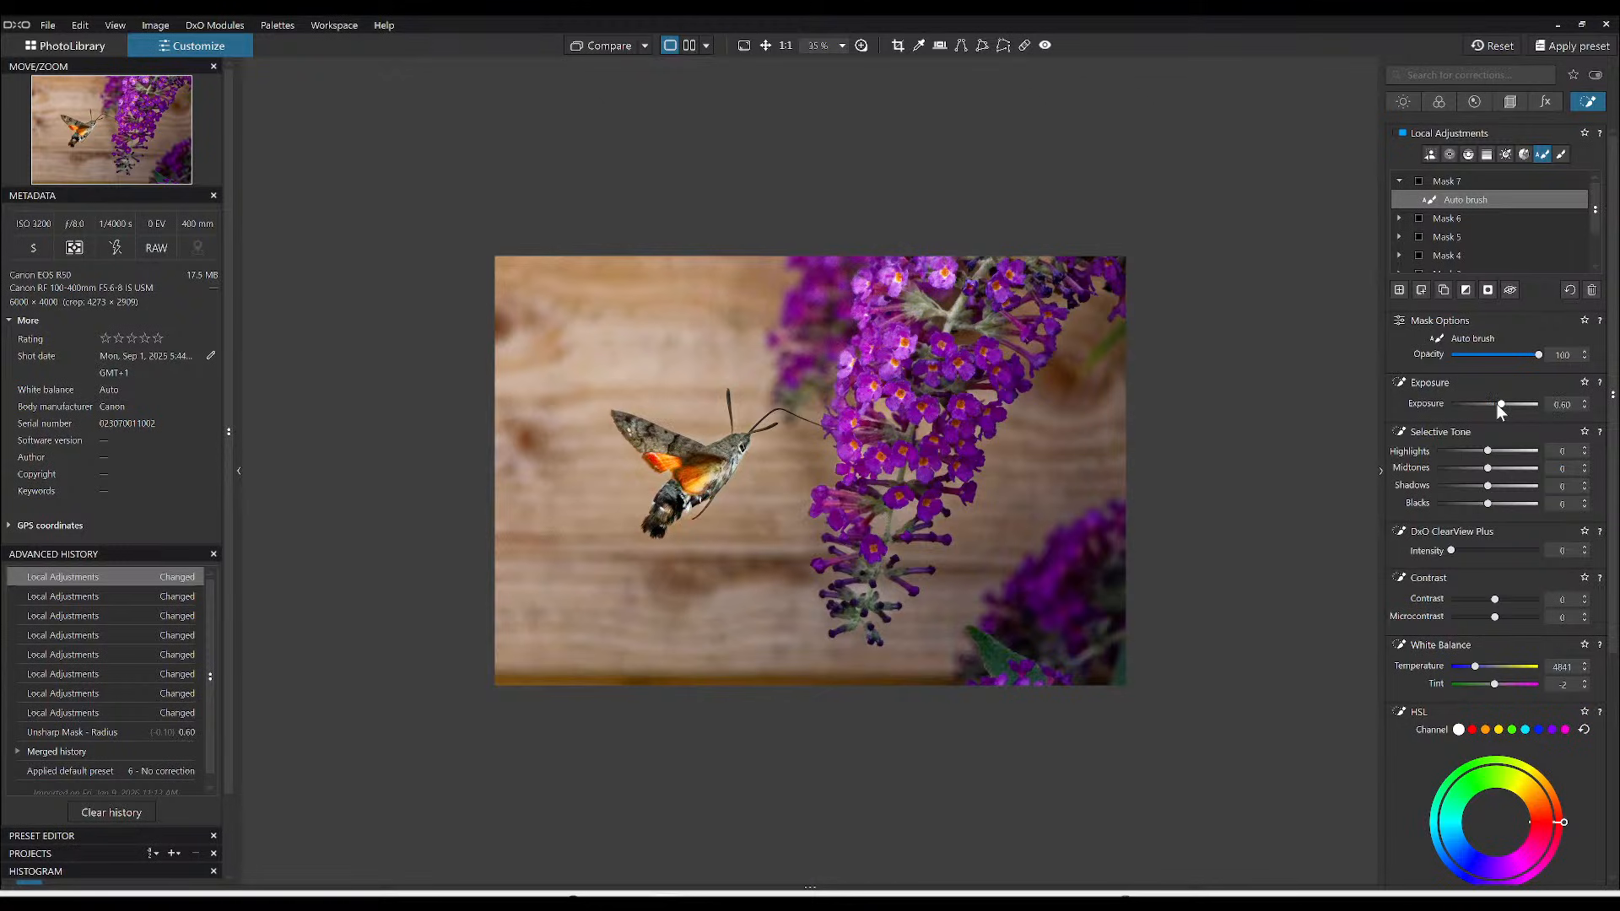
pyautogui.scroll(-1, 1496, 404)
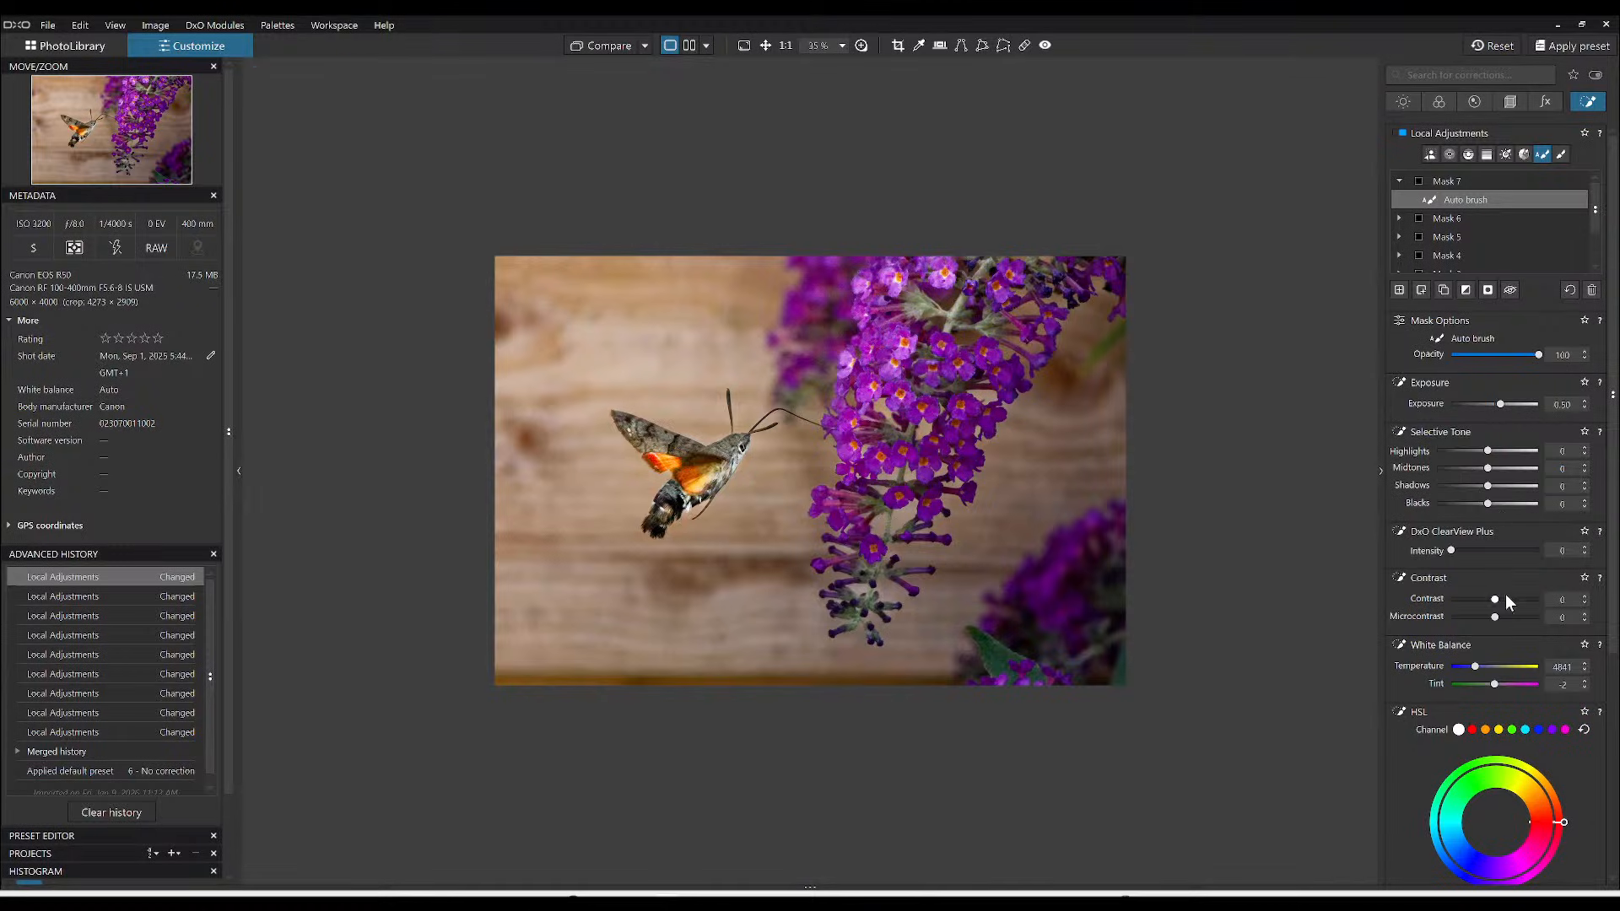
pyautogui.scroll(1, 1475, 673)
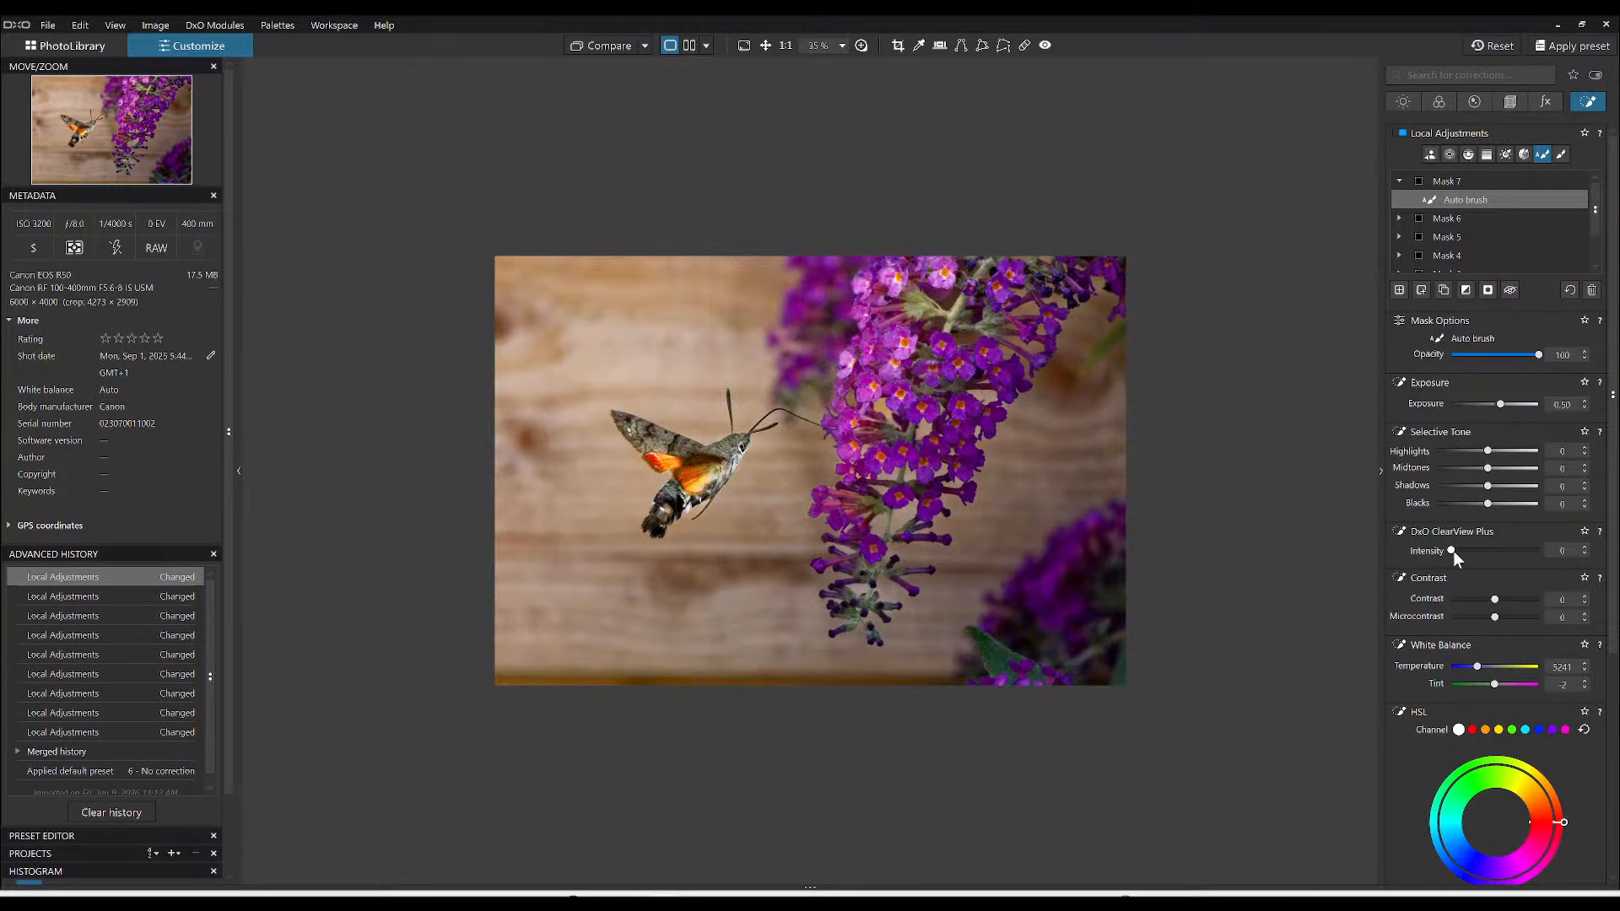
pyautogui.moveTo(1495, 617); pyautogui.dragTo(1516, 621)
pyautogui.scroll(1, 1138, 507)
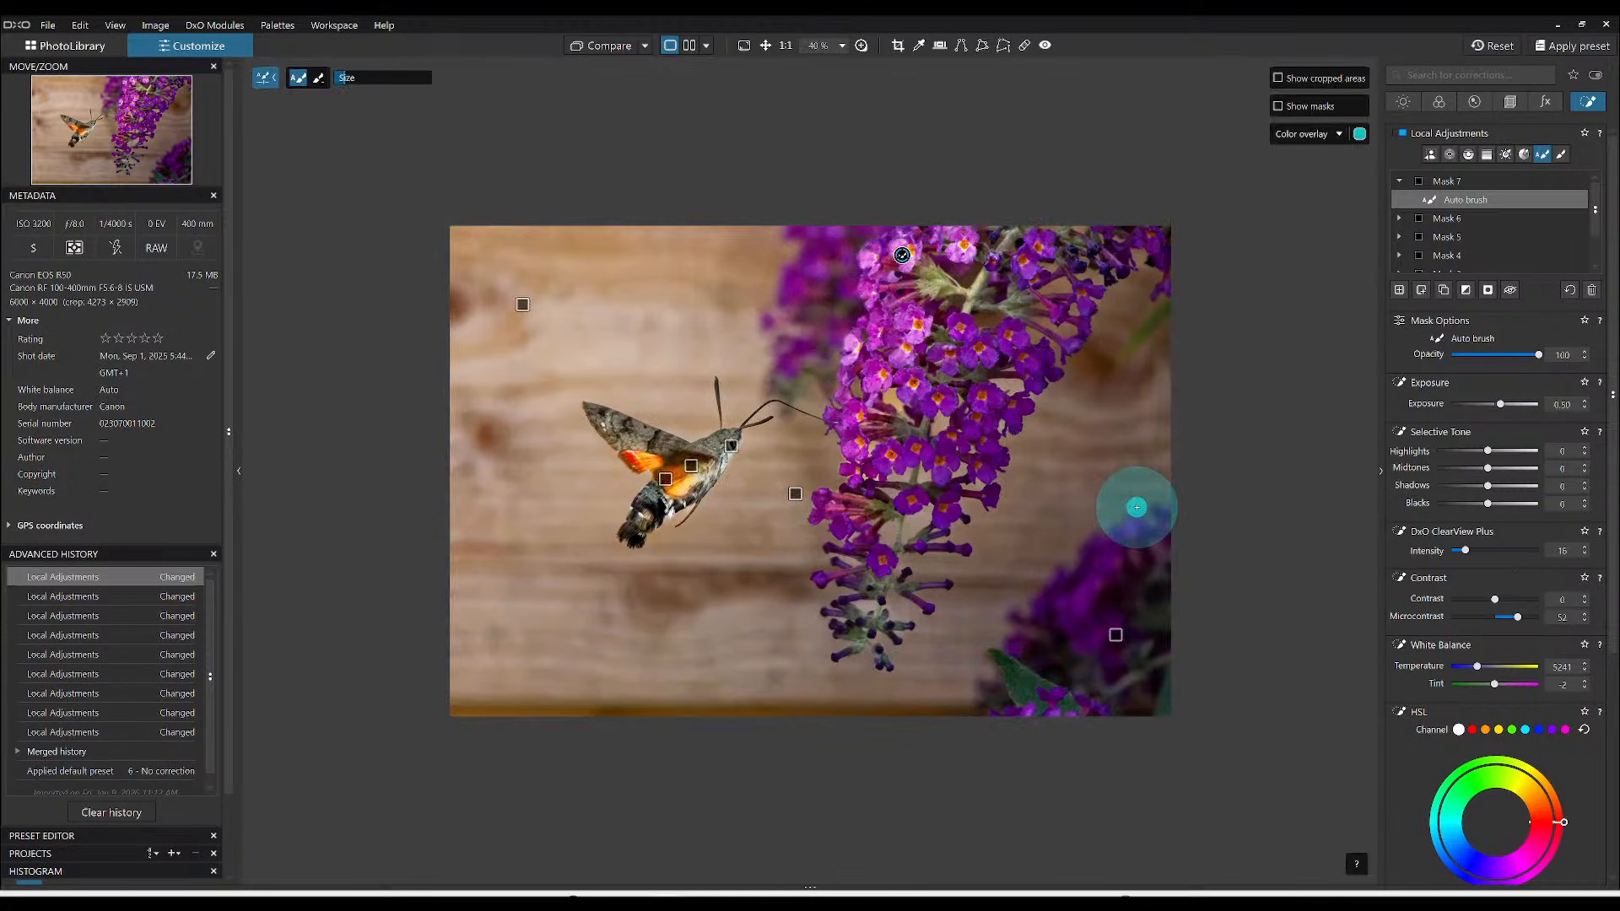
# - Export the moth photo to disk as a full-size JPEG with the Standard output option, overwriting the existing file
pyautogui.press('Escape')
pyautogui.rightClick(1158, 474)
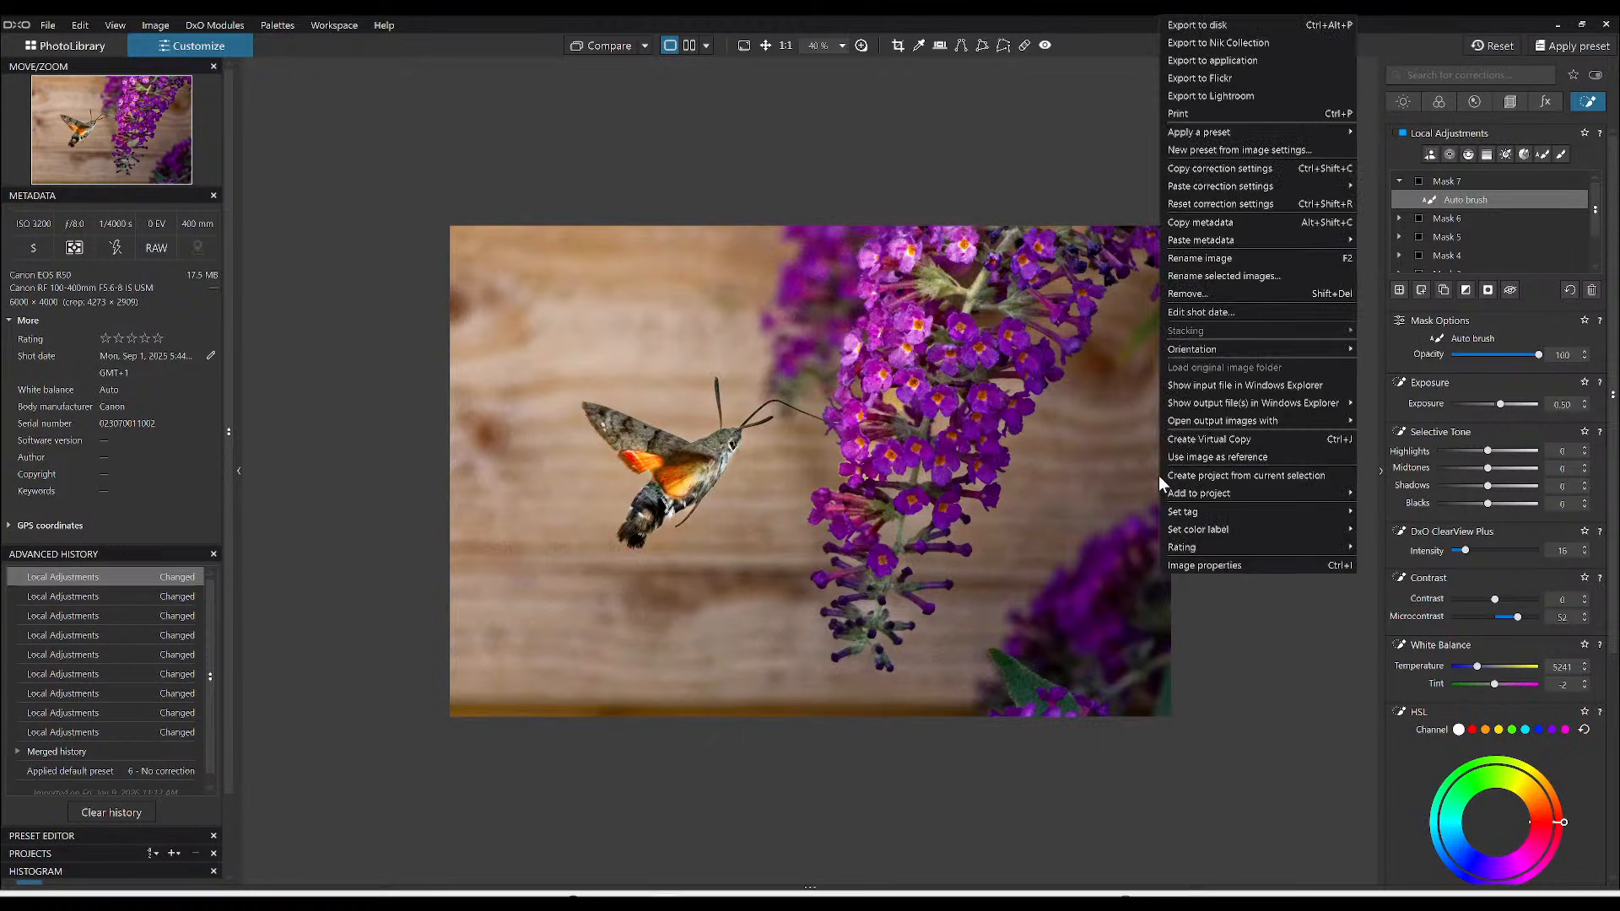
pyautogui.click(1208, 29)
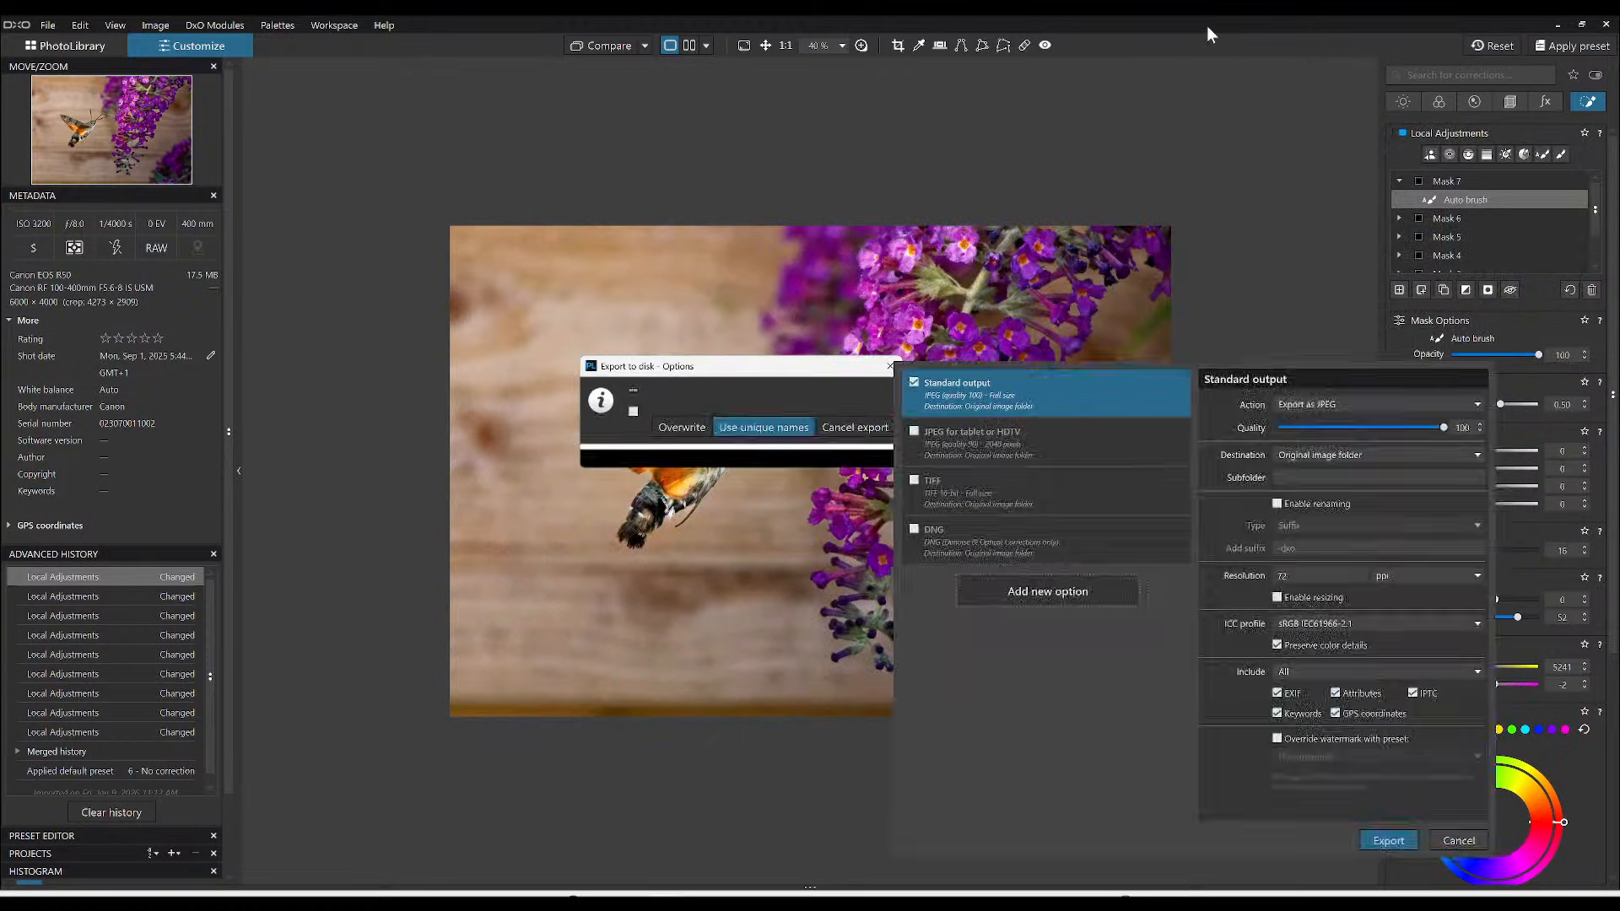
pyautogui.click(685, 442)
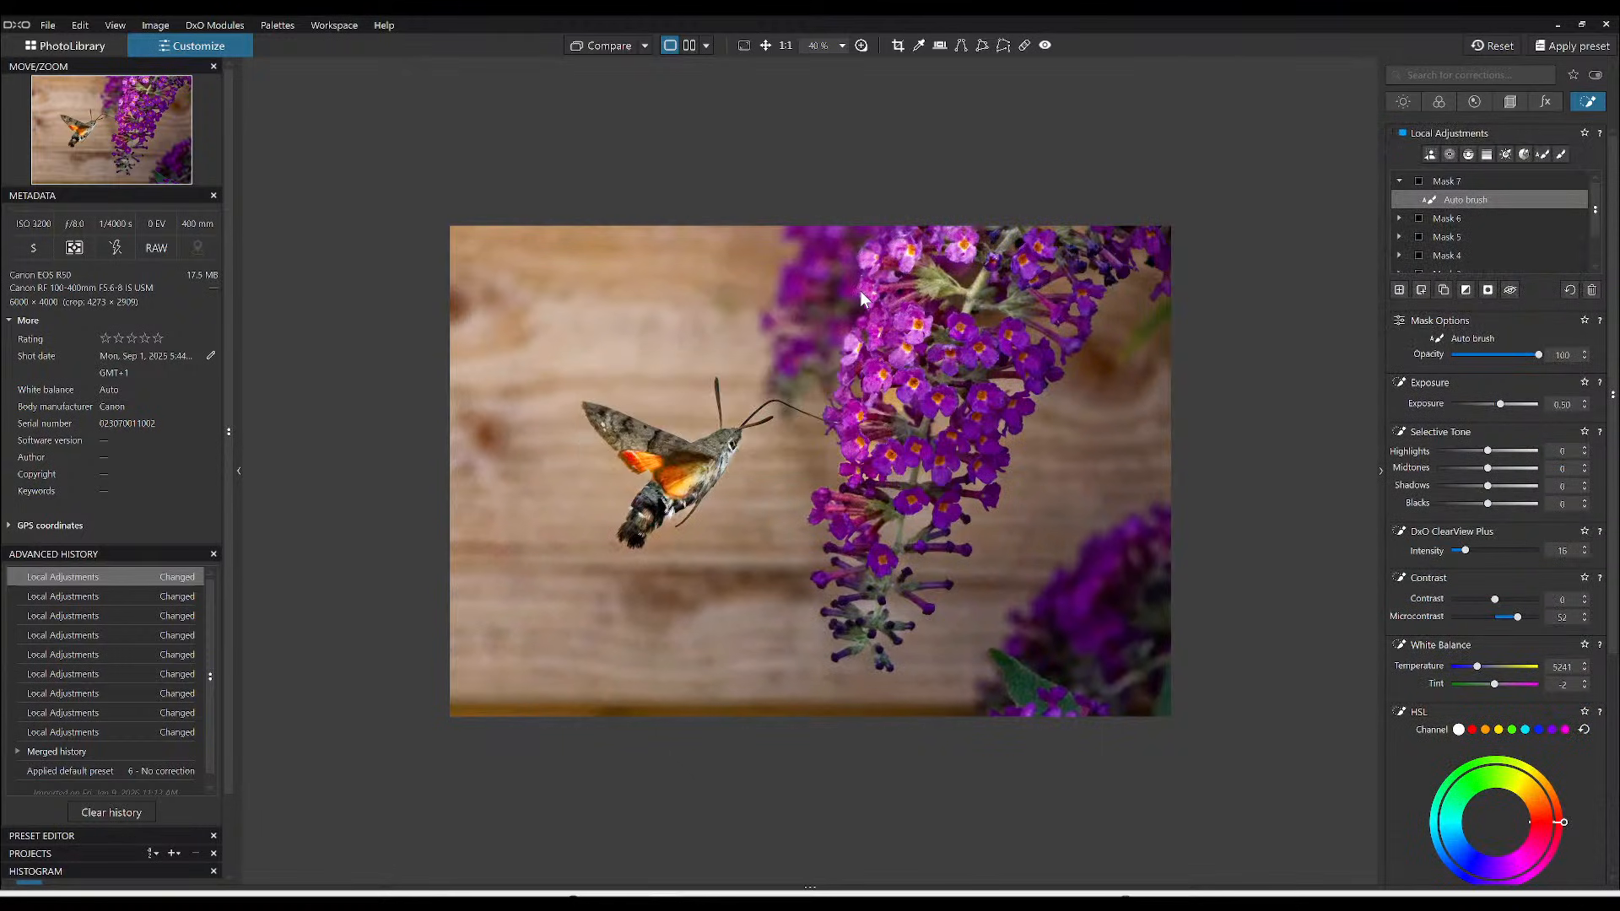
# - Choose the exported standard output JPEG as the comparison image and show it side by side with the moth photo
pyautogui.click(644, 47)
pyautogui.click(642, 49)
pyautogui.click(643, 49)
pyautogui.click(643, 48)
pyautogui.click(643, 49)
pyautogui.click(690, 140)
pyautogui.click(689, 44)
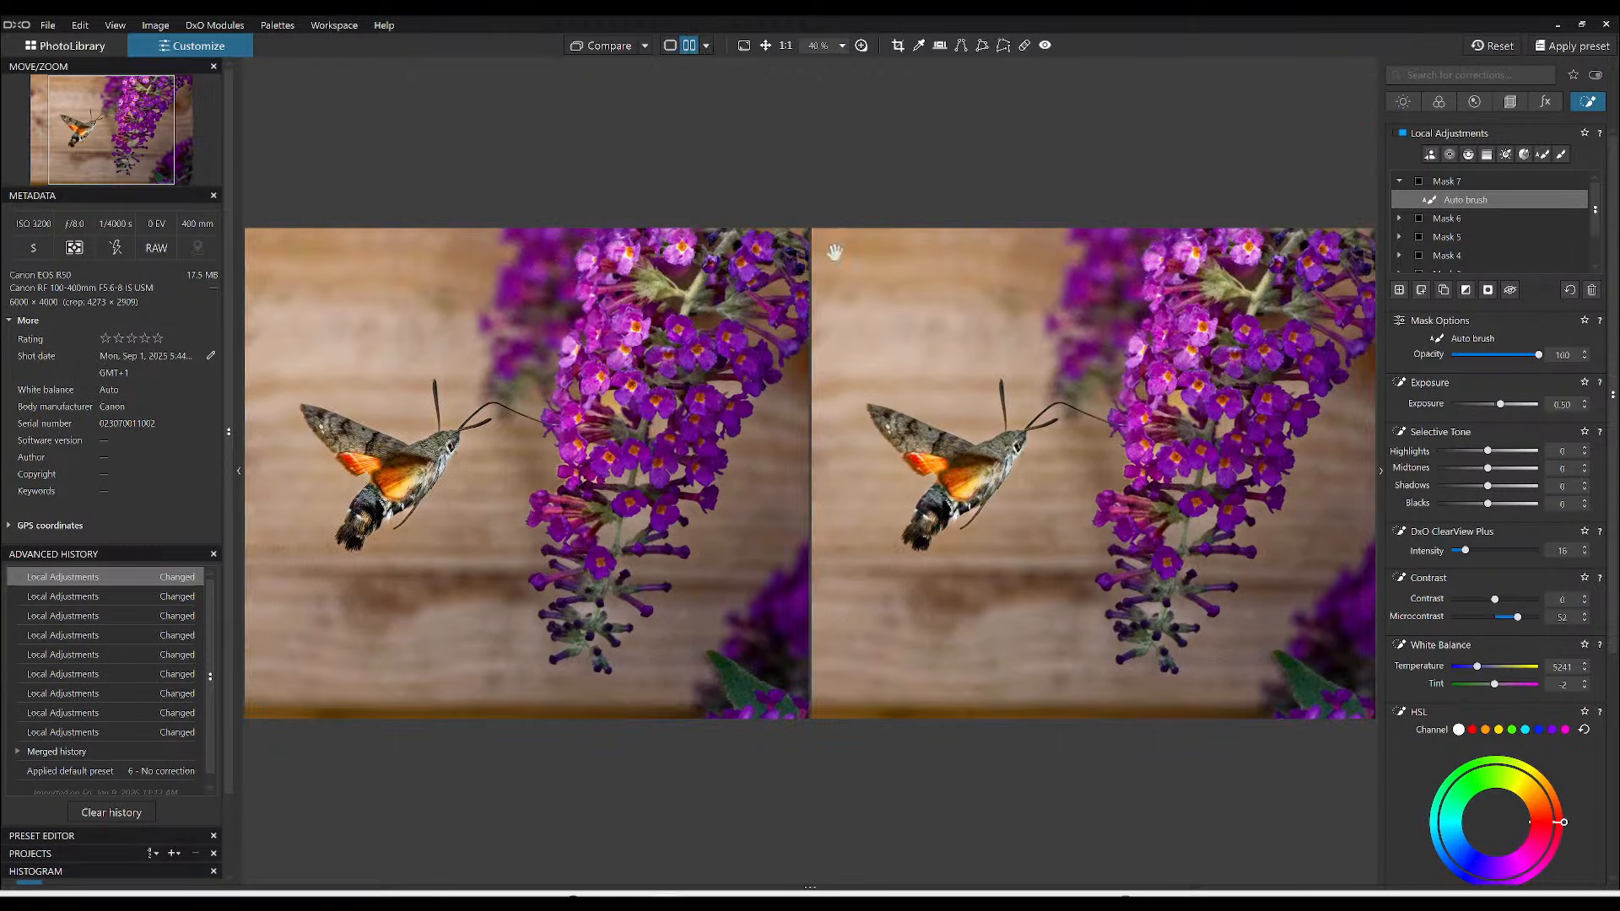
# - Reset the moth photo's corrections, and view both versions in full with the side panels hidden
pyautogui.click(1491, 46)
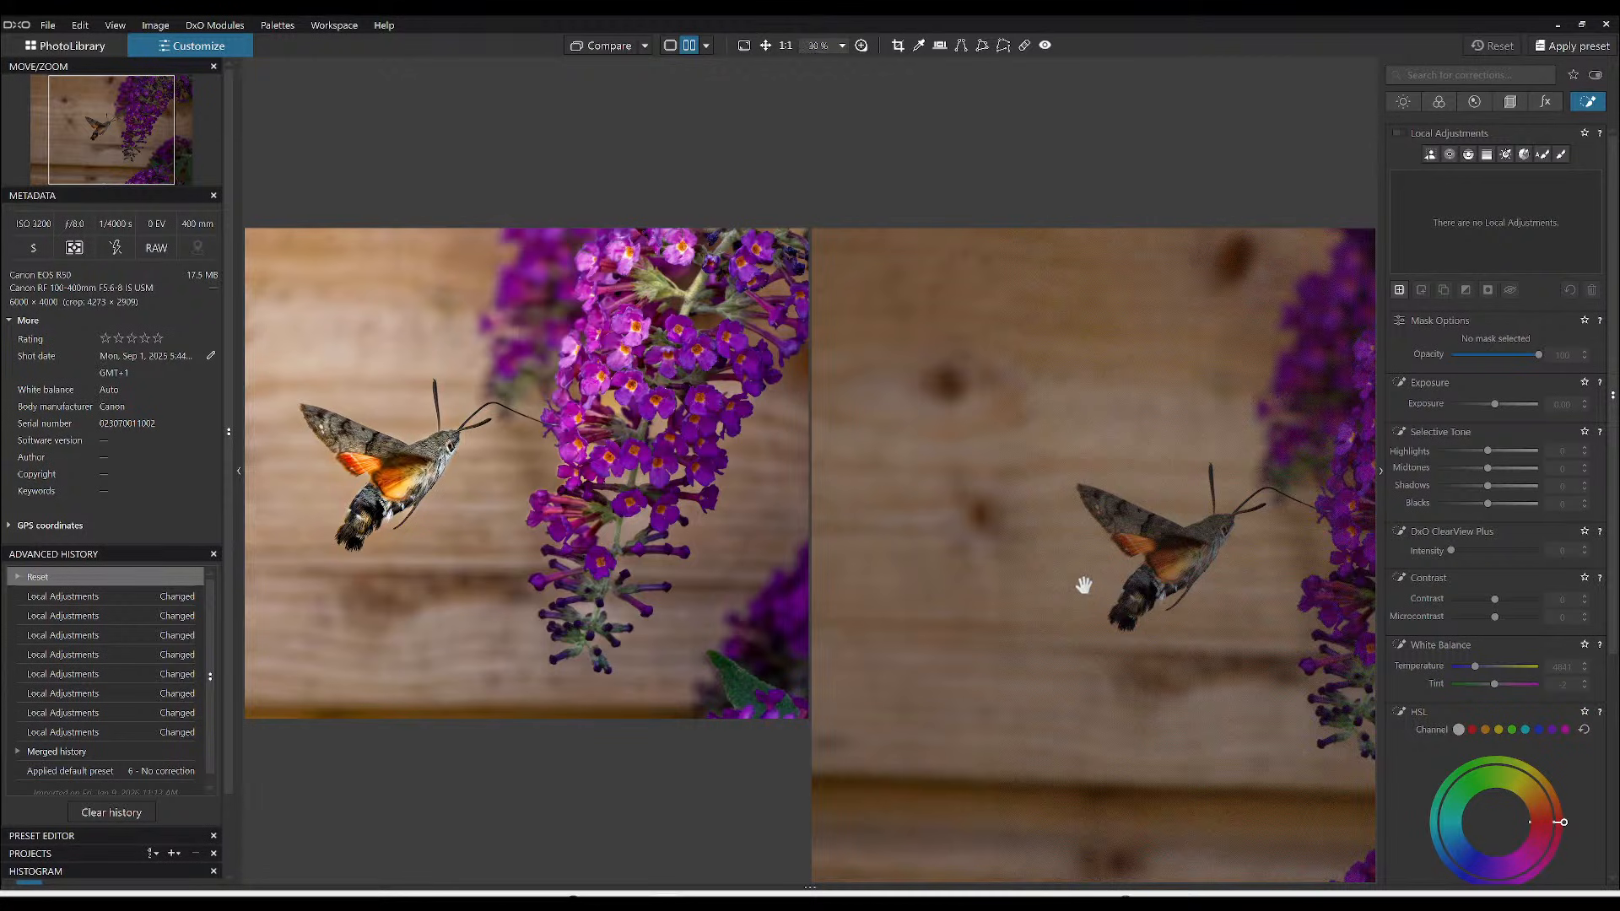
pyautogui.scroll(-2, 1089, 589)
pyautogui.press('F9')
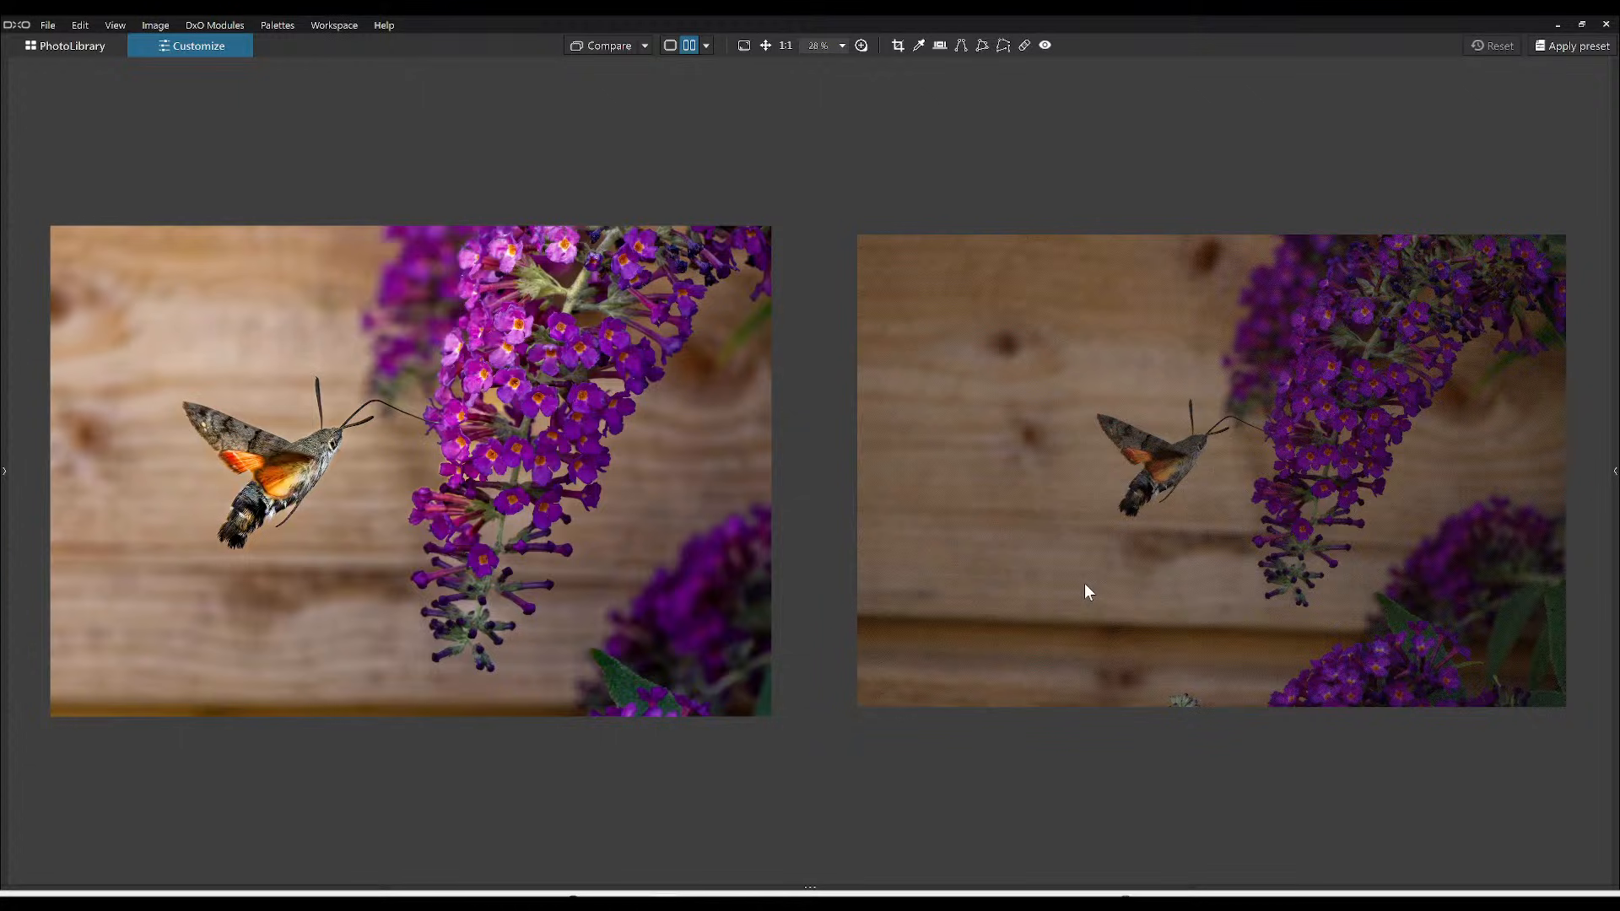
# - Compare the exported and reset moth photos in split view, moving the divider across the moth and inspecting its detail at 100%
pyautogui.click(645, 46)
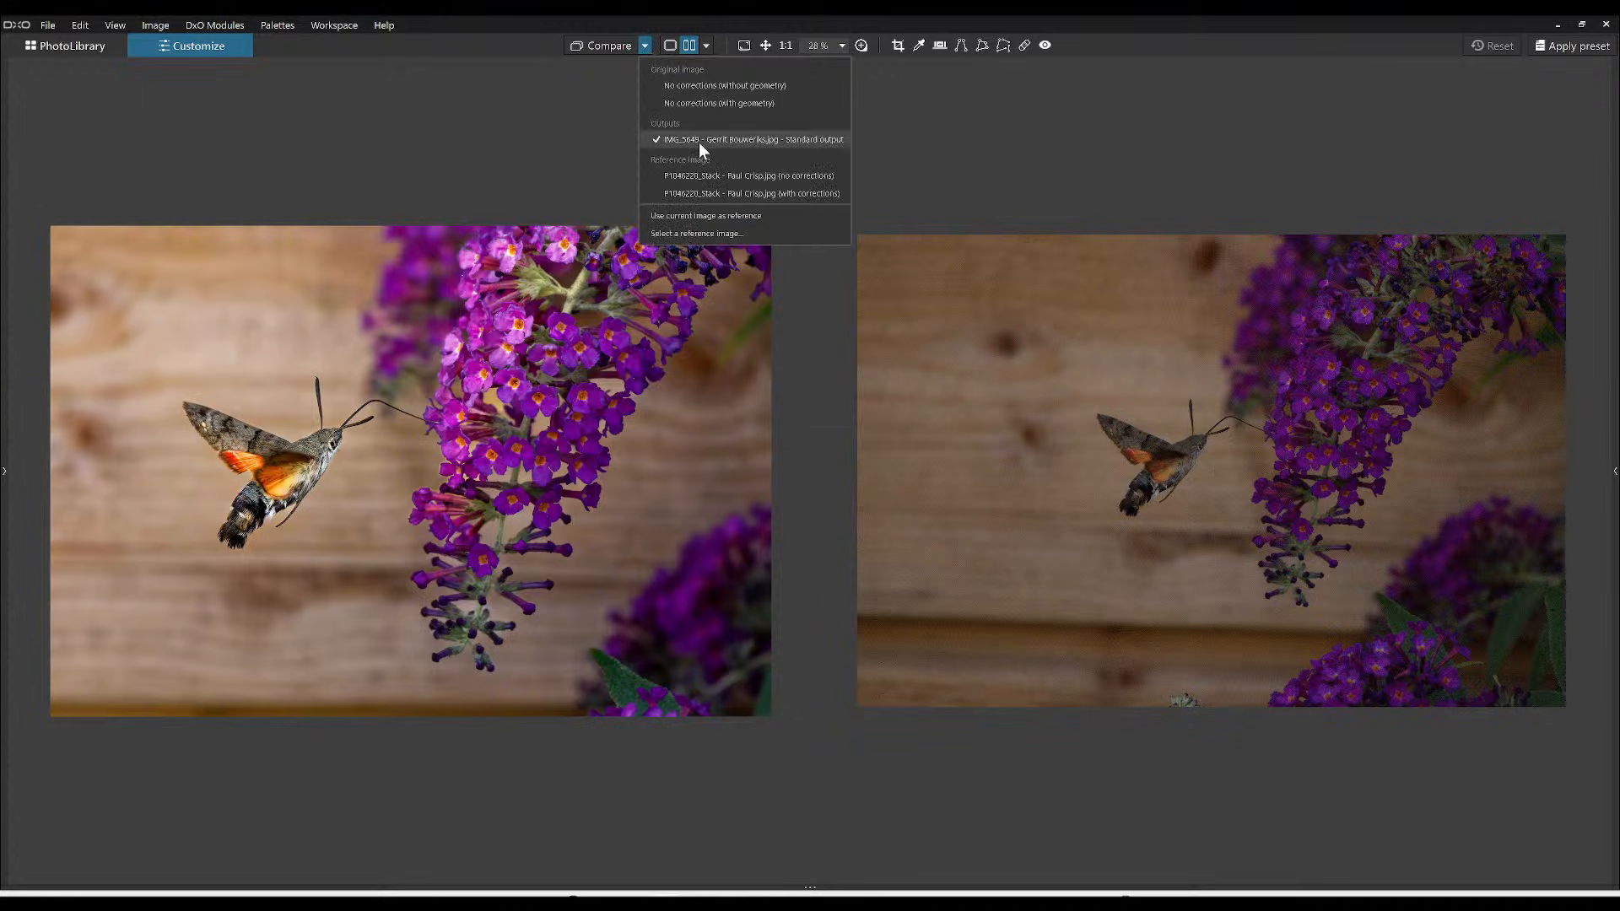
pyautogui.click(1085, 177)
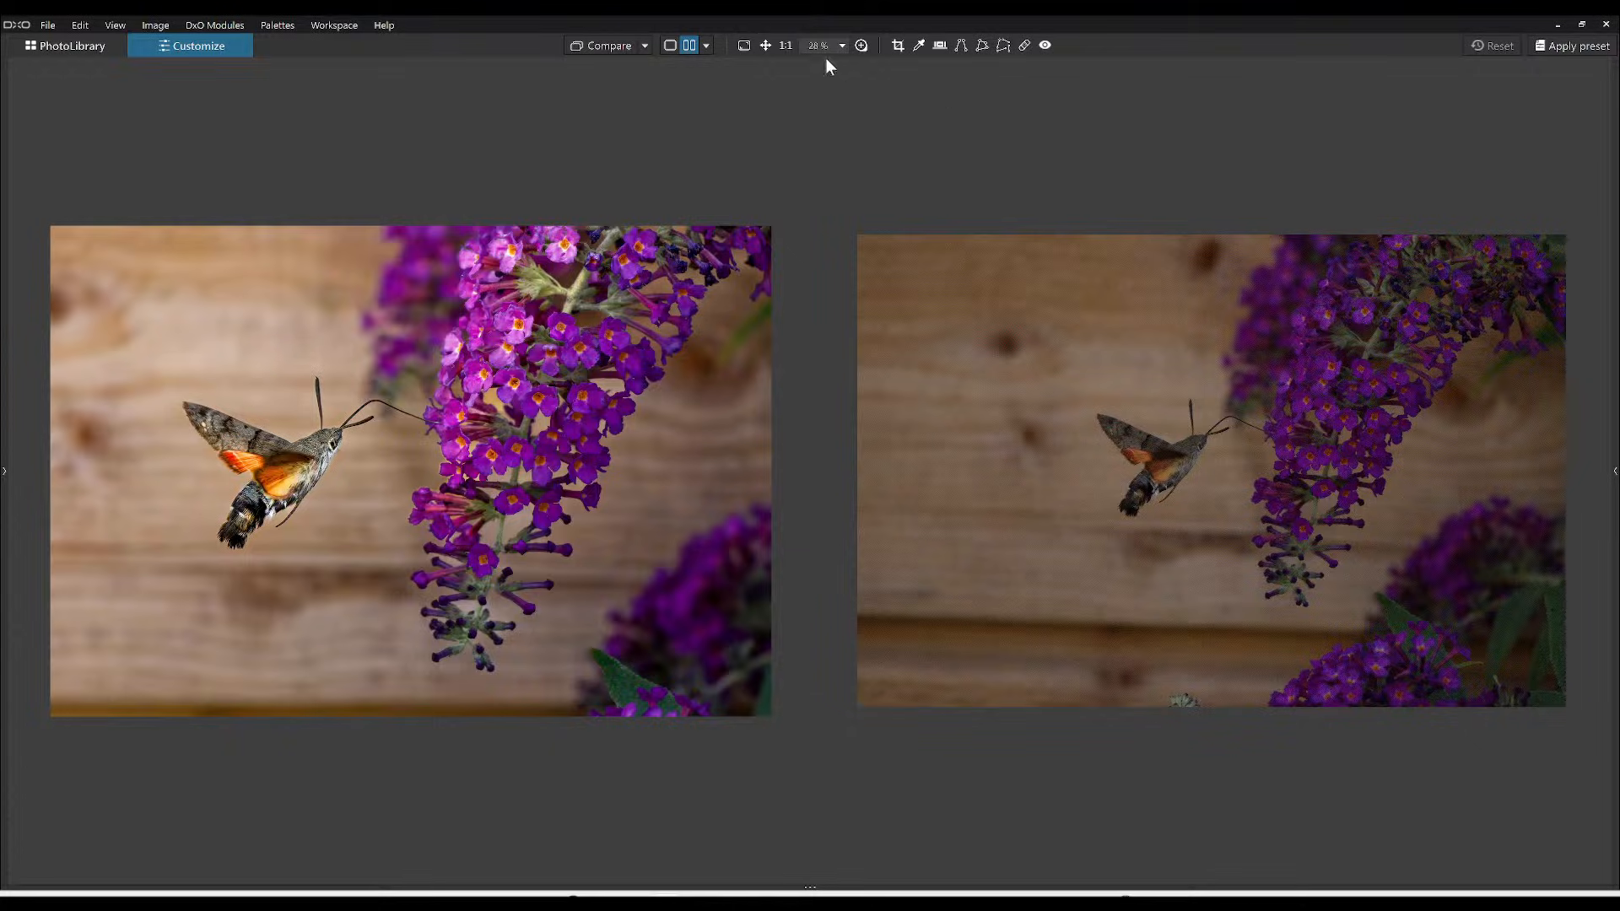
pyautogui.click(708, 46)
pyautogui.click(729, 103)
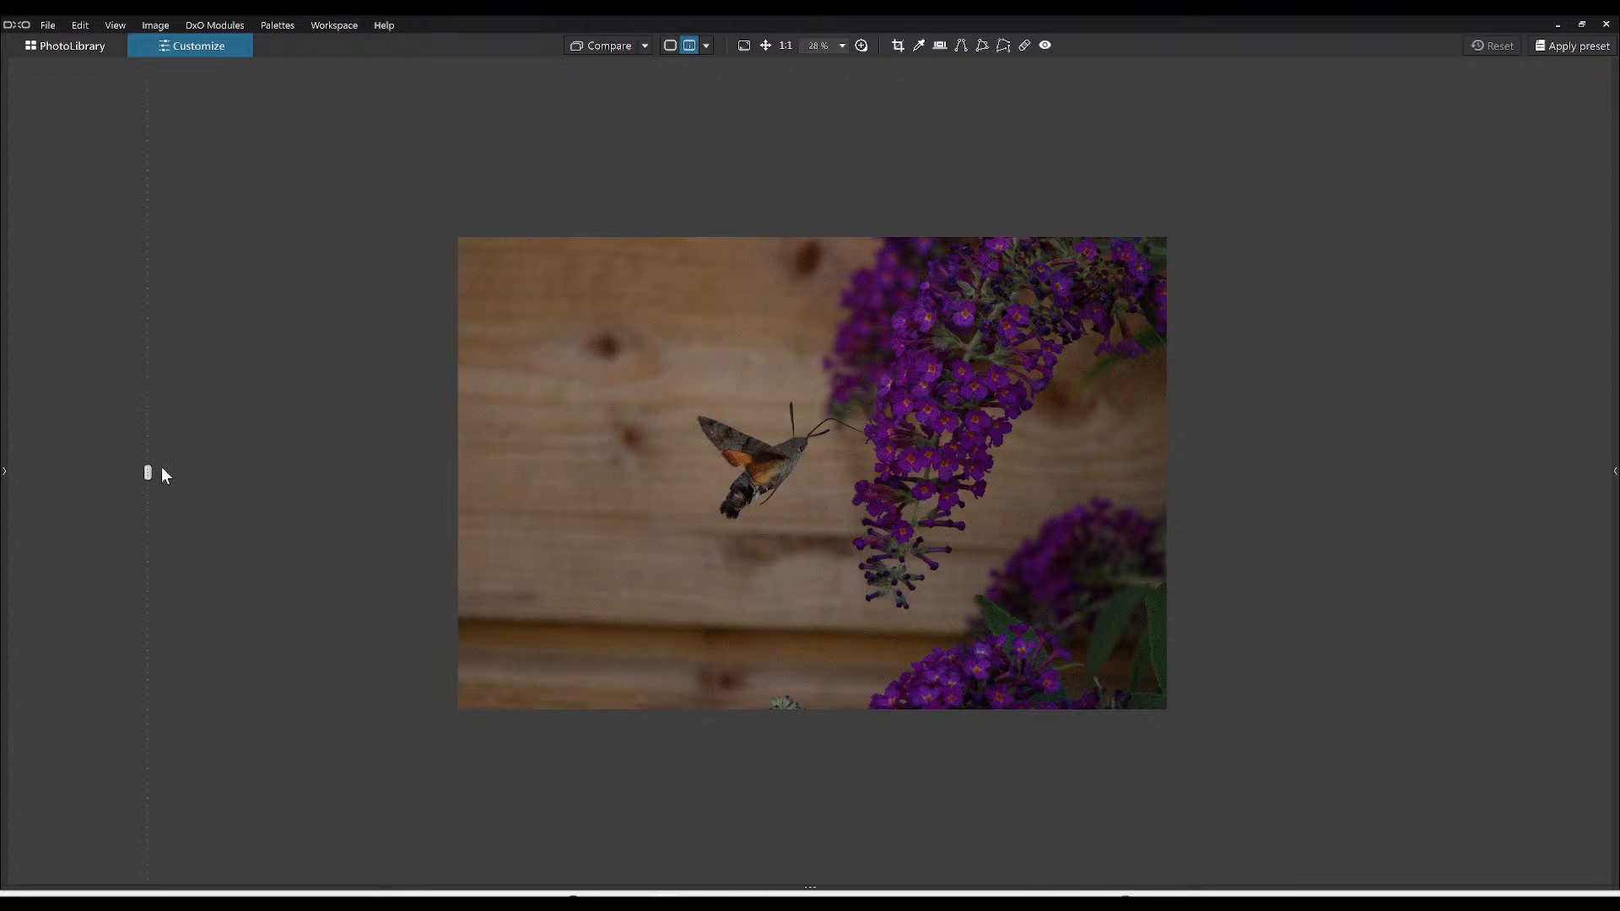
pyautogui.moveTo(148, 471); pyautogui.dragTo(754, 473)
pyautogui.scroll(3, 753, 485)
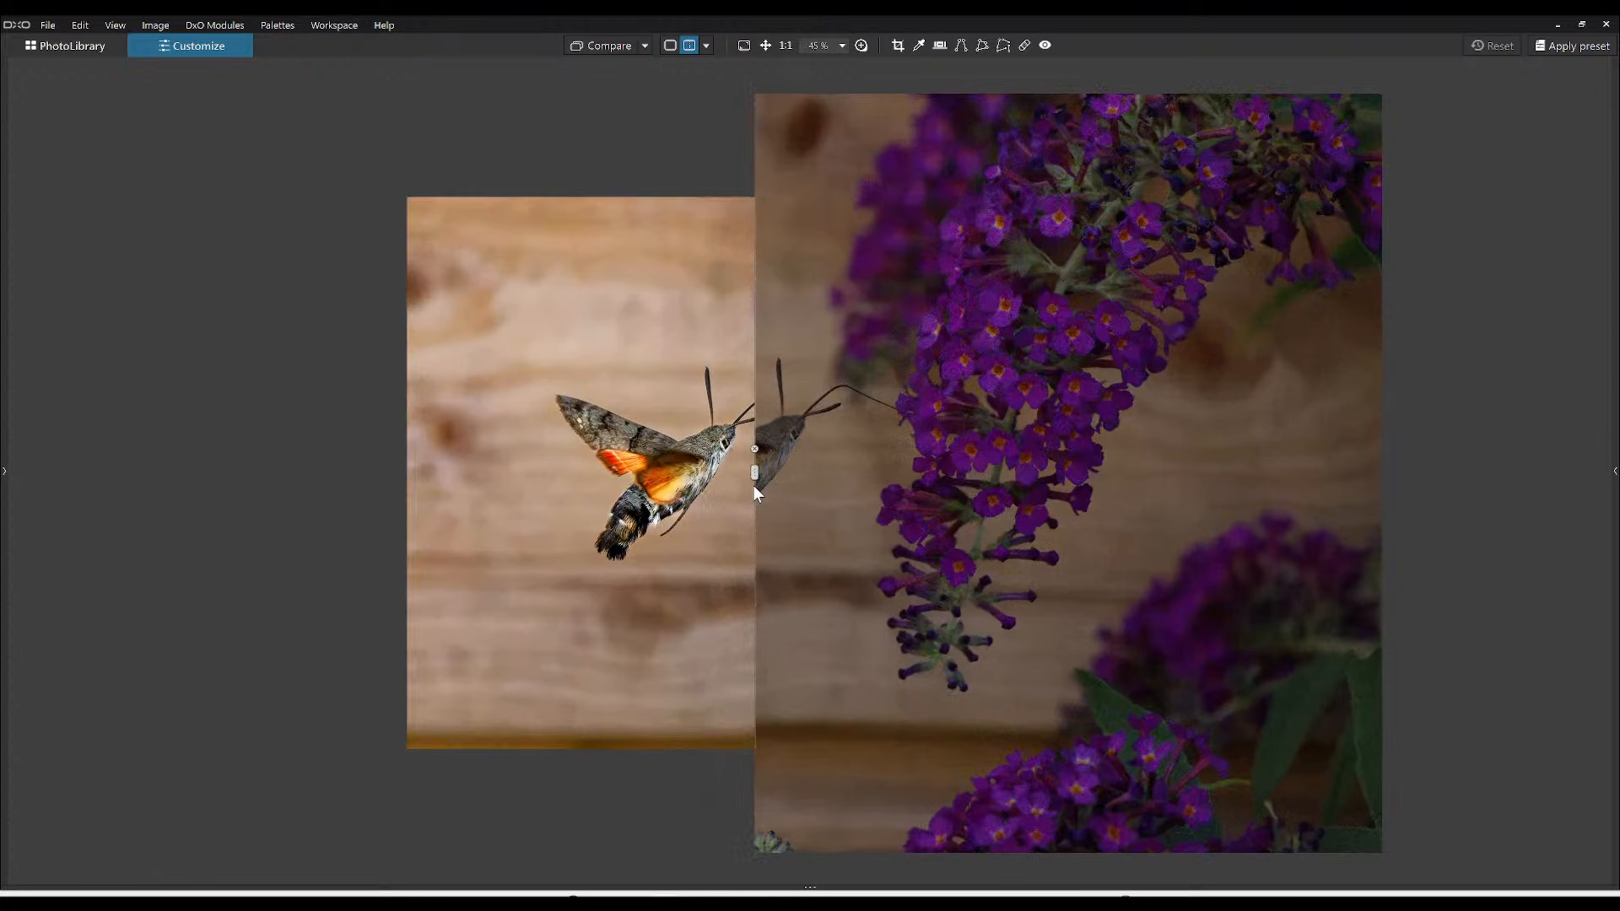
pyautogui.scroll(2, 755, 487)
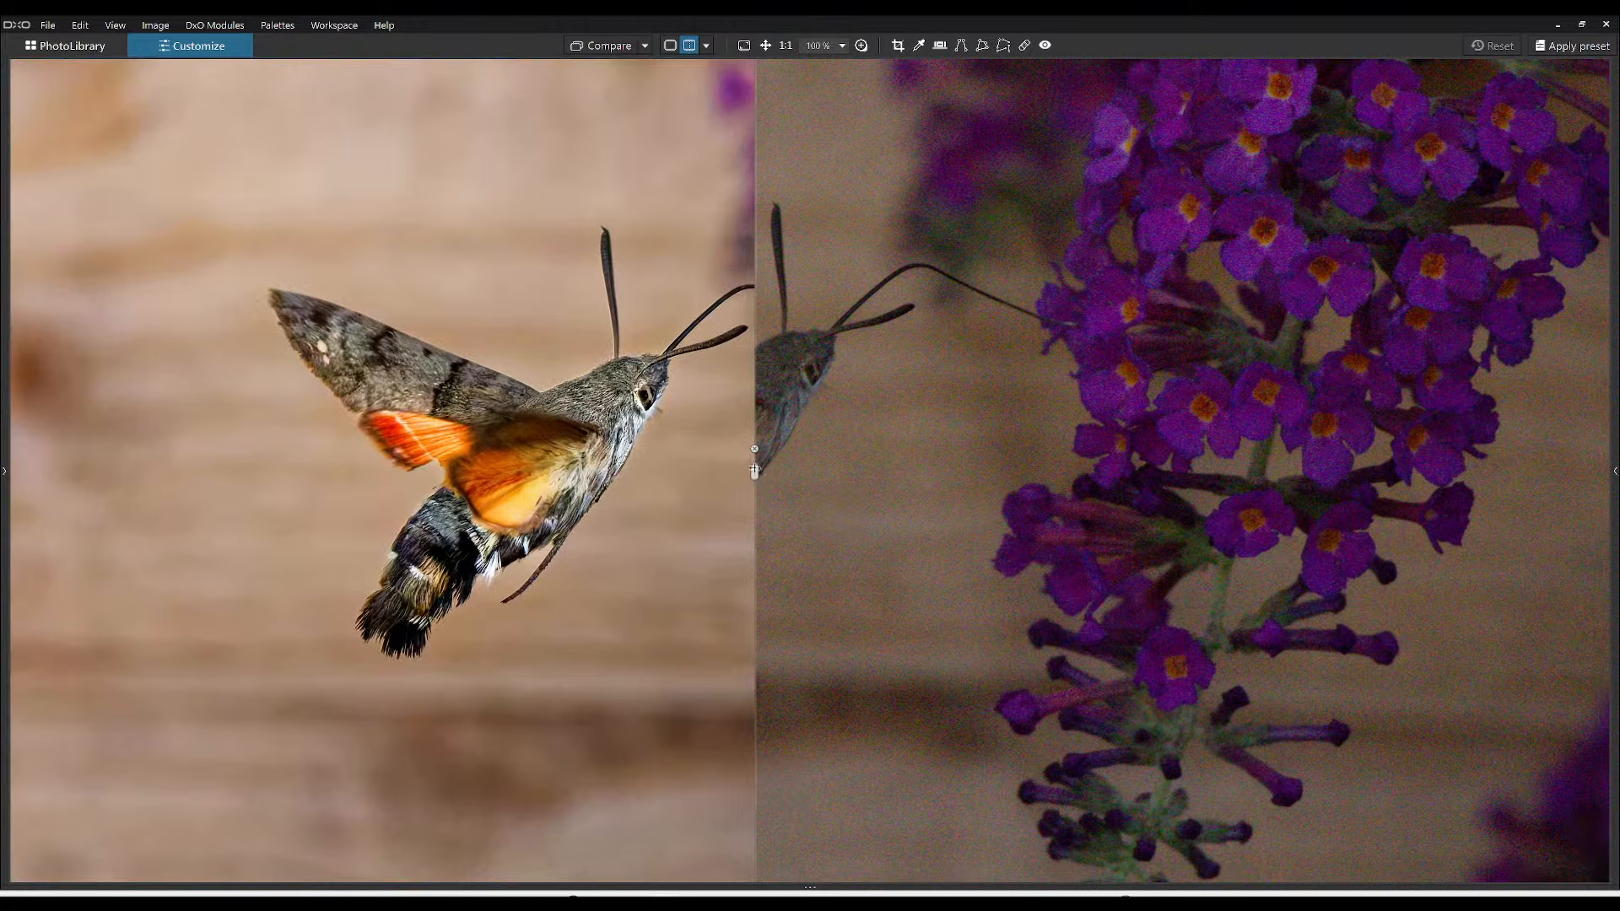
pyautogui.moveTo(754, 471); pyautogui.dragTo(1148, 492)
pyautogui.scroll(-5, 849, 492)
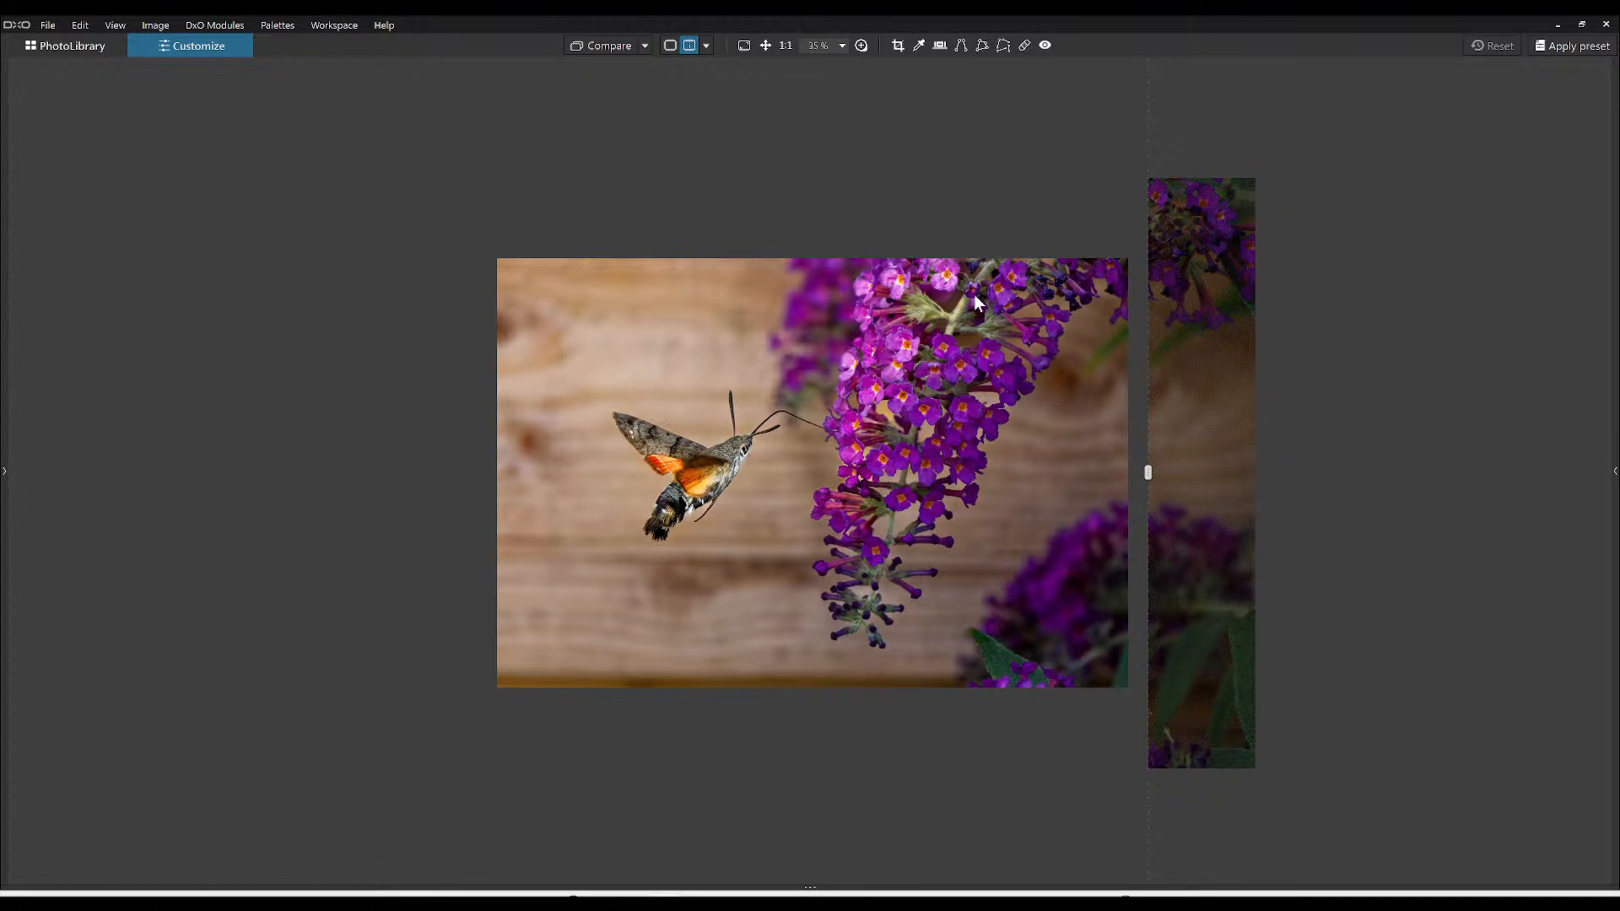
# - Return to single-image view and display the exported moth JPEG
pyautogui.click(666, 48)
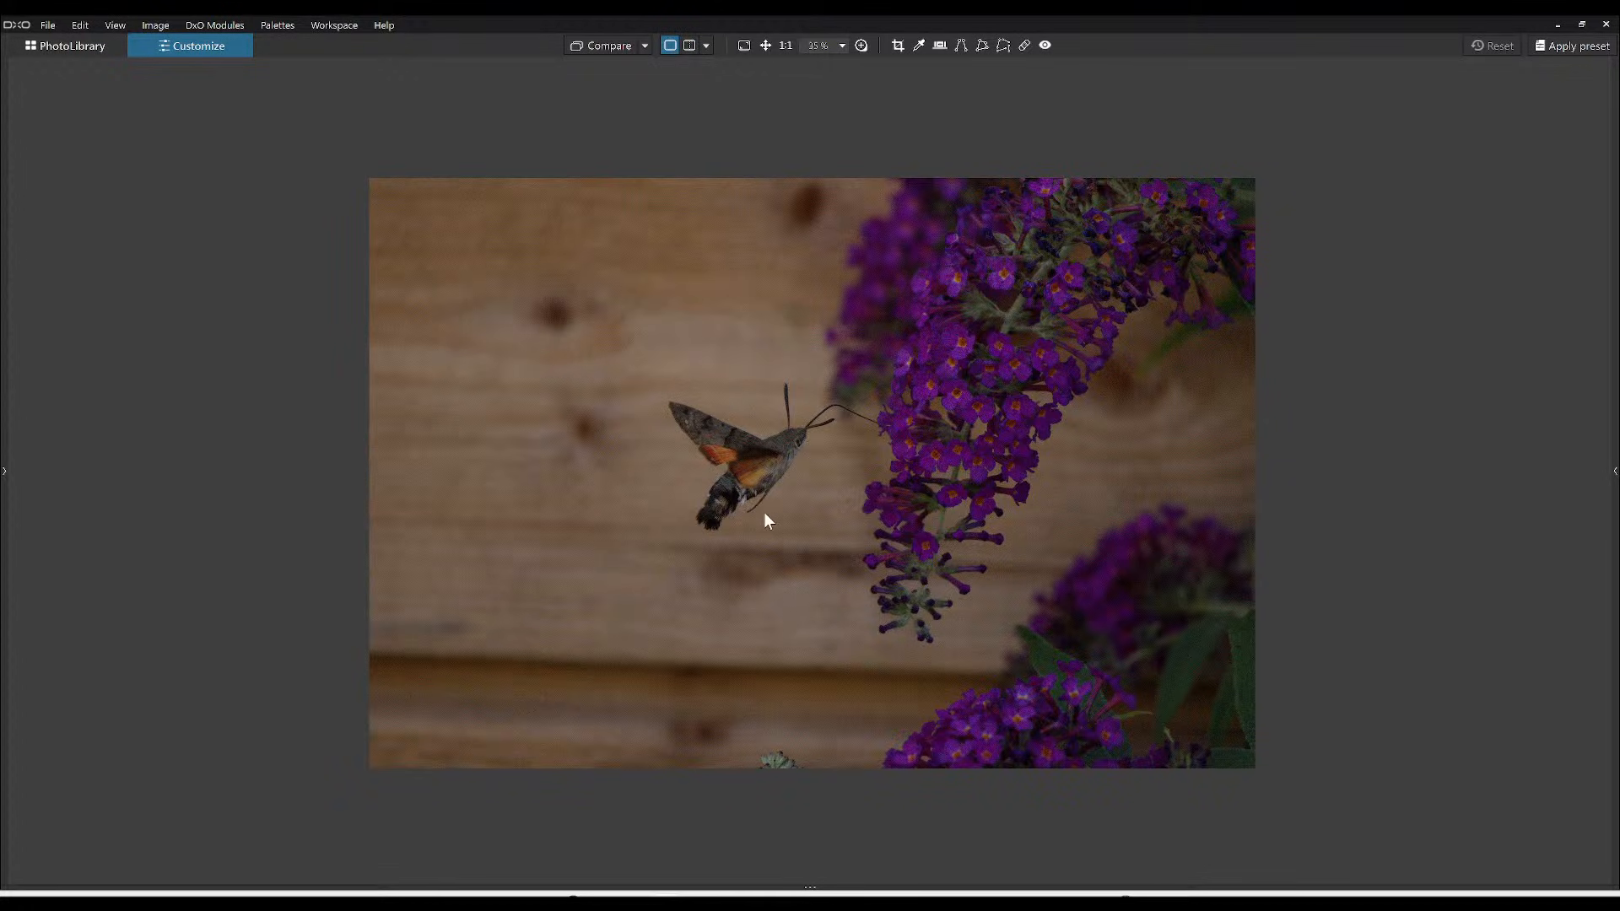
pyautogui.press('Right')
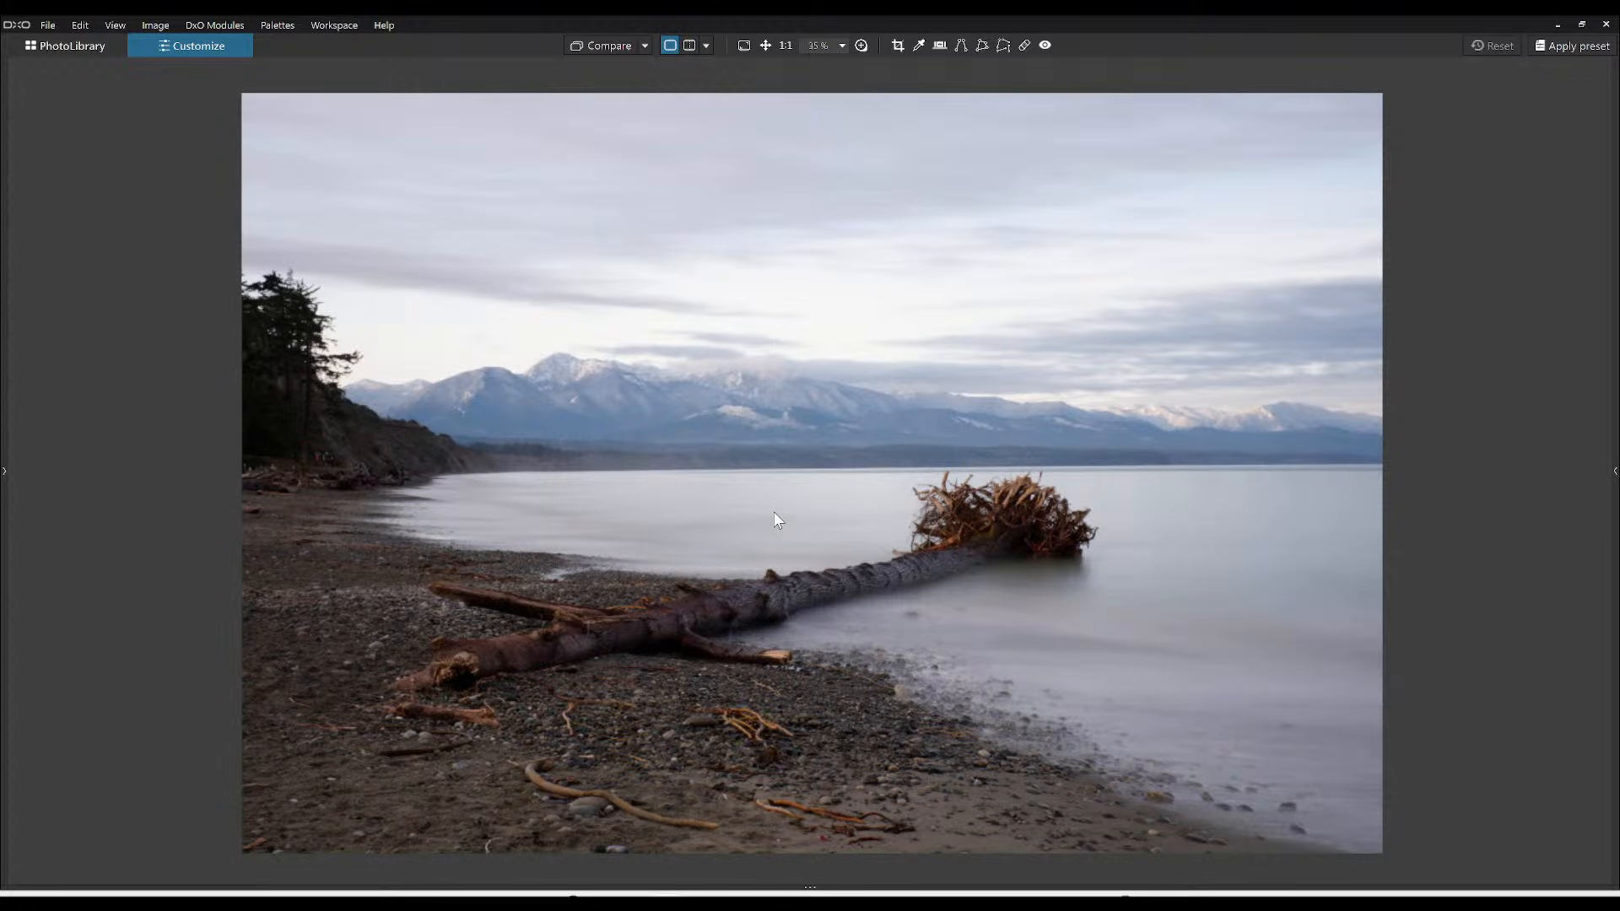
pyautogui.press('Left')
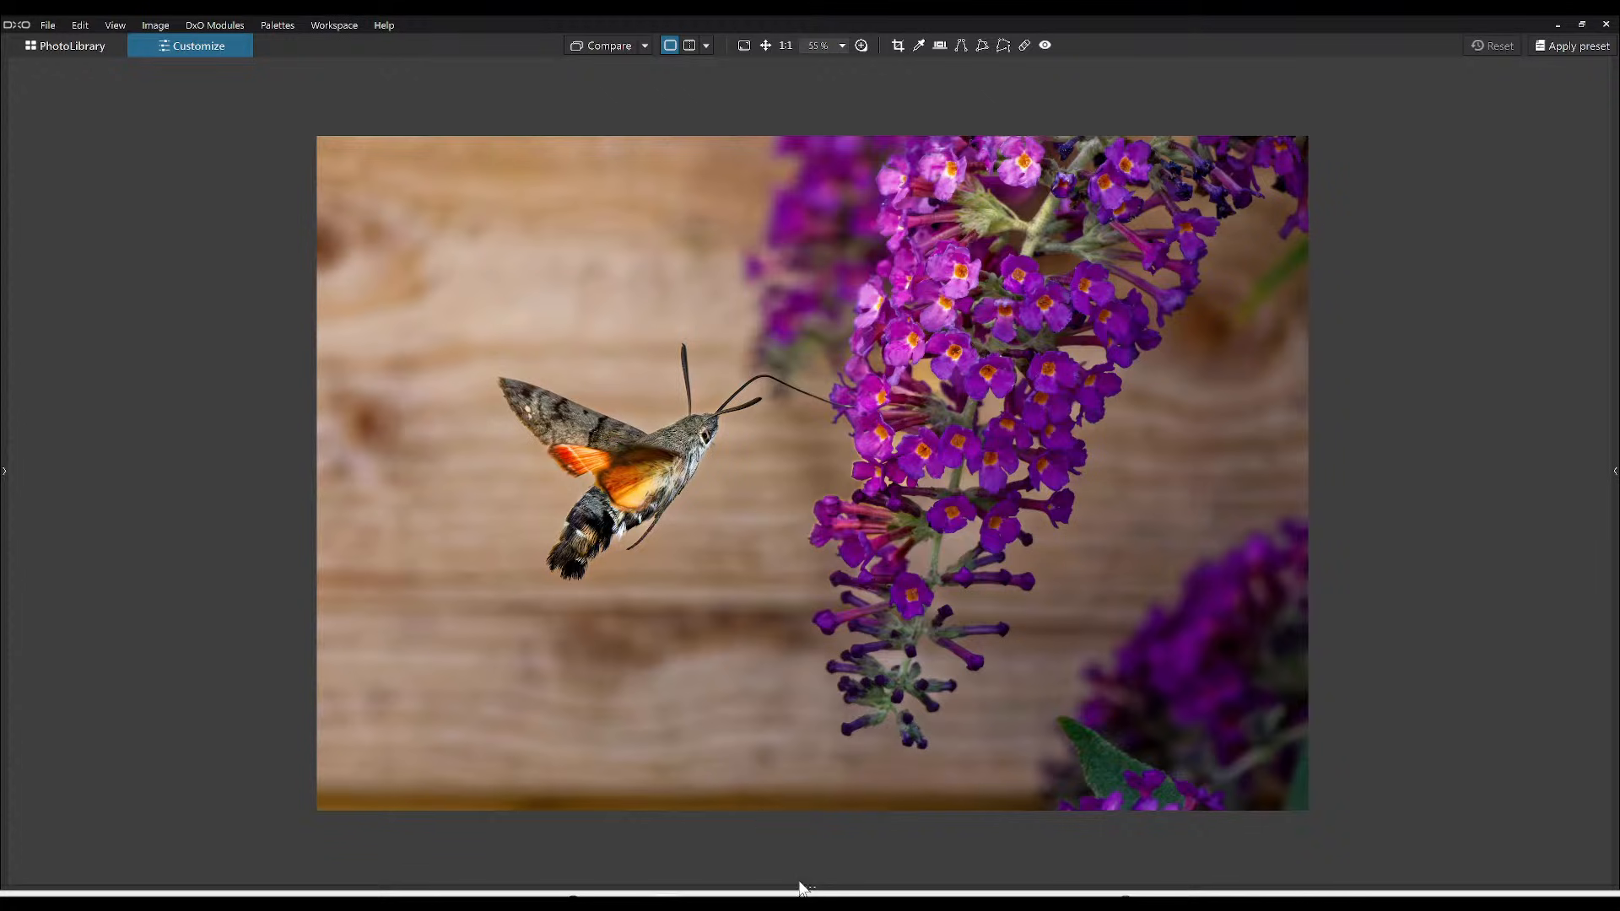
# - Show the filmstrip, browse the submitted photos and open the JPEG of horses drinking at the shore in full view
pyautogui.moveTo(808, 887); pyautogui.dragTo(809, 754)
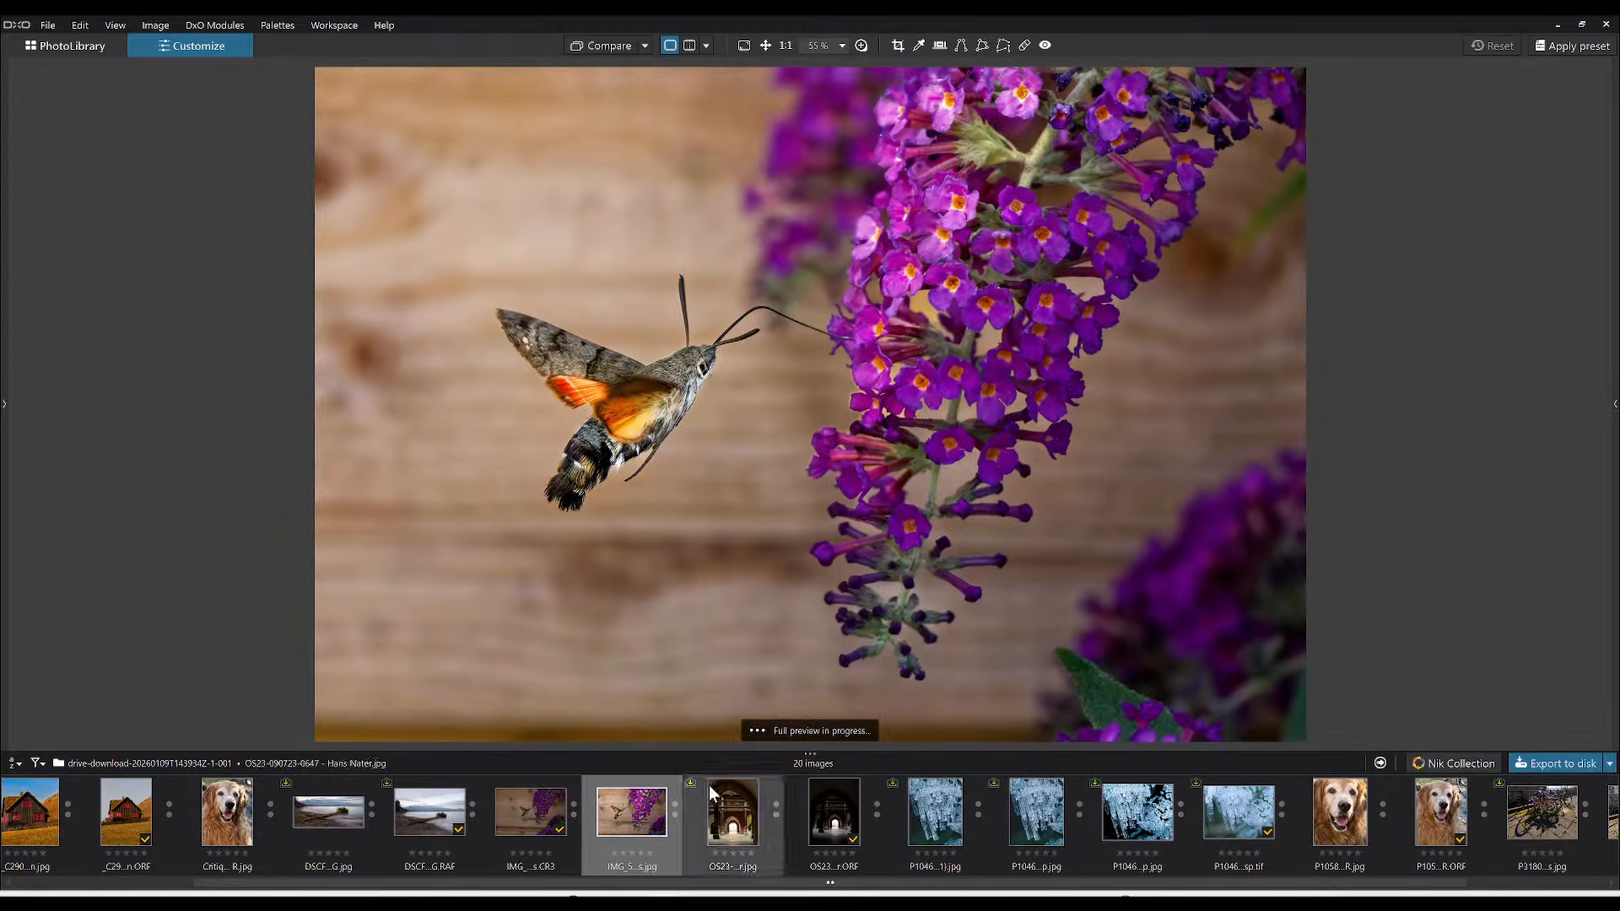
pyautogui.scroll(-2, 1068, 823)
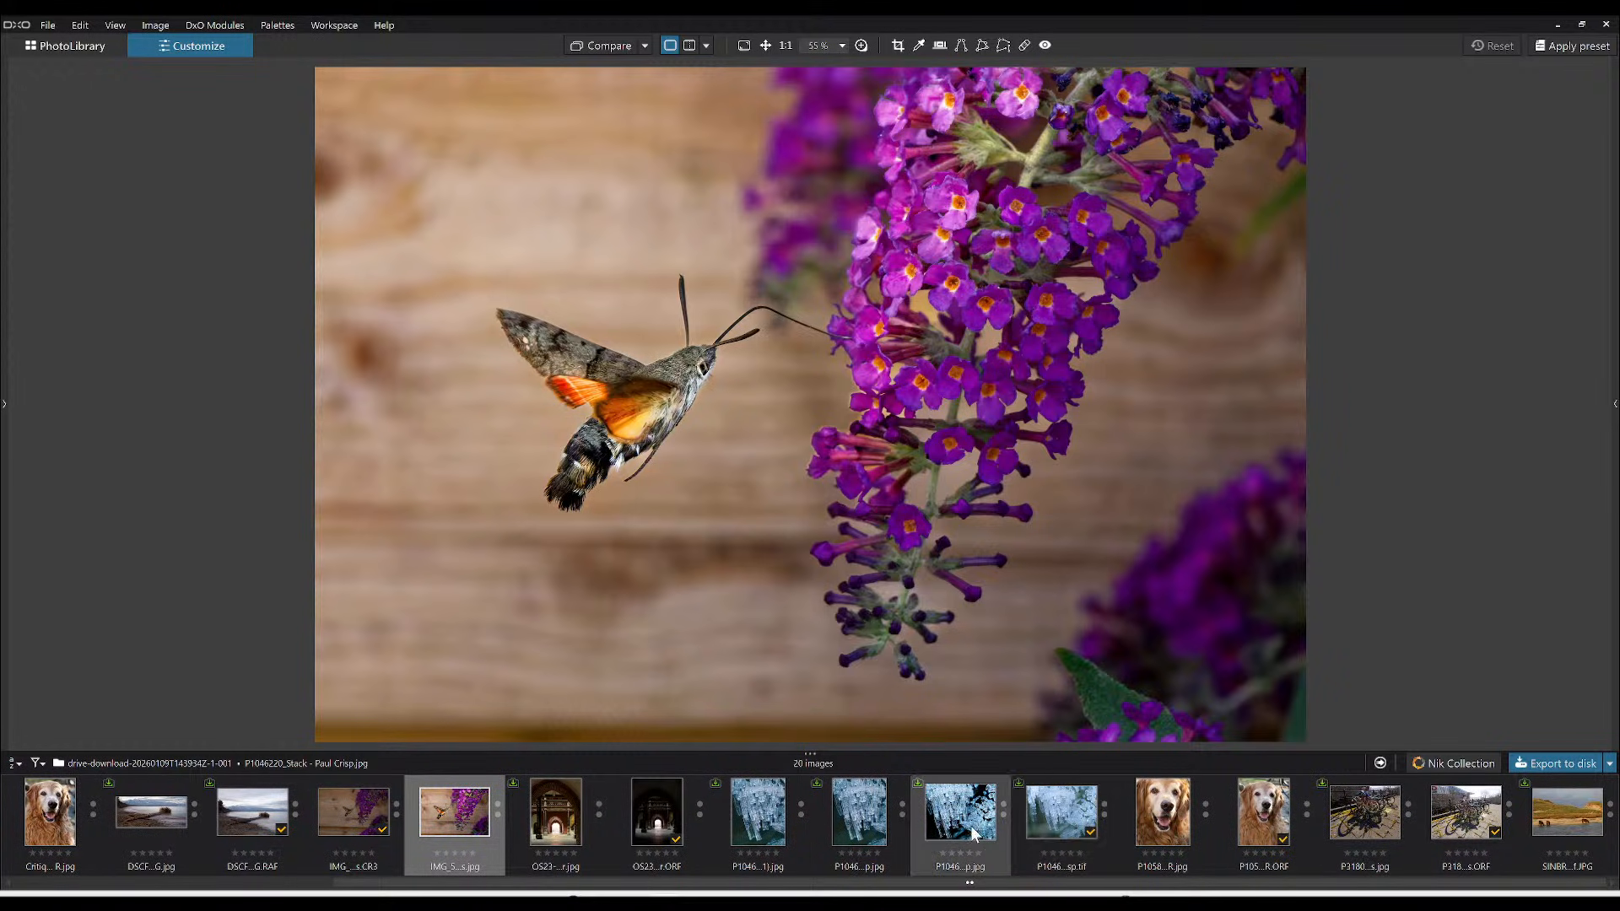
pyautogui.scroll(4, 542, 809)
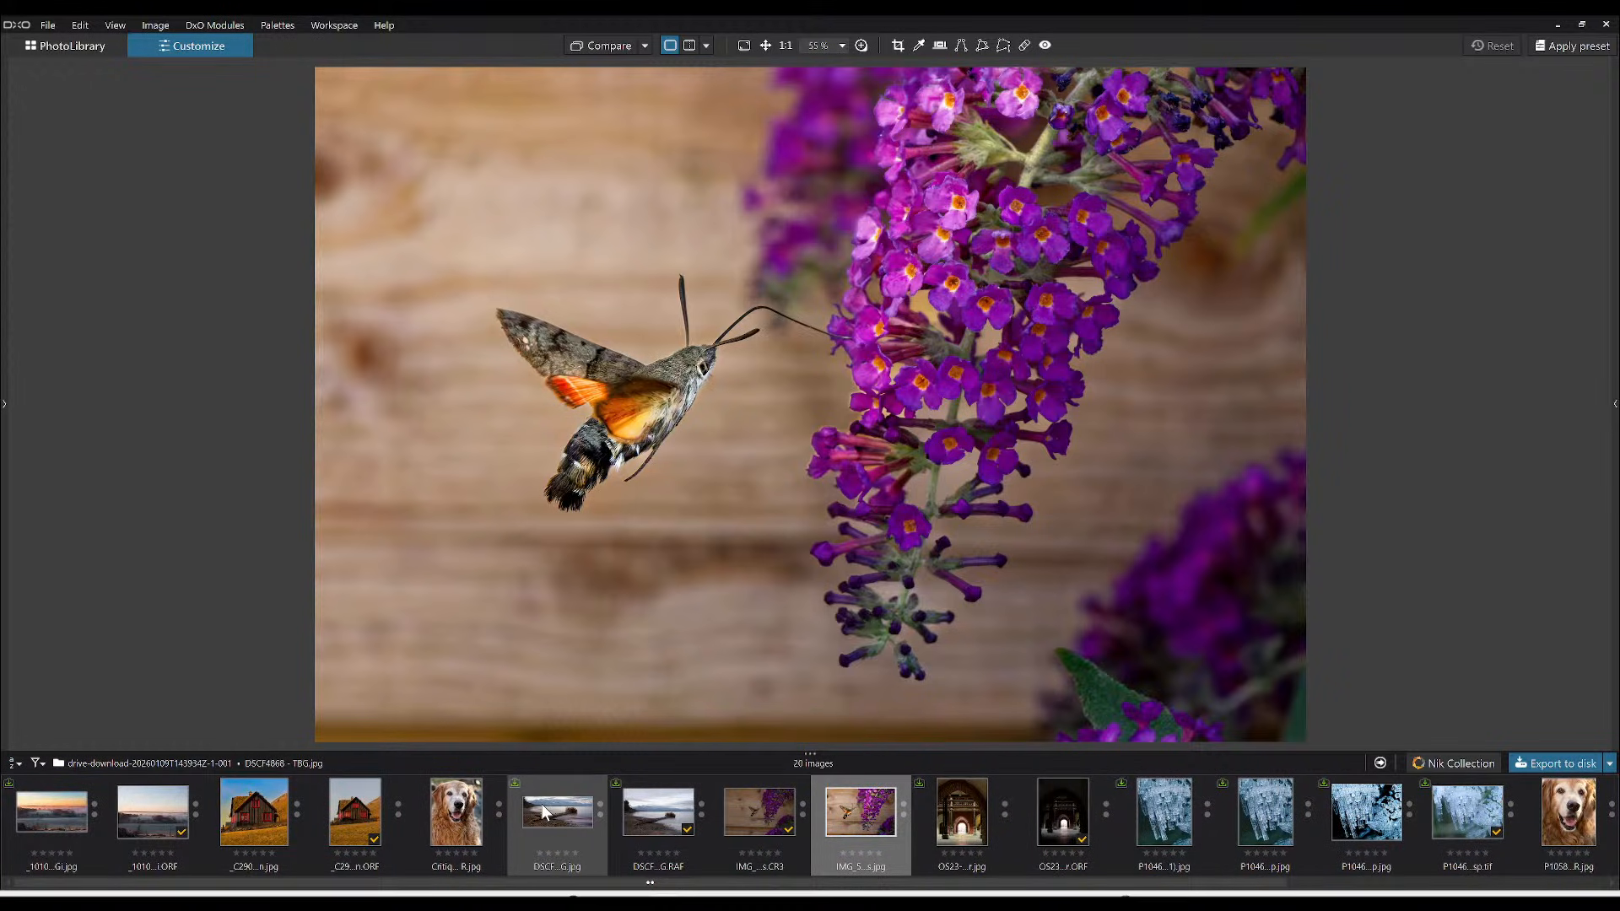
pyautogui.scroll(-4, 540, 804)
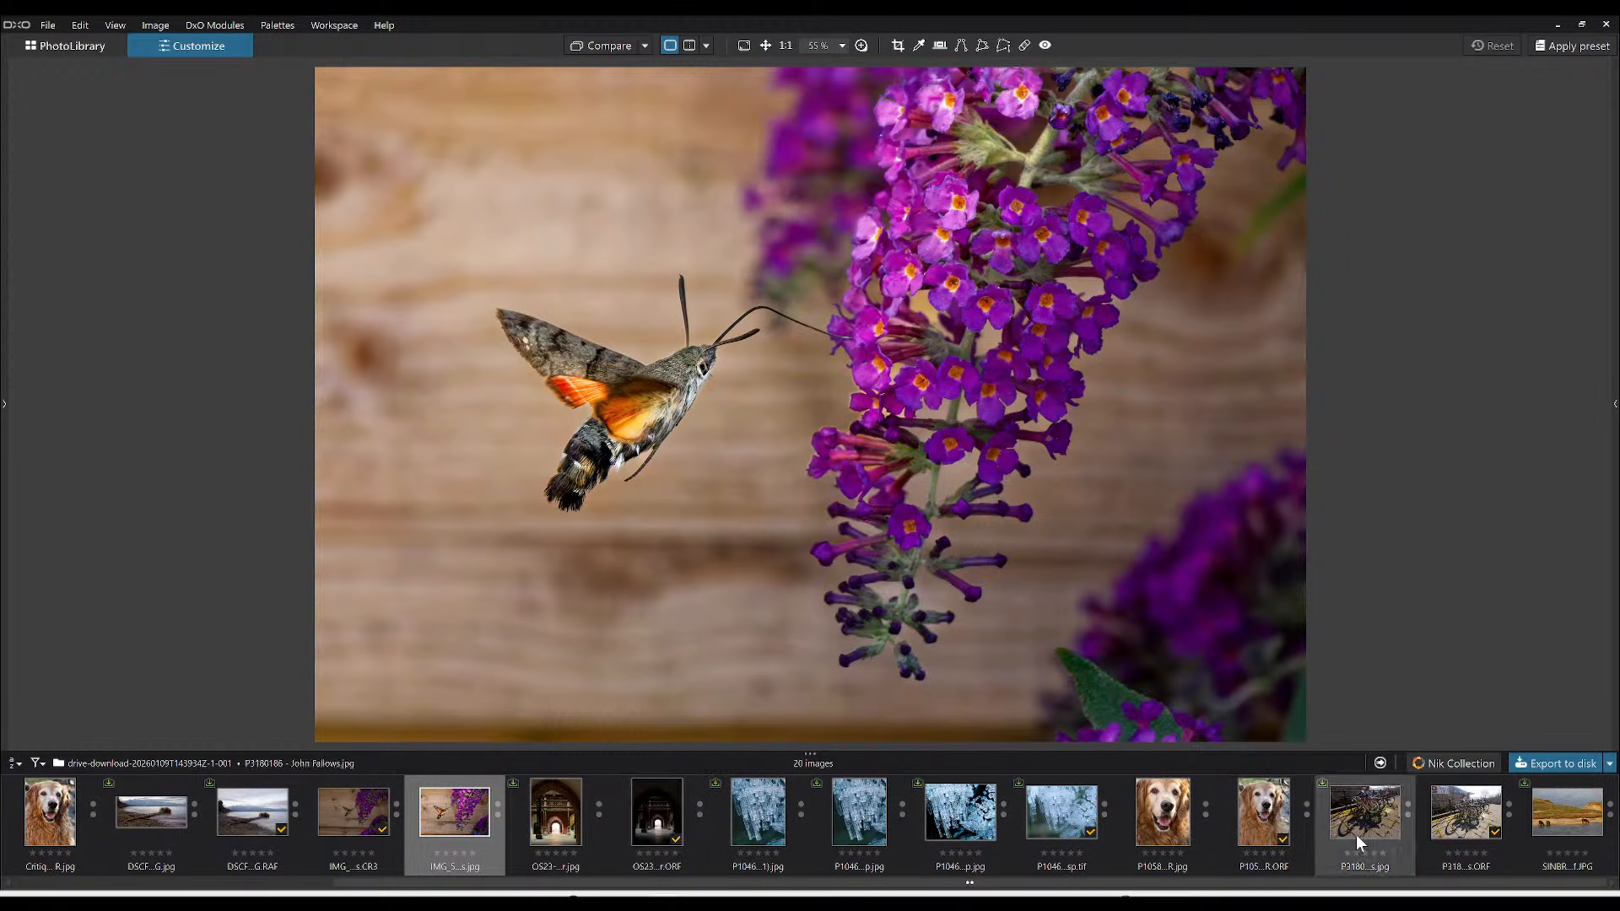
pyautogui.click(1545, 827)
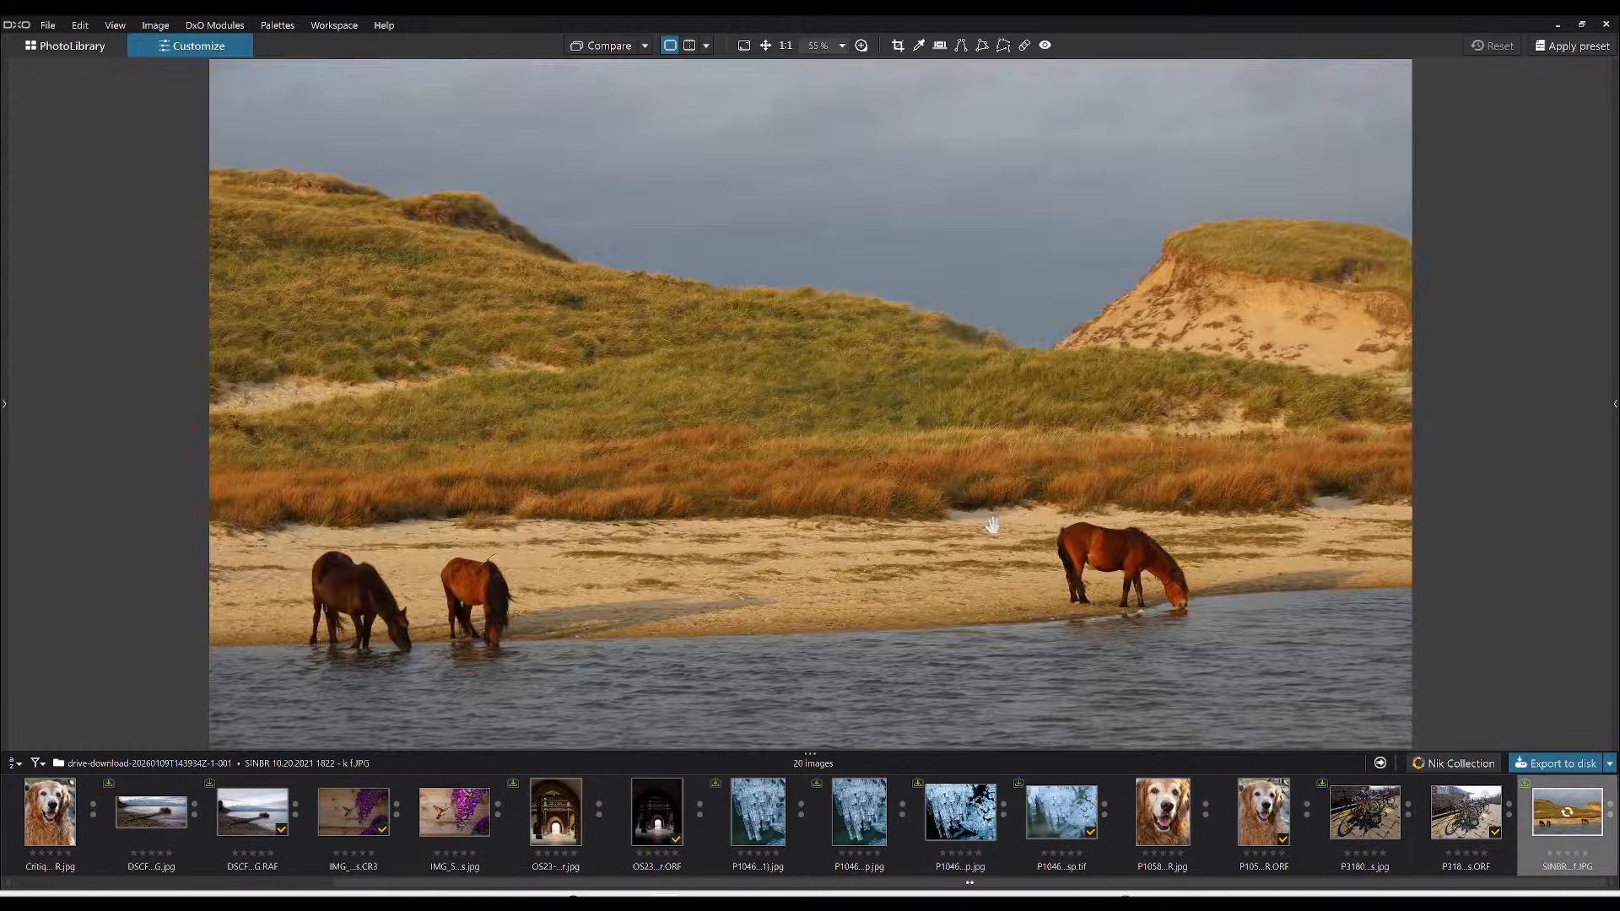
pyautogui.scroll(-1, 906, 472)
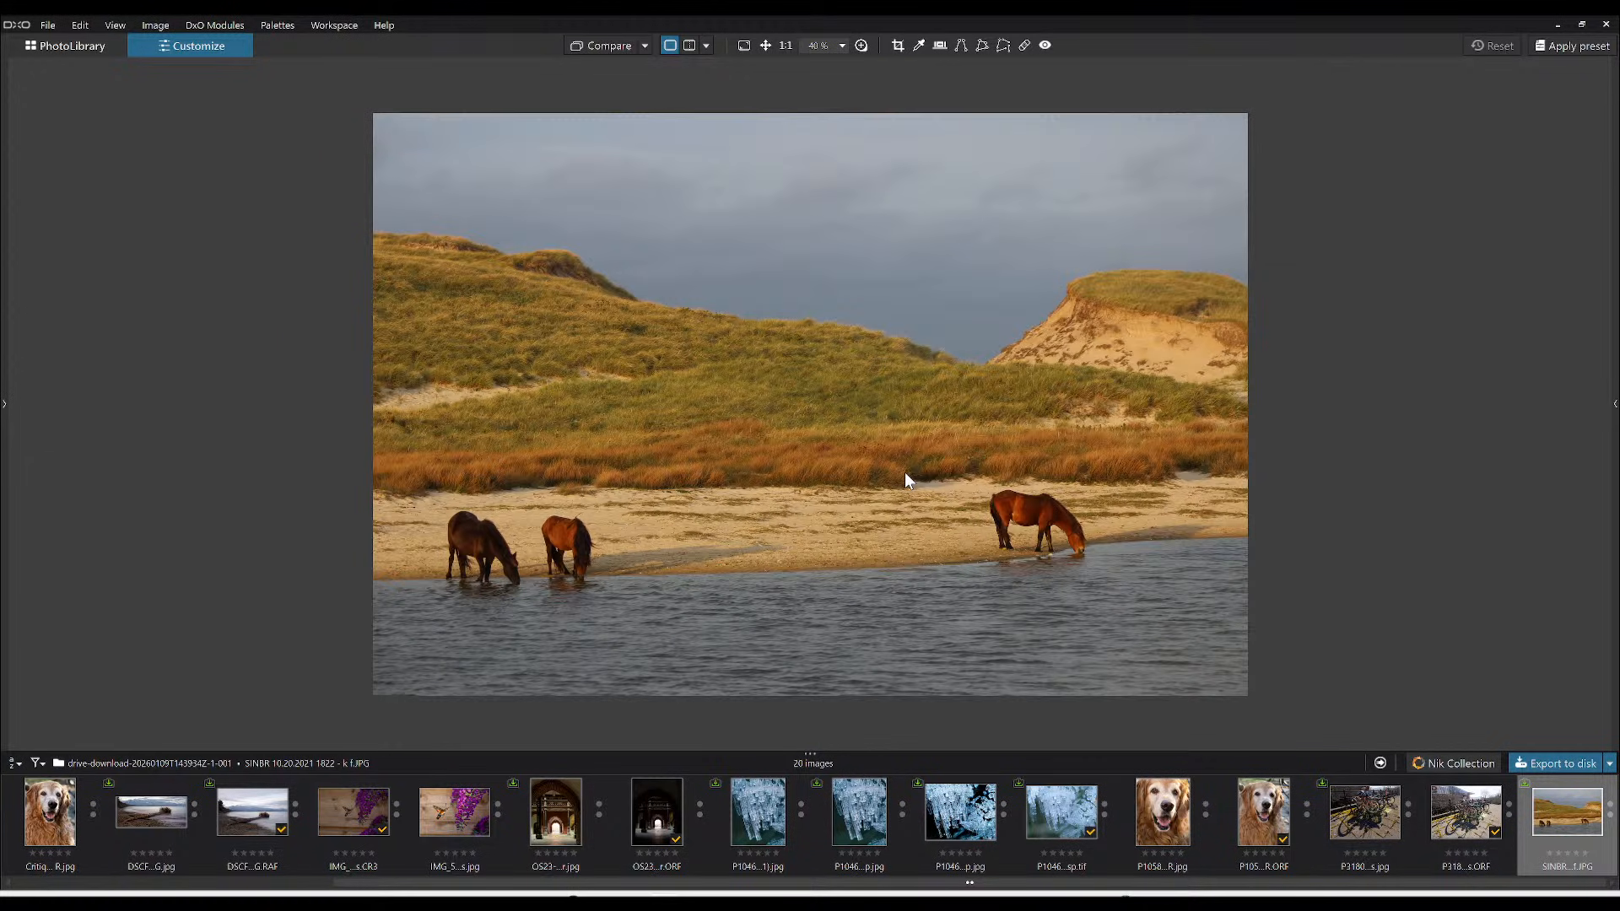
# - Bring back the side panels and apply the first general purpose preset, the standard 0000 default, to the horse photo
pyautogui.press('F9')
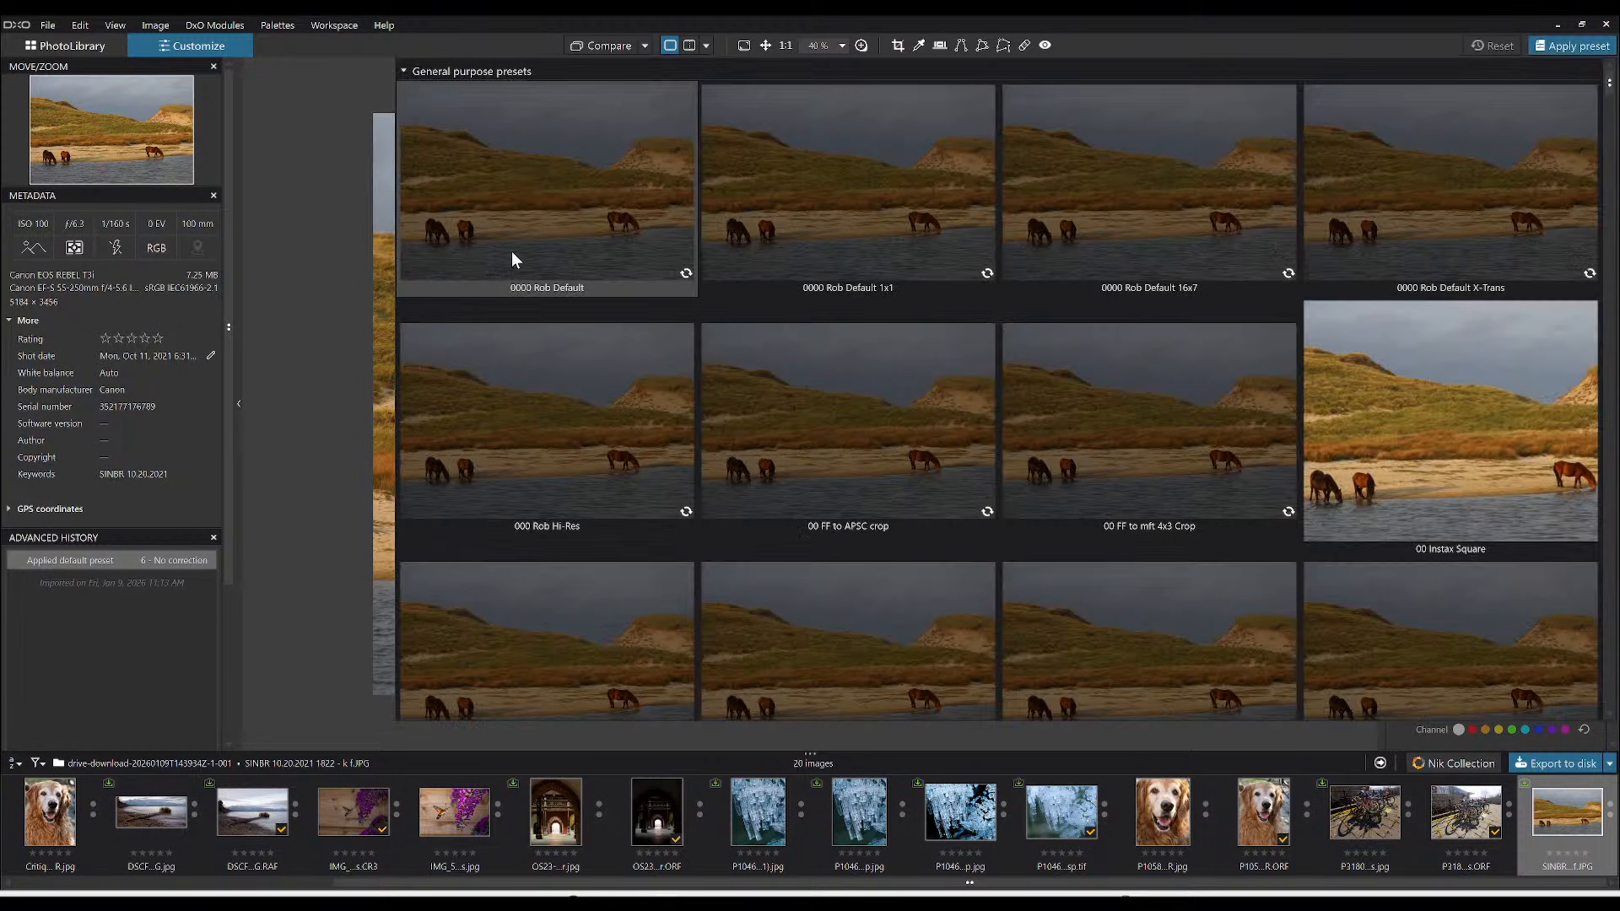
pyautogui.click(512, 251)
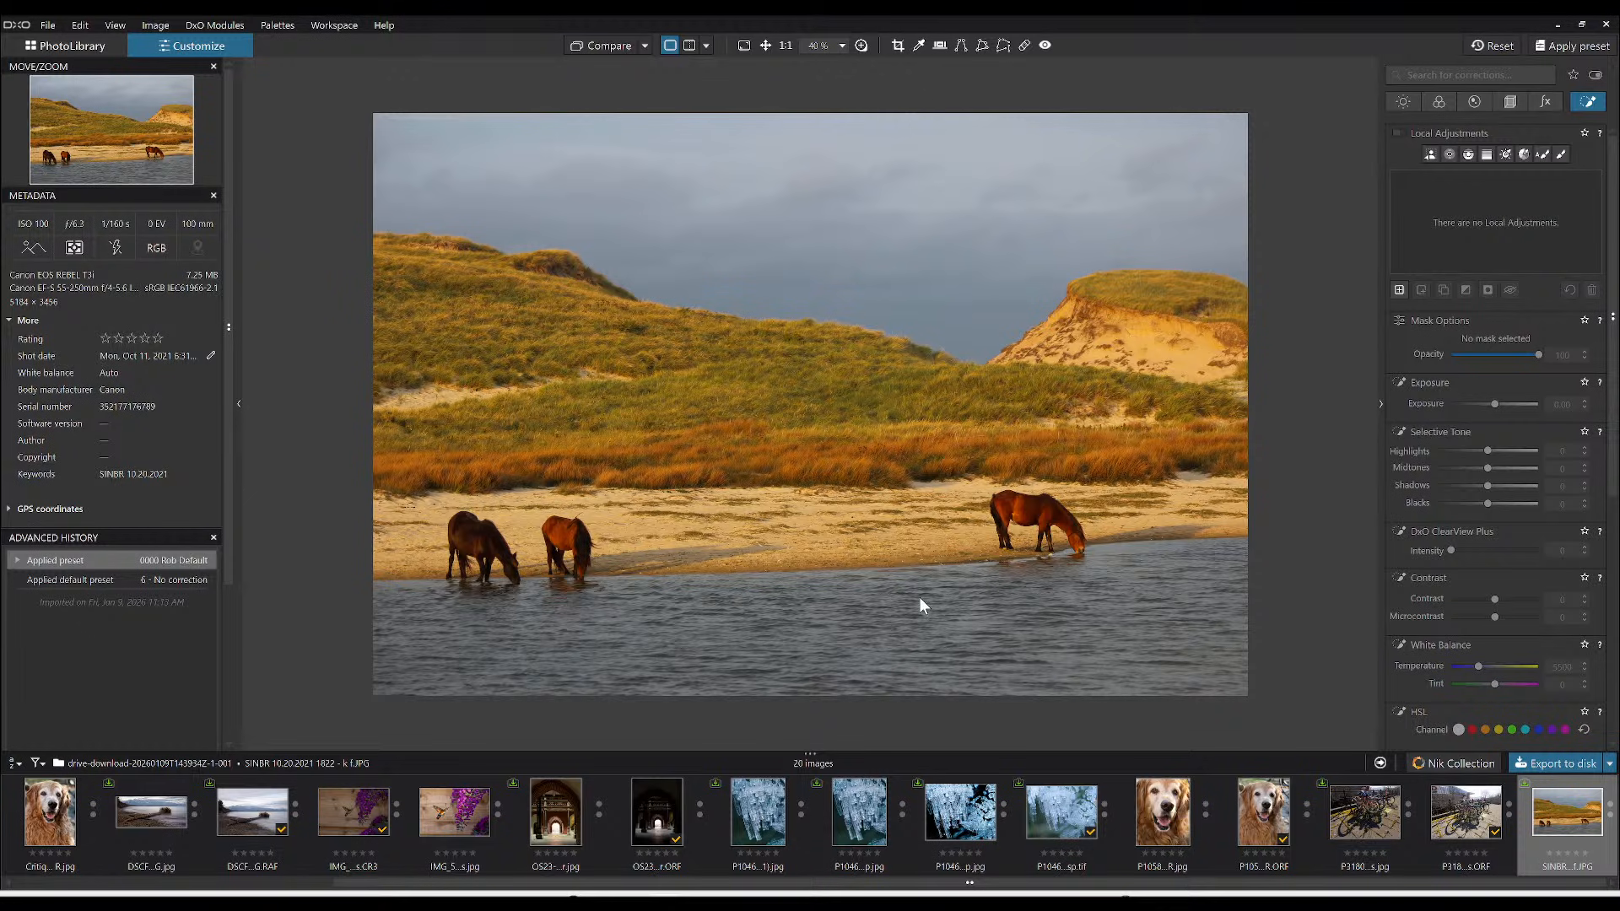
pyautogui.scroll(1, 919, 604)
pyautogui.scroll(-1, 920, 599)
# - Crop the horse photo to 4864 × 3243 px at the original aspect ratio, trimming the sky and the dune-side edge
pyautogui.click(1500, 106)
pyautogui.click(1450, 260)
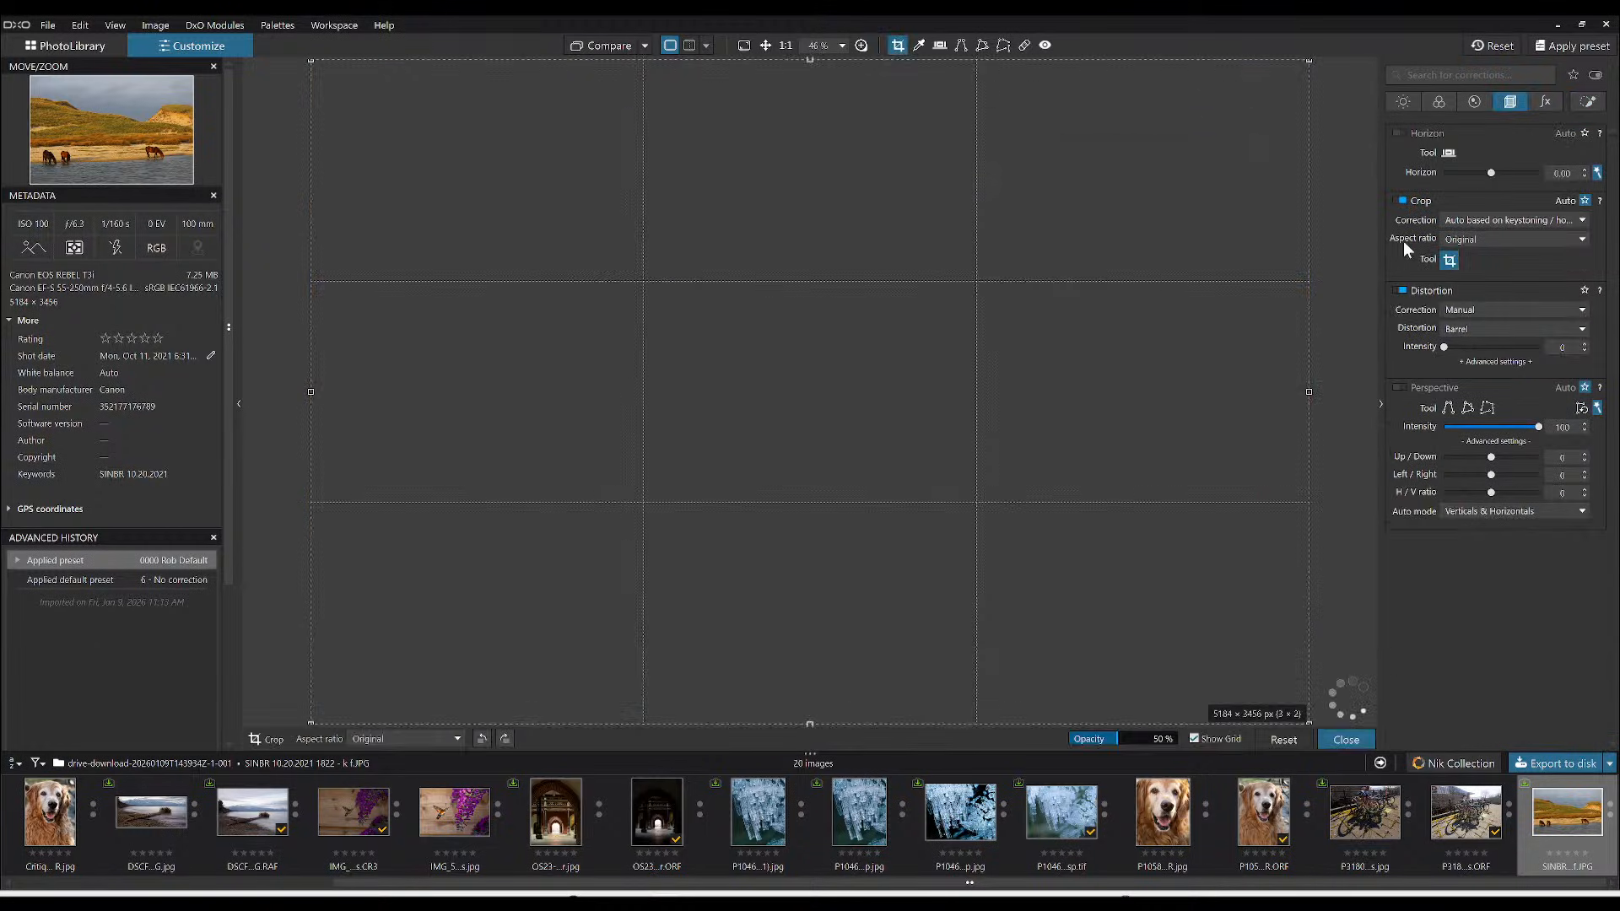
pyautogui.moveTo(1272, 88); pyautogui.dragTo(1250, 102)
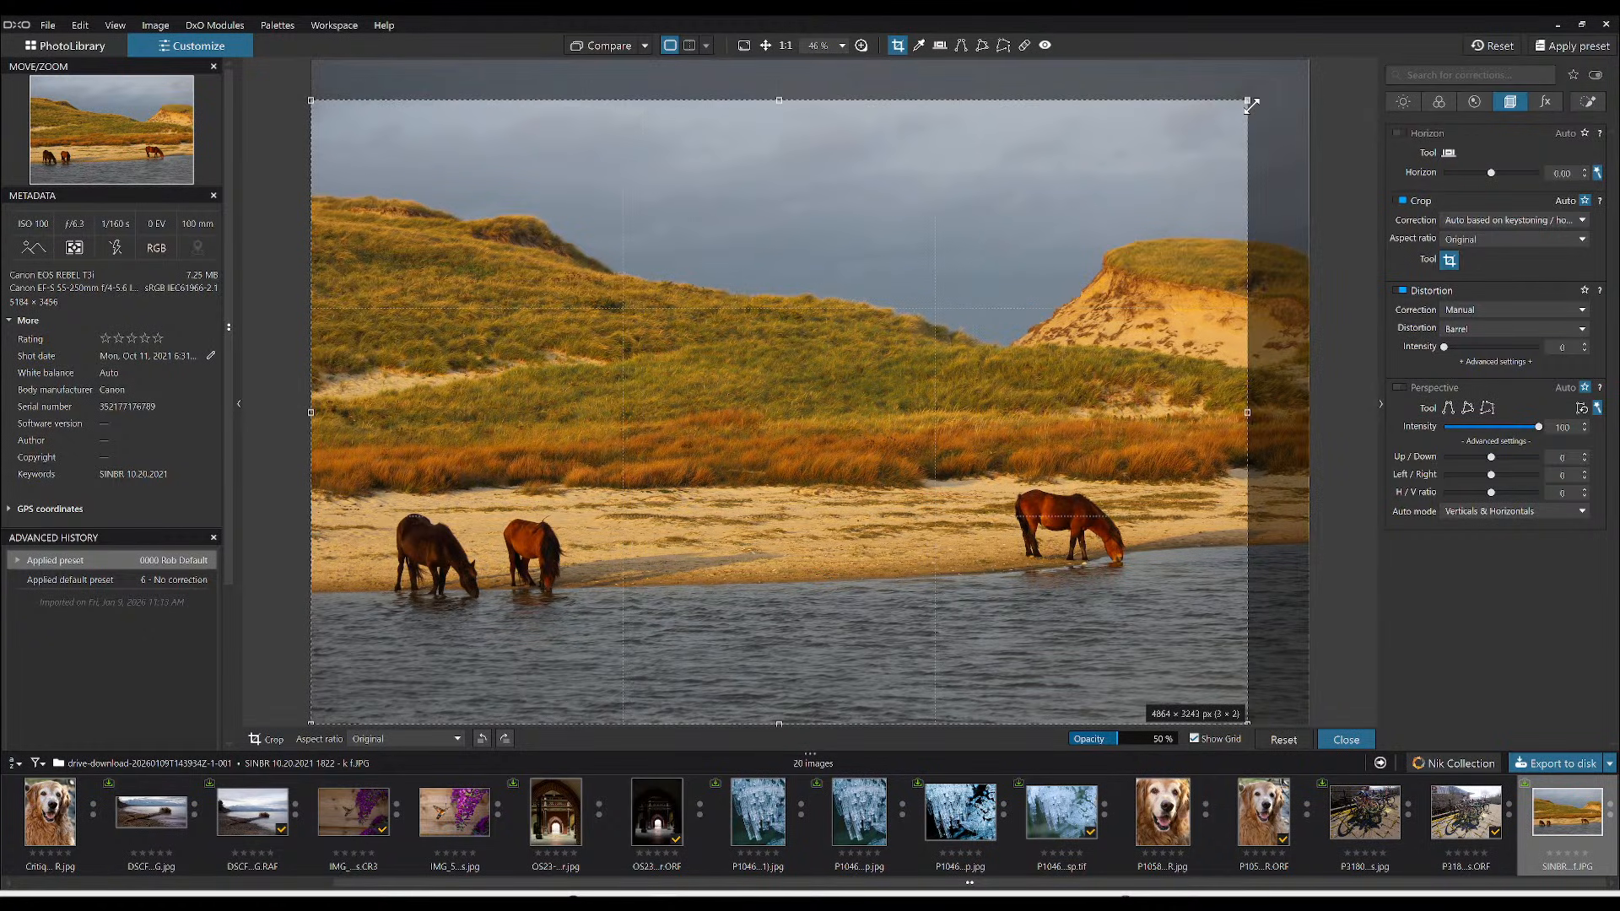
pyautogui.press('Return')
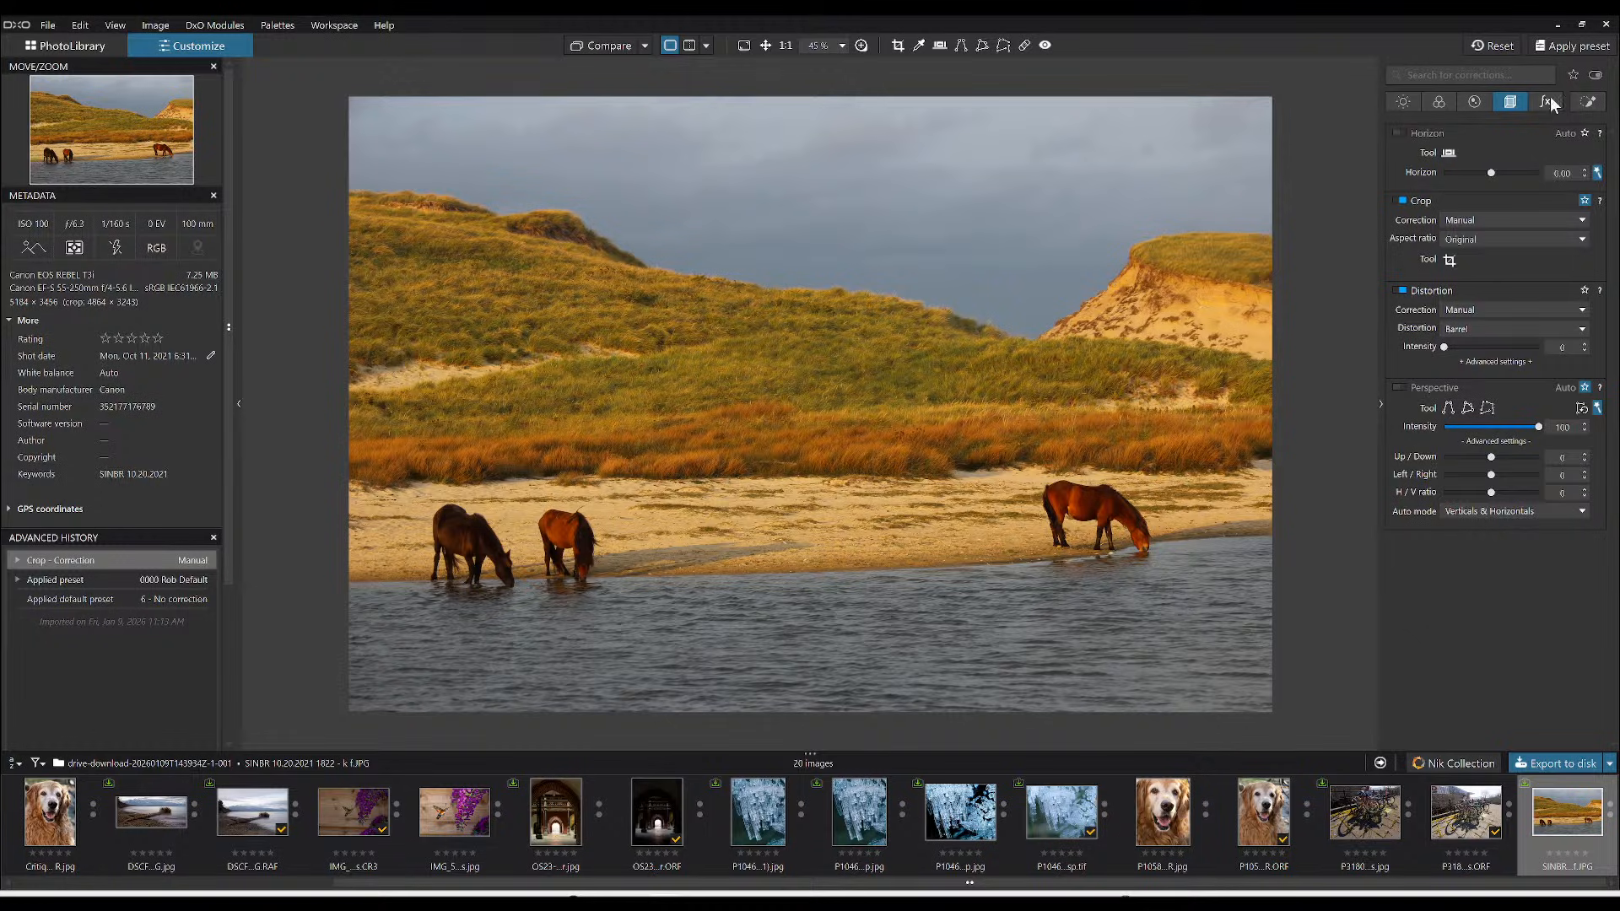
# - Add a control line local adjustment covering the water and shore, sampled on the water, and set its exposure to 0.70
pyautogui.click(1586, 105)
pyautogui.click(1468, 152)
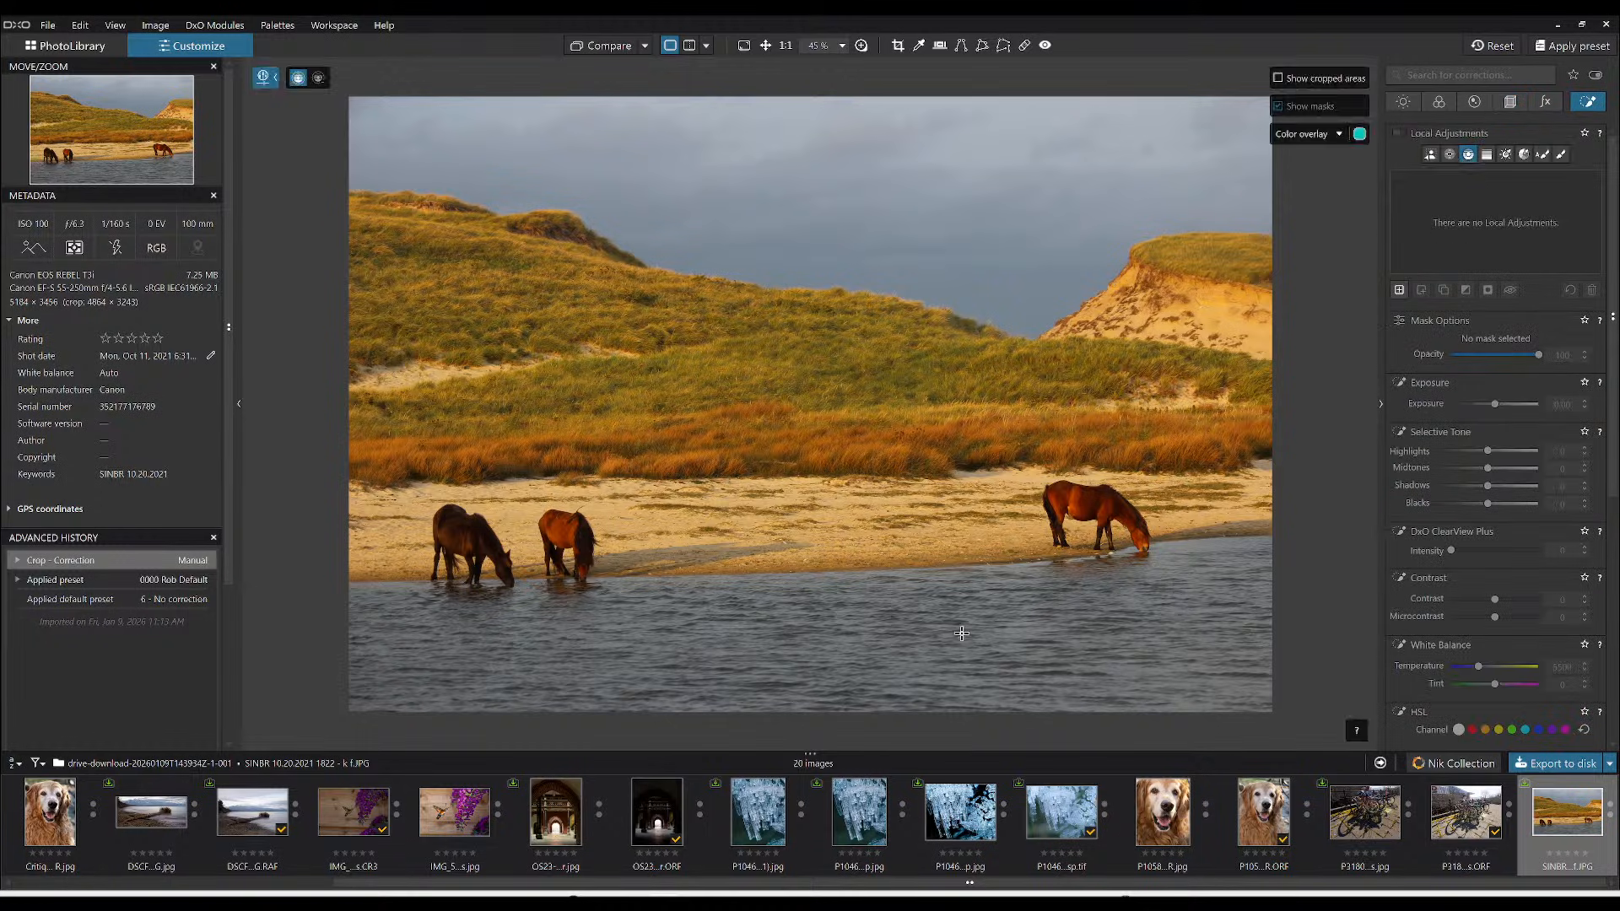
pyautogui.moveTo(959, 625); pyautogui.dragTo(948, 357)
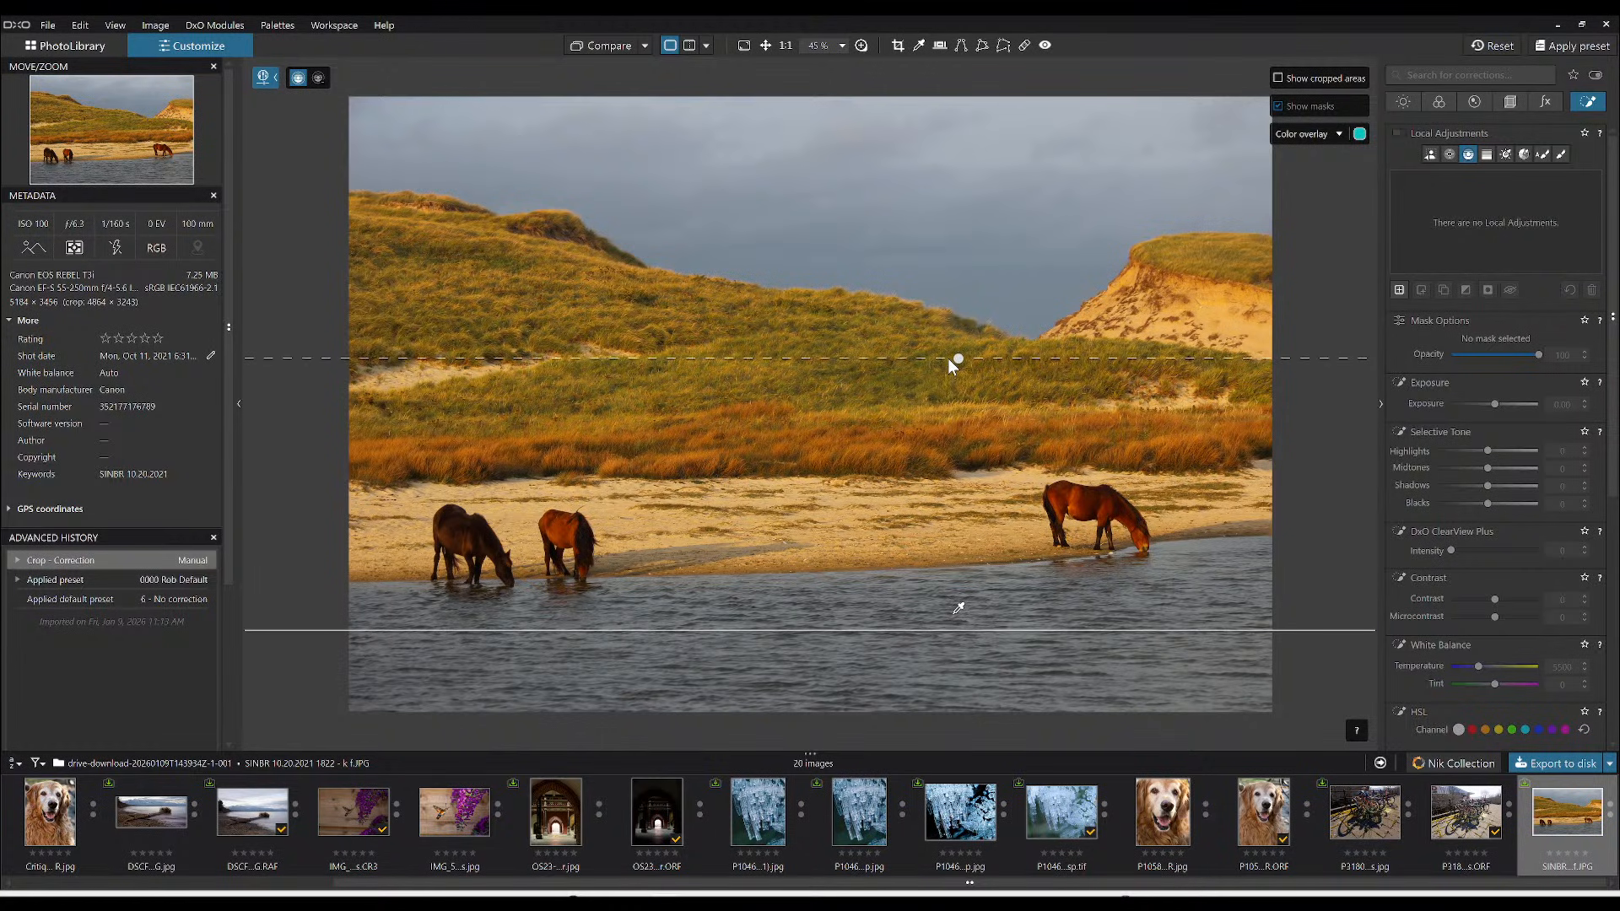
pyautogui.moveTo(958, 609); pyautogui.dragTo(987, 542)
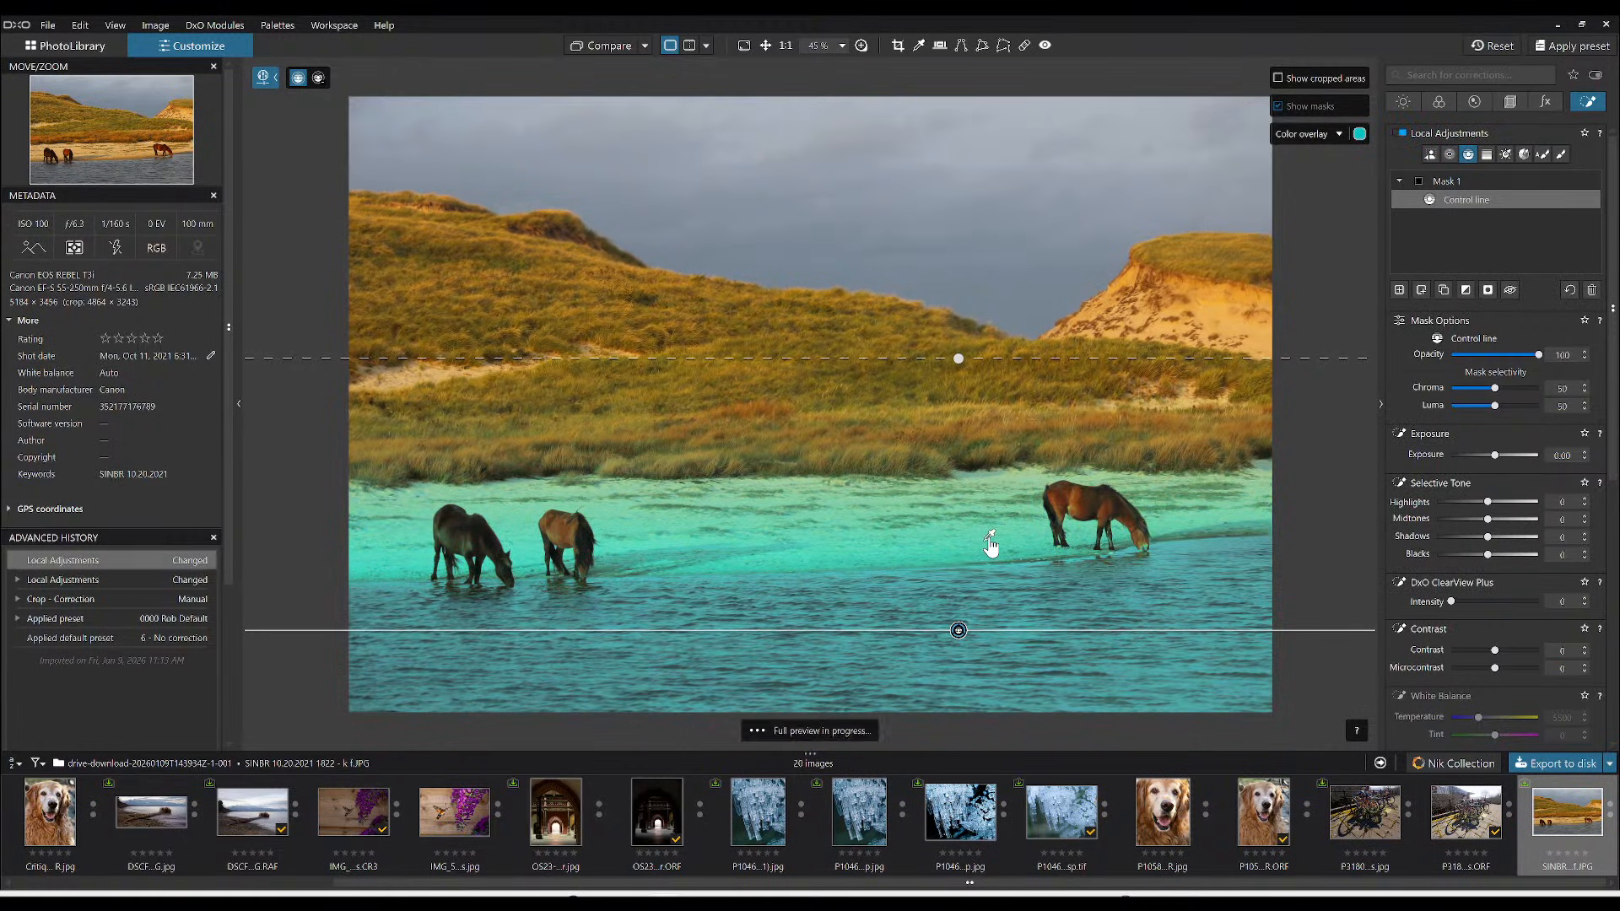
pyautogui.moveTo(1494, 455); pyautogui.dragTo(1500, 458)
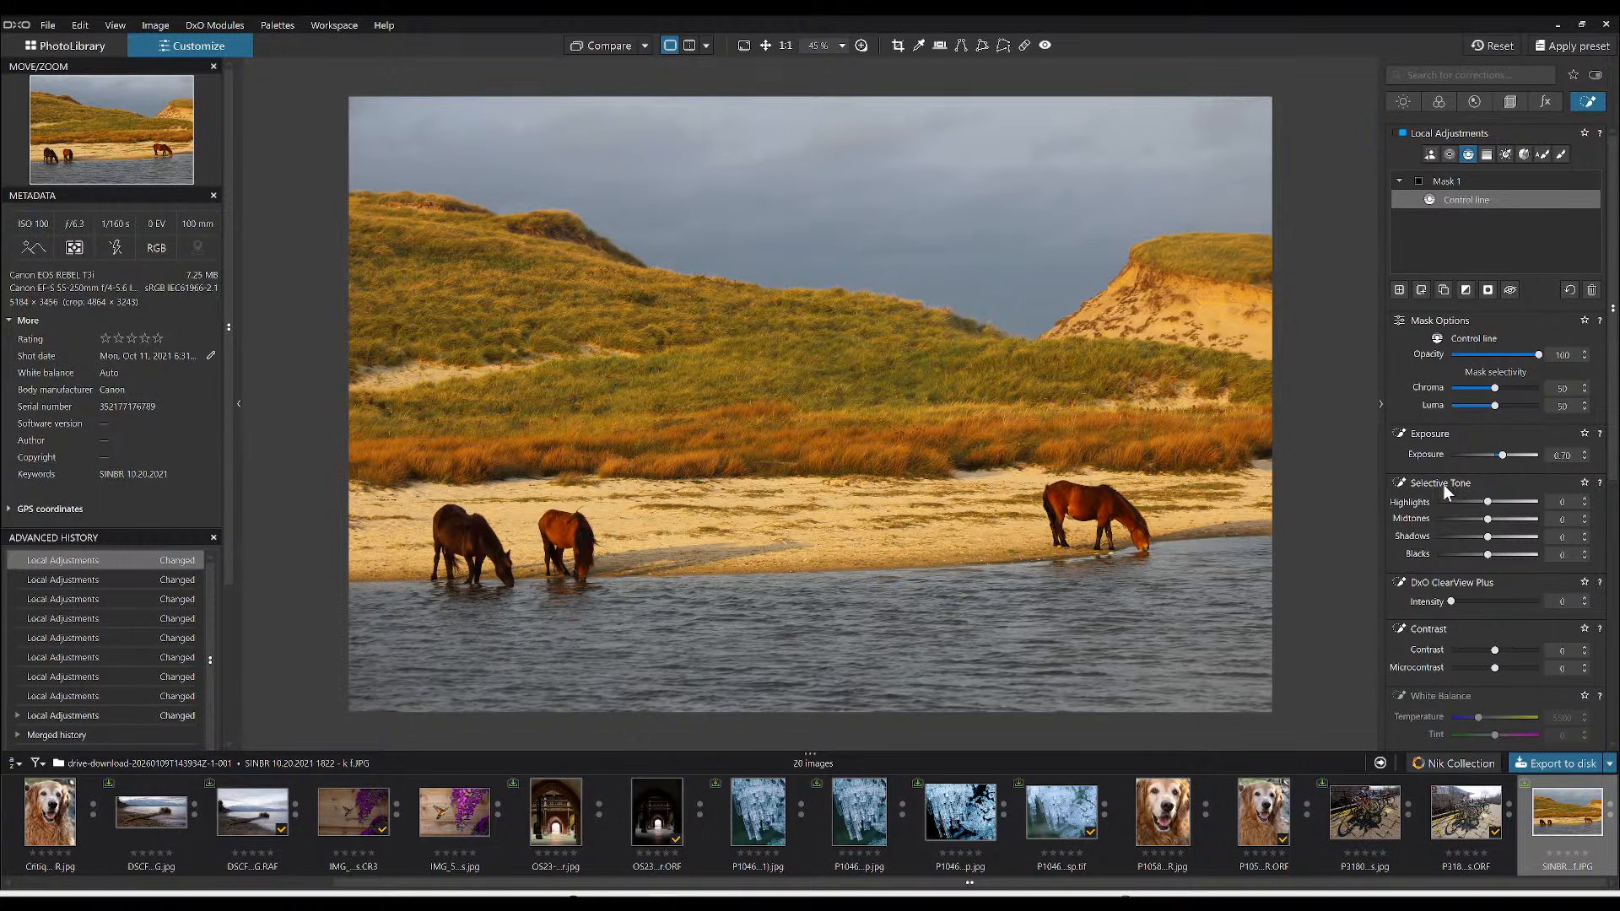
# - Refine the water control line by lowering its luma selectivity to about 30, setting shadows to 36 and raising the contrast
pyautogui.click(1476, 406)
pyautogui.click(1471, 390)
pyautogui.click(612, 48)
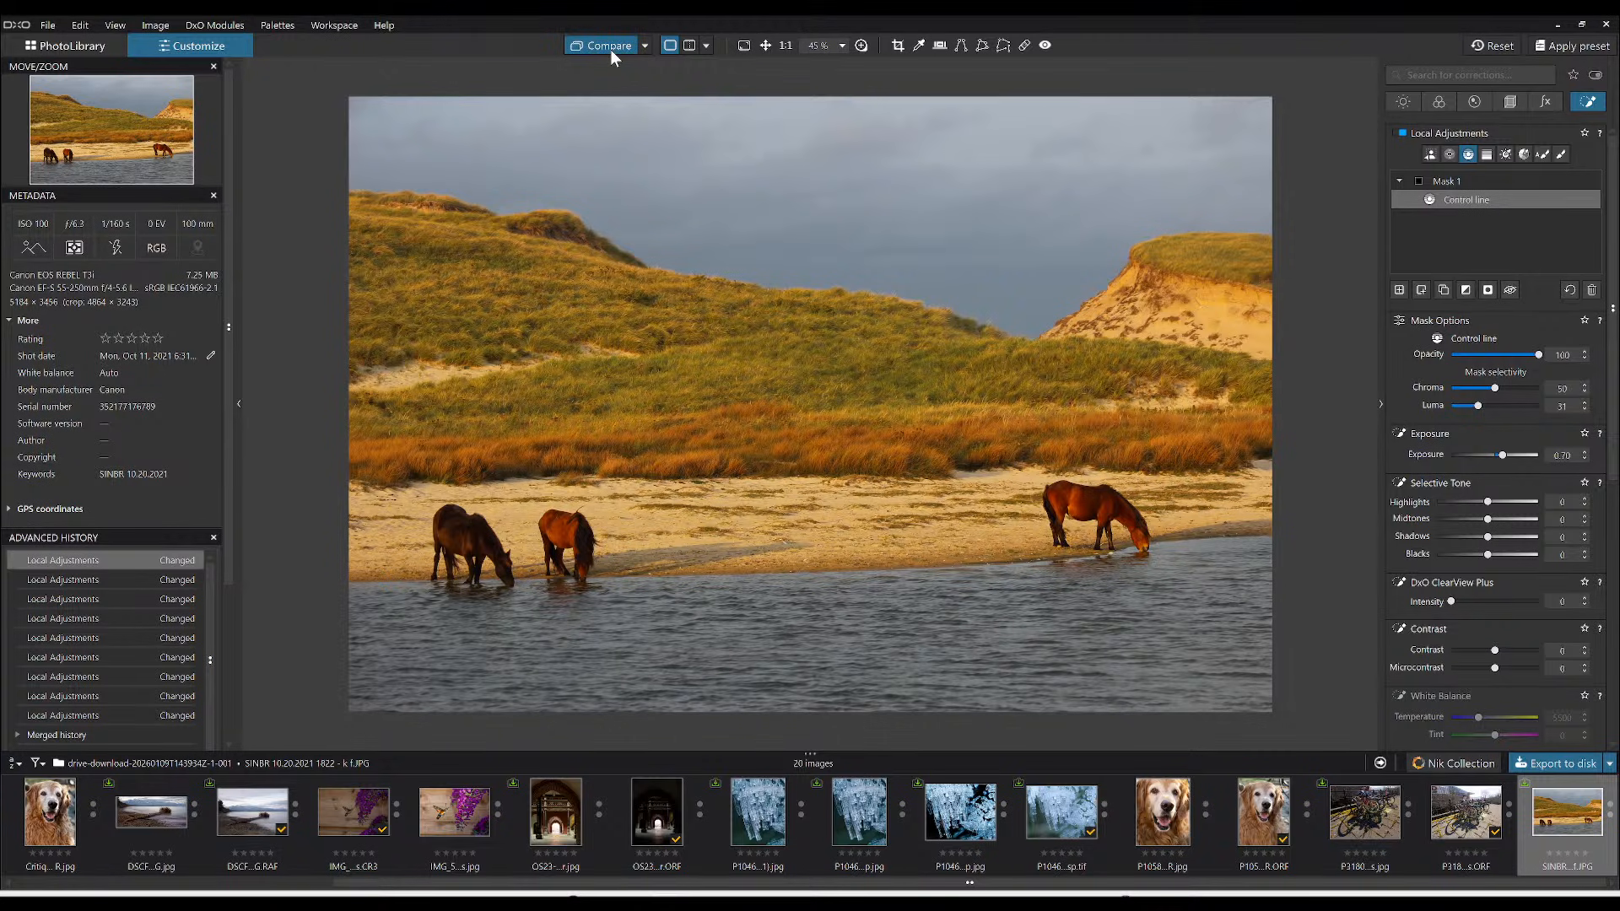
pyautogui.click(612, 51)
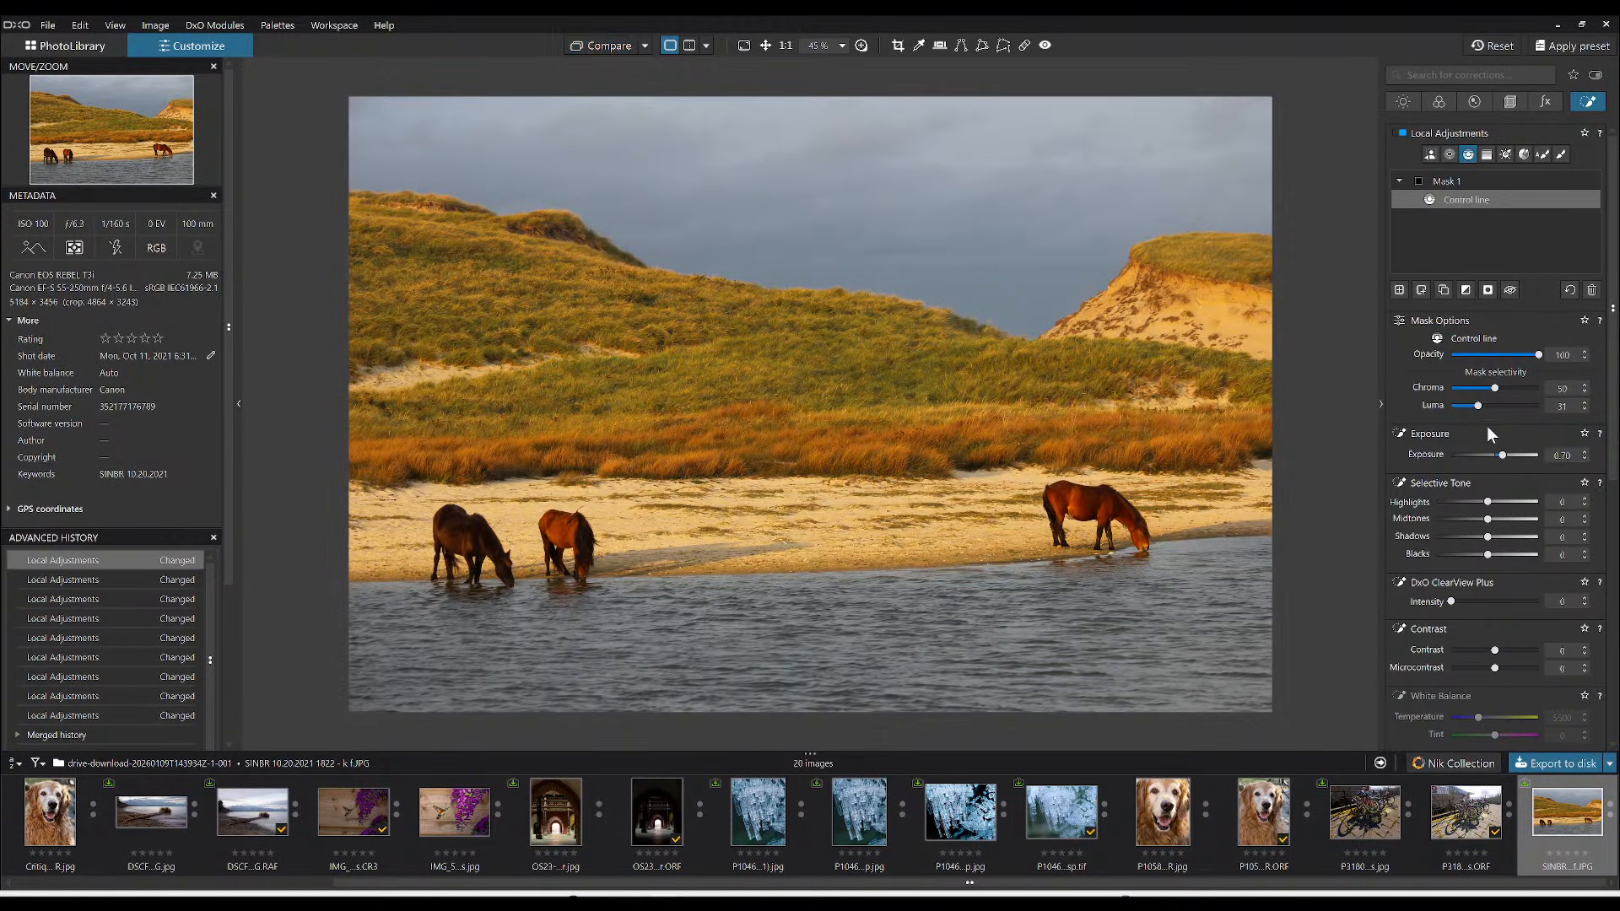
pyautogui.click(1502, 538)
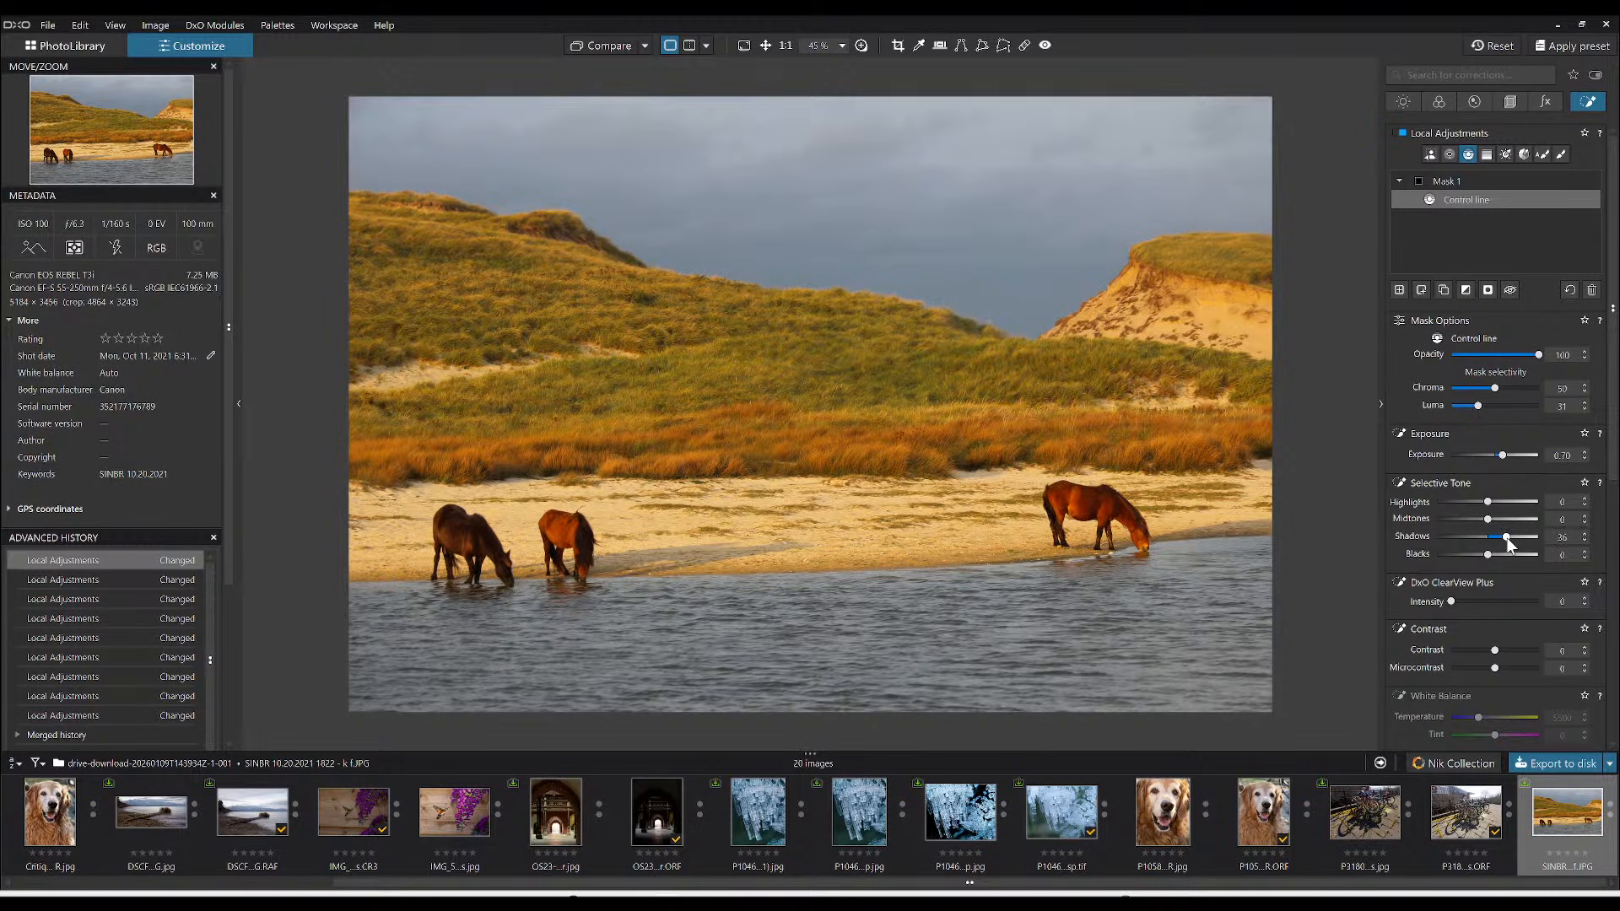
pyautogui.moveTo(1496, 664); pyautogui.dragTo(1508, 670)
# - Create a new local adjustment mask with control points on each of the three horses
pyautogui.click(1450, 154)
pyautogui.click(1417, 288)
pyautogui.click(474, 543)
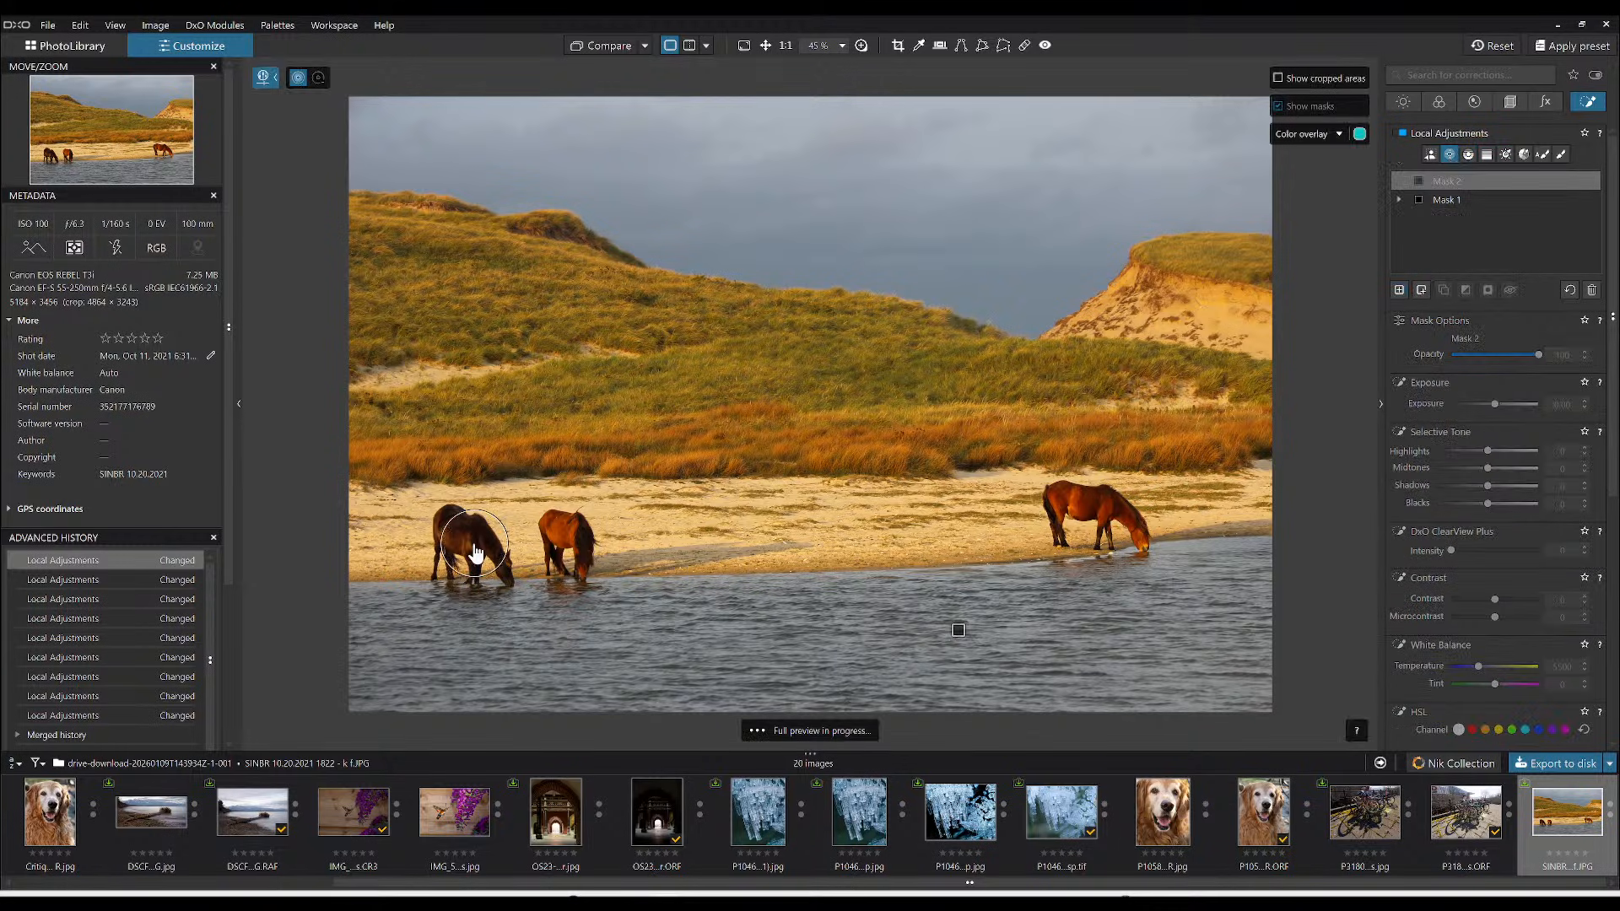
pyautogui.click(578, 545)
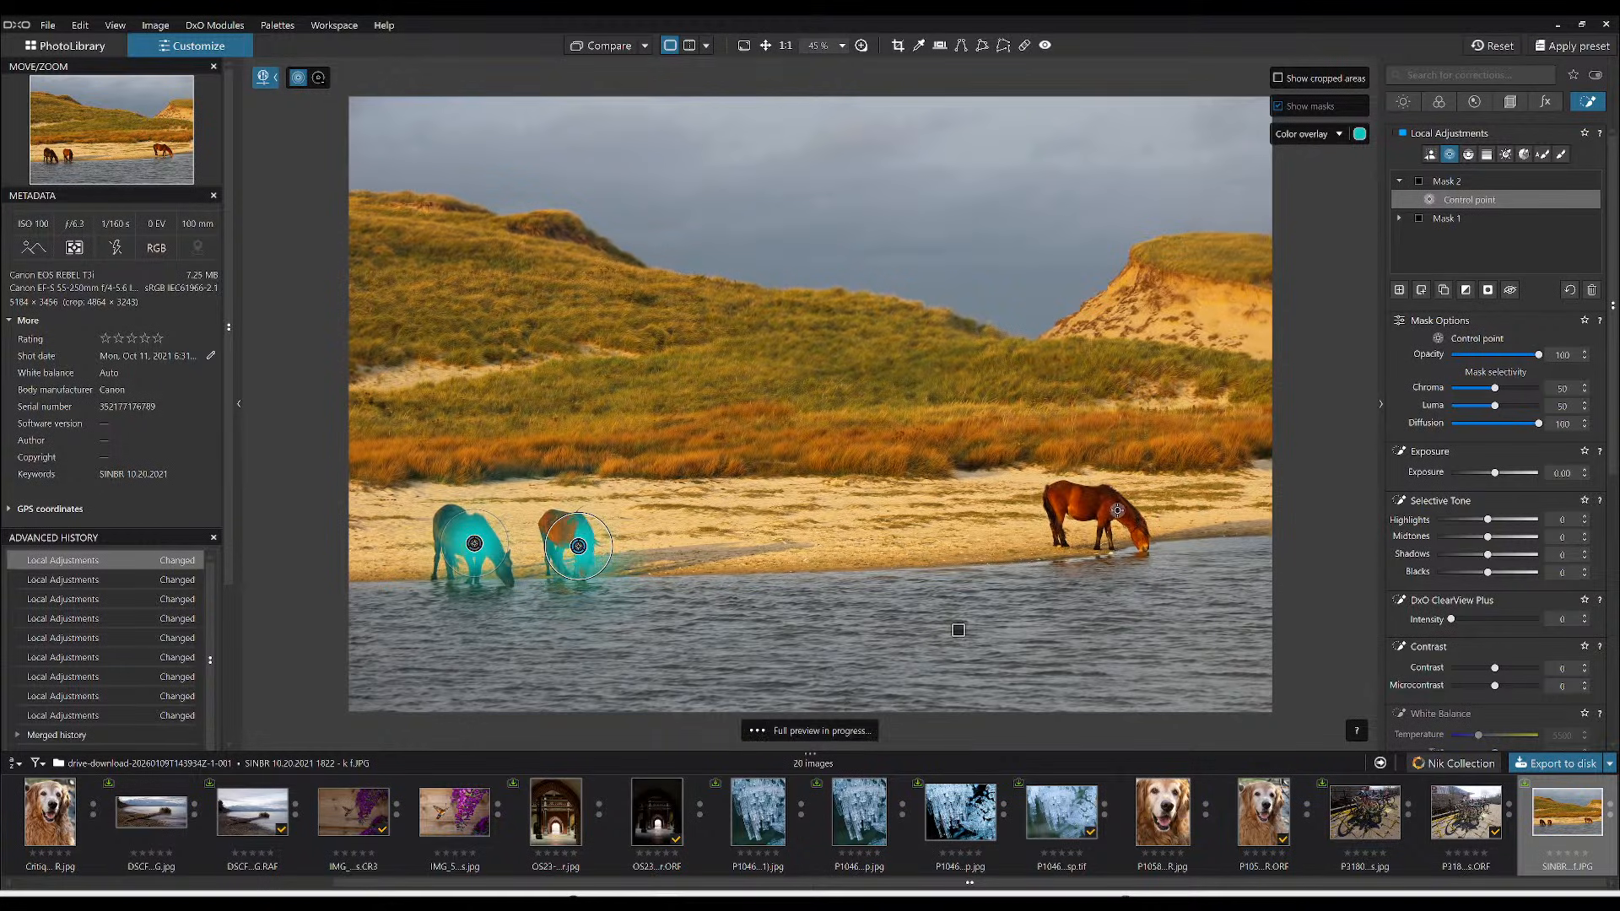
pyautogui.click(1112, 499)
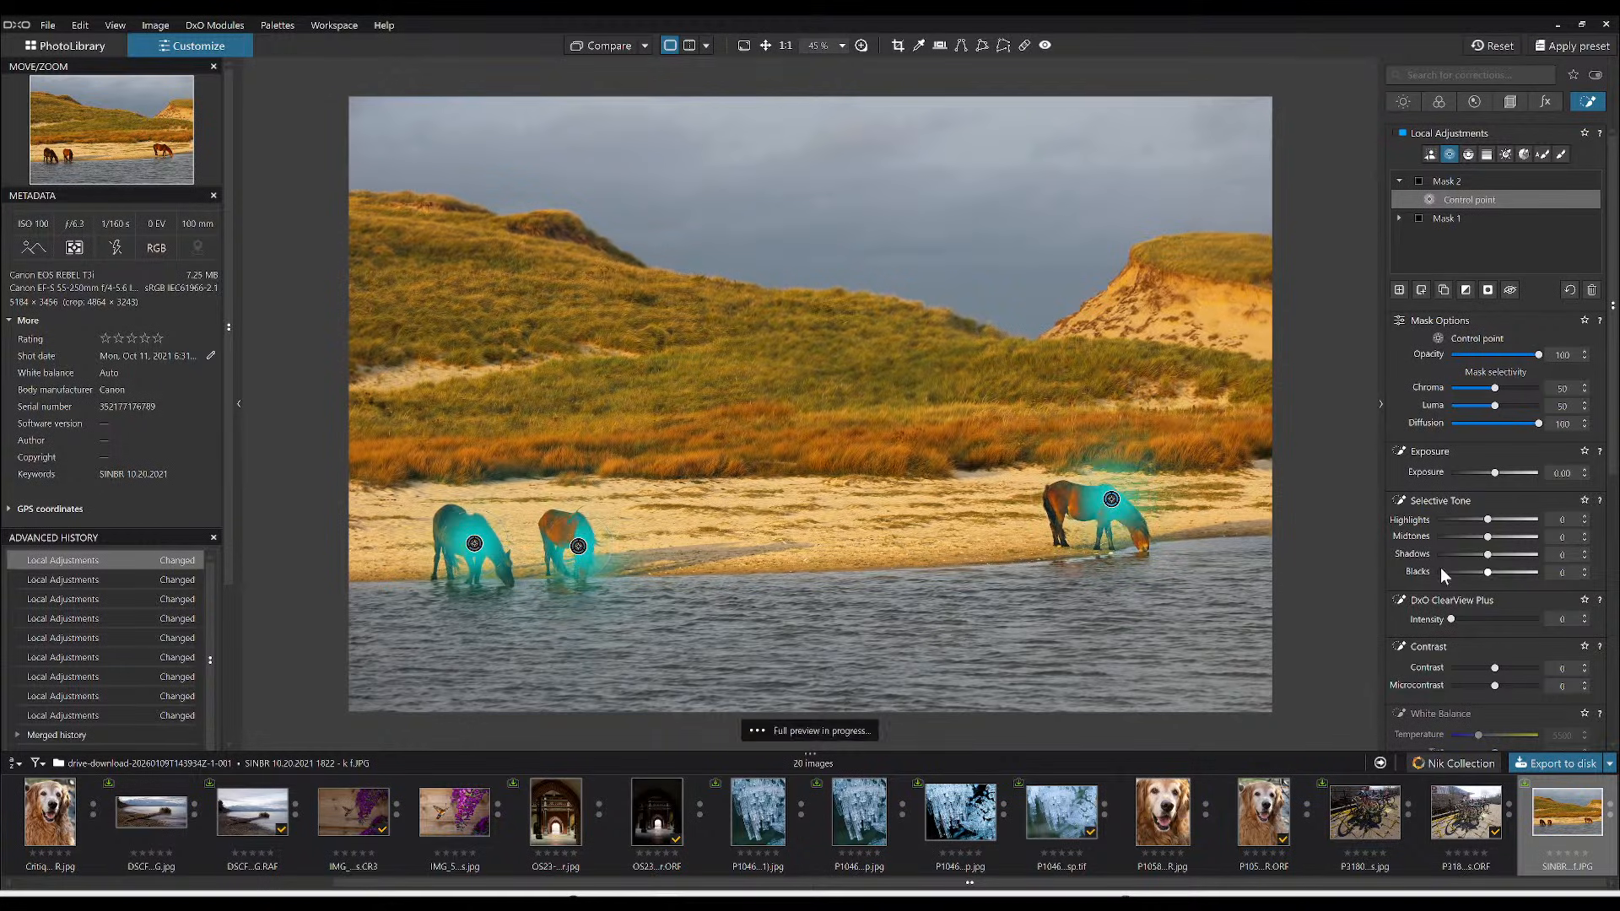
# - Set the horse mask's highlights to 81, midtones to 30, shadows to 16 and microcontrast to 62, and reposition the leftmost horse's point
pyautogui.moveTo(1488, 555); pyautogui.dragTo(1492, 555)
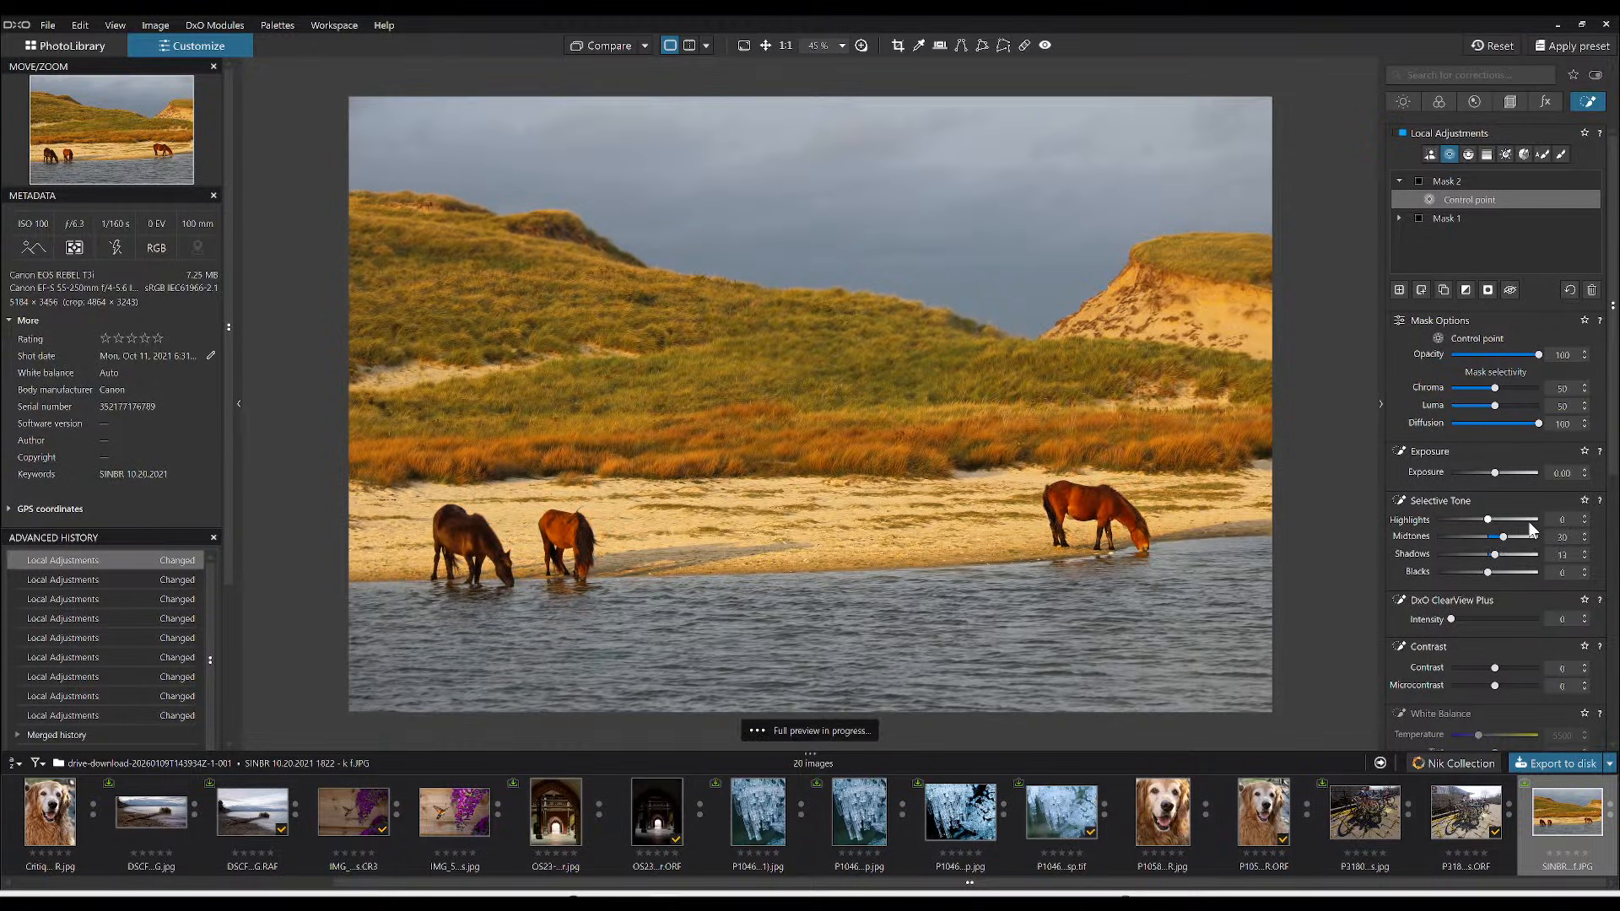
pyautogui.click(1504, 538)
pyautogui.click(1529, 520)
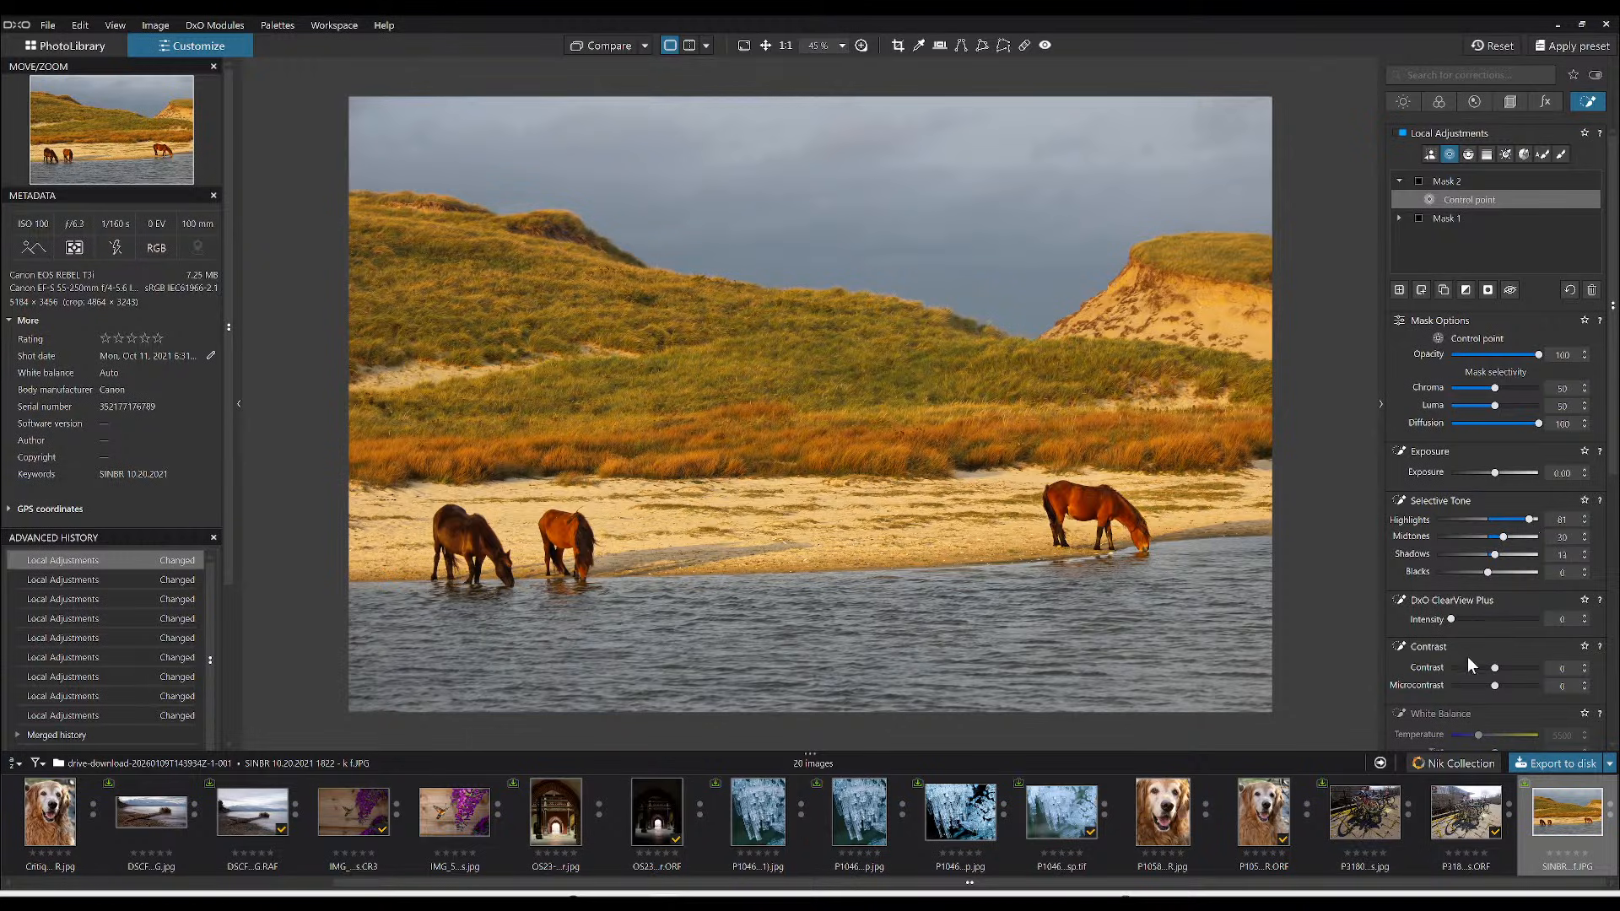
pyautogui.moveTo(1504, 686); pyautogui.dragTo(1521, 686)
pyautogui.moveTo(1495, 554); pyautogui.dragTo(1496, 556)
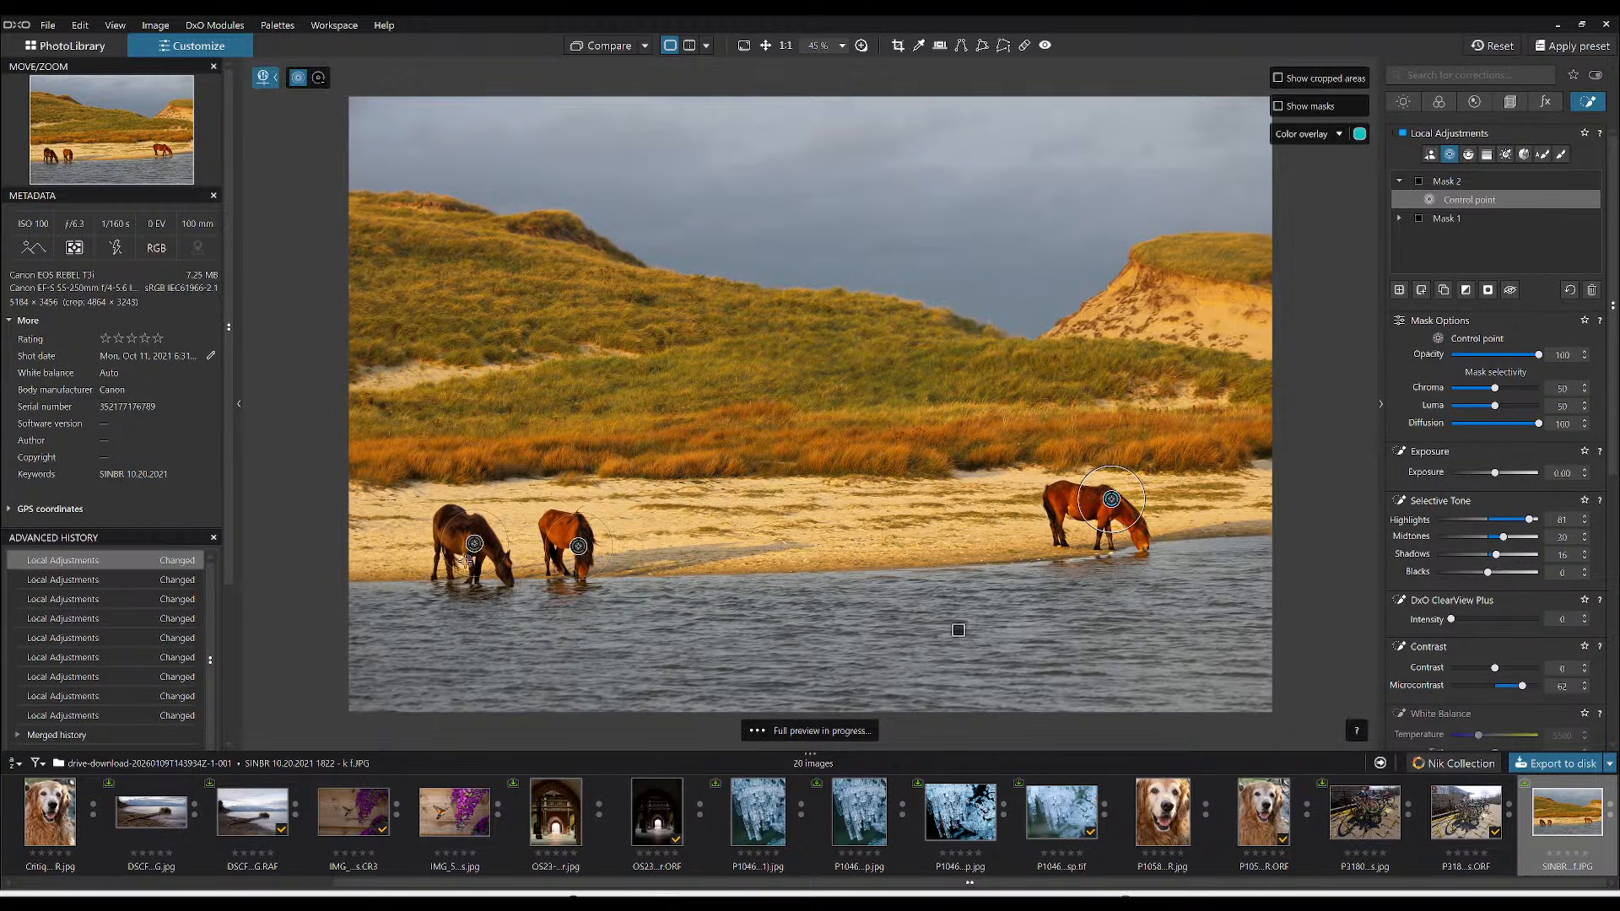
pyautogui.click(476, 541)
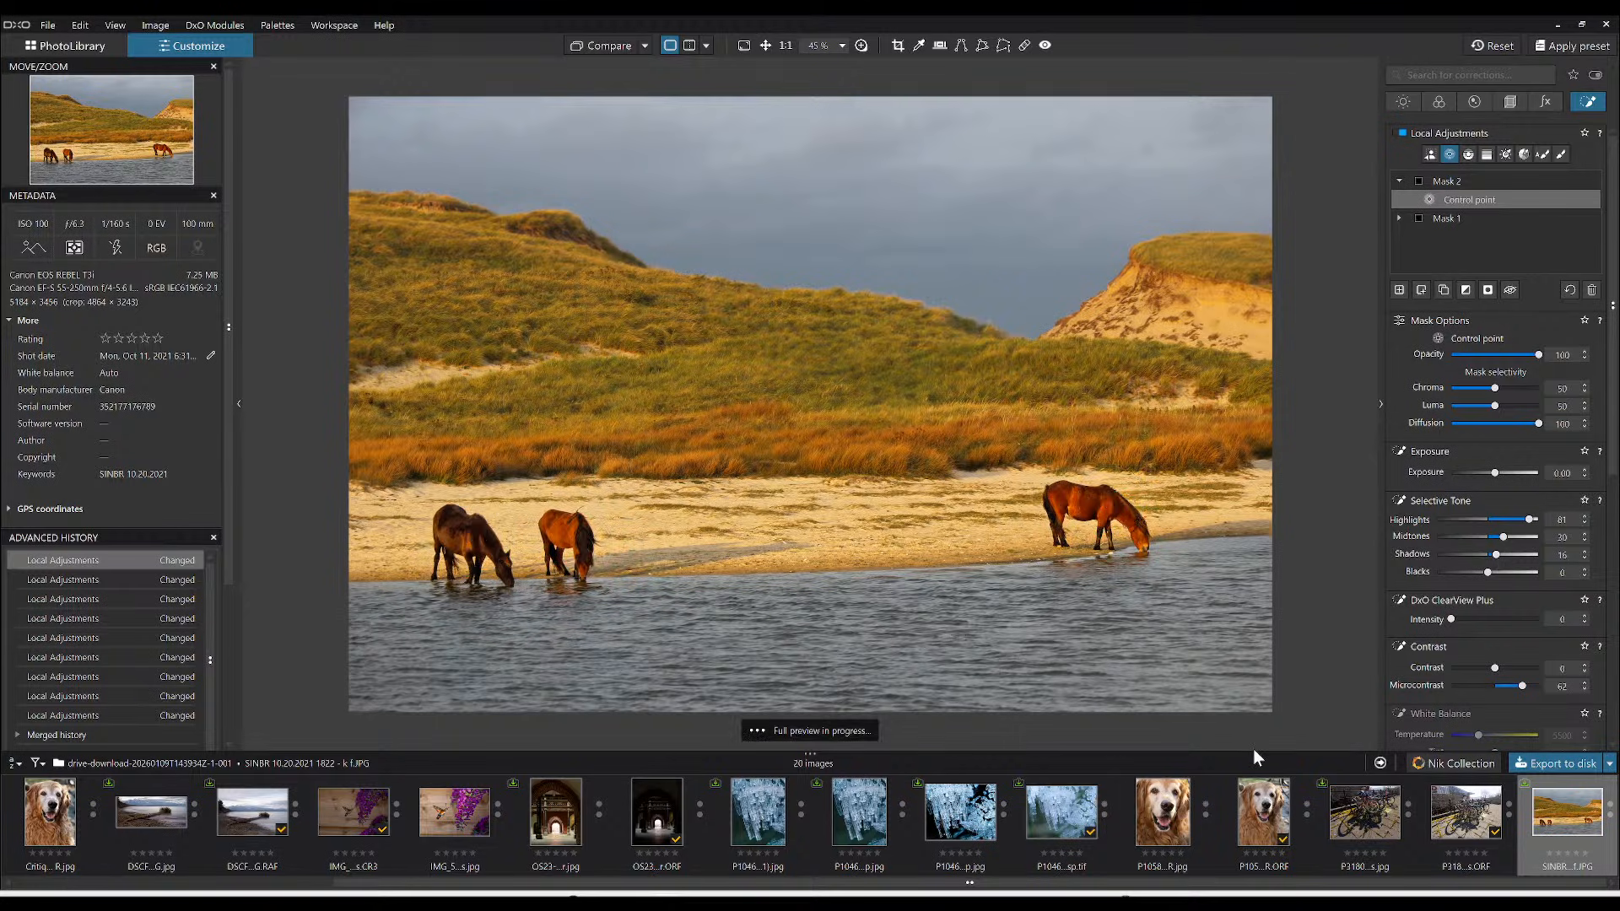
# - Compare the edited horse photo with its uncorrected version several times
pyautogui.click(605, 40)
pyautogui.click(605, 42)
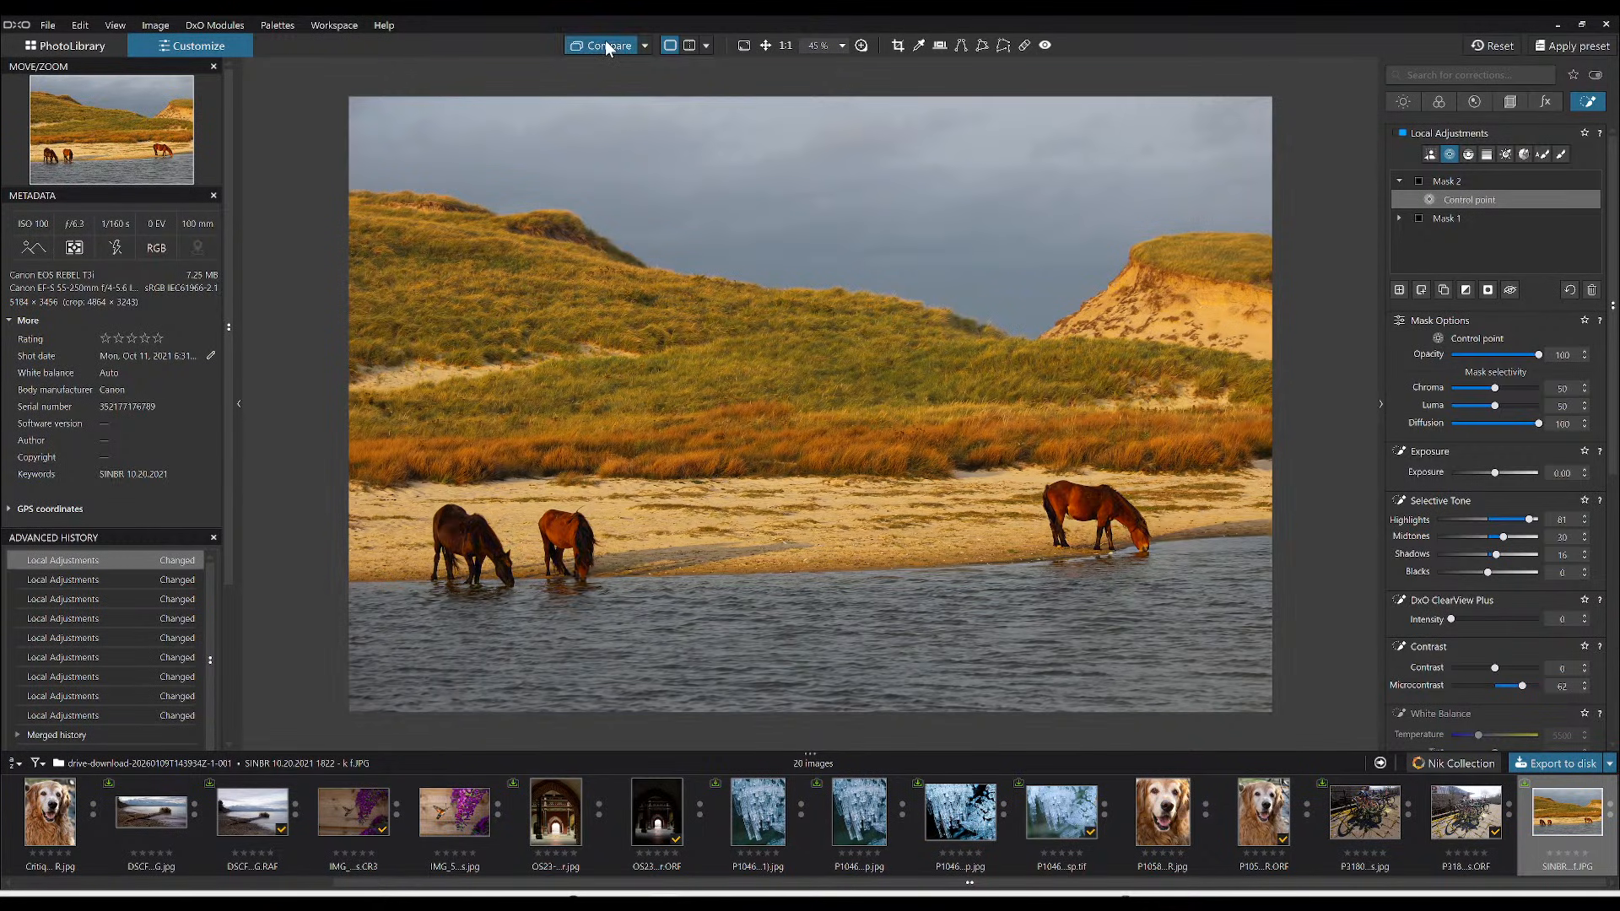
pyautogui.click(605, 42)
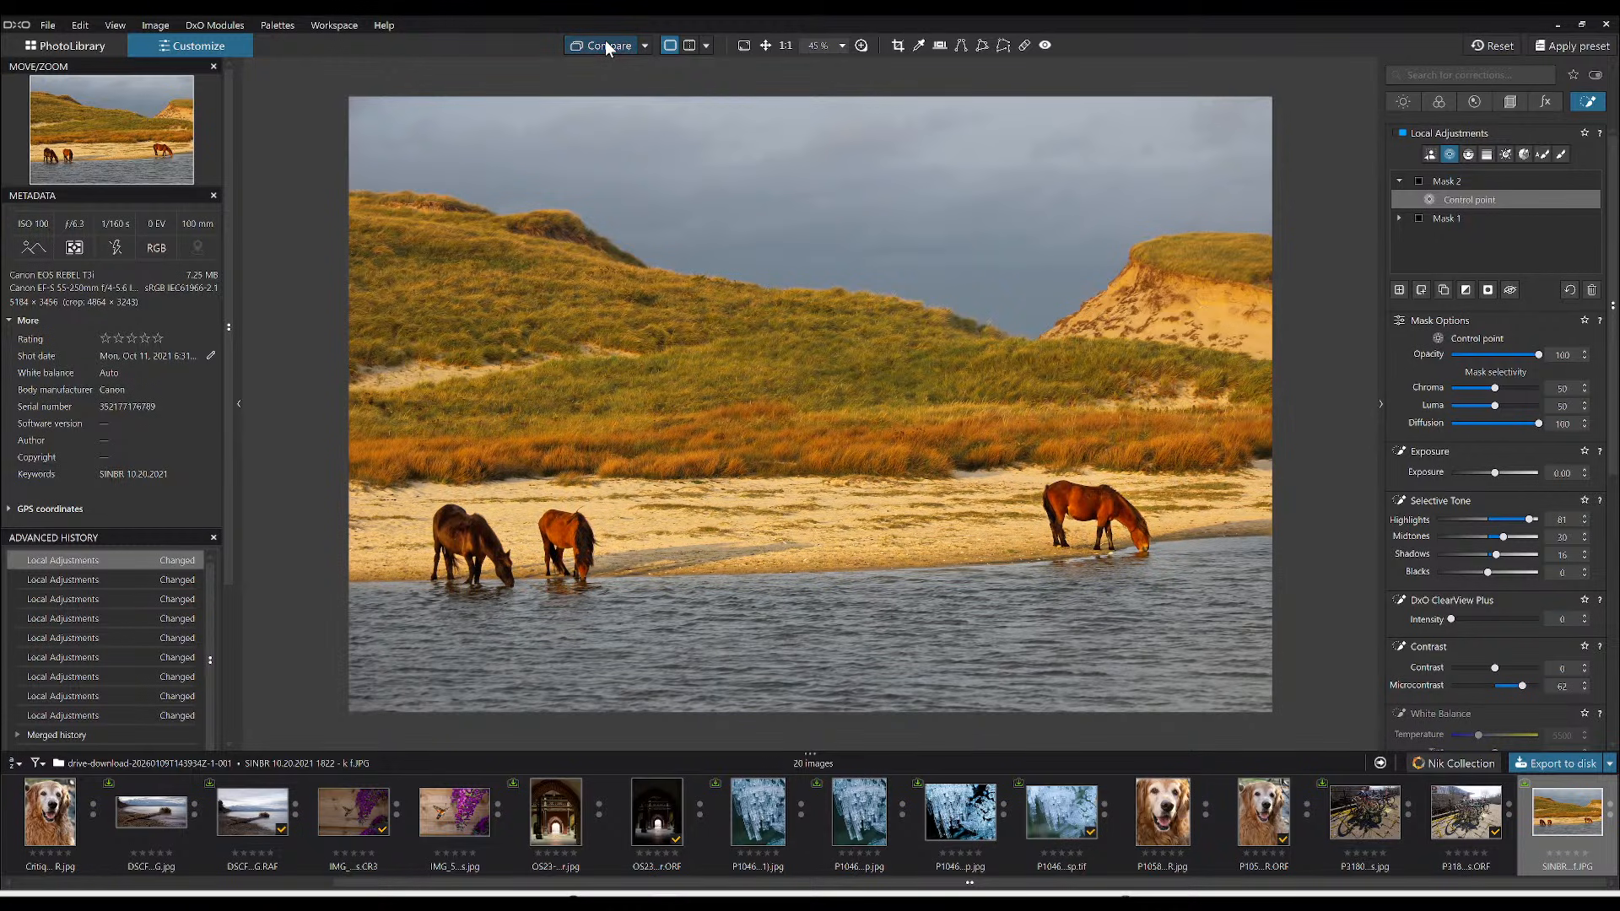
pyautogui.click(605, 42)
# - Create a new brush mask painted over the sandy dune and grassy hillside, and set its exposure to 0.87
pyautogui.click(1397, 291)
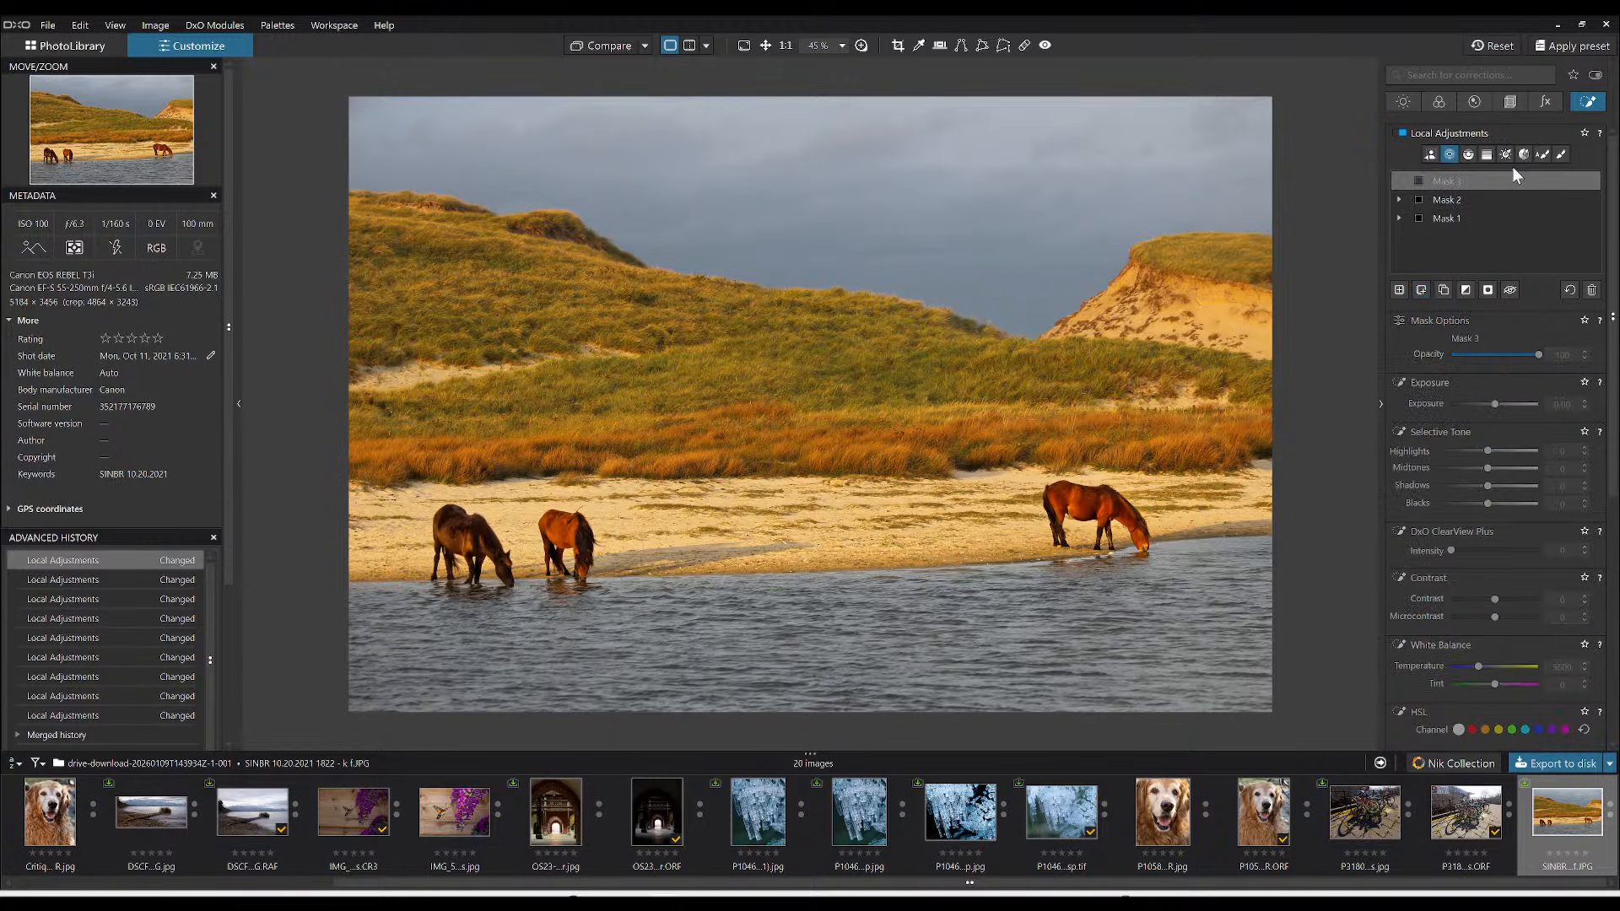
pyautogui.click(1558, 153)
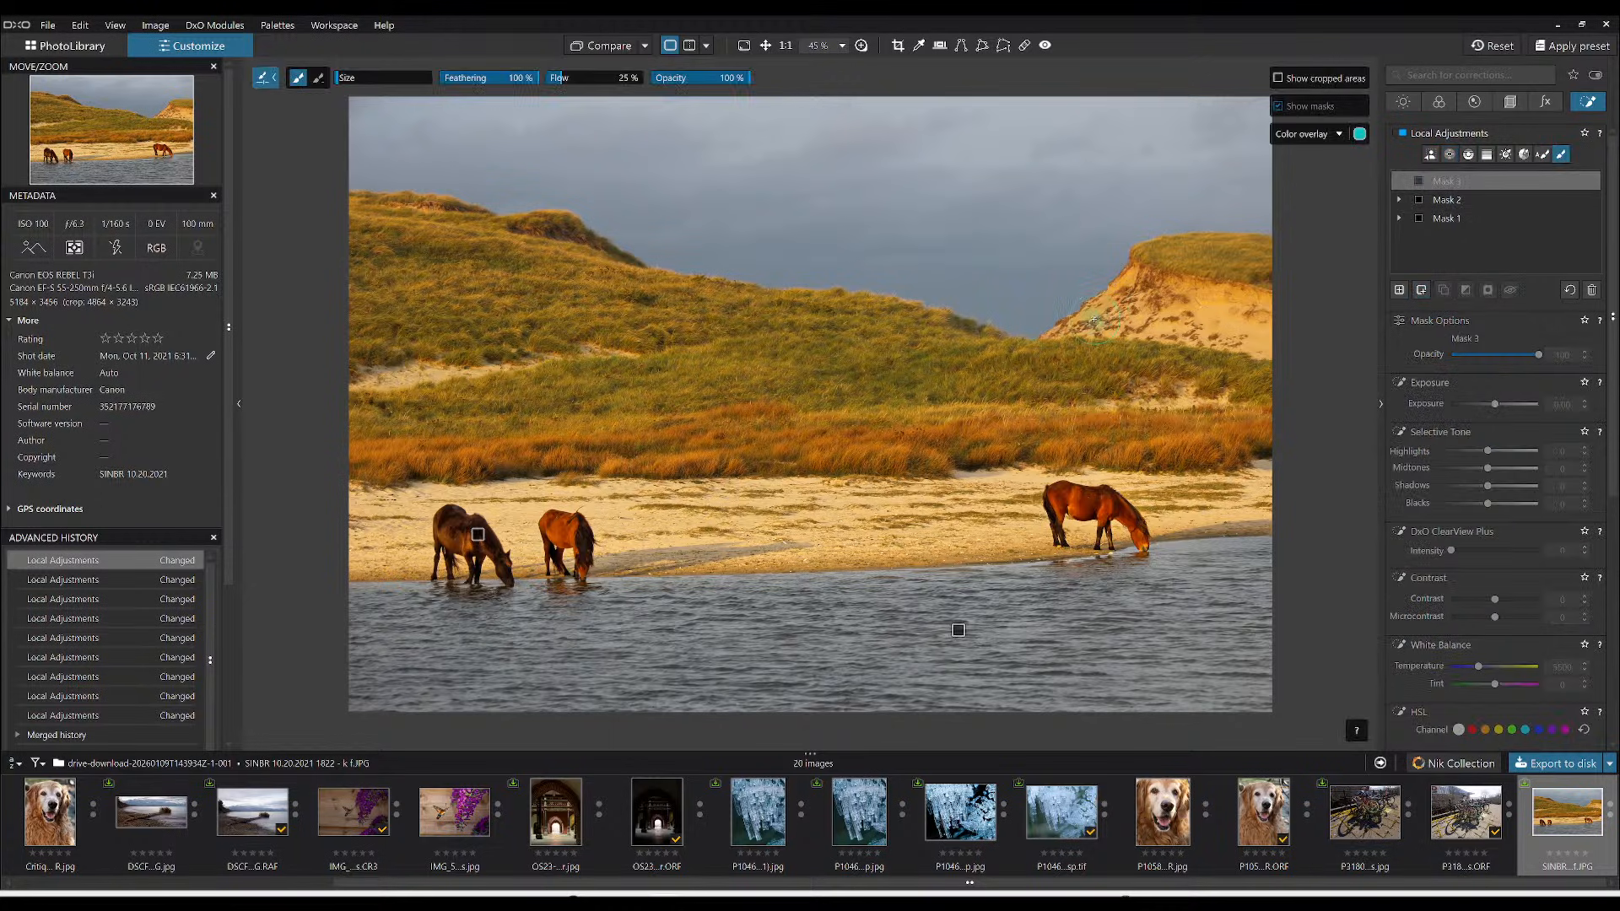
pyautogui.moveTo(1093, 319)
pyautogui.mouseDown()
pyautogui.moveTo(1152, 304)
pyautogui.moveTo(1299, 337)
pyautogui.moveTo(1165, 291)
pyautogui.moveTo(1156, 266)
pyautogui.moveTo(1185, 253)
pyautogui.moveTo(1162, 277)
pyautogui.moveTo(1251, 334)
pyautogui.mouseUp()
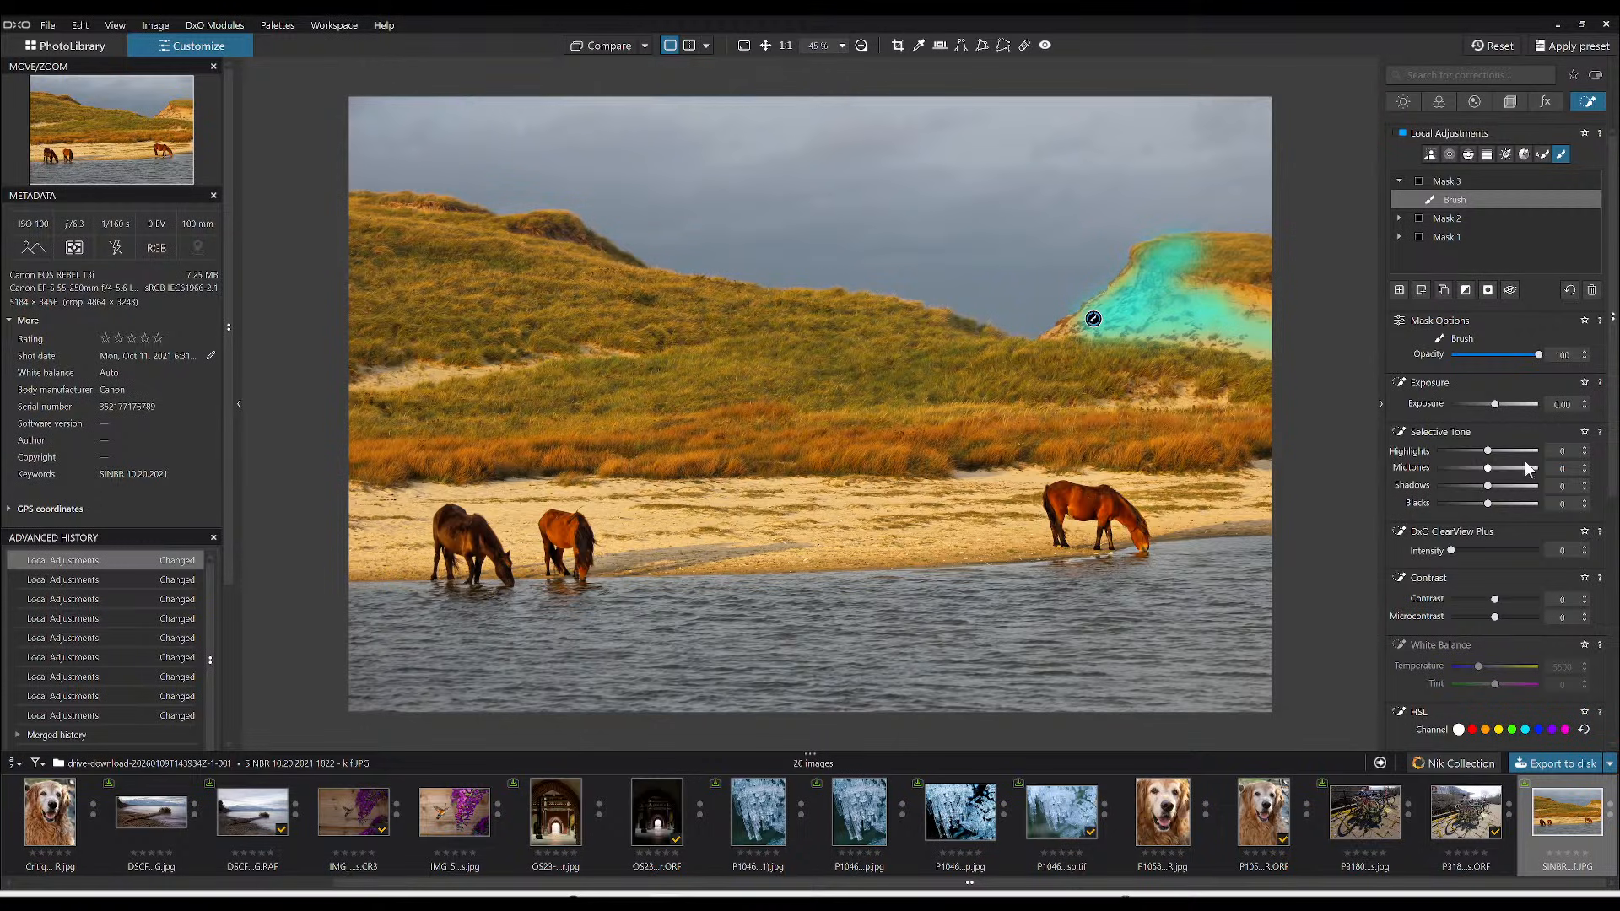
pyautogui.moveTo(1496, 404); pyautogui.dragTo(1506, 405)
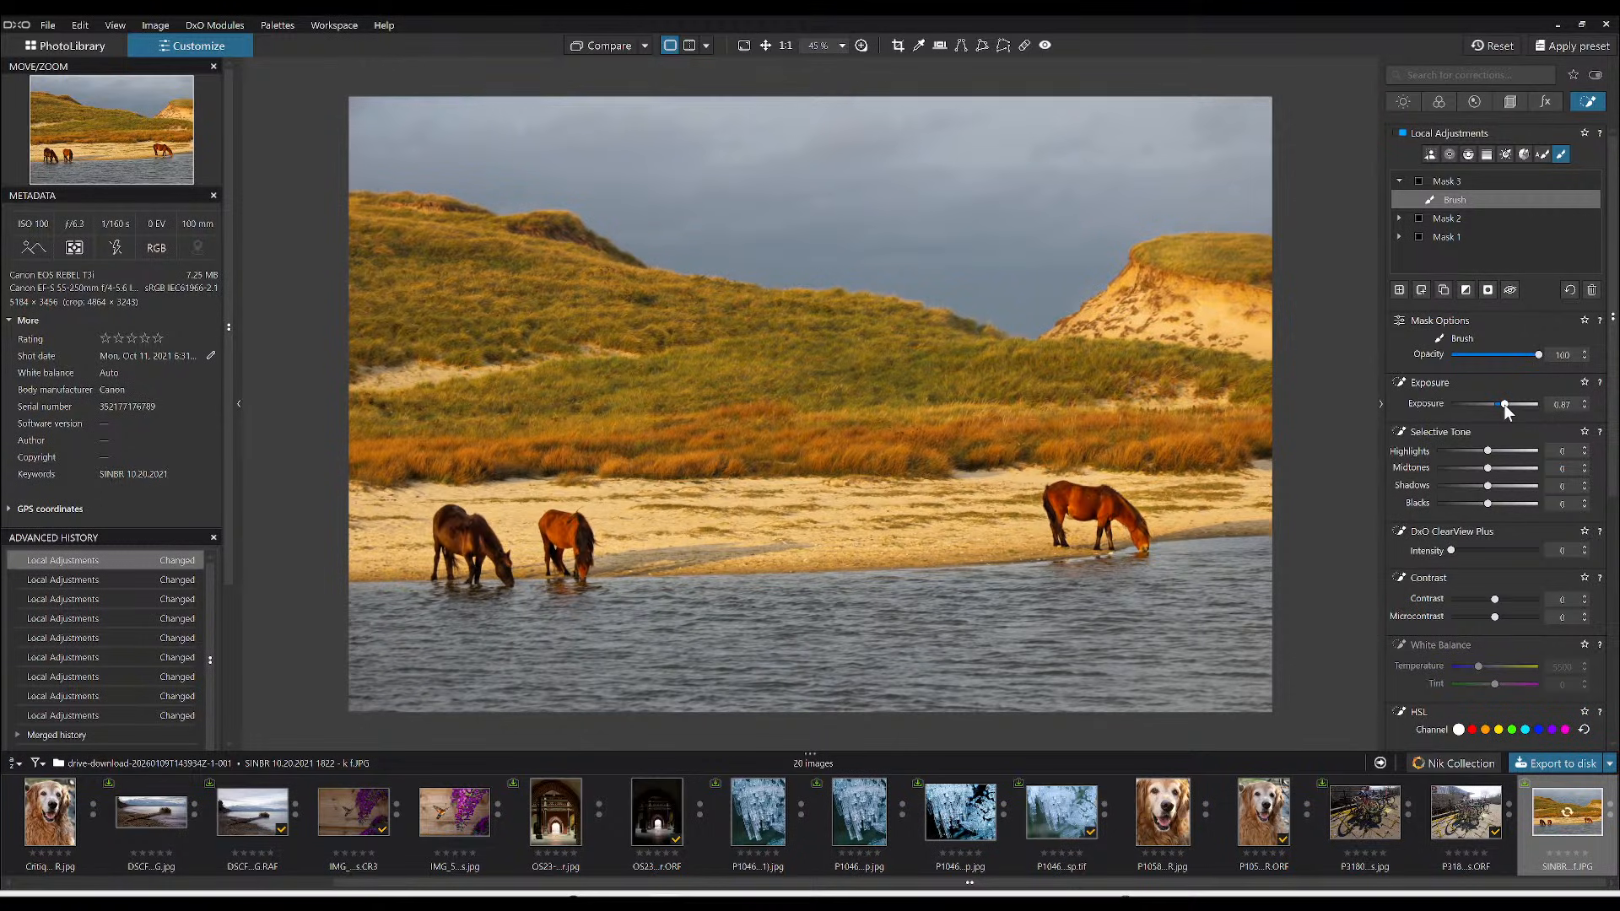
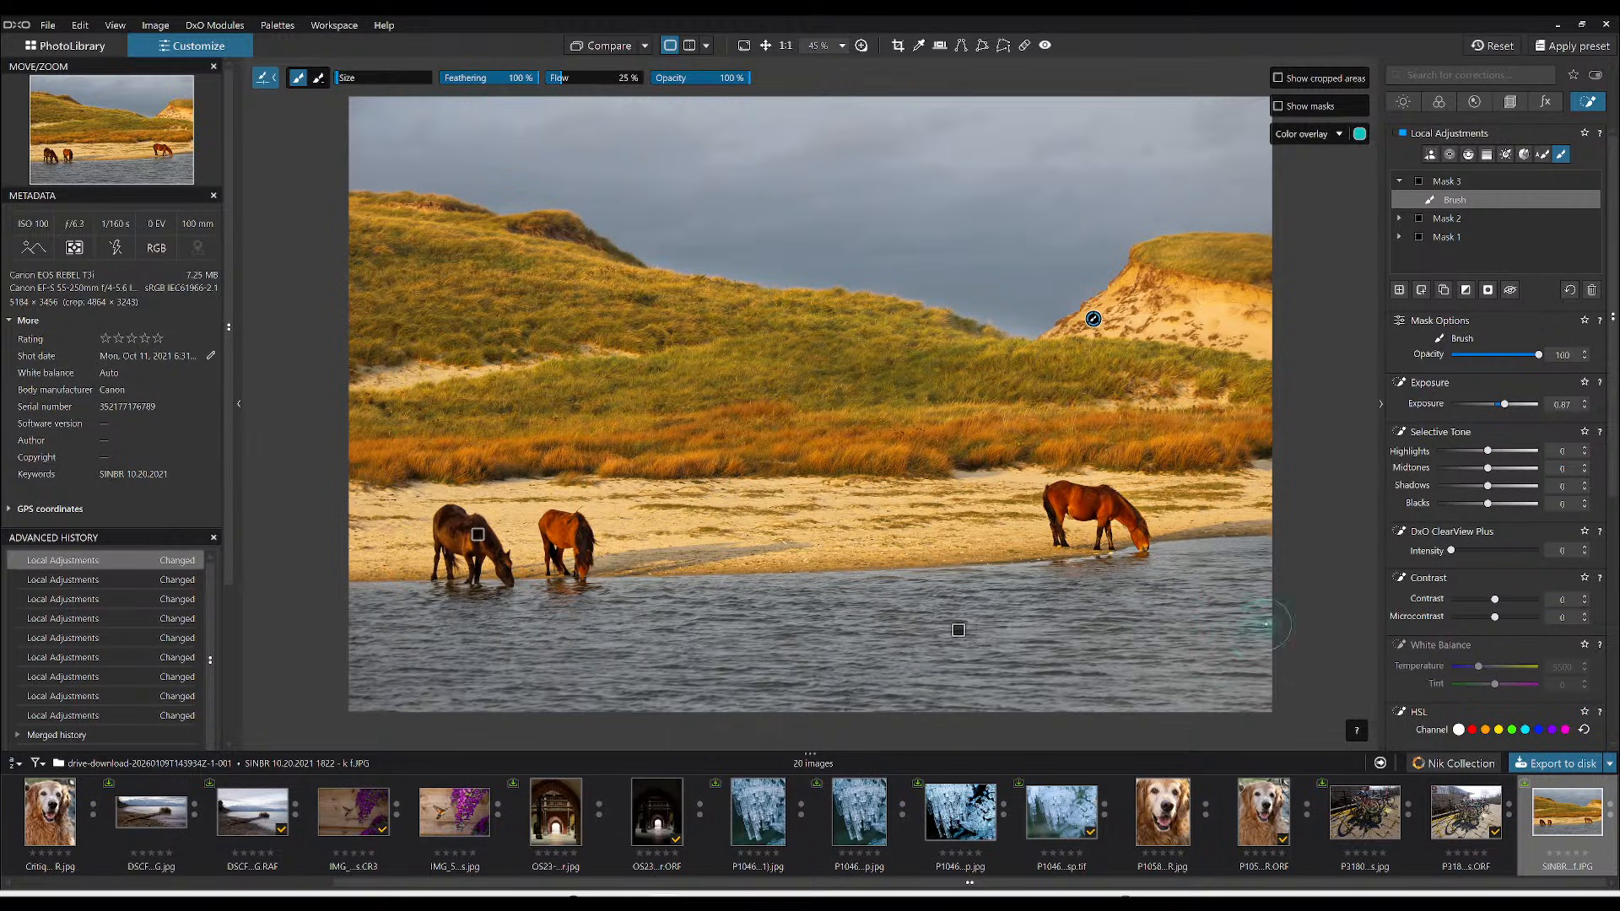
# - Create a new AI mask of the water and set its ClearView Plus intensity to 45 and blacks to -21
pyautogui.click(1399, 290)
pyautogui.click(1430, 155)
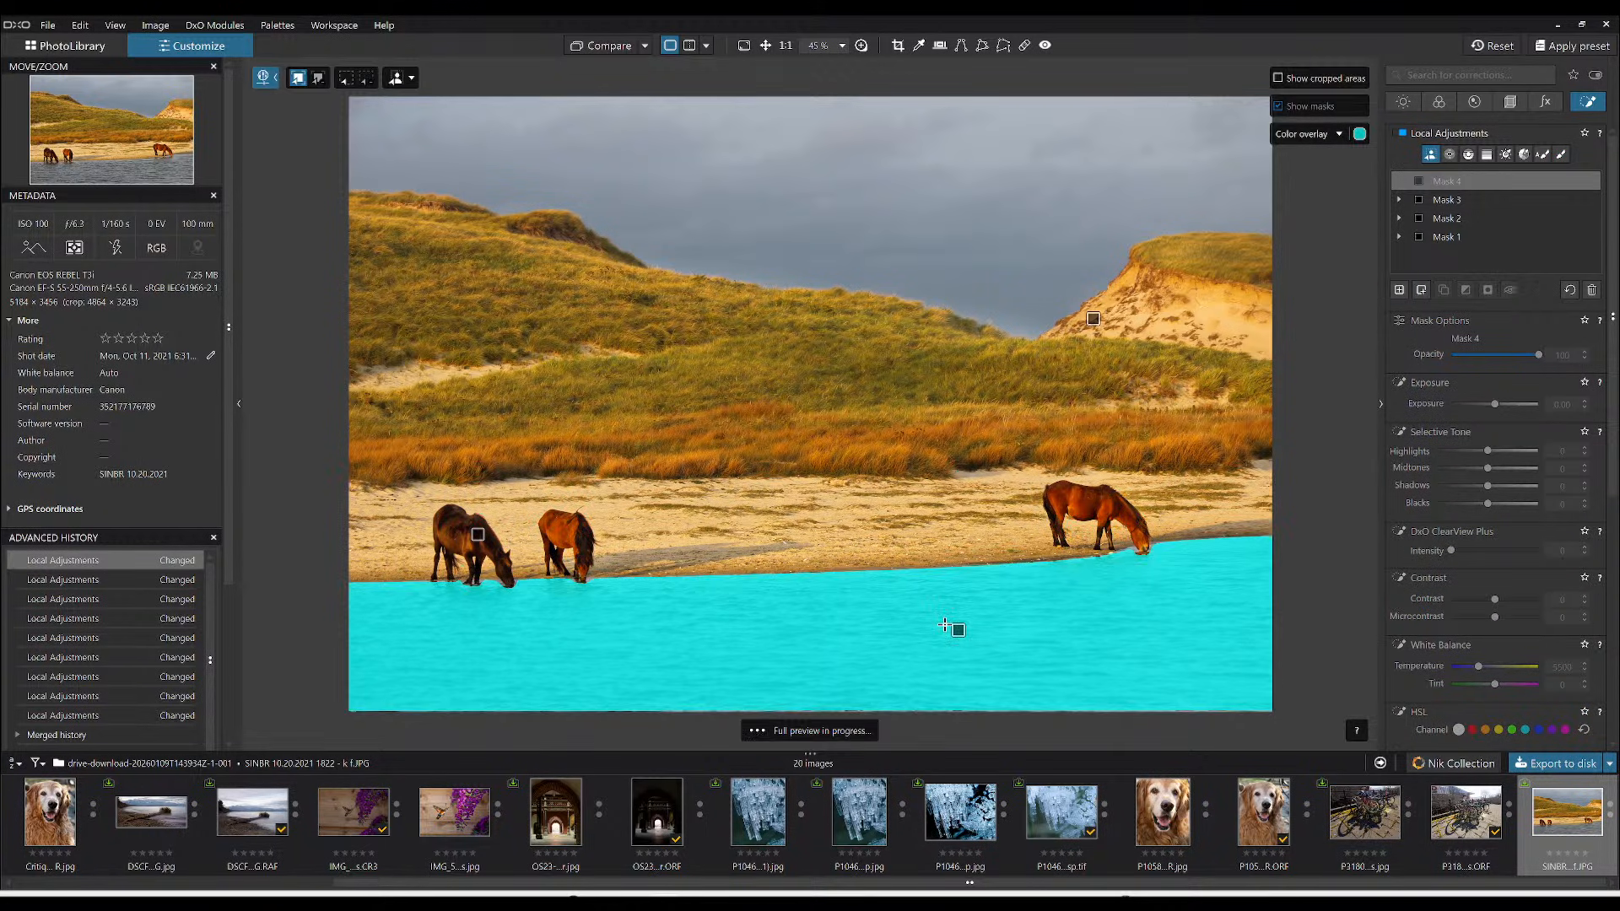
pyautogui.click(956, 628)
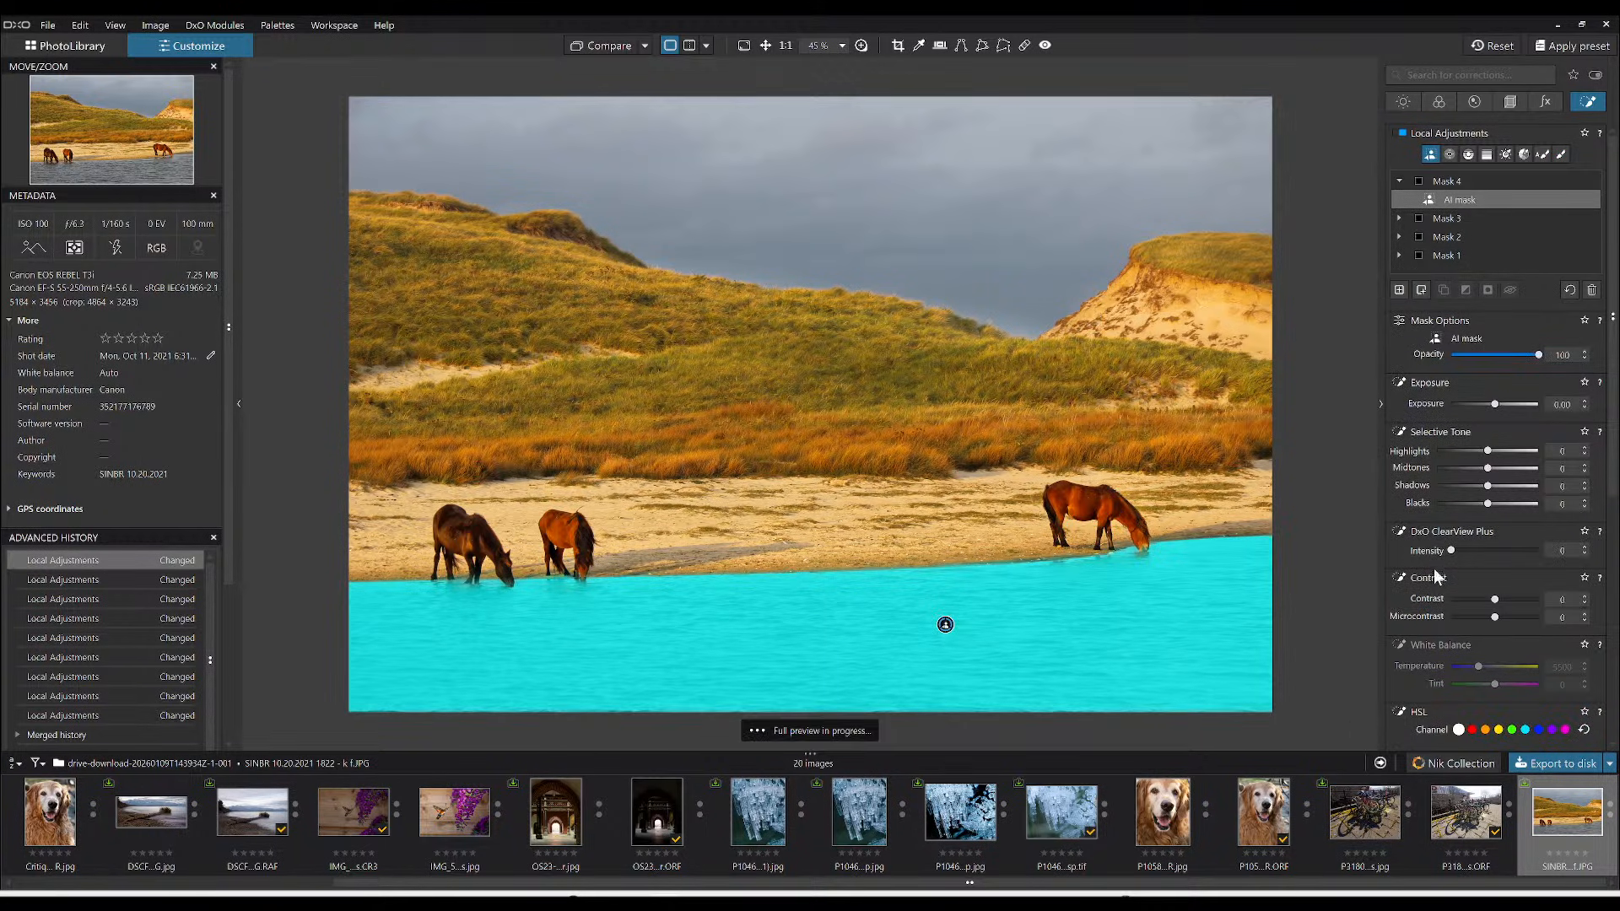
pyautogui.click(1491, 550)
pyautogui.moveTo(1487, 504); pyautogui.dragTo(1478, 505)
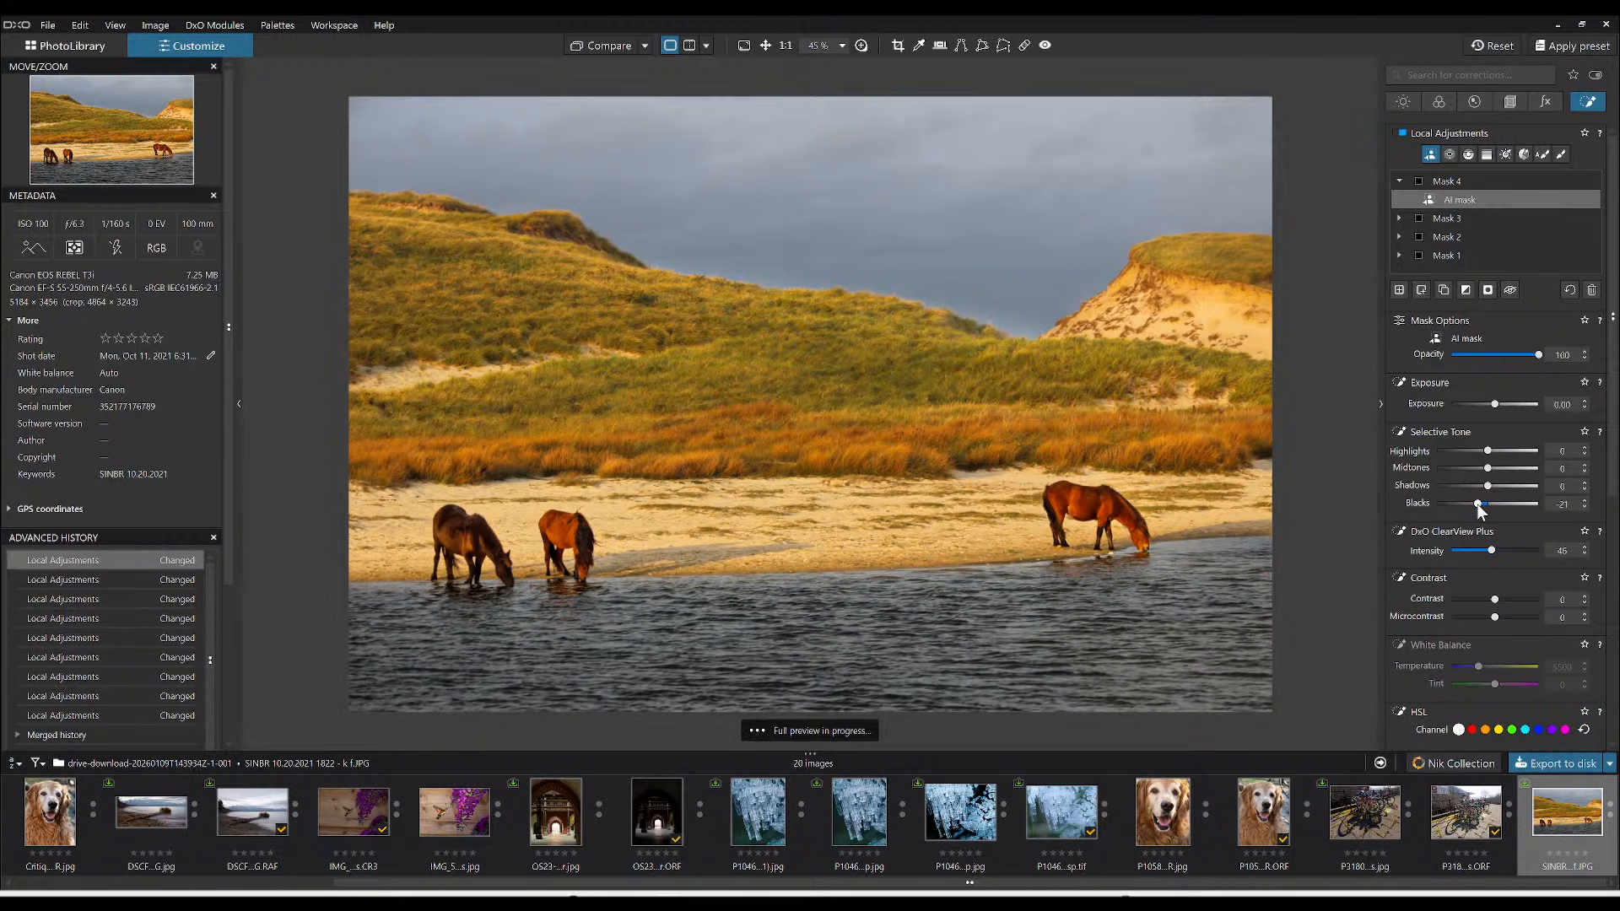
pyautogui.scroll(-2, 1450, 587)
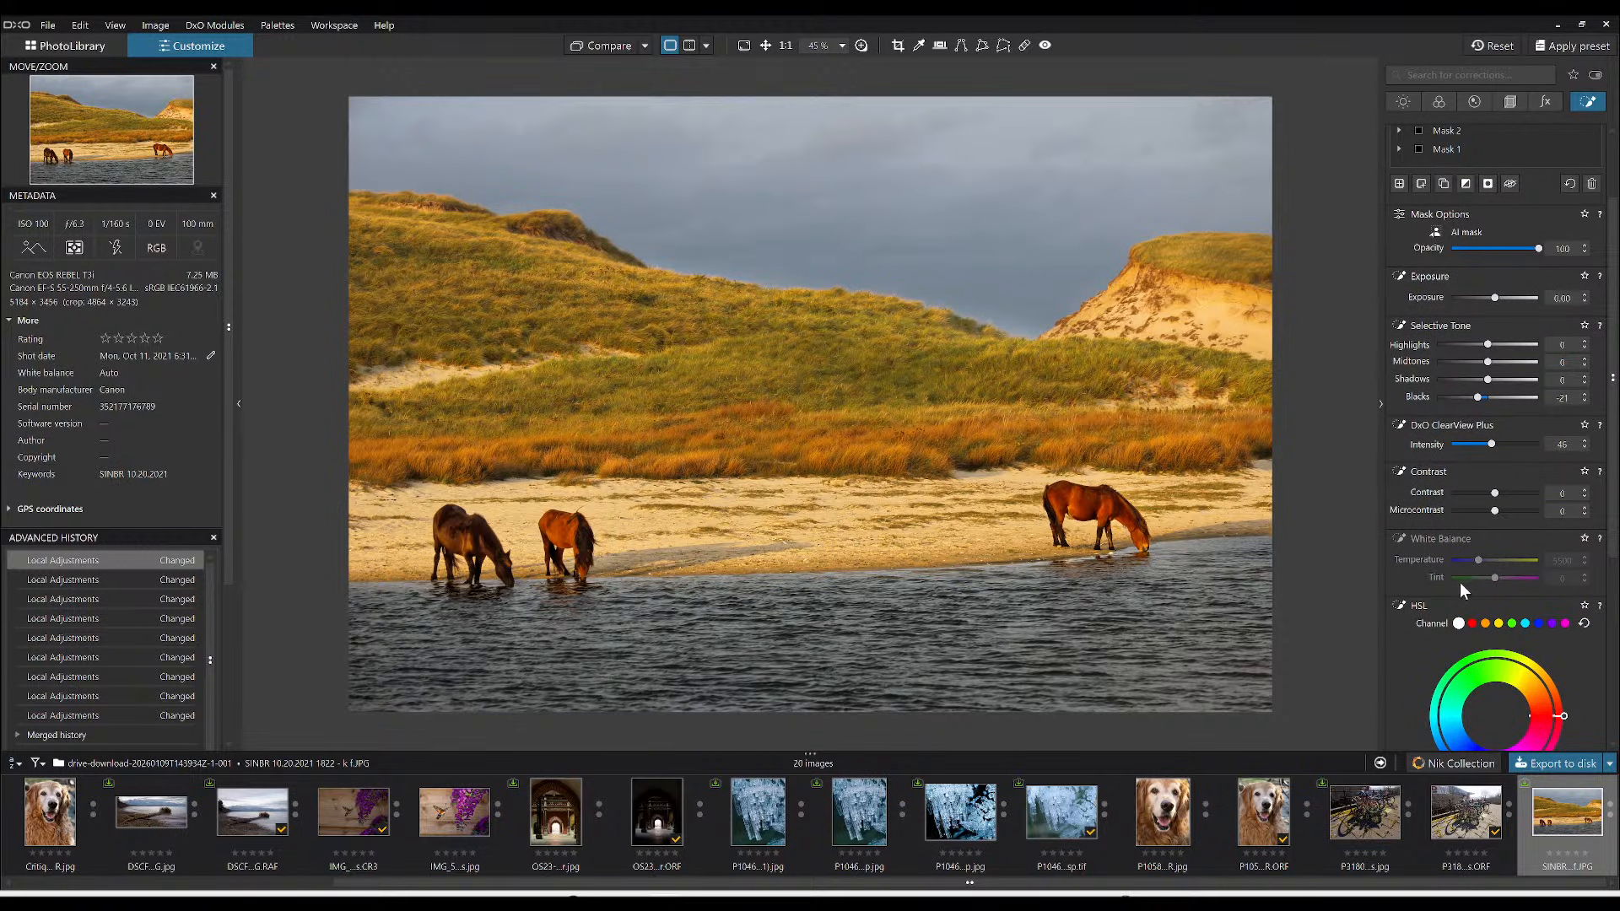
pyautogui.scroll(-4, 1460, 583)
pyautogui.scroll(1, 1458, 581)
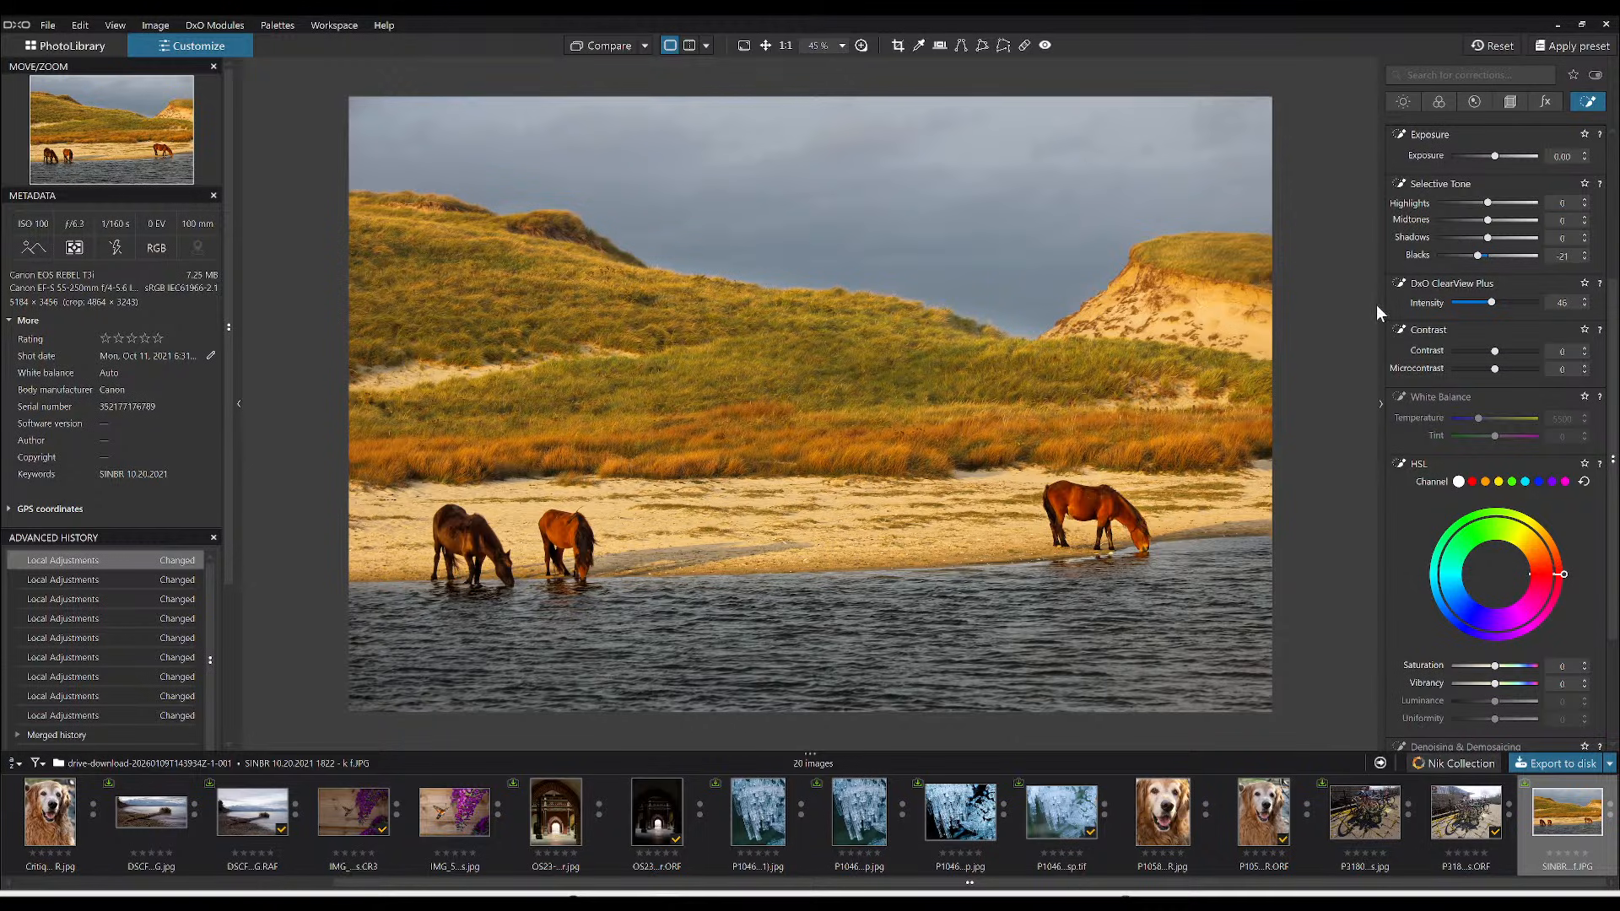
pyautogui.scroll(3, 1463, 319)
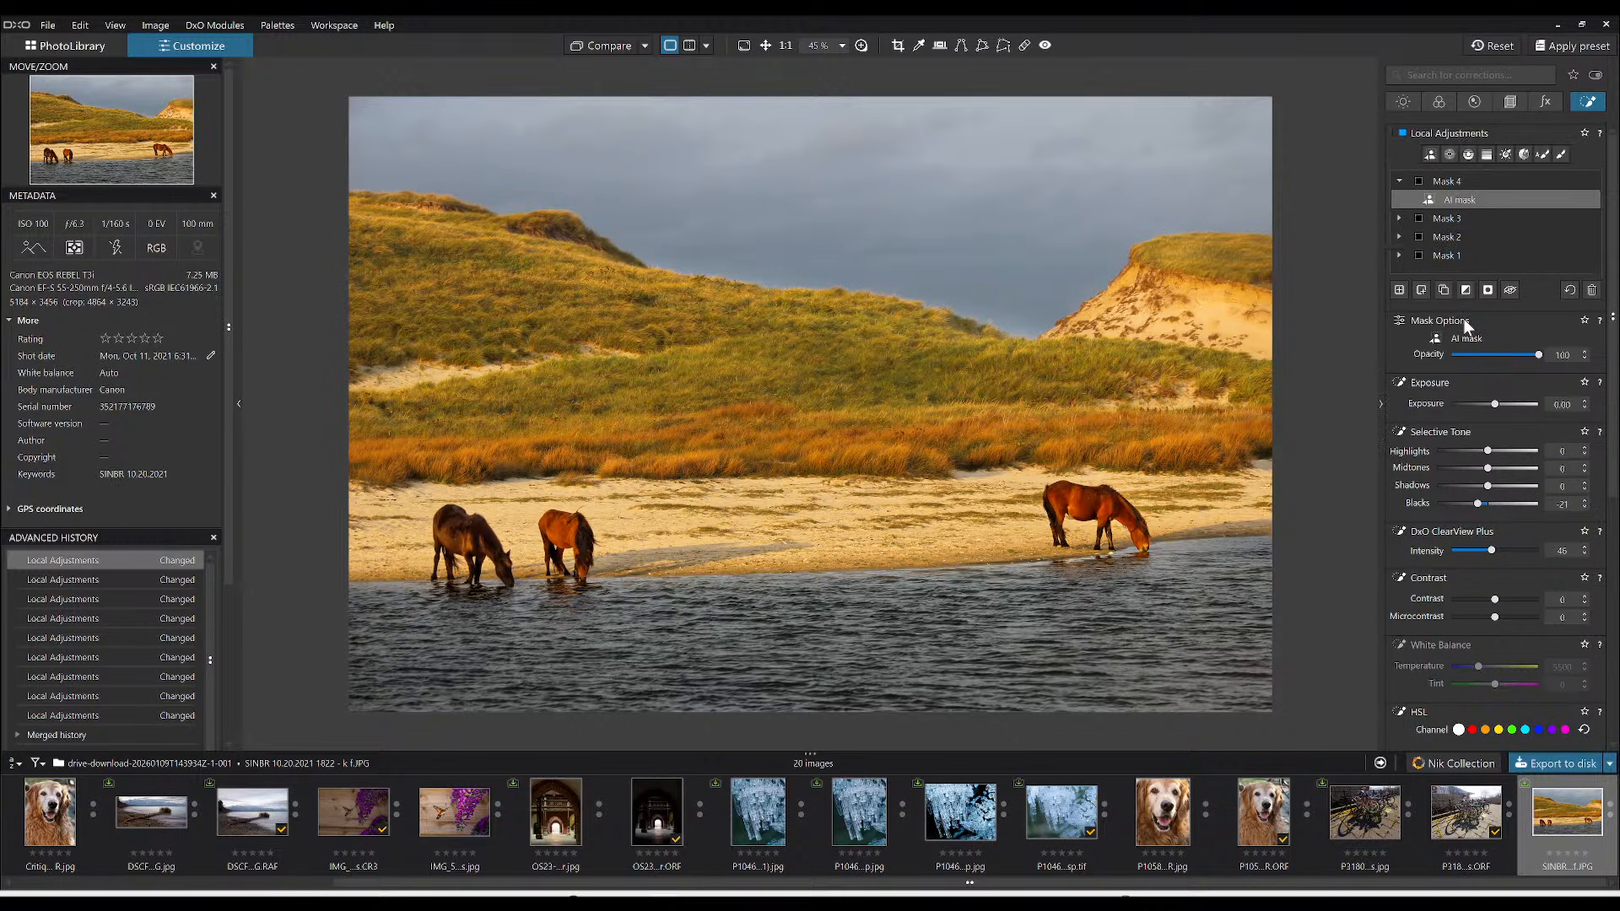
# - Reselect the hillside brush mask and erase its spill into the sky along the hill's ridge line
pyautogui.click(1483, 223)
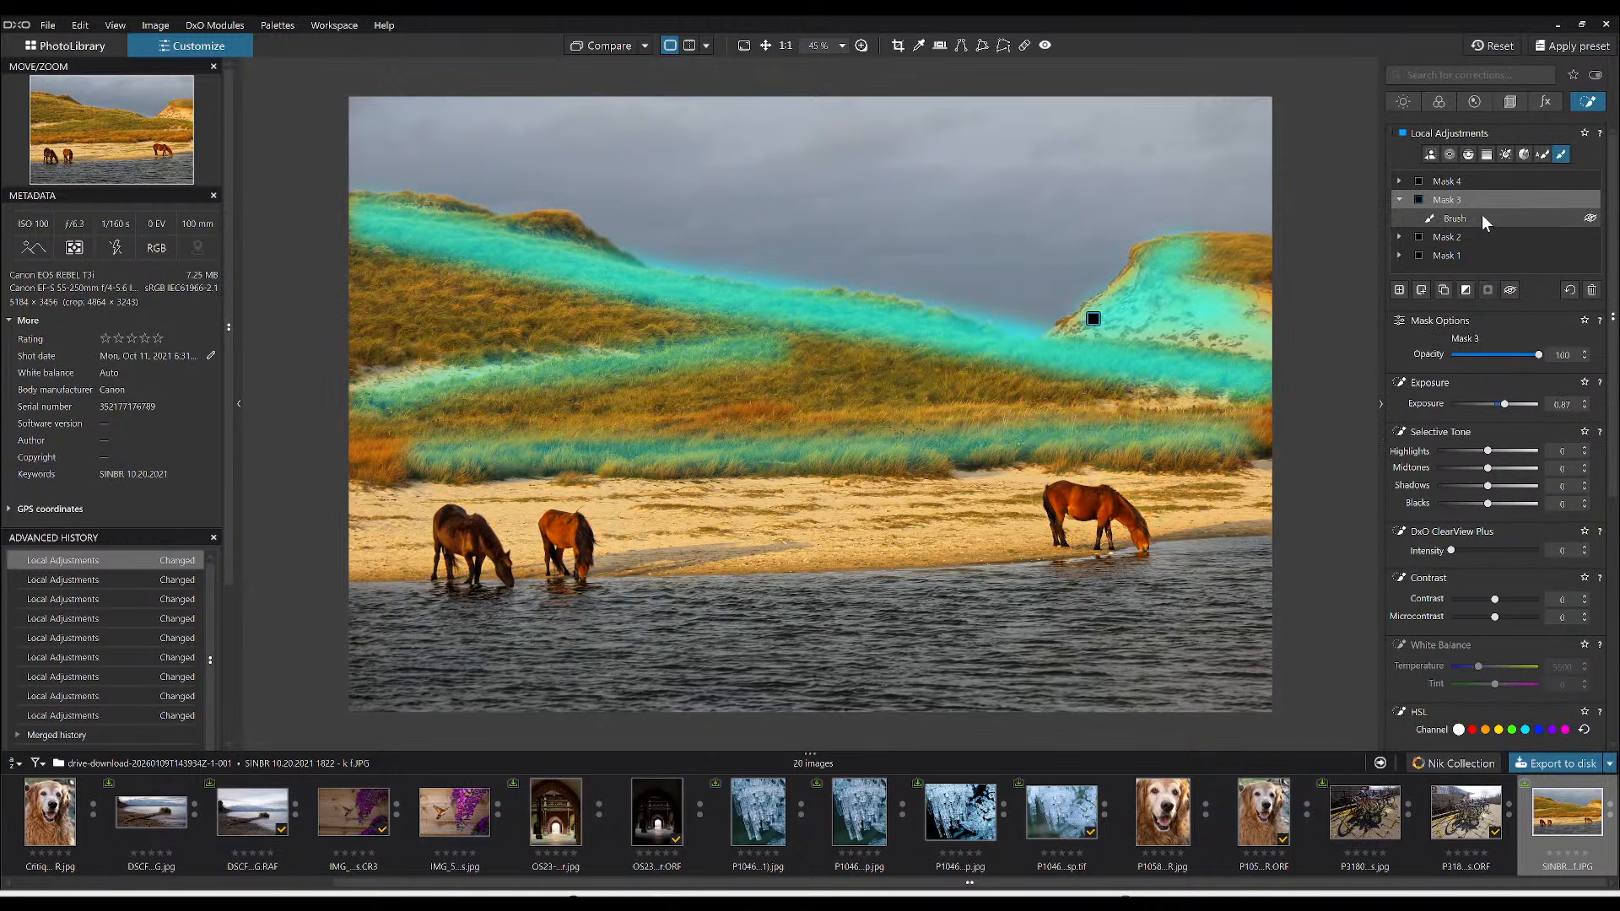
pyautogui.click(1481, 217)
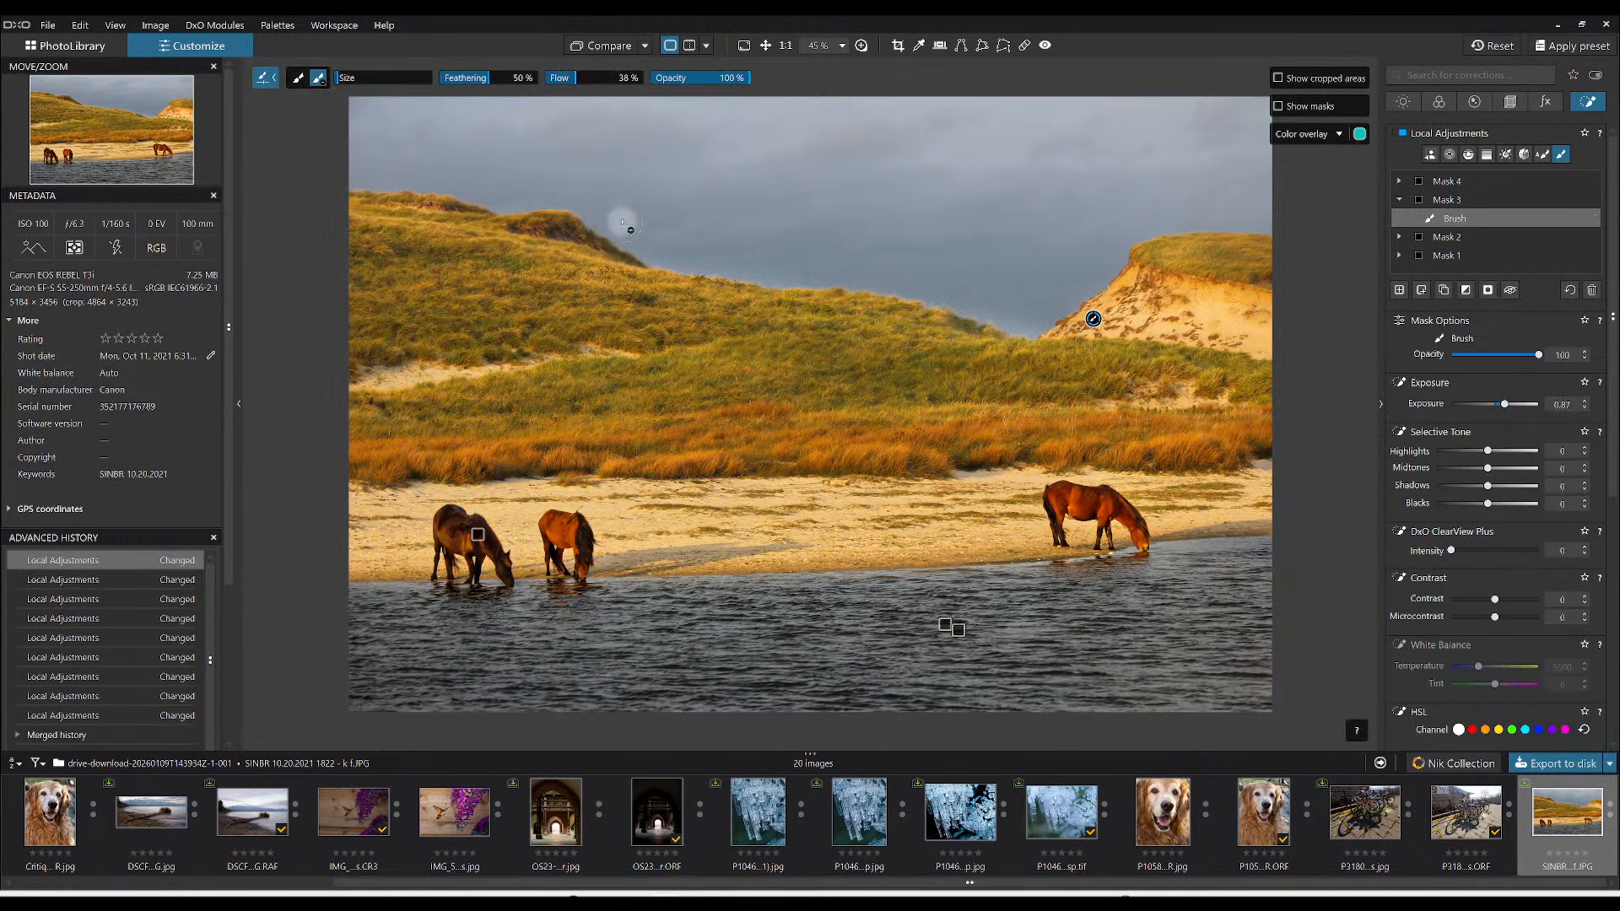
pyautogui.press('alt')
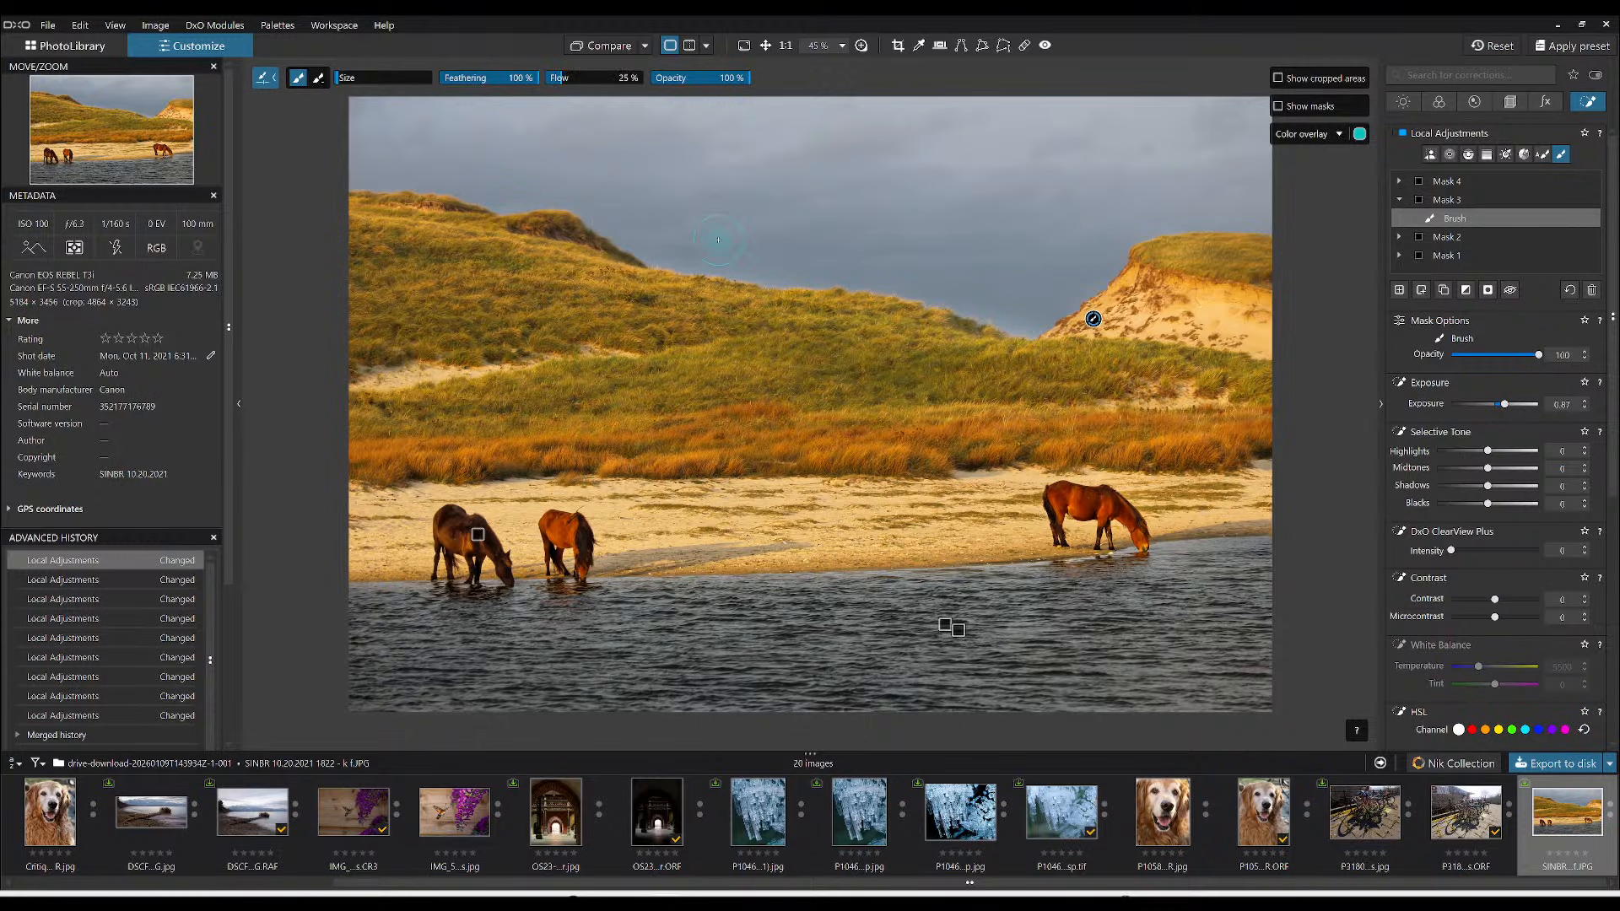
pyautogui.press('alt')
pyautogui.press('alt')
pyautogui.press('alt')
pyautogui.press('alt')
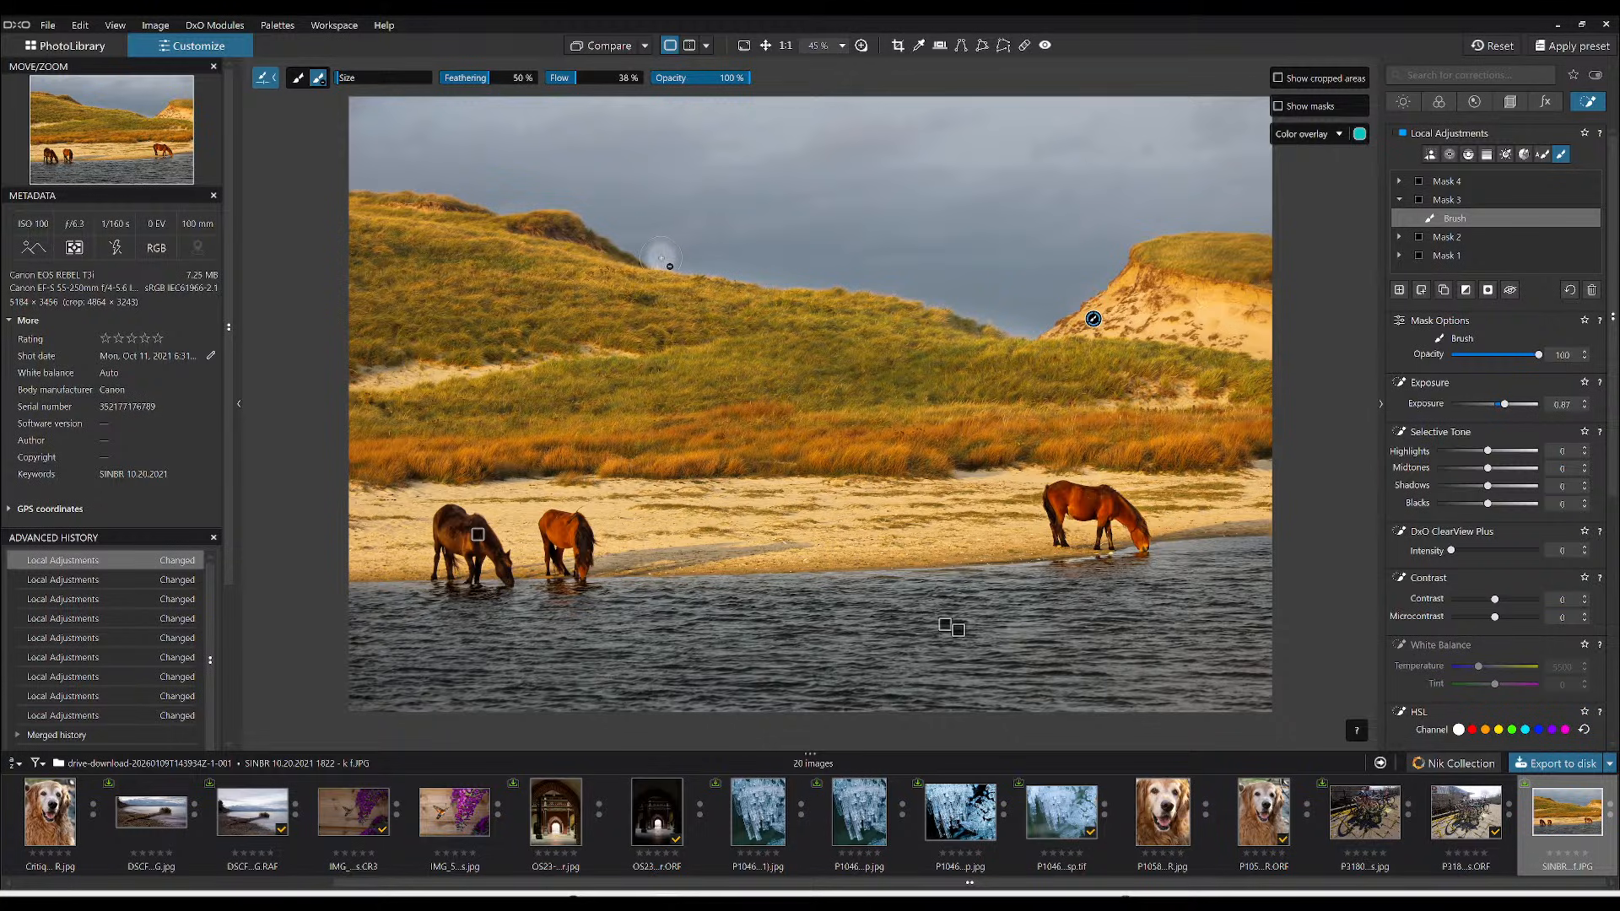
pyautogui.moveTo(661, 257)
pyautogui.mouseDown()
pyautogui.moveTo(1086, 347)
pyautogui.moveTo(1027, 320)
pyautogui.mouseUp()
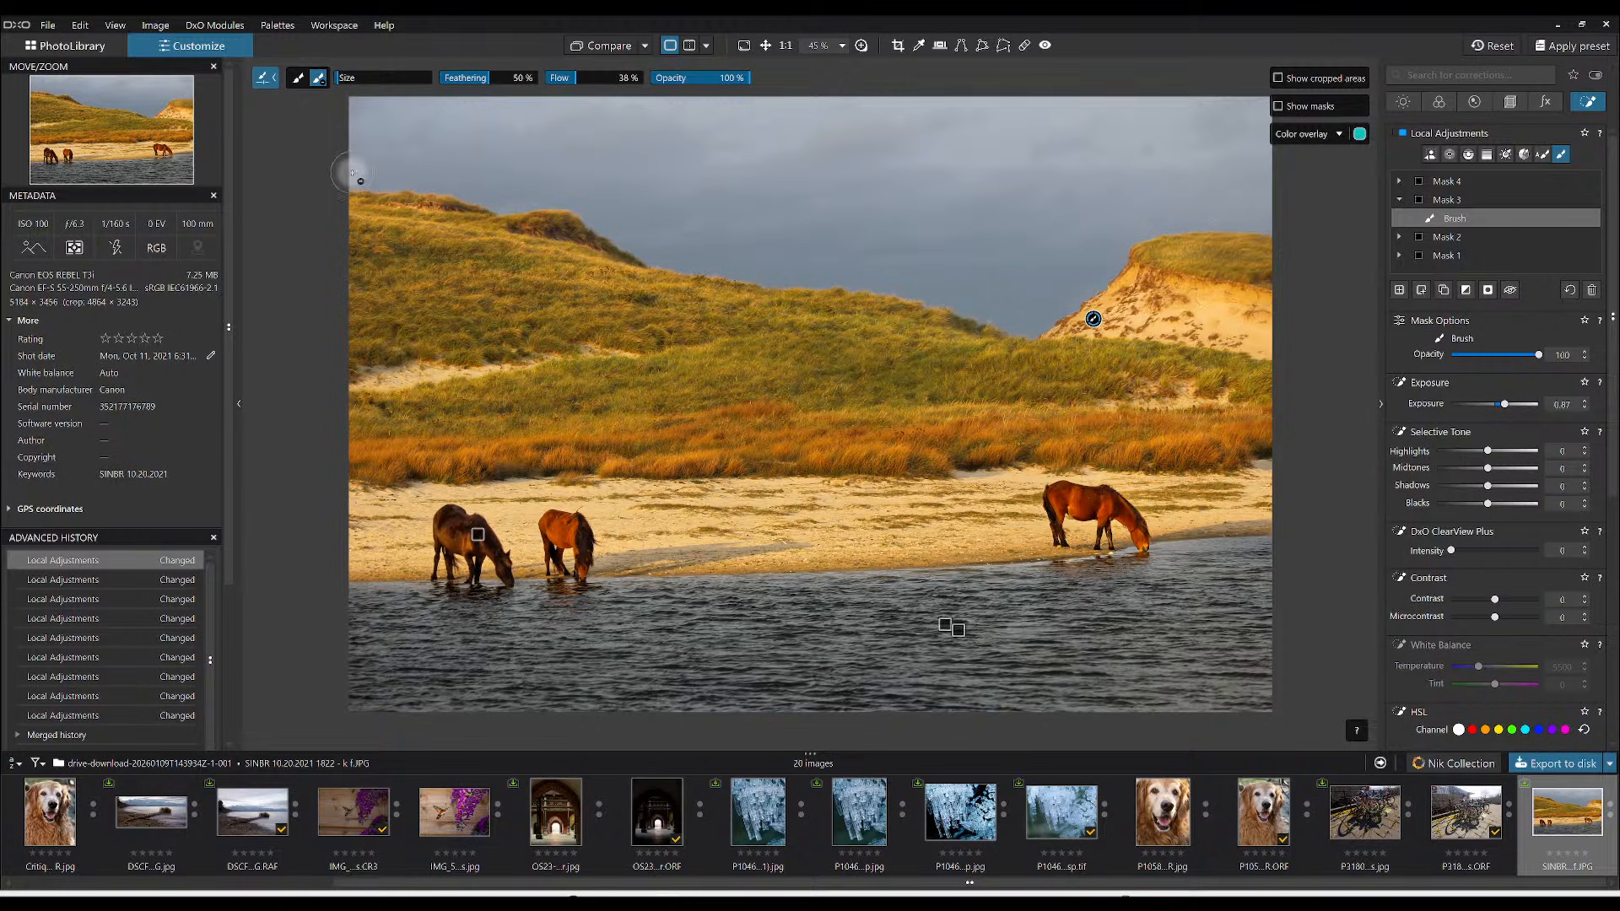
# - Create a new AI mask of the sky with exposure 0.40, ClearView Plus intensity 39 and microcontrast 25
pyautogui.click(1430, 156)
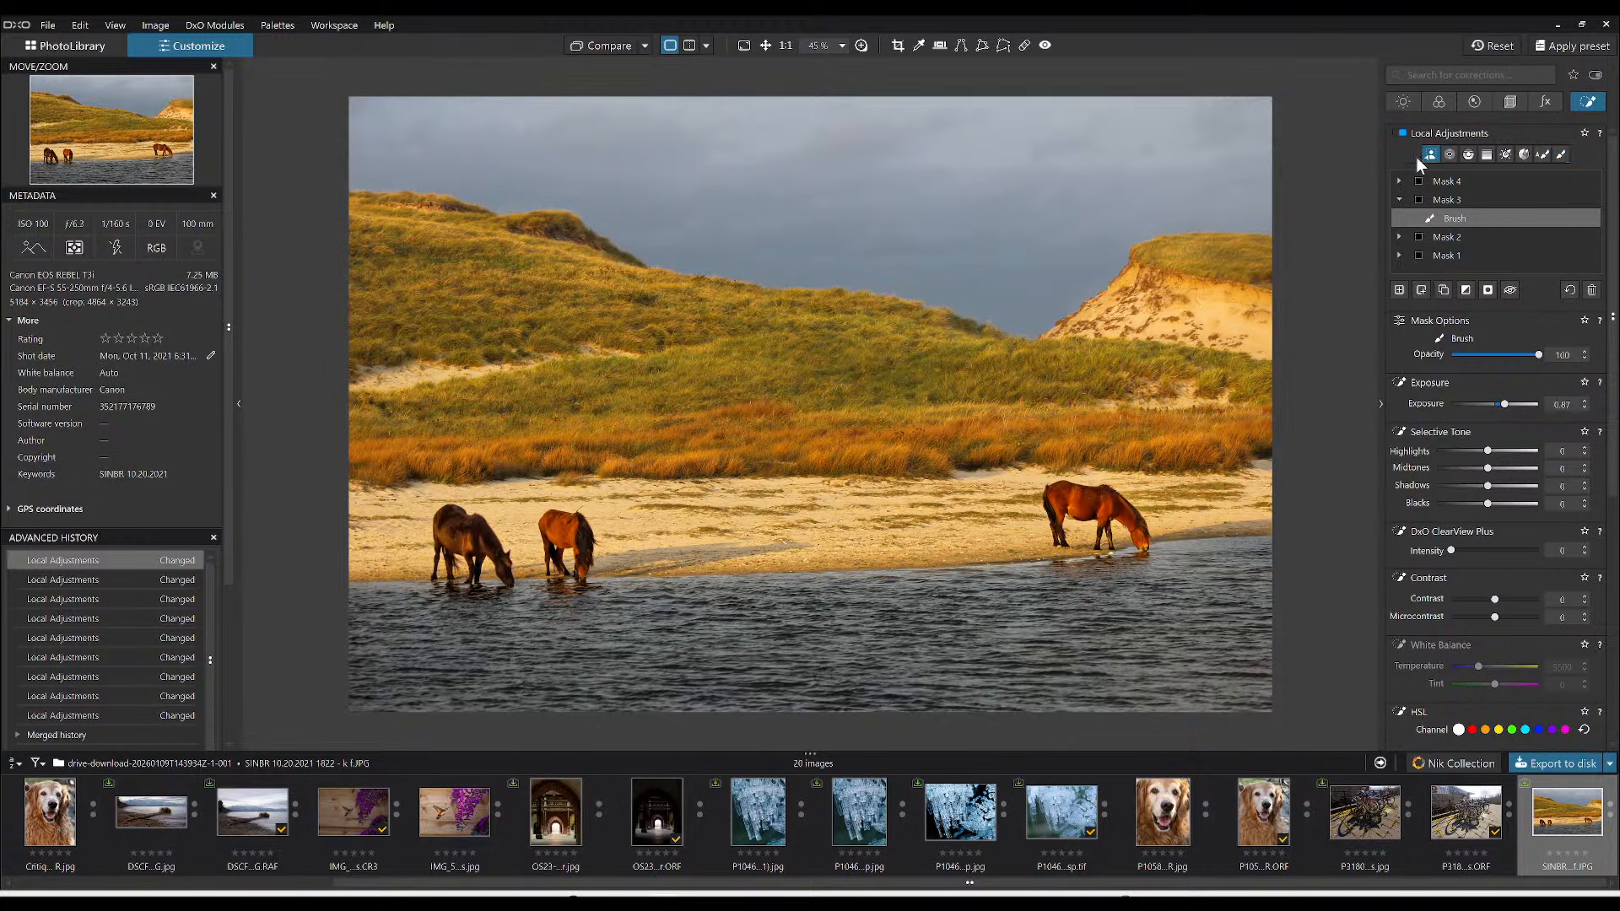
pyautogui.click(1048, 200)
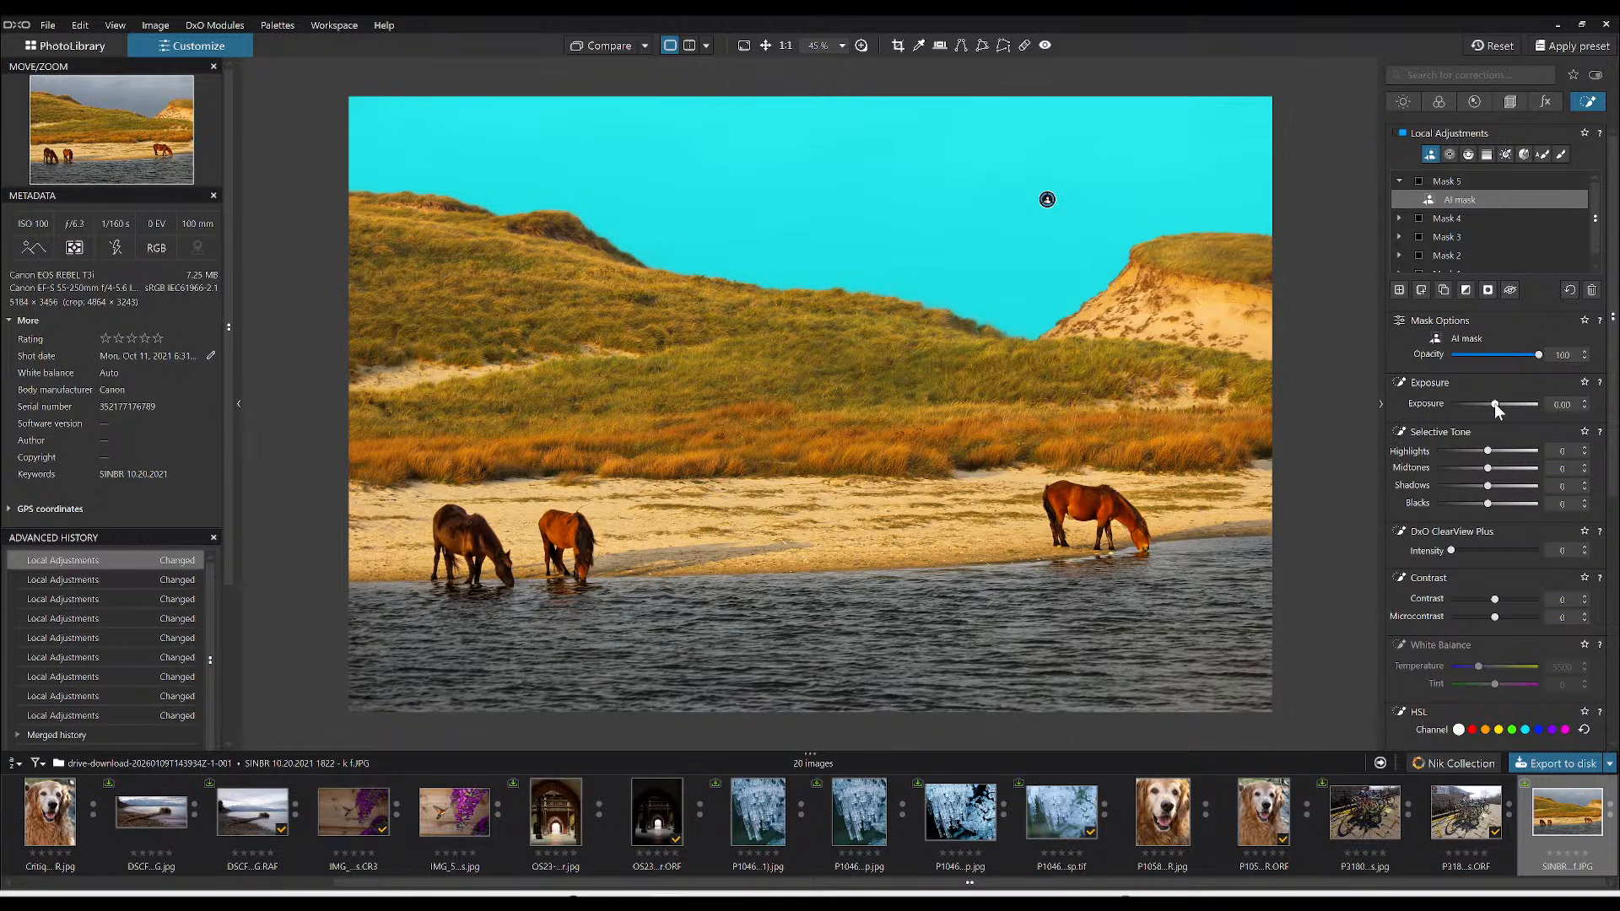
pyautogui.scroll(5, 1495, 404)
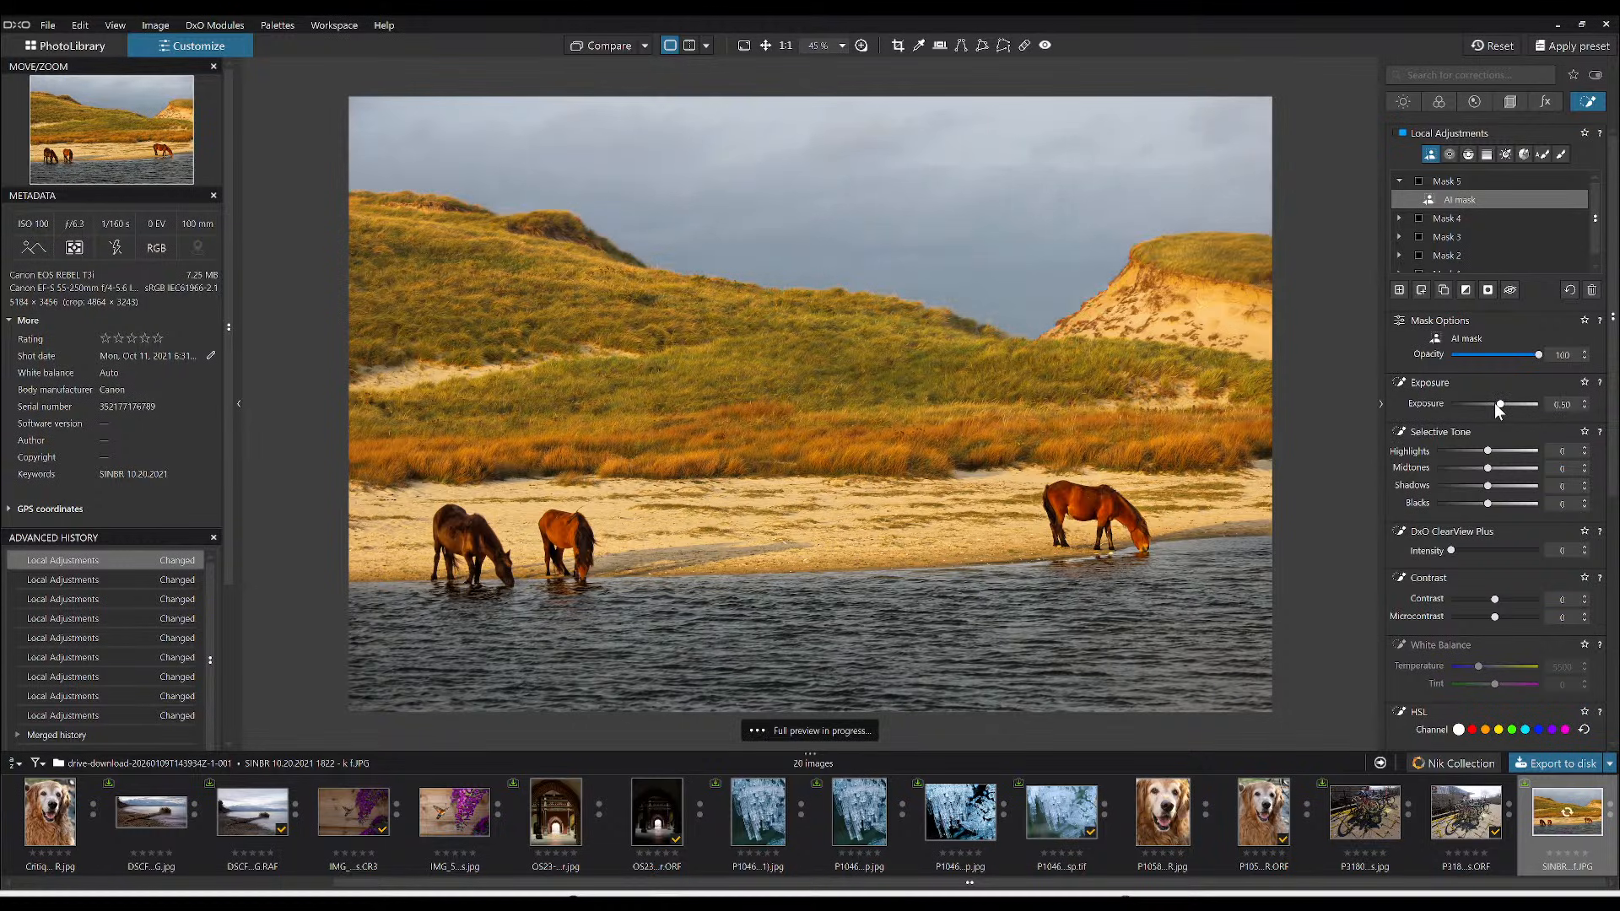
pyautogui.click(1485, 550)
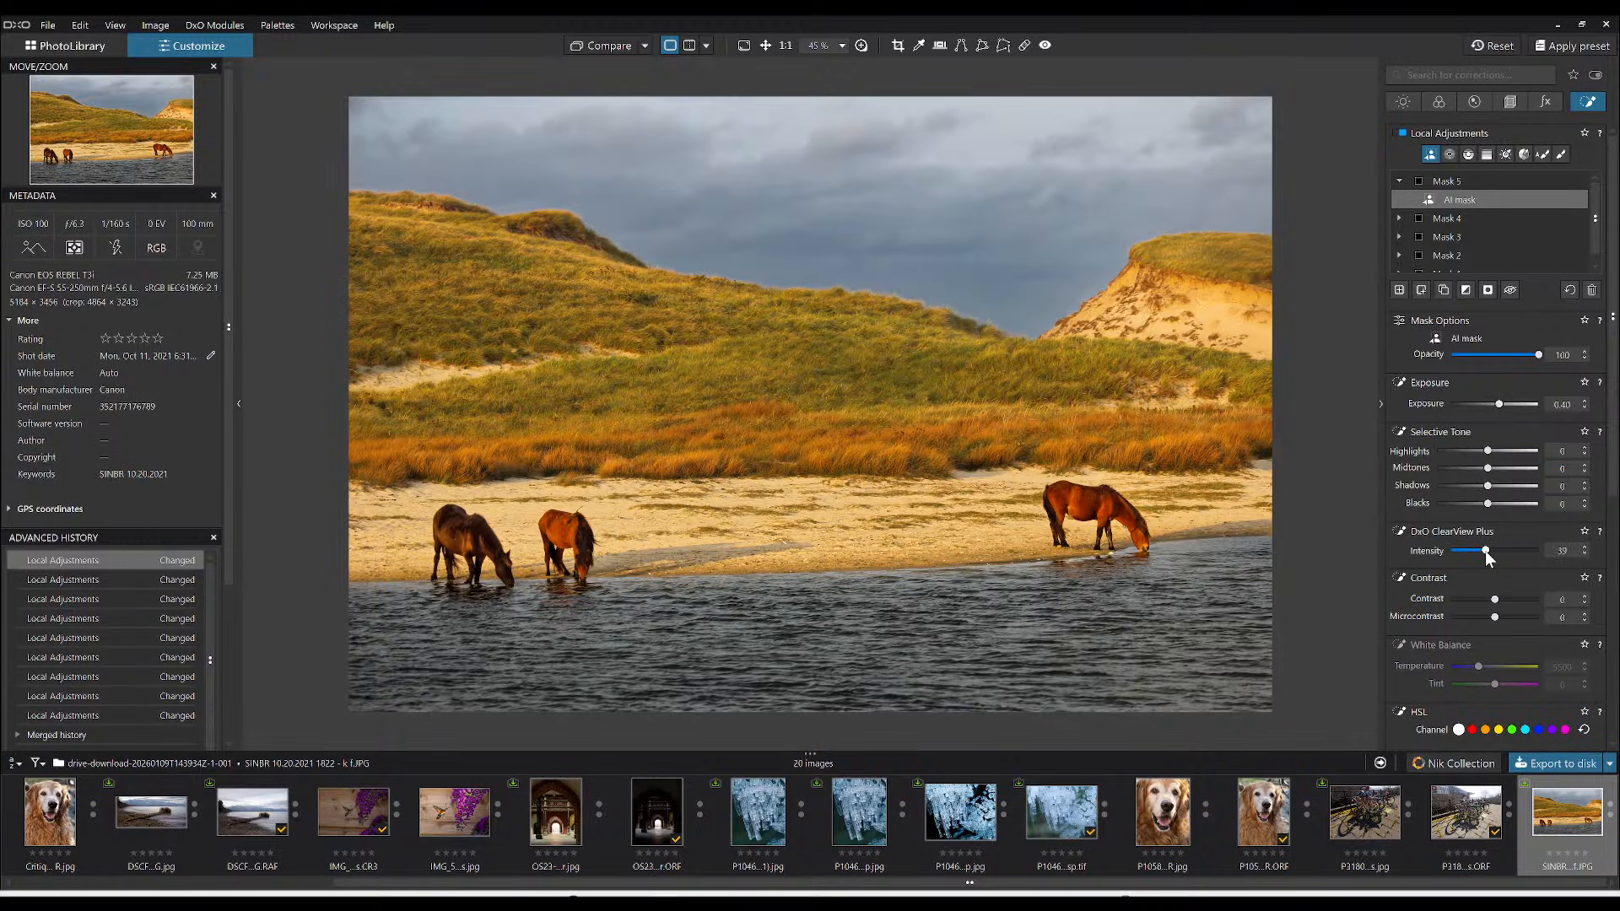
pyautogui.scroll(-3, 1485, 628)
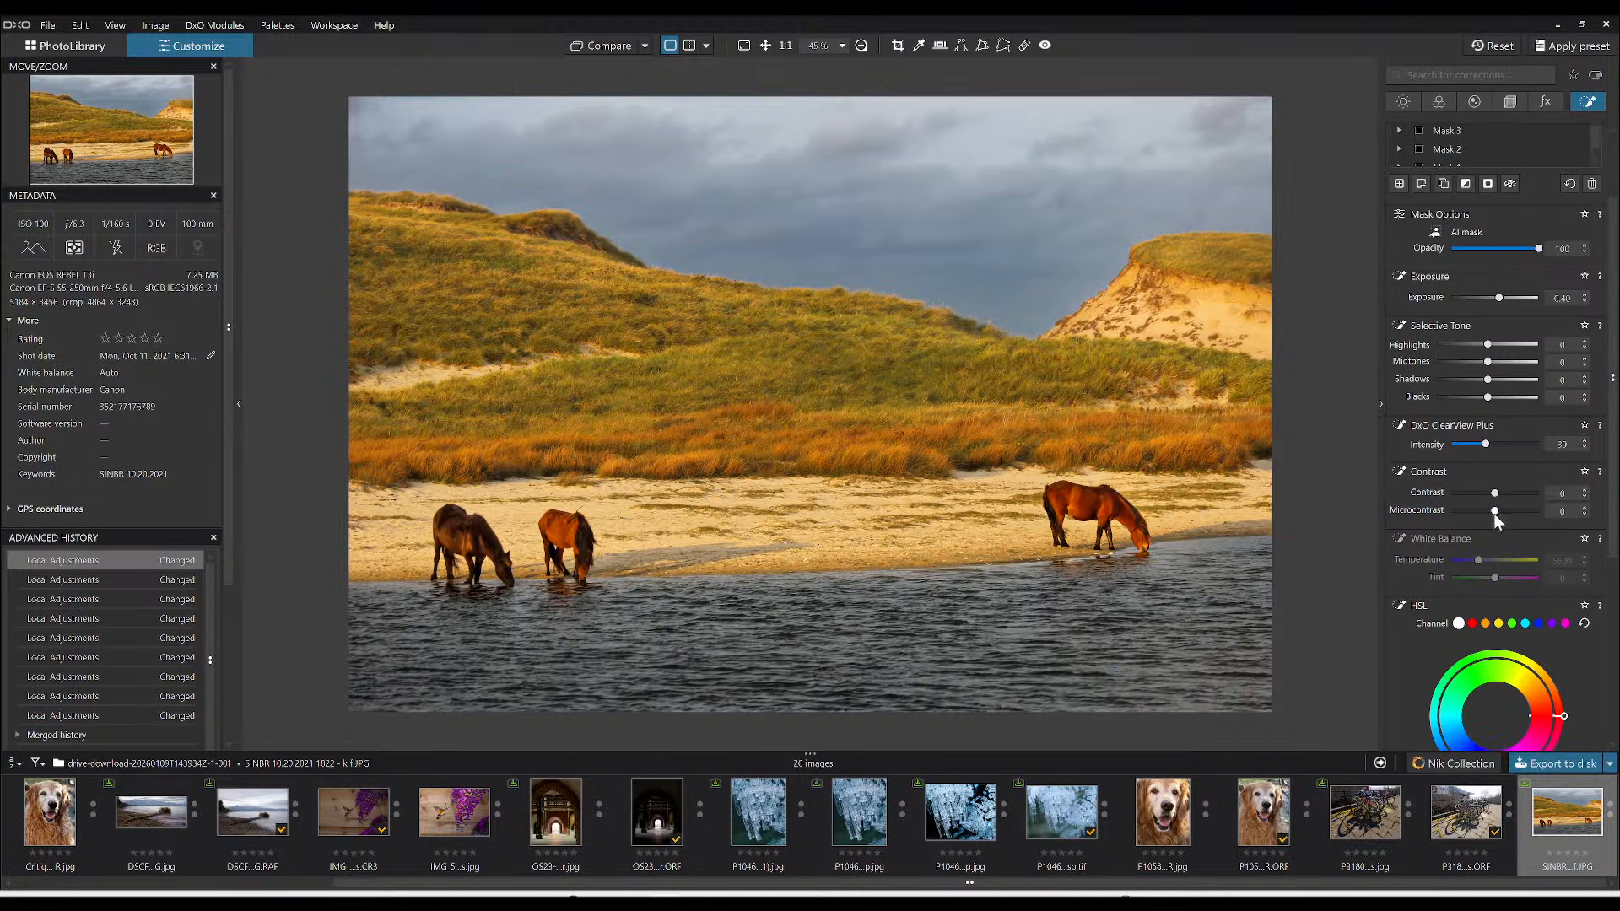
pyautogui.moveTo(1495, 510); pyautogui.dragTo(1505, 510)
# - Export the edited horse photo to disk as a full-size JPEG at quality 100, using a unique file name
pyautogui.rightClick(962, 442)
pyautogui.click(992, 337)
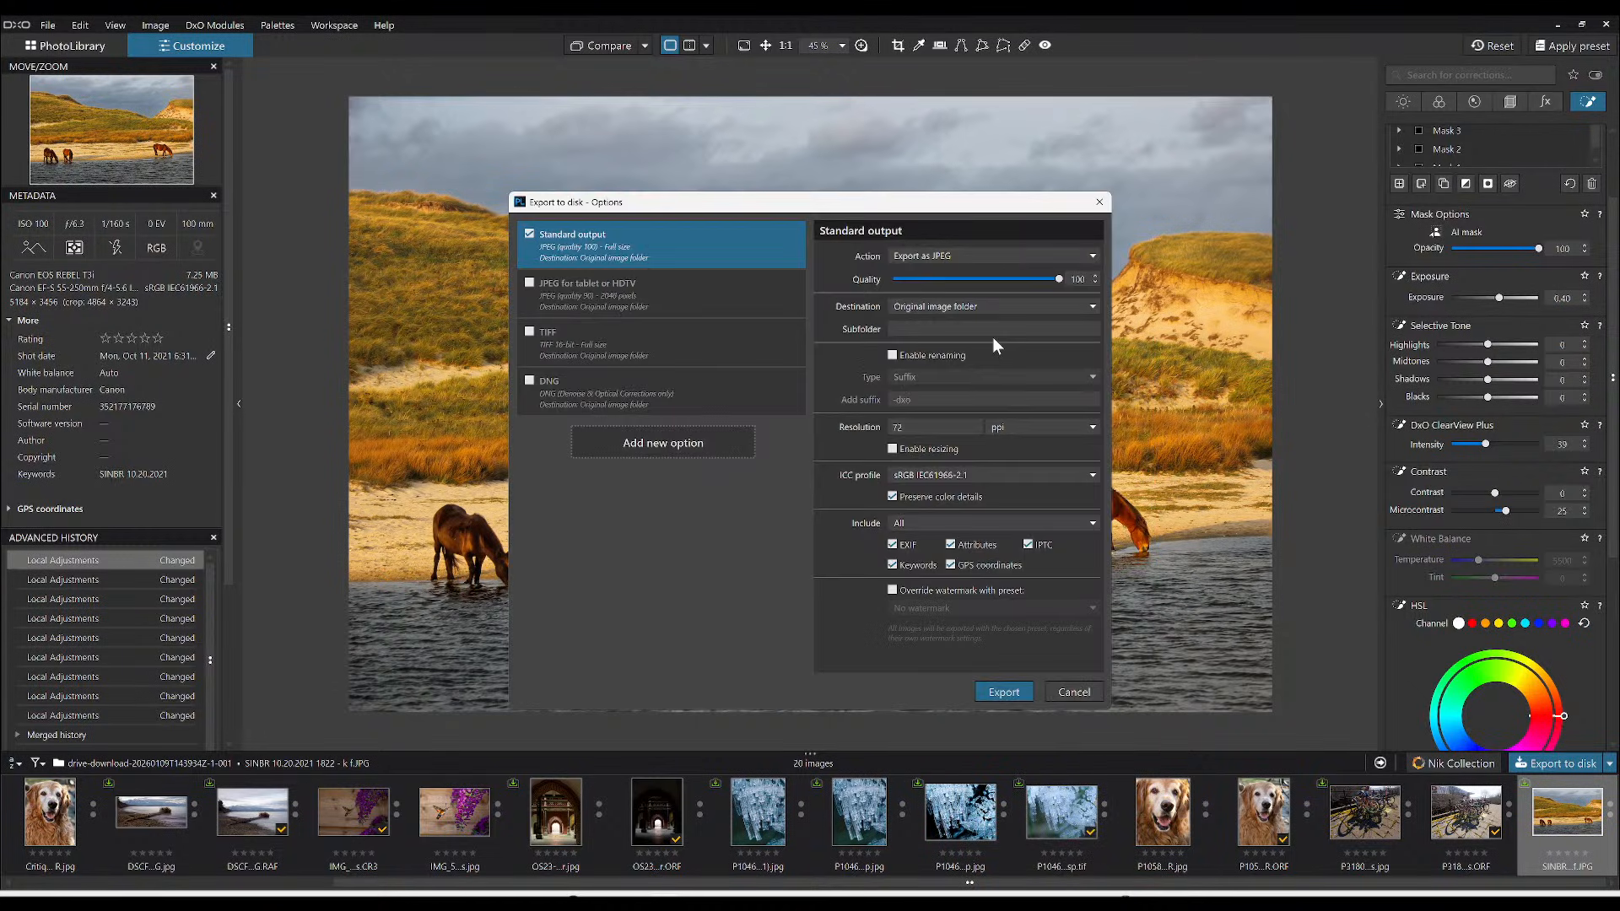
pyautogui.press('Return')
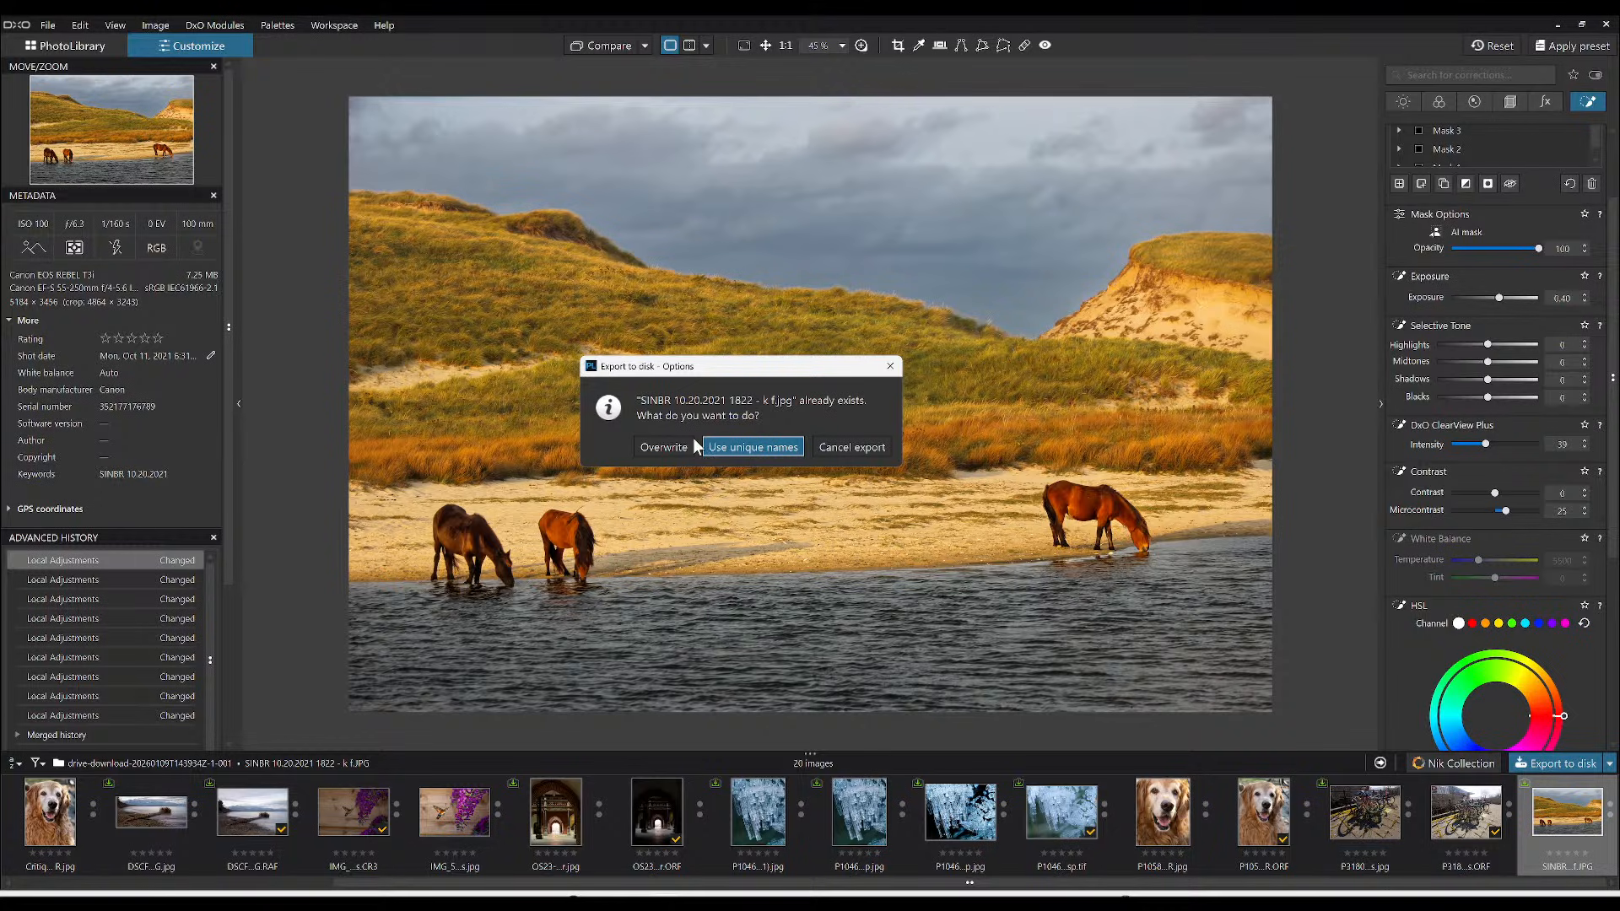
pyautogui.click(711, 444)
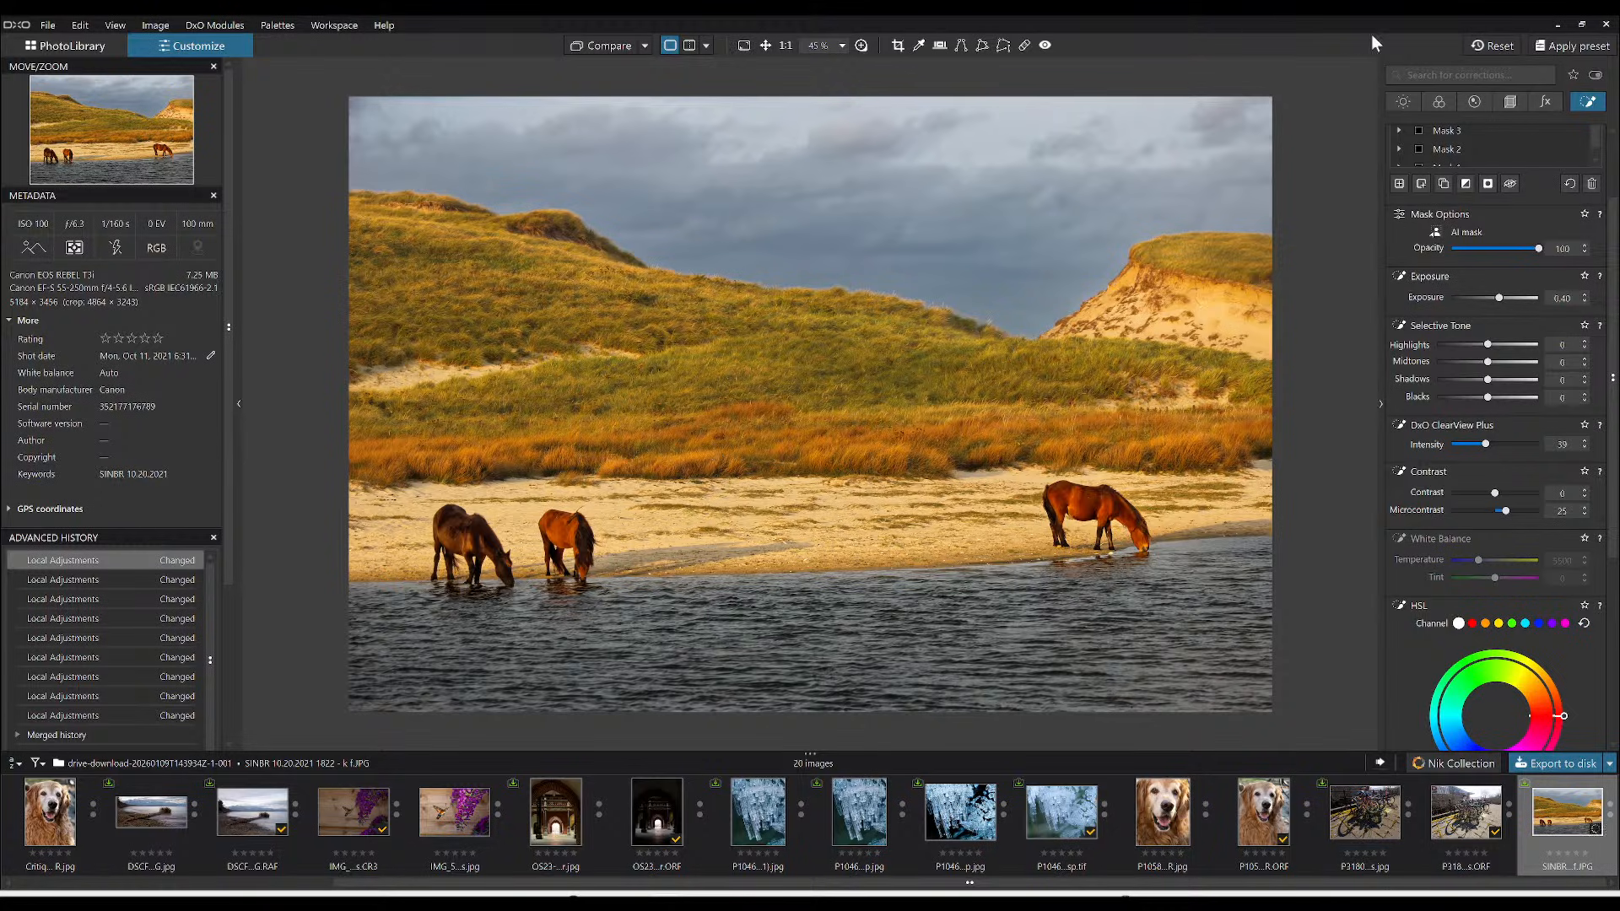
# - Reset all corrections on the original horse photo and use it as the reference image for comparison
pyautogui.click(1495, 47)
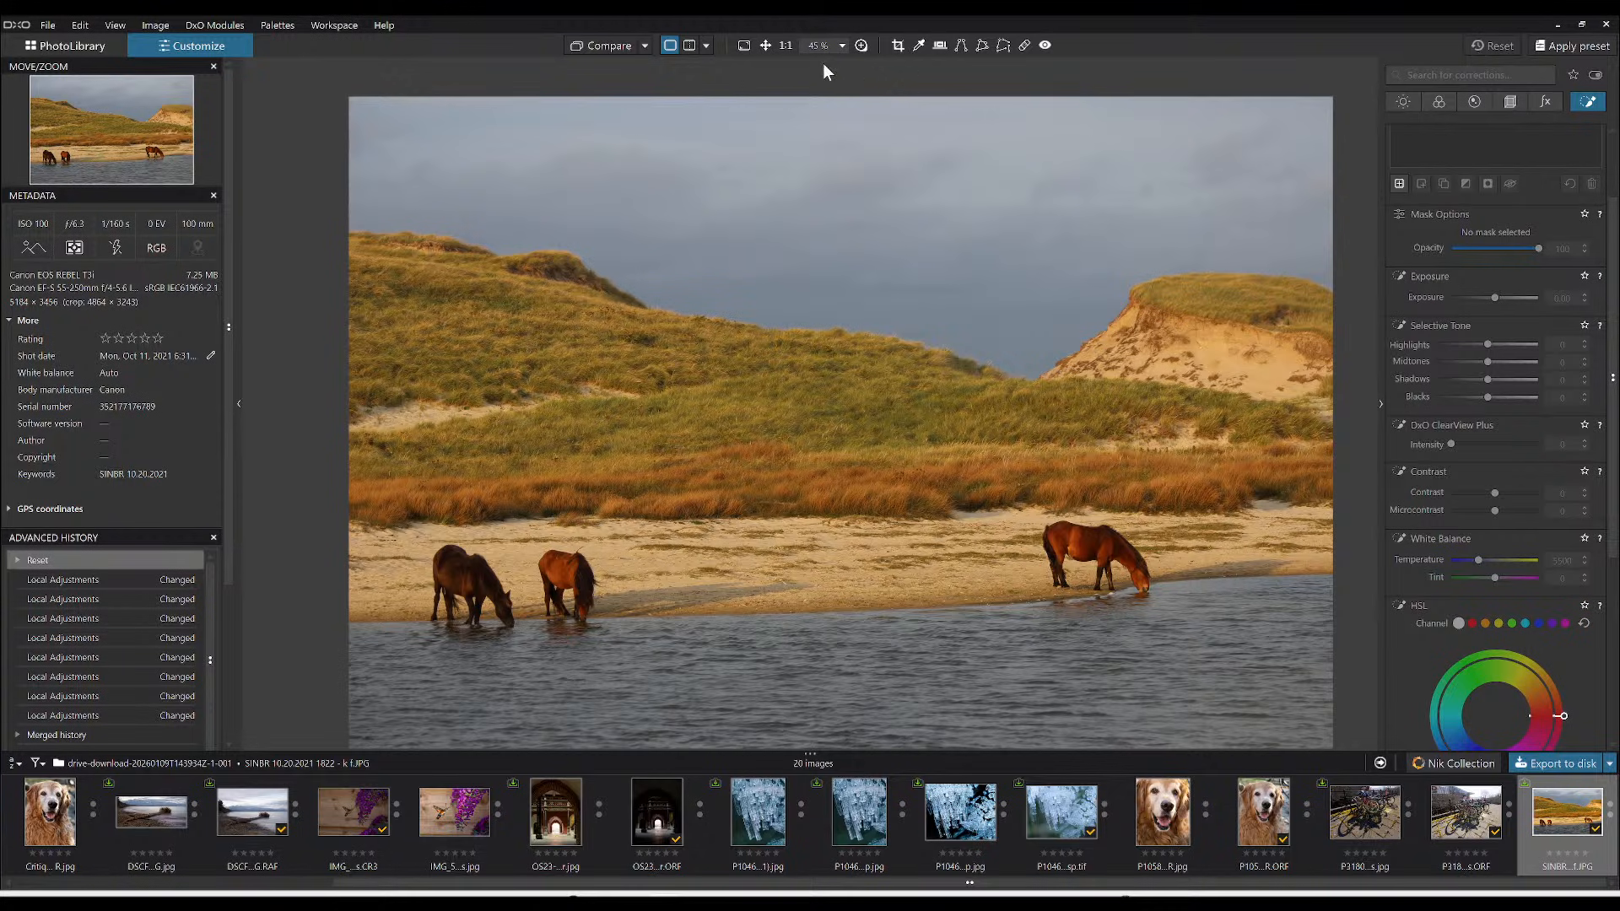
pyautogui.rightClick(1554, 824)
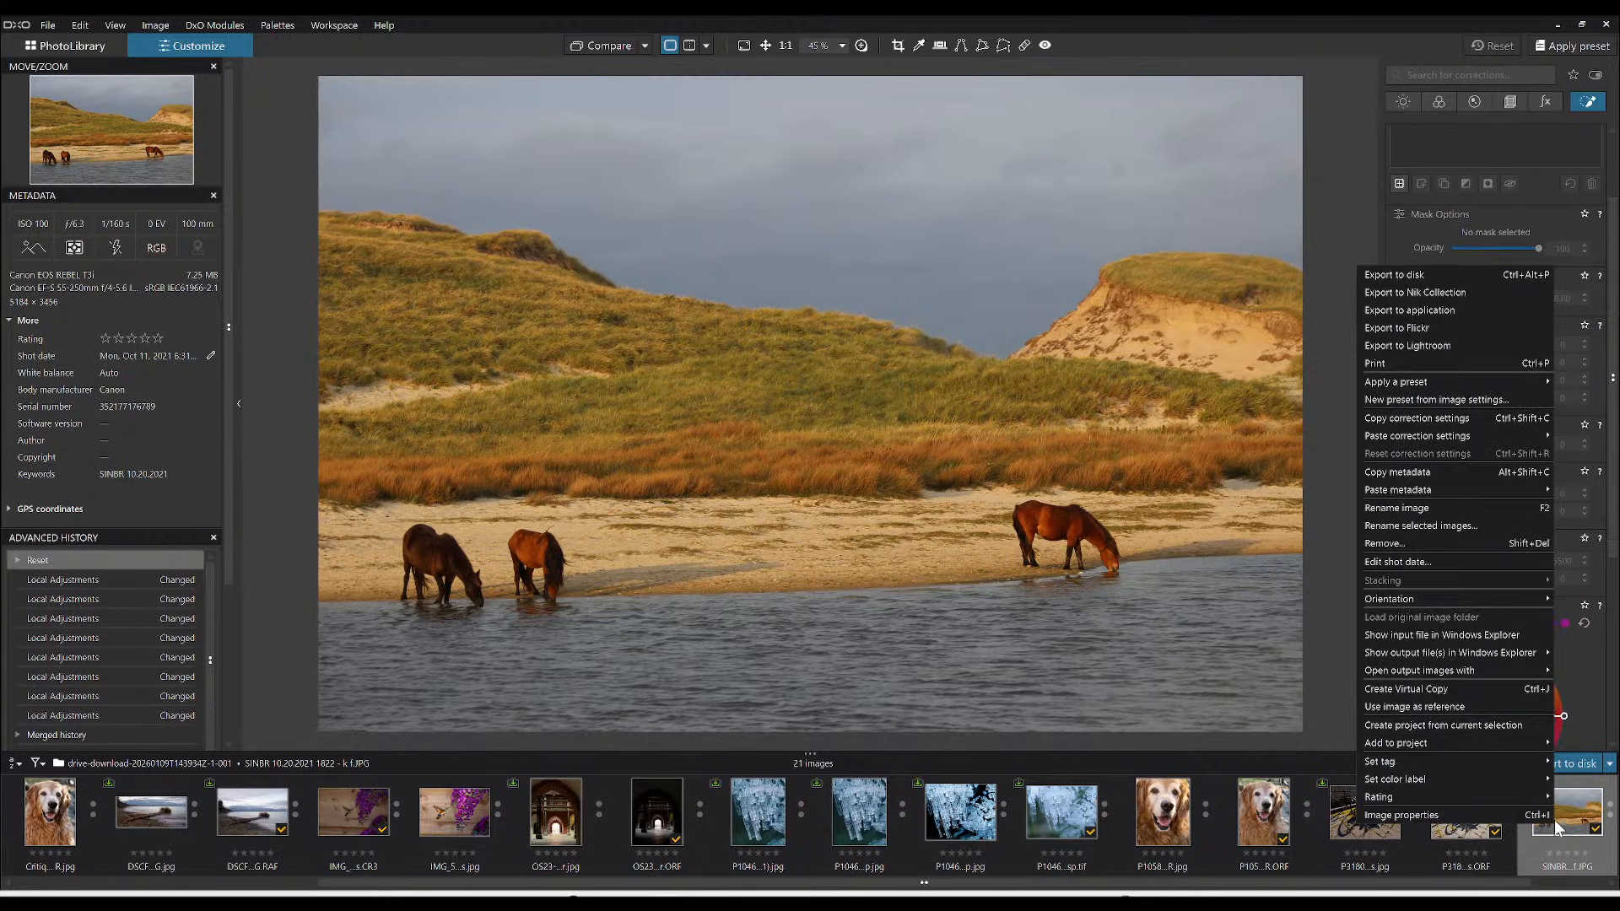
pyautogui.click(1480, 712)
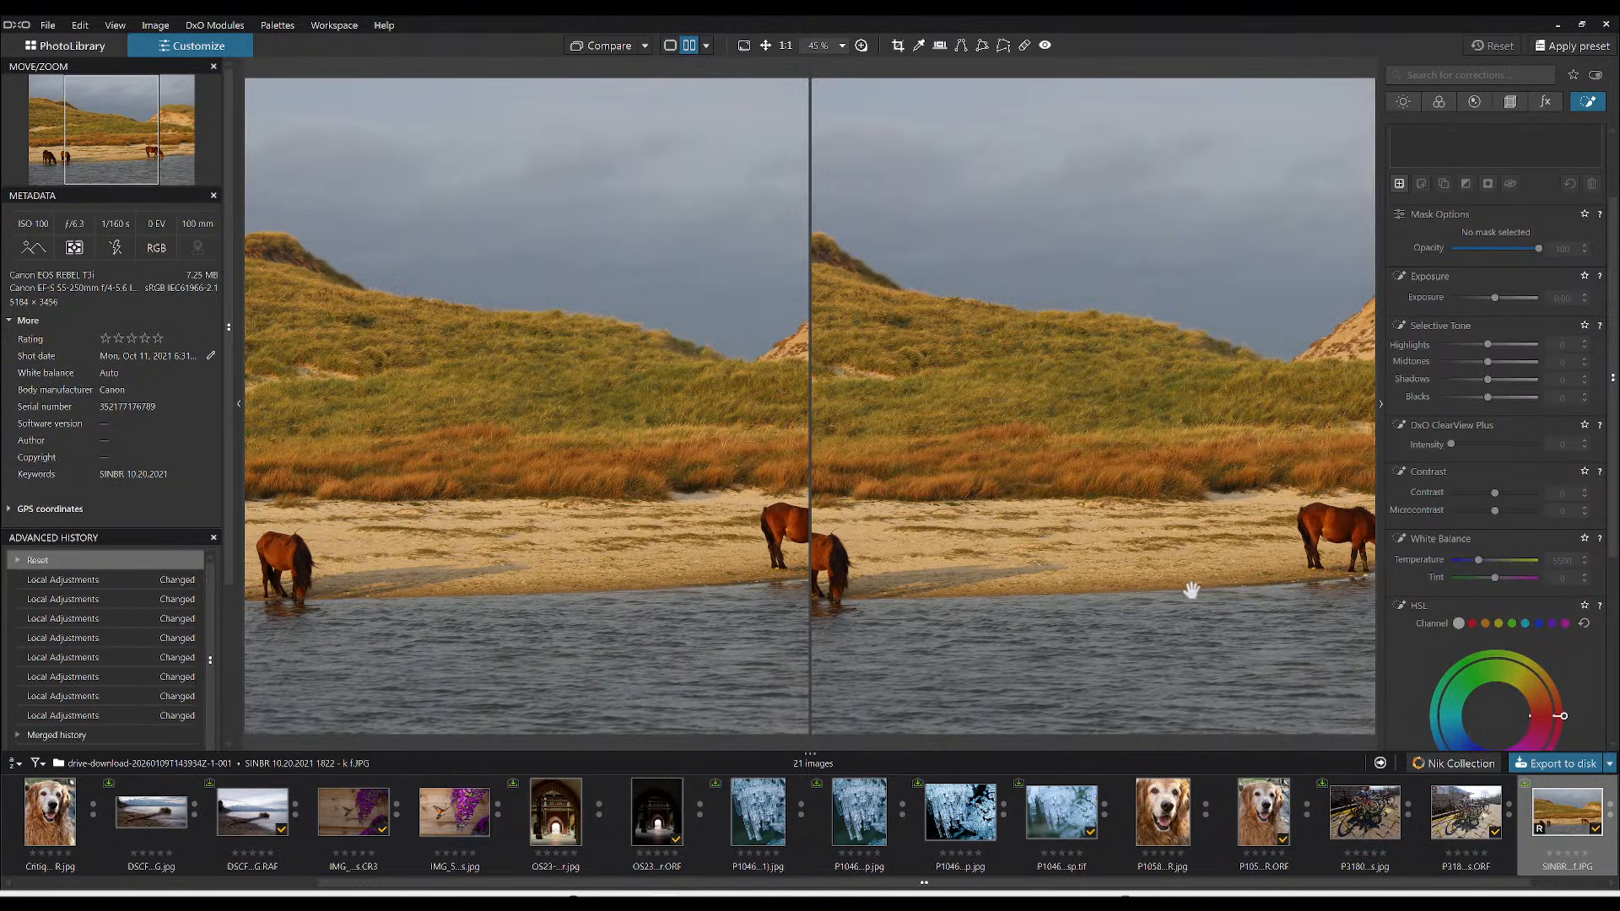
# - Display the exported horse photo beside the reference image with the palettes hidden and both pictures zoomed to show in full
pyautogui.scroll(-1, 1473, 861)
pyautogui.click(1563, 814)
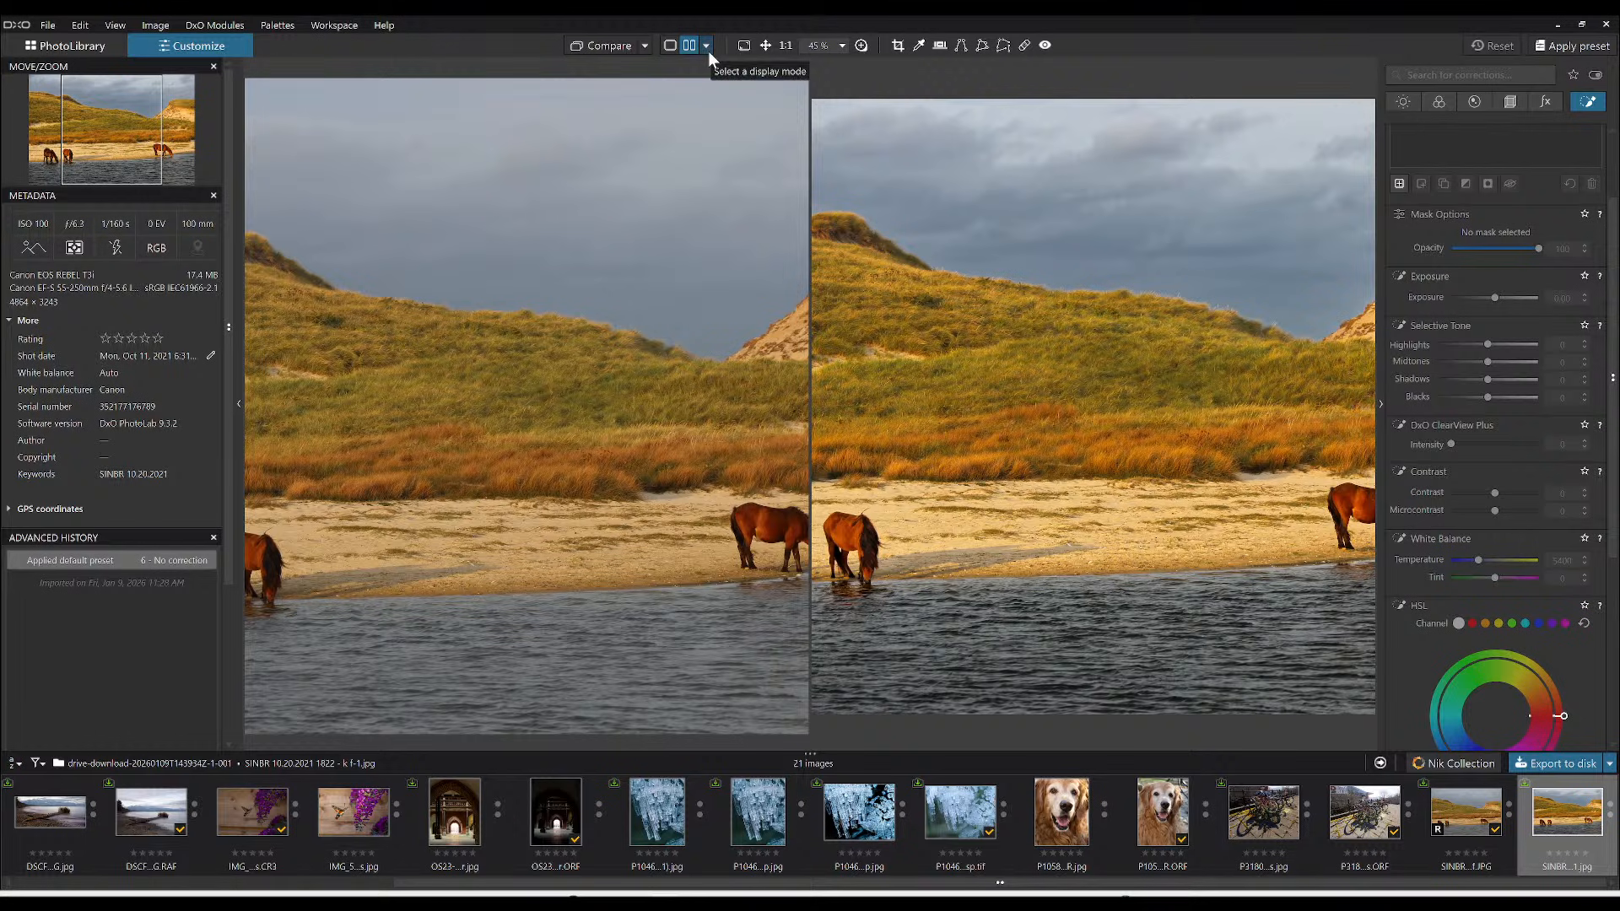
pyautogui.press('F9')
pyautogui.scroll(-3, 656, 337)
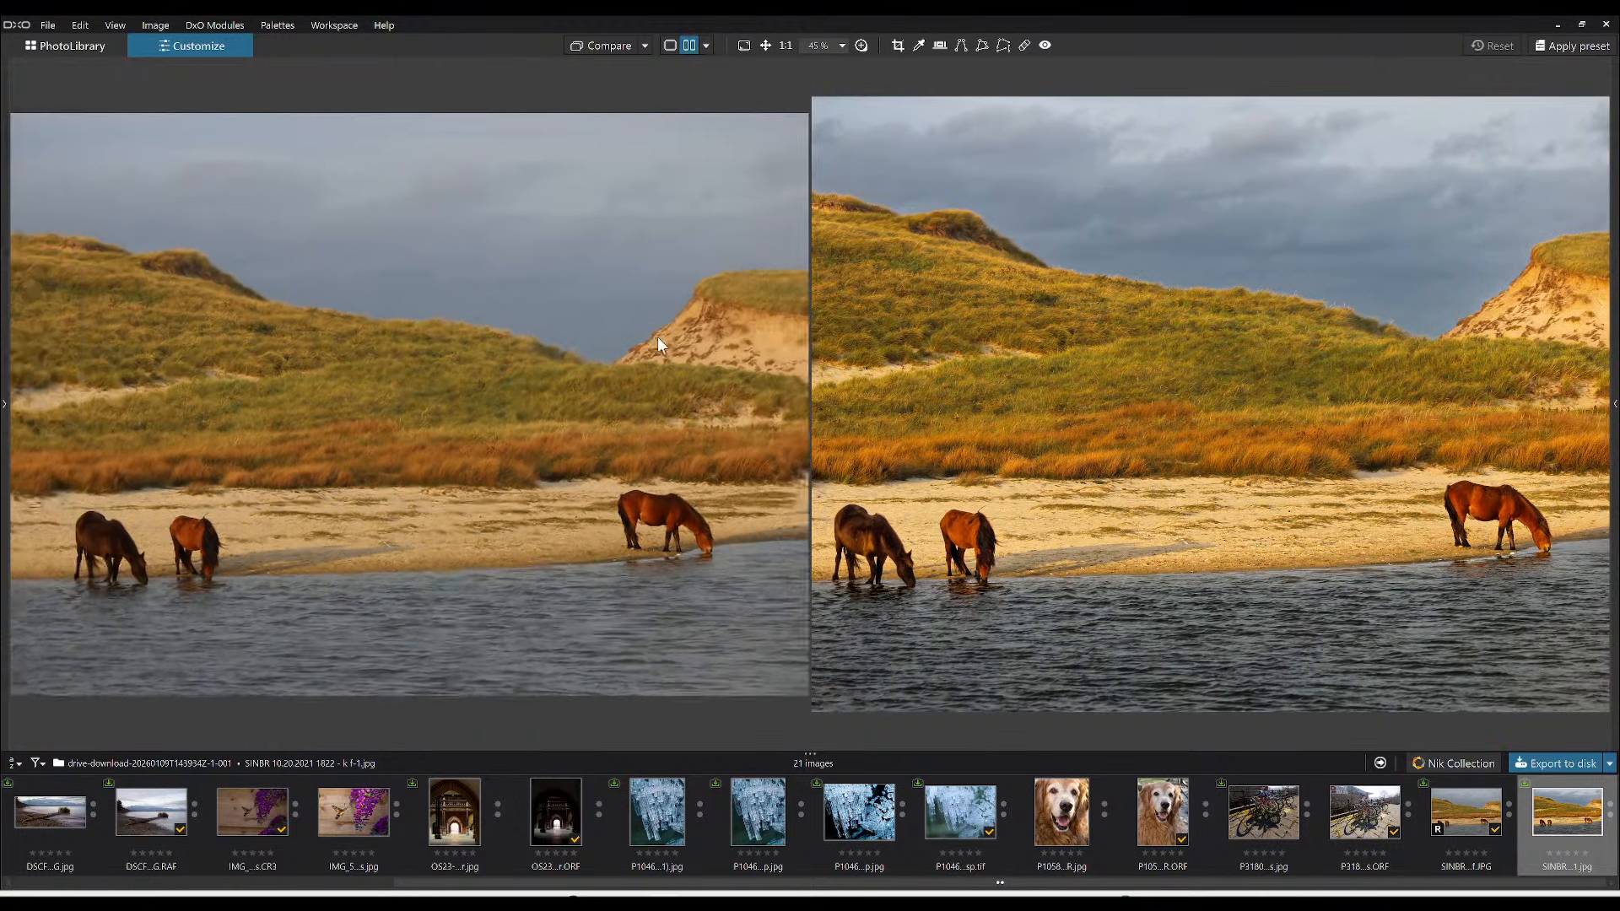
pyautogui.scroll(-1, 986, 373)
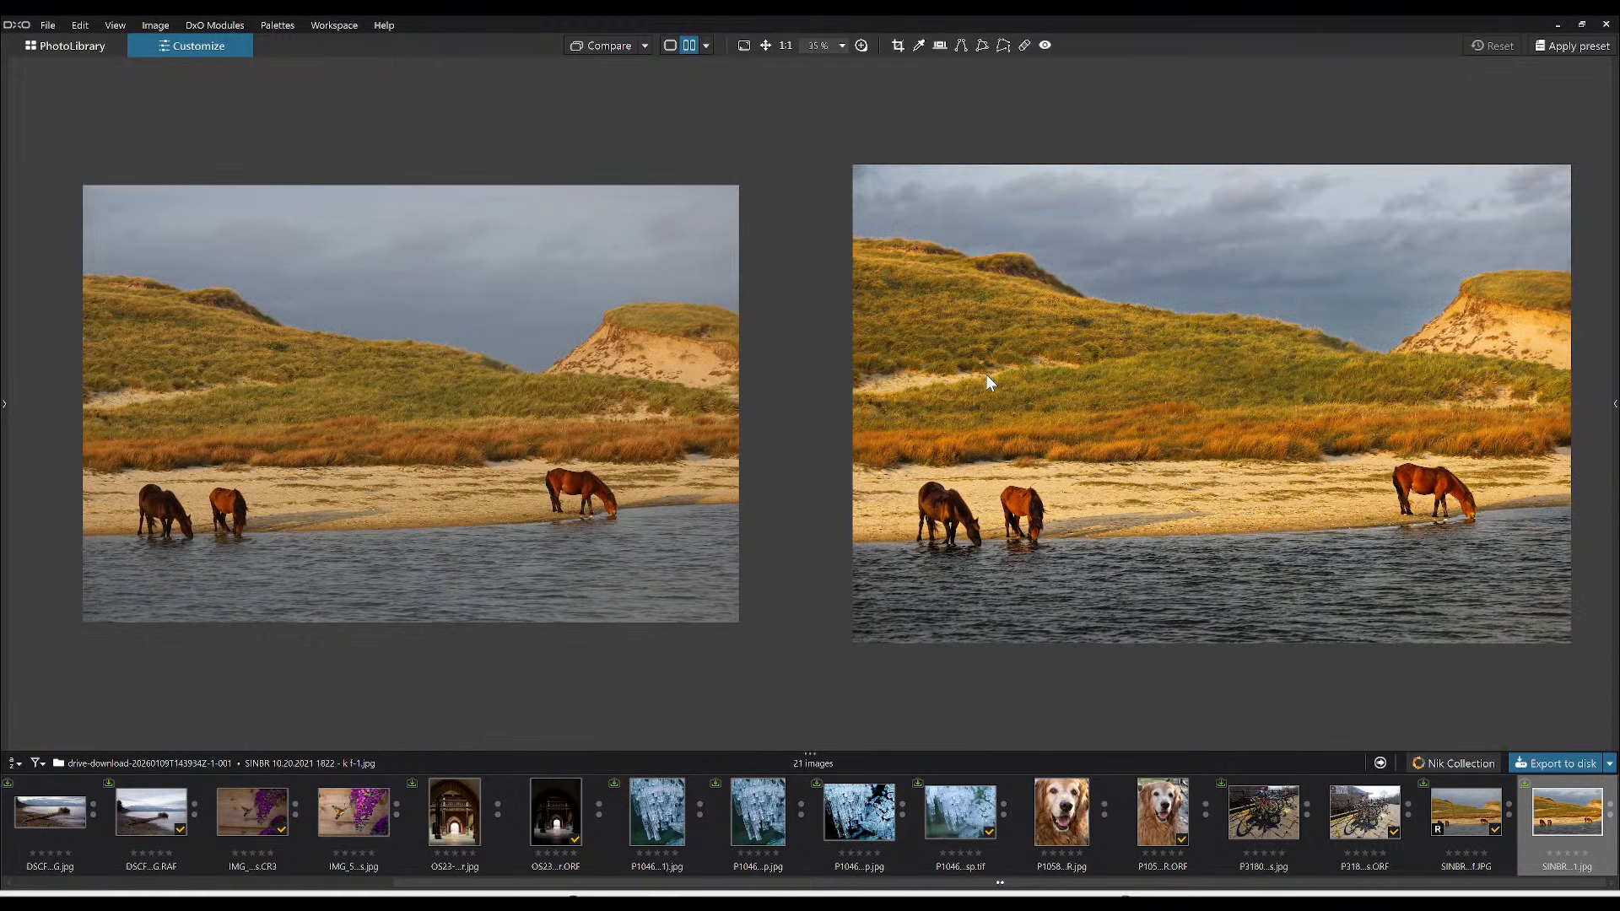
pyautogui.scroll(1, 622, 386)
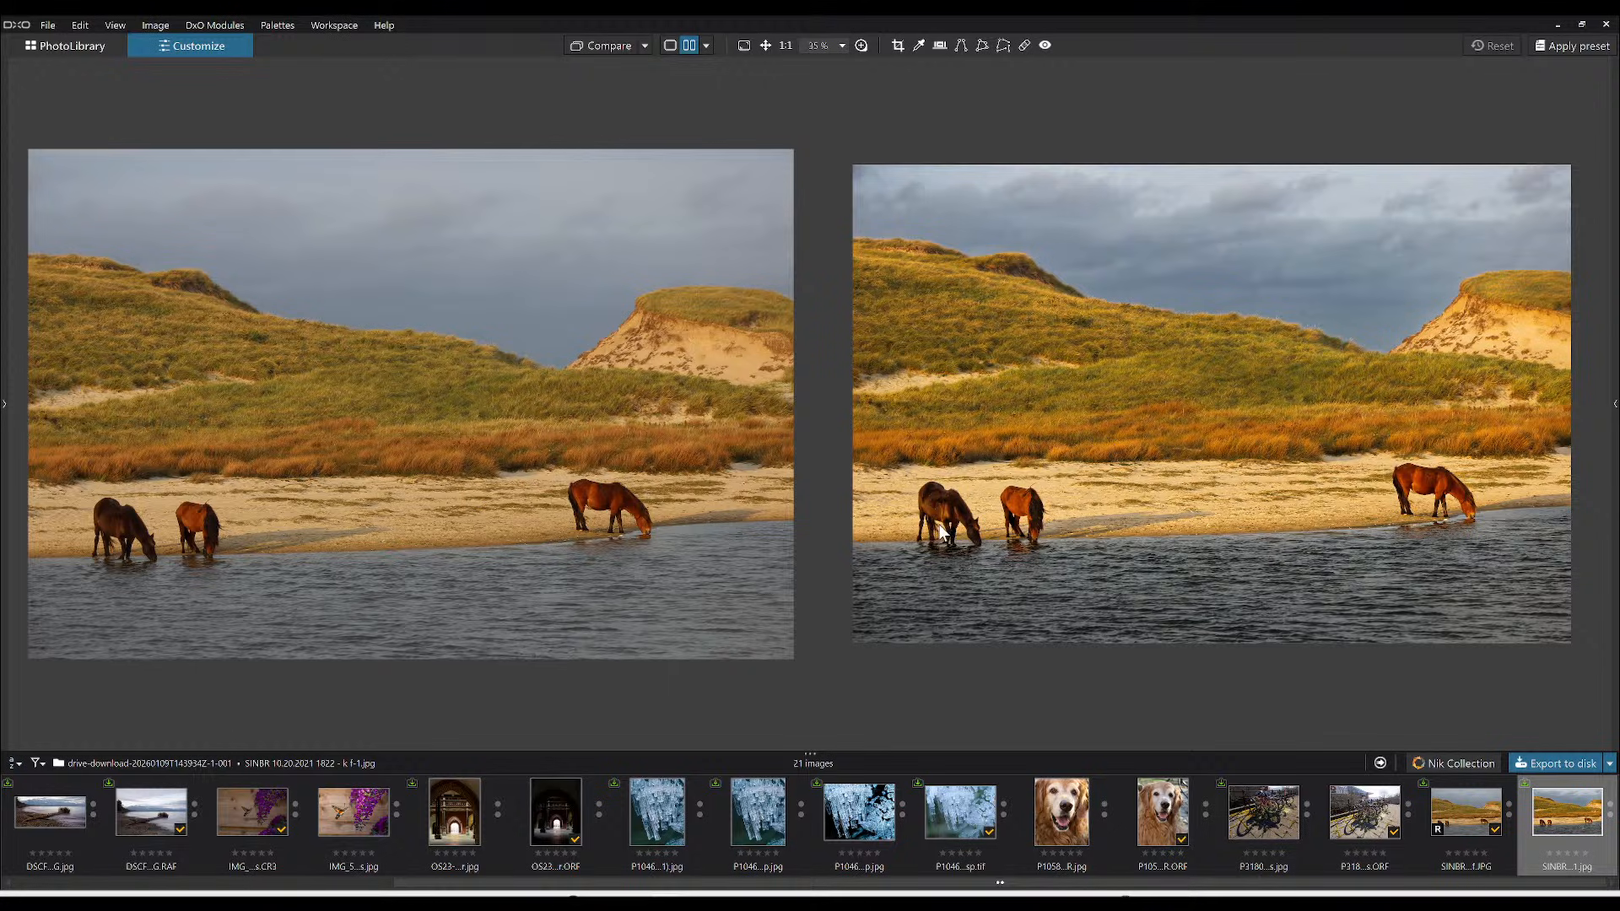
pyautogui.scroll(1, 942, 530)
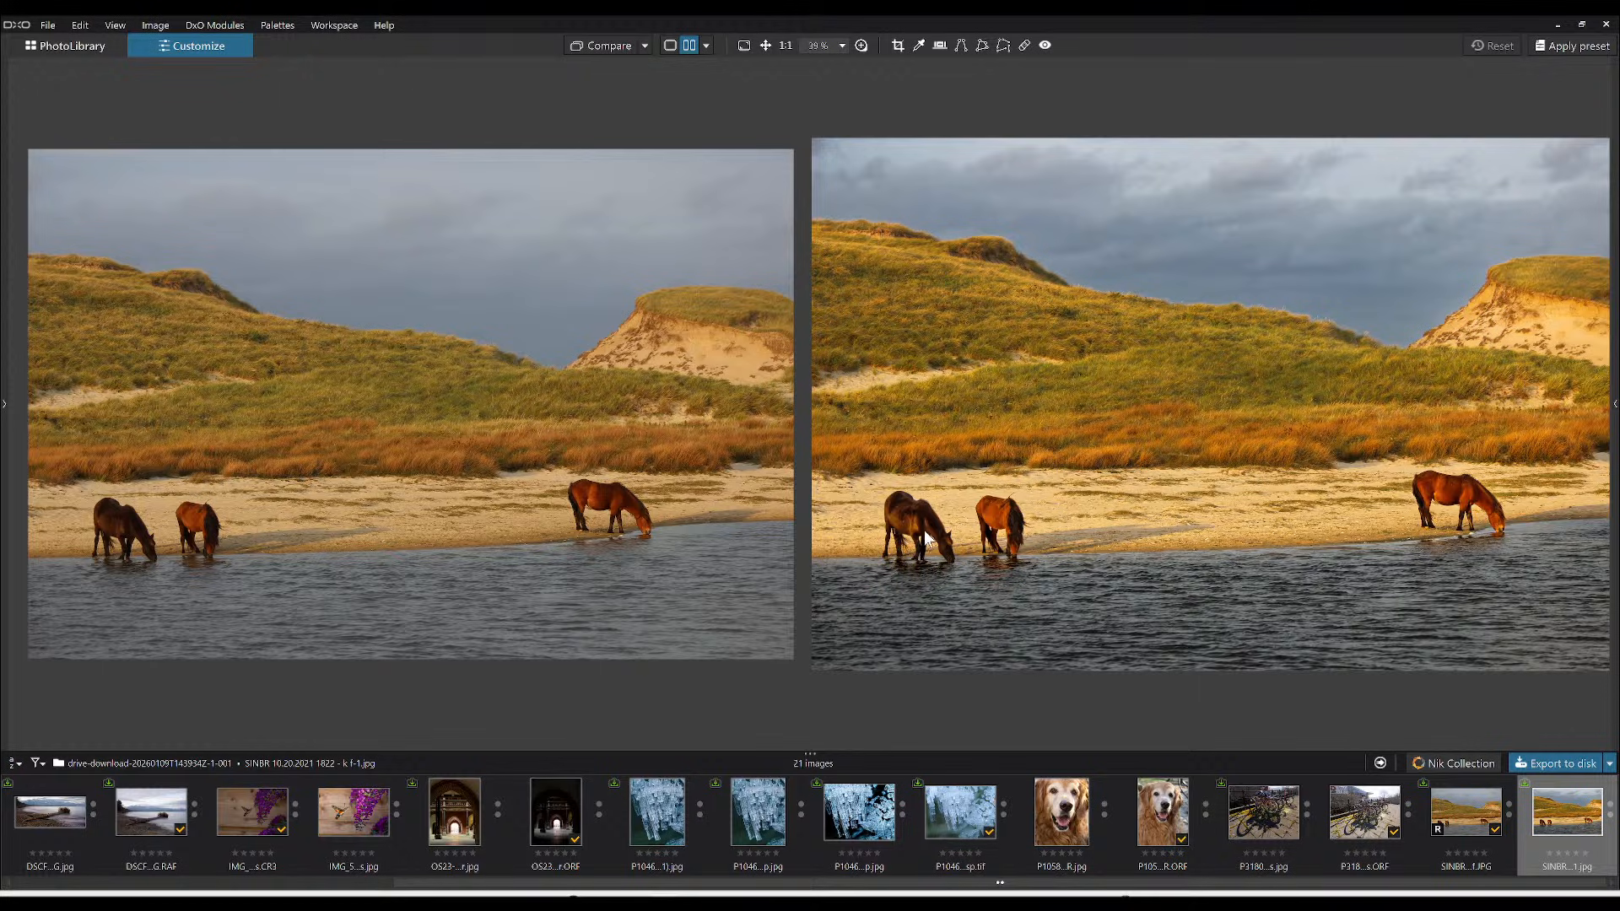
# - Compare the two versions in left/right and top/bottom split views, and return to the side-by-side left/right view
pyautogui.click(707, 47)
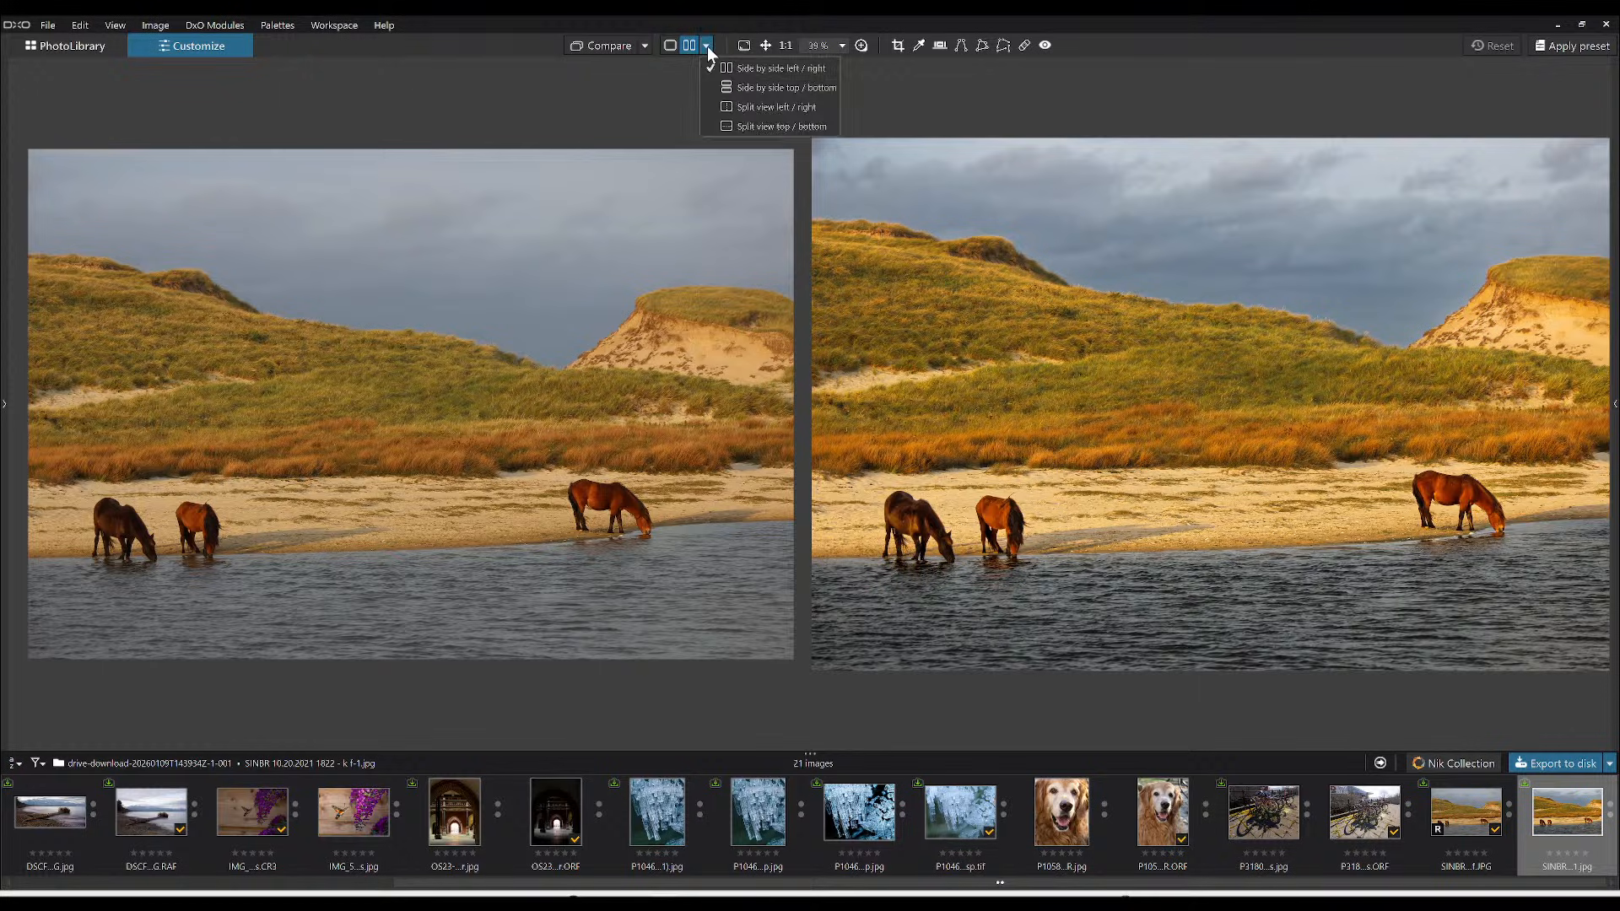
pyautogui.click(730, 106)
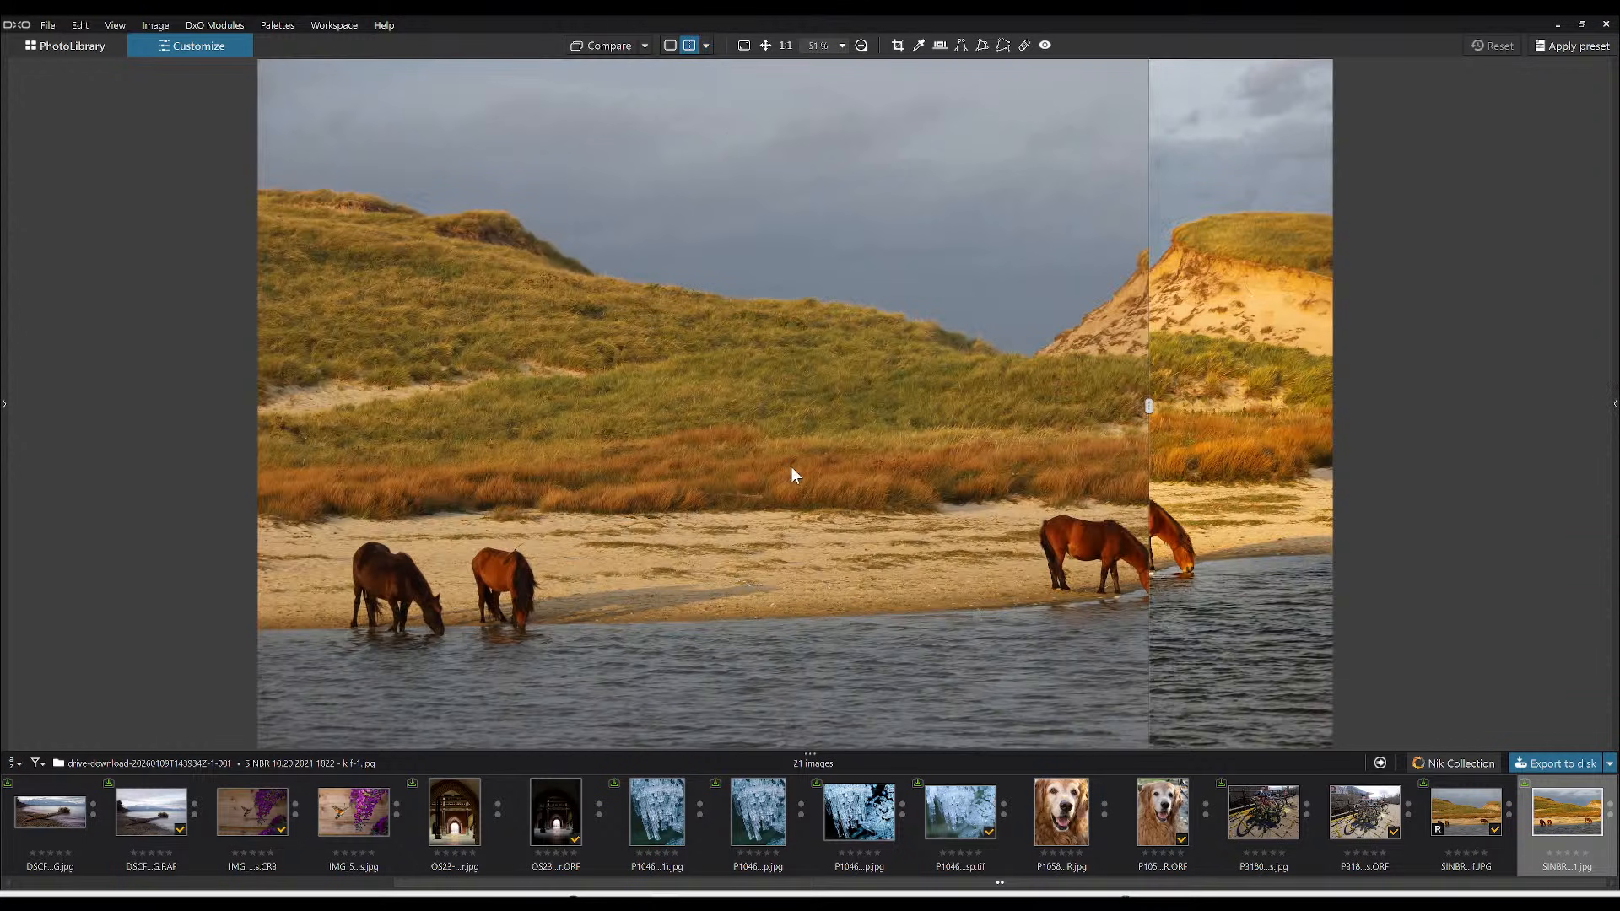
pyautogui.scroll(4, 768, 658)
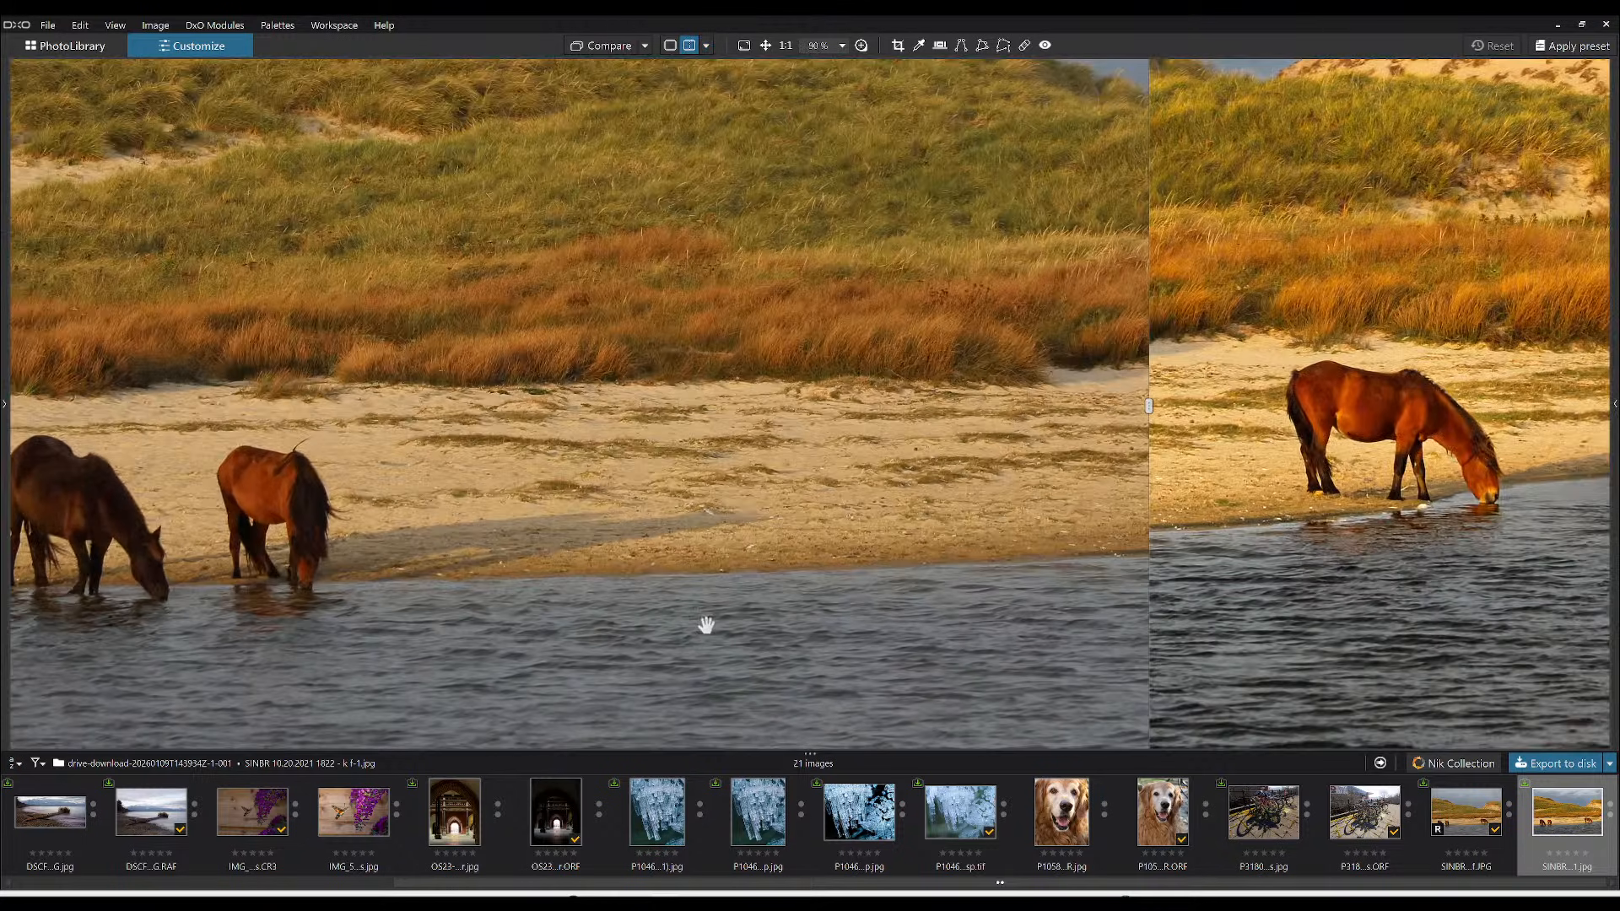
pyautogui.moveTo(706, 621); pyautogui.dragTo(904, 574)
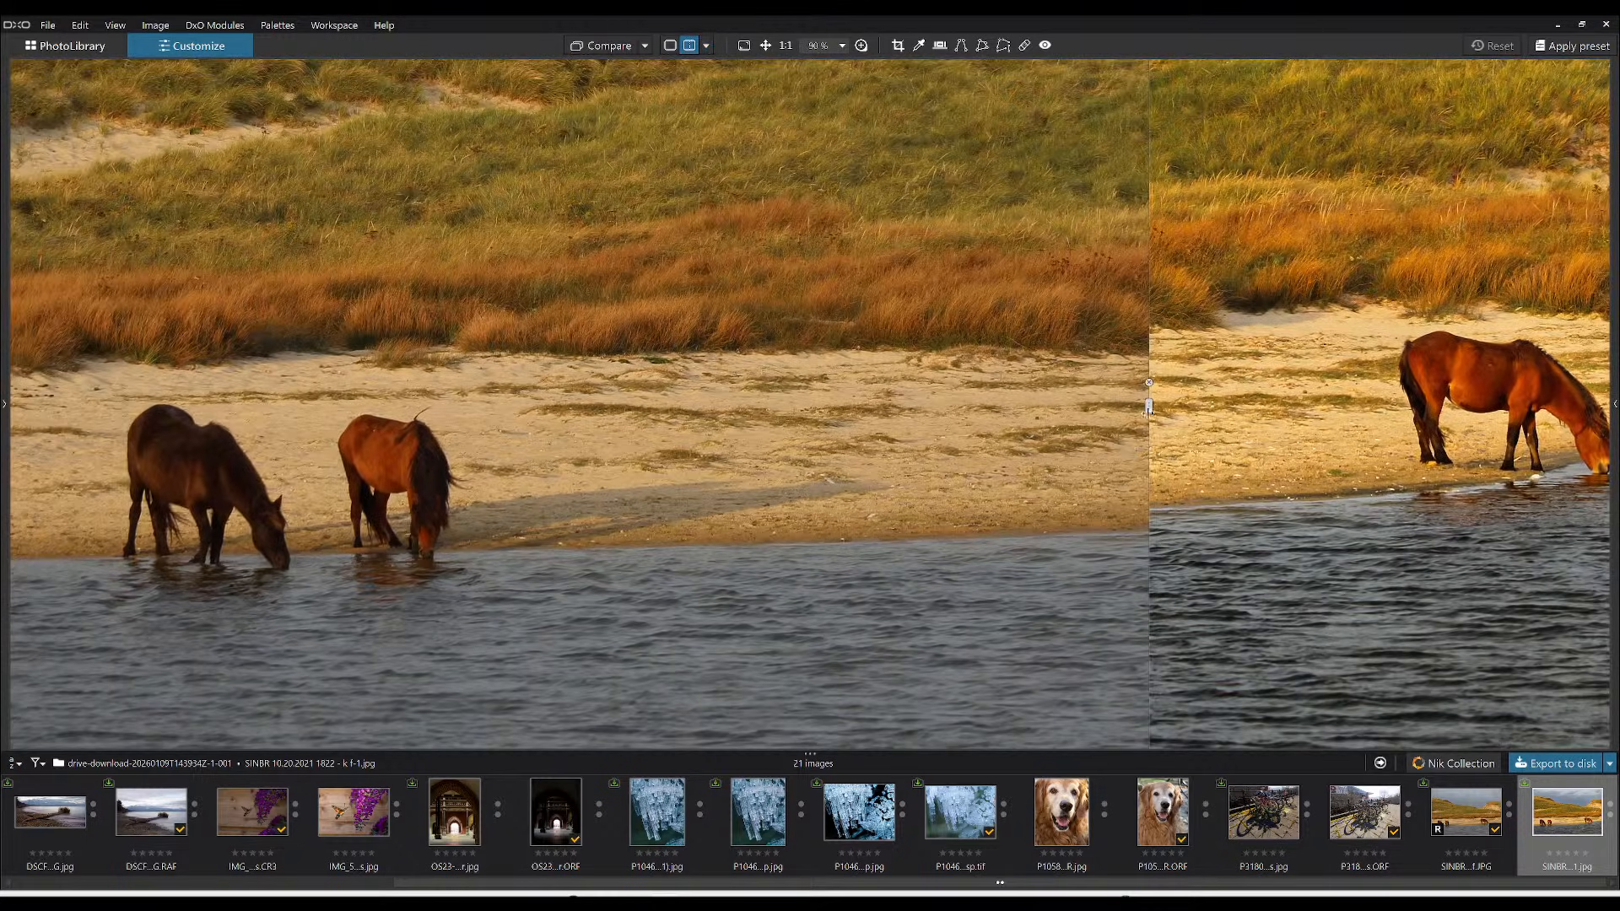
pyautogui.click(1148, 384)
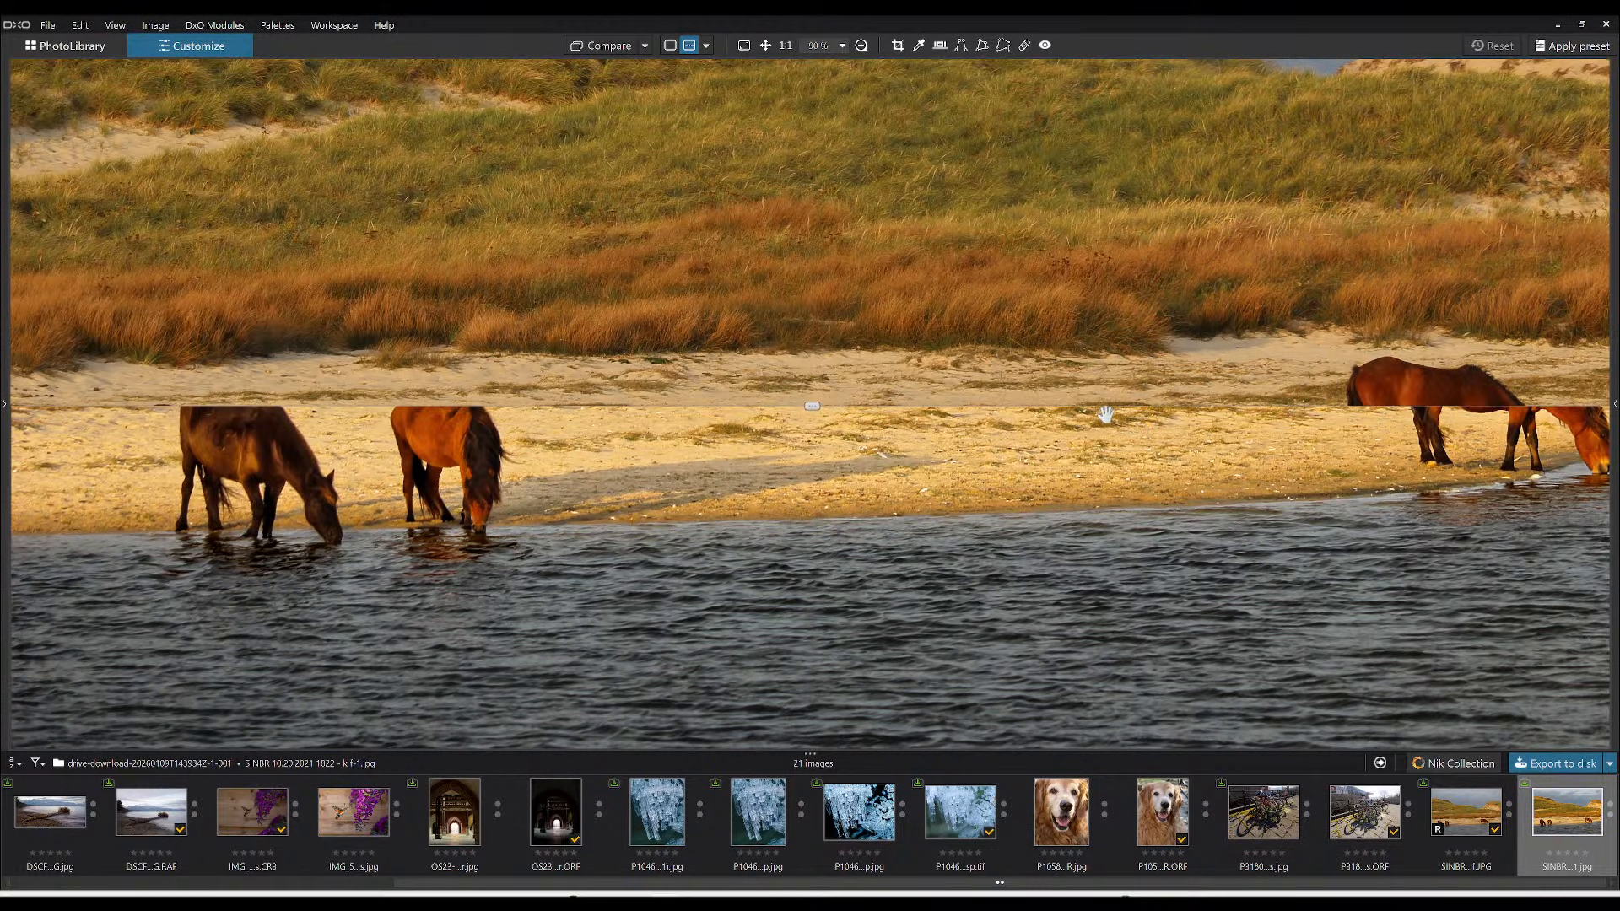
pyautogui.click(701, 49)
pyautogui.click(711, 69)
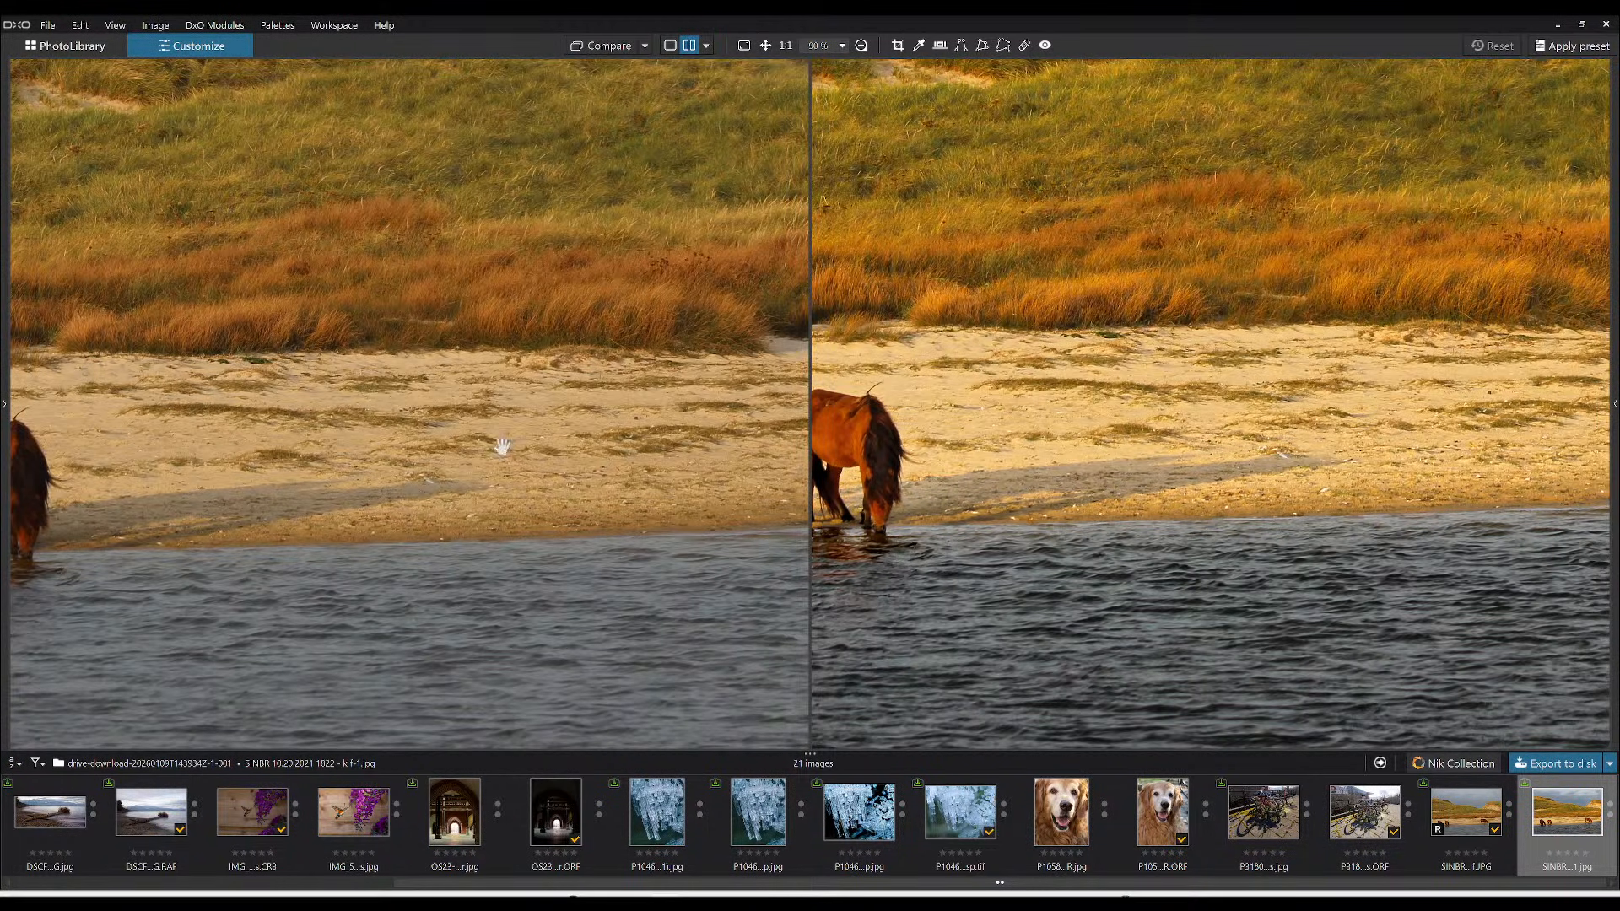
# - Examine the two horses, the shoreline and the water up close in both versions, at up to 140% zoom
pyautogui.moveTo(371, 452); pyautogui.dragTo(1417, 484)
pyautogui.moveTo(380, 454); pyautogui.dragTo(645, 466)
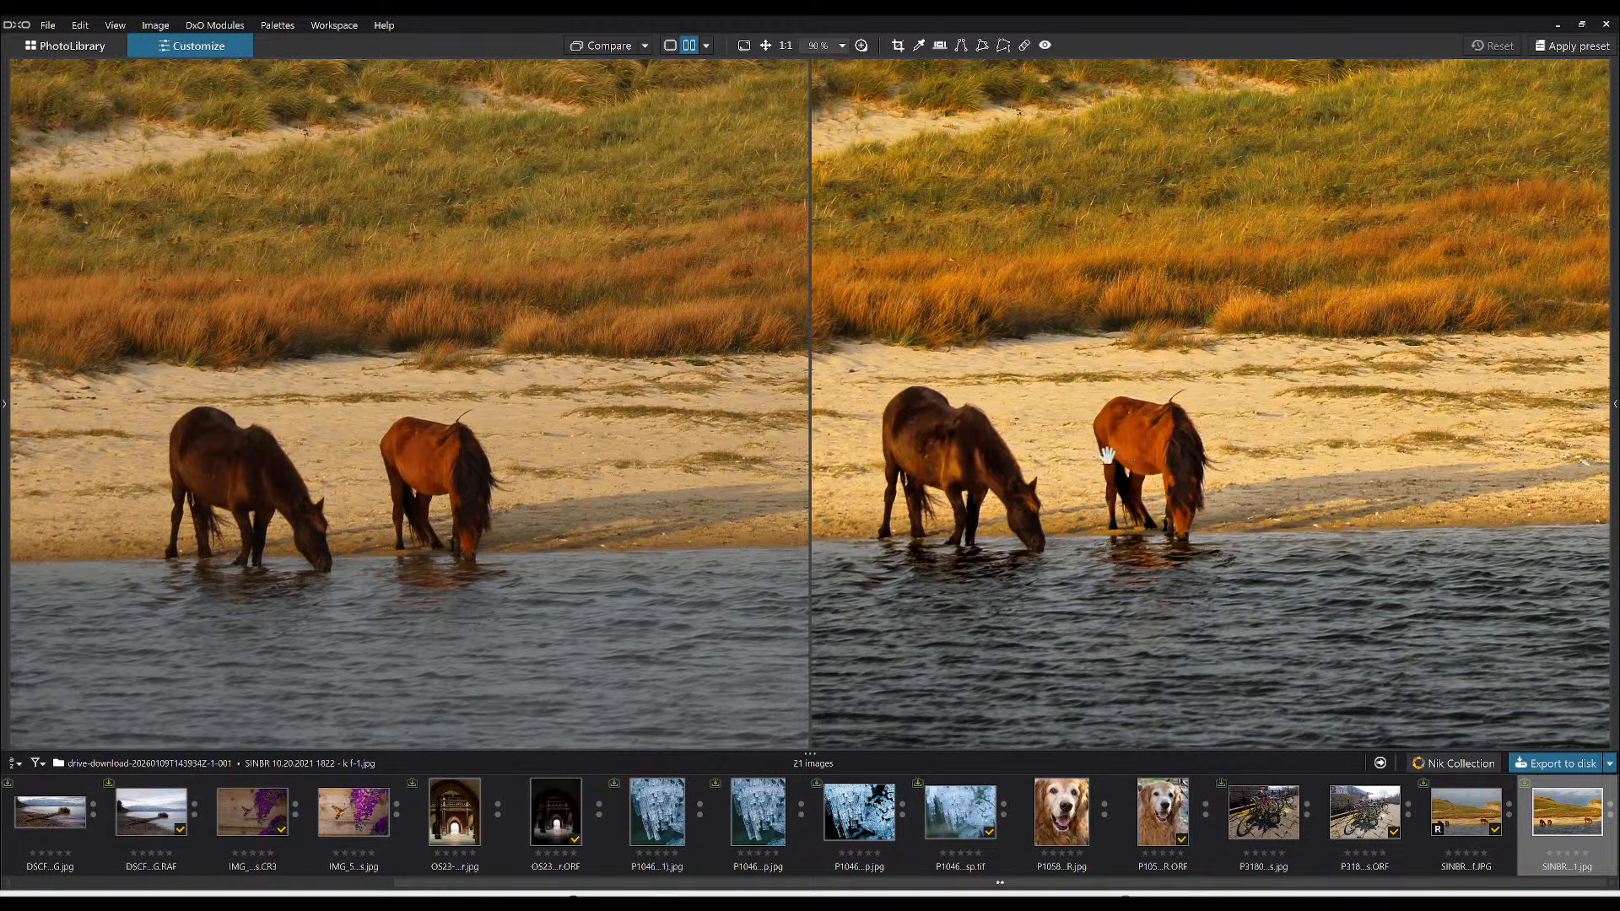
pyautogui.scroll(3, 1101, 552)
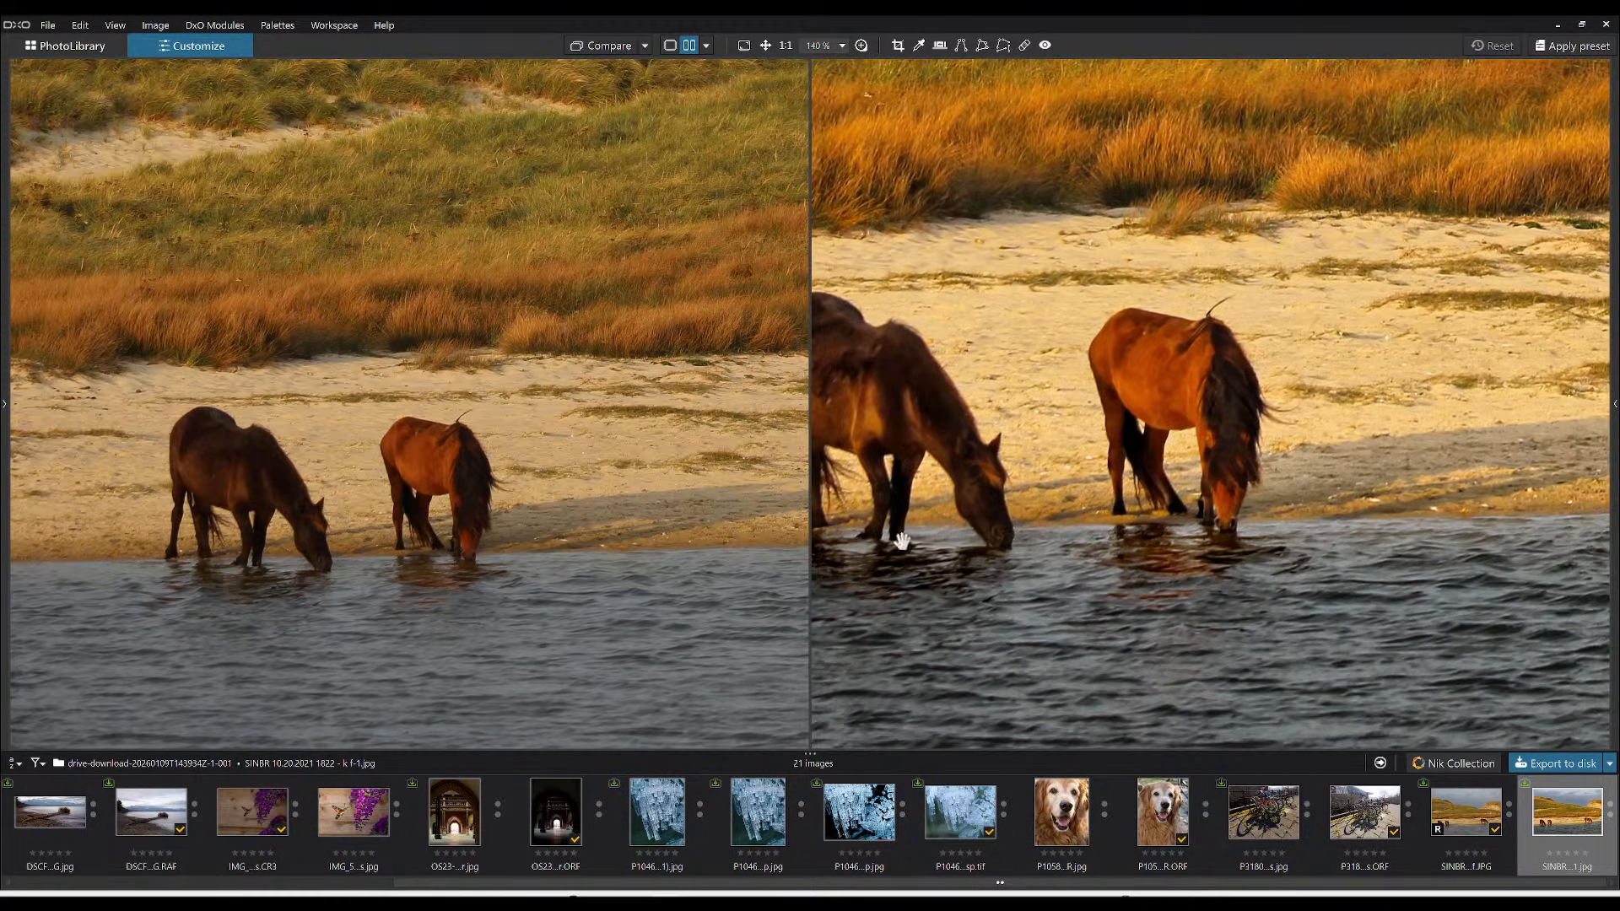
pyautogui.scroll(3, 484, 531)
pyautogui.moveTo(893, 514); pyautogui.dragTo(1006, 534)
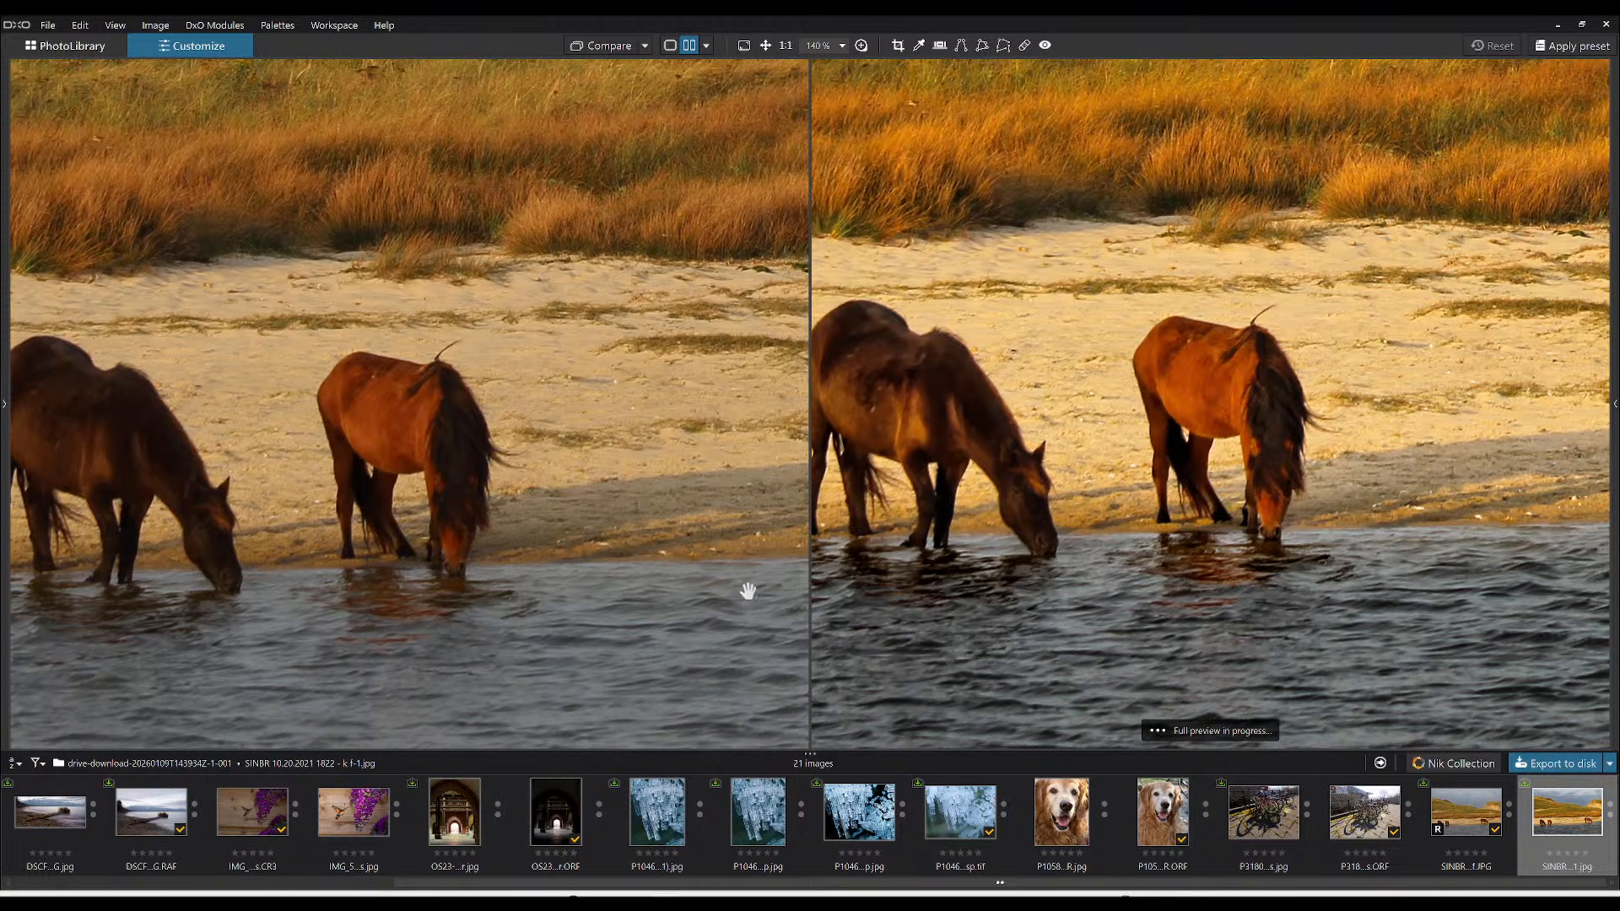
pyautogui.moveTo(747, 591); pyautogui.dragTo(651, 518)
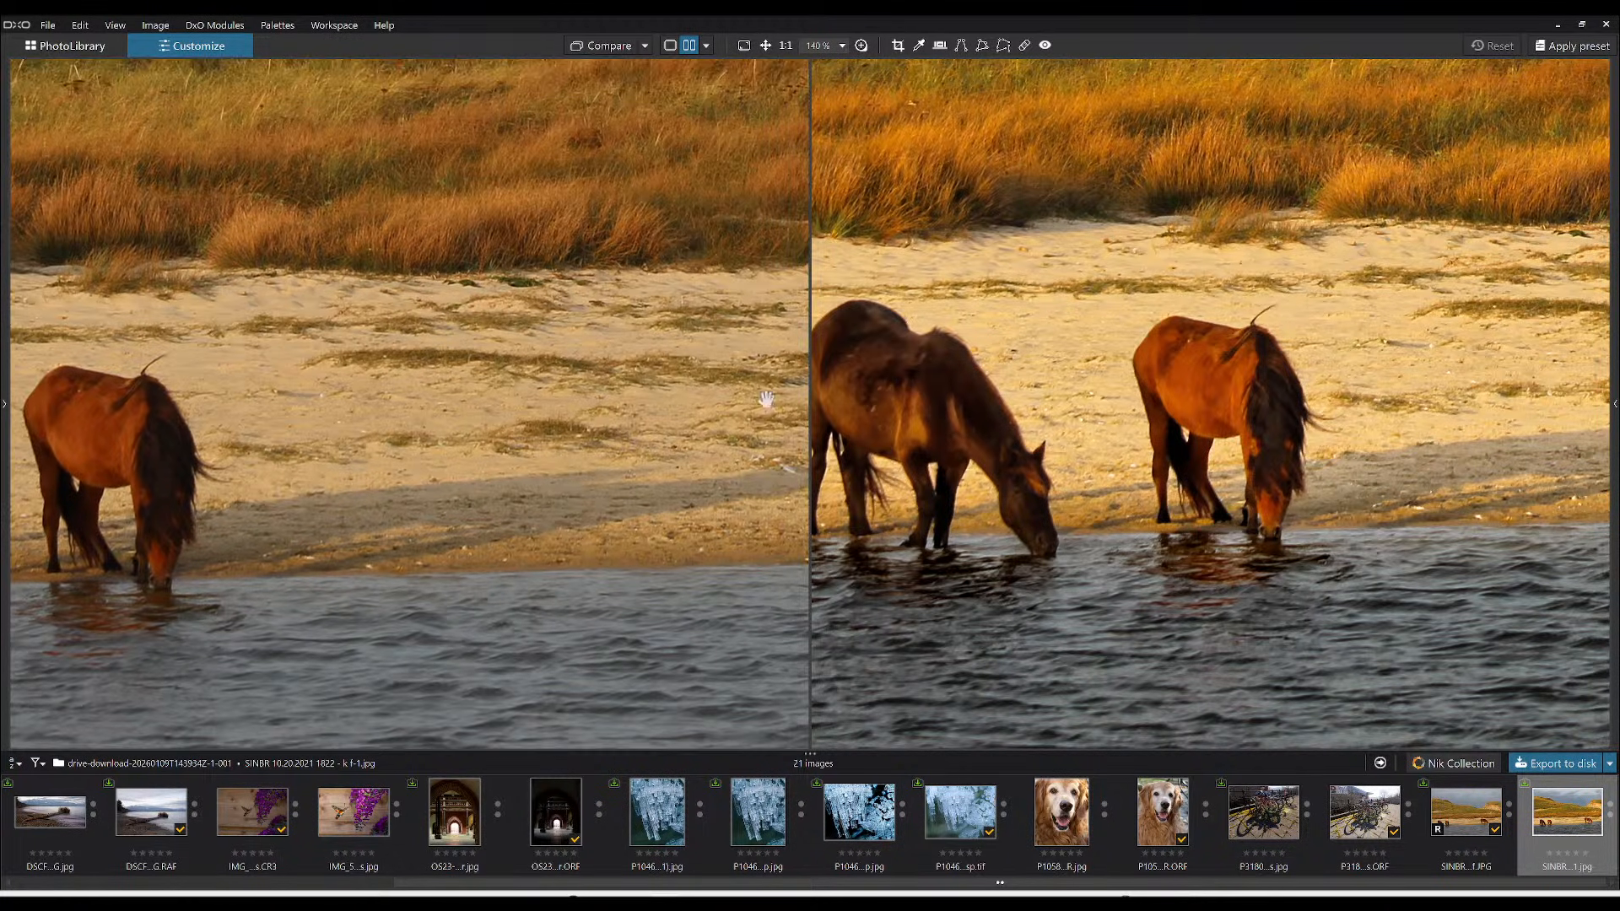
pyautogui.moveTo(983, 142); pyautogui.dragTo(1004, 203)
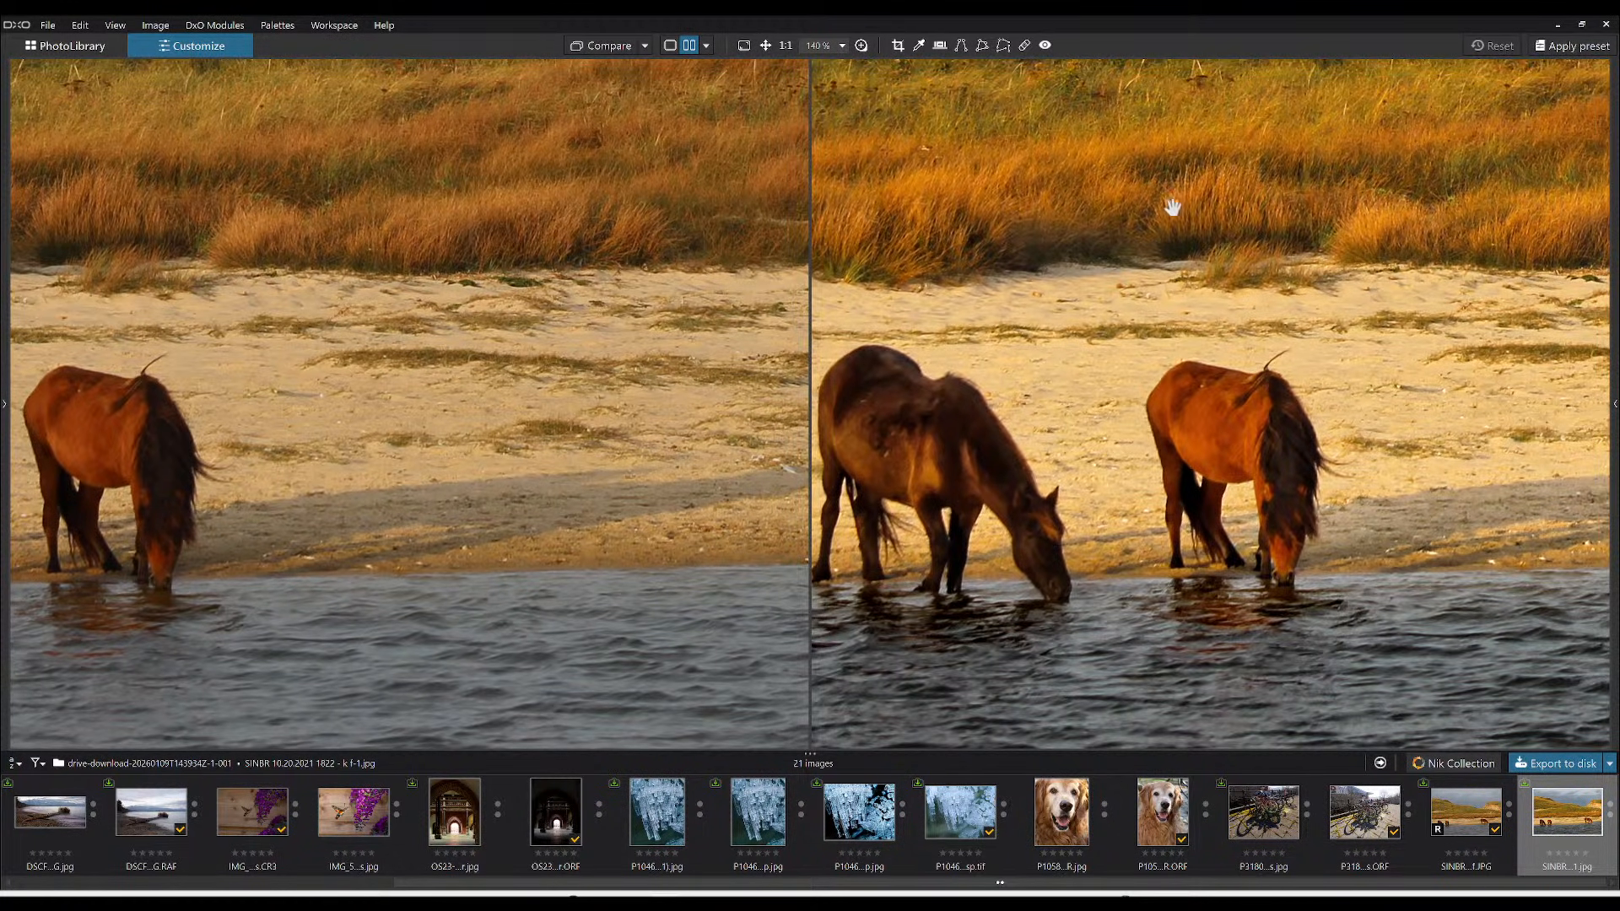
# - Compare the whole original and exported pictures side by side, and return to the single-image view of the exported photo
pyautogui.scroll(-3, 623, 391)
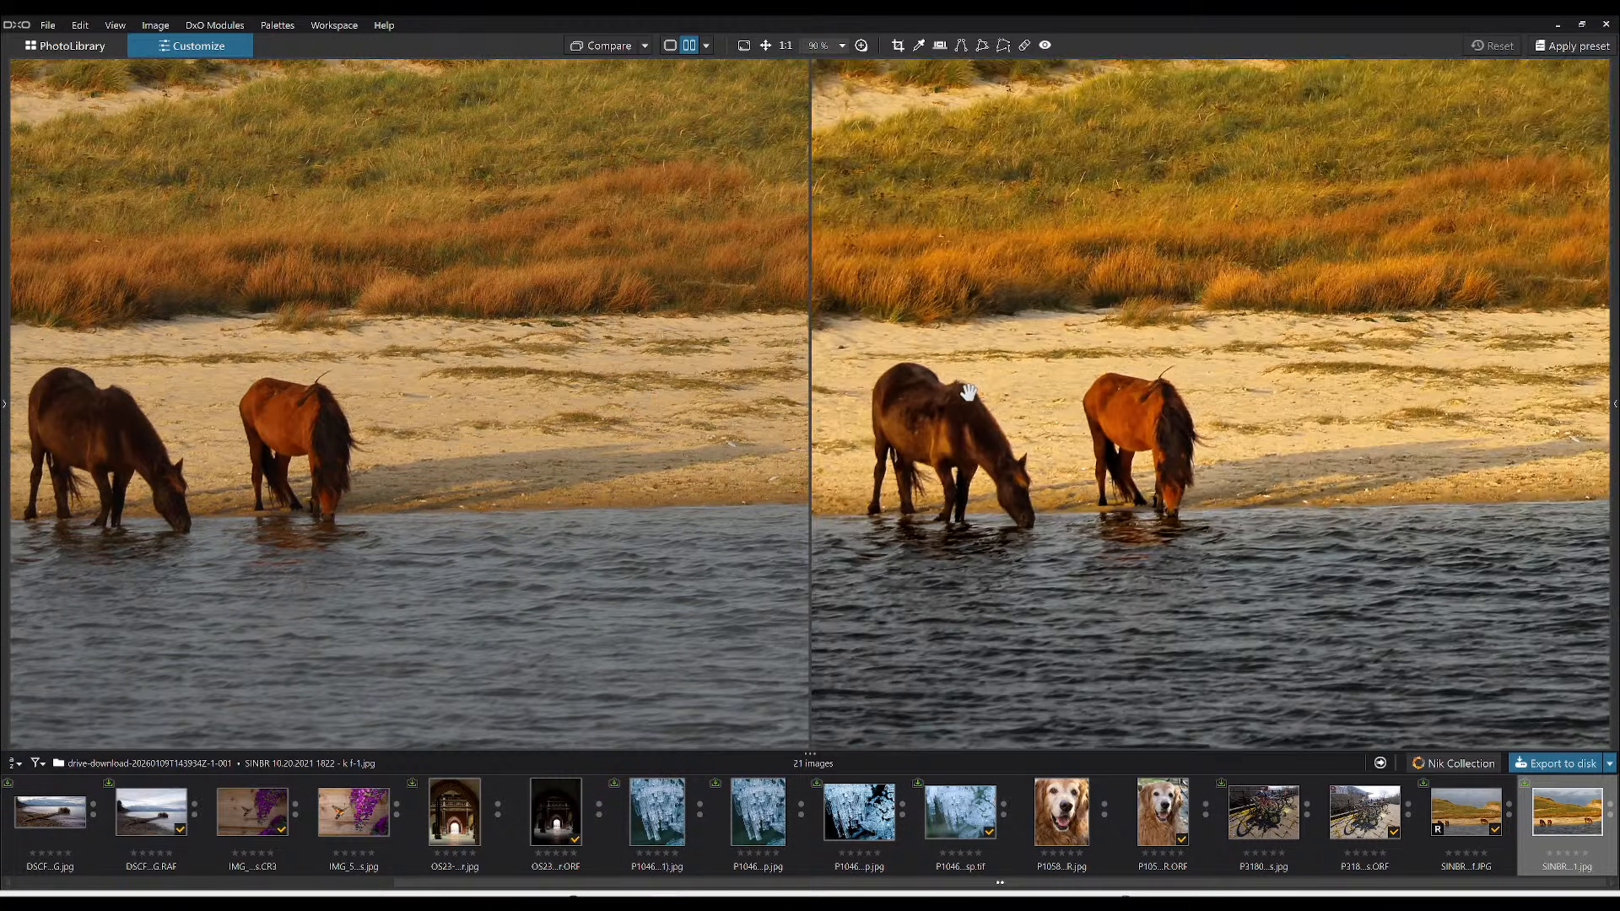
pyautogui.scroll(-3, 969, 393)
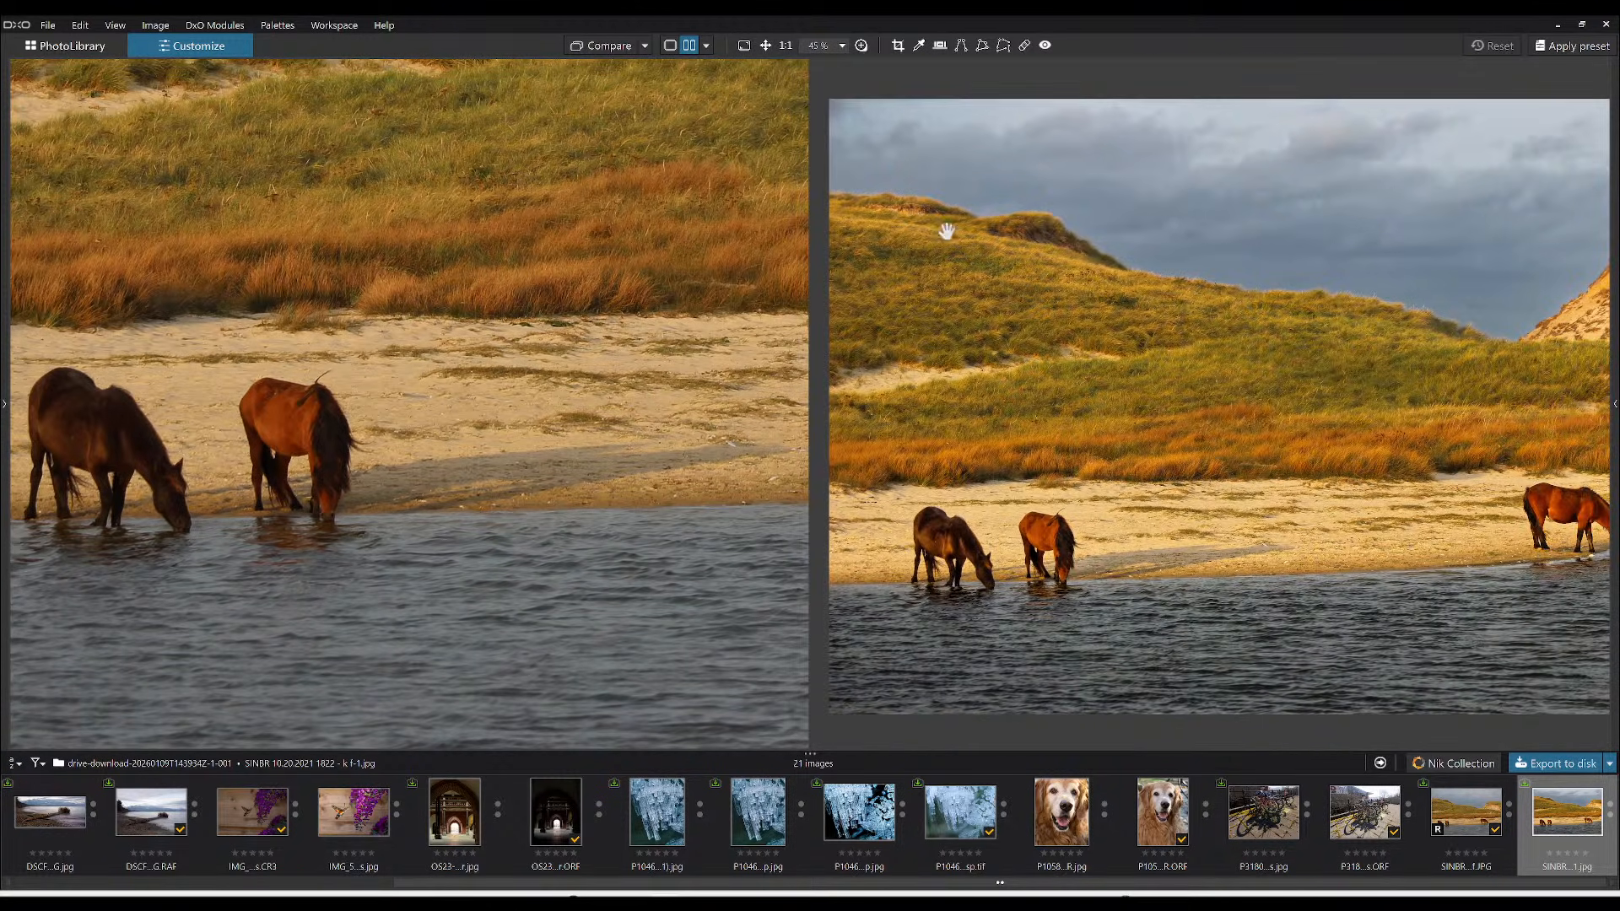
pyautogui.scroll(-2, 610, 346)
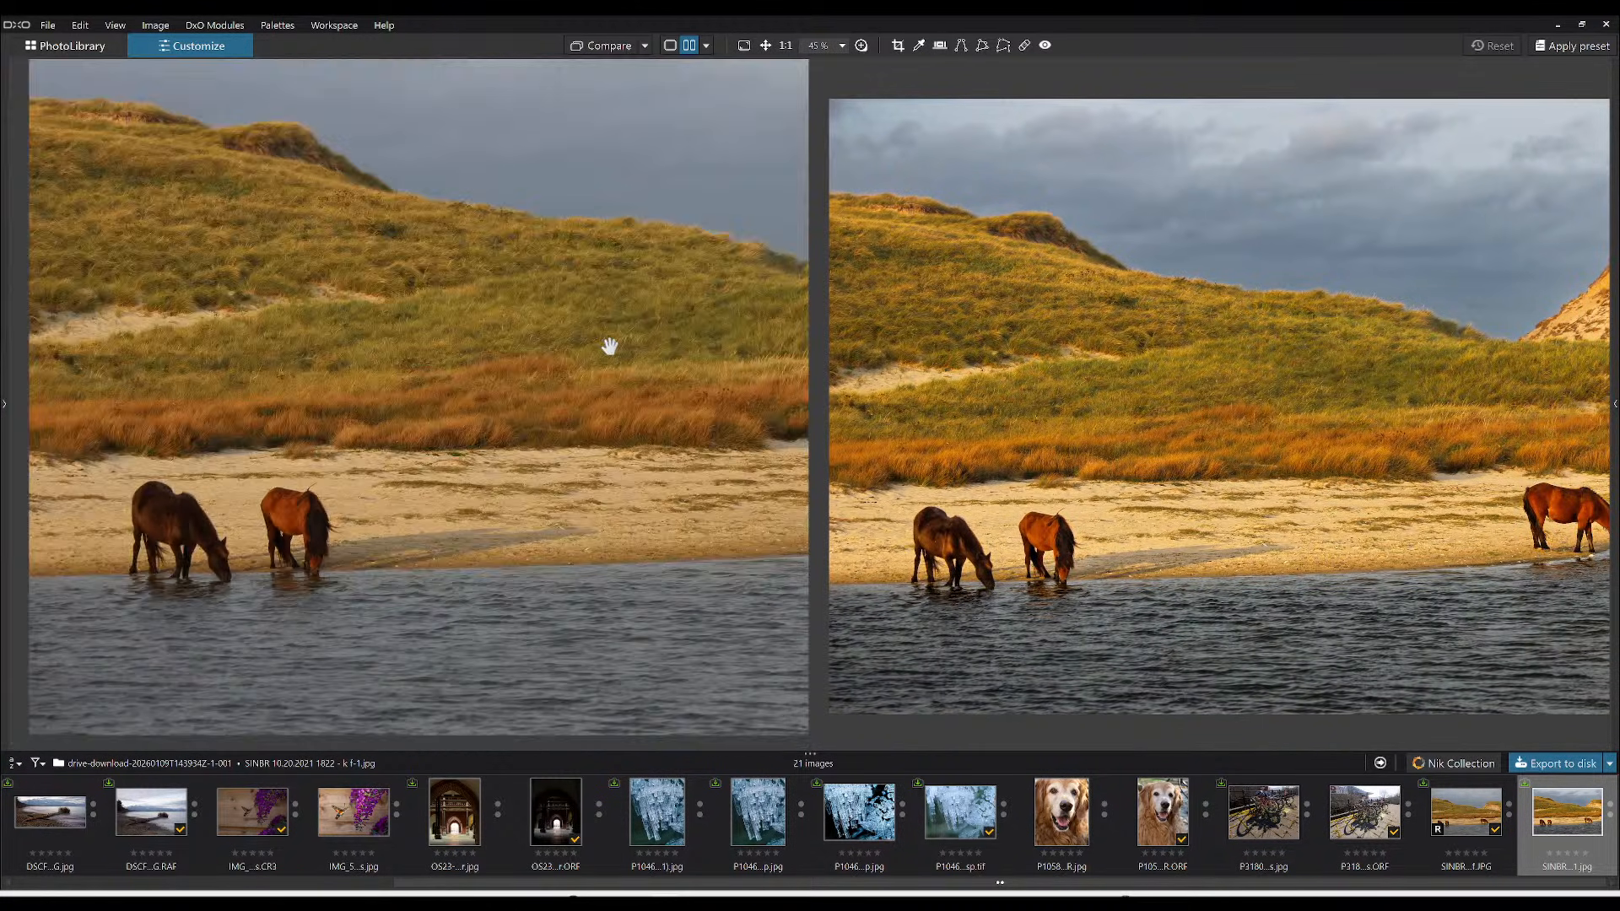
pyautogui.scroll(-2, 658, 350)
pyautogui.scroll(-2, 1056, 451)
pyautogui.scroll(-2, 713, 447)
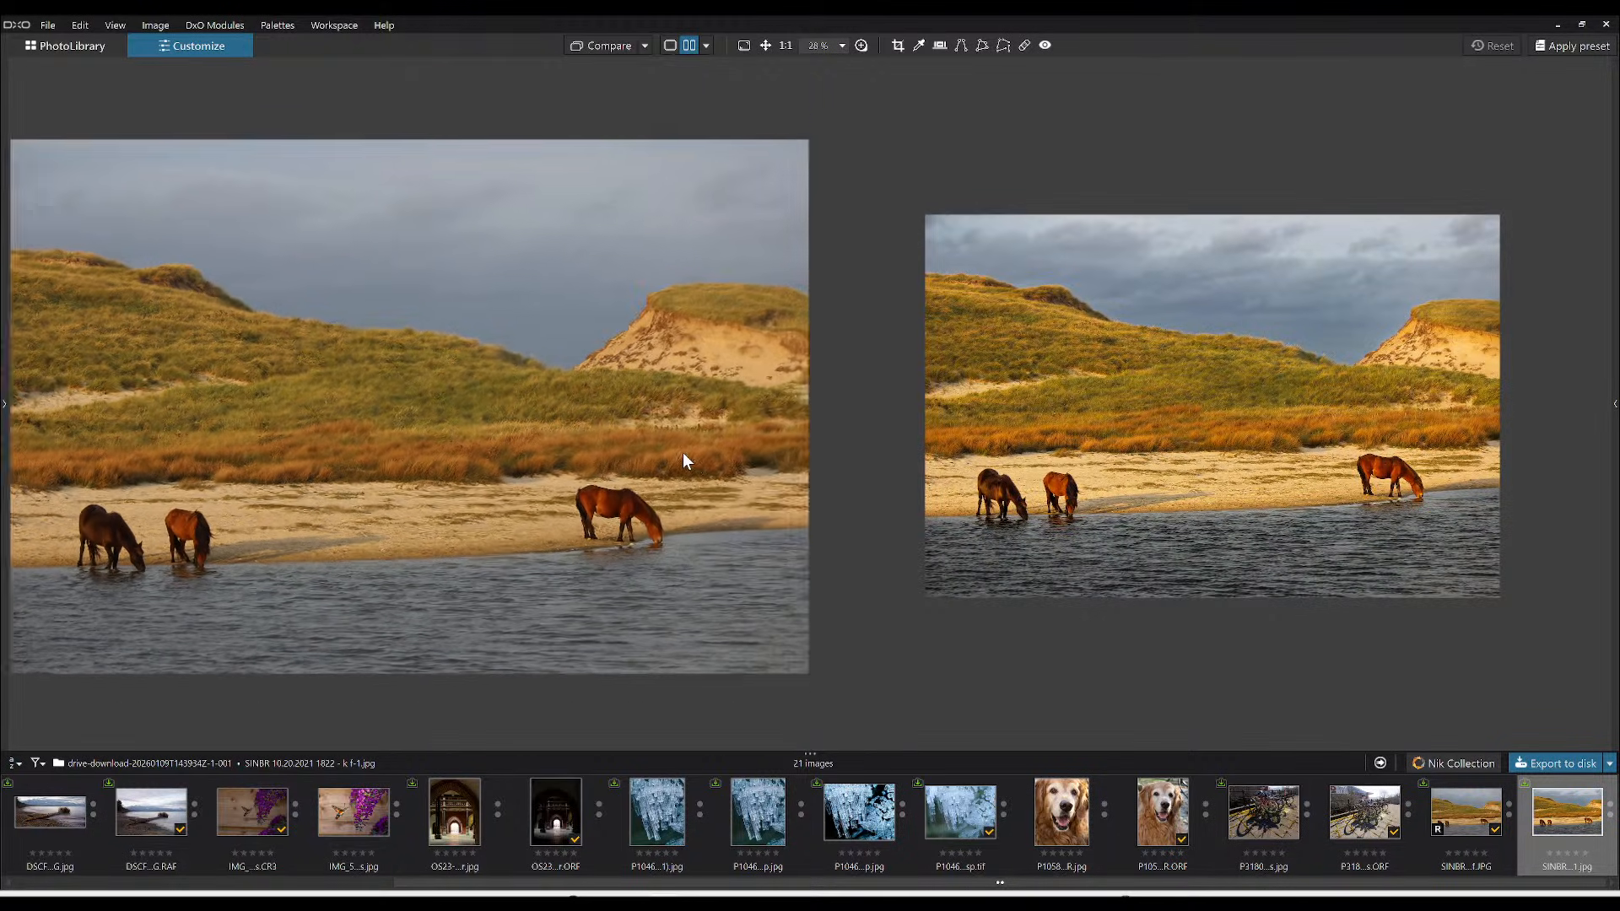
pyautogui.scroll(-2, 684, 460)
pyautogui.scroll(1, 932, 477)
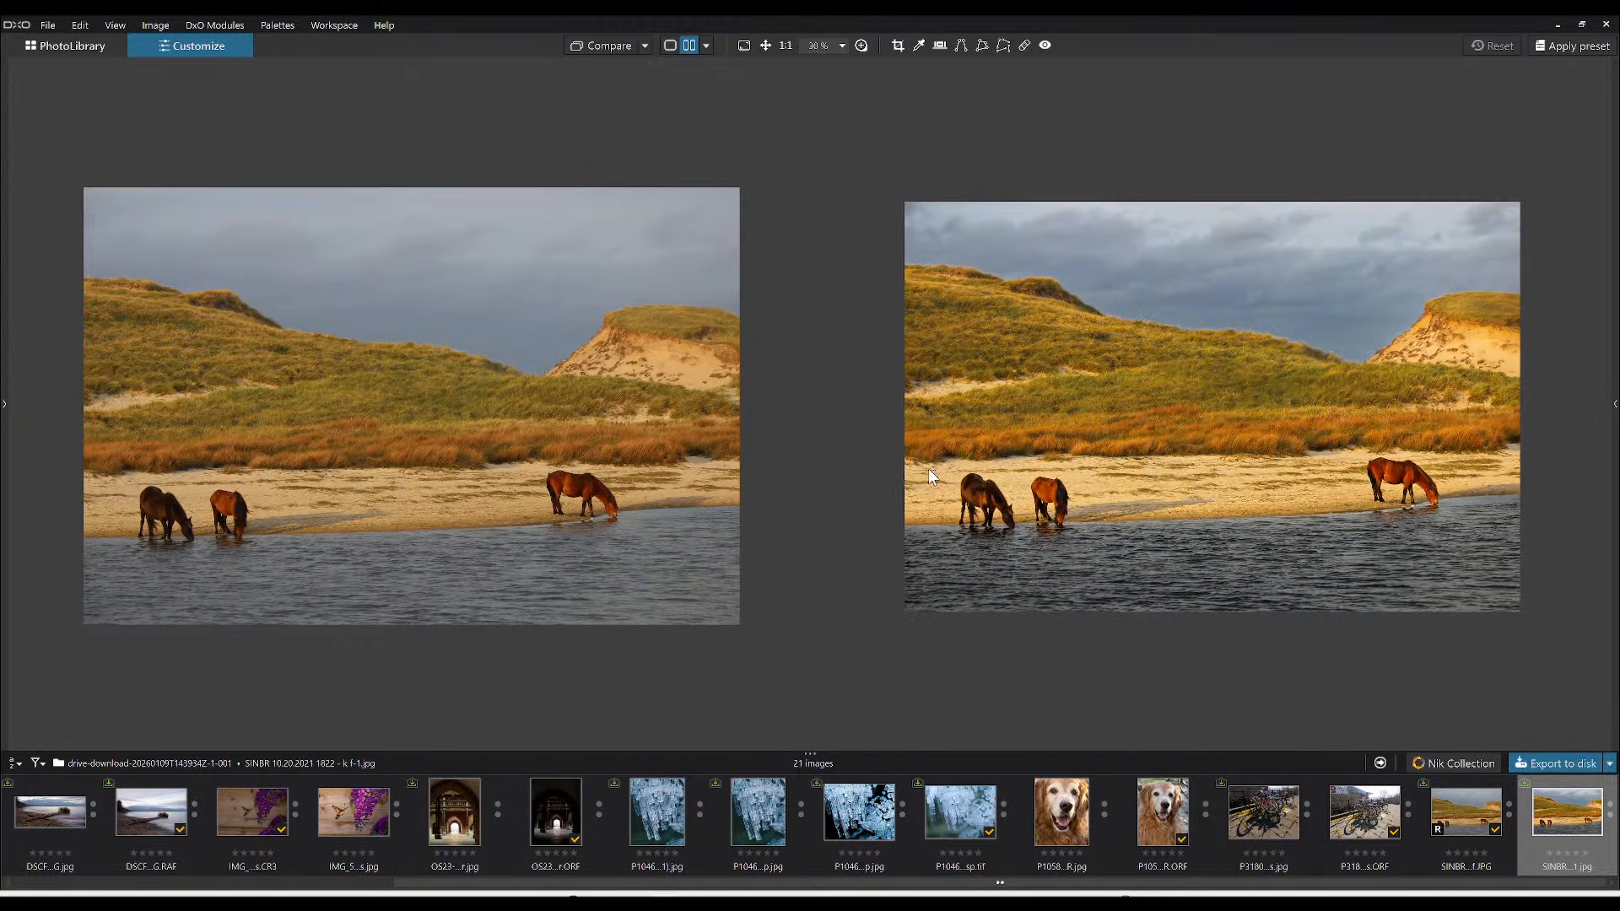
pyautogui.scroll(1, 956, 469)
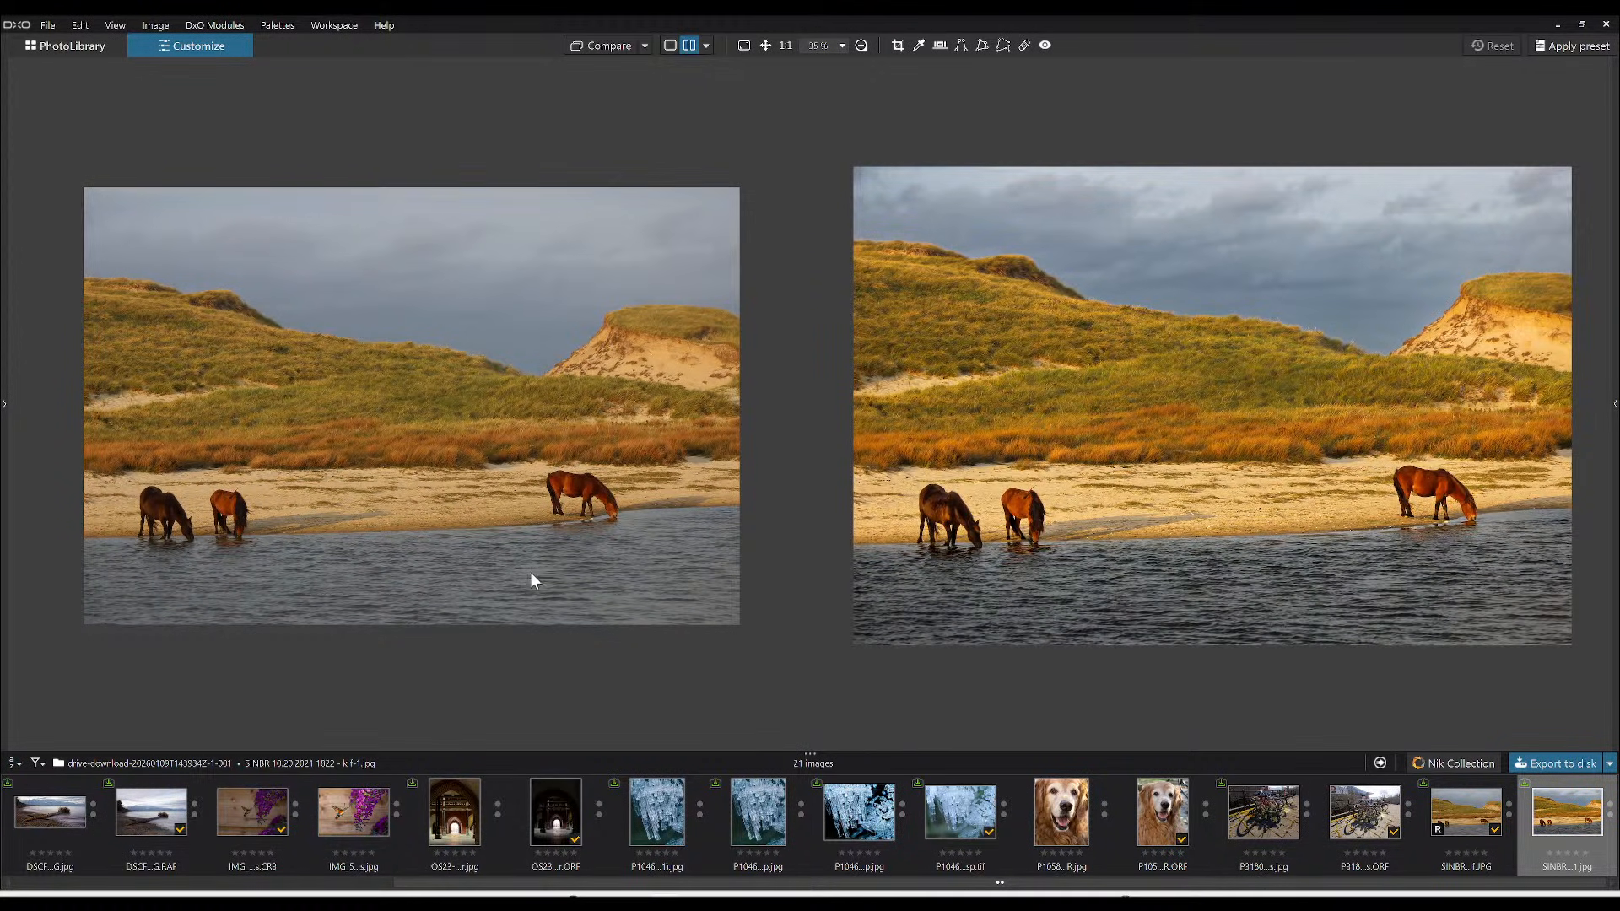
pyautogui.scroll(1, 531, 574)
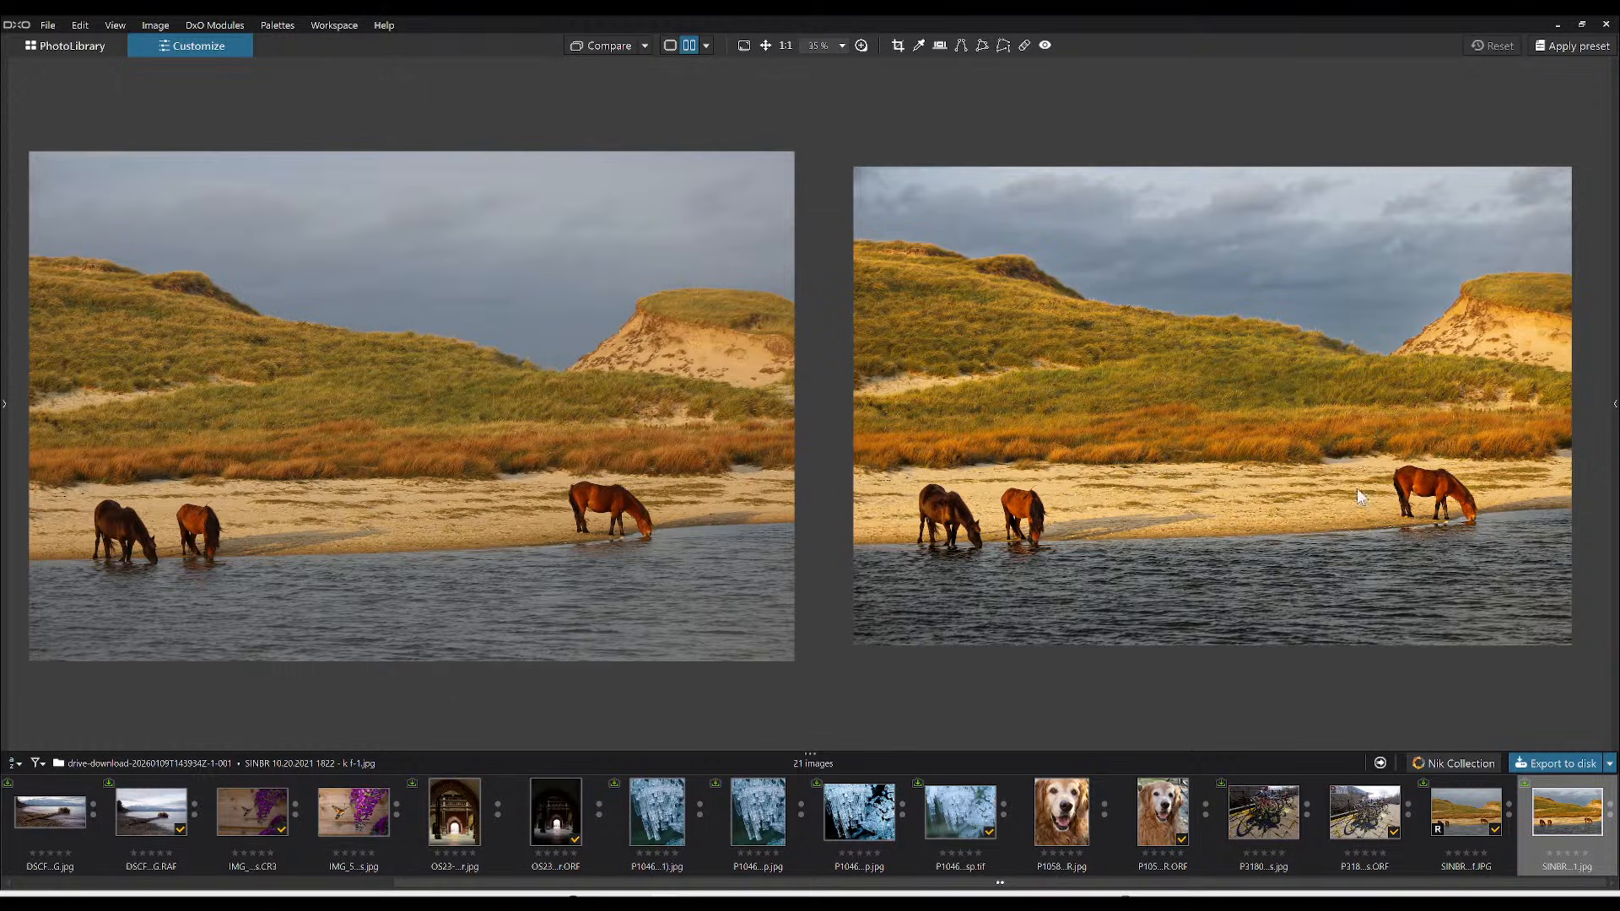
pyautogui.click(670, 45)
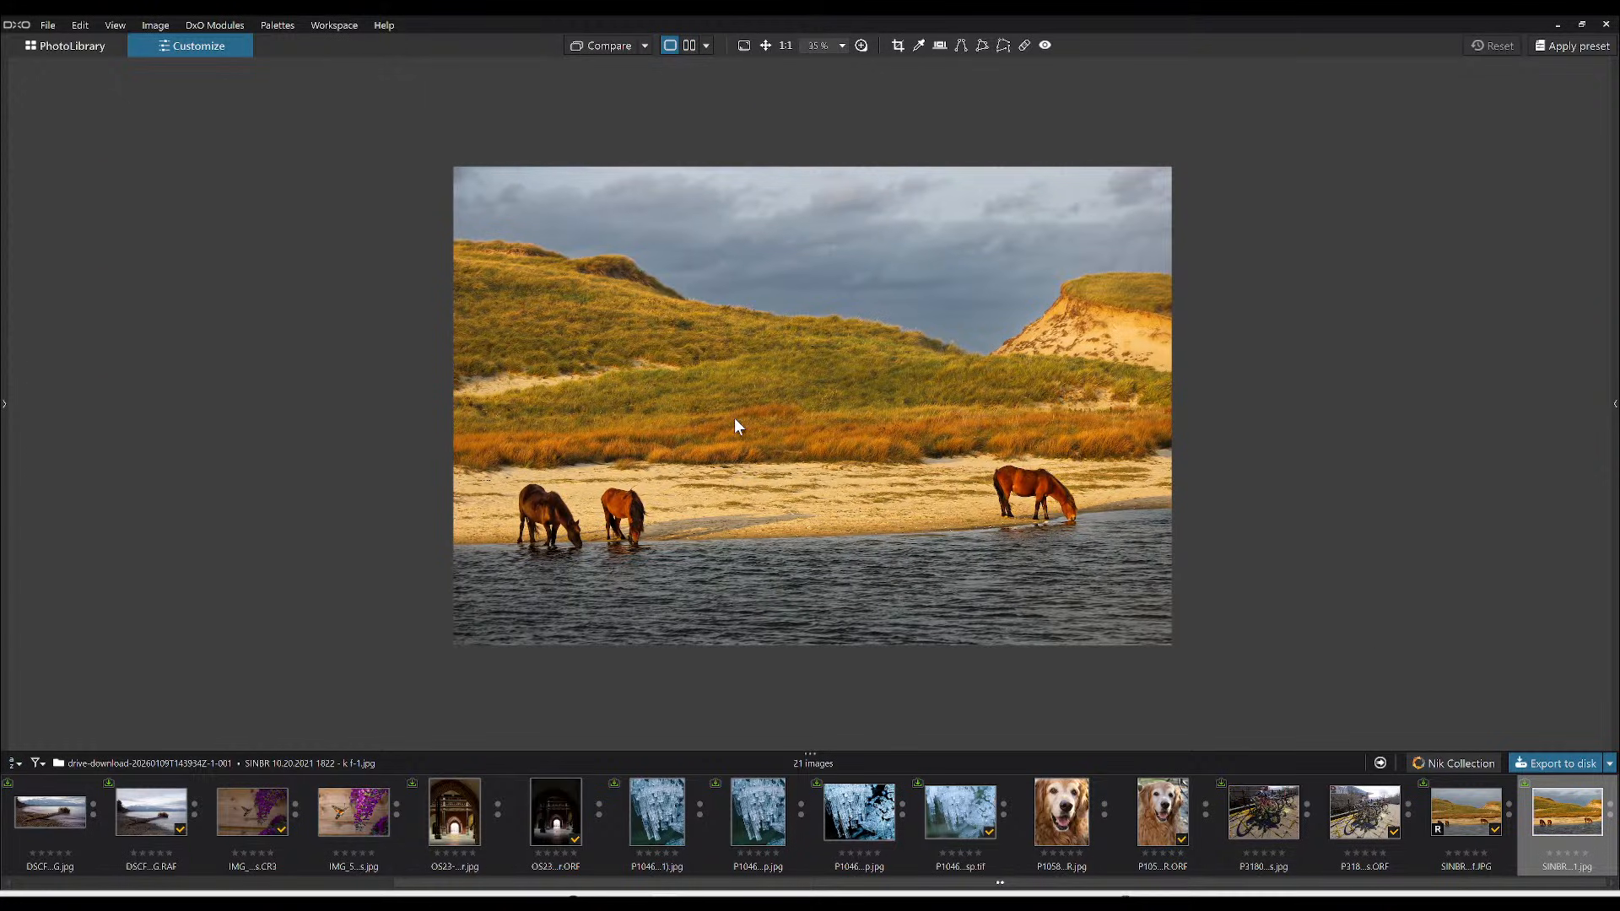
# - Open the red sunset raw file from the photo library for editing and apply the 0000 Rob Default preset
pyautogui.click(119, 42)
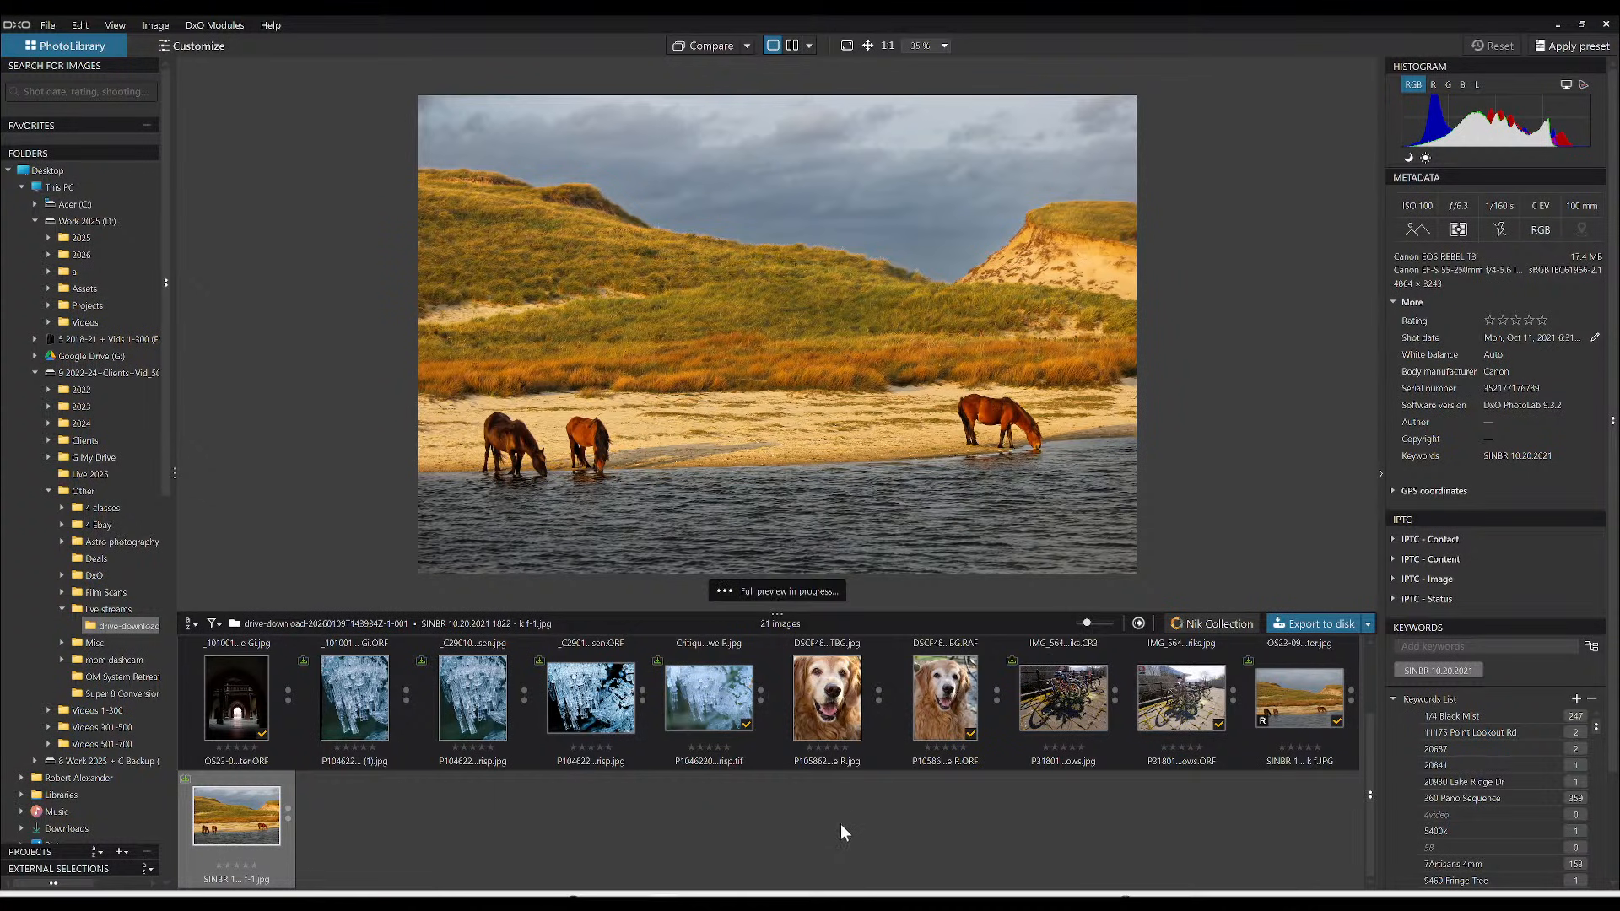
pyautogui.scroll(1, 827, 833)
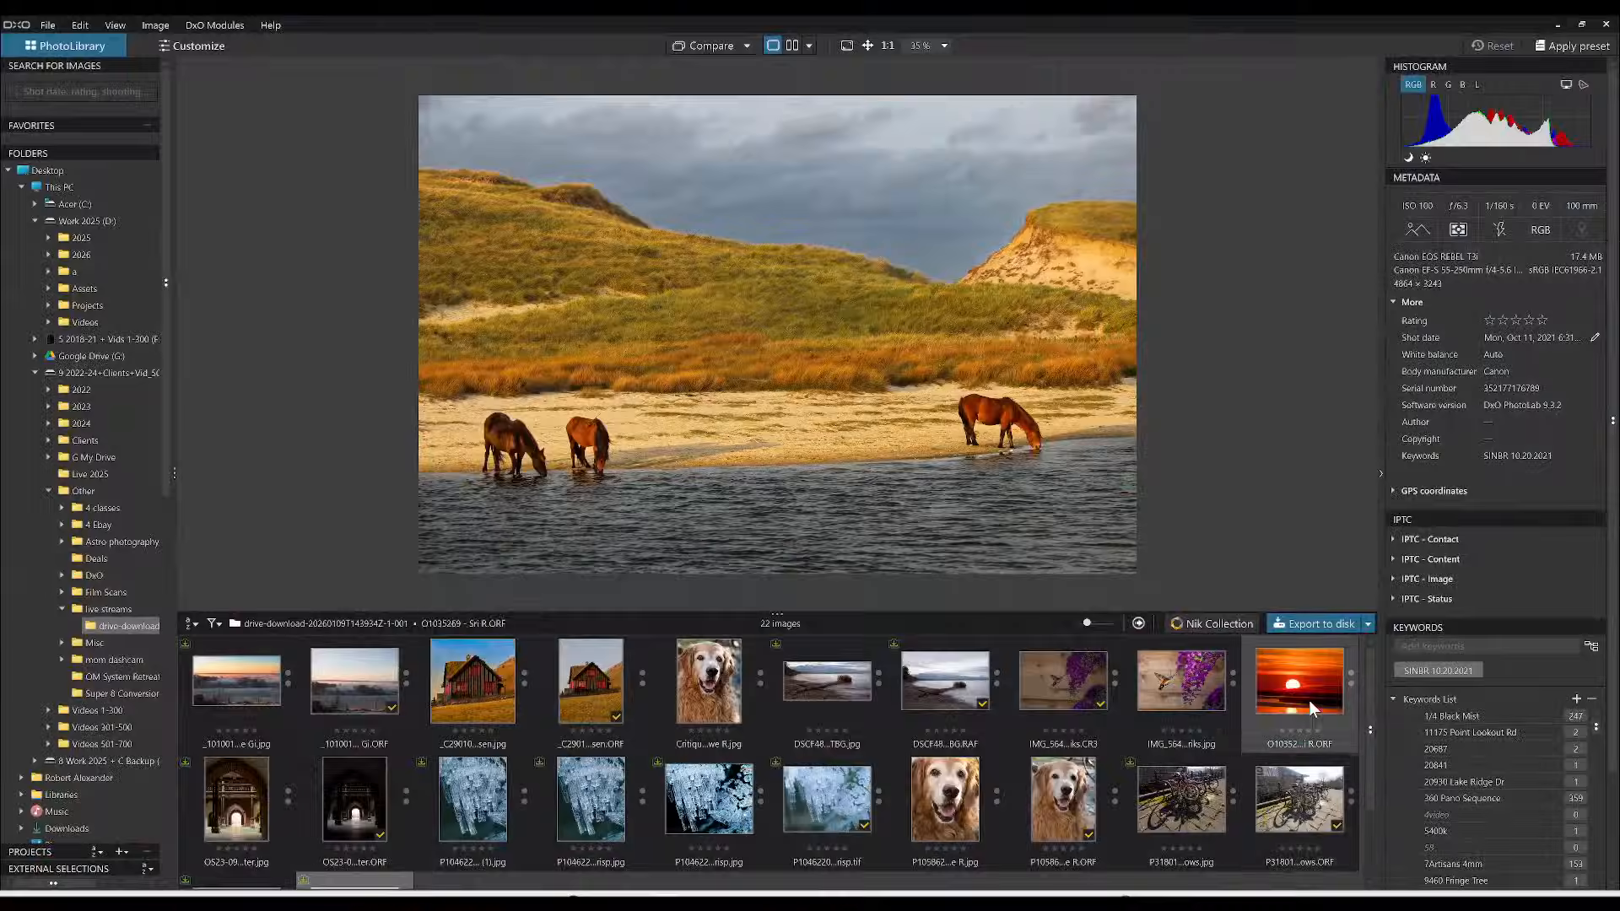
pyautogui.doubleClick(1309, 699)
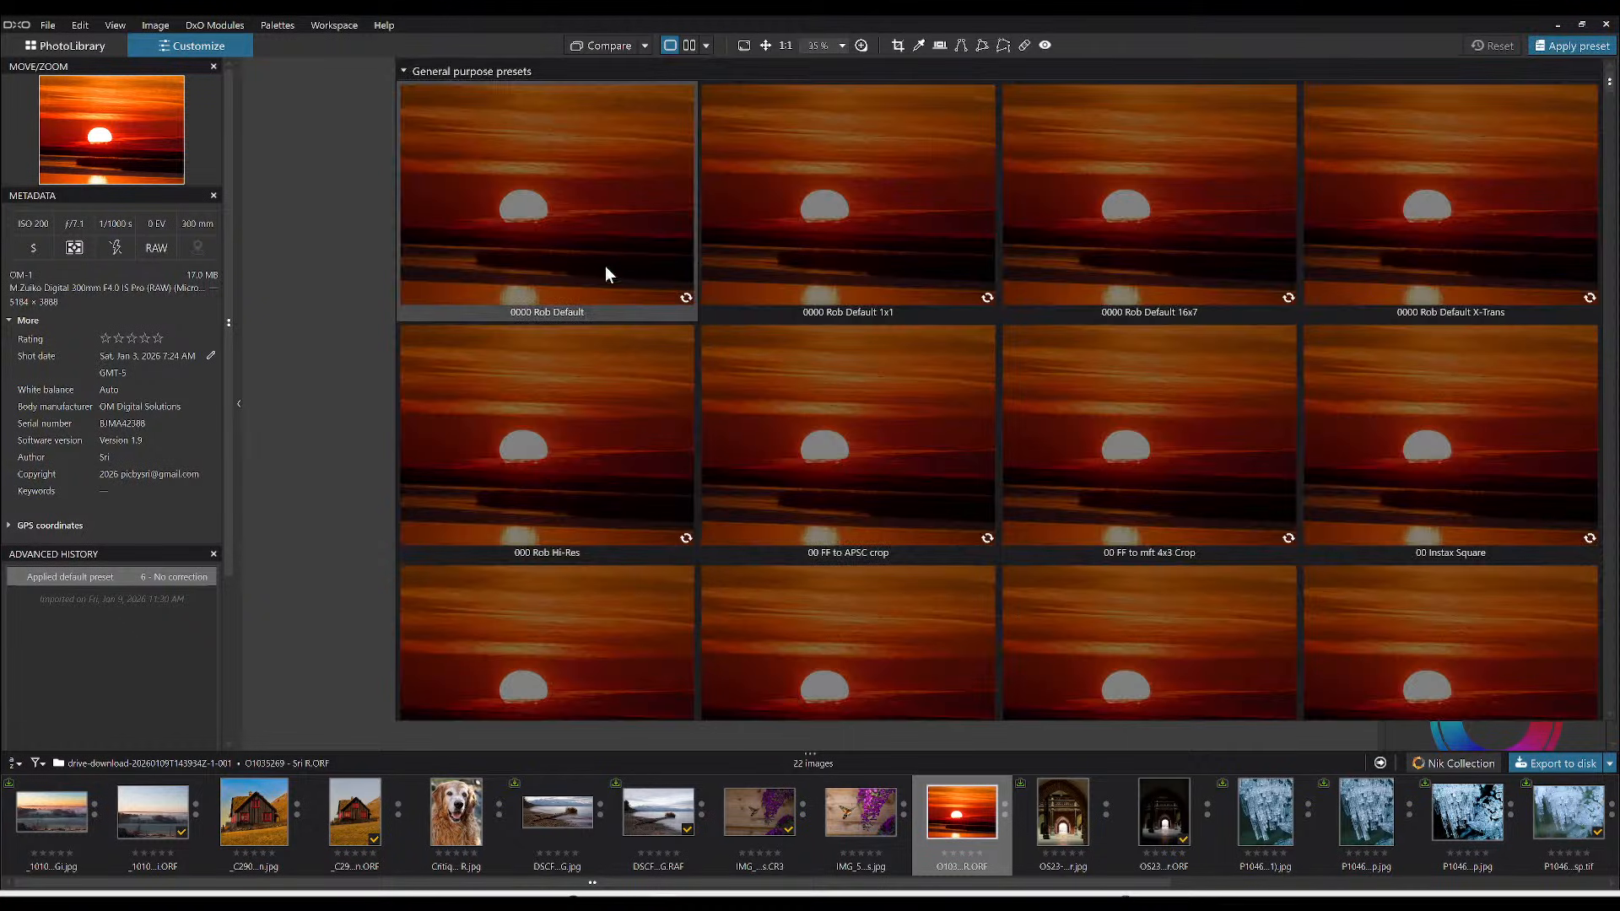
pyautogui.click(604, 265)
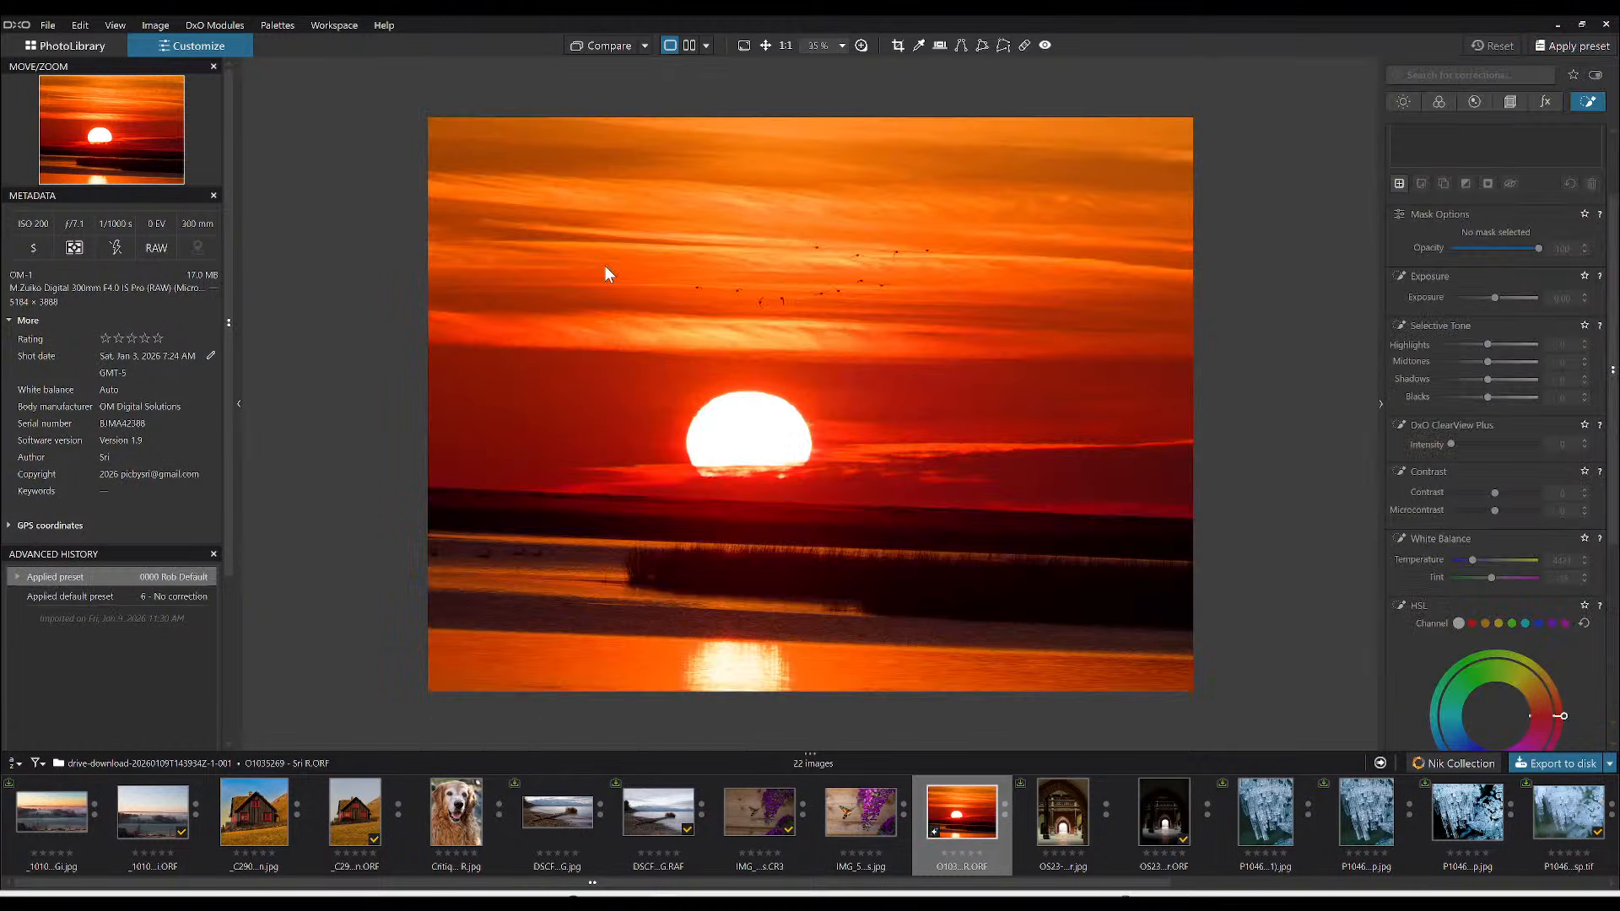
# - Enable the horizon correction on the sunset photo and set its angle to -2.75
pyautogui.click(1509, 102)
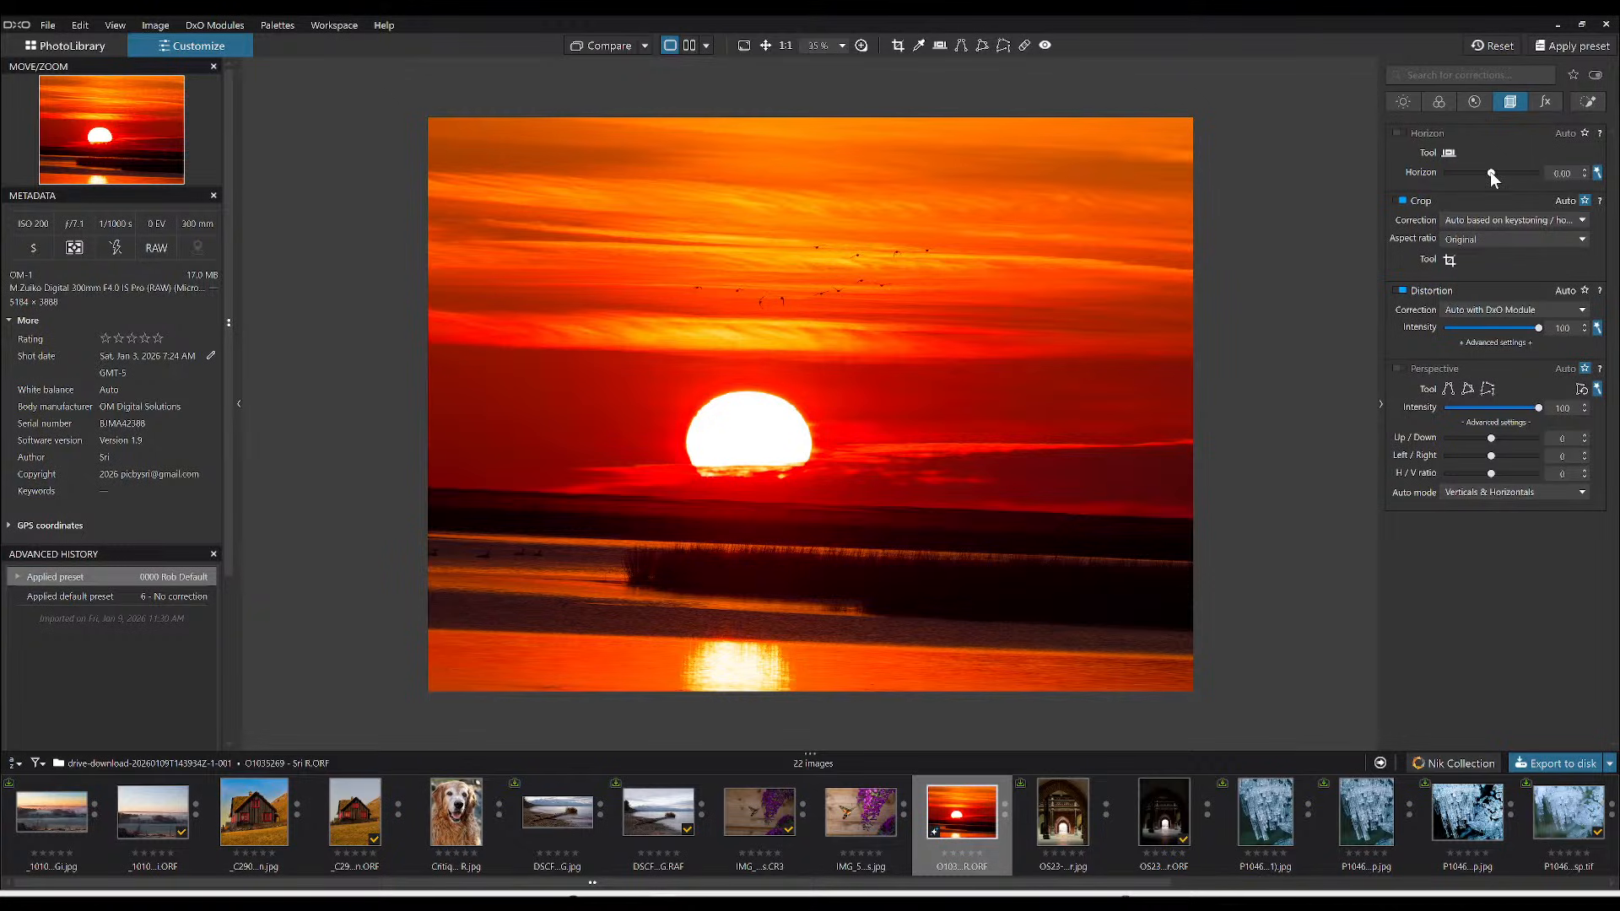
pyautogui.click(1400, 134)
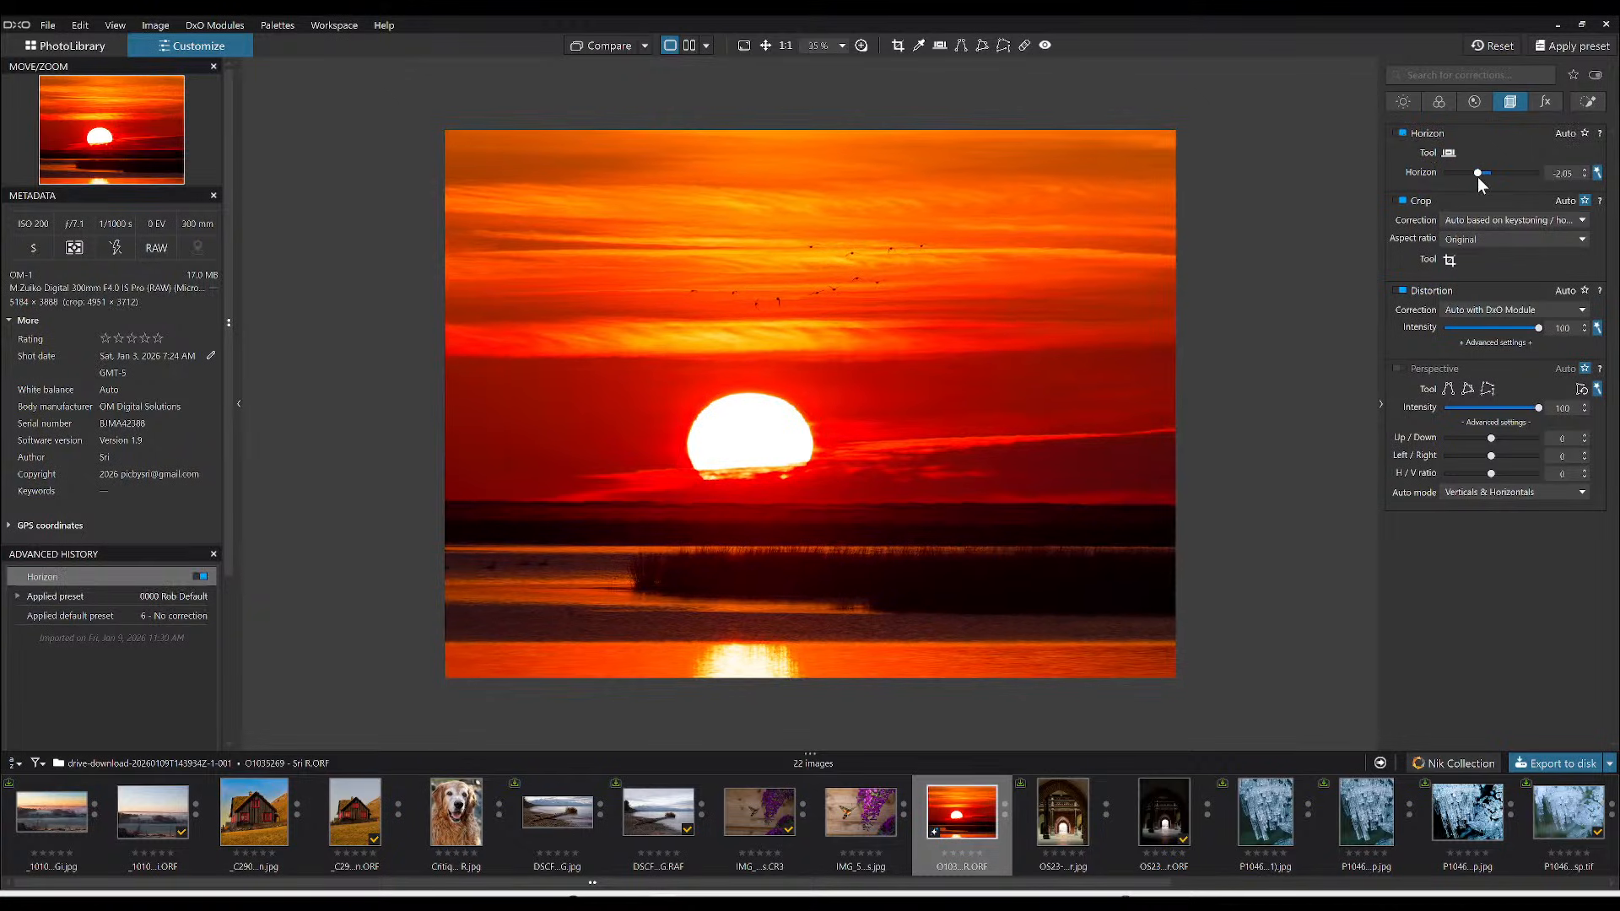
pyautogui.scroll(-5, 1479, 174)
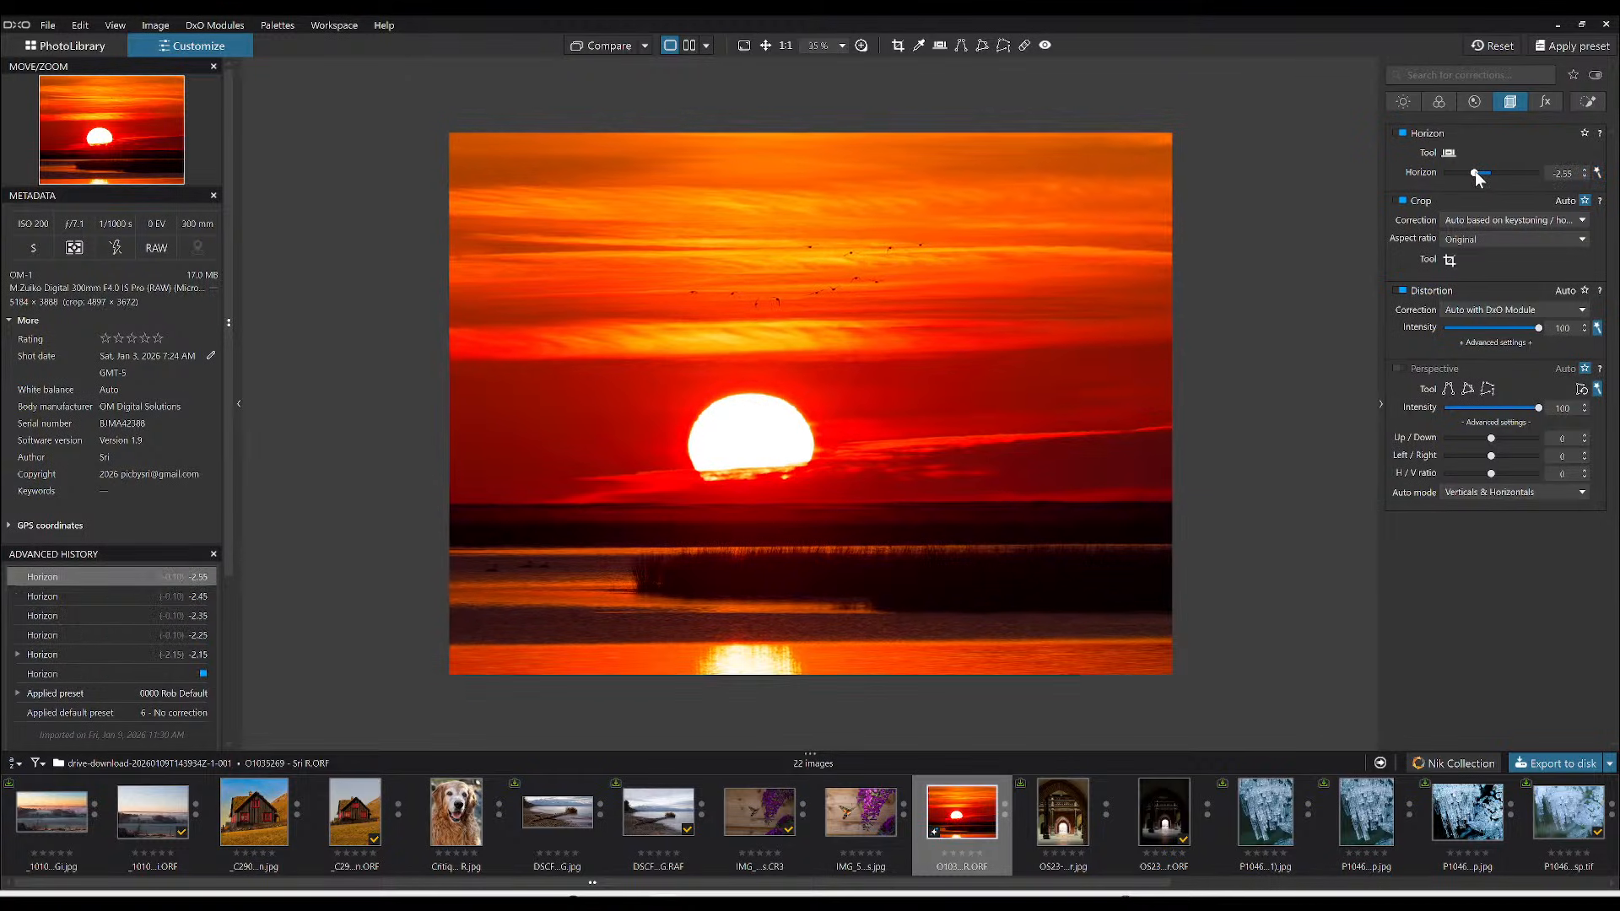
pyautogui.scroll(-2, 1477, 174)
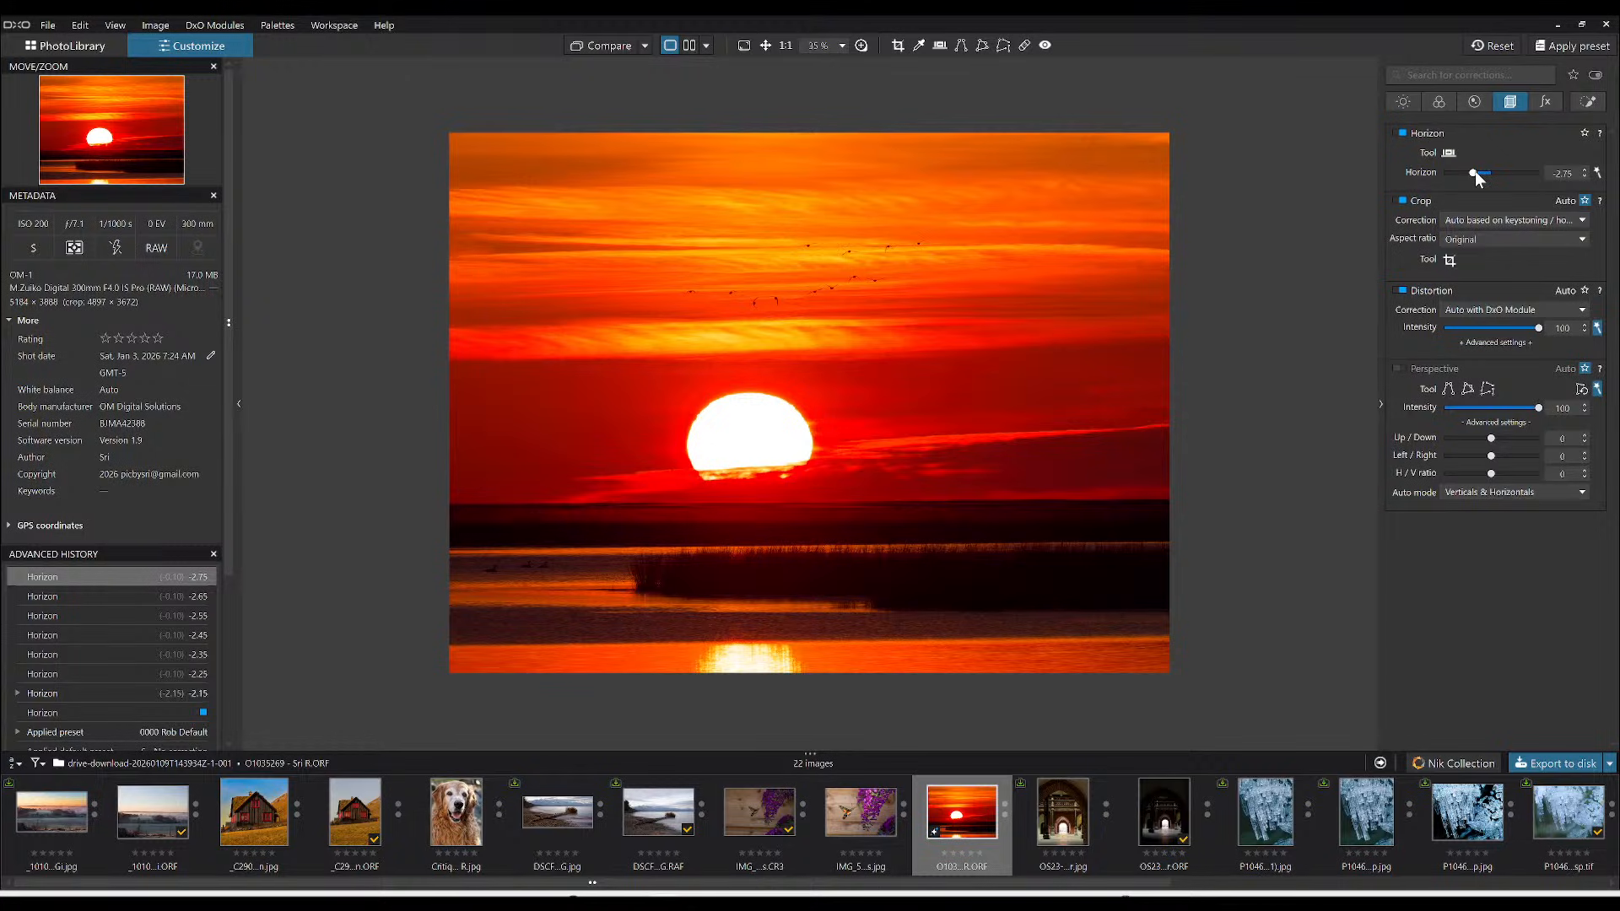
pyautogui.scroll(1, 1476, 174)
pyautogui.scroll(-1, 1476, 173)
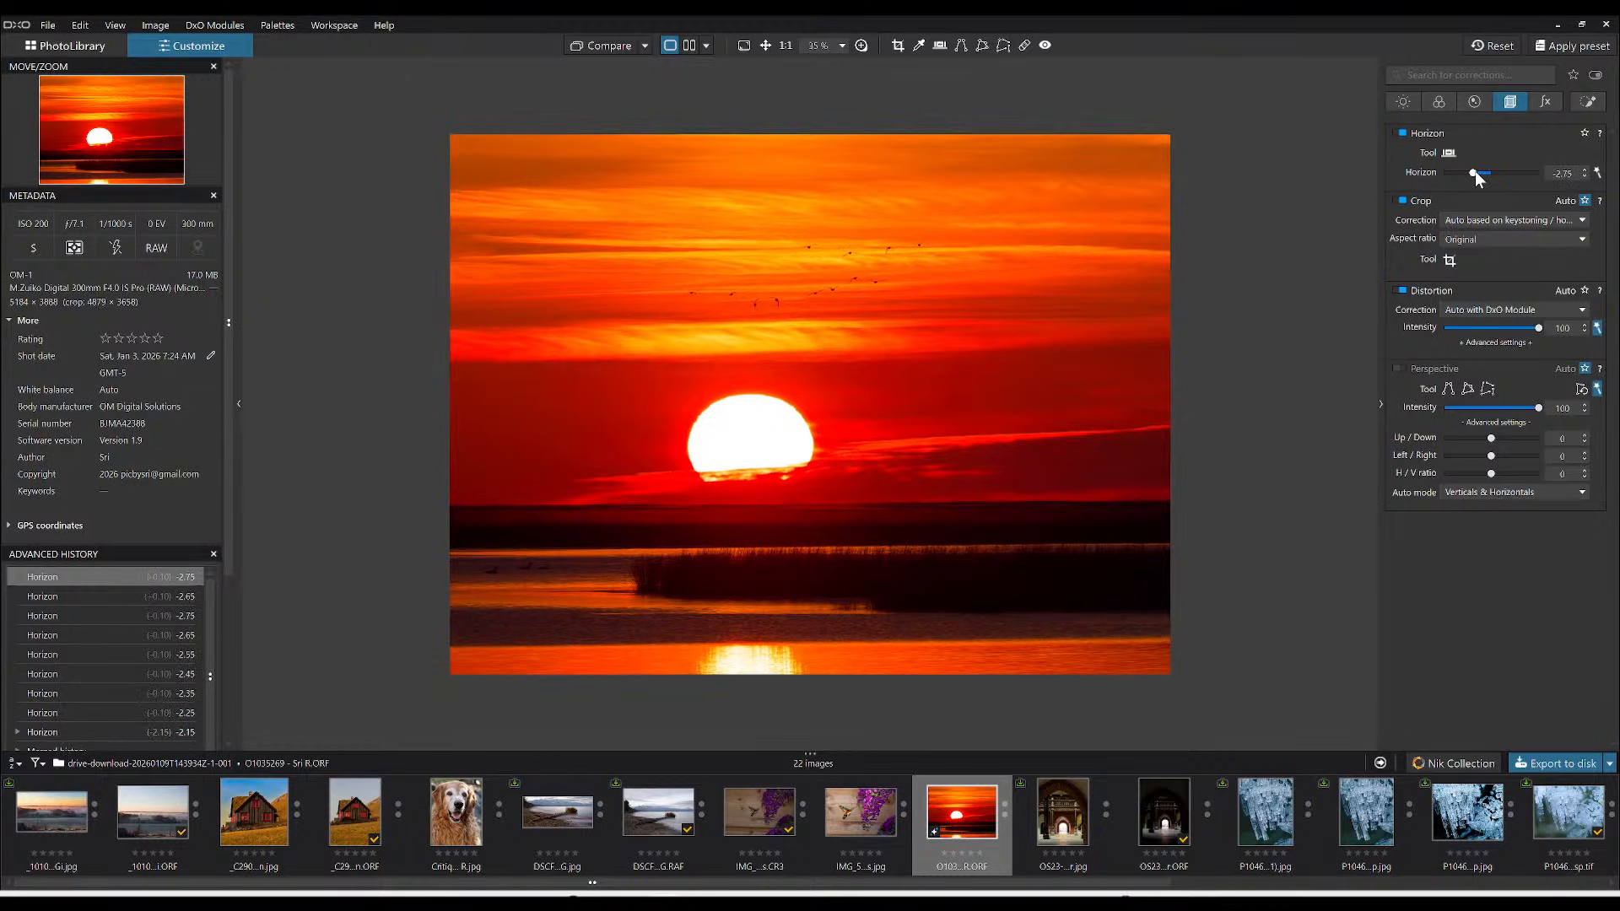
# - Crop the sunset to a 3:4 portrait frame of about 2459 × 3278 px around the sun, birds and water reflection
pyautogui.click(1449, 262)
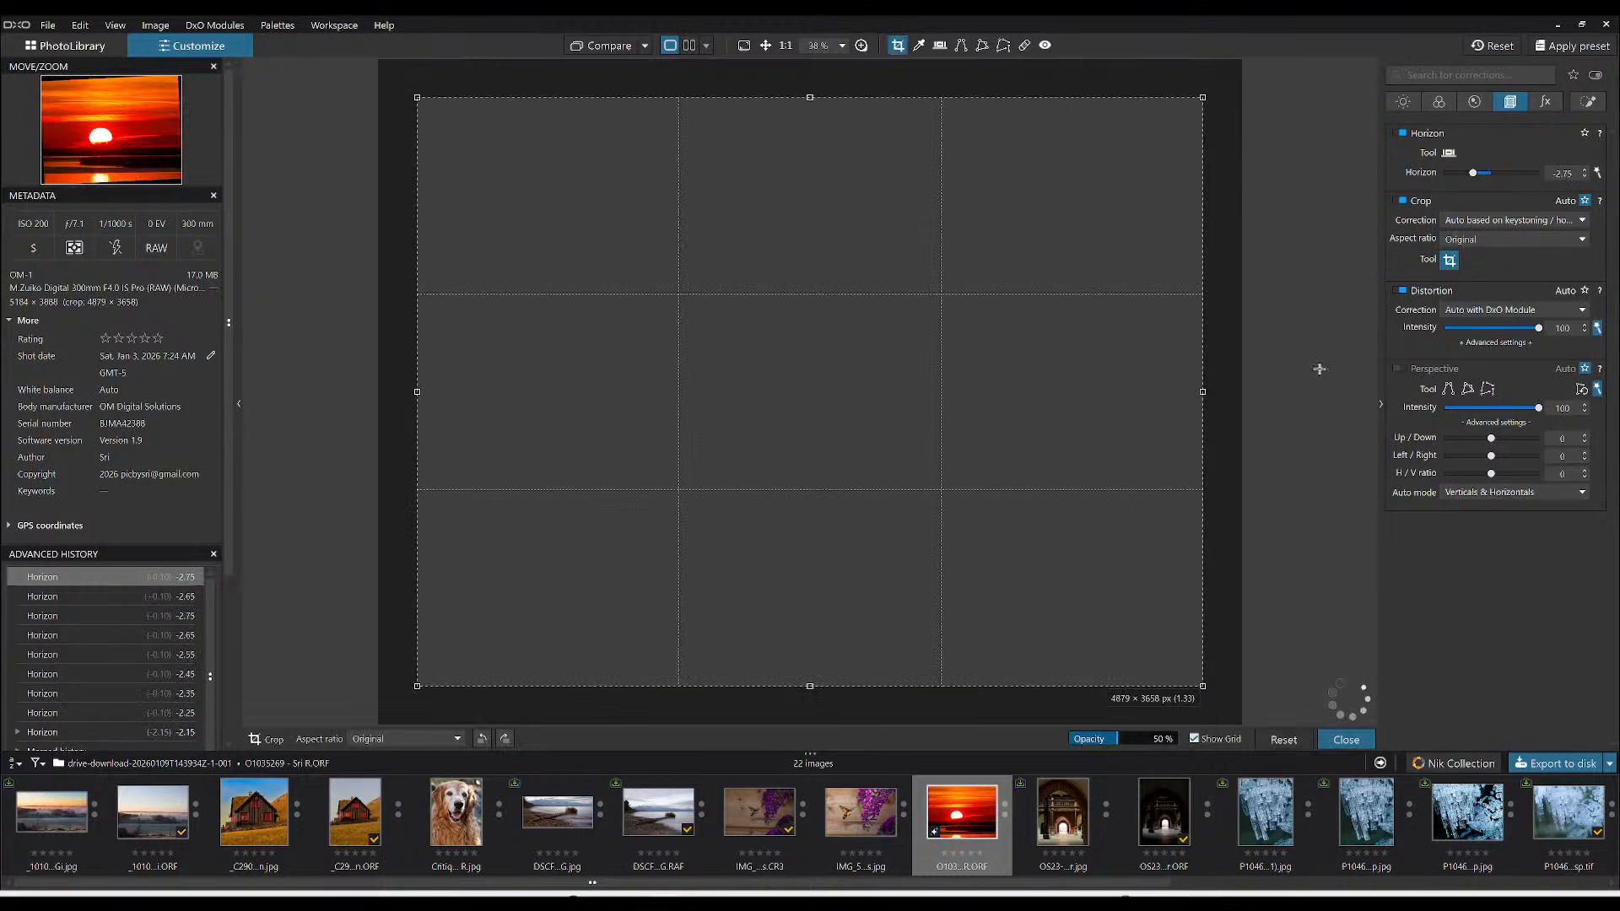
pyautogui.moveTo(807, 97); pyautogui.dragTo(771, 341)
pyautogui.moveTo(830, 470); pyautogui.dragTo(798, 475)
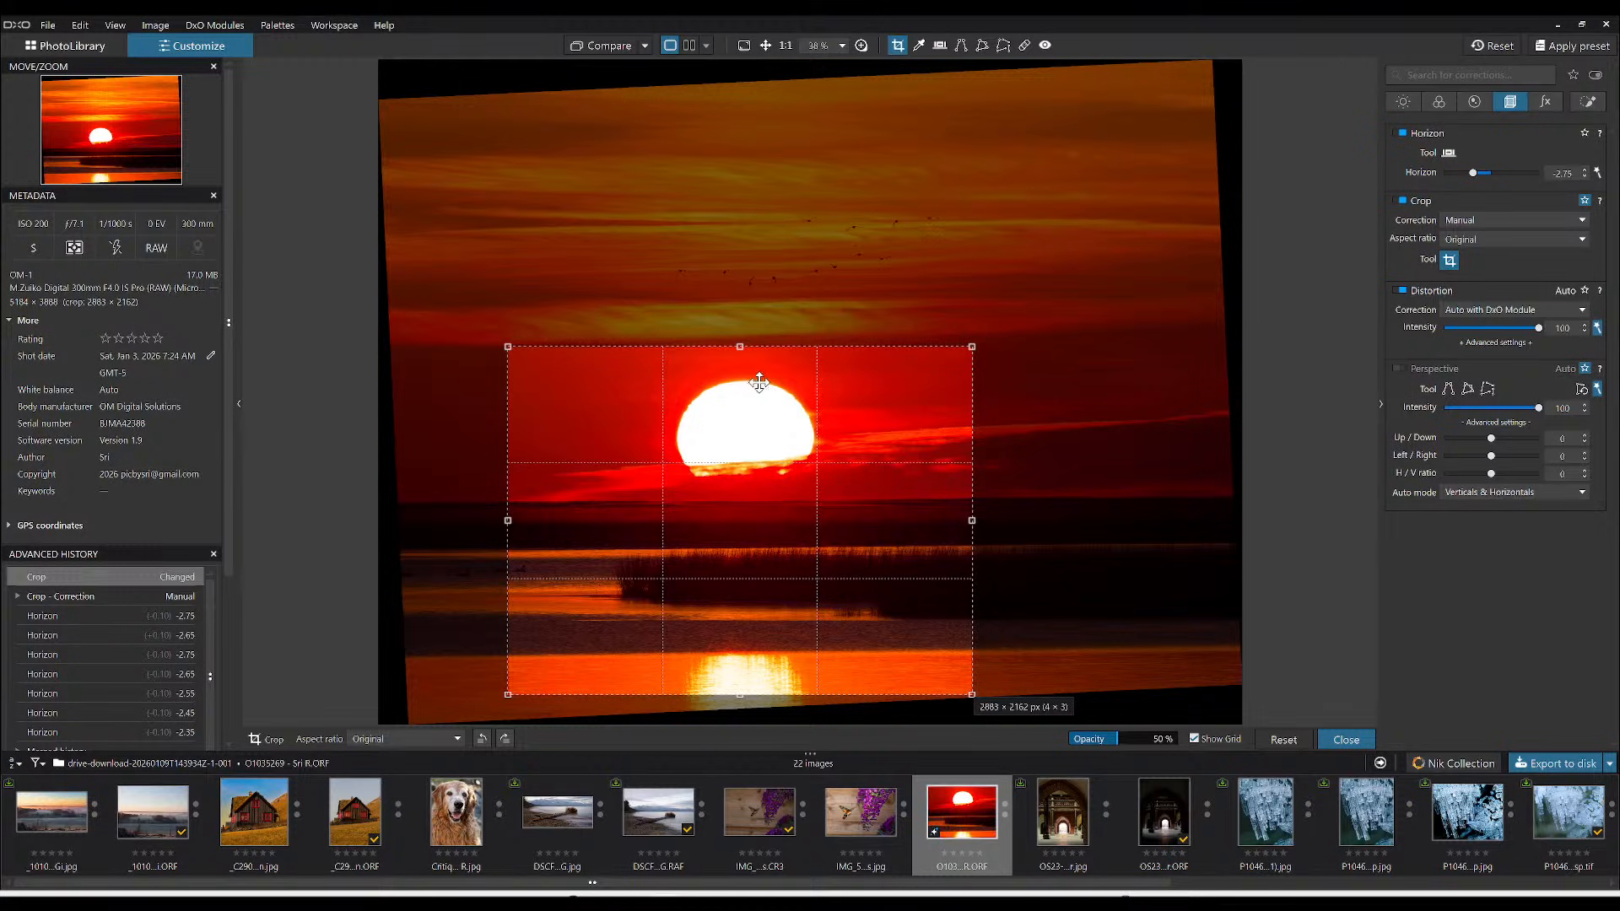
pyautogui.moveTo(740, 346); pyautogui.dragTo(741, 238)
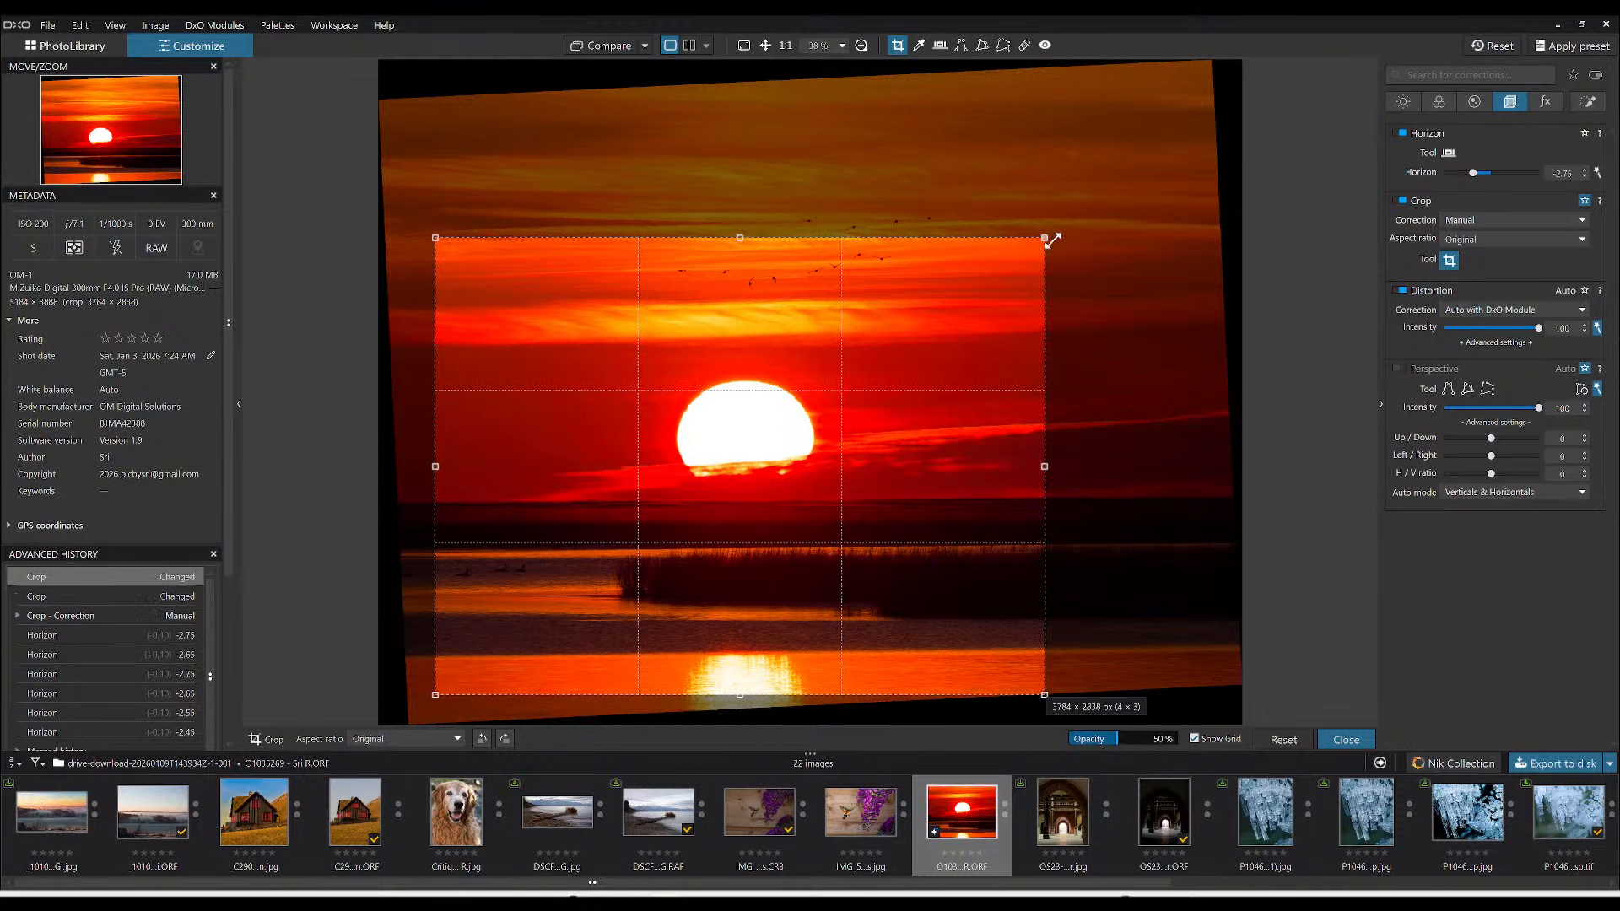
pyautogui.moveTo(1046, 241); pyautogui.dragTo(913, 143)
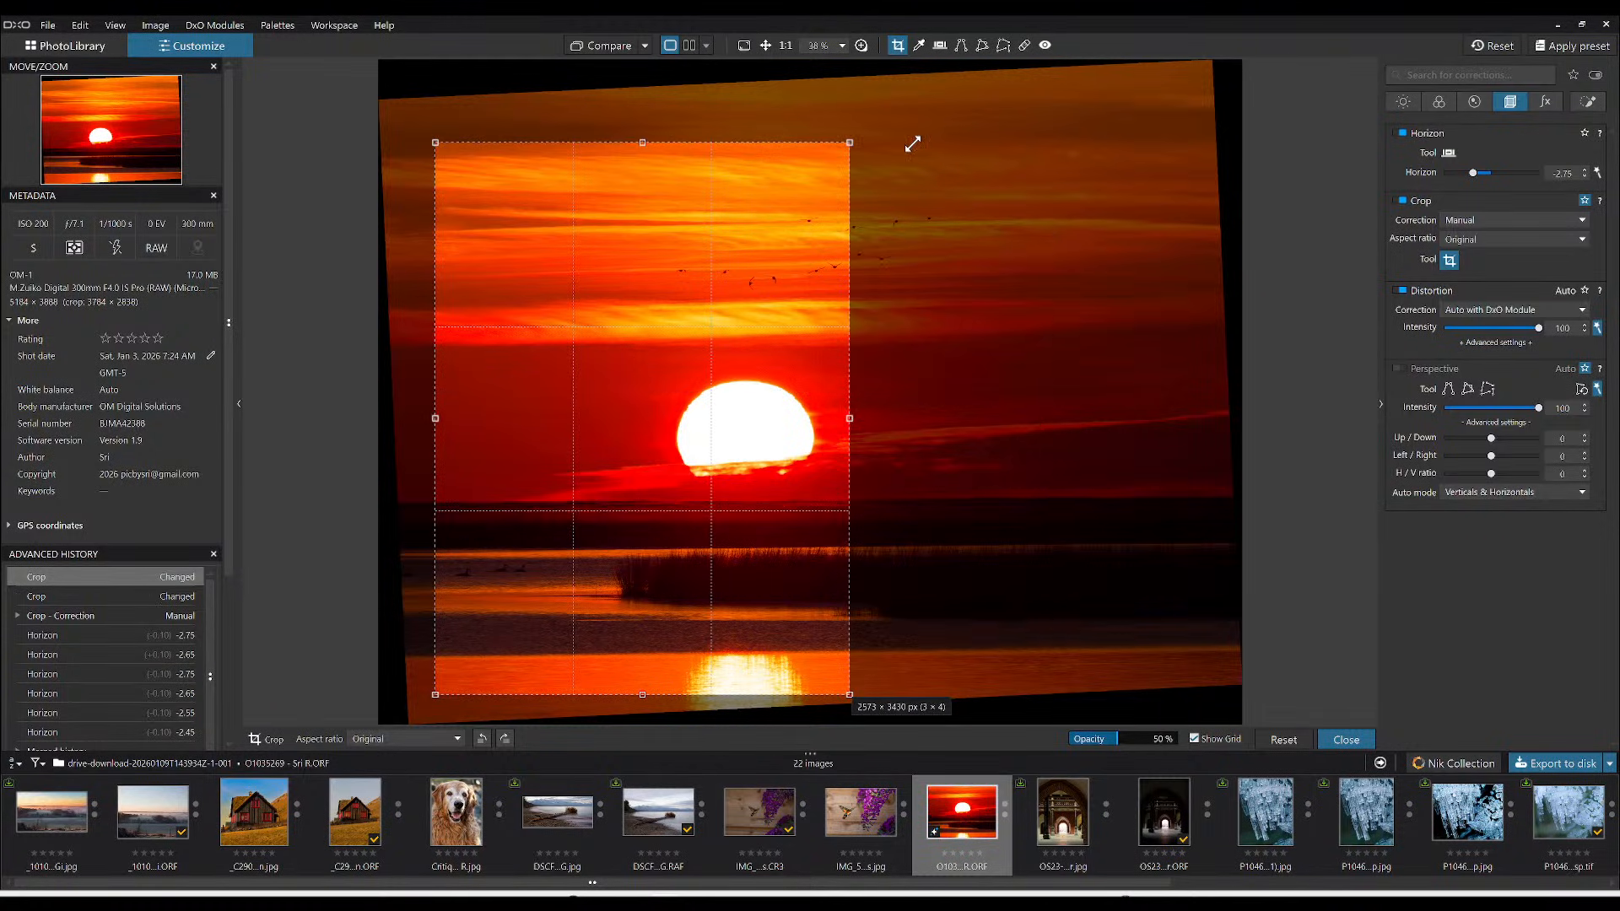
pyautogui.moveTo(685, 306); pyautogui.dragTo(750, 298)
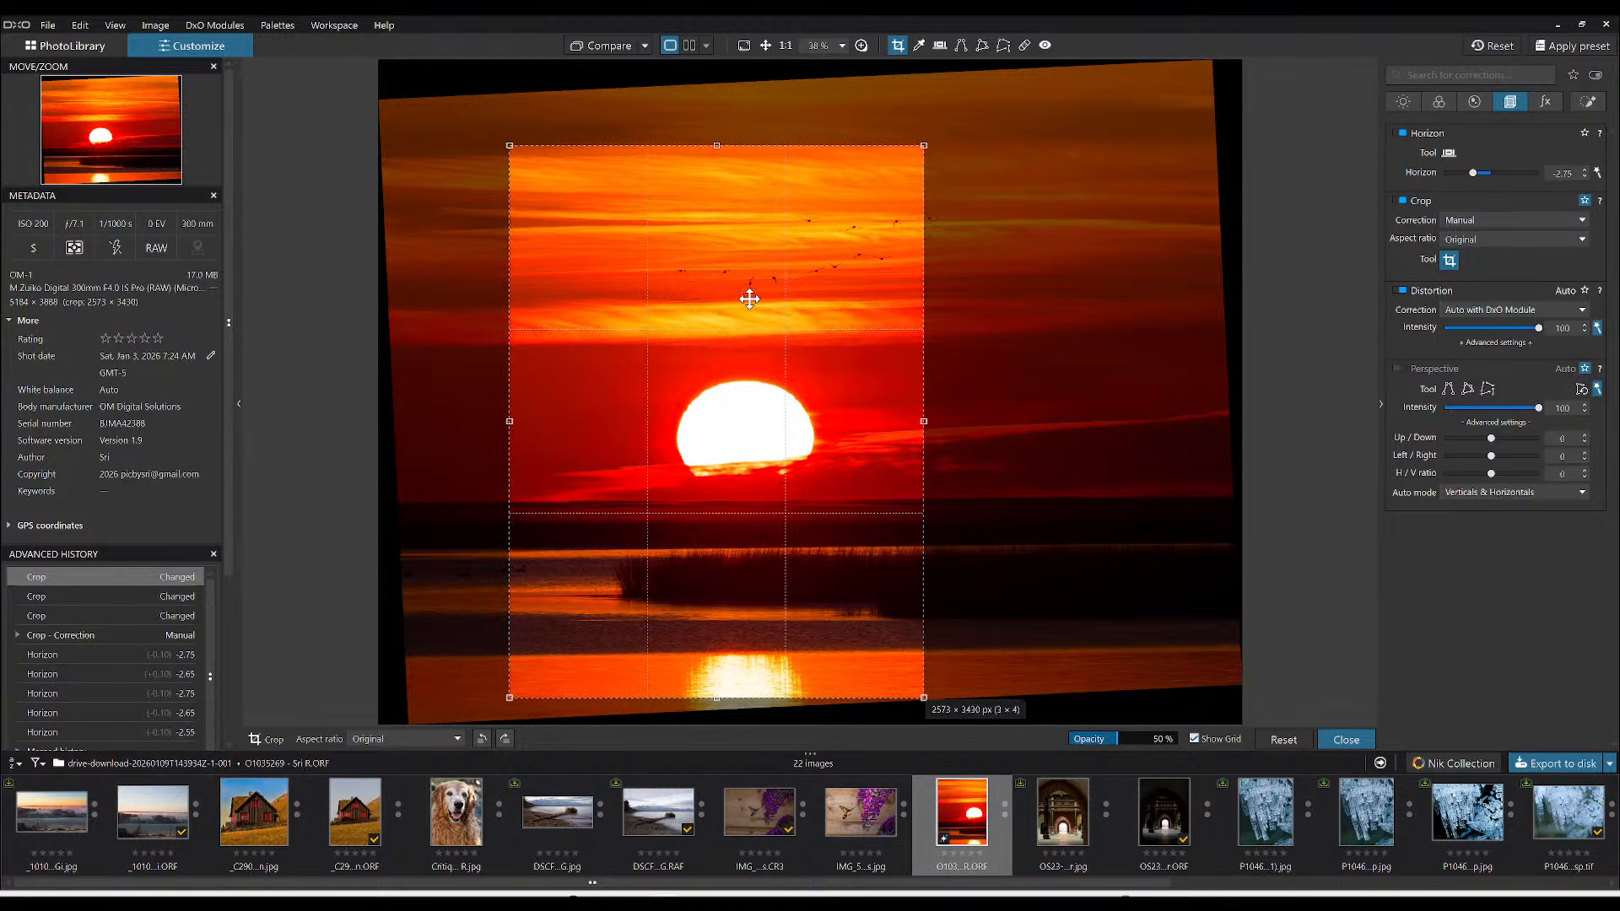
pyautogui.moveTo(750, 299); pyautogui.dragTo(762, 300)
pyautogui.moveTo(731, 145); pyautogui.dragTo(766, 416)
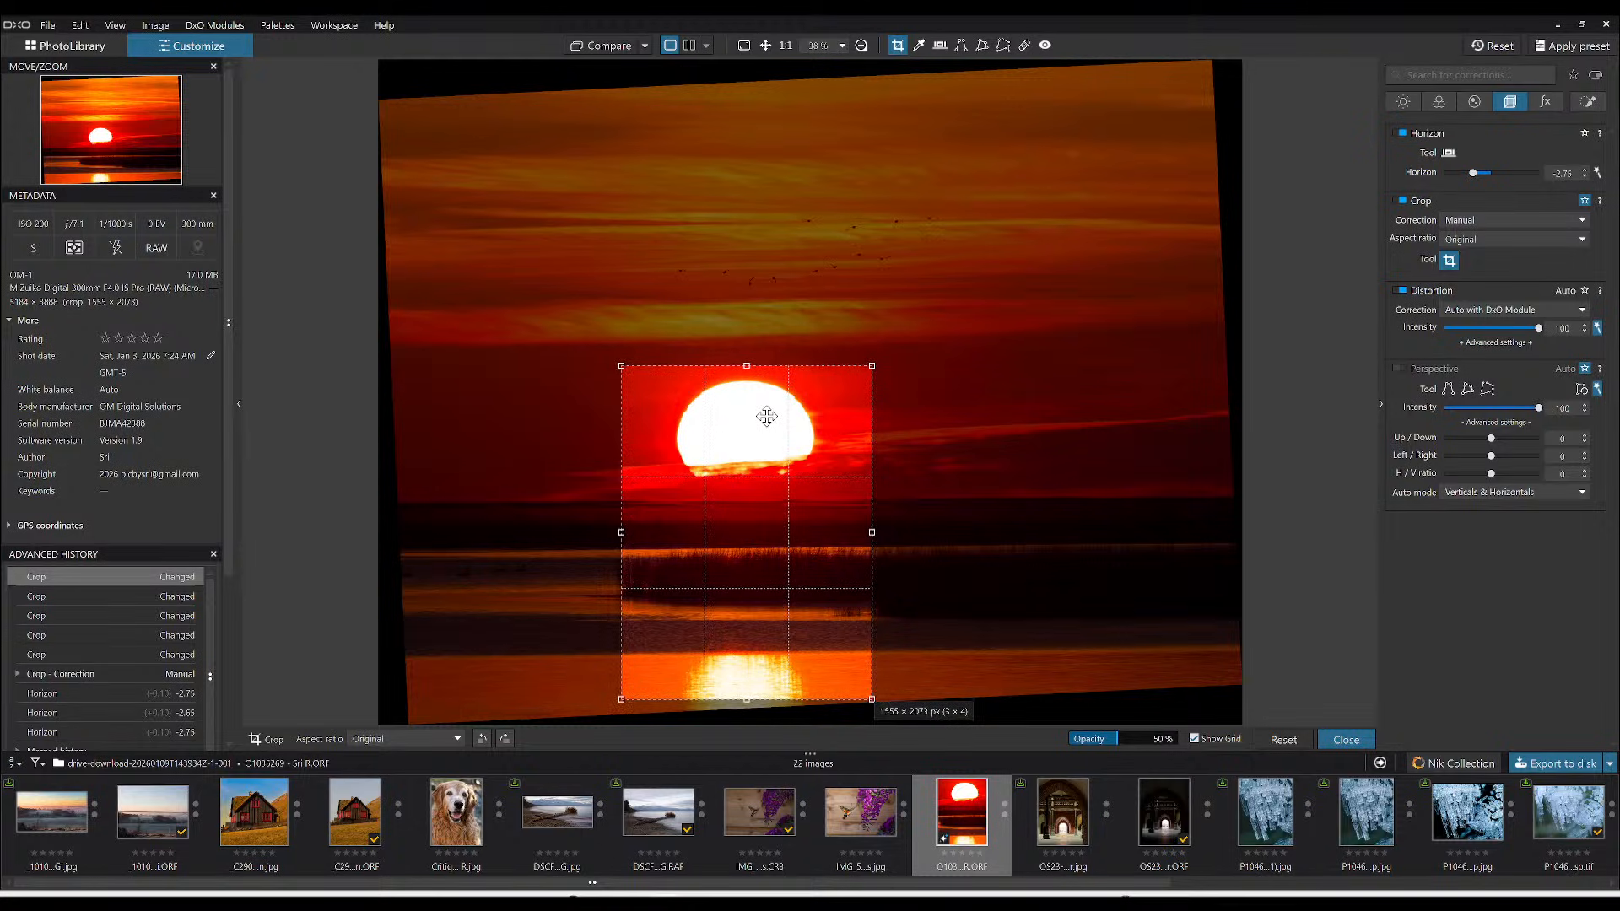
pyautogui.moveTo(747, 366); pyautogui.dragTo(756, 171)
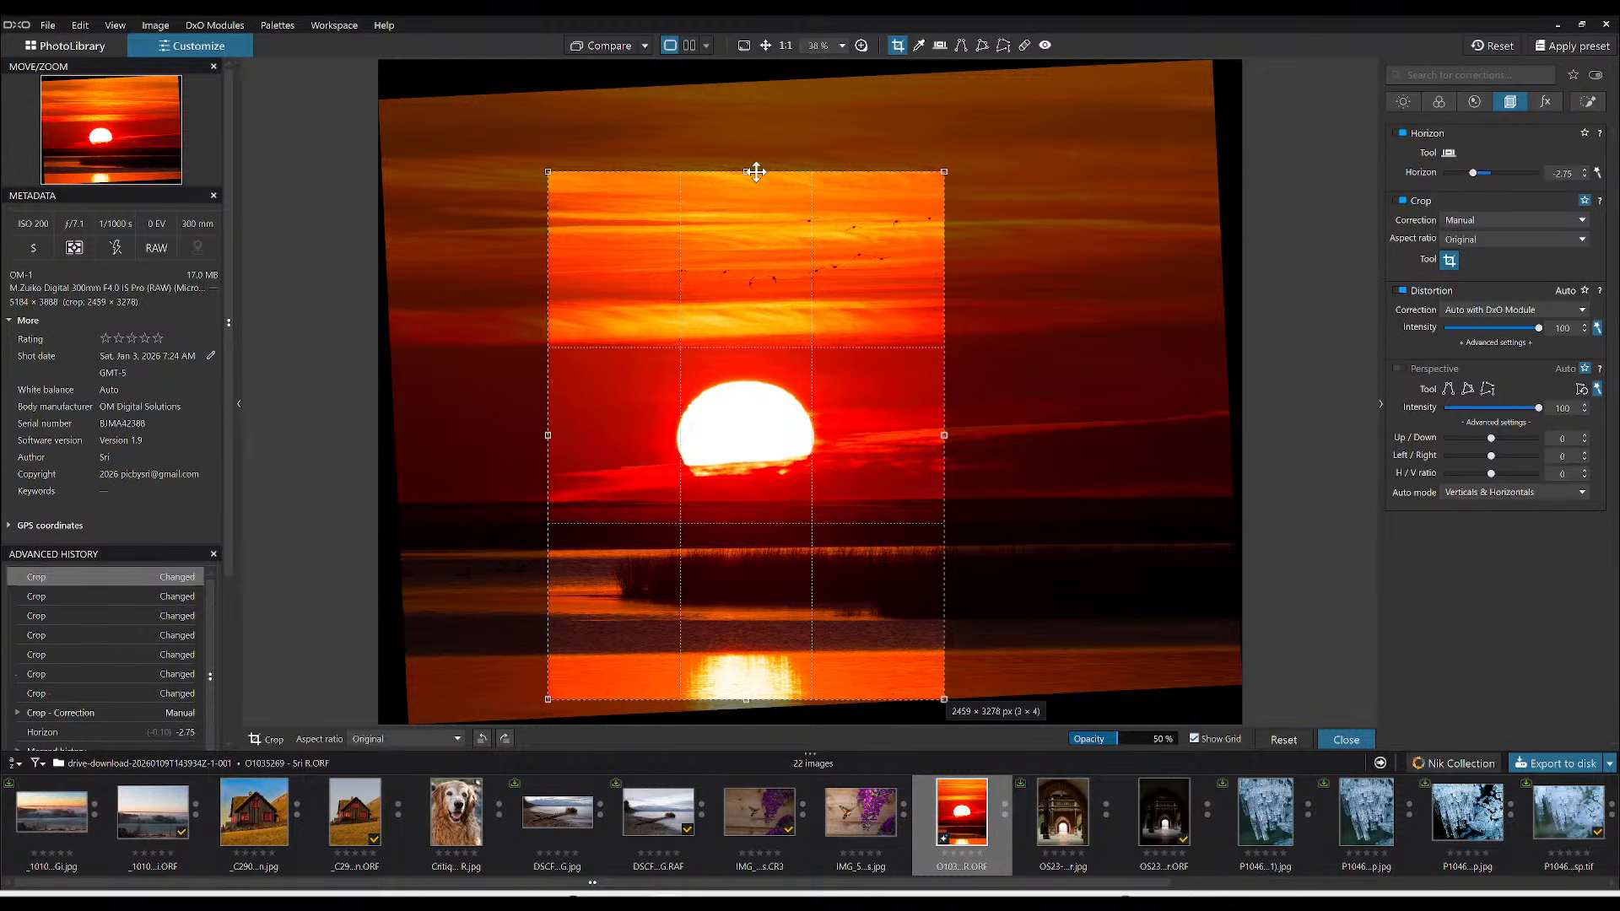
pyautogui.doubleClick(760, 217)
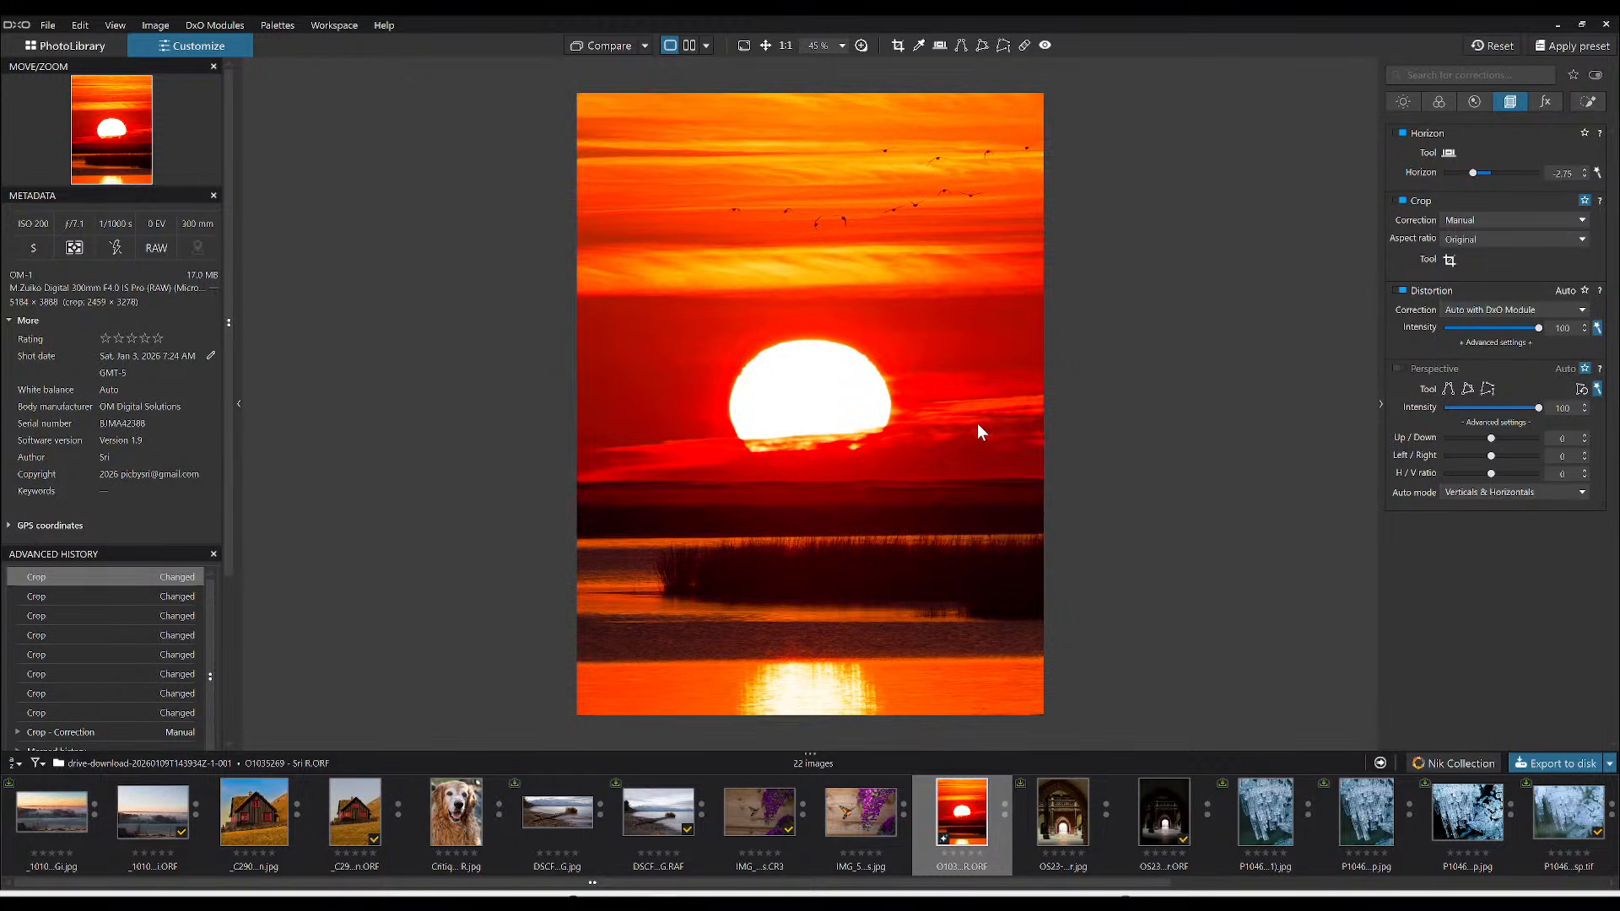
# - Set the photo's color rendering to the DxO camera profile (OM-1)
pyautogui.click(1404, 103)
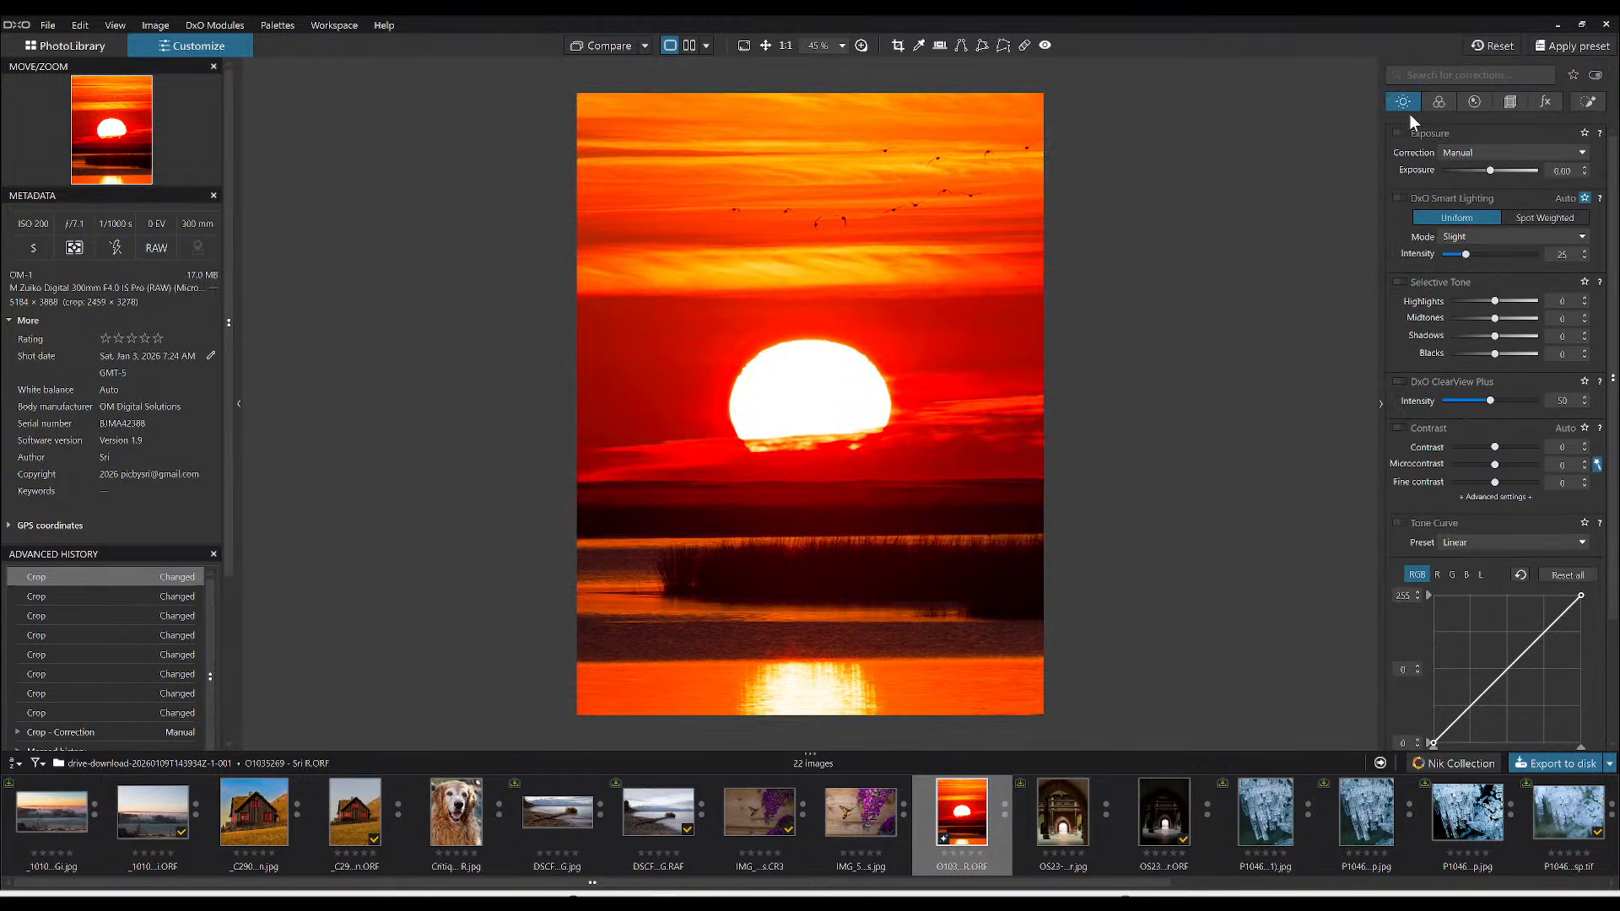
pyautogui.click(1437, 101)
pyautogui.click(1483, 348)
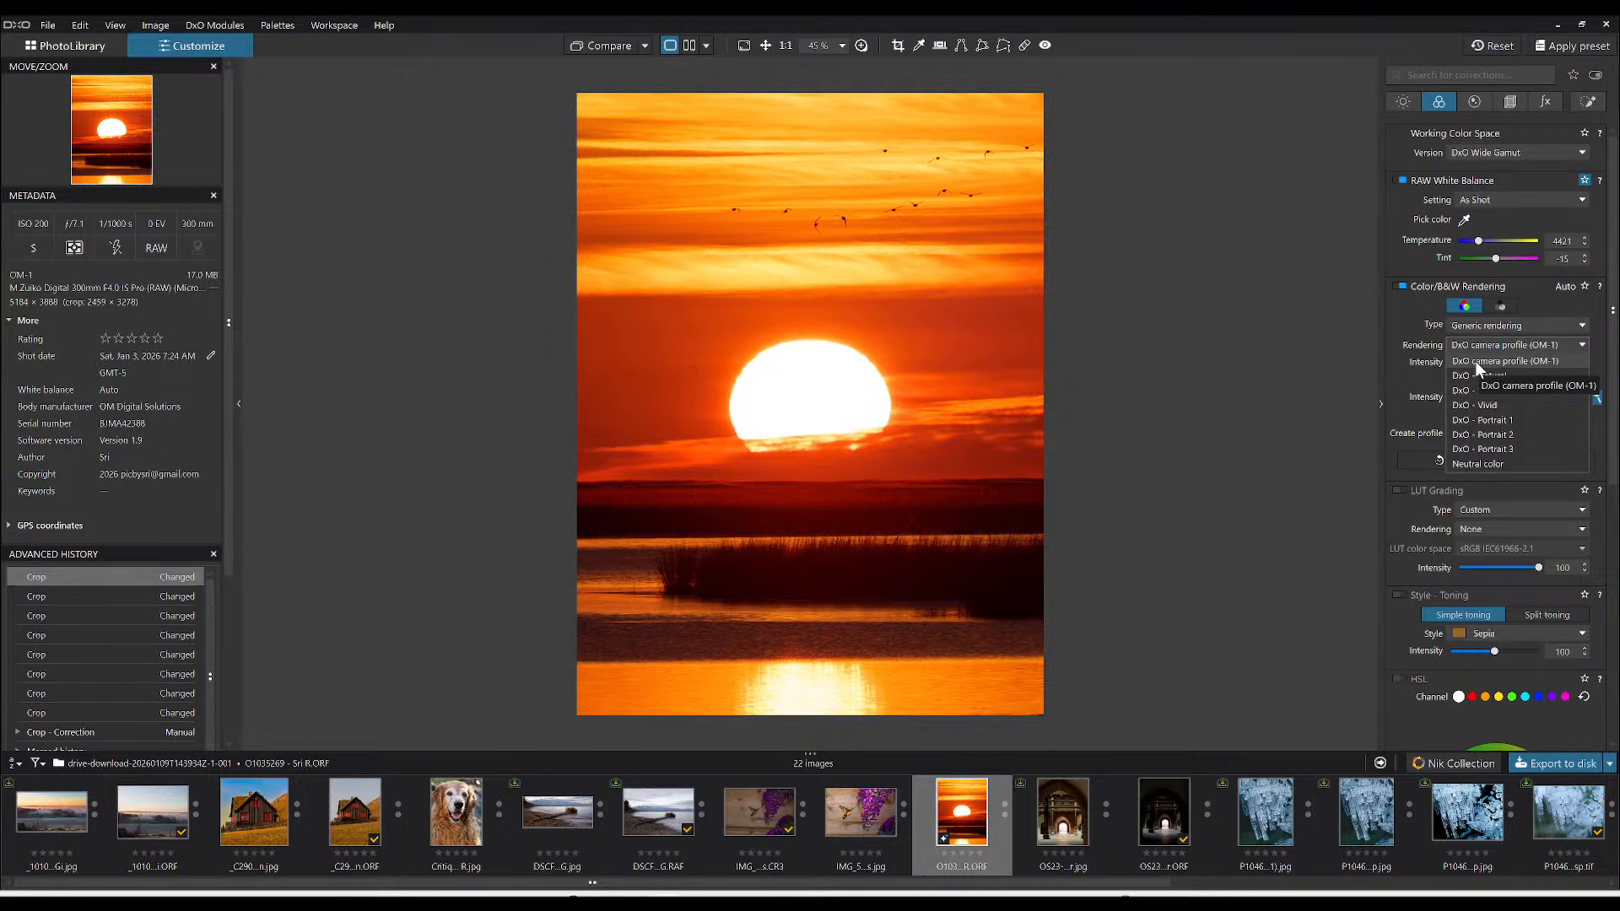
pyautogui.click(1475, 361)
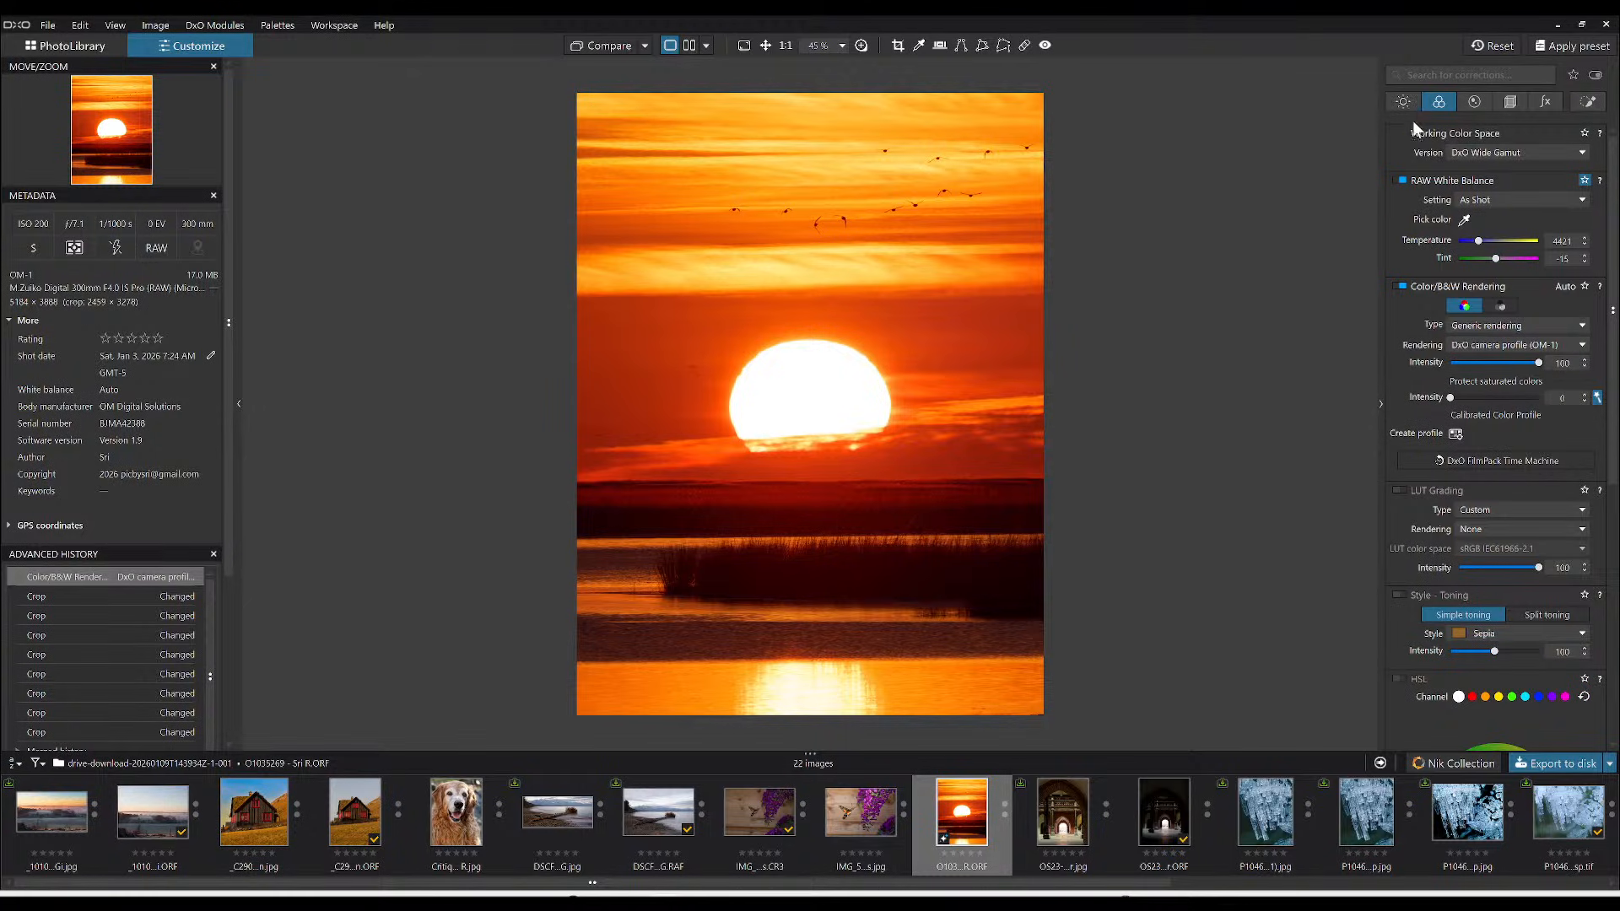
# - Enable the Contrast and DxO ClearView Plus corrections for the sunset photo
pyautogui.click(1403, 102)
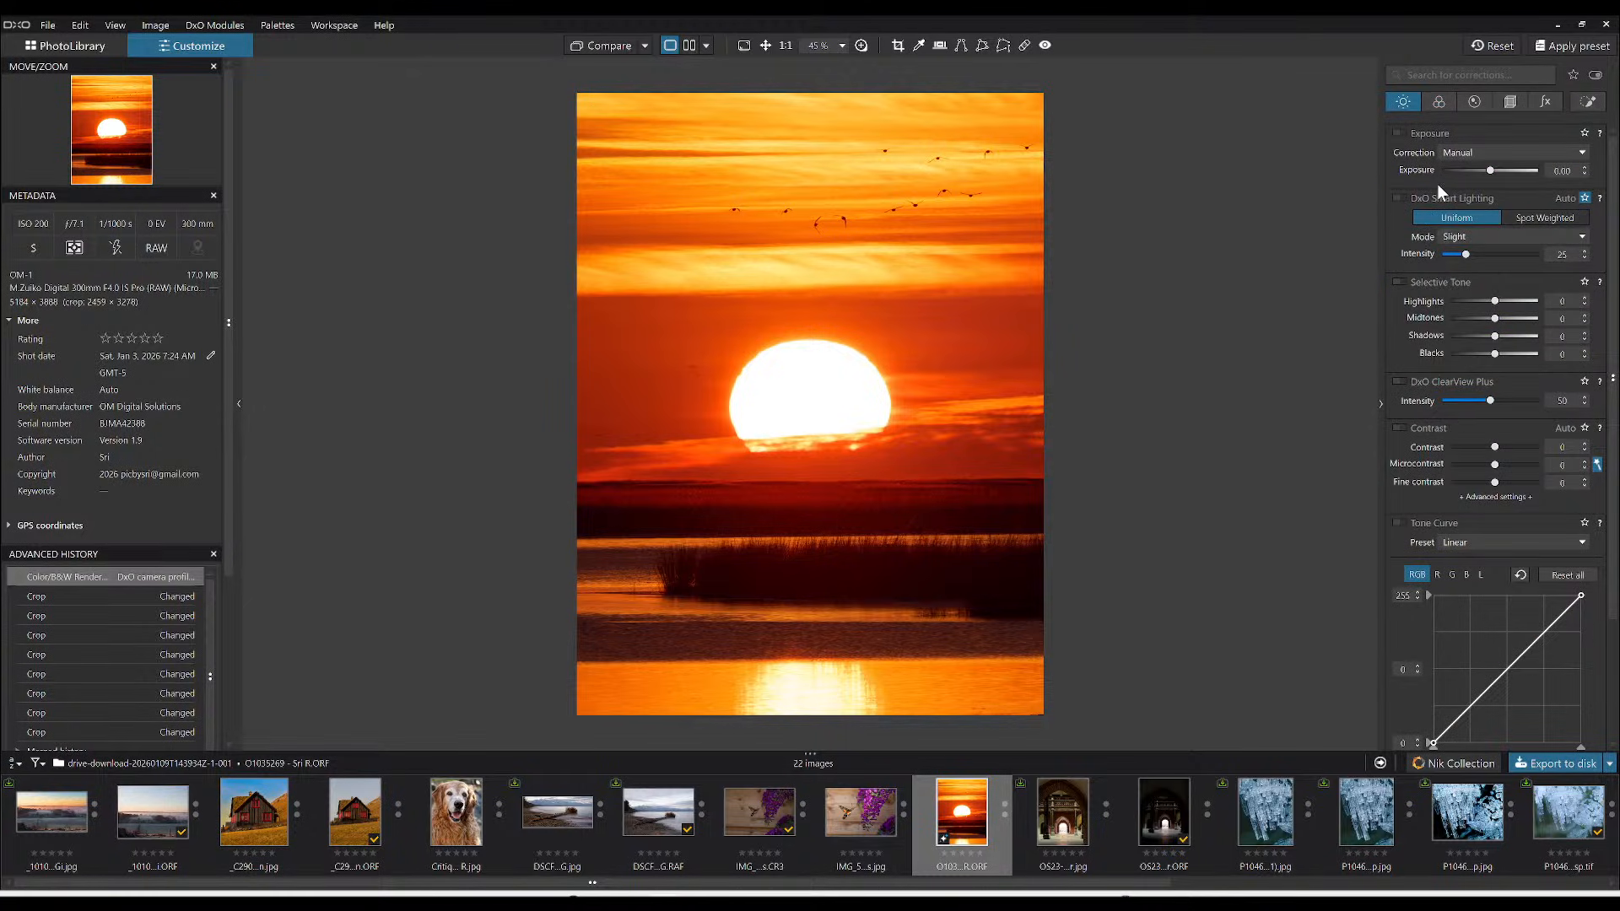
pyautogui.click(1401, 428)
pyautogui.click(1404, 383)
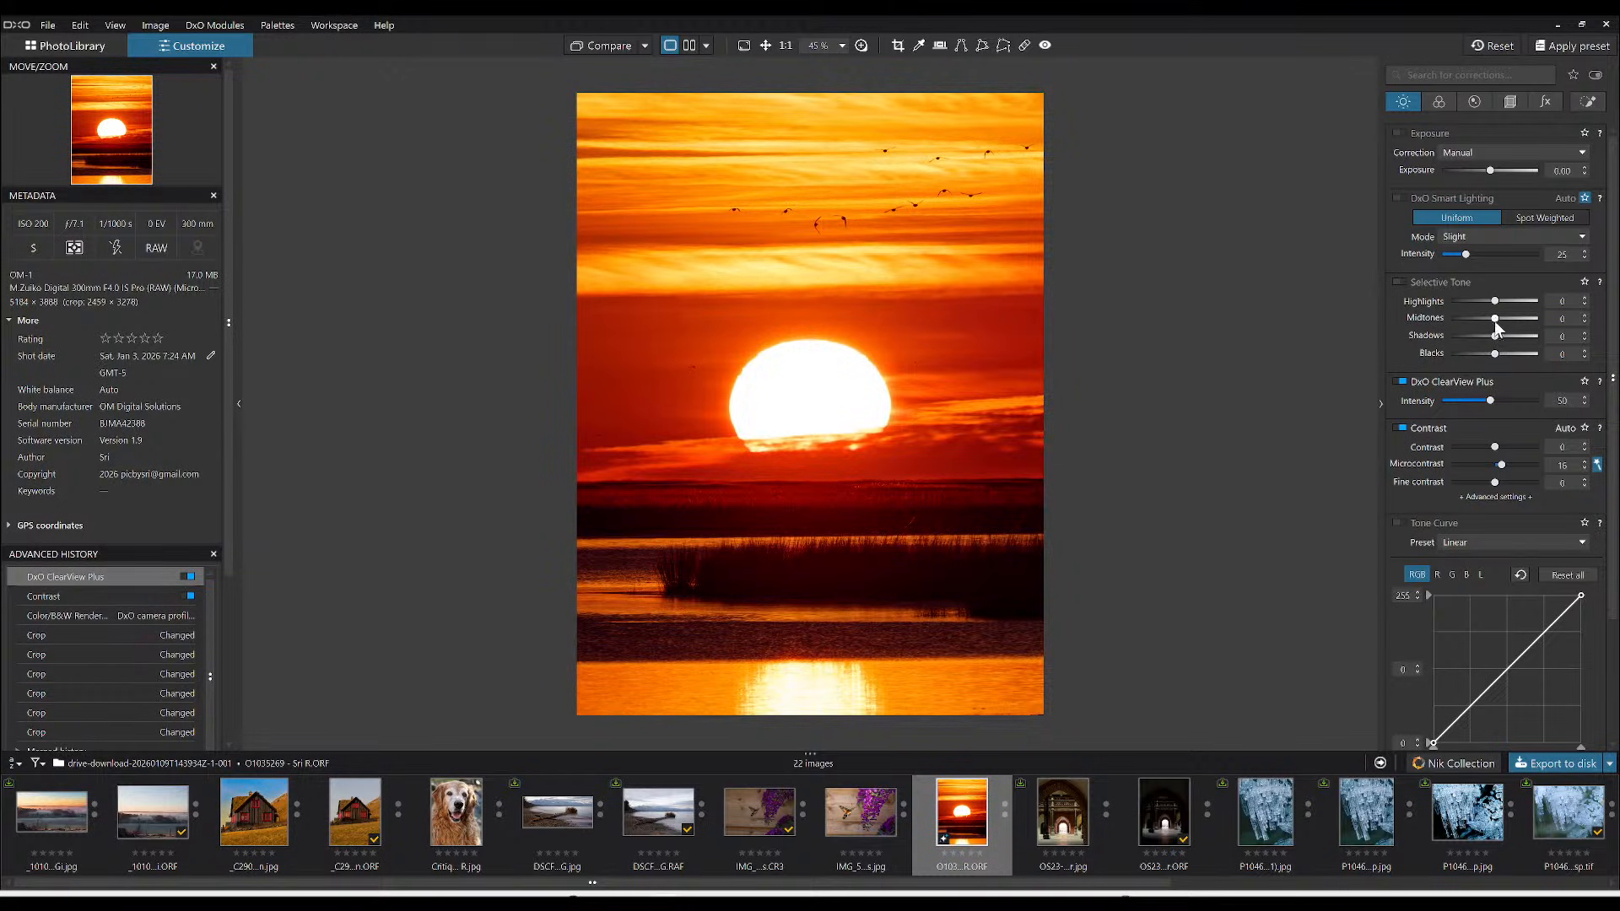
# - Set selective tone highlights to 29, midtones to 12, shadows to -10 and blacks to -44, and ClearView Plus intensity to 30
pyautogui.moveTo(1495, 318); pyautogui.dragTo(1502, 319)
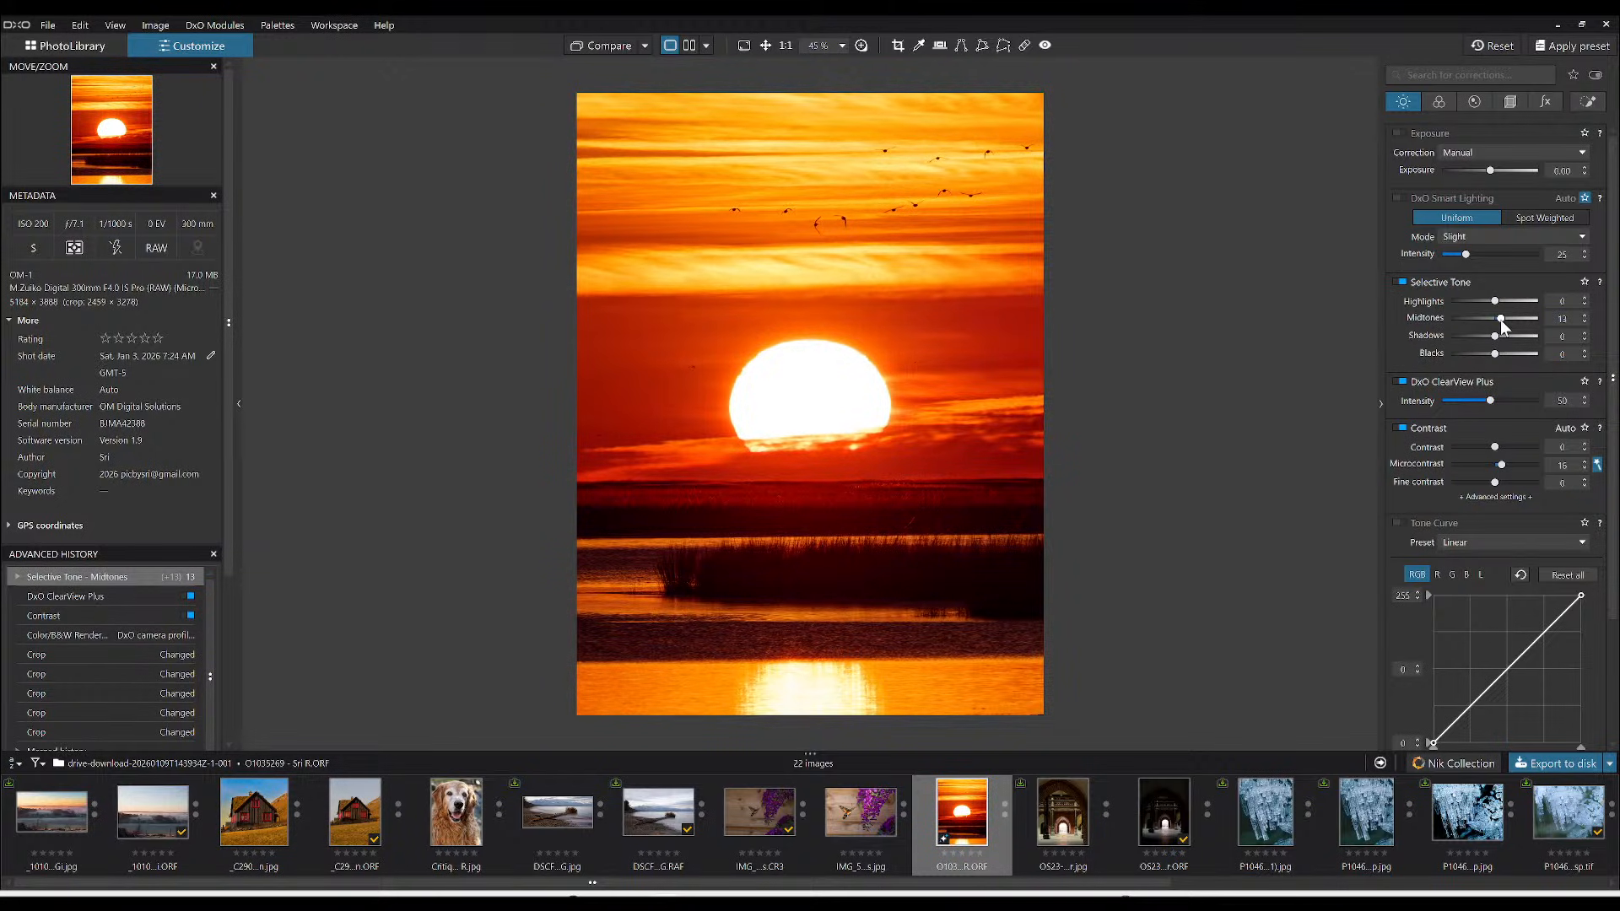
pyautogui.moveTo(1497, 338)
pyautogui.mouseDown()
pyautogui.moveTo(1475, 355)
pyautogui.moveTo(1516, 301)
pyautogui.moveTo(1490, 336)
pyautogui.moveTo(1503, 324)
pyautogui.mouseUp()
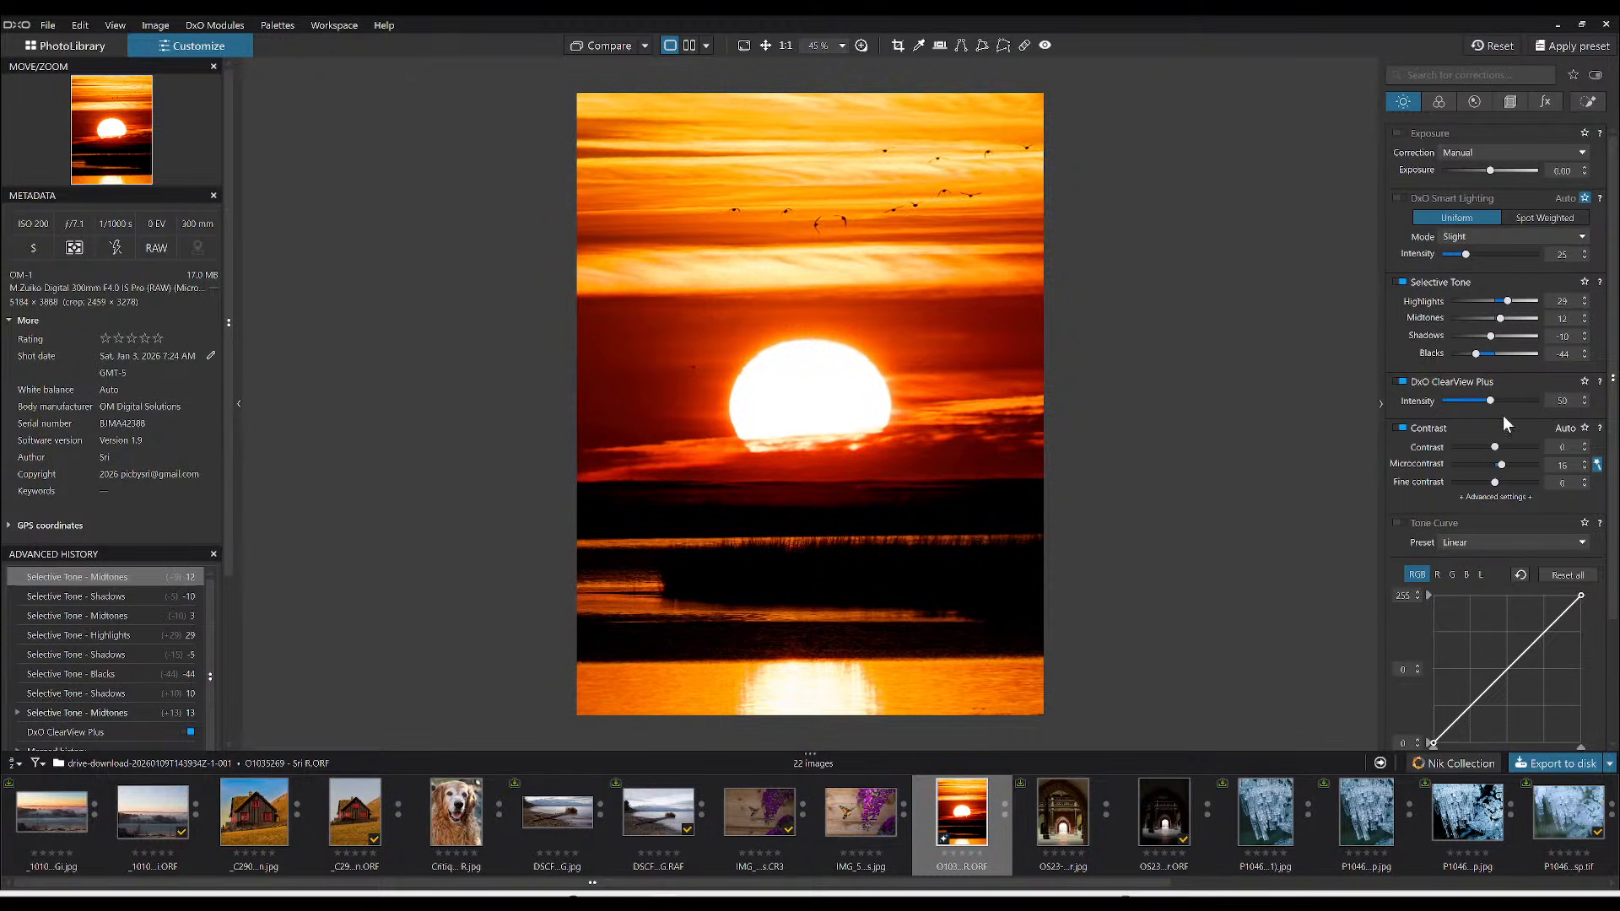
pyautogui.moveTo(1489, 401); pyautogui.dragTo(1472, 401)
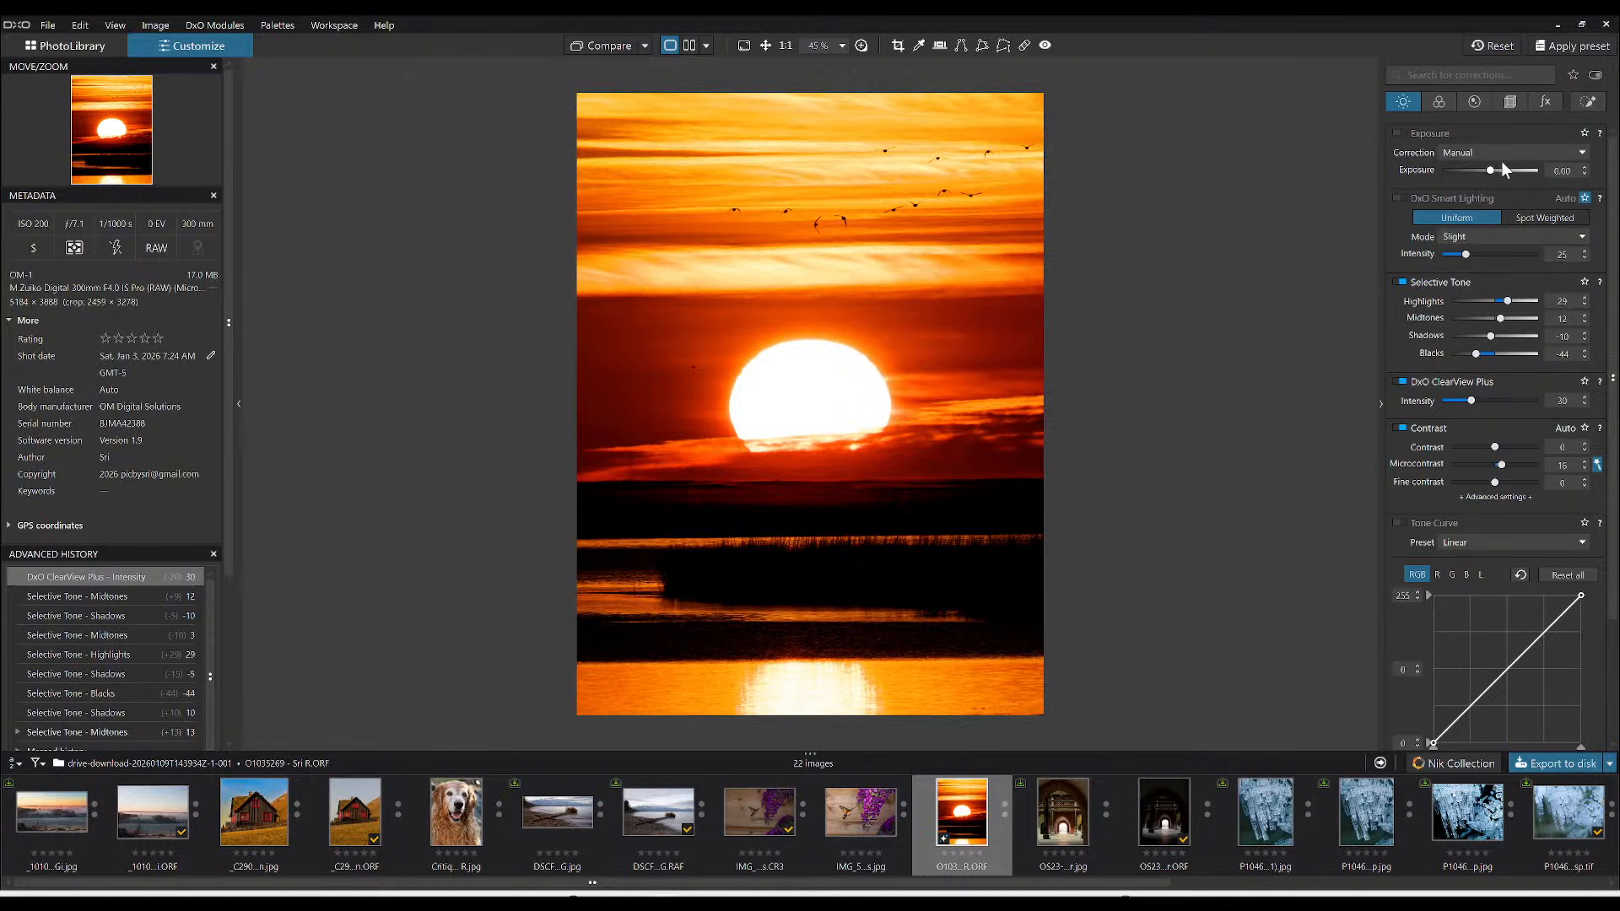
# - Brush a local mask over the dark shore below the sun and set its highlights to 100, midtones to 88 and shadows to 87
pyautogui.click(1588, 102)
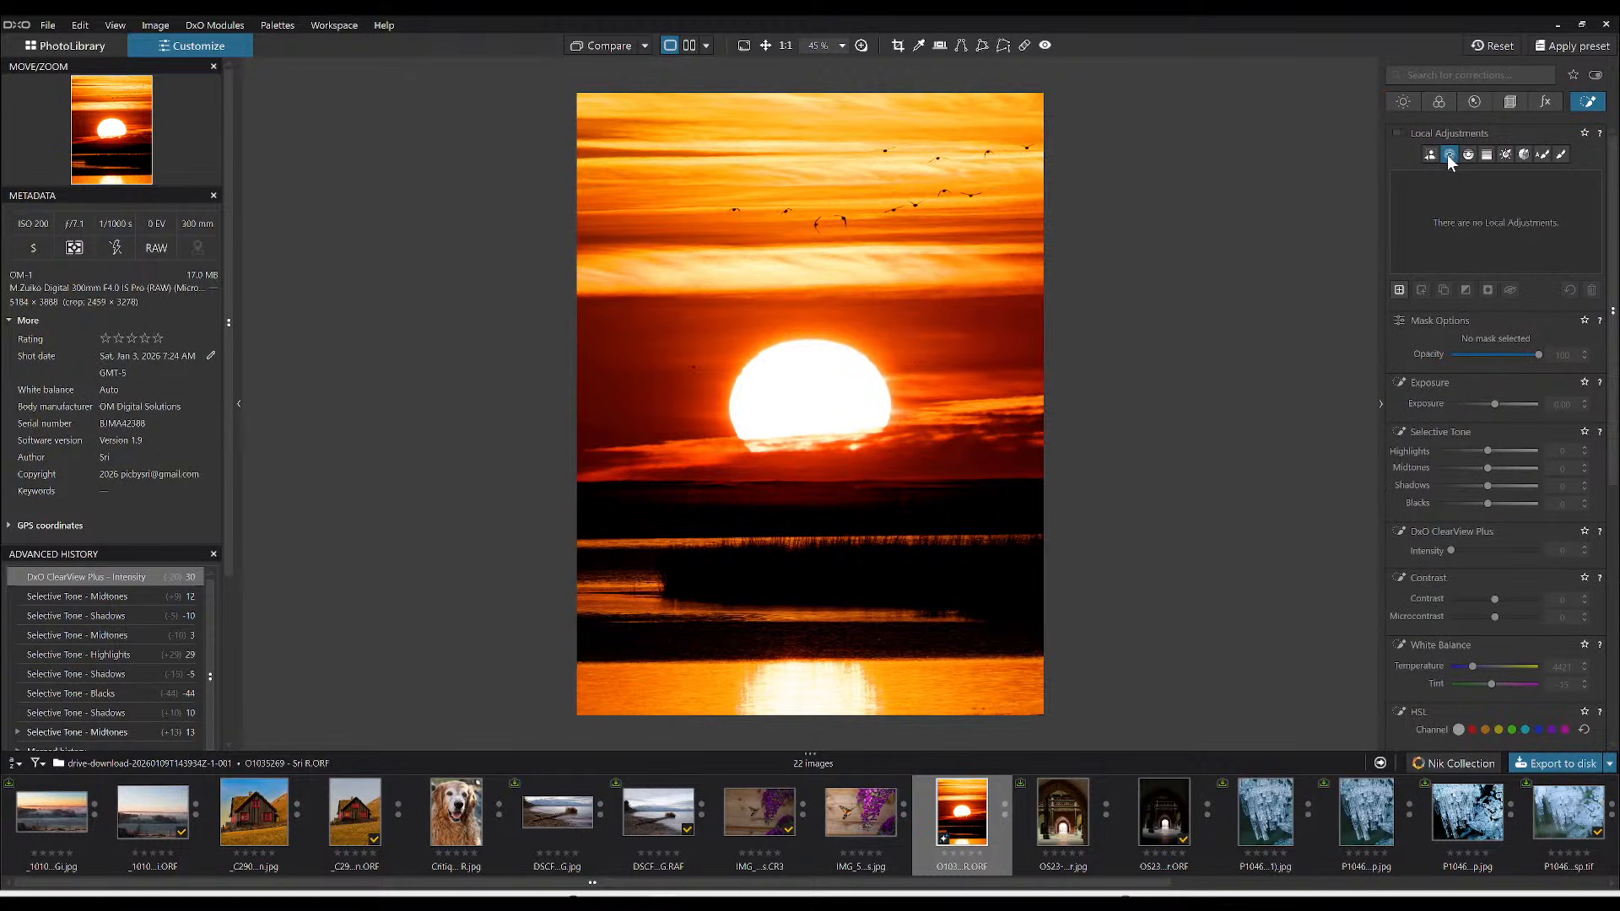
pyautogui.click(1558, 157)
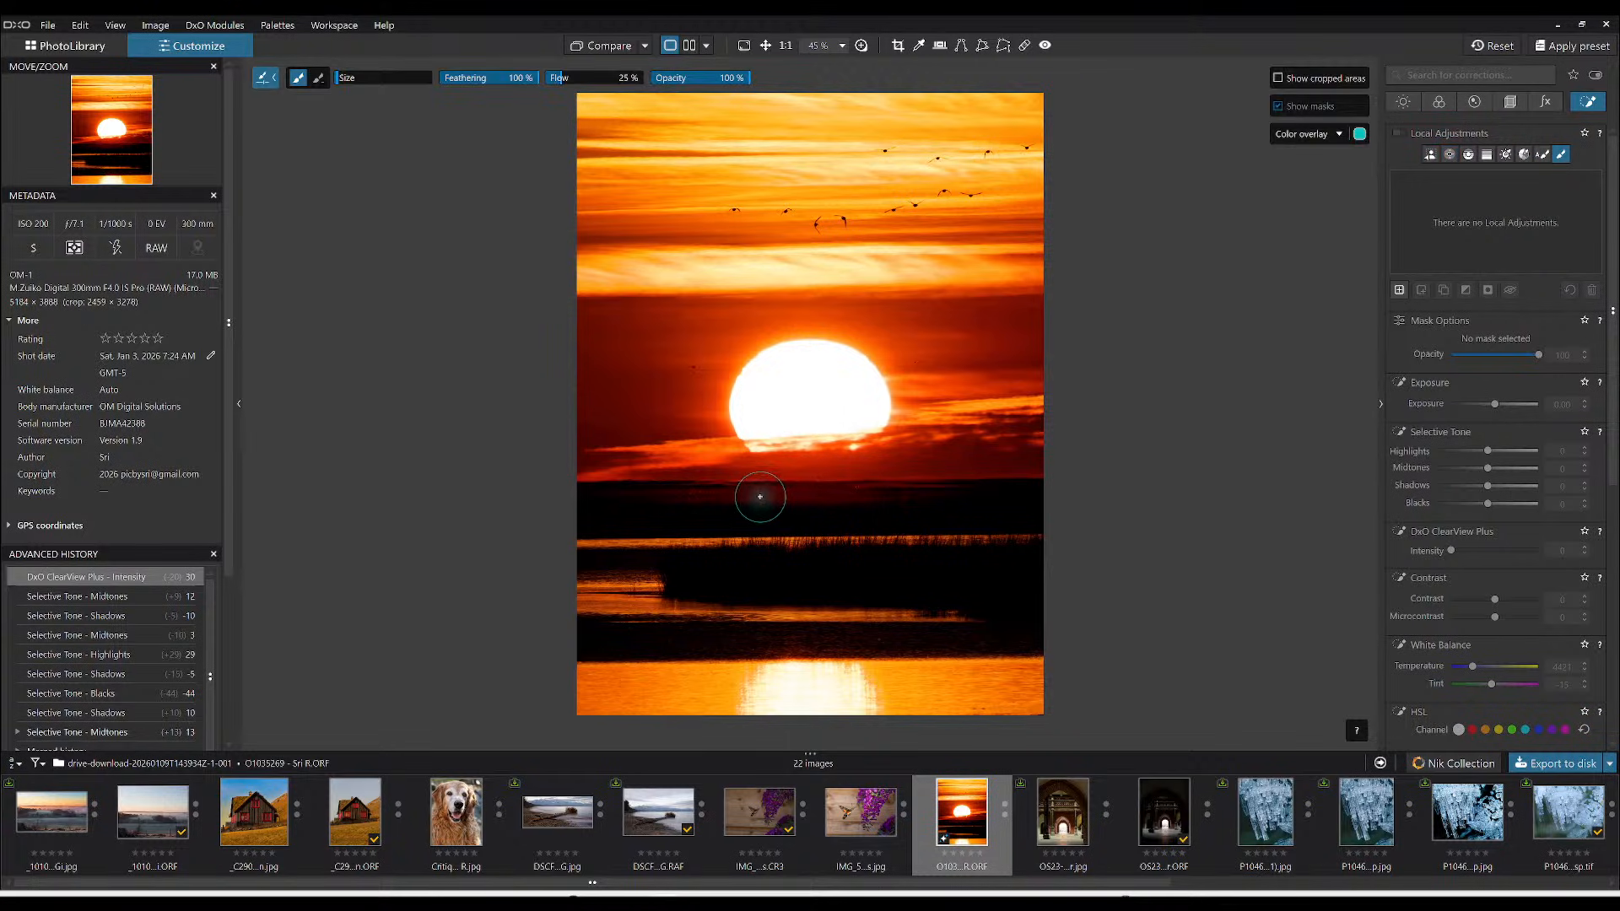
pyautogui.moveTo(709, 499); pyautogui.dragTo(882, 497)
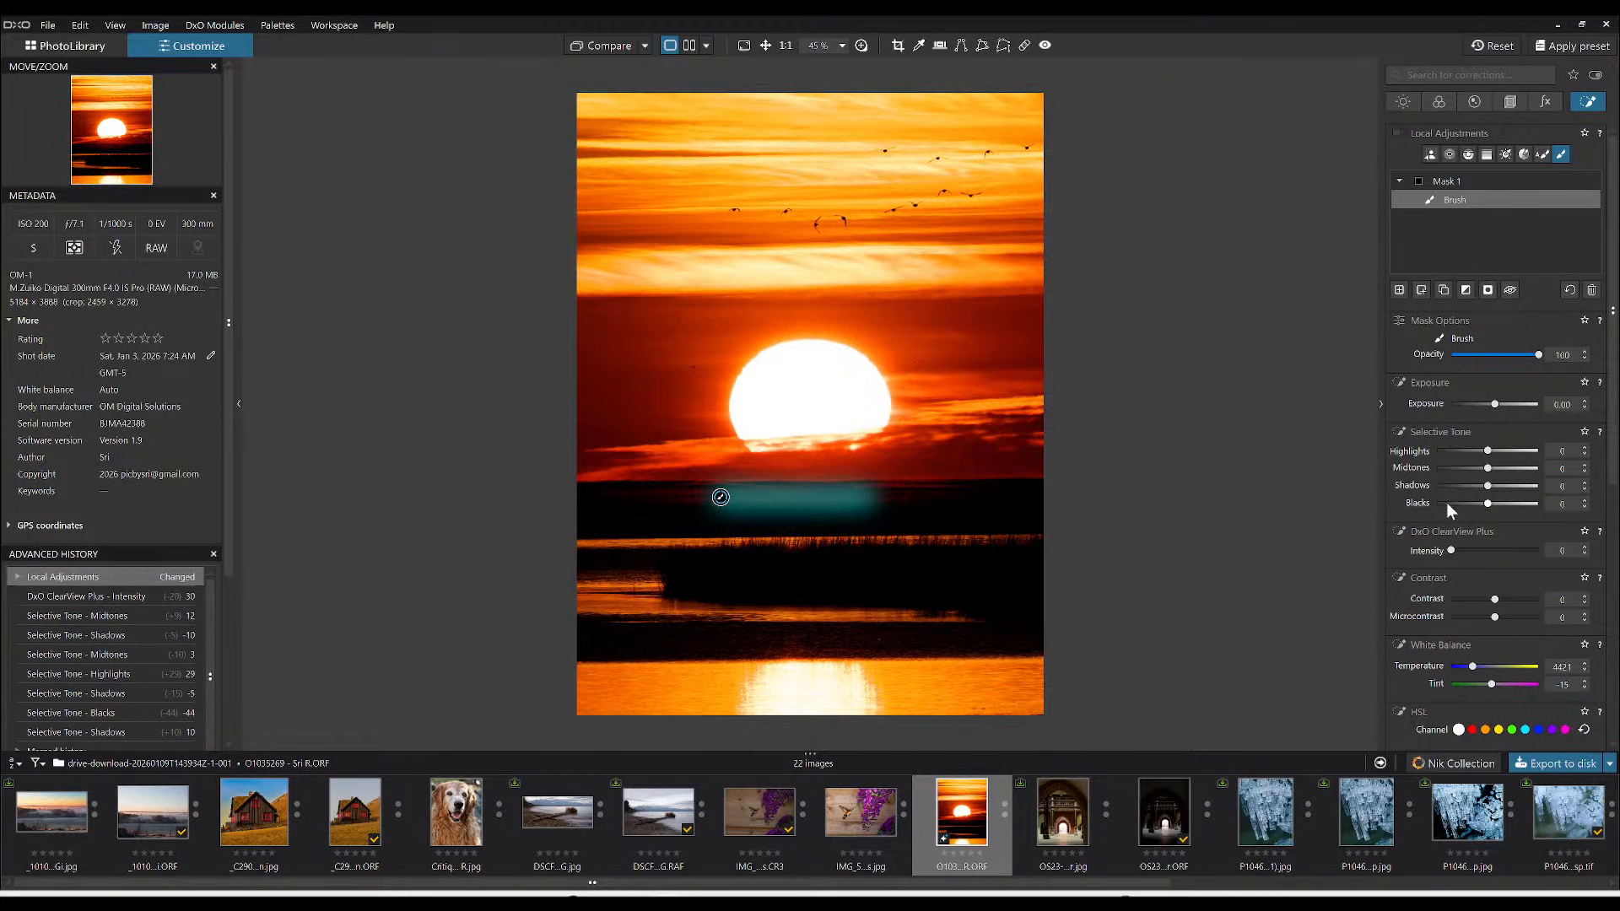
pyautogui.moveTo(1488, 452)
pyautogui.mouseDown()
pyautogui.moveTo(1544, 463)
pyautogui.moveTo(1500, 488)
pyautogui.moveTo(1534, 498)
pyautogui.mouseUp()
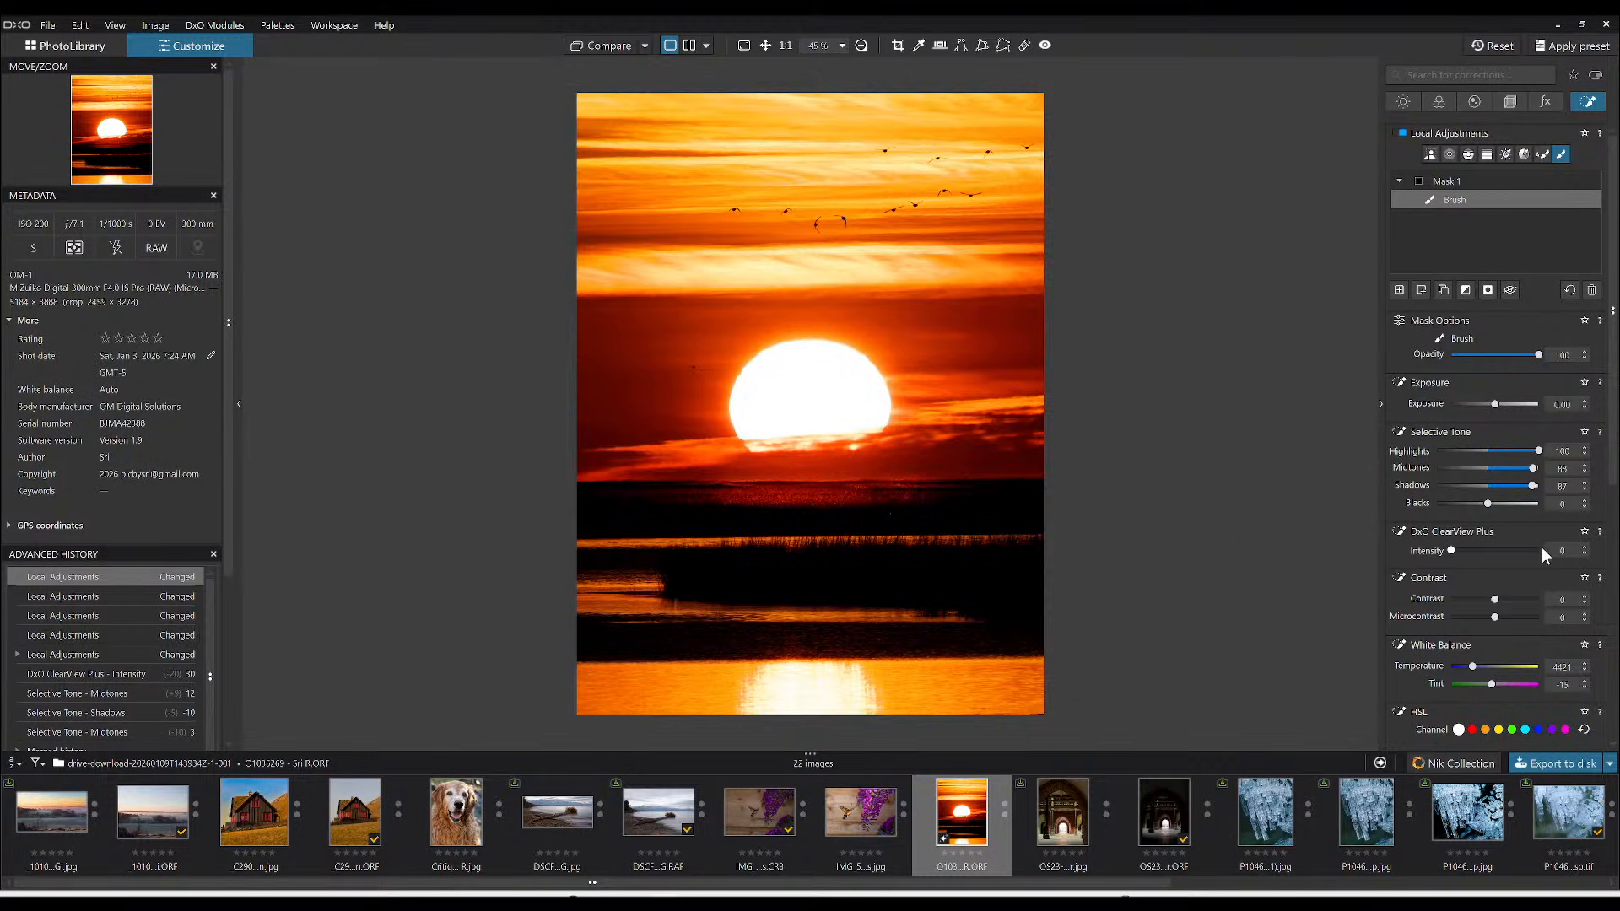
# - Erase the mask's spill above the shoreline and brush more of the dark shore band below the sun into it
pyautogui.press('alt')
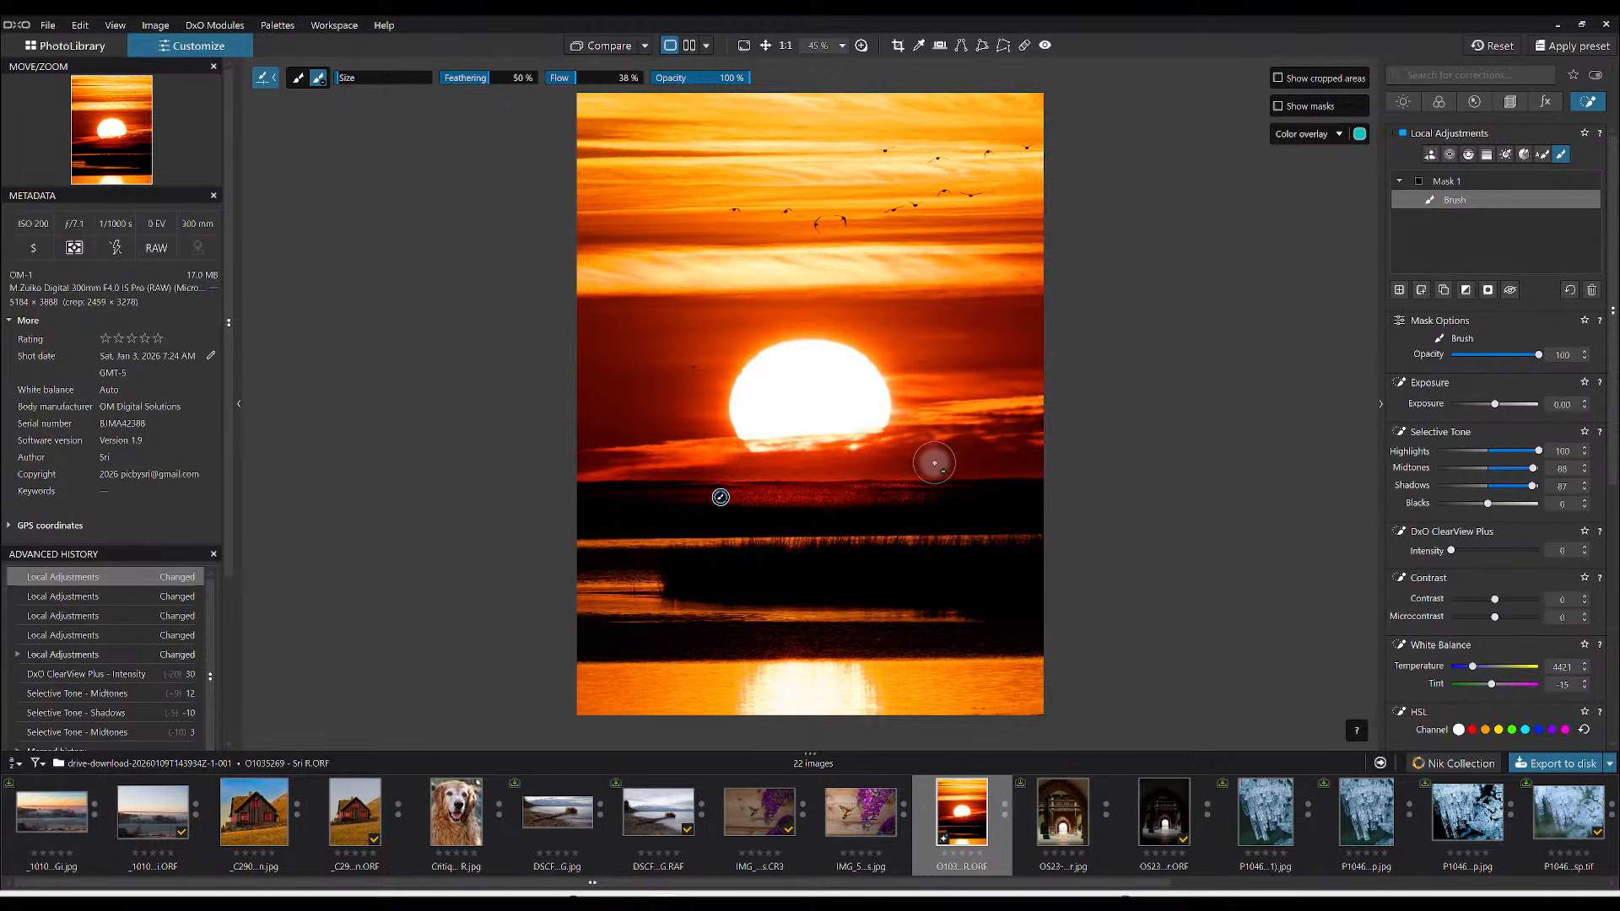
pyautogui.moveTo(747, 466); pyautogui.dragTo(683, 464)
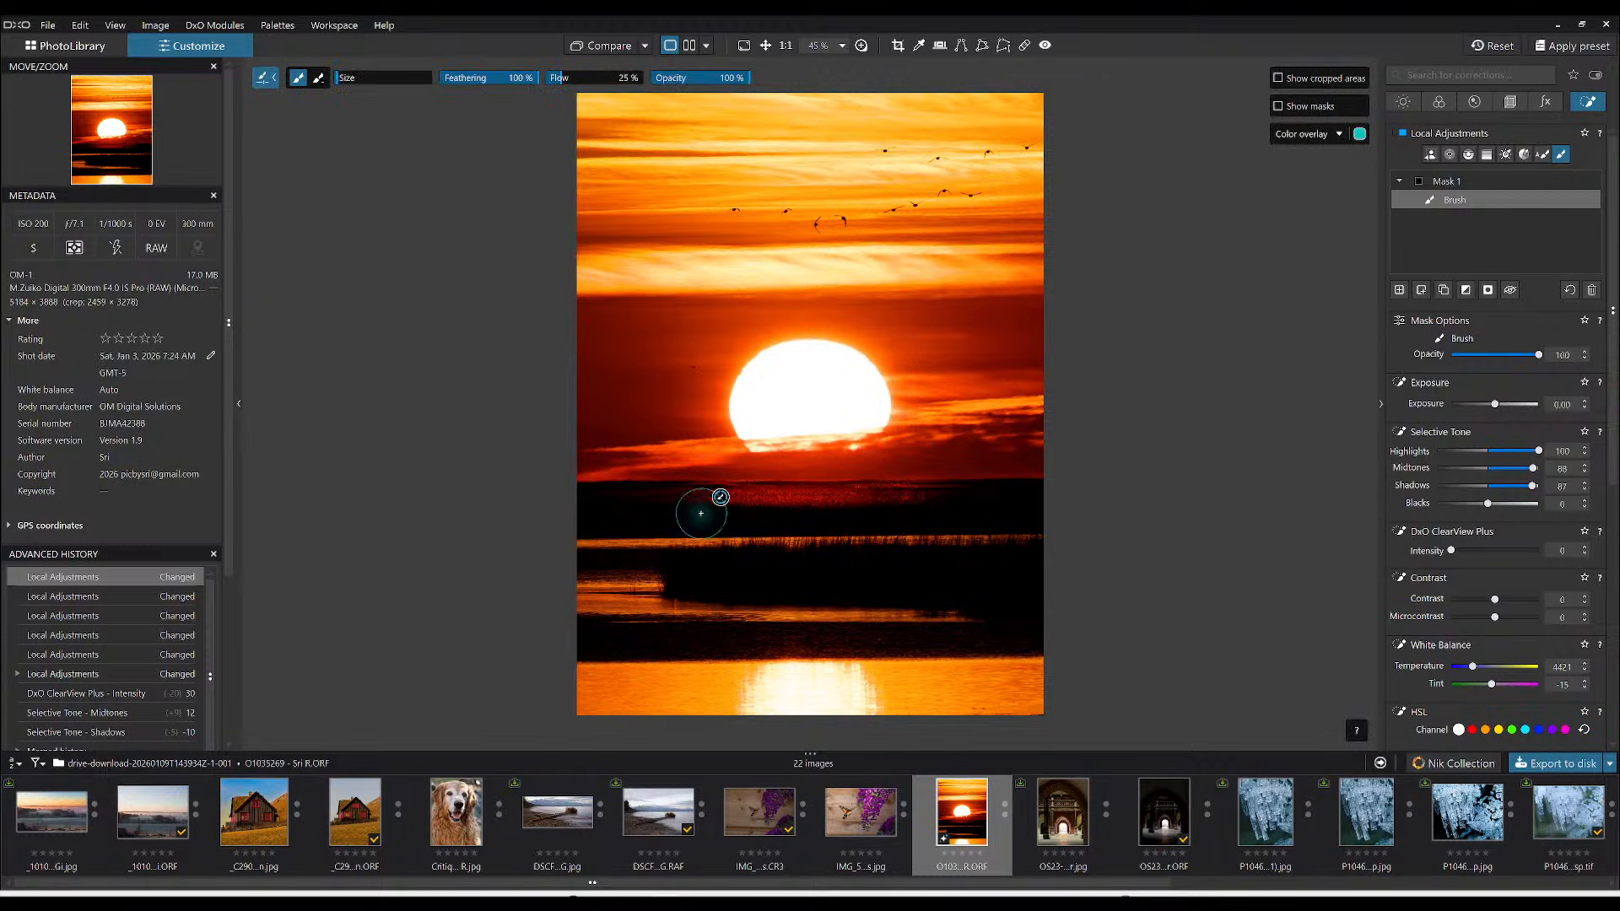
pyautogui.moveTo(924, 499); pyautogui.dragTo(720, 503)
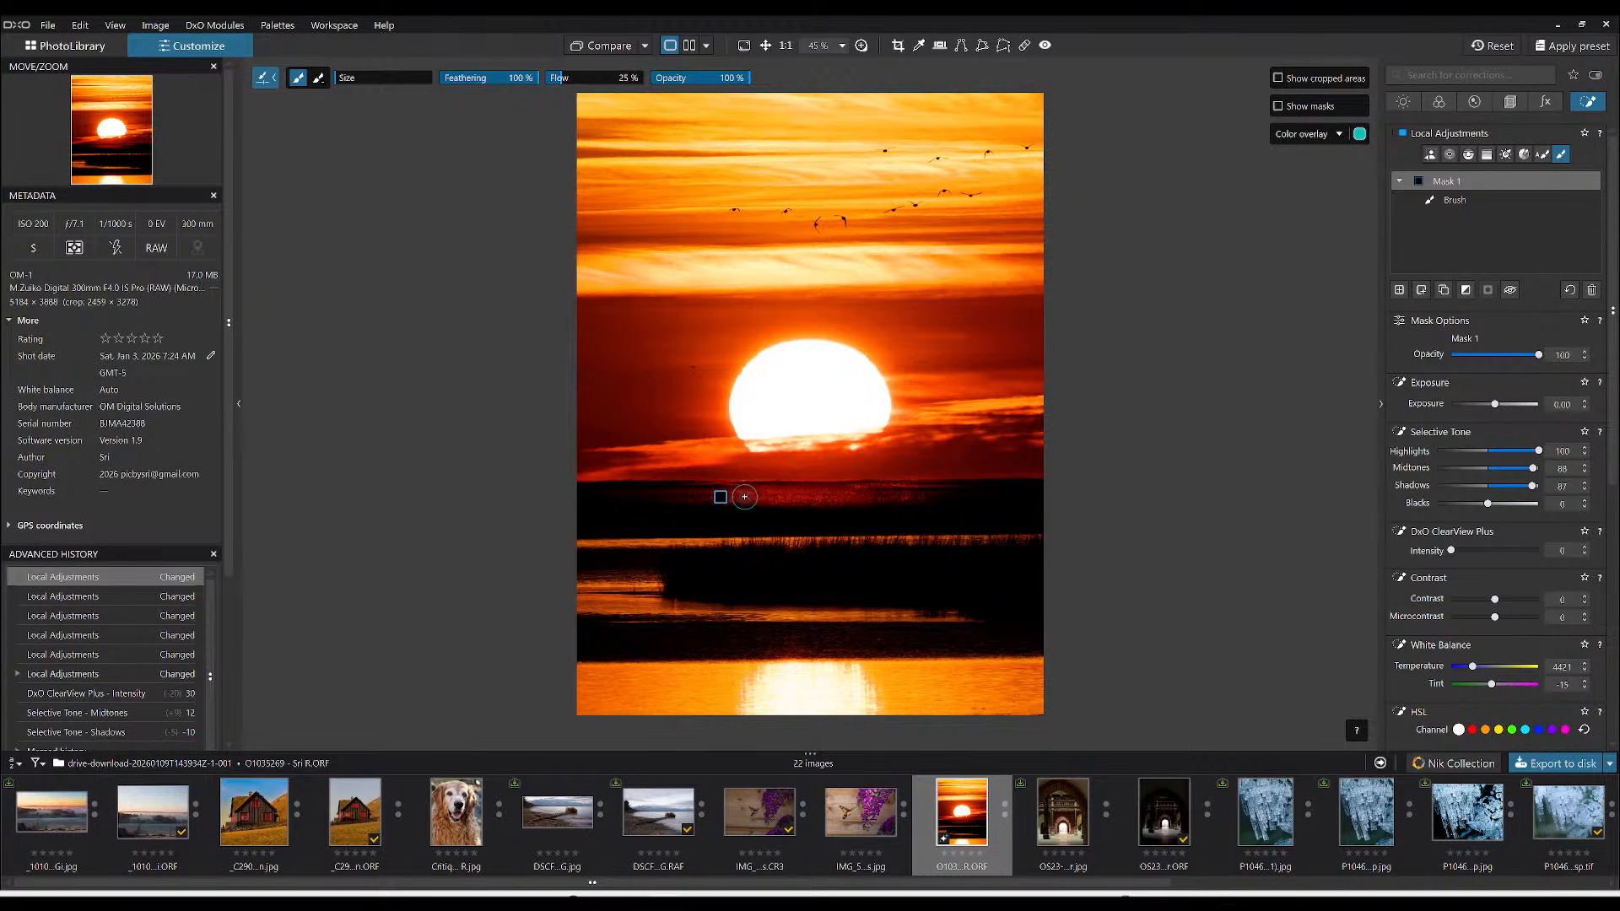
pyautogui.moveTo(830, 494); pyautogui.dragTo(902, 495)
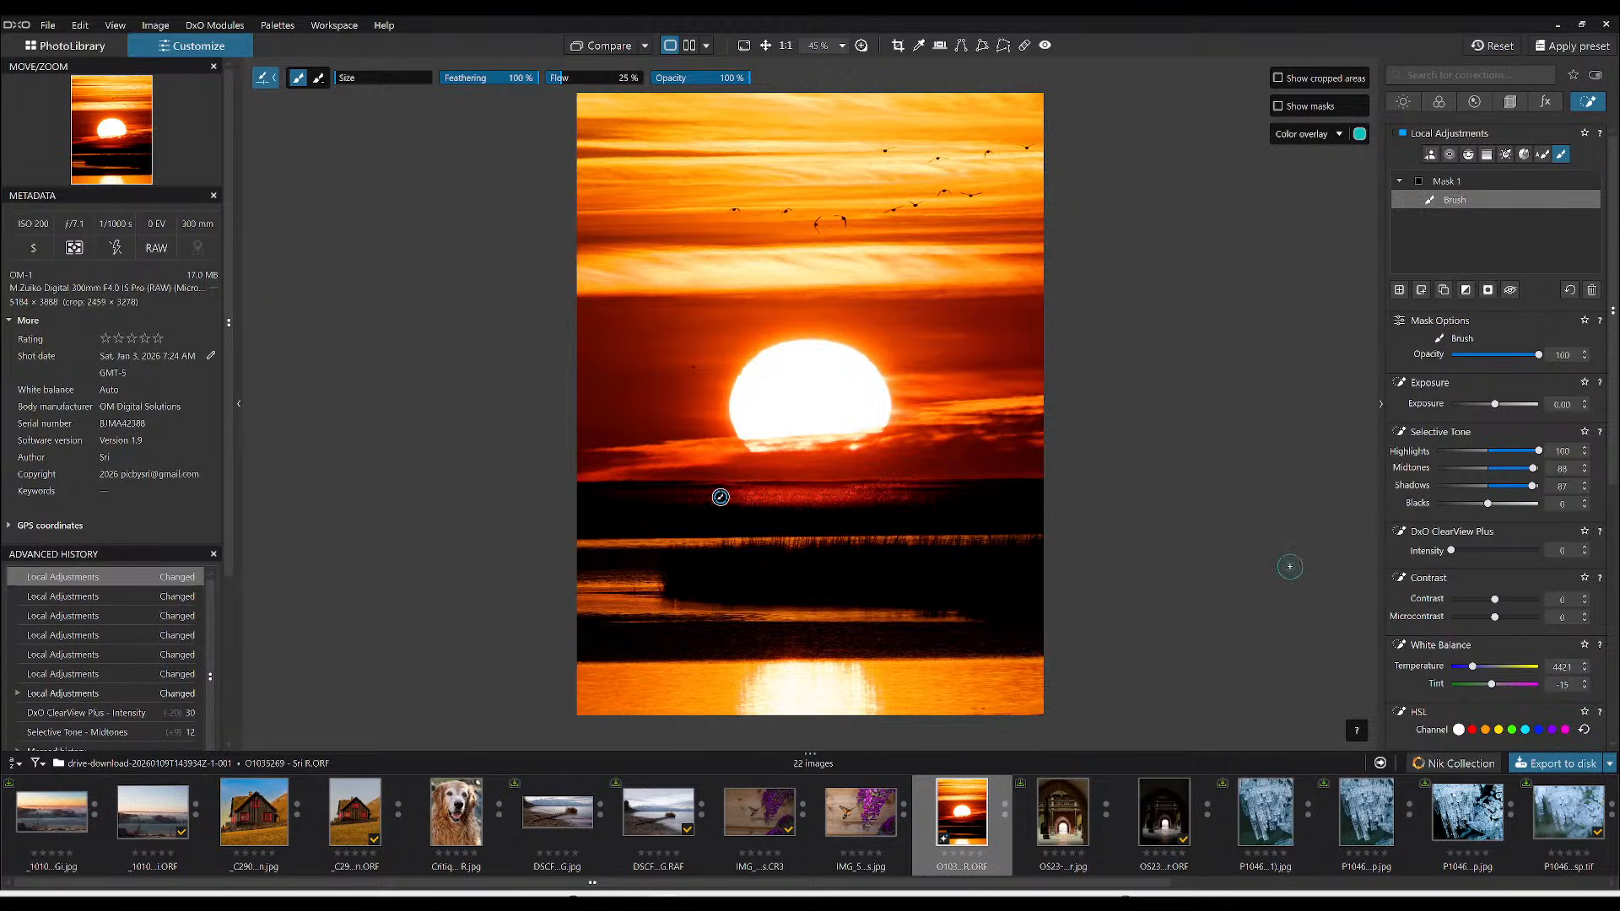
pyautogui.moveTo(731, 493); pyautogui.dragTo(630, 492)
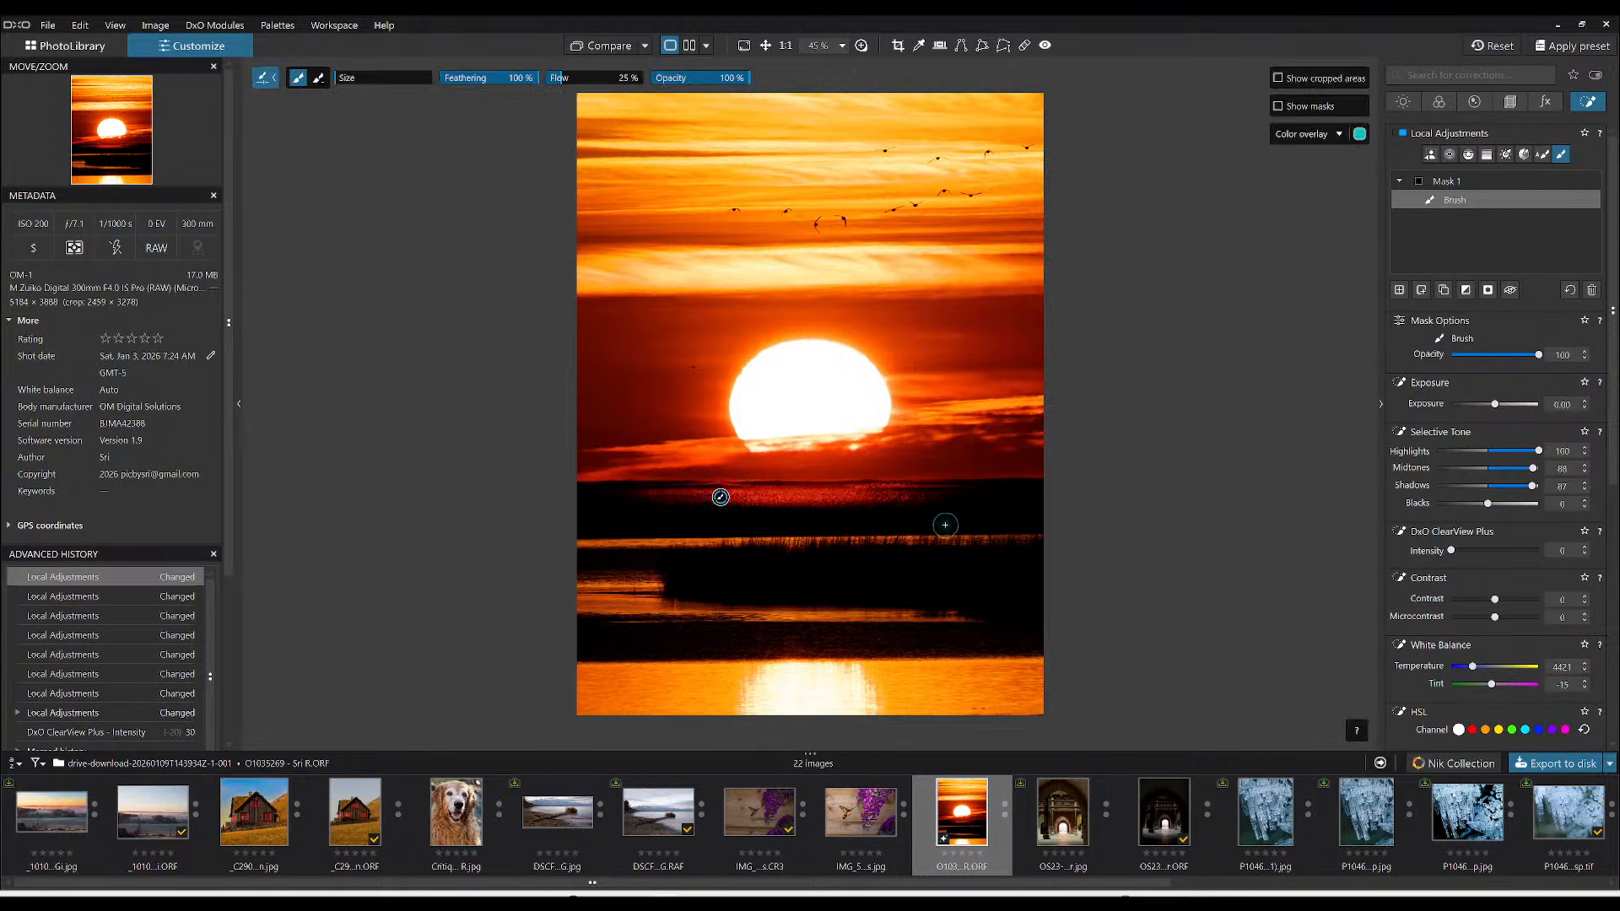
pyautogui.moveTo(763, 513); pyautogui.dragTo(835, 512)
# - Add a control line mask over the upper sky, sample one of the dark birds, and set luma selectivity to 30
pyautogui.click(1544, 101)
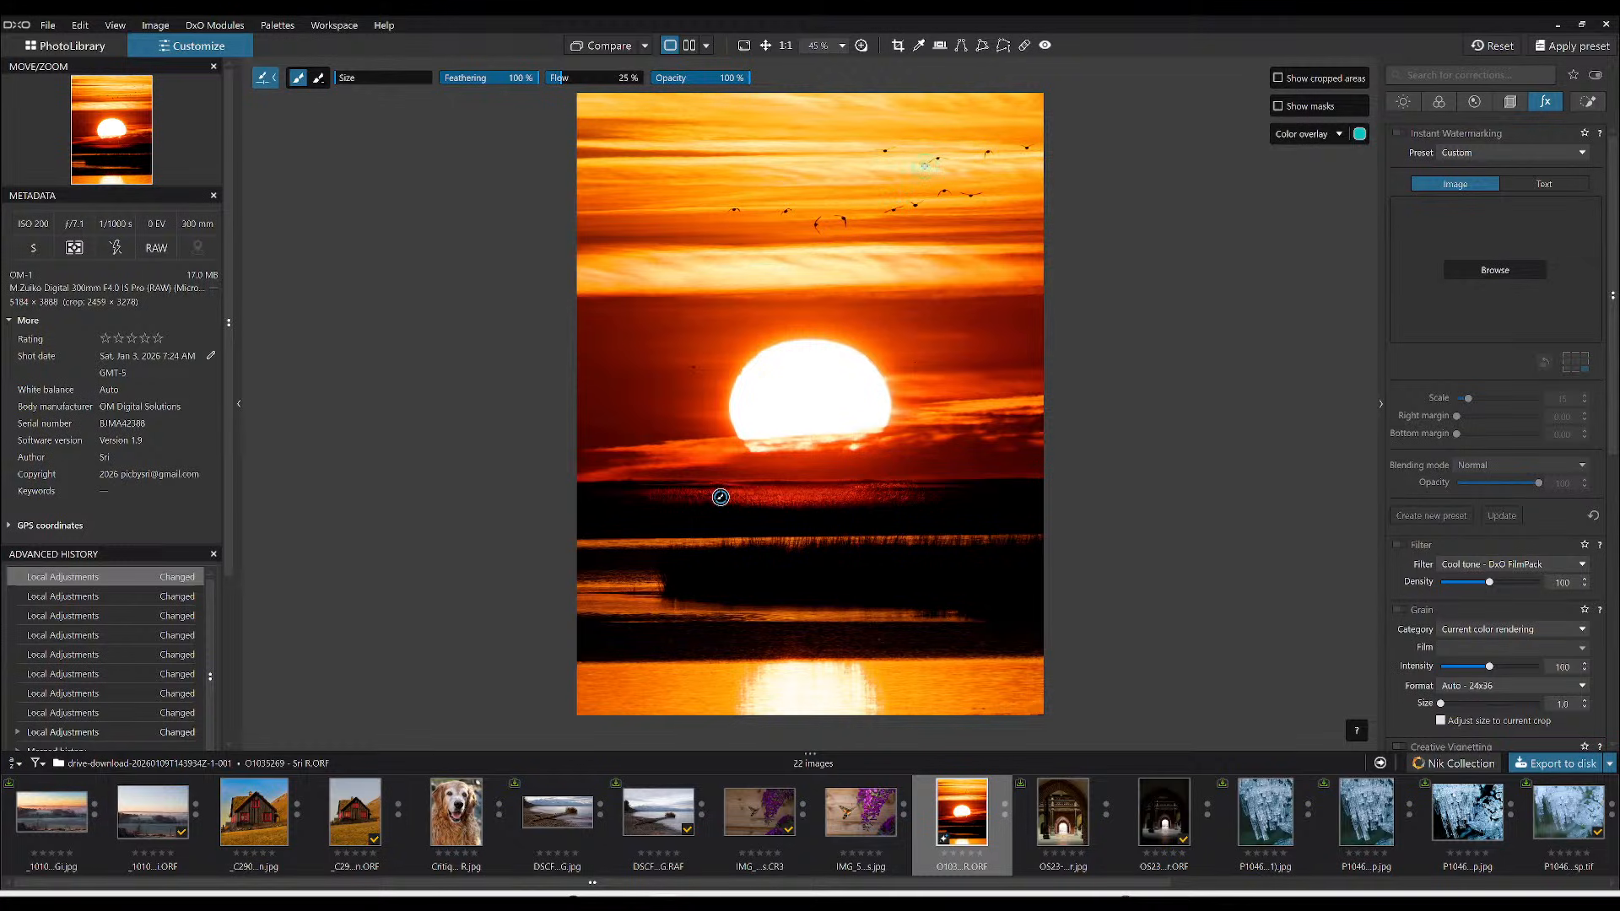
pyautogui.click(1576, 105)
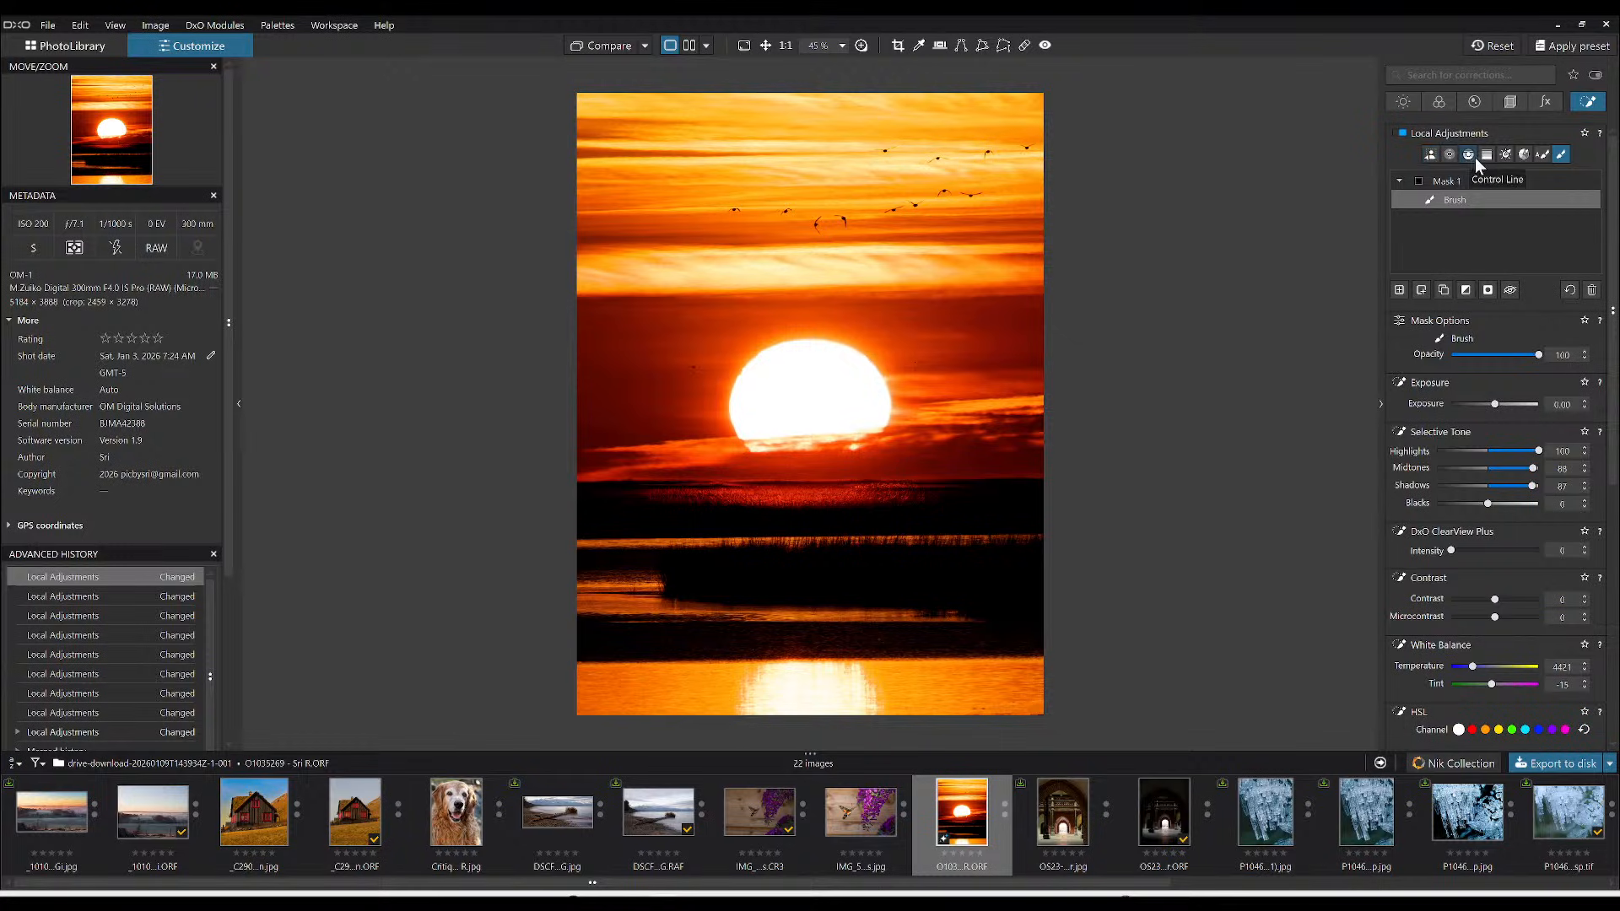
pyautogui.click(1470, 155)
pyautogui.scroll(3, 848, 179)
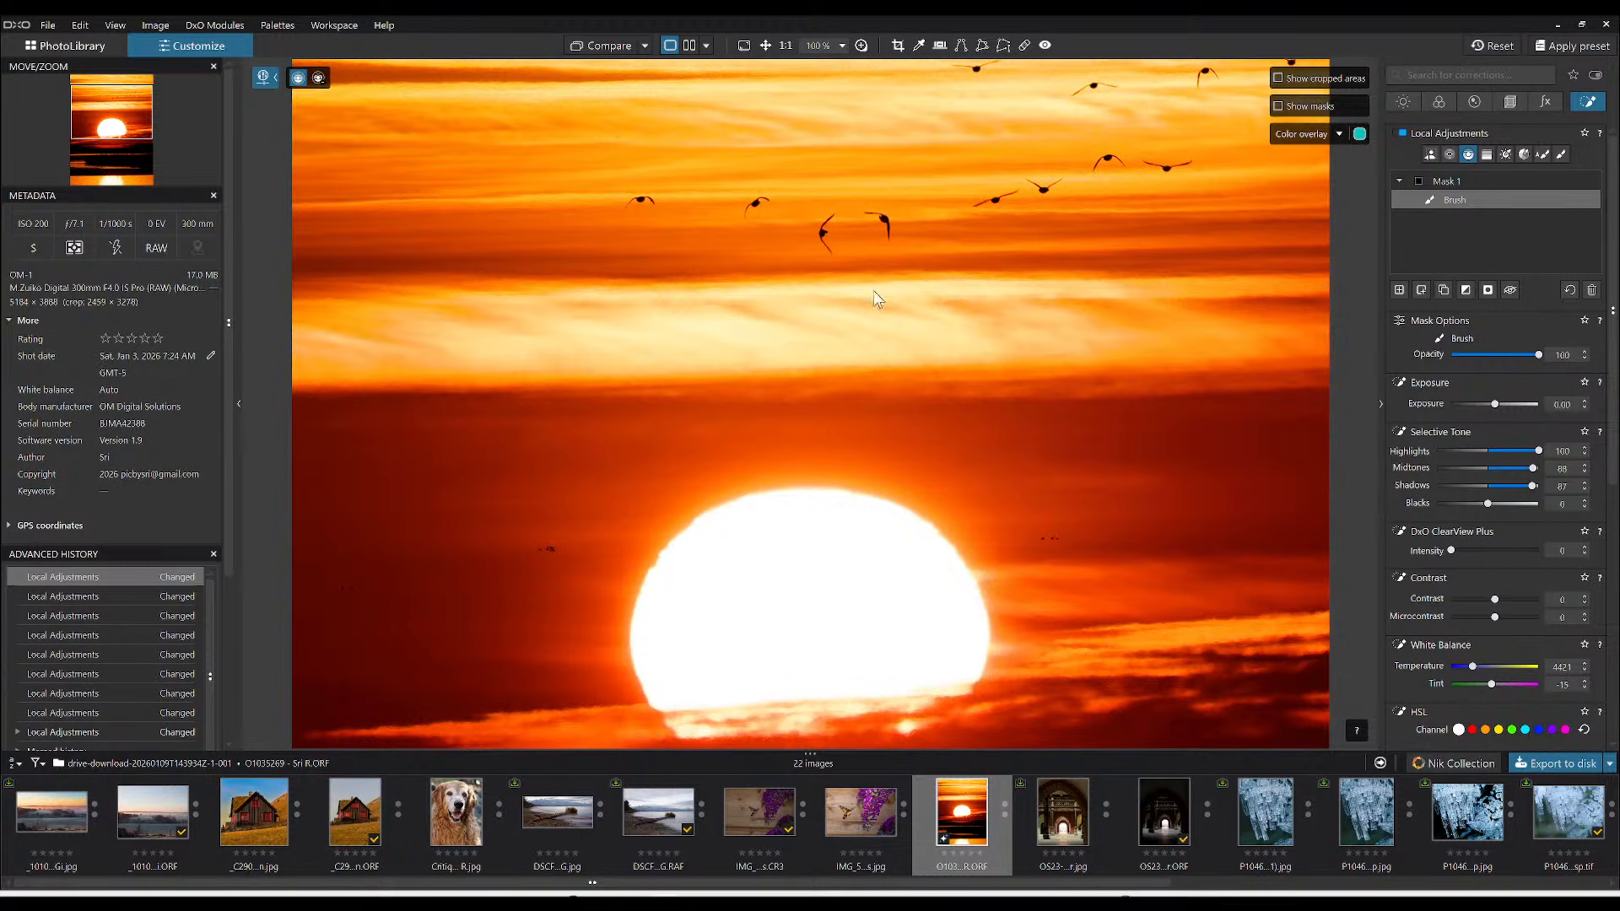
pyautogui.moveTo(874, 289); pyautogui.dragTo(875, 381)
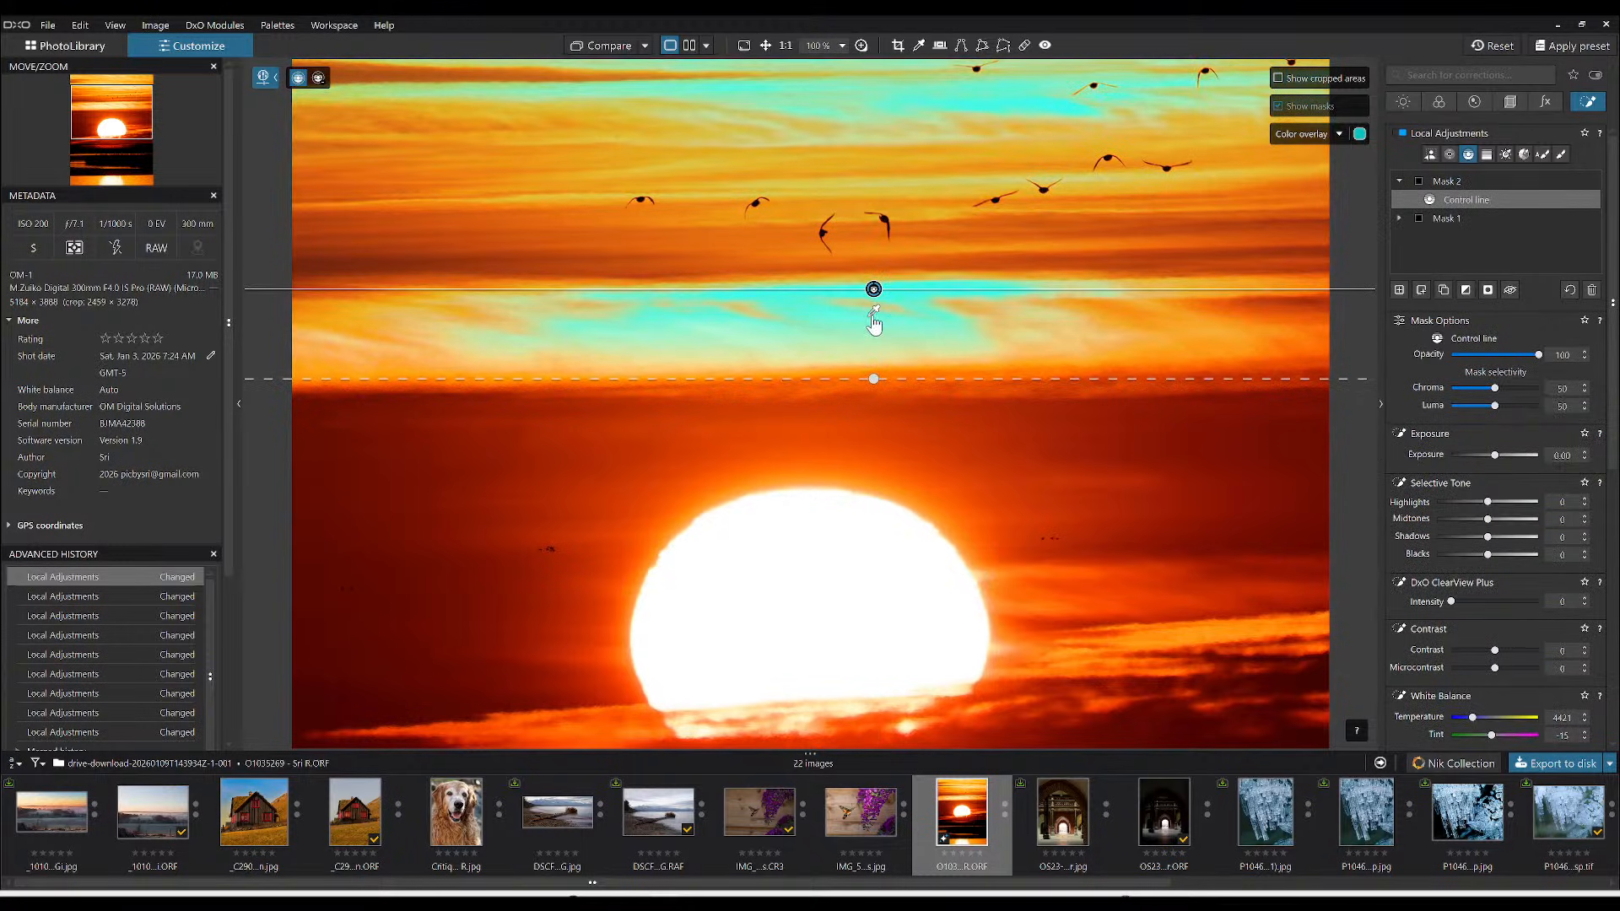
pyautogui.moveTo(874, 313); pyautogui.dragTo(889, 224)
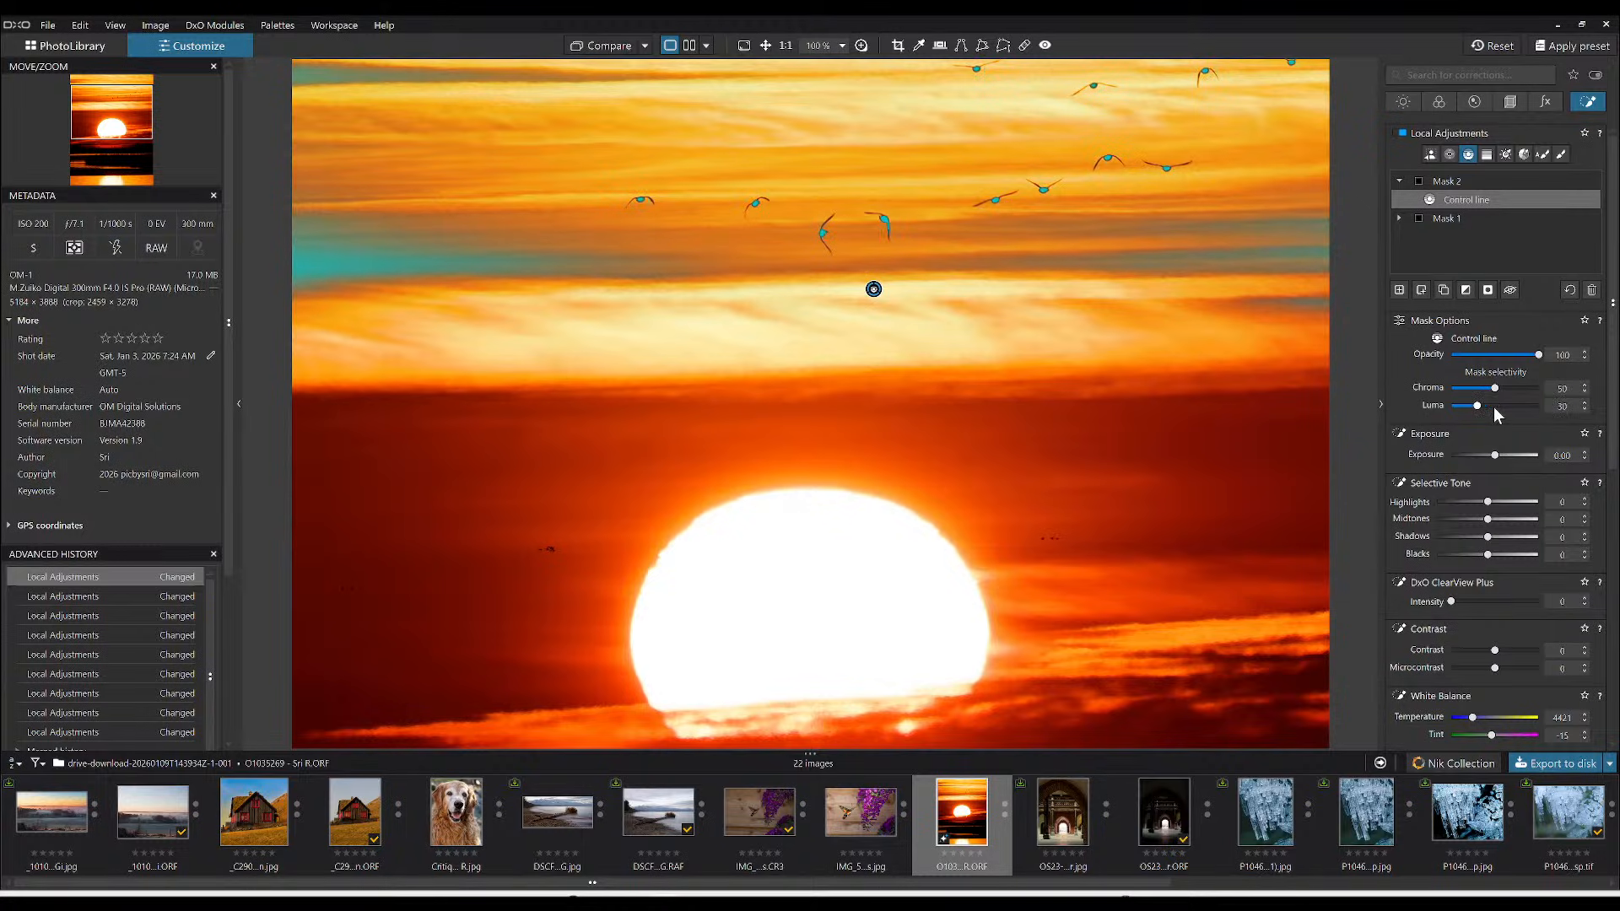
pyautogui.scroll(-5, 1493, 407)
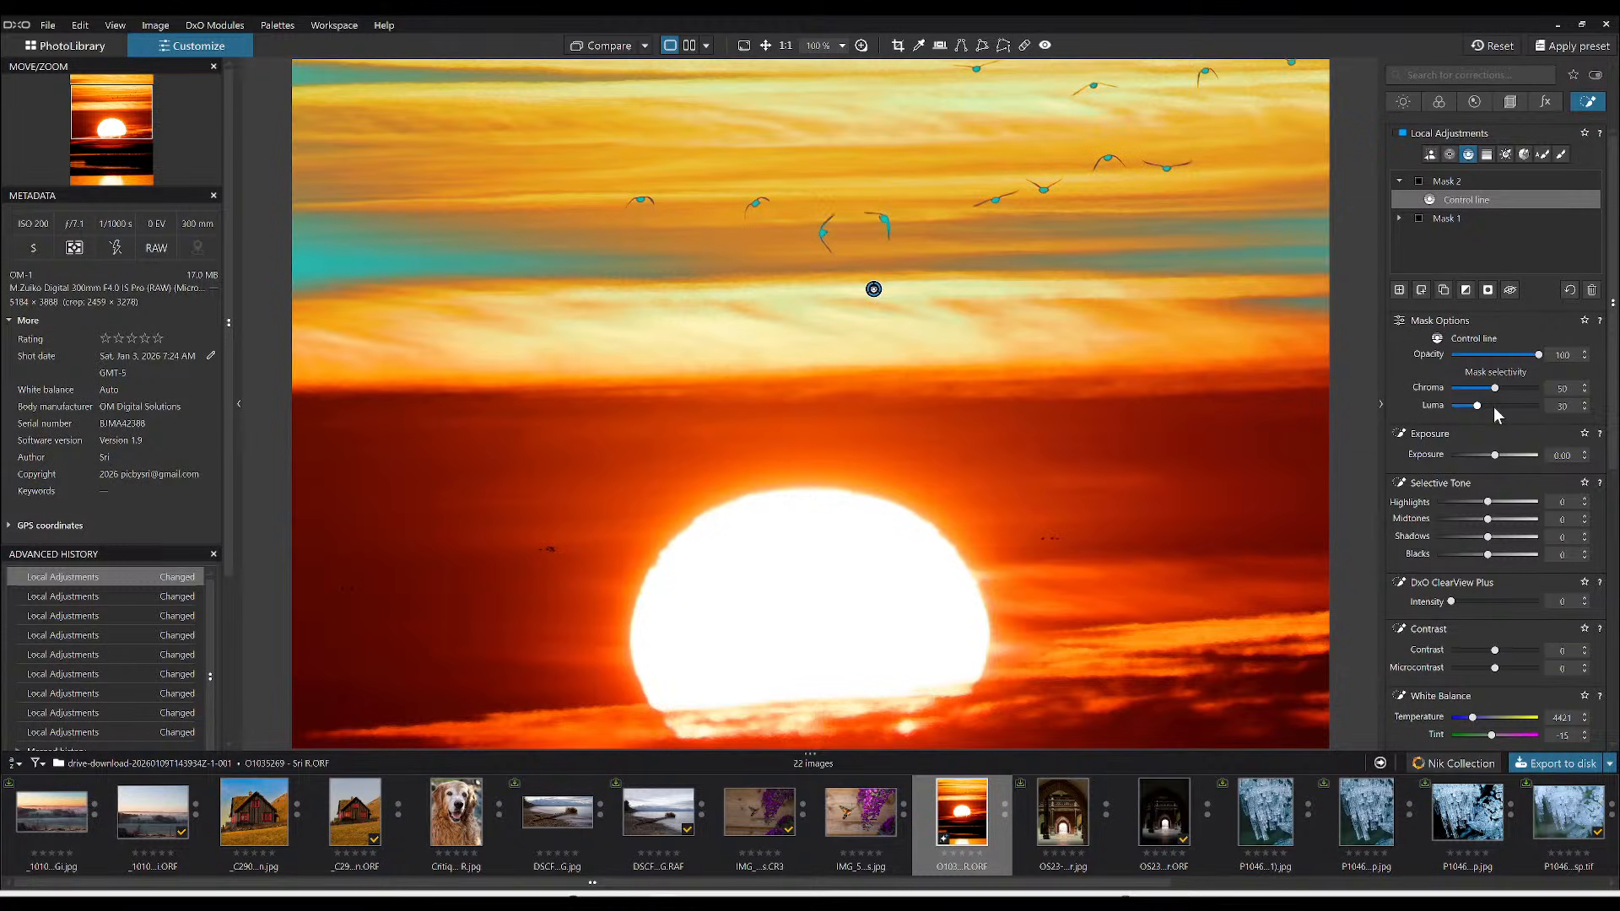
pyautogui.scroll(-2, 1273, 356)
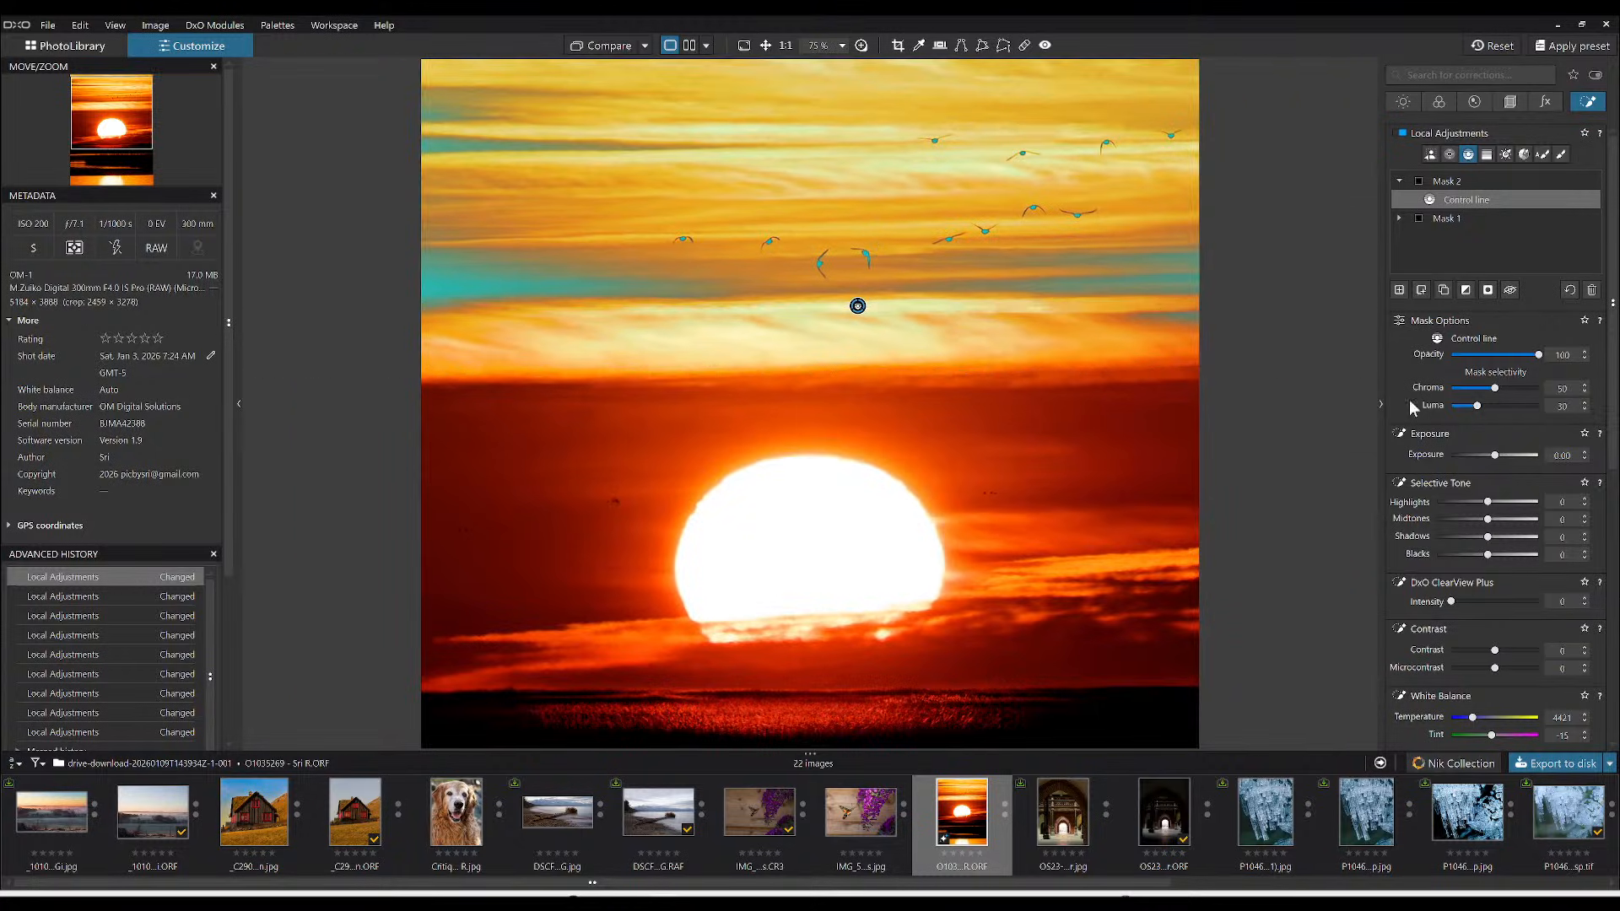
# - Set the control line mask's blacks to -72 to darken the birds
pyautogui.moveTo(1487, 556); pyautogui.dragTo(1475, 556)
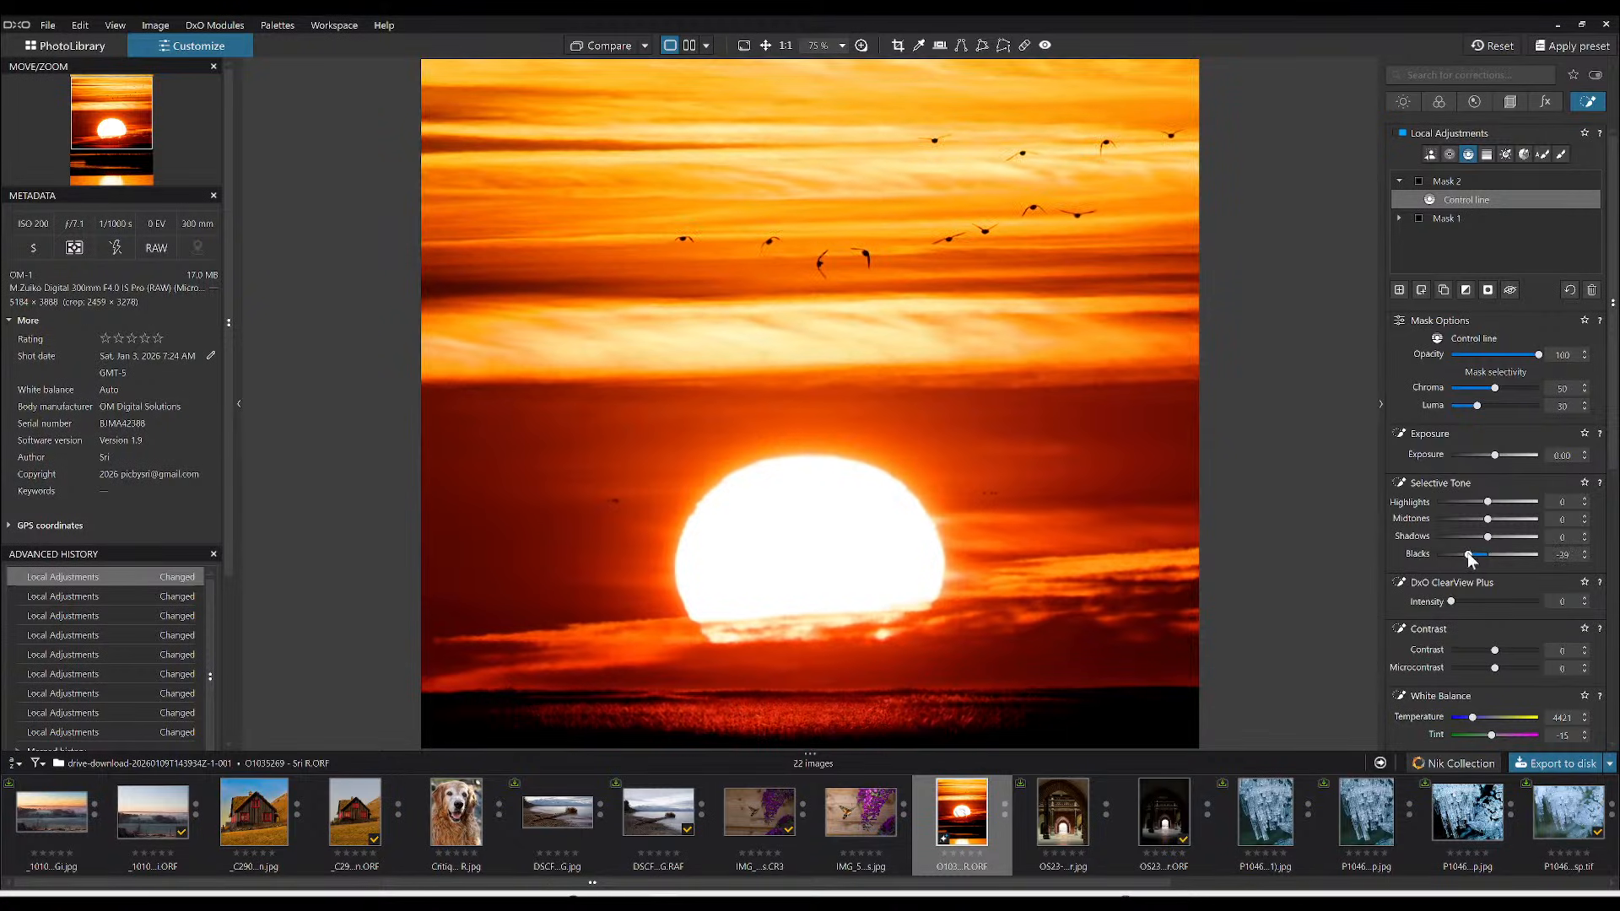
pyautogui.moveTo(1466, 557); pyautogui.dragTo(1459, 557)
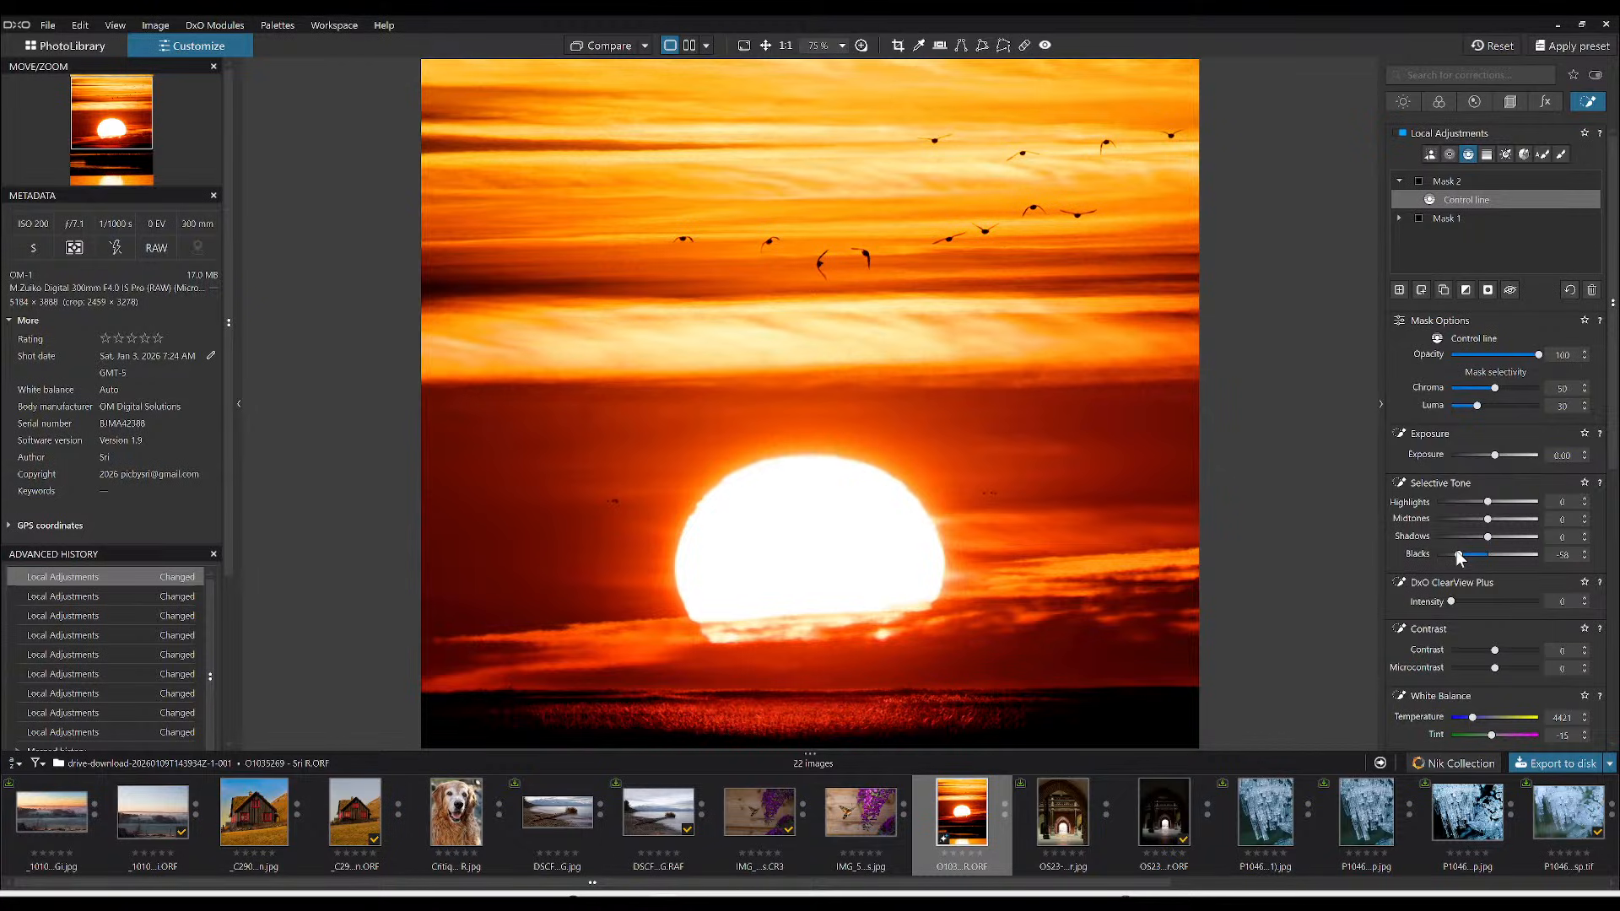
pyautogui.moveTo(1458, 553); pyautogui.dragTo(1451, 553)
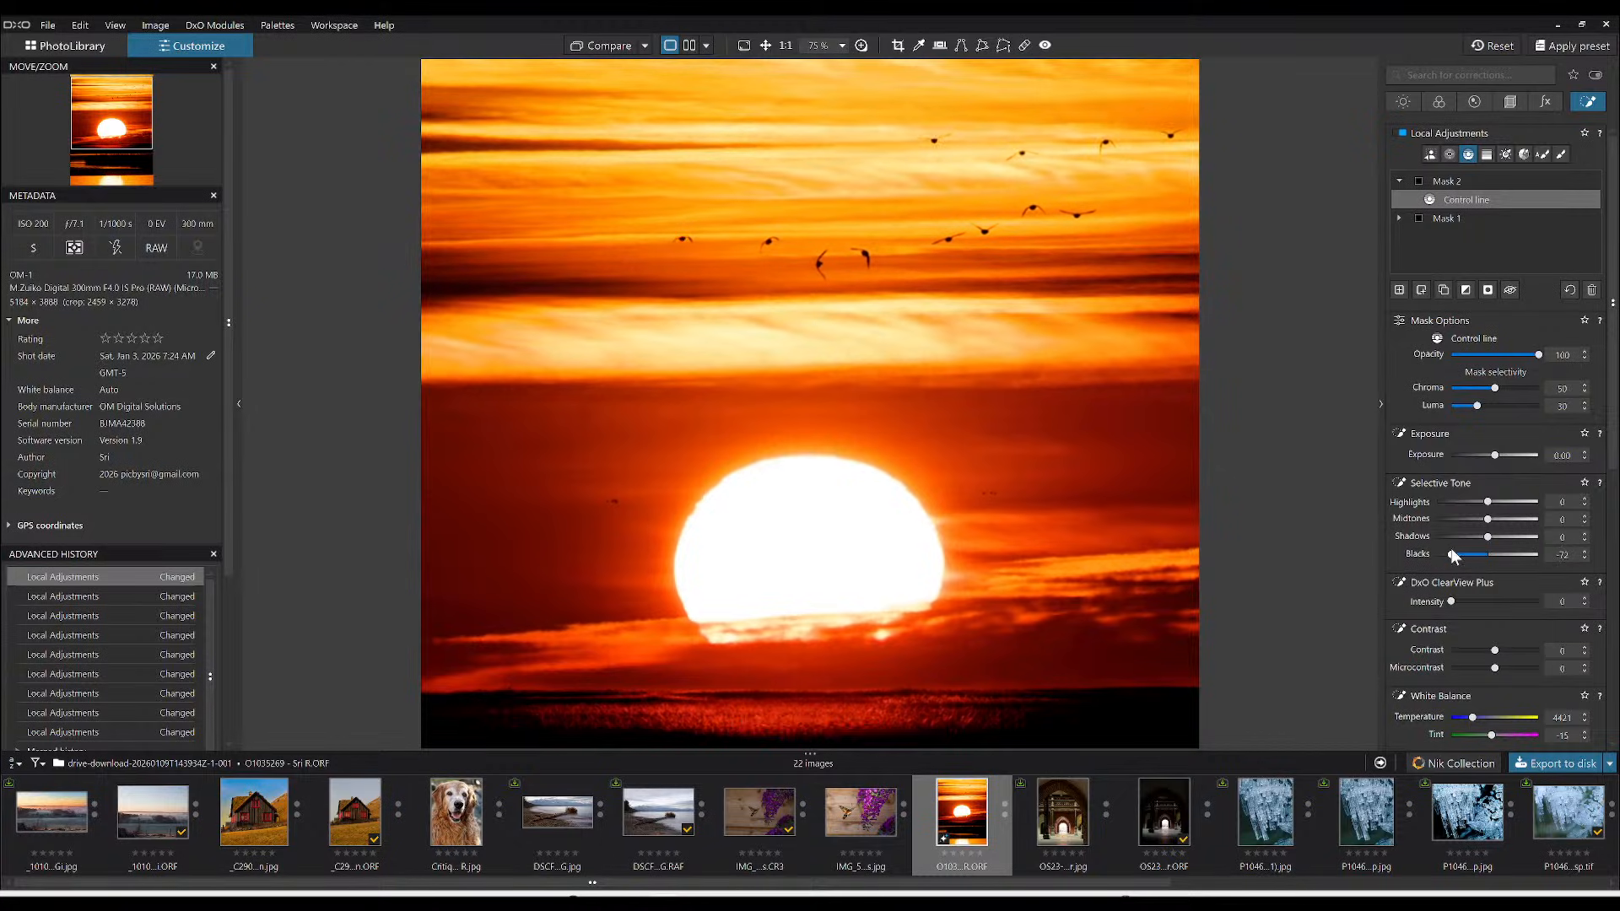
# - Erase the control line mask from the dark cloud band at the sky's left edge, below the birds
pyautogui.moveTo(857, 306)
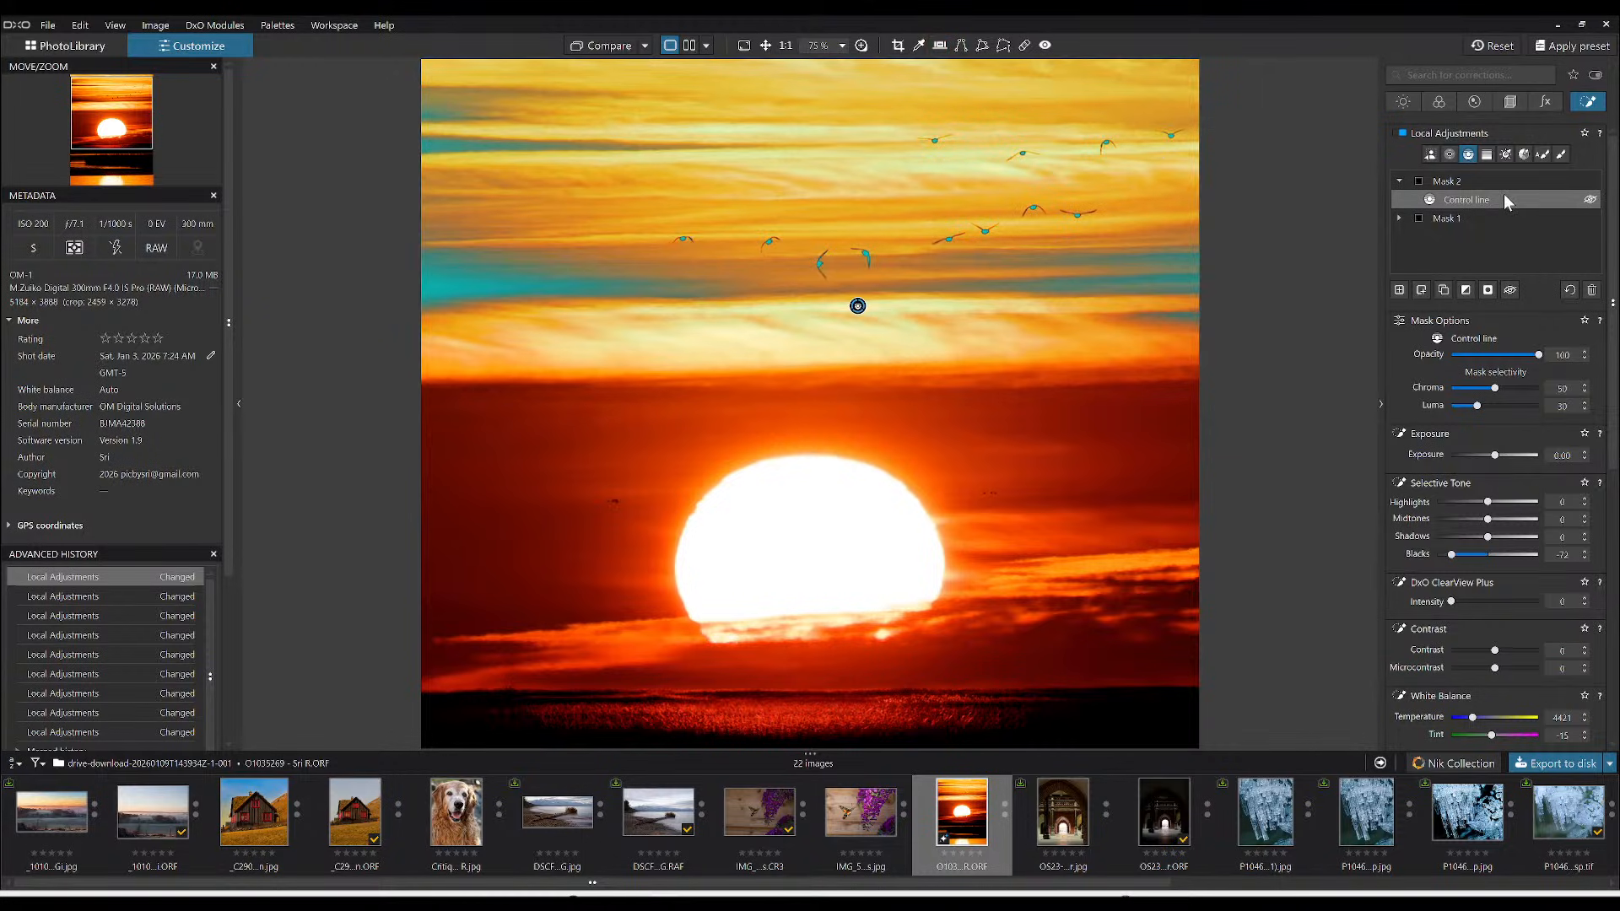
pyautogui.click(1562, 158)
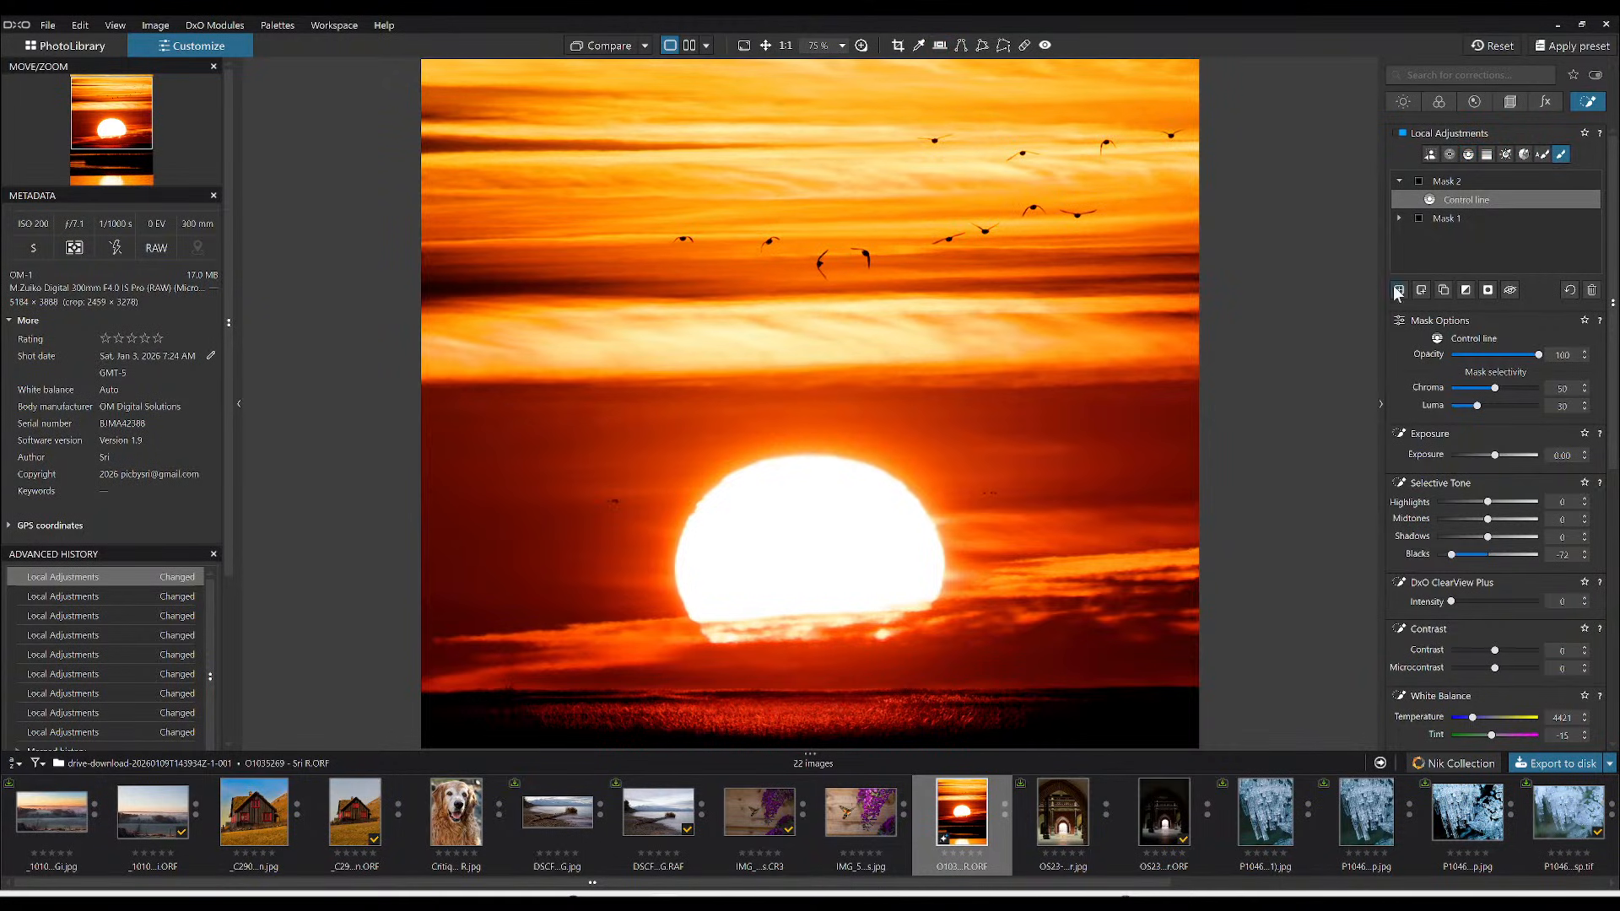
pyautogui.press('alt')
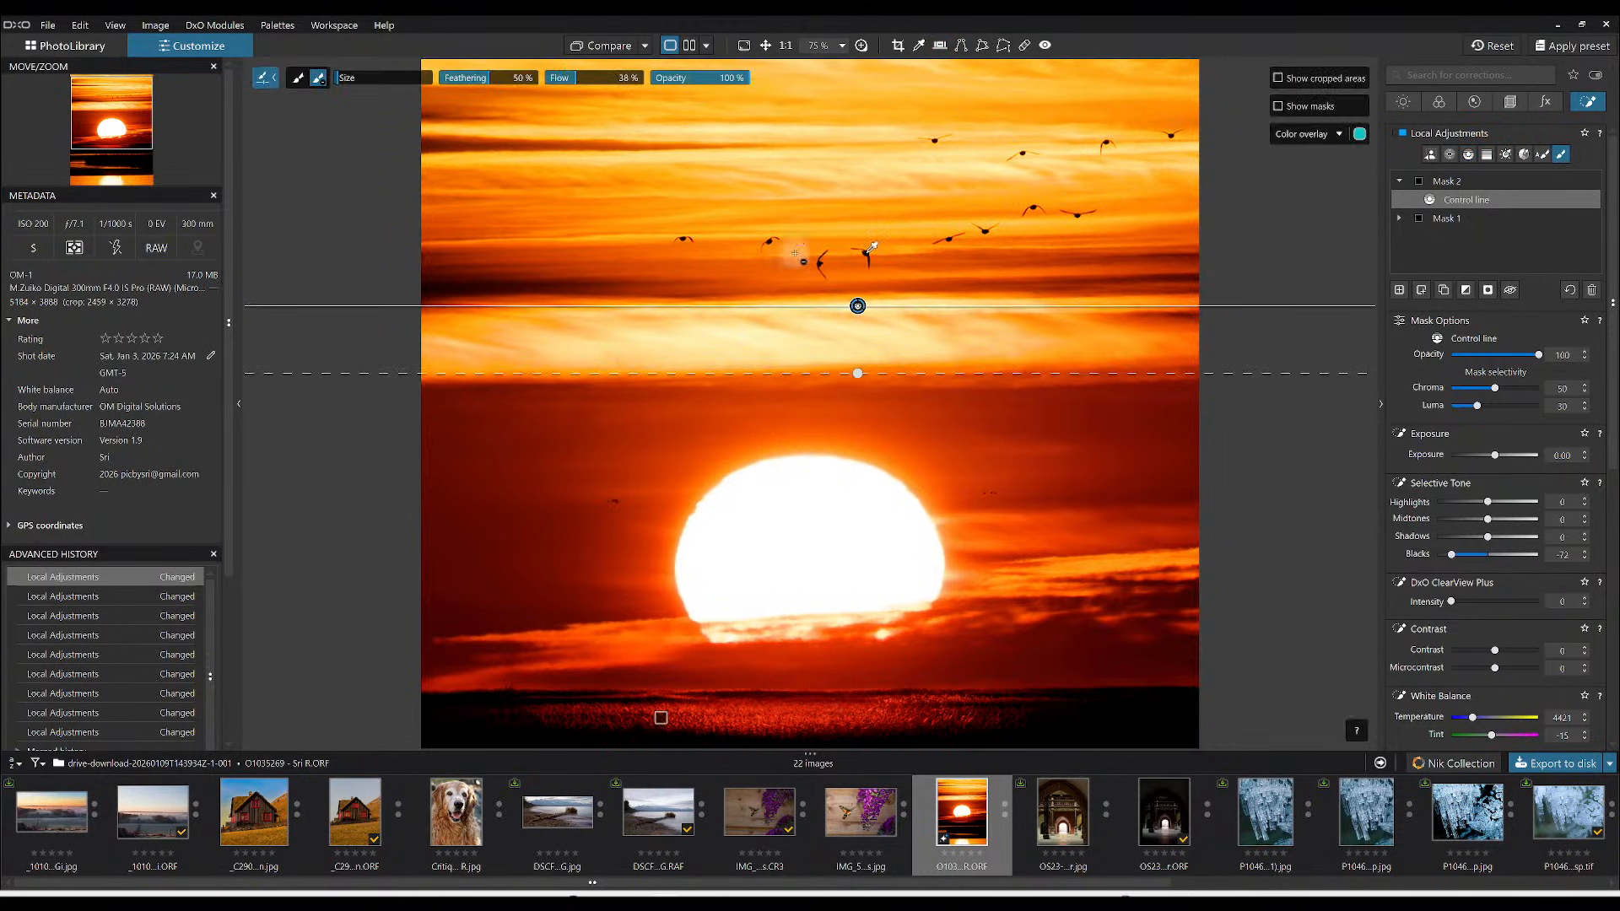
pyautogui.scroll(5, 675, 271)
pyautogui.moveTo(675, 271); pyautogui.dragTo(443, 281)
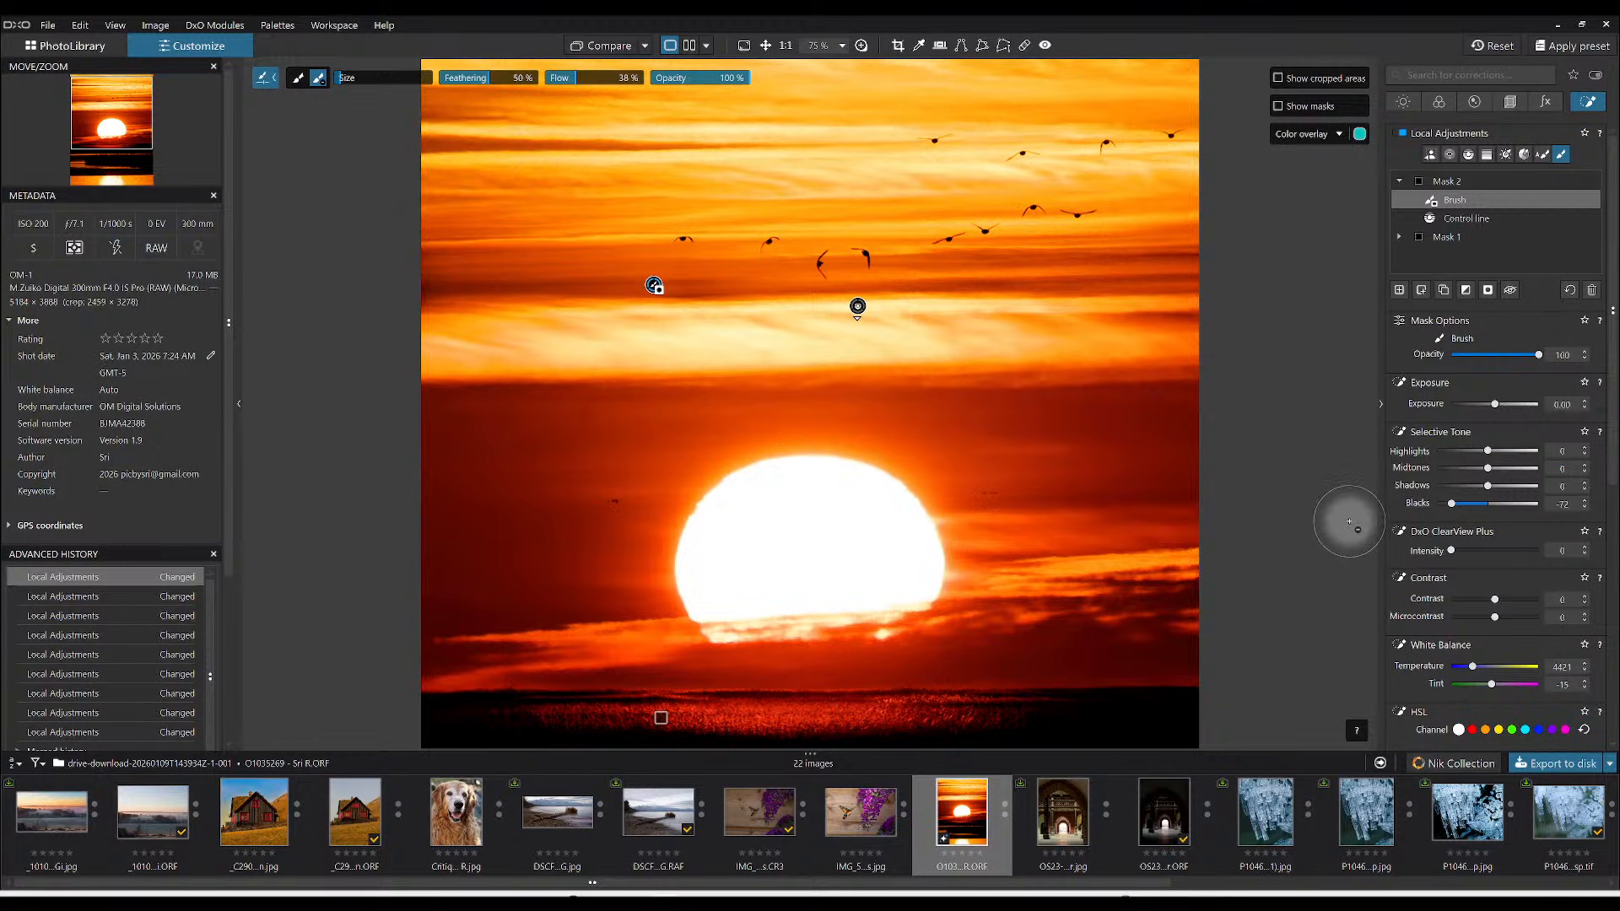
pyautogui.press('ctrl')
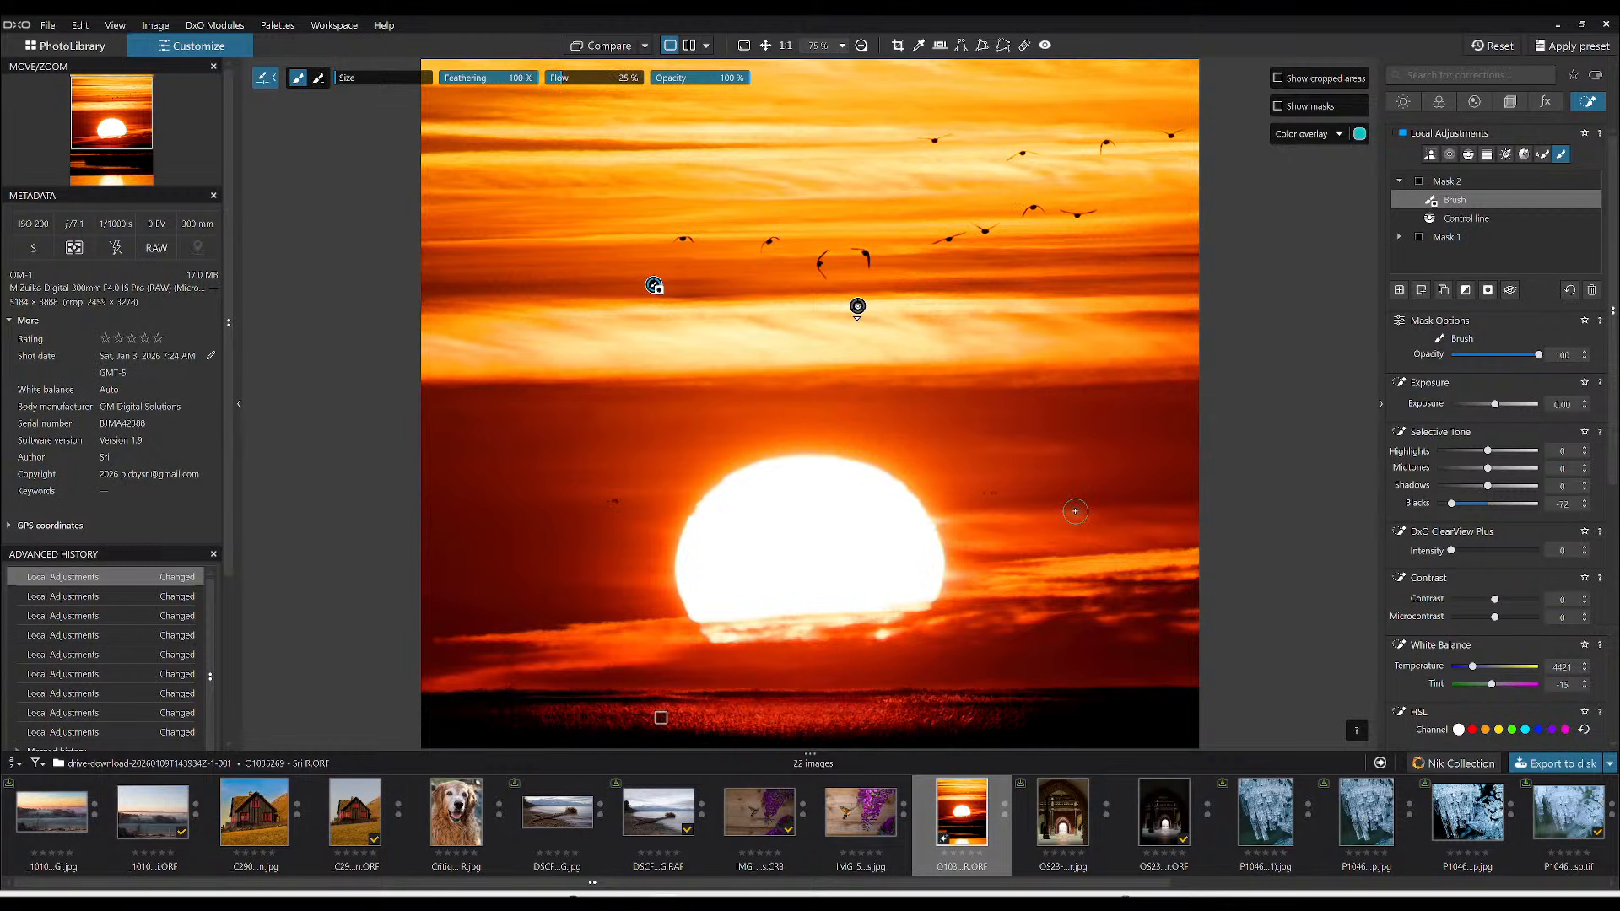
pyautogui.press('Escape')
# - Compare the whole cropped sunset photo before and after the corrections
pyautogui.scroll(-3, 1029, 452)
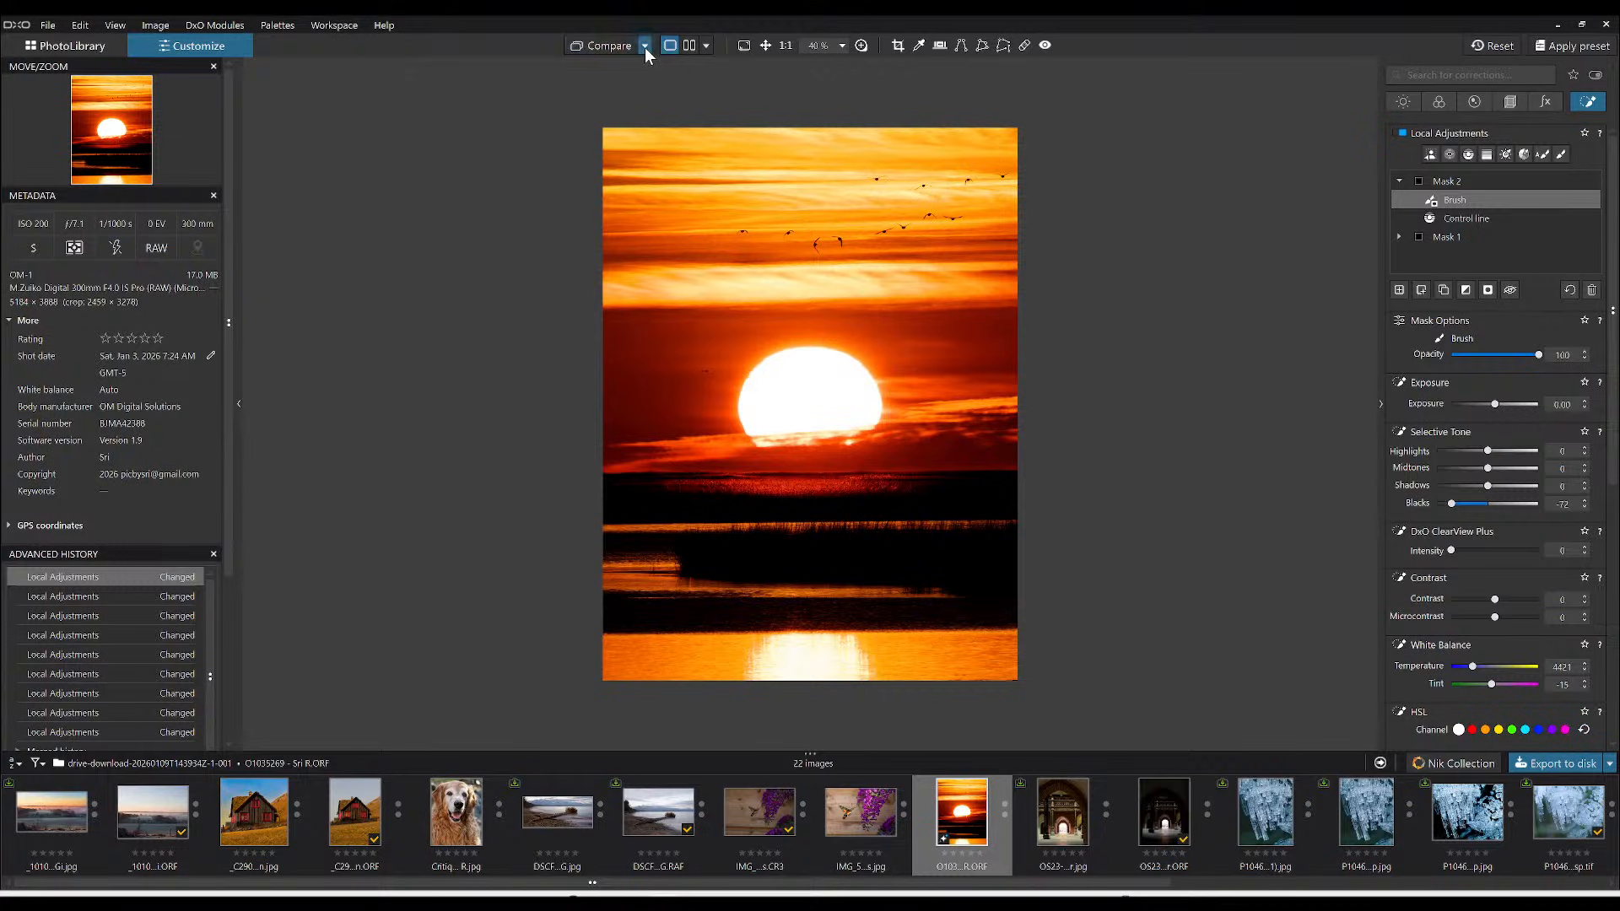
pyautogui.click(645, 45)
pyautogui.click(634, 64)
pyautogui.click(616, 46)
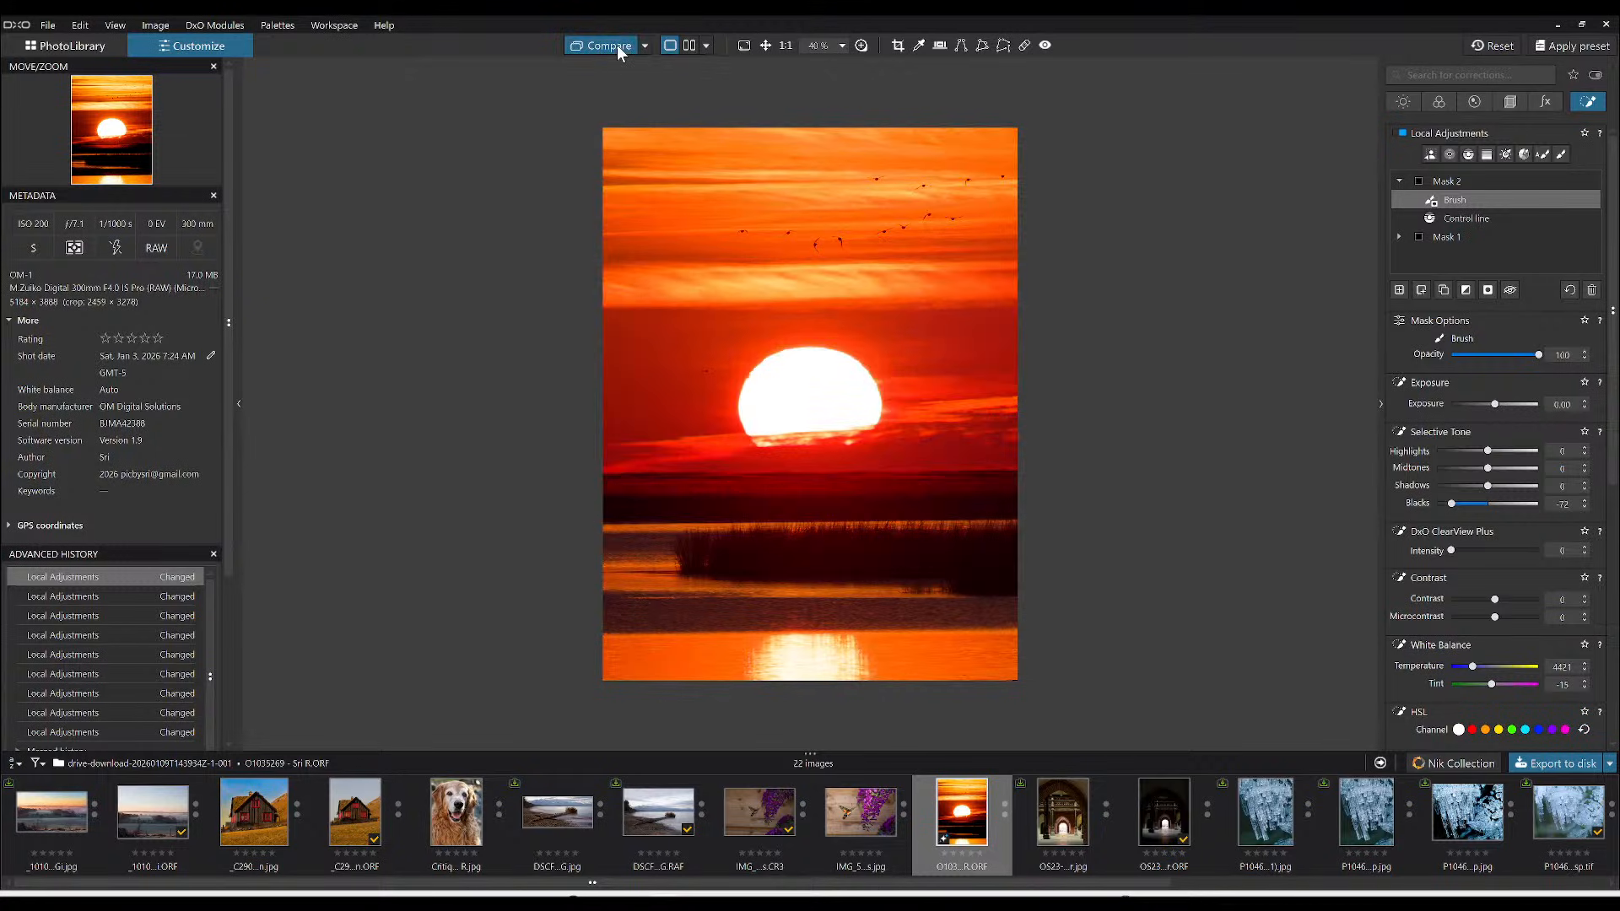
pyautogui.click(616, 46)
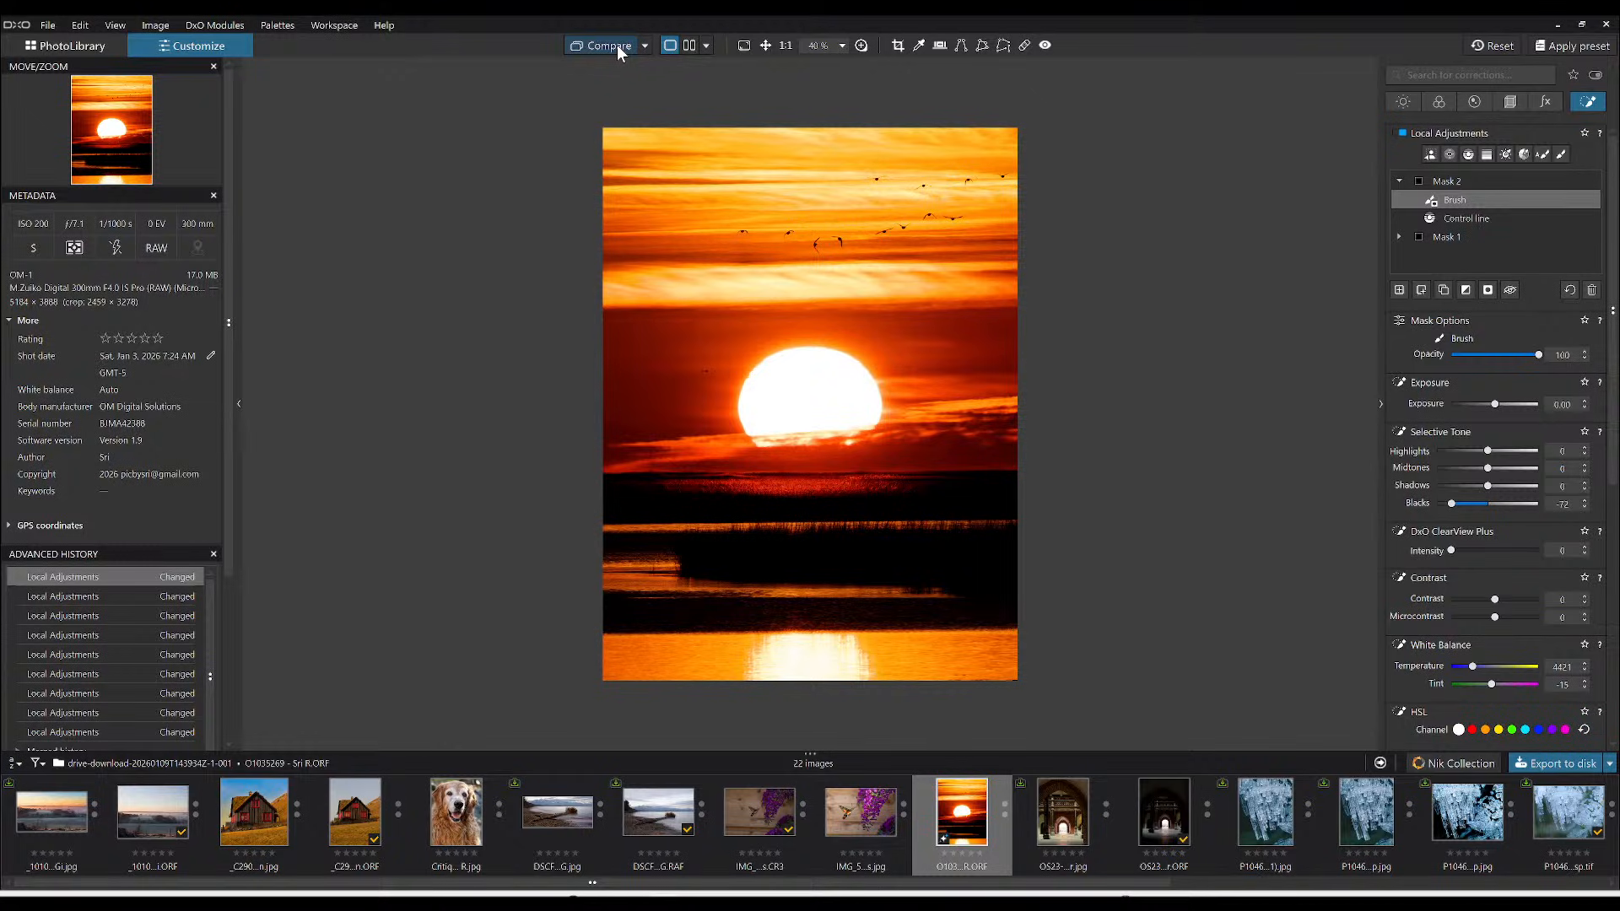
pyautogui.click(616, 45)
pyautogui.click(616, 46)
pyautogui.click(616, 46)
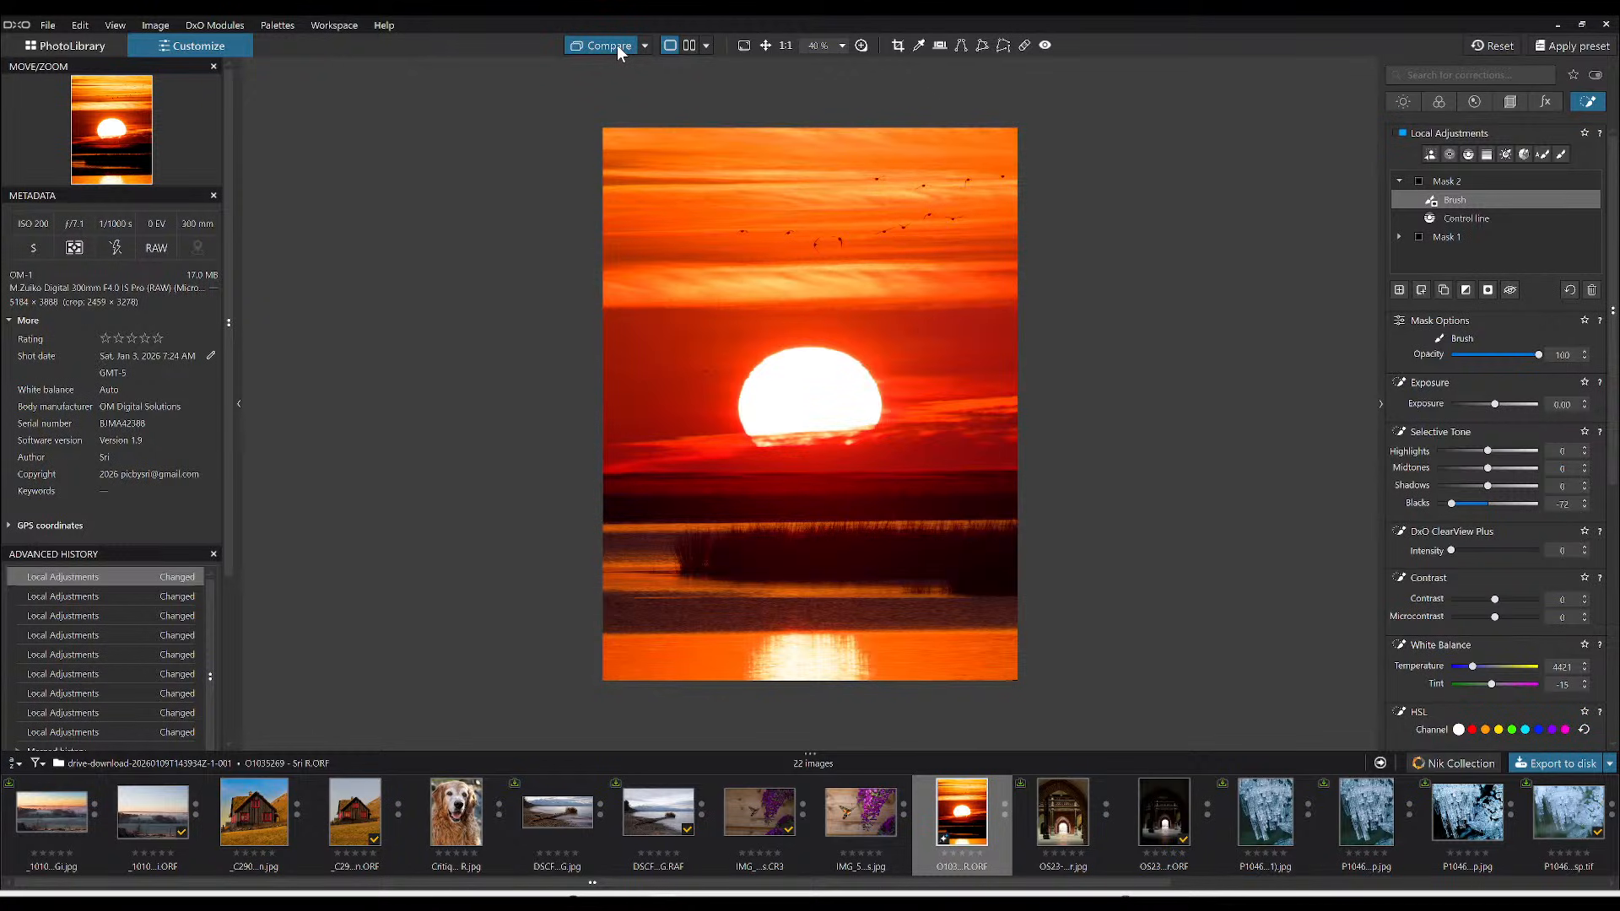
# - Select the brush in Mask 1 and compare the dark shore with and without its local adjustment
pyautogui.scroll(1, 842, 483)
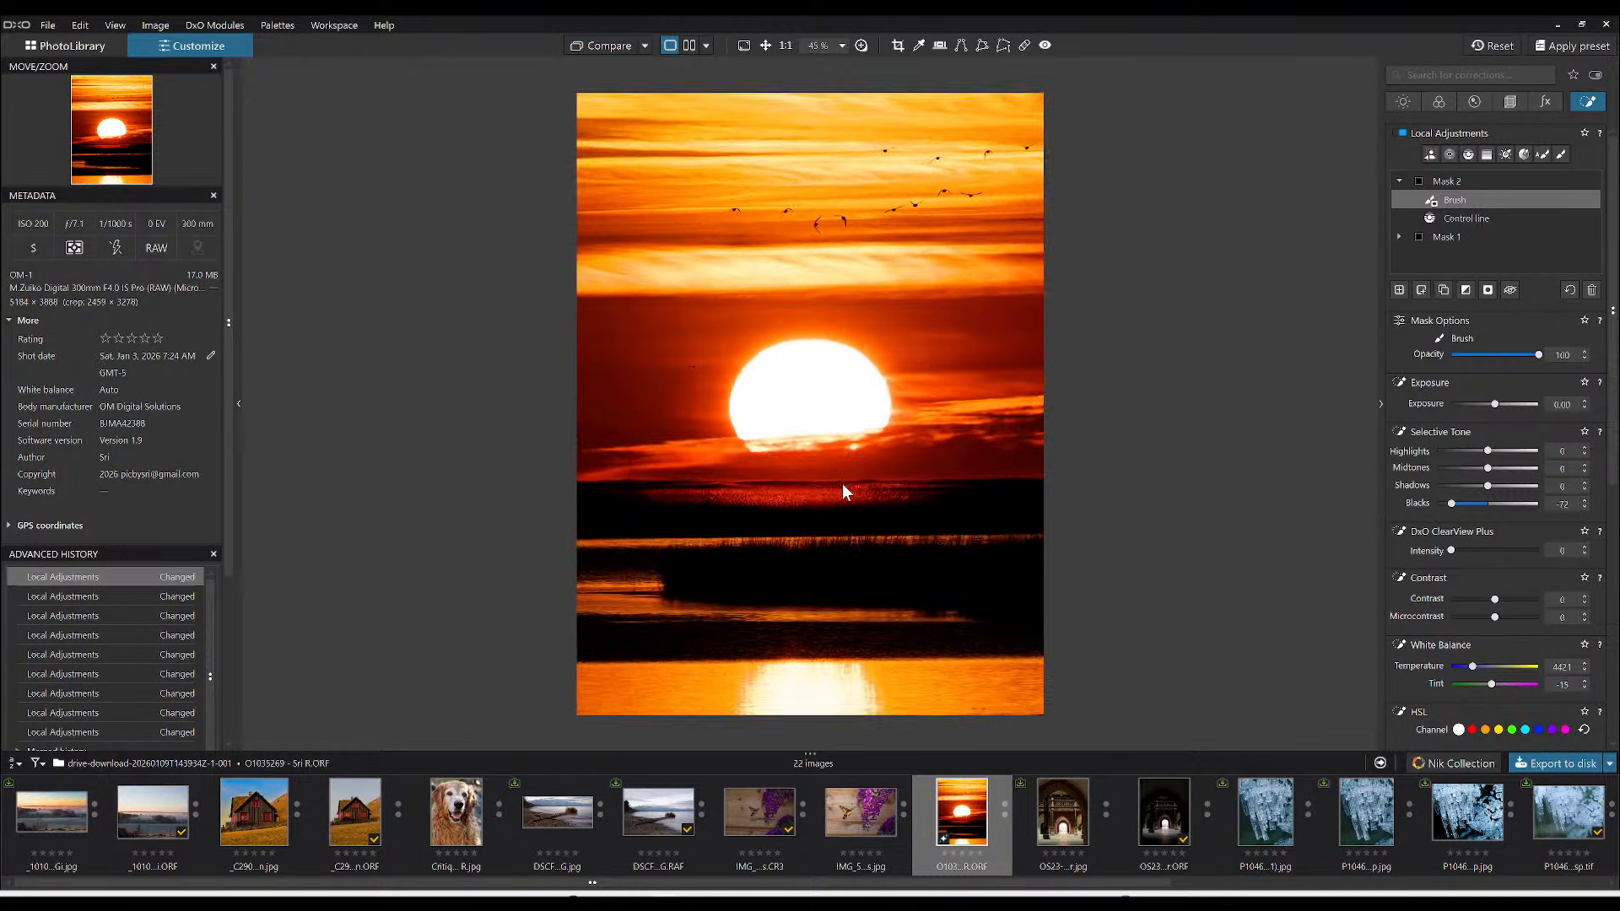
pyautogui.click(1448, 237)
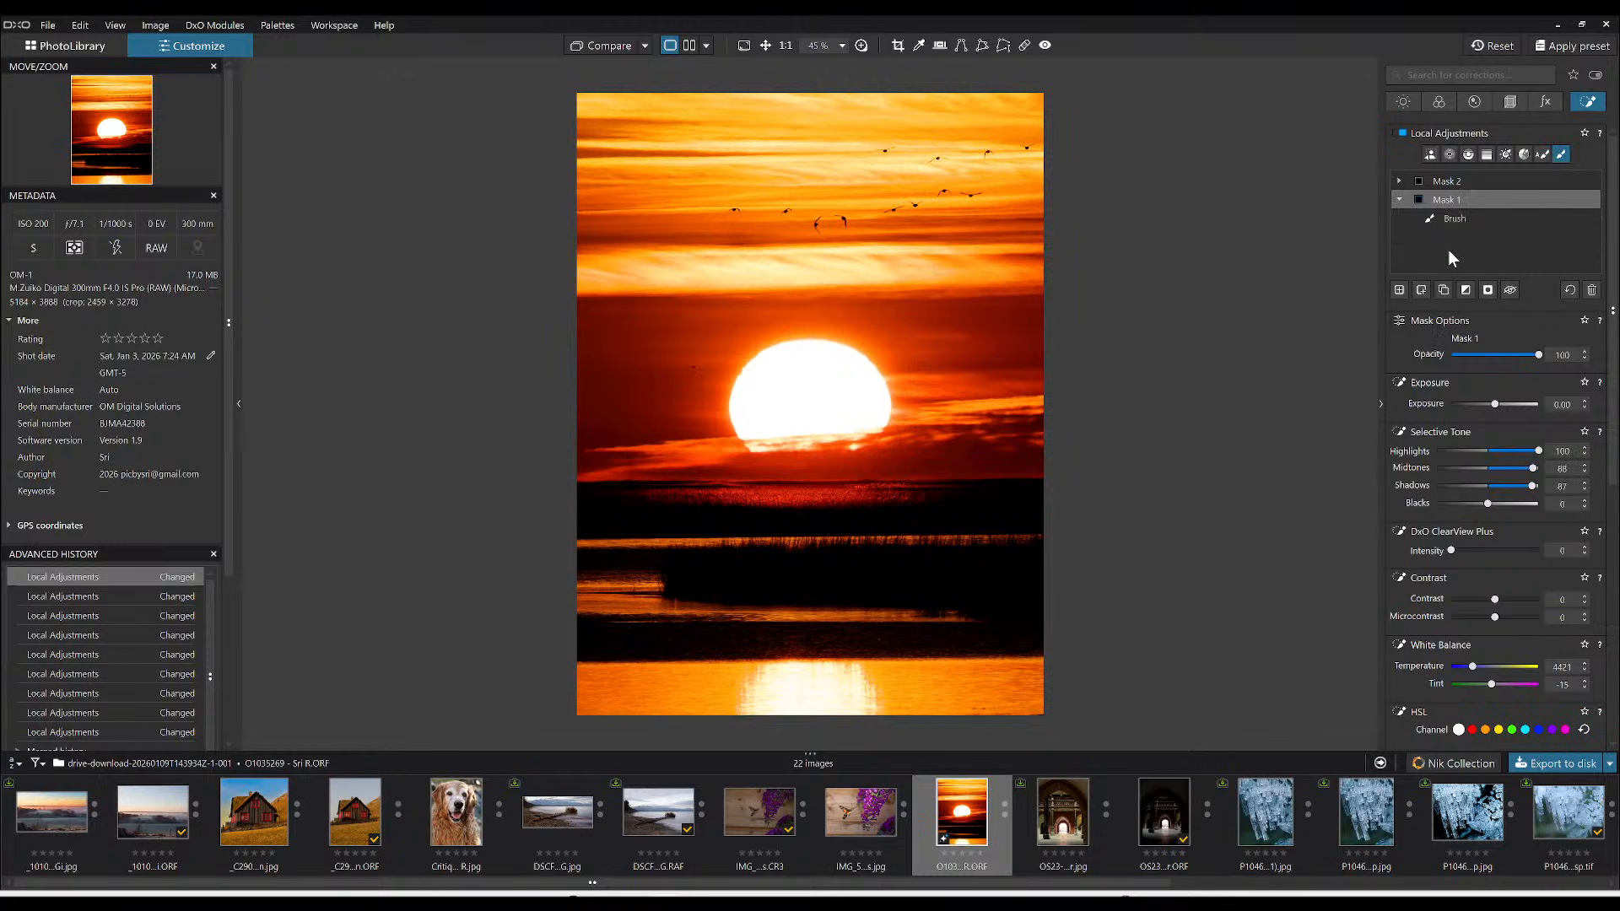
pyautogui.click(1448, 224)
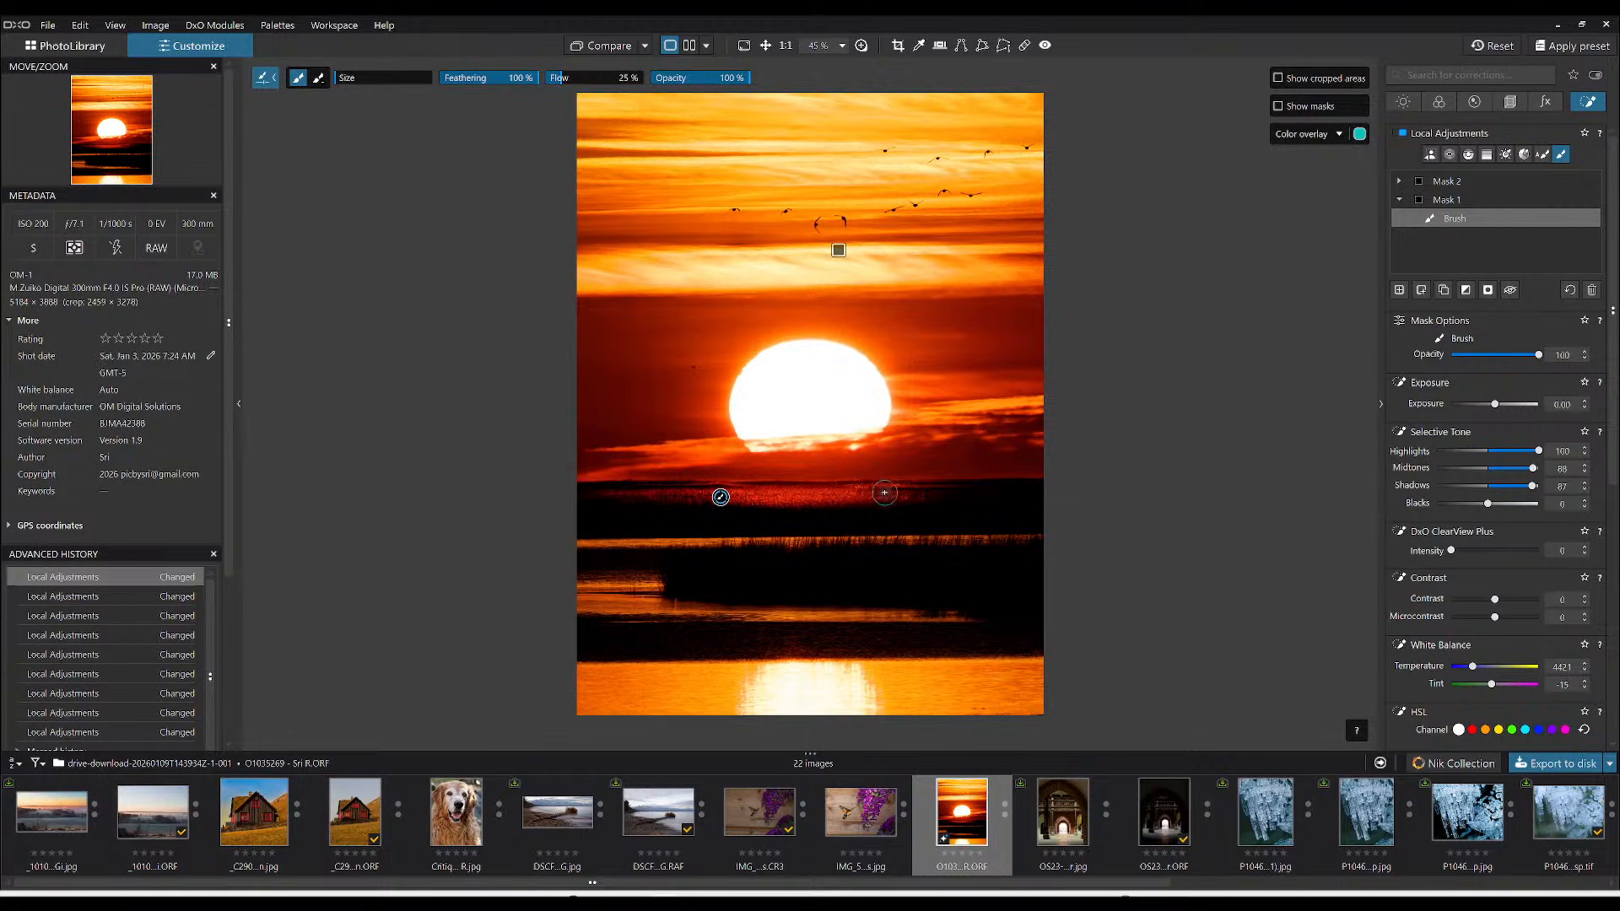
pyautogui.click(595, 45)
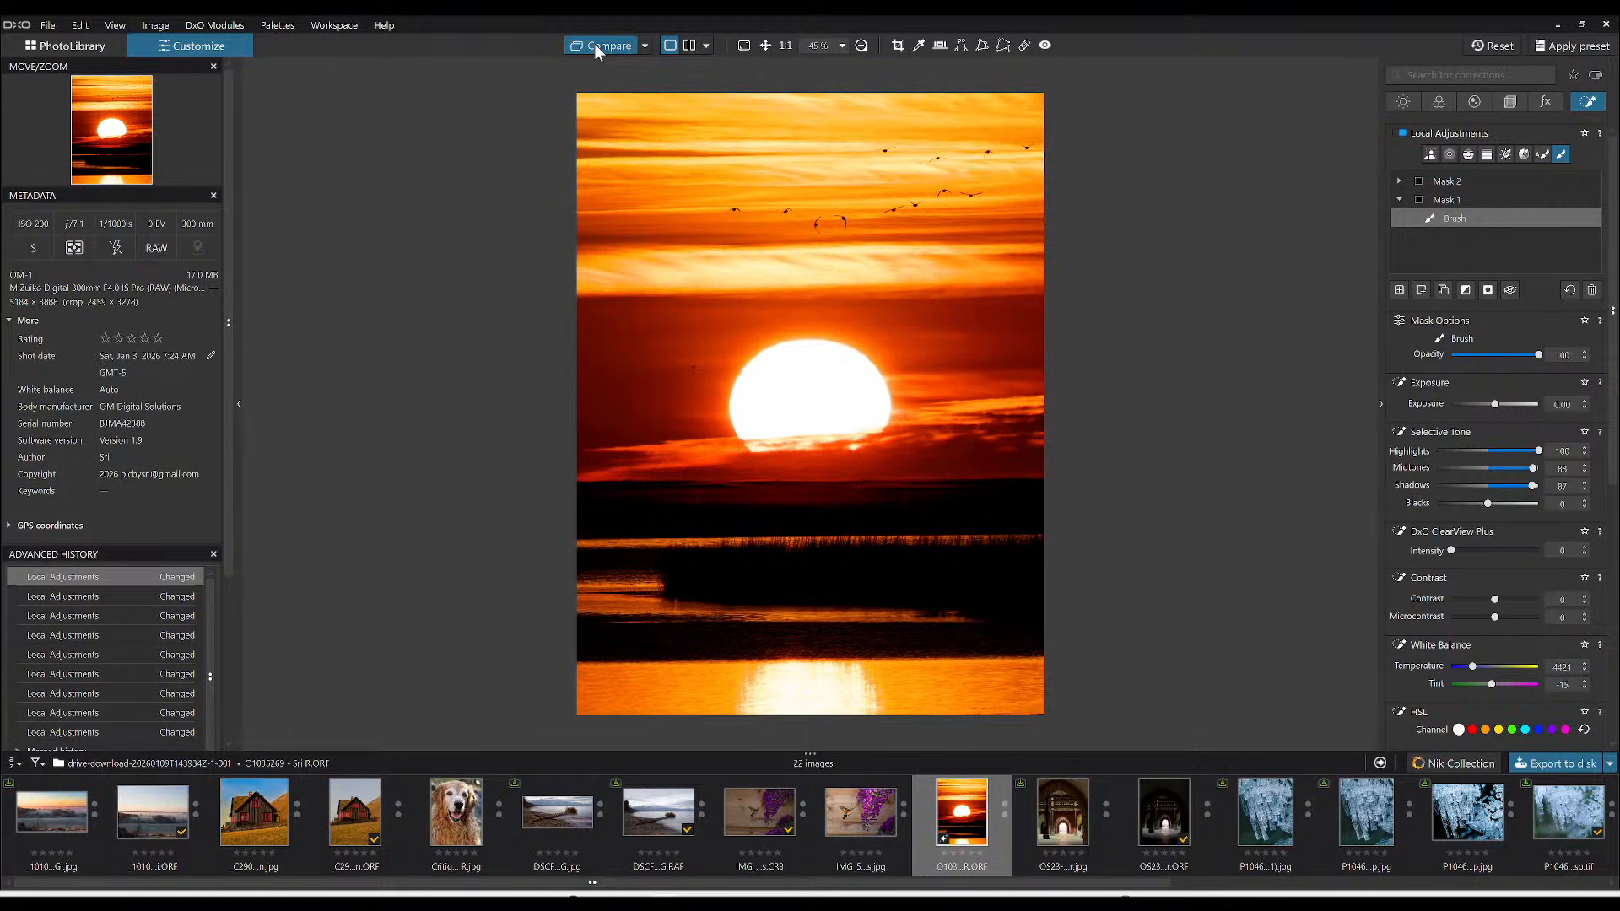
pyautogui.click(595, 46)
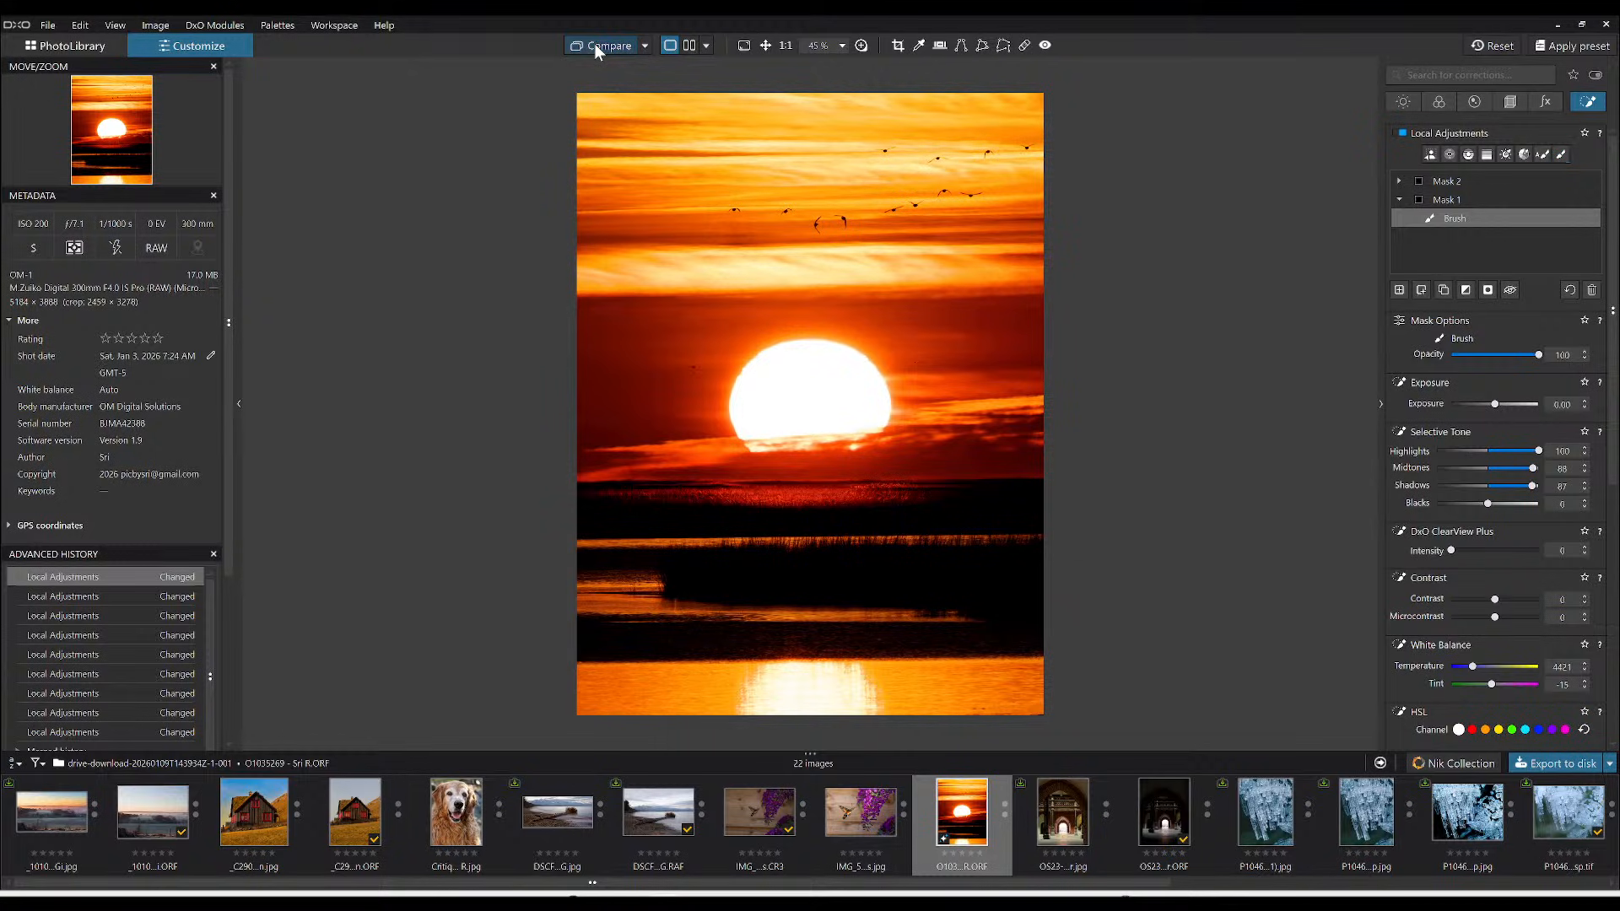
pyautogui.click(594, 47)
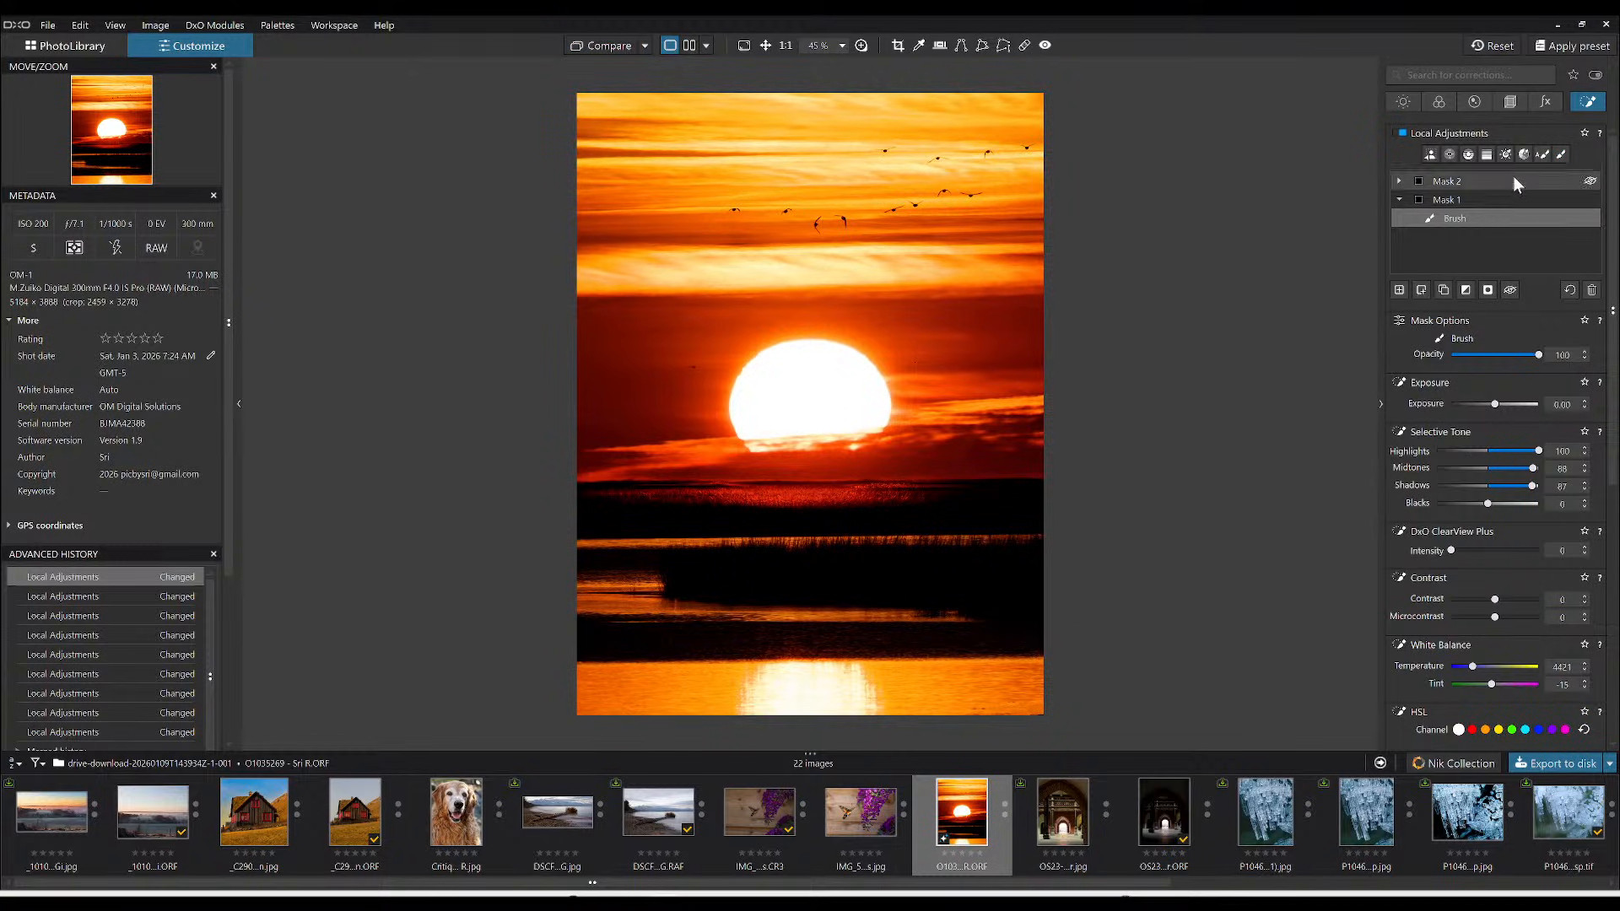
pyautogui.click(1559, 155)
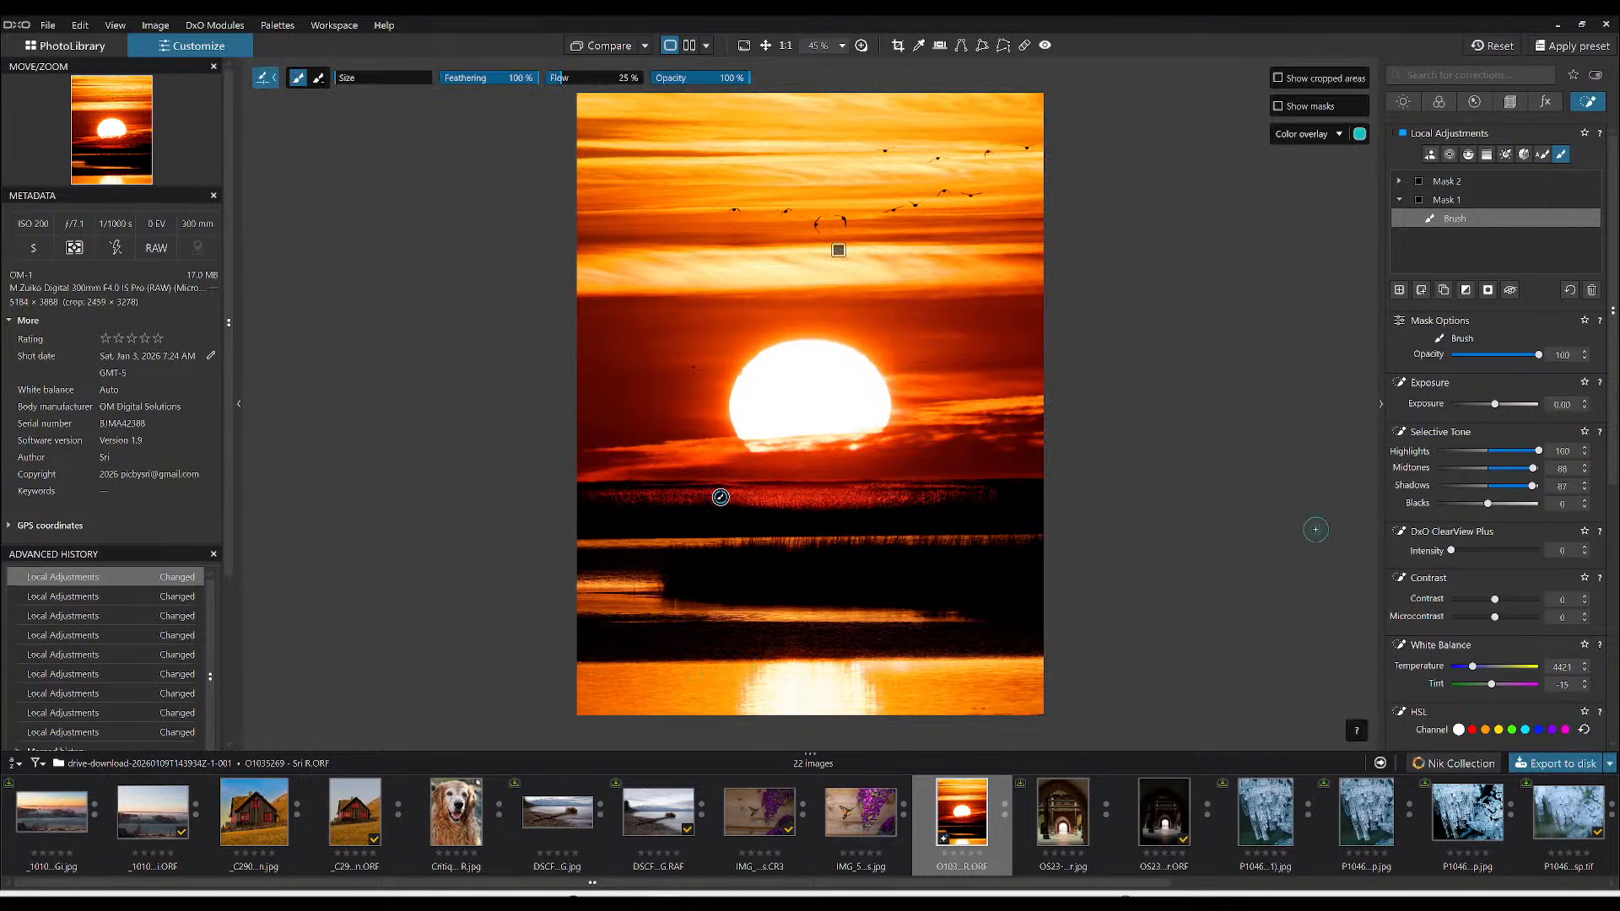
# - Export the sunset photo to disk with the standard output as a quality 100 JPEG in the original image folder
pyautogui.rightClick(844, 267)
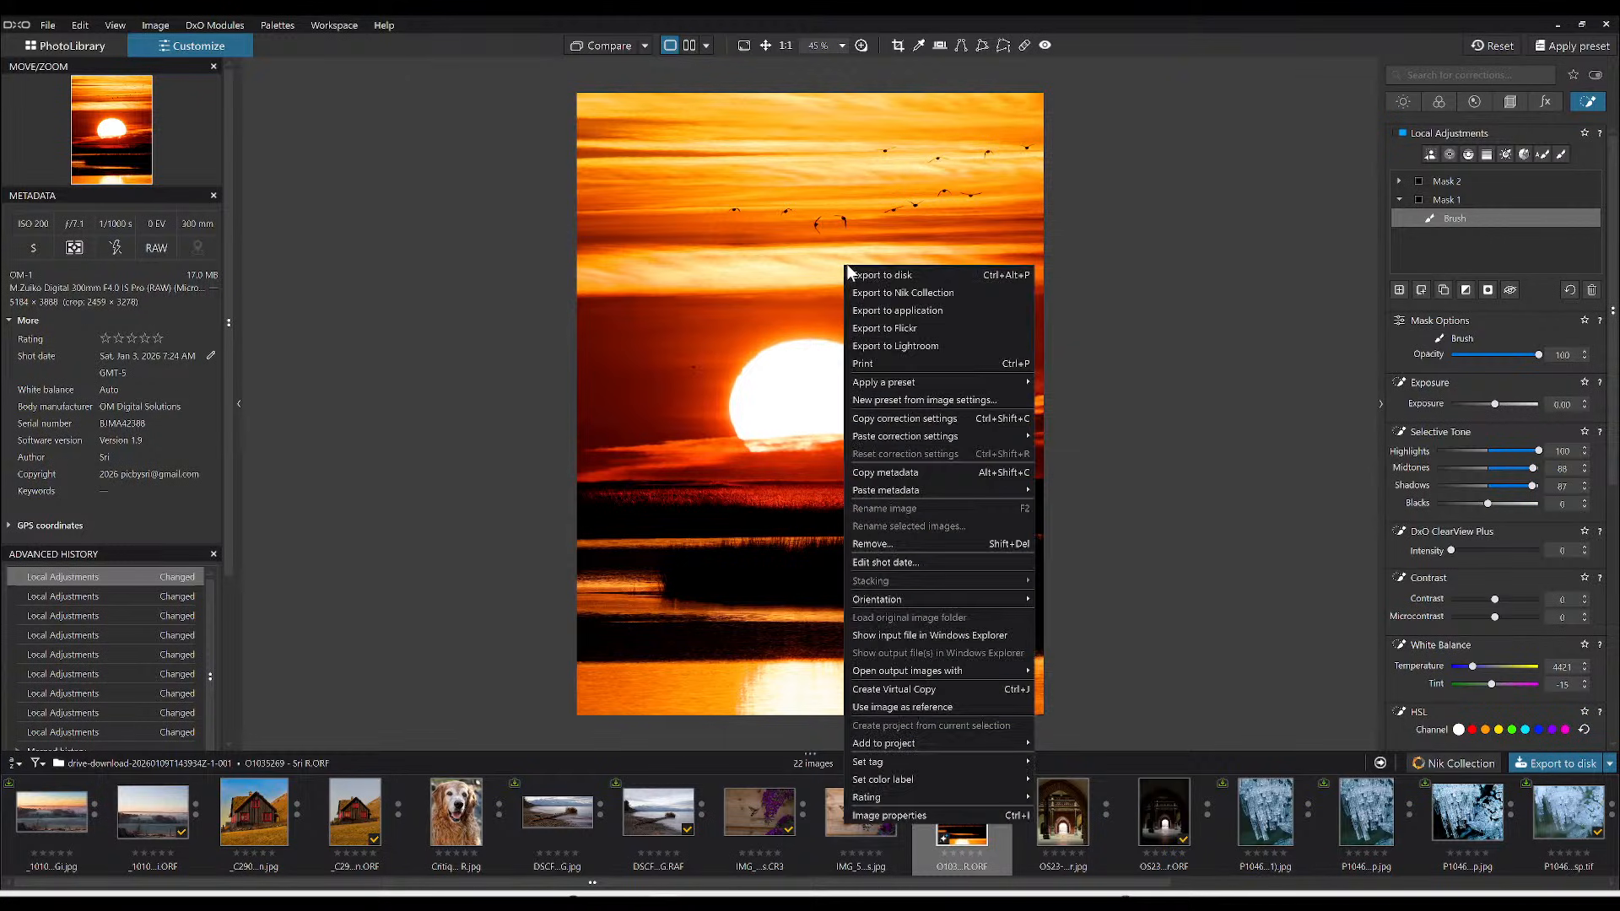
pyautogui.press('Escape')
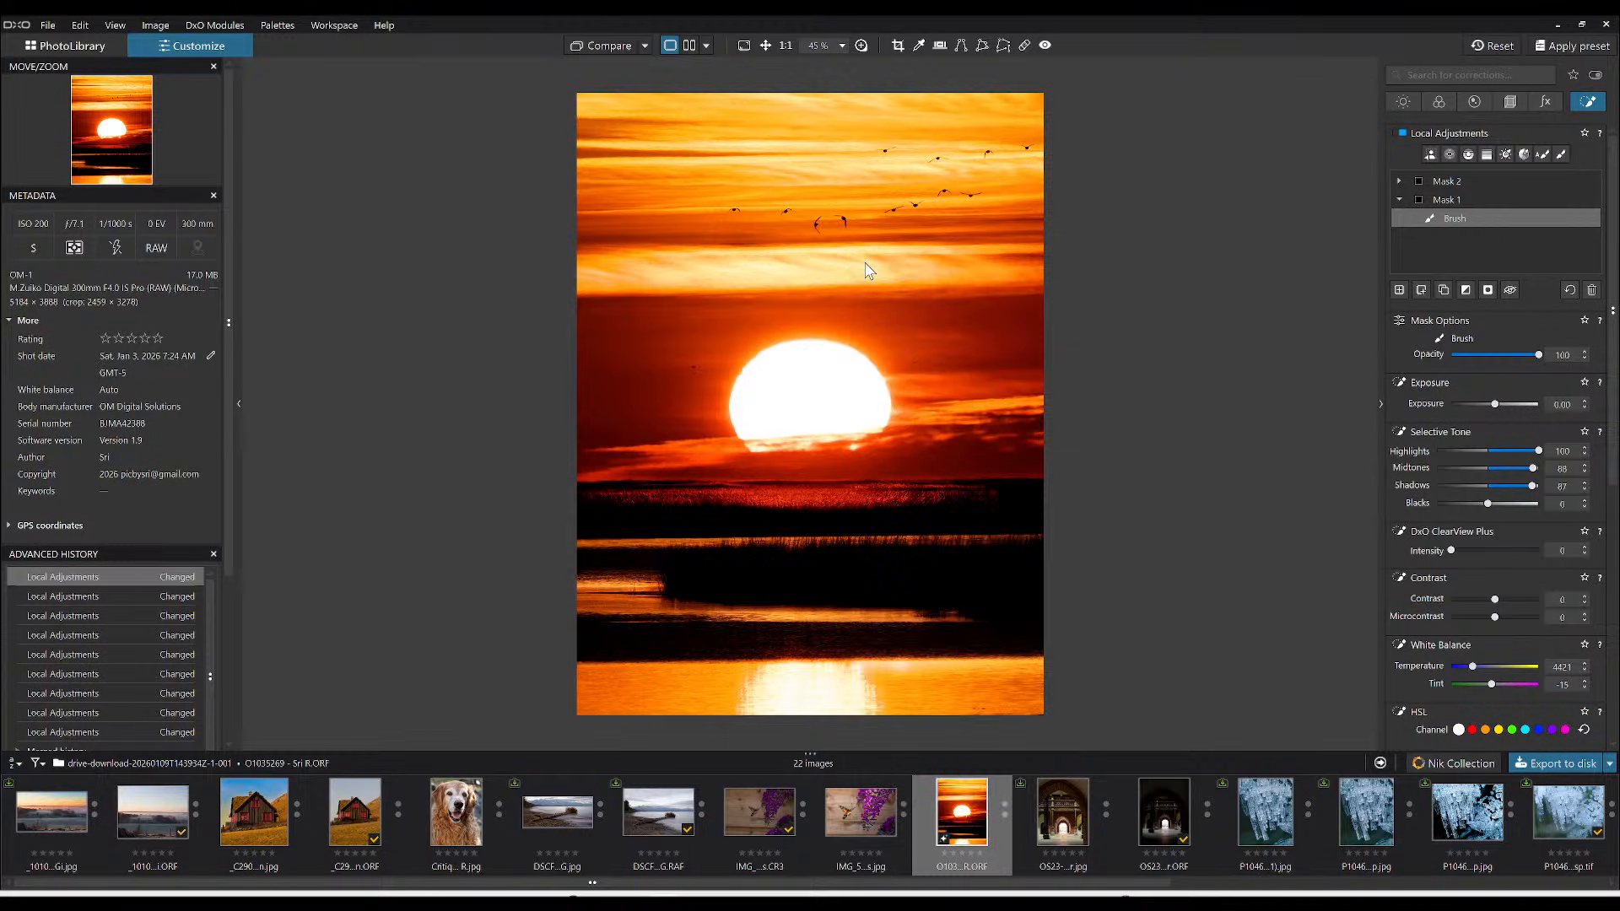
pyautogui.rightClick(865, 263)
pyautogui.click(869, 271)
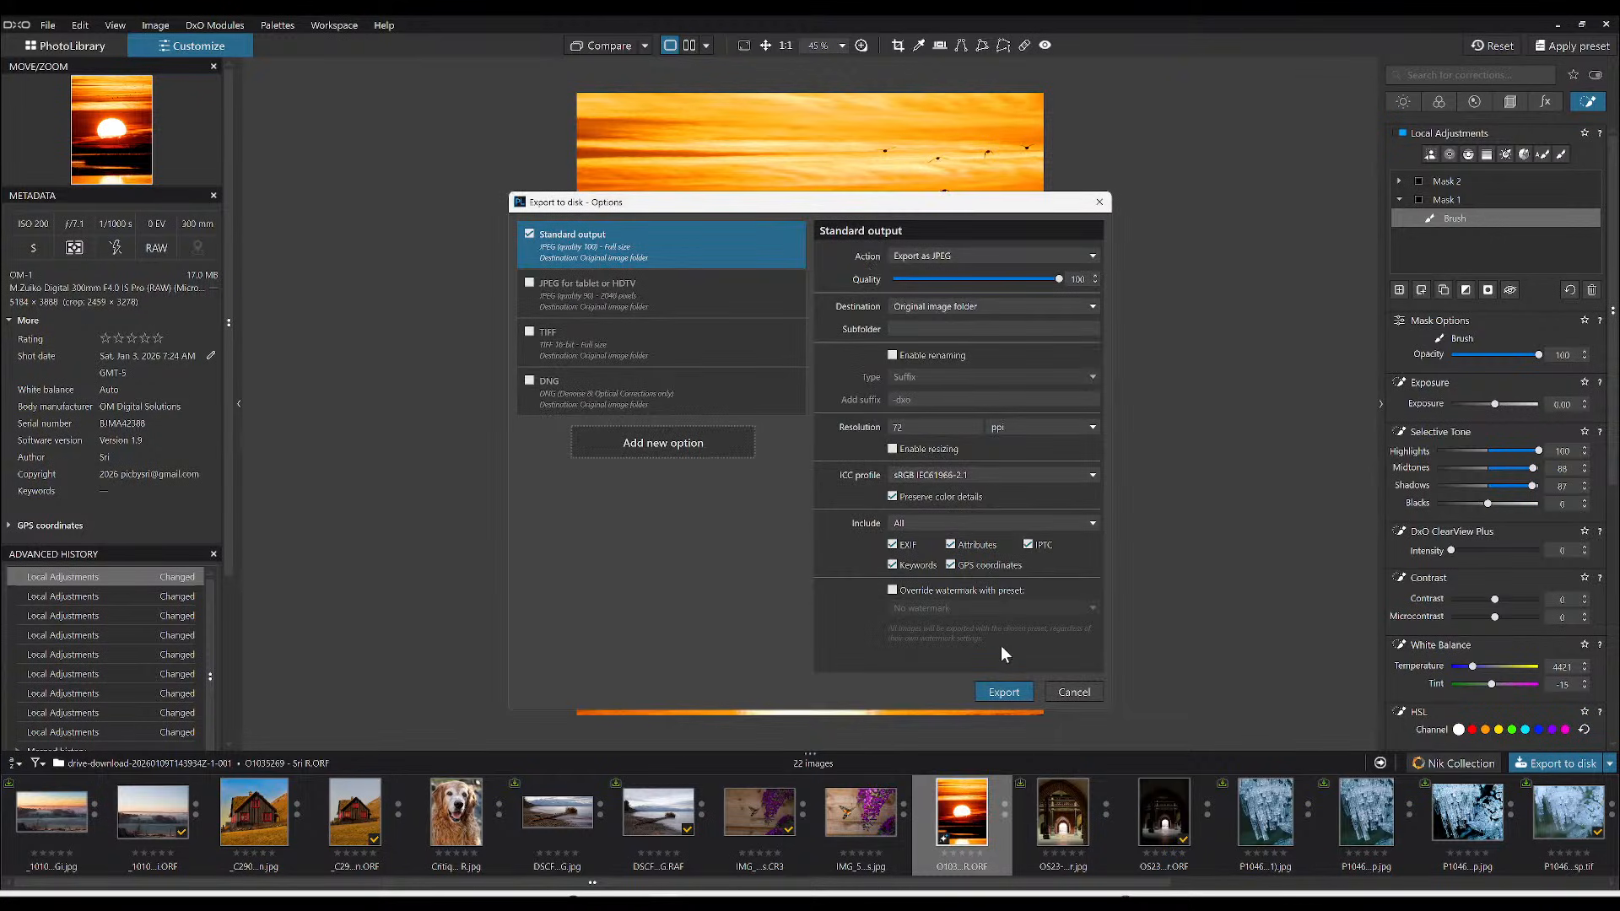
pyautogui.click(1002, 691)
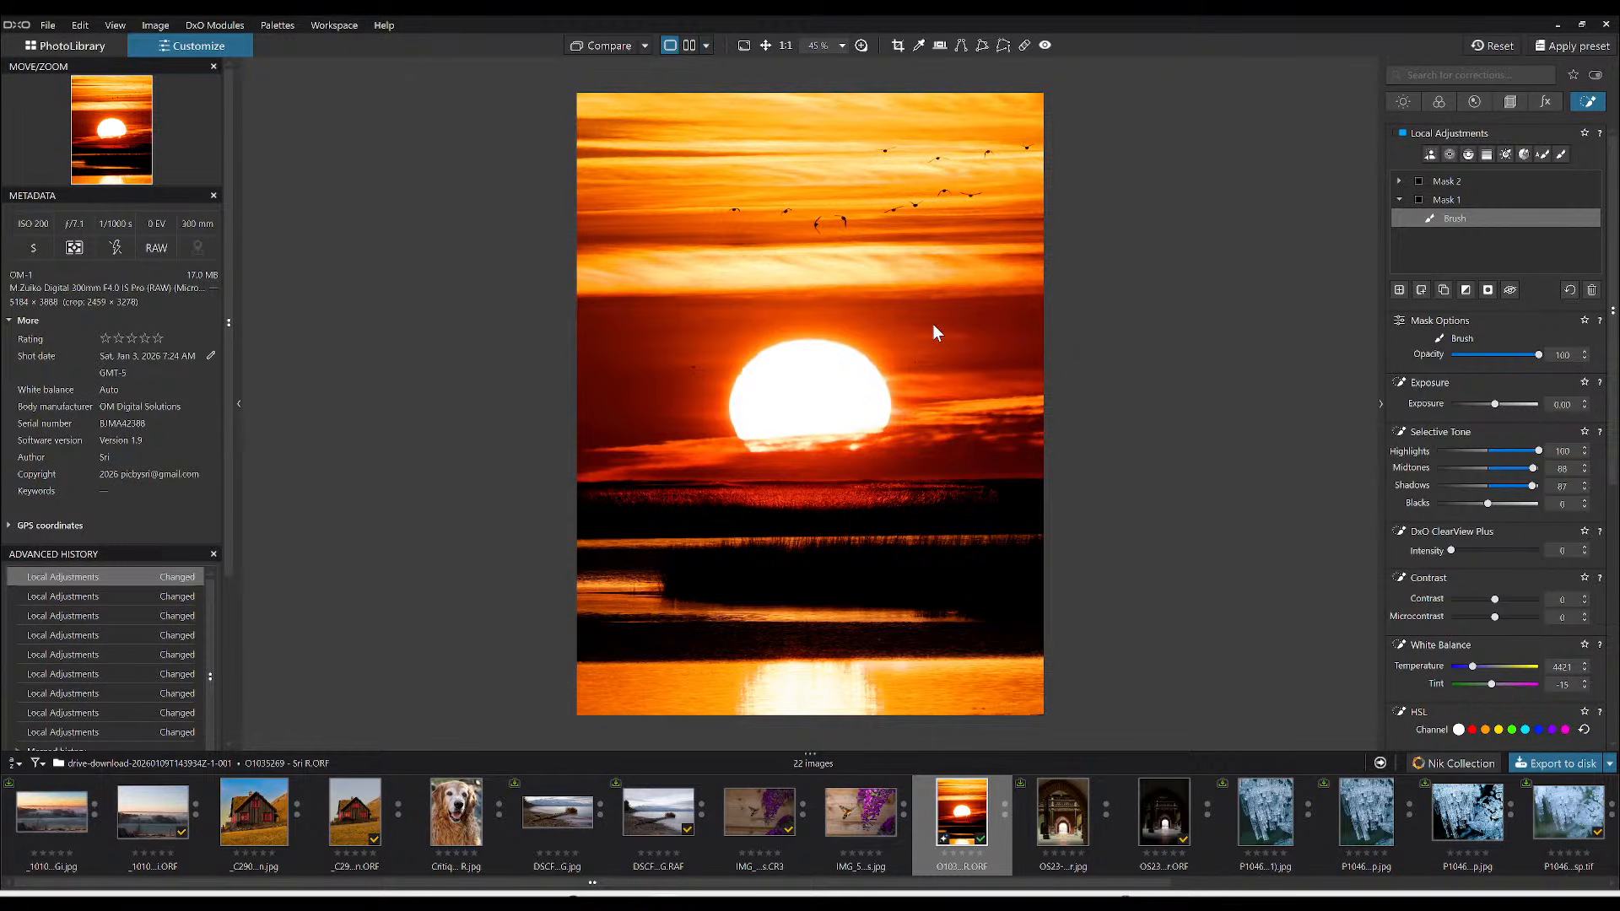
# - Reset all corrections on the RAW sunset photo
pyautogui.click(645, 45)
pyautogui.click(673, 137)
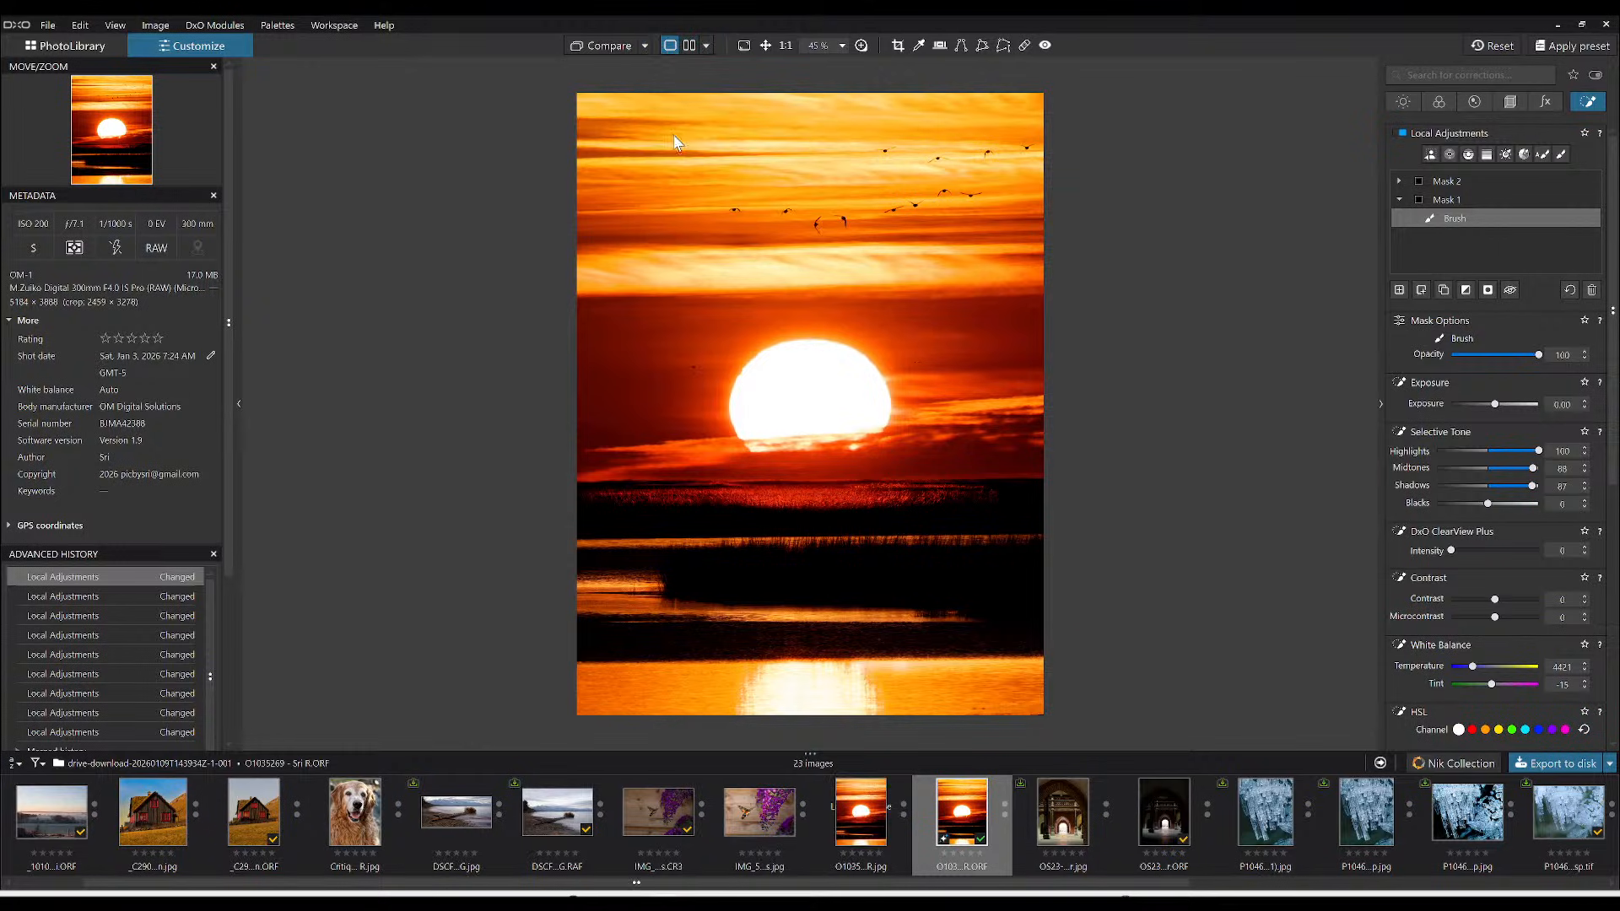
pyautogui.click(1511, 42)
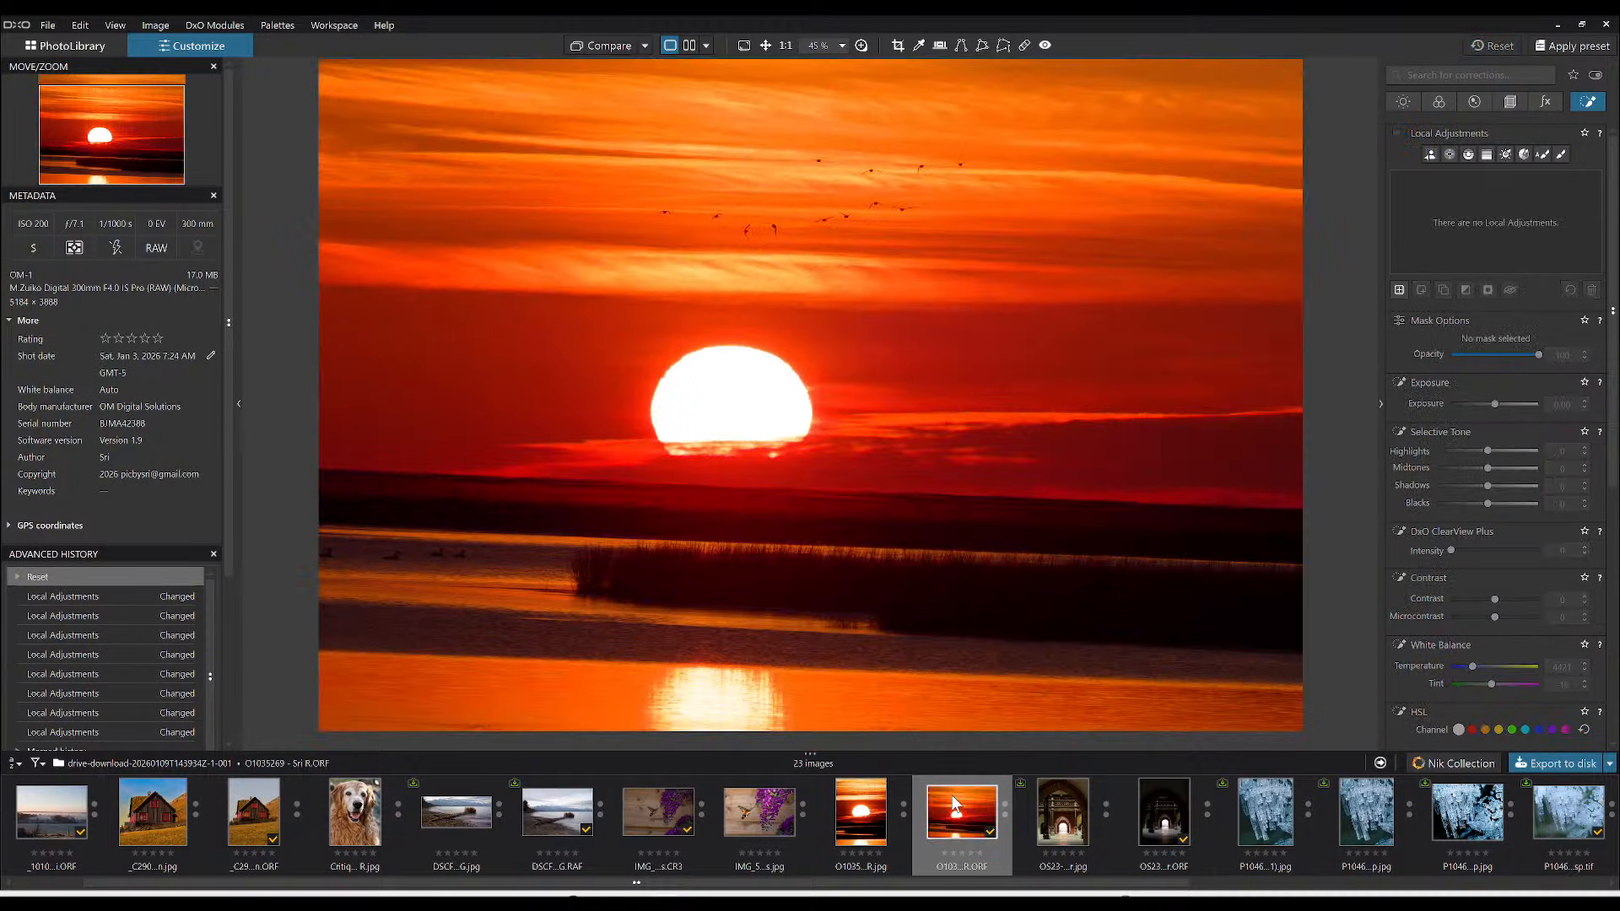
# - Use the reset RAW sunset photo as the reference image and show the exported JPEG beside it
pyautogui.rightClick(954, 802)
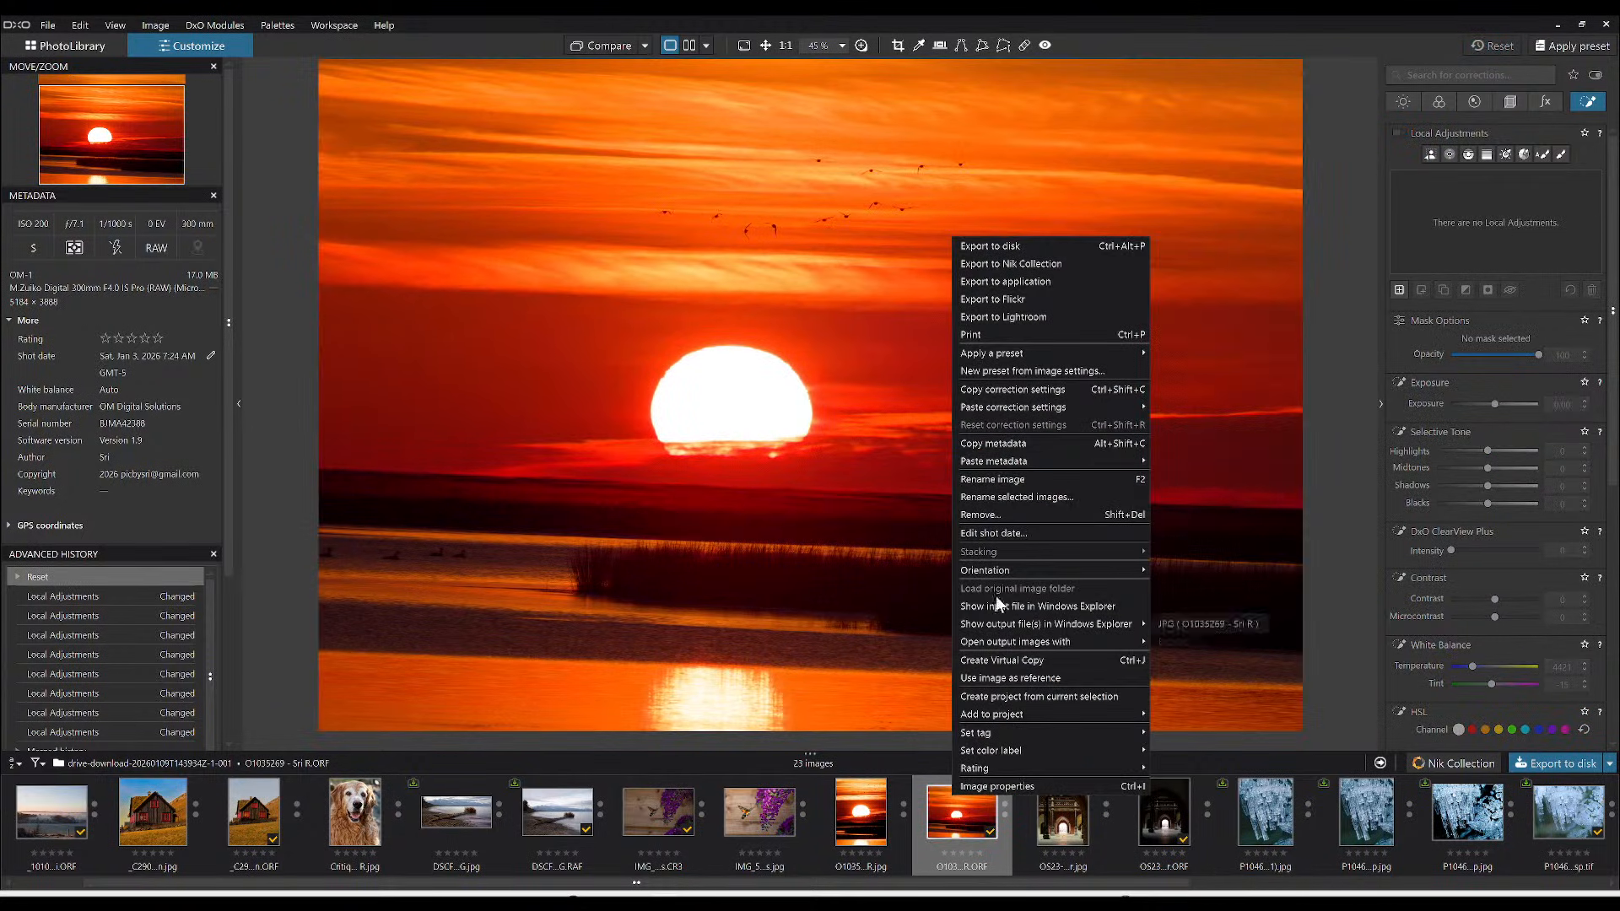
pyautogui.click(1016, 682)
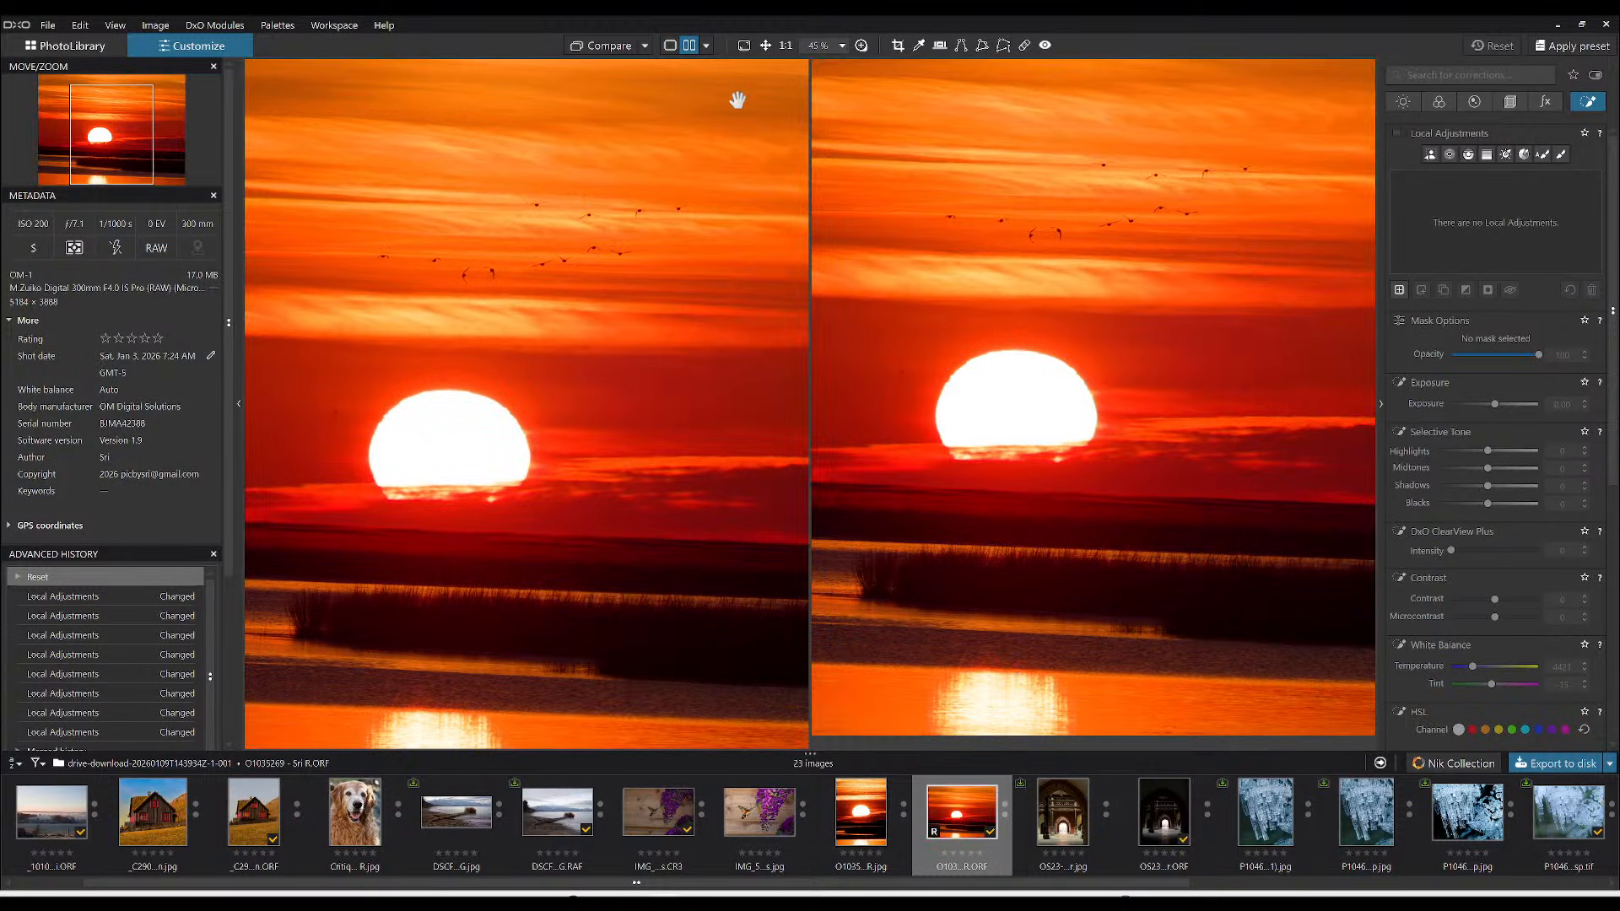
pyautogui.click(867, 794)
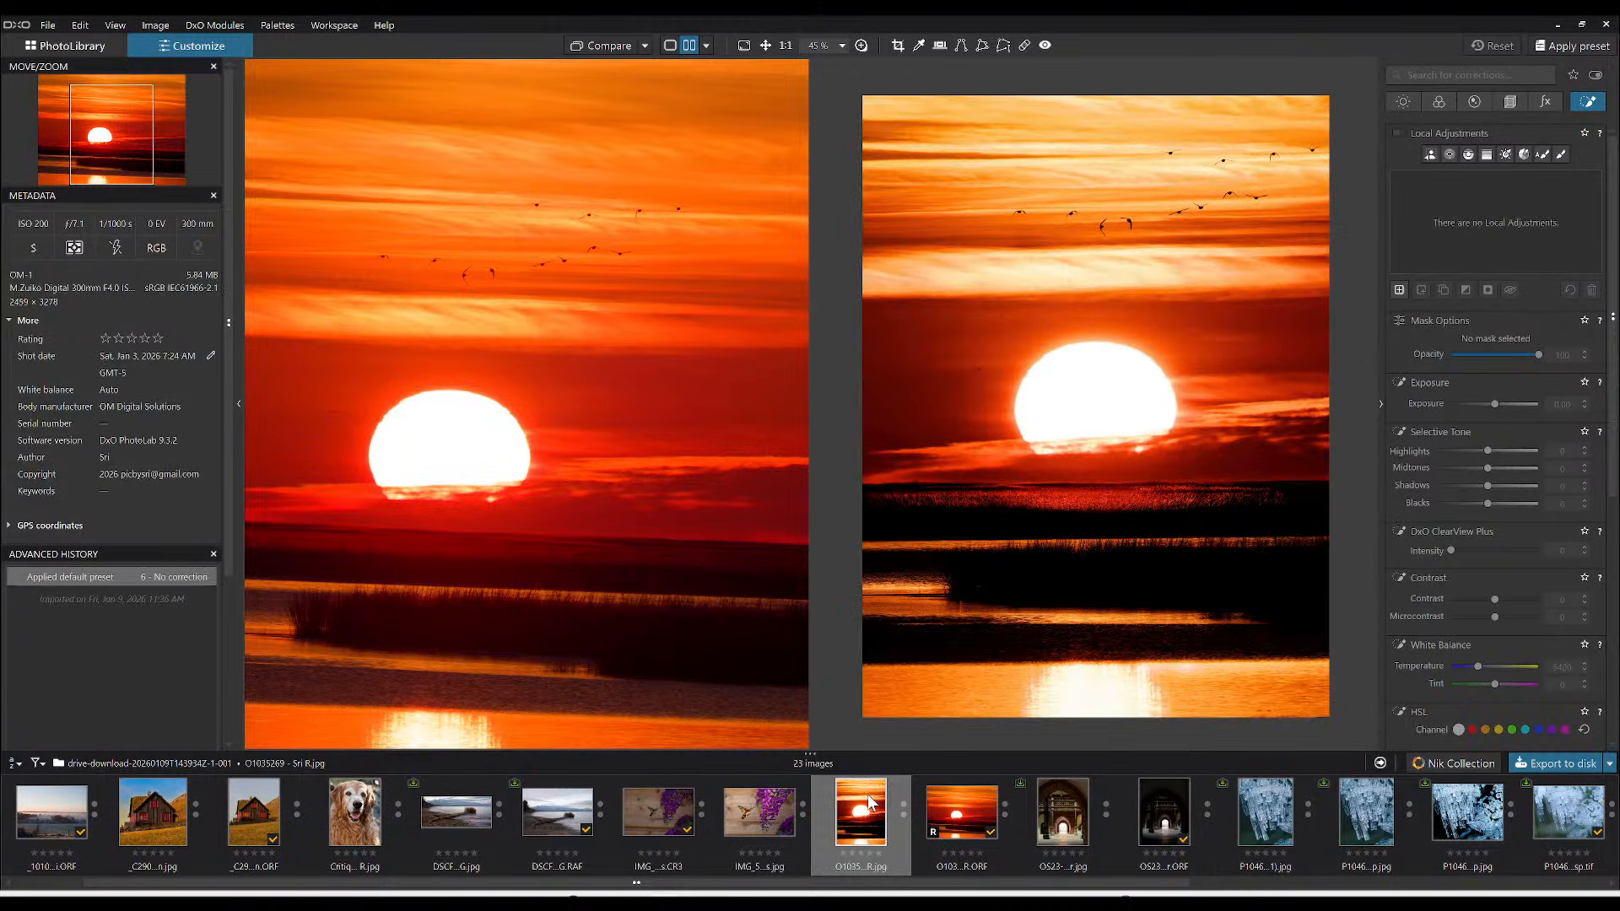
# - Hide the side palettes and fit the unedited RAW and exported sunset photos fully in view to compare them
pyautogui.press('F9')
pyautogui.moveTo(633, 671); pyautogui.dragTo(750, 623)
pyautogui.scroll(-3, 659, 574)
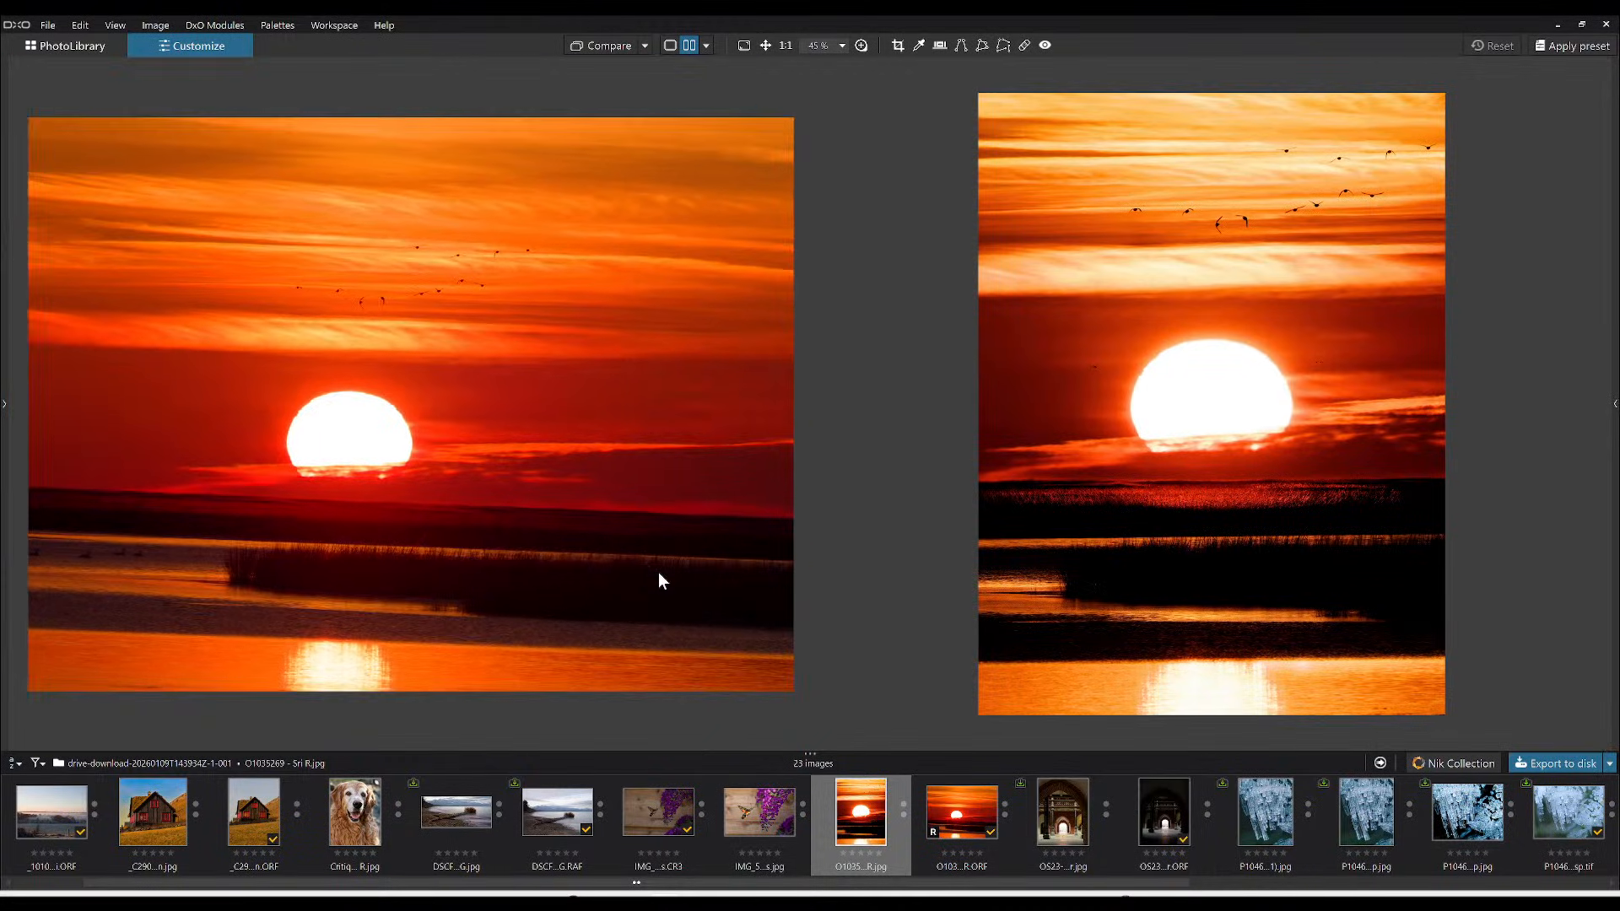
pyautogui.scroll(-1, 660, 580)
pyautogui.scroll(-1, 1009, 580)
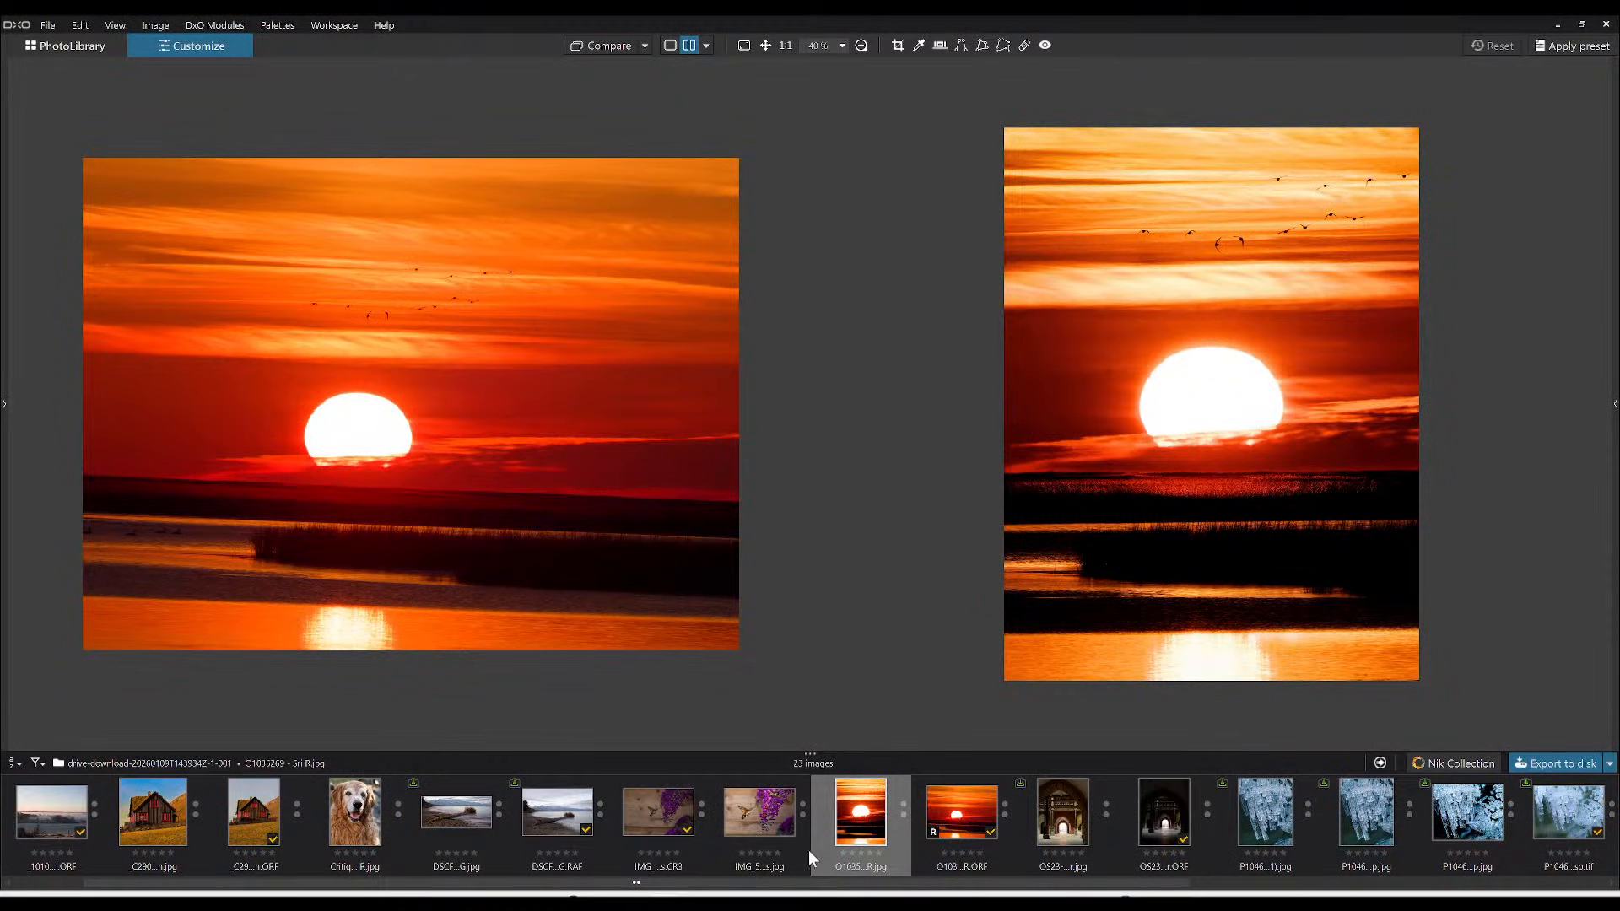
# - Use the unframed JPEG of the moth at the purple flowers as the reference image
pyautogui.click(752, 830)
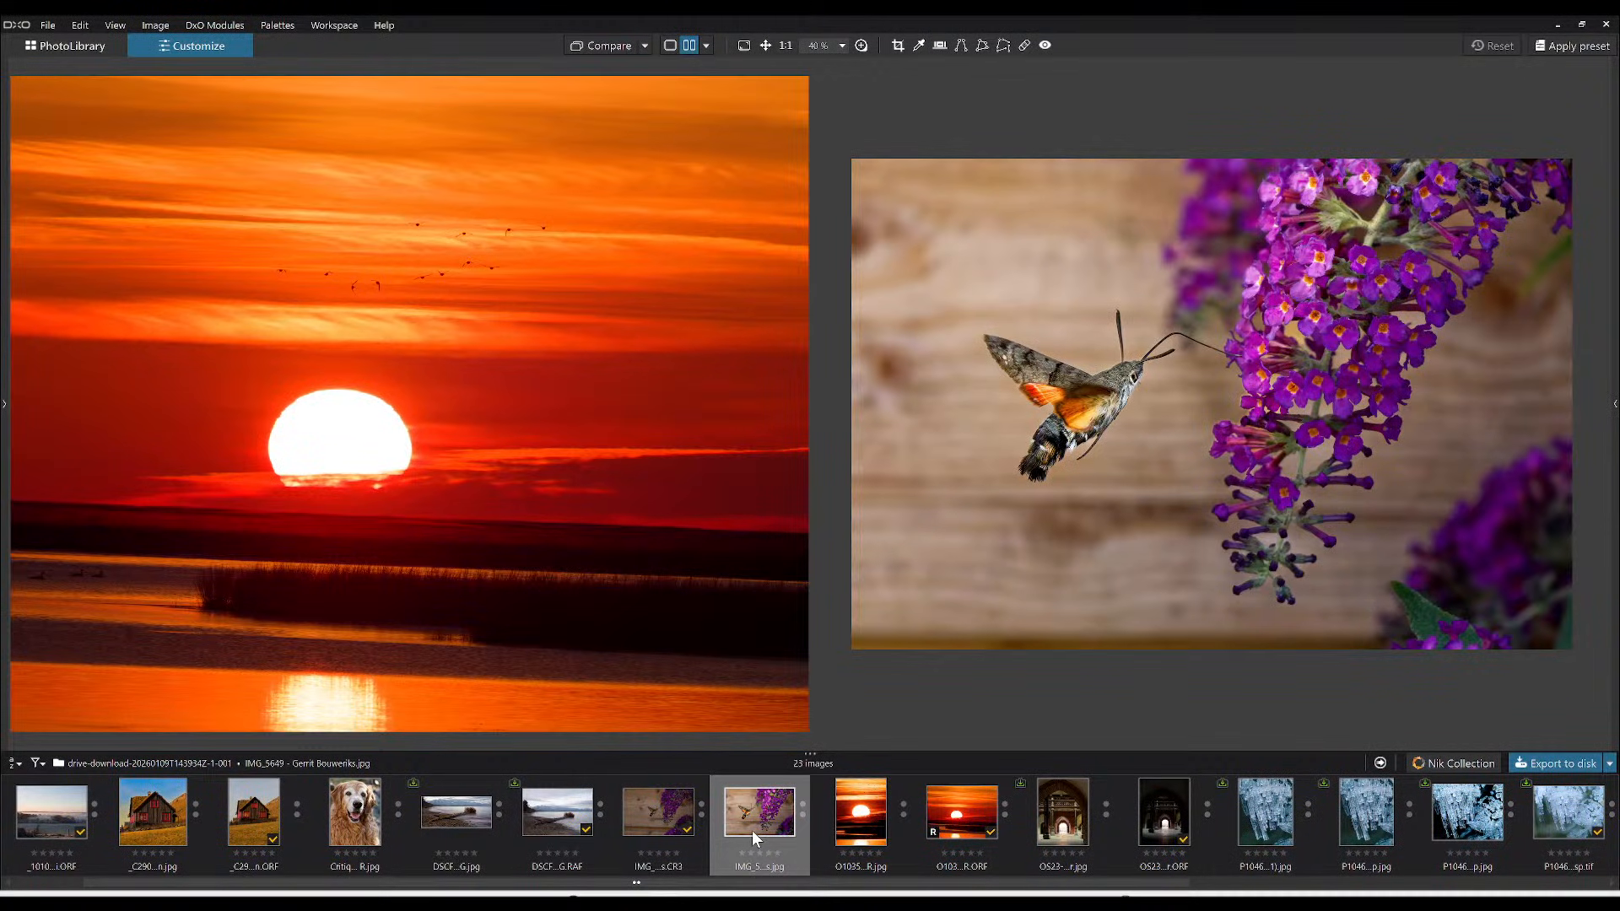
pyautogui.rightClick(752, 831)
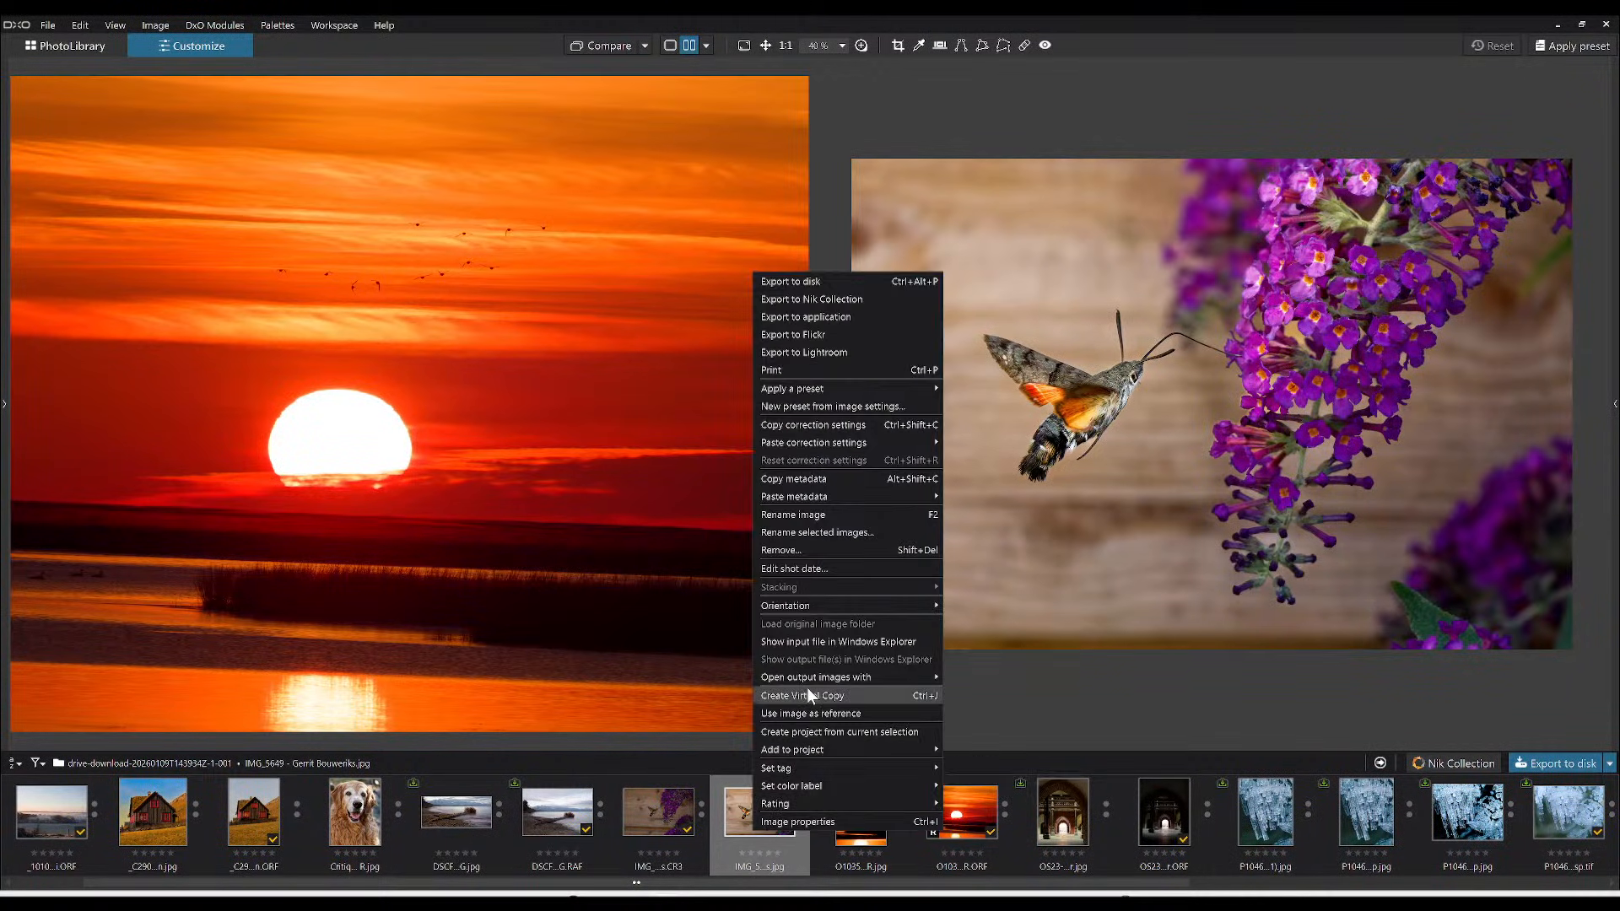
pyautogui.click(807, 713)
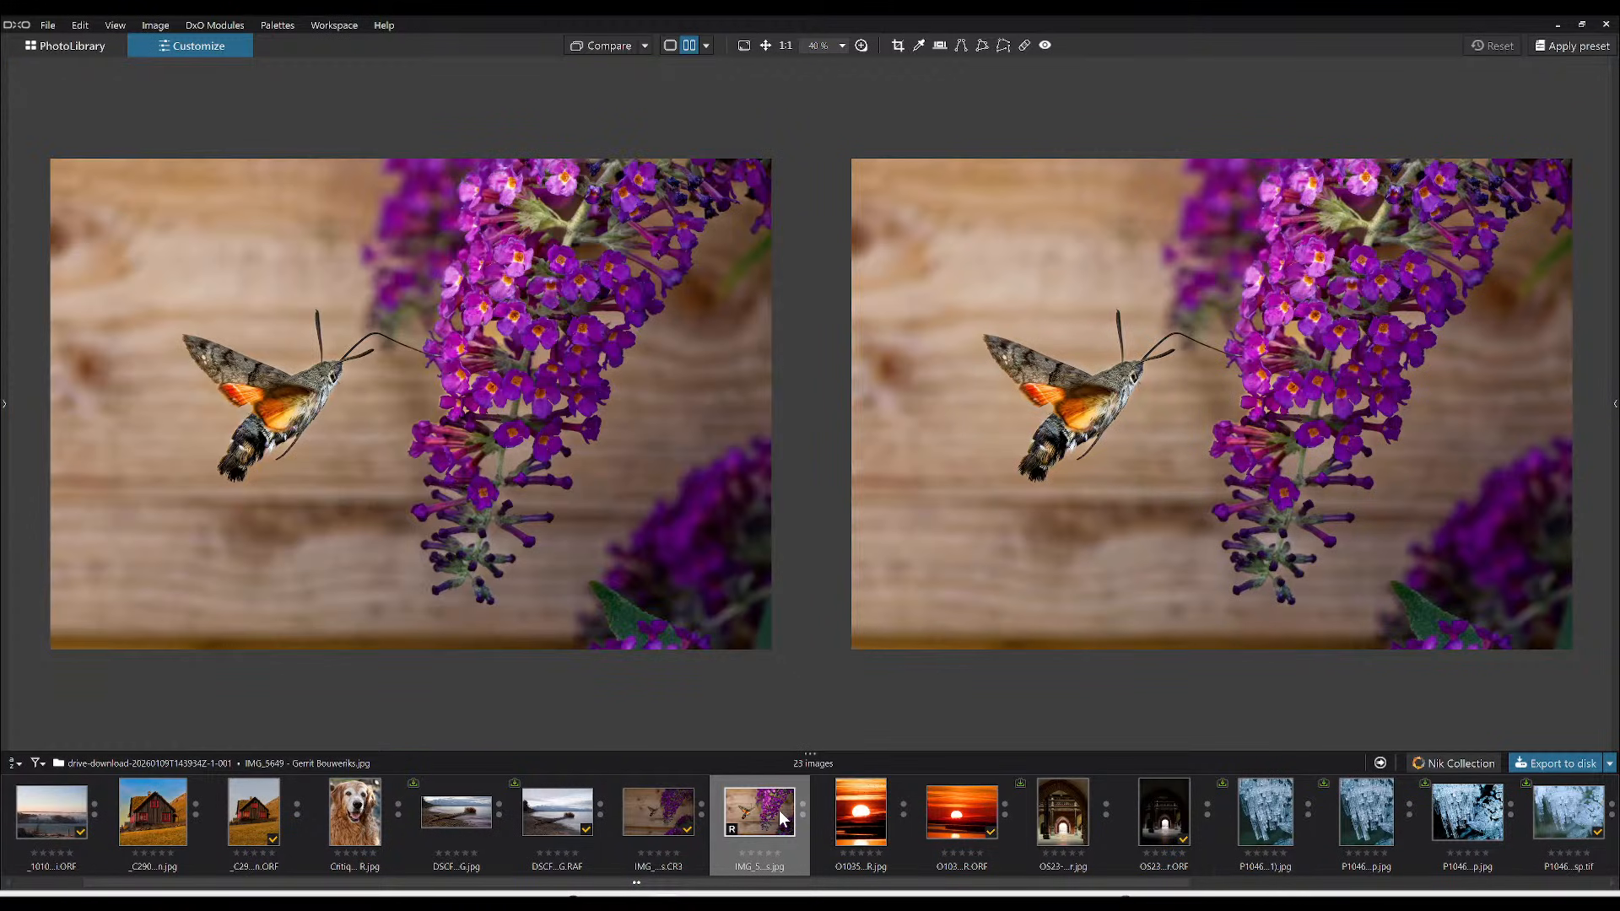
# - Find the white-framed kolibri JPEG among the folder's images and show it beside the reference moth photo
pyautogui.scroll(-6, 778, 810)
pyautogui.scroll(7, 778, 810)
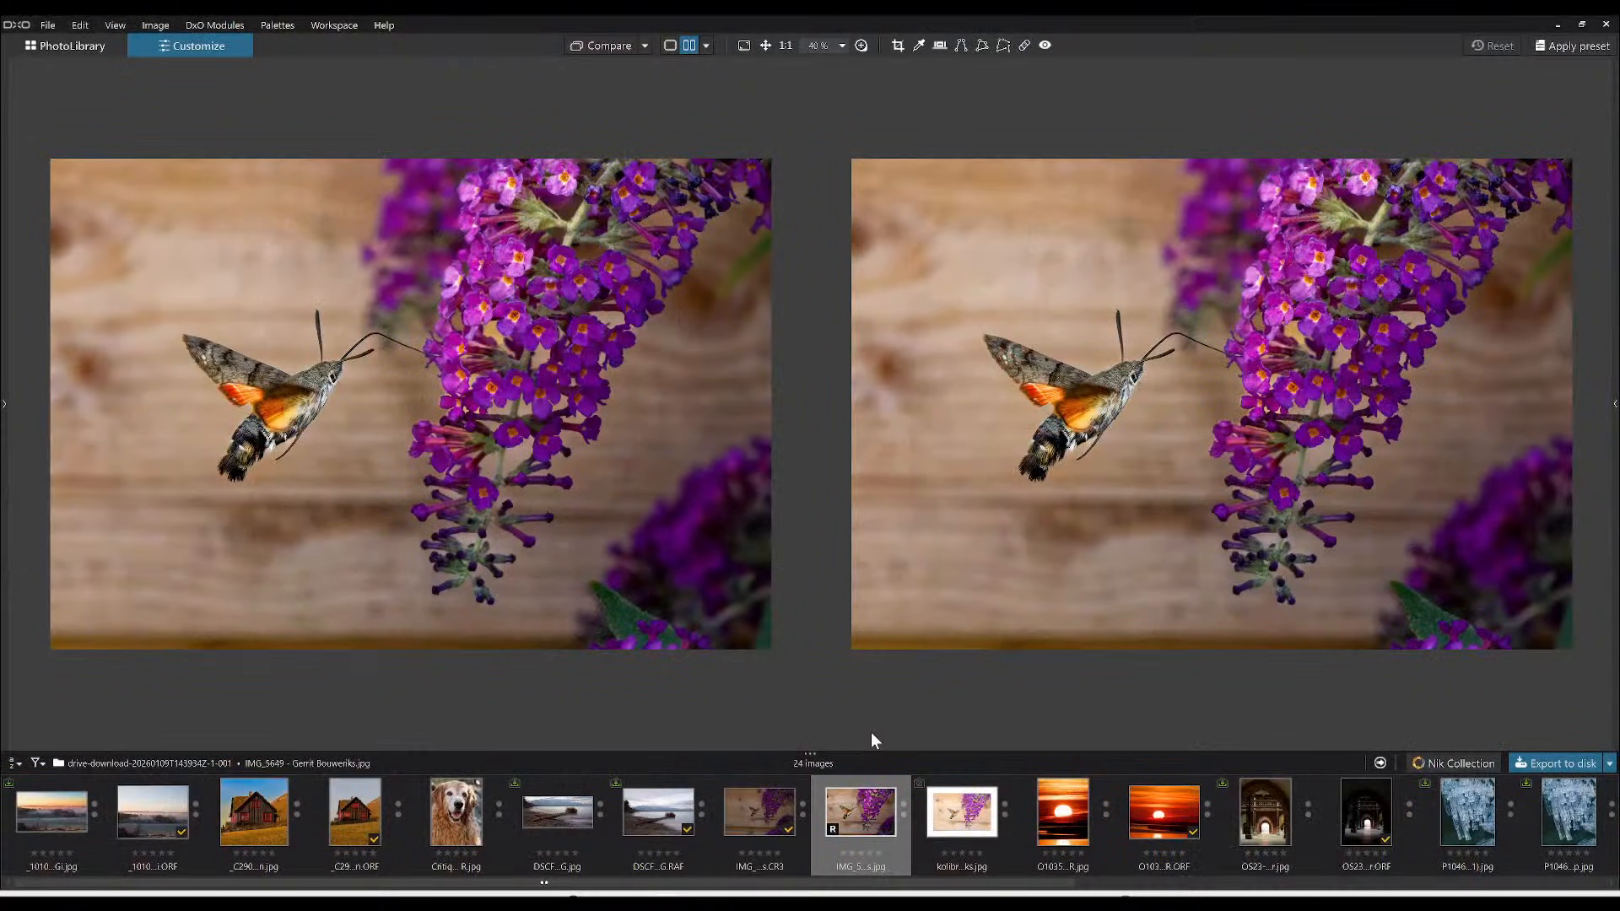
pyautogui.scroll(-8, 899, 827)
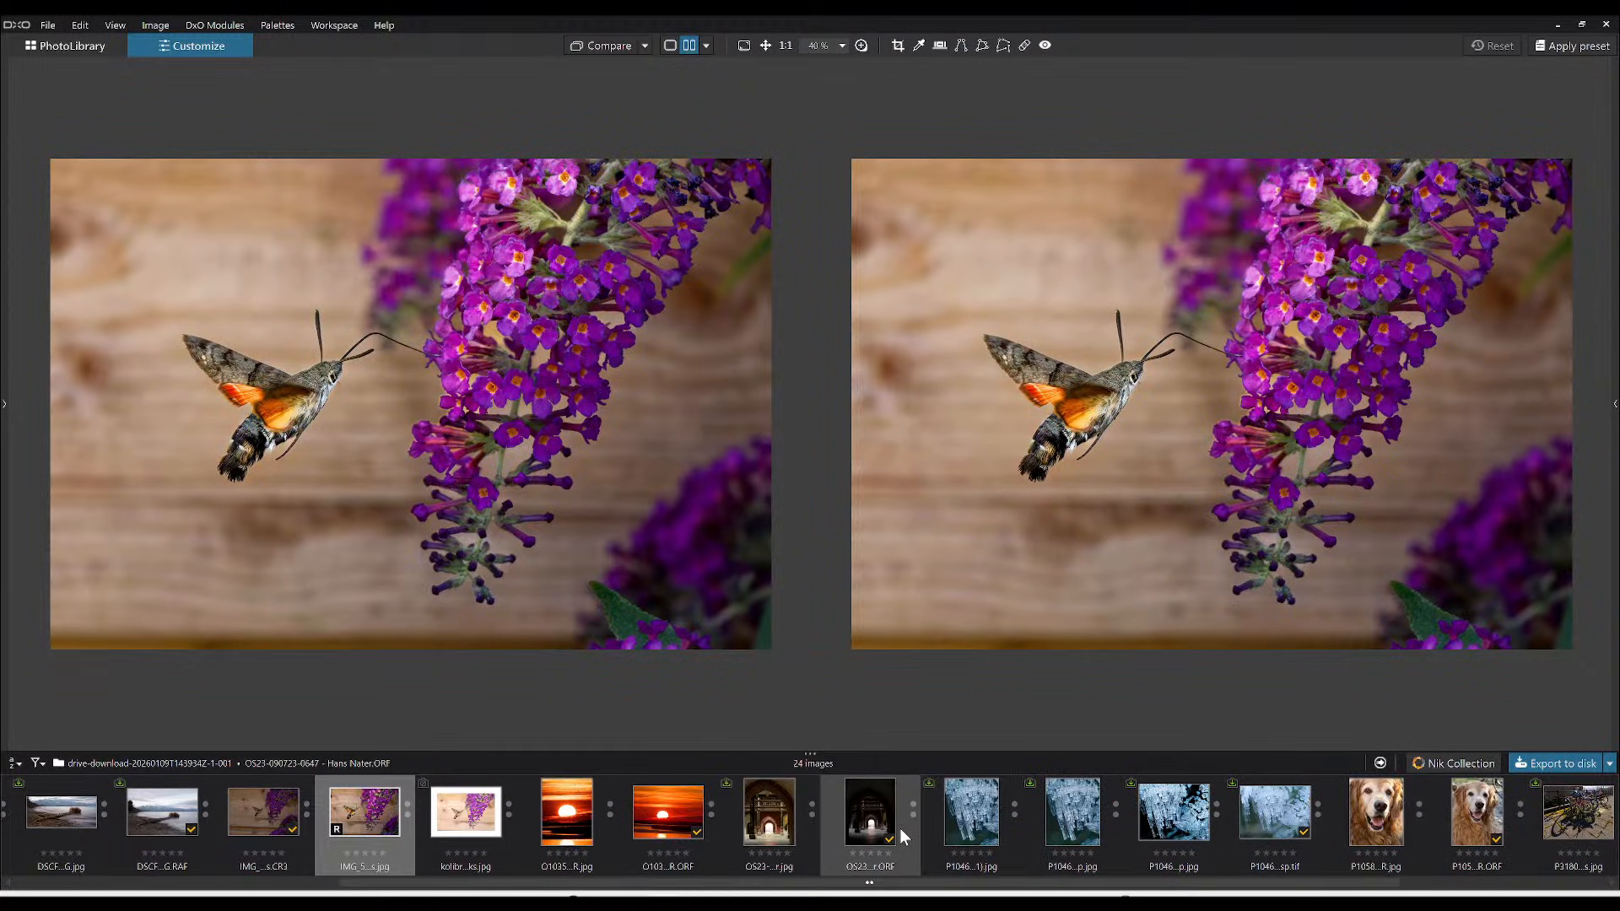
pyautogui.scroll(7, 899, 828)
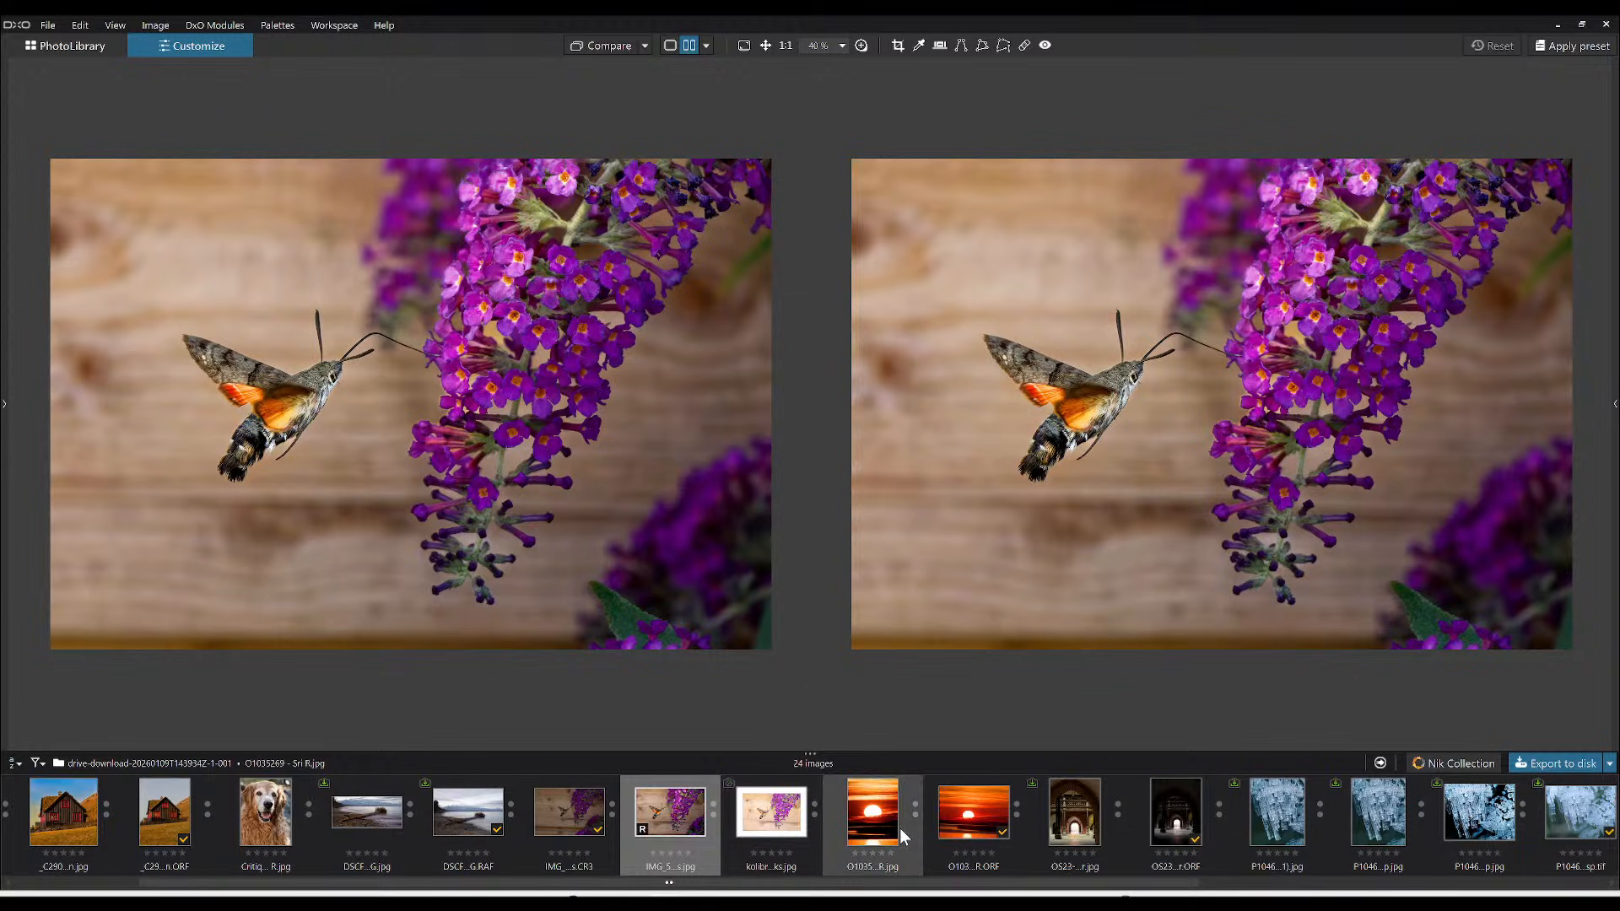
pyautogui.click(894, 831)
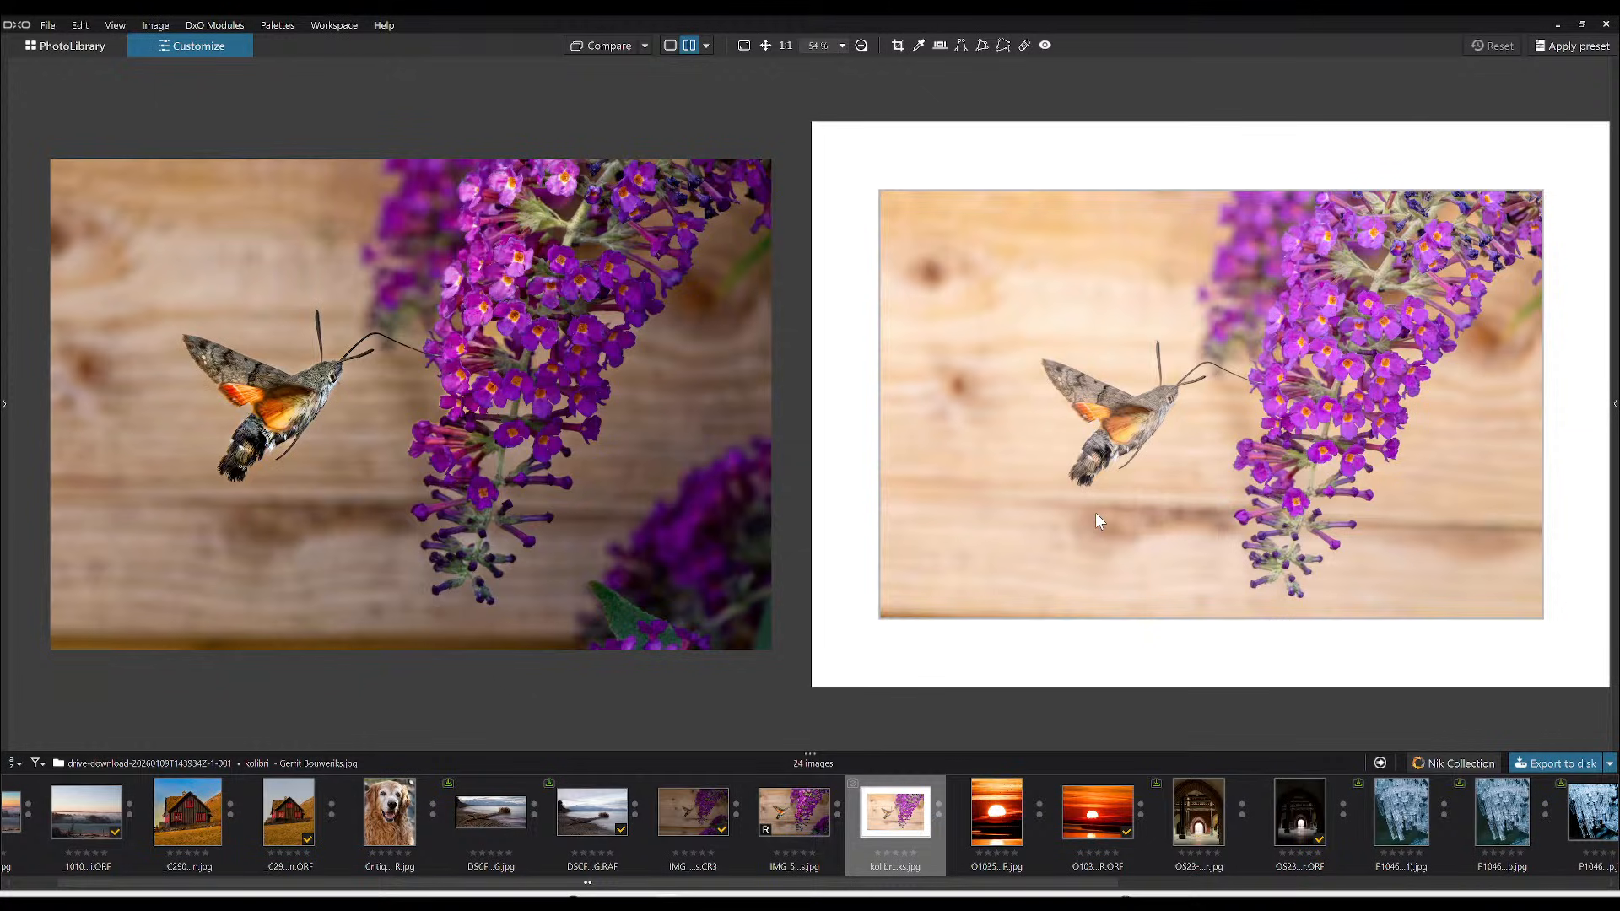
# - Display the light corrections, try an exposure of 2.01 on the white-framed kolibri photo, and reset it to 0
pyautogui.click(1614, 405)
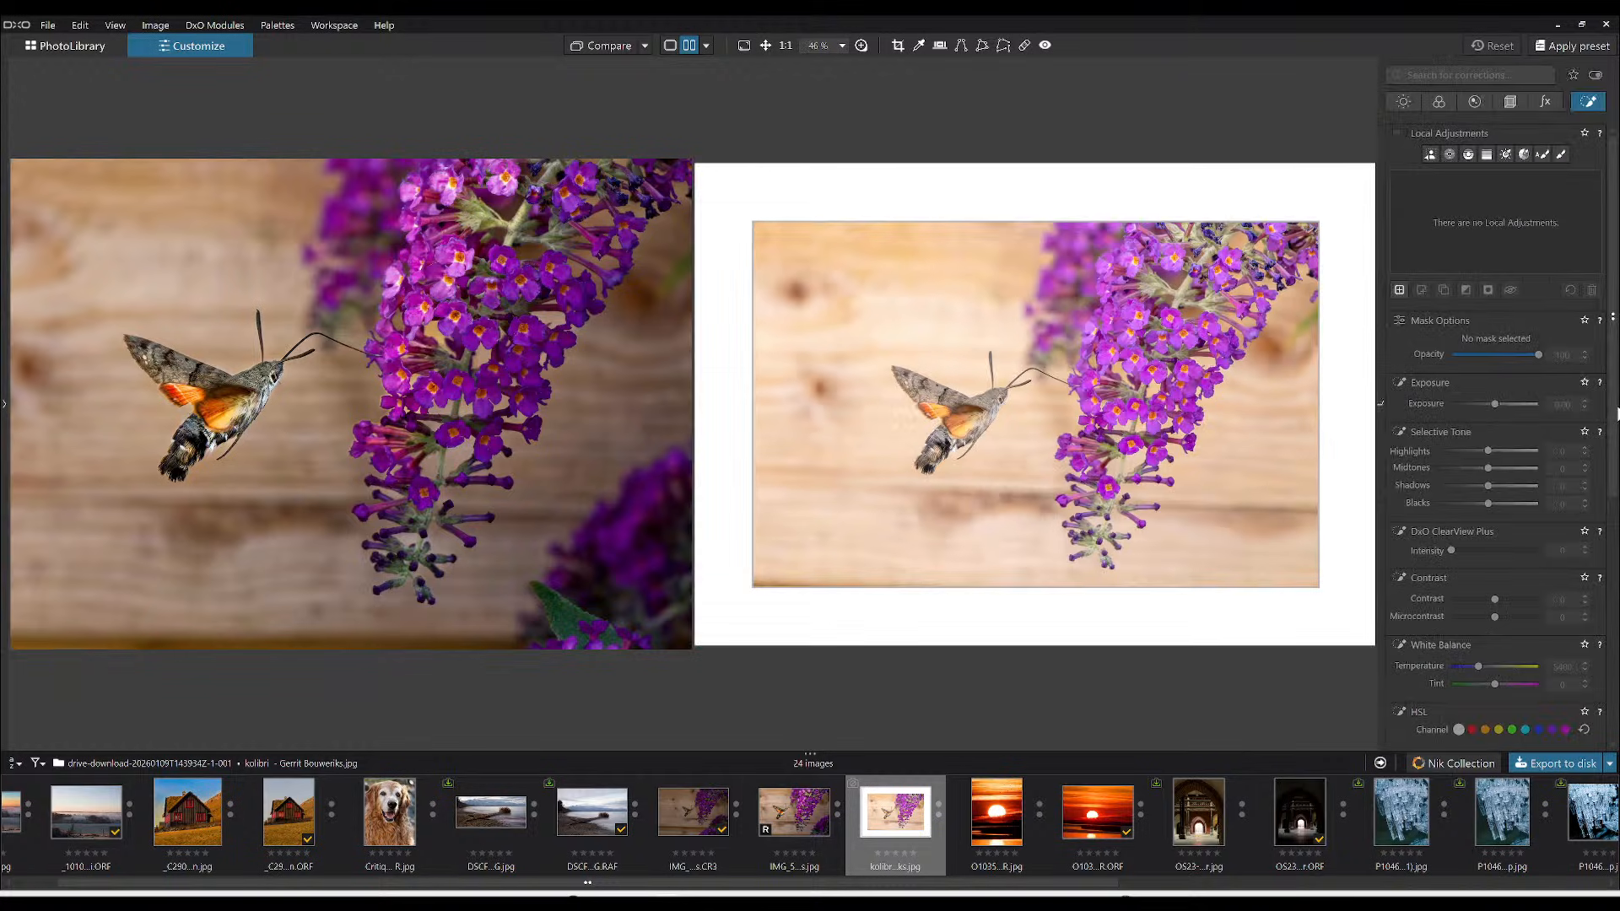
pyautogui.click(1439, 101)
pyautogui.click(1403, 102)
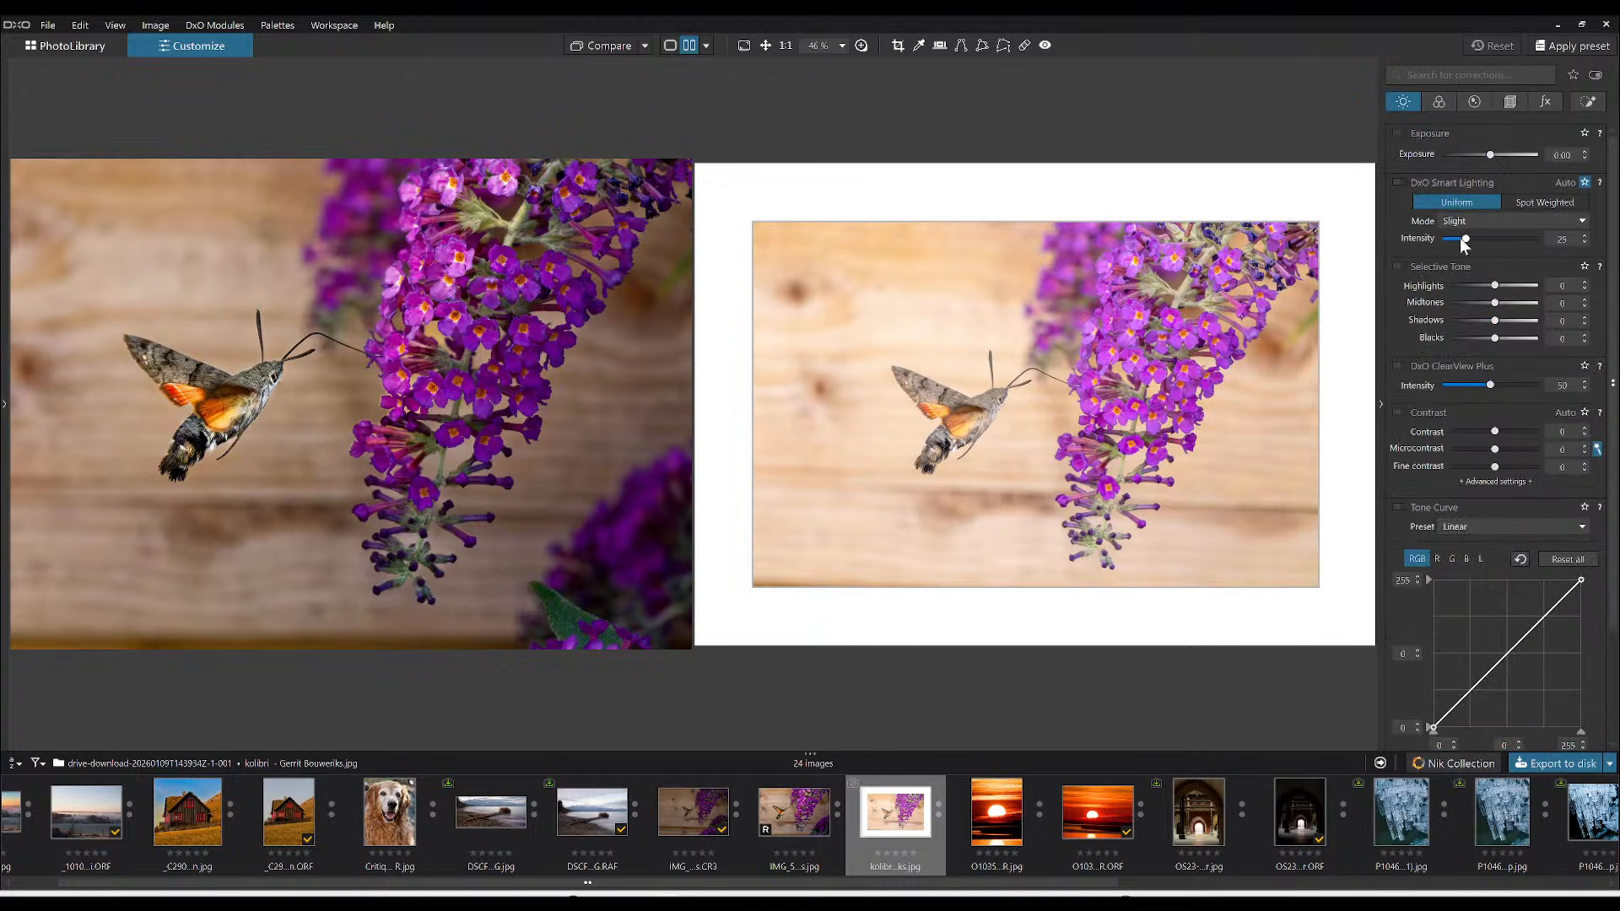
pyautogui.moveTo(1490, 156); pyautogui.dragTo(1515, 156)
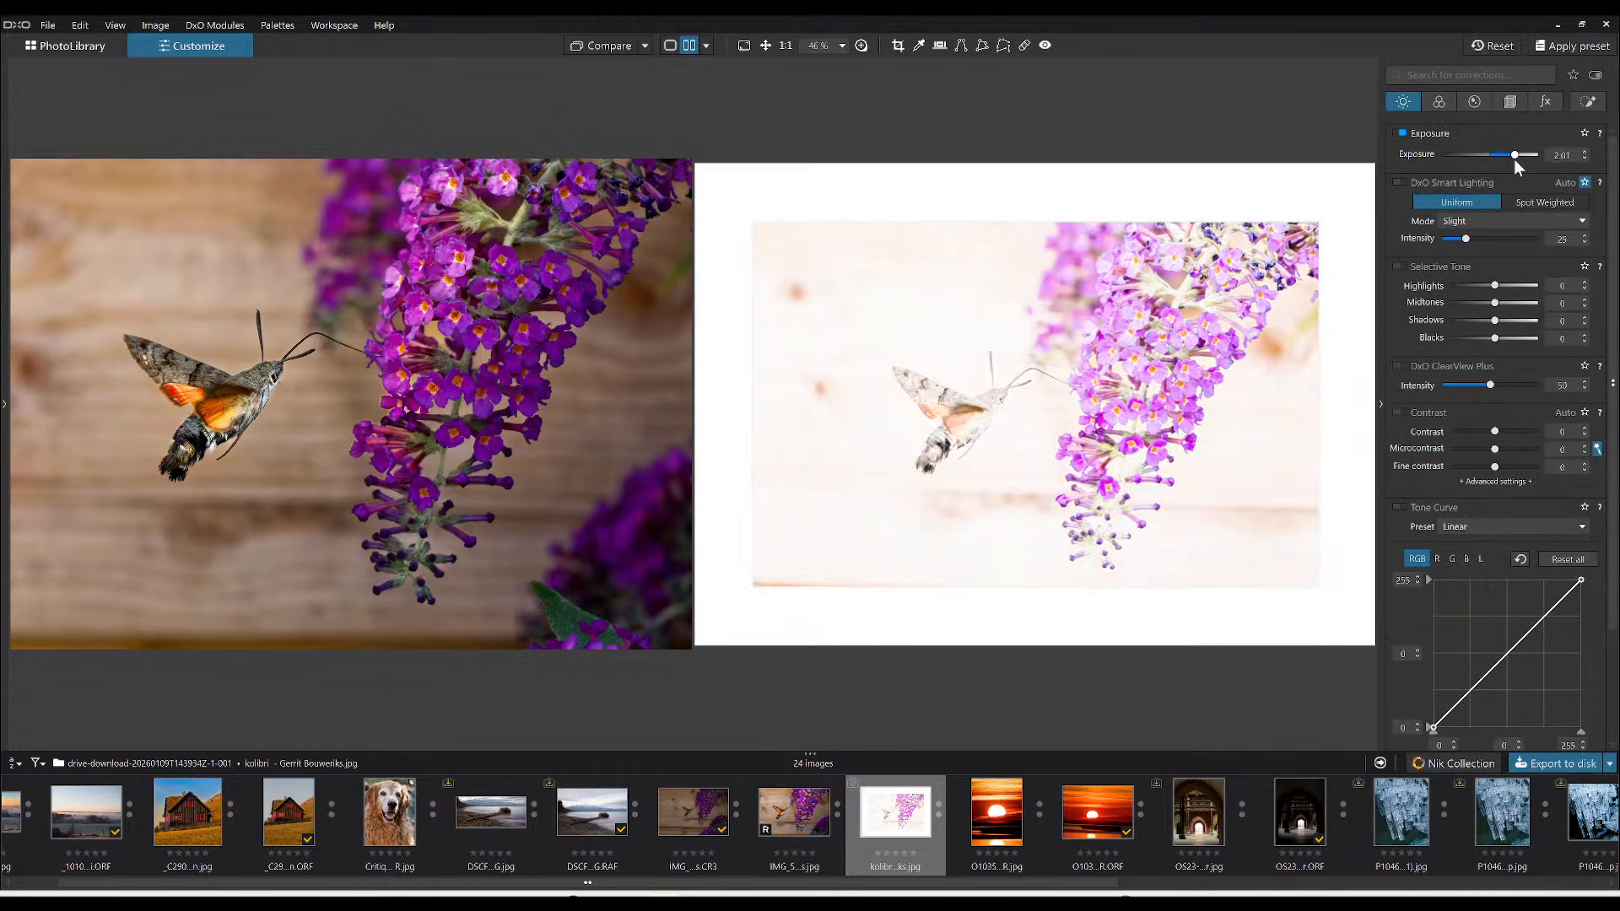
pyautogui.doubleClick(1512, 156)
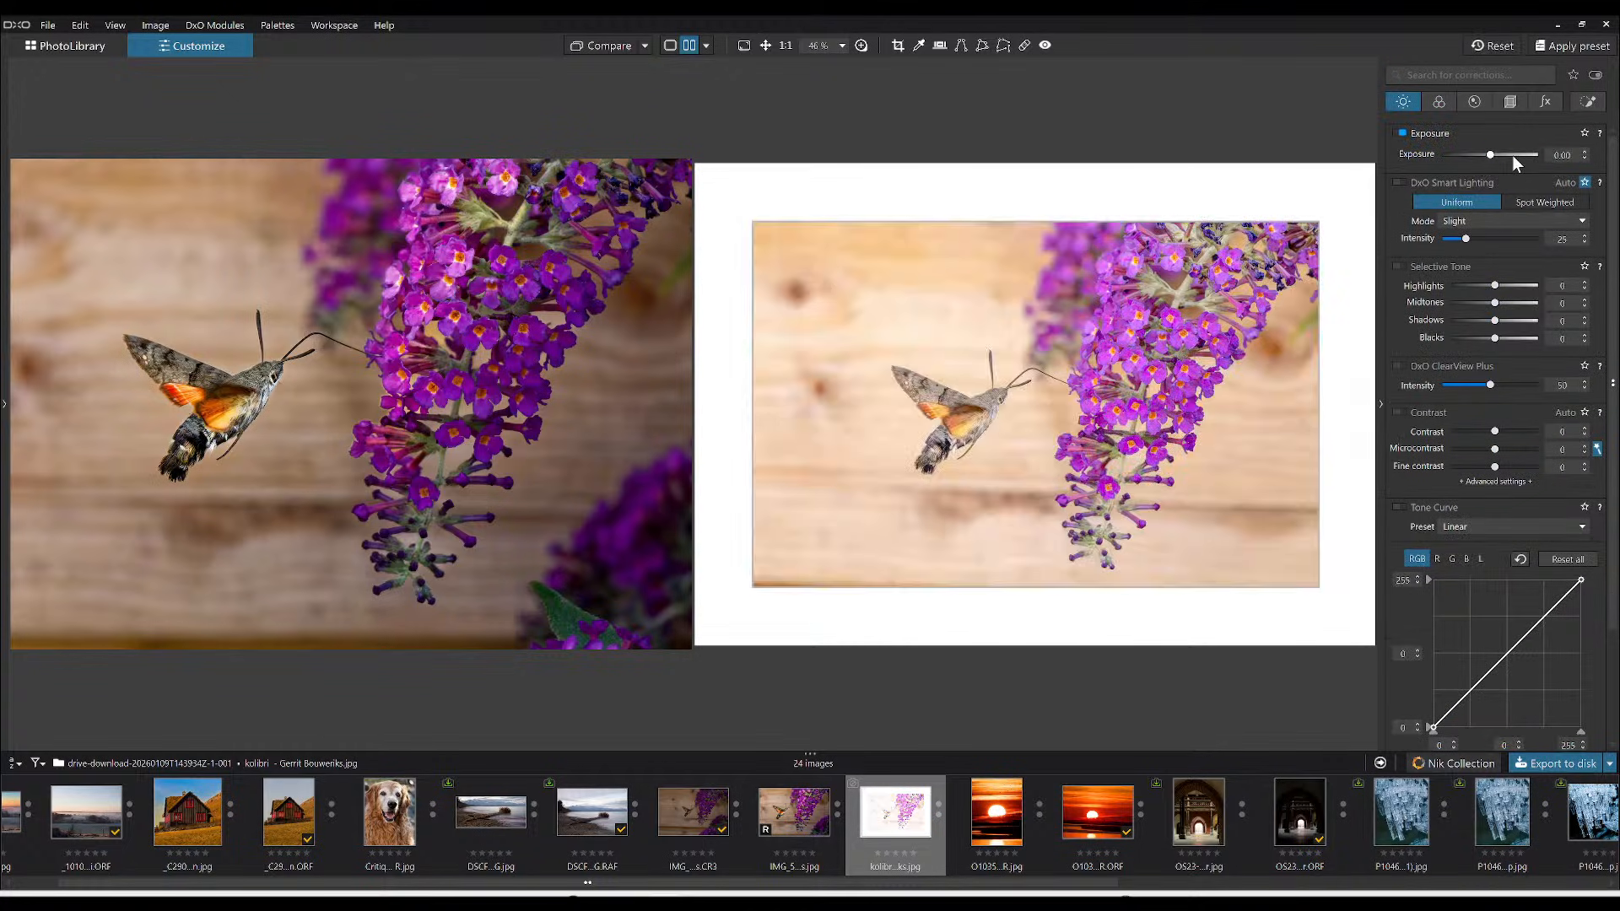
# - Raise the unframed moth JPEG's exposure to 1.07 and show the white-framed kolibri version beside it
pyautogui.click(806, 801)
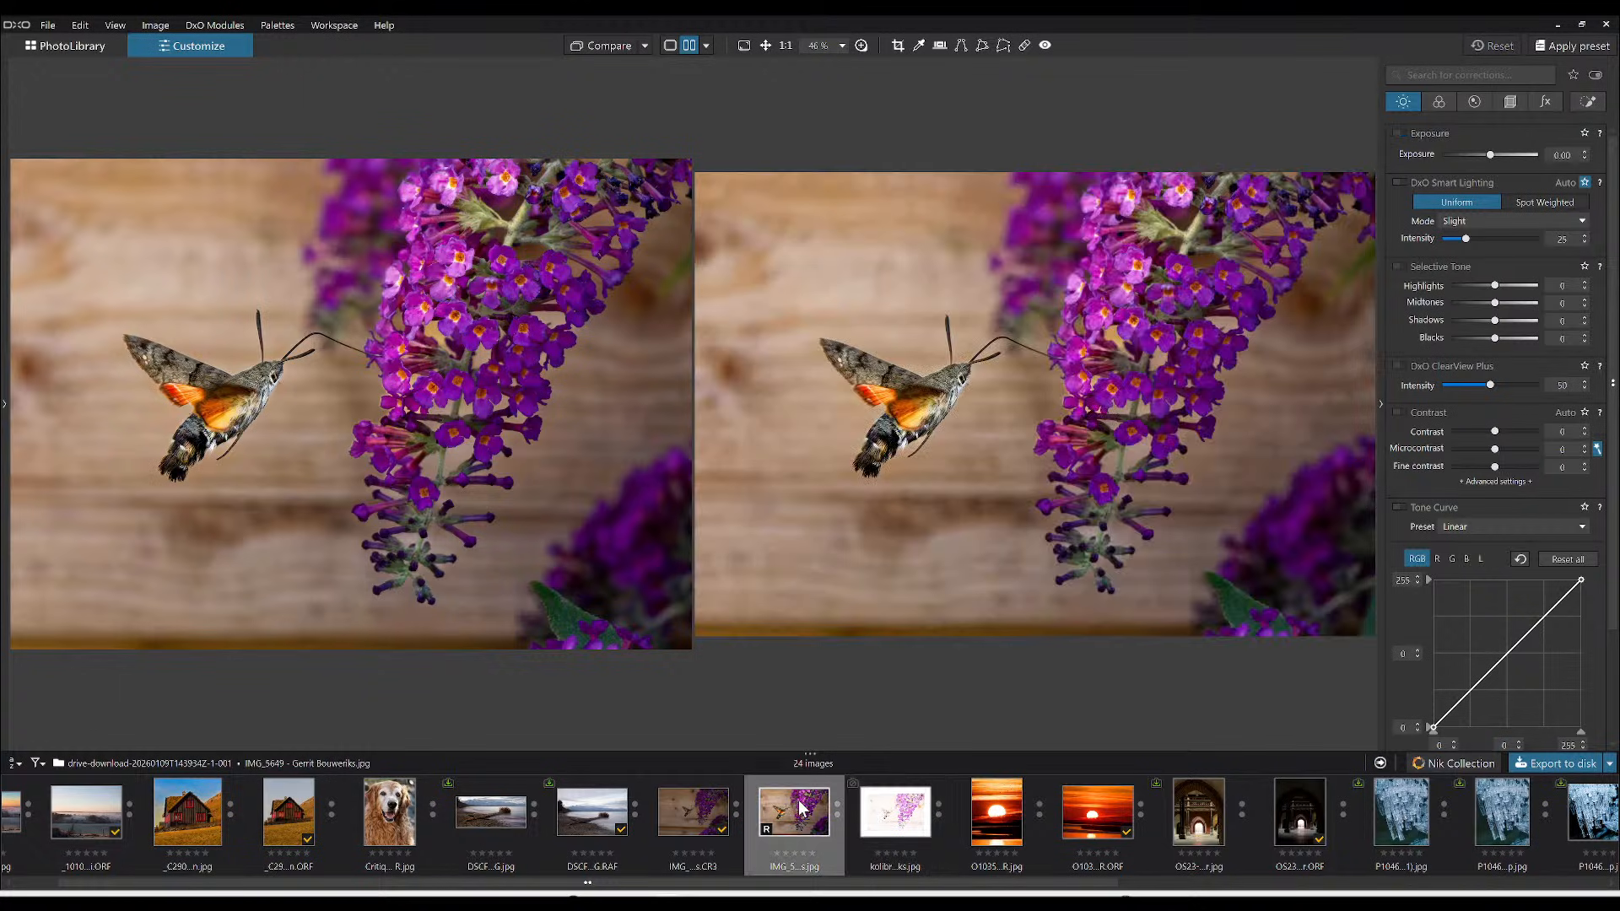
pyautogui.moveTo(1497, 157); pyautogui.dragTo(1503, 156)
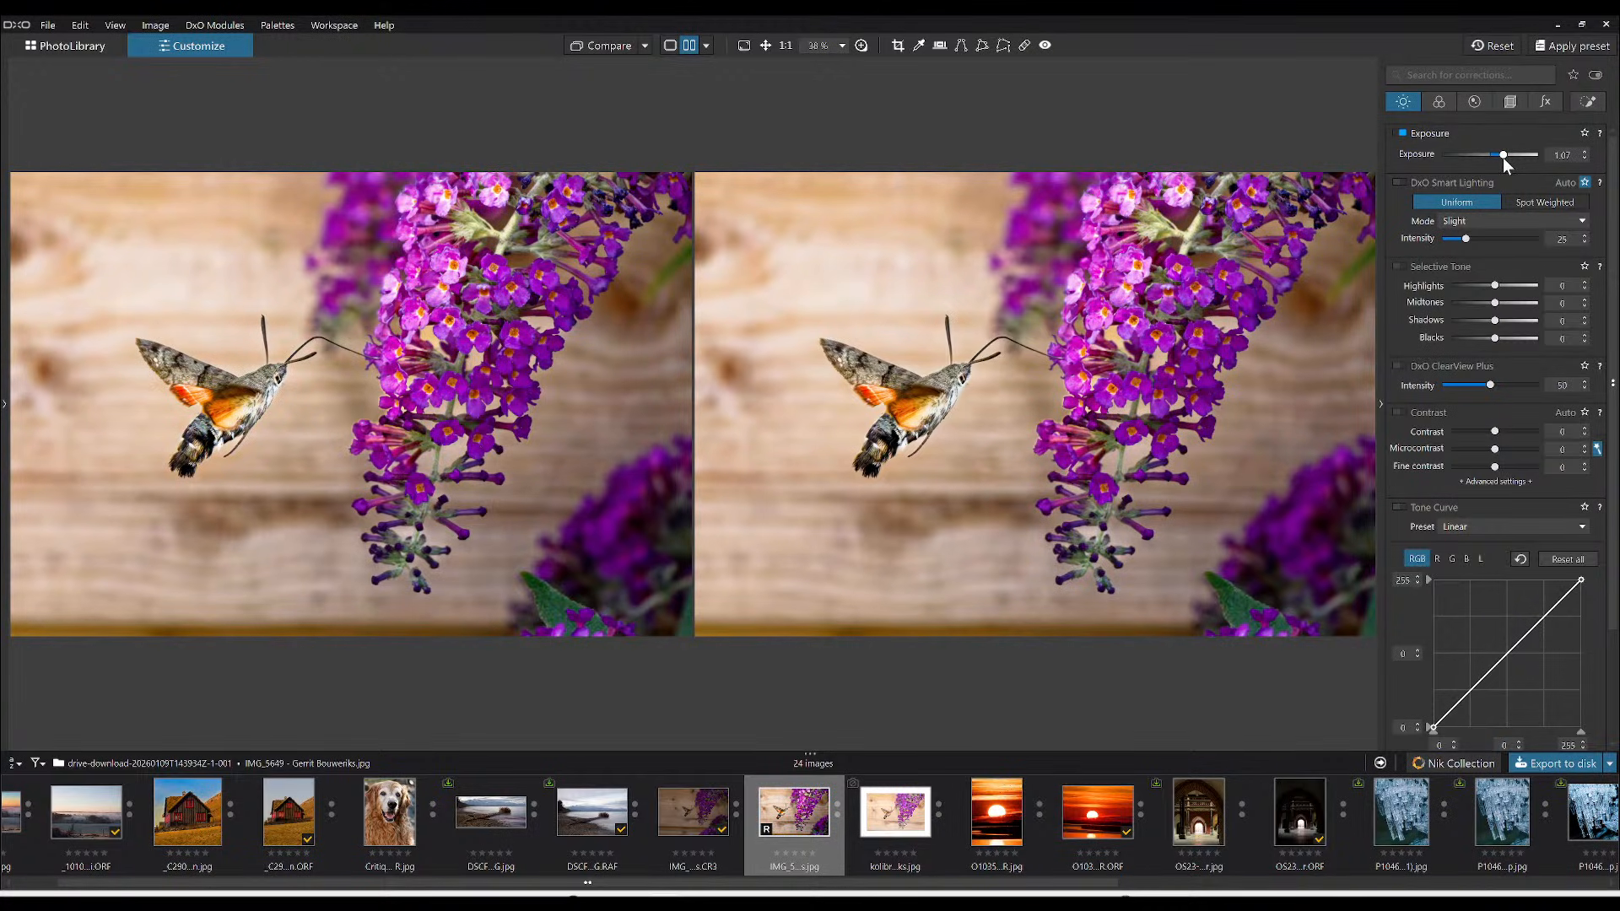
pyautogui.click(895, 811)
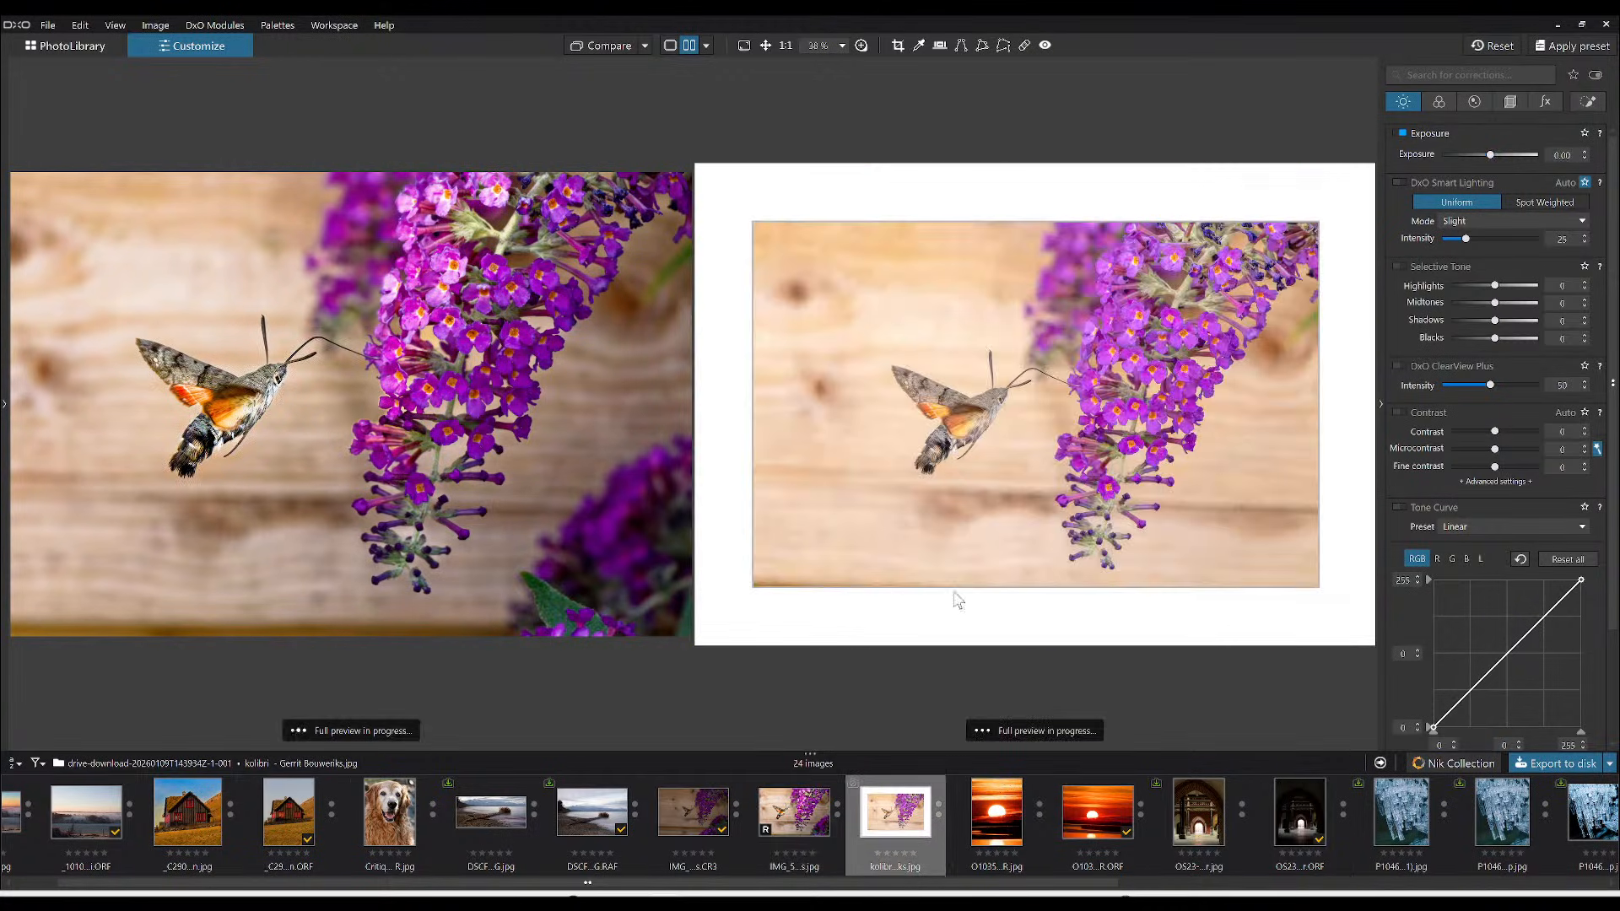